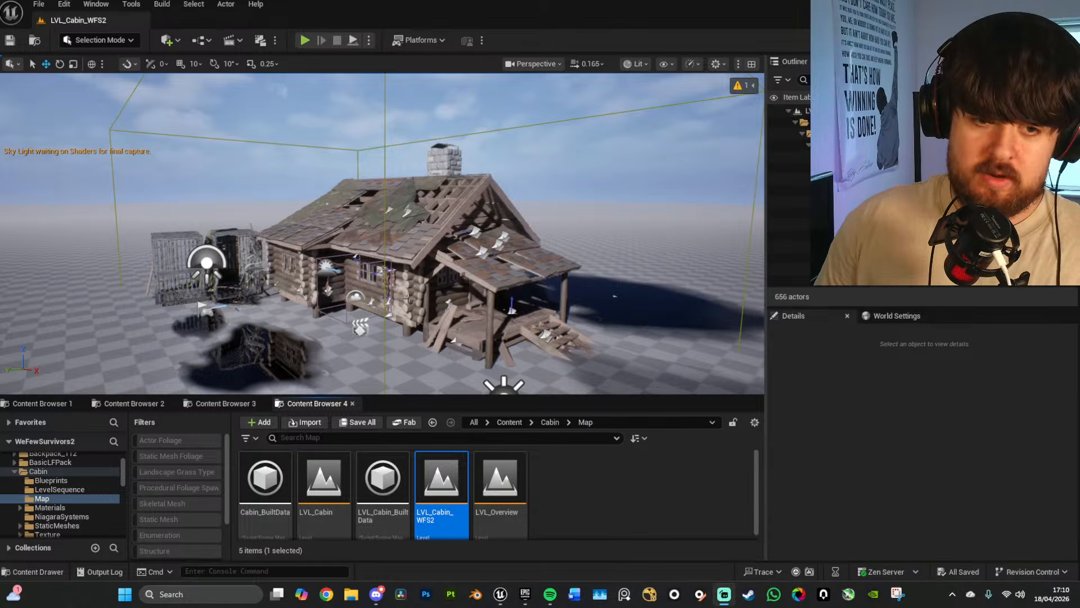
Step: Inspect the cabin's interior, including the windows, fireplace and lighting, and view the whole building from outside
right_click_drag(408, 299, 383, 326)
key("w")
scroll(408, 298, "up", 2)
scroll(383, 320, "up", 1)
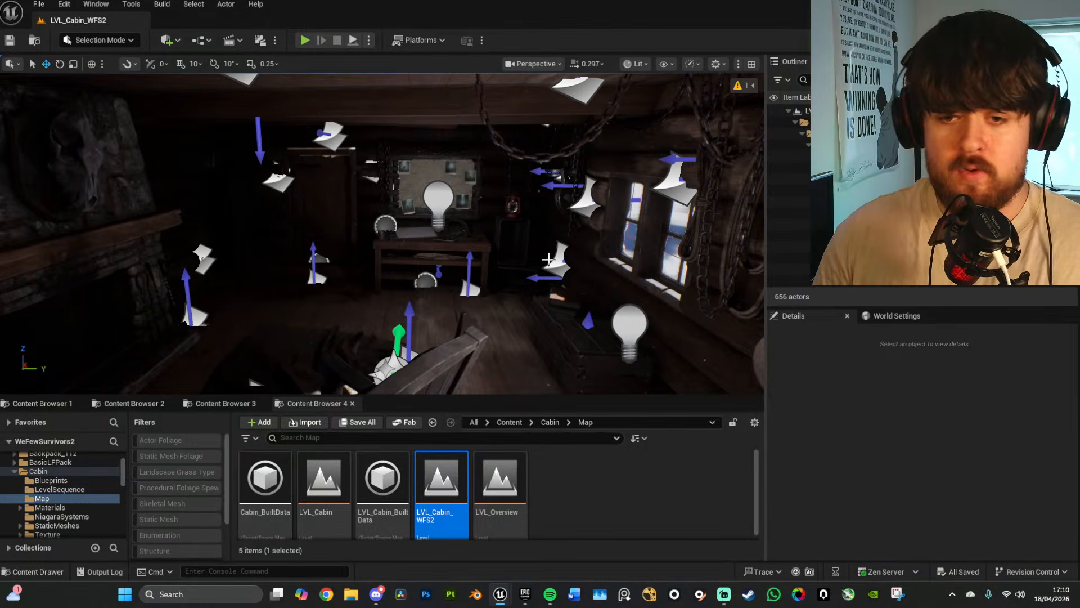
right_click_drag(582, 282, 461, 293)
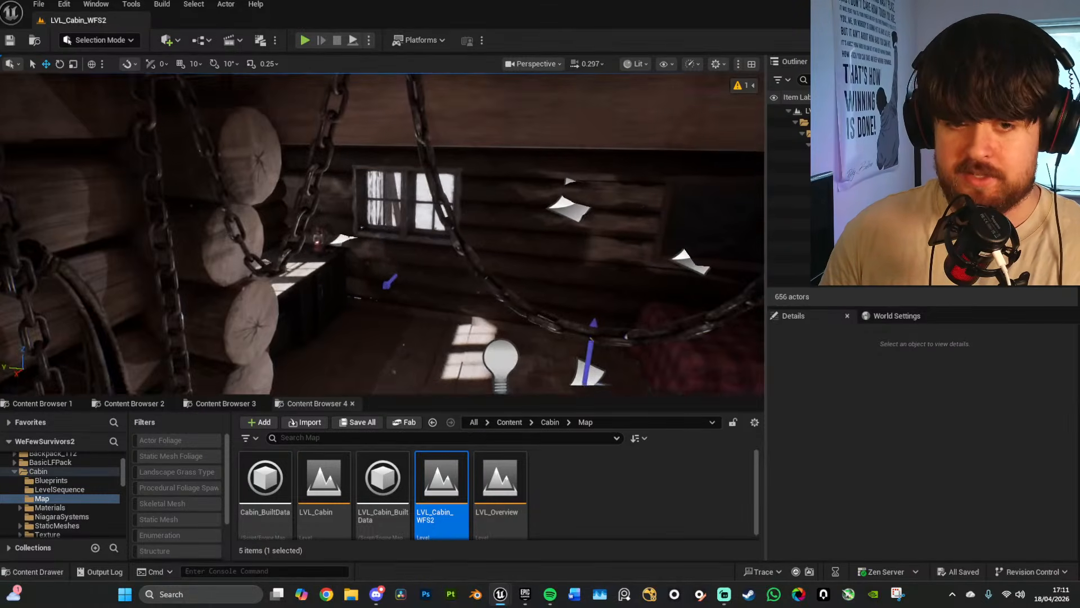
mouse_move(547, 283)
right_mouse_down()
mouse_move(559, 250)
mouse_move(551, 301)
mouse_move(483, 291)
mouse_move(509, 285)
right_mouse_up()
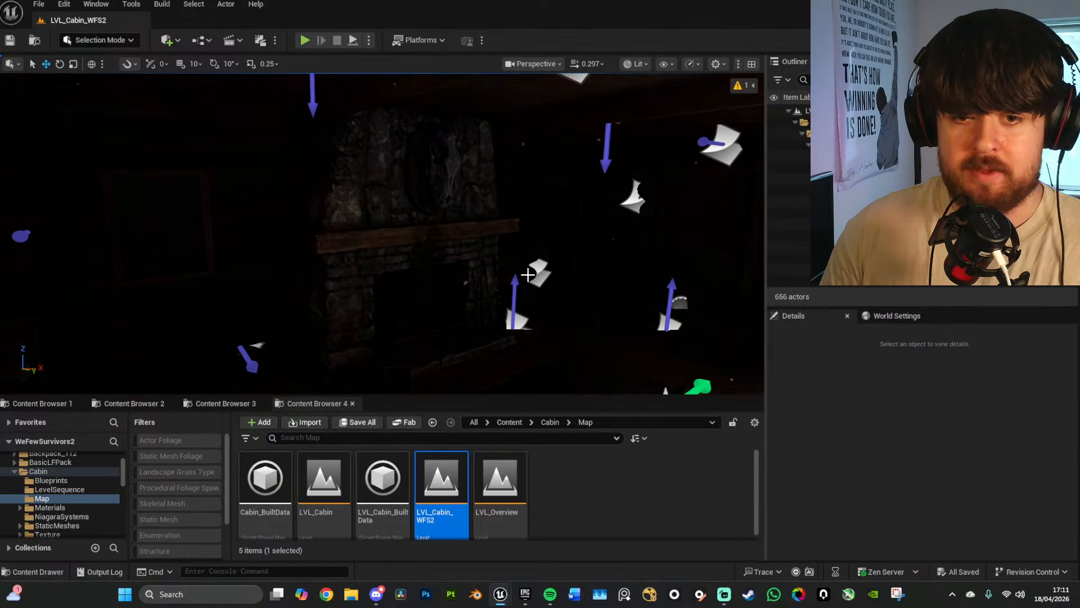
mouse_move(574, 275)
right_mouse_down()
mouse_move(490, 274)
mouse_move(607, 272)
mouse_move(585, 261)
mouse_move(498, 290)
mouse_move(511, 293)
right_mouse_up()
key("w")
key("s")
scroll(545, 282, "up", 3)
key("w")
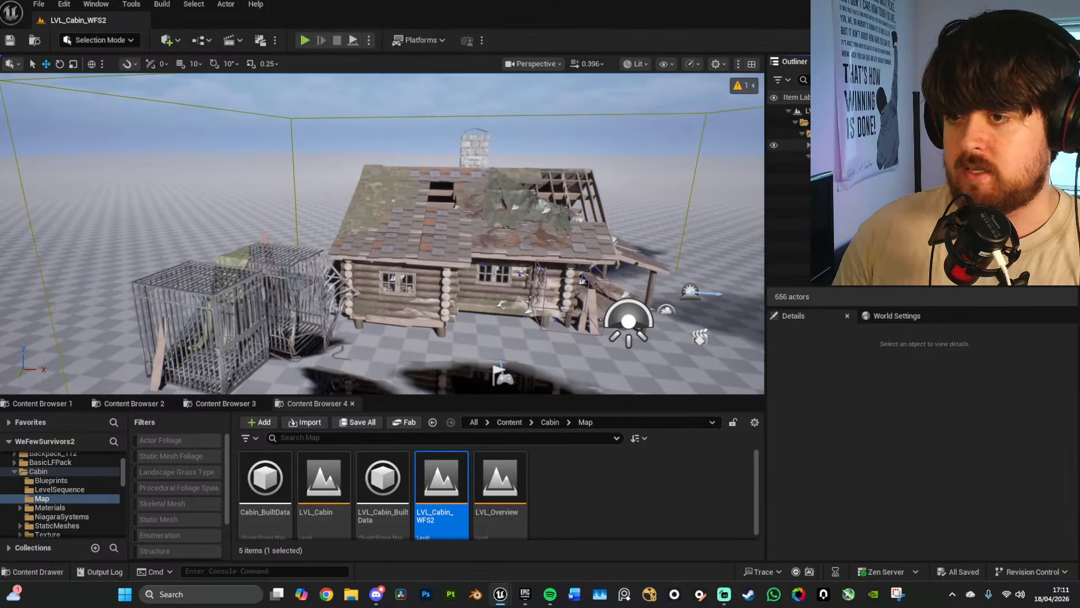
Step: Collapse the expanded actor groups and their first top-level folder in the Outliner
left_click(809, 157)
left_click(809, 168)
left_click(809, 179)
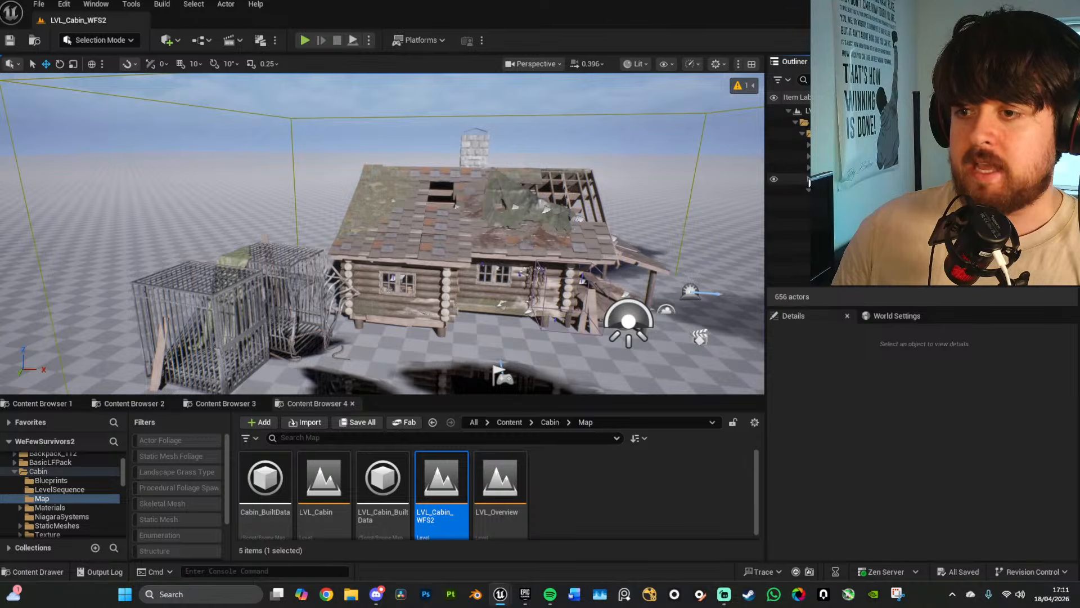
left_click(808, 191)
left_click(808, 203)
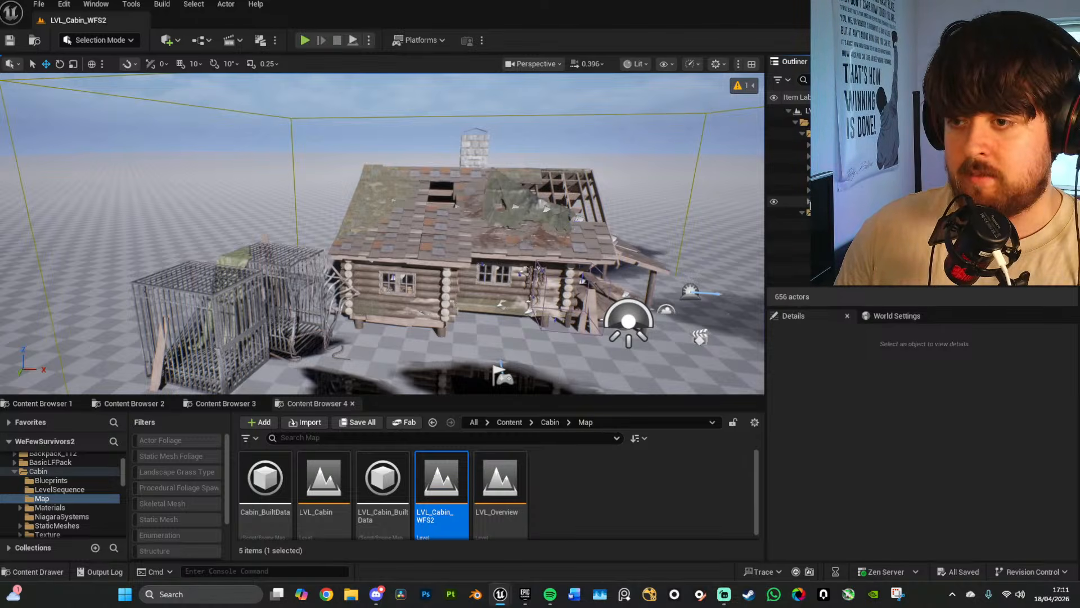
left_click(802, 213)
left_click(803, 224)
left_click(802, 232)
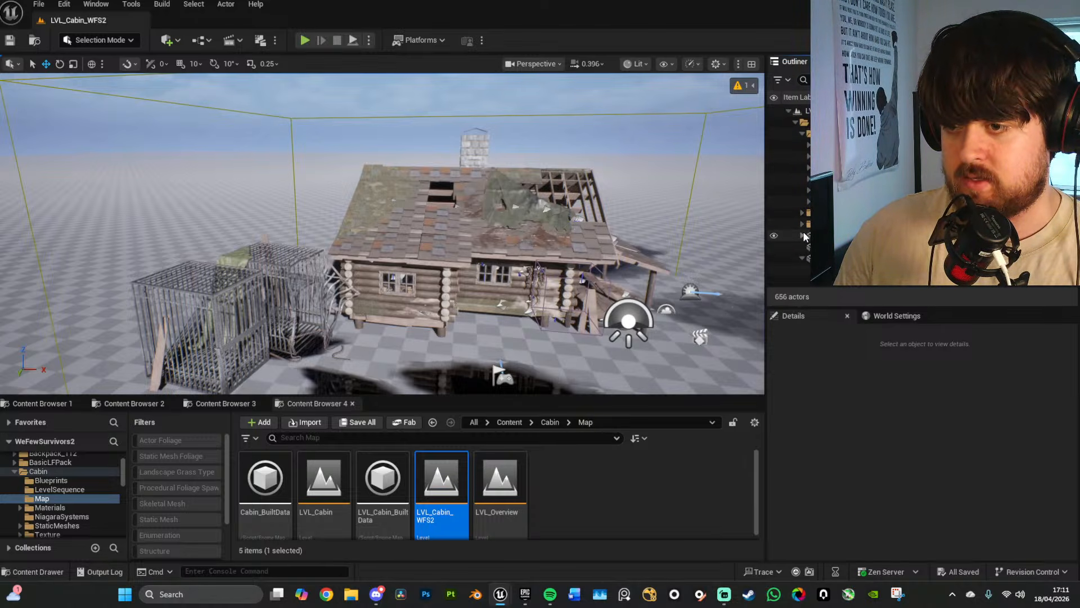
left_click(800, 255)
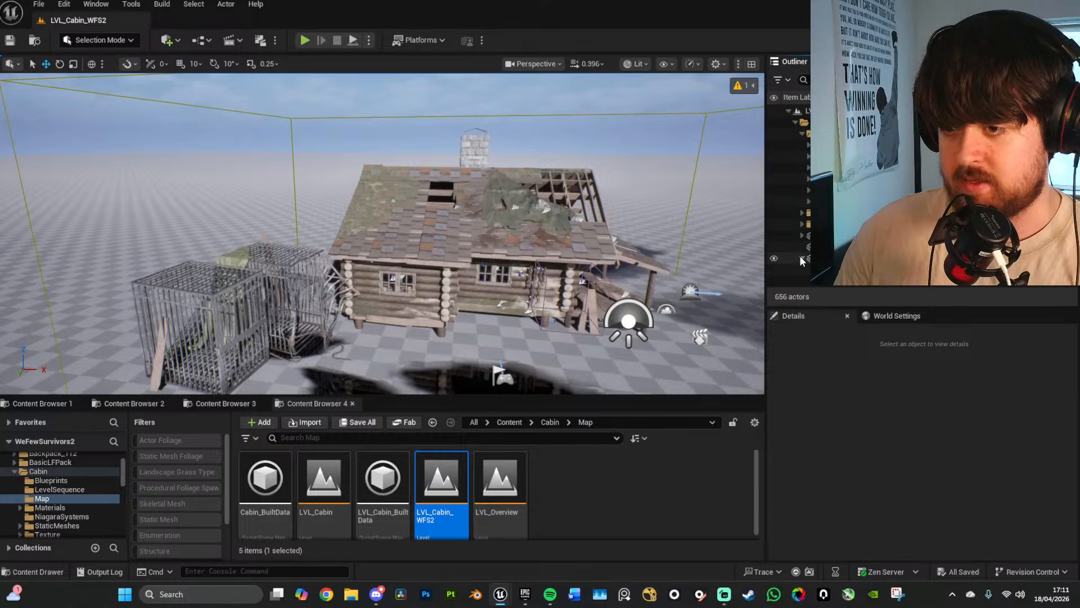
left_click(794, 122)
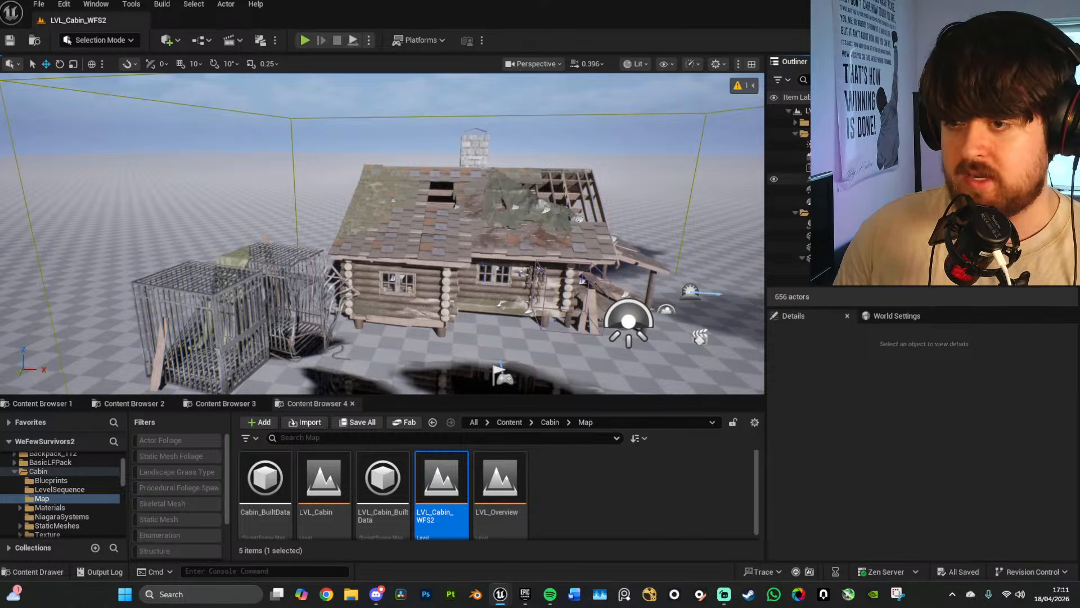
Step: Delete the LightmassImportanceVolume that surrounds the cabin
left_click(801, 167)
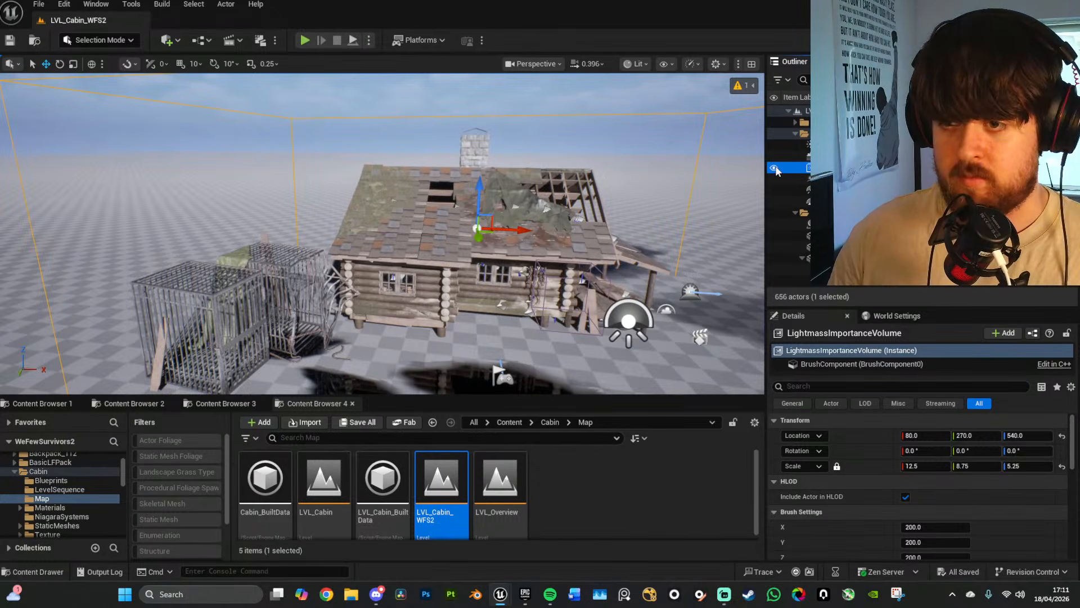
key("w")
right_click_drag(695, 219, 624, 215)
key("d")
scroll(689, 219, "up", 2)
key("d")
left_click(821, 168)
left_click(821, 156)
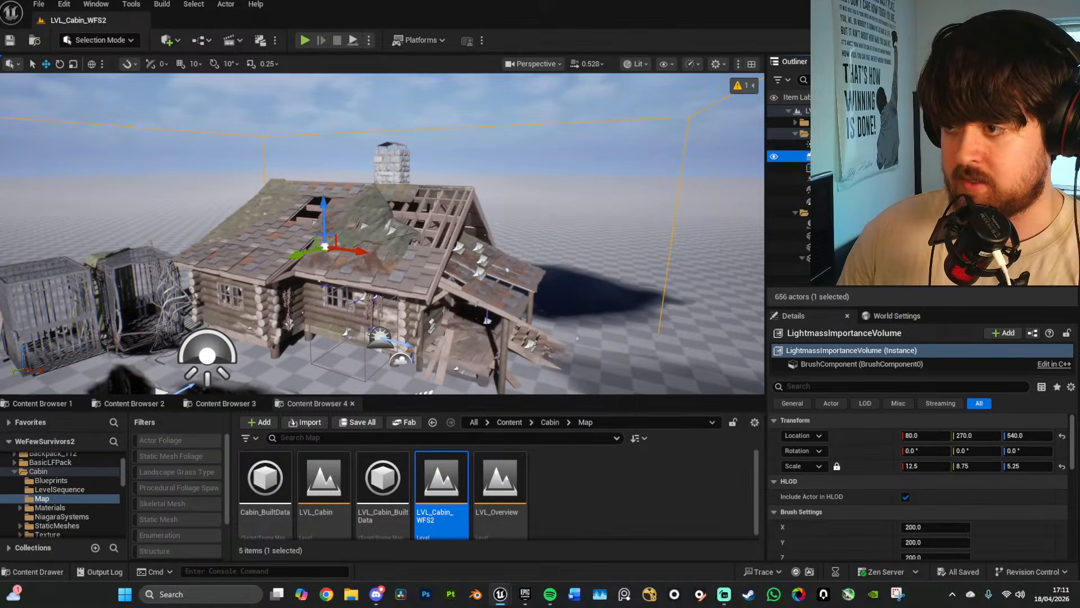
left_click(822, 167)
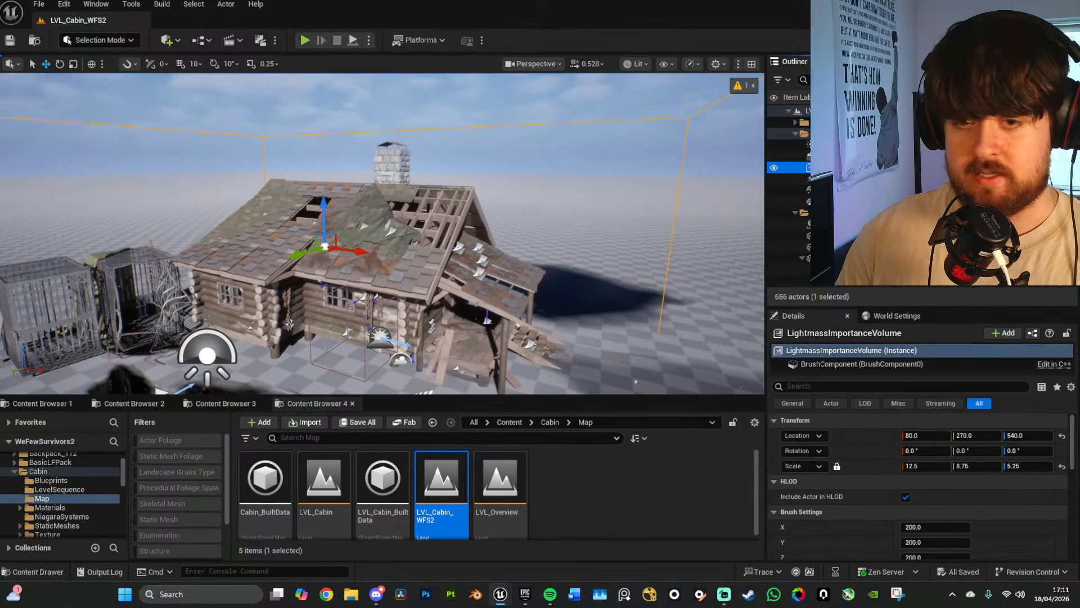
key("Delete")
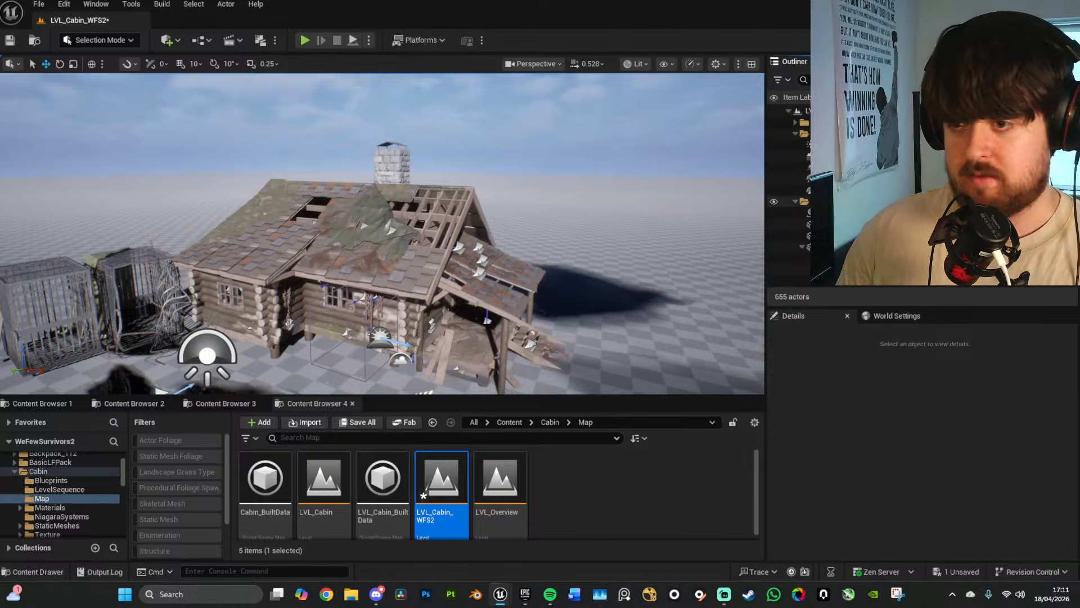
Step: Collapse the folder containing the workbench actor, search the Outliner for "post", and select the PostProcessVolume
left_click(808, 213)
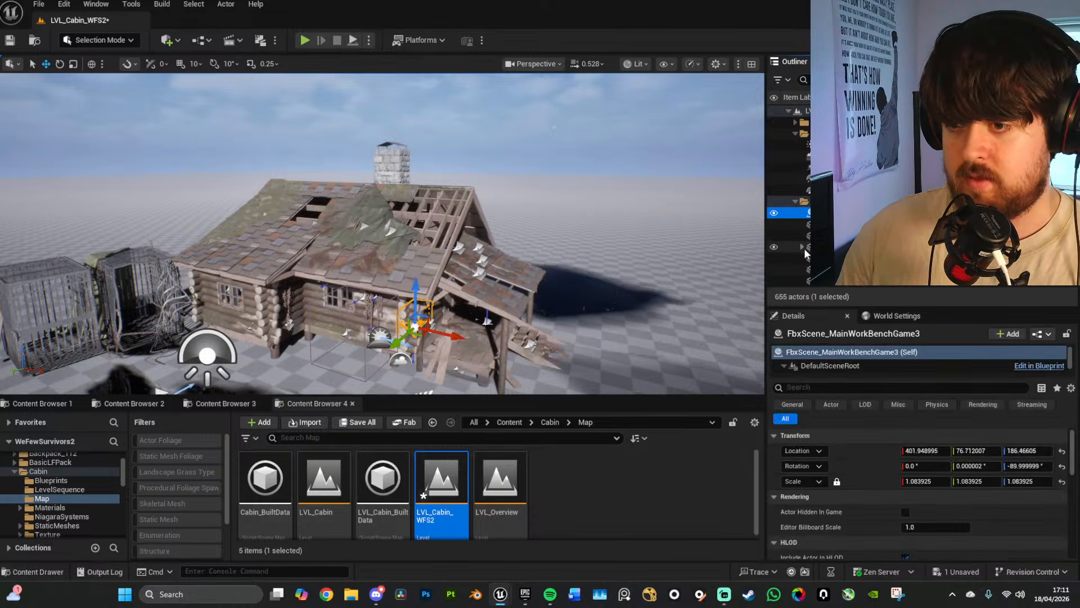
left_click(795, 201)
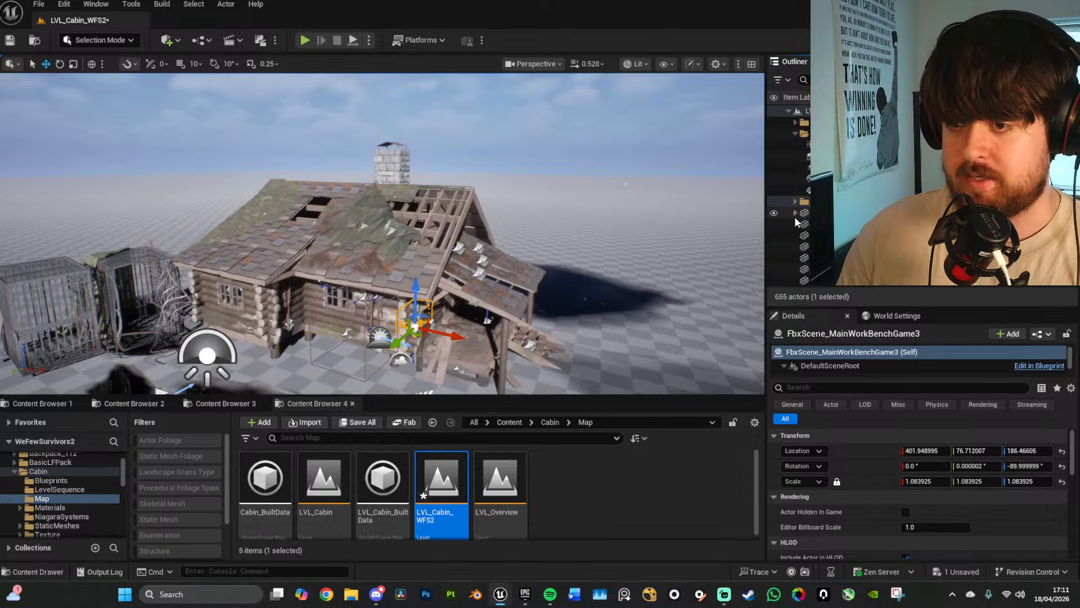
scroll(795, 217, "down", 3)
scroll(807, 222, "down", 5)
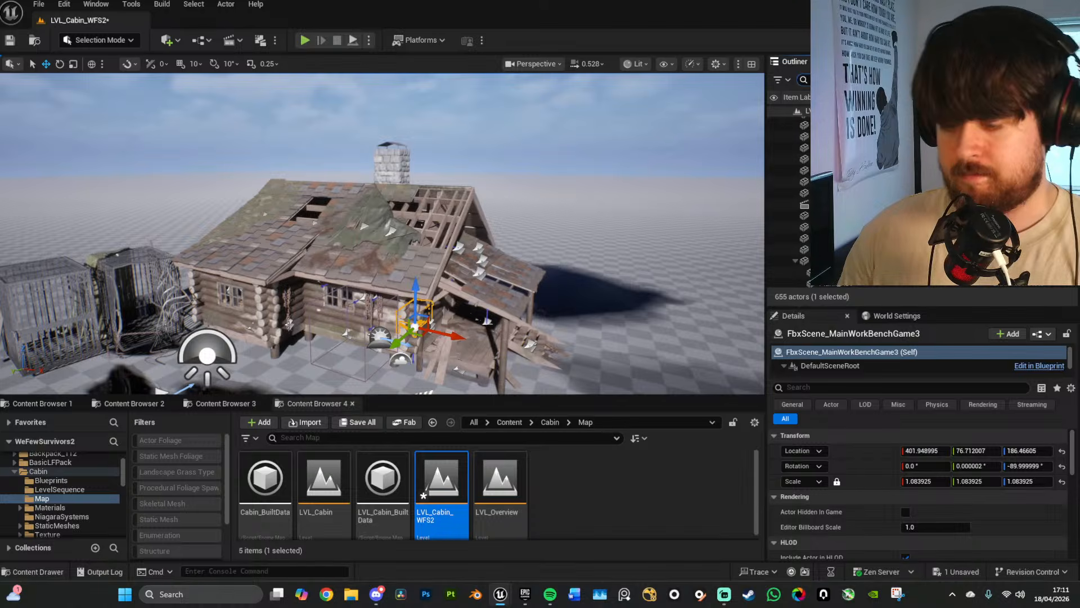
type("post")
left_click(833, 123)
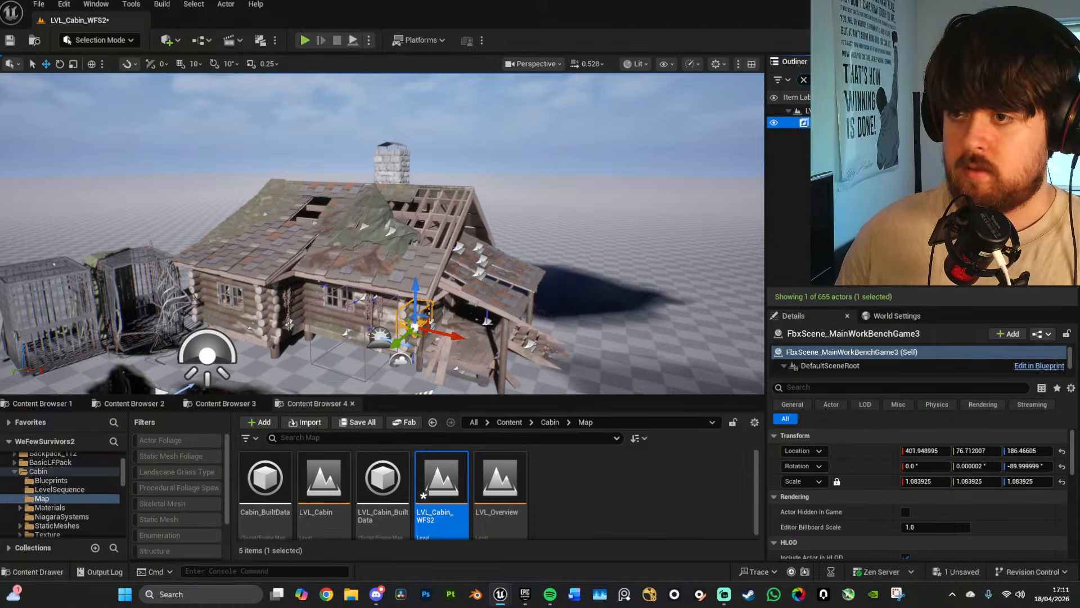
Step: Toggle the PostProcessVolume's visibility to compare how the scene looks with and without it
left_click(776, 123)
left_click(776, 123)
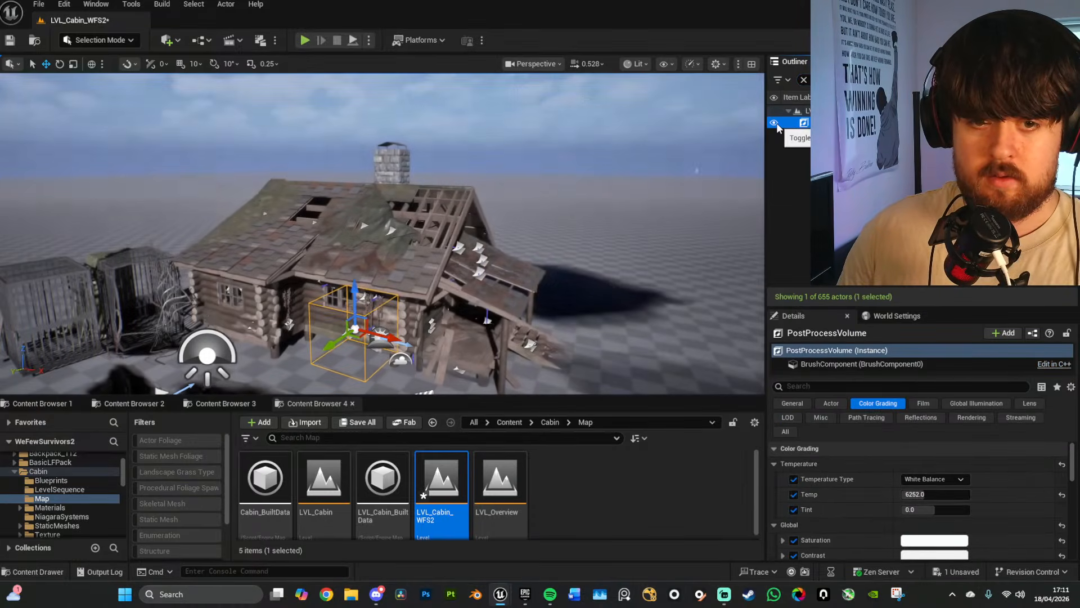
left_click(844, 192)
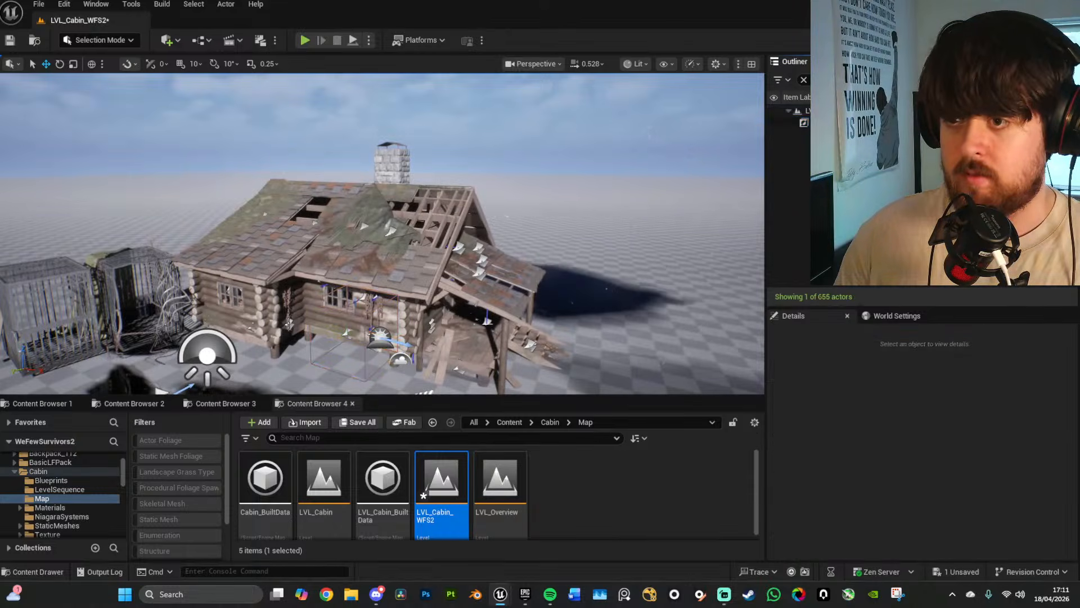
Step: Set the PostProcessVolume's exposure metering mode to Manual and disable Apply Physical Camera Exposure
left_click(838, 123)
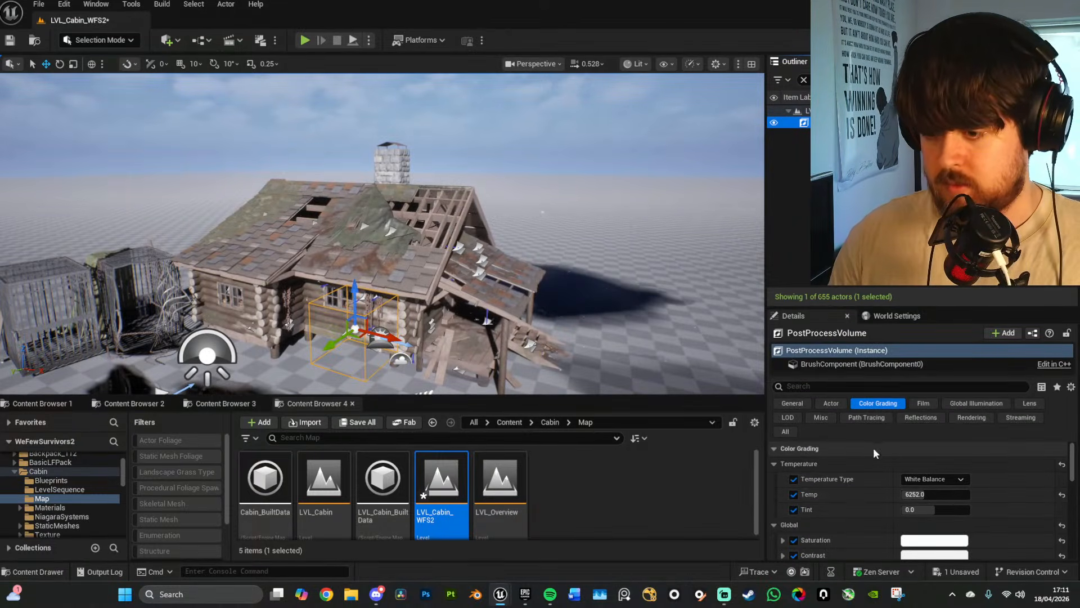
left_click(835, 386)
type("EXPOS")
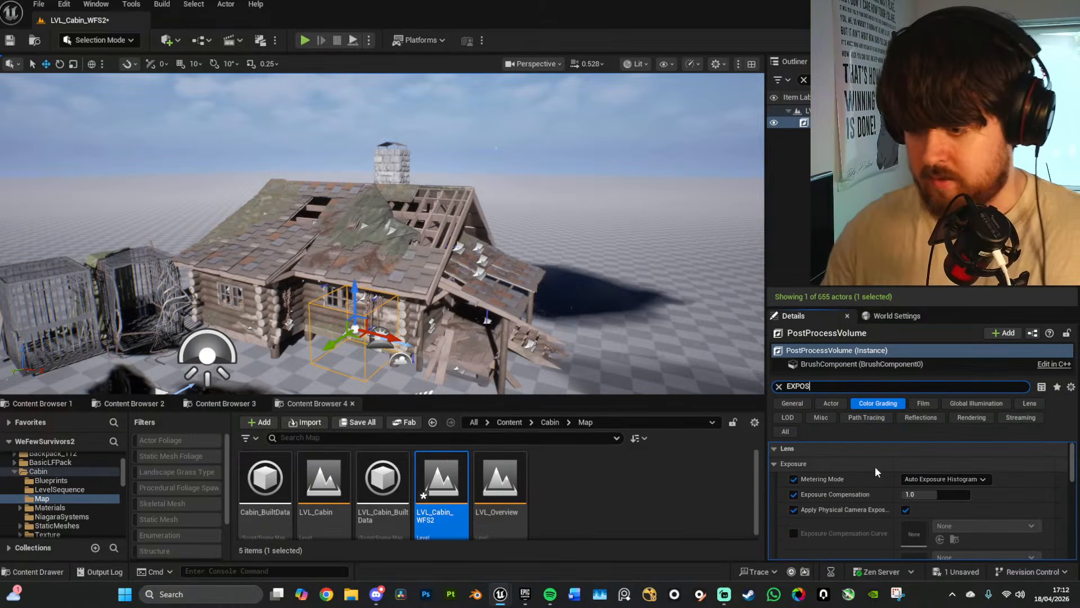
left_click(915, 479)
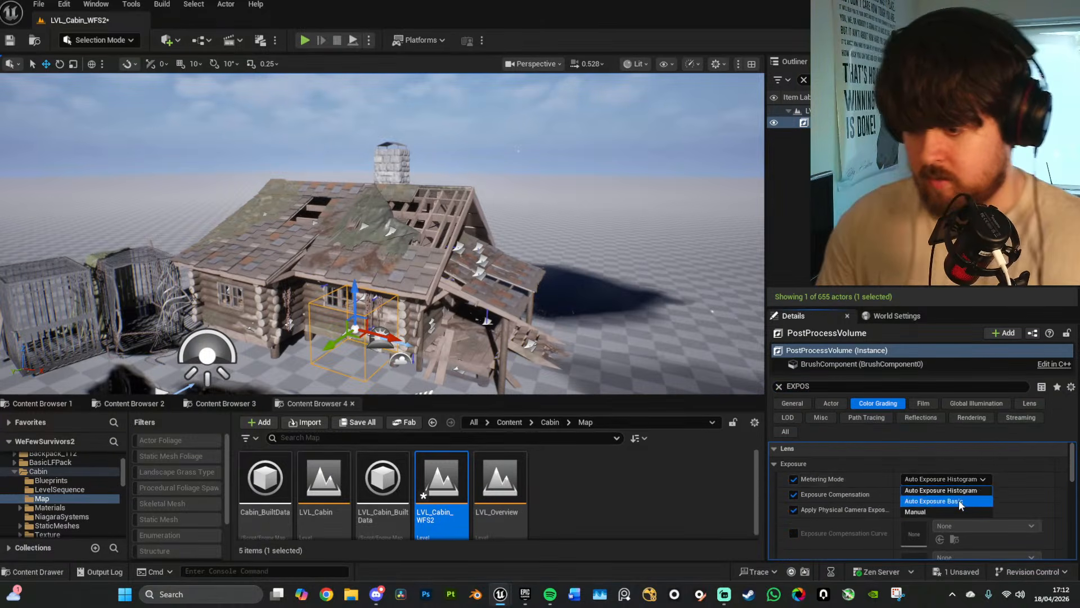
left_click(950, 511)
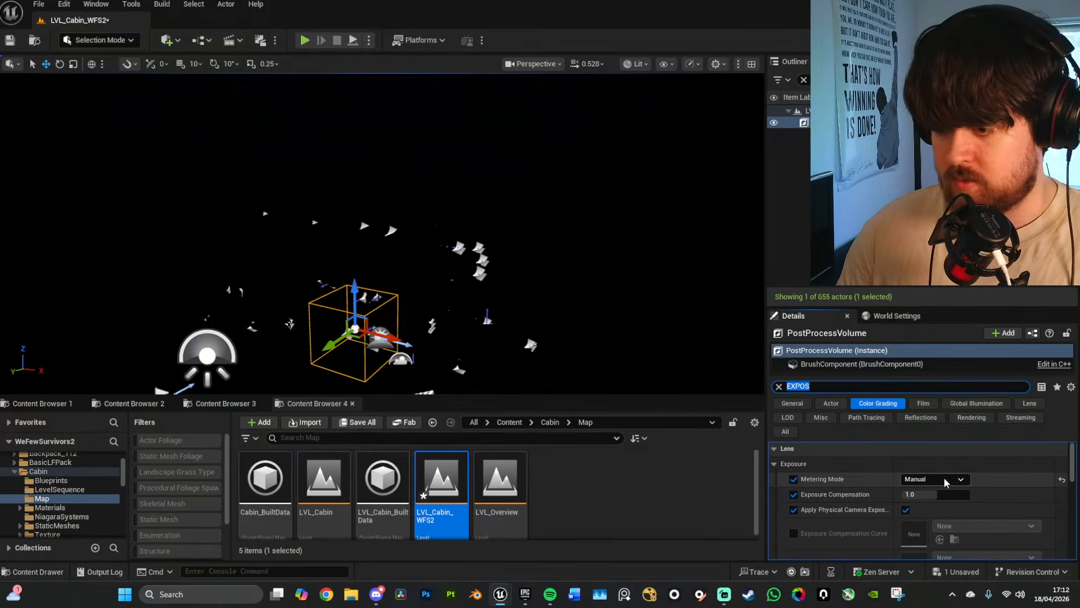
left_click(905, 509)
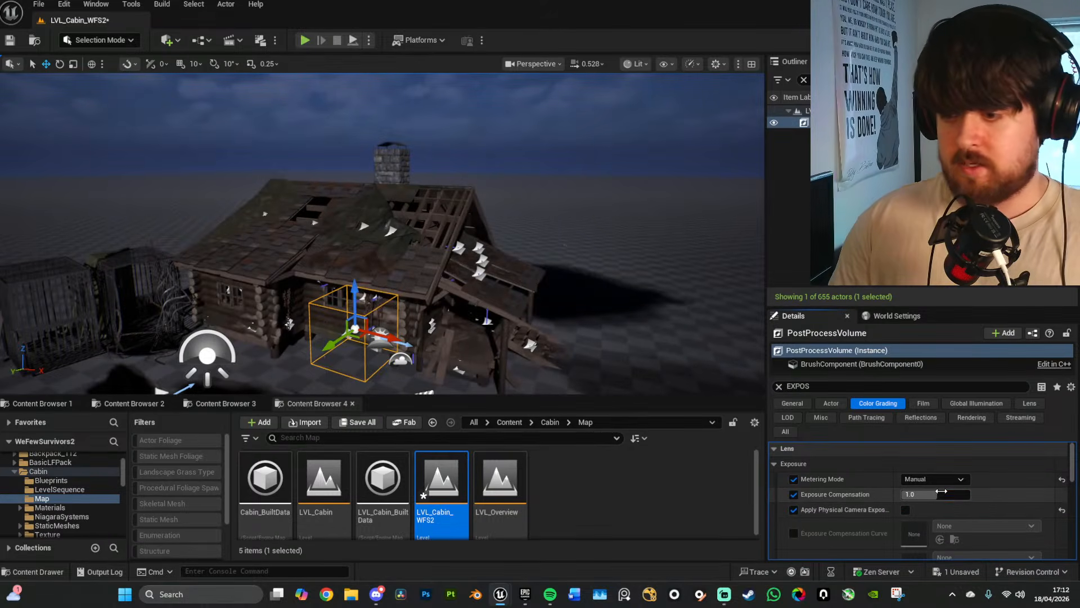
Step: Try exposure compensation values of 2 and 5 on the PostProcessVolume, and settle on 4
left_click(939, 494)
type("2")
key("Return")
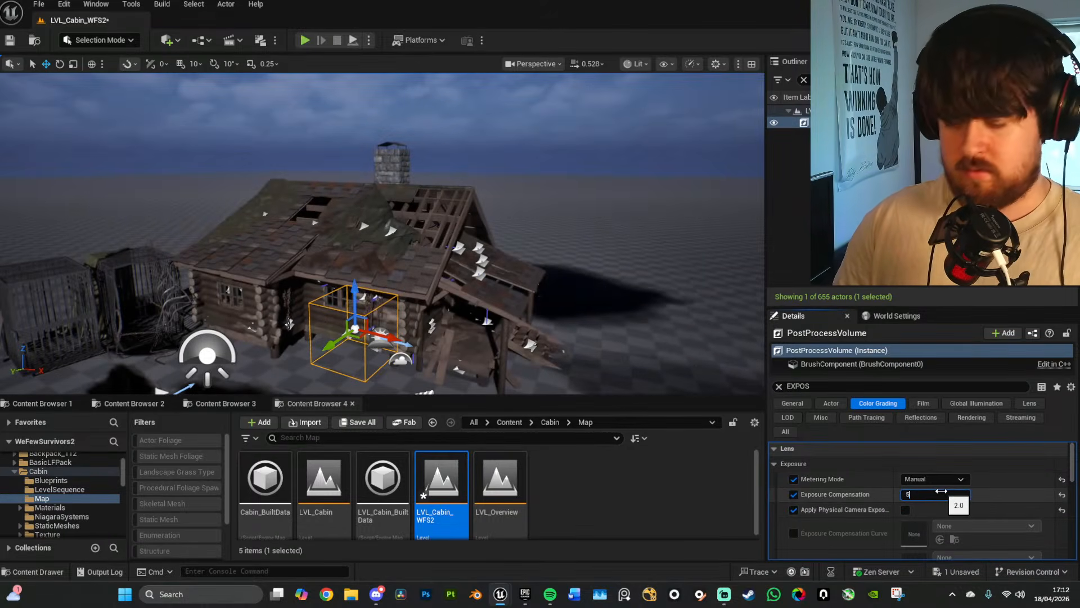
type("5")
key("Return")
type("4")
key("Return")
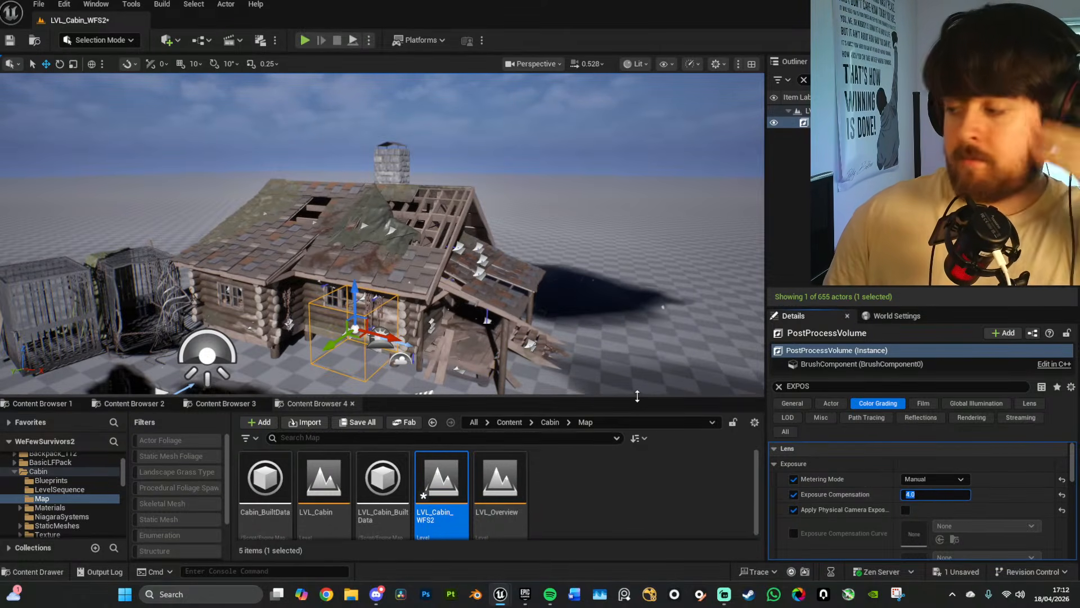
Step: Enlarge the viewport by shrinking the Content Browser area, and save all modified files
left_click_drag(634, 395, 634, 439)
left_click(39, 5)
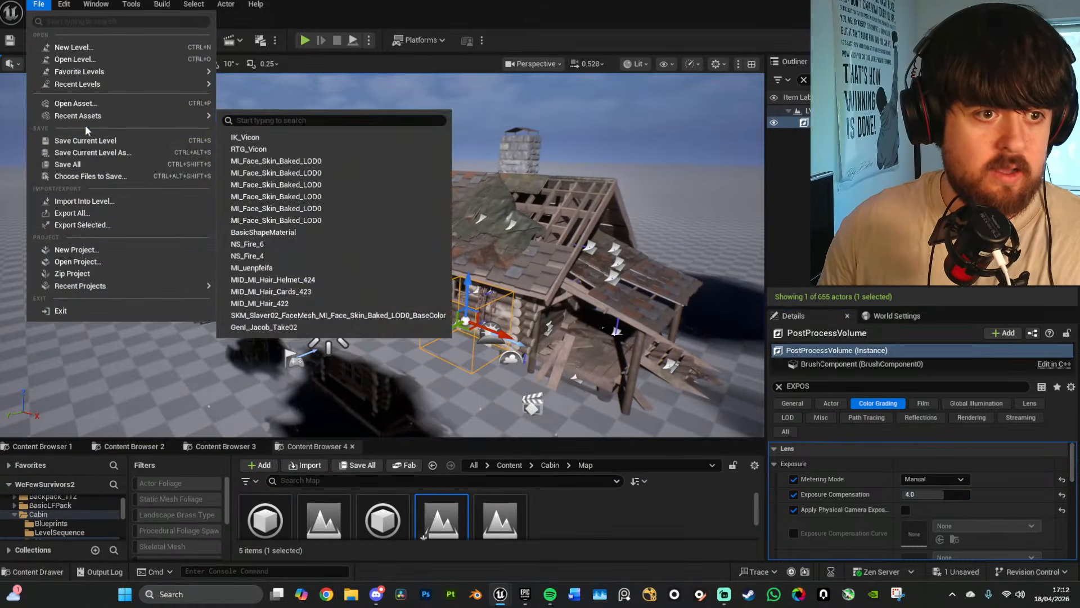
left_click(103, 162)
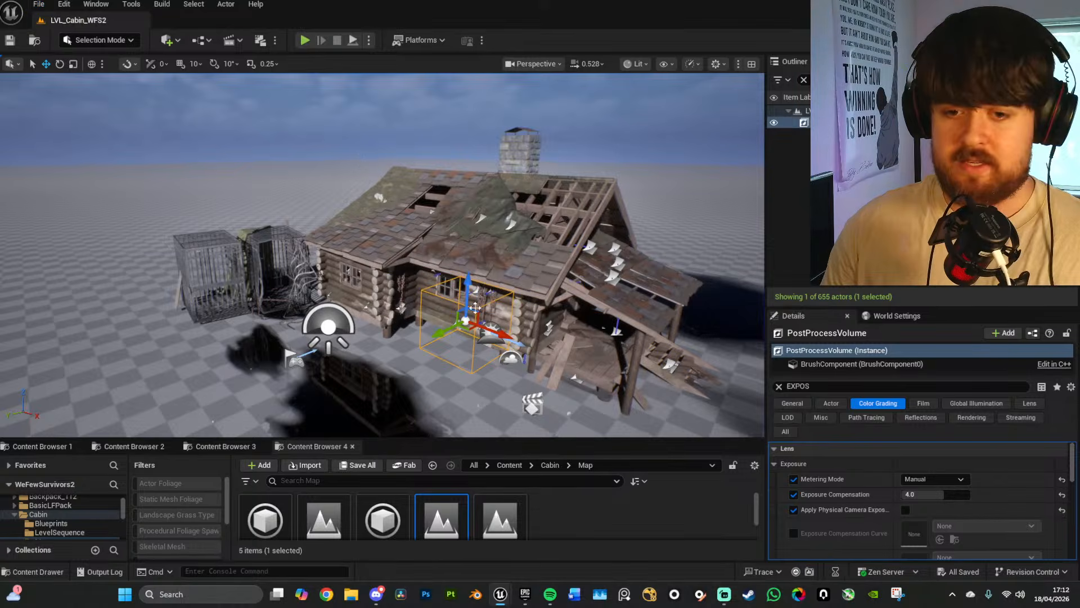
Step: Select the Landscape beside the cabin and clear the Outliner's search filter
right_click_drag(496, 224, 602, 221)
left_click(496, 225)
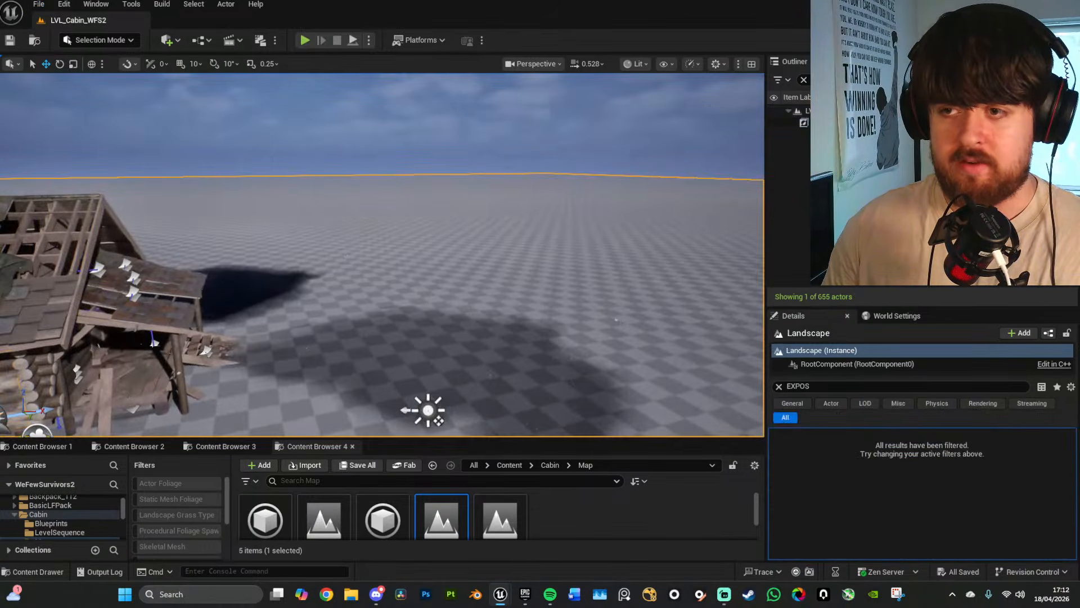
right_click_drag(403, 229, 731, 103)
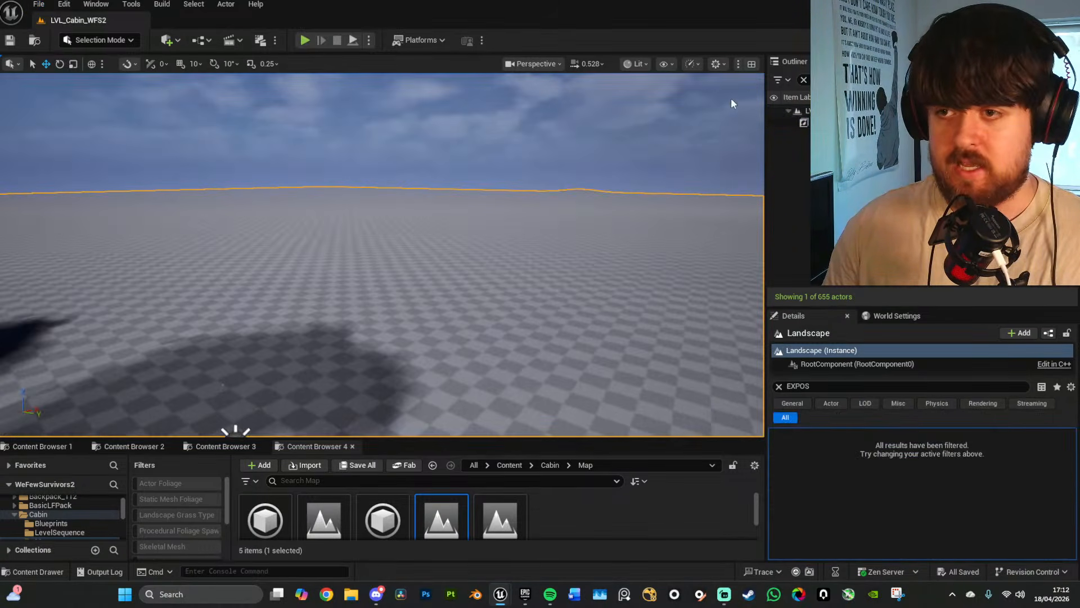
left_click(804, 80)
Step: Delete the PuddleInst4 decal and another stray decal in the open ground outside the cabin
right_click_drag(596, 186, 225, 222)
right_click_drag(634, 233, 531, 185)
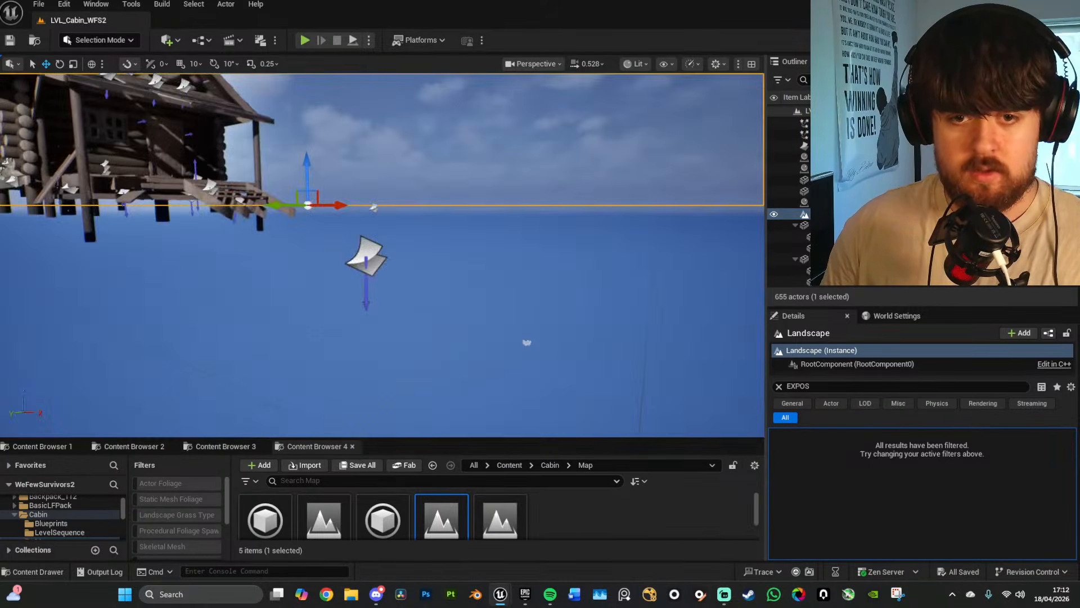
left_click(364, 254)
right_click_drag(364, 254, 332, 343)
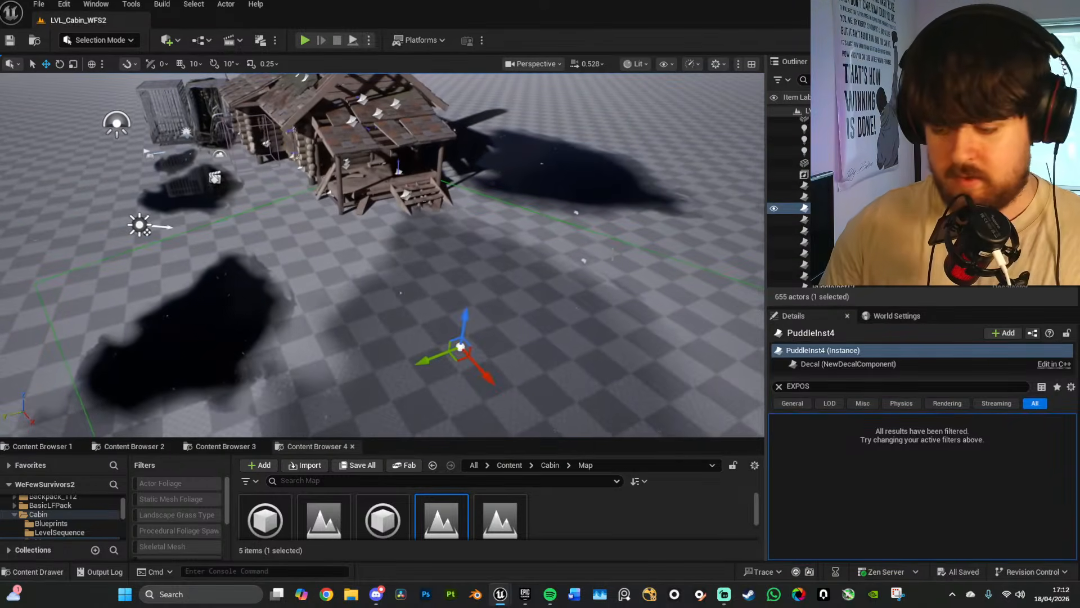
key("Delete")
right_click_drag(588, 186, 521, 268)
left_click(394, 176)
key("Delete")
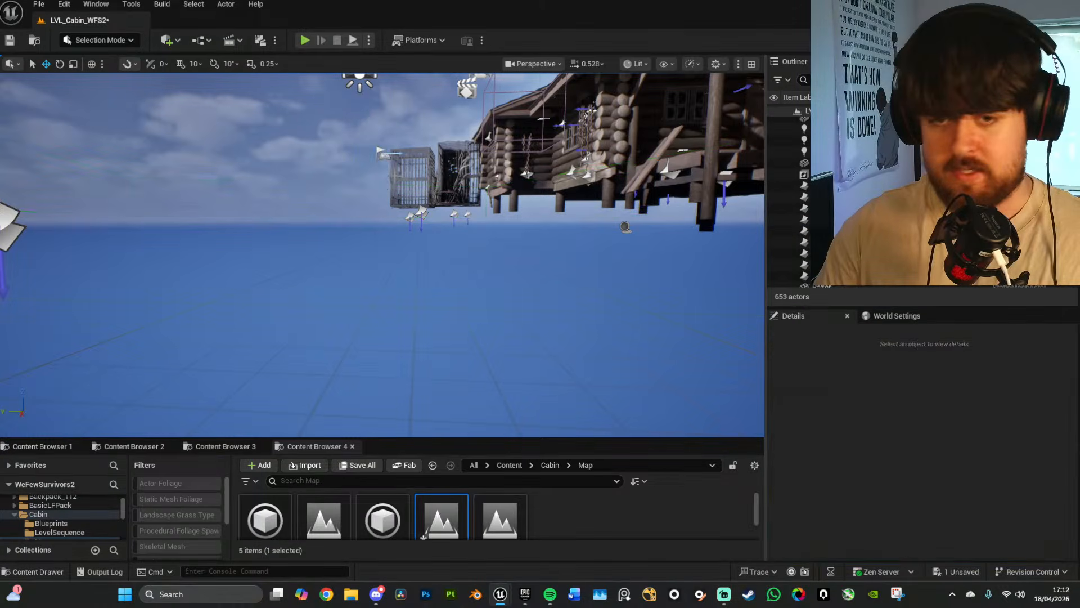
Step: Delete the PuddleInst5 decal from the open ground near the cabin
key("a")
right_click_drag(84, 320, 59, 316)
left_click(595, 242)
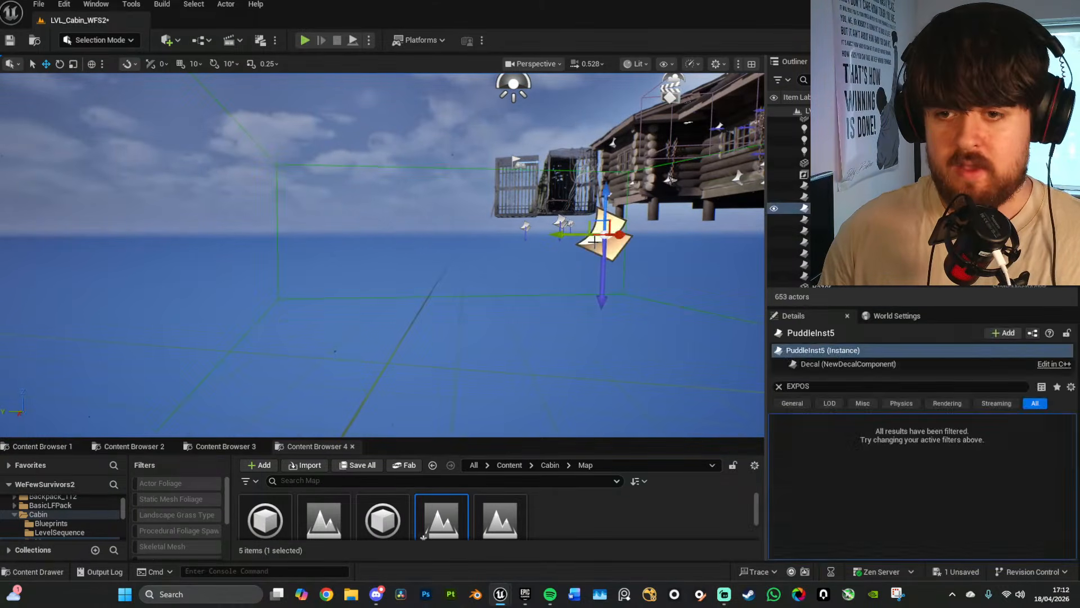
key("Delete")
Step: Delete the four stray decals beneath the two cages beside the cabin
key("e")
key("w")
right_click_drag(501, 264, 546, 259)
key("q")
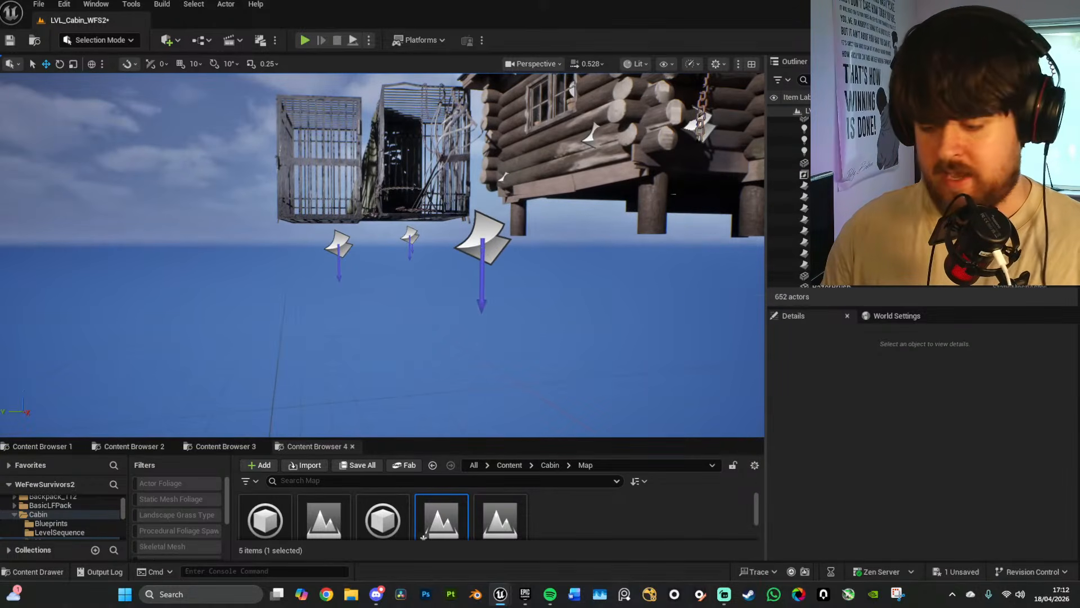
left_click(483, 239)
key("Delete")
left_click(410, 236)
key("Delete")
left_click(412, 236)
key("Delete")
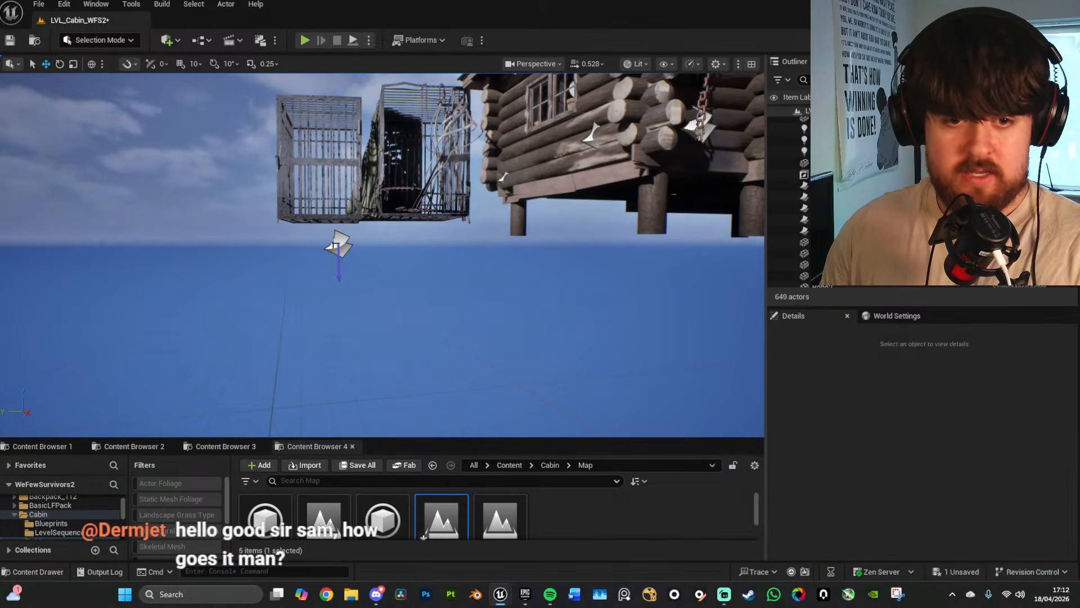
left_click(338, 245)
key("Delete")
Step: Delete the FbxScene_Compas actor lying beneath the cabin
right_click_drag(424, 255, 530, 253)
key("w")
left_click(404, 277)
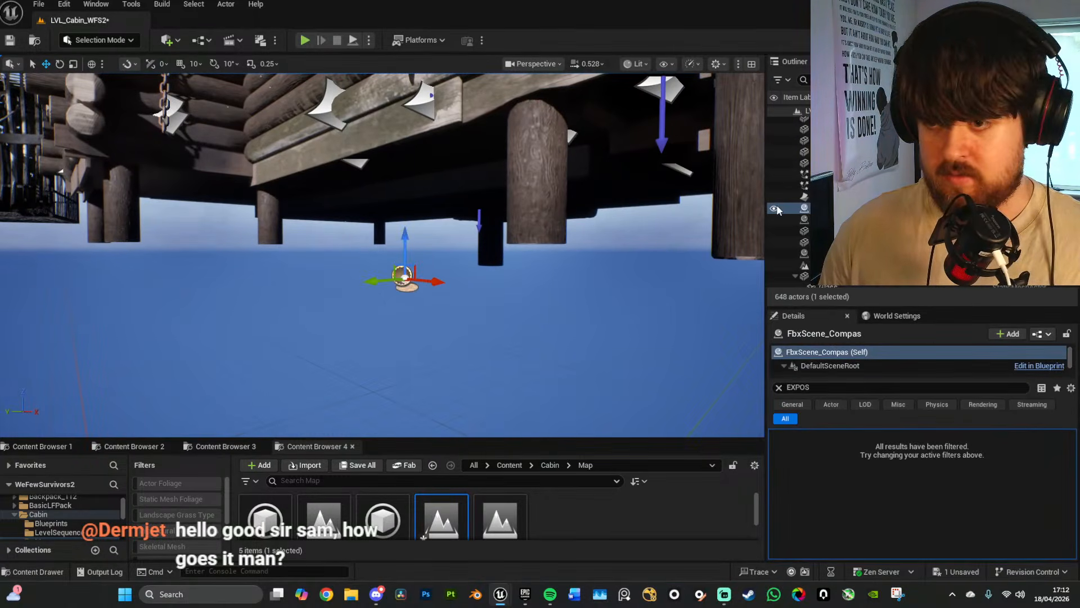
key("f")
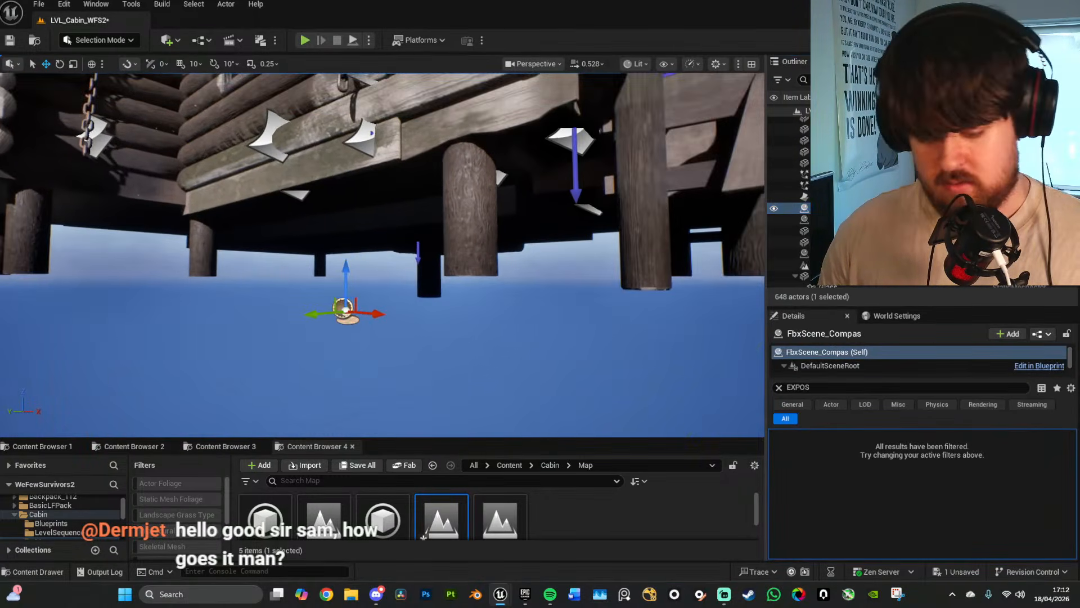
key("w")
right_click_drag(623, 274, 559, 315)
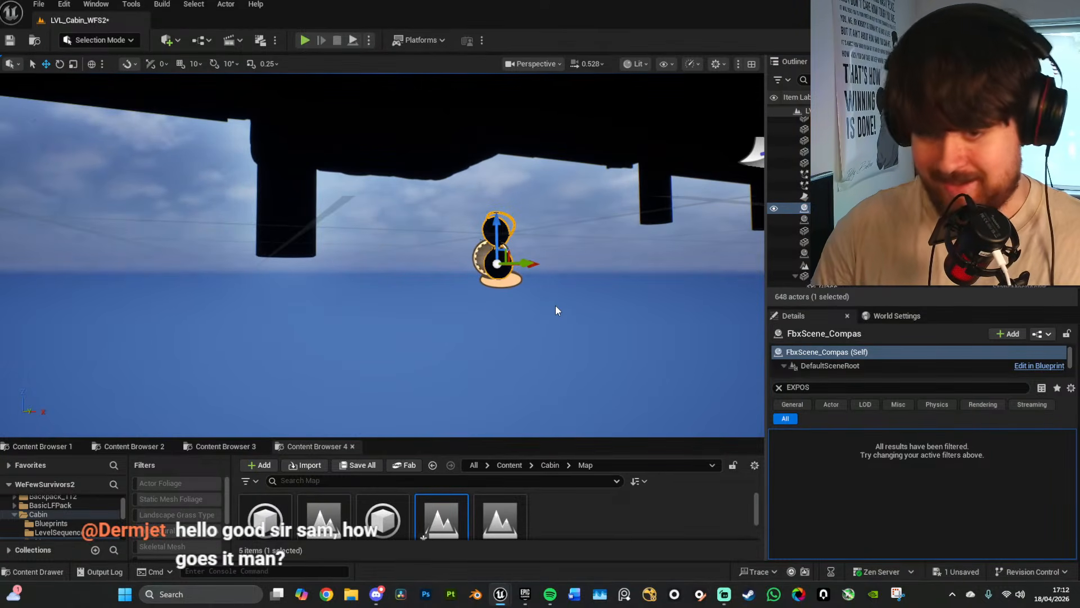
key("Delete")
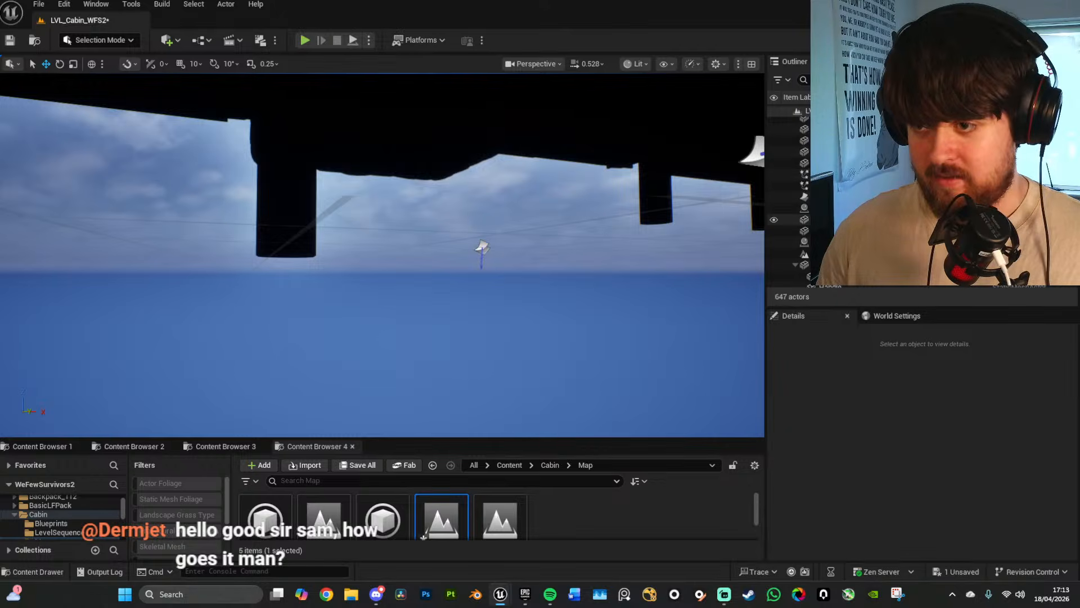
Step: Select the FbxScene_DoorGame actor and frame it to see where it sits in the cabin
left_click(844, 220)
left_click(843, 208)
right_click_drag(636, 296, 573, 287)
key("f")
scroll(615, 290, "down", 1)
scroll(596, 279, "up", 1)
scroll(506, 276, "up", 1)
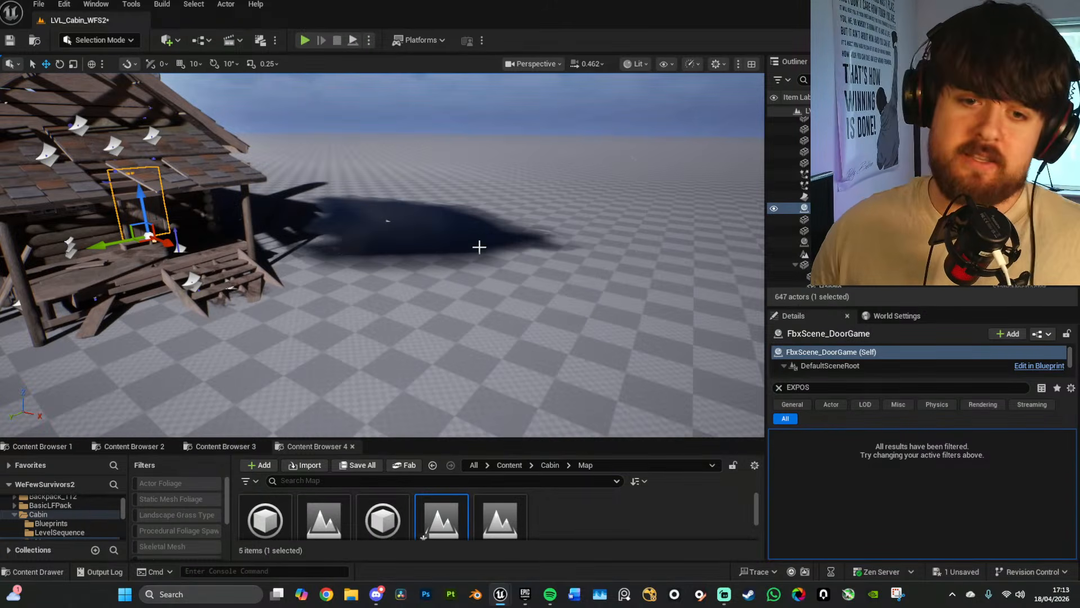
Step: Delete the stray actor creating the dark patch on the ground beside the cabin
key("w")
mouse_move(479, 246)
right_mouse_down()
mouse_move(436, 241)
mouse_move(475, 239)
mouse_move(480, 250)
right_mouse_up()
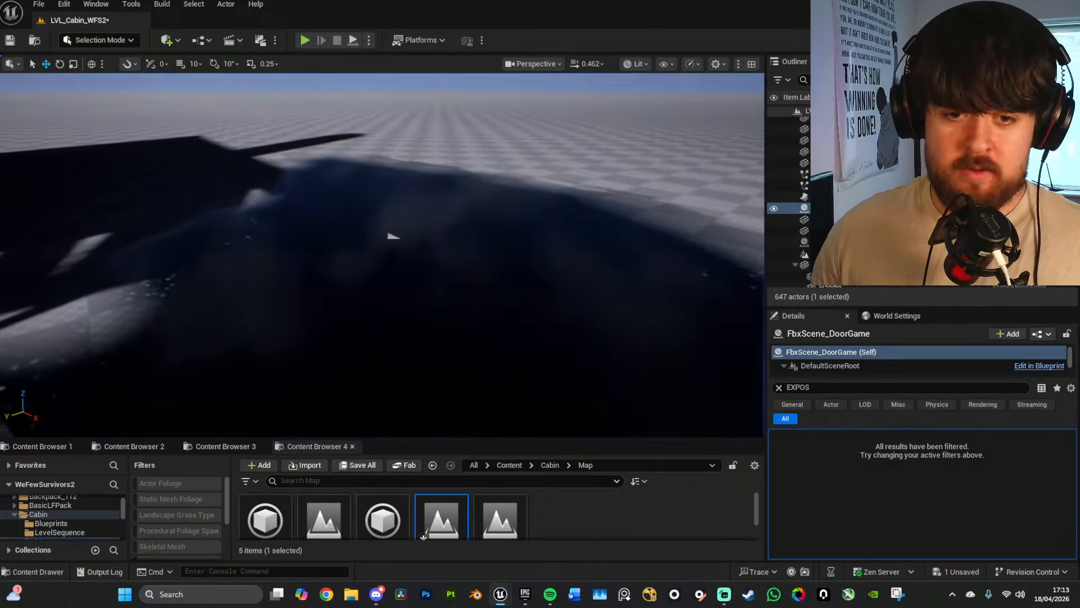
left_click(394, 242)
key("Delete")
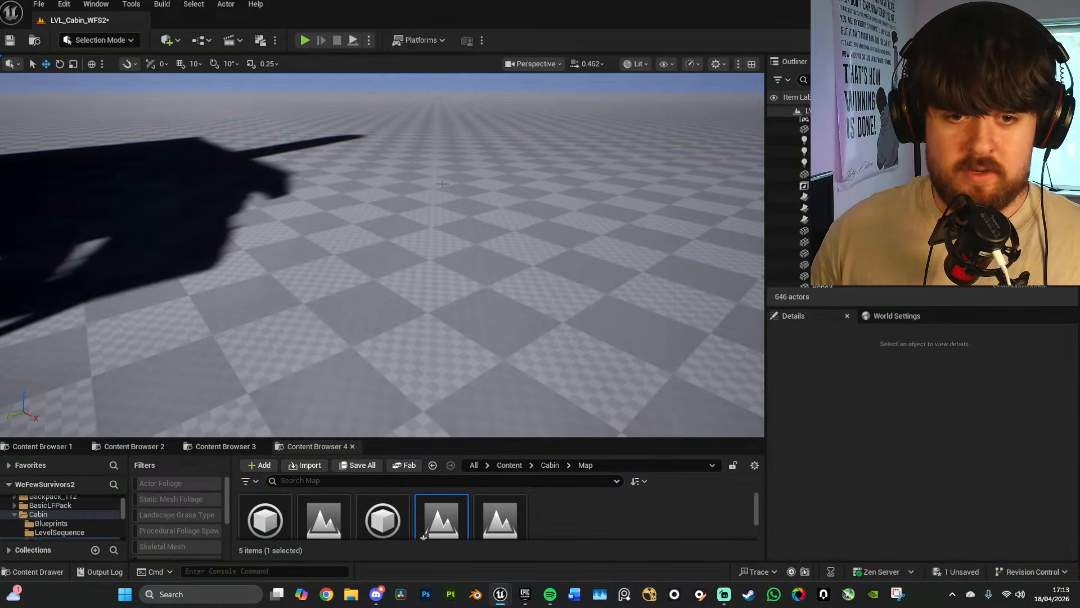
Step: Delete the CageBroken and Cage1 meshes next to the cabin
key("w")
right_click_drag(507, 225, 350, 219)
left_click(309, 173)
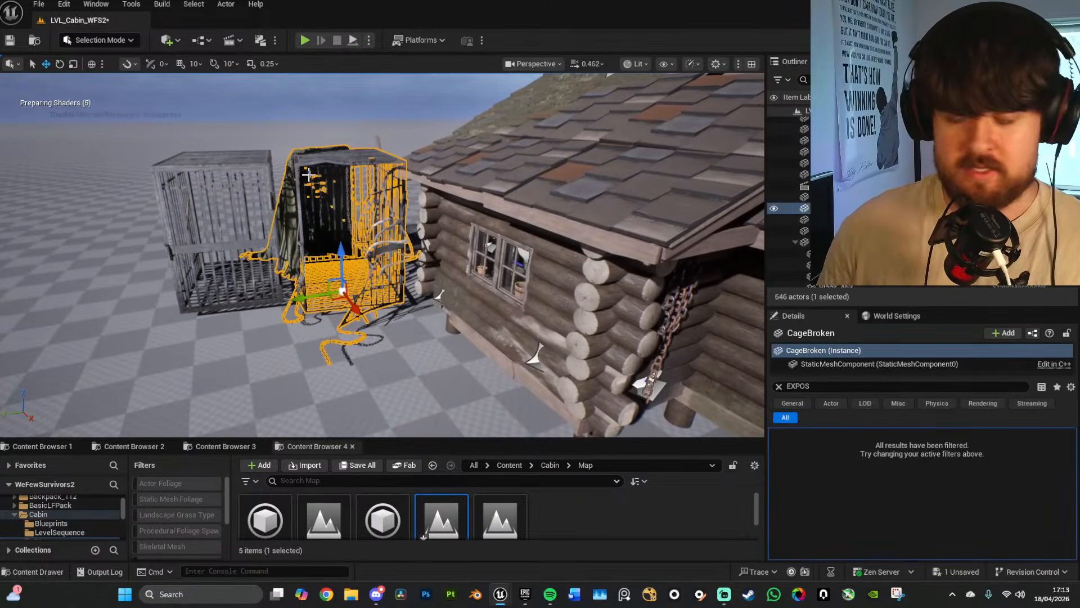
key("Delete")
left_click(220, 225)
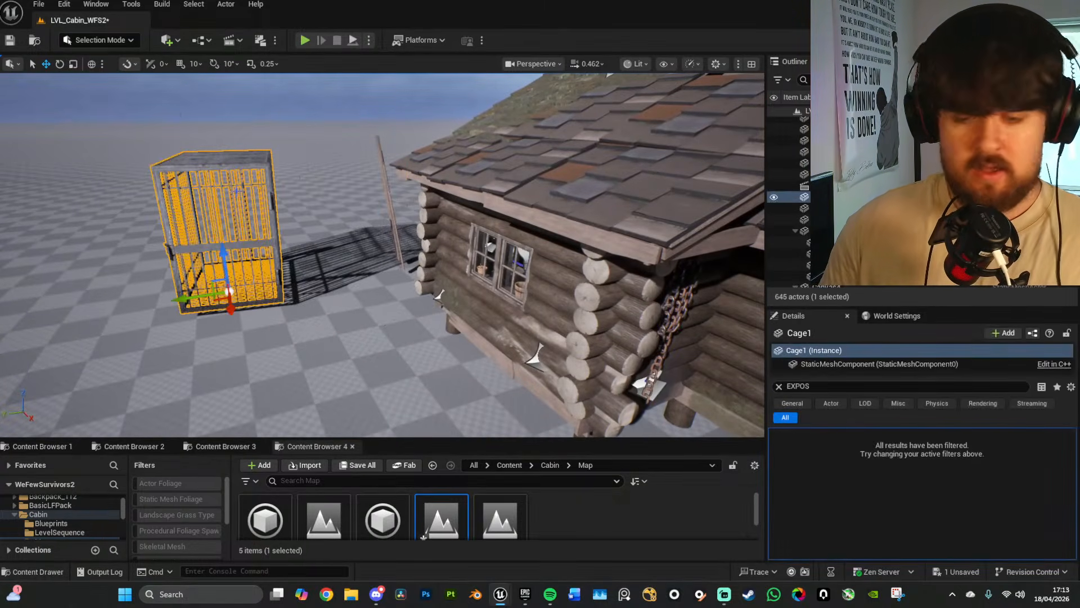
key("Delete")
Step: Delete the leftover planks standing upright outside the cabin where the cages were, including Plank_A69
mouse_move(418, 244)
right_mouse_down()
mouse_move(389, 242)
mouse_move(418, 245)
mouse_move(427, 230)
right_mouse_up()
left_click(418, 244)
key("Delete")
left_click(457, 221)
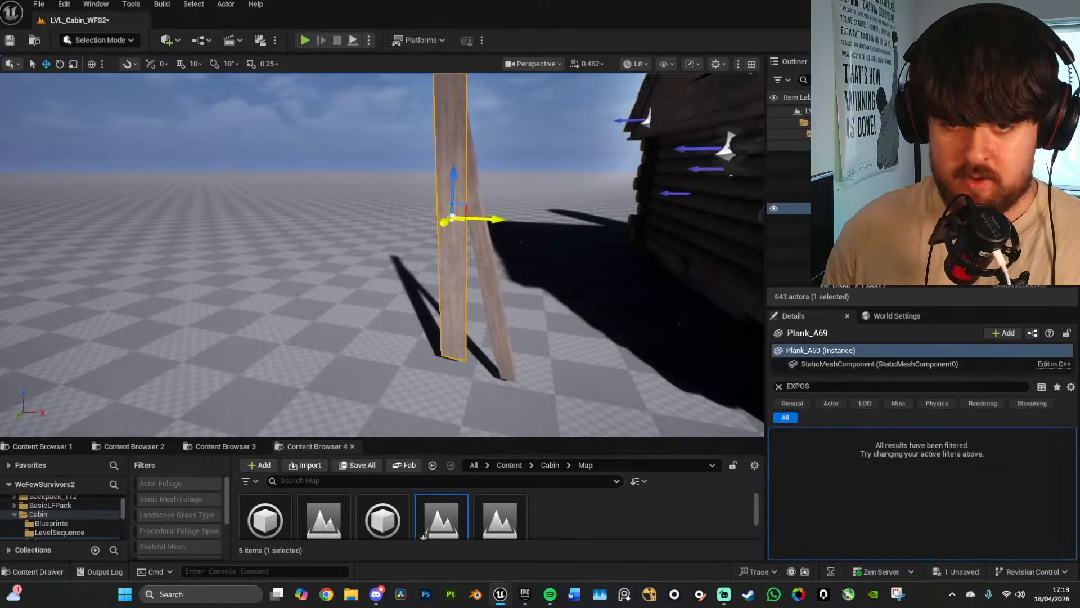
left_click(487, 255, "ctrl")
key("Delete")
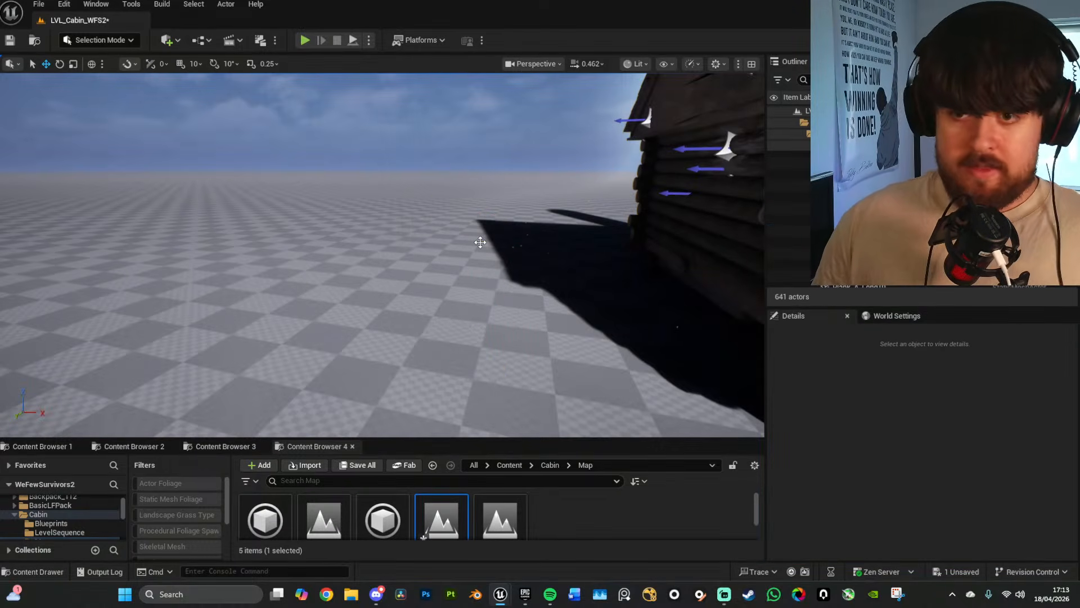
Step: Delete the player start actor in front of the cabin
right_click_drag(480, 242, 581, 252)
key("w")
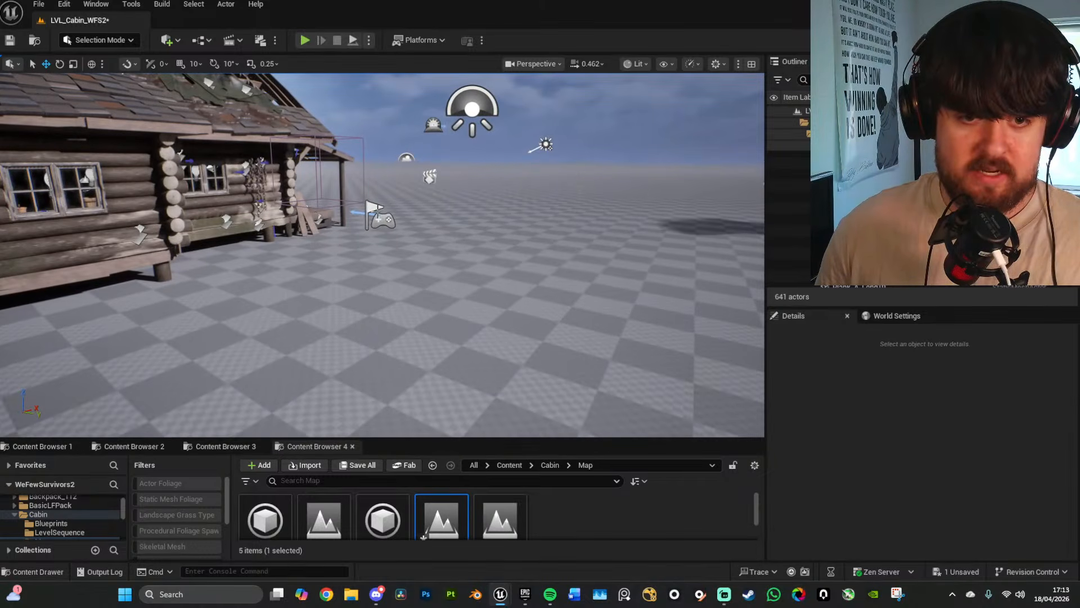
left_click(378, 216)
key("Delete")
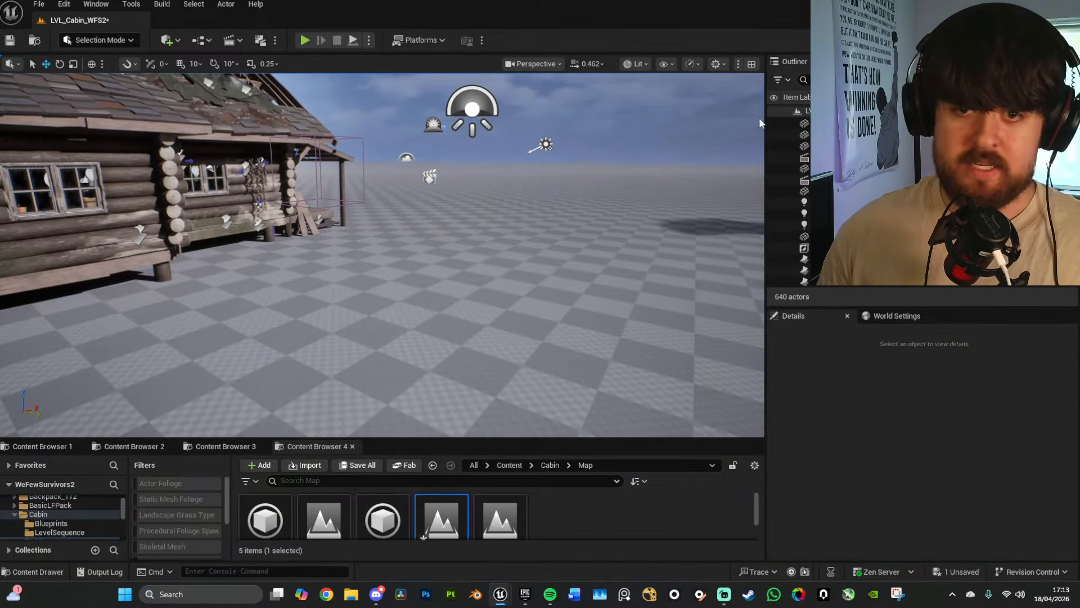
Step: Delete the DustOutside and dustns Niagara effects from the level
right_click_drag(378, 216, 491, 233)
key("w")
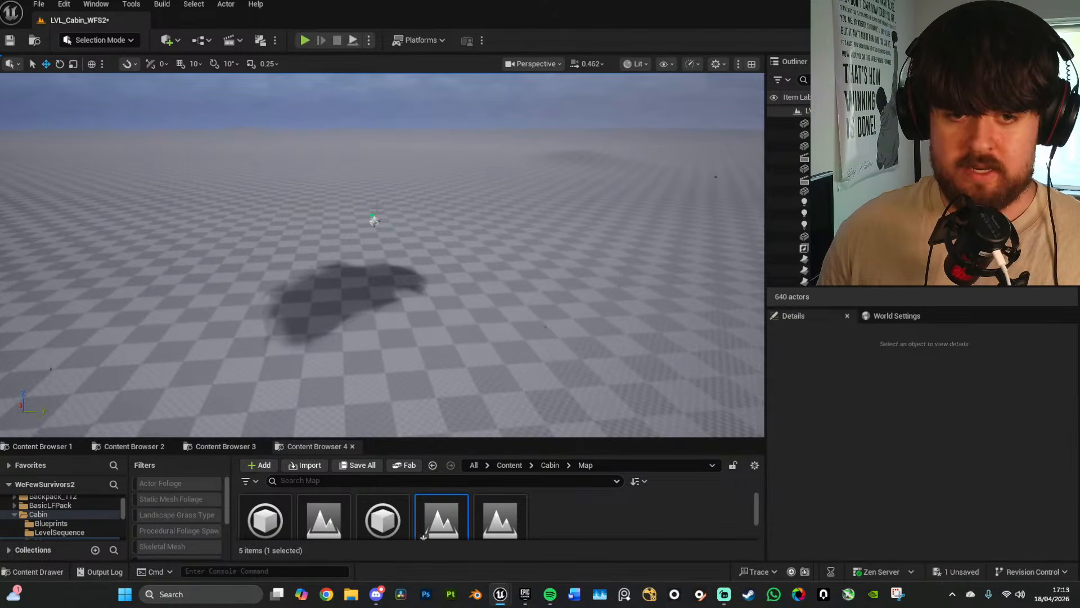
left_click(373, 219)
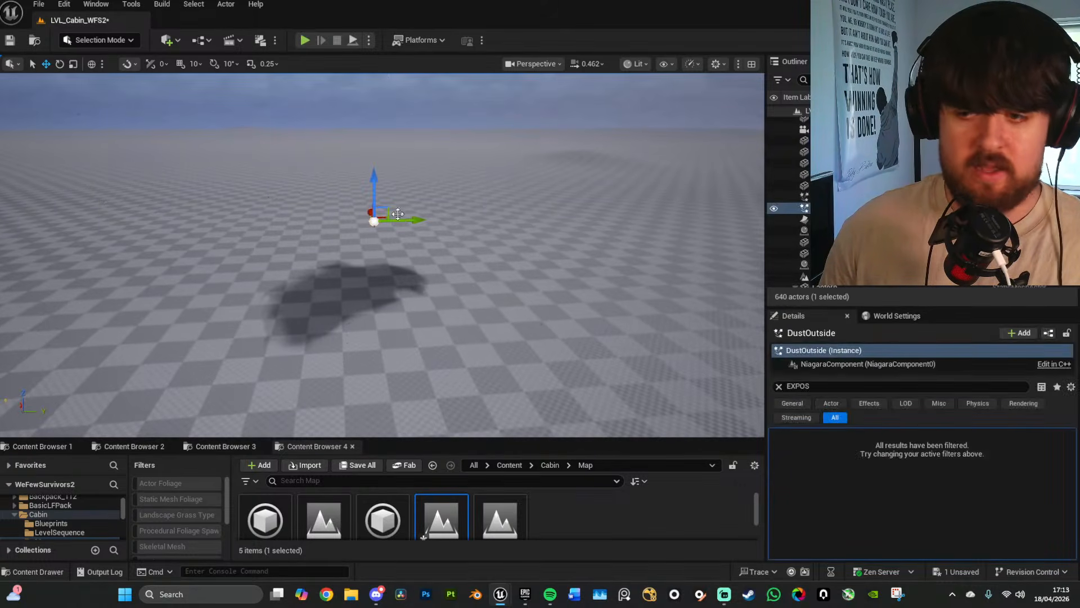
key("Delete")
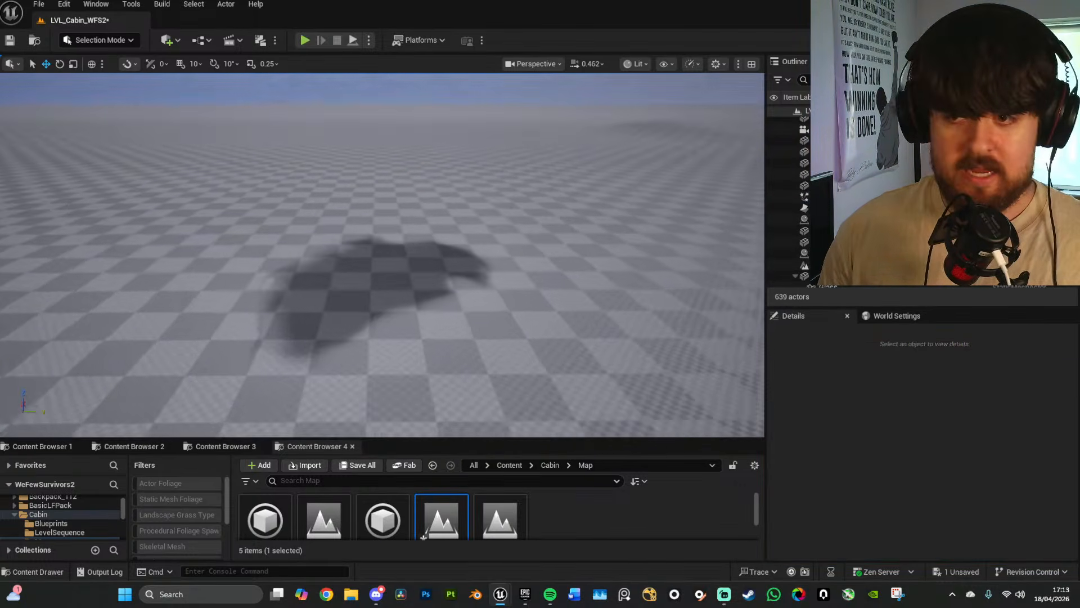
left_click(838, 196)
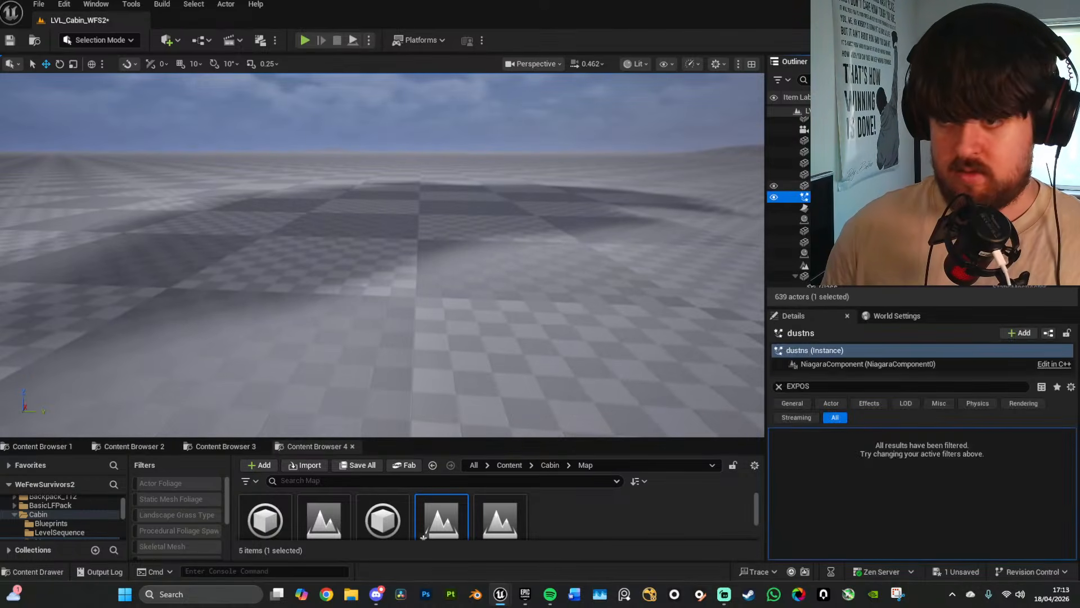
key("Delete")
Step: Delete the three remaining stray decals in the open ground away from the cabin
key("w")
mouse_move(612, 295)
right_mouse_down()
mouse_move(612, 282)
mouse_move(612, 295)
right_mouse_up()
left_click(541, 318)
key("Delete")
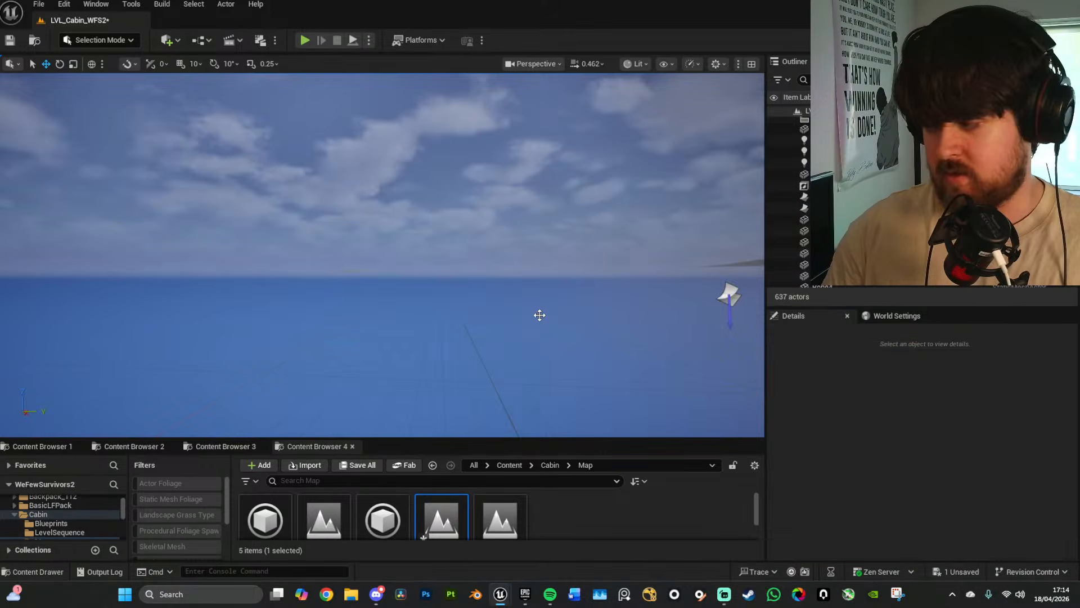
right_click_drag(539, 315, 621, 323)
key("w")
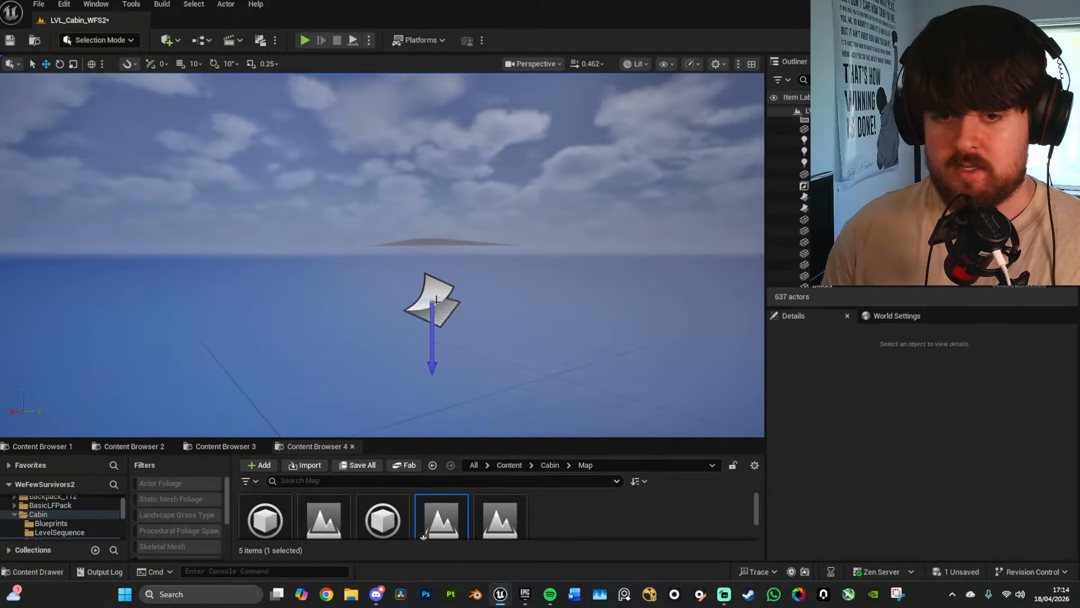
left_click(432, 299)
key("Delete")
right_click_drag(432, 300, 427, 345)
key("q")
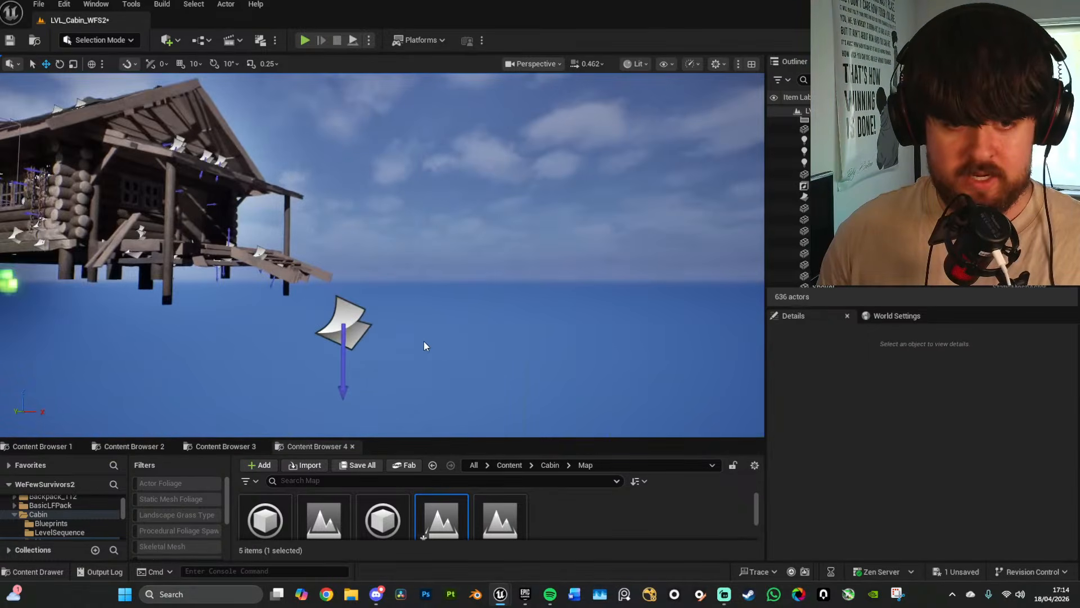
left_click(336, 327)
key("Delete")
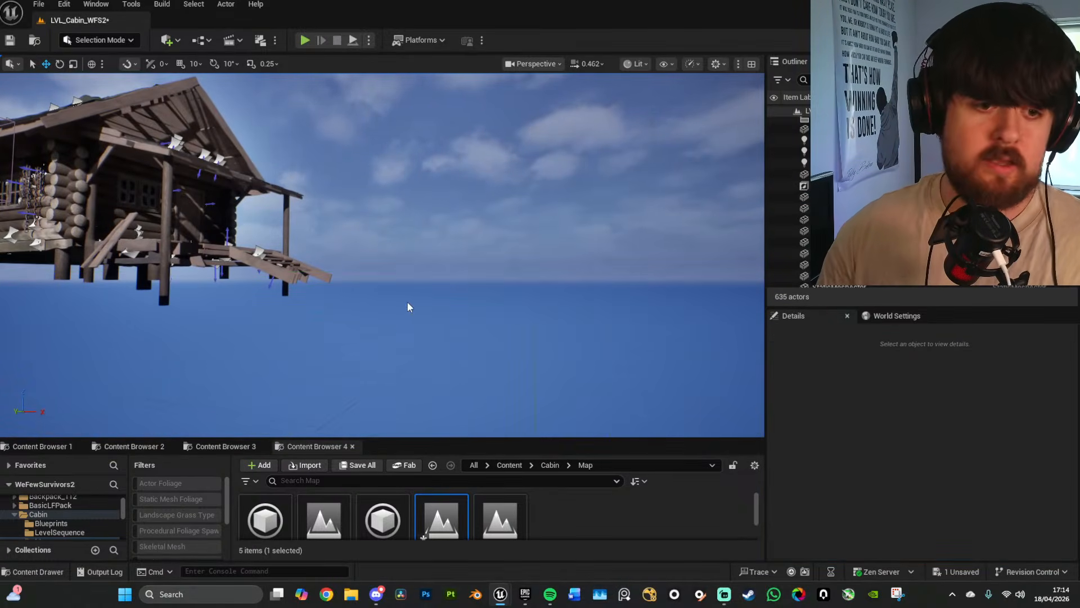
Step: Move the PostProcessVolume away from the cabin wall into the open ground beyond the lighting actors
right_click_drag(407, 302, 316, 307)
left_click(389, 294)
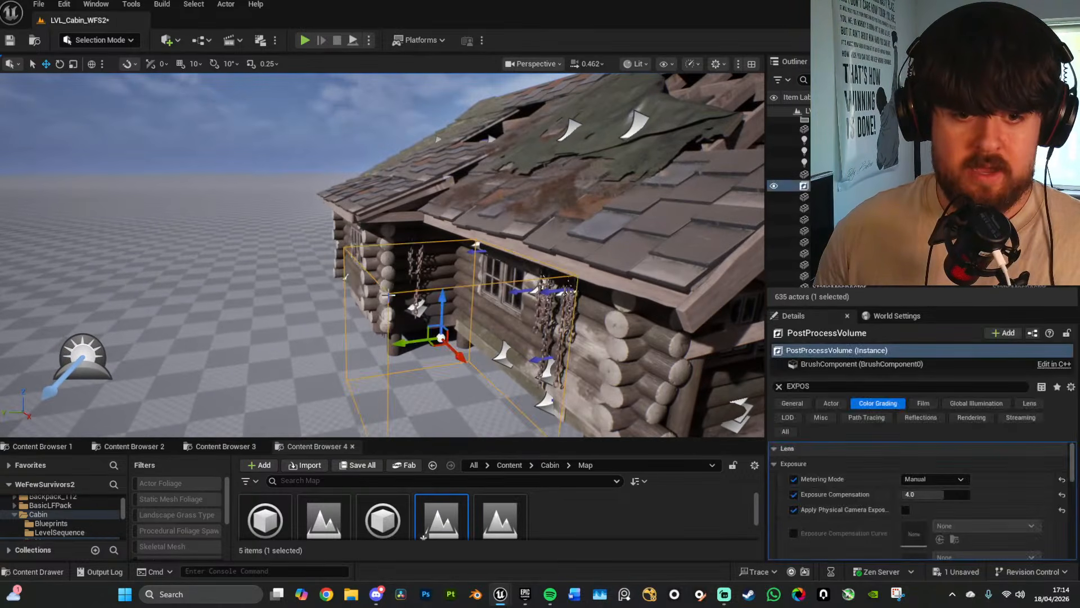
right_click_drag(389, 295, 366, 298)
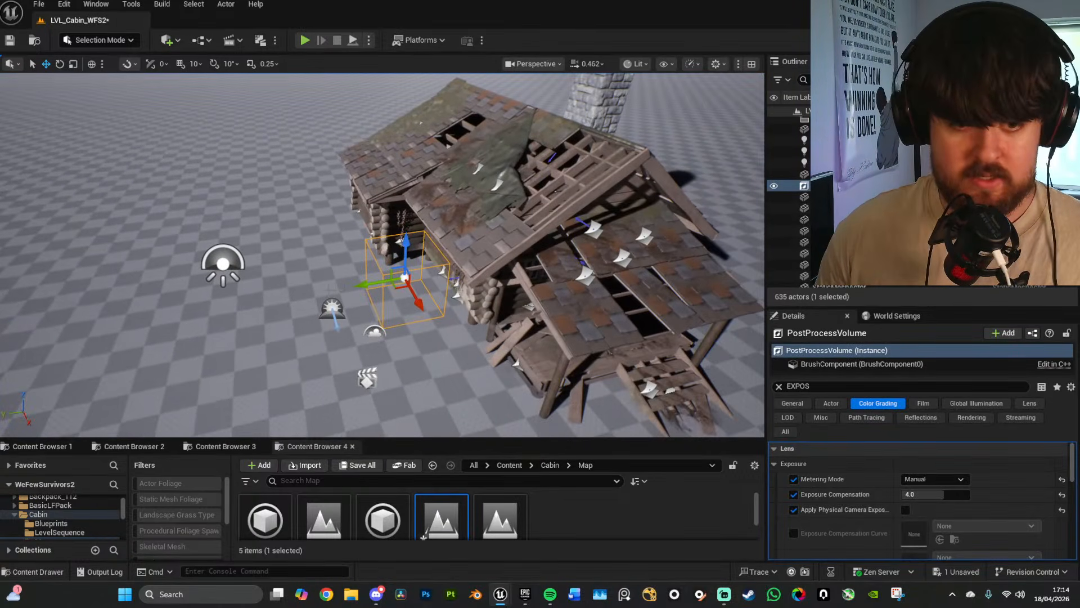
left_click_drag(365, 285, 36, 344)
right_click_drag(35, 344, 40, 358)
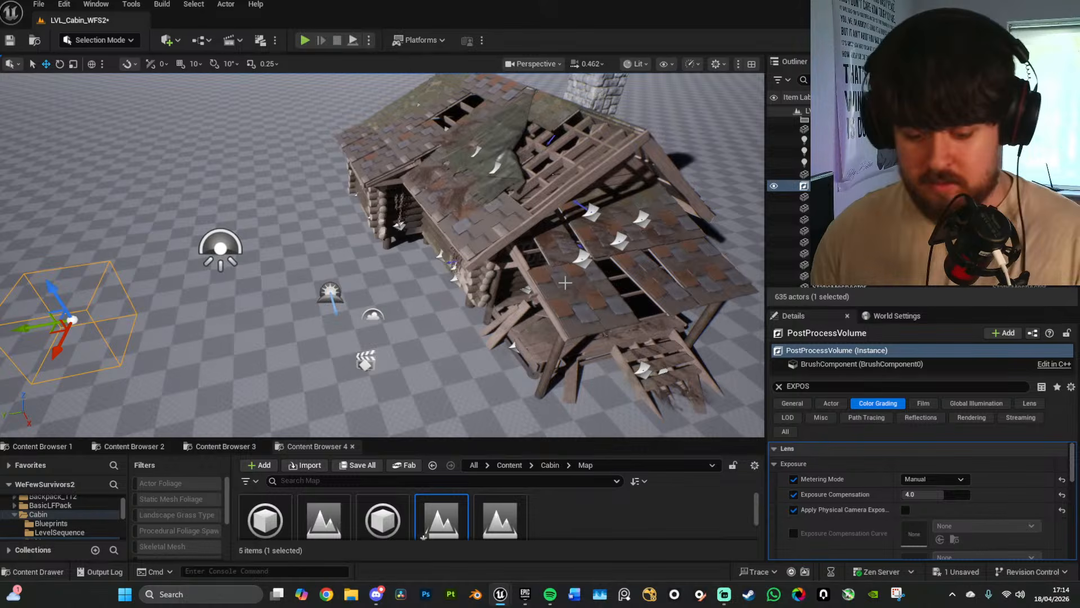
Step: Hide the green tarp draped over the cabin roof
key("w")
right_click_drag(549, 261, 481, 237)
key("q")
key("w")
key("s")
left_click(400, 223)
key("a")
key("e")
key("a")
key("w")
key("h")
Step: Hide the MossDecal_Inst16 decal and the item beside it on the roof
left_click(468, 242)
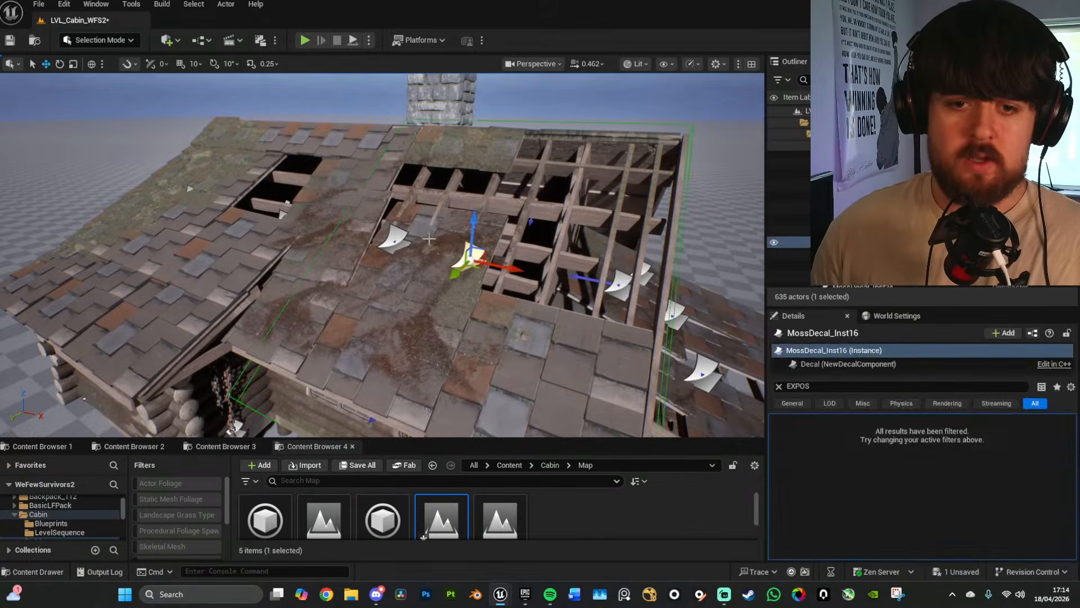
key("h")
left_click(400, 233)
key("h")
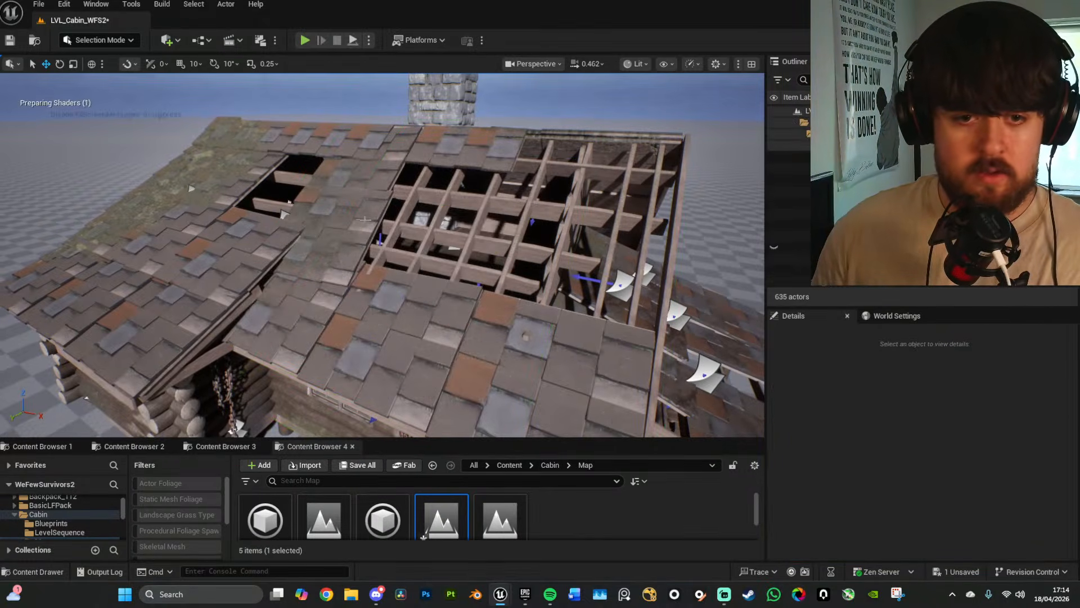
Step: Hide the four tiled panels in the middle of the roof's front slope, including Roof_A4
left_click(364, 219)
key("h")
left_click(324, 287)
key("h")
left_click(349, 199)
key("h")
left_click(356, 295)
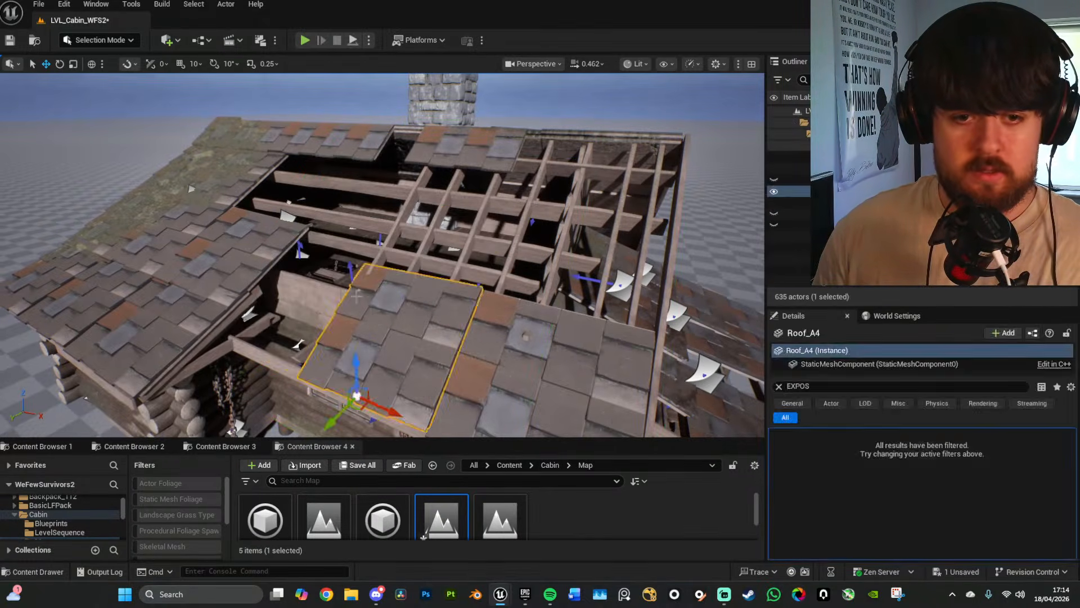
key("h")
Step: Hide the tiled panels over the far end of the front slope, including Roof_A21
left_click(207, 286)
key("h")
left_click(172, 326)
key("h")
left_click(148, 265)
key("h")
left_click(76, 265)
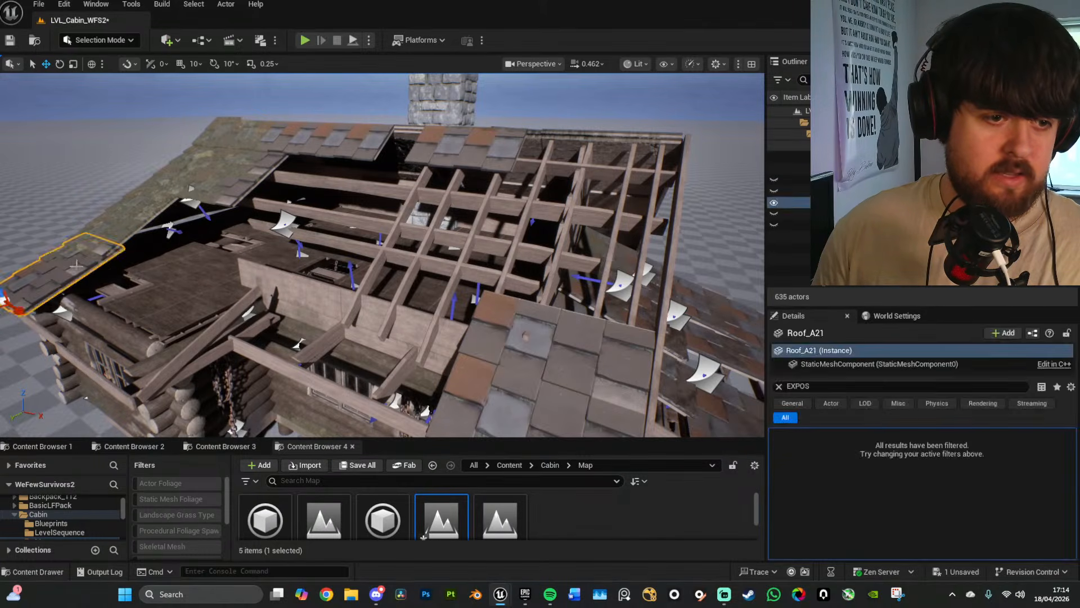
key("h")
left_click(196, 191)
key("h")
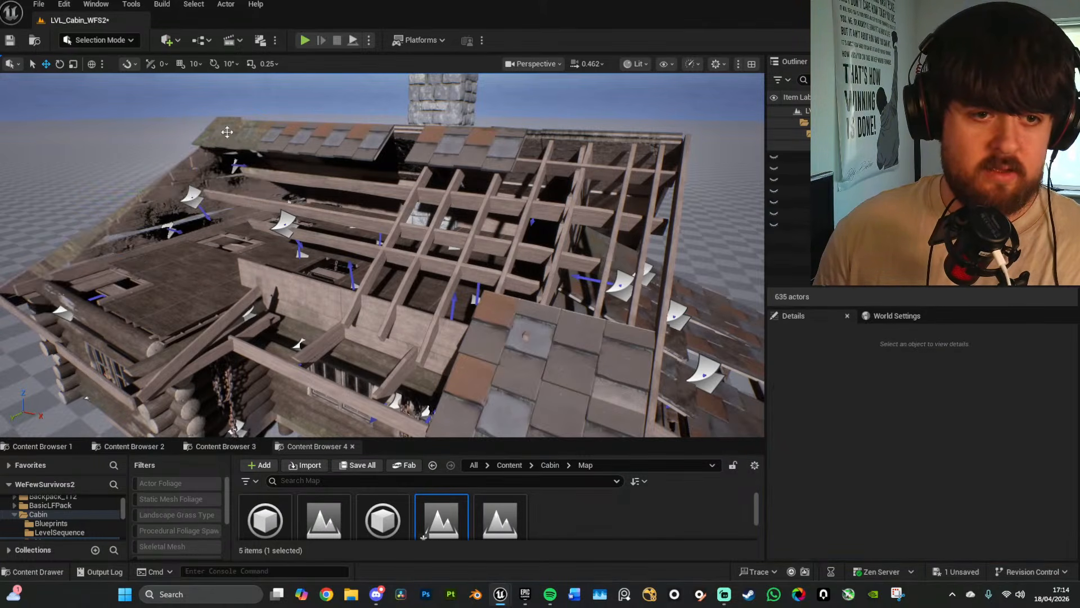
Step: Hide two tiled panels along the roof ridge at the far end and the Plank_A_Long98 beam below them
left_click(227, 132)
key("h")
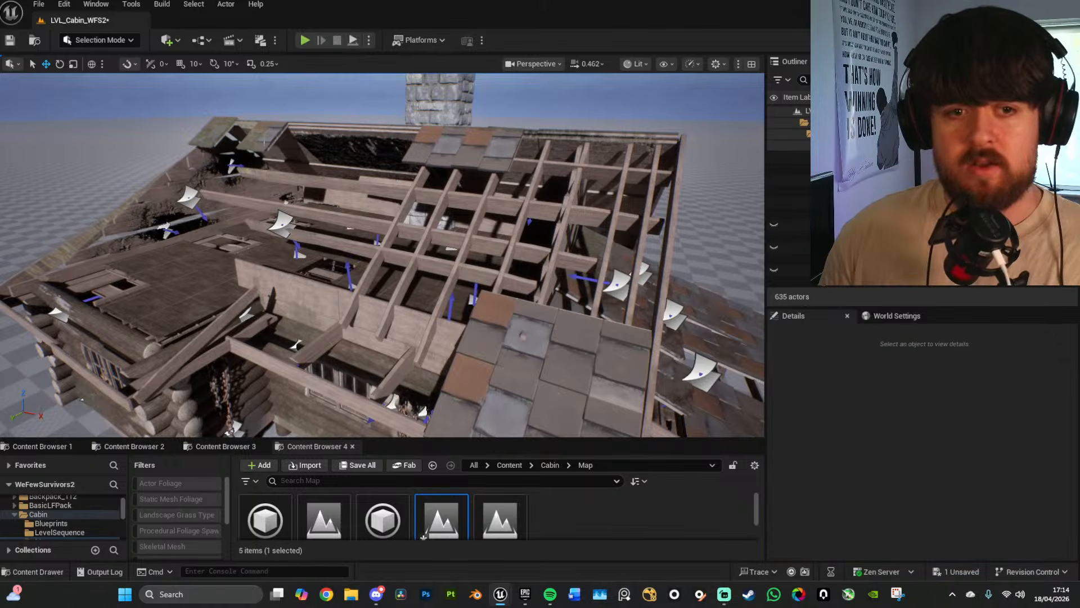
left_click(265, 138)
key("h")
left_click(224, 130)
left_click(175, 178)
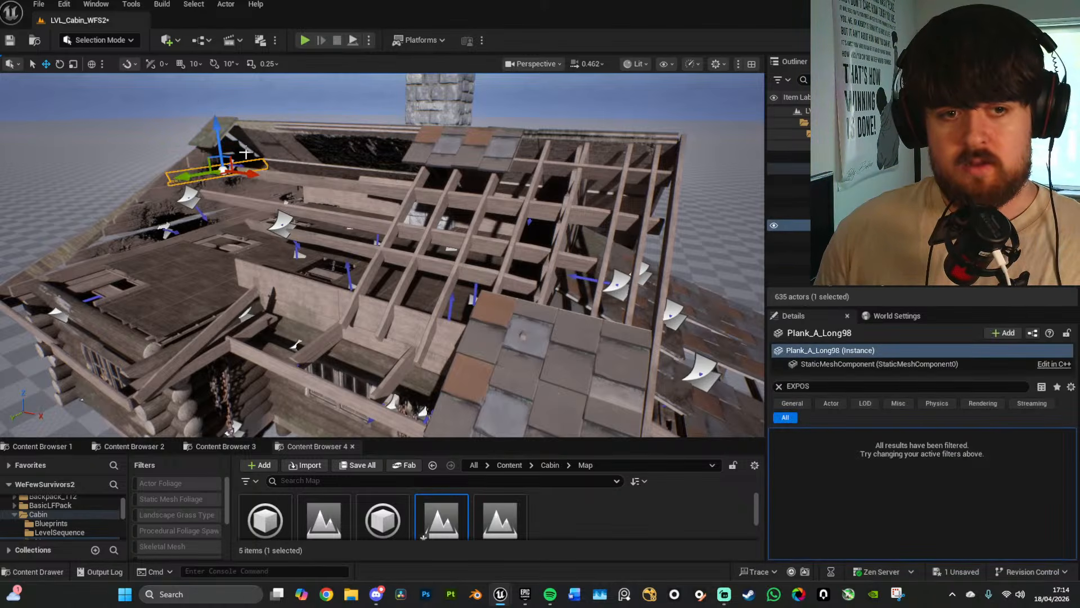
key("h")
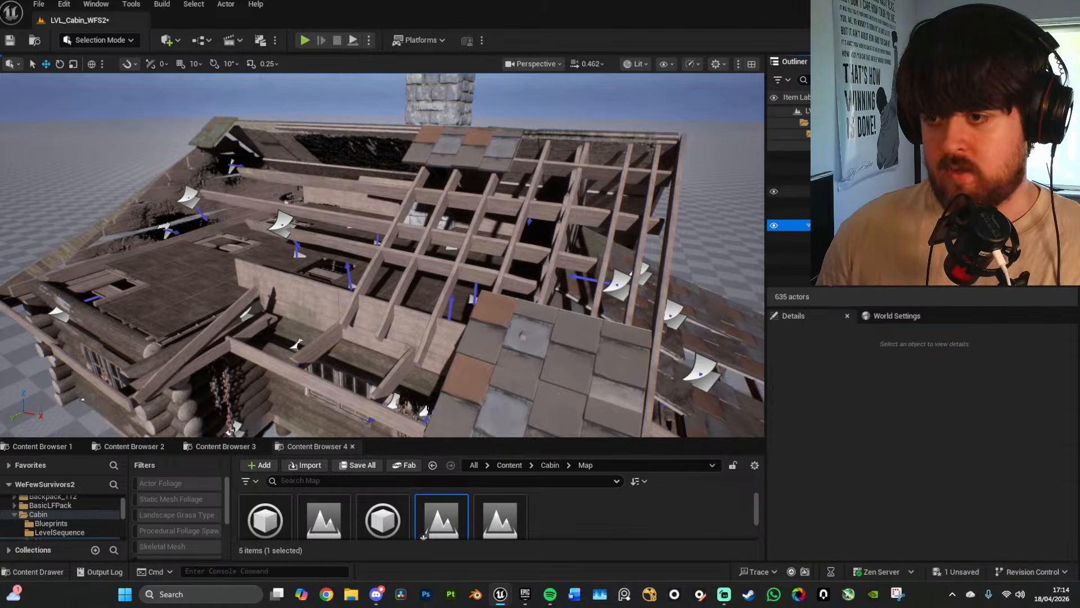
Step: Hide the remaining roof framing and tiled panels over the cabin, including the rafters and ridge beams
left_click(774, 228)
right_click_drag(527, 243, 602, 218)
left_click(522, 220)
key("h")
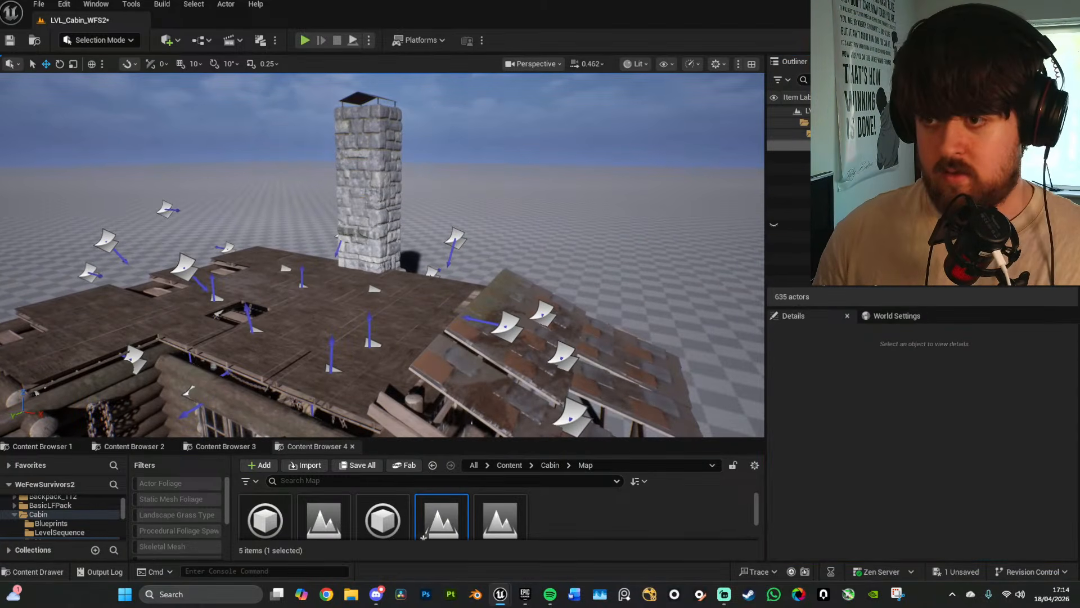
Step: Hide the stray Plank_A71 beam floating above the cabin and the Fireplace with its stone chimney
left_click(774, 227)
left_click(775, 227)
left_click(774, 227)
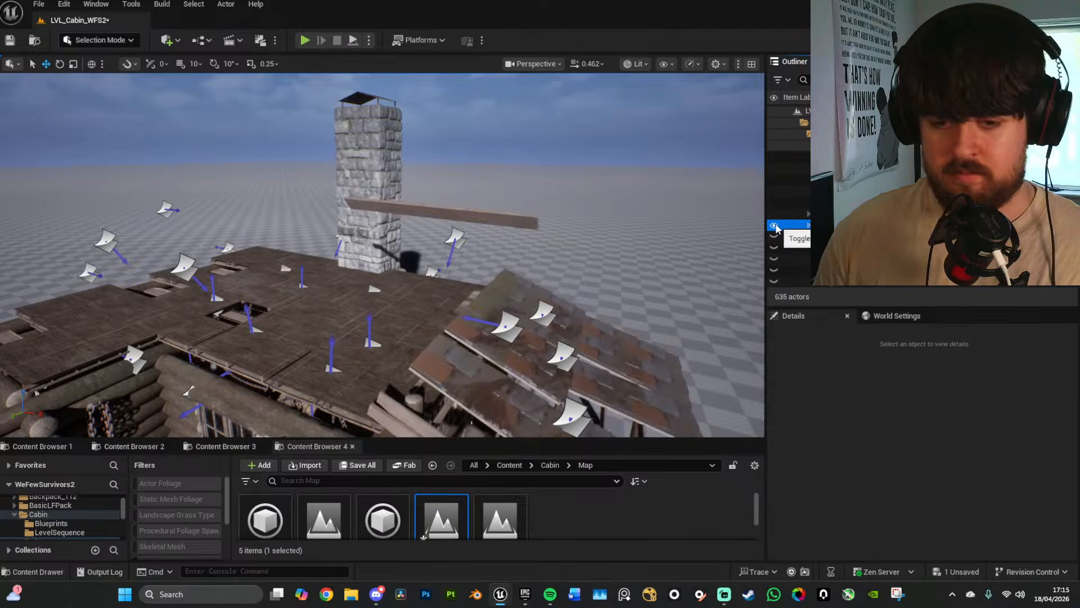
right_click_drag(563, 242, 579, 217)
left_click(579, 216)
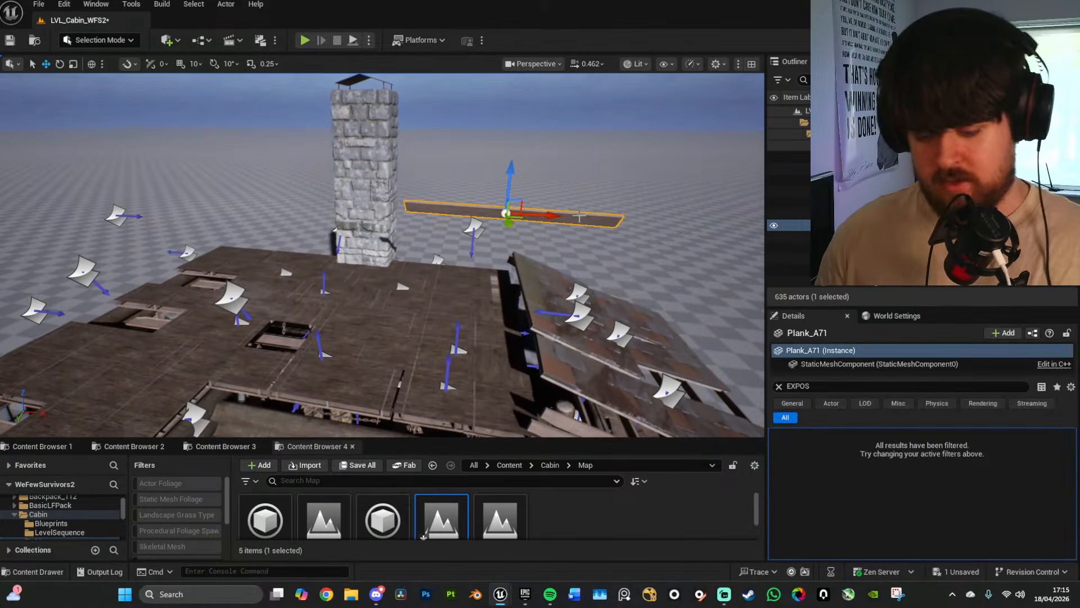
key("Delete")
left_click(383, 181)
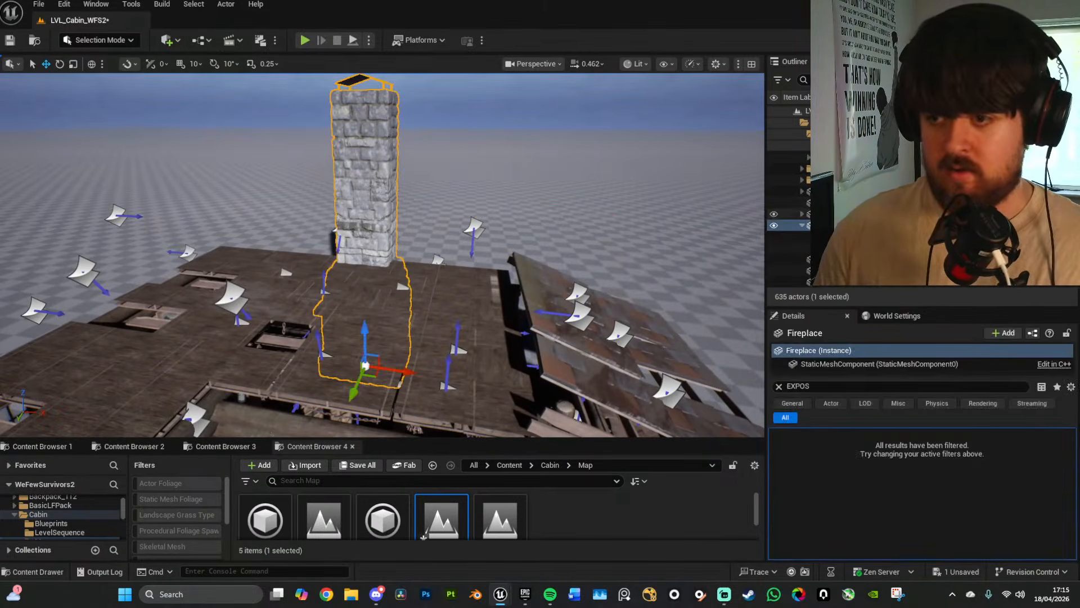
left_click(775, 225)
Step: Hide the whole group of ceiling floor panels that contains Floor_A51, exposing the cabin's rooms from above
right_click_drag(562, 236, 551, 258)
left_click(553, 262)
right_click_drag(635, 264, 647, 277)
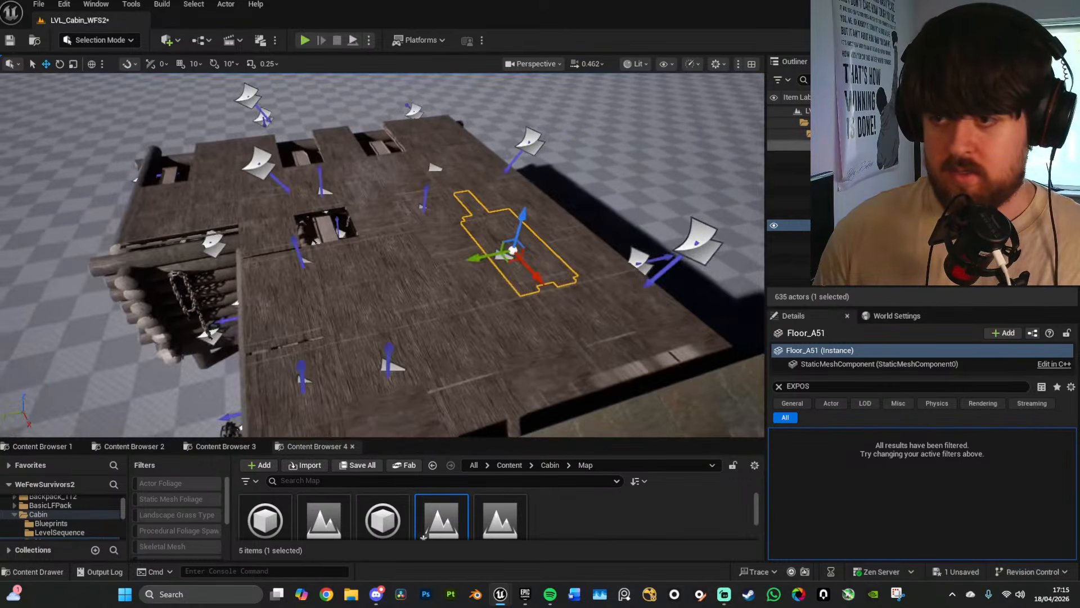
left_click(801, 146)
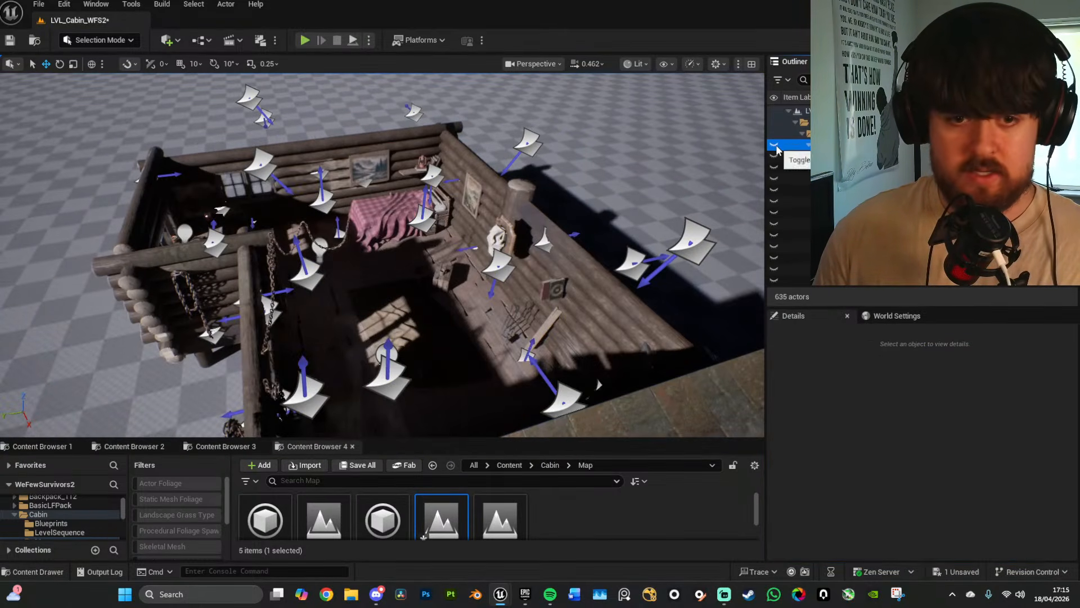
Step: Switch the viewport to game view and examine the cabin interior, including the mounted wolf head, bed and log walls
right_click_drag(576, 240, 506, 290)
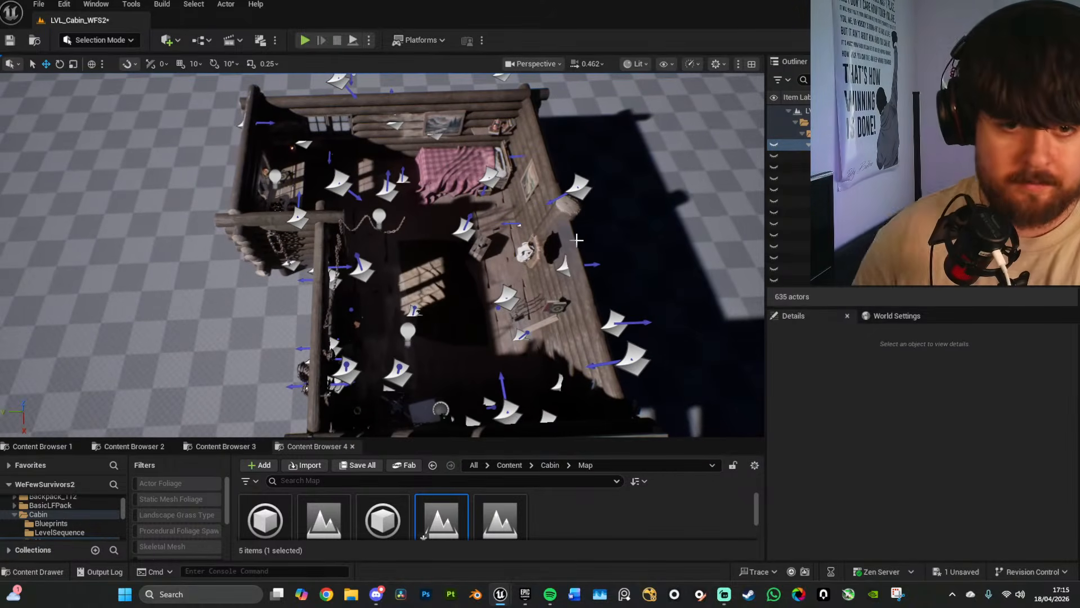
key("g")
right_click_drag(576, 240, 394, 273)
right_click_drag(545, 292, 483, 340)
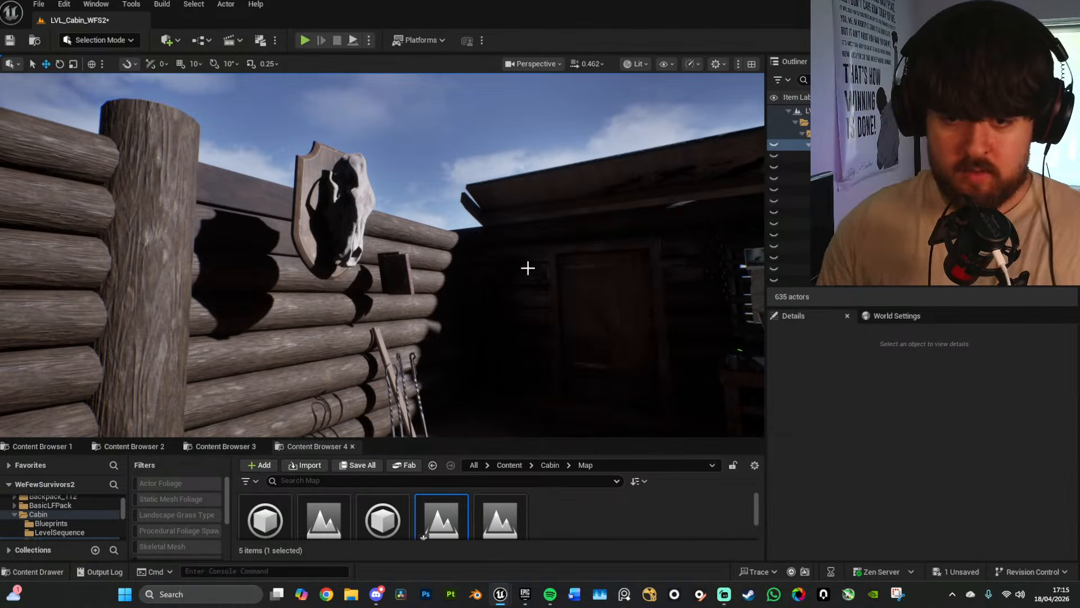
right_click_drag(528, 268, 554, 295)
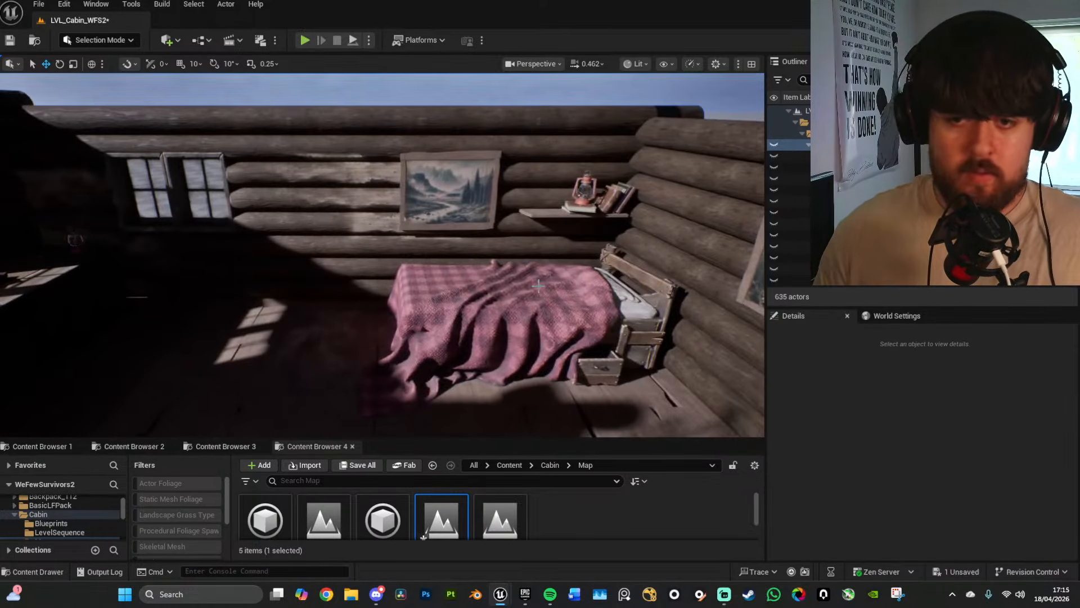
right_click_drag(596, 258, 696, 264)
key("s")
key("w")
Step: Select Wall_A5 with the adjoining side wall sections, the upright log post and the corner pieces beside the bed
right_click_drag(413, 248, 346, 225)
left_click(501, 184)
right_click_drag(506, 223, 538, 214)
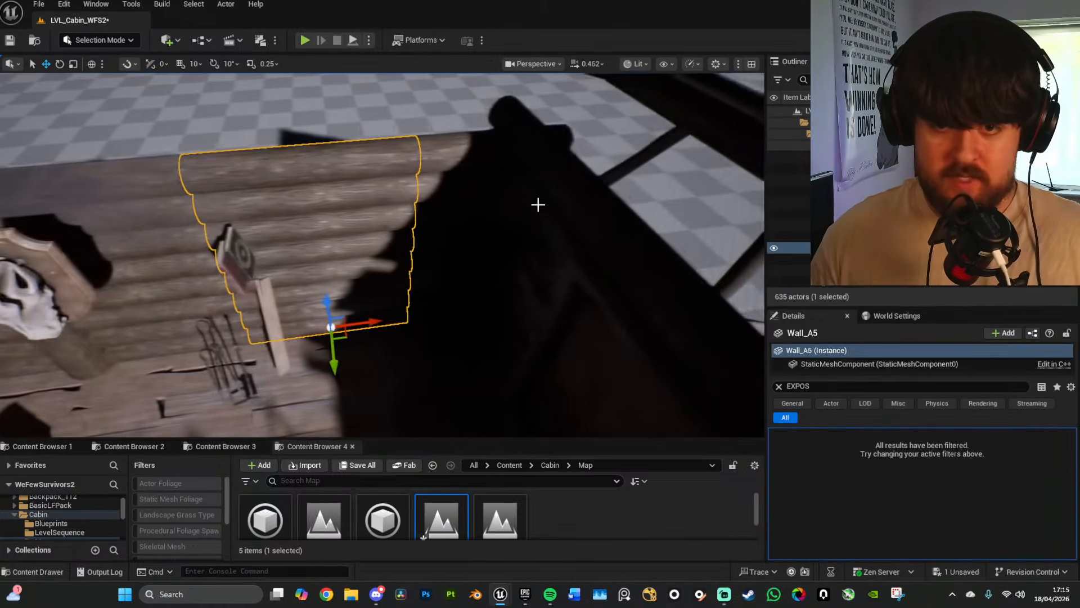
left_click(463, 168, "ctrl")
mouse_move(463, 168)
right_mouse_down()
mouse_move(428, 167)
mouse_move(471, 183)
right_mouse_up()
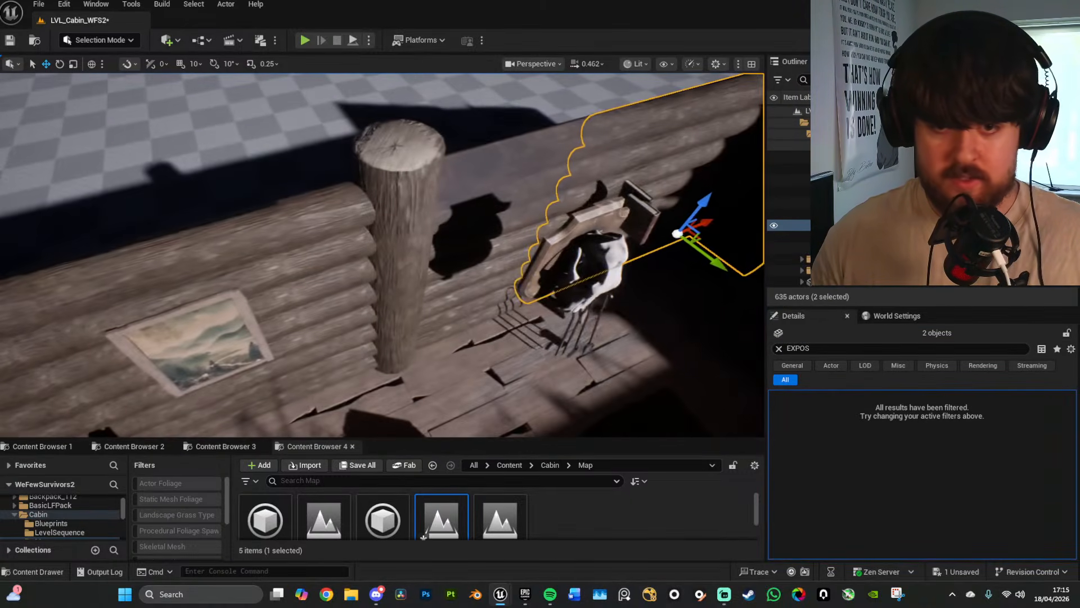
right_click_drag(408, 151, 380, 161)
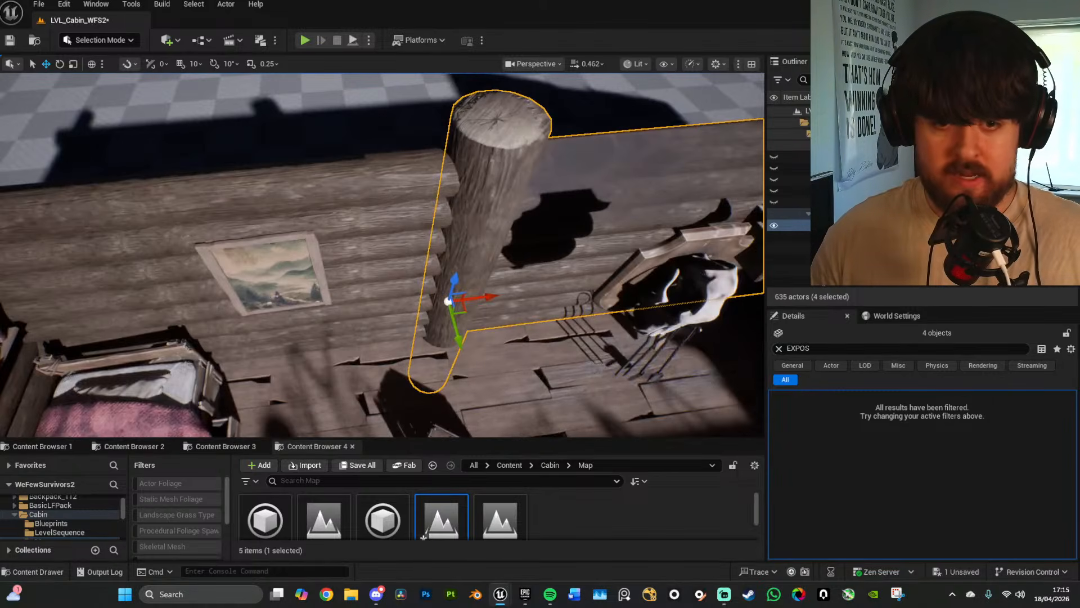
left_click(393, 197, "ctrl")
right_click_drag(421, 226, 388, 228)
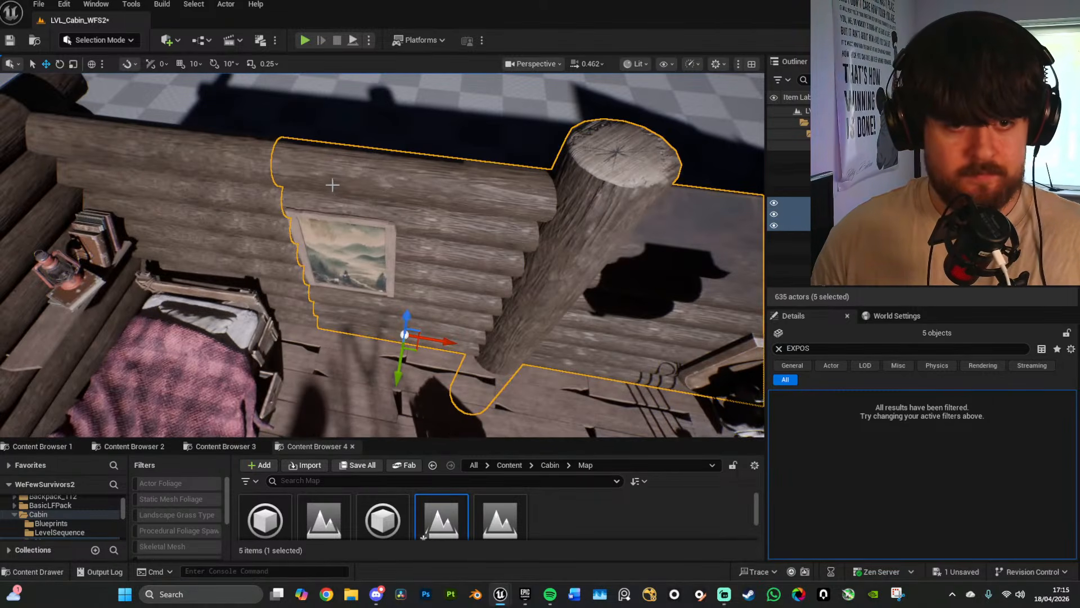
left_click(239, 175, "ctrl")
right_click_drag(239, 176, 180, 183)
left_click(360, 175, "ctrl")
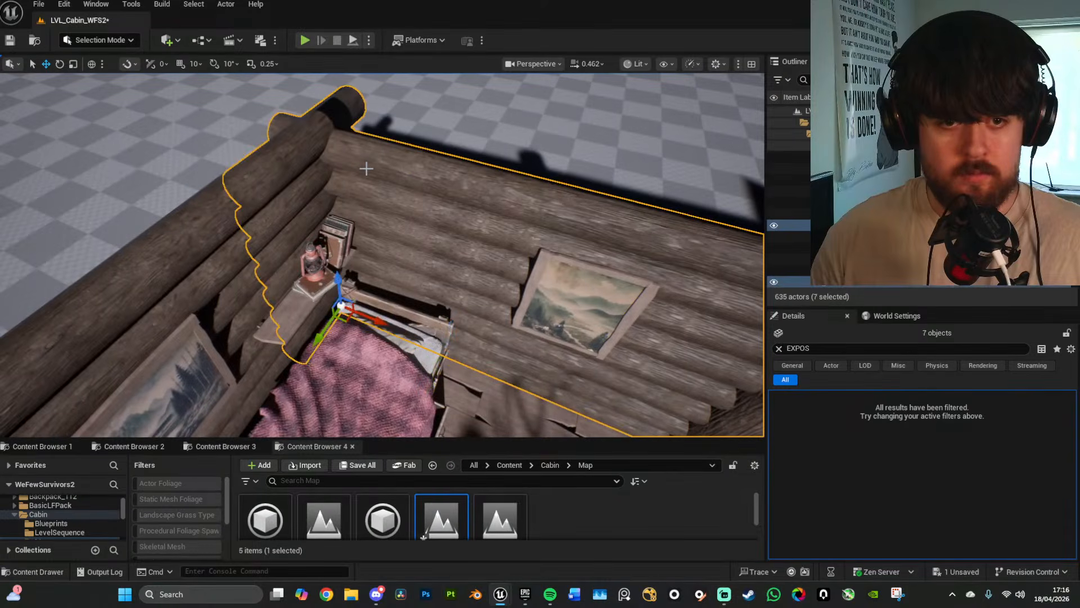
right_click_drag(360, 175, 419, 183)
Step: Add the landscape picture on the side wall and its related pieces to the selection, and move everything outward from the cabin
left_click(447, 244, "ctrl")
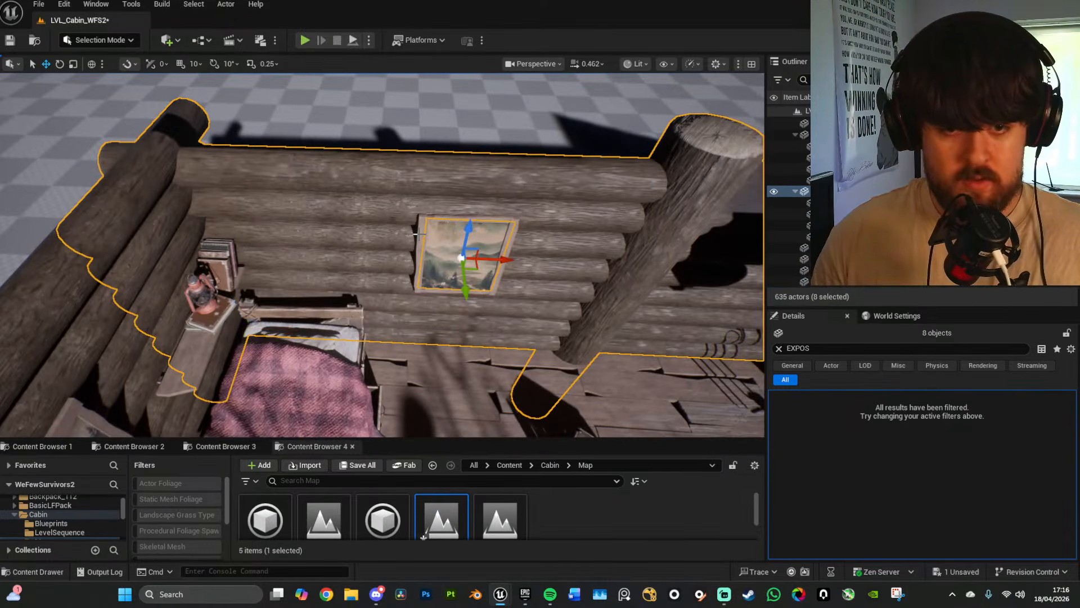
right_click_drag(423, 232, 400, 212)
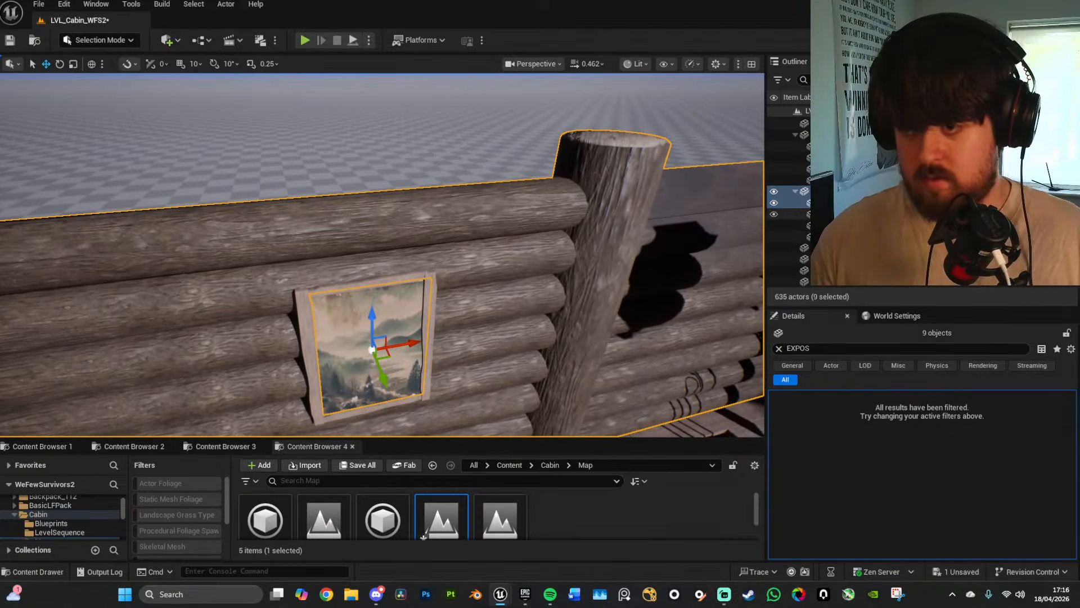
left_click(843, 214, "ctrl")
left_click(843, 214, "ctrl")
left_click(844, 236, "ctrl")
left_click(843, 225, "ctrl")
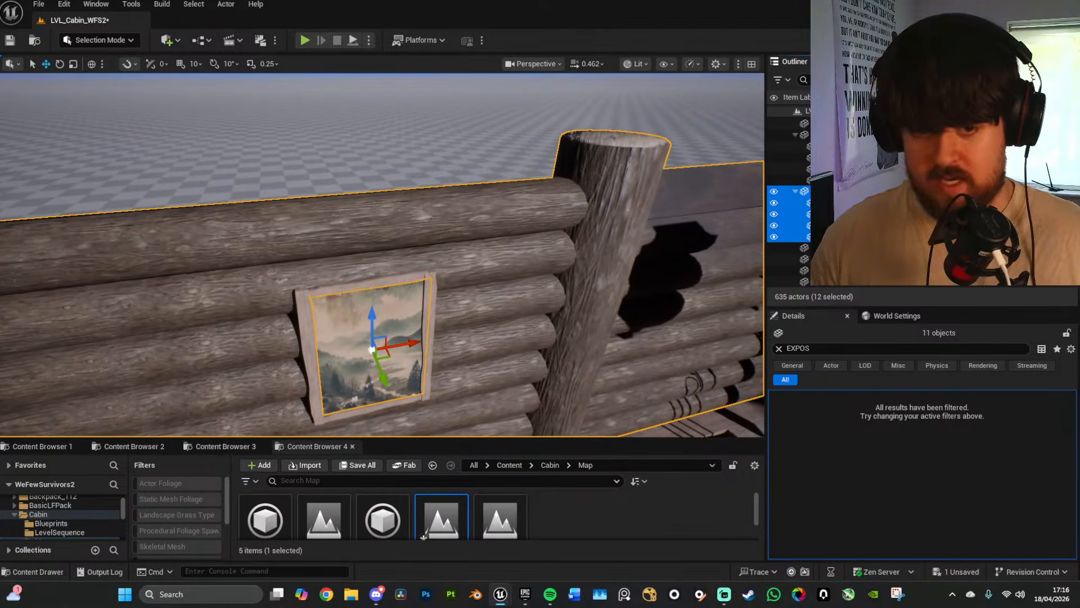
right_click_drag(532, 338, 503, 342)
right_click_drag(441, 181, 428, 216)
right_click_drag(462, 273, 462, 274)
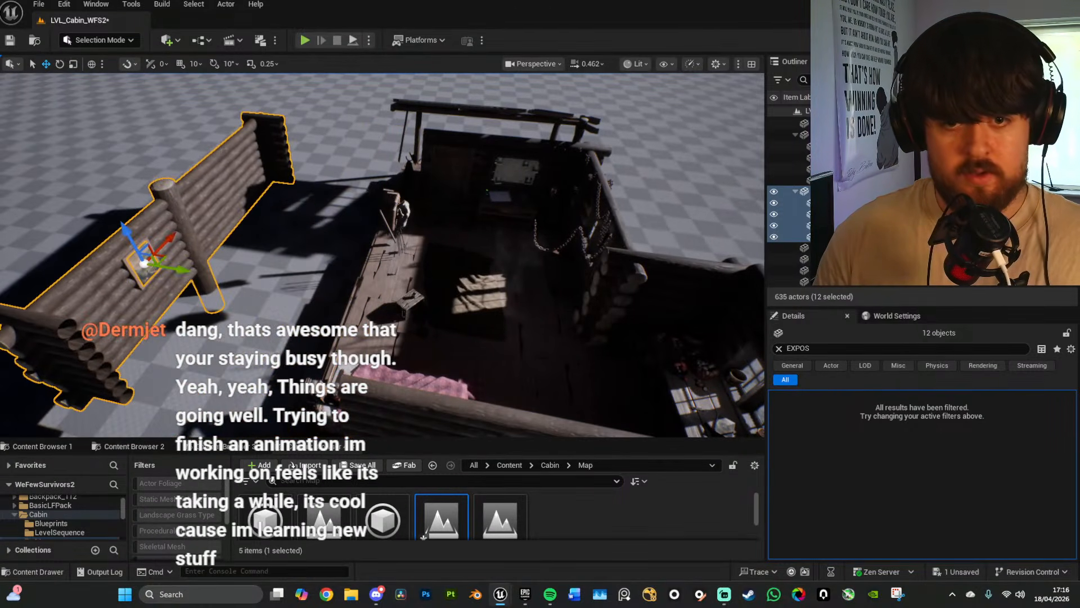
right_click_drag(453, 285, 460, 273)
Step: Switch the viewport to Unlit shading and move the selected wall assembly along its Y axis toward the cabin
key("alt+3")
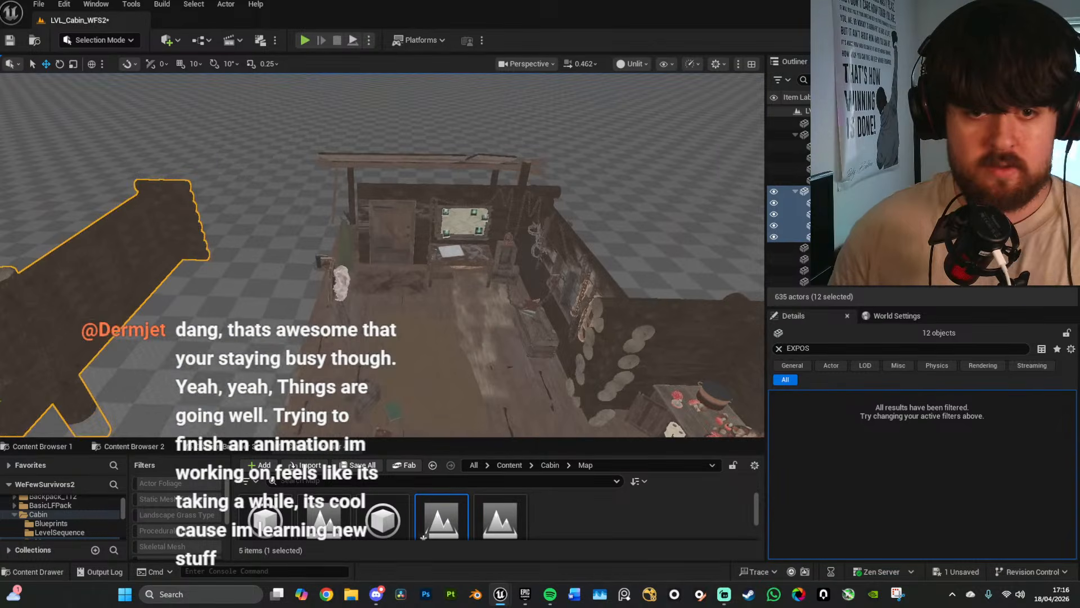
right_click_drag(412, 236, 420, 249)
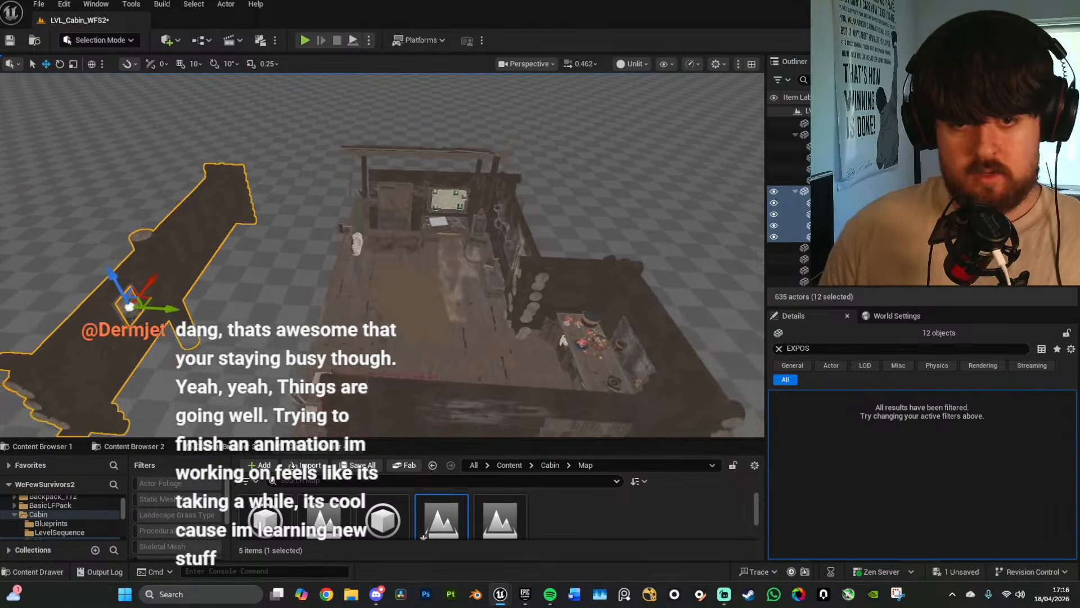
key("a")
key("a")
key("w")
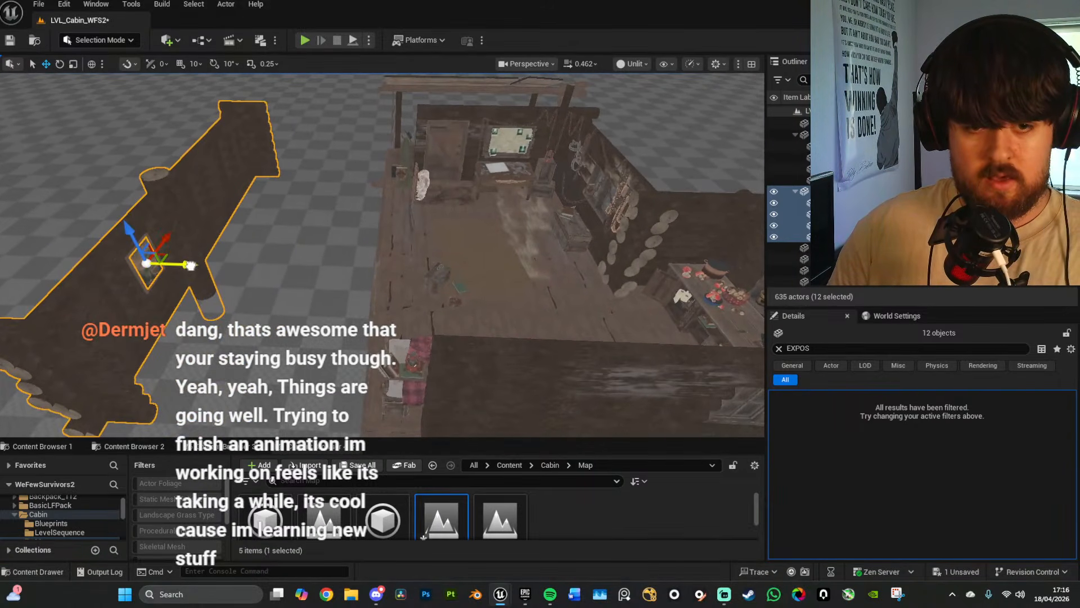
left_click_drag(191, 265, 239, 267)
key("a")
mouse_move(564, 269)
right_mouse_down()
mouse_move(564, 280)
mouse_move(569, 271)
mouse_move(546, 273)
mouse_move(559, 272)
right_mouse_up()
key("d")
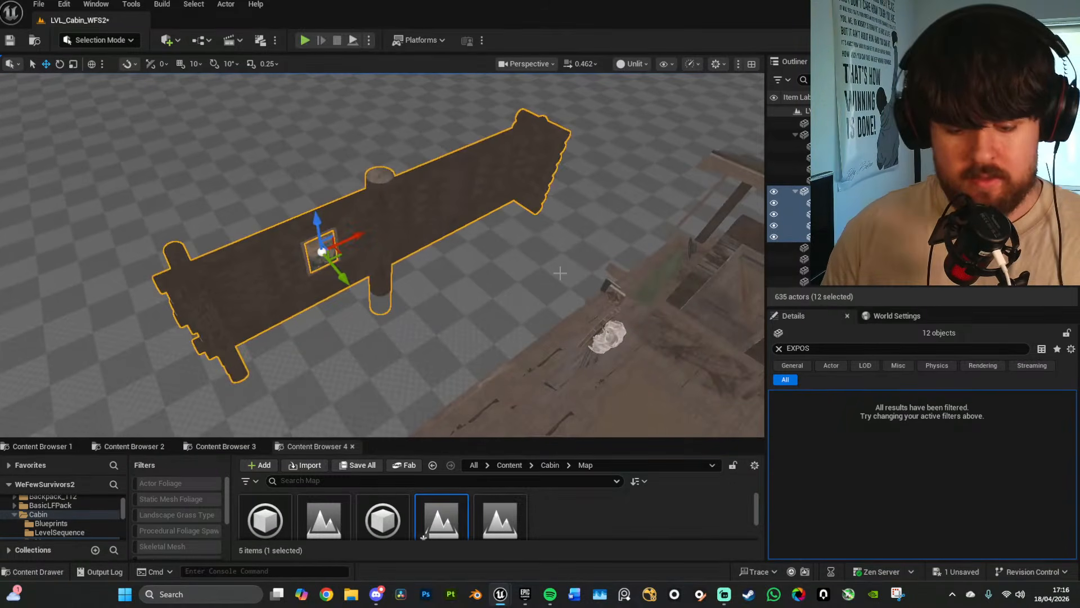
Step: Return the viewport to Lit shading and review the detached wall and open cabin from above
key("alt+4")
right_click_drag(417, 275, 509, 310)
key("s")
right_click_drag(484, 189, 484, 201)
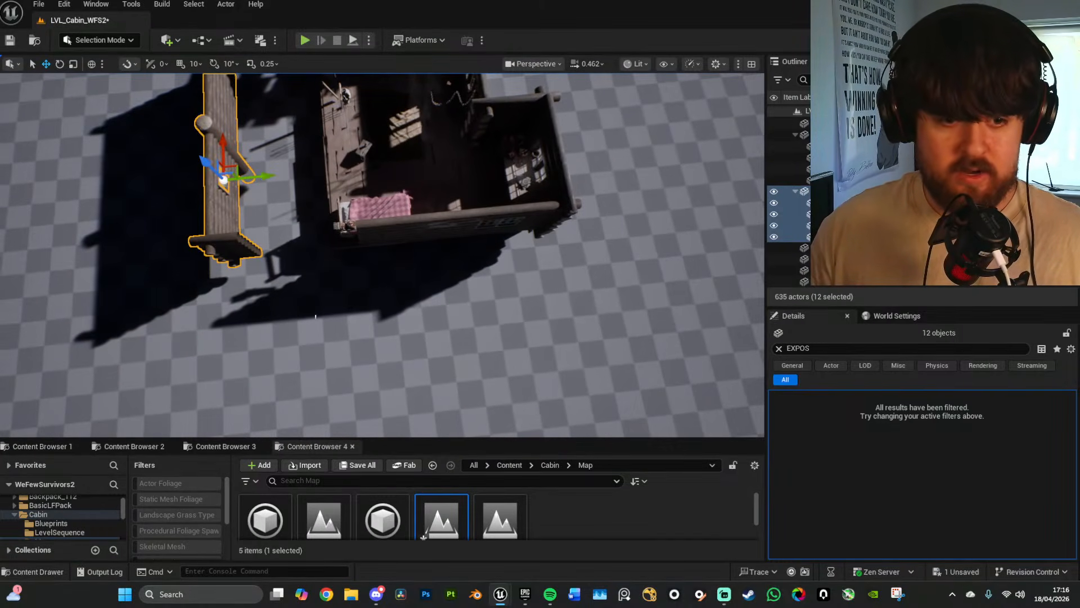
right_click_drag(315, 318, 304, 329)
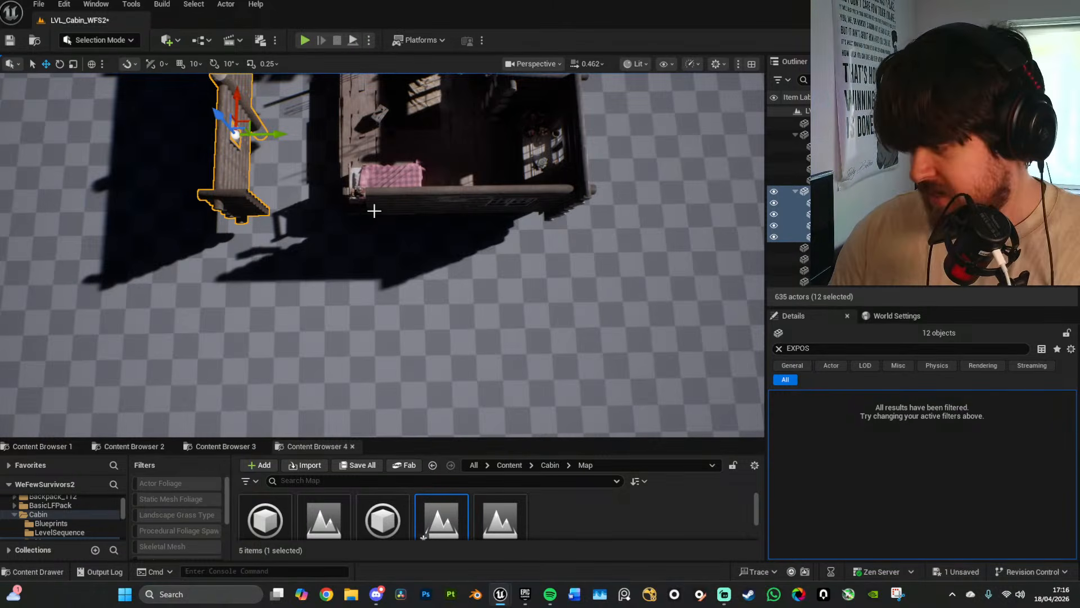
Step: Delete the WolfsHead trophy floating at the open side and the wooden piece leaning beneath it
key("w")
right_click_drag(471, 247, 450, 253)
left_click(352, 240)
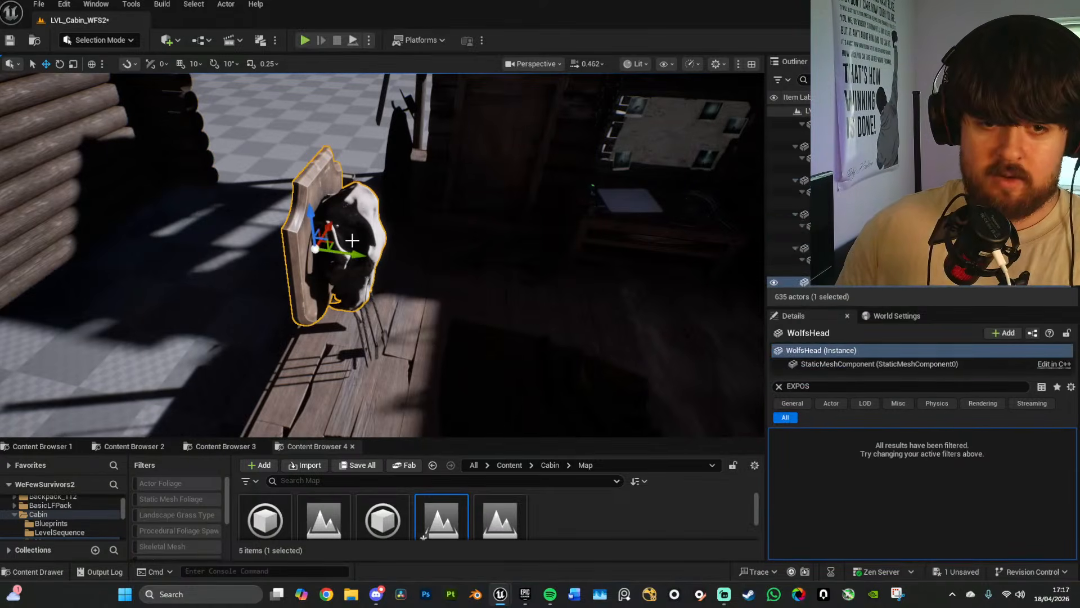
key("Delete")
scroll(352, 240, "up", 5)
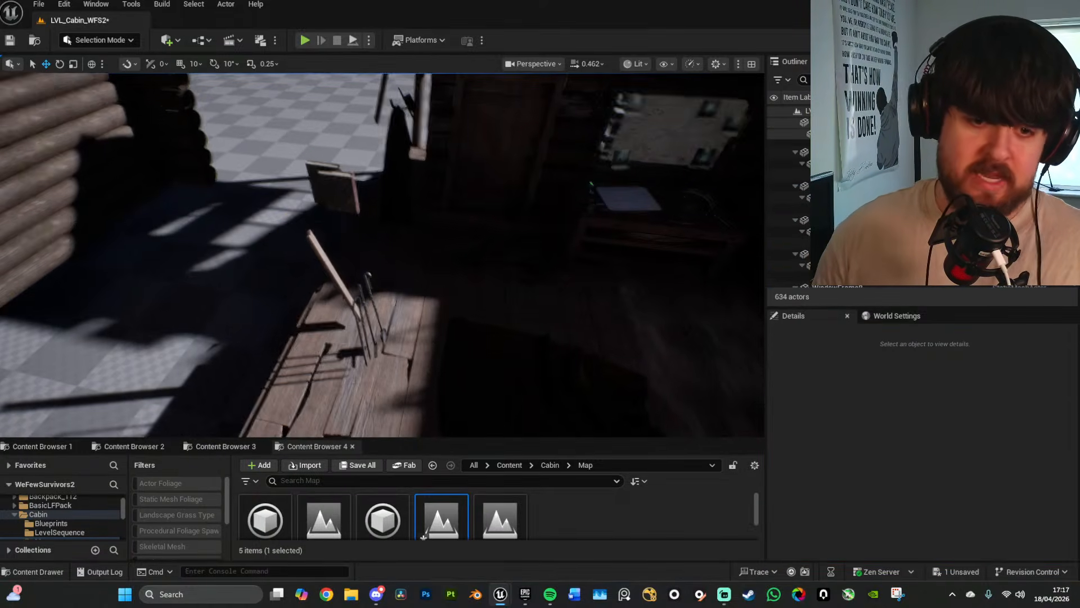
left_click(388, 257)
key("Delete")
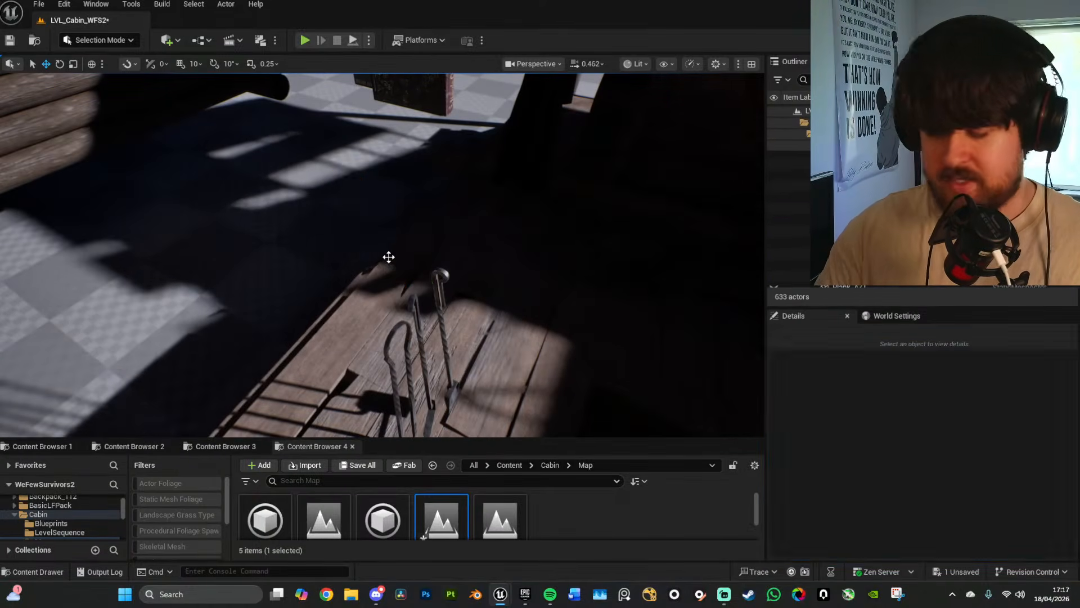
Step: Delete Plliers3 and the two metal tools standing beside it on the floorboards
left_click(404, 322)
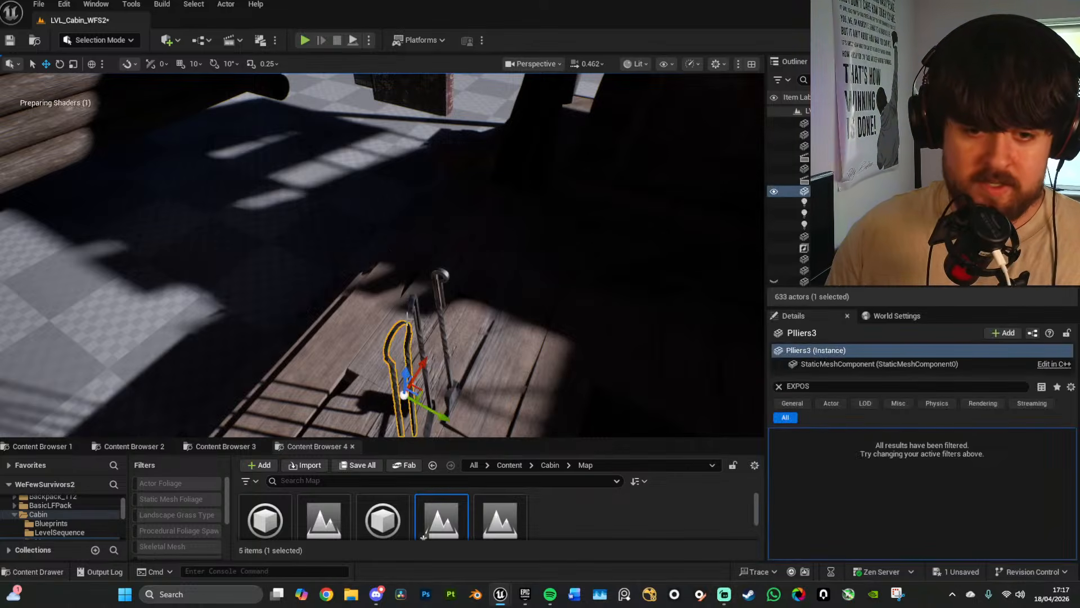
left_click(410, 305, "ctrl")
left_click(443, 276, "ctrl")
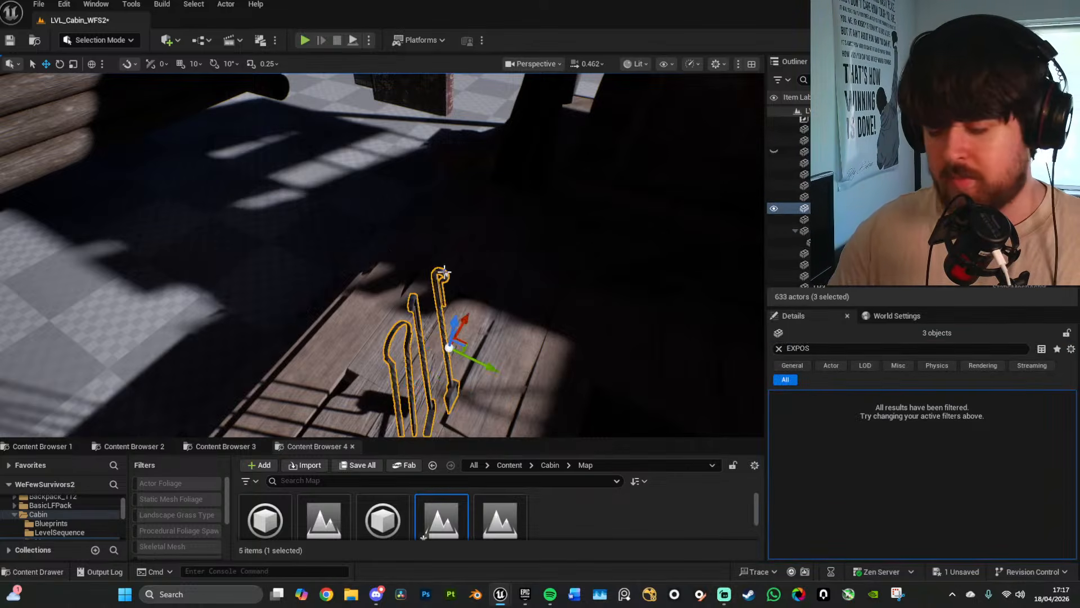
key("Delete")
Step: Delete the two actors forming the small wall-hung item left floating between the detached wall and the cabin
right_click_drag(443, 270, 325, 246)
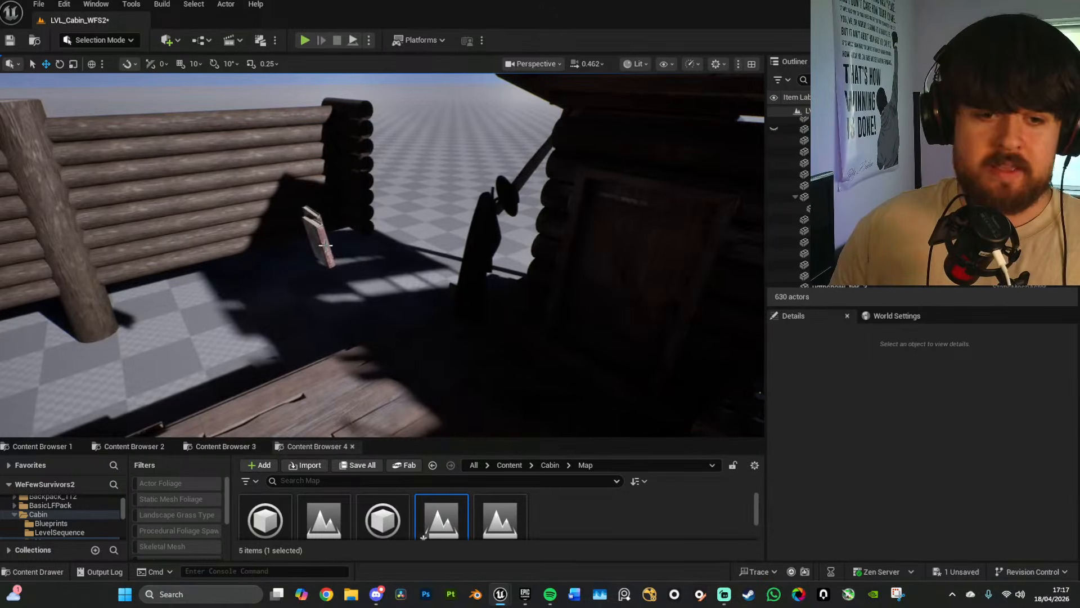
left_click(313, 218)
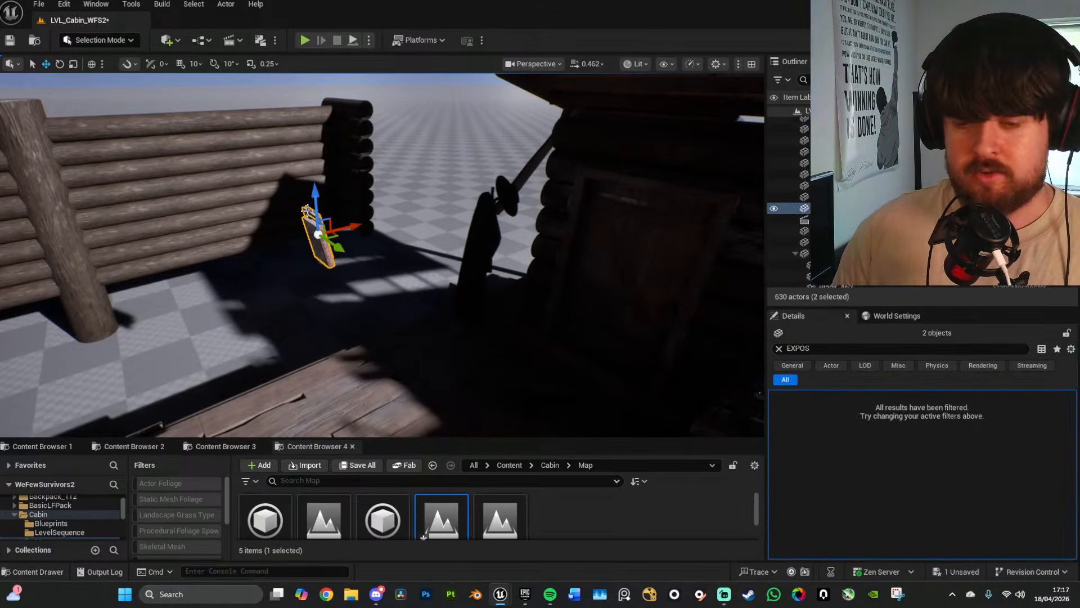
key("Delete")
Step: Inspect the porch, the detached wall and the Floor_A44 panel along the cabin's open edge
right_click_drag(368, 194, 446, 226)
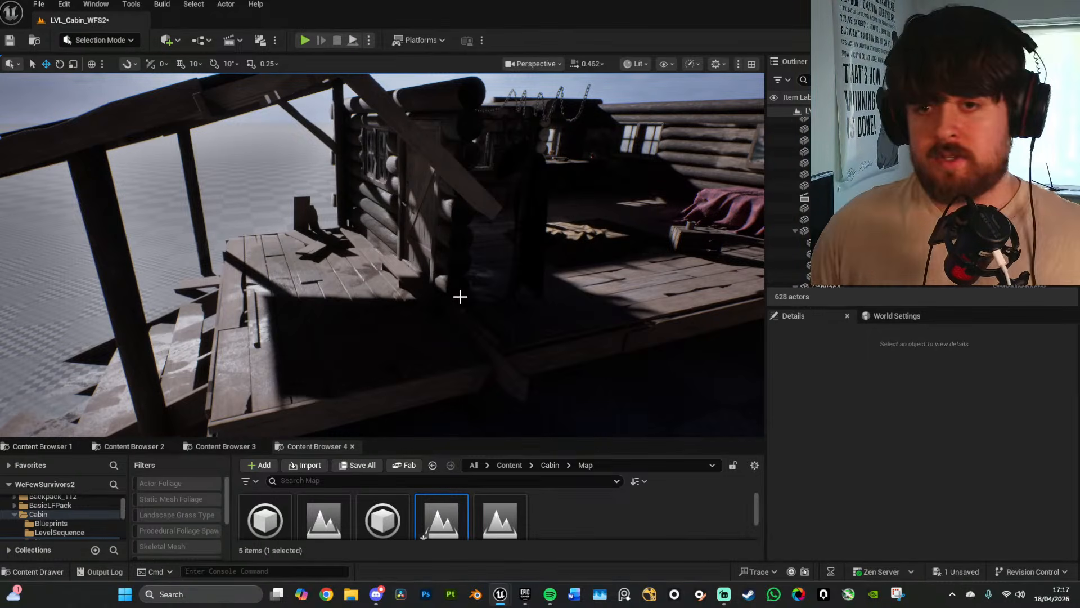
right_click_drag(598, 215, 686, 216)
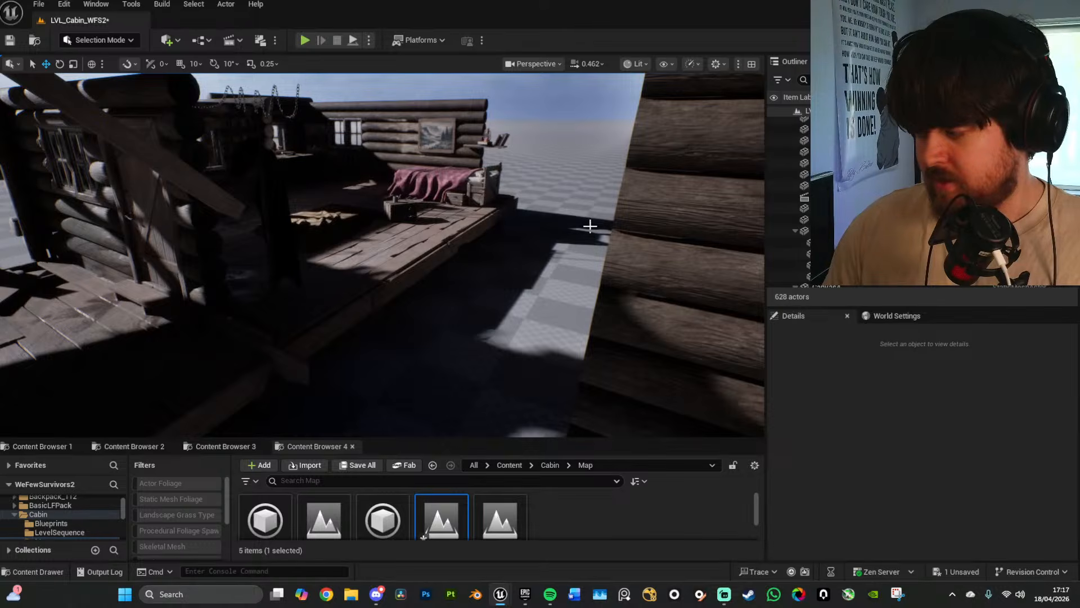
right_click_drag(508, 257, 419, 306)
left_click(410, 294)
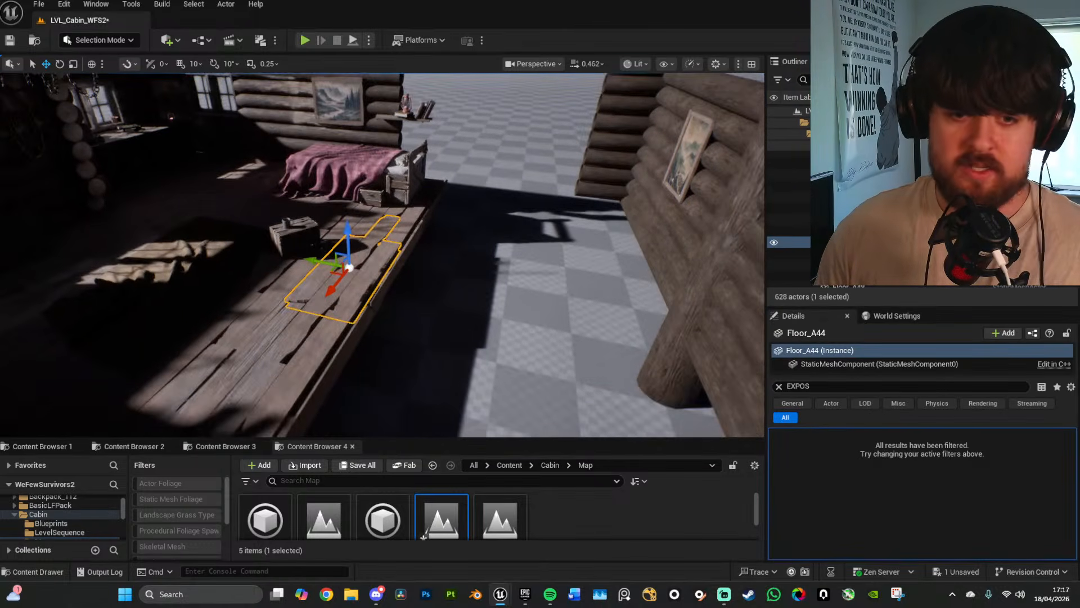
key("Escape")
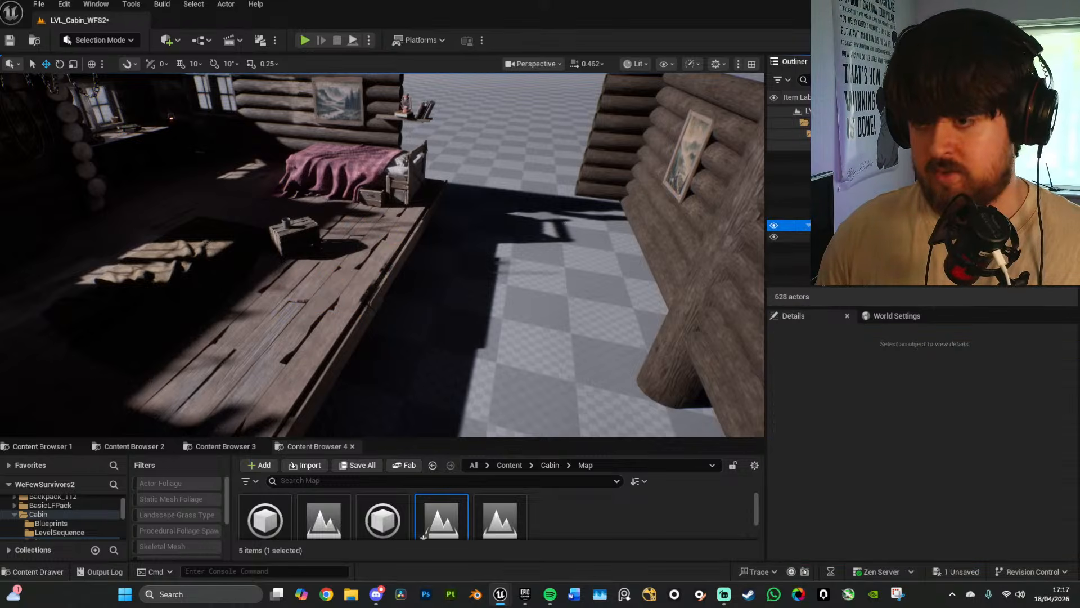
Step: Select all the actors in the floor's folder and place a duplicate of them beside the cabin, beneath the detached wall
right_click(851, 225)
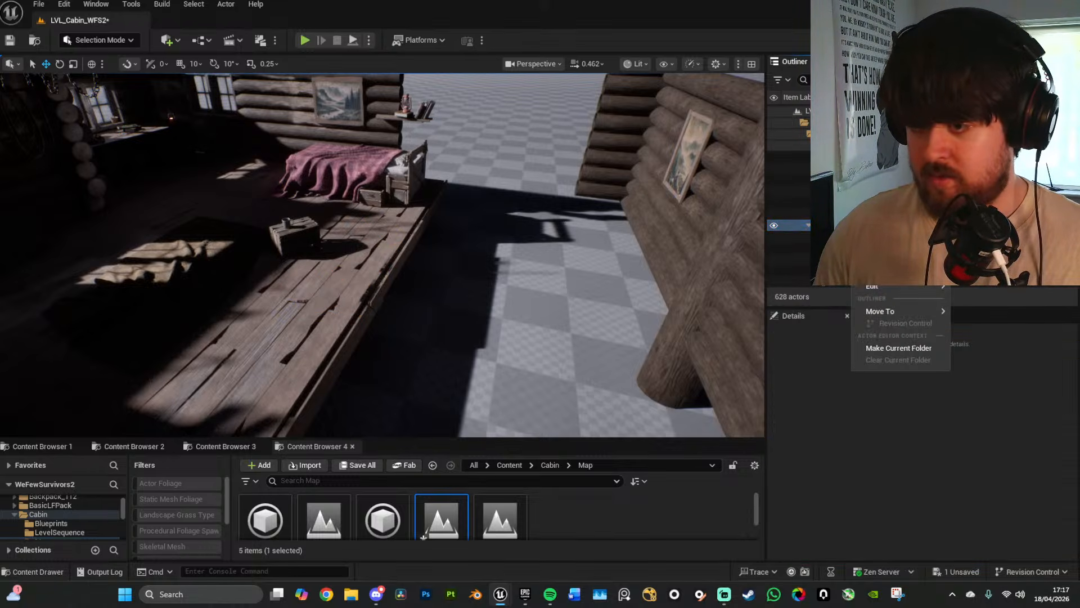
left_click(991, 291)
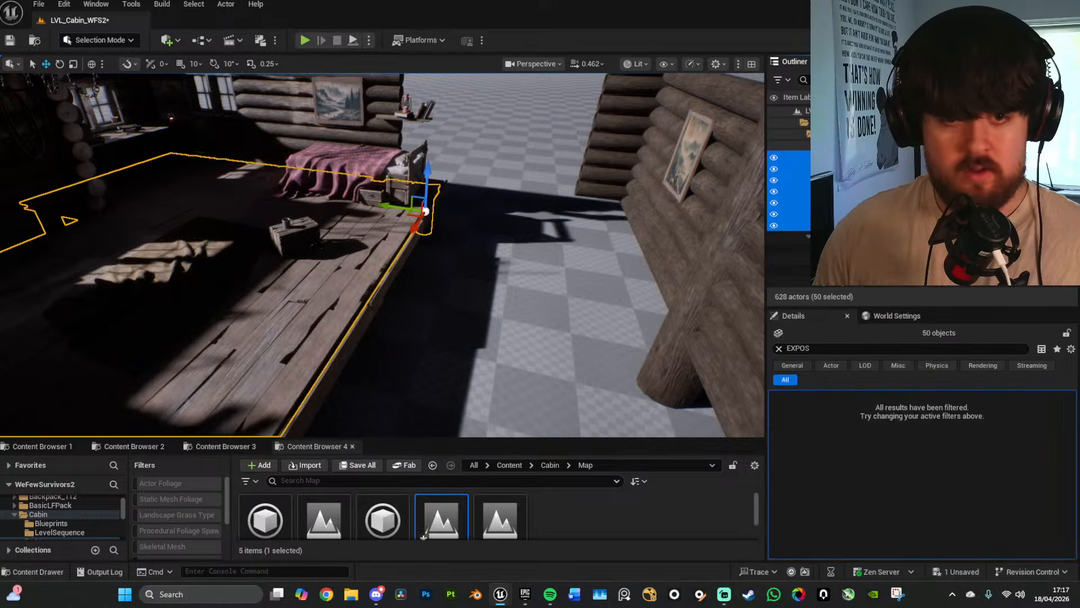
mouse_move(581, 275)
right_mouse_down()
mouse_move(590, 288)
mouse_move(581, 275)
right_mouse_up()
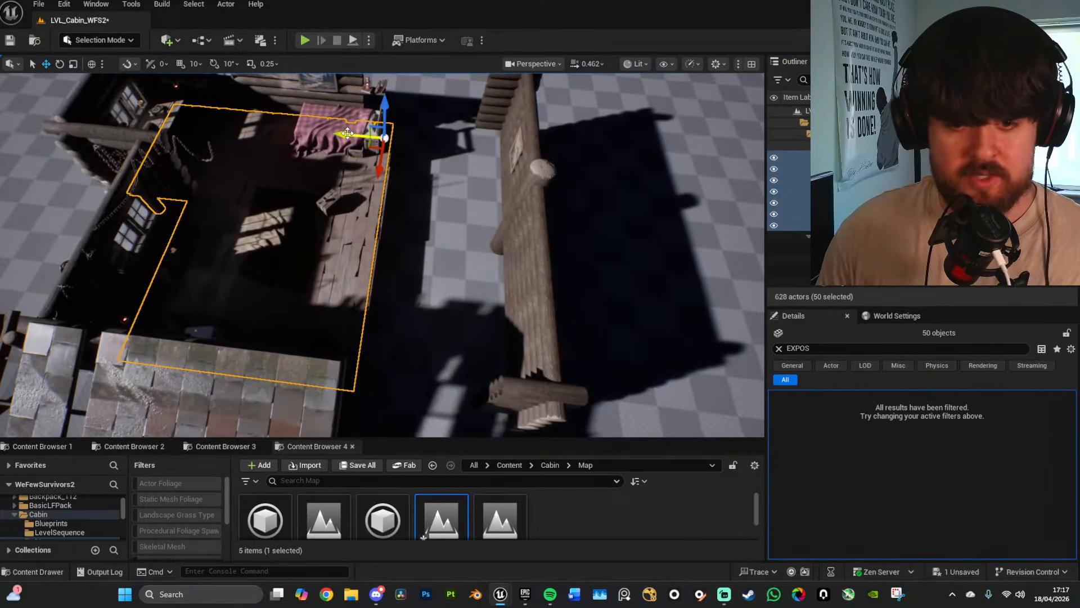
left_click_drag(349, 133, 596, 150, "alt")
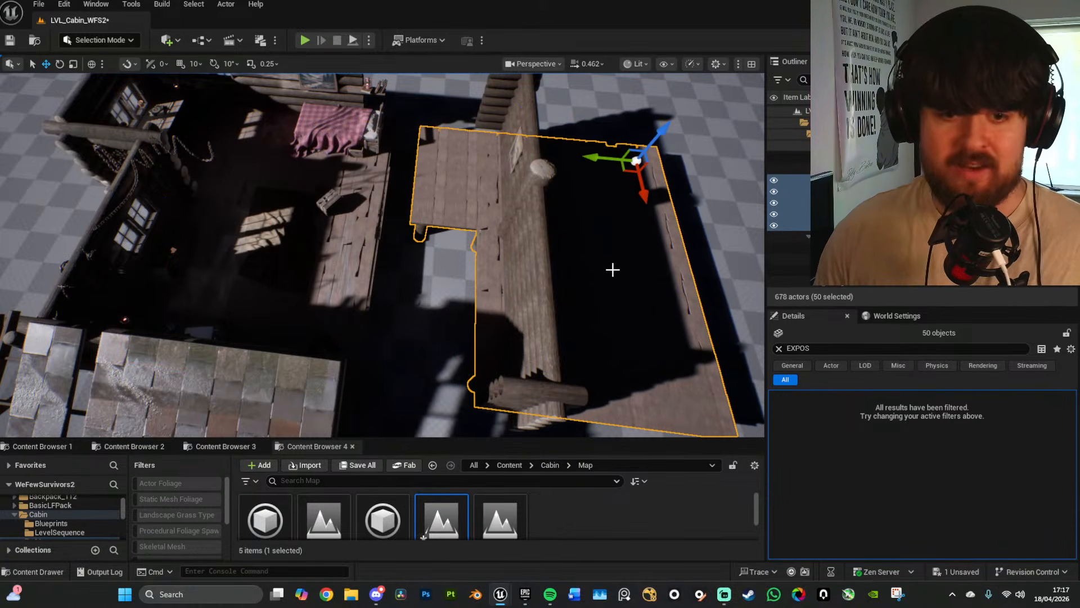
Step: Rotate the duplicated floor half a turn about the vertical axis with 10° rotation snapping enabled
key("e")
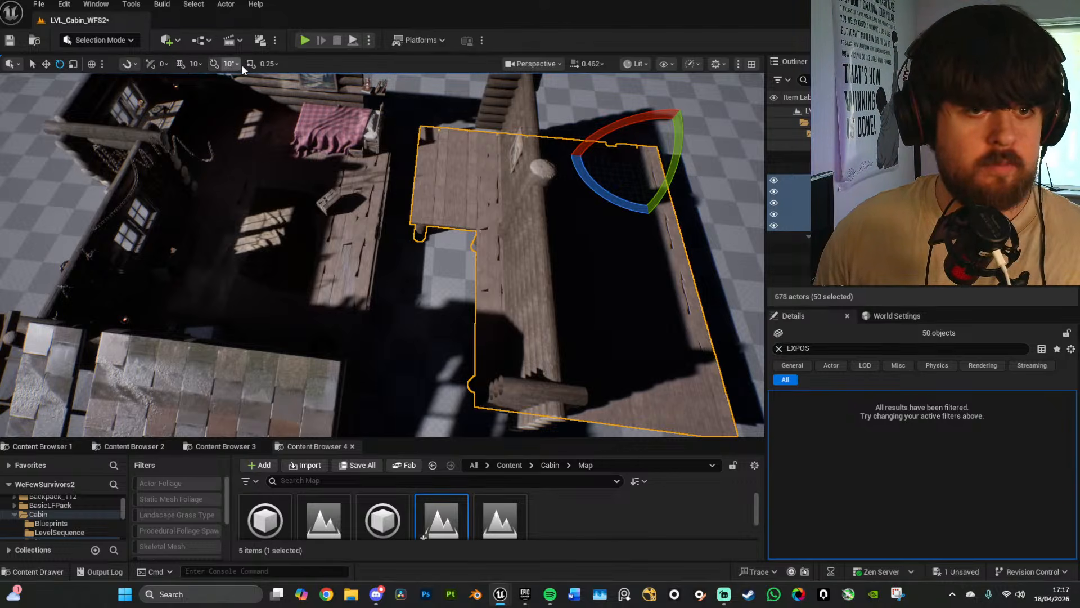
left_click(215, 64)
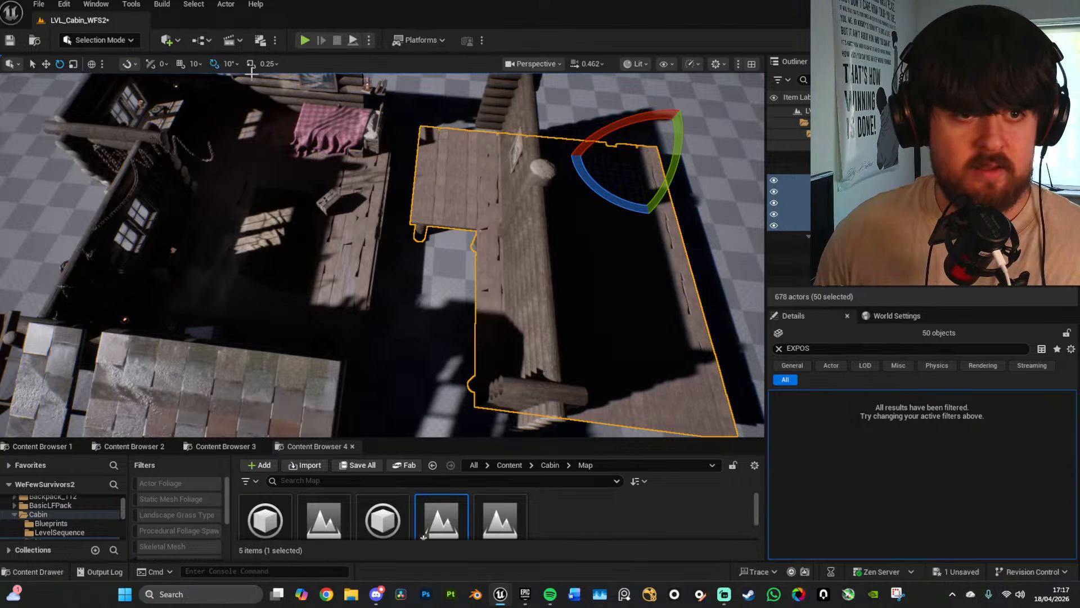
left_click_drag(610, 188, 634, 220)
key("w")
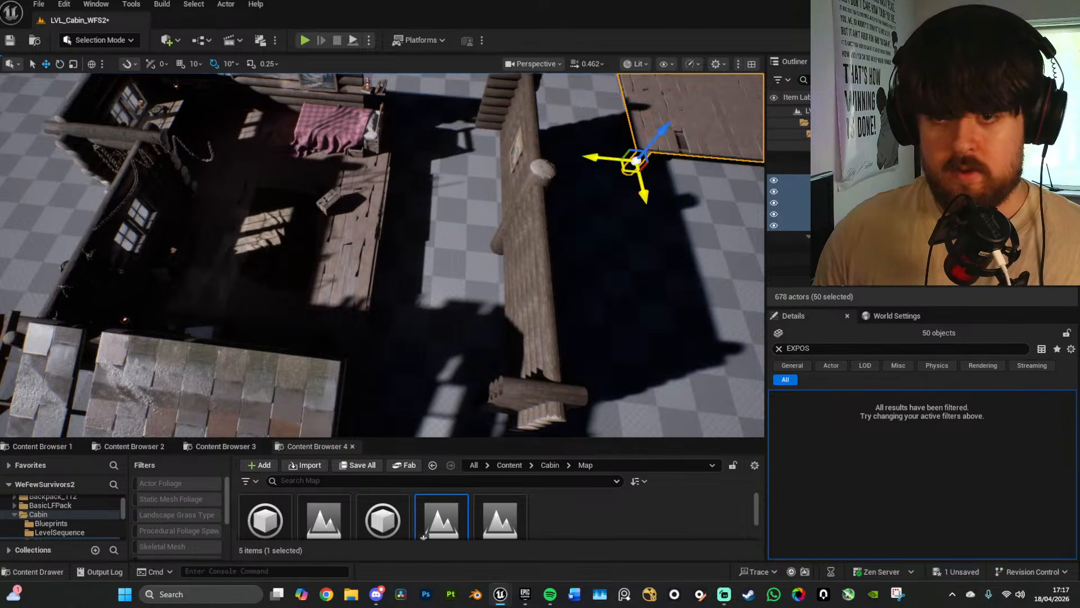
Step: Move the rotated floor copy against the cabin's open floor edge, using Unlit viewport shading to align it
left_click_drag(630, 166, 411, 419)
right_click_drag(465, 314, 476, 365)
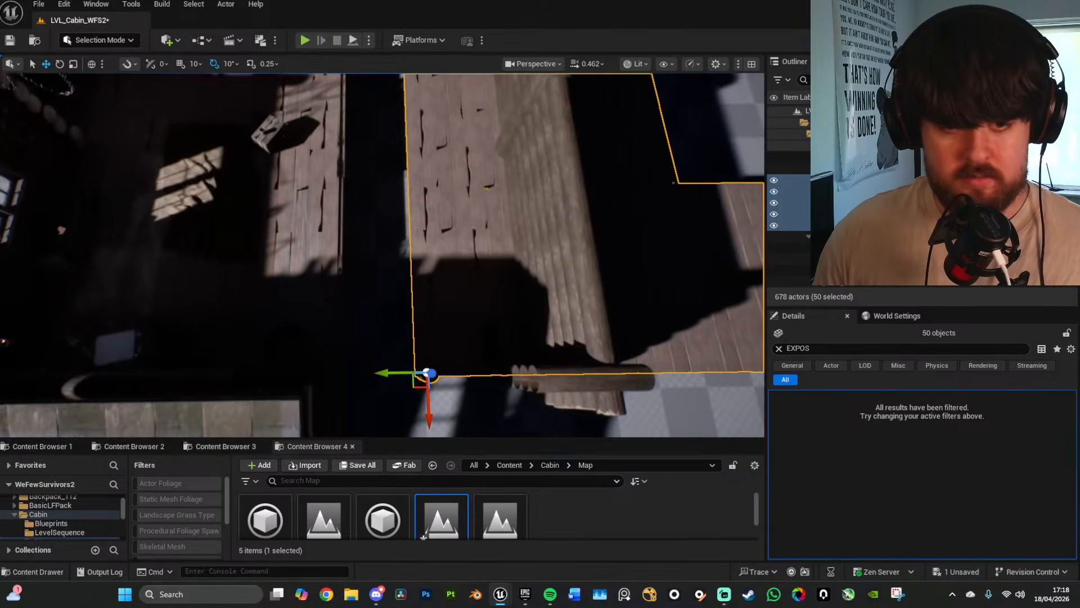
key("alt+3")
right_click_drag(458, 306, 458, 342)
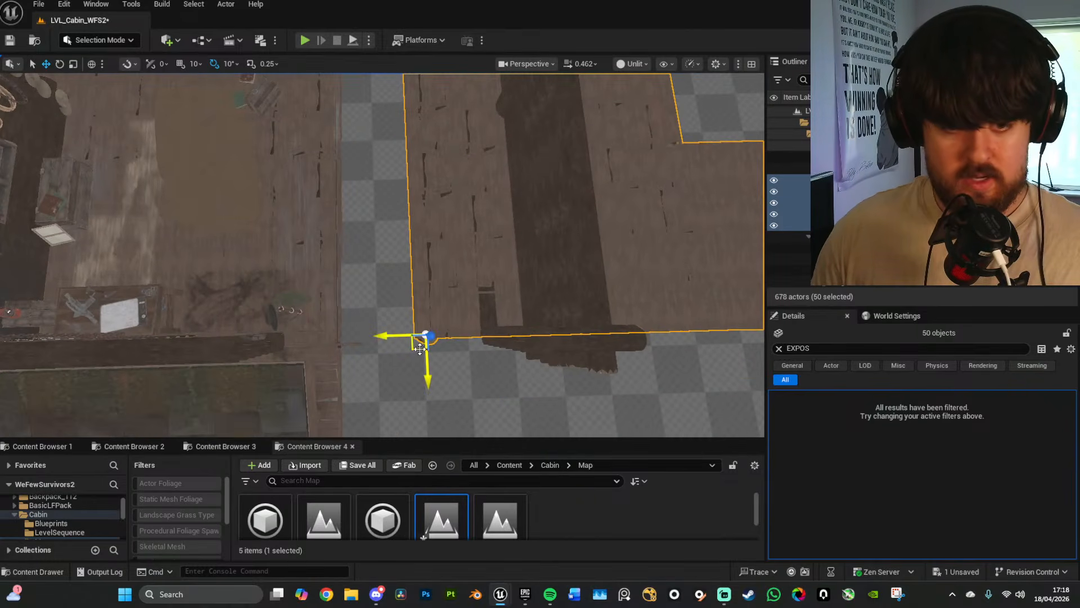
left_click_drag(415, 350, 337, 363)
mouse_move(478, 316)
right_mouse_down()
mouse_move(428, 310)
mouse_move(349, 241)
mouse_move(358, 237)
mouse_move(303, 247)
mouse_move(315, 262)
mouse_move(354, 264)
mouse_move(369, 247)
mouse_move(402, 247)
mouse_move(376, 312)
mouse_move(366, 306)
mouse_move(488, 326)
mouse_move(496, 315)
right_mouse_up()
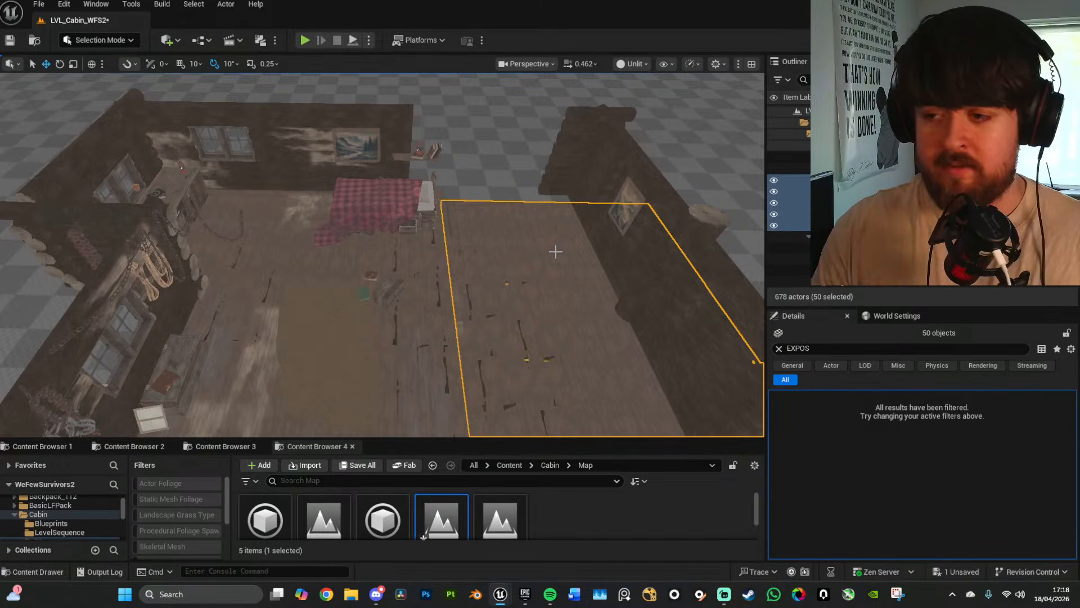
Step: Nudge the floor copy slightly along its X axis to line up its end with the cabin floor's end
right_click_drag(575, 276, 462, 267)
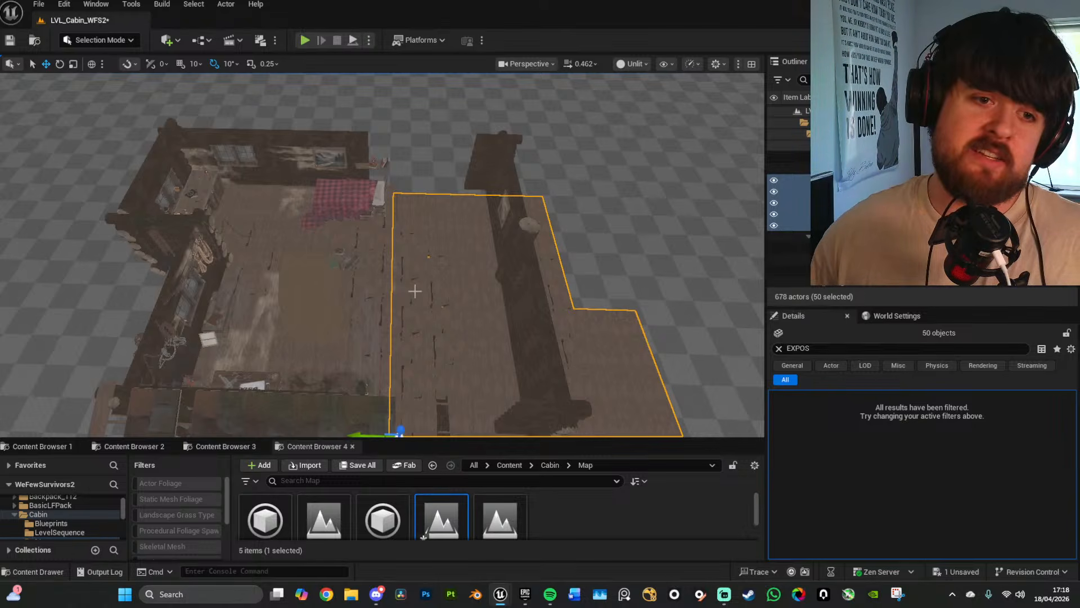
right_click_drag(506, 269, 359, 291)
key("d")
key("w")
key("a")
key("w")
mouse_move(537, 289)
right_mouse_down()
mouse_move(550, 284)
mouse_move(538, 293)
right_mouse_up()
scroll(537, 288, "down", 3)
key("a")
key("w")
key("s")
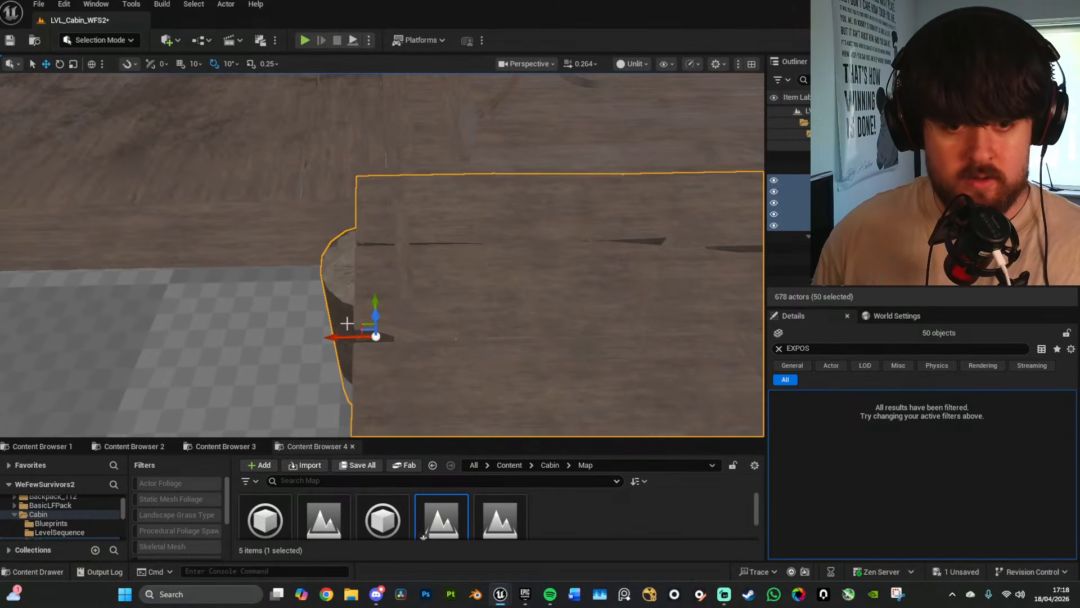
mouse_move(334, 341)
left_mouse_down()
mouse_move(420, 338)
mouse_move(338, 342)
left_mouse_up()
key("a")
Step: Inspect the support log Log_A25 beneath the floor and the Floor_A81 panel beside the detached wall
right_click_drag(405, 253, 405, 292)
key("q")
left_click(405, 253)
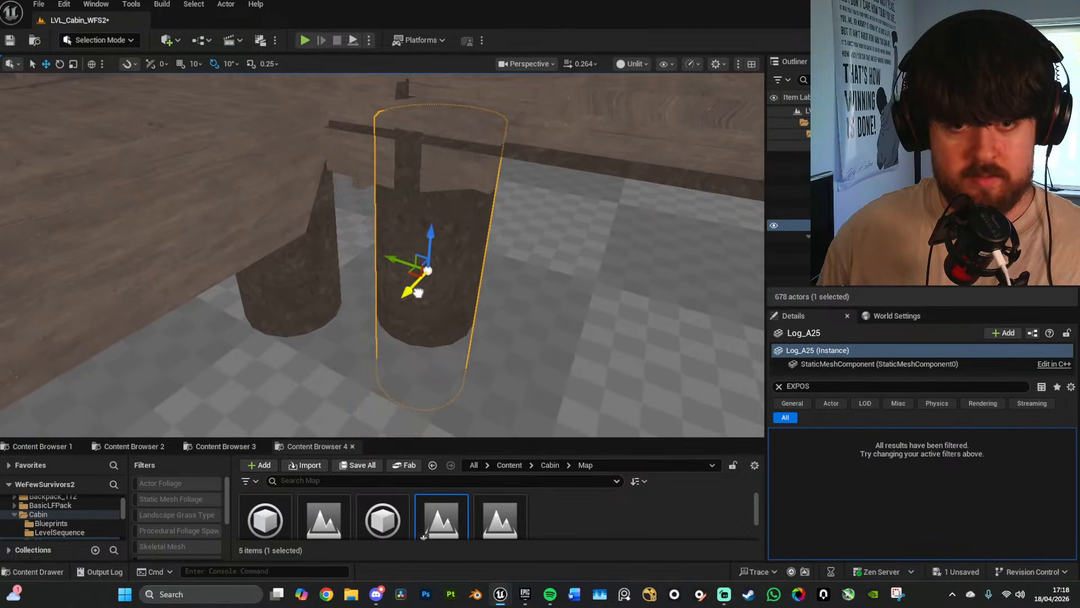
right_click_drag(421, 290, 413, 260)
left_click(335, 256)
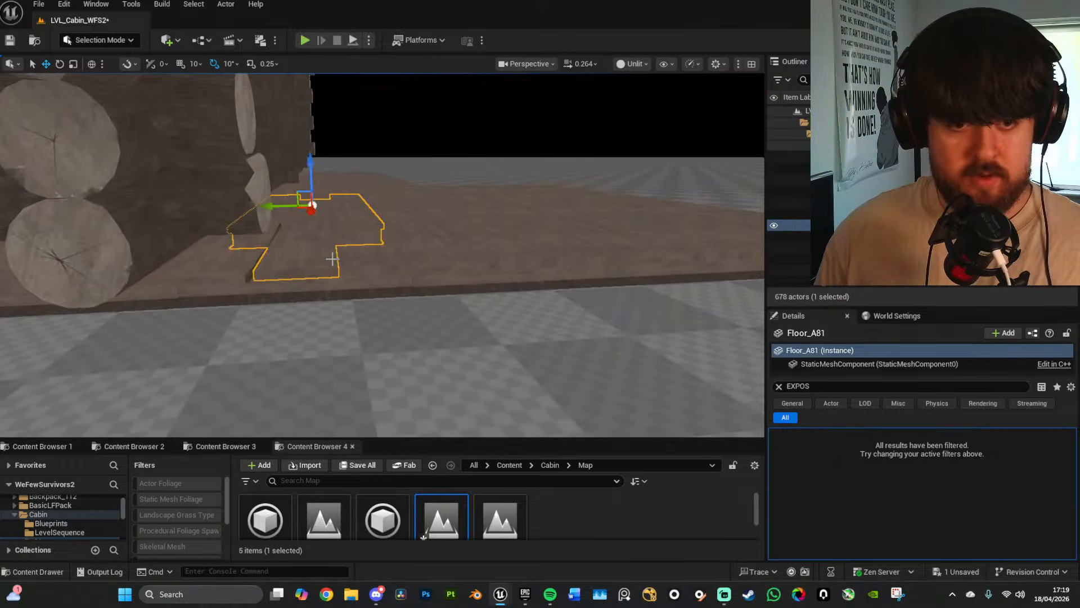
mouse_move(334, 256)
right_mouse_down()
mouse_move(315, 229)
mouse_move(298, 229)
mouse_move(327, 231)
mouse_move(315, 252)
right_mouse_up()
Step: Delete the row of six floor panels lying directly outside the detached wall
left_click(315, 229)
left_click(253, 229, "ctrl")
right_click_drag(253, 228, 245, 231)
mouse_move(382, 235)
right_mouse_down()
mouse_move(394, 217)
mouse_move(382, 235)
right_mouse_up()
left_click(373, 220, "ctrl")
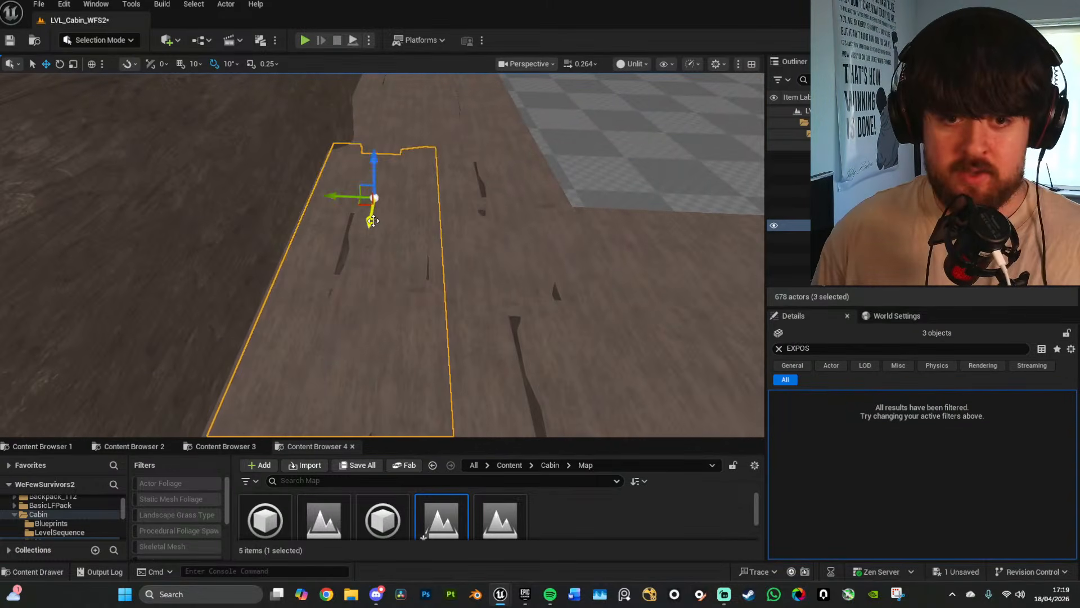
left_click(389, 133, "ctrl")
right_click_drag(389, 133, 426, 246)
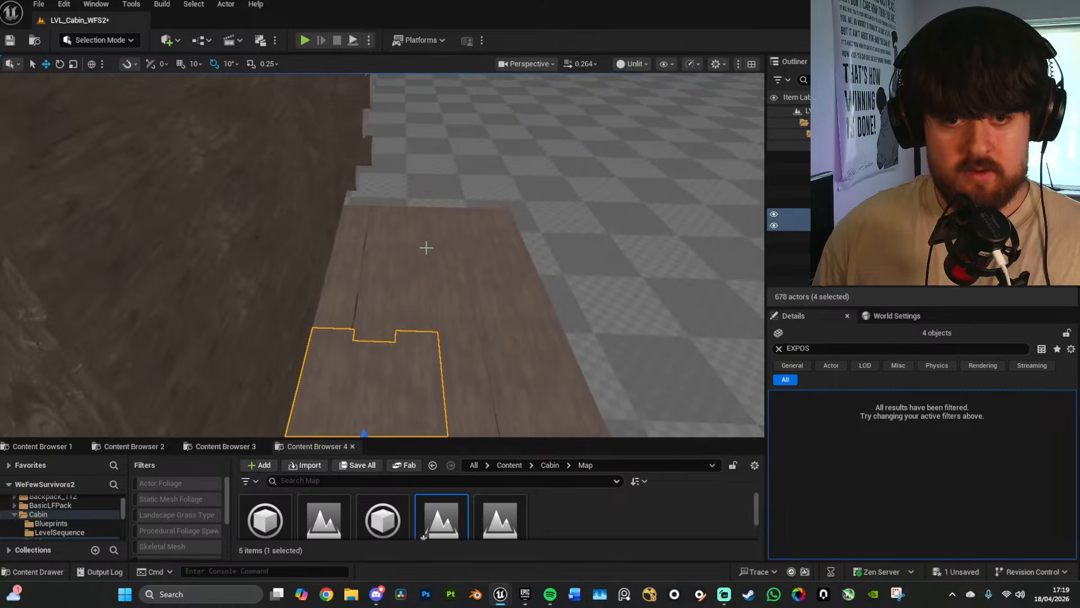
left_click(385, 253, "ctrl")
left_click(382, 234, "ctrl")
key("Delete")
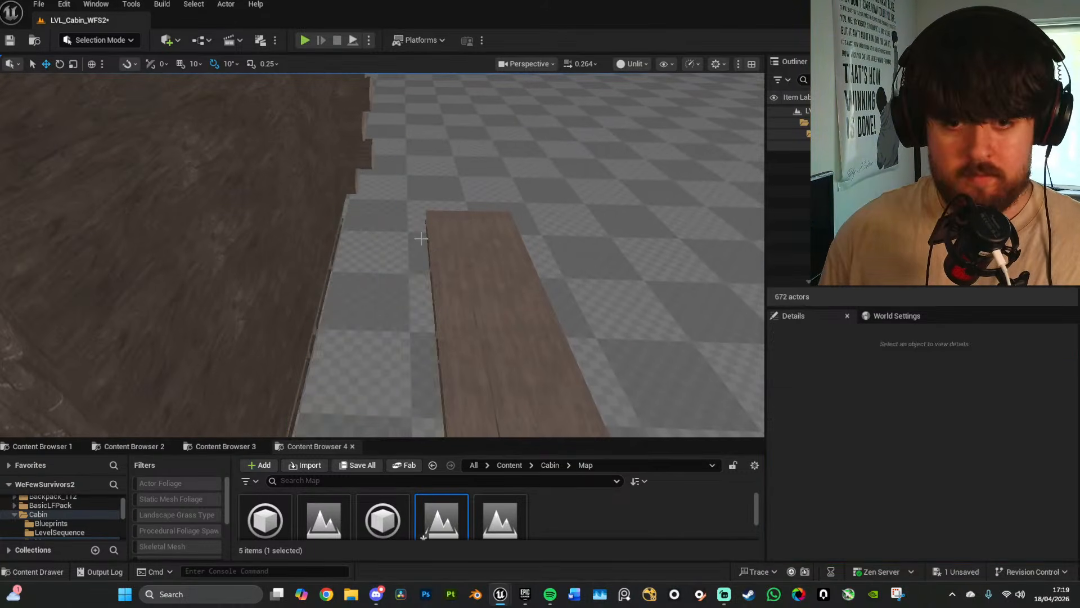
Step: Delete the remaining 14 floor panels of the copy that lie outside the detached wall
left_click(485, 282)
right_click_drag(485, 315, 450, 306)
left_click(408, 301, "ctrl")
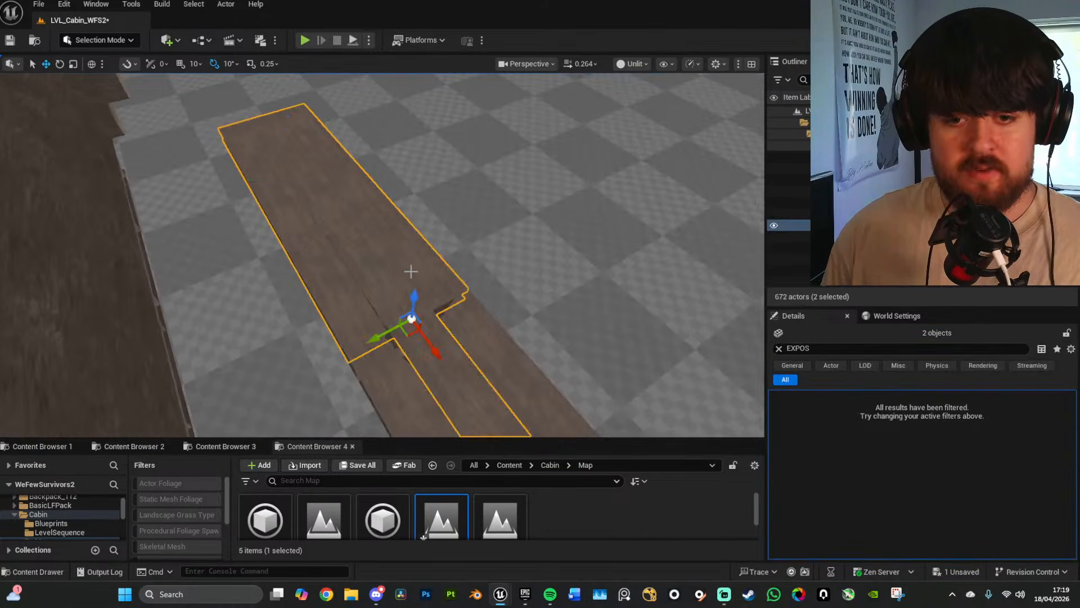
right_click_drag(410, 272, 405, 243)
left_click(467, 263, "ctrl")
right_click_drag(468, 263, 542, 198)
left_click(475, 207, "ctrl")
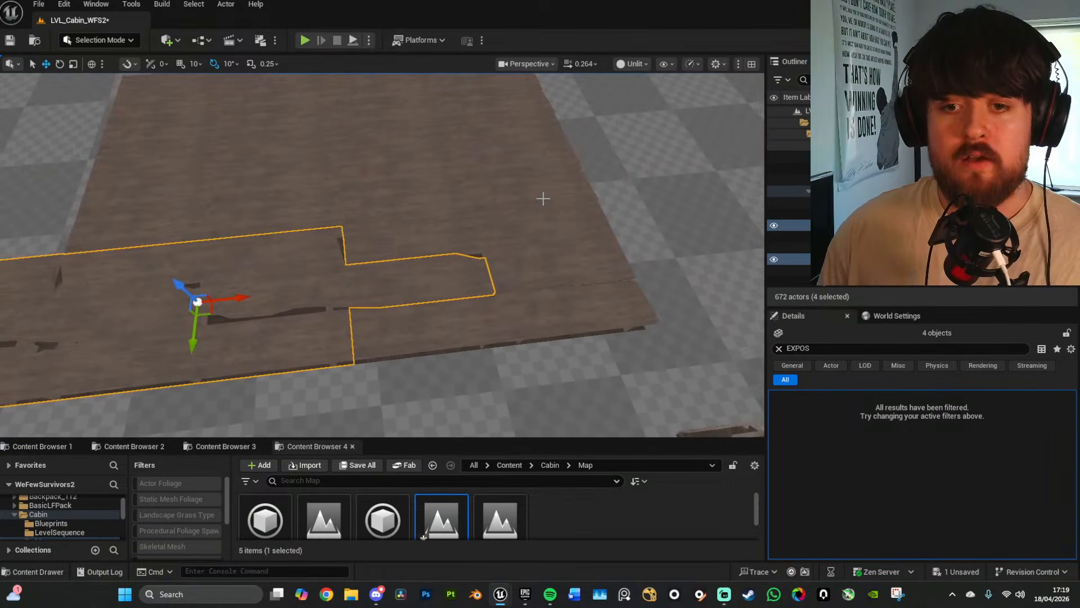
left_click(542, 209, "ctrl")
left_click(447, 223, "ctrl")
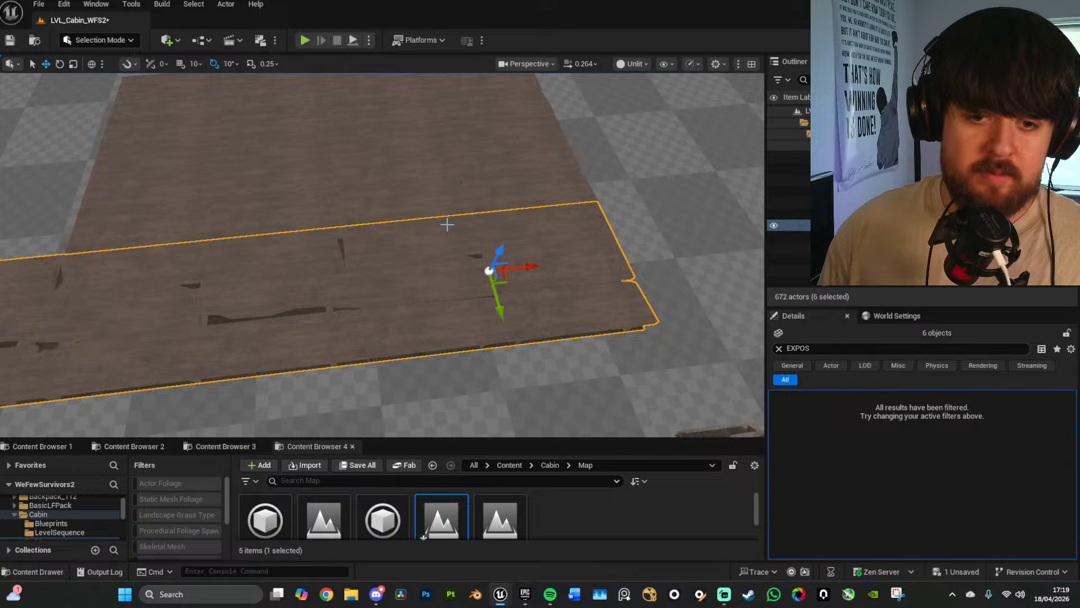
left_click(523, 171, "ctrl")
left_click(410, 186, "ctrl")
left_click(299, 181, "ctrl")
left_click(157, 191, "ctrl")
mouse_move(157, 190)
right_mouse_down()
mouse_move(145, 186)
mouse_move(155, 183)
right_mouse_up()
left_click(239, 194, "ctrl")
left_click(353, 208, "ctrl")
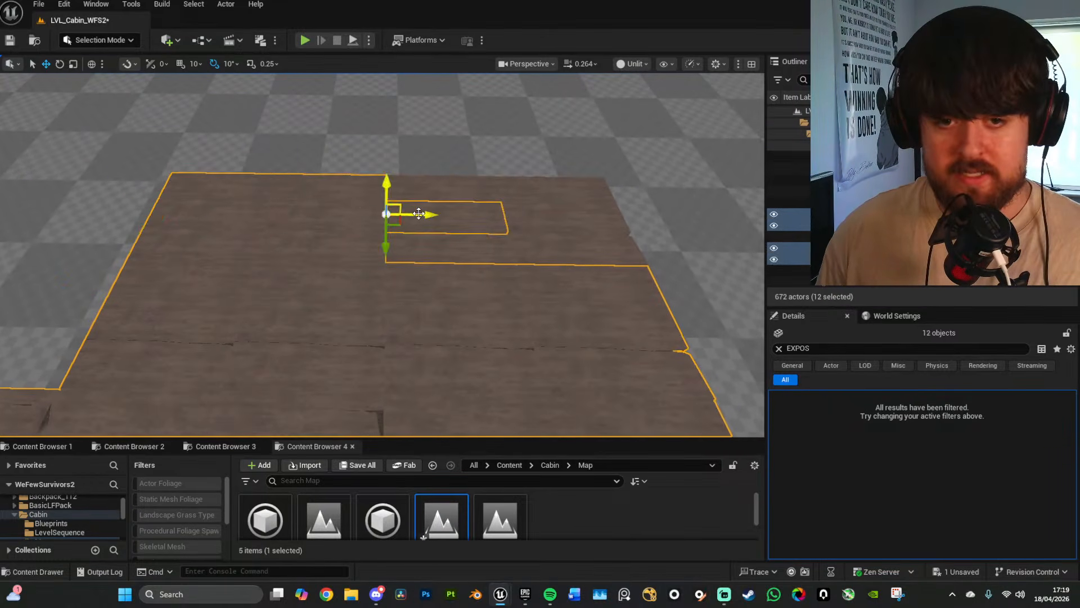
left_click(468, 235, "ctrl")
left_click(579, 240, "ctrl")
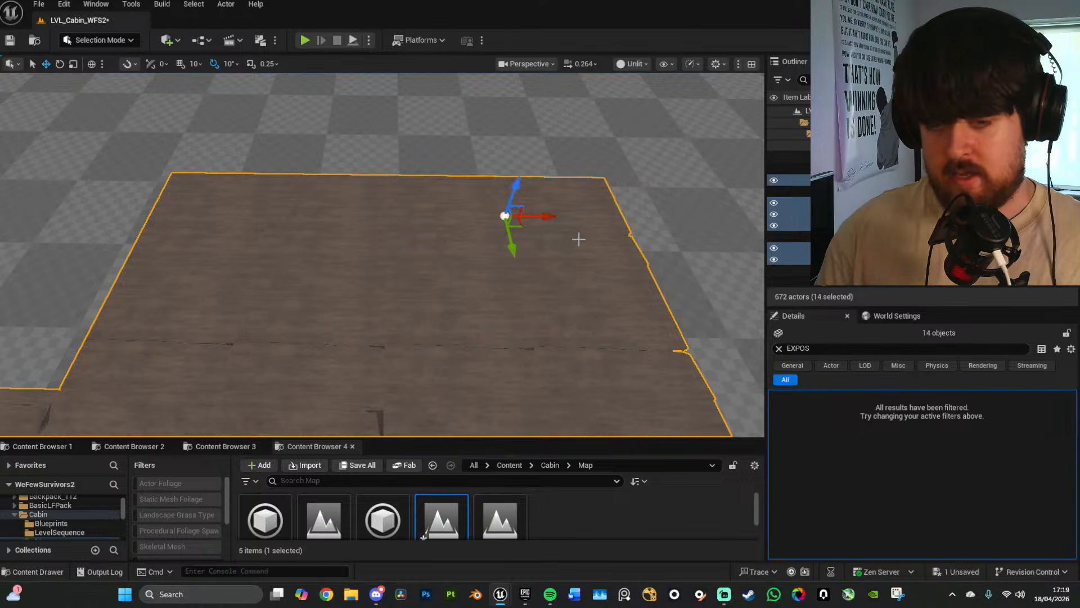
key("Delete")
Step: Delete the four leftover pieces remaining outside the detached wall
right_click_drag(579, 239, 523, 152)
left_click(426, 194)
key("Delete")
left_click(432, 196)
left_click(464, 161, "shift")
left_click(427, 209, "shift")
right_click_drag(441, 222, 479, 141)
key("Delete")
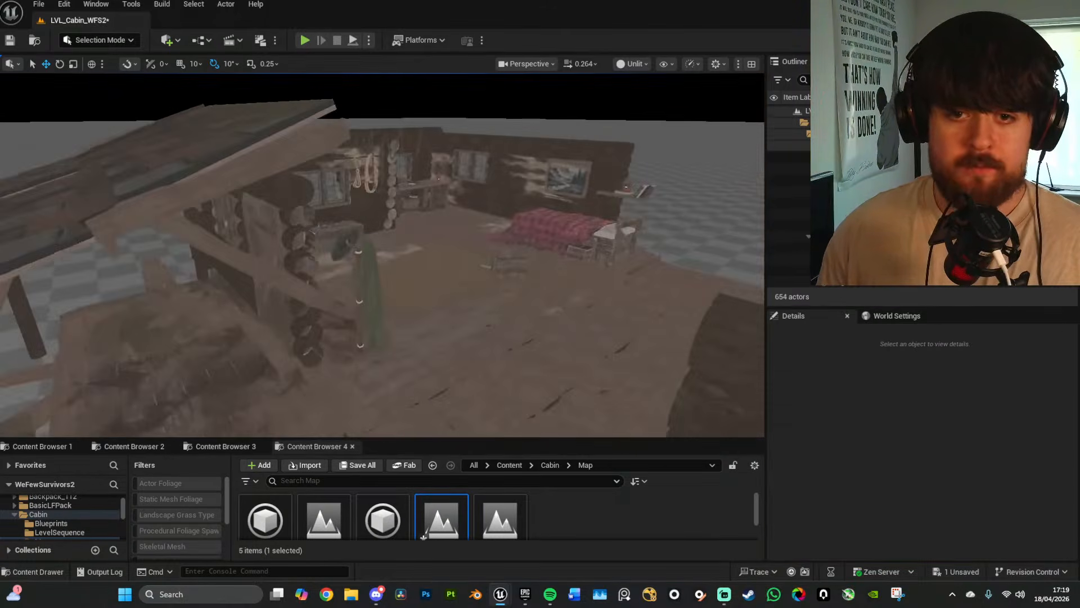
Step: Select the Wall_B11 section beside the bed together with the shelf plank mounted on it
right_click_drag(488, 291, 484, 295)
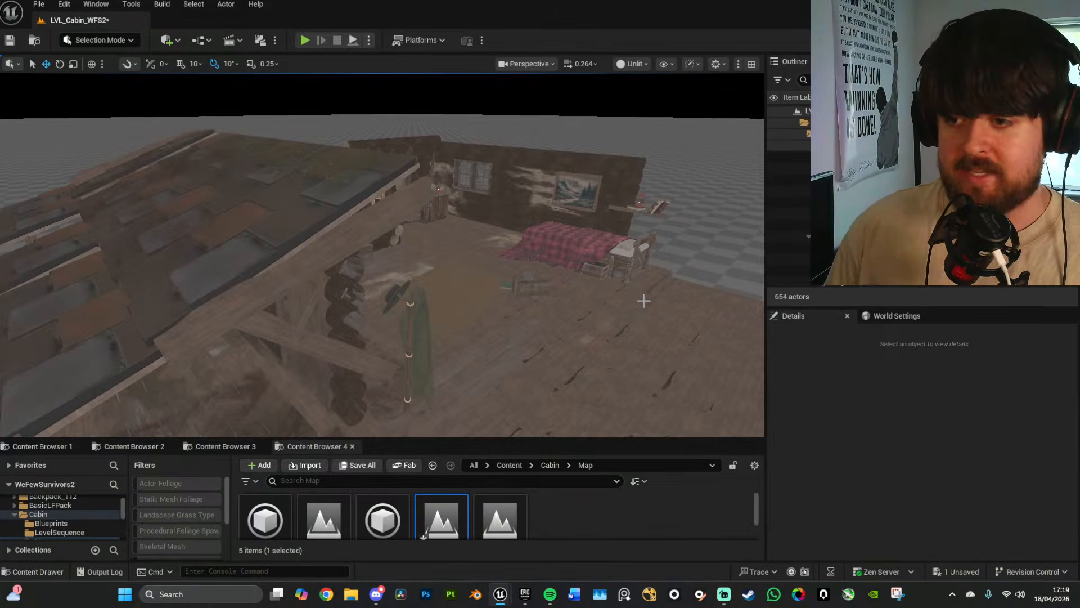
right_click_drag(643, 300, 622, 307)
right_click_drag(556, 301, 365, 225)
key("w")
scroll(558, 295, "up", 1)
key("w")
scroll(559, 298, "up", 1)
key("e")
key("w")
key("s")
scroll(484, 307, "up", 3)
key("w")
left_click(357, 217)
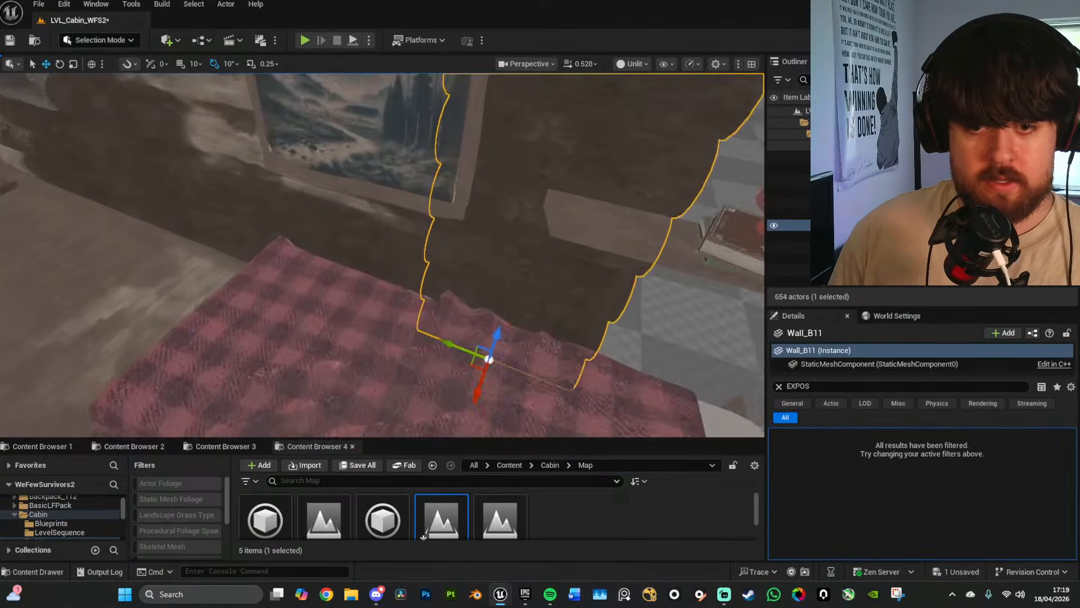
right_click_drag(489, 359, 450, 309)
left_click(548, 253, "ctrl")
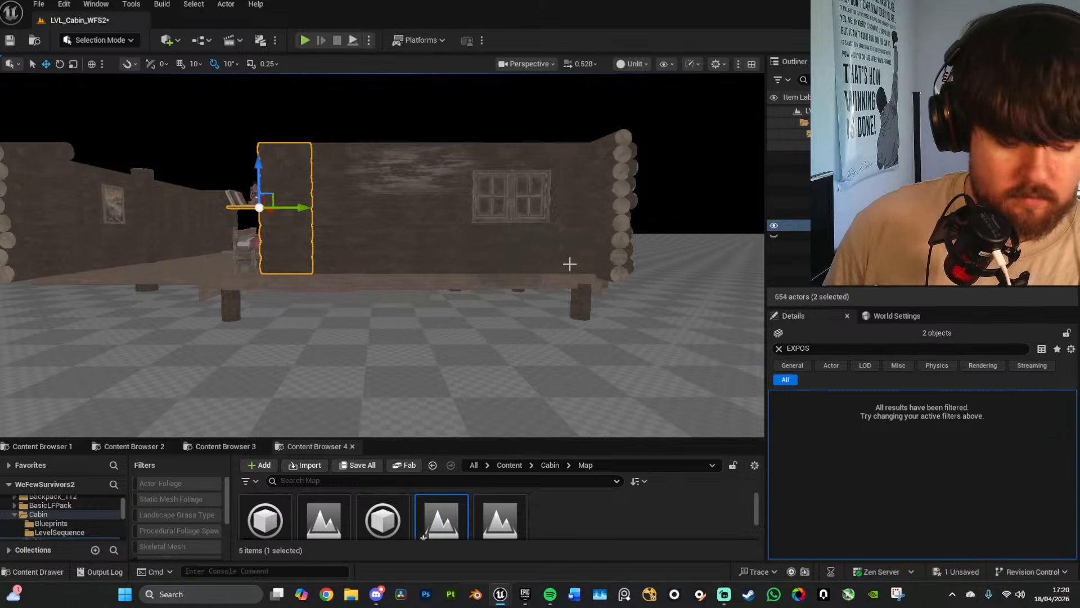
mouse_move(593, 251)
right_mouse_down()
mouse_move(552, 242)
mouse_move(563, 360)
mouse_move(589, 256)
right_mouse_up()
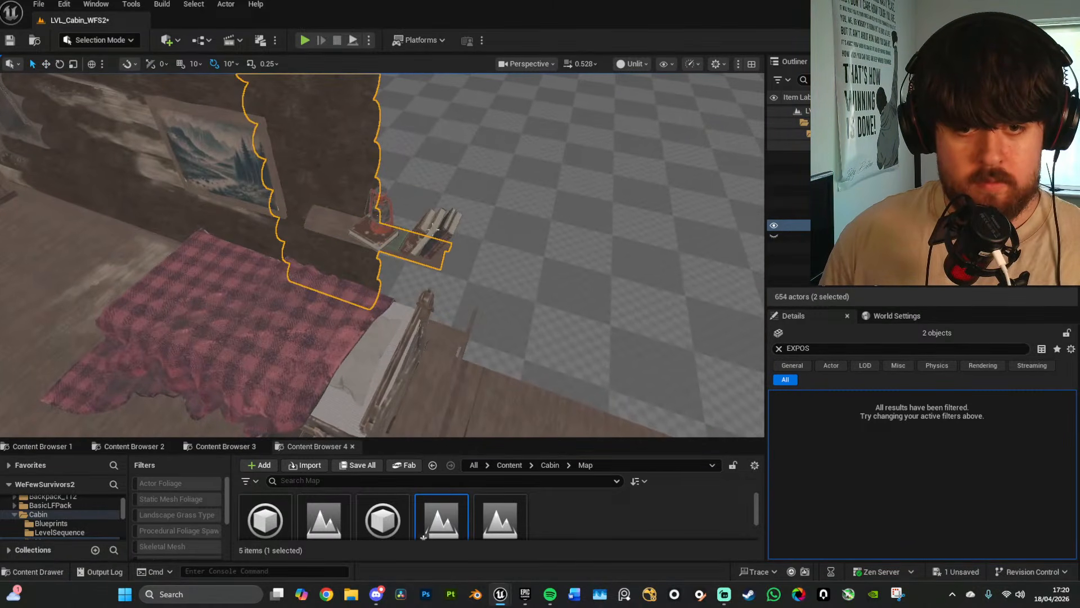
right_click_drag(433, 229, 512, 189)
key("w")
scroll(461, 208, "down", 2)
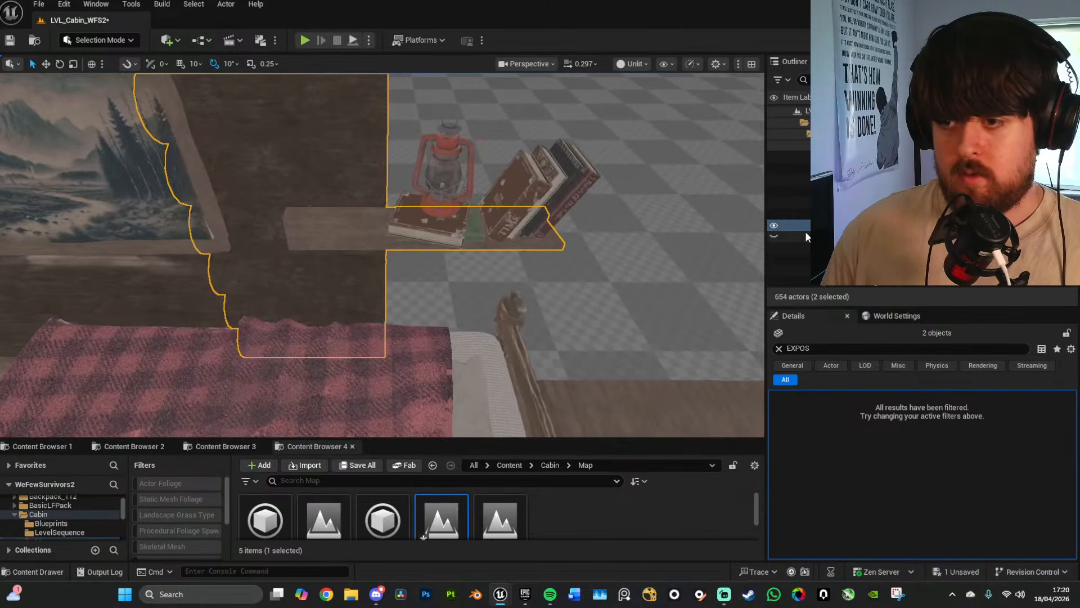
Step: Show the hidden Plank_A71 to locate it, and hide it again
double_click(776, 238)
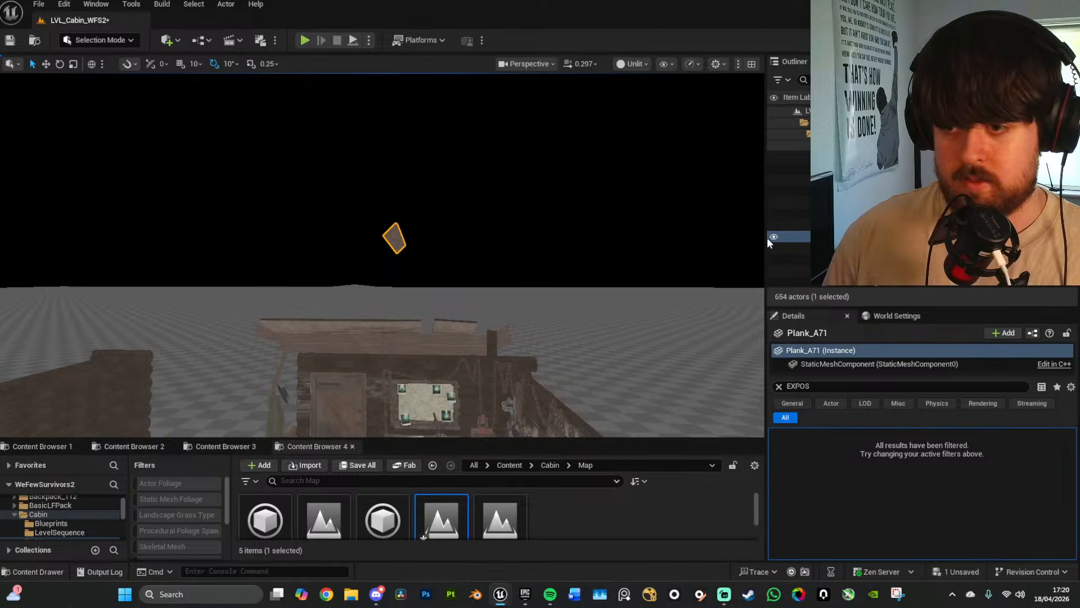
left_click(773, 238)
mouse_move(630, 242)
right_mouse_down()
mouse_move(630, 304)
mouse_move(664, 326)
right_mouse_up()
key("w")
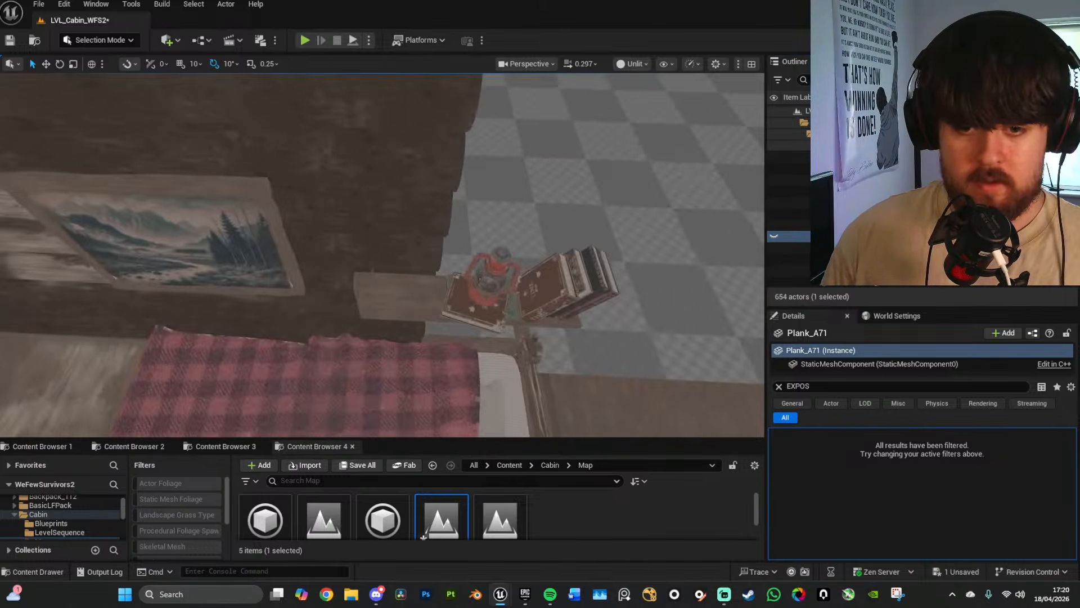
Step: Select the shelf plank Plank_A68 above the bed along with the lantern and books standing on it
right_click_drag(377, 151, 382, 129)
key("w")
left_click(329, 230)
scroll(382, 254, "up", 3)
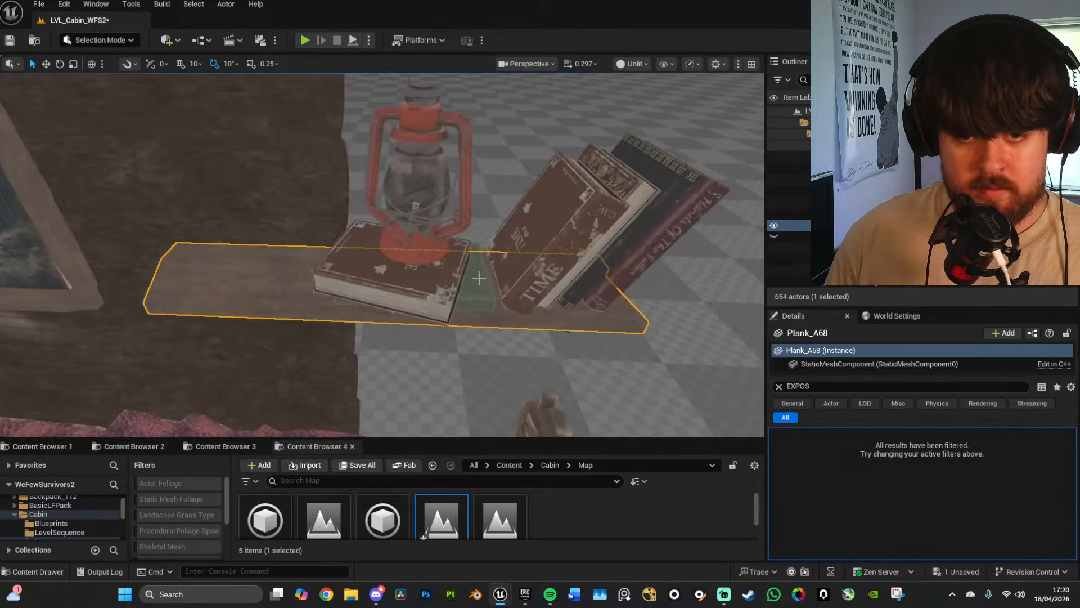
left_click(435, 281, "ctrl")
left_click(427, 241, "ctrl")
right_click_drag(427, 240, 261, 201)
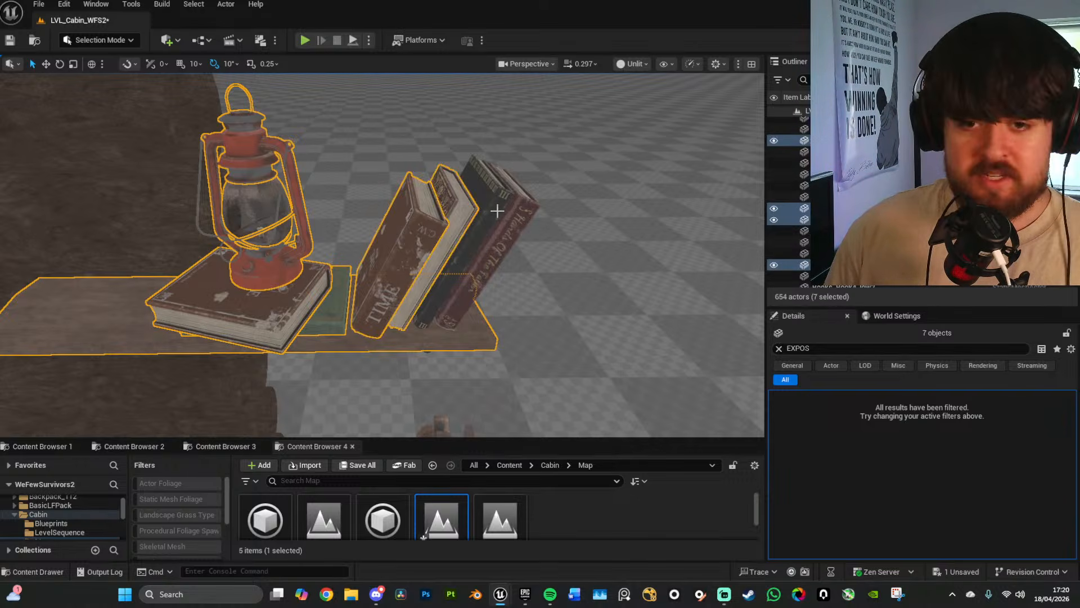
mouse_move(527, 251)
right_mouse_down()
mouse_move(522, 301)
mouse_move(585, 304)
right_mouse_up()
mouse_move(509, 252)
right_mouse_down()
mouse_move(568, 247)
mouse_move(527, 256)
mouse_move(331, 240)
right_mouse_up()
Step: Add the landscape painting and its wooden frame pieces to the selection
left_click(378, 171, "ctrl")
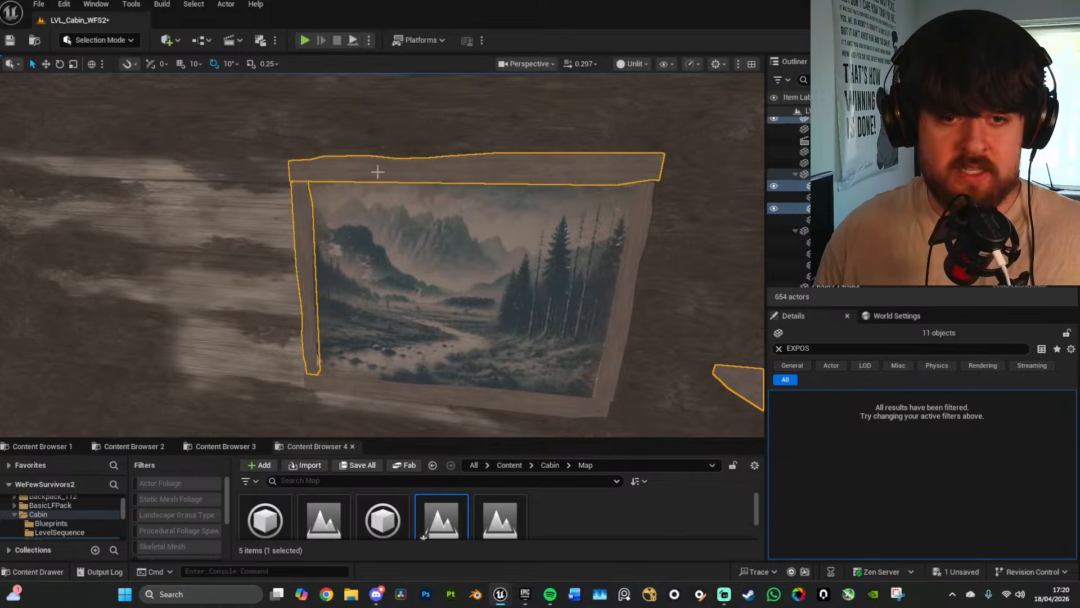
left_click(467, 242, "ctrl")
left_click(537, 398, "ctrl")
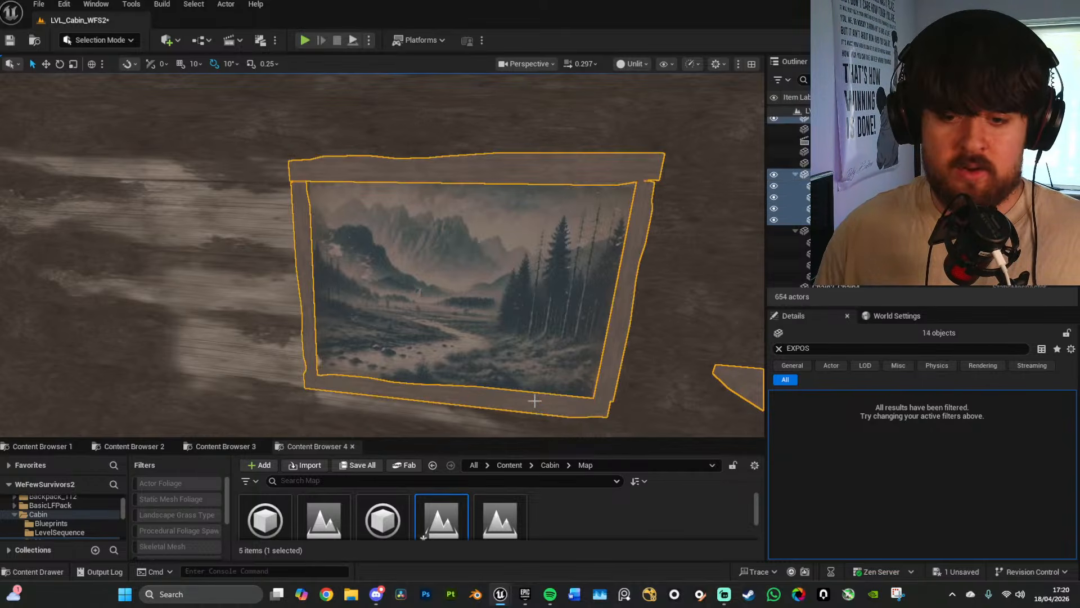
Step: Add both window frames and the window panes inside them to the selection
mouse_move(536, 398)
right_mouse_down()
mouse_move(371, 393)
mouse_move(343, 366)
mouse_move(441, 279)
mouse_move(400, 248)
right_mouse_up()
left_click(443, 272, "ctrl")
left_click(423, 261, "ctrl")
key("w")
left_click(400, 249, "ctrl")
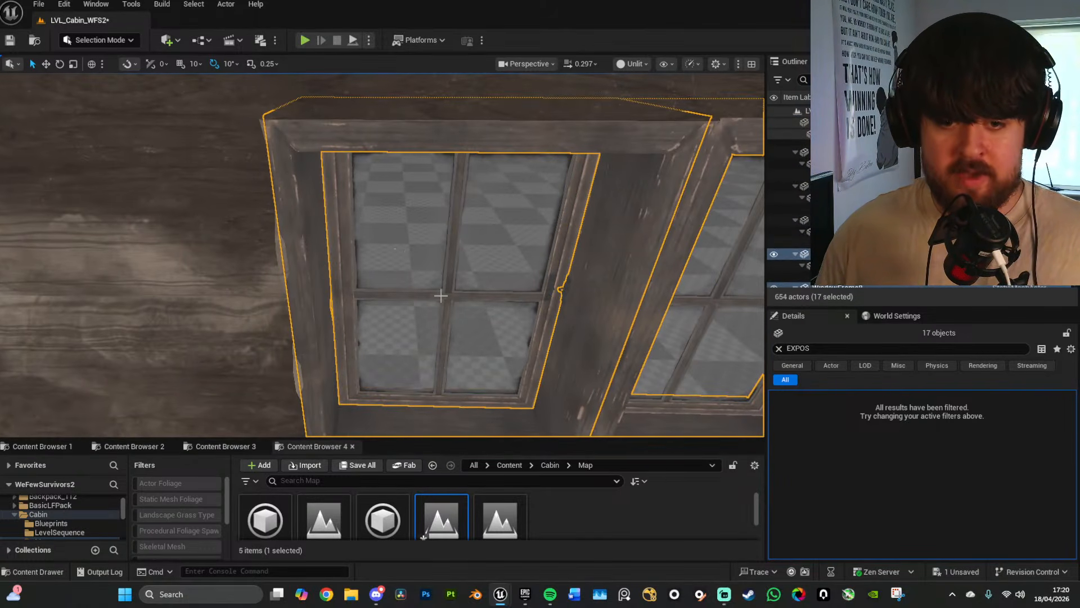
right_click_drag(447, 296, 478, 256)
left_click(374, 206, "ctrl")
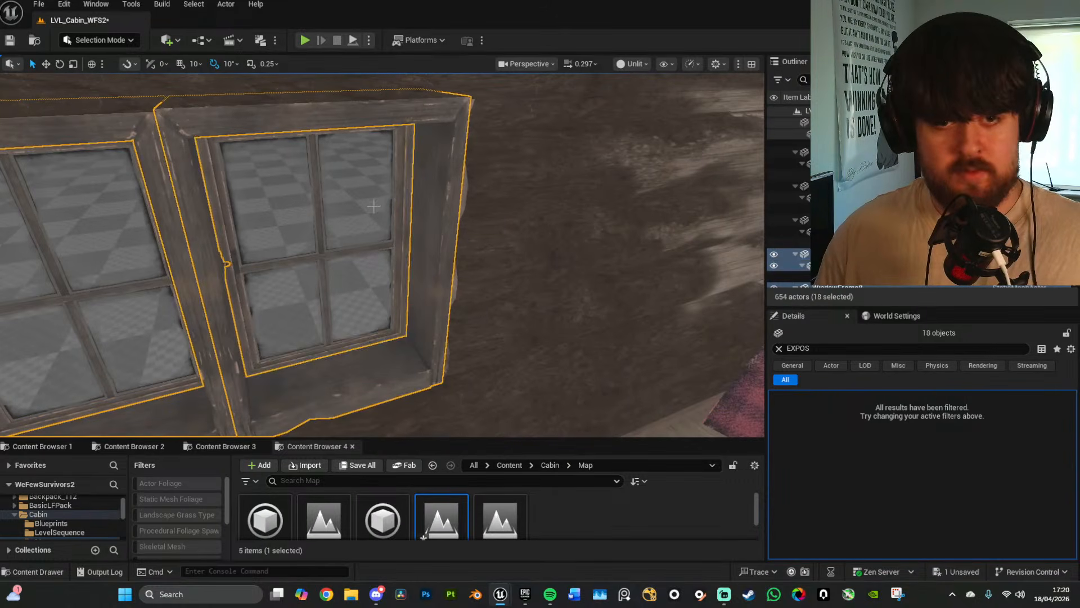
Step: Add the wall sections behind the painting and around the windows to the selection
mouse_move(499, 219)
right_mouse_down()
mouse_move(467, 206)
mouse_move(504, 221)
mouse_move(498, 208)
mouse_move(498, 223)
right_mouse_up()
key("s")
left_click(497, 196, "ctrl")
left_click(575, 206, "ctrl")
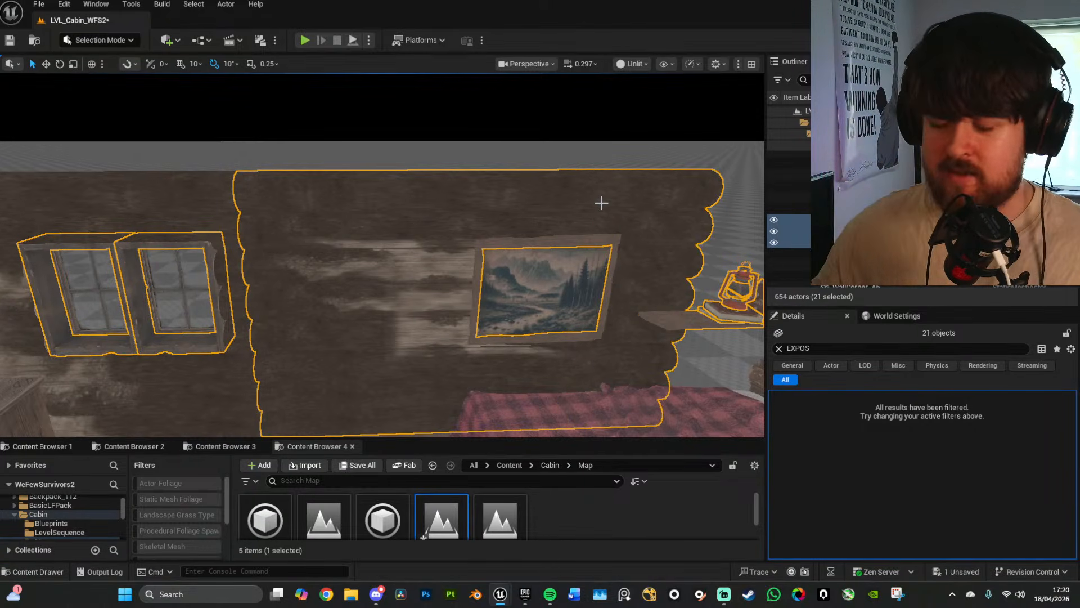
mouse_move(601, 203)
right_mouse_down()
mouse_move(568, 209)
mouse_move(607, 219)
right_mouse_up()
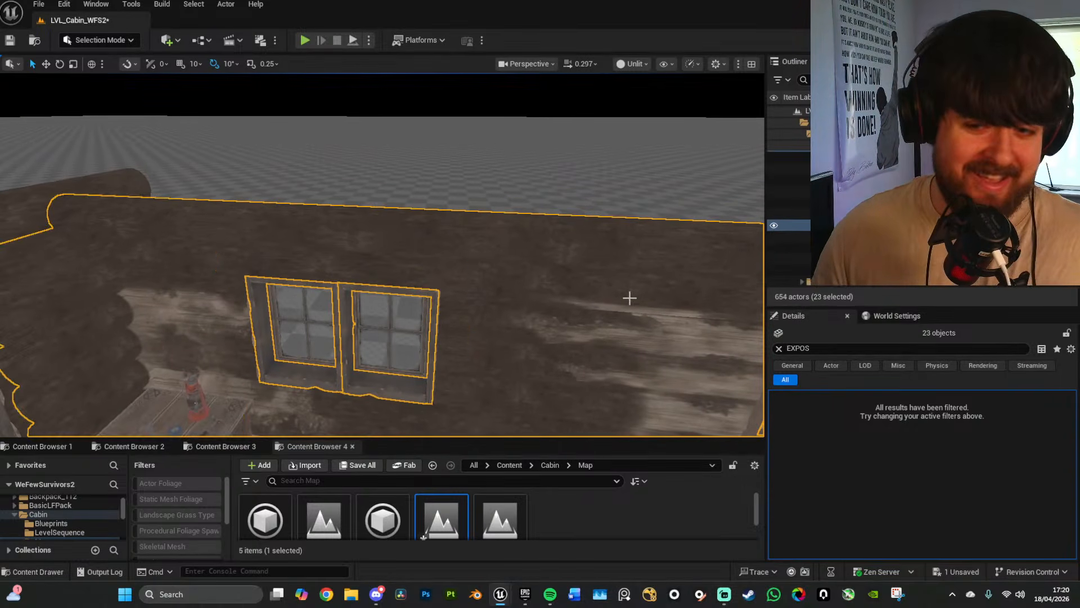
Step: Move the selected bed wall and its fittings outward, away from the edge of the cabin floor
right_click_drag(629, 298, 638, 249)
scroll(582, 327, "up", 3)
key("w")
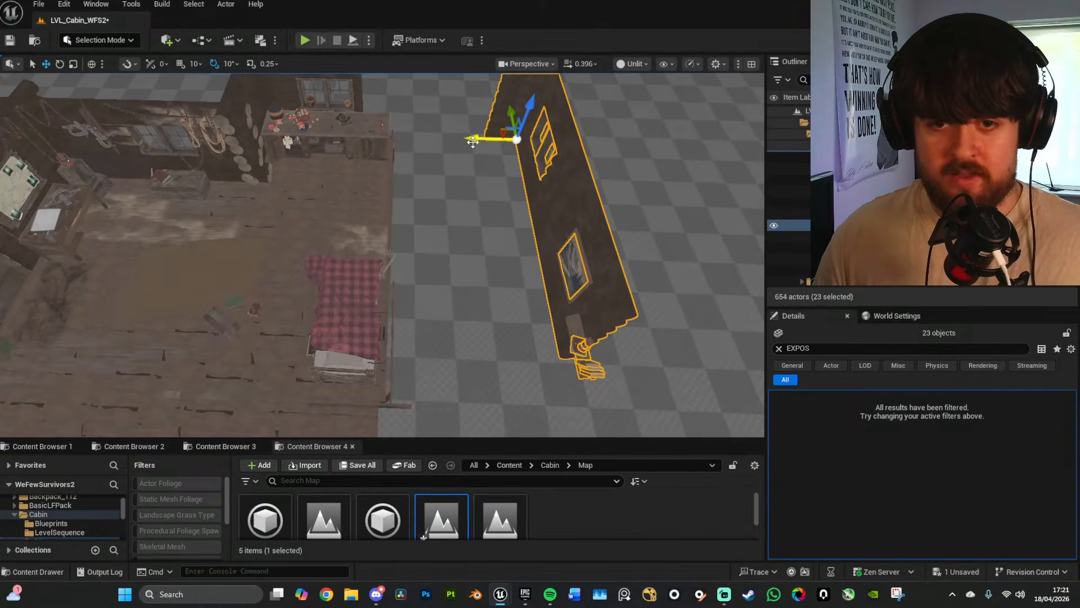
Step: Duplicate a plain short wall section and align the copy behind the kitchen counter, beside the counter's window
right_click_drag(448, 185, 608, 271)
left_click(569, 223)
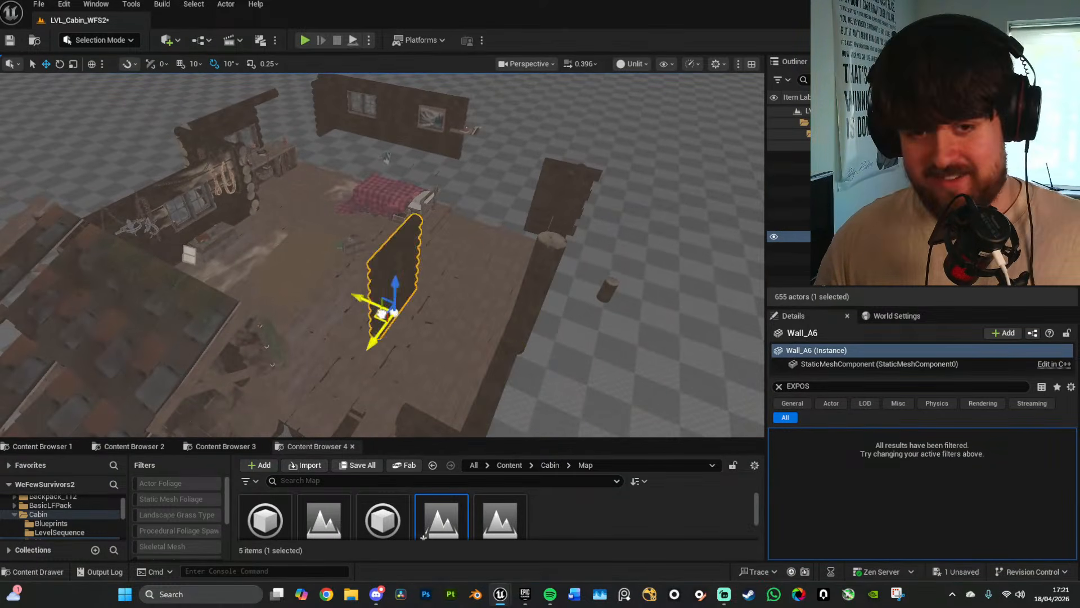
right_click_drag(281, 179, 301, 194)
right_click_drag(360, 225, 407, 282)
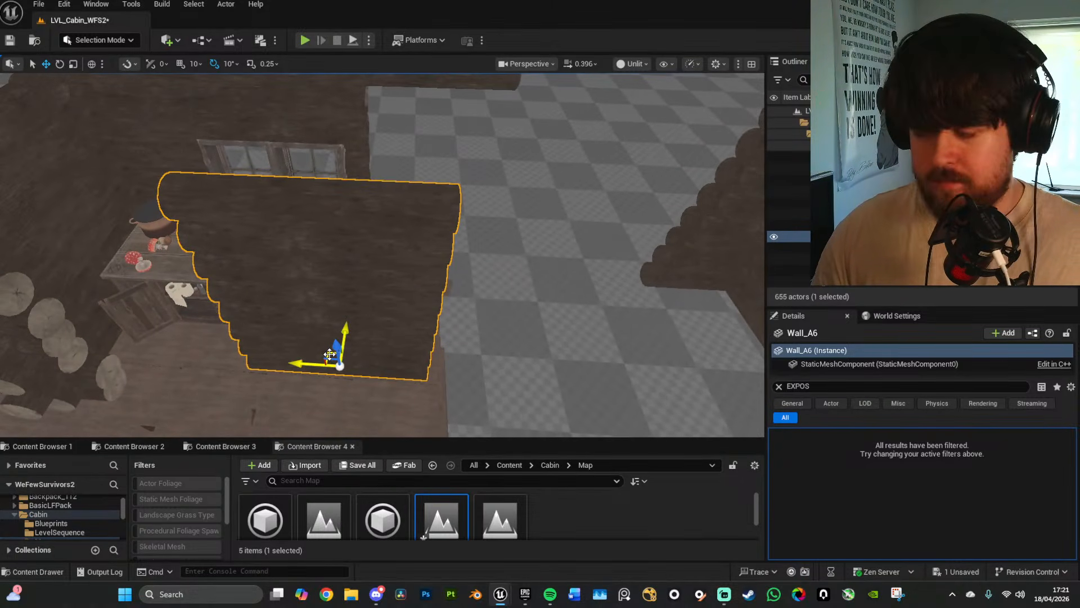
left_click_drag(327, 354, 440, 253)
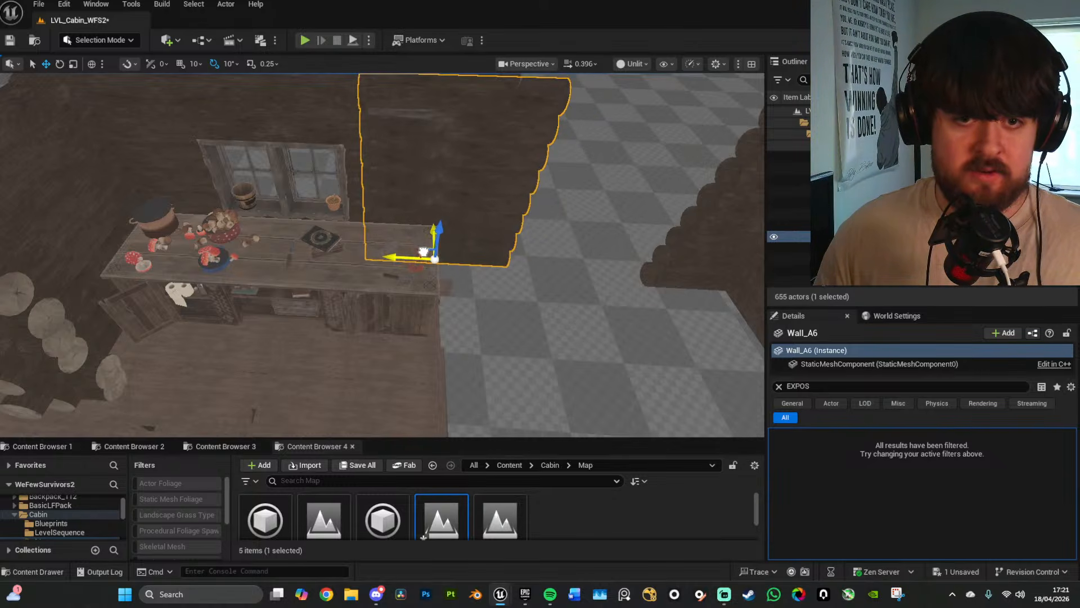
mouse_move(495, 256)
right_mouse_down()
mouse_move(506, 247)
mouse_move(467, 256)
mouse_move(506, 275)
mouse_move(517, 298)
mouse_move(507, 301)
mouse_move(509, 258)
right_mouse_up()
left_click_drag(423, 293, 441, 308)
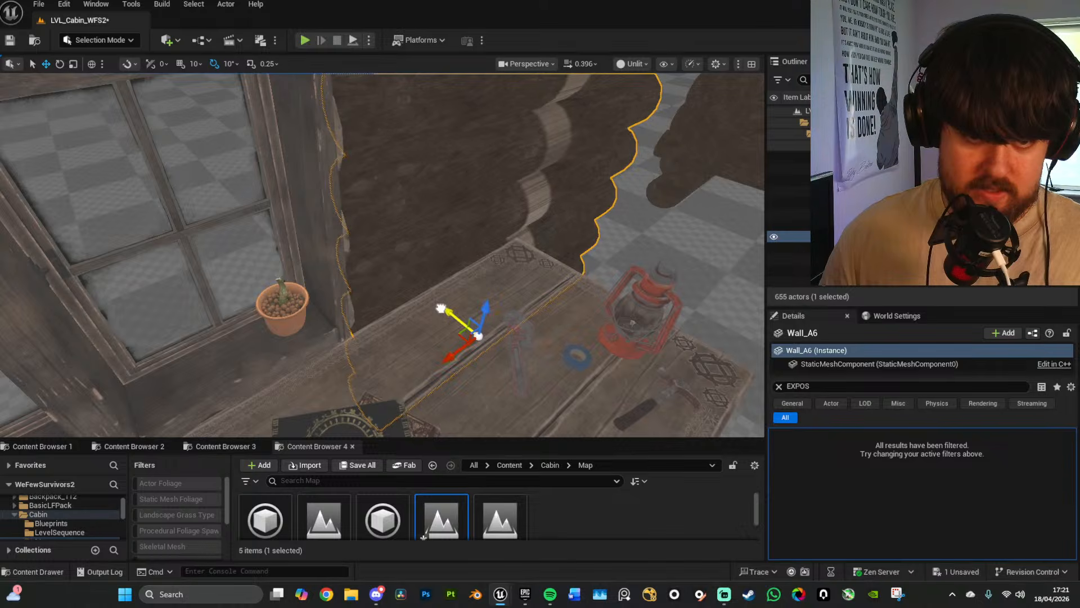
right_click_drag(489, 309, 488, 309)
mouse_move(426, 362)
left_mouse_down()
mouse_move(448, 360)
mouse_move(431, 361)
left_mouse_up()
Step: Duplicate the aligned wall section and slide the copy along the same line towards the detached bed wall
right_click_drag(431, 362, 286, 359)
left_click_drag(254, 346, 425, 356, "alt")
right_click_drag(424, 355, 346, 273)
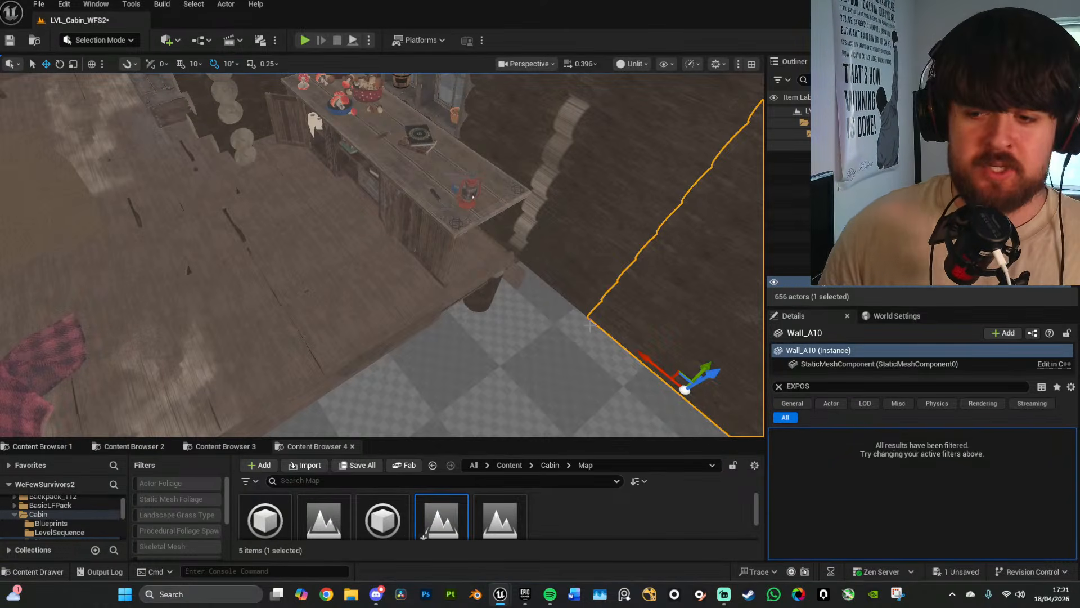
Step: Delete the floating Nail8 and the other thin loose piece beside the bed
right_click_drag(624, 311, 399, 307)
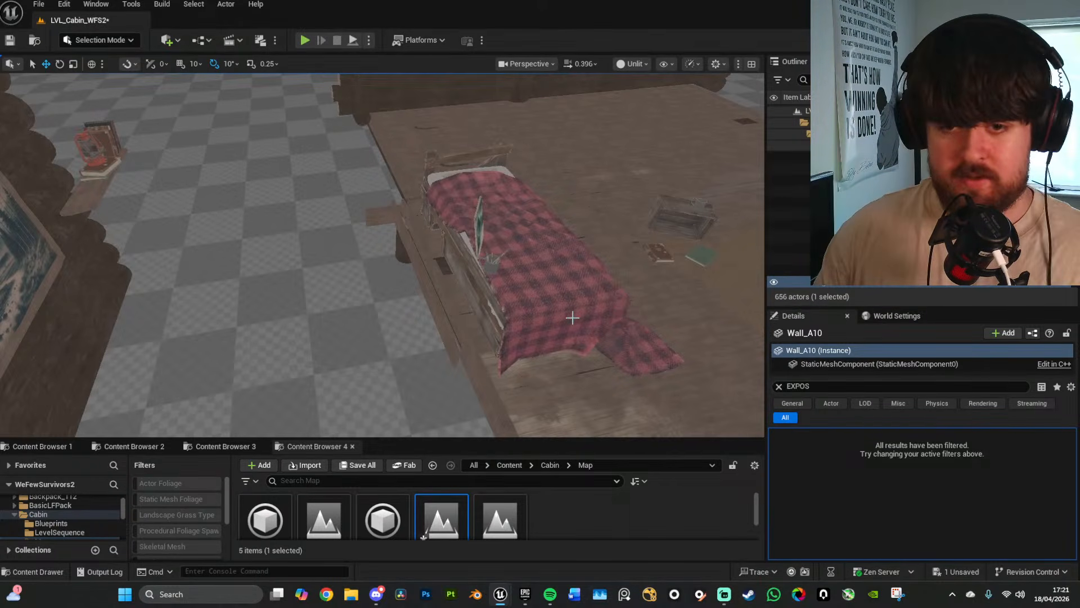
mouse_move(547, 250)
right_mouse_down()
mouse_move(590, 253)
mouse_move(557, 244)
mouse_move(476, 188)
right_mouse_up()
left_click(566, 191)
left_click(474, 178)
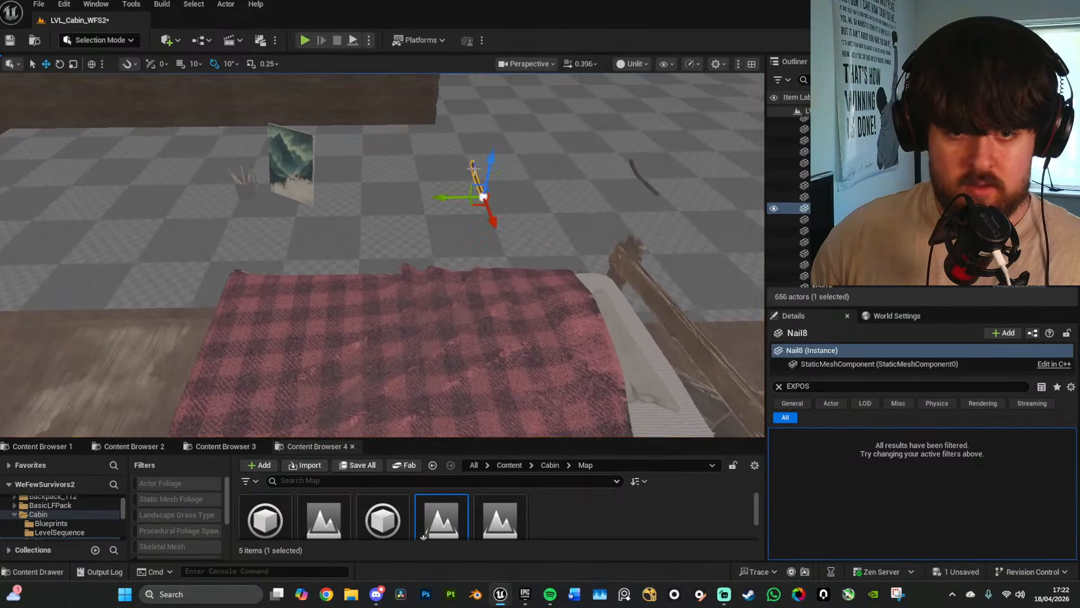
key("Delete")
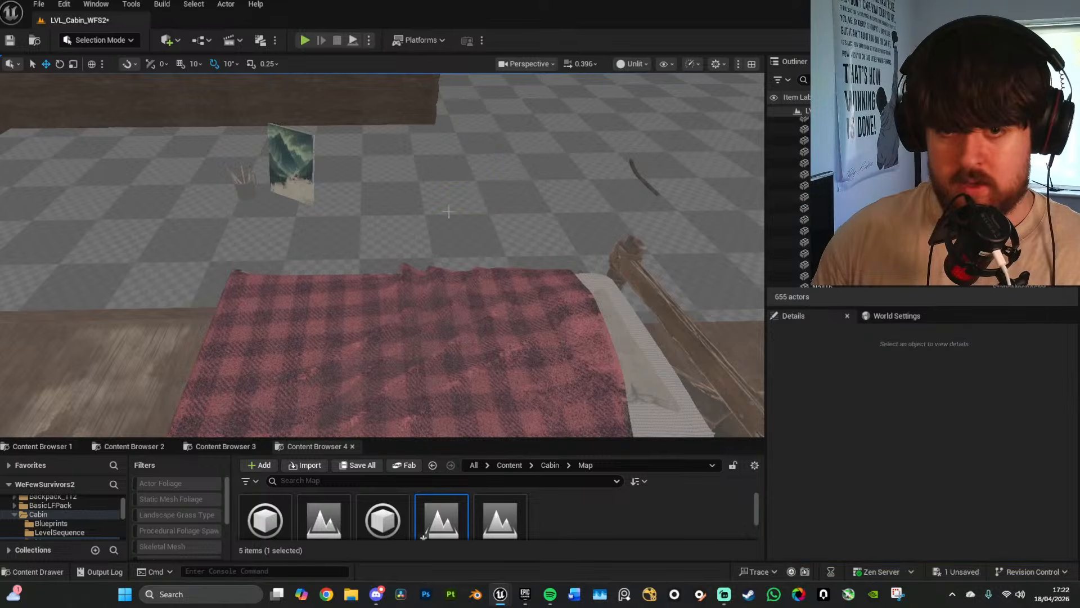
left_click(630, 168)
left_click(636, 171)
key("Delete")
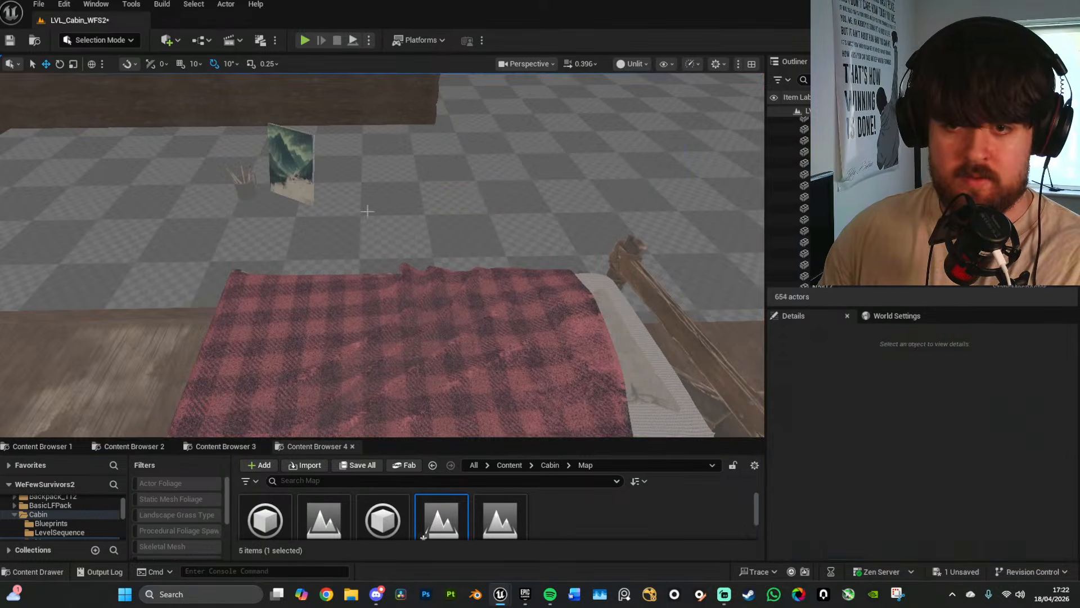
Step: Delete the small floating landscape canvas and the holder around the paintbrushes
left_click(292, 169)
key("Delete")
mouse_move(398, 243)
right_mouse_down()
mouse_move(344, 212)
mouse_move(330, 224)
mouse_move(341, 235)
mouse_move(340, 176)
right_mouse_up()
key("w")
scroll(337, 181, "down", 2)
key("s")
left_click(366, 220)
key("Delete")
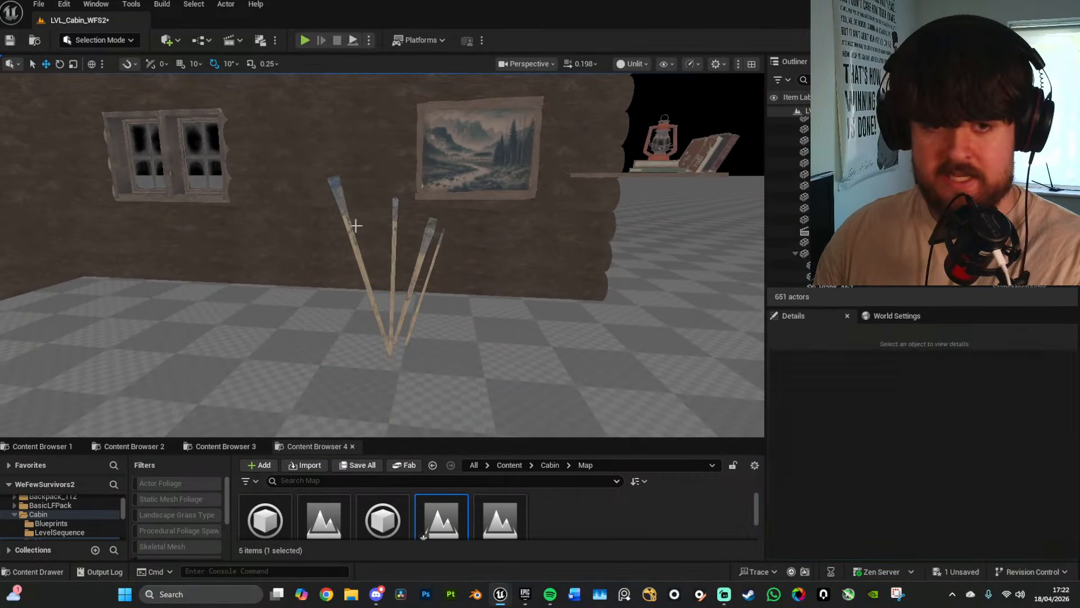
Step: Delete the four remaining floating paintbrushes, undoing the accidental deletion of wall section Wall_B9
left_click(357, 223)
key("Delete")
left_click(397, 221)
key("Delete")
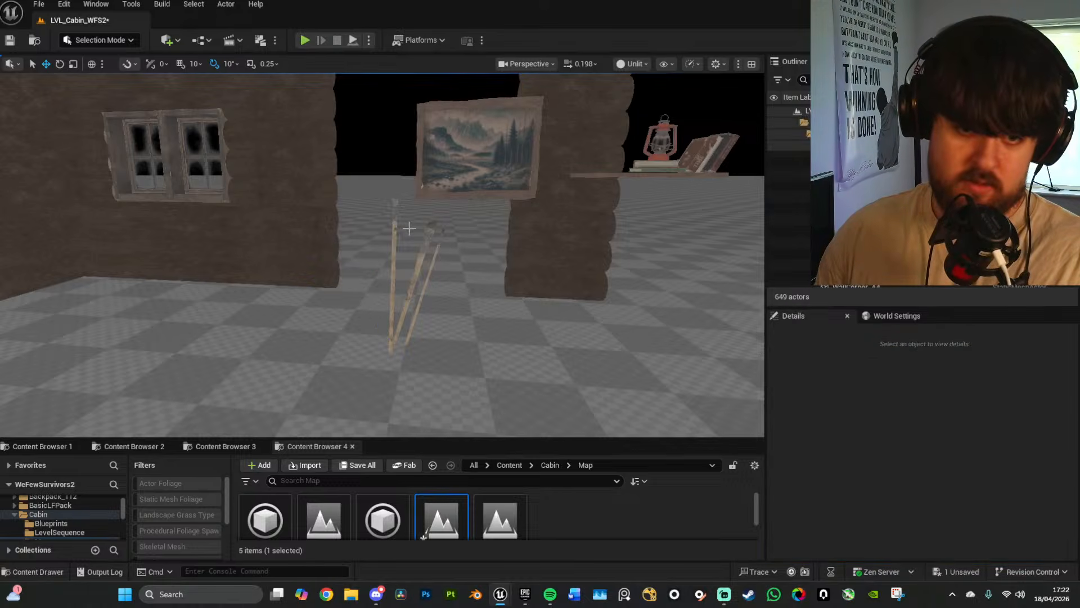
key("ctrl+z")
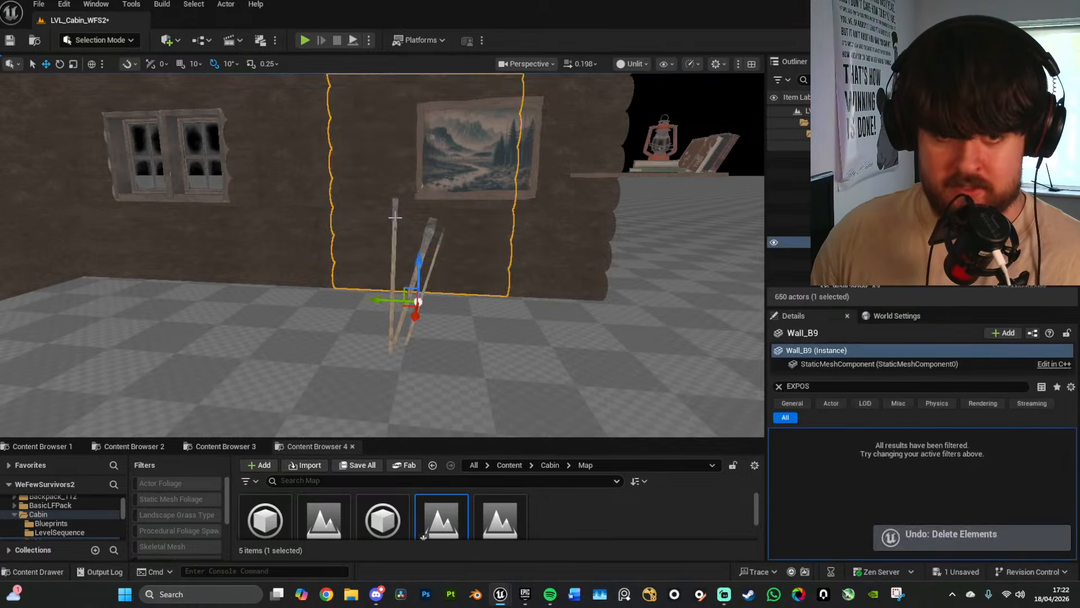
left_click(395, 217)
key("Delete")
left_click(432, 225)
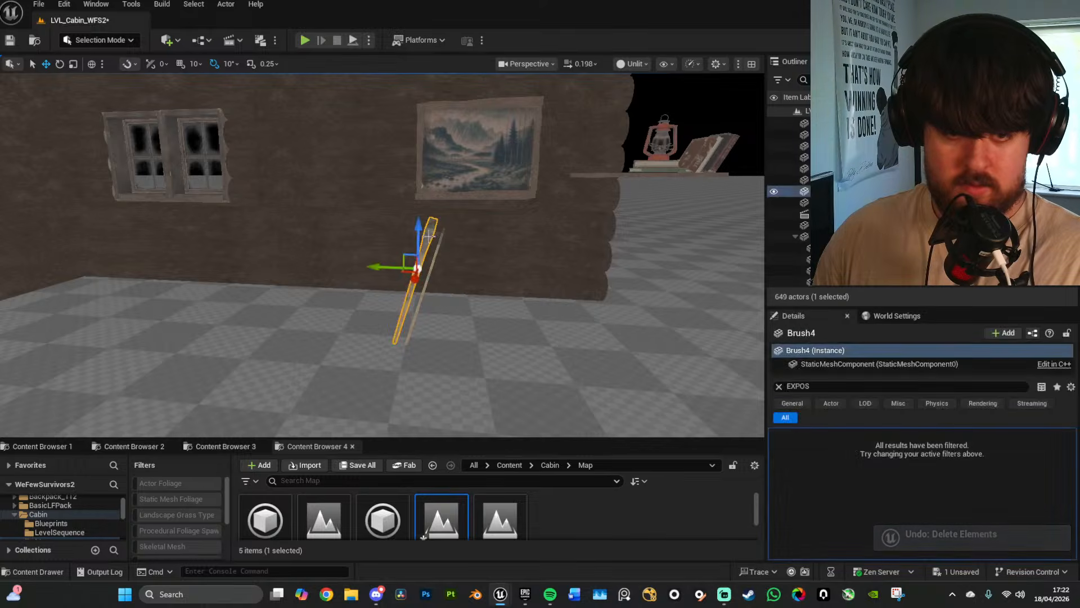
key("Delete")
left_click(441, 239)
key("Delete")
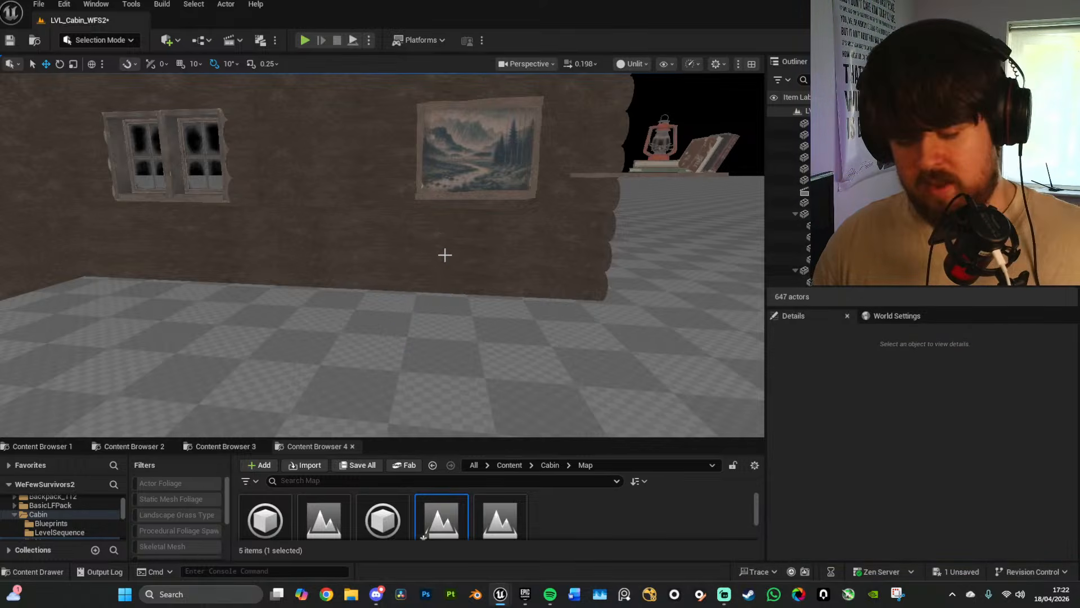
Step: Delete the shelf plank sticking out past the end of the detached wall
right_click_drag(592, 295, 577, 295)
key("w")
key("e")
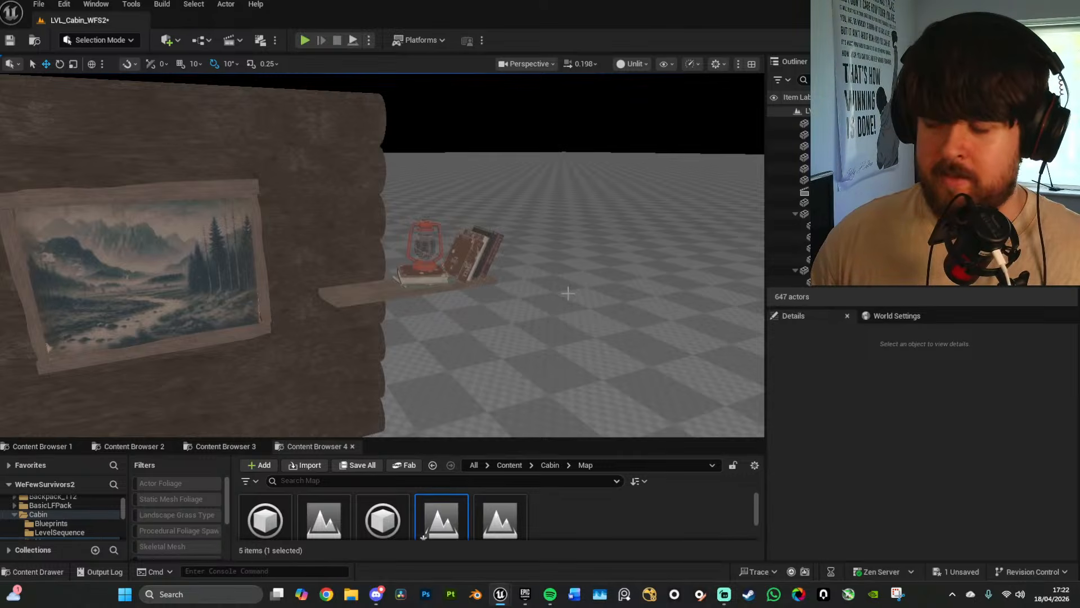
key("w")
mouse_move(438, 320)
right_mouse_down()
mouse_move(416, 320)
mouse_move(450, 323)
mouse_move(438, 320)
mouse_move(486, 294)
mouse_move(490, 256)
right_mouse_up()
left_click(438, 321)
key("Delete")
key("q")
key("s")
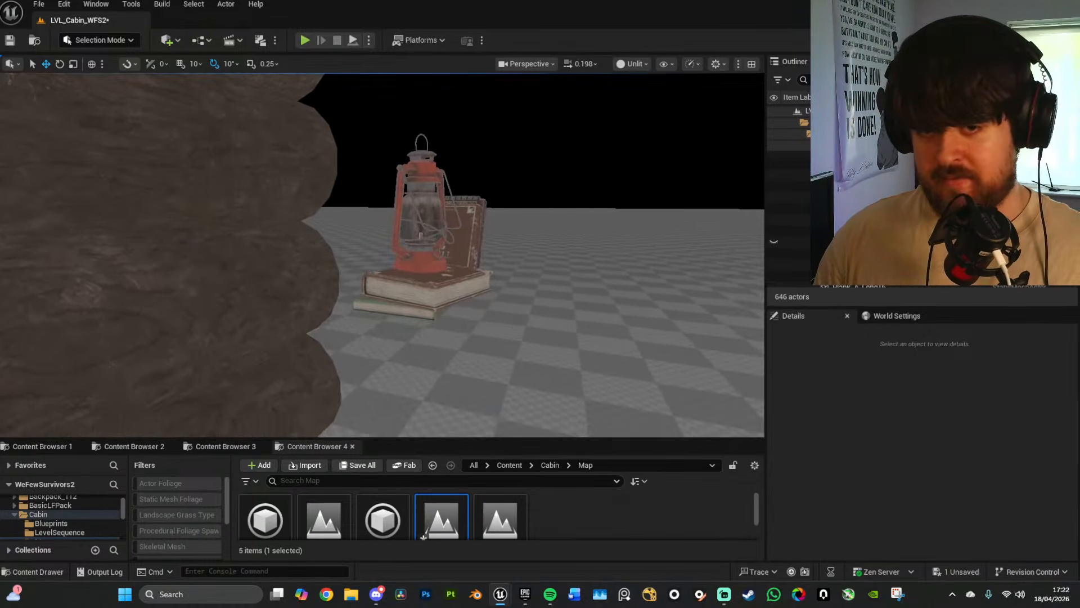
Step: Delete the lantern and all the books left floating past the end of the wall
left_click(431, 229)
key("Delete")
left_click(431, 239)
key("Delete")
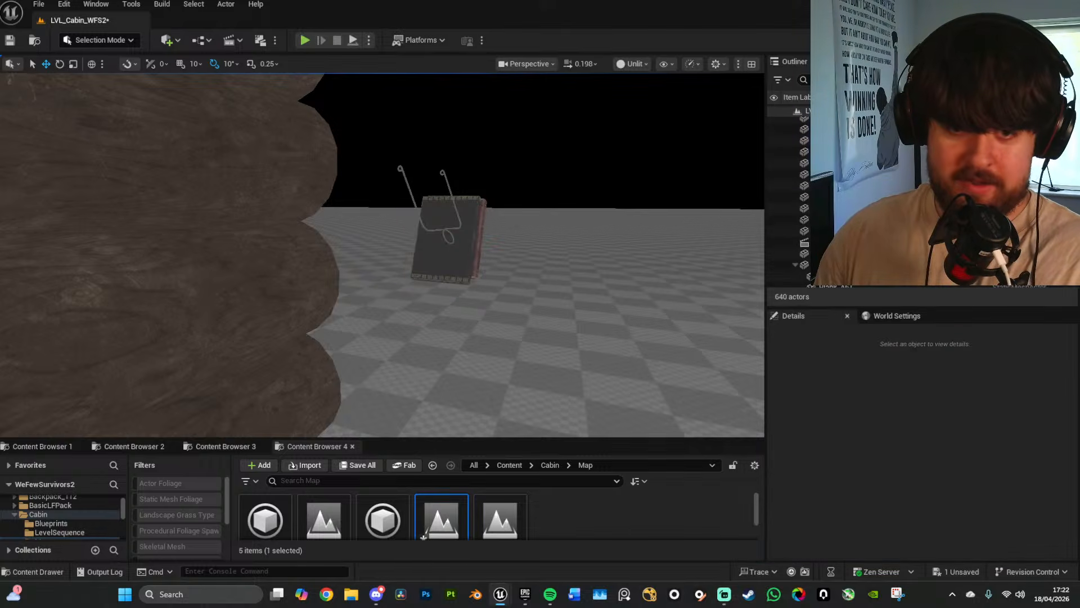
left_click(445, 238)
key("Delete")
left_click(443, 233)
key("Delete")
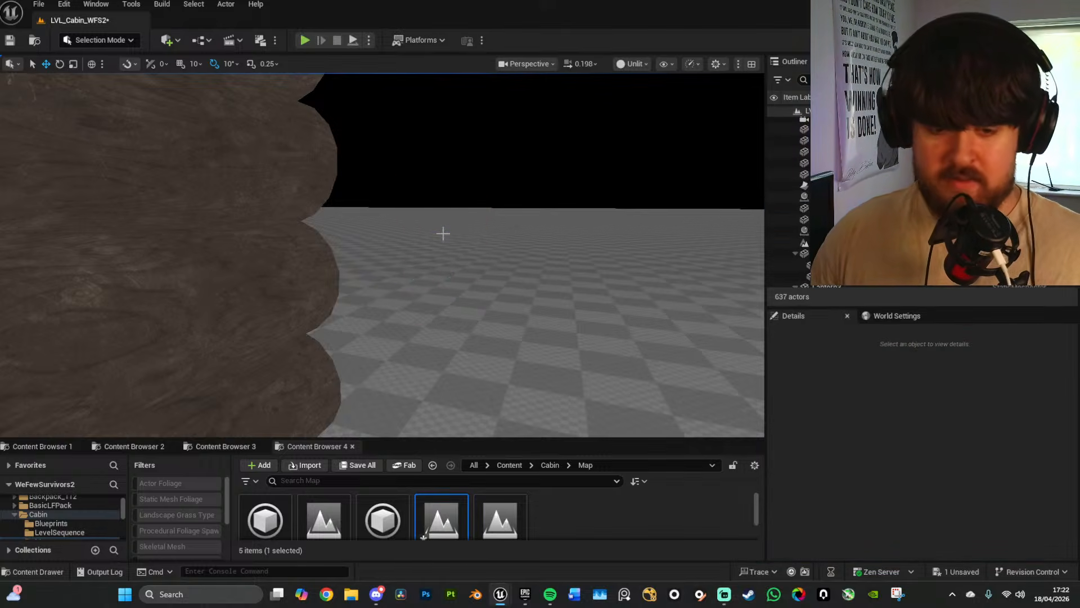
Step: Select the bed on the cabin floor
right_click_drag(428, 257, 429, 262)
key("w")
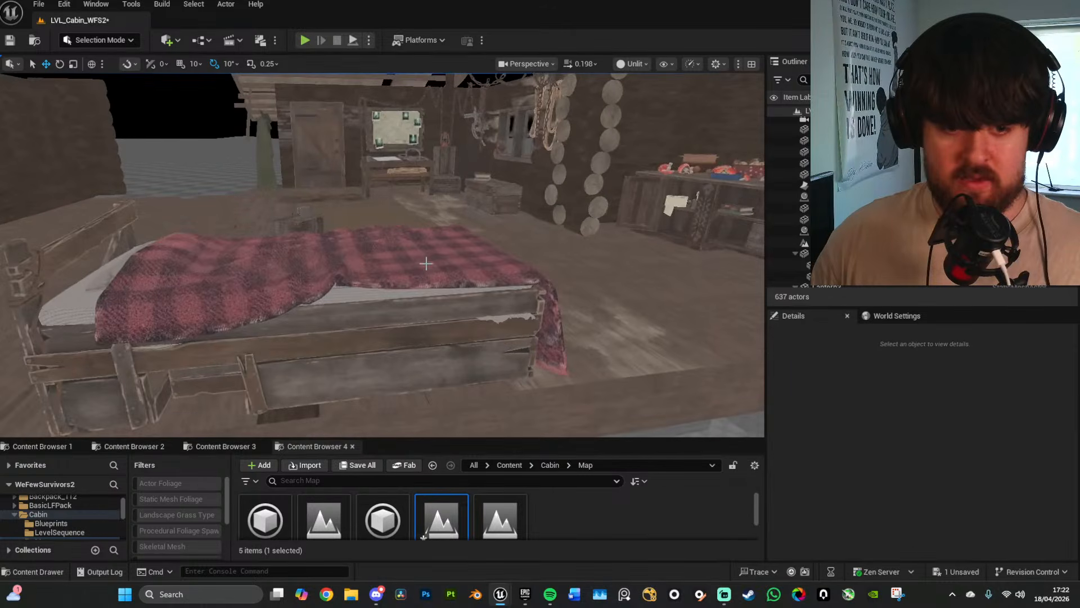
left_click(392, 366)
right_click_drag(644, 297, 639, 296)
key("d")
key("d")
right_click_drag(420, 285, 419, 285)
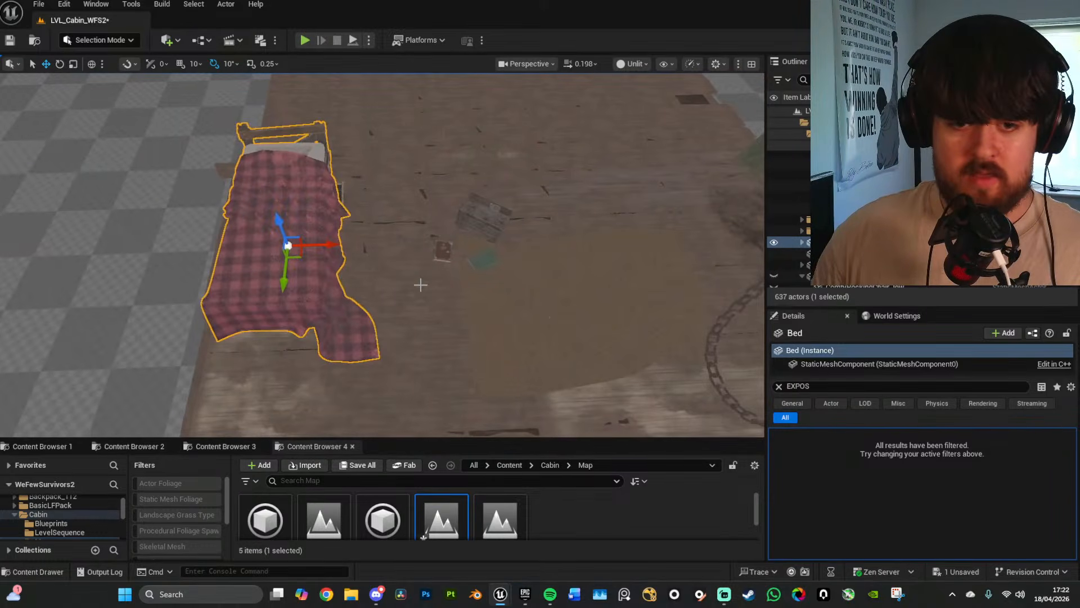
Step: Locate the floor's folder through Floor_A24 and select all descendants of that folder
left_click(419, 285)
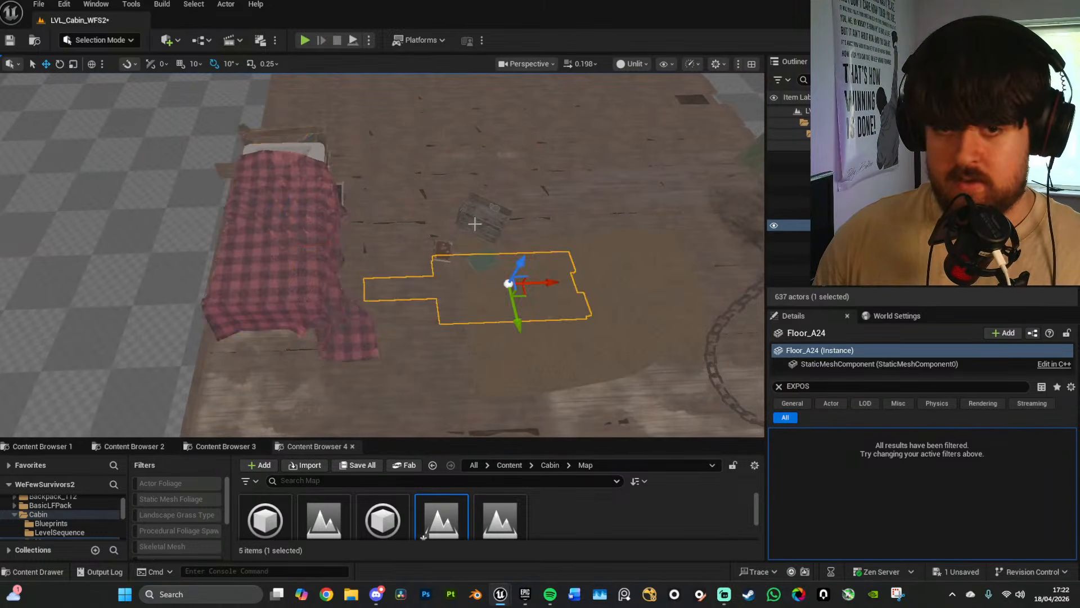
right_click_drag(474, 224, 478, 246)
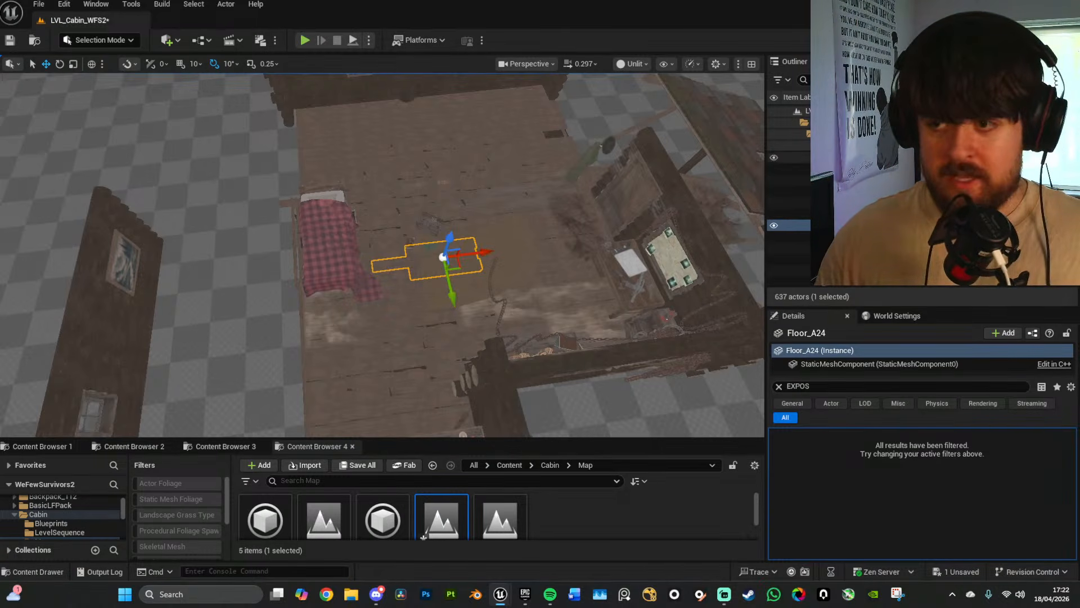
key("Escape")
right_click(808, 227)
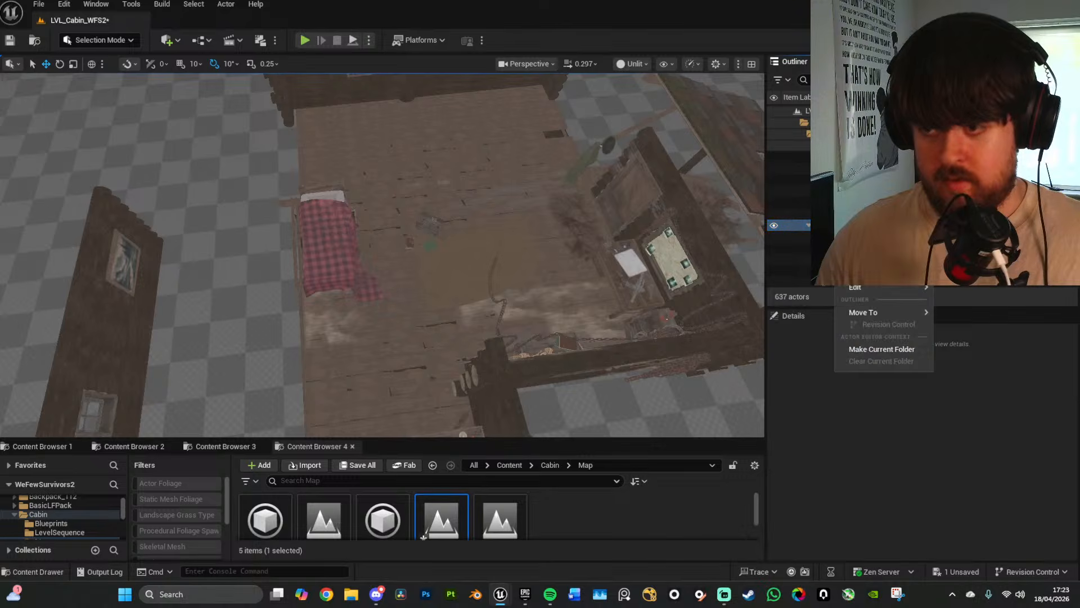
mouse_move(911, 275)
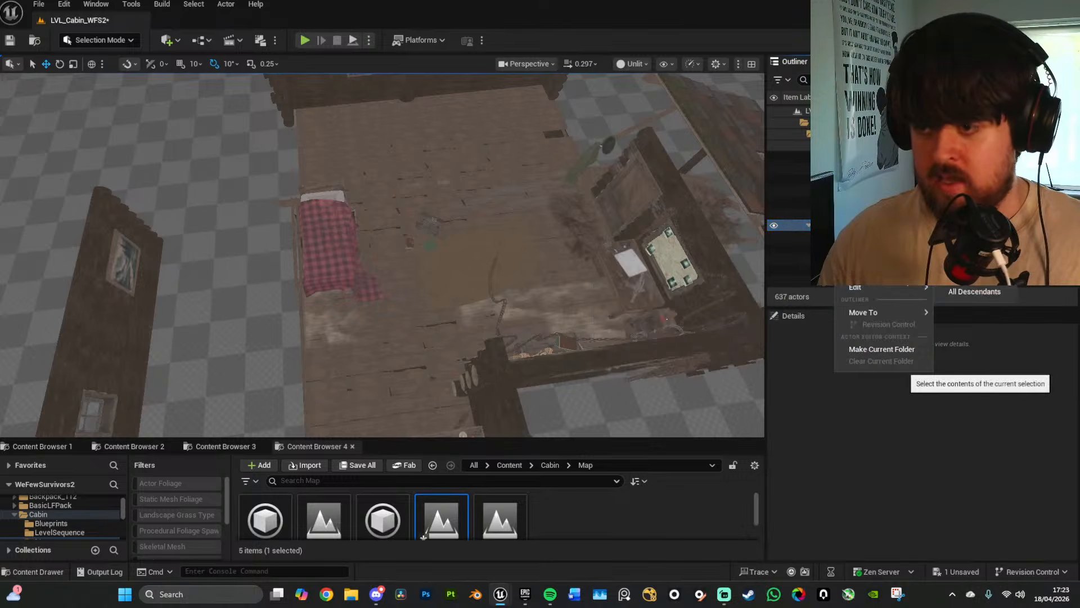
left_click(961, 291)
key("f")
key("w")
right_click_drag(382, 254, 281, 213)
scroll(382, 216, "up", 2)
right_click_drag(354, 212, 248, 256)
scroll(376, 212, "up", 1)
key("s")
right_click_drag(429, 345, 544, 268)
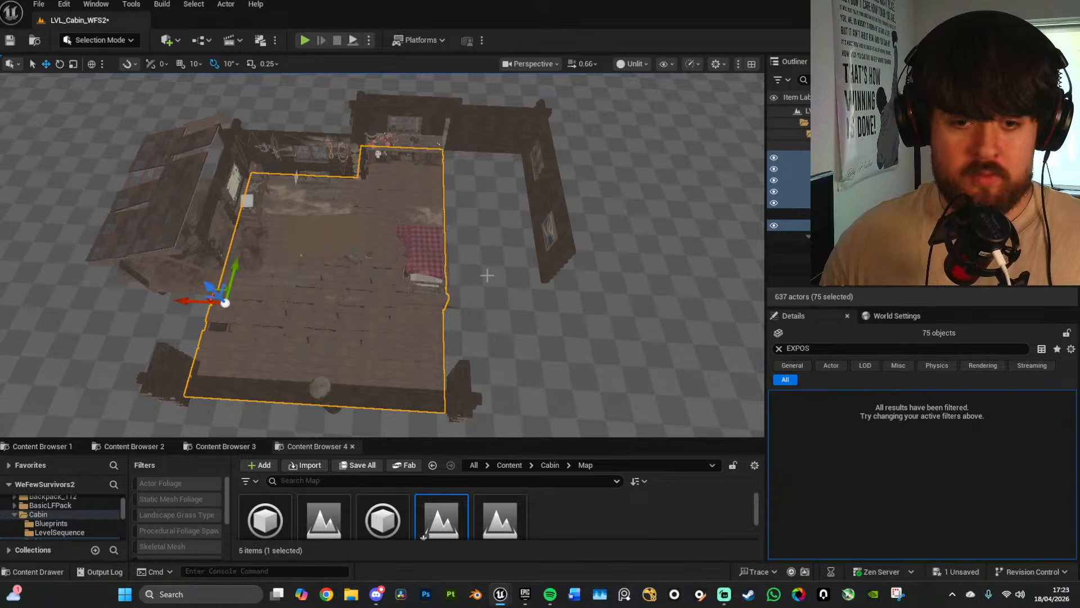
Step: Duplicate the whole floor beyond the bed side of the cabin and rotate the copy half a turn
left_click_drag(194, 304, 595, 308, "alt")
right_click_drag(595, 308, 641, 309)
key("d")
key("e")
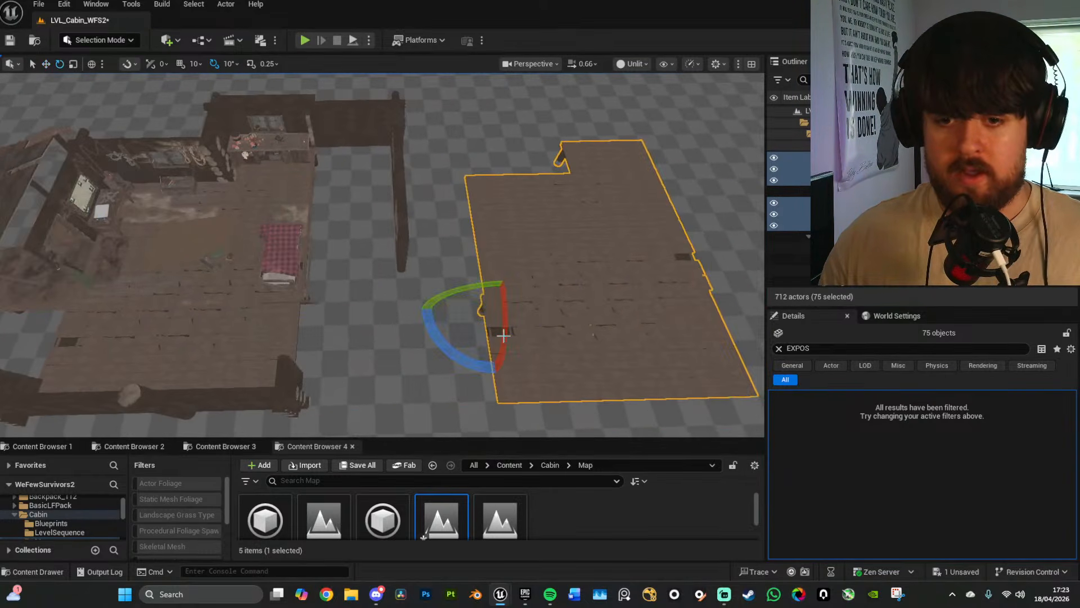
left_click_drag(475, 364, 567, 306)
key("w")
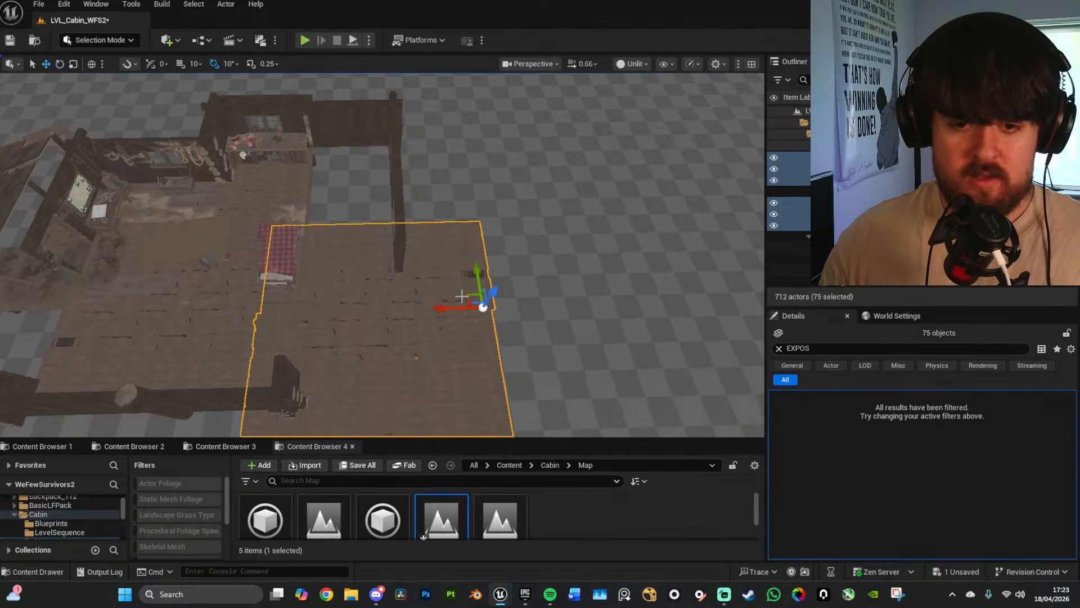
Step: Move the rotated floor copy against the original floor beside the bed and inspect the join in game view
left_click_drag(461, 296, 488, 207)
key("w")
mouse_move(488, 206)
right_mouse_down()
mouse_move(461, 225)
mouse_move(470, 217)
right_mouse_up()
key("s")
right_click_drag(471, 270, 509, 219)
scroll(472, 270, "down", 3)
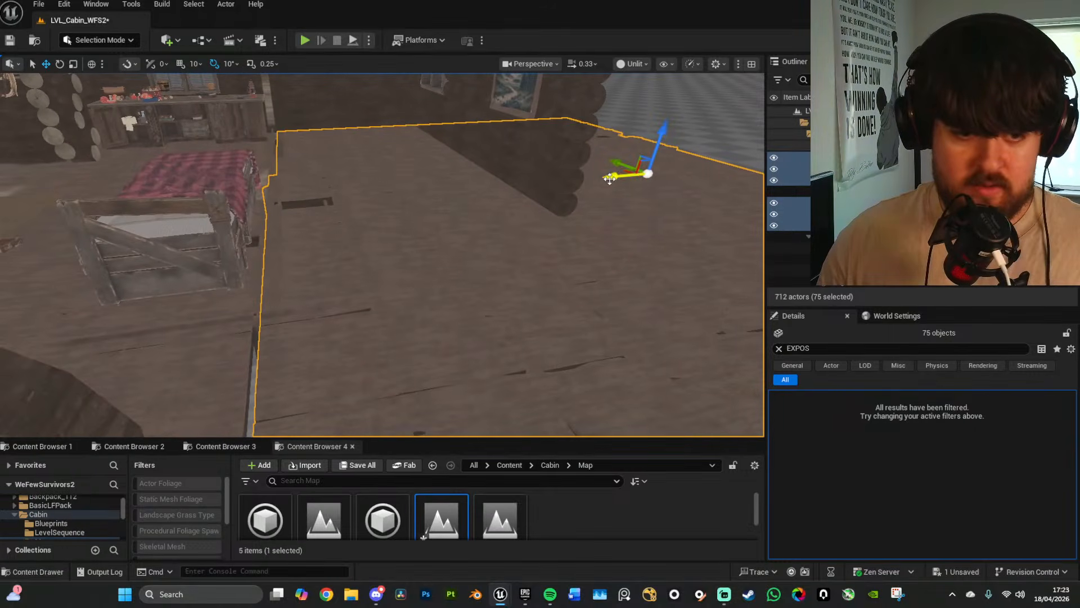
left_click_drag(609, 179, 606, 179)
key("g")
right_click_drag(531, 296, 523, 343)
key("g")
key("s")
key("w")
key("w")
Step: Inspect the floor join beside the bed and where the outer wall's end meets the new floor
left_click(634, 270)
key("s")
right_click_drag(634, 270, 590, 264)
right_click_drag(445, 300, 466, 337)
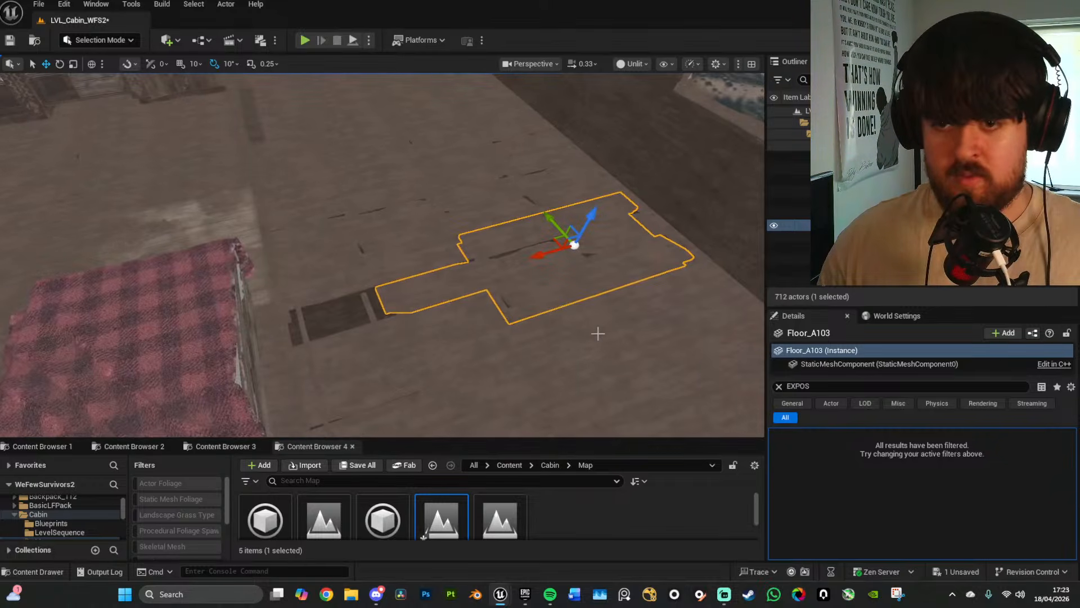
right_click_drag(598, 334, 535, 303)
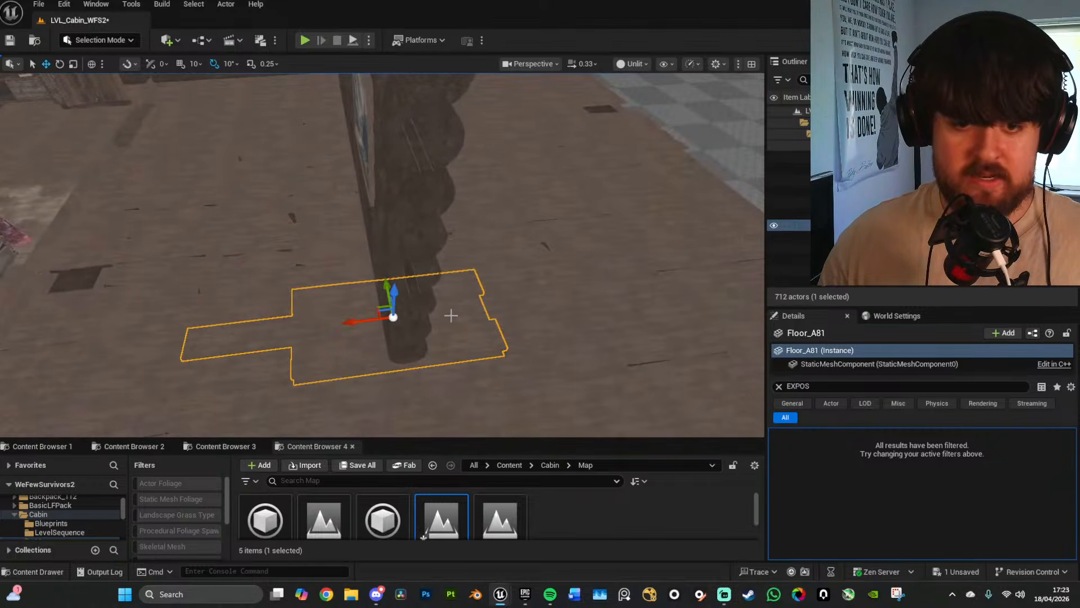
right_click_drag(450, 315, 453, 287)
right_click_drag(484, 296, 444, 303)
Step: Select the double window, its frame and the surrounding log wall panels on the bed-side wall
left_click(444, 304)
left_click(359, 244, "ctrl")
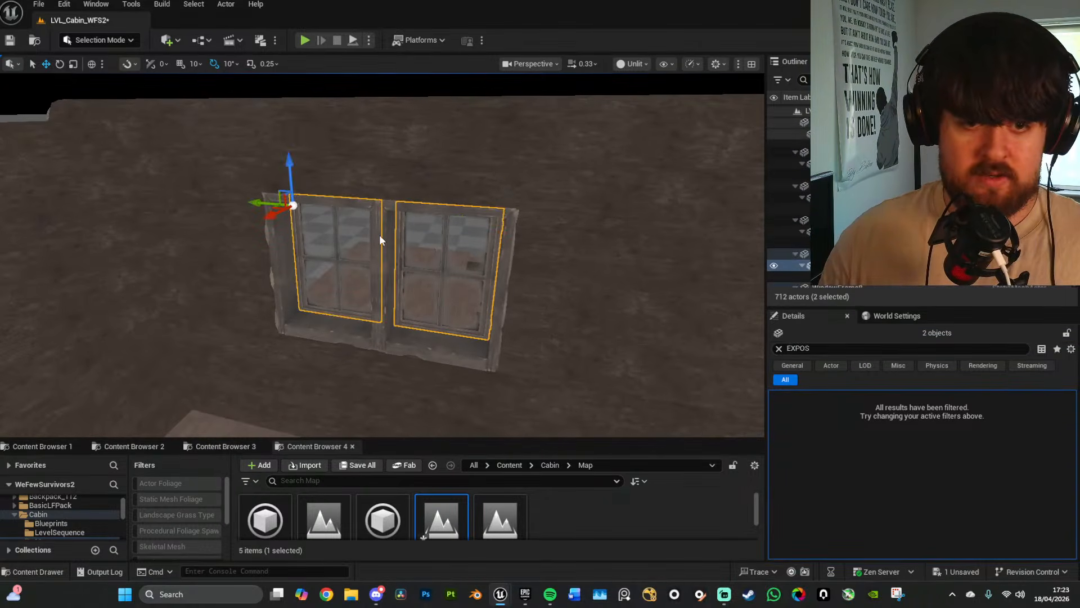
left_click(380, 239, "ctrl")
left_click(376, 173, "ctrl")
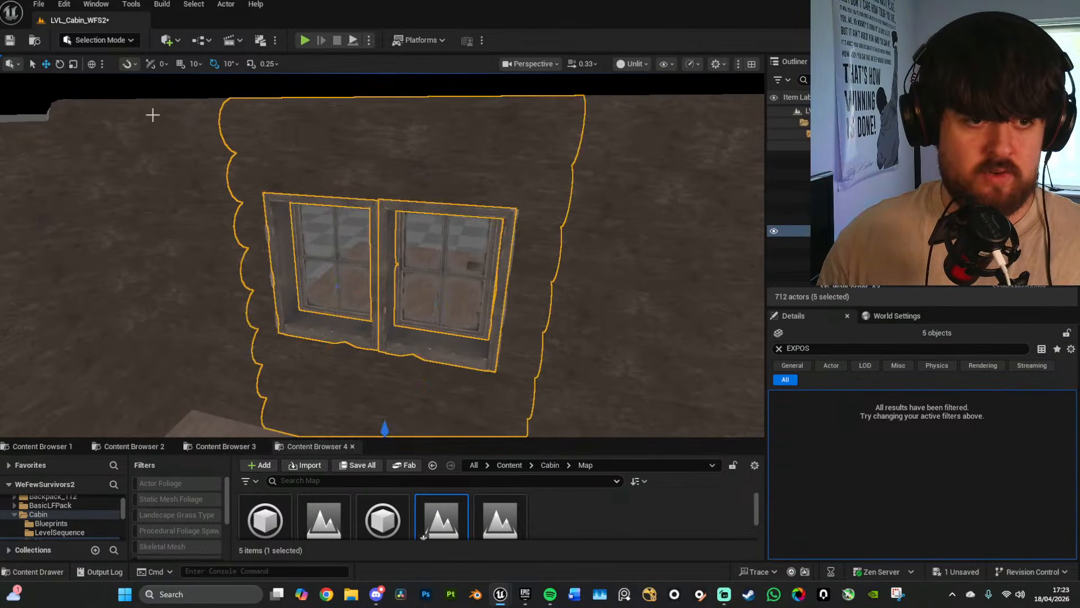
left_click(179, 117, "ctrl")
right_click_drag(452, 228, 524, 232)
left_click(451, 228, "ctrl")
left_click(463, 229, "ctrl")
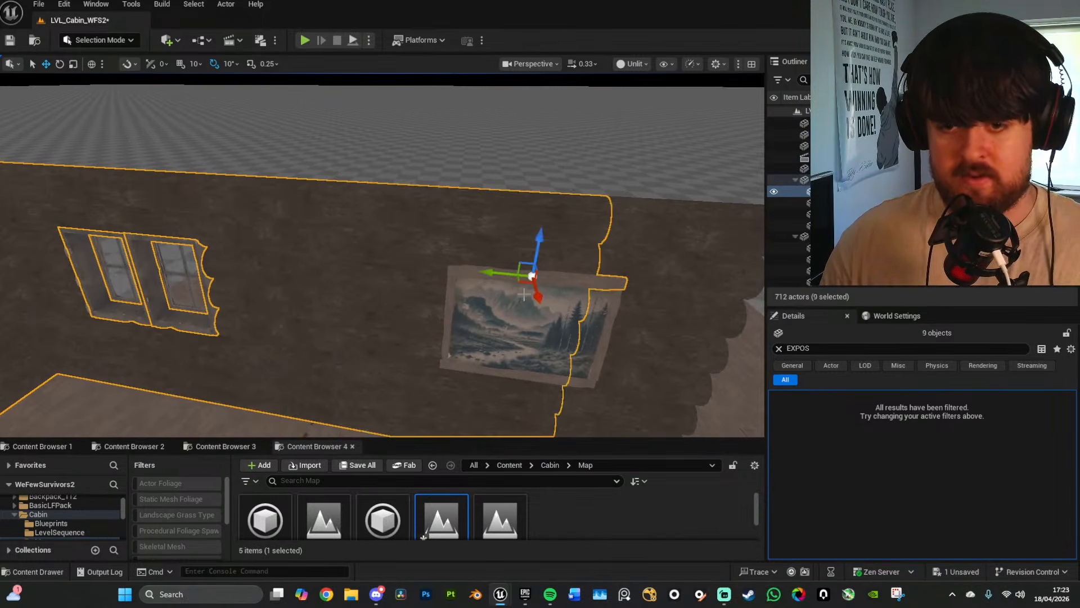
Step: Add the landscape painting, its frame and the remaining wall panels to the selection
right_click_drag(524, 294, 566, 303)
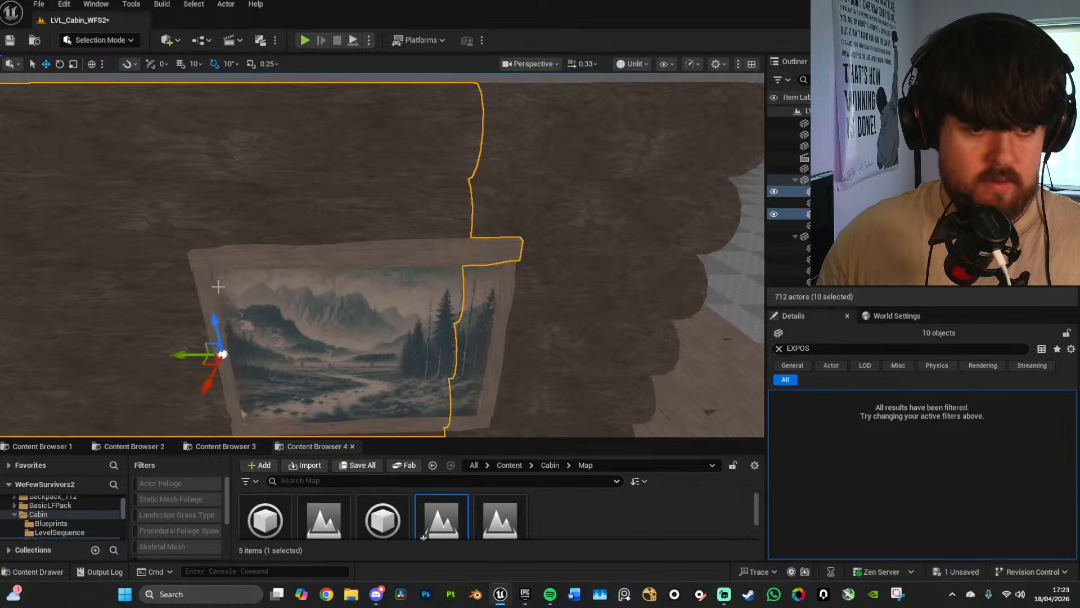
left_click(308, 318, "ctrl")
right_click_drag(395, 311, 388, 346)
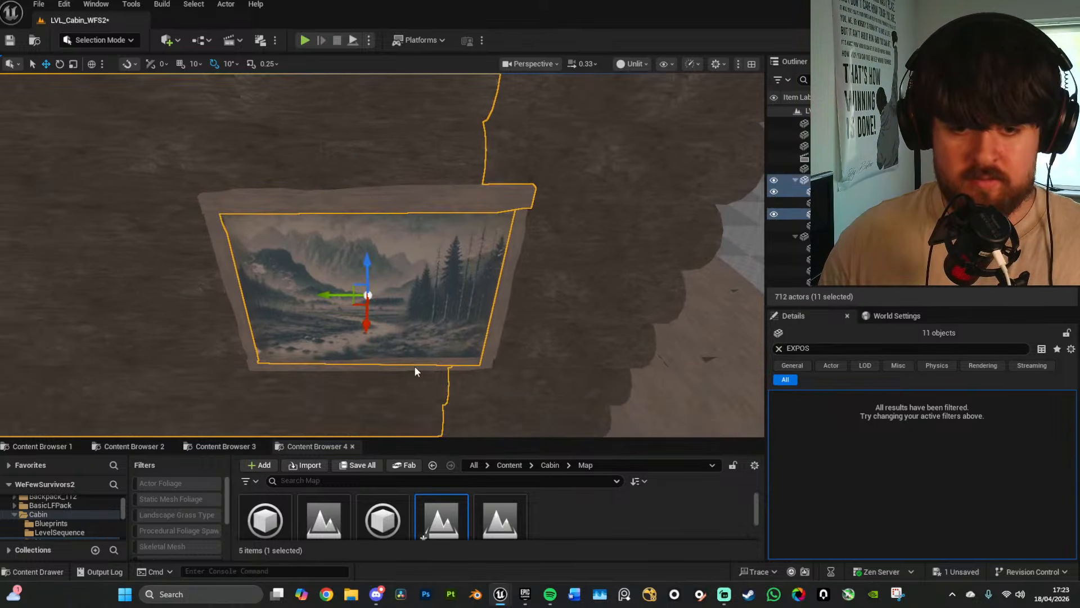
left_click(495, 344, "ctrl")
left_click(542, 338, "ctrl")
mouse_move(563, 330)
right_mouse_down()
mouse_move(608, 360)
mouse_move(568, 338)
mouse_move(548, 308)
right_mouse_up()
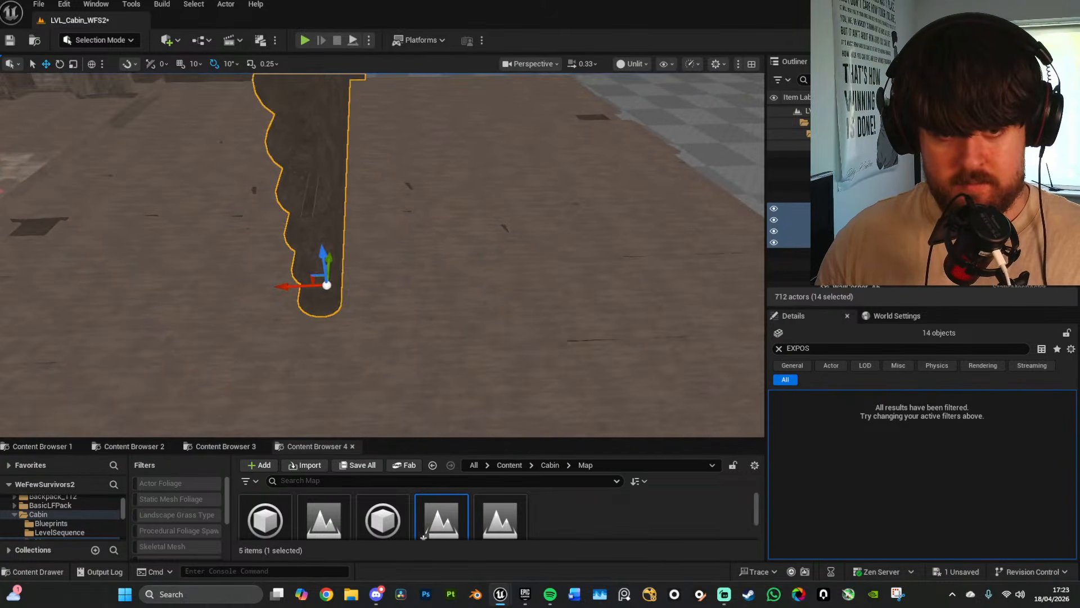
Step: Slide the selected wall, with its window and painting, sideways across the extended floor, leaving the floor pieces out of the selection
right_click_drag(285, 286, 259, 287)
left_click(451, 313, "ctrl")
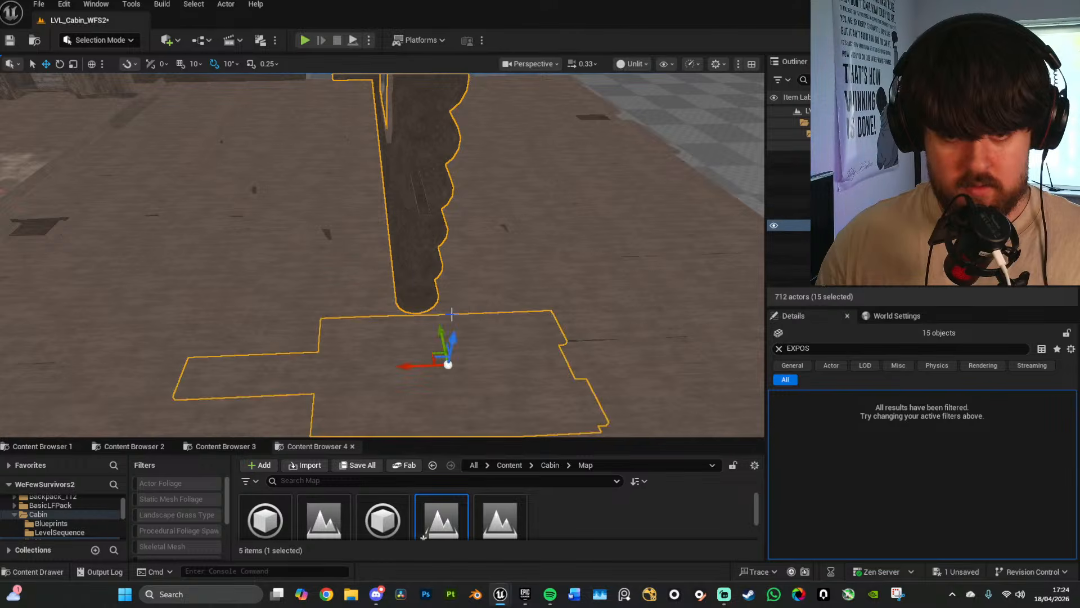
key("ctrl+z")
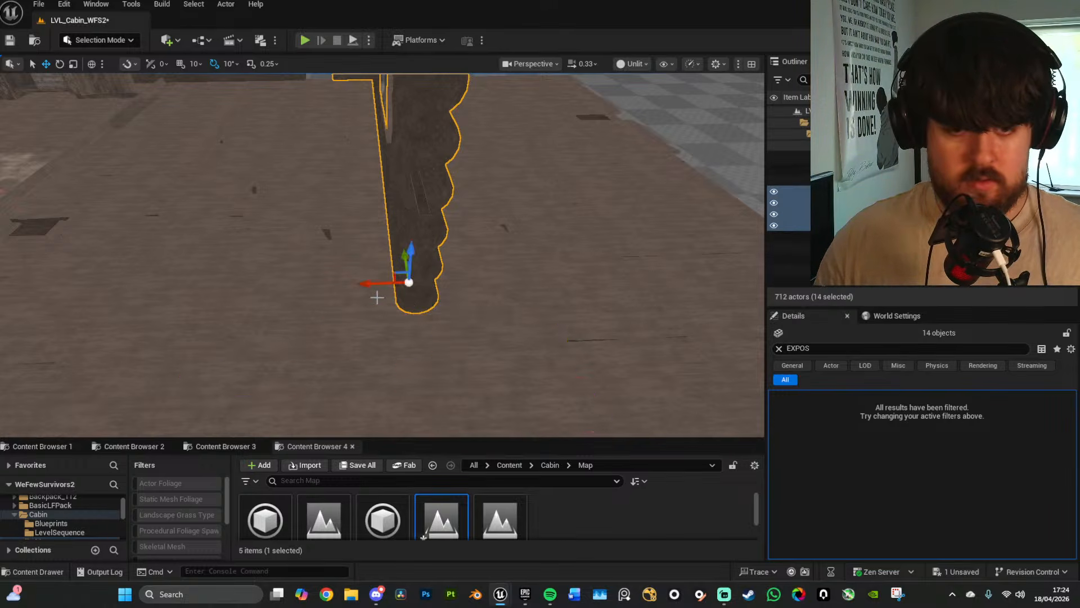
left_click(369, 291, "ctrl")
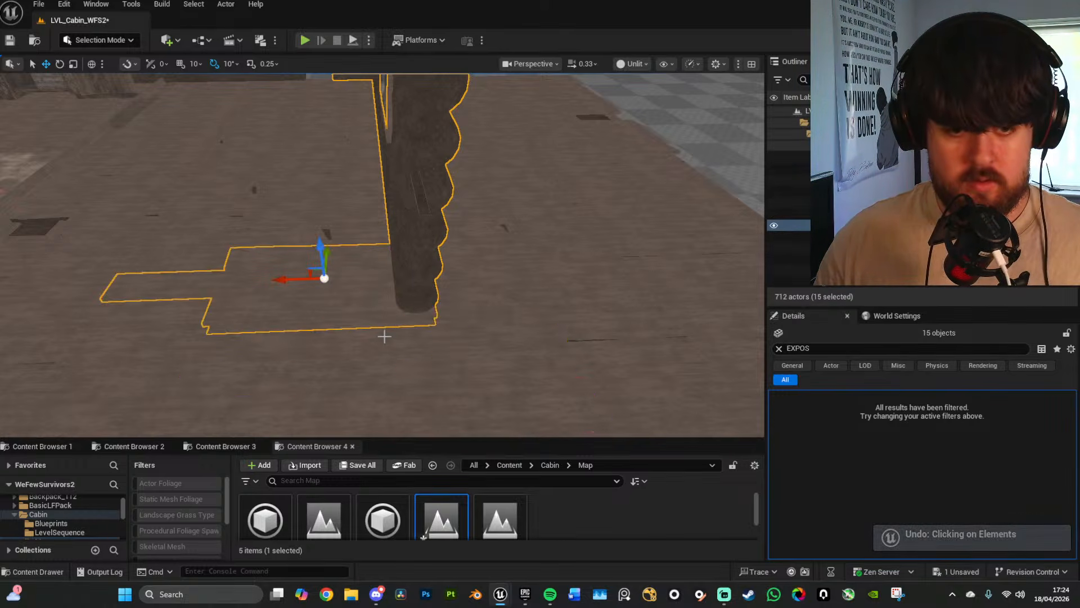
left_click(346, 283, "ctrl")
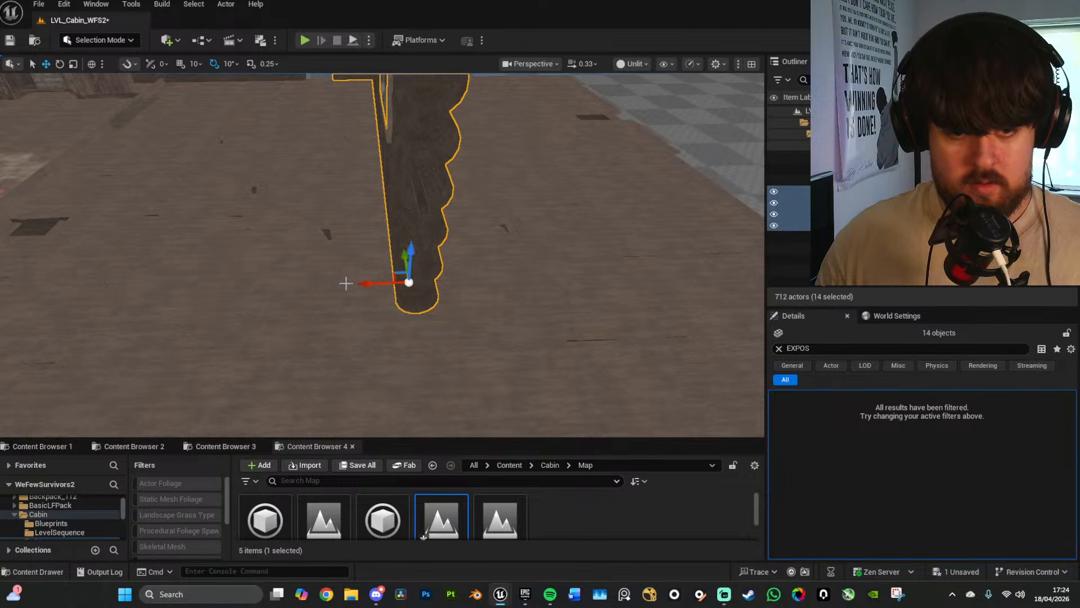
left_click_drag(372, 283, 376, 283)
Step: Try deleting floor piece Floor_A33 in front of the wall's open end, and restore it
right_click_drag(527, 348, 420, 294)
left_click(419, 294)
left_click(414, 306)
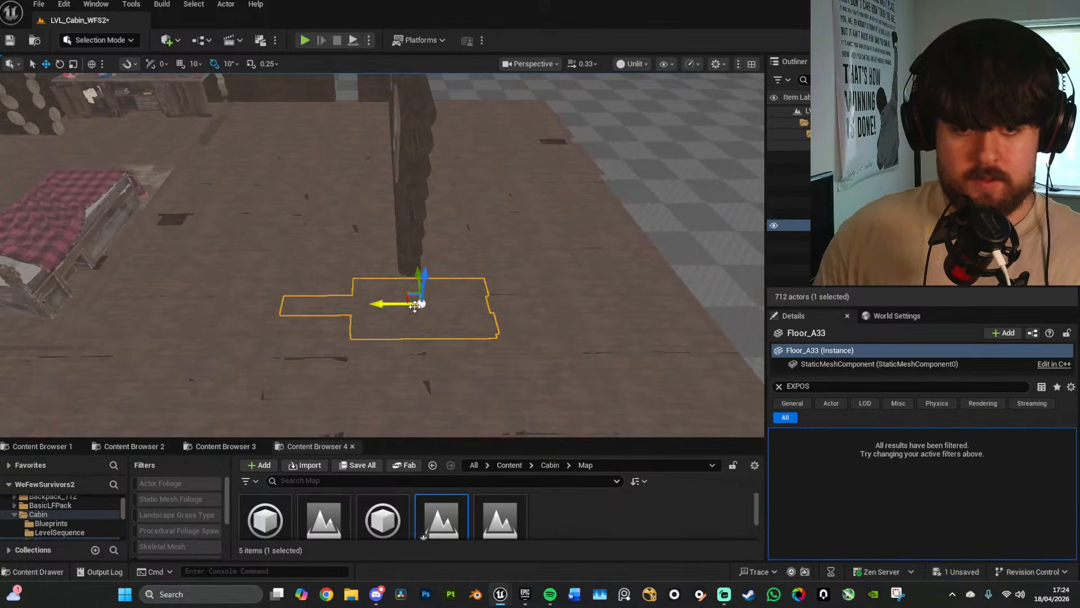
key("Delete")
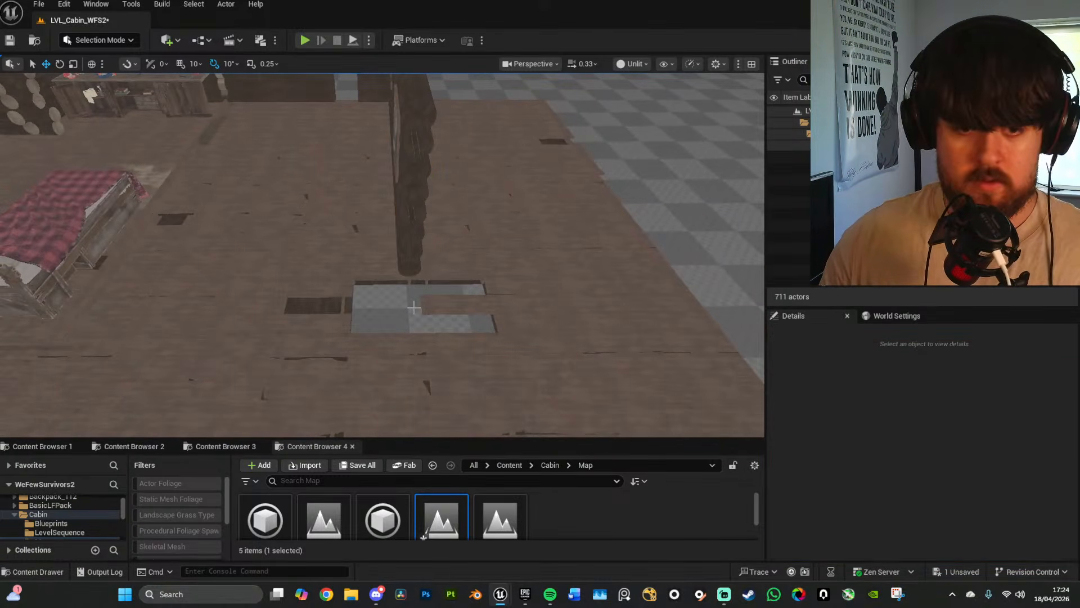
key("ctrl+z")
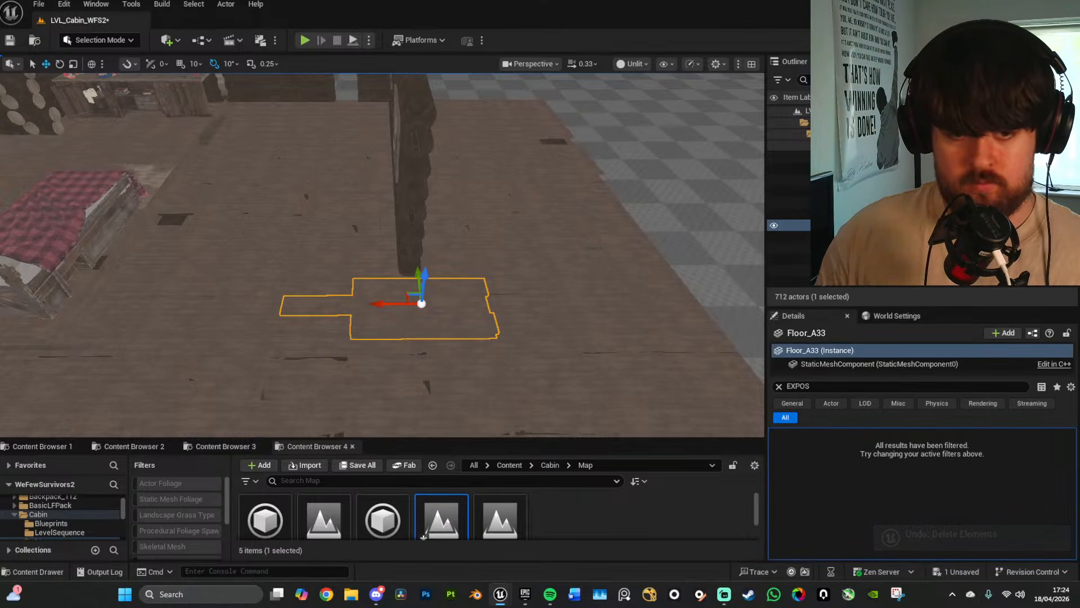
Step: Delete floor piece Floor_A5 at the outer edge of the extended floor
right_click_drag(495, 319, 497, 374)
left_click(437, 319)
right_click_drag(436, 319, 316, 306)
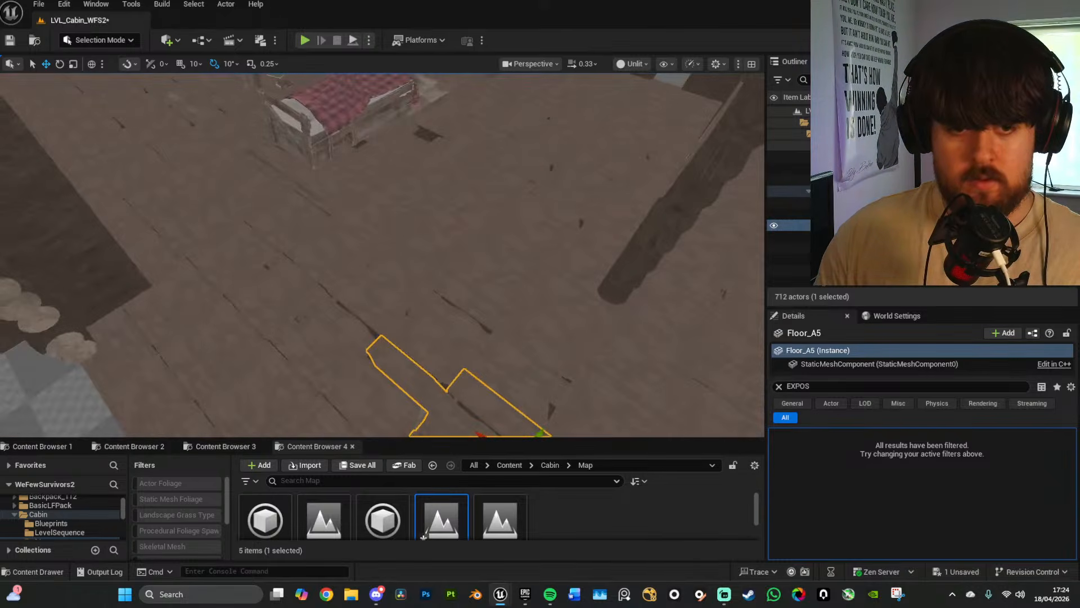
key("s")
key("Delete")
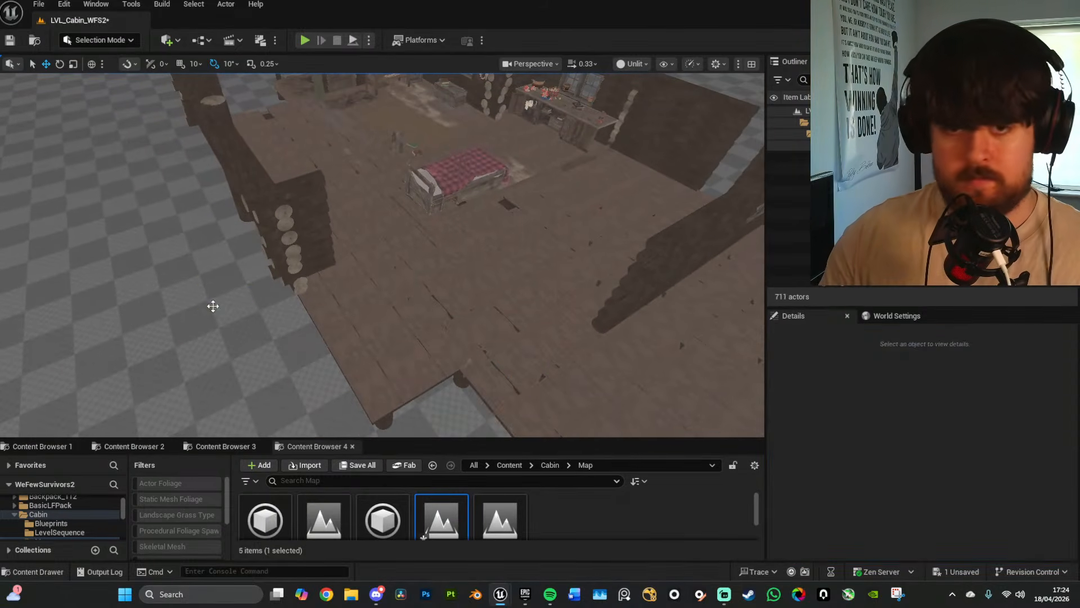
Step: Duplicate the wall's corner section with its double window and adjoining panels past the painting to lengthen the wall
right_click_drag(576, 316, 616, 351)
key("w")
right_click_drag(506, 307, 559, 294)
key("a")
left_click(427, 265)
key("s")
mouse_move(426, 265)
right_mouse_down()
mouse_move(507, 216)
mouse_move(646, 234)
mouse_move(729, 299)
mouse_move(551, 276)
mouse_move(506, 225)
mouse_move(545, 261)
mouse_move(577, 260)
mouse_move(333, 168)
right_mouse_up()
key("a")
key("w")
left_click(228, 157)
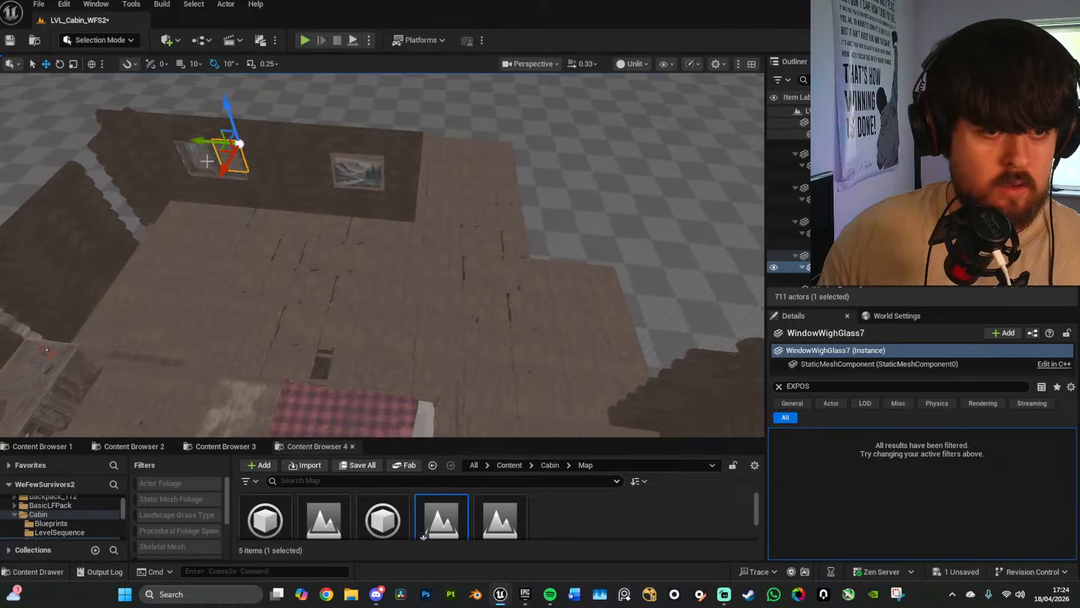
left_click(208, 162, "ctrl")
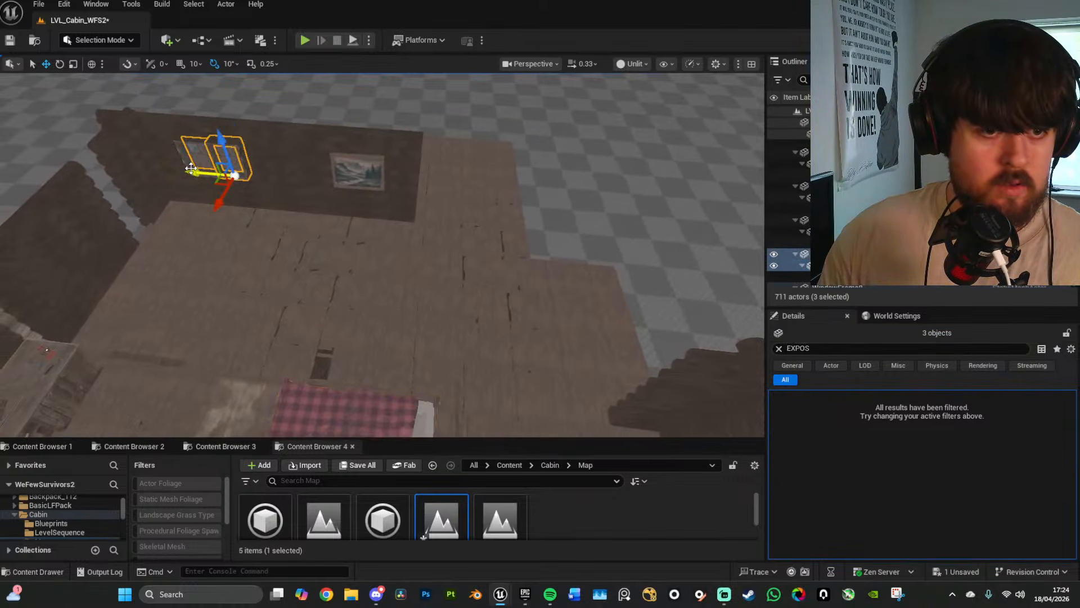
left_click(206, 139, "ctrl")
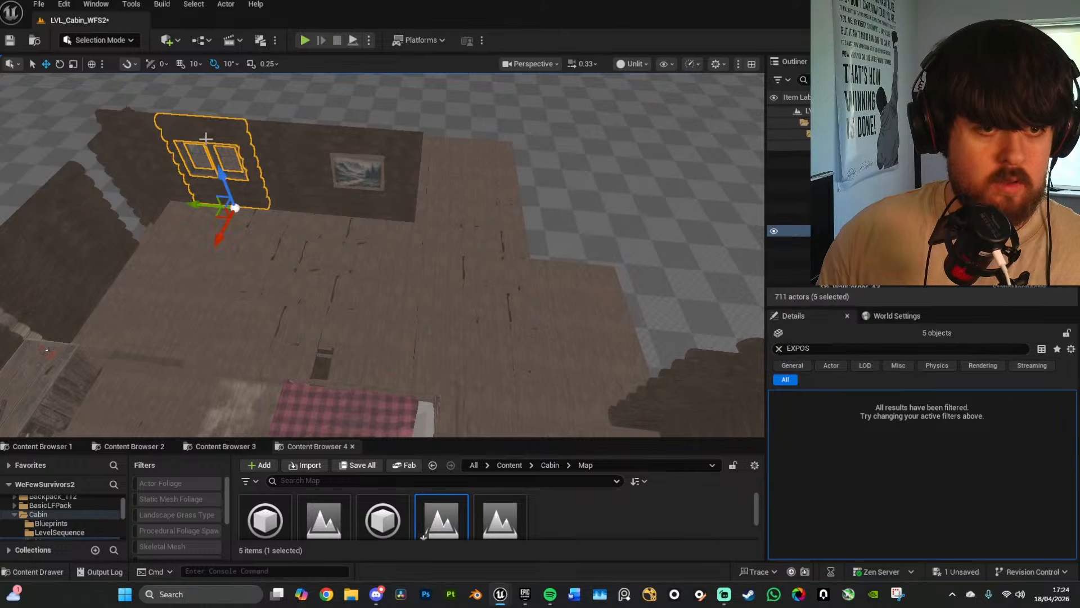
left_click(145, 128, "ctrl")
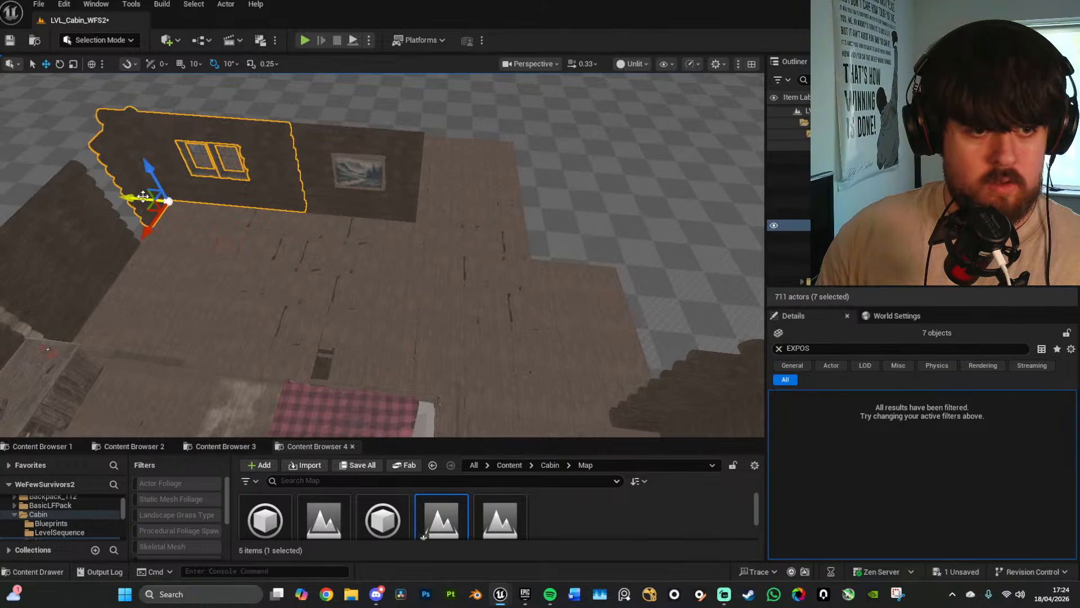
left_click_drag(134, 196, 458, 211, "alt")
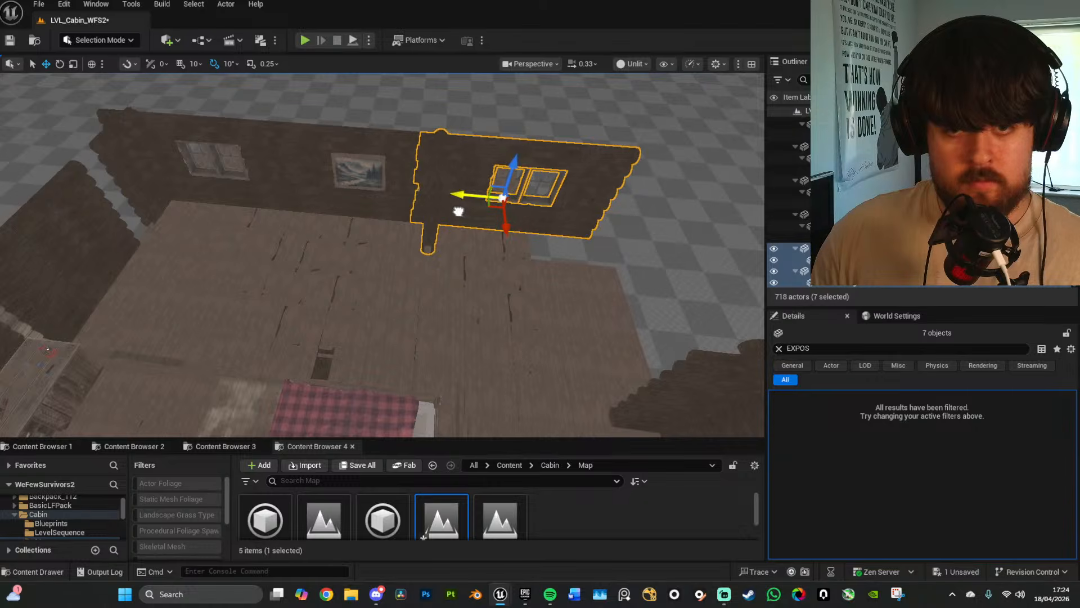
Step: Move the copied corner piece beyond the new window and place the plain half-wall panel Wall_B12 next to the painting wall
right_click_drag(487, 282, 518, 217)
key("w")
left_click(302, 283)
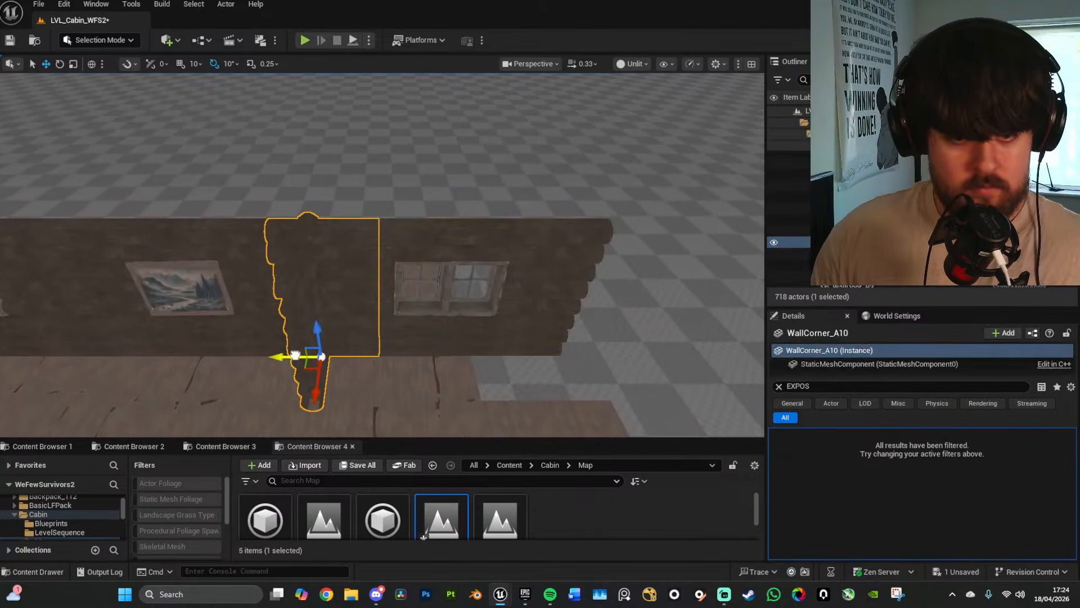
left_click_drag(296, 355, 620, 355)
left_click(523, 335)
left_click_drag(524, 357, 304, 353)
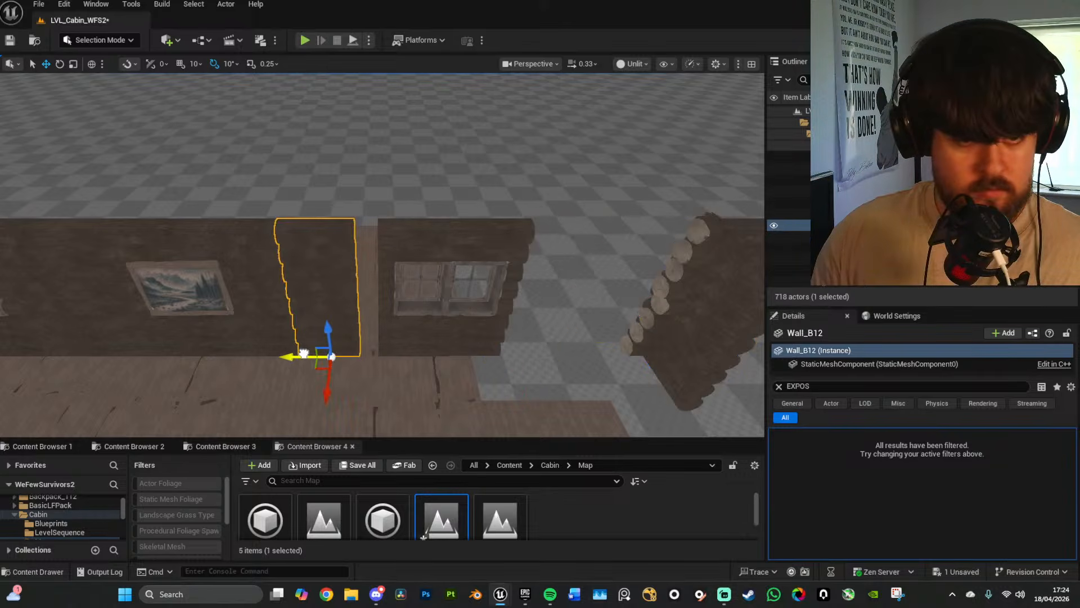
Step: Stretch Wall_B12 to about 1.39 along its length, shift it to close the gap beside the window, and check it in lit view
right_click_drag(389, 299, 409, 356)
key("s")
key("w")
key("w")
key("e")
key("r")
mouse_move(373, 366)
left_mouse_down()
mouse_move(393, 365)
mouse_move(378, 364)
left_mouse_up()
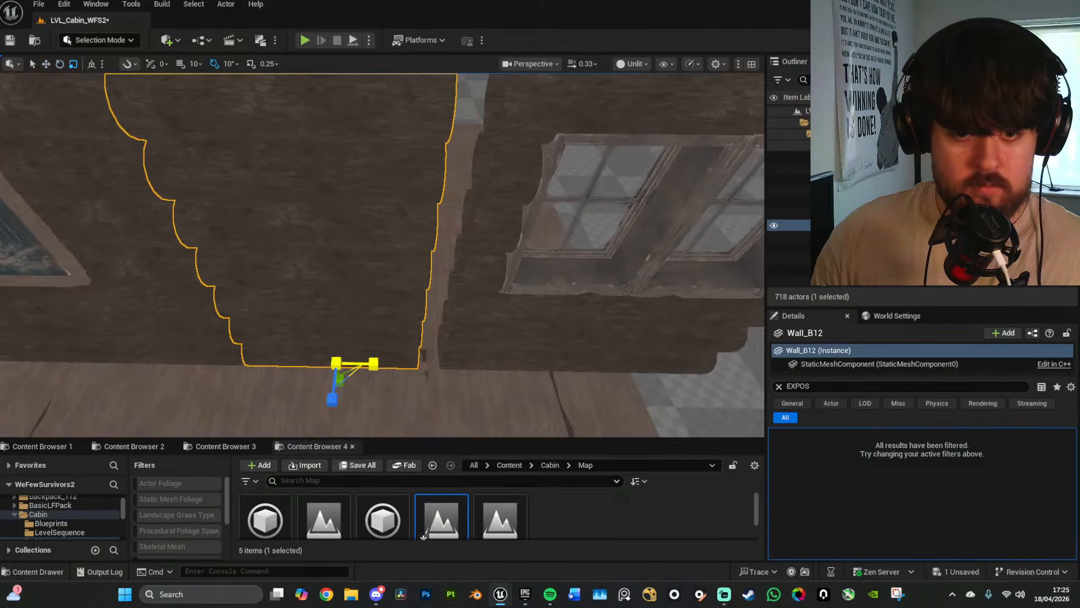
left_click_drag(304, 361, 321, 362)
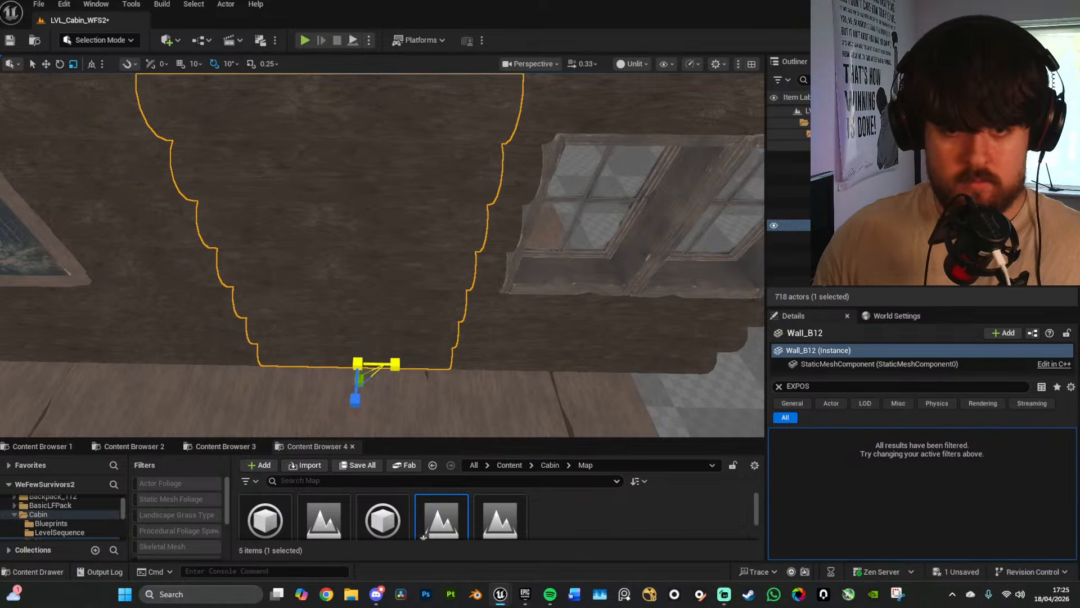
scroll(467, 353, "down", 10)
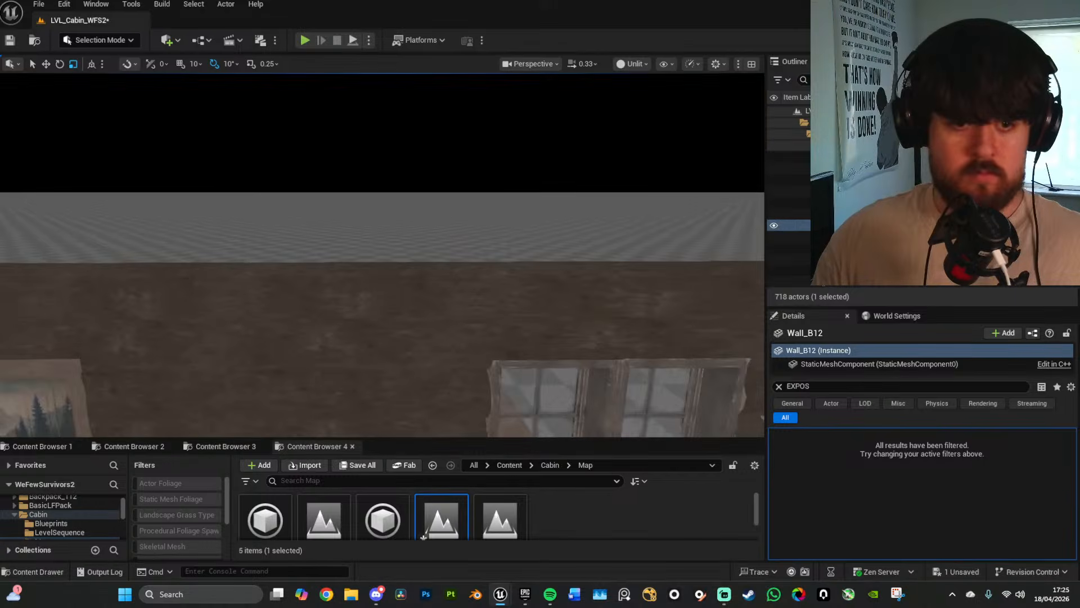
key("alt+4")
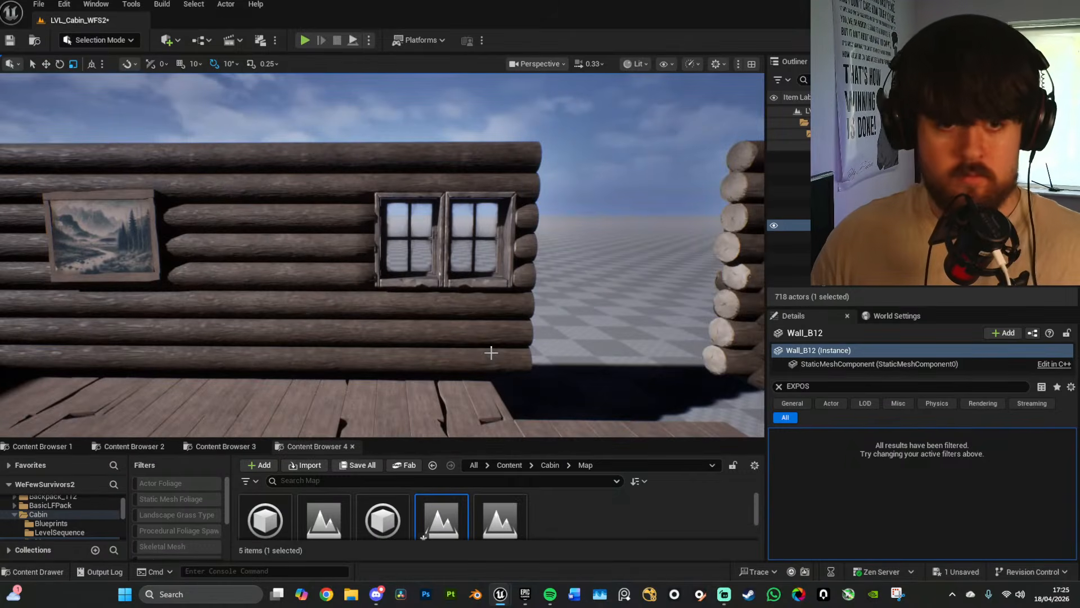
right_click_drag(491, 353, 596, 349)
key("alt+3")
Step: Delete the copied corner piece WallCorner_A10 beyond the new window
left_click(526, 269)
right_click_drag(526, 268, 509, 277)
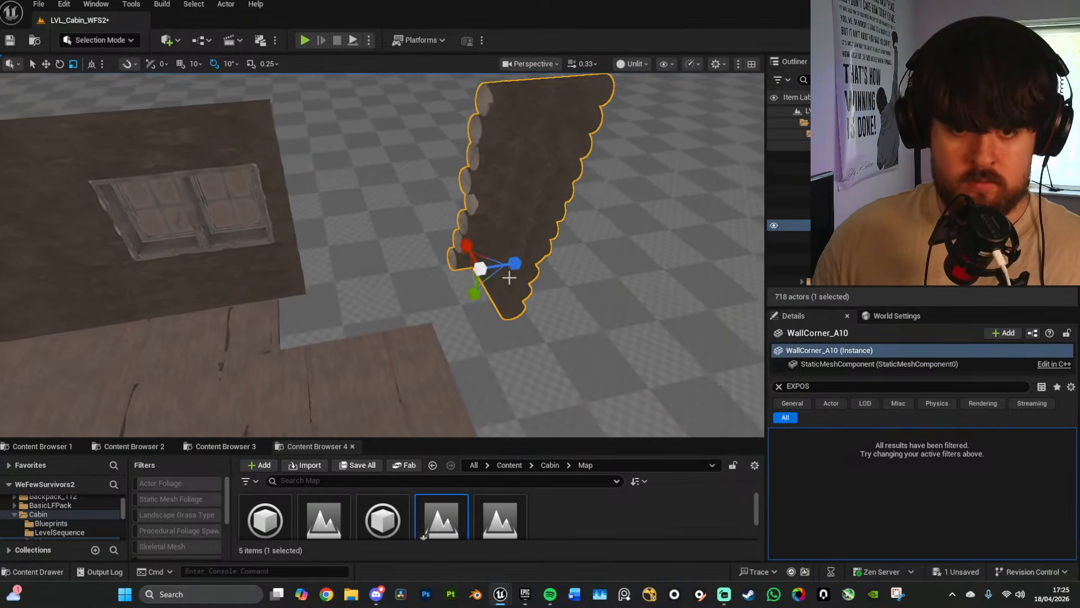
key("w")
left_click_drag(451, 274, 374, 284)
right_click_drag(374, 283, 421, 281)
key("Delete")
Step: Move the other corner section to the open end of the lengthened wall
left_click(332, 117)
right_click_drag(326, 112, 360, 112)
left_click_drag(282, 229, 495, 316)
Step: Select the copied window panel with its frames and glass and slide it against the corner section
right_click_drag(618, 314, 430, 255)
left_click(434, 240)
left_click(430, 255, "ctrl")
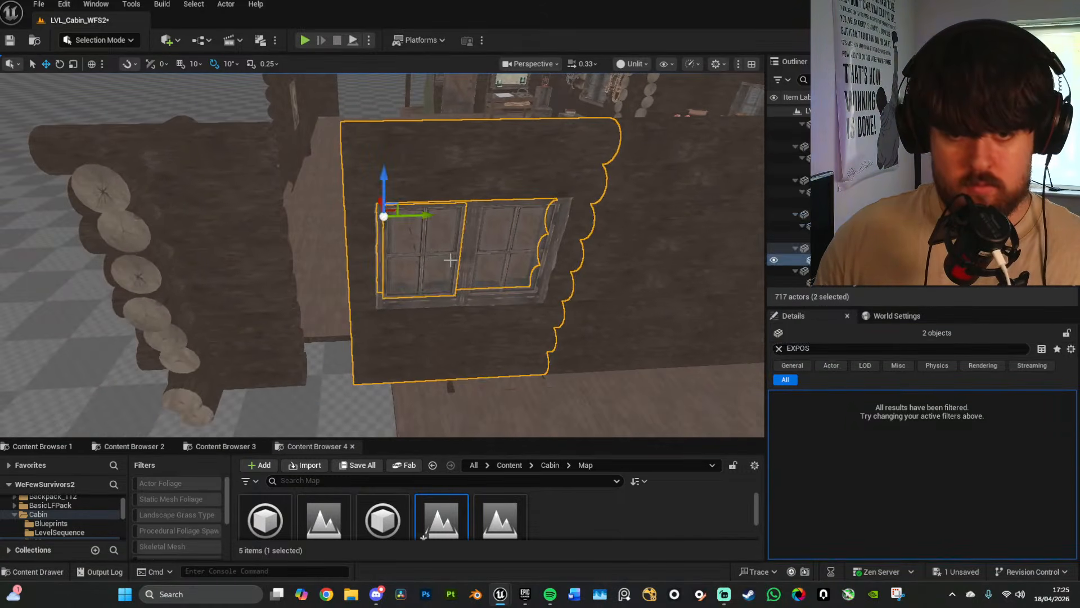
left_click(480, 254, "ctrl")
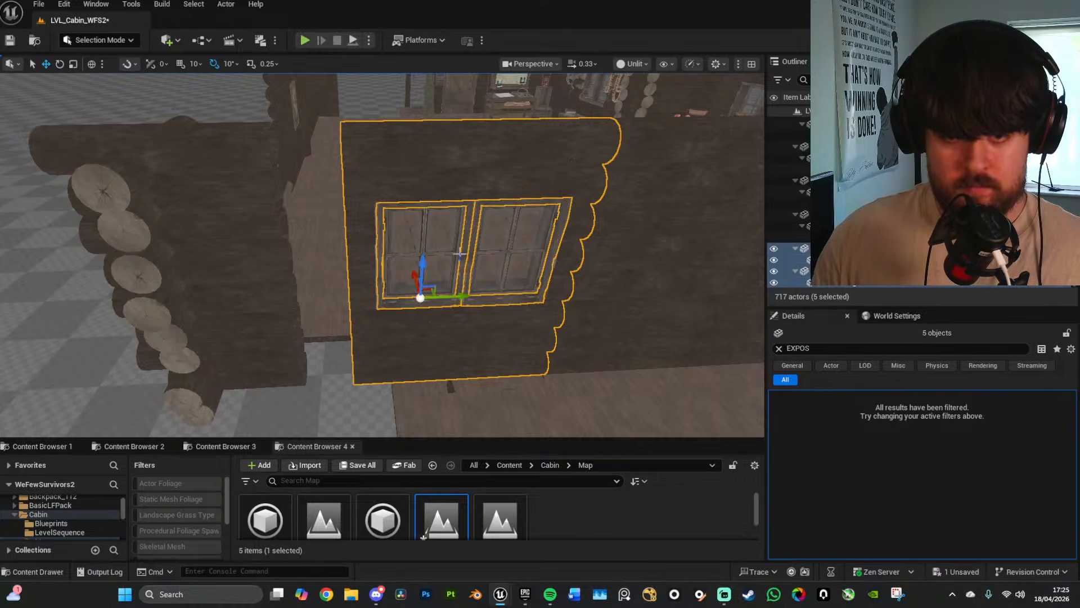
left_click_drag(455, 299, 406, 298)
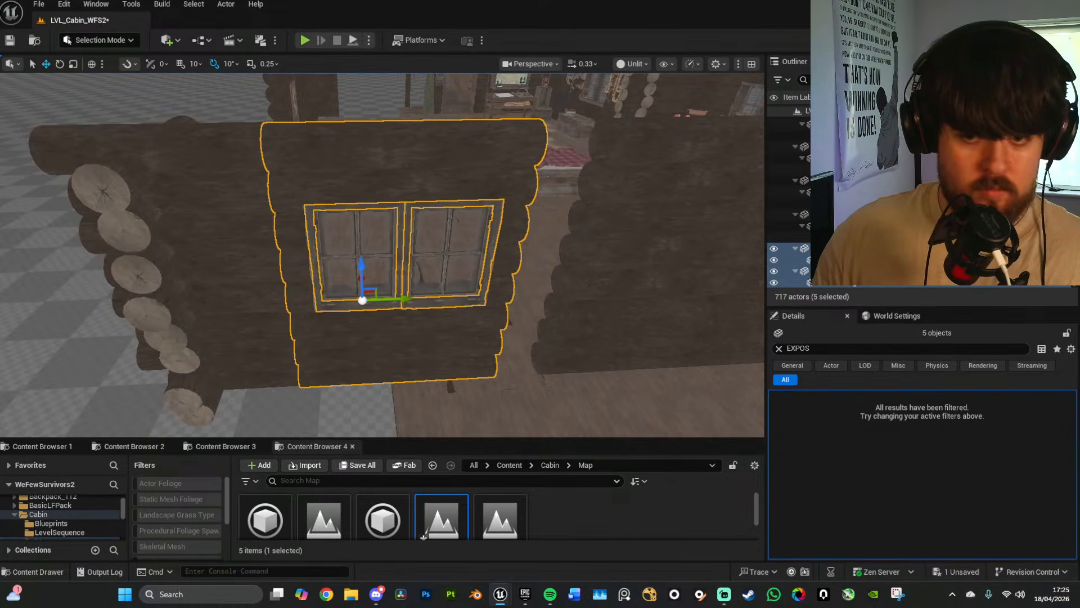
Step: Clear the property filter and, with proportional scaling temporarily unlocked, reset Wall_B12's X scale to 1
right_click_drag(407, 298, 477, 310)
left_click(445, 318)
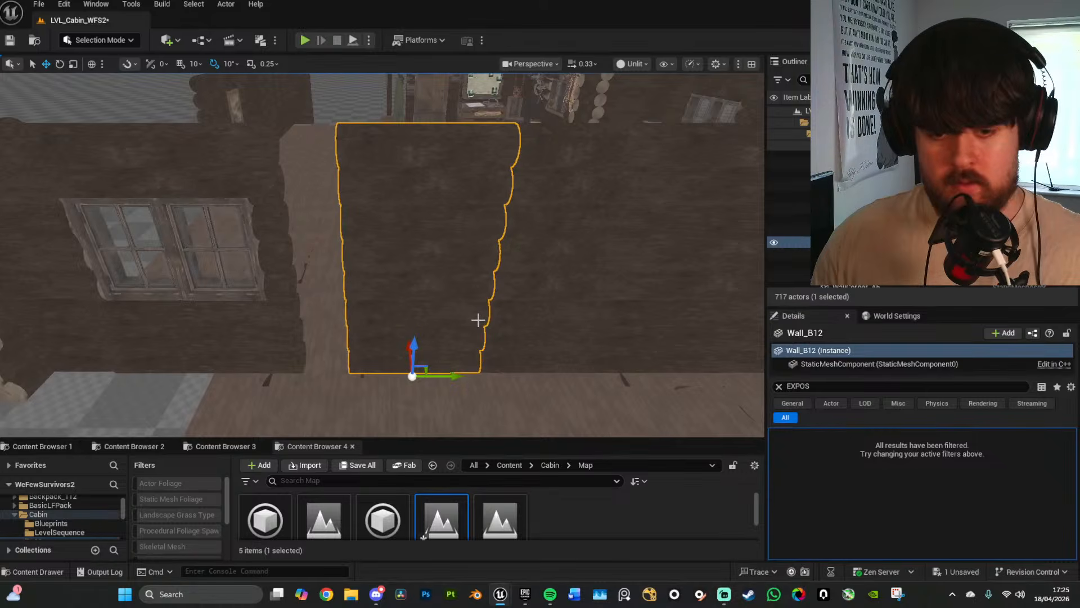
left_click(779, 386)
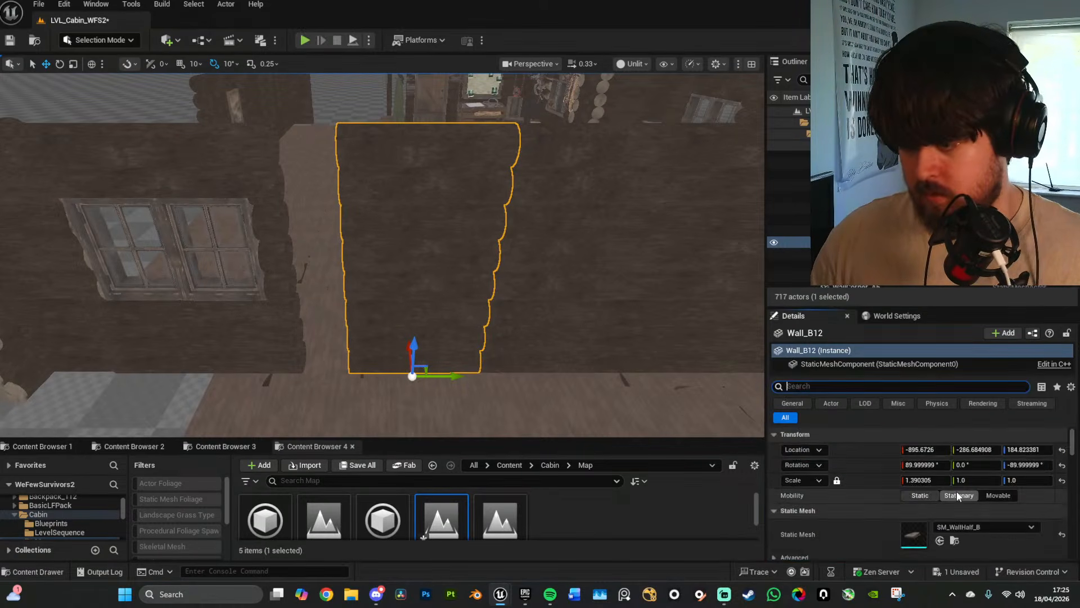
left_click(837, 480)
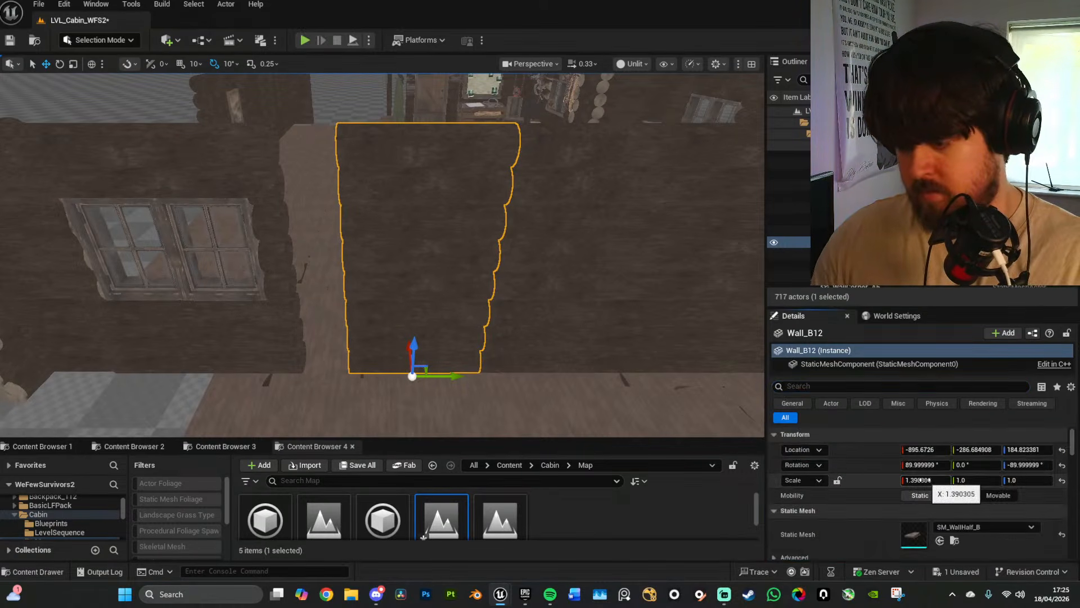
left_click(923, 480)
type("1")
key("Return")
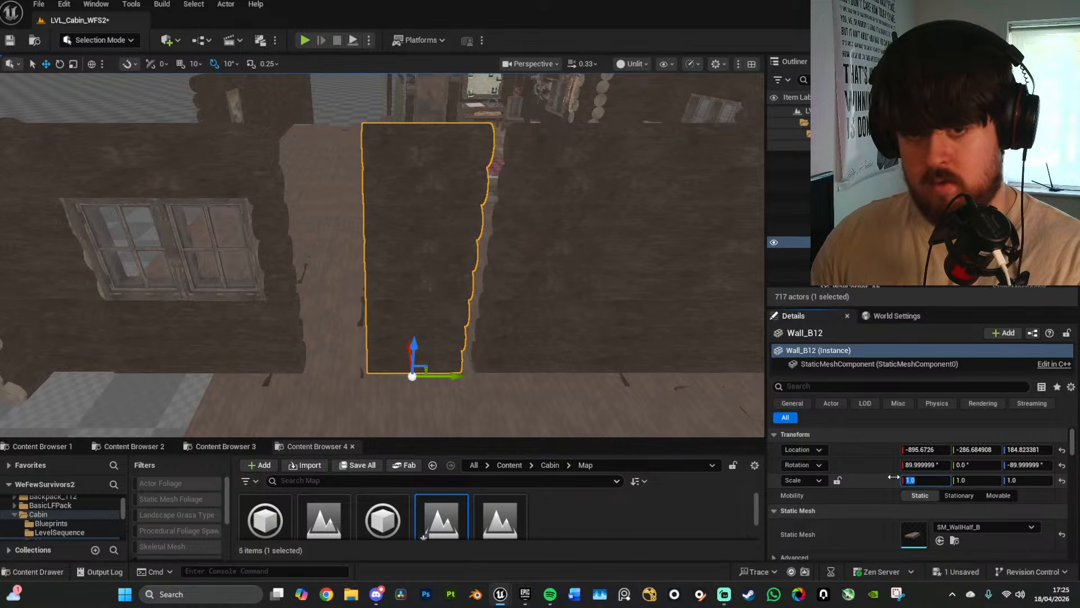
left_click(837, 481)
Step: Slide Wall_B12 against the window panel and duplicate it along the wall to fill the remaining gap
right_click_drag(511, 363, 517, 378)
left_click_drag(443, 342, 385, 341)
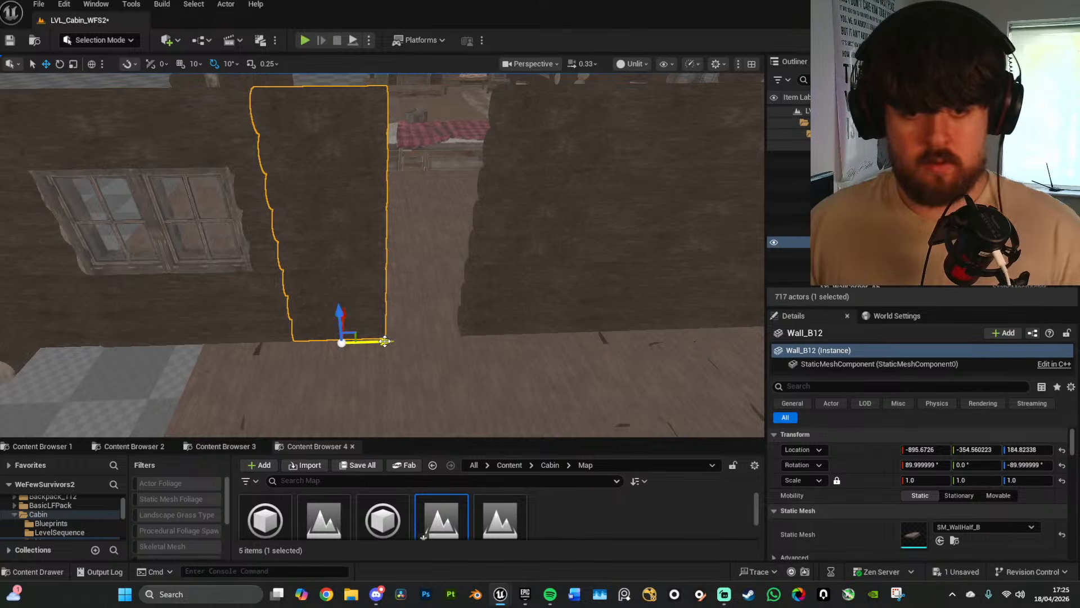
left_click_drag(382, 345, 463, 347, "alt")
Step: Move the bed into the new corner of the extended floor, below the window, and check it in lit view
right_click_drag(463, 350, 450, 320)
key("w")
left_click(450, 321)
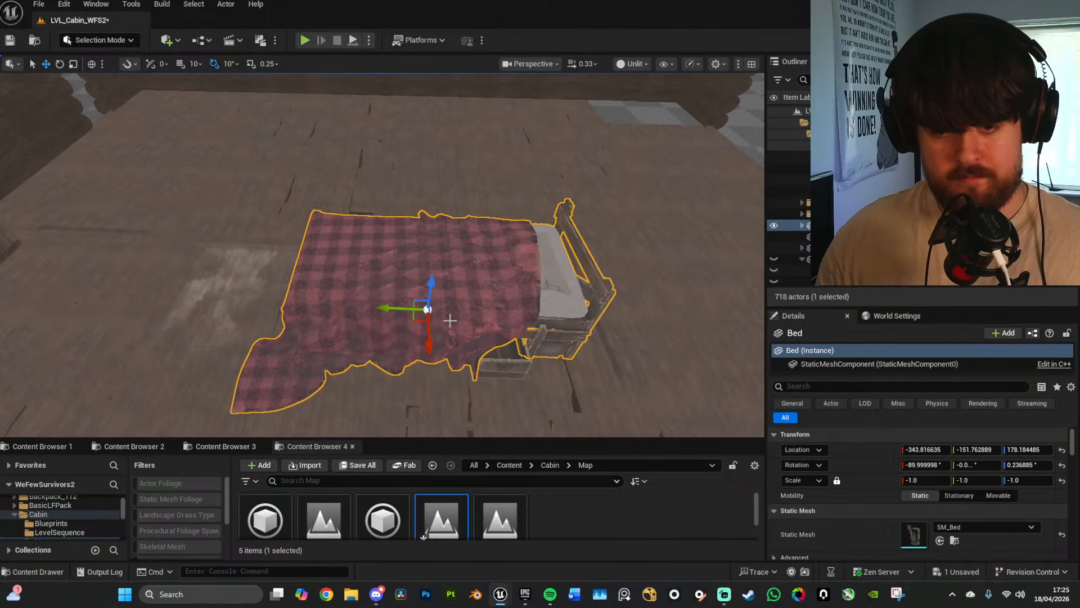
left_click_drag(418, 321, 502, 211)
right_click_drag(503, 211, 520, 149)
key("w")
left_click_drag(355, 369, 457, 262)
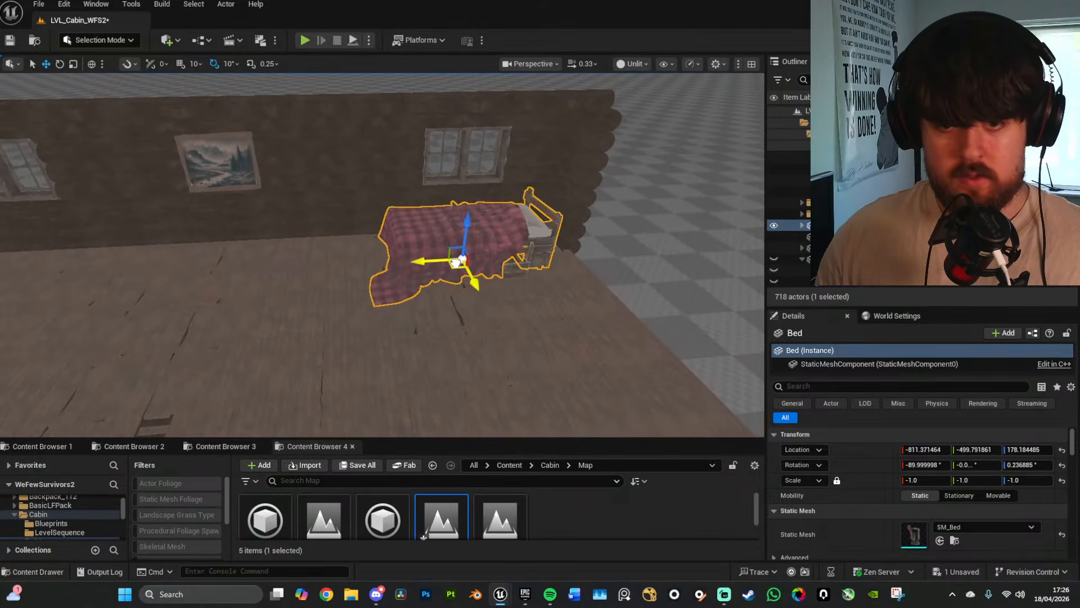
right_click_drag(471, 303, 493, 288)
key("w")
key("w")
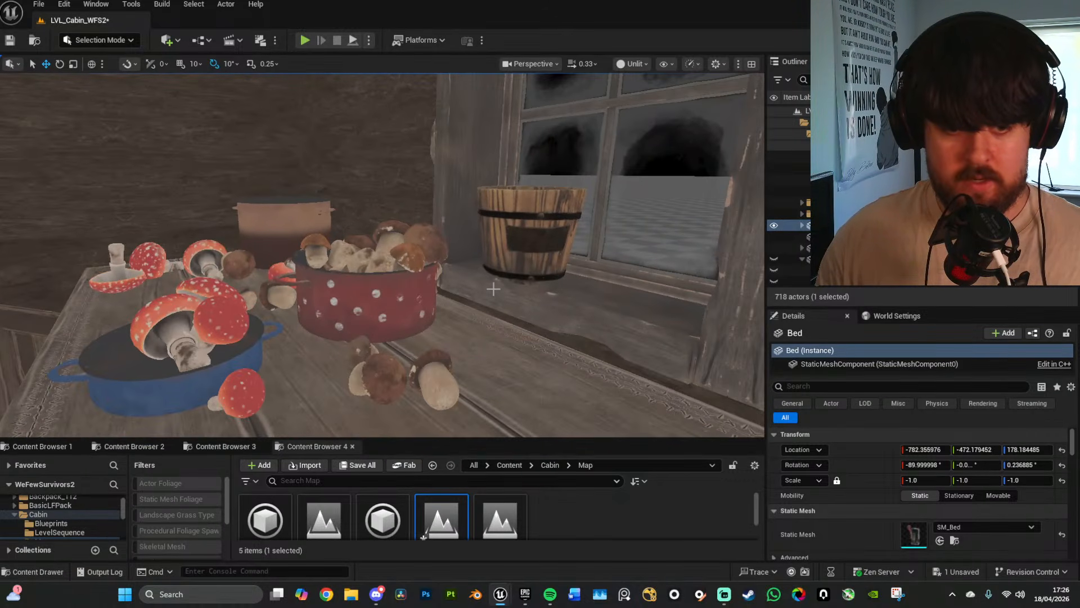
key("alt+4")
key("f")
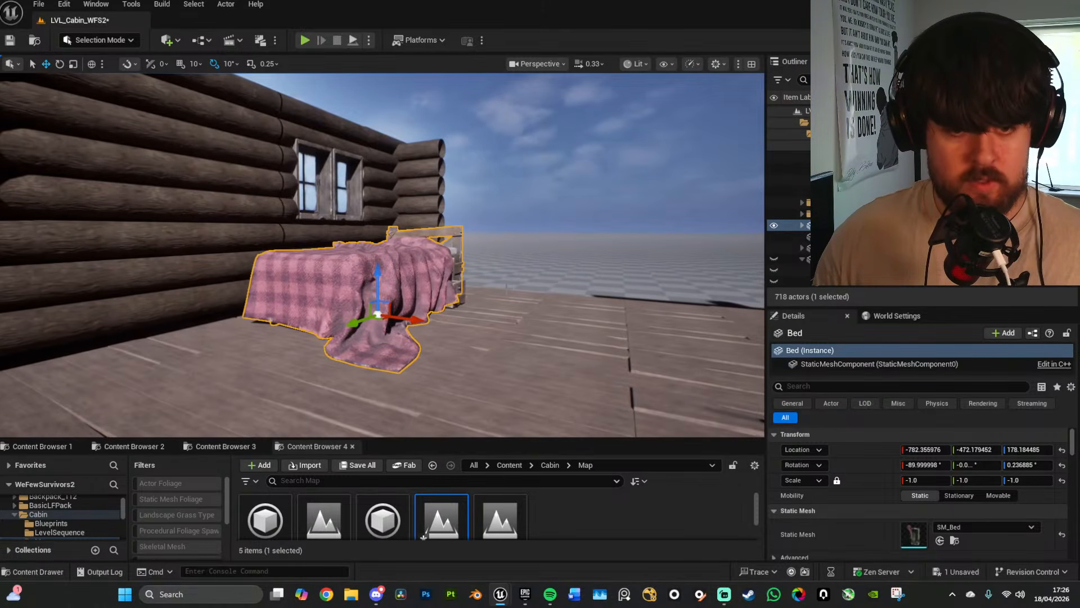
key("alt+3")
Step: Delete surplus floor pieces outside the extended wall, including Floor_A105 and Floor_A180
right_click_drag(508, 288, 580, 366)
right_click_drag(547, 289, 506, 293)
left_click(310, 214)
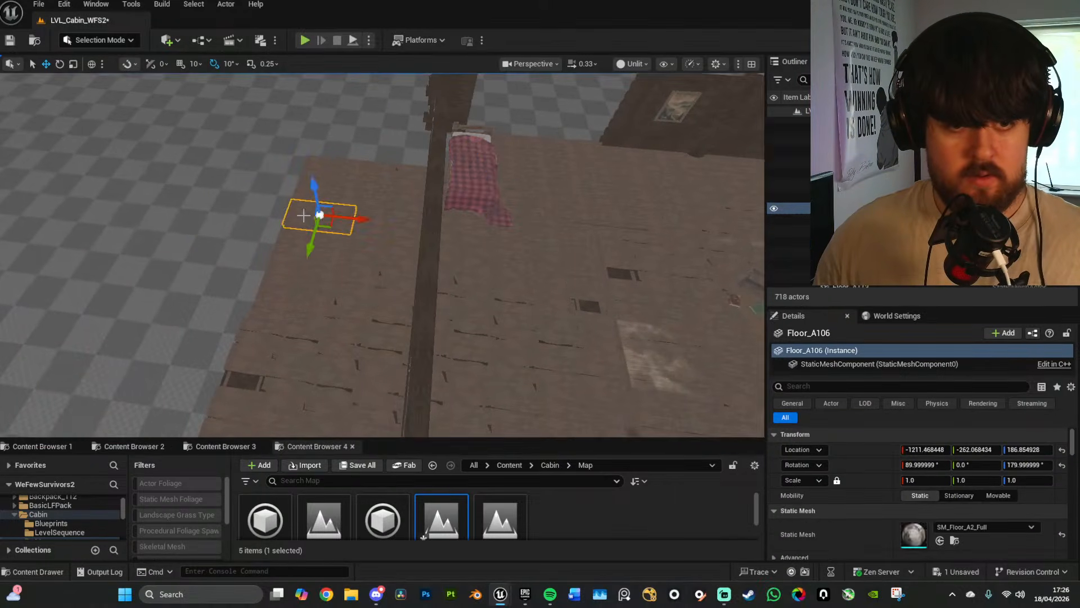
right_click_drag(309, 214, 355, 252)
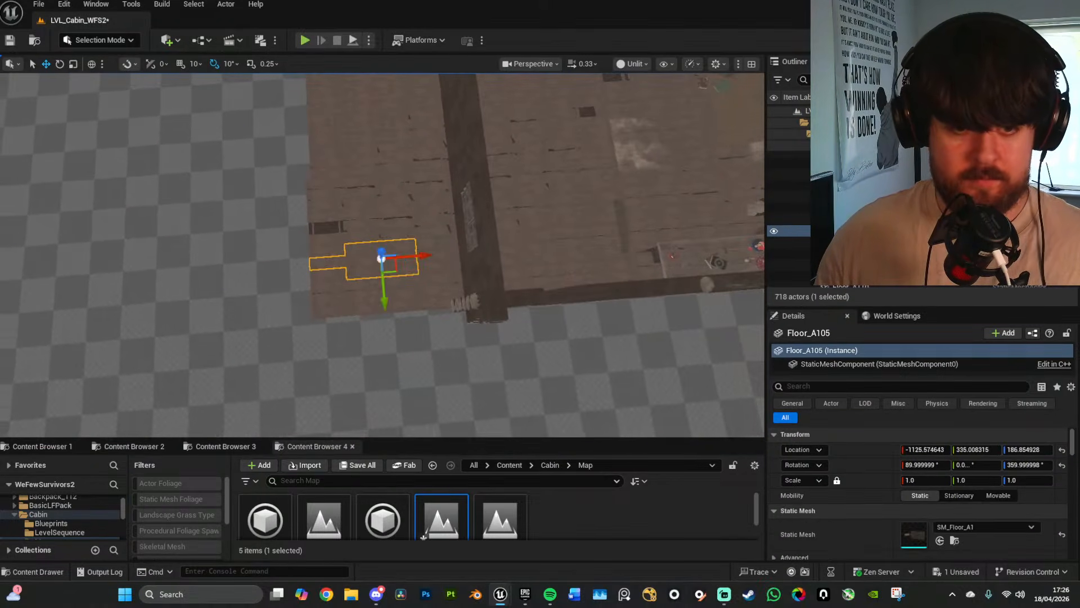
left_click(380, 259, "ctrl")
key("Delete")
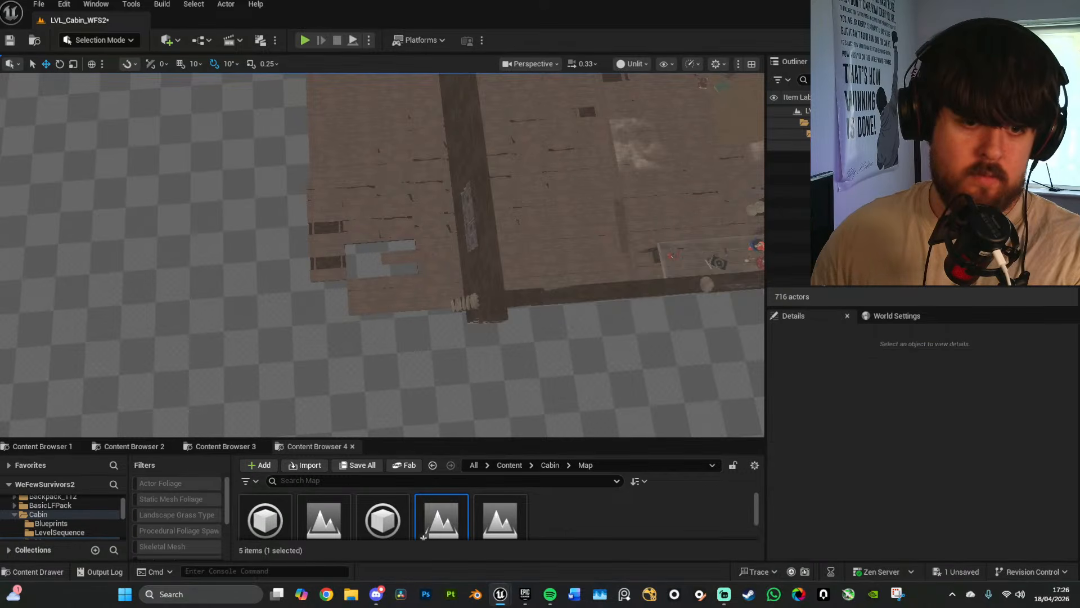
left_click(334, 201)
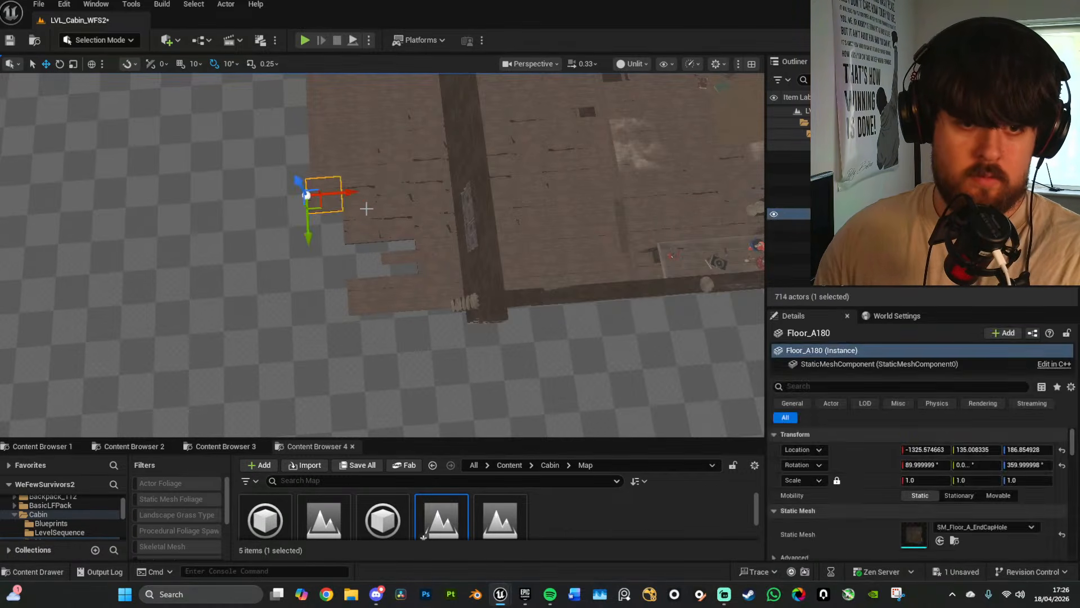
left_click(367, 208, "ctrl")
key("Delete")
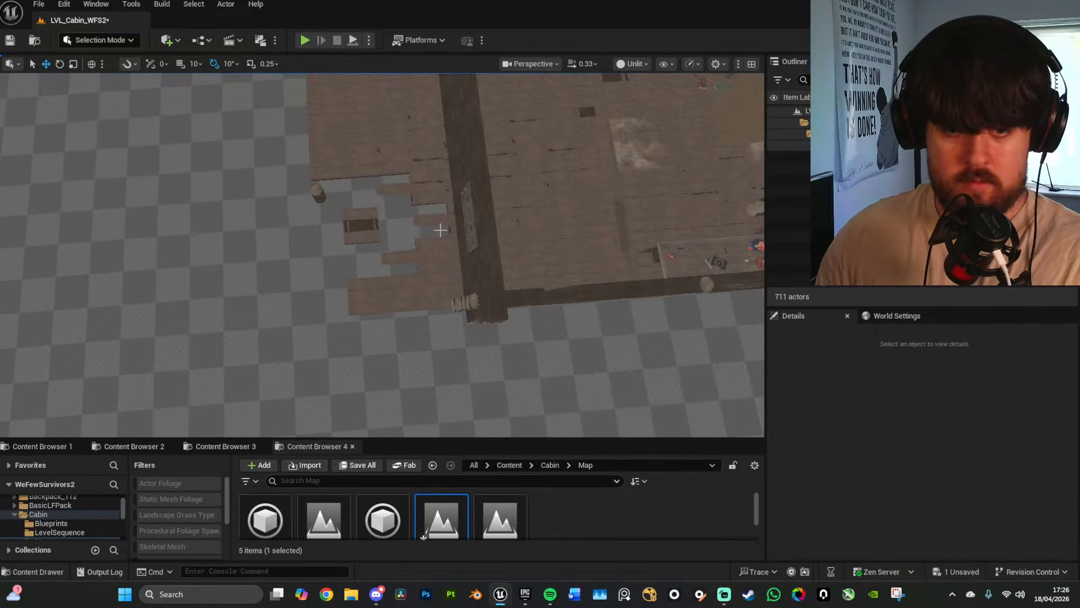
Step: Locate Floor_A85's mesh SM_Floor_A2 in the project assets and enlarge the asset browser to show the Floor meshes
left_click(425, 256)
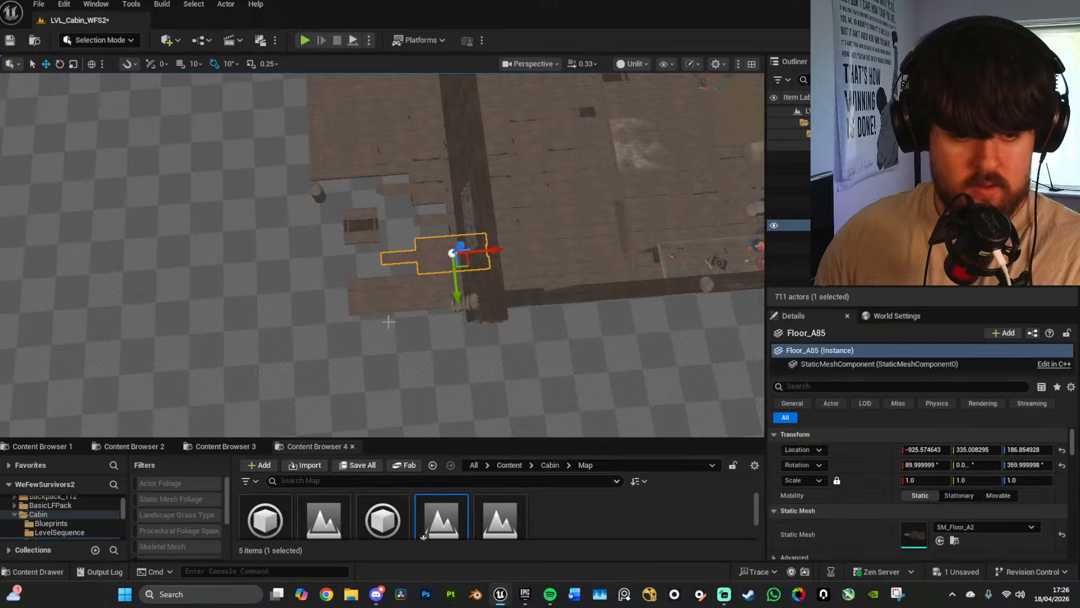
left_click(954, 540)
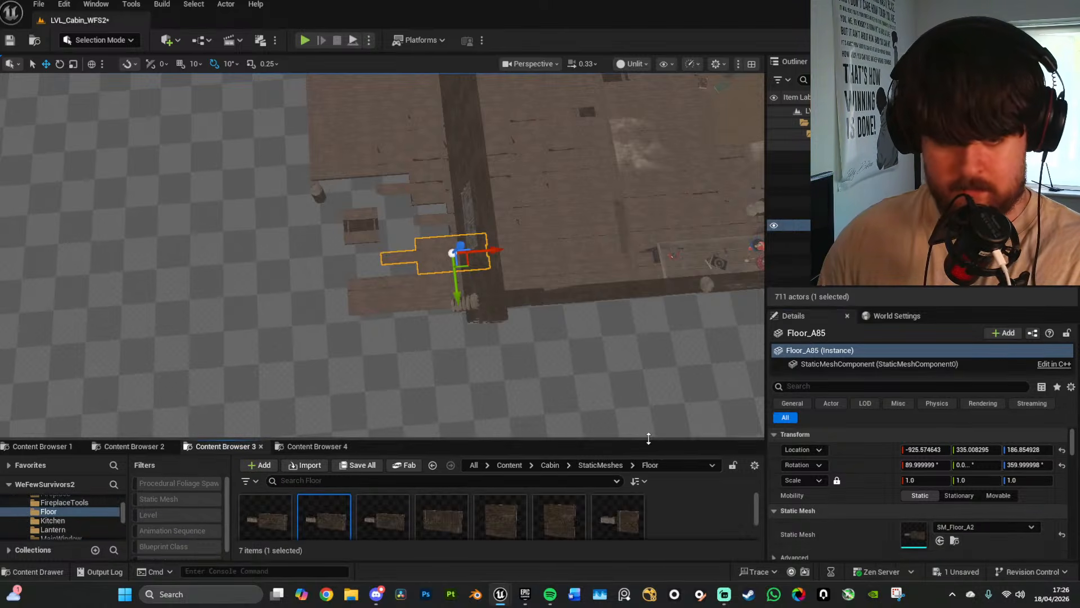
left_click_drag(648, 438, 650, 351)
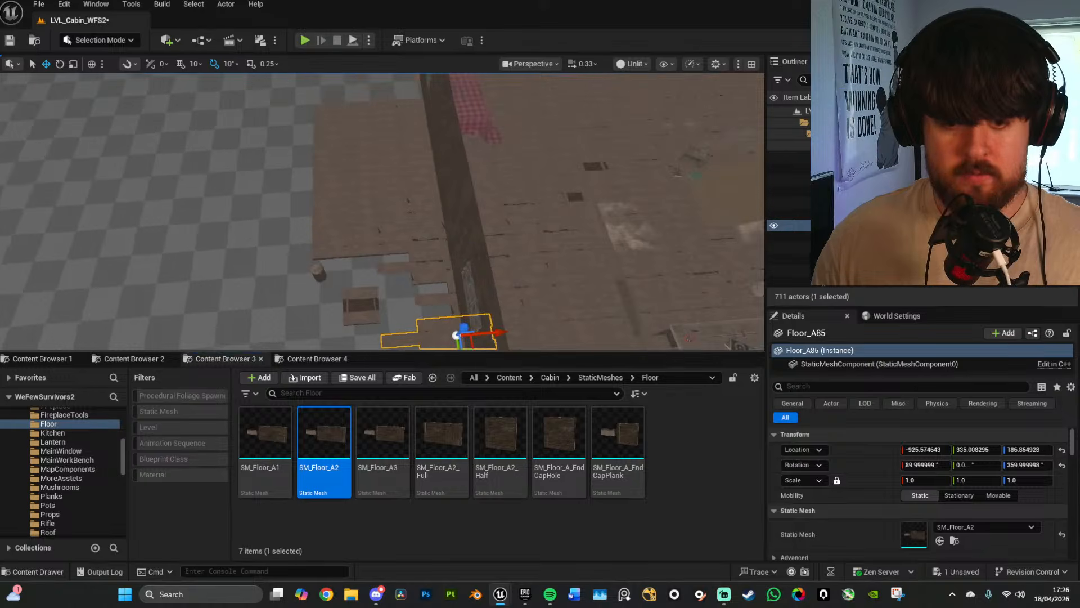
right_click_drag(372, 269, 373, 293)
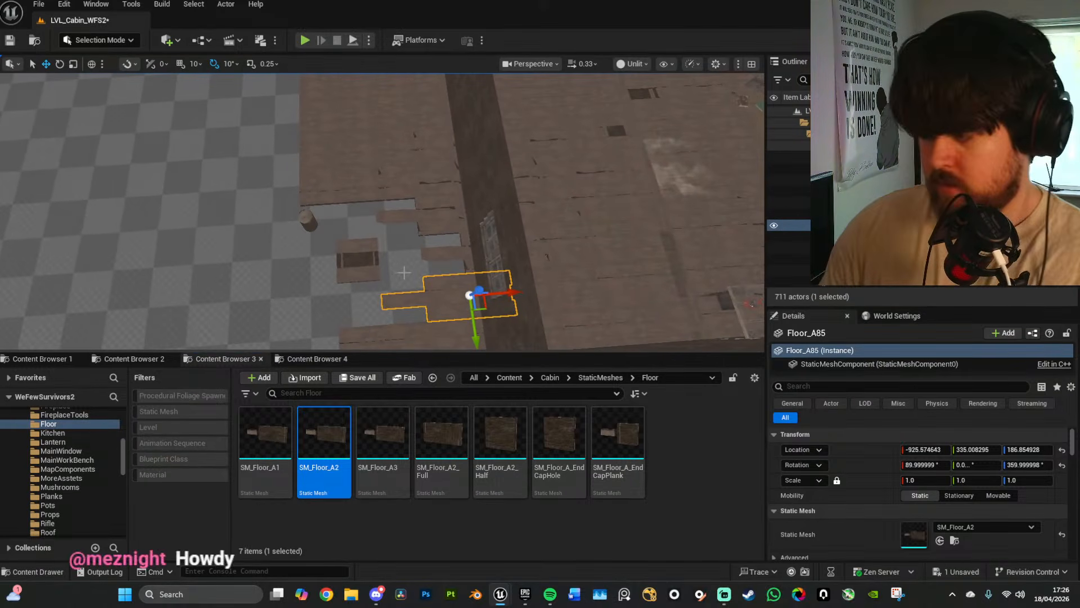
Step: Delete Floor_A85 and the leftover floor pieces around it outside the wall near the corner logs
key("Delete")
right_click_drag(412, 234, 428, 225)
left_click(416, 226)
key("Delete")
left_click(366, 223)
key("Delete")
left_click(346, 225)
key("Delete")
left_click(300, 193)
key("Delete")
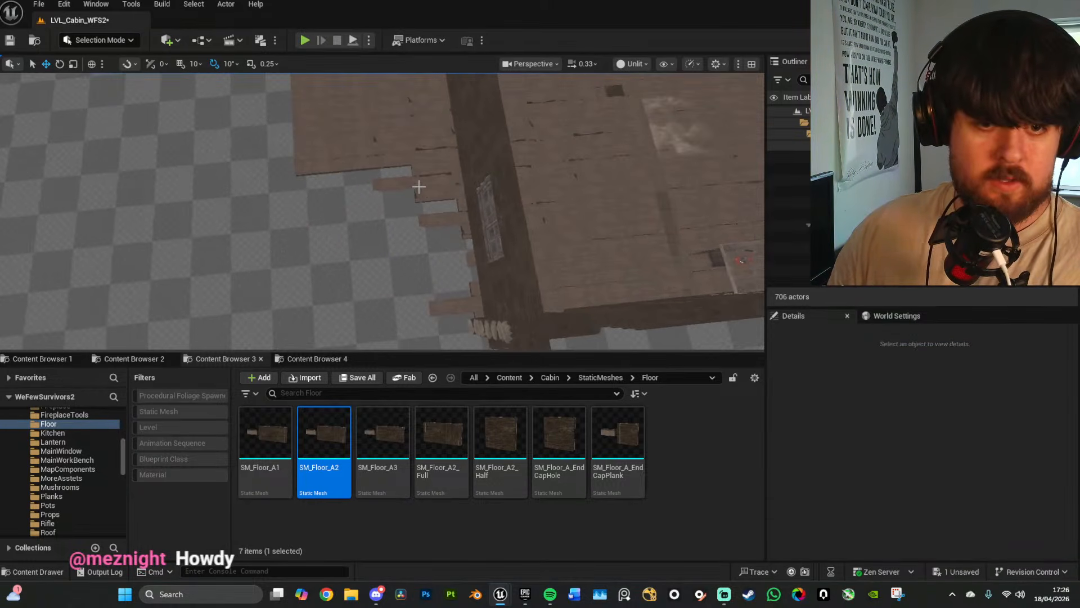
Step: Delete the next row of floor pieces protruding outside the wall, including Floor_A142
left_click(419, 186)
right_click_drag(419, 186, 421, 195)
key("Delete")
left_click(417, 194)
key("Delete")
left_click(368, 196)
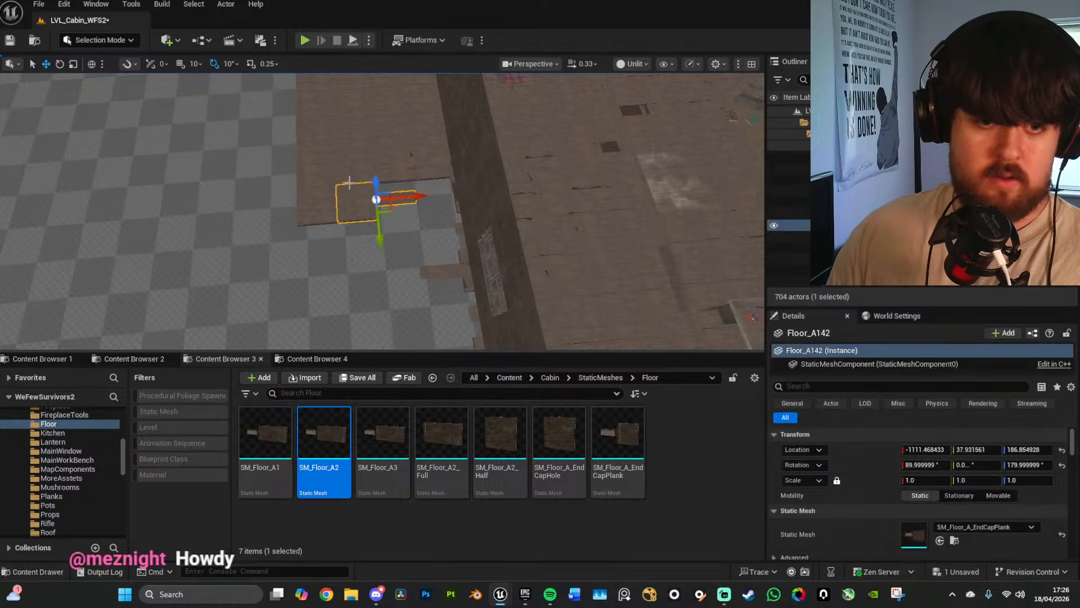
key("Delete")
left_click(320, 208)
key("Delete")
Step: Delete Floor_A141 and the adjoining floor pieces further along the outside of the wall
left_click(419, 169)
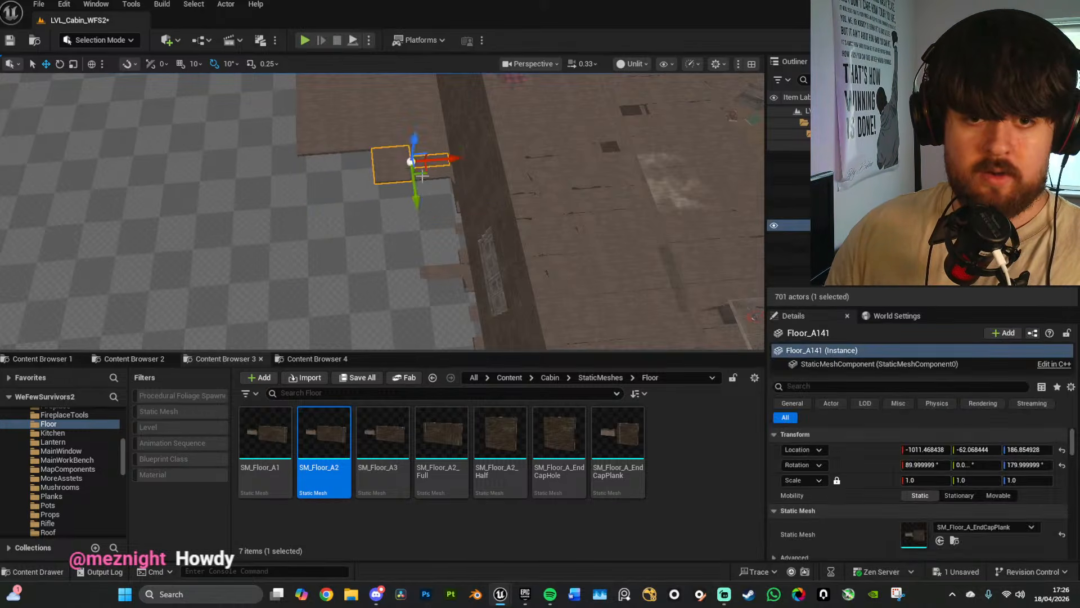
key("Delete")
left_click(417, 160)
key("Delete")
left_click(357, 137)
key("Delete")
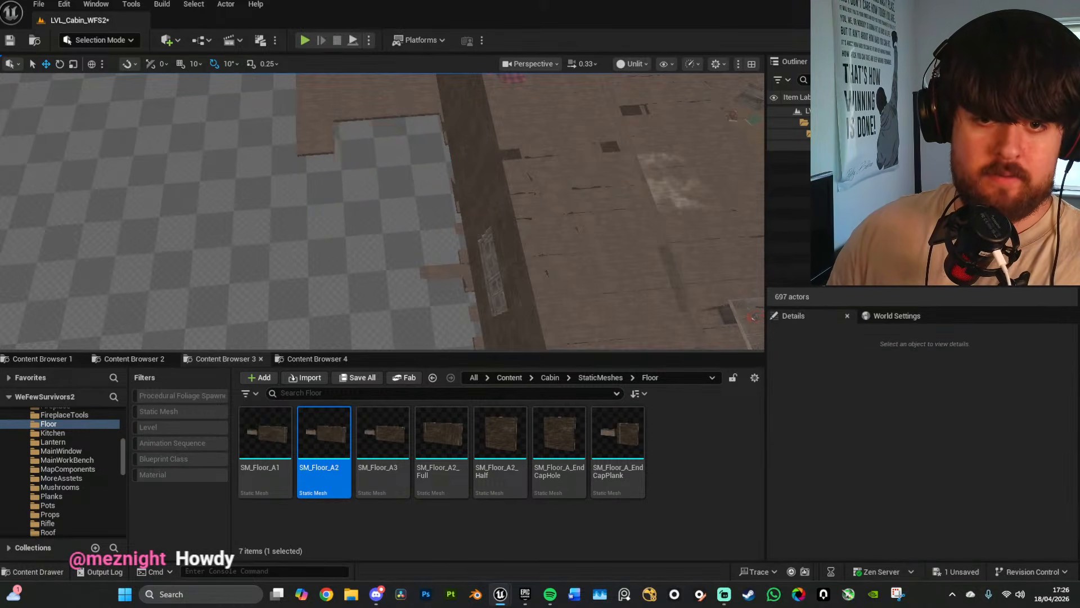
Step: Delete the last remaining floor pieces outside the wall beside the bed
right_click_drag(423, 186, 423, 178)
left_click(434, 212)
key("Delete")
left_click(383, 209)
key("Delete")
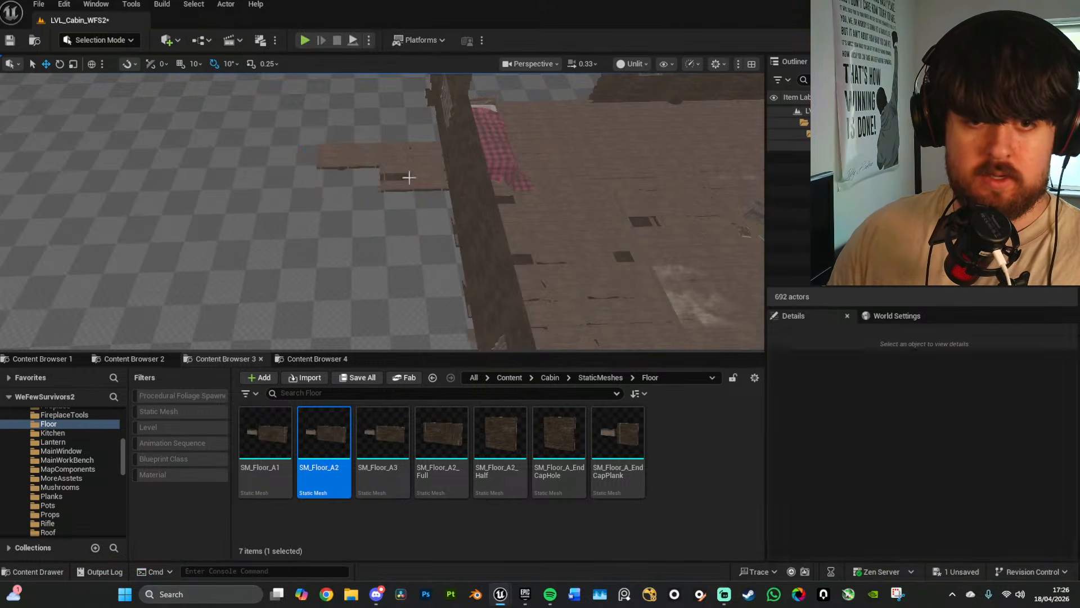
key("Delete")
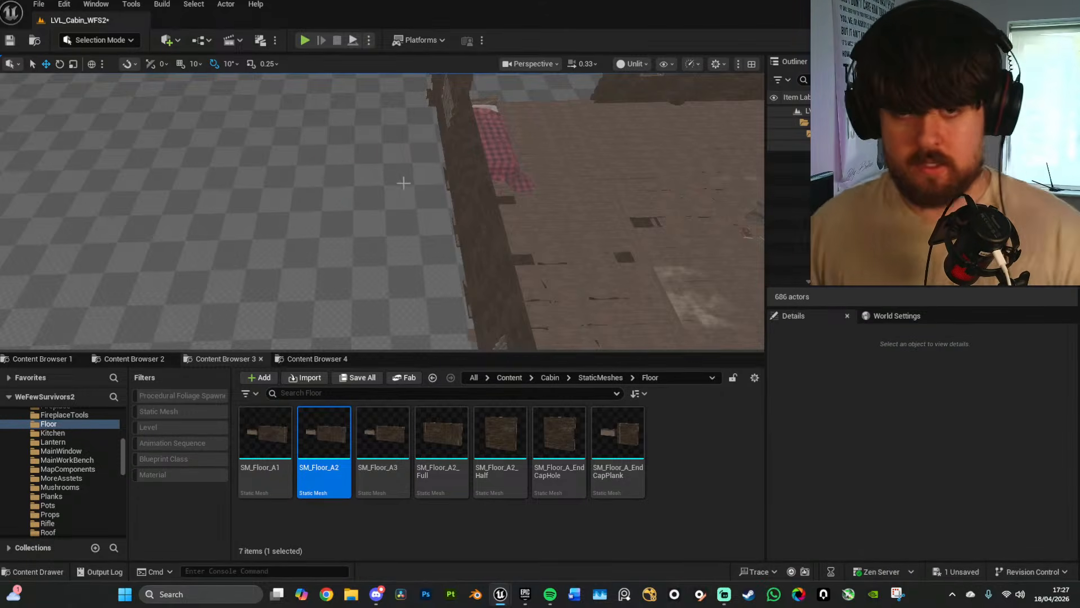
Step: Inspect the wall beside the workbench by selecting Wall_A6 and the Moss2 and Edge3 decals
right_click_drag(403, 181, 478, 169)
right_click_drag(477, 259, 585, 293)
right_click_drag(360, 247, 282, 228)
left_click(344, 209)
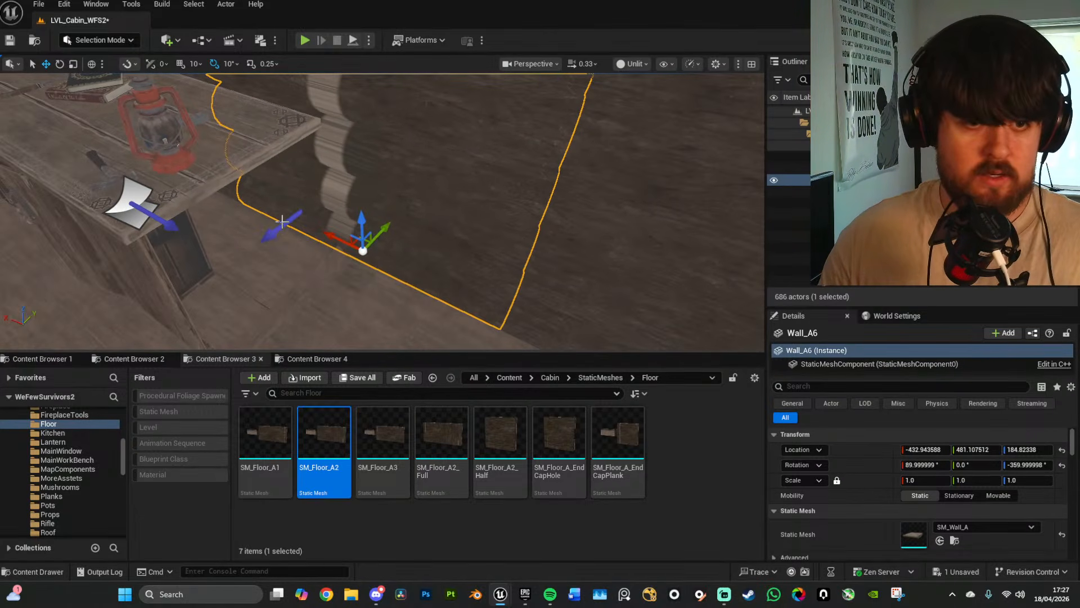
left_click(286, 223)
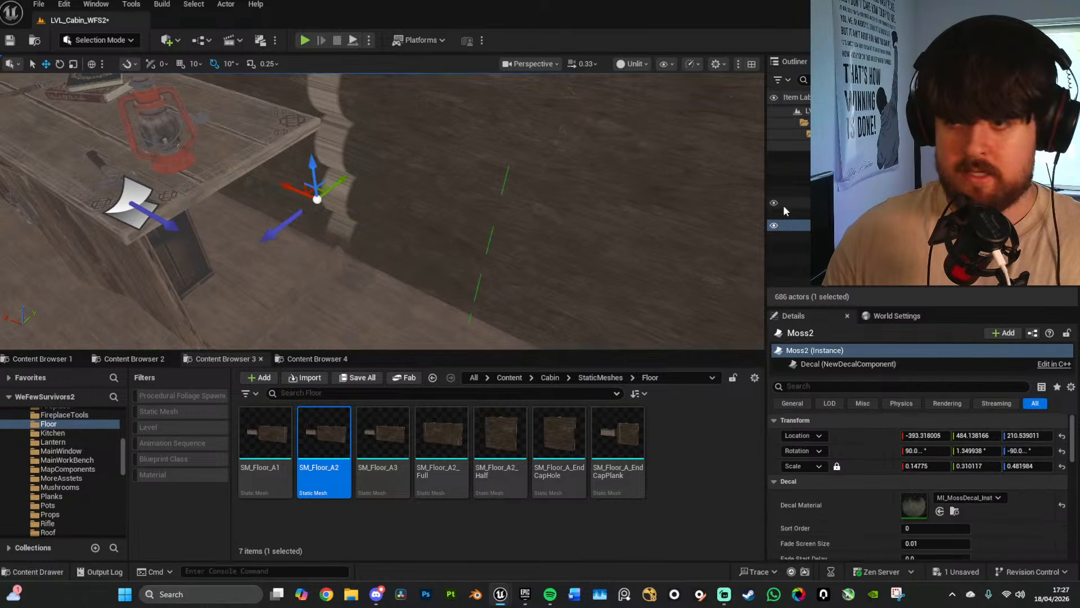
key("f")
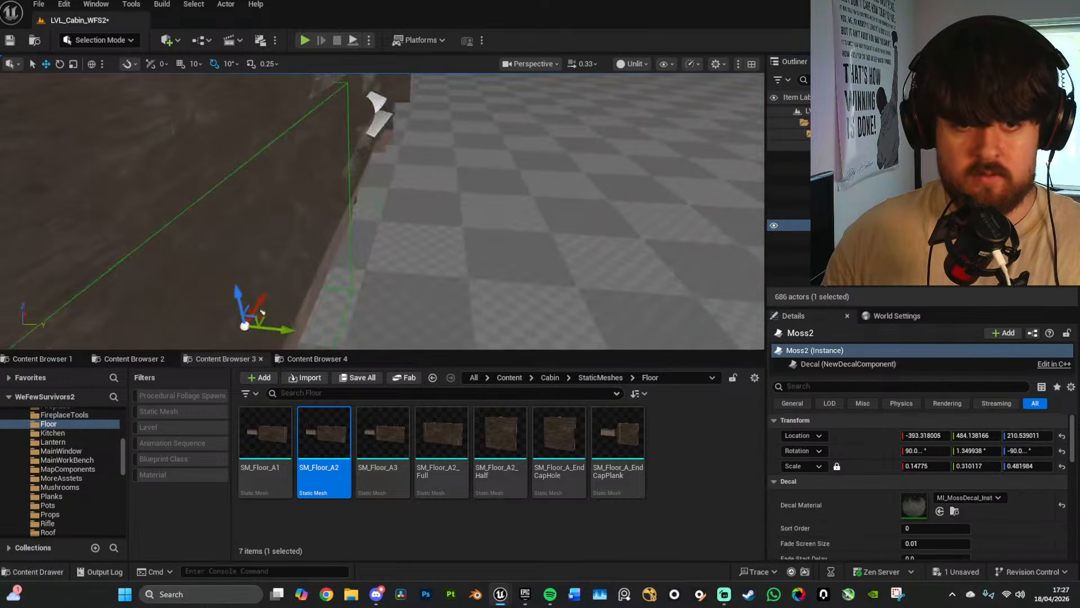
right_click_drag(285, 223, 224, 220)
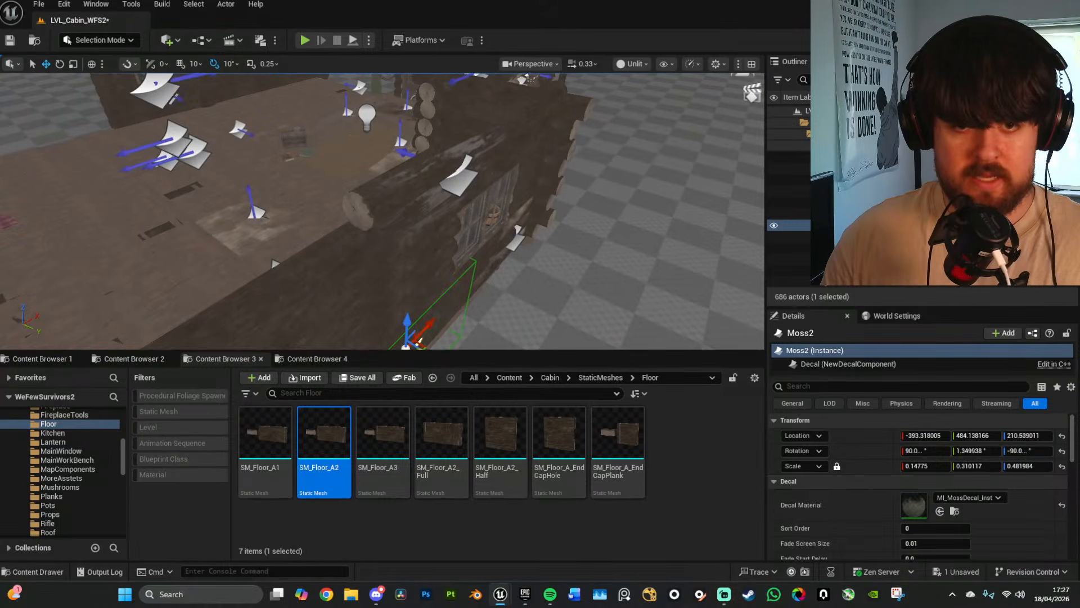
left_click(459, 180)
right_click_drag(459, 180, 533, 205)
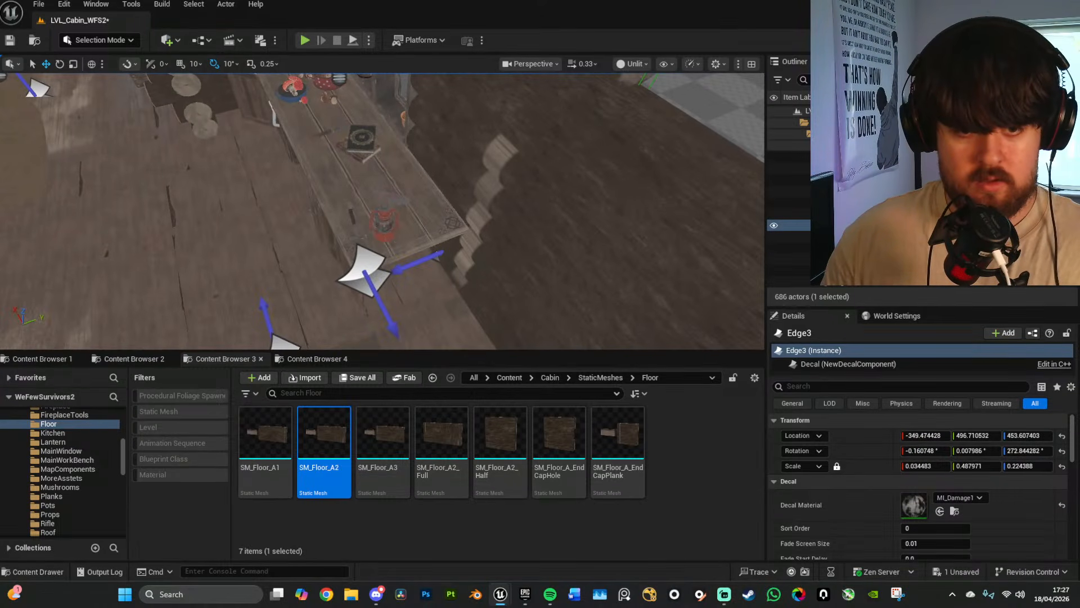
Step: Select the Edge15 decal by the workbench and toggle its visibility in unlit and lit views to examine its effect
left_click(444, 275)
left_click(774, 226)
left_click(774, 225)
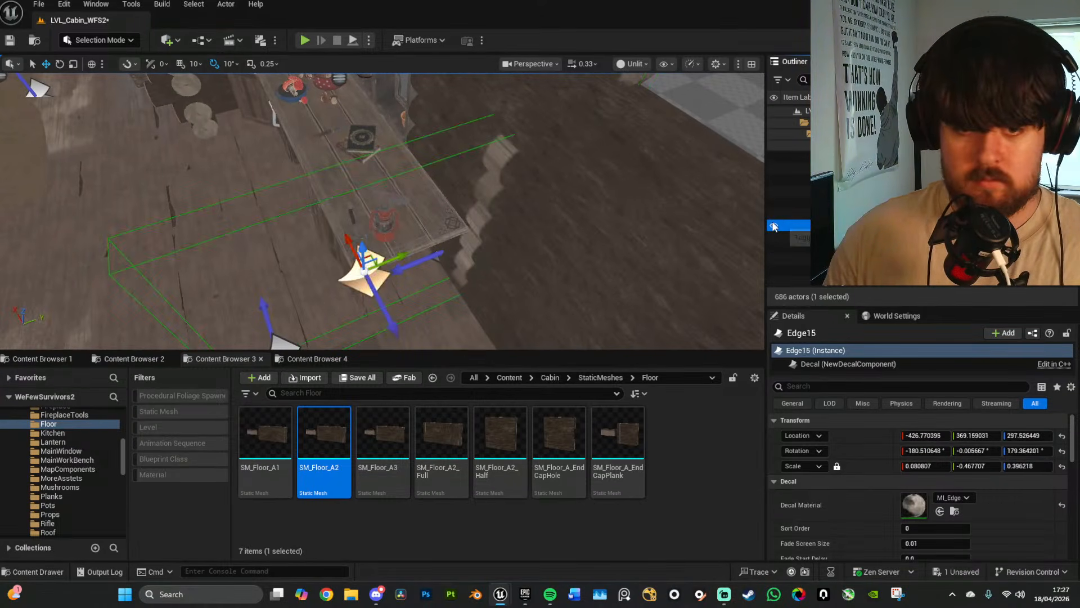
left_click(774, 226)
left_click(774, 226)
right_click_drag(551, 225, 557, 259)
mouse_move(482, 215)
right_mouse_down()
mouse_move(485, 206)
mouse_move(481, 215)
right_mouse_up()
key("alt+4")
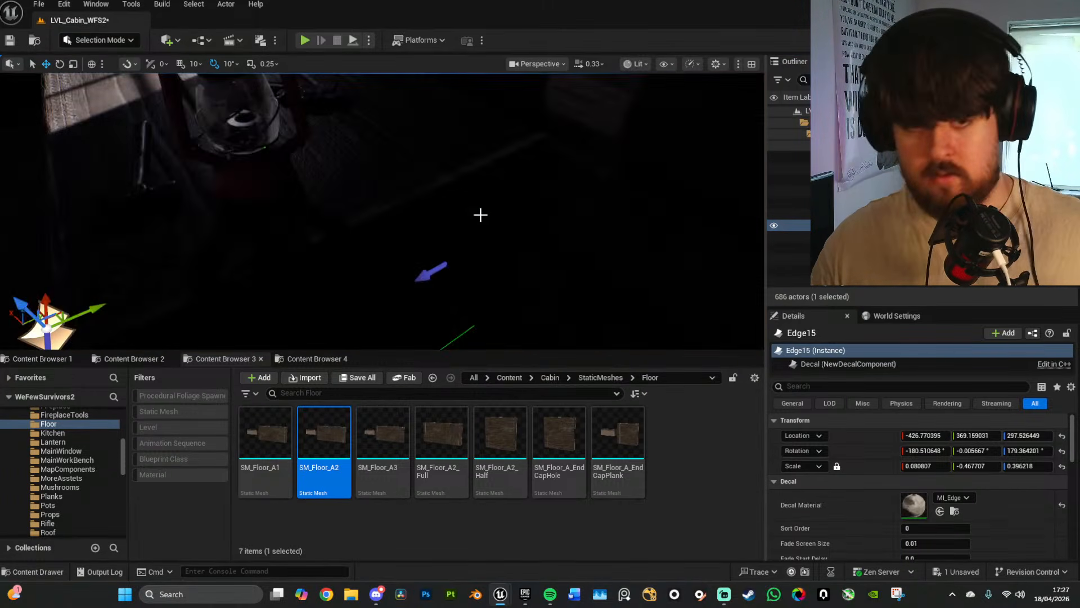
left_click(775, 226)
left_click(775, 226)
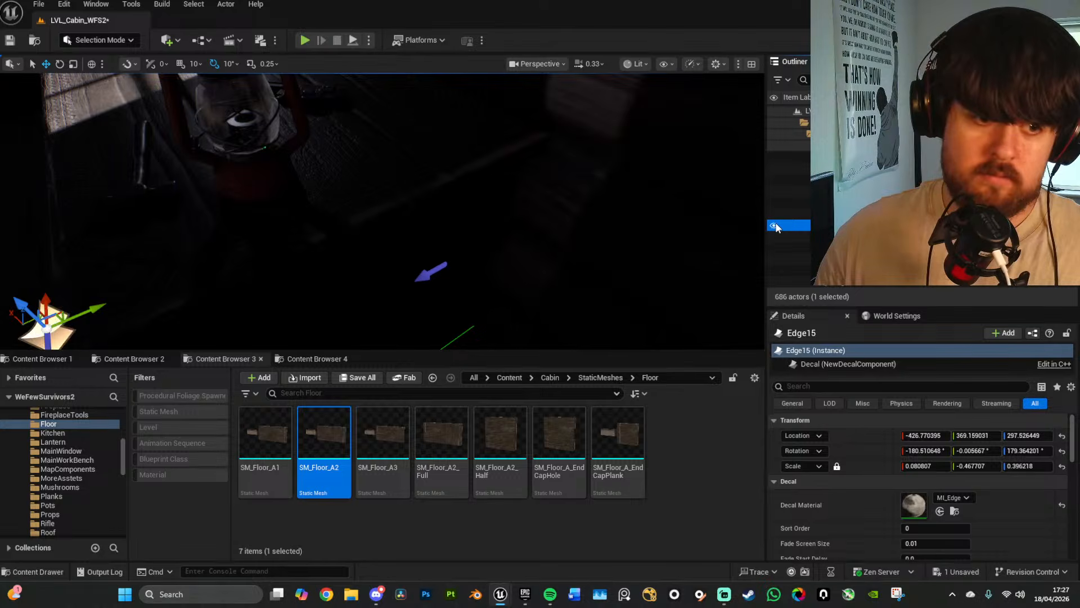
right_click_drag(749, 224, 748, 225)
key("alt+3")
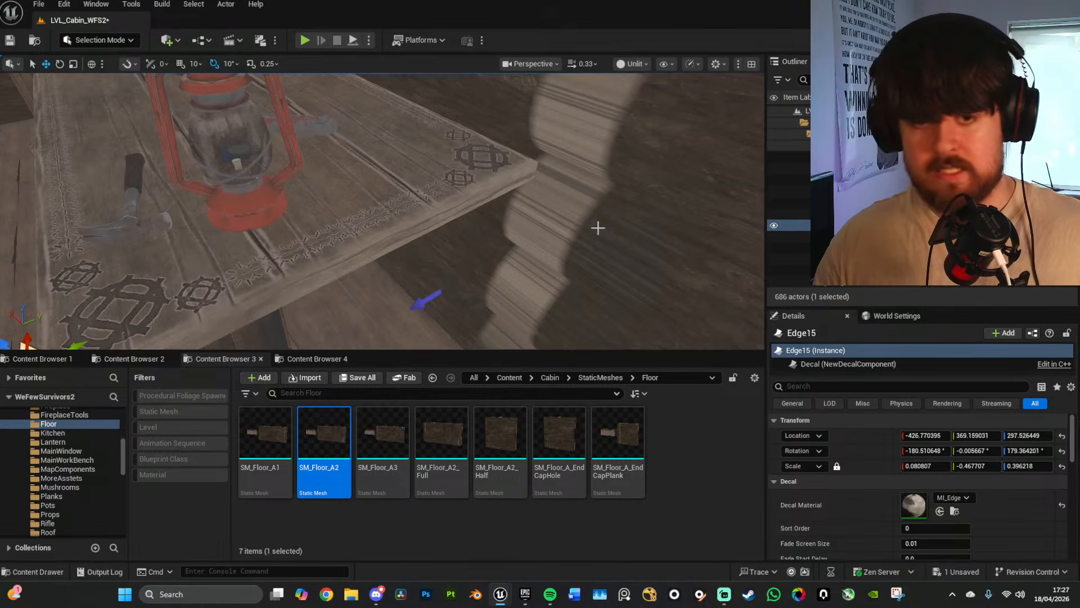
Step: Shrink the Edge15 decal's Y scale to about -0.376, hide the editor icons and inspect the cabin interior
key("s")
right_click_drag(598, 229, 598, 228)
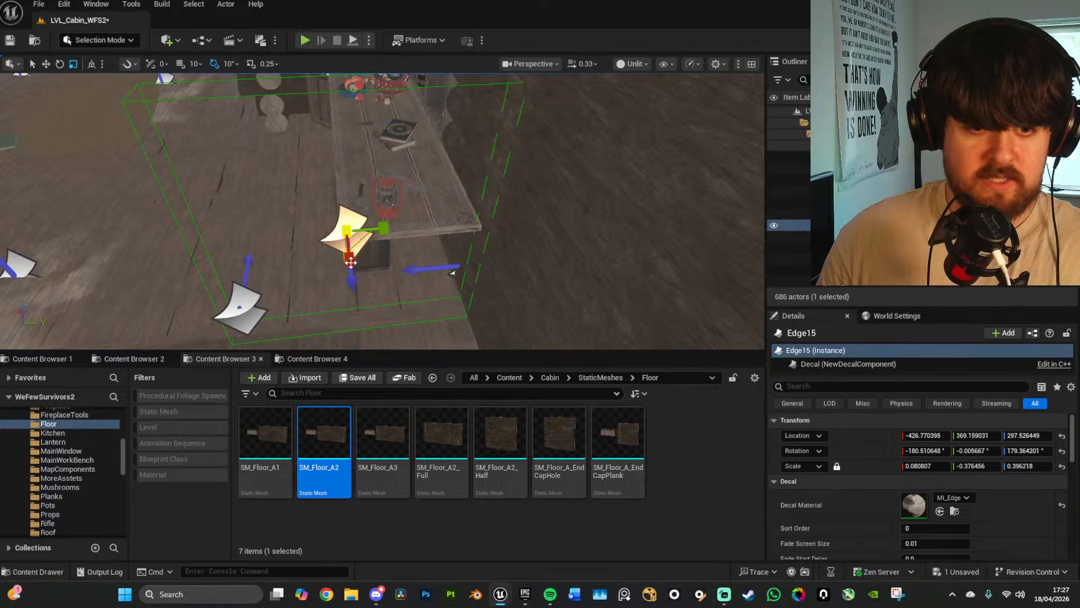
right_click_drag(351, 262, 386, 267)
key("g")
key("w")
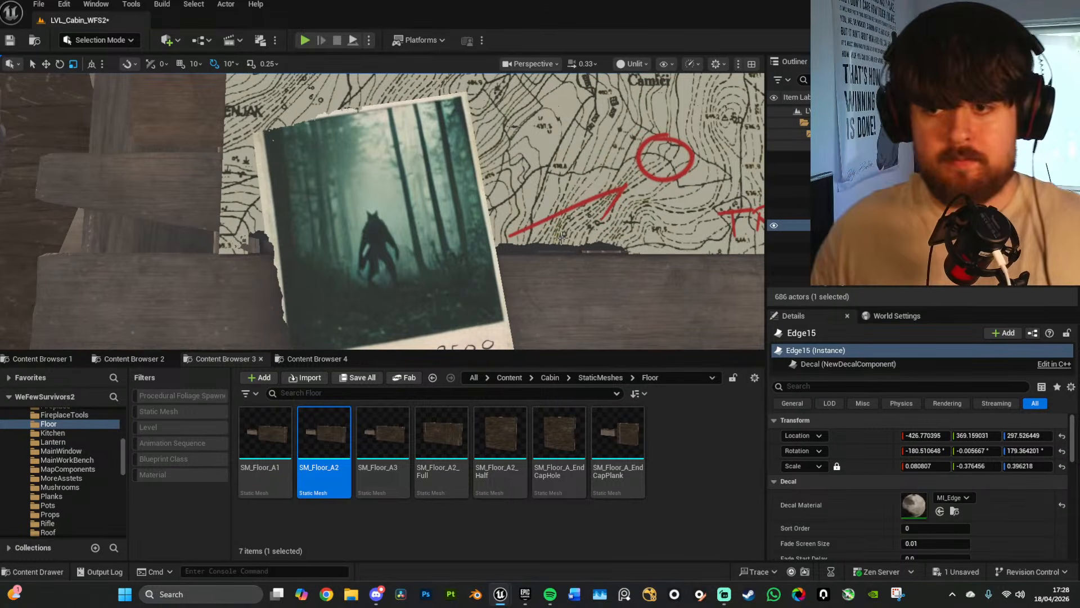
Step: Try an SM_Floor_A1 piece as filler for the open floor edge along the picture wall, and delete it
mouse_move(584, 231)
right_mouse_down()
mouse_move(388, 232)
mouse_move(439, 286)
mouse_move(433, 222)
mouse_move(355, 225)
mouse_move(355, 264)
mouse_move(315, 247)
mouse_move(360, 259)
mouse_move(366, 281)
mouse_move(470, 159)
right_mouse_up()
left_click(395, 152)
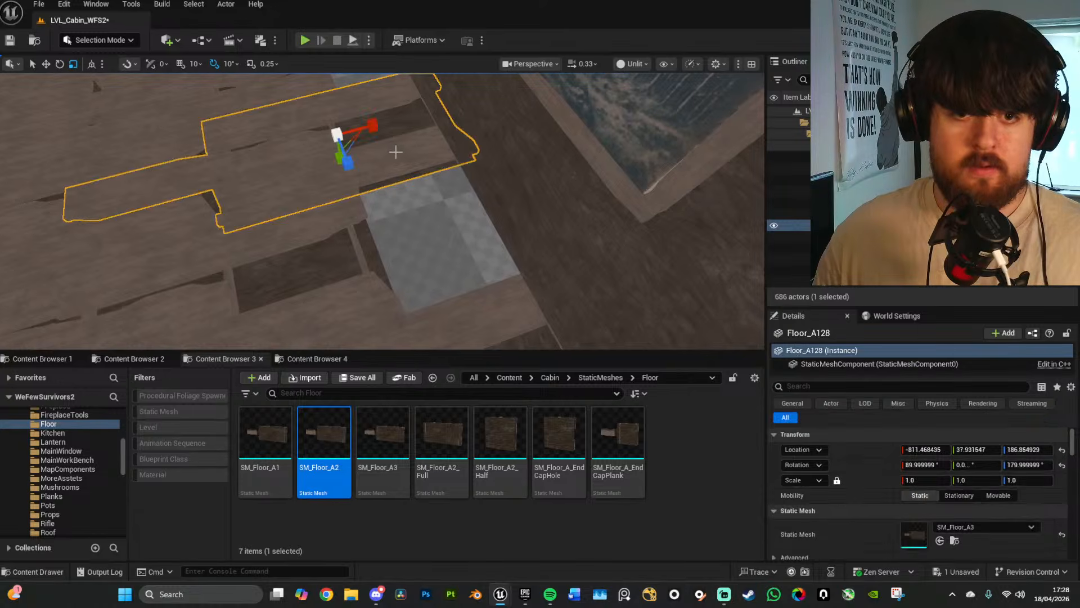
left_click(321, 262)
mouse_move(320, 262)
right_mouse_down()
mouse_move(280, 265)
mouse_move(315, 250)
mouse_move(304, 256)
mouse_move(321, 262)
right_mouse_up()
left_click_drag(264, 436, 768, 99)
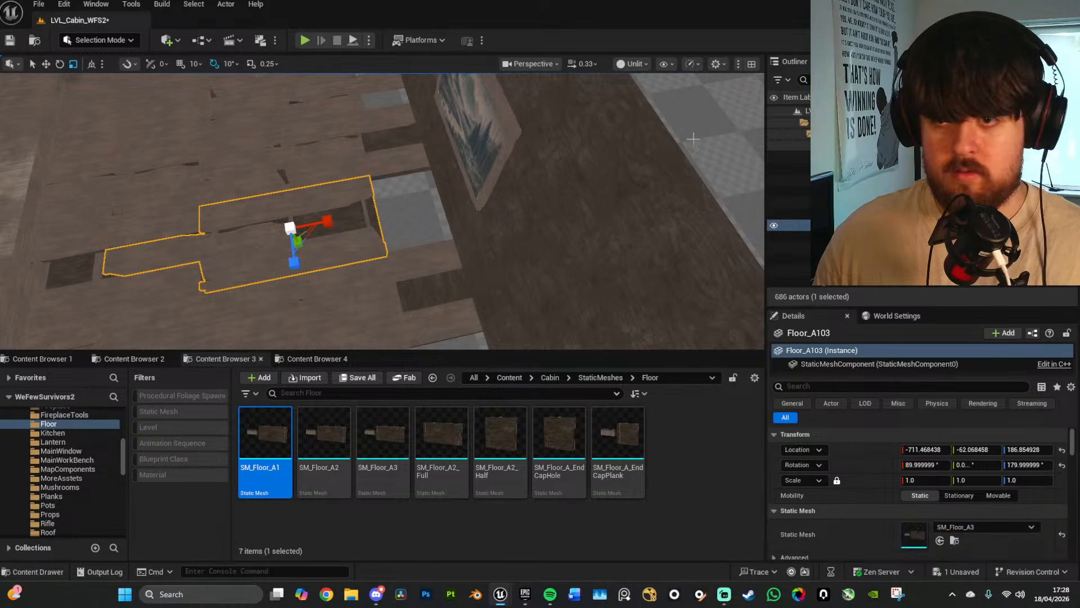
right_click_drag(693, 138, 760, 118)
left_click_drag(275, 438, 391, 186)
key("Delete")
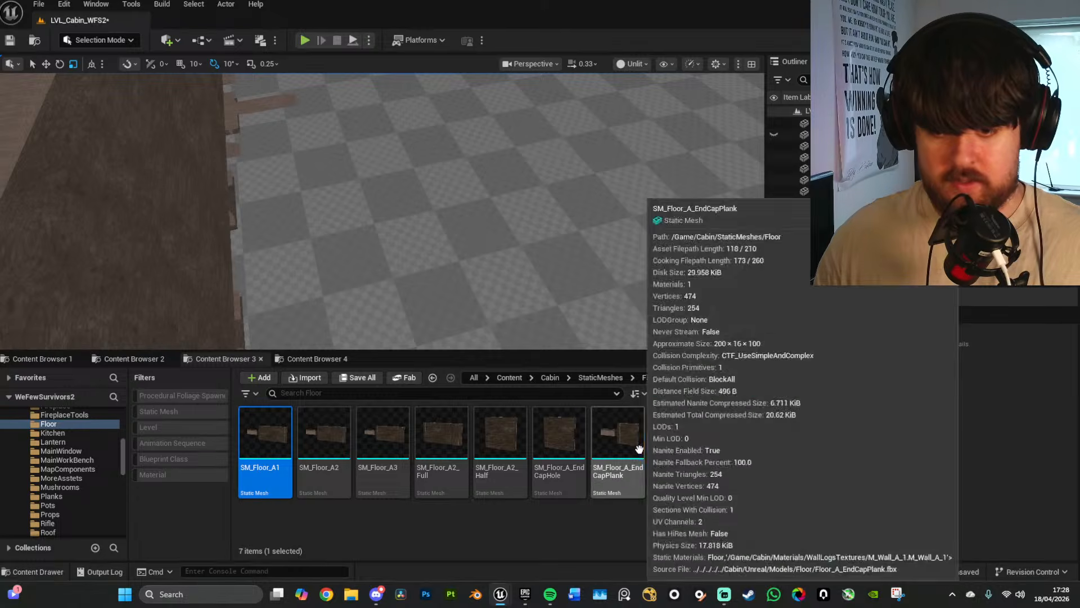
Step: Add an SM_Floor_A_EndCapPlank piece, rotate it 180° and move it over to the floor gap along the picture wall
left_click_drag(639, 448, 494, 246)
right_click_drag(494, 246, 551, 319)
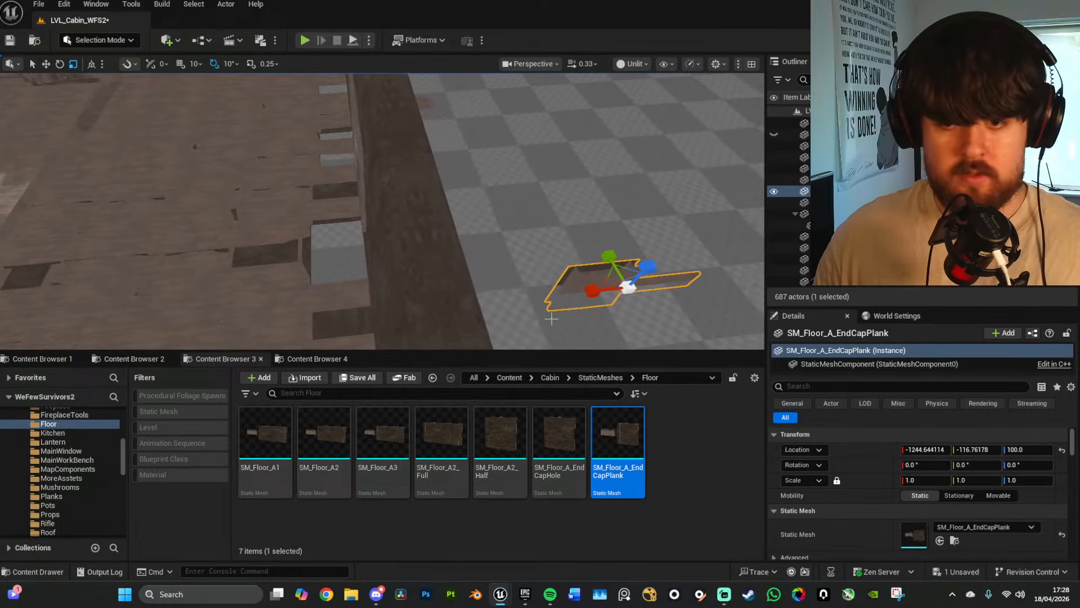
left_click_drag(674, 298, 697, 295)
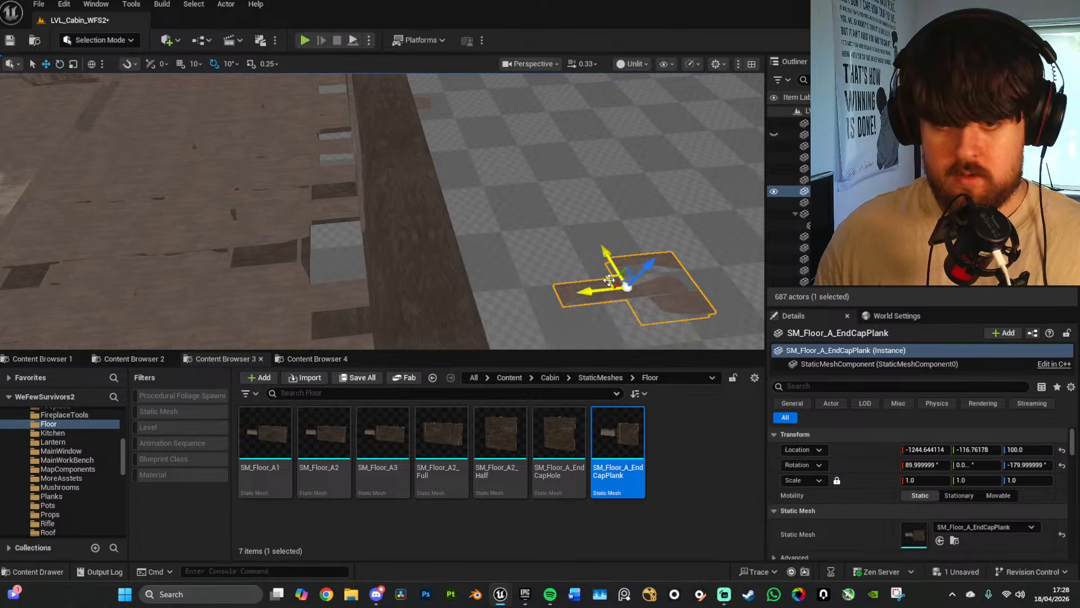
left_click_drag(619, 283, 269, 274)
Step: Set the end-cap plank's Z location to 186.854928, copied from the neighbouring floor piece Floor_A103
right_click_drag(389, 220, 320, 237)
key("w")
left_click(388, 219)
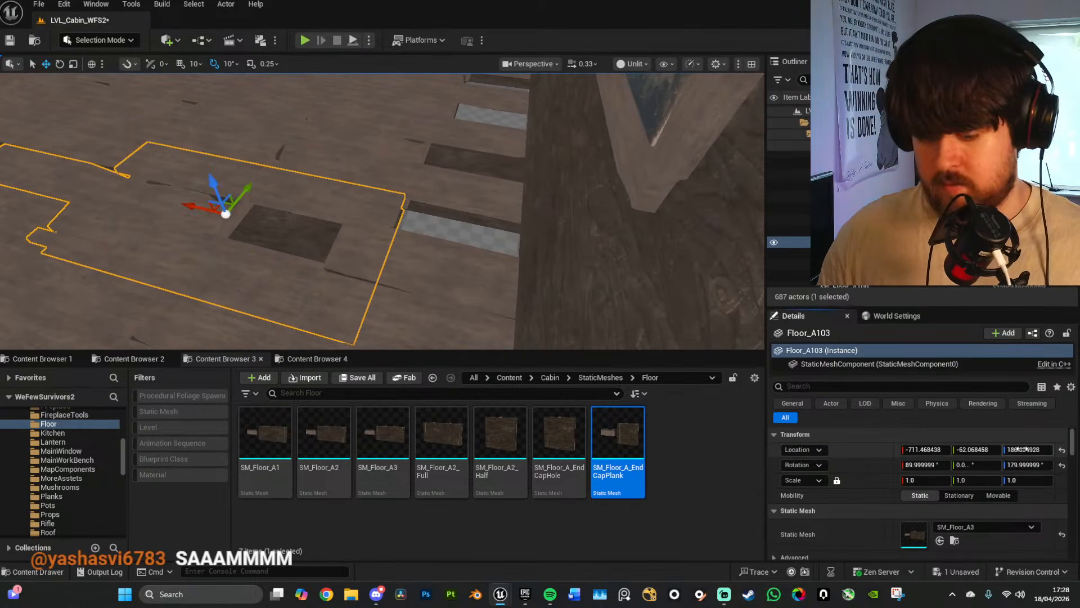
key("ctrl+z")
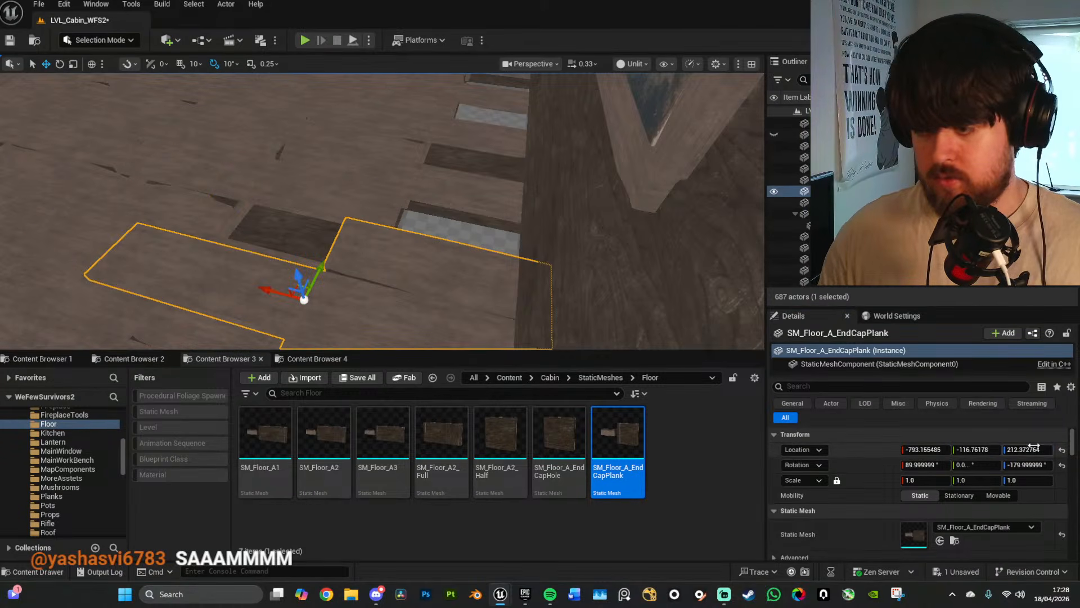
scroll(444, 248, "down", 2)
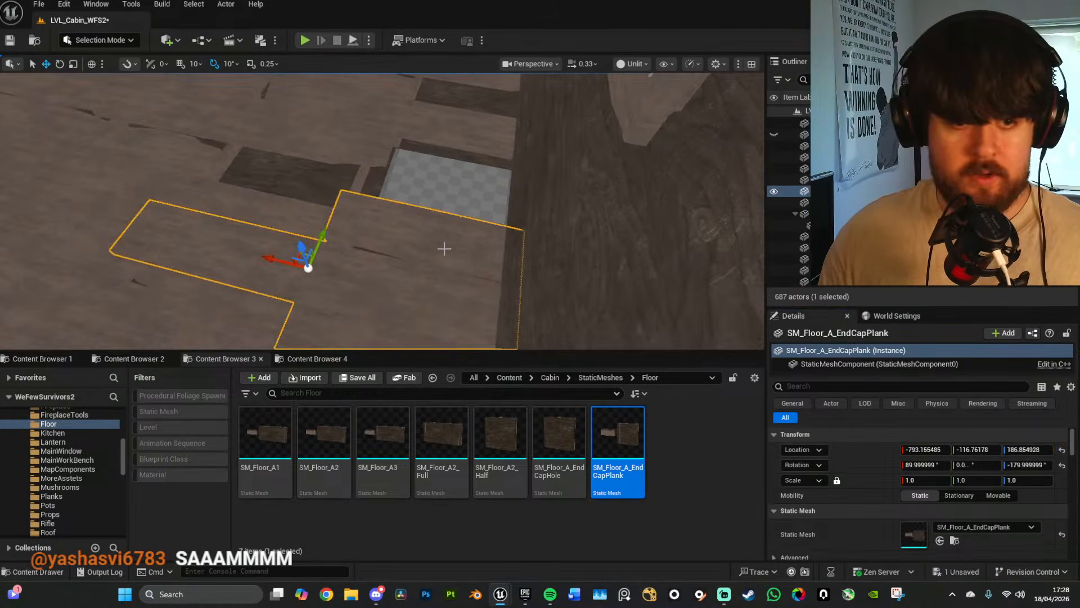
Step: Move the end-cap plank to about X -811, Y -62 so it covers the floor gap against the wall
left_click_drag(310, 236, 351, 194)
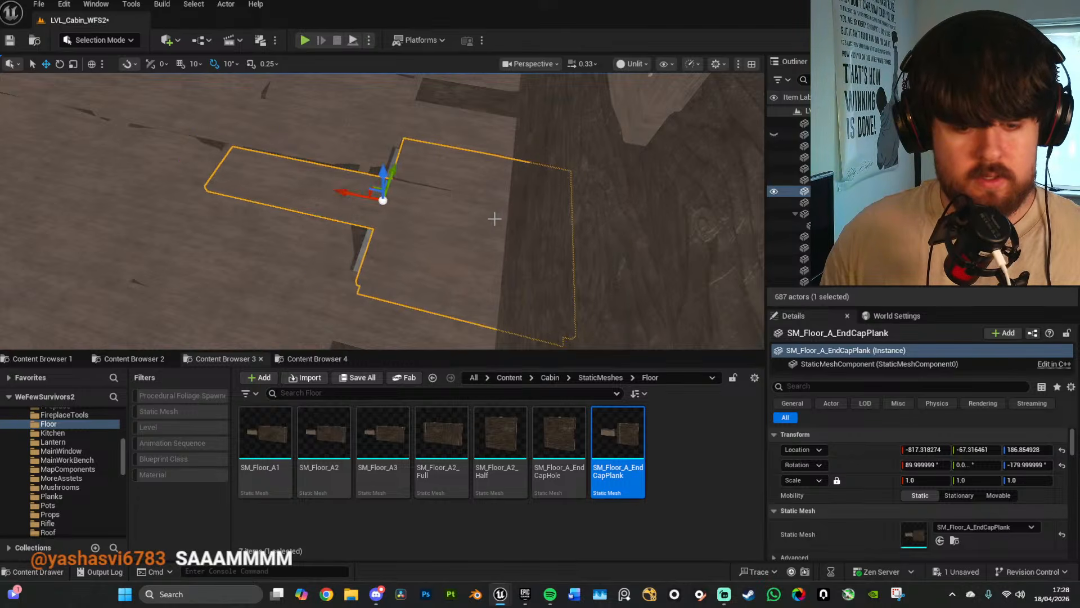
right_click_drag(482, 198, 332, 217)
left_click_drag(400, 257, 416, 250)
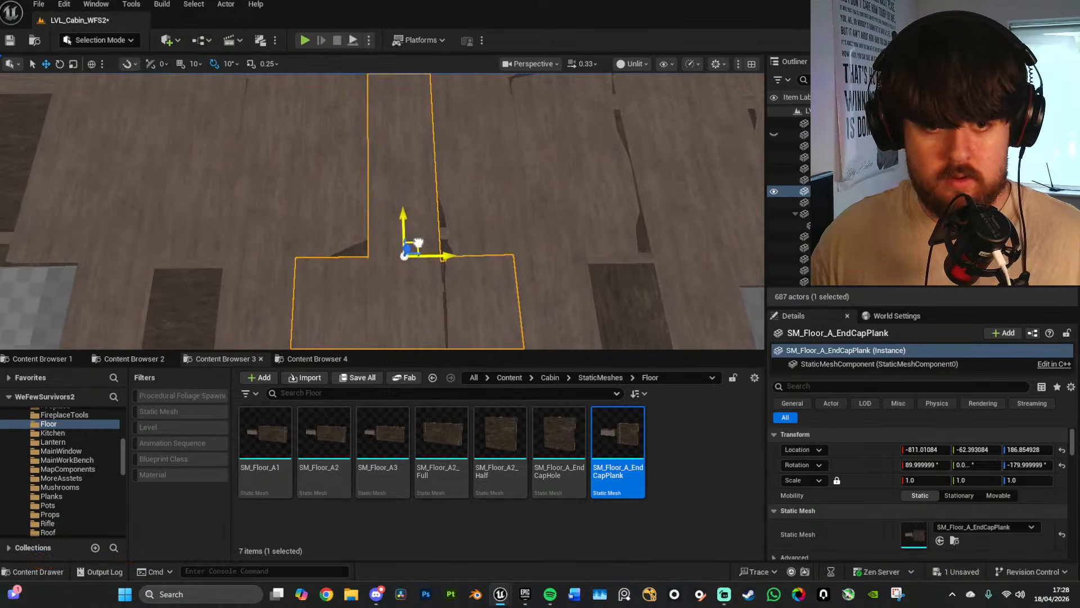
Step: Duplicate the end-cap plank along the wall to fill the remaining floor gaps between the far corner and the bed
right_click_drag(418, 244, 479, 261)
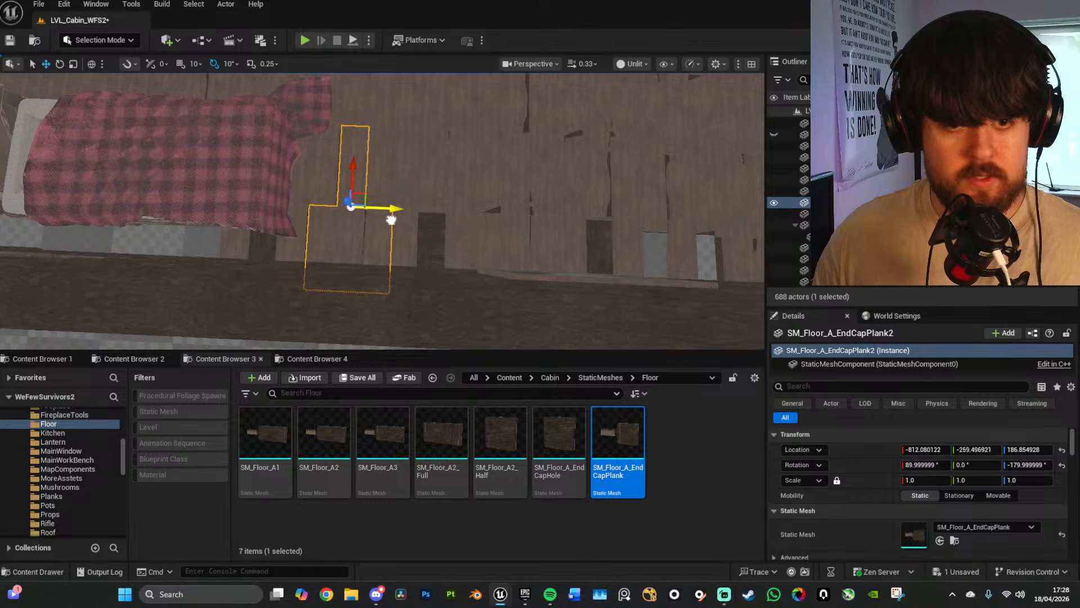
right_click_drag(391, 219, 256, 214)
left_click_drag(218, 201, 524, 233, "alt")
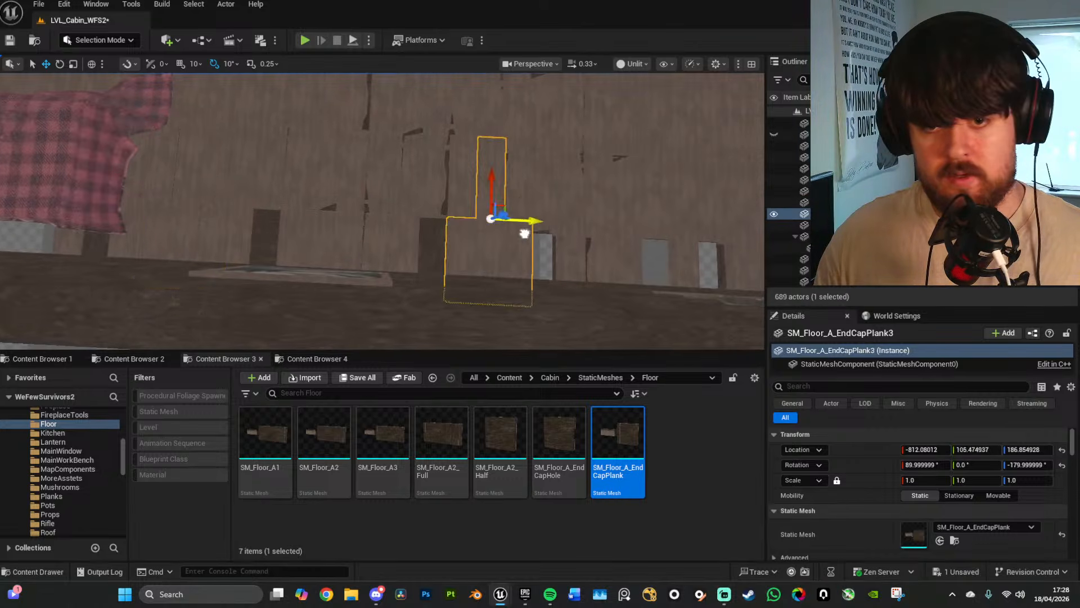
right_click_drag(552, 234, 625, 232)
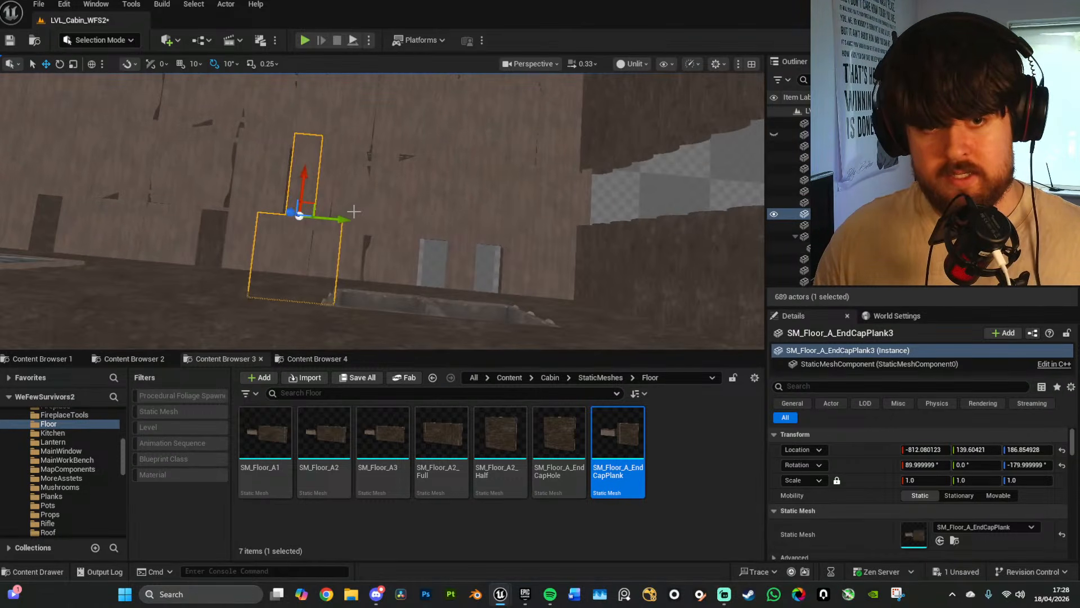
mouse_move(502, 227)
right_mouse_down()
mouse_move(422, 247)
mouse_move(515, 244)
right_mouse_up()
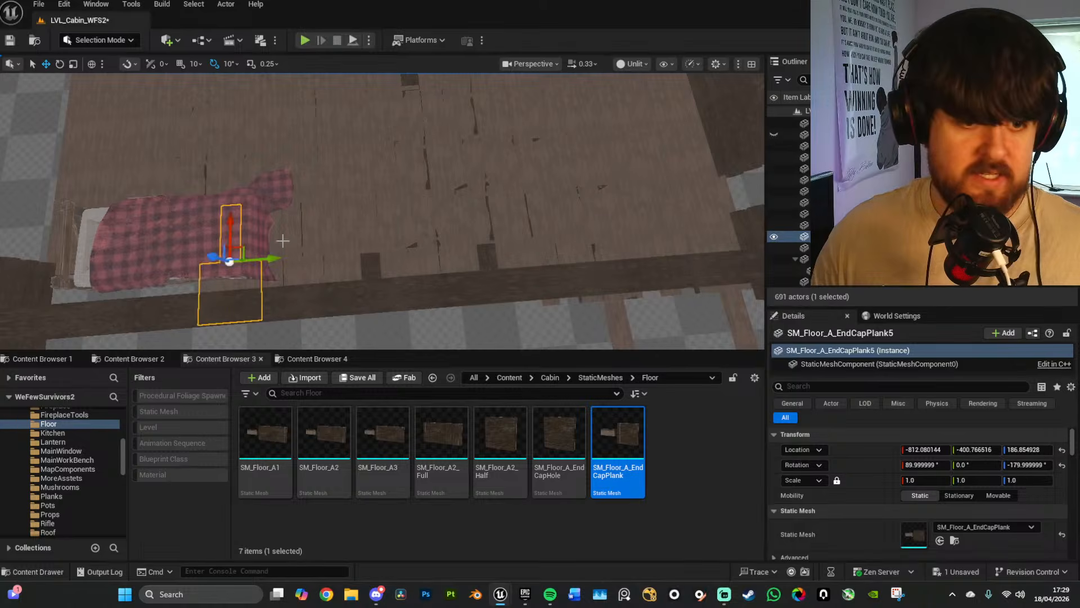
right_click_drag(283, 241, 239, 253)
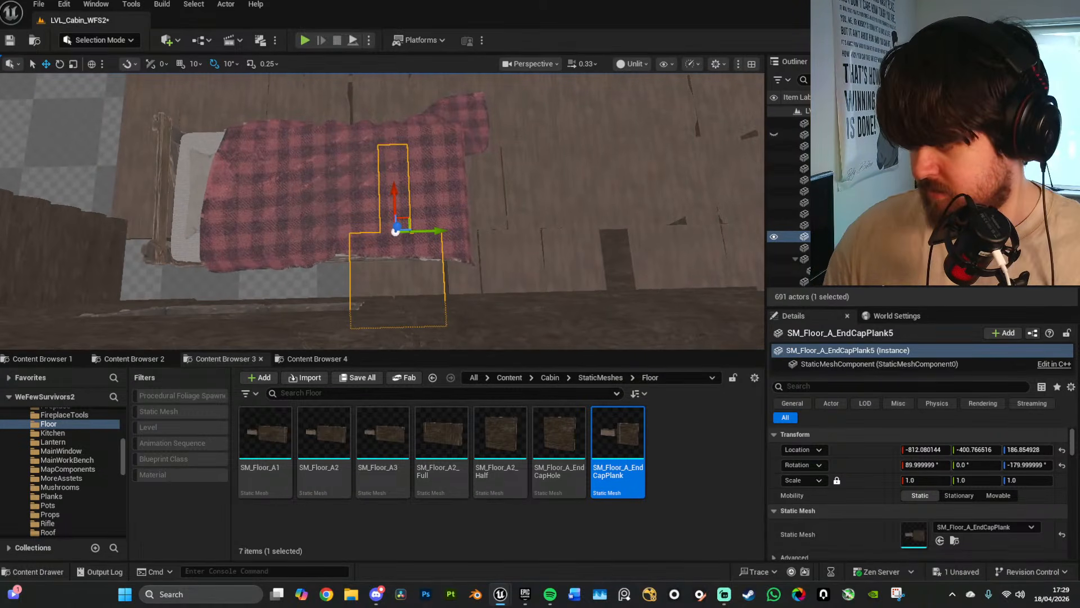
right_click_drag(419, 265, 420, 279)
mouse_move(490, 257)
right_mouse_down()
mouse_move(490, 271)
mouse_move(507, 251)
right_mouse_up()
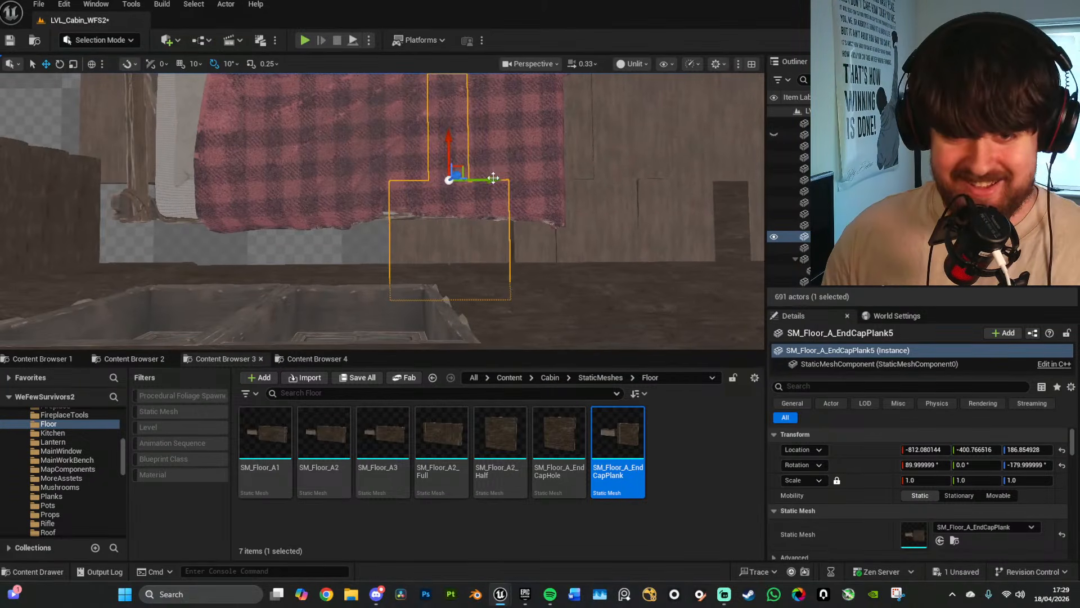
Step: Shift the end-cap plank under the bed and duplicate it twice towards the corner, the last copy at about Y -655
left_click_drag(491, 175, 419, 182)
key("a")
right_click_drag(422, 182, 410, 182)
left_click_drag(538, 179, 419, 183, "alt")
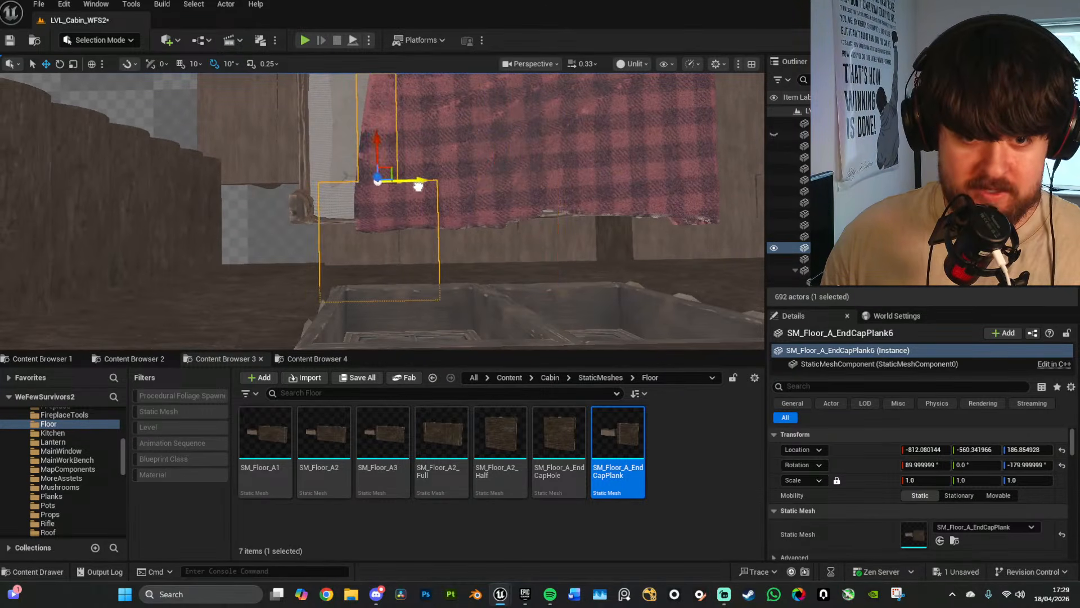
key("a")
right_click_drag(419, 183, 410, 183)
left_click_drag(524, 179, 405, 183, "alt")
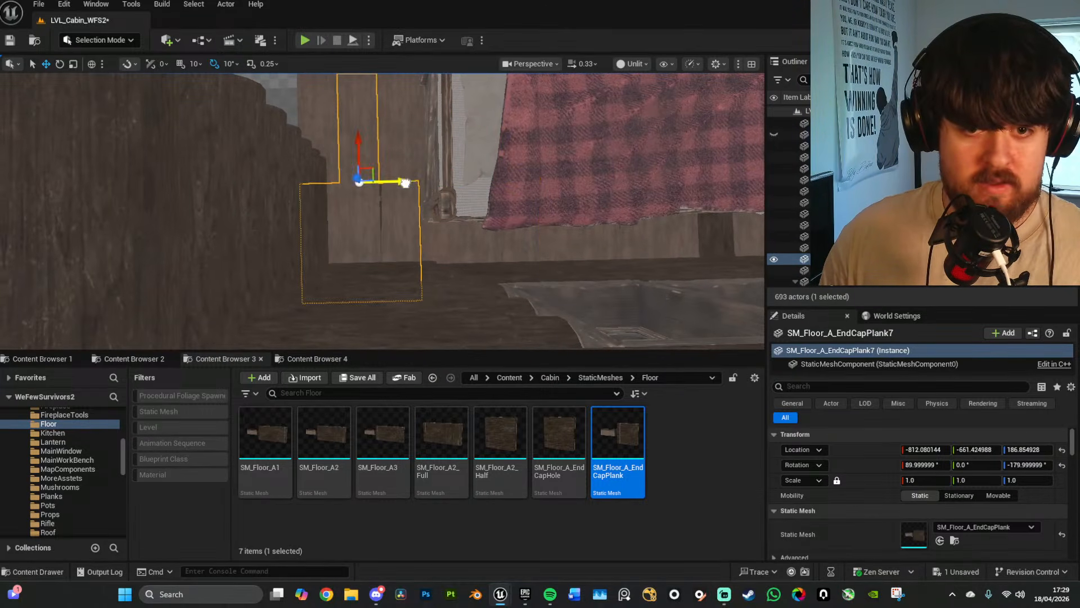
right_click_drag(413, 182, 412, 135)
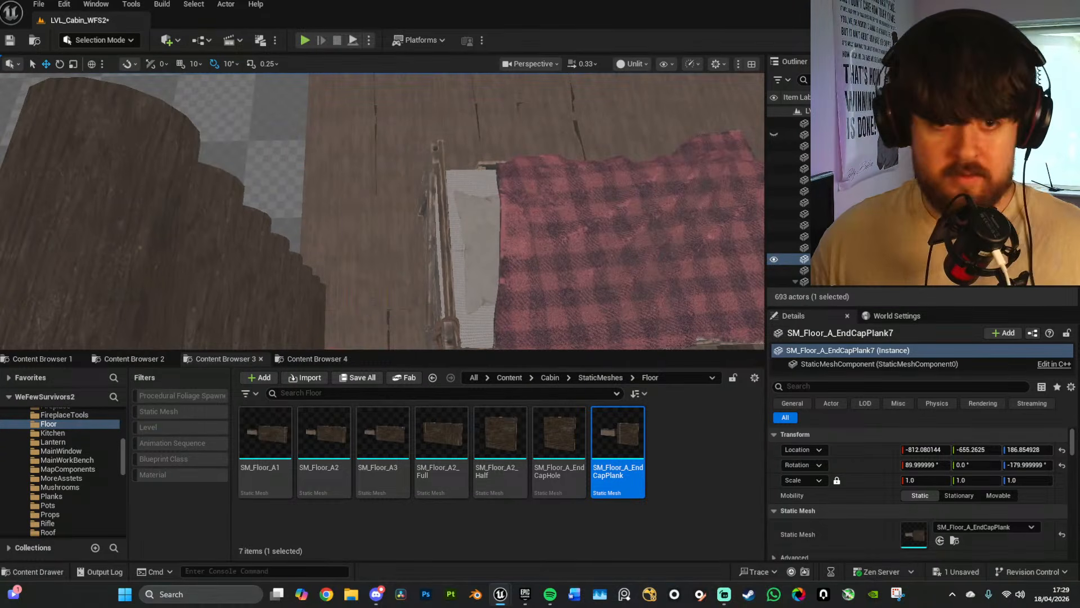
Step: Try to slide wall panels Wall_A6 and Wall_A10 along the workbench-side wall, and undo the move
key("s")
right_click_drag(413, 182, 386, 195)
scroll(412, 183, "up", 4)
key("w")
left_click(387, 220)
left_click(314, 218)
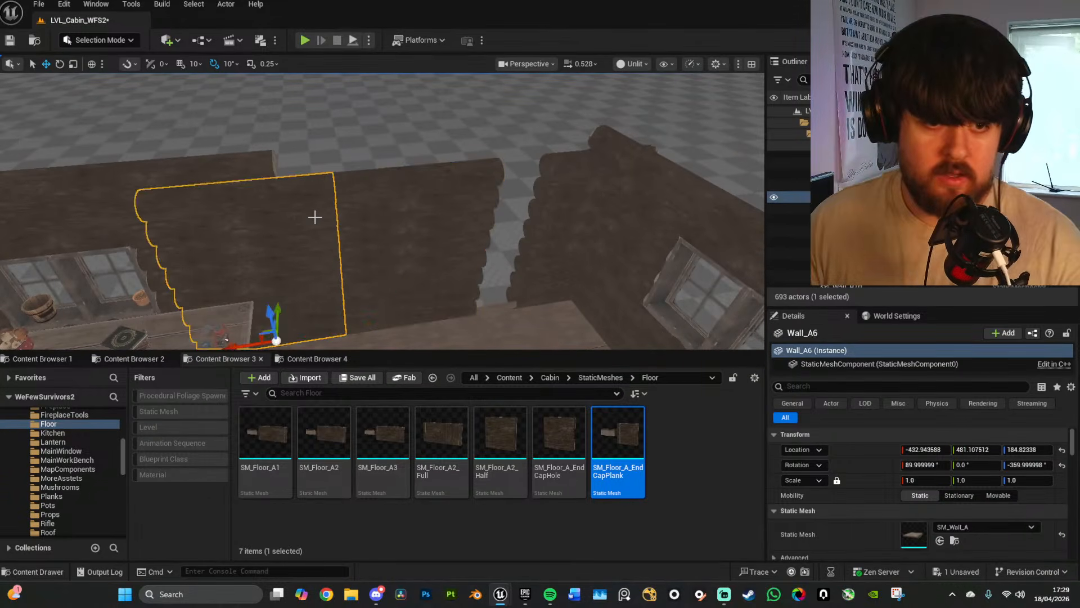
left_click(426, 242, "ctrl")
left_click_drag(377, 330, 414, 324)
key("ctrl+z")
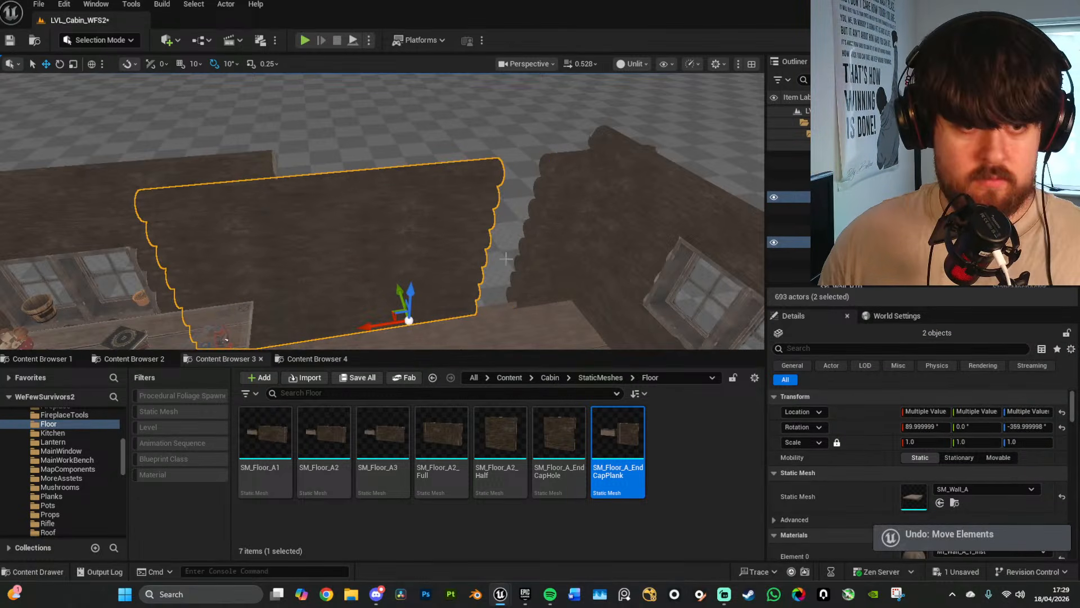
Step: Duplicate the half-wall panel Wall_B12 from between the picture and the window and move the copy to the open corner gap
right_click_drag(531, 245, 315, 225)
mouse_move(515, 324)
right_mouse_down()
mouse_move(506, 193)
mouse_move(551, 208)
mouse_move(535, 181)
right_mouse_up()
left_click(557, 214)
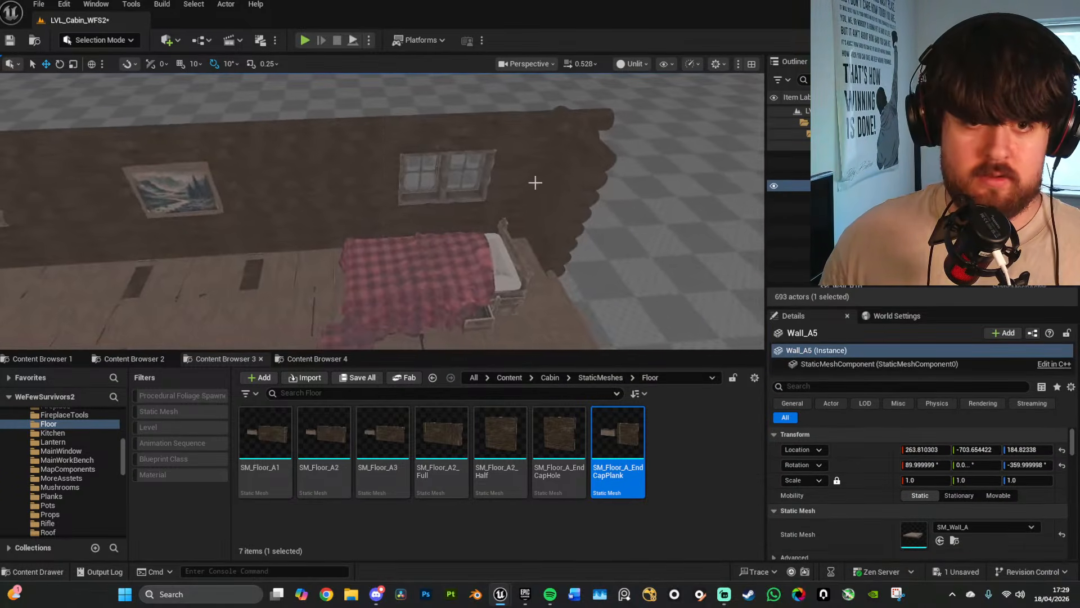
left_click(308, 196)
right_click_drag(309, 196, 332, 186)
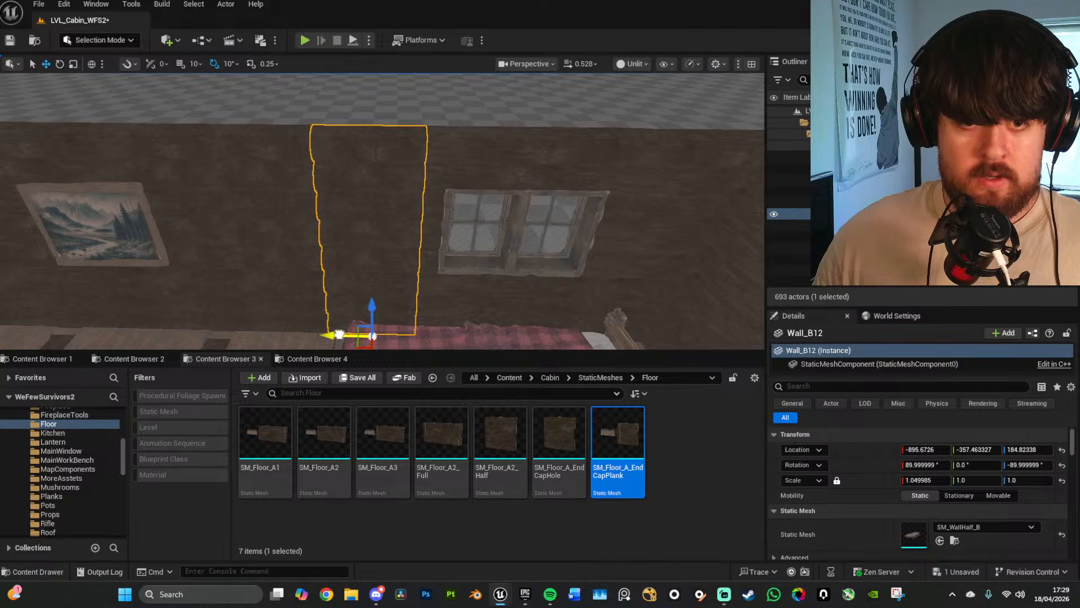
right_click_drag(407, 295, 583, 292)
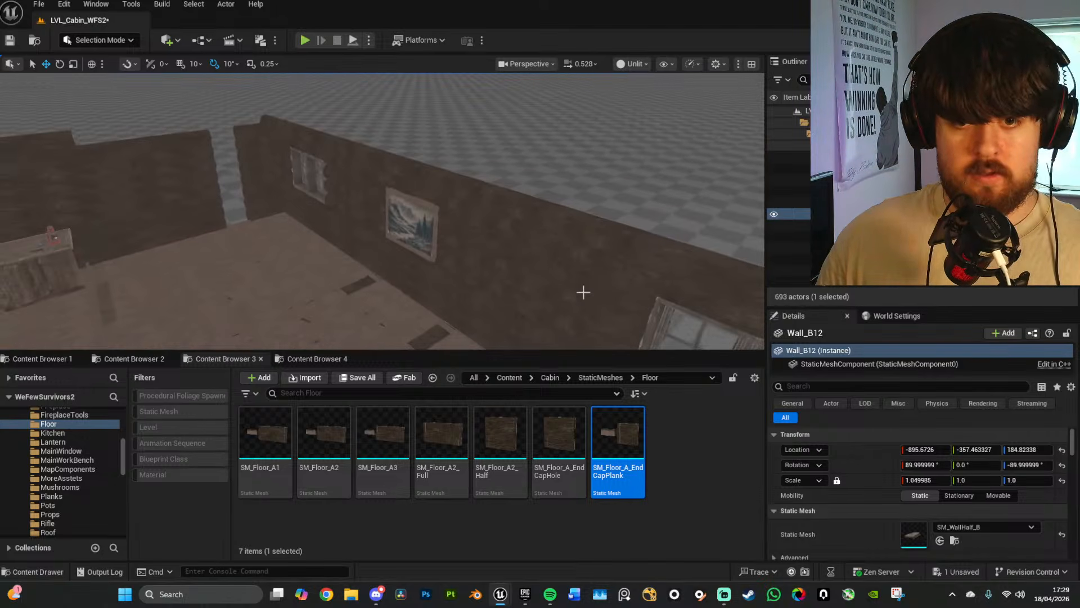
right_click_drag(547, 236, 519, 299)
left_click_drag(509, 318, 194, 177, "alt")
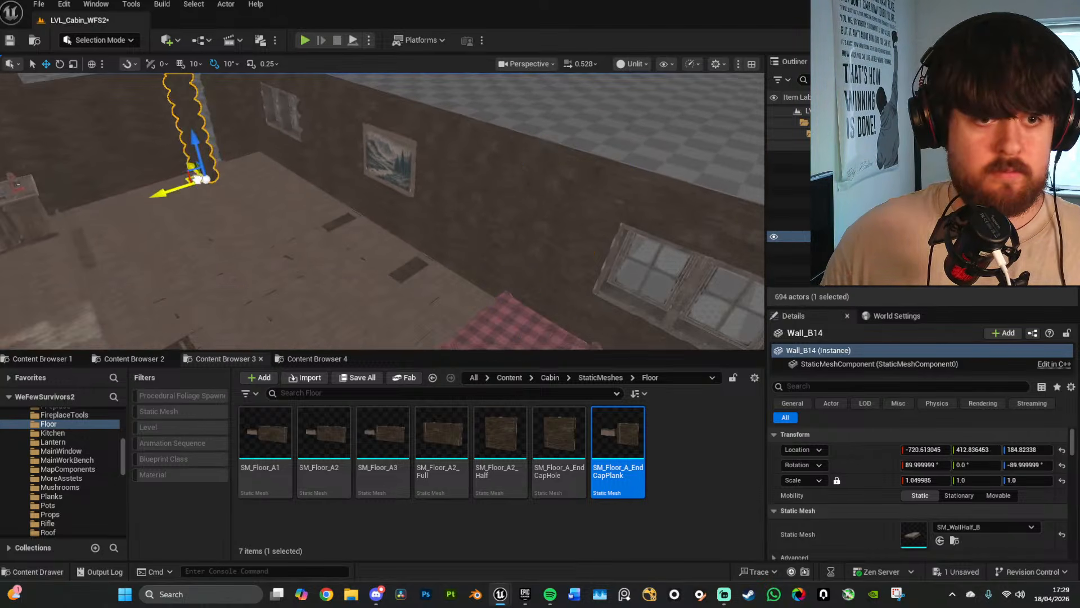
Step: Rotate the copied half-wall to -180° and fit it into the corner gap at about X -760, Y 470
right_click_drag(194, 177, 147, 183)
key("e")
left_click_drag(397, 293, 338, 326)
right_click_drag(415, 278, 416, 307)
key("w")
left_click_drag(373, 282, 403, 246)
mouse_move(421, 289)
right_mouse_down()
mouse_move(444, 288)
mouse_move(409, 294)
right_mouse_up()
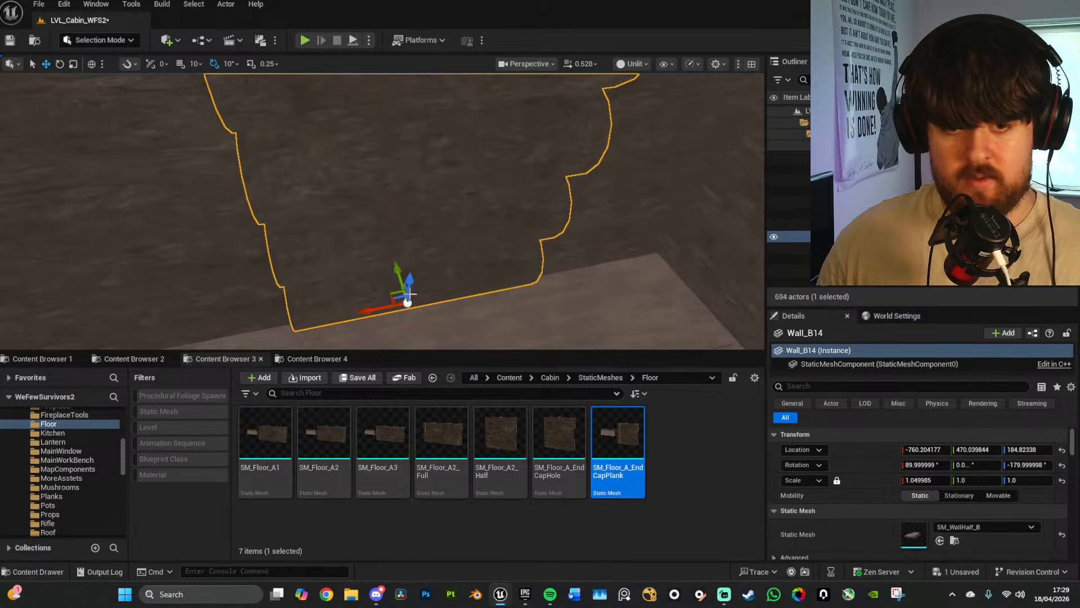
Step: Set the copied half-wall's Y location to 481.107512, taken from the adjoining panel Wall_A10
left_click(192, 259)
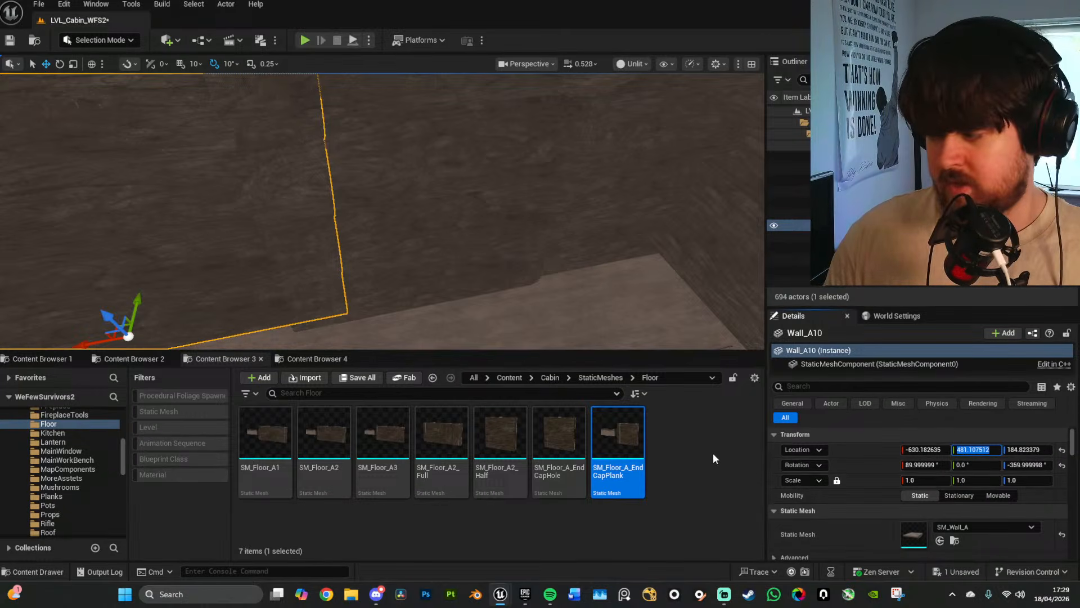
left_click(475, 252)
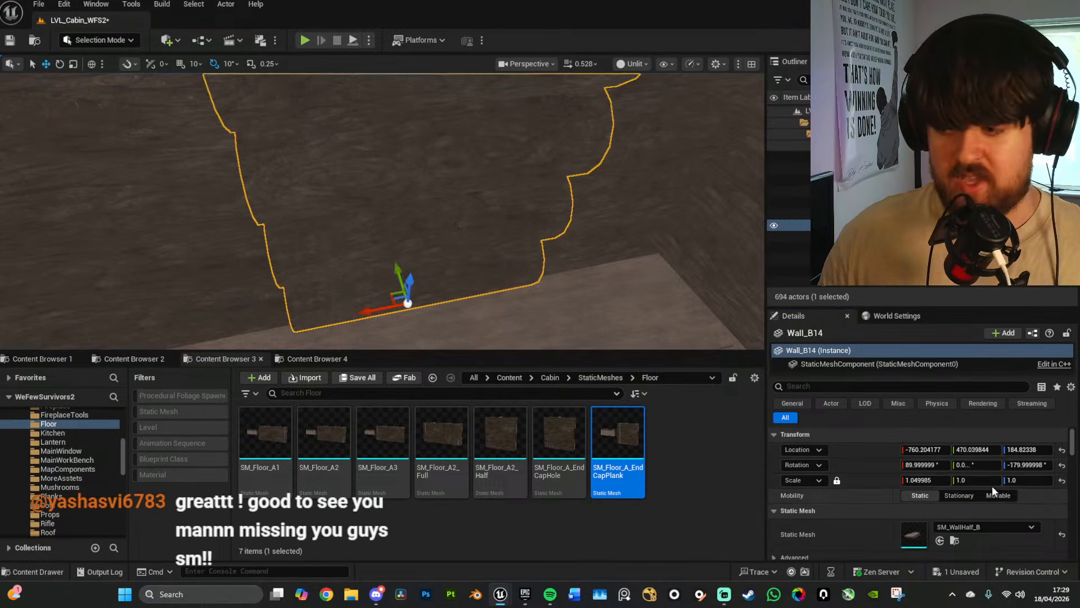
left_click_drag(977, 448, 977, 449)
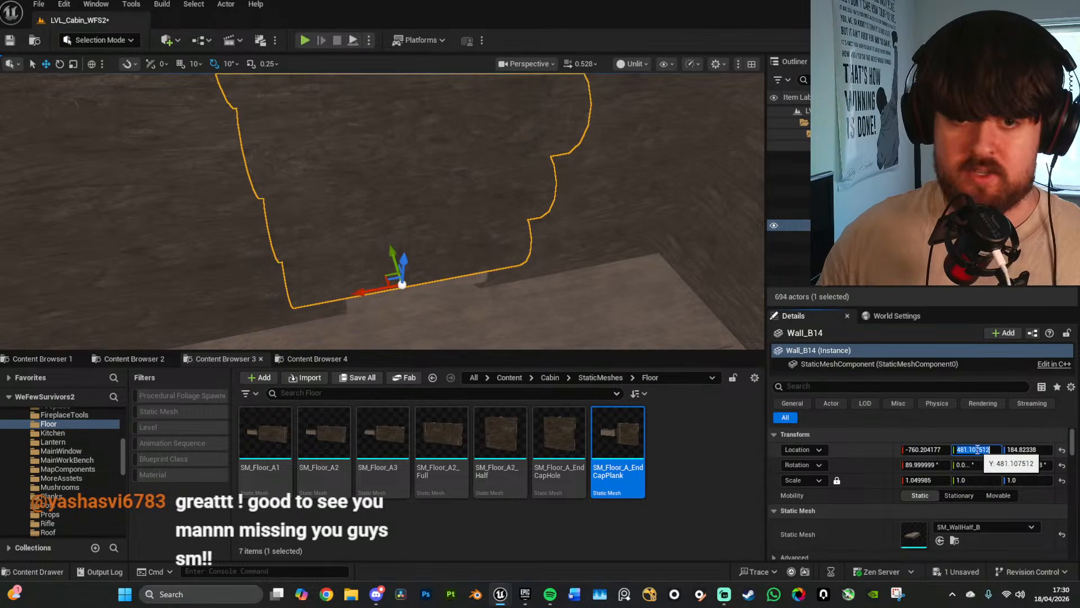
Step: Lower the copied half-wall to about Z 171.85 and nudge it to about Y 481.28 to avoid overlapping surfaces
right_click_drag(454, 275, 454, 275)
scroll(454, 275, "down", 2)
left_click_drag(429, 254, 431, 349)
right_click_drag(457, 259, 458, 258)
left_click_drag(426, 250, 428, 257)
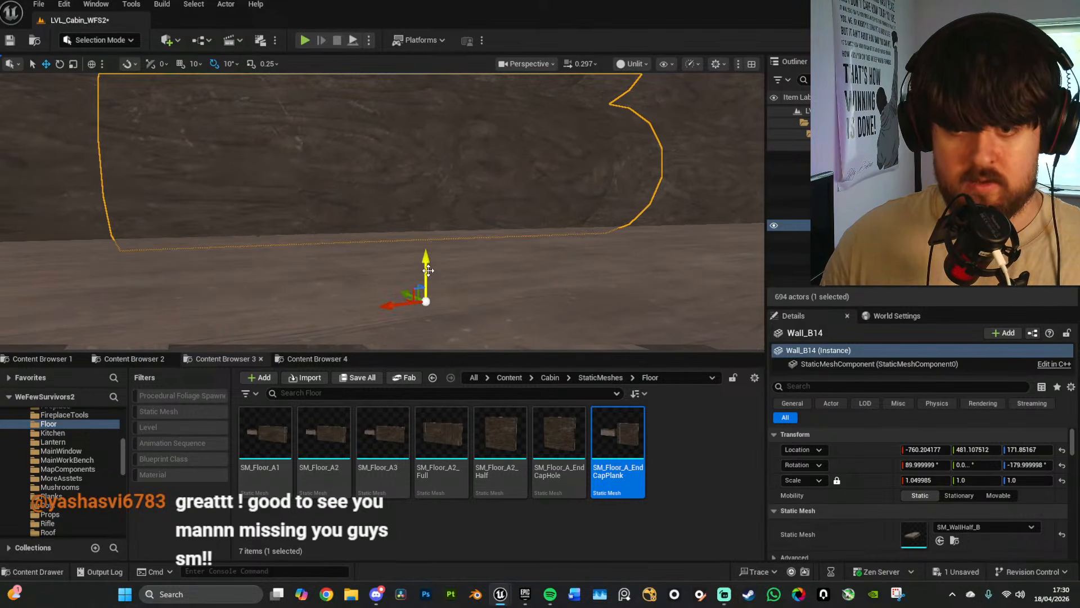
right_click_drag(428, 270, 439, 278)
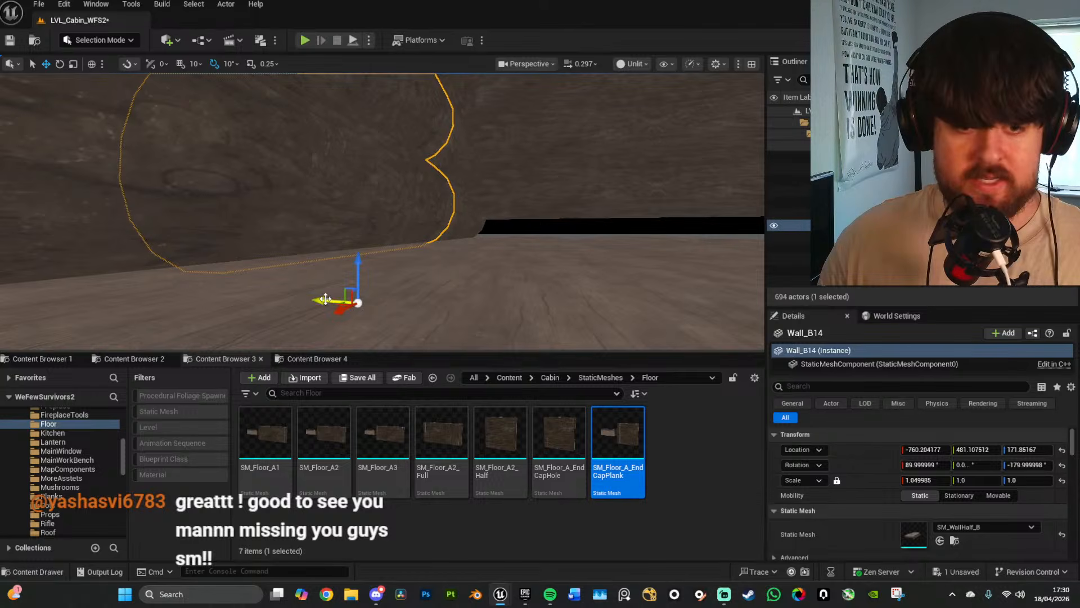
left_click_drag(327, 298, 325, 299)
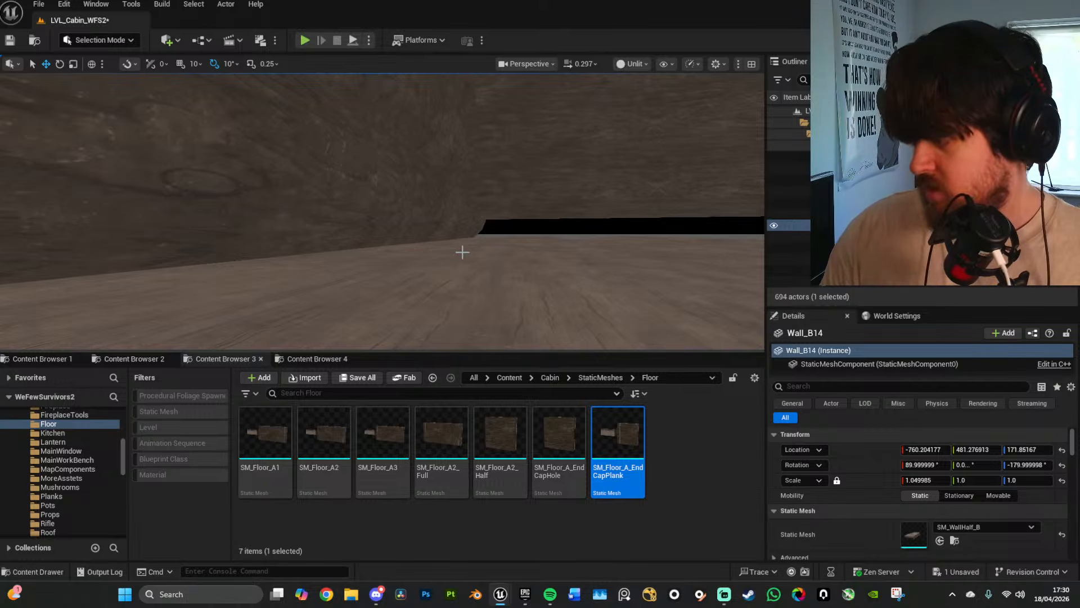
Step: Inspect the joined corner by selecting WallCorner_A9, and examine the widened cabin interior in lit view
right_click_drag(462, 252, 443, 223)
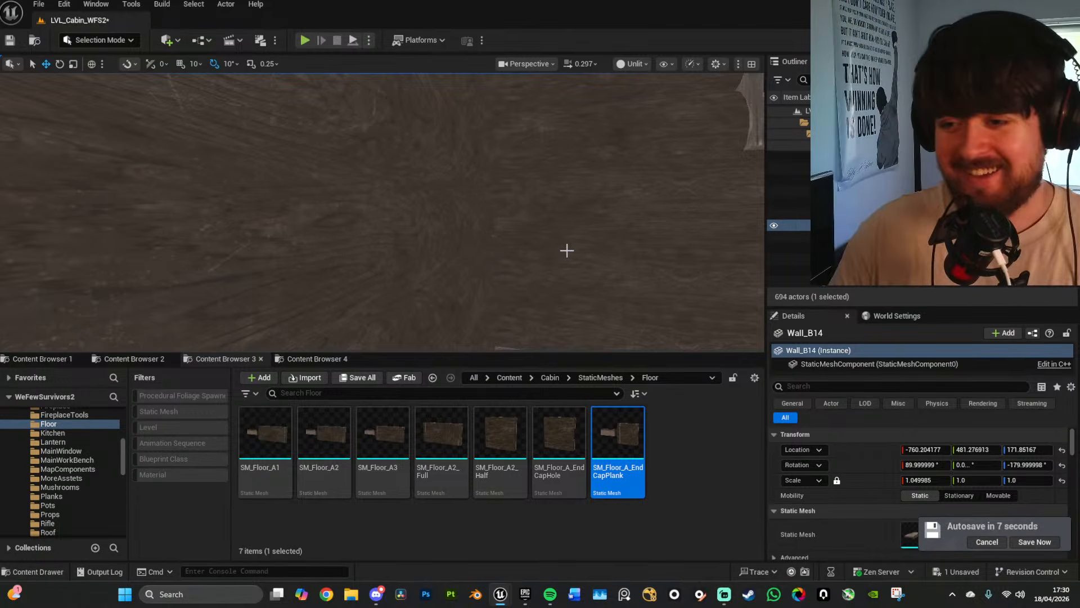
right_click_drag(558, 242, 697, 242)
right_click_drag(382, 210, 394, 242)
left_click(385, 252)
mouse_move(477, 299)
right_mouse_down()
mouse_move(461, 323)
mouse_move(515, 283)
mouse_move(478, 281)
right_mouse_up()
key("alt+4")
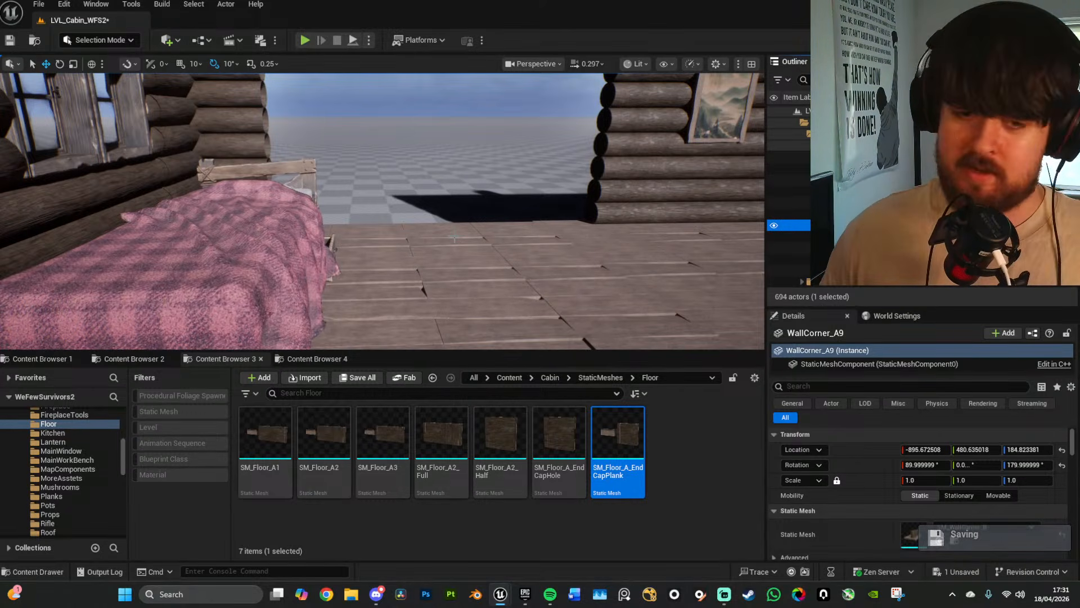
right_click_drag(454, 238, 571, 245)
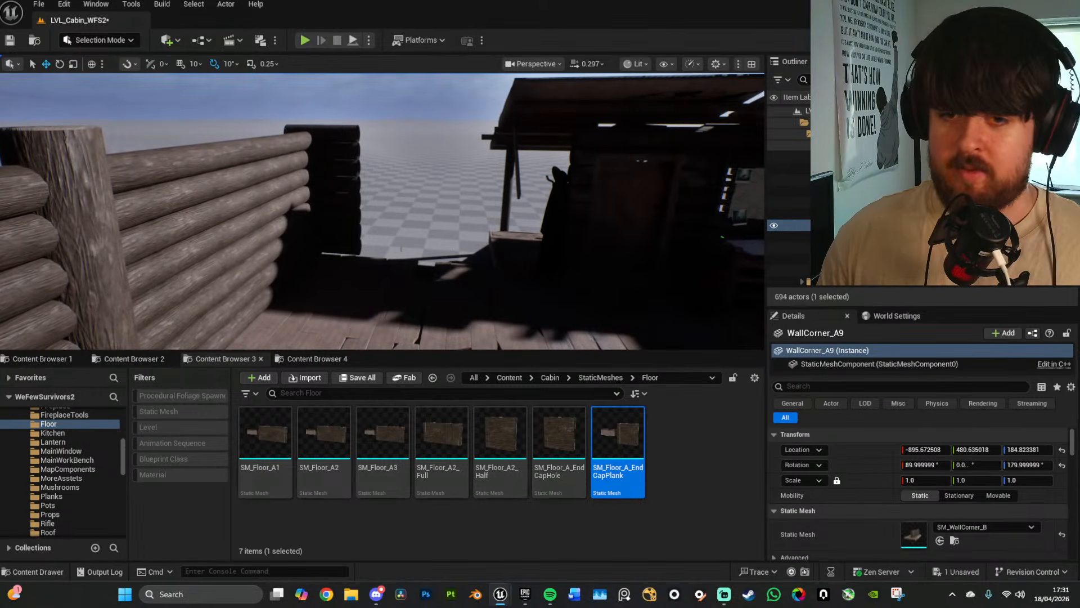
Step: Switch the viewport to unlit shading and select the first two panels of the cabin's long window wall
right_click_drag(401, 249, 498, 246)
mouse_move(352, 243)
right_mouse_down()
mouse_move(506, 250)
mouse_move(514, 267)
mouse_move(433, 264)
mouse_move(447, 307)
right_mouse_up()
left_click(449, 188)
right_click_drag(448, 188, 270, 263)
key("alt+3")
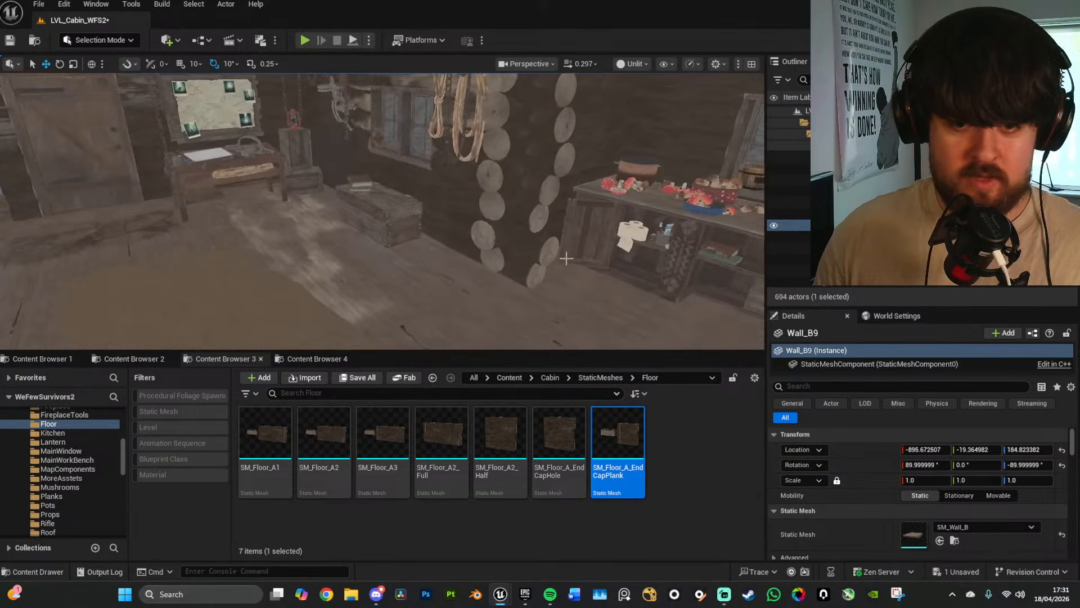
left_click(566, 259)
right_click_drag(566, 258, 625, 241)
left_click(382, 266)
right_click_drag(382, 265, 406, 259)
left_click(411, 274, "ctrl")
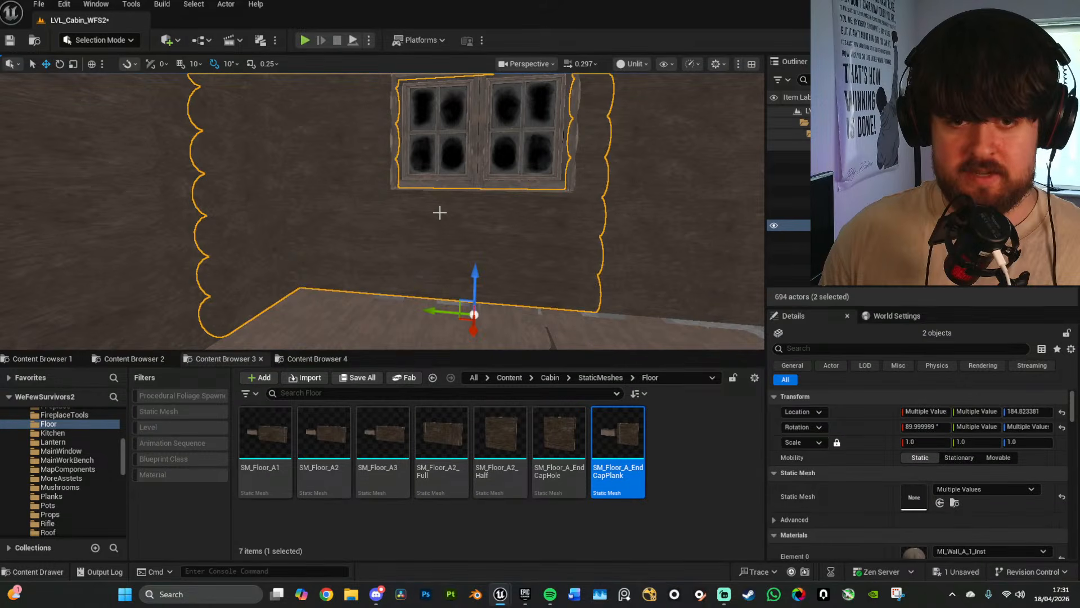
Step: Add the double window's frames and panes plus the adjoining wall pieces to the selection
right_click_drag(440, 212, 467, 194)
left_click(274, 175, "ctrl")
left_click(325, 173, "ctrl")
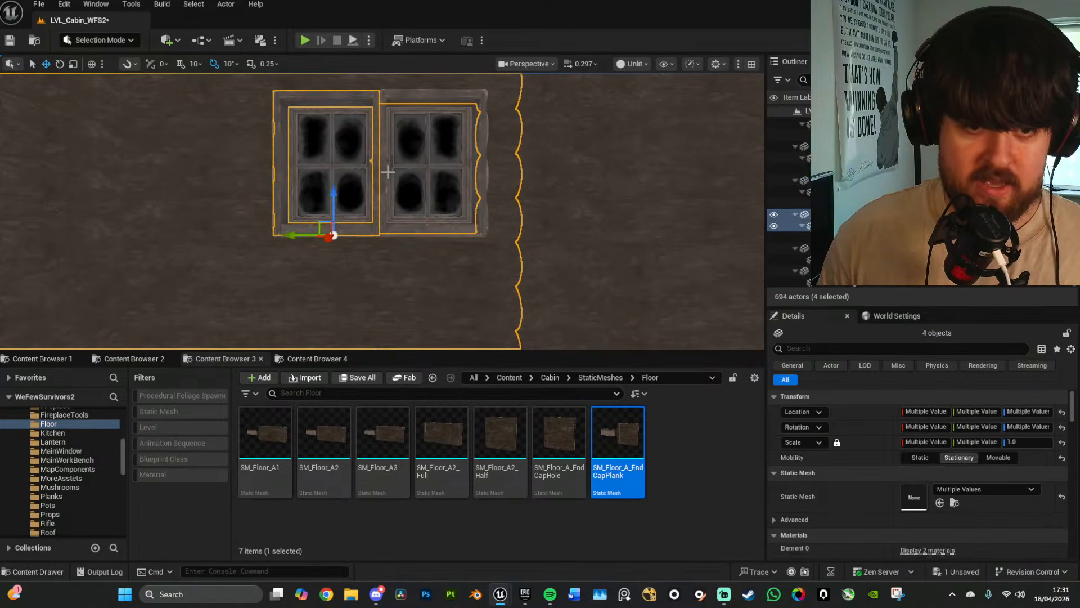
left_click(406, 169, "ctrl")
left_click(382, 106, "ctrl")
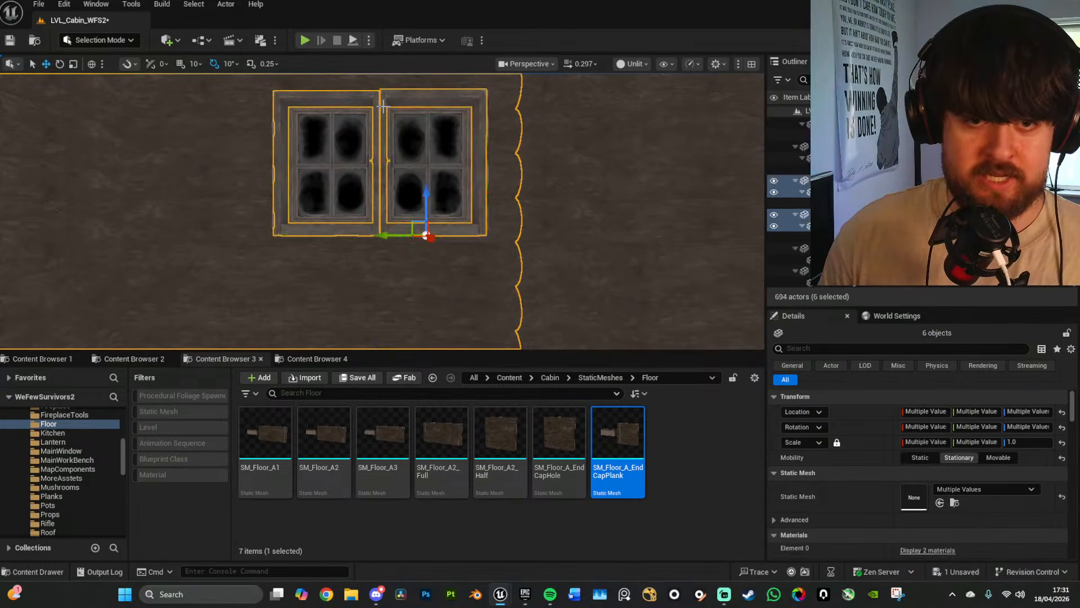
right_click_drag(383, 106, 436, 111)
left_click(425, 171, "ctrl")
left_click(518, 177, "ctrl")
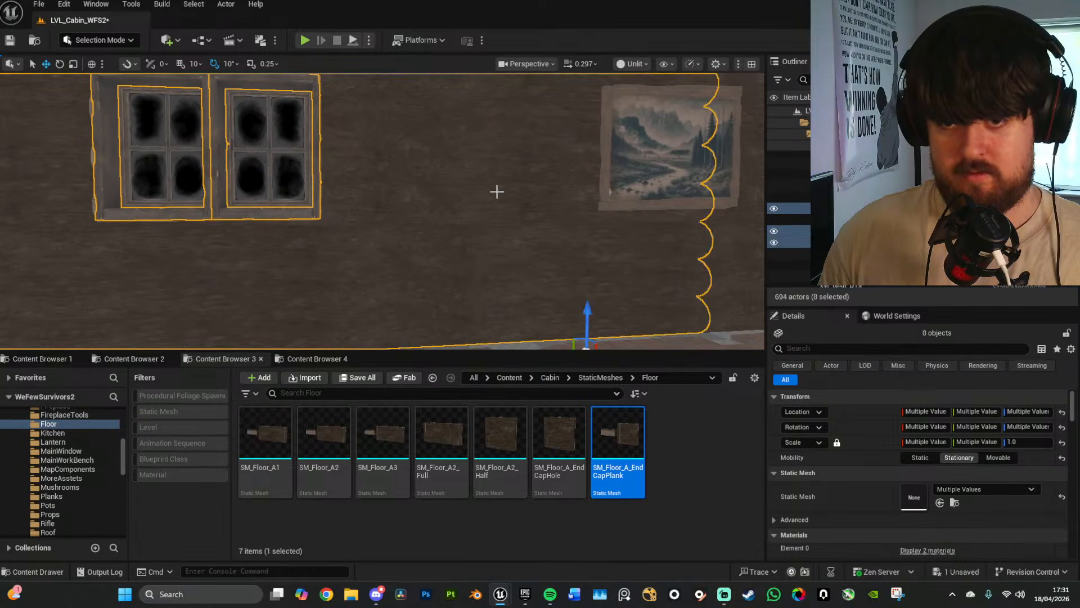
right_click_drag(497, 191, 469, 188)
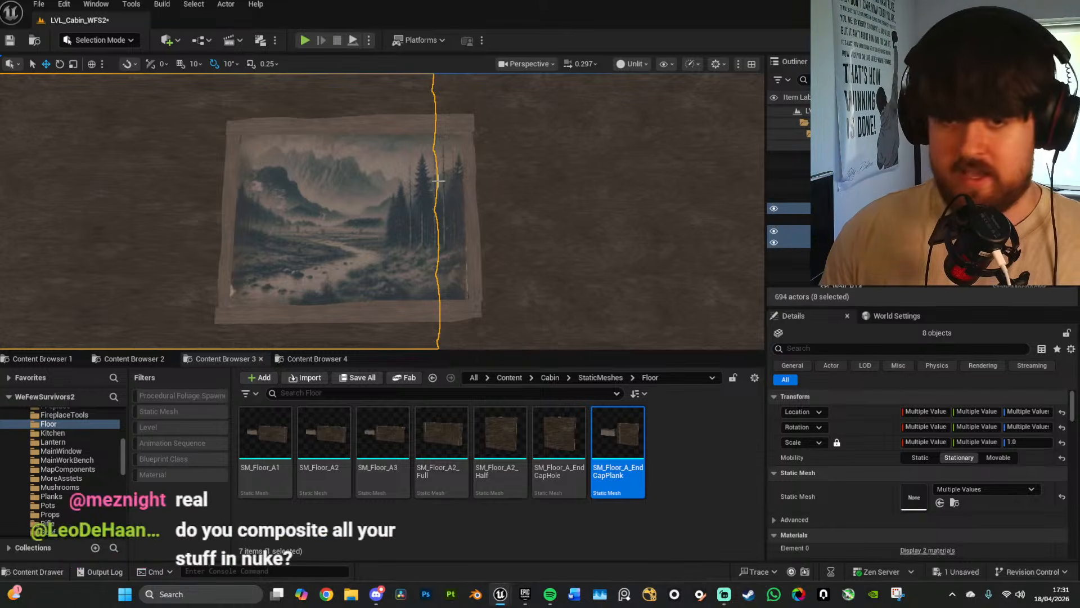
Step: Add the landscape picture and its four frame planks to the selection
left_click(379, 128, "ctrl")
right_click_drag(471, 207, 434, 207)
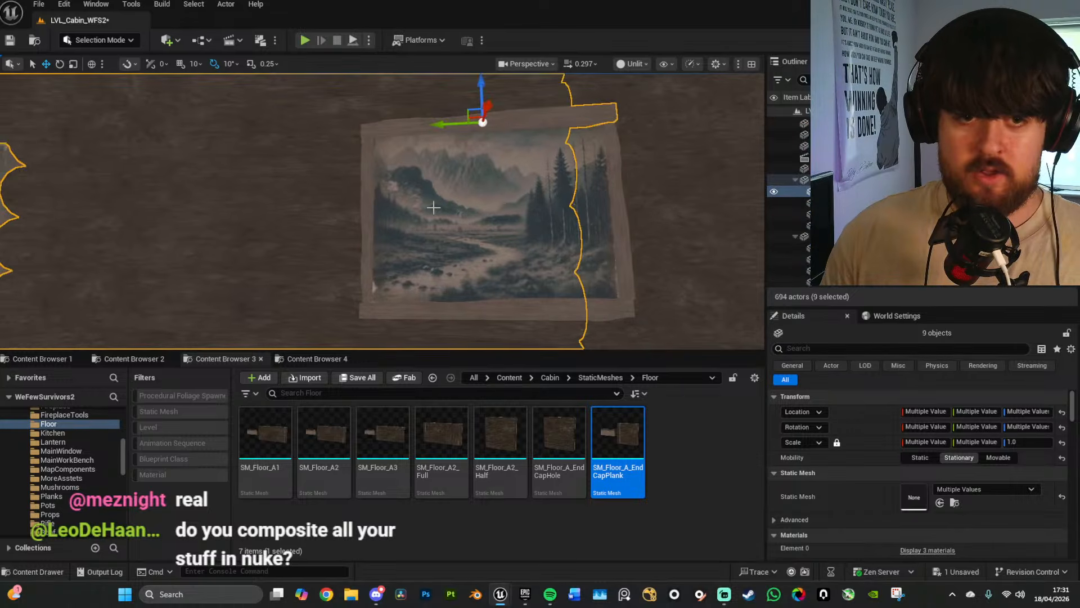
left_click(373, 175, "ctrl")
left_click(619, 179, "ctrl")
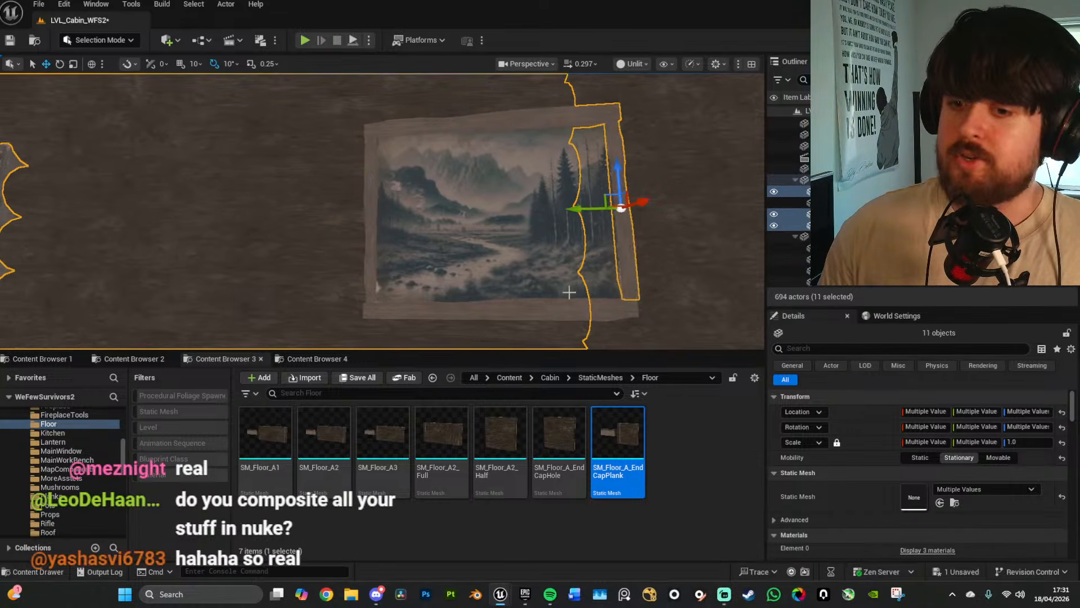
left_click(567, 298, "ctrl")
left_click(542, 214, "ctrl")
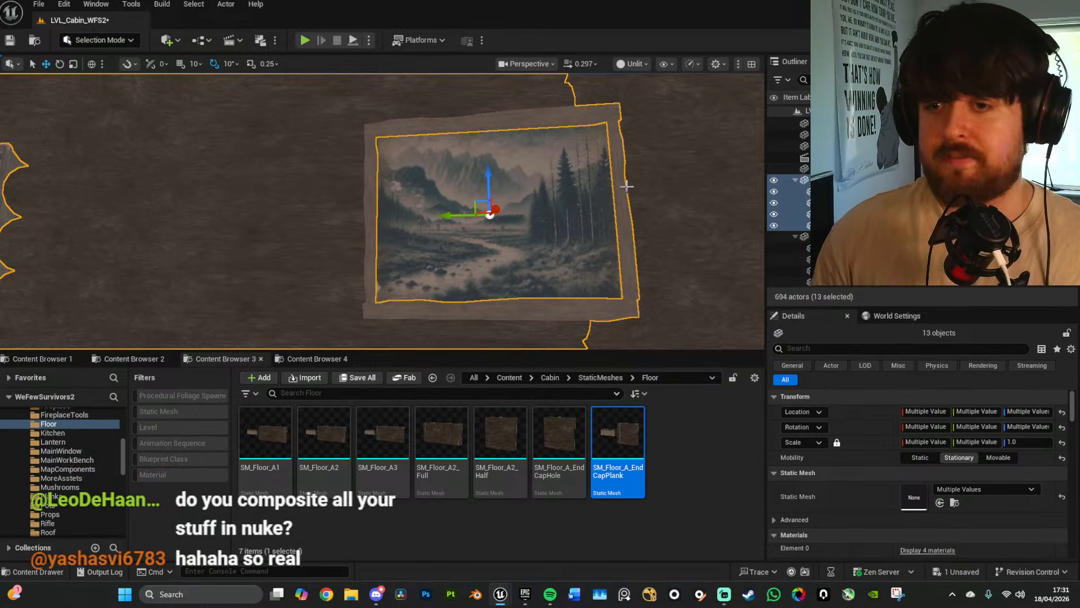
Step: Add the wall panels between the landscape picture and the bed to the selection
right_click_drag(627, 185, 734, 206)
left_click(463, 191, "ctrl")
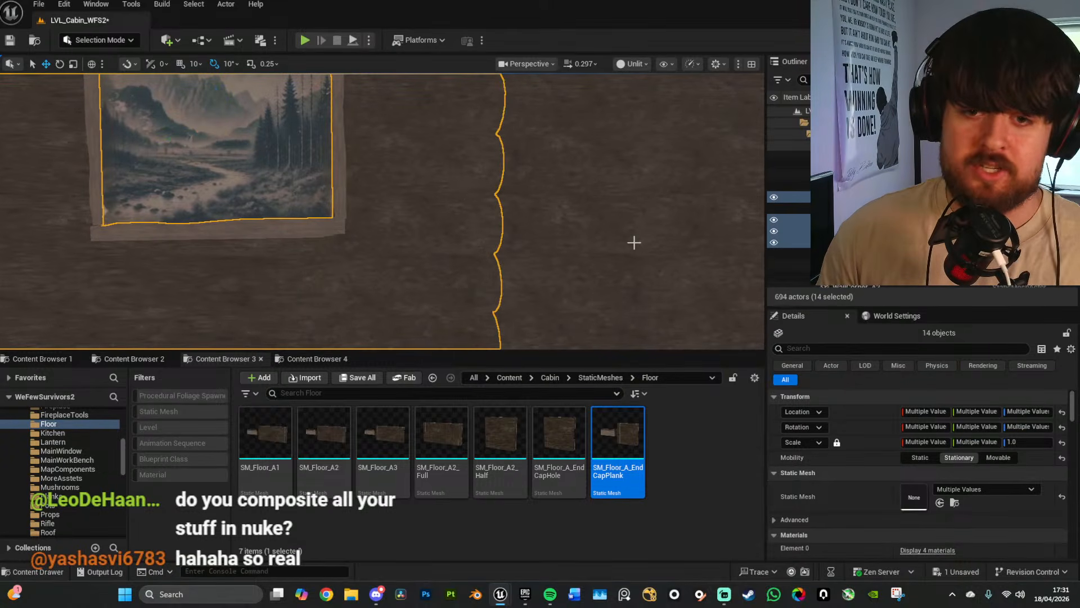
key("s")
right_click_drag(634, 242, 726, 243)
left_click(402, 173, "ctrl")
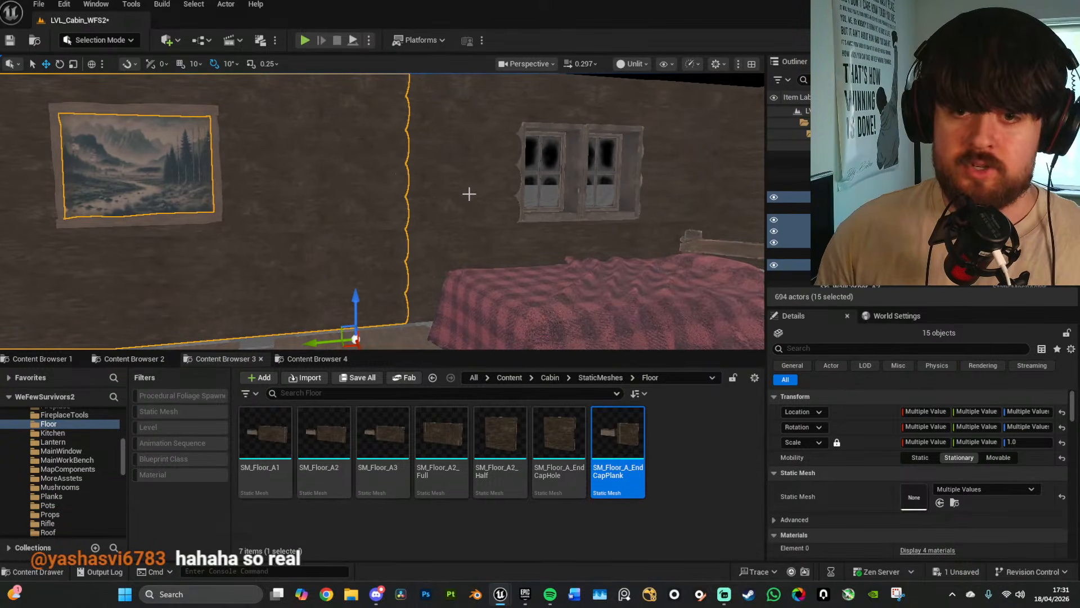
Step: Add the bedside window's wall panel, both window frames and all its panes to the selection
right_click_drag(470, 194, 495, 183)
key("w")
left_click(415, 202, "ctrl")
key("w")
right_click_drag(415, 203, 445, 154)
left_click(432, 160, "ctrl")
key("w")
left_click(445, 154, "ctrl")
left_click(379, 159, "ctrl")
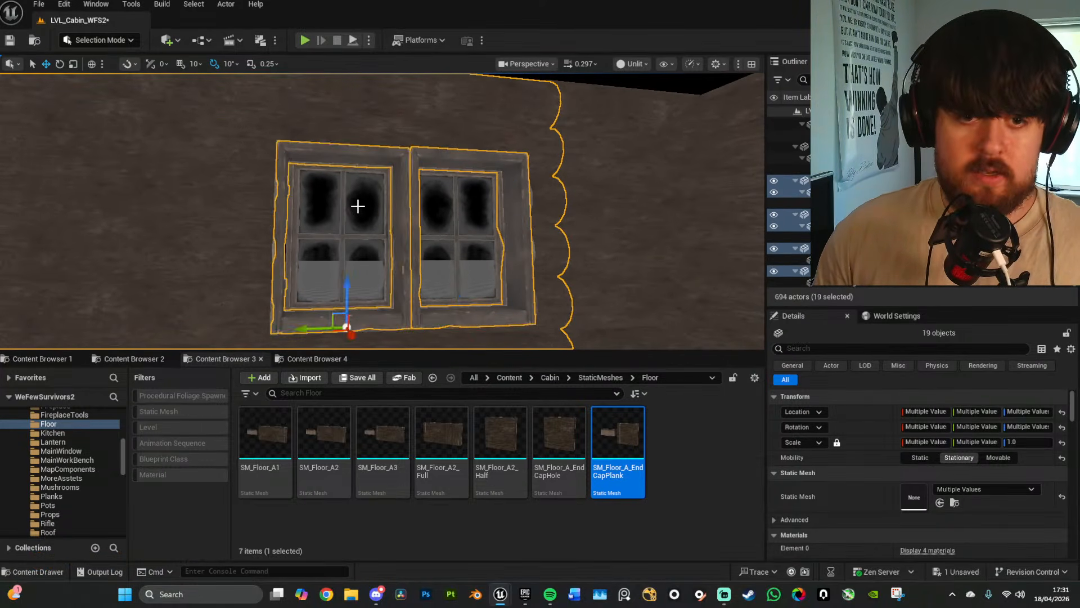
left_click(357, 208, "ctrl")
left_click(447, 207, "ctrl")
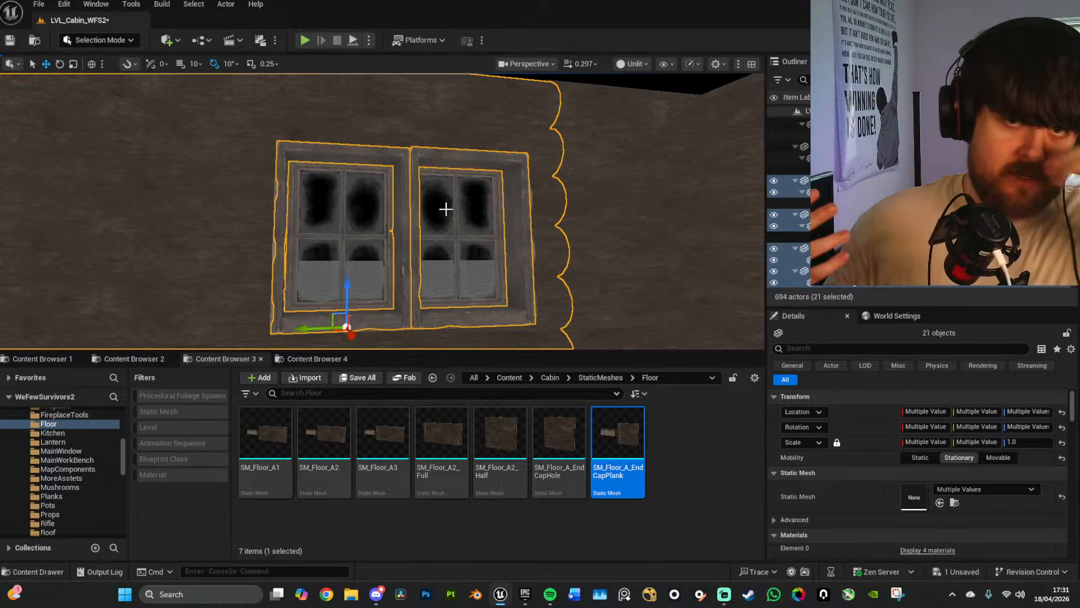
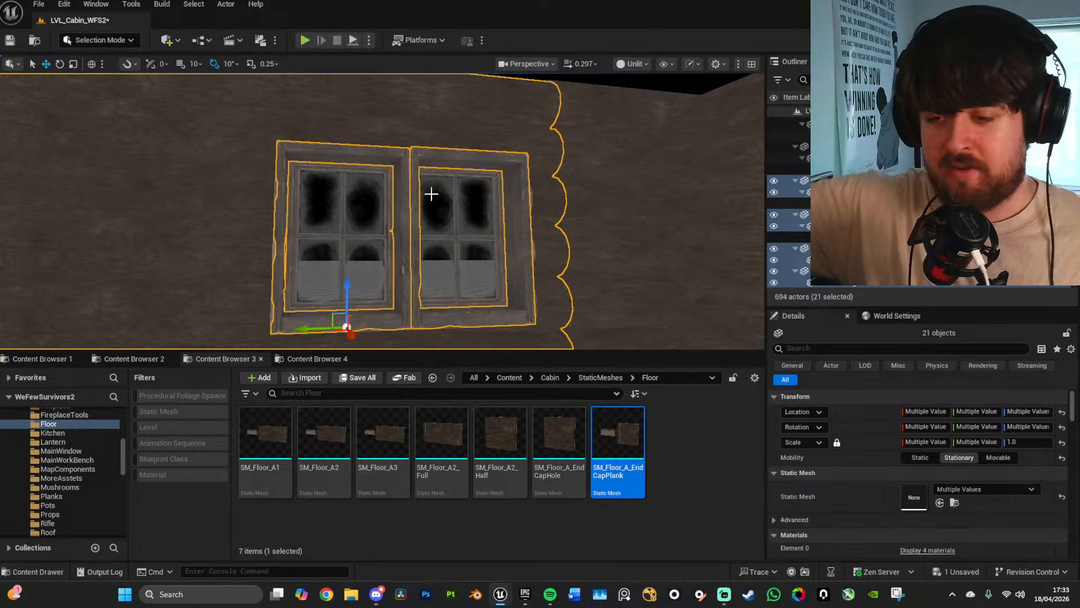
Step: Add the end wall panel to the selection and lower the whole windowed wall to meet the floor
left_click(609, 209, "ctrl")
right_click_drag(610, 210, 656, 273)
left_click_drag(538, 219, 541, 246)
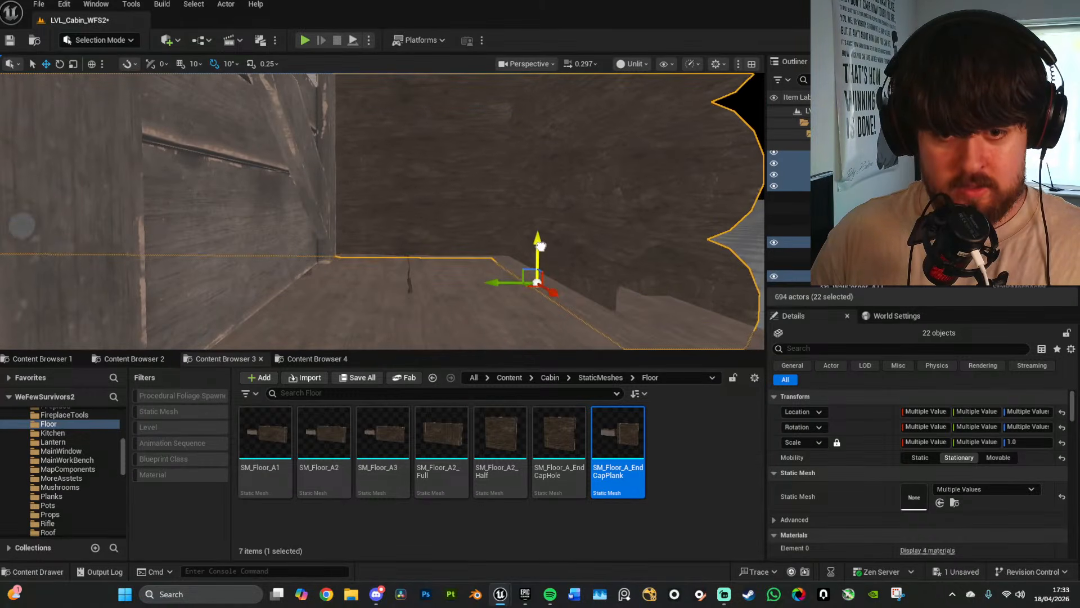
right_click_drag(569, 247, 585, 281)
Step: Try nudging the selected wall group horizontally, inspect its corner joints, and undo that move
left_click_drag(448, 213, 458, 213)
right_click_drag(458, 214, 315, 163)
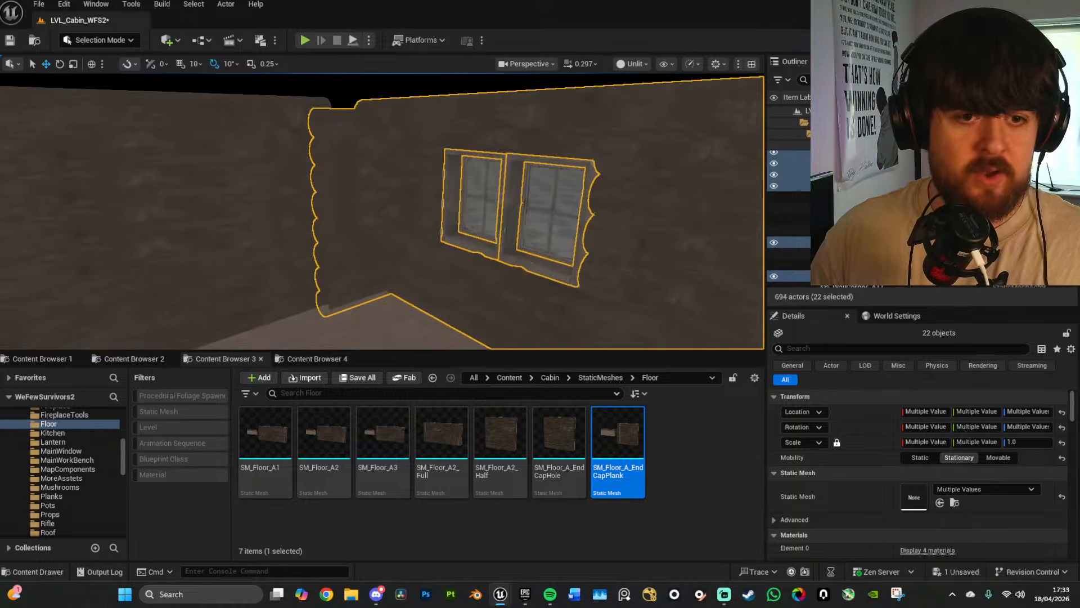
right_click_drag(526, 250, 544, 235)
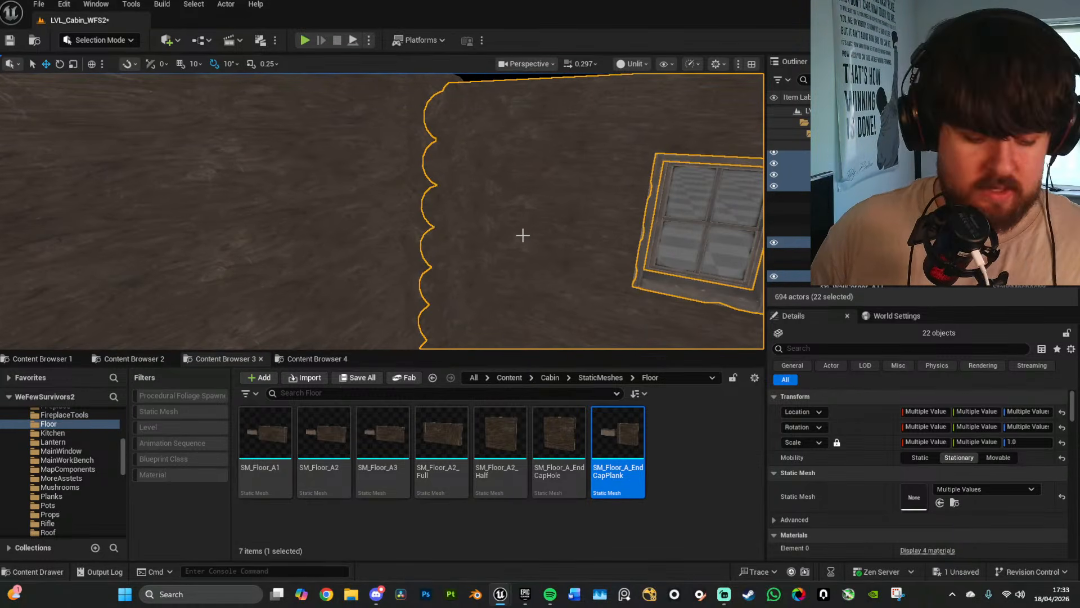
key("ctrl+z")
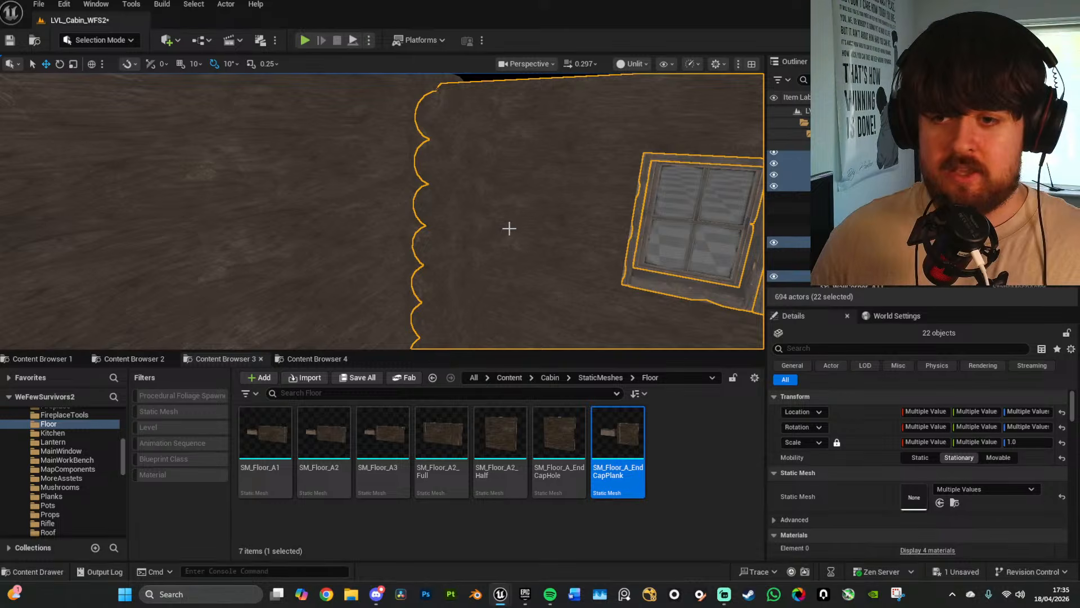
Step: Examine the windowed wall and the bed area in lit shading
right_click_drag(529, 232, 607, 221)
key("alt+4")
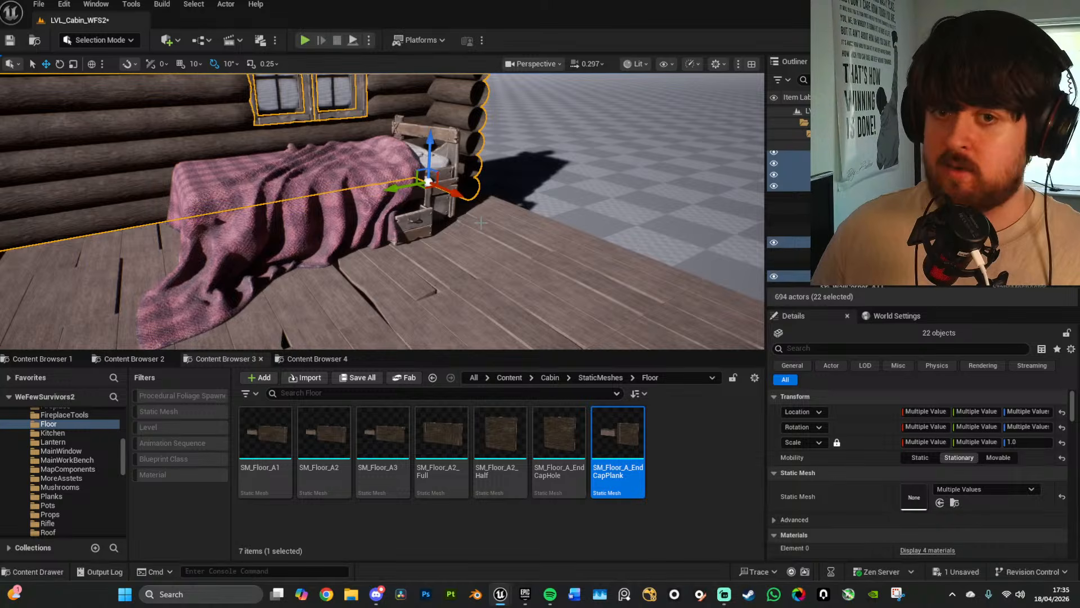
right_click_drag(545, 248, 371, 216)
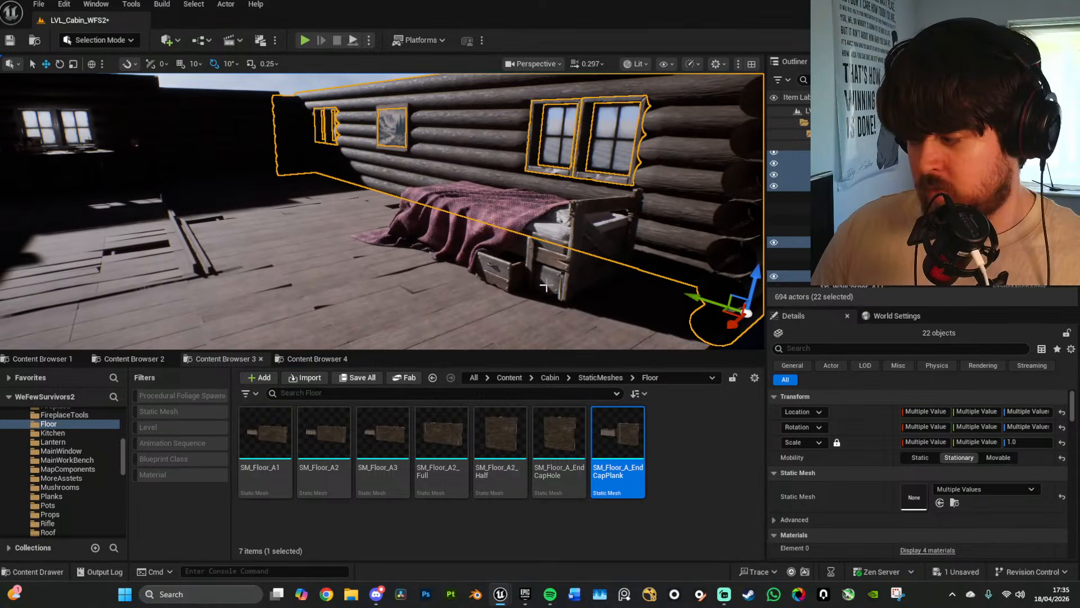
right_click_drag(533, 284, 464, 292)
Step: Duplicate wall panel Wall_A10 in unlit shading and move the copy across the cabin to the open end beside the bed
key("alt+3")
left_click(437, 292)
key("alt+4")
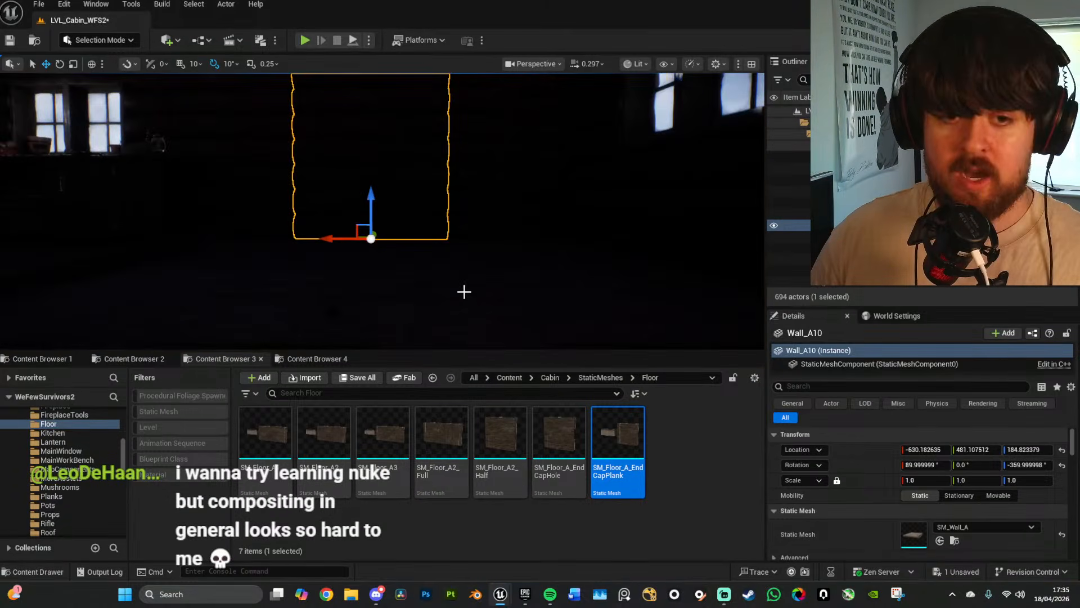
key("alt+3")
right_click_drag(471, 267, 490, 247)
left_click_drag(416, 245, 68, 248, "alt")
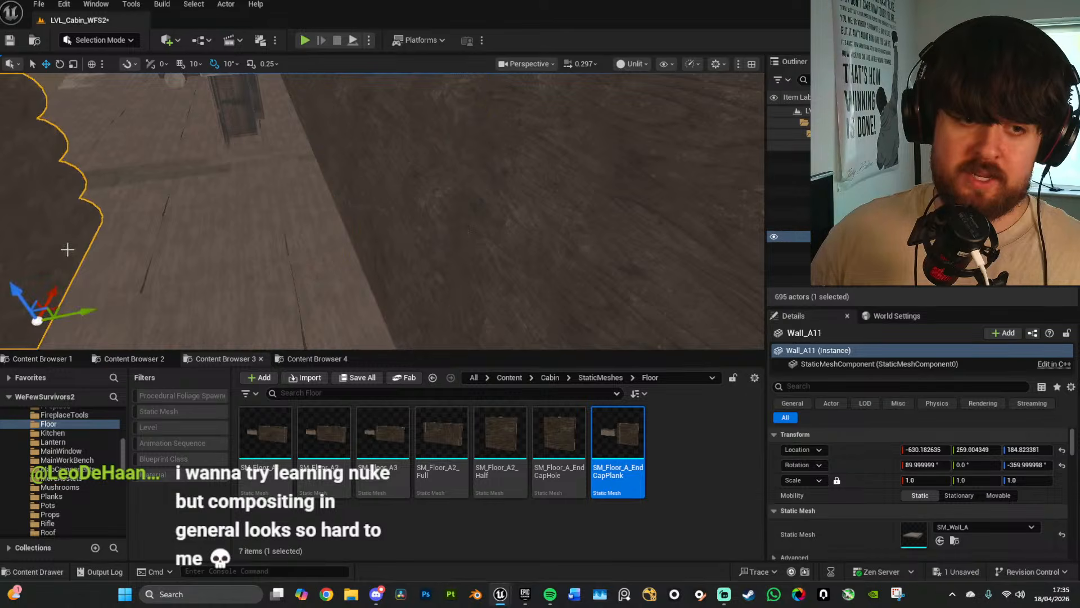
right_click_drag(386, 241, 562, 292)
left_click_drag(557, 279, 345, 159, "shift")
right_click_drag(432, 202, 432, 206)
key("w")
left_click_drag(415, 278, 355, 251)
right_click_drag(355, 251, 315, 251)
Step: Nudge the copied panel against the floor edge at about X -691, Y -696
key("w")
right_click_drag(529, 306, 548, 327)
left_click_drag(537, 298, 535, 302)
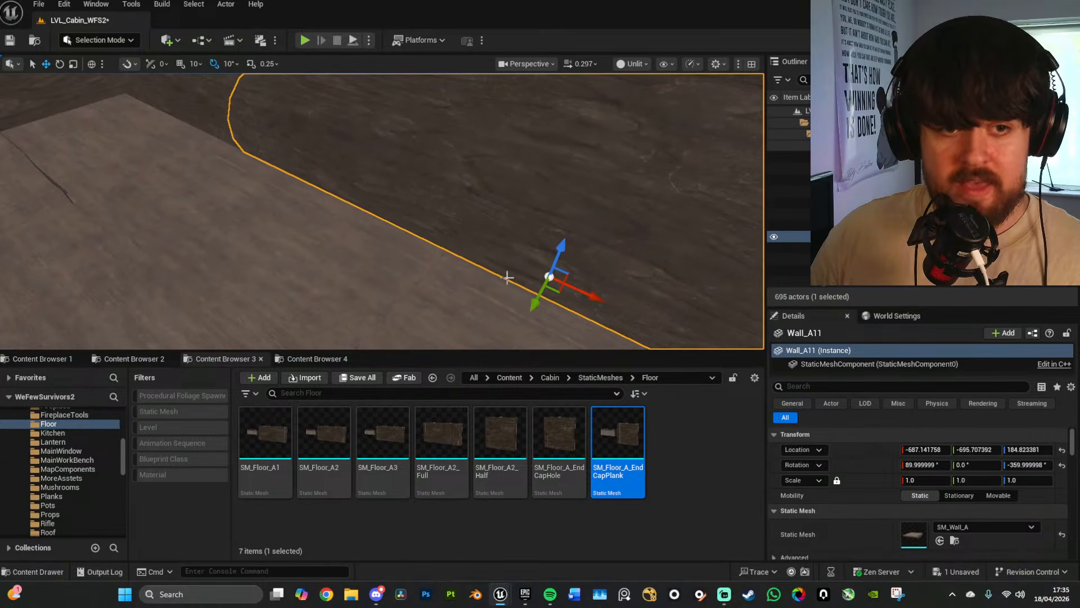
right_click_drag(507, 278, 534, 284)
left_click_drag(545, 272, 529, 267)
key("s")
right_click_drag(529, 267, 362, 285)
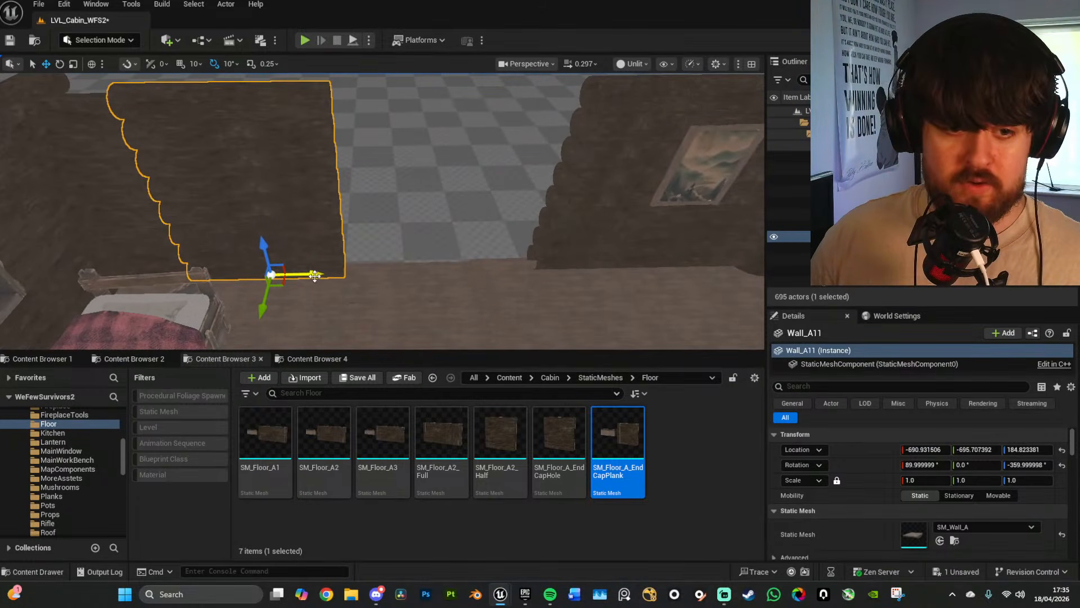
Step: Duplicate the panel alongside itself toward the picture wall, select both panels, and stretch them along X
left_click_drag(313, 273, 450, 275, "alt")
left_click(313, 205, "ctrl")
right_click_drag(349, 226, 338, 238)
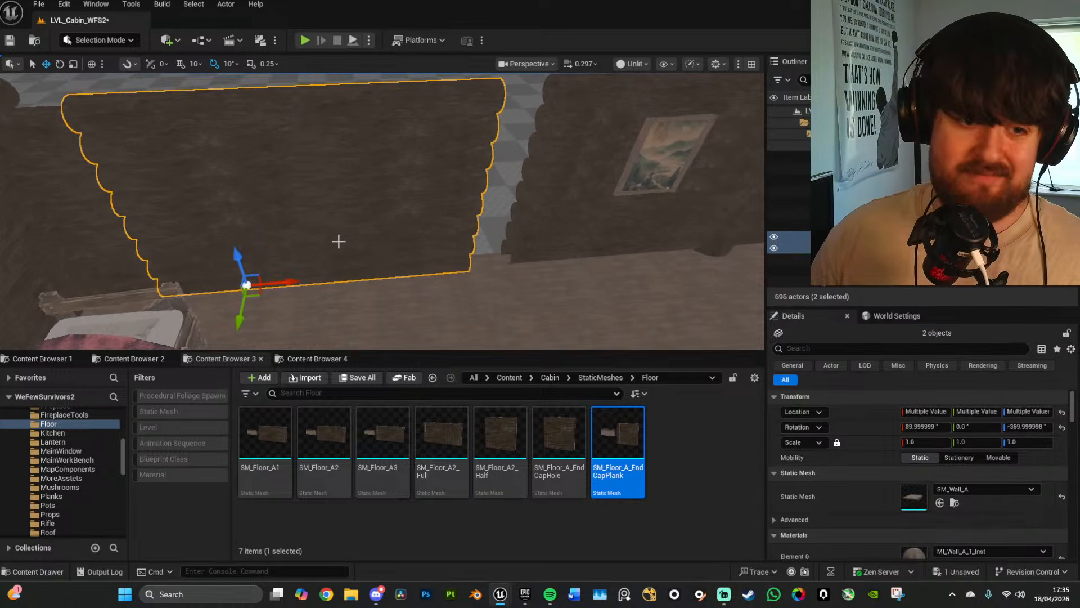
key("r")
left_click_drag(283, 283, 307, 281)
Step: Fit both panels between the bed corner and the picture wall, rotated to about -360.74° and scaled to about 1.16 along X
key("w")
right_click_drag(307, 281, 287, 281)
key("w")
mouse_move(392, 298)
right_mouse_down()
mouse_move(373, 304)
mouse_move(392, 298)
right_mouse_up()
left_click_drag(564, 287, 545, 291)
mouse_move(545, 291)
right_mouse_down()
mouse_move(505, 284)
mouse_move(522, 282)
mouse_move(497, 320)
right_mouse_up()
key("s")
key("d")
left_click_drag(188, 297, 247, 272)
key("e")
key("w")
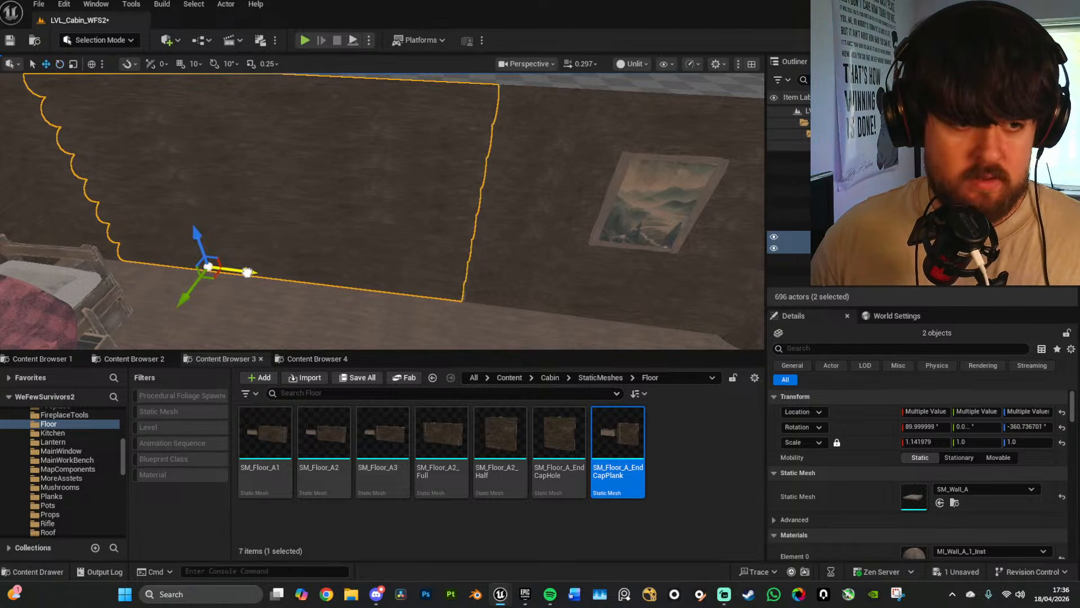
key("r")
left_click(311, 264, "ctrl")
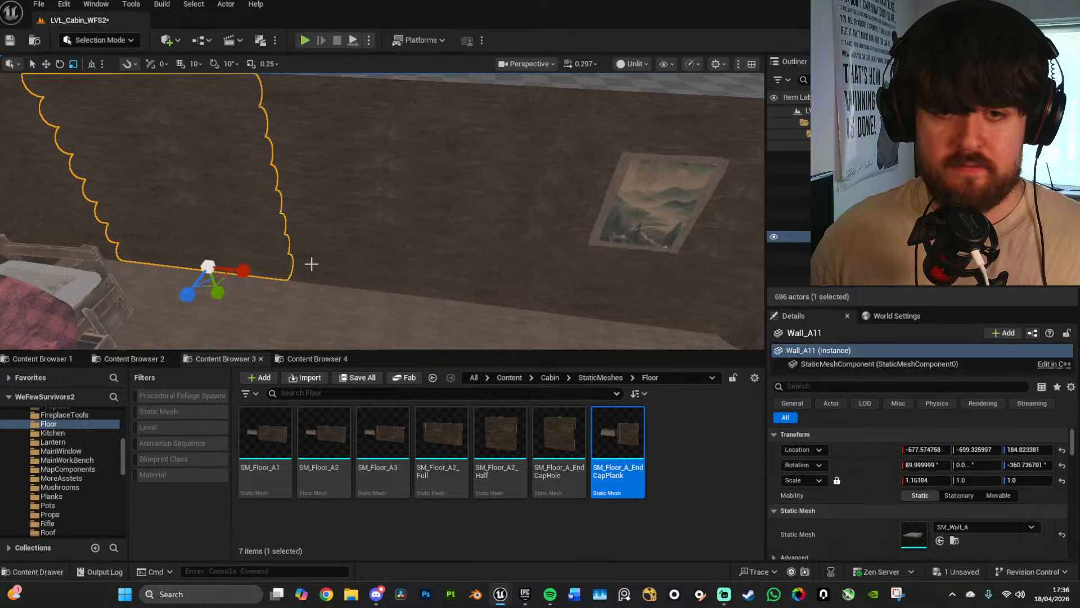
Step: Examine the finished walls, the interior floor and the remaining open side near the porch, checking WallCorner_A5 and Wall_B13
mouse_move(494, 186)
right_mouse_down()
mouse_move(500, 157)
mouse_move(475, 181)
mouse_move(414, 179)
mouse_move(436, 176)
mouse_move(391, 190)
mouse_move(381, 140)
mouse_move(534, 143)
right_mouse_up()
left_click(493, 186)
left_click(393, 154)
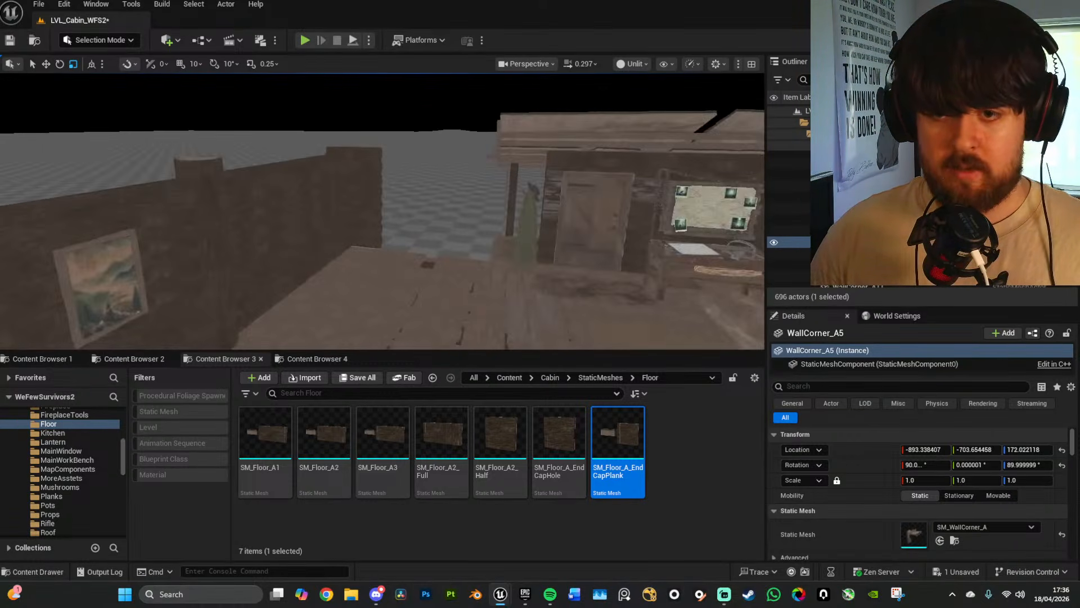
right_click_drag(365, 201, 443, 247)
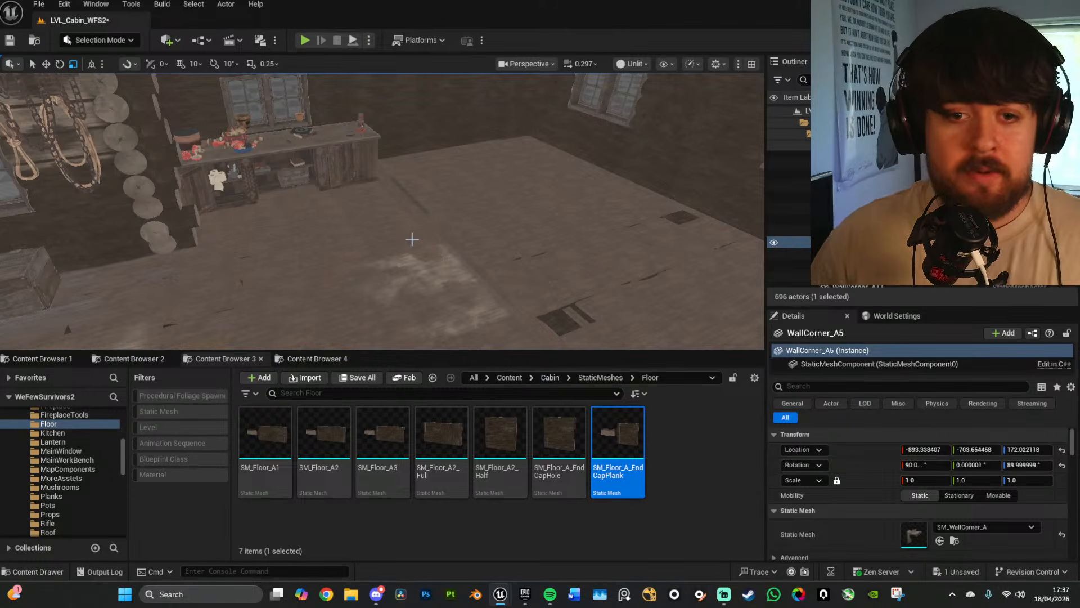
right_click_drag(541, 237, 315, 223)
key("w")
key("w")
key("w")
right_click_drag(538, 217, 141, 270)
left_click(405, 204)
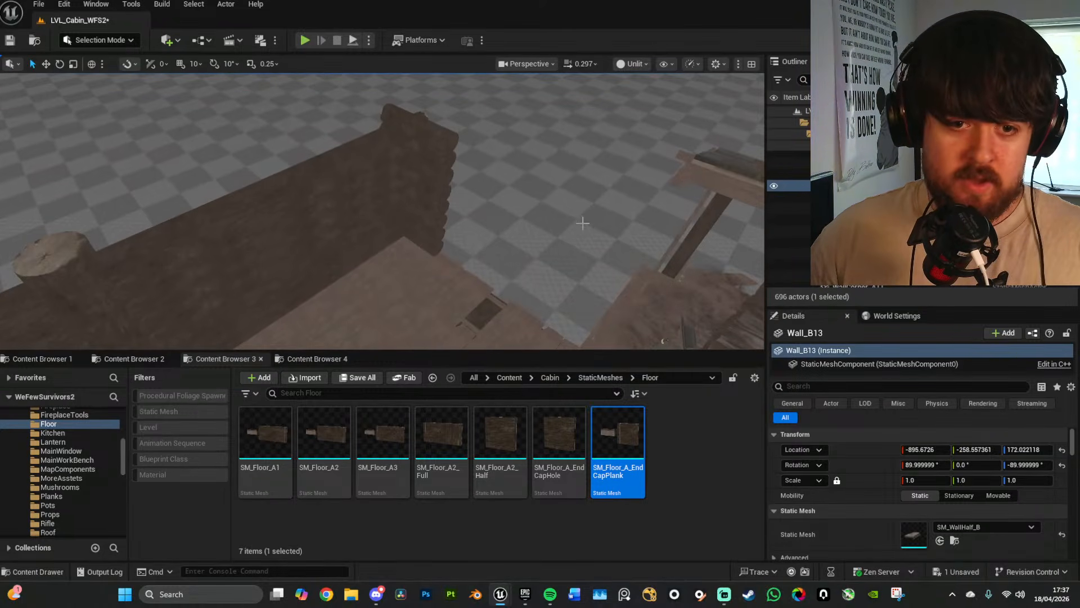
right_click_drag(582, 222, 568, 233)
Step: Duplicate a full wall panel and place the copy at the open side near the porch, about X 496, Y -547
left_click(313, 225)
right_click_drag(400, 231, 372, 259)
key("w")
left_click_drag(349, 214, 547, 217, "alt")
right_click_drag(547, 217, 478, 250)
Step: Rotate the copied panel to about -270° so it runs along the open floor edge, and focus on it for moving
key("e")
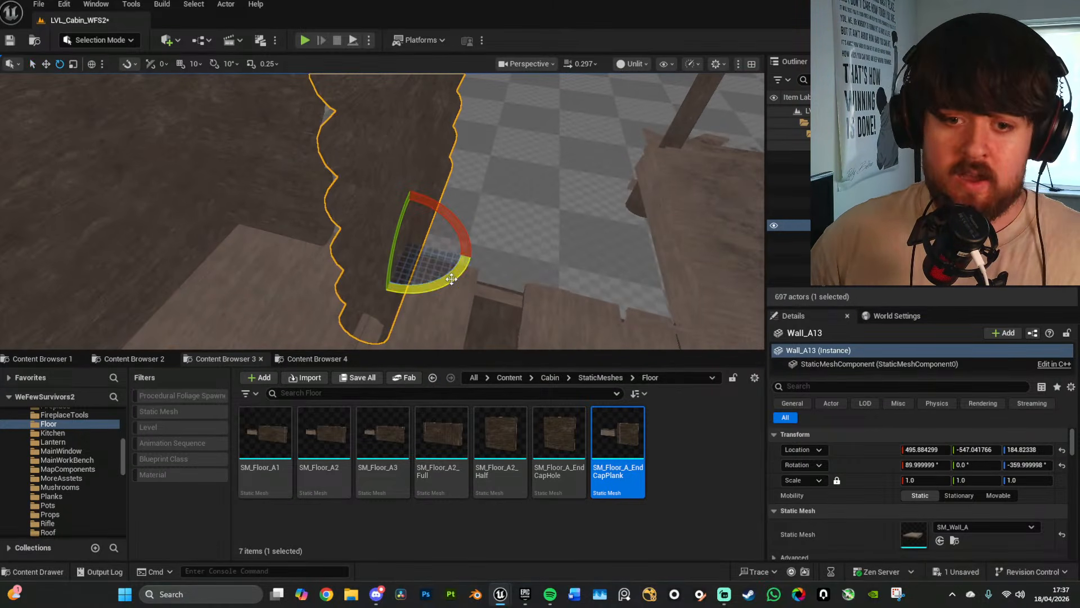
left_click_drag(451, 279, 507, 247)
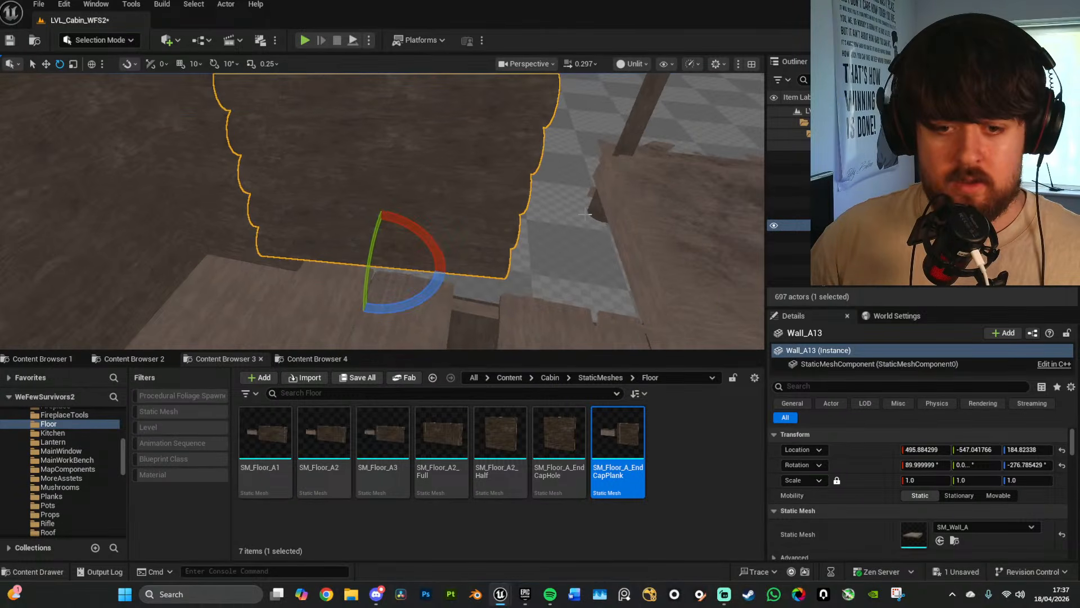
key("ctrl+z")
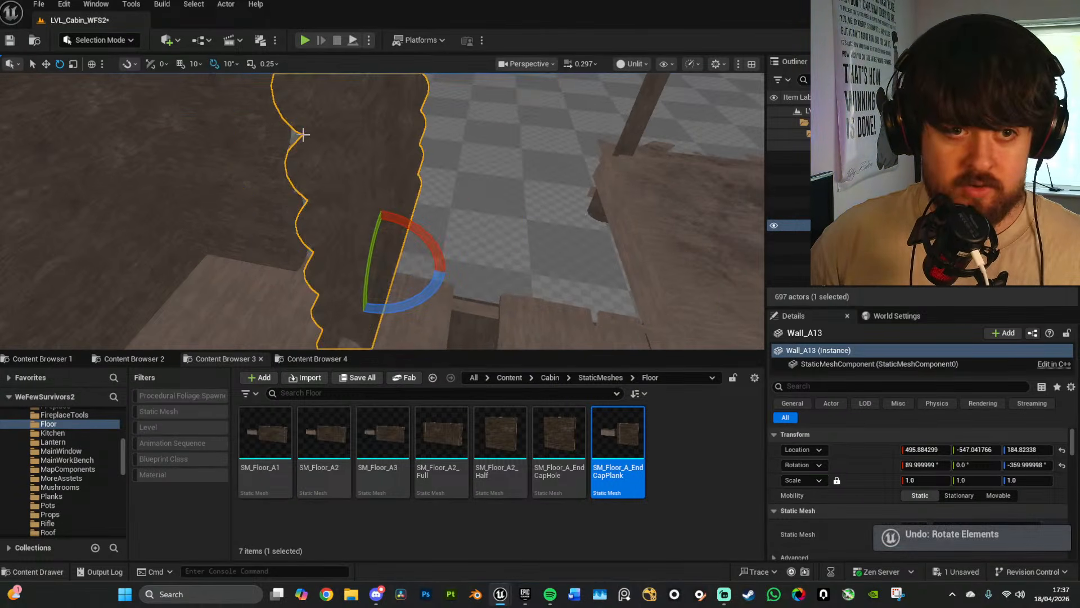
left_click_drag(434, 294, 464, 278)
right_click_drag(463, 278, 479, 284)
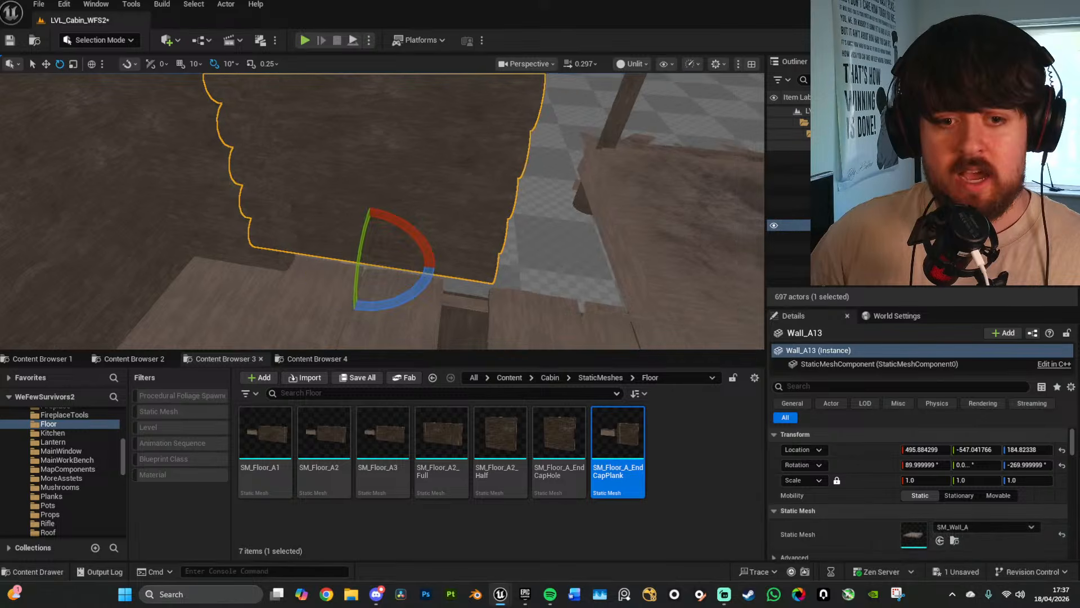
key("f")
key("w")
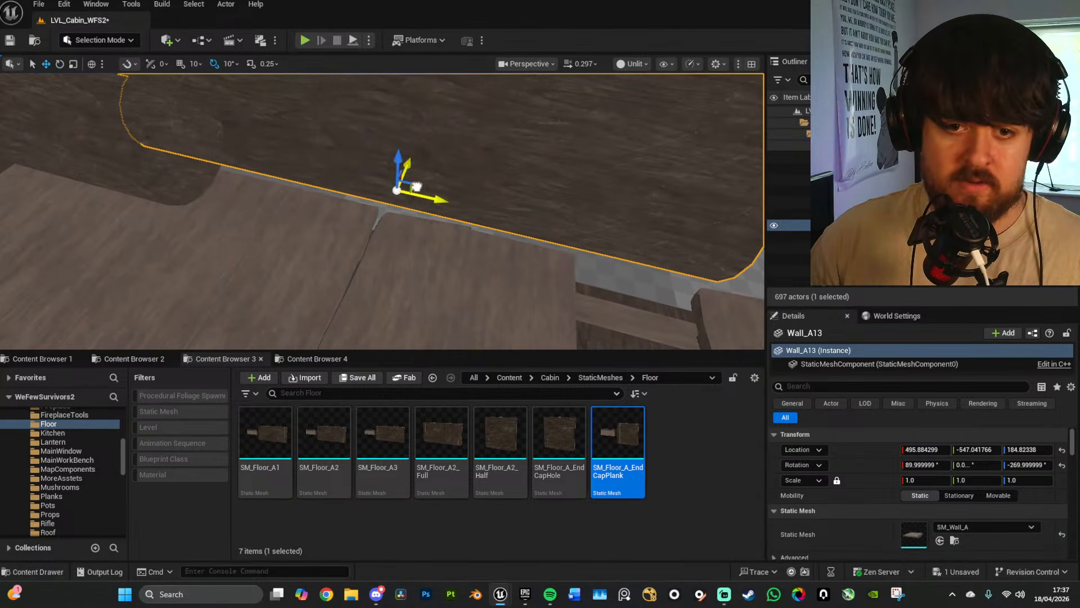
Step: Align the copied wall panel with the open floor edge at about X 464, Y -541, raised to about Z 187
left_click_drag(416, 186, 356, 249)
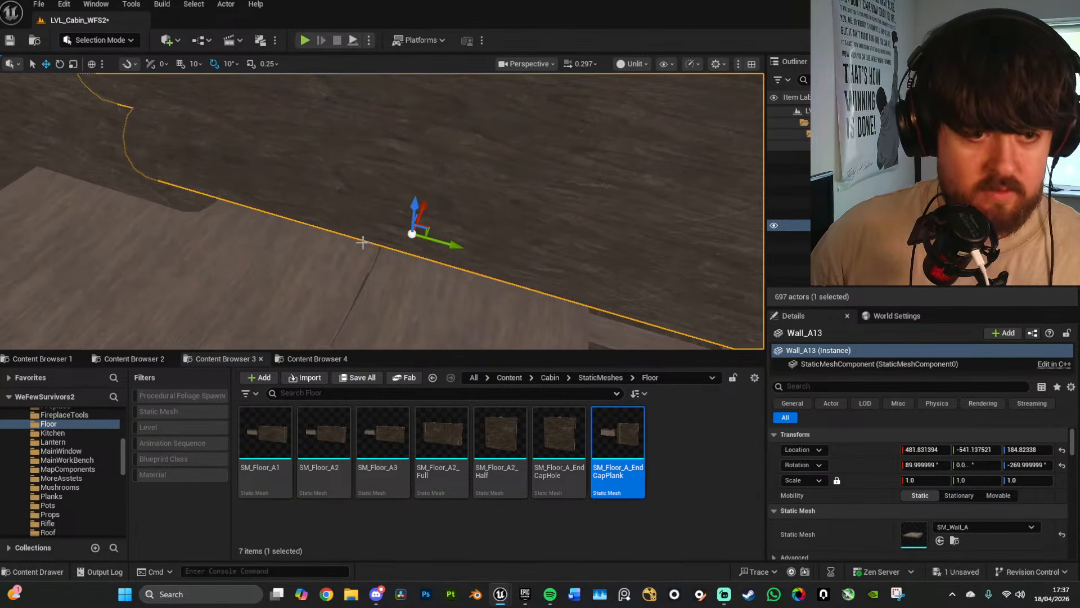
mouse_move(434, 257)
right_mouse_down()
mouse_move(429, 247)
mouse_move(426, 274)
mouse_move(445, 275)
right_mouse_up()
key("alt+4")
key("alt+3")
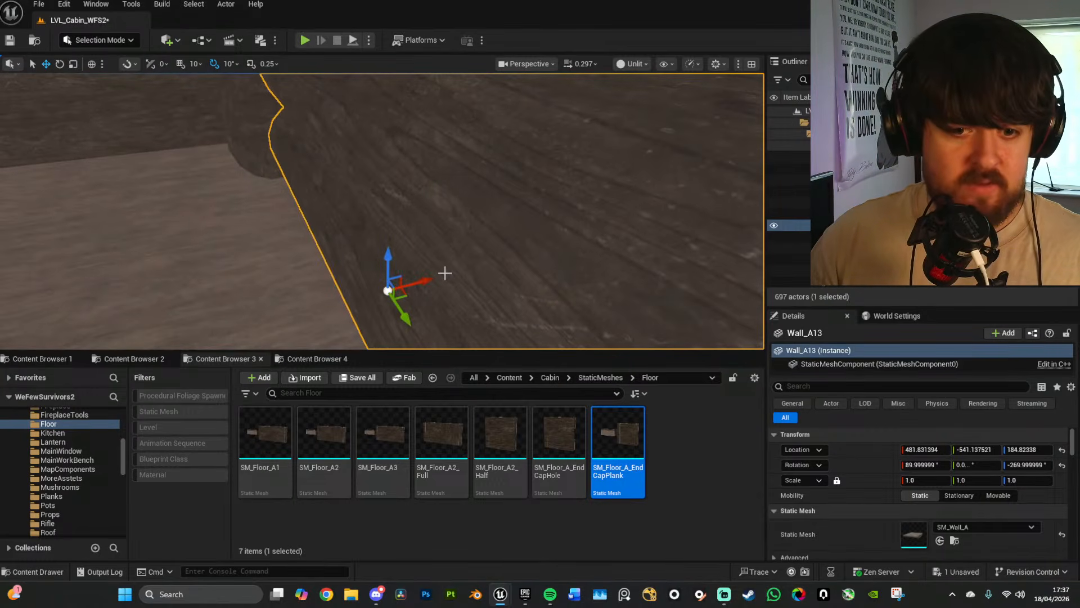
left_click_drag(430, 278, 405, 290)
right_click_drag(419, 286, 473, 273)
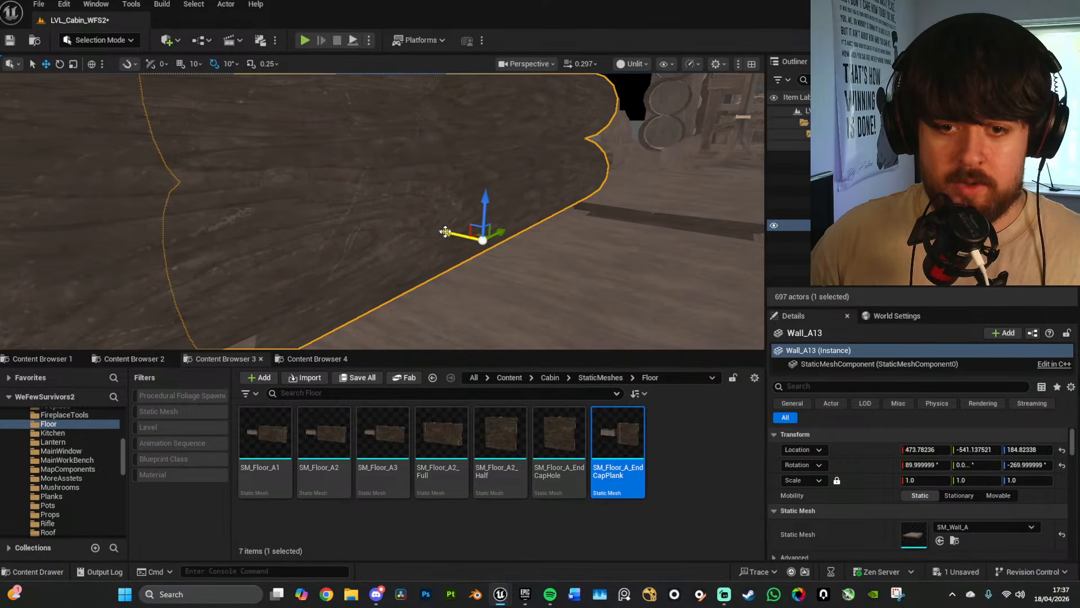
left_click_drag(446, 234, 471, 239)
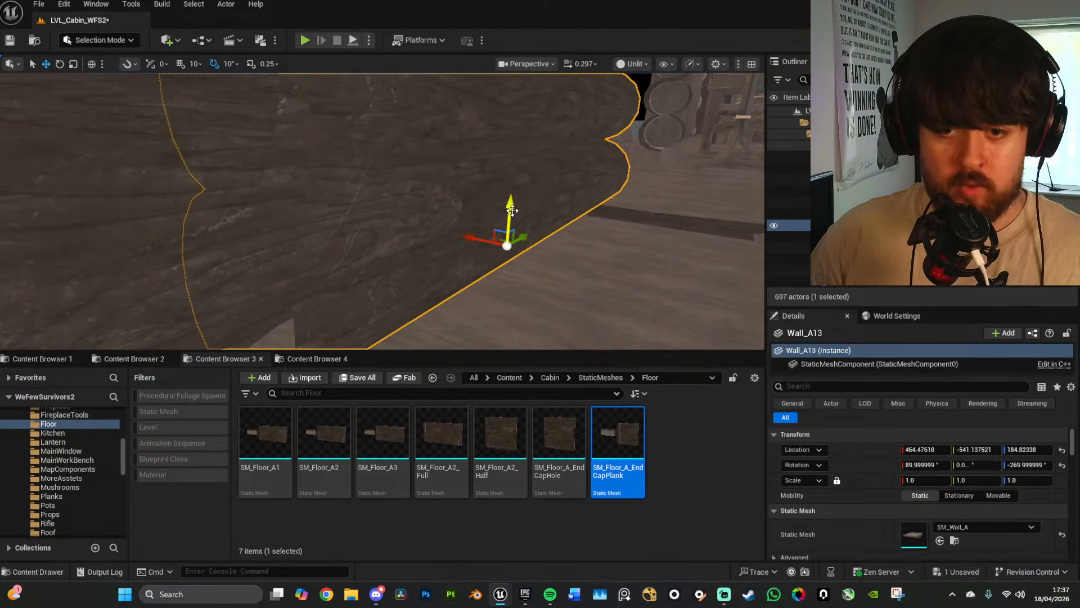
left_click_drag(513, 209, 515, 203)
right_click_drag(515, 203, 498, 209)
Step: Duplicate the new wall panel along the floor edge toward the door, placing the copy at about X 464, Y -327
left_click(343, 188)
right_click_drag(343, 188, 309, 191)
right_click_drag(467, 236, 466, 236)
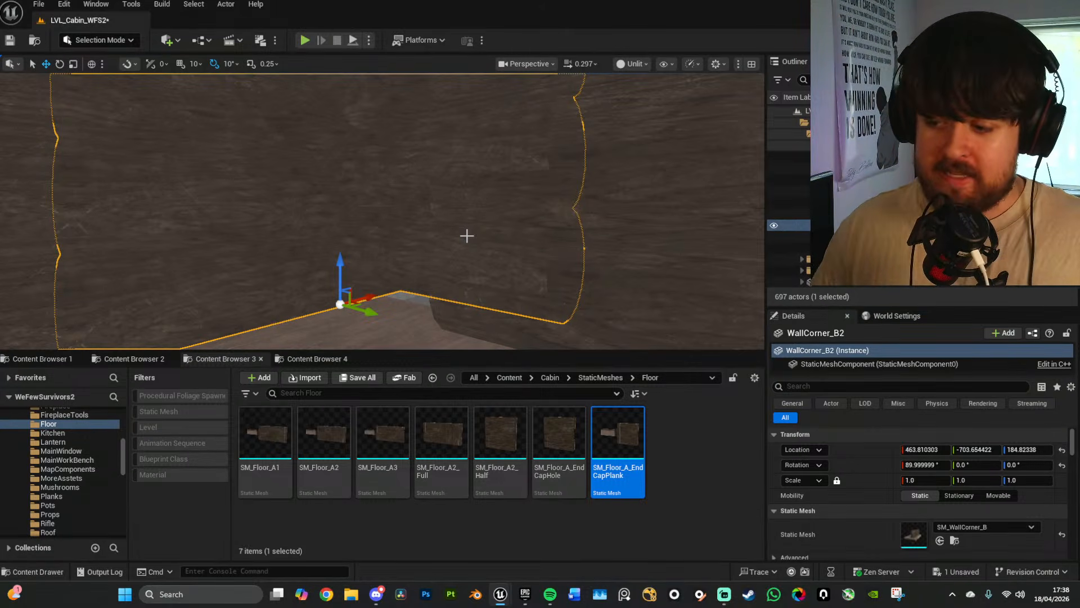
right_click_drag(719, 237, 756, 238)
right_click_drag(568, 234, 602, 235)
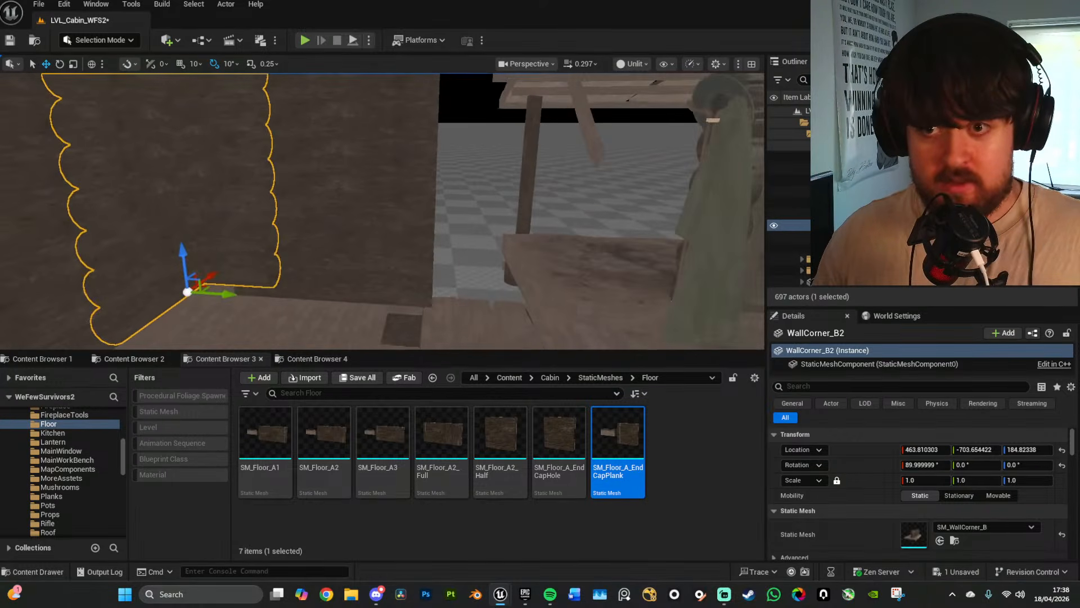
right_click_drag(393, 191, 353, 265)
left_click(350, 244)
left_click_drag(332, 252, 463, 251, "alt")
key("d")
right_click_drag(463, 251, 498, 246)
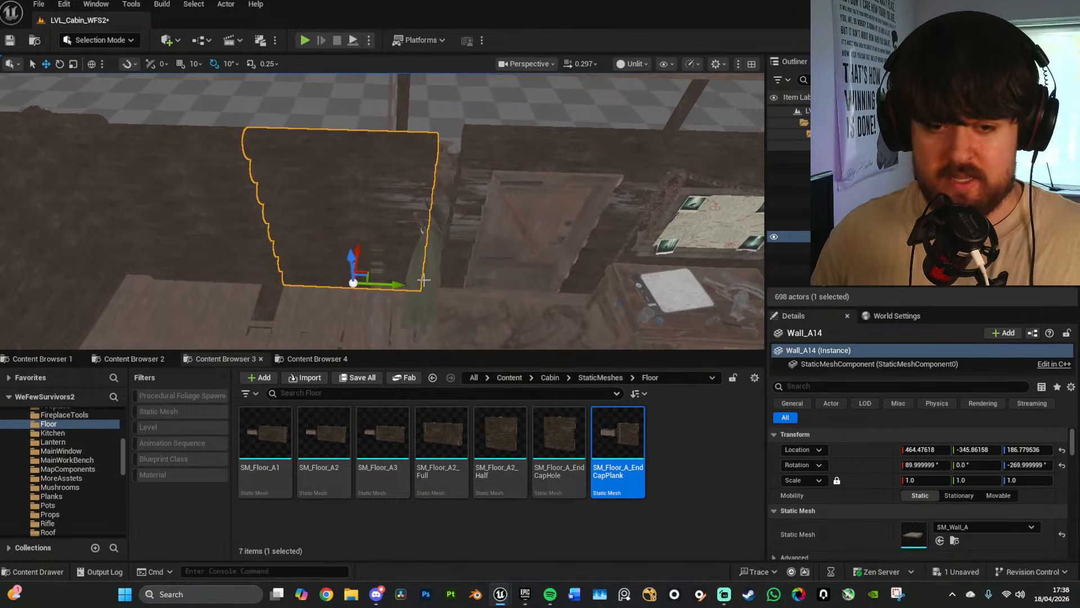
left_click_drag(397, 284, 411, 284)
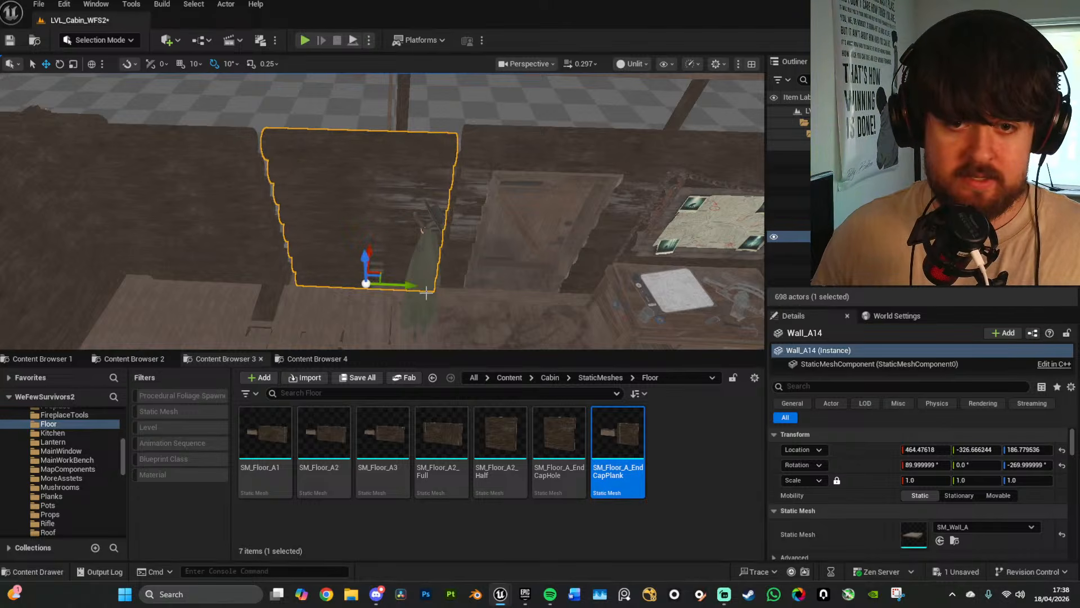
Step: Scale the second panel copy along its length to close the gap beside the door wall
key("w")
right_click_drag(426, 293, 394, 298)
key("r")
left_click_drag(386, 294, 413, 294)
mouse_move(450, 293)
right_mouse_down()
mouse_move(436, 284)
mouse_move(444, 320)
mouse_move(444, 304)
mouse_move(413, 329)
mouse_move(456, 317)
mouse_move(431, 298)
mouse_move(458, 315)
mouse_move(465, 298)
mouse_move(444, 290)
right_mouse_up()
key("g")
key("w")
key("s")
key("s")
key("s")
key("w")
Step: Duplicate the short support log under the porch and place the copy at the extended cabin's outer corner, about X 422, Y -733
left_click(324, 248)
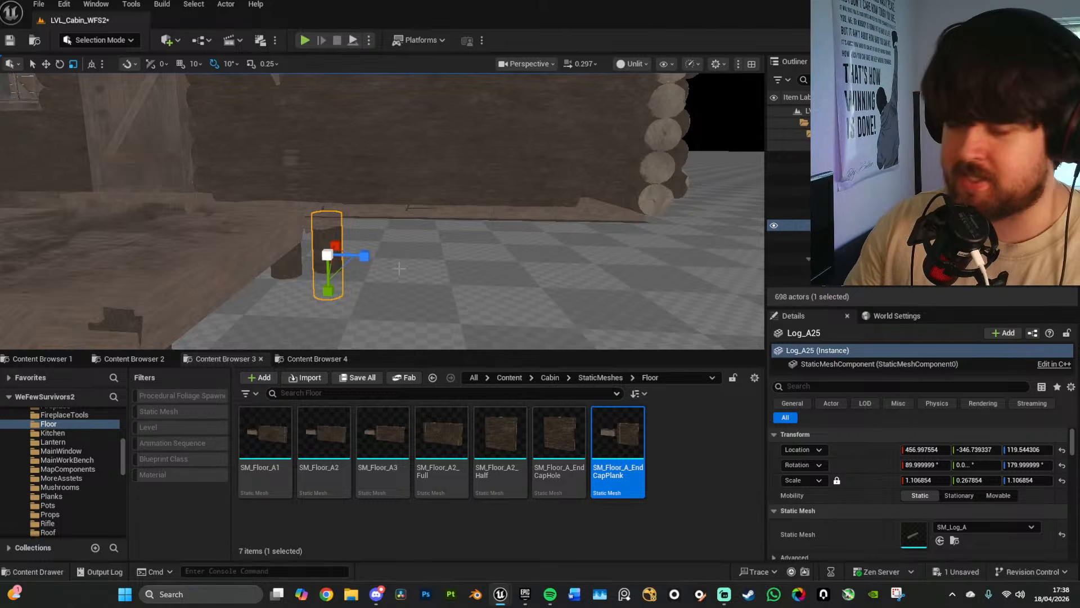
right_click_drag(427, 251, 438, 303)
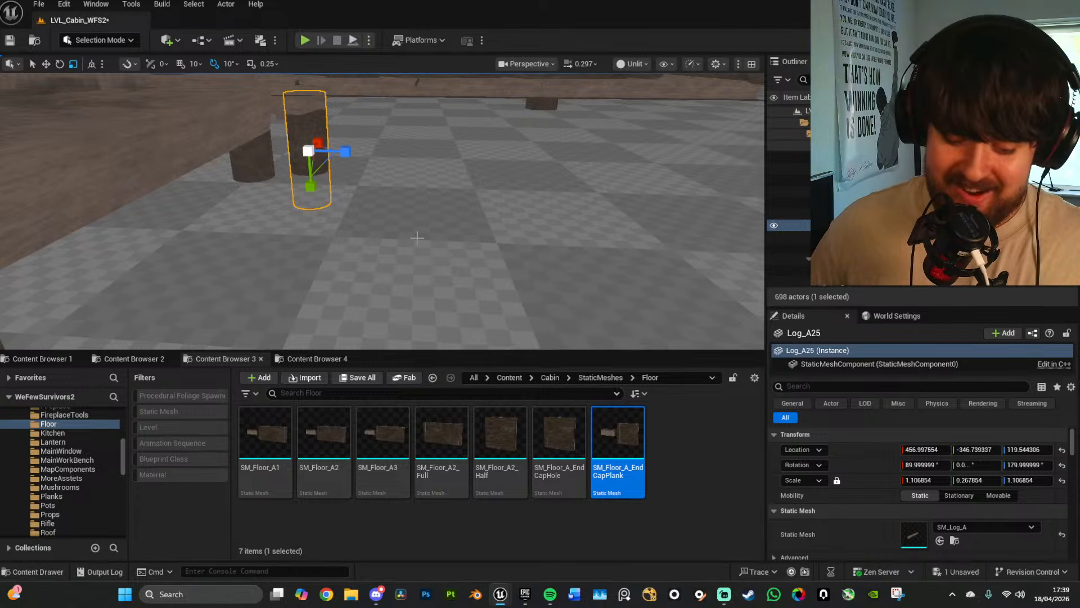
right_click_drag(454, 216, 394, 191)
key("w")
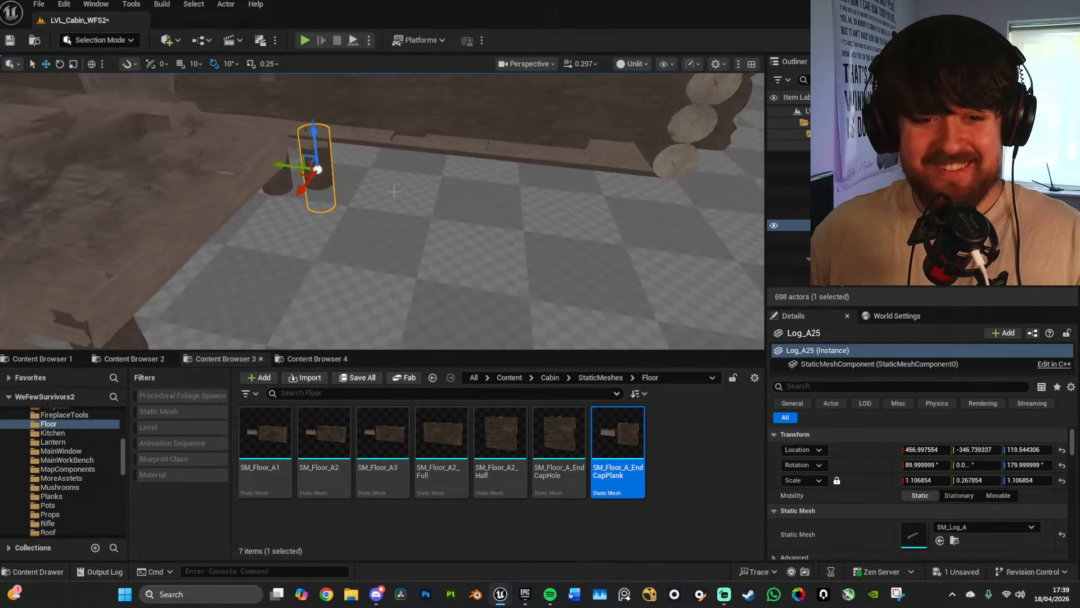
left_click_drag(317, 169, 634, 192, "alt")
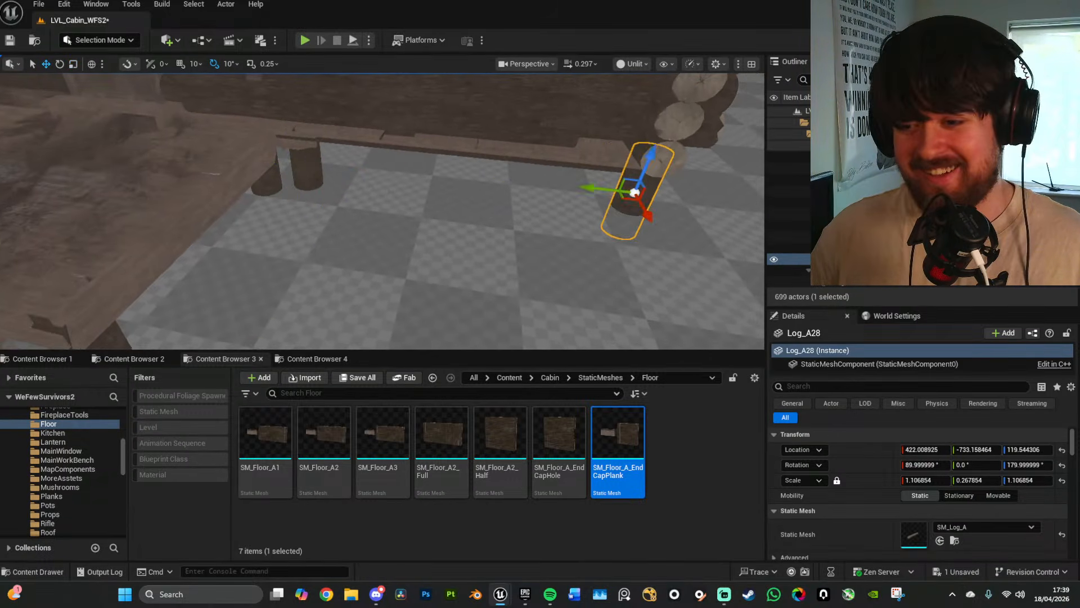
Step: Fit the copied log under the floor corner at about X 447, Y -695, raised to about Z 126
right_click_drag(634, 192, 668, 138)
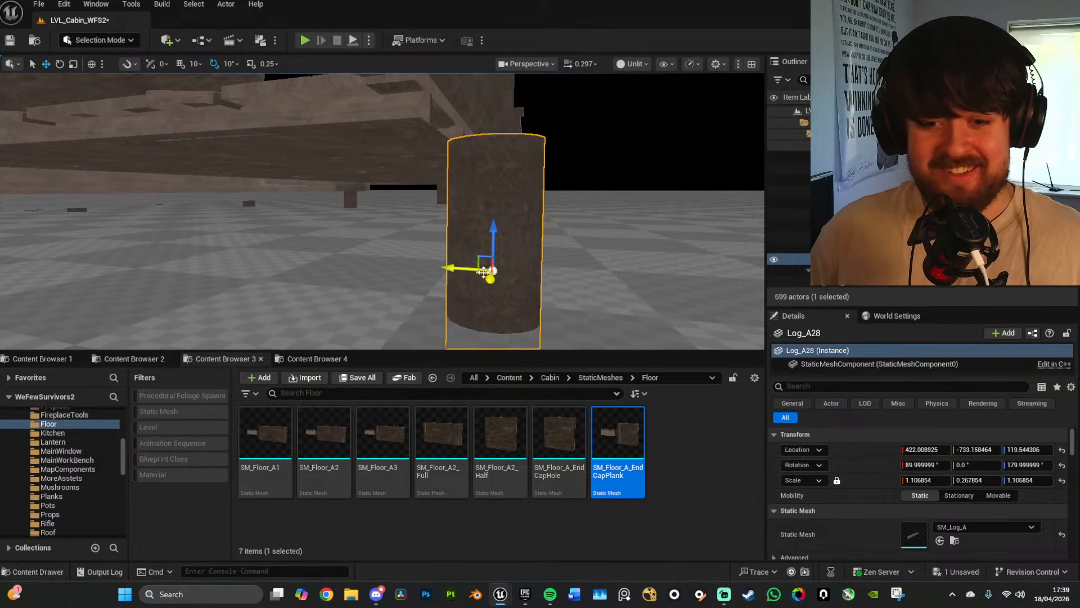
left_click_drag(483, 272, 381, 280)
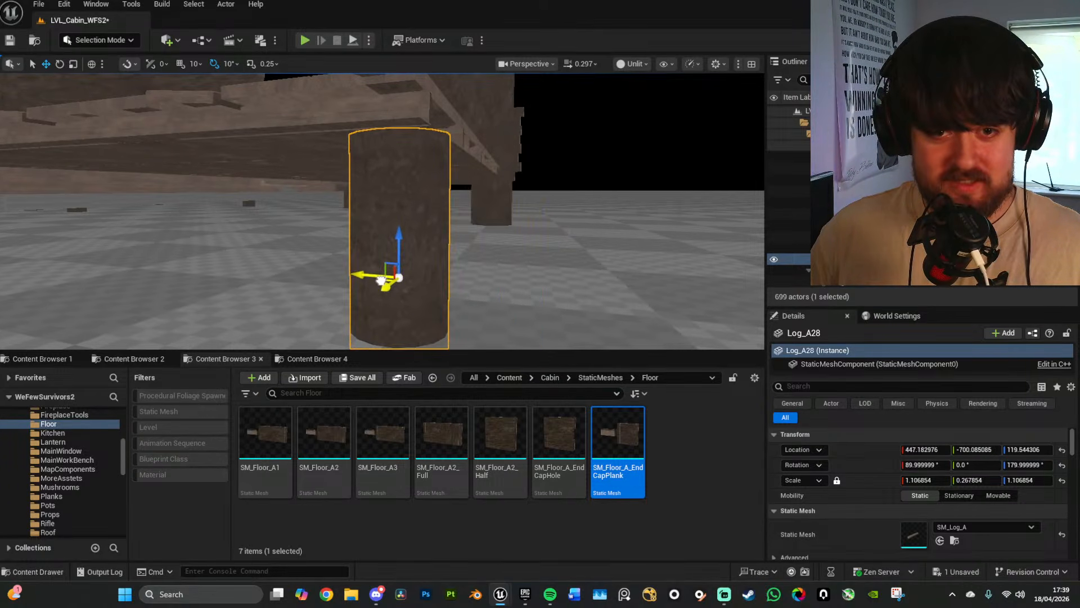
right_click_drag(400, 257, 400, 258)
key("w")
mouse_move(401, 254)
left_mouse_down()
mouse_move(401, 232)
mouse_move(388, 264)
left_mouse_up()
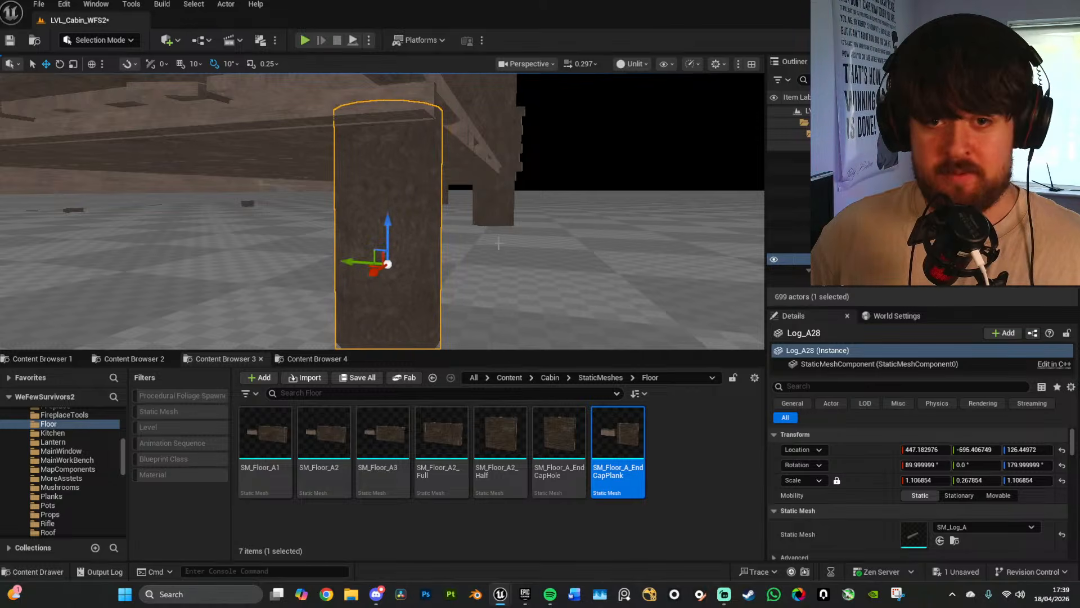
Step: Move the bed toward the new side wall, to about Y -516
key("d")
right_click_drag(499, 243, 581, 243)
key("e")
key("w")
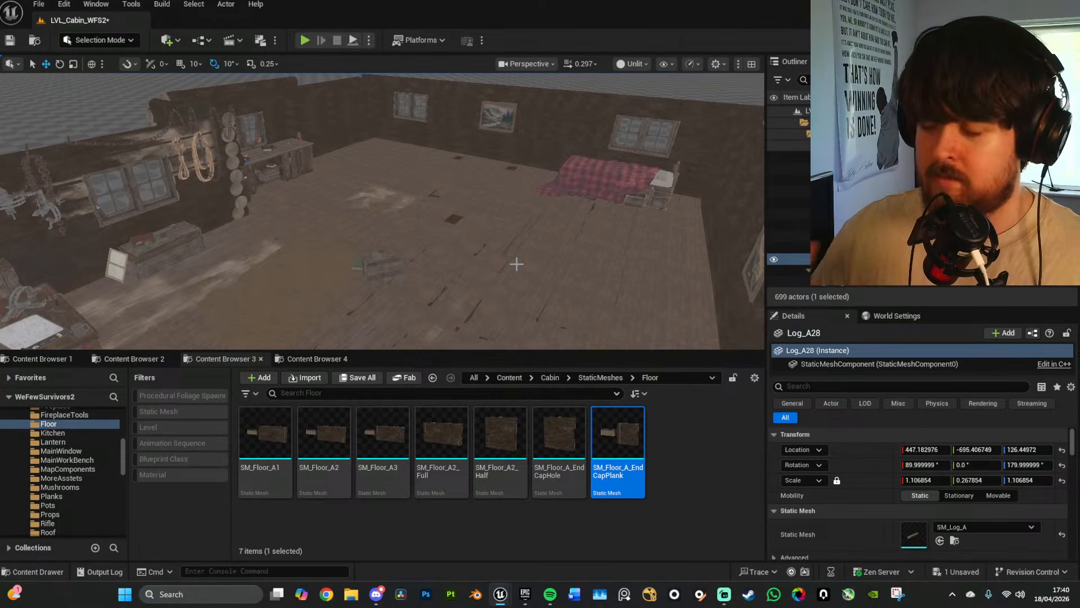
key("w")
right_click_drag(550, 214, 576, 212)
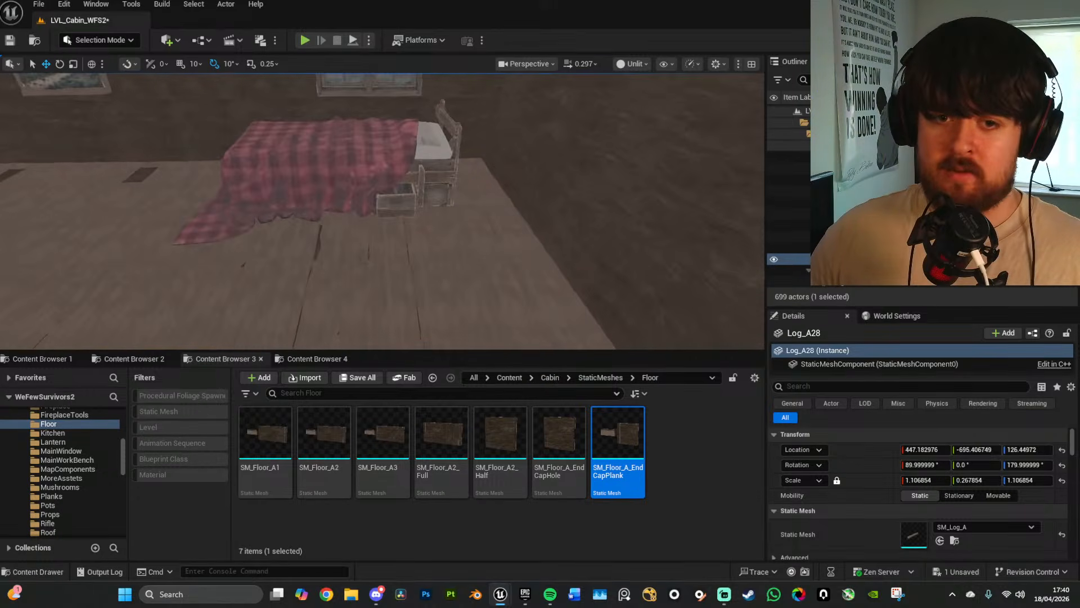
left_click(410, 168)
key("f")
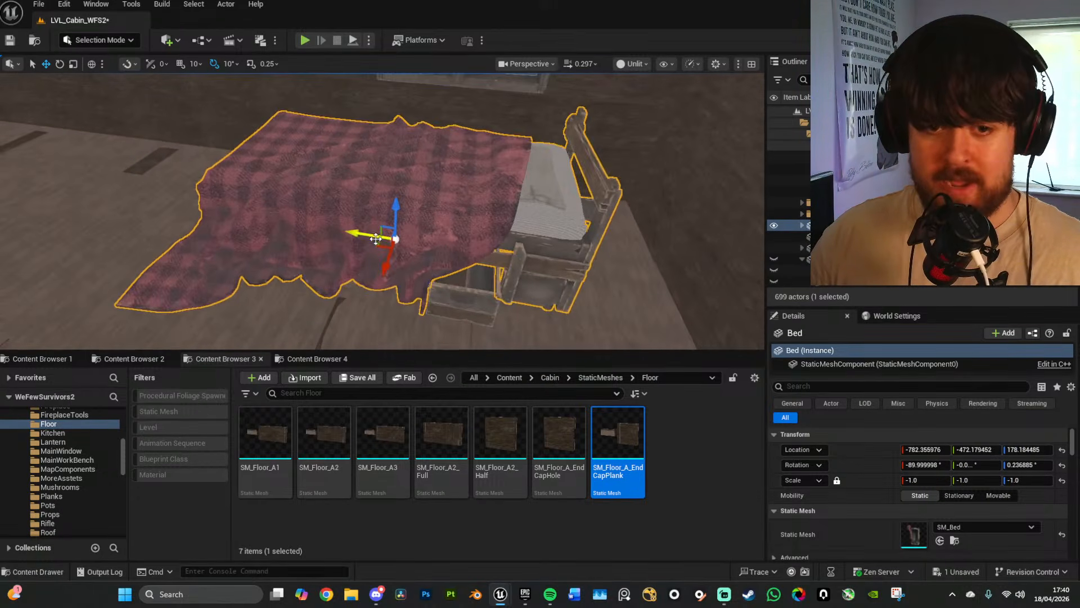
left_click_drag(373, 235, 411, 240)
key("s")
right_click_drag(410, 241, 403, 182)
key("w")
scroll(70, 436, "up", 2)
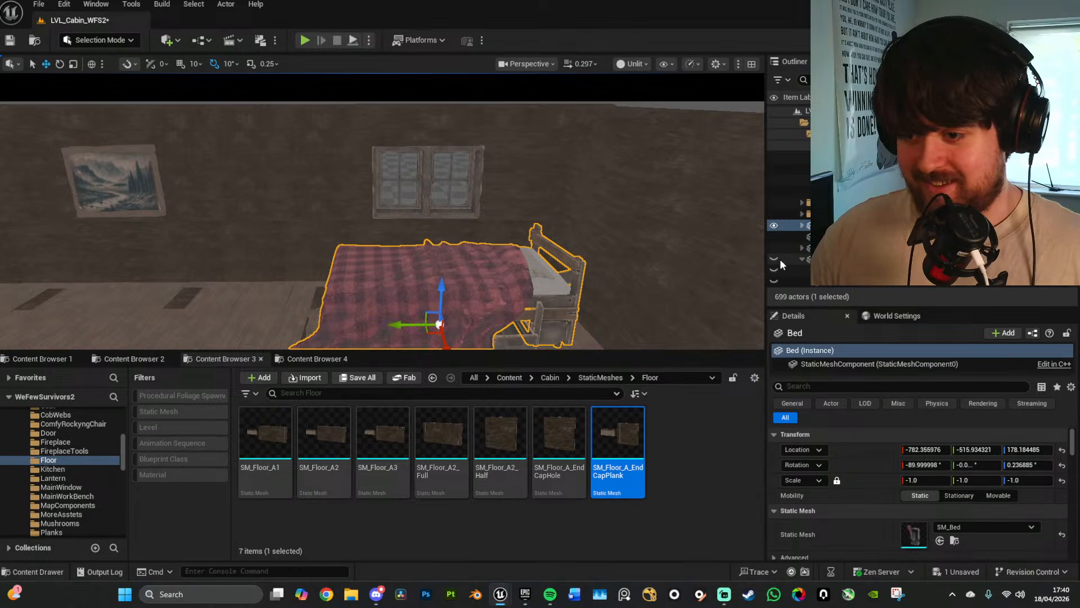
Step: Show the hidden fireplace and move it toward the new long wall, to about X -184, Y -527
right_click_drag(569, 245, 601, 279)
key("s")
scroll(569, 245, "up", 3)
left_click(570, 244)
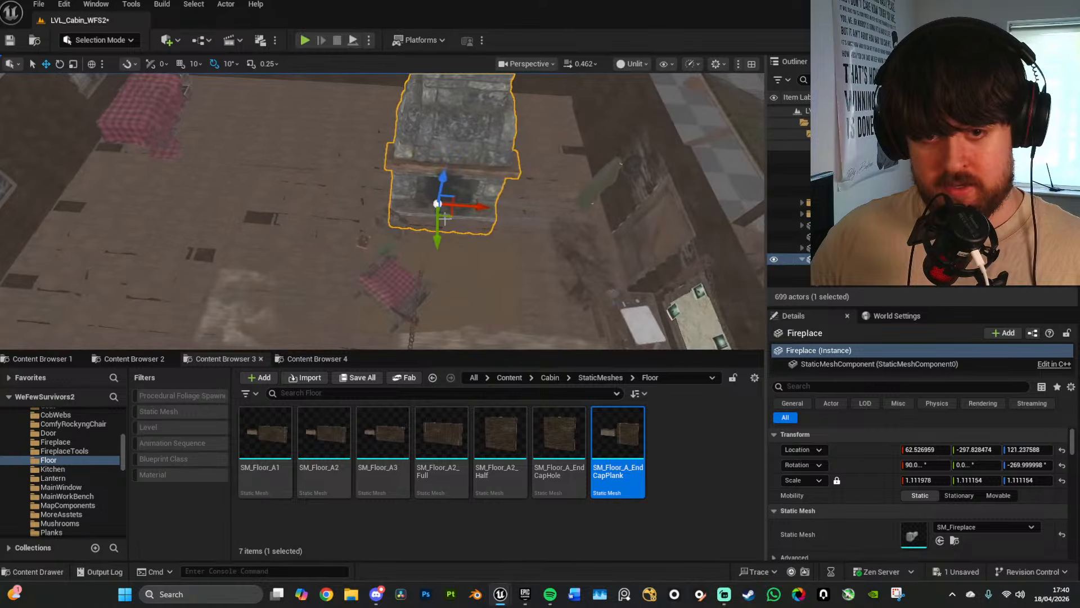
left_click_drag(449, 215, 368, 150)
right_click_drag(367, 150, 373, 106)
key("w")
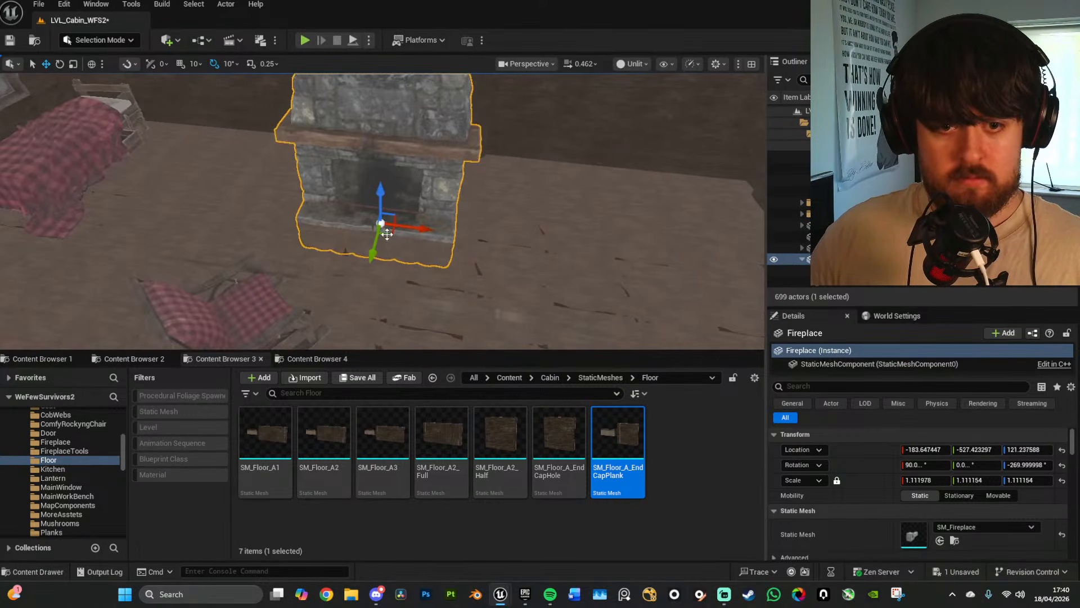
Step: Set the fireplace back against the long wall at about X -162, Y -681
left_click_drag(387, 233, 400, 185)
right_click_drag(400, 185, 313, 163)
key("d")
key("w")
mouse_move(383, 286)
left_mouse_down()
mouse_move(327, 296)
mouse_move(395, 280)
mouse_move(365, 283)
left_mouse_up()
key("a")
right_click_drag(364, 283, 436, 297)
left_click_drag(402, 278, 405, 275)
right_click_drag(457, 299, 467, 289)
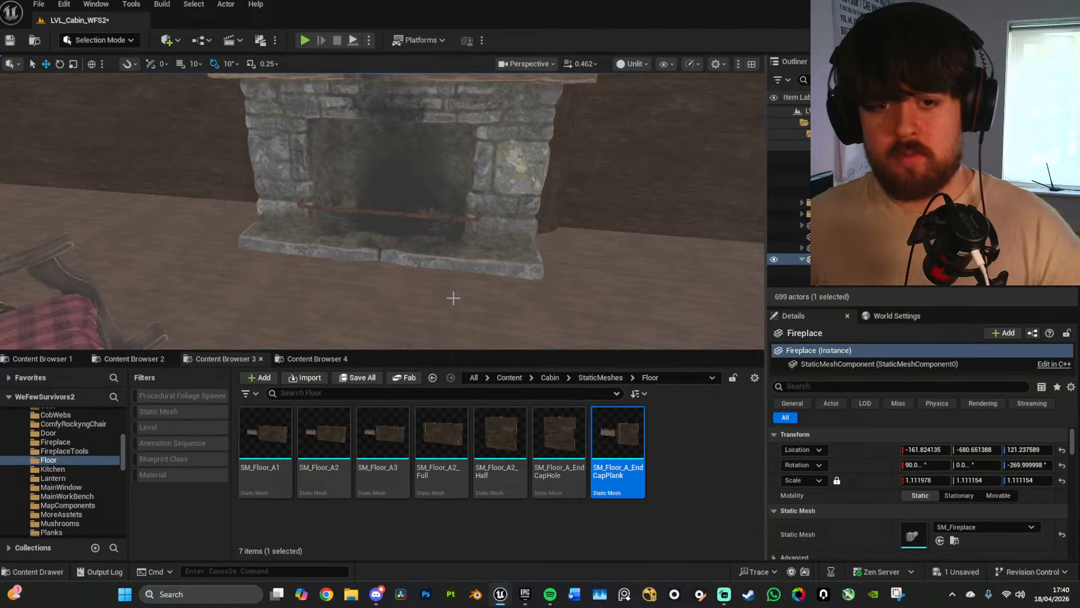
Step: Return the viewport to lit shading and list only the static meshes of the Cabin StaticMeshes folder
key("alt+4")
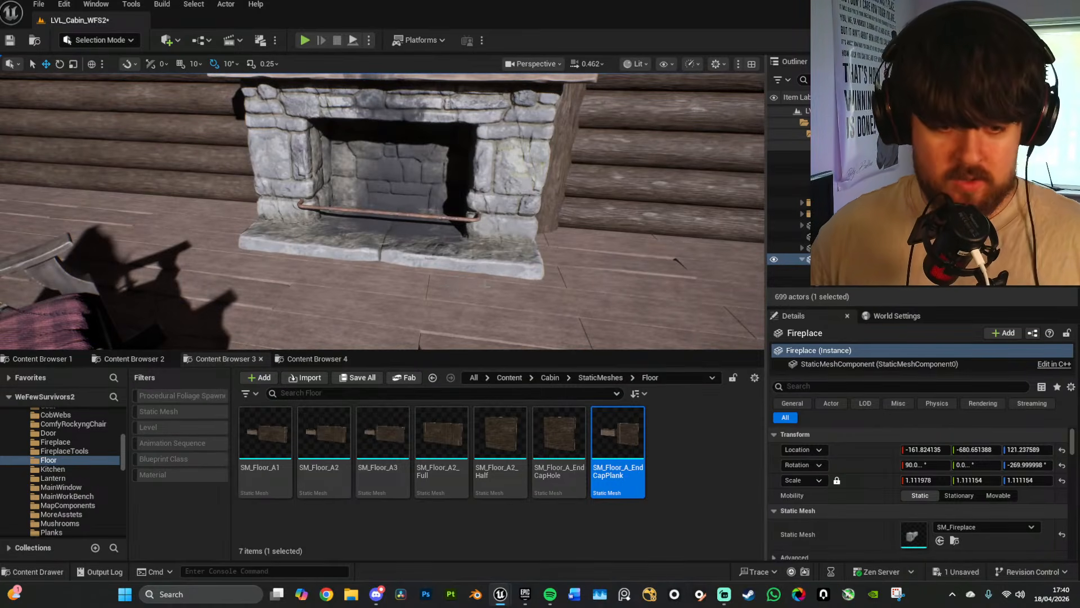
left_click(601, 378)
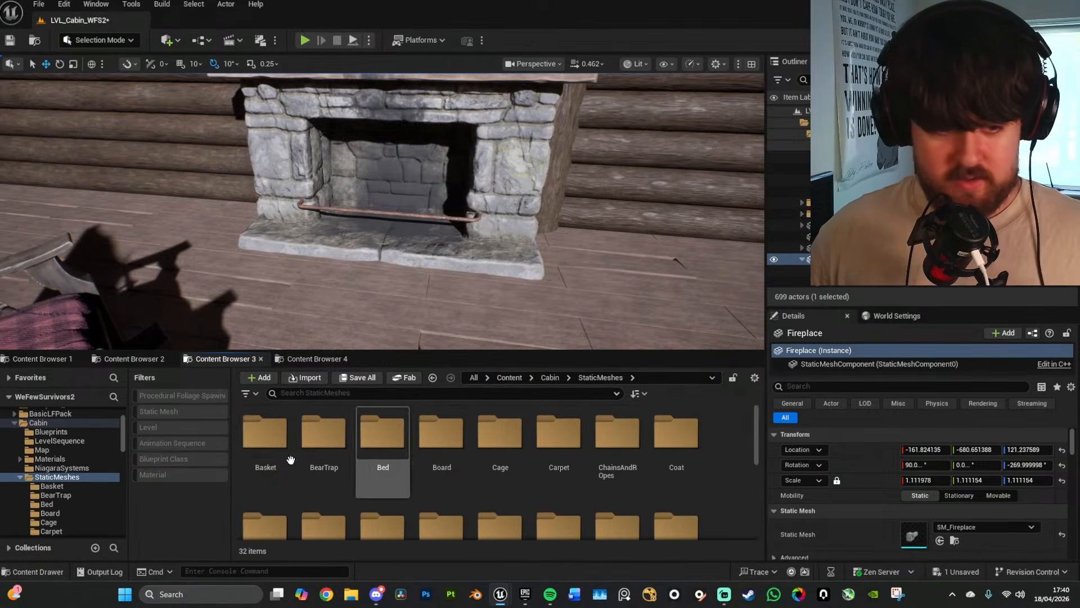
left_click(189, 414)
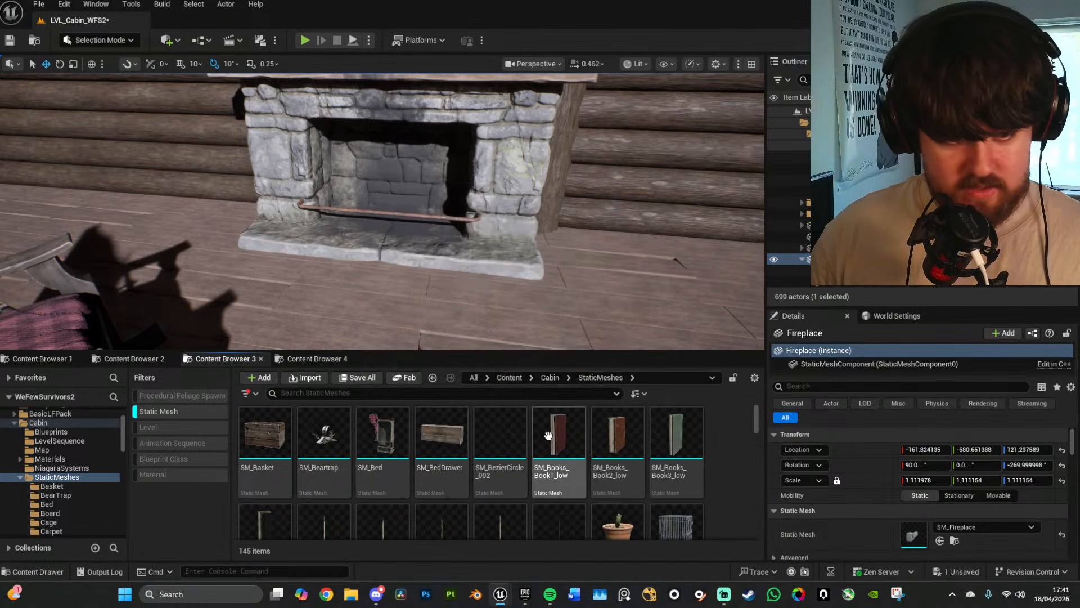
Step: Examine the lit cabin interior around the bed, fireplace and rocking chair, checking the spacing of the furniture
right_click_drag(484, 270, 281, 284)
mouse_move(479, 312)
right_mouse_down()
mouse_move(464, 326)
mouse_move(450, 264)
mouse_move(479, 312)
right_mouse_up()
left_click(410, 316)
right_click_drag(410, 316, 557, 360)
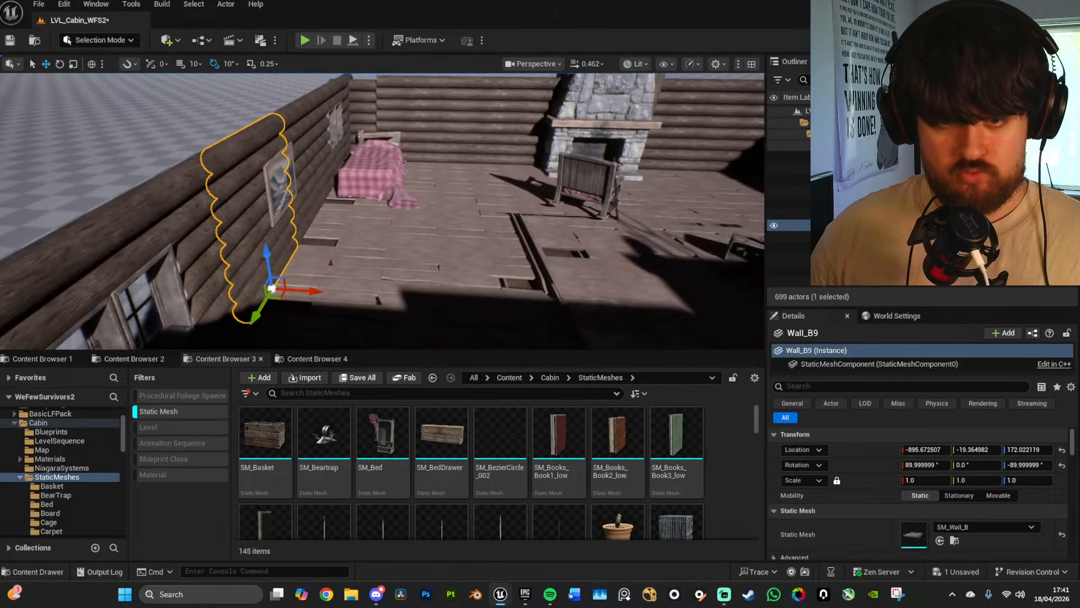
key("w")
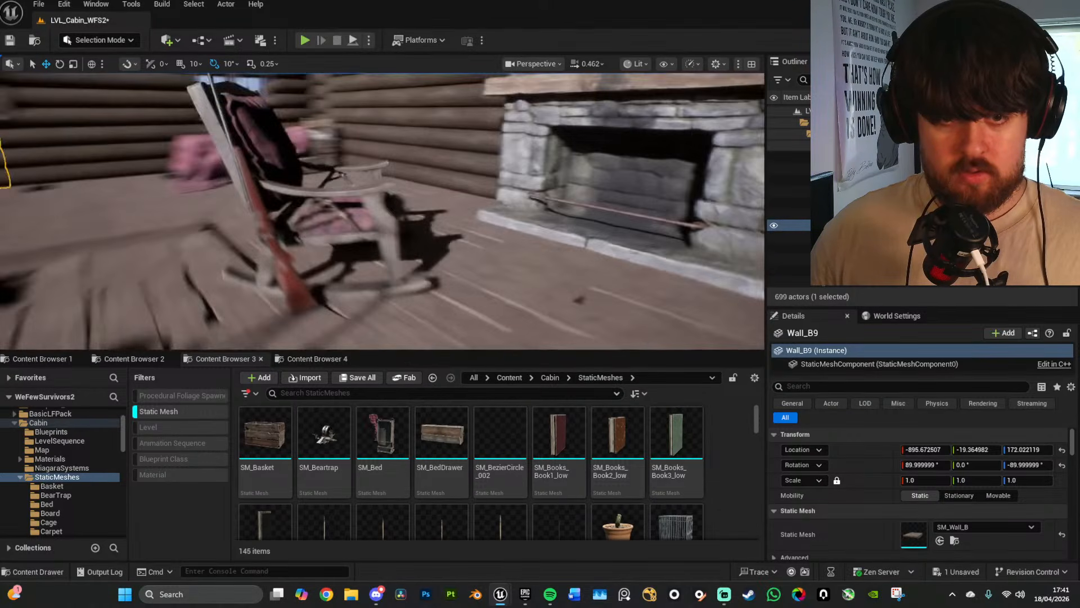
right_click_drag(382, 211, 230, 242)
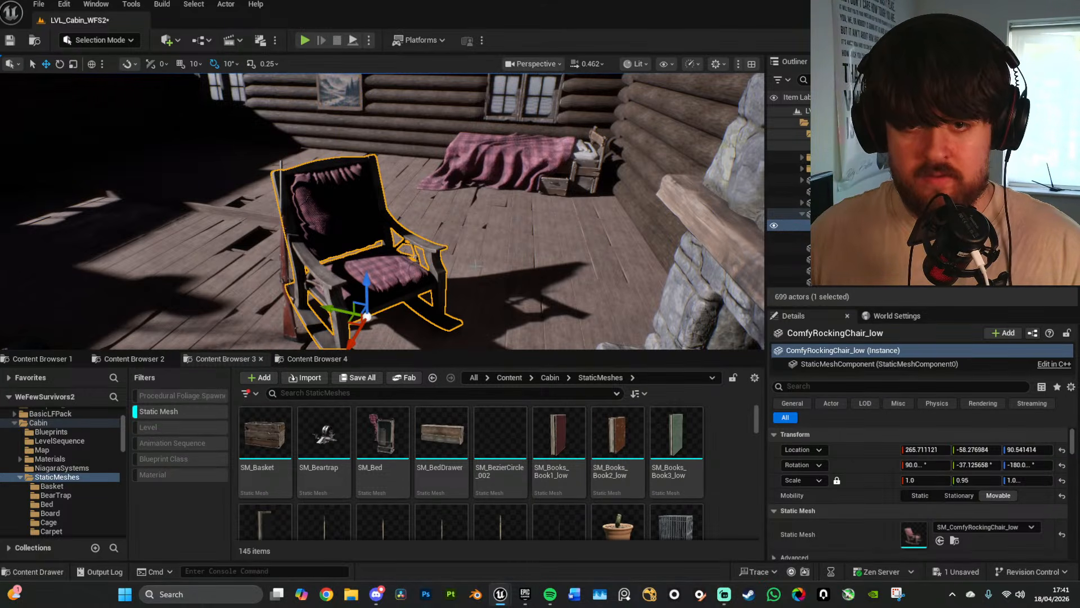
key("w")
right_click_drag(476, 265, 540, 309)
key("s")
right_click_drag(475, 265, 427, 269)
key("w")
key("s")
key("a")
key("s")
key("w")
key("s")
key("w")
key("w")
key("s")
key("w")
key("s")
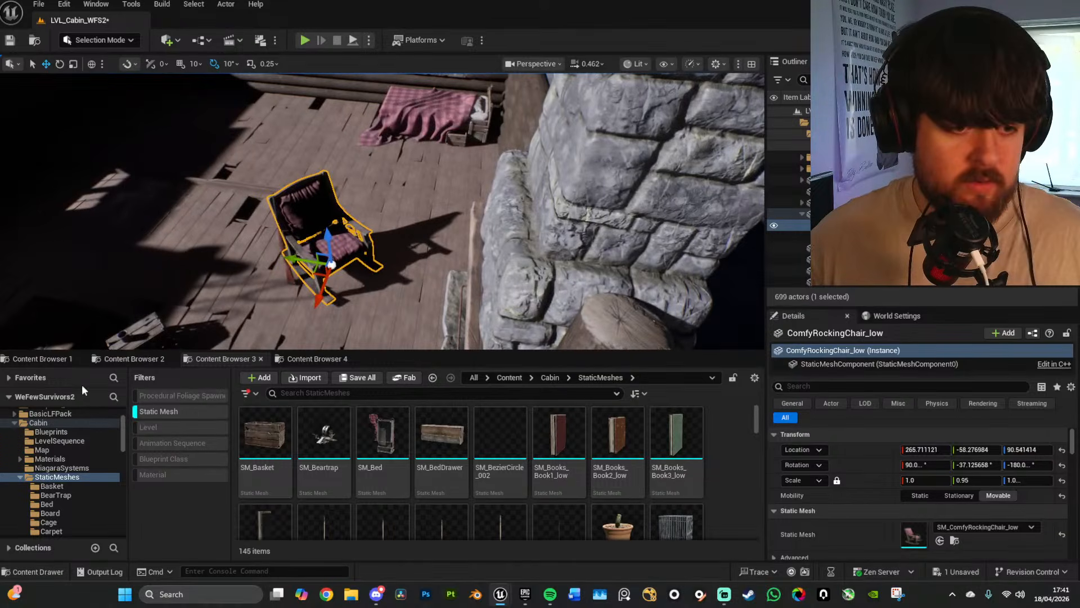
Step: Open the Laura_WFS2 folder inside the project's MetaHumans content
left_click(124, 363)
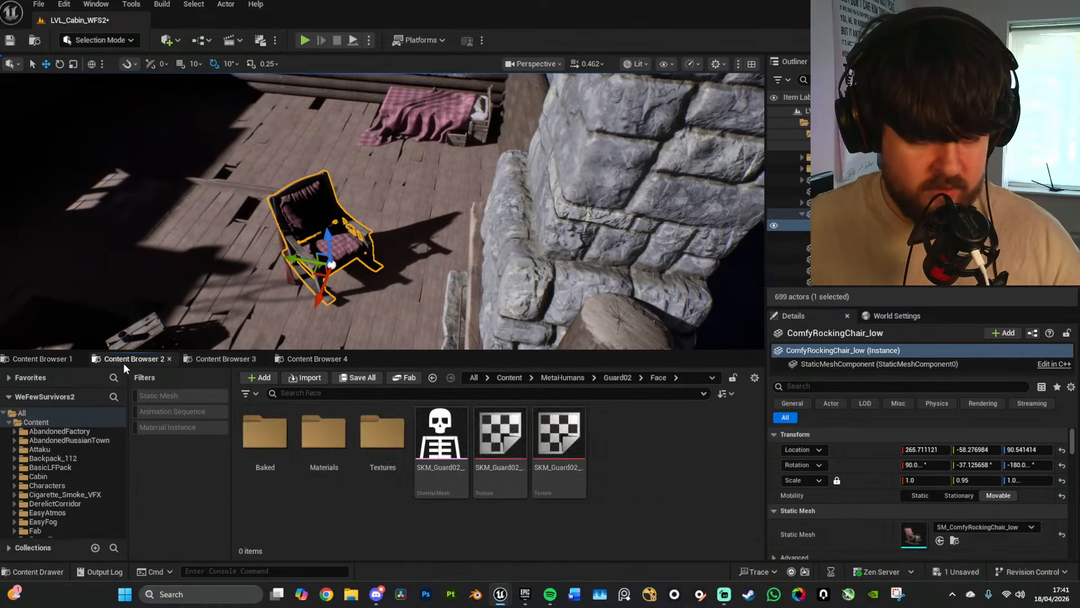
left_click(562, 376)
scroll(648, 477, "down", 5)
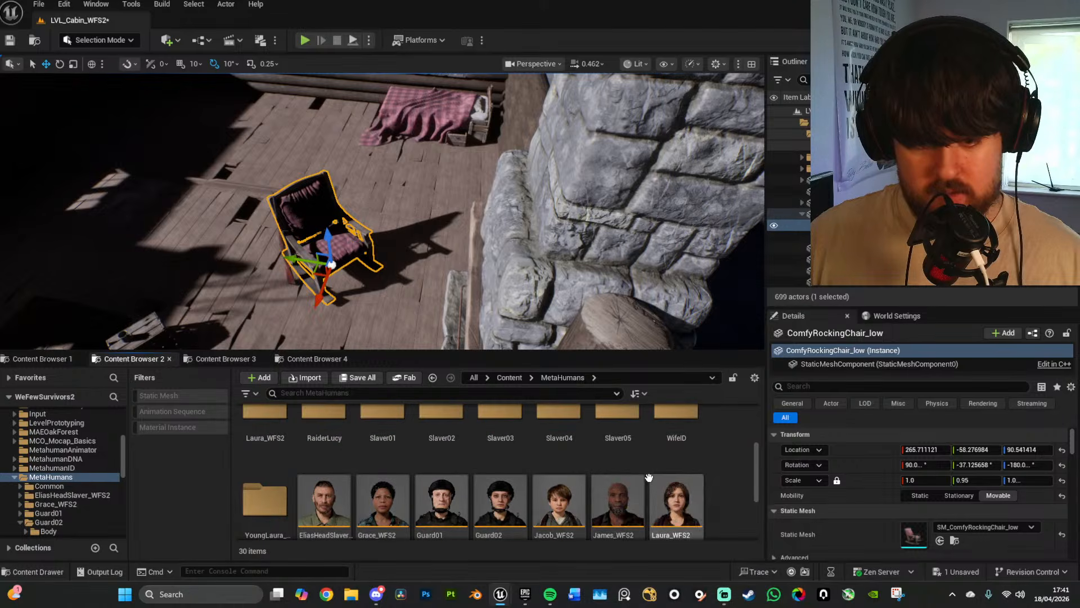
scroll(463, 460, "up", 2)
scroll(450, 495, "down", 1)
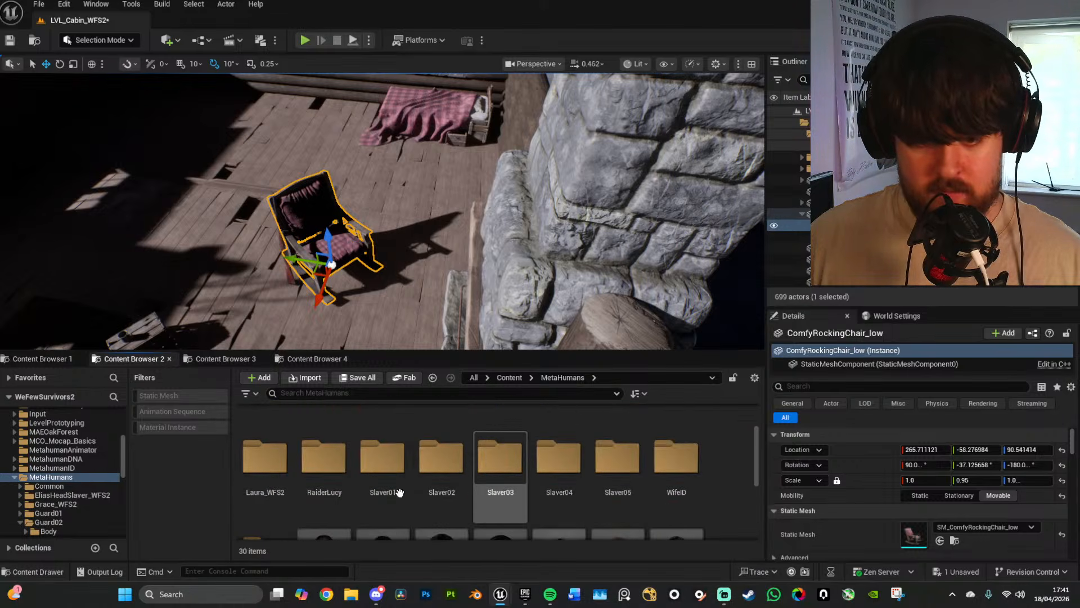
double_click(273, 476)
Step: Try placing the BP_Laura_WFS2 character on the open floor near the bed, and delete it again
key("w")
right_click_drag(494, 328, 494, 273)
left_click(503, 446)
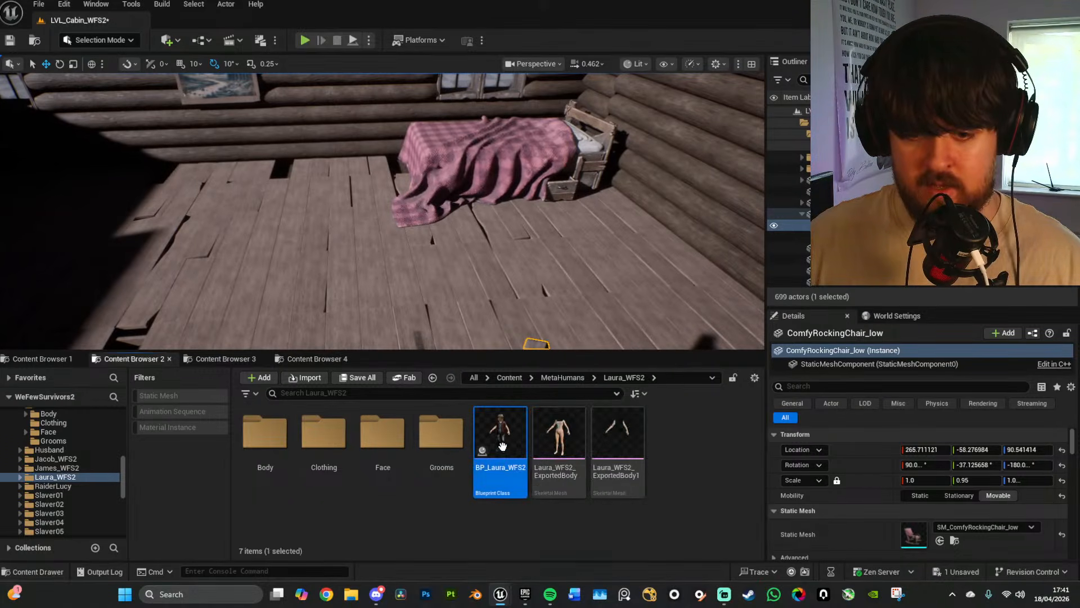
left_click_drag(493, 257, 475, 276)
key("s")
right_click_drag(476, 275, 493, 304)
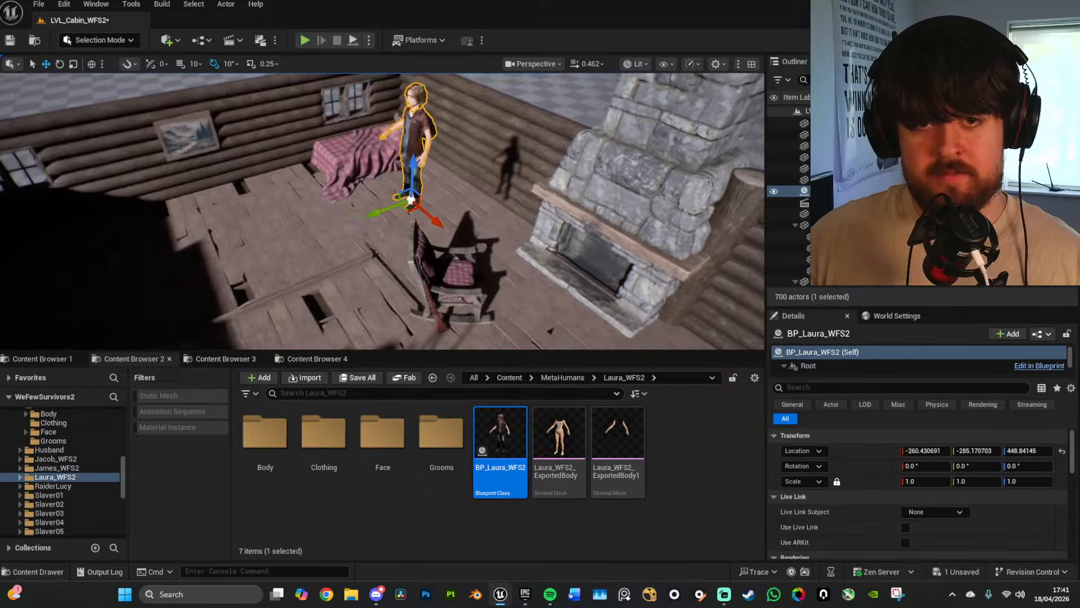
key("Delete")
Step: Place the BP_Laura_WFS2 character on the cabin floor near the bed as a size reference
key("w")
right_click_drag(509, 256, 512, 297)
key("w")
scroll(510, 293, "down", 5)
left_click_drag(498, 436, 399, 204)
key("s")
right_click_drag(398, 204, 399, 121)
Step: Examine the room's size against the placed character from inside the cabin, and focus on the rocking chair
key("g")
key("e")
right_click_drag(524, 225, 495, 281)
key("s")
key("w")
key("s")
scroll(606, 285, "up", 1)
key("d")
key("w")
key("w")
key("d")
key("s")
key("a")
left_click(496, 281)
key("f")
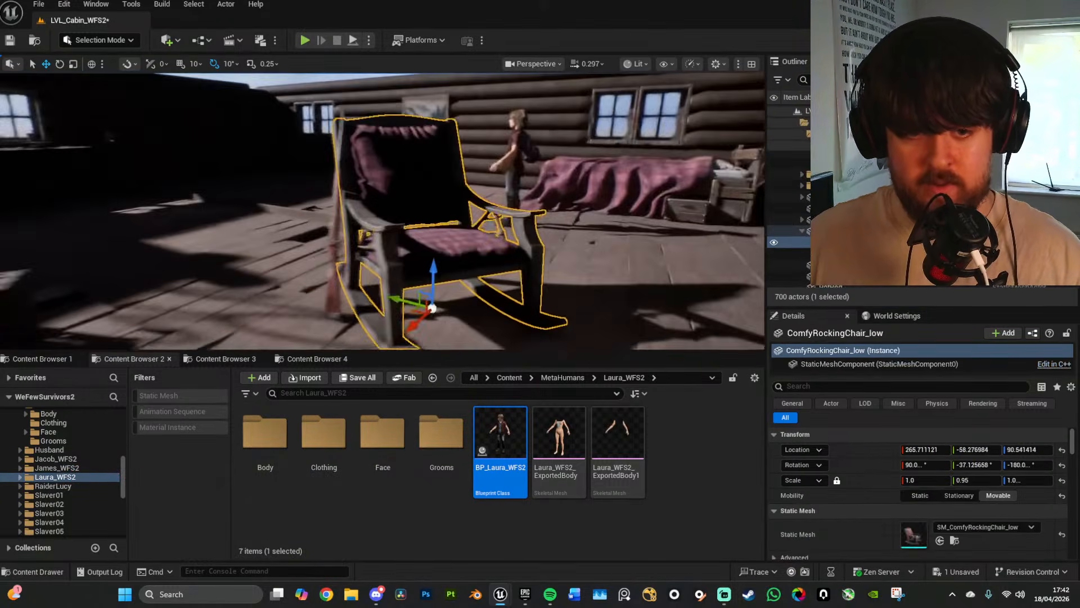
Step: Shrink the rocking chair freehand to a scale of about 0.70, 0.56 and 0.70
key("r")
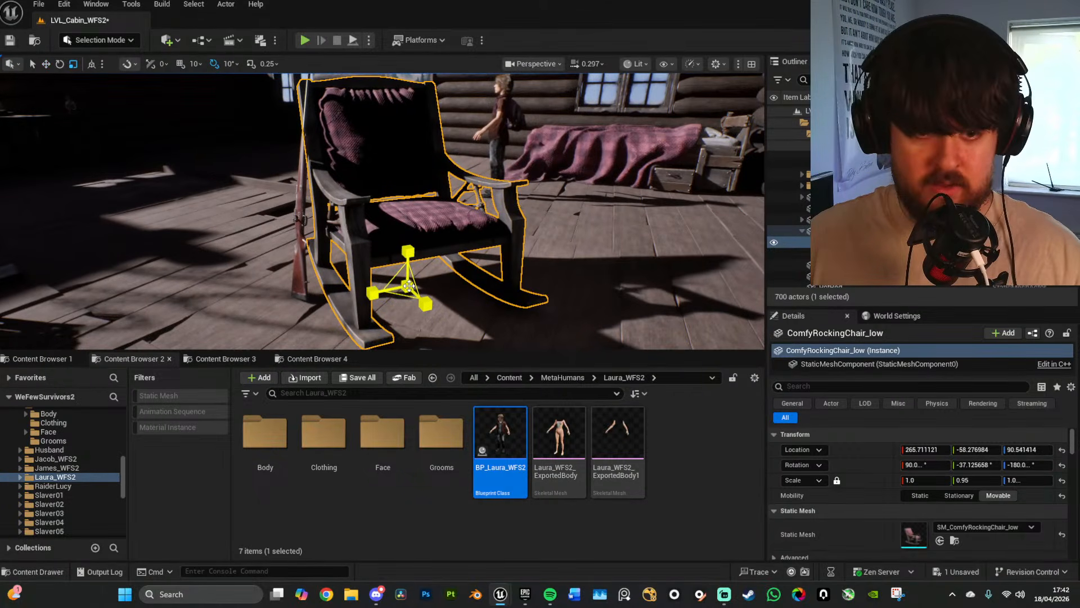
left_click_drag(408, 286, 372, 293)
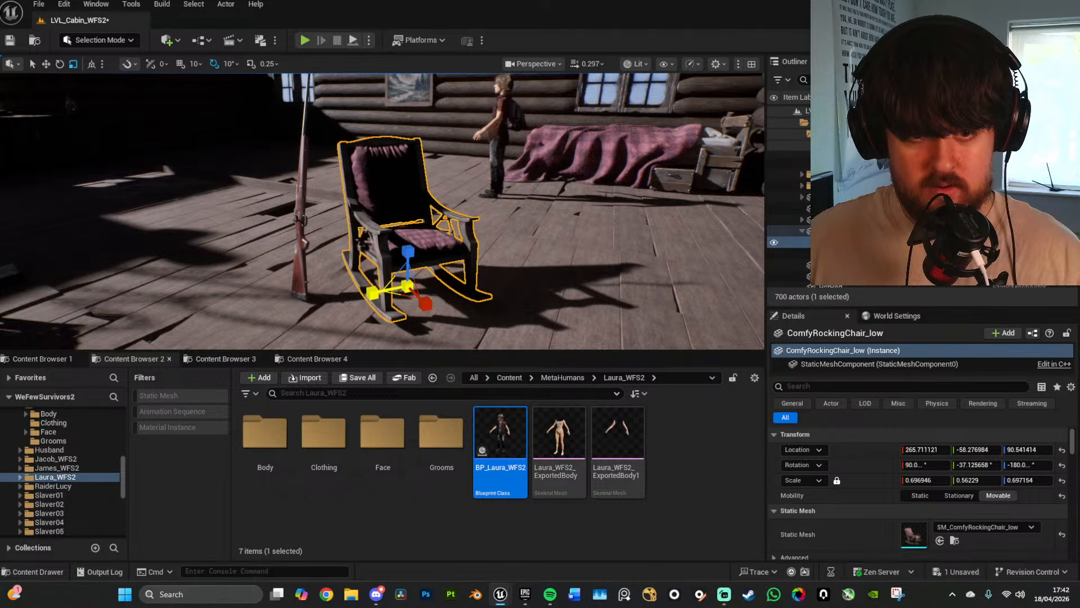
key("s")
right_click_drag(356, 319, 400, 271)
Step: Set the scale of the rifle beside the rocking chair to 0.6 on all axes
key("g")
key("w")
left_click(340, 267)
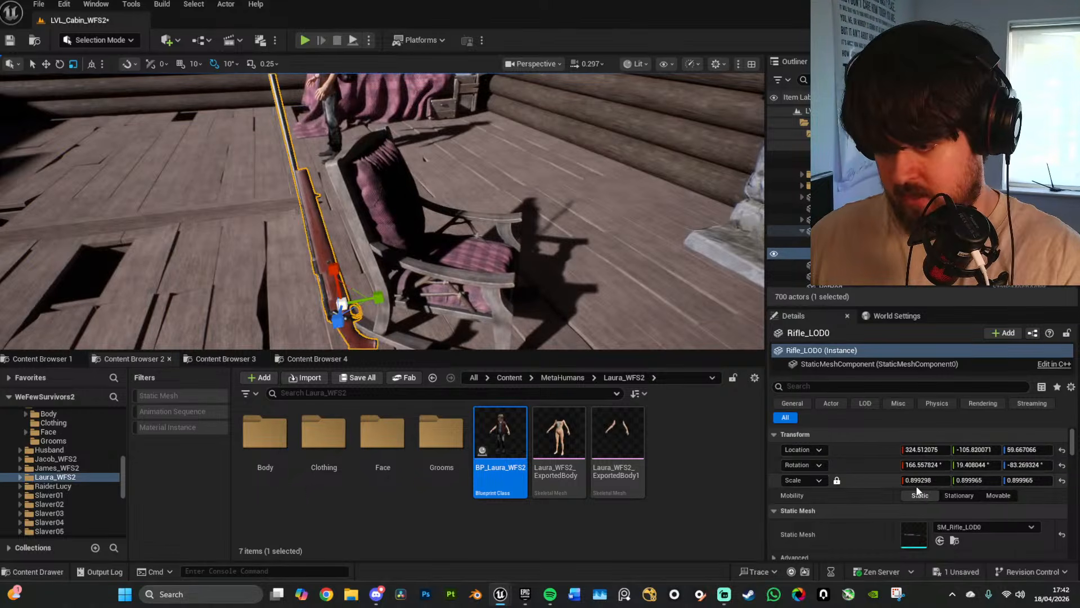
type("0.5")
key("Return")
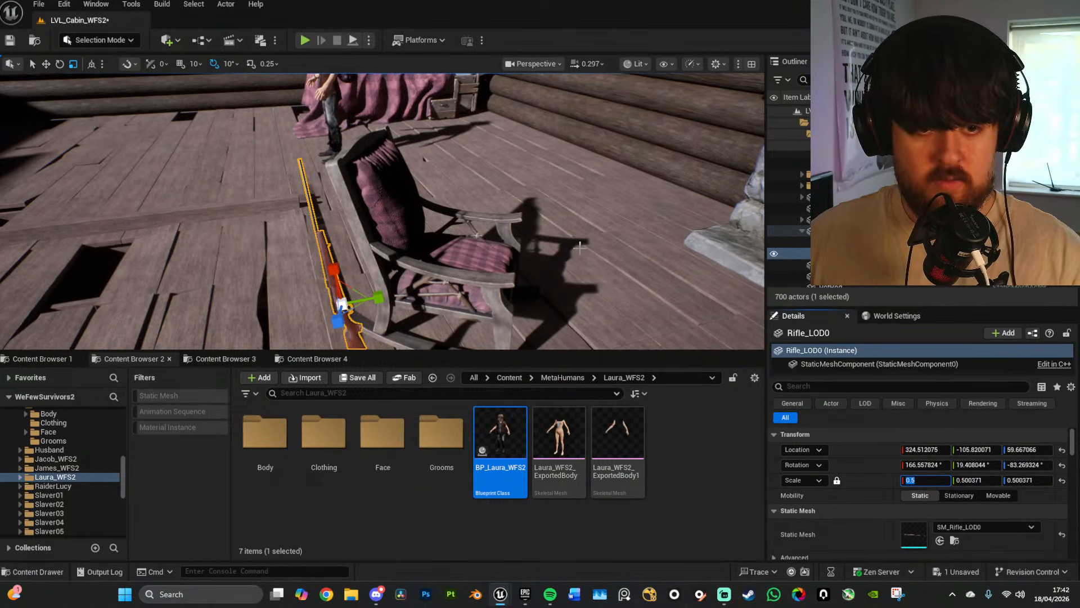
right_click_drag(579, 247, 559, 294)
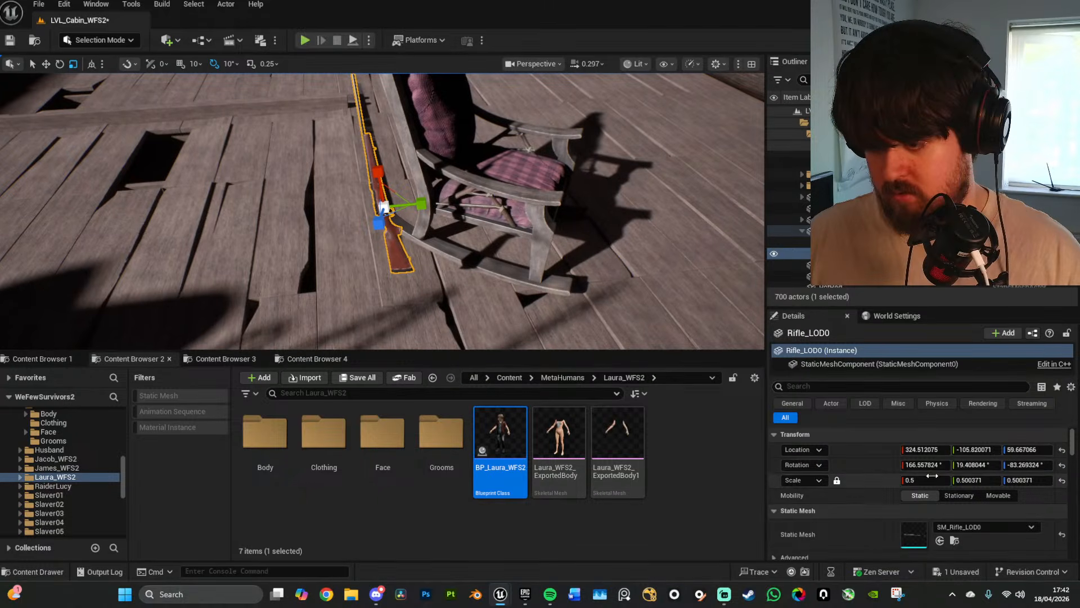
left_click(837, 481)
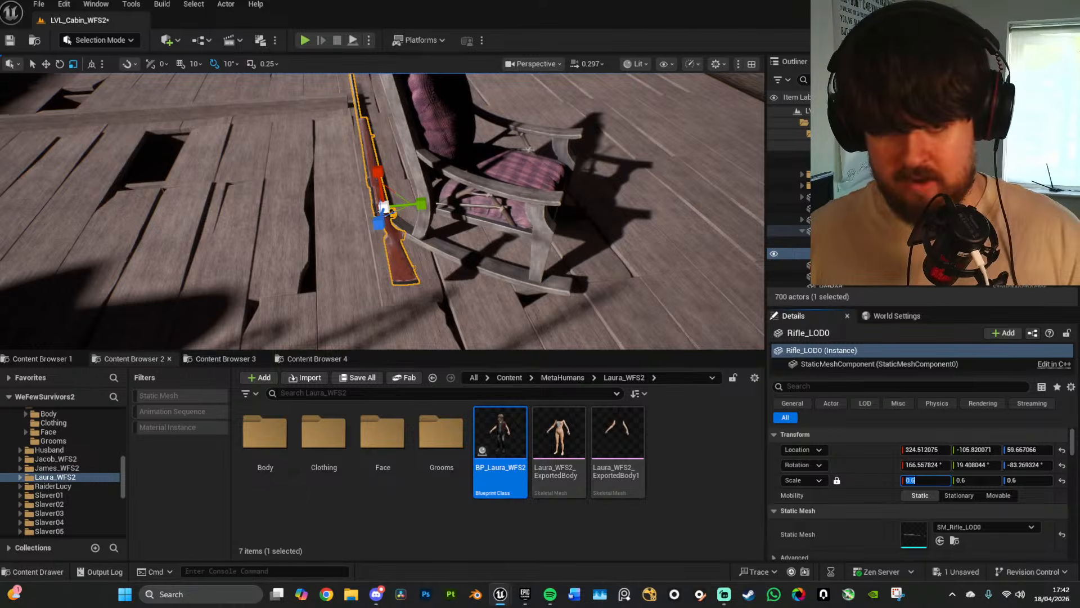
Step: Move the rifle against the side of the rocking chair, to about X 298, Y -90, Z 69
right_click_drag(382, 225, 399, 178)
key("w")
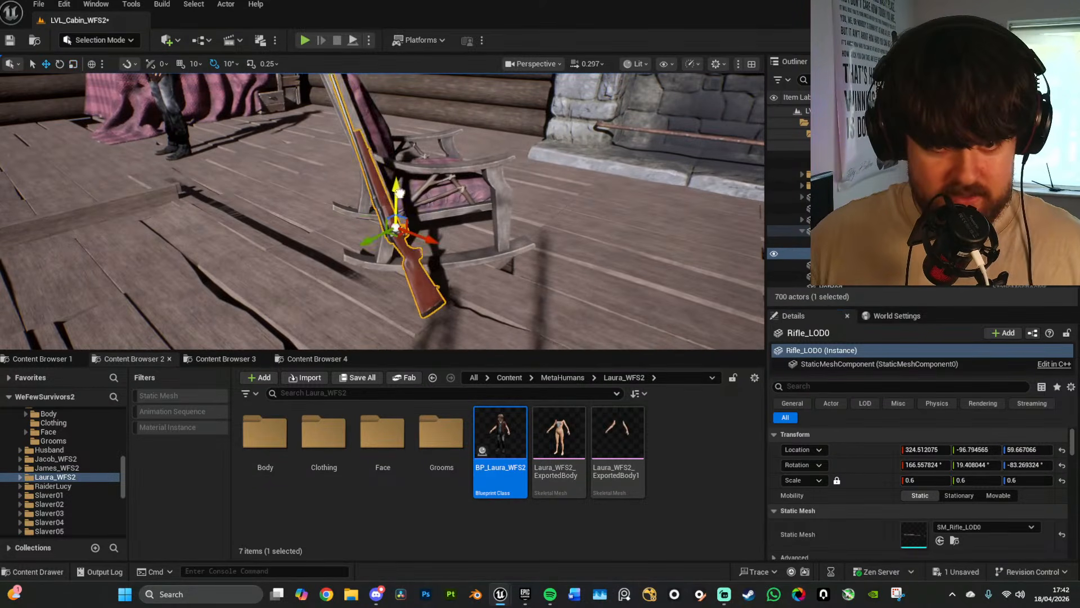
left_click_drag(403, 213, 402, 215)
right_click_drag(402, 215, 338, 203)
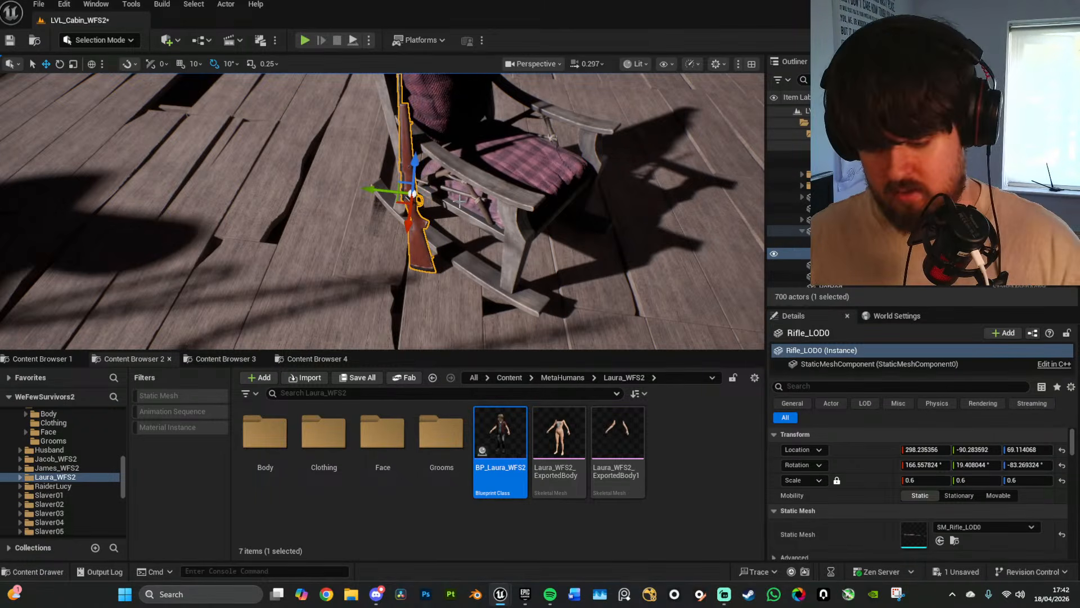
key("g")
right_click_drag(455, 199, 469, 165)
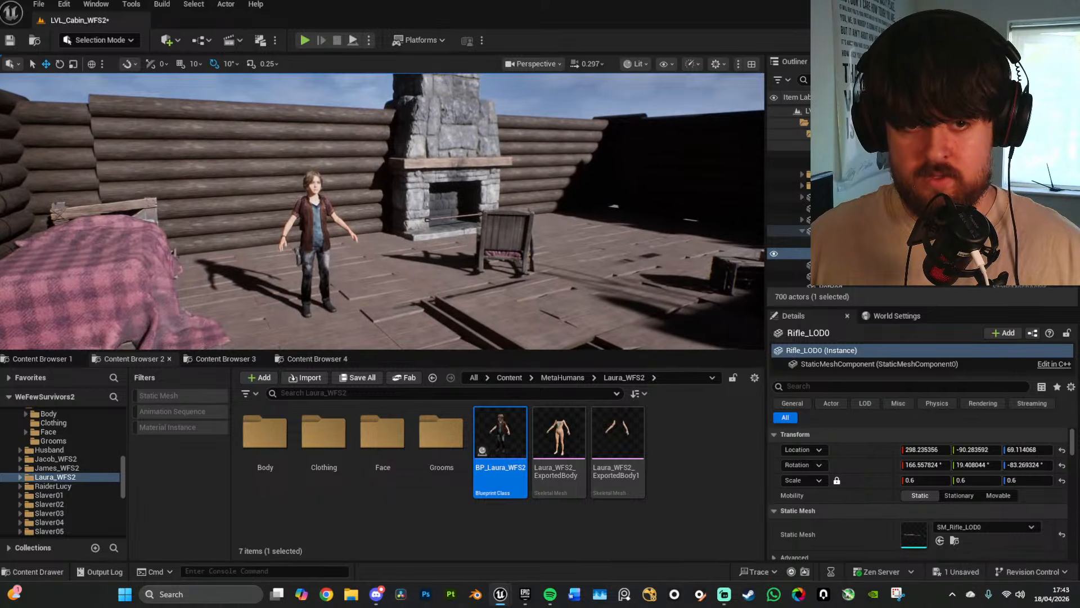
Step: Set the rocking chair's X, Y and Z scale to 0.6 each
right_click_drag(504, 233, 507, 277)
left_click(501, 234)
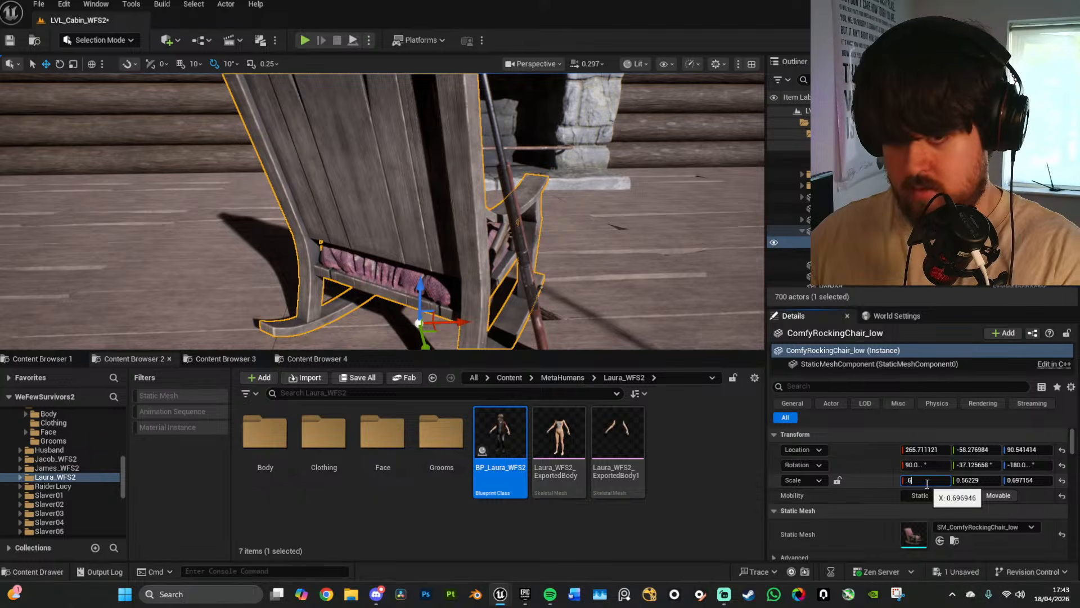
key("Return")
left_click(997, 480)
type("6")
key("Return")
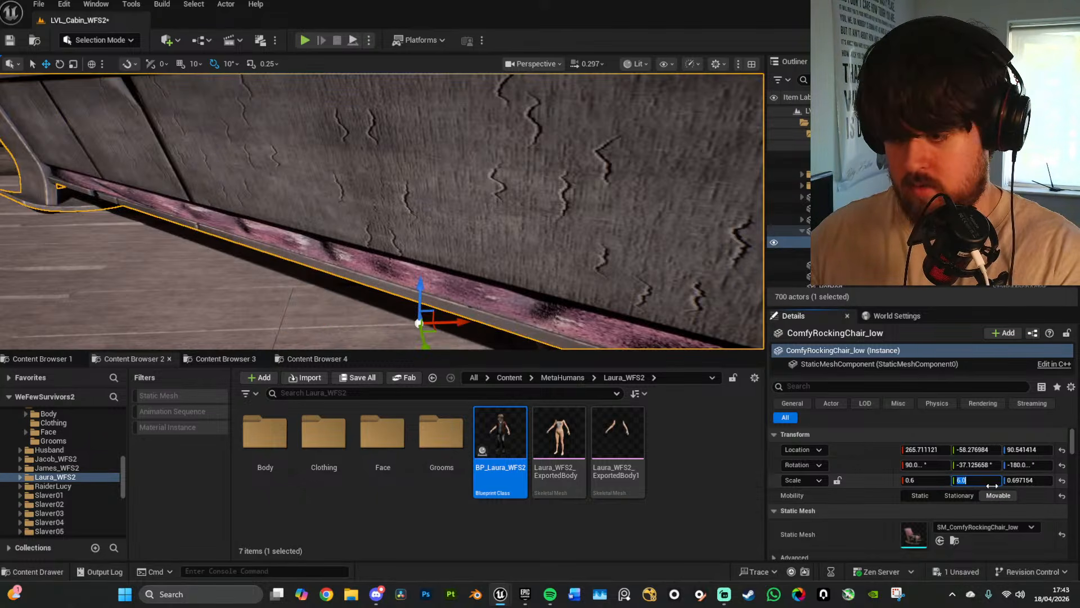
type("0.6")
key("Return")
left_click(1018, 480)
type("0.6")
key("Return")
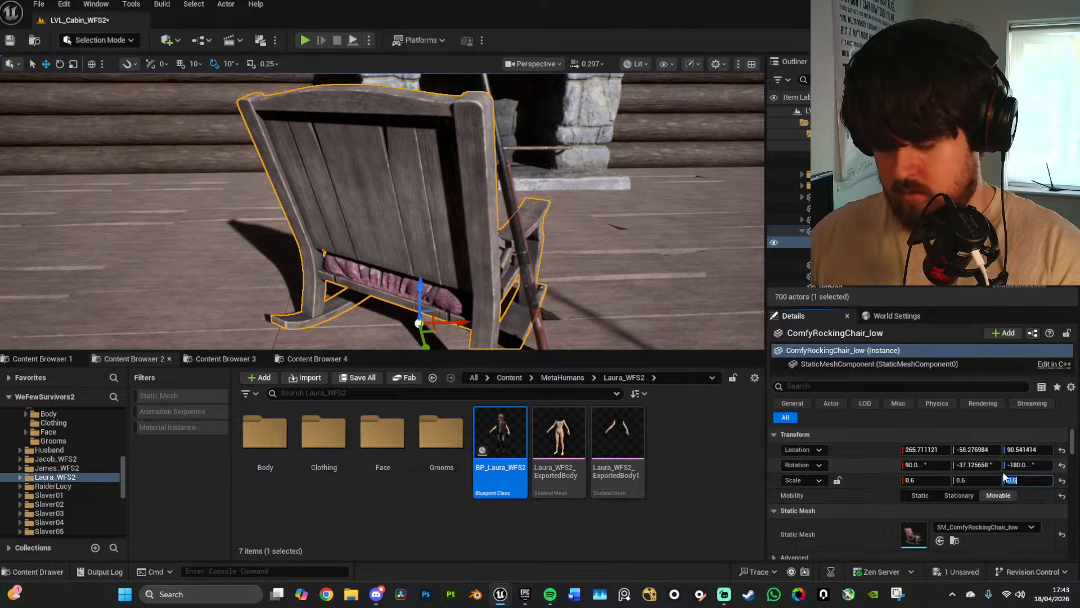
Step: Try a Z scale of 0.7 on the rocking chair and set it back to 0.6
type(".7")
key("Return")
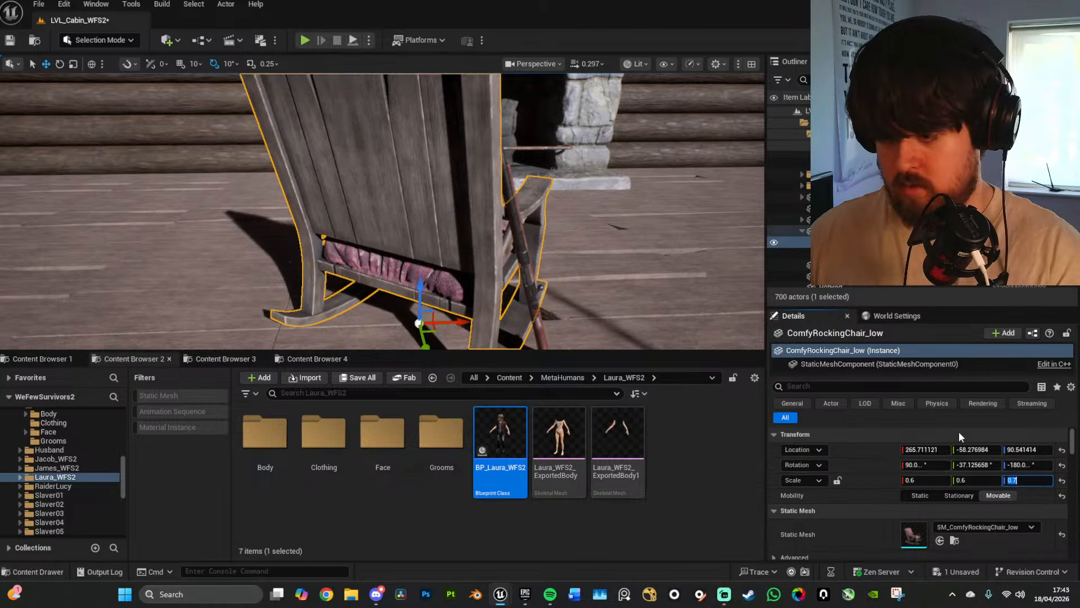
type(".6")
key("Return")
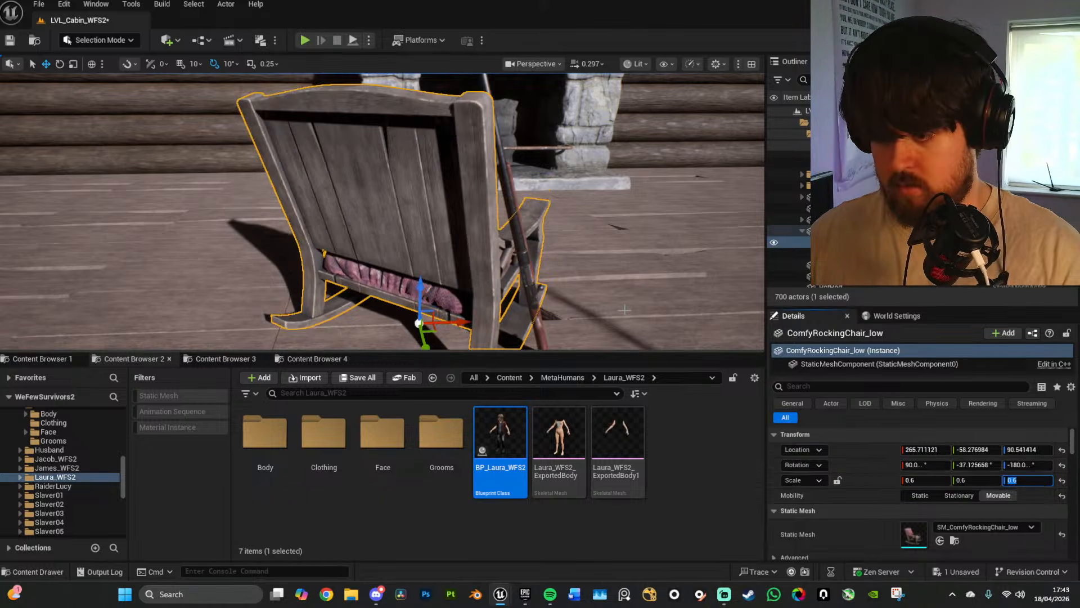
Step: Lock the rocking chair's scale proportions and set its scale to 0.7 on all axes
left_click(837, 482)
right_click_drag(523, 264, 303, 208)
key("s")
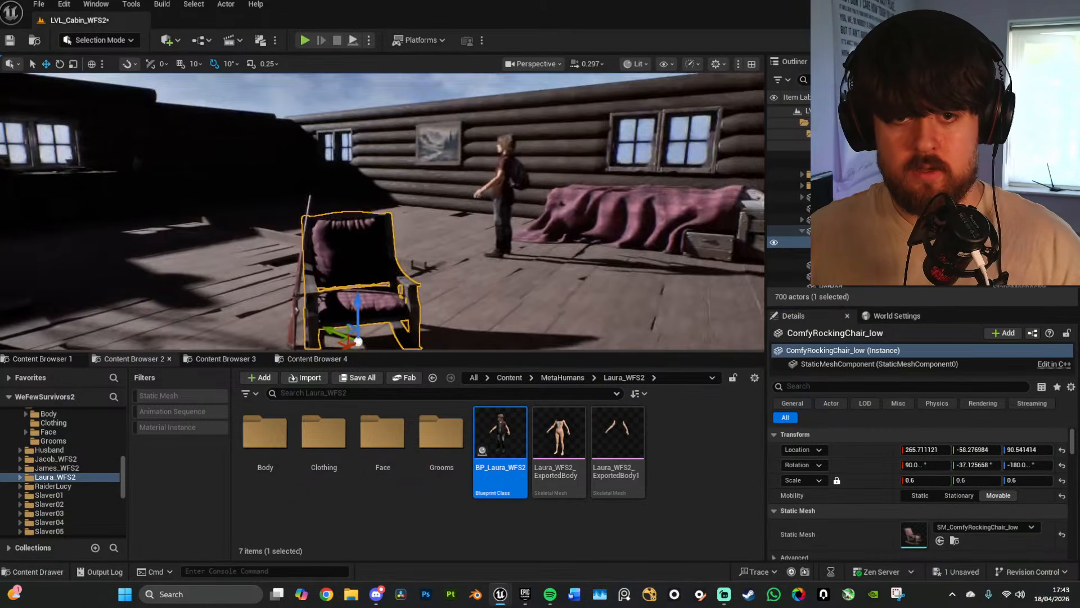
key("f")
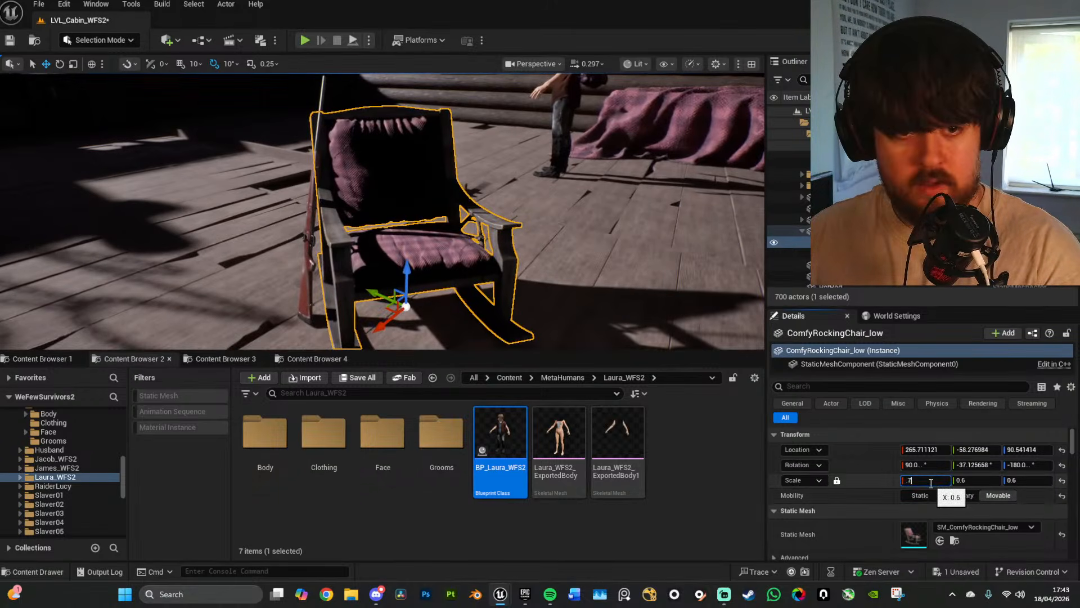
left_click(931, 483)
type(".7")
key("Return")
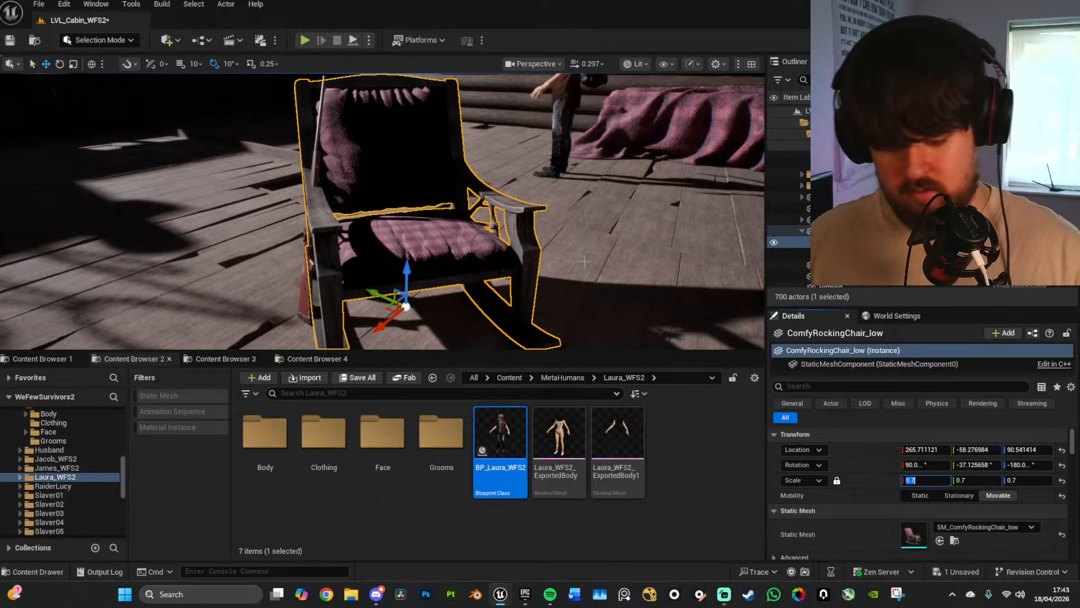
Step: Set the rifle's scale to 0.7 on all axes and lower it slightly beside the rocking chair
key("s")
right_click_drag(585, 261, 603, 238)
key("w")
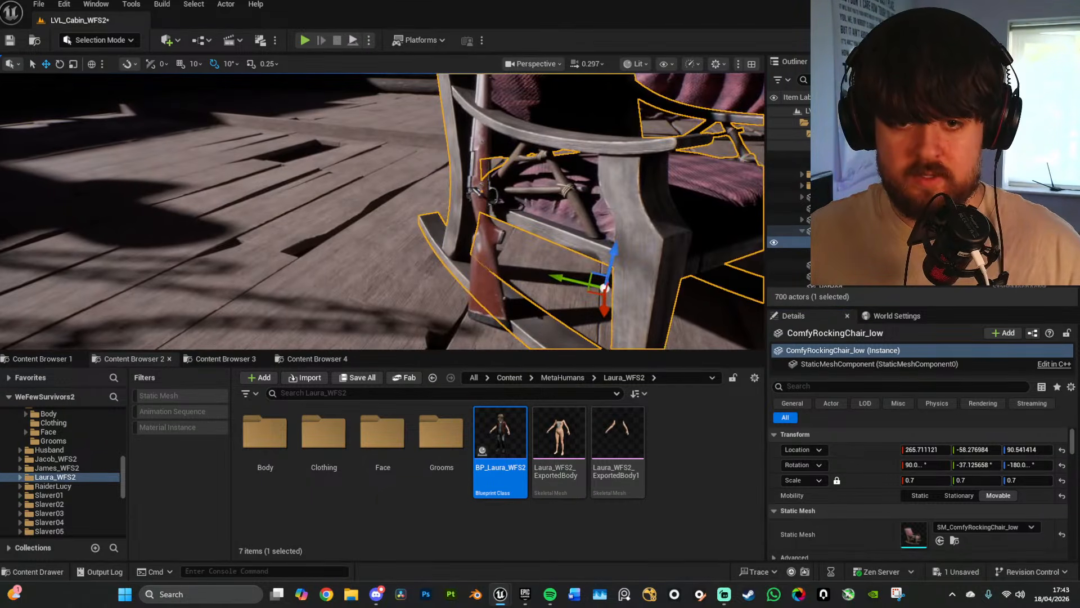
left_click(487, 264)
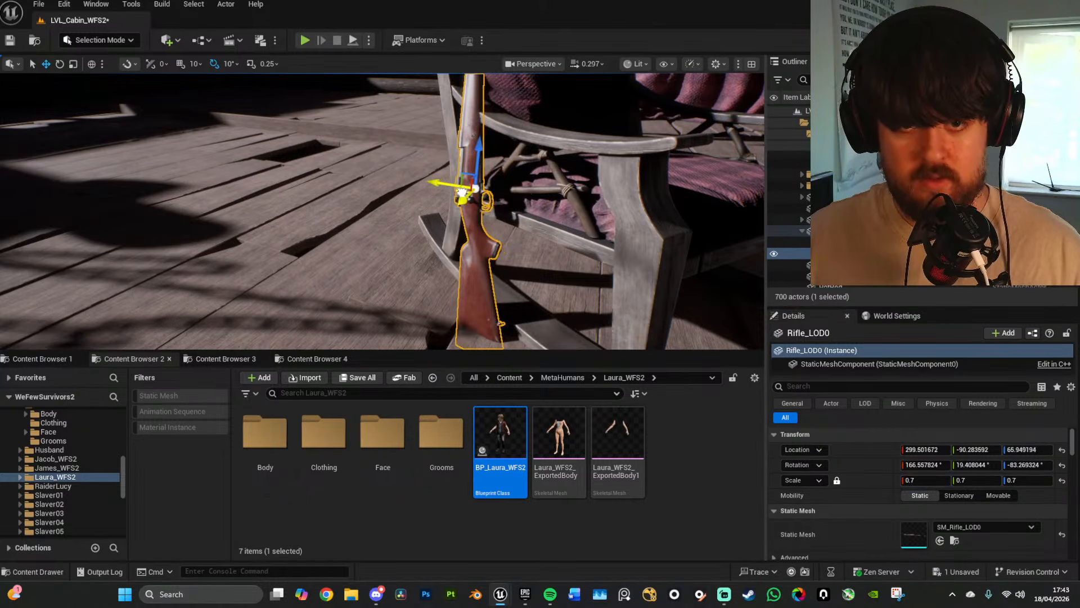
right_click_drag(383, 211, 442, 191)
Step: Using unlit shading, reposition the rifle beside the chair at about X 301, Y -95, Z 64, and return to lit shading
key("alt+3")
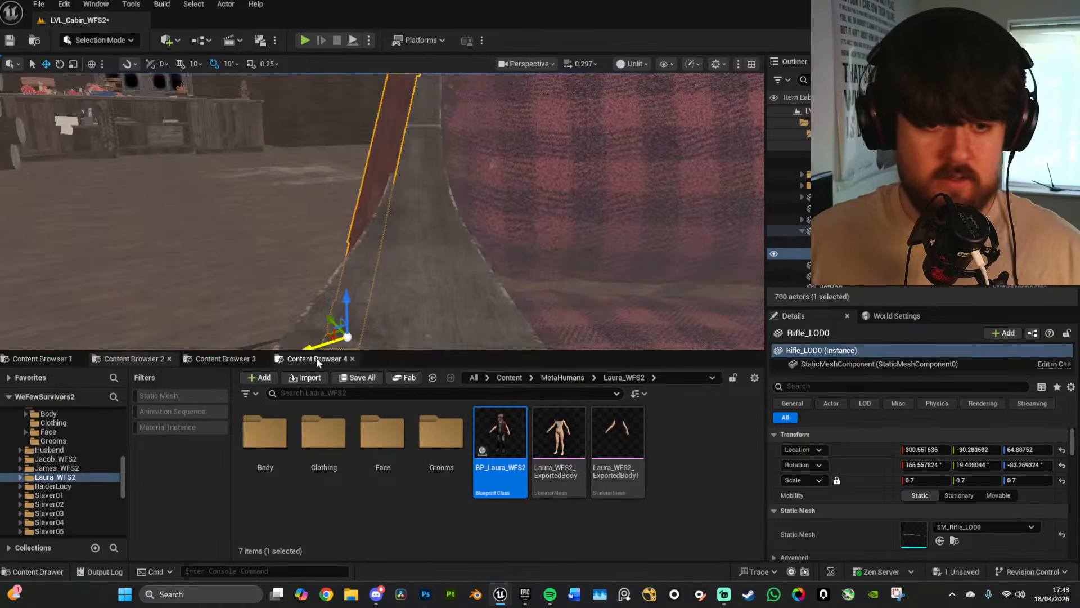
left_click_drag(335, 339, 322, 336)
right_click_drag(395, 333, 456, 274)
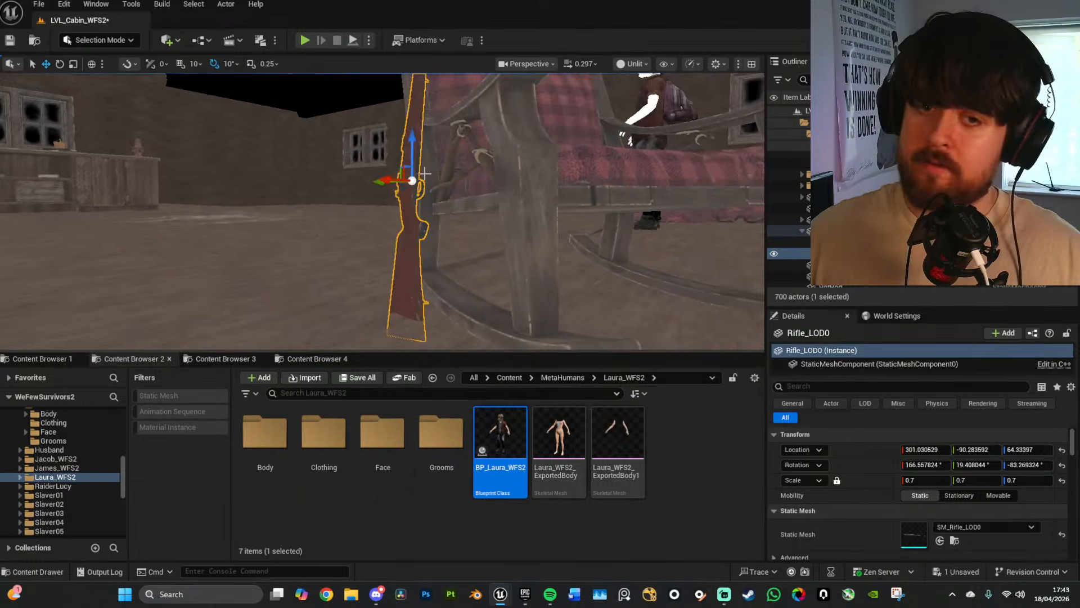
left_click_drag(412, 150, 413, 133)
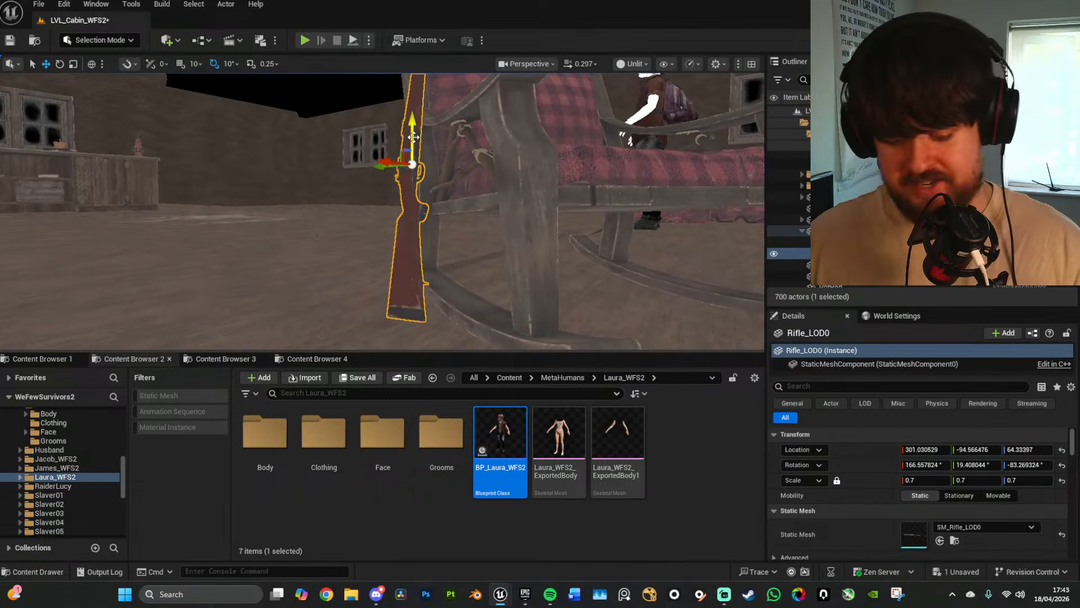
key("g")
right_click_drag(521, 199, 532, 188)
key("alt+4")
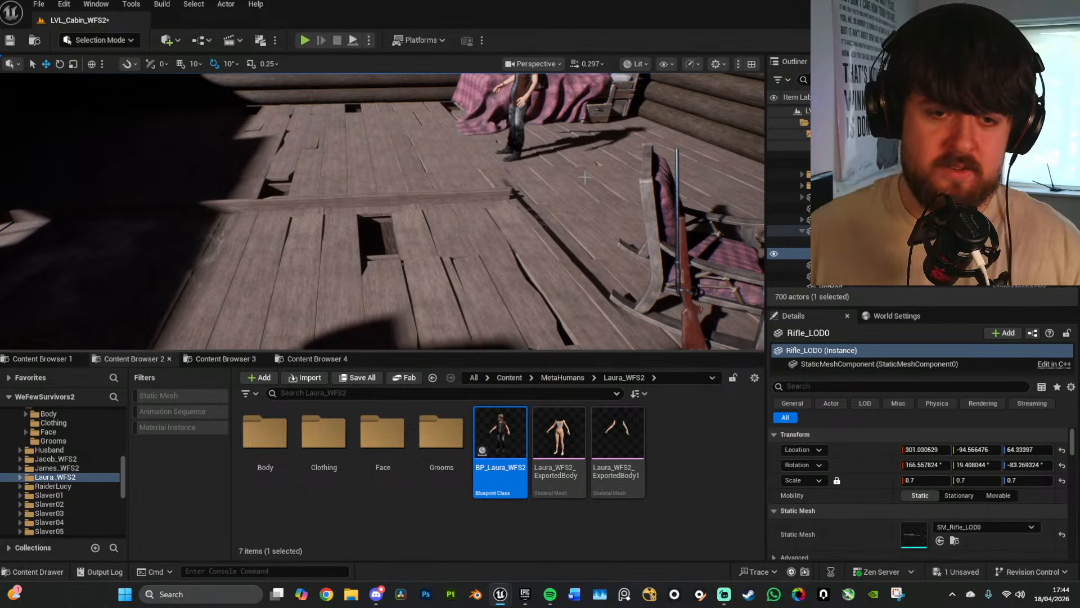
Step: Select the framed mountain painting by its Canvas3 parent and slide it along the log wall toward the bed, to about Y -278
mouse_move(595, 175)
right_mouse_down()
mouse_move(585, 135)
mouse_move(568, 112)
mouse_move(554, 119)
right_mouse_up()
key("w")
key("w")
left_click(432, 167)
mouse_move(432, 167)
right_mouse_down()
mouse_move(509, 171)
mouse_move(467, 156)
mouse_move(430, 174)
mouse_move(438, 147)
right_mouse_up()
key("w")
left_click(440, 214, "shift")
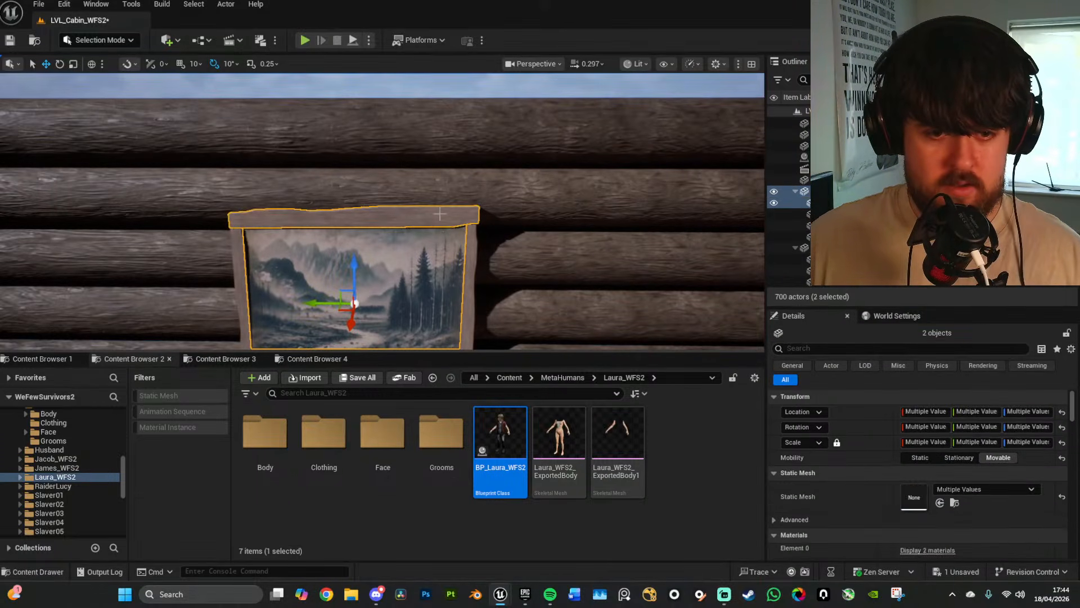
right_click_drag(439, 214, 430, 226)
left_click(341, 315, "shift")
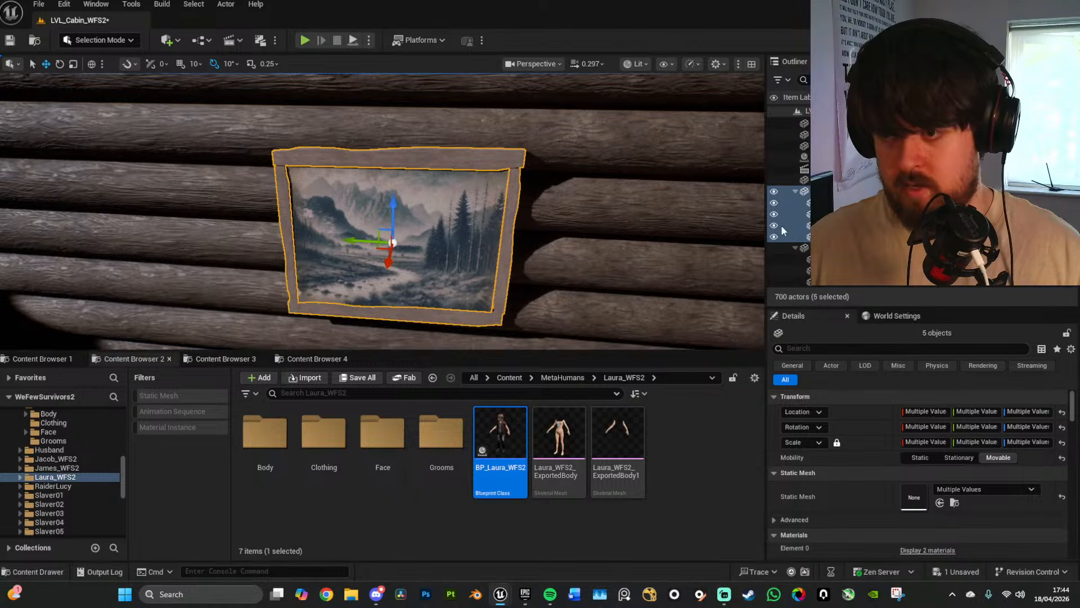
left_click(827, 191)
right_click_drag(535, 191, 548, 205)
key("s")
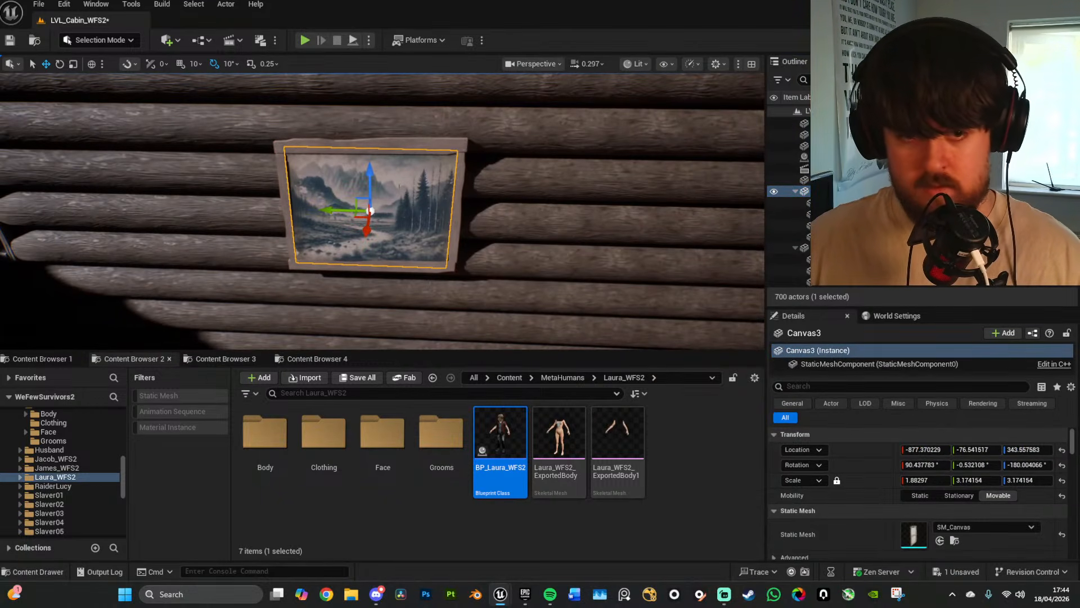
left_click_drag(332, 209, 591, 216)
mouse_move(413, 250)
right_mouse_down()
mouse_move(483, 262)
mouse_move(413, 250)
right_mouse_up()
key("d")
left_click_drag(299, 213, 331, 214)
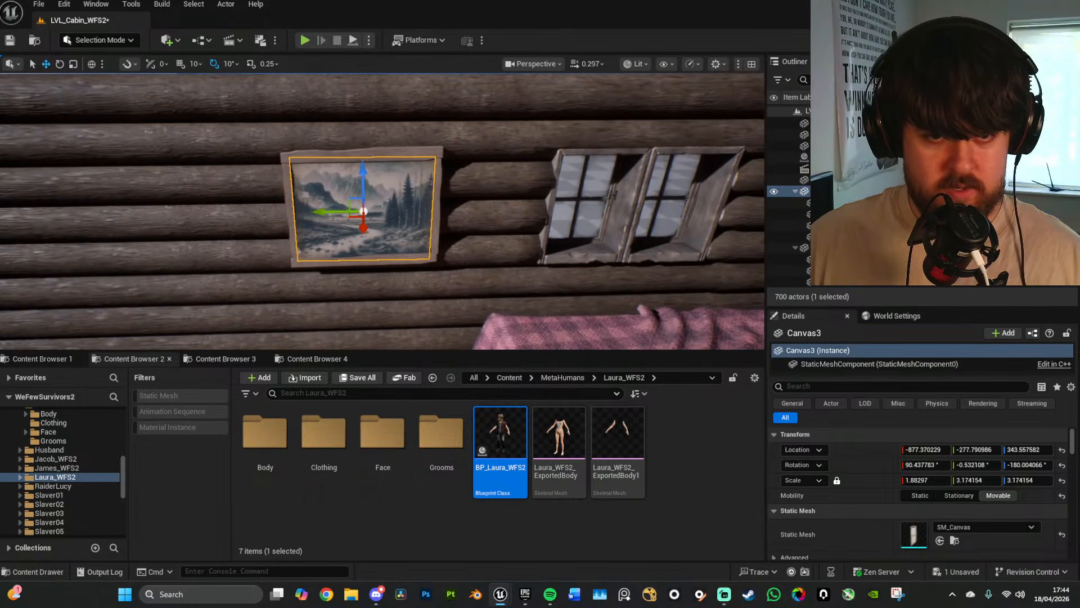
Step: Tilt the framed painting by 10° so it hangs crooked, check it without editor overlays, and toggle rotation snapping
key("e")
left_click_drag(399, 148, 405, 172)
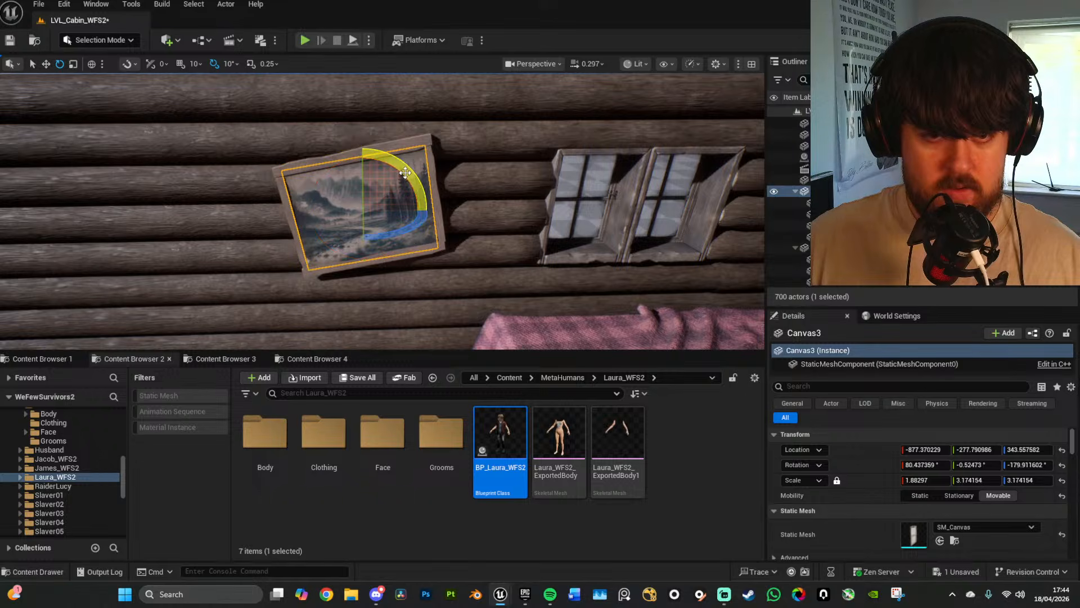
key("w")
right_click_drag(464, 215, 457, 226)
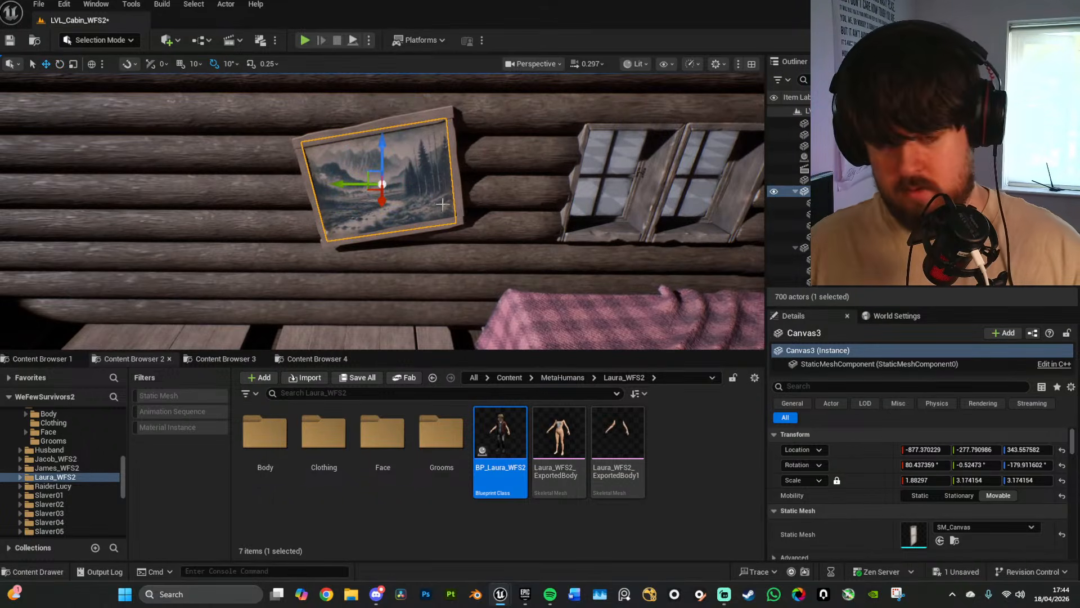
key("g")
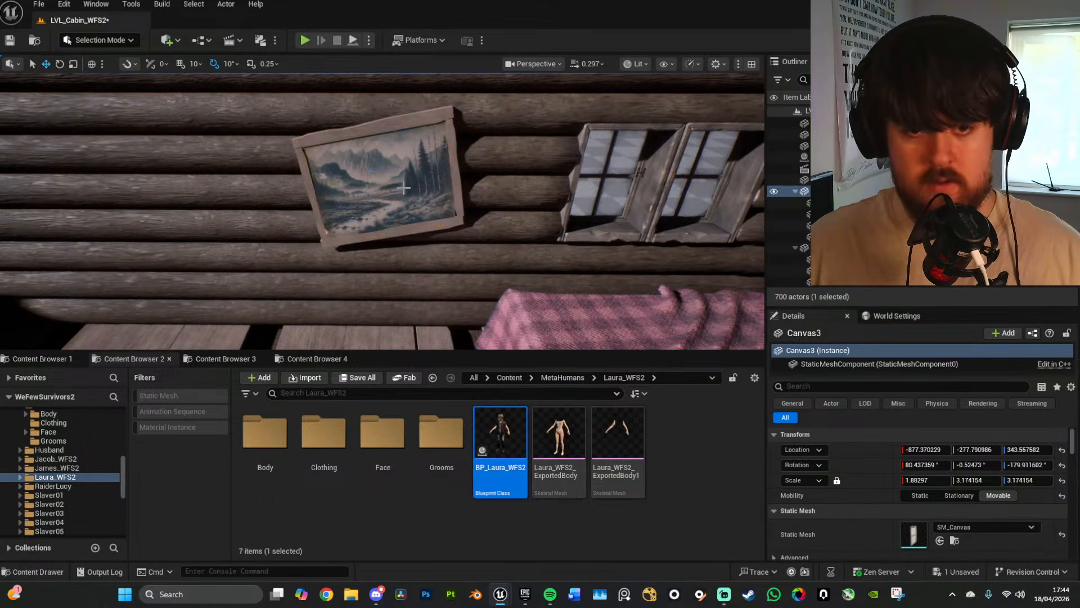
left_click(215, 65)
Step: Delete the log wall segment between the shaded windows and the tilted painting
right_click_drag(270, 141, 550, 222)
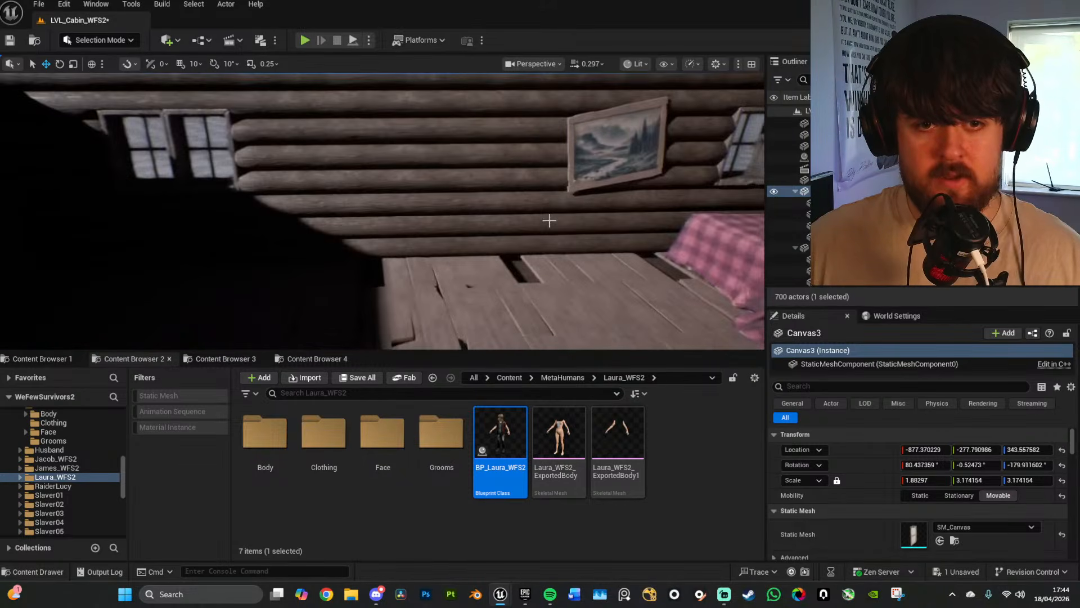
left_click(425, 172)
key("Delete")
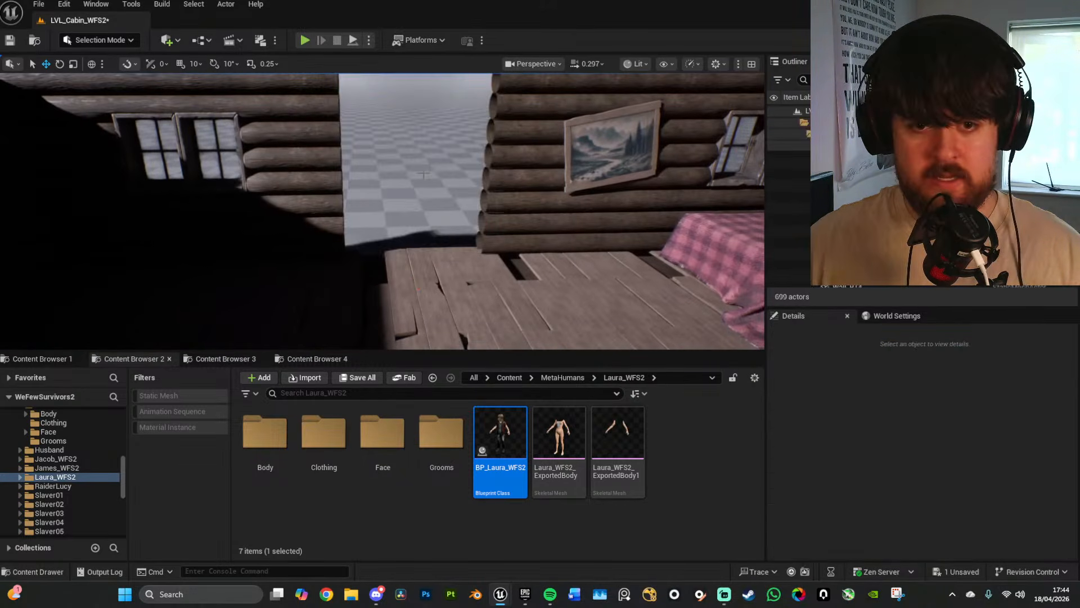
Step: Find the existing door on the far wall and duplicate the WallDoor_B2 log wall piece that frames it
key("w")
right_click_drag(479, 204, 472, 173)
key("s")
left_click(477, 176)
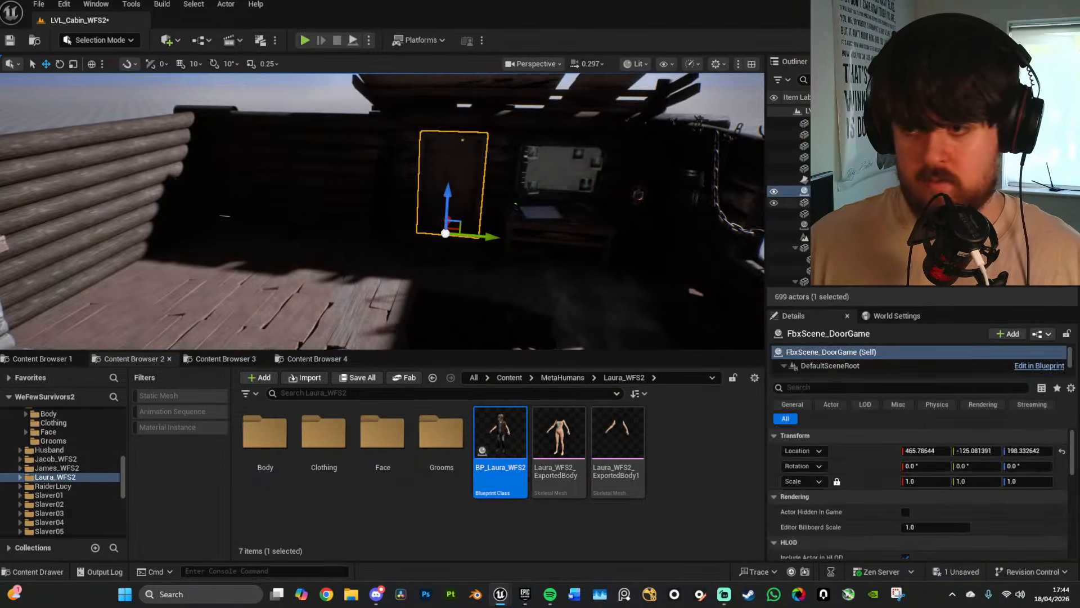
key("f")
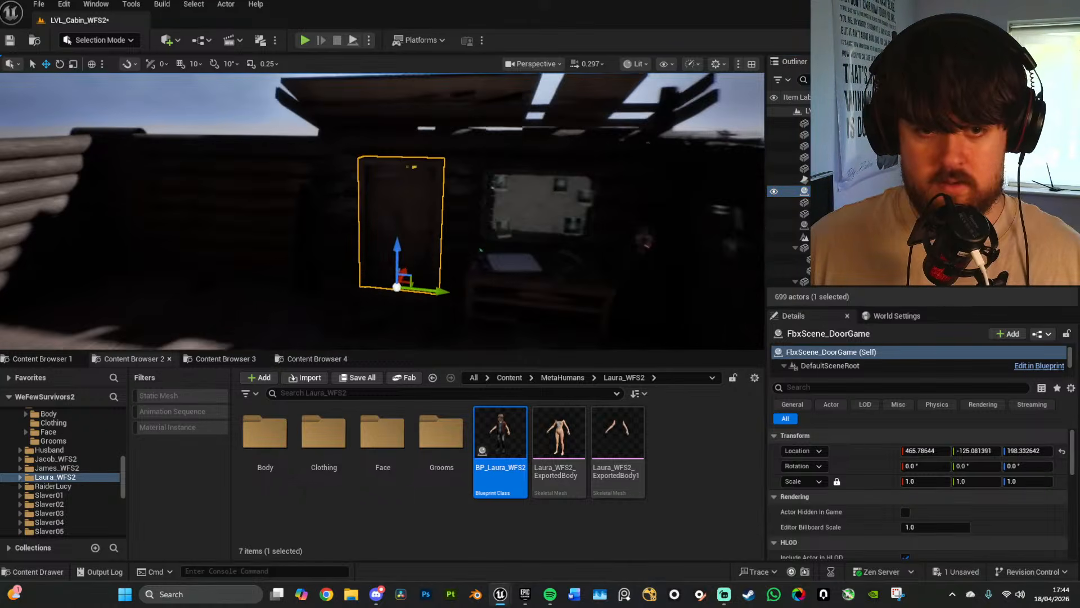
left_click(474, 242)
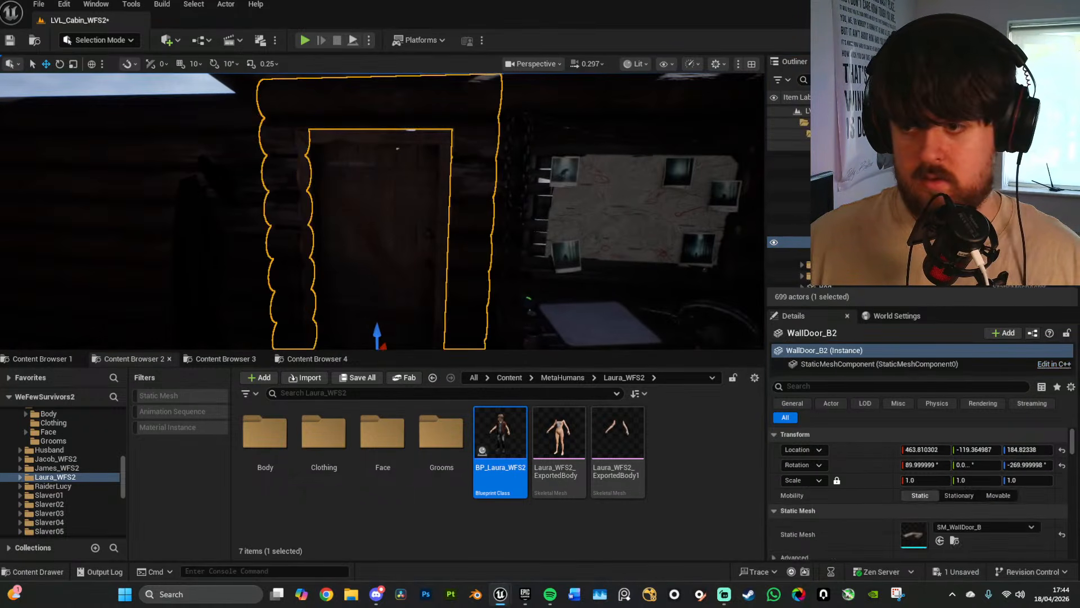
right_click_drag(631, 253, 470, 265)
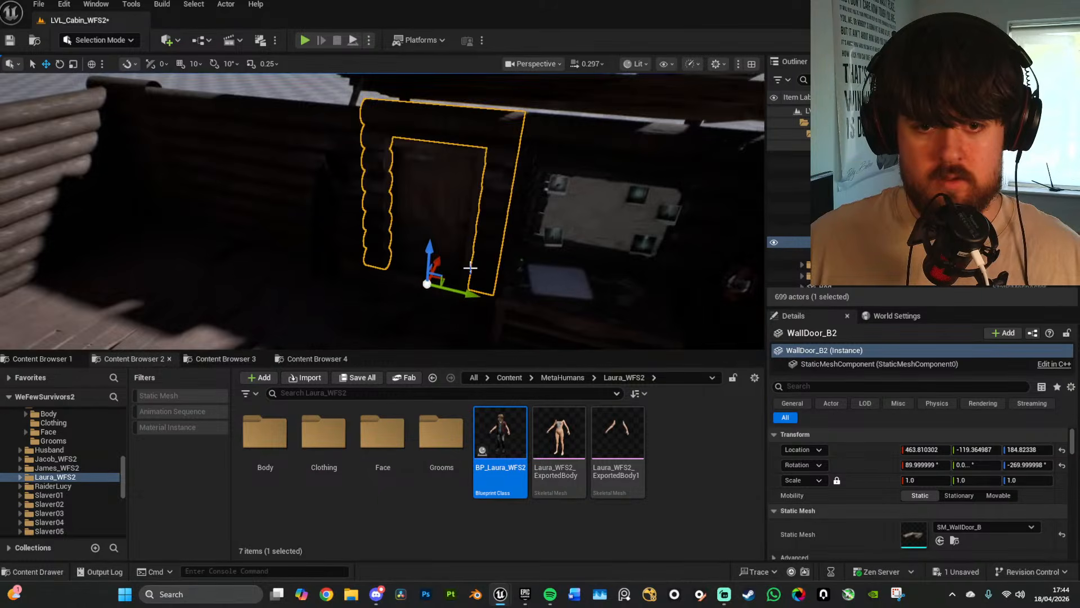
left_click_drag(446, 280, 239, 337, "alt")
Step: Move the duplicated doorway wall across the cabin to the gap near the tilted painting, at about X -777, Y -3
right_click_drag(461, 264, 315, 276)
left_click_drag(524, 318, 63, 228)
right_click_drag(70, 230, 3, 249)
scroll(68, 225, "up", 3)
left_click_drag(477, 254, 332, 149)
right_click_drag(333, 150, 307, 84)
right_click_drag(391, 135, 395, 197)
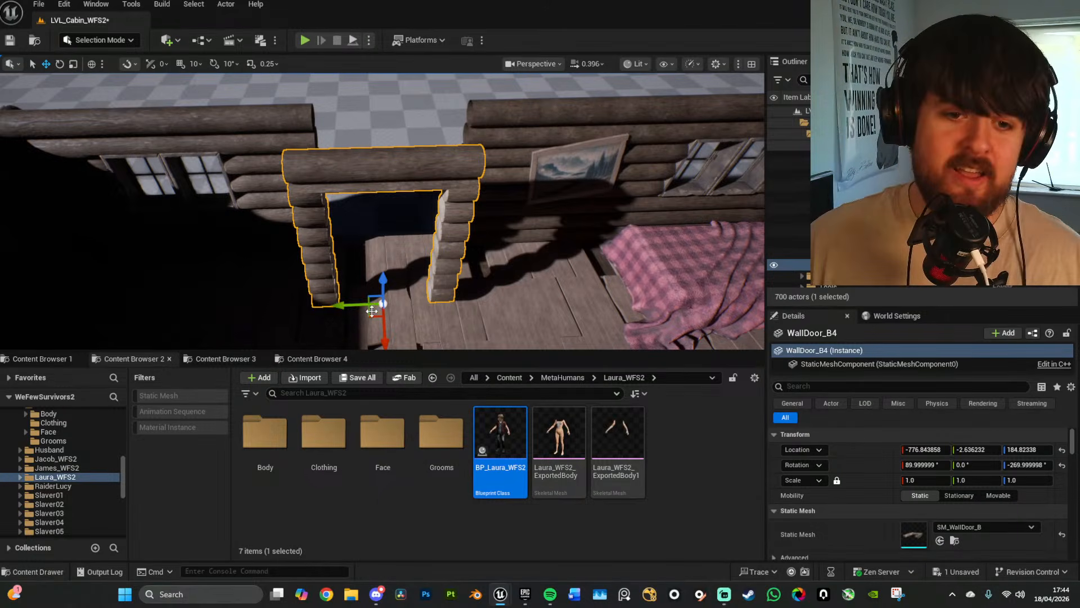
Step: Set the doorway wall into the gap in line with the surrounding logs, at about X -896, Y -10, Z 172
left_click_drag(372, 313, 376, 252)
key("w")
right_click_drag(380, 246, 380, 256)
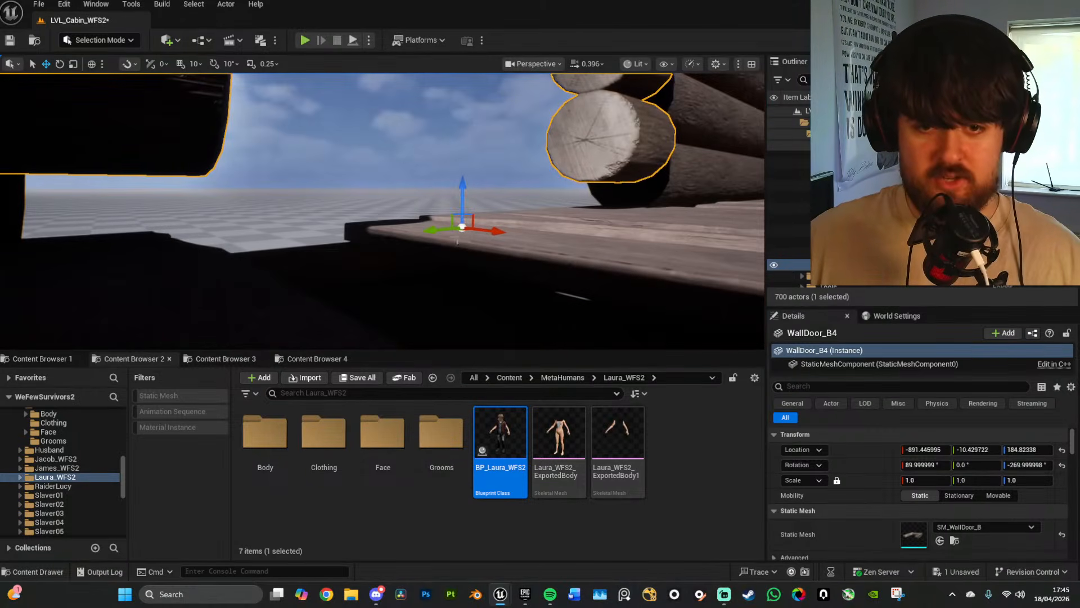
left_click_drag(462, 179, 469, 227)
right_click_drag(469, 226, 469, 226)
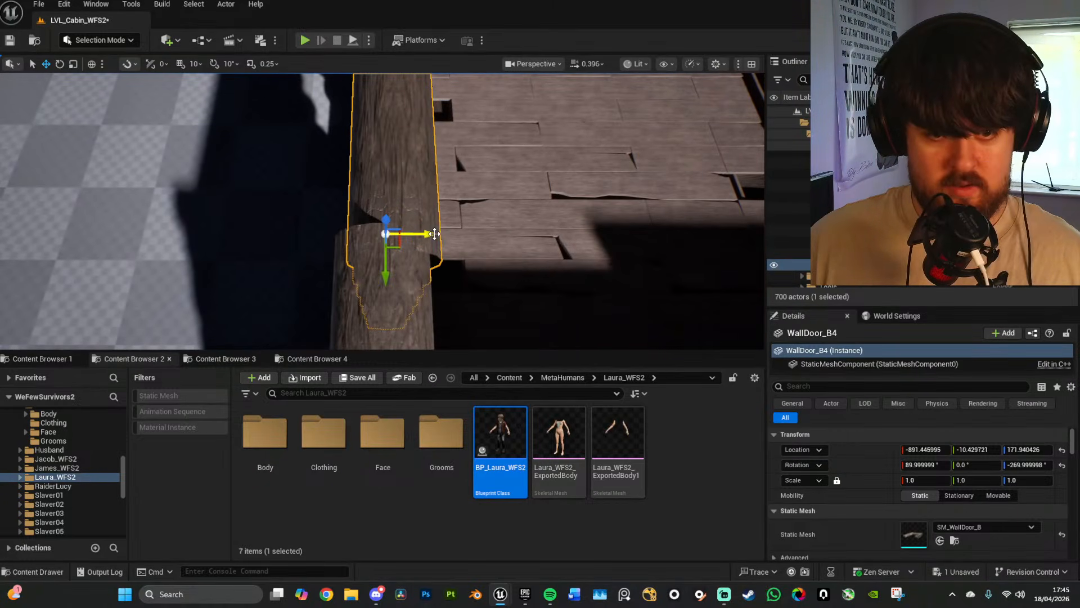
left_click_drag(436, 234, 428, 235)
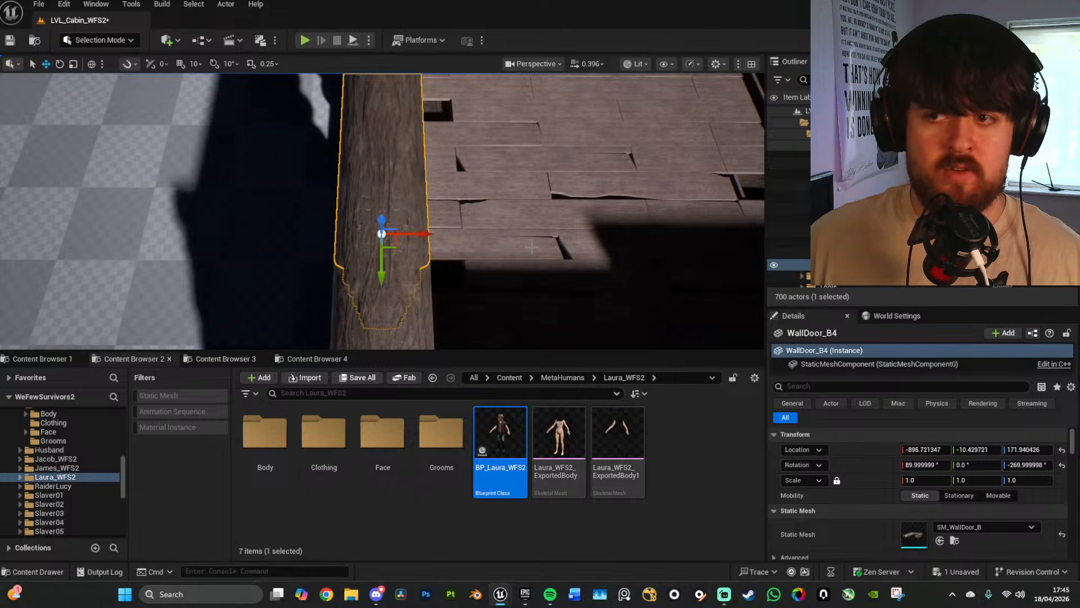
Step: Fine-tune the doorway wall's fit along the log wall so its edges meet the neighbouring segments
right_click_drag(532, 247, 512, 258)
left_click_drag(325, 295, 336, 292)
right_click_drag(373, 291, 376, 312)
left_click_drag(387, 317, 399, 315)
left_click(400, 319)
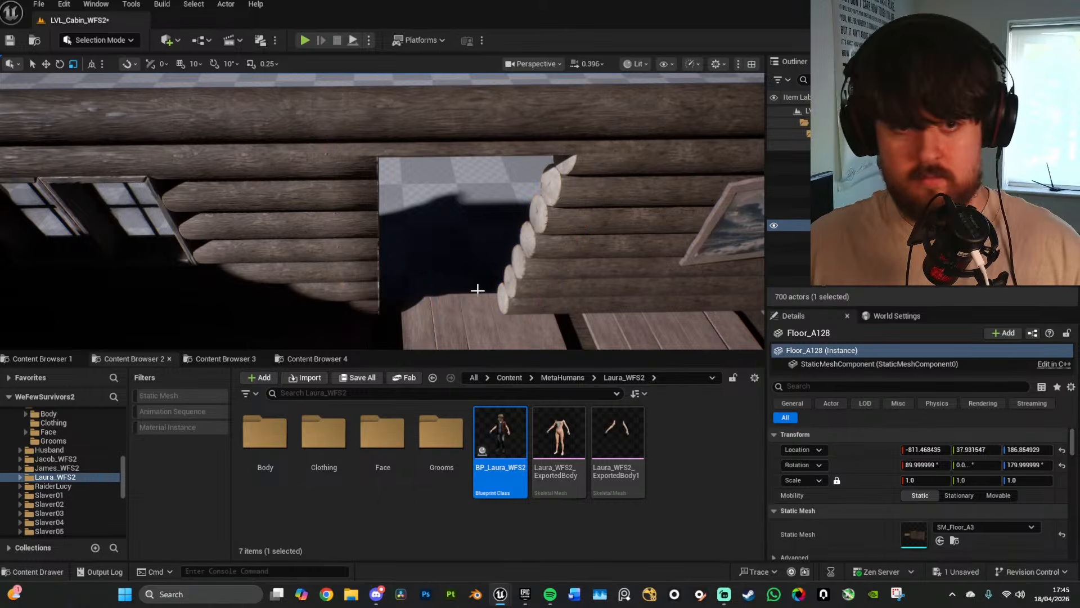
Step: Examine the cabin's layout from the fireplace and workbench round to the bed, switching to unlit shading
key("s")
right_click_drag(478, 289, 360, 270)
key("w")
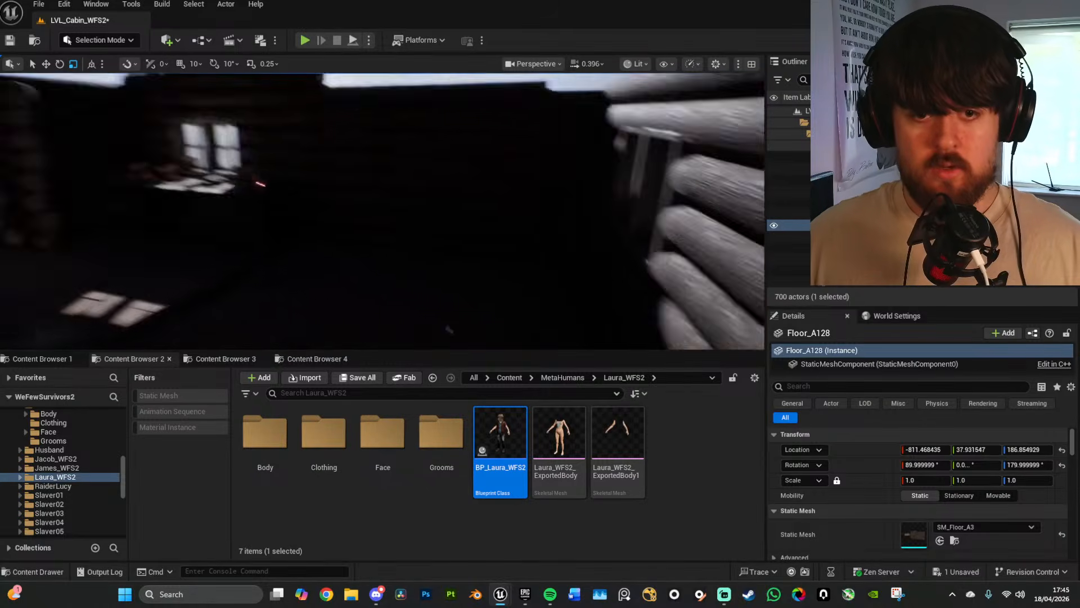
right_click_drag(511, 260, 405, 275)
key("w")
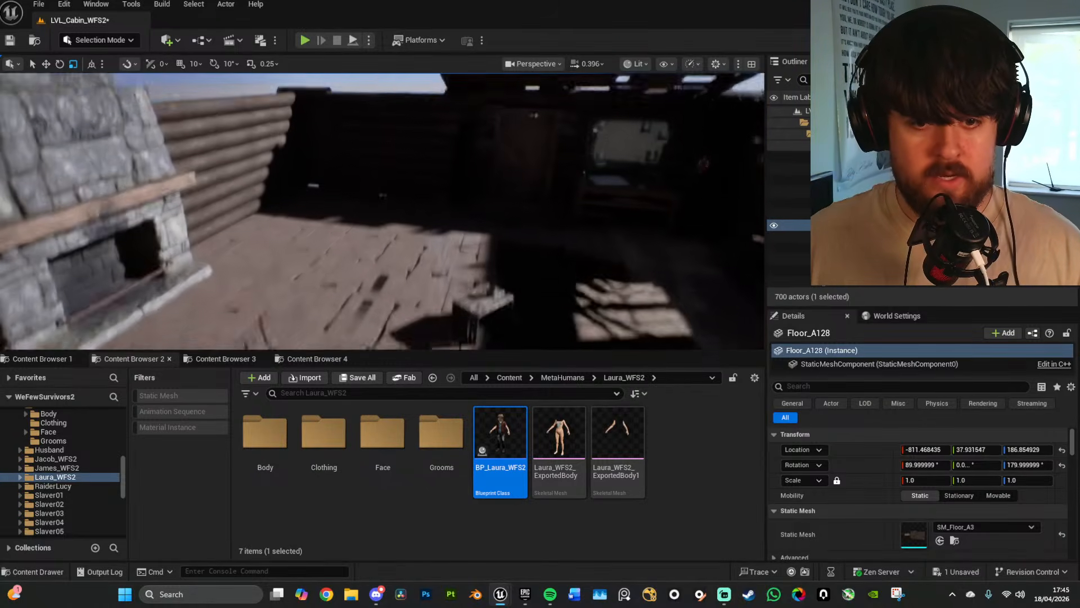
right_click_drag(547, 289, 563, 383)
key("w")
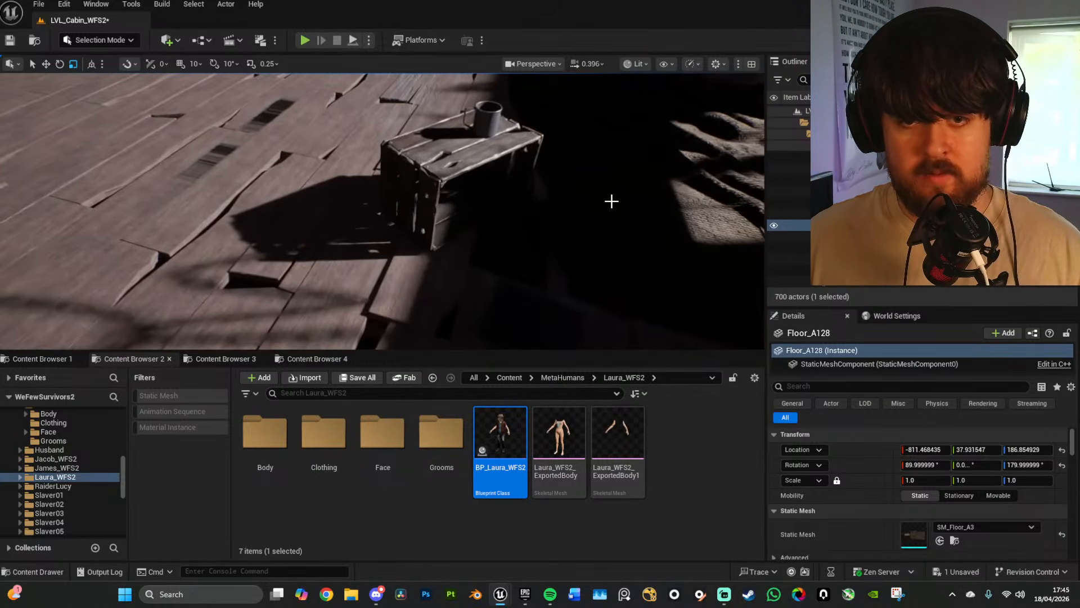
right_click_drag(611, 201, 578, 203)
key("alt+3")
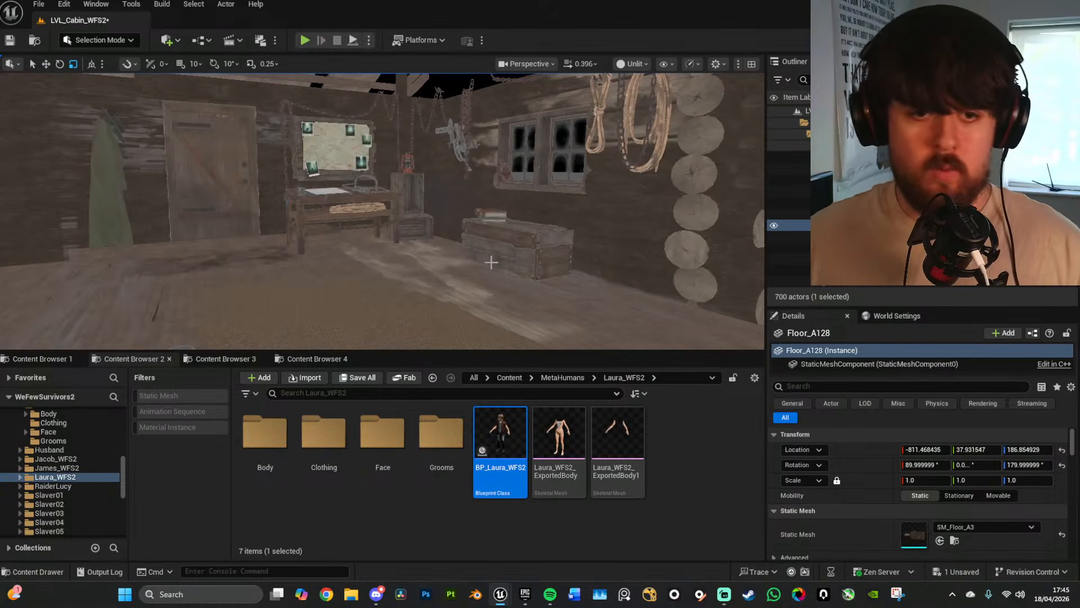
right_click_drag(594, 254, 804, 281)
key("s")
right_click_drag(487, 298, 485, 275)
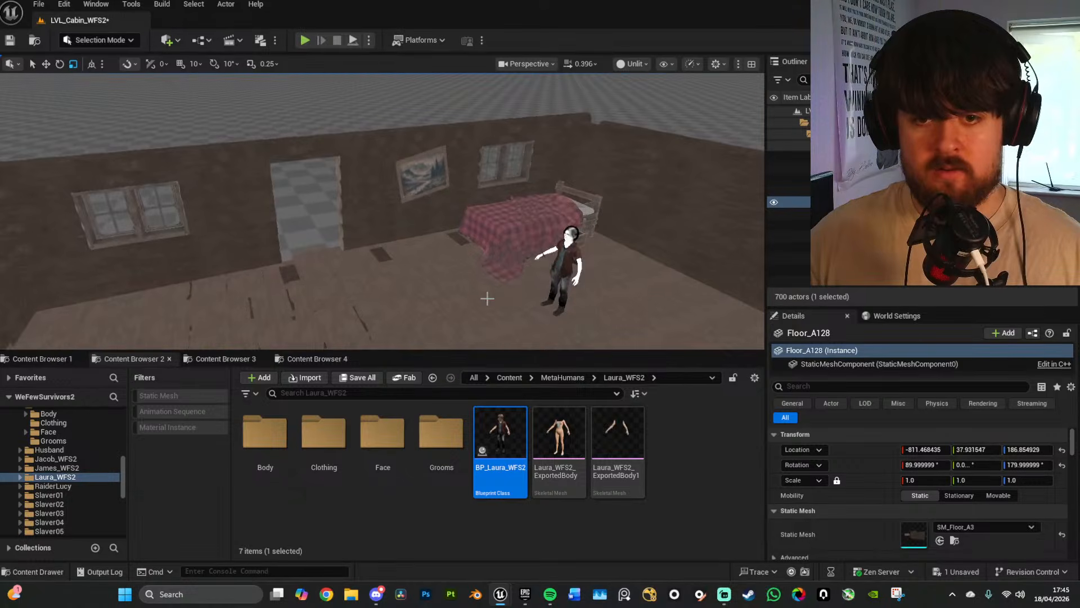
Step: Move the bed along the wall to the opposite corner, about X -696, Y 362, and turn it to about -81.5°
right_click_drag(471, 231, 556, 290)
key("s")
key("s")
key("w")
left_click(515, 160)
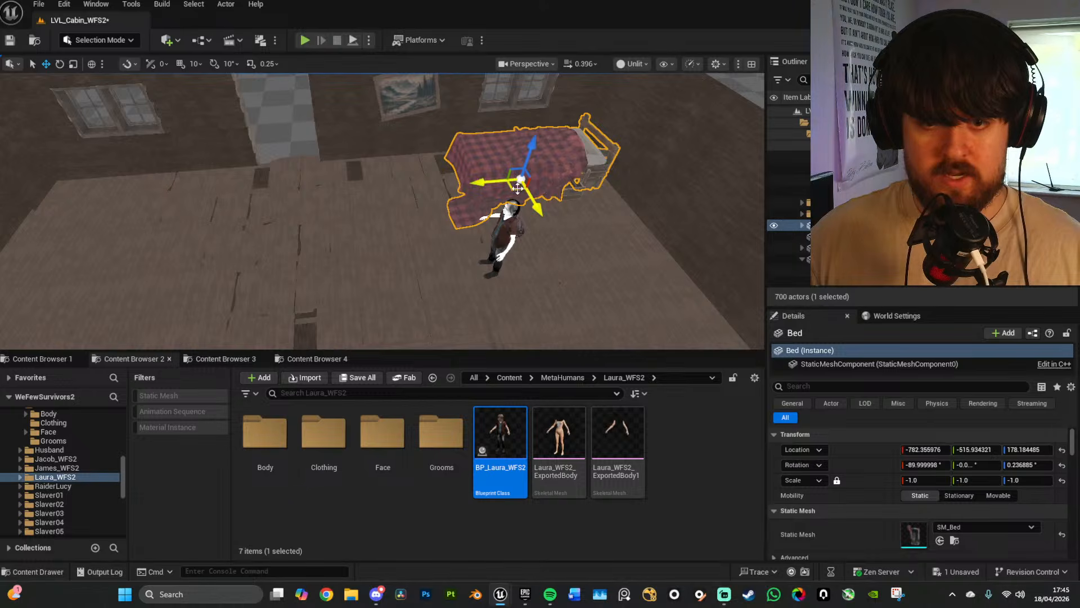
left_click_drag(518, 189, 187, 257)
right_click_drag(194, 256, 126, 266)
key("e")
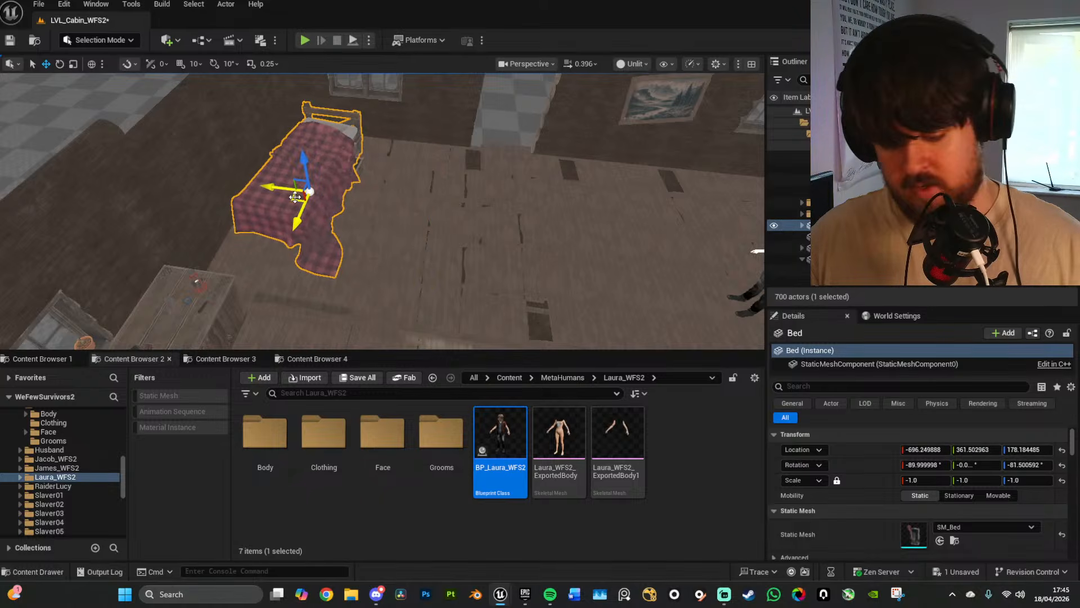
Step: Reposition the bed in the cabin's corner at about X -712, Y 366
key("g")
key("w")
mouse_move(377, 216)
right_mouse_down()
mouse_move(377, 187)
mouse_move(265, 176)
mouse_move(411, 222)
mouse_move(402, 236)
mouse_move(376, 231)
right_mouse_up()
key("alt+4")
key("alt+3")
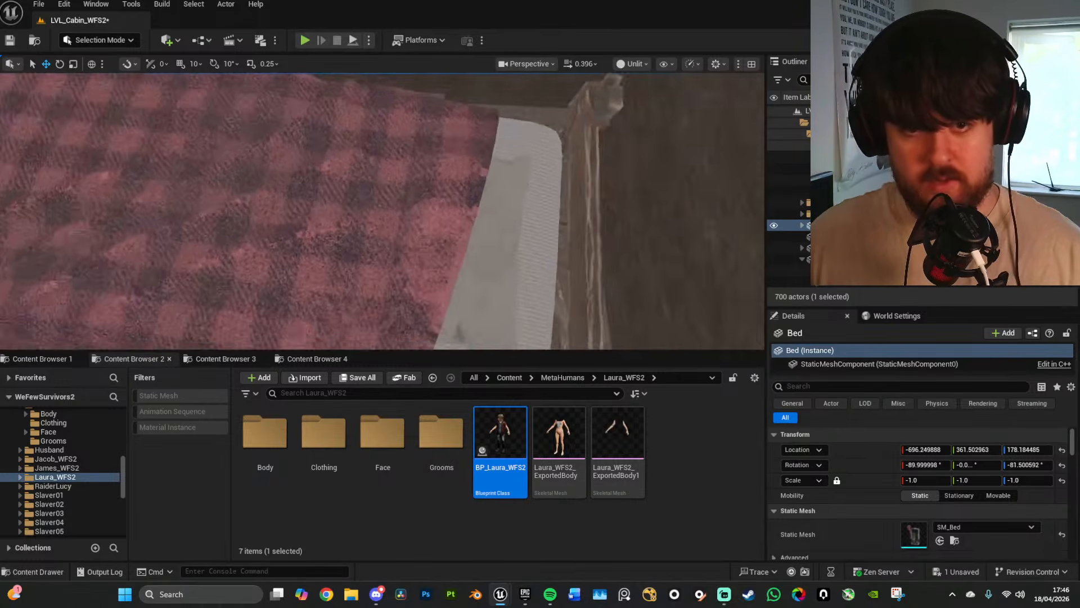
key("s")
key("g")
right_click_drag(312, 180, 312, 194)
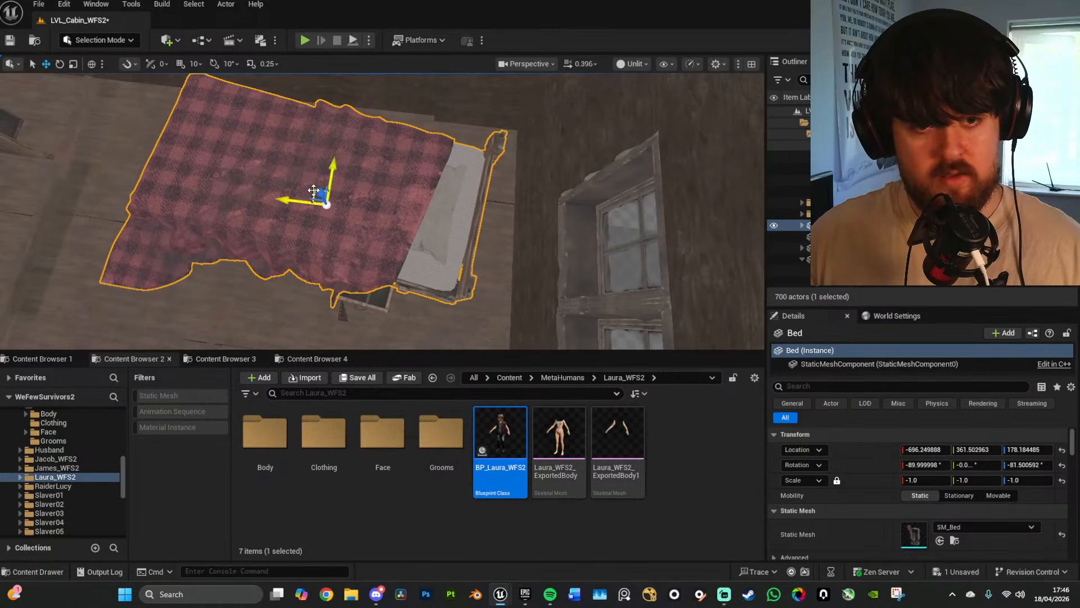
left_click_drag(313, 190, 331, 185)
key("g")
right_click_drag(331, 184, 186, 90)
key("w")
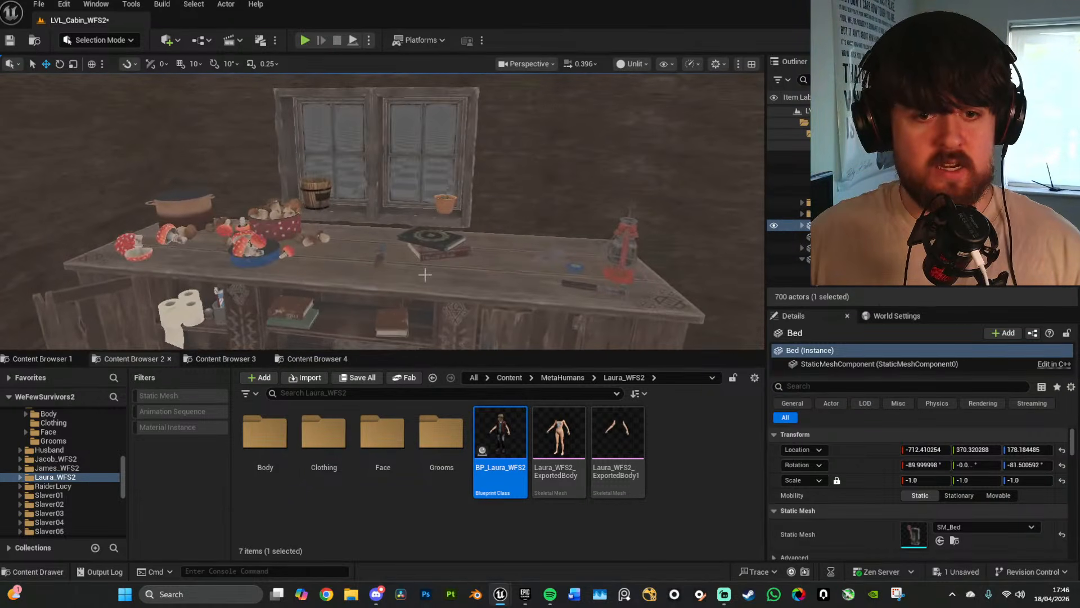
right_click_drag(565, 259, 366, 253)
key("w")
right_click_drag(247, 196, 551, 203)
key("w")
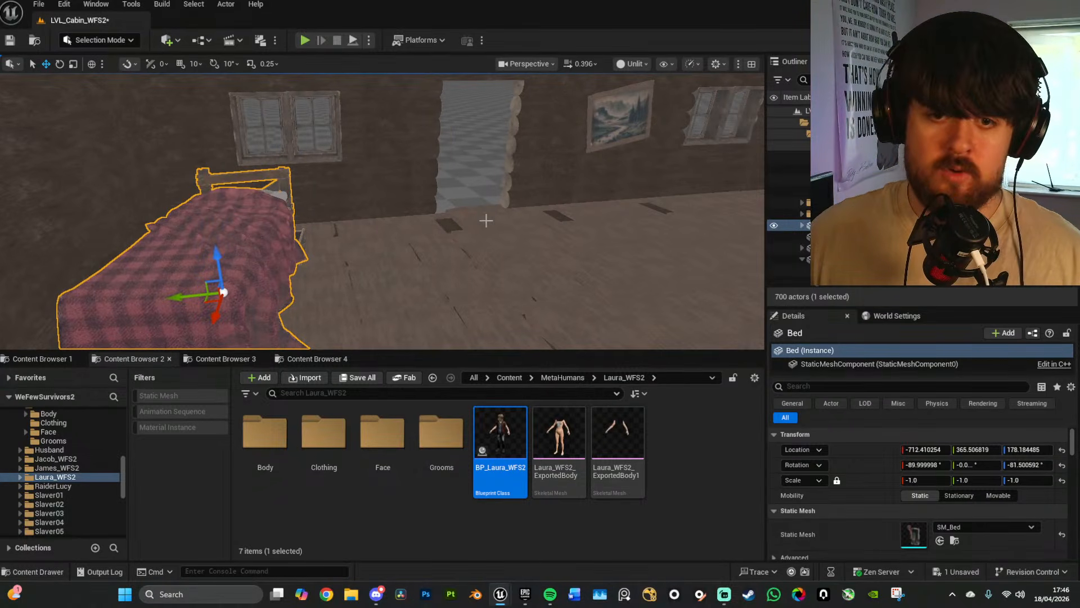
Step: Place the SM_CoatRack_Hat_low_001 mesh from the cabin's static meshes on the bed
right_click_drag(486, 220, 478, 182)
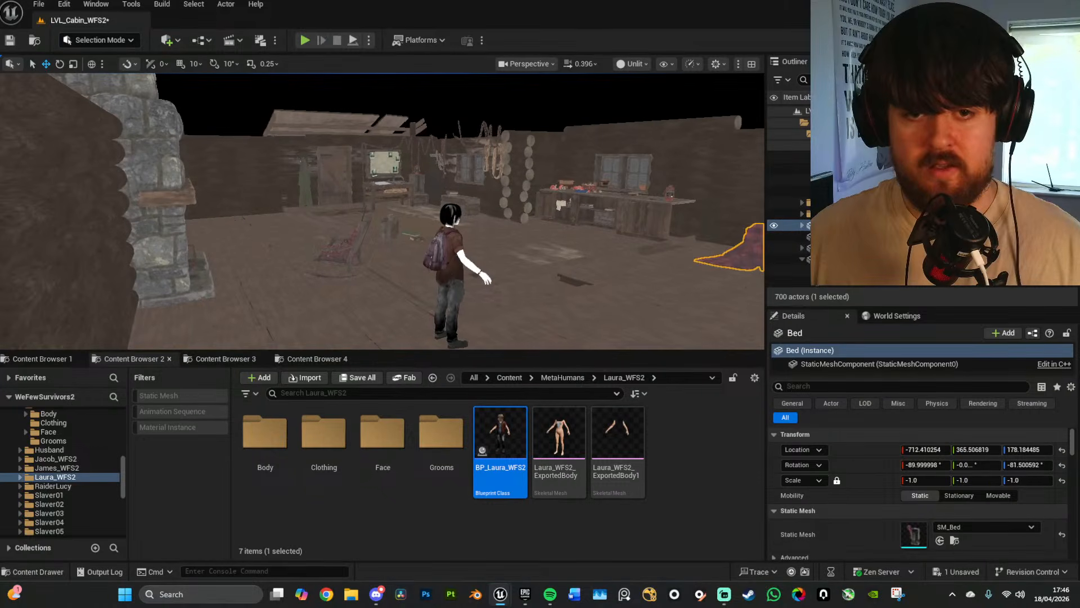
right_click_drag(486, 235, 537, 226)
key("w")
key("s")
key("w")
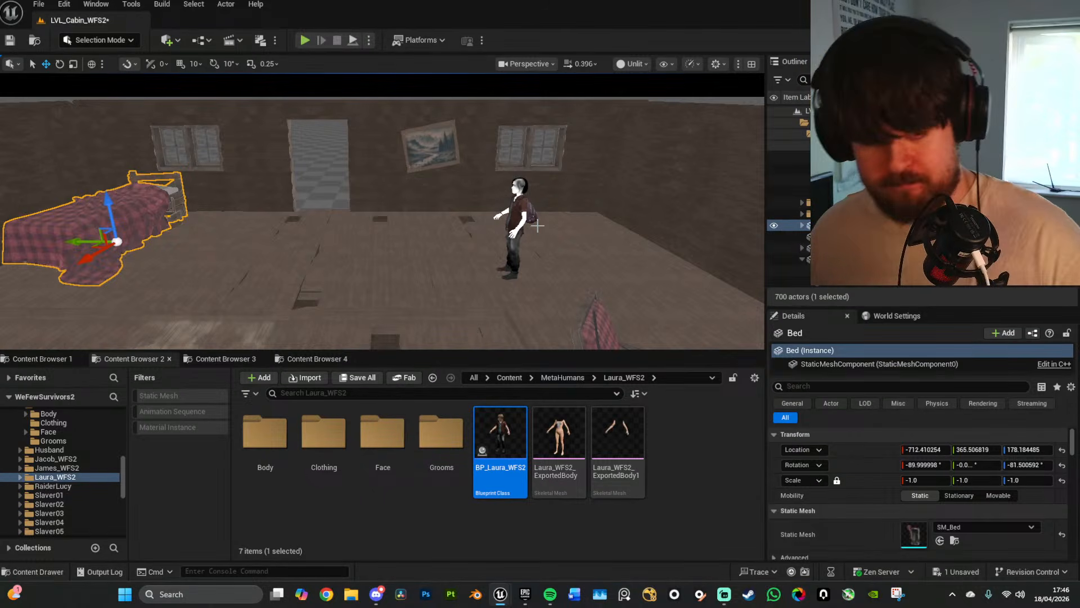
left_click(217, 359)
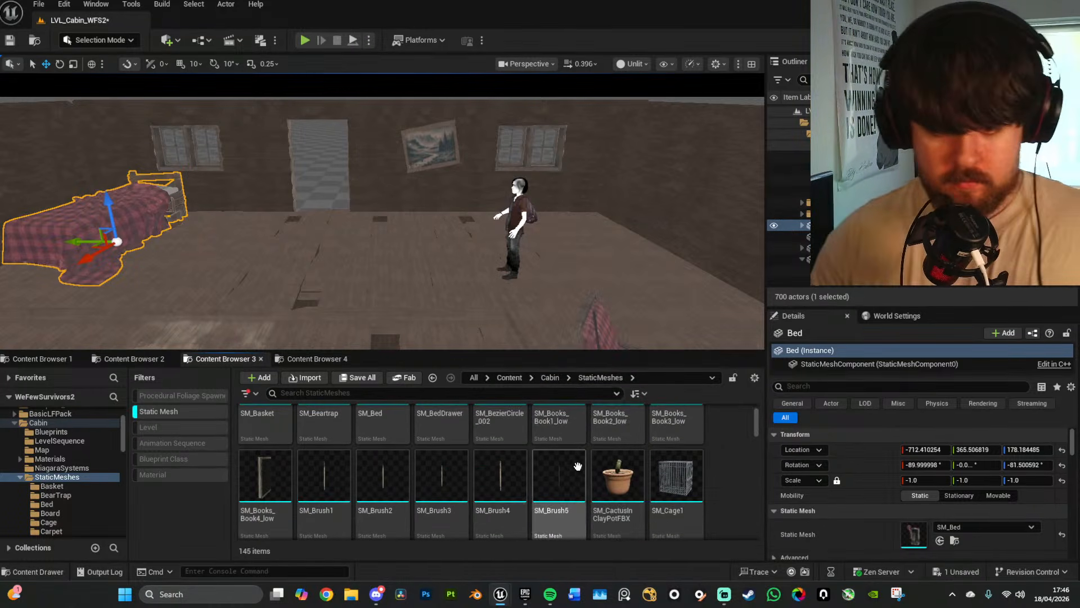
scroll(618, 467, "down", 3)
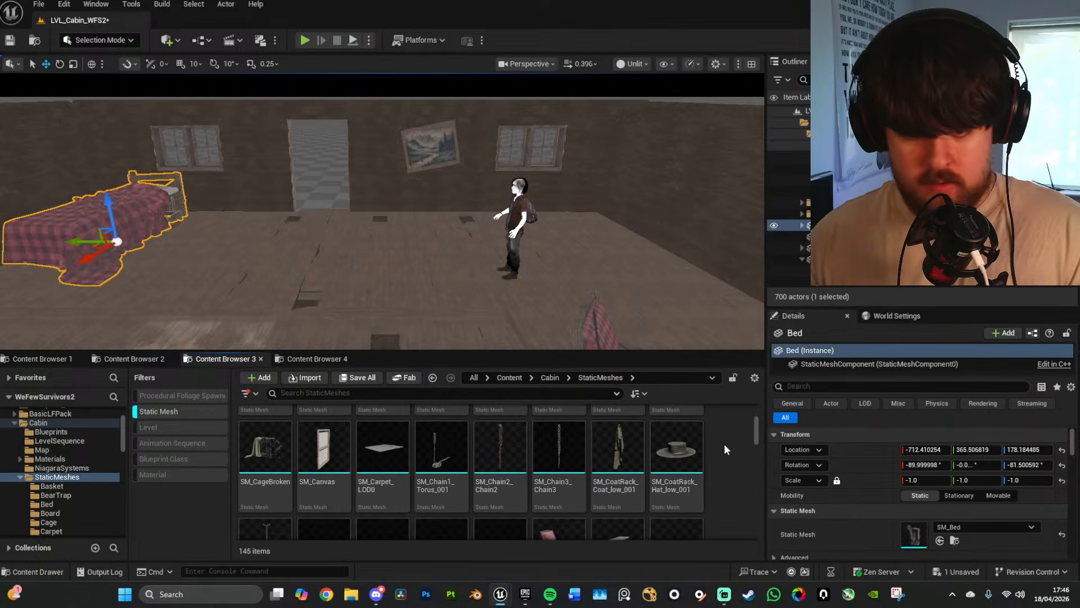
key("f")
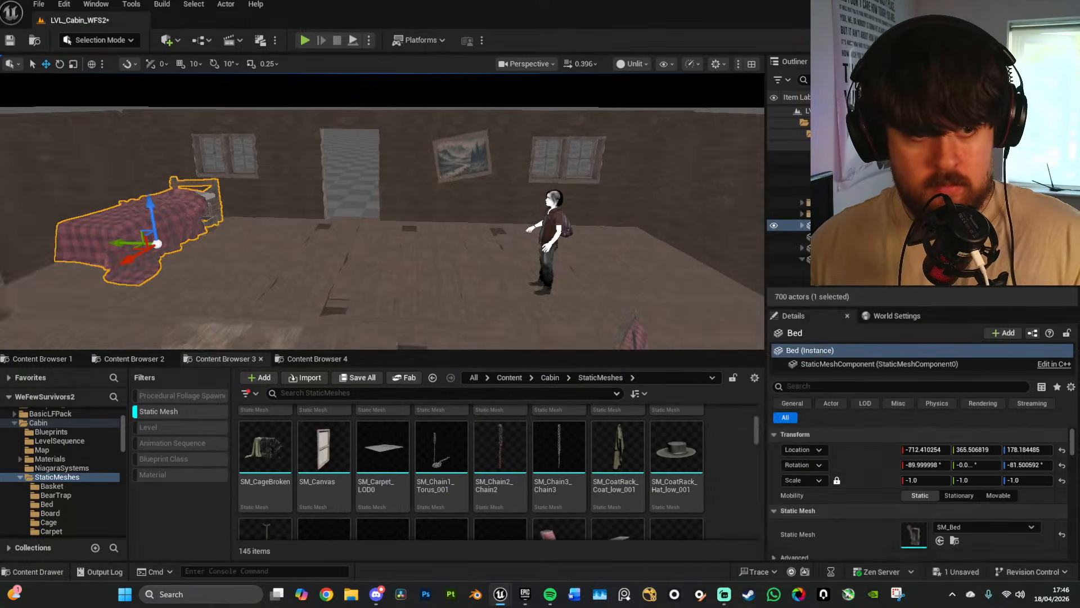
left_click_drag(675, 447, 416, 246)
Step: Raise the hat to about Z 269 so it rests on the blanket and rotate it about Z to about -66°
left_click_drag(349, 240, 346, 235)
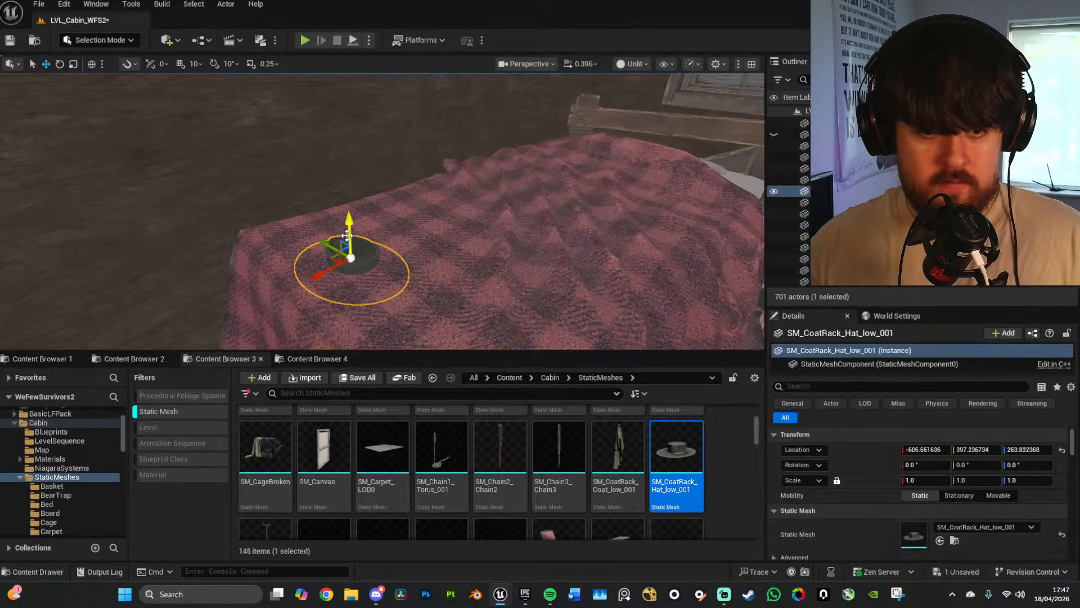
key("w")
right_click_drag(350, 214, 402, 267)
scroll(350, 218, "down", 5)
key("s")
key("q")
key("e")
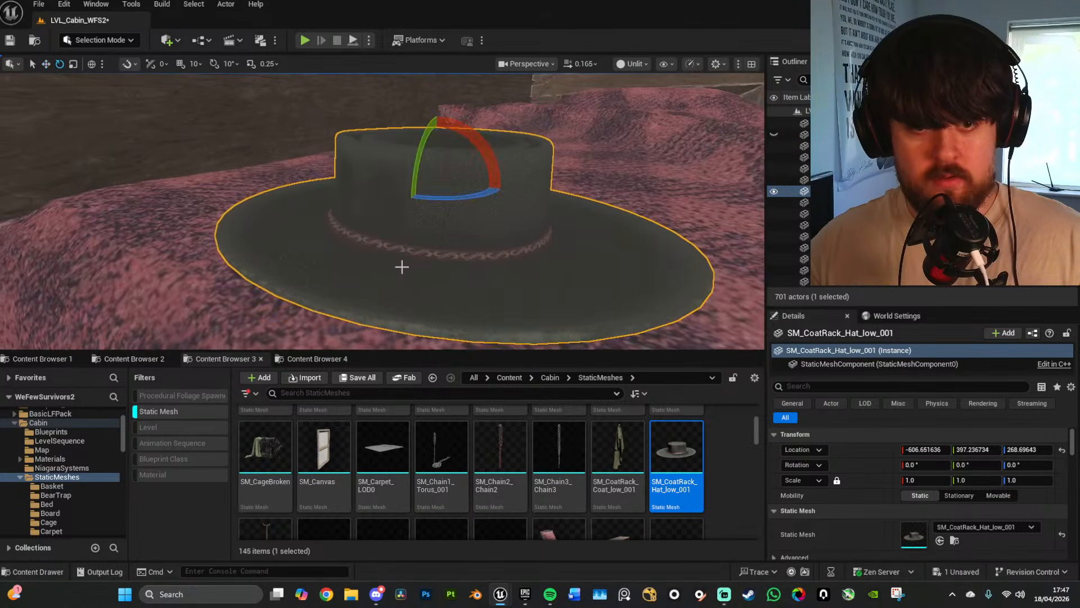
left_click_drag(435, 194, 509, 201)
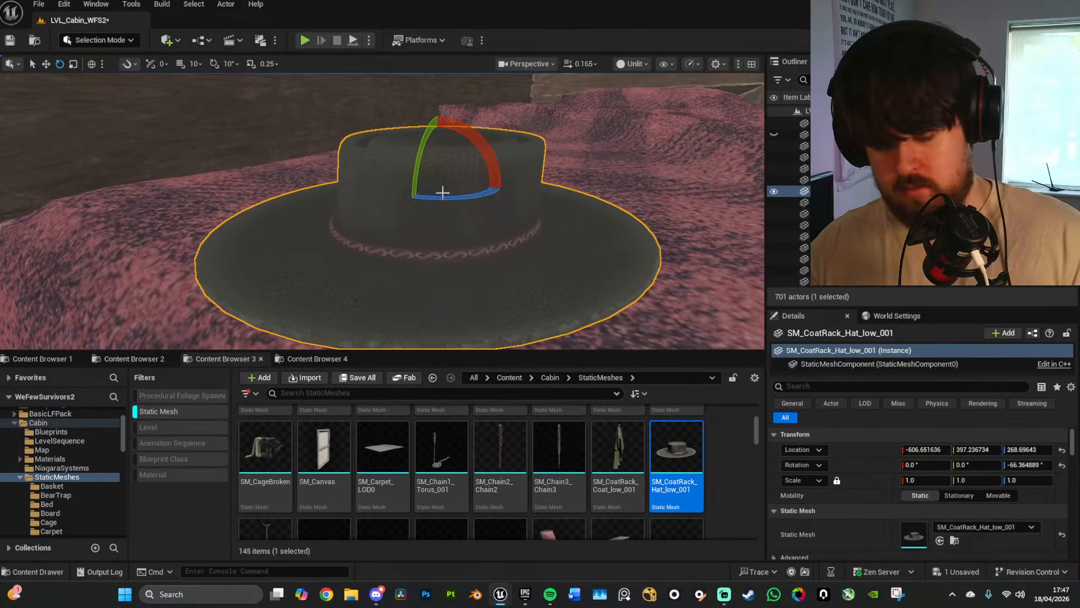
Step: Select the coat rack near the wooden door together with the coat and hat hanging on it
mouse_move(509, 202)
right_mouse_down()
mouse_move(459, 219)
mouse_move(516, 222)
mouse_move(523, 203)
mouse_move(559, 210)
mouse_move(526, 201)
mouse_move(599, 219)
mouse_move(757, 212)
mouse_move(752, 184)
mouse_move(731, 251)
mouse_move(717, 236)
mouse_move(725, 231)
right_mouse_up()
key("s")
key("alt+4")
key("alt+3")
key("d")
scroll(461, 223, "up", 1)
key("w")
key("s")
key("w")
key("w")
scroll(383, 211, "up", 2)
key("d")
left_click(363, 245)
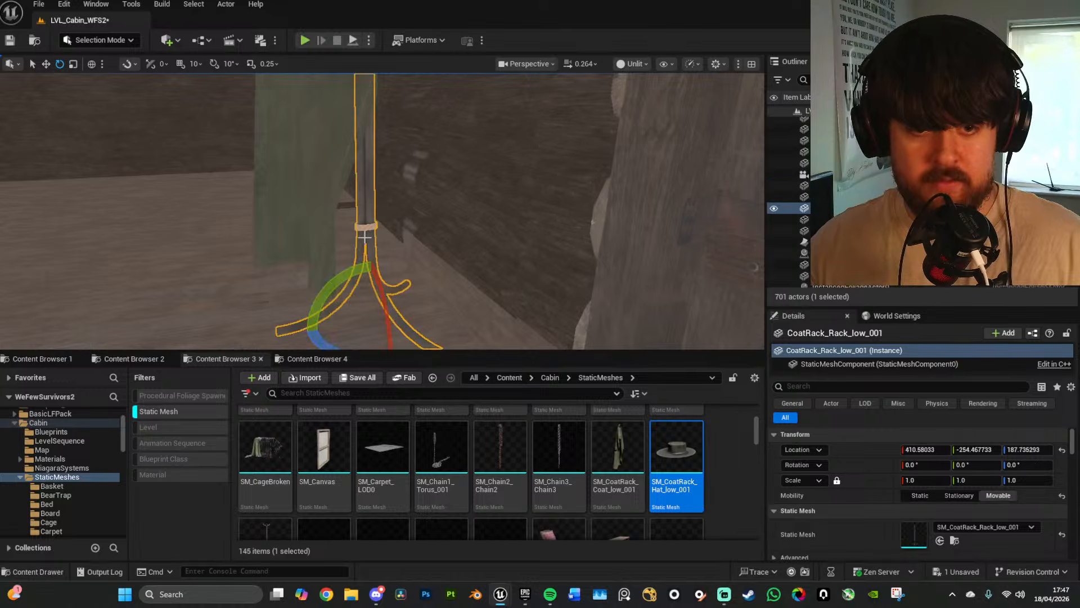
left_click(313, 203, "shift")
key("s")
right_click_drag(314, 204, 409, 213)
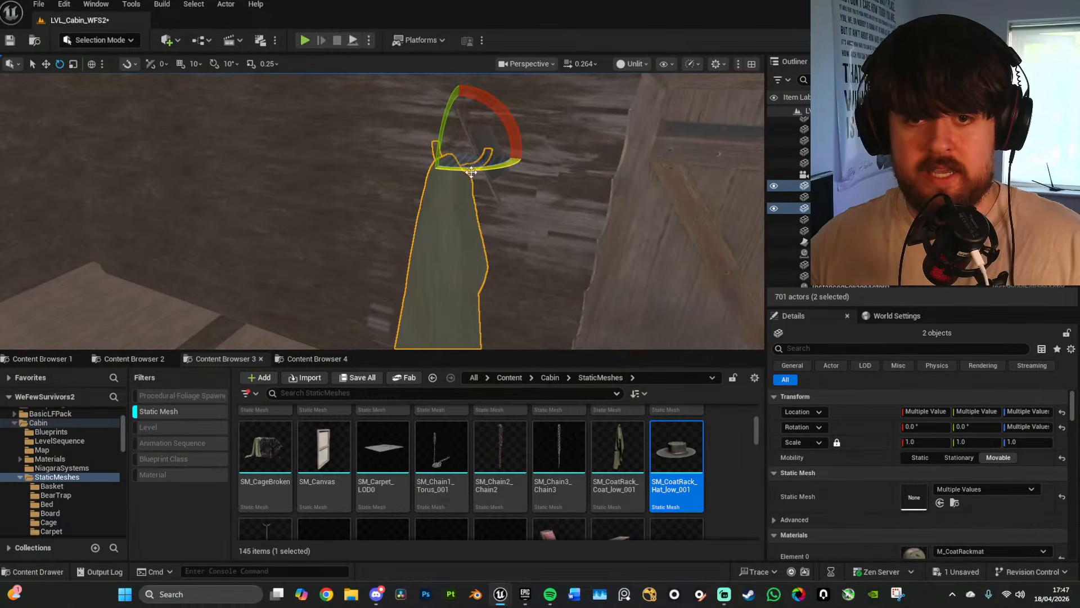
left_click(480, 145, "shift")
Step: Reselect the coat rack, coat and hat and move them together slightly along the Y axis
right_click_drag(480, 146, 562, 300)
key("s")
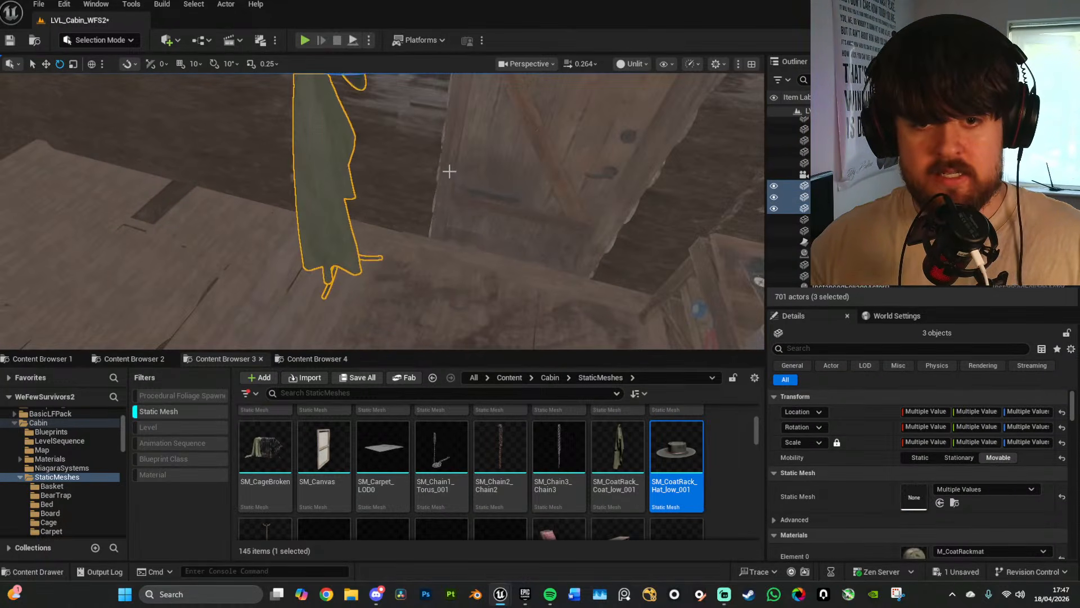
right_click_drag(449, 173, 449, 221)
key("w")
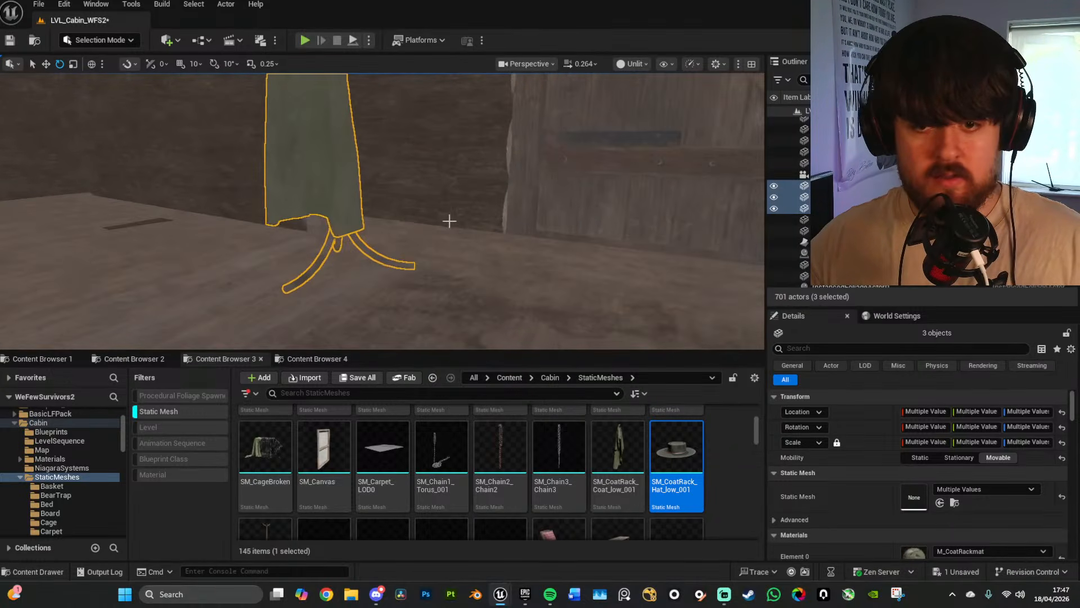
left_click(533, 261)
right_click_drag(532, 259, 422, 212)
left_click(355, 194)
left_click(358, 146, "ctrl")
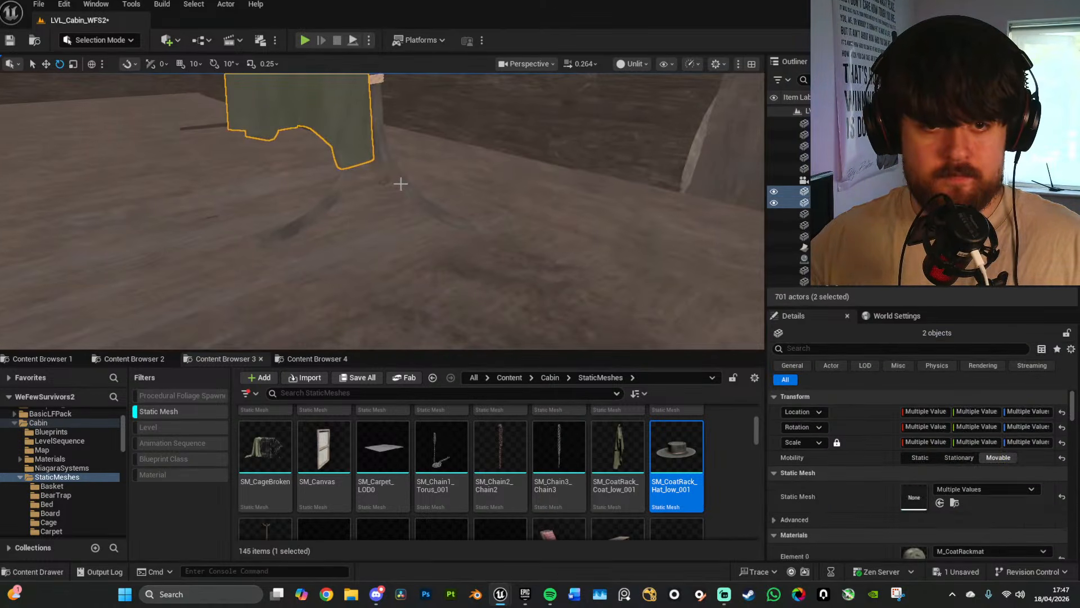
left_click(389, 176, "ctrl")
right_click_drag(389, 175, 432, 219)
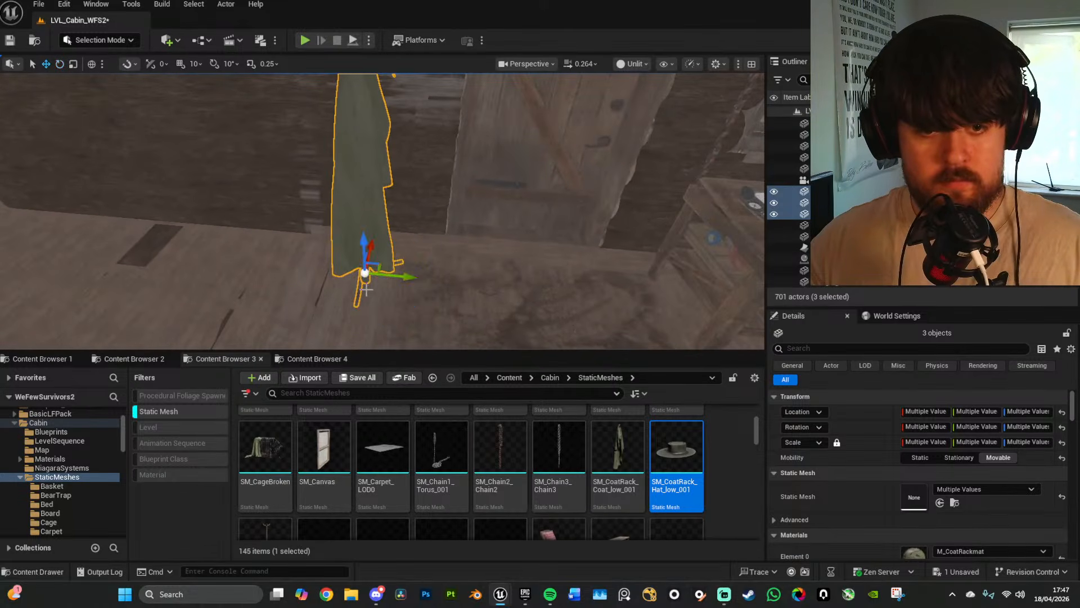
left_click_drag(384, 272, 396, 277)
right_click_drag(506, 283, 498, 242)
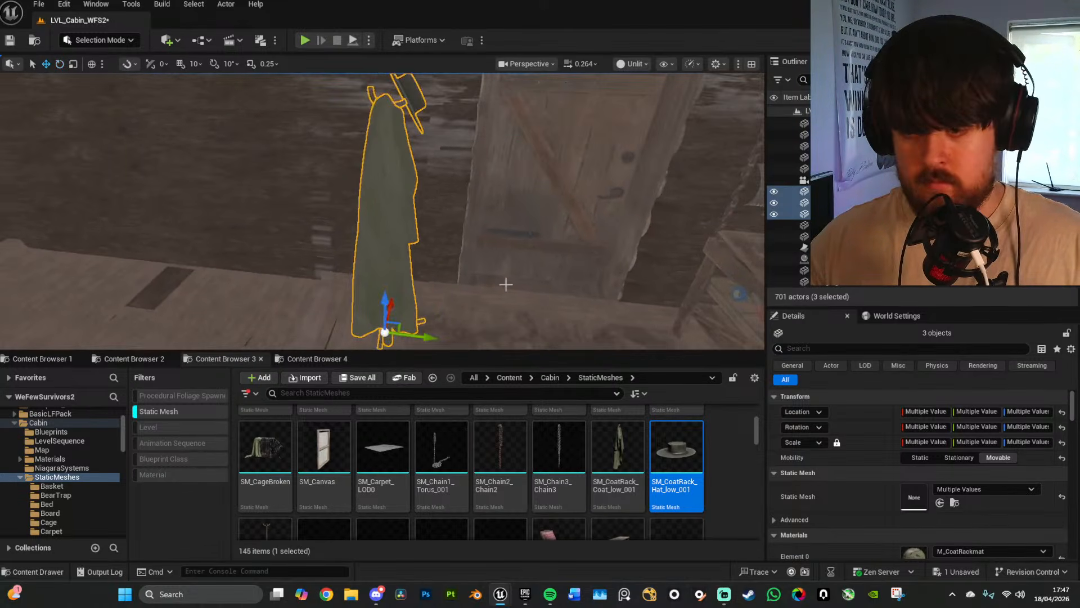
Step: Switch the viewport to Lit shading and view the cabin interior from above
key("g")
key("g")
key("alt+4")
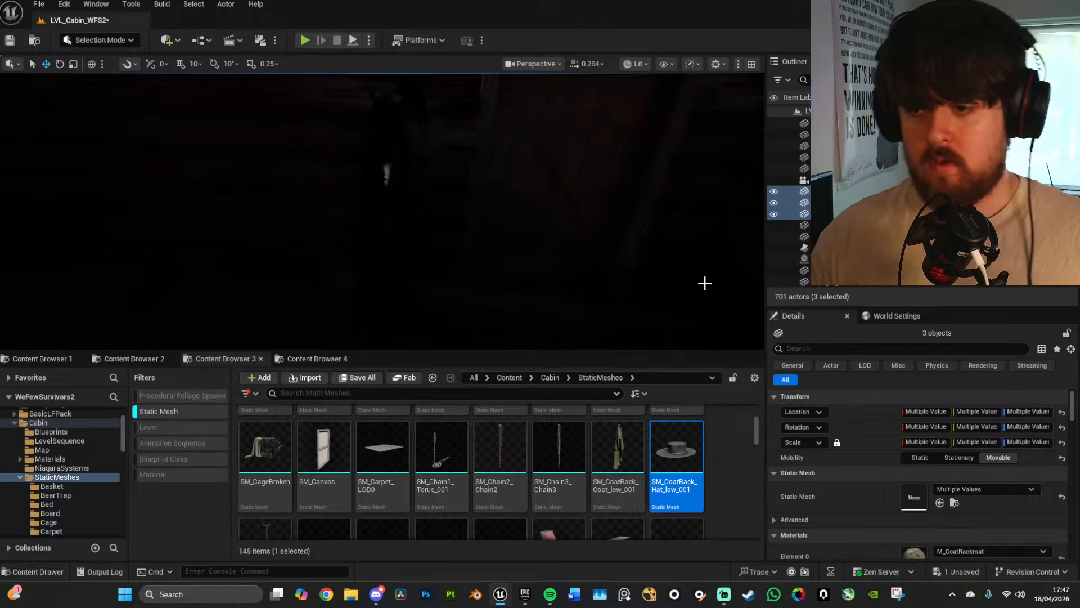
right_click_drag(704, 283, 673, 327)
key("s")
scroll(691, 277, "up", 4)
left_click(685, 264)
Step: Find the DirectionalLight by searching for "dire" and rotate it to about 78.6°, -70.5°, -180.7°
left_click(878, 80)
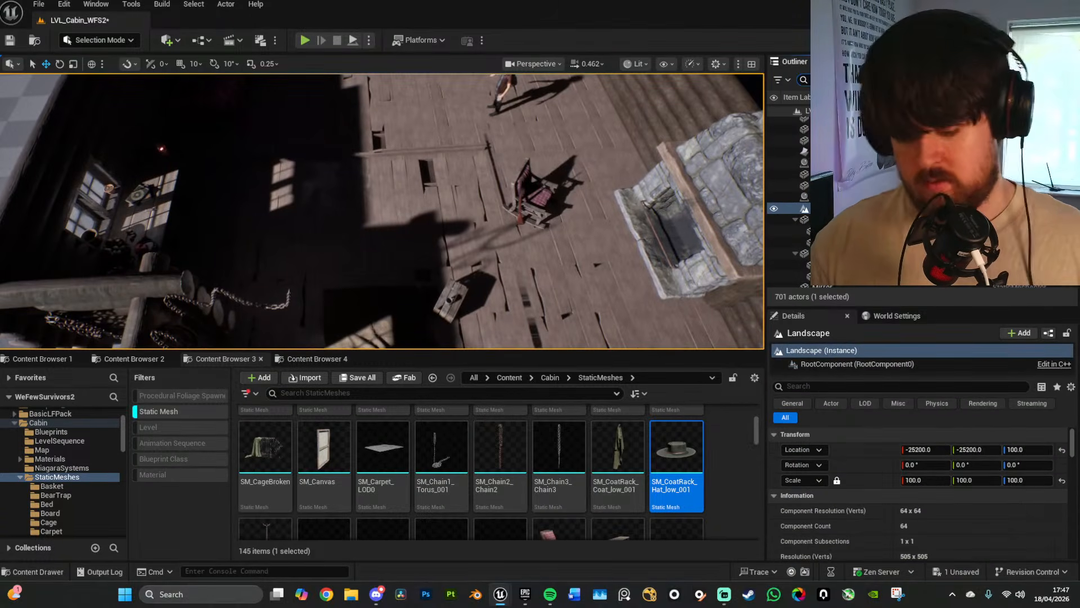
type("dire")
left_click(833, 133)
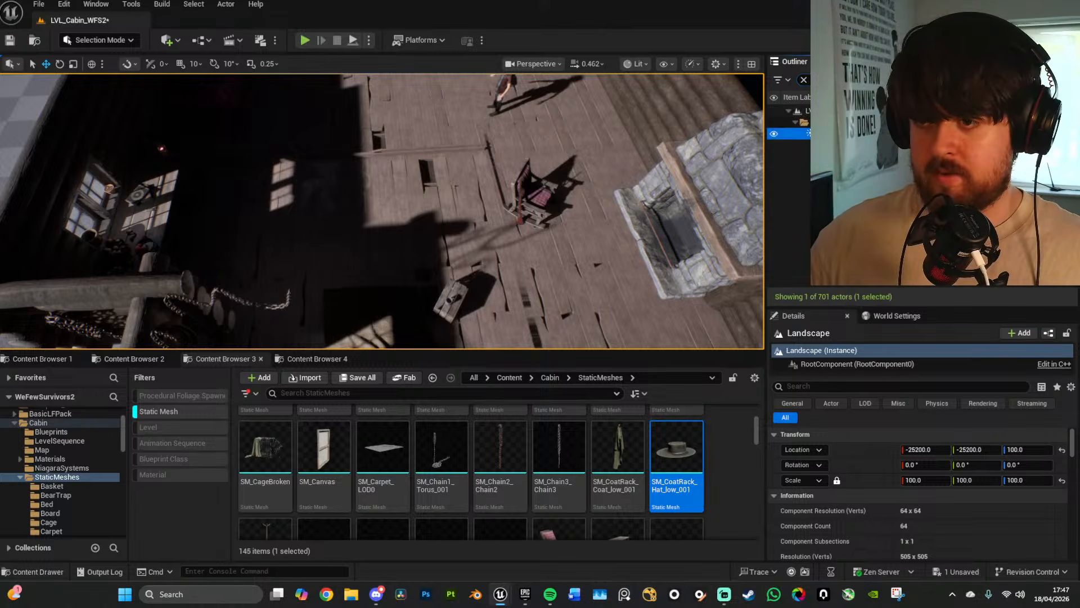
key("s")
mouse_move(675, 225)
right_mouse_down()
mouse_move(669, 185)
mouse_move(679, 229)
right_mouse_up()
scroll(670, 186, "up", 4)
key("s")
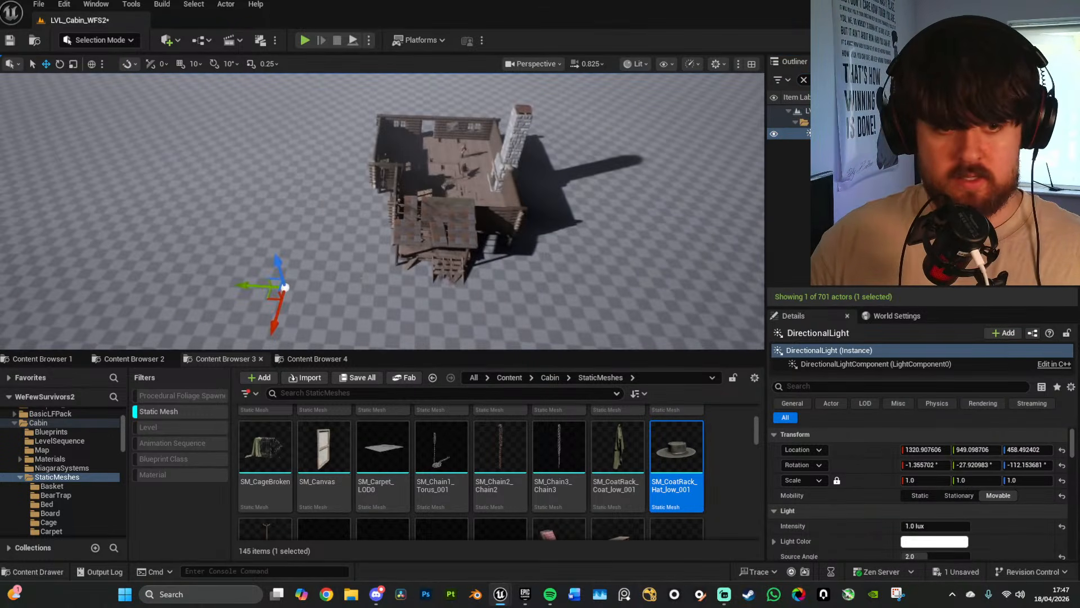
left_click_drag(277, 264, 348, 272)
right_click_drag(436, 251, 444, 220)
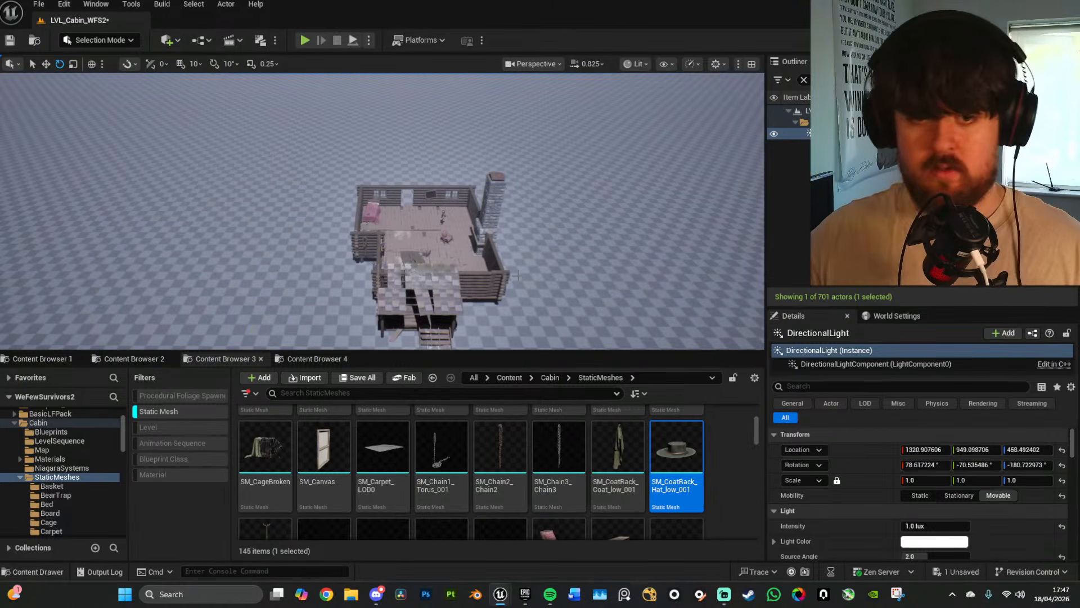
Step: Select the bed together with the hat lying on it
key("w")
right_click_drag(518, 275, 419, 244)
scroll(479, 239, "down", 4)
key("s")
left_click(419, 244)
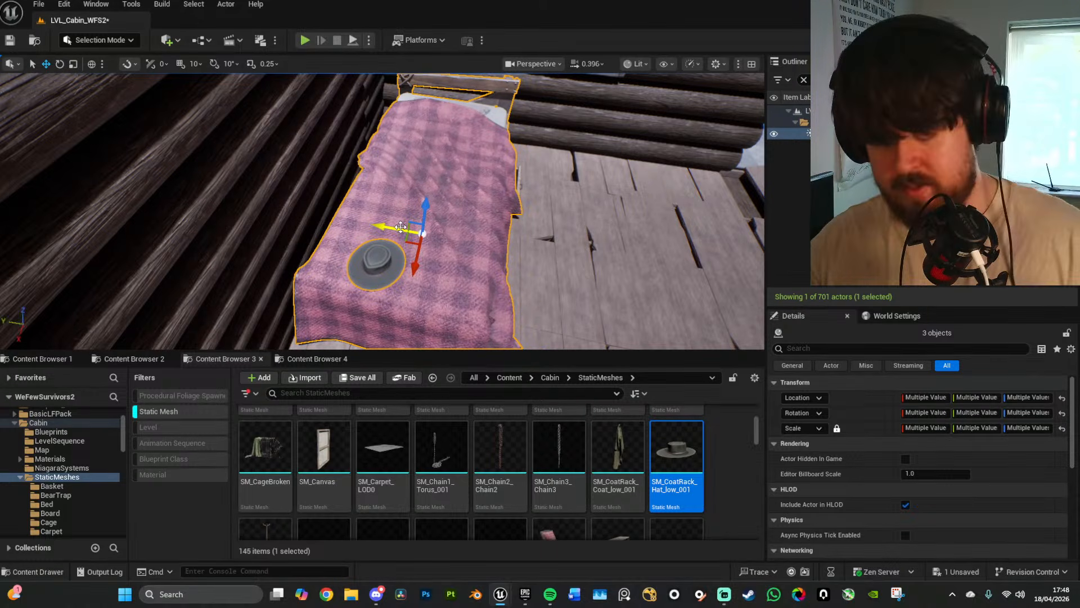
key("g")
key("s")
Step: Hang the SM_Chain2_Chain2 mesh on the log wall beside the window and tilt it about Y by about 1.6°
right_click_drag(399, 227, 413, 132)
key("w")
key("s")
right_click_drag(351, 270, 318, 249)
key("w")
left_click(343, 219)
left_click_drag(500, 447, 338, 76)
right_click_drag(360, 146, 405, 162)
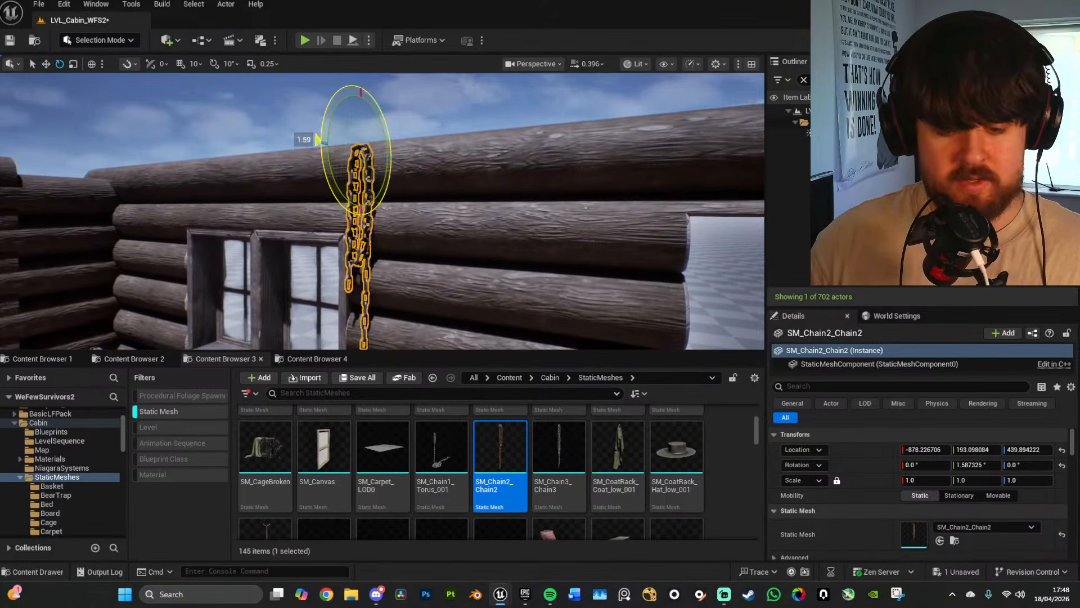
Step: Select the crumpled rug on the cabin floor and locate its mesh in the project's Carpet folder
key("g")
key("s")
right_click_drag(437, 200, 618, 298)
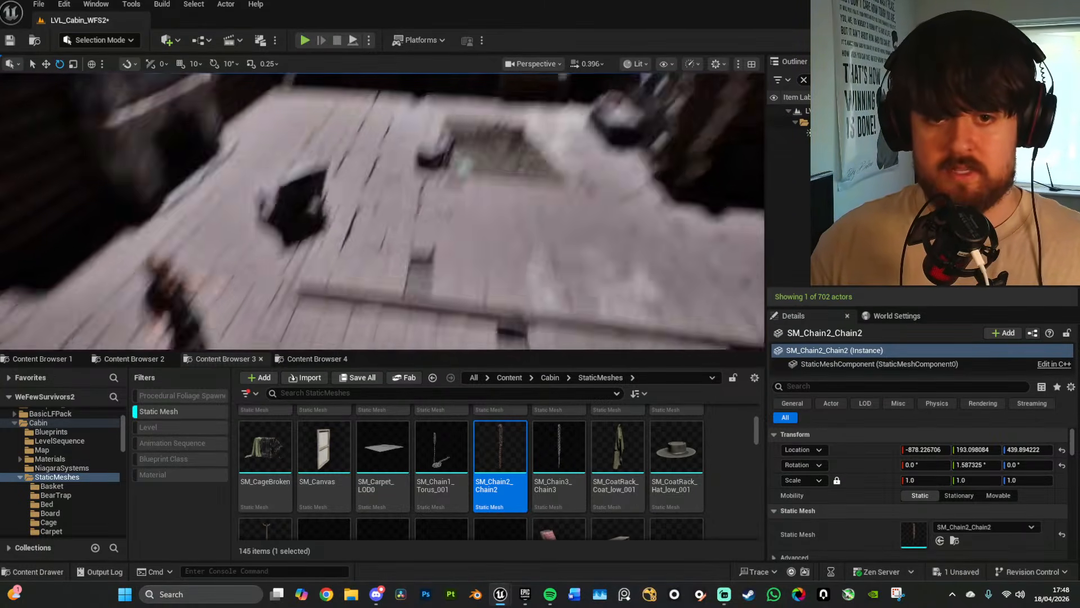
scroll(619, 461, "down", 2)
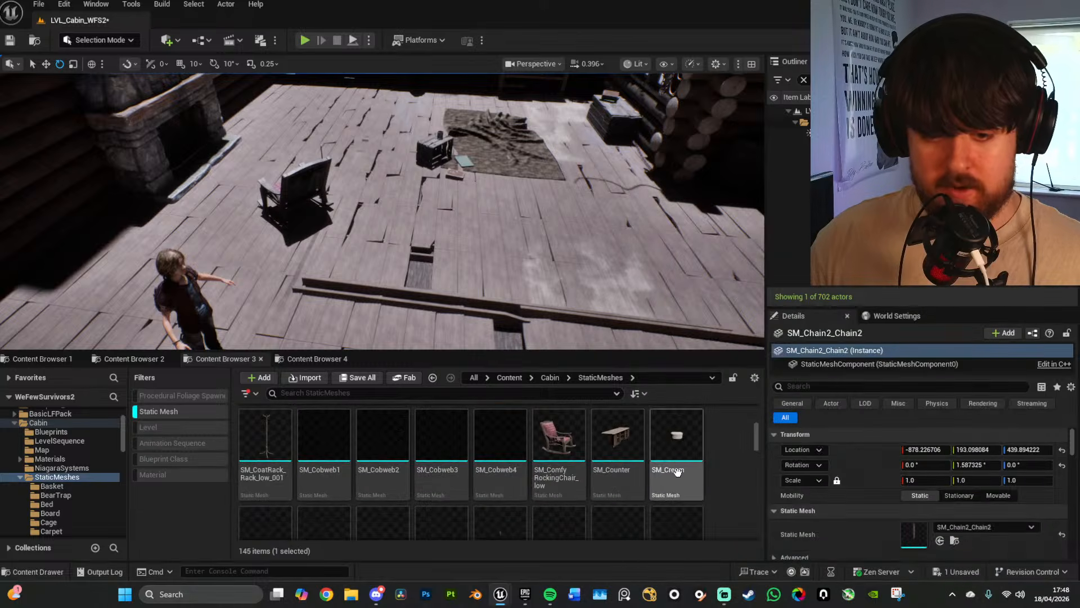
left_click(530, 144)
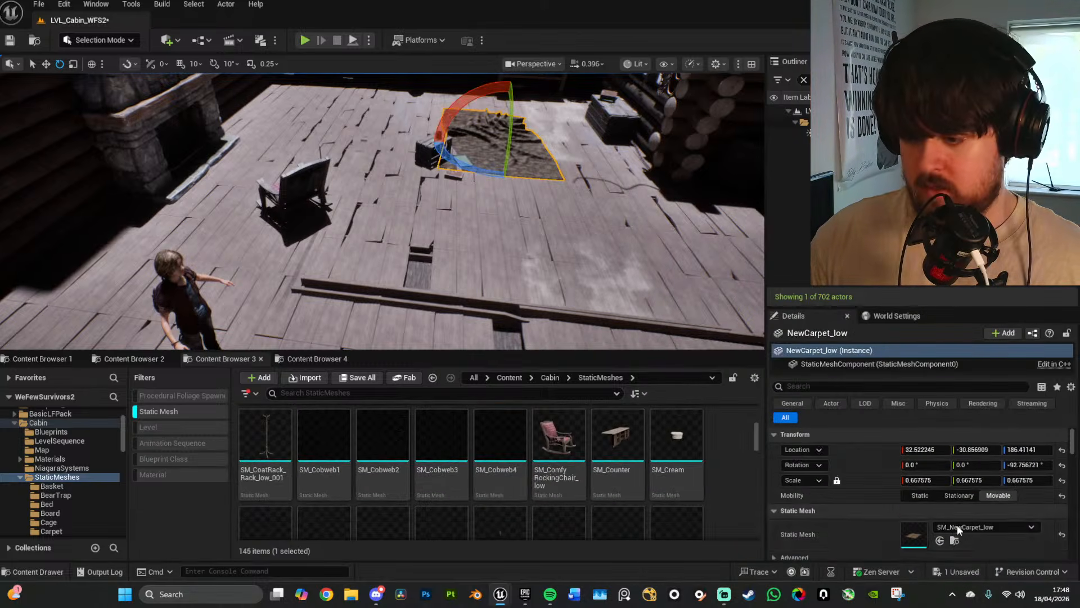
left_click(955, 540)
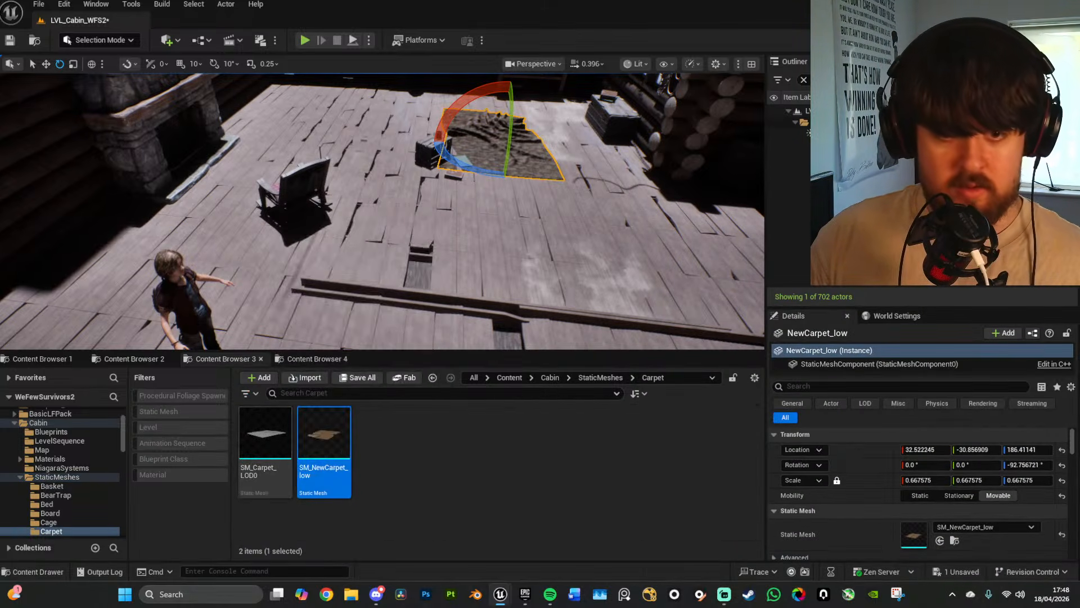
Step: Place the SM_Carpet_LOD0 mesh on the open floor beside the bed
mouse_move(270, 236)
right_mouse_down()
mouse_move(270, 304)
mouse_move(281, 253)
right_mouse_up()
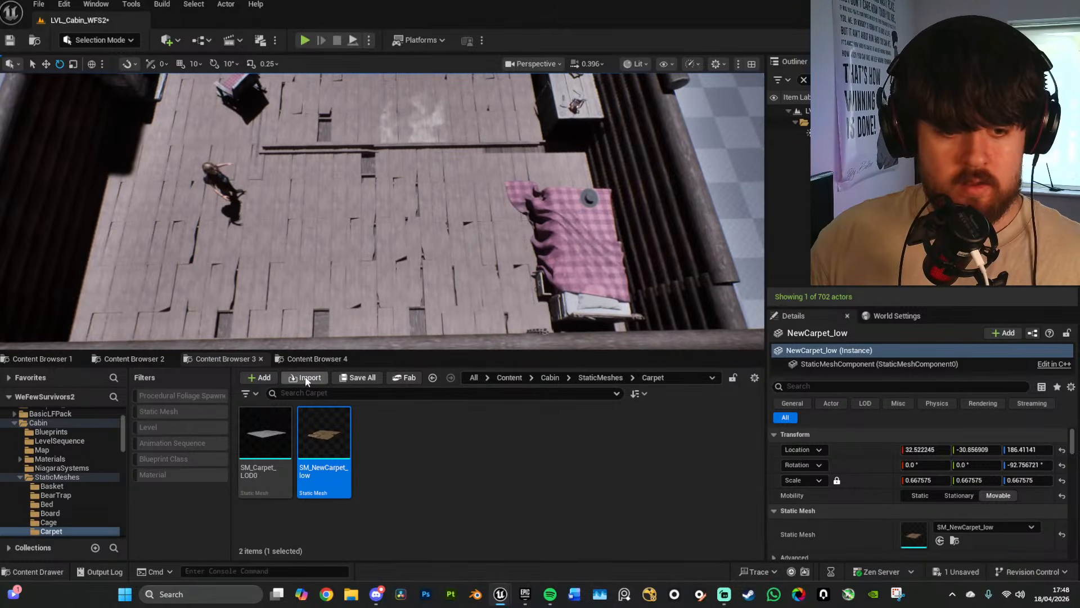
left_click_drag(265, 452, 393, 188)
key("f")
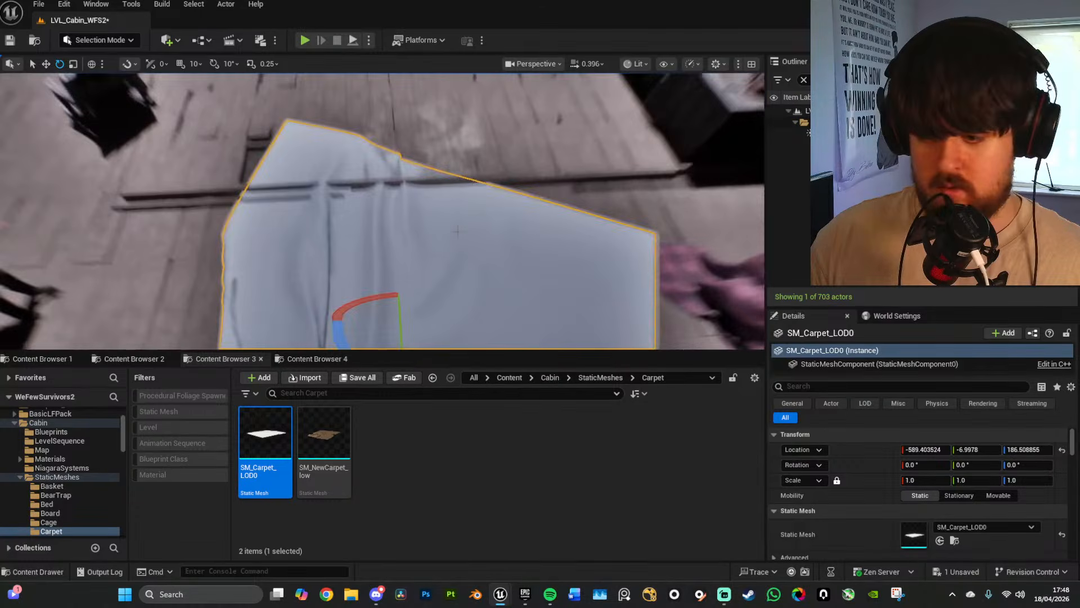
Step: Open the new carpet's M_Carpet material and the SM_NewCarpet_low mesh for inspection
scroll(925, 495, "down", 3)
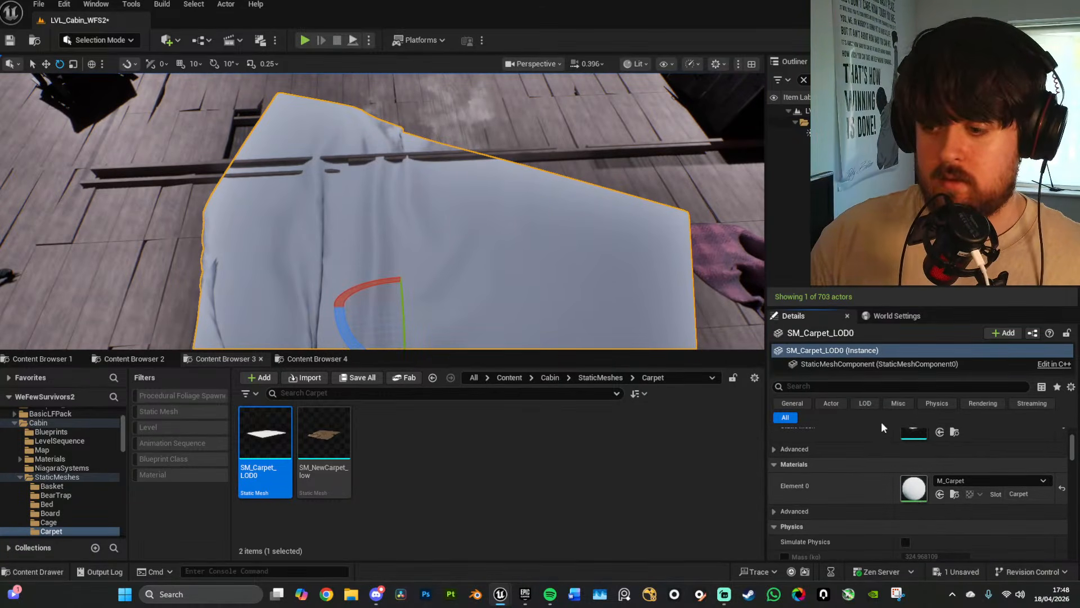
double_click(914, 488)
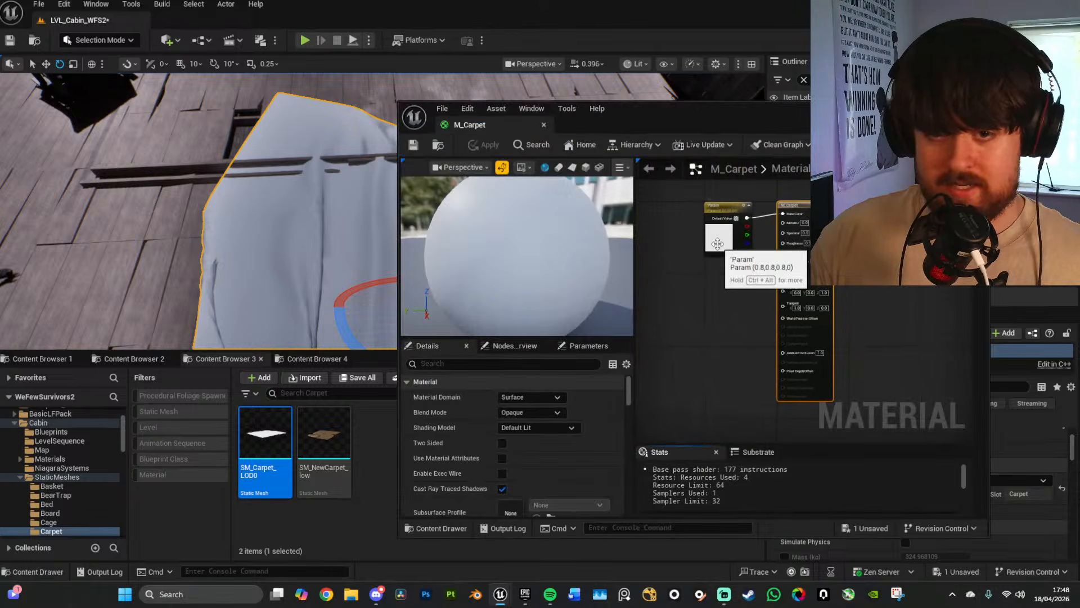
left_click_drag(323, 436, 572, 260)
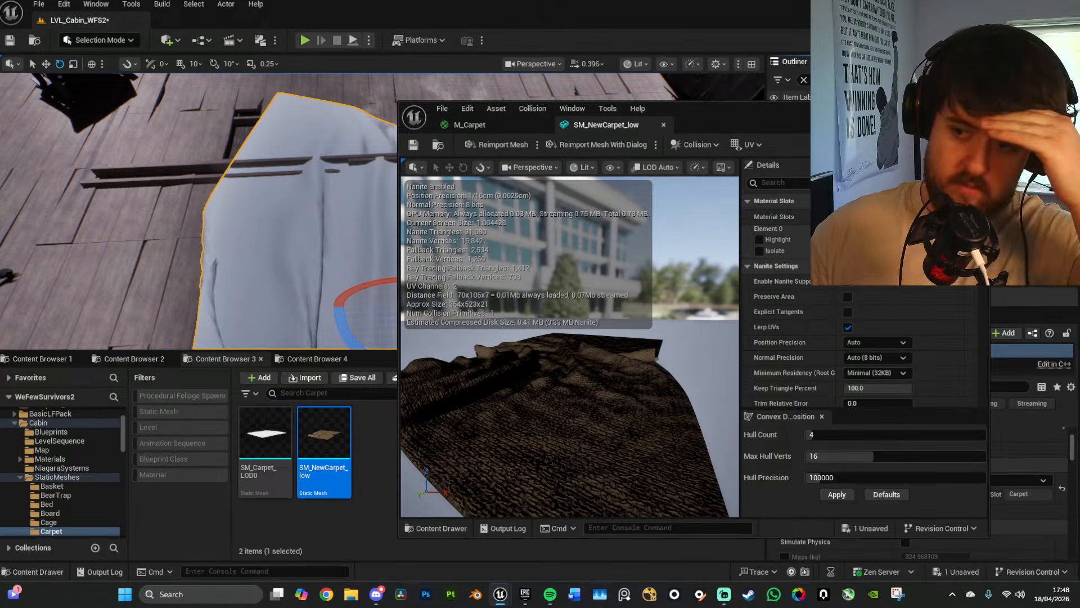
Step: Try the M_Carpet2 material on the SM_Carpet_LOD0 carpet and dismiss the mesh editor window
left_click(896, 247)
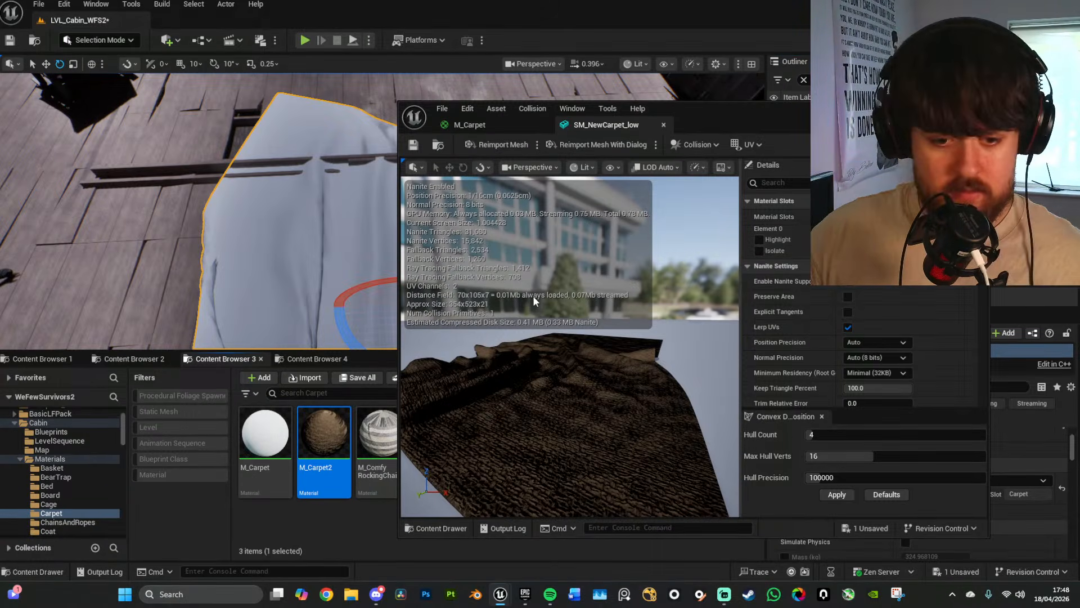
left_click_drag(315, 436, 321, 271)
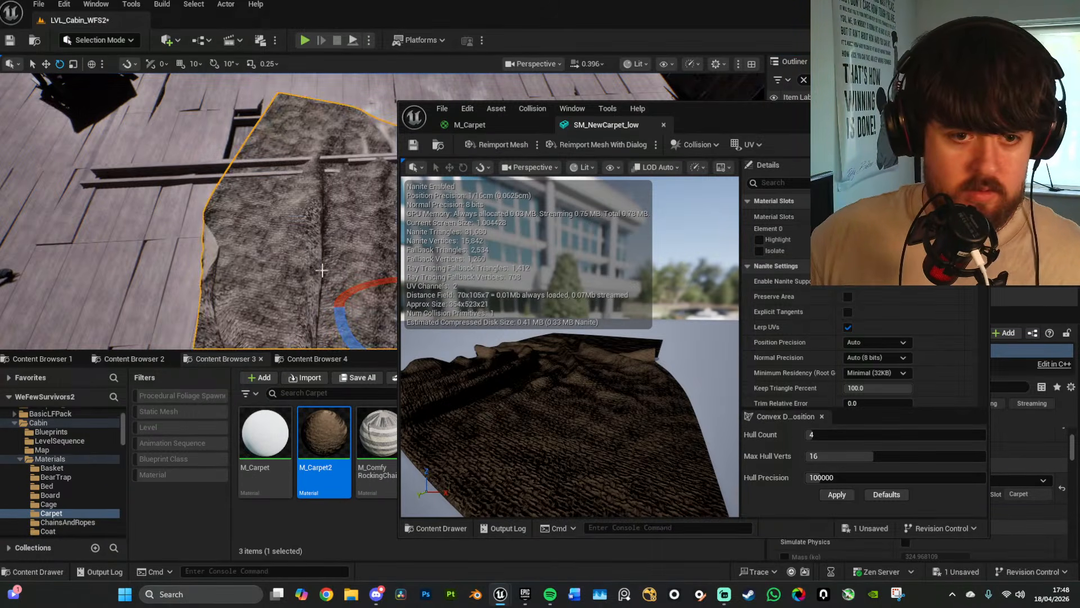
left_click(925, 108)
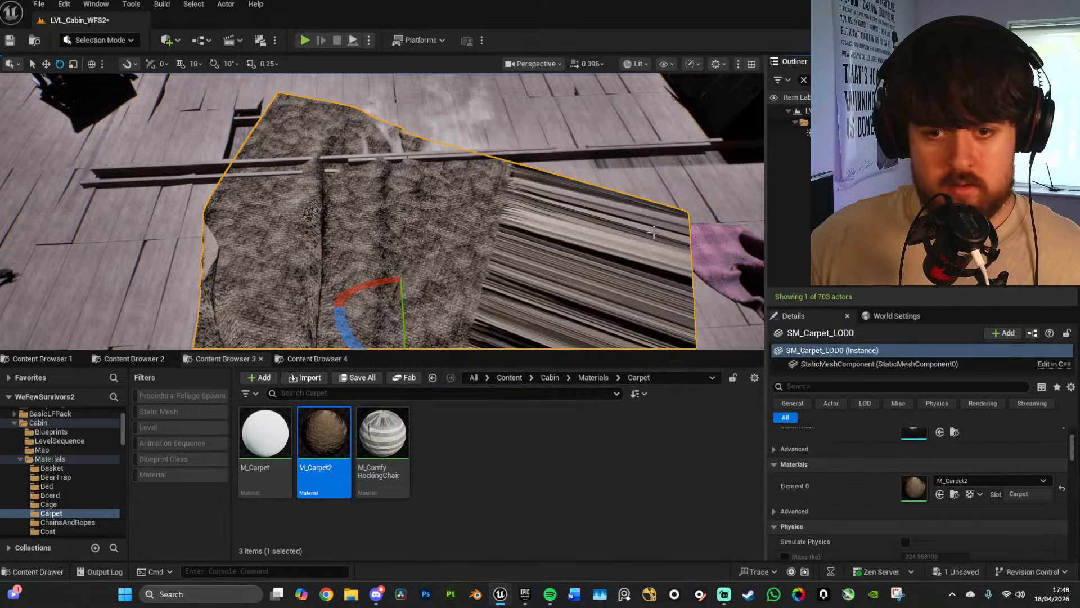
Step: Apply the M_ComfyRockingChair material to the SM_Carpet_LOD0 carpet on the cabin floor
left_click_drag(394, 455, 368, 241)
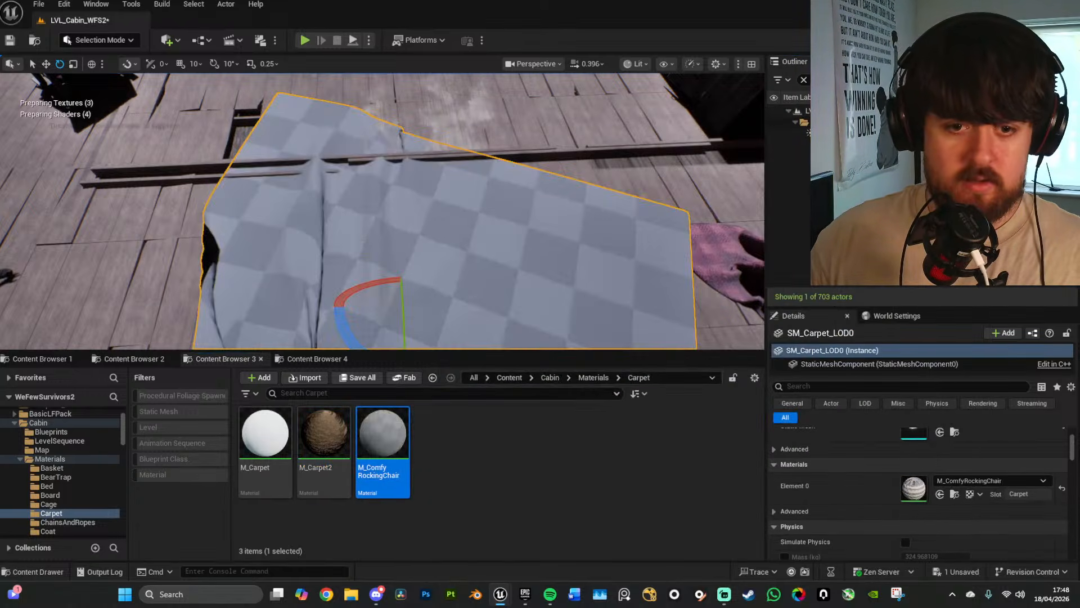
right_click_drag(492, 229, 491, 270)
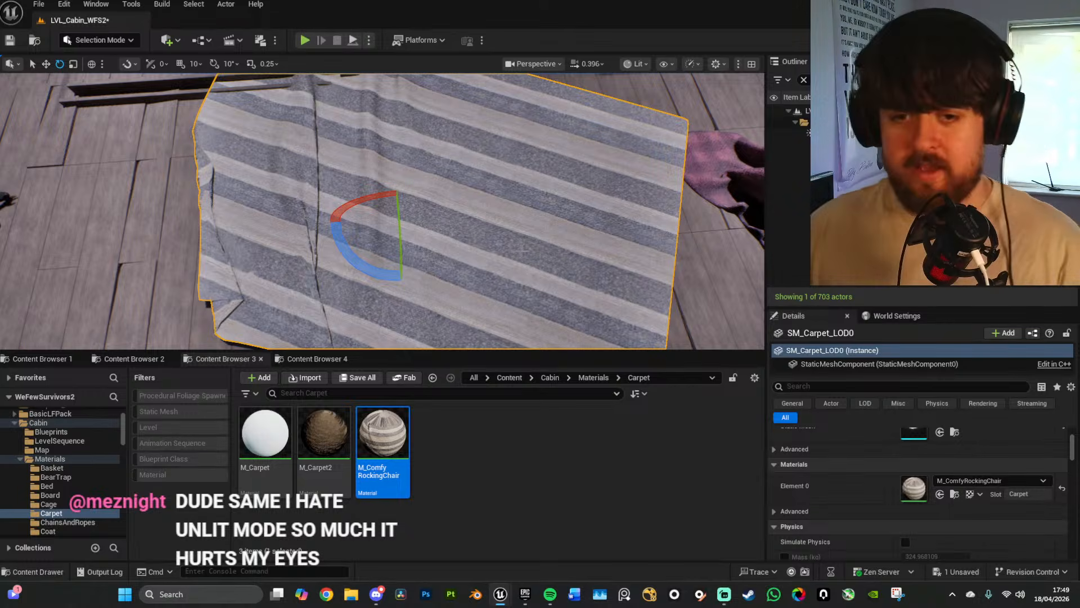
right_click_drag(521, 250, 521, 219)
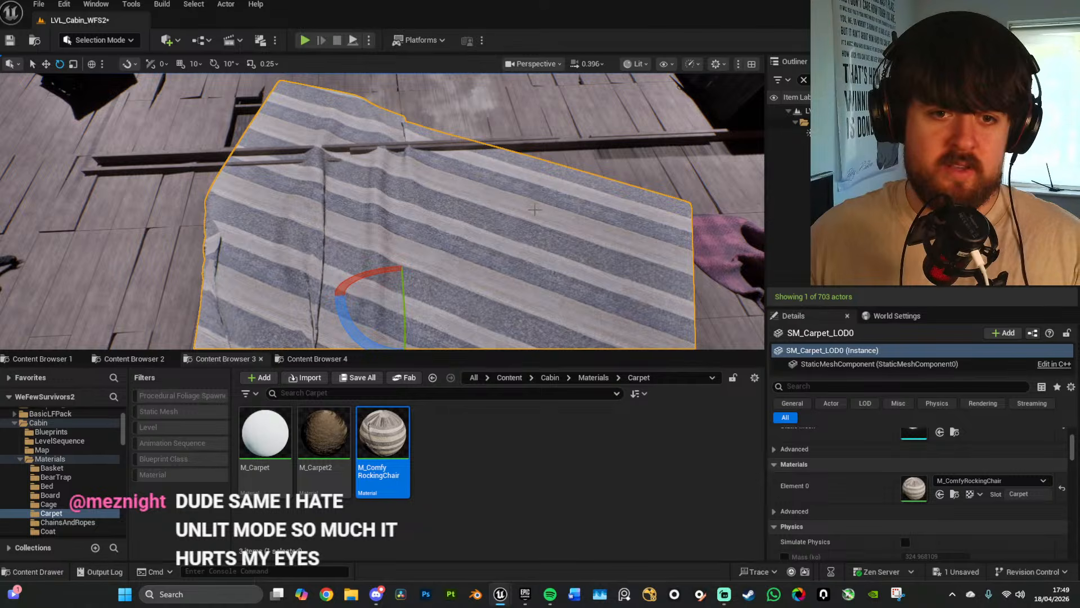
Step: Examine the character near the fireplace in Unlit shading, run the pending autosave and return to Lit shading
right_click_drag(569, 218, 549, 116)
key("w")
right_click_drag(568, 238, 568, 239)
key("alt+3")
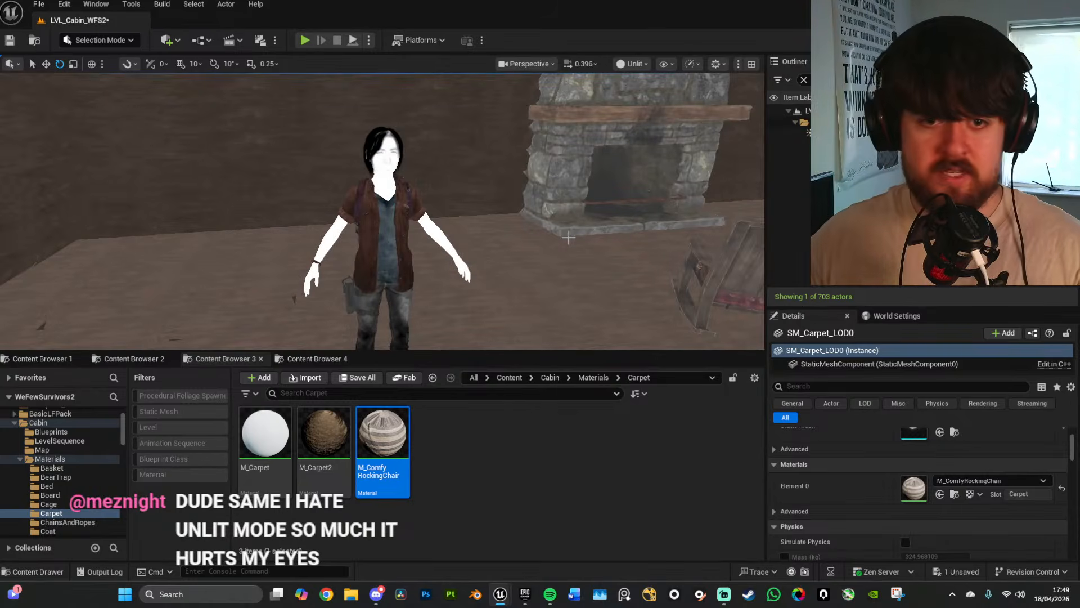
scroll(563, 236, "up", 5)
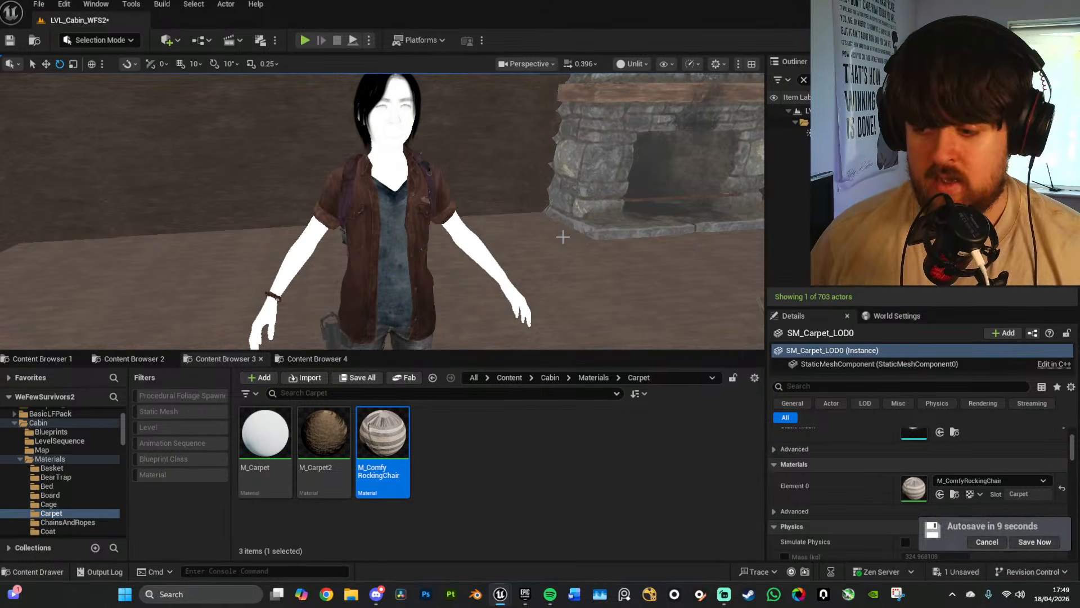
left_click(1034, 541)
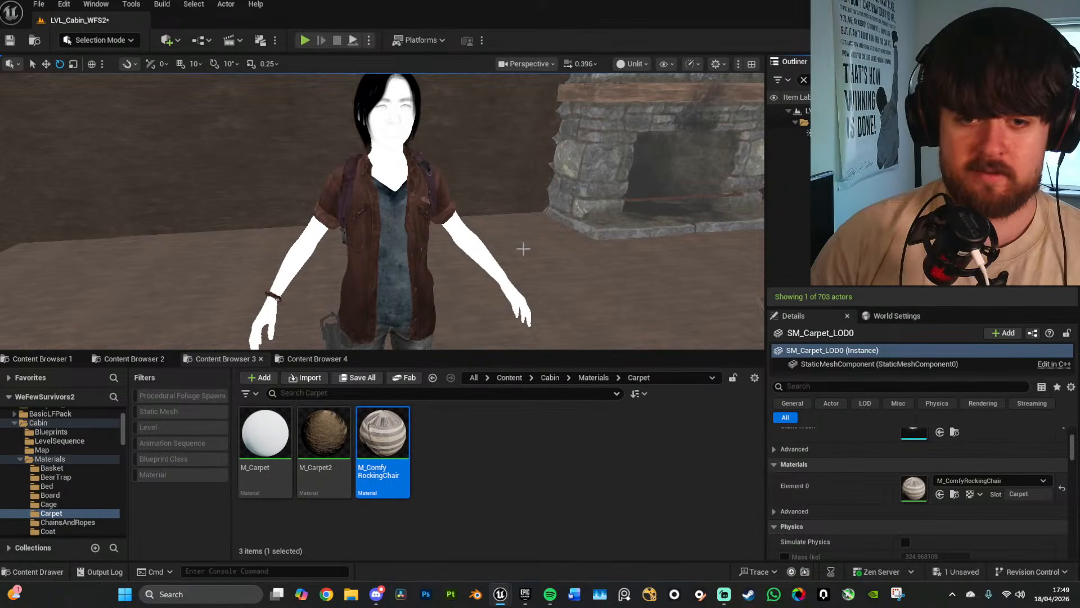
right_click_drag(598, 274, 621, 277)
key("alt+4")
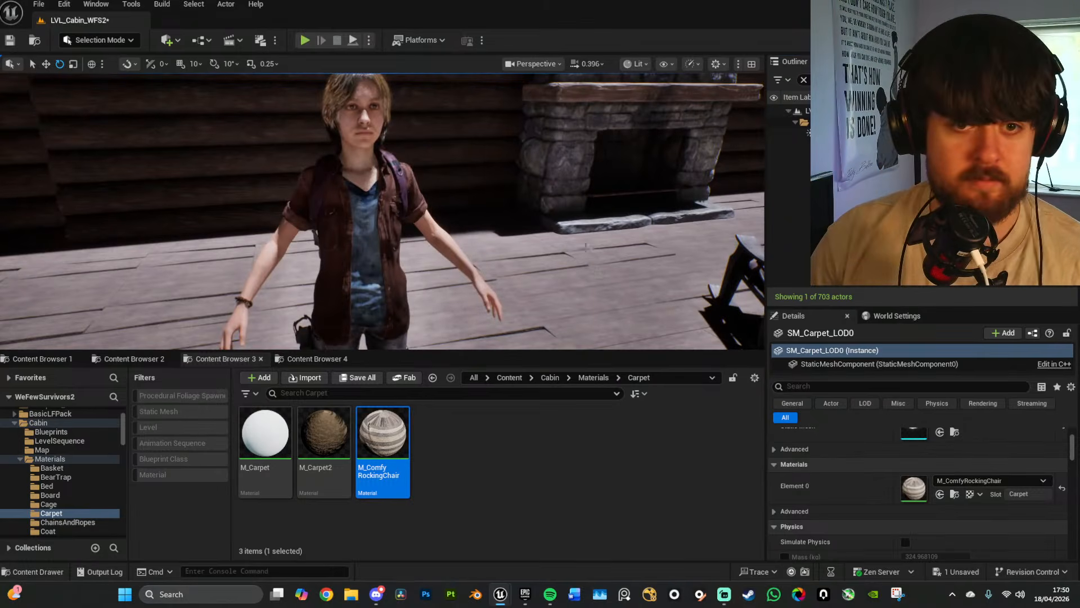
Step: Delete the four long floor planks that cross the striped carpet
key("f")
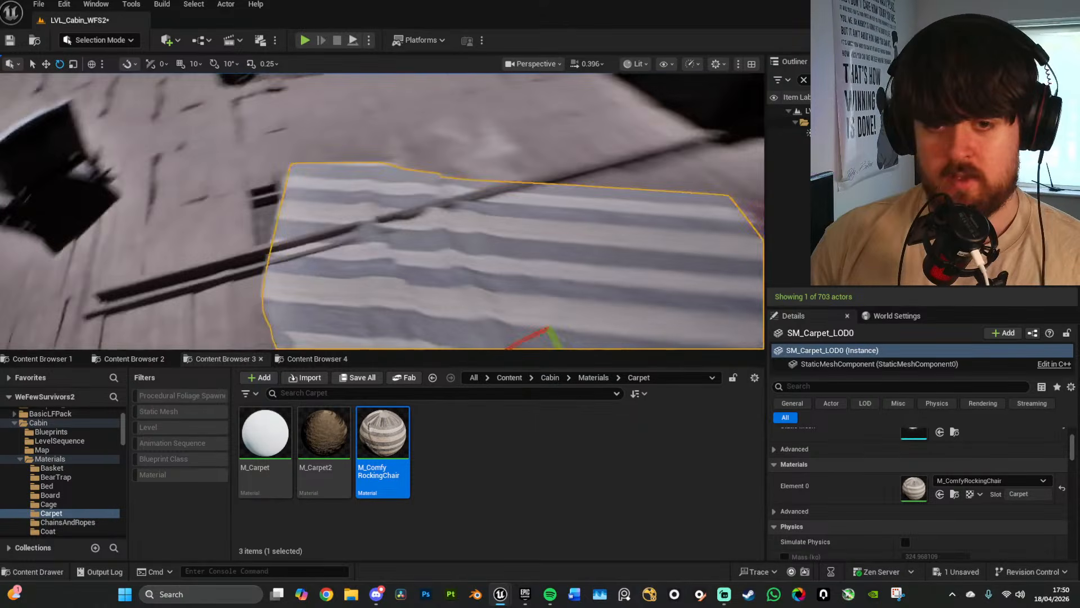
right_click_drag(528, 243, 498, 187)
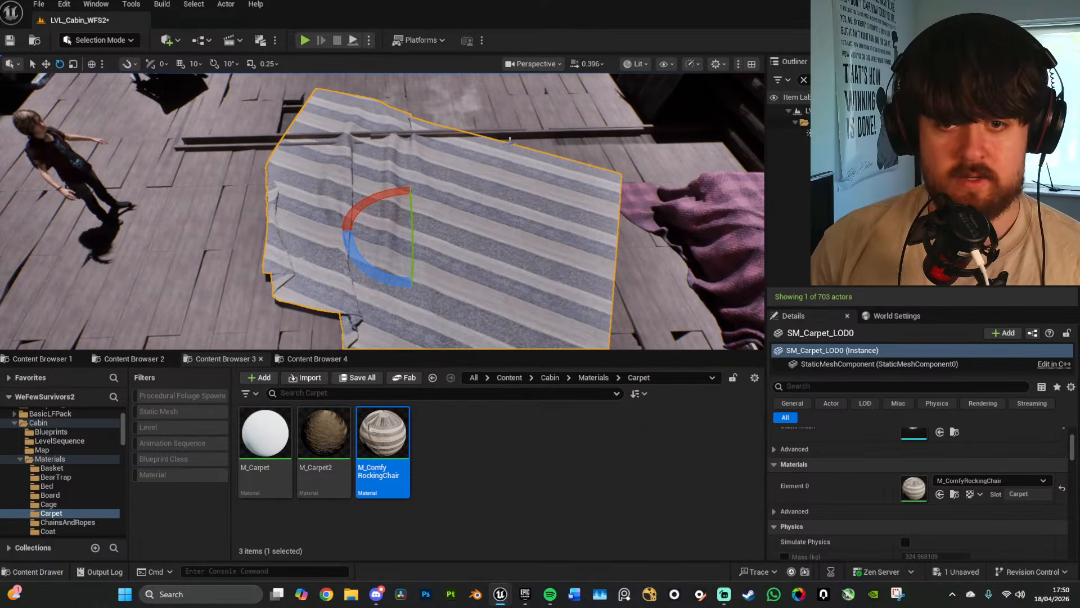
left_click(540, 133)
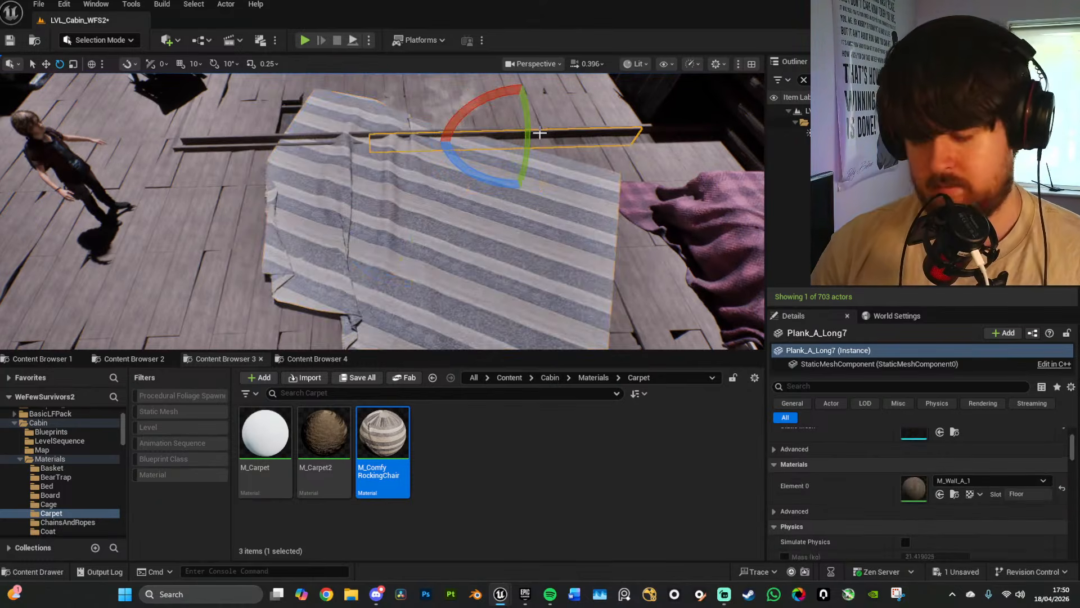
key("Delete")
left_click(567, 131)
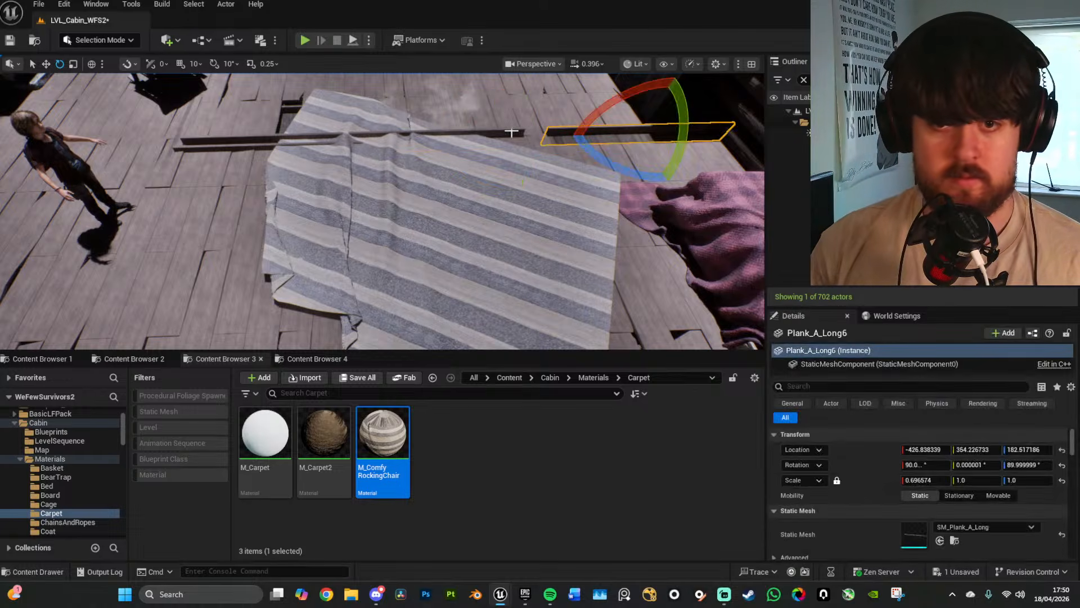
left_click(347, 133, "ctrl")
left_click(247, 145, "ctrl")
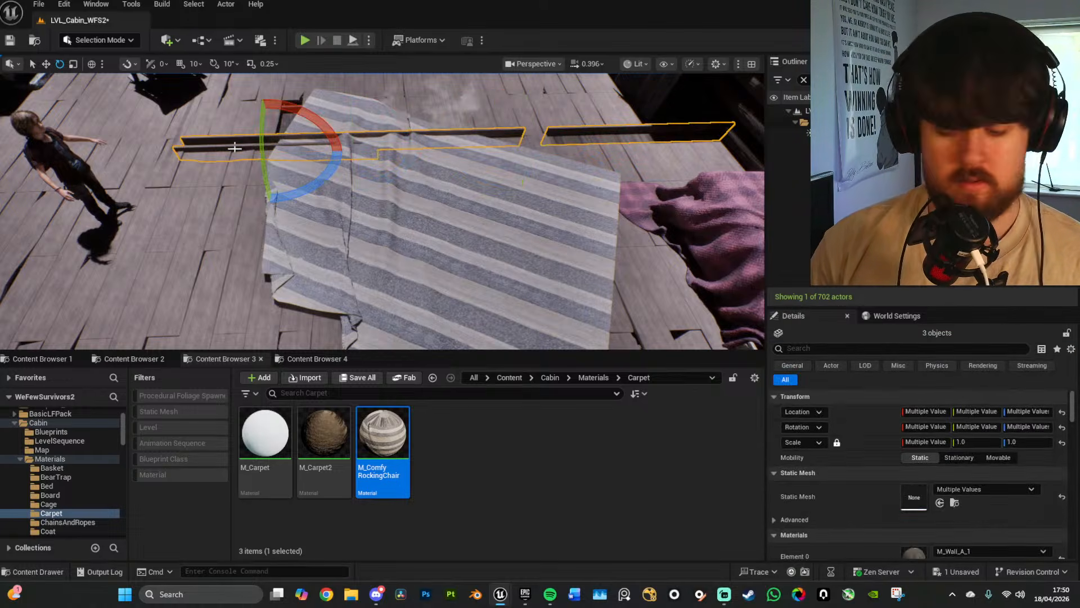
key("Delete")
Step: Rotate the striped carpet about Z to roughly -115.7°
right_click_drag(246, 145, 255, 180)
left_click(418, 202)
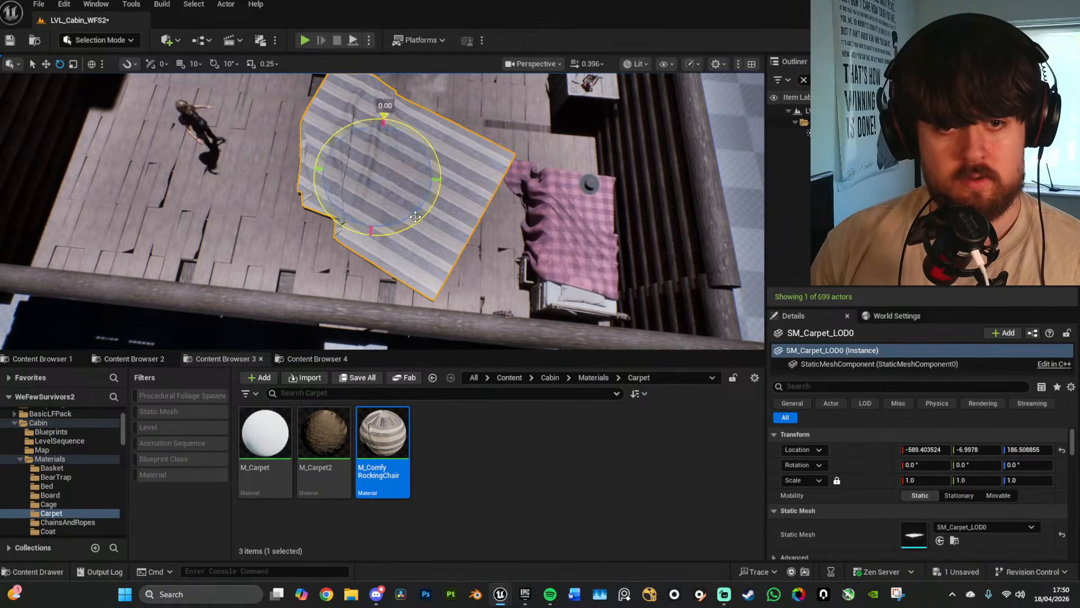
left_click_drag(415, 217, 315, 214)
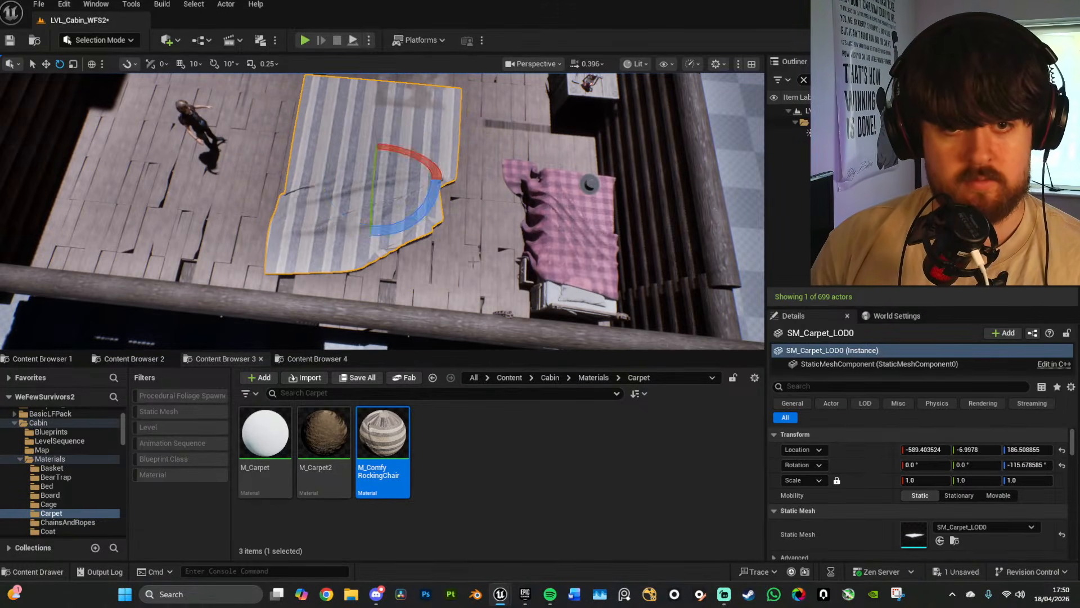
Step: Move the carpet to about X -627, Y -61, Z 183 and tilt it slightly so it rests on the floorboards
right_click_drag(473, 262, 371, 197)
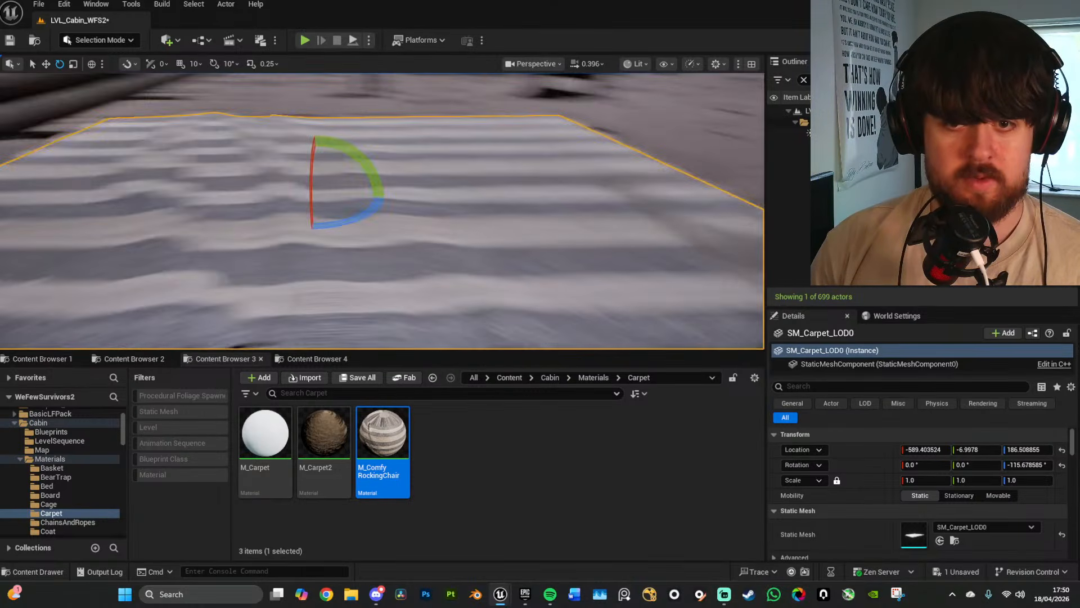
mouse_move(505, 240)
right_mouse_down()
mouse_move(434, 248)
mouse_move(498, 236)
mouse_move(504, 253)
right_mouse_up()
key("w")
key("f")
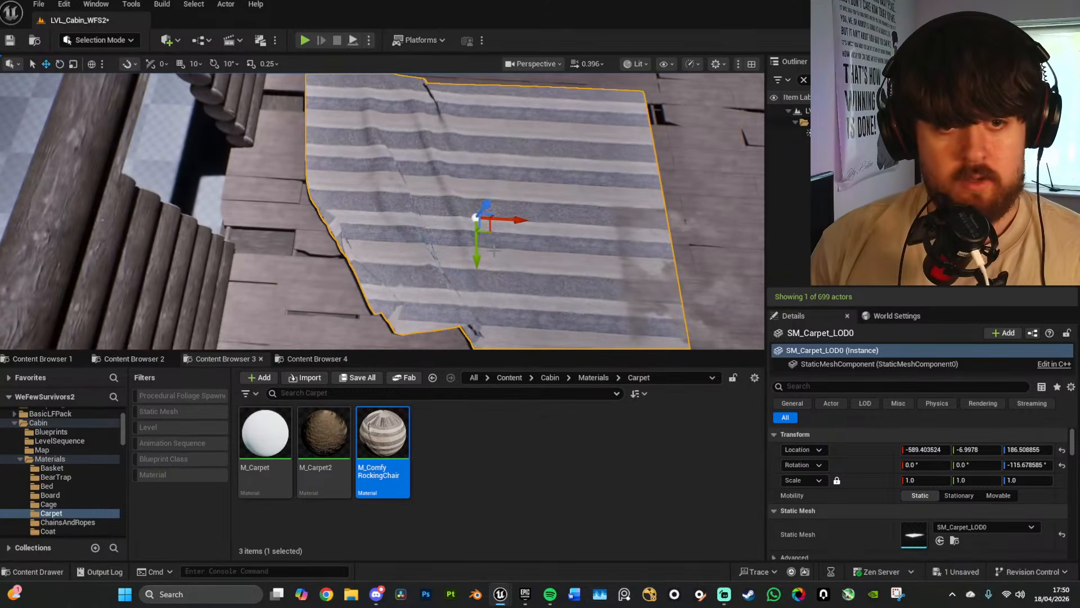
left_click_drag(475, 197, 464, 189)
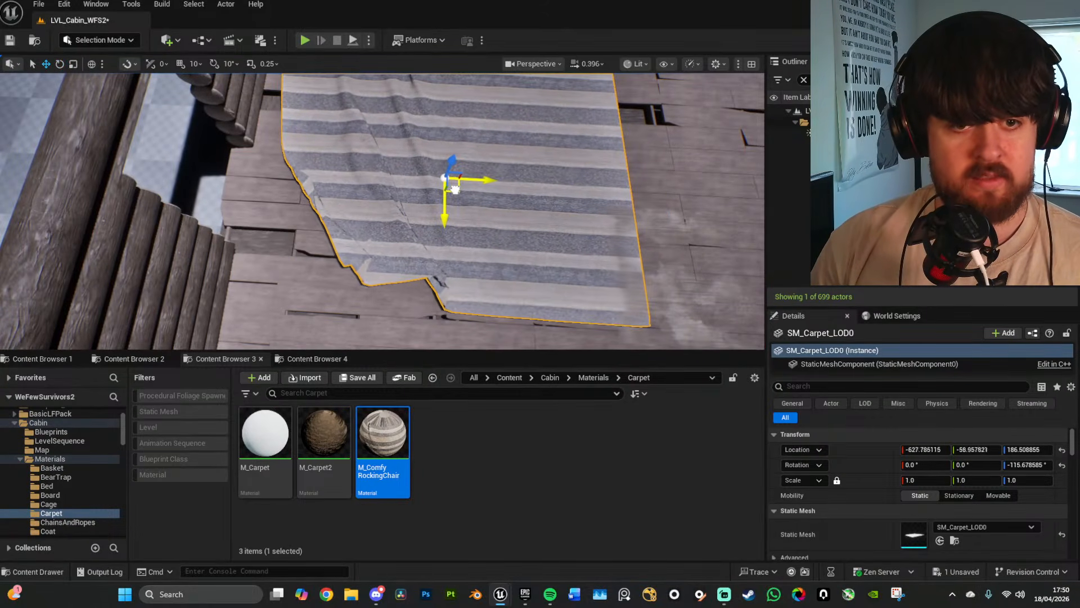
right_click_drag(389, 179, 408, 188)
scroll(484, 133, "down", 3)
right_click_drag(485, 140, 485, 116)
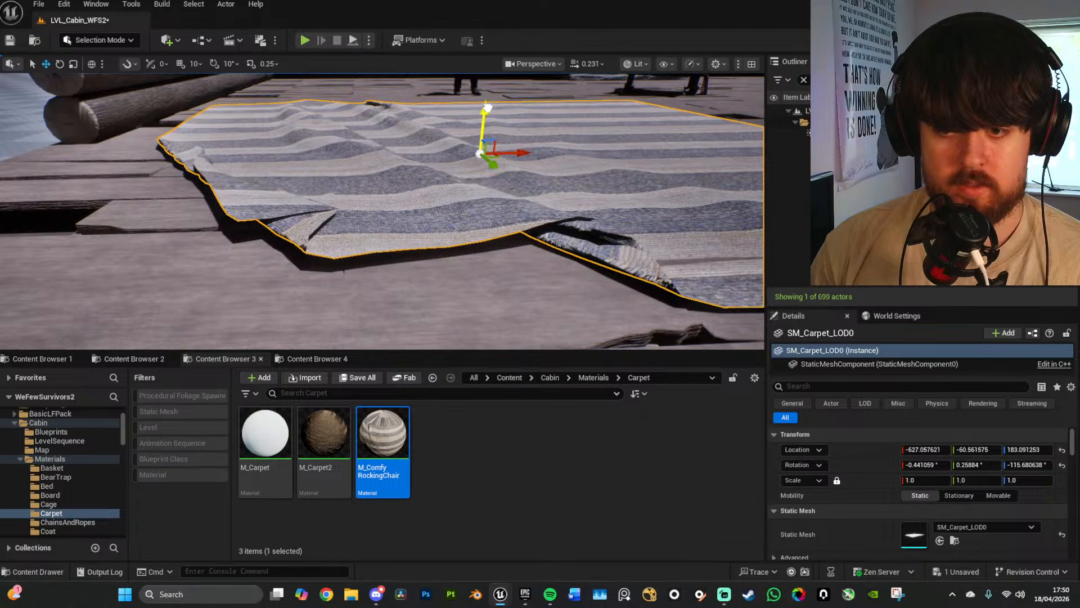
Step: Examine the carpet's fit on the floor and its place in the room in game view
right_click_drag(498, 145, 326, 65)
key("g")
key("w")
key("s")
key("w")
key("s")
scroll(411, 90, "up", 1)
key("d")
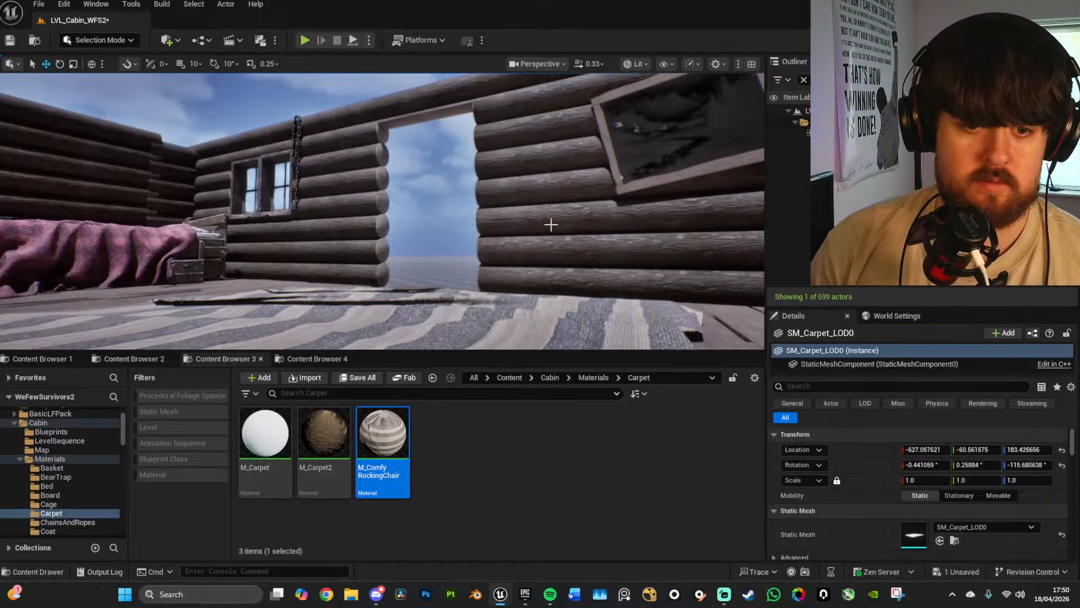
right_click_drag(552, 225, 669, 264)
key("w")
key("s")
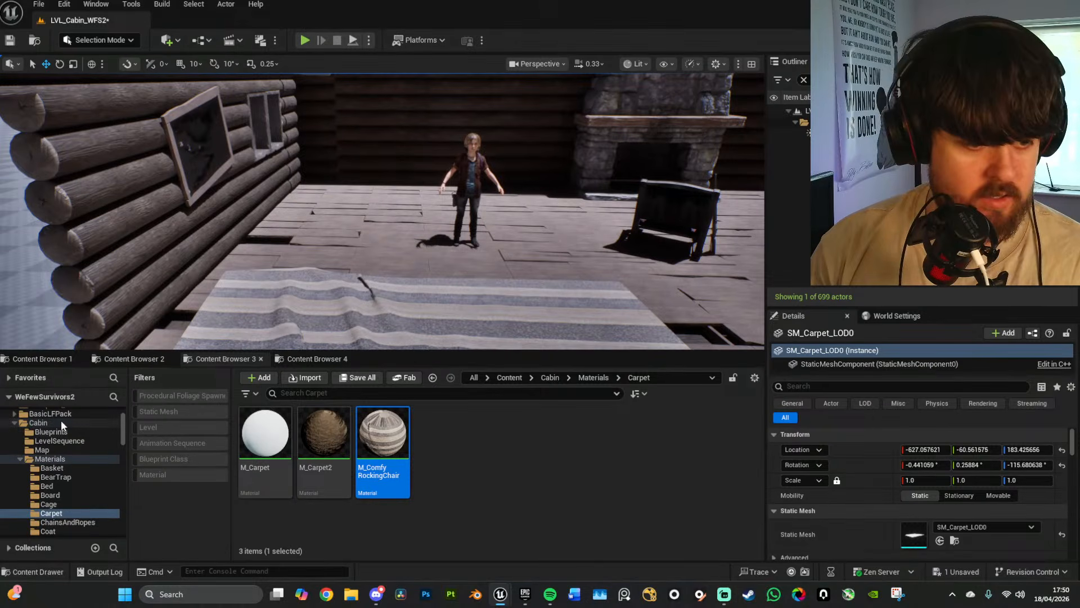
Step: Return to the Cabin StaticMeshes folder and filter its contents to Static Mesh assets
left_click(51, 358)
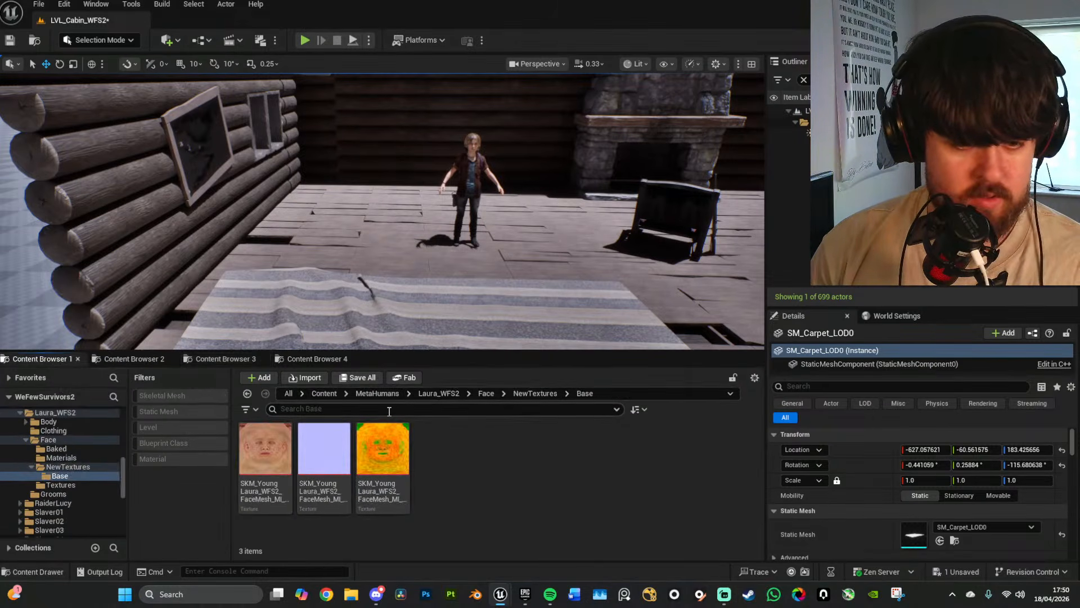
left_click(337, 359)
left_click(228, 358)
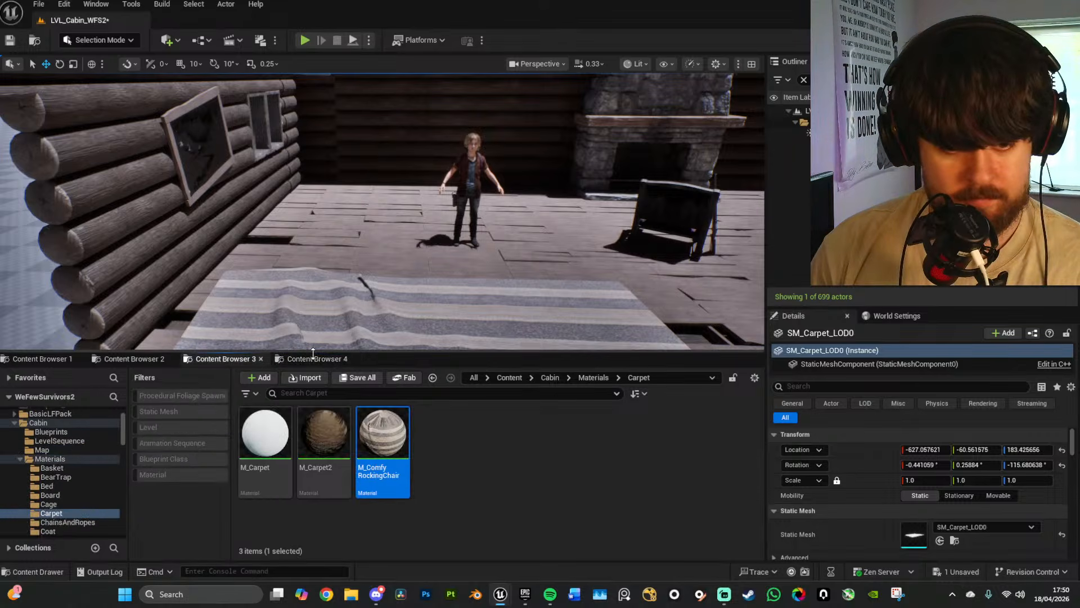
left_click(432, 378)
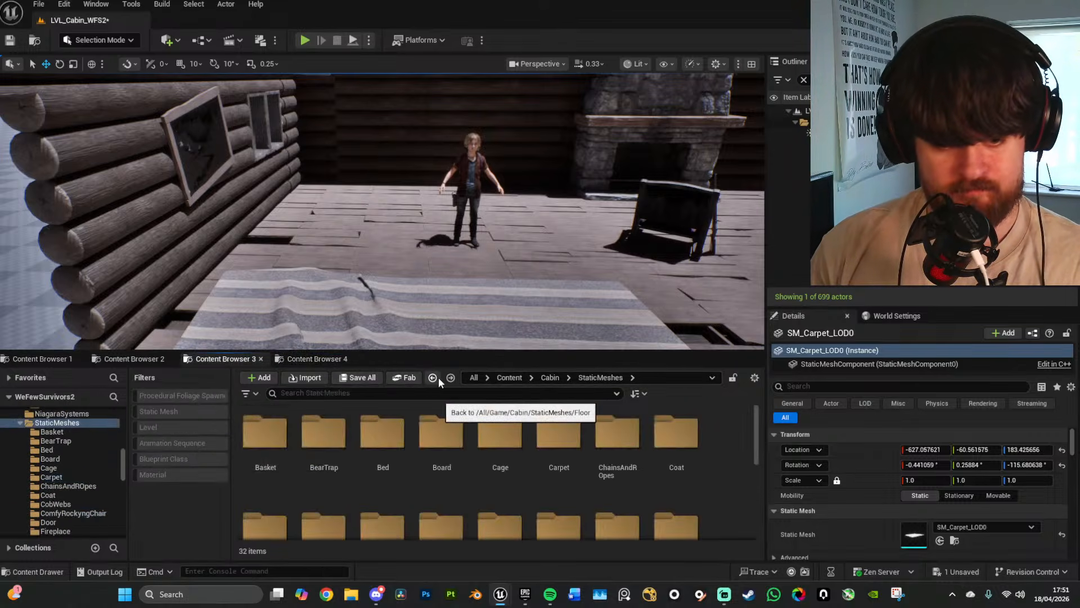
left_click(206, 413)
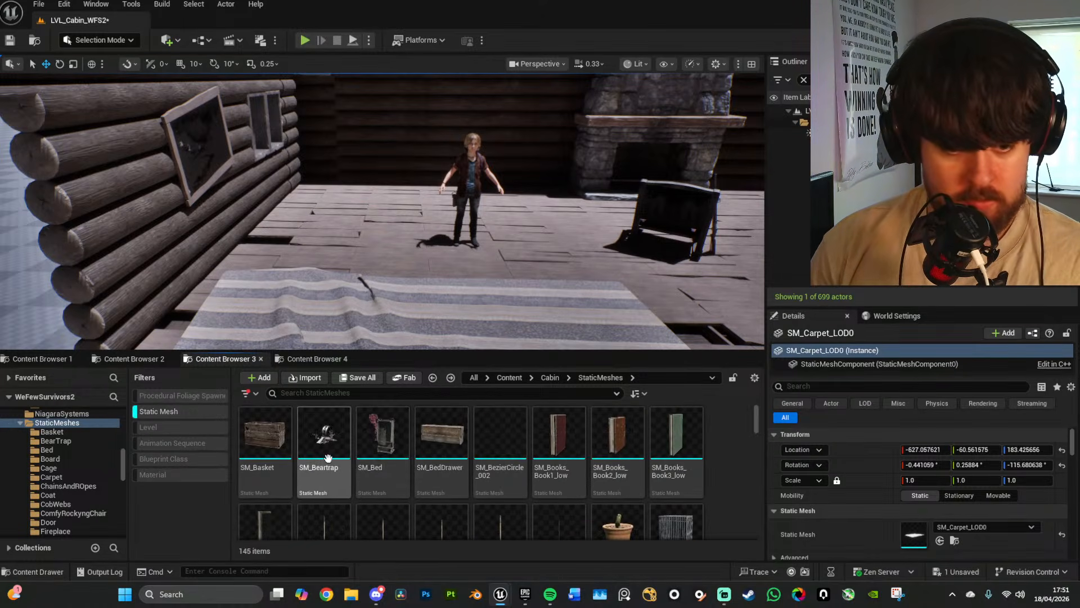
Step: Place two SM_Basket crates side by side on the carpet's edge against the log wall and rotate them
right_click_drag(376, 253, 220, 273)
left_click_drag(265, 433, 377, 250)
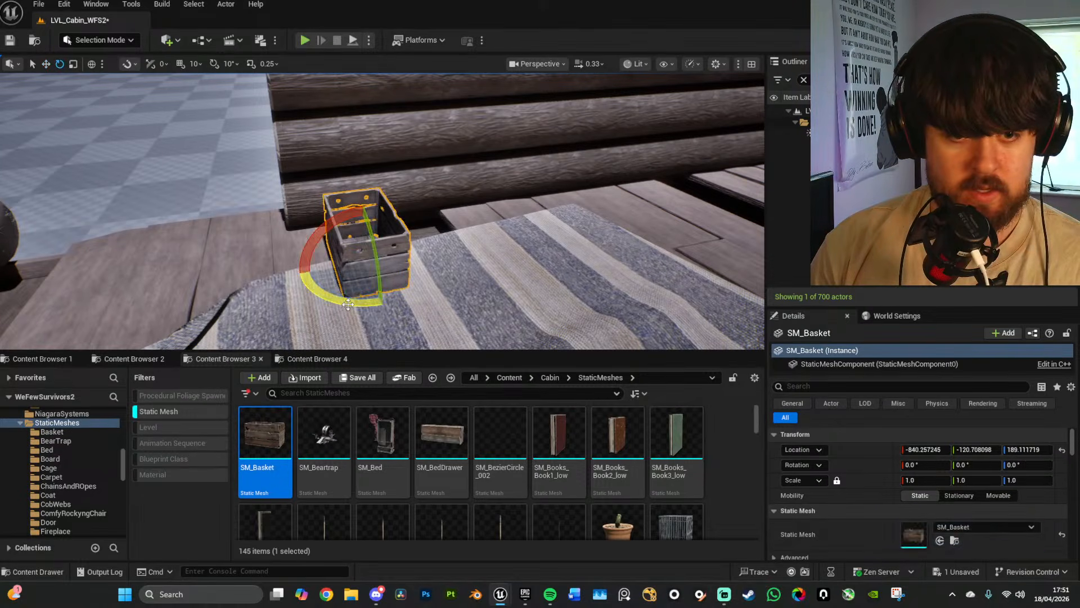
left_click_drag(347, 304, 409, 294)
right_click_drag(409, 293, 473, 286)
left_click_drag(271, 436, 298, 262)
left_click_drag(338, 301, 297, 322)
right_click_drag(340, 302, 396, 283)
Step: Stack a third SM_Basket on the crate nearest the doorway, tilted about 33° on X and -4.4° on Y
left_click_drag(271, 438, 334, 201)
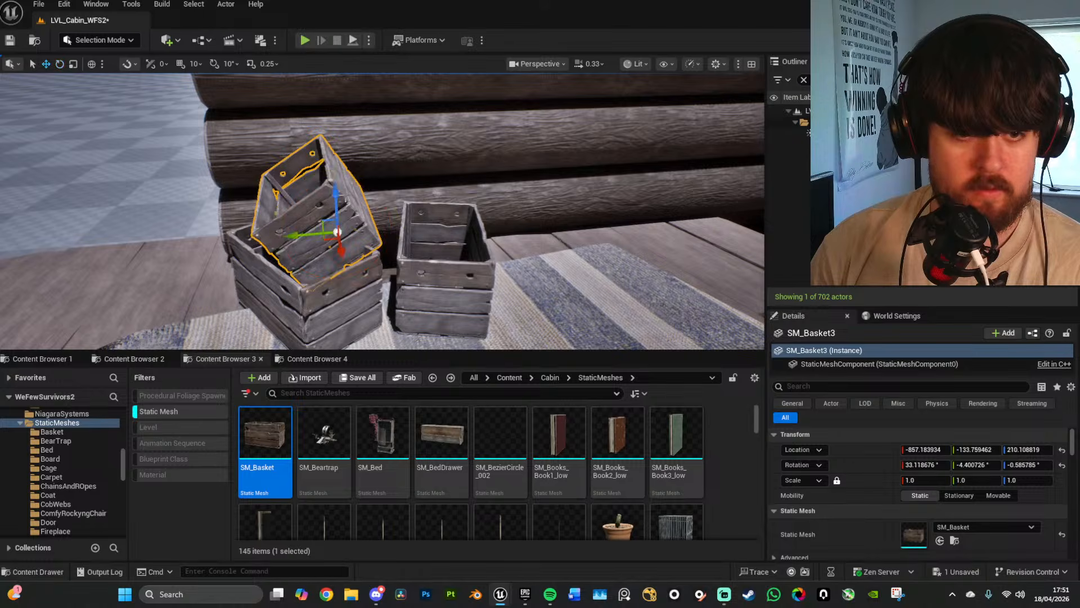
left_click_drag(327, 217, 337, 248)
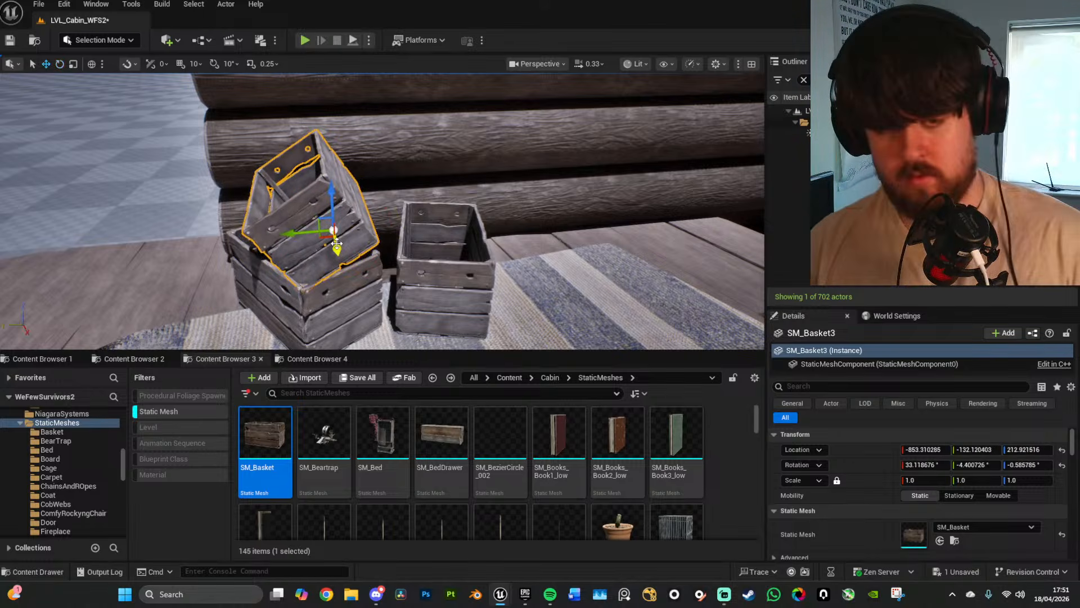
key("s")
right_click_drag(338, 242, 388, 336)
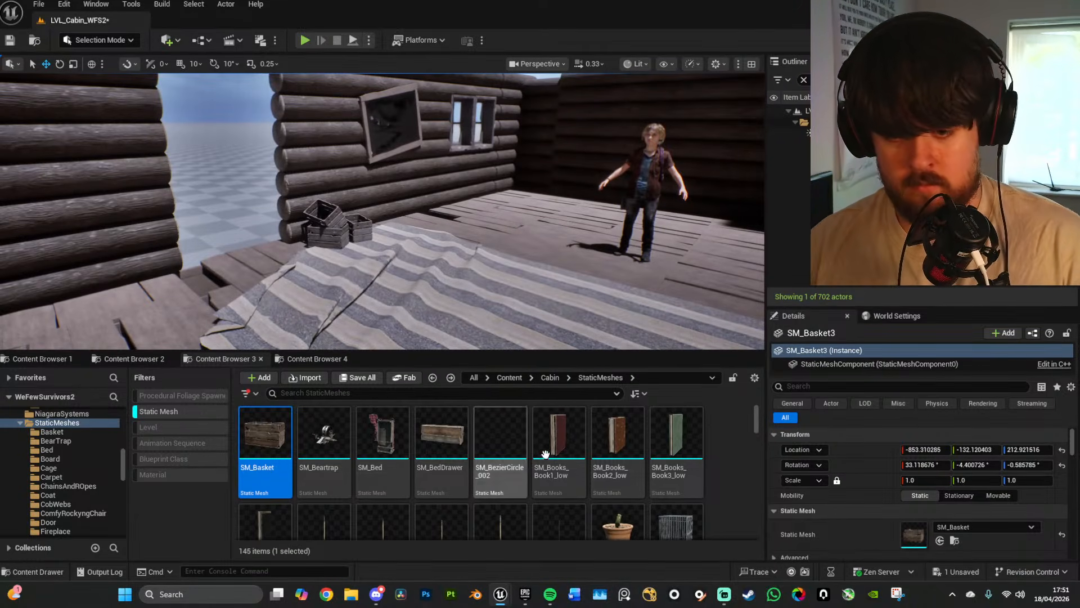
Step: Look through the filtered Cabin static meshes for more props to place in the room
scroll(548, 456, "down", 2)
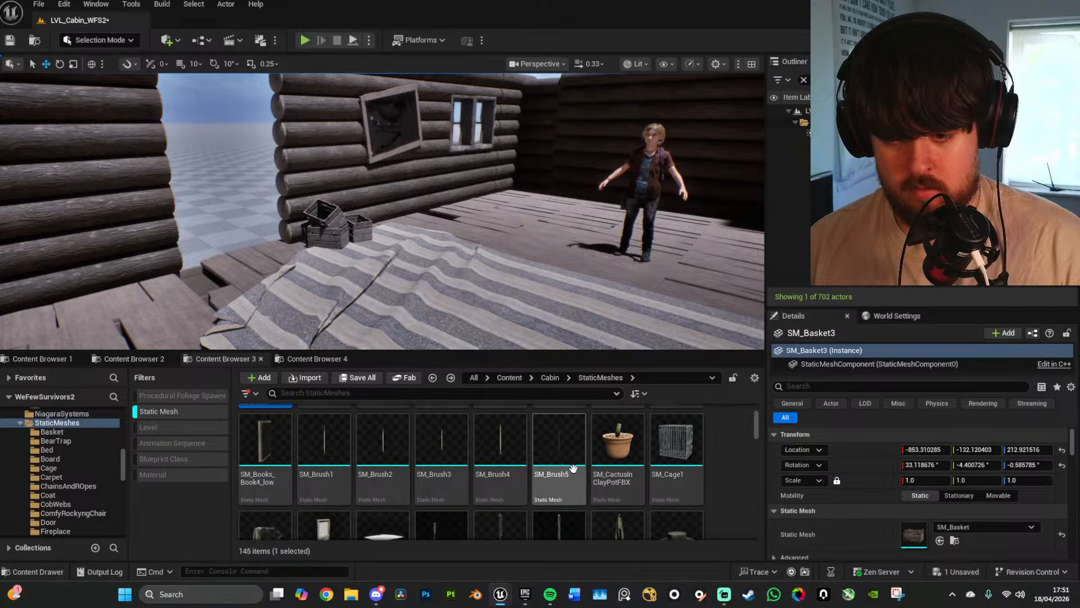
scroll(535, 461, "down", 2)
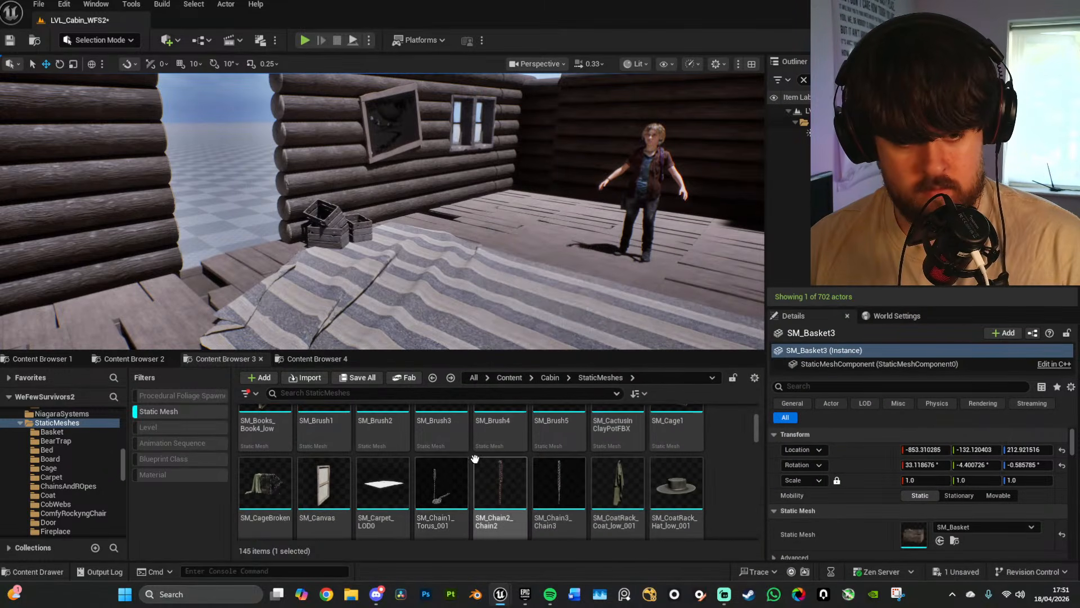
scroll(506, 457, "down", 1)
scroll(675, 445, "down", 3)
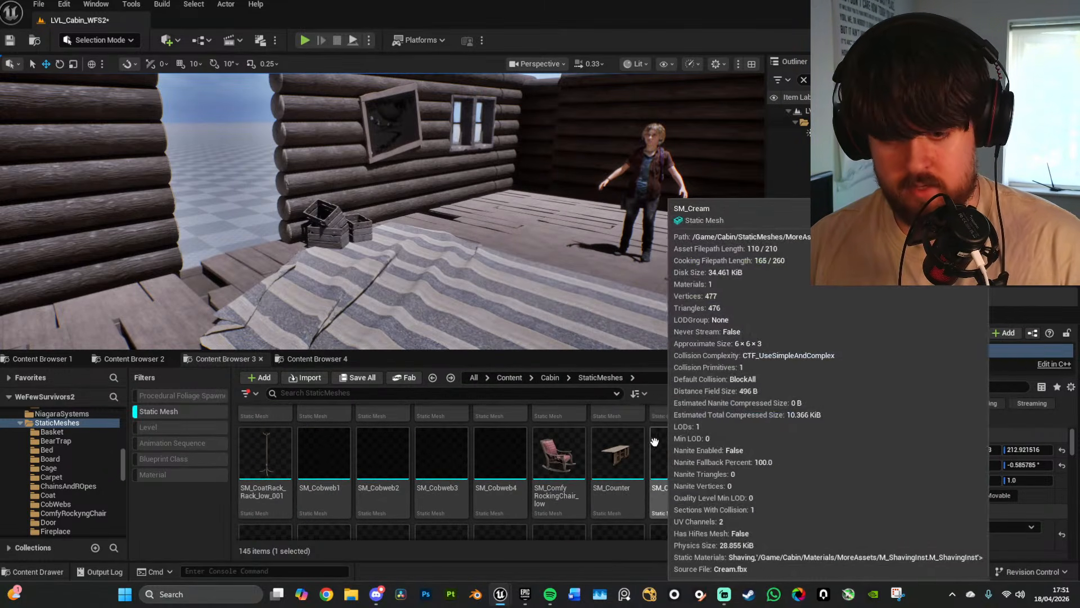
scroll(653, 438, "down", 5)
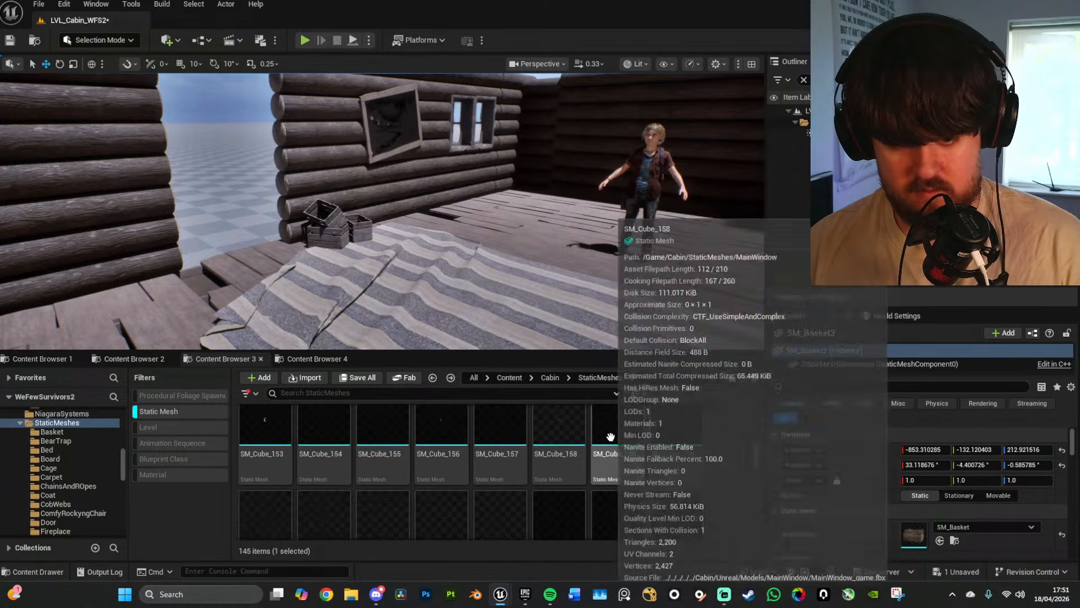
scroll(657, 441, "down", 1)
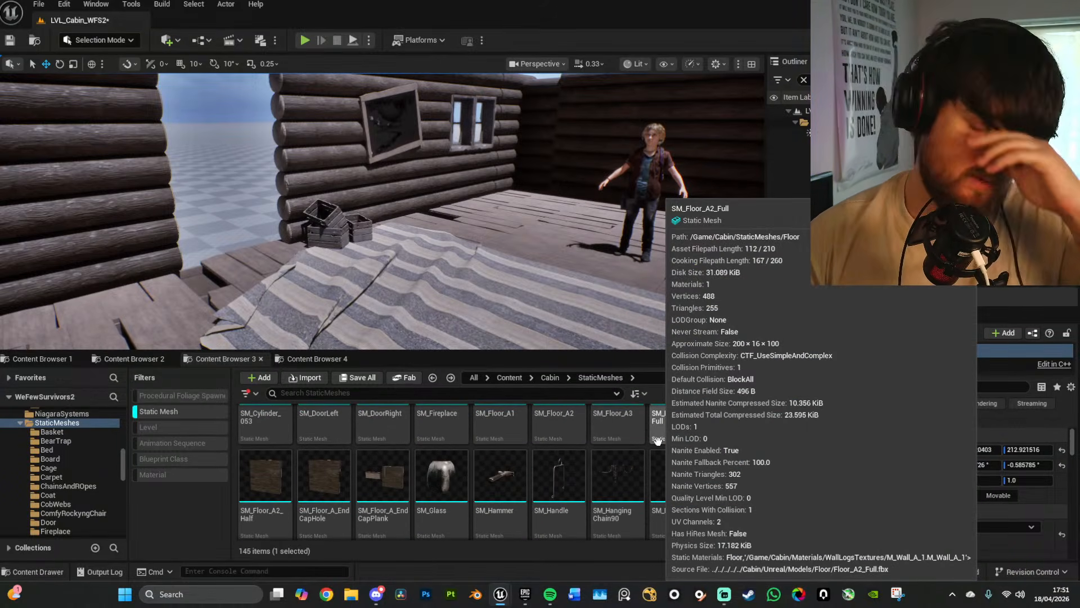
scroll(652, 444, "down", 3)
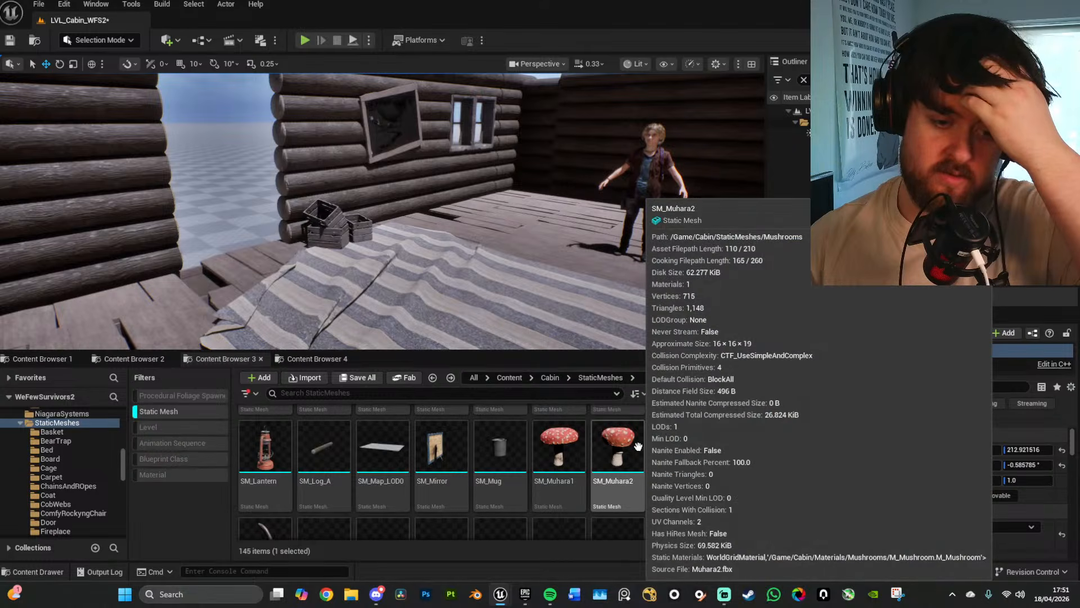
scroll(641, 446, "down", 3)
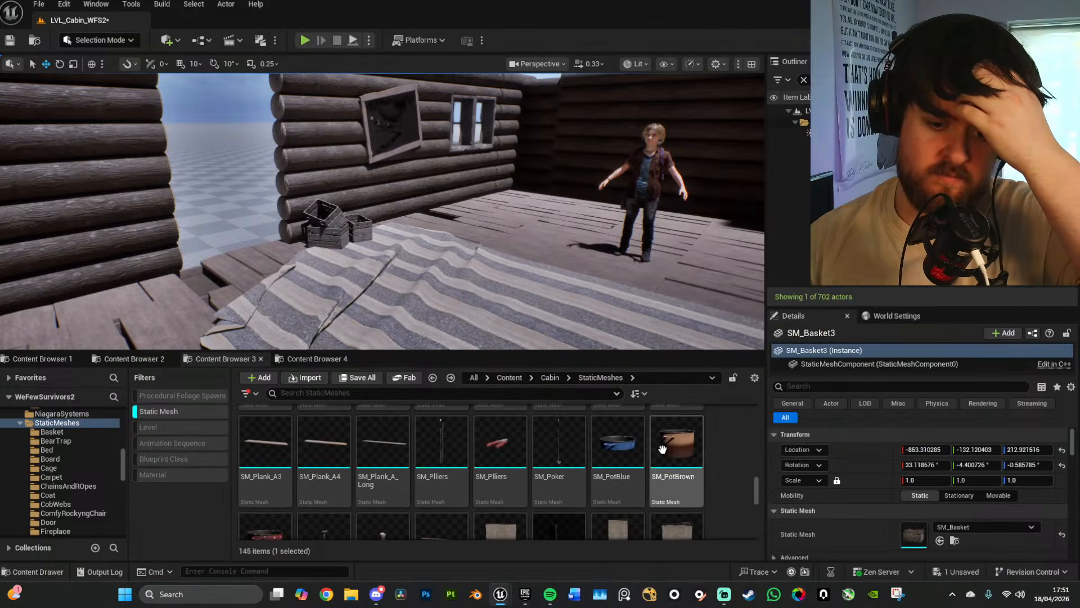
scroll(662, 450, "up", 3)
scroll(663, 449, "down", 5)
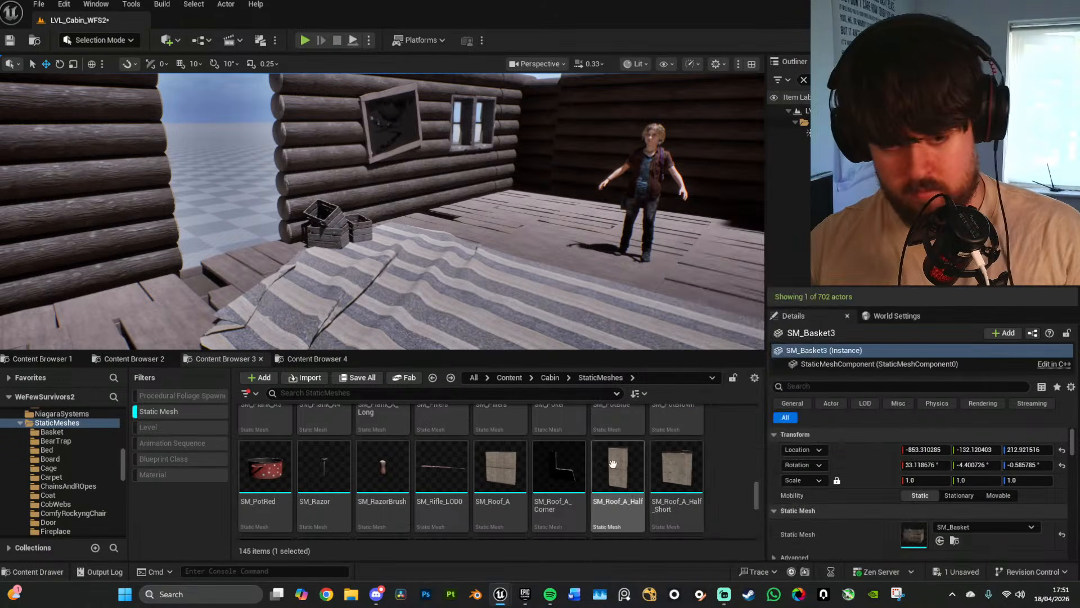
scroll(551, 461, "down", 2)
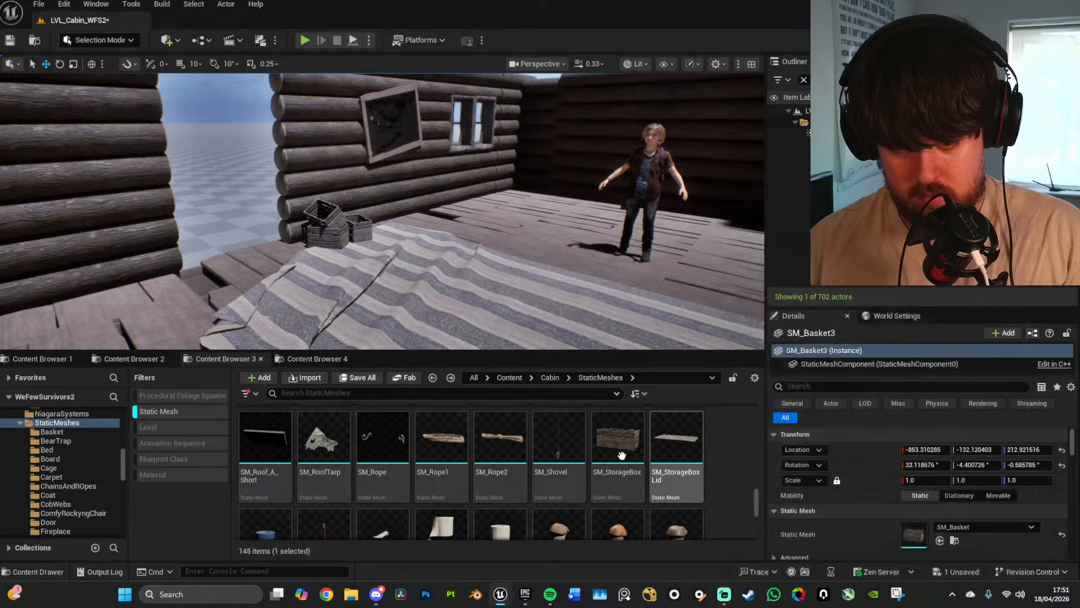
Step: Select the right cabinet door beneath the kitchen counter and locate its mesh in the content browser
right_click_drag(466, 309, 734, 287)
key("w")
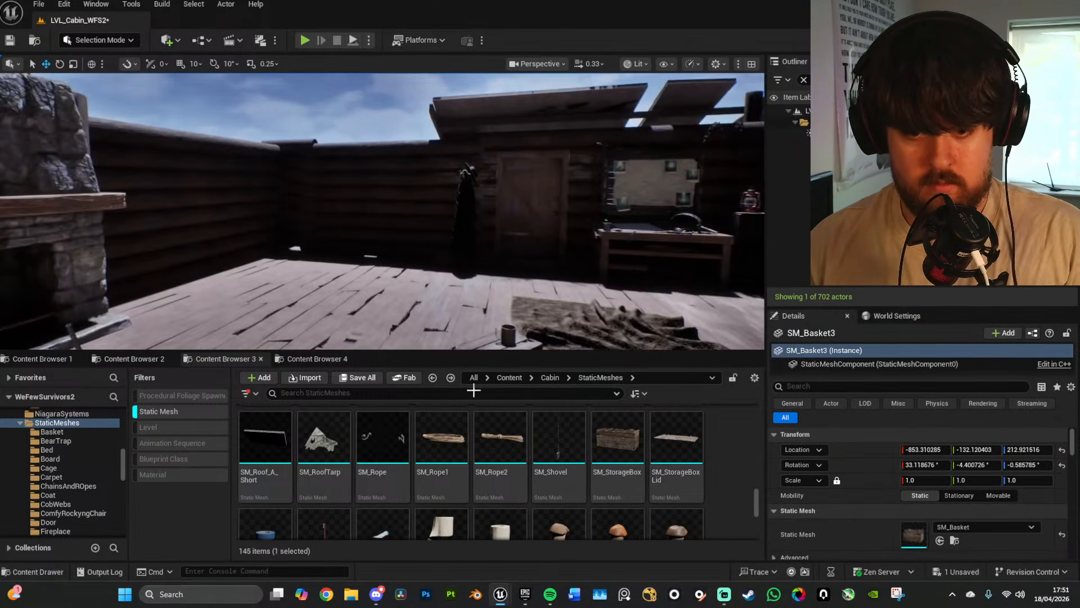
scroll(687, 457, "down", 3)
right_click_drag(570, 219, 737, 220)
left_click(561, 250)
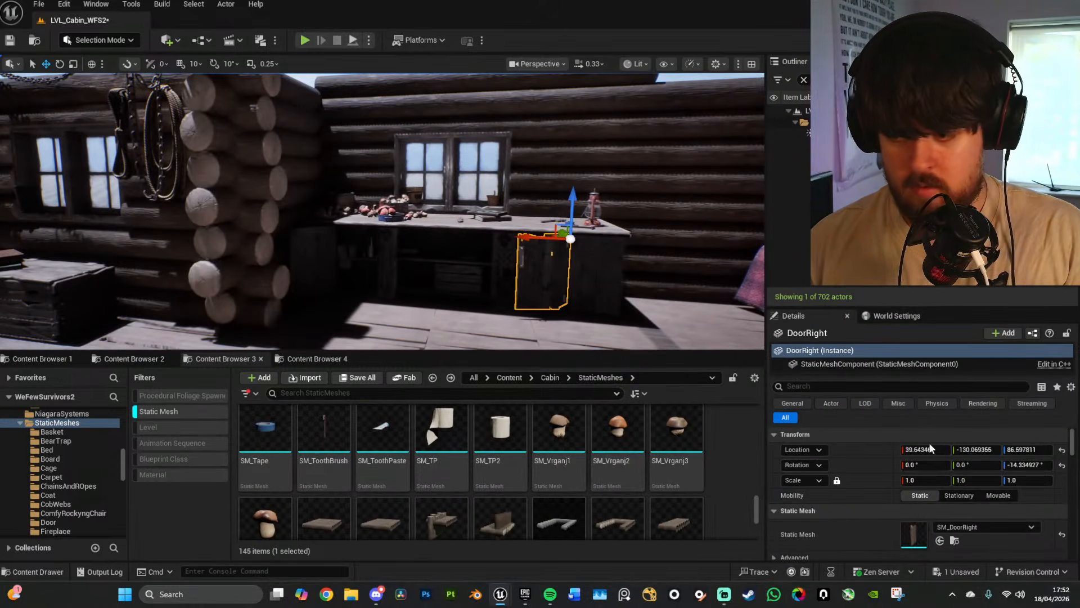
left_click(954, 540)
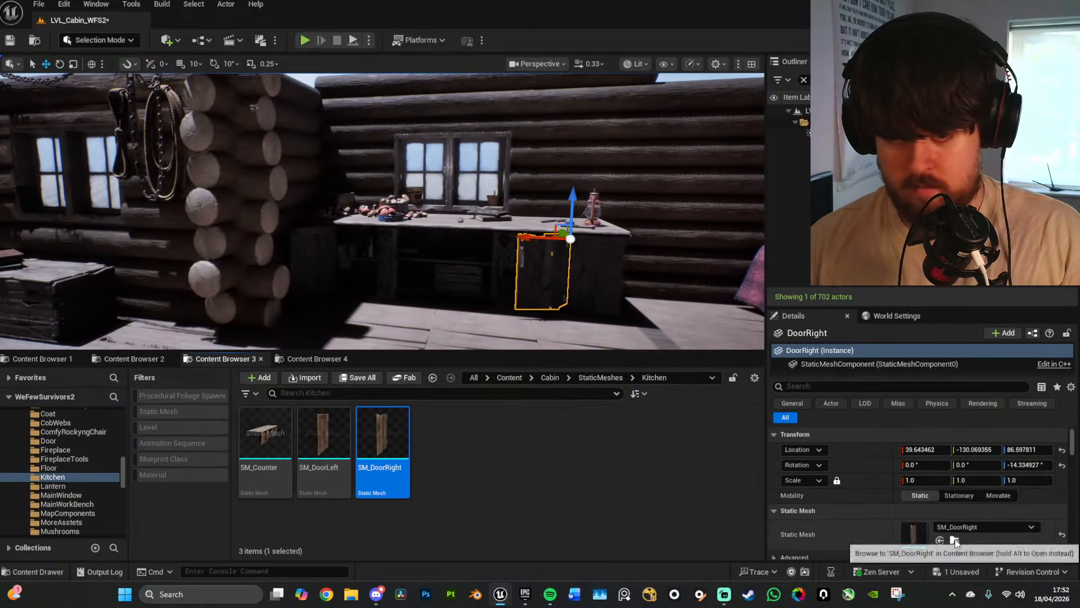
Step: Check the Floor folder within StaticMeshes, then open the WolfsHead folder
left_click(608, 376)
scroll(619, 467, "down", 1)
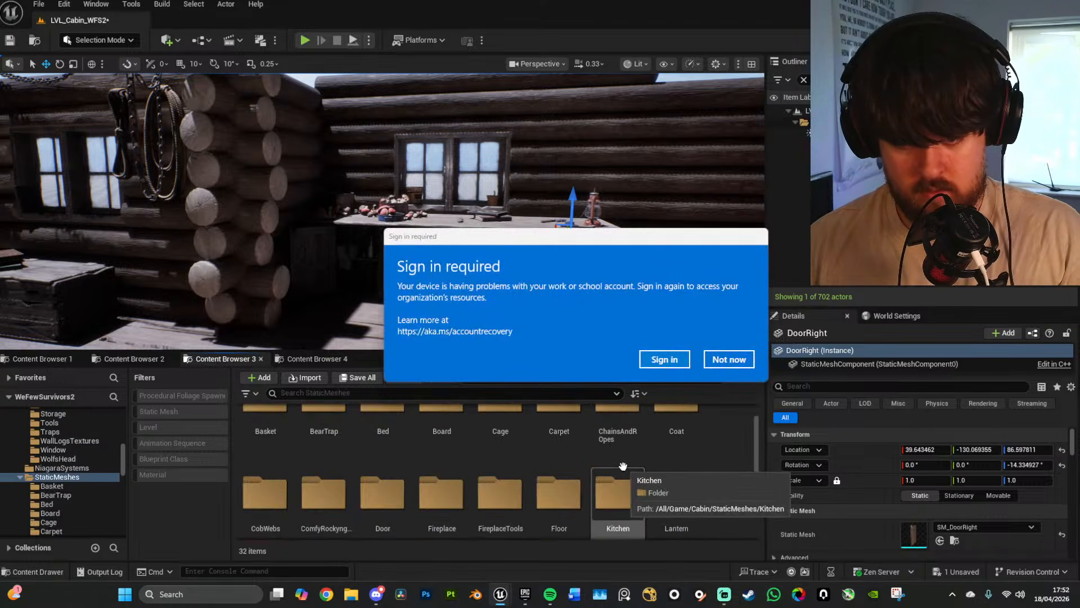
left_click(729, 359)
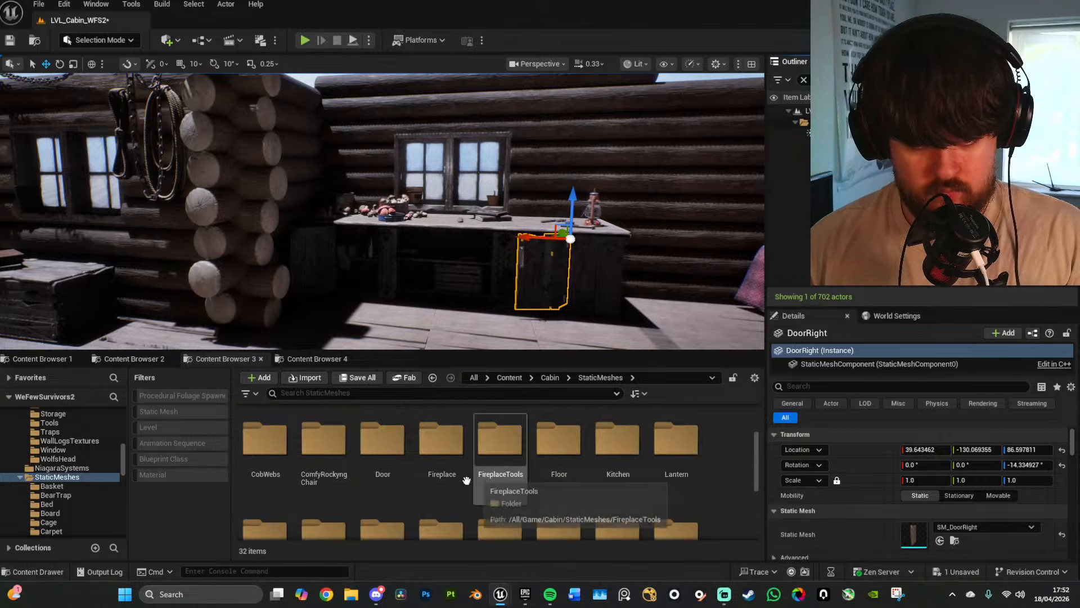
scroll(517, 509, "down", 1)
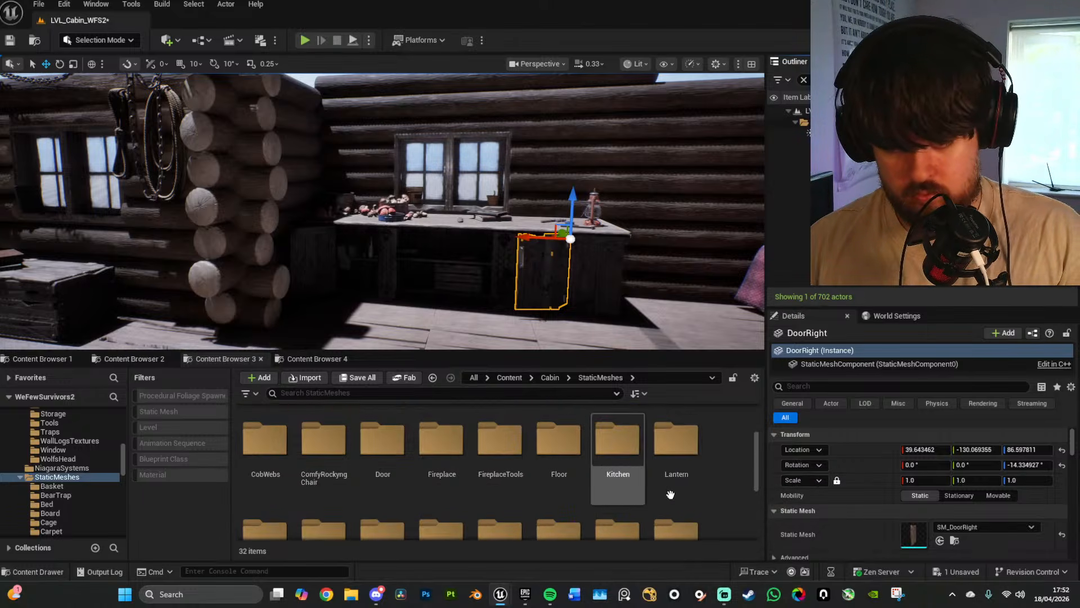
double_click(565, 444)
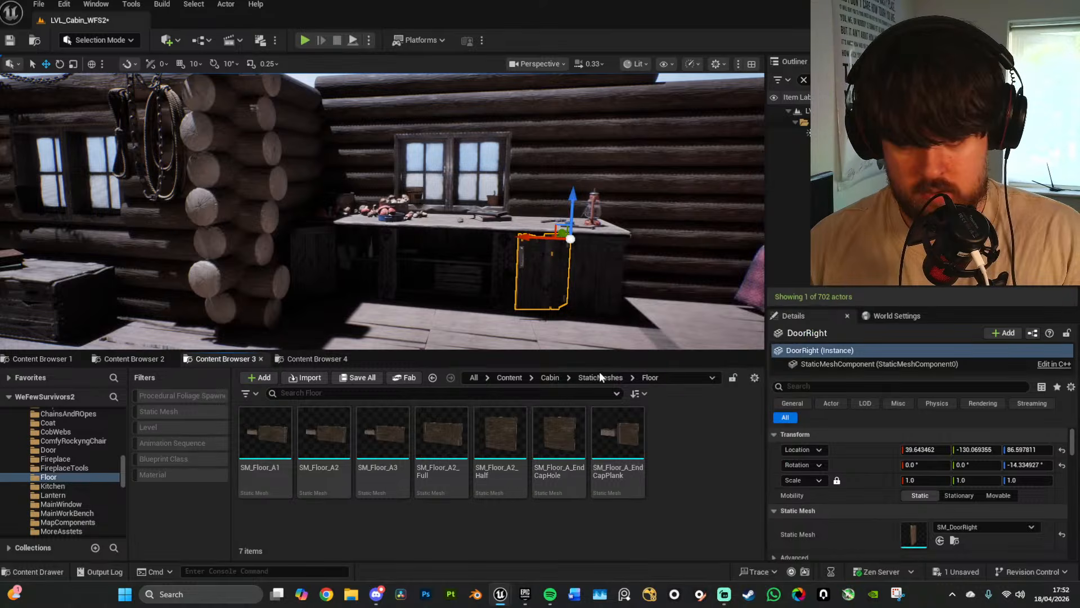
left_click(600, 377)
scroll(663, 506, "down", 5)
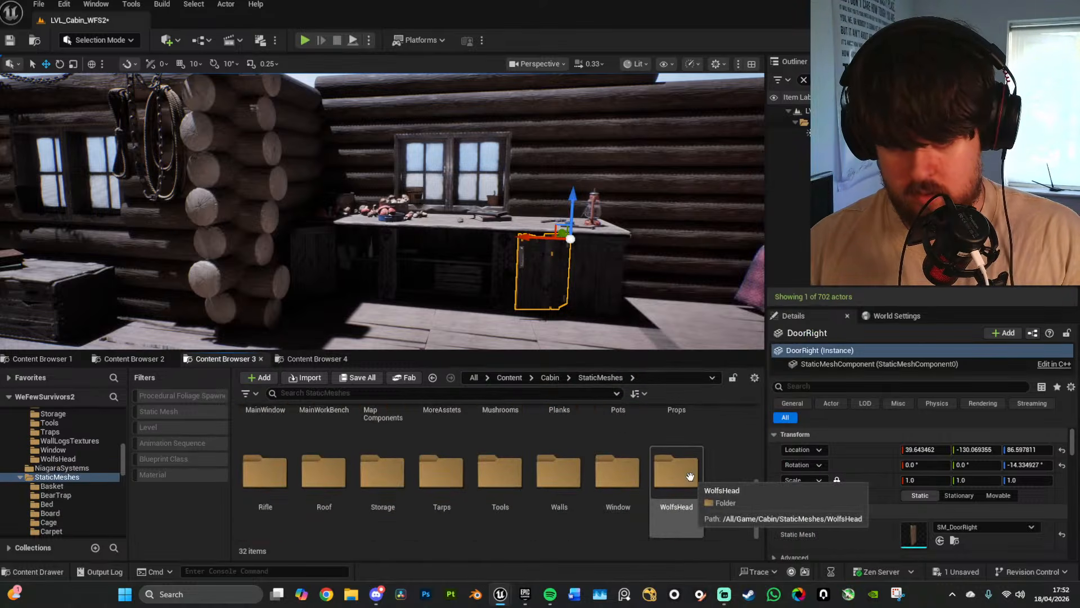
double_click(688, 478)
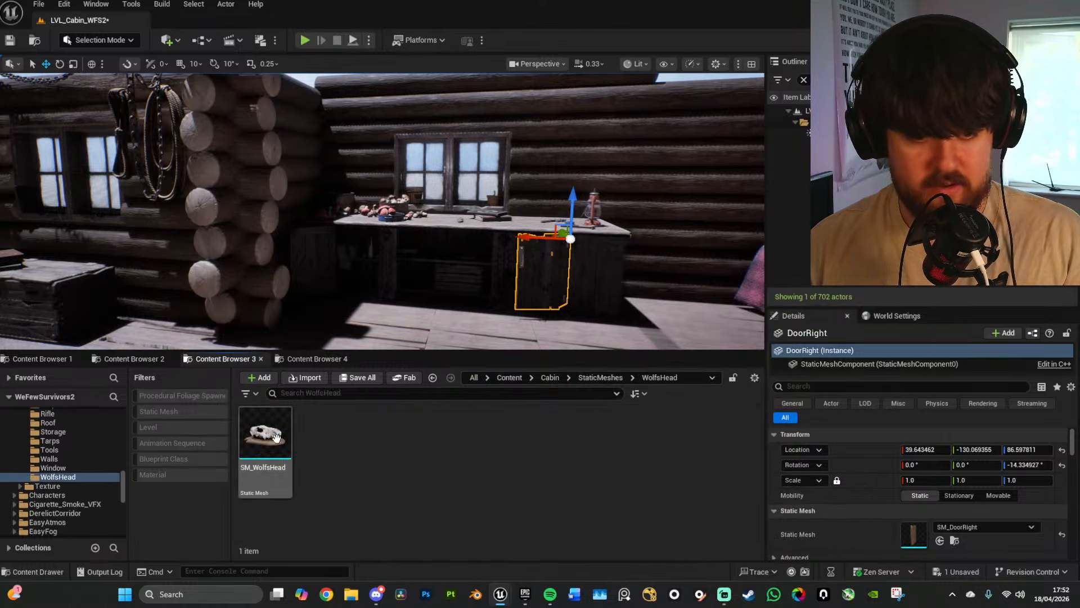
Step: Place SM_WolfsHead on the front of the stone chimney above the mantel
right_click_drag(513, 284, 281, 239)
key("w")
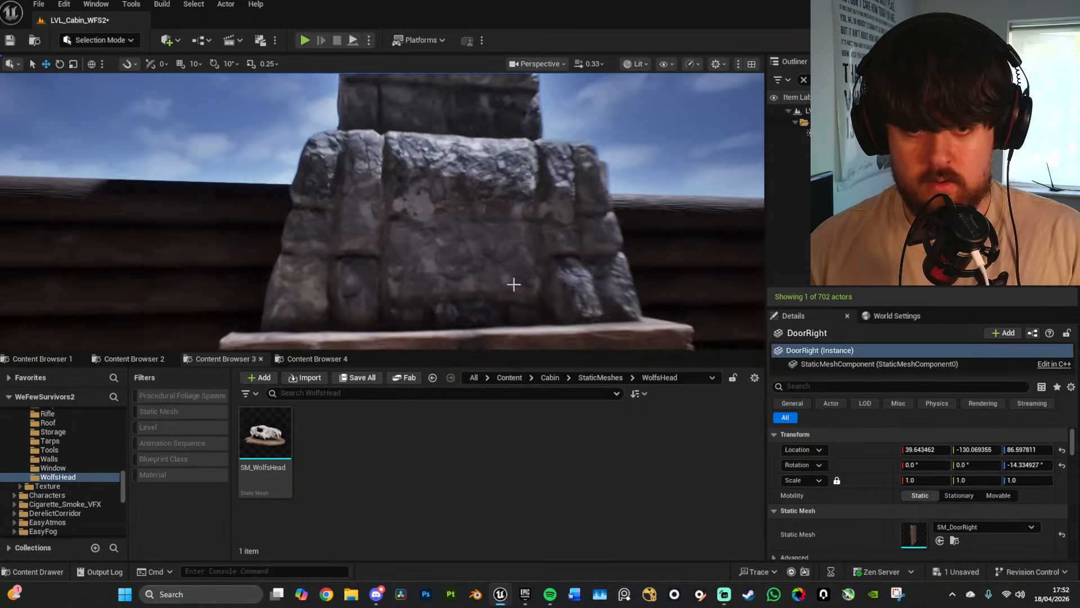
left_click_drag(265, 433, 481, 243)
key("w")
right_click_drag(481, 243, 523, 250)
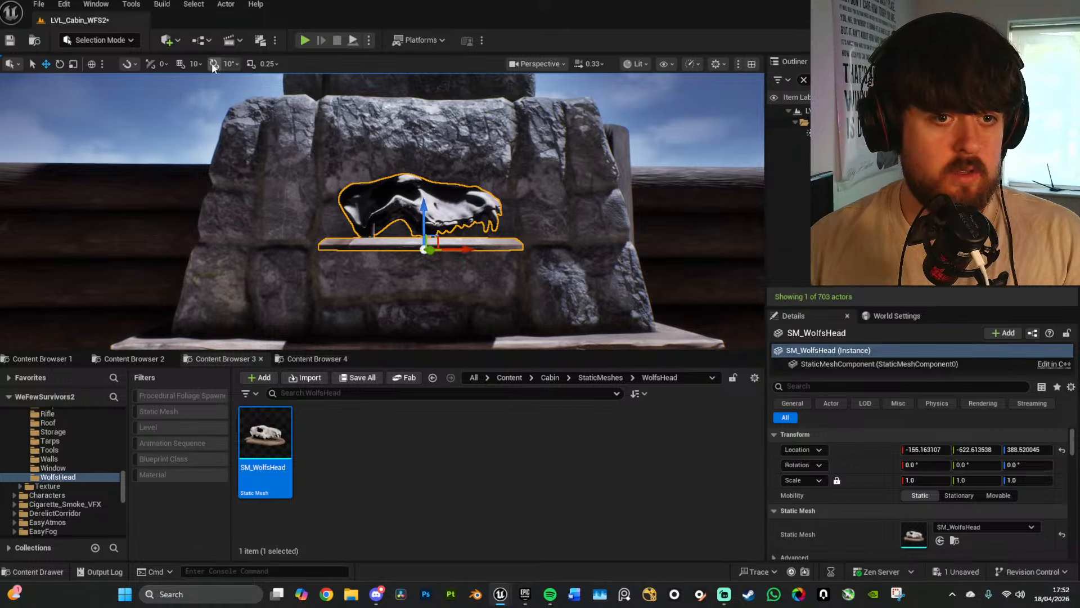
Step: Rotate the wolf head in 10° snaps to -90° on Y and 90° on Z, and raise it flush against the chimney
left_click_drag(432, 180, 439, 255)
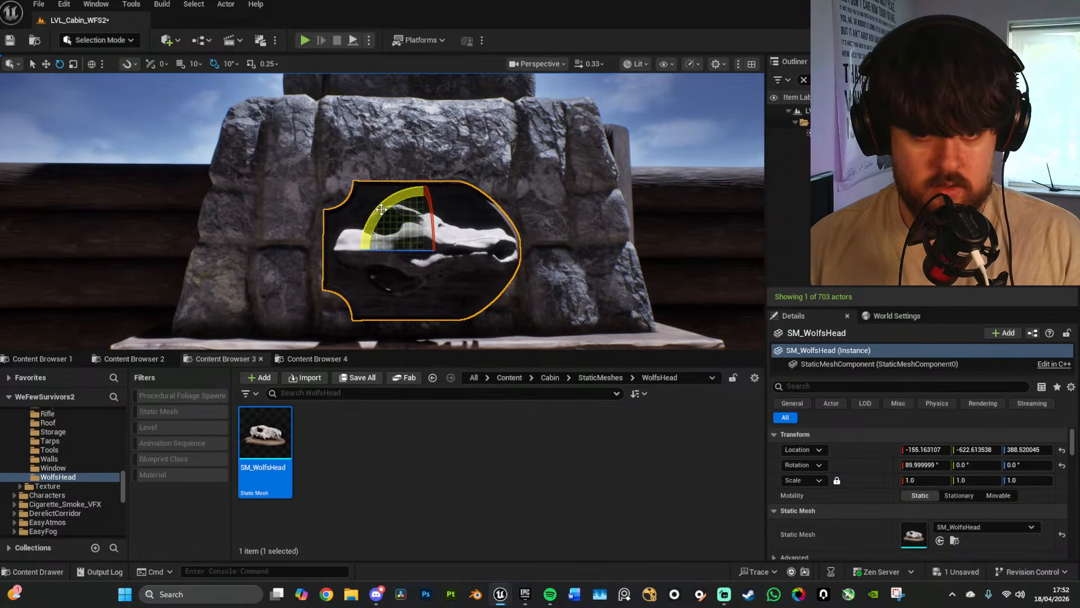
left_click_drag(381, 209, 383, 265)
key("a")
right_click_drag(399, 247, 510, 237)
key("w")
left_click_drag(372, 255, 386, 203)
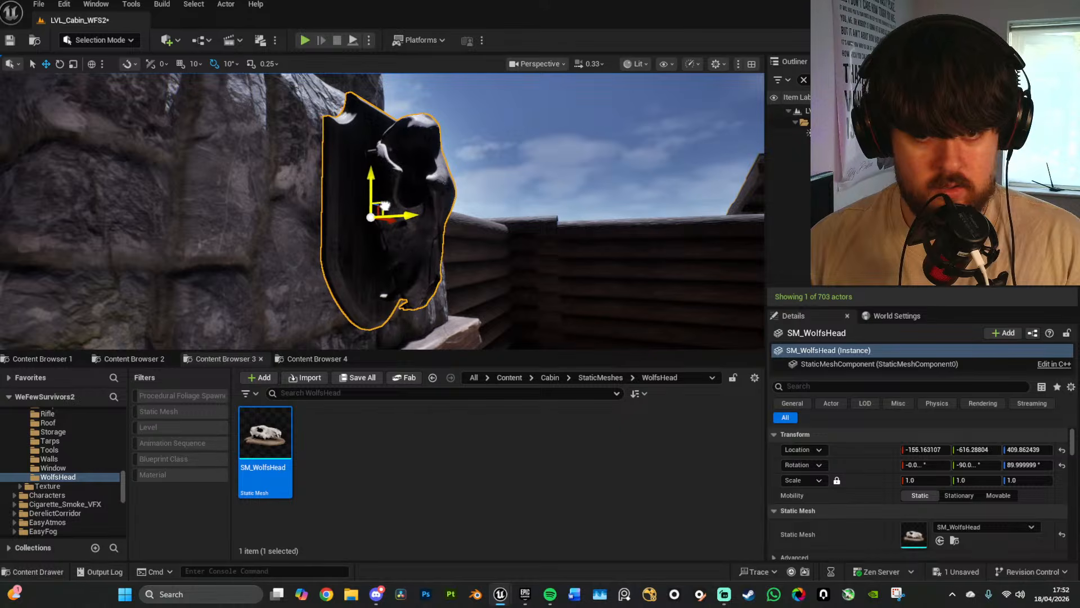
Step: Open the MainWorkBench folder within StaticMeshes and filter its contents to Static Mesh assets
key("d")
right_click_drag(531, 228, 528, 271)
key("s")
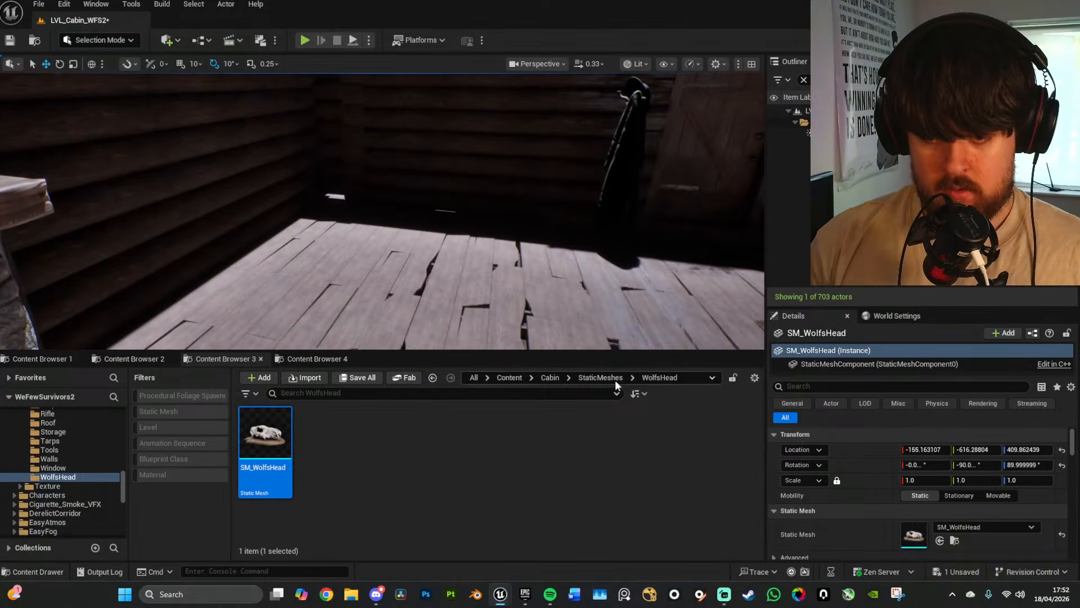
left_click(615, 380)
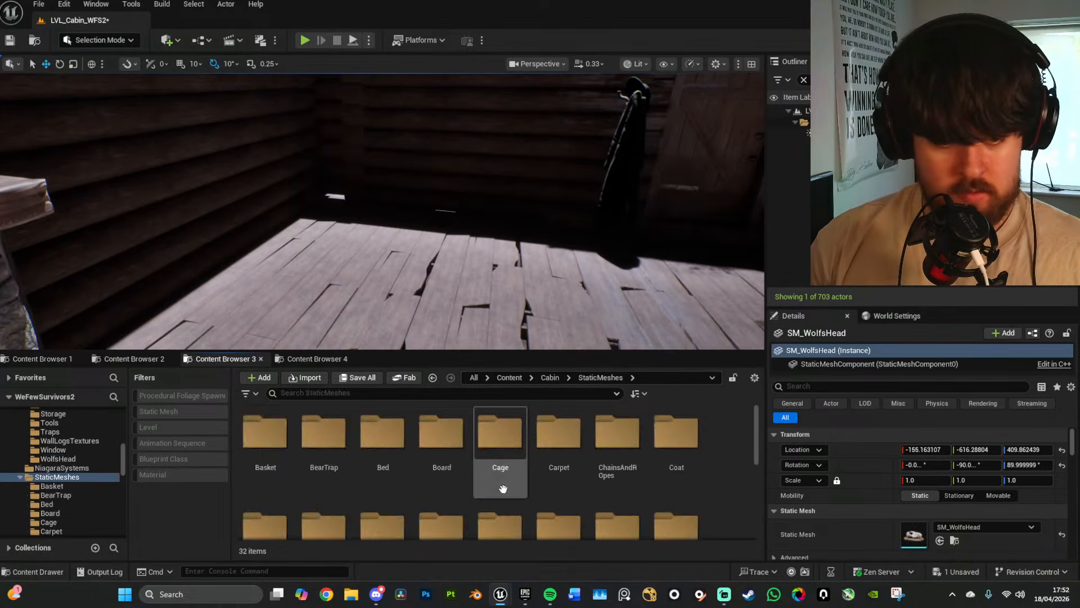
scroll(502, 482, "down", 3)
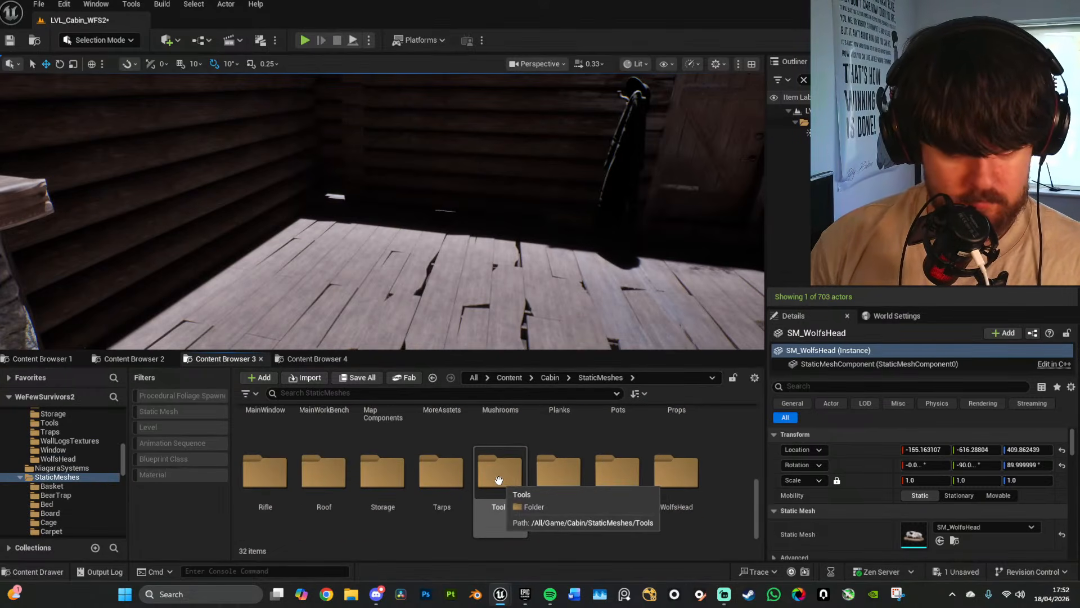
scroll(357, 441, "up", 1)
double_click(329, 441)
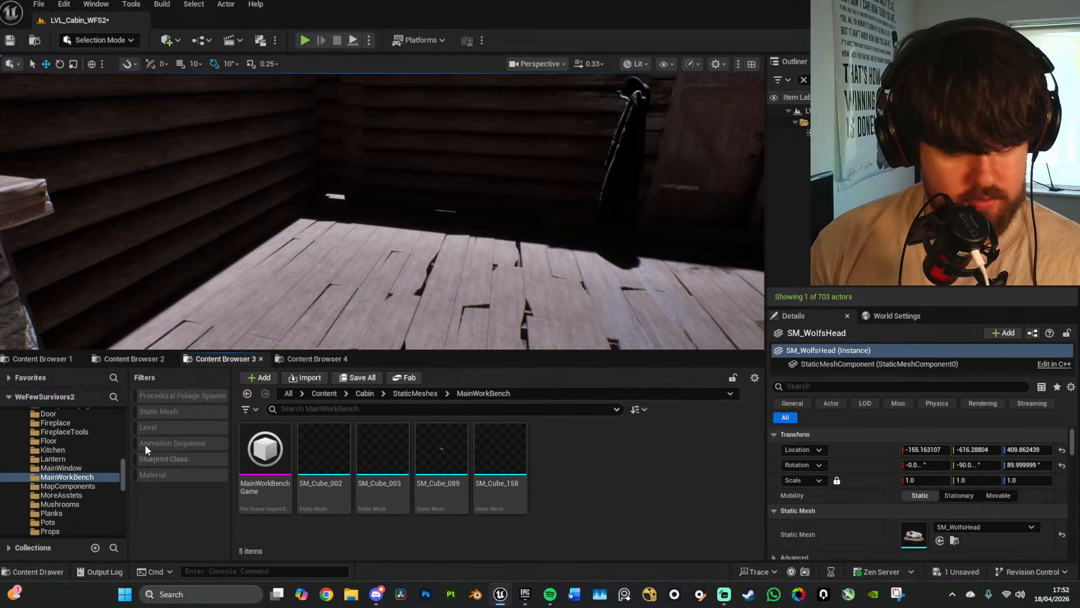
left_click(168, 411)
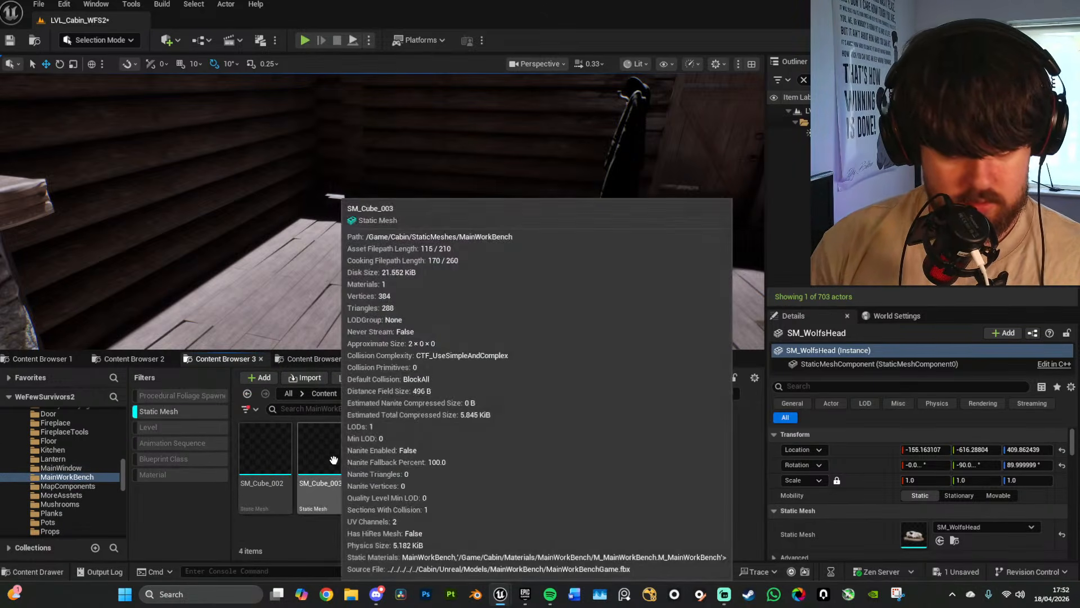
Step: Try SM_Cube_003 on the cabin floor near the fireplace, inspect it up close and delete it
left_click_drag(324, 453, 413, 244)
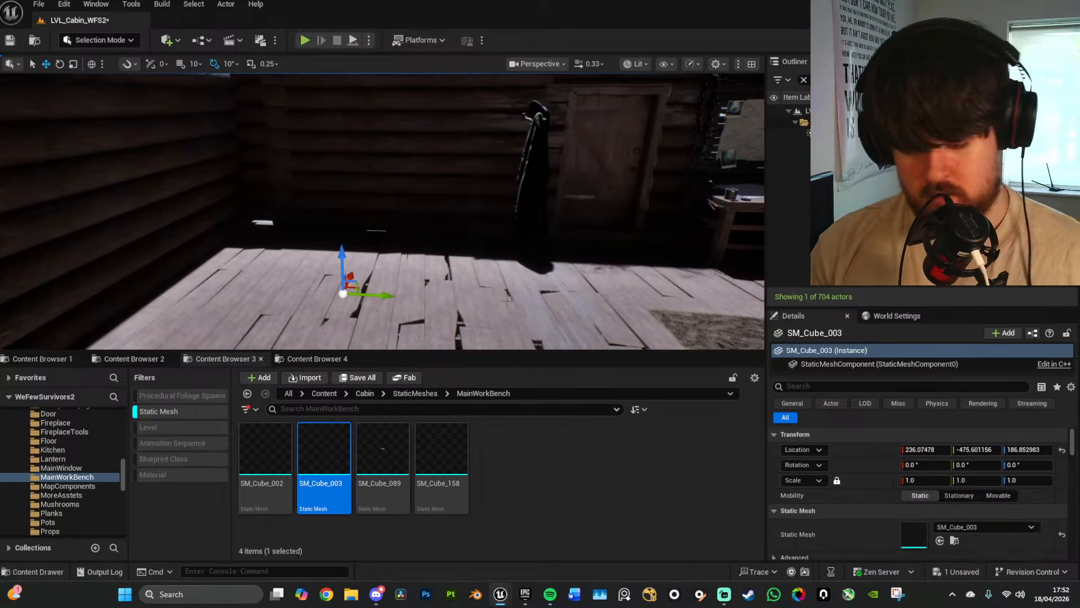
key("f")
key("Delete")
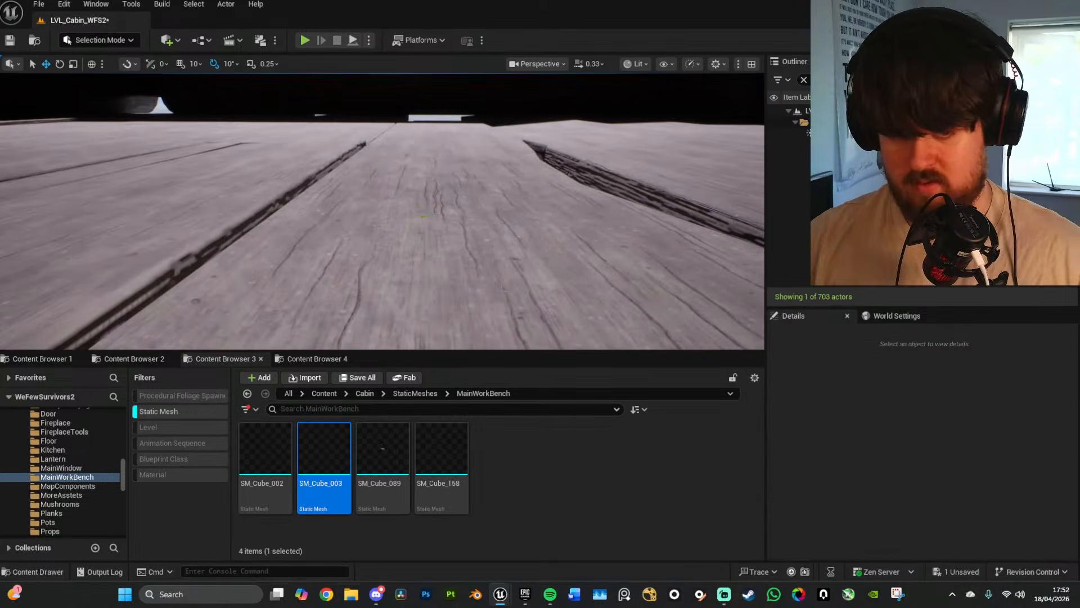
Step: Return to the StaticMeshes folder, clear the Static Mesh filter and examine the contents of the Storage folder
left_click(415, 393)
scroll(614, 463, "down", 10)
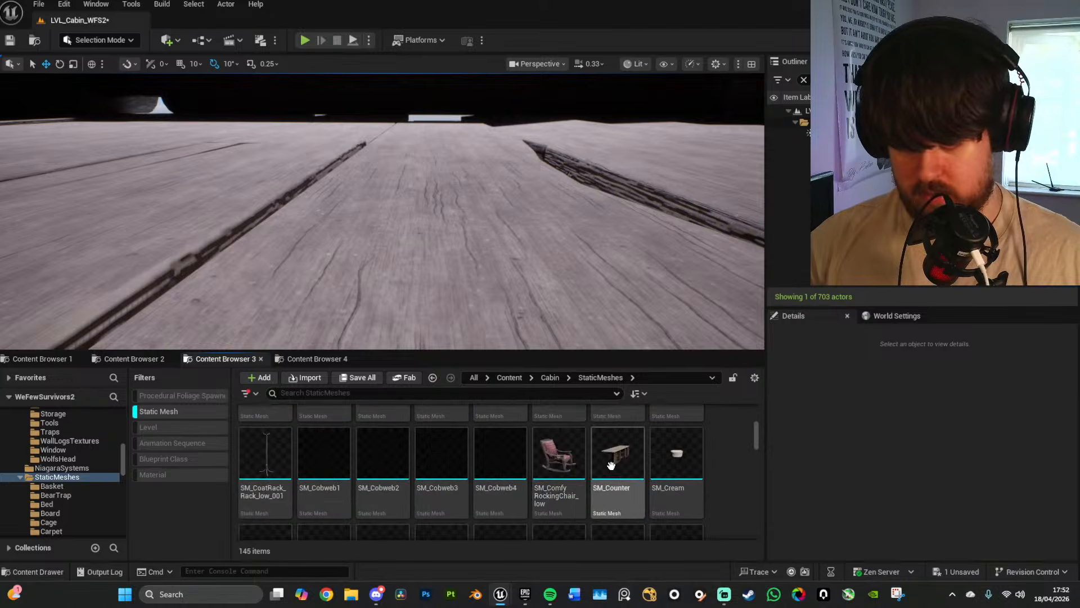
scroll(565, 418, "down", 1)
left_click(165, 413)
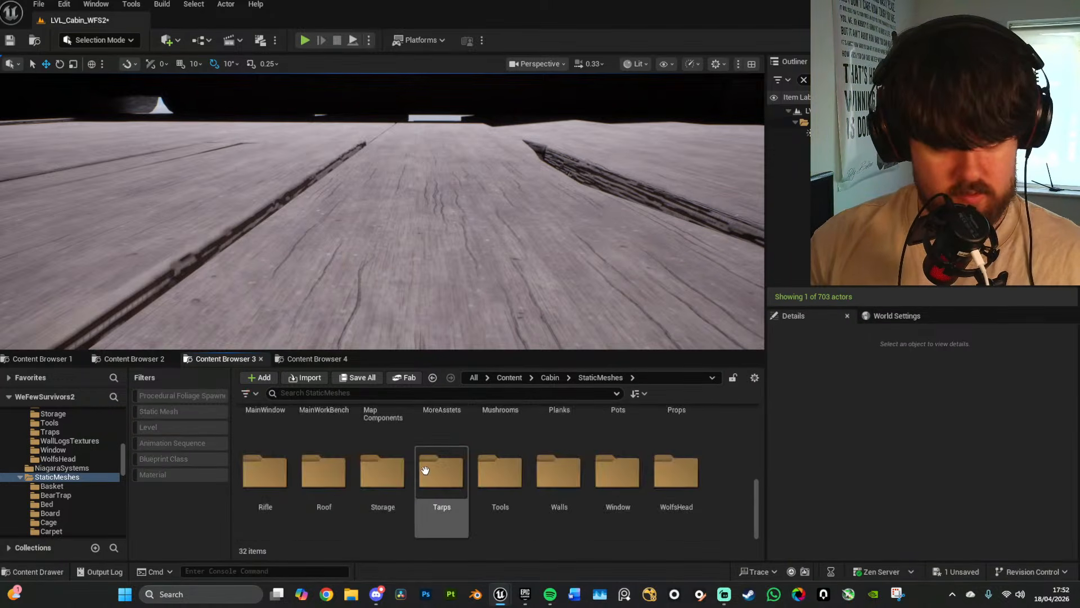
double_click(401, 488)
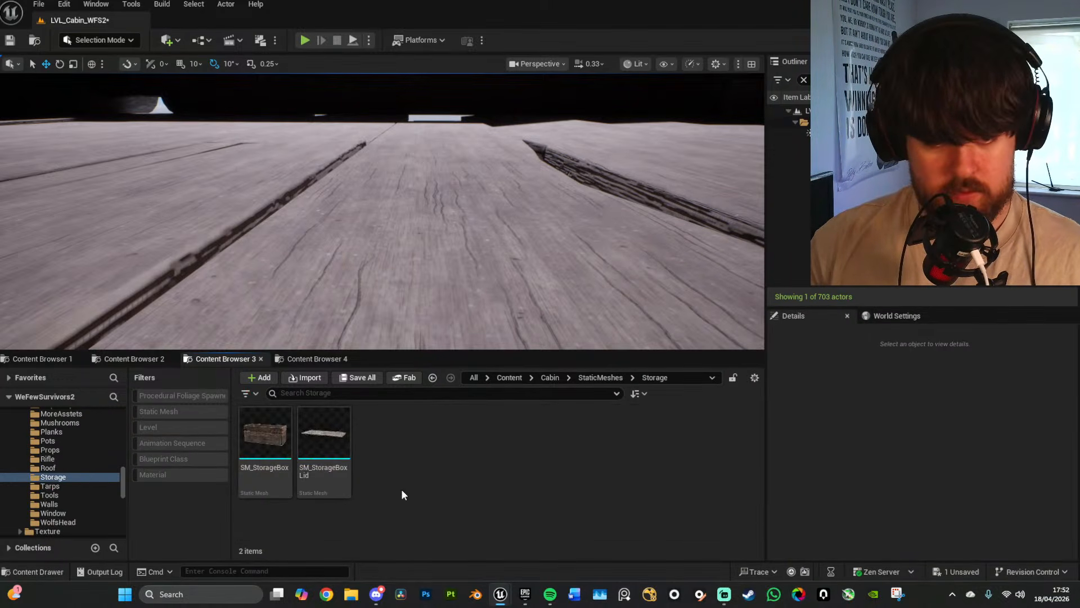
Step: Go back to StaticMeshes and open the MoreAsstets folder to see its props
left_click(591, 377)
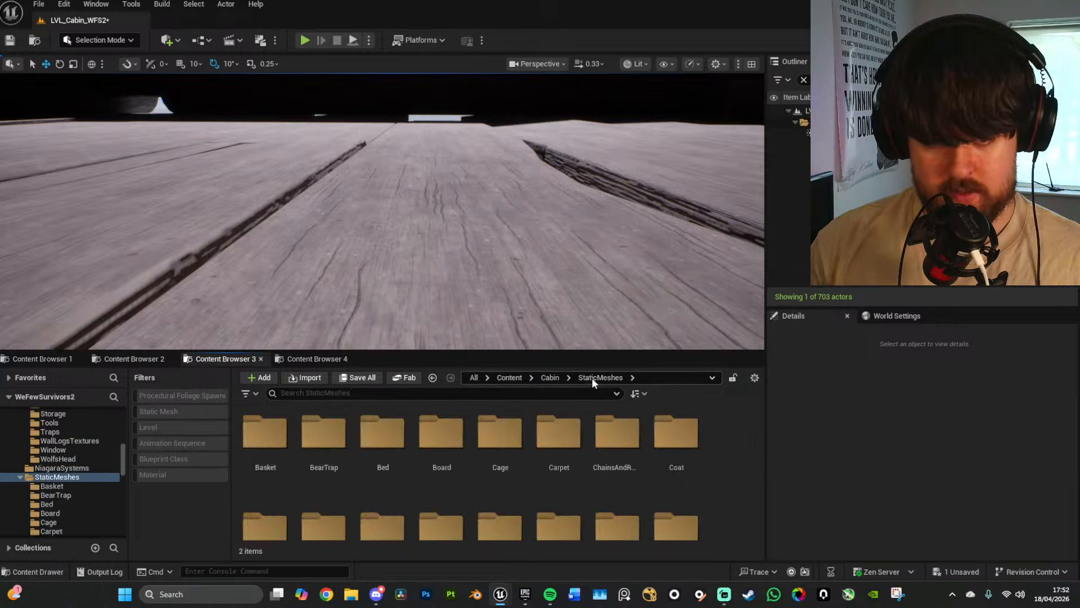
scroll(569, 453, "down", 5)
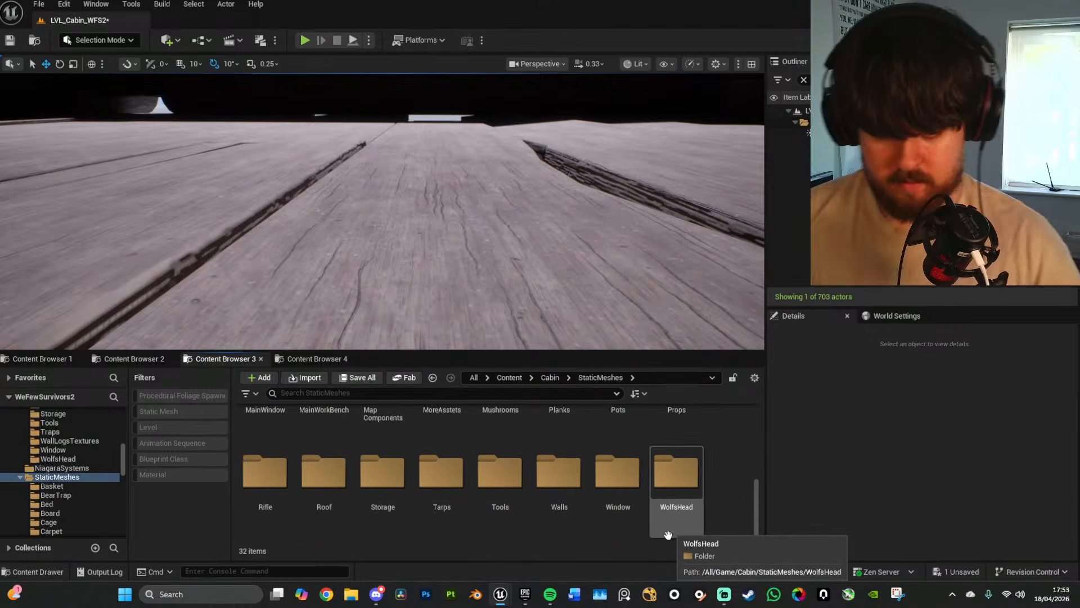
scroll(388, 481, "up", 1)
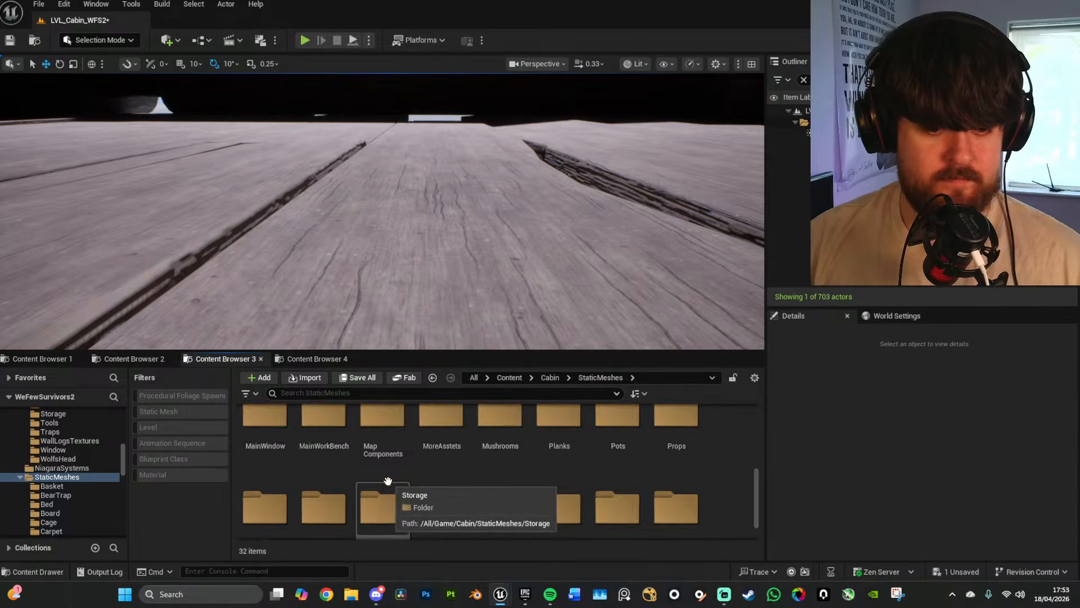
scroll(388, 481, "up", 1)
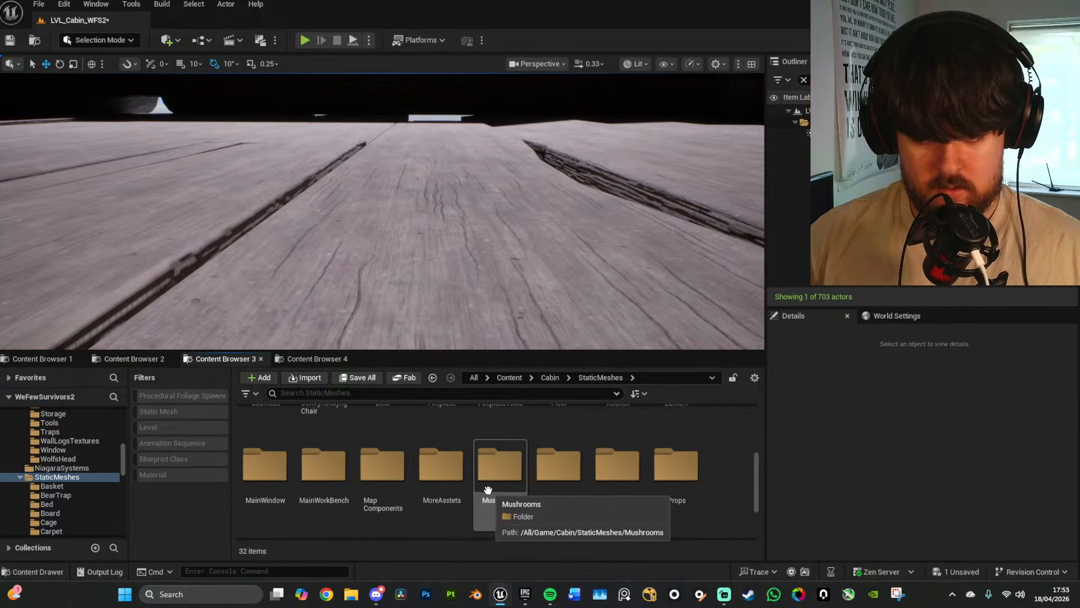
double_click(455, 478)
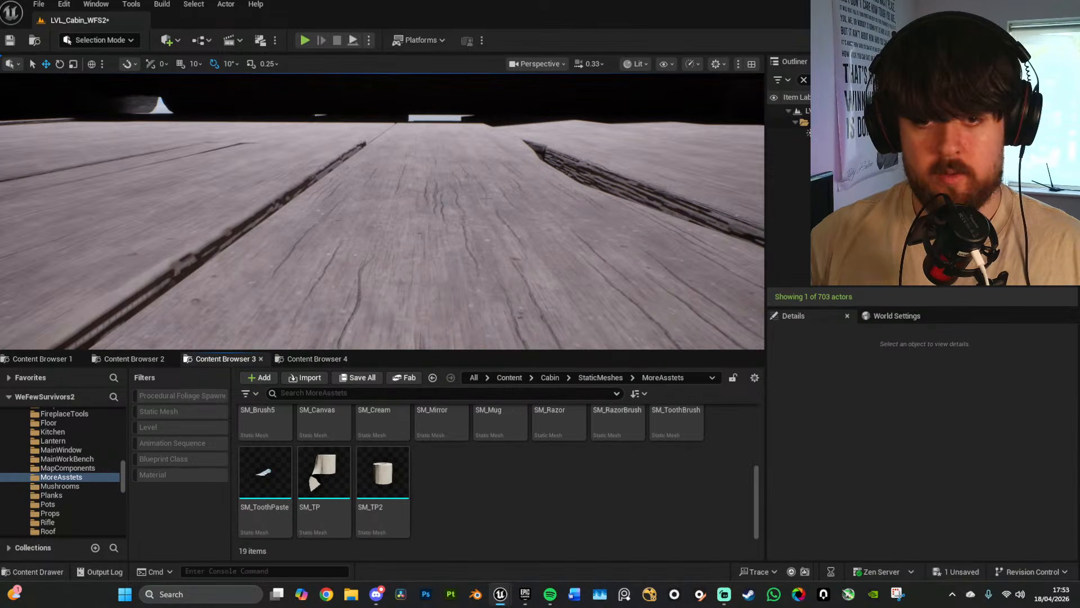
Step: Try adding SM_TP at the kitchen worktop, lower it toward the shelf beneath and view the scene in Unlit mode
right_click_drag(487, 198, 315, 215)
key("w")
key("w")
key("w")
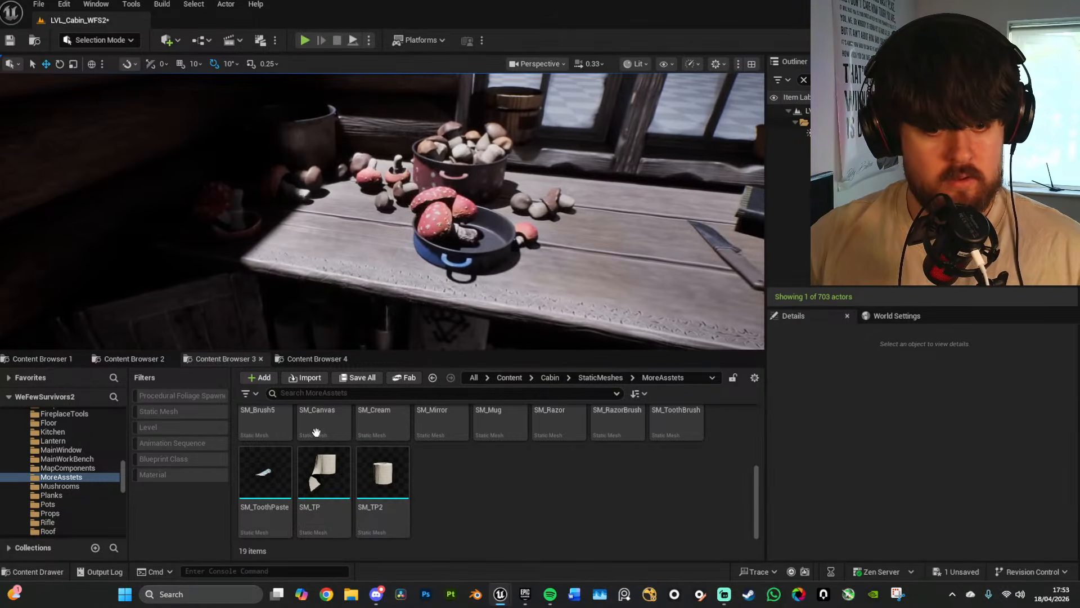
left_click(338, 474)
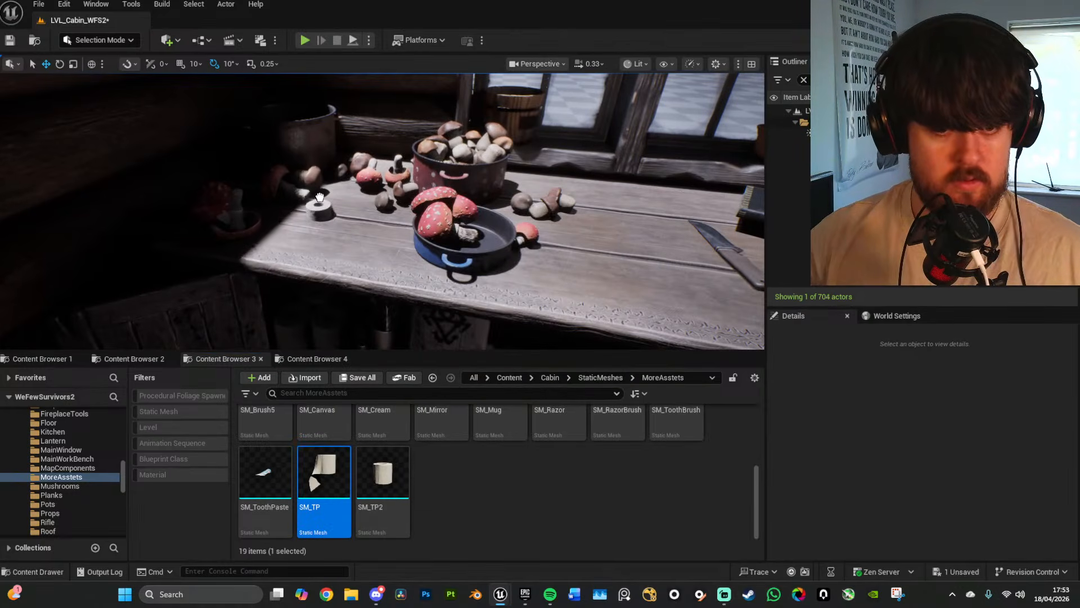
left_click_drag(323, 223, 323, 224)
right_click_drag(323, 224, 299, 269)
key("w")
key("s")
key("w")
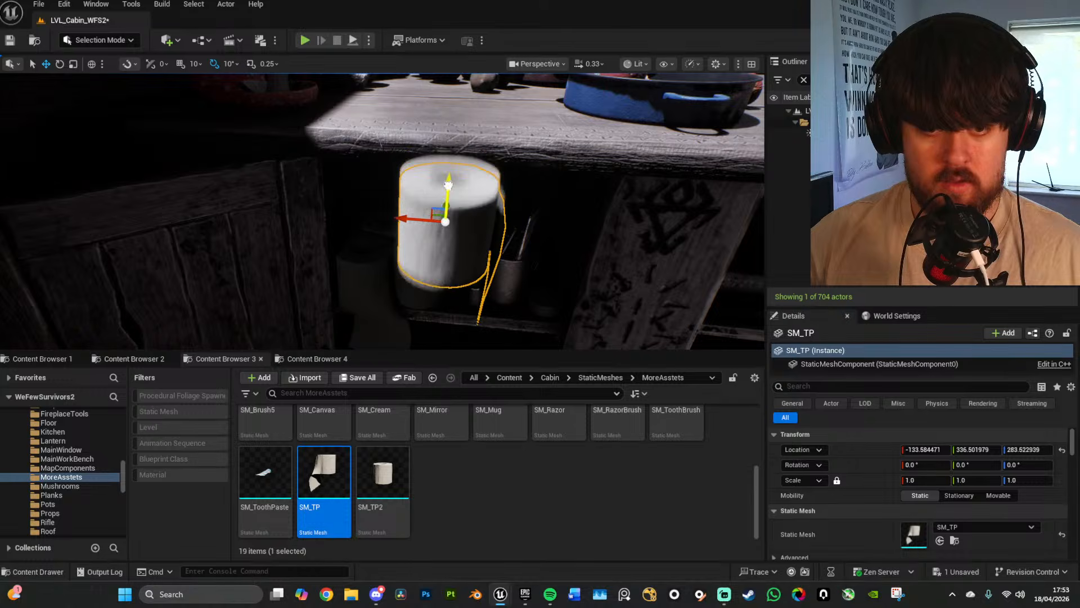
right_click_drag(450, 220, 383, 225)
key("d")
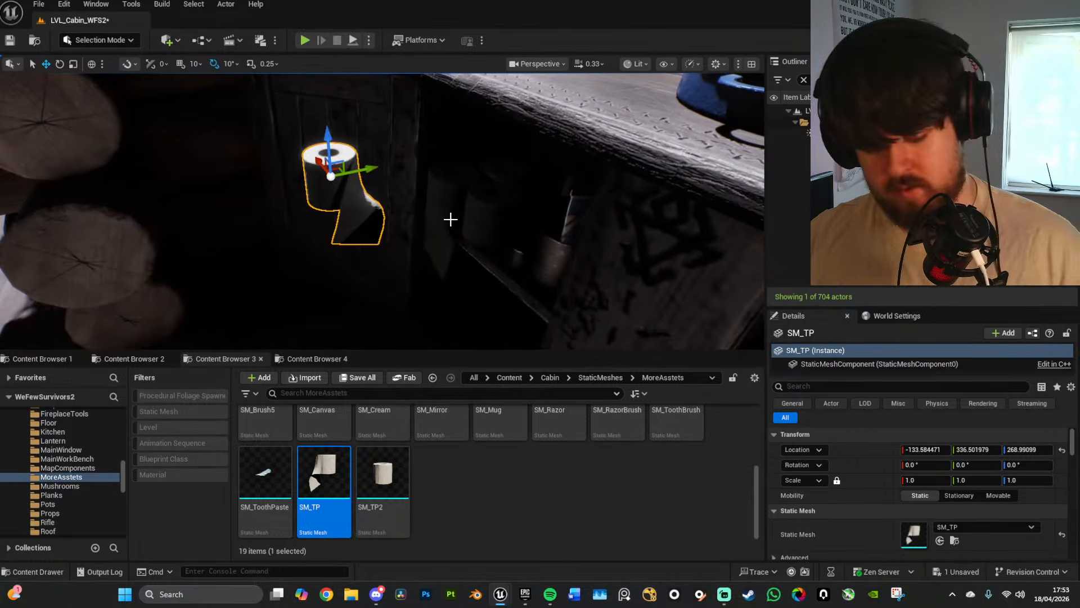
key("alt+3")
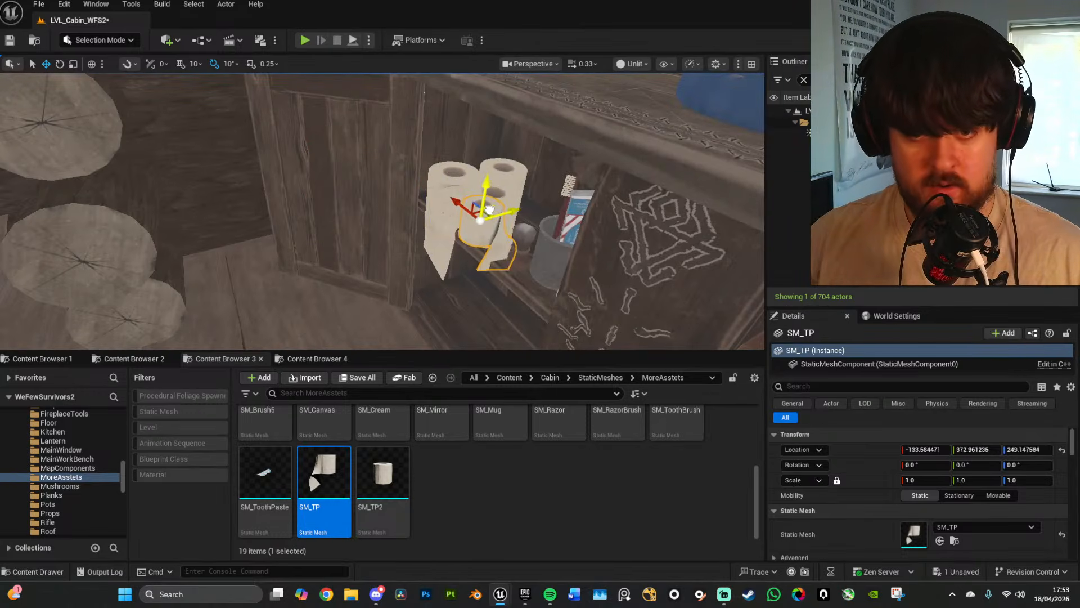
Step: Compare the added SM_TP roll with the toilet rolls already on the shelf and delete the added one
key("w")
right_click_drag(473, 218, 509, 180)
key("a")
scroll(469, 197, "down", 1)
key("s")
key("w")
key("a")
scroll(515, 177, "down", 2)
key("s")
left_click(293, 216)
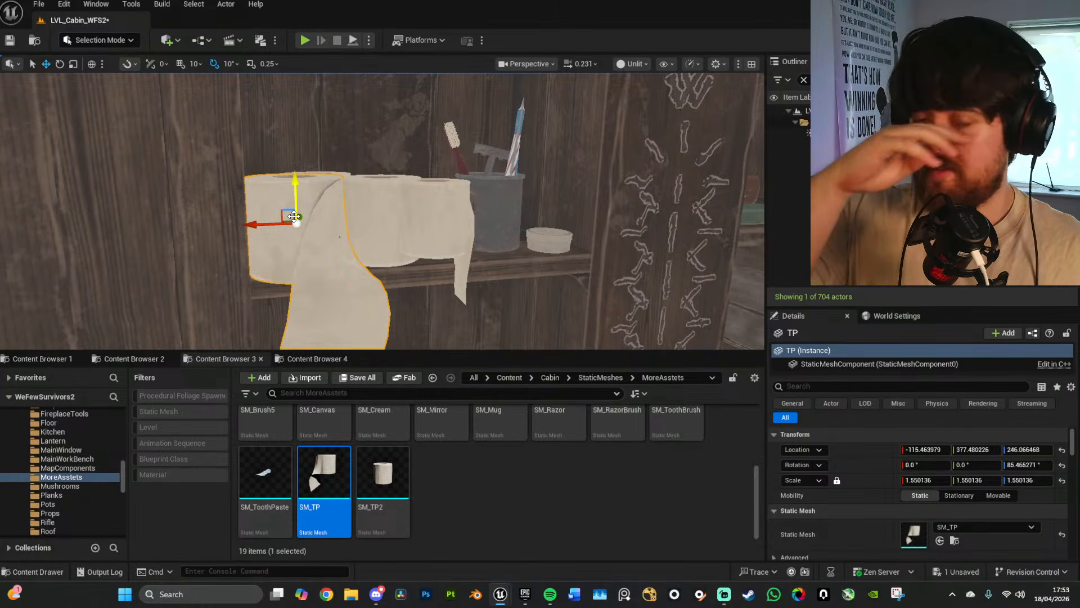
left_click(422, 216)
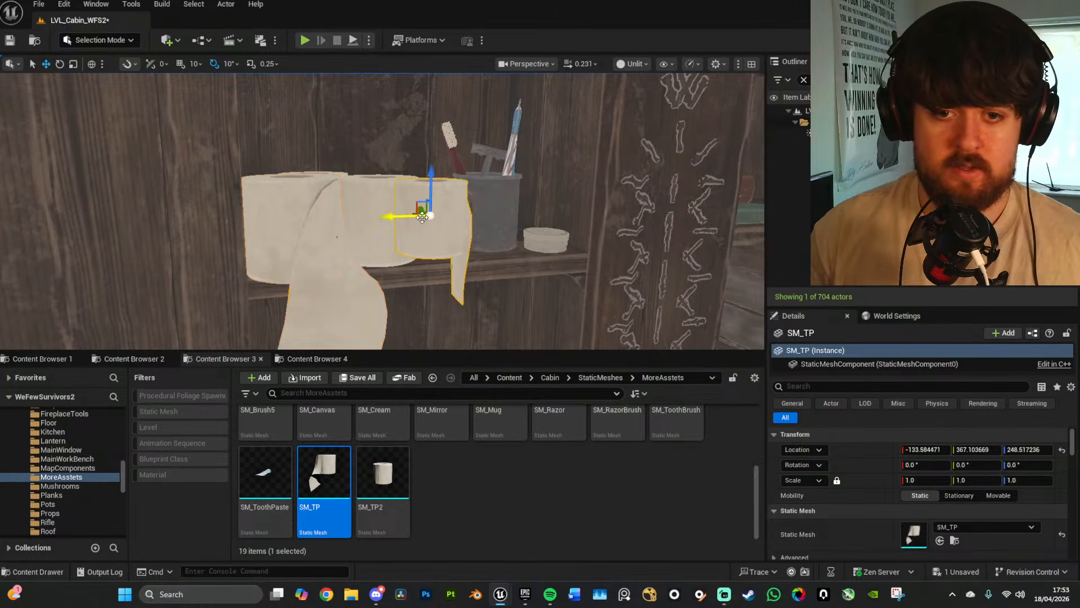
key("Delete")
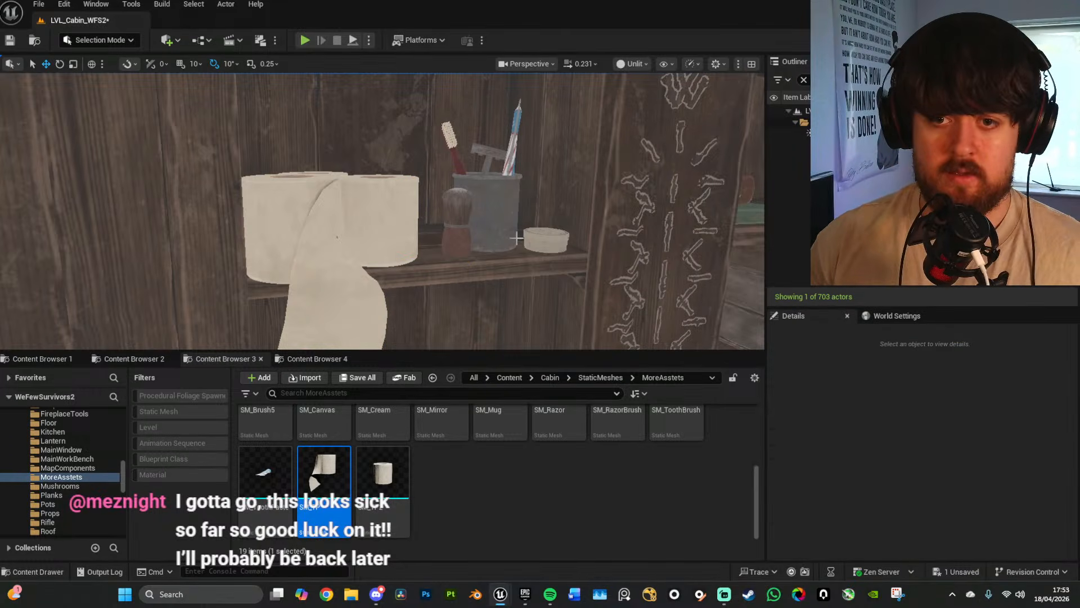
Step: Switch the viewport back to Lit shading and look over the cabin interior toward the fireplace
key("s")
right_click_drag(519, 211, 365, 203)
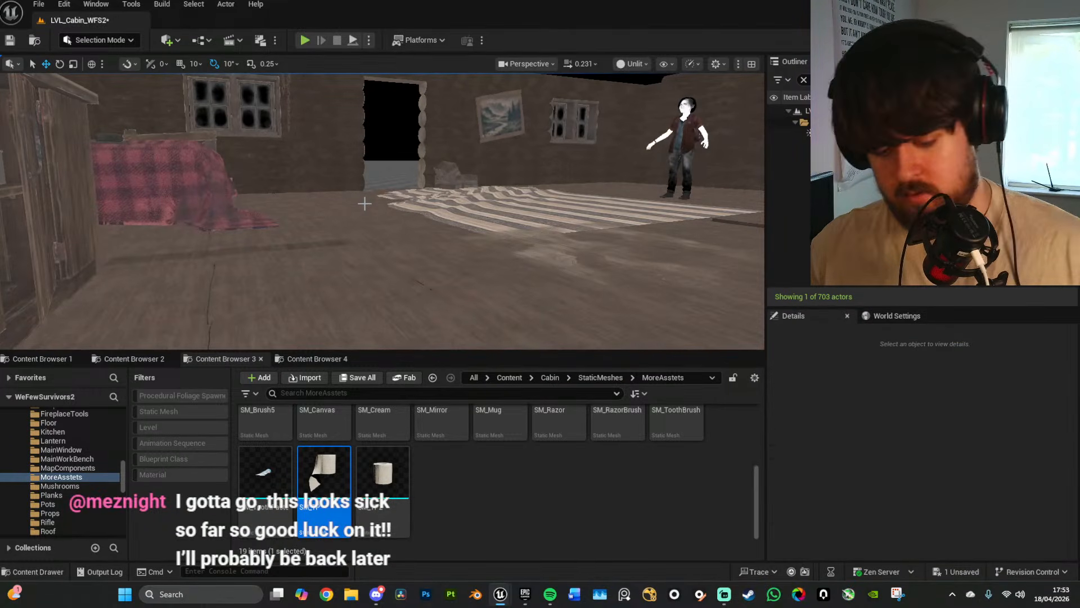
key("alt+4")
right_click_drag(382, 211, 412, 246)
key("w")
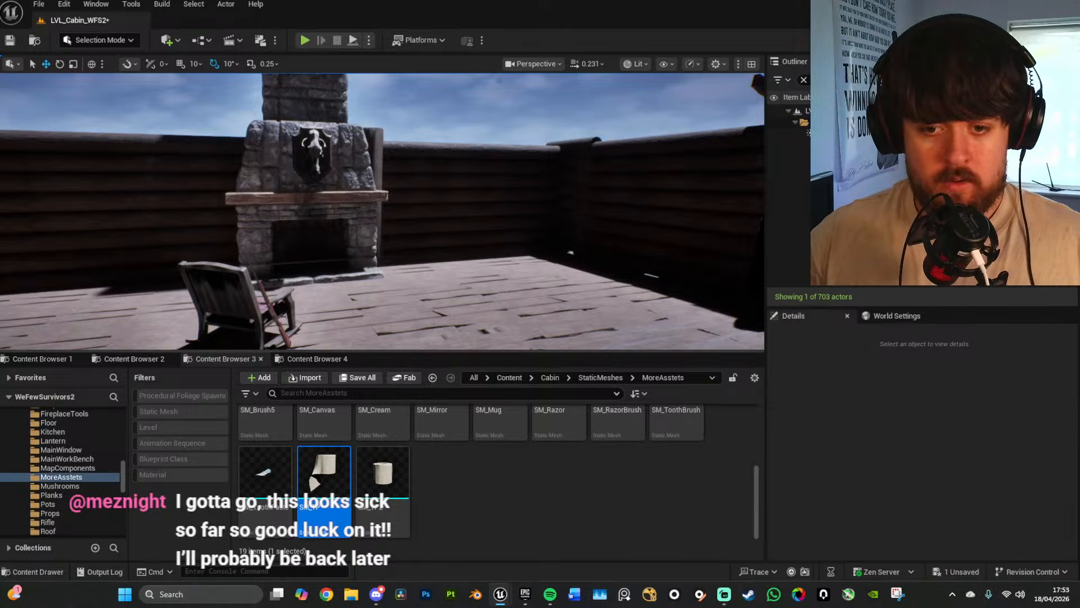
Step: Duplicate the grey crumpled carpet, move the copy toward the fireplace to Y about -452 and raise it slightly to Z about 187.7
right_click_drag(487, 189, 433, 143)
scroll(487, 189, "up", 2)
left_click(487, 189)
left_click_drag(550, 306, 474, 199, "alt")
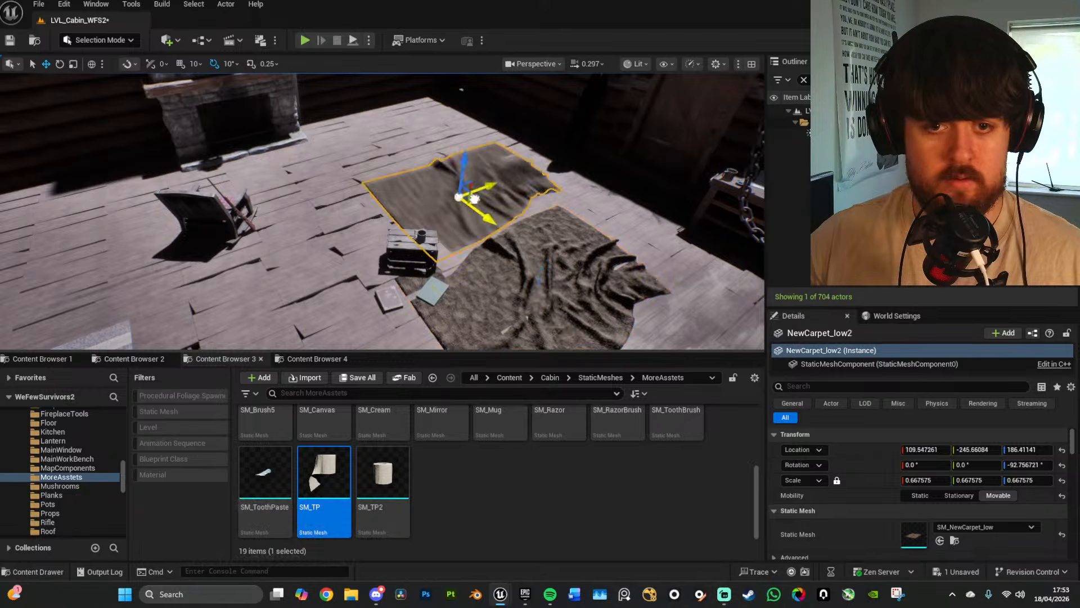
key("f")
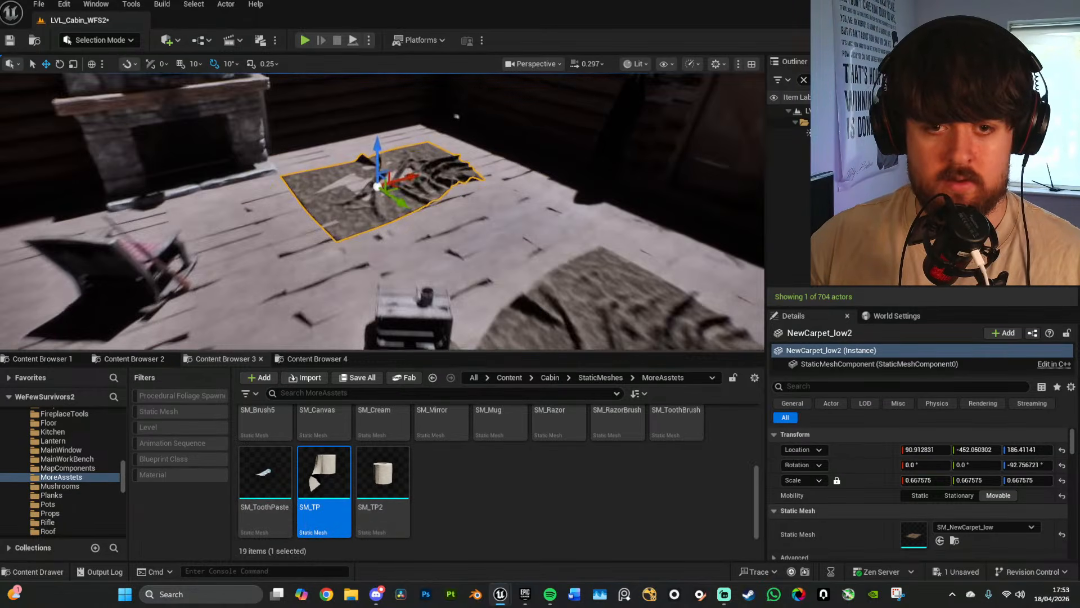
left_click_drag(391, 208, 390, 206)
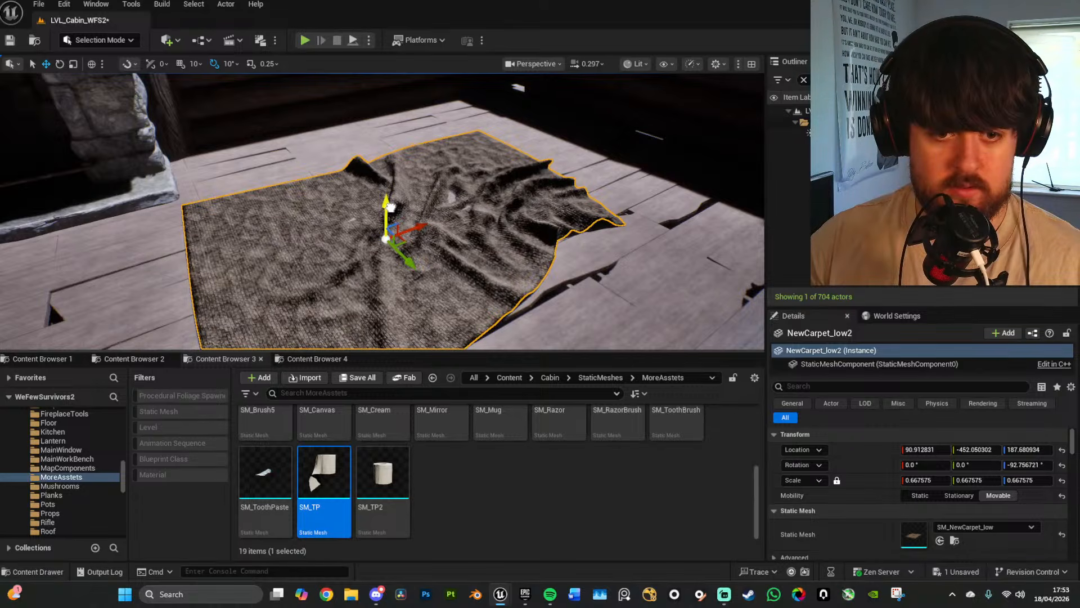
Step: Rotate the duplicated carpet 90° to about -2.8° on Z, place it before the fireplace near X -103, Y -448, and view it without gizmos
left_click_drag(420, 267, 436, 293)
right_click_drag(541, 277, 485, 207)
key("w")
left_click_drag(488, 186, 354, 155)
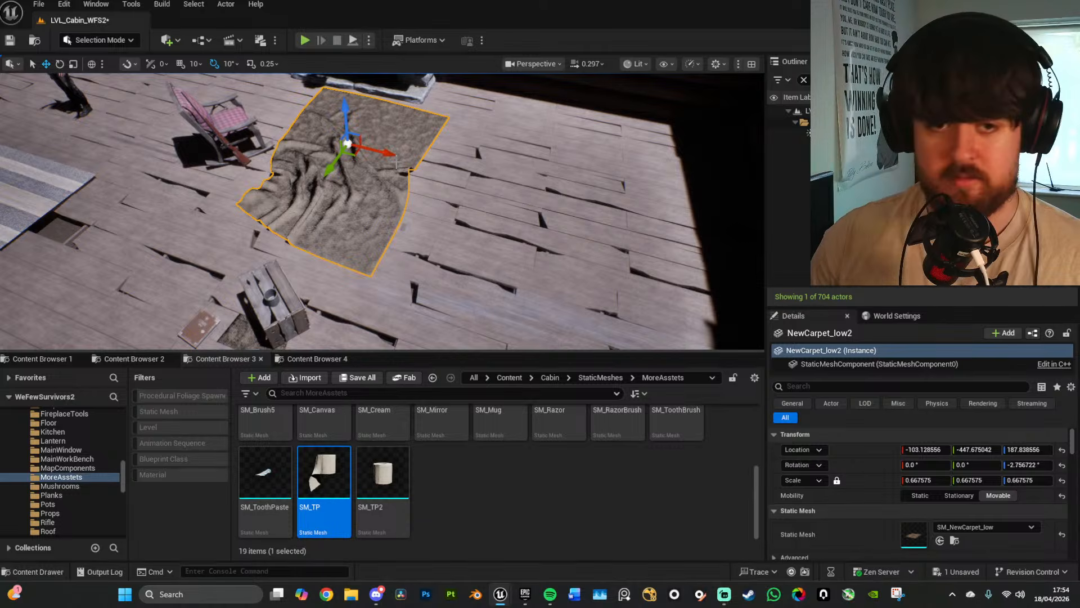
key("g")
key("g")
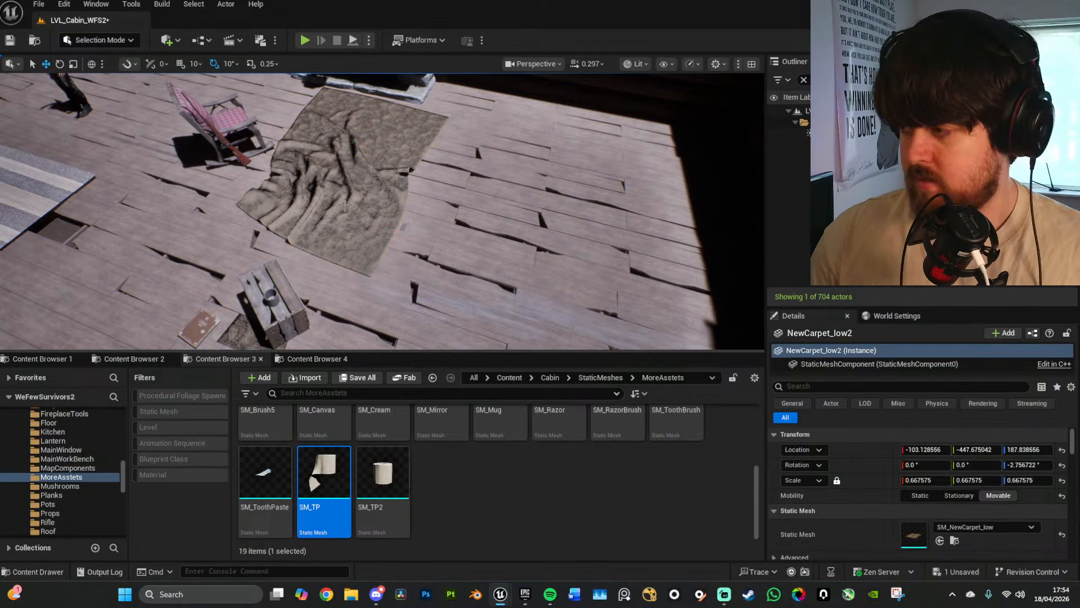
Step: Look through the MoreAsstets and Carpet folders and the Static Mesh filtered list of StaticMeshes for more cabin props
right_click_drag(487, 229, 473, 212)
key("w")
scroll(613, 484, "up", 3)
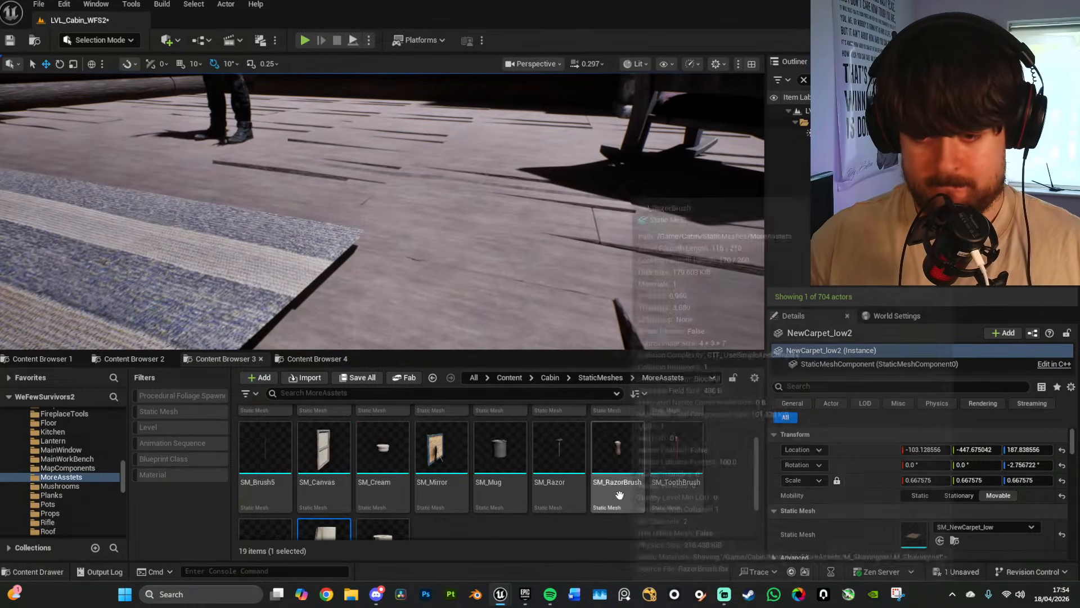
scroll(675, 473, "up", 3)
scroll(673, 472, "up", 2)
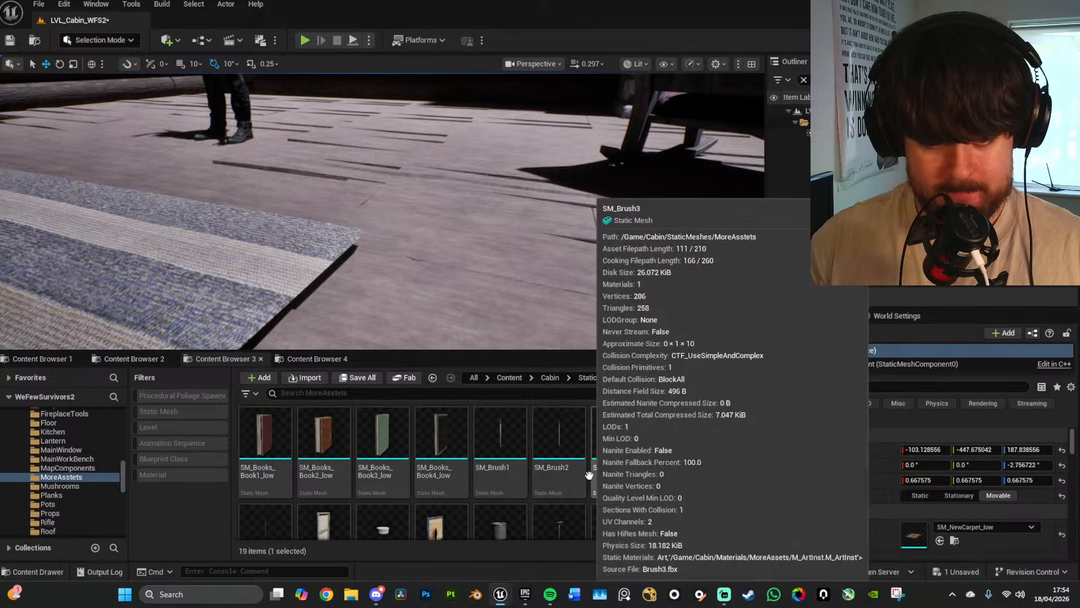
left_click(603, 377)
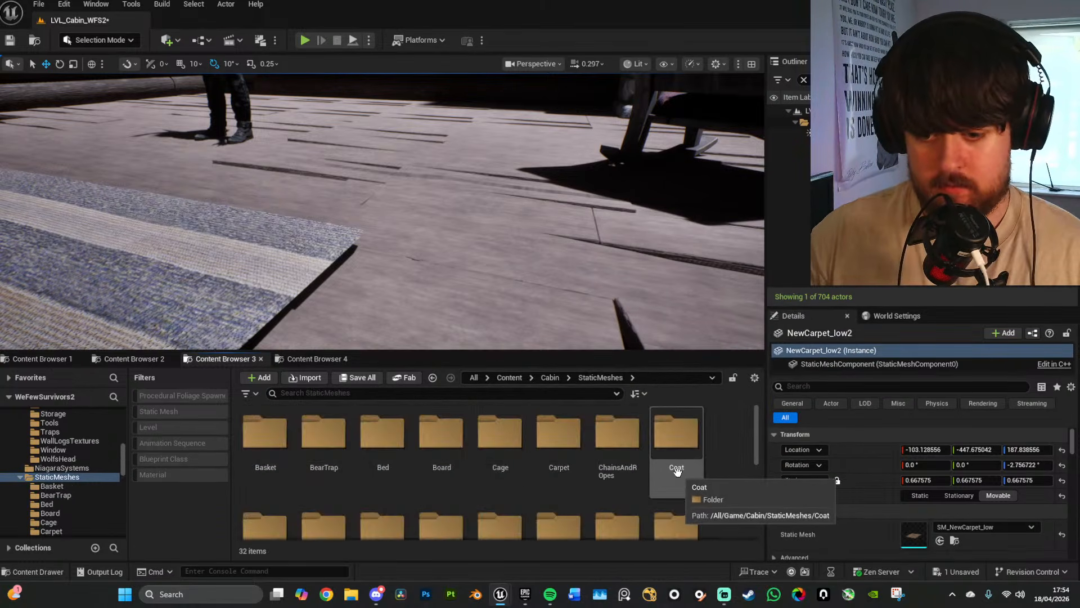
double_click(580, 442)
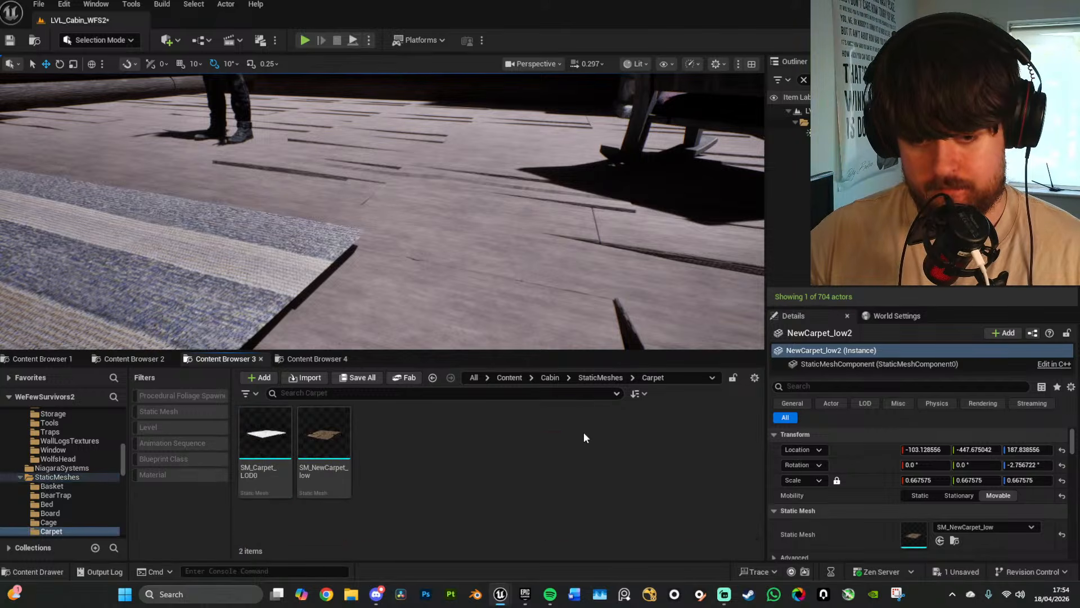
left_click(599, 377)
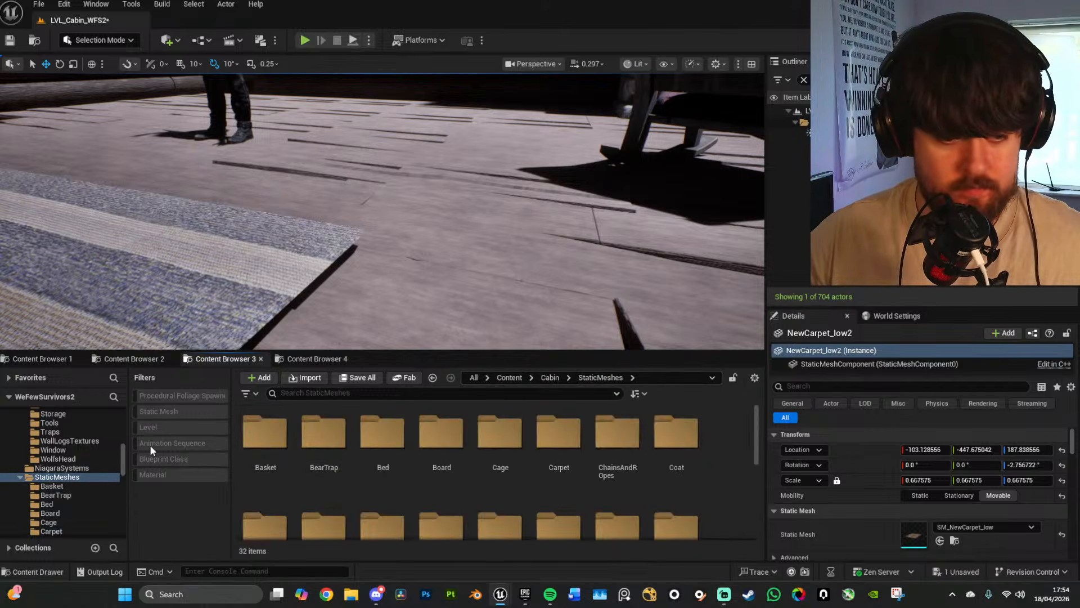
left_click(179, 411)
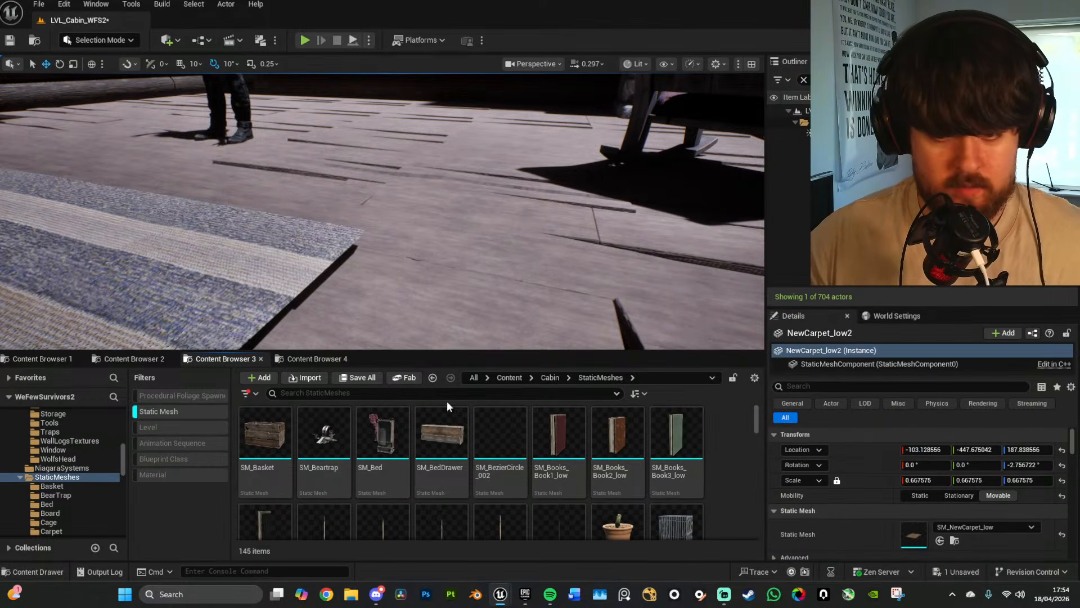
left_click(152, 411)
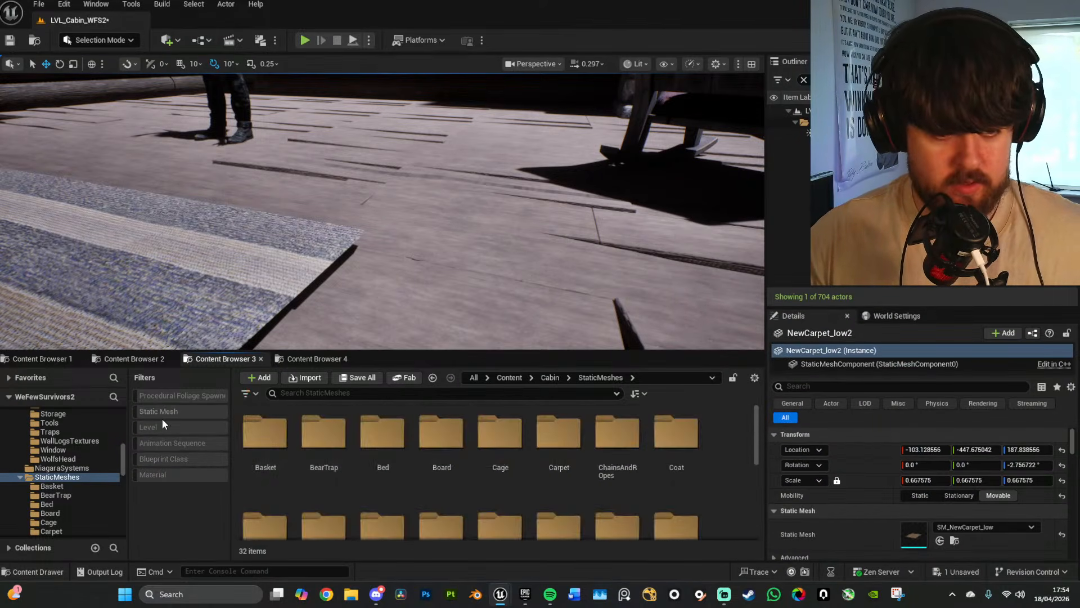
Step: Look through the project's Content folders for more props and search the assets for "SAFE HOUSE"
left_click(11, 362)
left_click(324, 394)
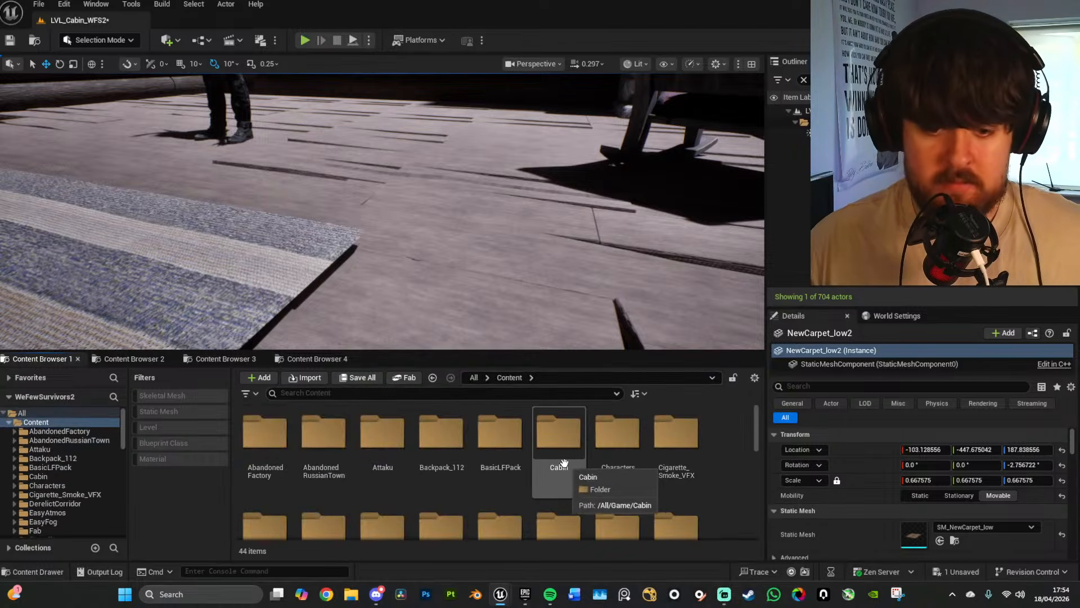
scroll(501, 472, "down", 1)
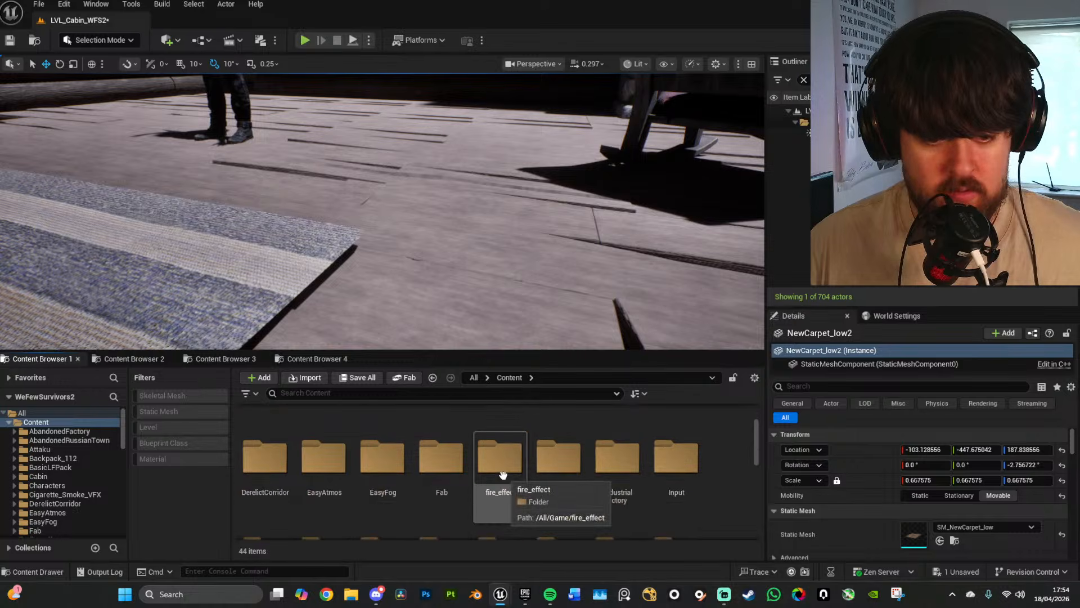
scroll(675, 475, "down", 1)
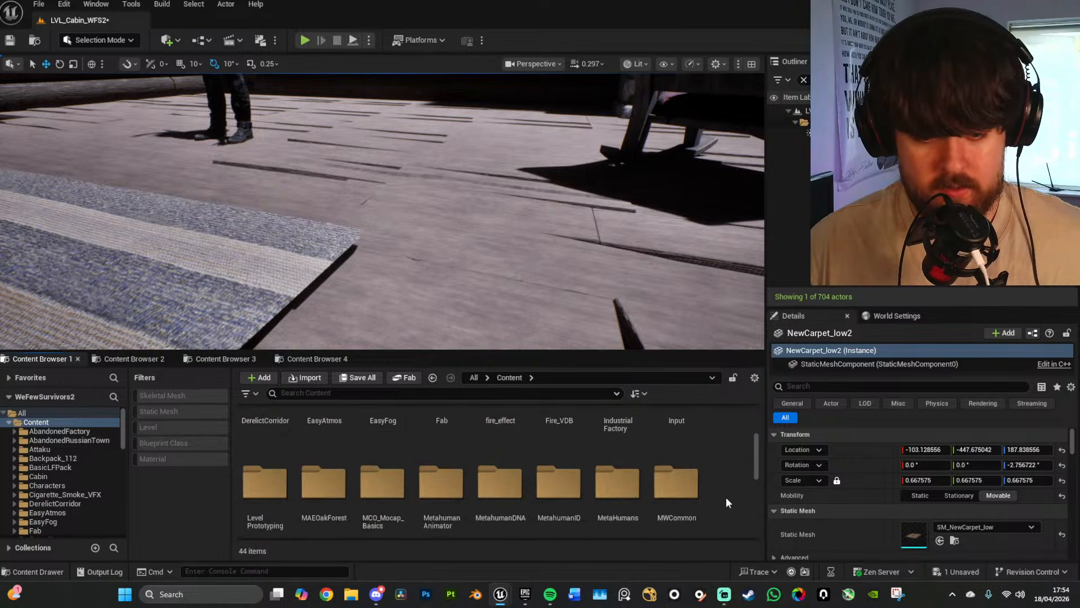
scroll(683, 477, "down", 1)
scroll(683, 477, "down", 1)
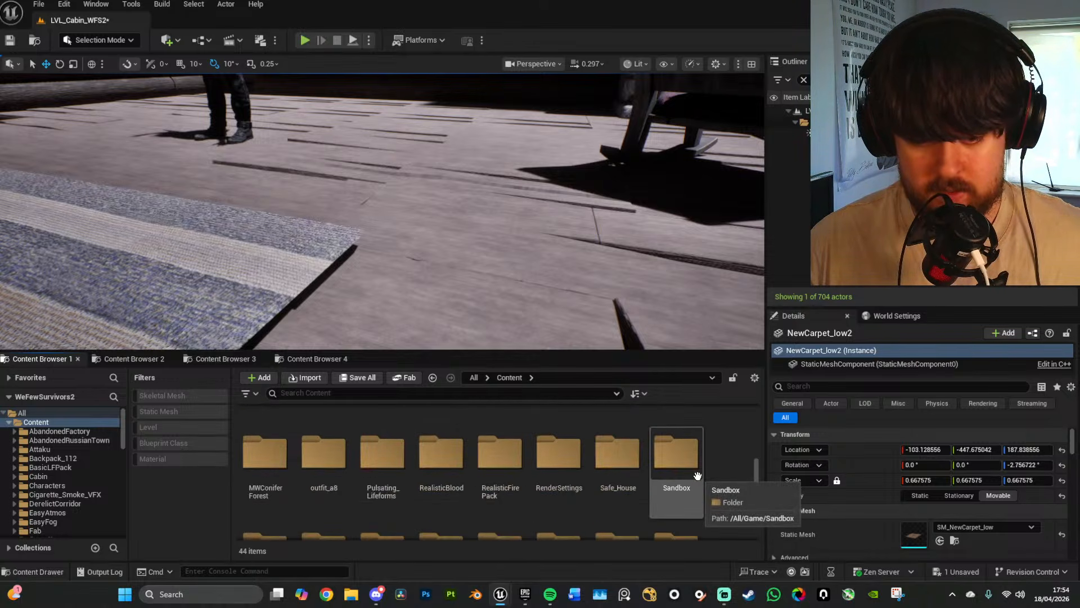
scroll(698, 479, "down", 1)
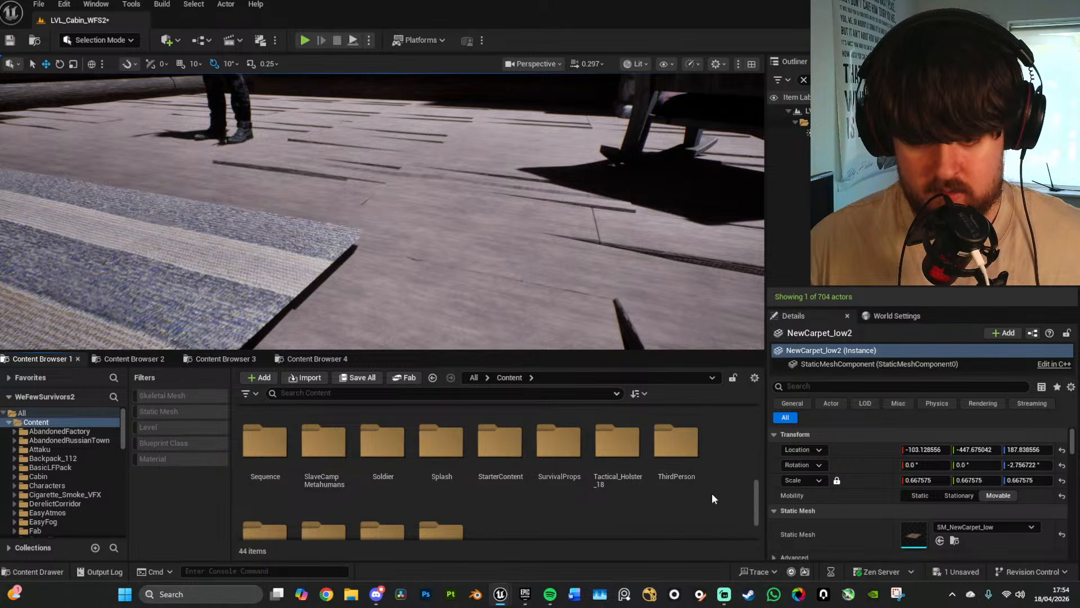
scroll(711, 493, "down", 1)
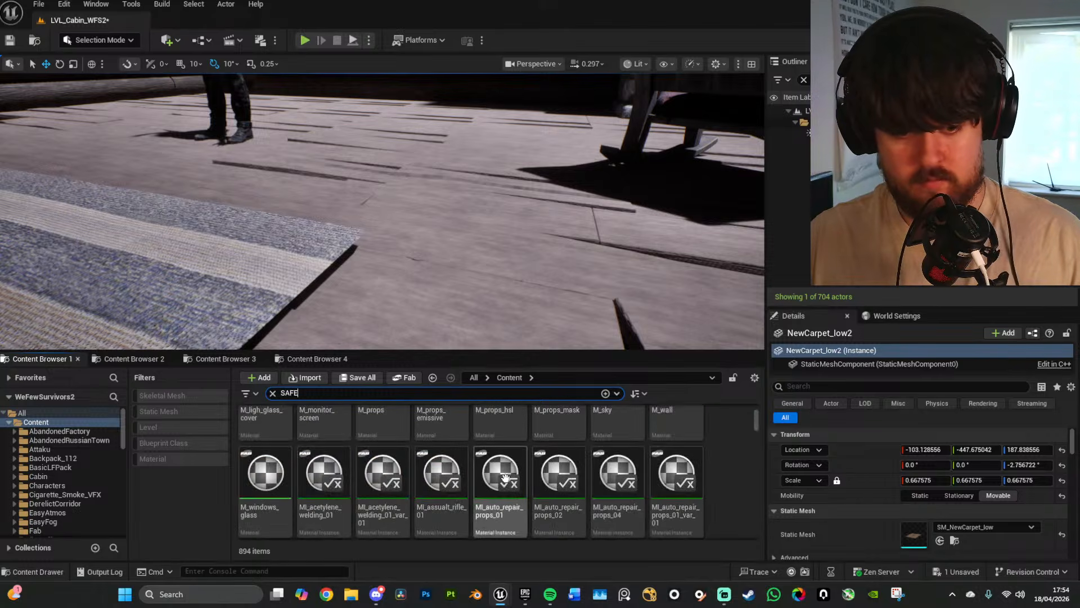
scroll(506, 479, "up", 1)
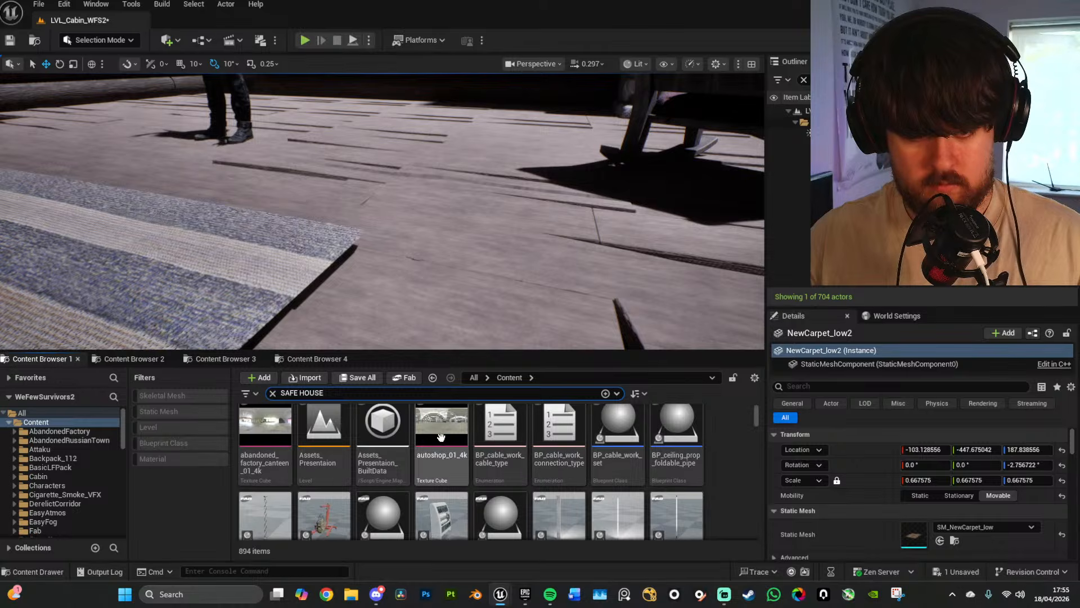
Step: Show the Assets_Presentaion level in its containing folder, then go up to Safe_House and open its meshes folder
right_click(351, 434)
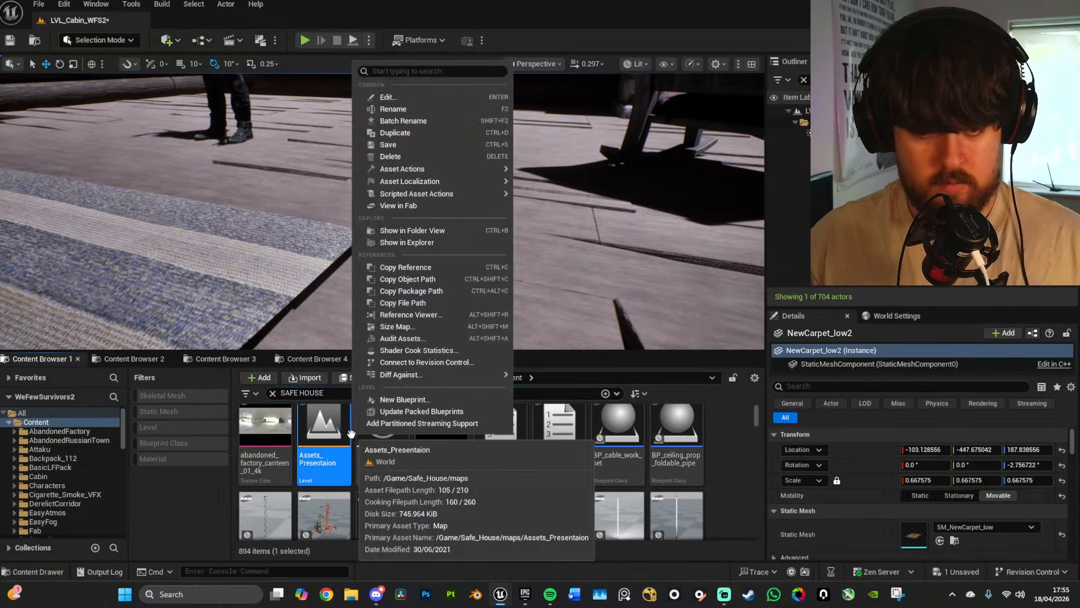
left_click(471, 242)
left_click(568, 118)
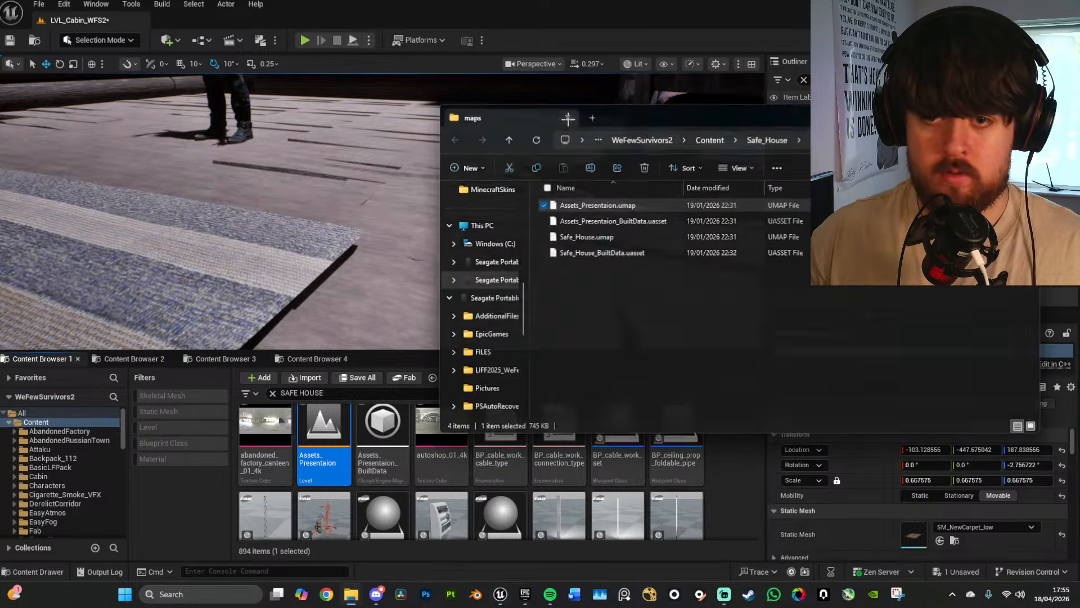
right_click(312, 456)
left_click(397, 254)
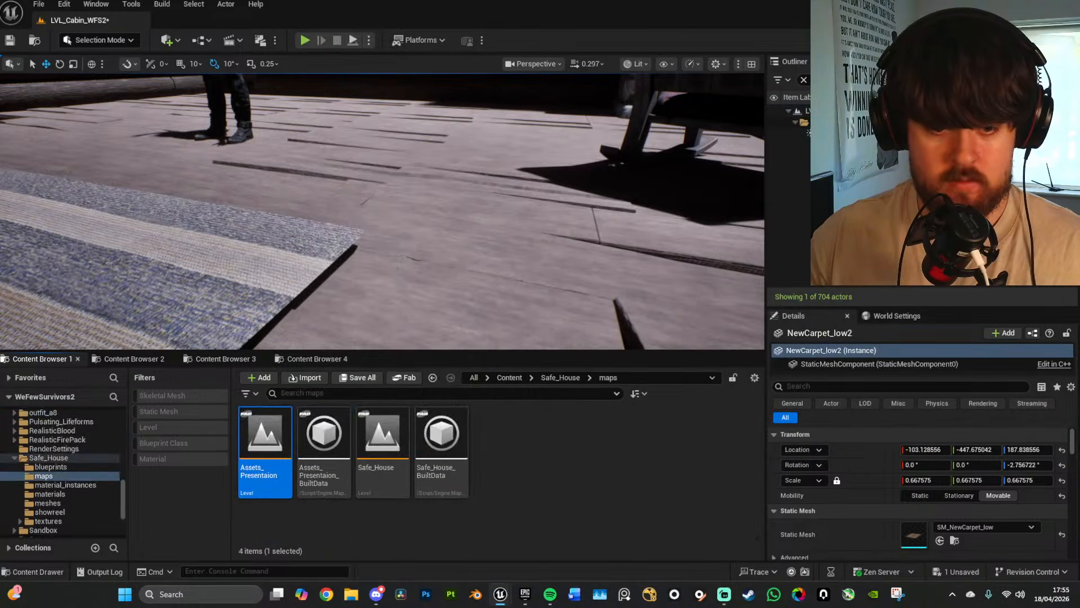
left_click(560, 377)
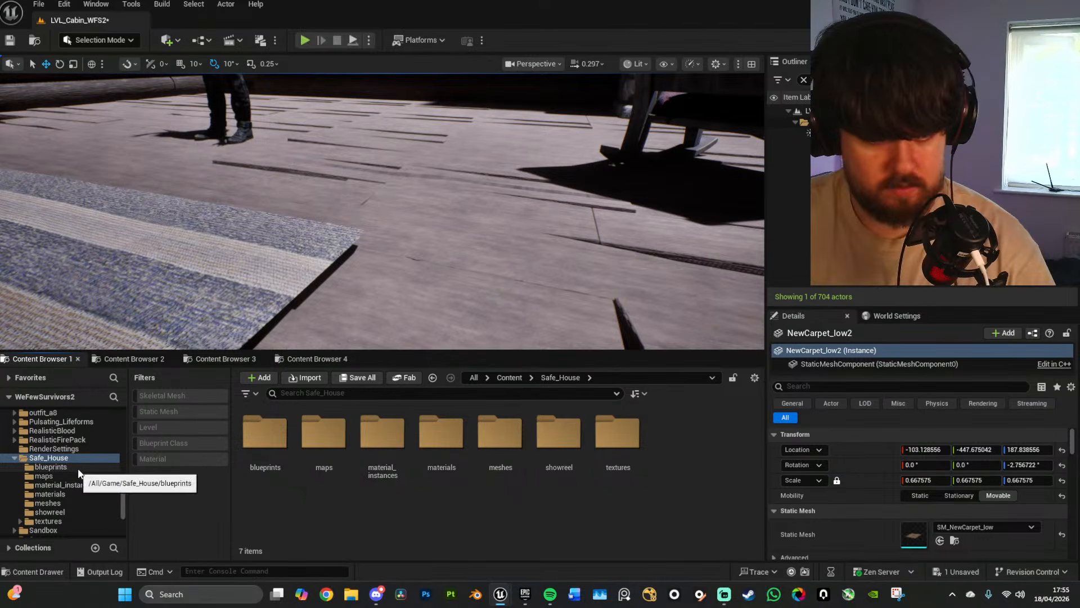
double_click(495, 446)
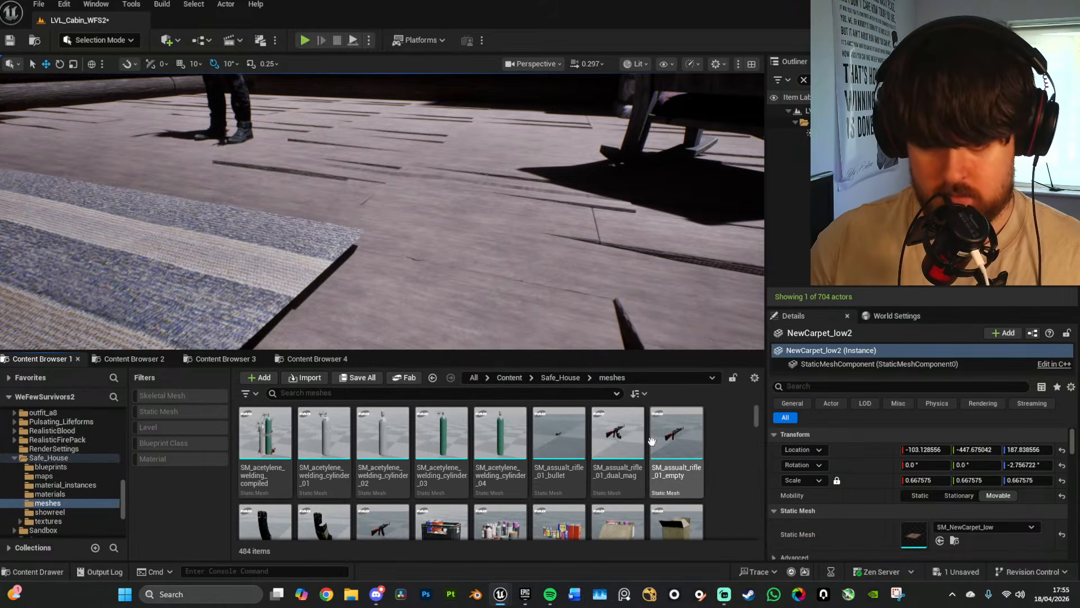
Step: Place the open box SM_auto_repair_03_compiled_06 on the floor along the log wall near X 102, Y -642 and turn it around Z
scroll(591, 438, "down", 2)
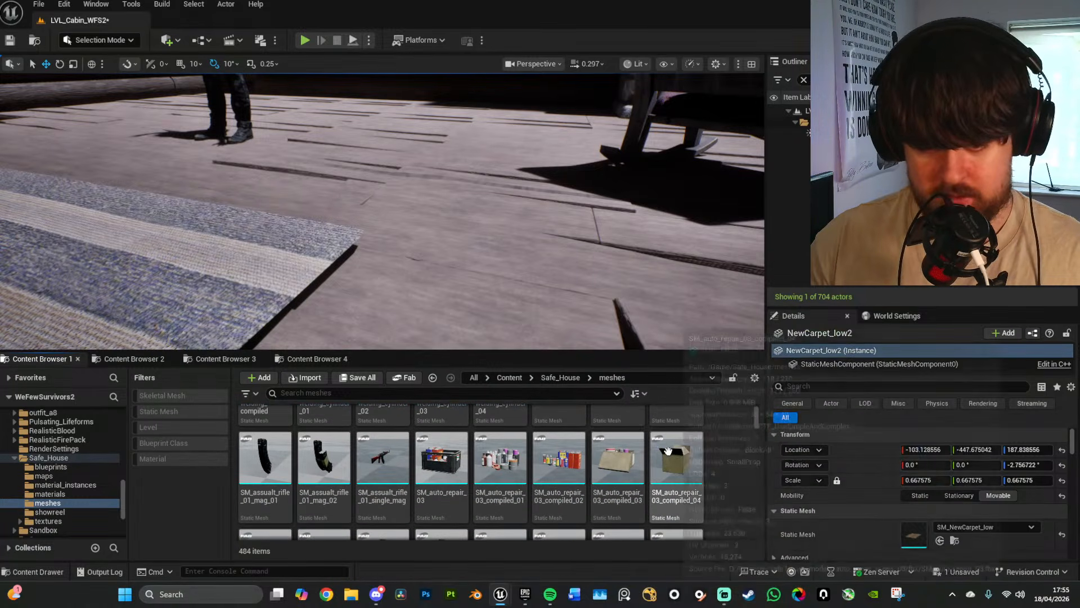
scroll(667, 450, "down", 5)
right_click_drag(368, 253, 428, 265)
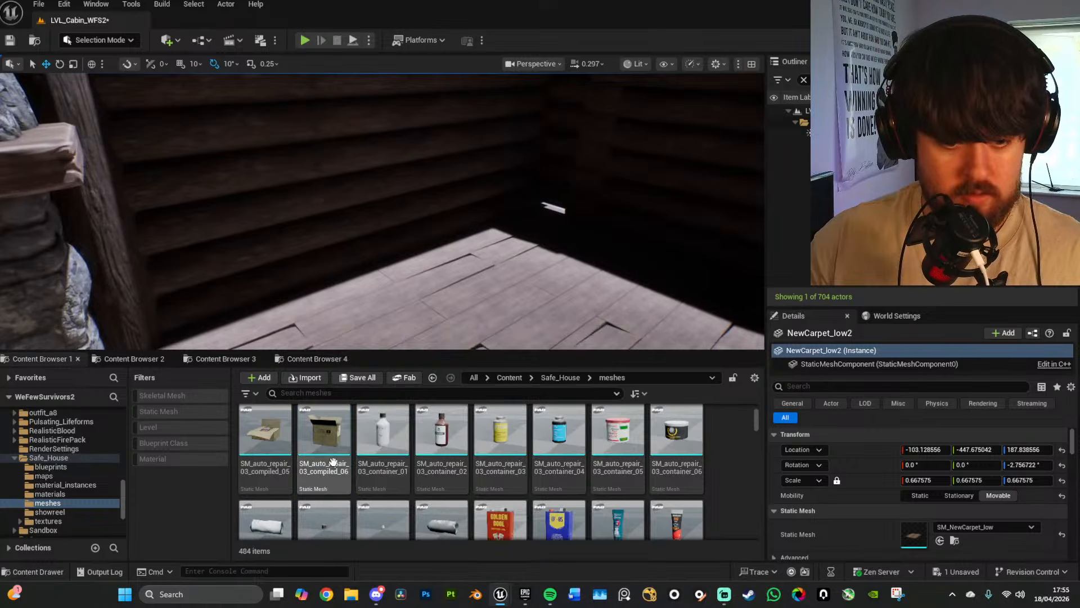
left_click_drag(351, 296, 312, 298)
key("f")
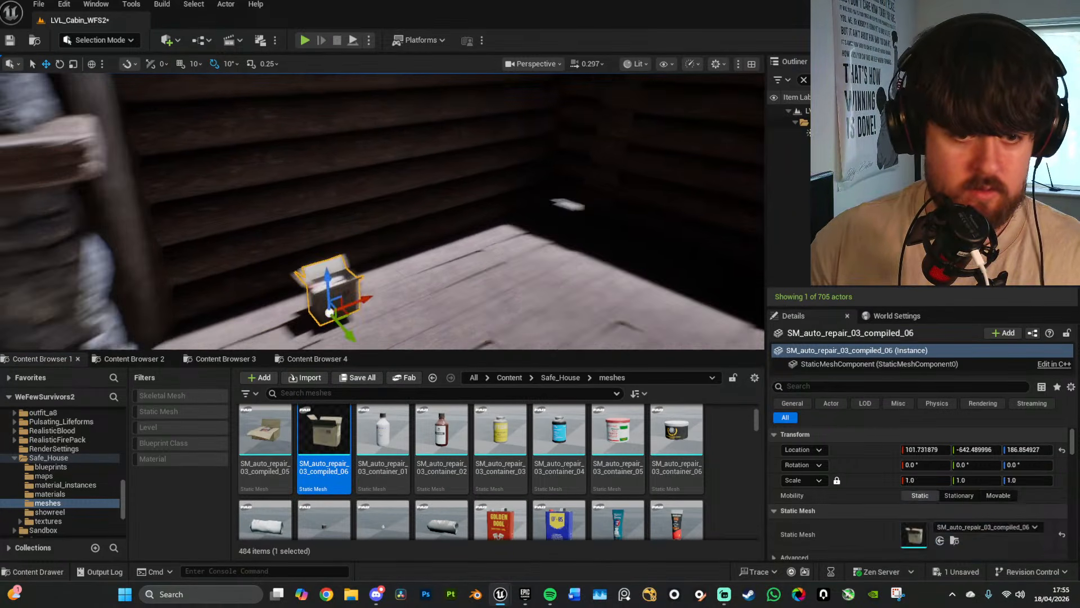
mouse_move(403, 227)
left_mouse_down()
mouse_move(403, 249)
mouse_move(405, 223)
left_mouse_up()
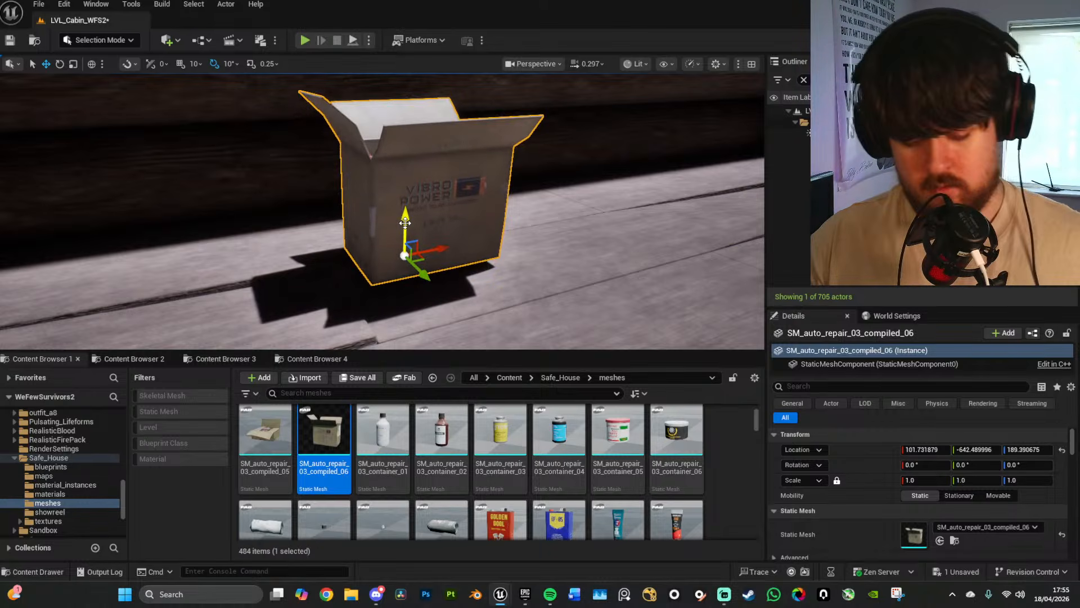
key("ctrl+z")
key("e")
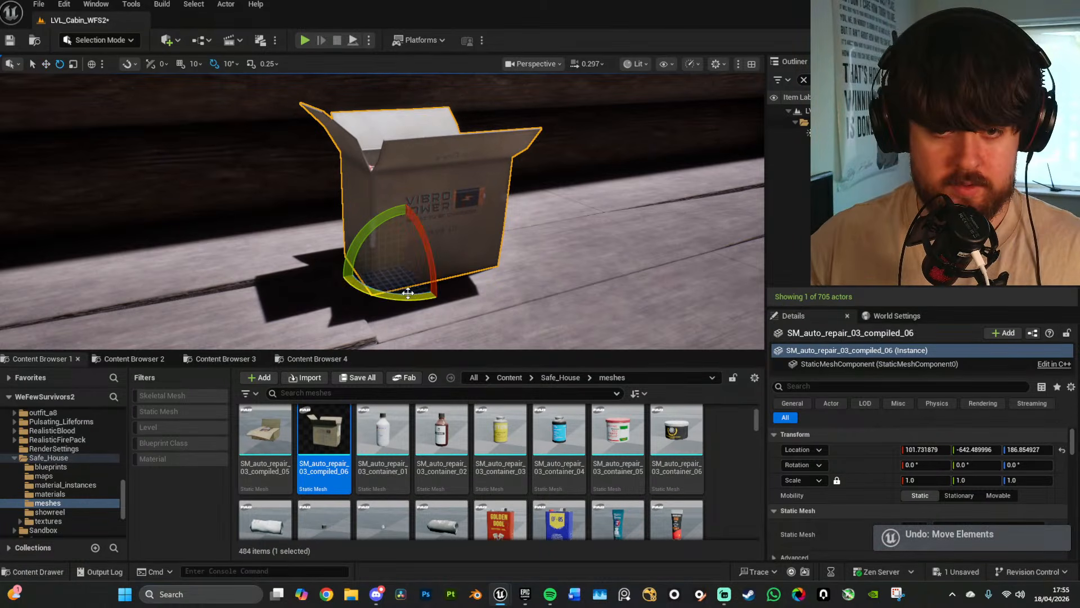
left_click_drag(407, 295, 501, 280)
Step: Place the box SM_auto_repair_03_compiled_05 beside the first one near X 147, Y -612 and rotate it 20° on Z
left_click_drag(267, 439, 637, 268)
left_click_drag(630, 312, 670, 303)
mouse_move(675, 246)
right_mouse_down()
mouse_move(731, 247)
mouse_move(675, 254)
right_mouse_up()
Step: Place SM_auto_repair_props_04_box_tray on the floor between the stone fireplace and the boxes, near X 46, Y -639
scroll(496, 502, "down", 6)
scroll(571, 466, "down", 5)
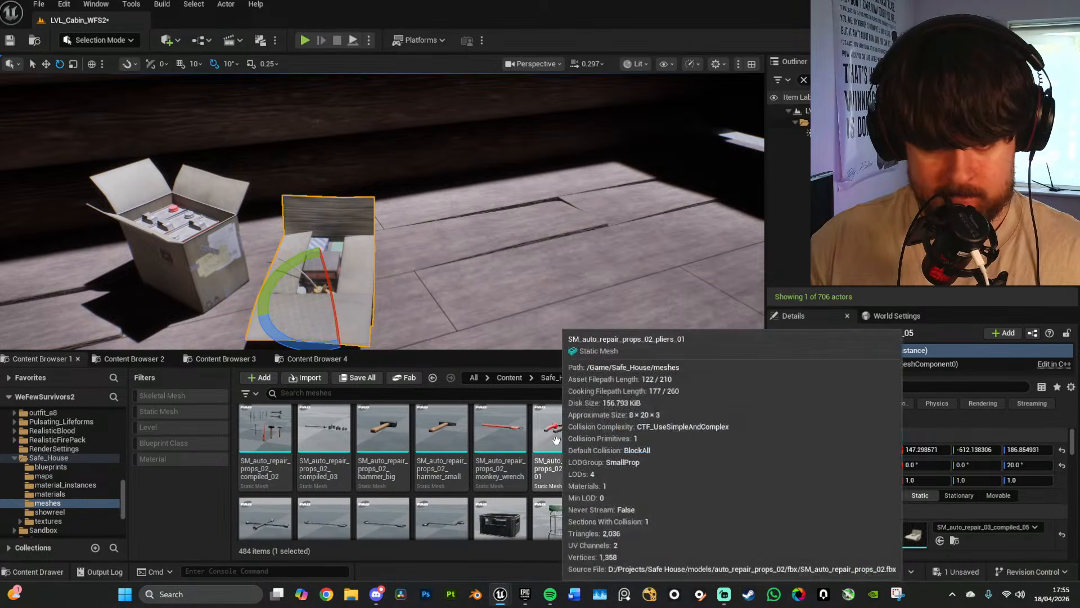
scroll(570, 442, "down", 1)
right_click_drag(590, 287, 517, 276)
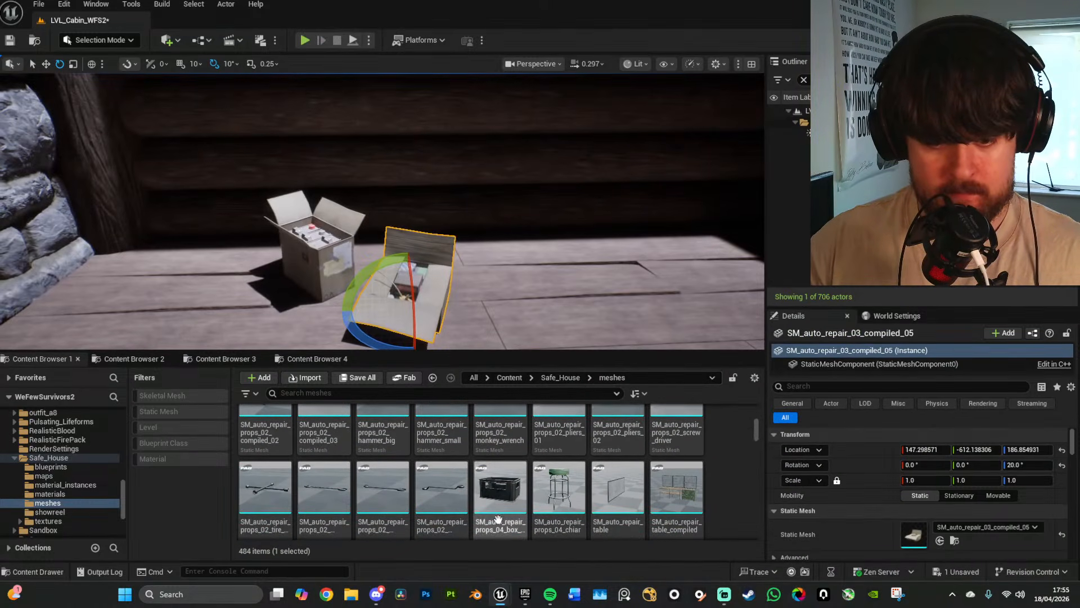
left_click_drag(500, 488, 206, 260)
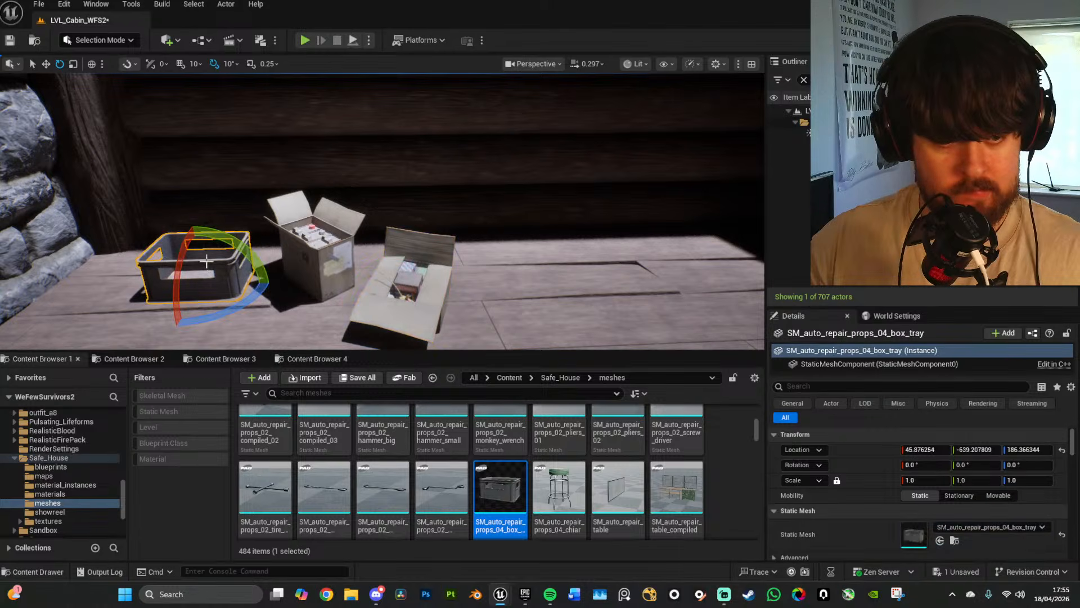
Step: Place the stool SM_auto_repair_props_04_chiar before the workbench, tipped 90° on Y, raised to Z about 202.5 and turned 30° on Z
scroll(619, 439, "down", 1)
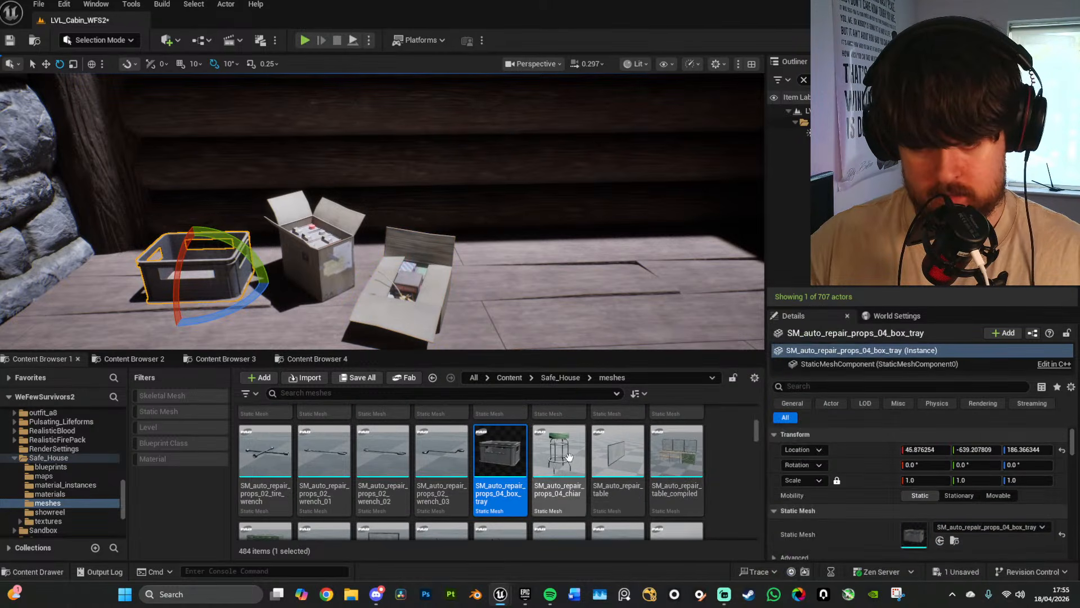
scroll(541, 433, "down", 3)
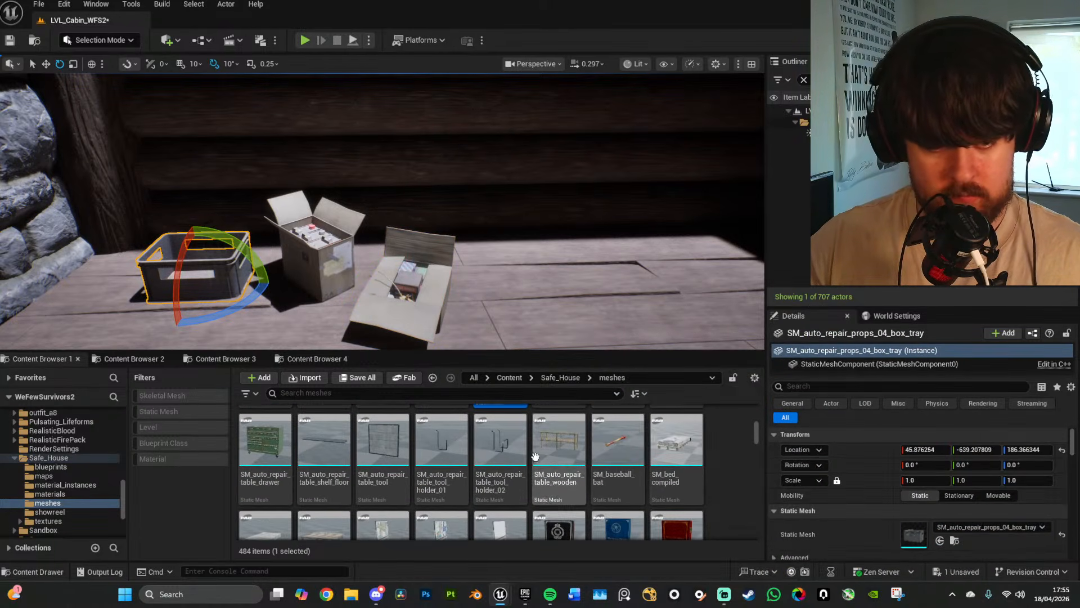
right_click_drag(538, 293, 368, 304)
key("w")
scroll(534, 478, "up", 2)
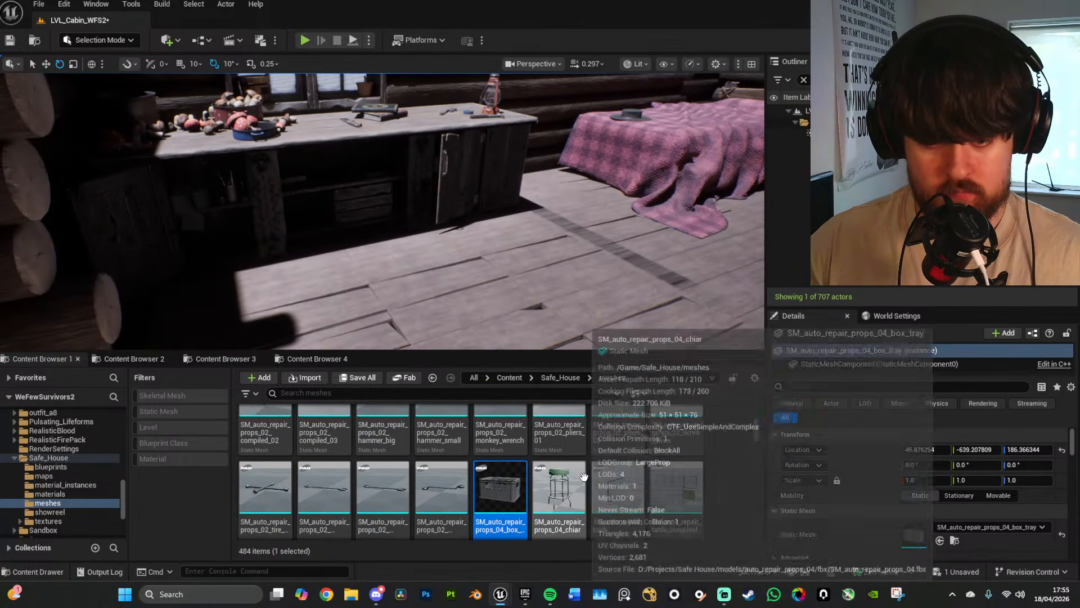
left_click_drag(558, 487, 345, 280)
key("w")
right_click_drag(350, 266, 352, 263)
left_click_drag(291, 319, 360, 246)
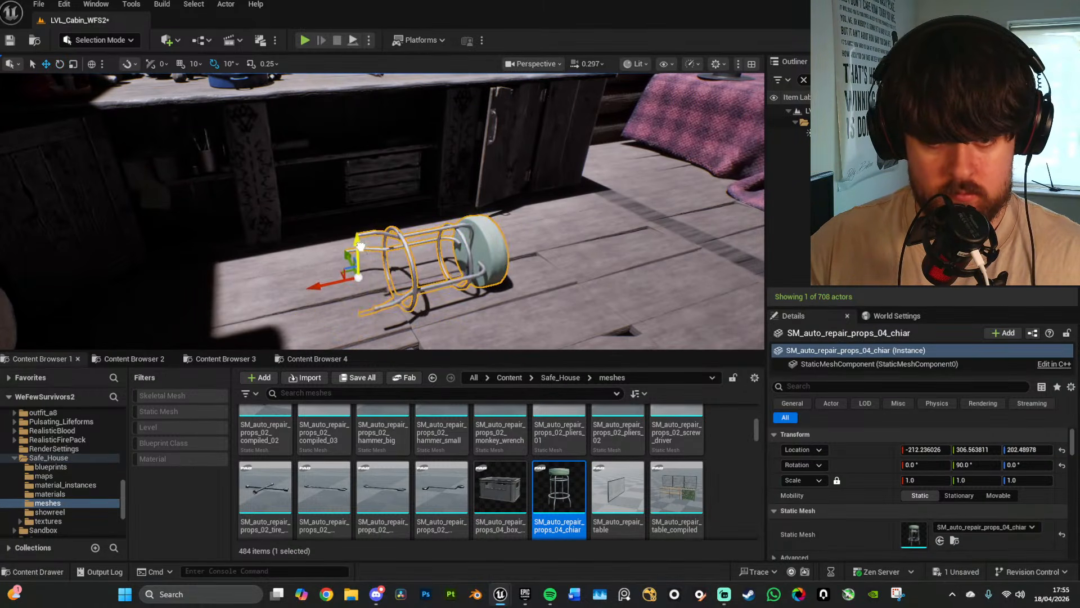
left_click_drag(363, 316, 327, 316)
Step: Turn off rotation snapping and raise the tipped stool to Z about 210.9
right_click_drag(327, 316, 349, 303)
key("w")
key("d")
key("a")
scroll(355, 309, "down", 1)
scroll(228, 144, "down", 4)
key("e")
right_click_drag(228, 144, 229, 144)
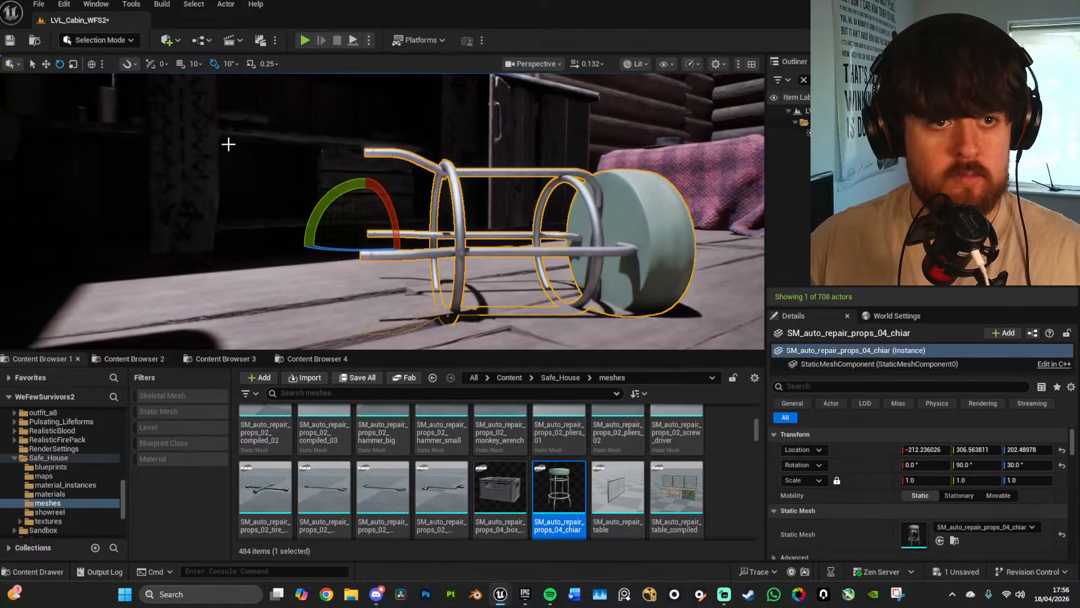
left_click(214, 63)
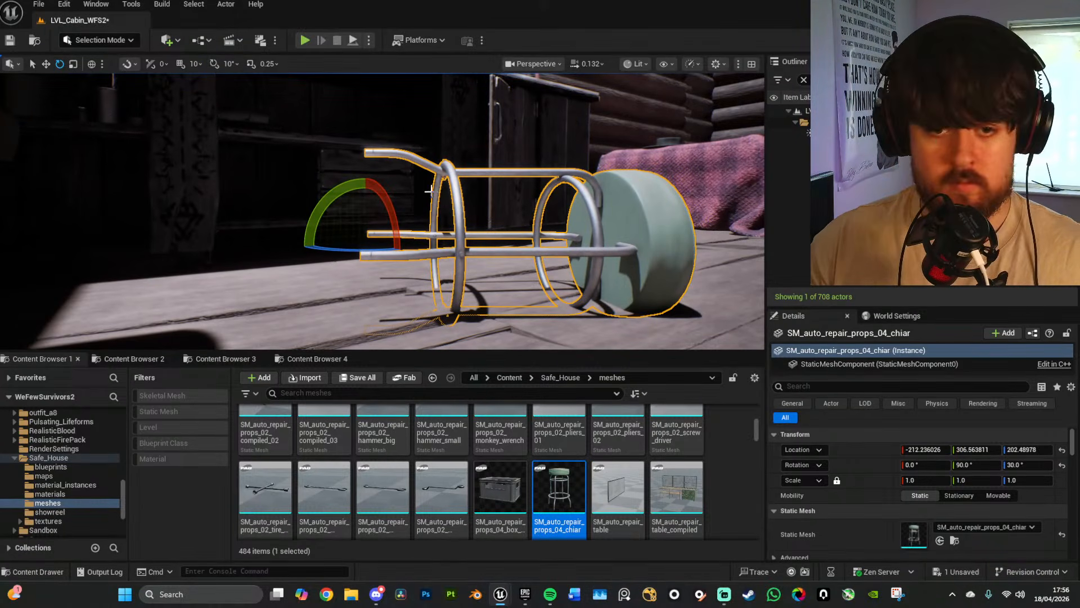
left_click_drag(366, 200, 364, 170)
key("e")
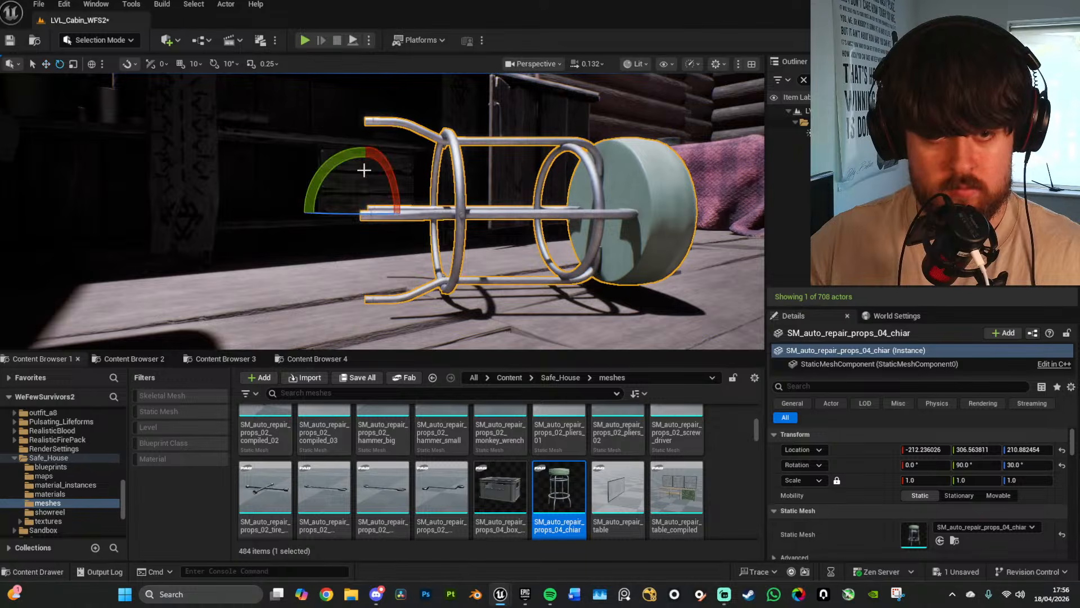
Step: Switch the gizmo to local axes and tilt the stool to about 85.7° on Y so its seat rests on the floor
left_click(92, 64)
left_click_drag(387, 162, 394, 169)
mouse_move(519, 209)
right_mouse_down()
mouse_move(495, 217)
mouse_move(523, 225)
right_mouse_up()
key("d")
key("d")
scroll(517, 210, "up", 2)
key("s")
key("f")
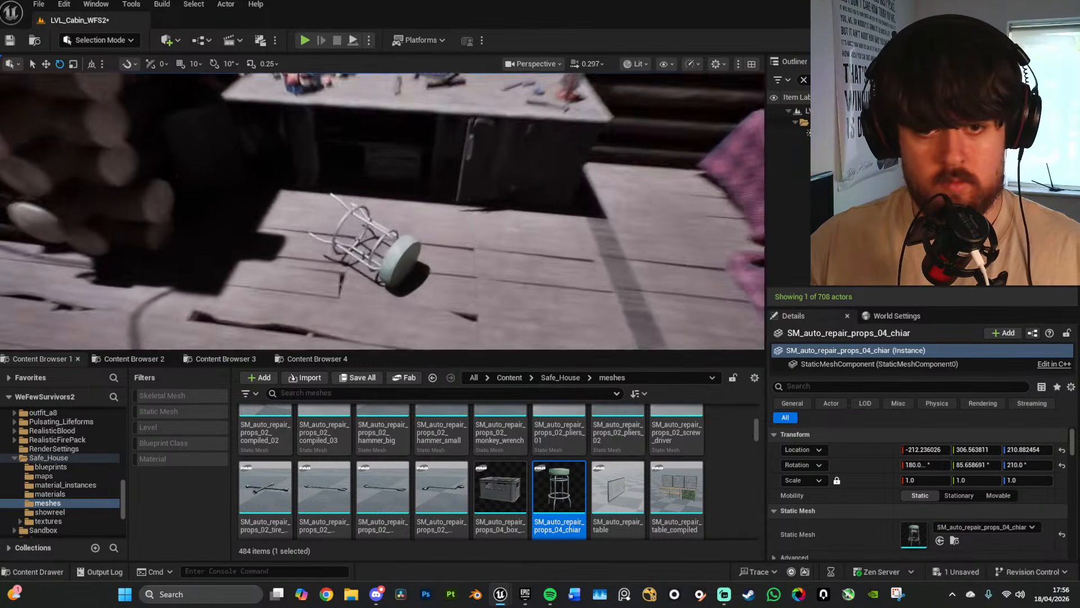
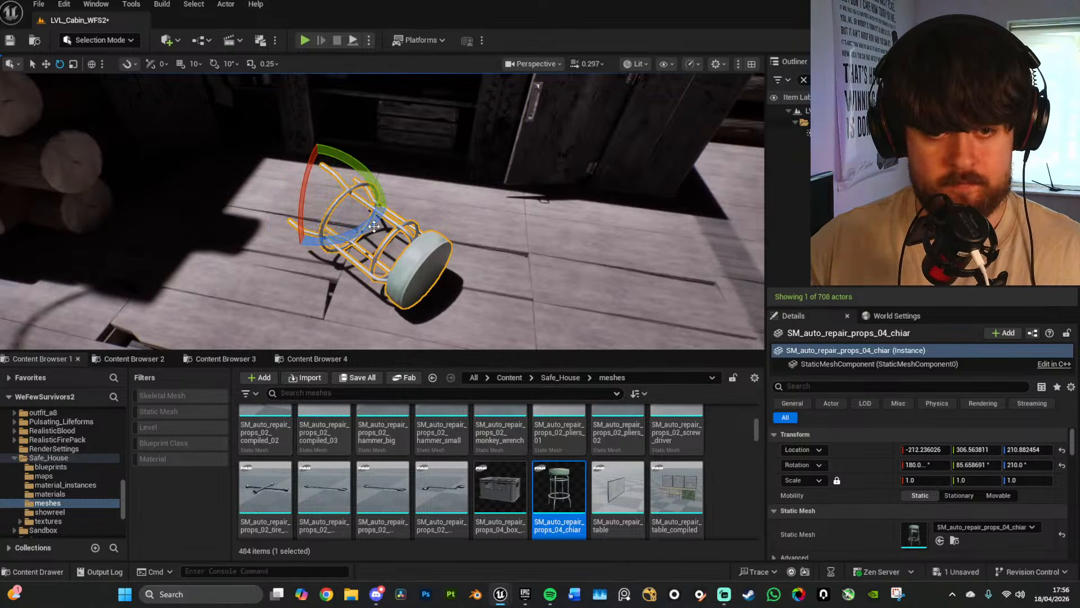
Step: Turn the stool to about 225.6° on Z, move it closer to the workbench near X -227, Y 339, and view it without gizmos
left_click_drag(374, 226, 403, 231)
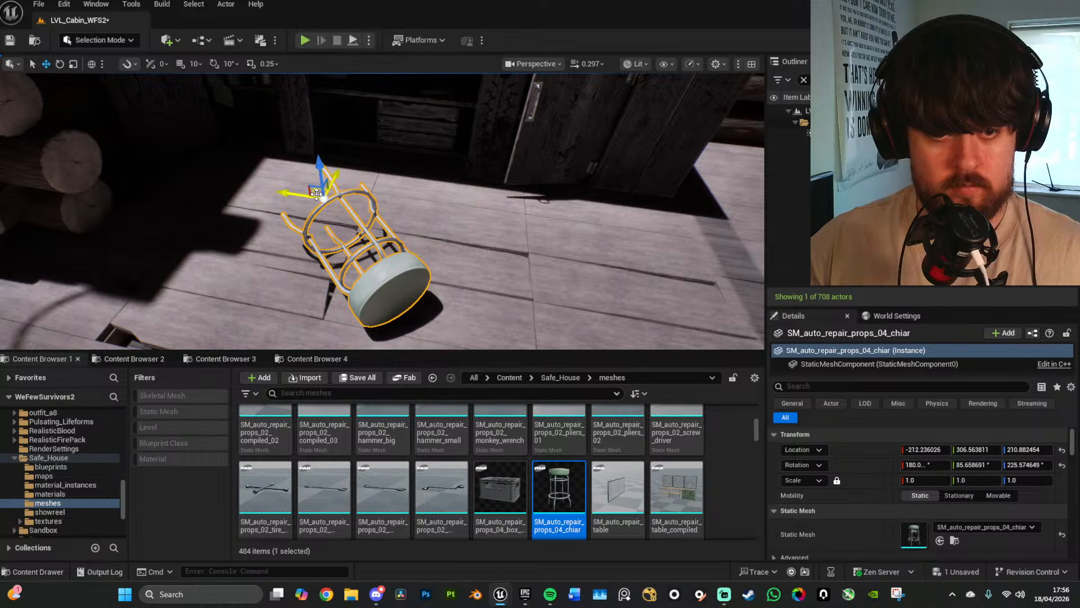
left_click_drag(316, 195, 360, 160)
key("g")
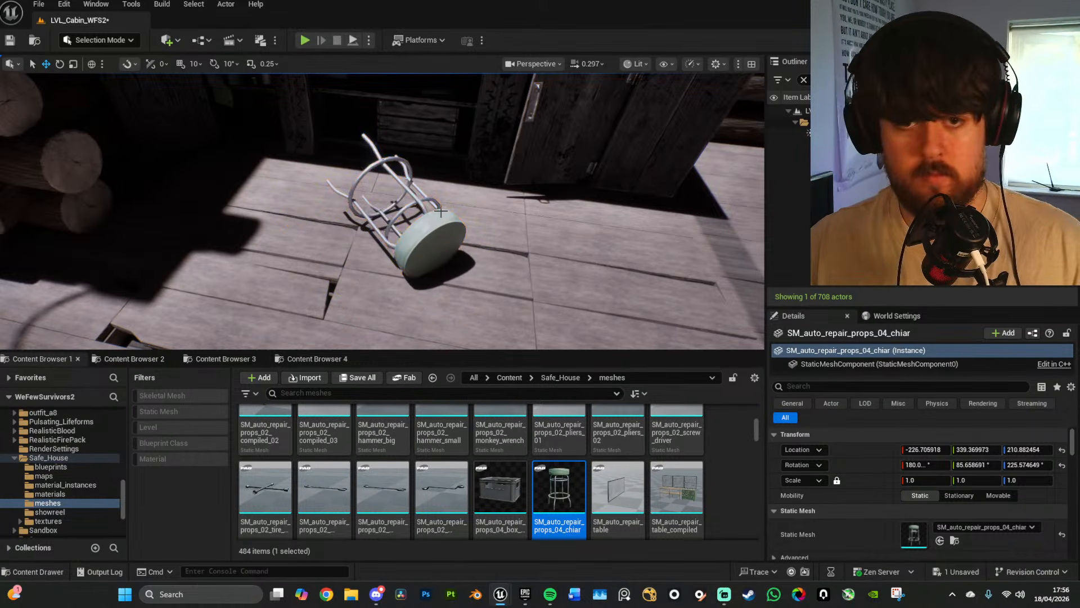
key("s")
right_click_drag(441, 211, 498, 158)
right_click_drag(465, 241, 394, 253)
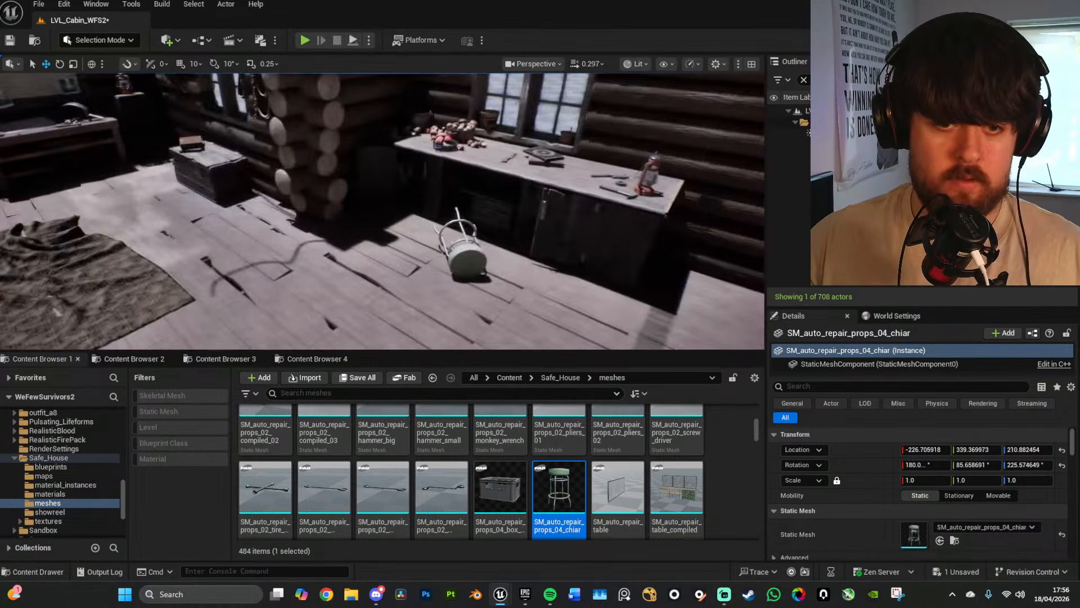
Step: Open the stool's material instance MI_auto_repair_props_04 and bring the stool into view beside the material editor
key("w")
right_click_drag(361, 208, 397, 230)
key("g")
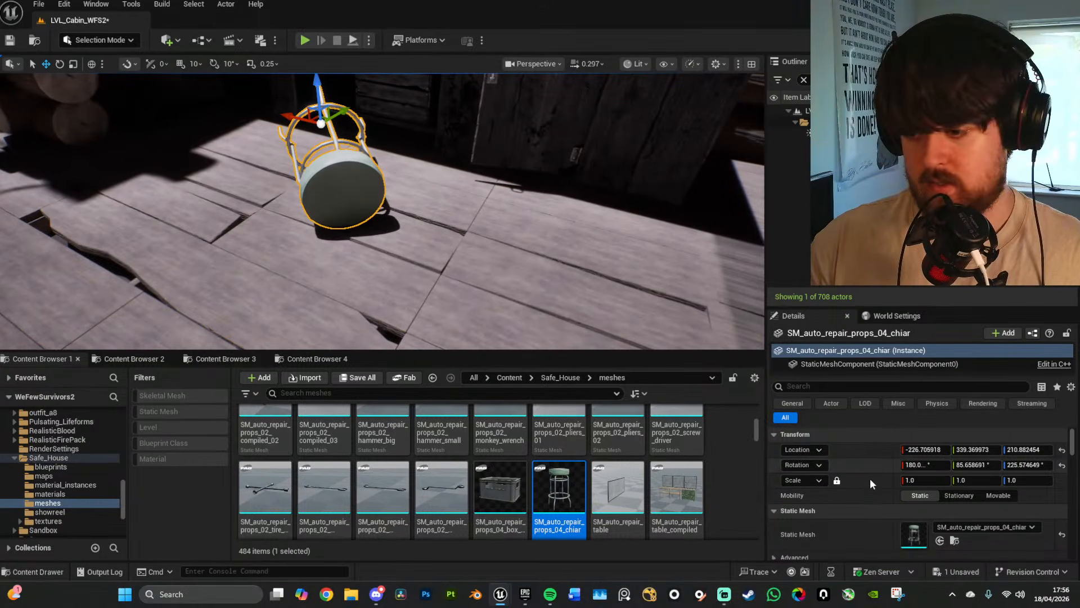
scroll(894, 489, "down", 3)
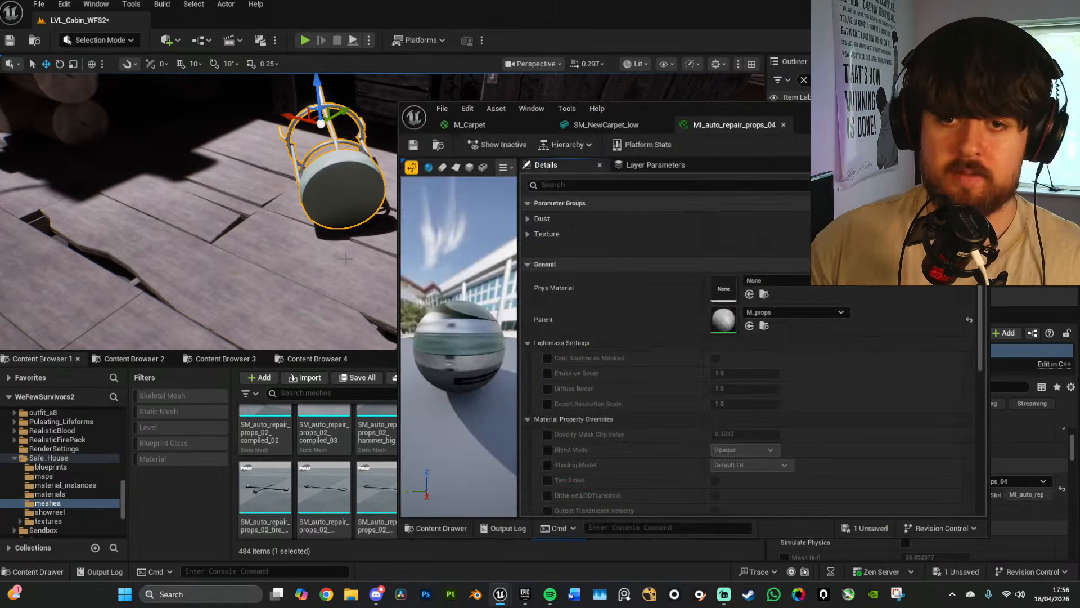
key("a")
right_click_drag(341, 256, 428, 225)
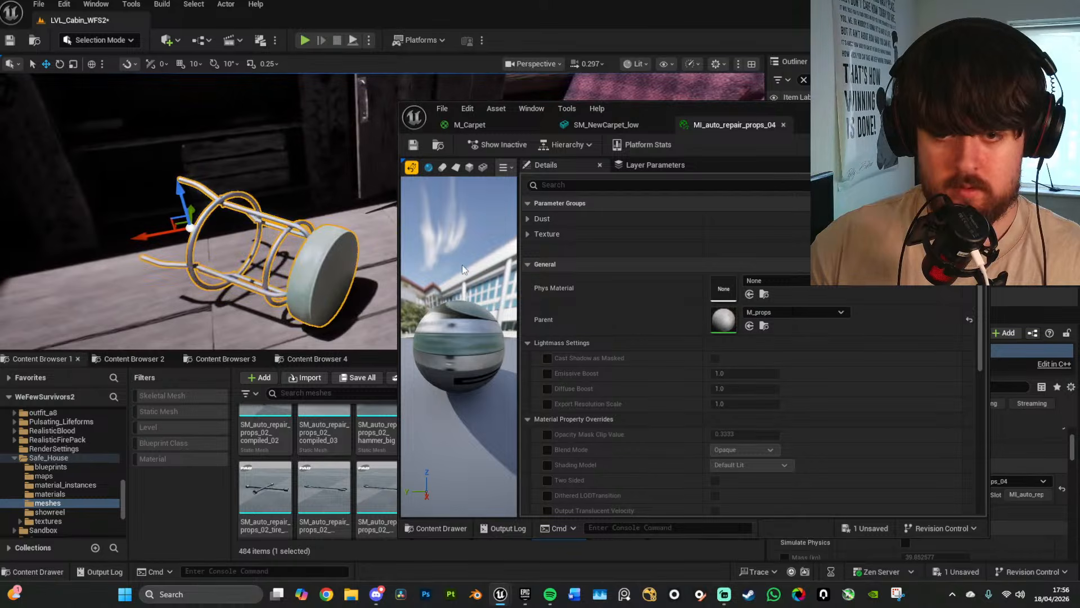
Step: Override the dust color, mask contrast and mask intensity, setting intensity to 1.0 and darkening the dust color to 1A1410FF
left_click(528, 218)
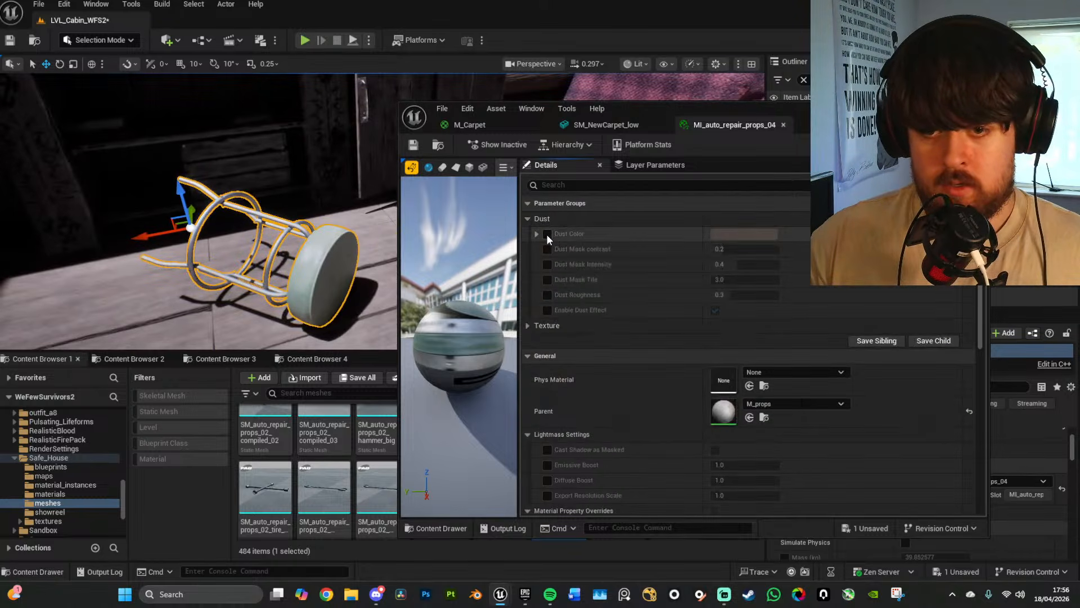
left_click(548, 234)
left_click(548, 248)
left_click(548, 264)
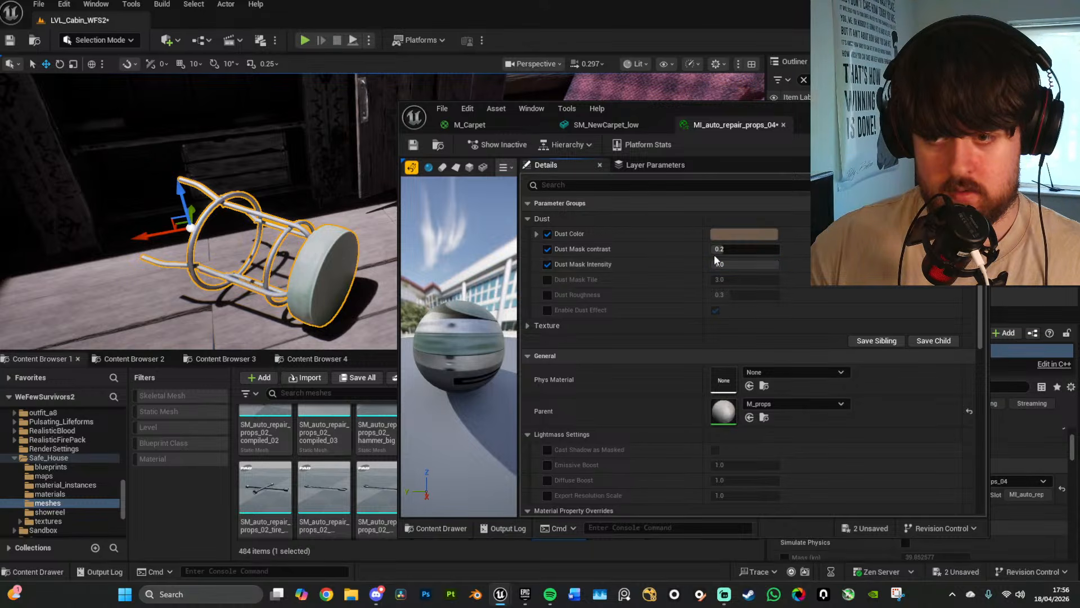
left_click(727, 235)
left_click_drag(903, 374, 901, 375)
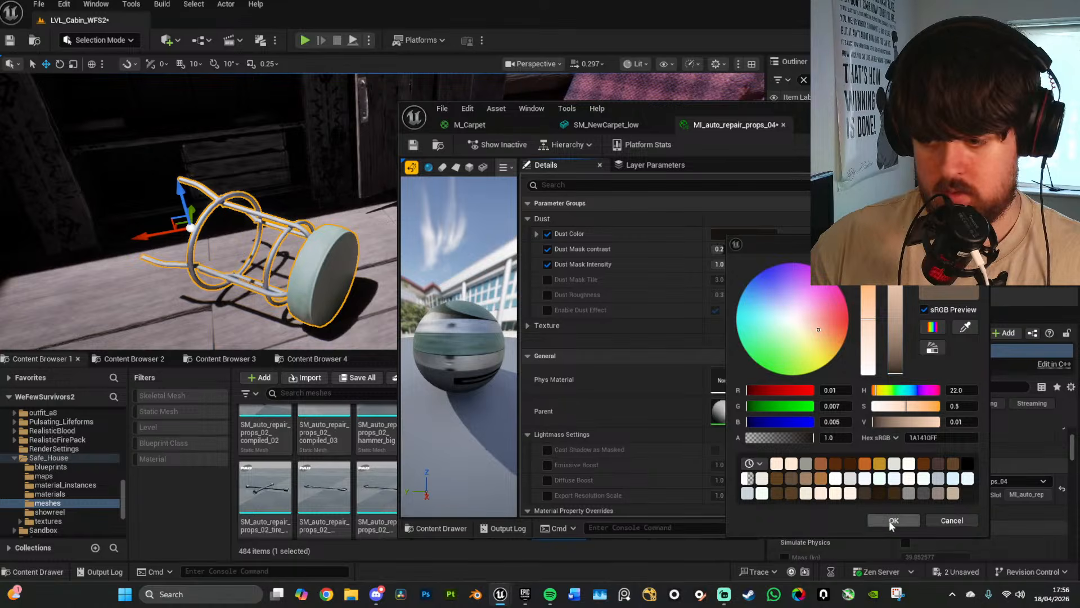
left_click(881, 522)
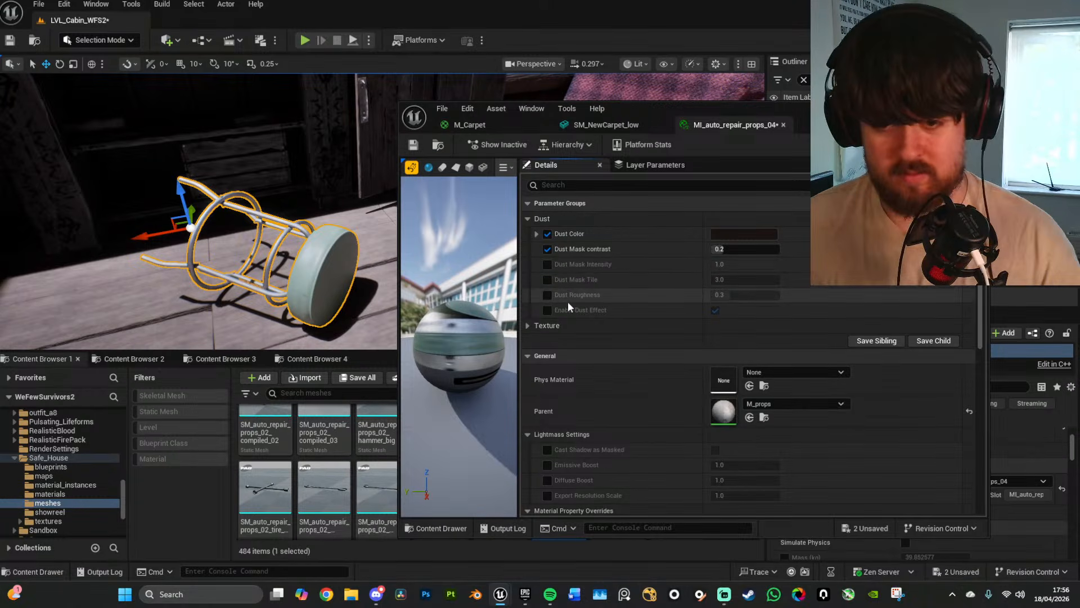
Step: Inspect the adjustment settings of the base color texture used by MI_auto_repair_props_04, and close the texture
scroll(604, 292, "down", 3)
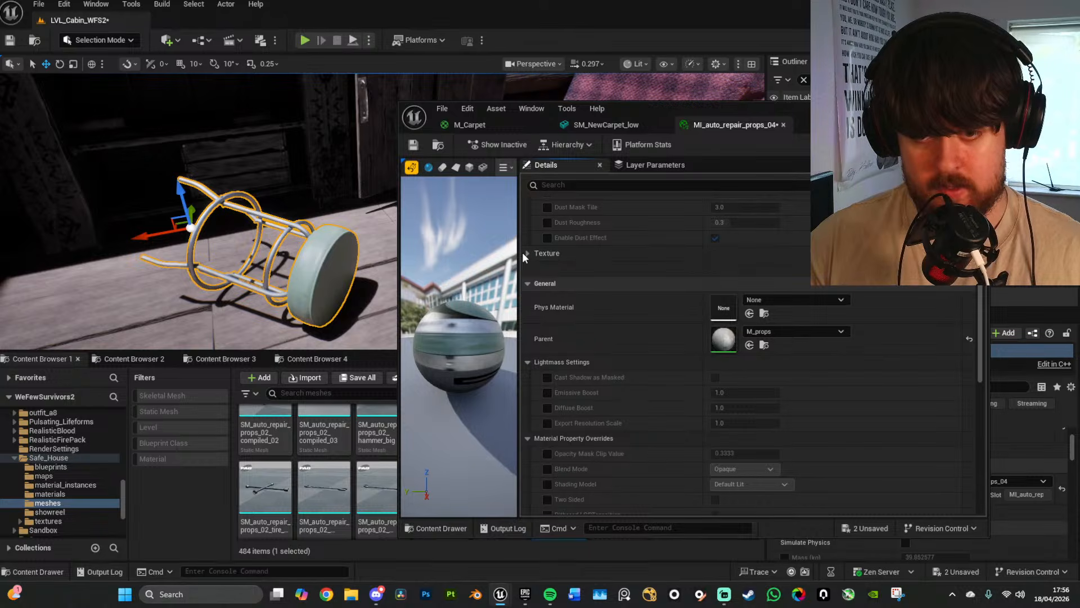
left_click(543, 254)
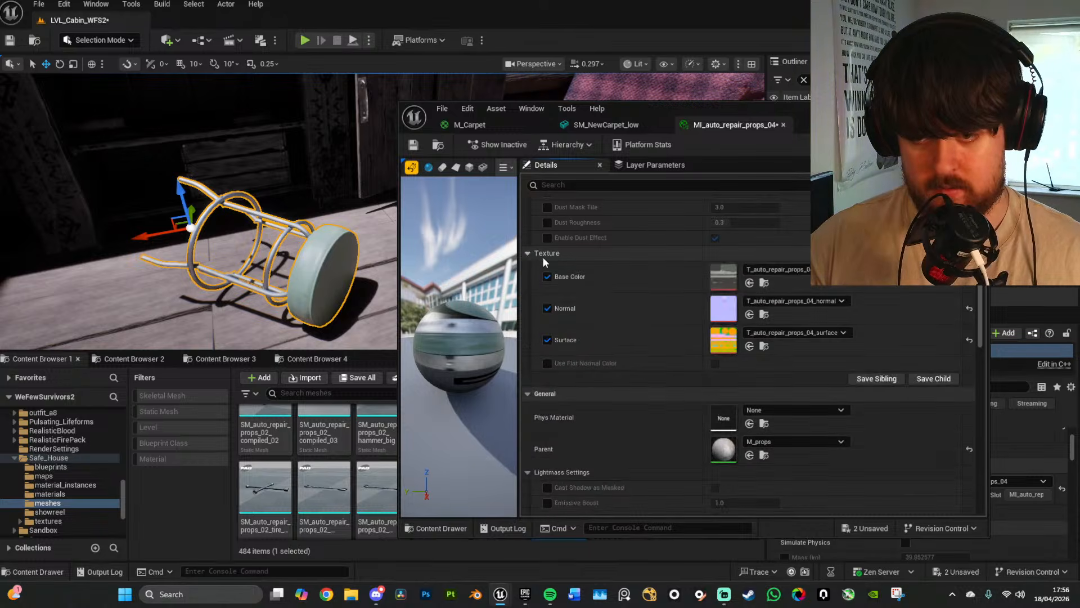
double_click(721, 283)
scroll(873, 423, "down", 4)
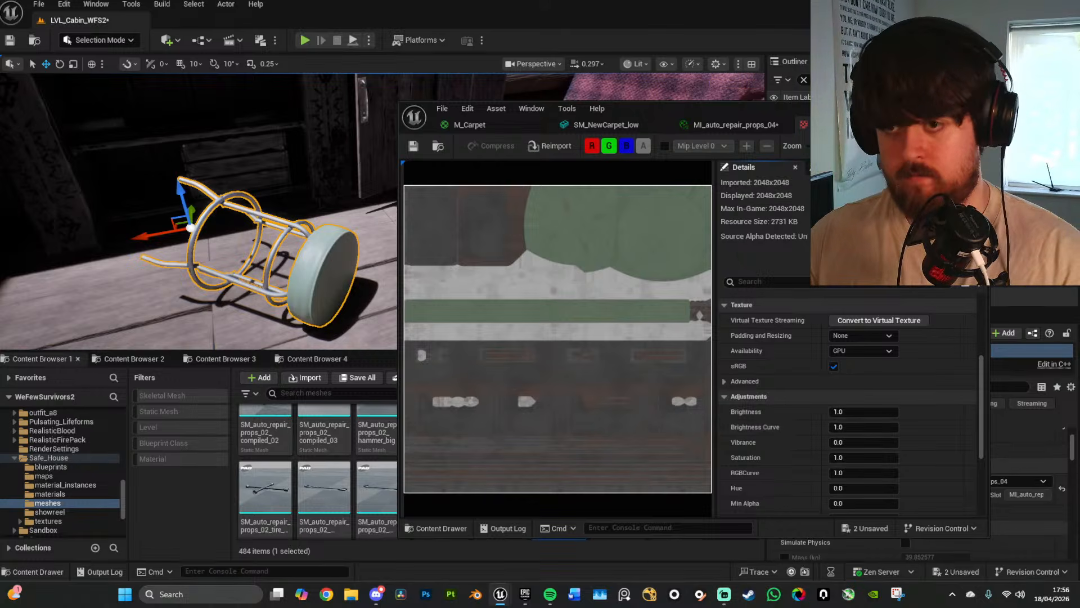
left_click(903, 124)
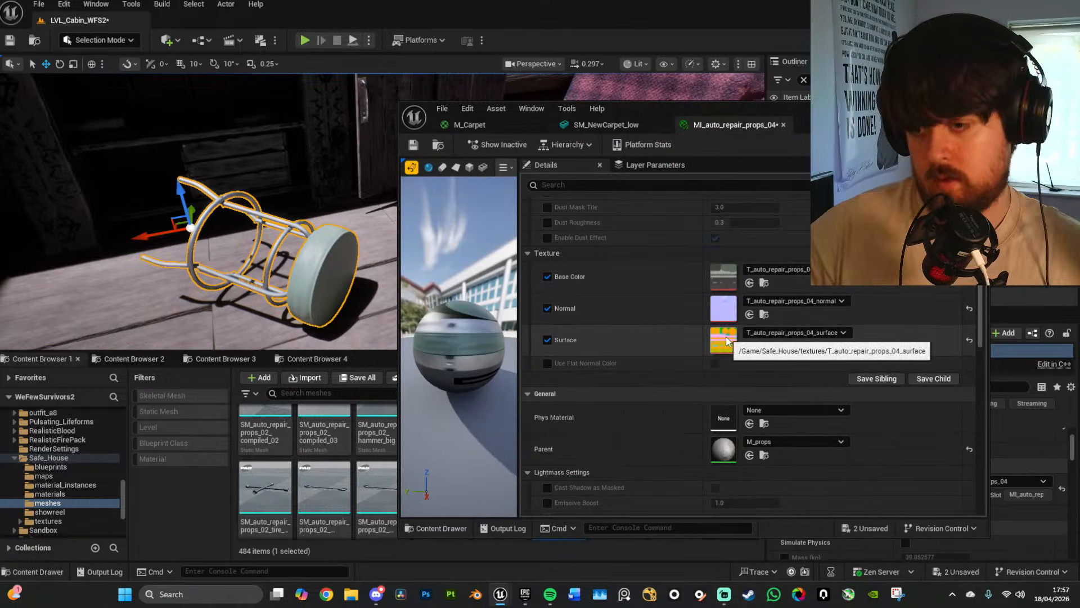
Step: Open the parent material M_props and insert a Multiply node between the final Add node and the Base Color input
double_click(724, 449)
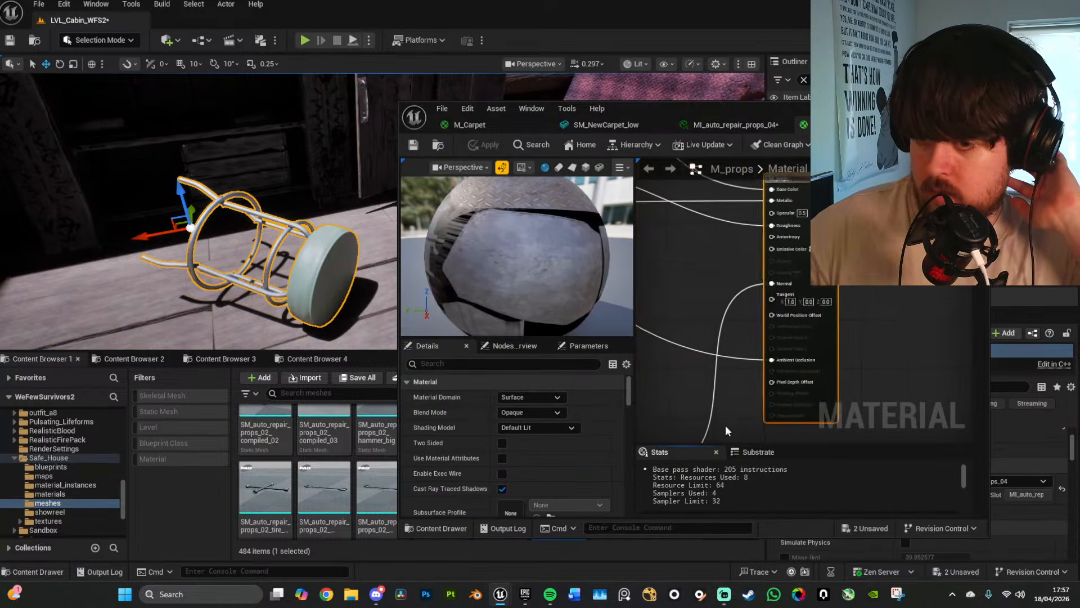
right_click_drag(779, 315, 789, 332)
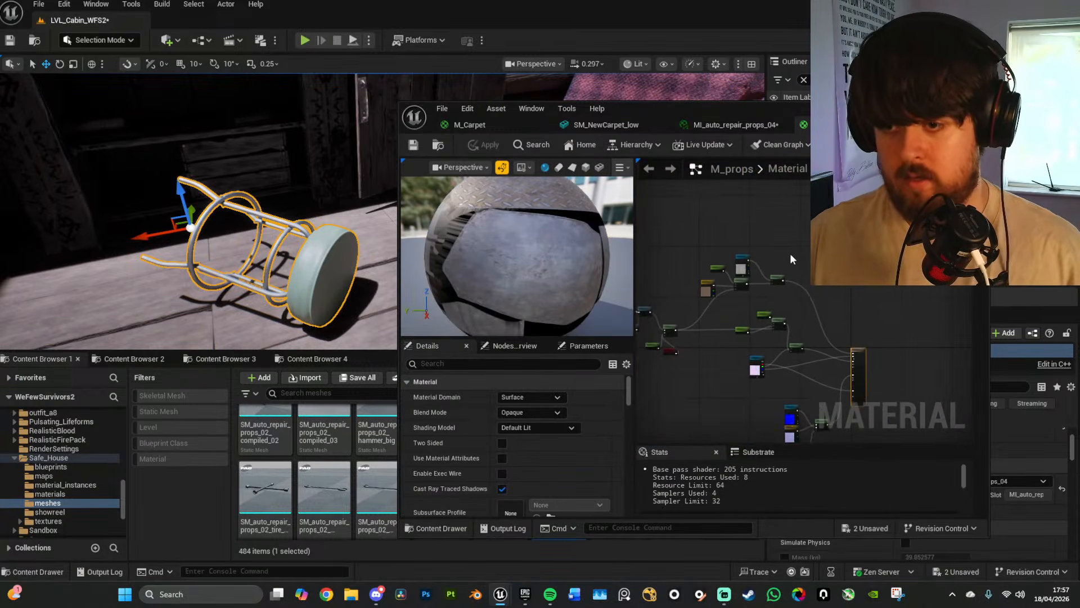
scroll(789, 256, "up", 5)
scroll(771, 293, "up", 1)
right_click_drag(658, 382, 745, 232)
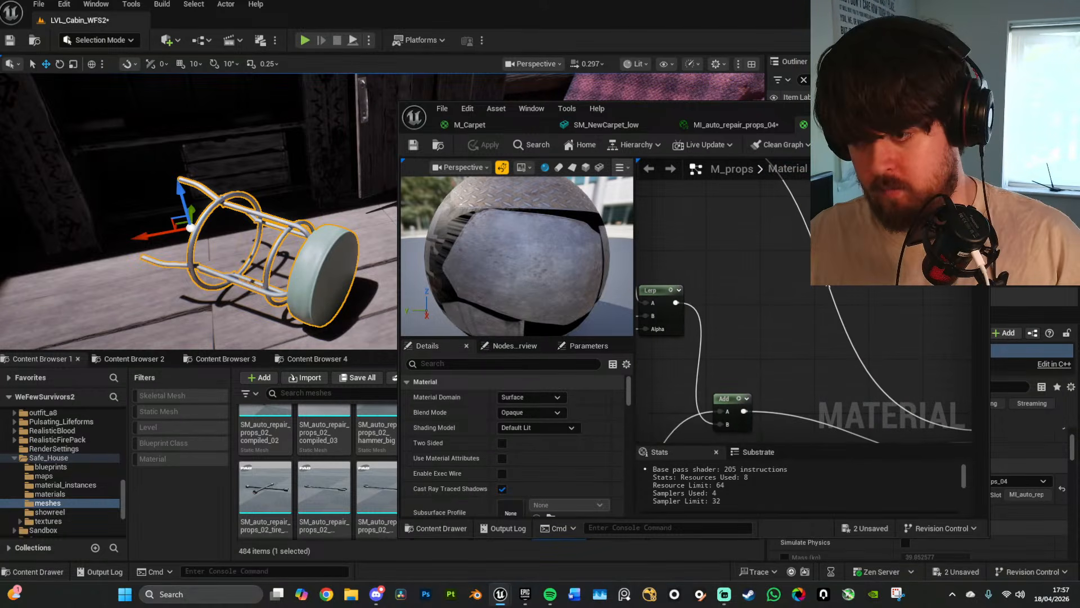
right_click_drag(851, 270, 697, 243)
left_click(760, 226)
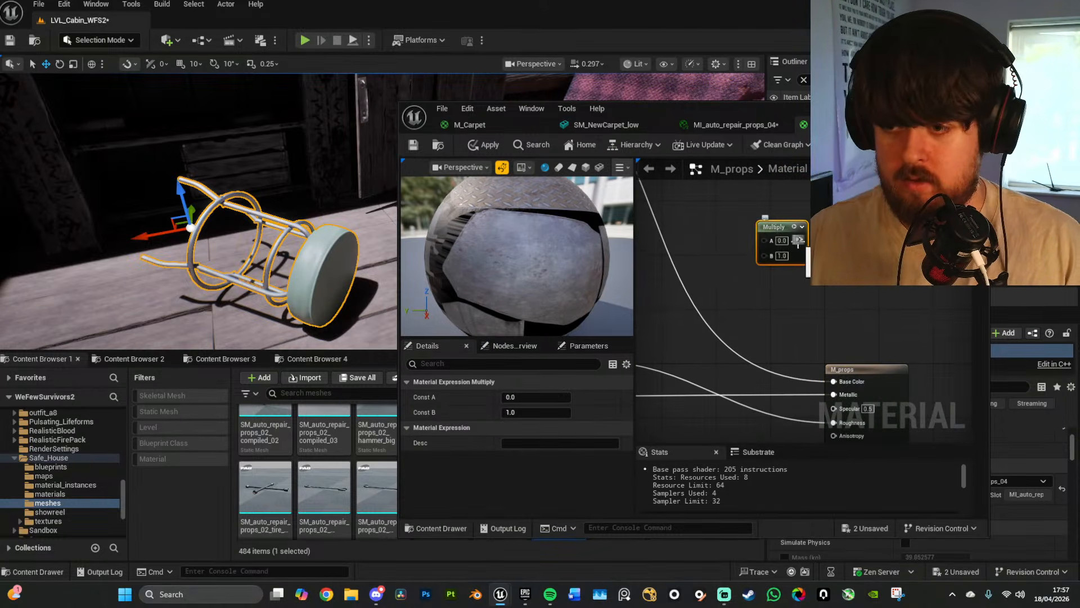
left_click_drag(799, 240, 833, 381)
right_click_drag(695, 251, 810, 338)
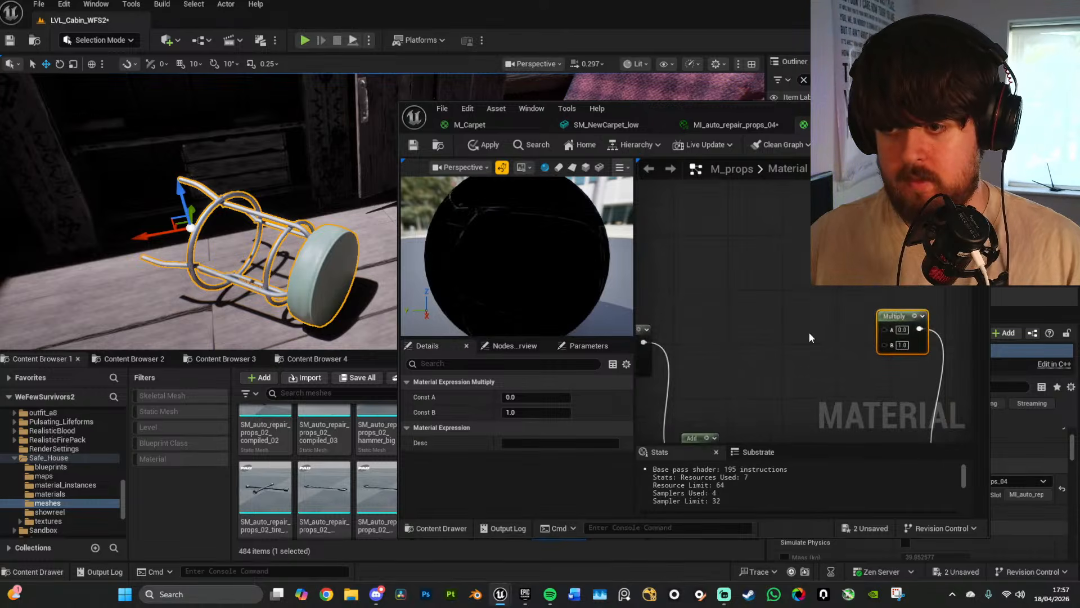
scroll(811, 337, "down", 2)
left_click_drag(691, 220, 859, 331)
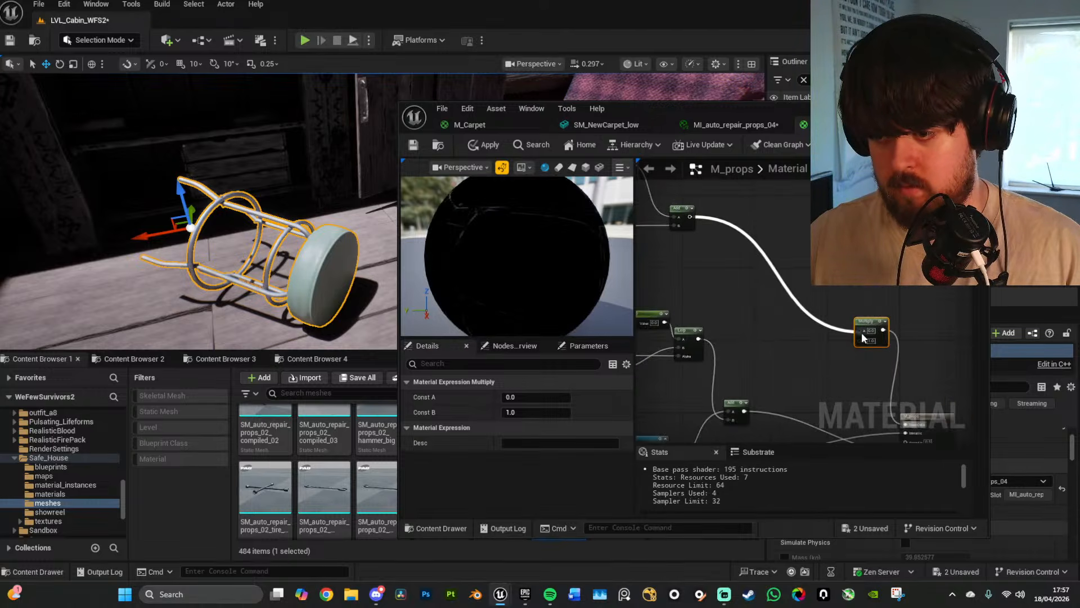
Step: Add a constant beside the Multiply node and convert it to a scalar parameter named BC_Brightness
scroll(866, 337, "up", 3)
key("1")
left_click(720, 323)
right_click(737, 327)
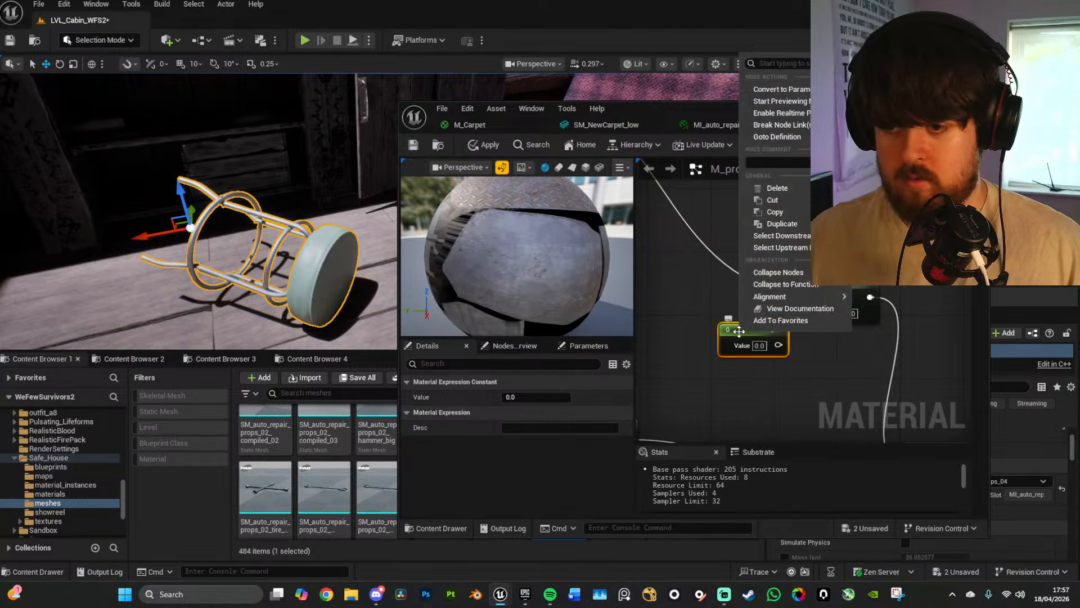
left_click(759, 90)
type("bc")
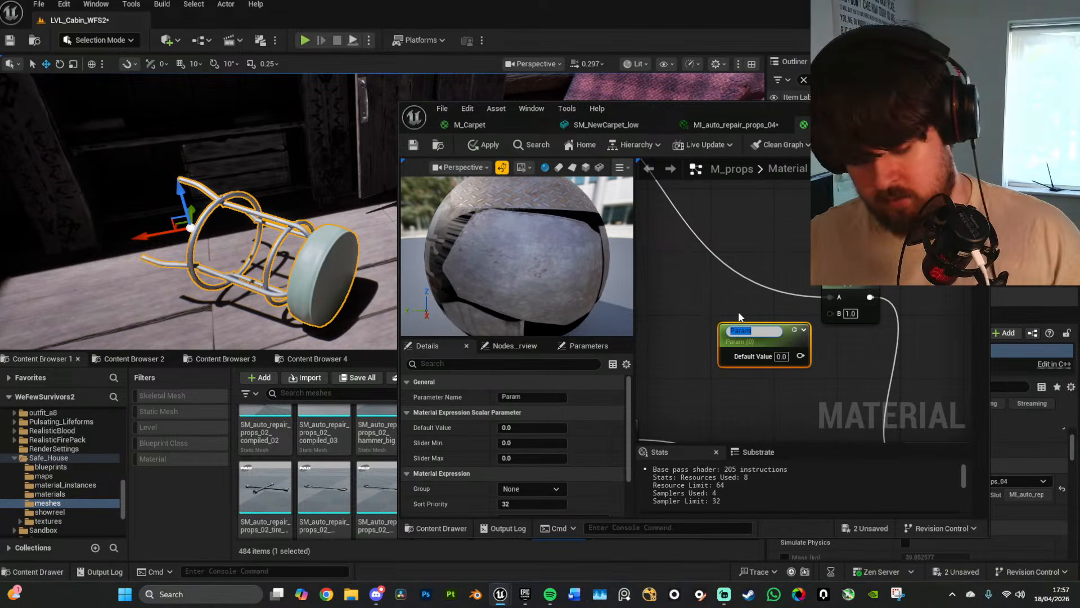
type("_bR")
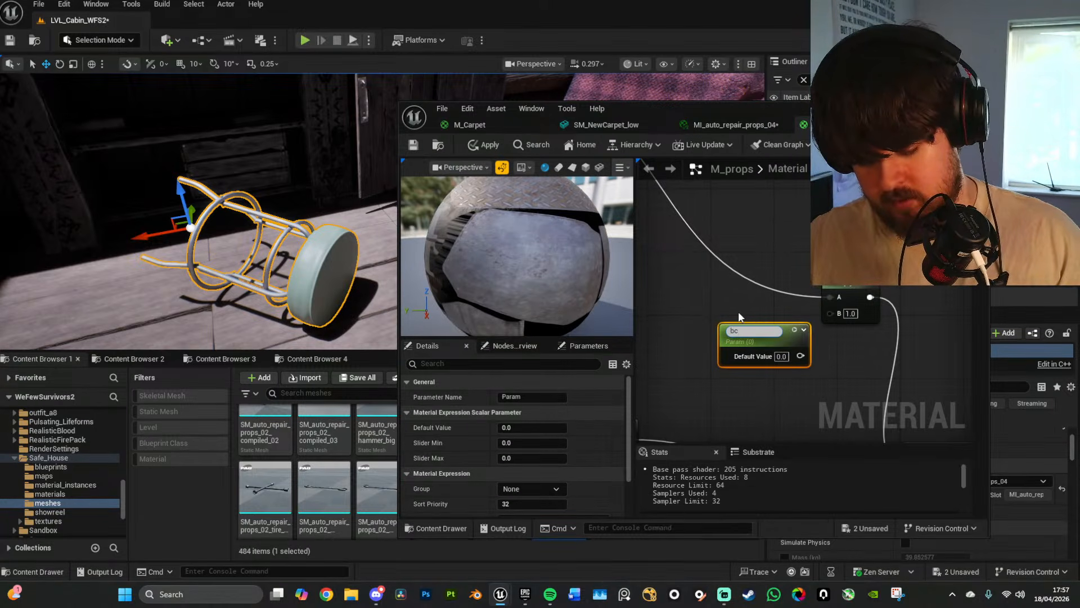
key("BackSpace")
key("BackSpace")
key("BackSpace")
key("BackSpace")
key("BackSpace")
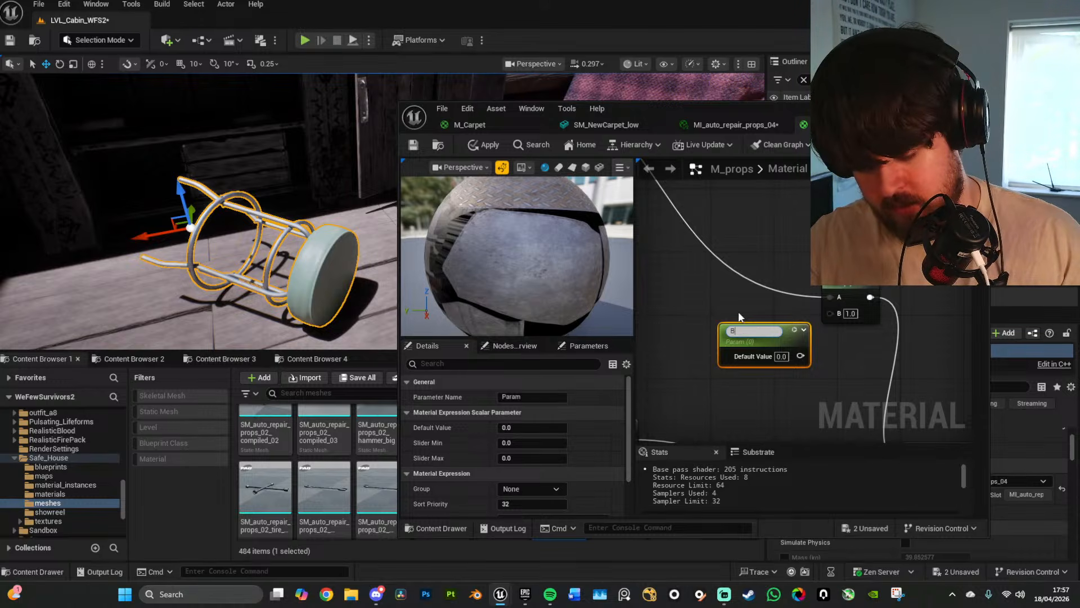
type("BC_")
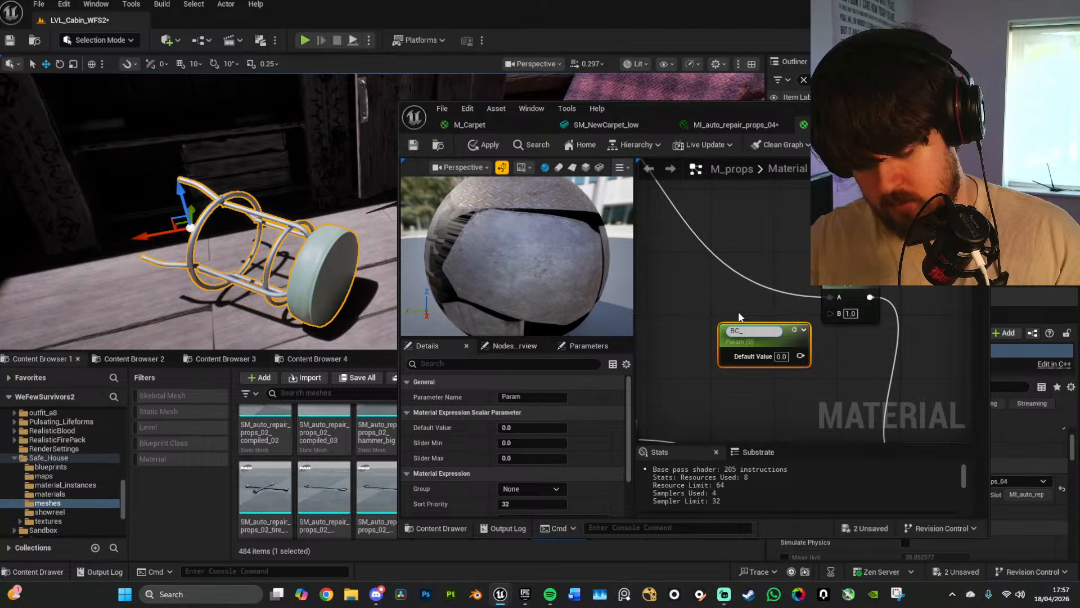
type("Brightness")
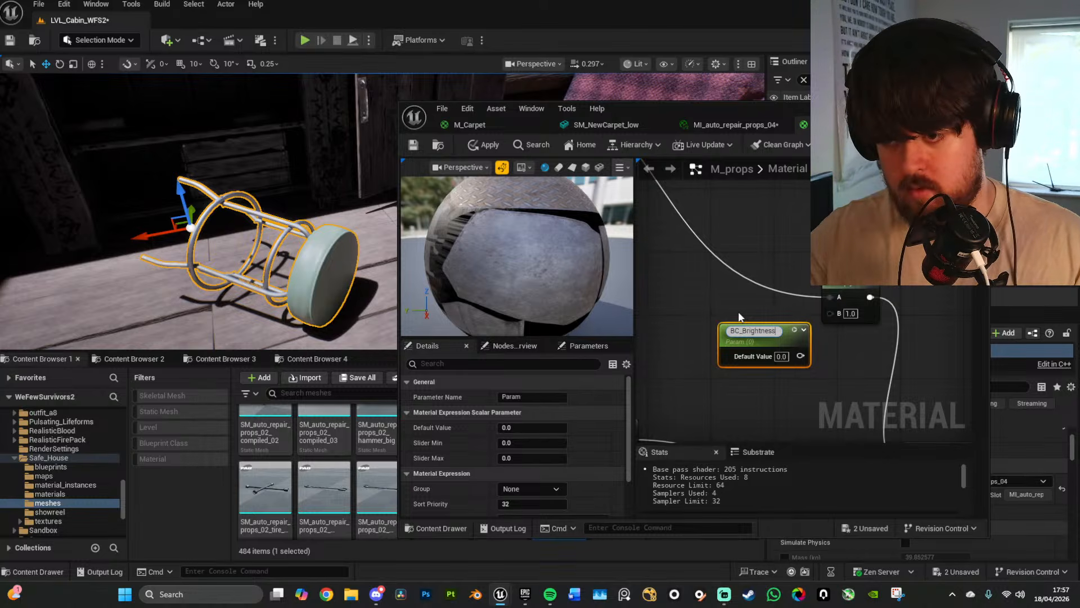
key("Return")
Step: Connect BC_Brightness to the Multiply node's B input, set its default value to 1, and apply the material
left_click_drag(800, 353, 830, 312)
left_click(781, 353)
type("1")
key("Return")
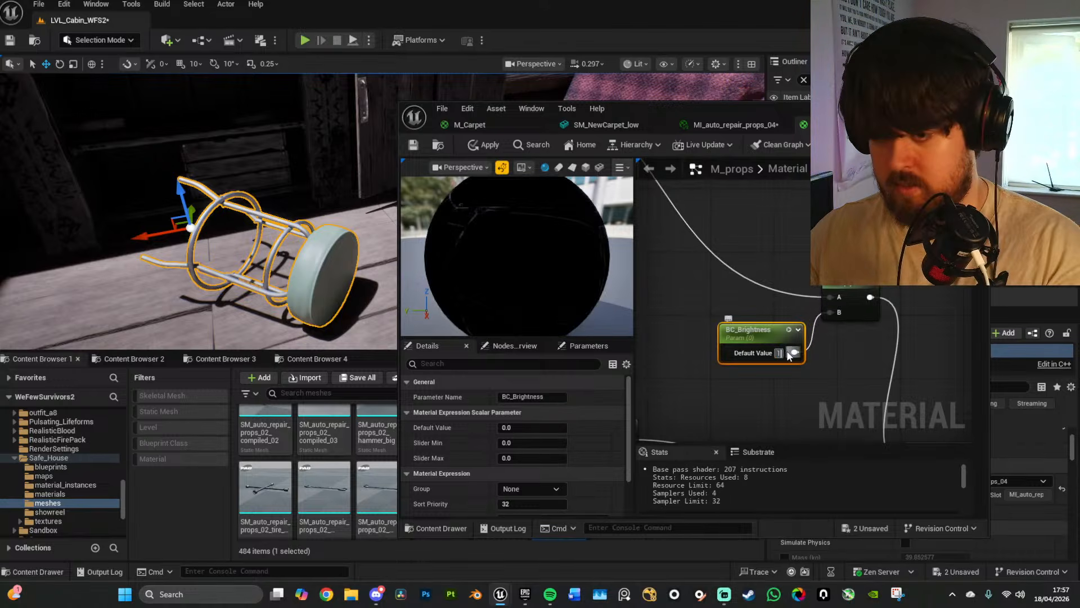
left_click(489, 145)
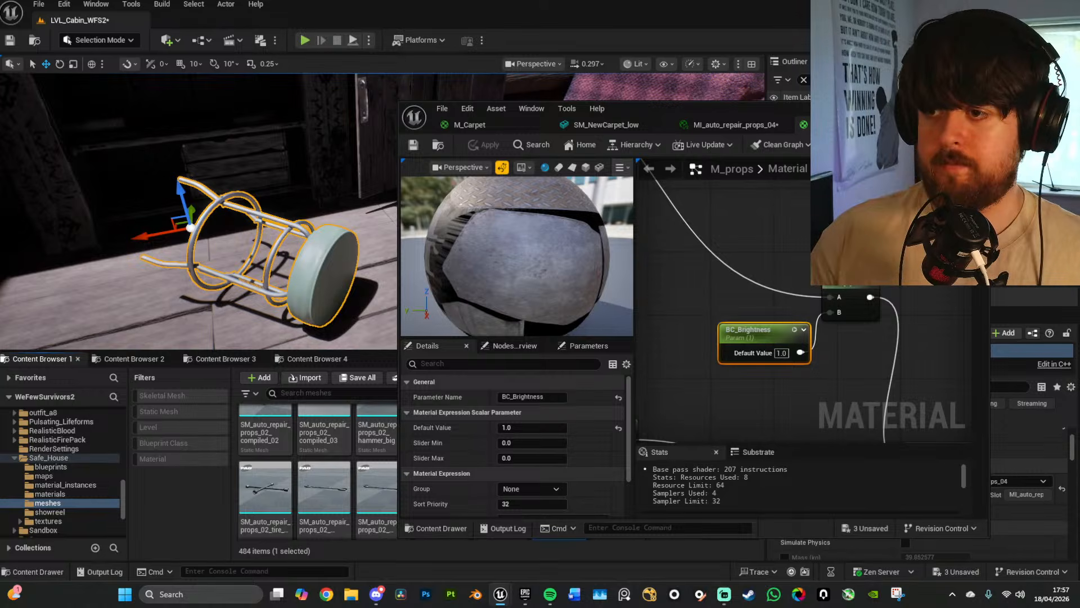
Step: Override BC_Brightness in MI_auto_repair_props_04 and lower it to about 0.3
left_click(732, 124)
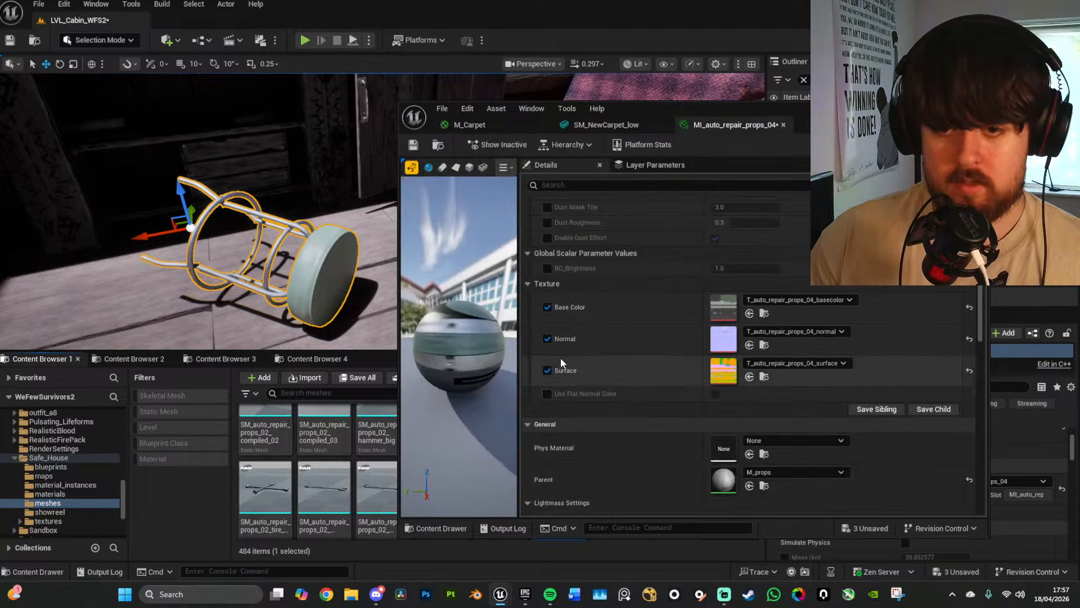
left_click(547, 269)
left_click_drag(744, 271, 706, 271)
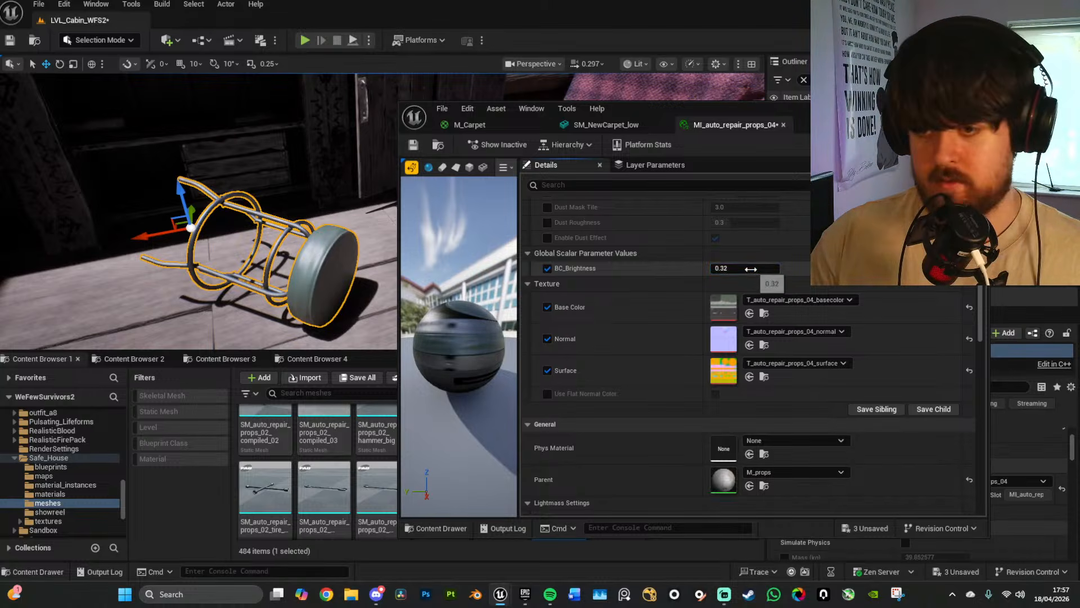
Step: View the stool up close without gizmos, and open its base color texture at the adjustment settings
right_click_drag(331, 267, 355, 261)
key("g")
key("w")
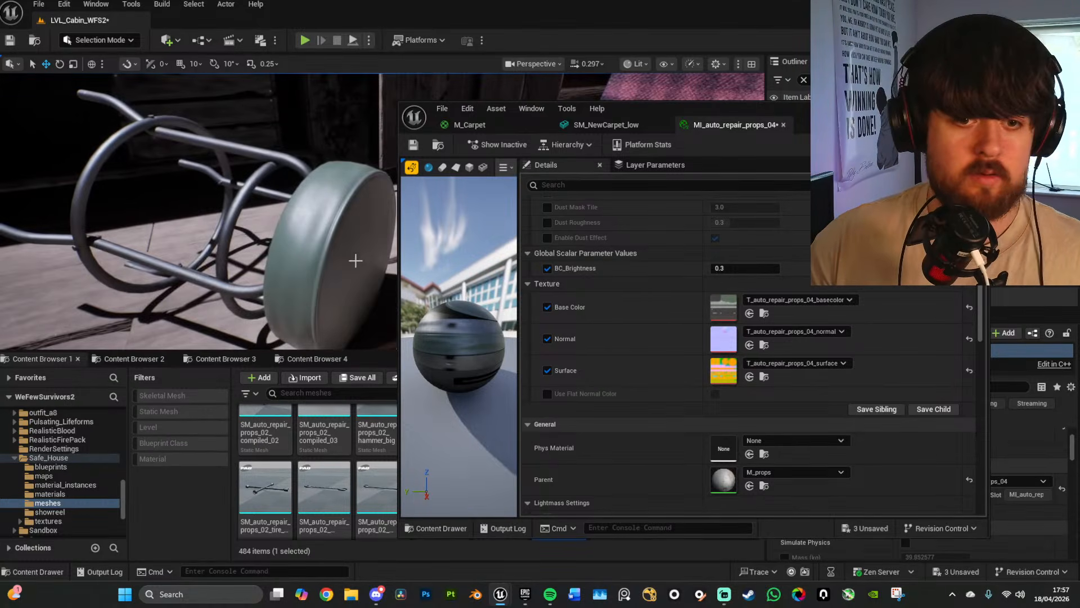
double_click(732, 313)
scroll(881, 410, "down", 6)
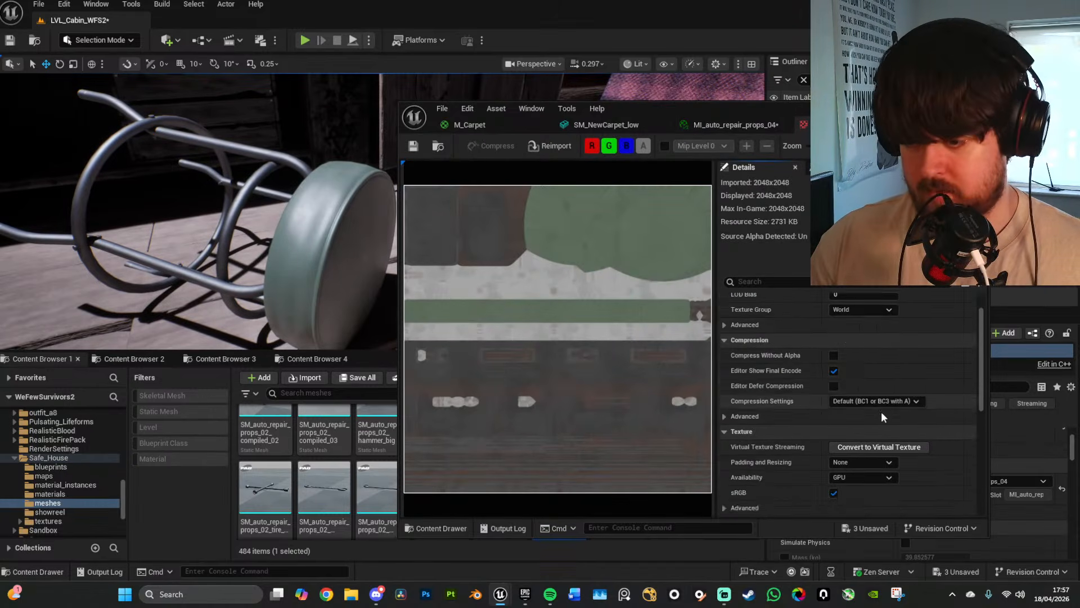
Step: Try different Hue values between about 63 and 340 on the base color texture, and reset the hue to default
left_click_drag(847, 488, 878, 488)
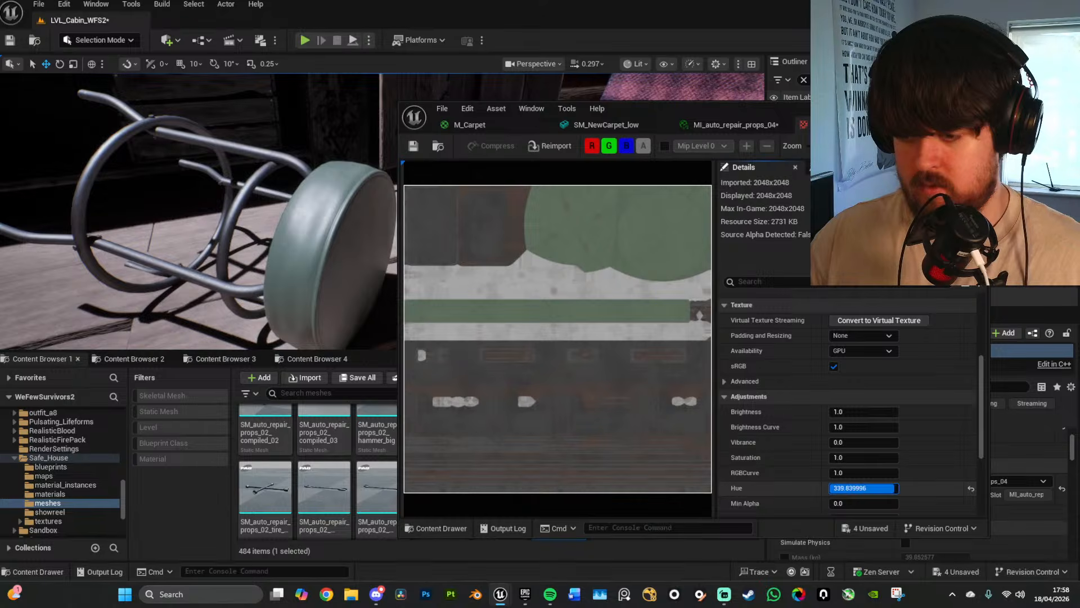
key("Return")
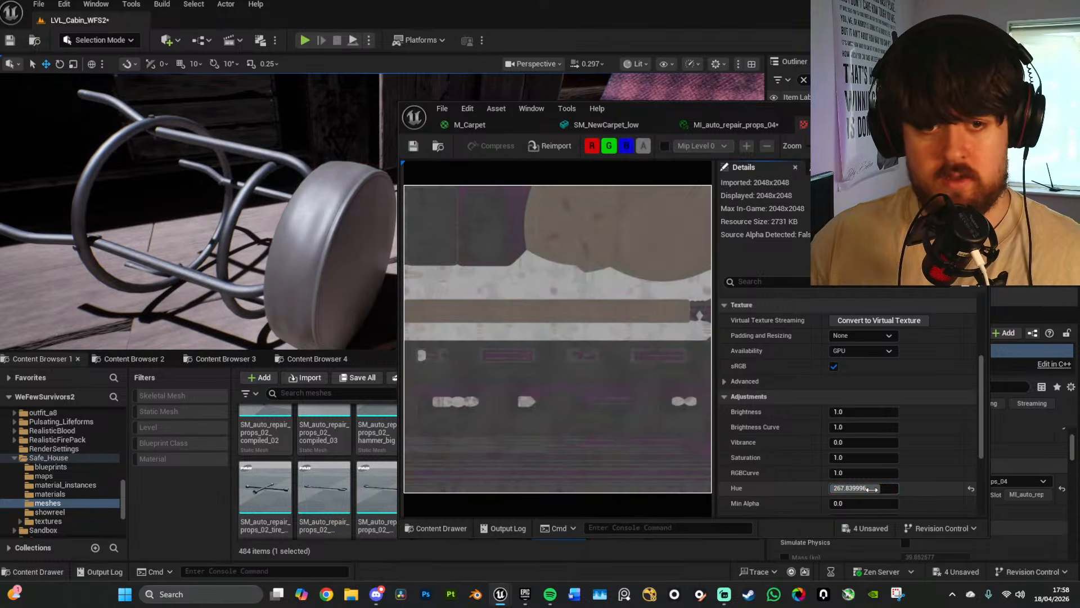
left_click_drag(872, 488, 872, 490)
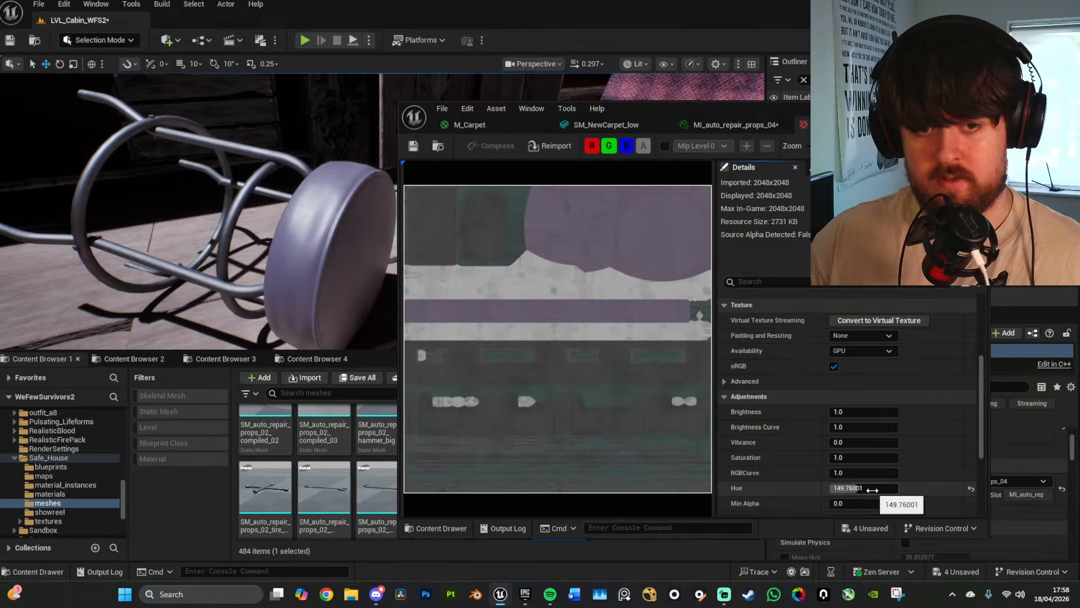
key("Return")
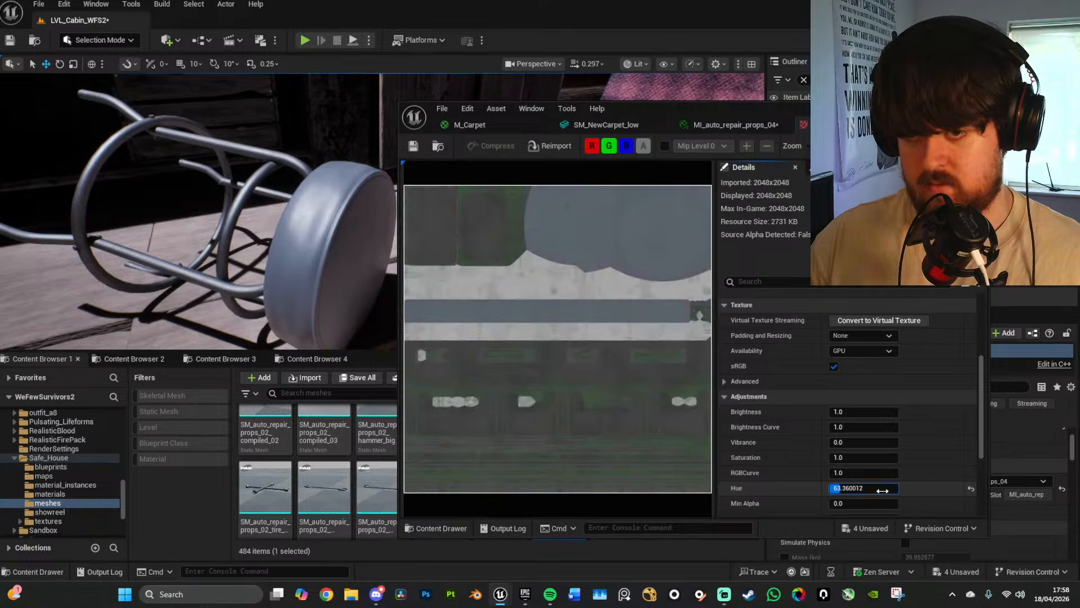
key("Return")
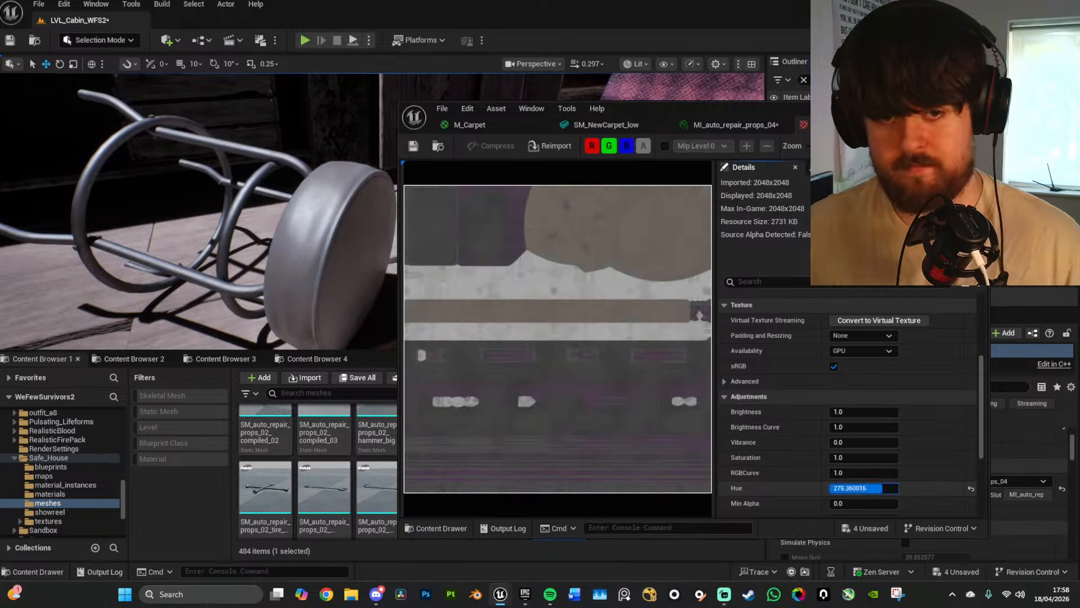
left_click_drag(880, 489, 882, 492)
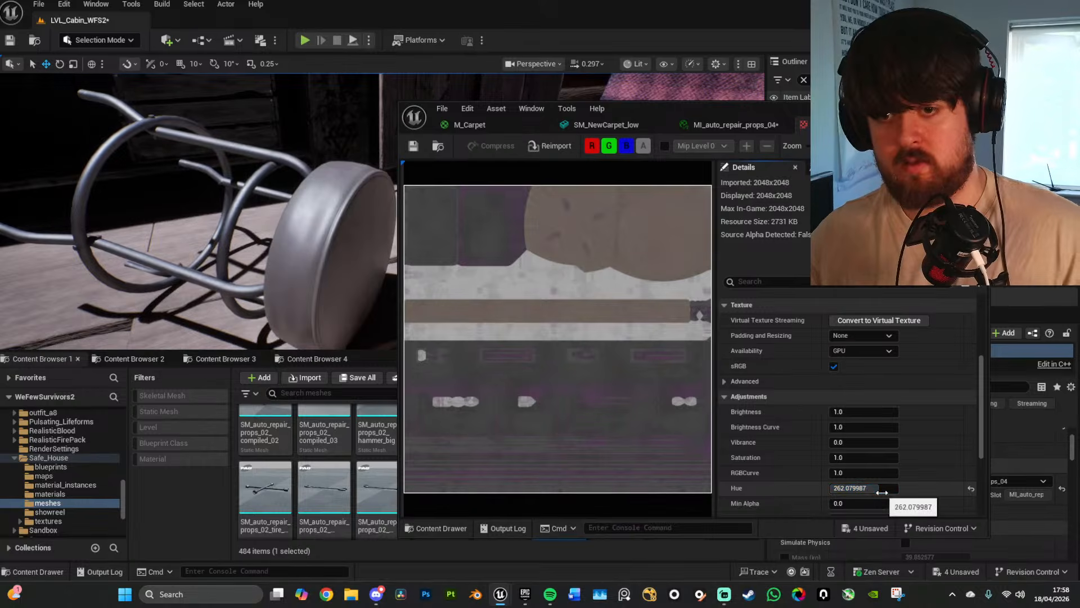
left_click(970, 490)
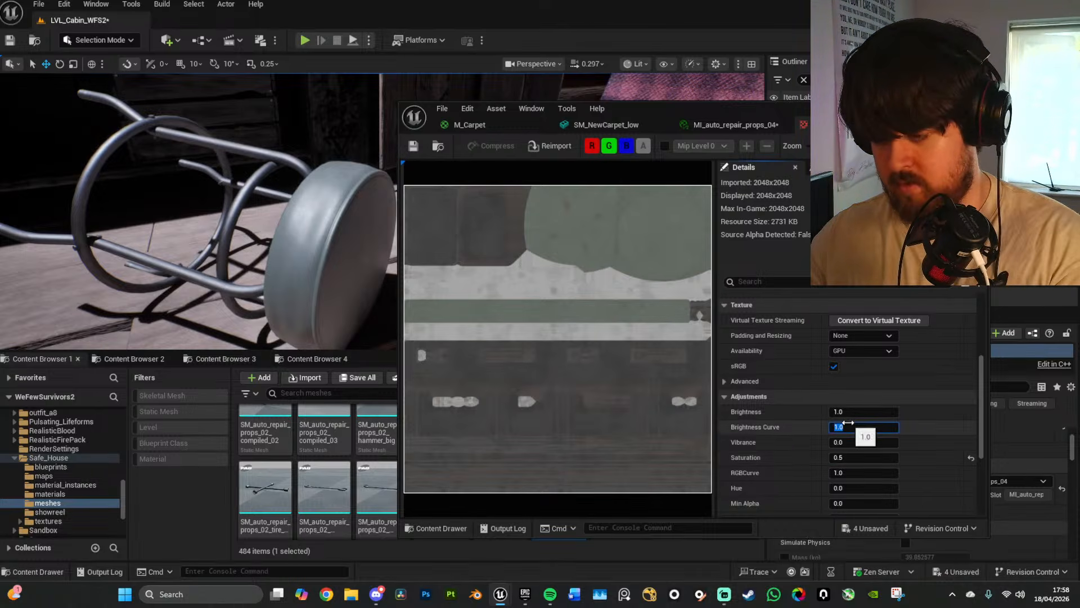
Step: Set the base color texture's Saturation to 0.5 and Brightness Curve to 1.2, and save all changes
key("Return")
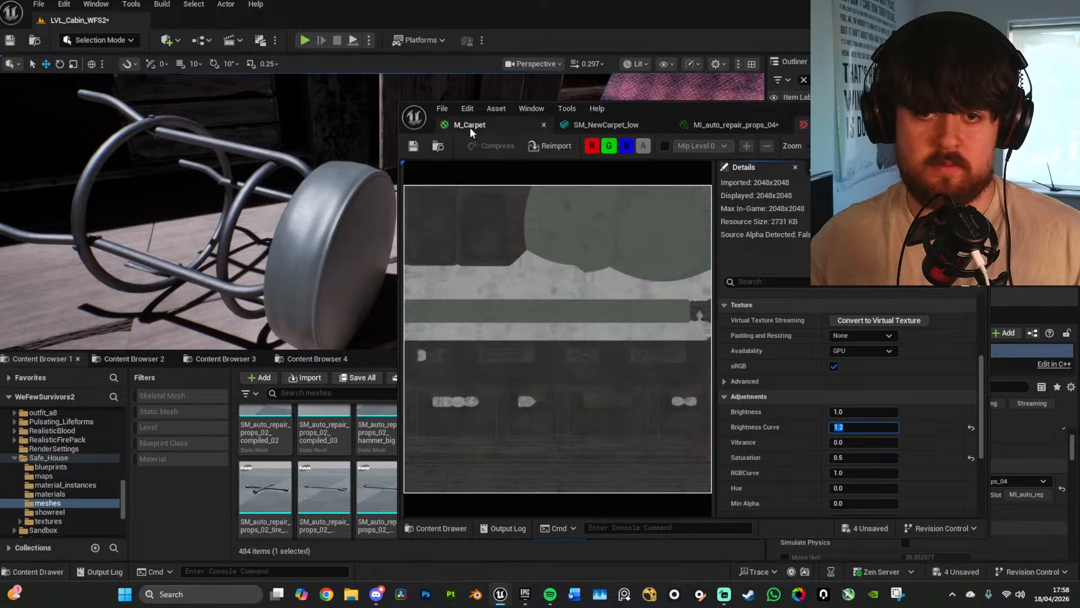
left_click(442, 108)
left_click(453, 196)
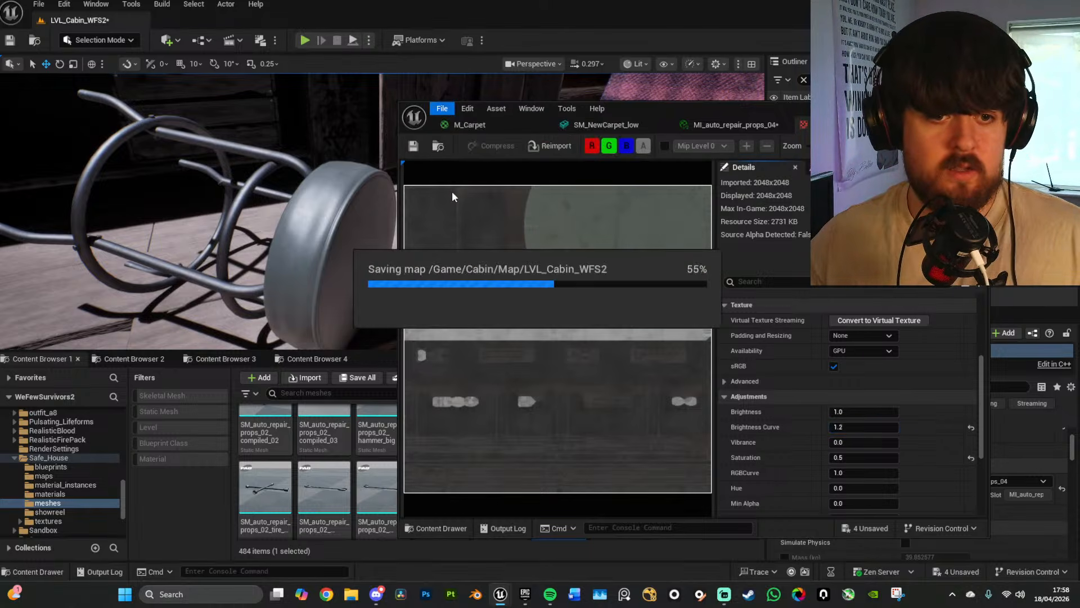
Step: Lower BC_Brightness in MI_auto_repair_props_04 to 0.1
right_click_drag(315, 217, 241, 220)
left_click(731, 124)
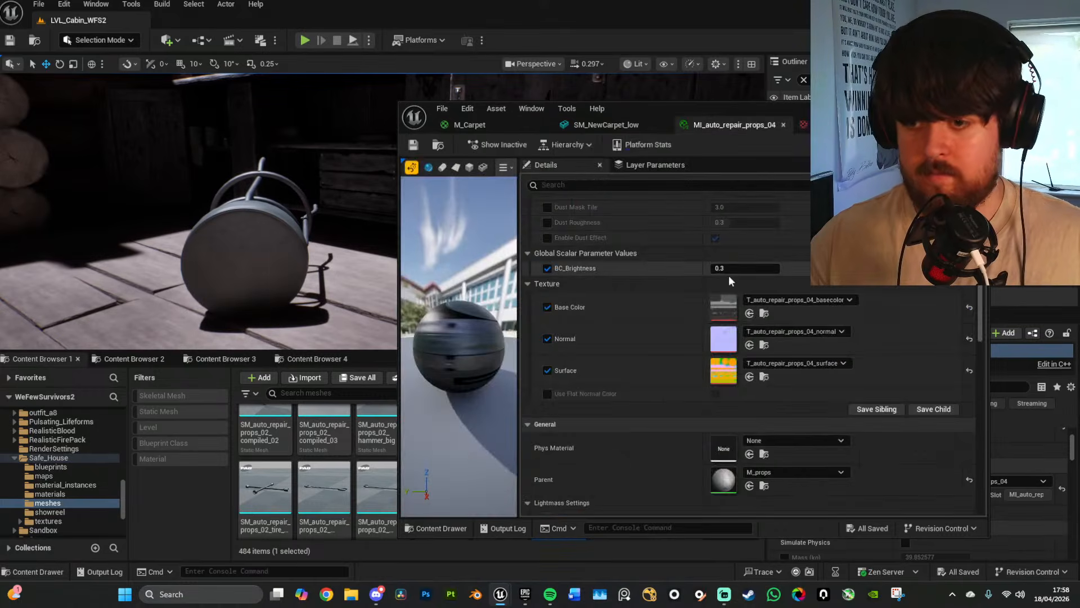
key("Return")
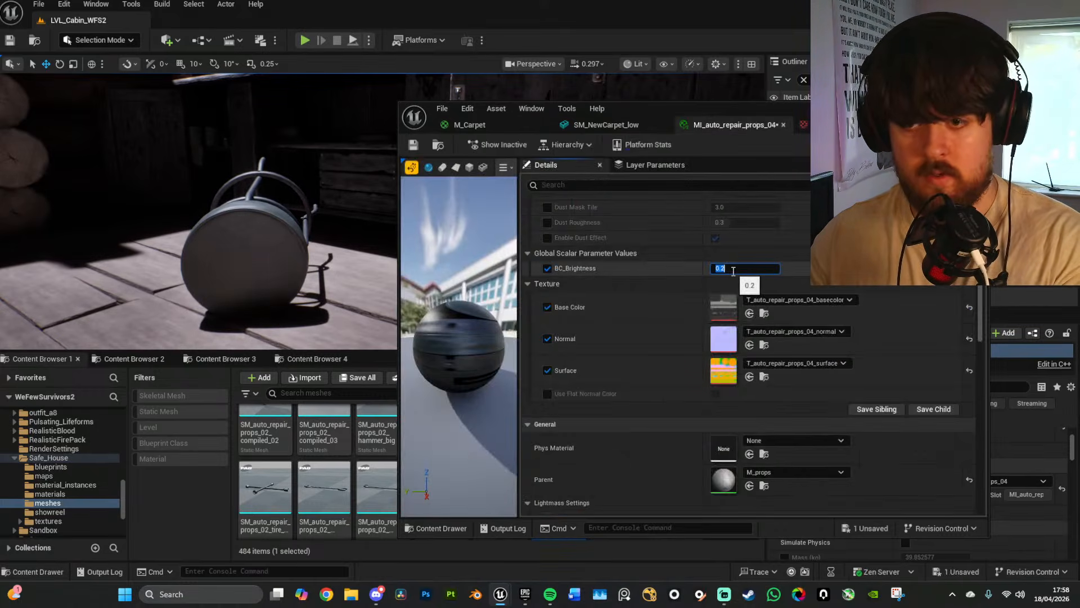
type("0.1")
key("Return")
left_click(664, 244)
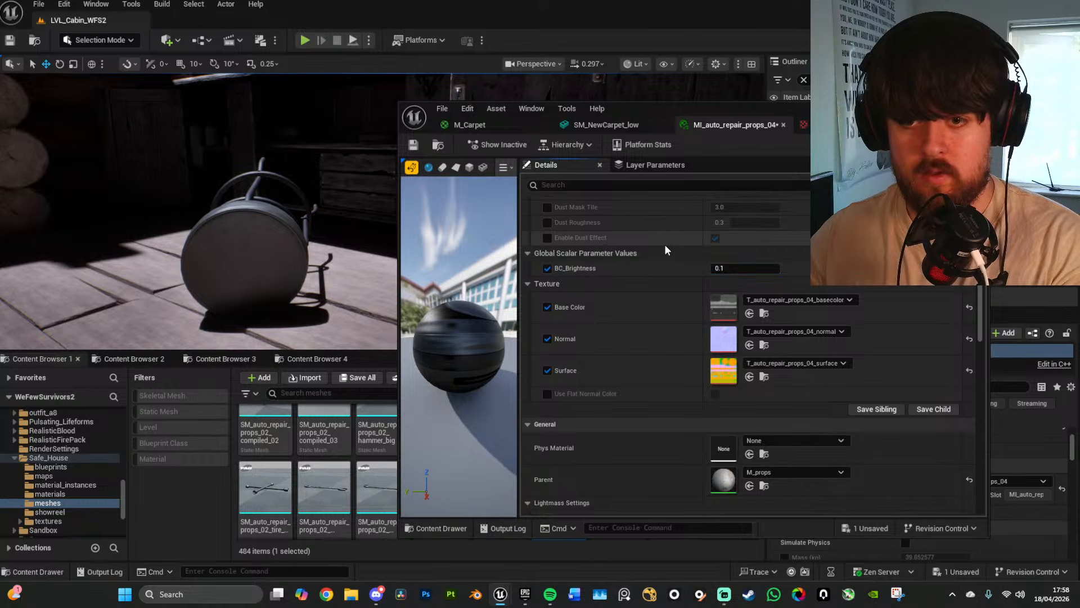
Step: Override the Dust Color, Mask Contrast, Mask Intensity, Mask Tile and Enable Dust Effect parameters, with Dust Mask Intensity set to 0.5
scroll(664, 244, "up", 2)
left_click(547, 228)
scroll(669, 247, "up", 2)
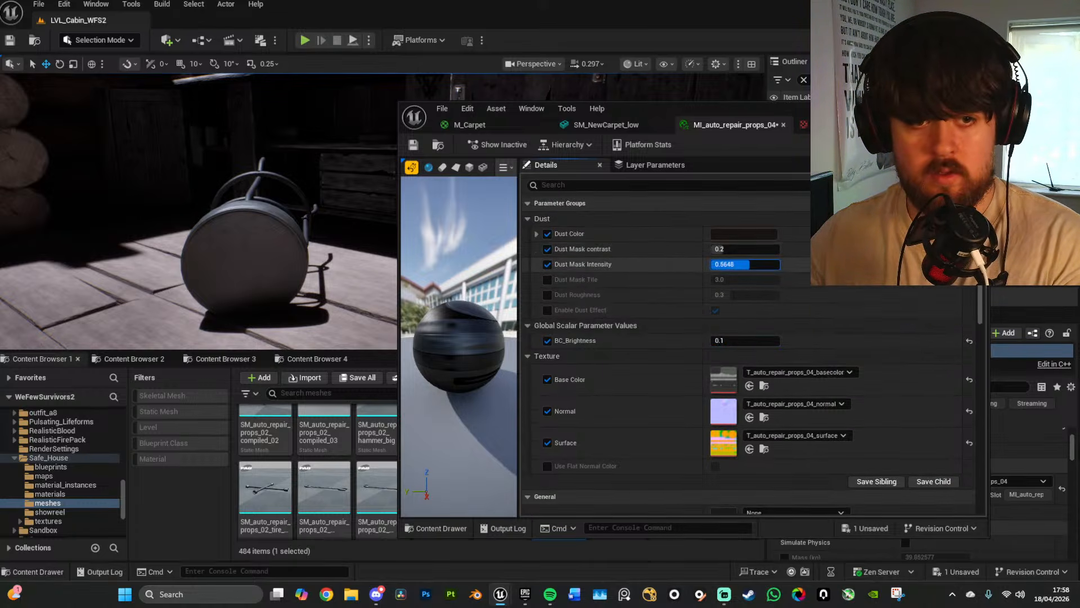
left_click_drag(749, 263, 773, 264)
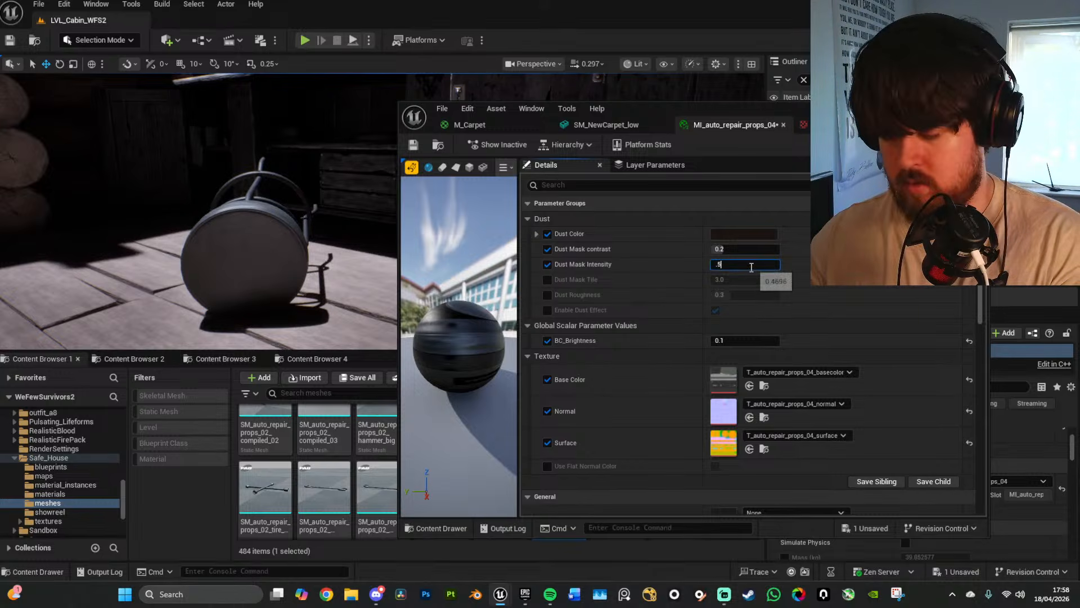
key("Return")
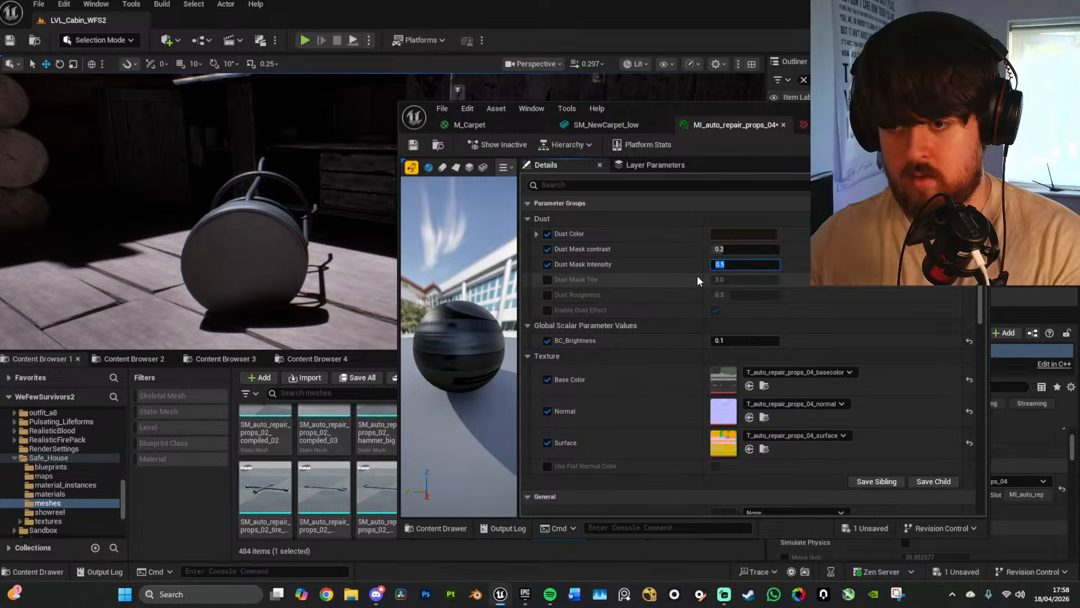
left_click(548, 280)
left_click(544, 310)
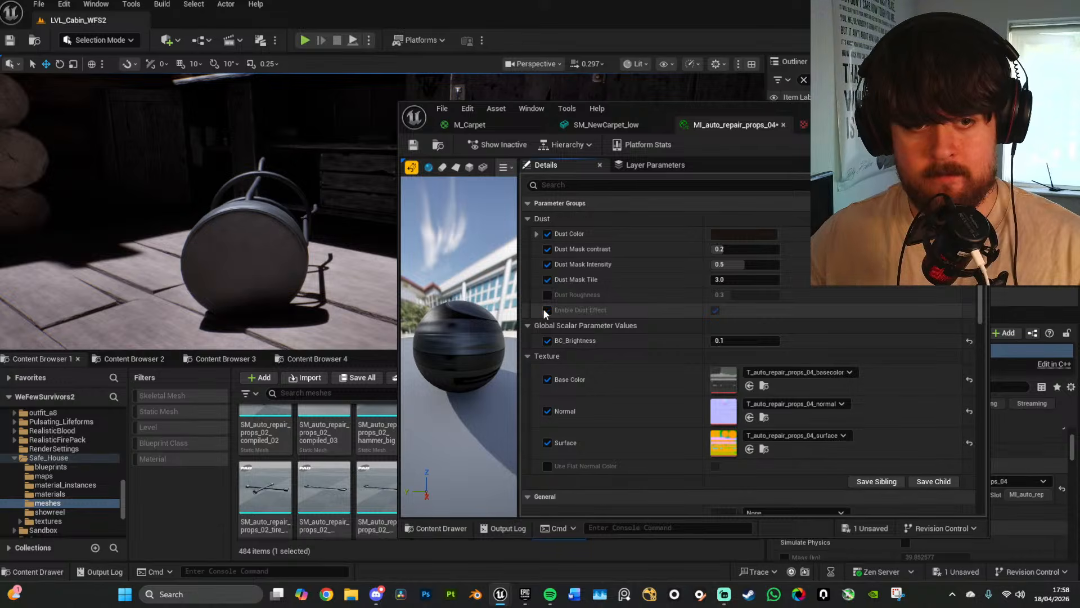
left_click(544, 310)
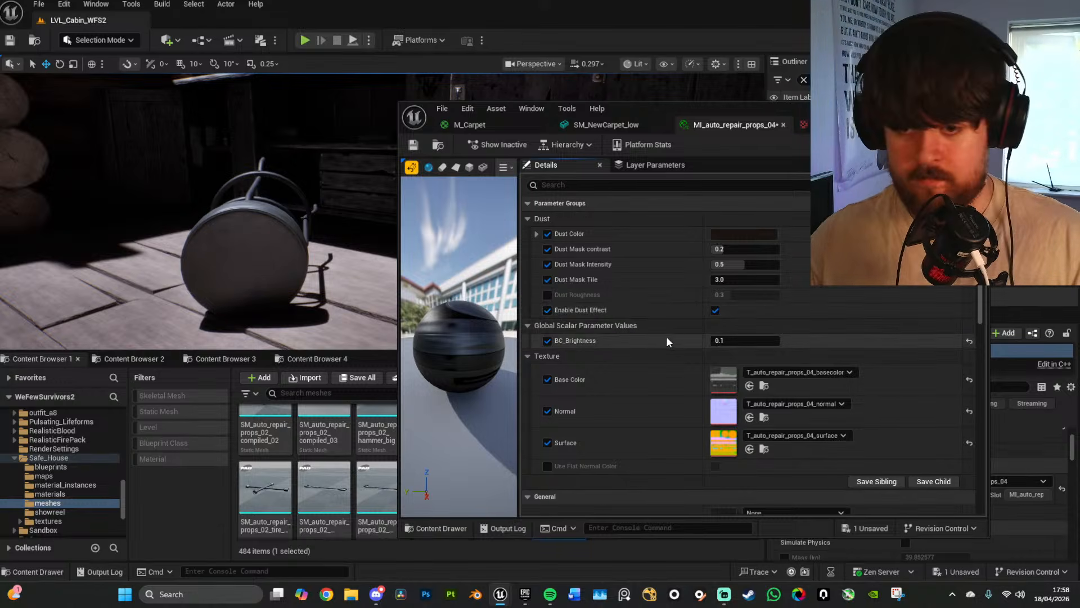
Step: Turn the dust effect off to compare the stool's surface up close, and turn it back on
scroll(691, 340, "down", 2)
left_click(715, 273)
scroll(715, 270, "down", 2)
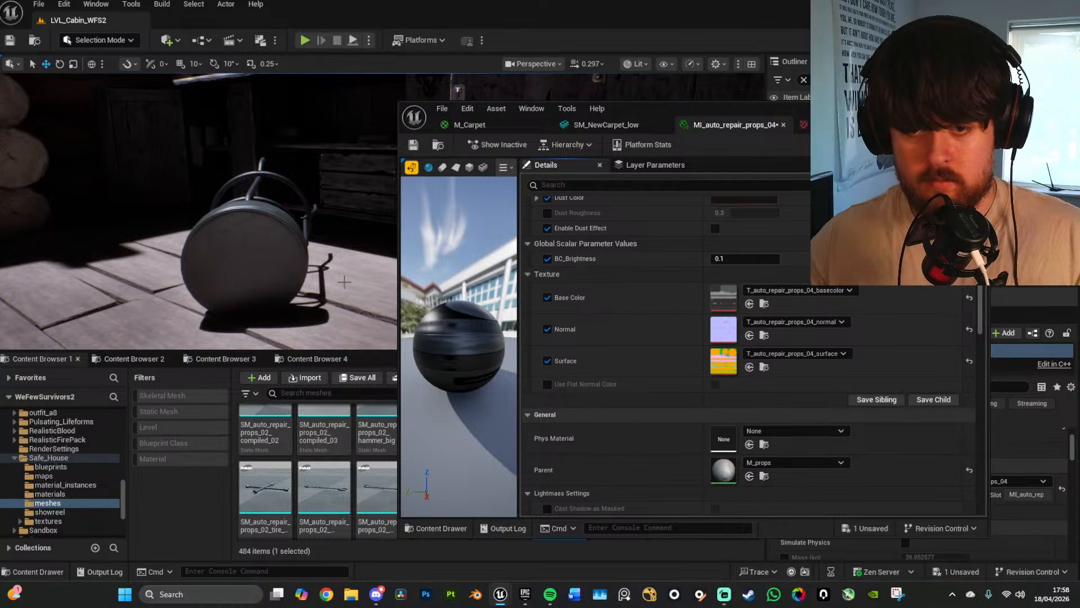
key("w")
mouse_move(315, 225)
right_mouse_down()
mouse_move(332, 217)
mouse_move(304, 209)
right_mouse_up()
scroll(321, 213, "down", 3)
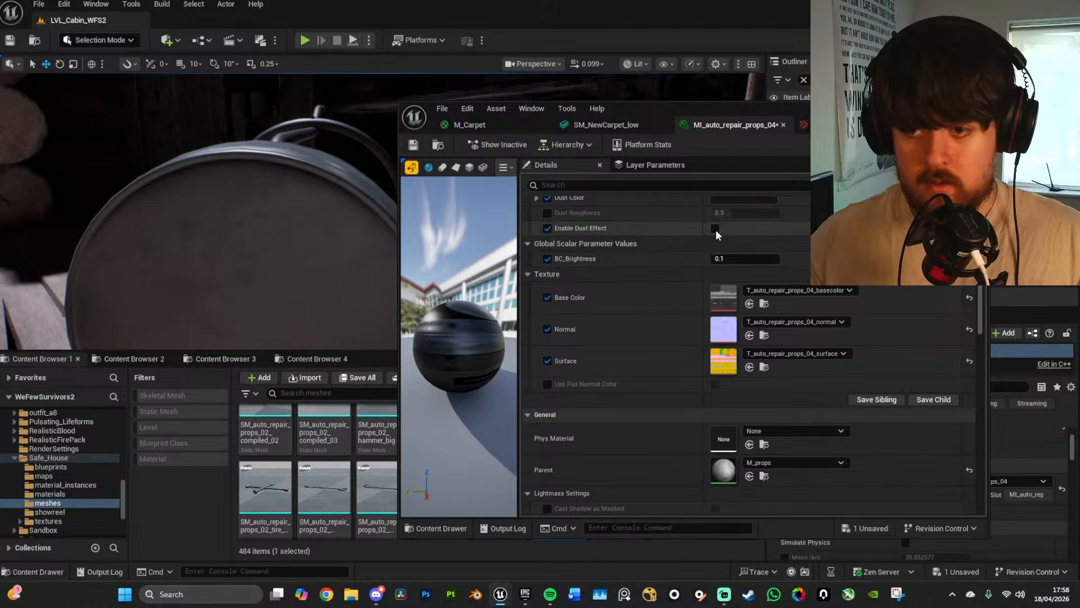
left_click(715, 229)
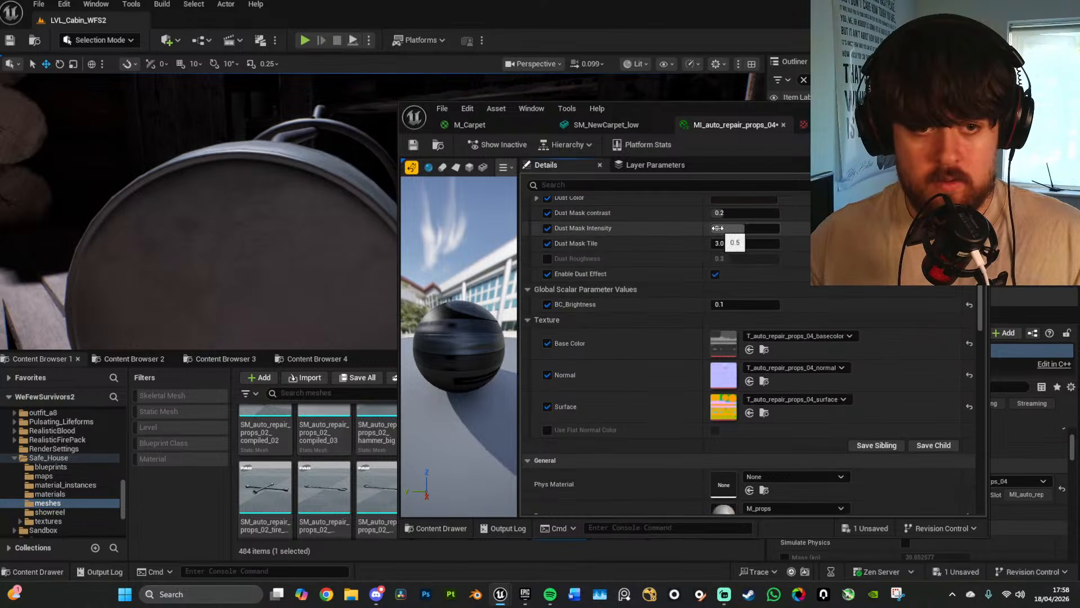
Step: Save the stool's material instance, close its editor window and return to an overview of the cabin interior
left_click(442, 108)
left_click(478, 201)
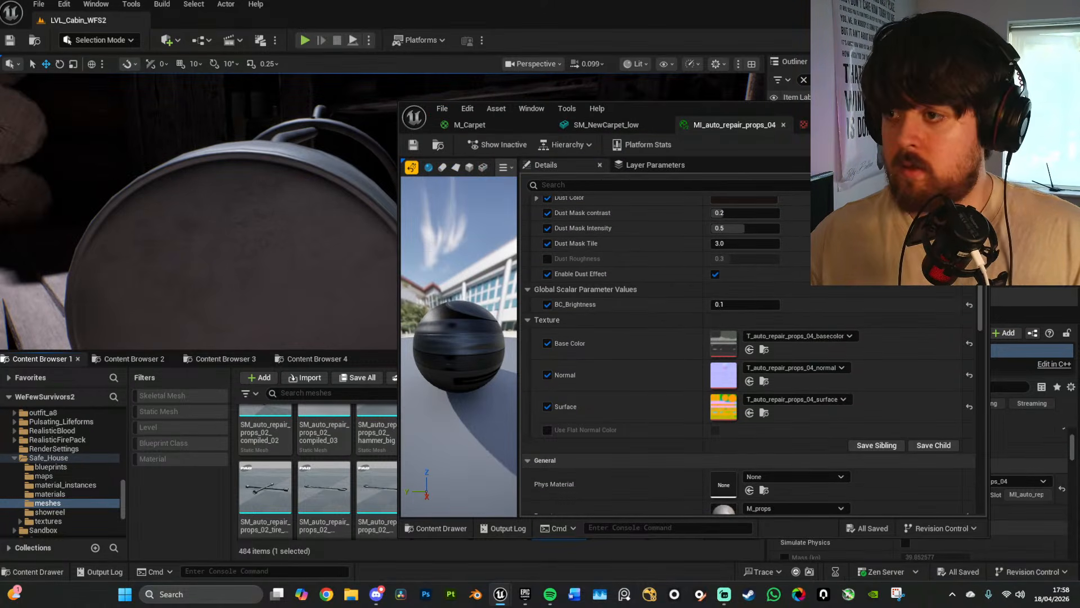
left_click(933, 109)
right_click_drag(570, 246, 444, 270)
scroll(570, 245, "up", 6)
key("s")
key("w")
Step: Browse the Safe_House meshes folder for further props that could furnish the cabin
scroll(674, 473, "down", 3)
scroll(674, 467, "down", 5)
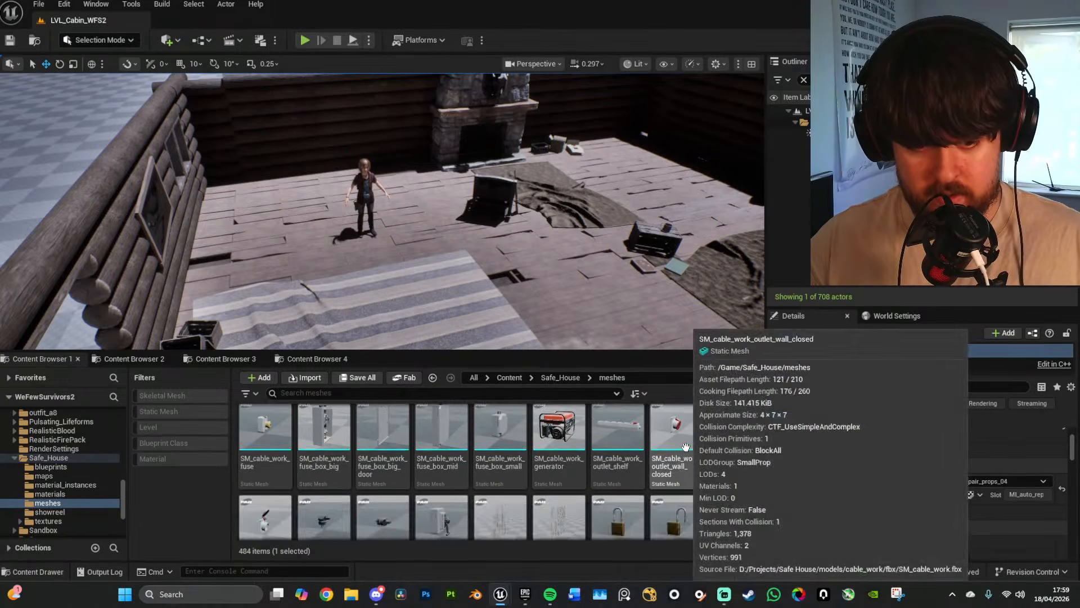
scroll(684, 446, "down", 5)
scroll(683, 446, "down", 5)
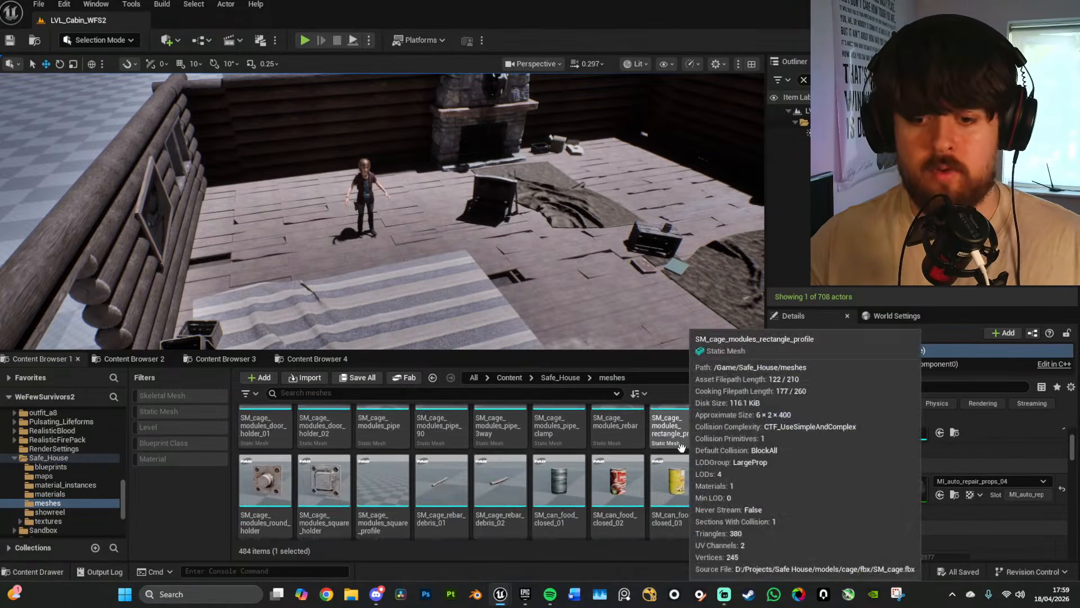
scroll(677, 449, "down", 5)
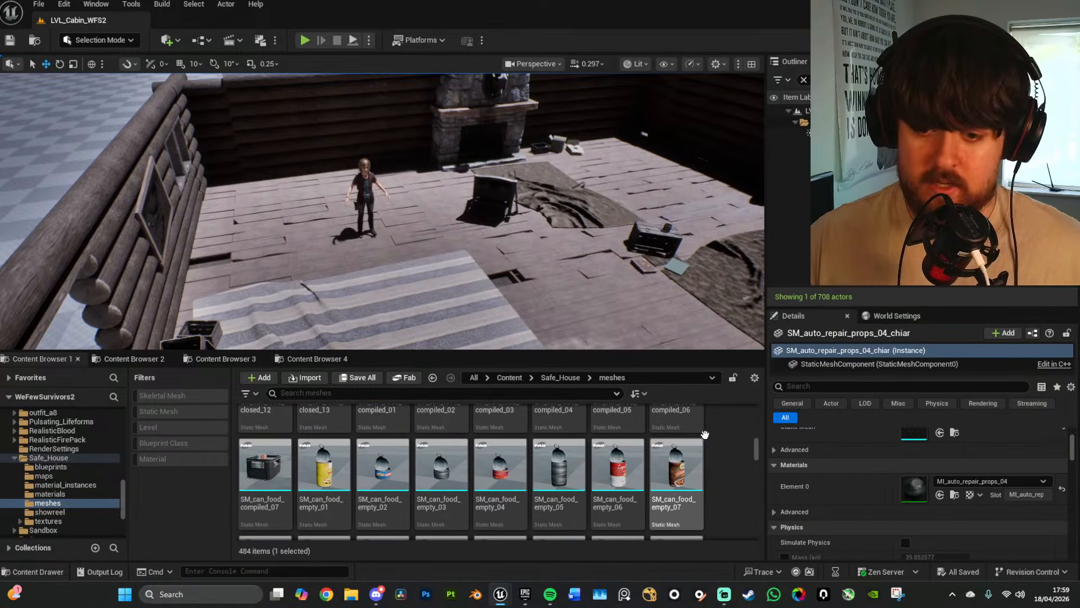
scroll(681, 449, "down", 4)
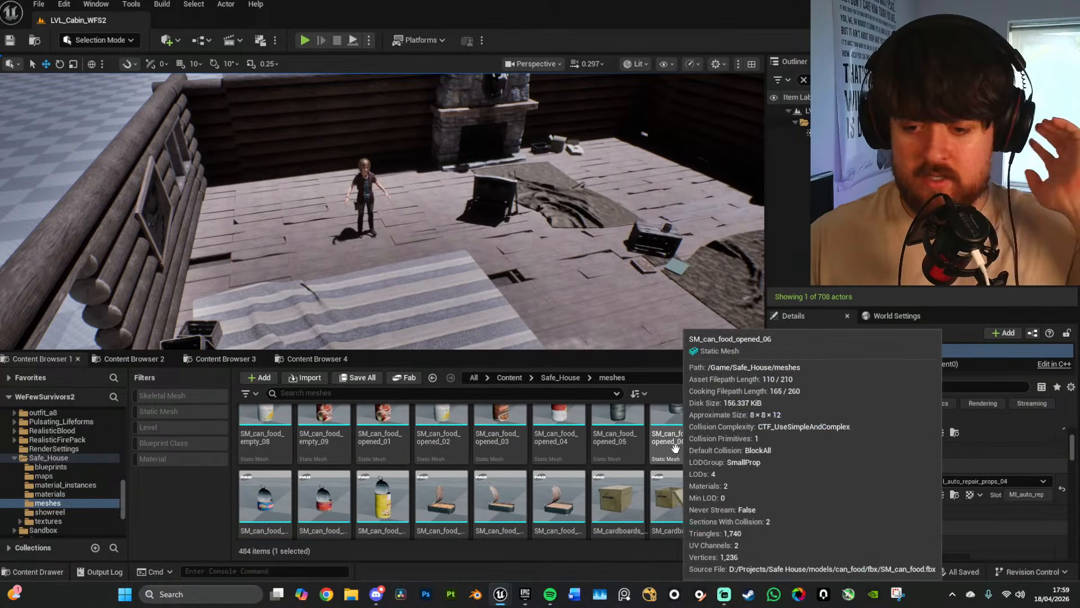
scroll(678, 447, "down", 5)
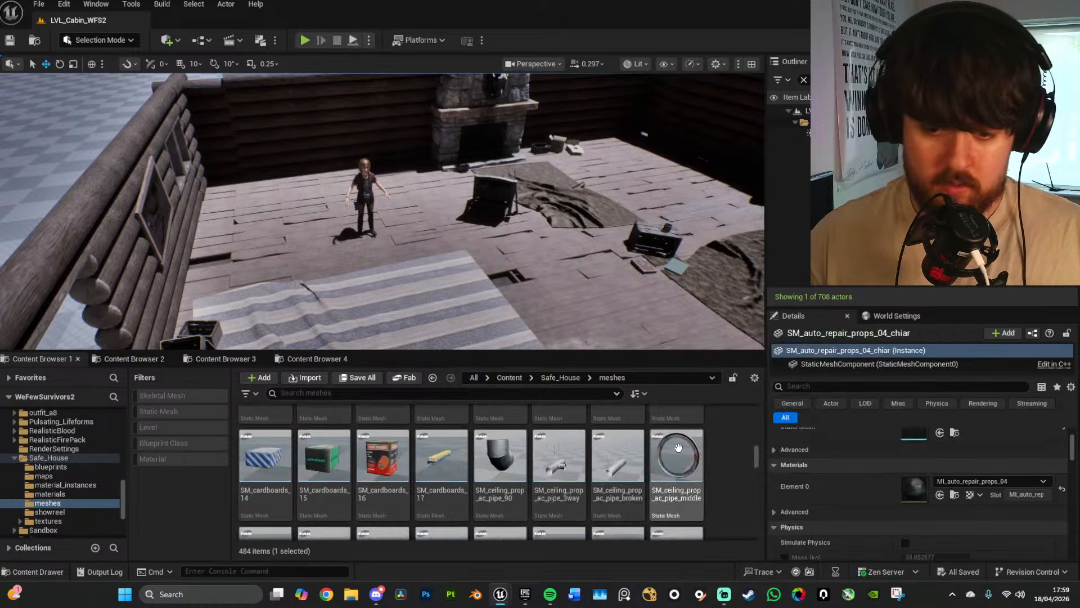
scroll(619, 412, "down", 3)
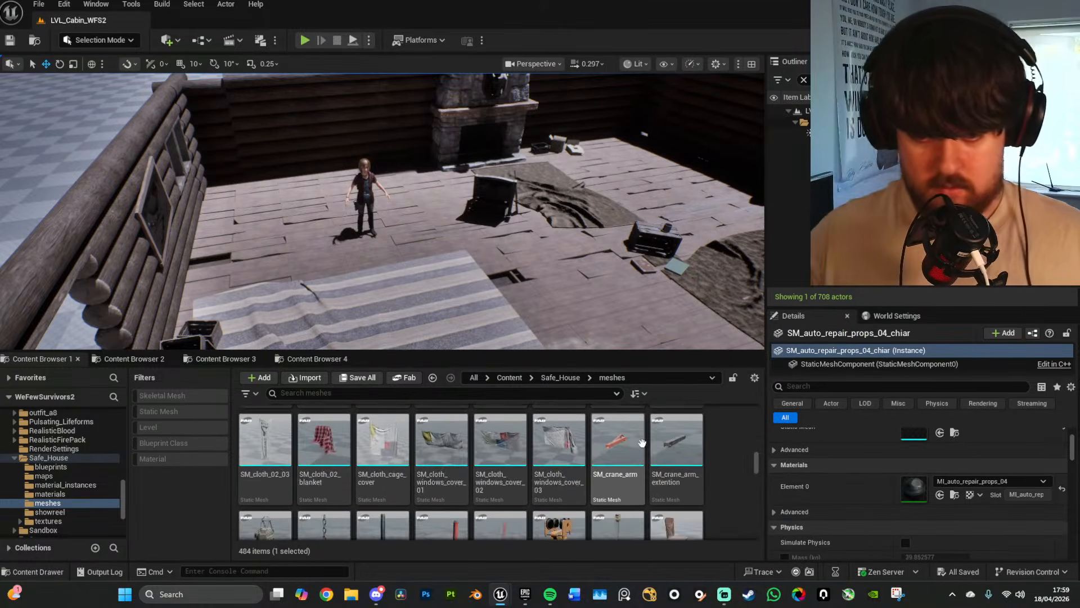
scroll(706, 445, "down", 5)
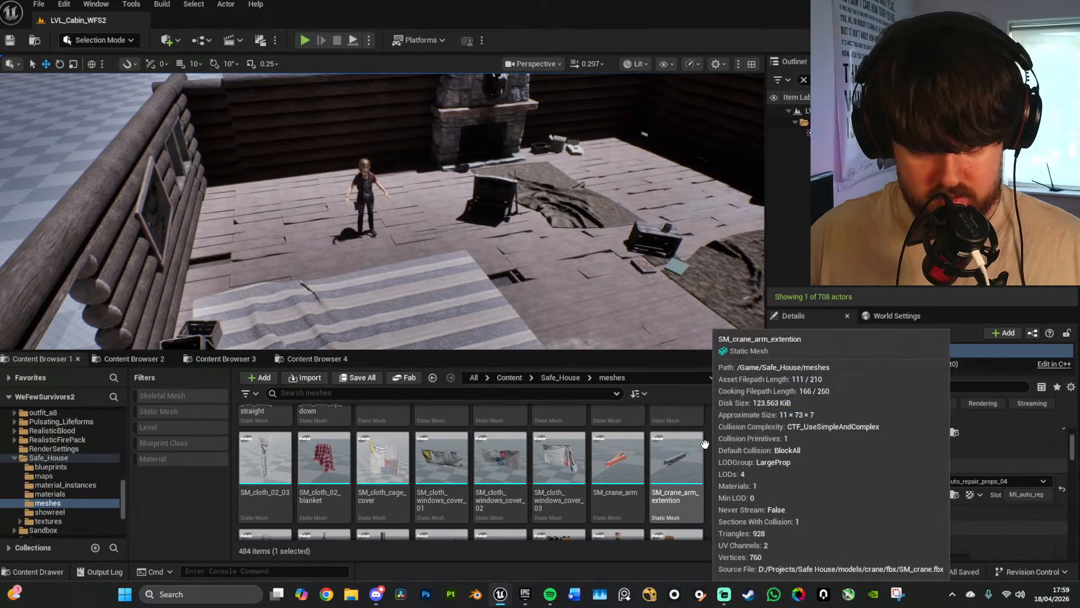
scroll(703, 446, "down", 5)
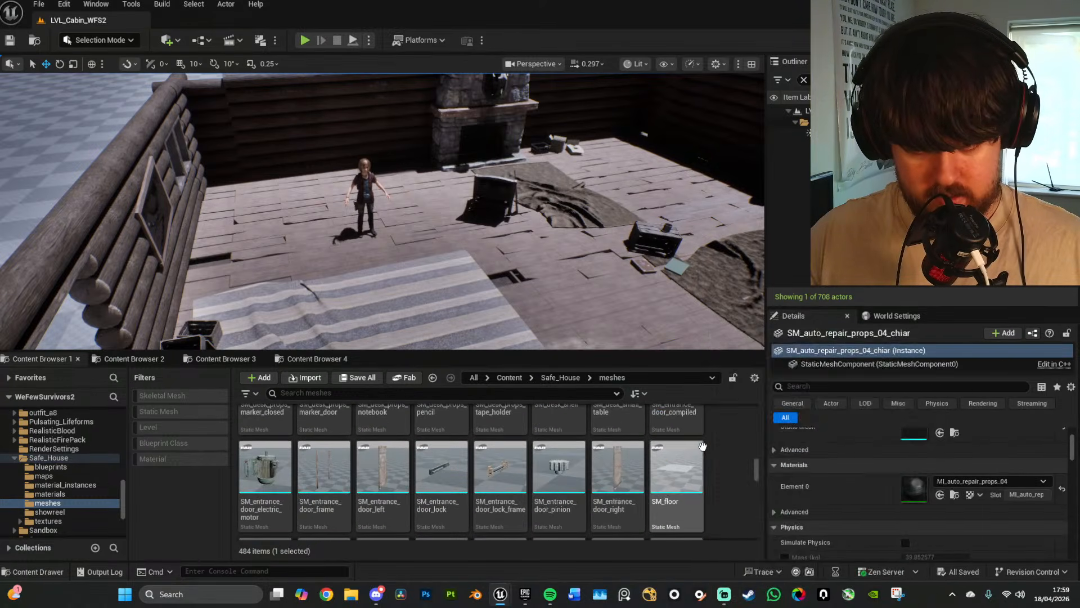
scroll(702, 446, "down", 5)
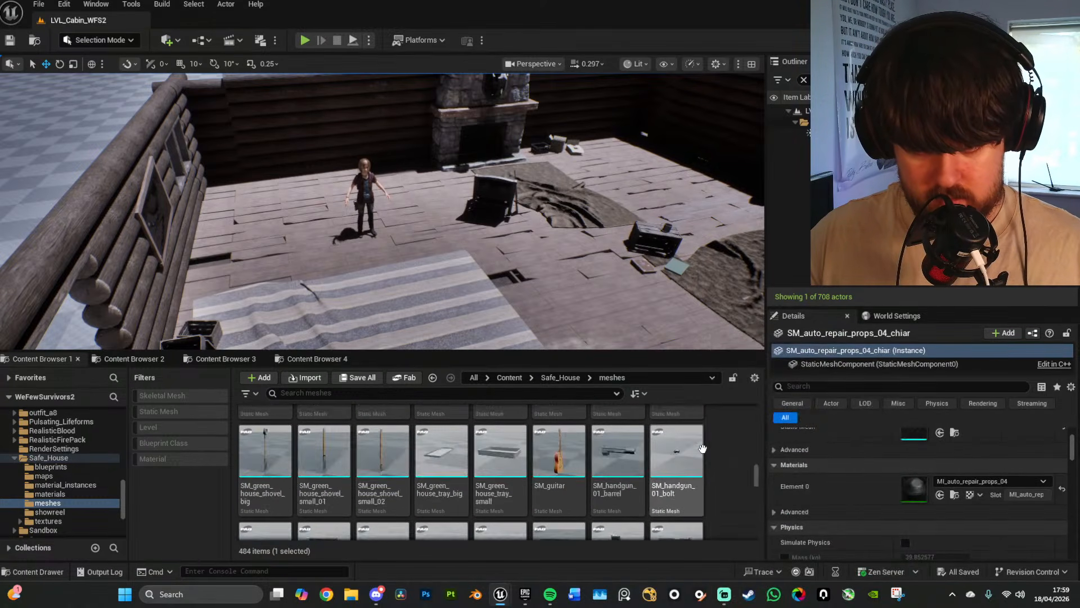
scroll(700, 448, "down", 5)
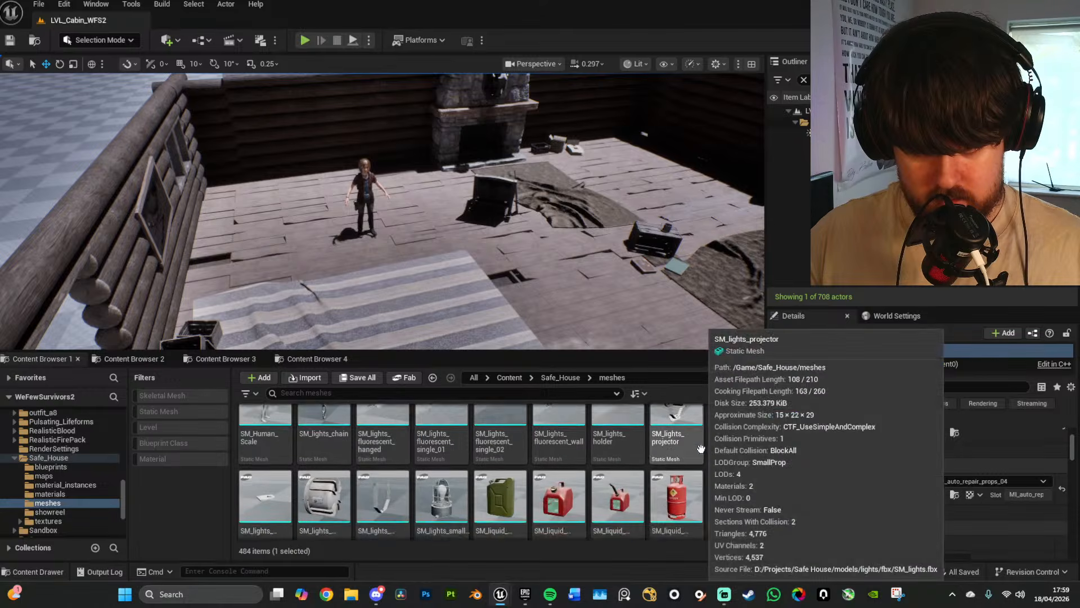
scroll(701, 449, "down", 5)
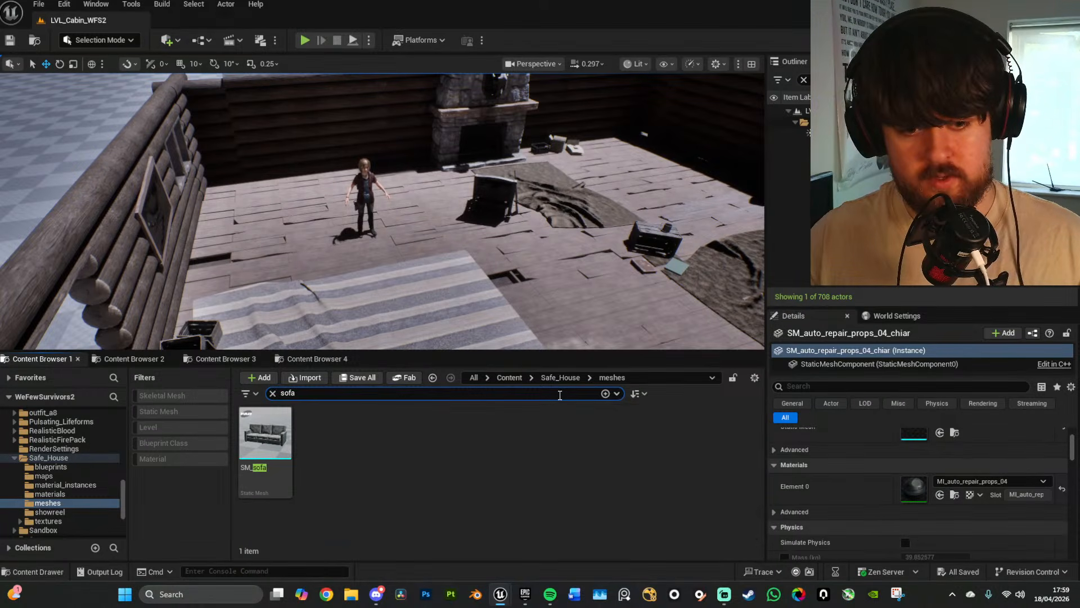
Step: Search the meshes for "sofa", place SM_sofa on the striped carpet in front of the character, and view it up close
left_click_drag(266, 439, 377, 256)
key("f")
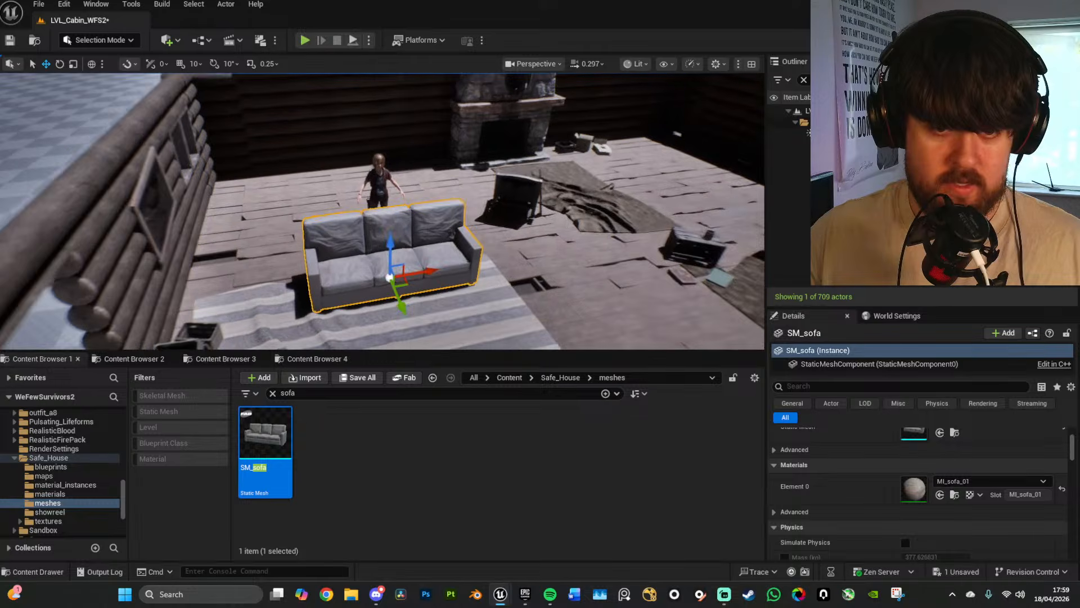
key("s")
right_click_drag(377, 256, 355, 256)
key("w")
key("s")
scroll(900, 462, "up", 1)
Step: Open the base color texture of the sofa's material MI_sofa_01 and try shifting its Hue to about 170
double_click(913, 506)
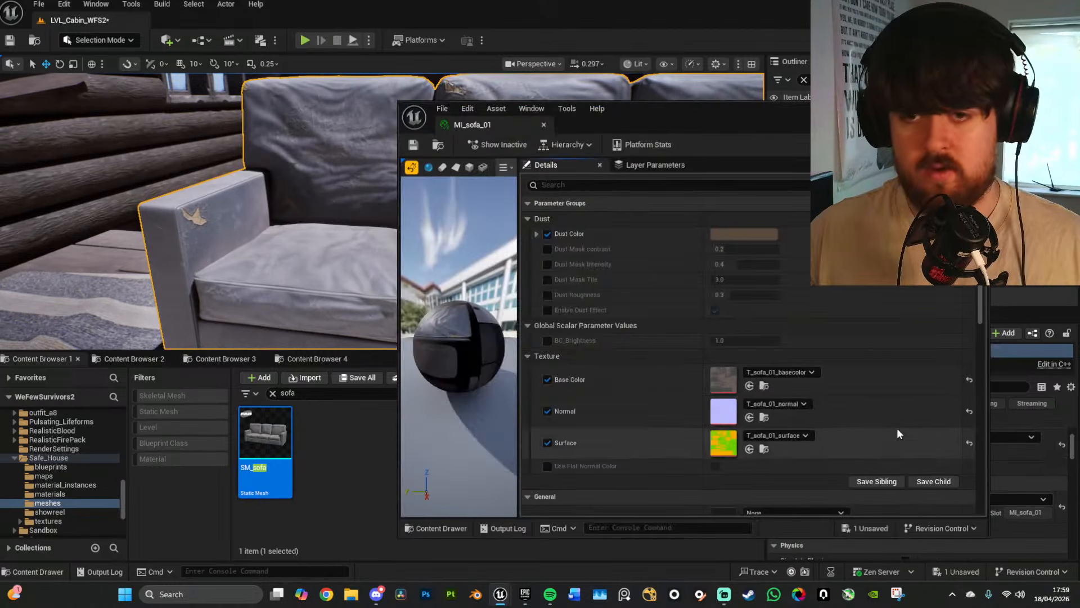
double_click(721, 376)
scroll(849, 405, "down", 4)
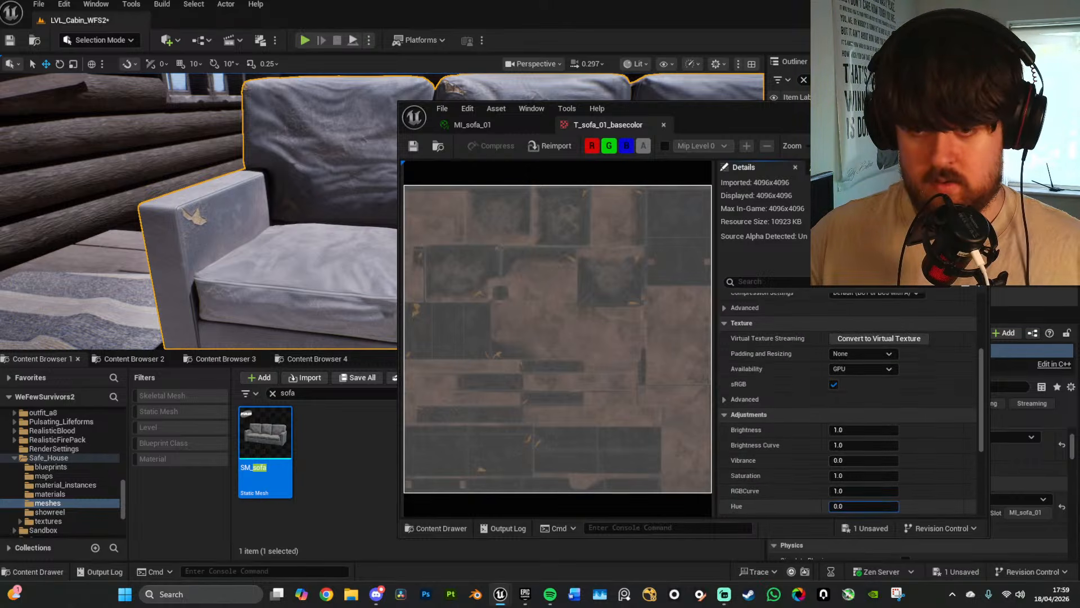
left_click_drag(851, 505, 889, 506)
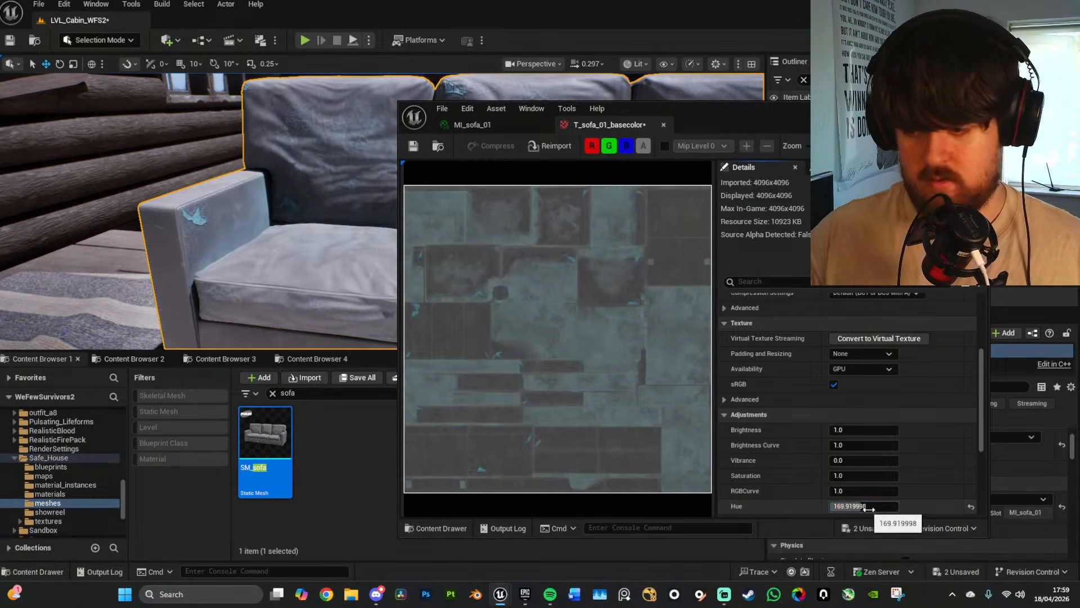
Step: Try Brightness Curve values of 1.5 and 2.0 on the sofa's base color texture, and settle on 1.5
left_click(853, 445)
type("1.5")
key("Return")
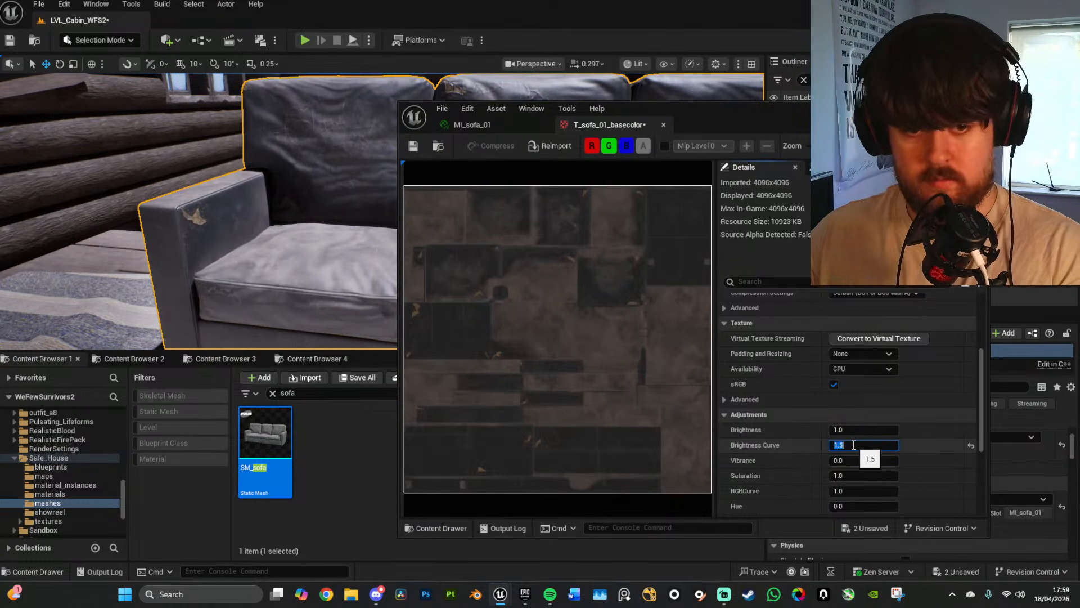
key("Return")
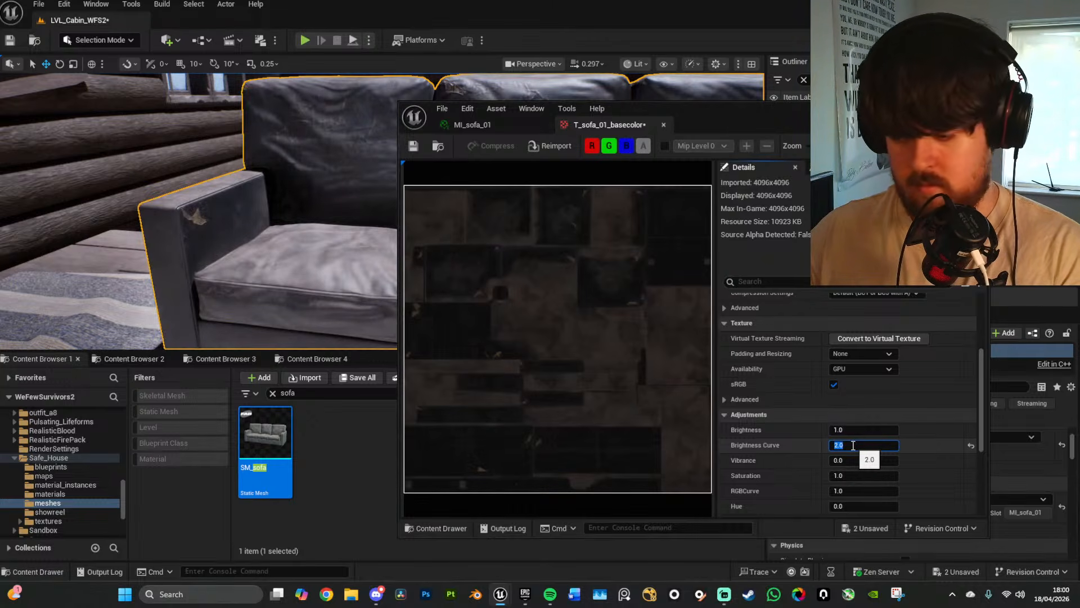
type("1.5")
key("Return")
Step: Save all changes and close the sofa's base color texture and MI_sofa_01 editors
left_click(442, 109)
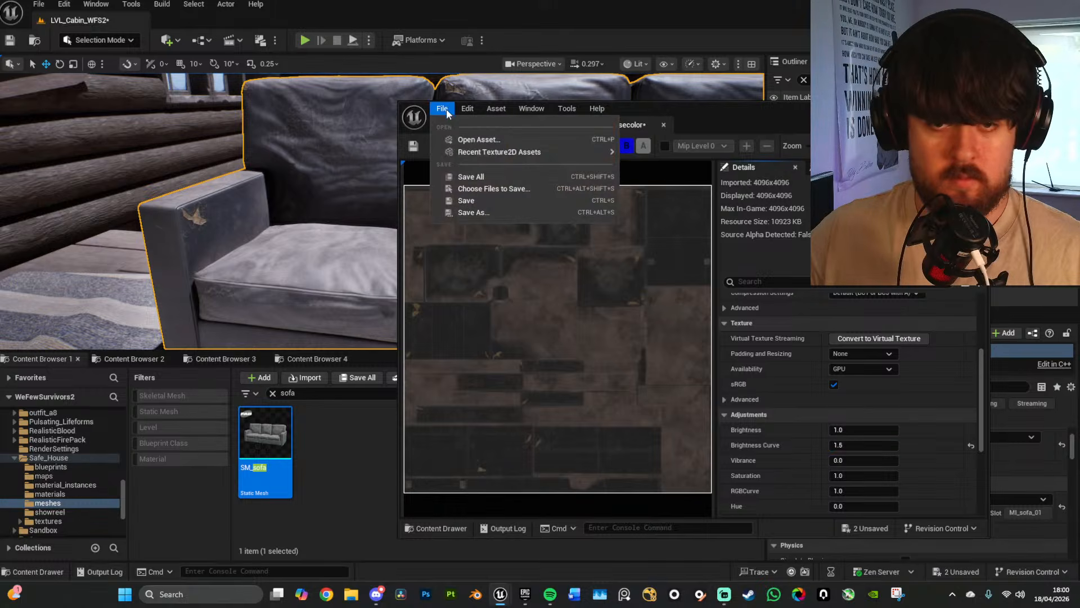
left_click(491, 176)
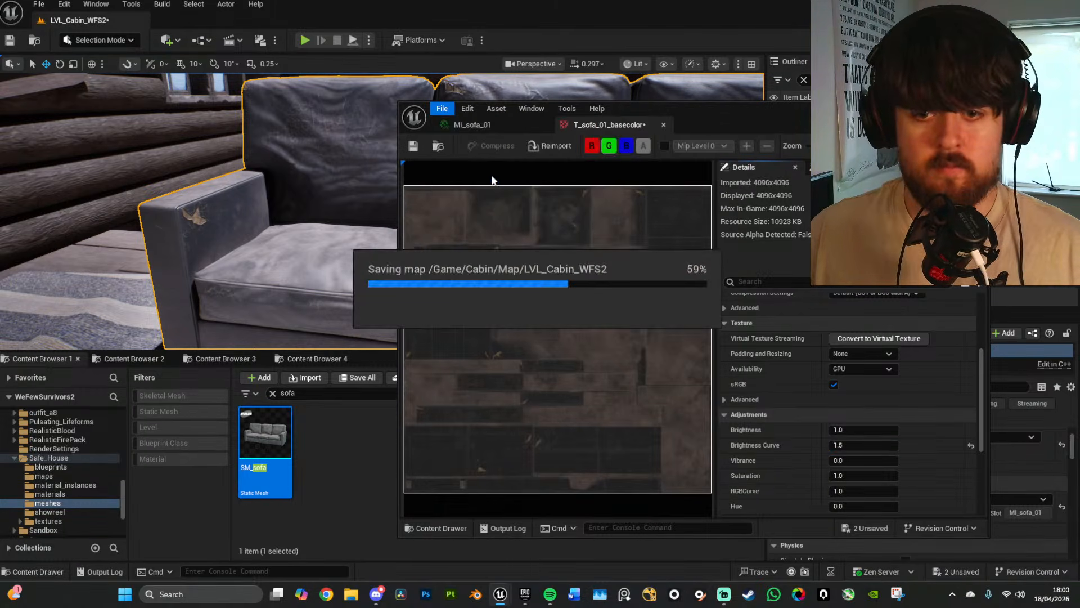
left_click(663, 124)
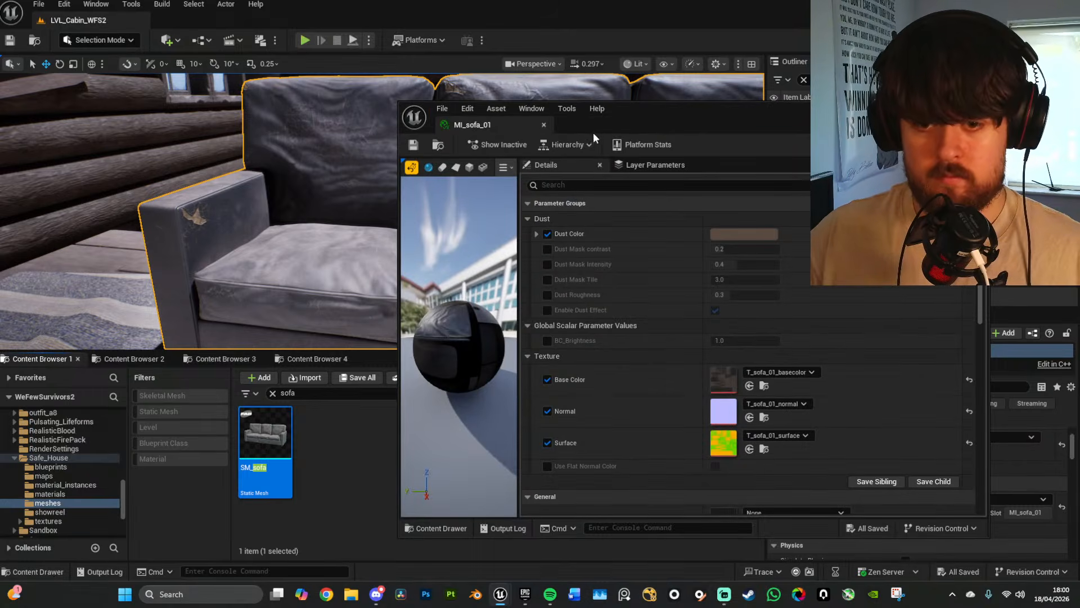
left_click(543, 125)
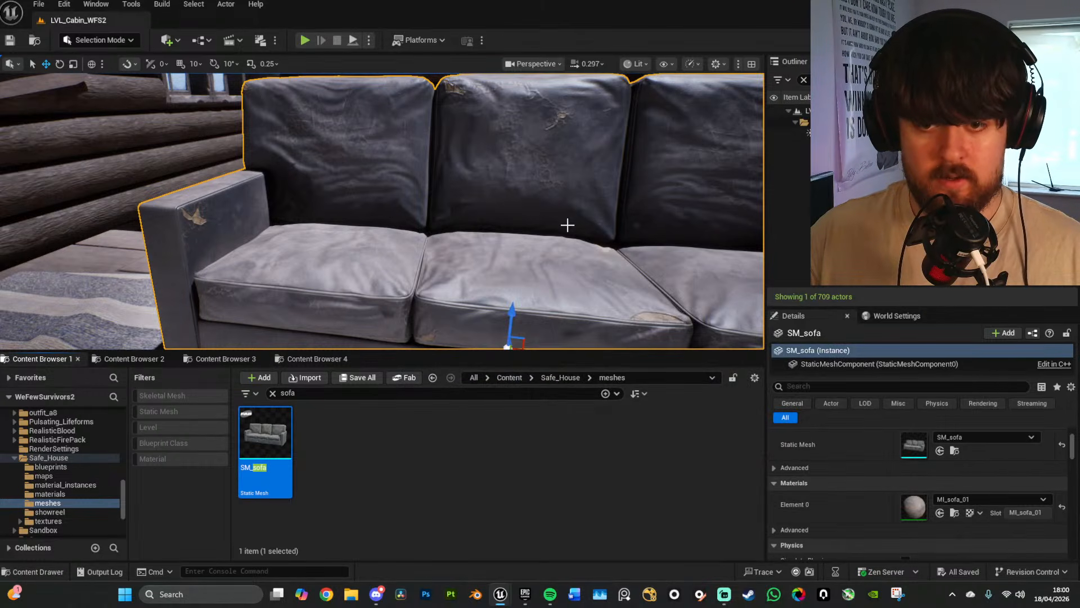
Step: Rotate the sofa around its vertical axis on the striped carpet so its seat faces the fireplace side of the room
key("f")
right_click_drag(408, 237, 411, 270)
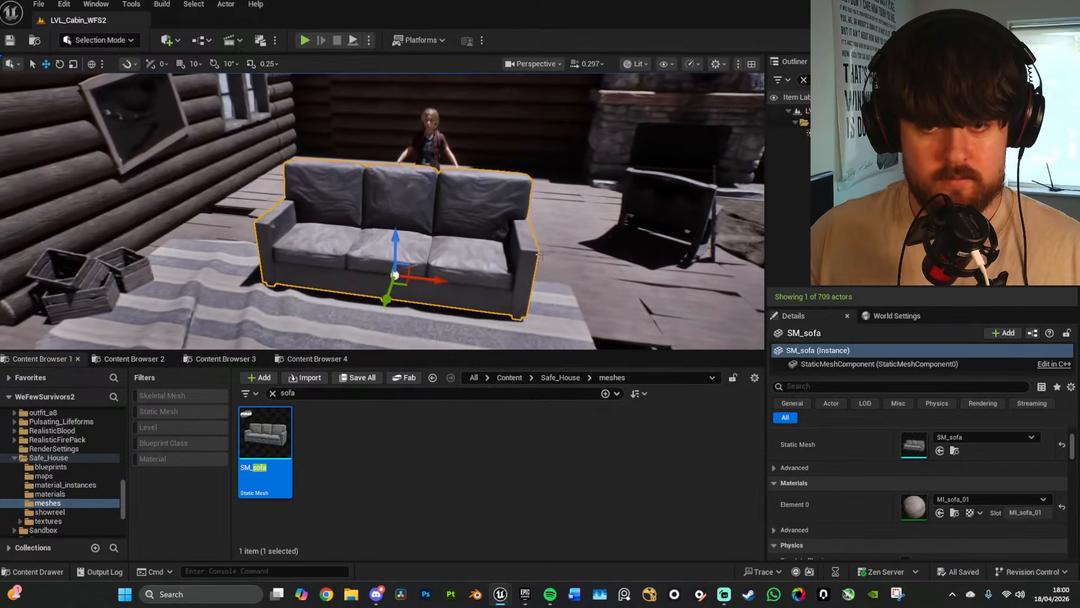
key("e")
left_click_drag(424, 303, 509, 289)
right_click_drag(508, 289, 429, 256)
key("w")
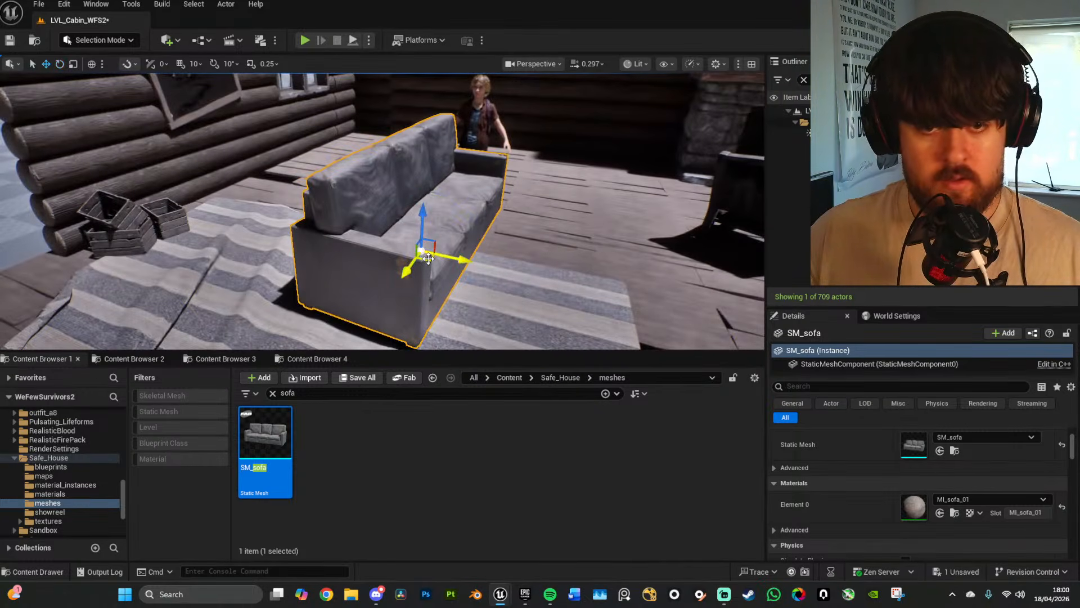
Step: Move the sofa off the striped carpet and set it back near the log wall
left_click_drag(428, 258, 367, 186)
key("w")
right_click_drag(366, 186, 419, 154)
key("d")
key("a")
right_click_drag(460, 228, 460, 228)
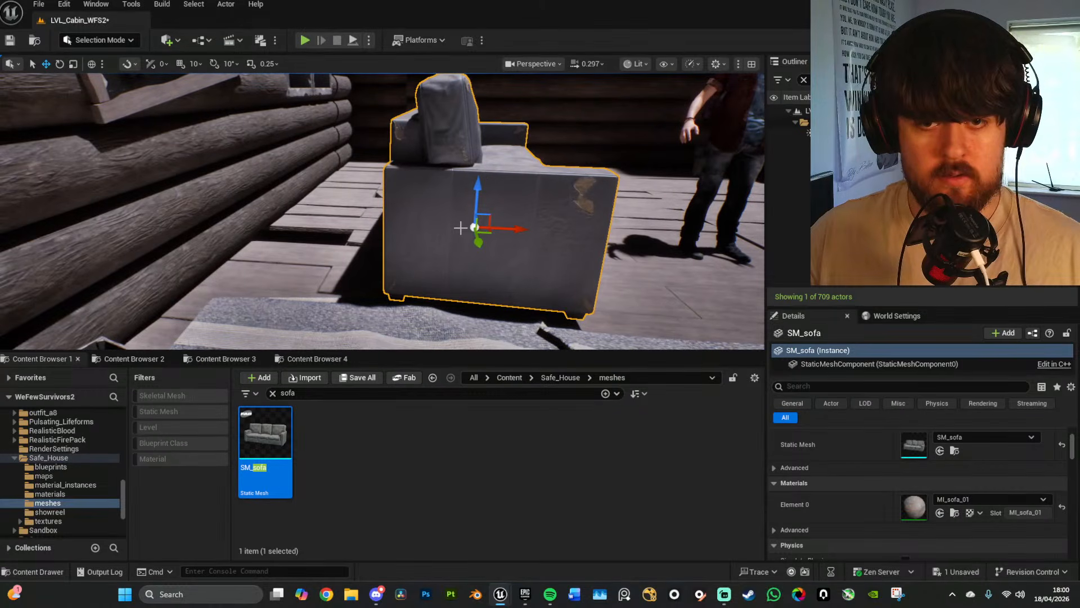
left_click_drag(504, 228, 460, 221)
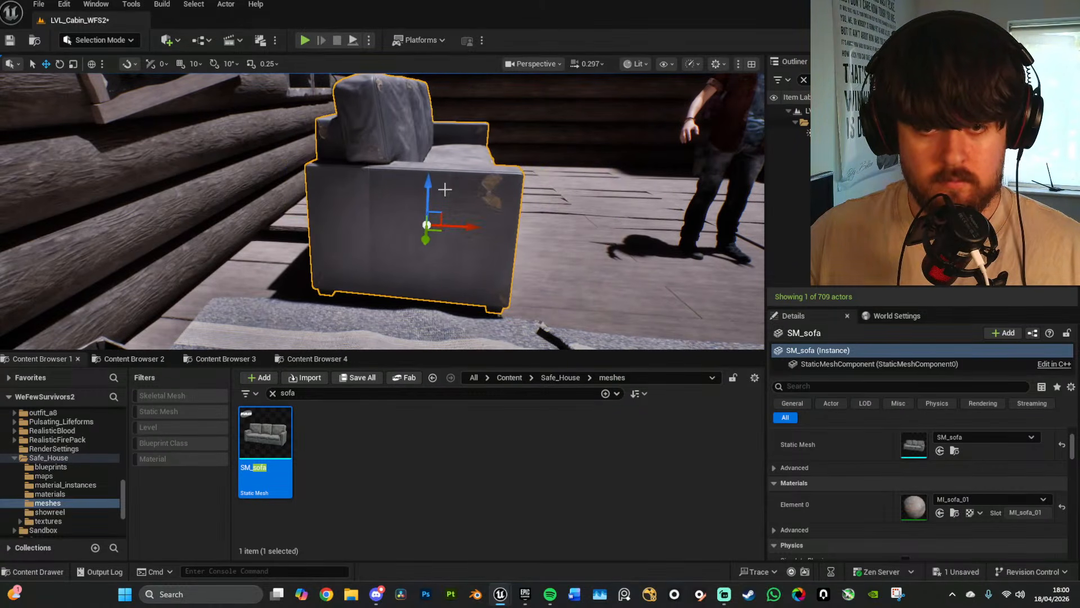
scroll(486, 230, "down", 6)
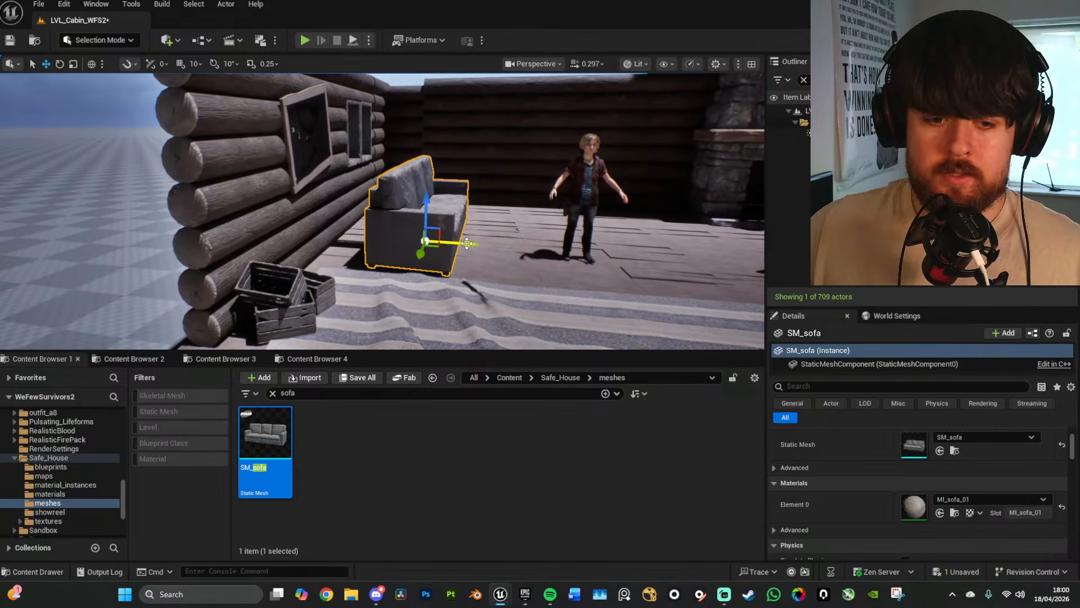
left_click_drag(467, 243, 476, 243)
Step: Clear the mesh search and lower the sofa until its feet rest on the wooden floorboards
left_click(273, 394)
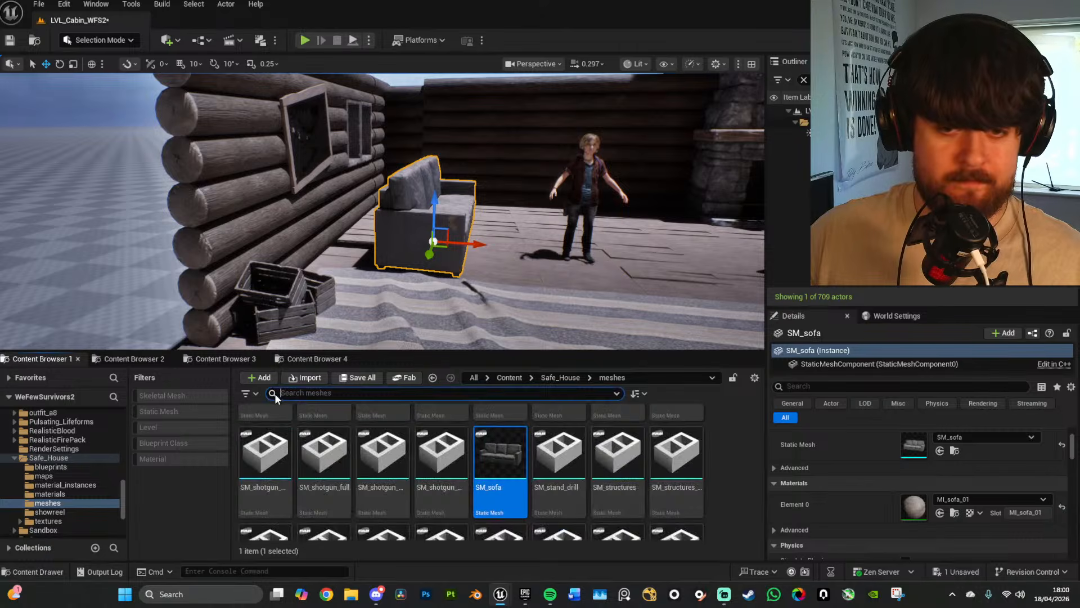
right_click_drag(388, 242, 341, 272)
scroll(337, 264, "down", 2)
right_click_drag(552, 178, 552, 176)
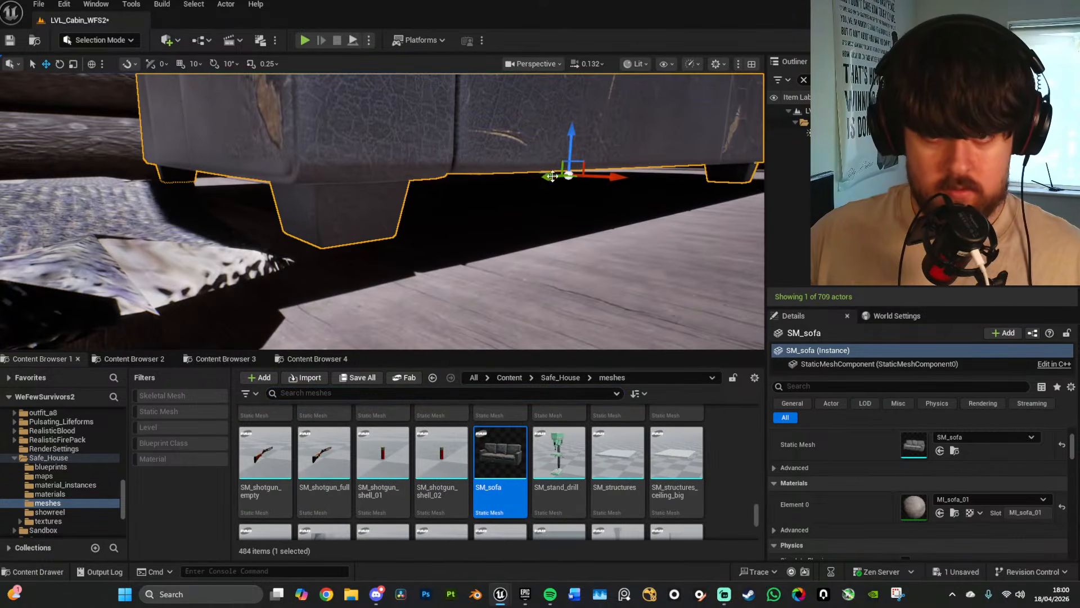
left_click_drag(570, 140, 573, 152)
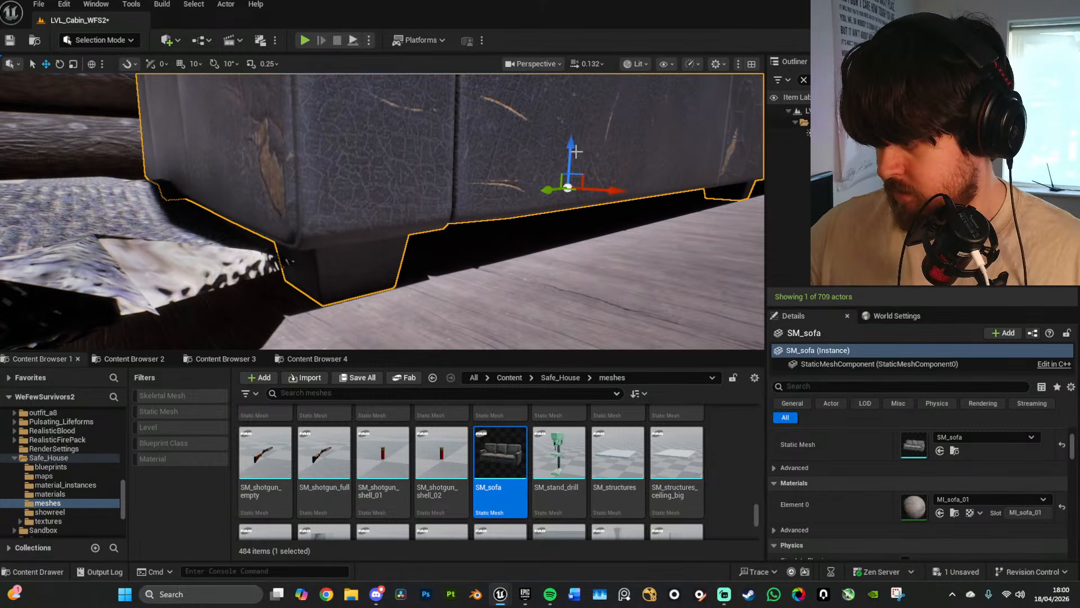
key("Escape")
Step: Place the SM_weapon_props_compiled_03 cardboard box between the crates and the sofa, and rotate it around its vertical axis
scroll(619, 450, "down", 3)
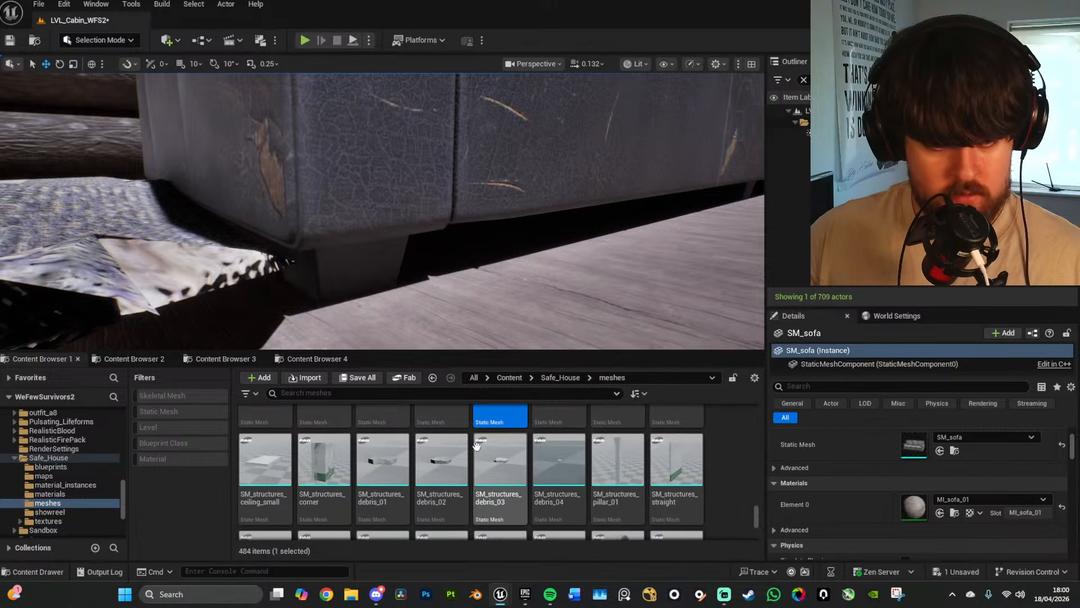
scroll(664, 434, "down", 3)
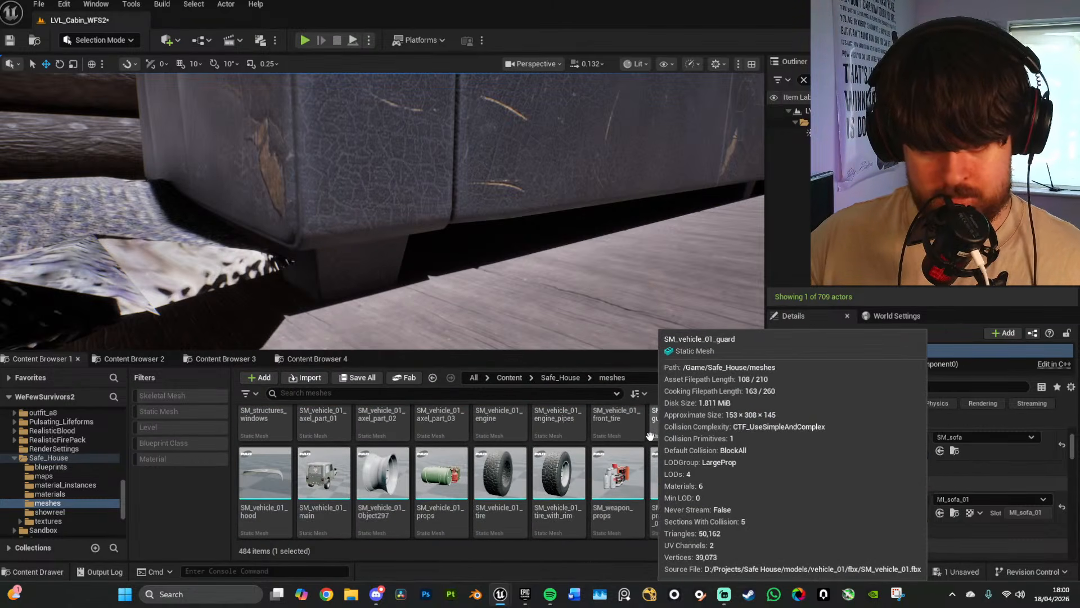
right_click_drag(563, 253, 540, 281)
key("a")
key("s")
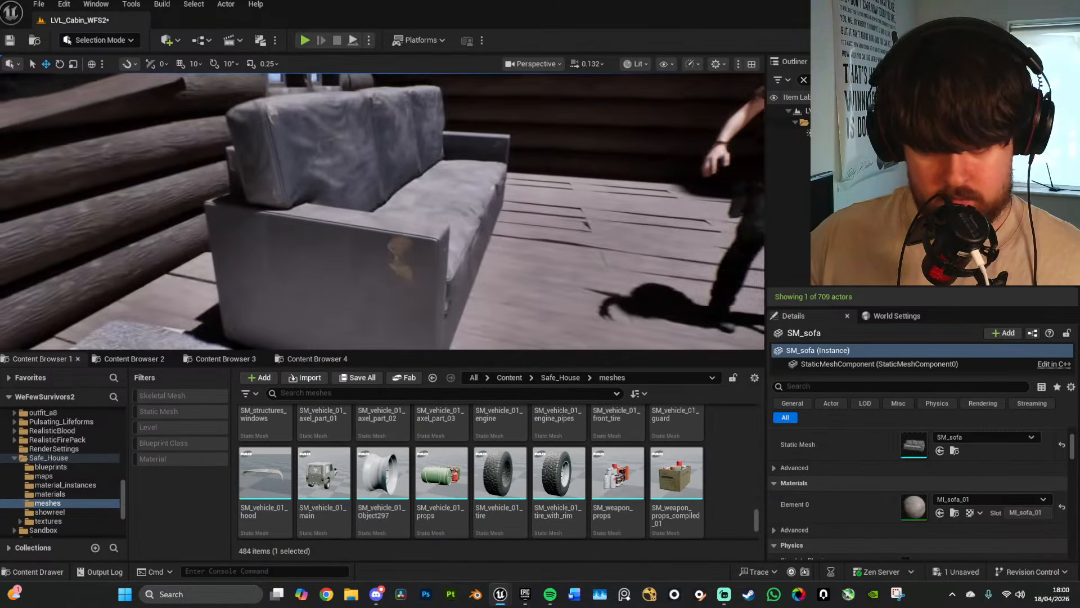
scroll(670, 453, "down", 2)
scroll(664, 454, "down", 2)
scroll(630, 453, "up", 1)
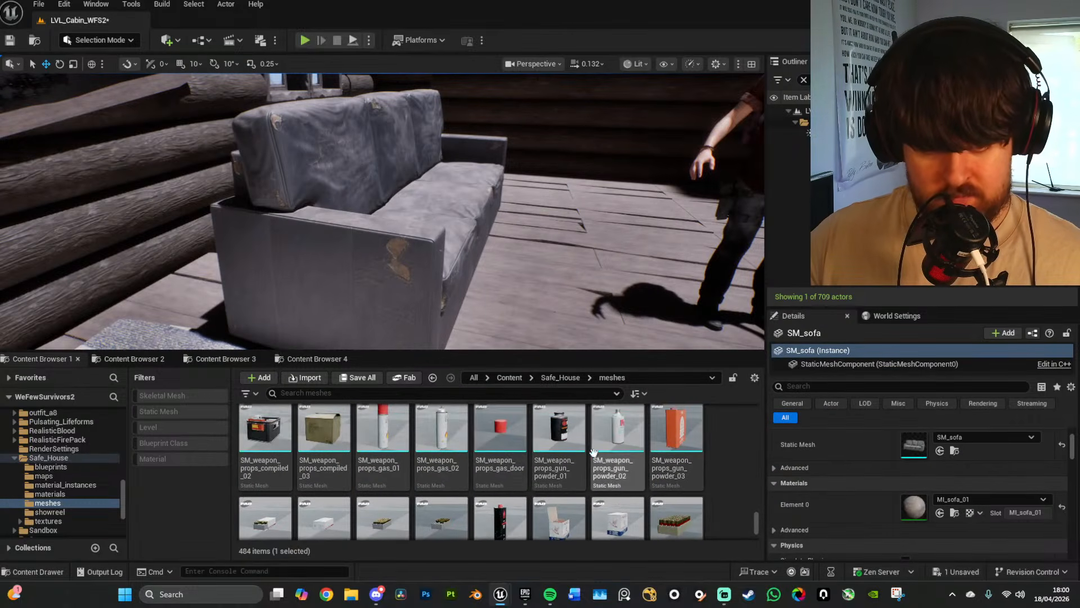
right_click_drag(484, 253, 416, 292)
key("s")
left_click(323, 430)
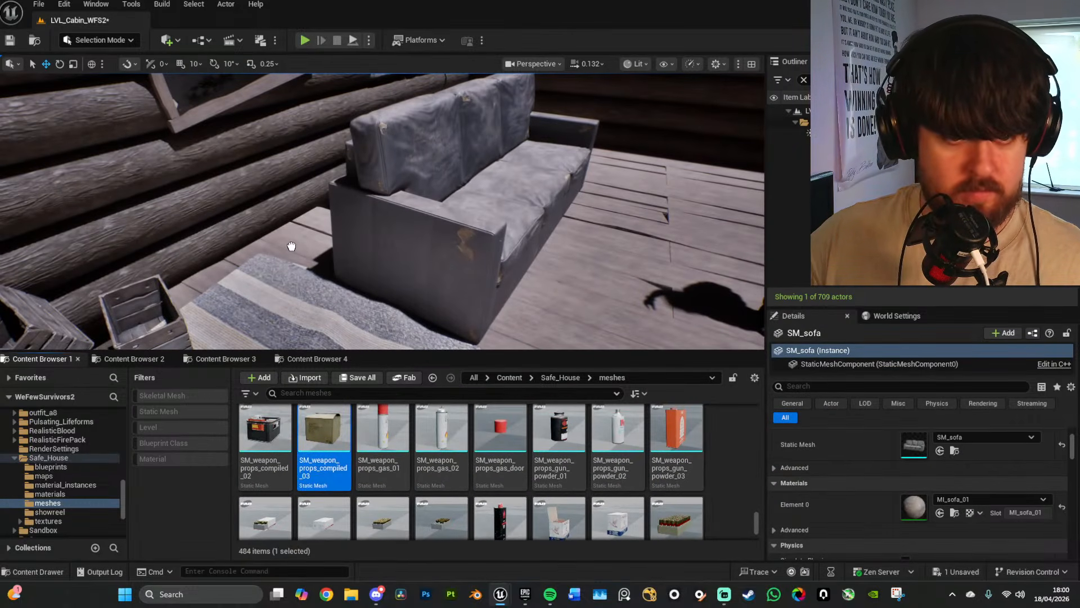
left_click_drag(285, 290, 270, 250)
left_click_drag(282, 305, 329, 272)
Step: Move the knife on the workbench sideways toward the books to free space beside the mushrooms
scroll(532, 484, "up", 1)
scroll(568, 484, "down", 8)
scroll(670, 460, "down", 2)
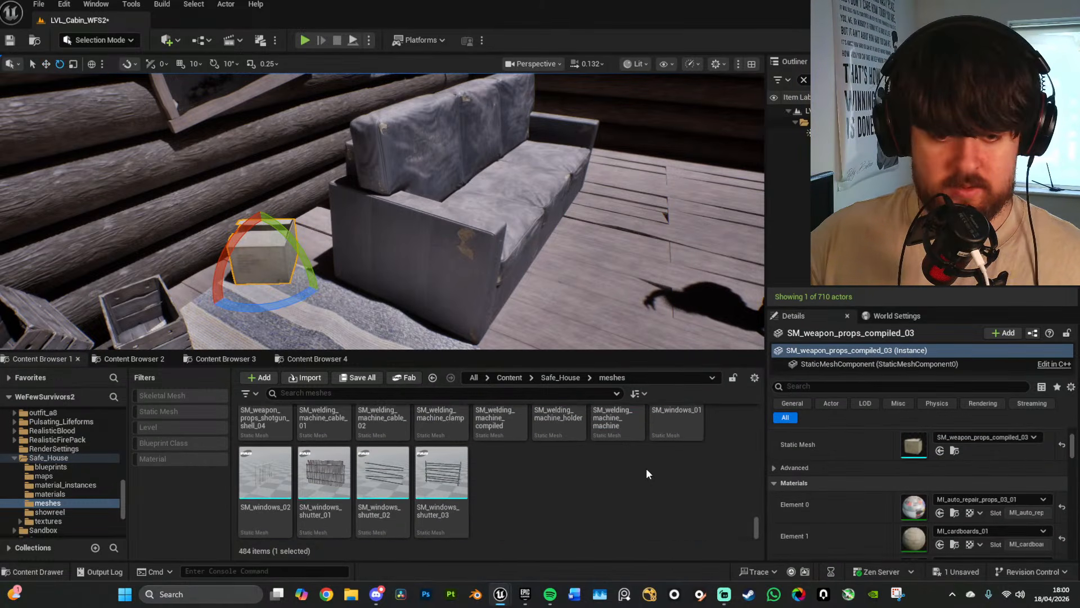
right_click_drag(554, 306, 292, 286)
key("w")
scroll(382, 211, "up", 4)
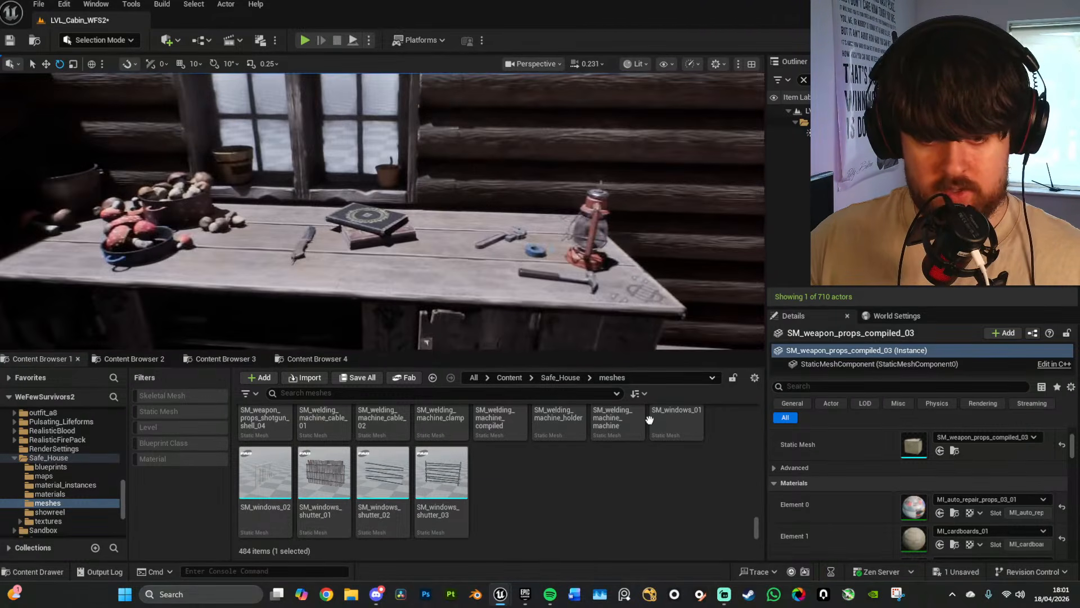
scroll(669, 456, "up", 2)
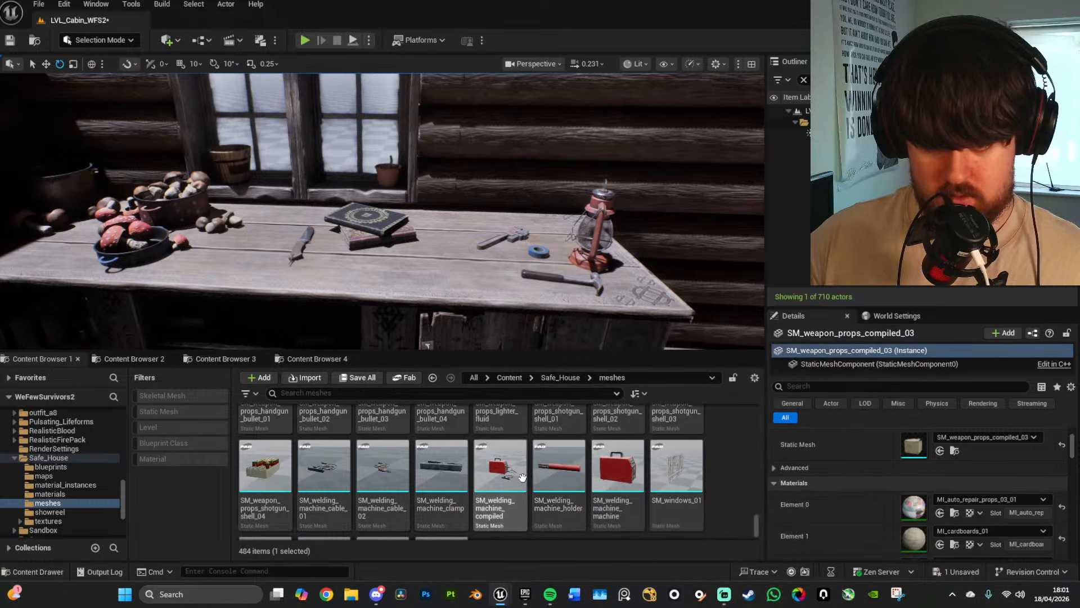
key("w")
right_click_drag(481, 269, 338, 251)
left_click(330, 224)
key("w")
key("a")
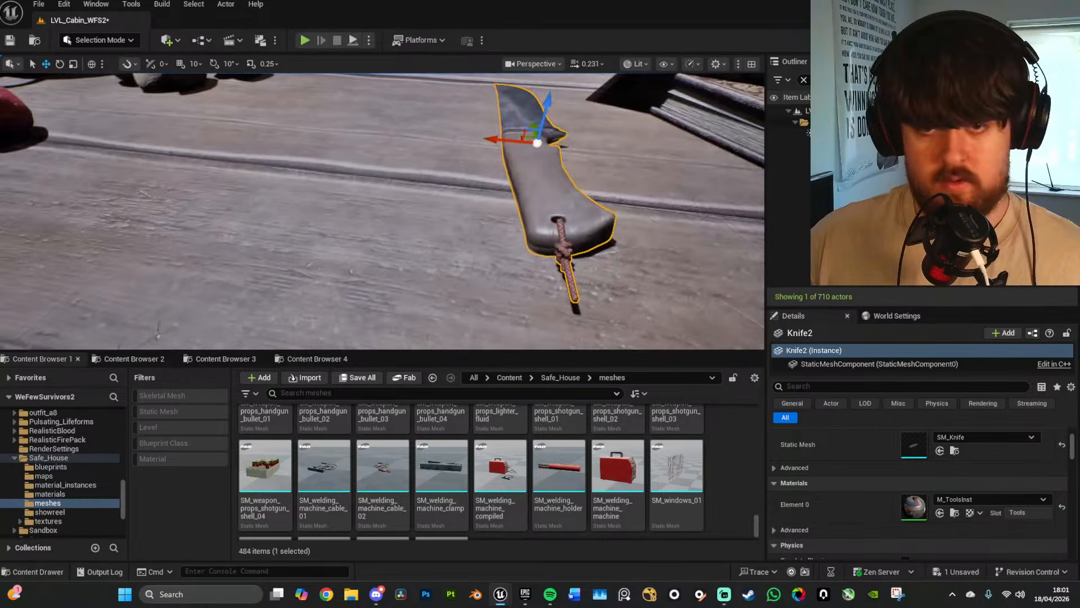
left_click_drag(498, 138, 600, 148)
Step: Try placing SM_welding_machine_compiled on the workbench between the mushrooms and the books
right_click_drag(600, 148, 726, 92)
key("s")
right_click_drag(562, 183, 416, 183)
left_click_drag(499, 469, 441, 215)
key("e")
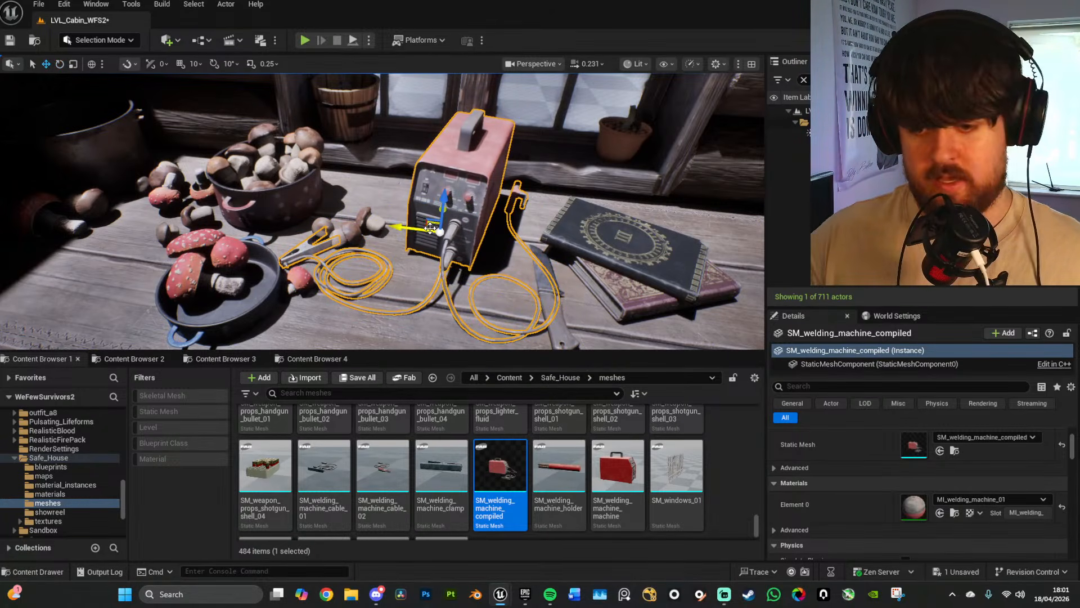
key("Delete")
Step: Place a second SM_weapon_props_compiled_03 cardboard box behind the first one, beside the sofa
scroll(580, 453, "up", 3)
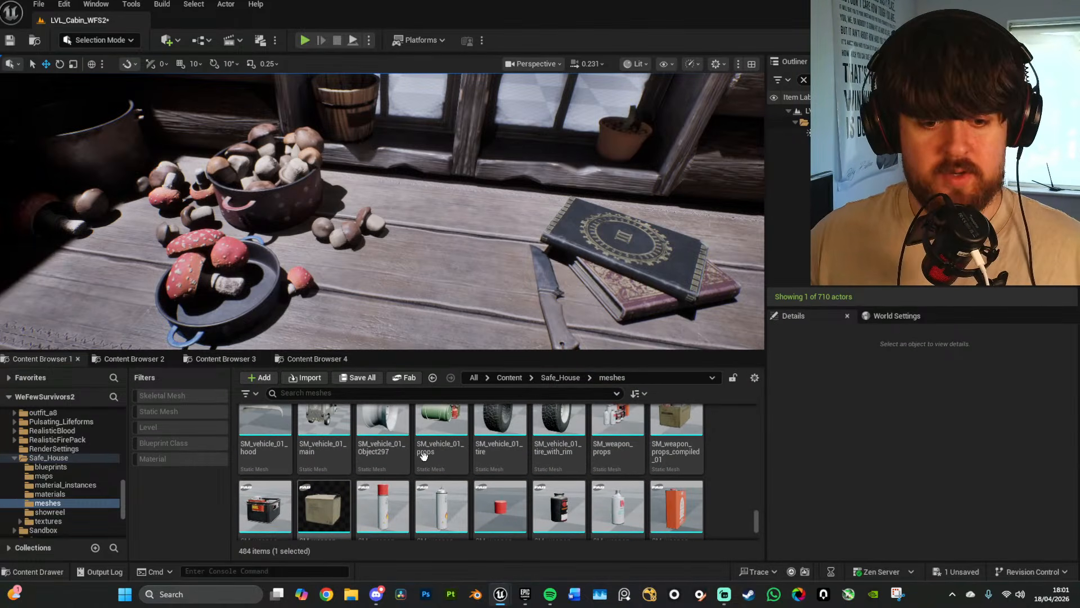
right_click_drag(422, 270, 414, 304)
key("w")
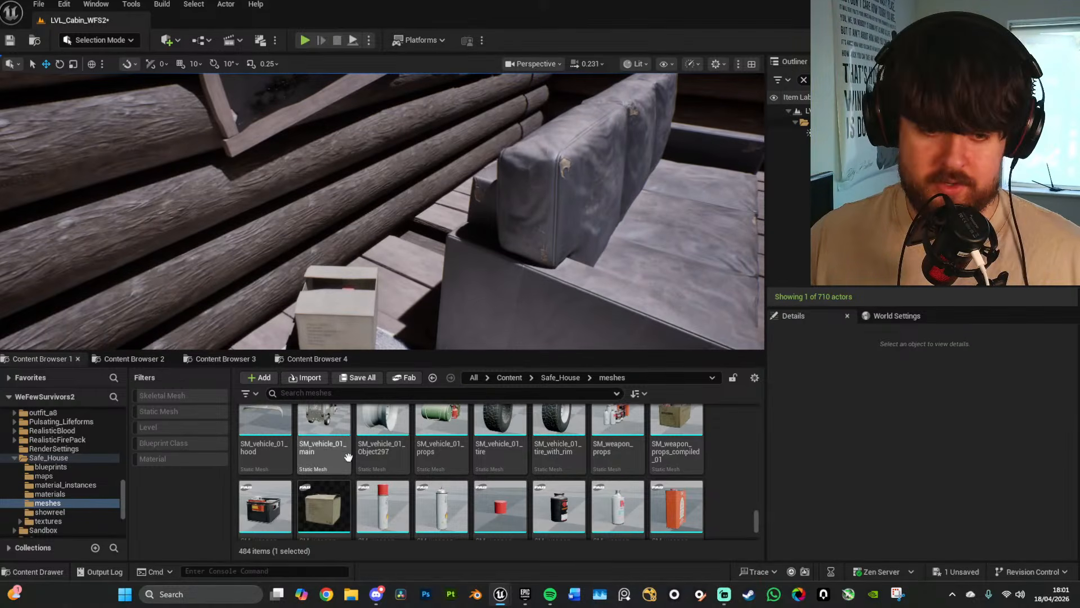
left_click_drag(324, 507, 364, 261)
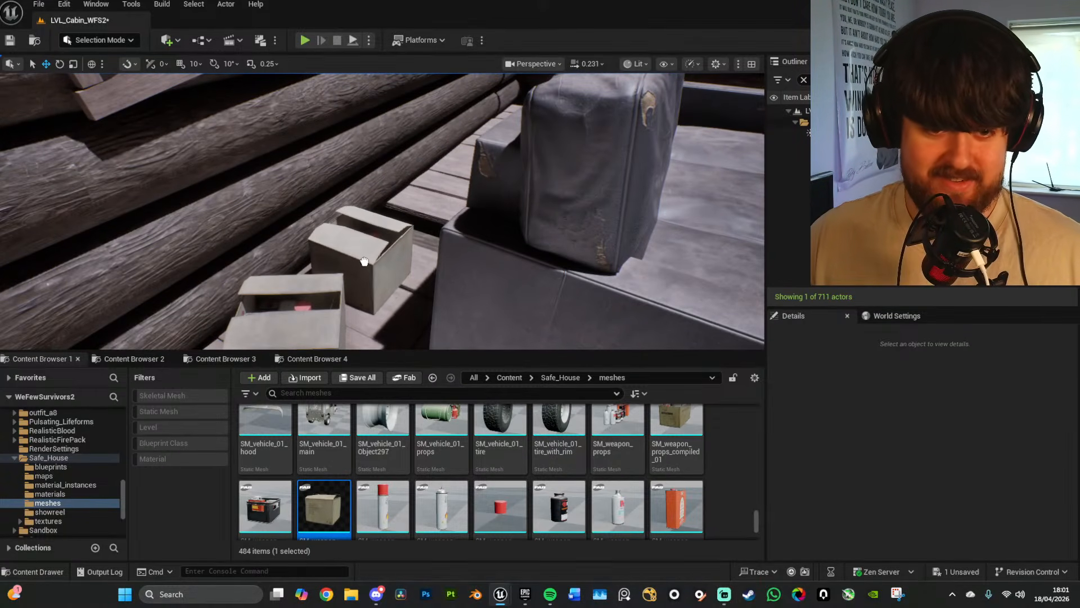
Step: Find SM_plastic_bag_garbage among the meshes and place it between the cardboard boxes and the sofa's side
scroll(650, 464, "down", 5)
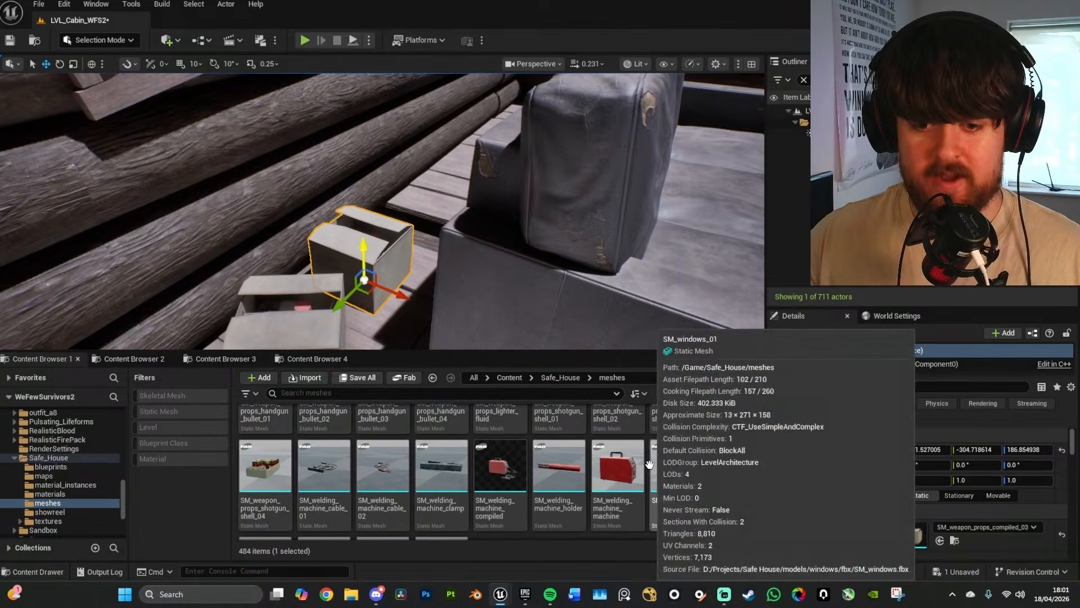
scroll(649, 464, "down", 1)
scroll(679, 455, "up", 5)
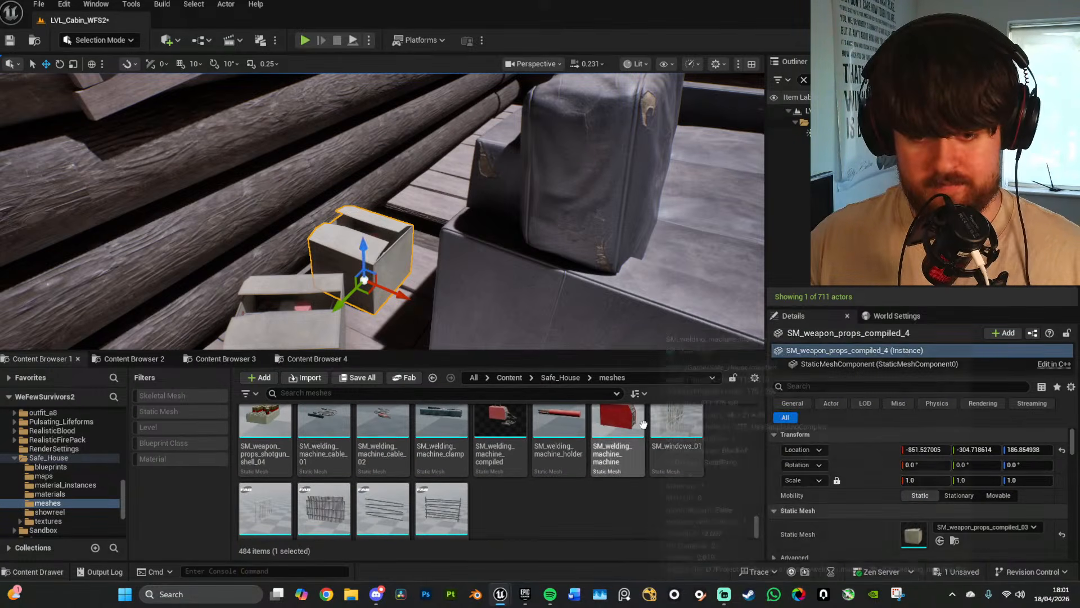
scroll(679, 456, "up", 4)
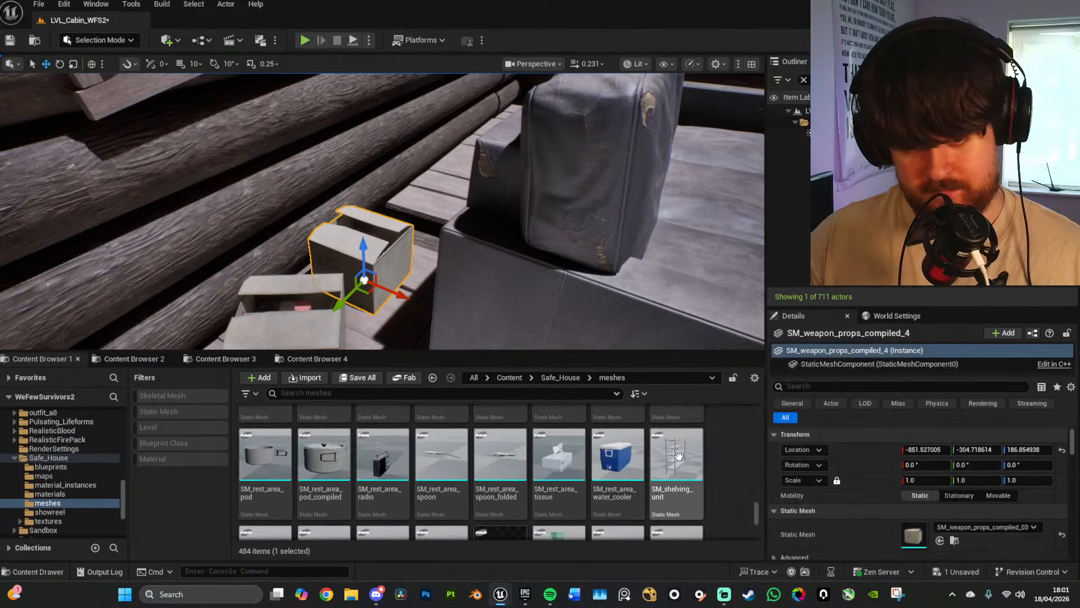
scroll(673, 451, "up", 1)
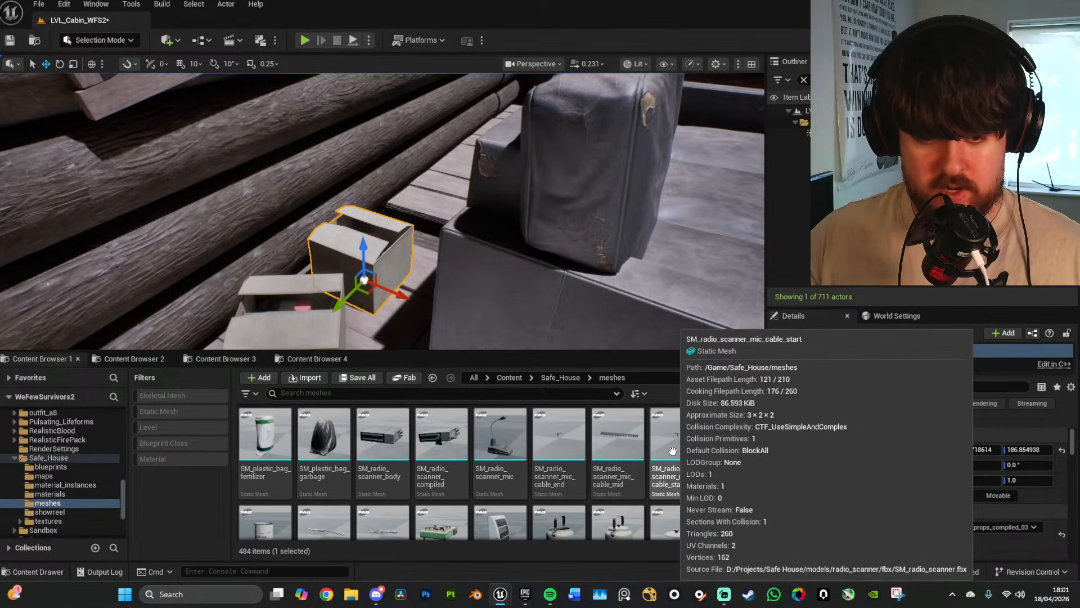
right_click_drag(399, 339, 392, 343)
key("s")
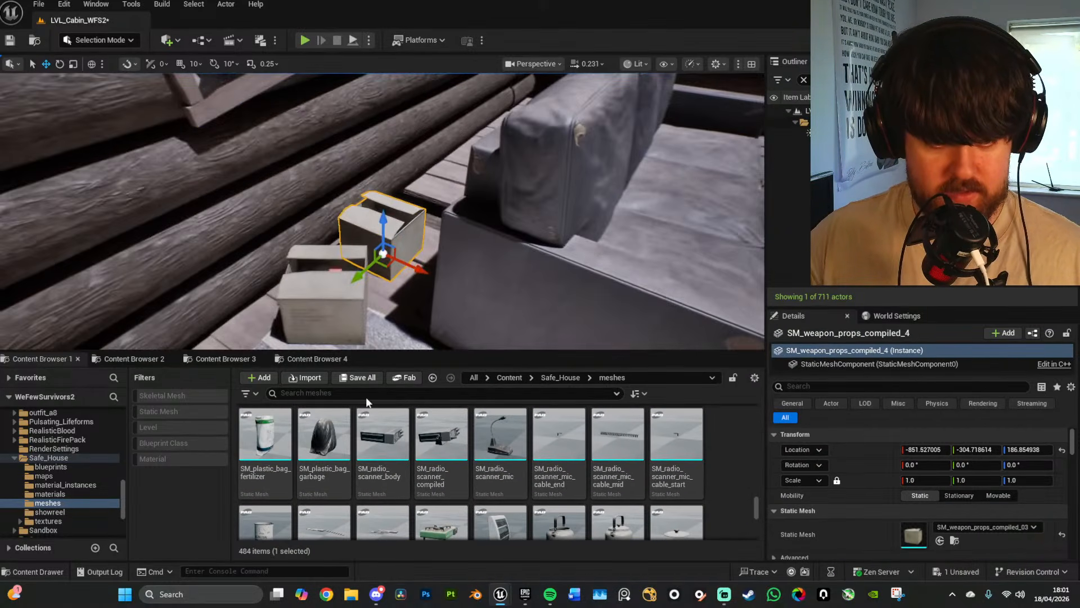
left_click_drag(325, 436, 394, 289)
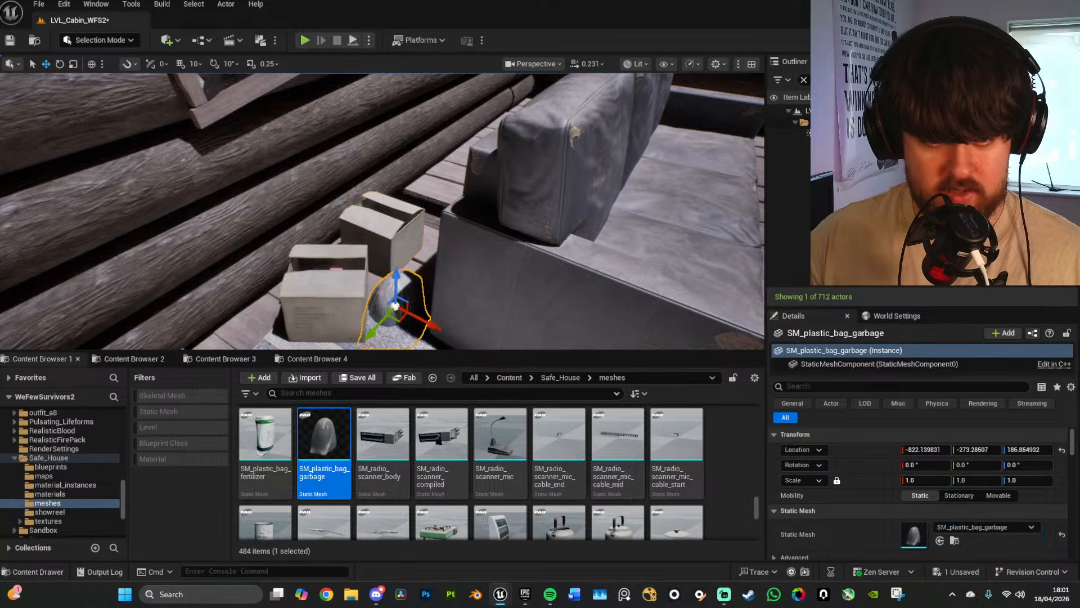
Step: Tilt the garbage bag about -7.7° on X, raise it to about 208 on Z, and nudge it toward the sofa
key("w")
right_click_drag(402, 296, 443, 314)
left_click_drag(485, 296, 472, 188)
left_click_drag(526, 226, 500, 180)
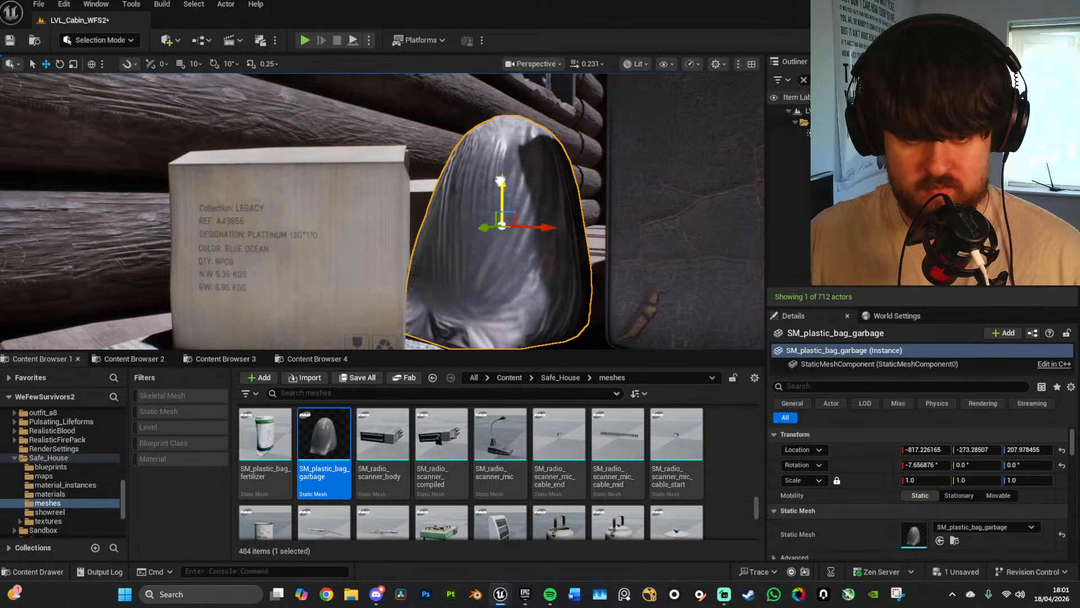
left_click_drag(537, 227, 545, 227)
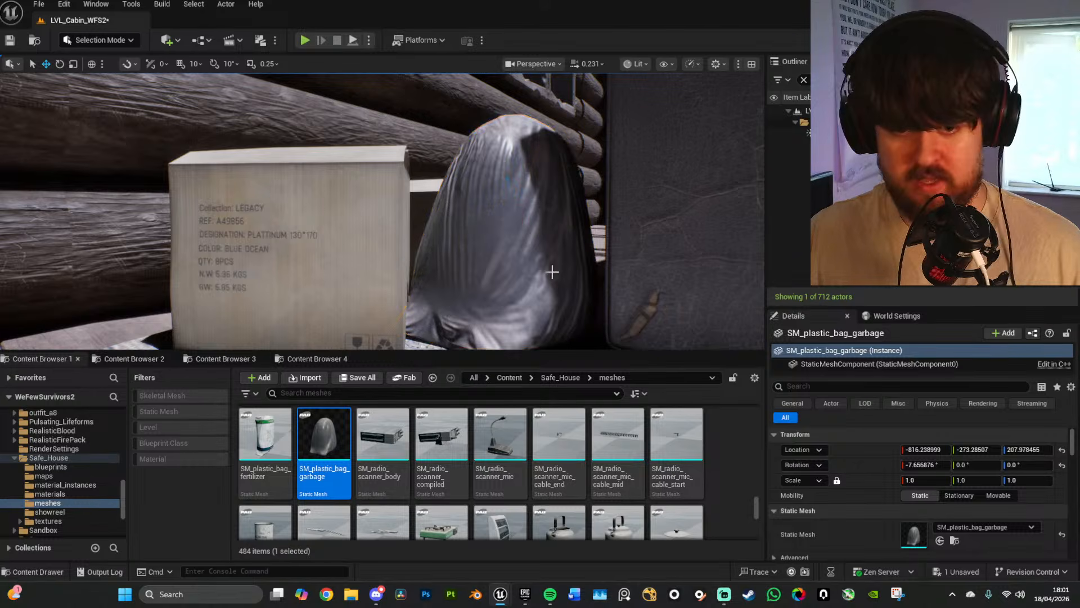
key("s")
scroll(553, 272, "up", 1)
right_click_drag(552, 272, 554, 272)
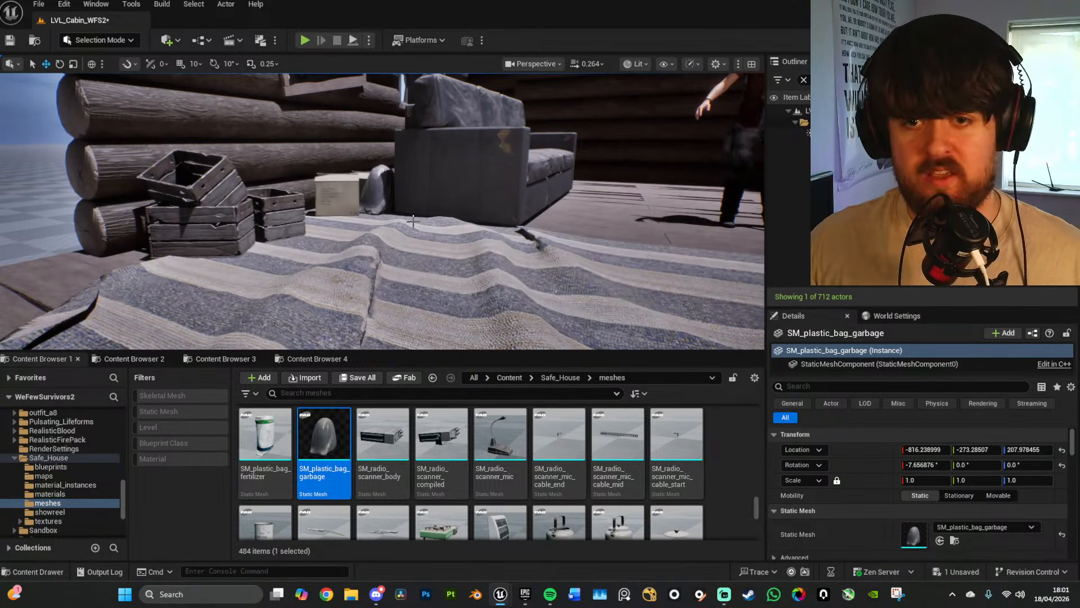
Step: Rotate the sofa around its vertical axis to about -81.5°, angling it slightly beside the boxes
key("w")
right_click_drag(413, 221, 439, 237)
left_click(446, 236)
key("e")
left_click_drag(431, 259, 453, 238)
key("w")
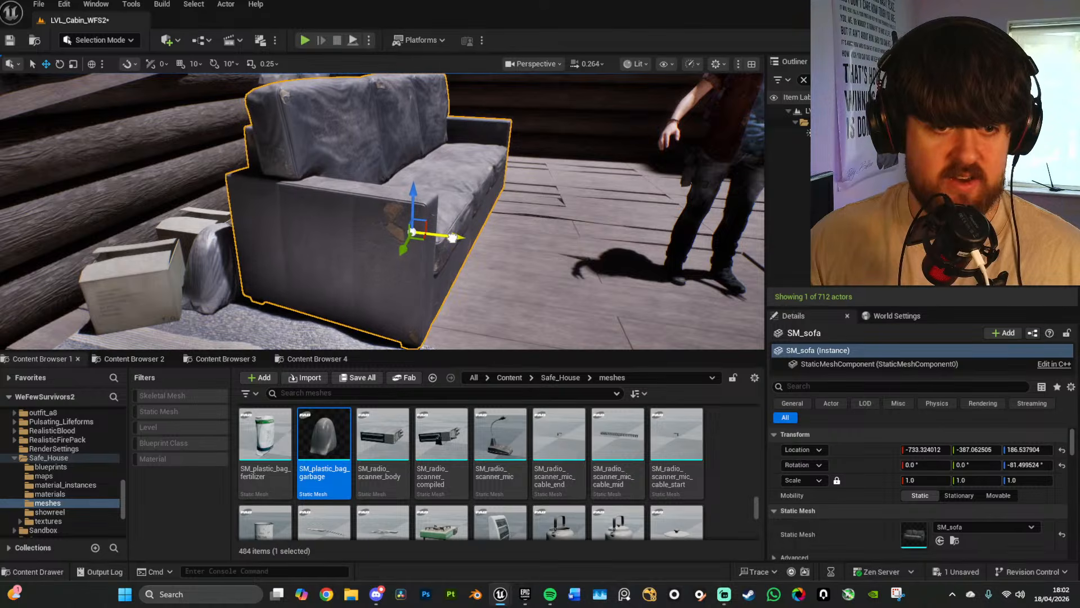
Step: Search the Safe_House meshes folder for "table"
right_click_drag(460, 236, 427, 253)
key("w")
scroll(570, 468, "down", 1)
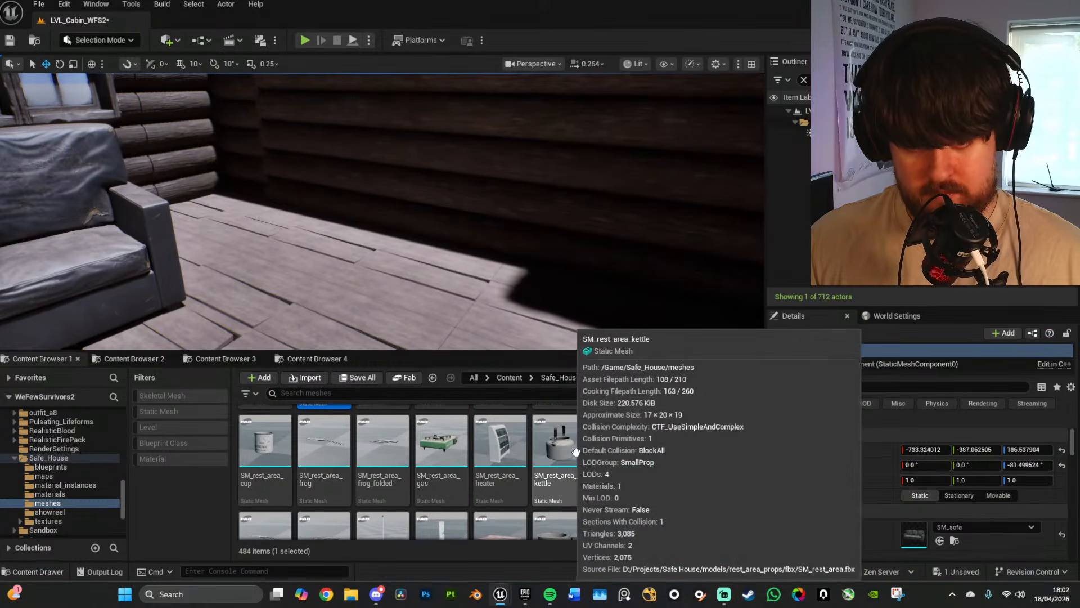
scroll(540, 444, "down", 3)
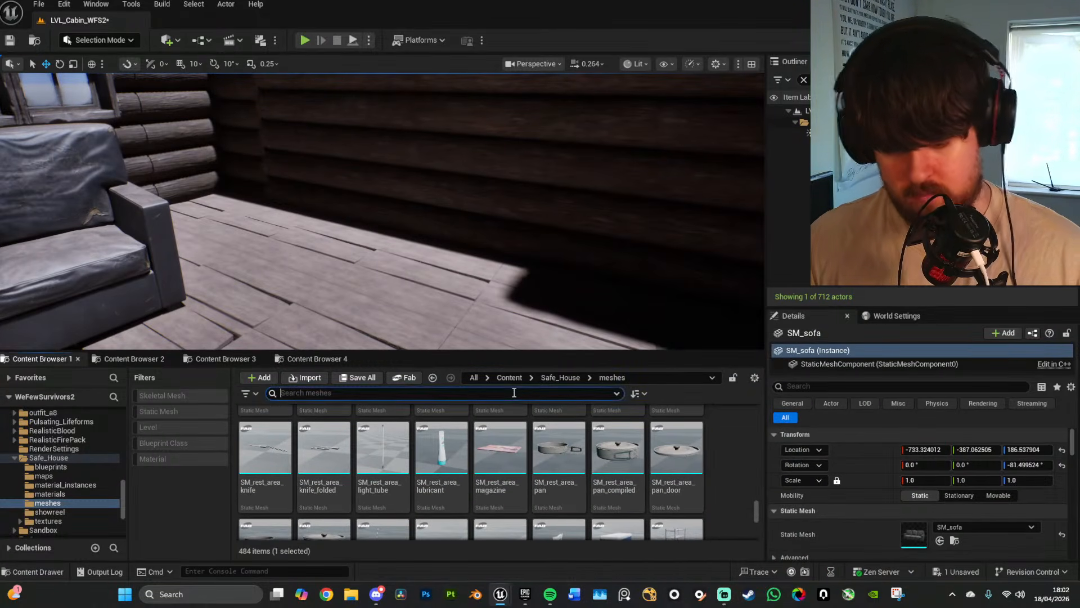
left_click(514, 392)
type("table")
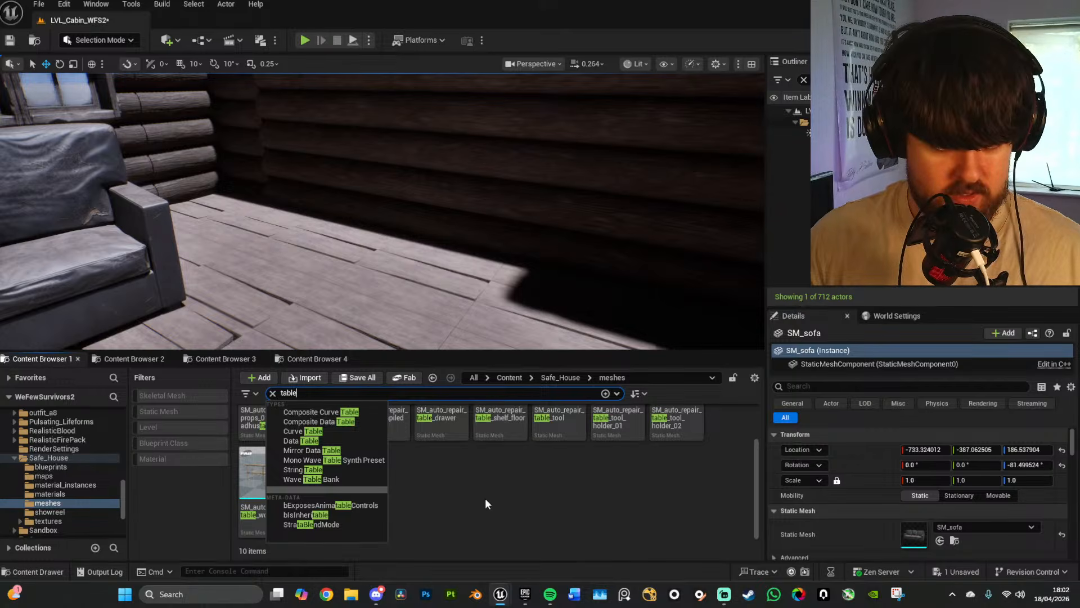
left_click(486, 499)
scroll(486, 499, "up", 1)
scroll(500, 491, "up", 1)
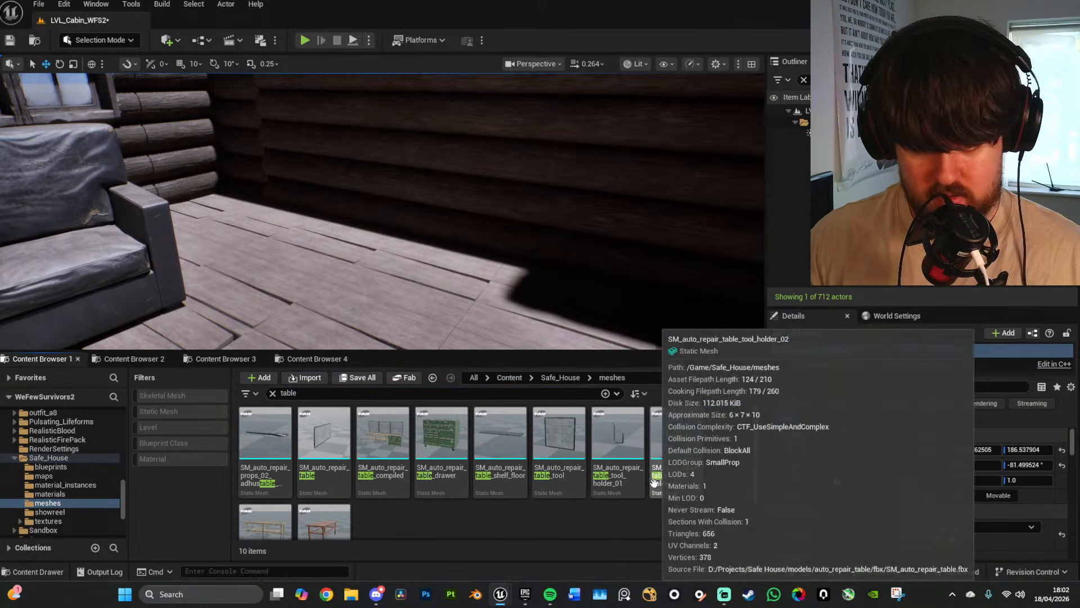
Step: Place SM_desk_small_table on the wooden floor in front of the sofa
key("s")
right_click_drag(478, 242, 352, 262)
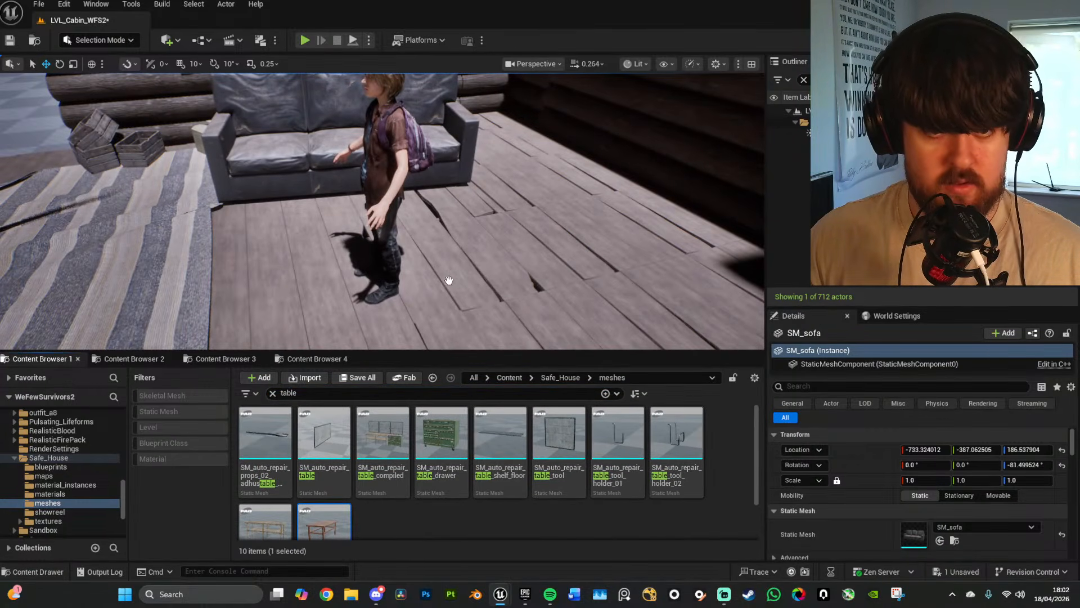
left_click_drag(448, 279, 374, 263)
key("a")
right_click_drag(374, 263, 506, 245)
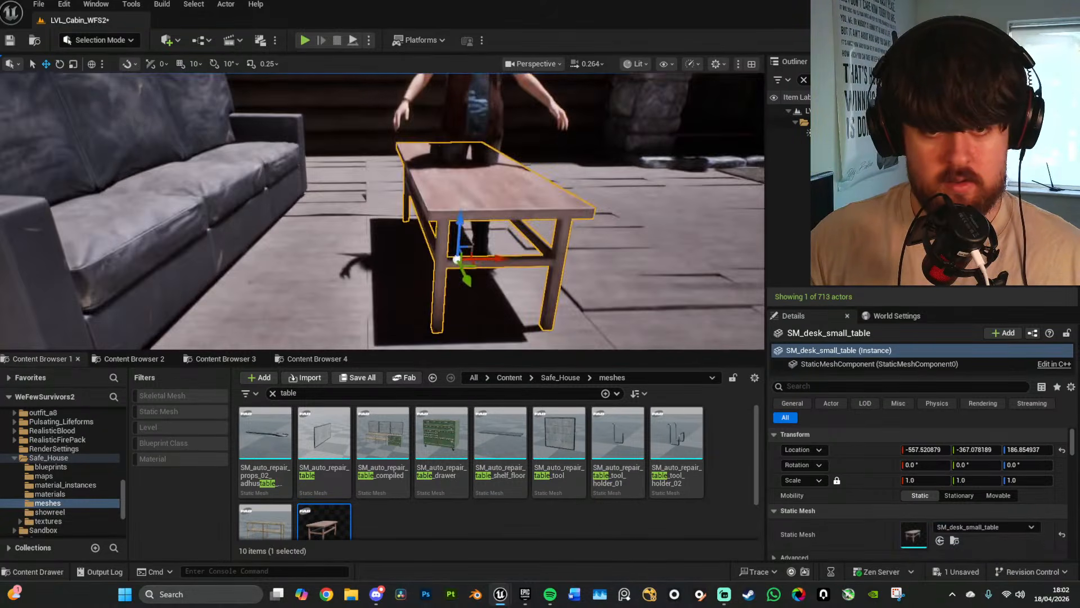
Step: Slide the small table closer to the sofa along X, to about -593
right_click_drag(400, 305, 400, 281)
key("q")
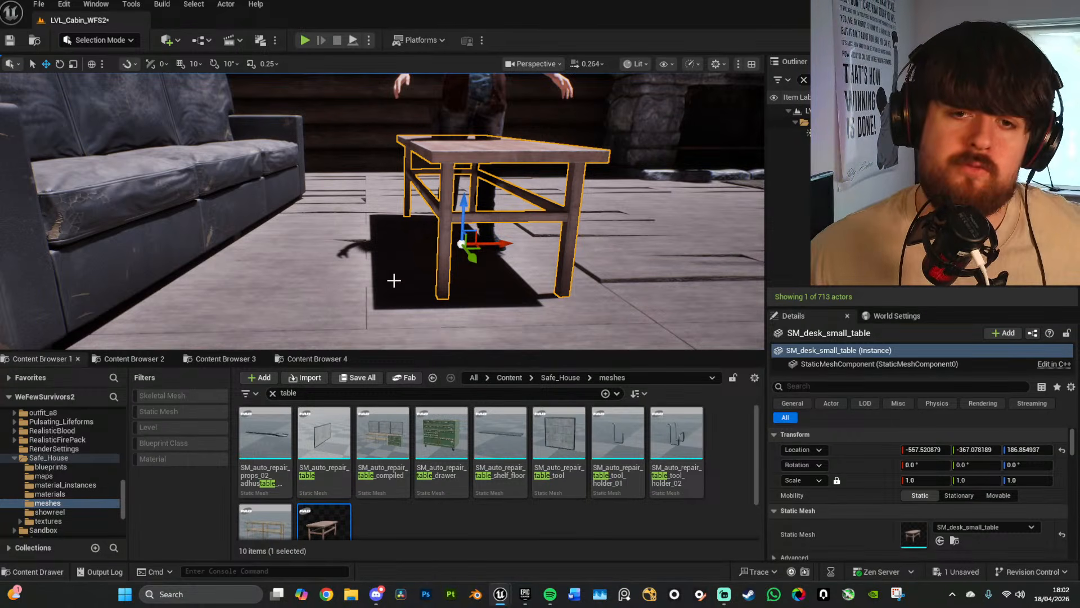
right_click_drag(404, 277, 412, 204)
key("f")
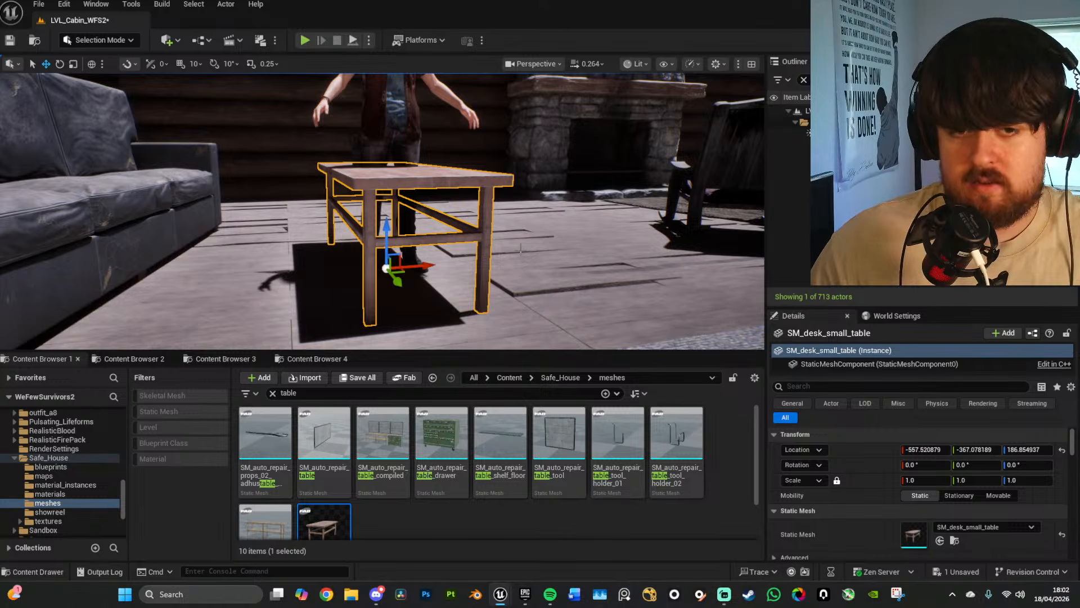
left_click_drag(426, 265, 369, 272)
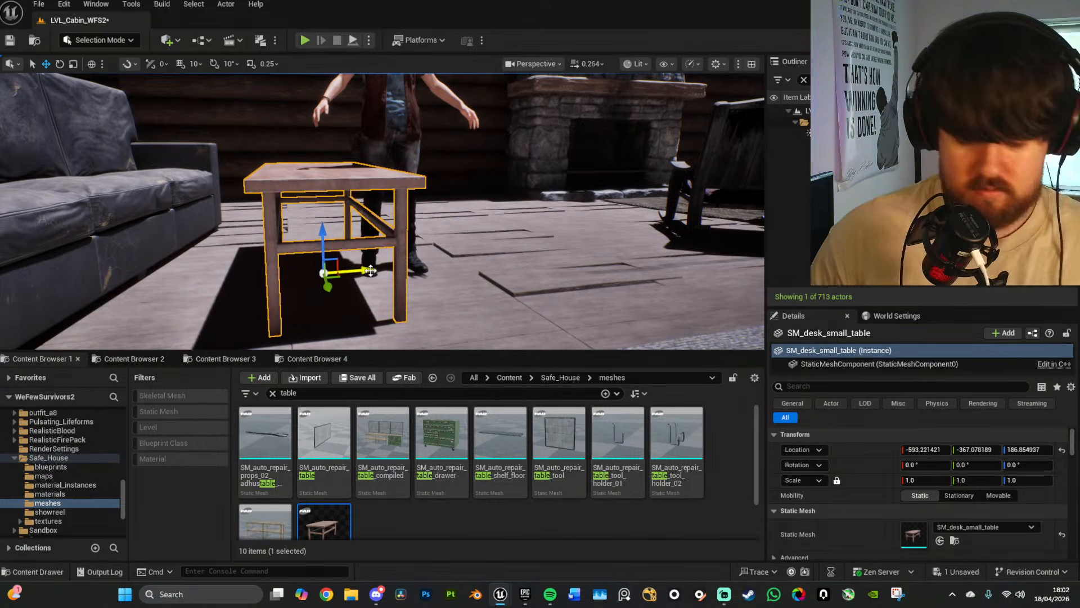
Step: Examine the sofa, small table and character arrangement at room distance, up close and from above
right_click_drag(465, 274, 438, 284)
key("s")
right_click_drag(508, 235, 613, 225)
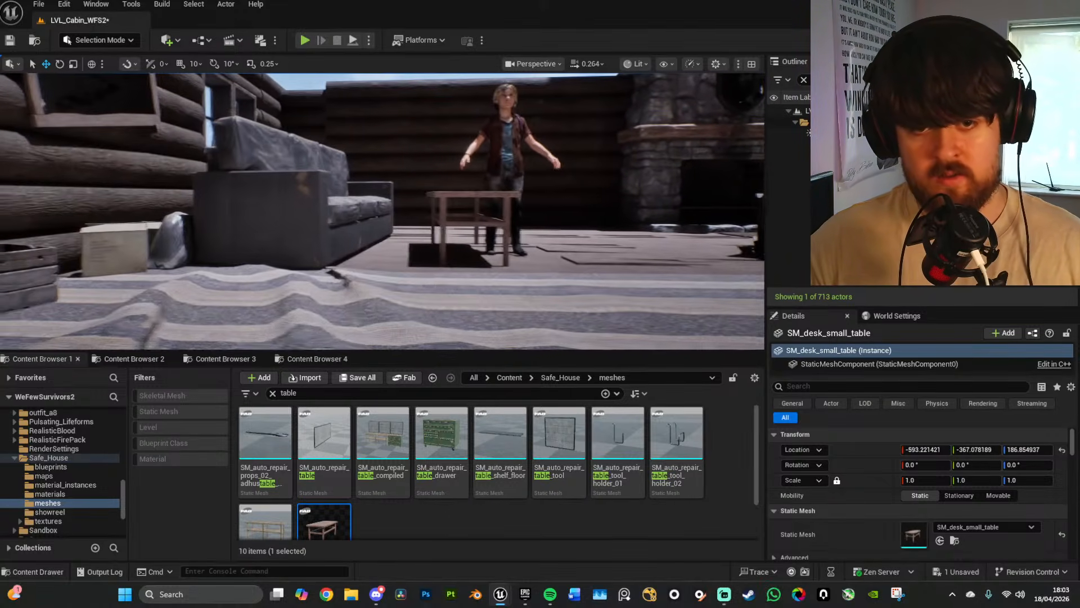
key("w")
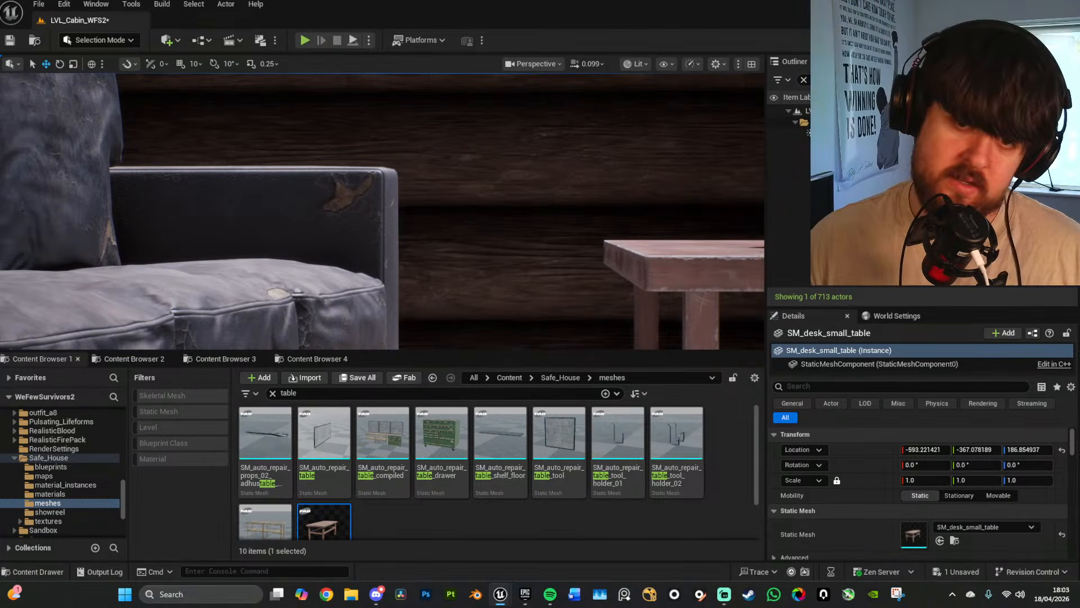
scroll(494, 236, "down", 10)
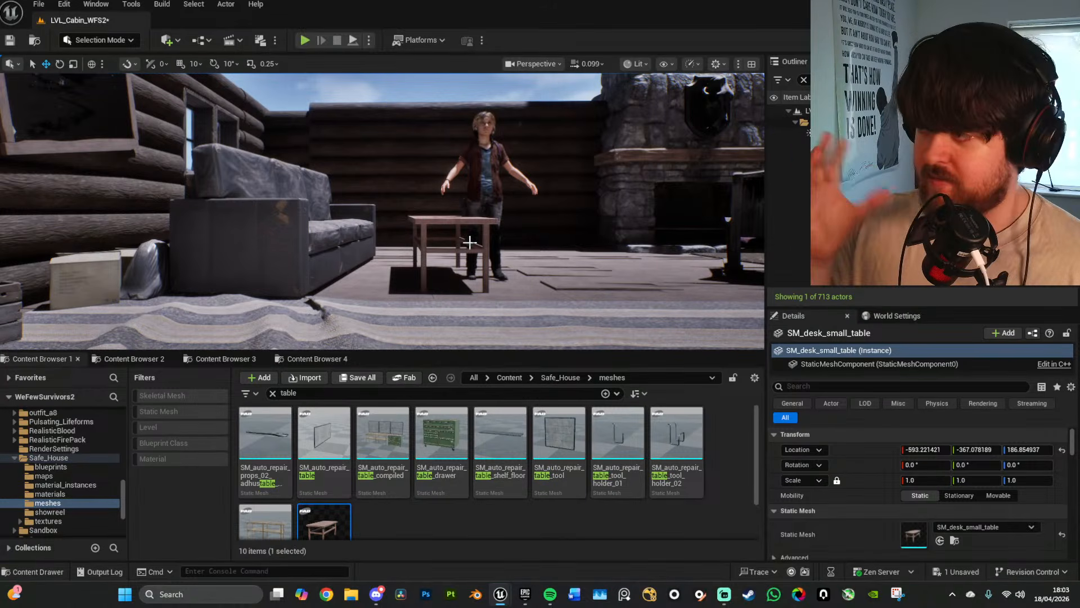
mouse_move(439, 200)
right_mouse_down()
mouse_move(441, 248)
mouse_move(443, 202)
right_mouse_up()
scroll(439, 200, "up", 5)
key("e")
key("w")
key("w")
right_click_drag(513, 227, 511, 256)
key("s")
key("s")
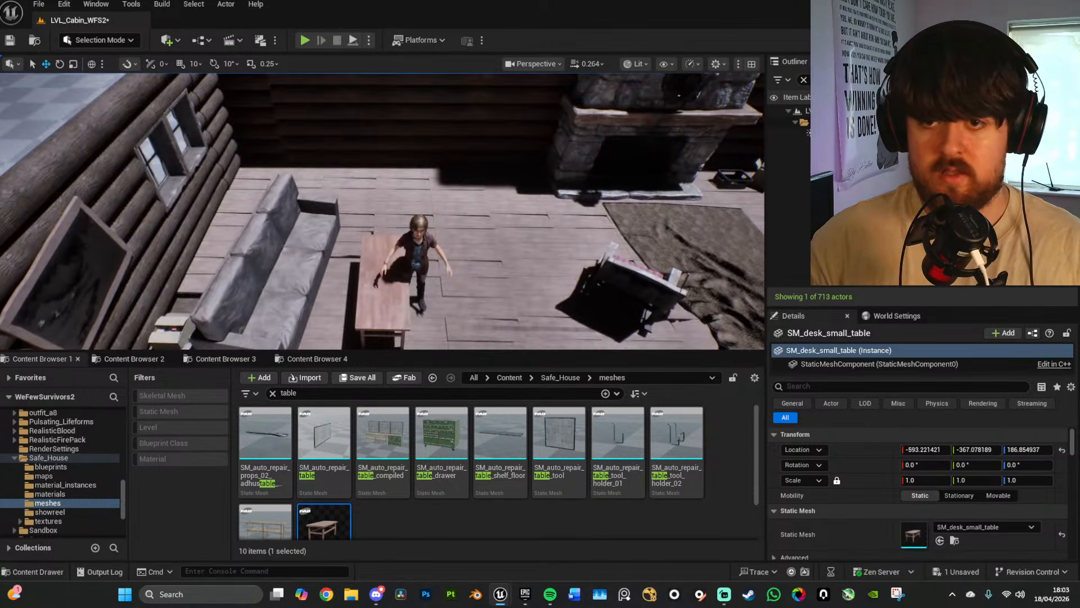
left_click(562, 179)
right_click_drag(523, 180, 585, 177)
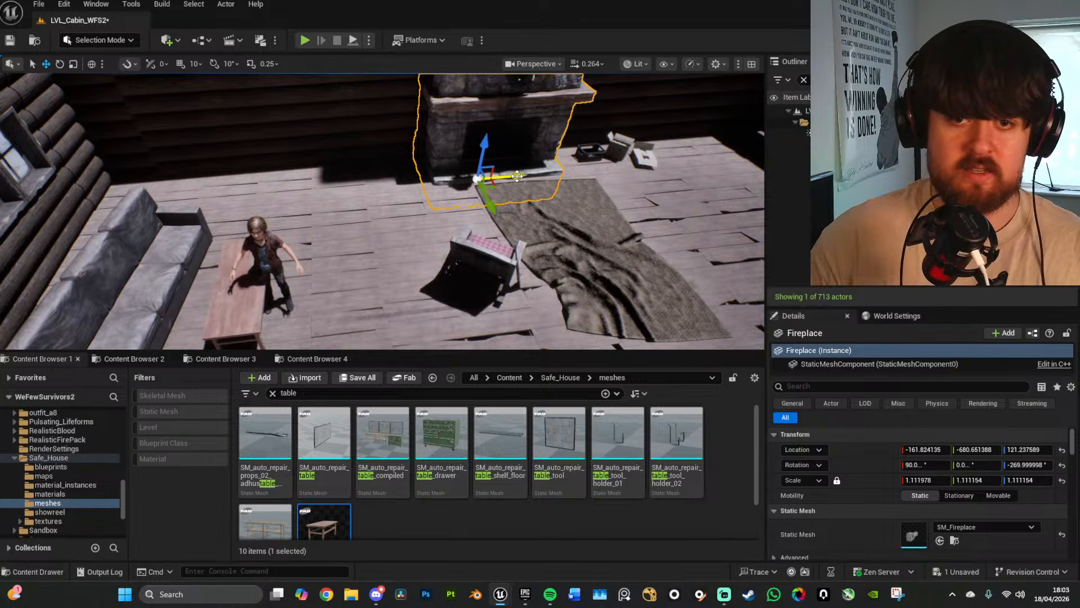
left_click_drag(517, 176, 374, 173)
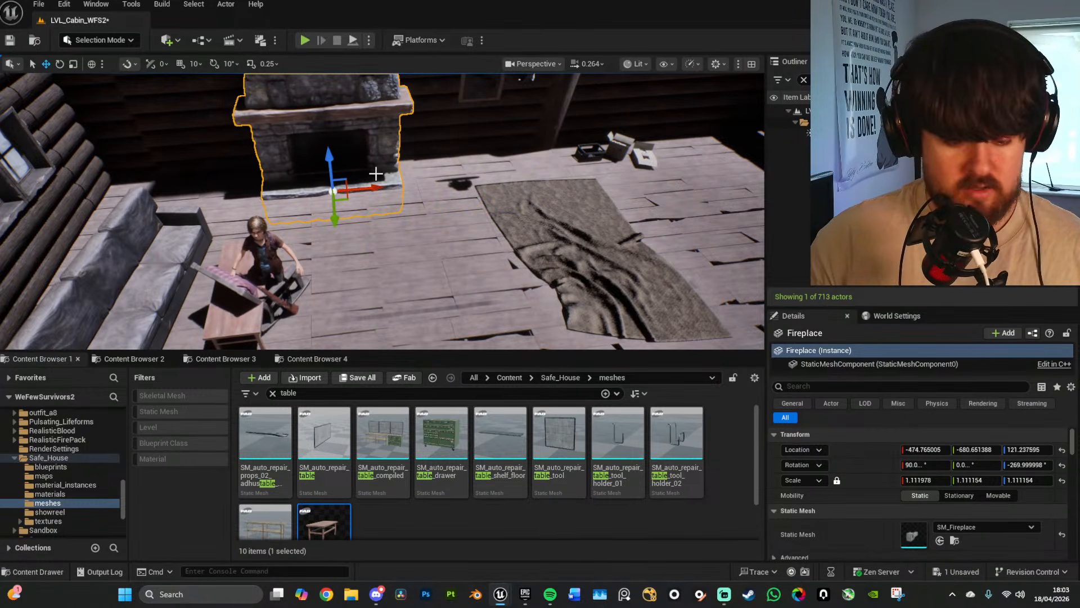
key("Delete")
key("ctrl+z")
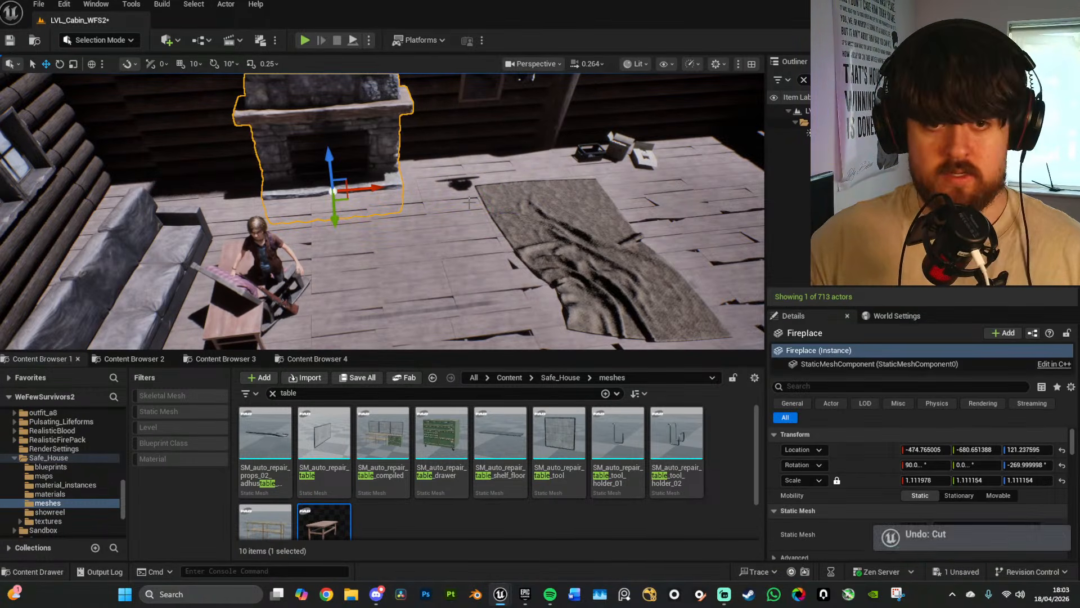
Step: Move the fireplace and its mounted skull plaque together along the back wall, placing the fireplace at about X -532
right_click_drag(485, 225, 489, 197)
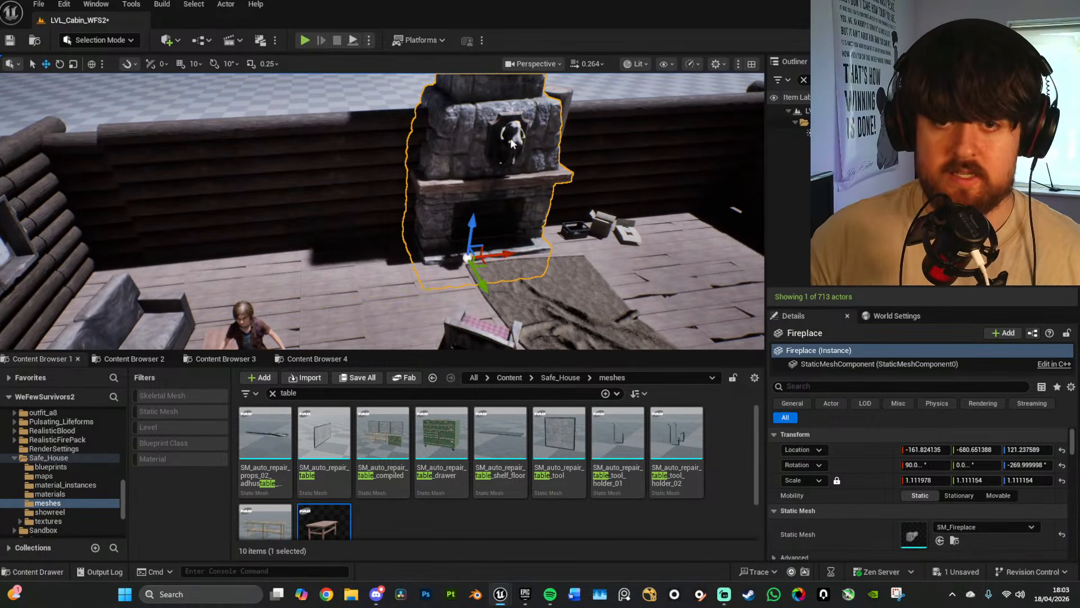
left_click(511, 142, "ctrl")
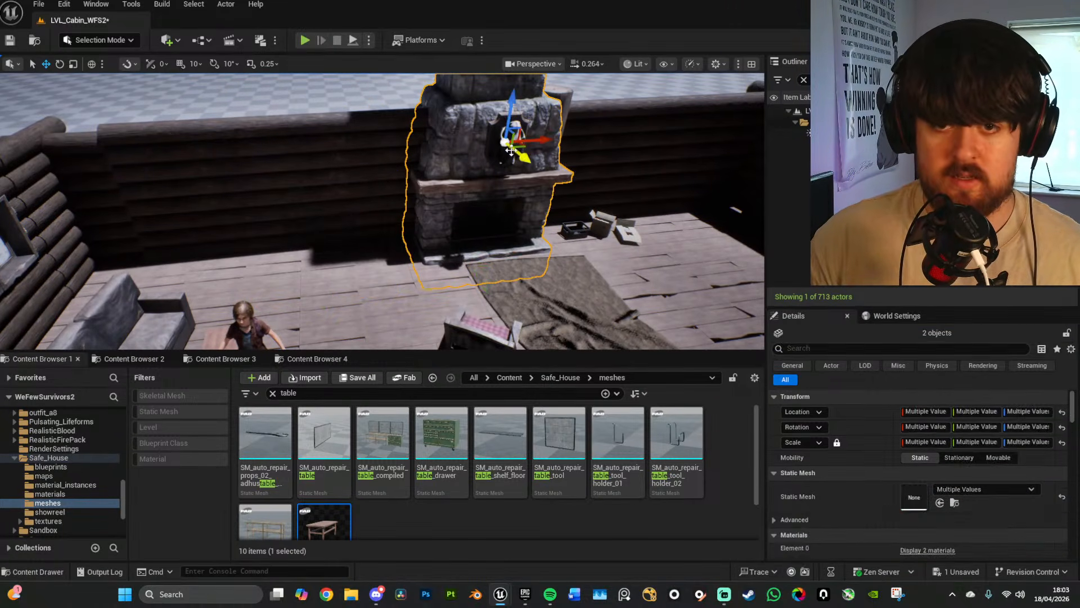
left_click_drag(535, 141, 314, 143)
Step: Turn the rocking chair and the prop leaning on it toward the sofa, and place them on the far side of the table
mouse_move(436, 239)
right_mouse_down()
mouse_move(419, 248)
mouse_move(364, 231)
mouse_move(419, 239)
right_mouse_up()
left_click(364, 231)
left_click(406, 221, "ctrl")
key("e")
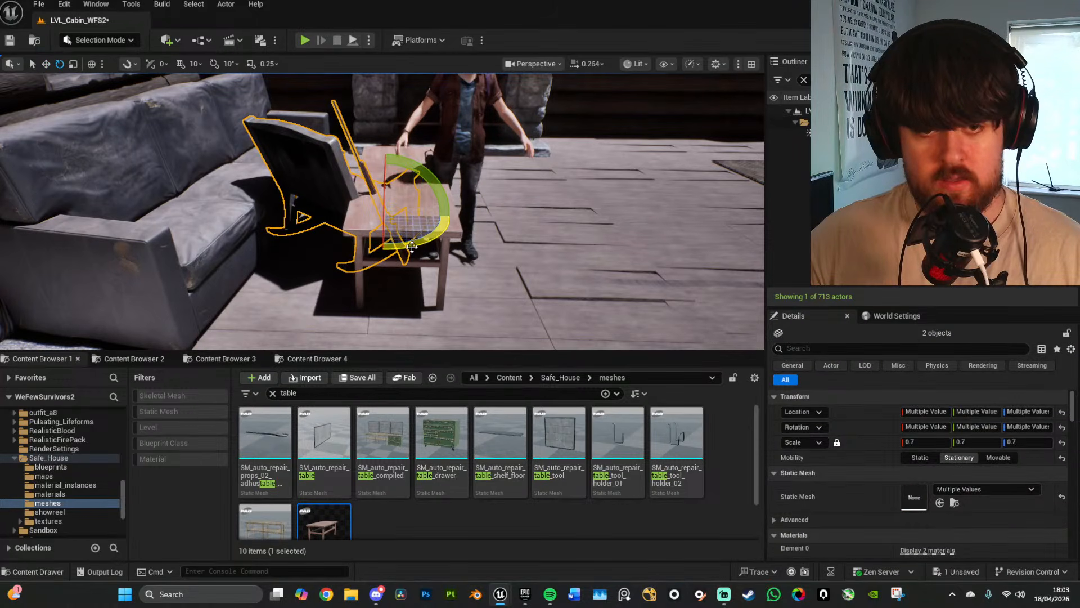
left_click_drag(412, 246, 506, 228)
key("w")
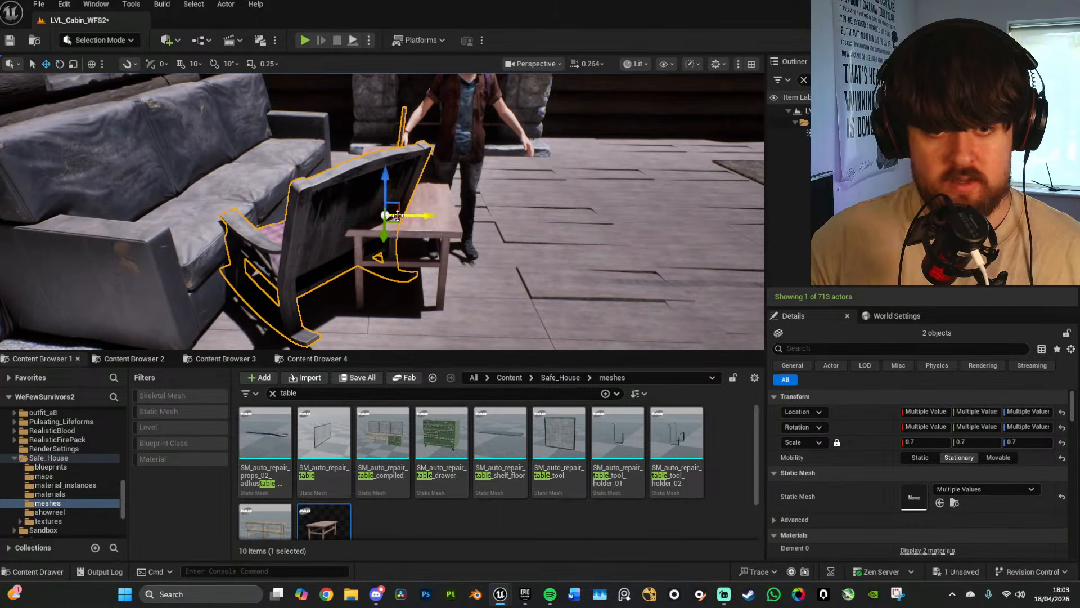
left_click_drag(396, 220, 570, 211)
left_click_drag(670, 142, 668, 158)
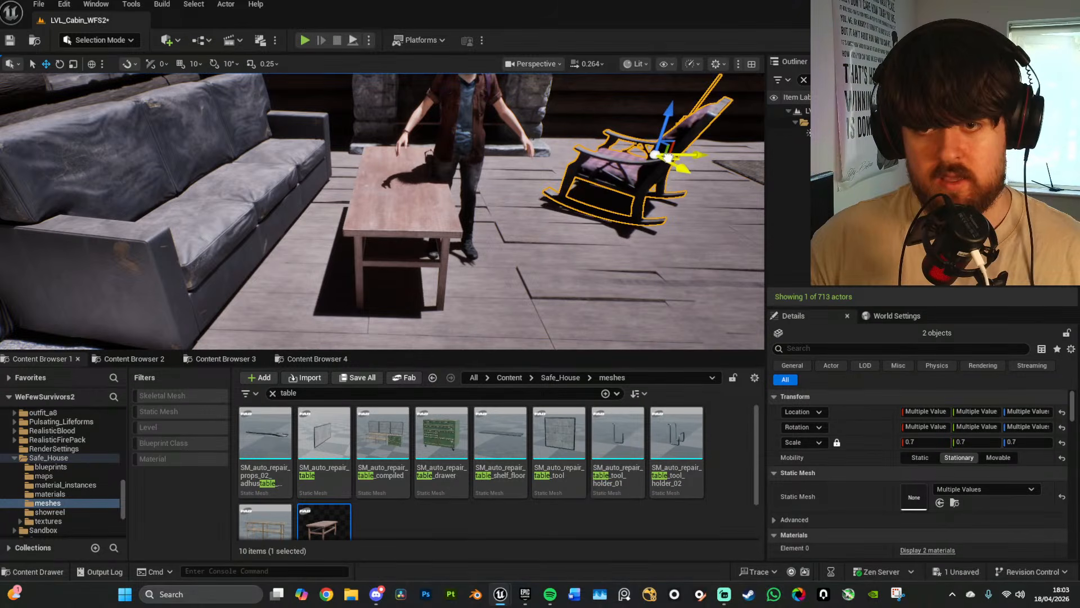
left_click(428, 201)
right_click_drag(297, 235, 272, 214)
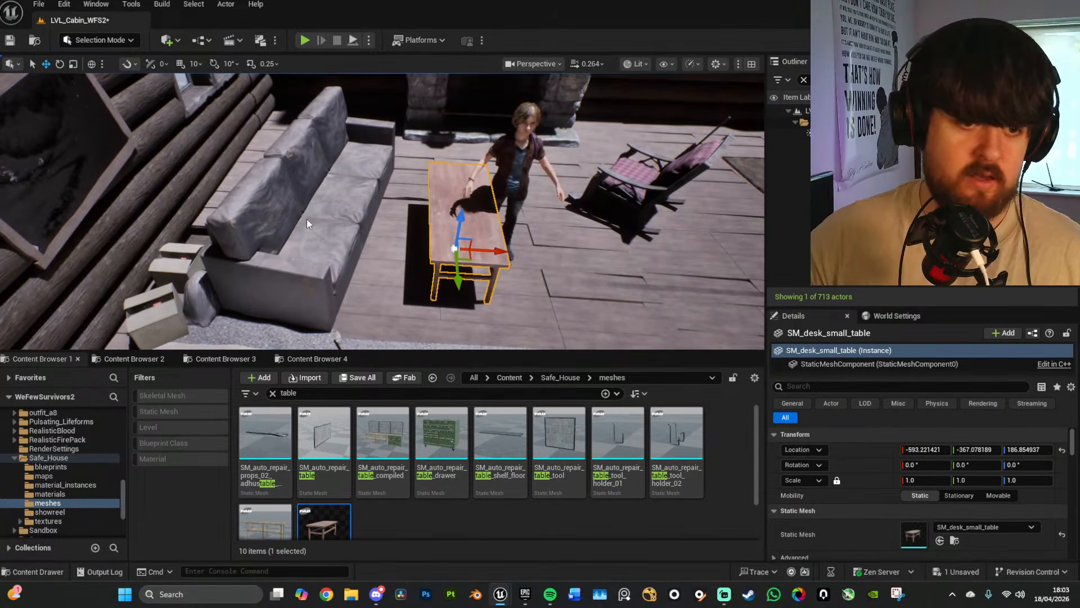
left_click(273, 215, "ctrl")
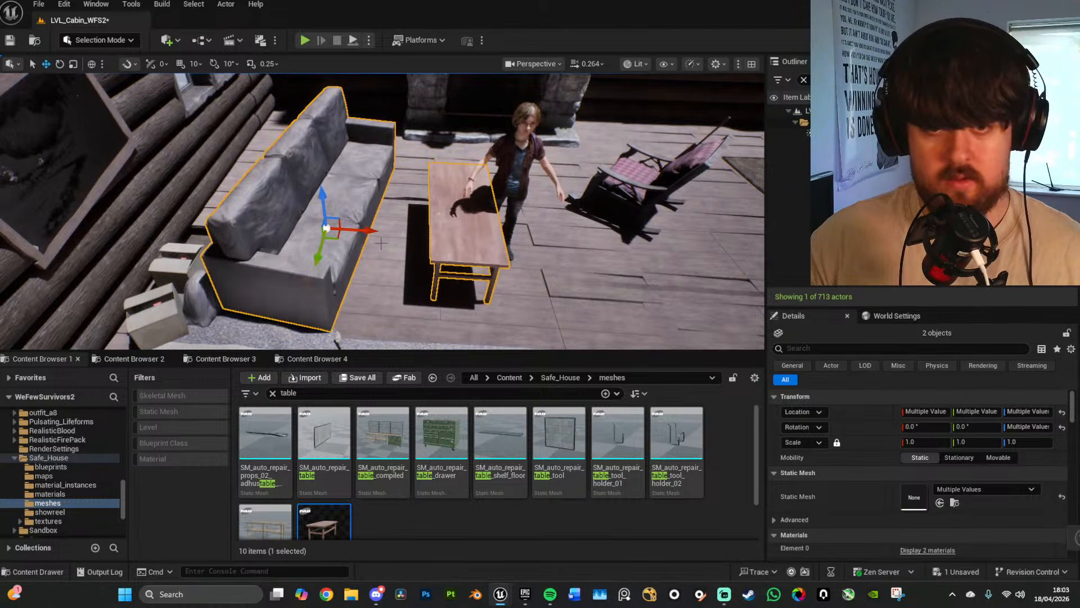
key("ctrl+z")
right_click_drag(381, 243, 462, 225)
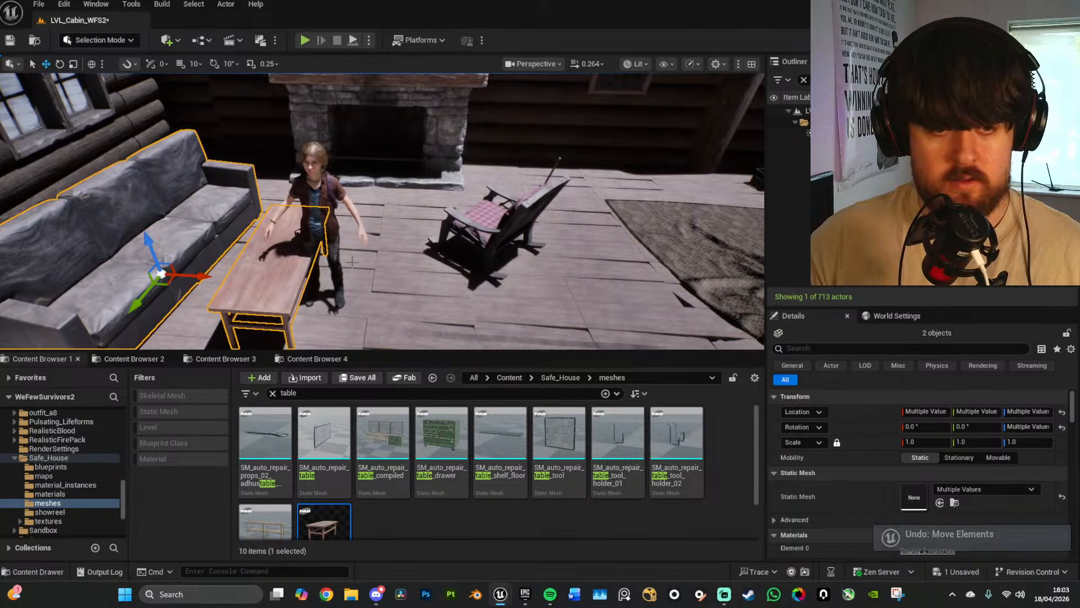
Step: Examine the fireplace up close and its placement relative to the sofa, table and rocking chair
right_click_drag(352, 261, 349, 191)
left_click(356, 237)
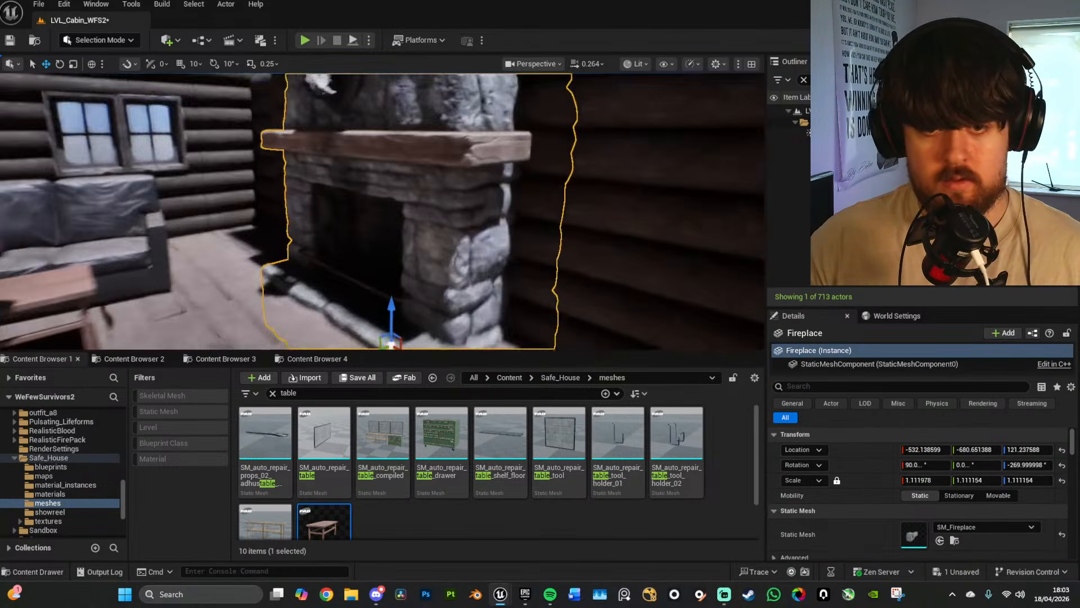
mouse_move(435, 263)
right_mouse_down()
mouse_move(393, 217)
mouse_move(326, 219)
mouse_move(332, 242)
mouse_move(354, 251)
mouse_move(464, 251)
mouse_move(468, 239)
mouse_move(433, 252)
right_mouse_up()
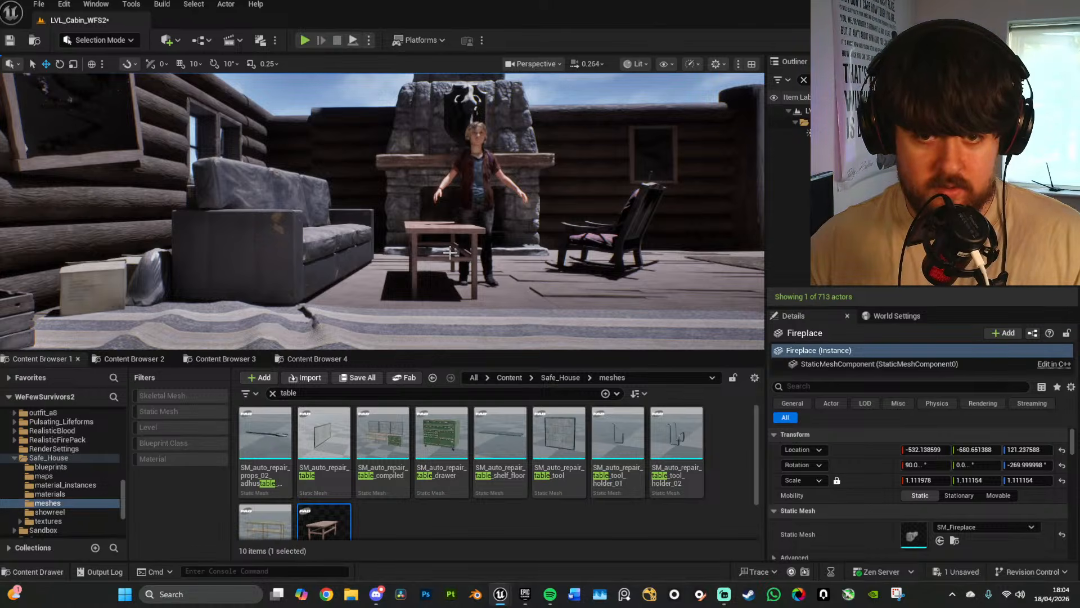
key("w")
right_click_drag(450, 253, 372, 186)
key("w")
Step: Lower the Wall_A11 log section beside the fireplace to about 172 on Z
left_click(316, 238)
left_click(313, 156)
mouse_move(313, 156)
right_mouse_down()
mouse_move(304, 230)
mouse_move(305, 147)
mouse_move(300, 158)
right_mouse_up()
key("s")
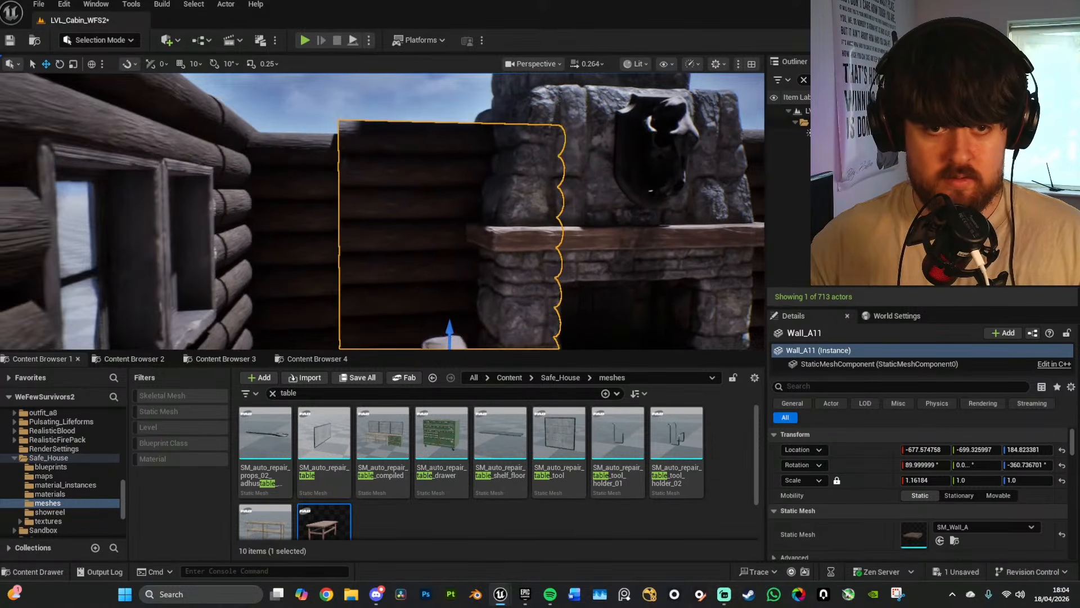
right_click_drag(417, 211, 414, 214)
key("w")
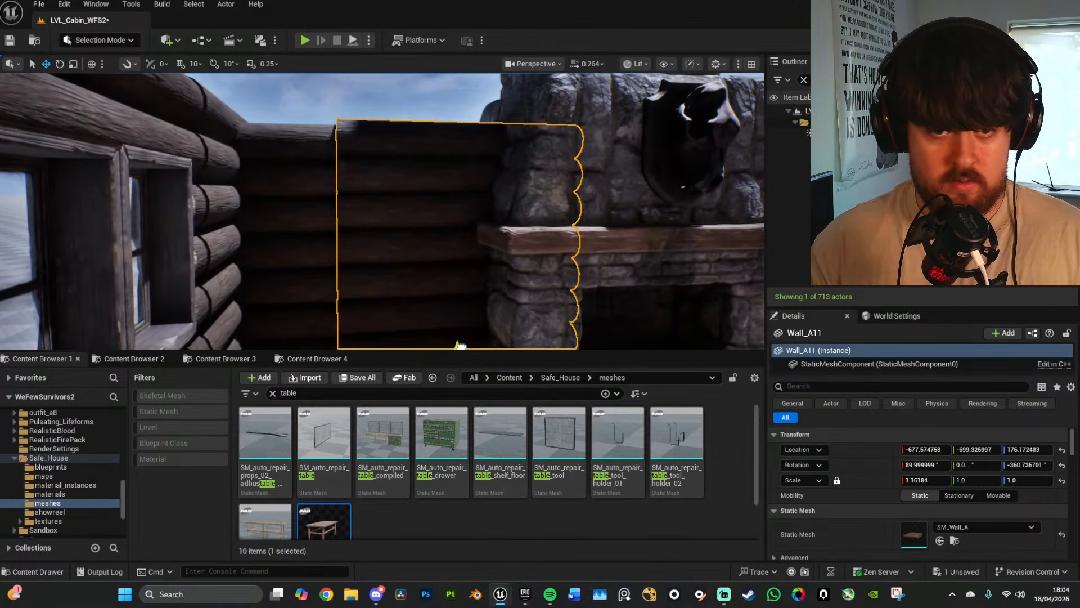
right_click_drag(467, 253, 467, 310)
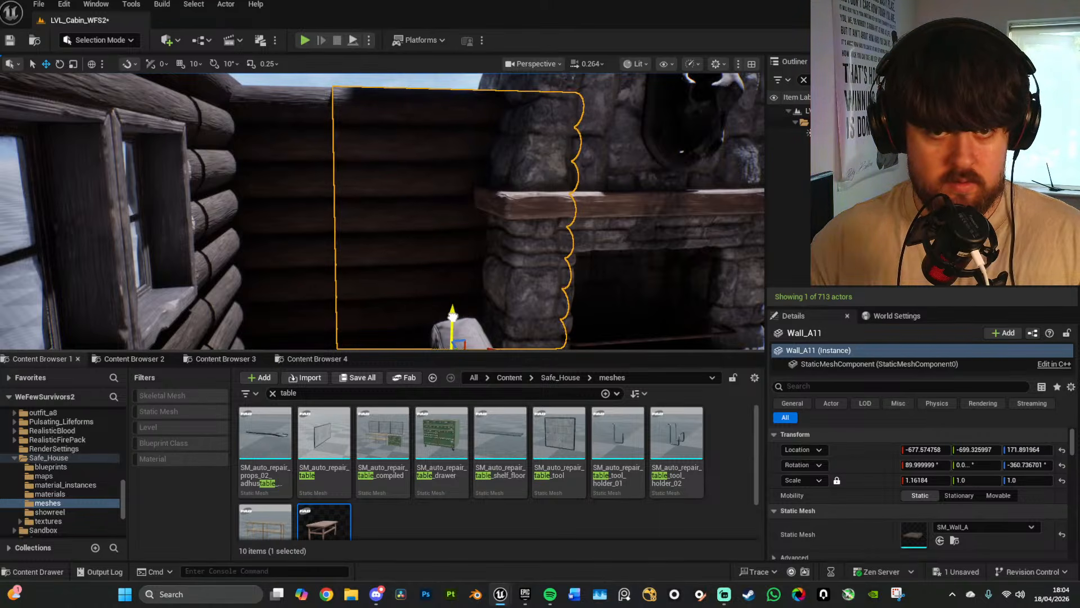
key("g")
Step: Shift the Wall_A11 log section slightly outward along Y, to about -704.6
key("w")
right_click_drag(462, 214, 503, 276)
key("g")
key("w")
right_click_drag(405, 200, 406, 216)
key("s")
left_click_drag(409, 216, 403, 216)
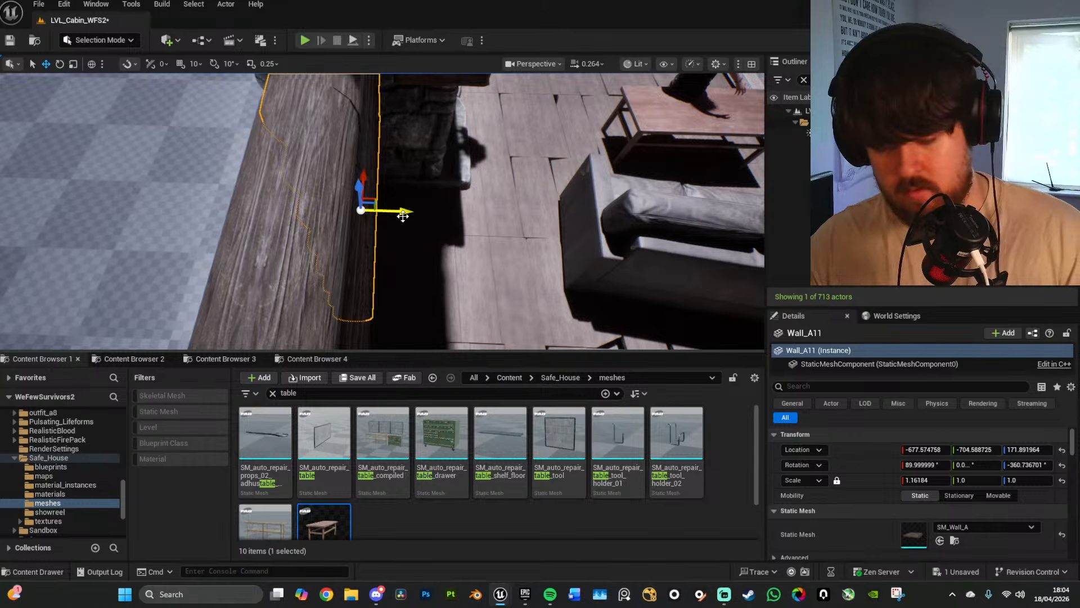
key("g")
Step: Move the character clear of the small table onto the open floor, at about X -493, Y -352
right_click_drag(403, 216, 320, 143)
key("s")
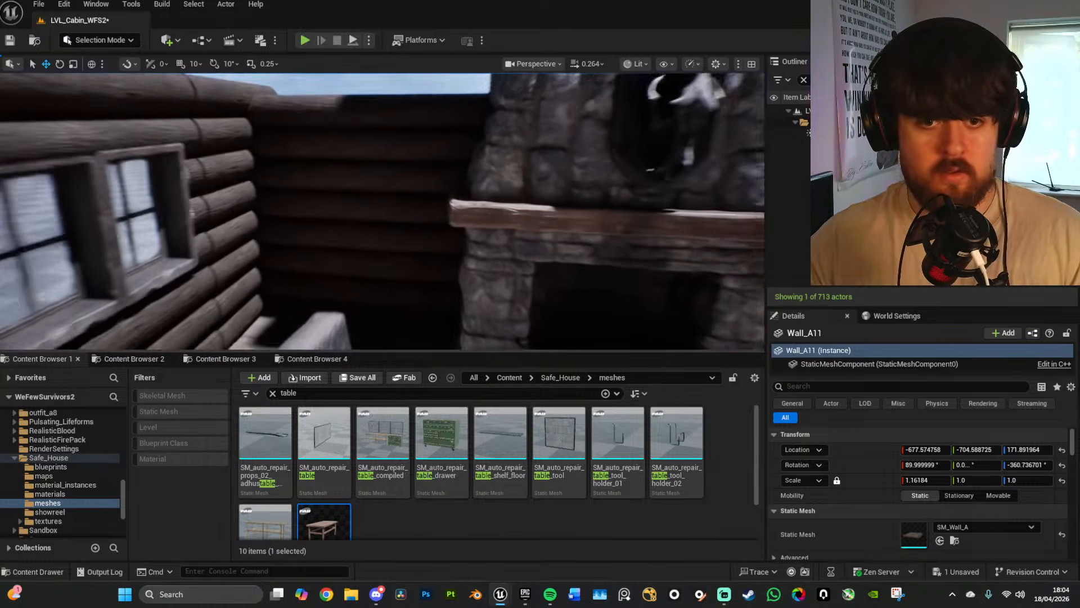
right_click_drag(451, 192, 451, 192)
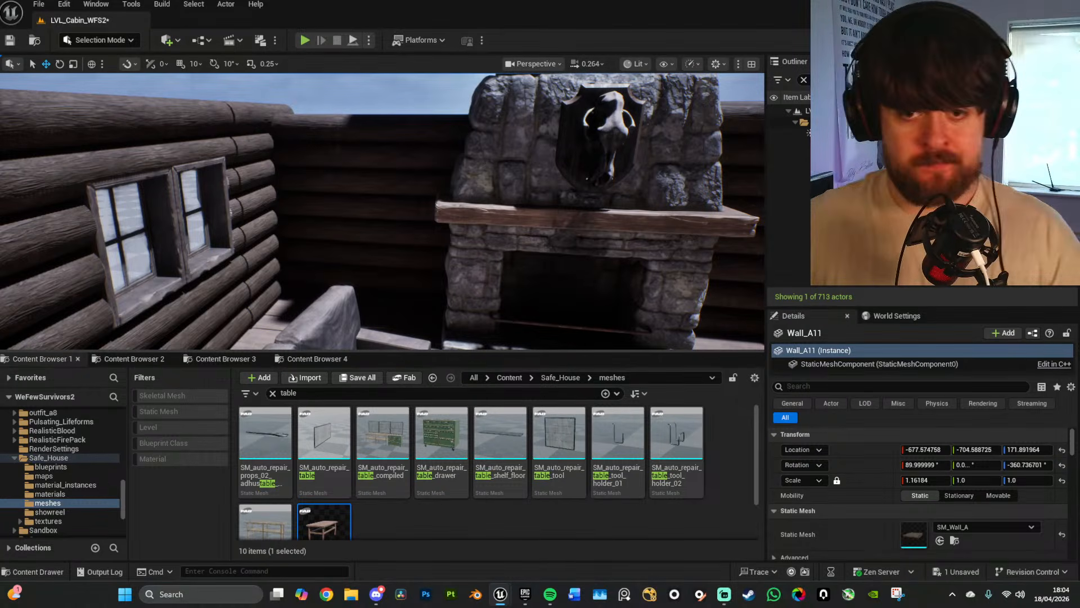
key("s")
right_click_drag(452, 128, 451, 127)
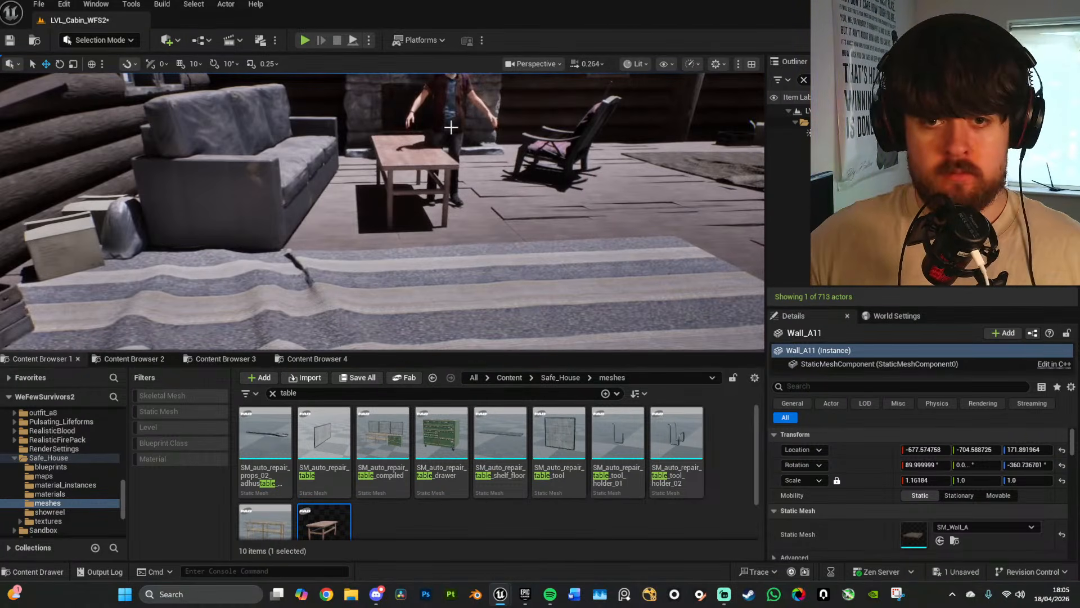
left_click(451, 128)
key("f")
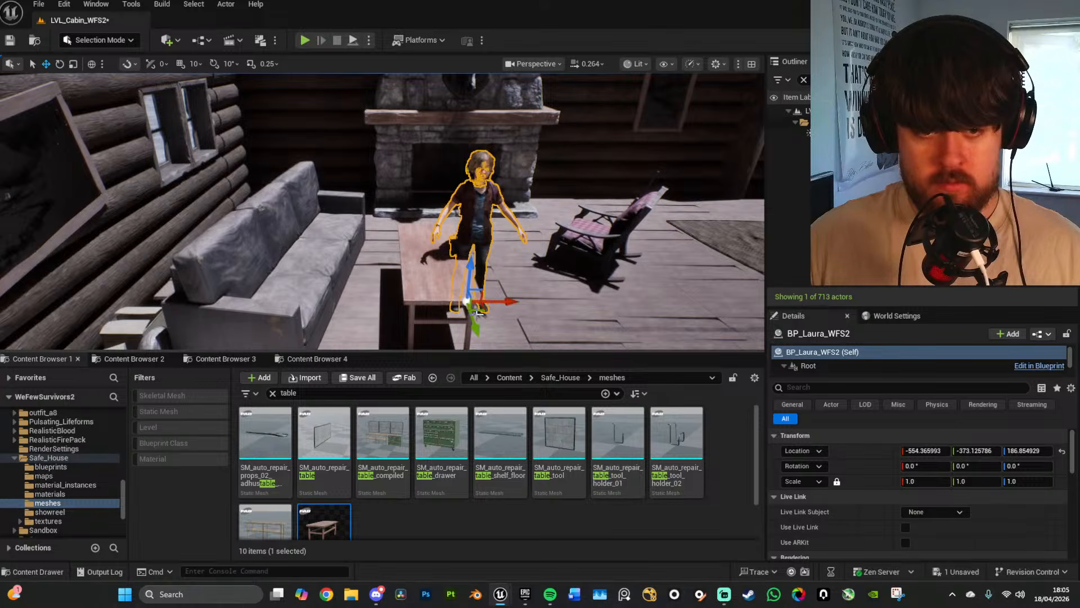
left_click_drag(477, 313, 573, 320)
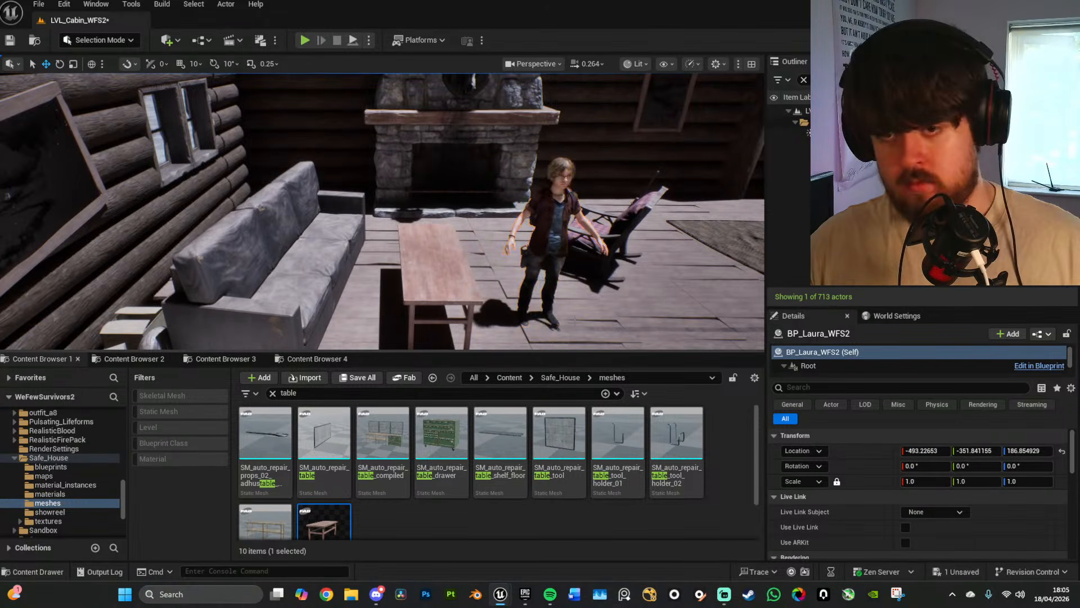
Step: Review the placement of the small table, sofa and rocking chair in front of the fireplace
right_click_drag(591, 299, 591, 299)
left_click(445, 245)
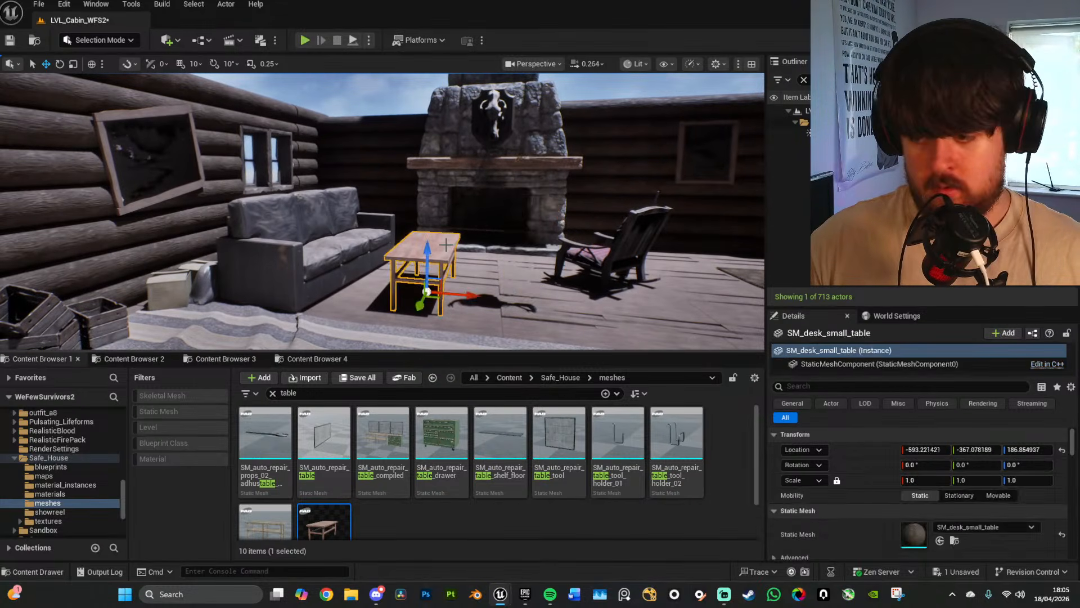
left_click(354, 243)
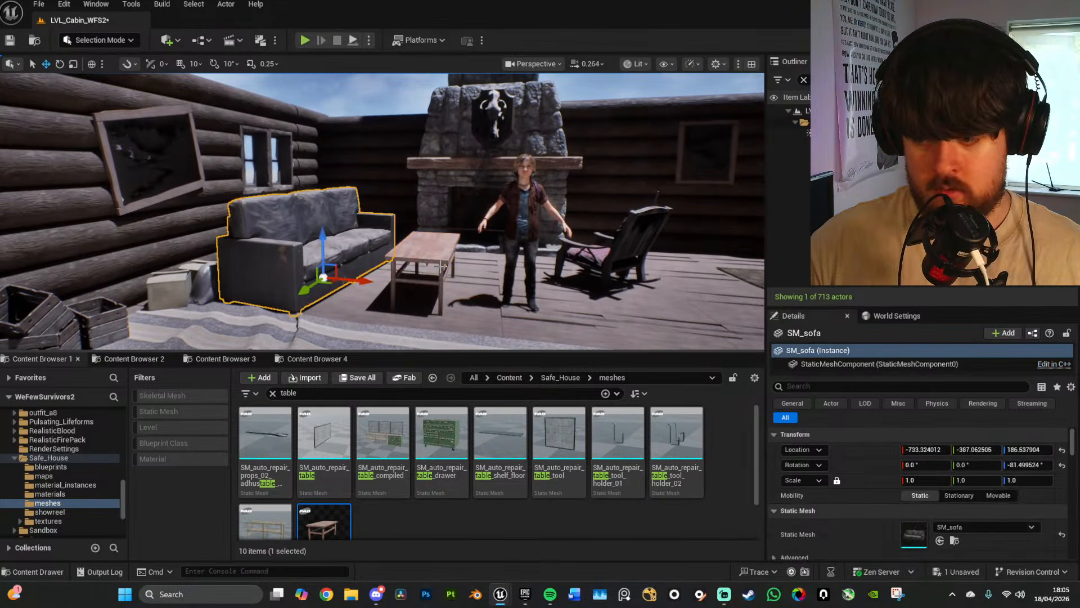
left_click(567, 257)
right_click_drag(567, 258, 567, 258)
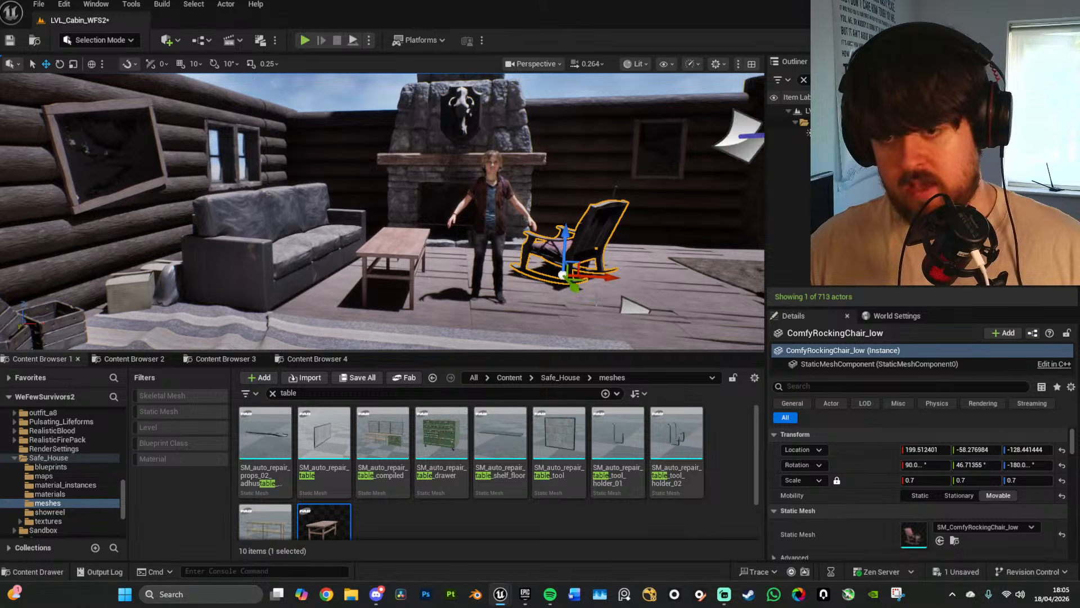
key("g")
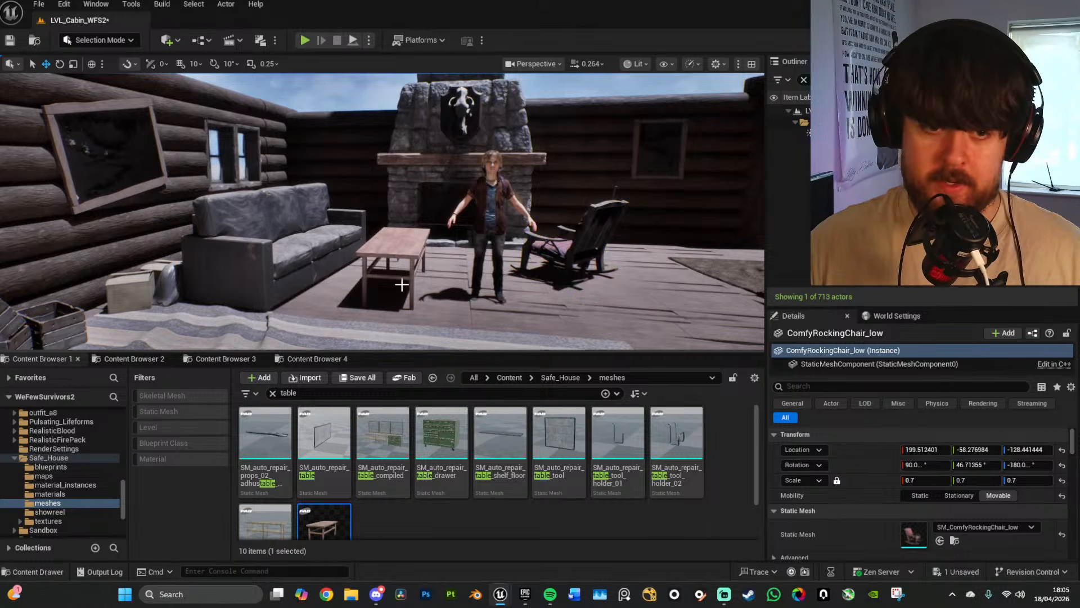
Step: Move the crumpled carpet across the floor toward the rocking chair and back wall, to about X -240, Y -560
right_click_drag(287, 268, 287, 267)
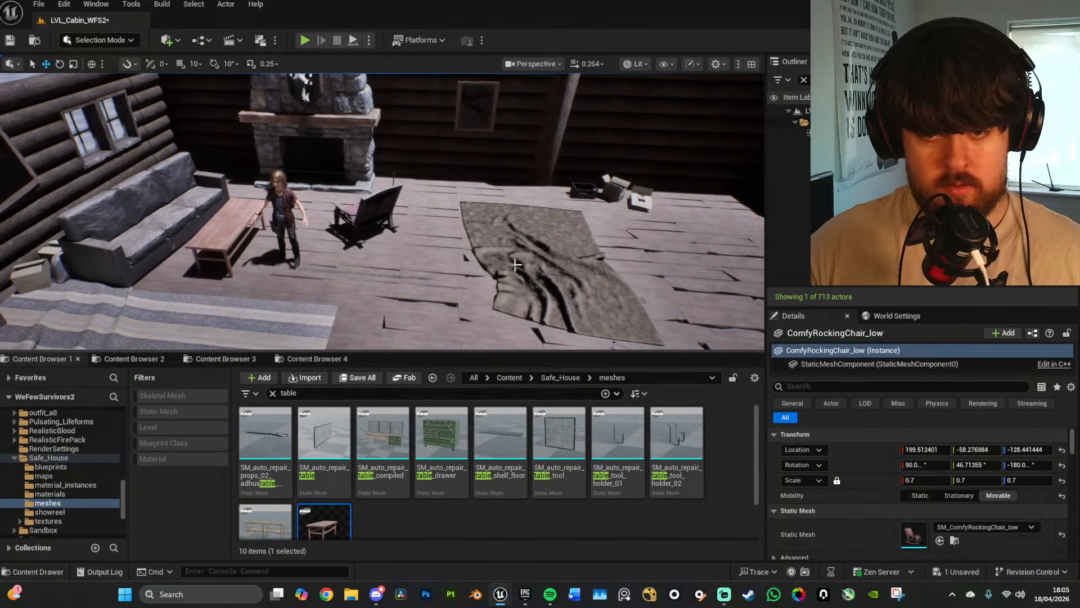
left_click(557, 277)
left_click_drag(548, 251, 460, 210)
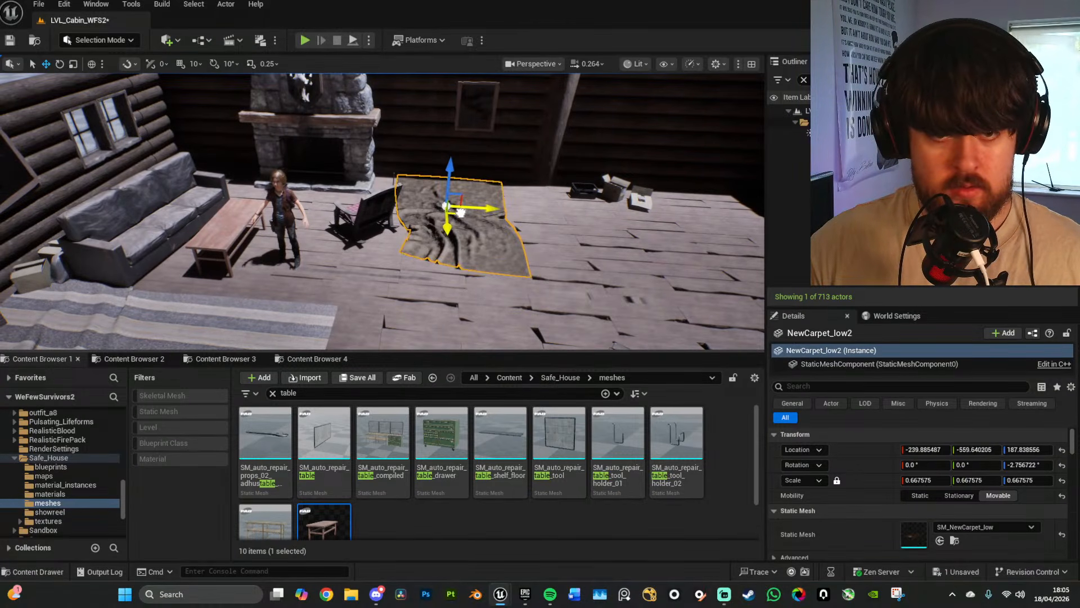
Step: Place the SM_auto_repair_table_compiled workbench in the dark corner beyond the boxes and rotate it about 89.7° around Z
key("g")
right_click_drag(393, 240, 392, 240)
right_click_drag(409, 285, 409, 285)
left_click_drag(382, 444, 386, 256)
right_click_drag(385, 256, 386, 256)
key("e")
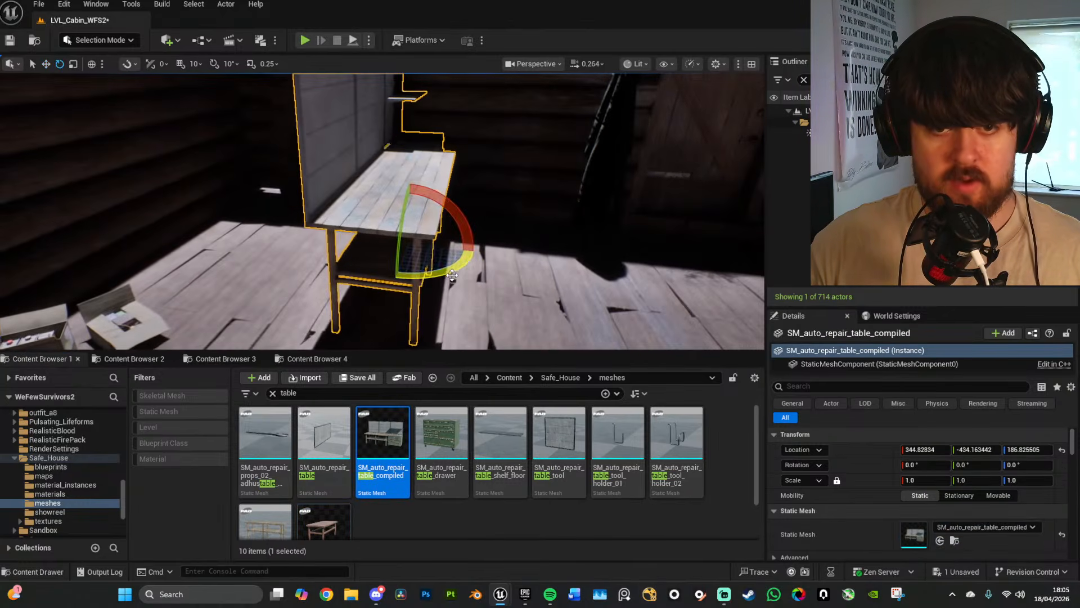
left_click_drag(444, 276, 357, 271)
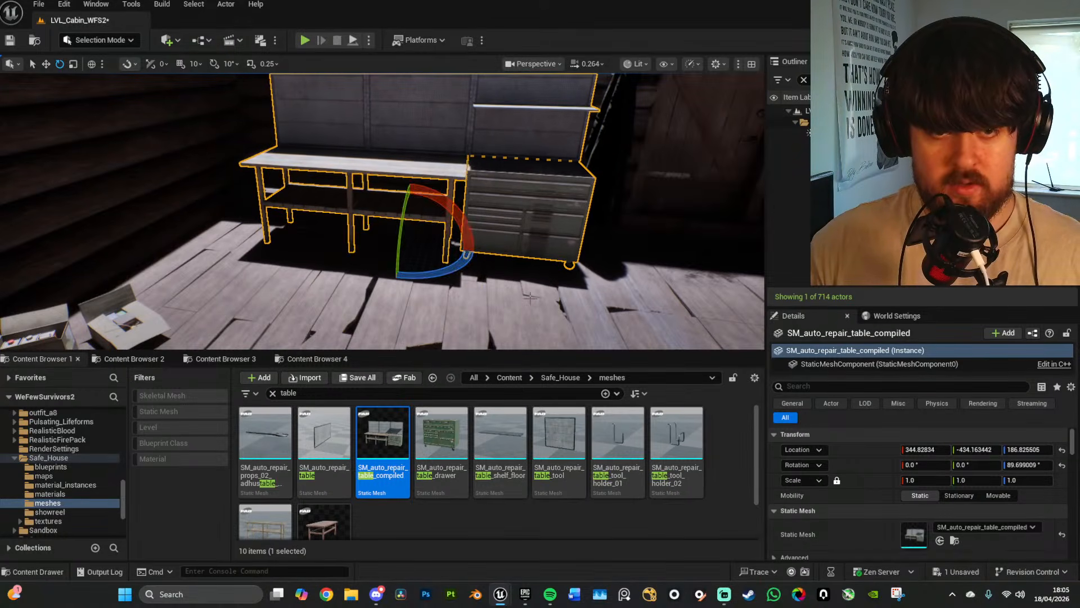
Step: Move the workbench back into the corner of the room, to about X 395, Y -480
right_click_drag(530, 301, 530, 301)
key("w")
right_click_drag(414, 336, 413, 336)
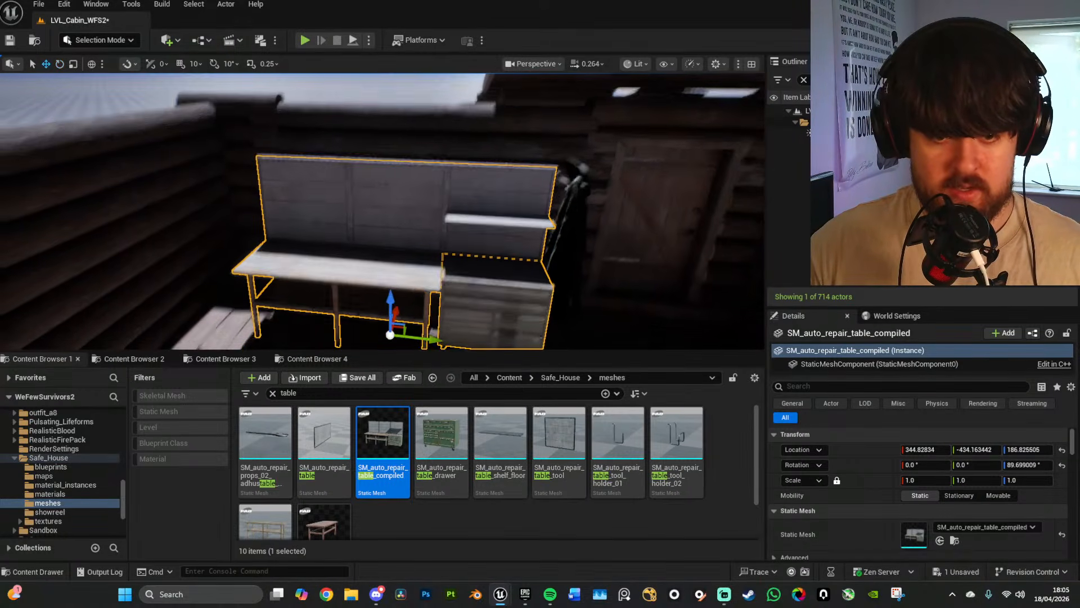
left_click_drag(408, 327, 410, 294)
mouse_move(409, 294)
right_mouse_down()
mouse_move(409, 326)
mouse_move(409, 294)
right_mouse_up()
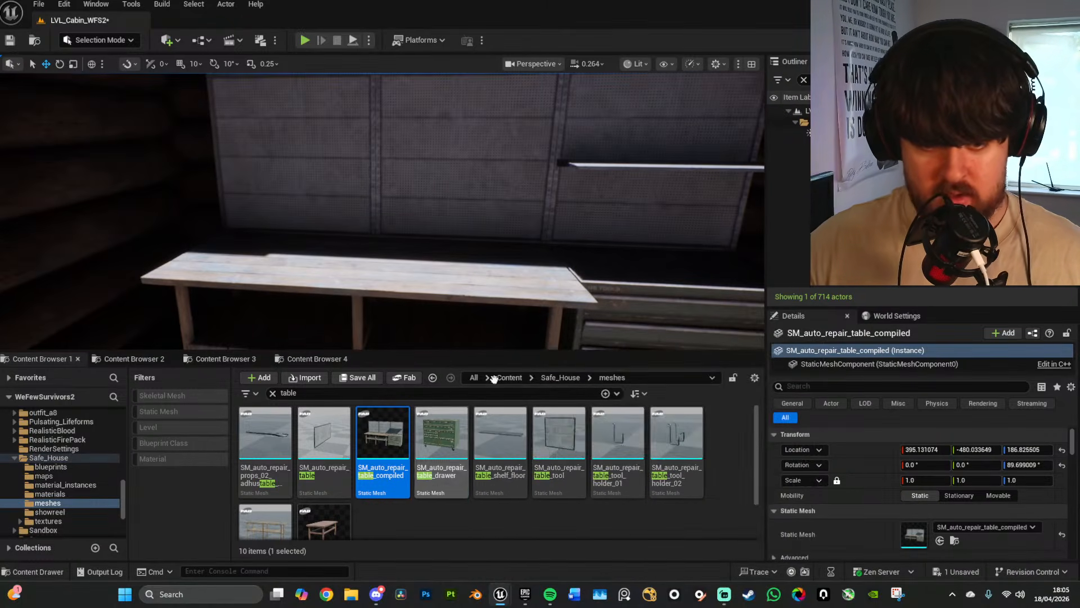
Step: Nudge the open cardboard boxes closer to the black crate, with the low box at about X 133, Y -627
right_click_drag(555, 234, 500, 252)
left_click(327, 259)
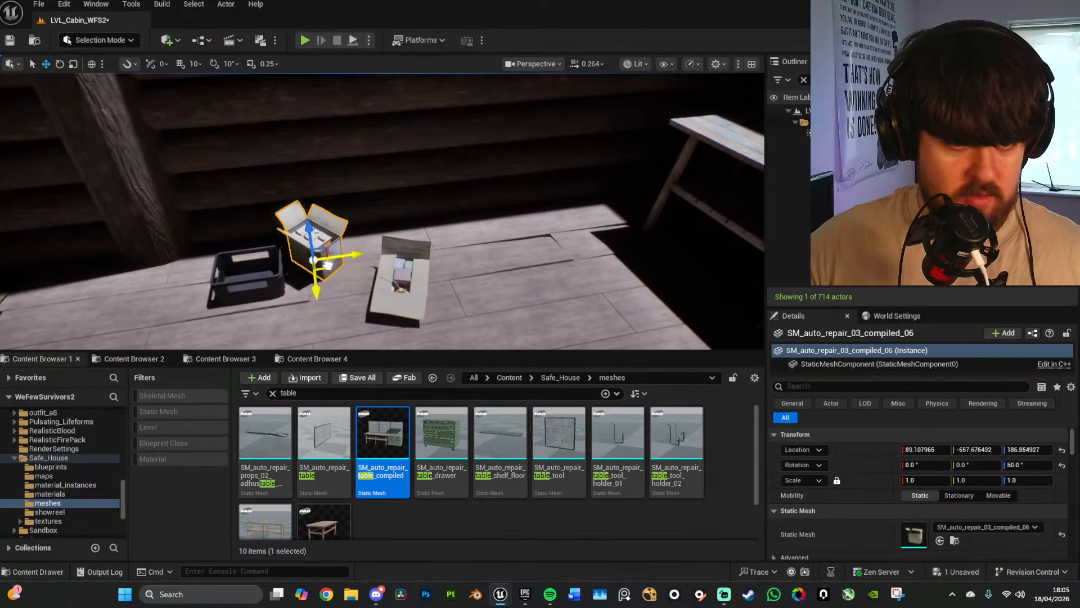
left_click(399, 285)
left_click_drag(417, 301, 391, 289)
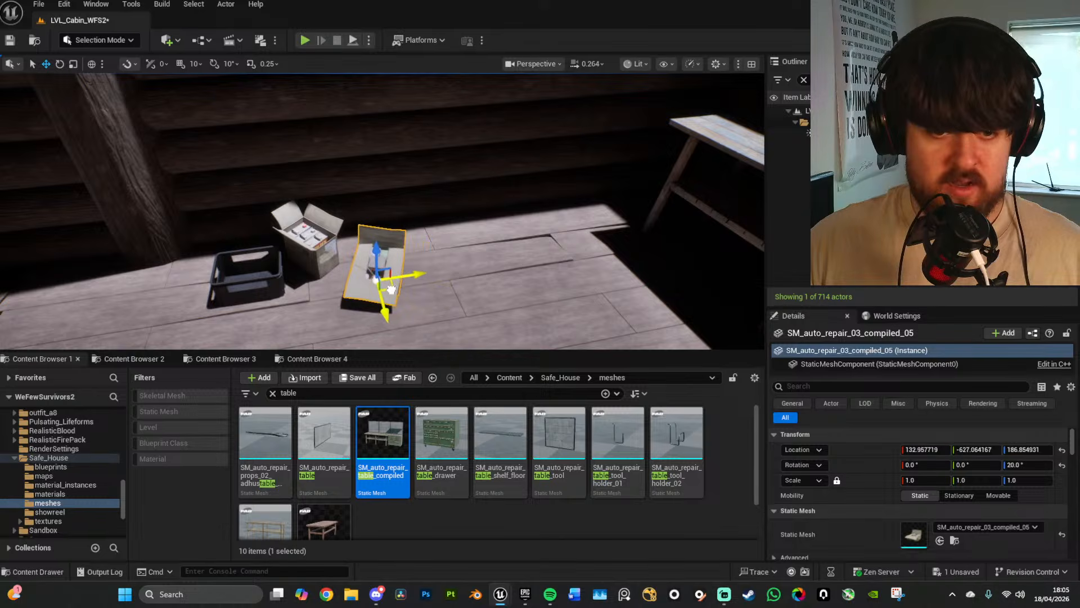
Step: Place the SM_auto_repair_table_drawer cabinet between the boxes and the workbench, rotated about 9.7° around Z
left_click_drag(441, 433, 502, 242)
key("e")
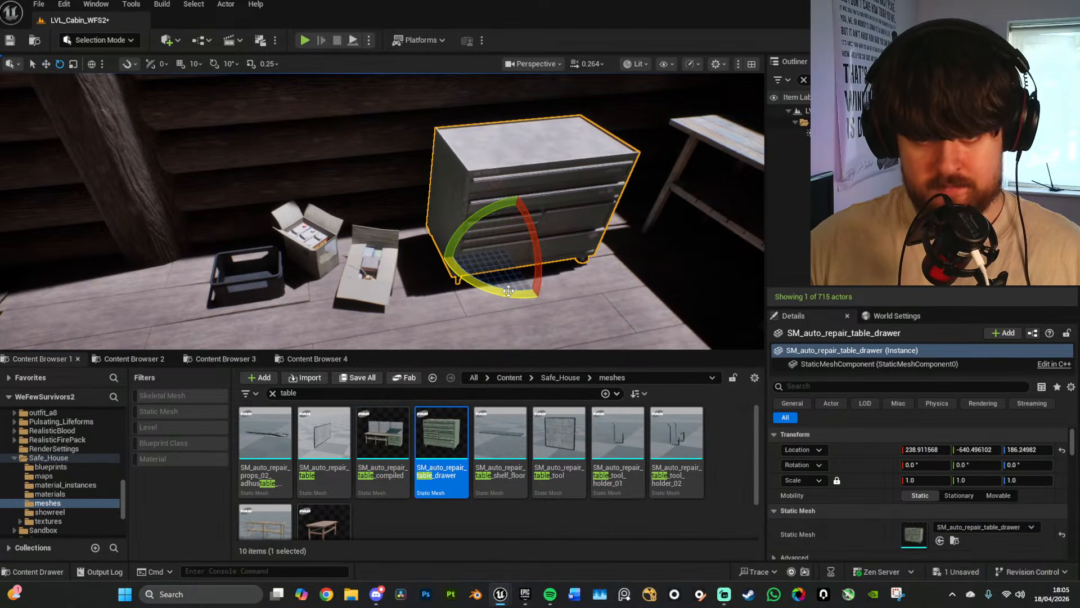
left_click_drag(508, 291, 535, 288)
Step: Lower the drawer cabinet toward the floor, to about Z 184.3
key("w")
right_click_drag(534, 288, 518, 241)
key("w")
left_click_drag(467, 207, 467, 216)
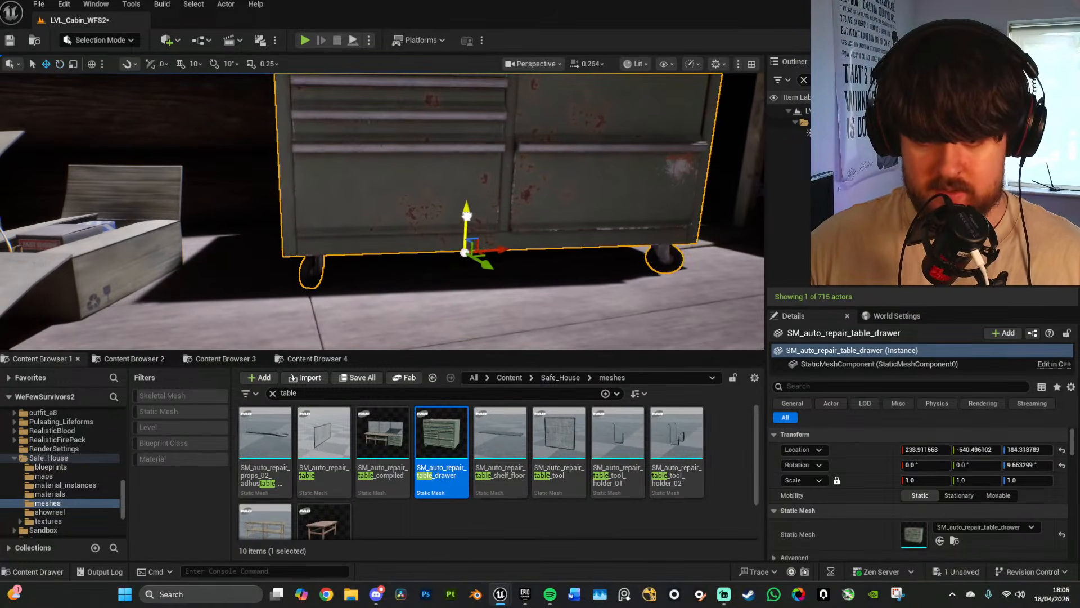
Step: Examine the map and the pinned photos on the wall board up close
key("g")
key("s")
right_click_drag(468, 216, 363, 246)
key("w")
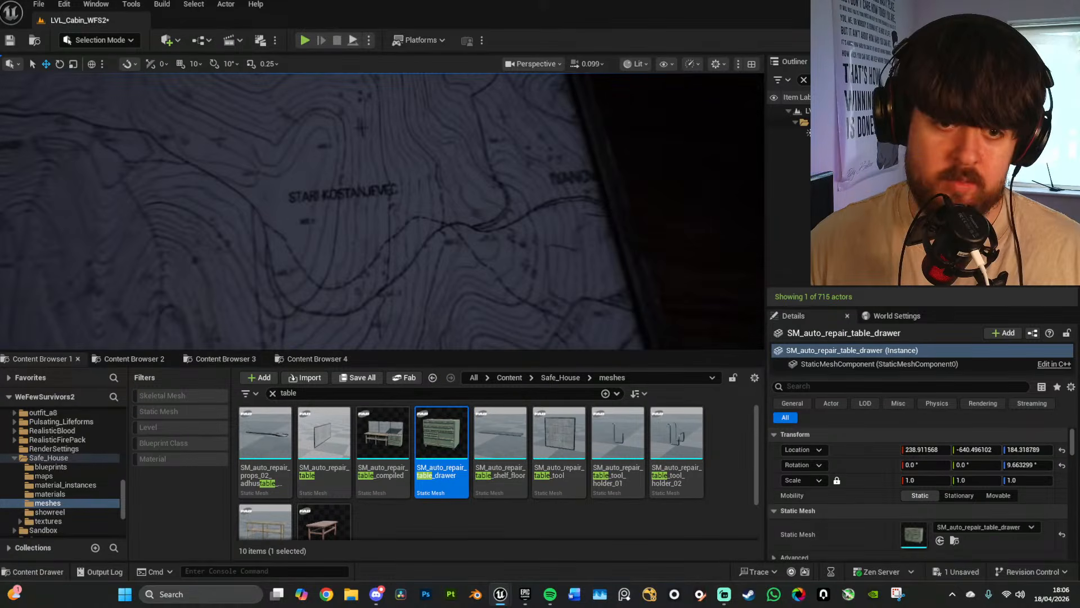
right_click_drag(383, 210, 270, 211)
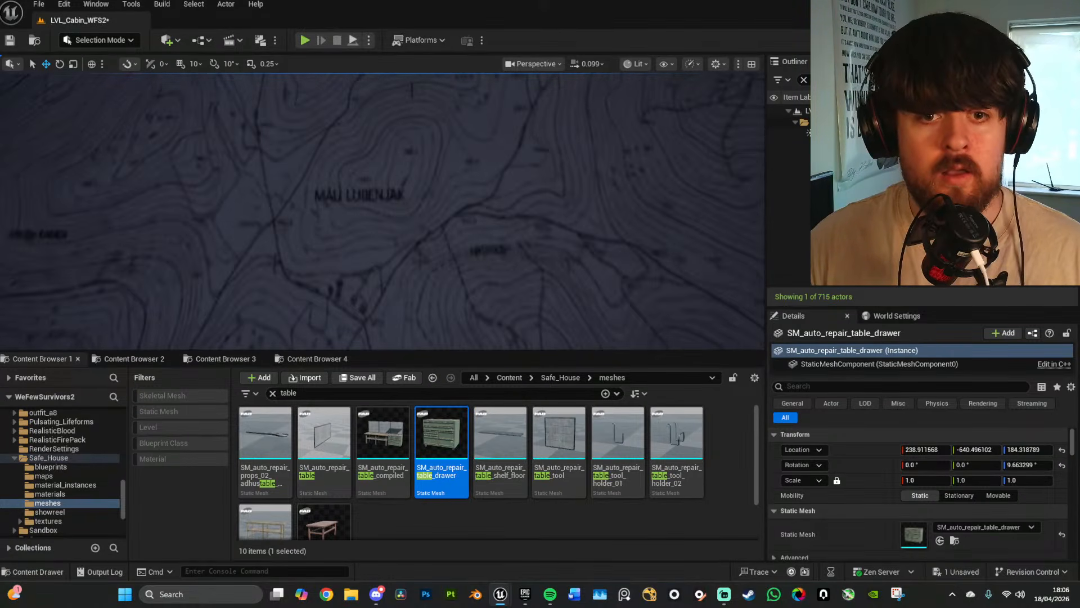
right_click_drag(530, 232, 530, 113)
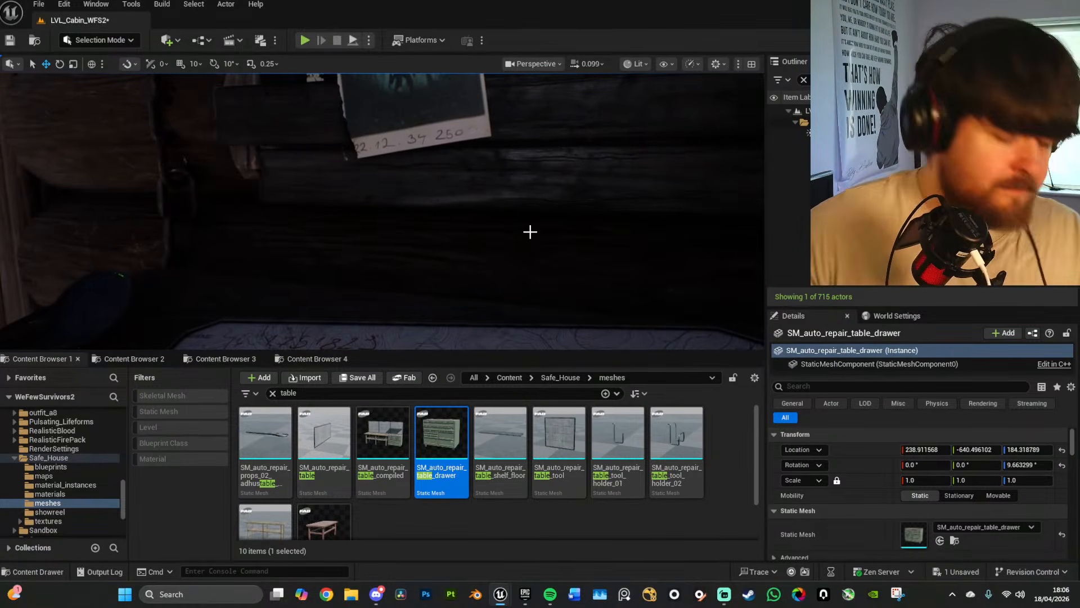
right_click_drag(518, 239, 664, 218)
key("w")
key("s")
key("w")
key("s")
scroll(501, 241, "down", 3)
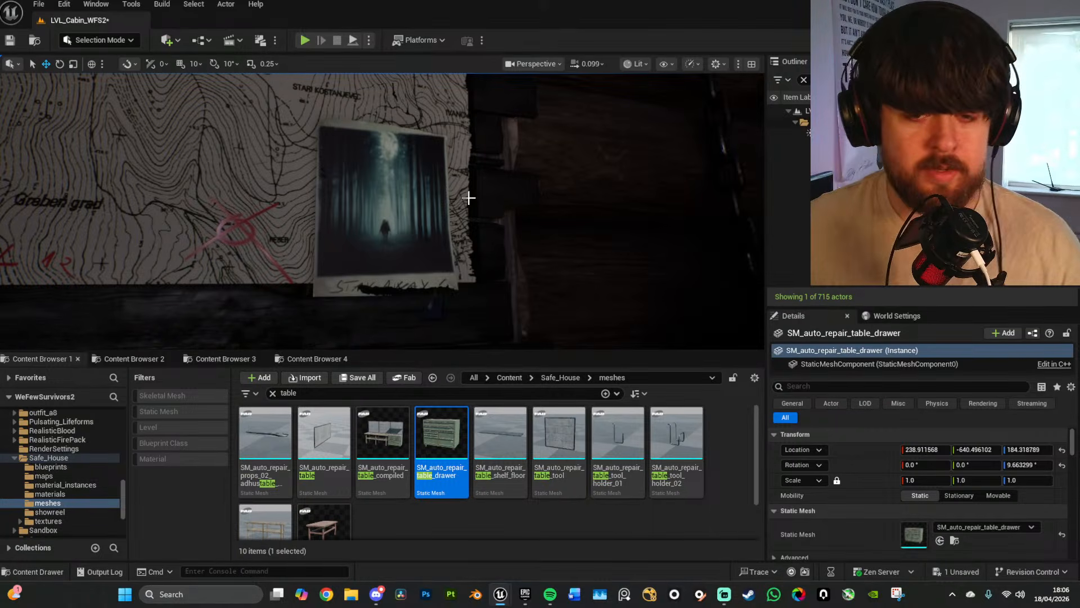
key("s")
right_click_drag(488, 205, 392, 163)
Step: Inspect the WareWolfBoard's static mesh and its M_MapMapTransparent material, closing both editors when done
left_click(336, 183)
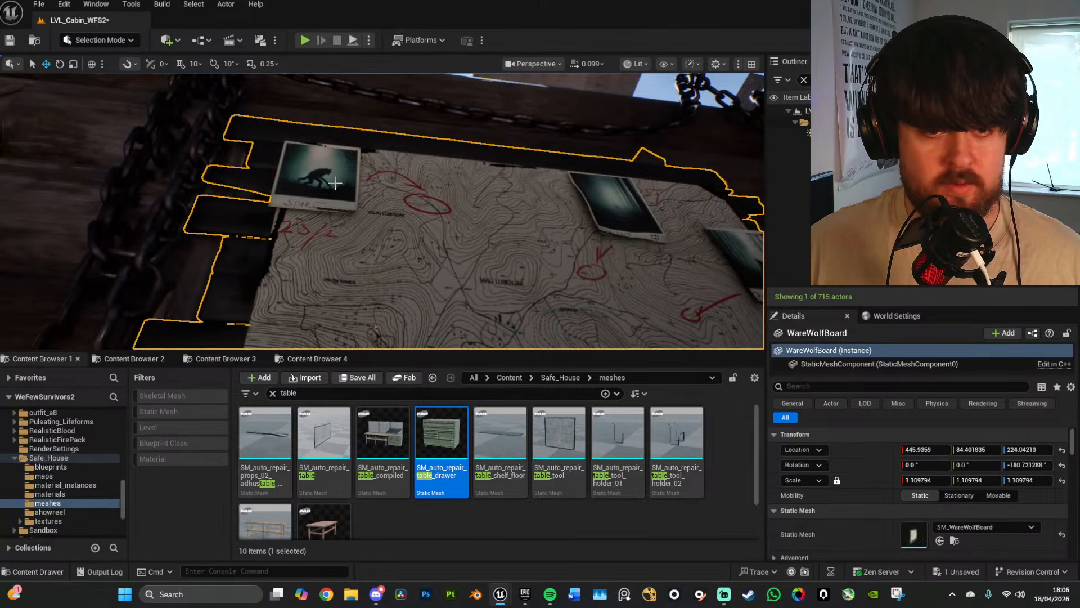
scroll(904, 440, "down", 3)
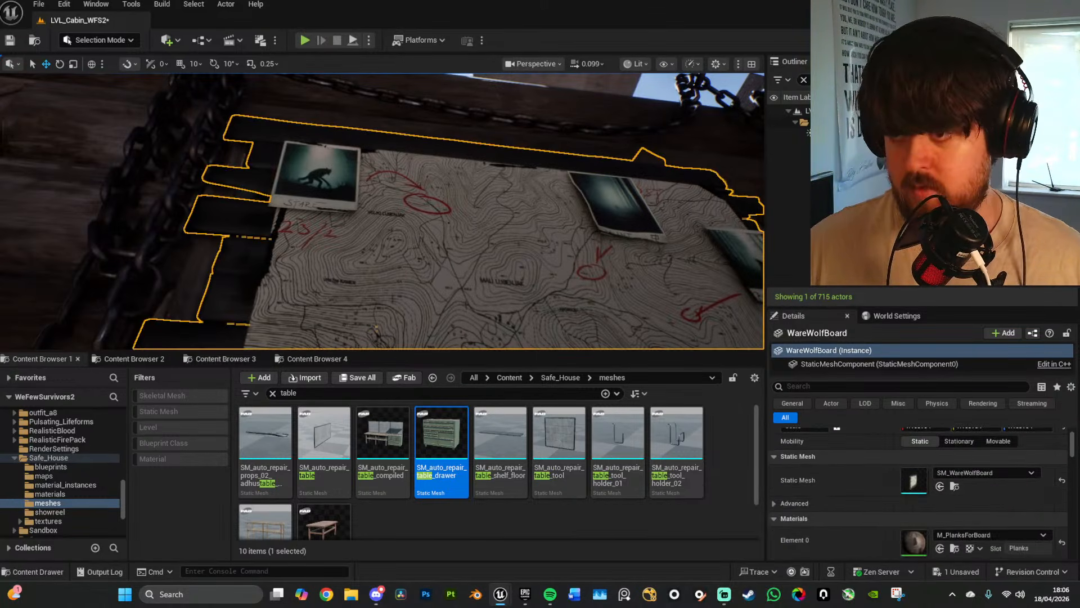
scroll(919, 444, "down", 1)
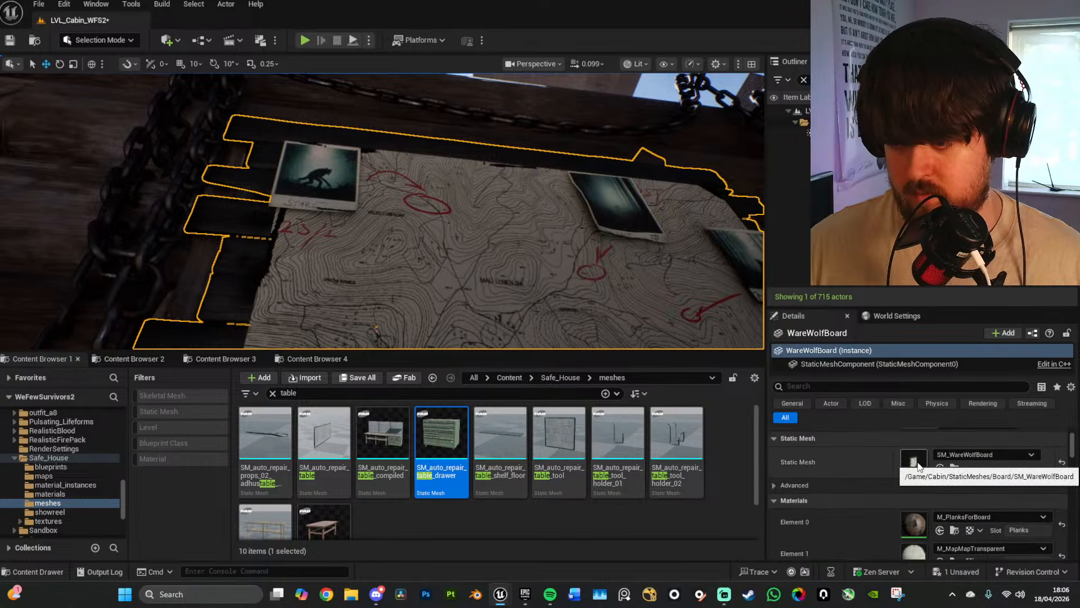
double_click(914, 463)
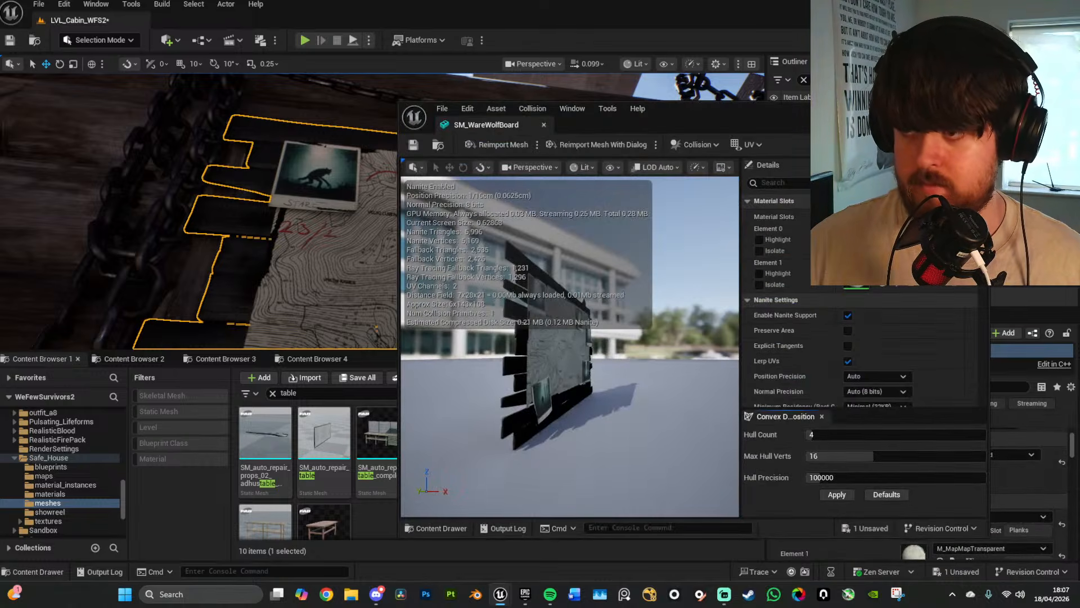
double_click(520, 176)
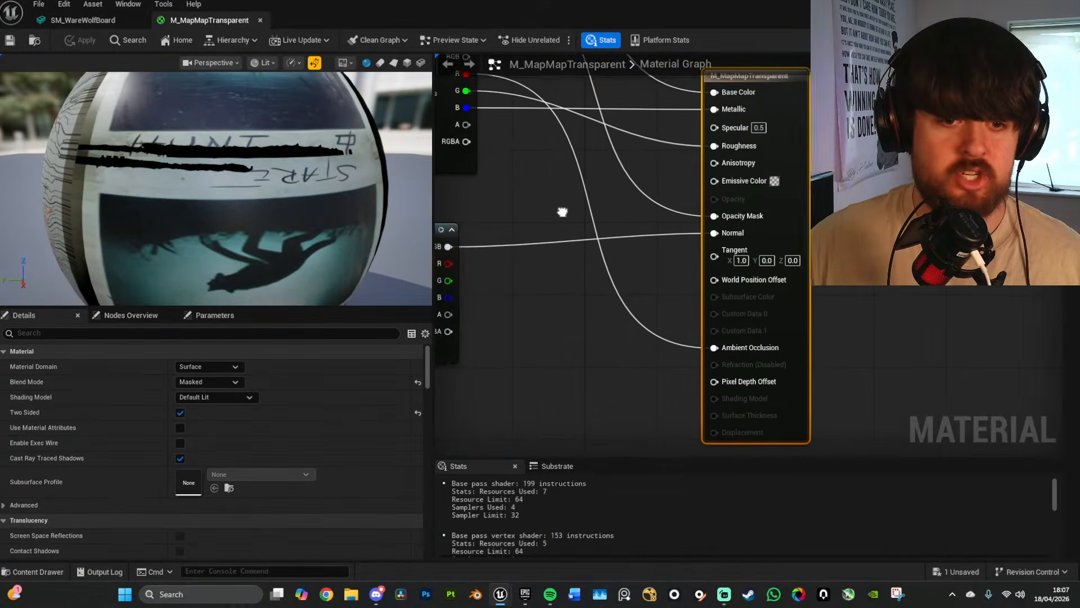
left_click_drag(225, 189, 104, 188)
left_click_drag(216, 221, 204, 221)
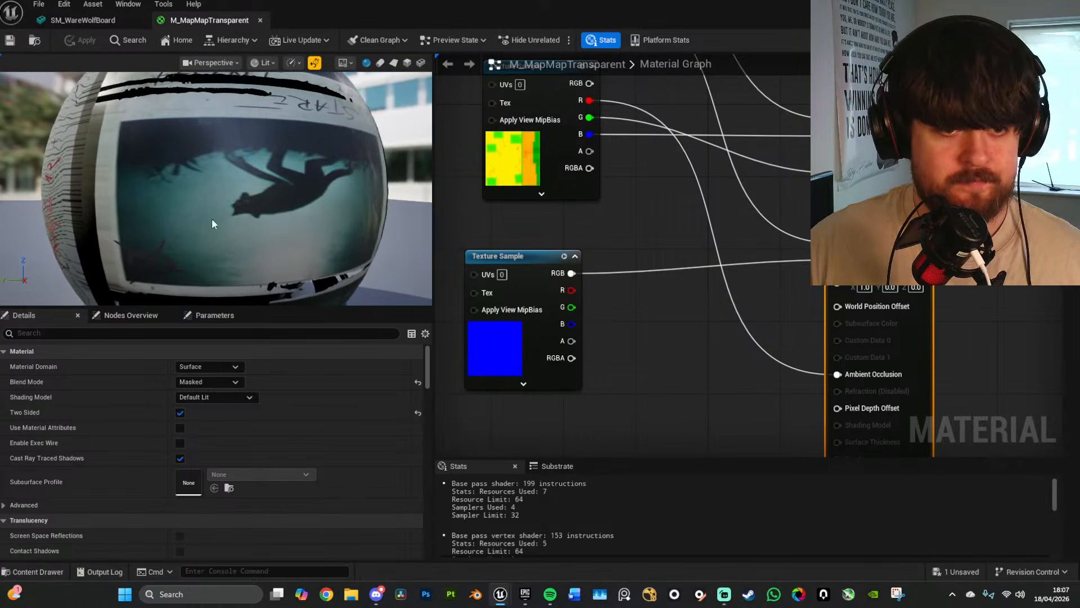
left_click(260, 20)
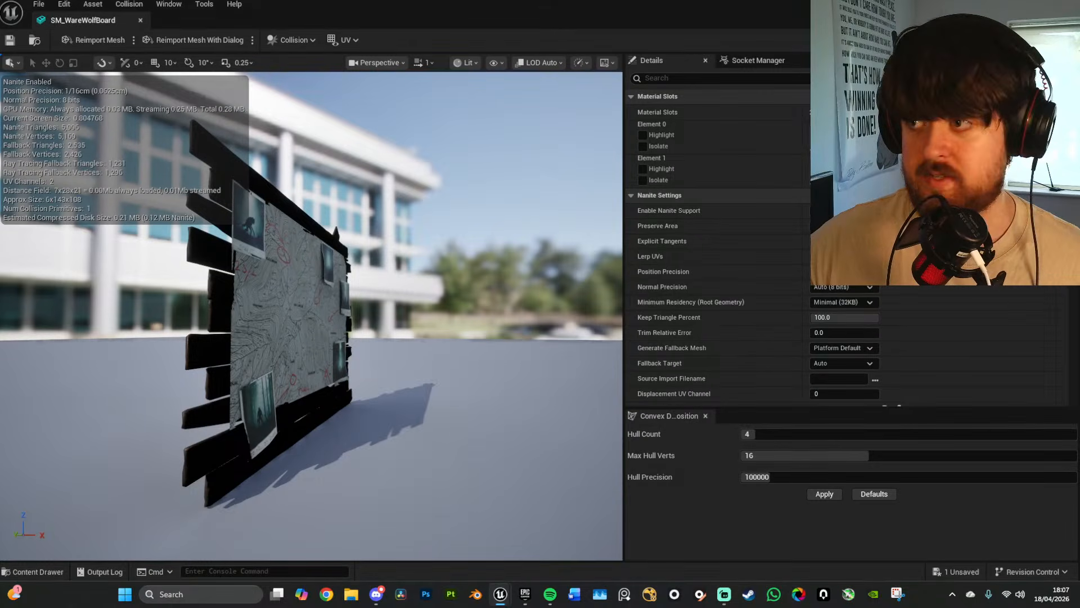
left_click(140, 21)
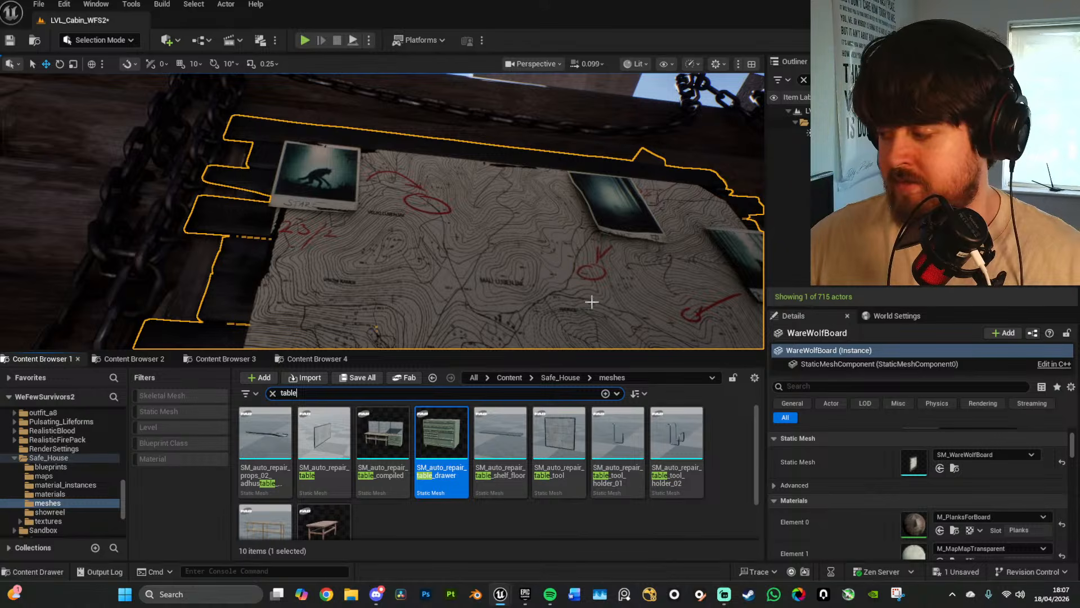
Step: Raise the Floor_A25 floor section slightly beside the striped carpet to reduce the gap under its edge
right_click_drag(622, 259, 269, 312)
scroll(622, 260, "up", 3)
key("w")
key("w")
key("w")
key("w")
right_click_drag(657, 228, 708, 269)
right_click_drag(521, 224, 507, 255)
left_click(348, 245)
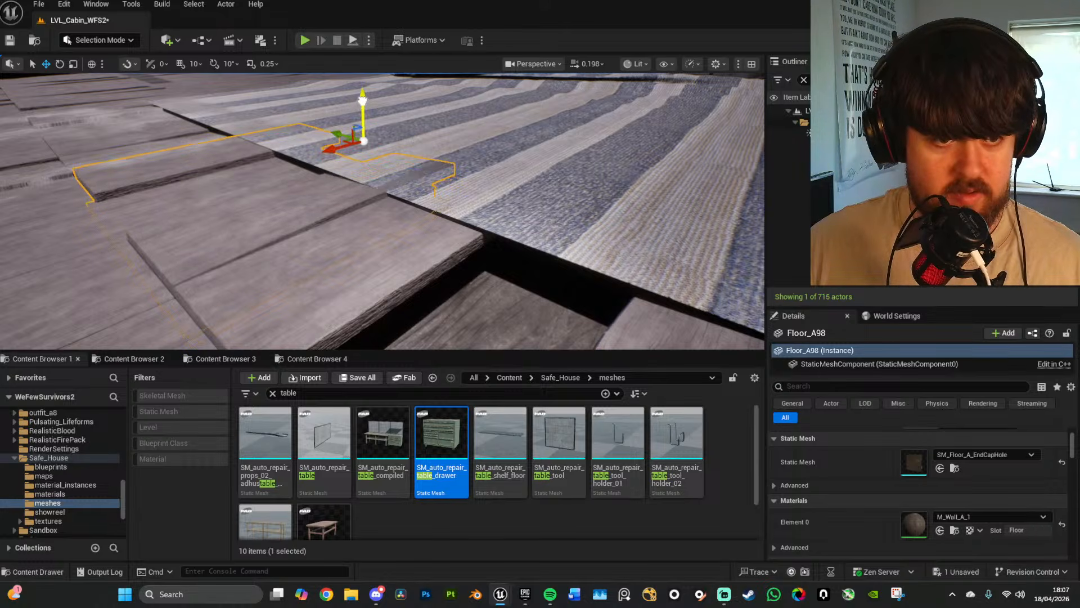
right_click_drag(363, 102, 472, 140)
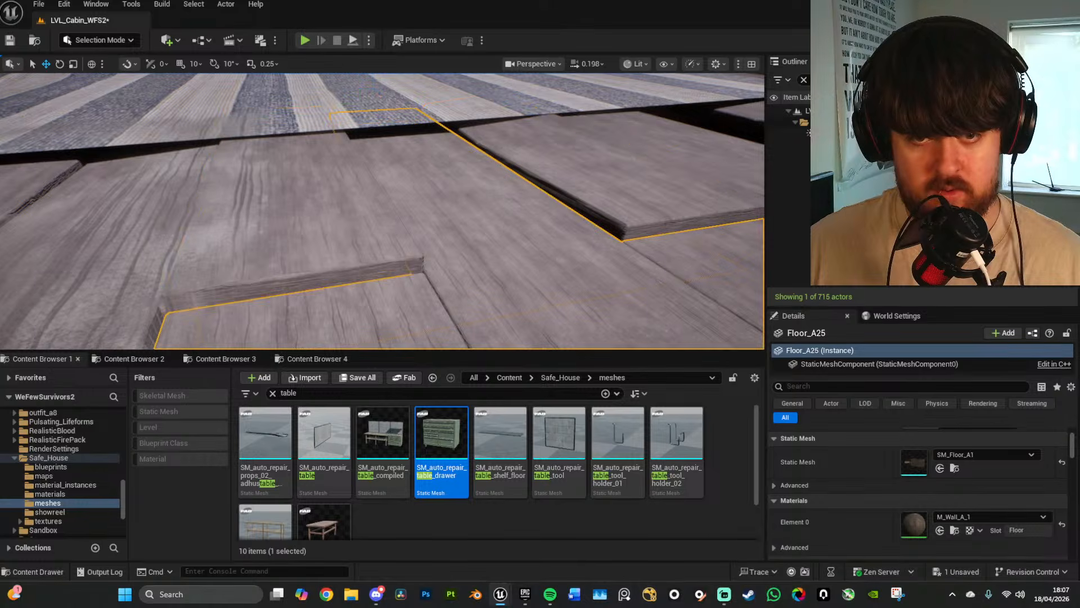
right_click_drag(550, 211, 656, 160)
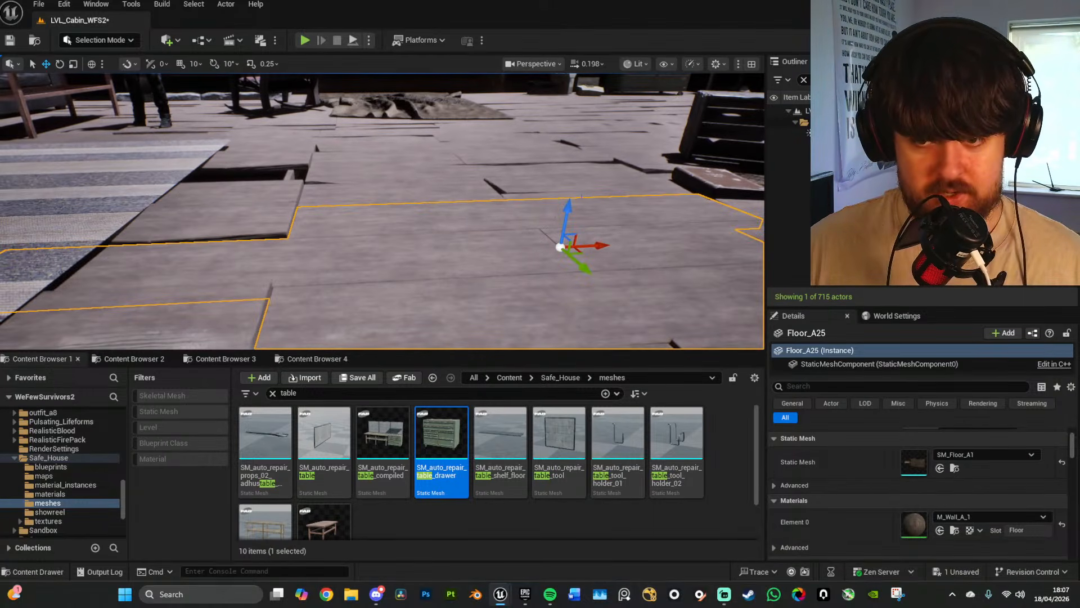
left_click_drag(568, 206, 570, 199)
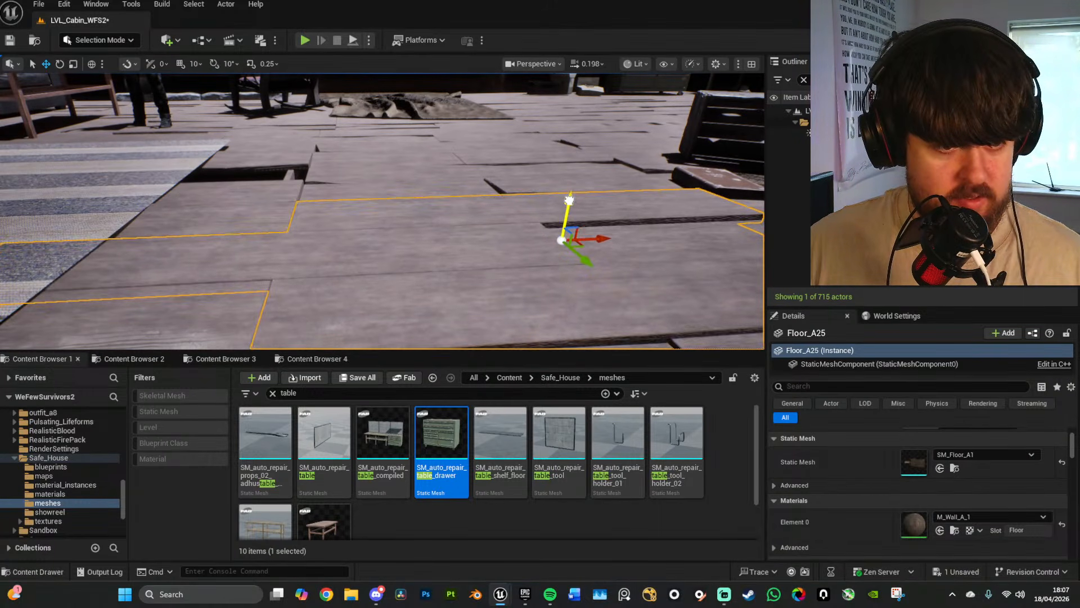
Step: Raise the Floor_A96 half floor section under the edge of the striped carpet
right_click_drag(570, 200, 470, 189)
left_click(473, 225)
left_click_drag(439, 251, 448, 220)
key("e")
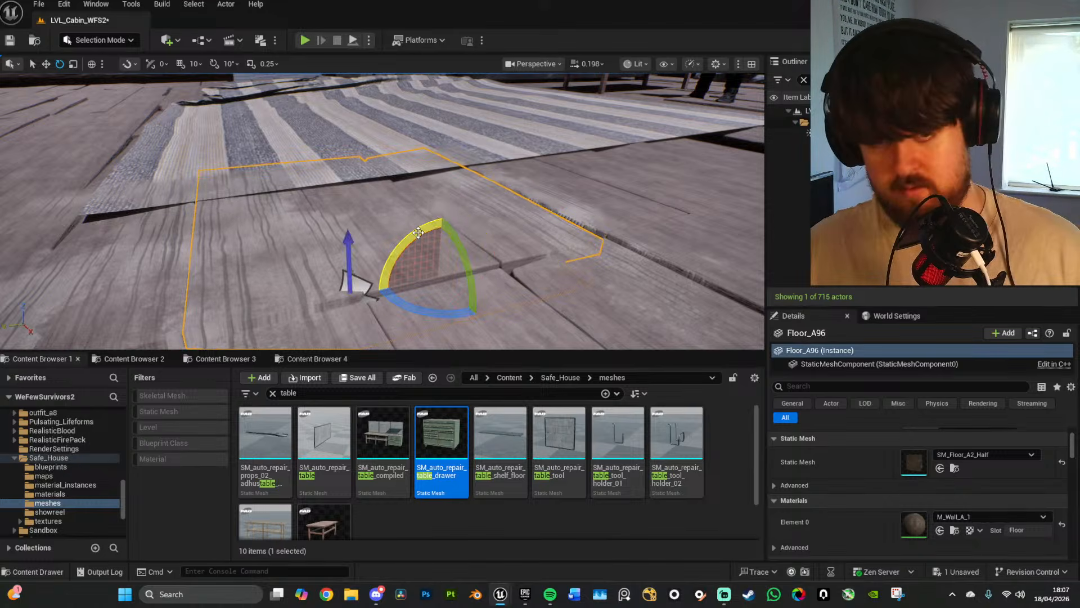
right_click_drag(415, 234, 495, 225)
Step: Raise the neighbouring Floor_A181 half floor section toward the underside of the striped carpet
left_click(438, 229)
key("w")
left_click_drag(445, 166, 447, 131)
key("e")
right_click_drag(446, 135, 371, 139)
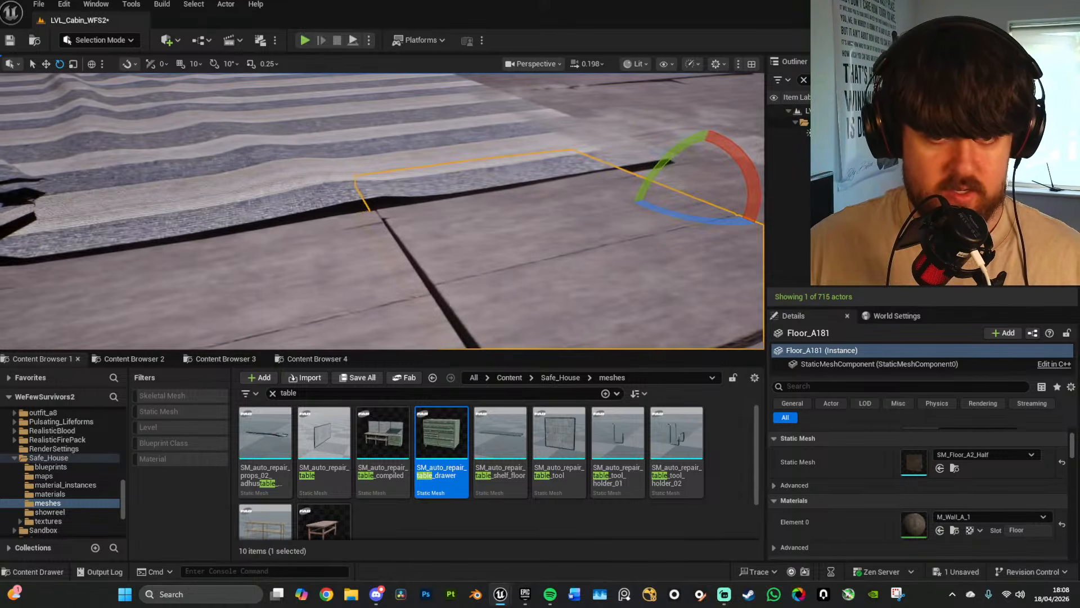
Step: Adjust the height of the Floor_A153 plank section and tilt it slightly to fit beneath the striped carpet's edge
left_click(343, 262)
right_click_drag(343, 262, 286, 261)
key("w")
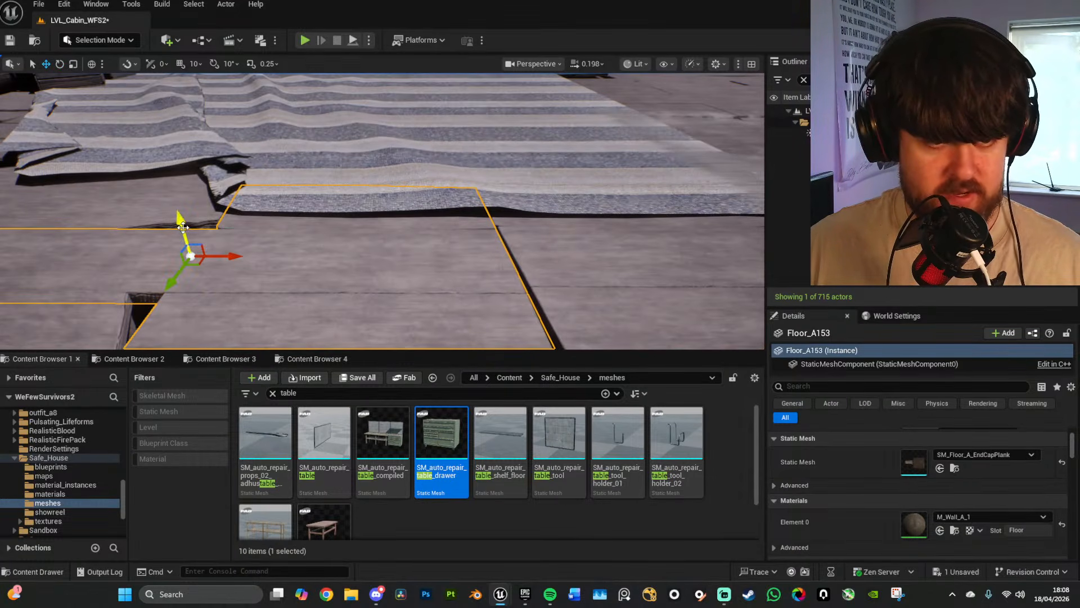
left_click_drag(183, 226, 157, 222)
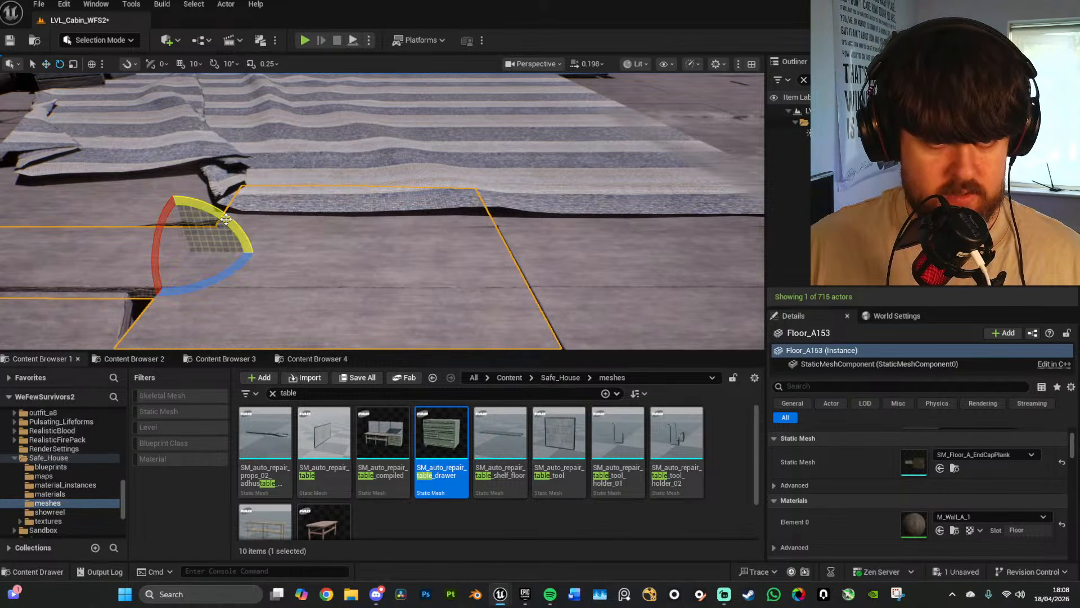
left_click_drag(226, 218, 257, 252)
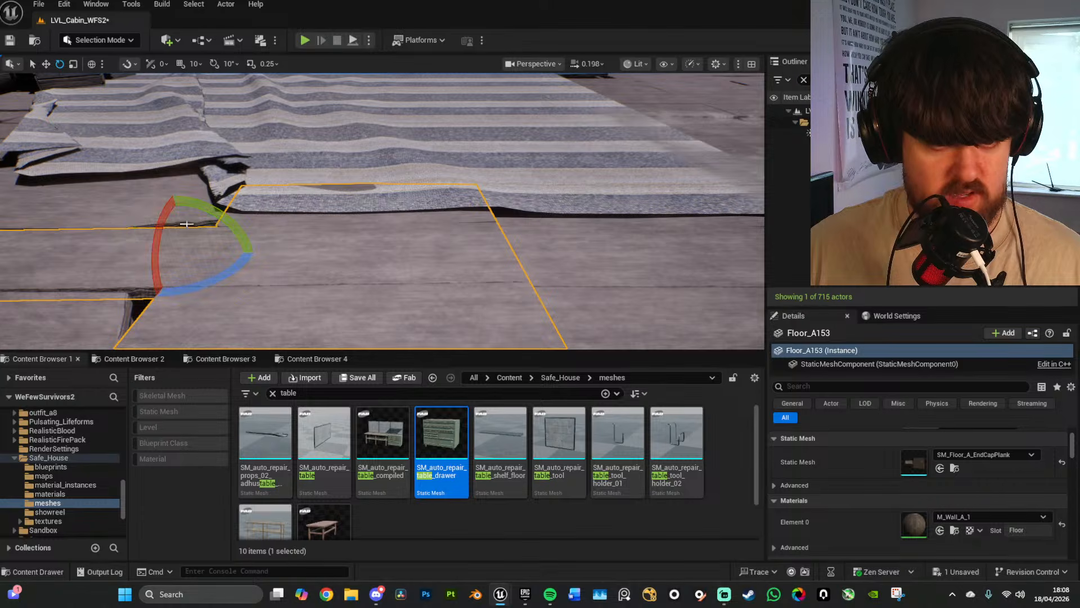
left_click_drag(186, 224, 169, 220)
key("g")
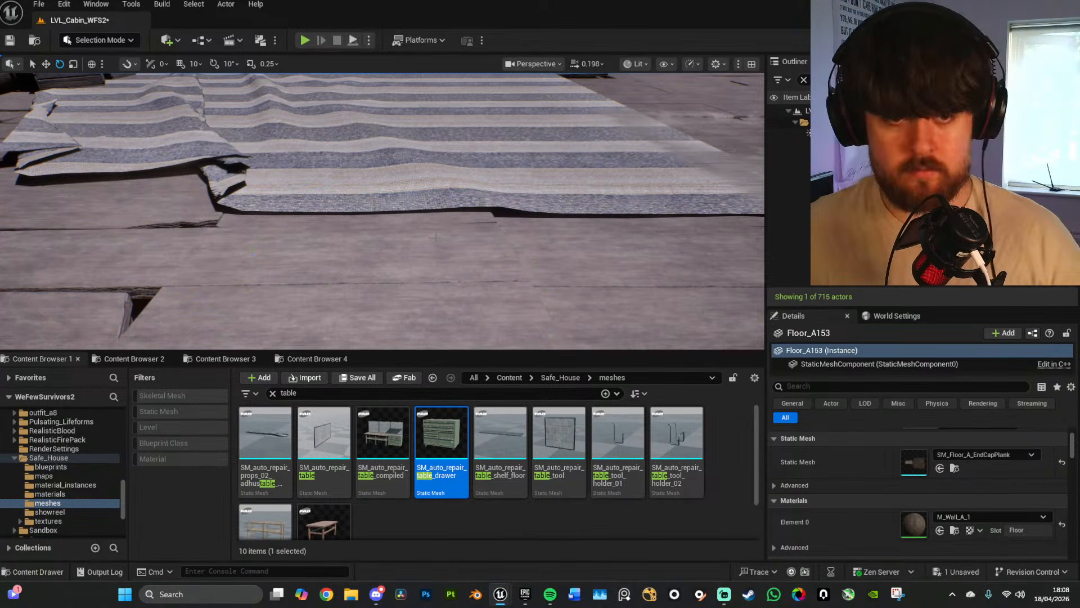
Step: Move the dark carpet together with the small crate, mug and two books across the floor toward the large dark chest
right_click_drag(168, 222, 376, 216)
left_click(432, 248)
right_click_drag(432, 248, 416, 268)
left_click(307, 236)
right_click_drag(306, 237, 299, 251)
left_click(307, 239, "ctrl")
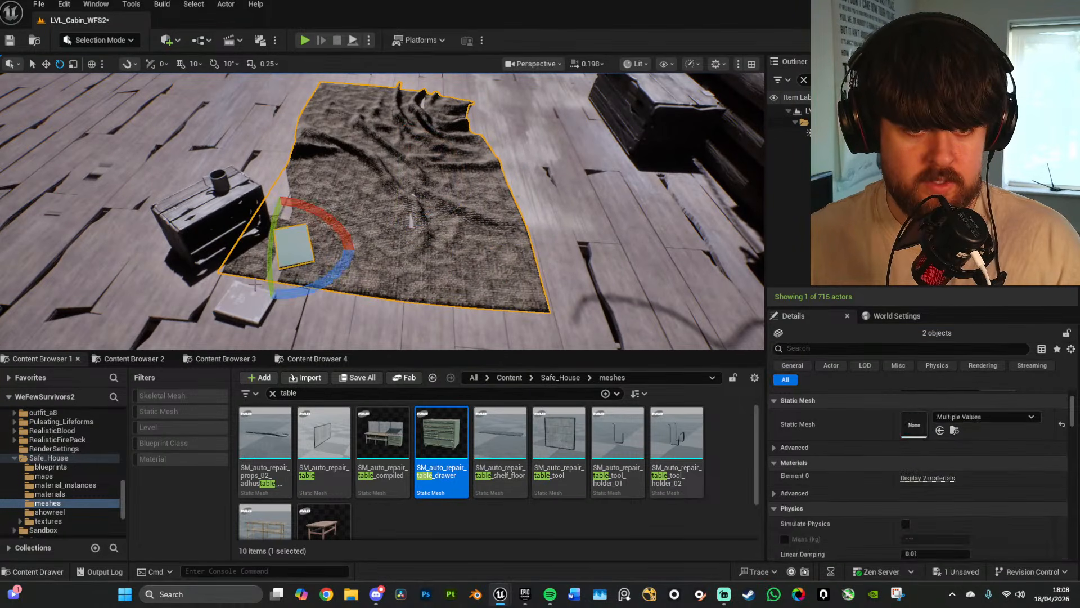
left_click(218, 187, "ctrl")
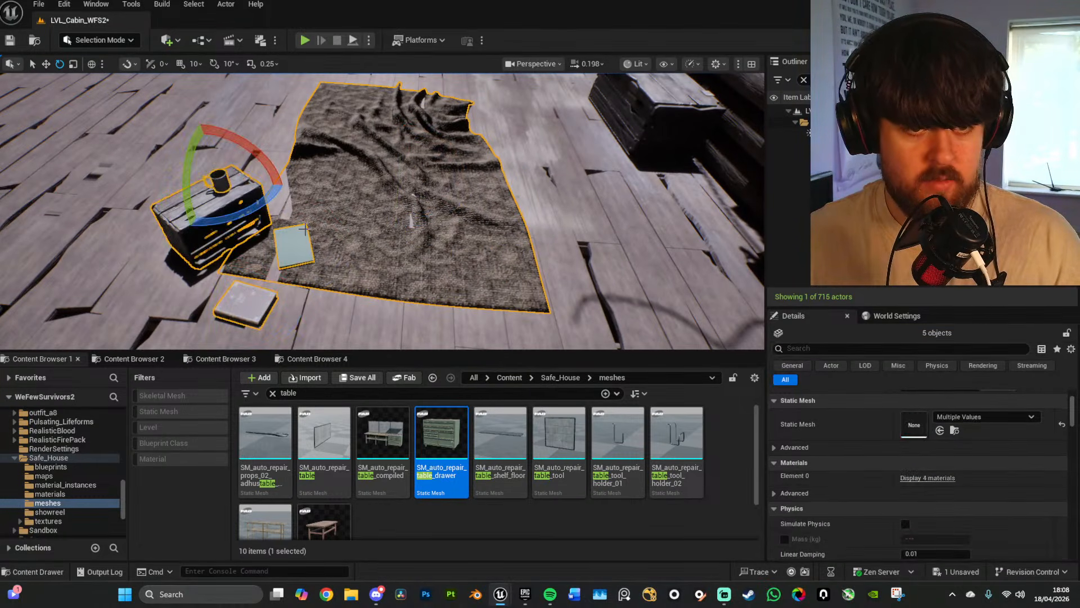
right_click_drag(217, 187, 230, 274)
key("w")
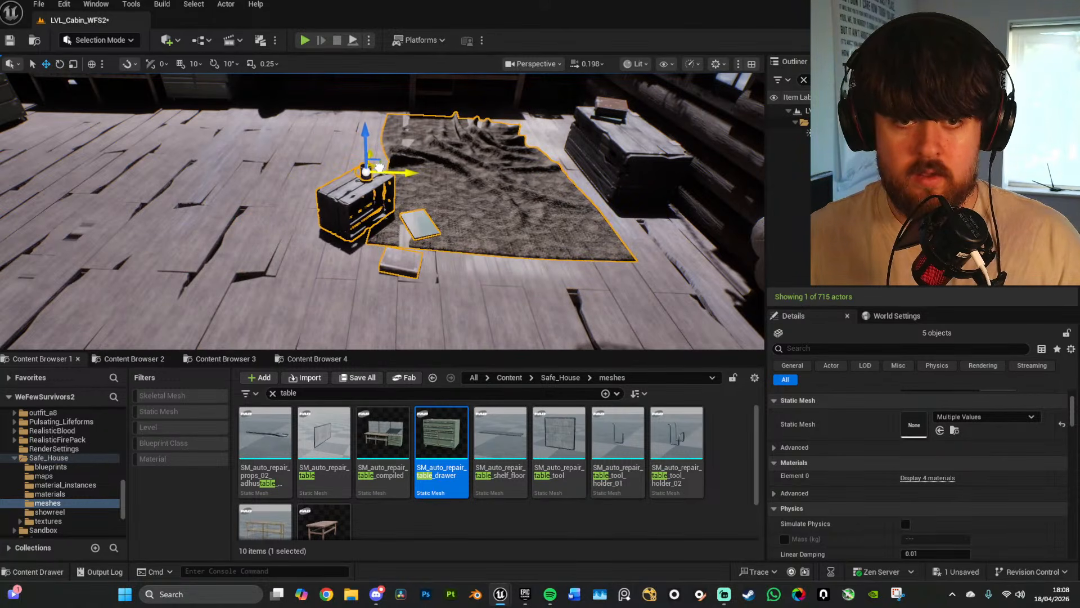
key("w")
Step: Adjust the height of the Floor_A17 section under the dark carpet's edge, beside the small crate and books
right_click_drag(376, 167, 396, 234)
key("s")
left_click(340, 332)
left_click(330, 326)
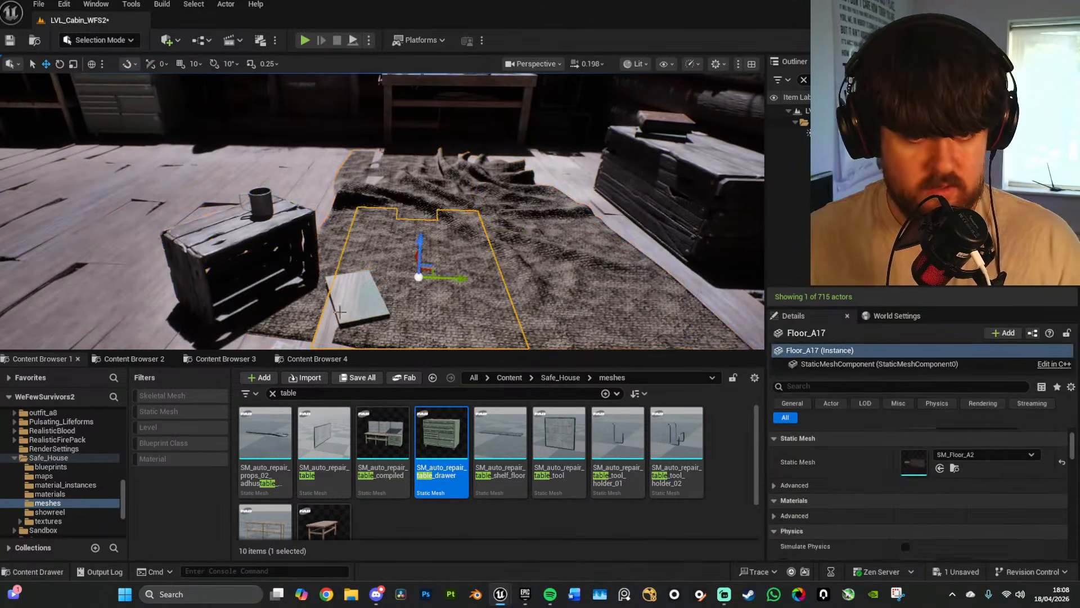
right_click_drag(373, 289, 371, 315)
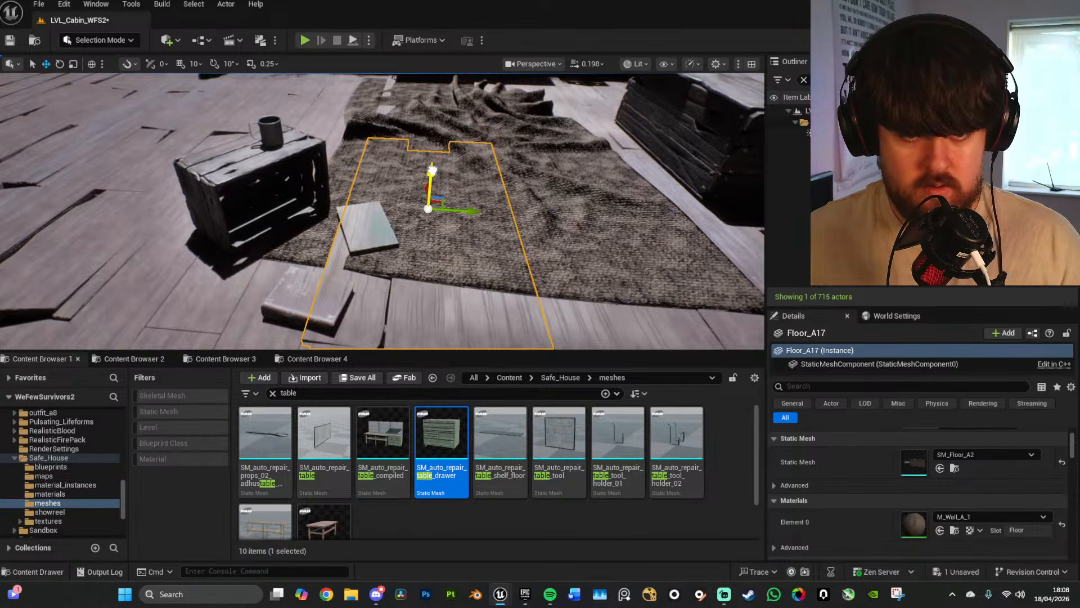
key("w")
right_click_drag(432, 171, 429, 141)
Step: Lower the Floor_A47 end-cap plank and the Floor_A32 full section so they no longer poke through the dark carpet
left_click(358, 279)
right_click_drag(358, 279, 514, 260)
key("a")
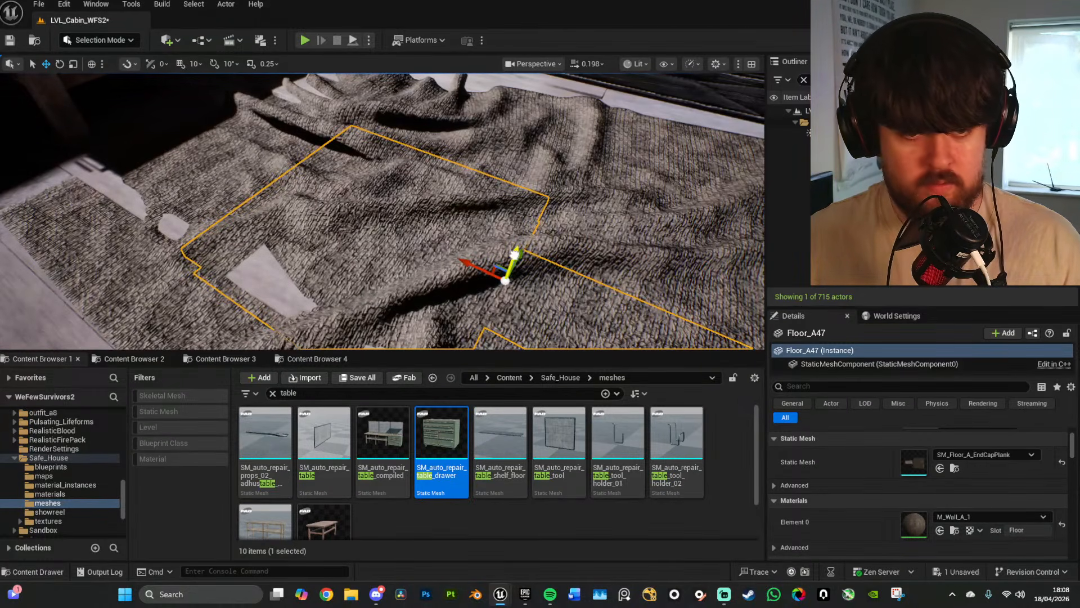
left_click(136, 198)
left_click_drag(134, 85, 135, 88)
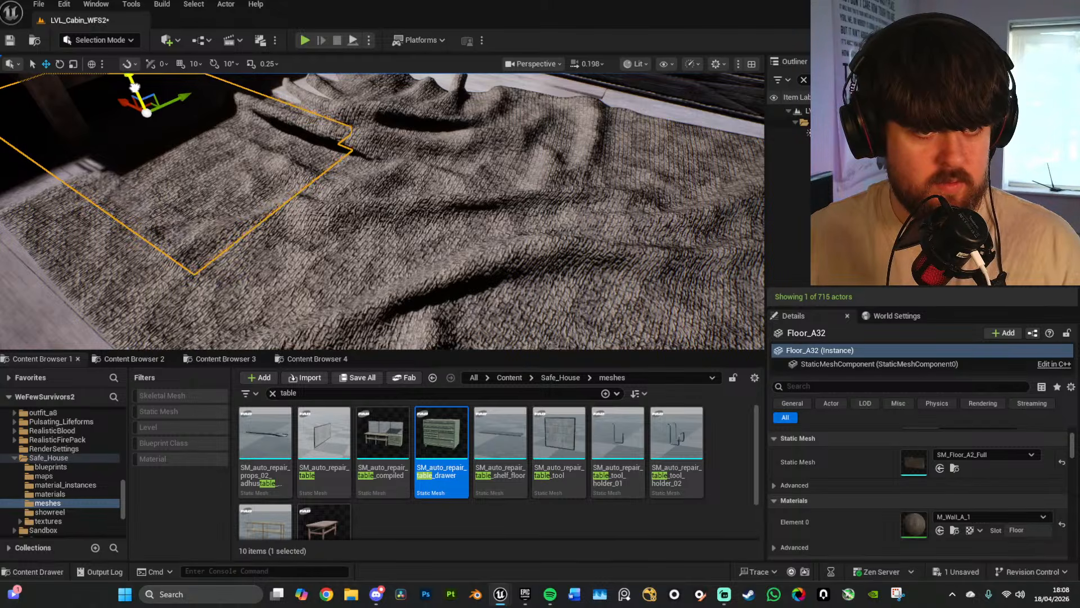
mouse_move(138, 94)
right_mouse_down()
mouse_move(110, 76)
mouse_move(126, 85)
right_mouse_up()
right_click_drag(349, 249, 342, 248)
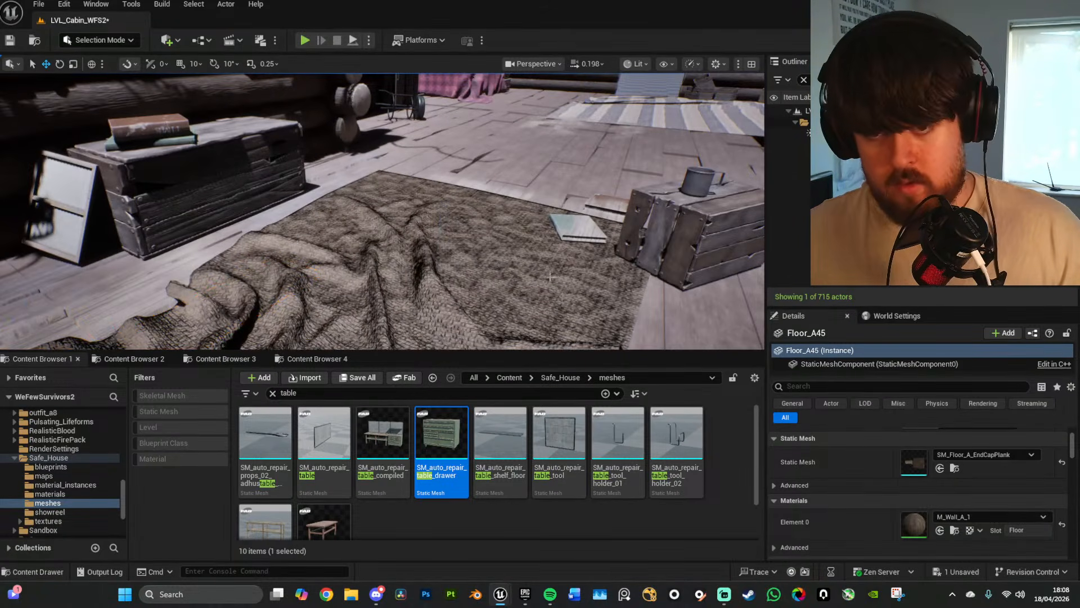
right_click_drag(383, 211, 394, 257)
left_click(446, 251)
right_click_drag(571, 250, 496, 246)
scroll(506, 239, "up", 1)
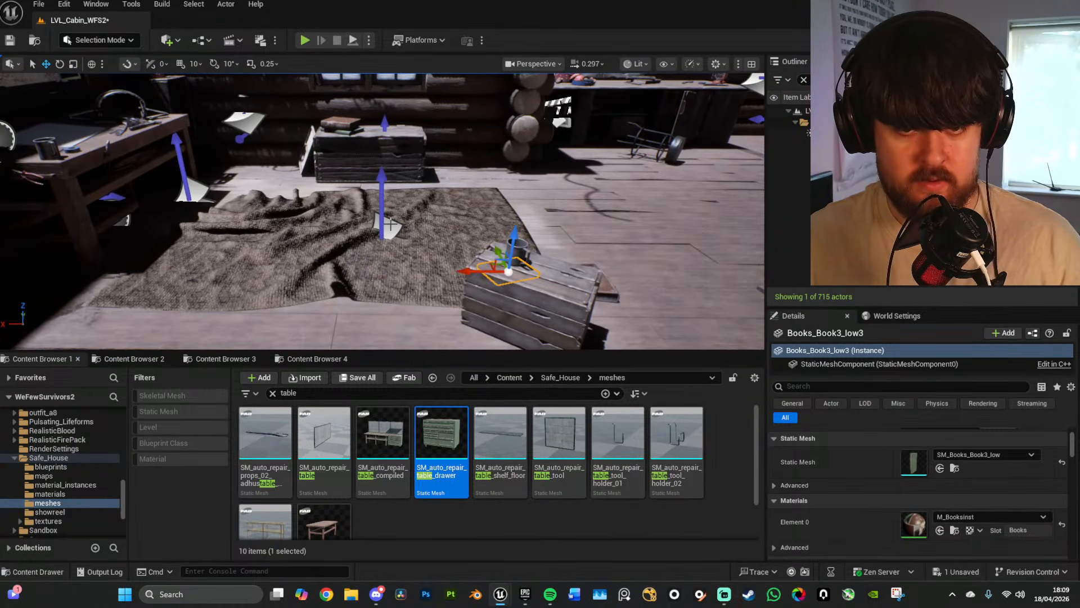
Step: Try removing the Damage10 decal from the dark carpet, and restore it
left_click(390, 224)
key("w")
right_click_drag(390, 224, 394, 256)
right_click_drag(517, 212, 517, 214)
key("s")
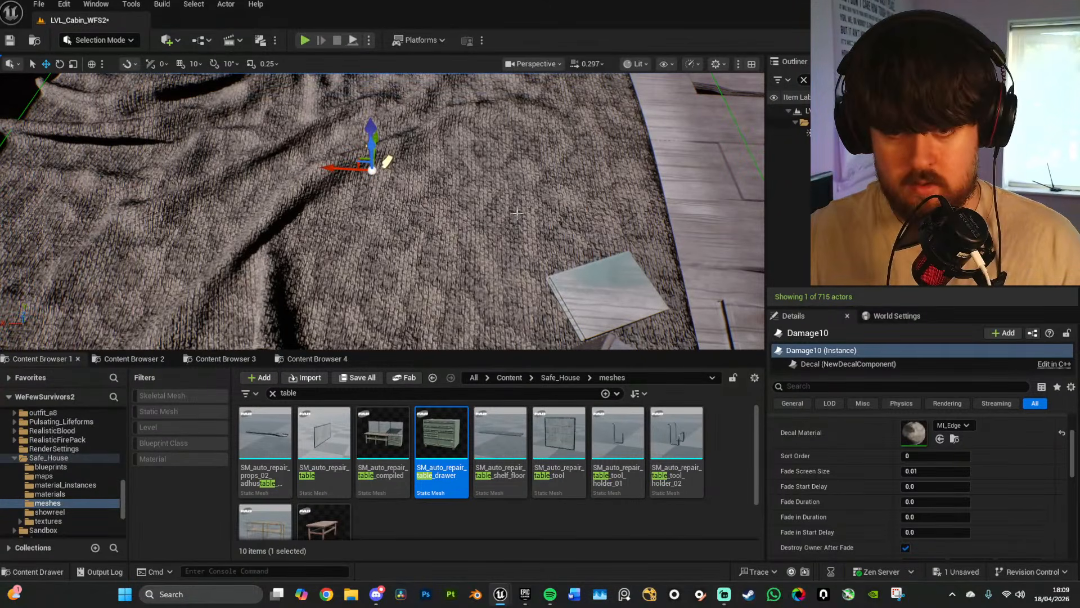
key("Delete")
key("s")
right_click_drag(552, 217, 530, 230)
key("ctrl+z")
Step: Duplicate the Damage10 decal from the dark carpet onto the bare floor next to the striped carpet
key("s")
scroll(533, 227, "up", 3)
left_click_drag(368, 216, 520, 234)
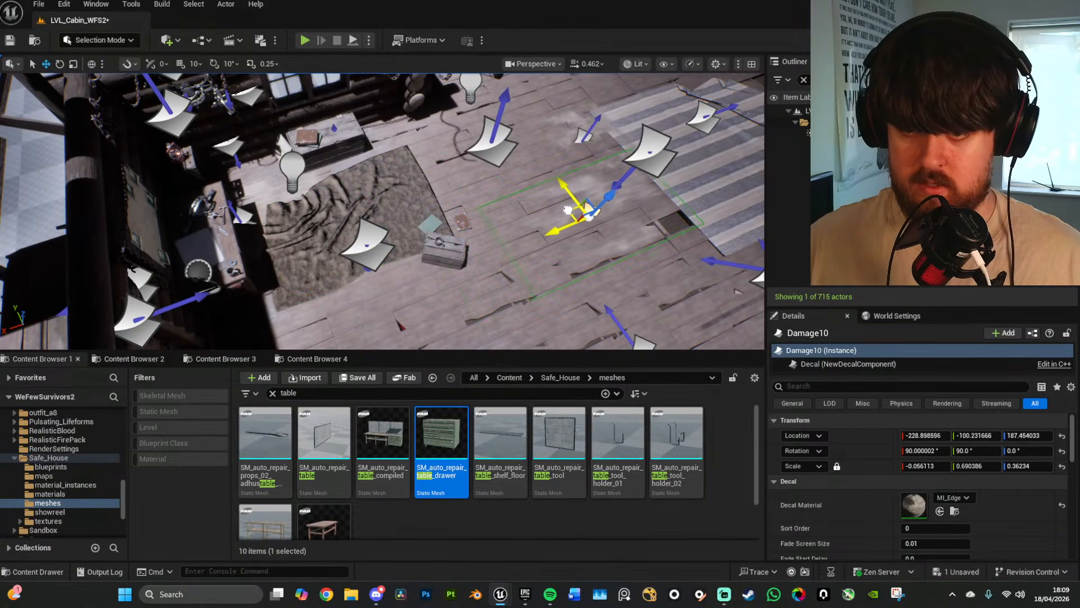
Step: Filter the striped carpet's properties by "deca" and turn off Receives Decals
right_click_drag(571, 208, 614, 239)
key("w")
key("d")
left_click(614, 239)
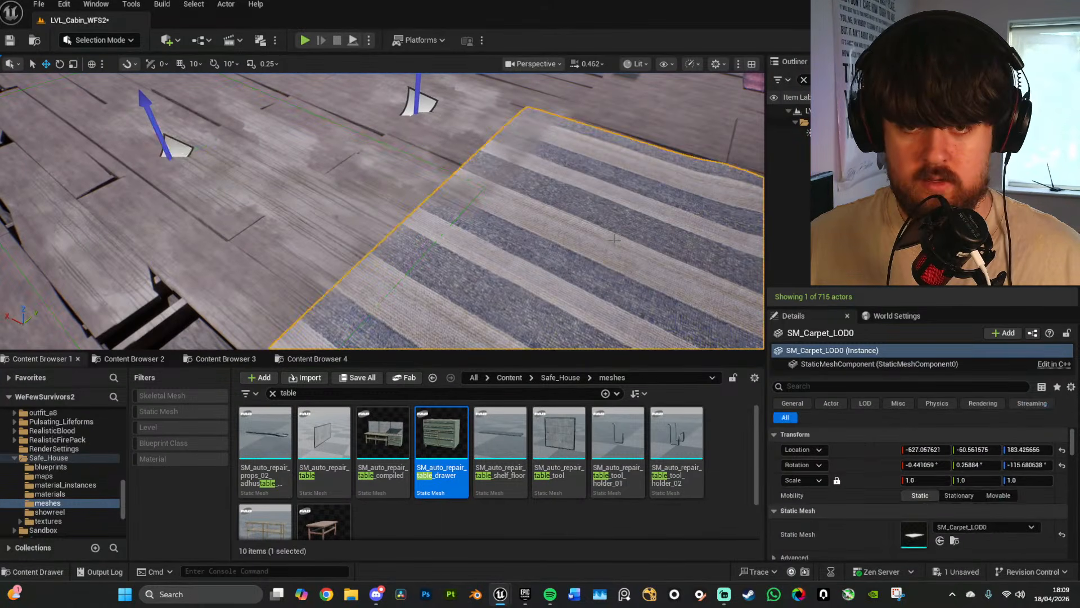
left_click(832, 389)
type("deca")
left_click(907, 467)
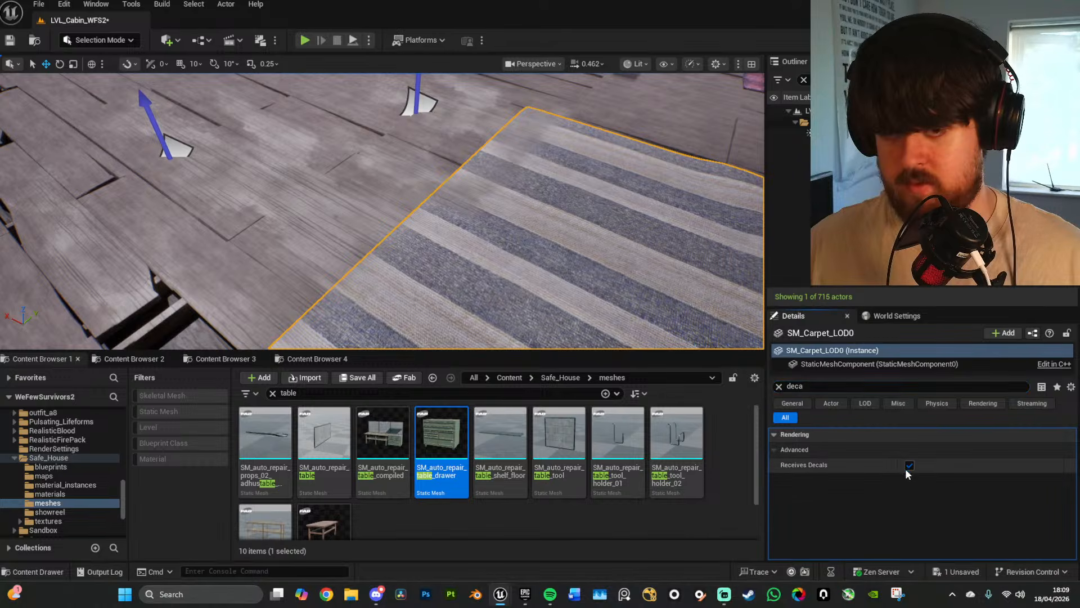
Step: Move the Damage17 decal across the striped carpet to its far edge near the log wall opening
right_click_drag(619, 259, 479, 215)
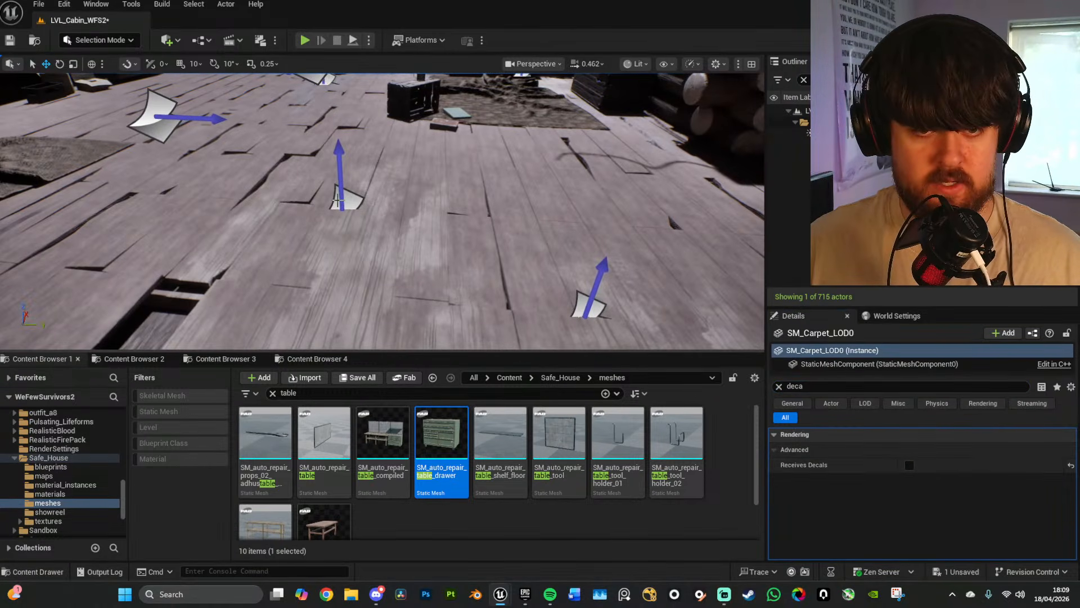
left_click(350, 202)
right_click_drag(350, 202, 282, 206)
key("s")
right_click_drag(382, 211, 518, 273)
key("s")
key("s")
left_click_drag(603, 299, 440, 291, "alt")
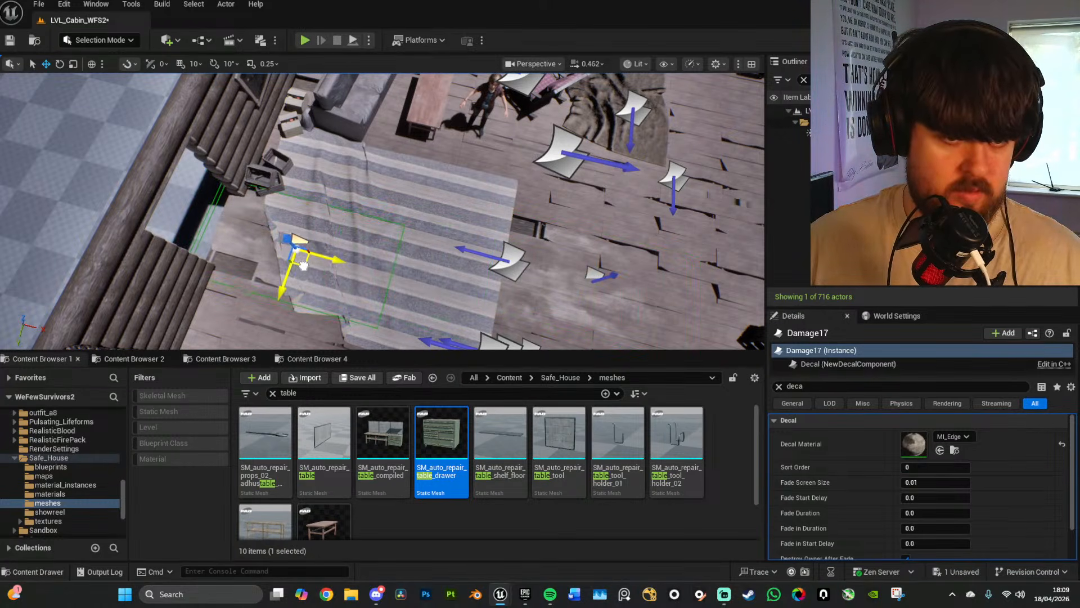
Step: Duplicate the Damage17 decal onto the open floor between the carpets and shift the copy further across the planks
left_click_drag(305, 268, 736, 254, "alt")
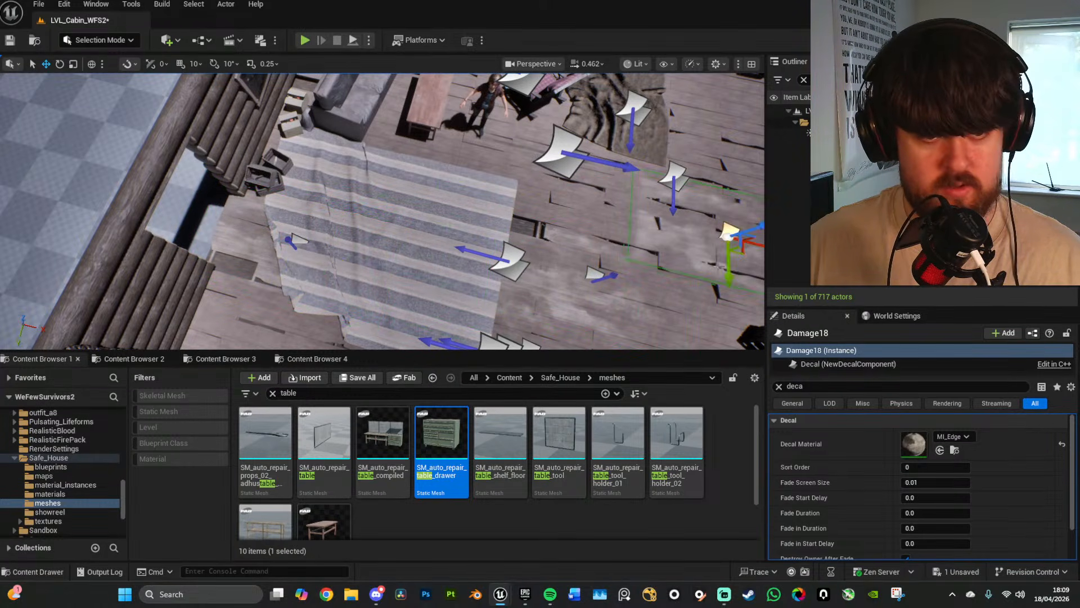
right_click_drag(607, 285, 725, 251)
key("w")
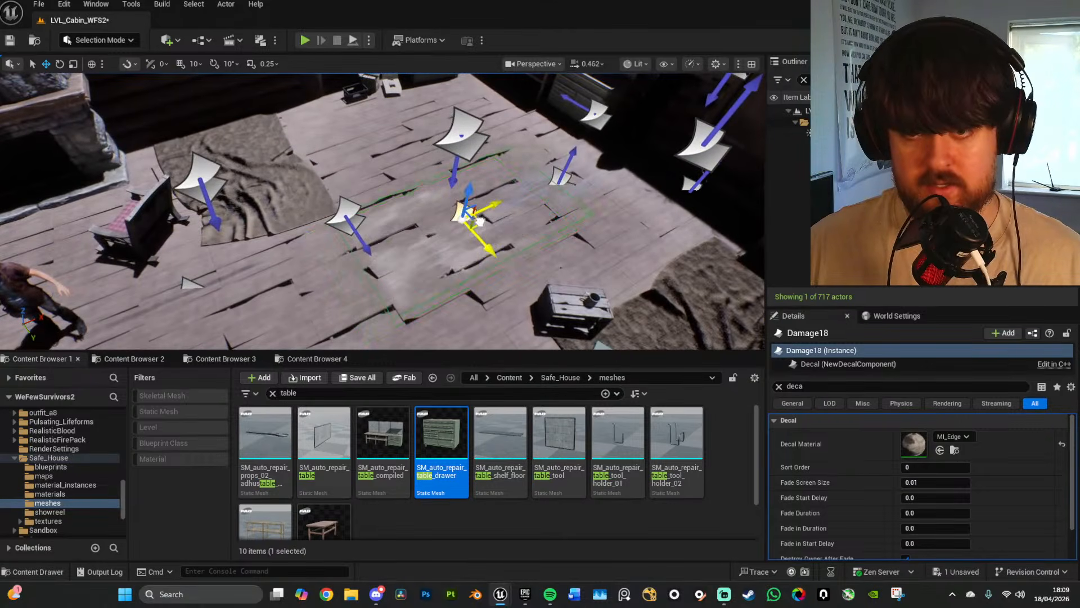
left_click_drag(479, 221, 532, 158)
Step: Rotate the Damage18 decal about its vertical axis and move it beside the dark carpet in front of the workbench
right_click_drag(533, 158, 672, 157)
key("w")
key("s")
key("e")
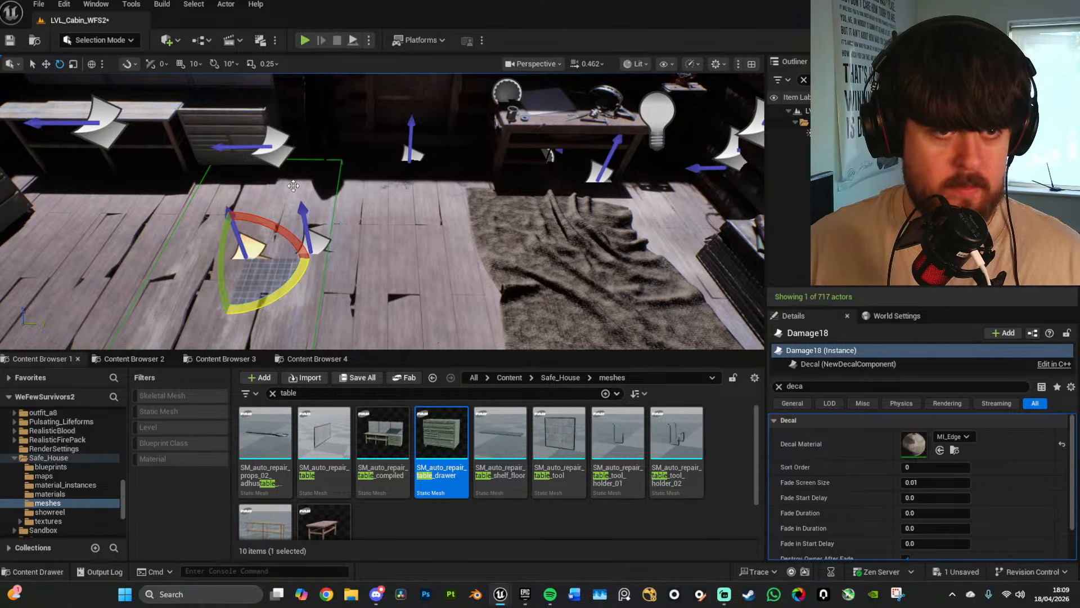
left_click_drag(280, 293, 181, 324)
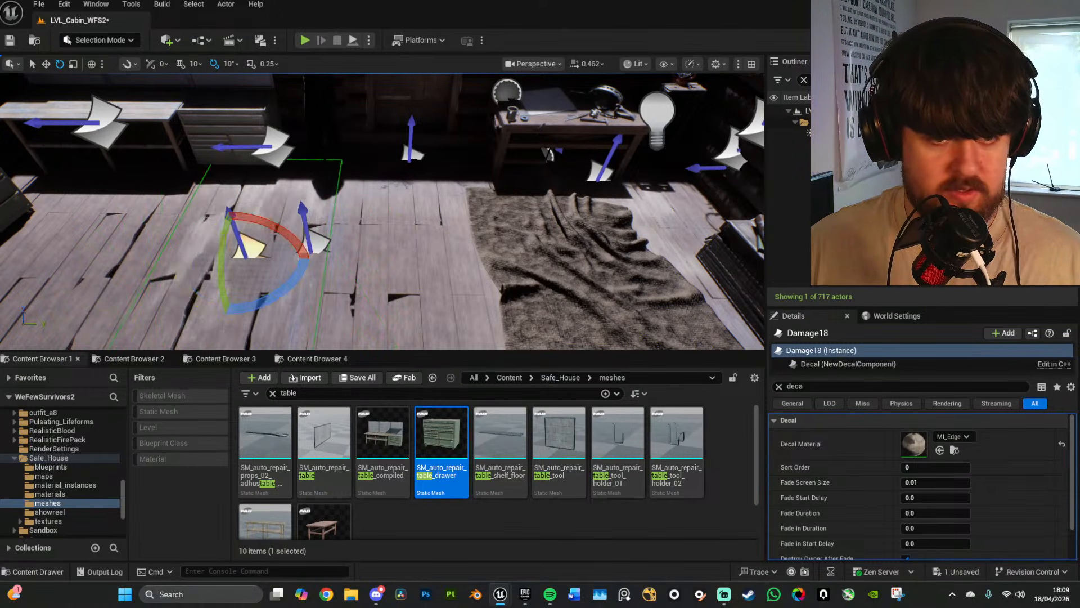
key("w")
left_click_drag(251, 251, 458, 216)
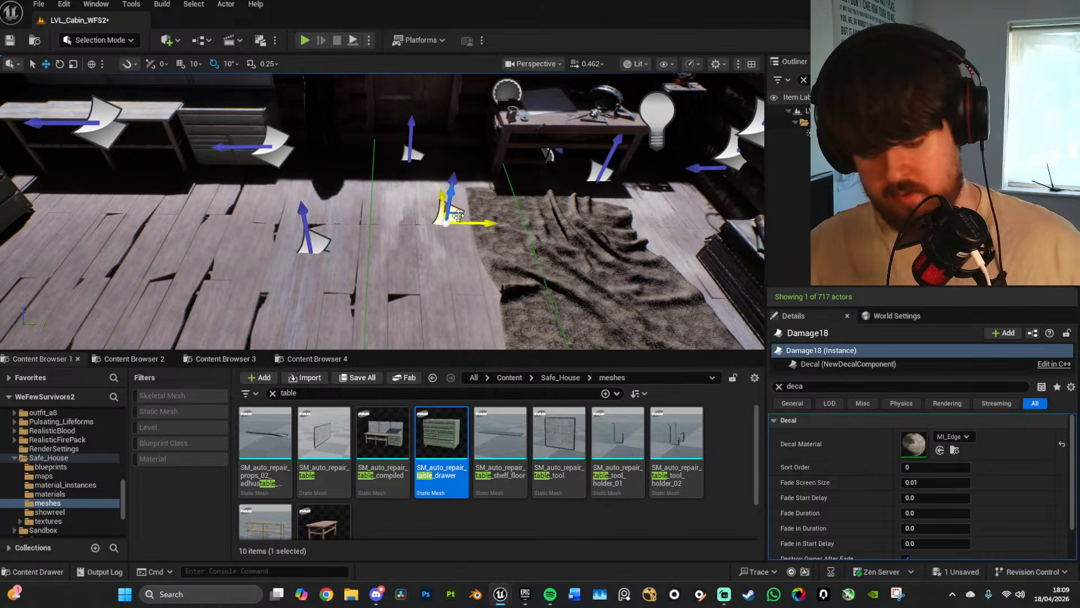
Step: Switch the viewport to Unlit and try shifting the Damage18 decal away from the dark carpet's edge, undoing the move
key("alt+3")
right_click_drag(470, 270, 473, 304)
key("w")
key("s")
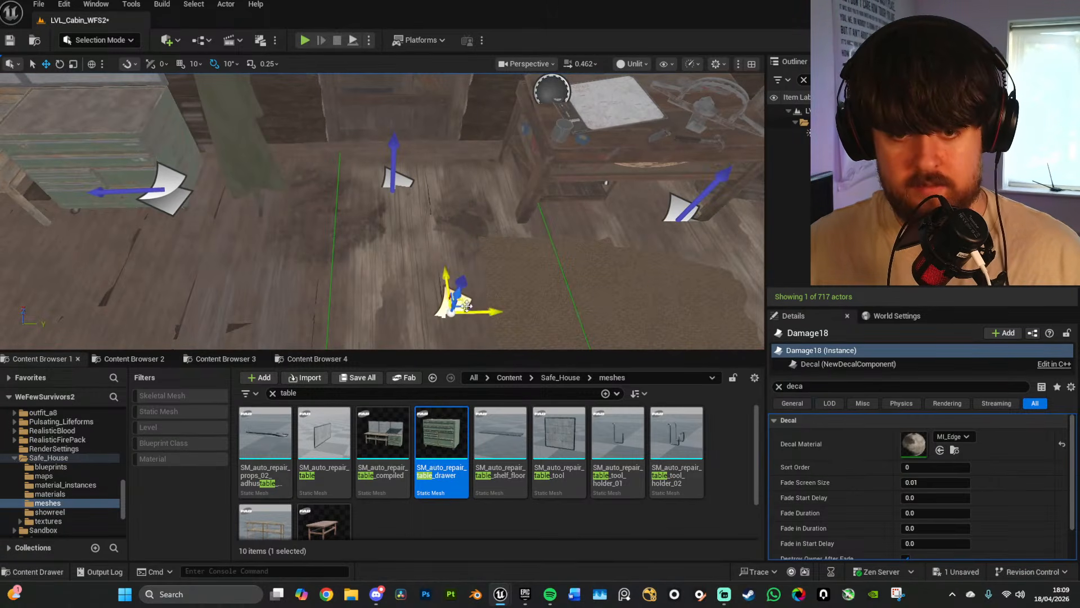
left_click_drag(464, 301, 404, 256)
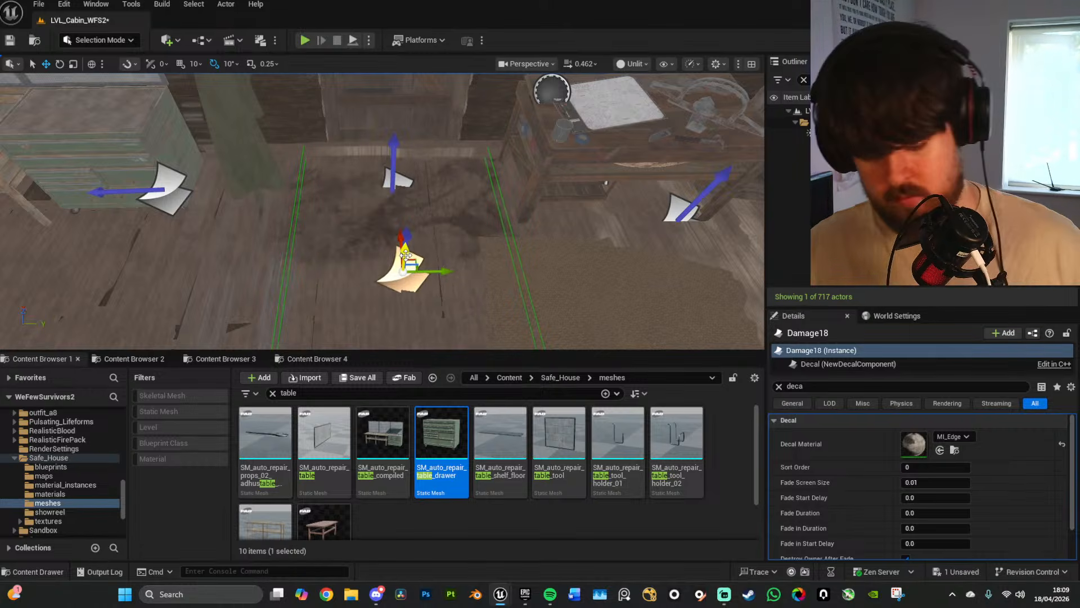
key("ctrl+z")
Step: Raise the Damage18 decal slightly above the floor beside the dark carpet
key("d")
right_click_drag(406, 257, 304, 225)
right_click_drag(495, 264, 484, 265)
key("w")
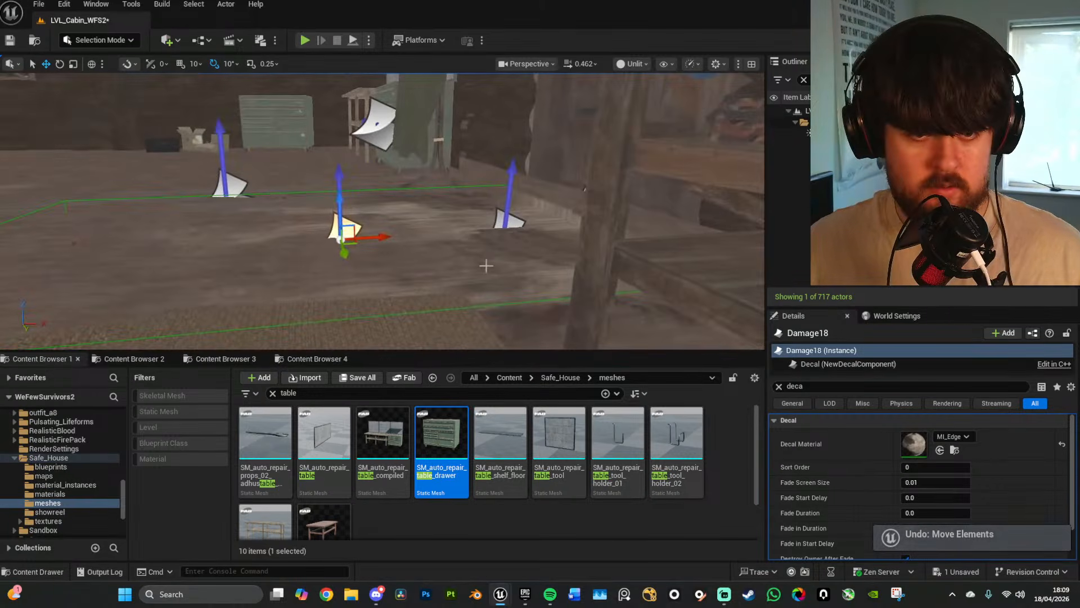
mouse_move(339, 200)
left_mouse_down()
mouse_move(338, 144)
mouse_move(342, 182)
left_mouse_up()
Step: Hide the editor icons with Game View and return the viewport to Lit shading at the wooden table and drawers
key("w")
key("g")
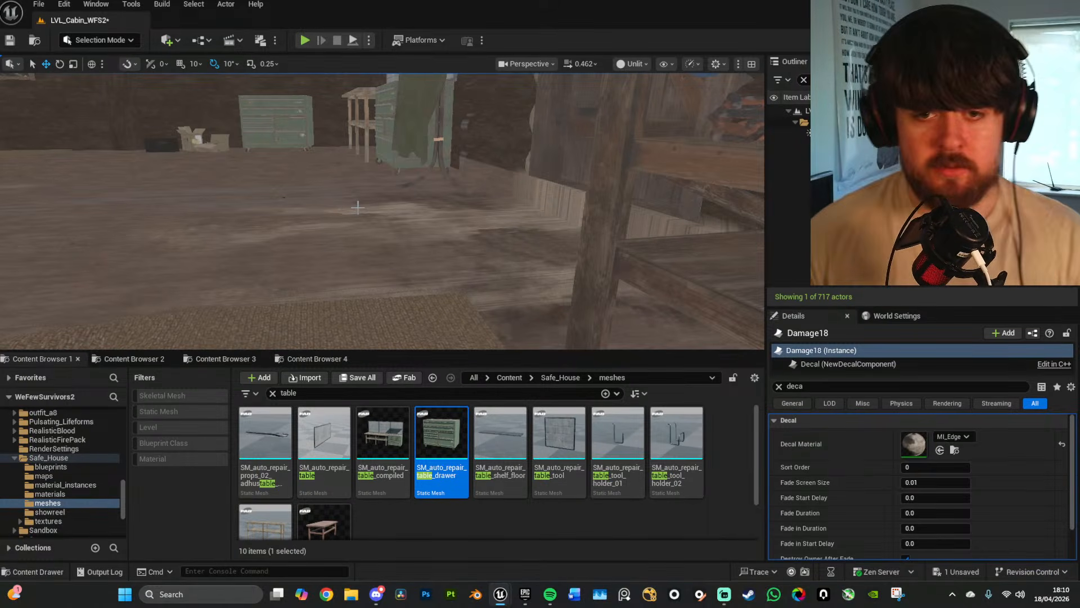
right_click_drag(360, 204, 338, 202)
mouse_move(401, 253)
right_mouse_down()
mouse_move(381, 257)
mouse_move(400, 250)
right_mouse_up()
key("alt+4")
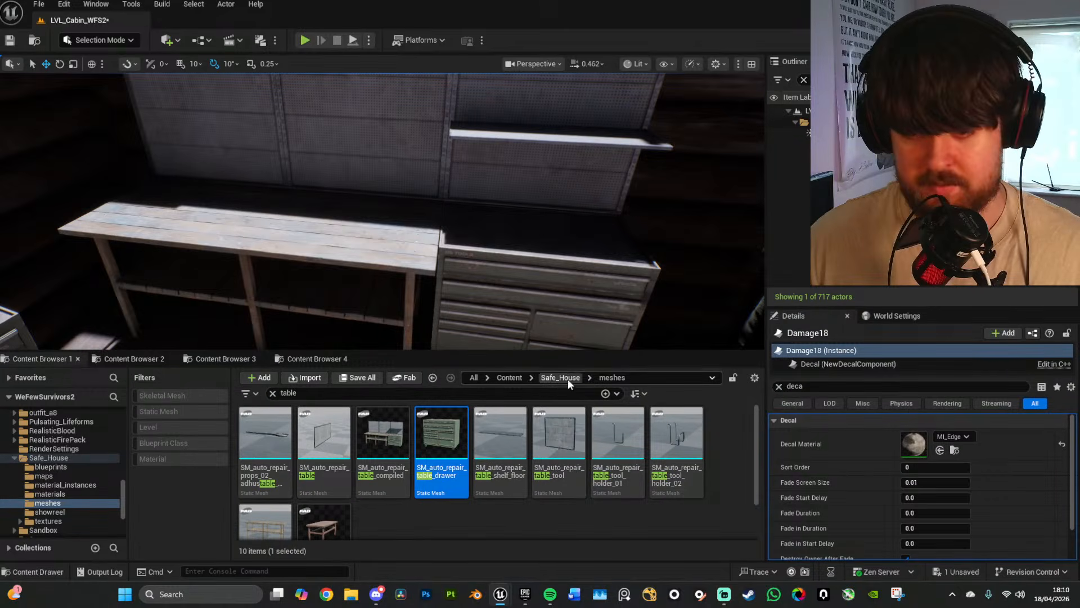
Step: Restrict the Safe_House meshes to static meshes and clear the "table" search to browse for more props
left_click(179, 413)
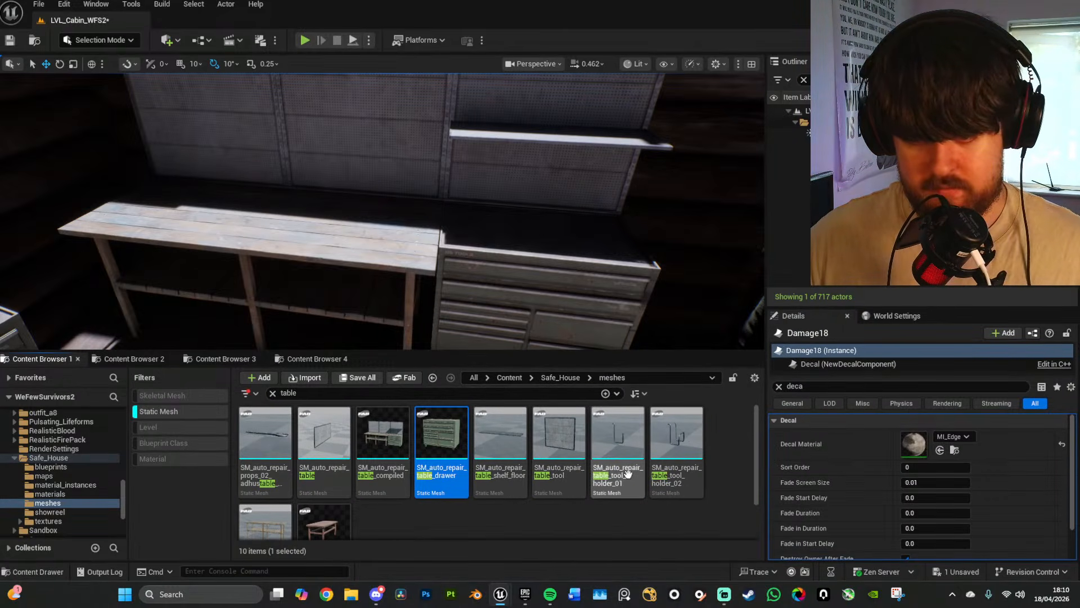
scroll(645, 483, "down", 1)
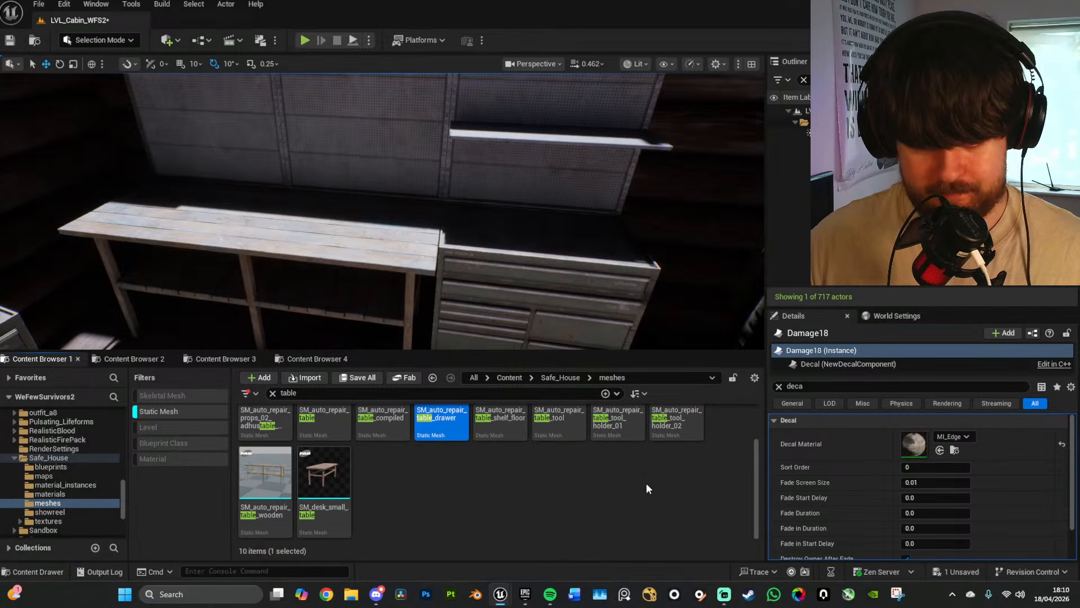
left_click(273, 393)
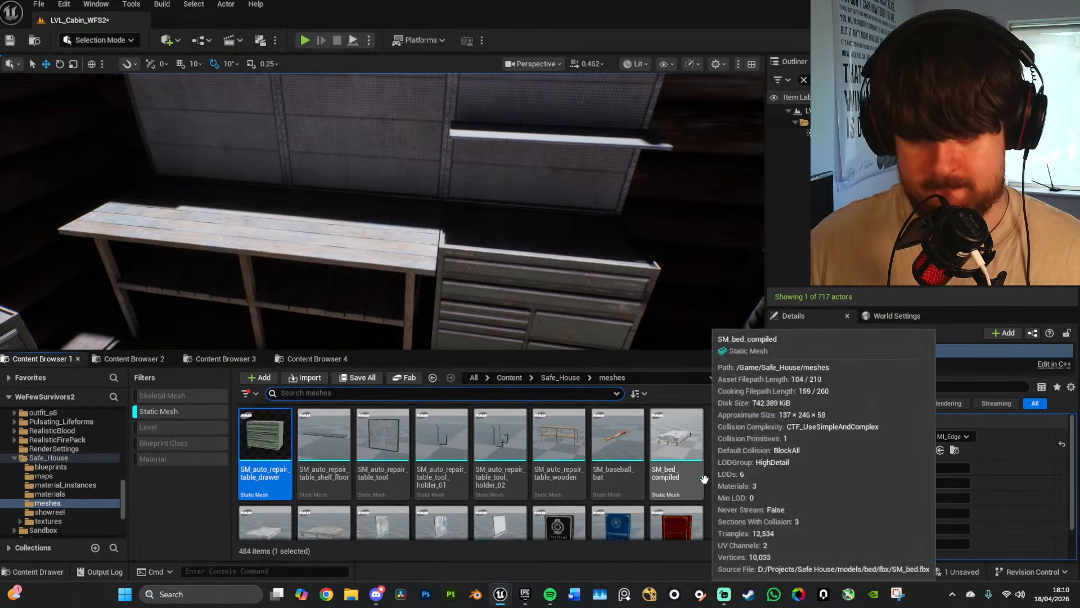
scroll(695, 467, "down", 1)
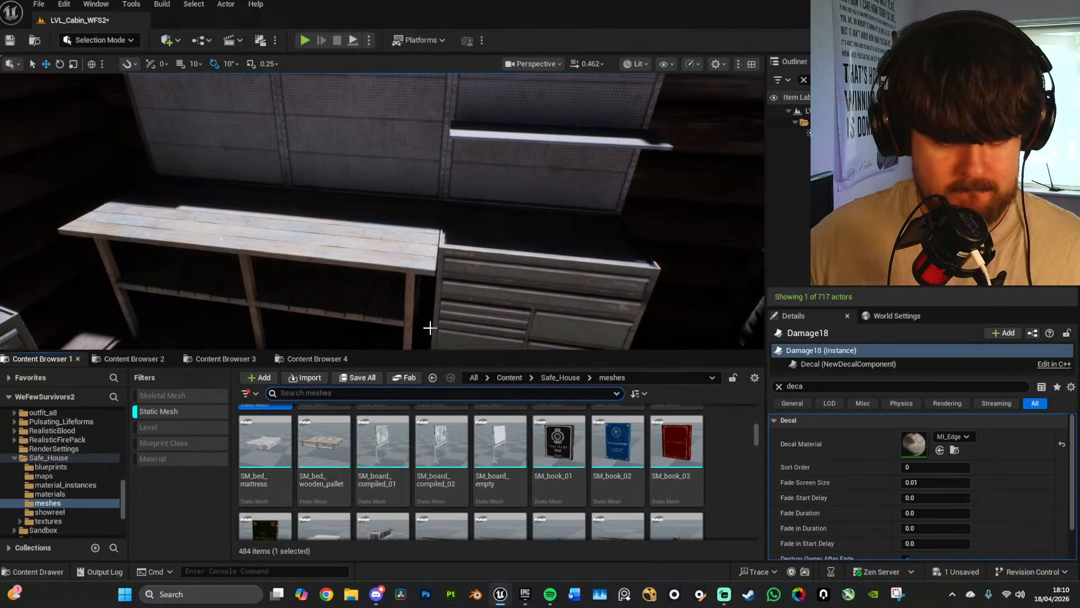
Step: Place the SM_bed_wooden_pallet mesh upright on the carpet beside the stone fireplace
right_click_drag(429, 327, 450, 276)
key("w")
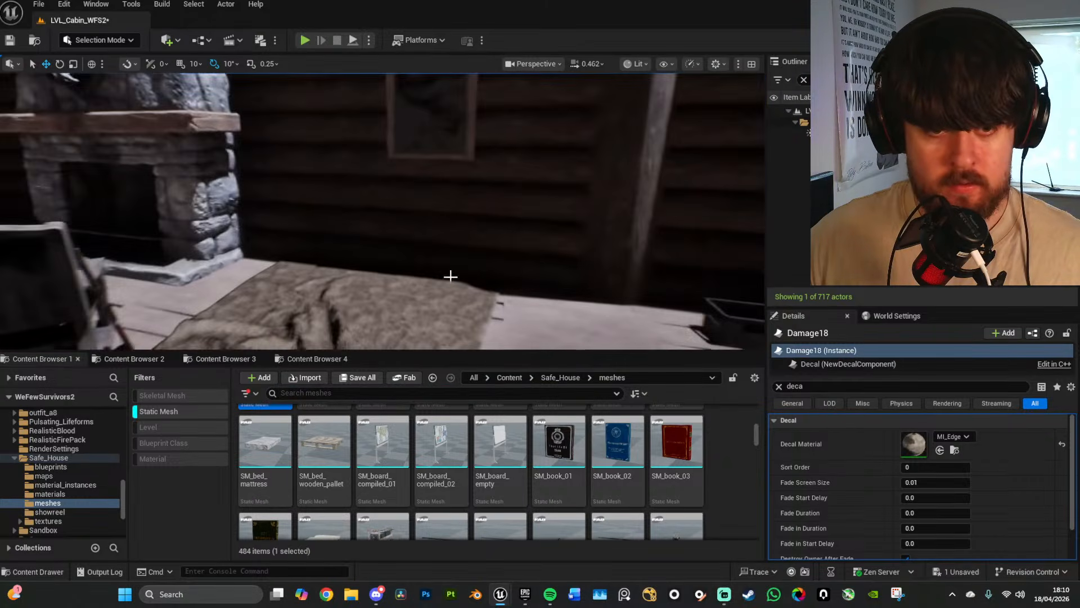
left_click_drag(373, 263, 356, 279)
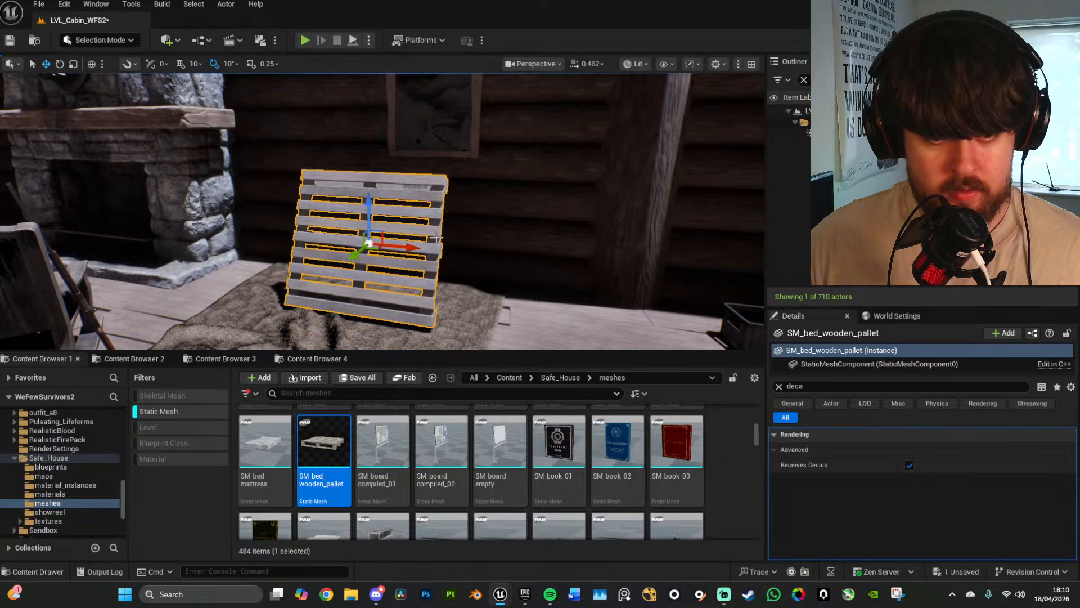
Step: Slide the upright wooden pallet back across the carpet toward the log wall
key("w")
right_click_drag(436, 238, 376, 221)
scroll(437, 238, "down", 3)
key("s")
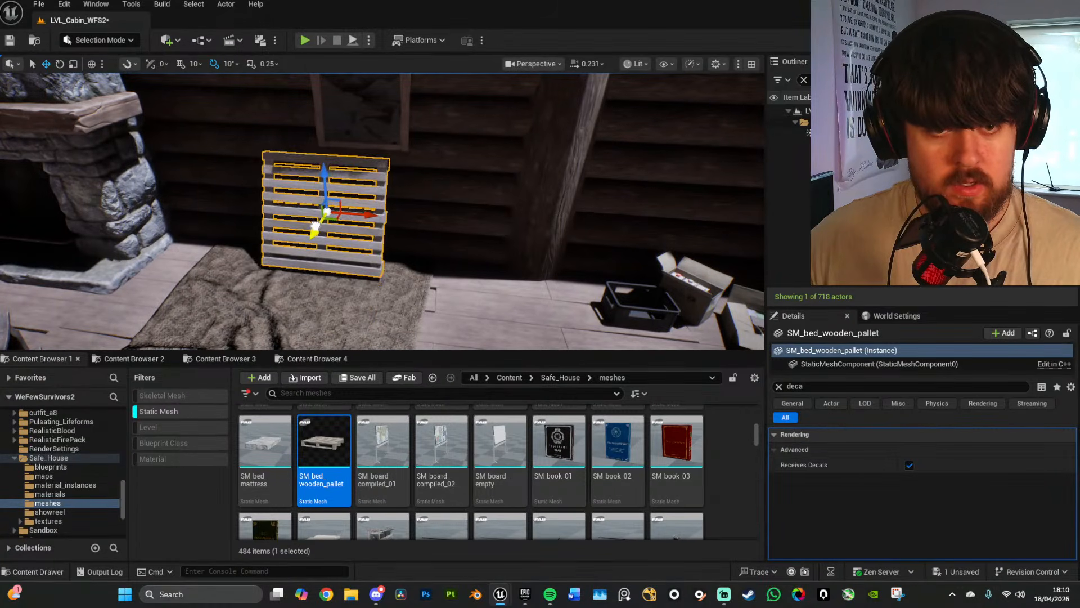
key("s")
right_click_drag(557, 288, 520, 304)
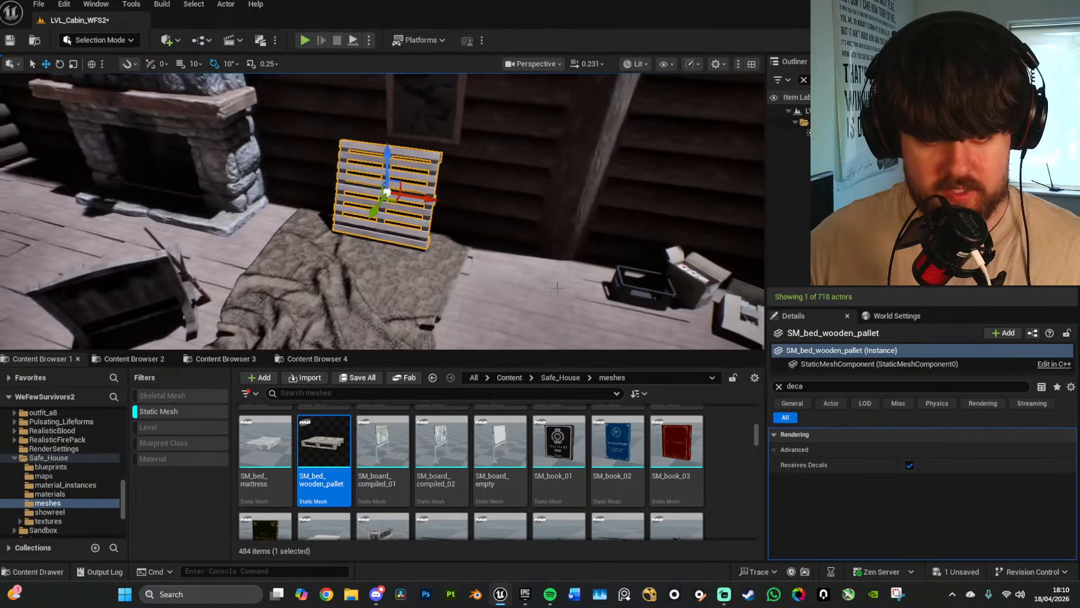
Step: Examine how the wooden pallet leans against the log wall from several distances and angles
key("s")
right_click_drag(360, 259, 163, 306)
scroll(360, 259, "up", 3)
right_click_drag(360, 225, 397, 242)
key("s")
key("w")
key("w")
scroll(397, 242, "up", 2)
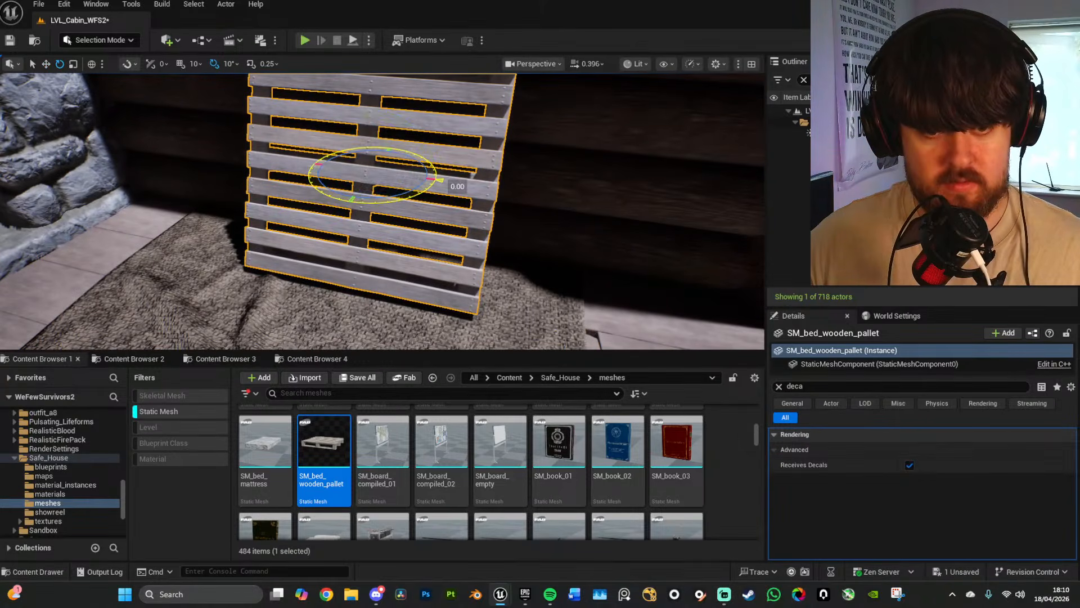
Step: Clear the property filter, open the pallet's MI_wooden_pallet_01 material instance and restore its window to a smaller size beside the viewport
left_click(779, 386)
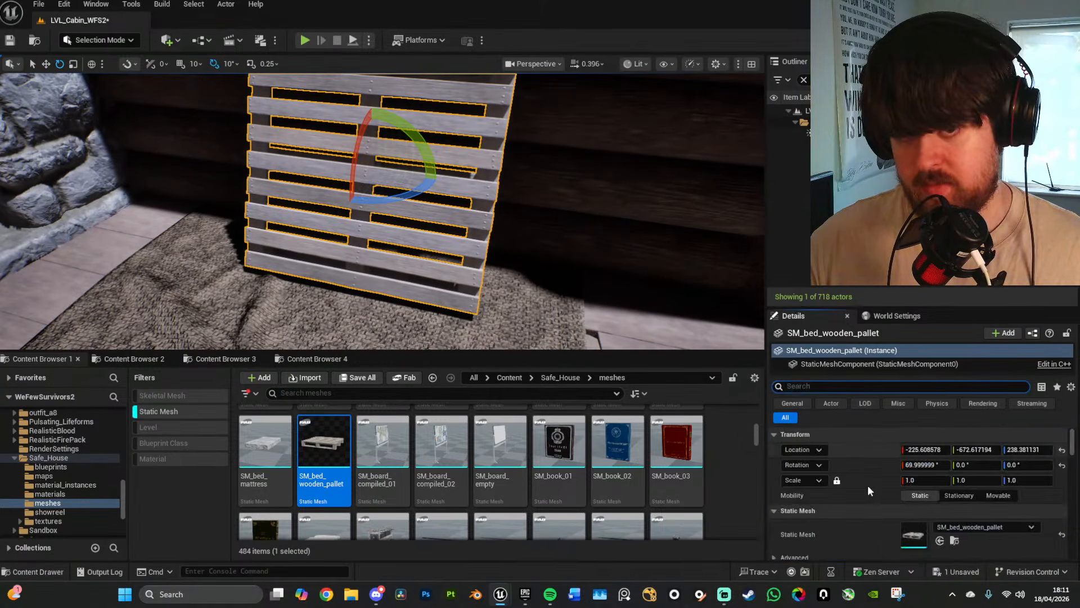
scroll(900, 495, "down", 5)
double_click(917, 477)
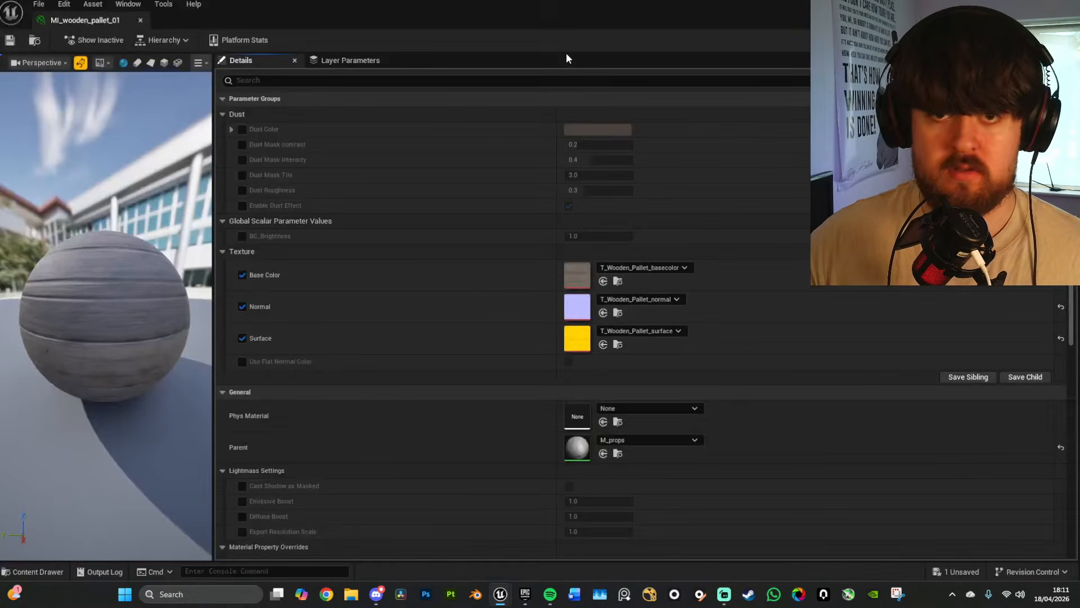
double_click(557, 1)
key("w")
right_click_drag(335, 265, 366, 235)
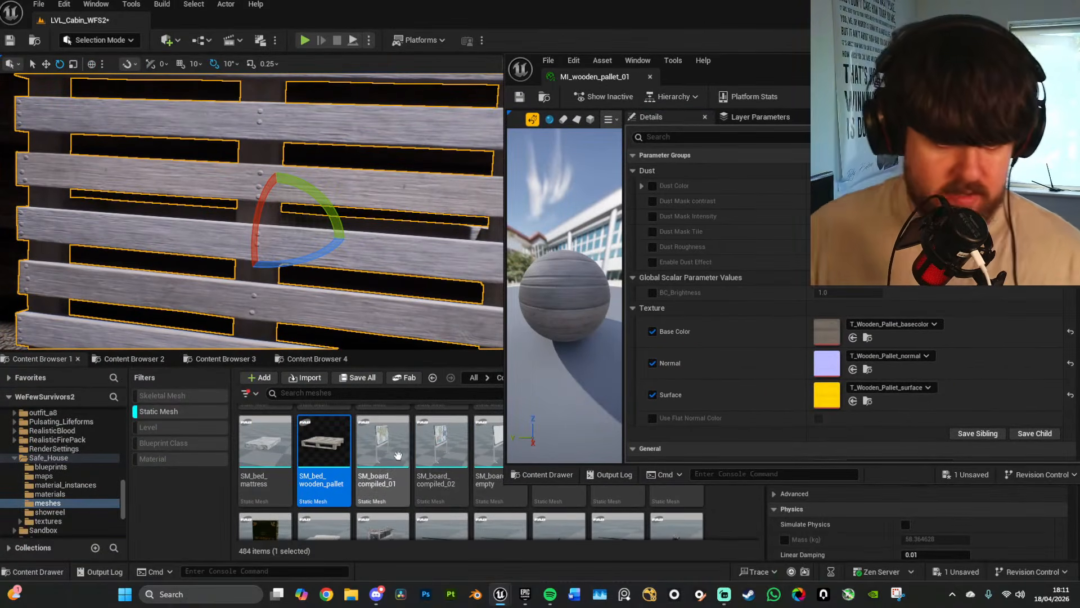
scroll(367, 478, "down", 1)
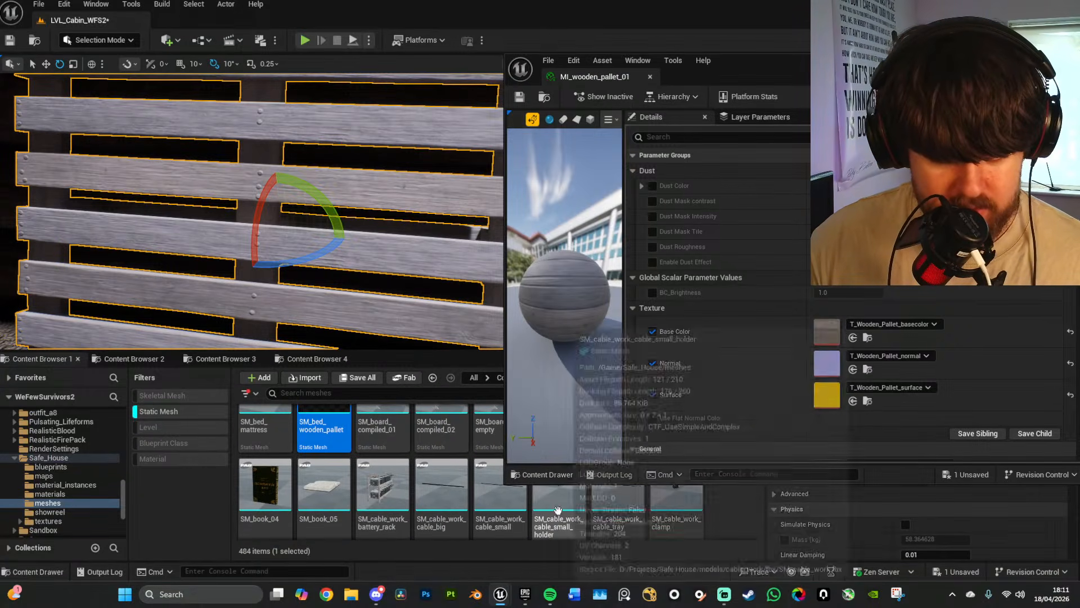
Step: Narrow the material window and place a rotated SM_cable_work_generator on the floorboards between the wooden pallet and the plastic crate
scroll(697, 504, "up", 1)
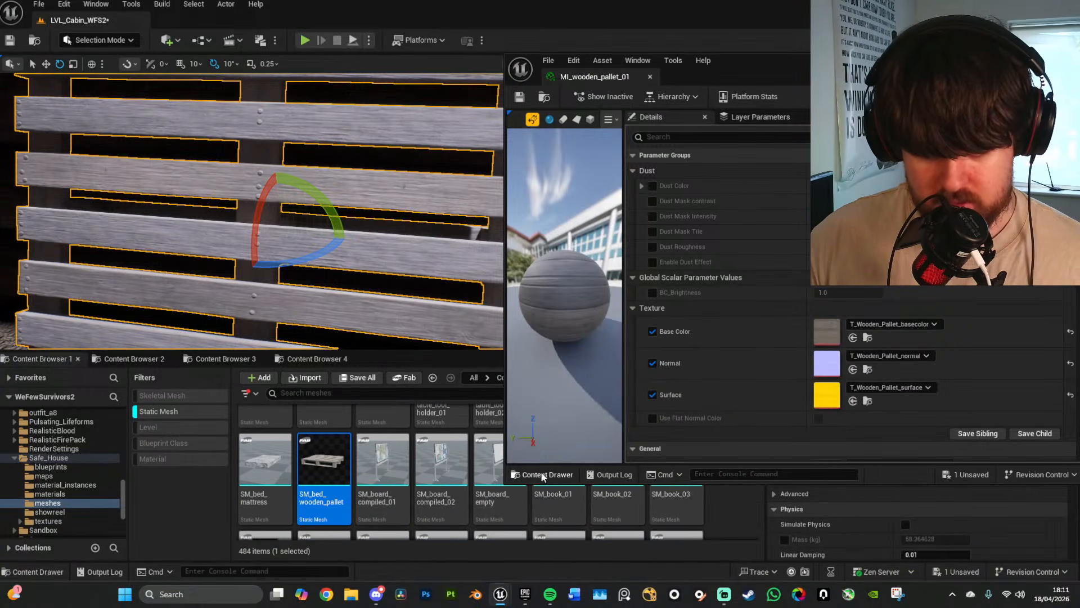
left_click_drag(505, 447, 705, 444)
scroll(631, 442, "down", 3)
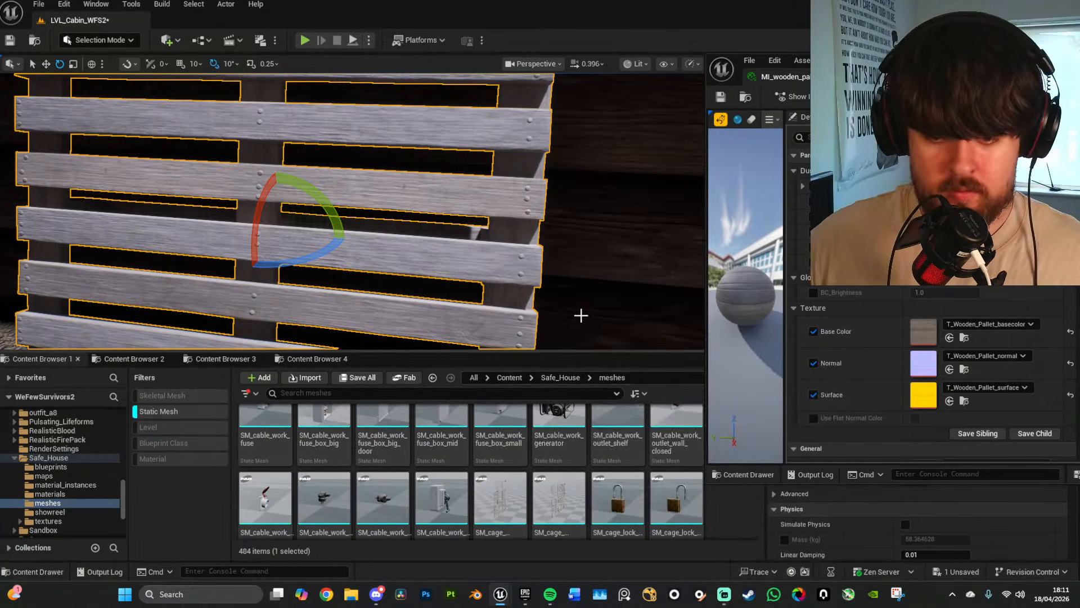
right_click_drag(576, 312, 680, 329)
right_click_drag(421, 277, 549, 281)
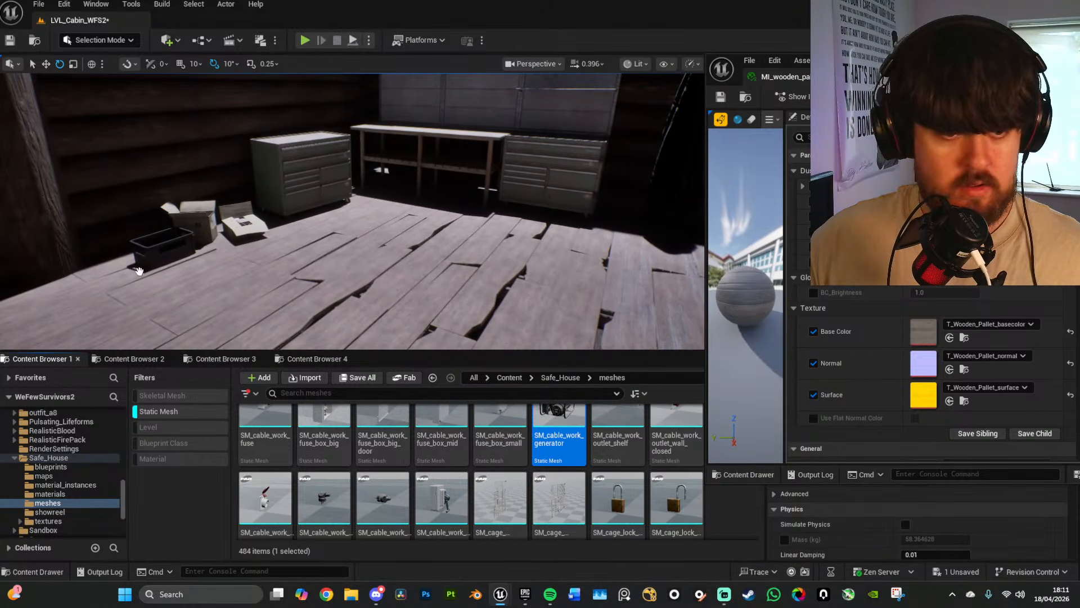
left_click_drag(139, 271, 116, 285)
mouse_move(116, 285)
right_mouse_down()
mouse_move(45, 281)
mouse_move(115, 290)
right_mouse_up()
left_click_drag(289, 292, 289, 292)
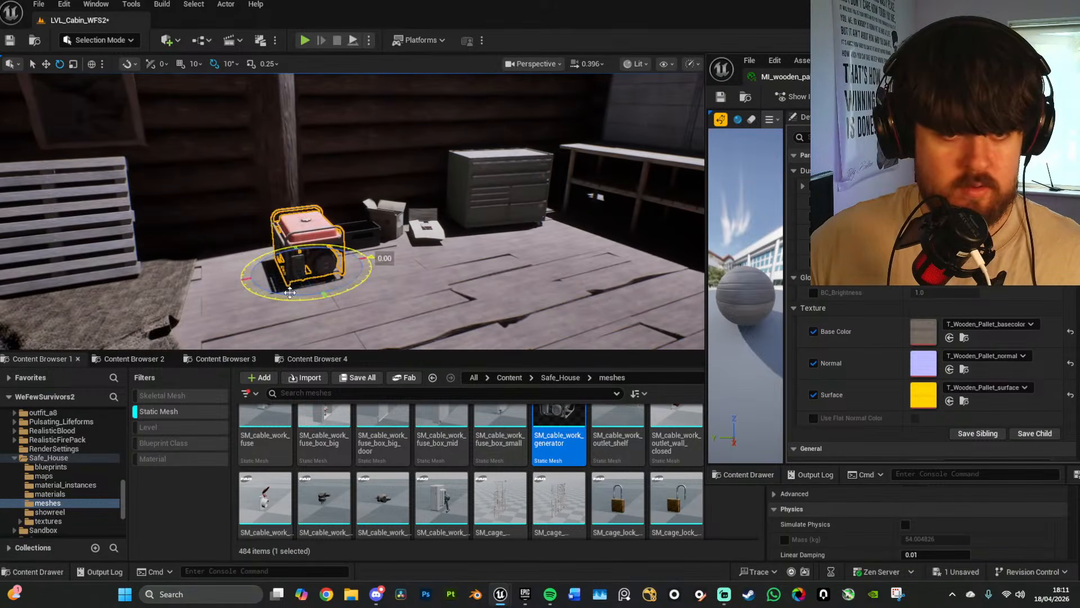
Step: Switch the viewport to unlit shading and fine-tune the generator's height so its frame rests on the floorboards
key("w")
mouse_move(414, 262)
right_mouse_down()
mouse_move(377, 273)
mouse_move(346, 261)
mouse_move(416, 263)
right_mouse_up()
scroll(377, 273, "down", 3)
key("F3")
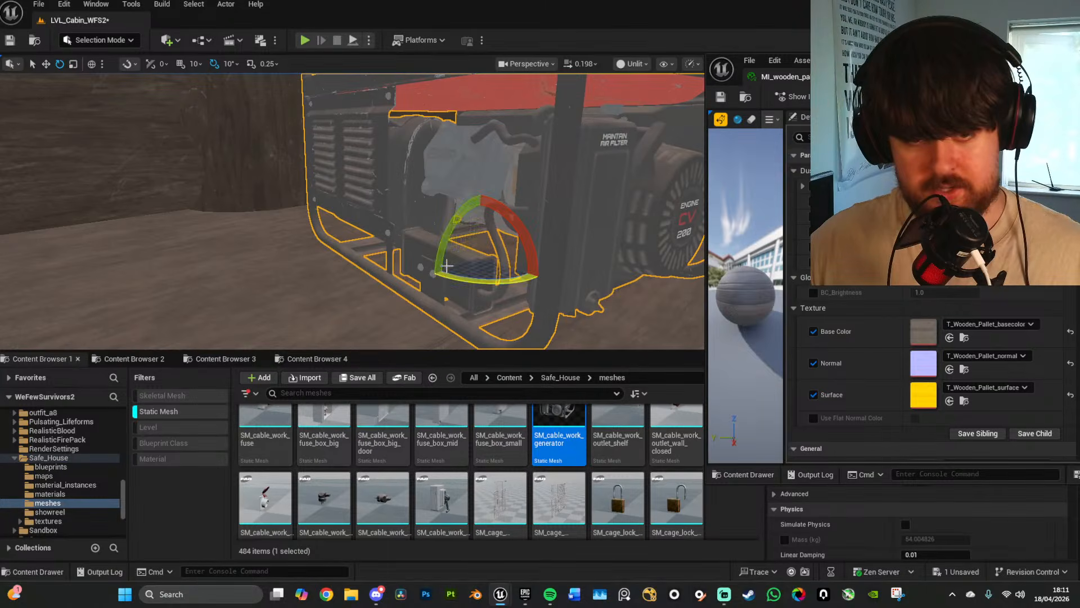
left_click_drag(480, 220, 481, 225)
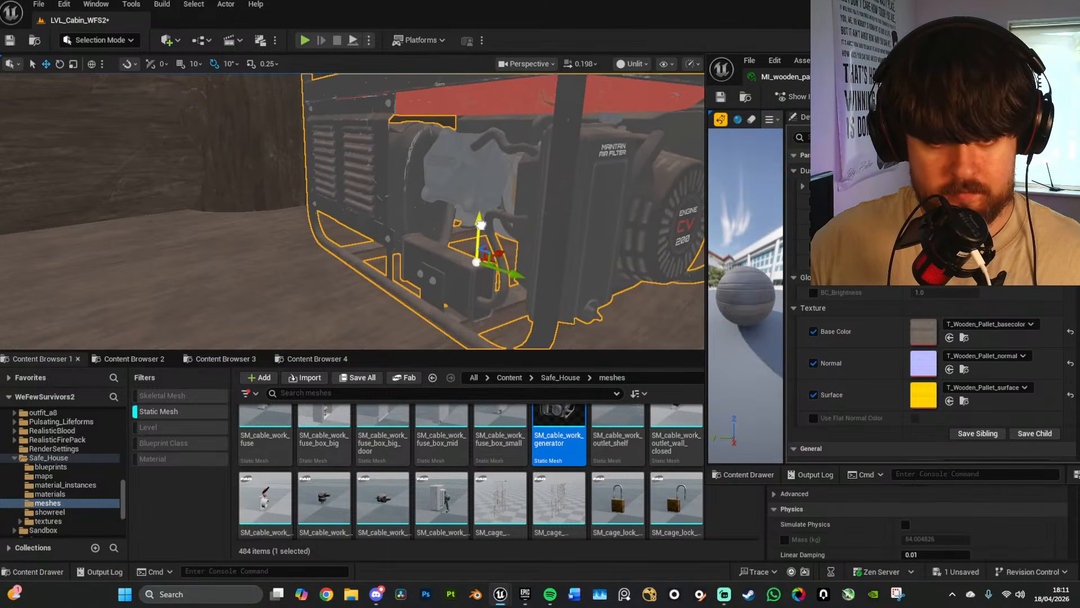
right_click_drag(480, 242, 445, 233)
Step: Place the SM_can_food_closed_01, 02 and 03 cans together on the wooden table beside the stacked books
scroll(703, 505, "down", 1)
scroll(675, 484, "down", 4)
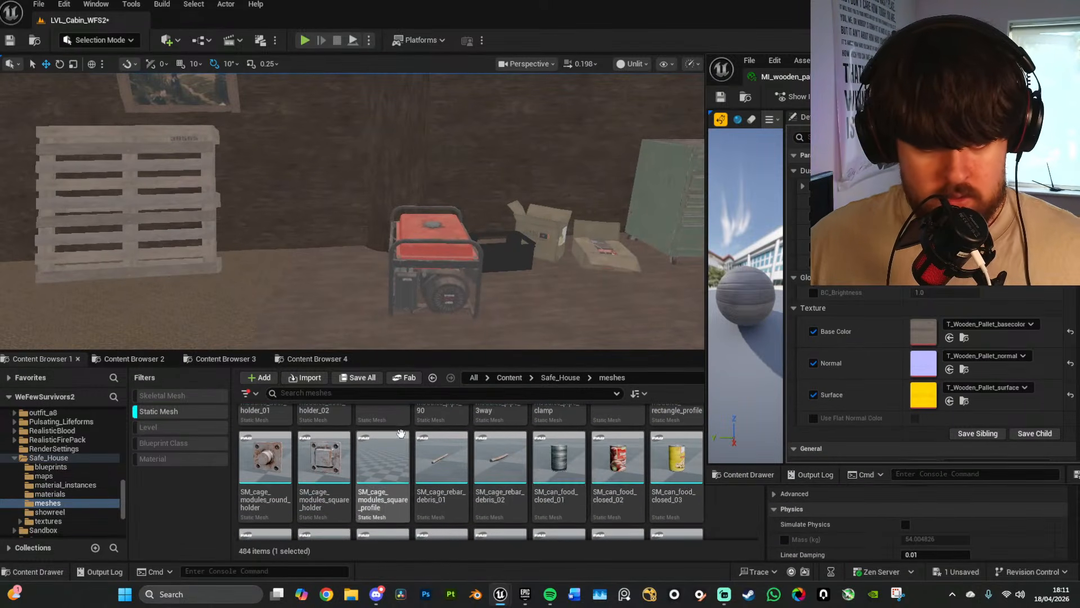
scroll(482, 450, "down", 2)
scroll(482, 448, "up", 1)
right_click_drag(478, 259, 563, 285)
key("w")
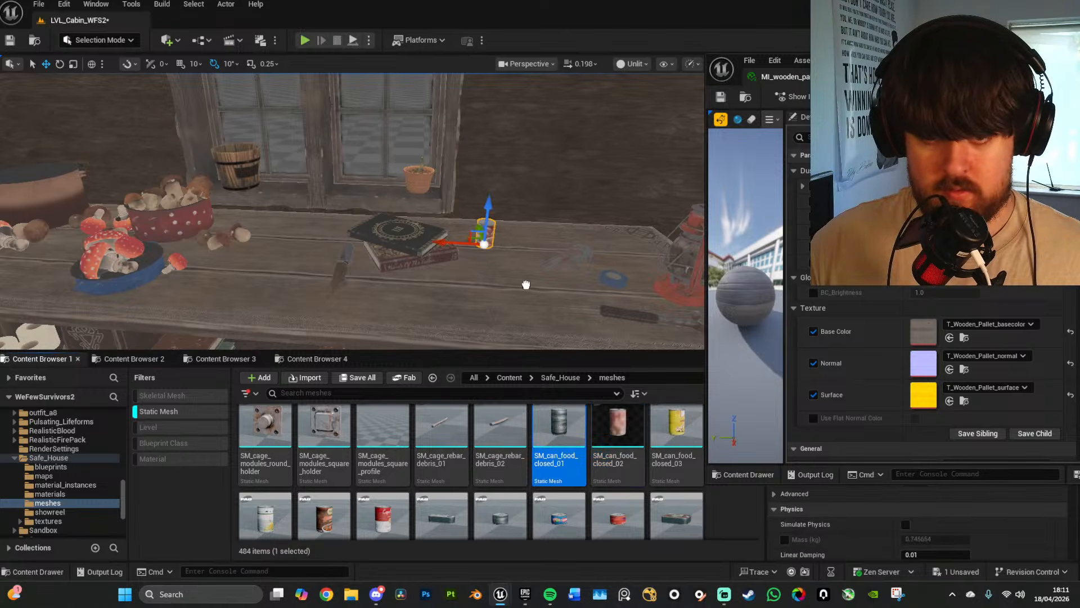
left_click_drag(675, 436, 529, 258)
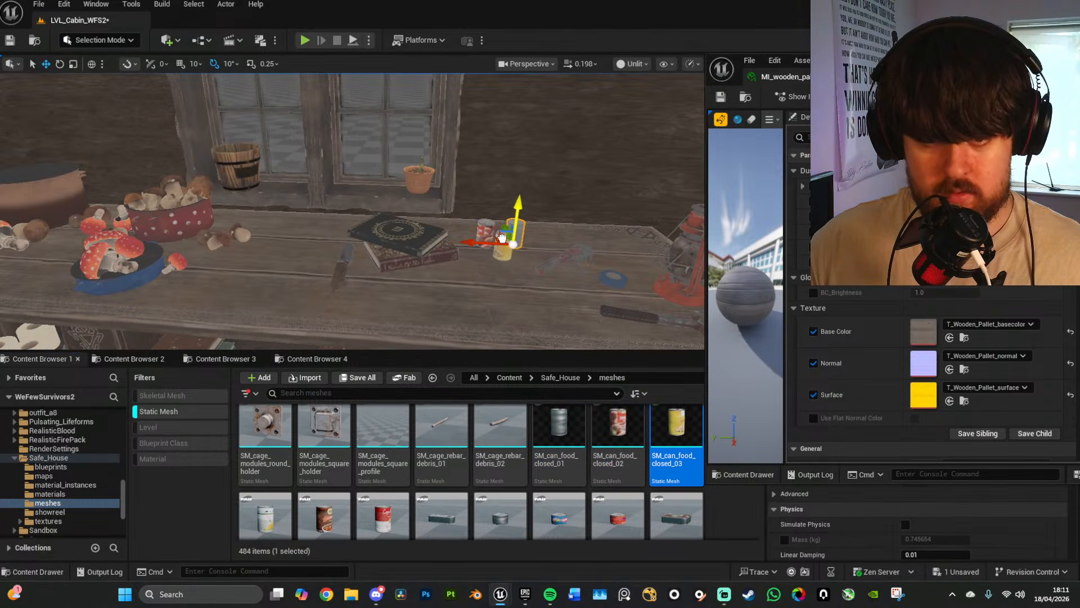
Step: Add SM_can_food_closed_05 beside the books and cans 04, 06, 08 and 09 near the mushrooms on the table
left_click_drag(304, 530, 393, 405)
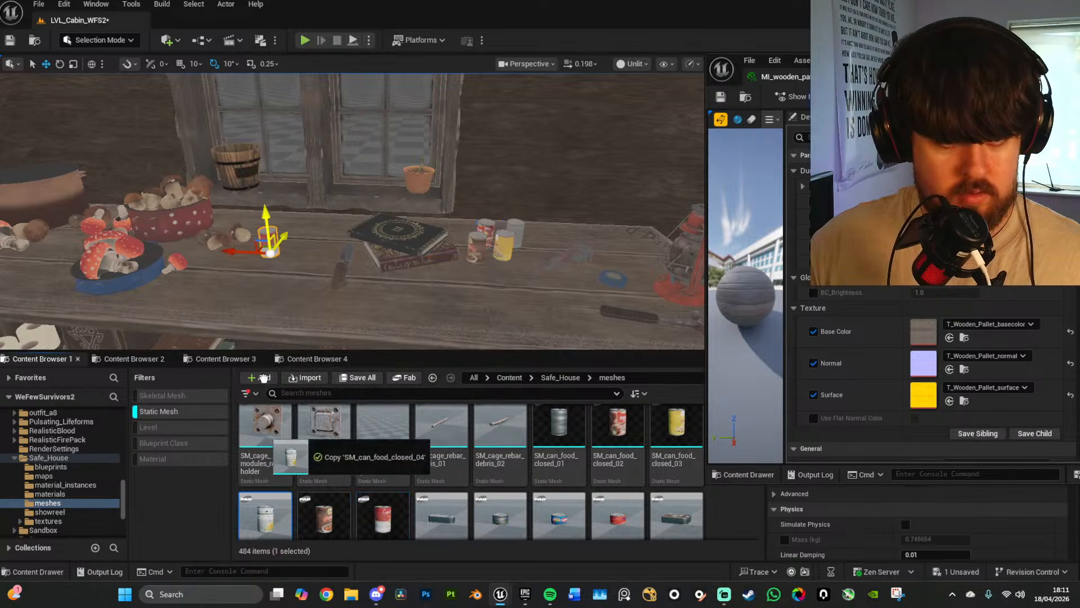
left_click_drag(262, 378, 289, 231)
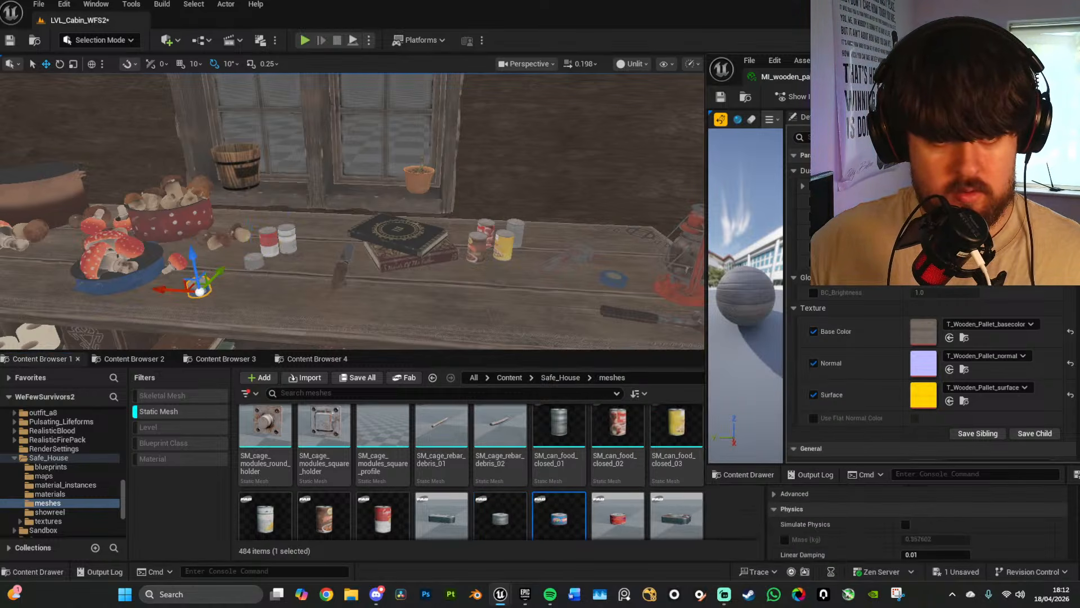
key("f")
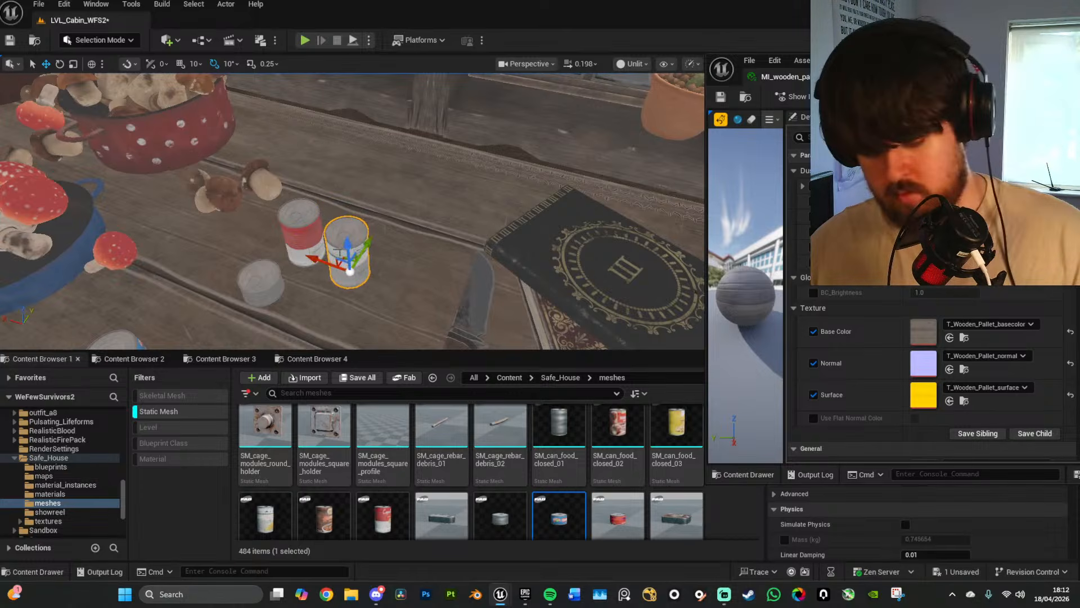
Step: Return the viewport to lit shading and place the SM_can_food_compiled_06 box next to the open cardboard boxes by the tool cabinet
key("alt+4")
key("s")
right_click_drag(340, 252, 96, 346)
scroll(450, 315, "up", 1)
key("w")
scroll(608, 491, "down", 3)
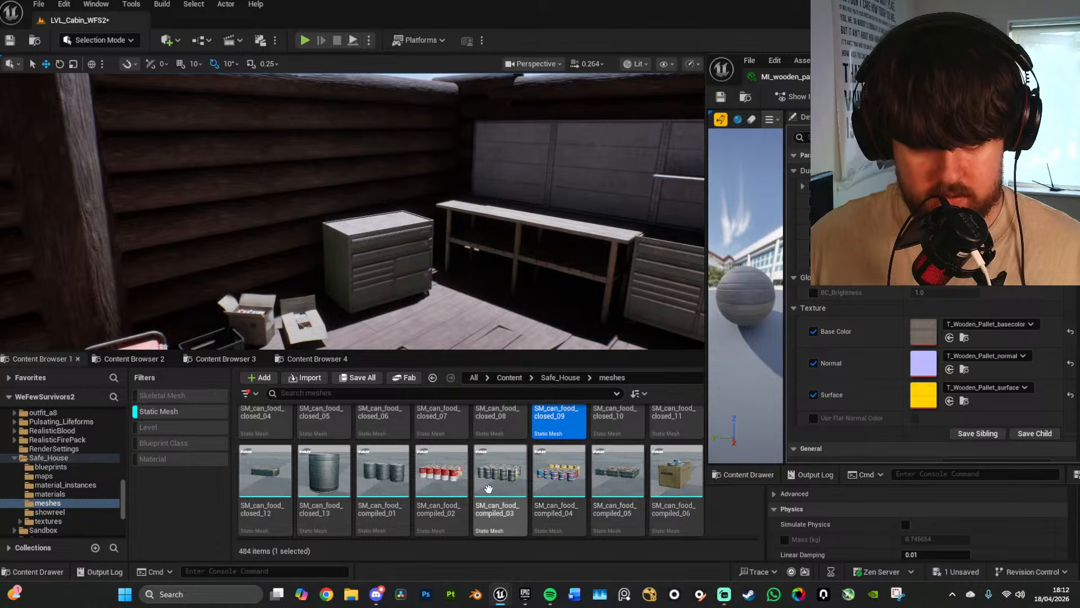
right_click_drag(467, 225, 419, 281)
key("w")
left_click_drag(675, 468, 452, 223)
Step: Replace the empty black crate with SM_can_food_compiled_07, rotated so its long side faces the room
scroll(628, 470, "down", 3)
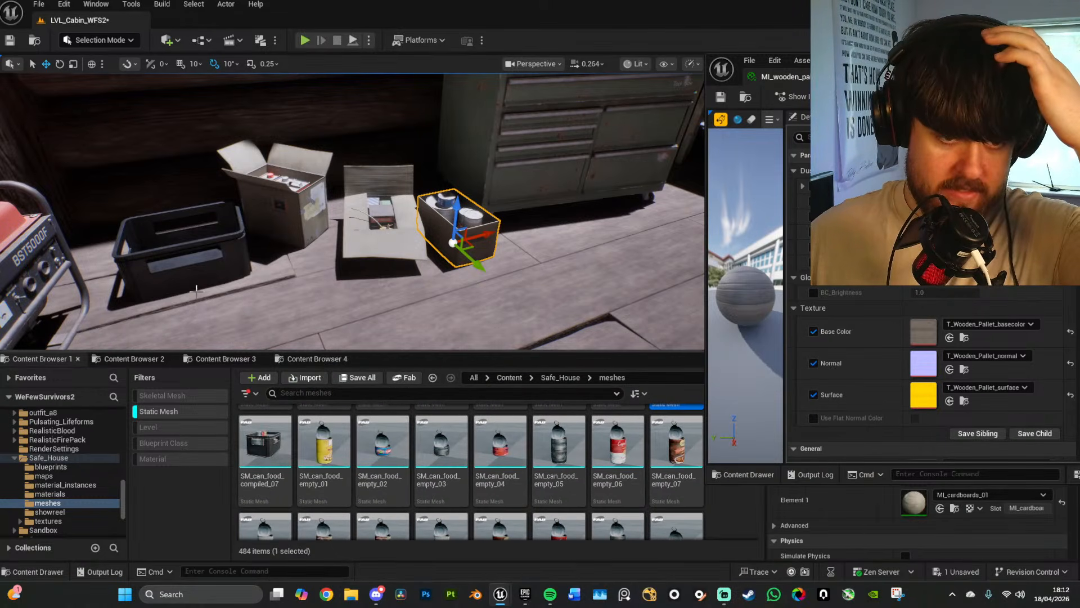
left_click(210, 270)
key("Delete")
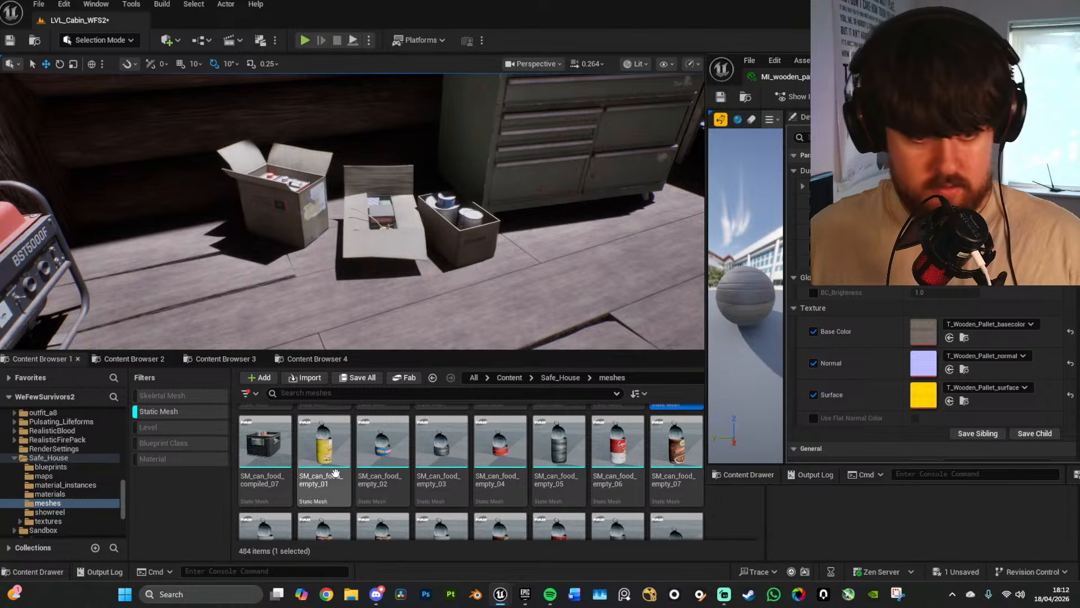
left_click_drag(270, 453, 186, 265)
key("e")
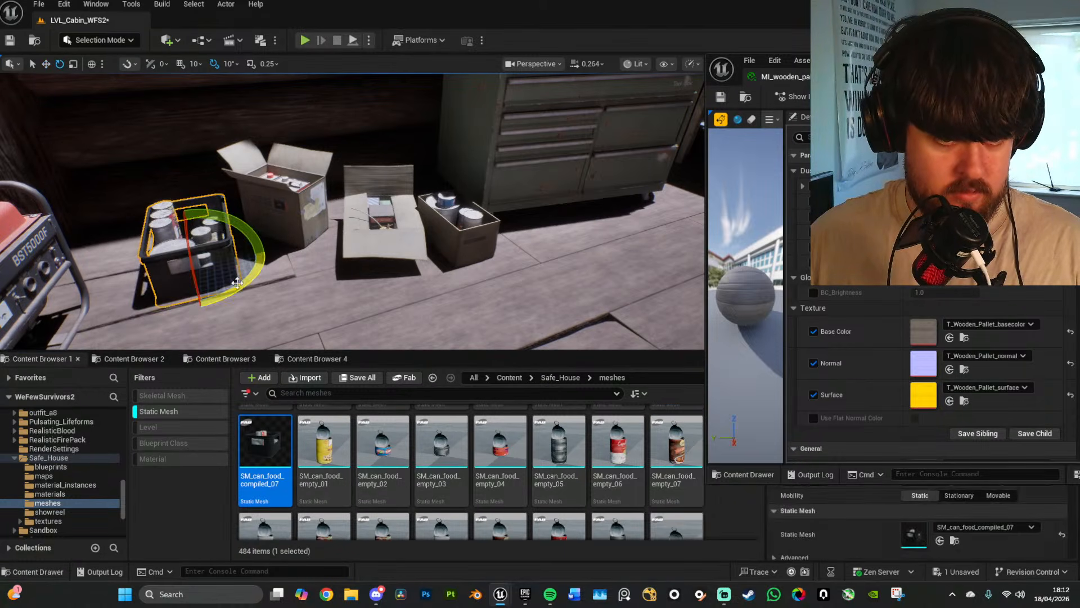
left_click_drag(266, 251, 269, 251)
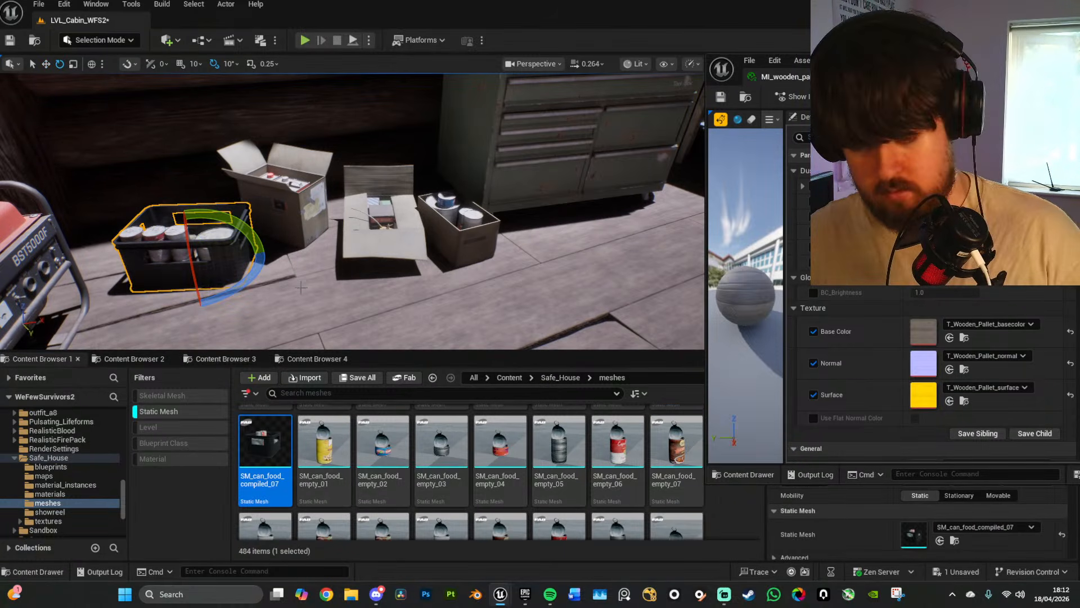
Step: Place the open boxes SM_cardboards_07 and SM_cardboards_04 side by side on the metal tool cabinet and rotate them
scroll(487, 495, "down", 5)
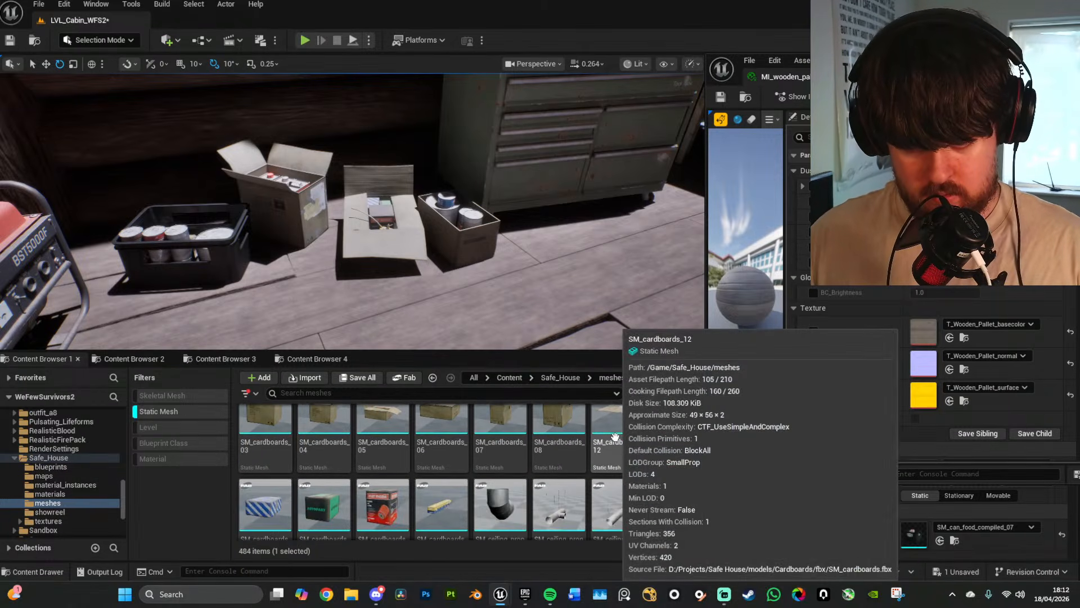
right_click_drag(461, 264, 625, 256)
key("s")
scroll(461, 264, "up", 2)
right_click_drag(484, 304, 377, 324)
key("w")
left_click_drag(505, 440, 317, 224)
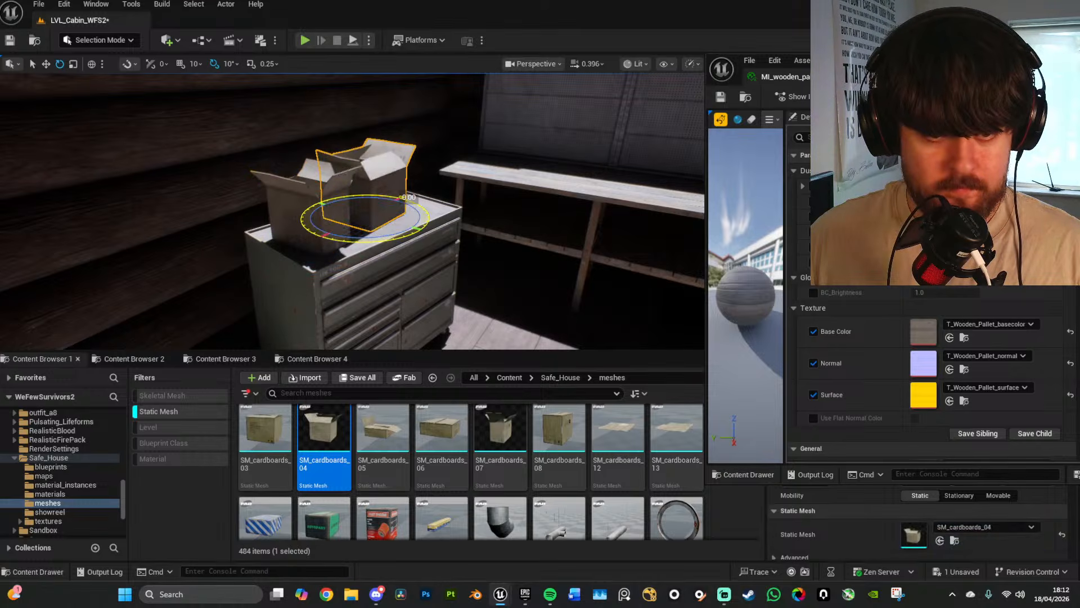
left_click_drag(327, 270, 315, 270)
Step: Slide the SM_cardboards_07 box across the tool cabinet's top to adjust its position beside the other open box
key("w")
right_click_drag(315, 271, 259, 293)
scroll(293, 276, "down", 3)
key("e")
right_click_drag(351, 274, 343, 258)
key("w")
left_click_drag(371, 233, 332, 230)
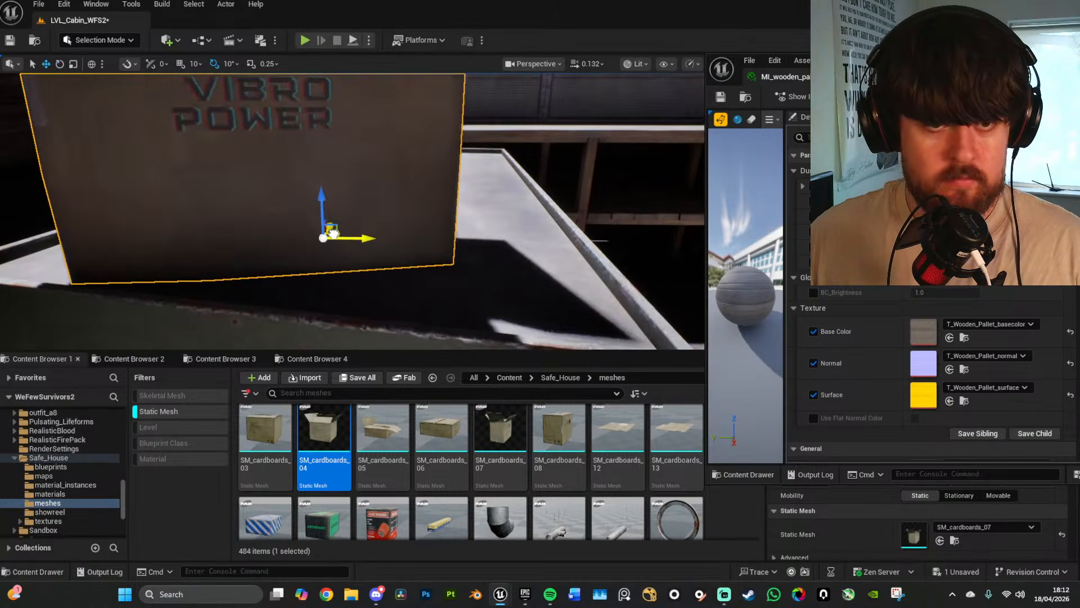
right_click_drag(332, 230, 360, 256)
key("s")
scroll(365, 242, "up", 2)
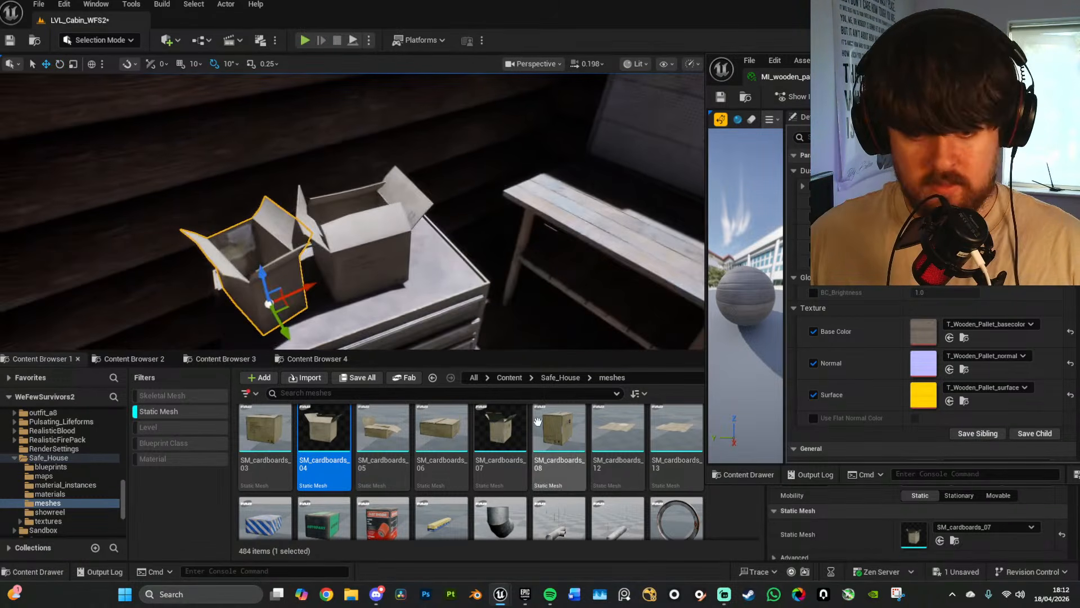
Step: Browse the Safe_House meshes for another prop to dress the workshop corner
scroll(623, 439, "down", 15)
scroll(624, 439, "down", 2)
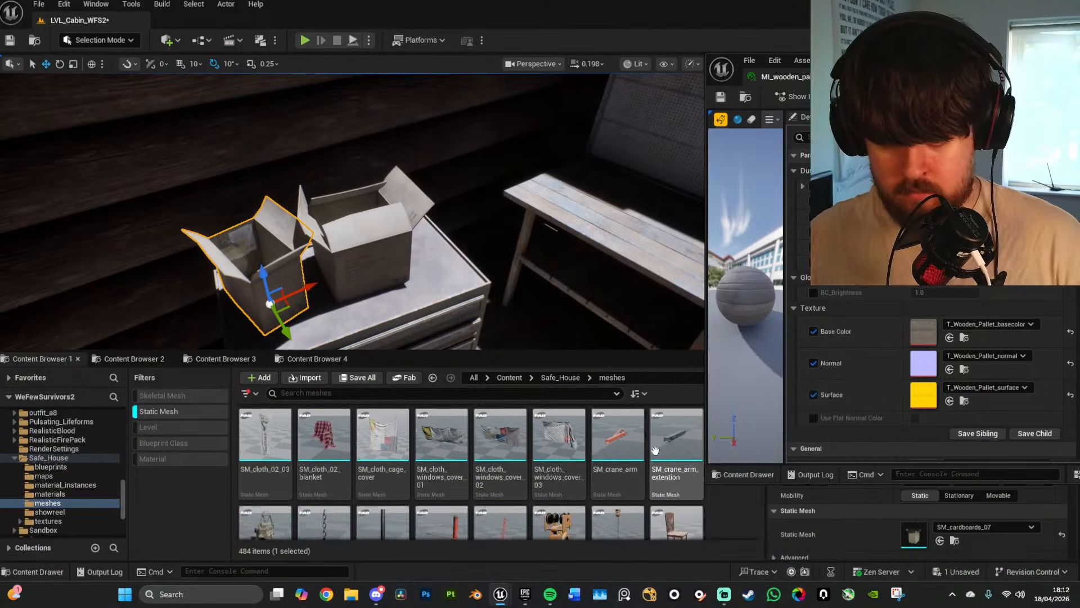
scroll(656, 450, "down", 3)
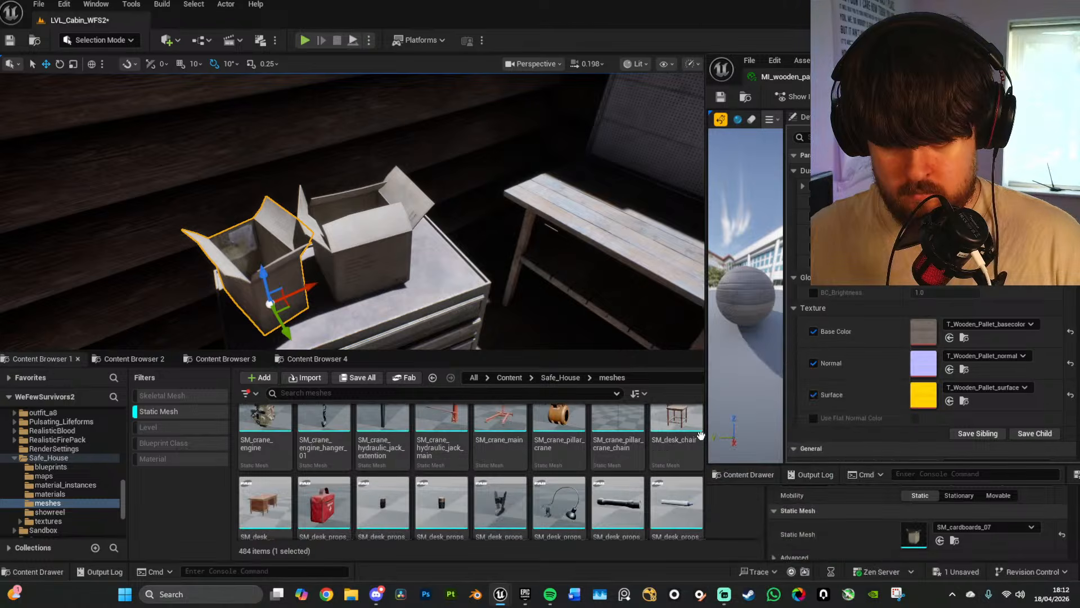
Step: Move the overturned round stool from the kitchen counter to the floor in front of the workbench between the metal drawer cabinets
scroll(701, 435, "up", 2)
right_click_drag(428, 236, 635, 203)
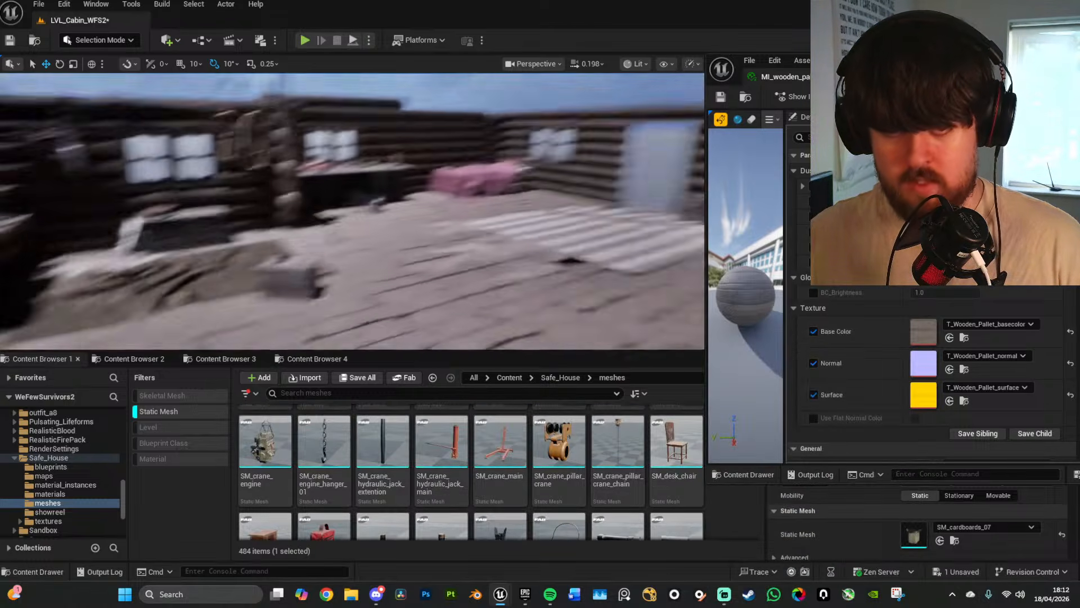
right_click_drag(315, 214, 601, 214)
scroll(445, 212, "up", 2)
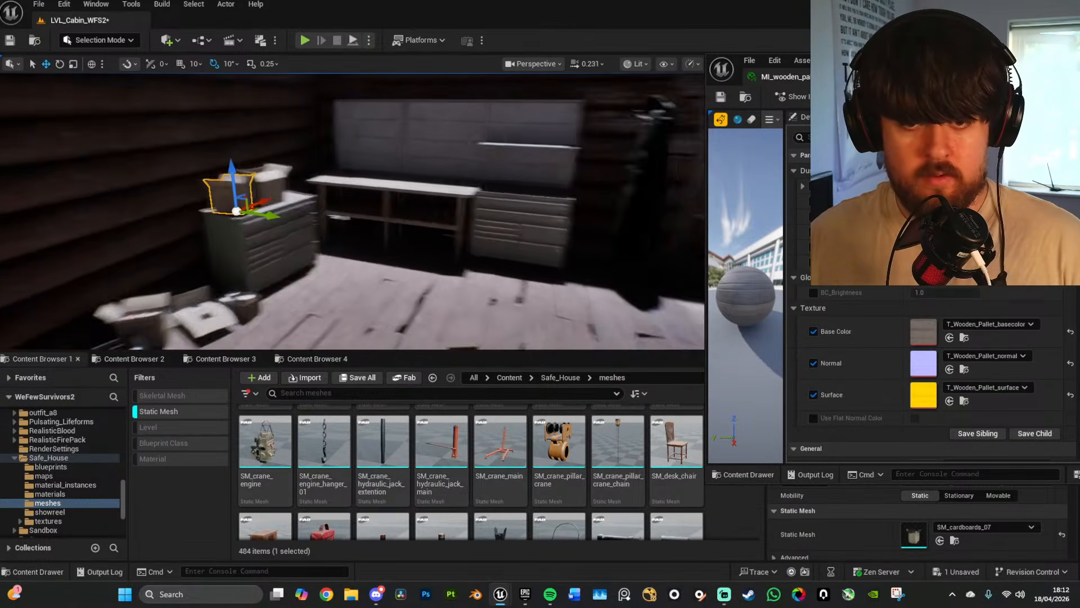
right_click_drag(349, 214, 601, 219)
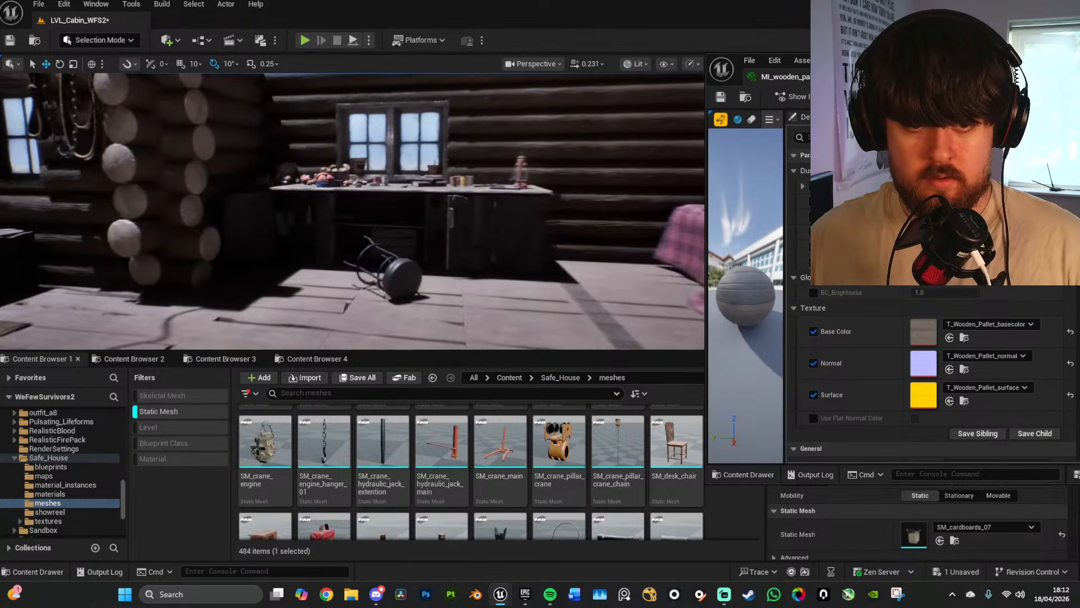
right_click_drag(419, 323, 421, 323)
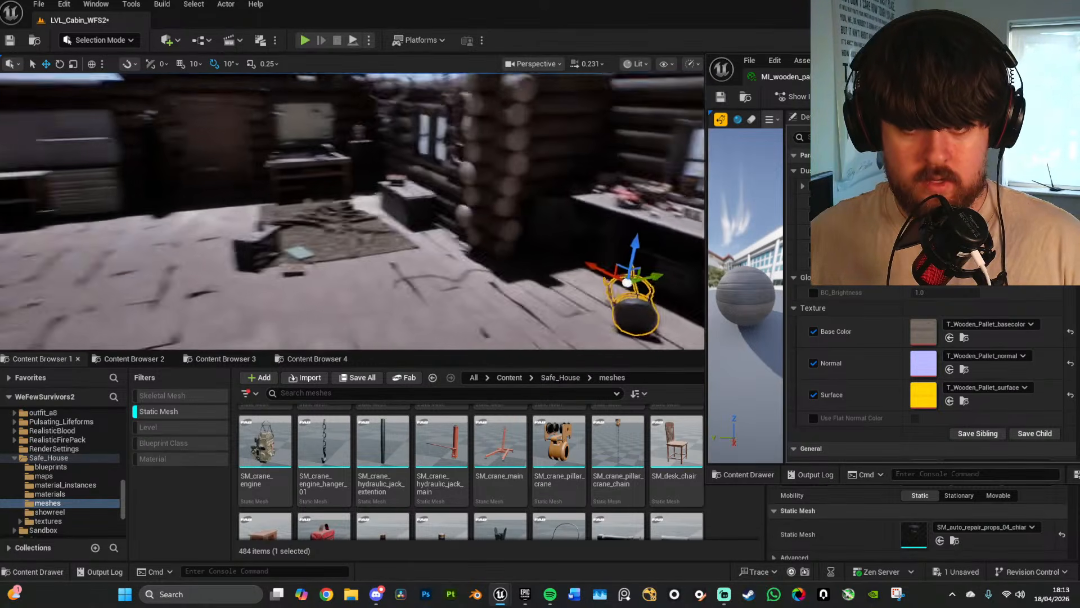
right_click_drag(353, 211, 379, 257)
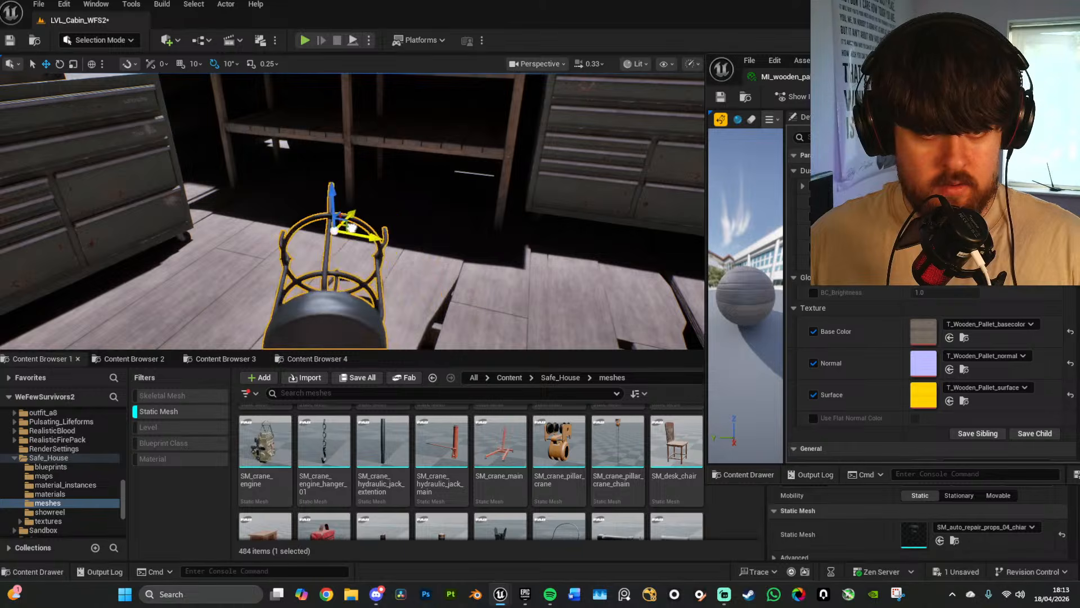
right_click_drag(352, 227, 241, 177)
key("d")
scroll(346, 174, "down", 4)
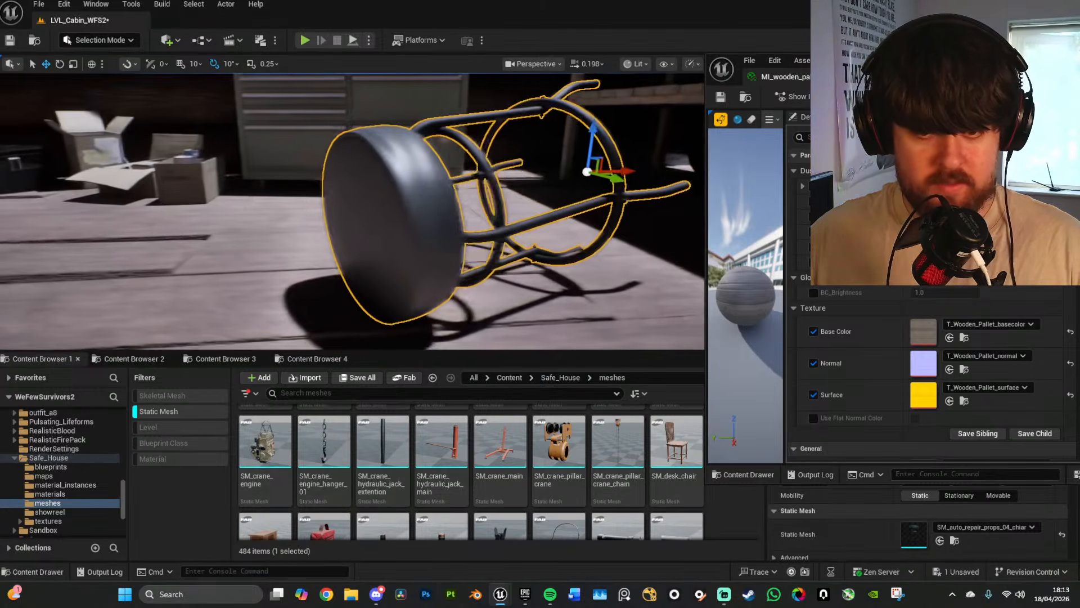
right_click_drag(493, 182, 491, 206)
Step: Place SM_desk_chair on the floor in front of the kitchen counter, using the Unlit view for placement and returning to Lit
key("alt+3")
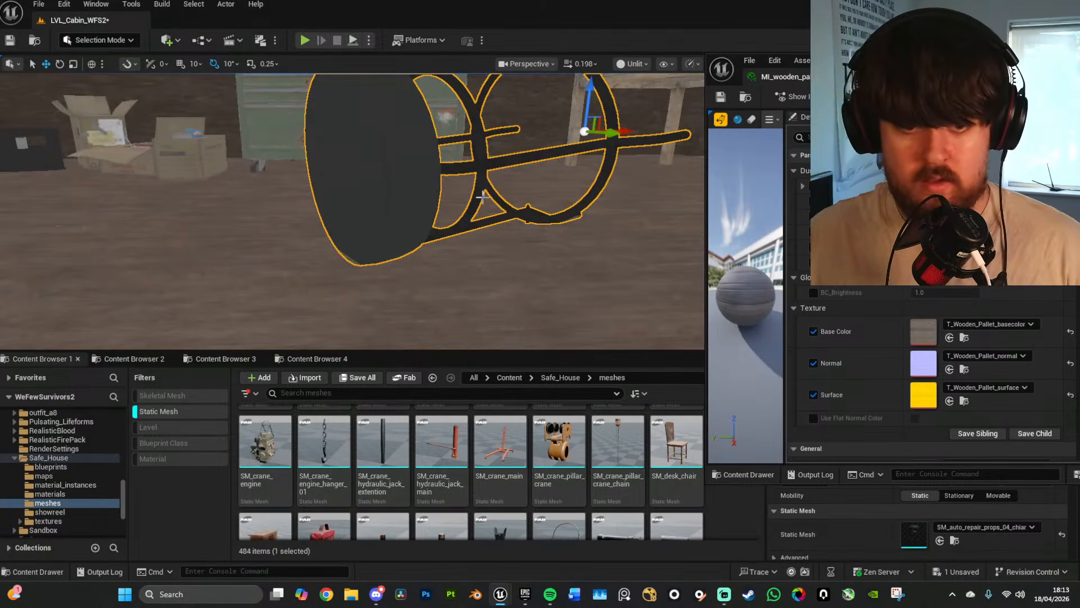
right_click_drag(547, 271, 295, 247)
key("w")
scroll(547, 270, "up", 3)
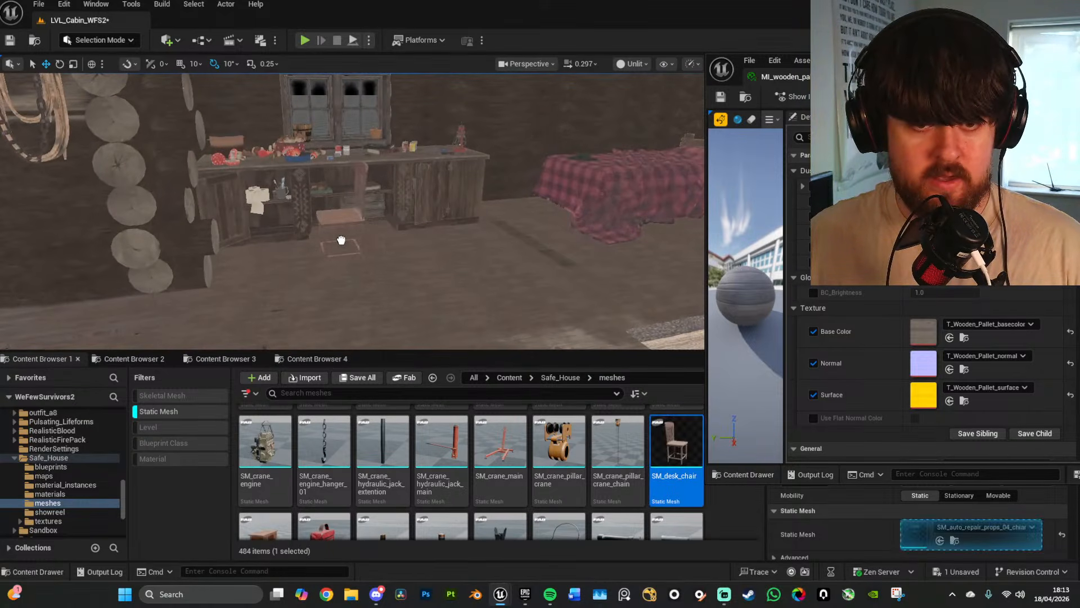
left_click_drag(341, 240, 338, 268)
mouse_move(480, 293)
right_mouse_down()
mouse_move(475, 278)
mouse_move(471, 288)
right_mouse_up()
key("w")
key("alt+4")
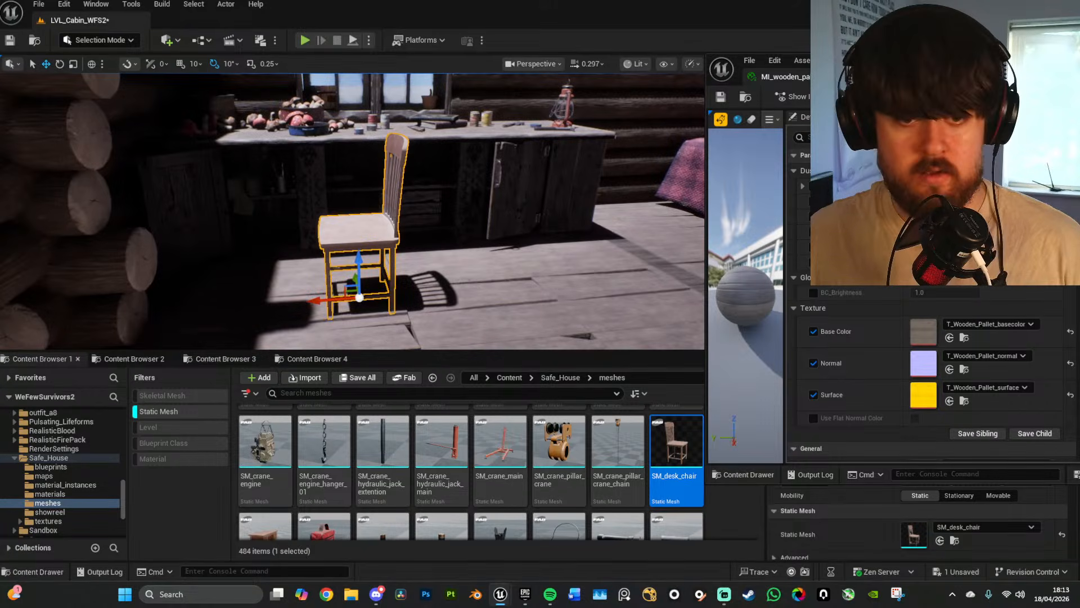
Step: Rotate the desk chair to face the kitchen counter and adjust its position on the floor
right_click_drag(380, 284, 379, 310)
key("e")
left_click_drag(395, 292, 415, 282)
key("w")
right_click_drag(415, 284, 391, 267)
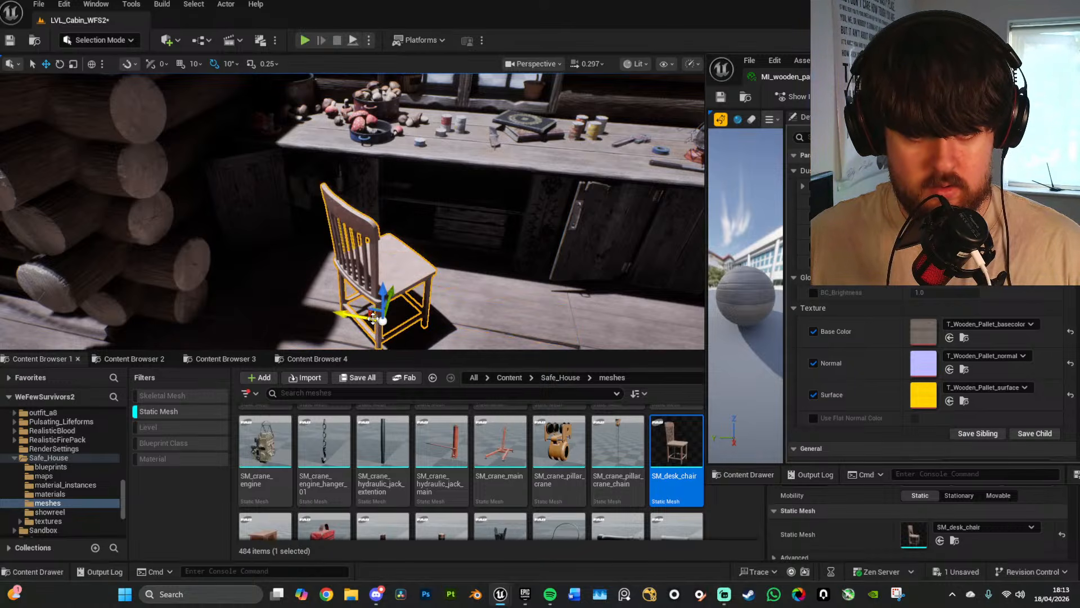
left_click_drag(374, 315, 447, 360)
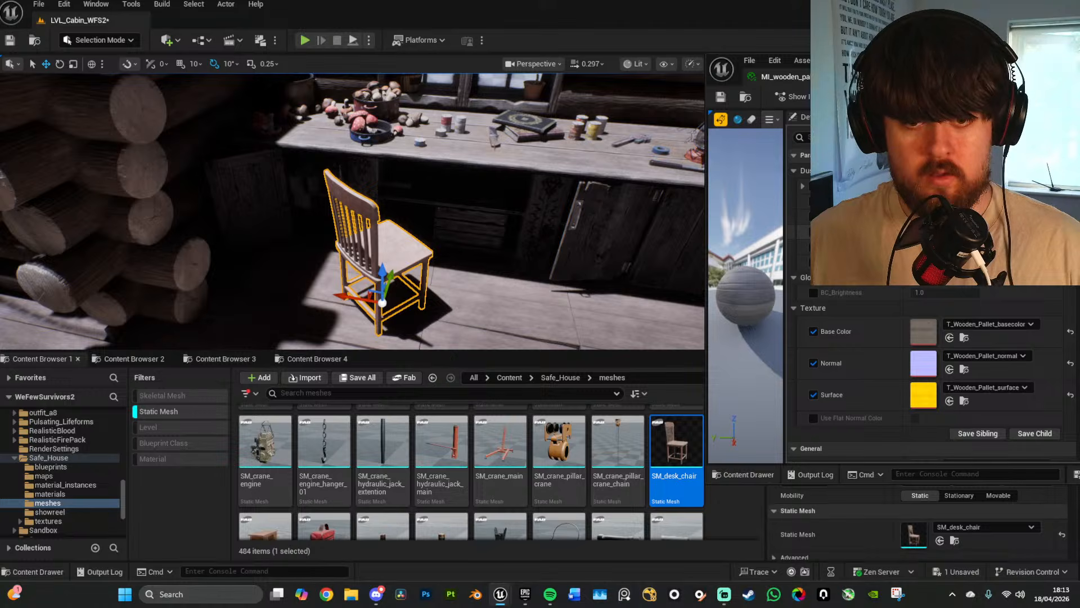
Step: Find SM_guitar in the Safe_House meshes and place it upright on the rug beside the sofa's arm
right_click_drag(506, 239, 571, 256)
key("w")
right_click_drag(460, 315, 500, 334)
scroll(521, 474, "down", 5)
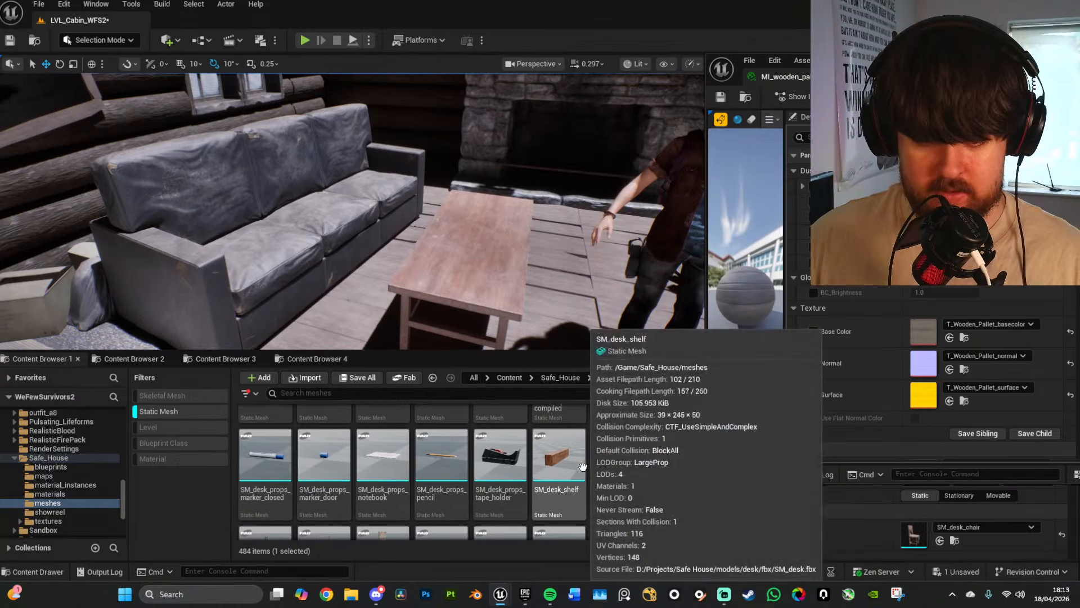
scroll(582, 466, "down", 1)
scroll(495, 475, "up", 2)
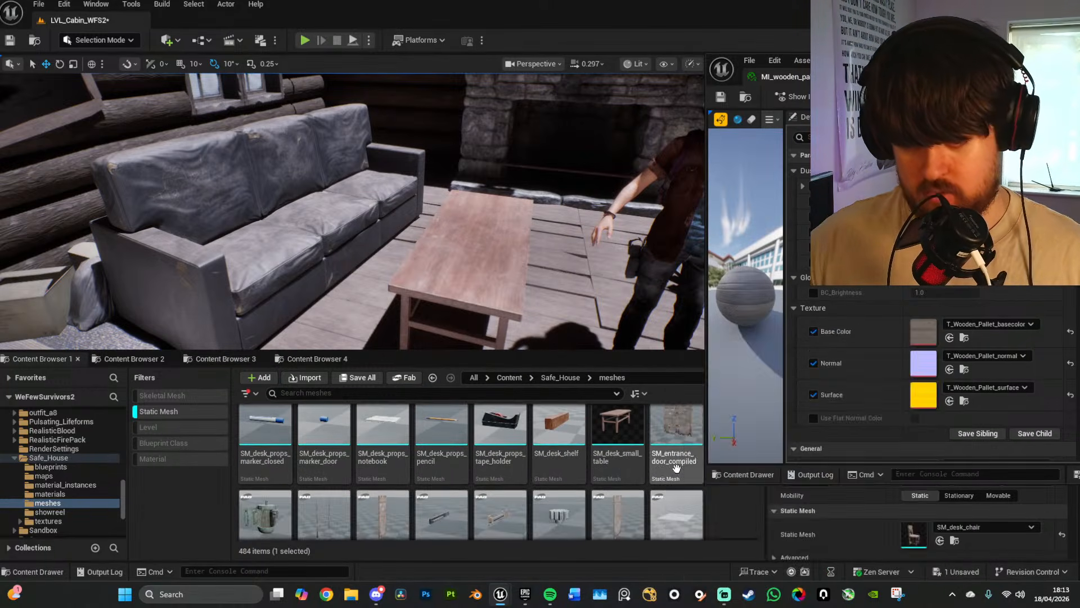
scroll(636, 461, "down", 3)
scroll(617, 450, "down", 10)
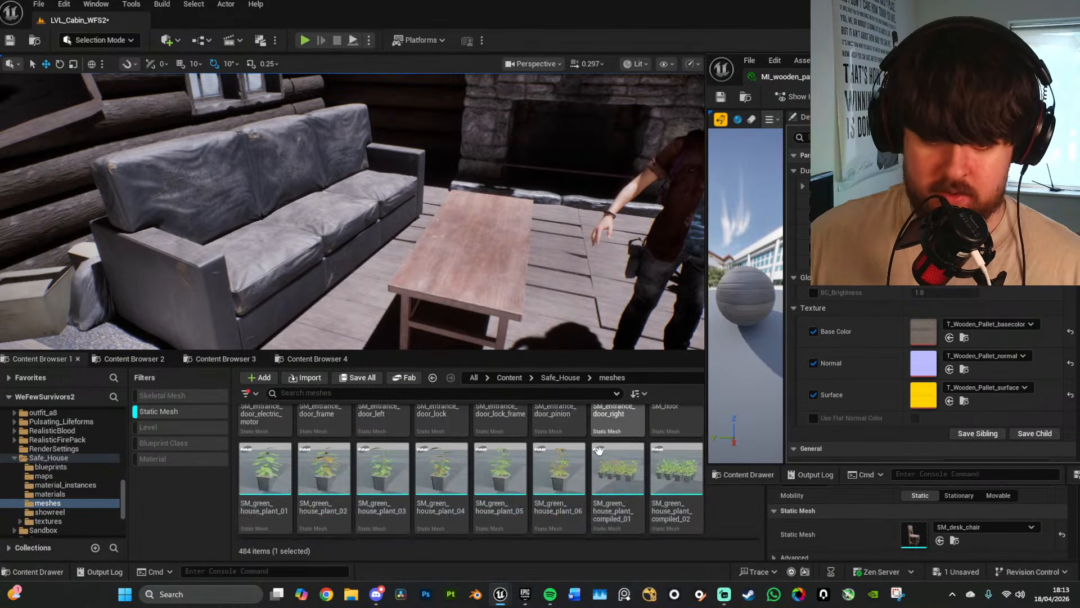
scroll(629, 450, "down", 1)
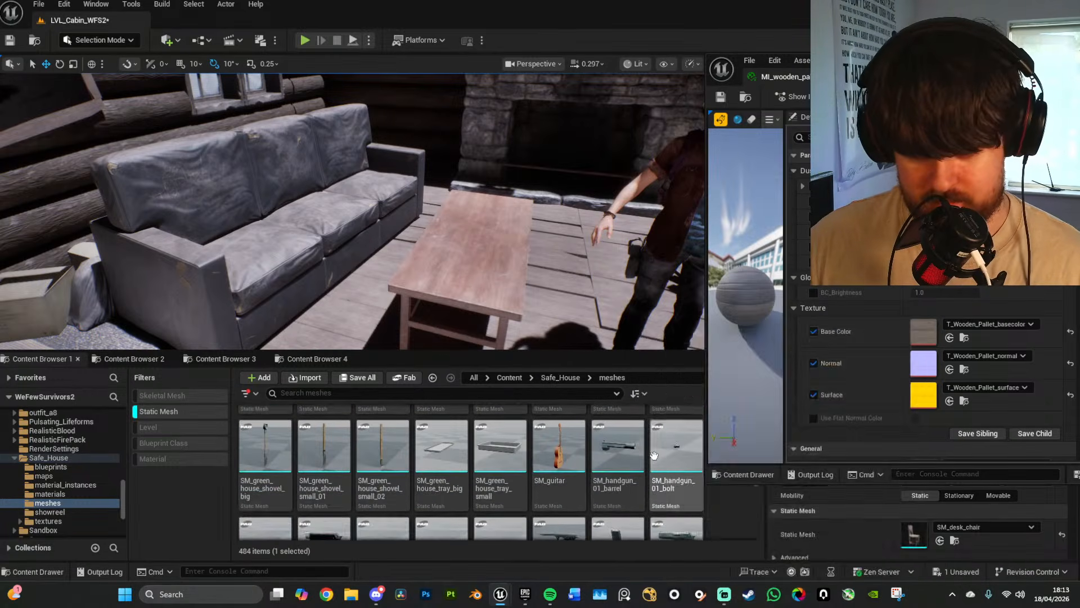
scroll(622, 449, "down", 1)
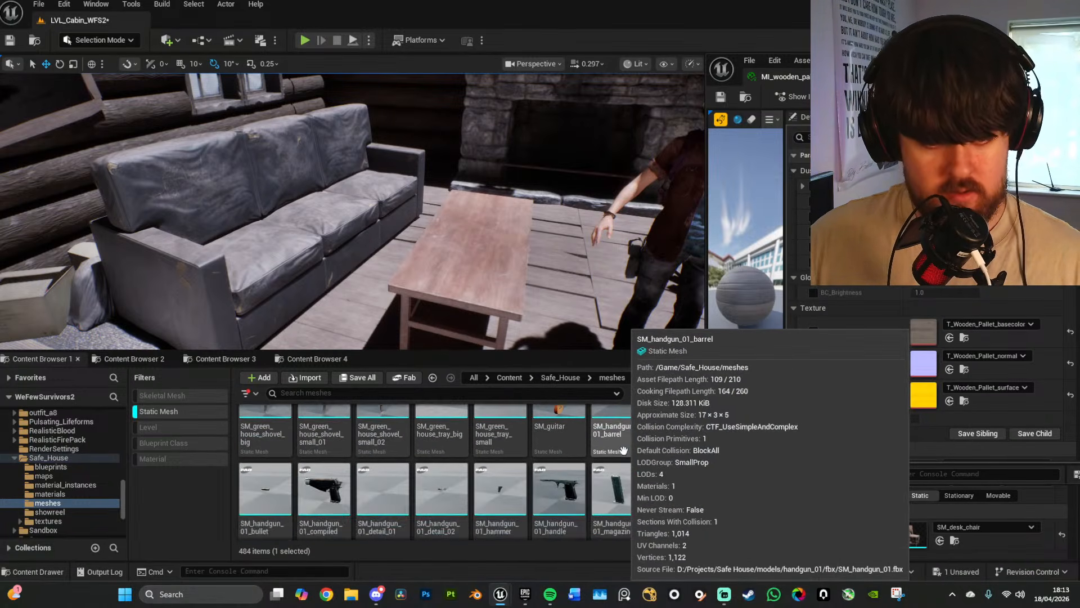
right_click_drag(507, 298, 450, 295)
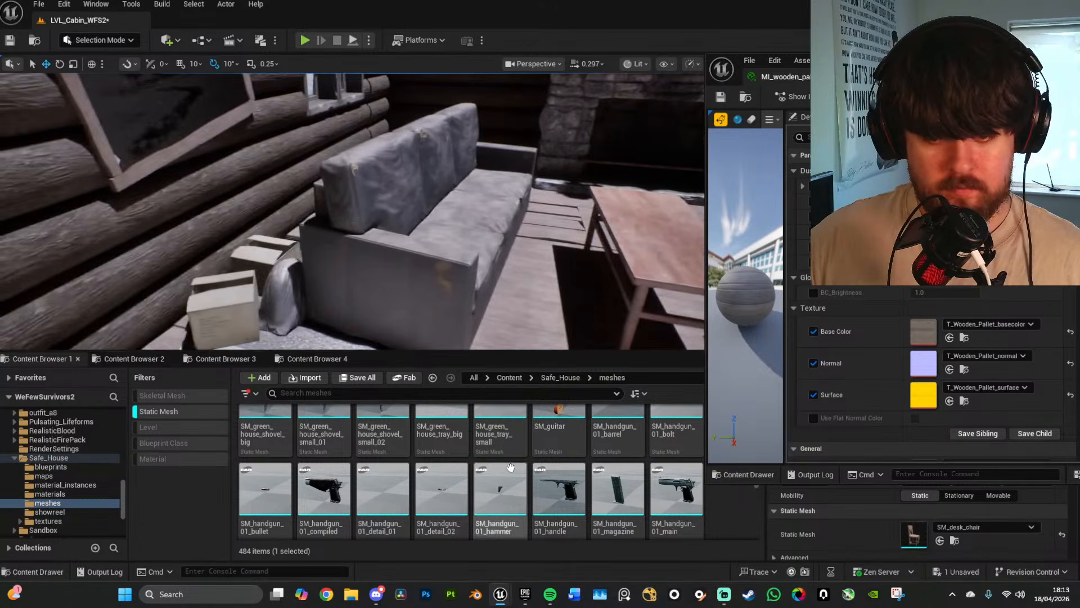
scroll(583, 477, "up", 4)
left_click_drag(411, 288, 350, 284)
key("f")
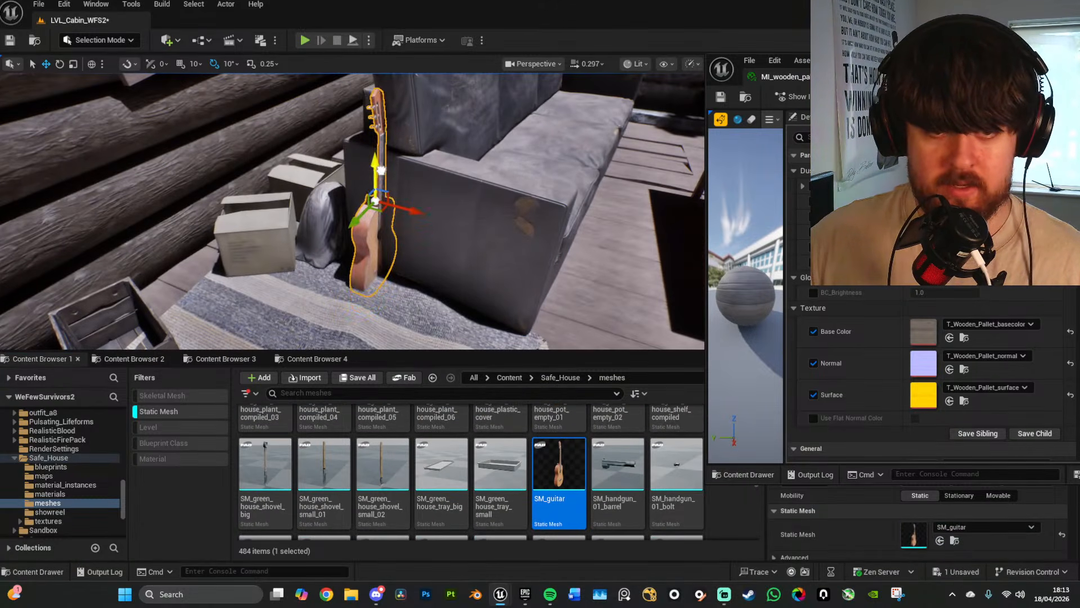
Step: Turn the guitar to face away from the sofa's end, set it on the rug, and tilt it about 10 degrees sideways
left_click_drag(381, 212, 361, 260)
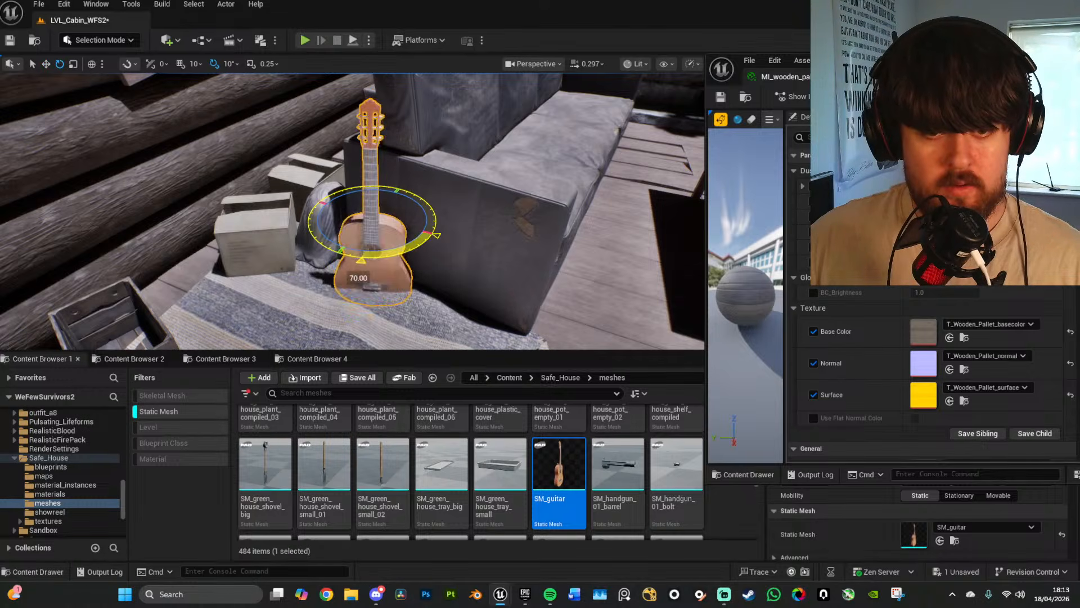
left_click_drag(379, 201, 388, 169)
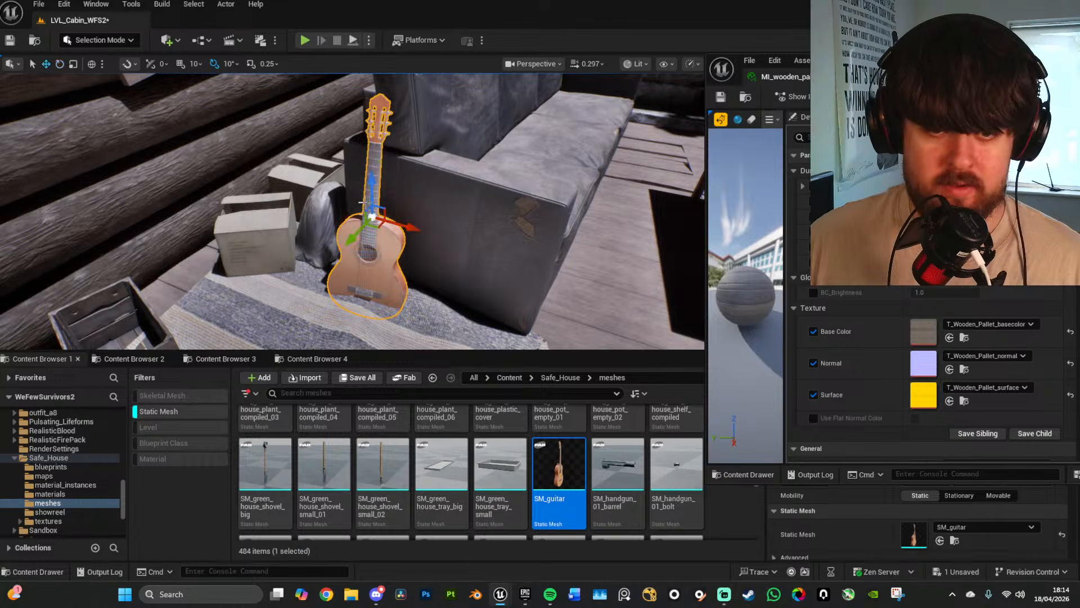
right_click_drag(396, 207, 433, 224)
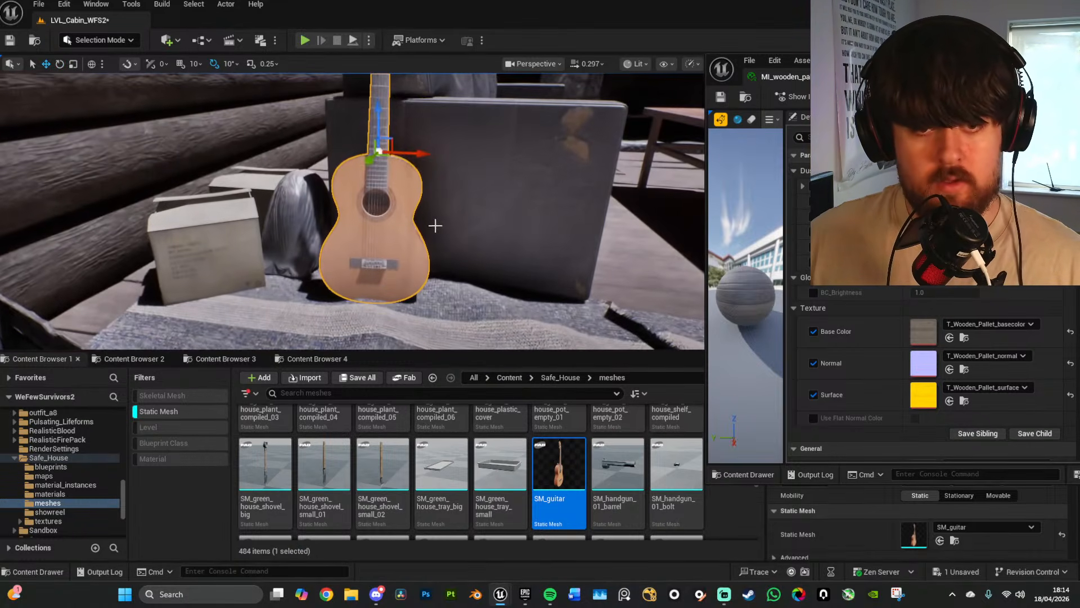
key("e")
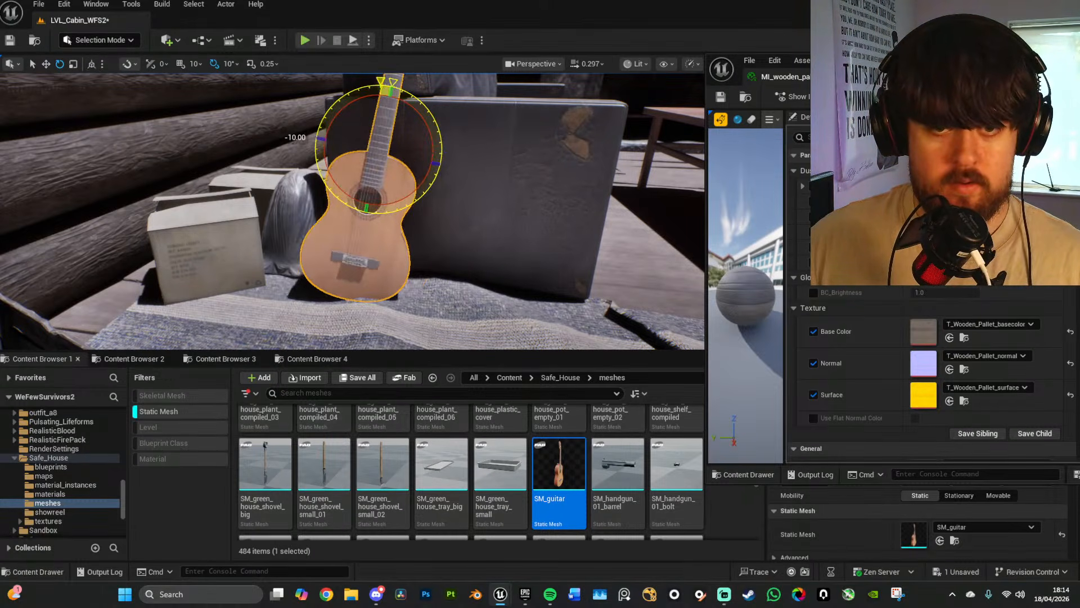
right_click_drag(397, 166, 360, 170)
right_click_drag(455, 213, 432, 243)
Step: Shift the guitar so that it leans against the sofa's arm, and check its placement without the editor overlays
key("w")
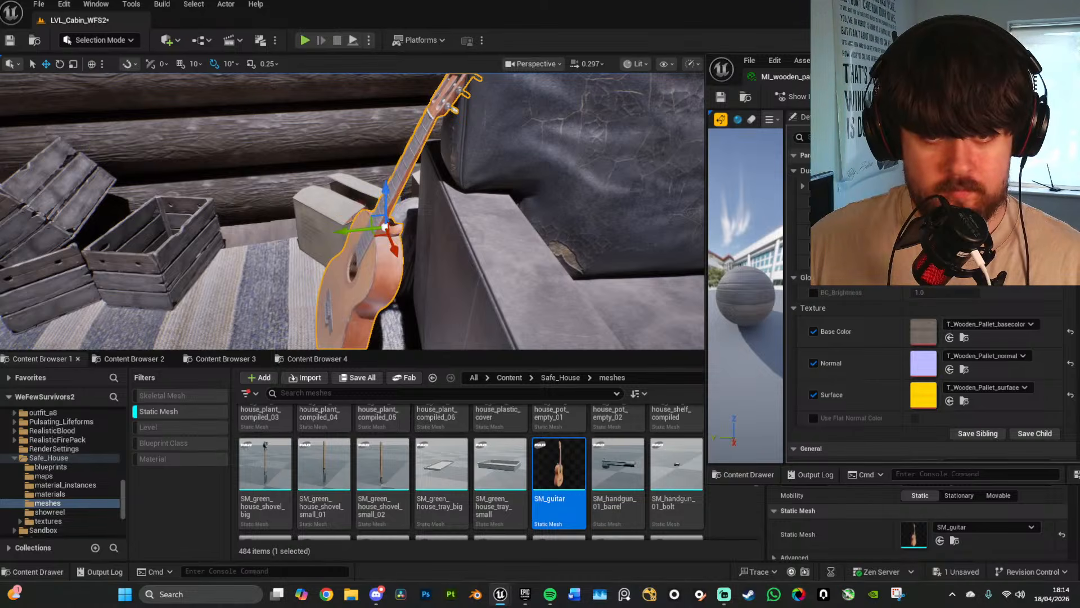
right_click_drag(348, 222, 371, 223)
left_click_drag(345, 221, 377, 248)
right_click_drag(398, 255, 466, 280)
key("g")
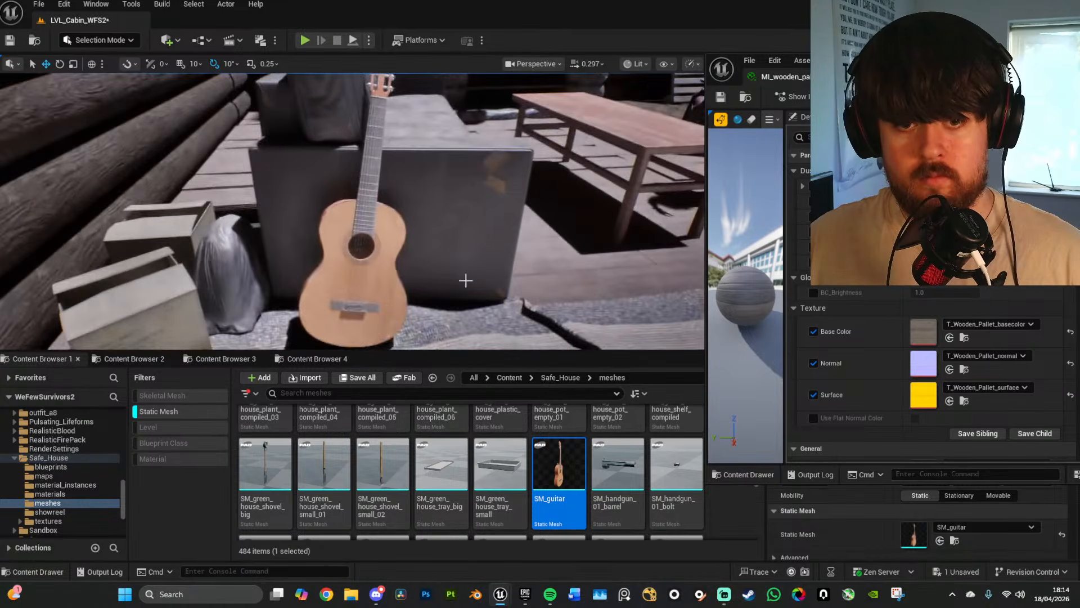
left_click(355, 259)
left_click_drag(398, 197, 402, 197)
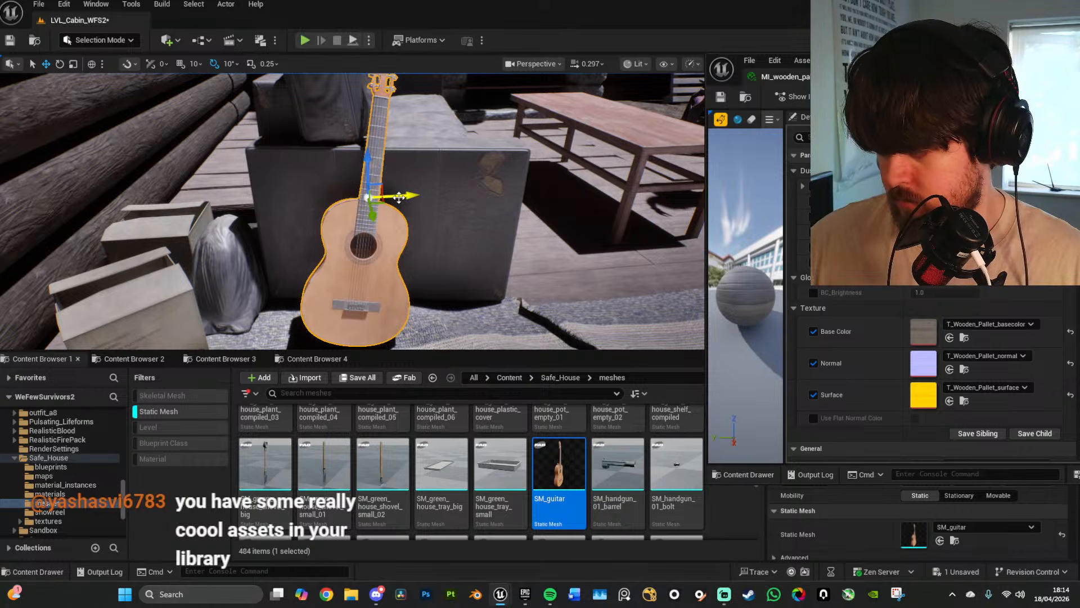
right_click_drag(458, 220, 456, 229)
key("q")
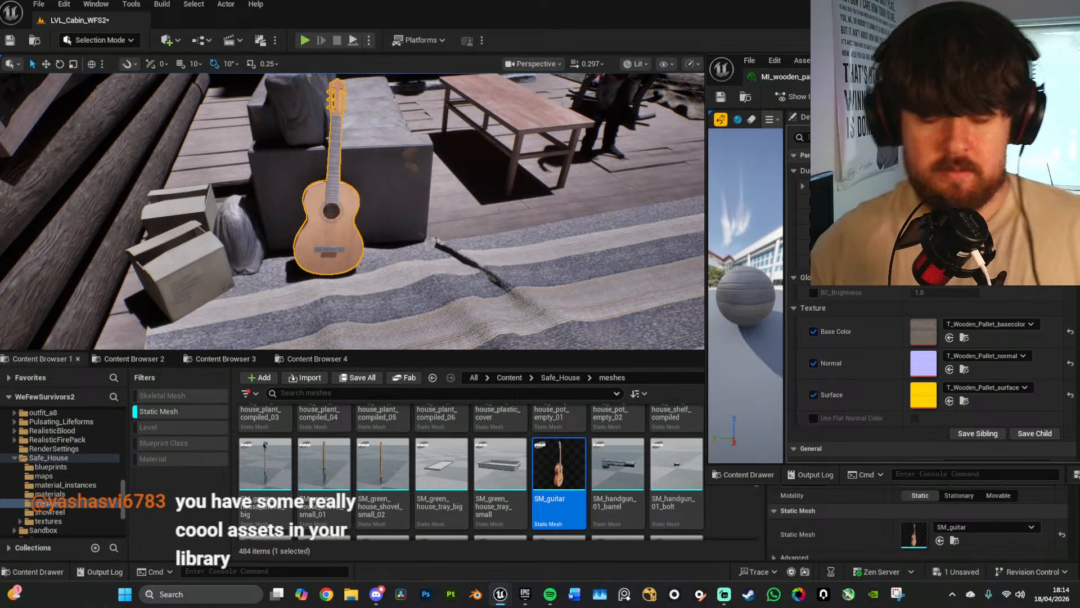
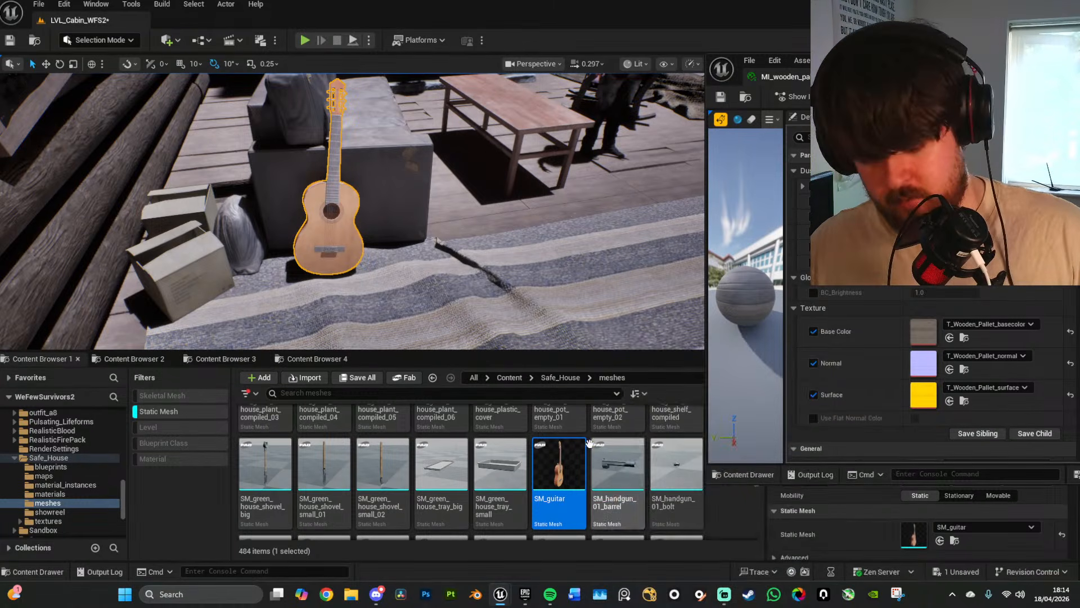
Step: Browse the Safe_House meshes as far as the liquid storage props
scroll(636, 444, "down", 2)
scroll(647, 475, "down", 2)
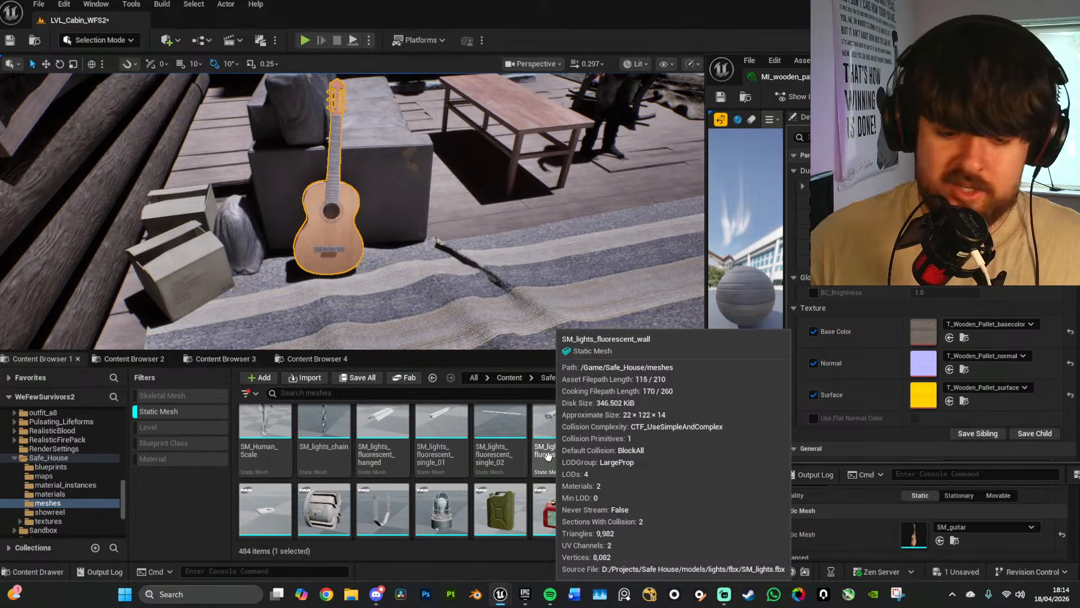
scroll(499, 453, "down", 1)
scroll(498, 454, "down", 2)
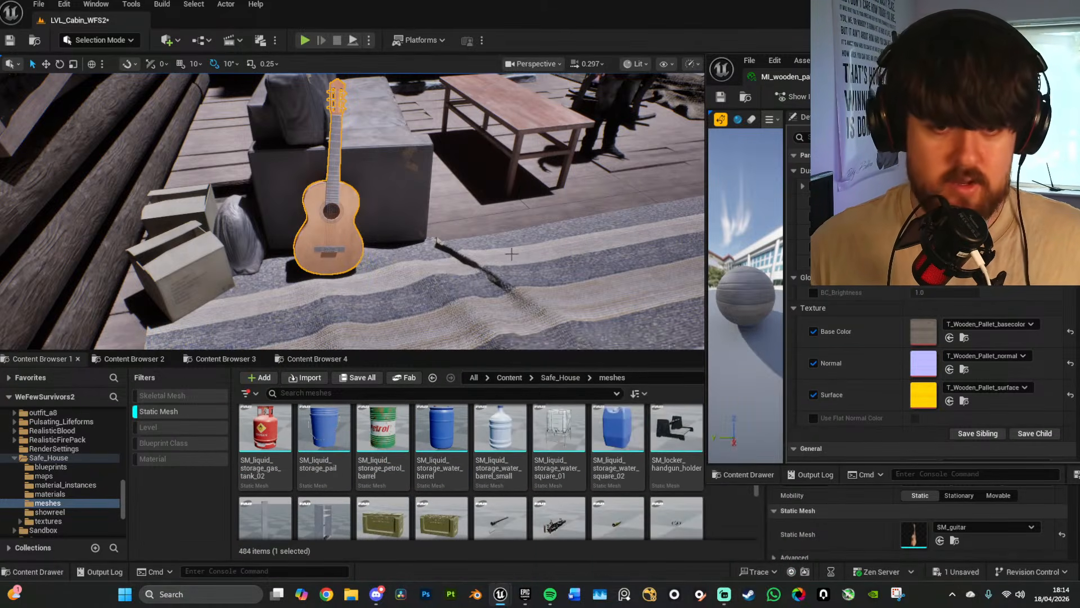
right_click_drag(511, 254, 377, 265)
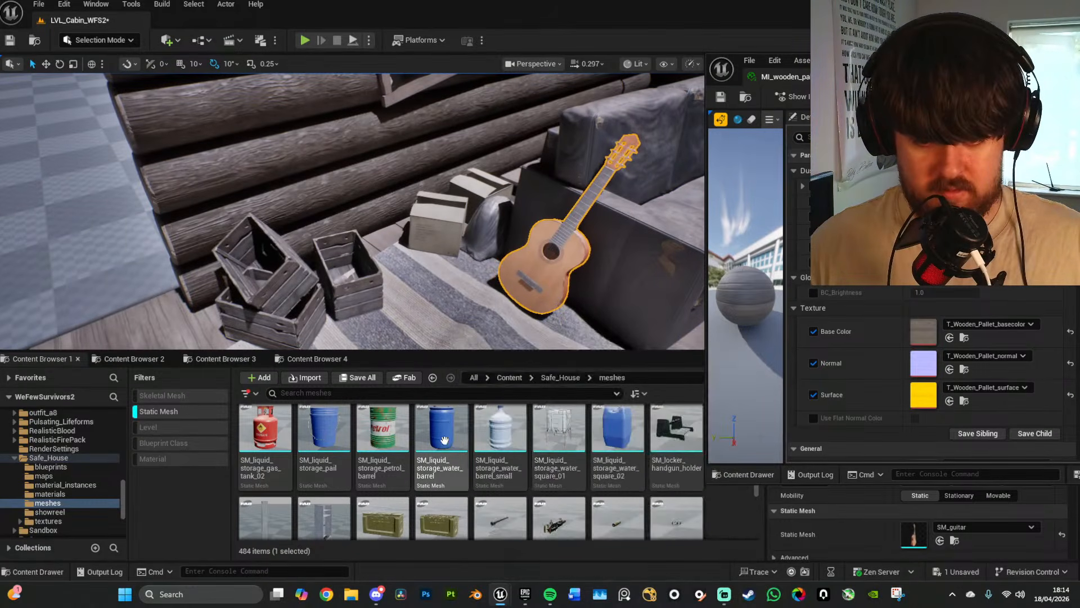
left_click_drag(443, 433, 434, 269)
right_click_drag(435, 269, 638, 253)
key("s")
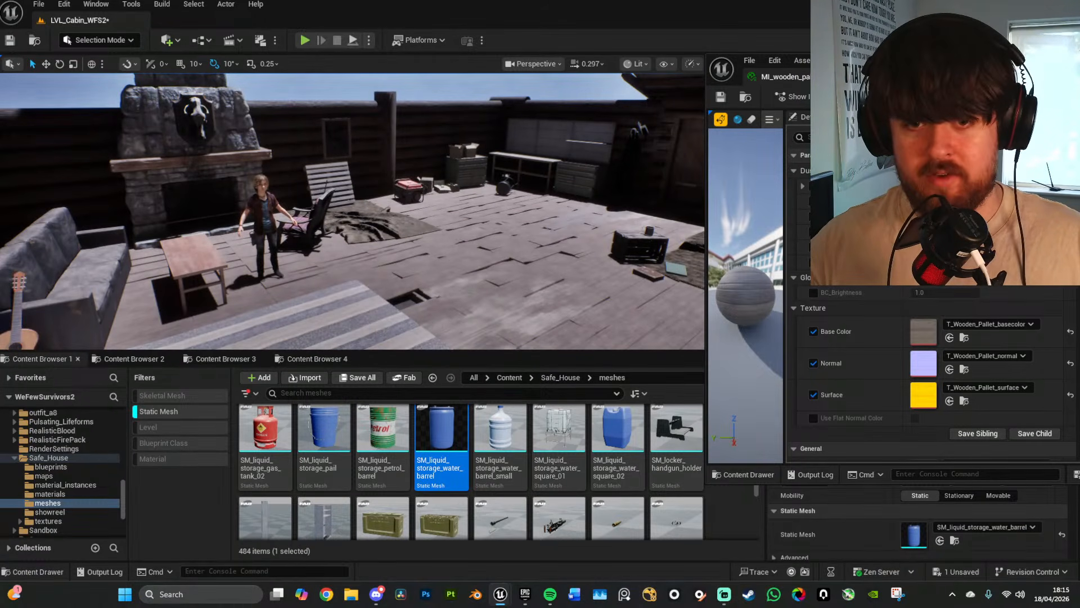
key("Delete")
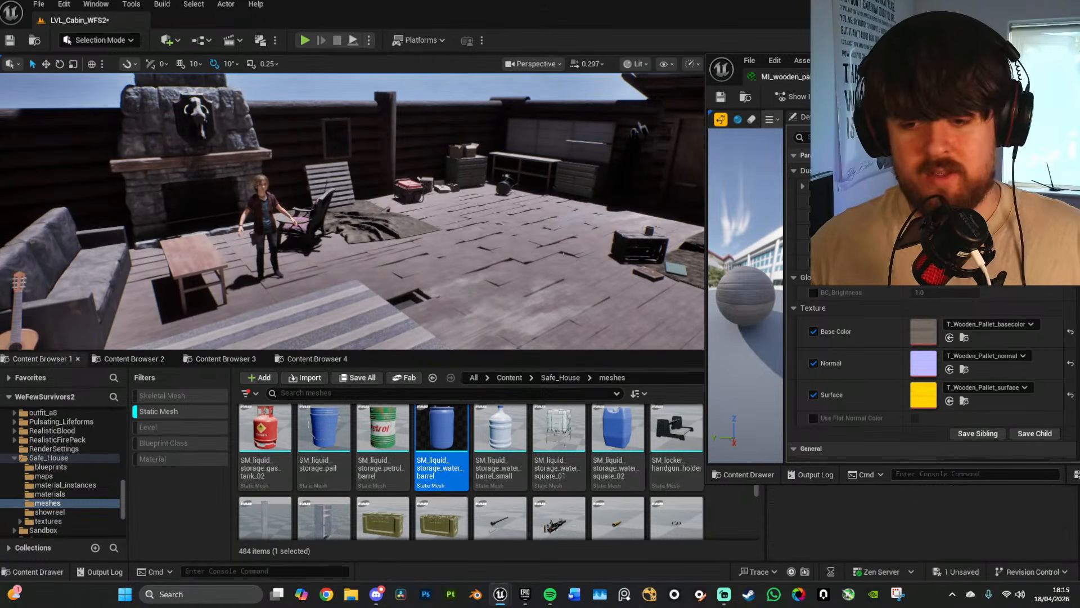
Step: Place SM_liquid_storage_water_barrel between the leaning pallet and the red generator, with SM_liquid_storage_water_barrel_small beside it
key("w")
mouse_move(564, 253)
right_mouse_down()
mouse_move(543, 281)
mouse_move(549, 258)
right_mouse_up()
scroll(562, 257, "up", 3)
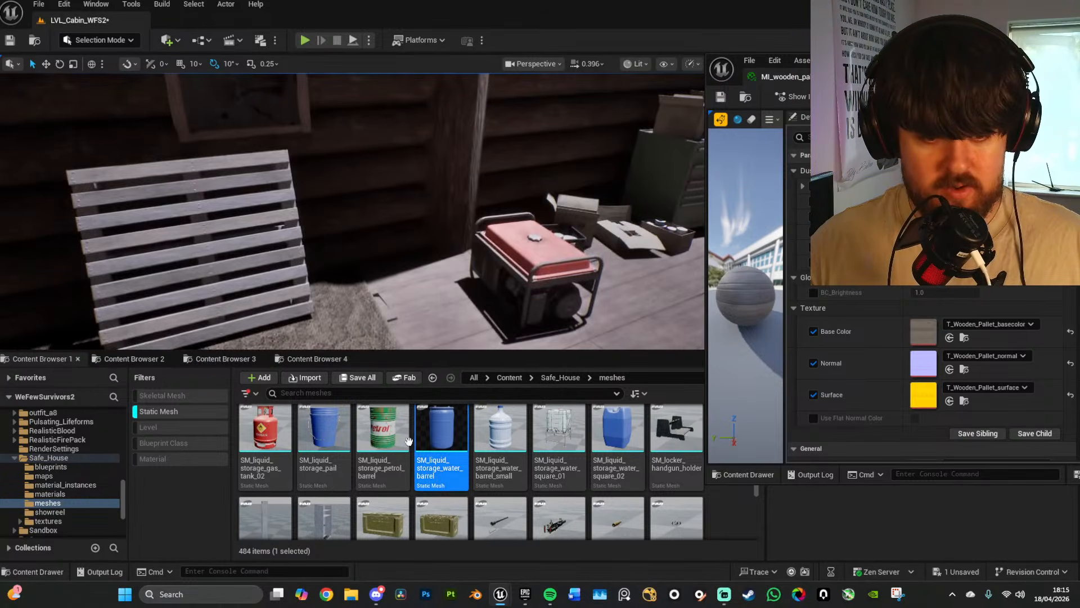
left_click_drag(409, 441, 417, 264)
key("s")
mouse_move(417, 264)
right_mouse_down()
mouse_move(382, 270)
mouse_move(396, 269)
right_mouse_up()
key("w")
mouse_move(509, 312)
right_mouse_down()
mouse_move(493, 312)
mouse_move(526, 318)
right_mouse_up()
key("w")
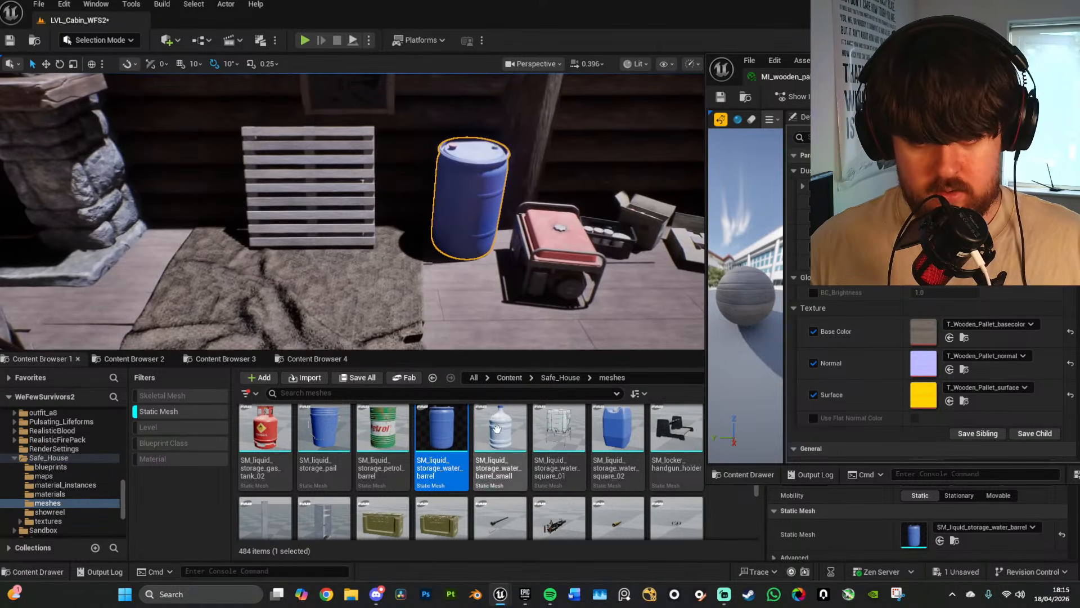
left_click_drag(497, 429, 403, 237)
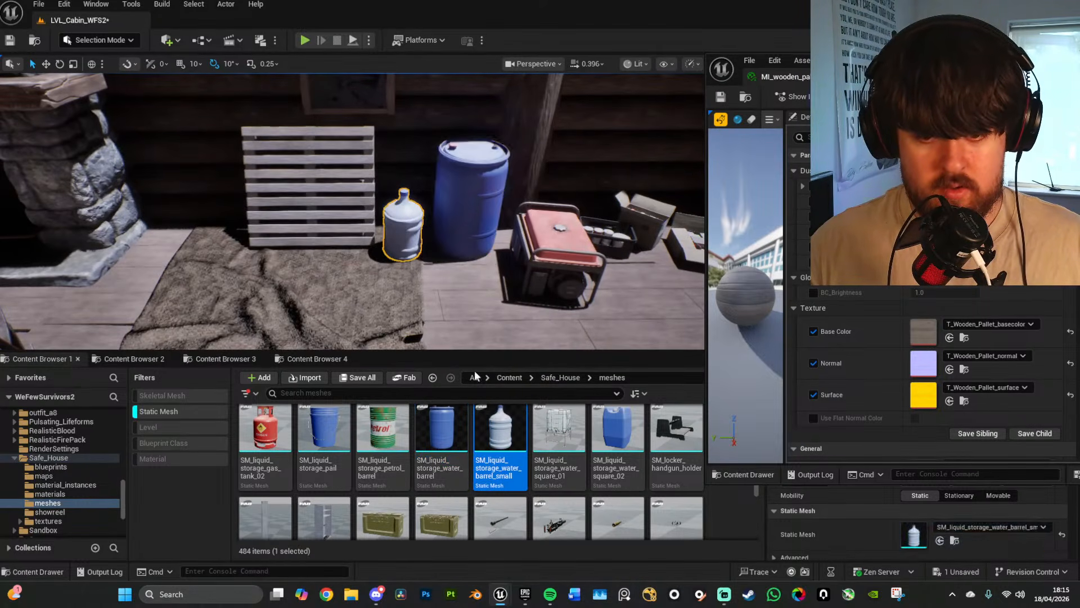
Step: Place a second SM_liquid_storage_water_barrel_small on the floor beside the first one, in front of the large blue barrel
left_click_drag(497, 429, 446, 262)
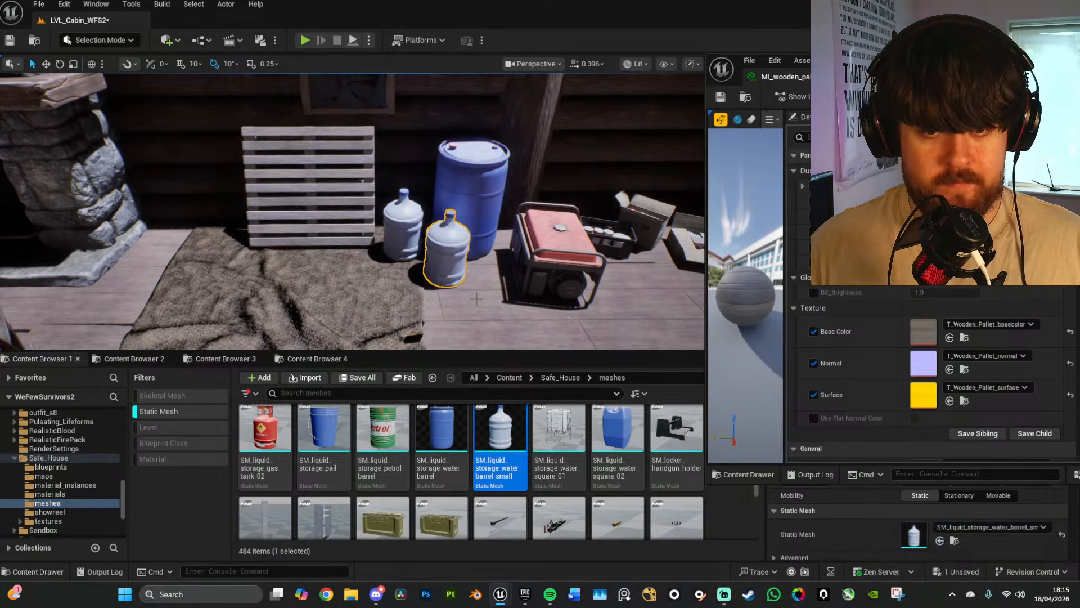
mouse_move(476, 299)
right_mouse_down()
mouse_move(481, 287)
mouse_move(468, 295)
right_mouse_up()
key("w")
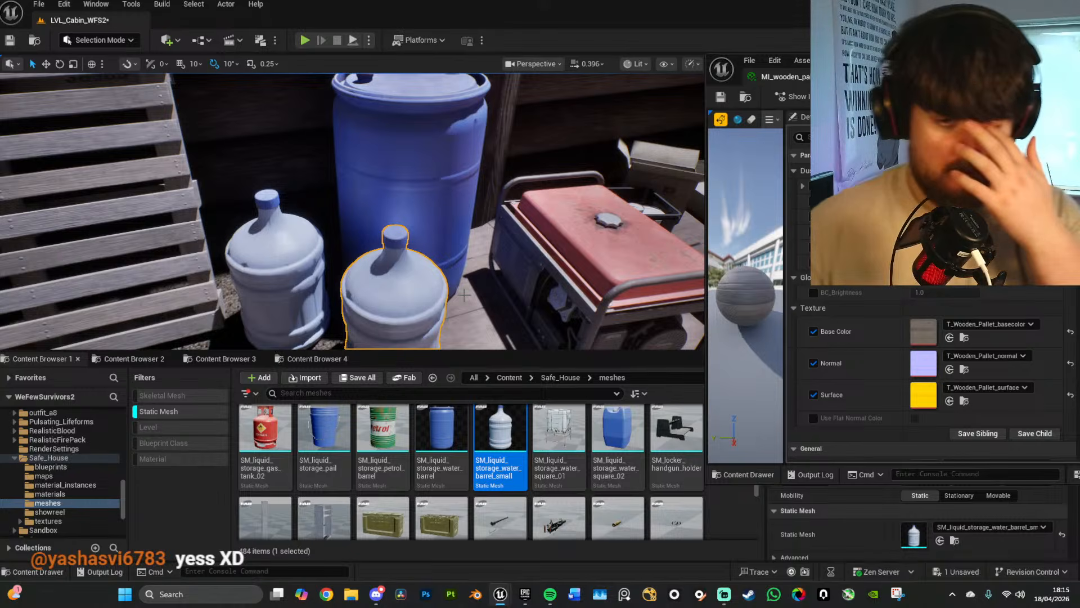
right_click_drag(484, 296, 485, 338)
key("w")
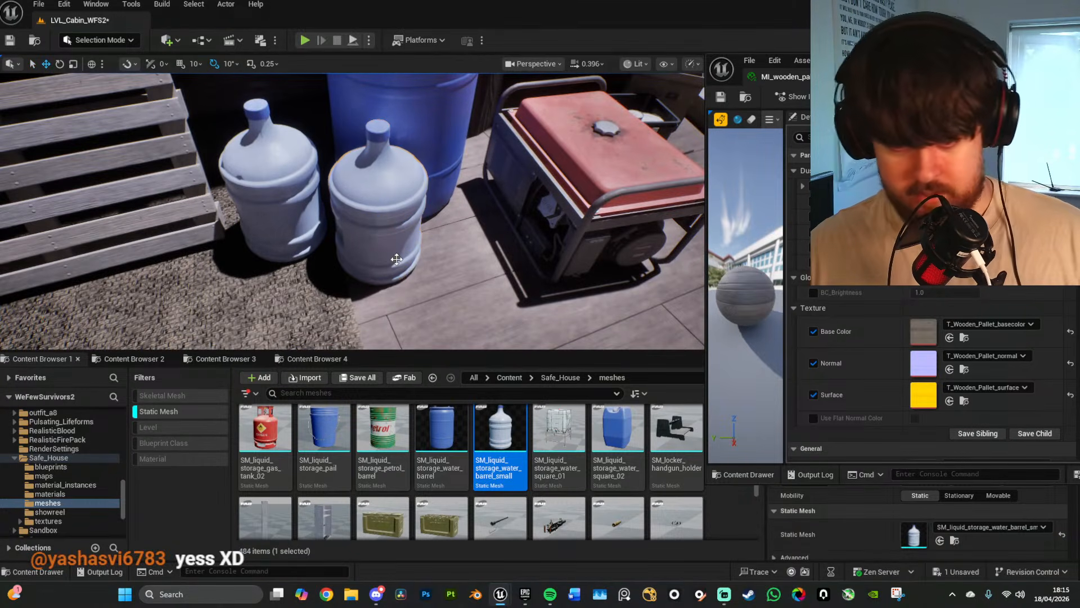
Step: Browse the Safe_House meshes from the locker props to the weapon props for items that suit the workbench
key("s")
right_click_drag(501, 263, 698, 270)
key("s")
key("w")
key("w")
scroll(622, 477, "down", 5)
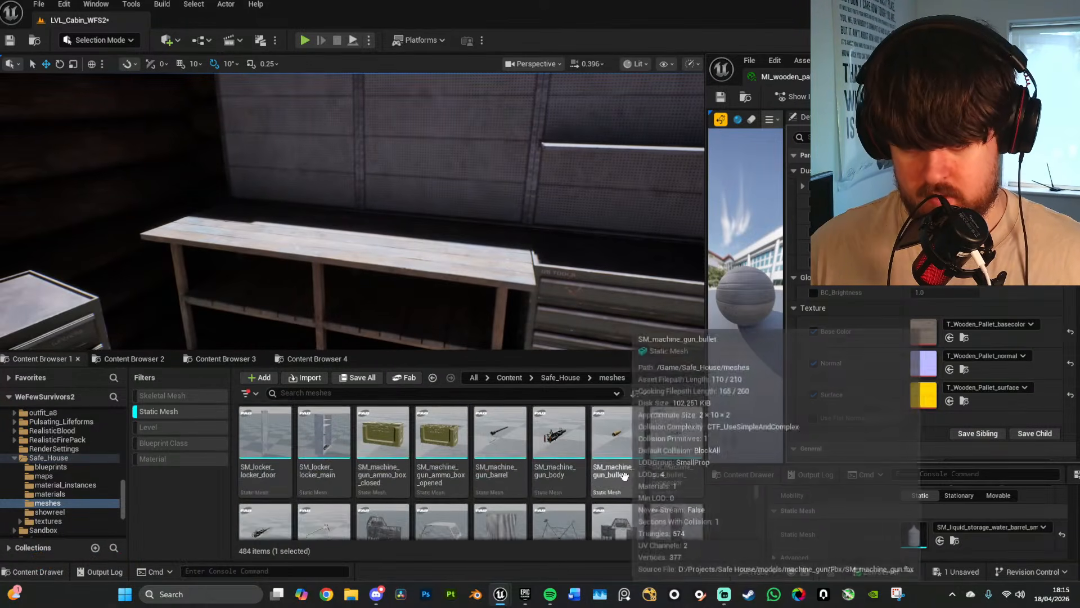
scroll(635, 466, "down", 5)
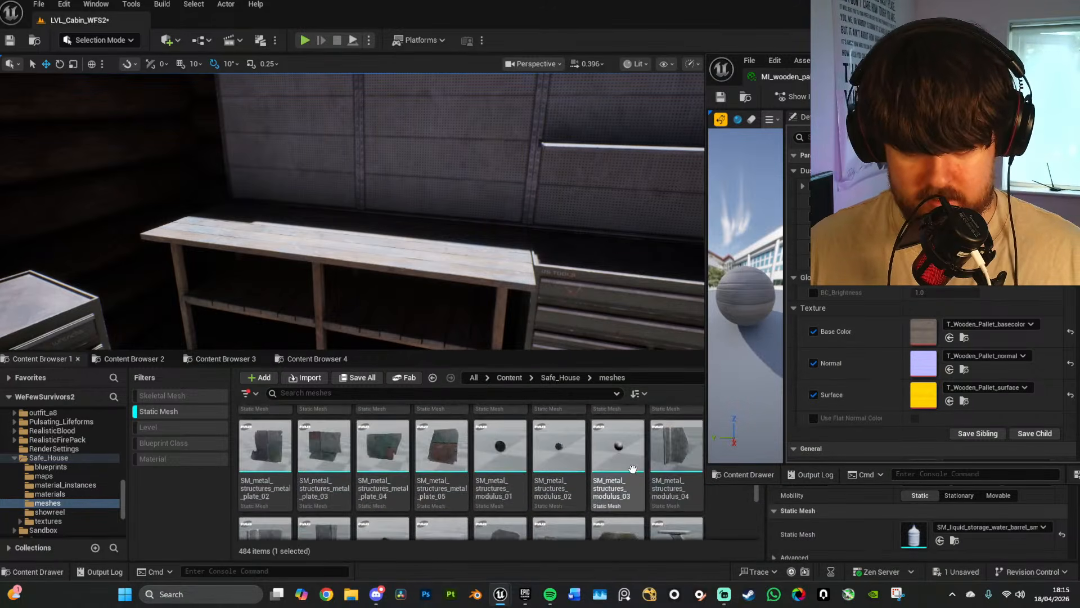
scroll(618, 465, "down", 8)
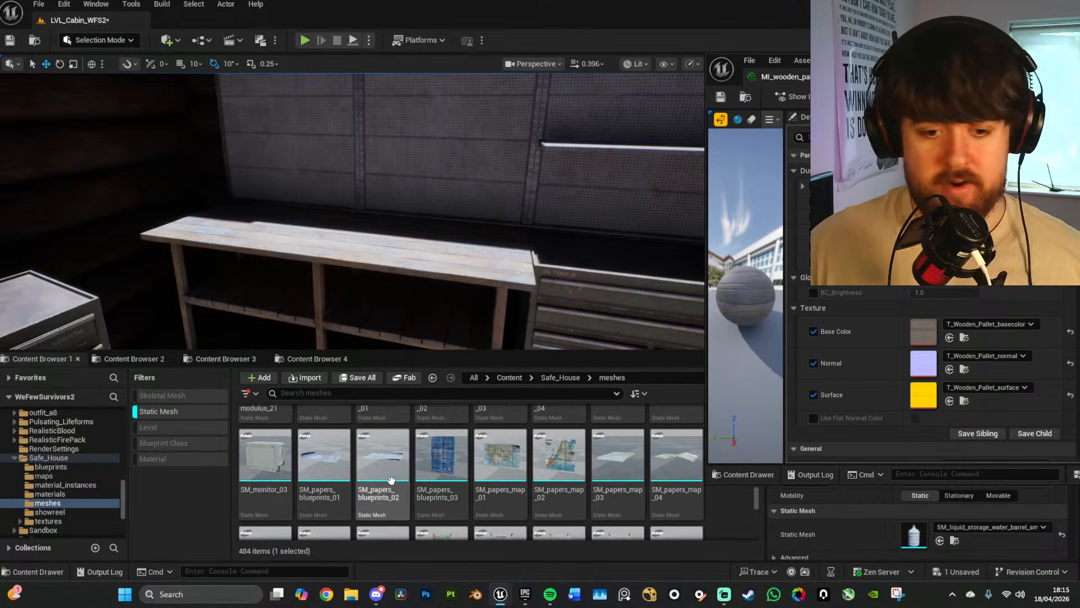
scroll(630, 473, "down", 5)
scroll(638, 472, "down", 1)
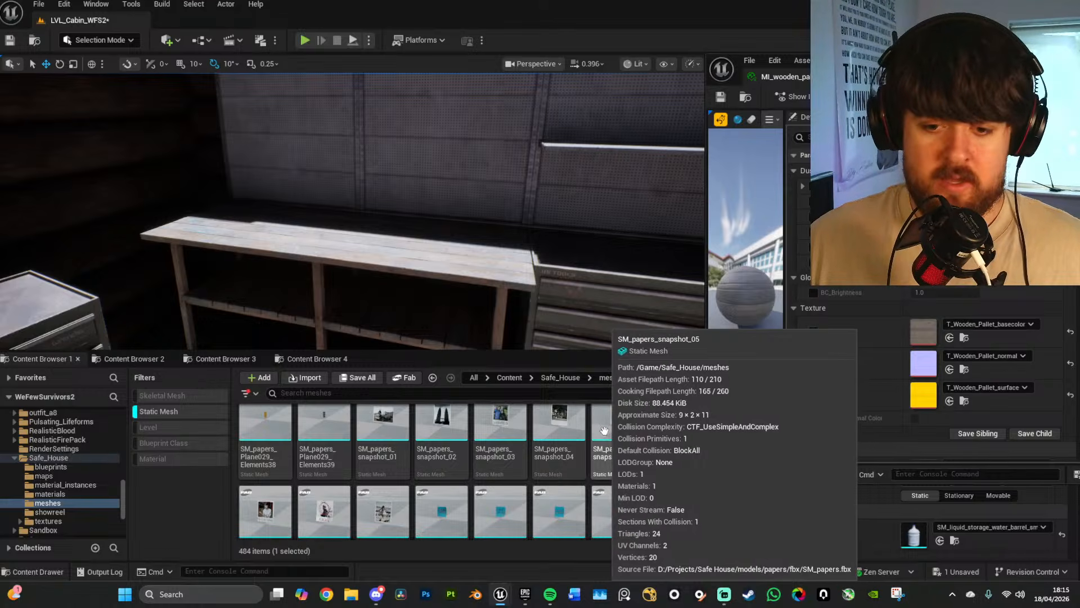
scroll(599, 436, "down", 4)
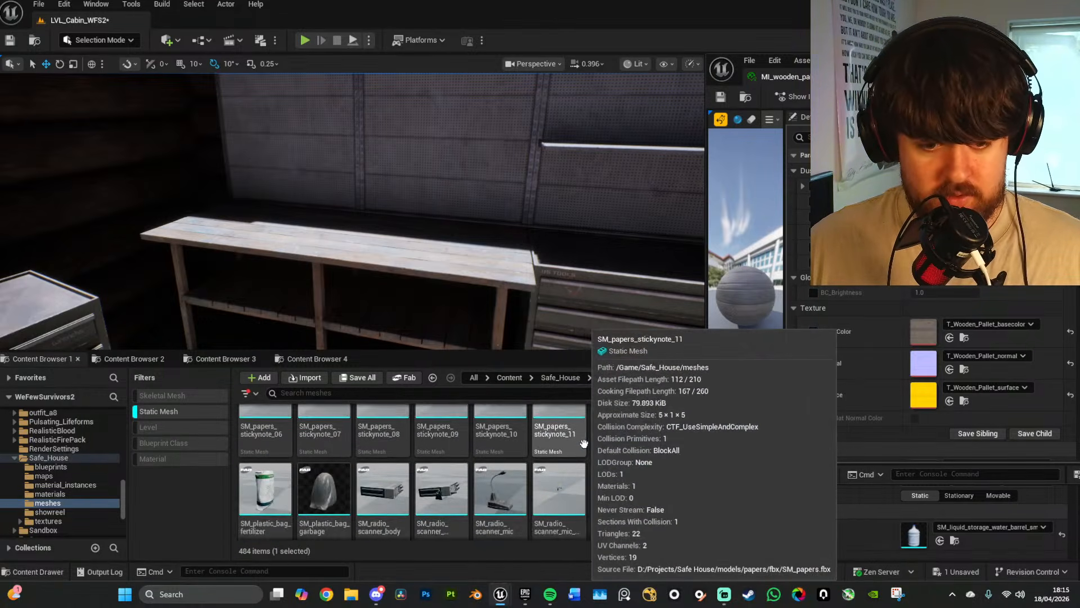
scroll(588, 444, "down", 1)
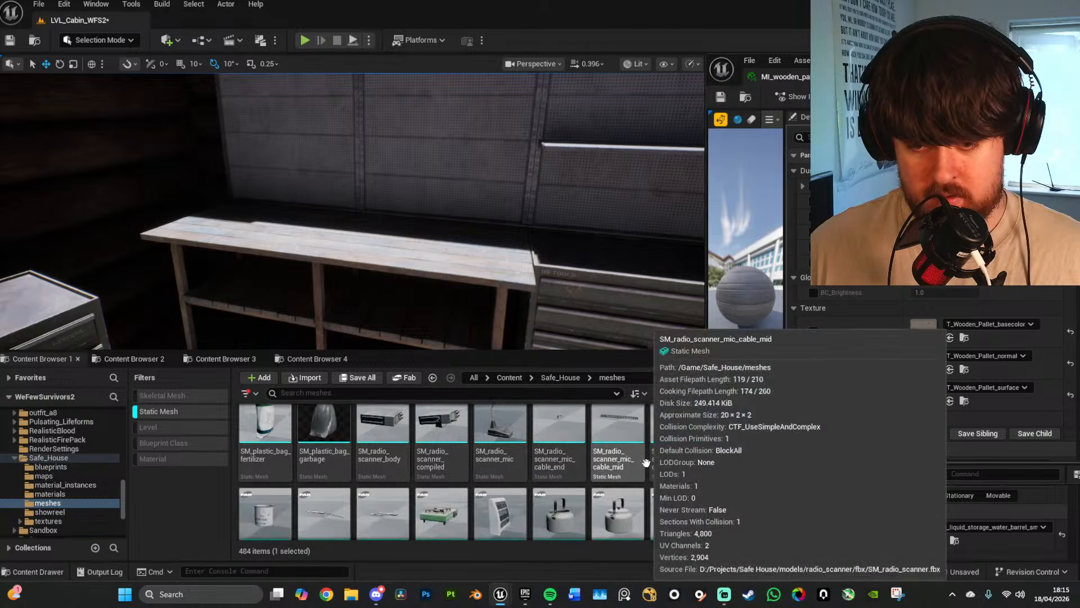
scroll(613, 456, "down", 1)
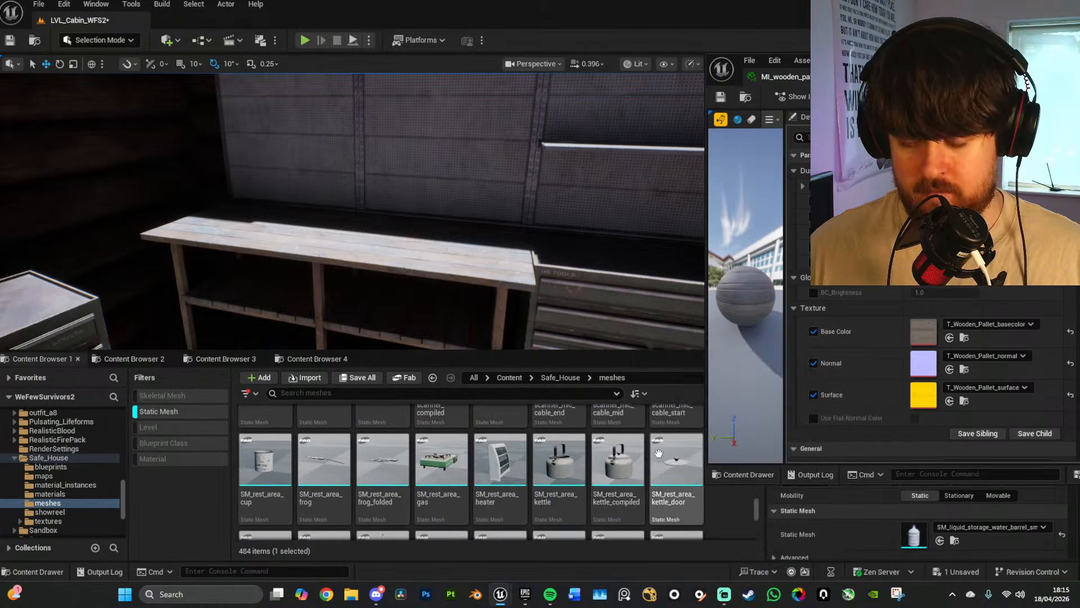
scroll(619, 450, "down", 2)
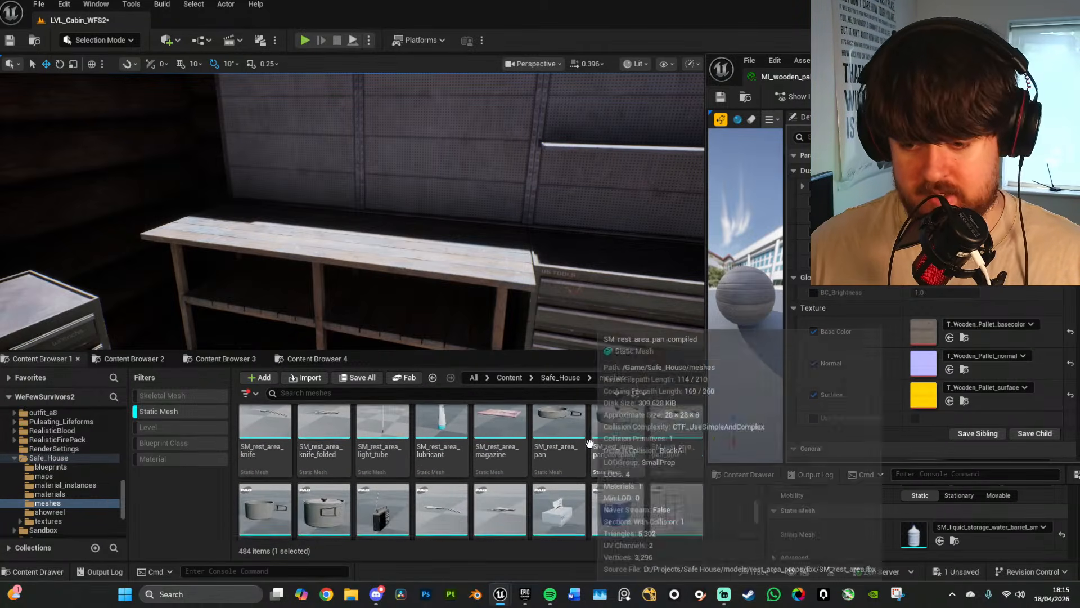
scroll(589, 443, "down", 4)
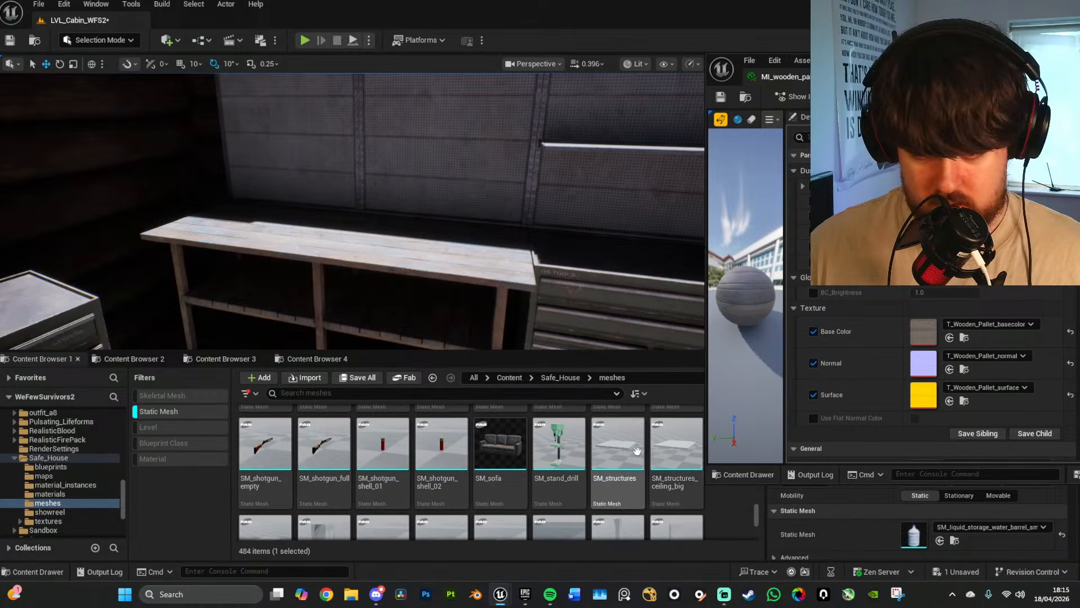
scroll(485, 486, "down", 1)
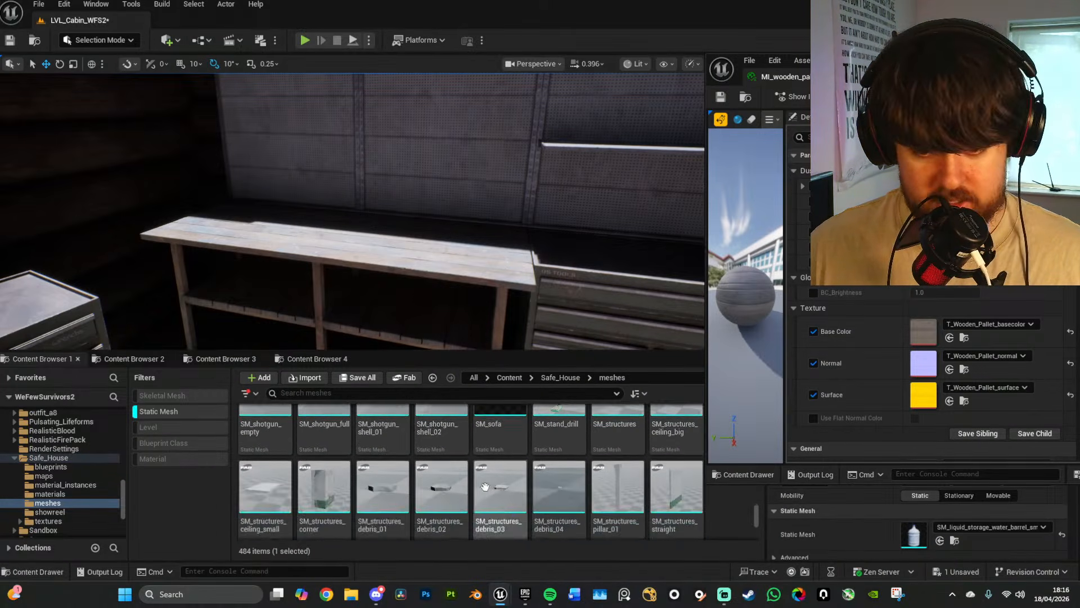
scroll(495, 478, "down", 5)
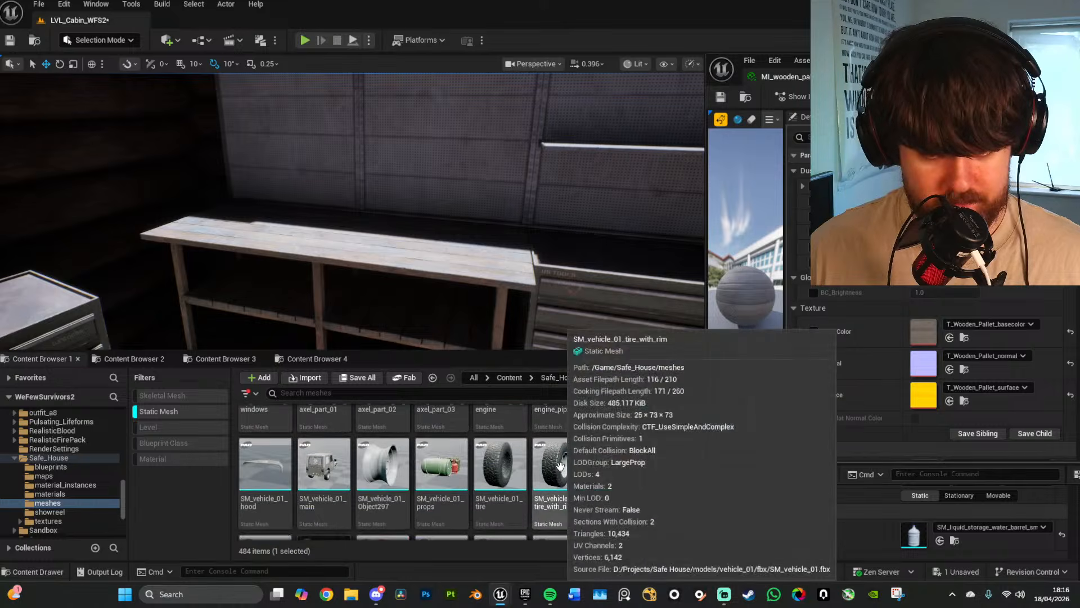
scroll(562, 467, "down", 3)
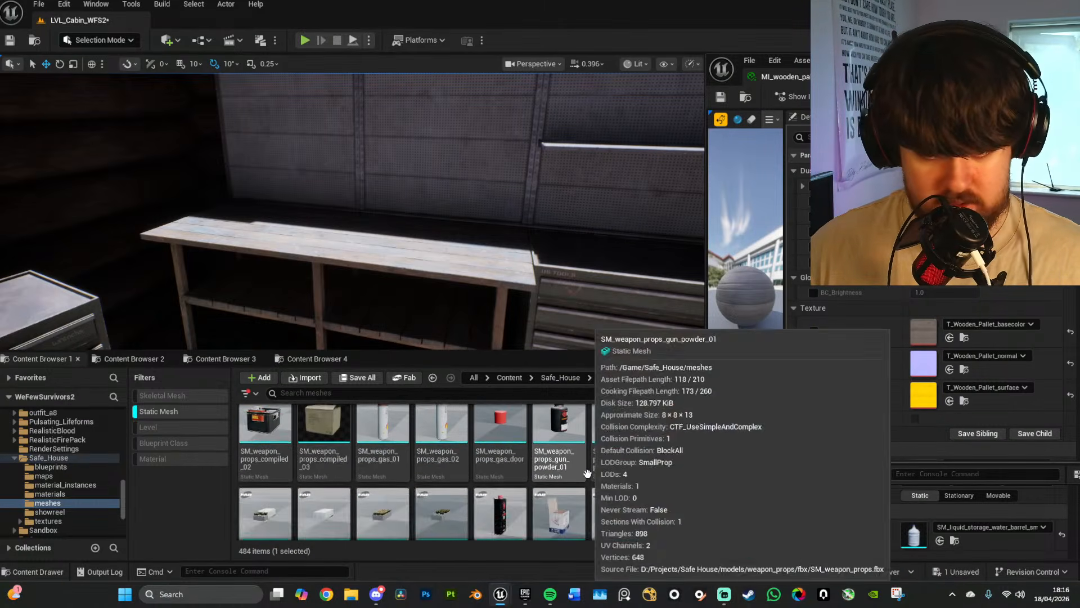
scroll(586, 472, "down", 2)
scroll(573, 469, "up", 3)
Step: Place SM_weapon_props_compiled_02 at one end of the workbench and SM_weapon_props_compiled_03 near the end beside the drawers
right_click_drag(475, 271, 402, 275)
left_click_drag(265, 469, 374, 273)
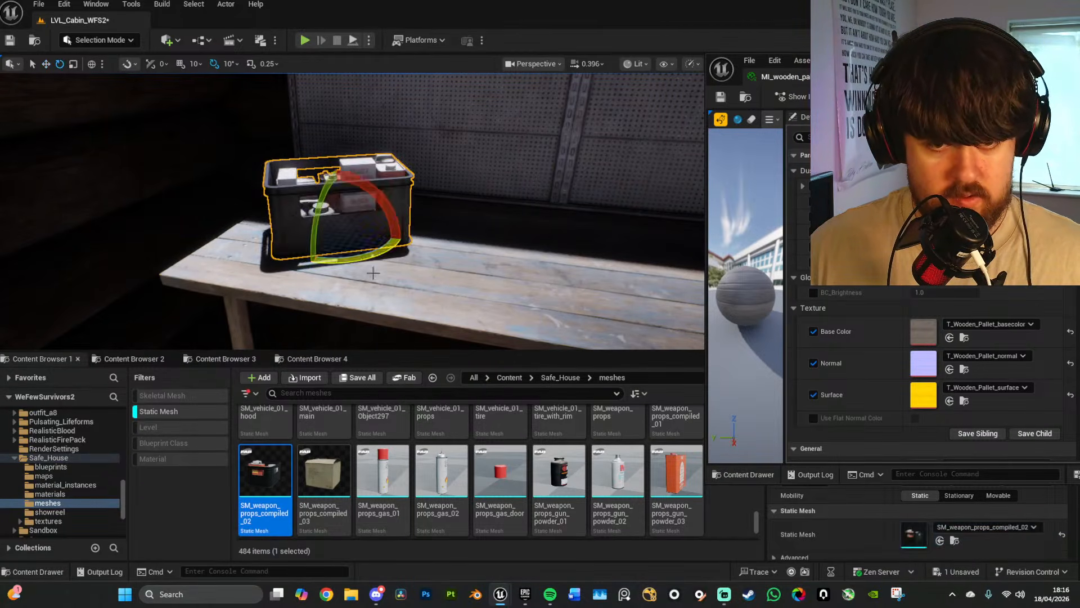
right_click_drag(424, 311, 532, 313)
scroll(364, 470, "down", 1)
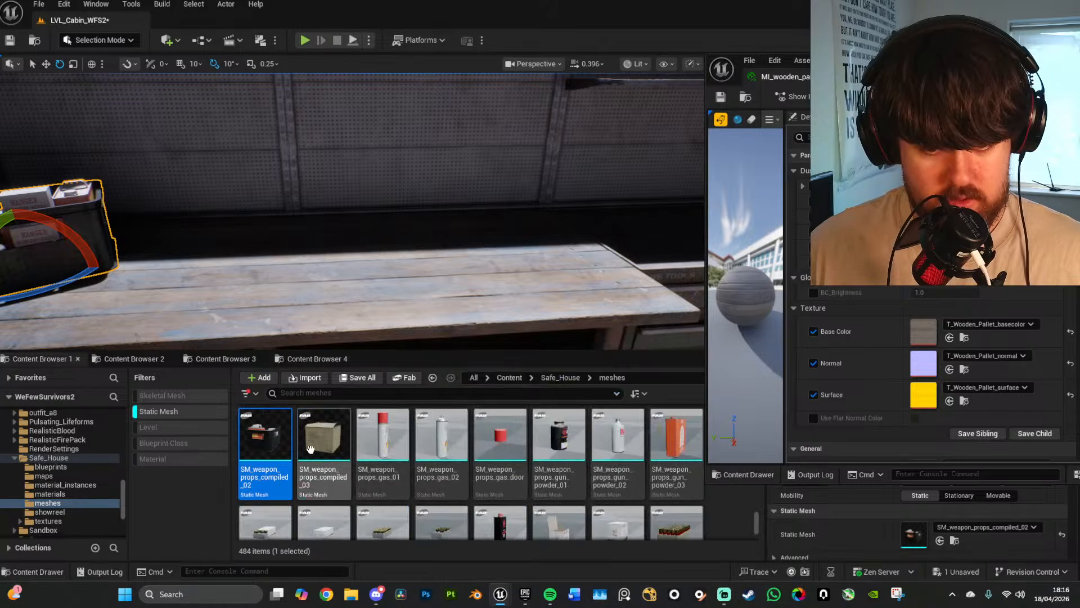
left_click_drag(323, 436, 533, 292)
Step: Lay SM_welding_machine_cable_01 and SM_welding_machine_cable_02 next to each other on the floor in front of the red generator
scroll(619, 456, "down", 5)
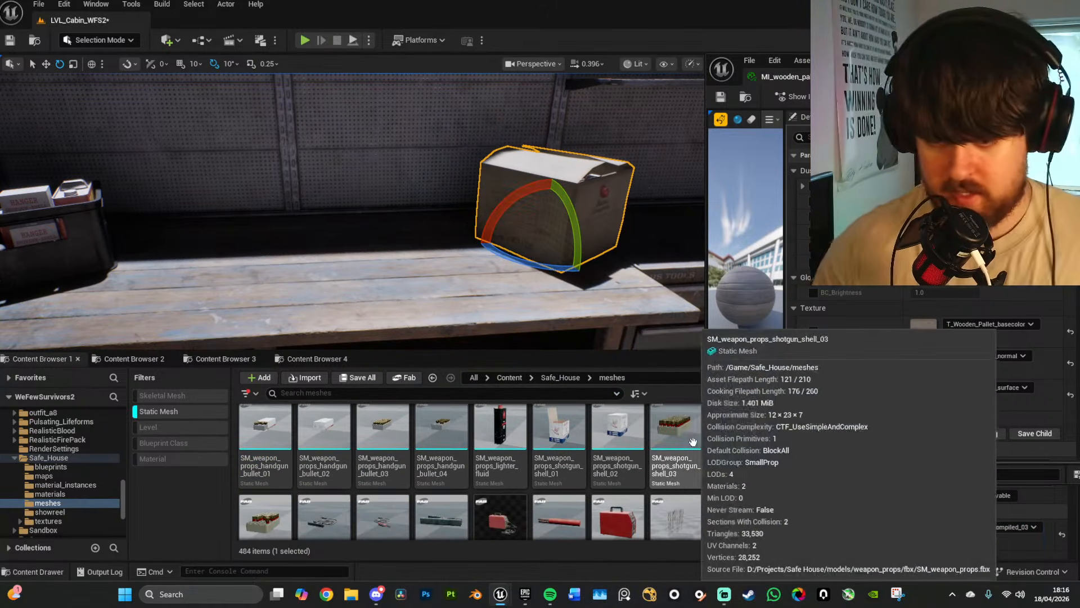
scroll(590, 466, "down", 1)
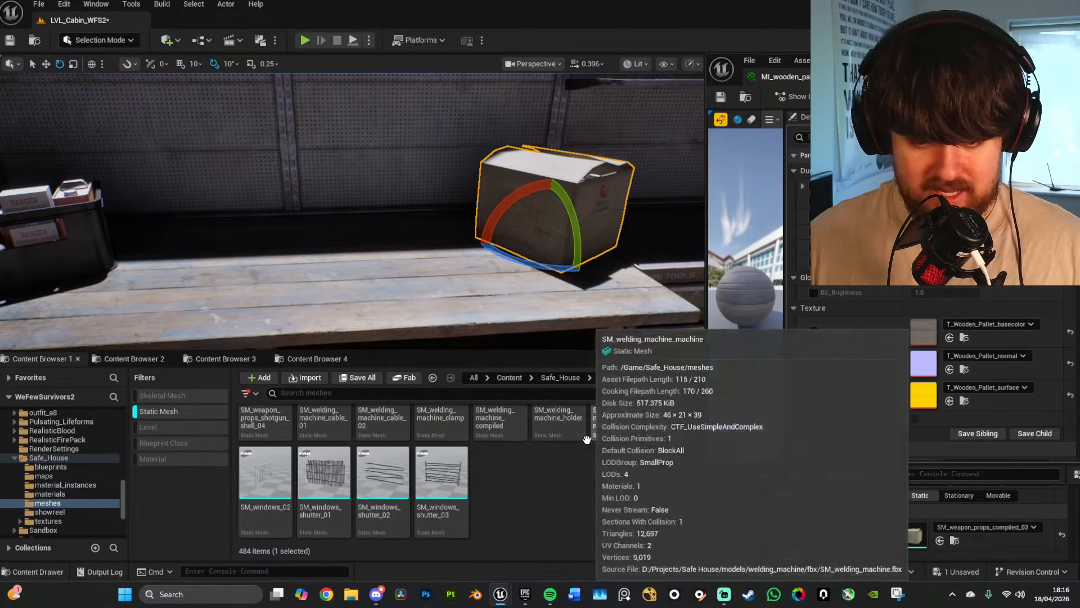
scroll(505, 487, "up", 1)
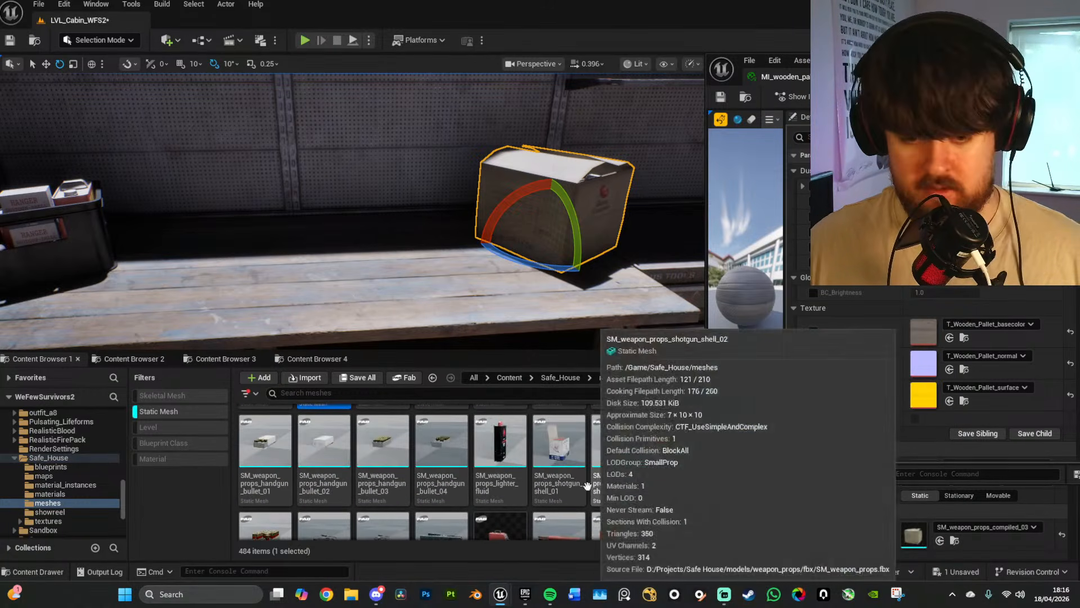
right_click_drag(394, 248, 247, 273)
scroll(360, 264, "down", 3)
left_click_drag(324, 483, 312, 256)
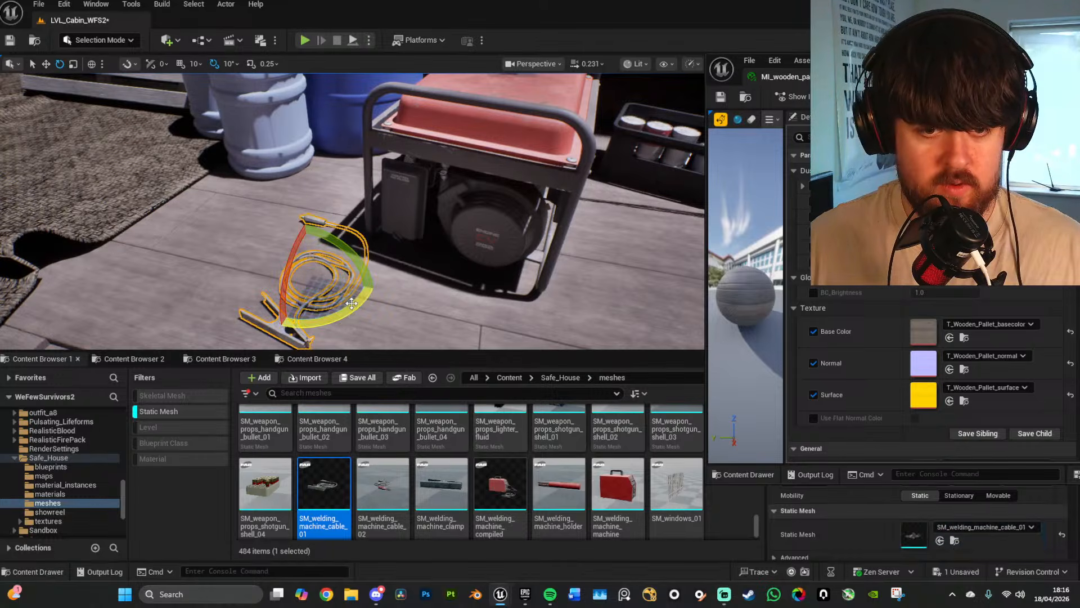
left_click_drag(352, 303, 321, 337)
left_click_drag(318, 283, 304, 309)
right_click_drag(303, 308, 304, 327)
left_click_drag(391, 467, 413, 265)
right_click_drag(413, 265, 394, 248)
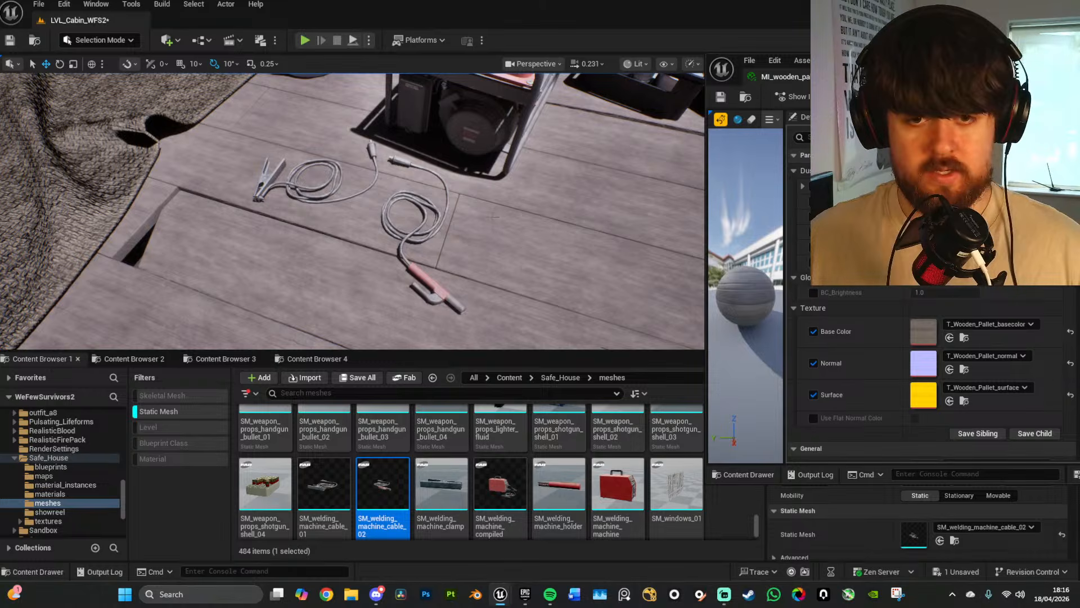
Step: Place SM_welding_machine_compiled on the workbench between the black crate and the cardboard box, with its control panel facing outward
mouse_move(471, 222)
right_mouse_down()
mouse_move(478, 191)
mouse_move(506, 163)
mouse_move(503, 141)
mouse_move(481, 225)
mouse_move(360, 222)
mouse_move(472, 221)
right_mouse_up()
key("w")
key("w")
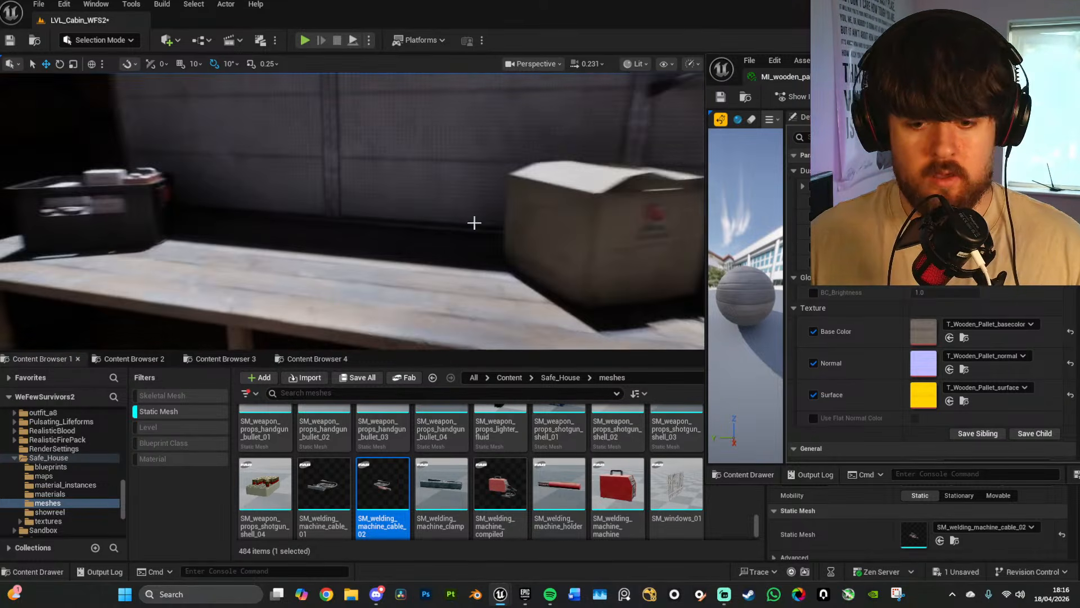
scroll(472, 502, "down", 1)
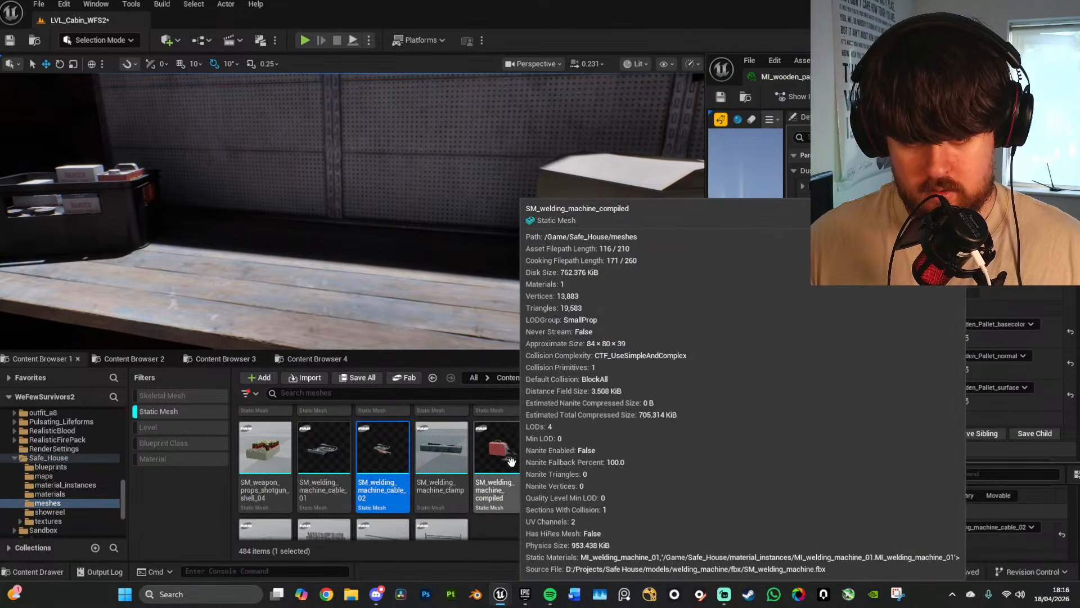
right_click_drag(456, 336, 419, 369)
key("e")
left_click_drag(498, 450, 325, 293)
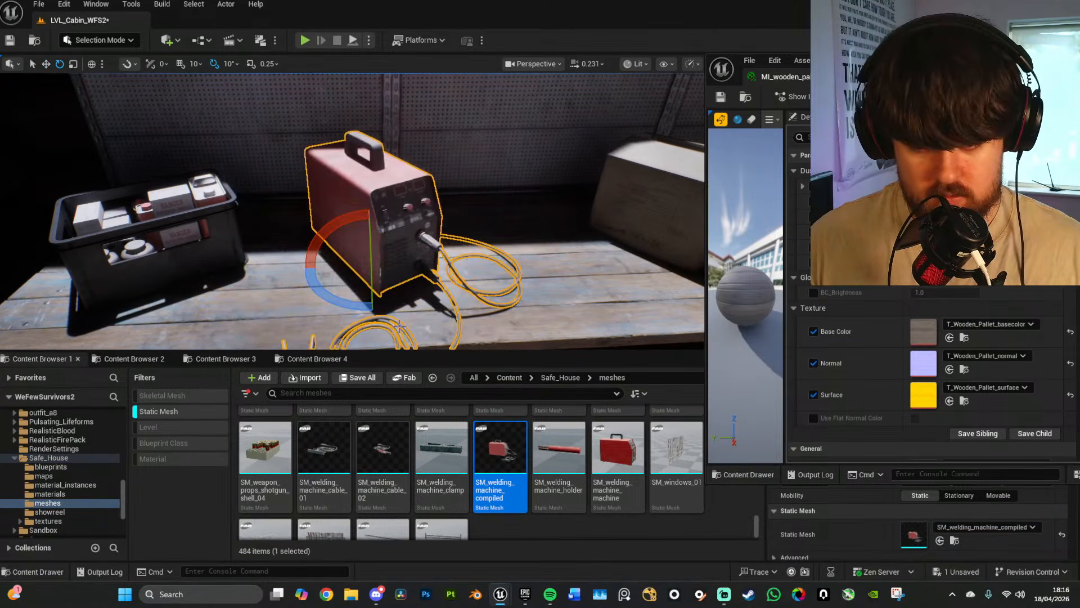
right_click_drag(516, 301, 509, 336)
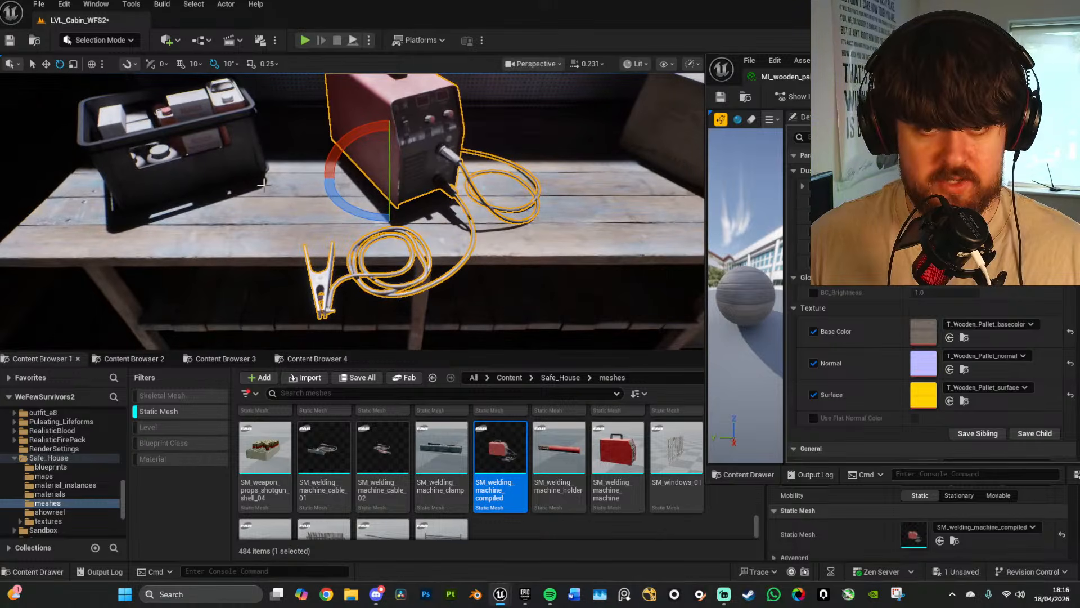
Step: Turn the black crate and shift it toward the workbench's end, and move the welding machine back so its cables rest on the bench
left_click(211, 149)
left_click_drag(207, 211, 207, 211)
key("w")
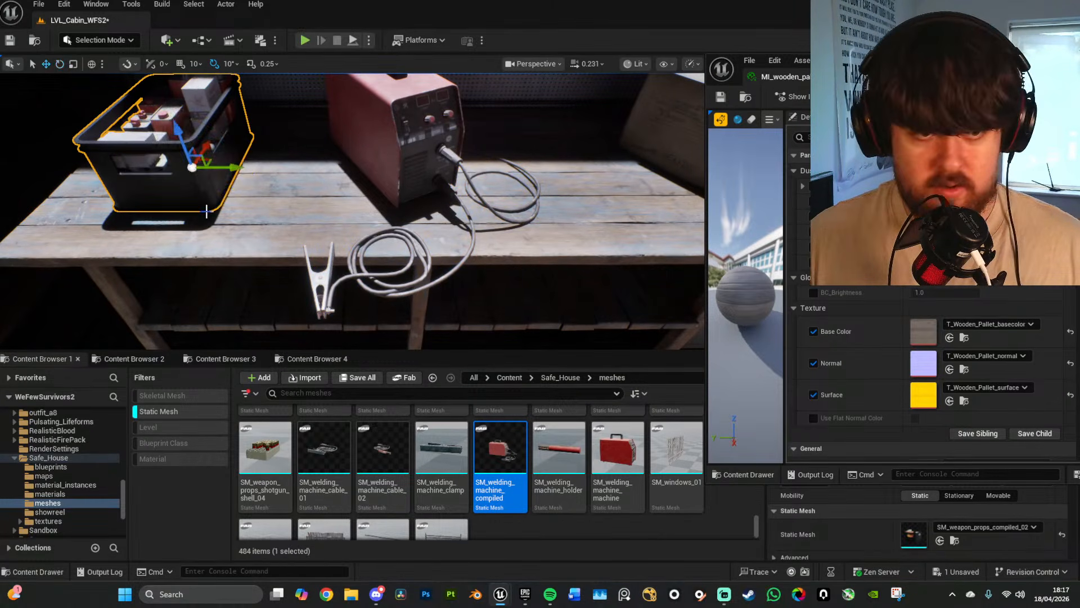
left_click_drag(214, 159, 192, 166)
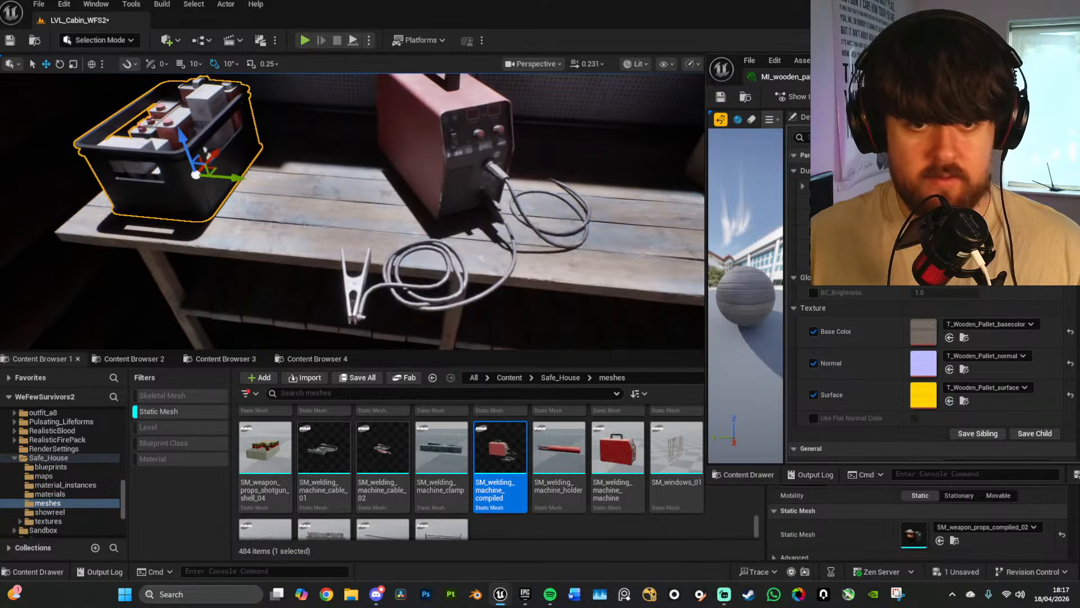
left_click(444, 208)
right_click_drag(444, 209, 478, 184)
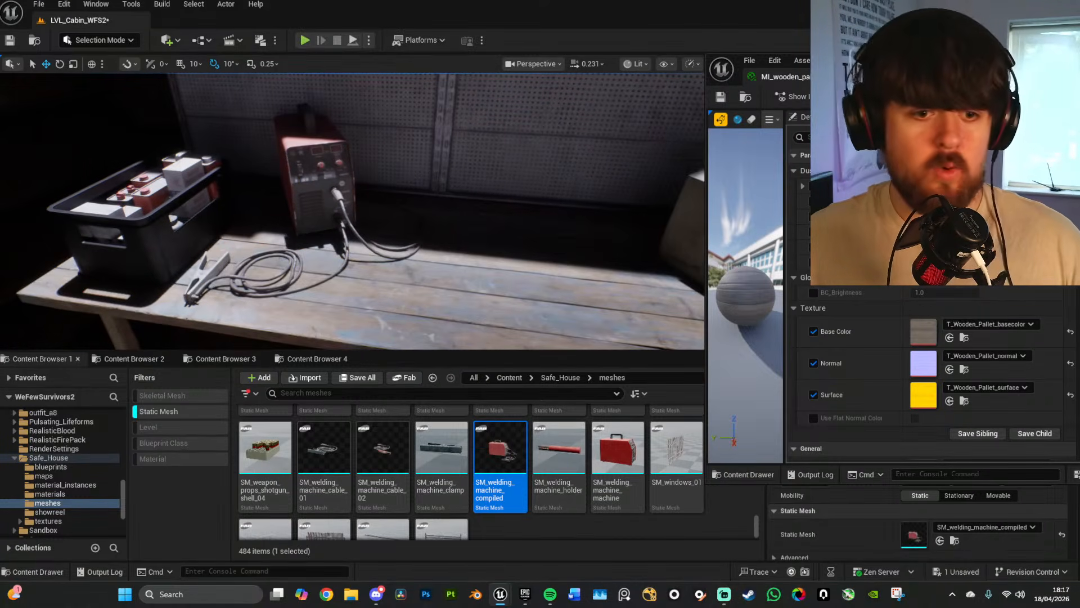
Step: Shift the welding cable with the metal clamp across the floor closer to the red generator
right_click_drag(446, 223, 439, 224)
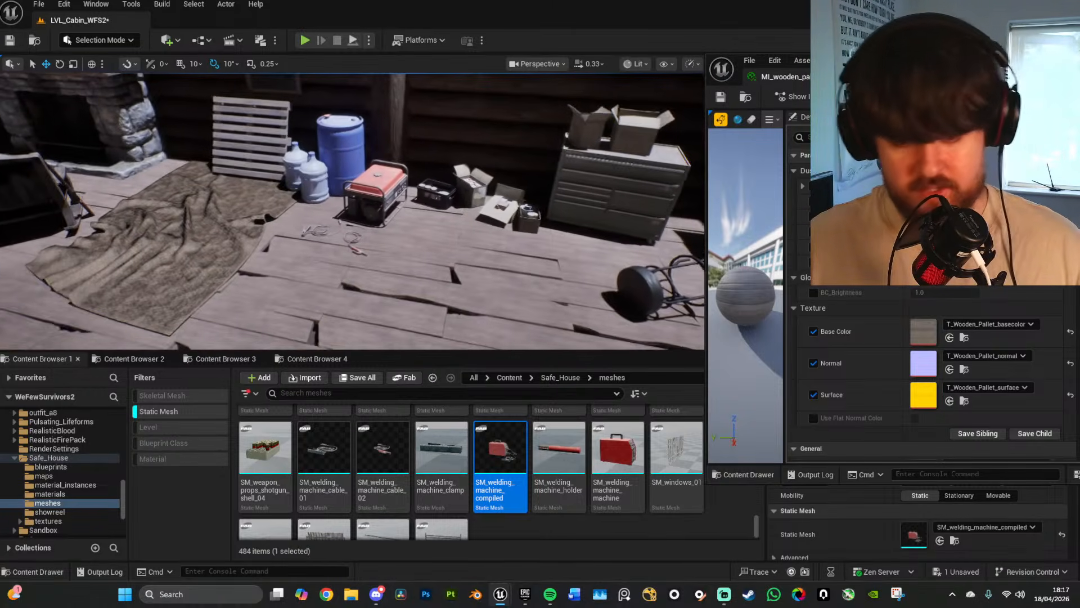
key("w")
mouse_move(422, 218)
right_mouse_down()
mouse_move(410, 226)
mouse_move(421, 222)
mouse_move(417, 236)
right_mouse_up()
key("s")
key("w")
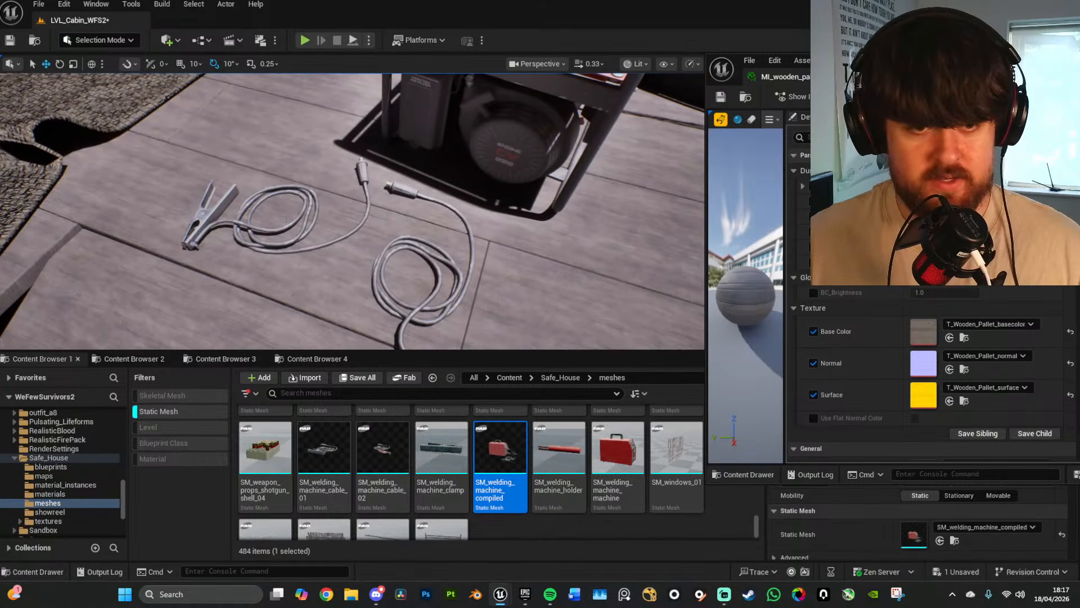
left_click(287, 224)
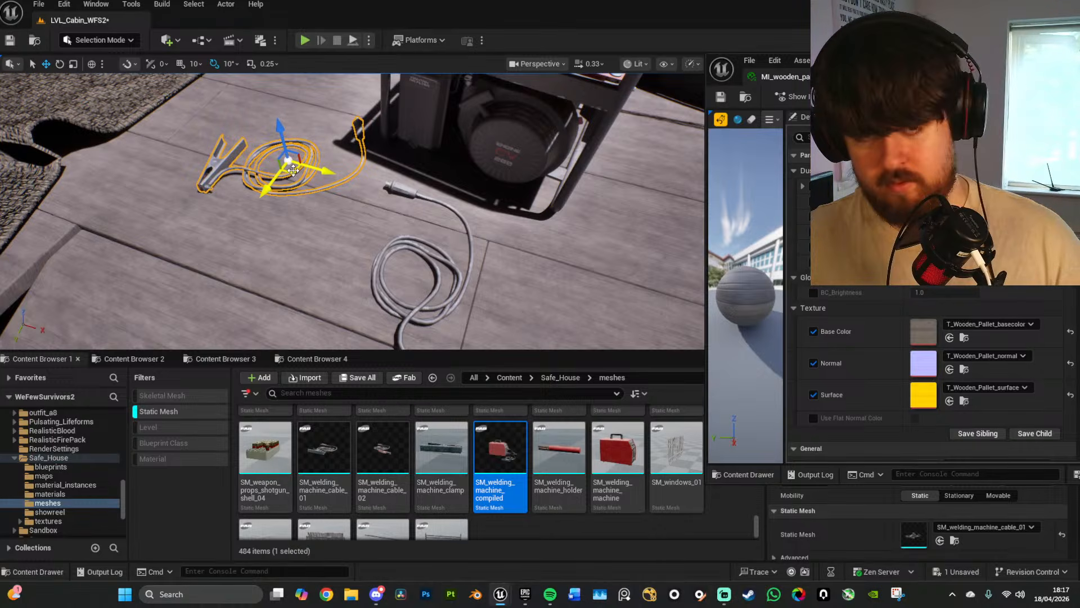
Step: Place SM_auto_repair_03 on top of the drawer cabinet beside the workbench, below the wall shelf
key("s")
right_click_drag(293, 171, 309, 132)
key("w")
key("w")
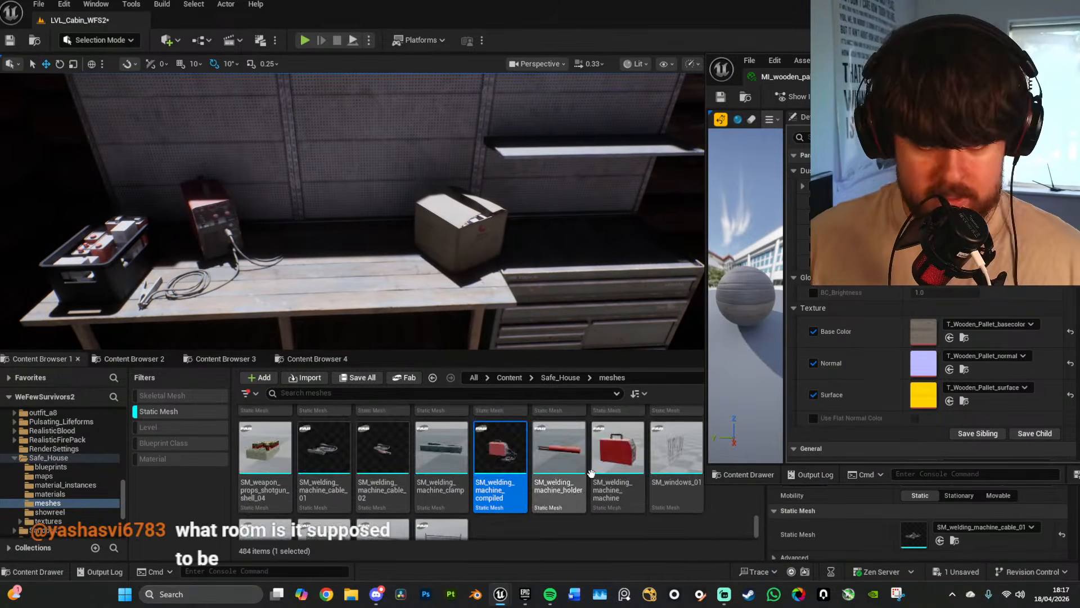
scroll(591, 473, "up", 3)
left_click_drag(757, 524, 751, 404)
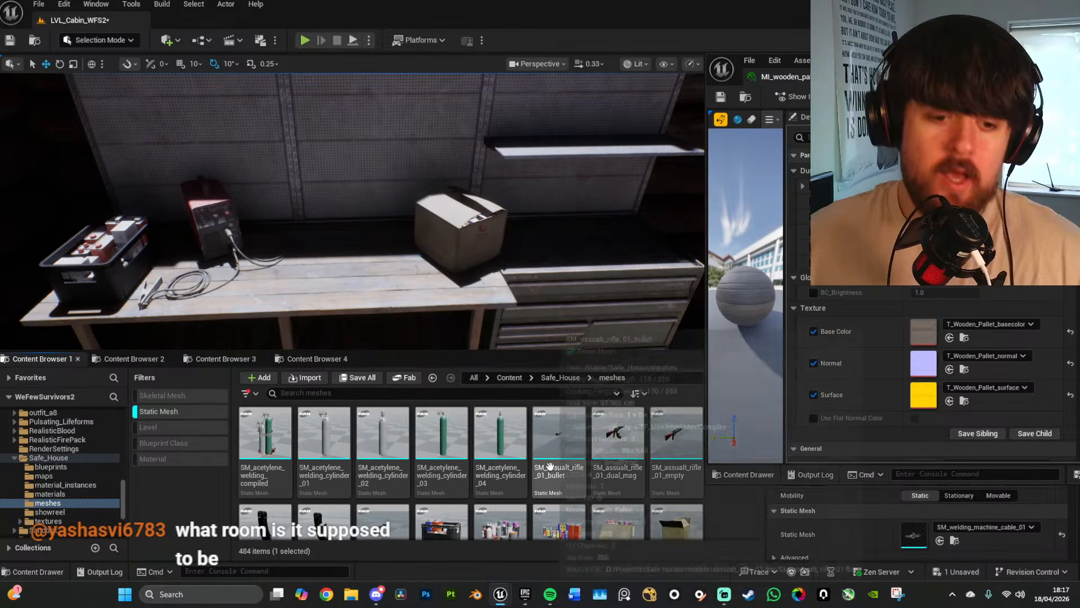
scroll(540, 461, "down", 2)
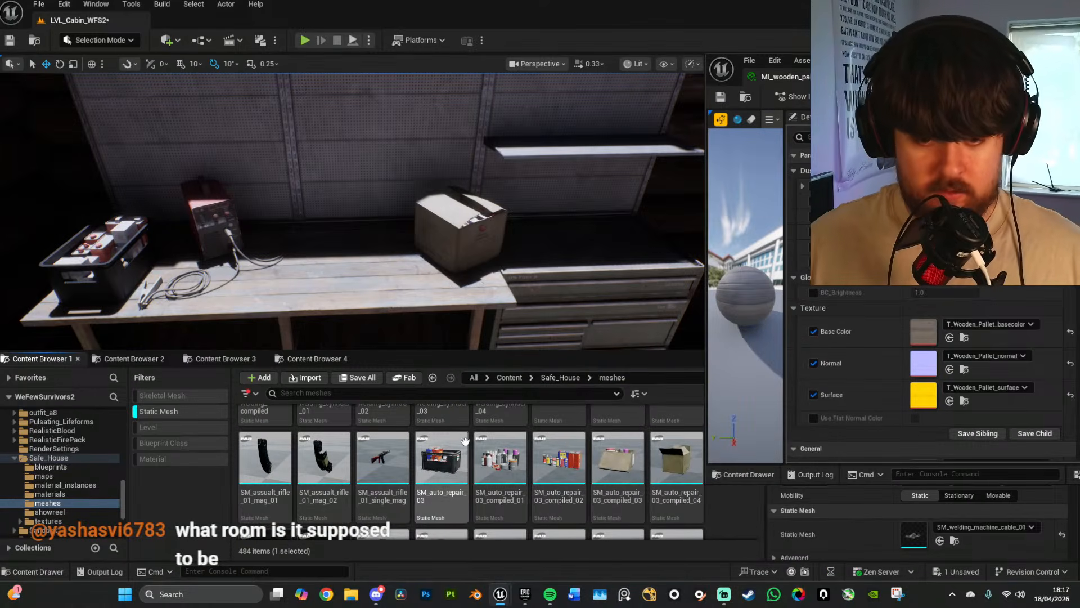
right_click_drag(592, 313, 689, 290)
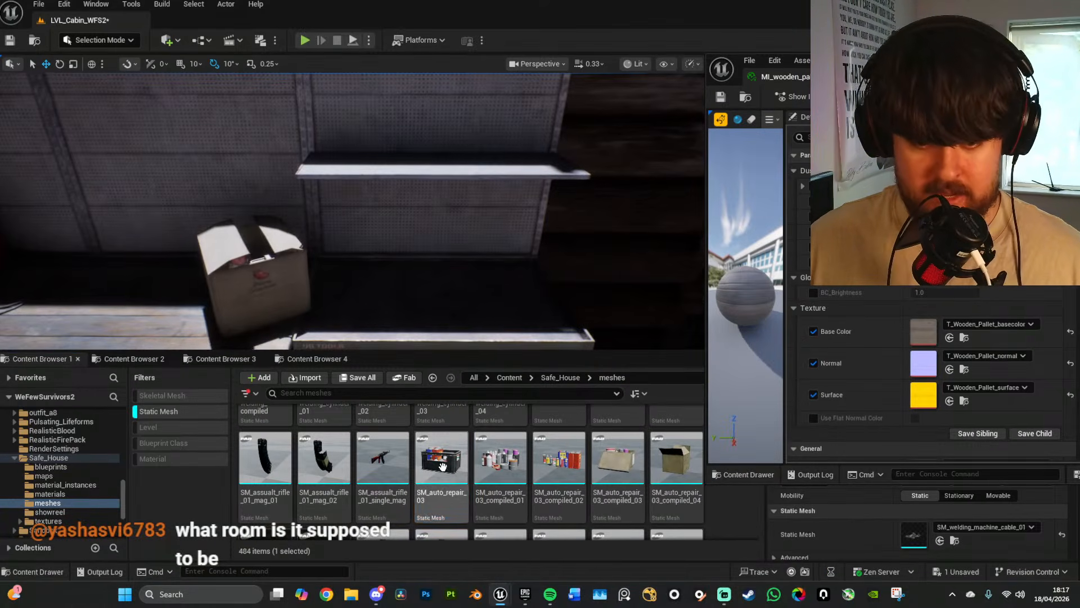
left_click_drag(442, 464, 498, 284)
Step: Place SM_auto_repair_03_compiled_01 on the cabinet top between the cardboard box and the black crate, and turn the bottles to face outward
left_click(499, 459)
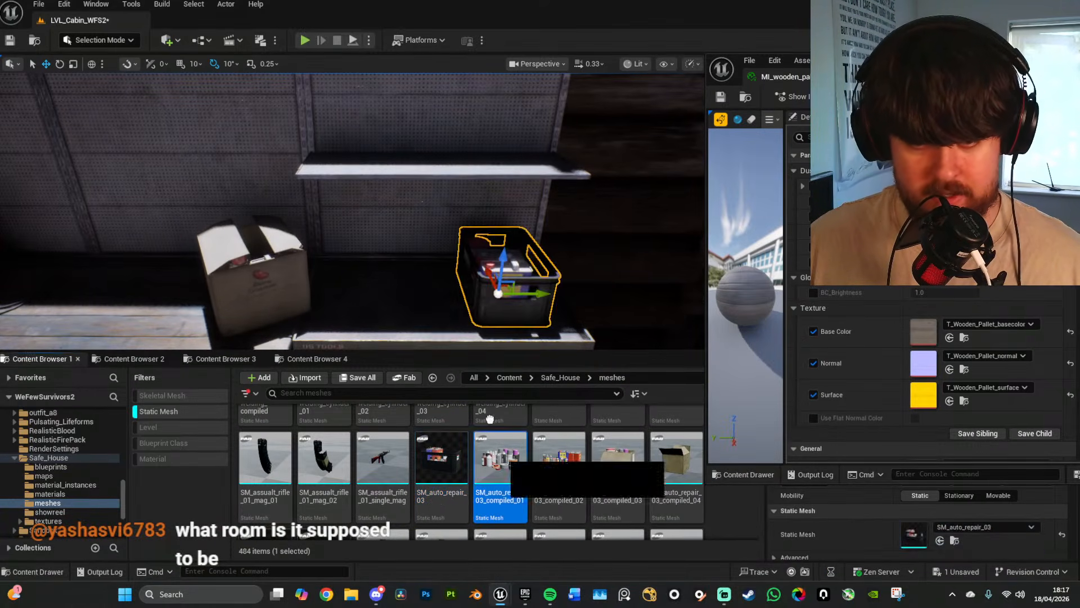
left_click_drag(489, 419, 387, 287)
key("e")
left_click_drag(345, 319, 382, 321)
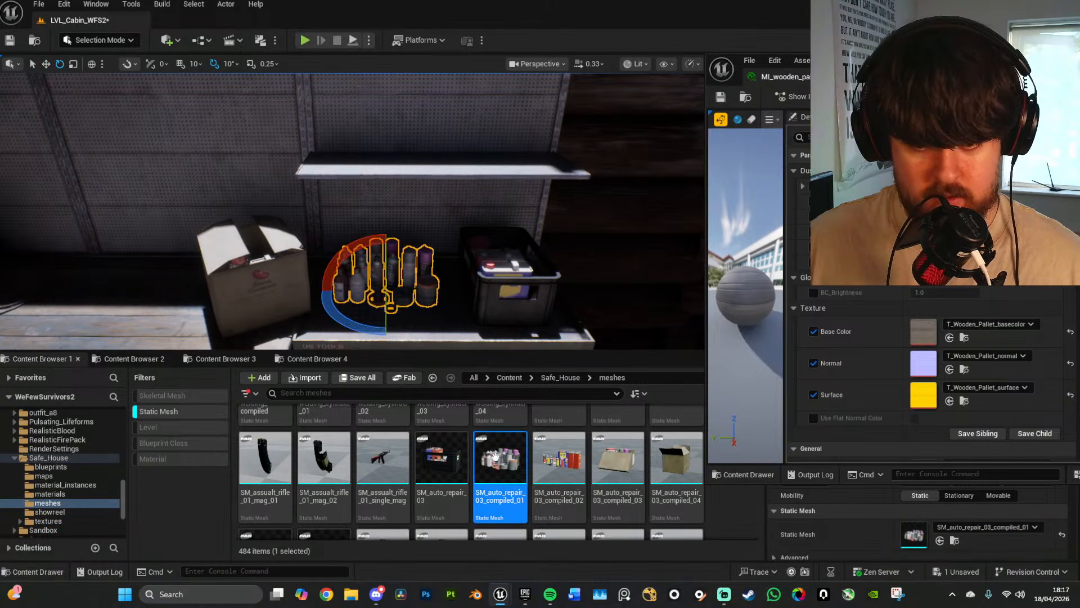
Step: Place SM_auto_repair_03_compiled_02 on the wall shelf above the cabinet, adjust its position along the shelf and deselect it
left_click_drag(558, 457, 347, 176)
key("w")
right_click_drag(497, 234, 453, 265)
key("e")
key("w")
left_click_drag(399, 238, 414, 224)
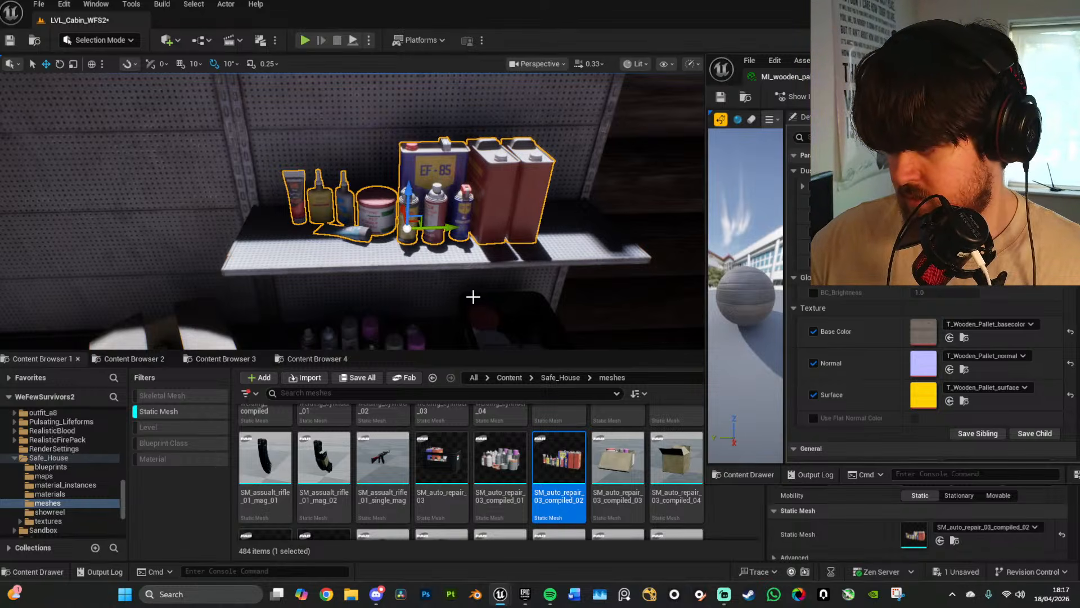
right_click_drag(483, 289, 477, 294)
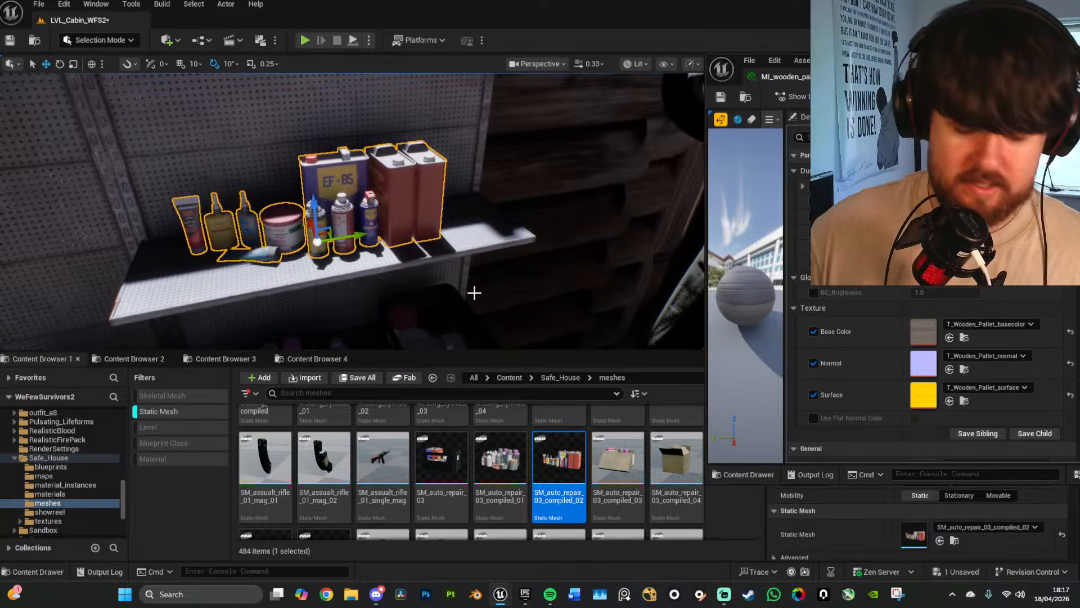
key("Escape")
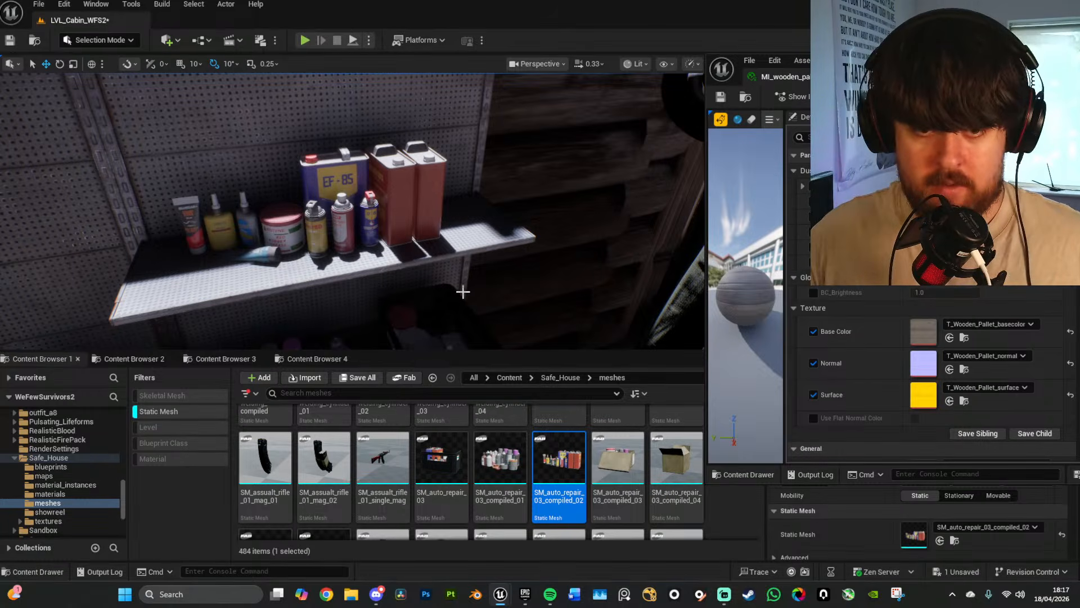
Step: Examine the rest of the cabin interior, including the sofa area and the wooden crate with the mug and books
right_click_drag(478, 275, 650, 253)
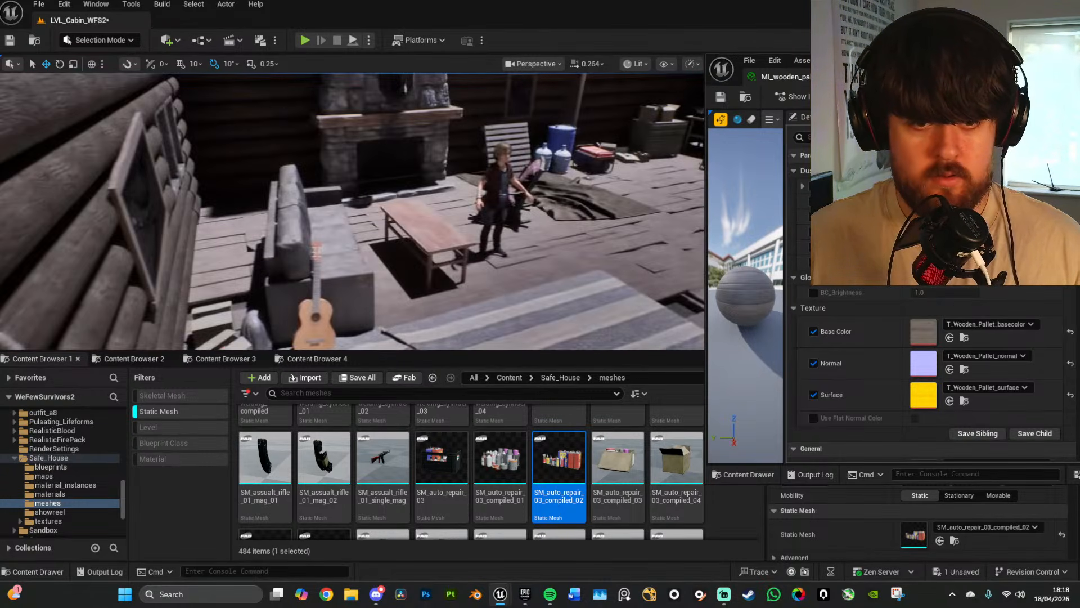
key("w")
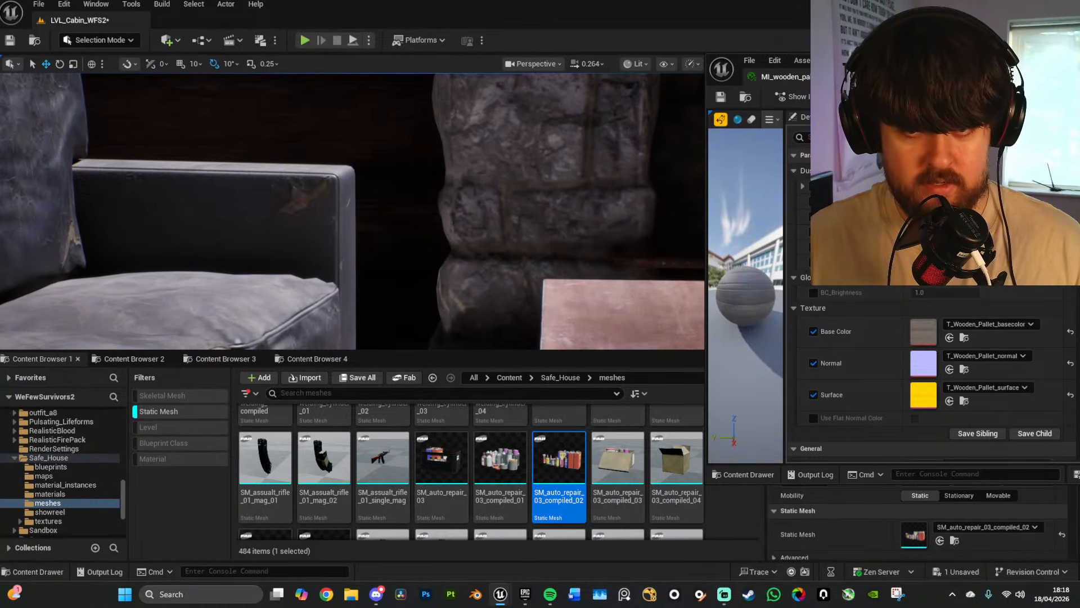
right_click_drag(352, 211, 461, 183)
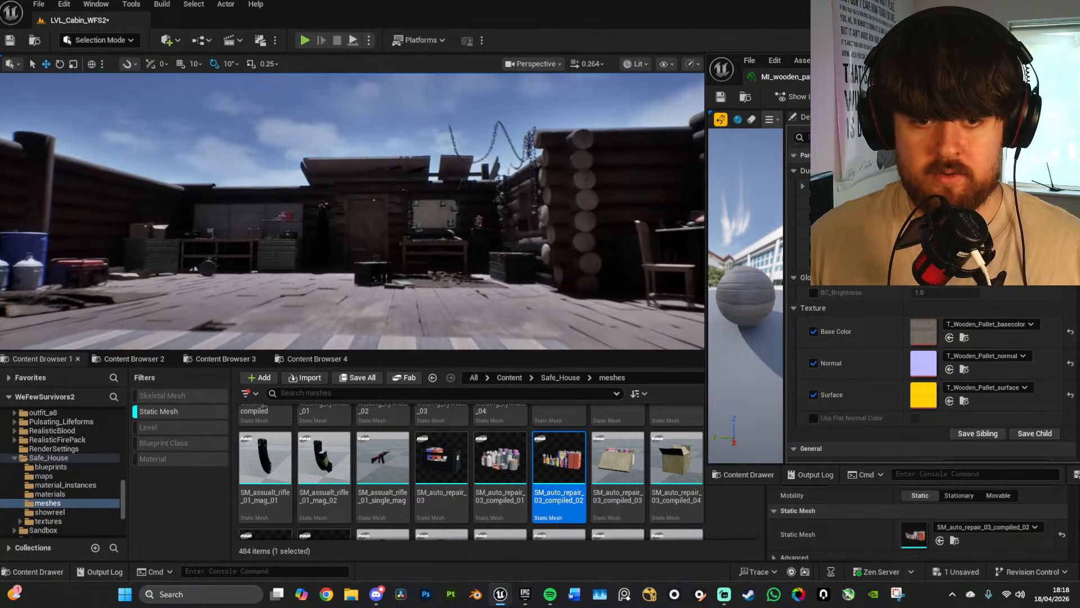
key("s")
right_click_drag(476, 236, 468, 262)
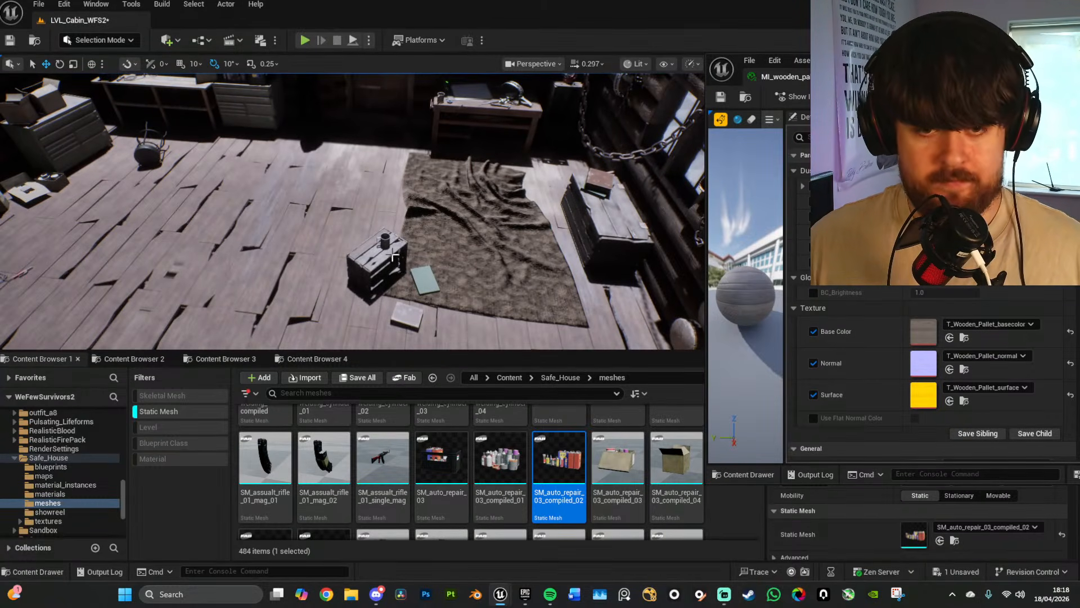
right_click_drag(395, 257, 402, 277)
key("w")
key("s")
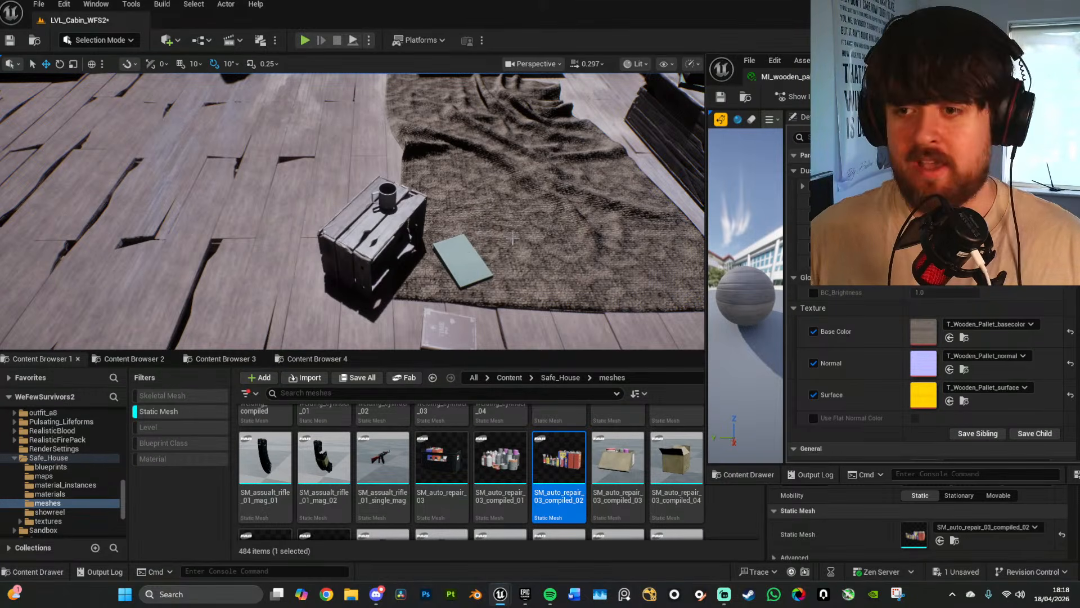
right_click_drag(538, 243, 355, 223)
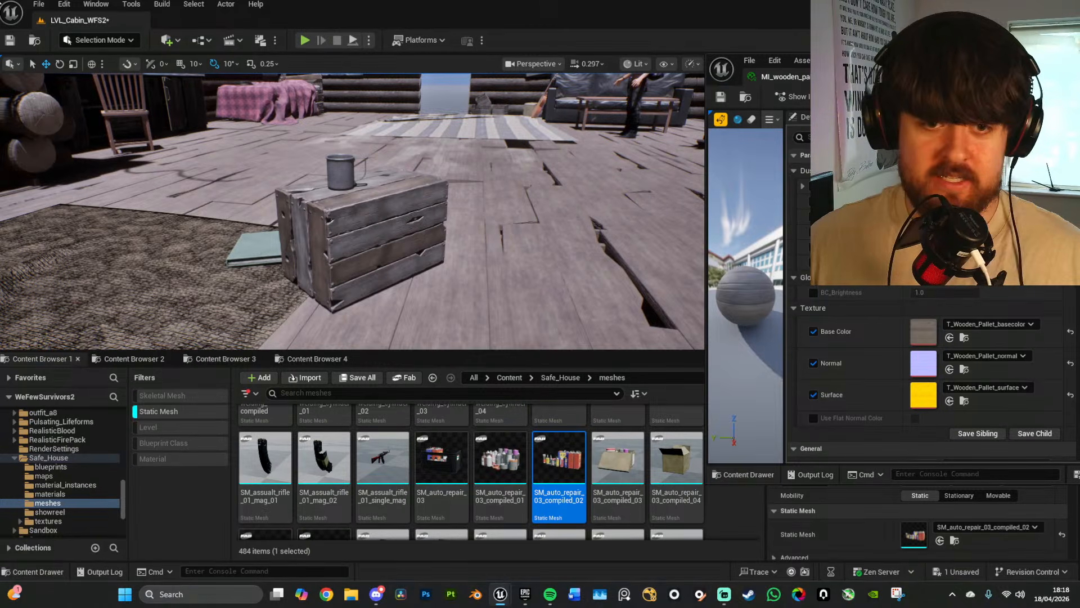
right_click_drag(352, 226, 512, 183)
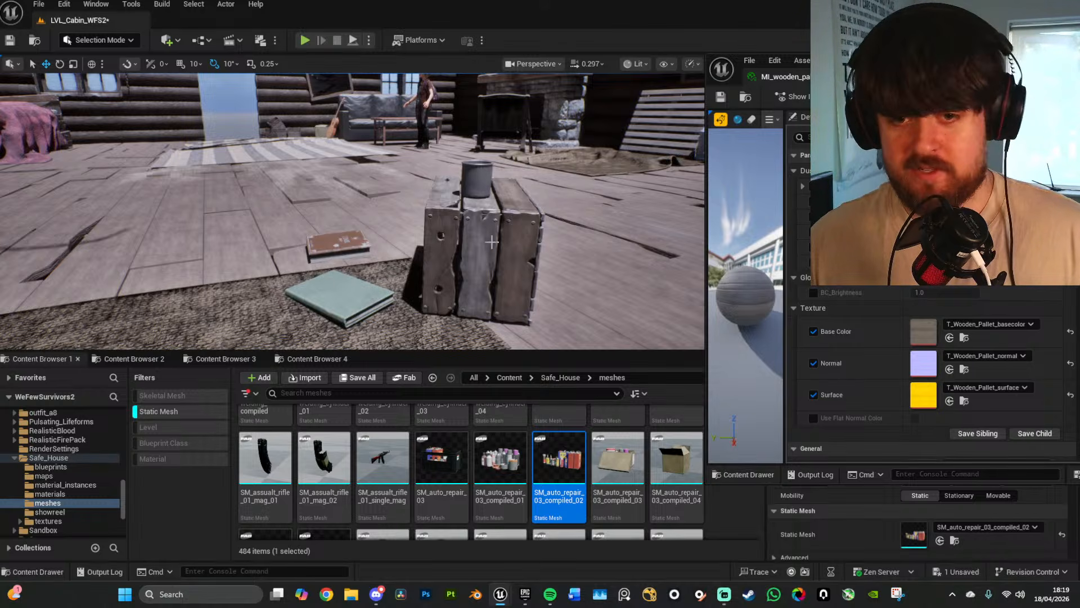
Step: Place SM_auto_repair_props_01_battery on the workbench beside the cardboard box and turn it slightly
right_click_drag(491, 242, 468, 288)
scroll(527, 453, "down", 3)
scroll(527, 453, "down", 2)
scroll(455, 490, "down", 5)
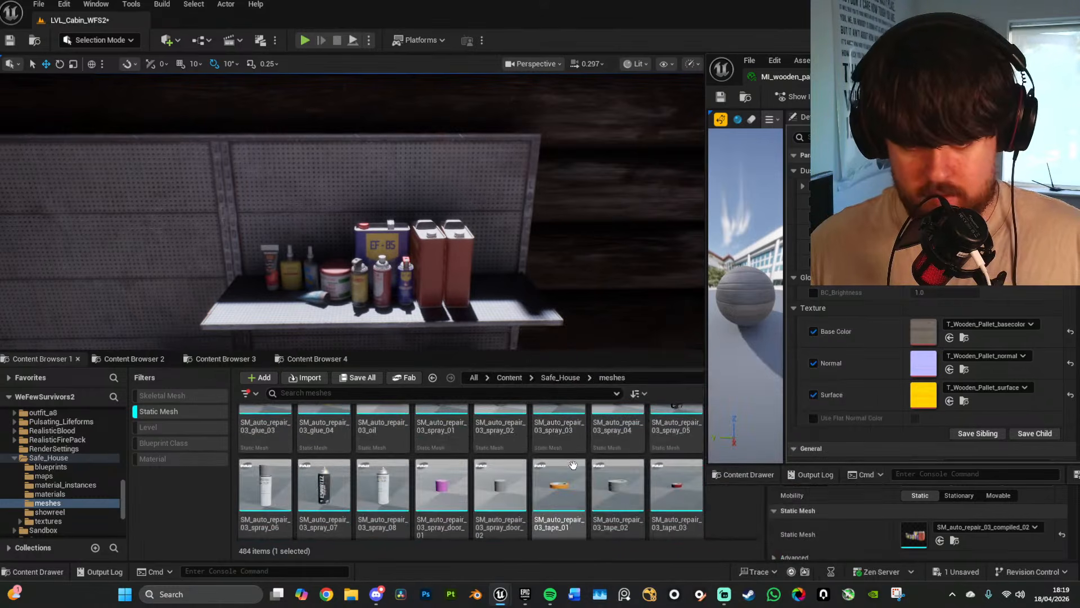
scroll(614, 460, "down", 1)
scroll(478, 491, "down", 2)
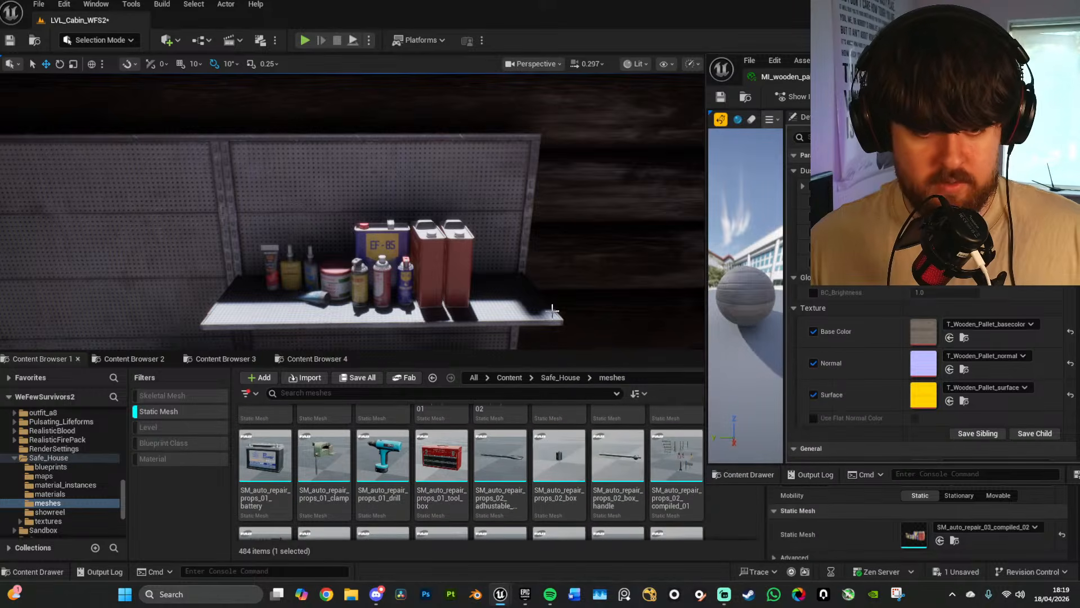
right_click_drag(466, 292, 466, 293)
right_click_drag(552, 292, 552, 291)
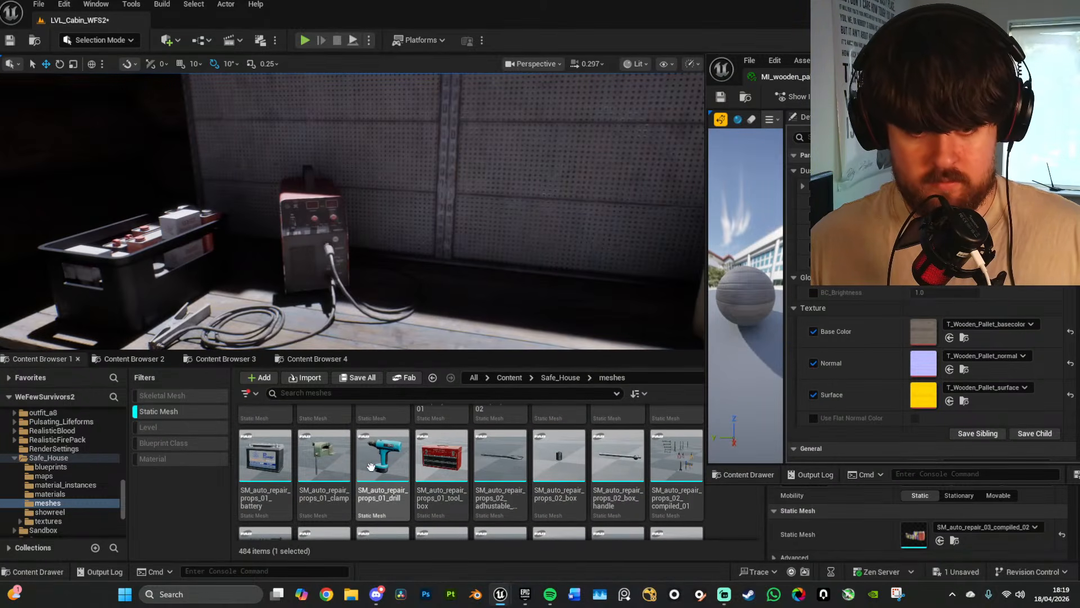
right_click_drag(450, 281, 450, 281)
left_click_drag(265, 456, 551, 280)
key("e")
left_click_drag(546, 327, 546, 326)
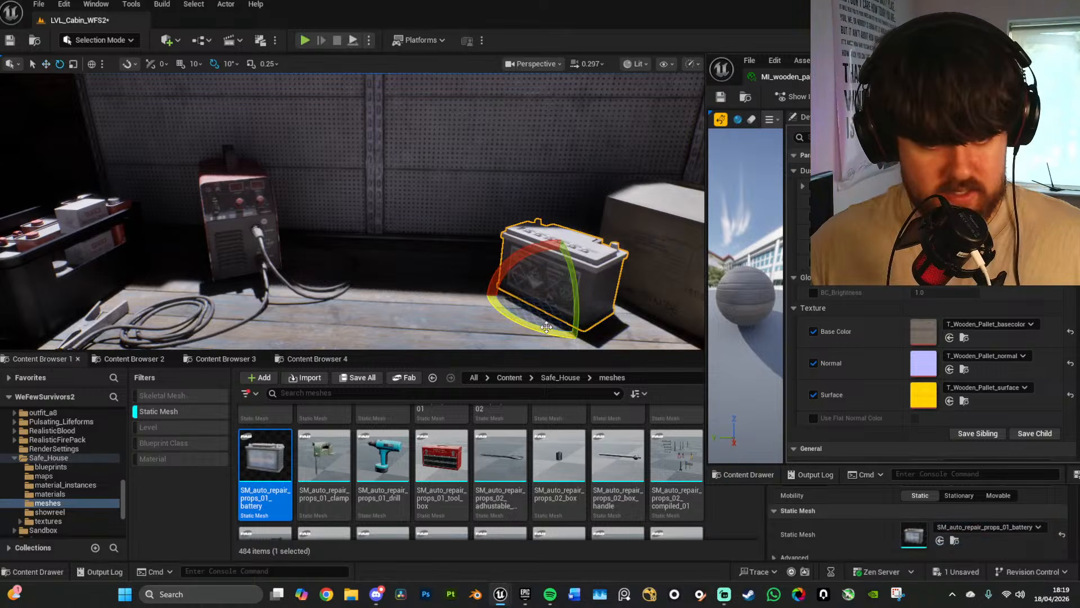
right_click_drag(572, 283, 572, 283)
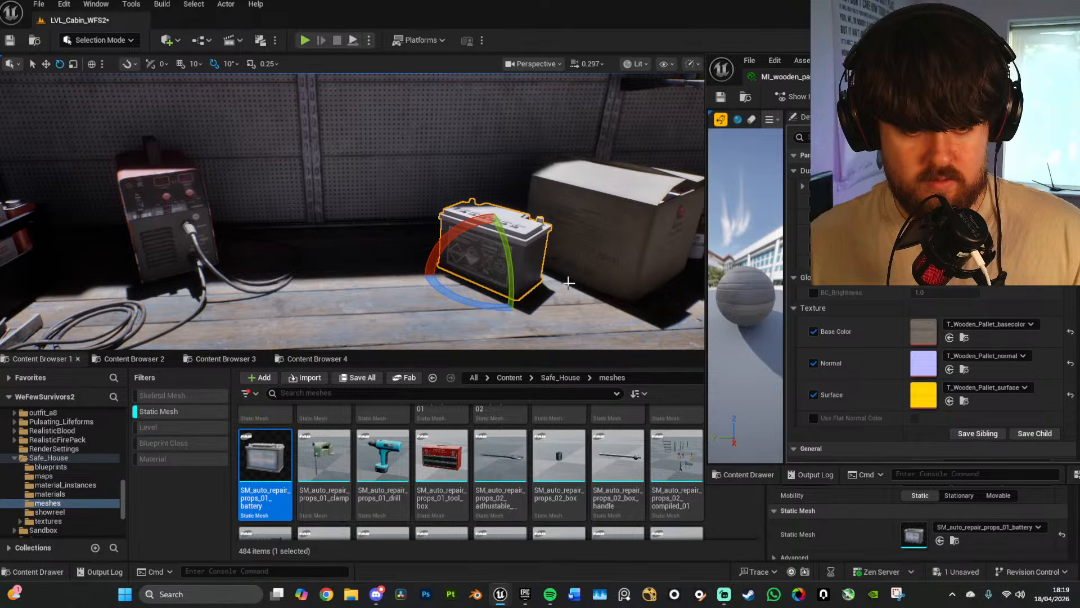
key("g")
right_click_drag(559, 292, 554, 291)
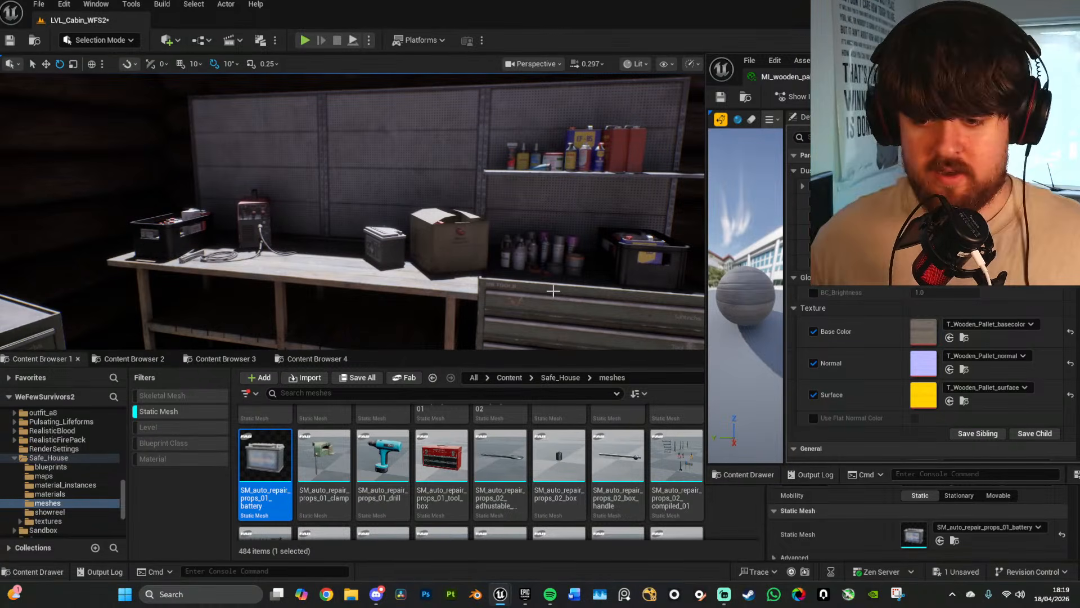
Step: Place SM_auto_repair_props_02_compiled_01 at the pegboard above the workbench and rotate the tool set parallel to the board
key("w")
right_click_drag(583, 316, 543, 270)
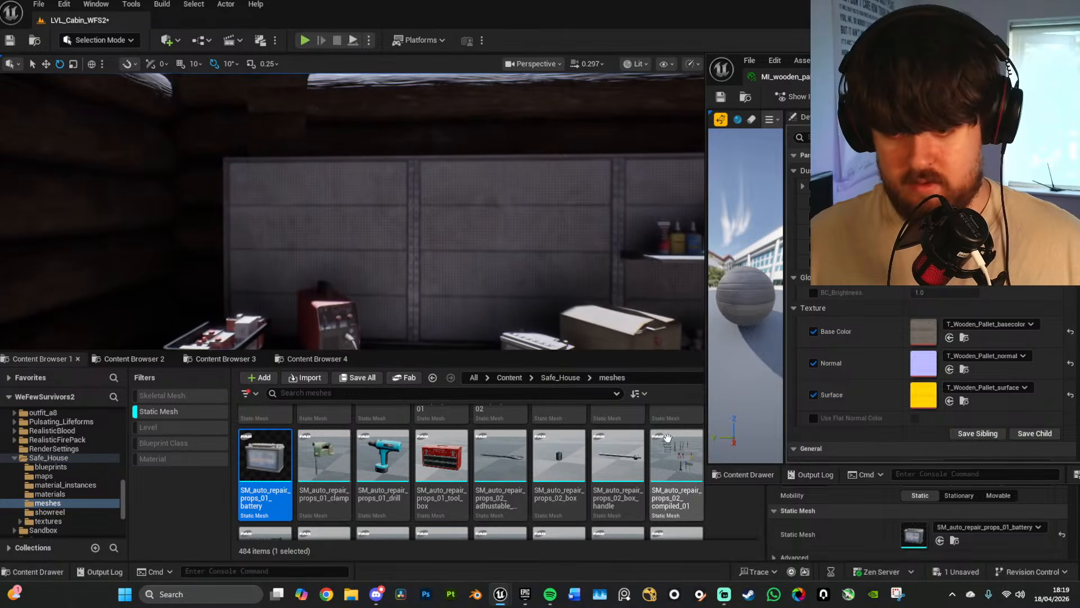
left_click_drag(673, 459, 444, 244)
right_click_drag(449, 251, 484, 265)
key("d")
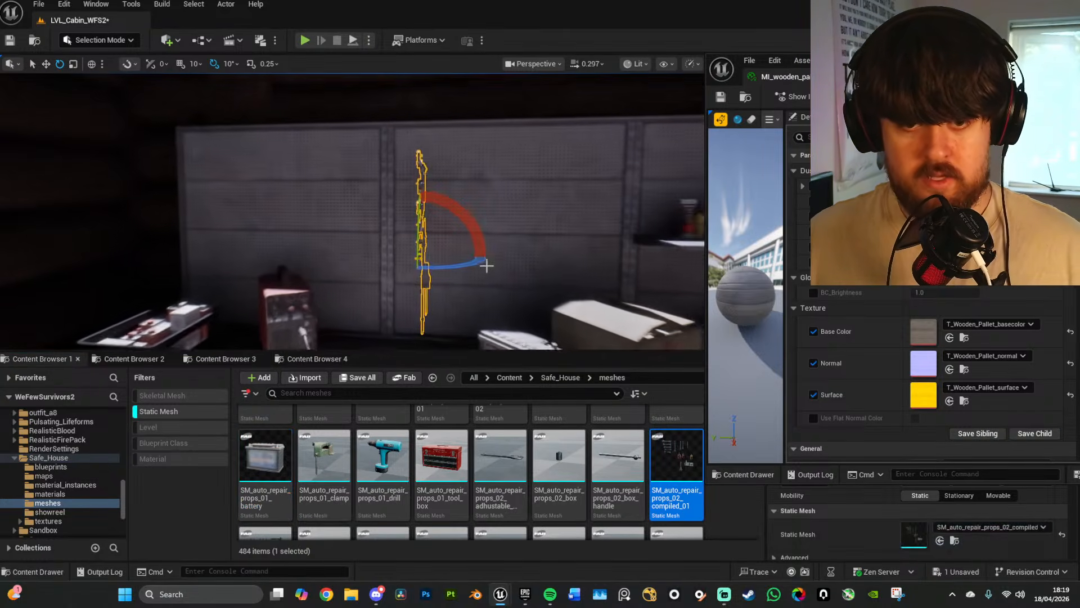
left_click_drag(452, 267, 479, 269)
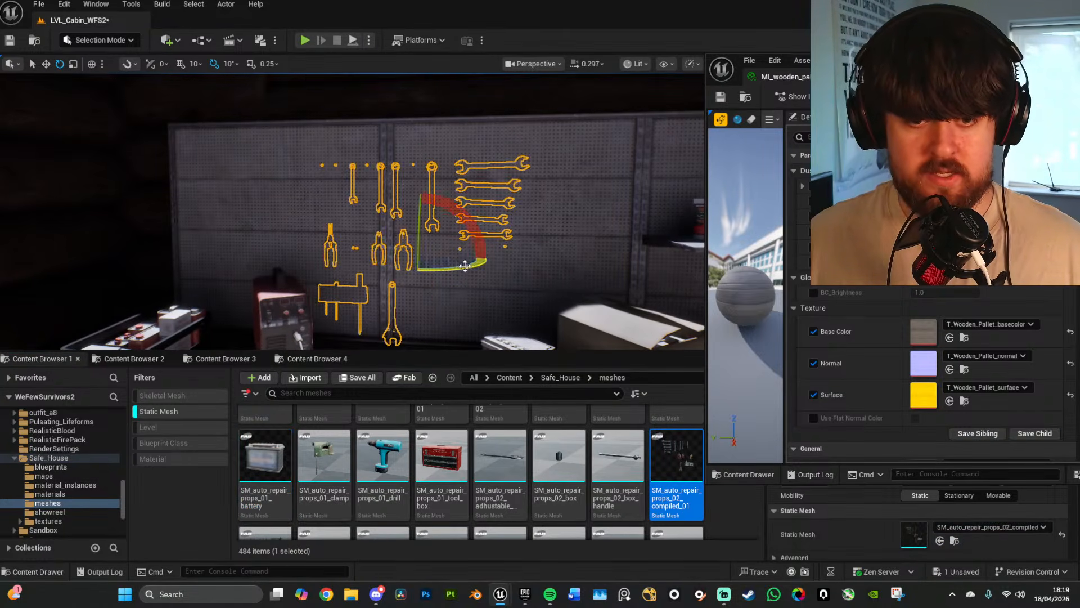
key("w")
key("w")
key("d")
right_click_drag(434, 290, 394, 288)
key("s")
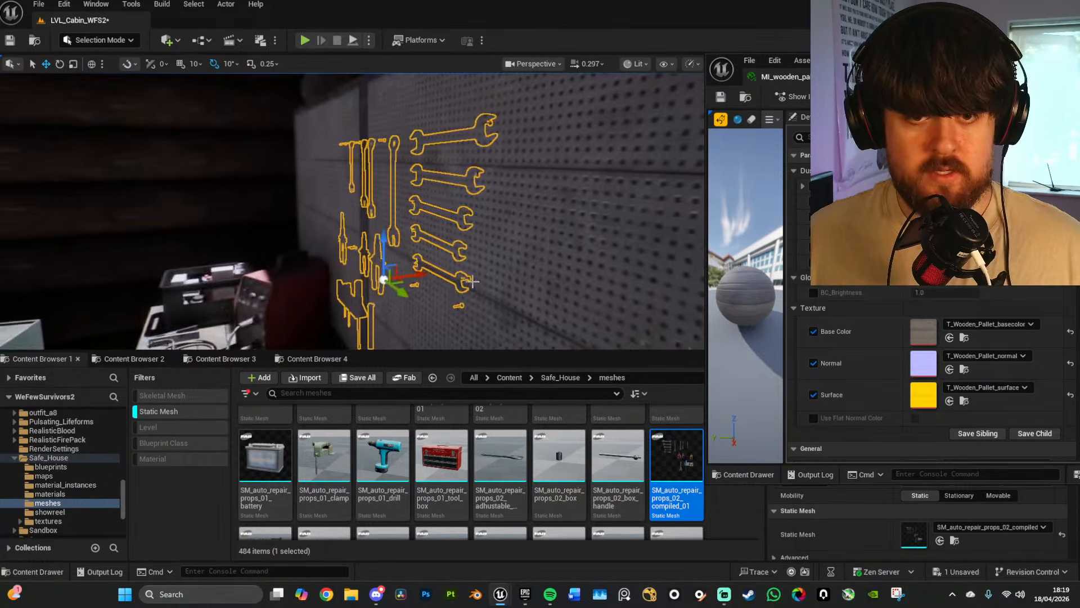
Step: Shift the tool set relative to the pegboard and rotate it 180 degrees so its hooks point into the board
left_click_drag(418, 274, 396, 277)
key("w")
mouse_move(396, 276)
right_mouse_down()
mouse_move(365, 264)
mouse_move(371, 281)
mouse_move(360, 293)
mouse_move(412, 274)
right_mouse_up()
key("d")
key("s")
key("a")
key("e")
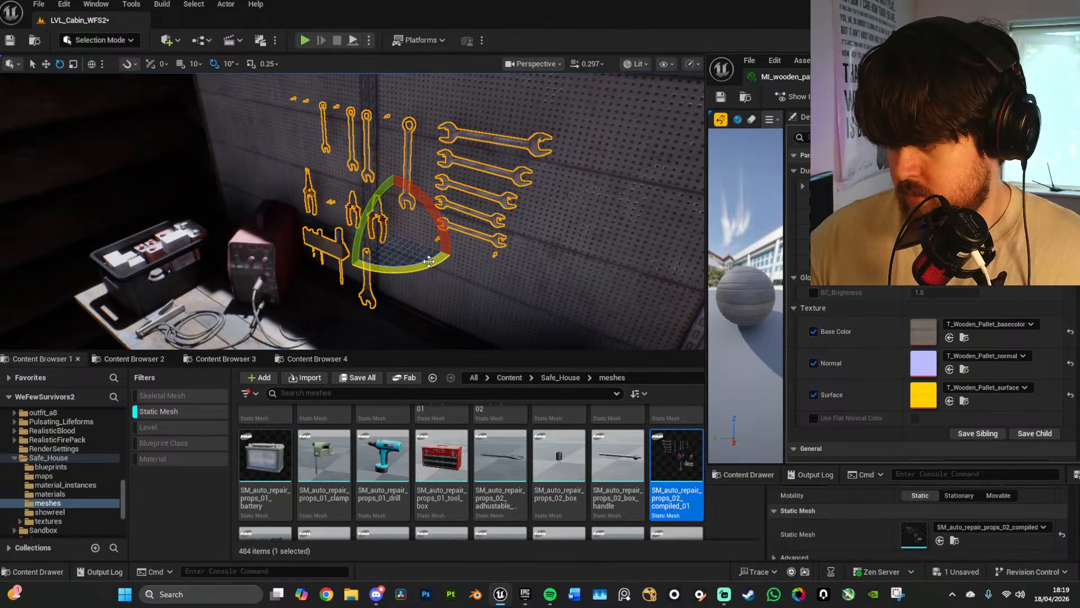
left_click_drag(432, 261, 368, 272)
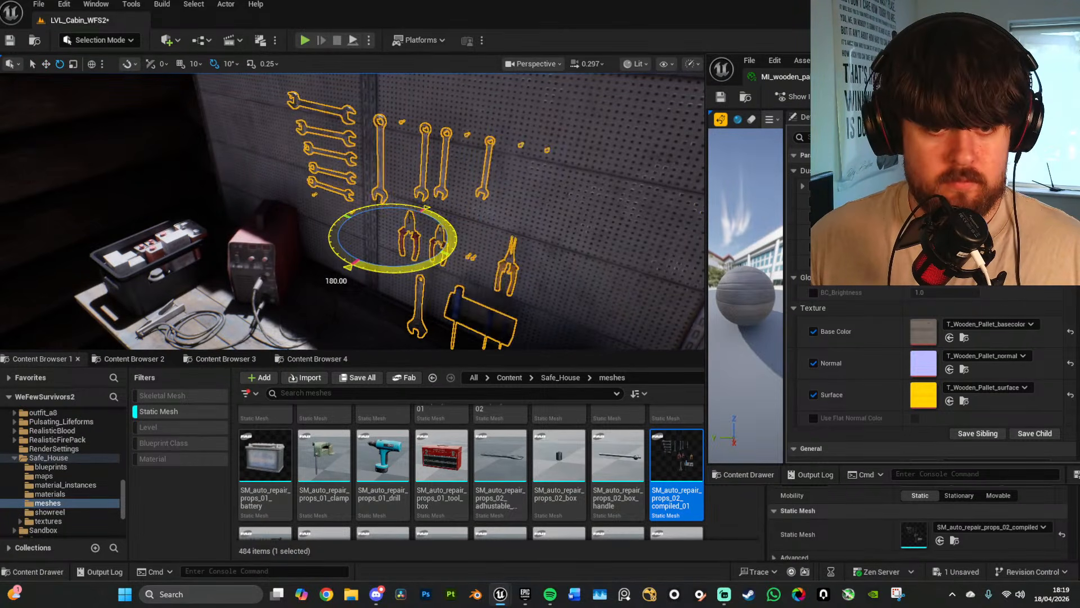
Step: Move the hanging tool set back toward the pegboard so its hooks meet the perforated surface
key("d")
mouse_move(539, 255)
right_mouse_down()
mouse_move(397, 242)
mouse_move(536, 253)
right_mouse_up()
key("w")
scroll(539, 256, "down", 3)
key("a")
key("w")
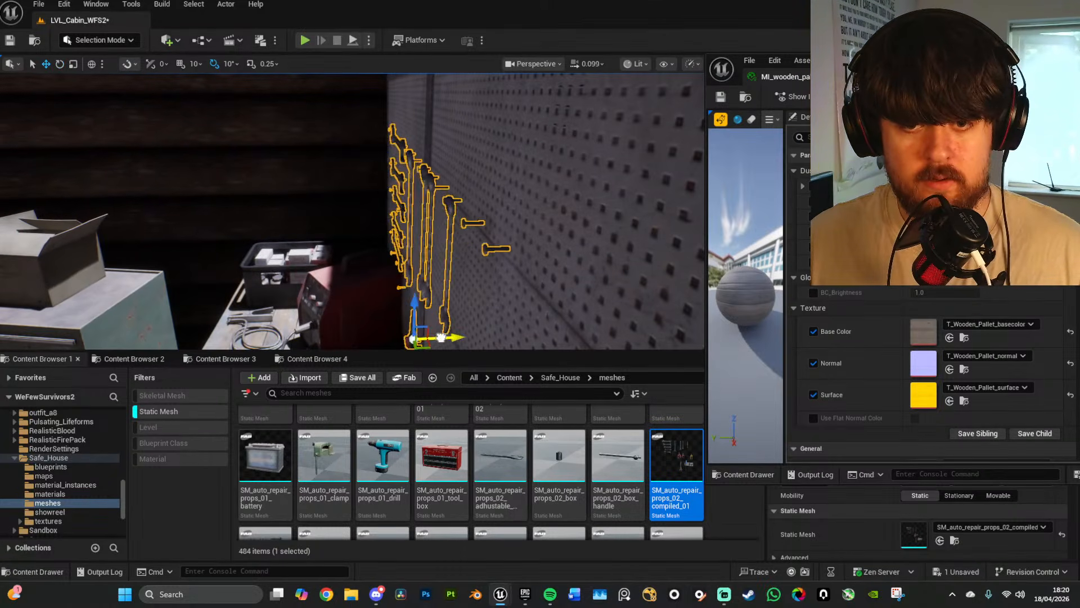
left_click_drag(441, 336, 454, 336)
key("g")
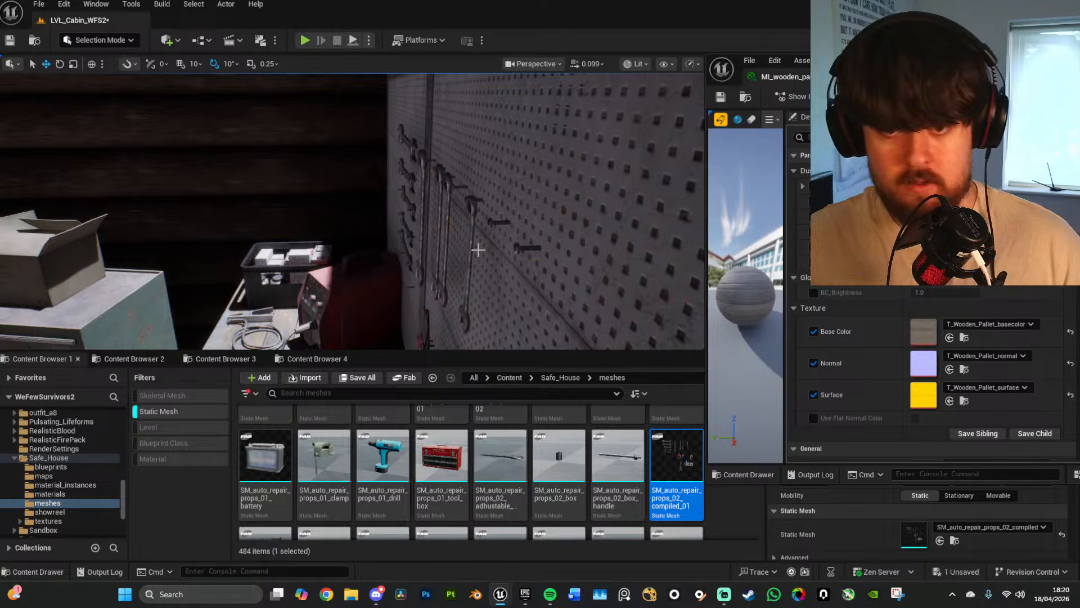
Step: Check the hooks up close from the side and nudge the tool set's depth against the pegboard
key("d")
right_click_drag(478, 249, 441, 283)
key("a")
key("g")
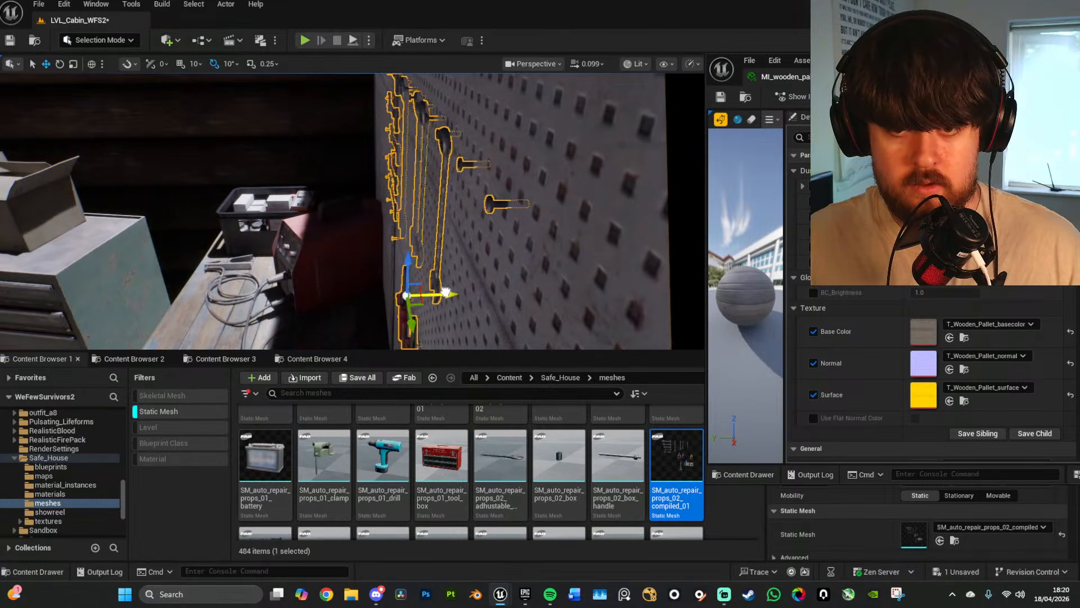
left_click_drag(445, 292, 446, 291)
key("a")
right_click_drag(445, 292, 444, 233)
key("w")
key("d")
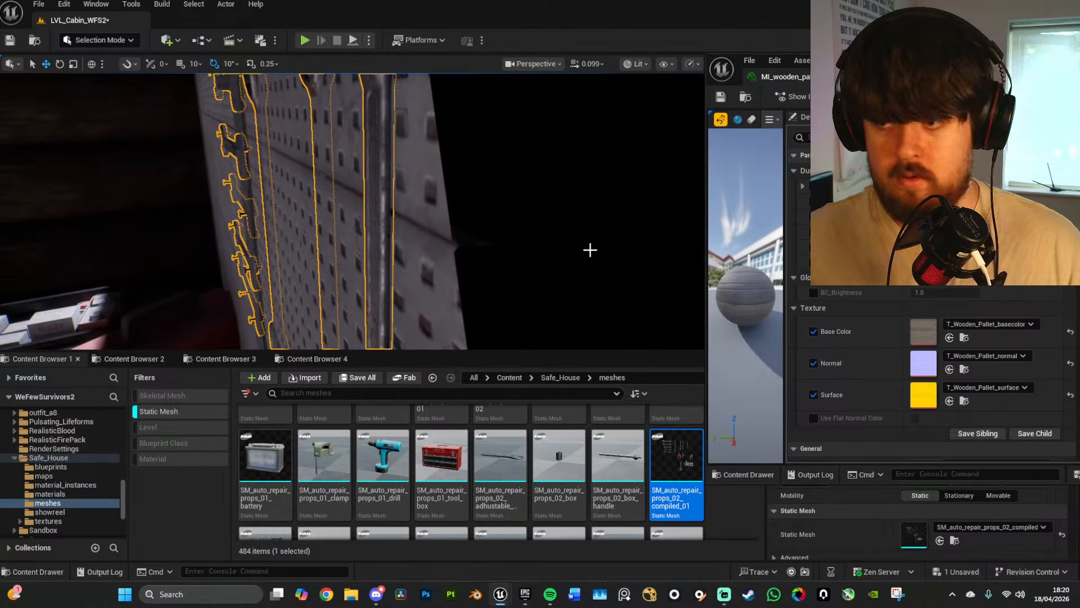
Step: Set the tool set's X location to 436.0 and undo the last extra location change
left_click(1065, 61)
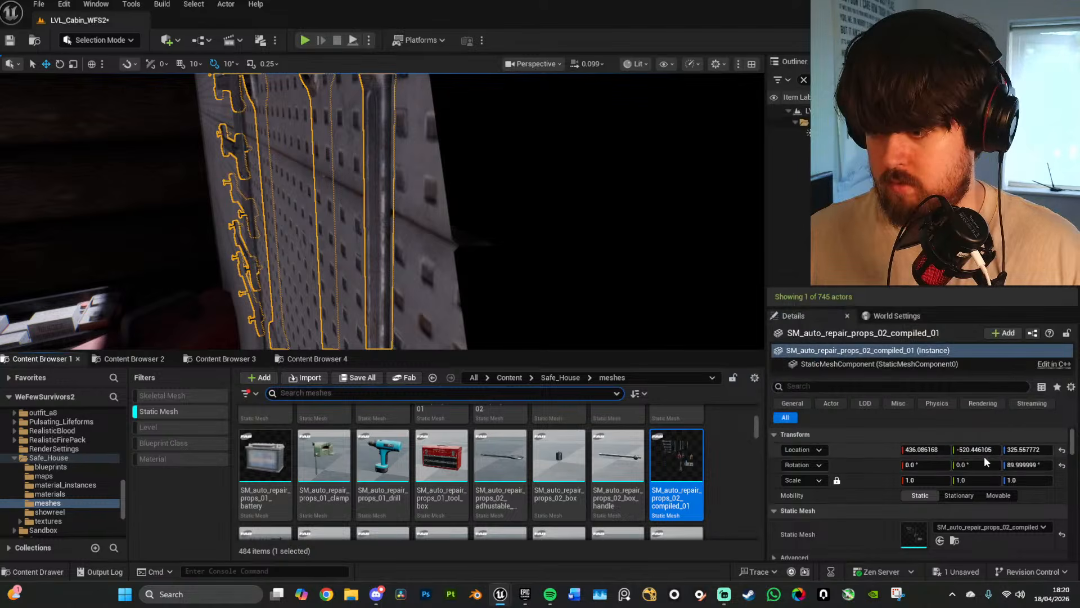
left_click_drag(982, 450, 926, 449)
key("ctrl+z")
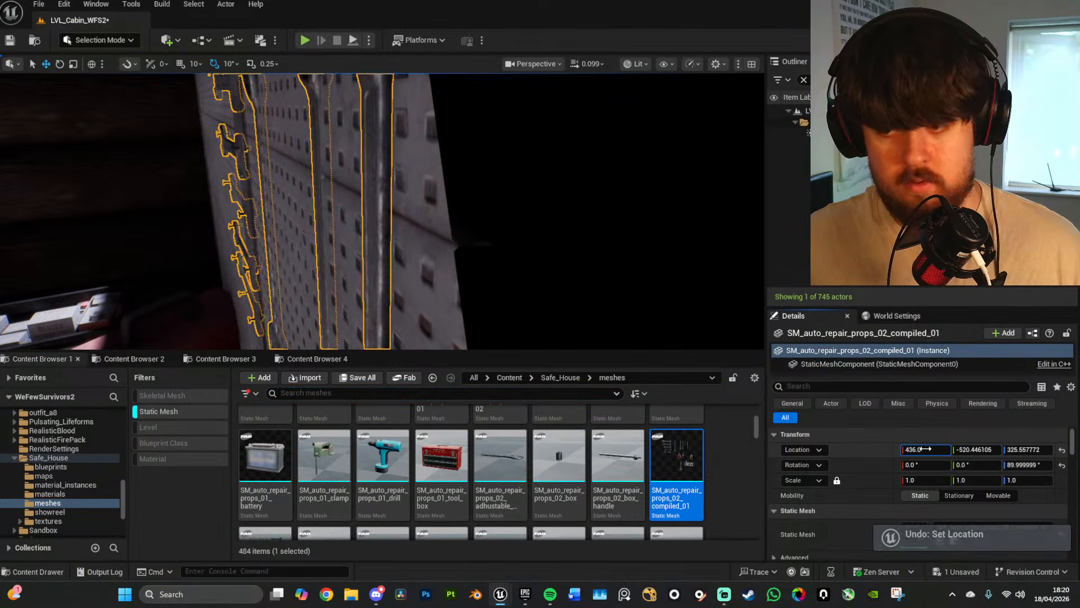
right_click_drag(585, 248, 612, 251)
key("s")
right_click_drag(433, 223, 411, 234)
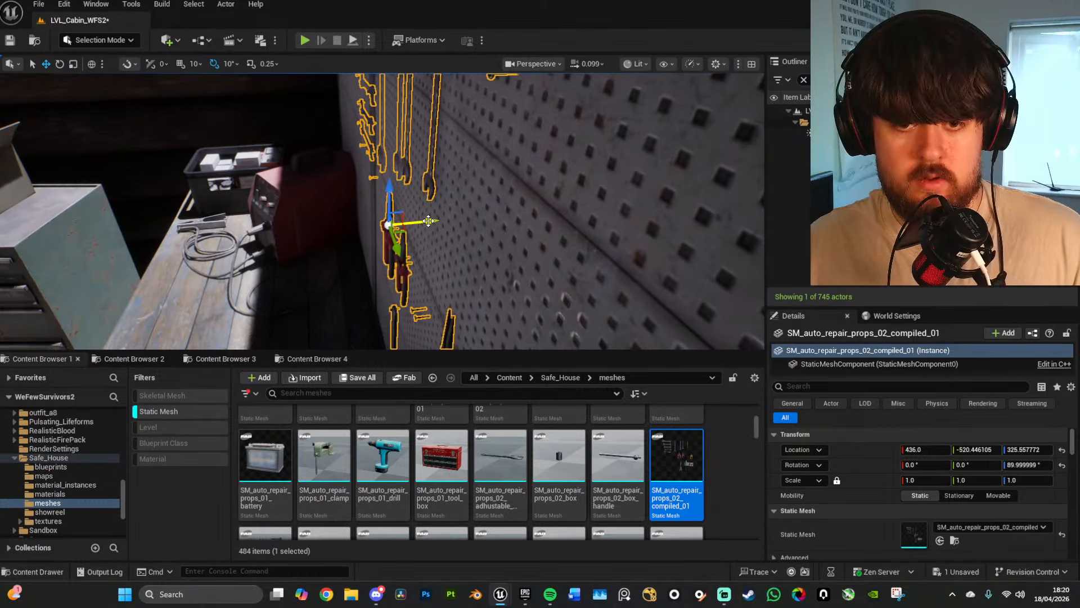
Step: Nudge the hanging tool set's depth against the pegboard to X about 435.4 and check it from the front
left_click_drag(430, 222, 426, 222)
key("g")
right_click_drag(426, 222, 365, 214)
key("s")
scroll(416, 205, "up", 4)
key("w")
mouse_move(452, 239)
right_mouse_down()
mouse_move(478, 240)
mouse_move(449, 241)
mouse_move(448, 250)
right_mouse_up()
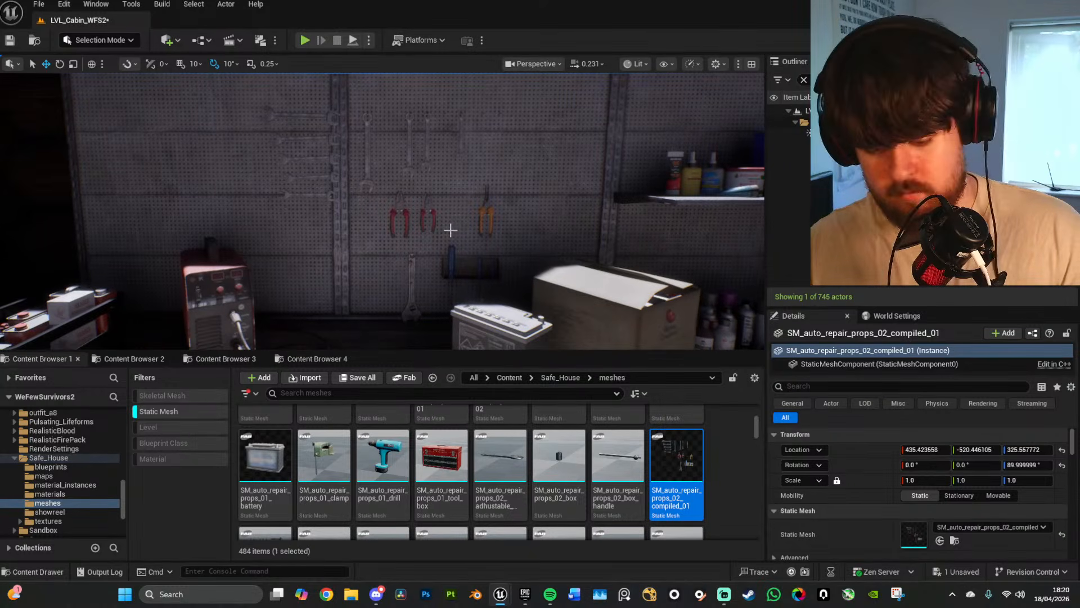
Step: Raise the tool set to Z about 340 and shift it along the pegboard toward the bottle shelf, to Y about -483
key("g")
left_click_drag(392, 211, 482, 177)
key("g")
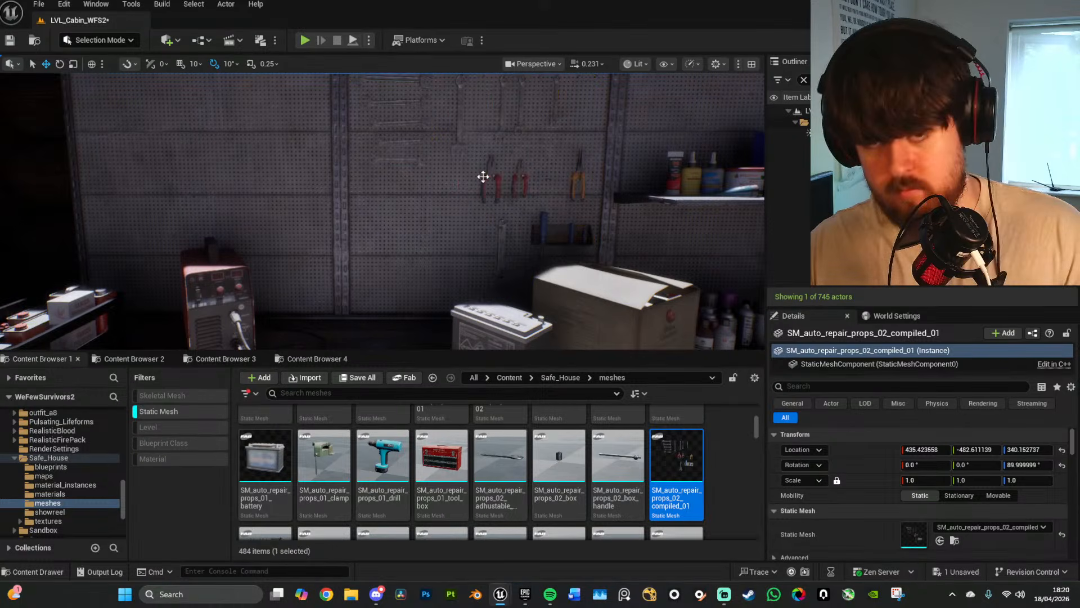
key("g")
mouse_move(540, 200)
right_mouse_down()
mouse_move(539, 176)
mouse_move(566, 209)
mouse_move(532, 219)
right_mouse_up()
key("g")
key("s")
key("w")
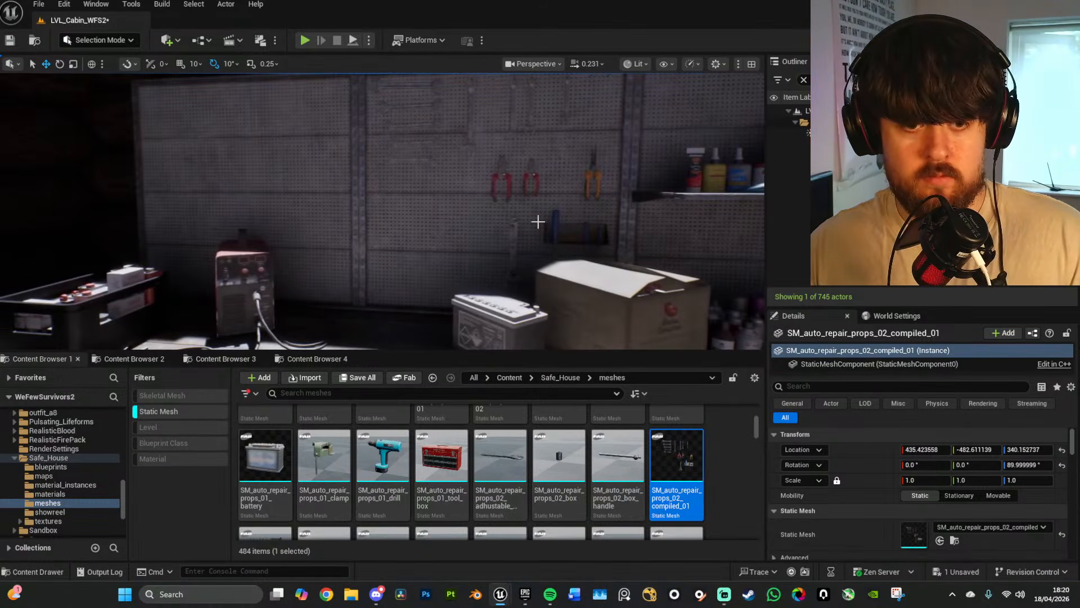
Step: Slide the tool set onto the pegboard panel behind the welding machine, at Y about -593, and lower it to Z about 337
key("g")
left_click_drag(532, 191, 285, 190)
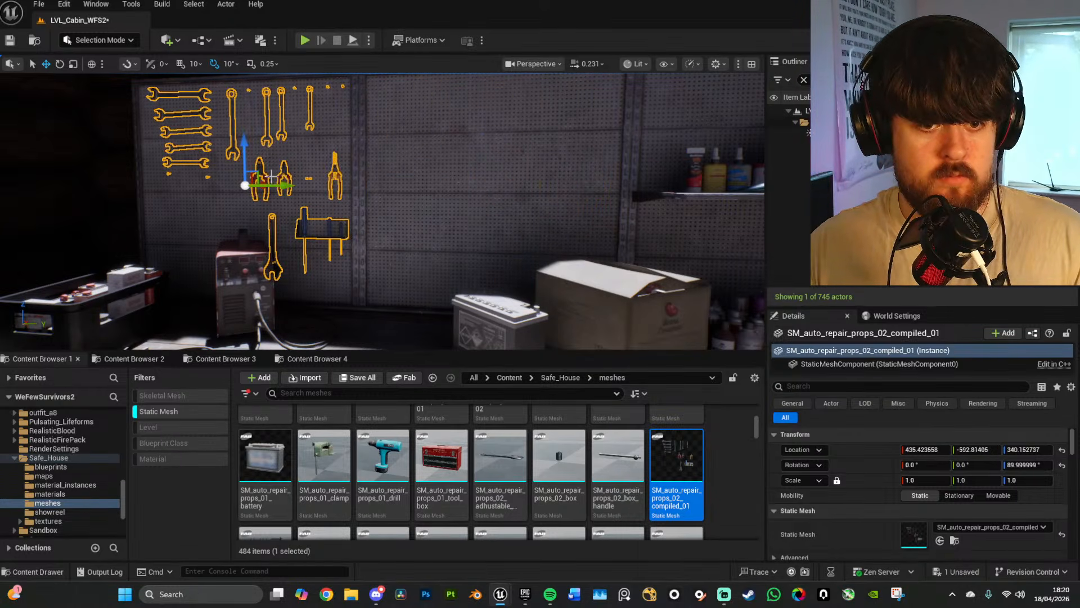
left_click_drag(245, 156, 244, 163)
right_click_drag(312, 199, 270, 206)
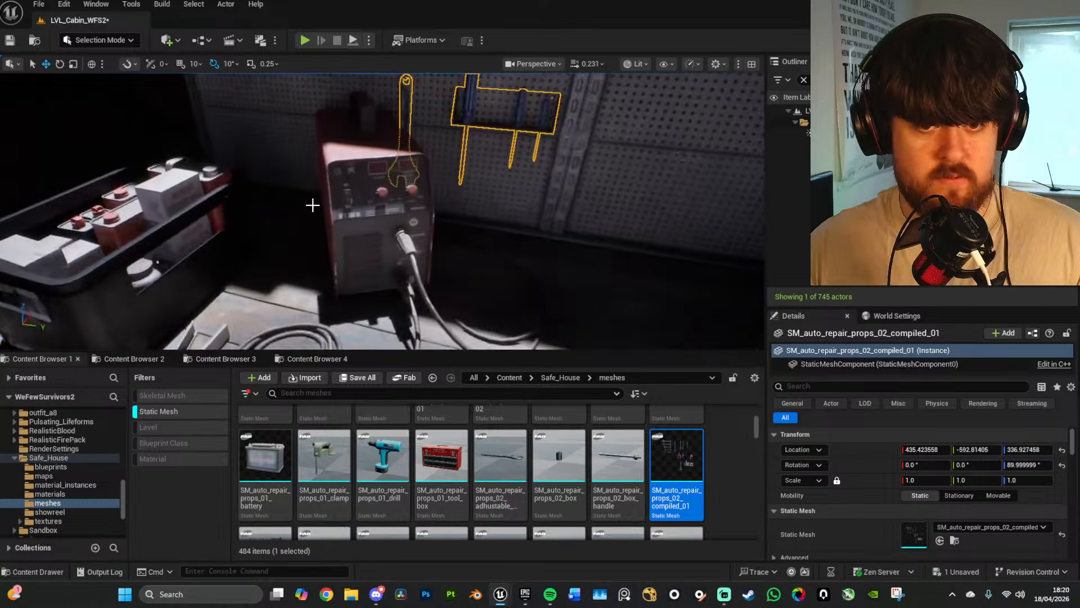
Step: Rotate the welding machine to about -220 degrees around Z and slide it toward the black crate, to X about 404, Y about -592
left_click(398, 244)
right_click_drag(397, 244, 444, 276)
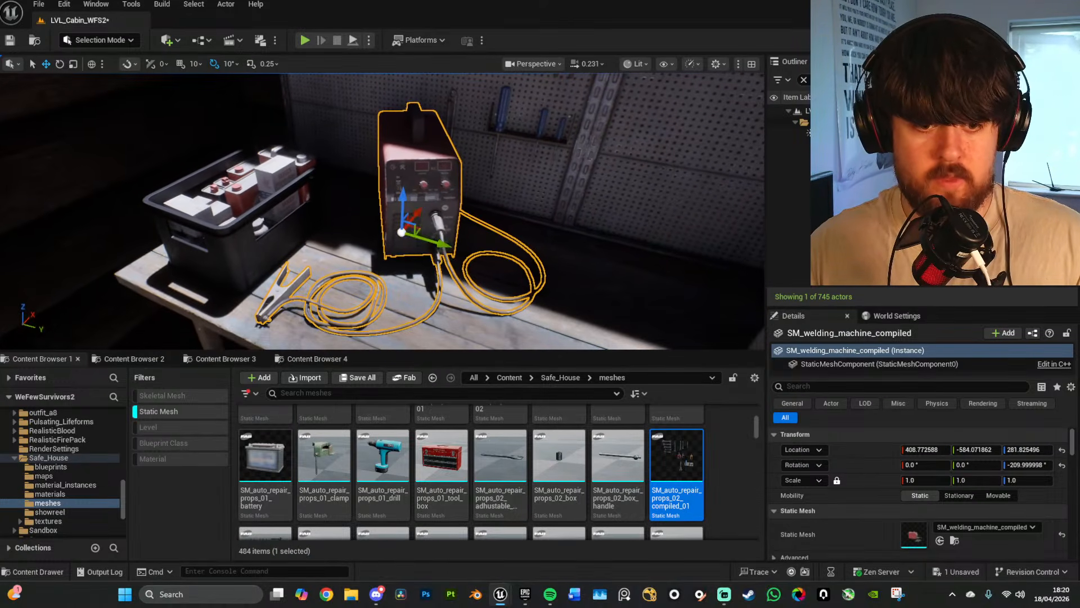
key("e")
left_click_drag(419, 270, 430, 272)
key("w")
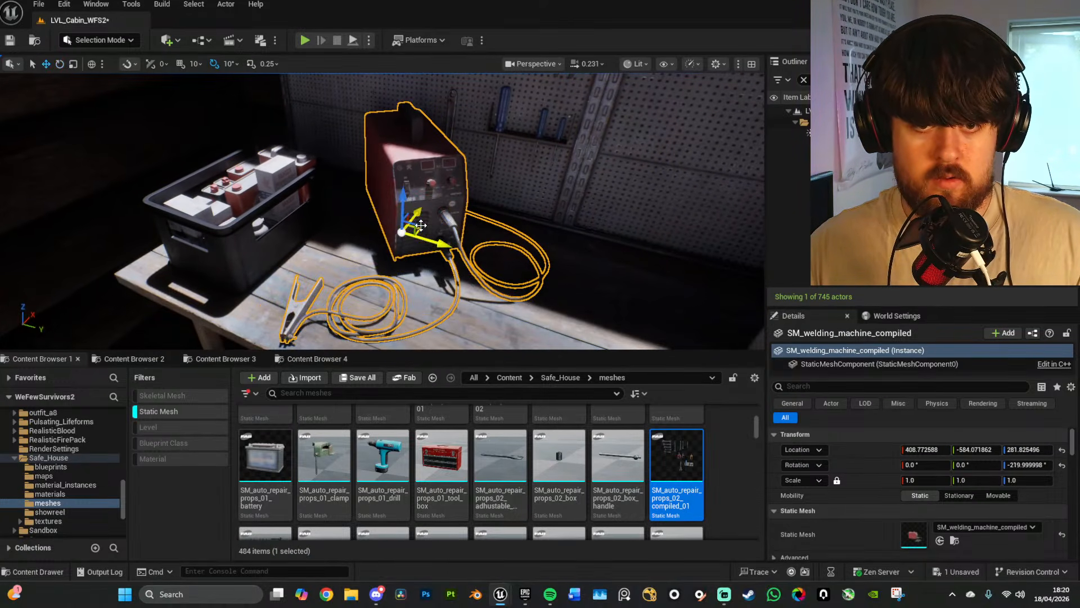
left_click_drag(422, 226, 395, 227)
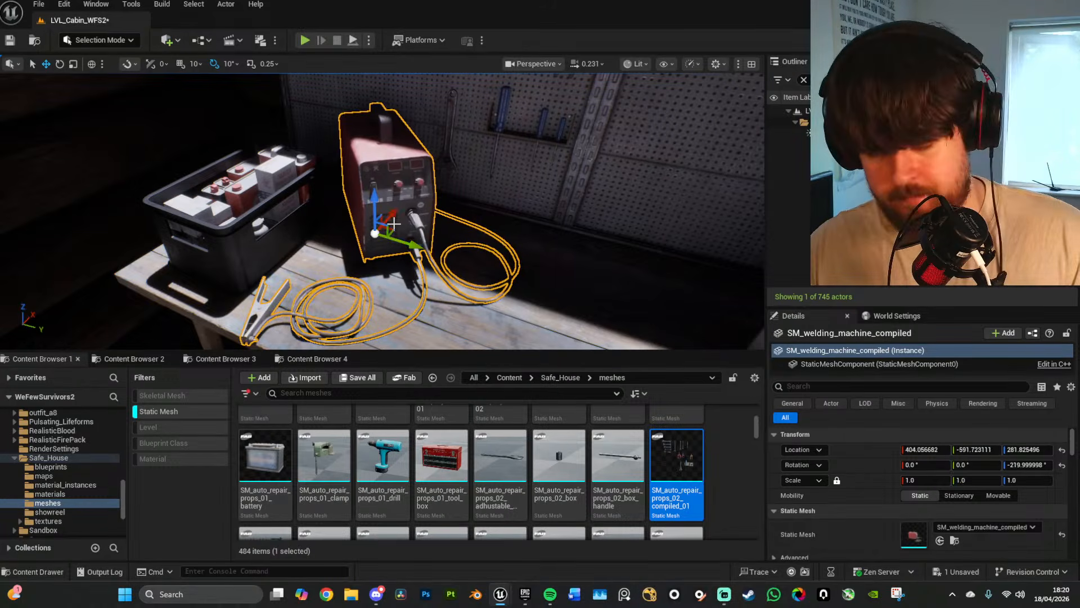
right_click_drag(395, 227, 436, 228)
Step: Browse the Safe_House meshes for another prop suited to the empty pegboard panel
scroll(606, 500, "down", 5)
mouse_move(483, 270)
right_mouse_down()
mouse_move(585, 262)
mouse_move(472, 278)
right_mouse_up()
scroll(486, 460, "down", 3)
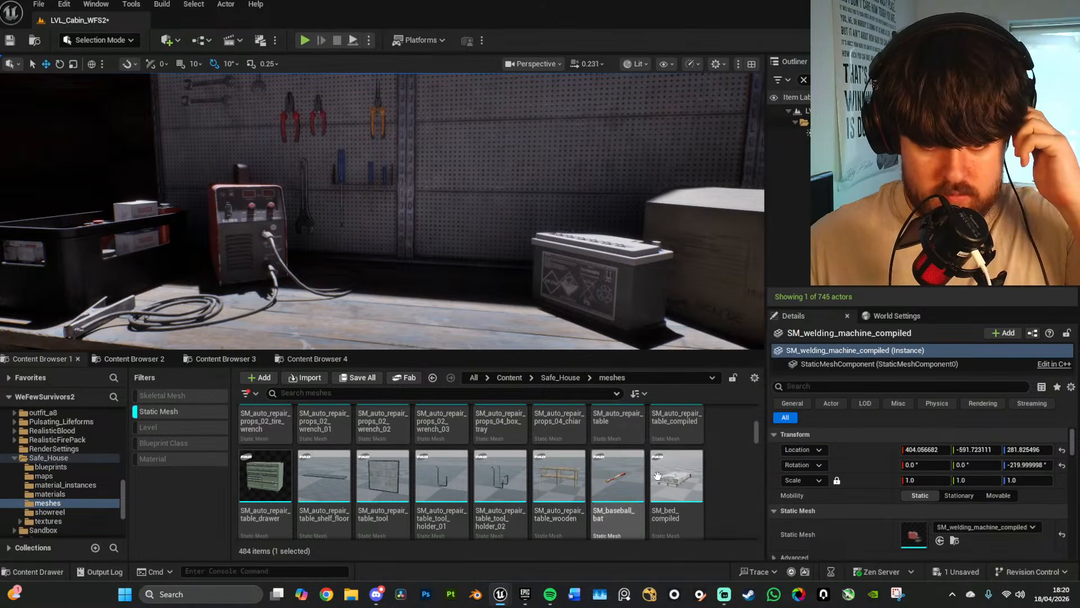
mouse_move(685, 478)
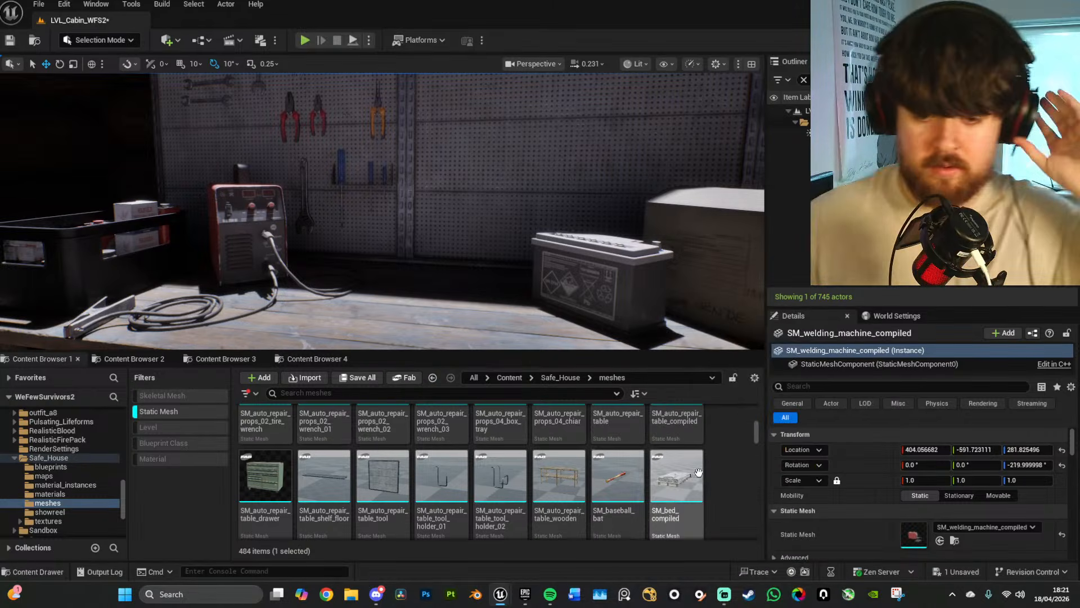
mouse_move(631, 483)
scroll(619, 479, "down", 2)
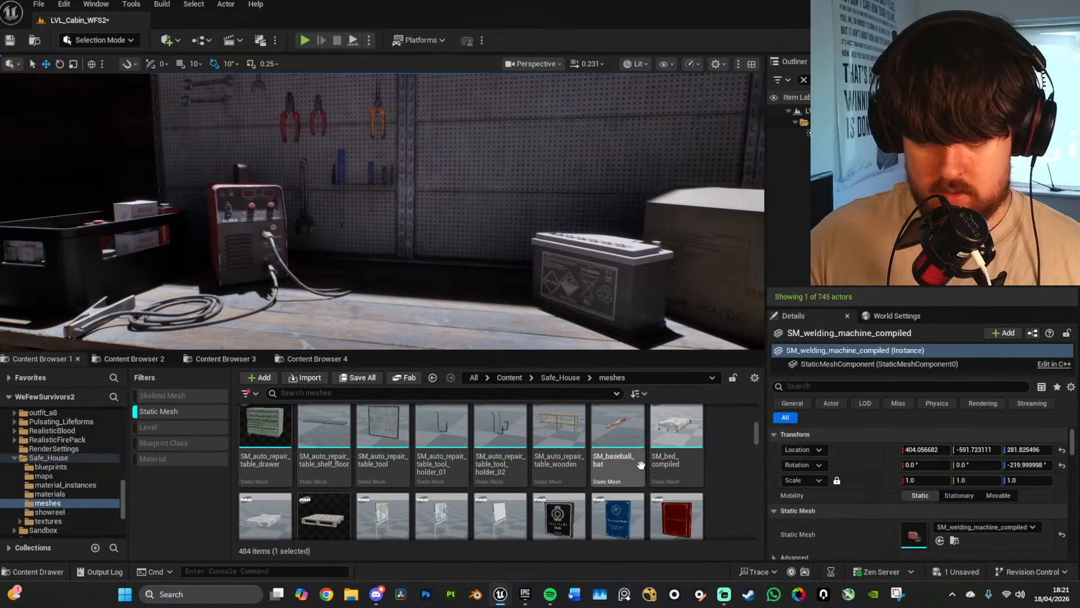
scroll(486, 452, "down", 2)
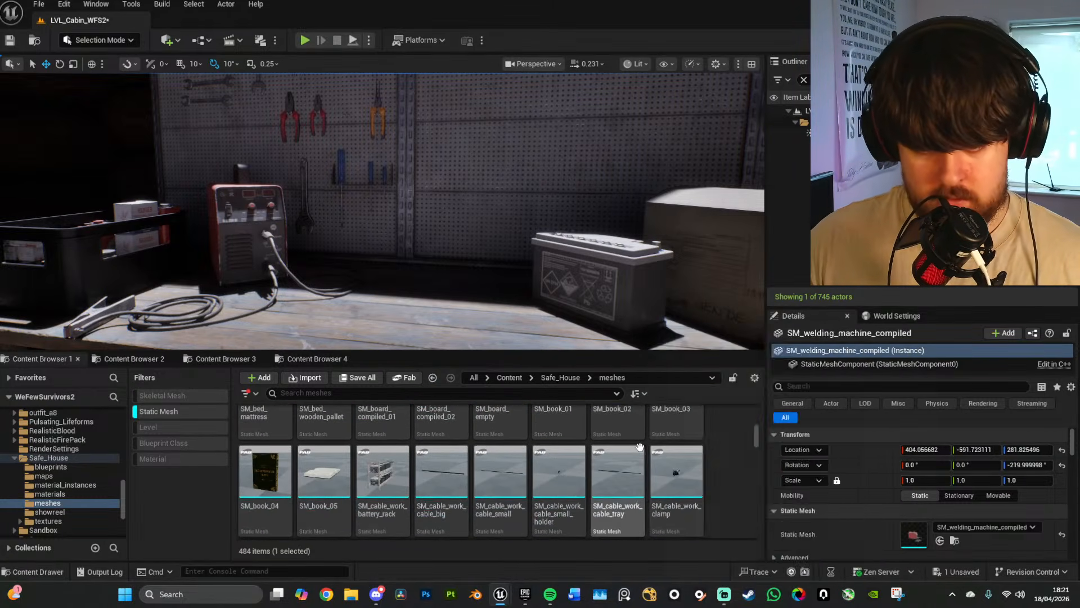
scroll(482, 463, "down", 2)
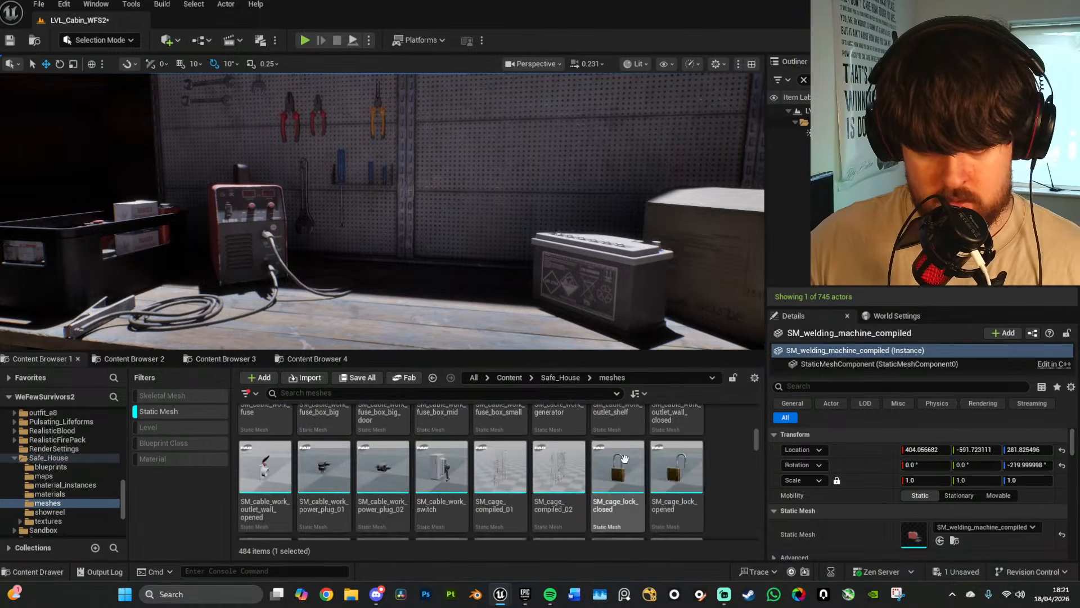
mouse_move(626, 457)
scroll(626, 450, "down", 2)
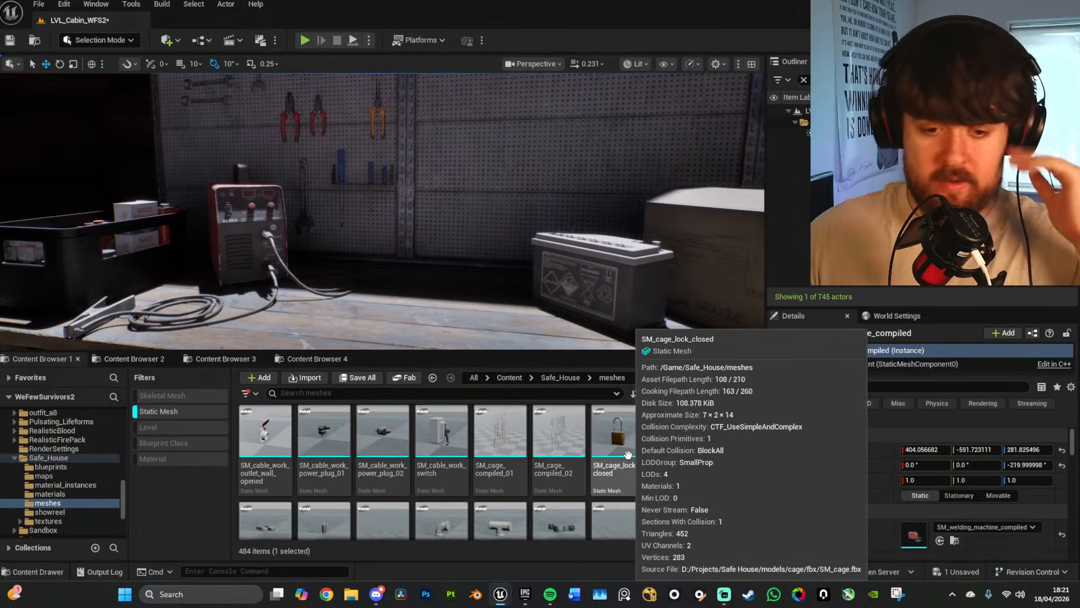
scroll(731, 461, "down", 5)
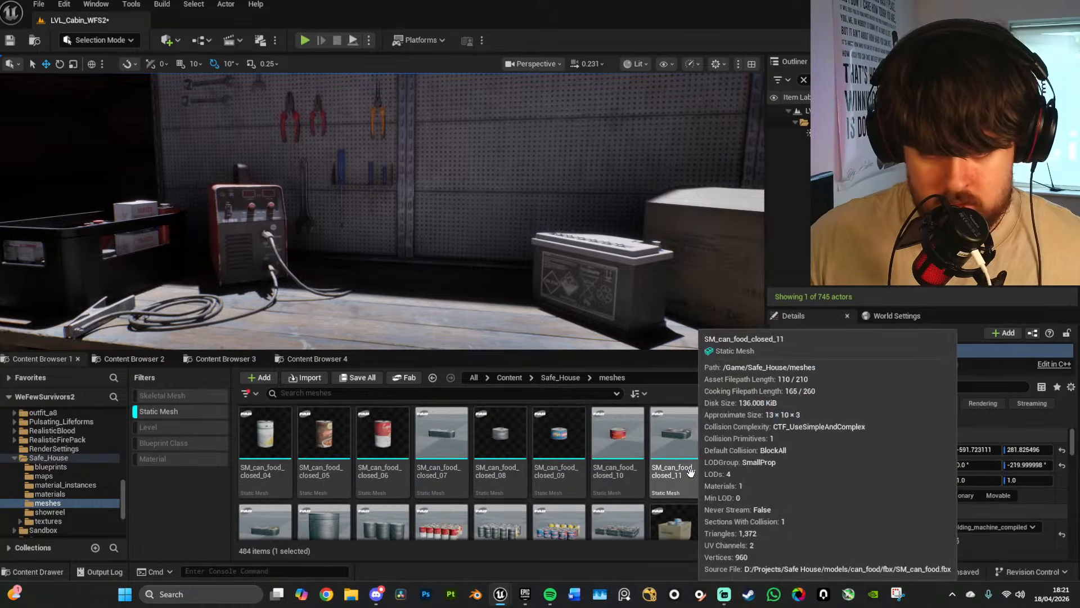
scroll(731, 468, "down", 6)
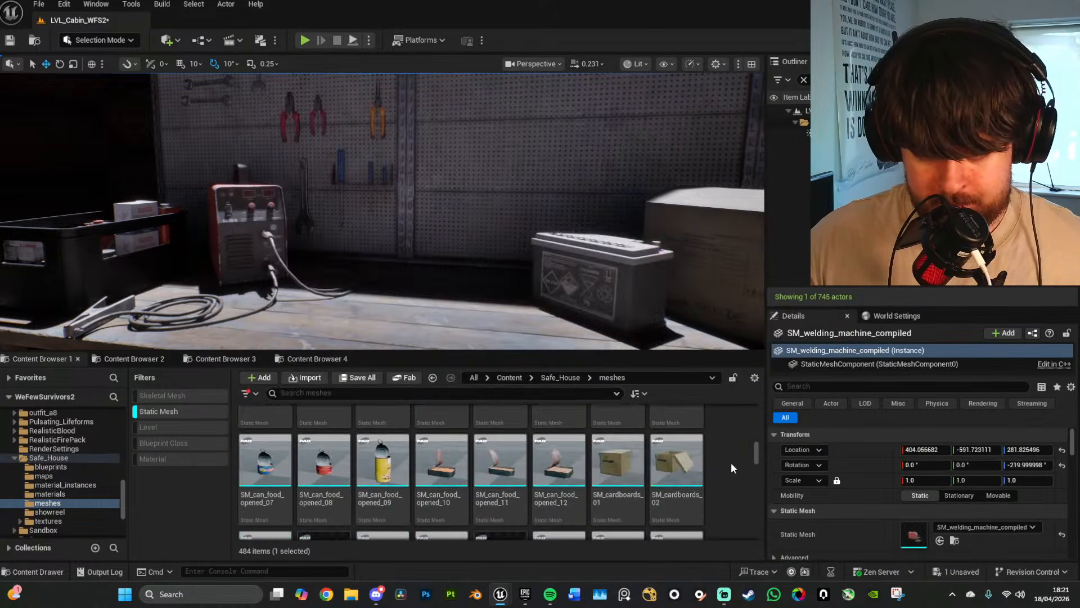
scroll(729, 467, "down", 6)
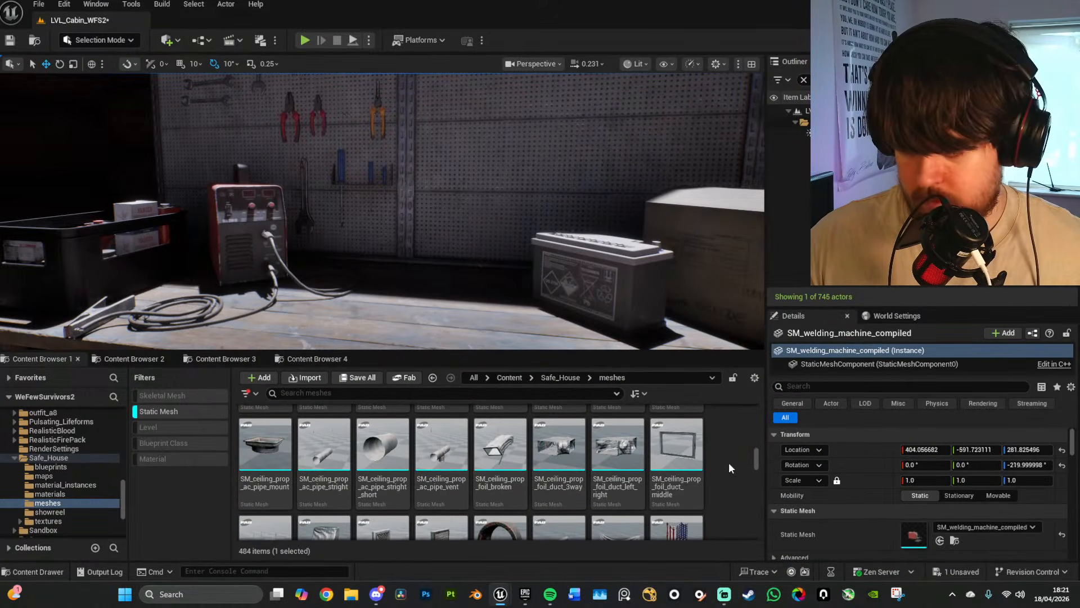
scroll(730, 468, "down", 4)
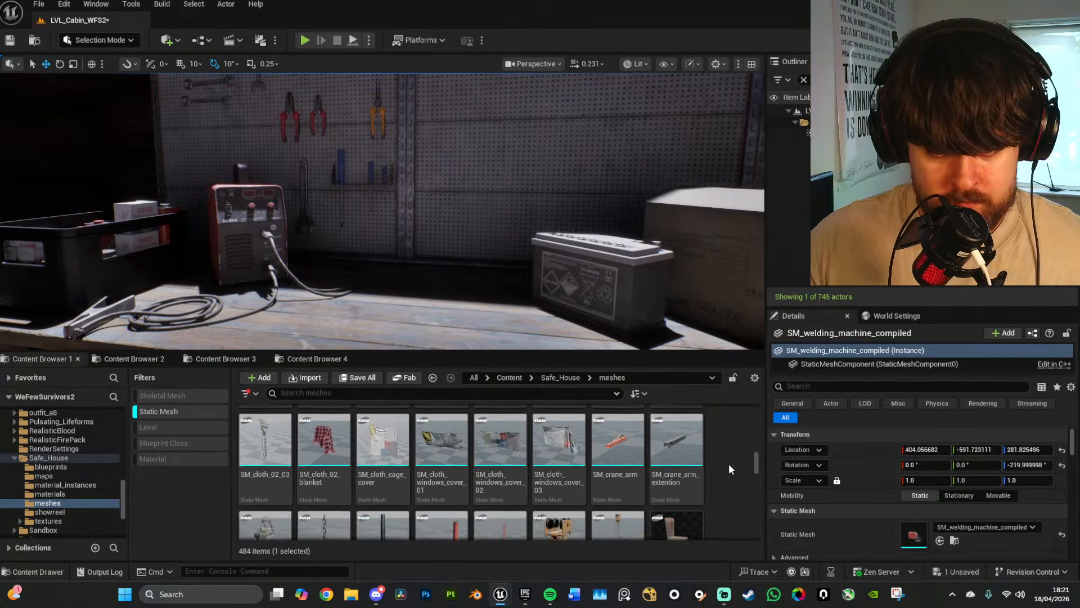
scroll(728, 463, "down", 3)
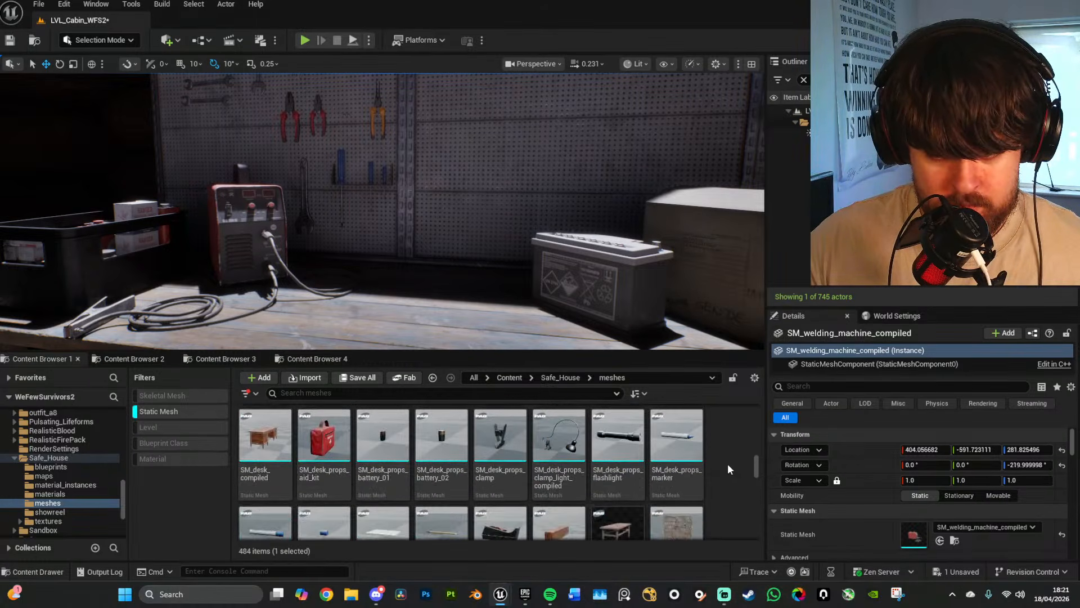
scroll(727, 463, "down", 5)
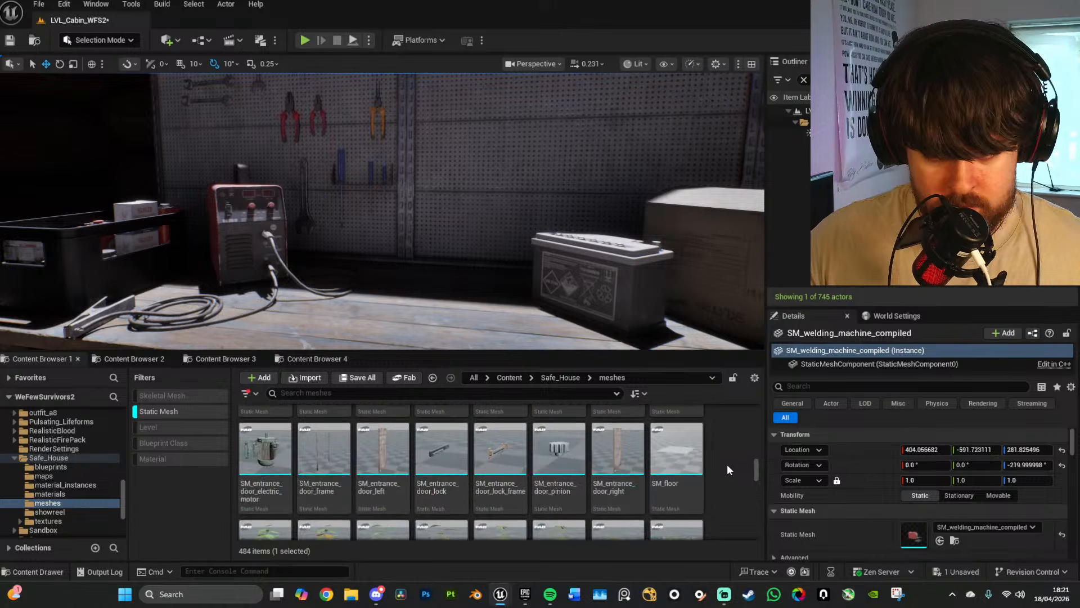
scroll(727, 464, "down", 5)
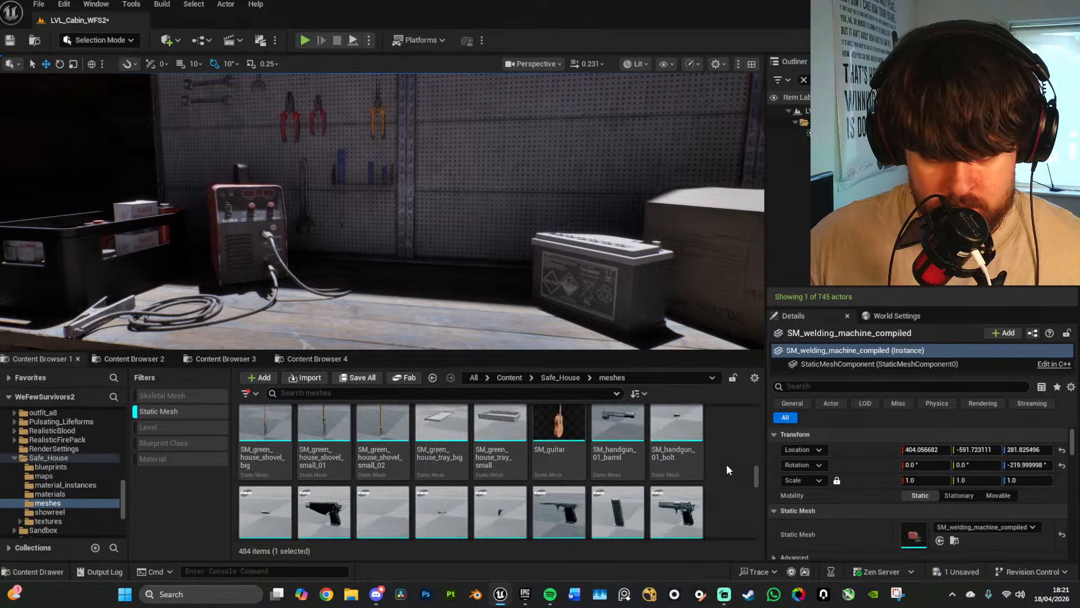
scroll(727, 470, "down", 8)
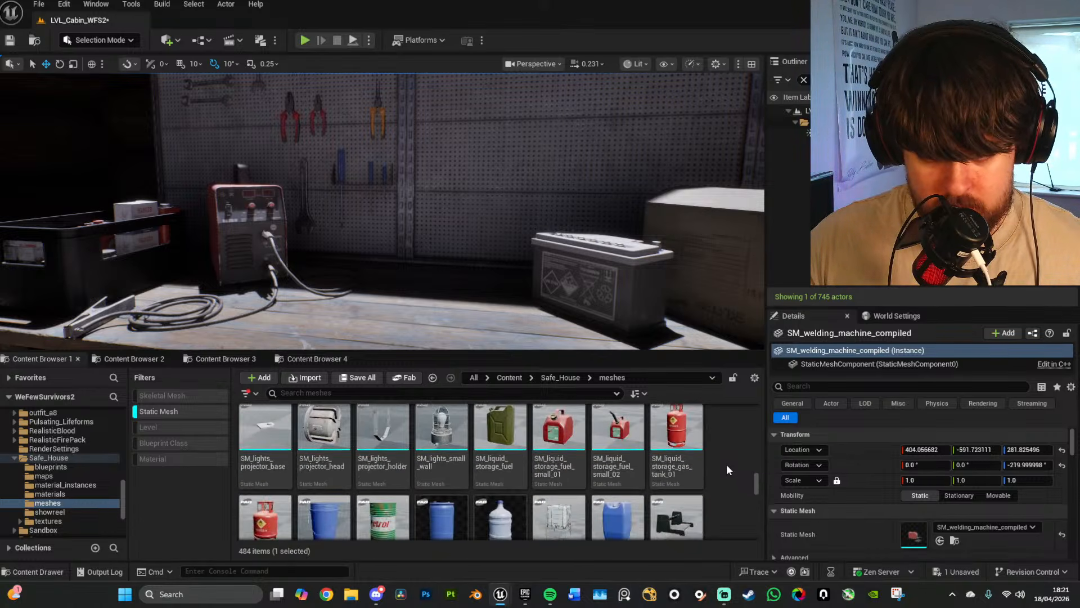
scroll(726, 470, "down", 6)
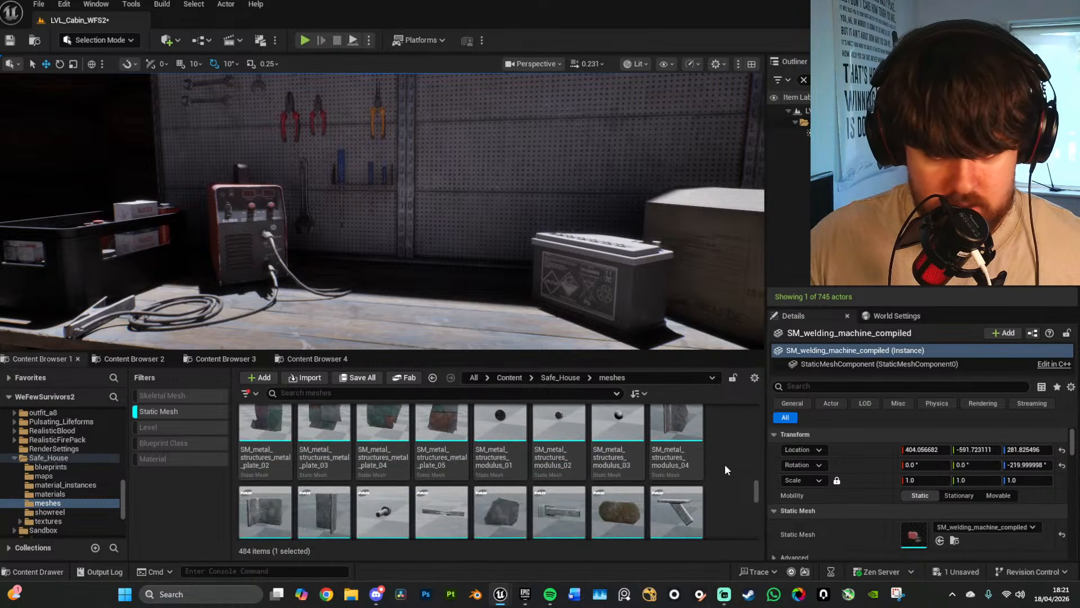
scroll(725, 470, "down", 6)
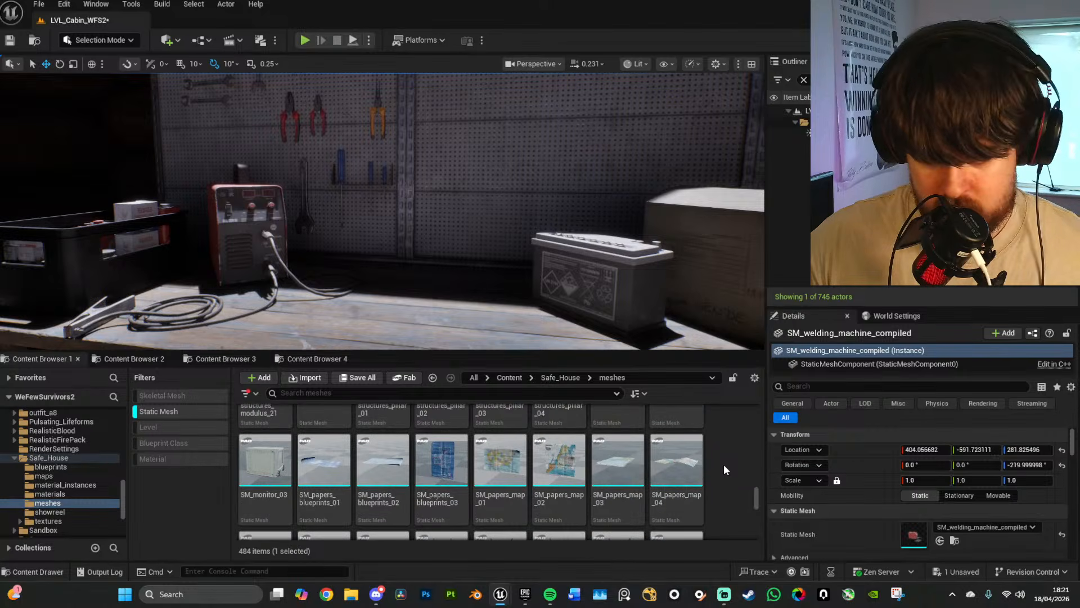
scroll(723, 470, "down", 1)
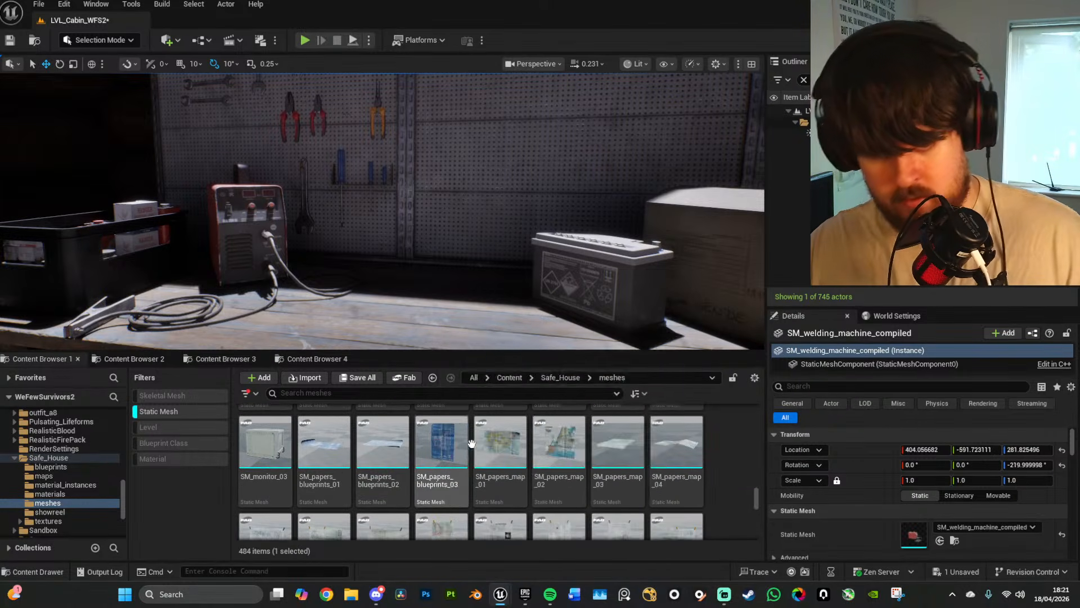
Step: Place SM_papers_map_01 on the pegboard and rotate it -90 degrees around Z so it faces the room
left_click(498, 445)
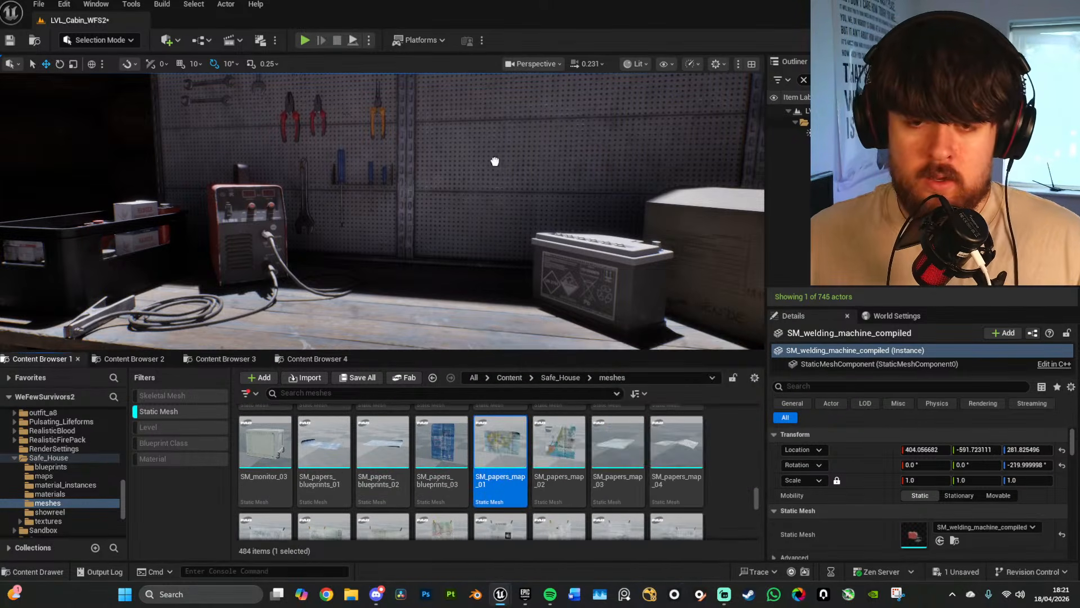
left_click_drag(494, 161, 499, 135)
key("s")
right_click_drag(499, 135, 448, 211)
key("e")
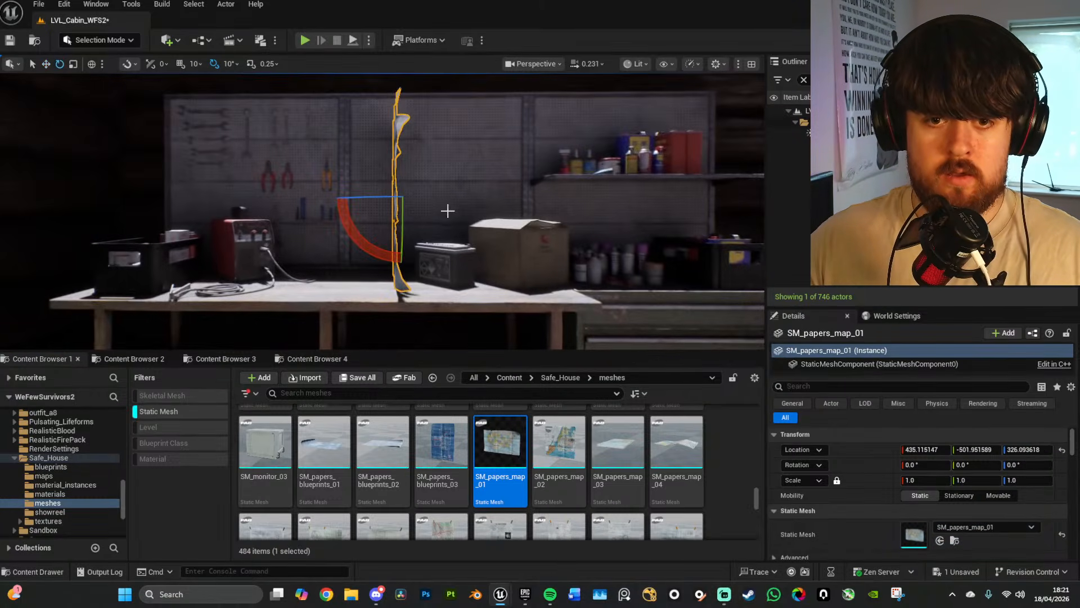
left_click_drag(360, 204, 400, 238)
key("w")
Step: Move the map onto the middle pegboard panel, to Y about -483, Z about 338
mouse_move(400, 239)
right_mouse_down()
mouse_move(402, 194)
mouse_move(392, 191)
mouse_move(402, 239)
right_mouse_up()
key("w")
mouse_move(486, 274)
right_mouse_down()
mouse_move(472, 261)
mouse_move(484, 260)
right_mouse_up()
key("w")
left_click_drag(403, 246, 455, 219)
Step: Scale the map uniformly to 0.7
key("r")
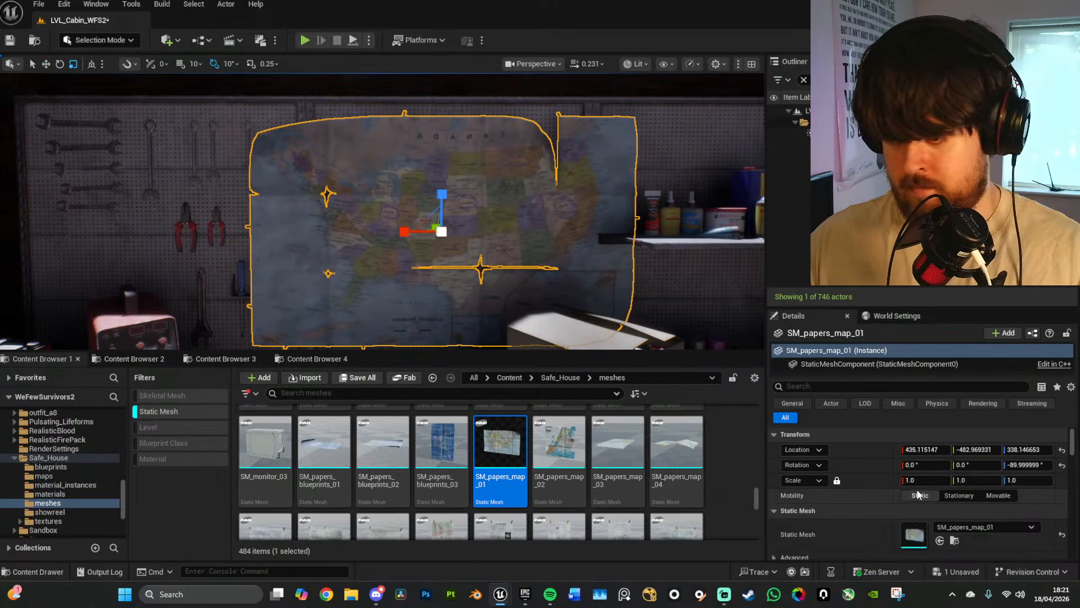
left_click(926, 480)
type("0.7")
key("Return")
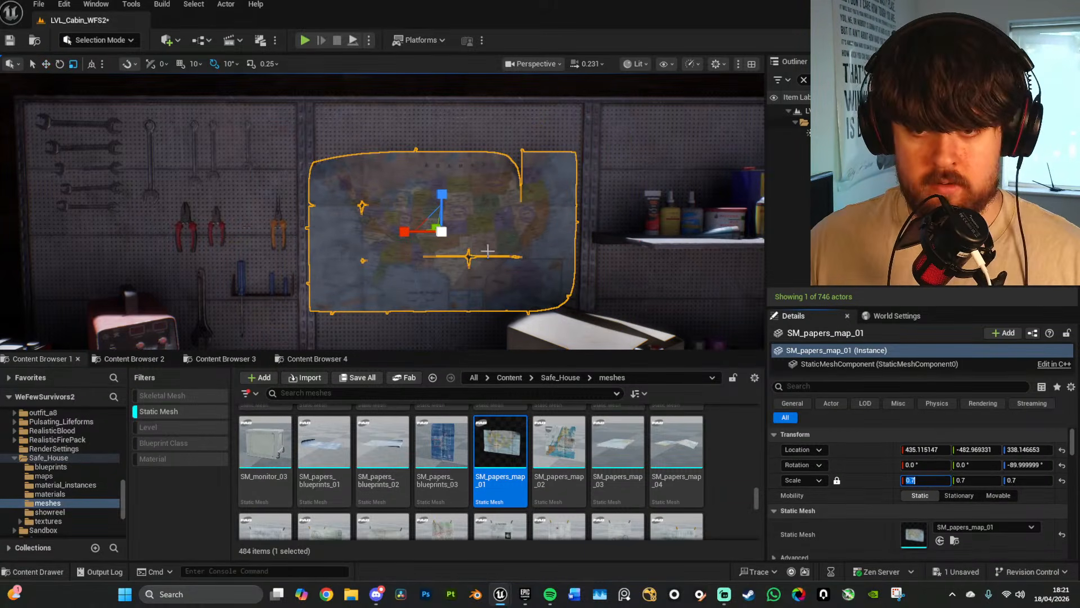
right_click_drag(488, 251, 500, 243)
key("w")
Step: Tilt the map -10 degrees in its plane, shift it to Y about -478, and inspect it without editor overlays
key("e")
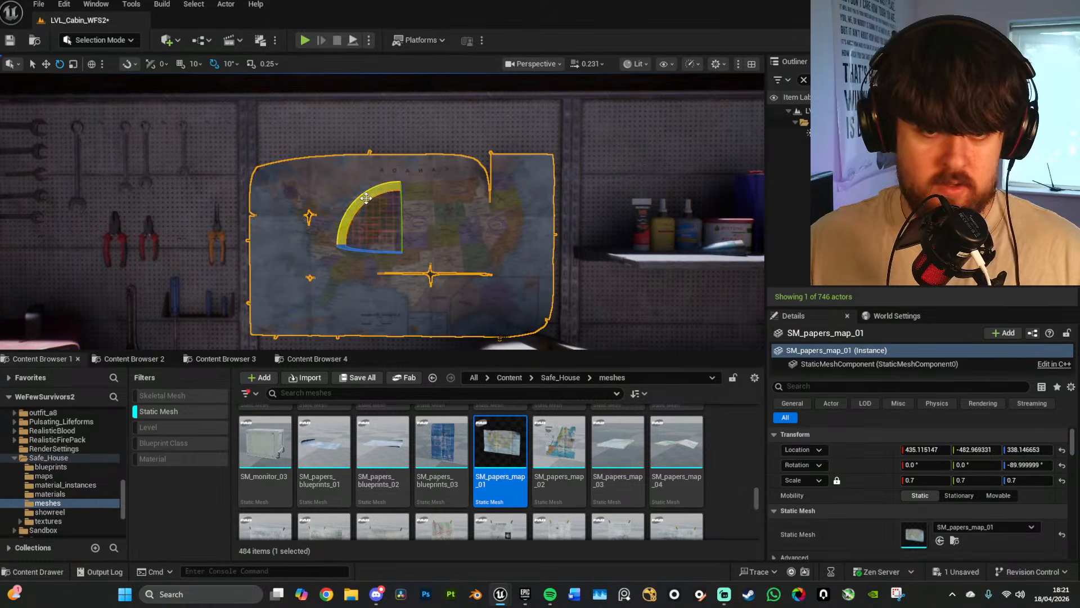
left_click_drag(366, 198, 428, 230)
key("w")
key("g")
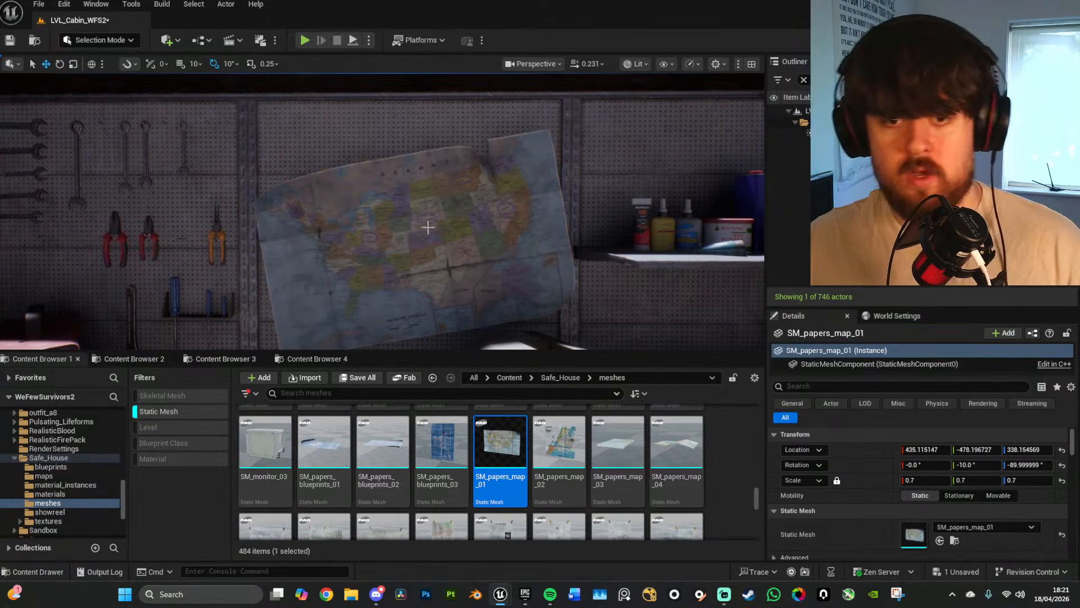
key("s")
right_click_drag(429, 227, 470, 200)
key("w")
key("g")
Step: Turn off rotation snapping and set the map's tilt to about -3.3 degrees
left_click(217, 64)
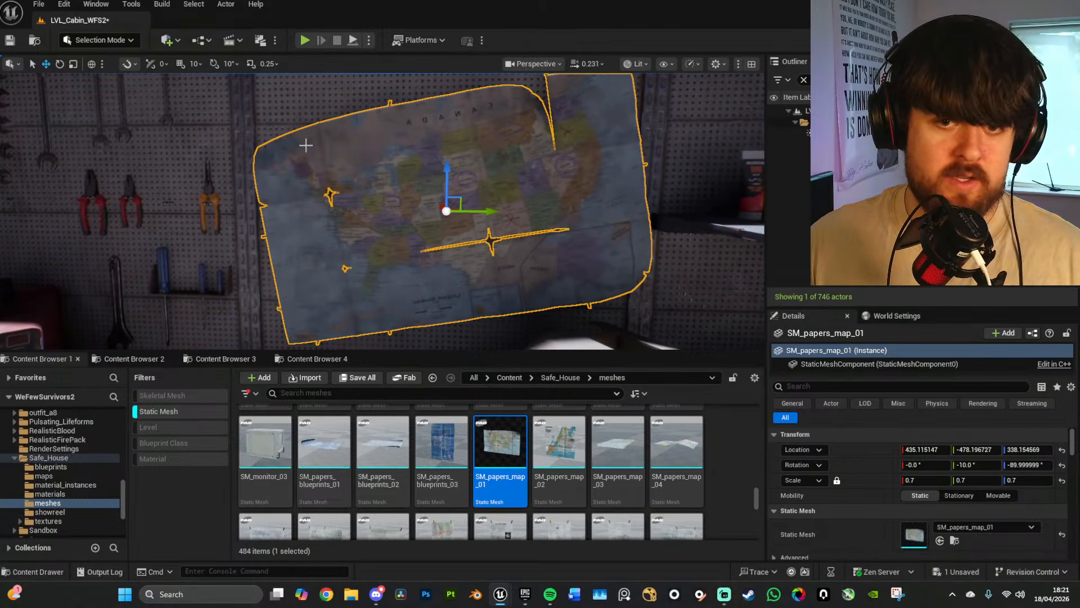
key("e")
mouse_move(411, 182)
left_mouse_down()
mouse_move(450, 169)
mouse_move(411, 181)
left_mouse_up()
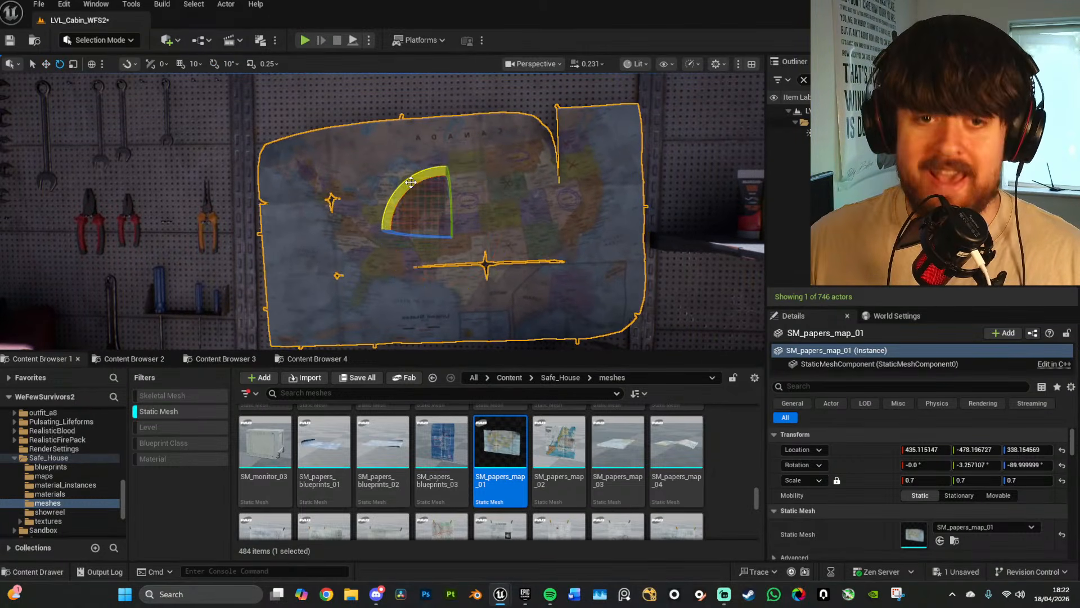
Step: Nudge the map sideways on the pegboard to Y about -479.3 and run the pending autosave immediately
key("w")
left_click_drag(475, 228, 470, 228)
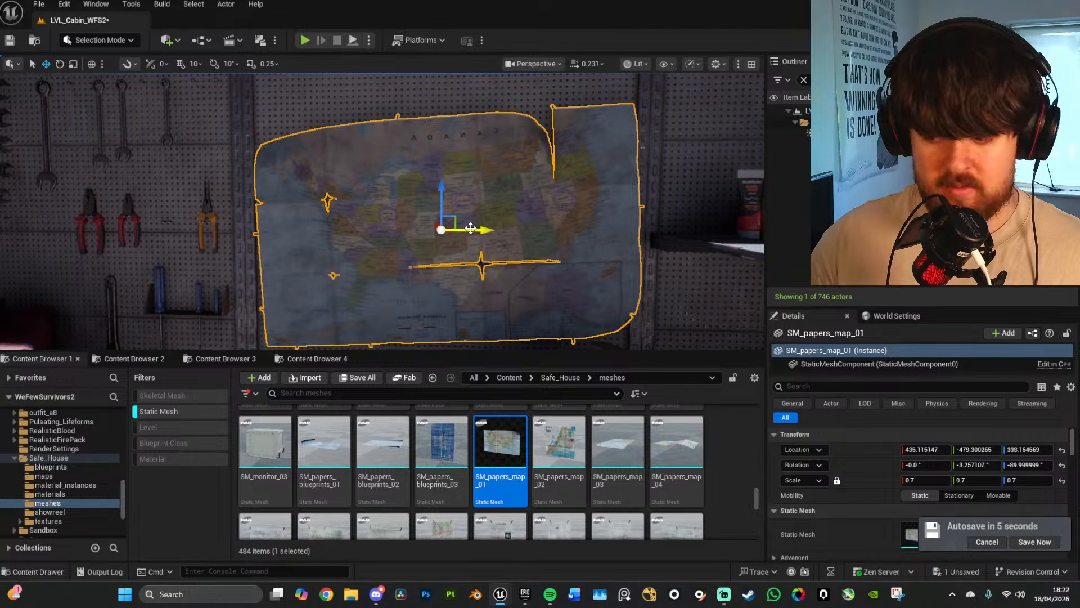
left_click(1034, 541)
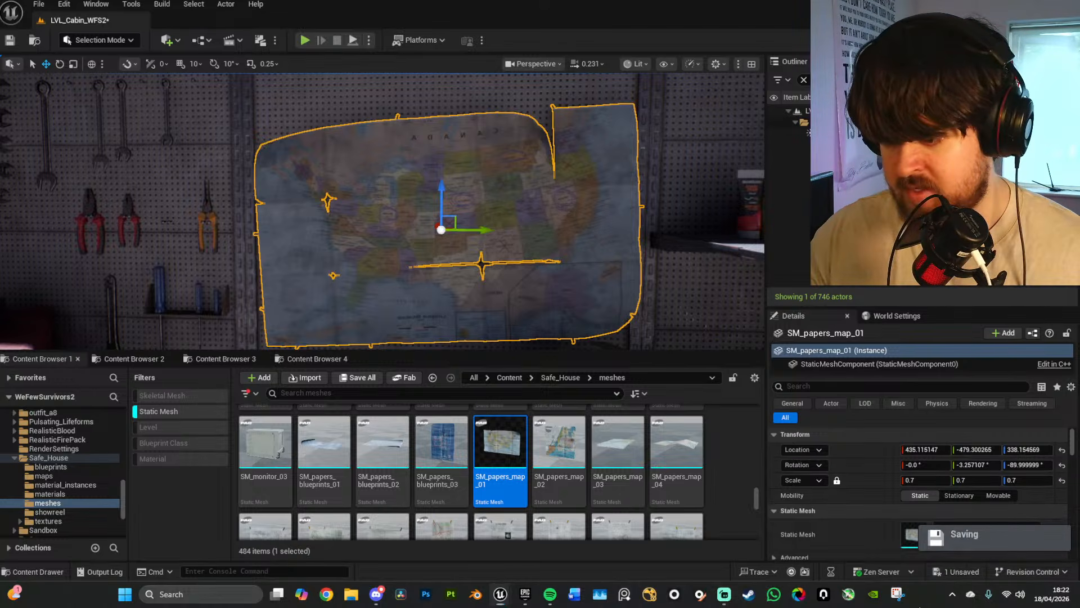
Step: Save all modified files and scale the wall map uniformly to 0.6
left_click(38, 4)
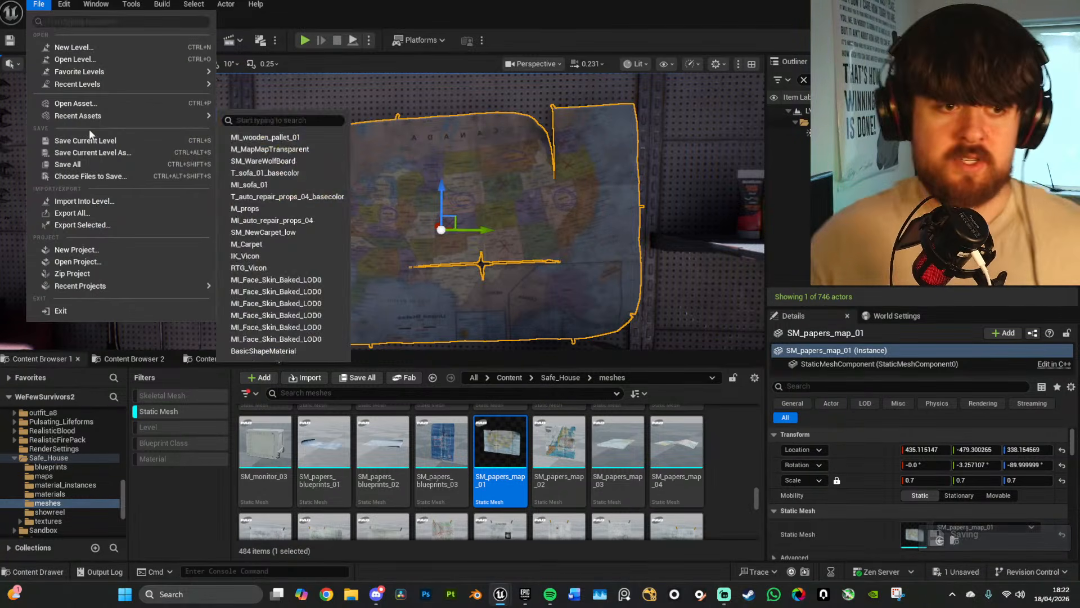
left_click(86, 162)
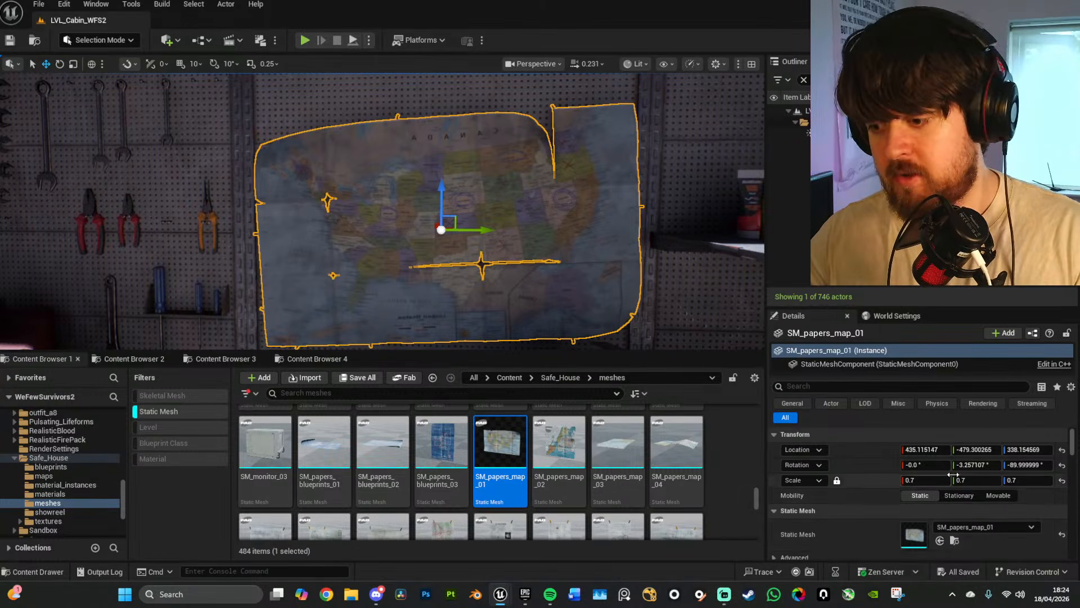
left_click(923, 480)
type("0.6")
key("Return")
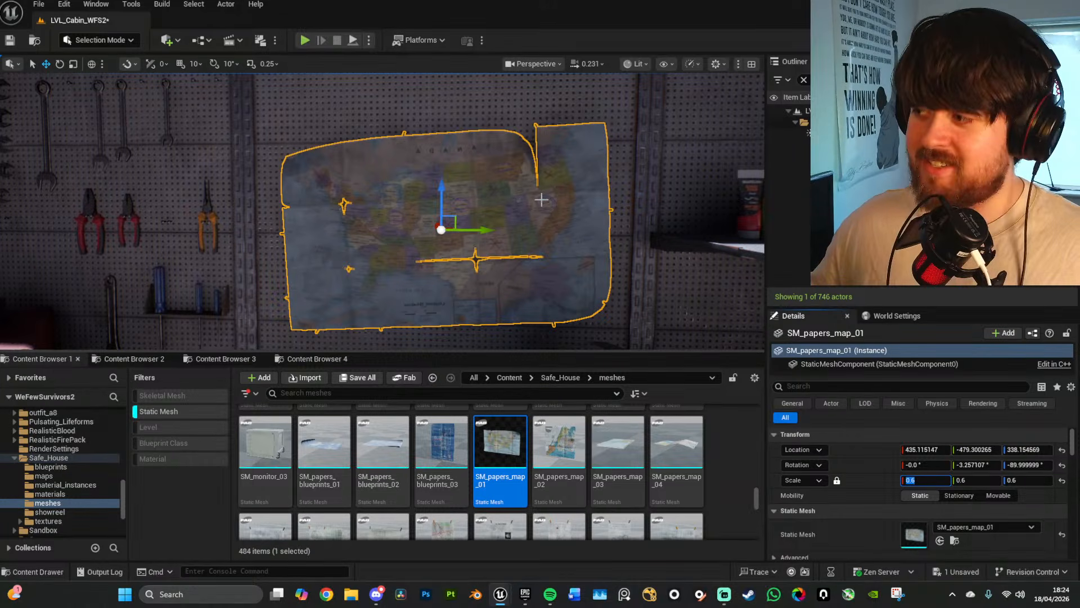
right_click_drag(535, 204, 509, 212)
key("g")
key("s")
key("w")
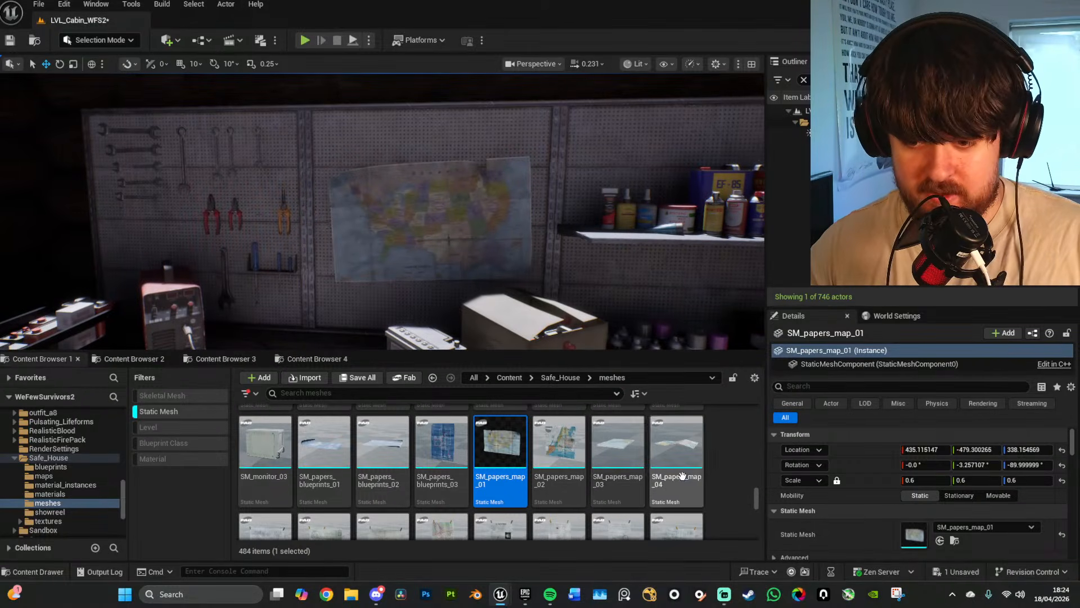
Step: Try the SM_papers_pages_04 sheet on the pegboard and delete it again
scroll(500, 475, "down", 2)
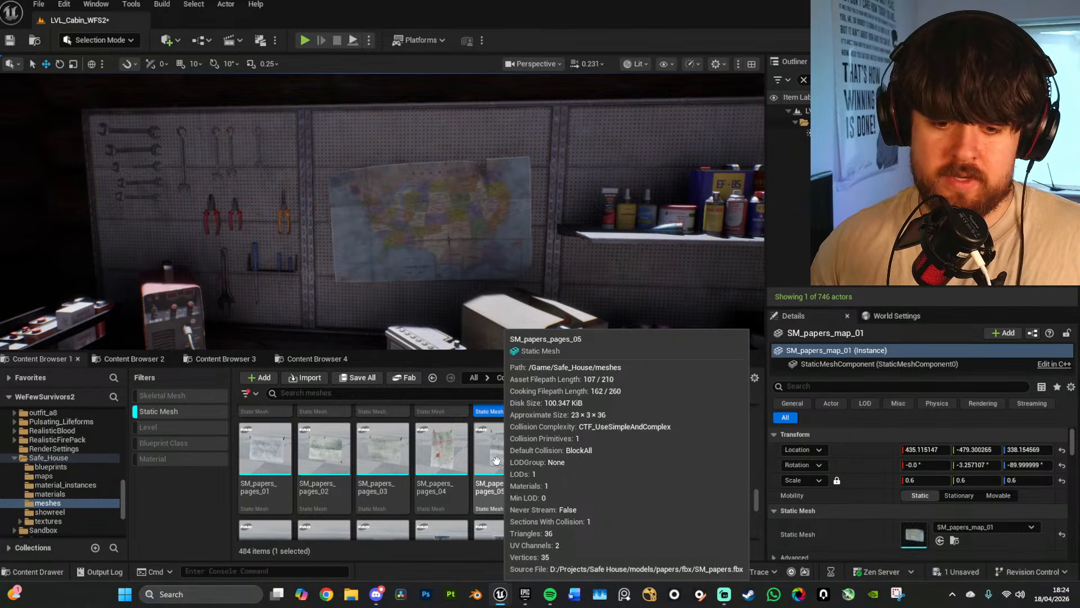
key("w")
right_click_drag(556, 163, 531, 194)
left_click_drag(442, 450, 367, 163)
key("e")
key("Delete")
Step: Lower the wall map on the pegboard to Z about 321.1 and check it without editor overlays
key("s")
right_click_drag(482, 210, 484, 217)
left_click(482, 210)
key("w")
key("w")
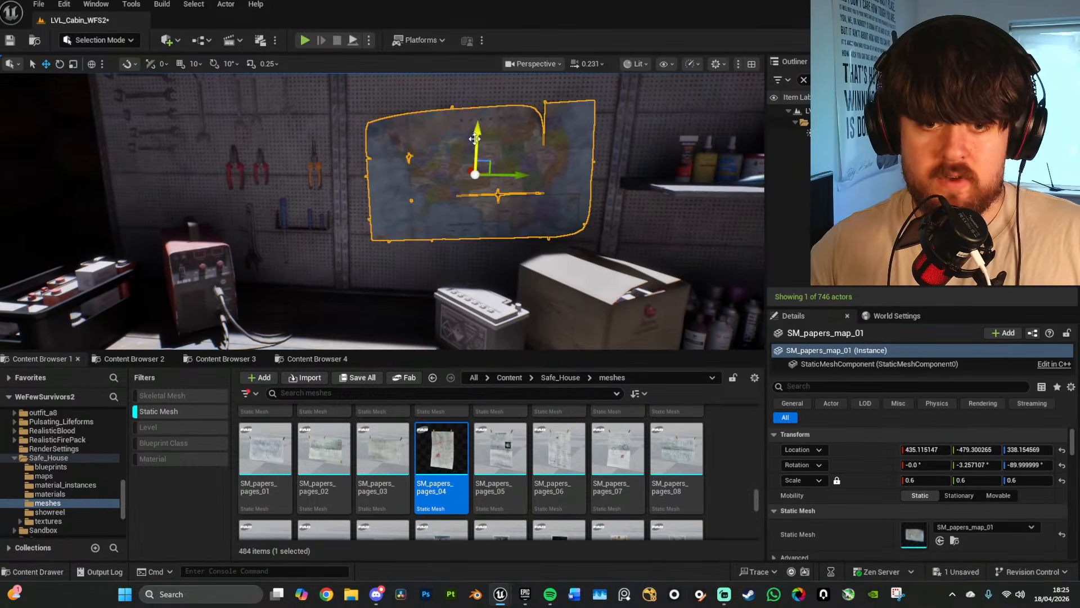
left_click_drag(471, 140, 468, 179)
key("g")
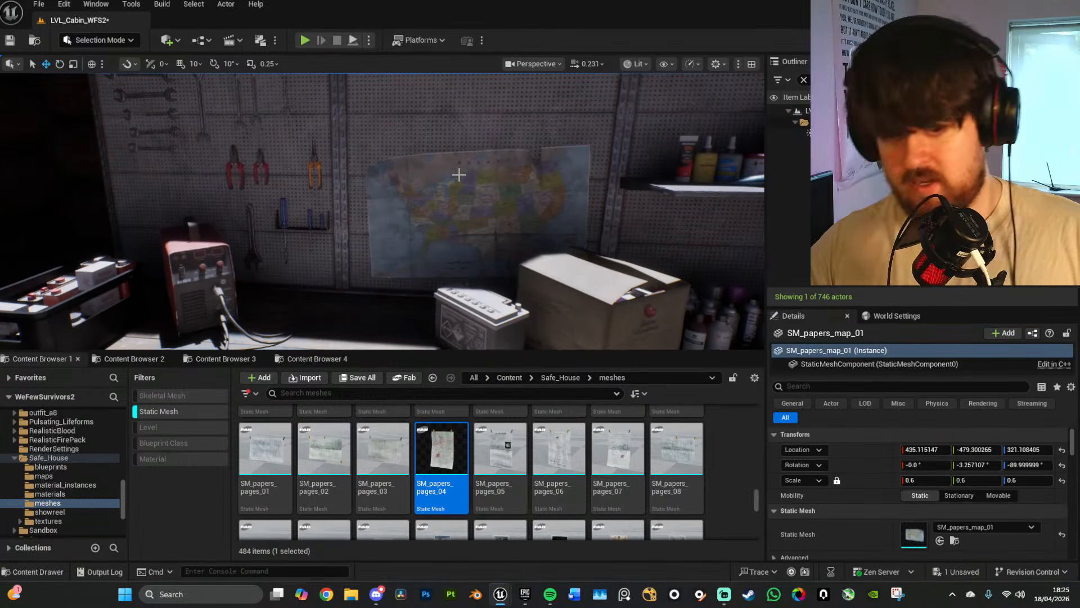
Step: Look through the rest of the Safe_House mesh library for more props that suit the workbench and pegboard
scroll(574, 450, "down", 2)
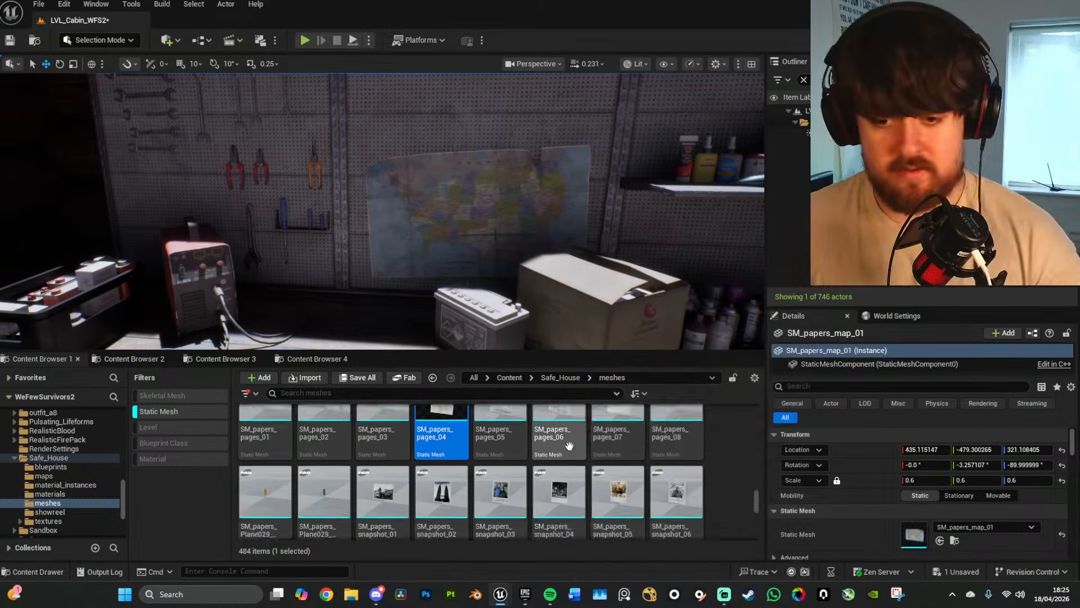
scroll(575, 449, "down", 5)
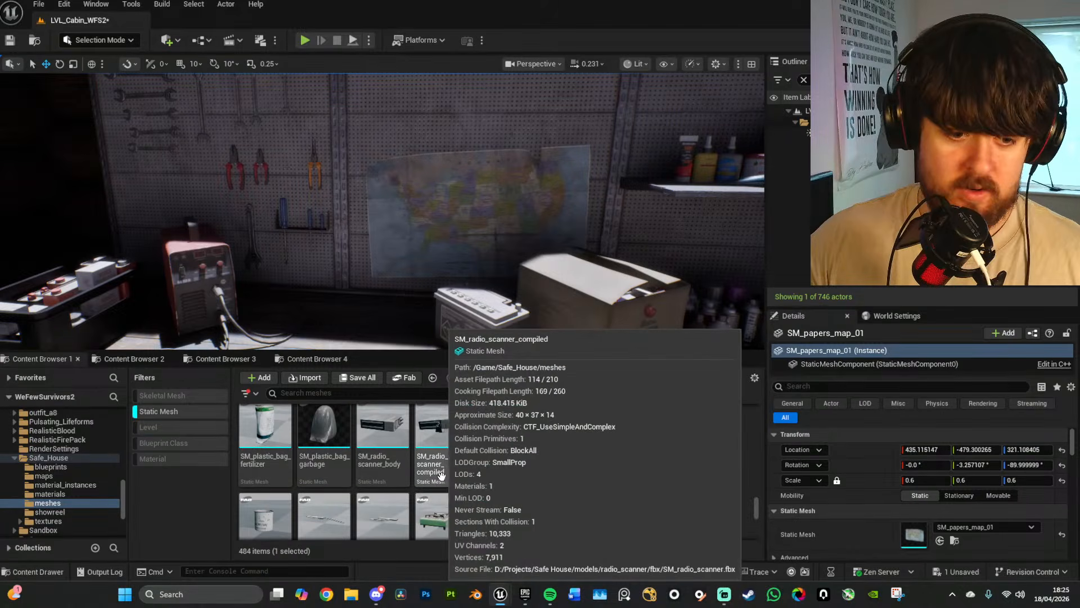
scroll(541, 483, "down", 2)
scroll(648, 463, "down", 3)
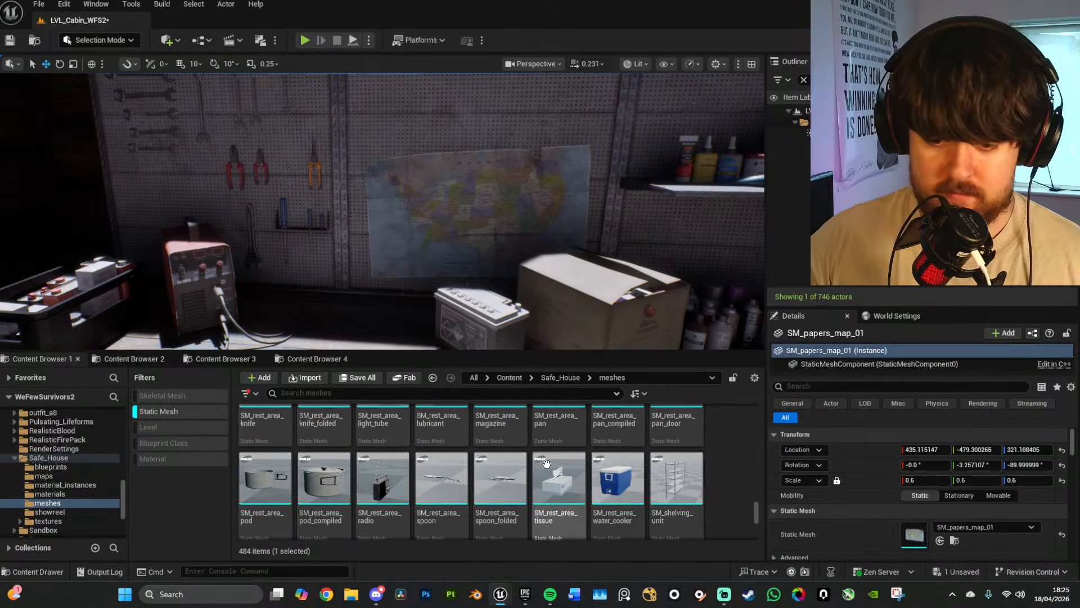
scroll(548, 458, "down", 1)
scroll(548, 459, "down", 5)
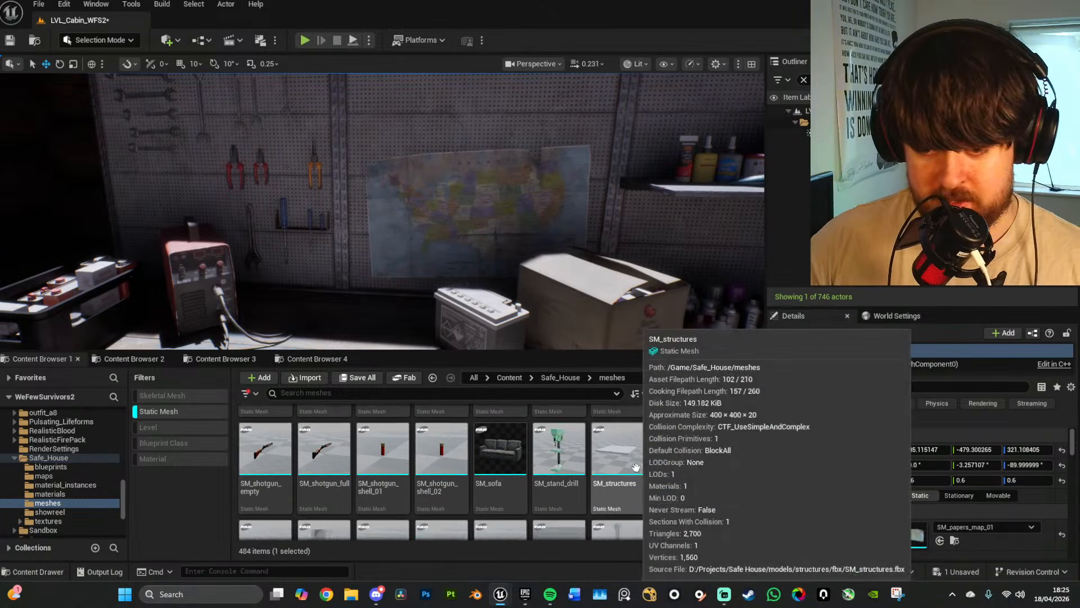
scroll(651, 453, "down", 3)
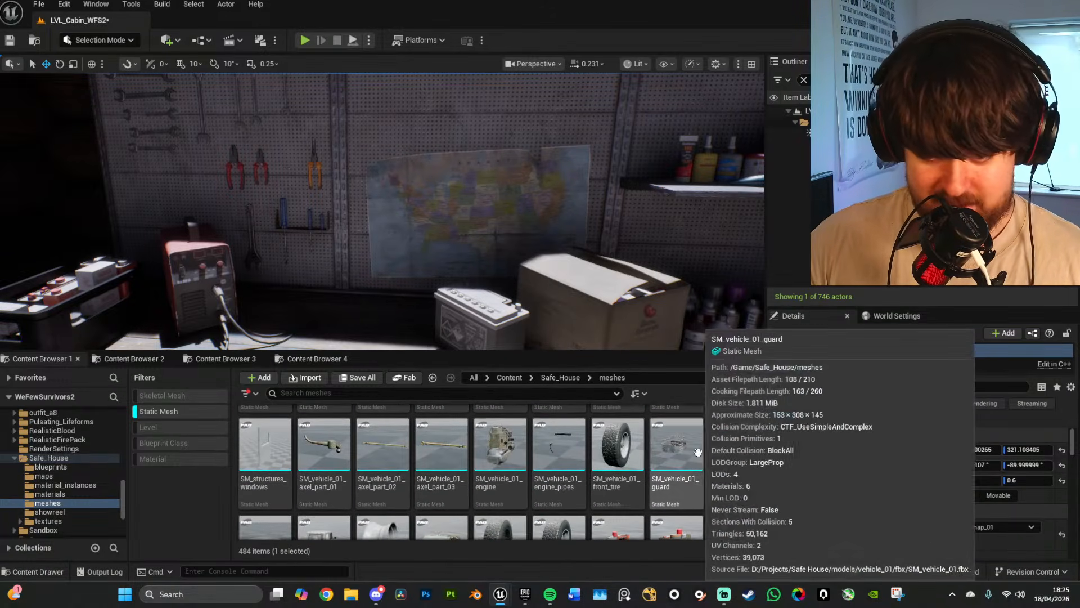
key("s")
mouse_move(485, 285)
right_mouse_down()
mouse_move(428, 290)
mouse_move(485, 285)
right_mouse_up()
key("w")
right_click_drag(405, 207, 395, 219)
key("w")
scroll(668, 475, "down", 2)
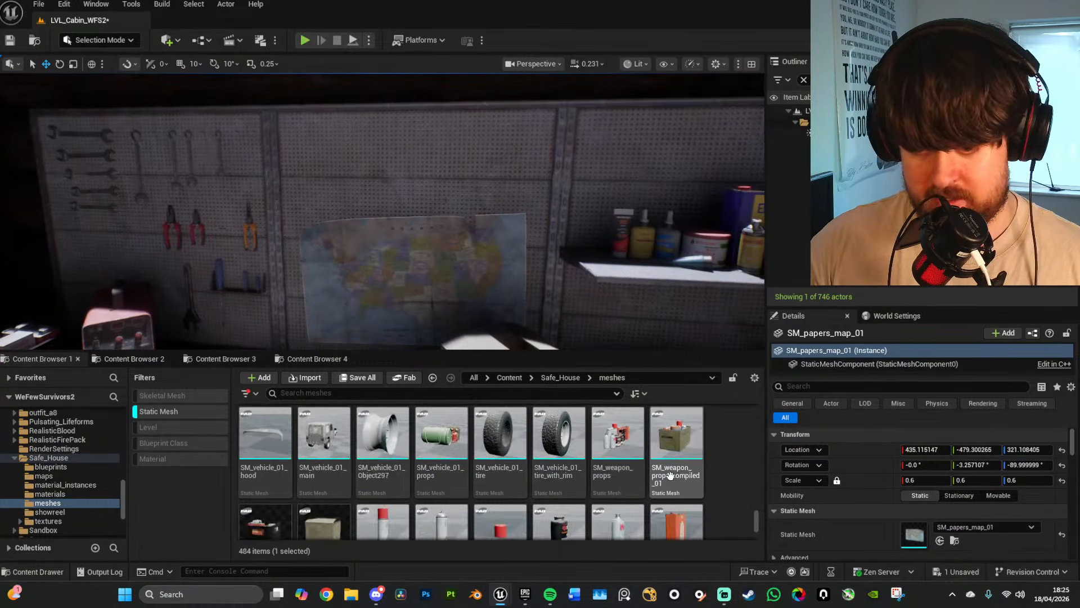
scroll(702, 466, "down", 2)
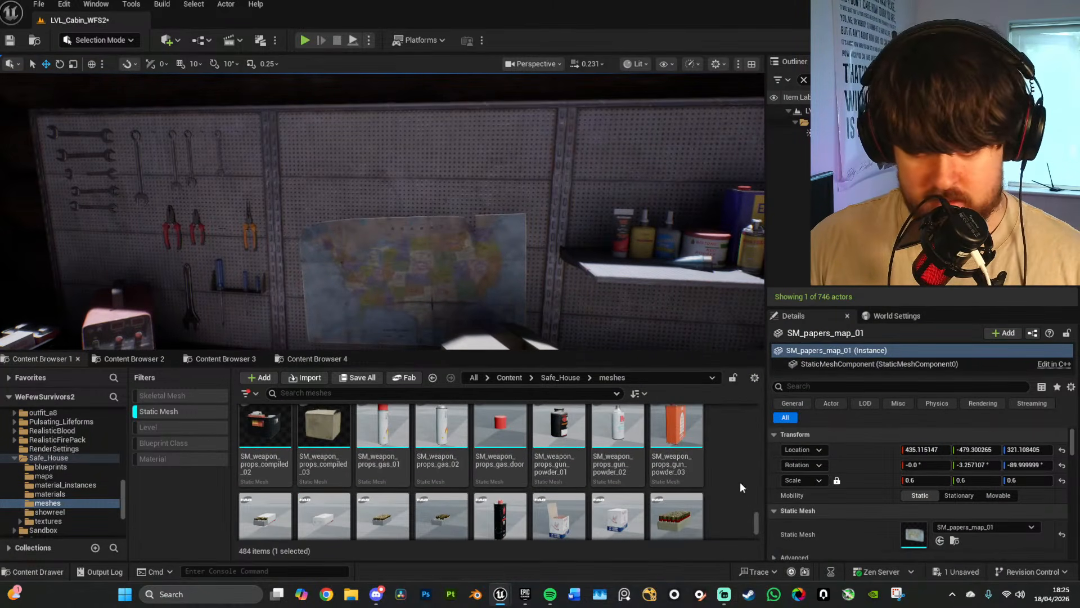
scroll(760, 519, "down", 1)
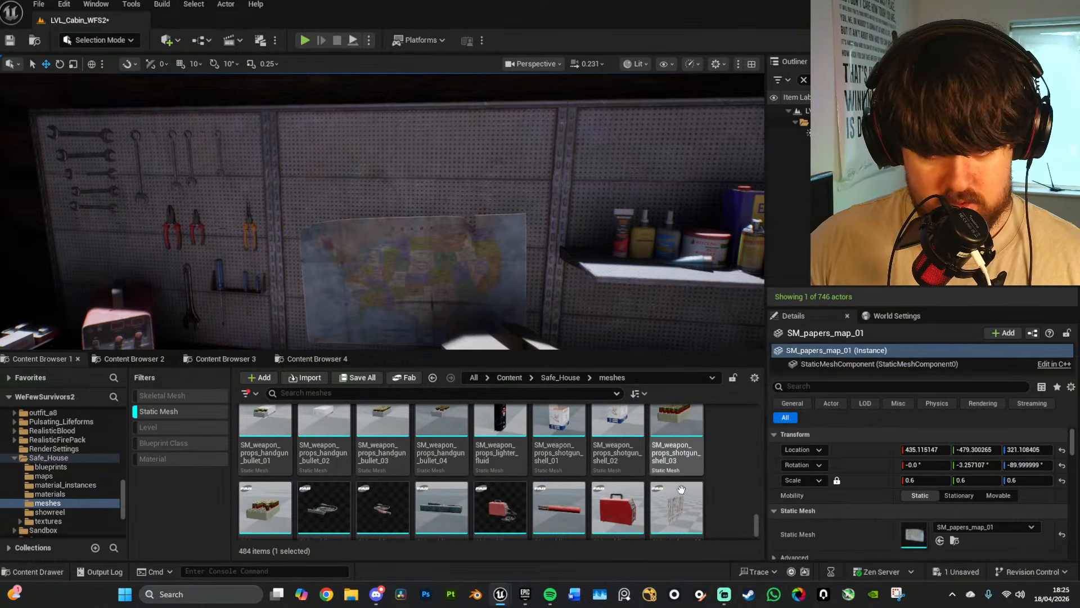
Step: Try SM_weapon_props_shotgun_shell_03 and SM_weapon_props_handgun_bullet_04 on the workbench by the welding machine, deleting each again
right_click_drag(635, 305, 622, 313)
key("w")
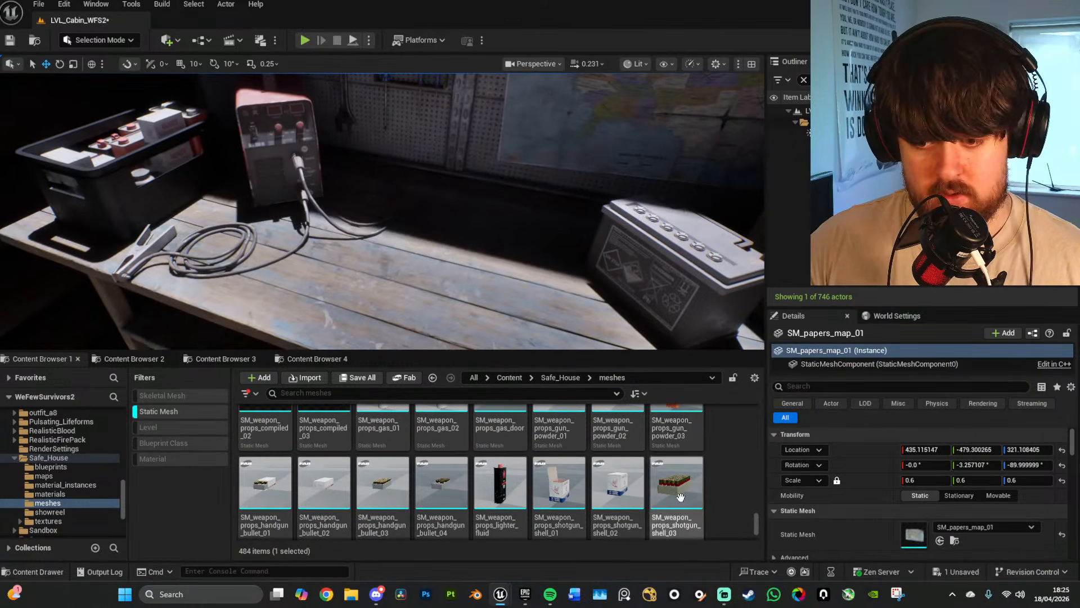
left_click_drag(679, 496, 304, 275)
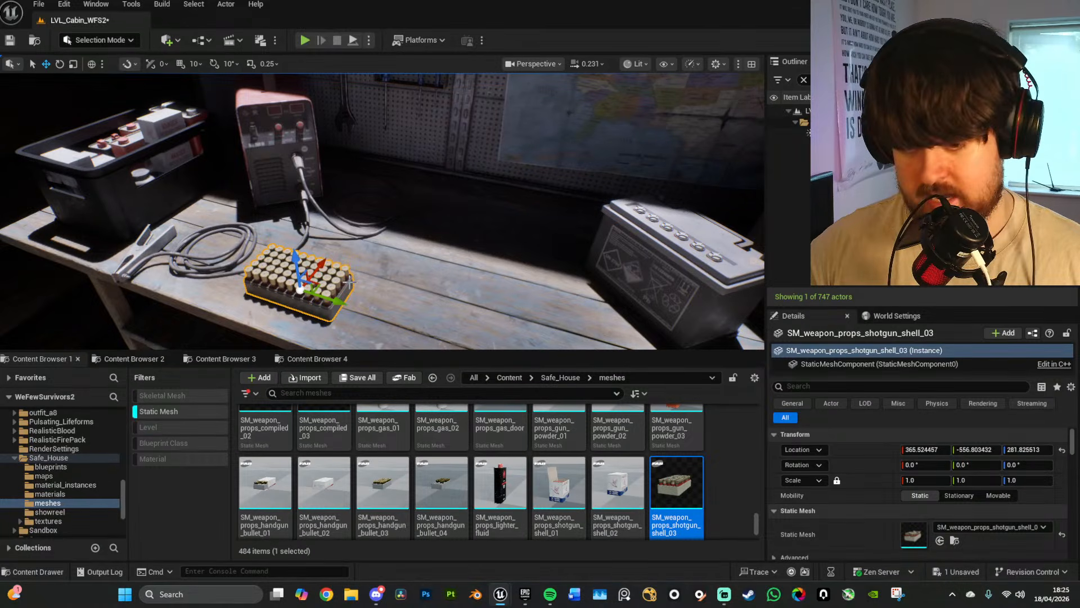
key("Delete")
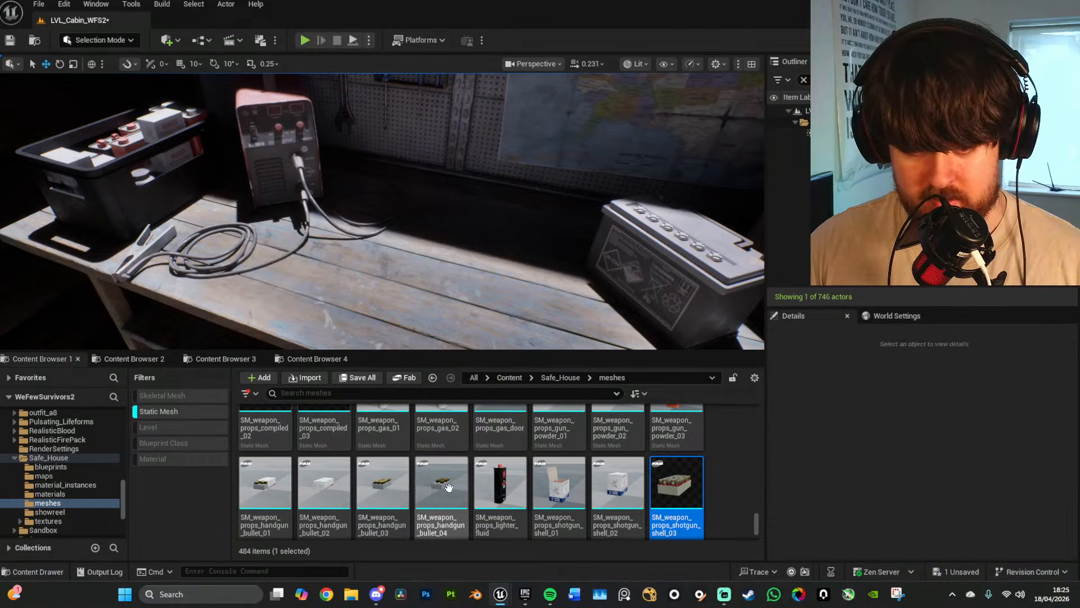
left_click_drag(441, 484, 308, 281)
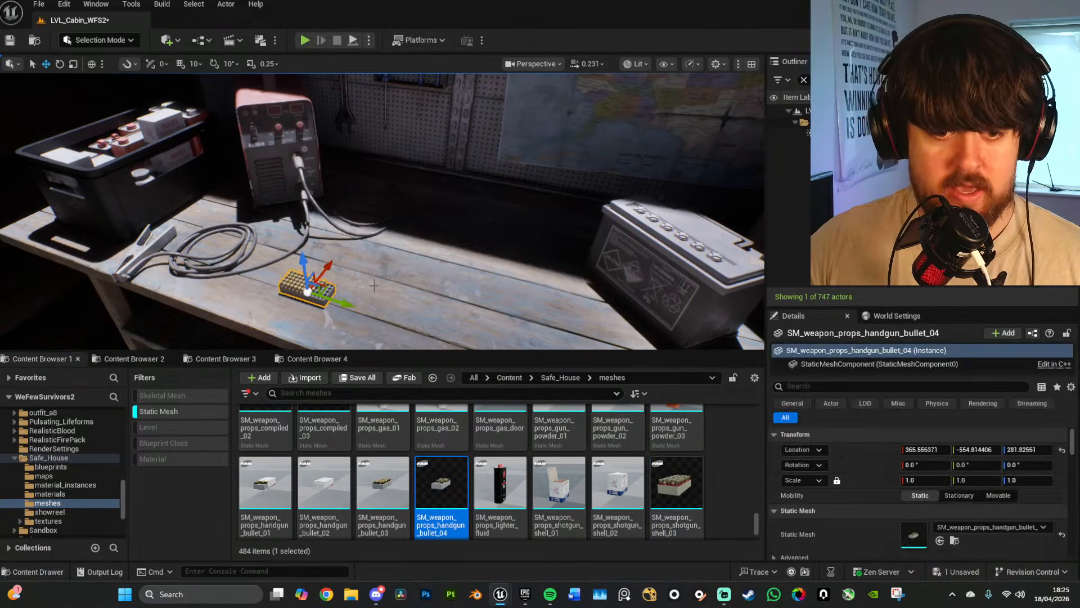
key("Delete")
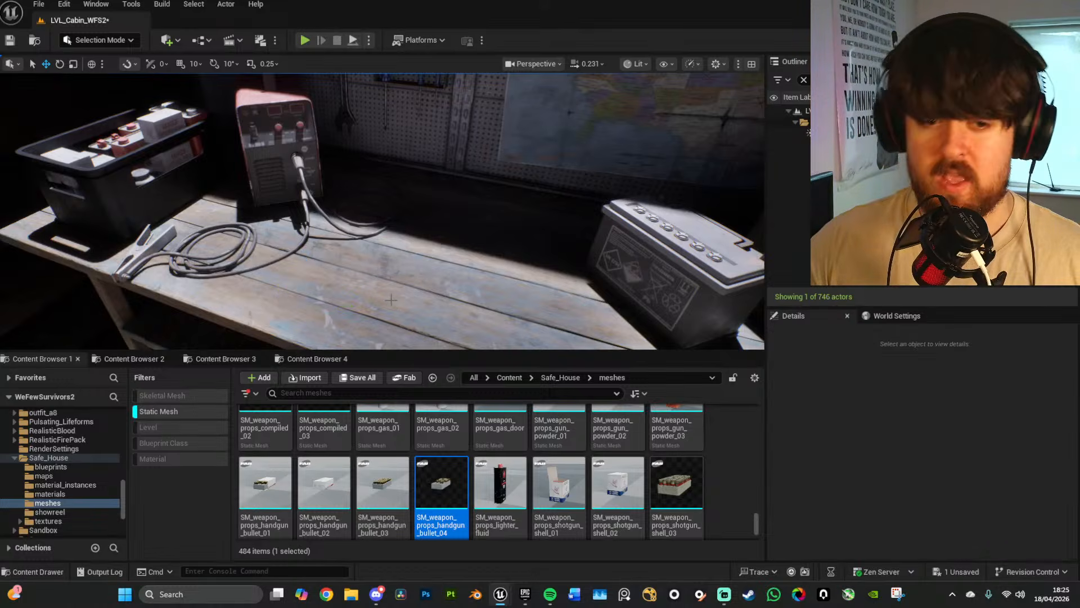
Step: Place SM_weapon_props_handgun_bullet_04 beside the blue tape roll on the wooden bench with the mug, turned about 54.4 degrees around Z
right_click_drag(383, 225, 315, 293)
right_click_drag(445, 253, 393, 264)
left_click_drag(442, 482, 347, 232)
key("e")
left_click_drag(389, 276, 343, 238)
key("w")
key("g")
key("g")
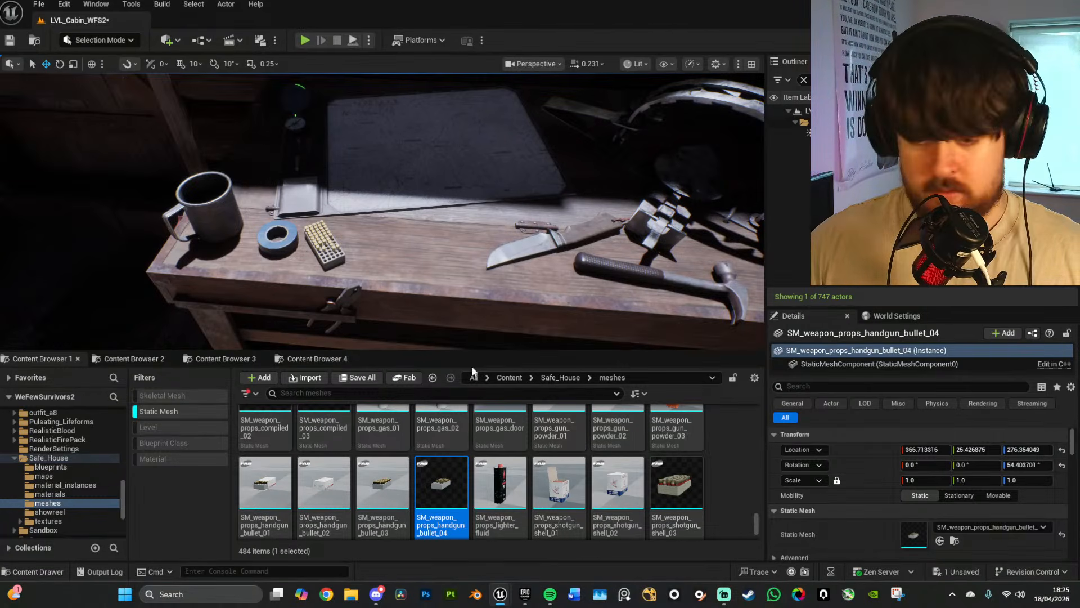
Step: Find the SM_papers_snapshot_08 photo in the mesh library and place it on the pegboard above the map
scroll(501, 473, "down", 2)
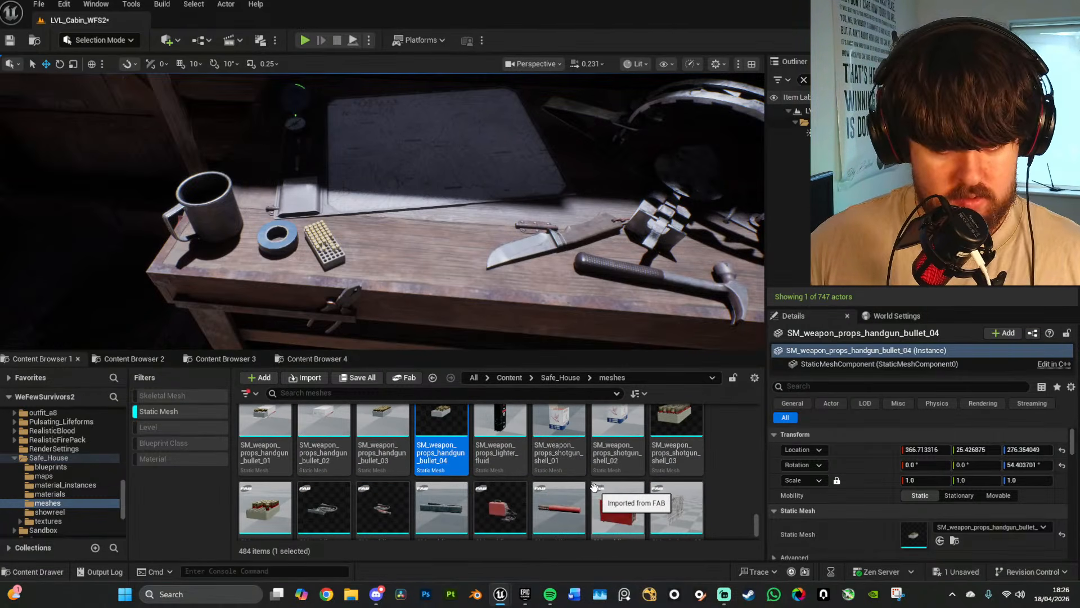
scroll(609, 488, "down", 2)
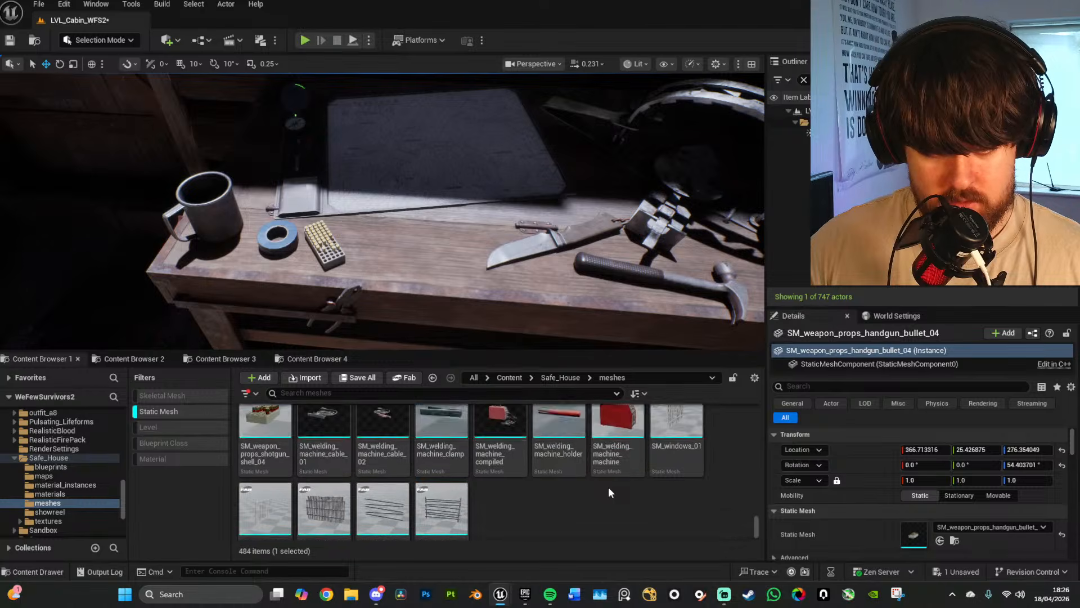
scroll(619, 487, "down", 5)
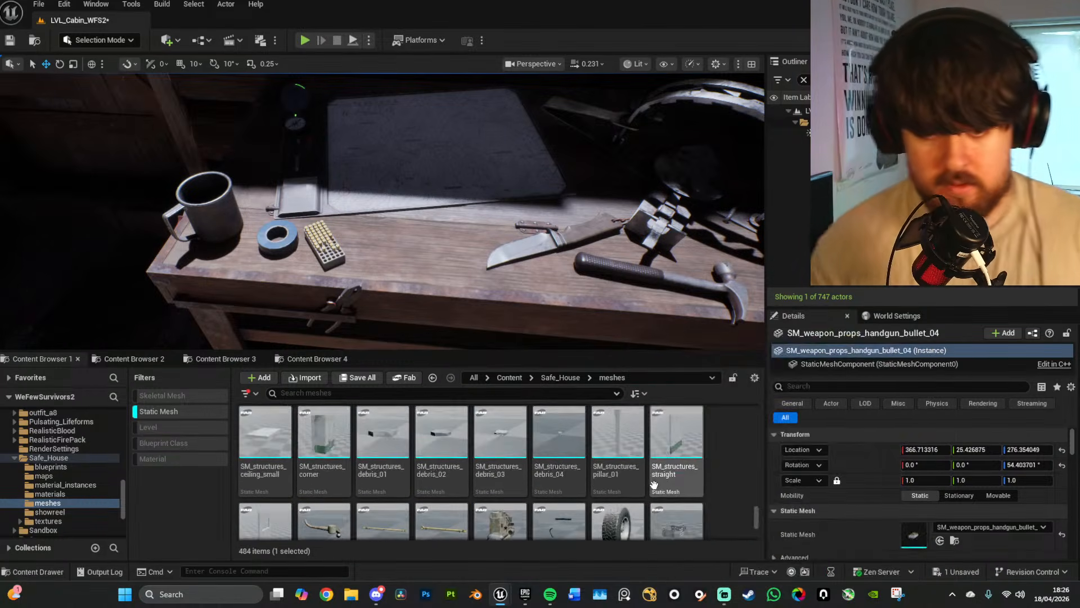
scroll(654, 484, "up", 5)
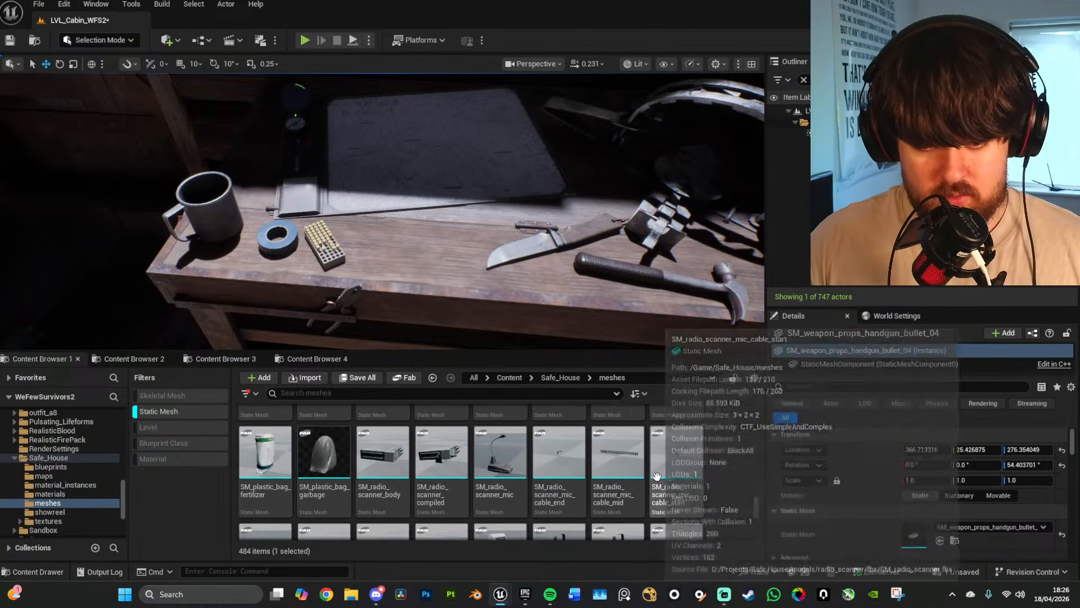
scroll(656, 476, "up", 3)
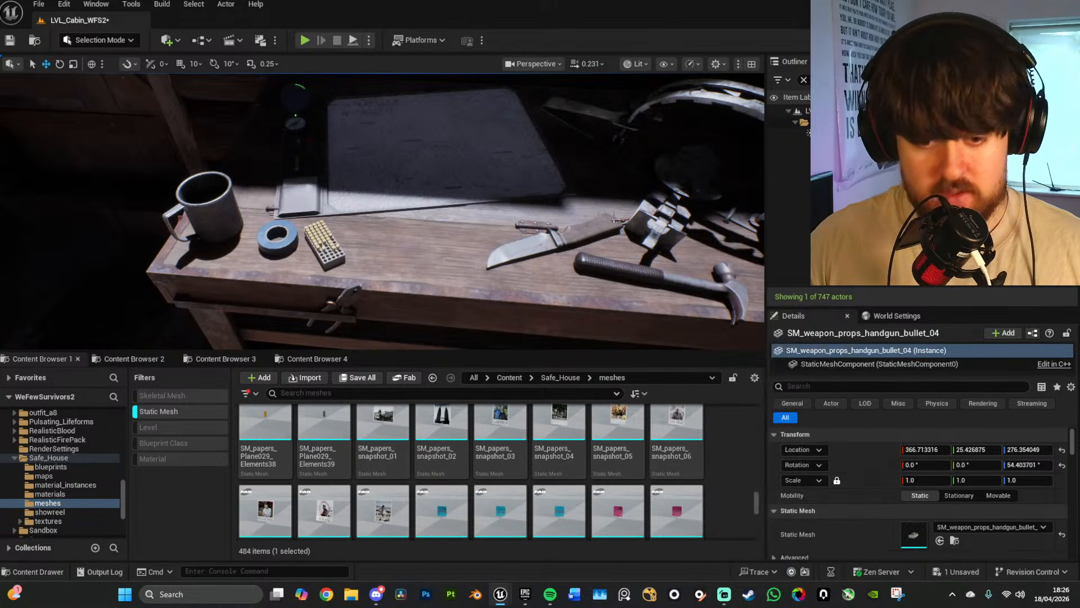
right_click_drag(617, 220, 647, 180)
left_click_drag(324, 510, 361, 243)
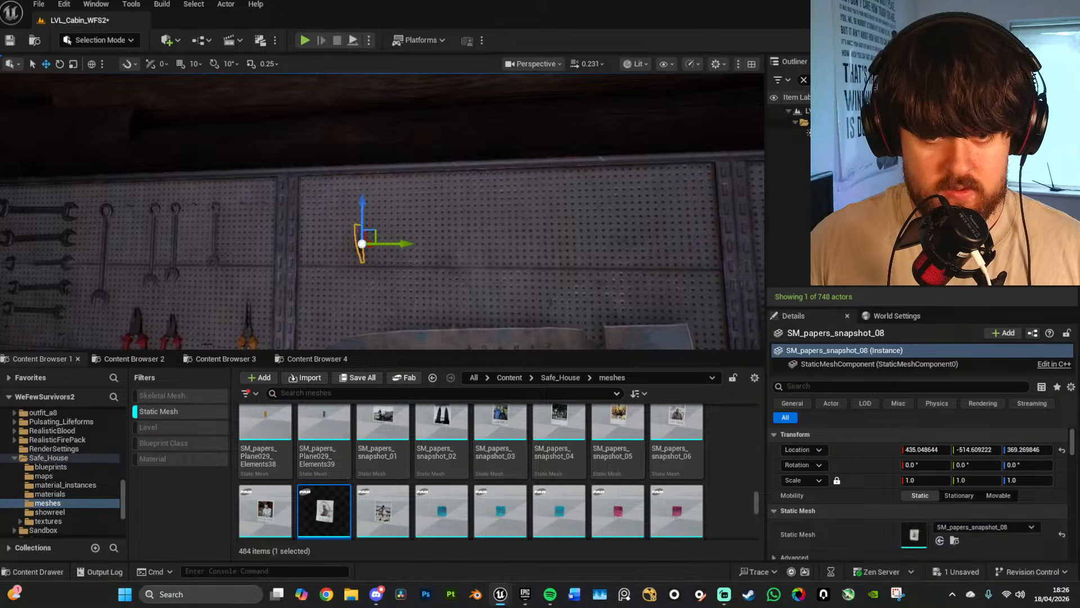
Step: With 10-degree rotation snapping on, turn the photo 90 degrees around Z and bring it off the board to X about 433.4
key("e")
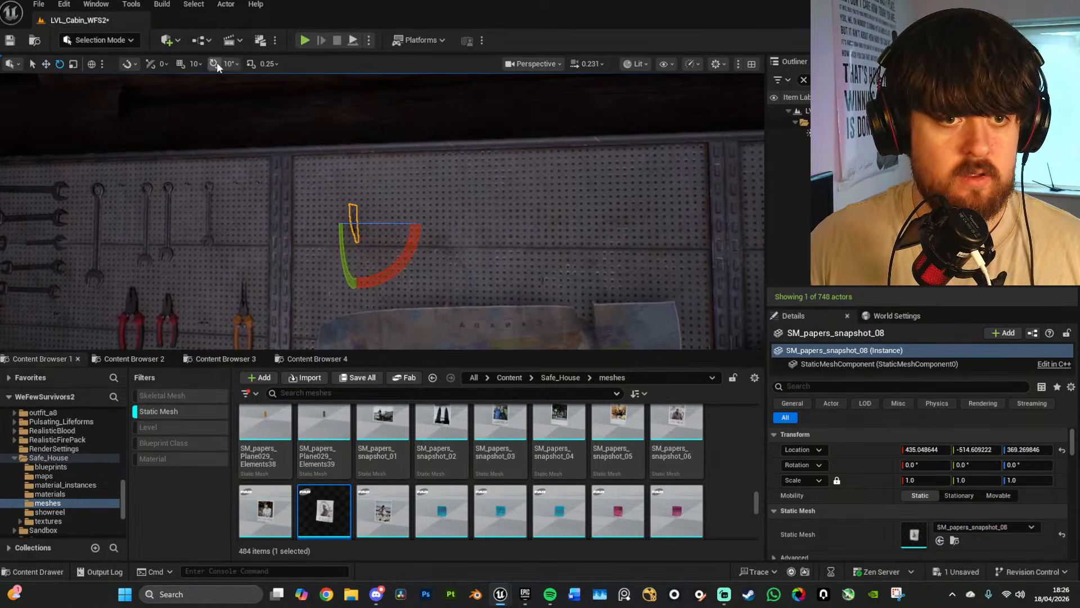
left_click_drag(377, 225, 281, 228)
left_click_drag(433, 239, 436, 239)
key("w")
mouse_move(436, 239)
right_mouse_down()
mouse_move(416, 237)
mouse_move(440, 242)
right_mouse_up()
left_click_drag(433, 207, 323, 207)
key("w")
mouse_move(441, 206)
left_mouse_down()
mouse_move(431, 207)
mouse_move(442, 208)
left_mouse_up()
key("e")
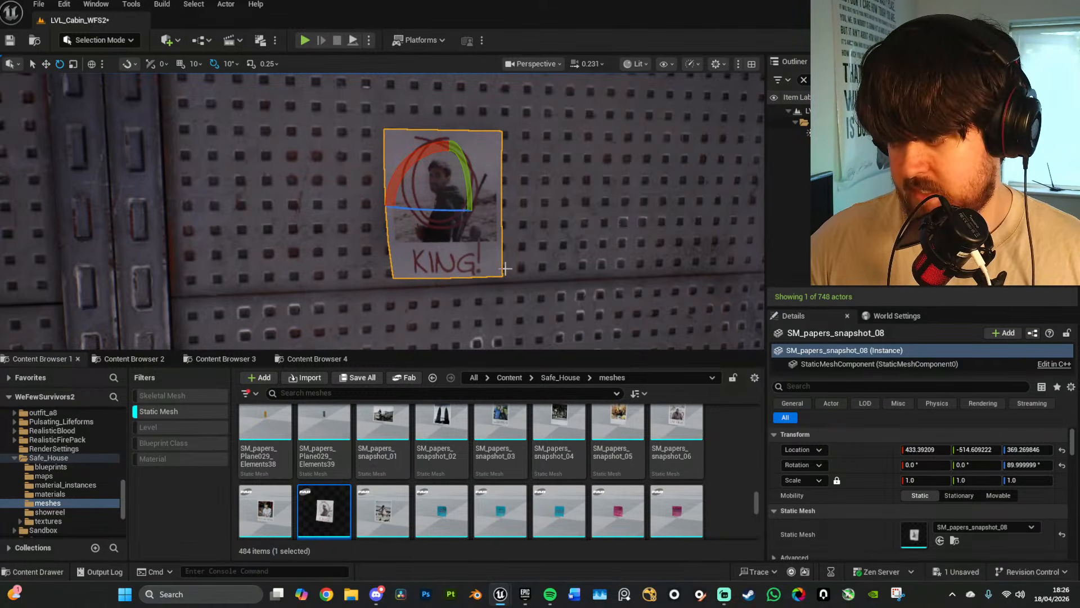
Step: Shift the photo to Y about -523.2 and Z about 378.4 on the pegboard and tilt it -10 degrees
key("d")
right_click_drag(507, 268, 472, 263)
key("s")
key("w")
key("w")
left_click_drag(391, 207, 335, 157)
key("e")
key("s")
right_click_drag(366, 201, 355, 201)
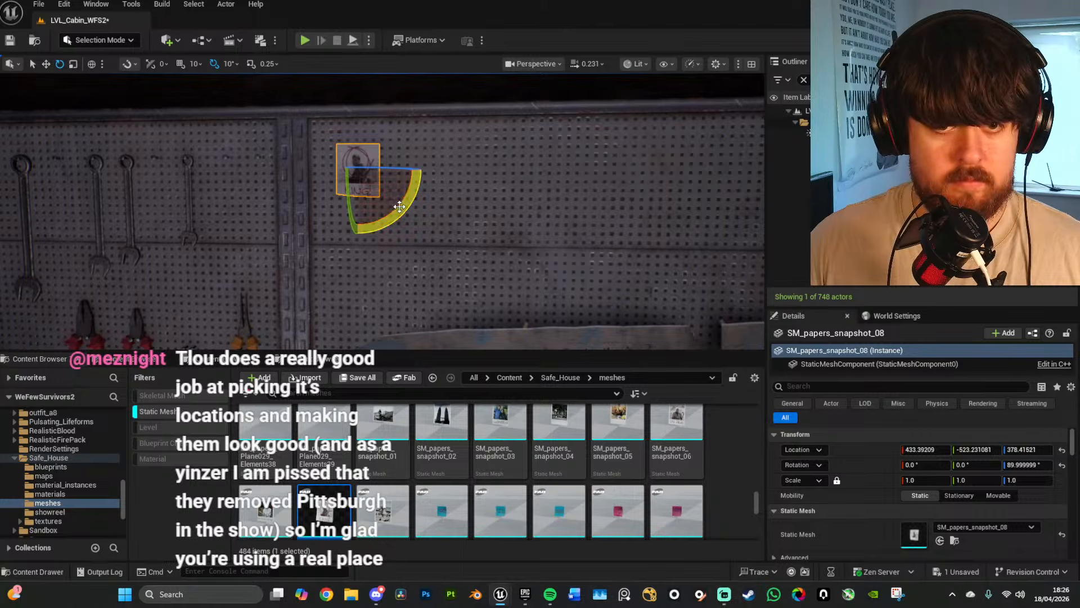
left_click_drag(400, 207, 392, 216)
key("g")
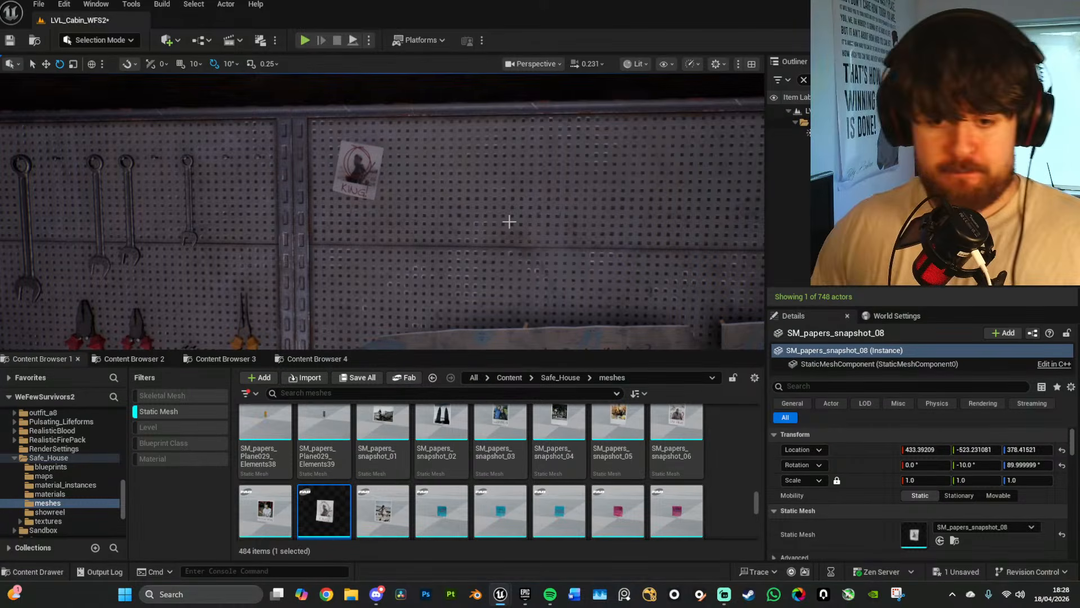
Step: Place SM_papers_stickynote_01 on the pegboard below the photo and turn it to 80 degrees around Z
left_click_drag(442, 510, 429, 270)
key("f")
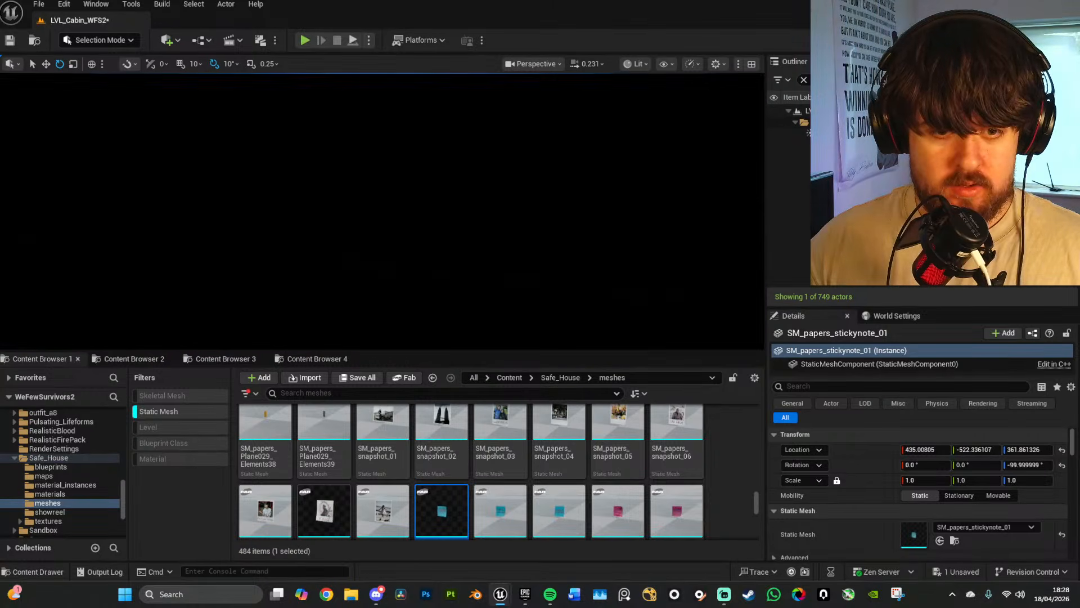
scroll(429, 248, "down", 4)
right_click_drag(430, 247, 429, 248)
mouse_move(430, 245)
left_mouse_down()
mouse_move(340, 253)
mouse_move(433, 246)
left_mouse_up()
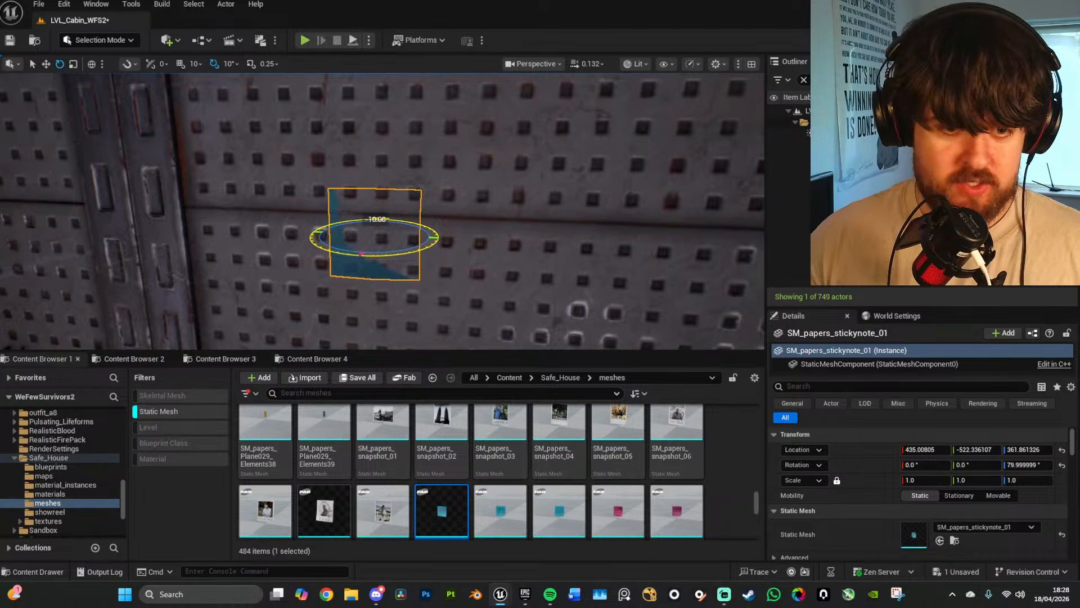
Step: Bring the sticky note out of the pegboard and up under the photo, to X about 434, Y about -523.9, Z about 369.4
key("w")
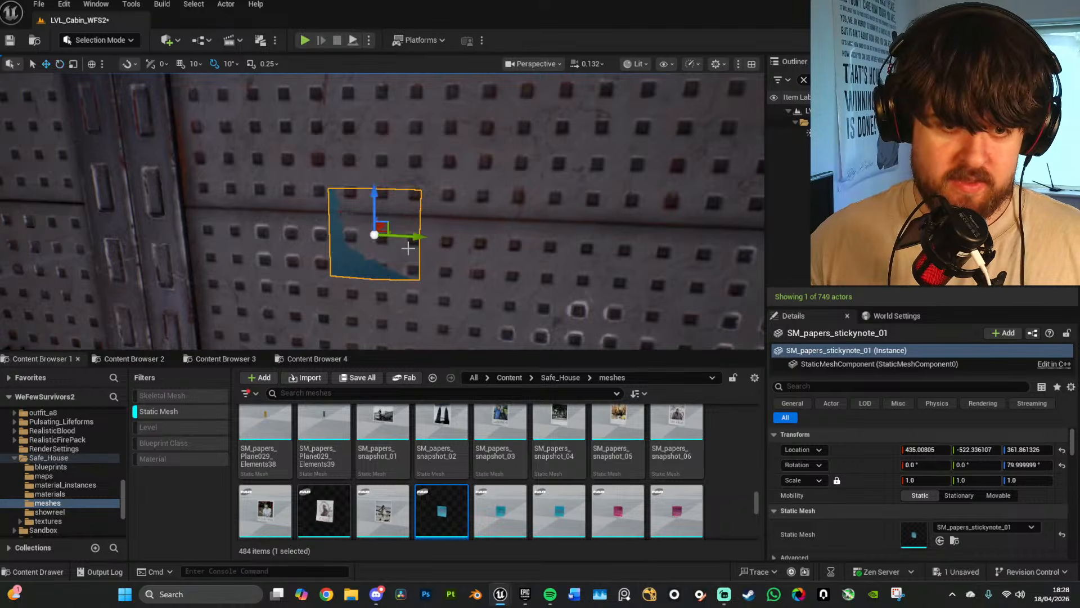
left_click(384, 224)
left_click(347, 261)
key("d")
right_click_drag(347, 262, 360, 256)
scroll(347, 261, "down", 8)
left_click_drag(449, 203, 439, 207)
right_click_drag(439, 206, 614, 198)
key("w")
key("a")
key("s")
scroll(607, 208, "up", 4)
key("w")
left_click_drag(387, 245, 375, 178)
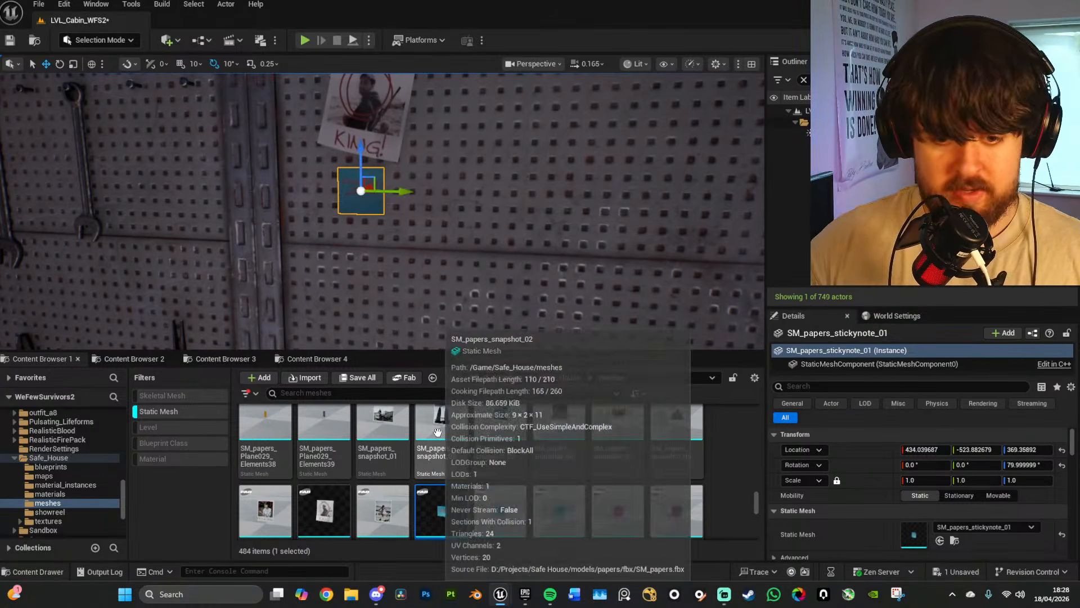
Step: Try SM_papers_snapshot_02 on the pegboard beside the KING! photo, facing outward at X about 433.8, and delete it
left_click_drag(437, 431, 468, 145)
key("e")
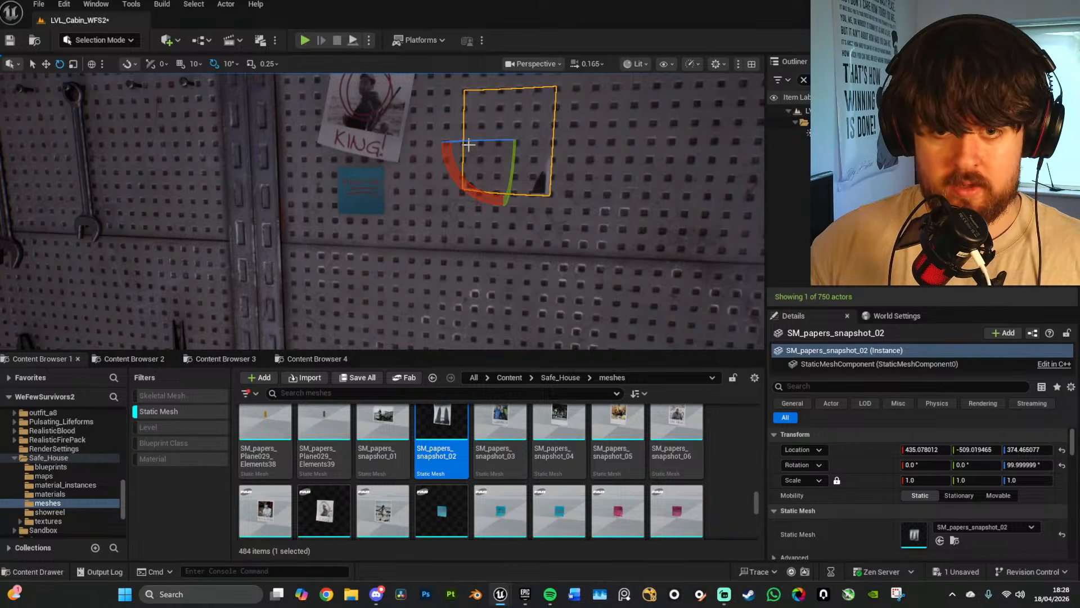
key("w")
right_click_drag(503, 224, 503, 224)
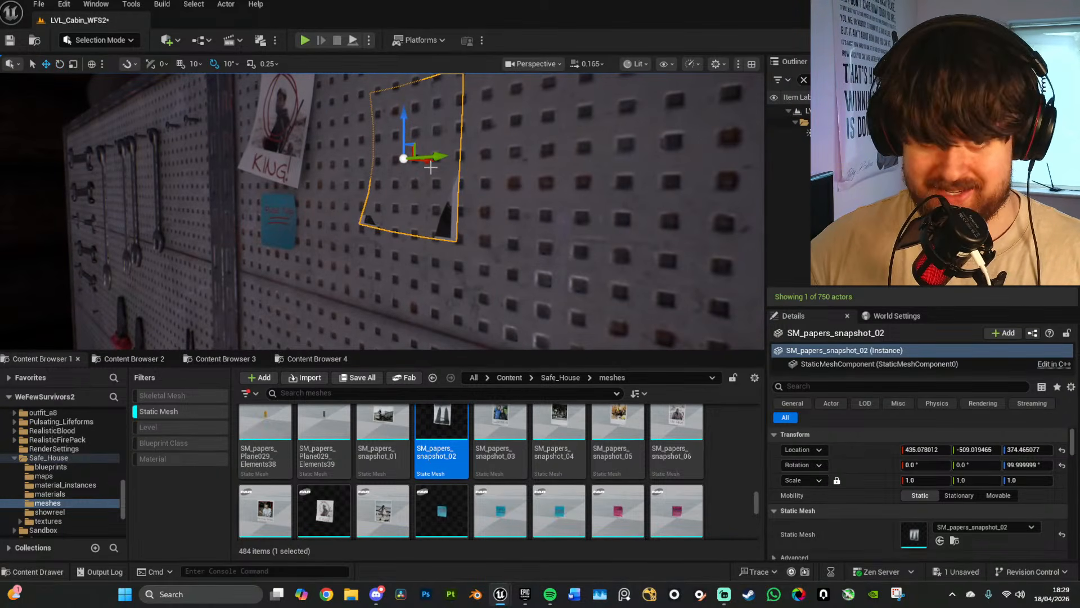
left_click_drag(431, 165, 420, 164)
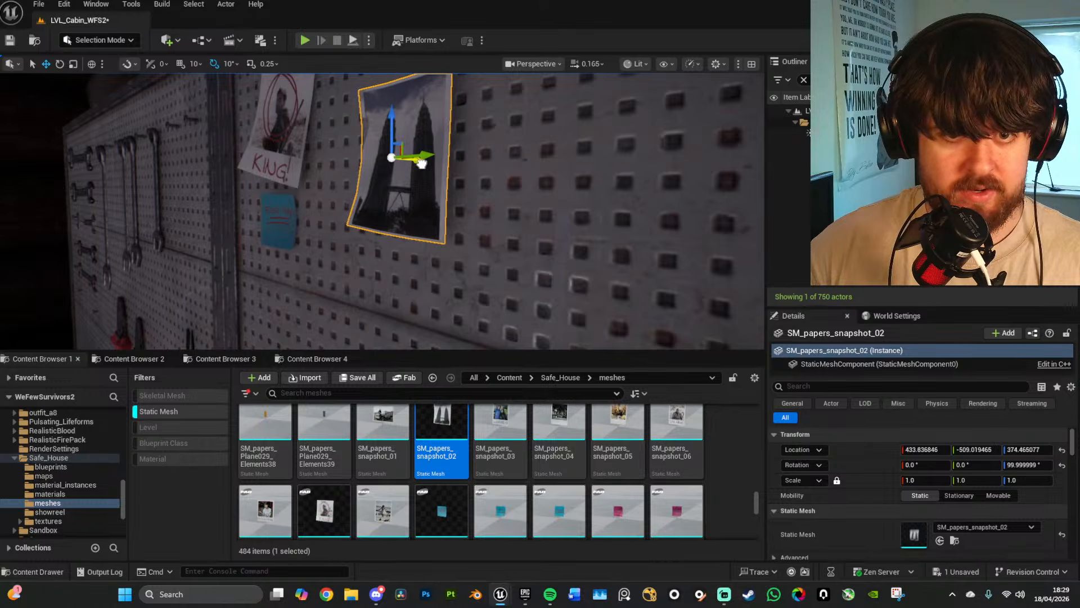
right_click_drag(420, 163, 534, 168)
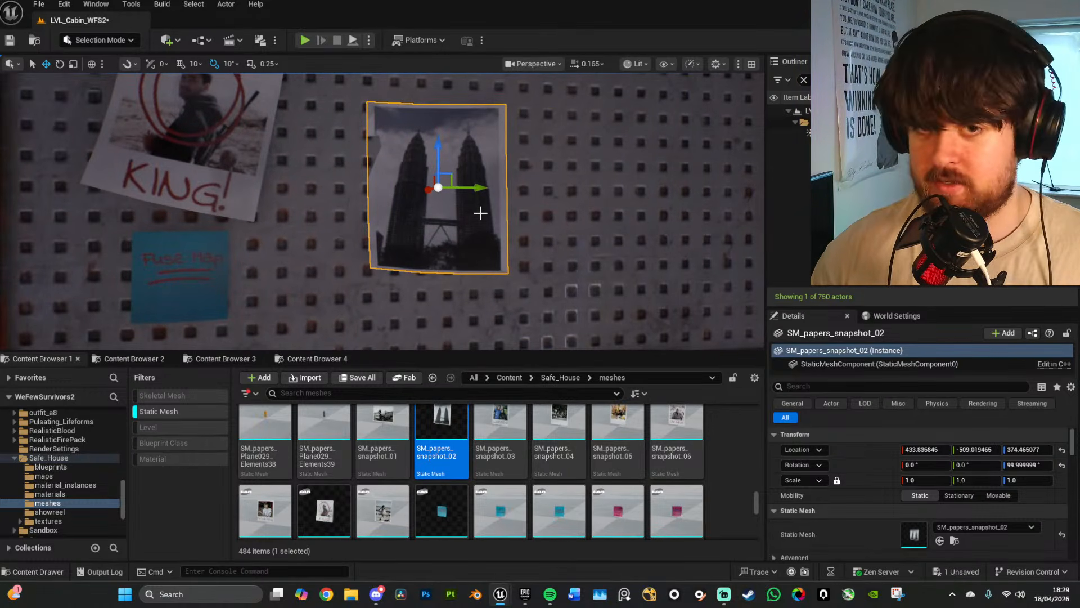
key("Delete")
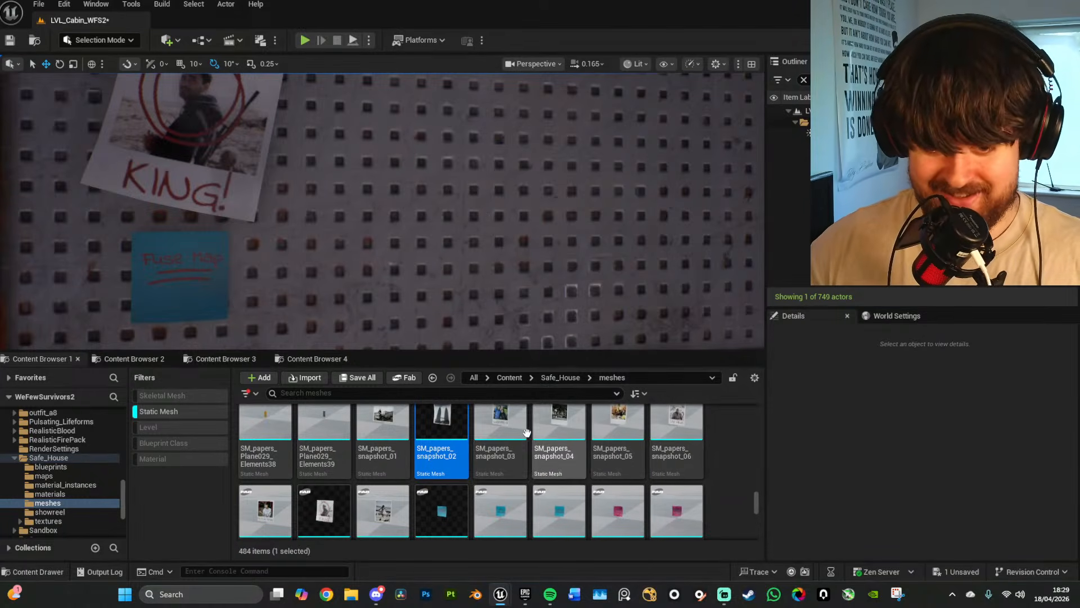
Step: Place SM_papers_snapshot_03 on the pegboard beside the KING! photo, turned 90 degrees around Z and brought out to X about 434.5
left_click_drag(527, 432, 506, 186)
key("f")
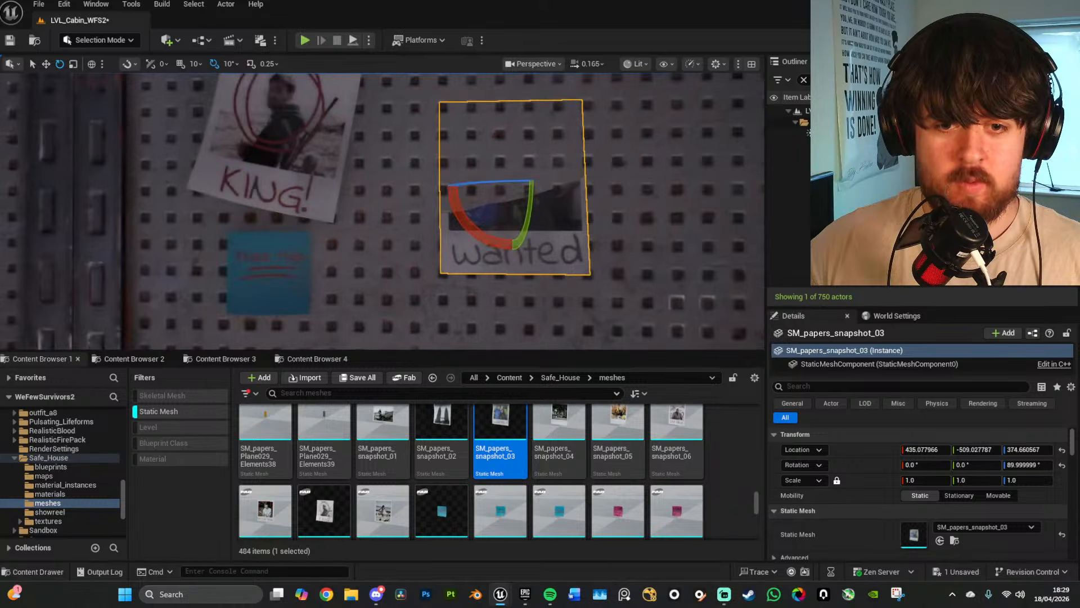
right_click_drag(417, 258, 365, 258)
key("w")
left_click_drag(328, 190, 318, 191)
right_click_drag(318, 191, 390, 241)
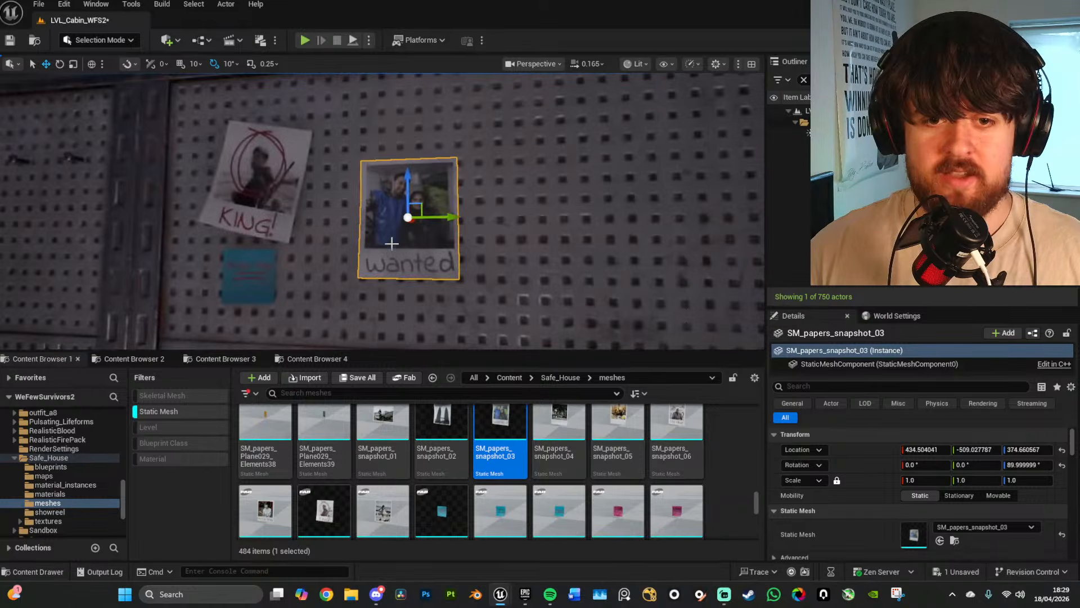
Step: Tilt the Wanted photo 10 degrees and shift it closer to the KING! photo
key("e")
left_click_drag(452, 263, 432, 241)
key("w")
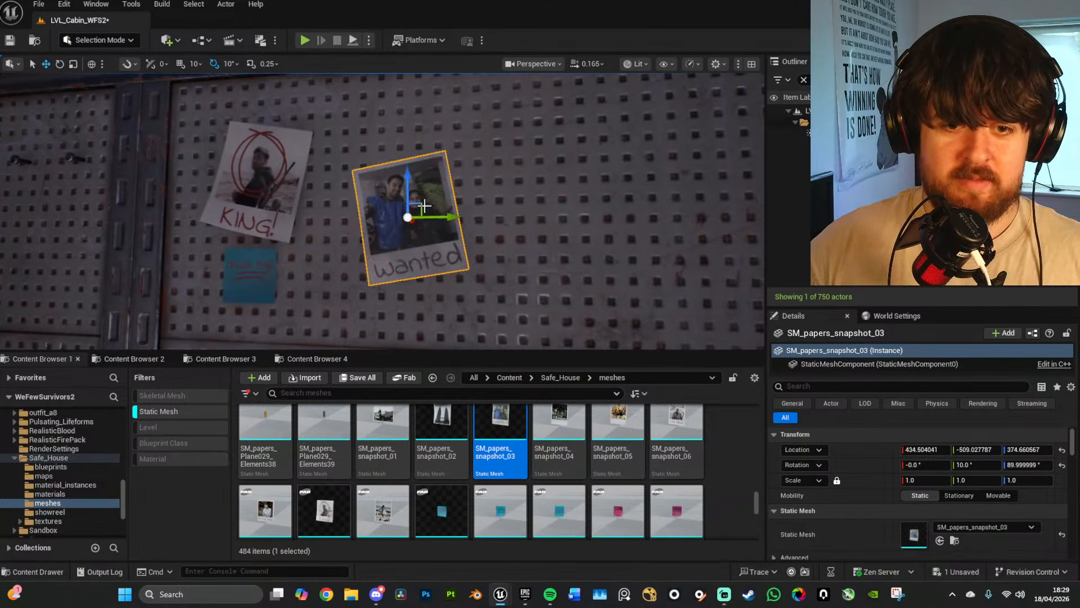
right_click_drag(424, 205, 430, 204)
left_click_drag(430, 203, 381, 198)
Step: Place SM_papers_snapshot_04 on the pegboard above the map, 90 degrees around Z, tilted -10 degrees, at X about 434.6, Y about -455.1, Z about 361
right_click_drag(481, 244, 494, 246)
left_click_drag(558, 428, 447, 253)
key("e")
right_click_drag(447, 253, 415, 248)
key("w")
mouse_move(429, 210)
left_mouse_down()
mouse_move(420, 213)
mouse_move(433, 230)
left_mouse_up()
key("e")
right_click_drag(433, 229, 493, 230)
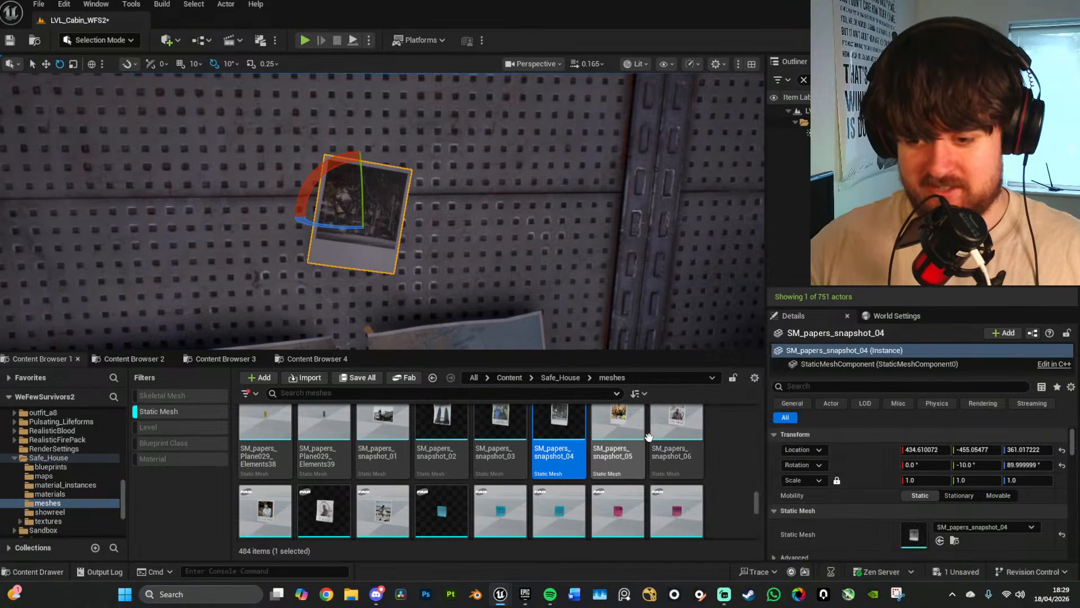
Step: Place SM_papers_snapshot_06 beside the tree photo at 90 degrees around Z and move it back against the pegboard to X about 434.6
left_click_drag(648, 436, 593, 198)
key("f")
key("w")
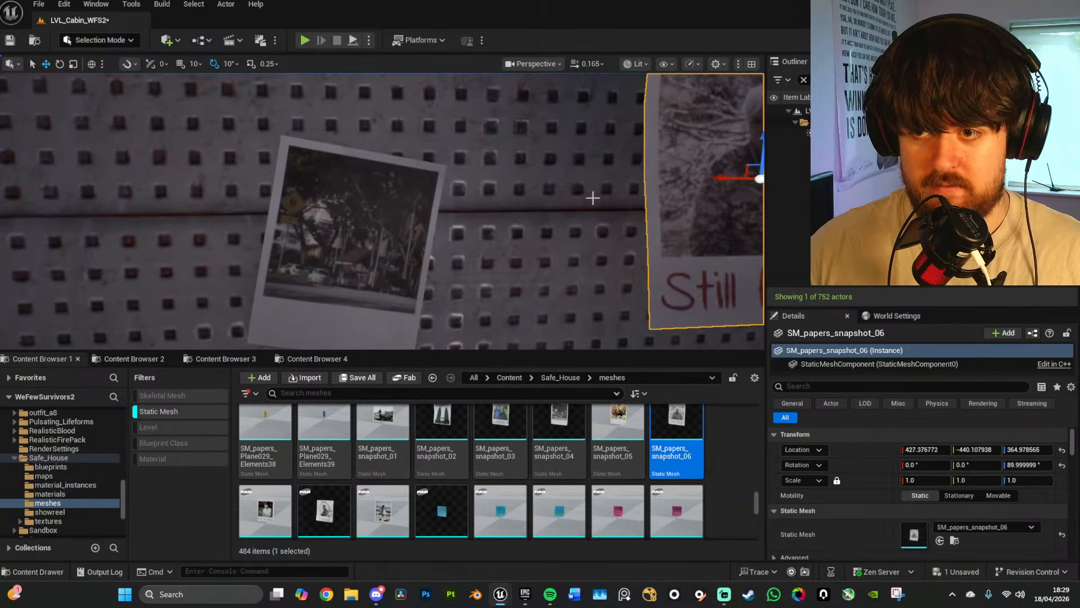
right_click_drag(593, 198, 628, 181)
scroll(592, 198, "down", 4)
key("w")
key("s")
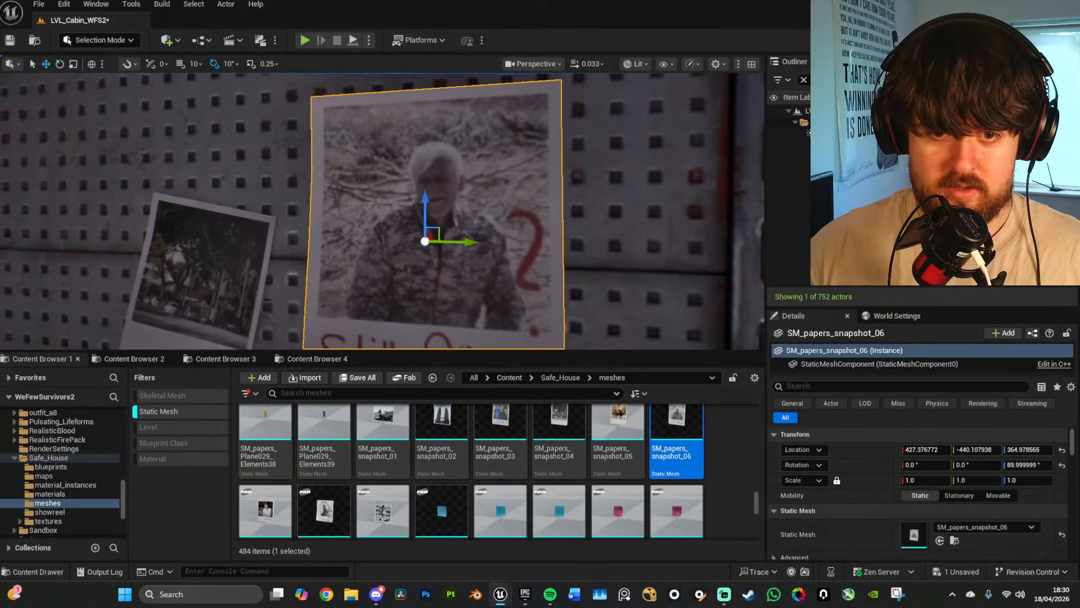
mouse_move(586, 232)
right_mouse_down()
mouse_move(583, 263)
mouse_move(583, 239)
mouse_move(552, 226)
mouse_move(569, 245)
mouse_move(574, 235)
right_mouse_up()
scroll(586, 231, "up", 1)
key("s")
key("w")
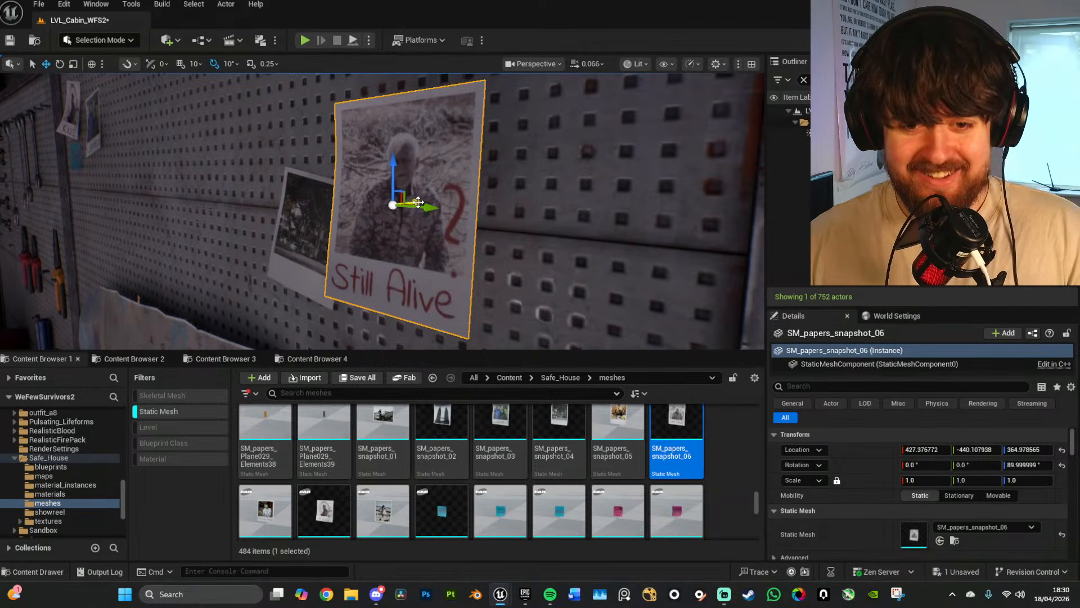
left_click_drag(418, 203, 478, 184)
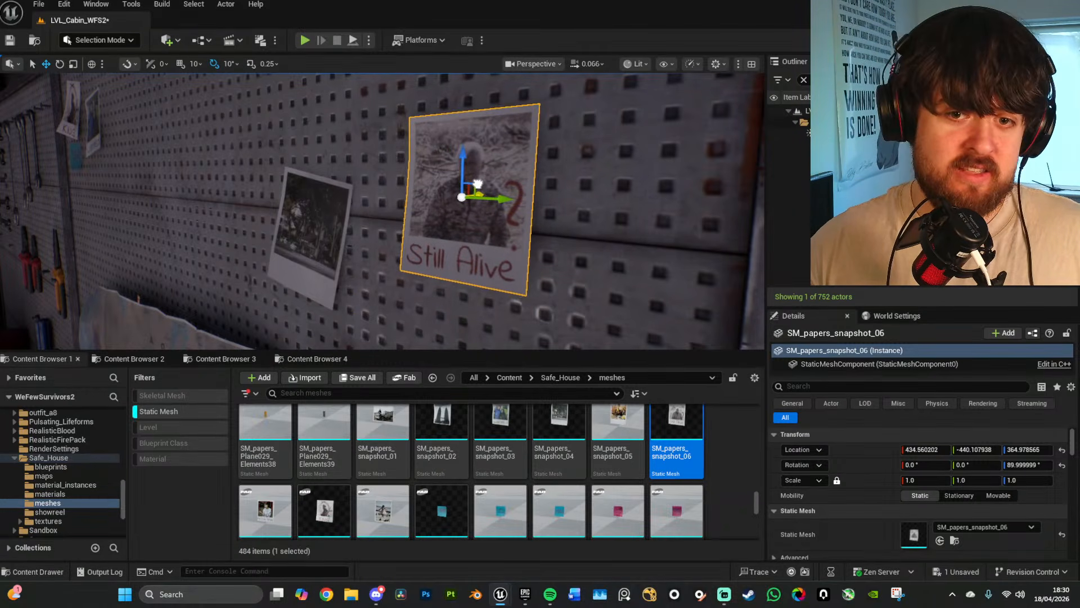
Step: Tilt the Still Alive photo 10 degrees and shift it closer to the tree photo, to Y about -444.1, Z about 364.6
key("e")
left_click_drag(484, 144, 470, 137)
right_click_drag(470, 137, 569, 182)
key("w")
scroll(568, 181, "up", 1)
key("s")
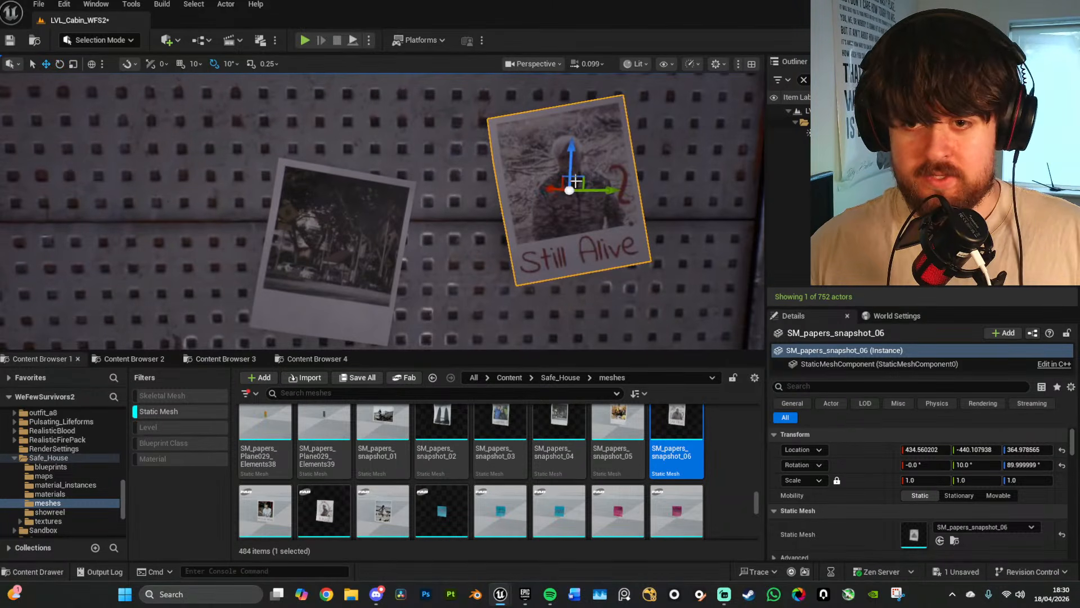
left_click_drag(569, 182, 508, 188)
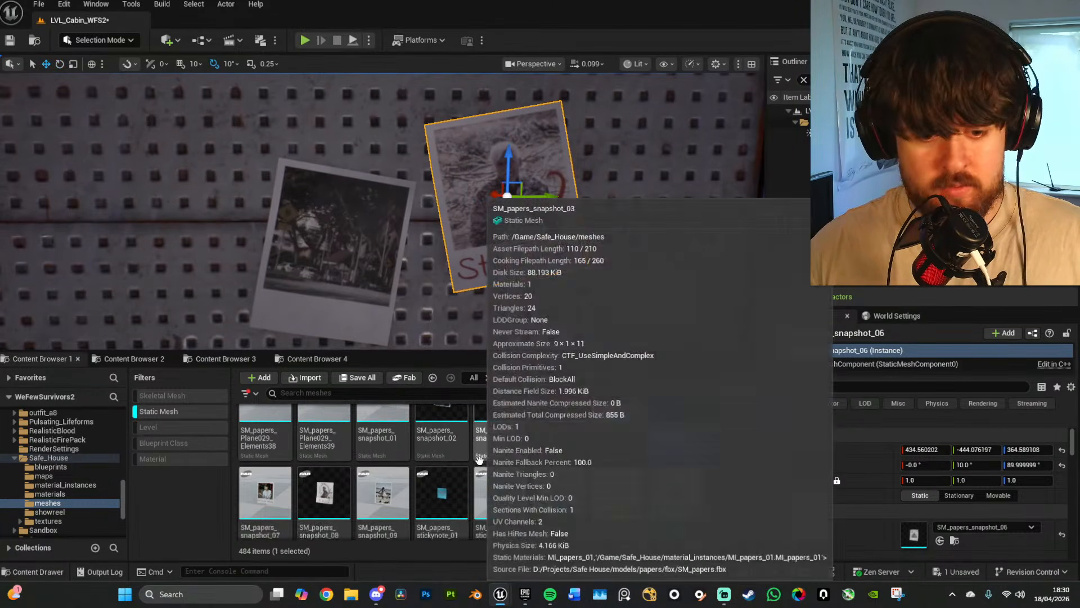
Step: Try SM_papers_snapshot_08 on the pegboard on the other side of the tree photo, and delete it
scroll(314, 476, "down", 1)
left_click_drag(313, 476, 215, 203)
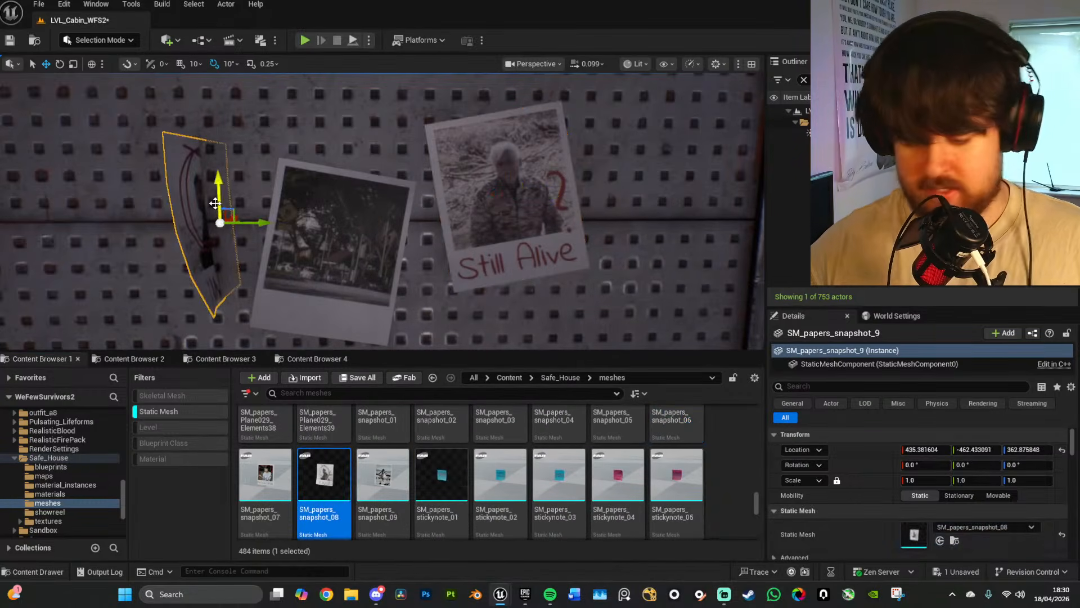
key("Delete")
Step: Find the SM_papers_pages meshes in the library and place SM_papers_pages_05 on the pegboard above the map
scroll(506, 473, "up", 2)
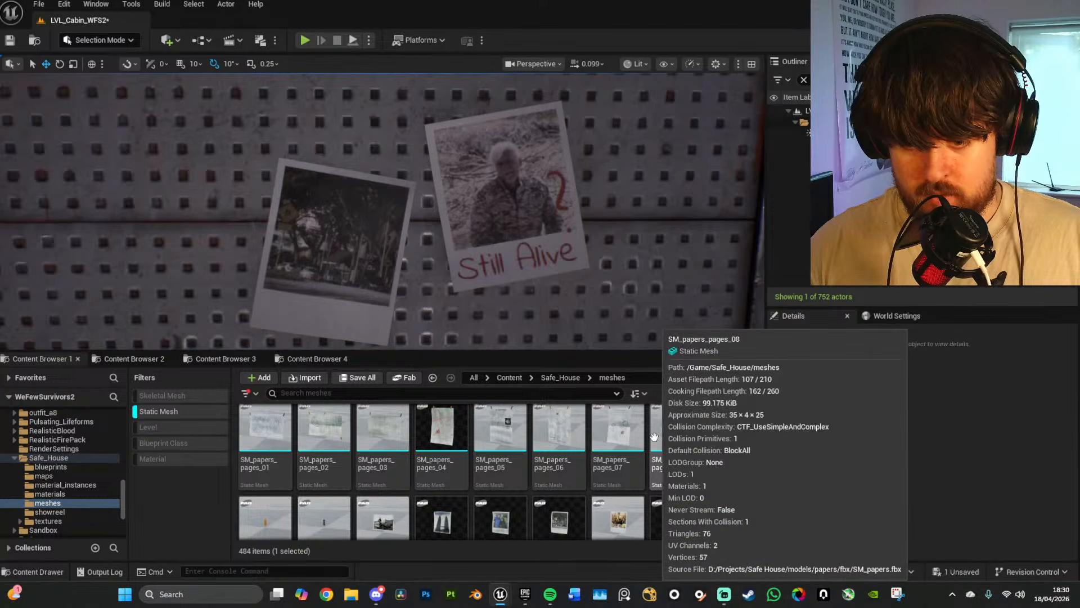
right_click_drag(607, 323, 608, 323)
key("w")
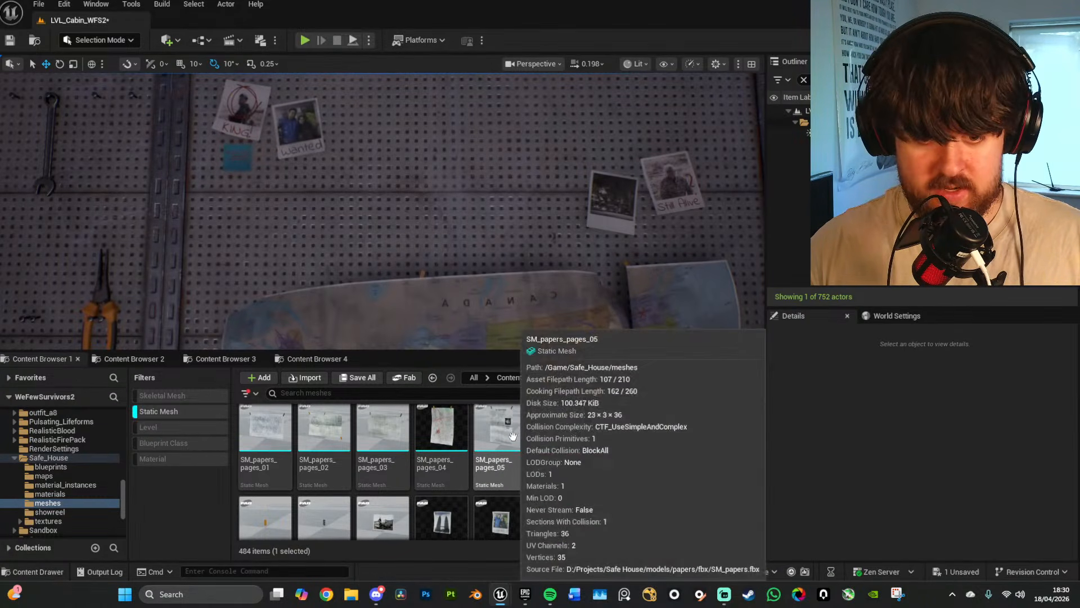
left_click_drag(500, 427, 501, 190)
key("e")
right_click_drag(502, 190, 502, 190)
Step: Turn the wall map around to about -270.5 degrees around Z and bring it out of the pegboard to X about 432.2
left_click(485, 251)
right_click_drag(485, 251, 484, 251)
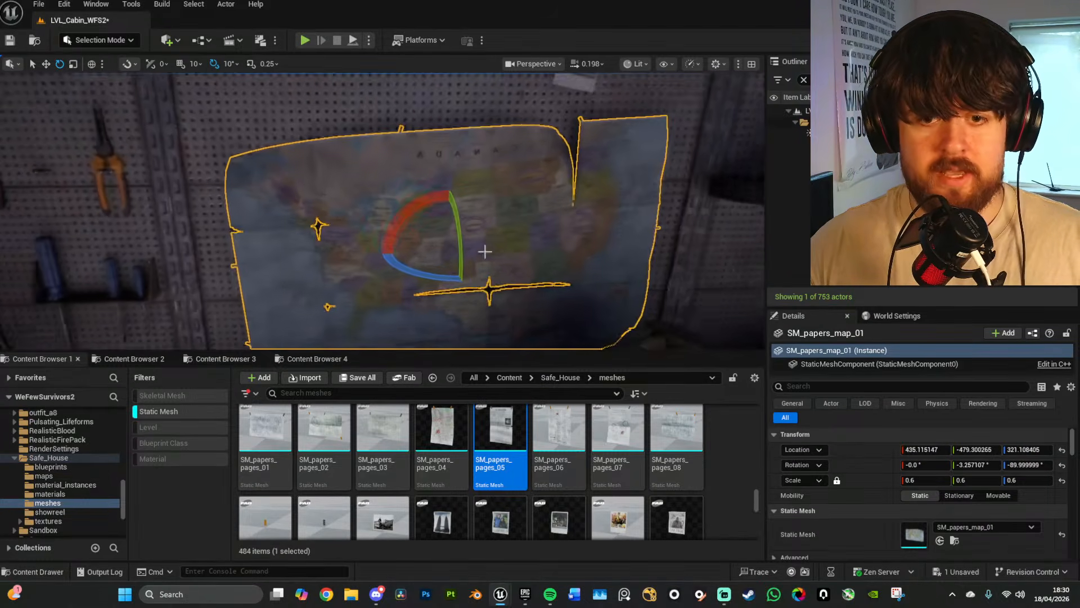
left_click_drag(419, 272, 466, 287)
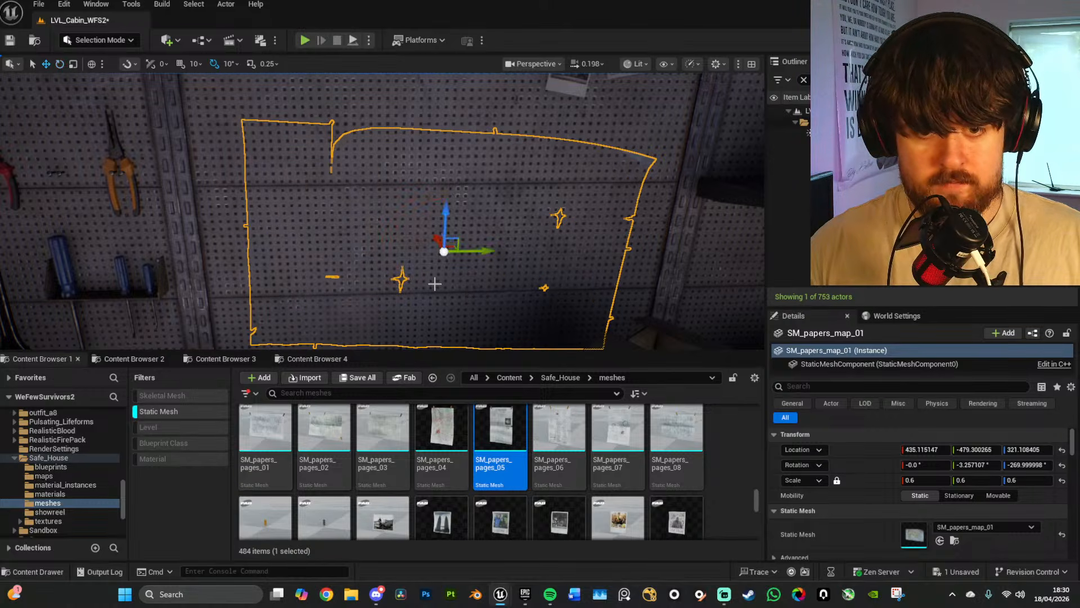
left_click_drag(437, 240, 429, 242)
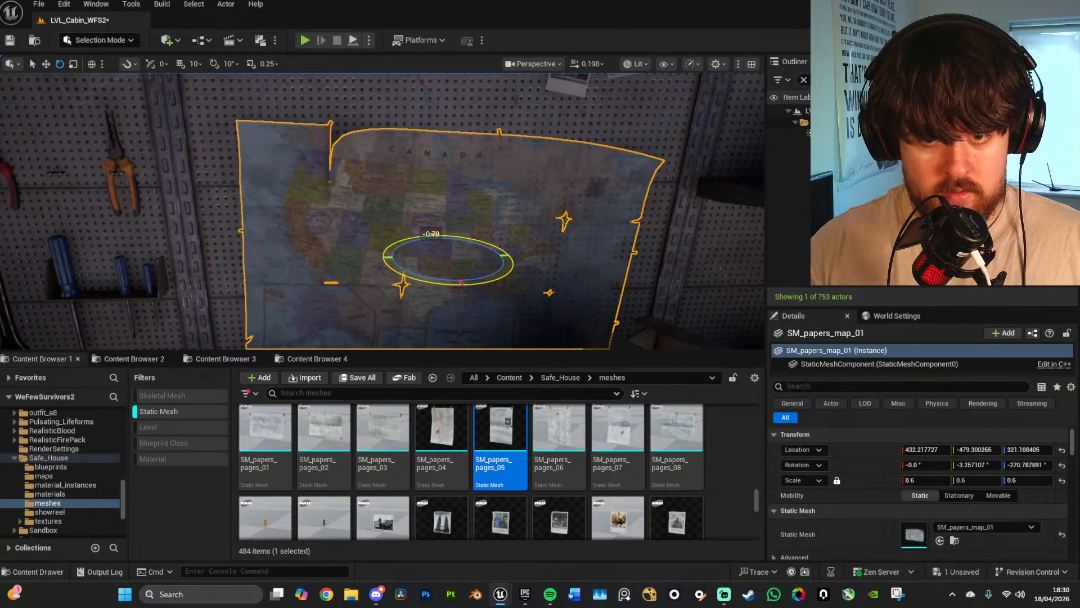
Step: Examine the wall map up close, checking the place names and hand-drawn markings across the western states
right_click_drag(432, 242, 404, 174)
key("w")
scroll(443, 223, "down", 5)
key("w")
key("w")
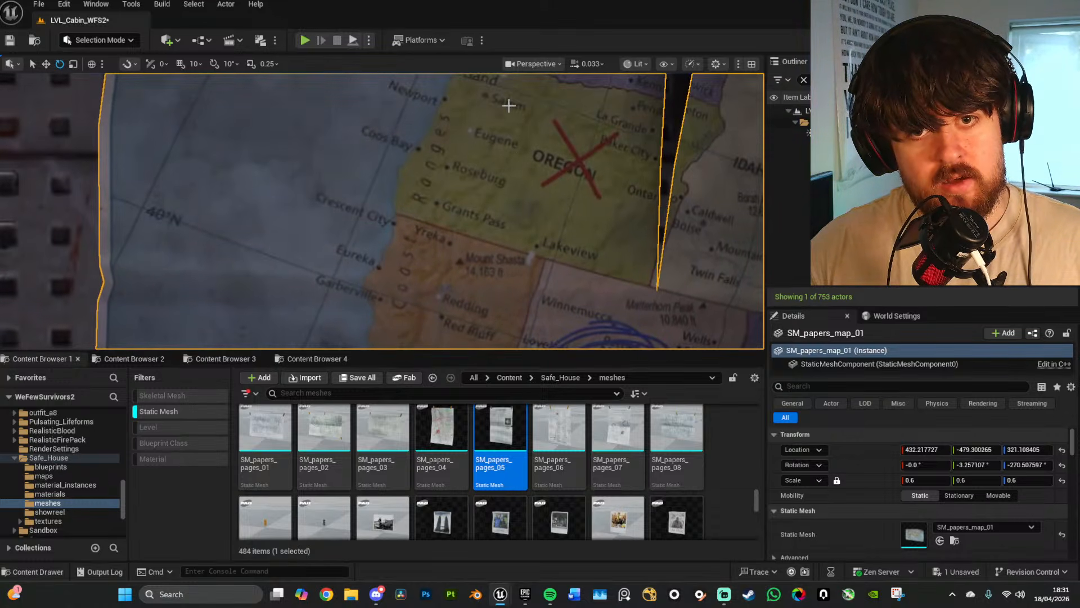
right_click_drag(523, 195, 562, 191)
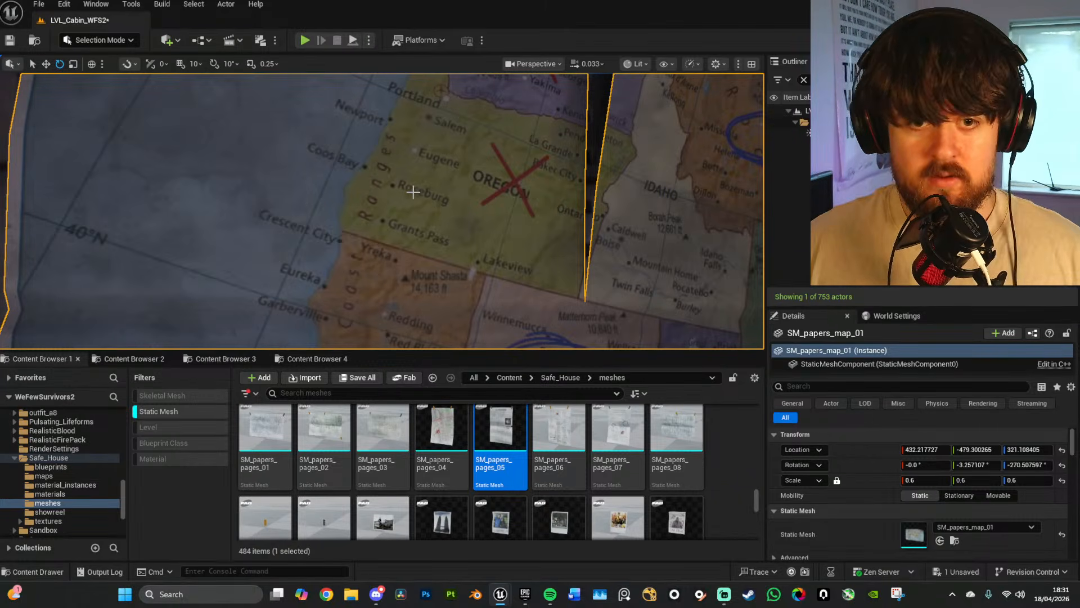
right_click_drag(501, 202, 511, 346)
key("s")
key("w")
key("w")
right_click_drag(357, 248, 332, 265)
scroll(357, 248, "up", 3)
scroll(356, 248, "down", 3)
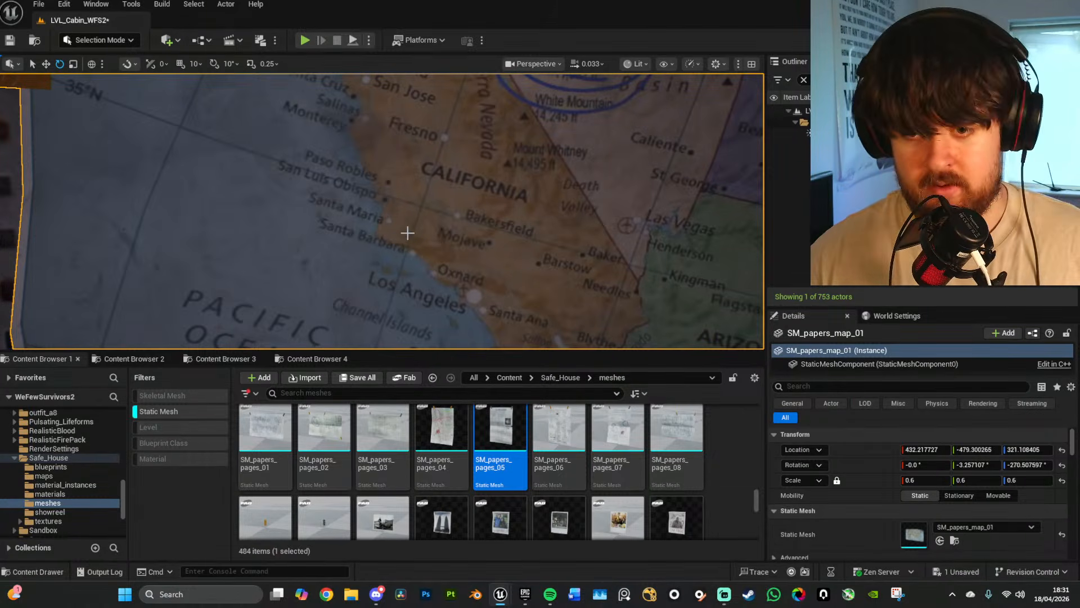
right_click_drag(452, 254, 489, 248)
scroll(490, 230, "up", 3)
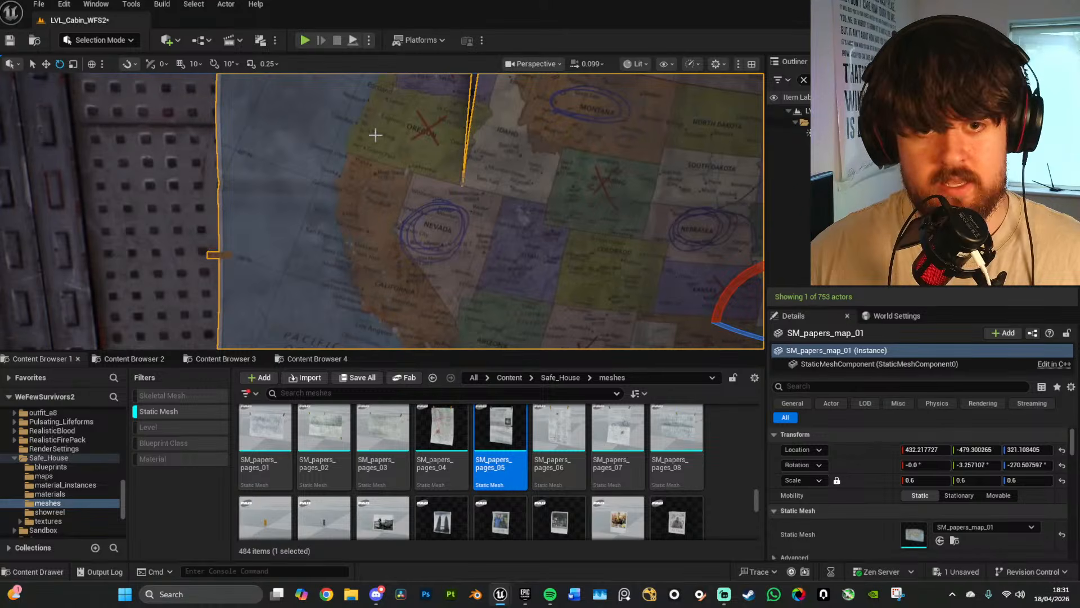
scroll(550, 189, "up", 1)
Step: Tilt the wall map on the pegboard to a Y rotation of about 4.5 degrees
right_click_drag(549, 189, 550, 188)
left_click_drag(378, 175, 394, 176)
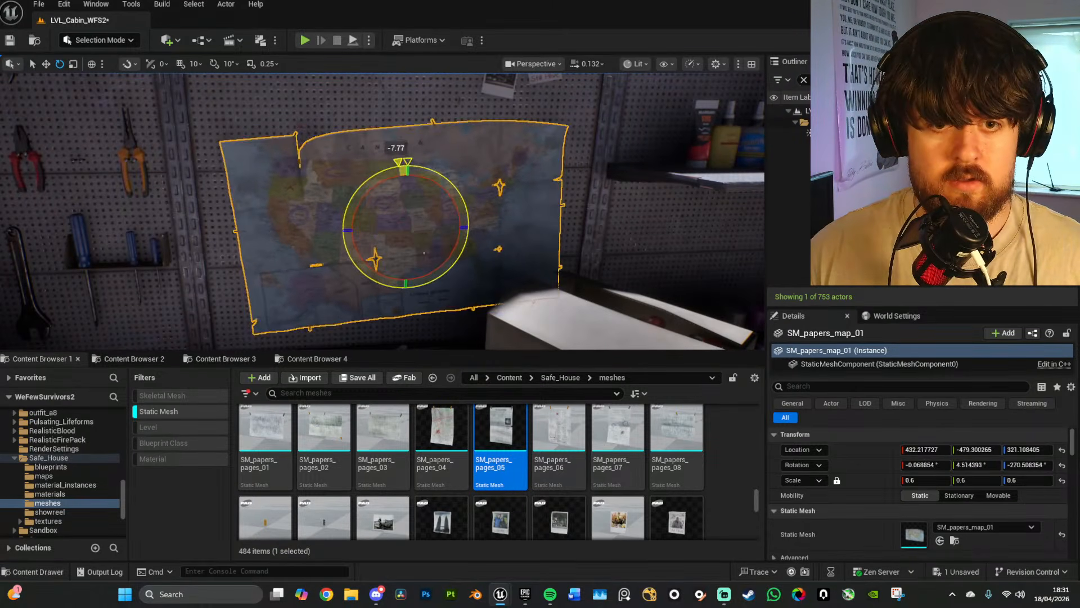
right_click_drag(429, 192, 430, 165)
Step: Place SM_papers_pages_05 on the pegboard beside the Wanted photo, turned about 89.1 degrees around Z and brought out to X about 432
left_click_drag(499, 432, 375, 232)
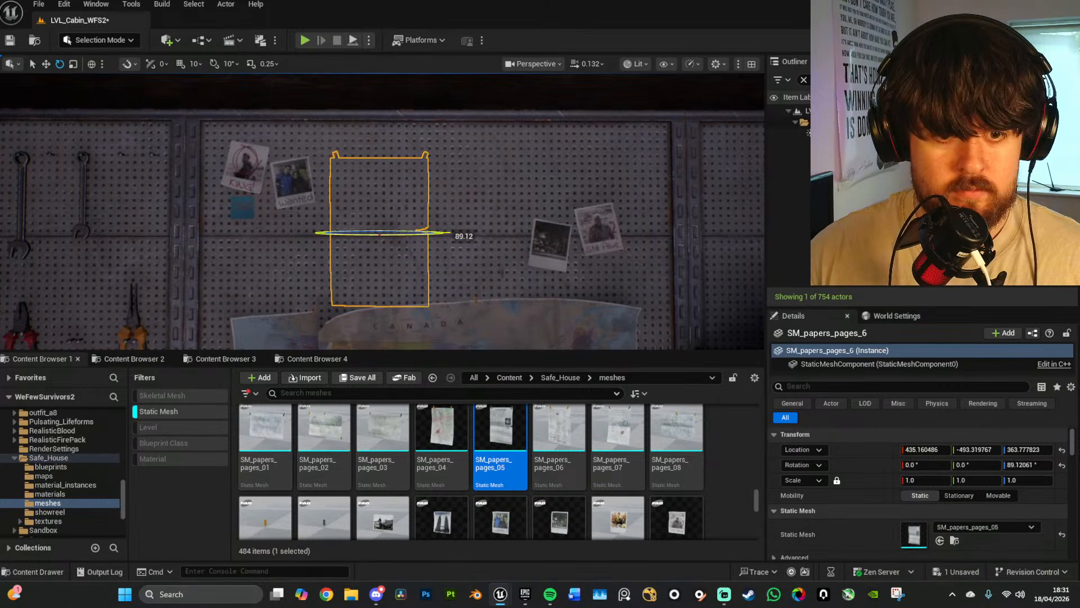
right_click_drag(380, 233, 307, 250)
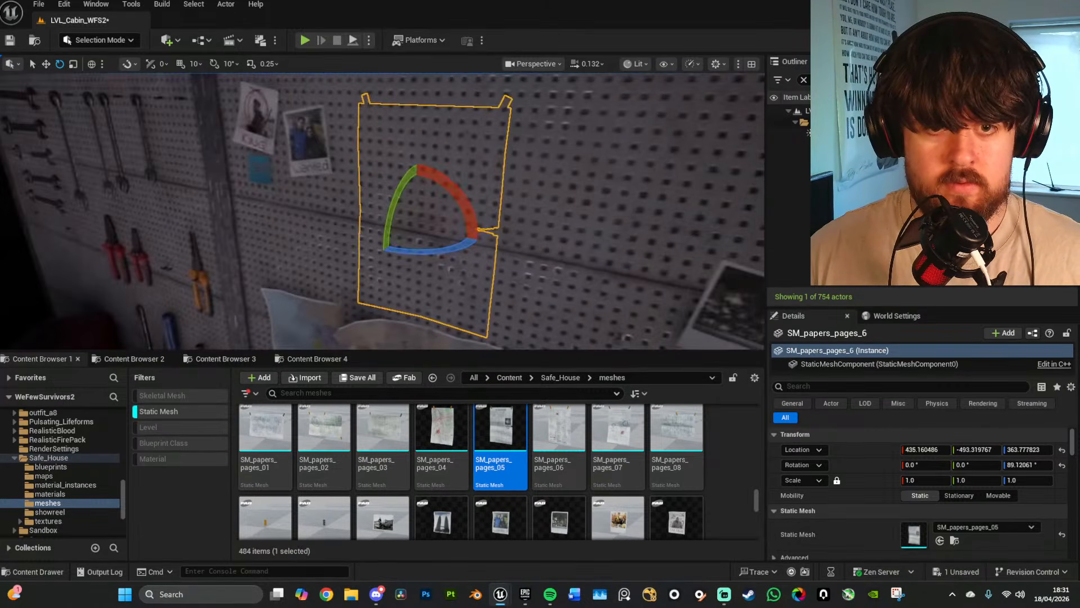
key("w")
left_click_drag(422, 219, 420, 220)
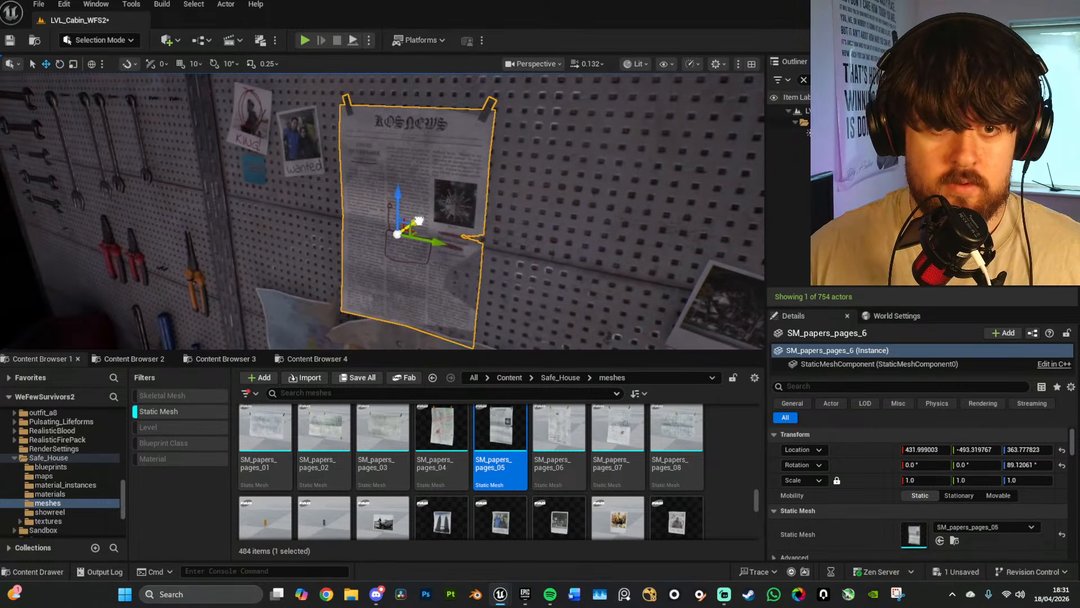
mouse_move(420, 220)
right_mouse_down()
mouse_move(464, 207)
mouse_move(411, 207)
right_mouse_up()
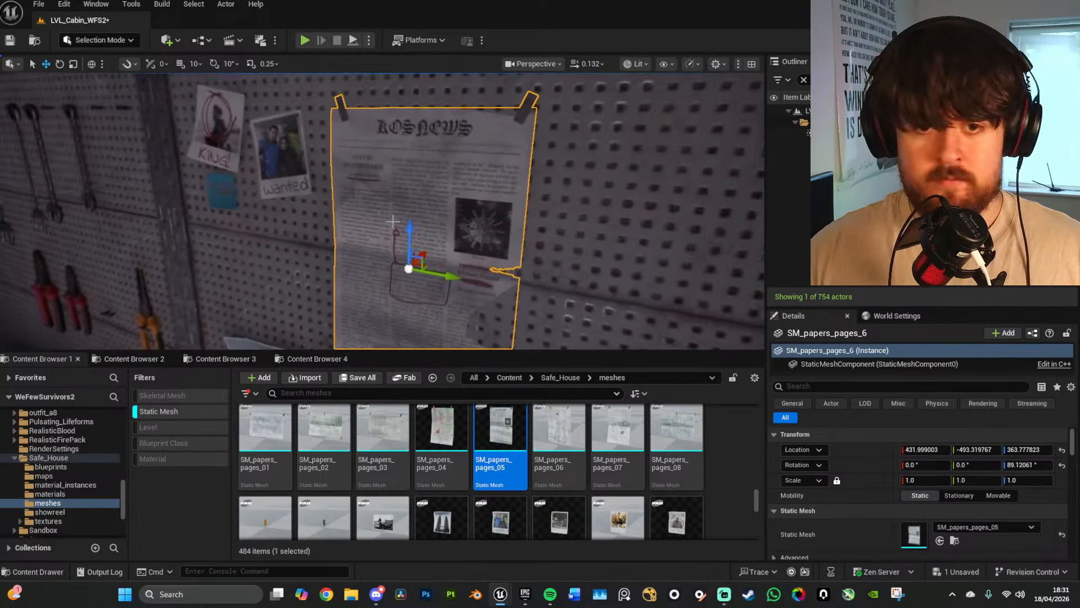
Step: Adjust the newspaper page to about 90.9 degrees around Z with a -4 degree tilt, at X about 431.8, Y about -493.7, Z about 367.2
left_click_drag(407, 237, 410, 214)
key("e")
left_click_drag(423, 273, 431, 274)
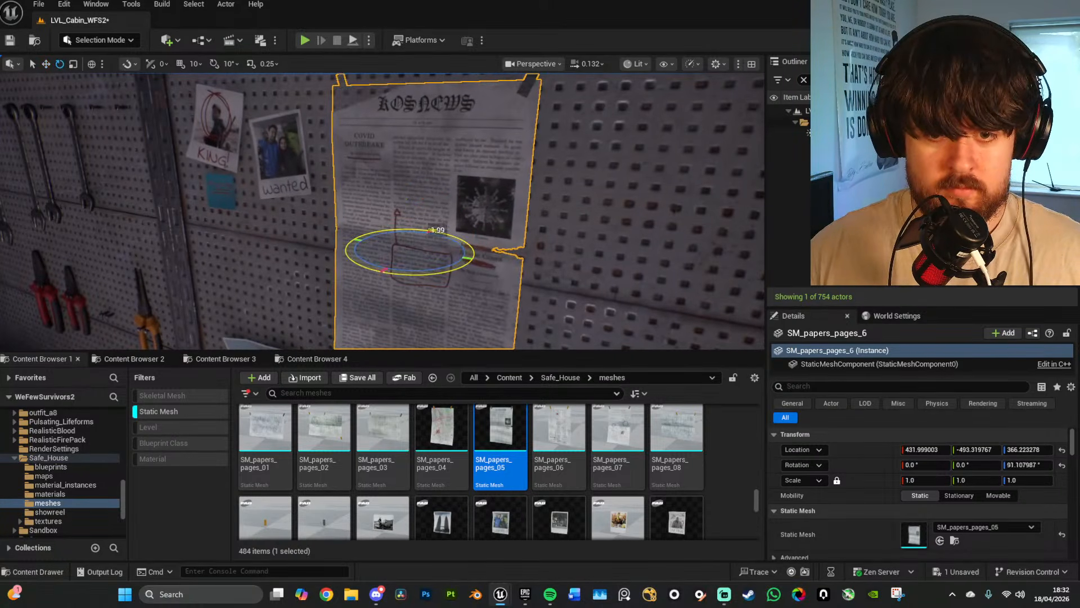
right_click_drag(431, 230, 461, 247)
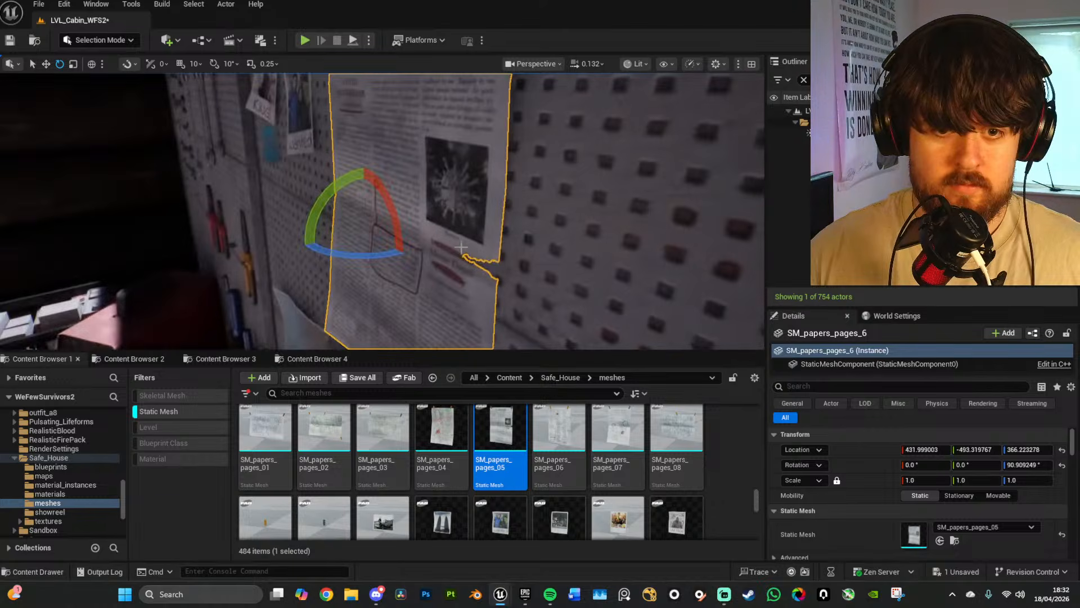
left_click_drag(399, 221, 397, 222)
right_click_drag(397, 221, 446, 216)
key("e")
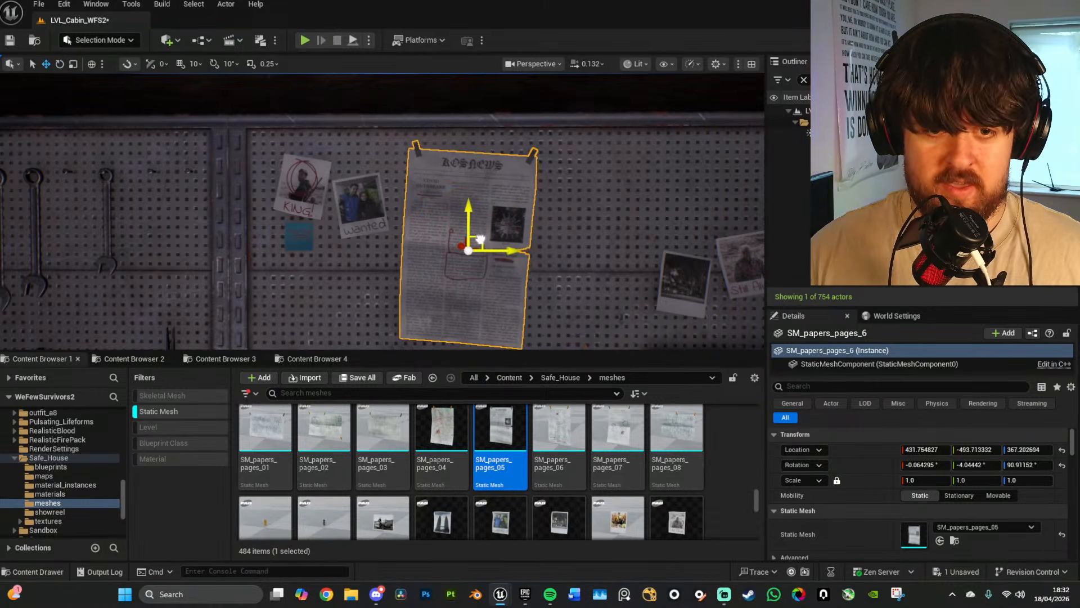
Step: Select the Still Alive and tree photos together and shift them slightly down and toward the pegboard's metal upright
right_click_drag(545, 217, 556, 200)
left_click(511, 180)
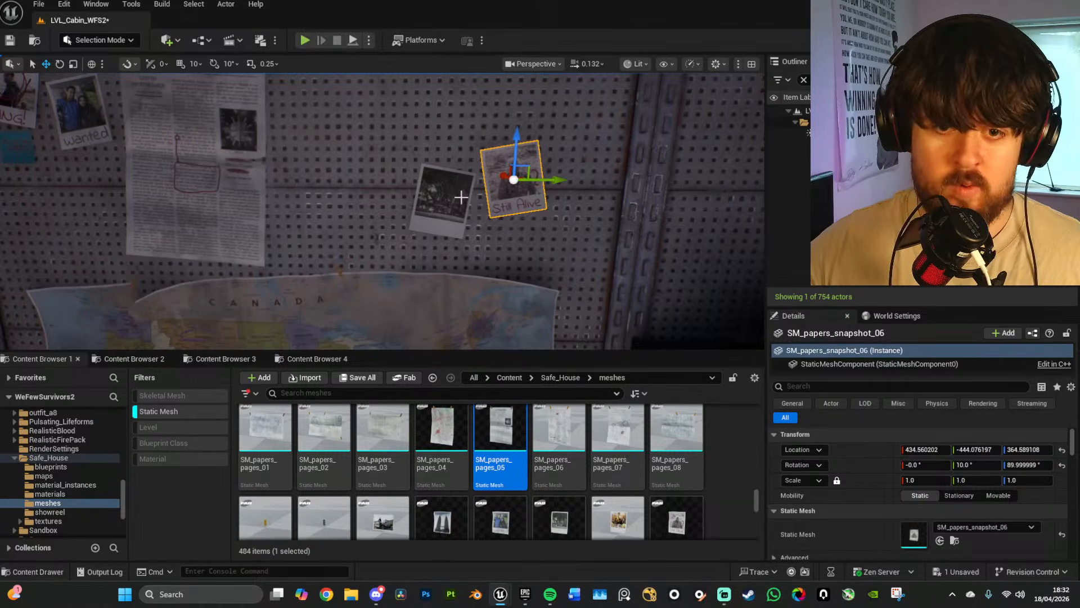
left_click(461, 195, "ctrl")
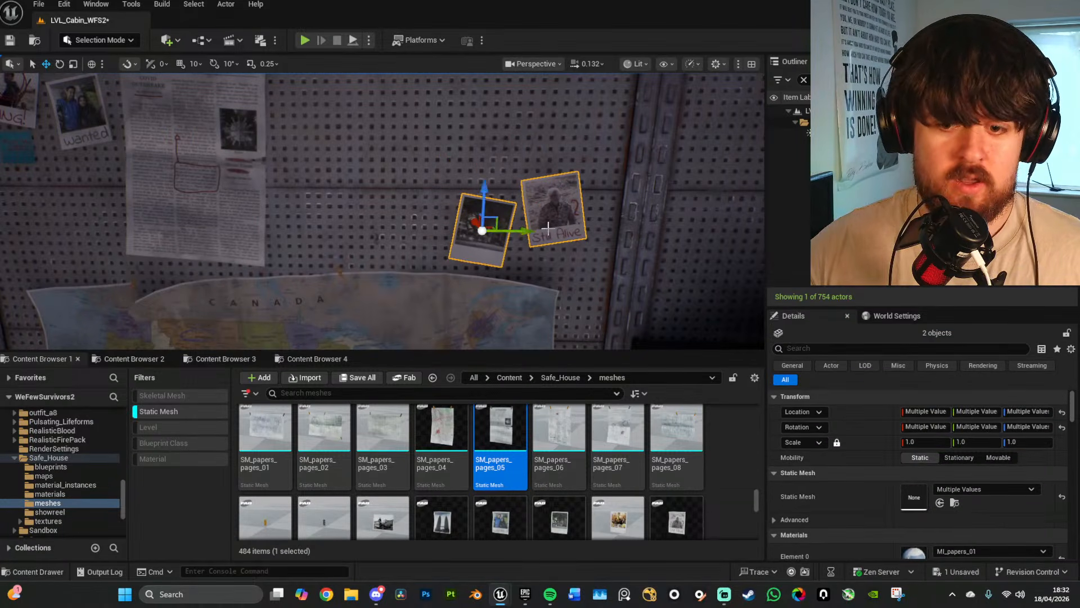
Step: Place SM_papers_pages_07 on the pegboard above the tree photo, turned about 90.9 degrees around Z and brought out to X about 432.3
left_click(618, 433)
left_click_drag(618, 433, 532, 202)
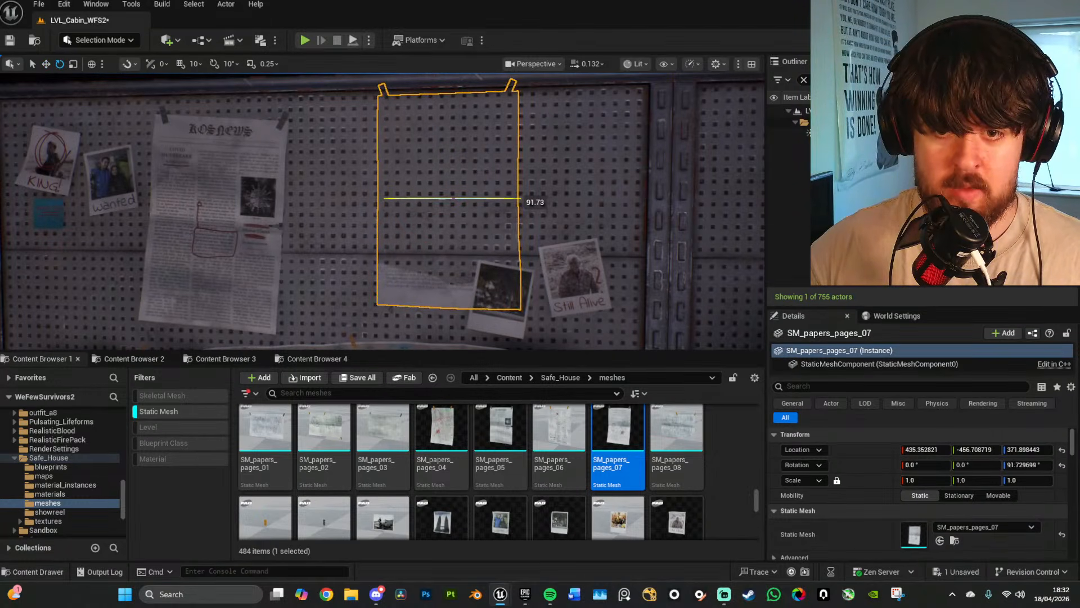
right_click_drag(537, 204, 454, 144)
key("w")
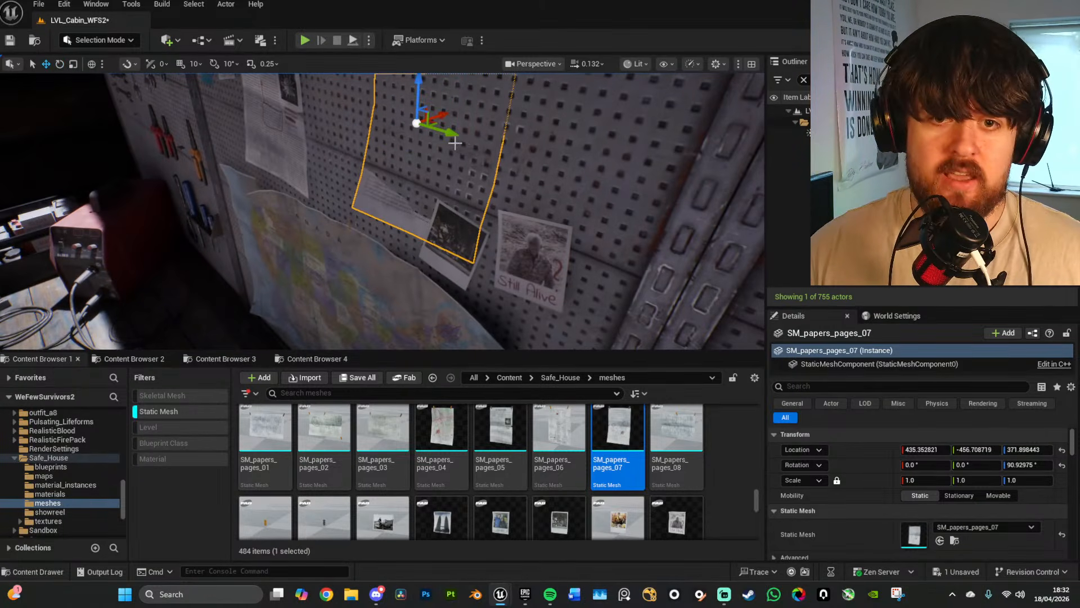
left_click_drag(445, 117, 431, 121)
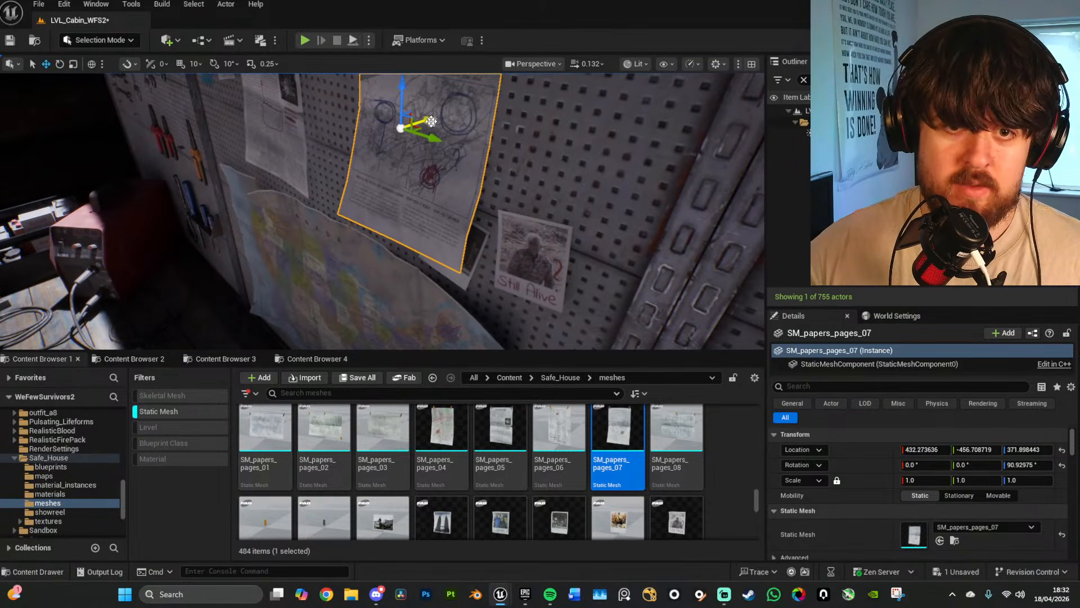
Step: Scale the scribbled page uniformly to 0.7, set it to X about 433.1, and tilt it about 2.2 degrees around X
key("f")
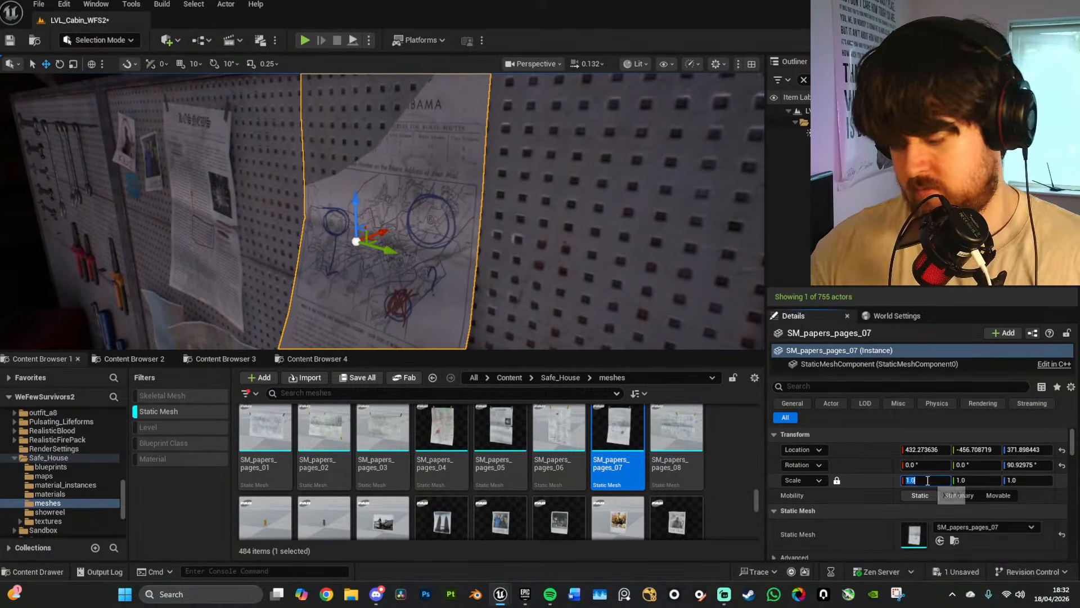
type("0.7")
key("Return")
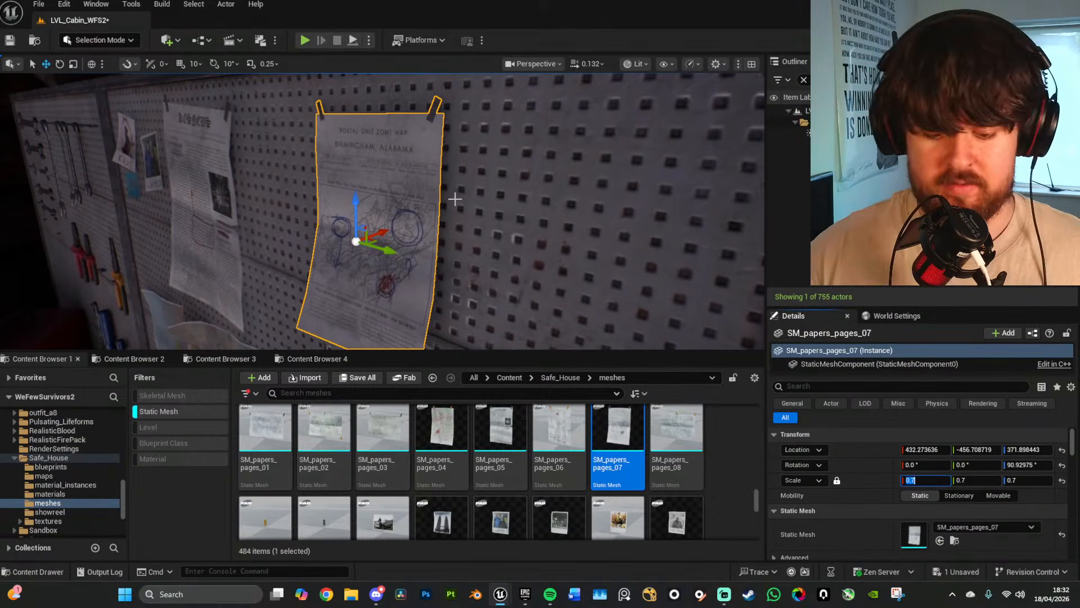
mouse_move(520, 196)
right_mouse_down()
mouse_move(506, 212)
mouse_move(520, 198)
right_mouse_up()
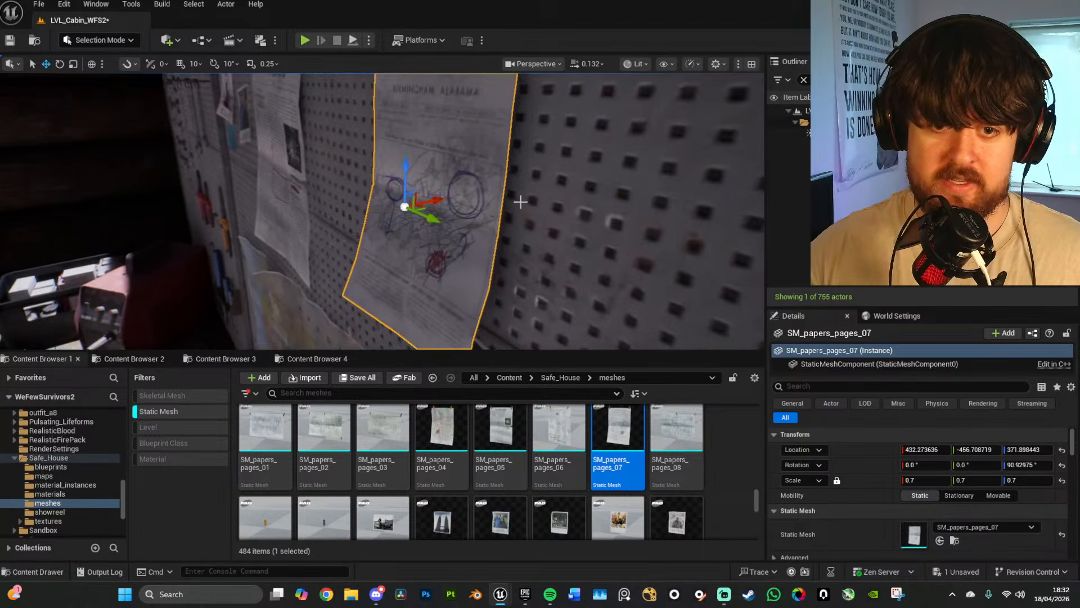
left_click_drag(439, 201, 428, 169)
key("e")
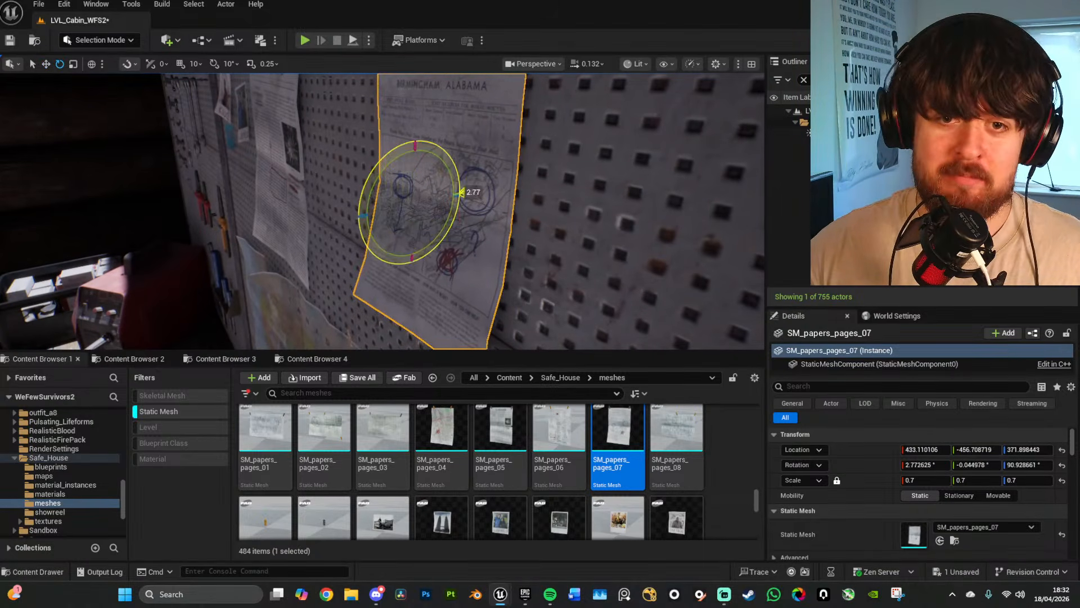
Step: Review the pegboard arrangement and the overall cabin interior from farther away
key("g")
right_click_drag(405, 151, 481, 167)
key("s")
scroll(509, 157, "up", 4)
key("w")
right_click_drag(441, 211, 490, 211)
key("s")
scroll(441, 211, "up", 6)
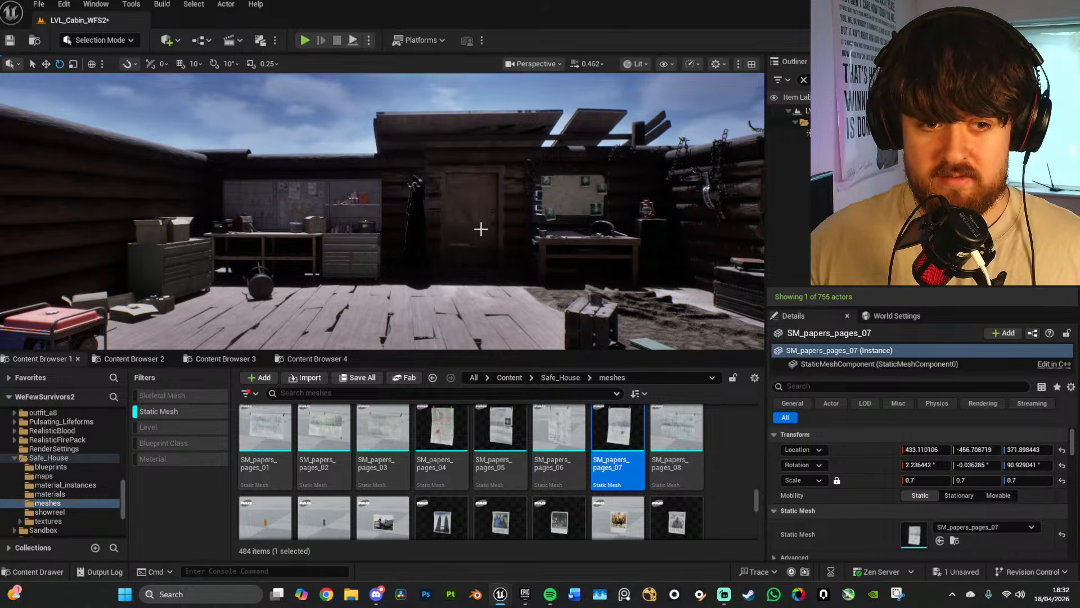
key("s")
mouse_move(481, 238)
right_mouse_down()
mouse_move(675, 240)
mouse_move(225, 239)
mouse_move(495, 239)
right_mouse_up()
key("w")
Step: Duplicate the log wall section with its window frame and panes, and move the copy across the room toward the workbench side
left_click(381, 174)
right_click_drag(381, 174, 427, 214)
left_click(376, 206)
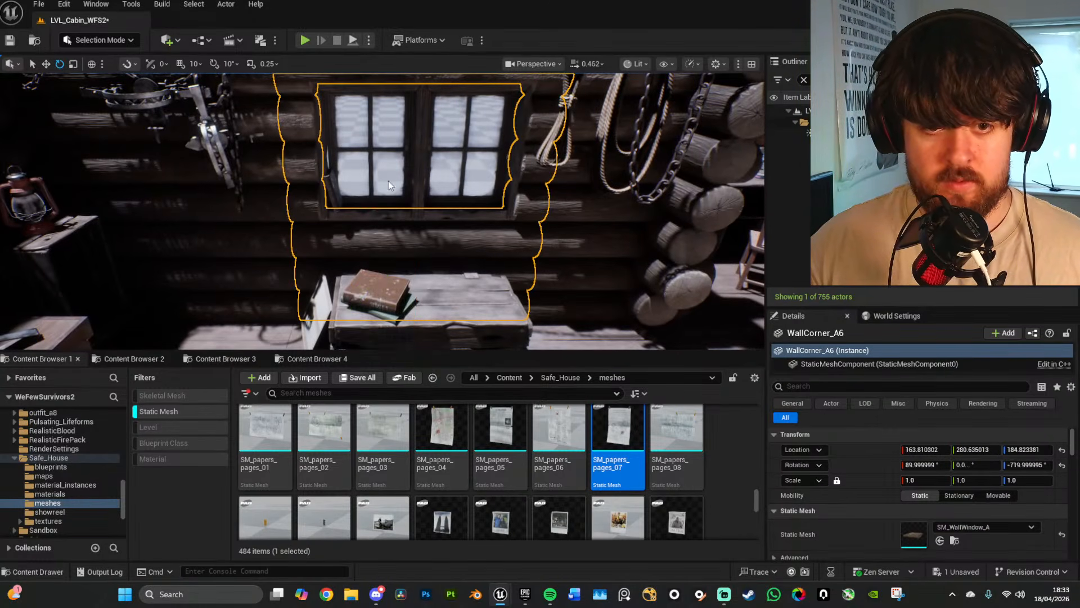
left_click(389, 185, "ctrl")
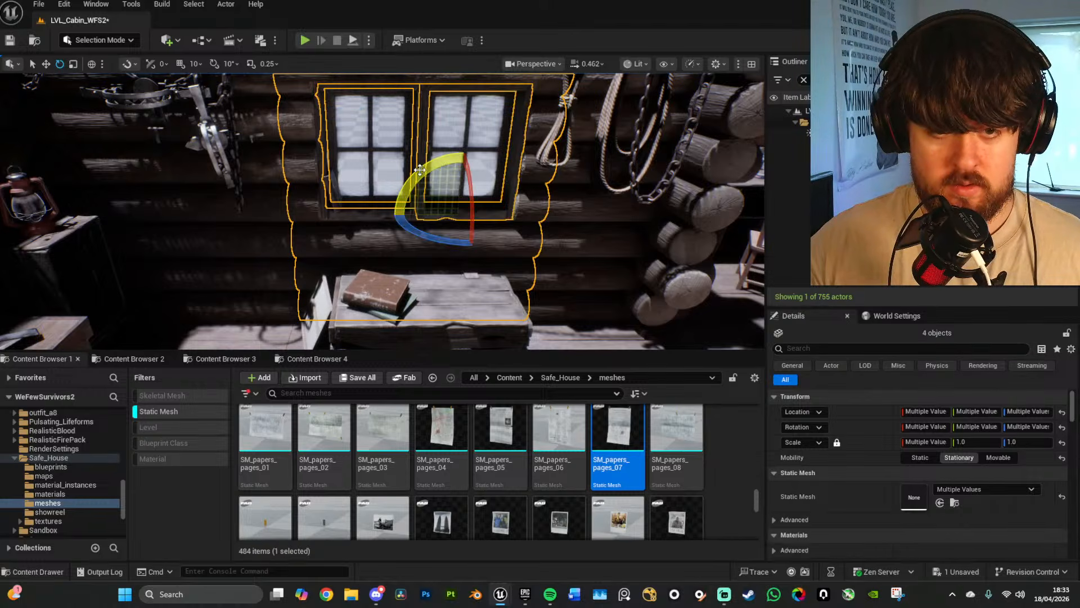
right_click_drag(414, 162, 495, 235)
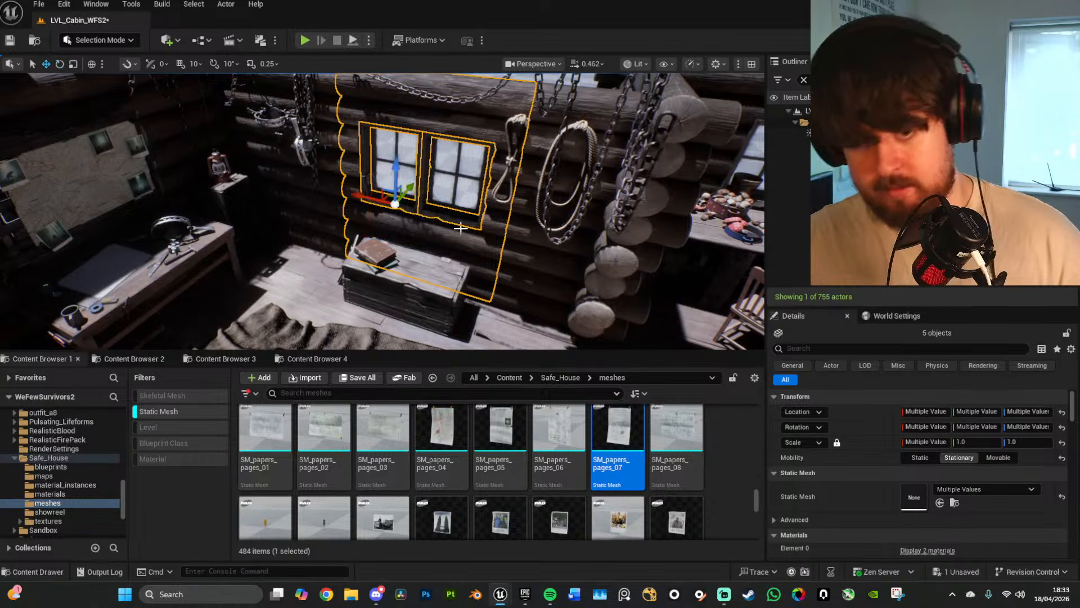
left_click_drag(413, 194, 386, 251, "alt")
right_click_drag(386, 251, 230, 248)
left_click_drag(537, 254, 243, 231)
right_click_drag(243, 231, 214, 225)
Step: Enable 10-degree rotation snapping and turn the copied window section 180 degrees around Z
key("e")
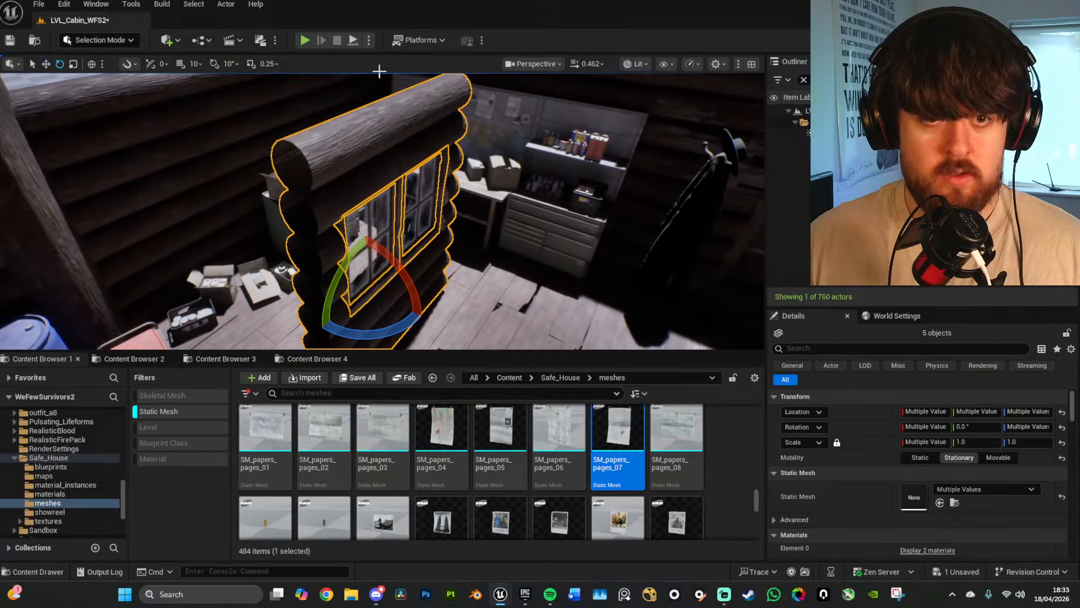
left_click(221, 65)
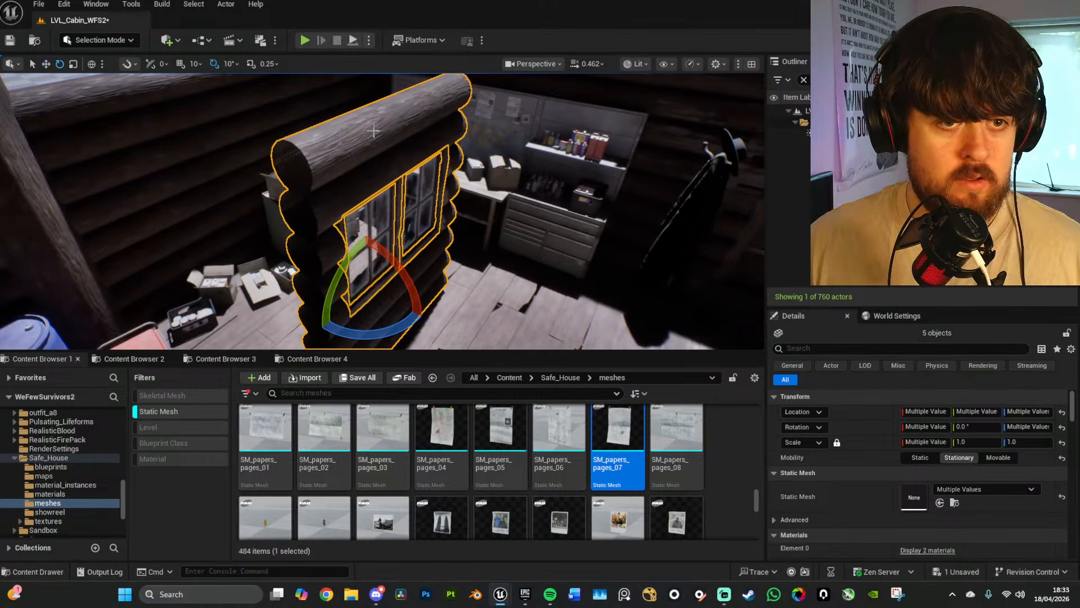
right_click_drag(371, 128, 310, 158)
left_click_drag(441, 245, 338, 239)
right_click_drag(411, 304, 421, 256)
key("w")
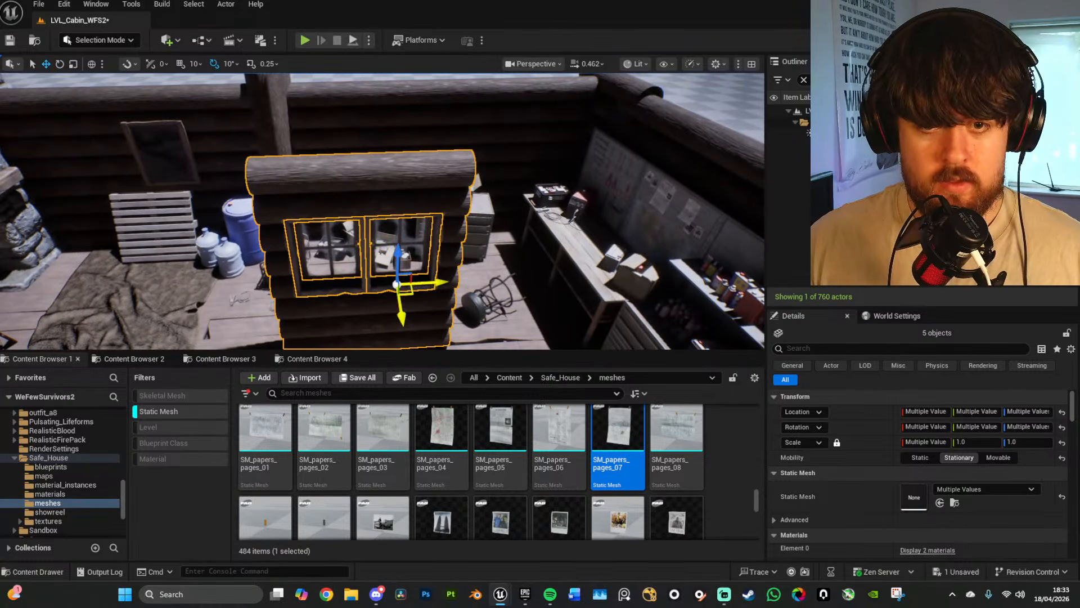
Step: Align the copied window section with the wall behind the cardboard boxes, at about X 258 and Y -704
left_click_drag(397, 284, 488, 177)
key("w")
right_click_drag(488, 177, 418, 224)
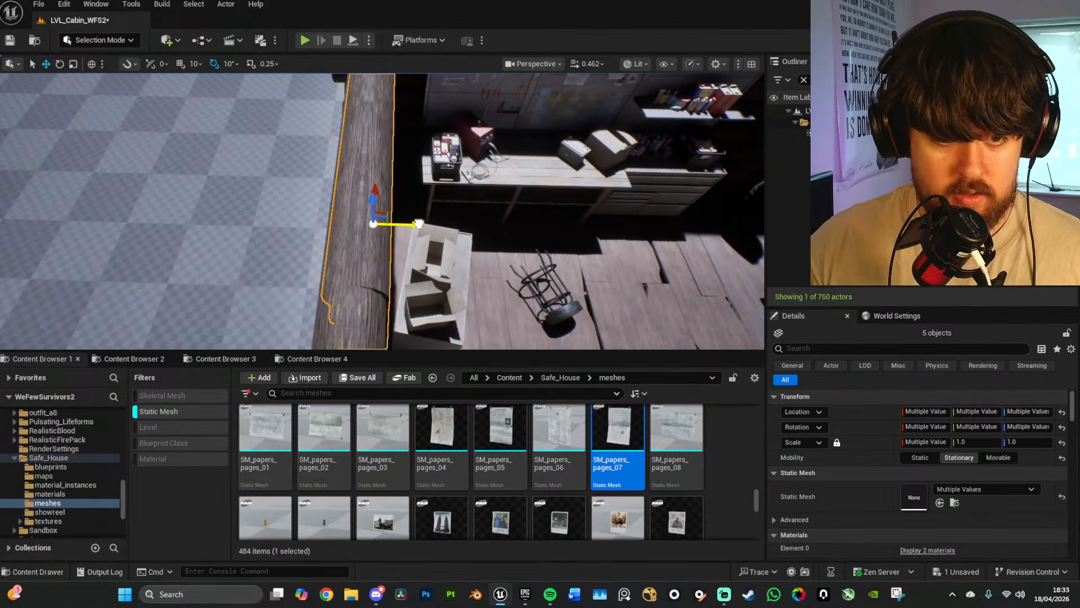
left_click_drag(418, 223, 416, 224)
Step: Delete the solid log wall section that overlaps the copied window
right_click_drag(472, 236, 465, 226)
key("w")
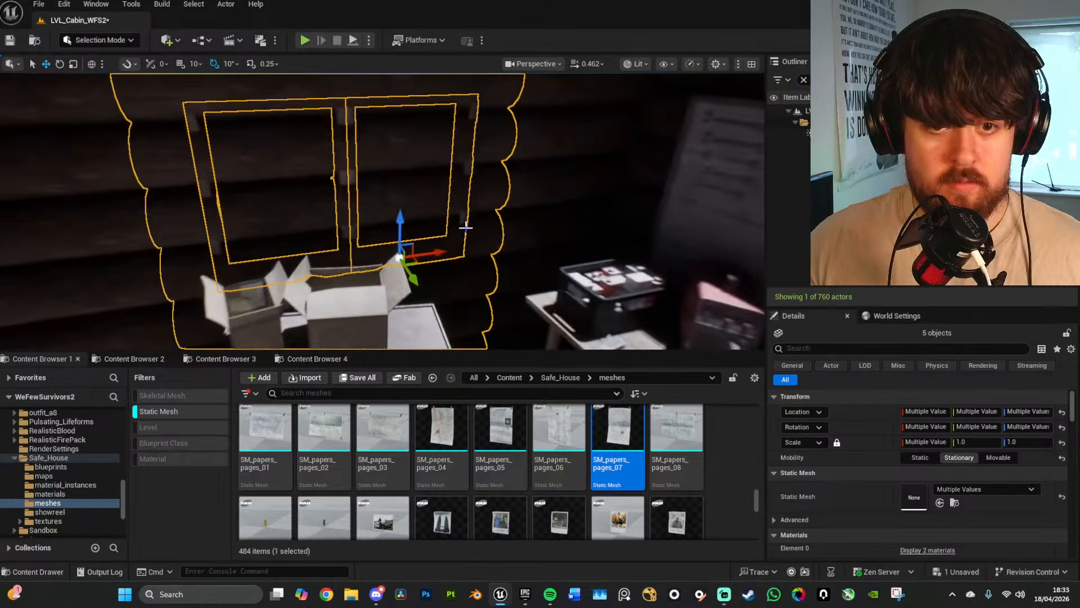
left_click(438, 170)
key("Delete")
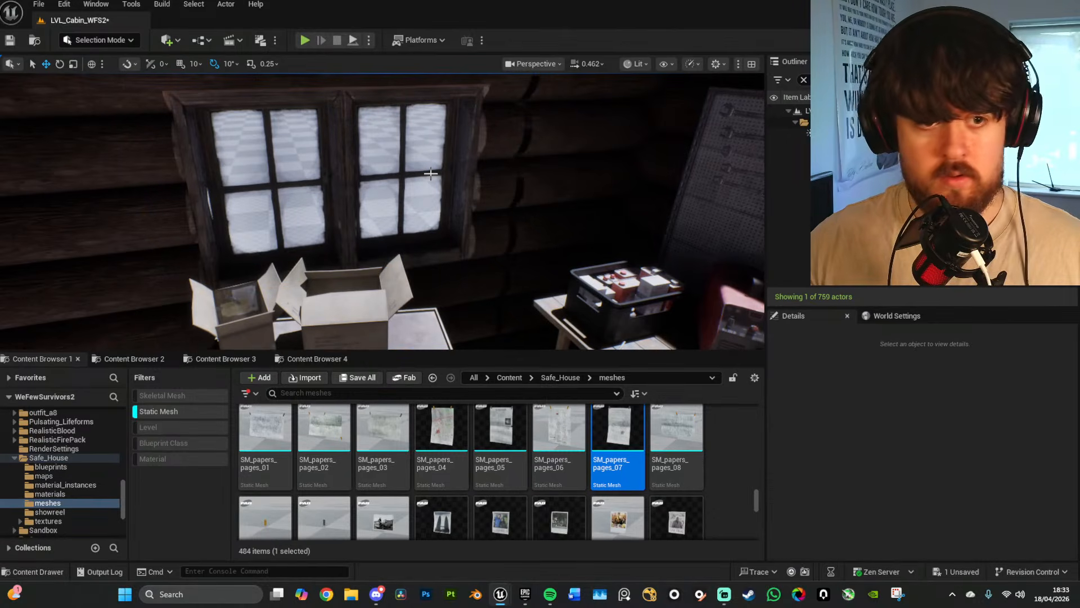
Step: Select the copied wall section with its window frame and panes, and inspect its joint with the neighbouring logs
key("s")
right_click_drag(462, 200, 462, 191)
left_click(488, 146)
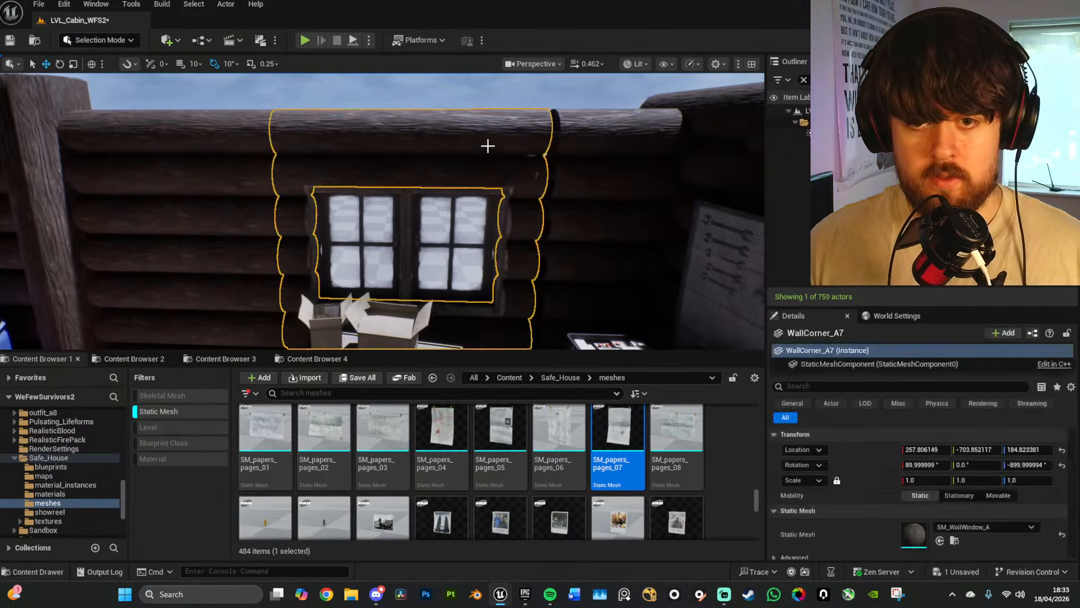
left_click(485, 194, "ctrl")
left_click(397, 221, "ctrl")
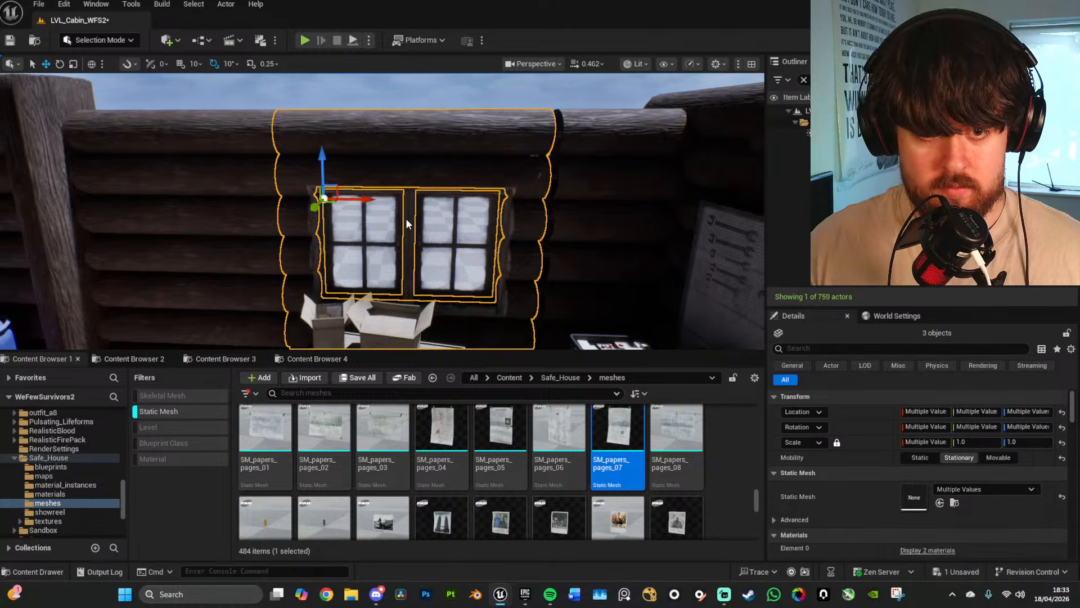
left_click(412, 220, "ctrl")
right_click_drag(413, 220, 414, 247)
key("w")
scroll(422, 247, "down", 3)
key("s")
scroll(383, 211, "down", 8)
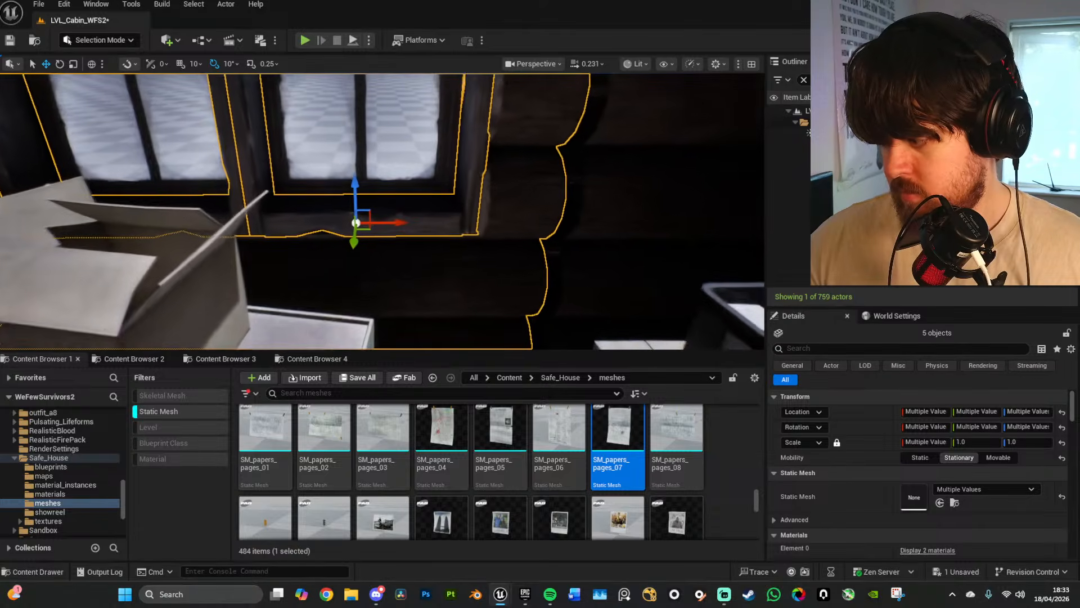
key("w")
scroll(383, 211, "up", 2)
key("d")
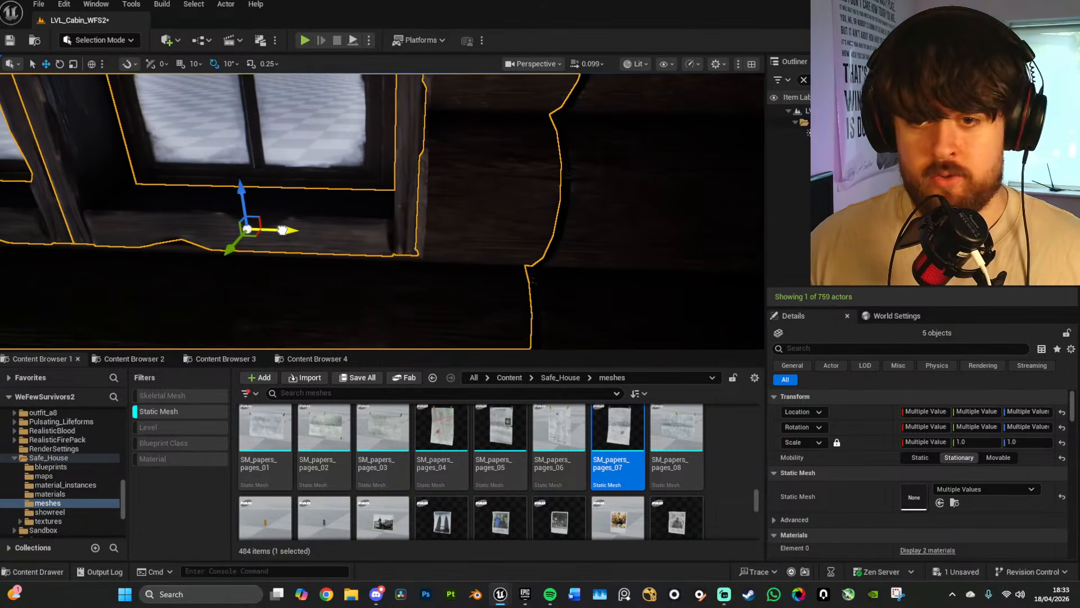
right_click_drag(291, 230, 389, 231)
key("w")
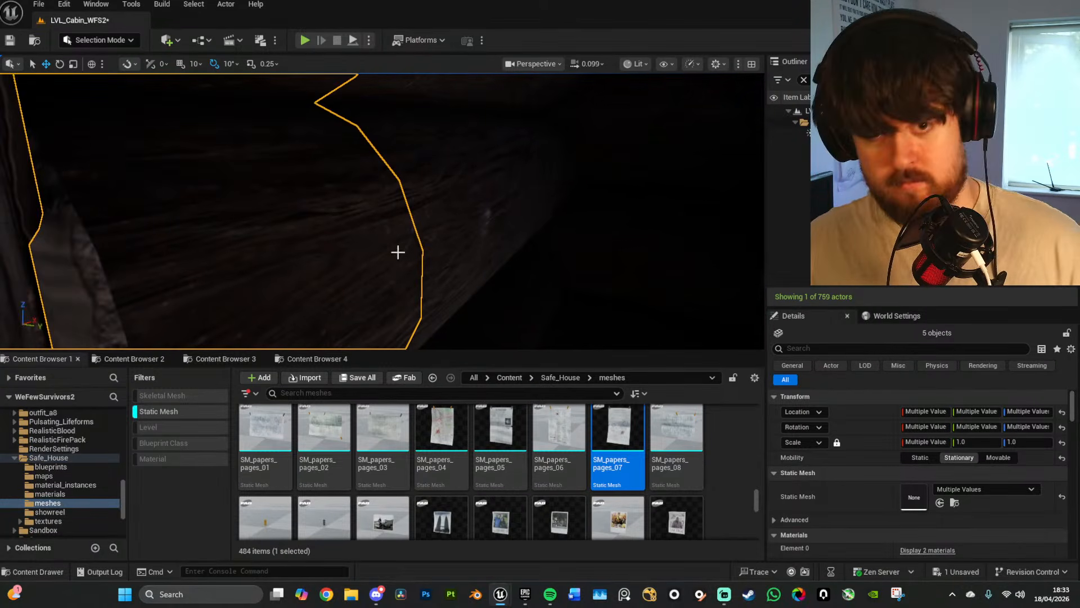
Step: Examine the new window and the furnished cabin from several viewpoints inside the room
key("s")
right_click_drag(472, 265, 396, 250)
scroll(472, 266, "up", 5)
key("s")
key("w")
key("s")
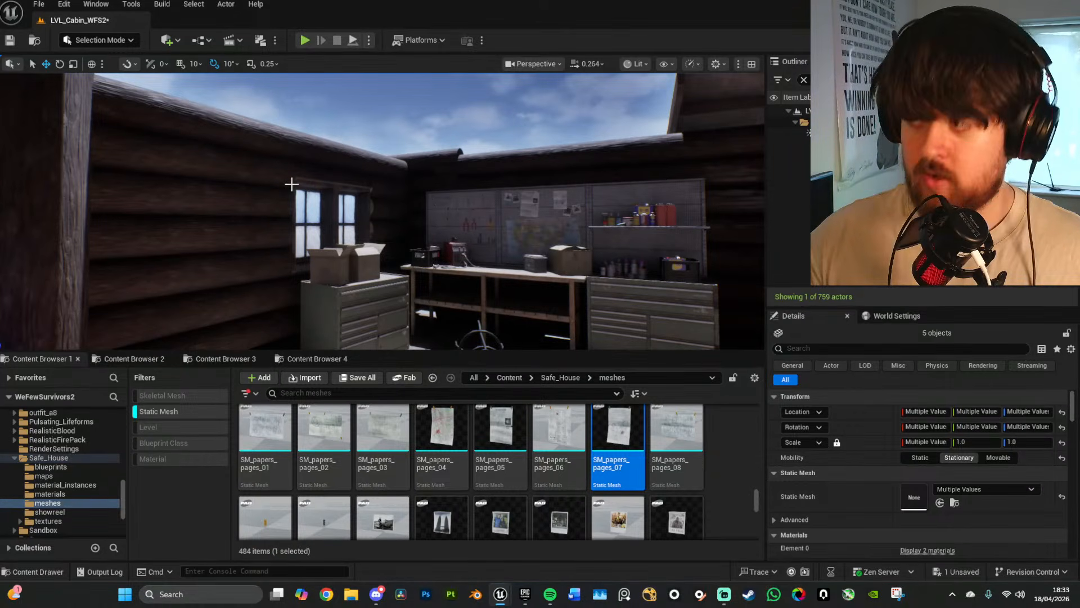
right_click_drag(482, 297, 523, 225)
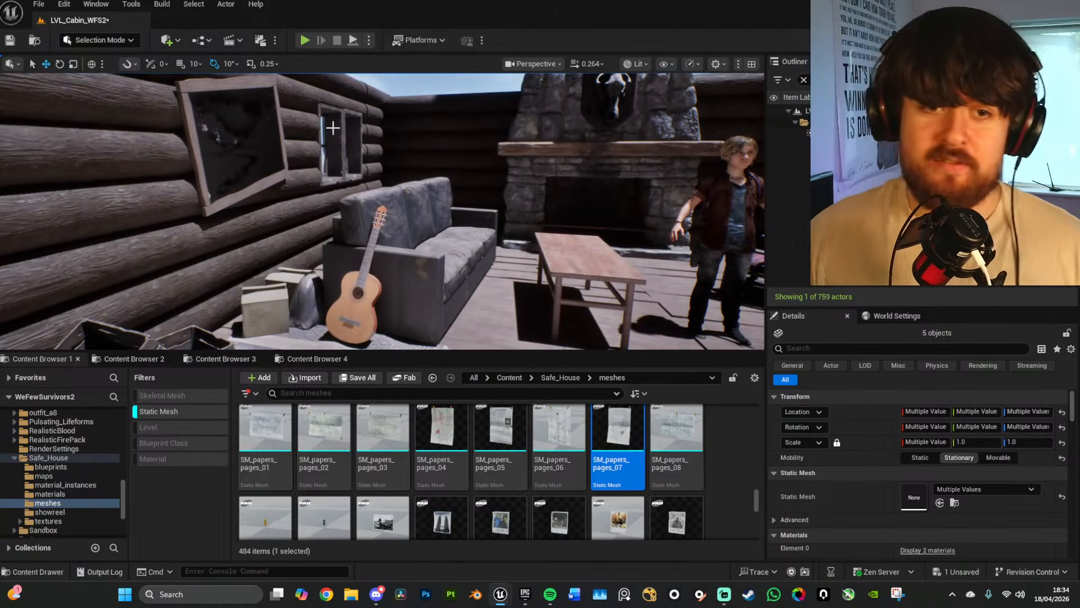
mouse_move(440, 223)
right_mouse_down()
mouse_move(487, 218)
mouse_move(485, 202)
mouse_move(496, 215)
mouse_move(439, 221)
right_mouse_up()
key("c")
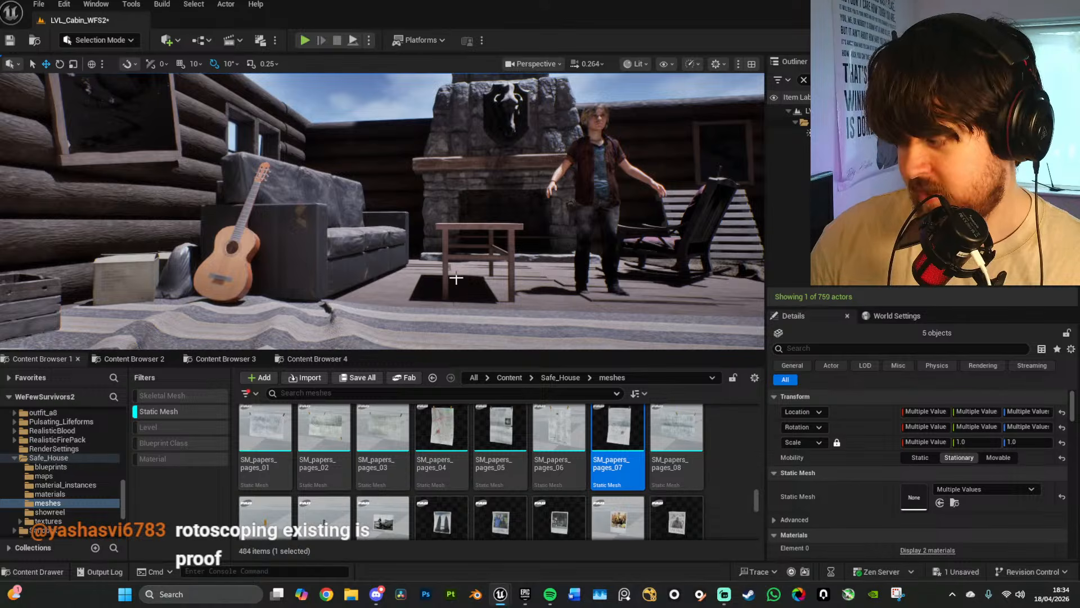
Step: Place SM_papers_snapshot_02 between the newspaper and scribbled page, turned 90 degrees around Z and 10 around Y, at X about 433.3, Y about -477.2
right_click_drag(447, 249, 438, 303)
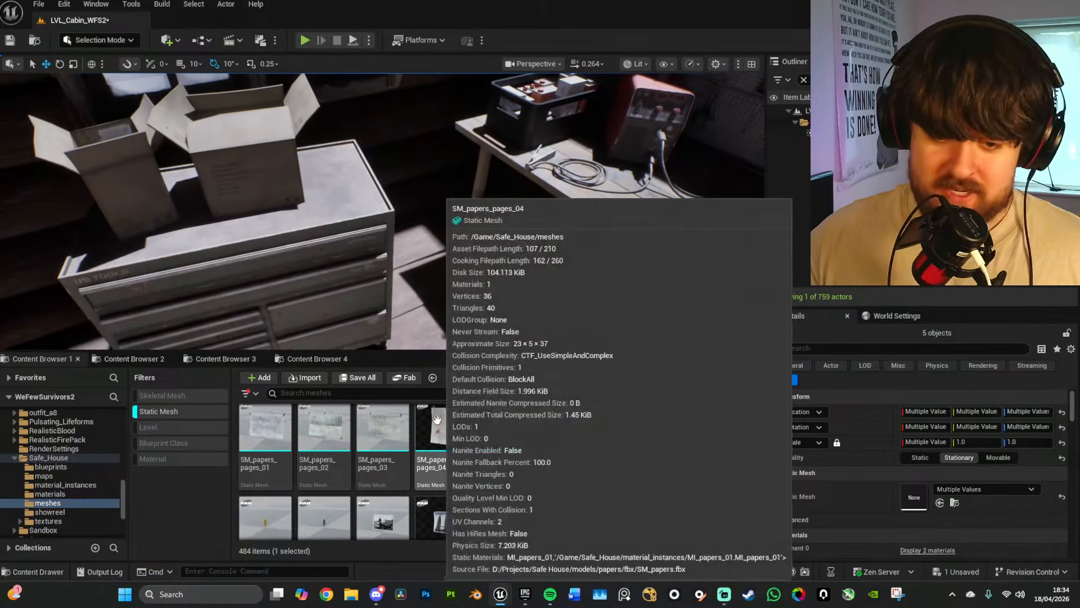
scroll(618, 439, "down", 2)
right_click_drag(613, 323, 647, 325)
right_click_drag(625, 259, 636, 217)
key("w")
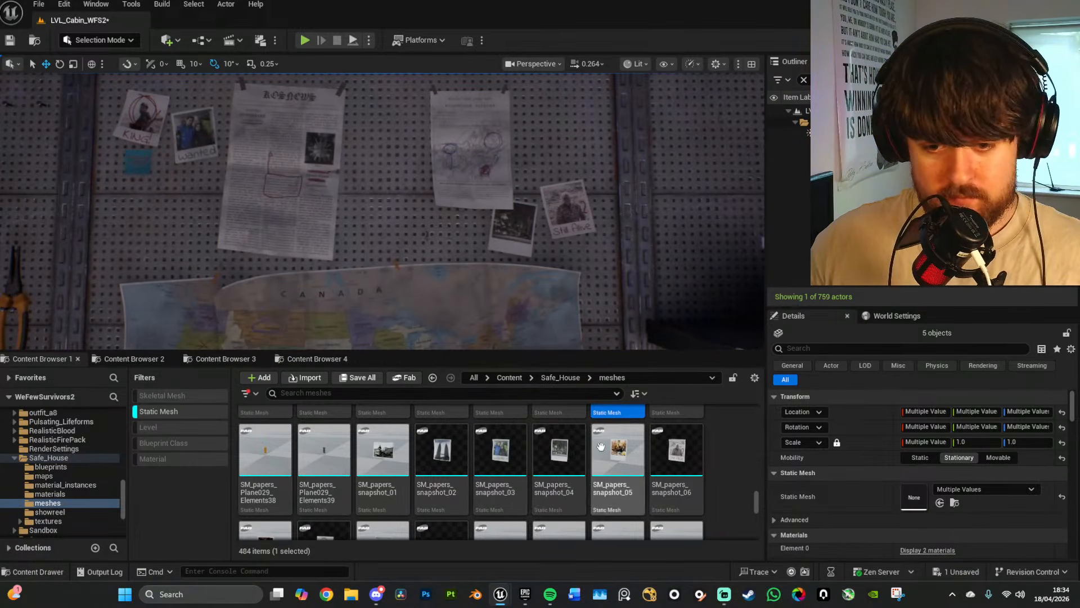
left_click_drag(442, 450, 401, 229)
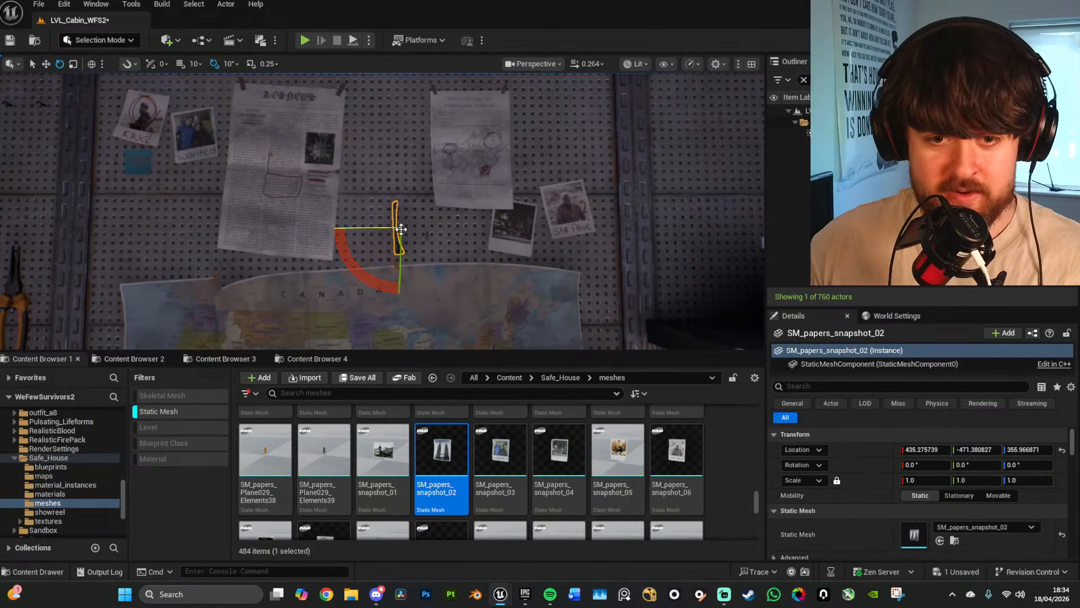
key("f")
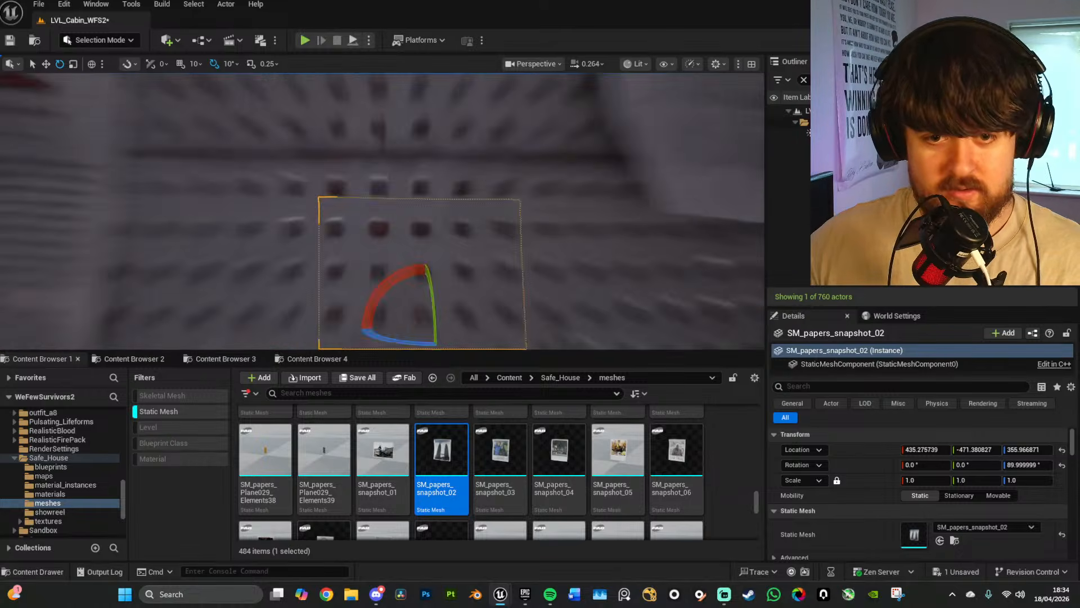
key("w")
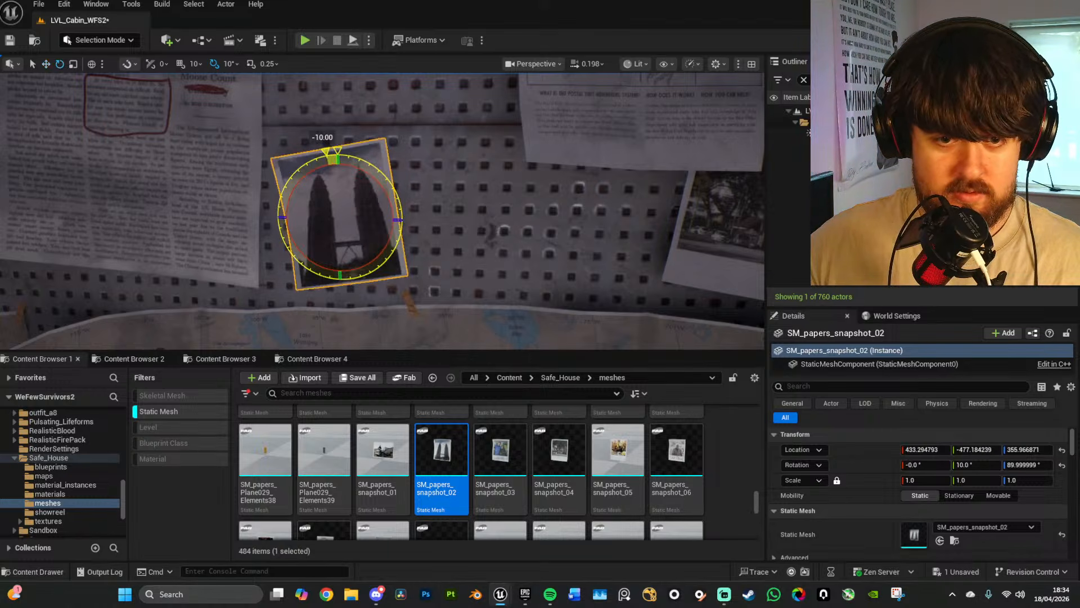
Step: Save all changes to the level and project assets
key("s")
right_click_drag(458, 217, 543, 197)
right_click_drag(484, 256, 425, 271)
key("s")
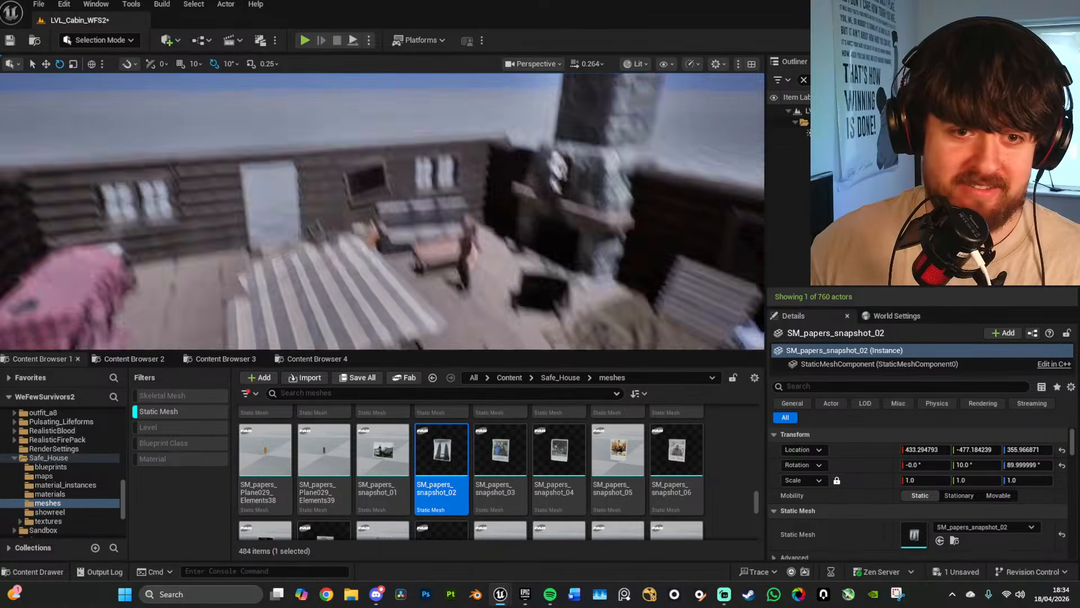
left_click(39, 4)
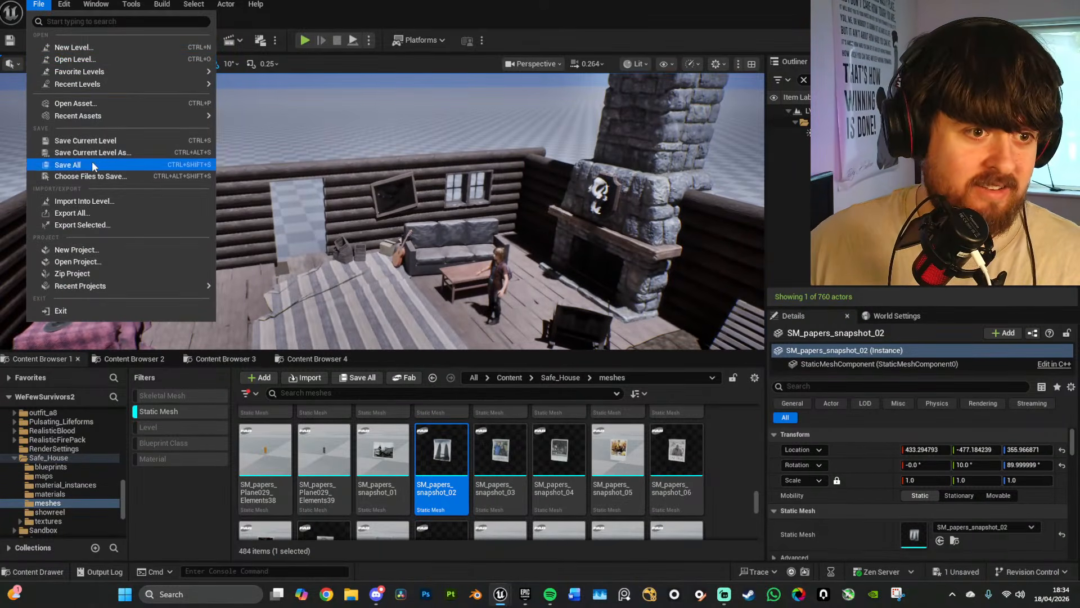
left_click(67, 159)
Step: Select the large framed canvas hanging on the log wall near the sofa
key("w")
mouse_move(382, 225)
right_mouse_down()
mouse_move(373, 223)
mouse_move(389, 227)
mouse_move(433, 203)
mouse_move(521, 211)
mouse_move(337, 223)
mouse_move(389, 228)
right_mouse_up()
scroll(378, 224, "up", 1)
left_click(405, 220)
key("w")
left_click_drag(523, 258, 571, 260)
key("ctrl+z")
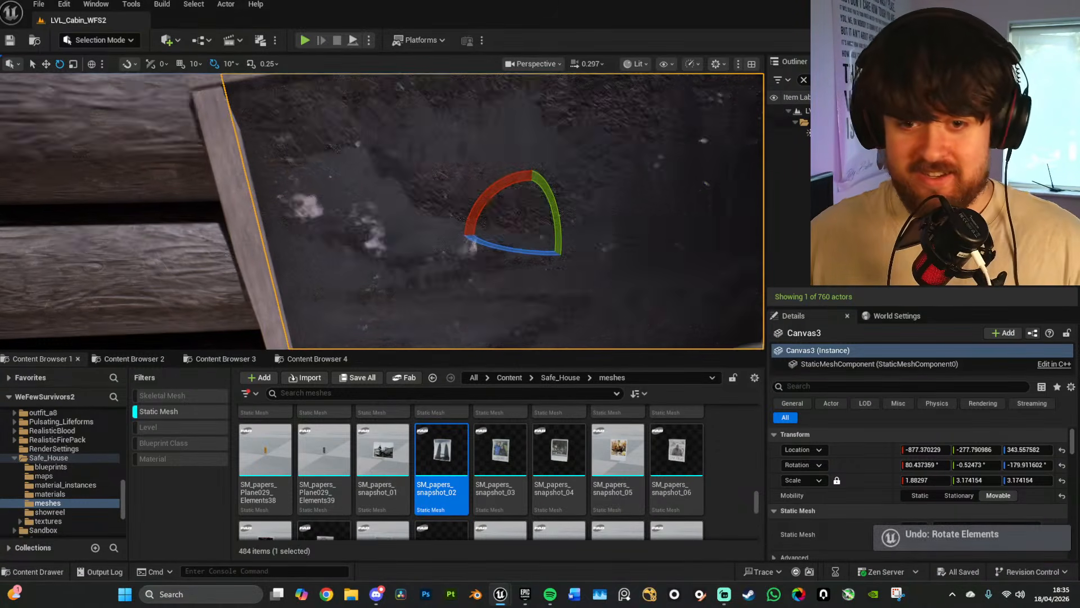
Step: Inspect the canvas's M_ArtInst3 material and open the texture used by its texture sample, closing the editor when done
right_click_drag(562, 256, 609, 251)
key("d")
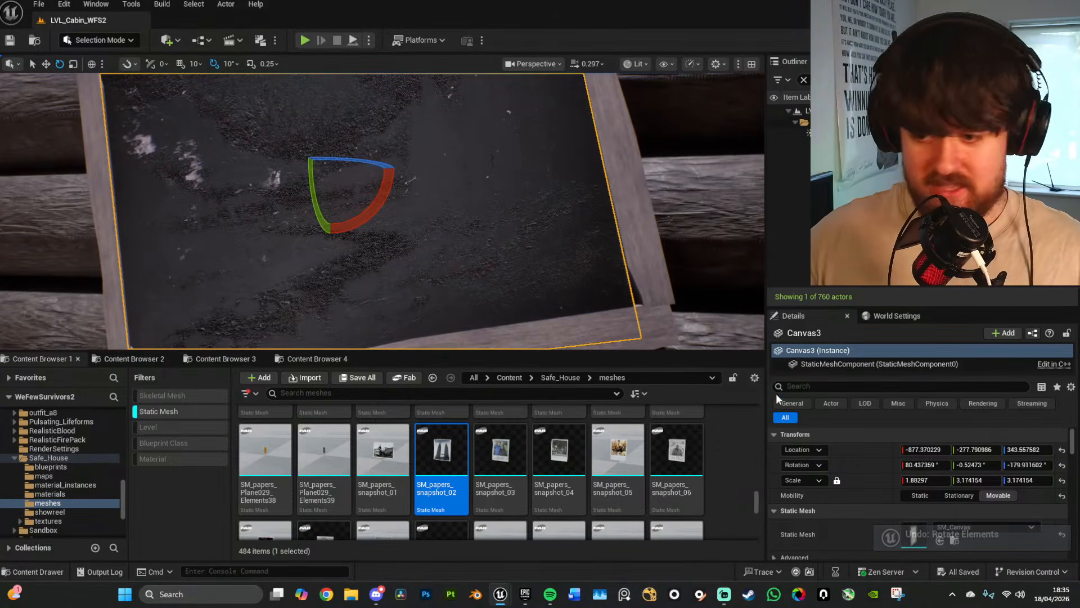
scroll(978, 503, "down", 5)
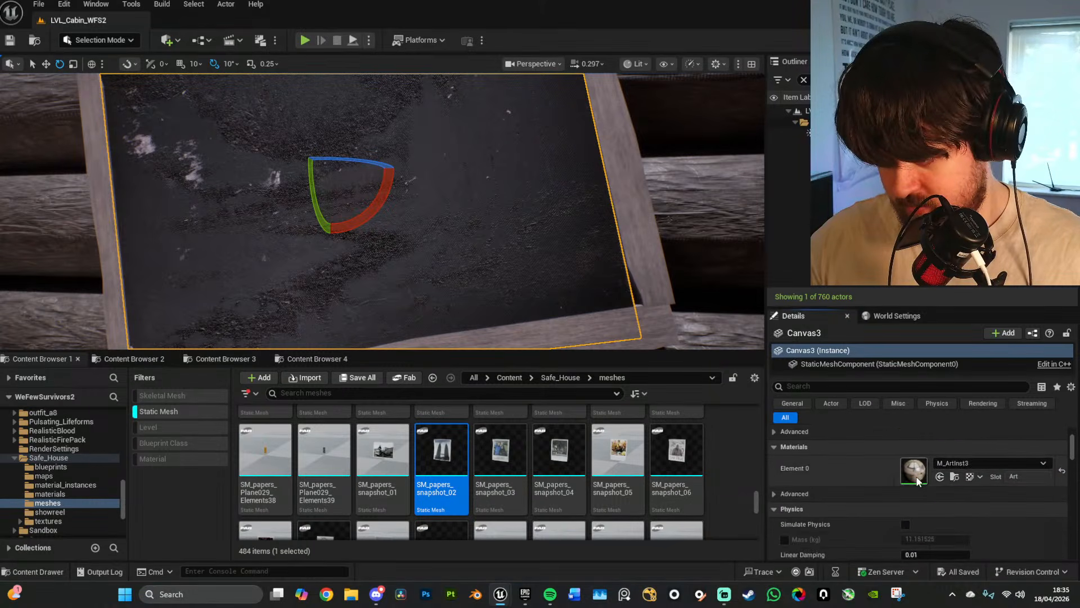
double_click(915, 475)
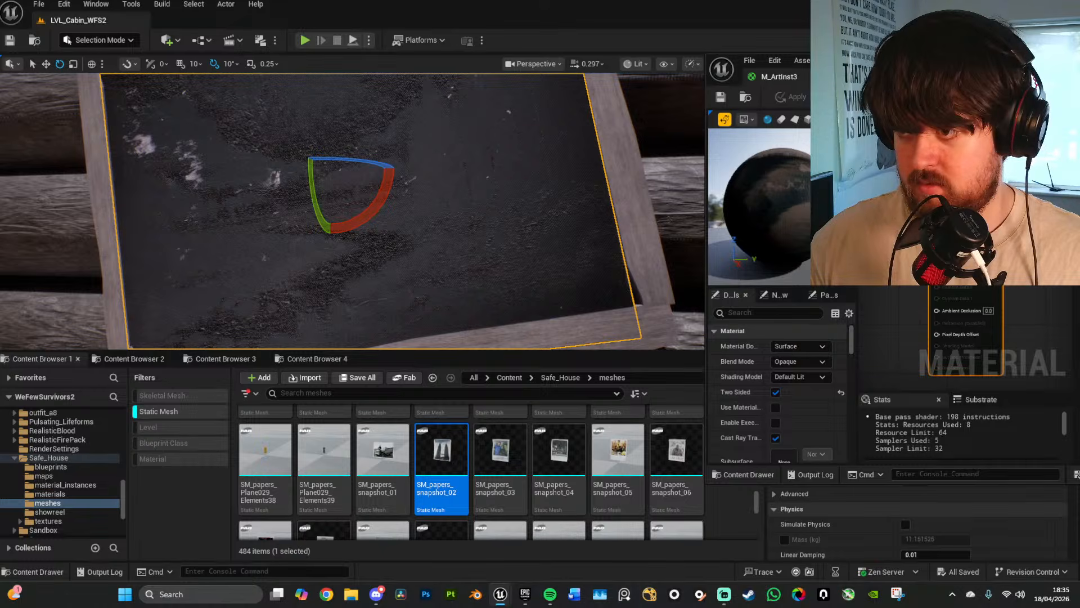
left_click(900, 208)
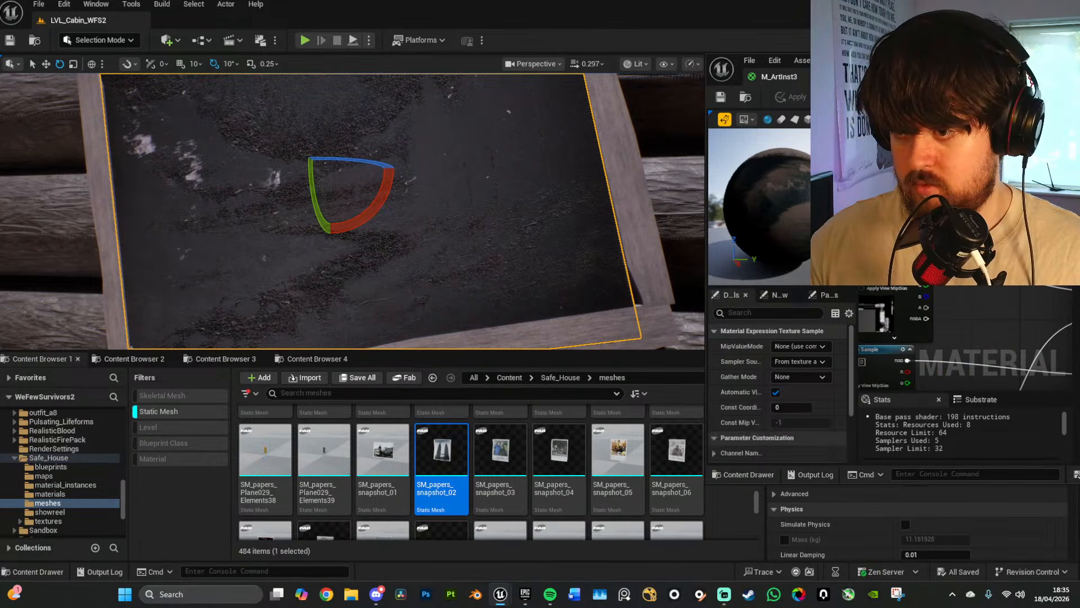
scroll(807, 386, "down", 4)
double_click(785, 409)
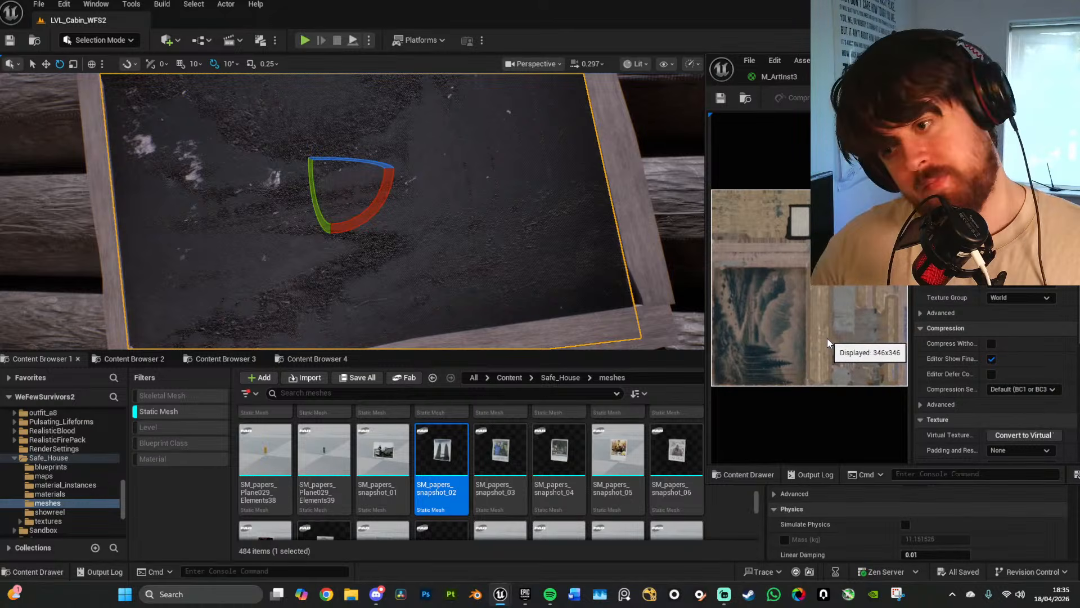
left_click(969, 77)
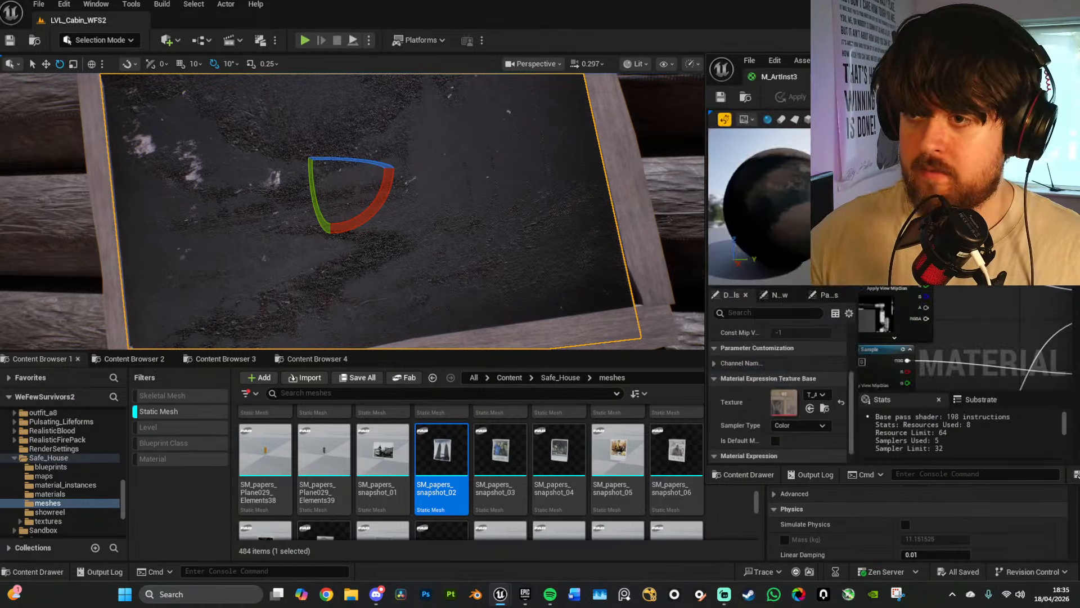
left_click(1067, 60)
Step: Inspect the framed canvas on the log wall up close with the editor overlays hidden
scroll(594, 228, "down", 5)
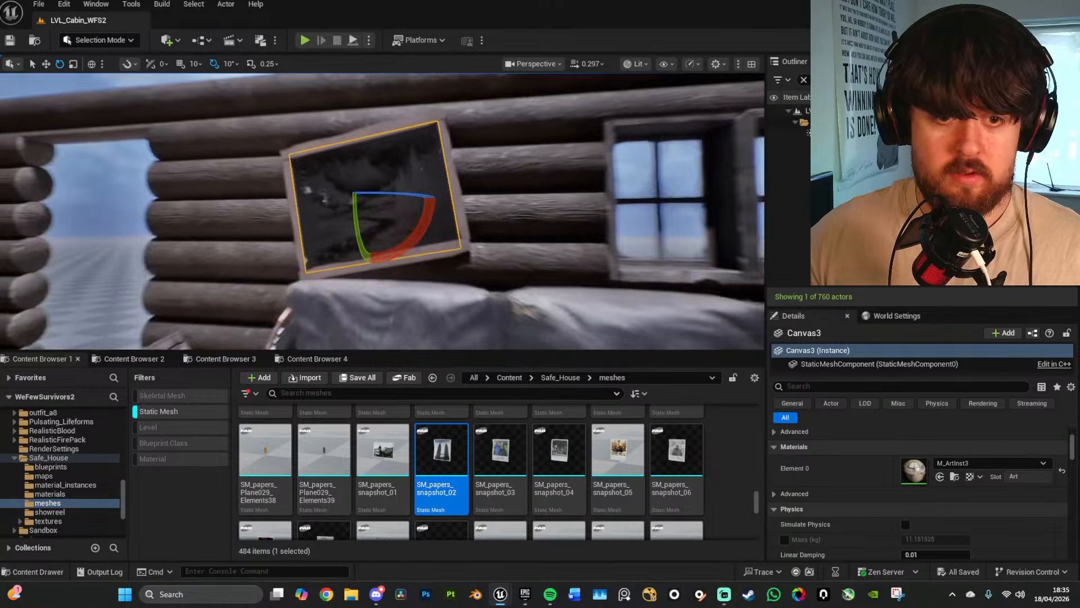
key("g")
key("a")
mouse_move(595, 229)
right_mouse_down()
mouse_move(628, 230)
mouse_move(583, 218)
right_mouse_up()
key("w")
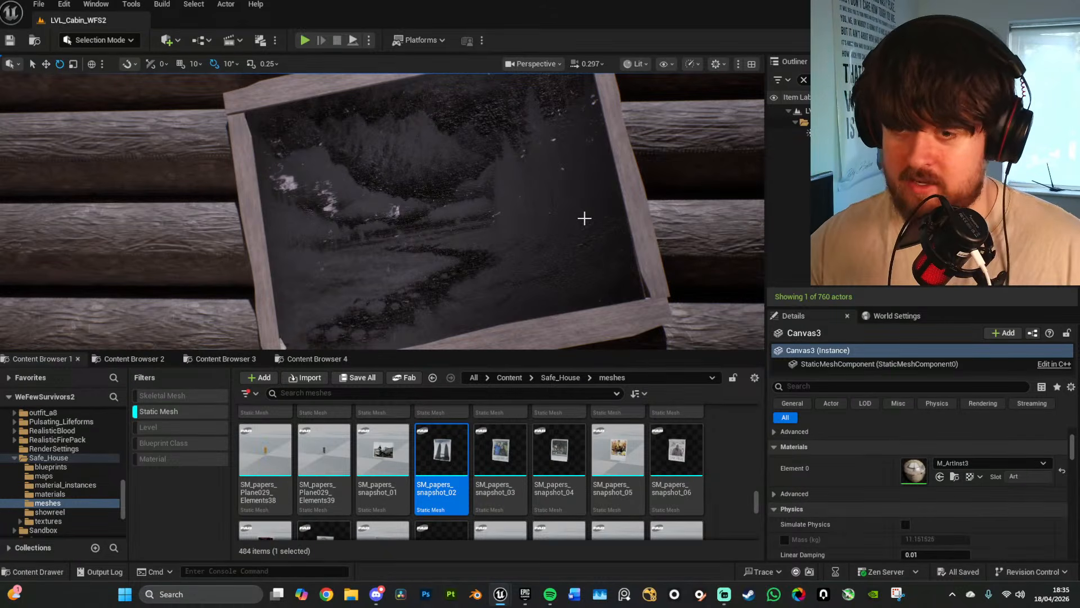
Step: Place SM_rest_area_heater from the Safe_House meshes on the wooden floor near the log wall, beside the bed's open wooden drawers
mouse_move(595, 215)
right_mouse_down()
mouse_move(759, 217)
mouse_move(647, 214)
mouse_move(644, 233)
mouse_move(725, 251)
mouse_move(712, 219)
mouse_move(725, 220)
mouse_move(646, 218)
mouse_move(588, 242)
mouse_move(605, 253)
right_mouse_up()
scroll(623, 437, "down", 2)
scroll(607, 434, "down", 10)
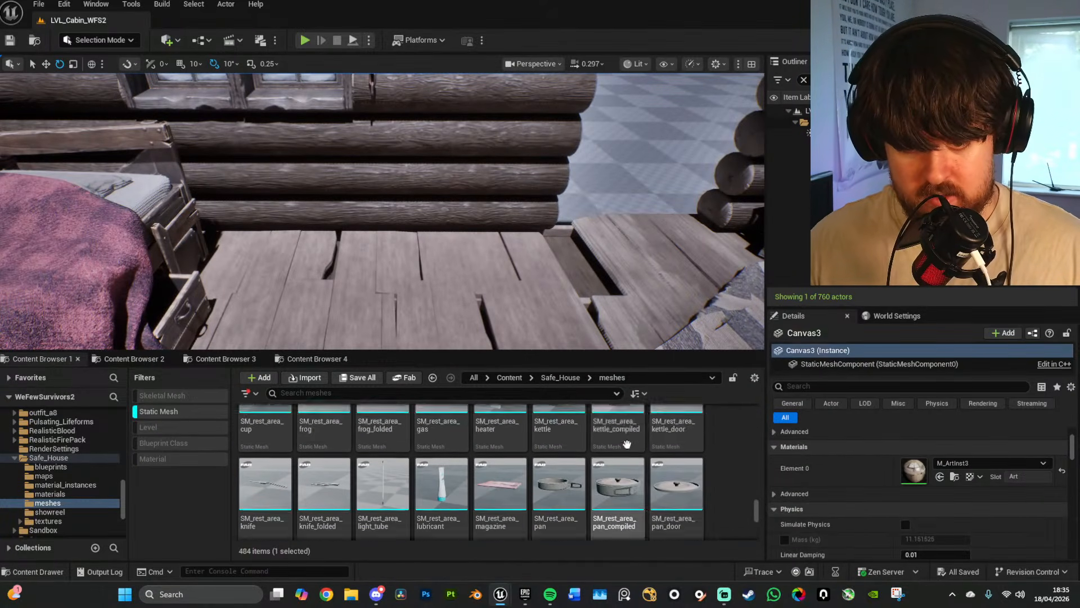
scroll(595, 436, "up", 1)
left_click_drag(508, 467, 306, 243)
left_click_drag(347, 303, 305, 313)
key("w")
right_click_drag(458, 276, 410, 293)
key("w")
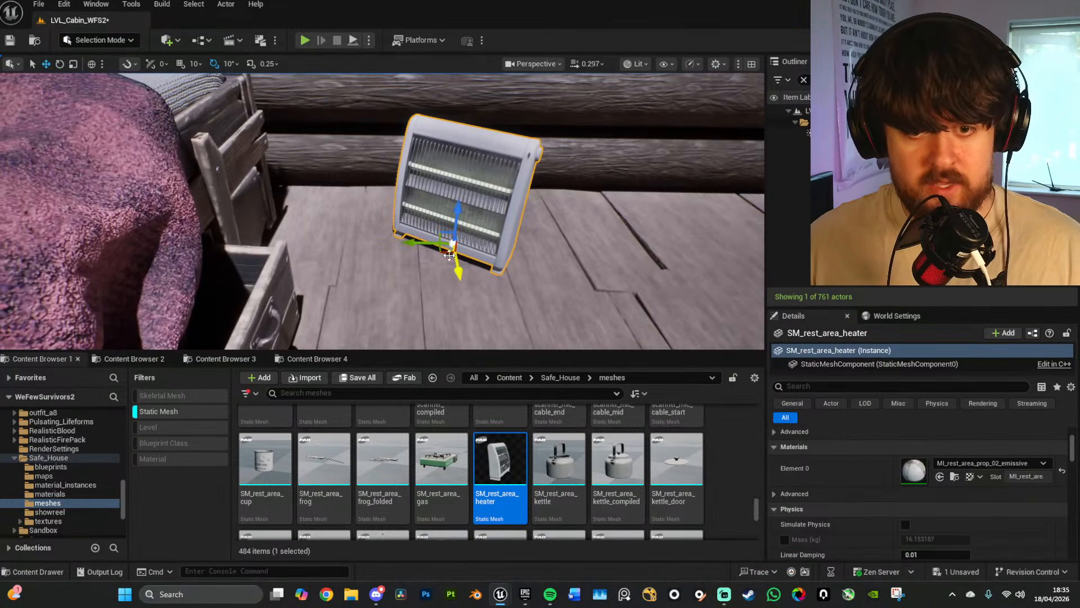
left_click_drag(449, 253, 381, 239)
right_click_drag(382, 238, 422, 236)
key("w")
key("s")
Step: Inspect the heater's MI_rest_area_prop_02_emissive material instance and its parent material M_props_emissive
scroll(411, 242, "down", 6)
scroll(909, 491, "up", 2)
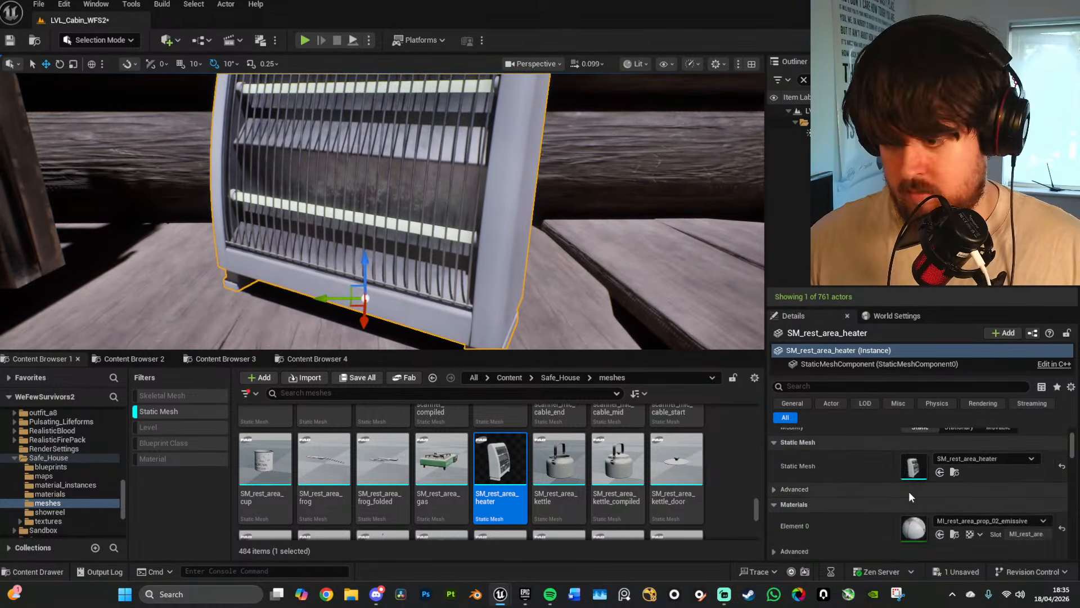
double_click(917, 520)
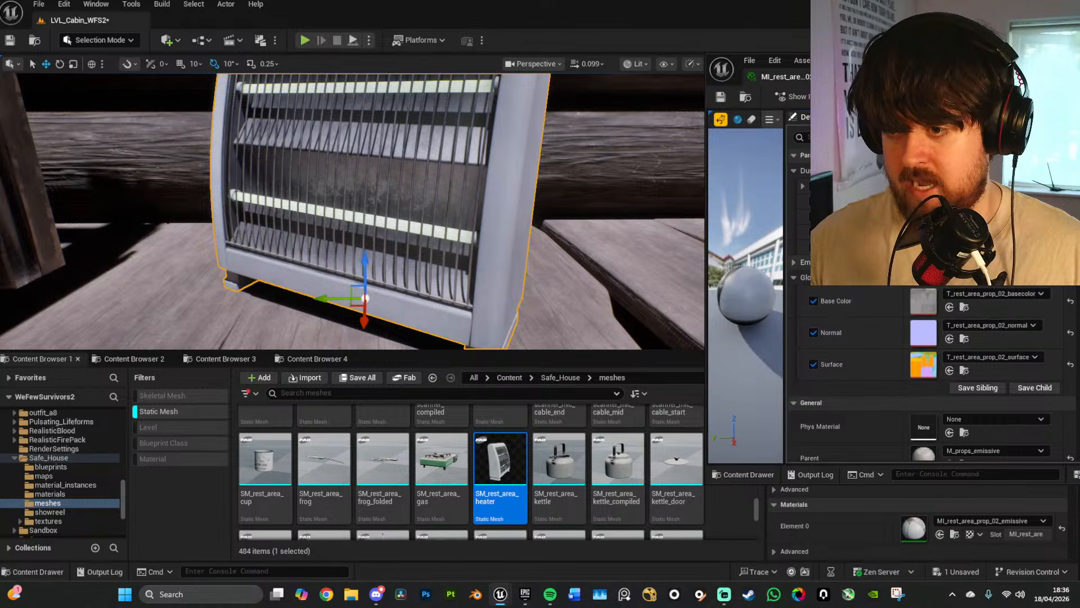
scroll(858, 292, "down", 1)
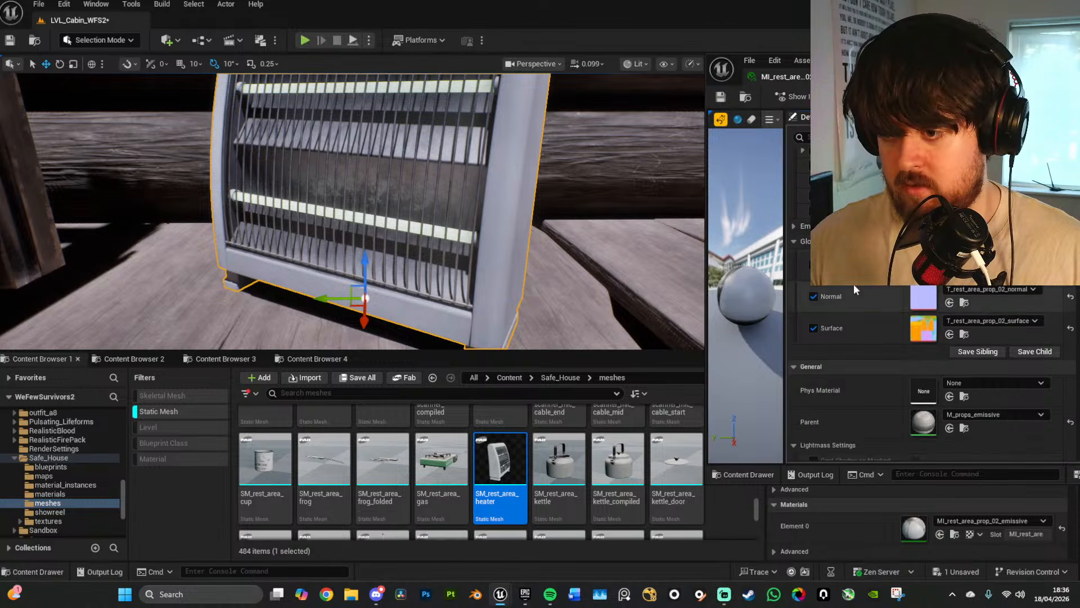
double_click(923, 421)
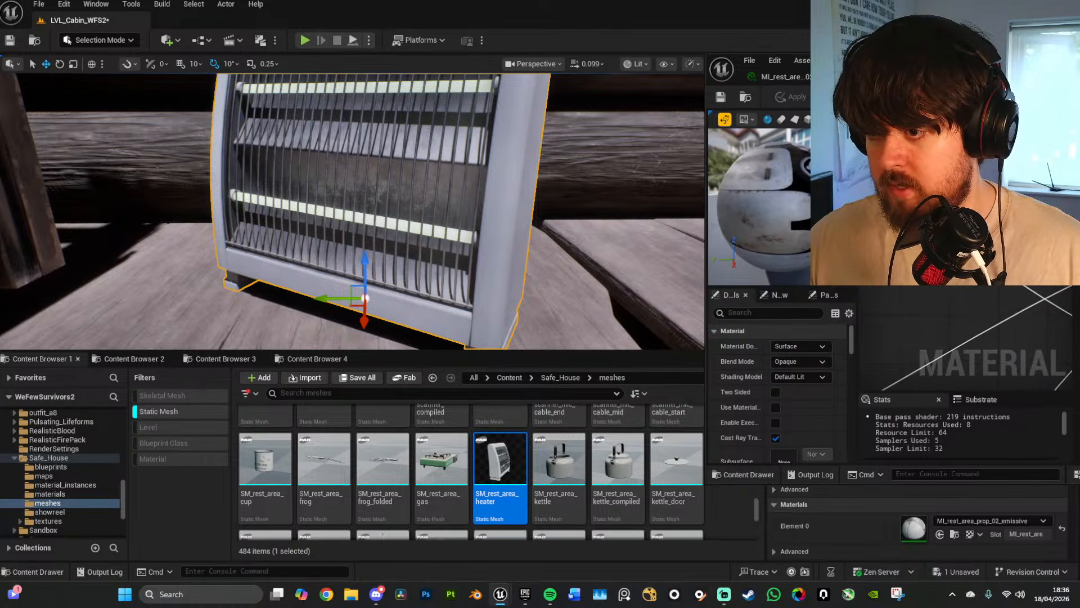
right_click(951, 240)
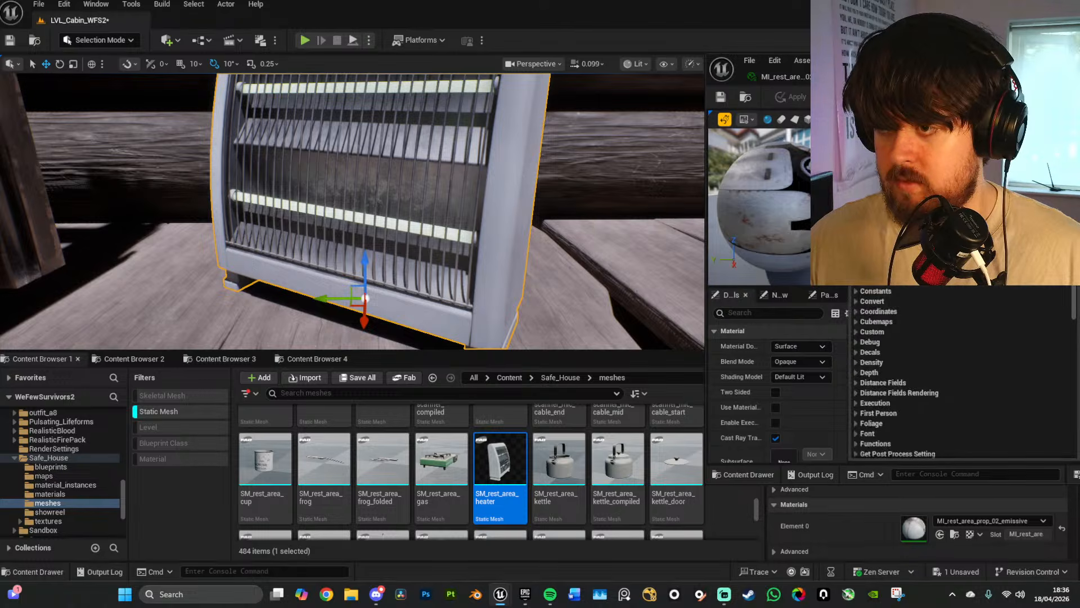
left_click(923, 213)
left_click(785, 77)
scroll(834, 282, "up", 2)
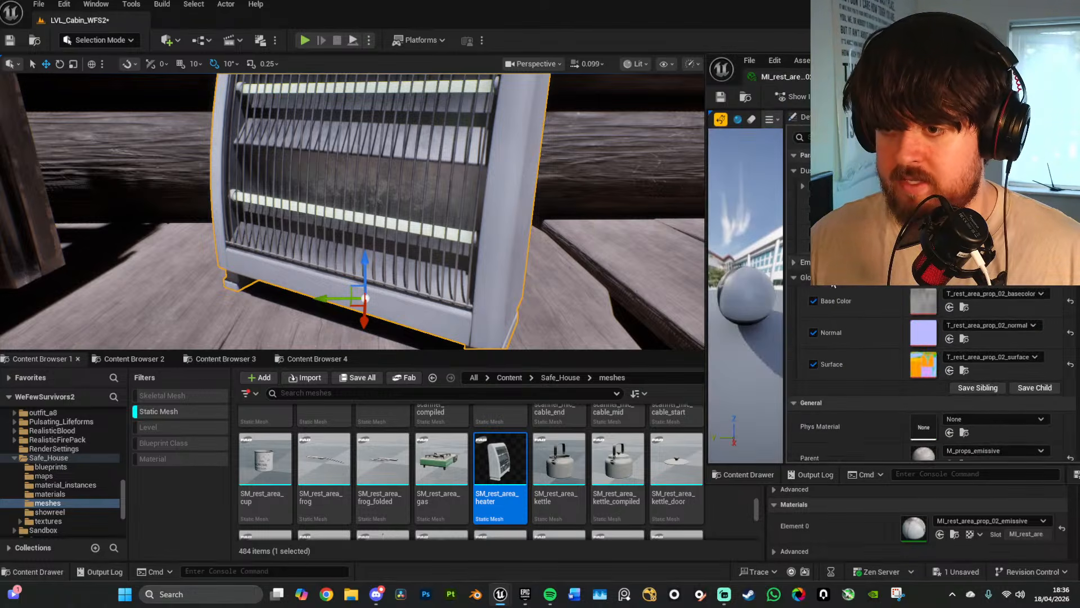
Step: Set Emissive Power to 0 in the heater's material instance, leaving its emissive colour as it is
left_click(794, 262)
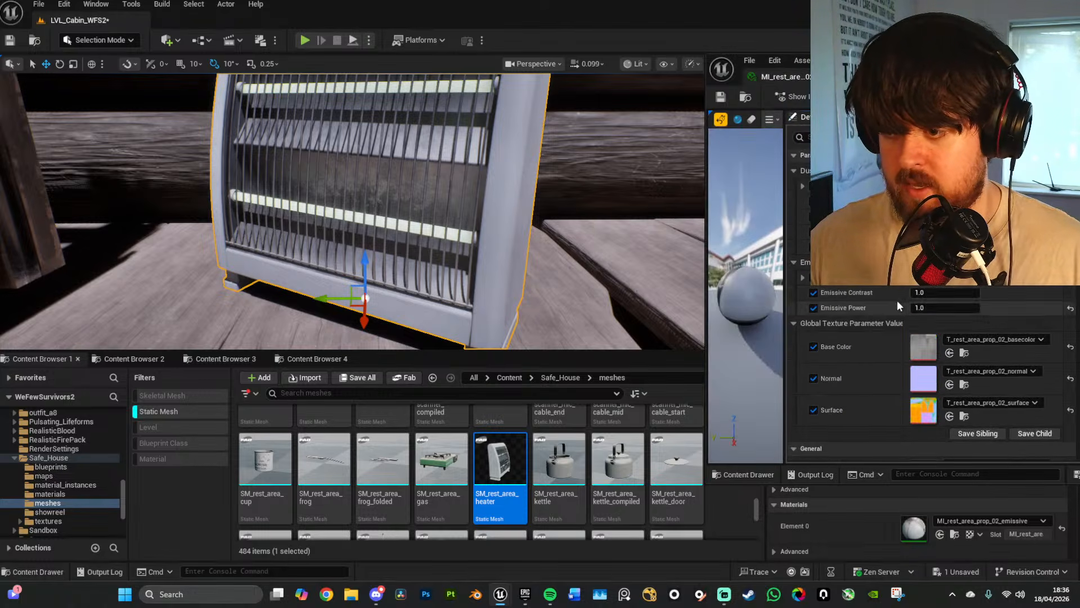
left_click(814, 307)
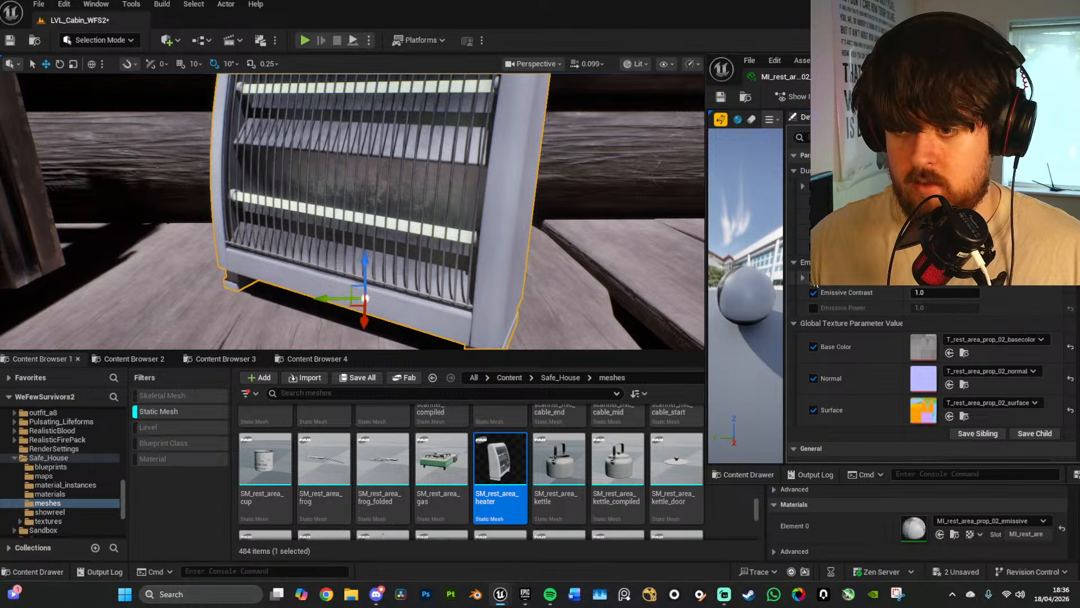
left_click(814, 307)
left_click(935, 308)
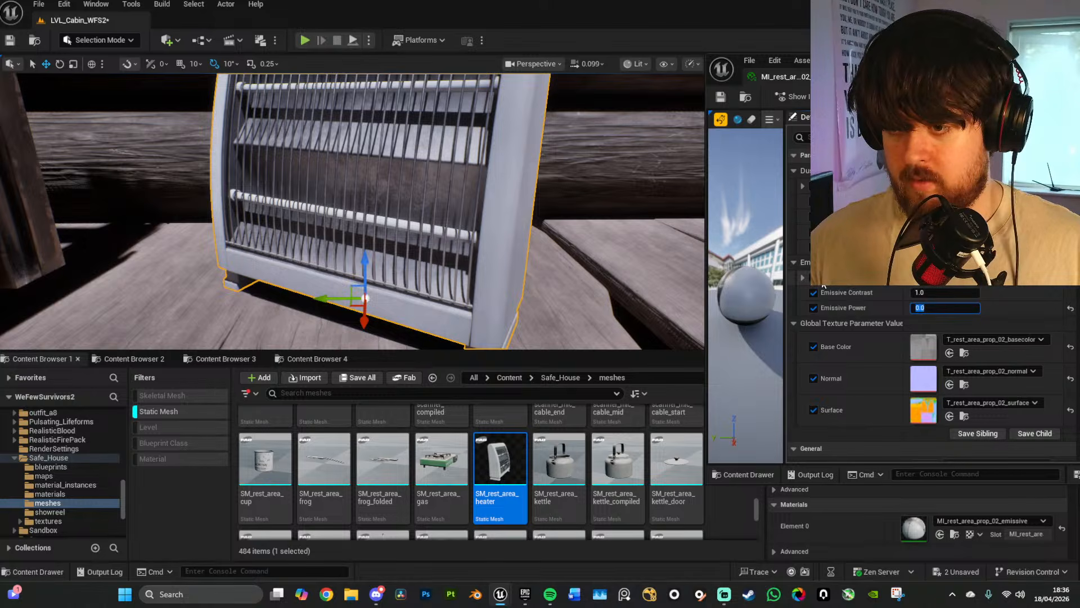
left_click(942, 284)
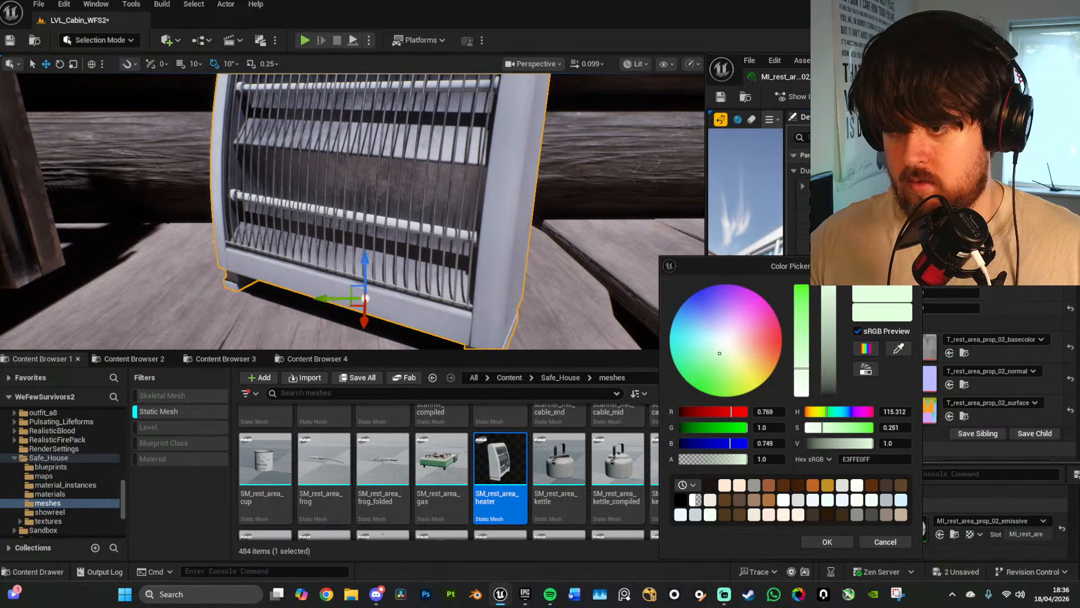
left_click(911, 266)
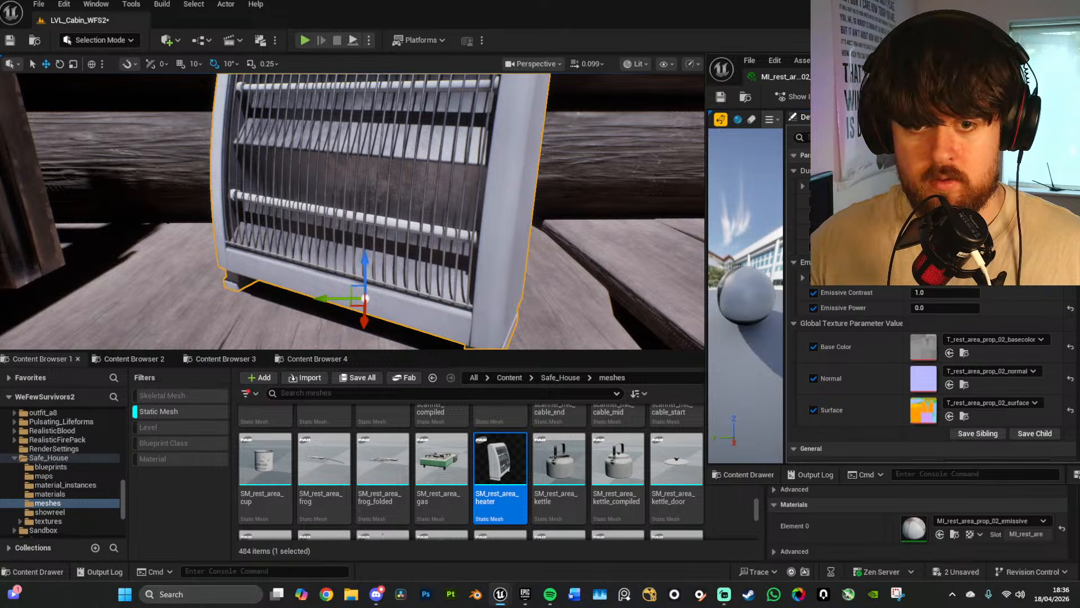
Step: Set the Brightness Curve of the heater's T_rest_area_prop_02_basecolor texture to 2 and save all changes
double_click(921, 346)
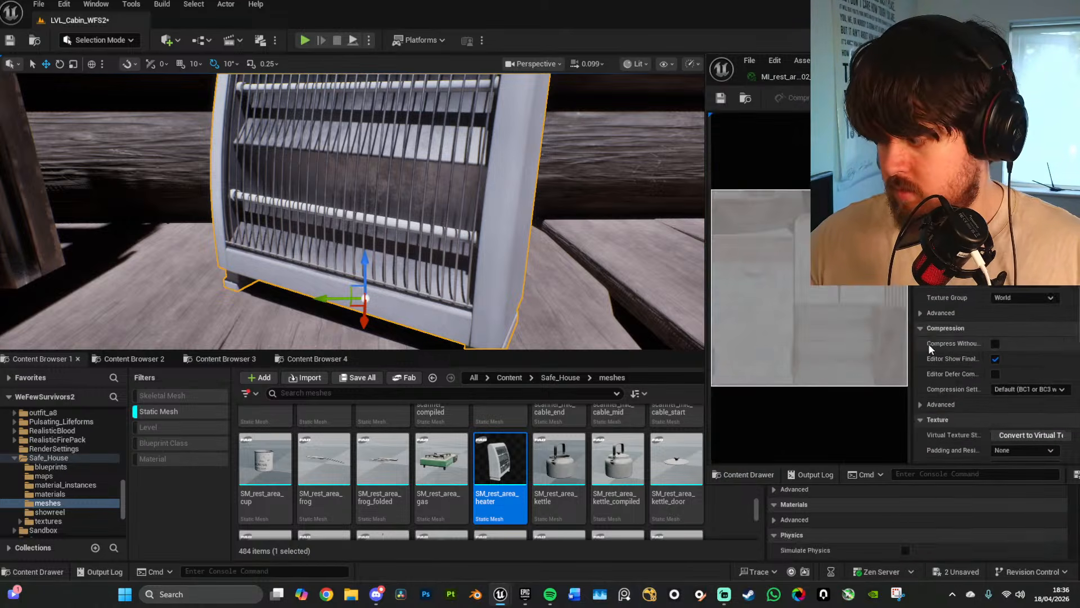
scroll(1025, 363, "down", 5)
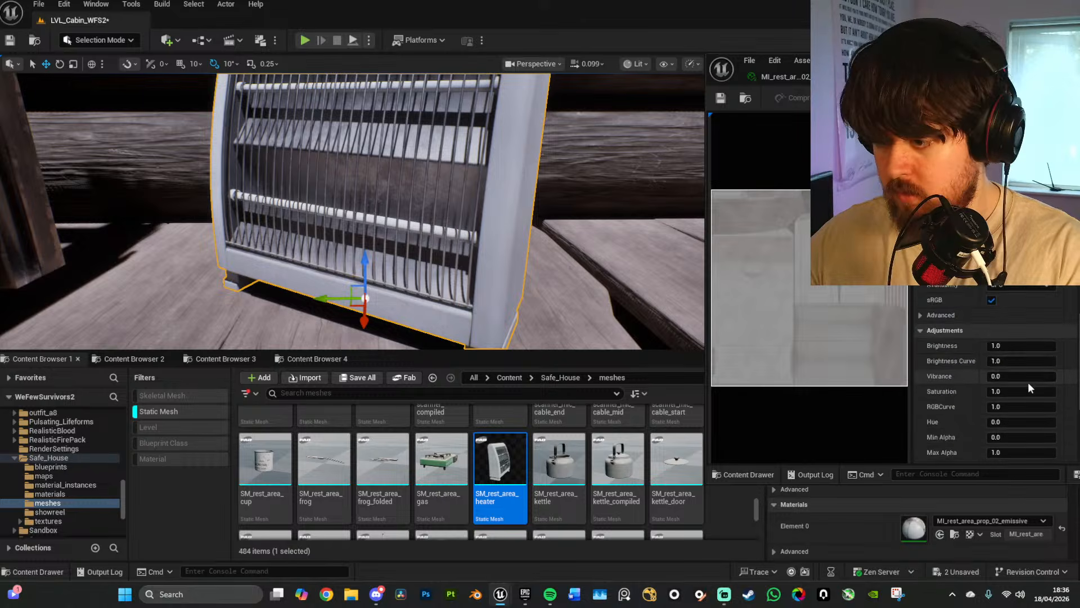
left_click(1014, 361)
type("1.5")
key("Return")
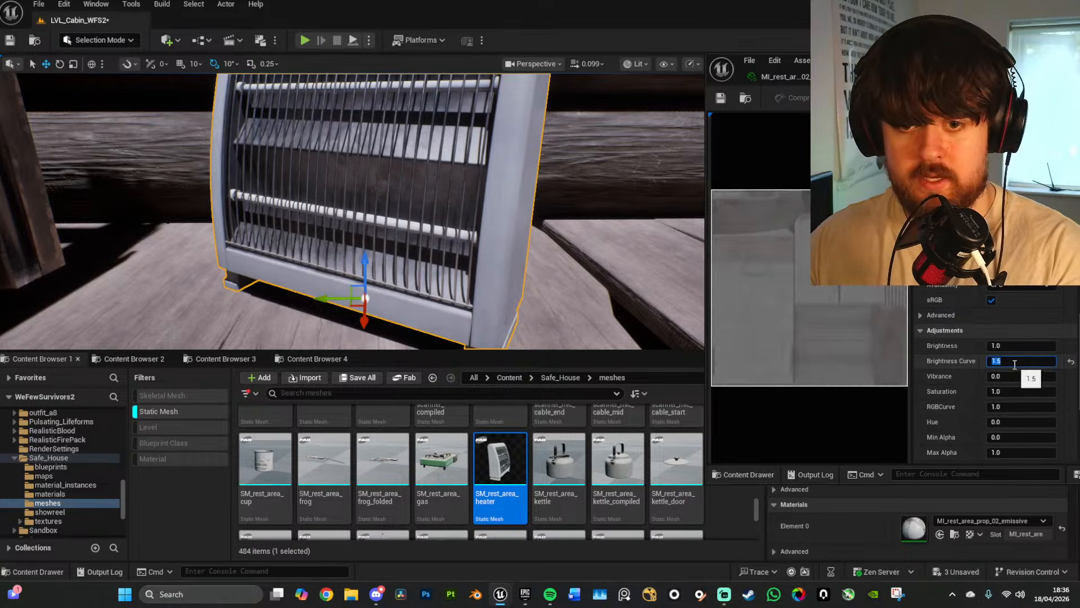
type("2")
key("Return")
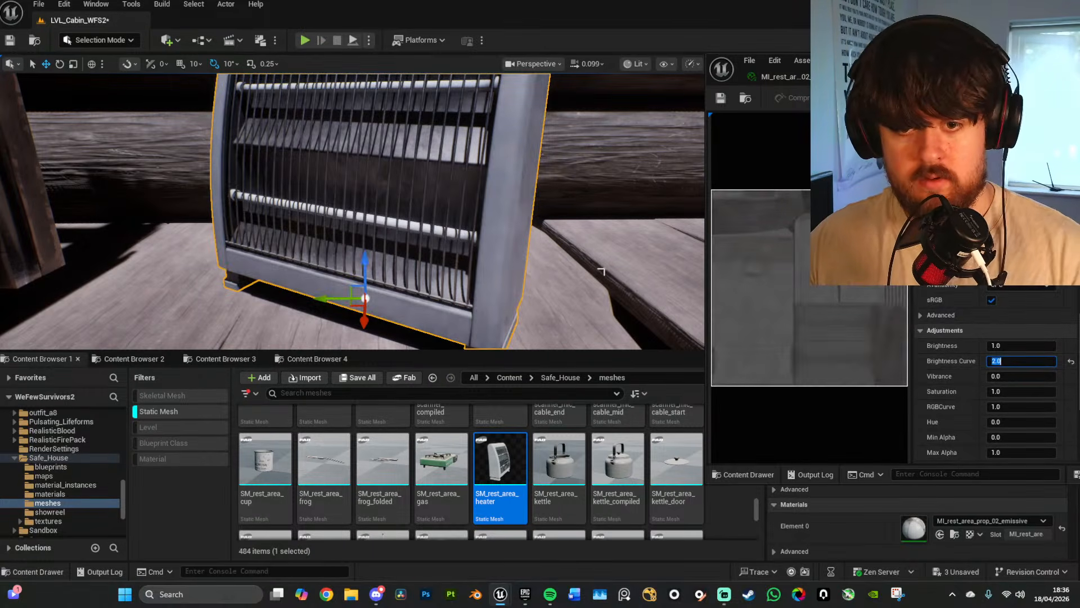
left_click(753, 62)
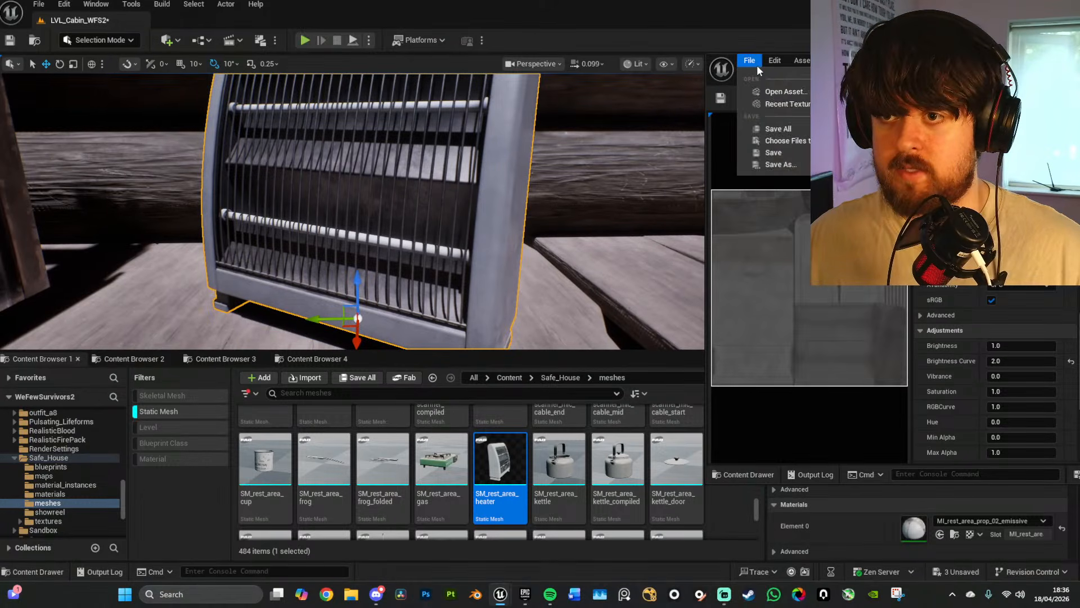
left_click(778, 126)
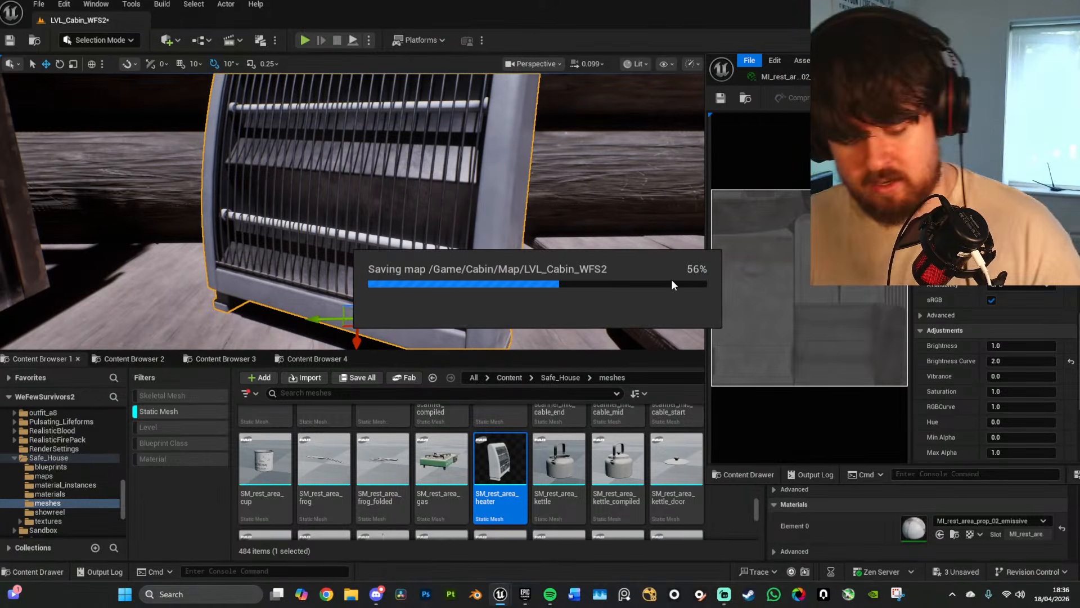
Step: Examine the darkened heater, the chains hanging above the log walls and the furnished cabin from several viewpoints
right_click_drag(673, 275, 737, 298)
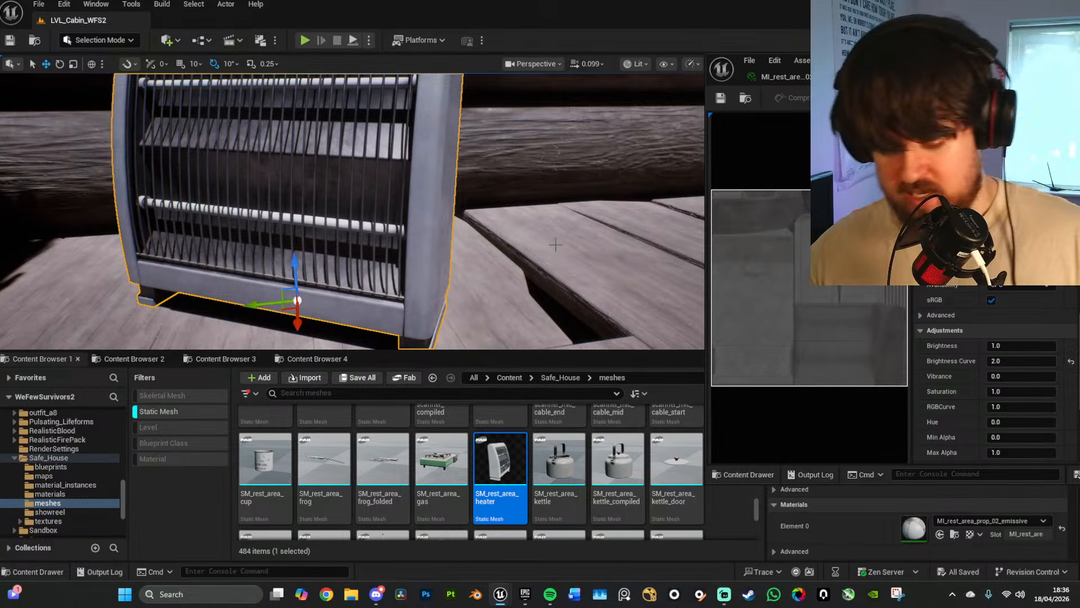
key("g")
key("s")
scroll(353, 211, "up", 4)
right_click_drag(352, 212, 238, 171)
key("s")
right_click_drag(576, 239, 256, 240)
right_click_drag(466, 231, 506, 90)
right_click_drag(393, 163, 393, 186)
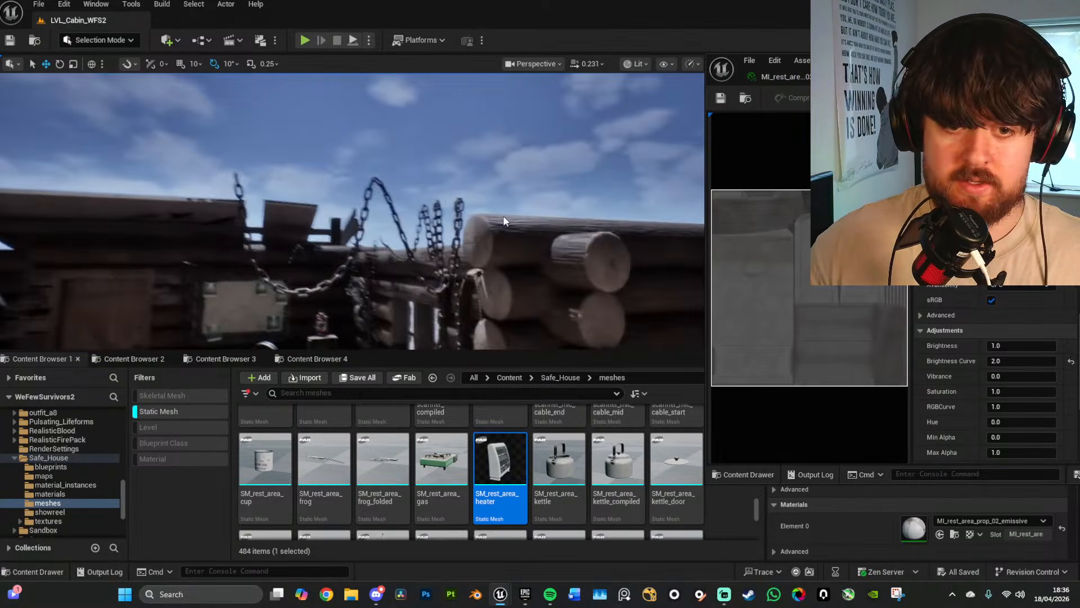
left_click(387, 180)
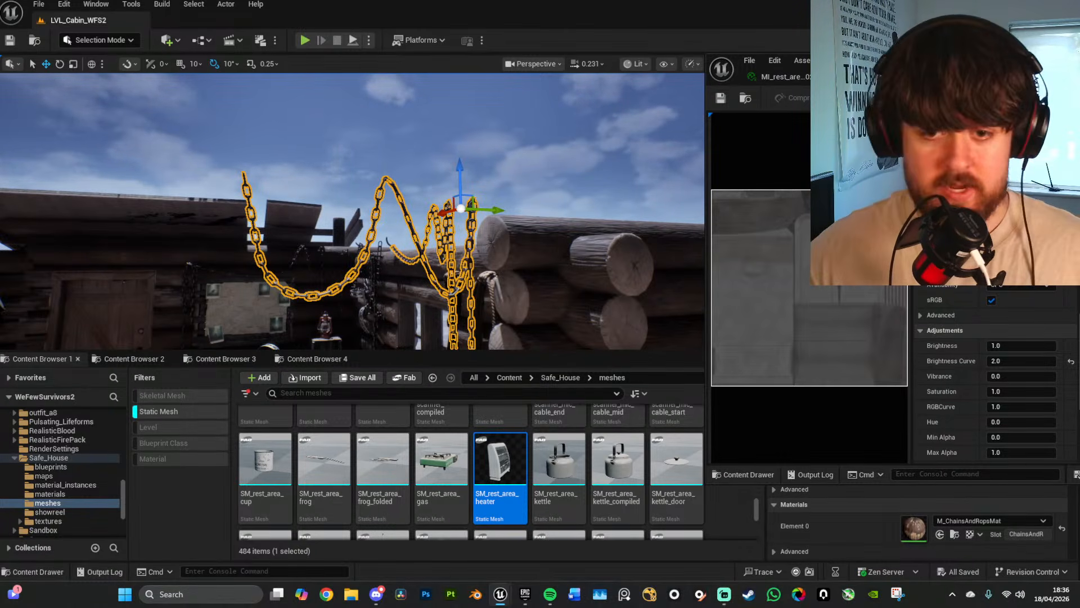
left_click(561, 267)
right_click_drag(562, 267, 166, 294)
key("w")
scroll(561, 267, "up", 1)
key("w")
key("w")
right_click_drag(427, 225, 602, 242)
Step: Place SM_rest_area_water_cooler on the floor between the dark wooden cabinet and the pink blanket, and close the texture editor
scroll(644, 472, "up", 1)
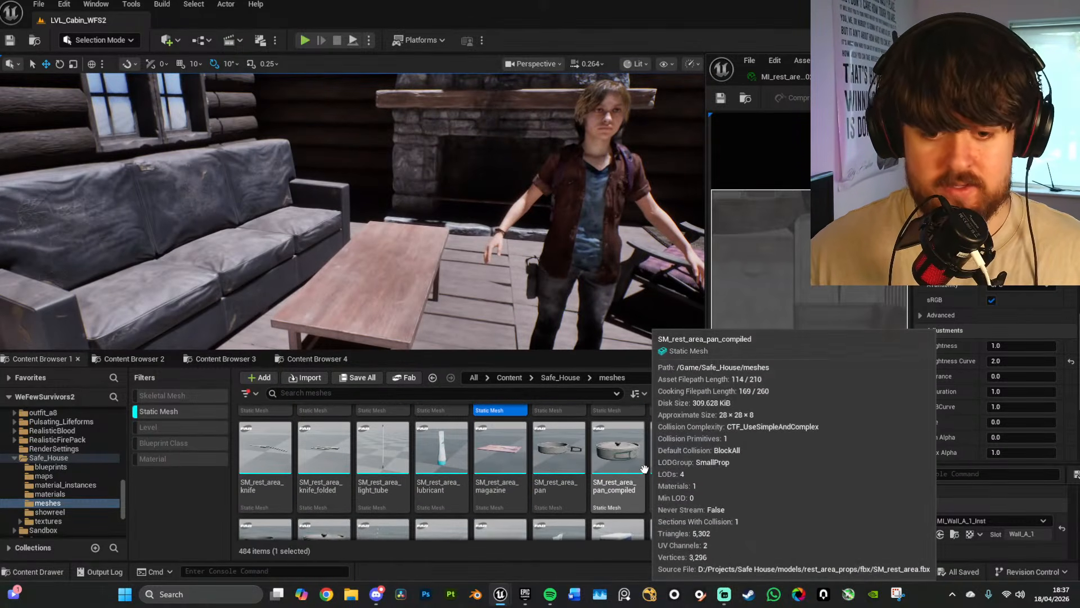
scroll(590, 456, "down", 2)
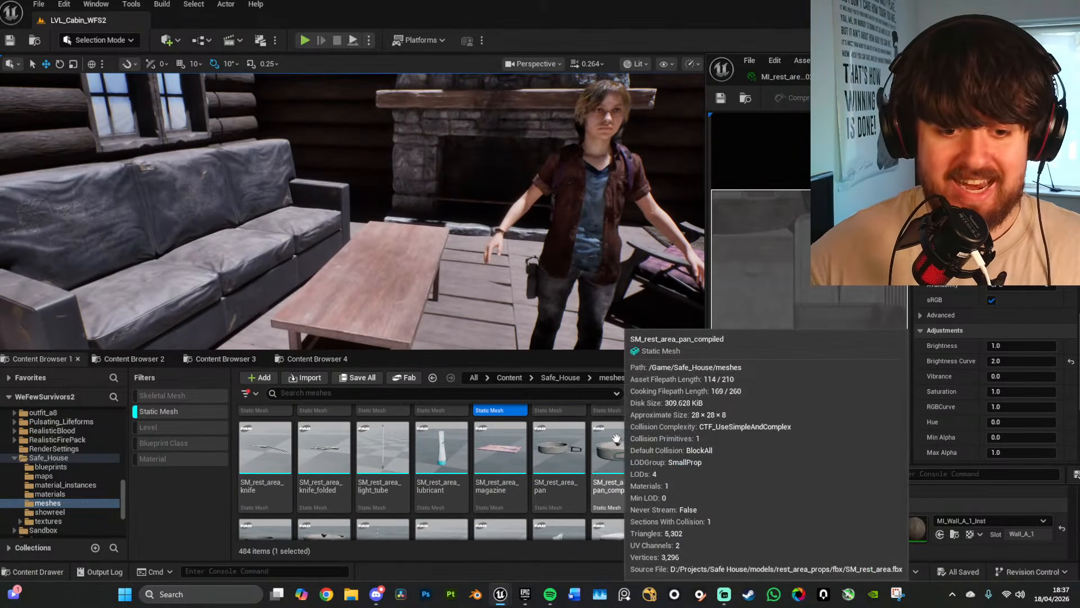
scroll(618, 444, "down", 1)
scroll(596, 459, "down", 1)
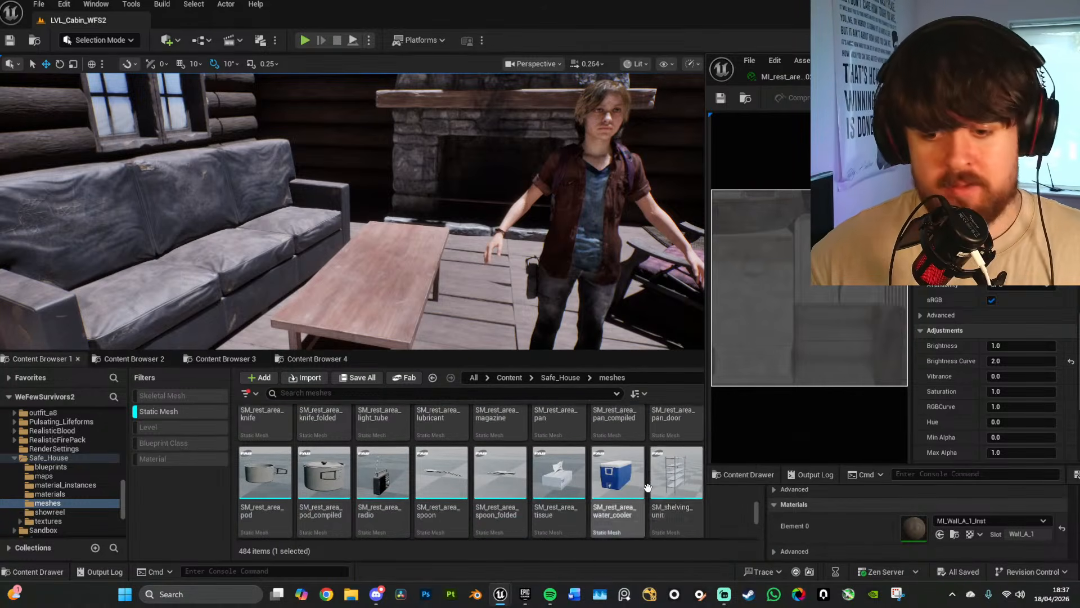
key("w")
right_click_drag(585, 282, 166, 304)
key("w")
key("s")
key("w")
left_click_drag(617, 488, 345, 234)
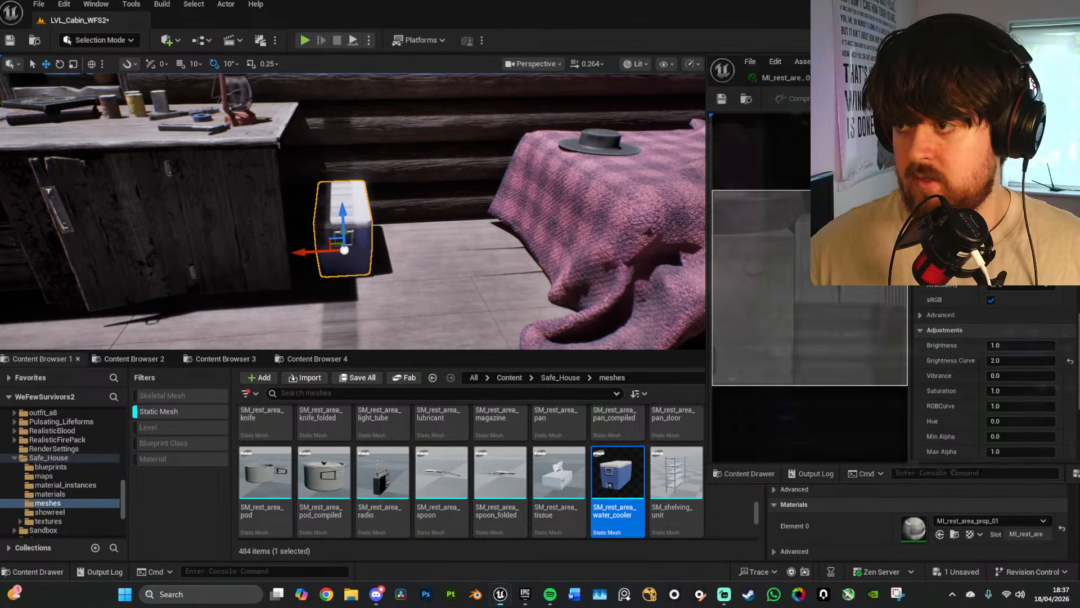
left_click(1067, 60)
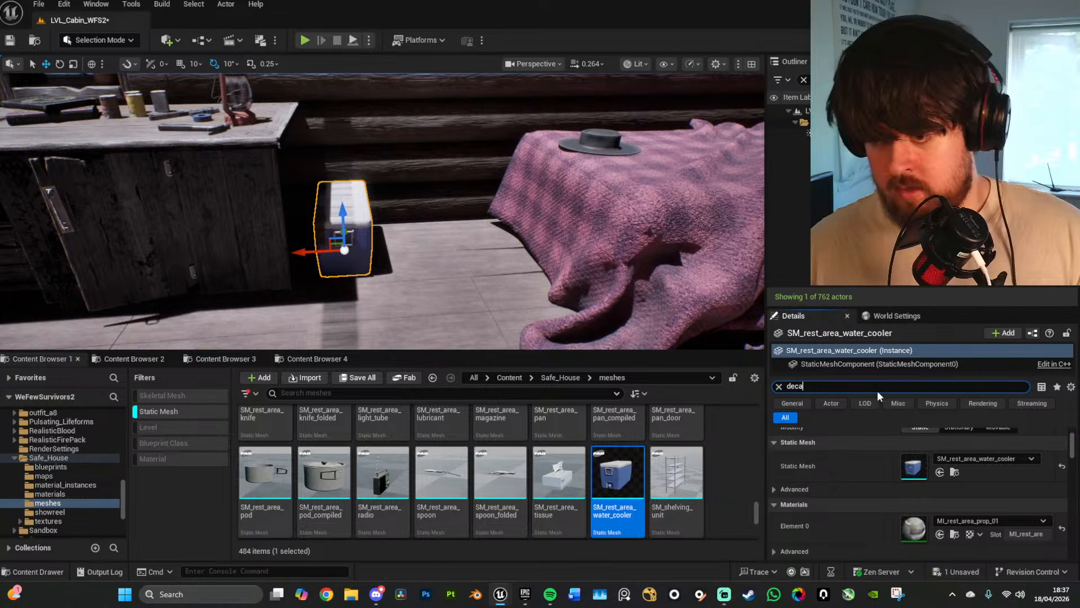
Step: Turn off Receives Decals for the water cooler and rotate it slightly on the floor beside the dark cabinet
right_click_drag(368, 254, 360, 262)
key("w")
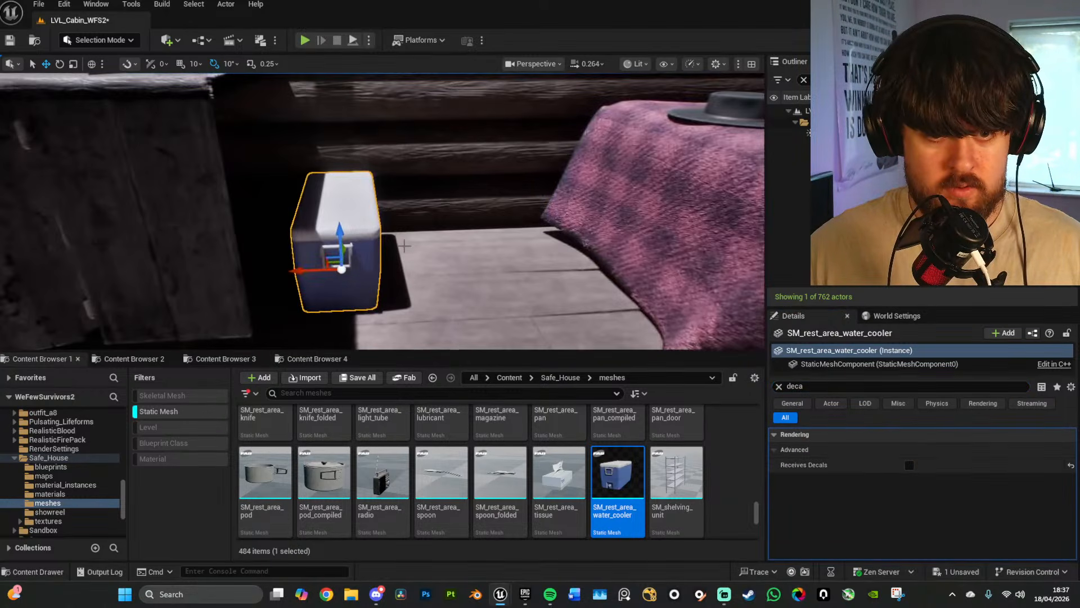
key("e")
left_click_drag(367, 297, 318, 272)
key("w")
Step: Open the SM_rest_area_water_cooler mesh and its MI_rest_area_prop_01 material instance, and view the placed cooler up close
double_click(618, 473)
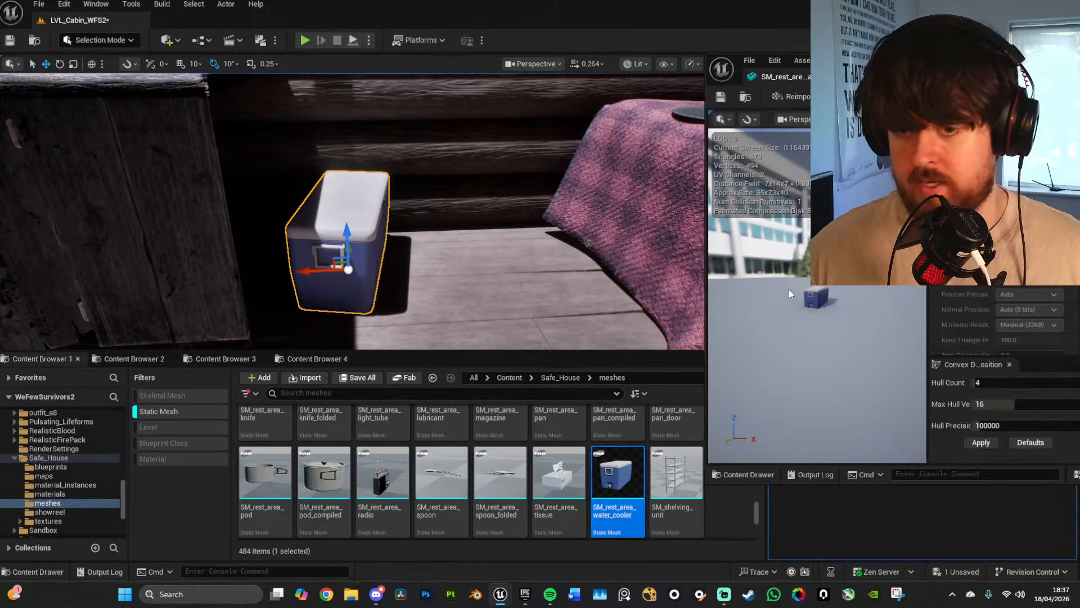
double_click(1012, 194)
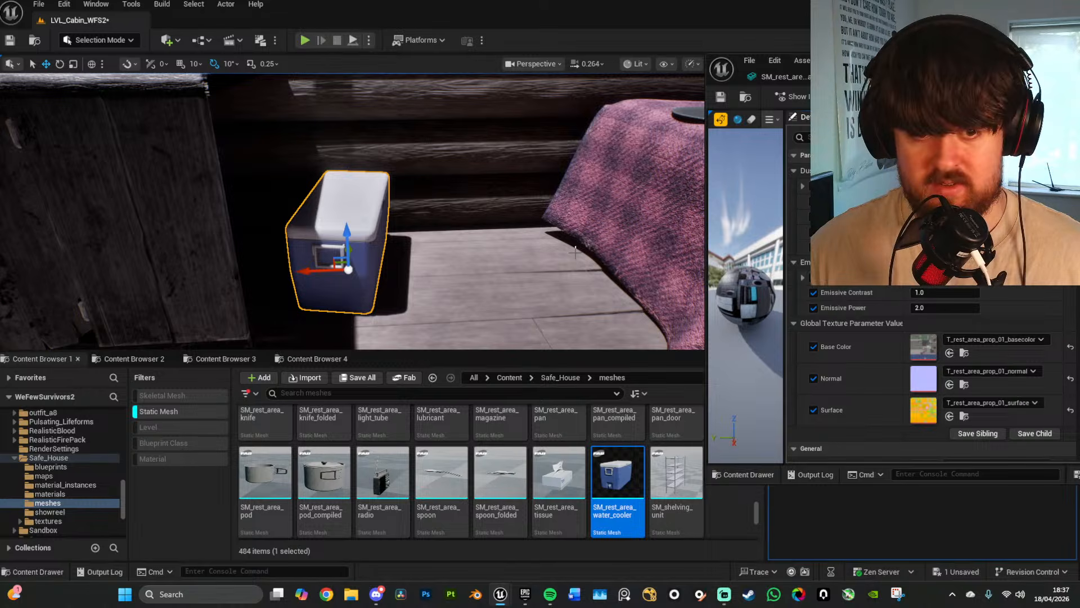
key("w")
mouse_move(575, 252)
right_mouse_down()
mouse_move(546, 267)
mouse_move(563, 236)
mouse_move(588, 223)
mouse_move(562, 254)
mouse_move(591, 239)
mouse_move(562, 231)
mouse_move(526, 245)
mouse_move(568, 243)
right_mouse_up()
scroll(574, 252, "down", 3)
key("e")
key("d")
key("a")
Step: Try Emissive Power 0 in the water cooler's material instance and restore it to 2
left_click(948, 309)
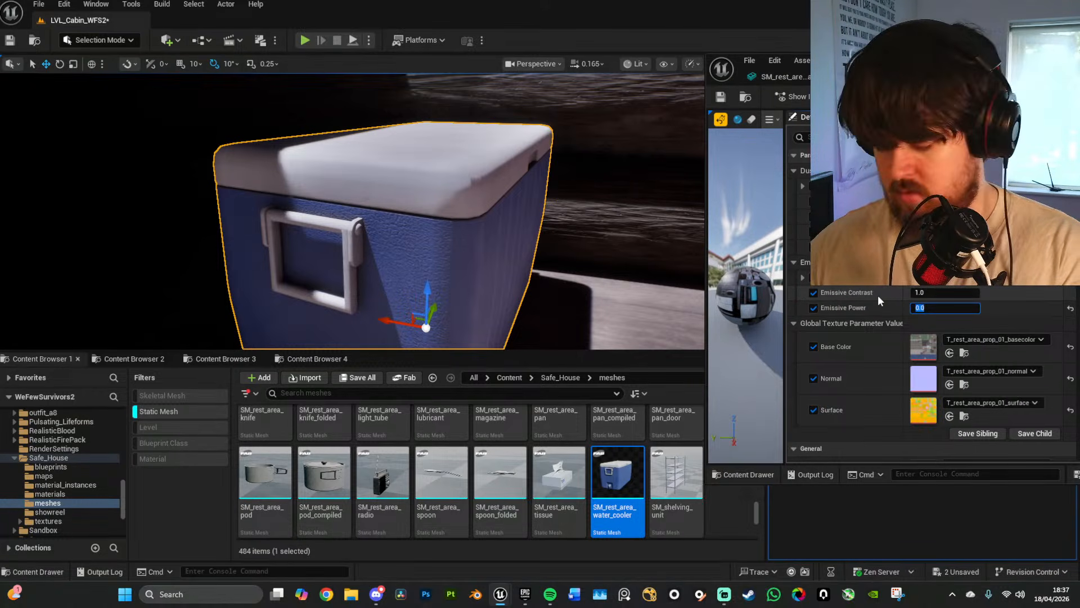
type("2")
key("Return")
right_click_drag(579, 246, 577, 248)
key("s")
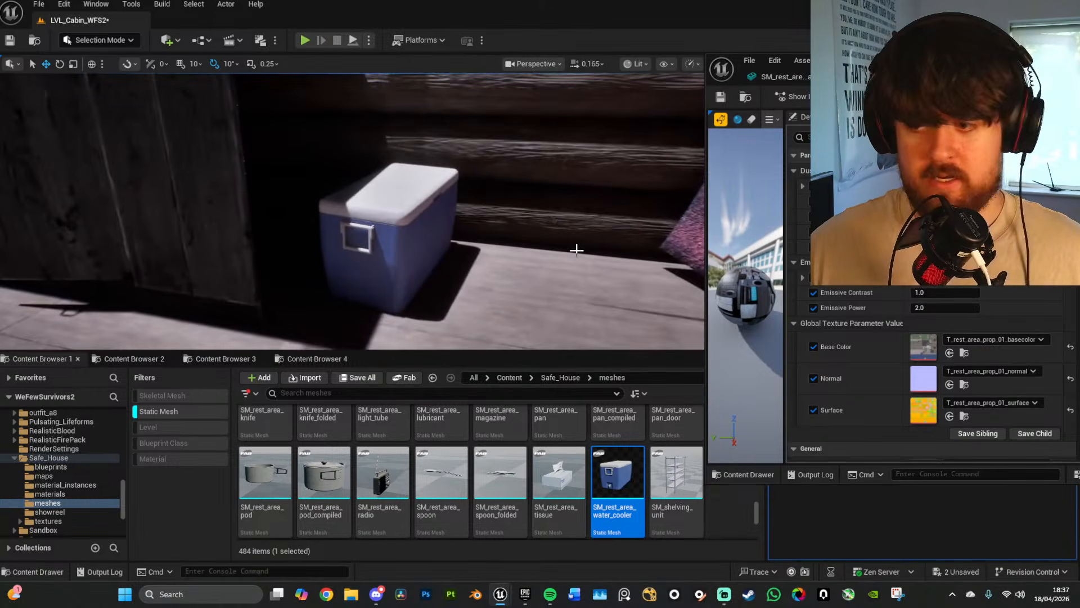
Step: Open the T_rest_area_prop_01_basecolor texture and set its Brightness Curve to 2
double_click(922, 347)
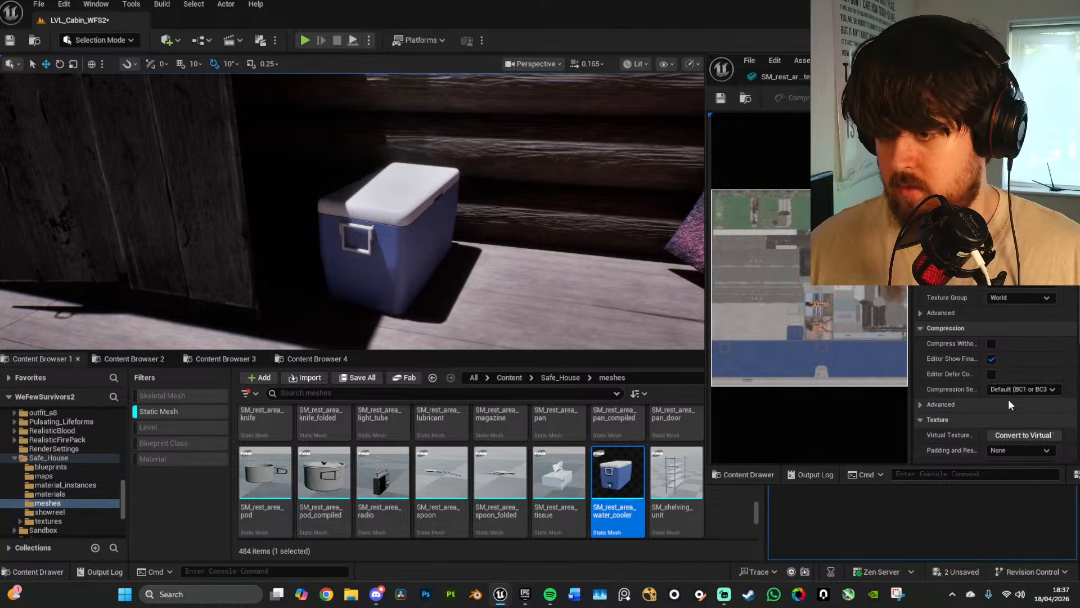
scroll(1012, 397, "down", 4)
scroll(1013, 401, "down", 1)
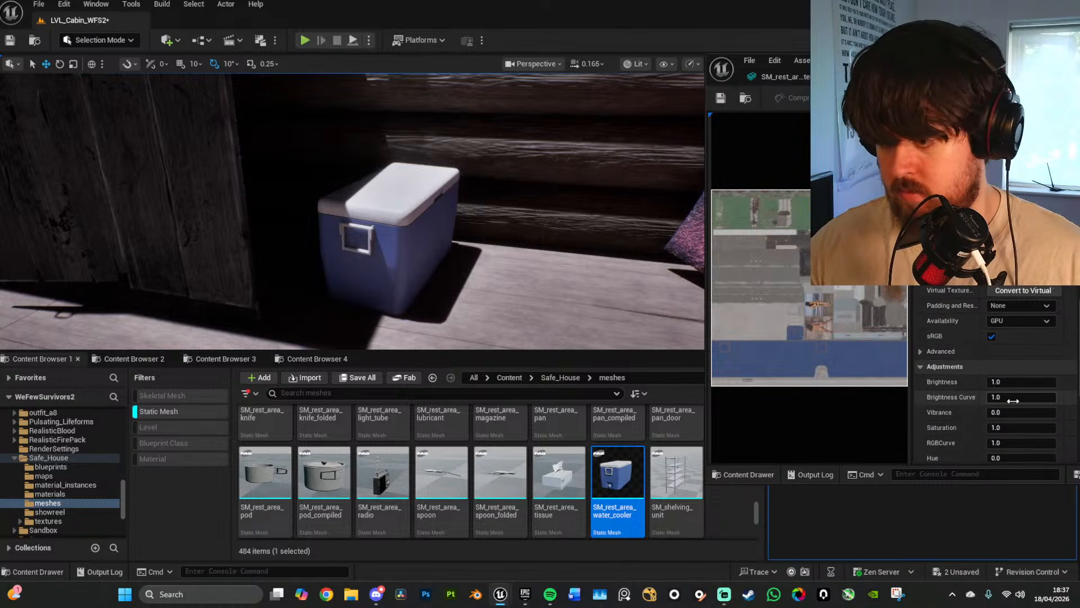
type("2")
key("Return")
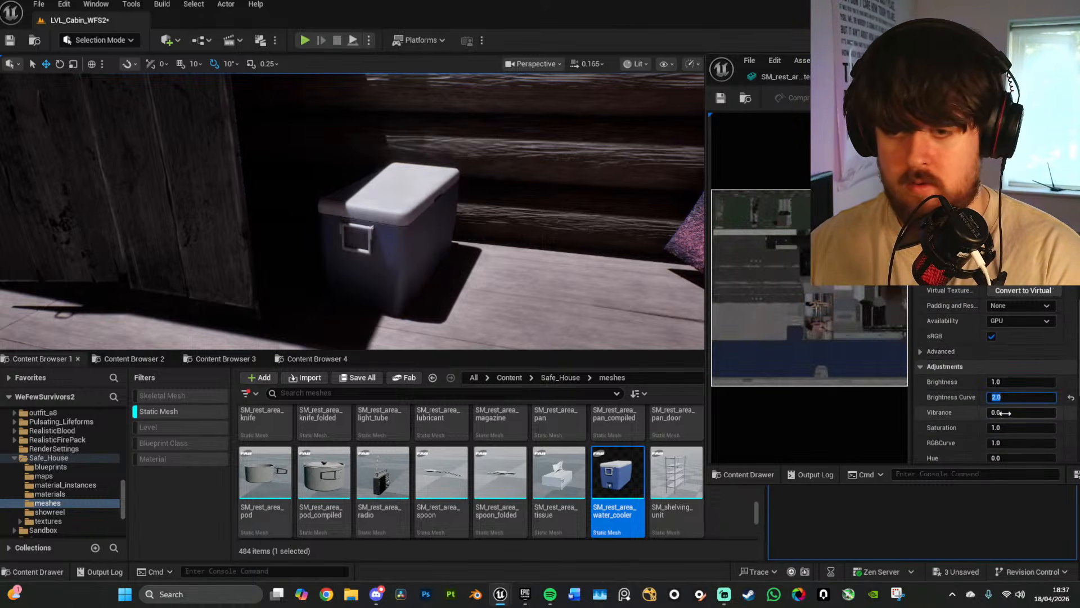
type("2")
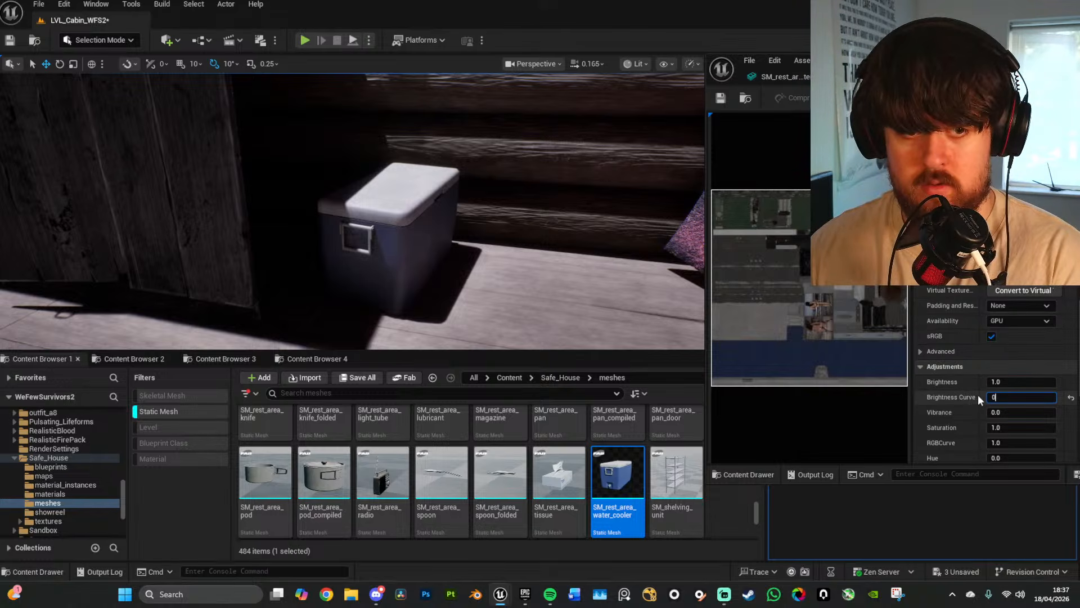
key("Return")
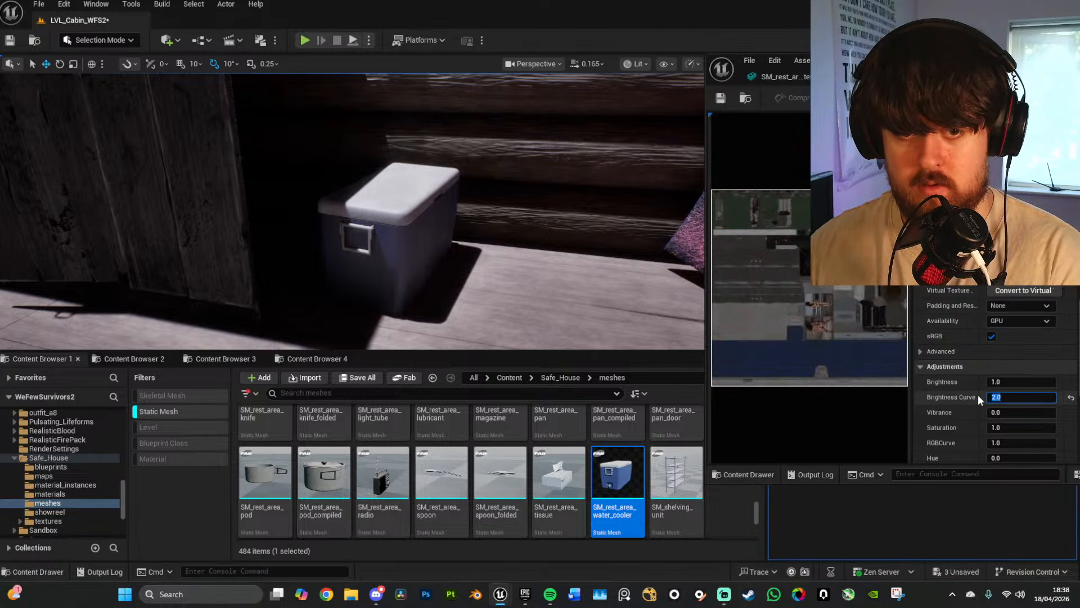
Step: Save all changes and close the texture editor
left_click(750, 61)
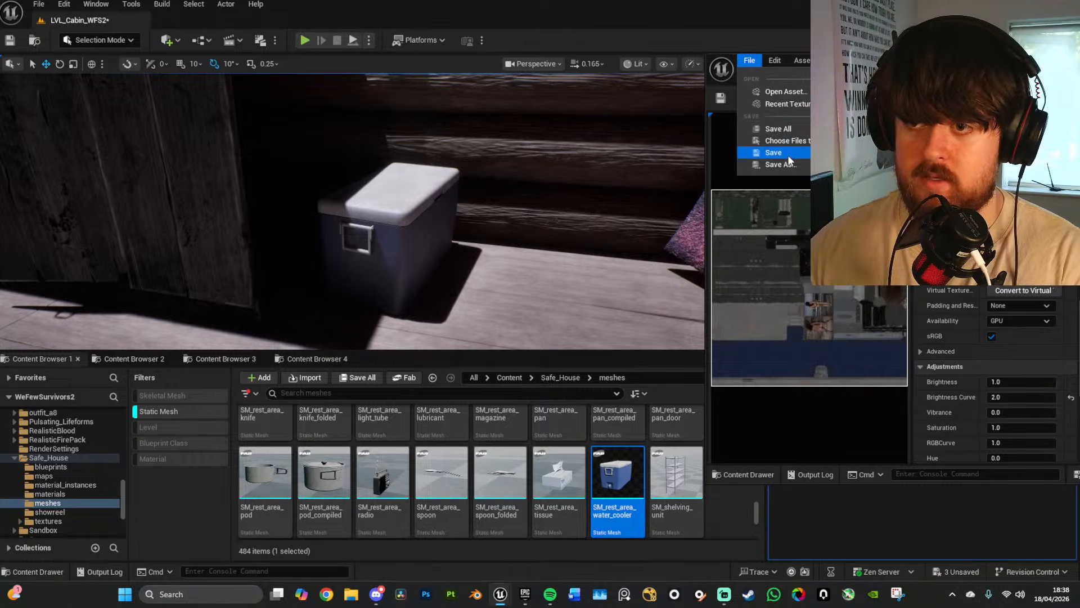
left_click(792, 133)
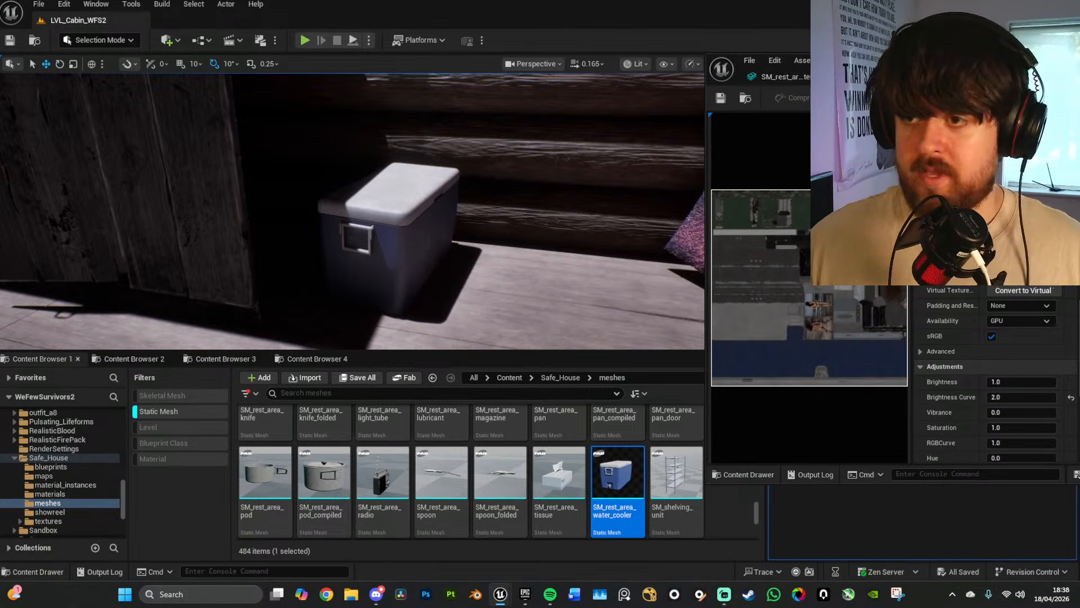
left_click(1068, 60)
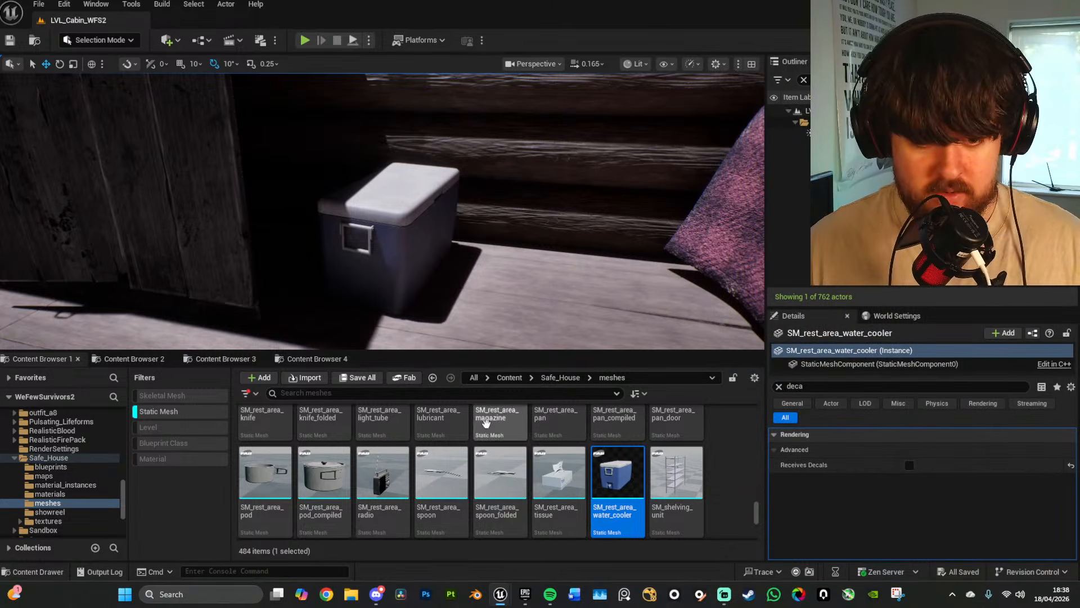
Step: Place SM_rest_area_radio on the wooden table in front of the stone fireplace
right_click_drag(488, 321, 471, 306)
key("s")
scroll(522, 340, "up", 2)
right_click_drag(522, 340, 546, 367)
key("w")
scroll(522, 339, "up", 1)
left_click_drag(386, 511, 398, 277)
left_click_drag(405, 329, 425, 335)
Step: Shift the radio across the tabletop so it stands nearer the table's fireplace end
key("w")
mouse_move(425, 335)
right_mouse_down()
mouse_move(439, 349)
mouse_move(411, 350)
mouse_move(422, 337)
right_mouse_up()
scroll(425, 335, "down", 4)
key("s")
key("q")
key("w")
right_click_drag(400, 248, 400, 282)
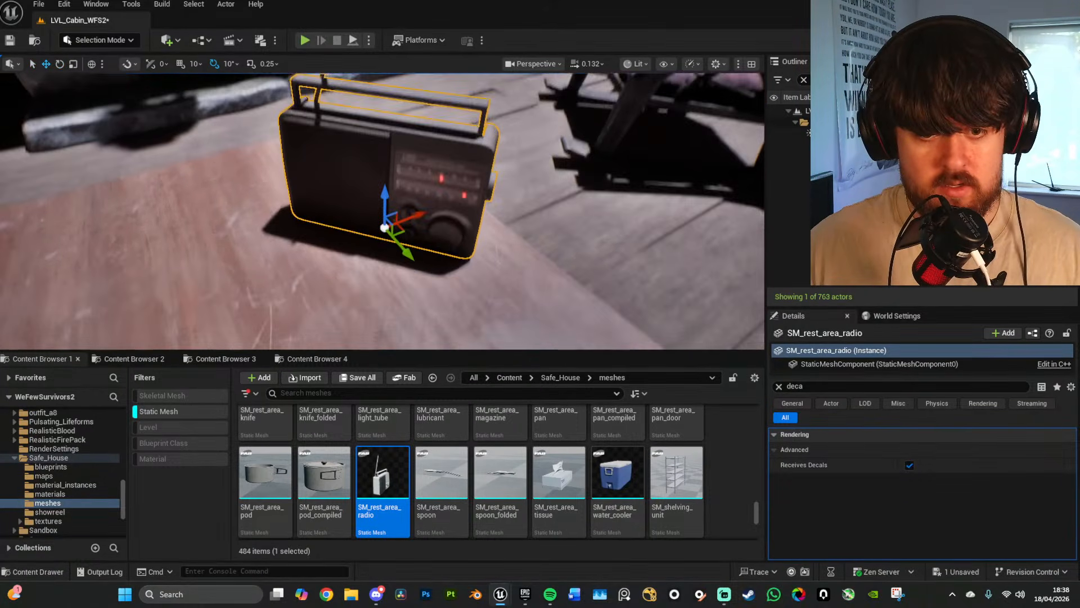
left_click_drag(399, 230, 366, 210)
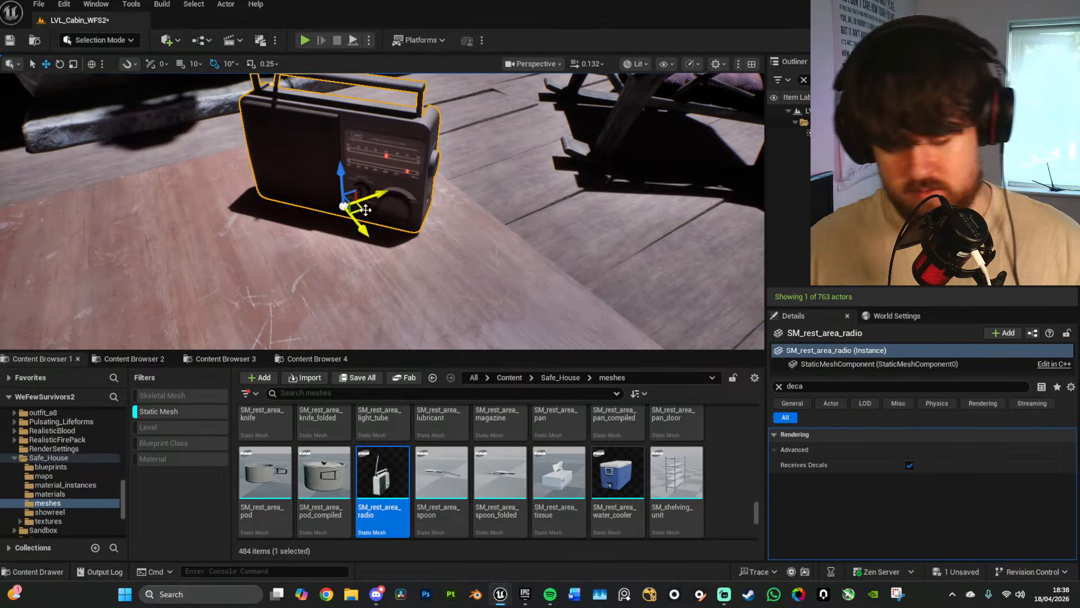
Step: Try SM_rest_area_spoon_folded on the table in front of the radio and undo the placement
right_click_drag(394, 208, 367, 178)
key("q")
key("s")
key("e")
mouse_move(450, 265)
right_mouse_down()
mouse_move(459, 292)
mouse_move(453, 282)
right_mouse_up()
key("w")
left_click_drag(500, 472, 401, 276)
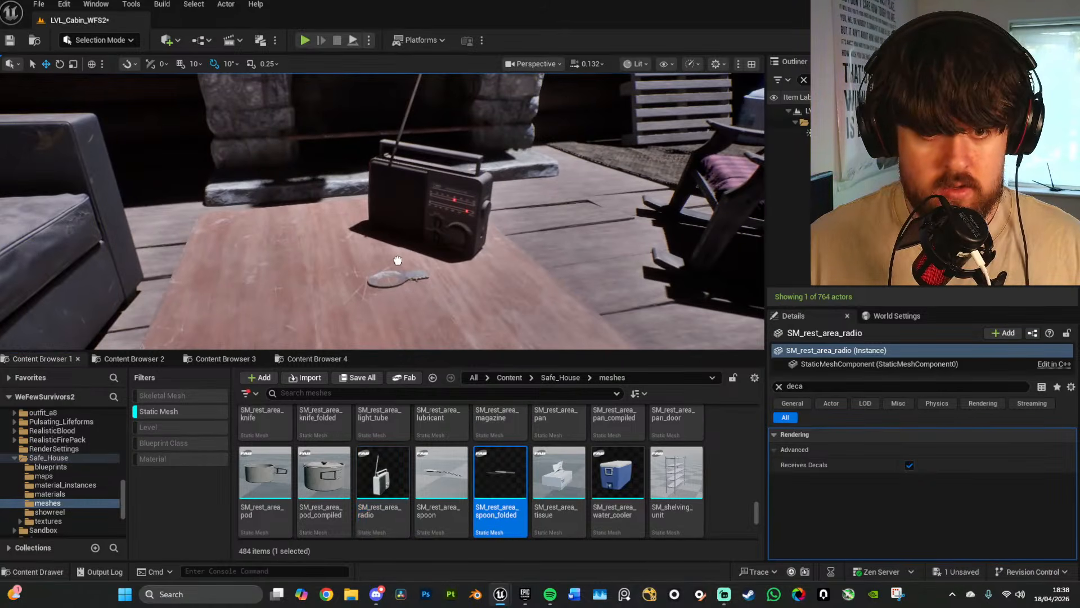
key("ctrl+z")
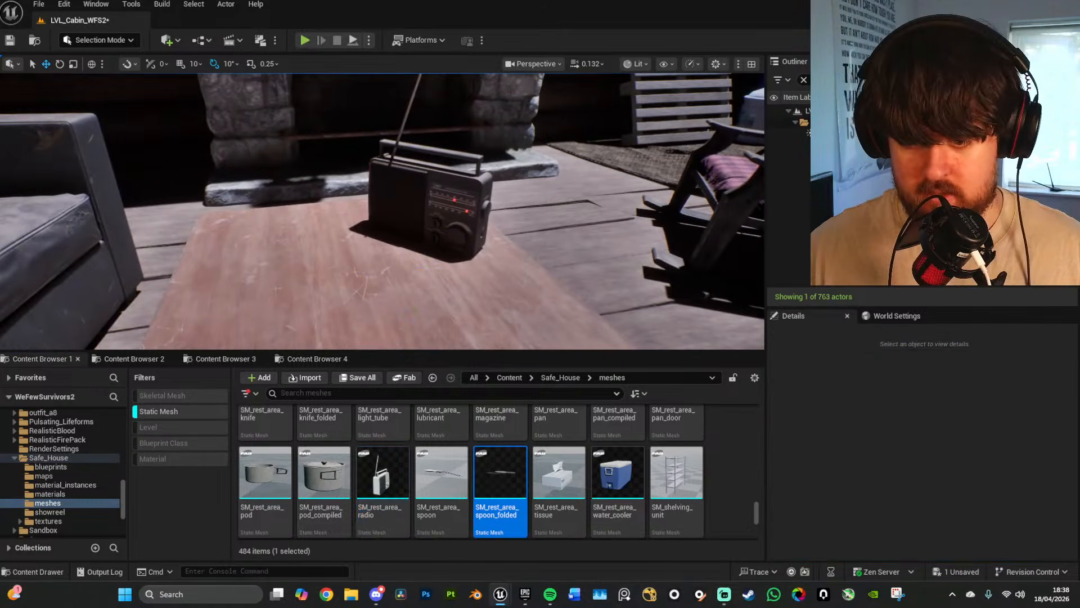
Step: Try SM_auto_repair_03_container_04 on the table beside the radio, inspect its label up close and delete it
scroll(567, 483, "down", 5)
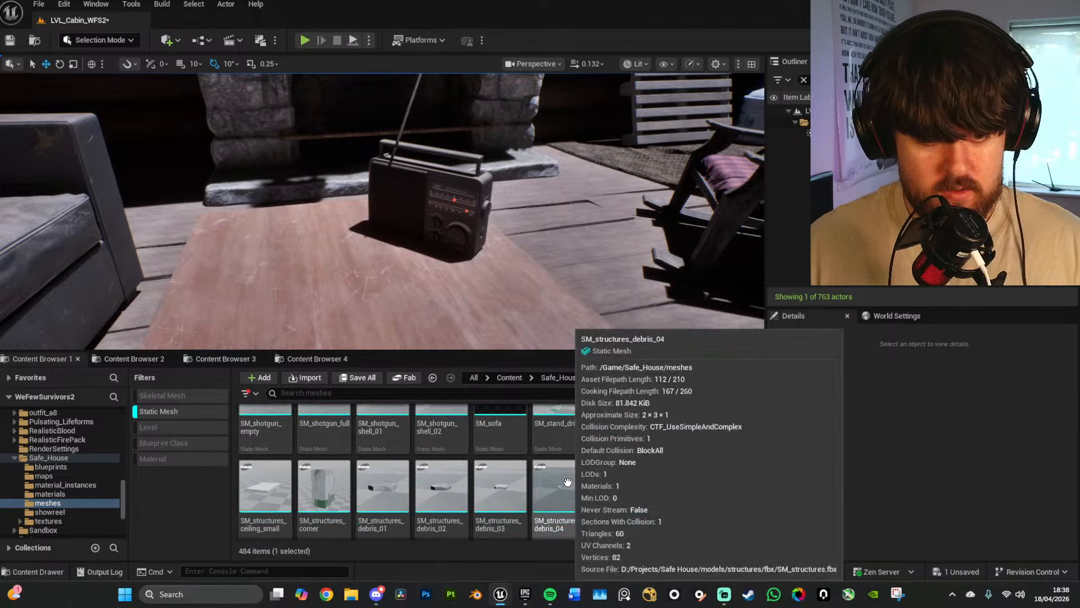
scroll(567, 482, "down", 8)
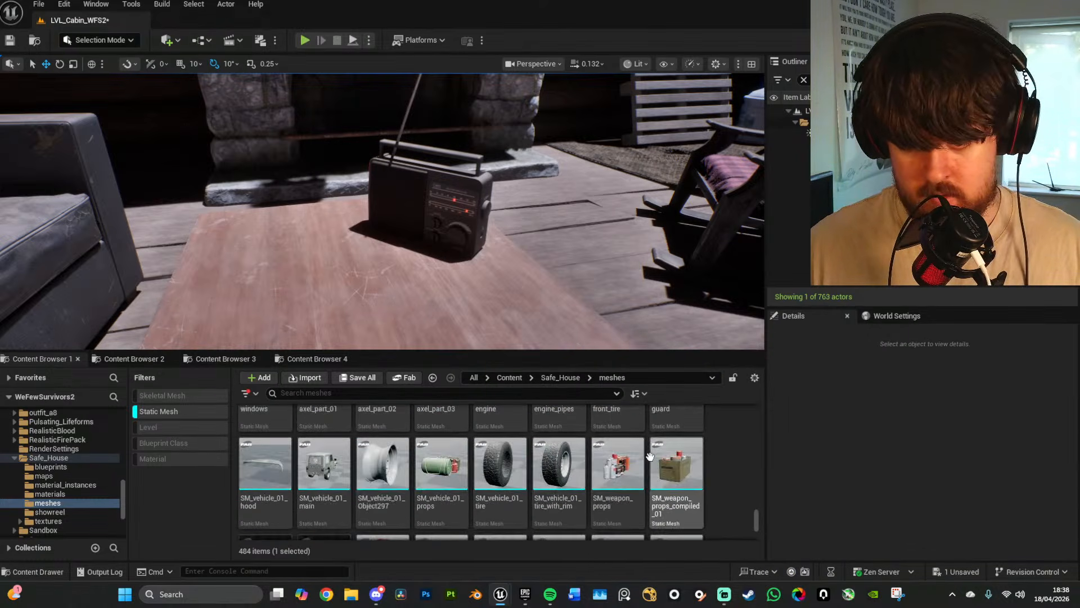
left_click_drag(755, 517, 755, 416)
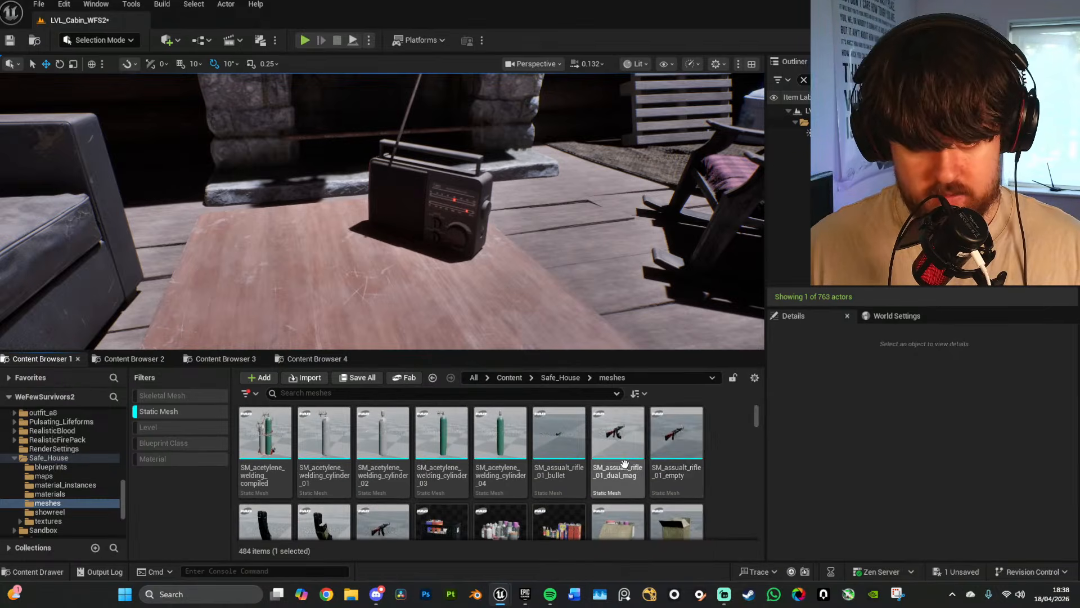
scroll(675, 445, "down", 2)
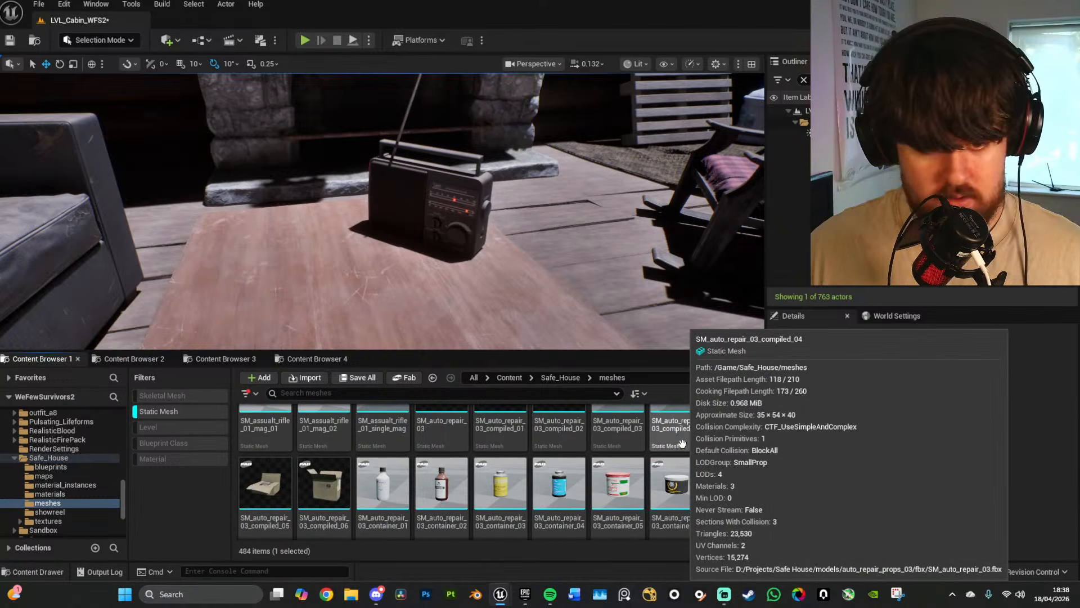
left_click(556, 457)
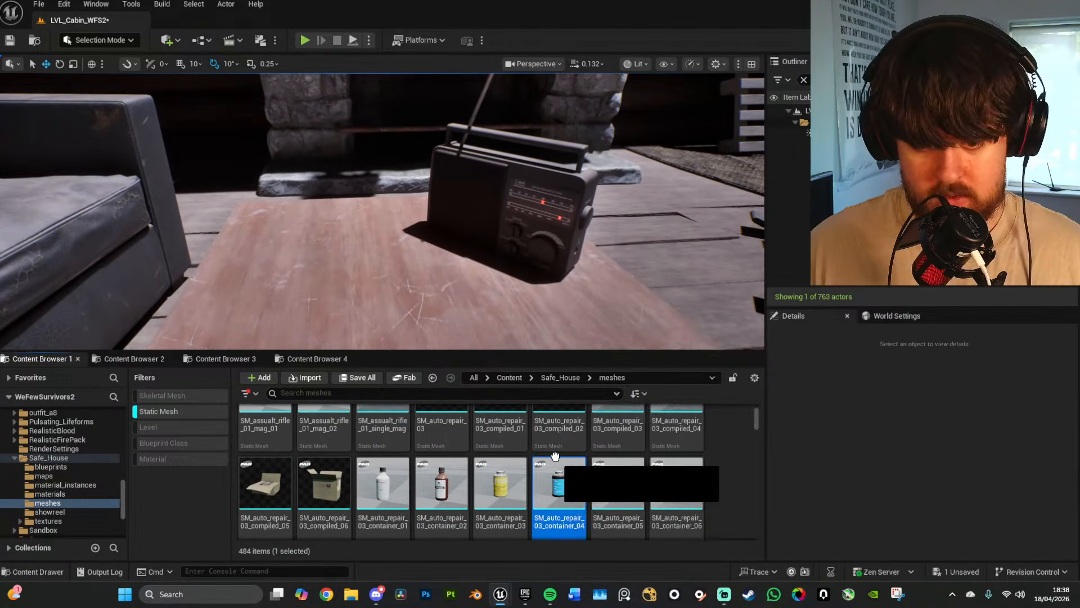
left_click_drag(556, 457, 399, 239)
key("f")
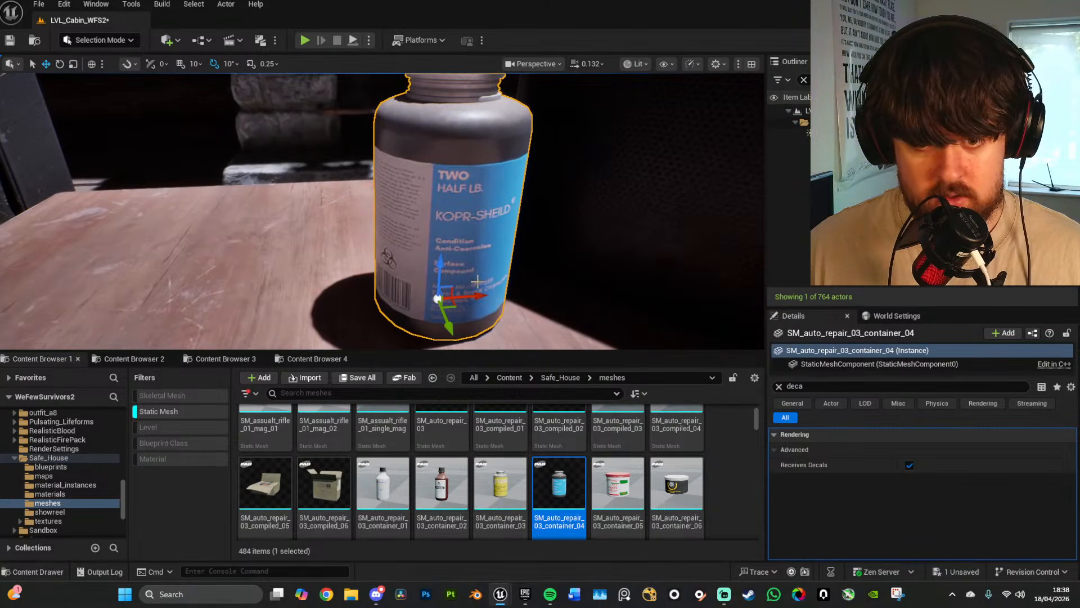
key("Delete")
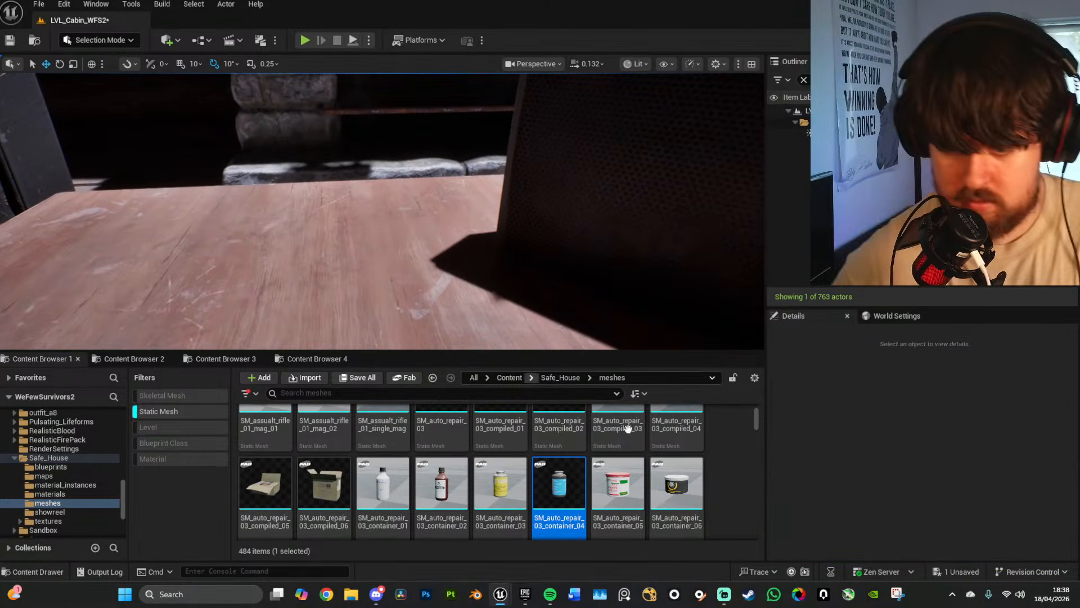
Step: Find SM_can_food_closed_01 among the Safe_House meshes and place it on the table beside the radio
scroll(680, 491, "down", 3)
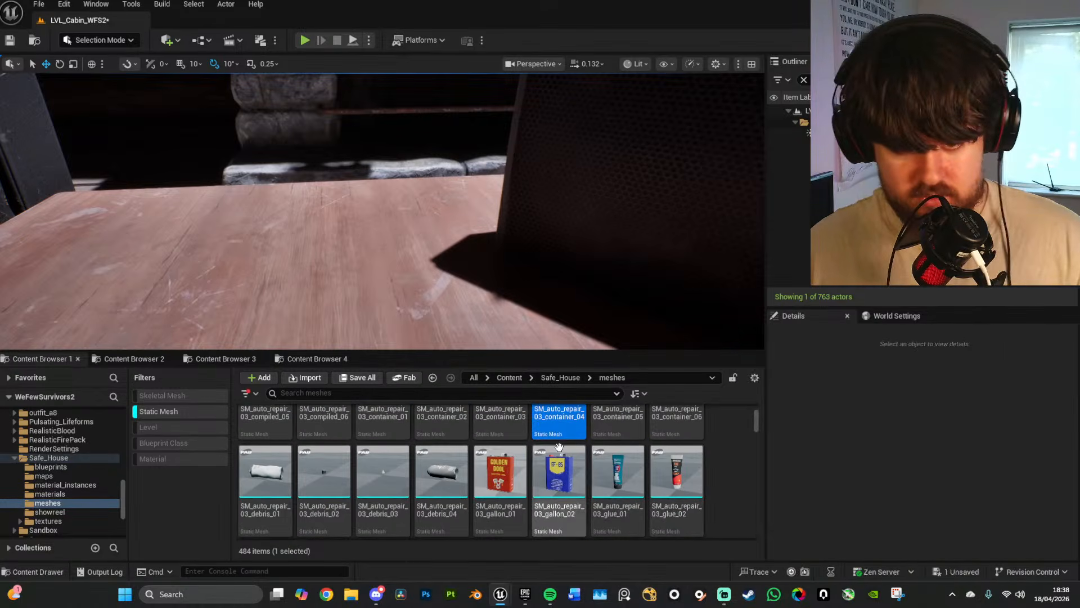
scroll(708, 464, "down", 6)
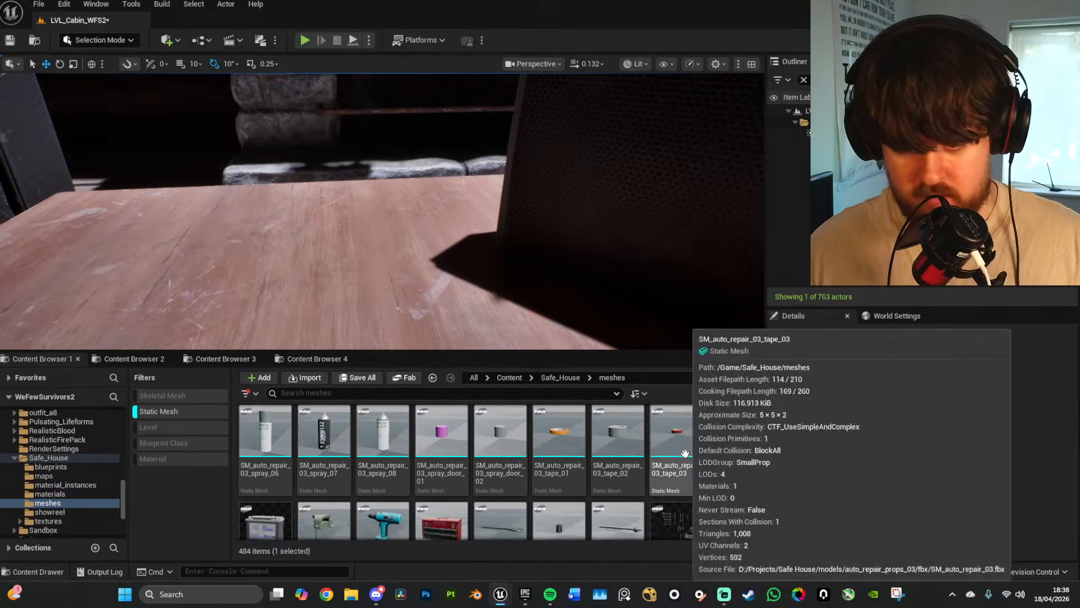
scroll(662, 449, "down", 4)
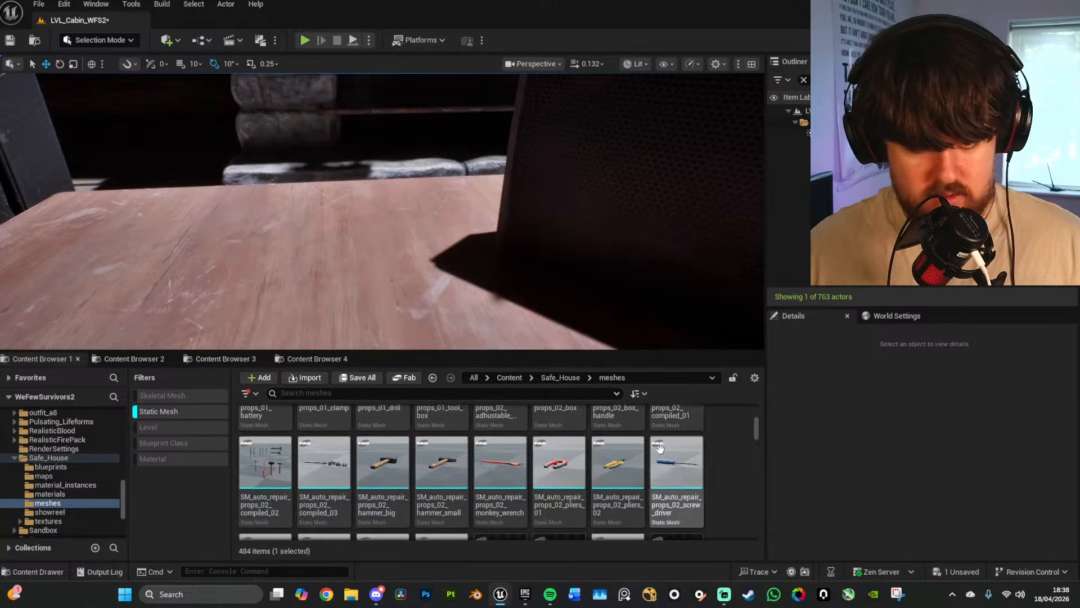
scroll(641, 446, "down", 2)
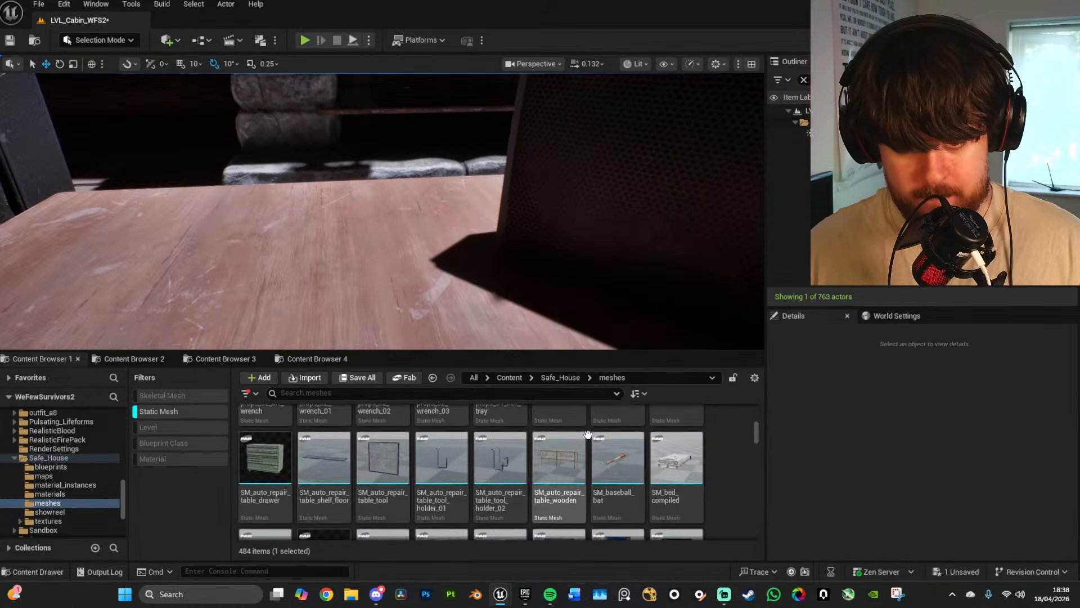
scroll(695, 429, "down", 5)
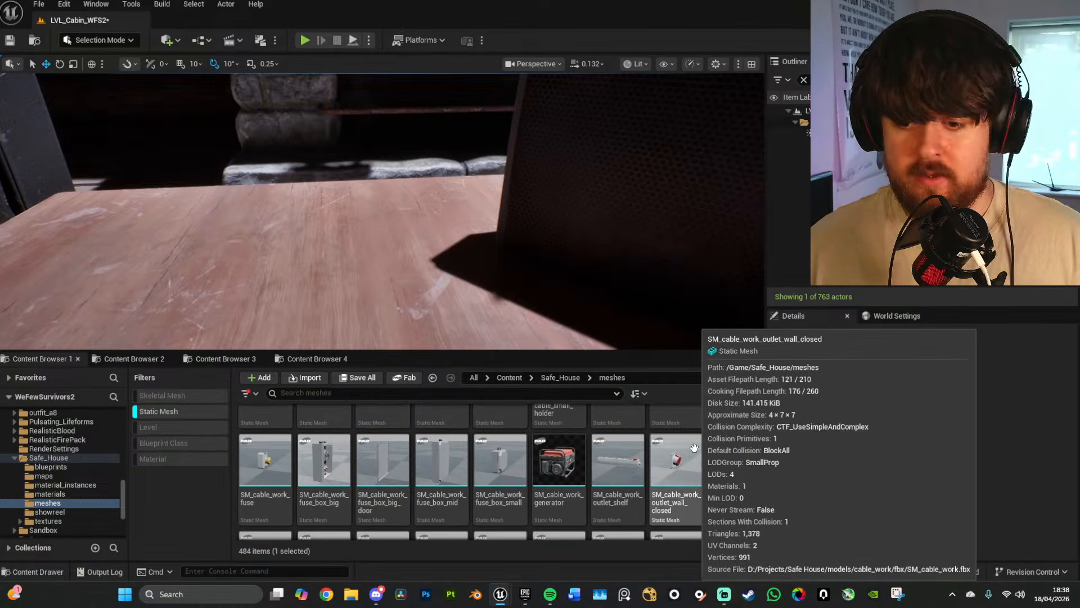
scroll(618, 453, "down", 1)
left_click(465, 506)
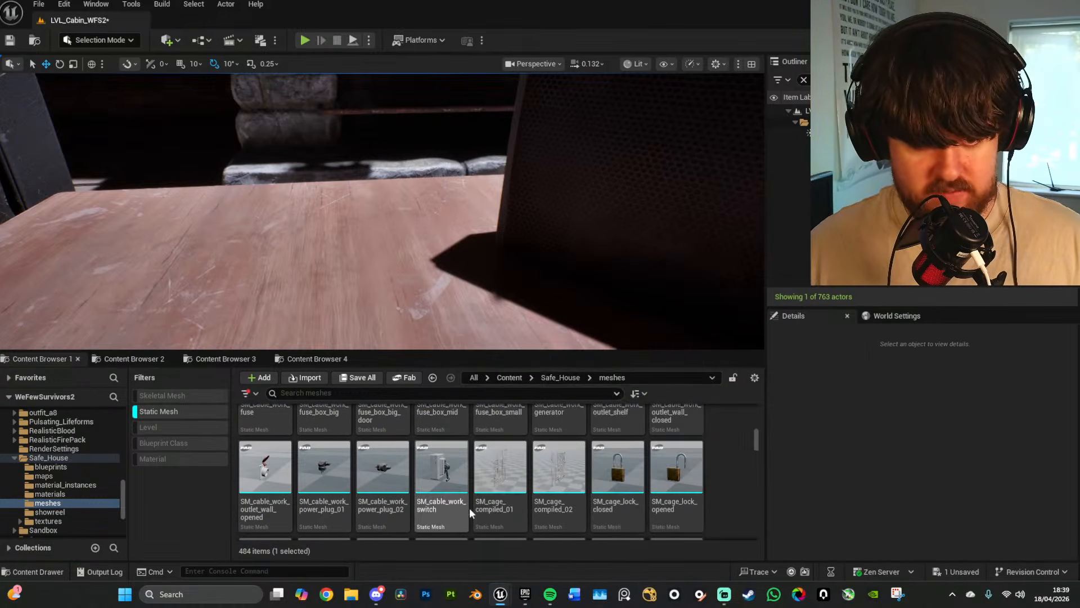
scroll(653, 467, "down", 1)
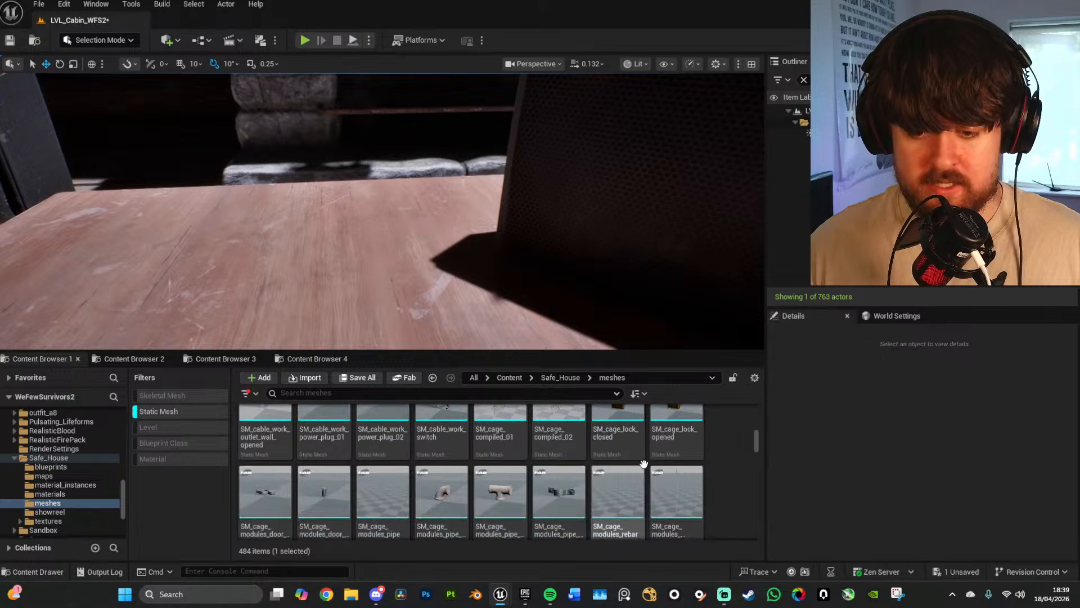
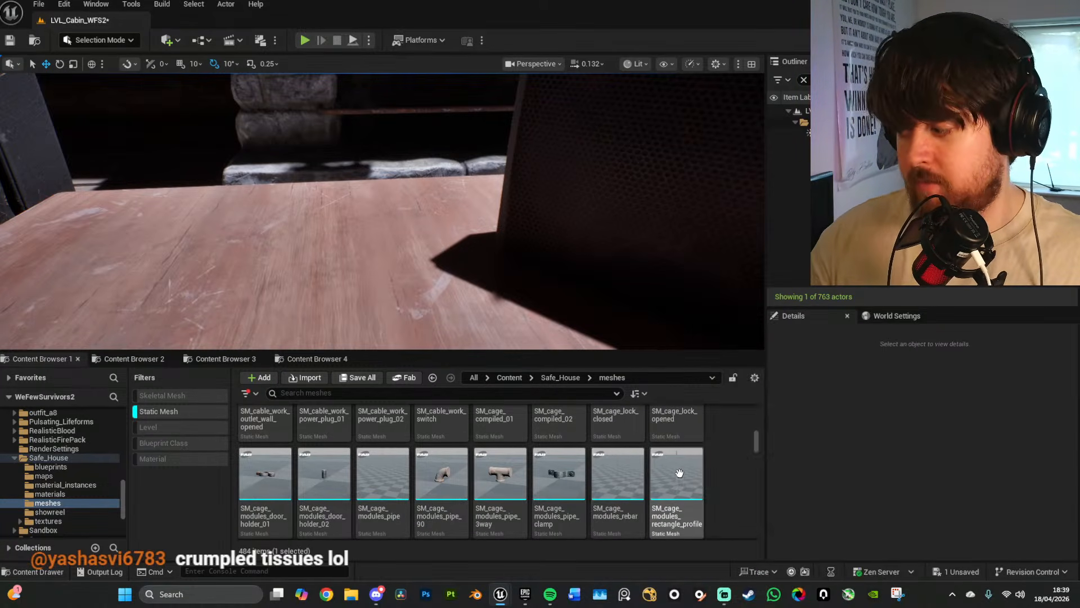
scroll(619, 467, "down", 4)
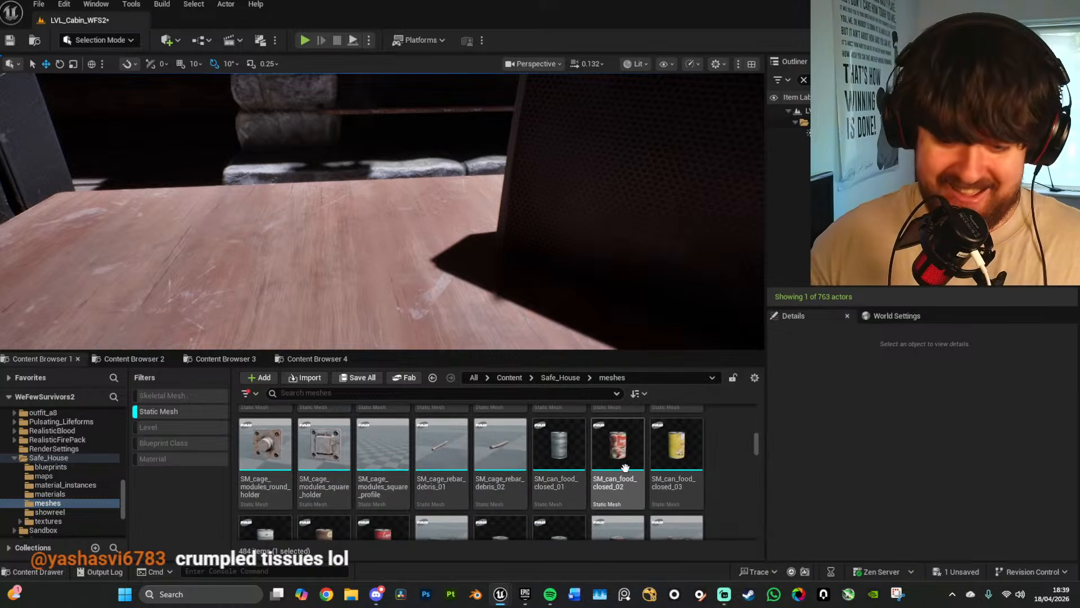
scroll(647, 461, "up", 1)
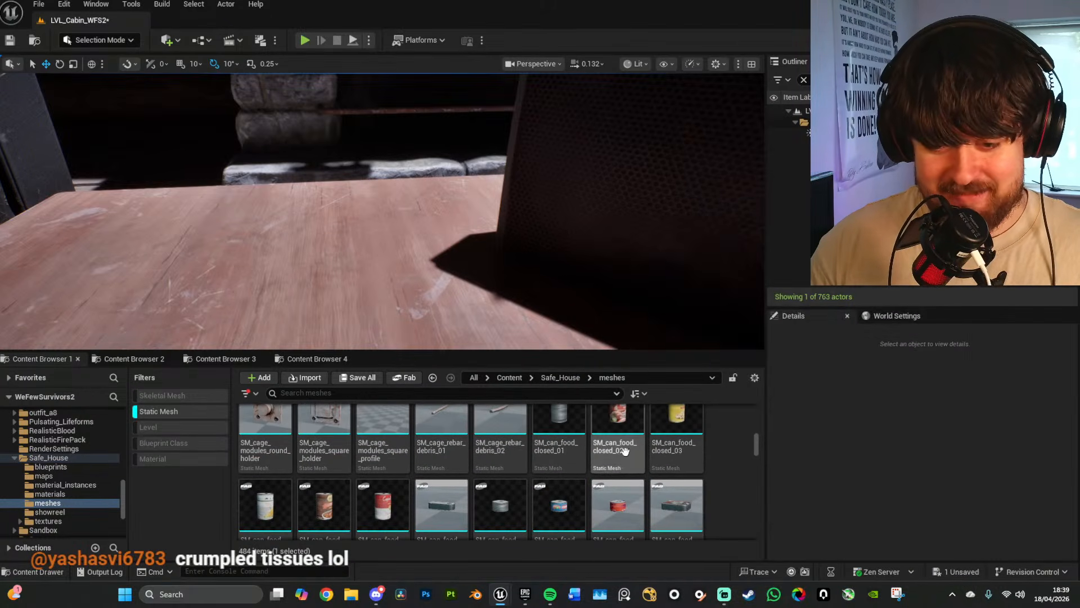
left_click_drag(558, 433, 434, 256)
scroll(433, 256, "down", 8)
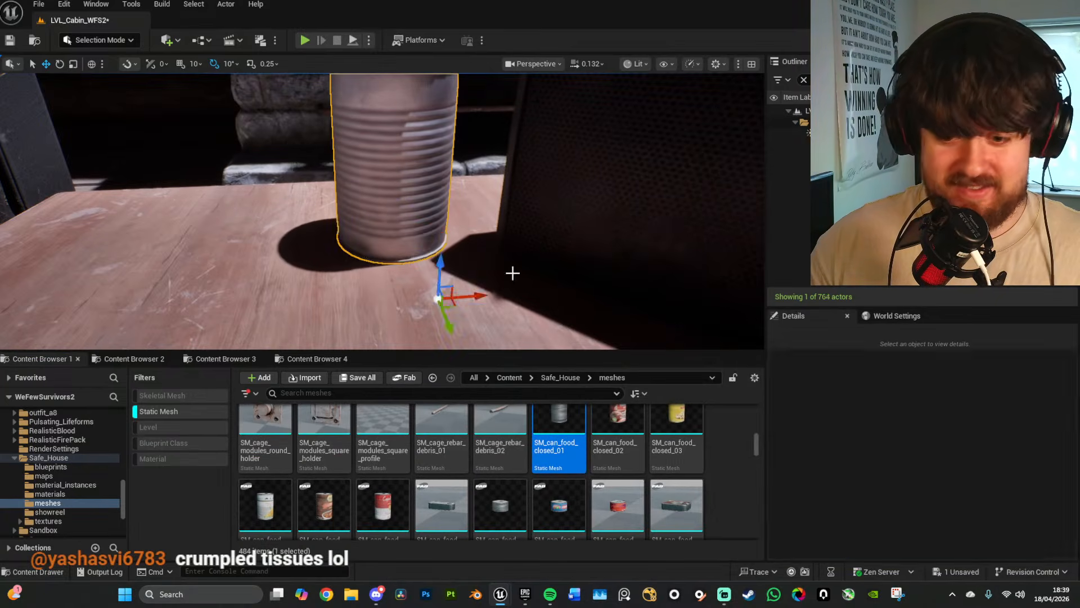
Step: Place the flat can SM_can_food_closed_11 on the table in front of the tall can and turn it at an angle
left_click_drag(686, 505, 439, 276)
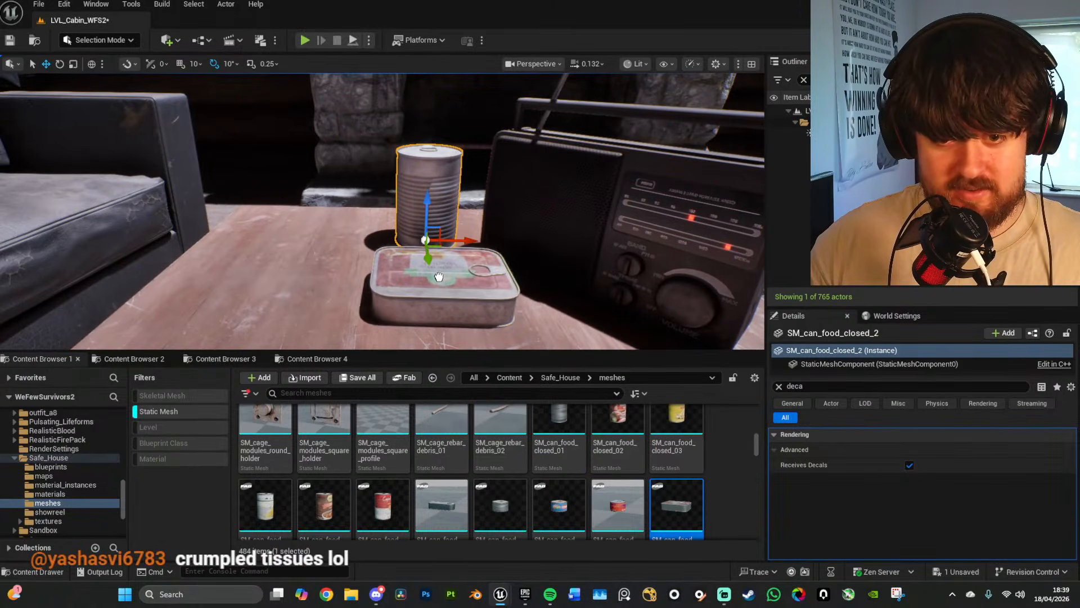
left_click_drag(413, 323, 446, 308)
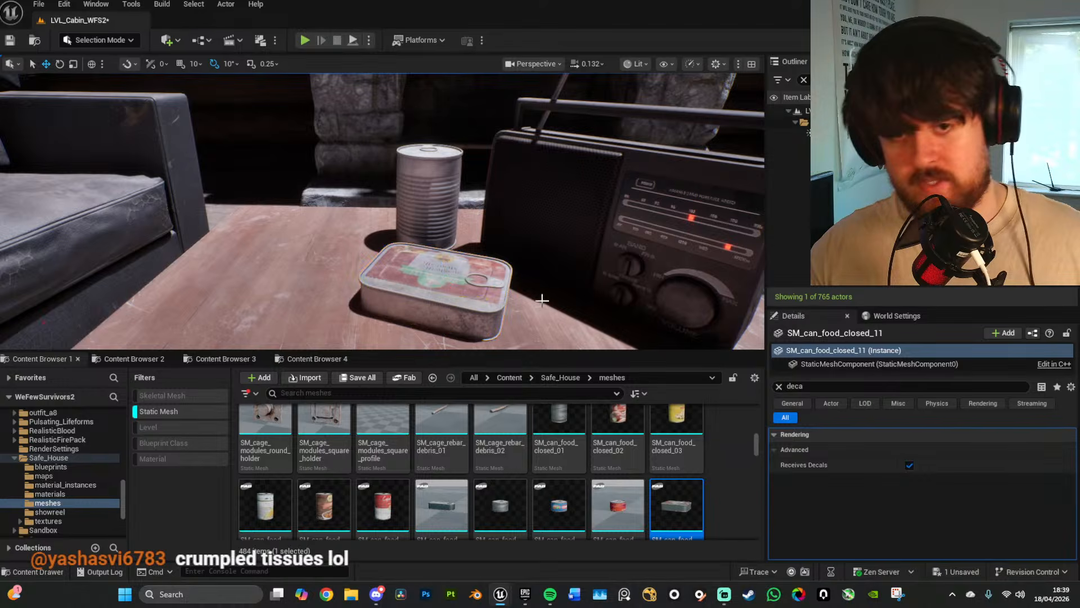
key("s")
right_click_drag(542, 300, 603, 322)
key("w")
Step: Find SM_cardboards_02 among the Safe_House meshes and place it on the floor underneath the table
scroll(495, 461, "down", 4)
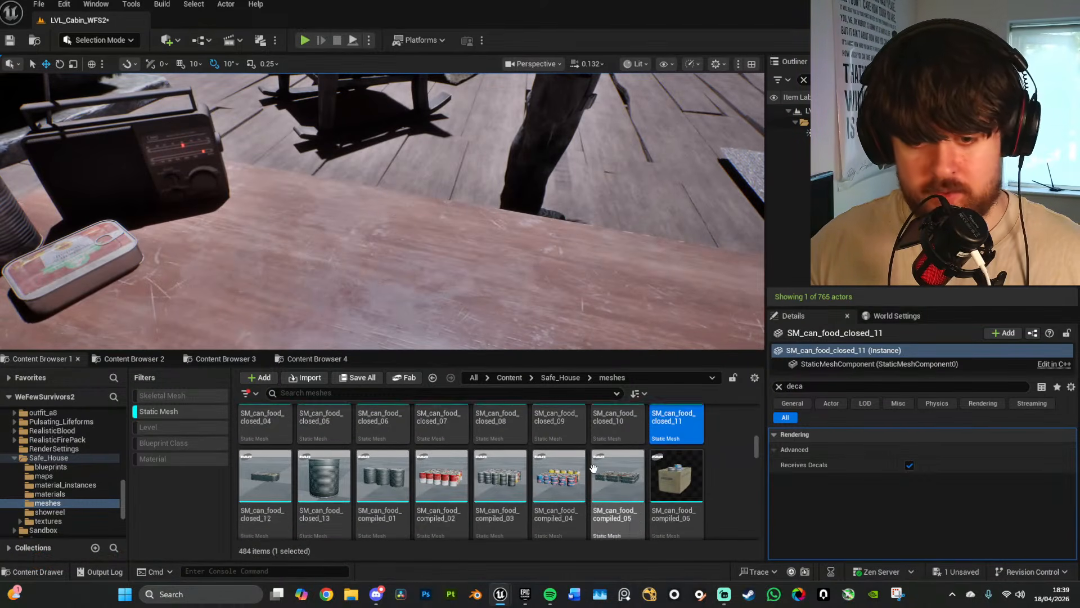
scroll(594, 467, "down", 6)
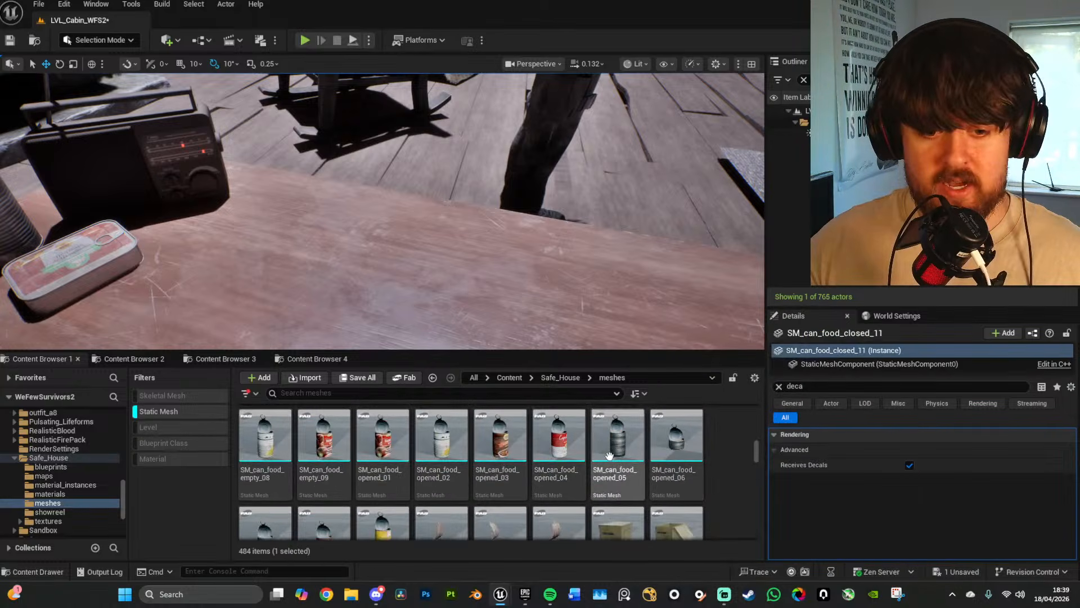
scroll(609, 454, "down", 2)
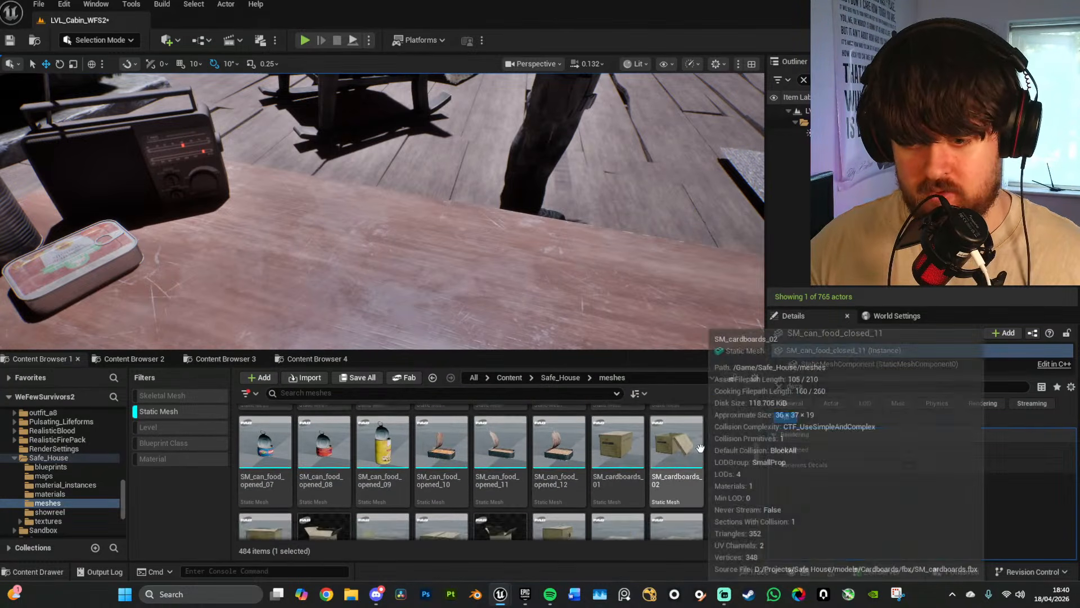
scroll(700, 448, "down", 1)
right_click_drag(563, 270, 664, 225)
scroll(675, 253, "up", 1)
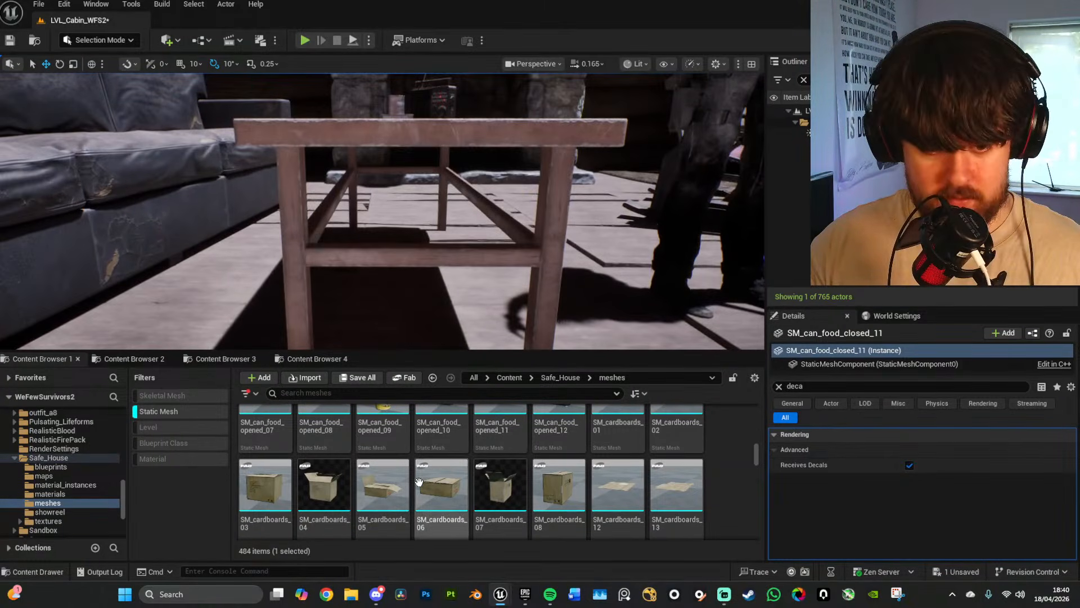
scroll(562, 479, "up", 1)
left_click_drag(676, 459, 371, 294)
Step: Rotate the SM_cardboards_02 box so it sits at an angle under the table
right_click_drag(377, 290, 372, 326)
key("e")
mouse_move(442, 266)
left_mouse_down()
mouse_move(475, 256)
mouse_move(442, 259)
left_mouse_up()
key("w")
right_click_drag(442, 258, 433, 290)
Step: Place SM_cardboards_01 under the table and shift it close beside the SM_cardboards_02 box
left_click_drag(618, 462, 433, 326)
key("e")
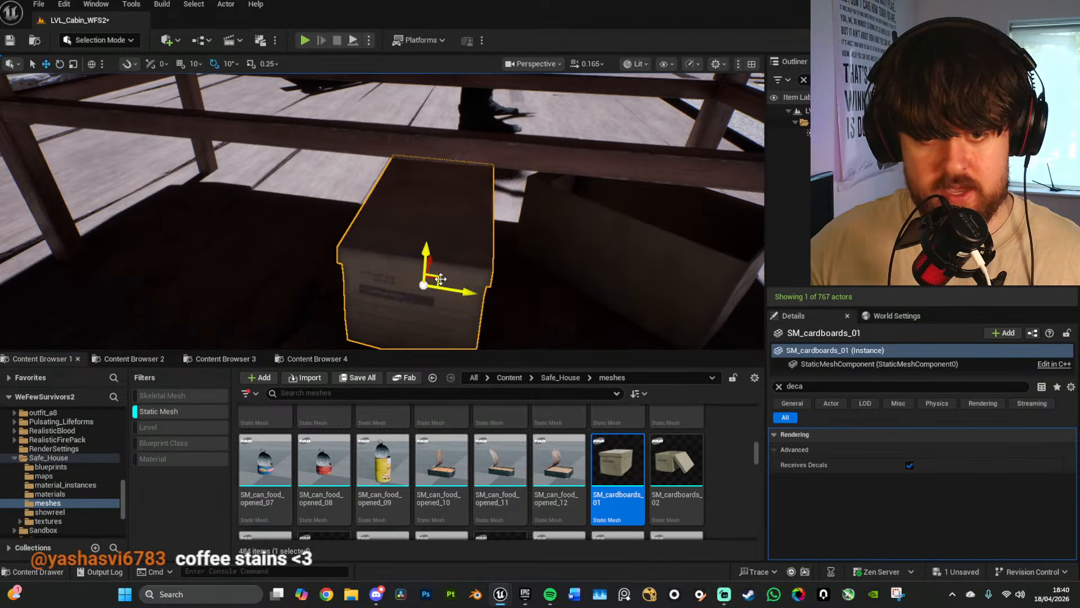
left_click_drag(437, 278, 466, 261)
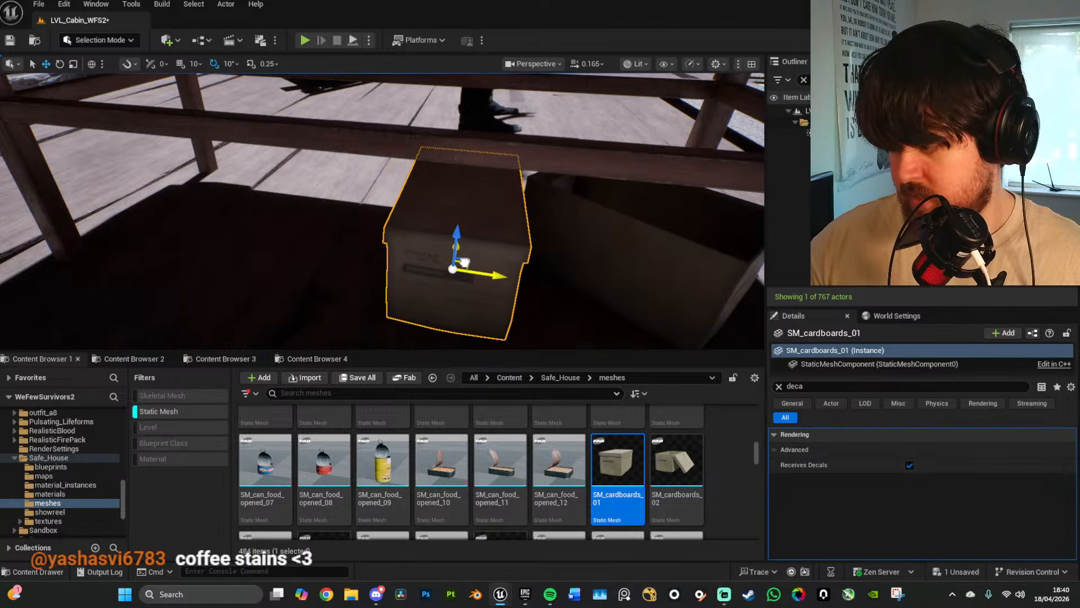
Step: Try SM_cardboards_04 under the table beside the closed box and delete it
key("a")
right_click_drag(465, 262, 500, 260)
scroll(438, 464, "down", 5)
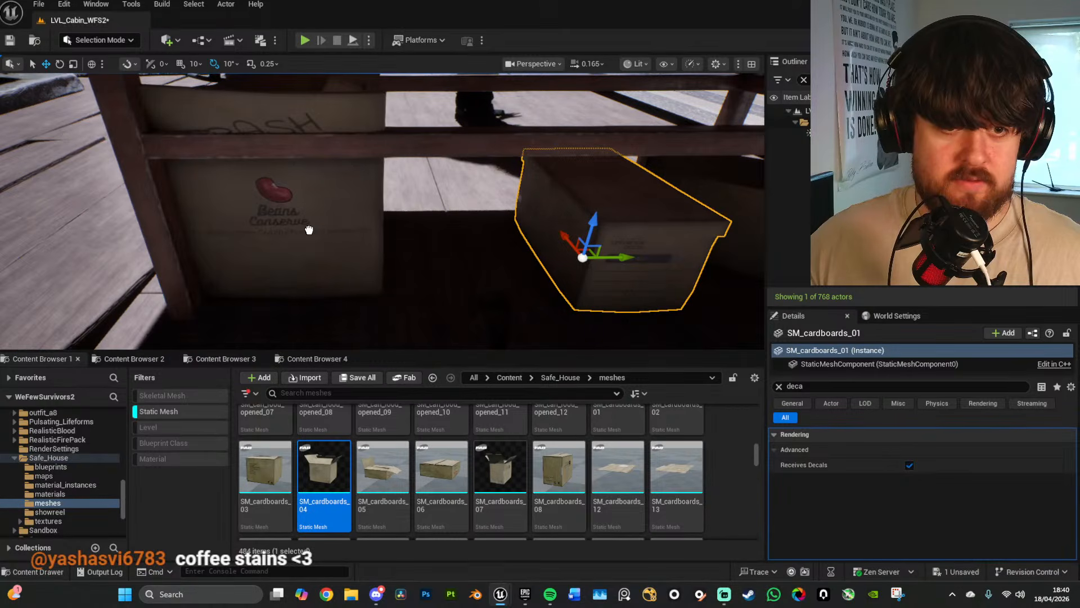
left_click(320, 241)
key("Delete")
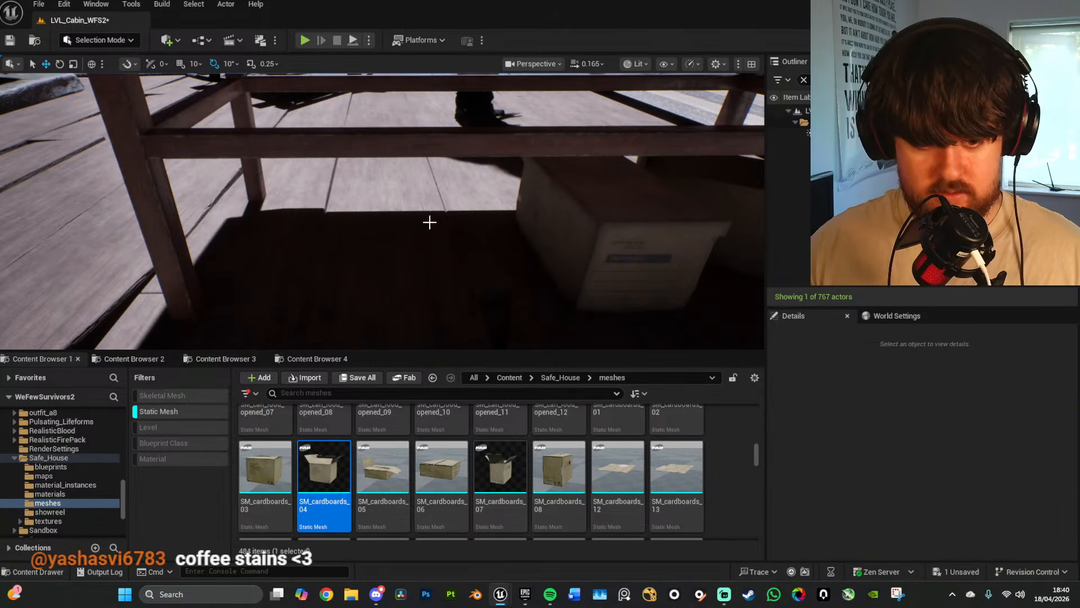
Step: Place SM_cardboards_05 under the table on the free side of the closed box and rotate it to an angle
left_click_drag(383, 467, 327, 245)
key("e")
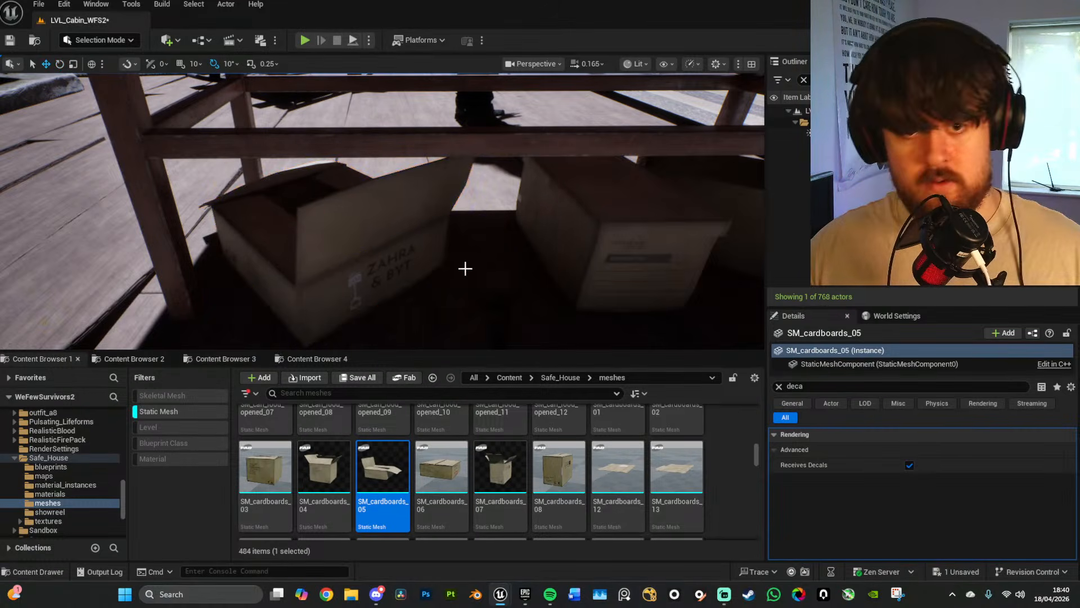
right_click_drag(466, 268, 468, 272)
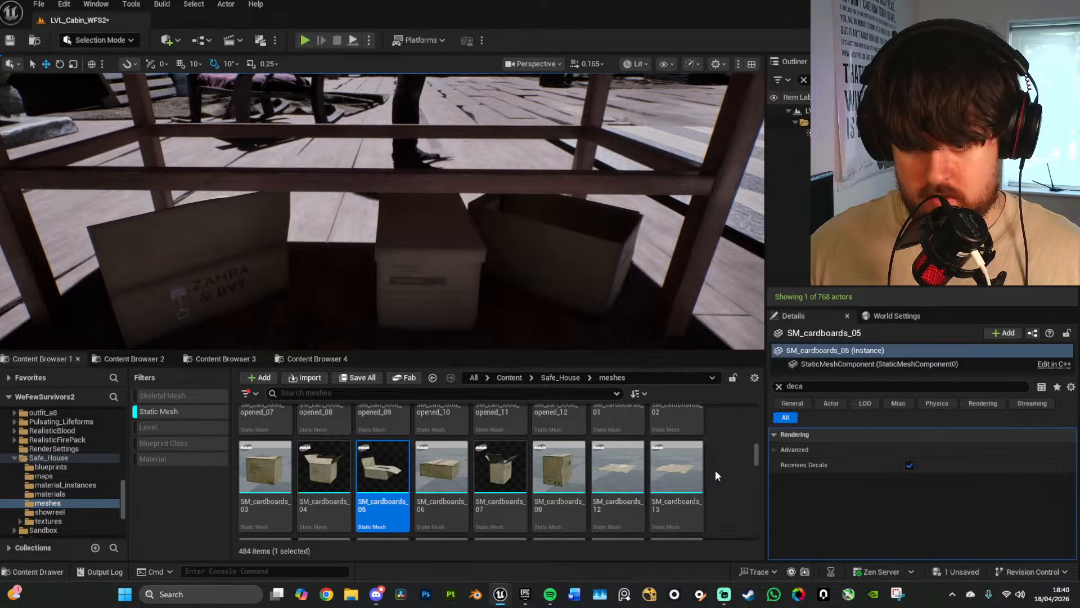
Step: Find SM_handgun_01_bolt among the Safe_House meshes and place it on the tabletop in front of the flat can
scroll(675, 479, "down", 2)
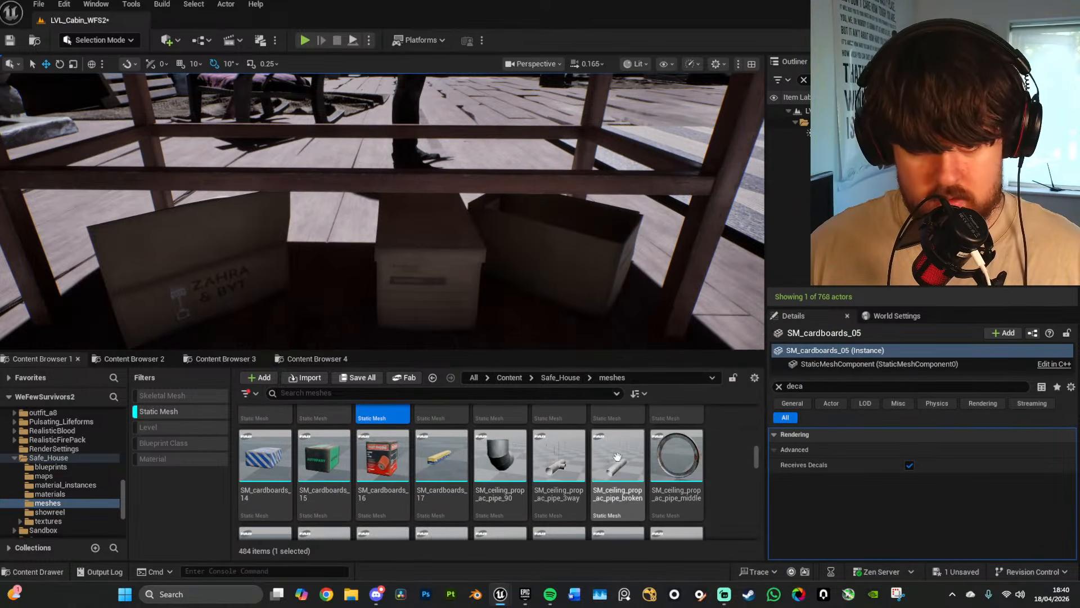
scroll(618, 457, "down", 3)
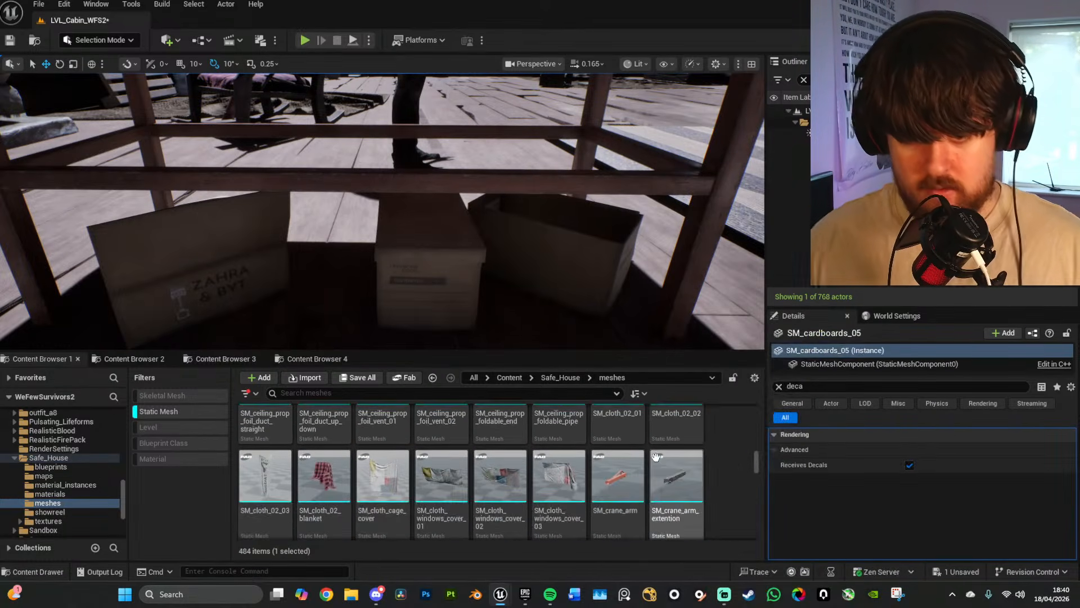
scroll(656, 458, "down", 3)
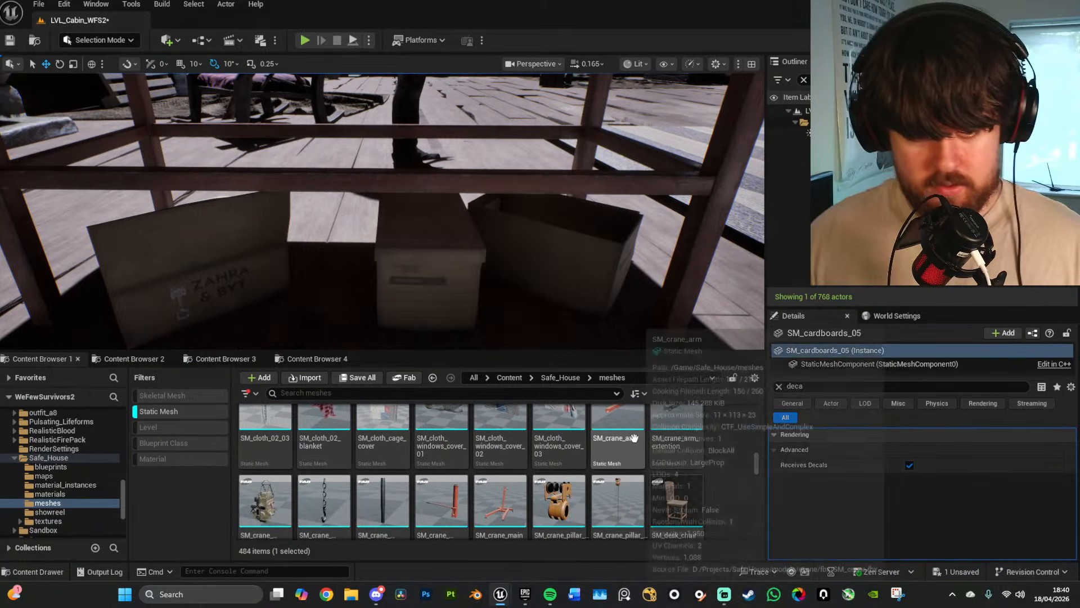
scroll(692, 438, "down", 2)
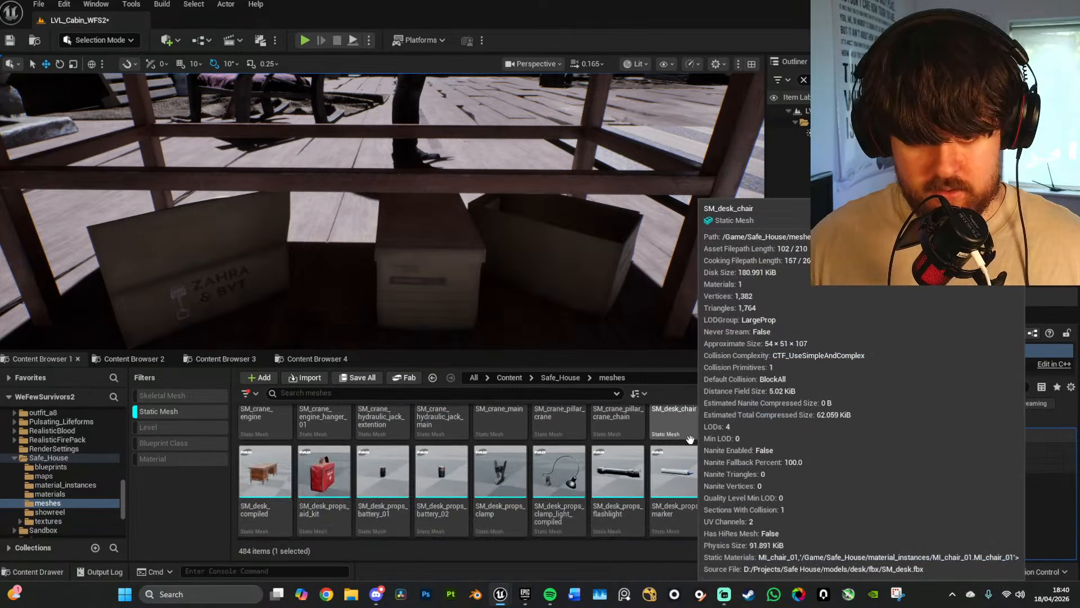
scroll(690, 439, "down", 3)
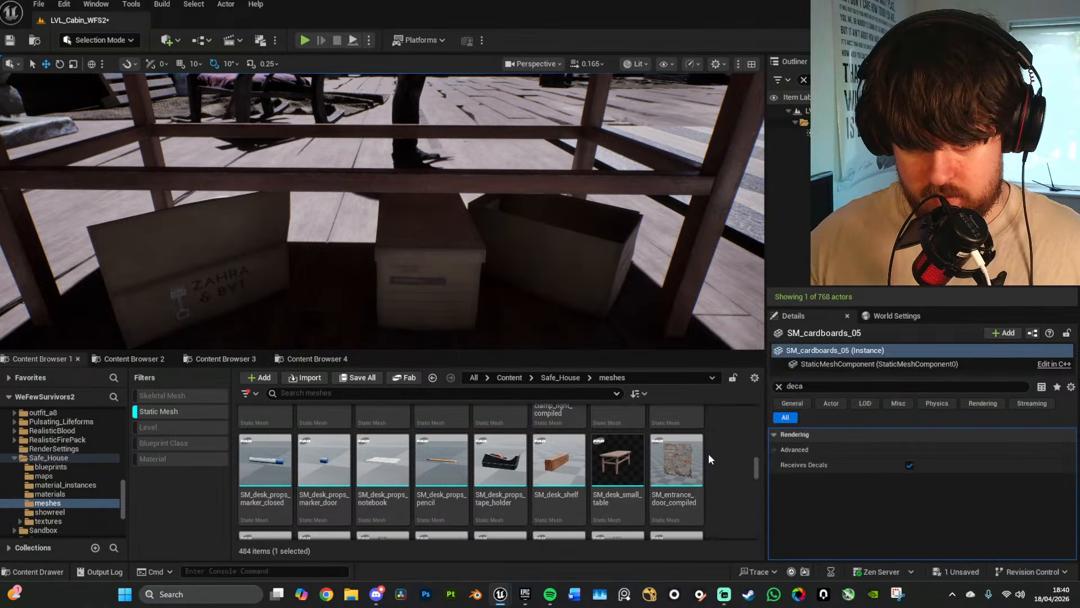
scroll(702, 453, "down", 5)
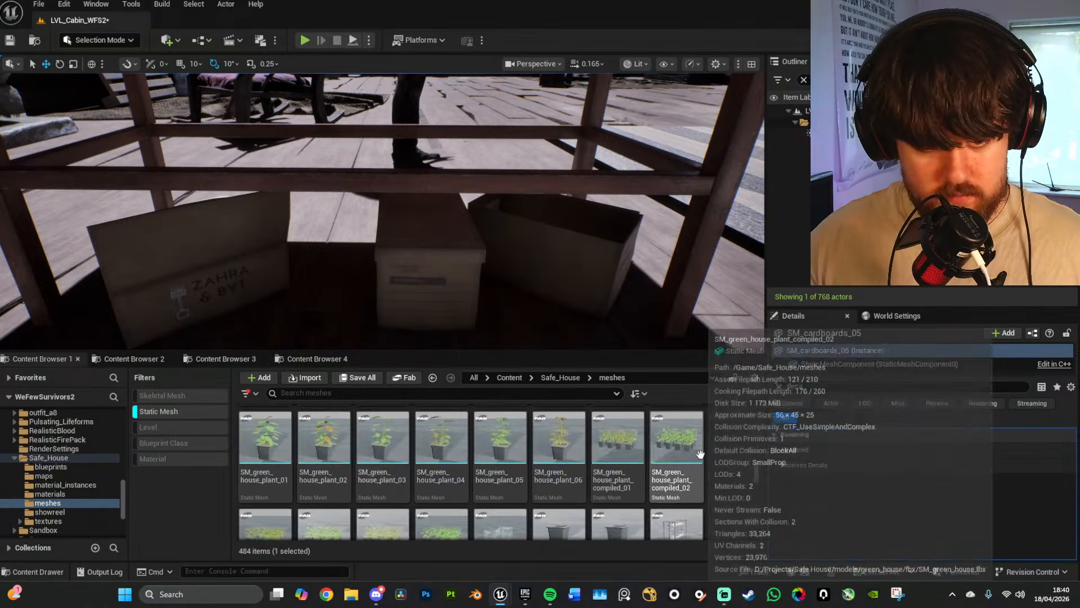
scroll(701, 454, "down", 5)
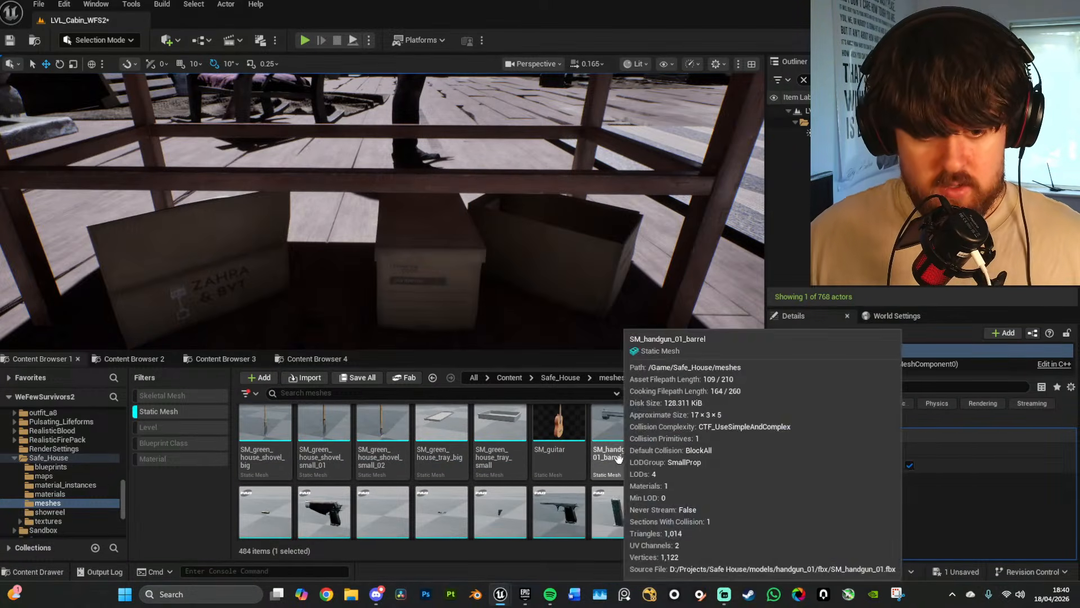
mouse_move(624, 270)
right_mouse_down()
mouse_move(613, 253)
mouse_move(607, 276)
mouse_move(630, 287)
right_mouse_up()
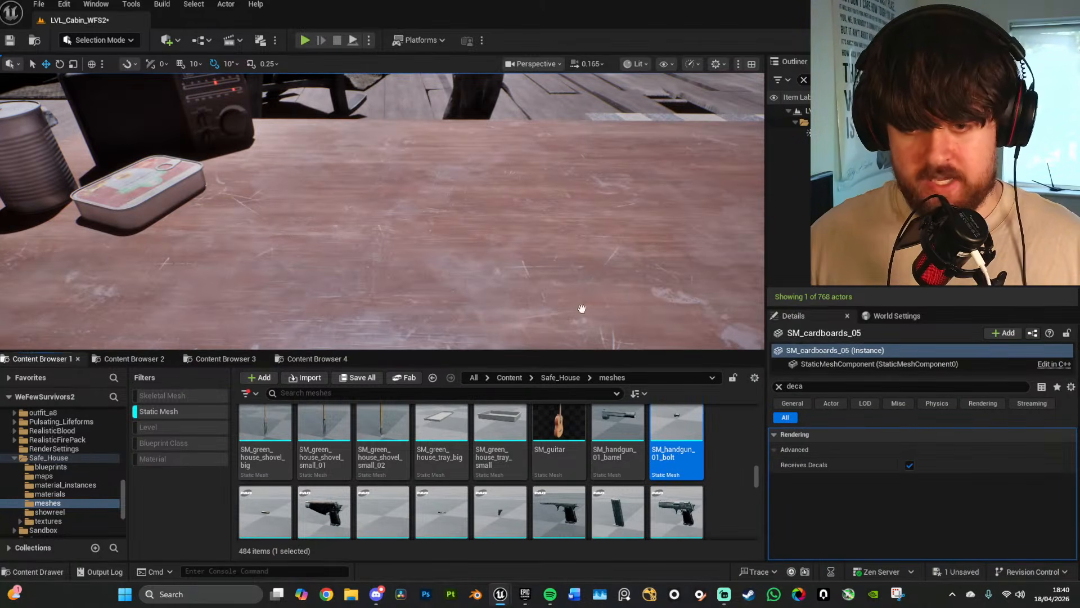
left_click_drag(677, 428, 313, 208)
Step: Adjust the rotation of the handgun bolt so it lies naturally on the tabletop
key("w")
right_click_drag(314, 208, 288, 217)
scroll(303, 215, "down", 4)
right_click_drag(388, 204, 410, 160)
right_click(388, 204)
left_click(364, 216)
key("e")
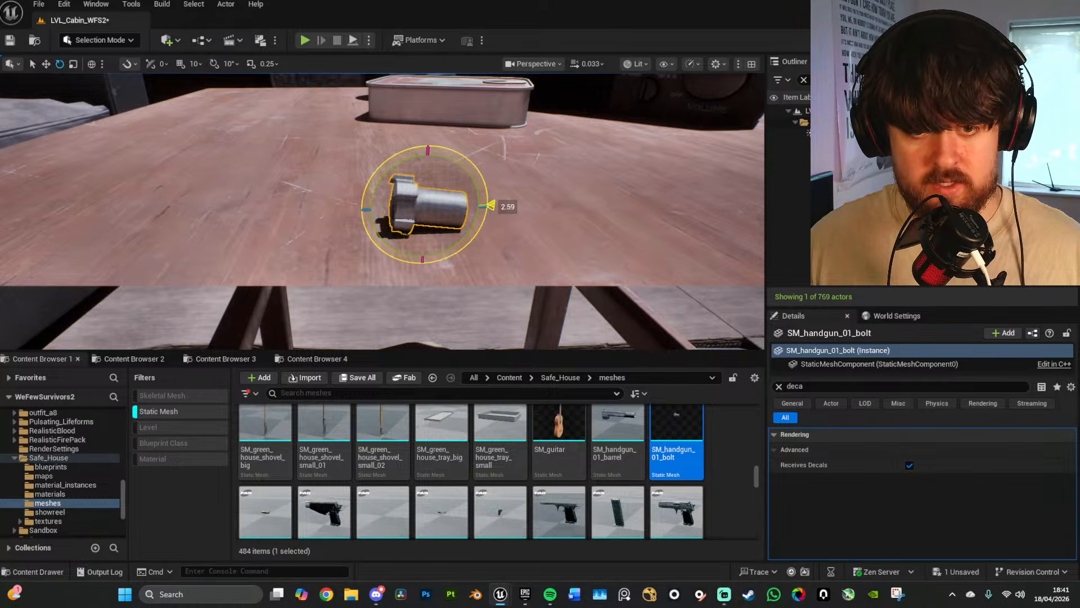
right_click_drag(428, 165, 431, 189)
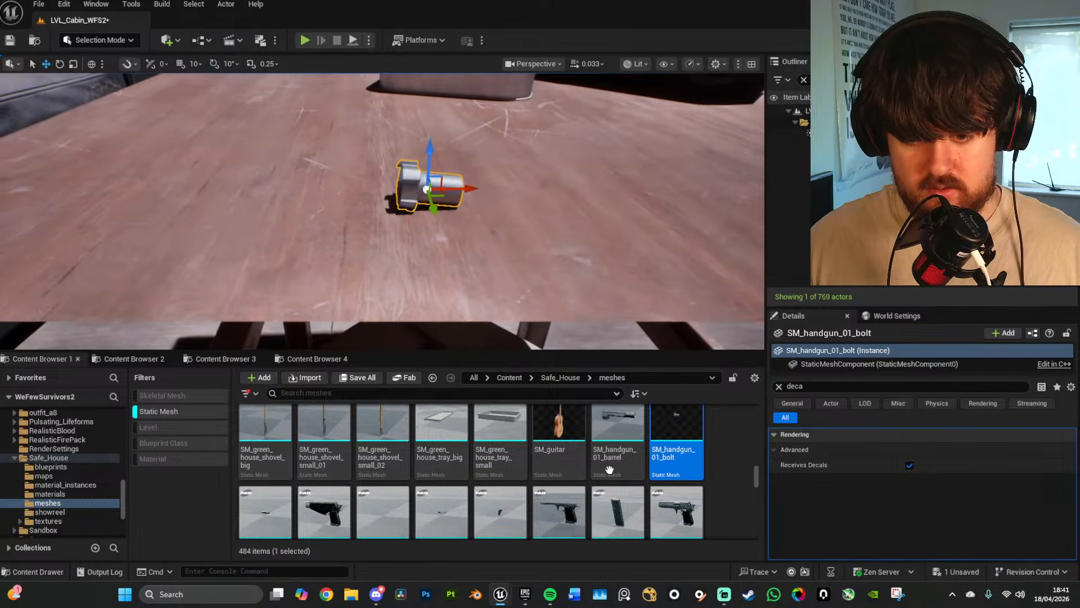
Step: Place SM_handgun_01_handle beside the bolt, turn off rotation snapping and rotate the handle to lie flat on the tabletop
left_click_drag(560, 511, 470, 227)
right_click_drag(470, 226, 466, 225)
key("s")
scroll(467, 227, "up", 3)
key("e")
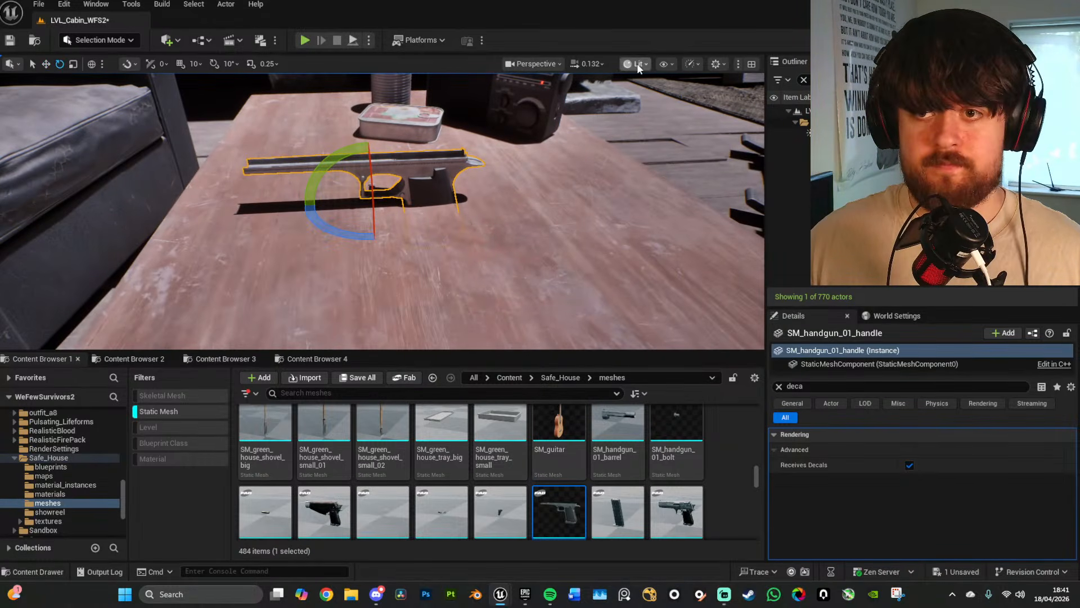
left_click(214, 64)
left_click_drag(313, 179, 332, 191)
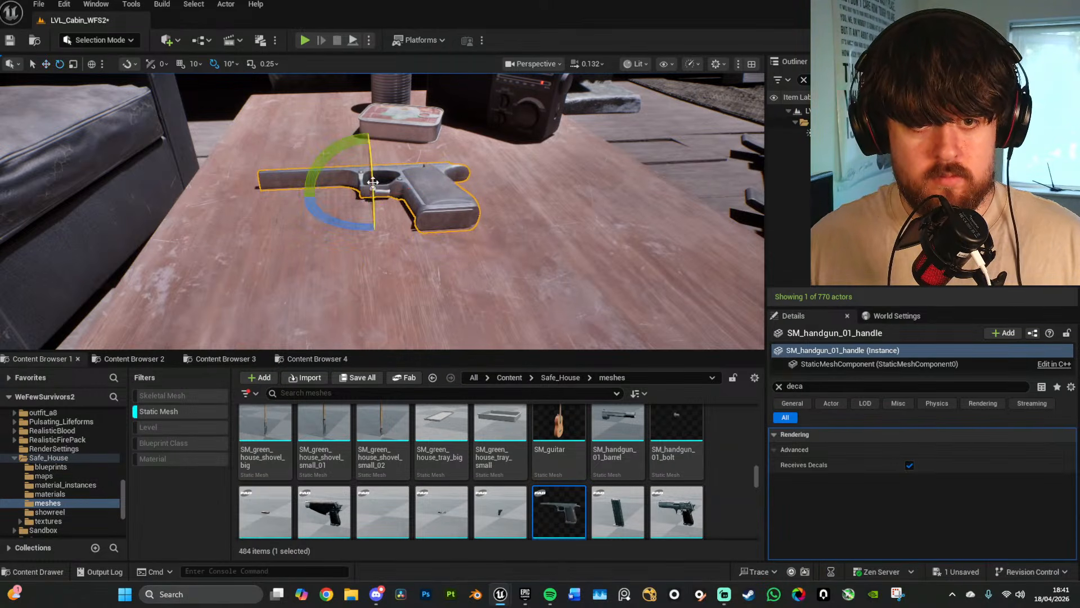
left_click_drag(362, 226, 397, 224)
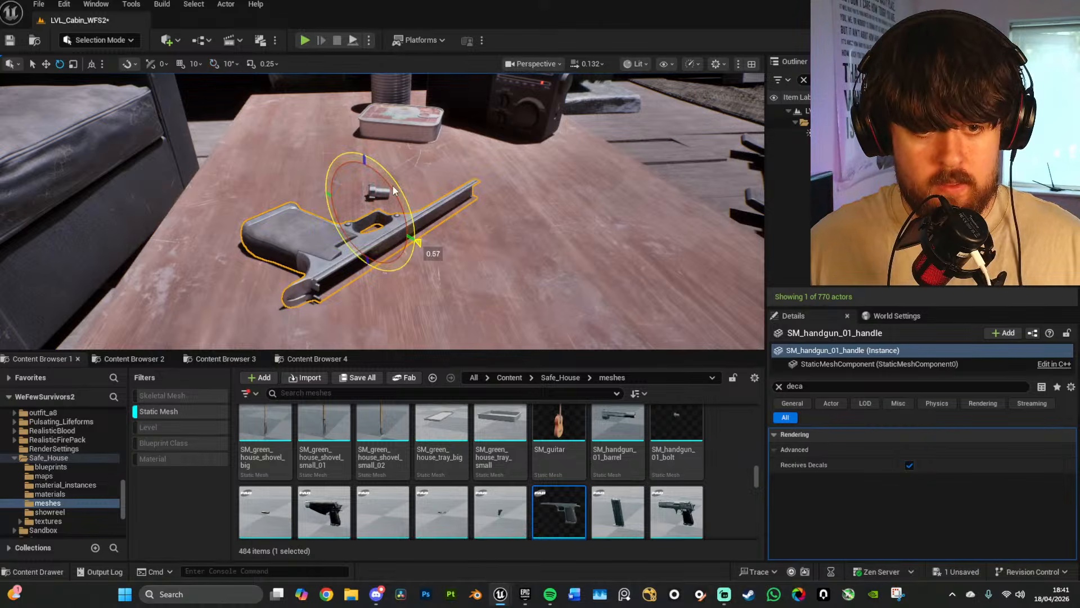
Step: Place SM_handgun_01_bullet on the tabletop in front of the handgun handle
key("g")
key("s")
mouse_move(392, 185)
right_mouse_down()
mouse_move(394, 151)
mouse_move(393, 181)
right_mouse_up()
scroll(392, 182, "up", 3)
key("w")
scroll(281, 476, "down", 3)
left_click_drag(275, 476, 340, 273)
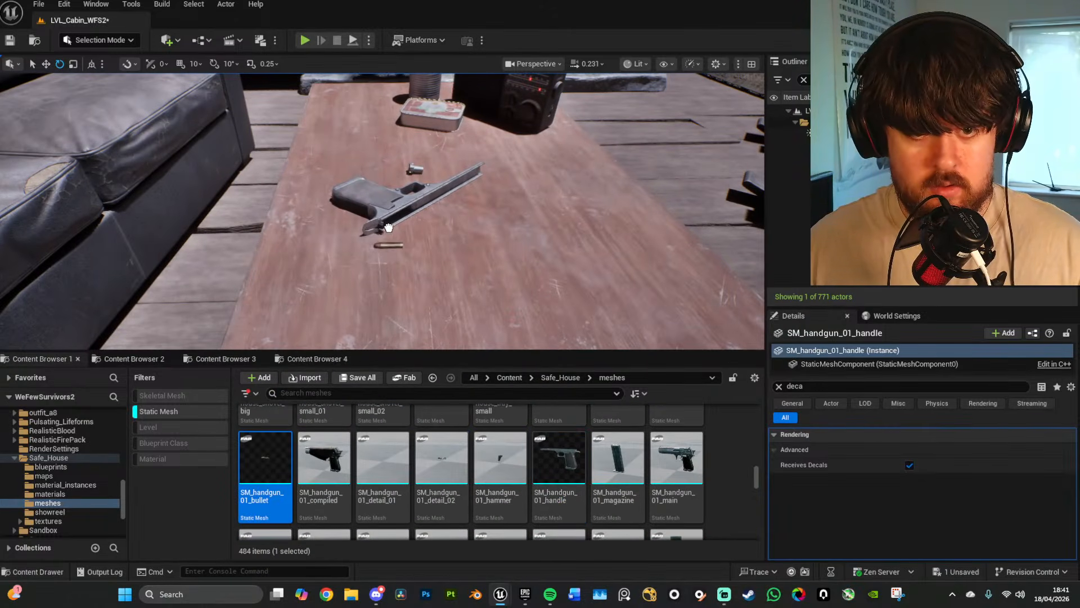
Step: Position the bullet on the tabletop and rotate it to lie at an angle beside the handgun handle
left_click_drag(389, 228, 388, 228)
right_click_drag(389, 229, 388, 192)
key("w")
scroll(388, 197, "down", 2)
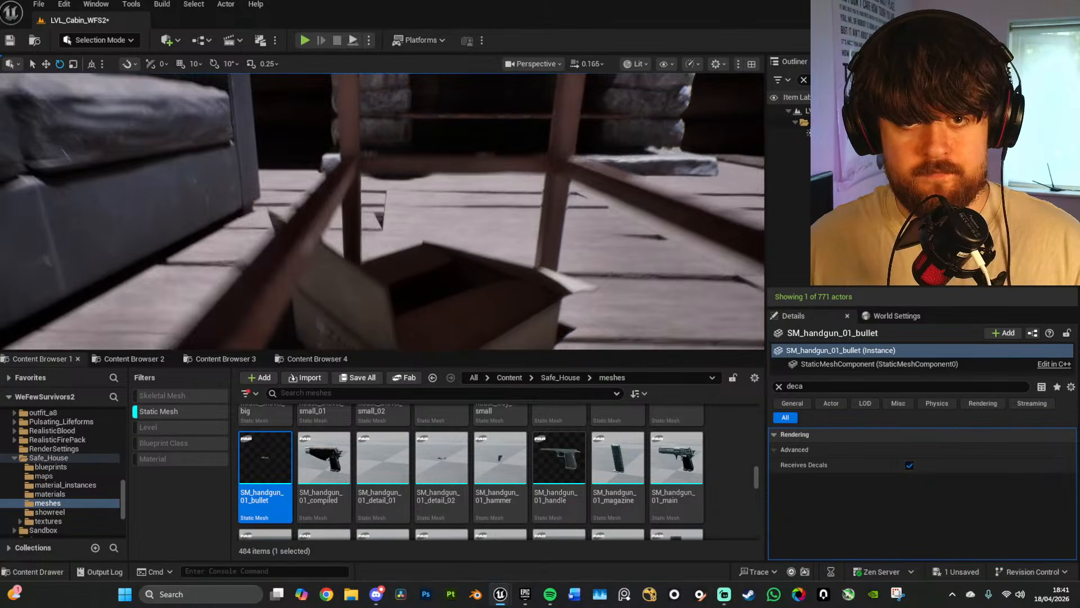
key("f")
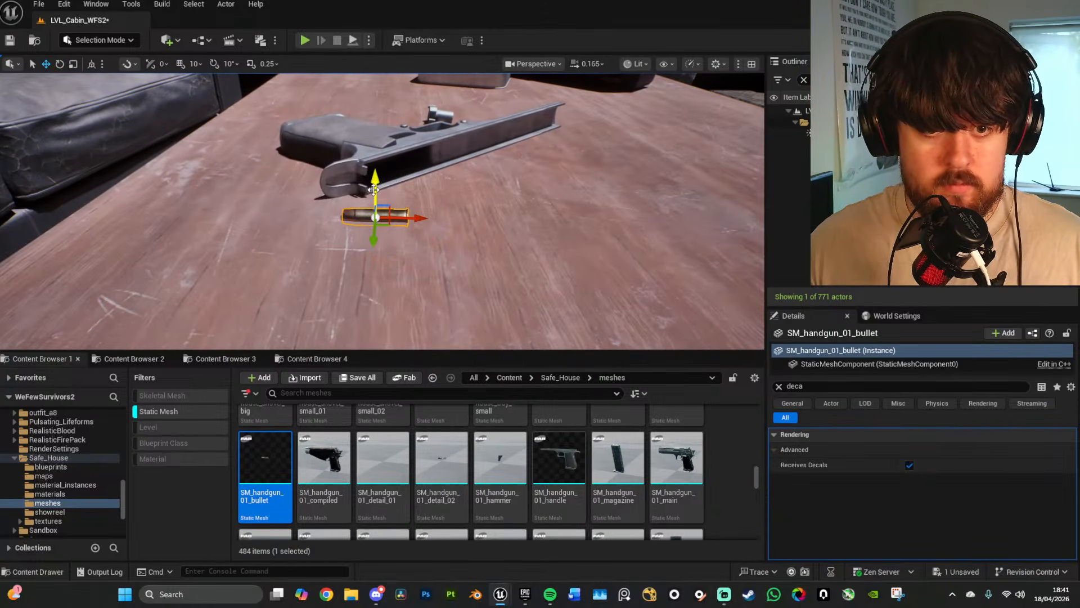
left_click_drag(390, 245, 428, 246)
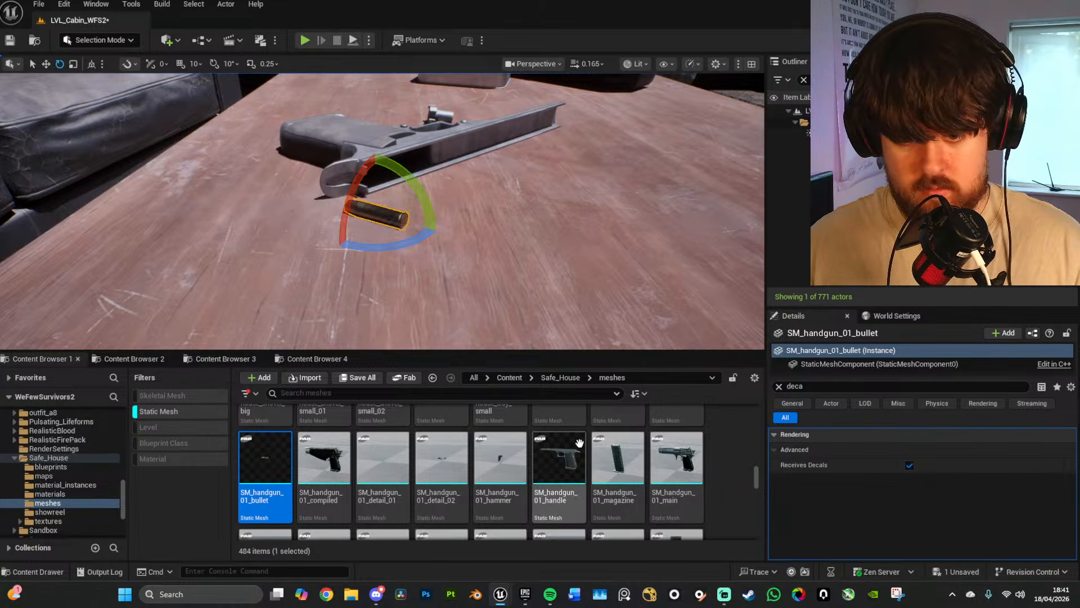
Step: Place SM_handgun_01_magazine flat on the tabletop beside the bullet at a casual angle
left_click_drag(617, 459, 542, 215)
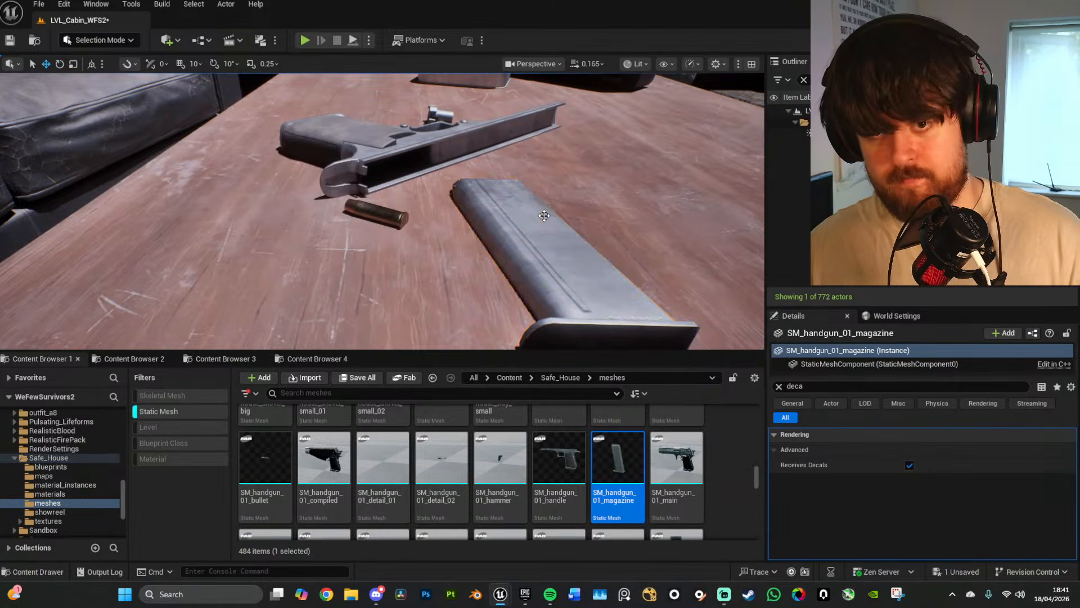
key("s")
right_click_drag(589, 312, 595, 315)
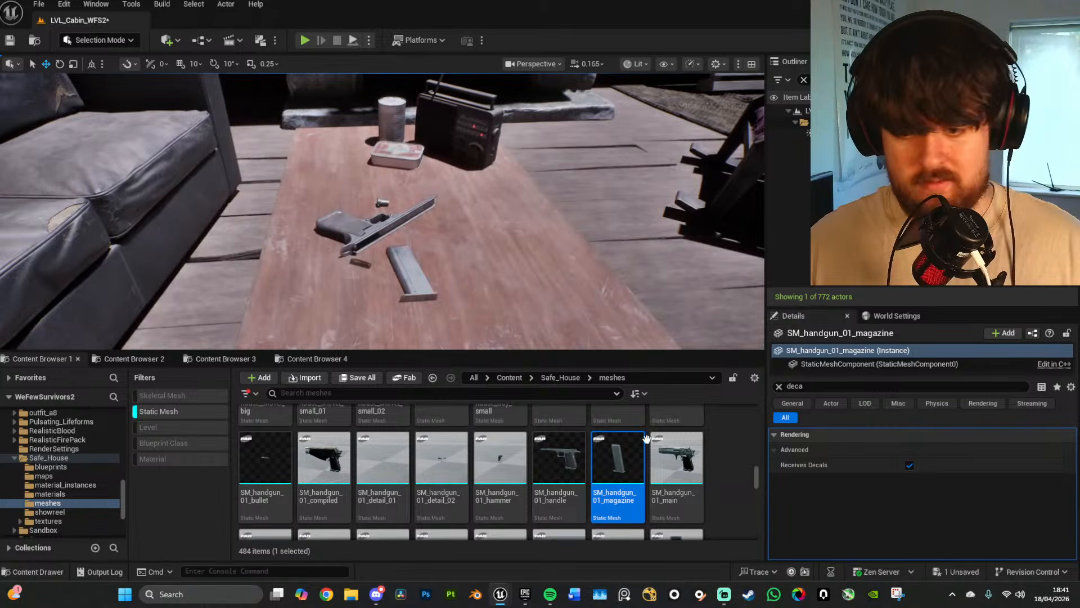
Step: Place SM_handgun_01_trigger on the tabletop beside the disassembled handgun handle
scroll(467, 482, "down", 2)
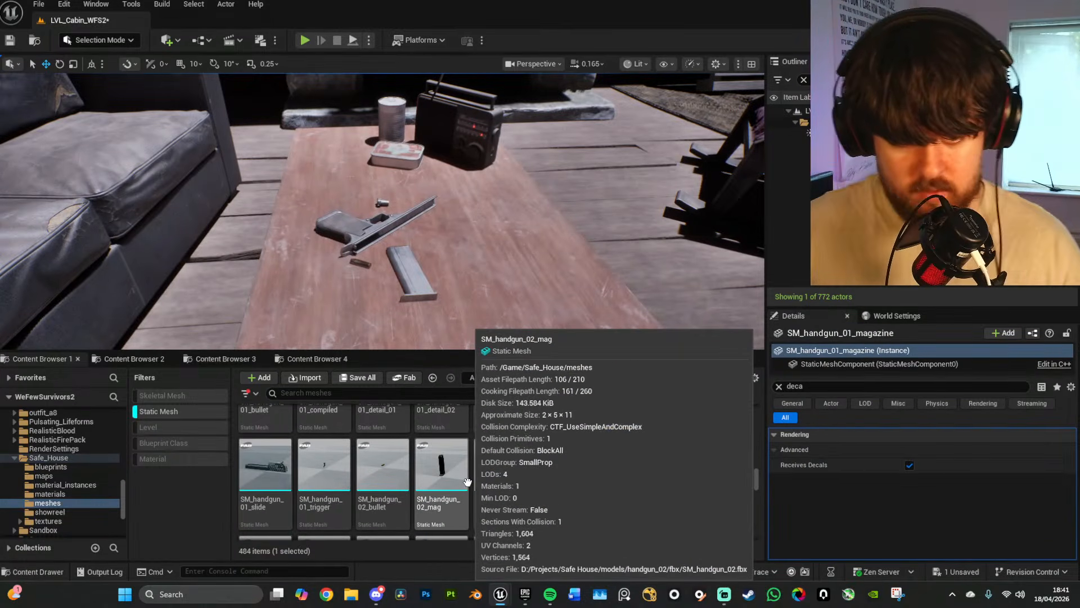
scroll(468, 482, "down", 1)
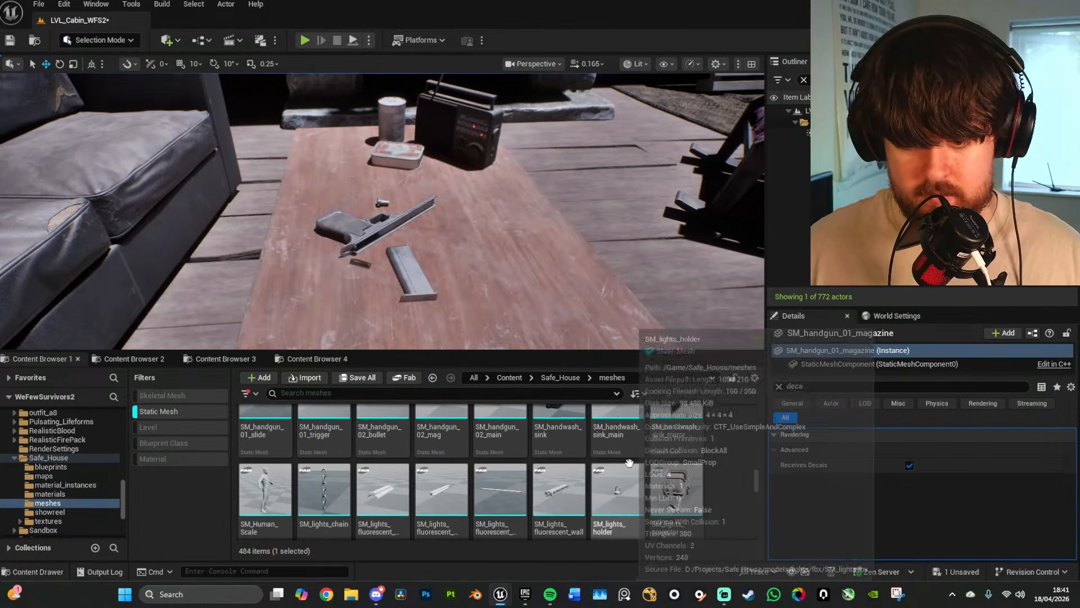
scroll(563, 478, "up", 1)
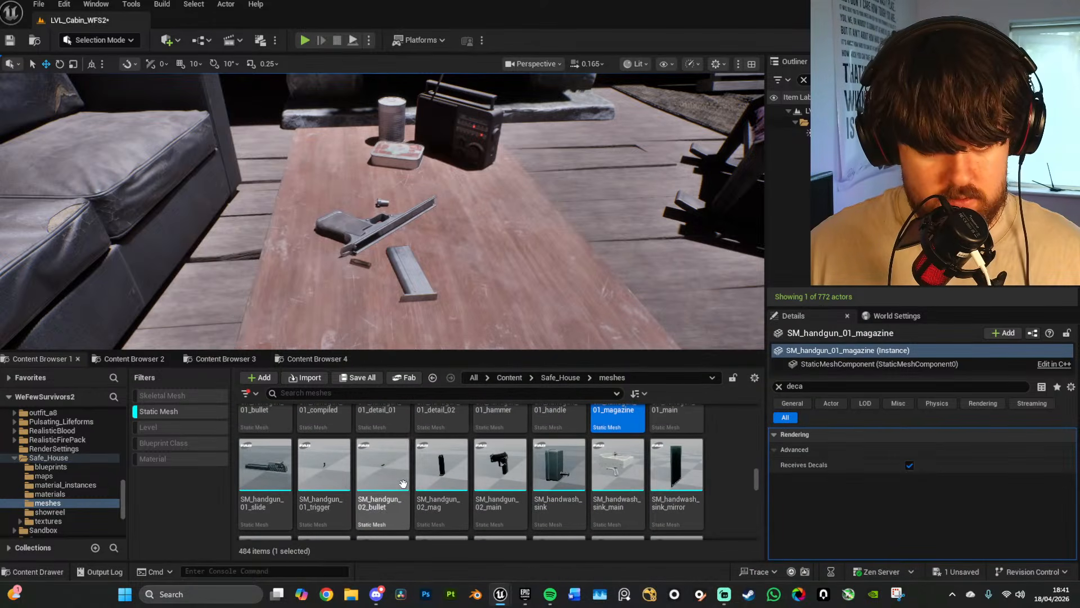
left_click_drag(324, 466, 315, 247)
right_click_drag(315, 247, 417, 266)
key("w")
scroll(315, 247, "down", 3)
Step: Rotate the handgun trigger so it lies flat on its side on the tabletop
key("e")
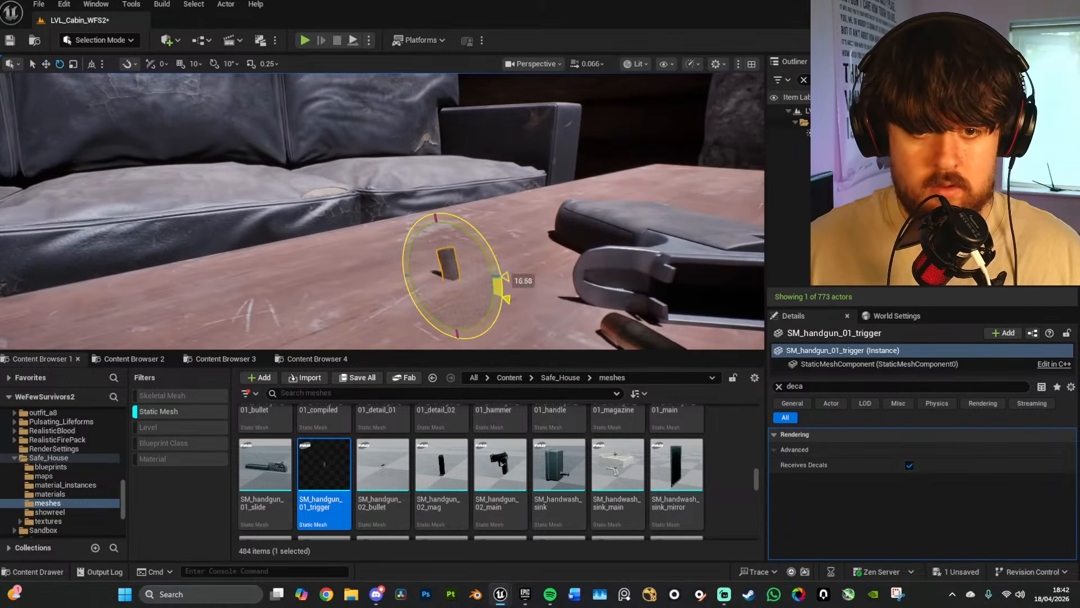
left_click_drag(488, 259, 488, 260)
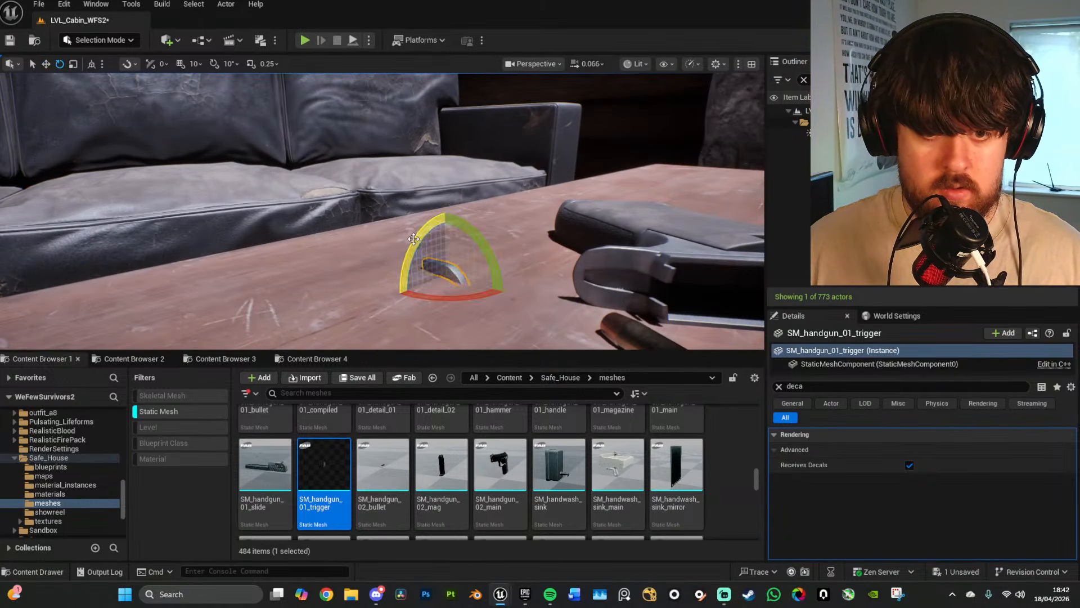
left_click_drag(414, 238, 439, 236)
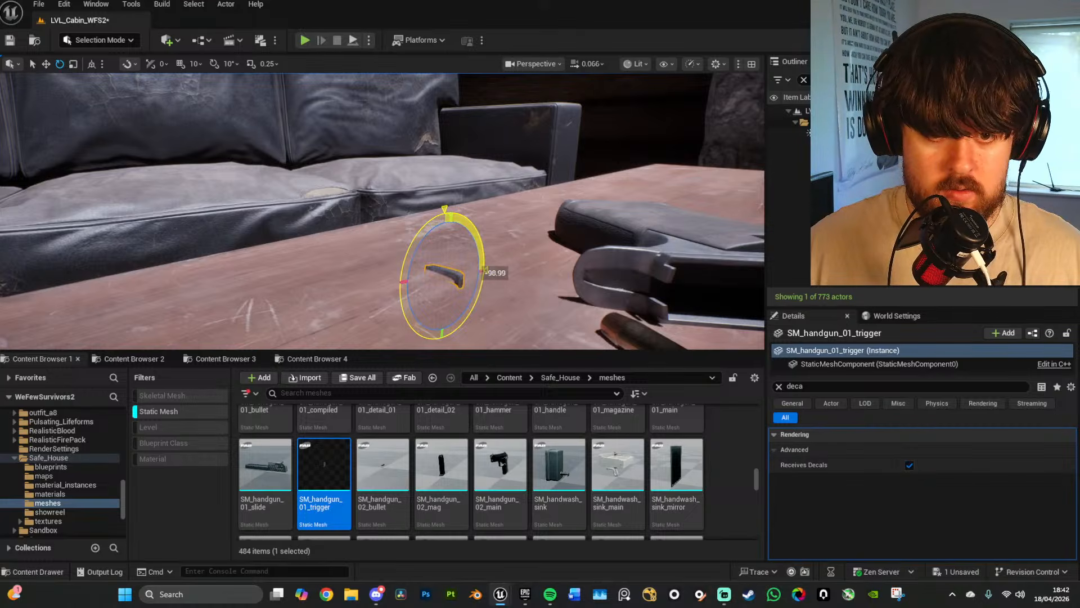
left_click_drag(485, 270, 489, 274)
key("a")
mouse_move(470, 278)
right_mouse_down()
mouse_move(540, 277)
mouse_move(469, 277)
right_mouse_up()
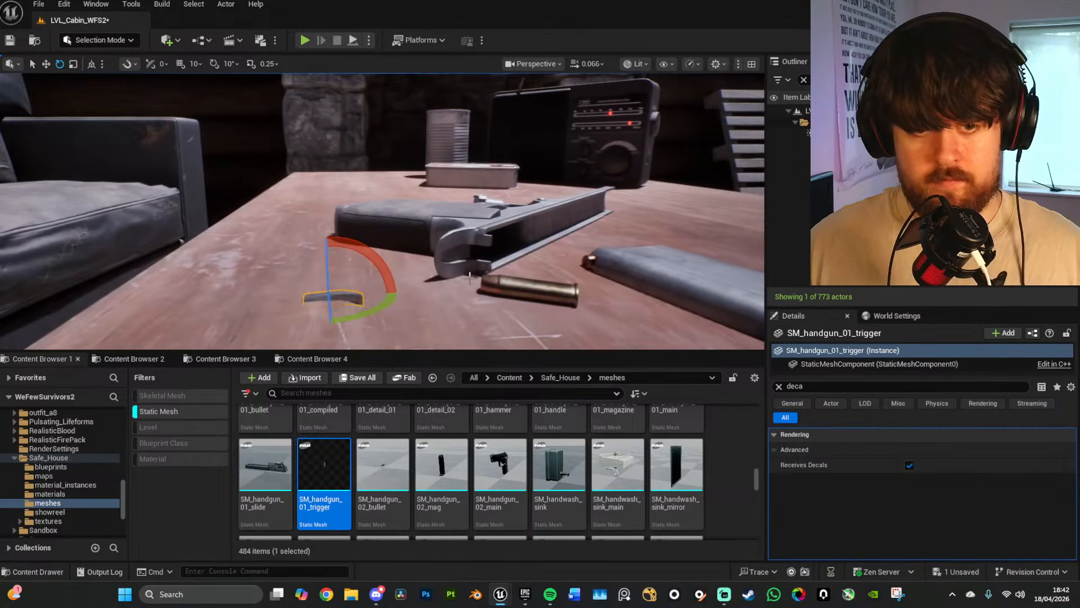
left_click_drag(363, 252, 360, 256)
Step: Move the trigger close to the handgun grip and rest it on the tabletop surface
key("w")
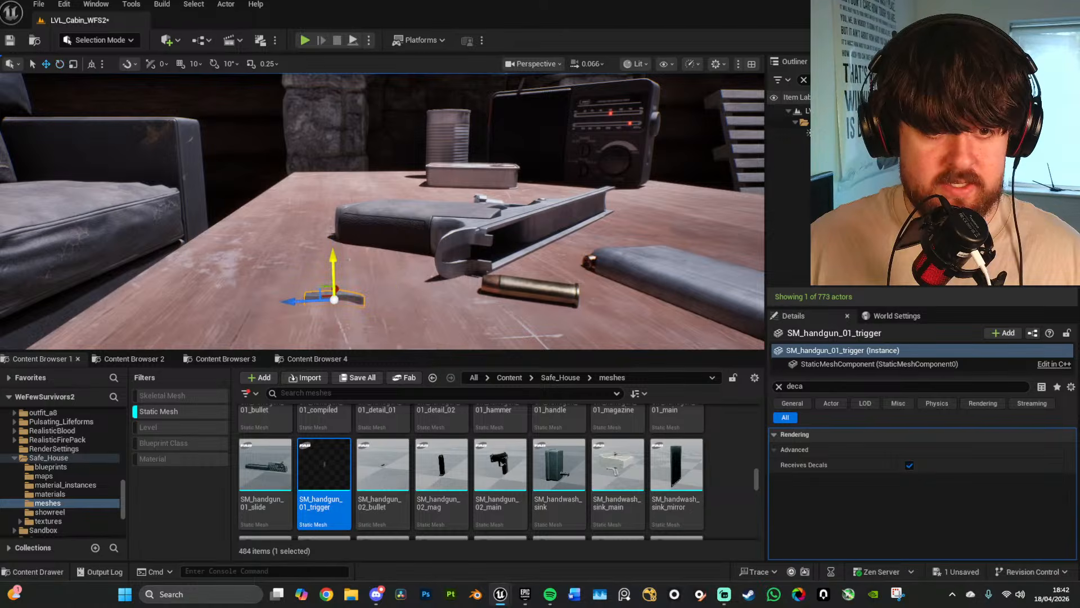
key("e")
right_click_drag(336, 256, 336, 310)
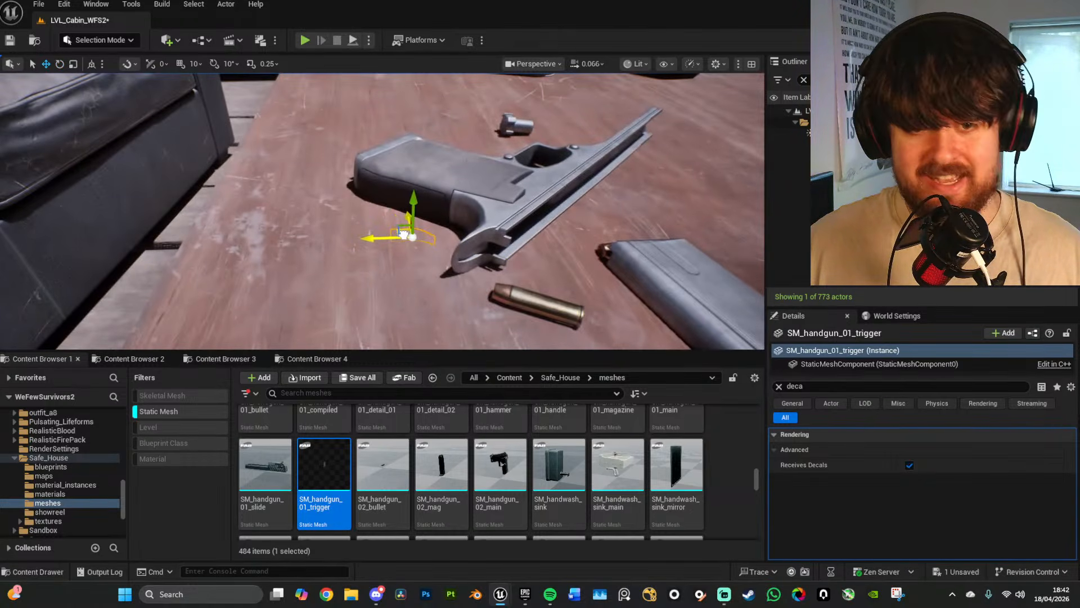
key("w")
right_click_drag(410, 209, 415, 213)
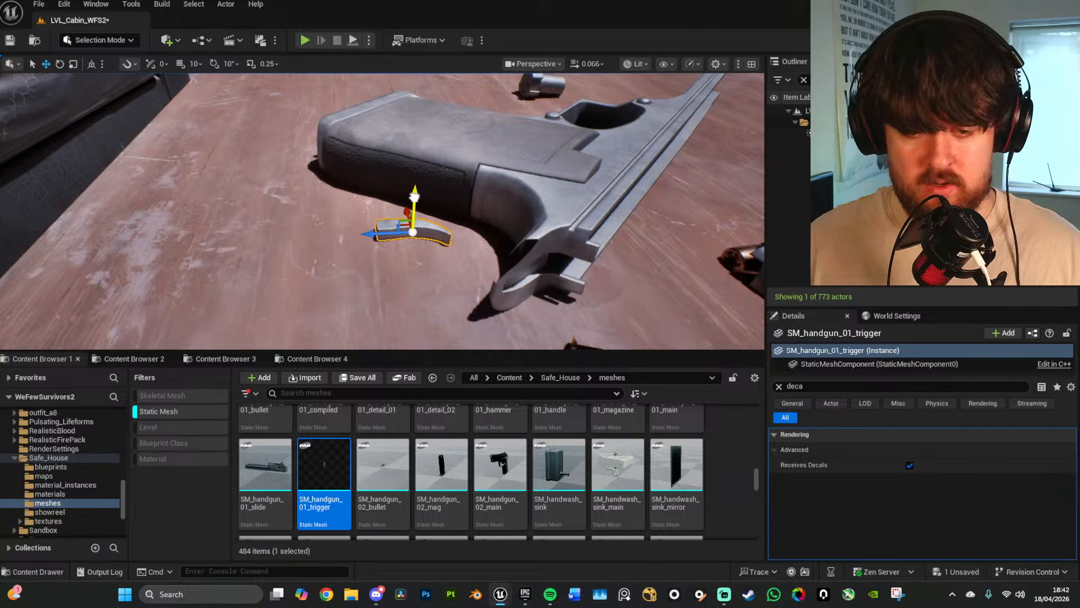
key("g")
key("s")
right_click_drag(413, 197, 485, 225)
Step: Turn the handgun magazine to a new angle on the tabletop and shift it closer to the bullet
scroll(409, 191, "up", 5)
key("w")
key("e")
key("w")
key("g")
left_click(483, 208)
key("e")
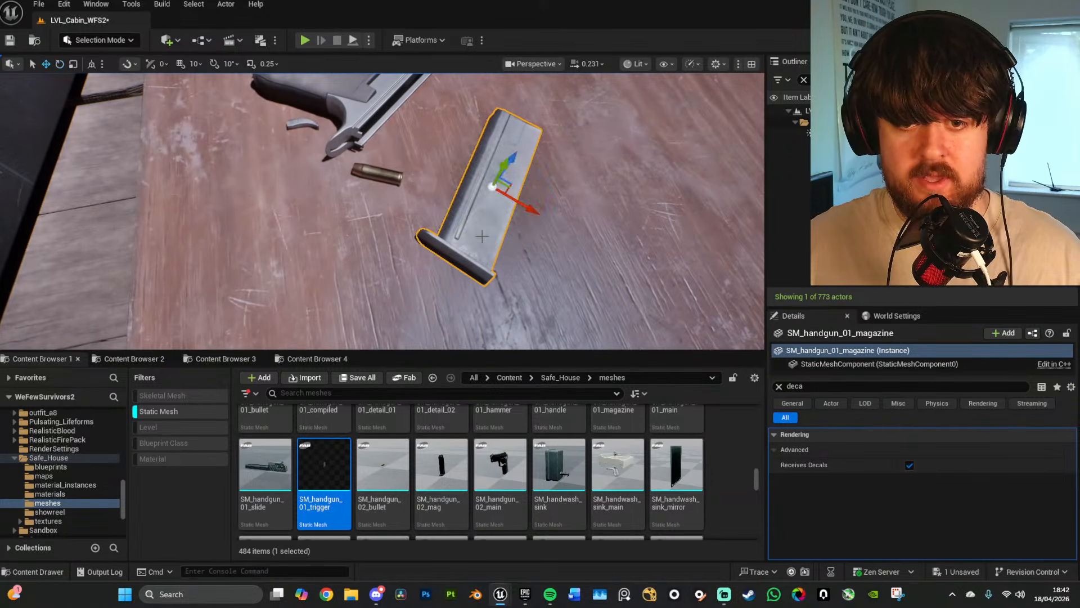
left_click_drag(513, 184, 472, 187)
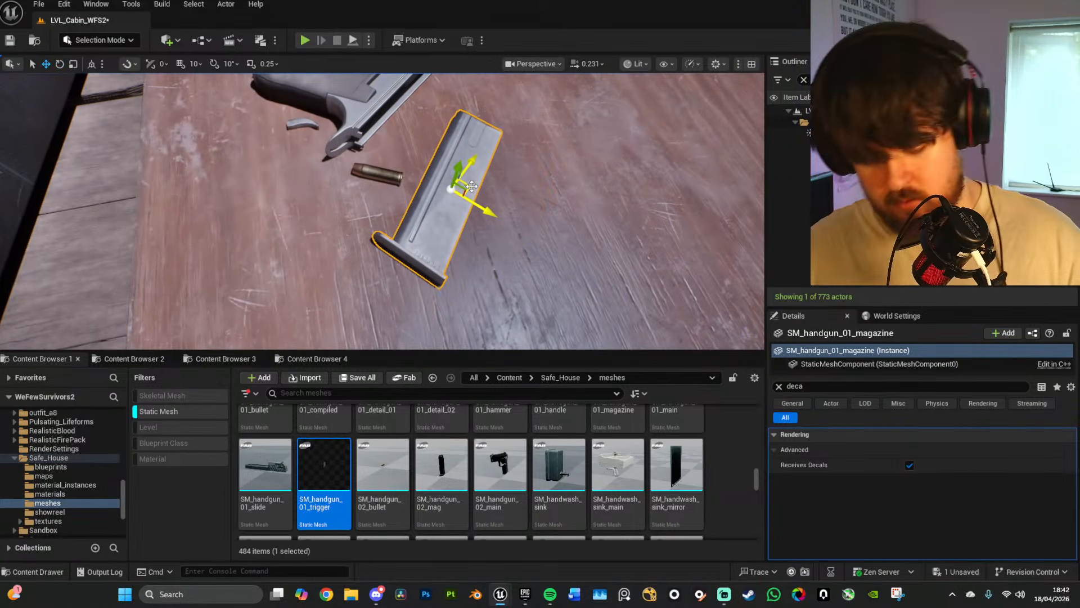
key("s")
right_click_drag(464, 188, 458, 146)
key("w")
key("s")
scroll(464, 135, "up", 1)
key("w")
Step: Find the paper props among the Safe_House meshes and place SM_papers_map_03 on the table in front of the handgun parts
scroll(587, 410, "down", 10)
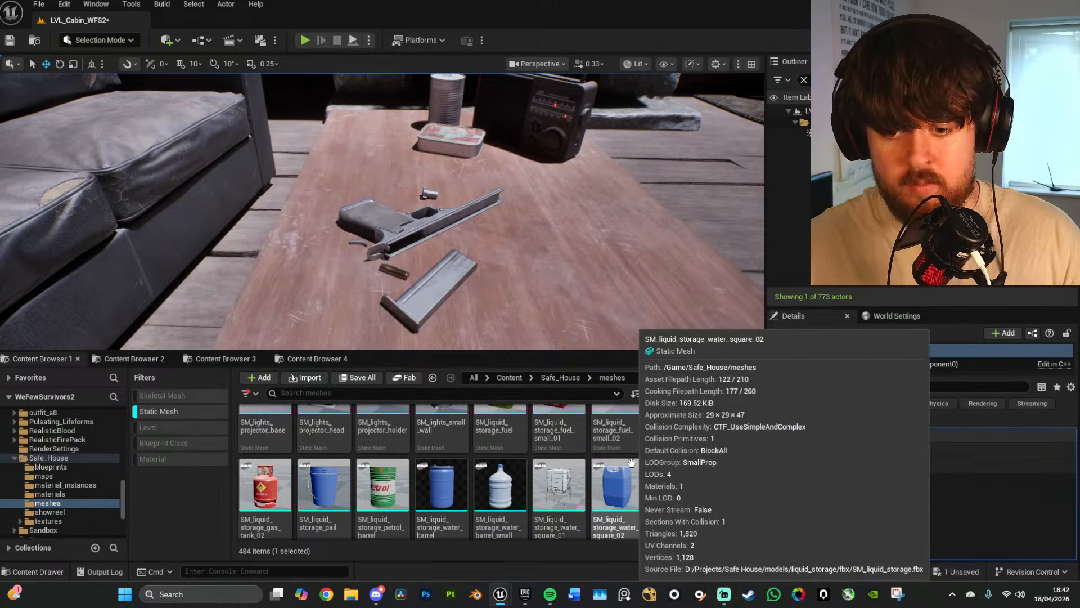
scroll(630, 467, "down", 2)
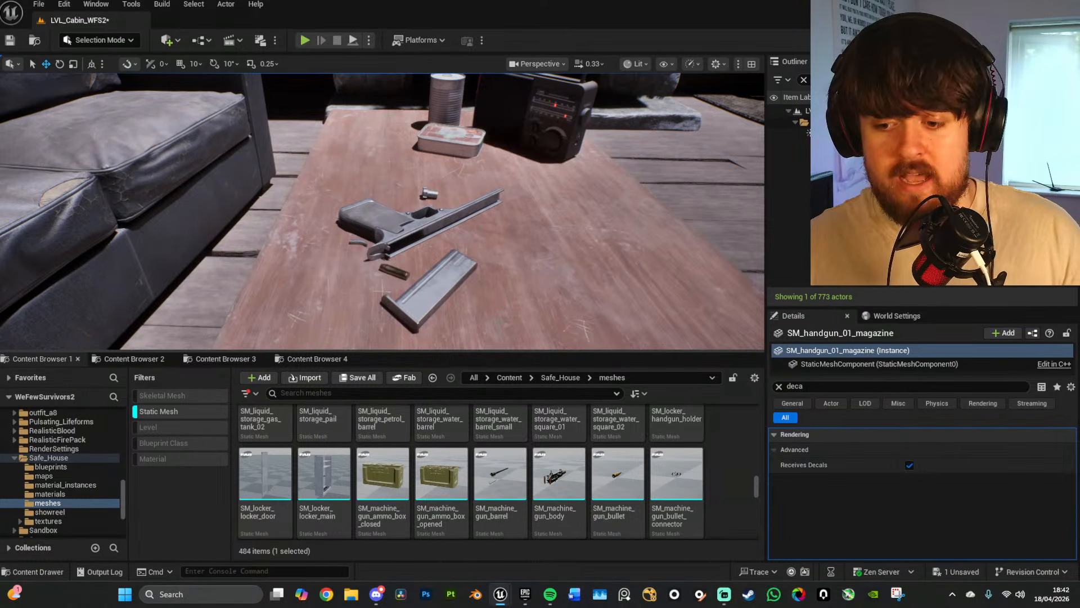
scroll(618, 489, "down", 2)
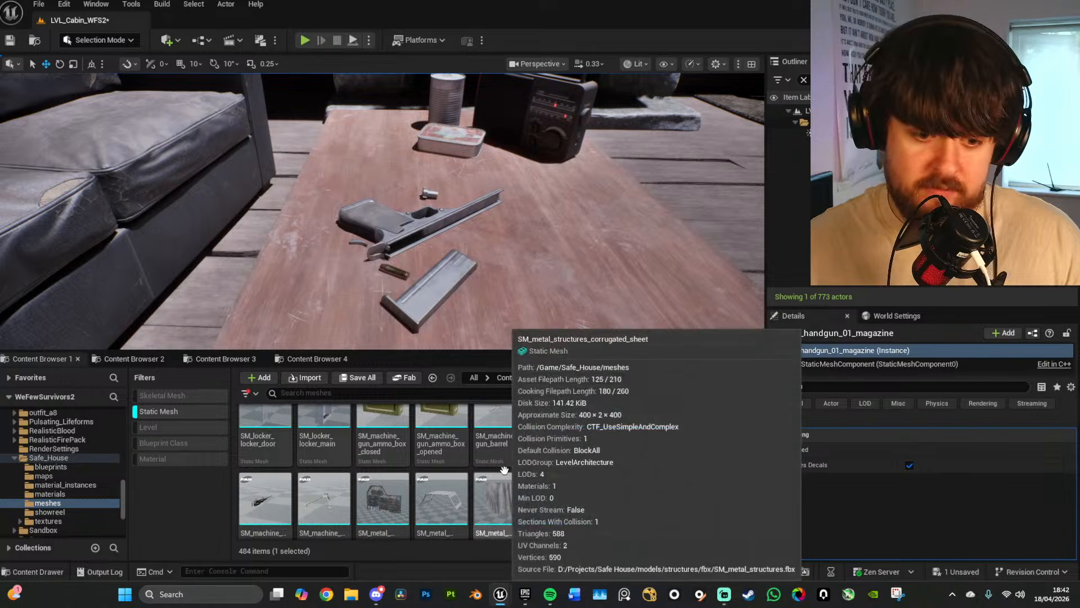
scroll(540, 461, "down", 2)
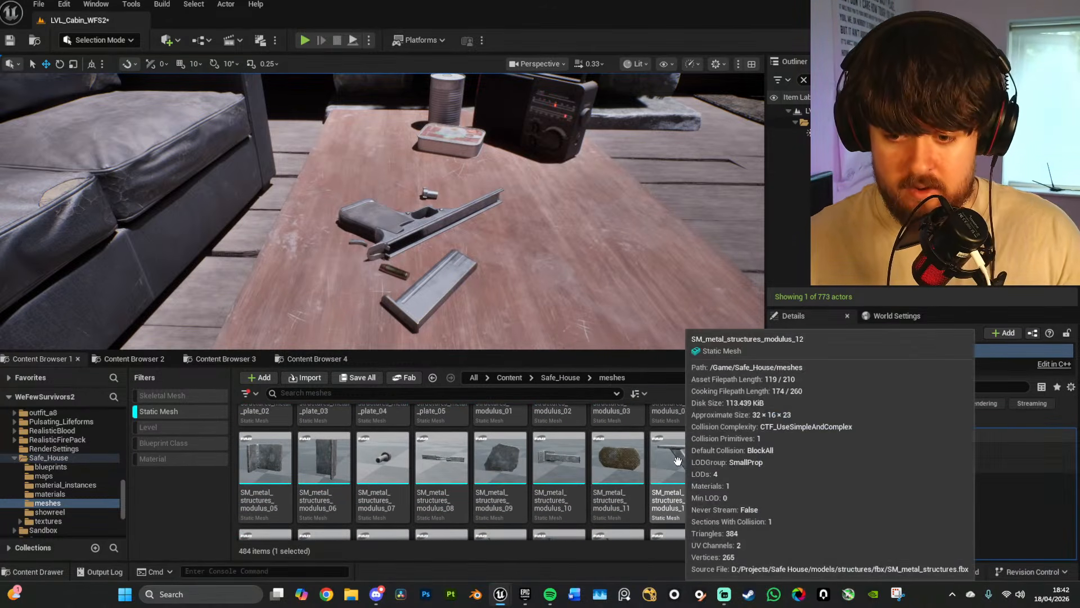
scroll(682, 460, "down", 3)
scroll(664, 453, "down", 3)
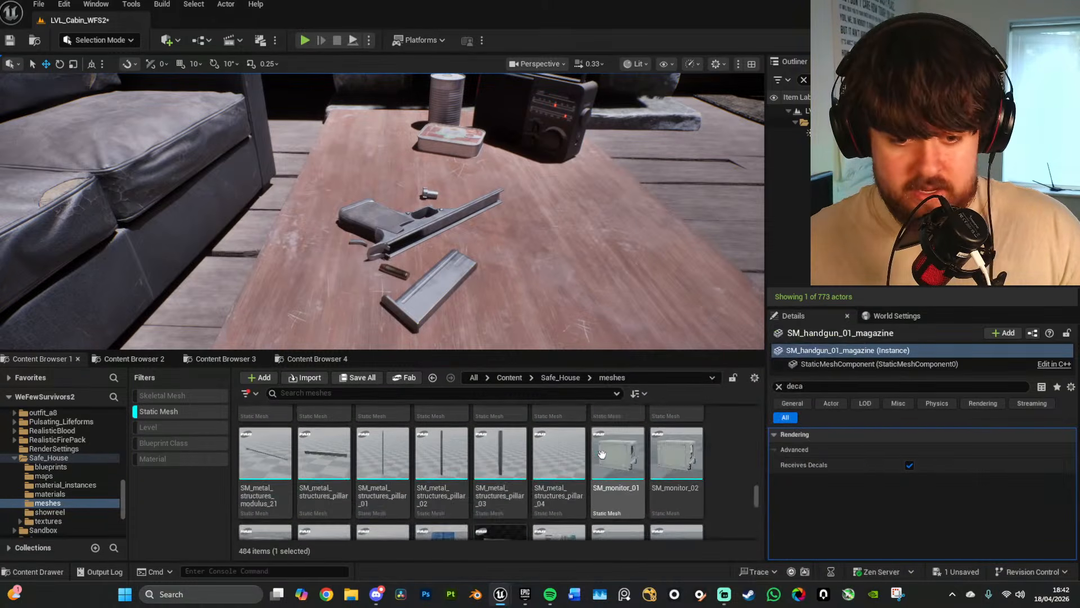
scroll(643, 445, "down", 1)
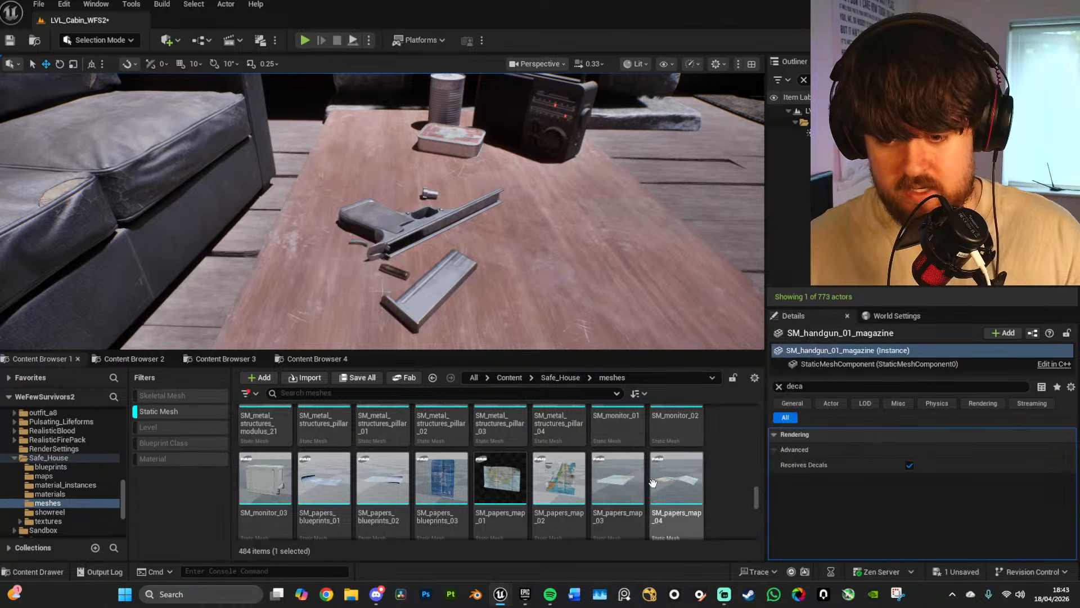
key("s")
mouse_move(563, 270)
right_mouse_down()
mouse_move(579, 292)
mouse_move(556, 265)
right_mouse_up()
scroll(579, 286, "down", 4)
left_click_drag(618, 478, 379, 240)
Step: Position the folded map flat on the tabletop in front of the handgun magazine, within the table's edges
mouse_move(379, 241)
right_mouse_down()
mouse_move(389, 253)
mouse_move(385, 222)
right_mouse_up()
key("w")
scroll(388, 225, "down", 3)
key("e")
left_click_drag(342, 167, 385, 158)
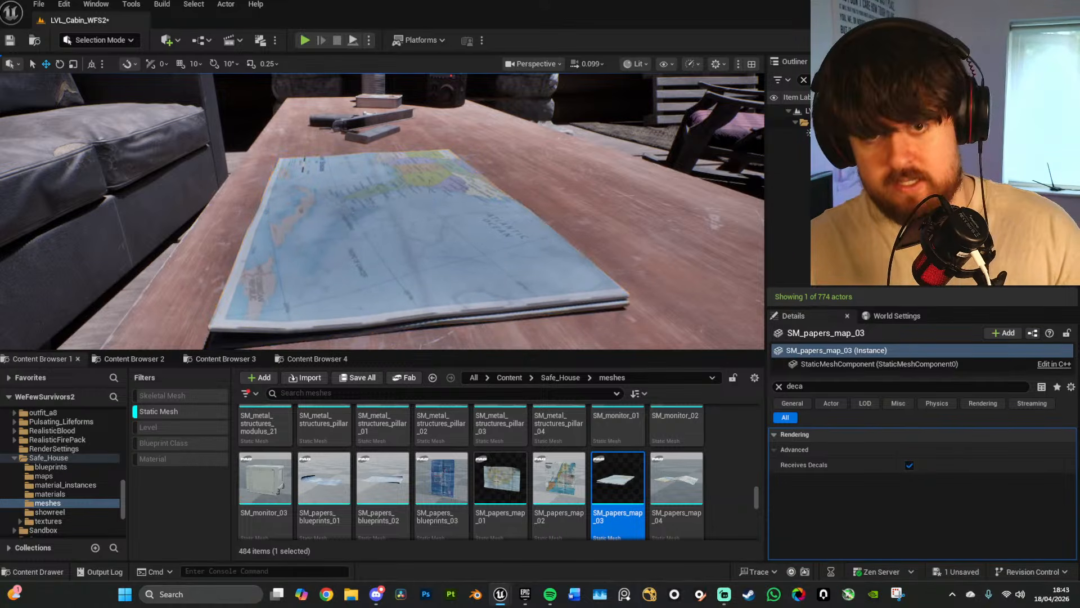
key("s")
right_click_drag(430, 182, 437, 210)
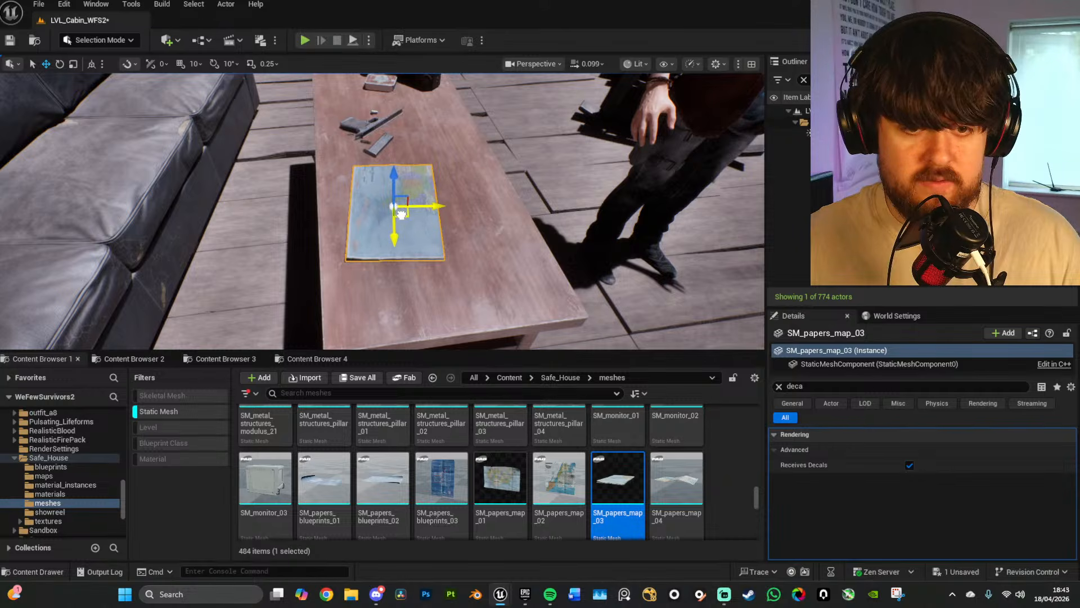
key("g")
right_click_drag(463, 237, 462, 214)
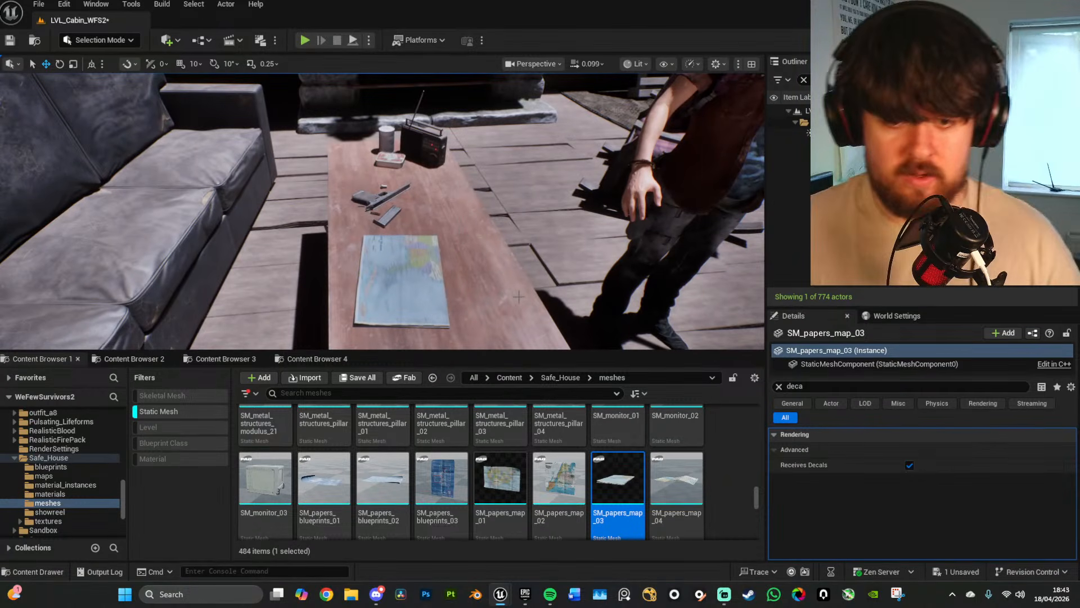
Step: Switch the asset browser to the DerelictCorridor folder and filter its contents to static meshes
scroll(569, 511, "down", 3)
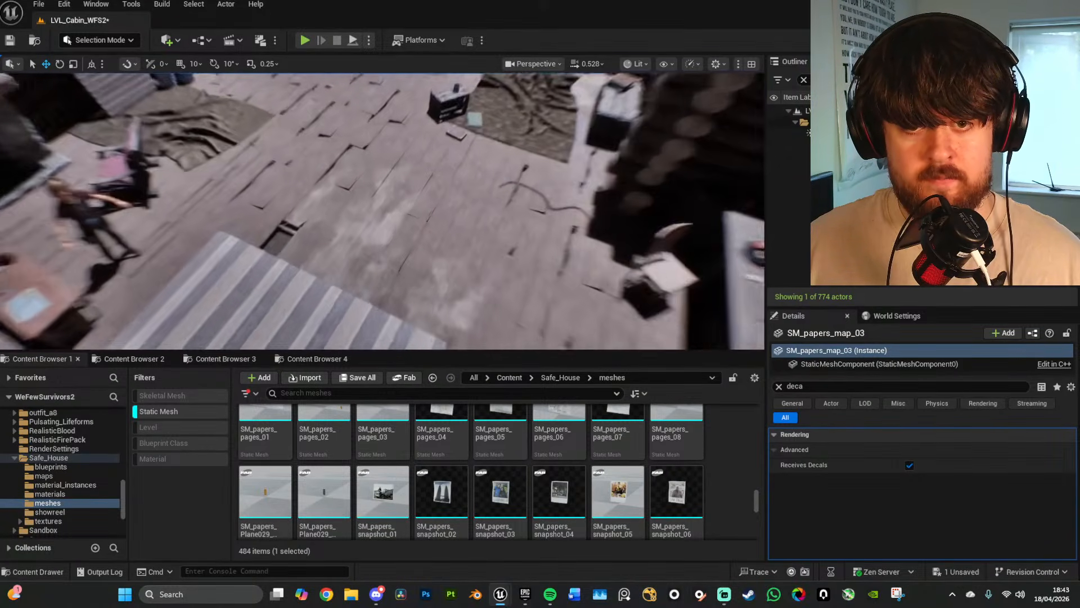
key("s")
right_click_drag(382, 211, 422, 220)
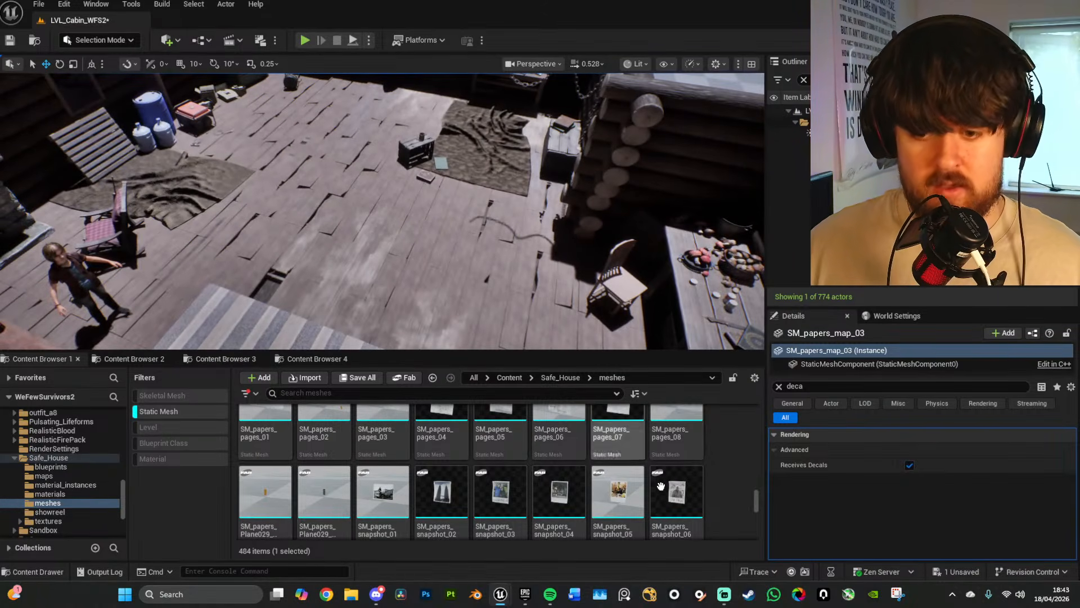
scroll(544, 470, "down", 3)
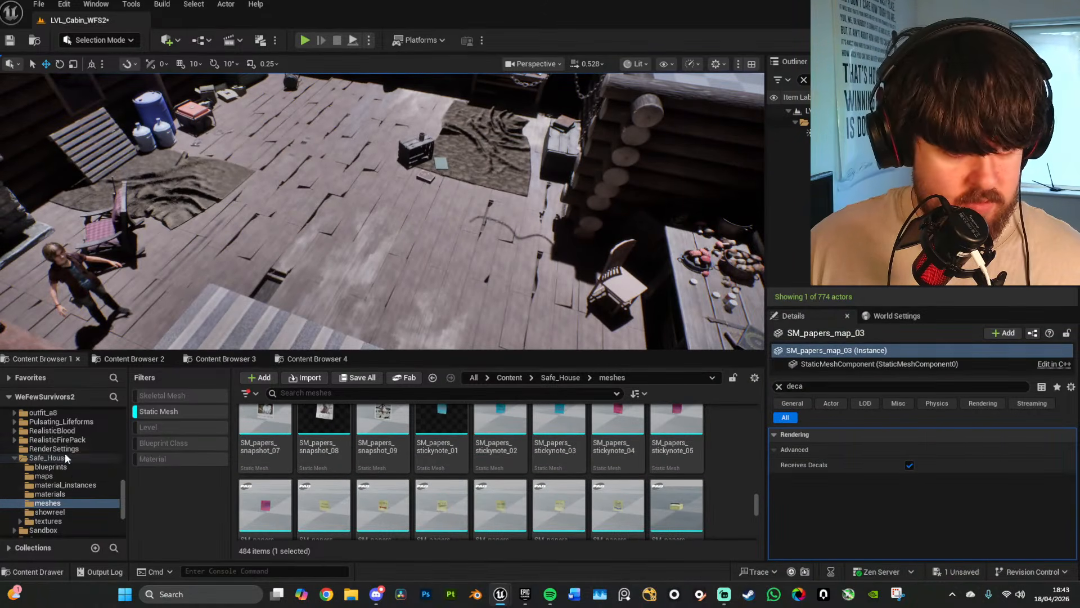
left_click(178, 412)
scroll(70, 447, "up", 10)
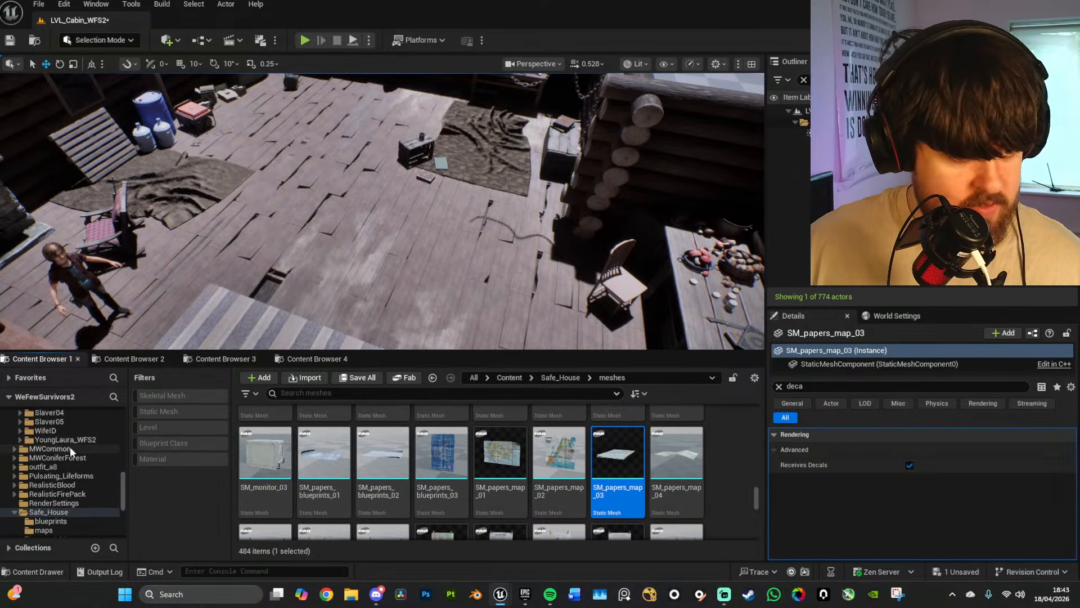
scroll(25, 480, "down", 2)
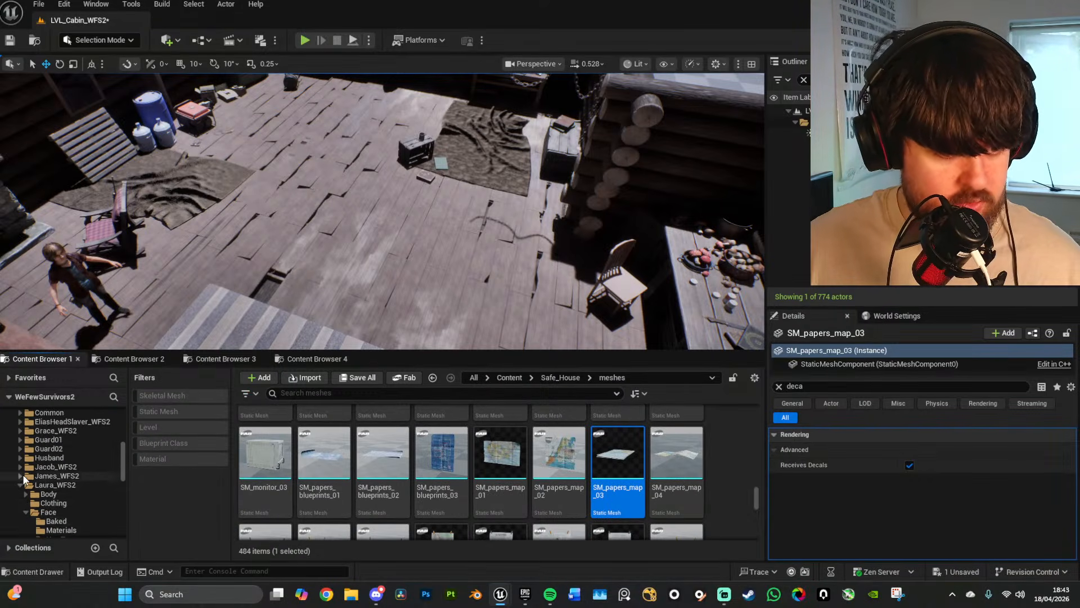
scroll(31, 496, "up", 3)
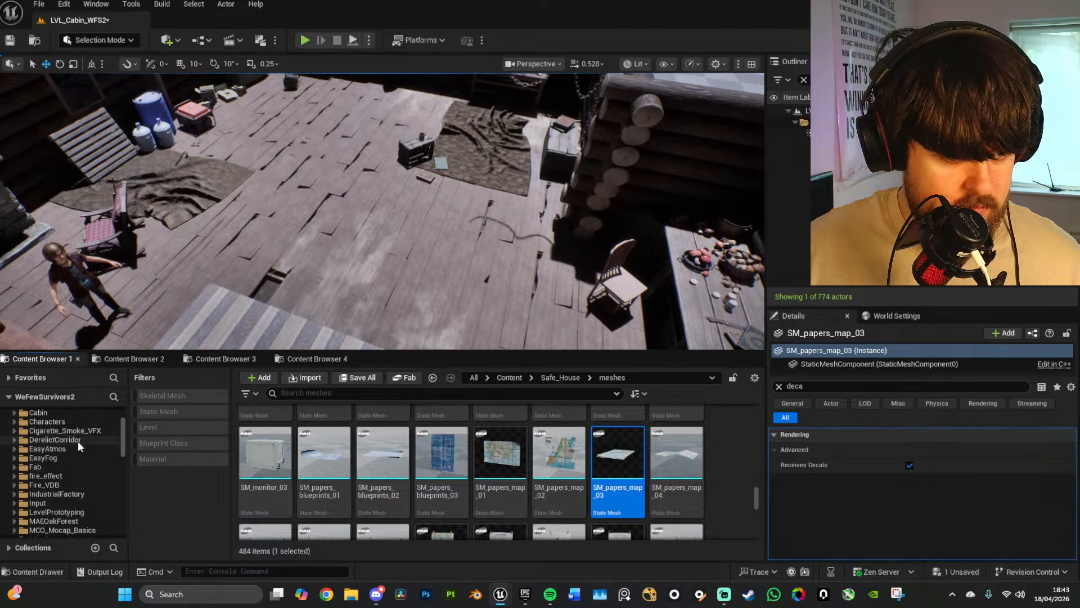
left_click(56, 440)
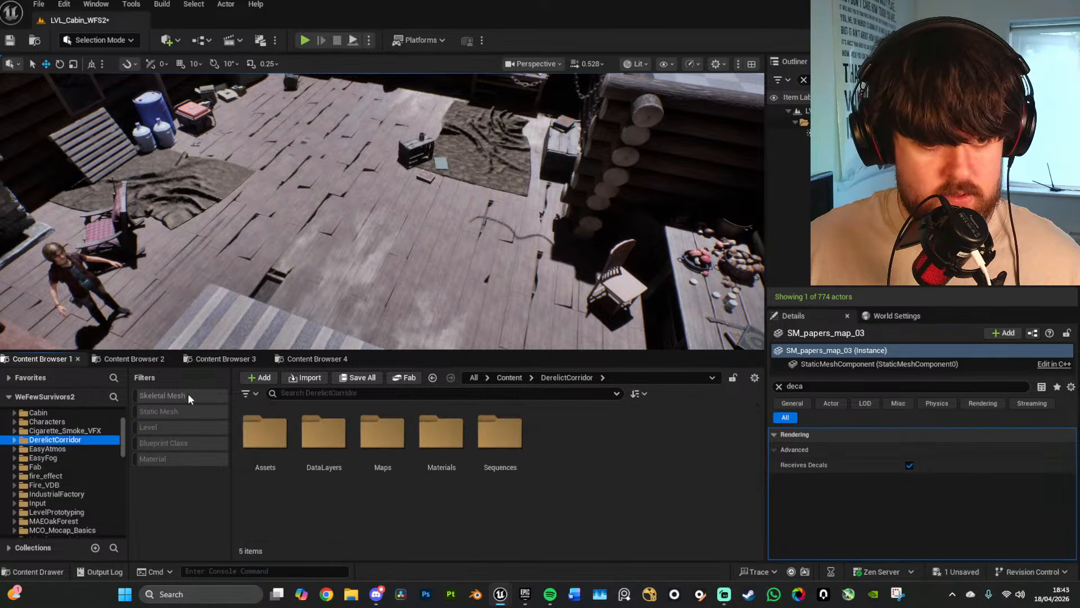
left_click(158, 412)
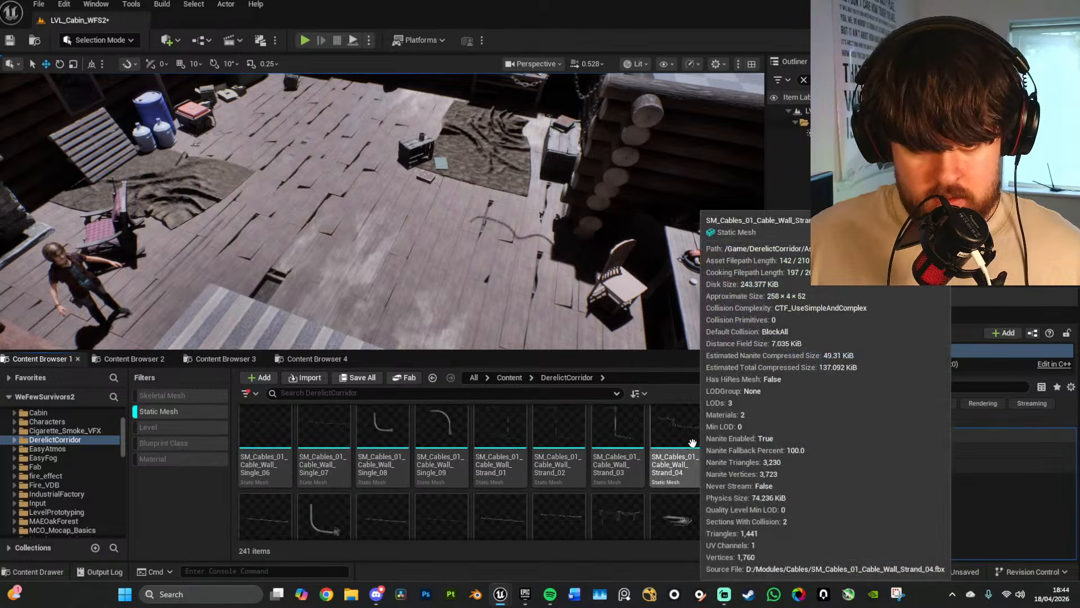
Step: Find SM_Ind_Ware_Equipment_Cable_Rubber_Black_01 and place it on the wooden floor beside the striped rug
scroll(693, 443, "down", 8)
scroll(695, 445, "down", 10)
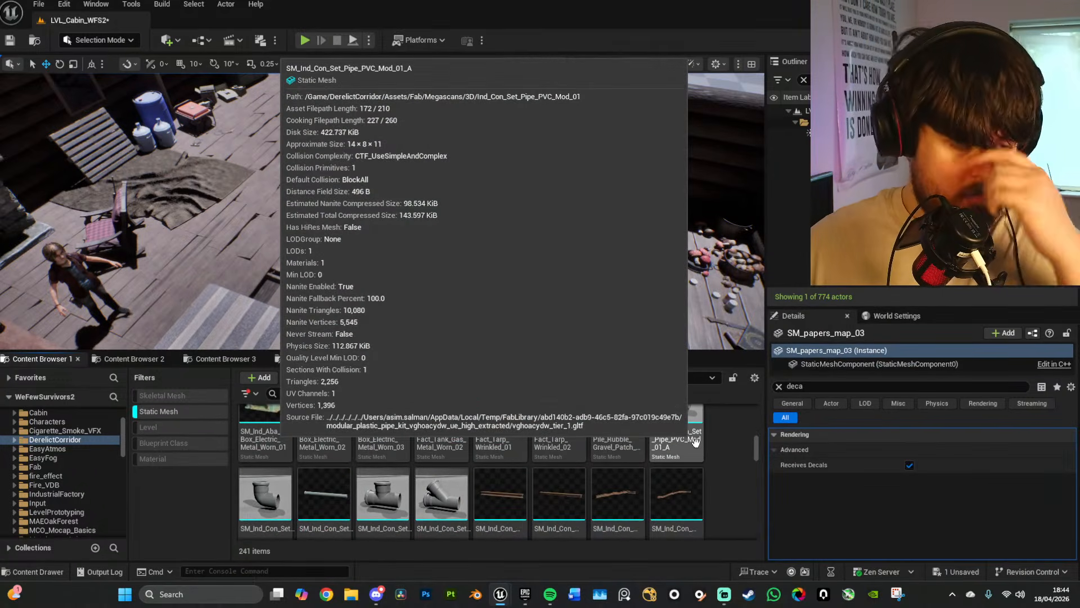
scroll(695, 443, "down", 6)
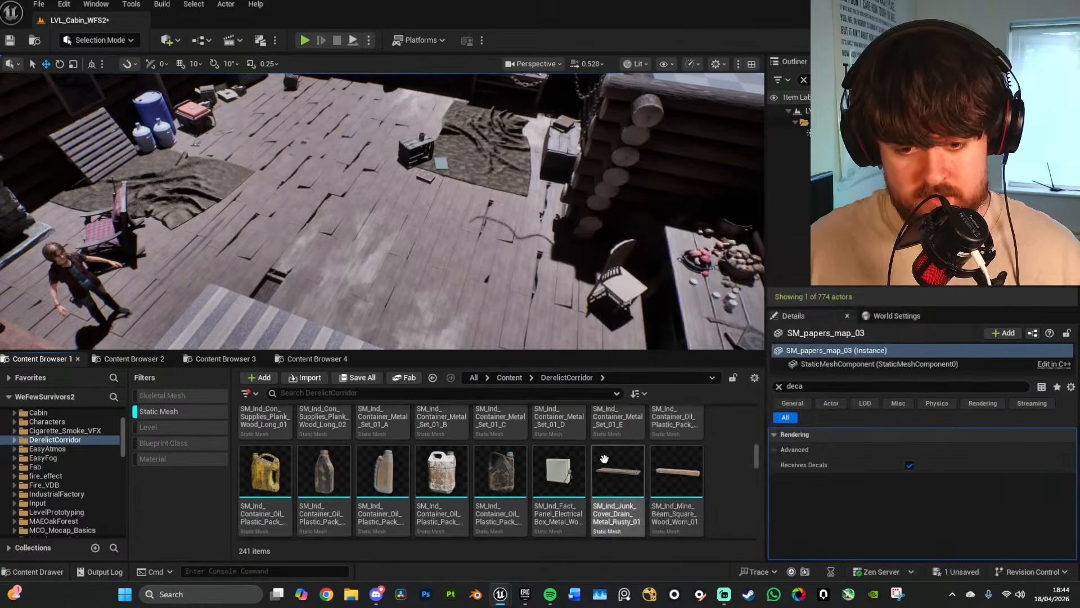
scroll(604, 459, "down", 8)
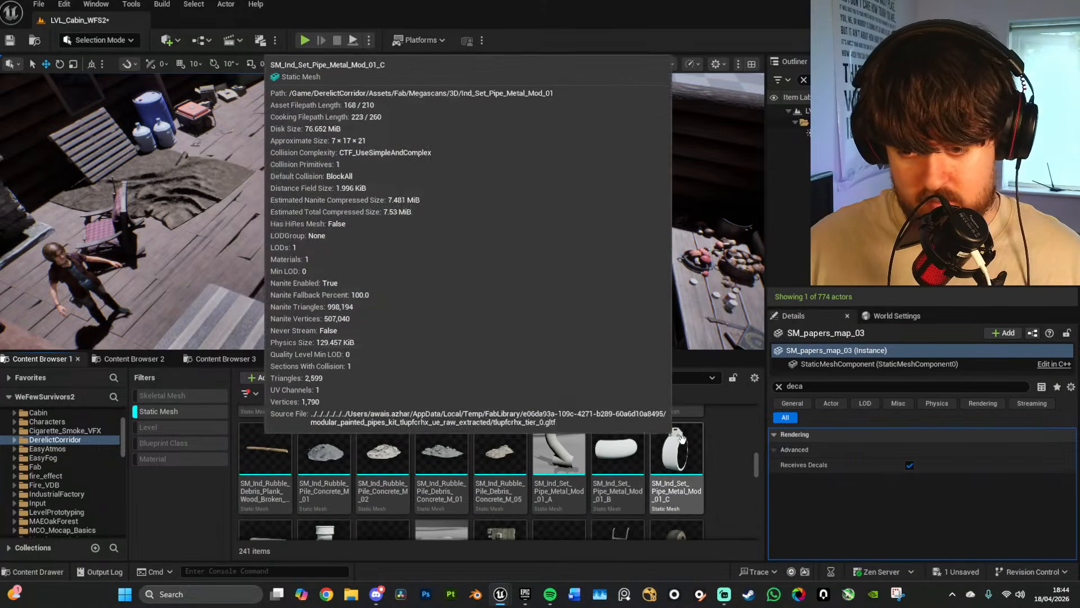
scroll(681, 437, "down", 2)
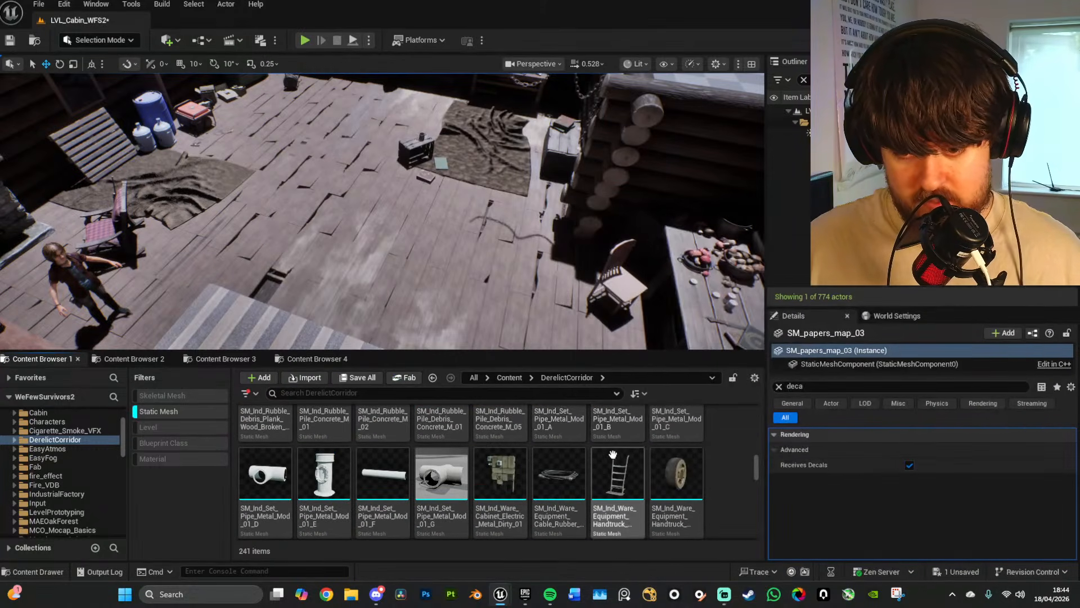
right_click_drag(600, 301, 679, 318)
key("w")
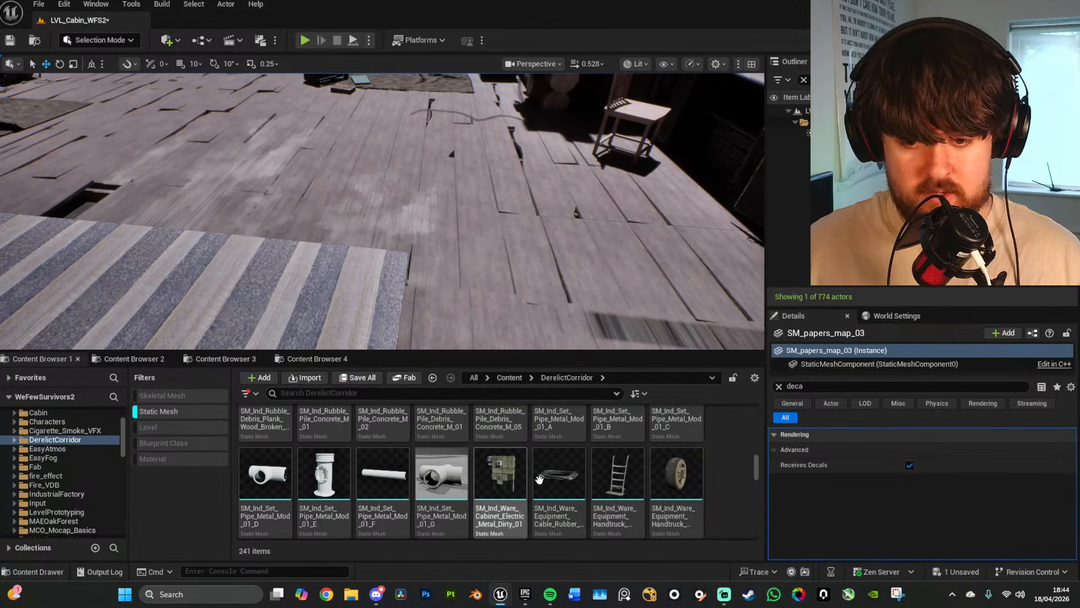
left_click_drag(539, 479, 405, 237)
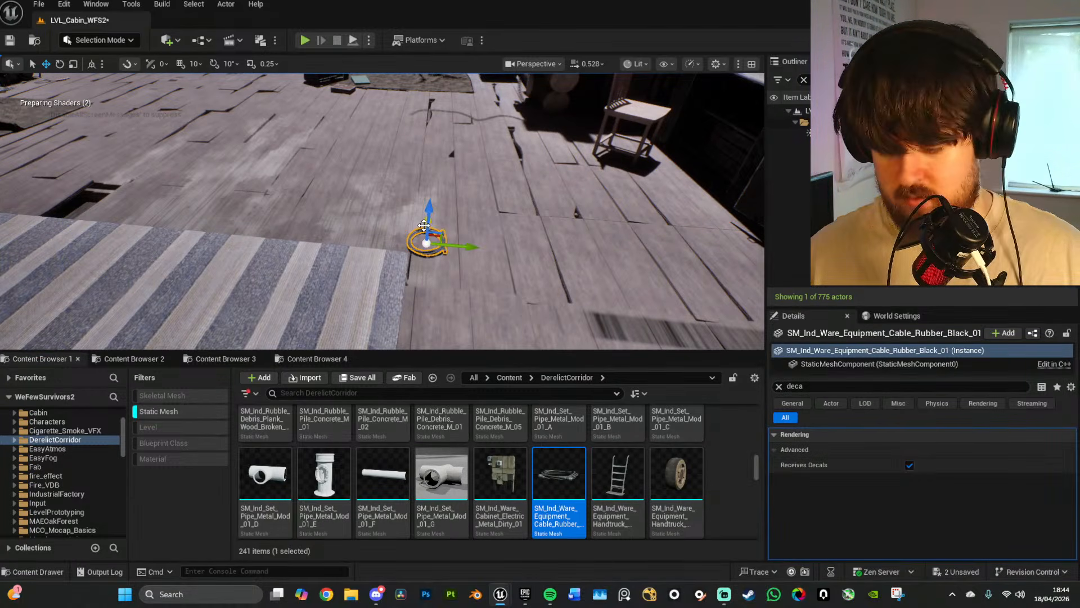
Step: Delete the black rubber cable beside the striped rug and browse the DerelictCorridor meshes as far as the tile groups
key("Delete")
scroll(550, 457, "down", 2)
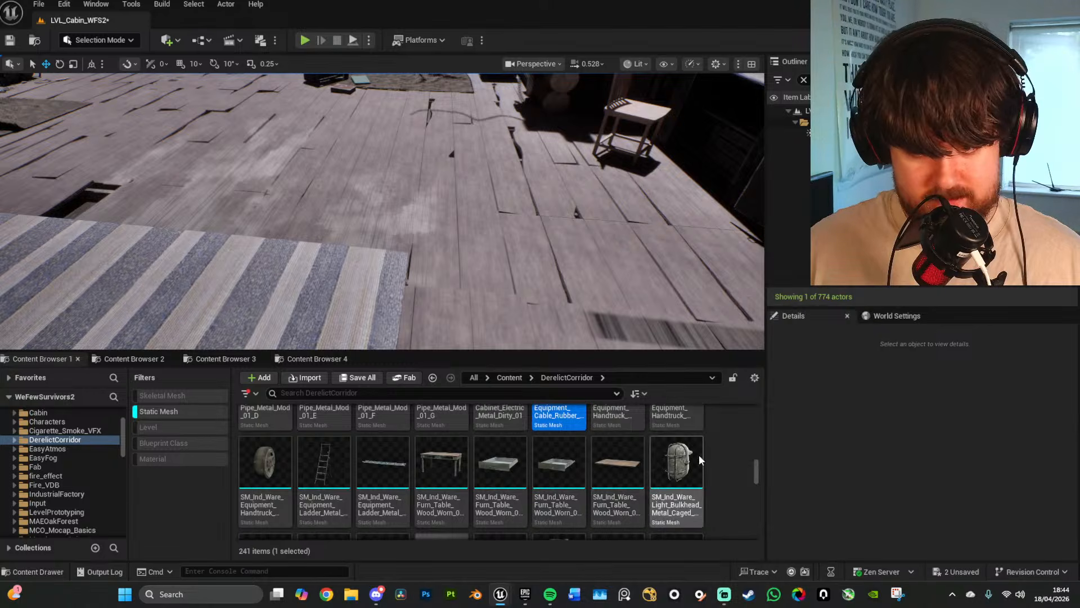
scroll(669, 459, "down", 2)
scroll(667, 459, "down", 5)
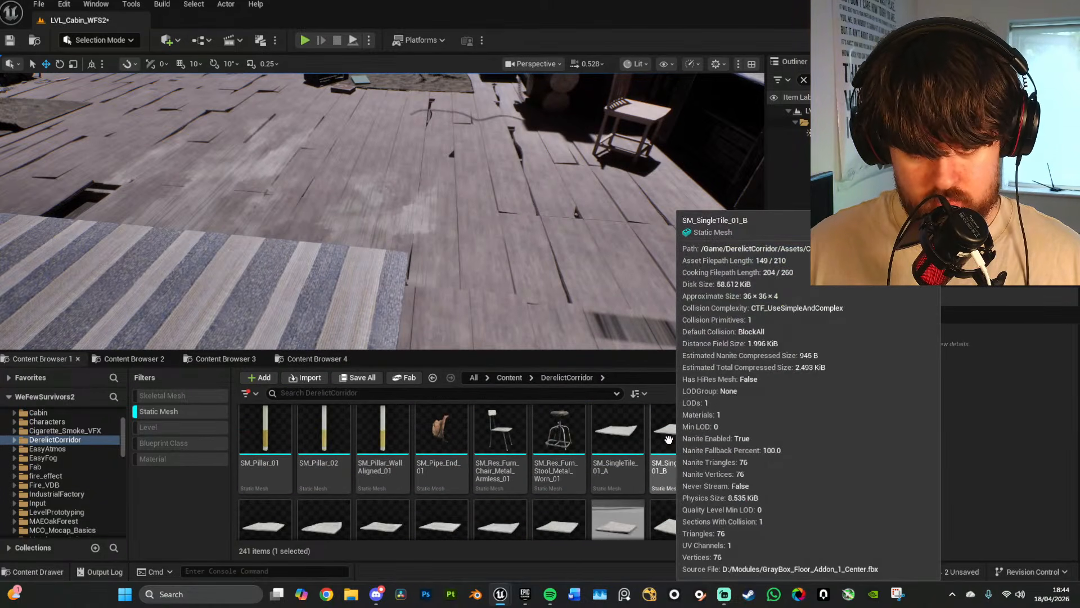
scroll(668, 440, "down", 4)
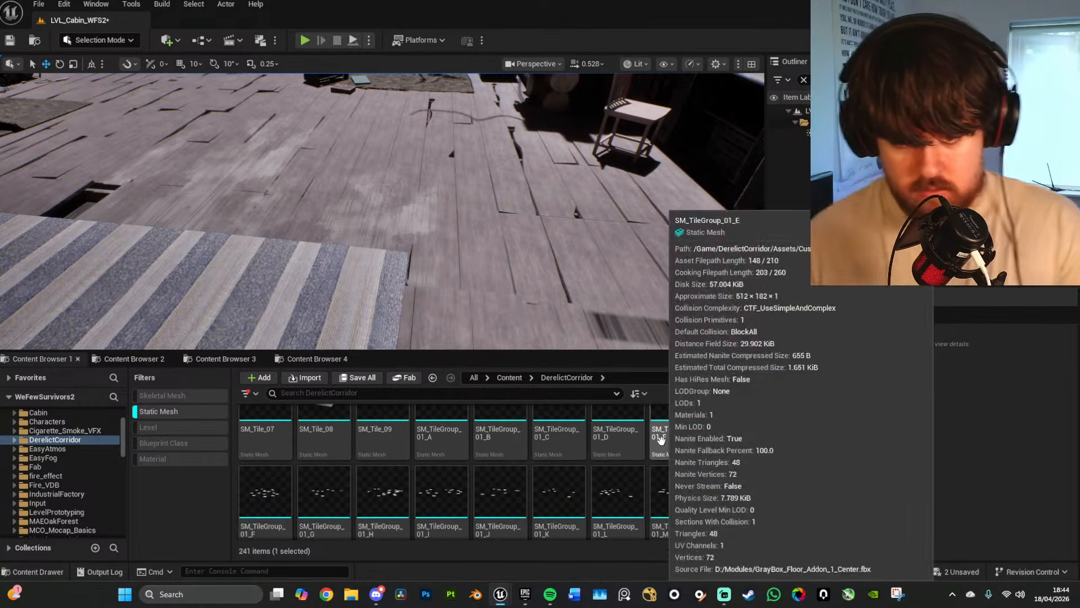
scroll(658, 439, "down", 2)
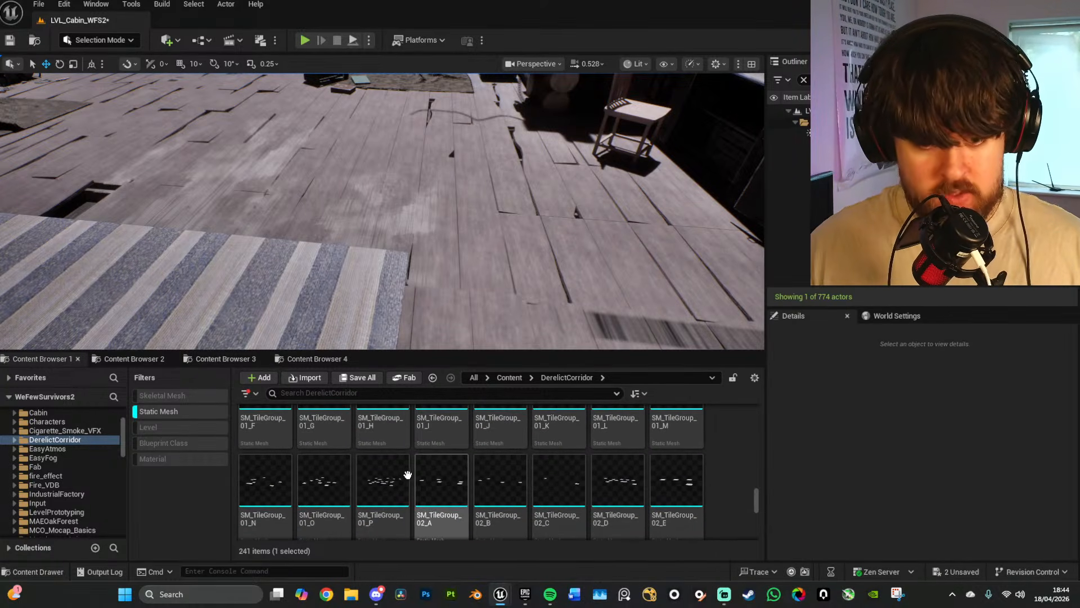
Step: Try SM_TileGroup_01_P on the wooden floor beside the striped rug and undo its placement
left_click(382, 481)
left_click_drag(476, 191, 471, 191)
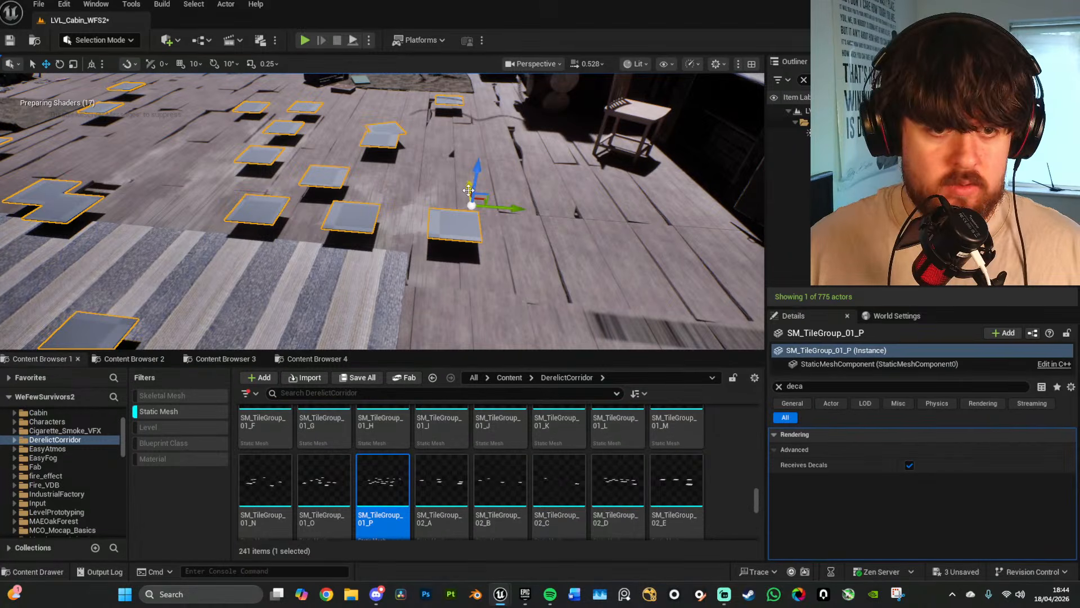
key("ctrl+z")
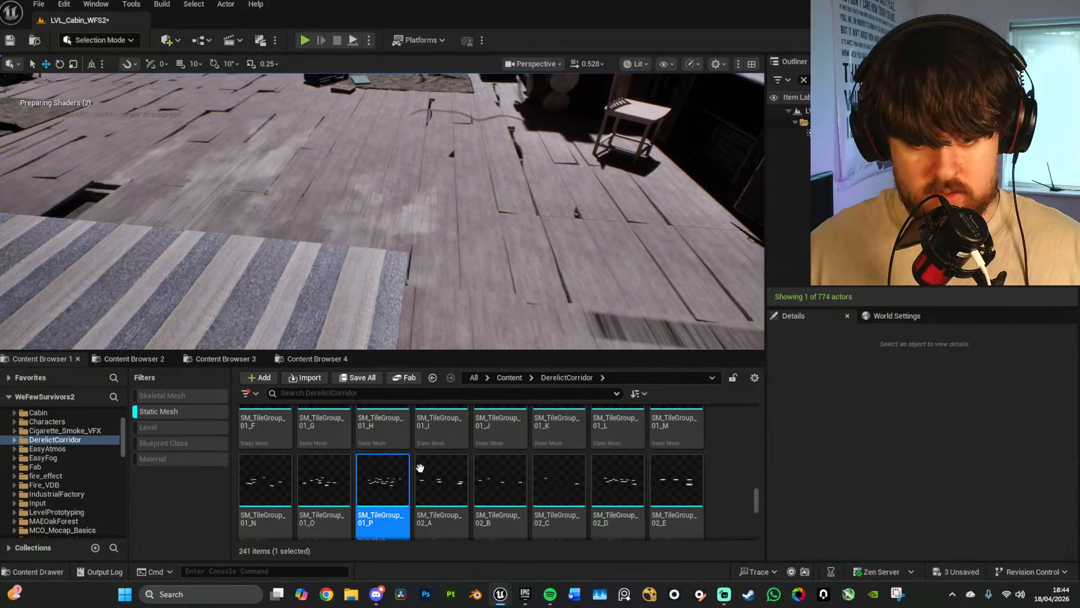
Step: Look through the remaining DerelictCorridor static meshes to the end of the list and turn the static mesh filter off
scroll(453, 477, "down", 5)
scroll(595, 469, "down", 6)
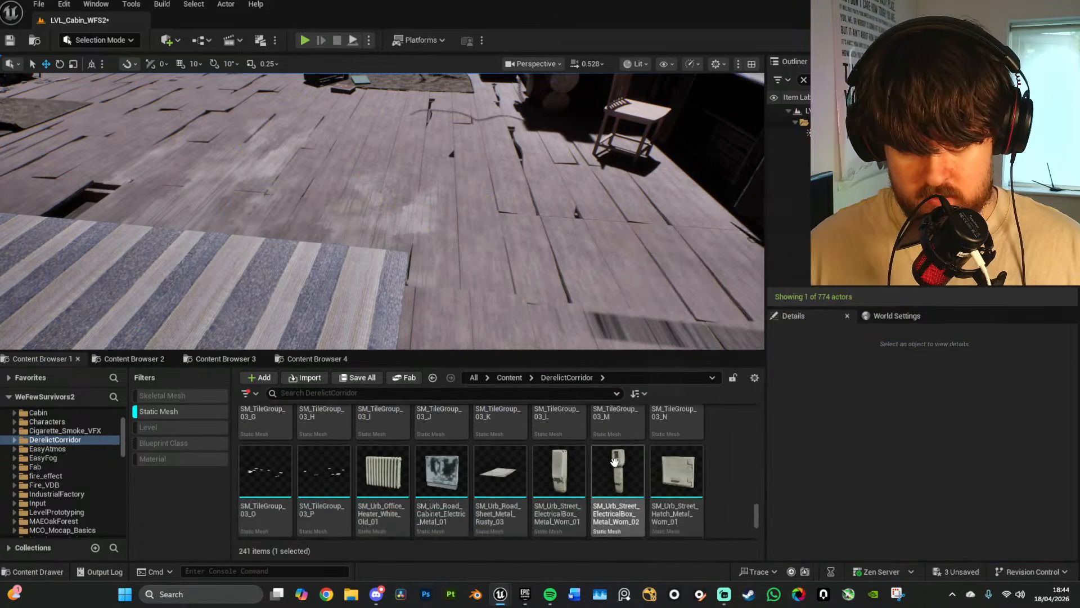
scroll(697, 445, "down", 5)
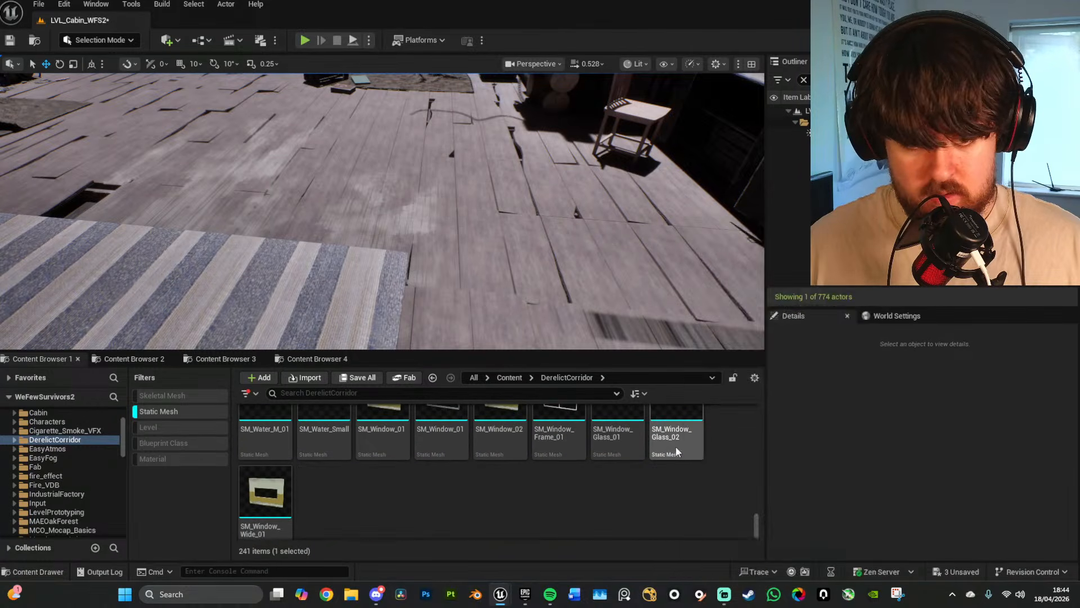
left_click(155, 412)
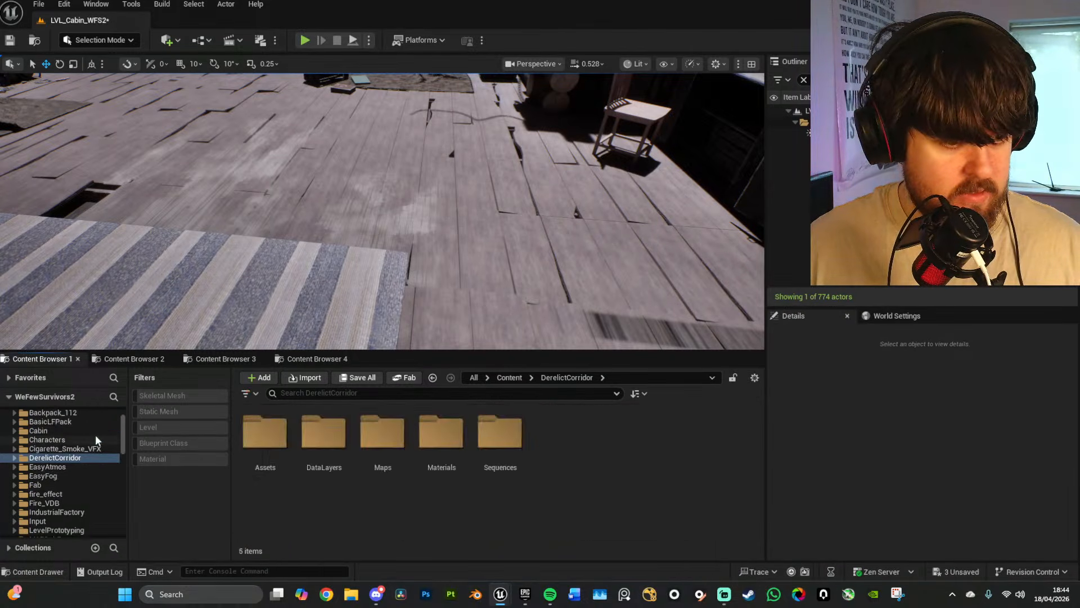
Step: Examine the static meshes of the AbandonedRussianTown folder for usable props and clear the filter again
scroll(96, 434, "up", 3)
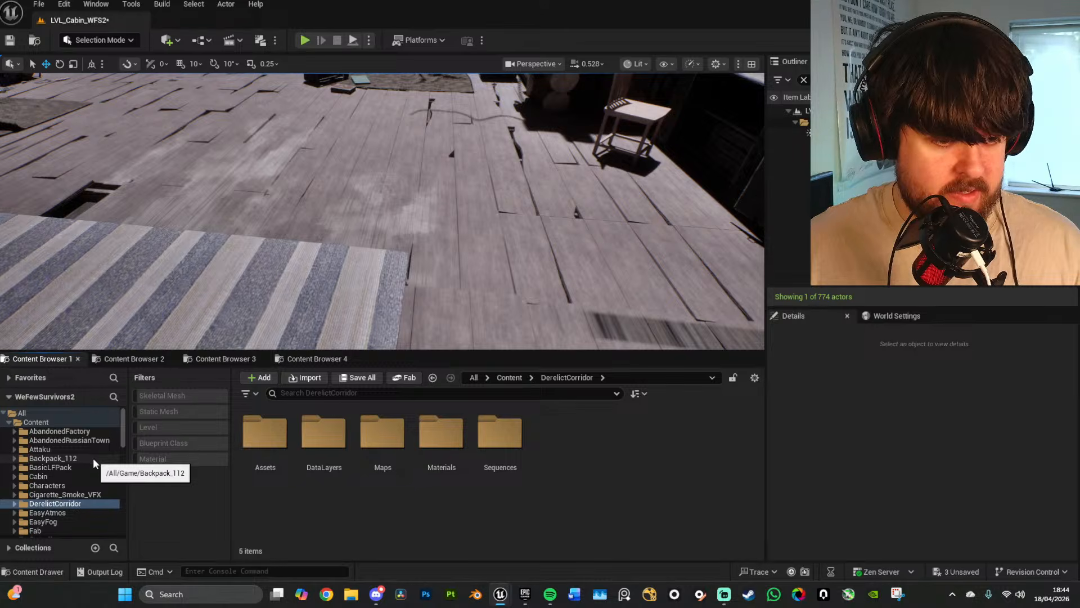
left_click(90, 441)
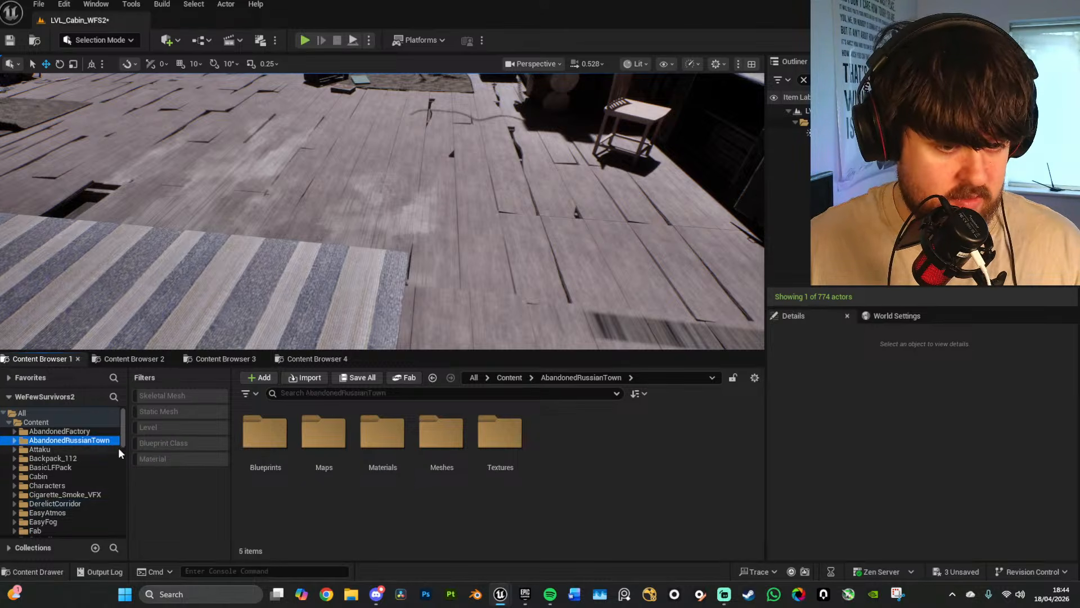
left_click(186, 410)
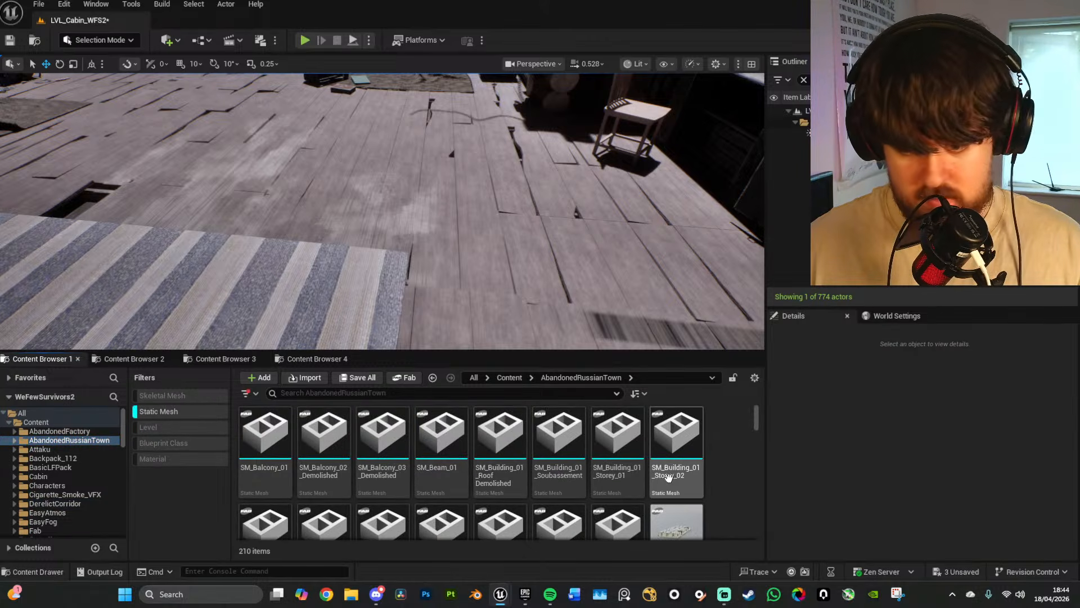
scroll(591, 453, "down", 3)
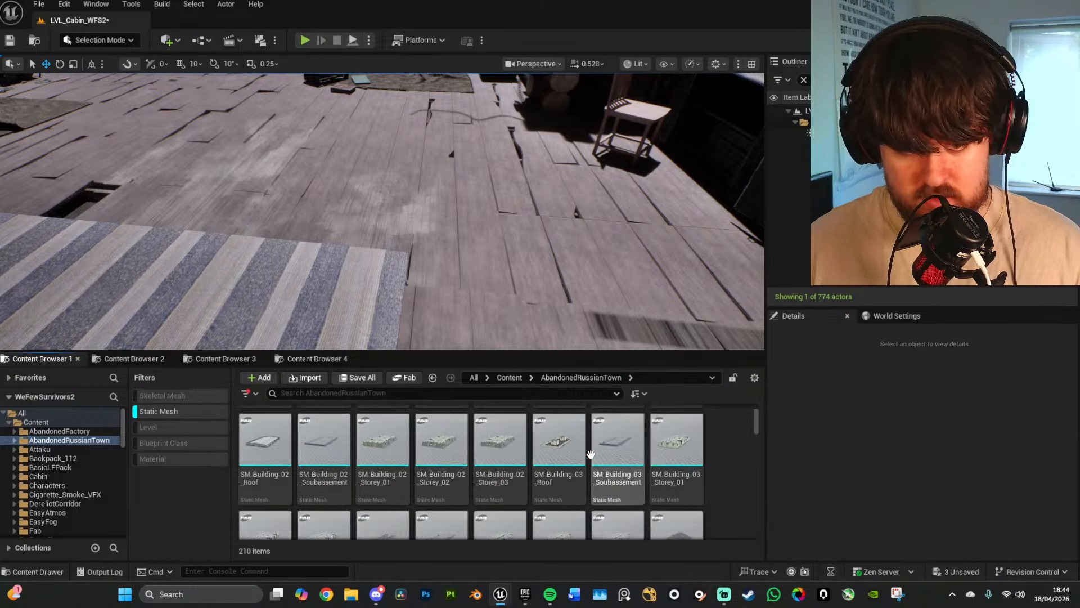
left_click(150, 411)
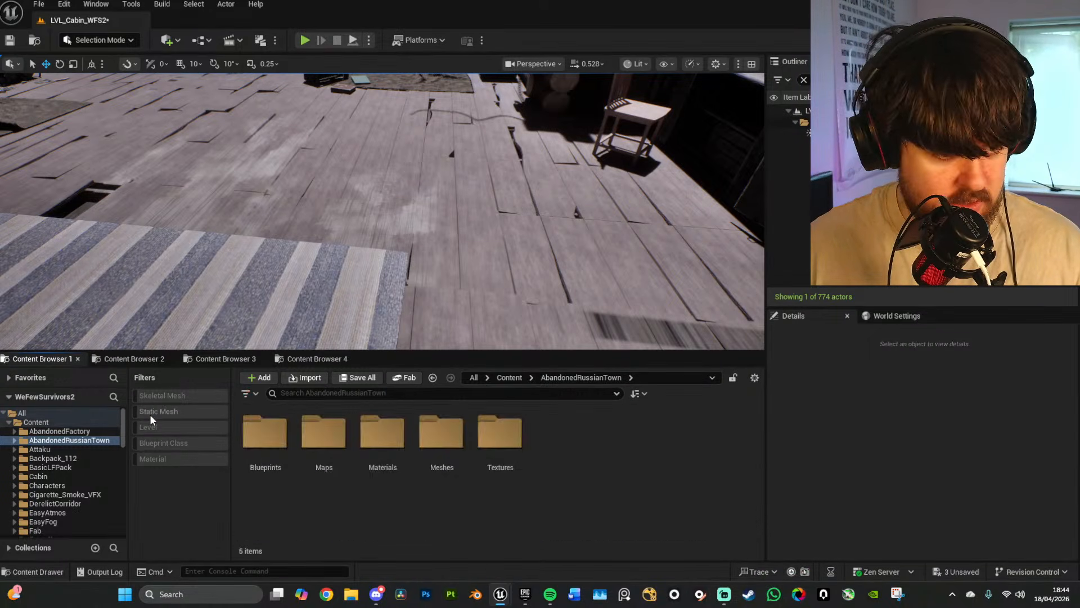
Step: Examine the static meshes in the AbandonedFactory folder, filtering by Static Mesh and removing the filter at the end
left_click(99, 430)
left_click(160, 410)
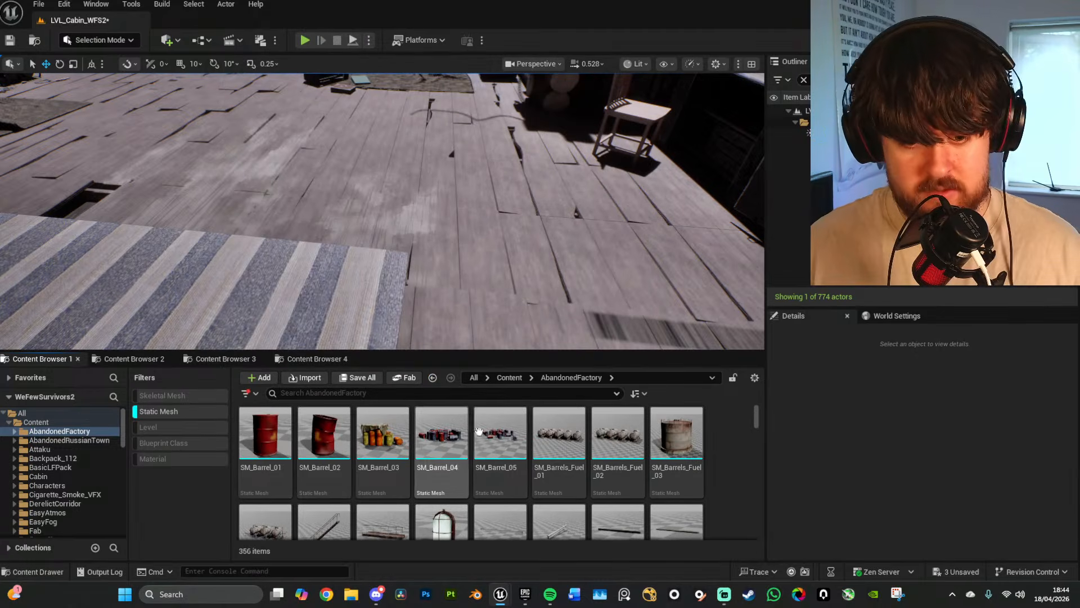
scroll(495, 428, "down", 1)
scroll(619, 430, "down", 5)
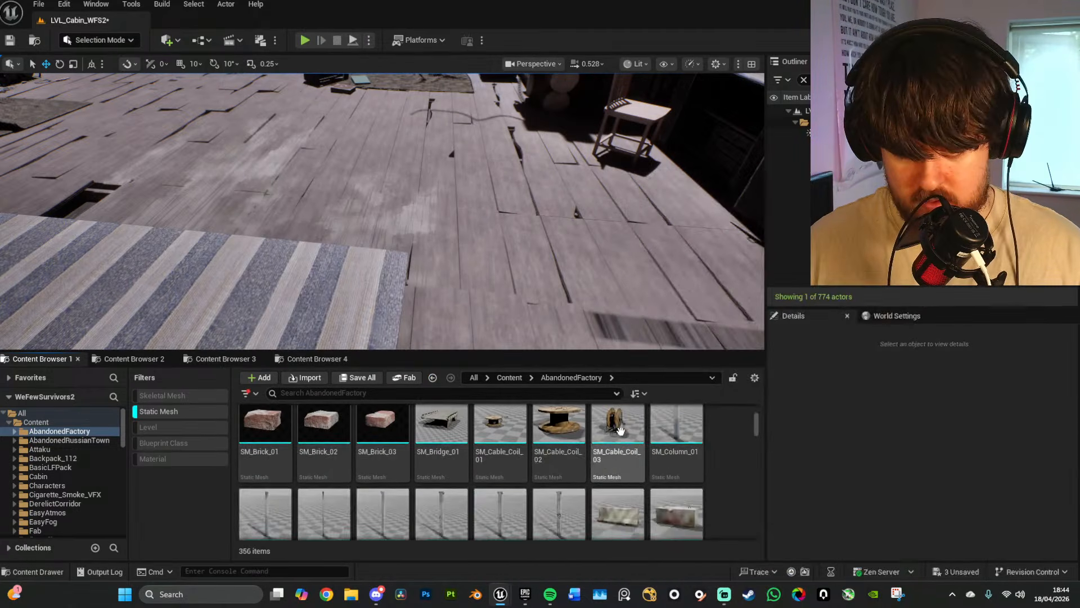
scroll(693, 429, "down", 3)
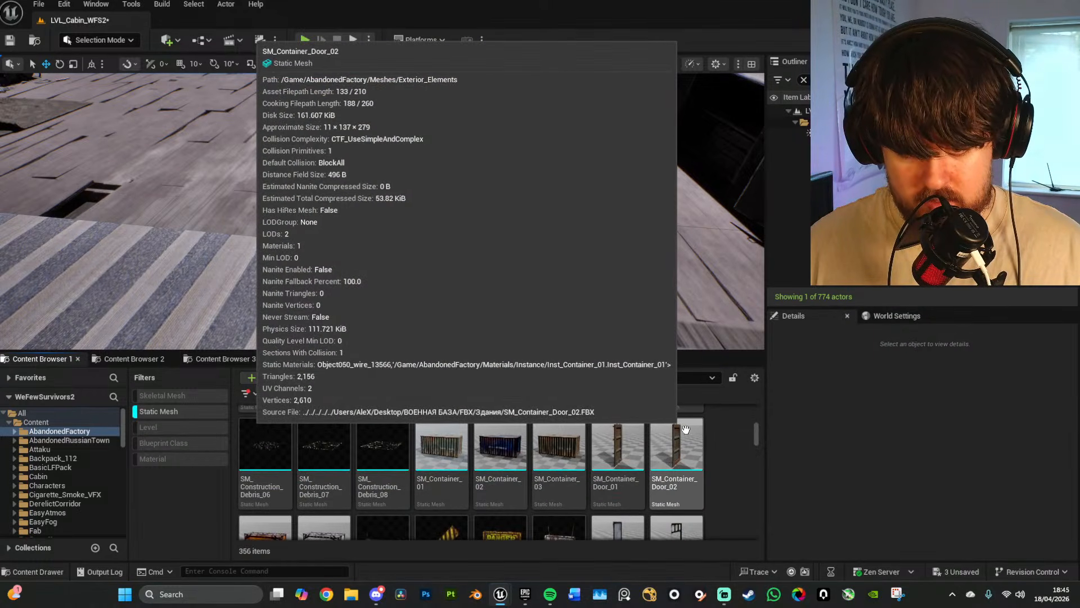
scroll(684, 429, "down", 2)
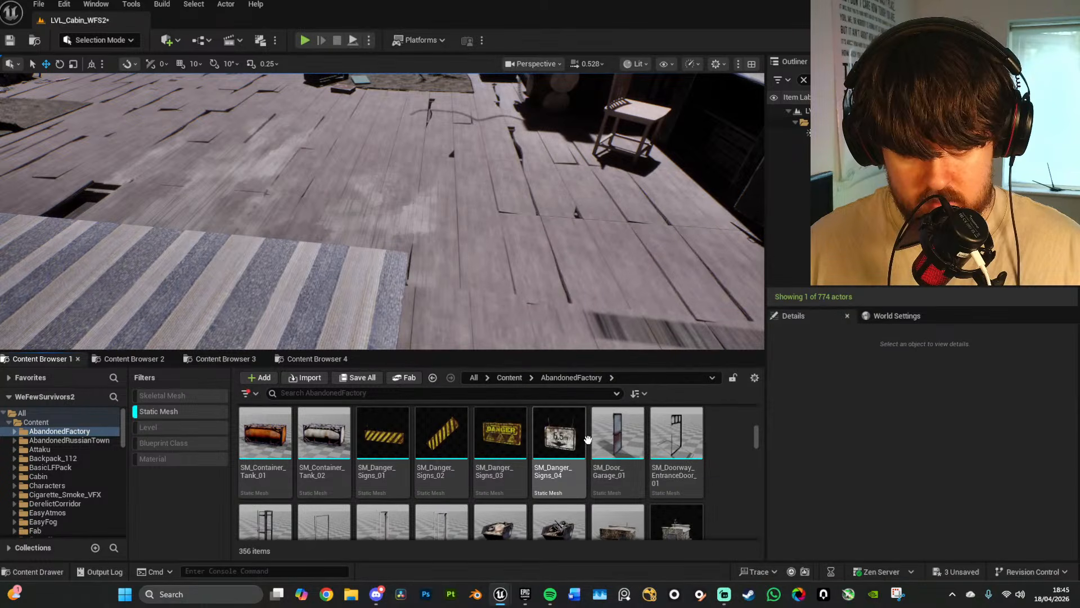
scroll(647, 434, "down", 2)
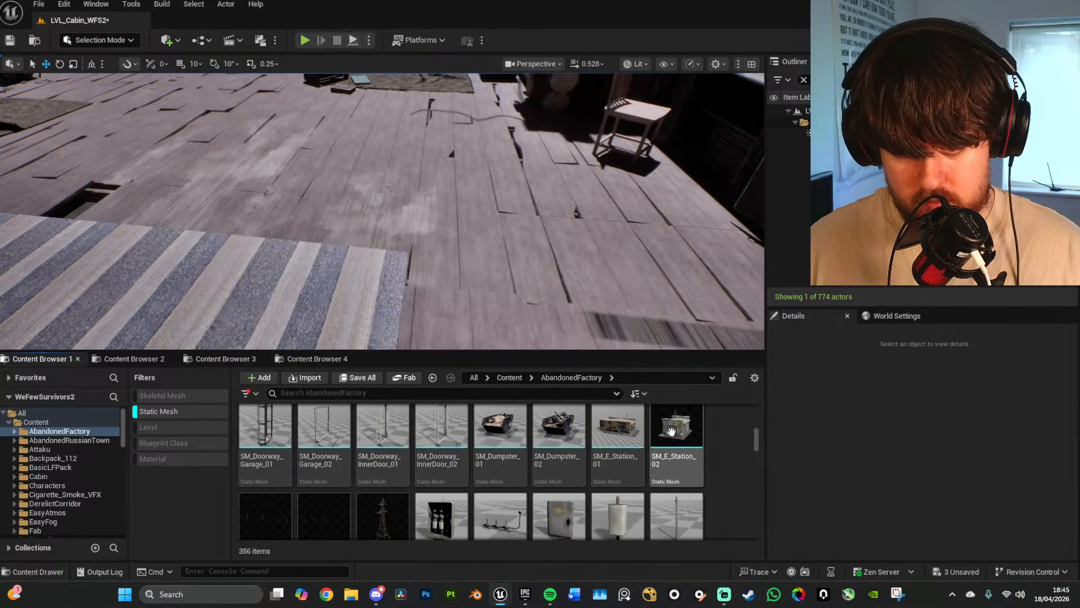
scroll(671, 431, "down", 4)
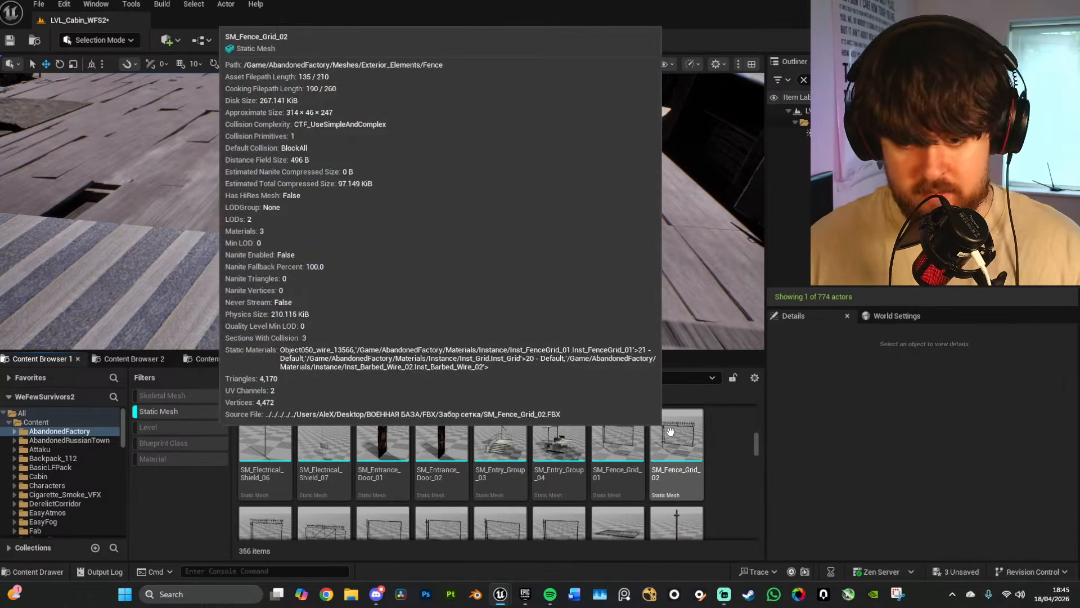
scroll(673, 429, "up", 1)
scroll(672, 429, "down", 1)
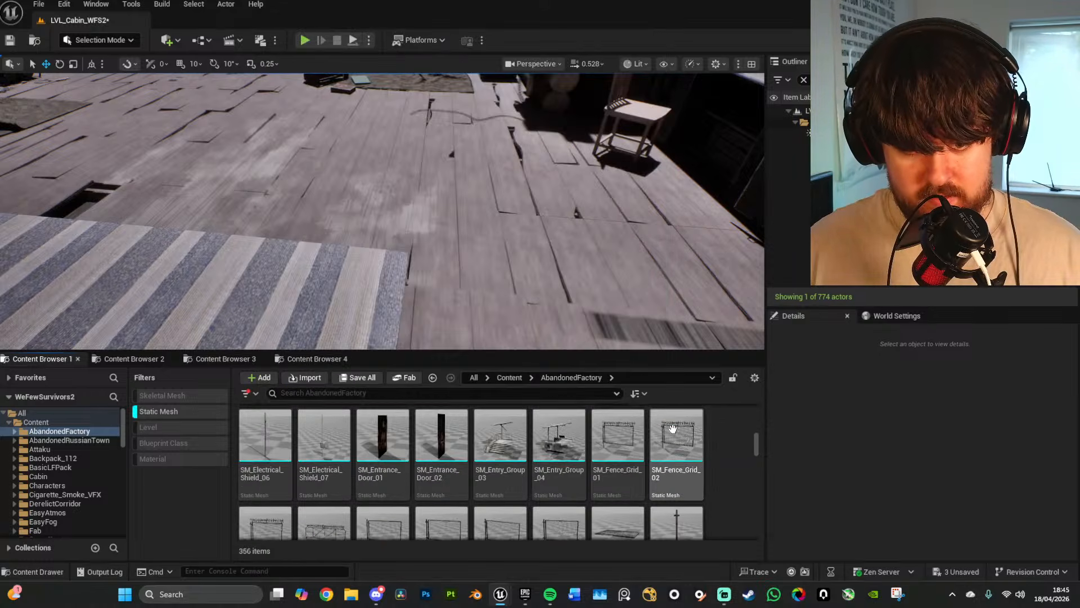
scroll(673, 429, "down", 4)
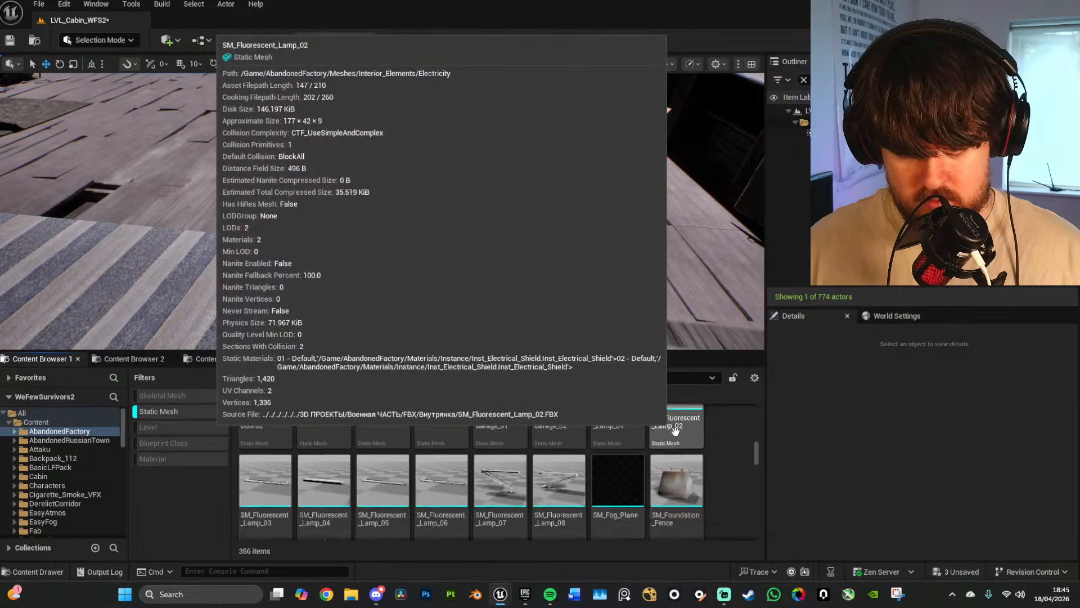
scroll(675, 431, "down", 5)
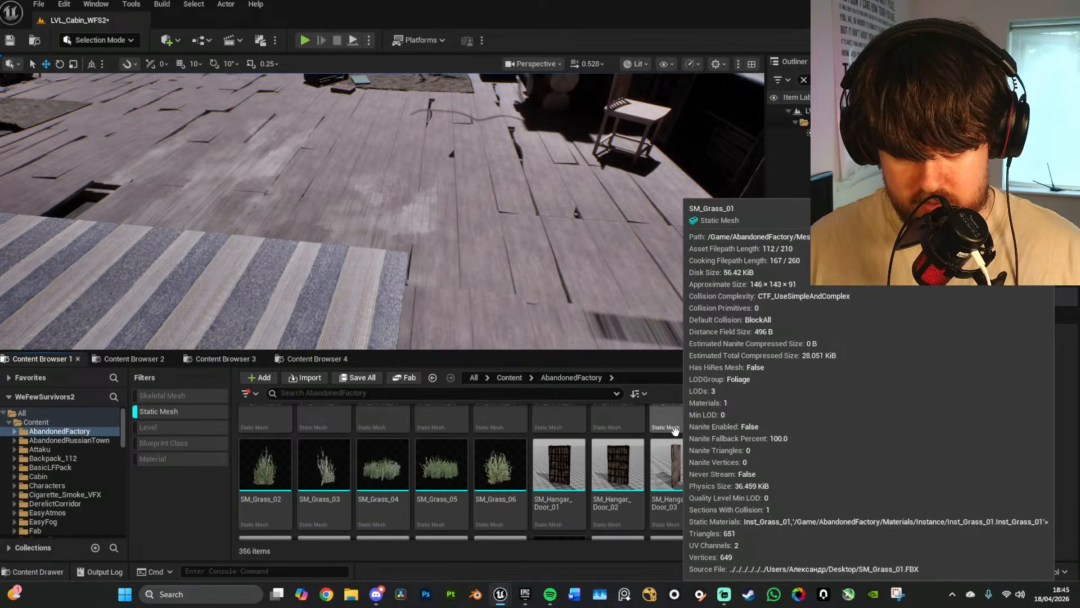
scroll(675, 431, "down", 3)
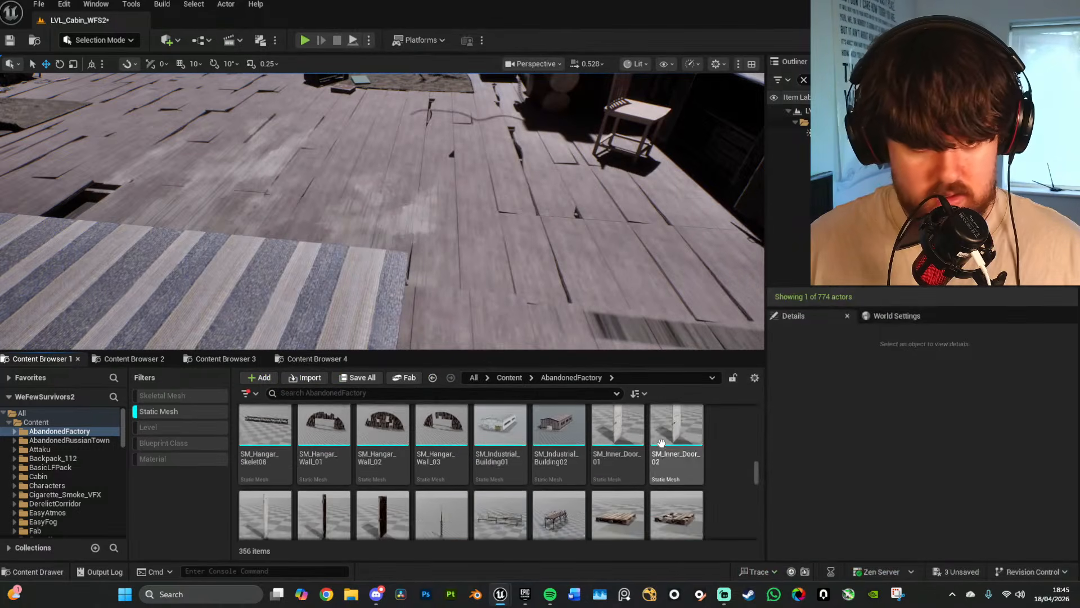
scroll(662, 442, "down", 2)
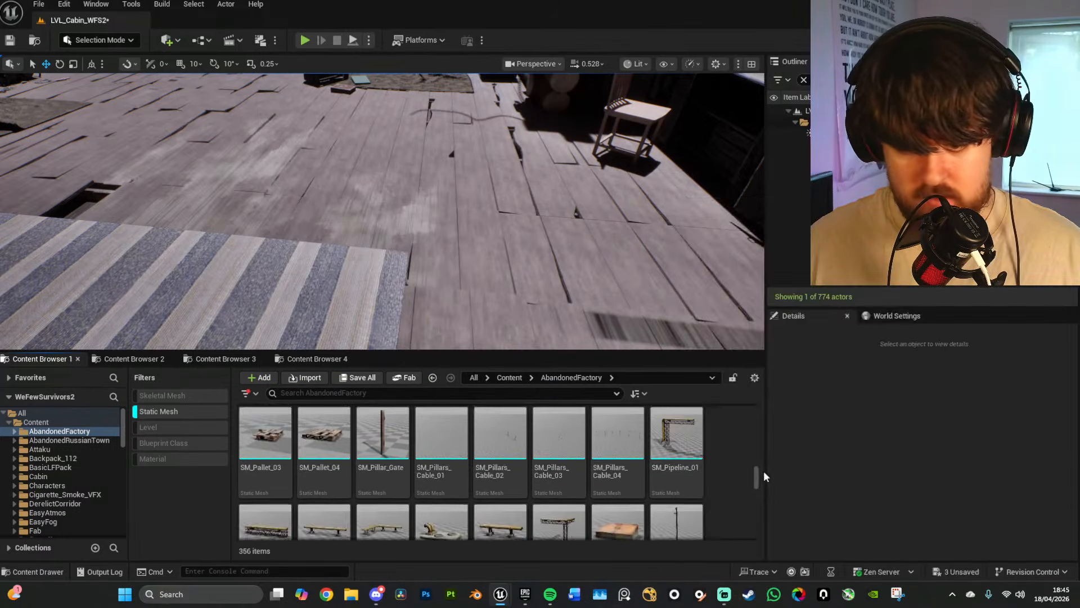
scroll(711, 478, "down", 4)
scroll(719, 479, "down", 5)
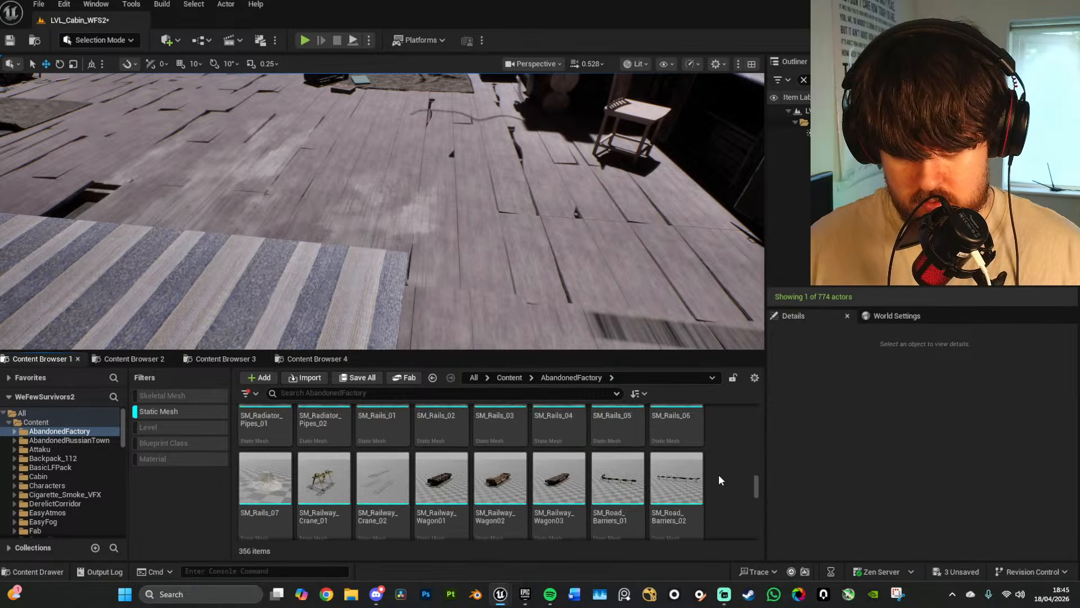
scroll(718, 479, "down", 5)
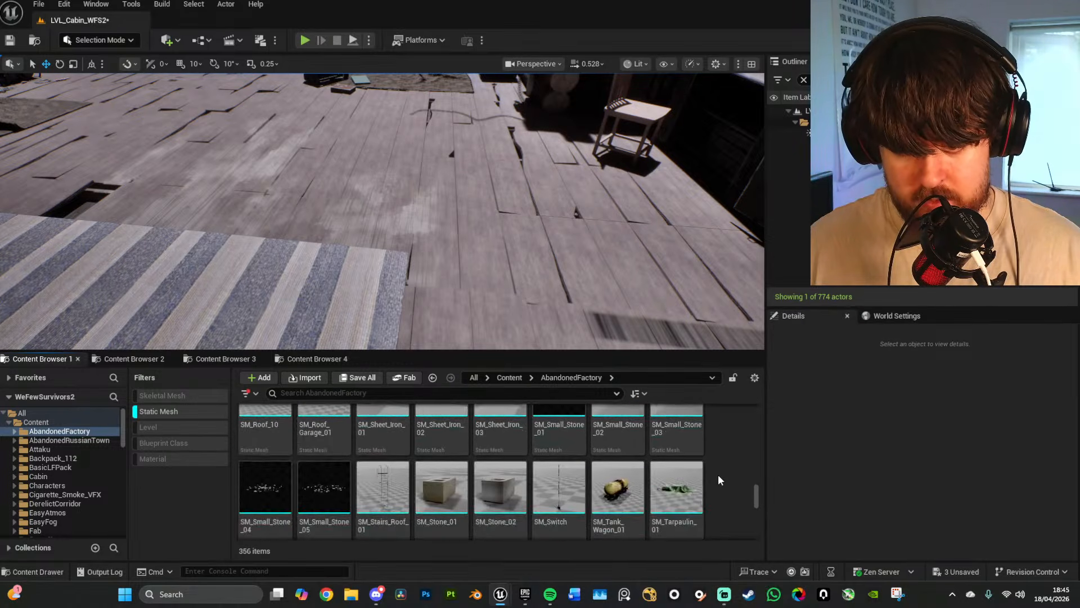
scroll(717, 479, "down", 5)
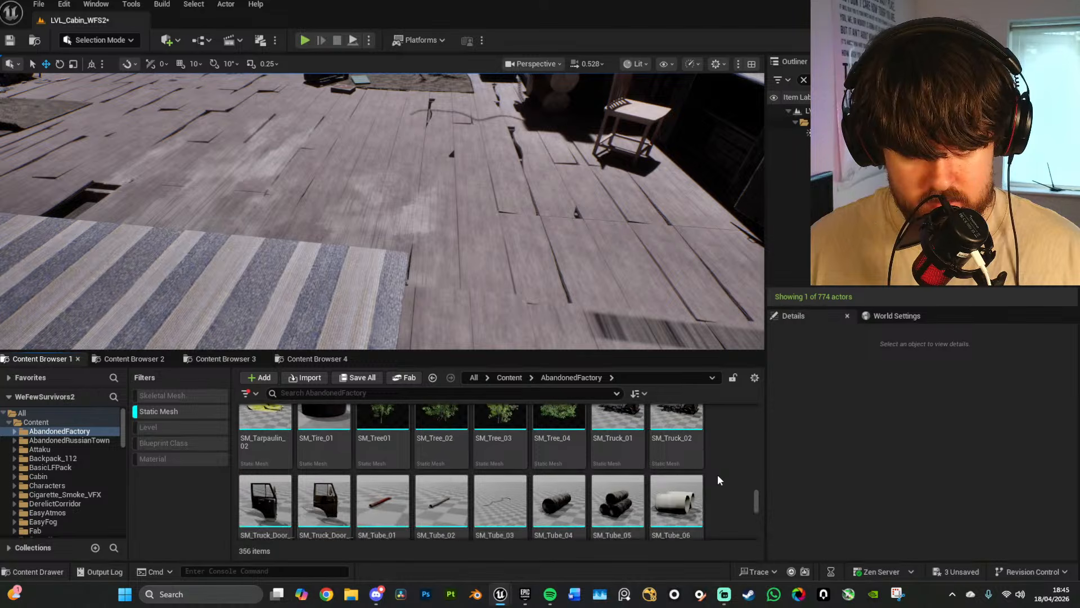
scroll(718, 476, "down", 5)
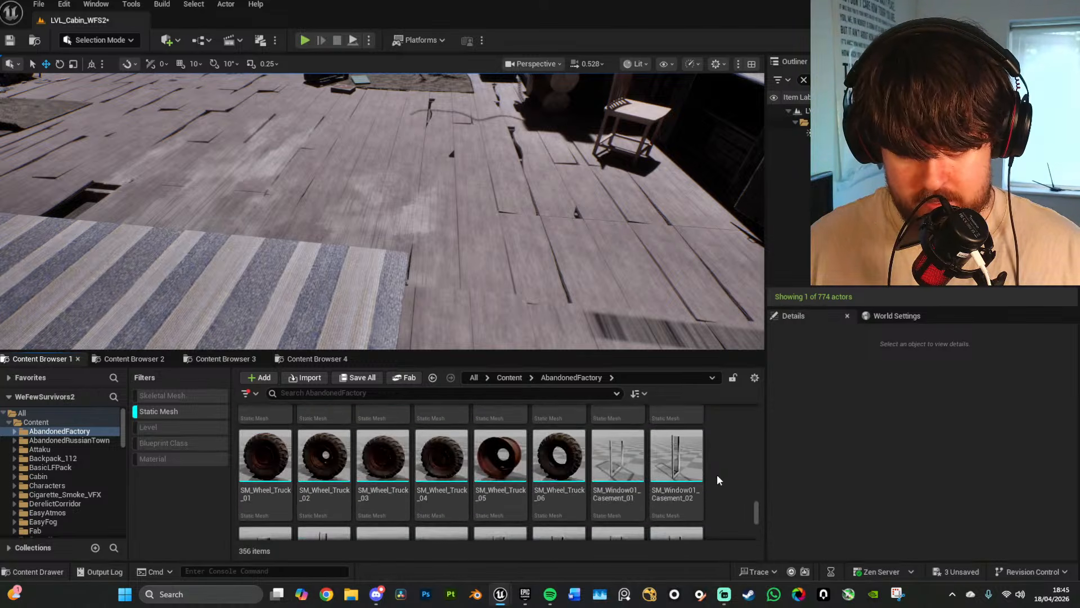
scroll(714, 479, "down", 2)
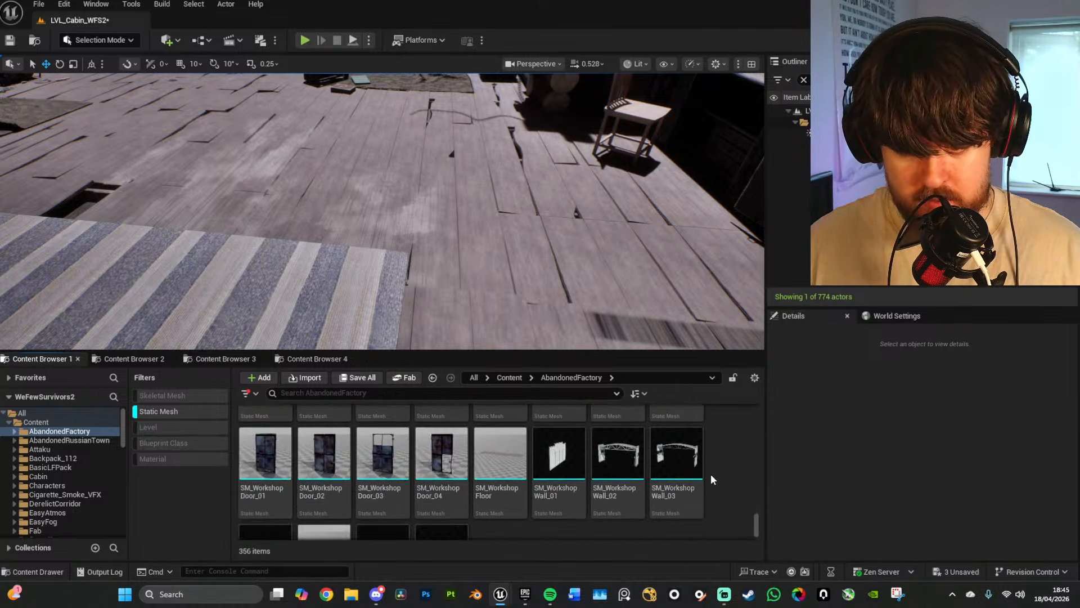
left_click(158, 411)
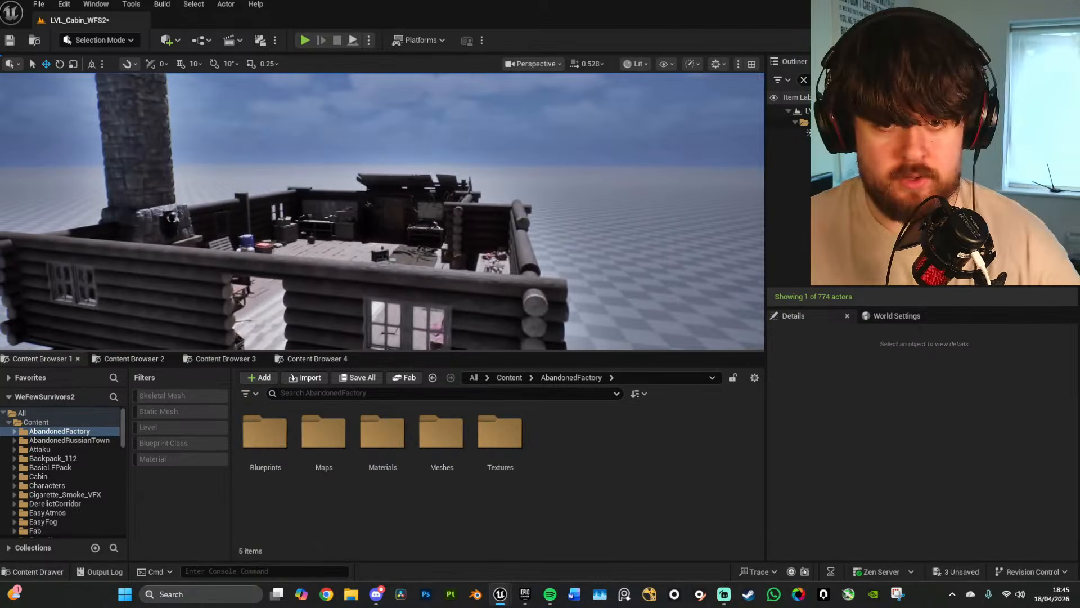
Step: Clear the Outliner search and unhide the cabin's ceiling floor panels
right_click_drag(383, 211, 337, 233)
key("s")
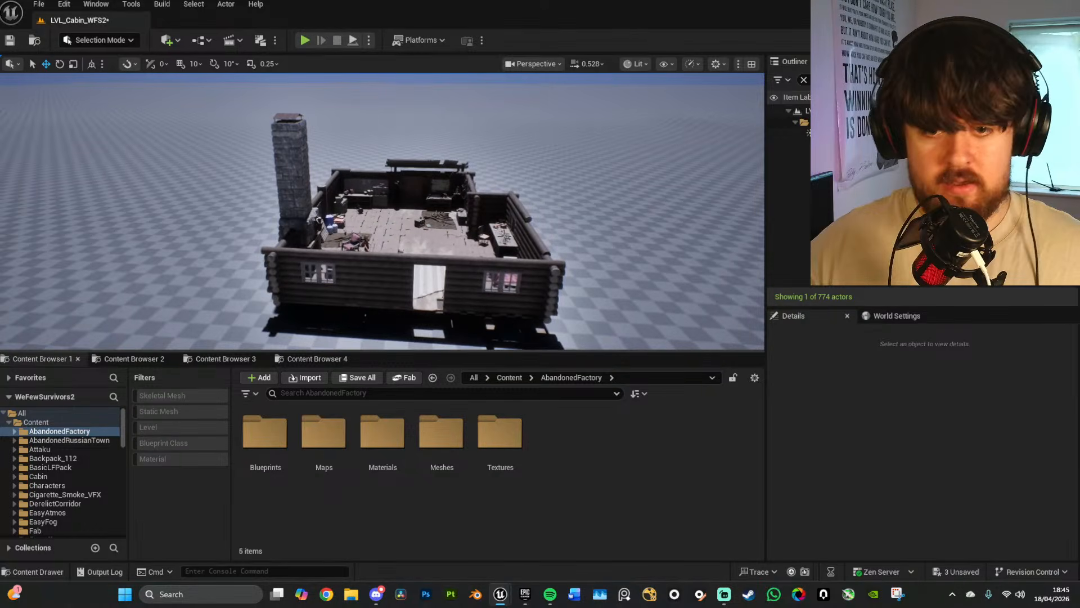
key("w")
right_click_drag(528, 234, 554, 239)
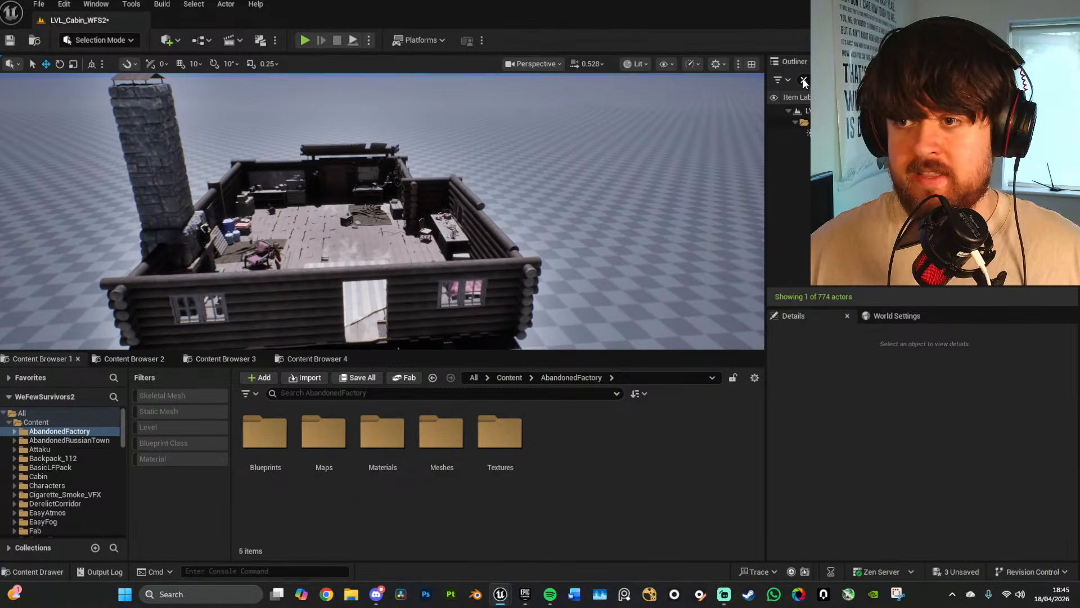
key("w")
right_click_drag(668, 236, 649, 237)
left_click(774, 146)
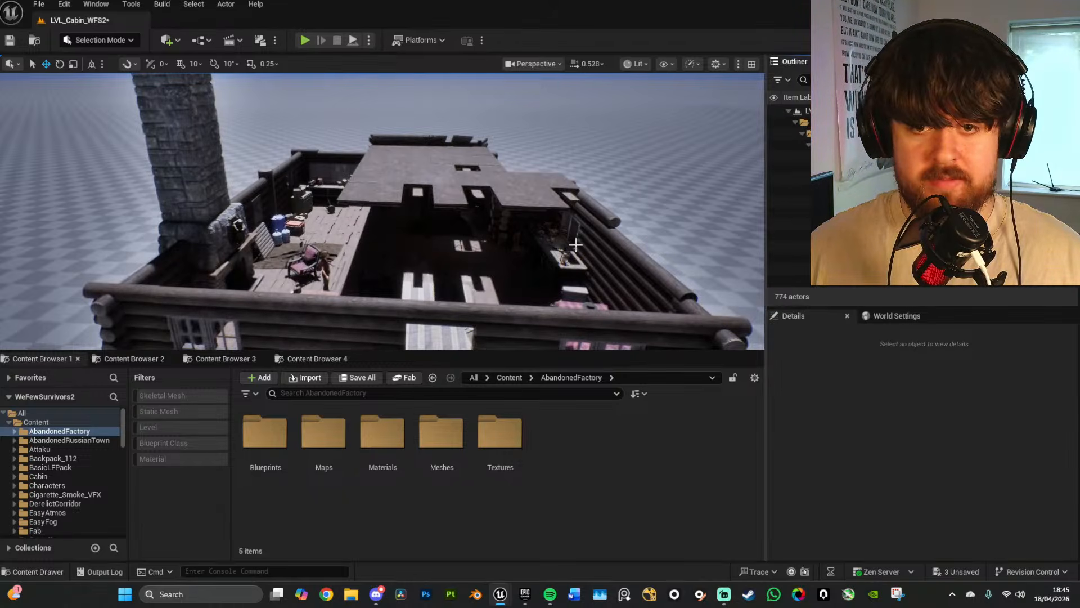
Step: Duplicate a ceiling floor panel and place the copy beside the ceiling's open edge, above the striped rug
key("w")
right_click_drag(546, 232, 544, 235)
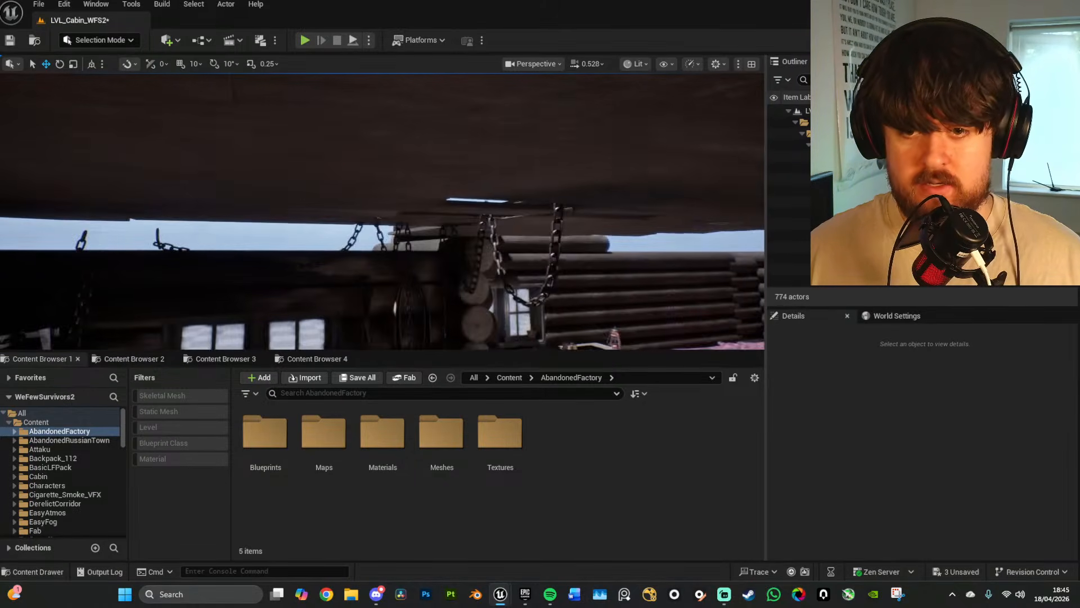
key("e")
right_click_drag(544, 235, 551, 289)
left_click(349, 221)
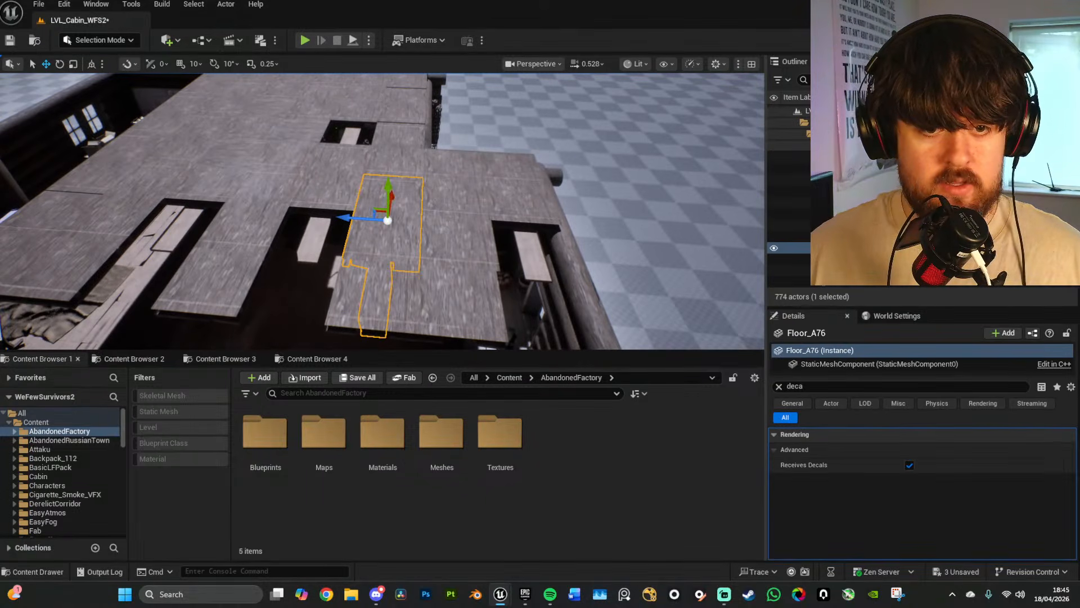
key("d")
right_click_drag(435, 185, 310, 195)
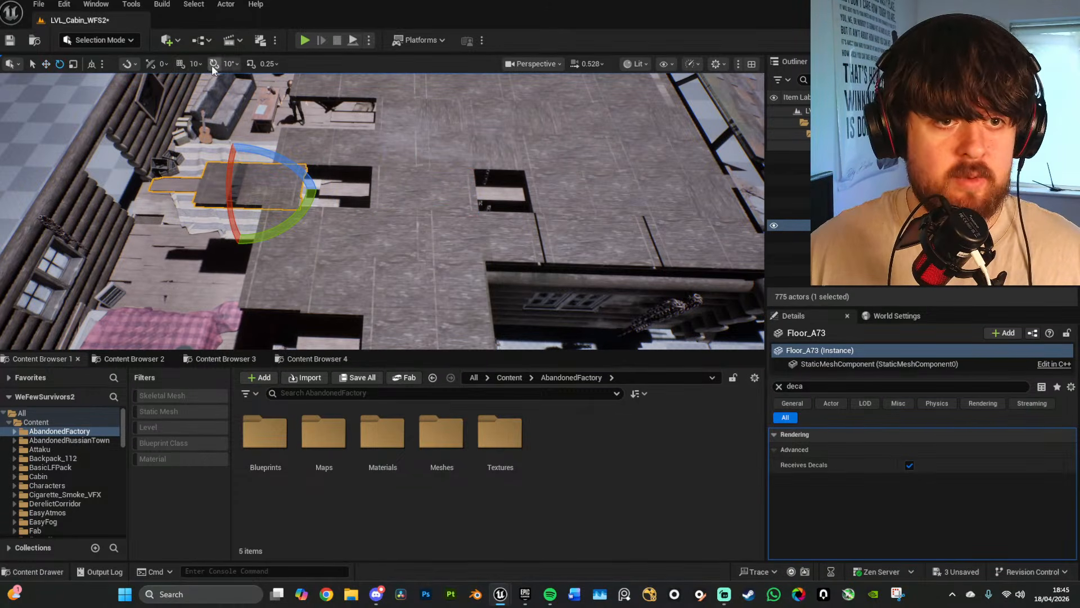
Step: Turn the copied panel to face the opposite way and slide it outward over the striped rug
key("w")
mouse_move(362, 209)
right_mouse_down()
mouse_move(315, 208)
mouse_move(361, 209)
right_mouse_up()
key("d")
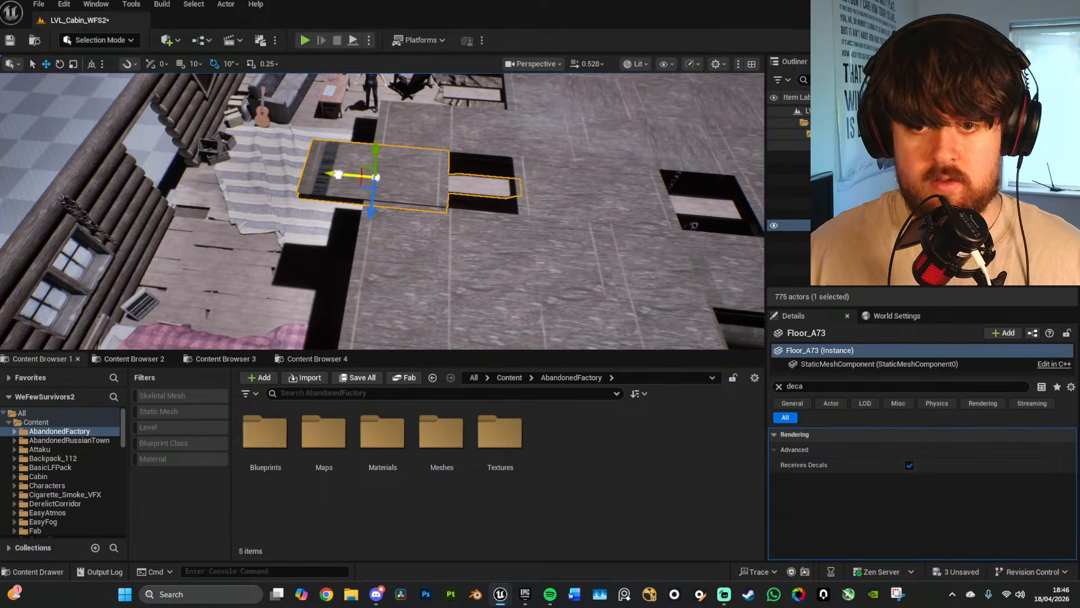
left_click_drag(338, 174, 242, 167)
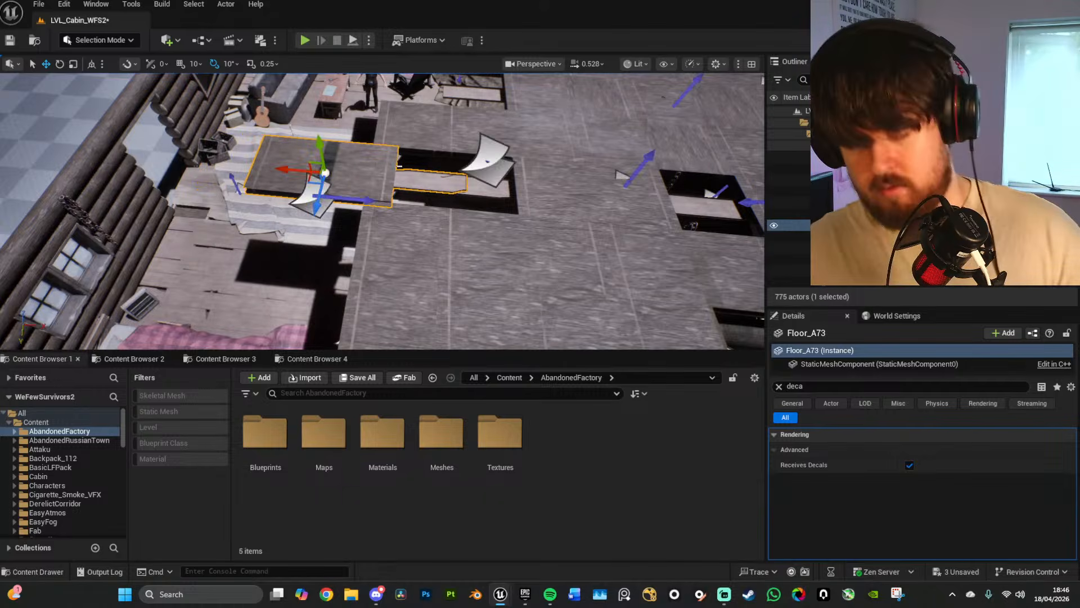
Step: Duplicate another floor panel sideways along the ceiling's open edge with the editor icons hidden
key("g")
right_click_drag(399, 166, 422, 211)
left_click_drag(421, 201, 343, 201, "alt")
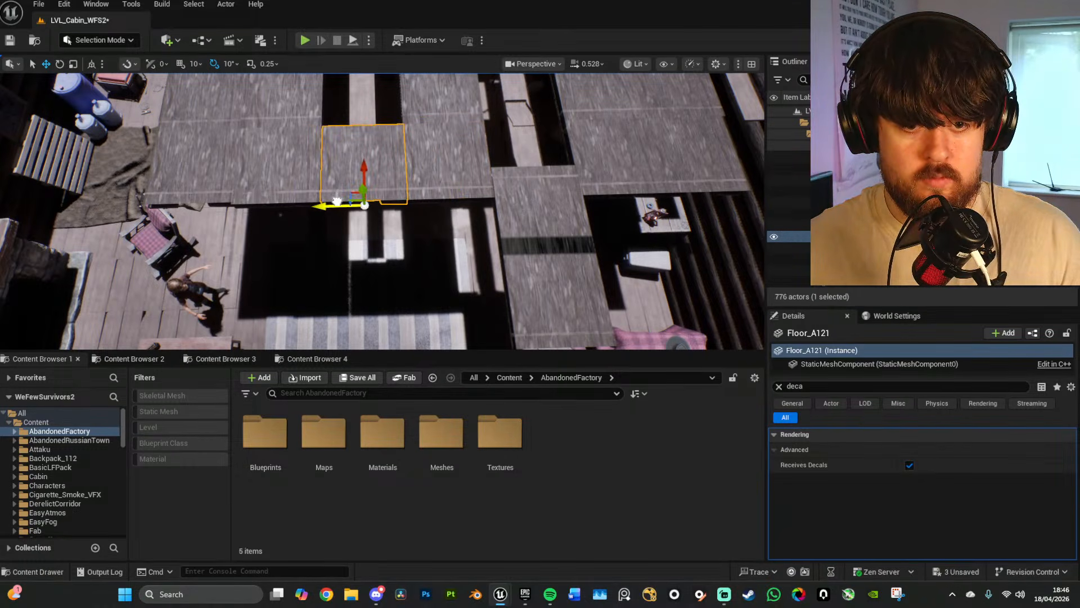
right_click_drag(369, 227, 368, 227)
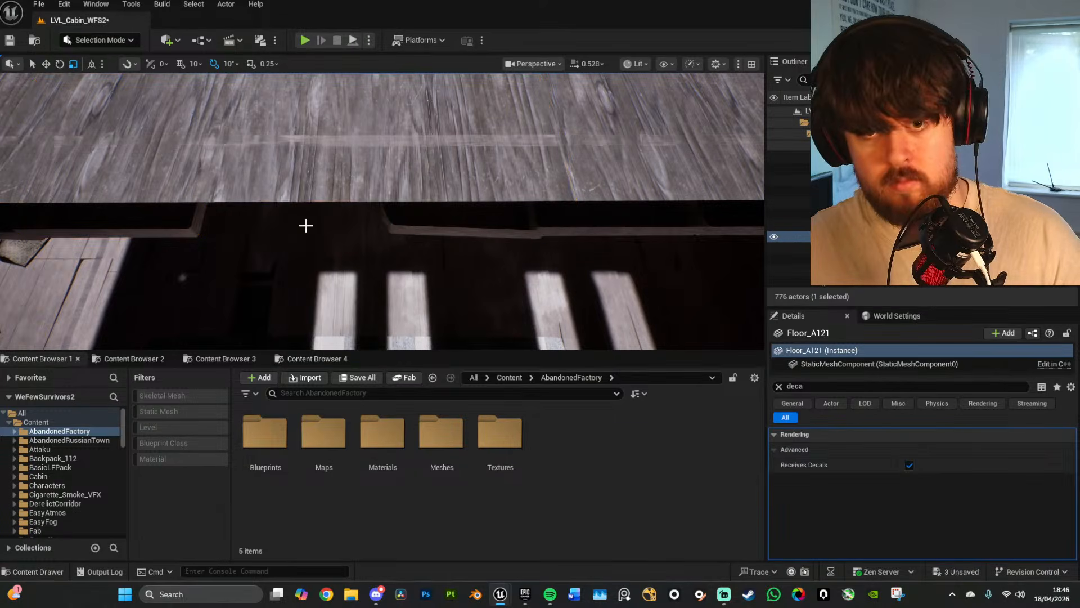
right_click_drag(306, 226, 305, 226)
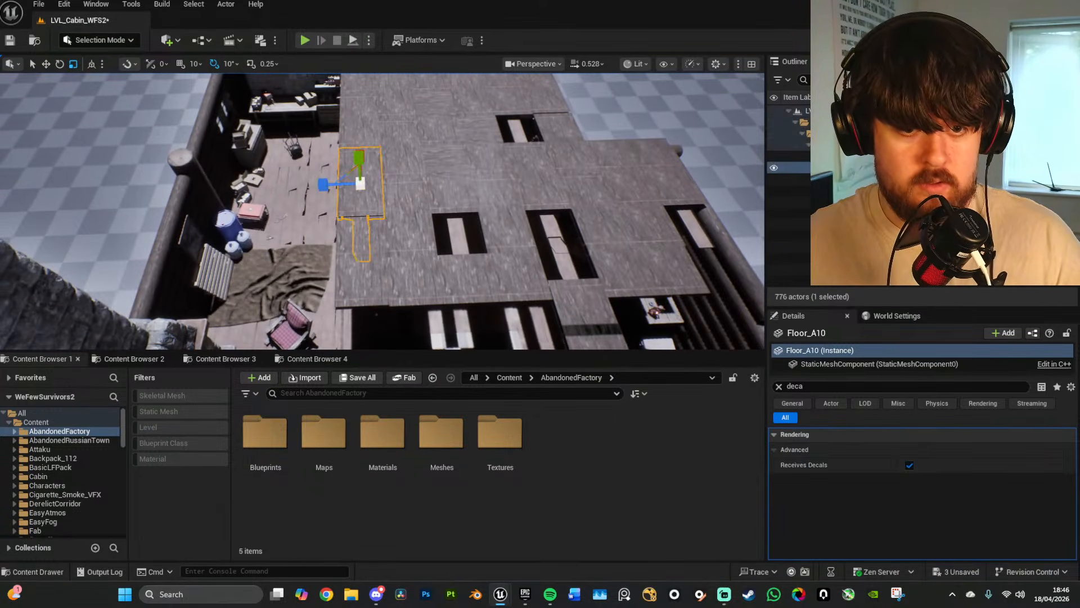
Step: Duplicate the row of six floor panels along the ceiling's side edge and move the copies outward toward the cabin wall
left_click(362, 241, "ctrl")
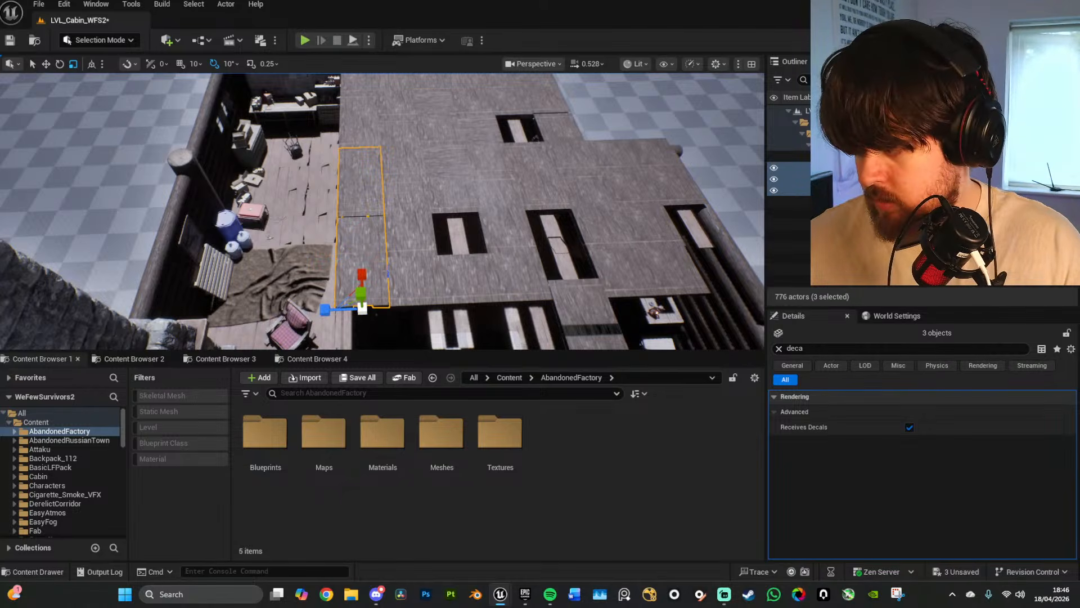
right_click_drag(386, 273, 386, 272)
left_click(397, 221, "ctrl")
right_click_drag(398, 222, 398, 222)
left_click(402, 255, "ctrl")
left_click(409, 179, "ctrl")
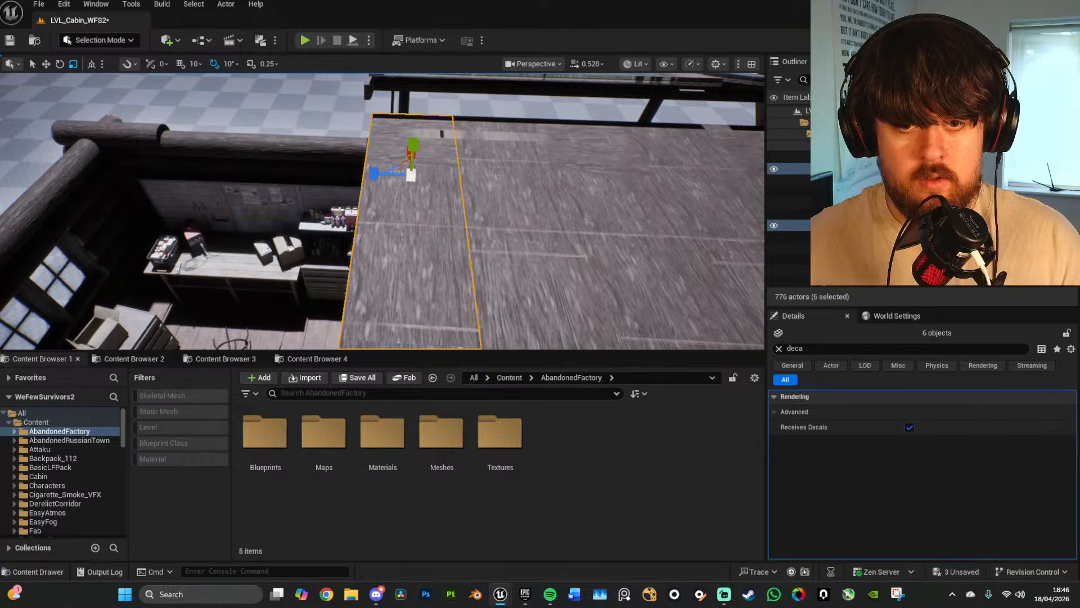
right_click_drag(409, 178, 409, 178)
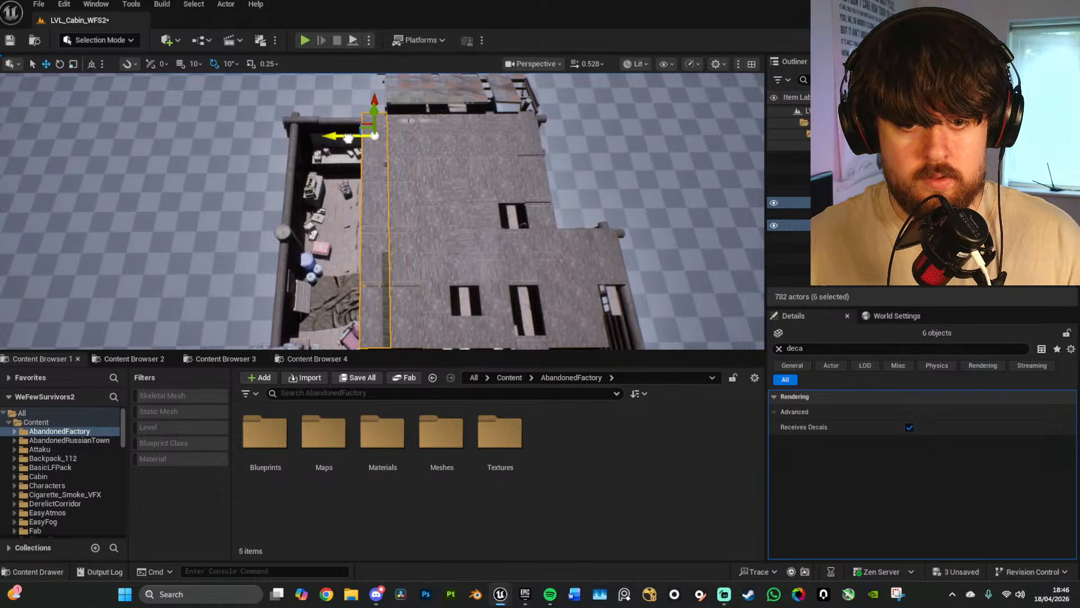
right_click_drag(348, 139, 348, 139)
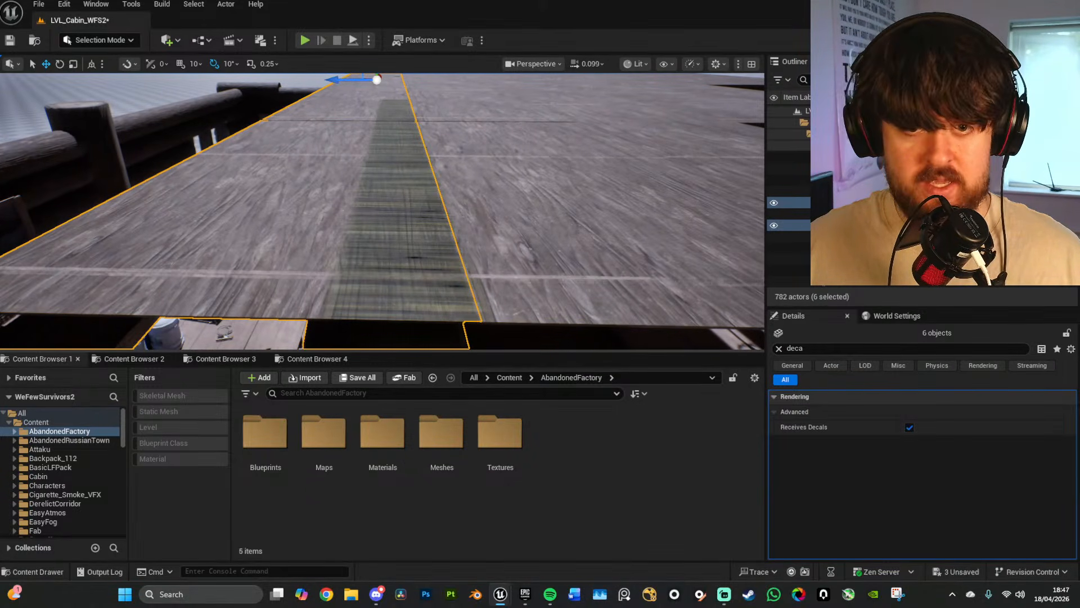
Step: Delete two neighbouring floor panels at the ceiling's edge, beside the dark rug and pink chair, to open a gap
left_click(442, 195)
key("s")
right_click_drag(388, 185, 382, 208)
left_click(388, 197)
key("s")
scroll(388, 197, "up", 2)
right_click_drag(526, 169, 512, 184)
left_click(526, 169)
left_click(410, 184)
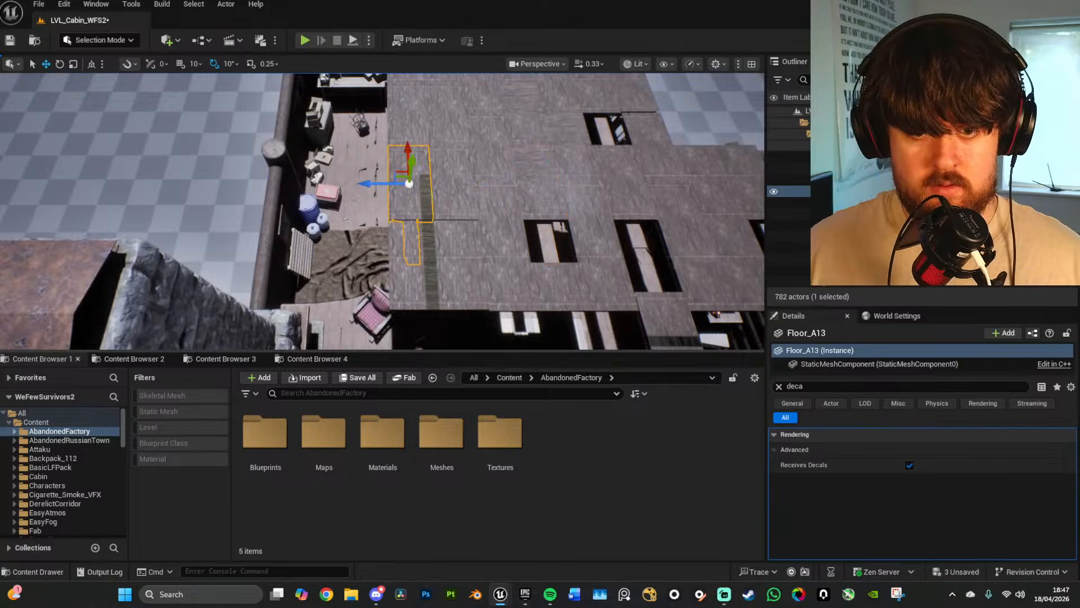
left_click(414, 235)
key("Delete")
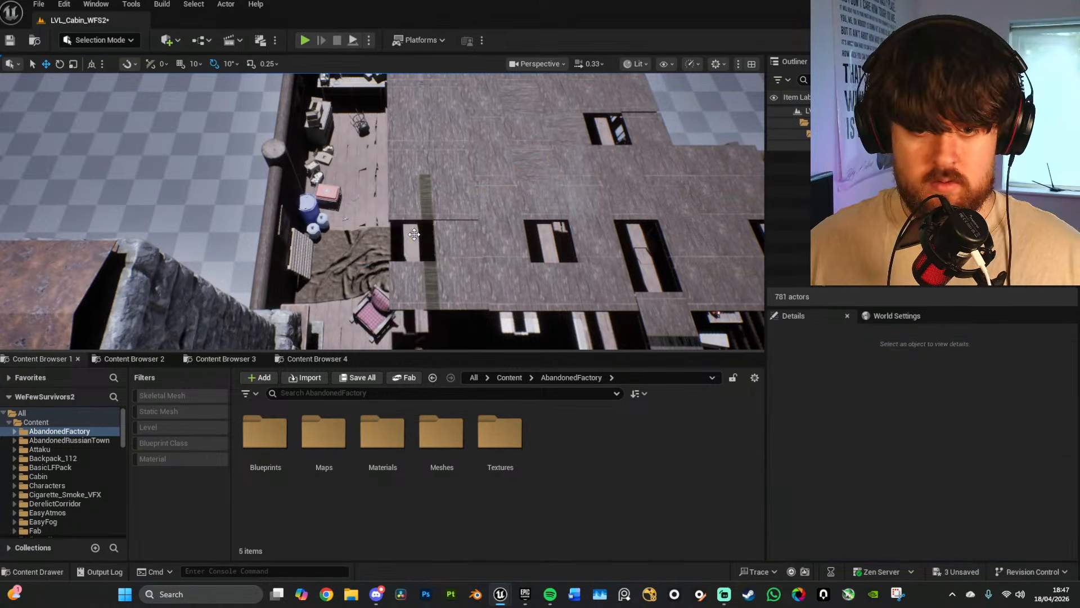
left_click(414, 293)
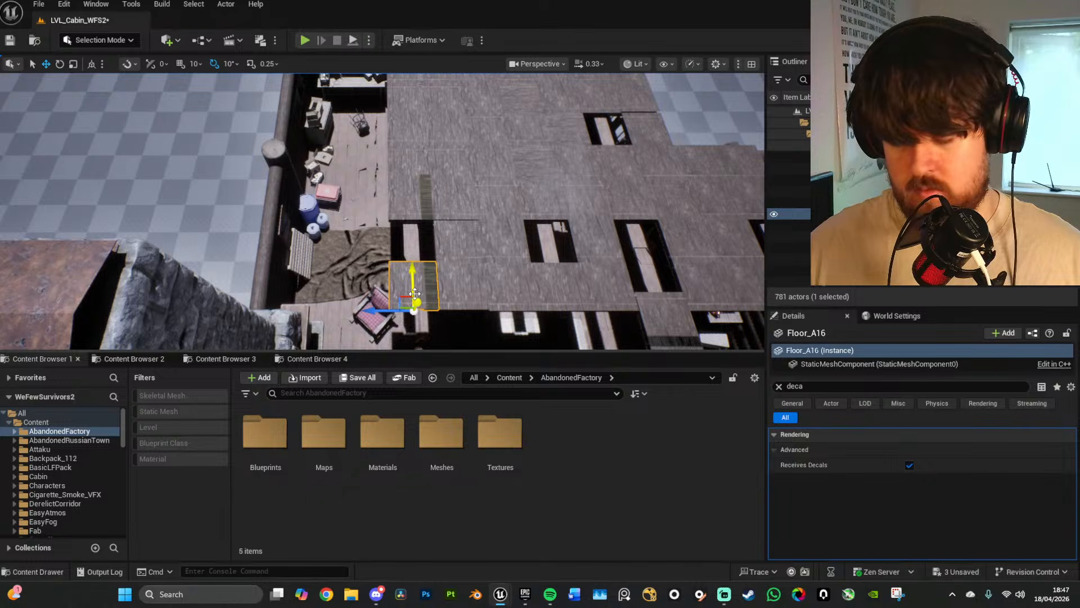
key("Delete")
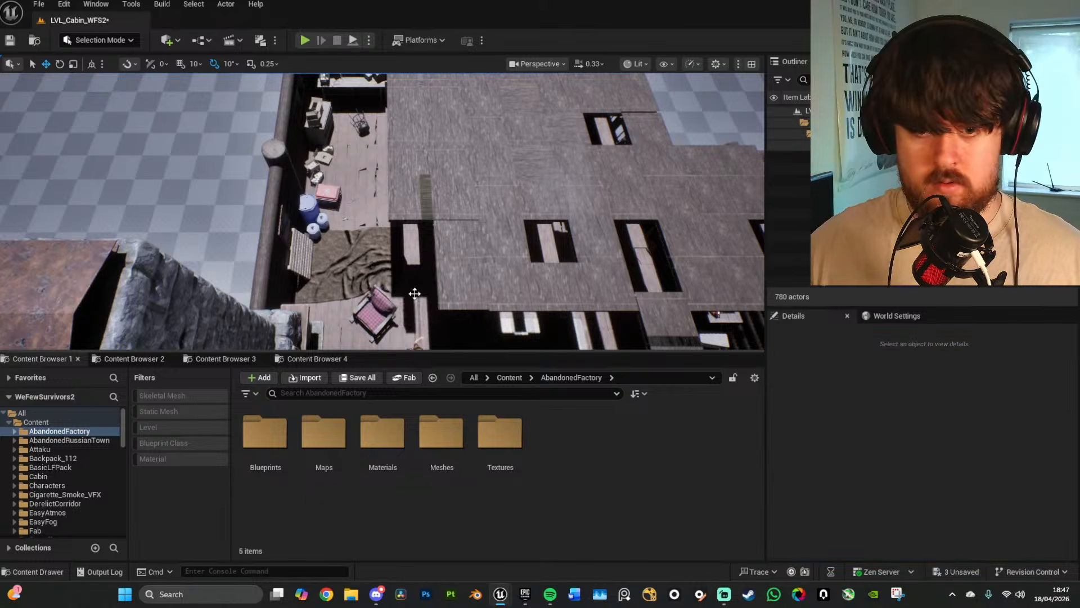
Step: Shift the plank-ended floor panel outward near the pink checked cloth and duplicate it sideways to beside the pink chair
left_click(664, 299)
middle_click_drag(664, 299, 650, 264)
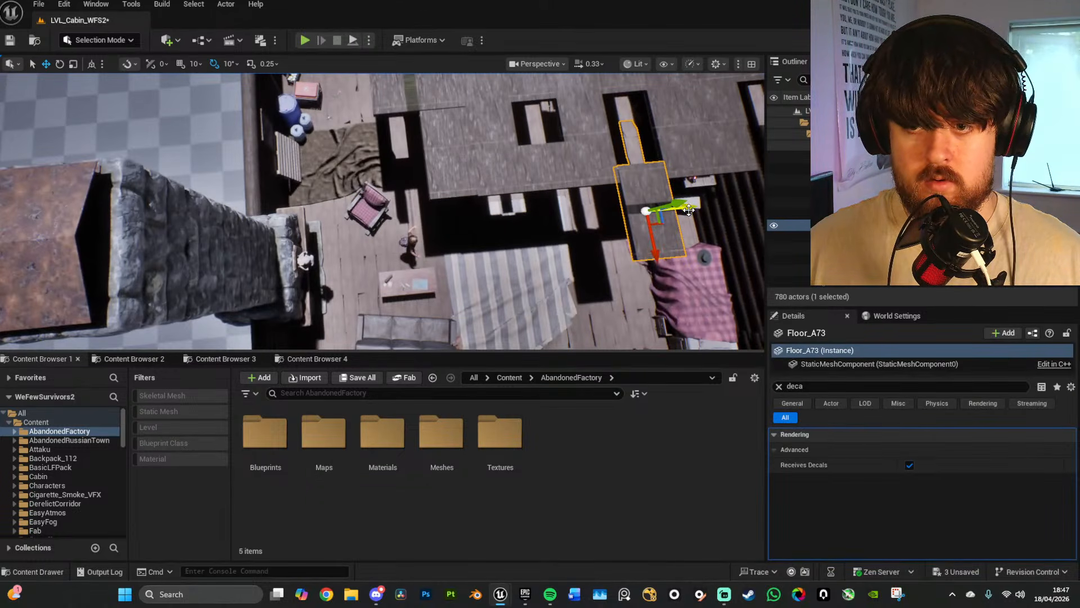
left_click_drag(650, 242, 660, 257)
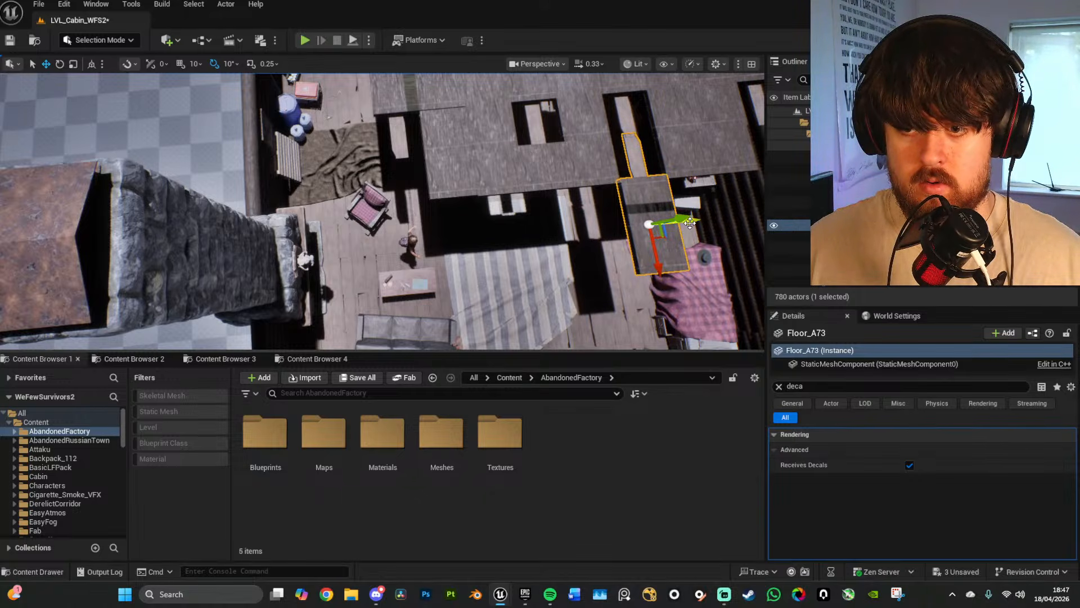
left_click_drag(689, 223, 455, 253, "alt")
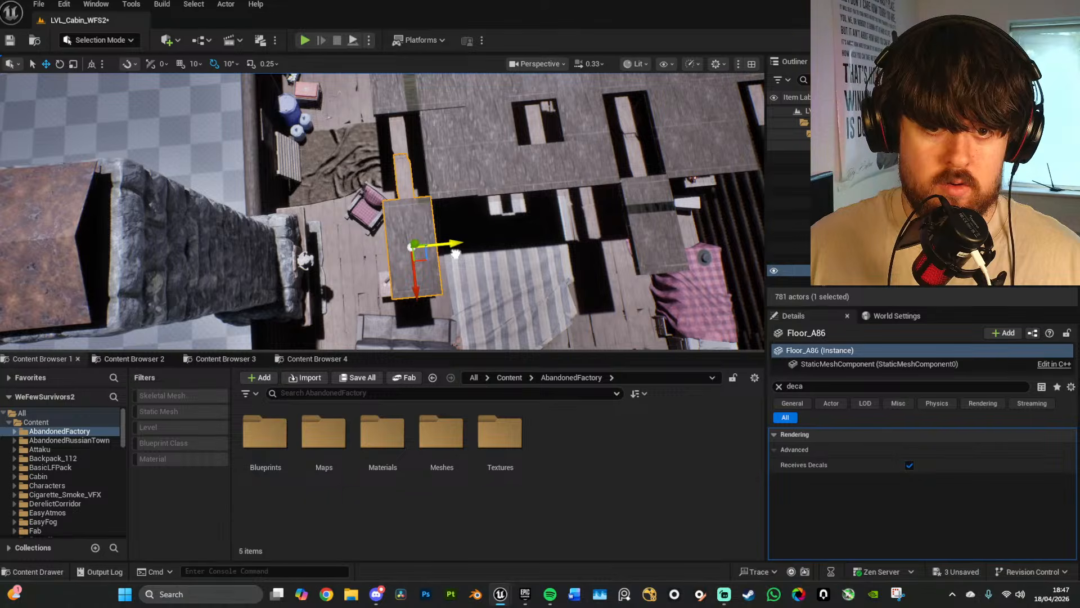
Step: Duplicate the eight floor panels around the square ceiling hole and fit the copies flush against the open edge above the striped rug
mouse_move(456, 254)
right_mouse_down()
mouse_move(441, 197)
mouse_move(442, 241)
mouse_move(455, 239)
right_mouse_up()
left_click(356, 204)
left_click(362, 160)
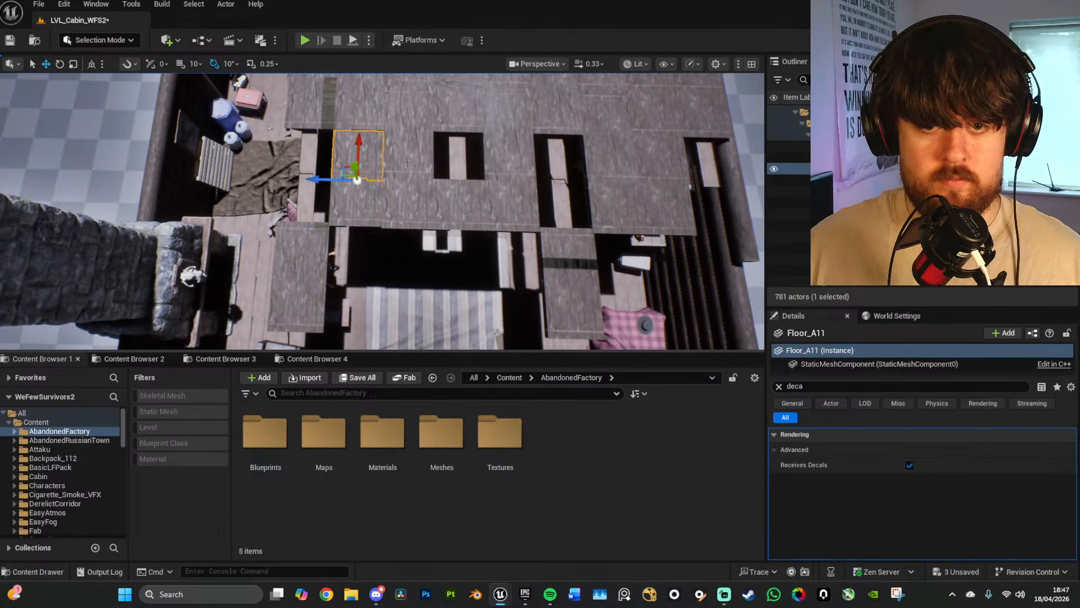
left_click(407, 160, "ctrl")
left_click(398, 192, "ctrl")
left_click(356, 203, "ctrl")
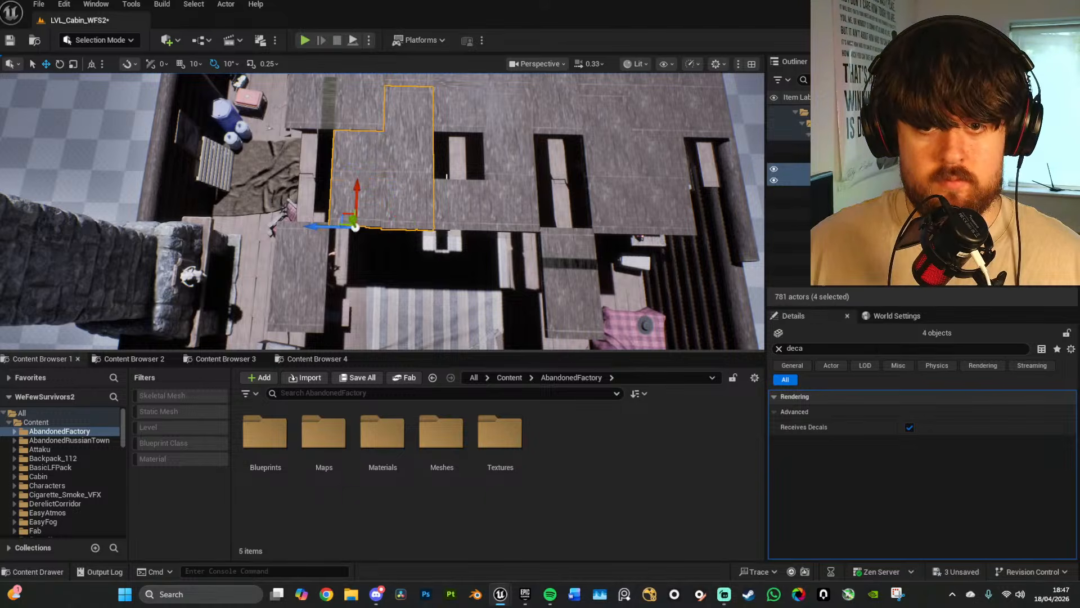
left_click(466, 201, "ctrl")
left_click(515, 203, "ctrl")
left_click(505, 127, "ctrl")
left_click(458, 108, "ctrl")
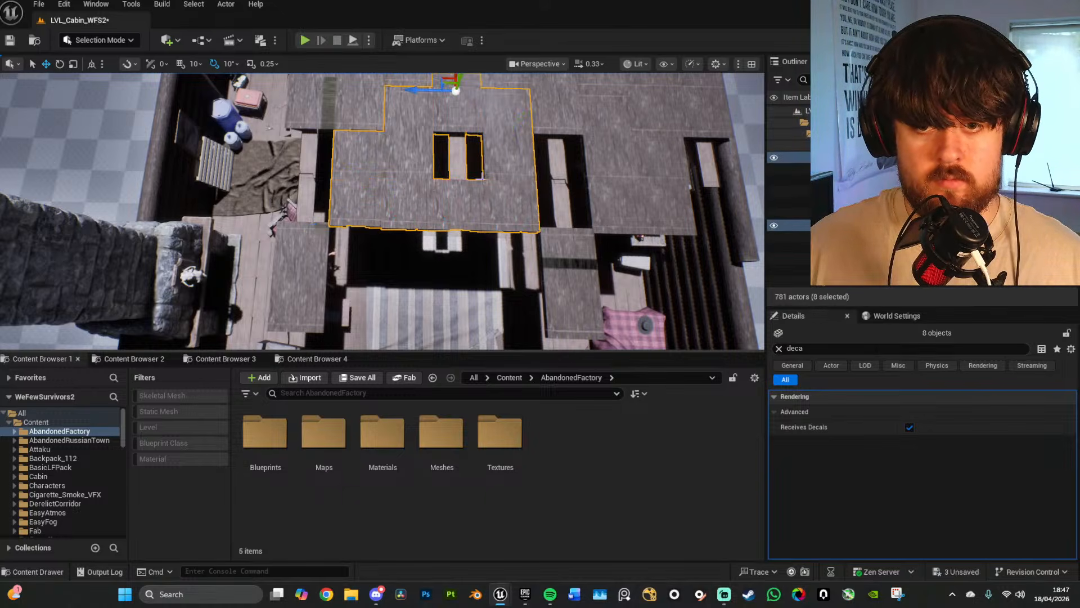
right_click_drag(458, 108, 287, 93)
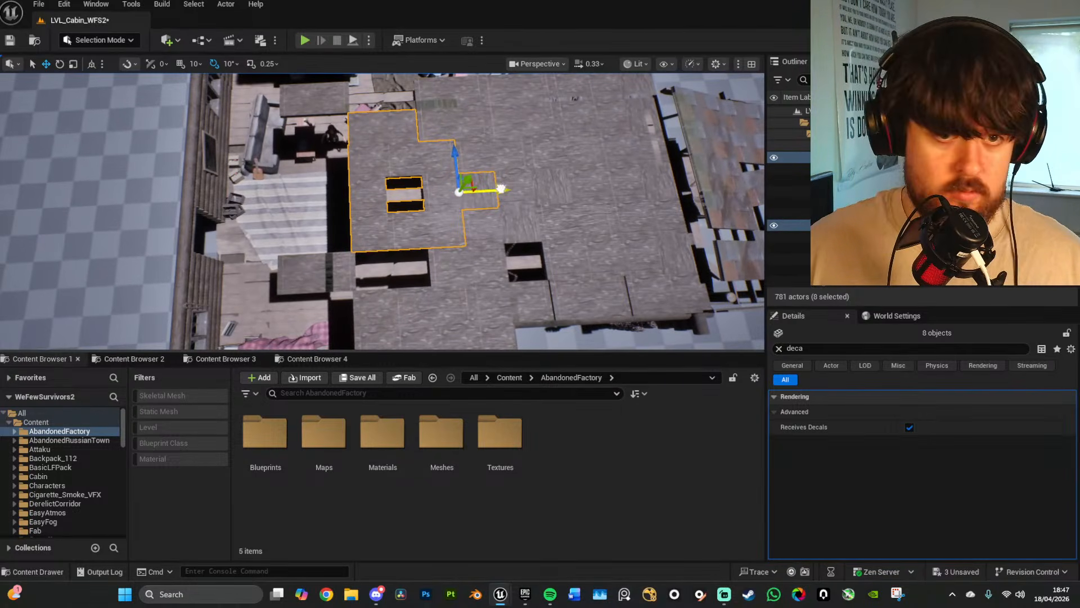
left_click_drag(501, 188, 361, 203, "alt")
right_click_drag(359, 202, 332, 203)
scroll(359, 202, "up", 3)
key("w")
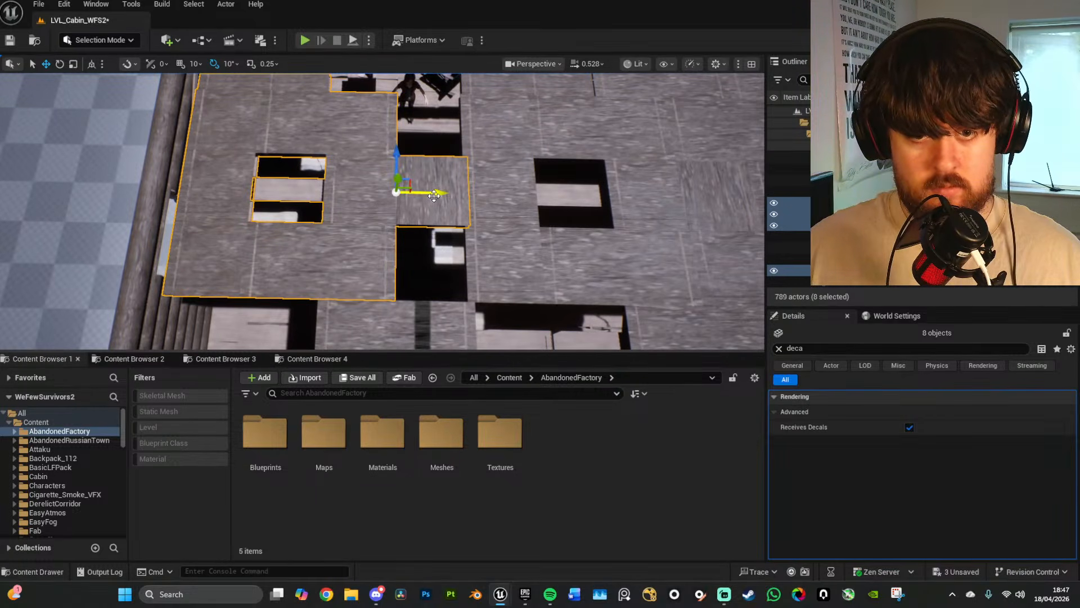
left_click_drag(434, 195, 498, 198)
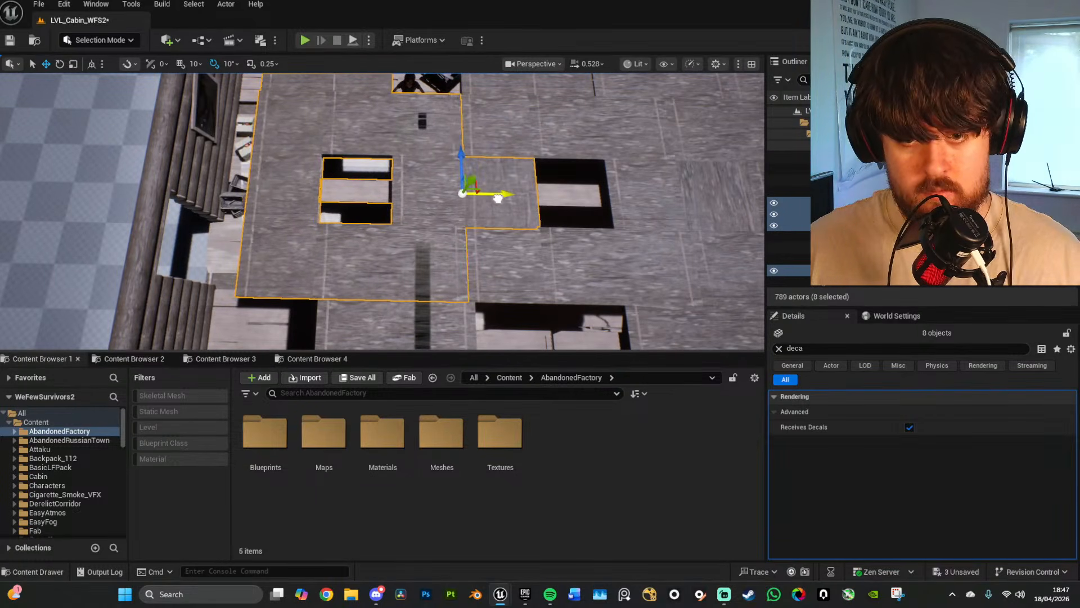
Step: Delete the copied panel protruding into the existing ceiling and check the ceiling's light gaps from inside the cabin
left_click(506, 208)
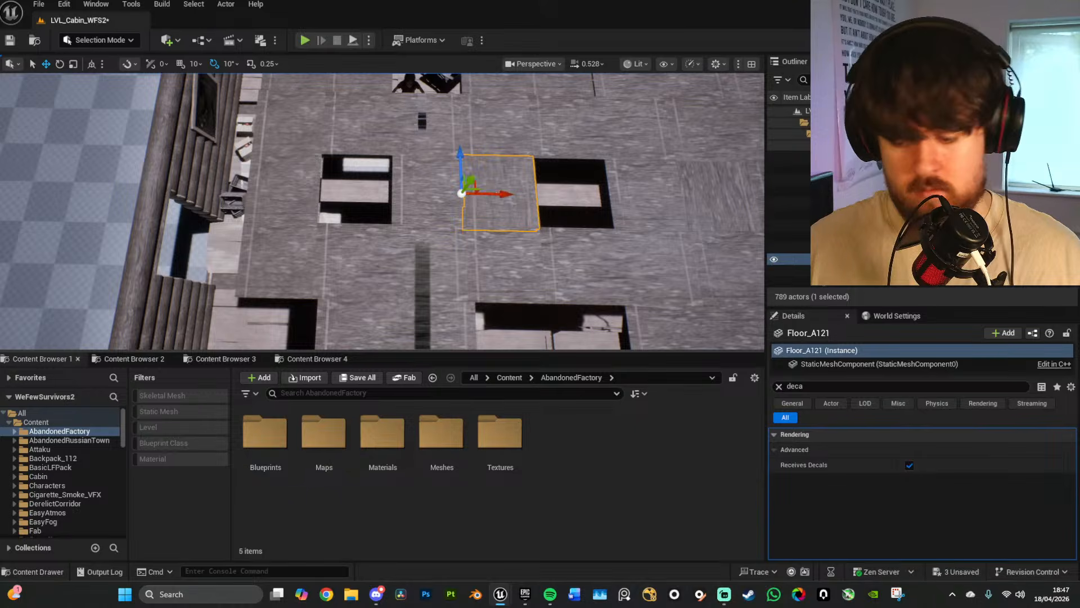
key("Delete")
right_click_drag(506, 209, 715, 157)
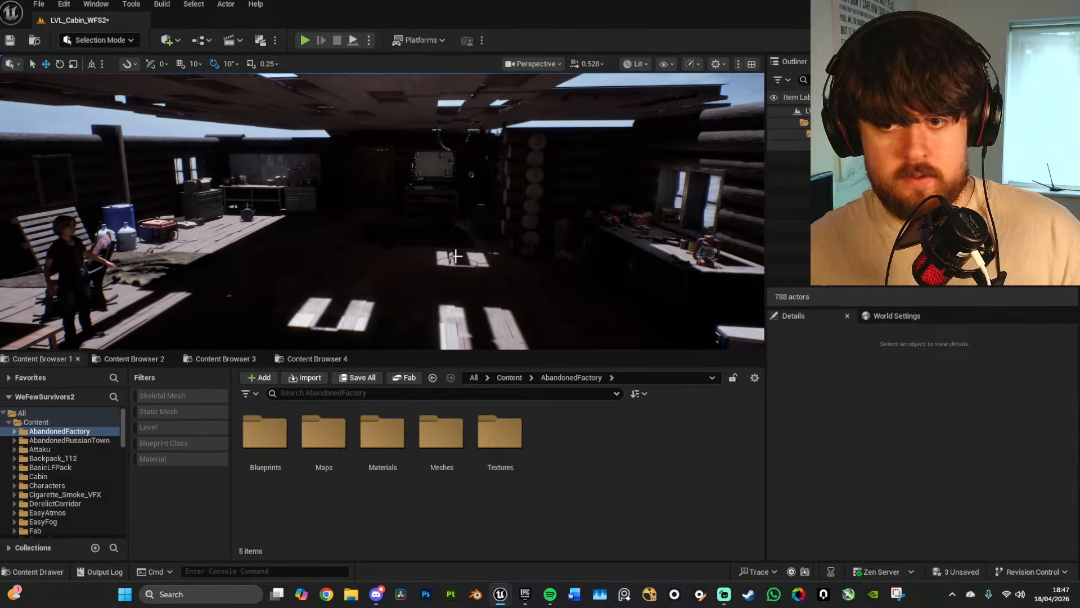
right_click_drag(715, 158, 692, 210)
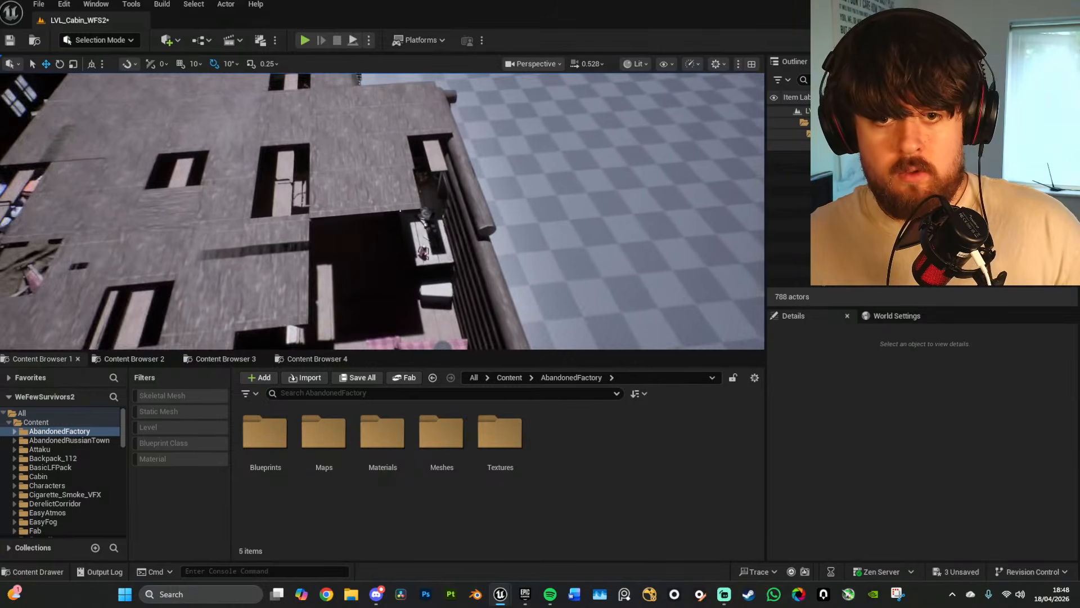
Step: Duplicate the plank-ended floor panel sideways to the outer log wall and stretch the copy to meet the wall
left_click(386, 192)
right_click_drag(386, 193, 418, 190)
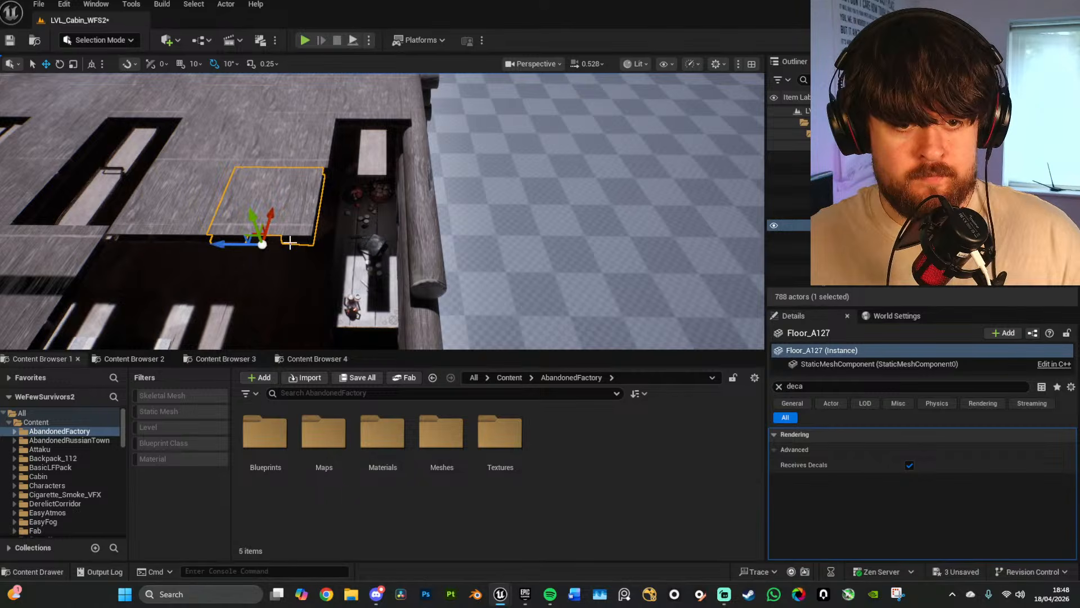
right_click_drag(292, 238, 202, 208)
left_click(239, 258)
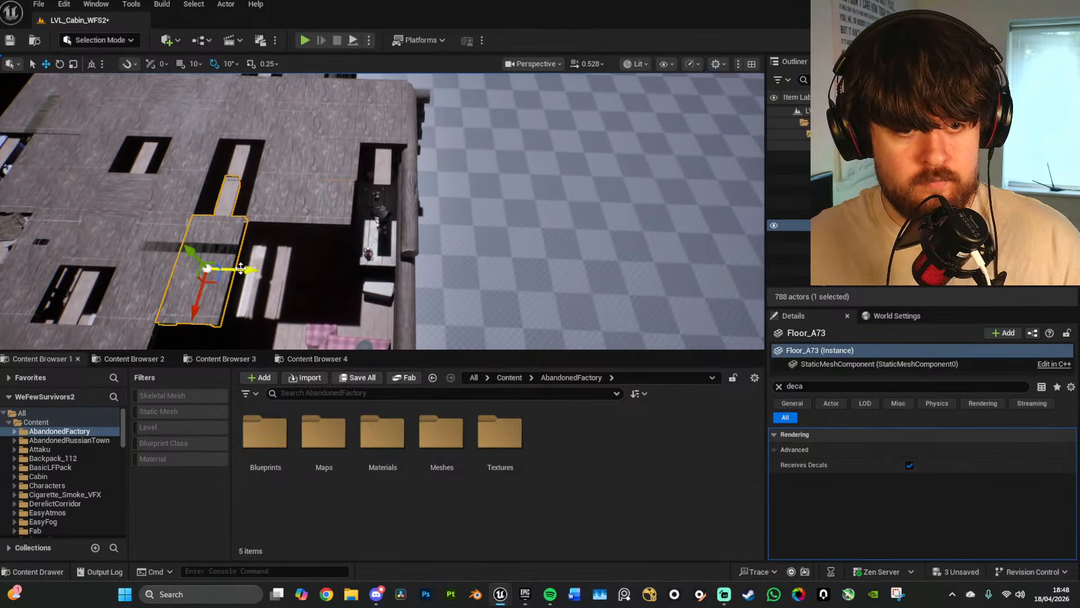
left_click_drag(243, 273, 413, 280, "alt")
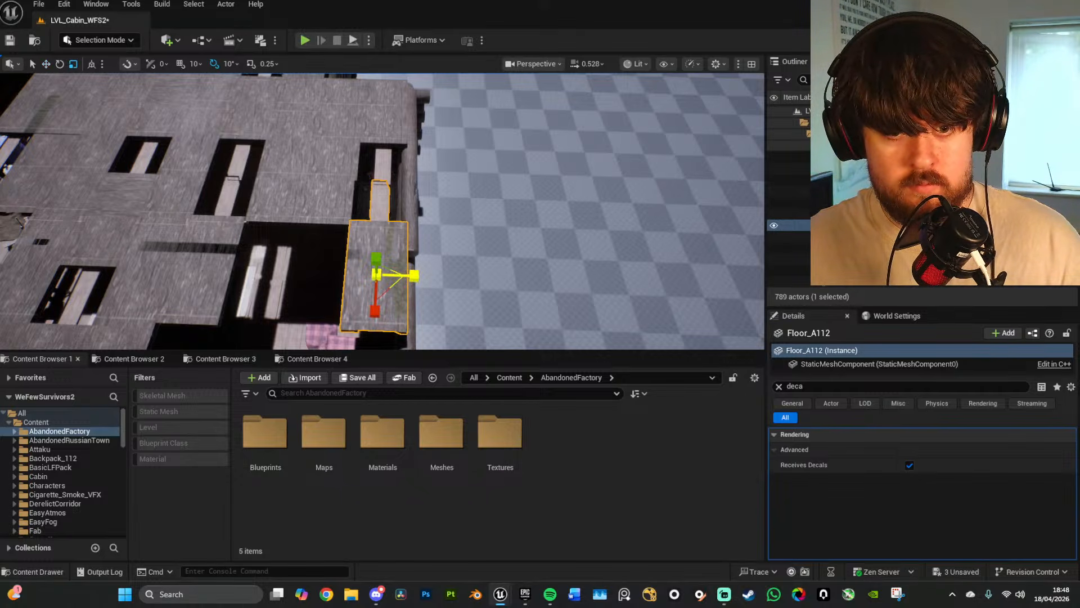
right_click_drag(394, 277, 333, 288)
Step: Duplicate the two adjacent plank-ended floor panels sideways into the opening before the outer wall panel
left_click(223, 260)
right_click_drag(223, 260, 170, 313)
left_click(318, 229, "ctrl")
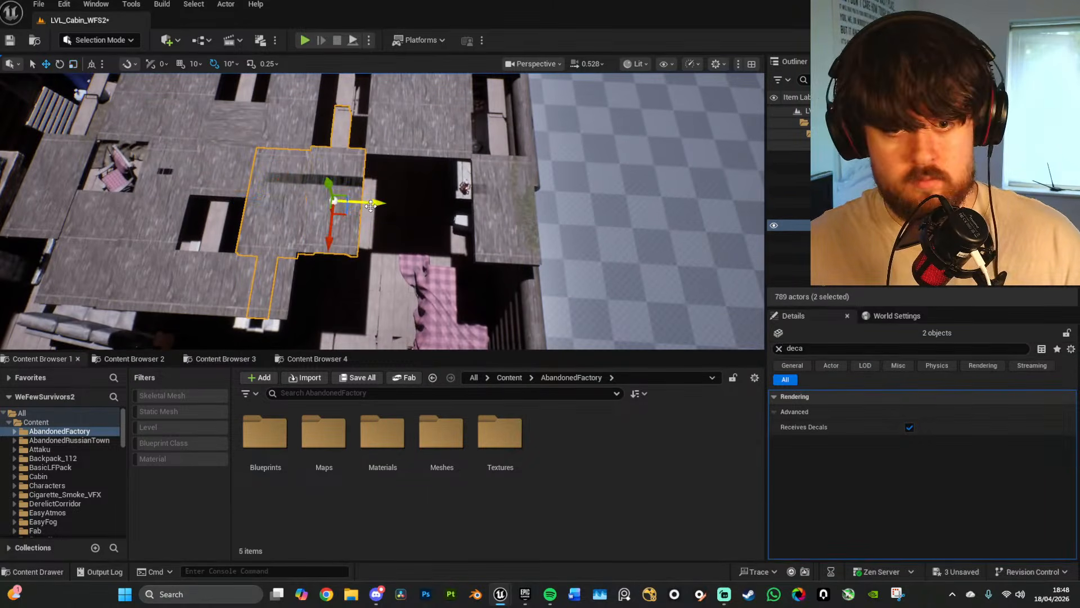
left_click_drag(370, 205, 482, 208, "alt")
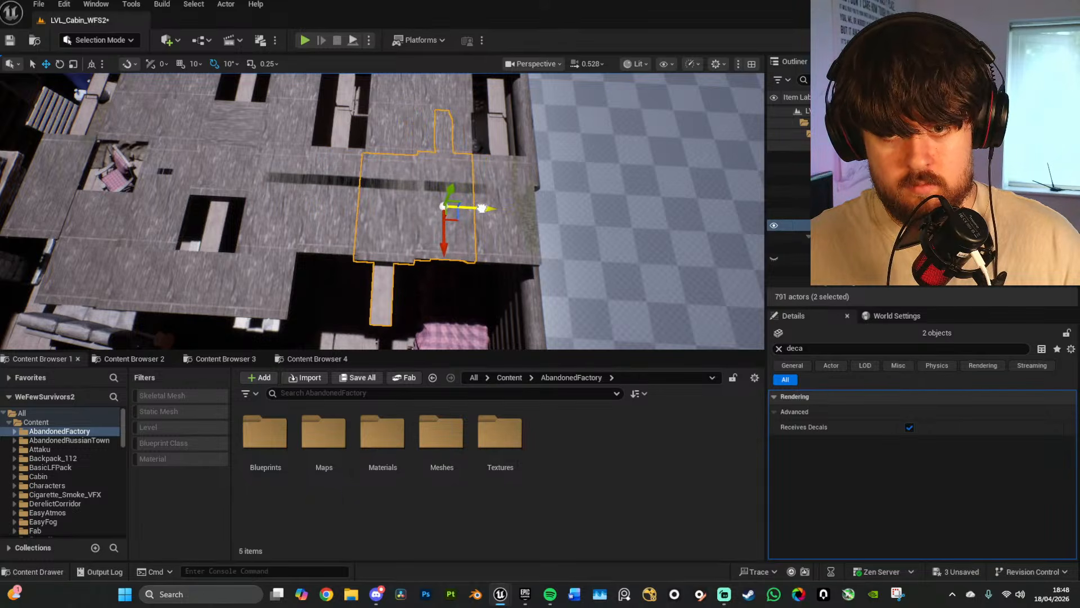
Step: Duplicate the full-length row of eight floor panels outward and fit it flush along the ceiling's side edge by the chimney
key("g")
right_click_drag(520, 217, 489, 225)
key("s")
key("w")
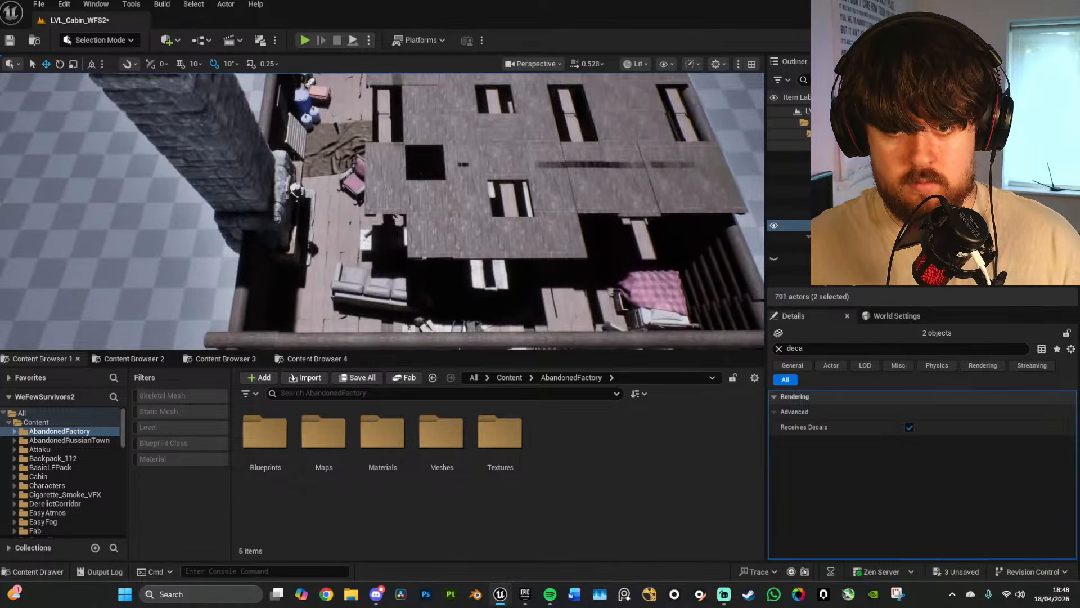
left_click(473, 237, "ctrl")
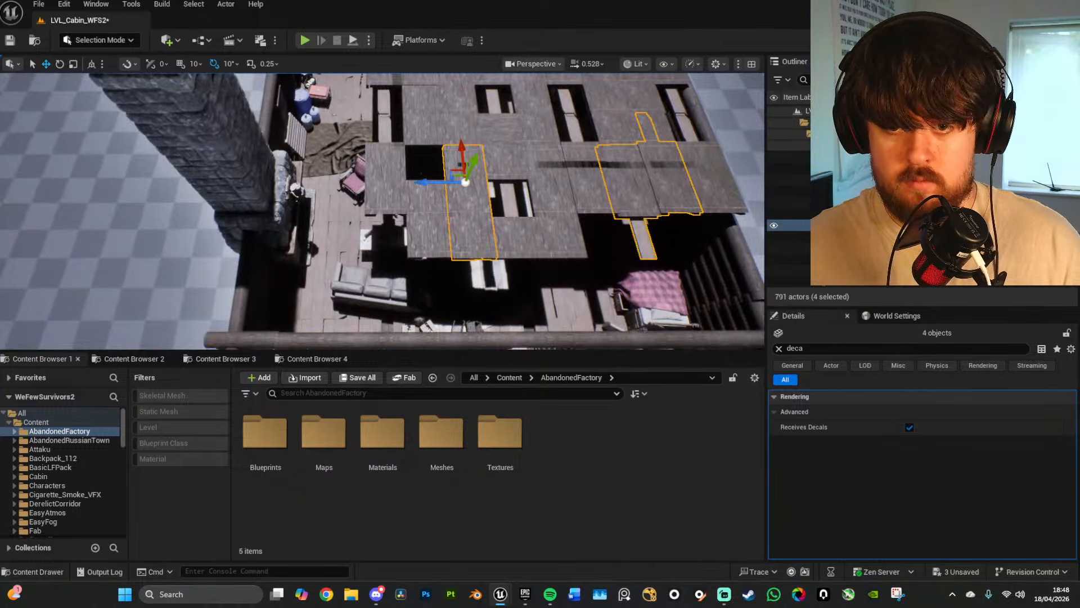
left_click(472, 237)
left_click(468, 195, "ctrl")
left_click(463, 128, "ctrl")
right_click_drag(463, 128, 482, 118)
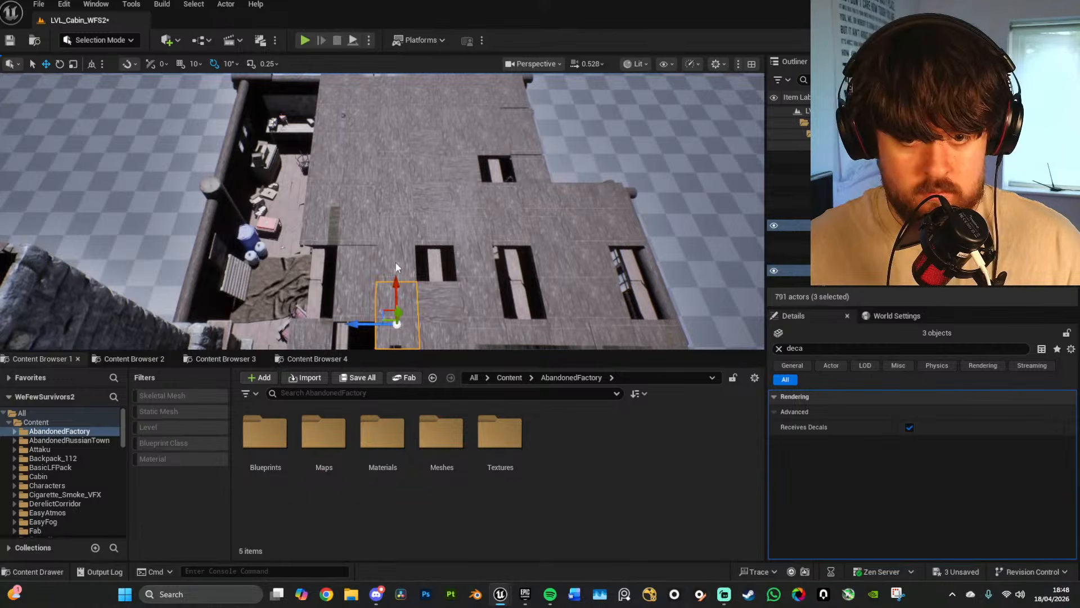
left_click(401, 202, "ctrl")
mouse_move(401, 202)
right_mouse_down()
mouse_move(402, 190)
mouse_move(396, 208)
right_mouse_up()
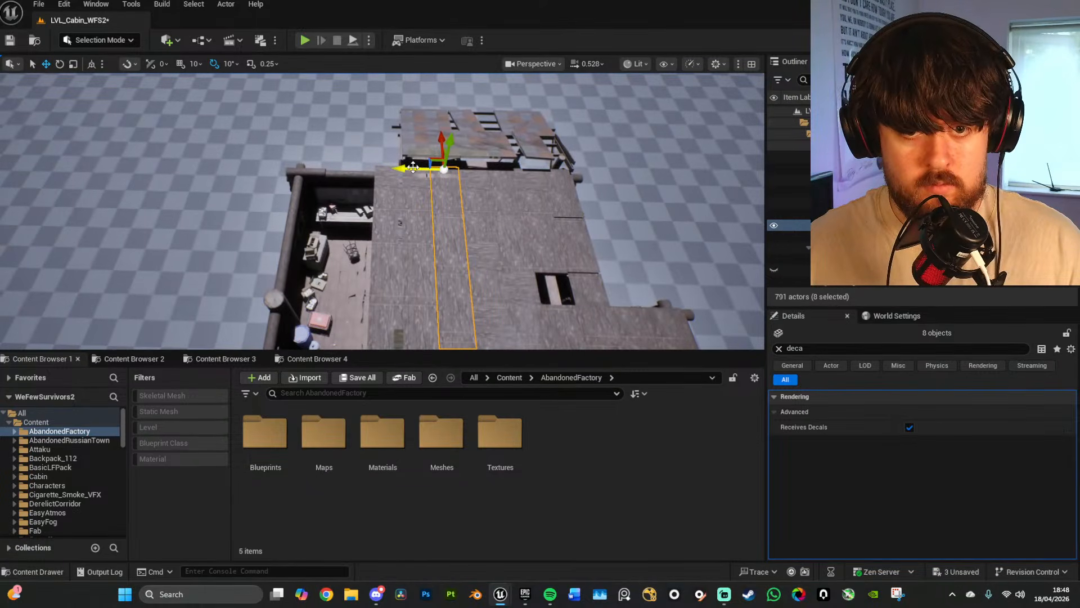
left_click_drag(412, 166, 354, 165, "alt")
right_click_drag(384, 179, 382, 176)
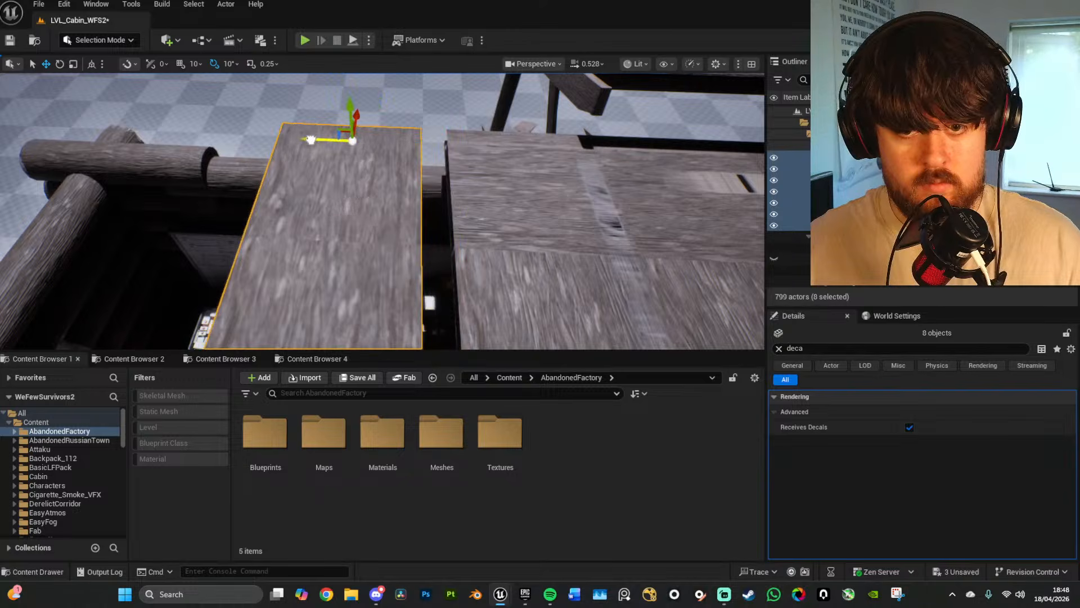
right_click_drag(382, 176, 417, 185)
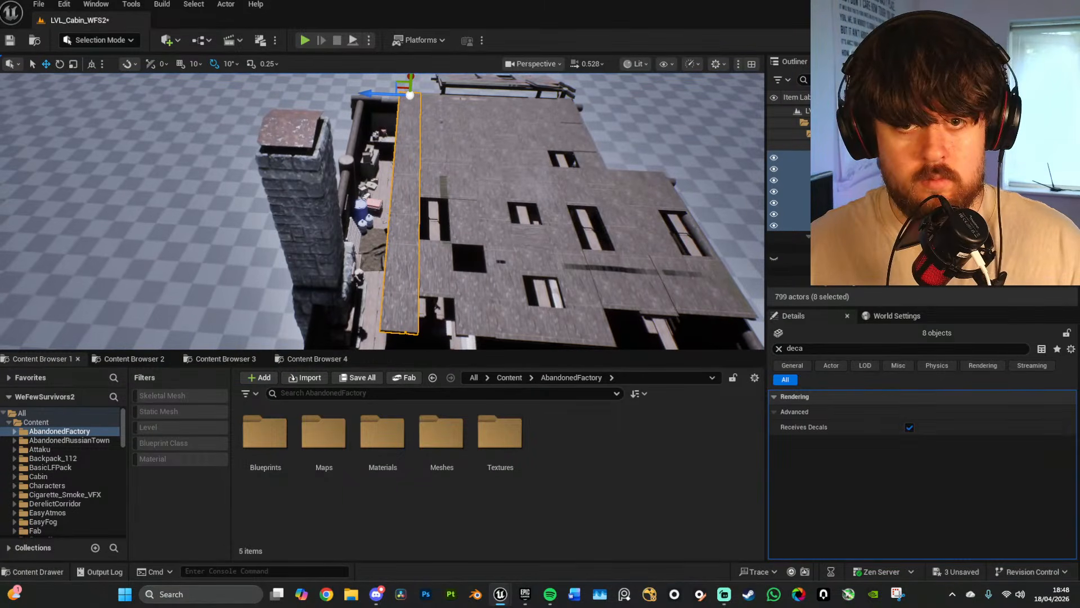
Step: Duplicate the eight-panel row twice more, side by side, to extend the ceiling over the chimney-side log wall
right_click_drag(360, 95, 357, 84)
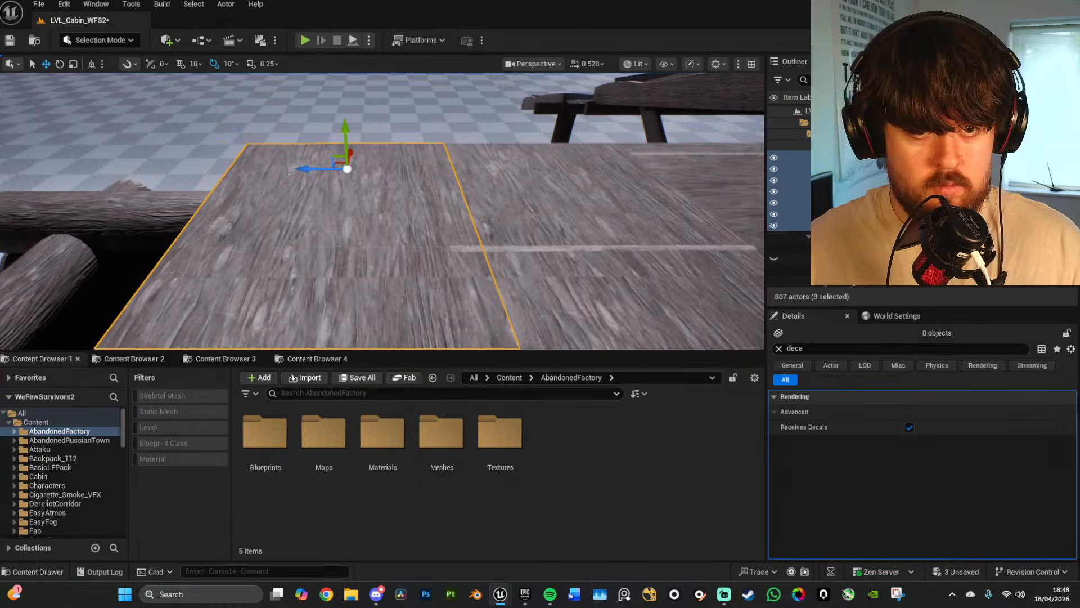
mouse_move(307, 169)
left_mouse_down()
mouse_move(286, 171)
mouse_move(501, 160)
mouse_move(231, 171)
mouse_move(291, 170)
left_mouse_up()
right_click_drag(369, 231, 366, 276)
key("s")
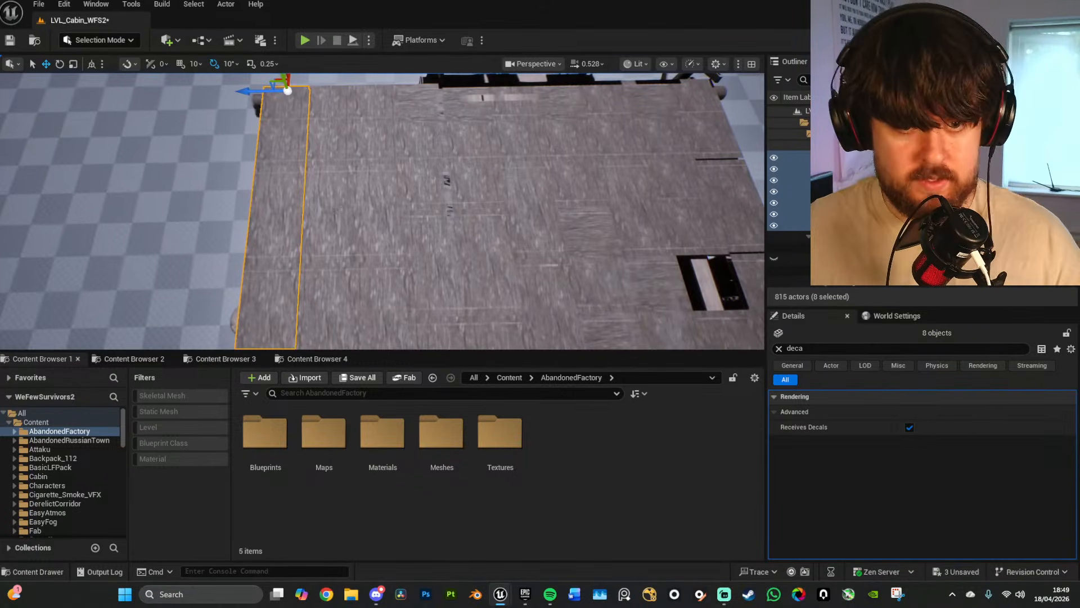
Step: Delete one floor panel in the newly added rows near the chimney-side wall to make a hole in the ceiling
left_click(339, 209)
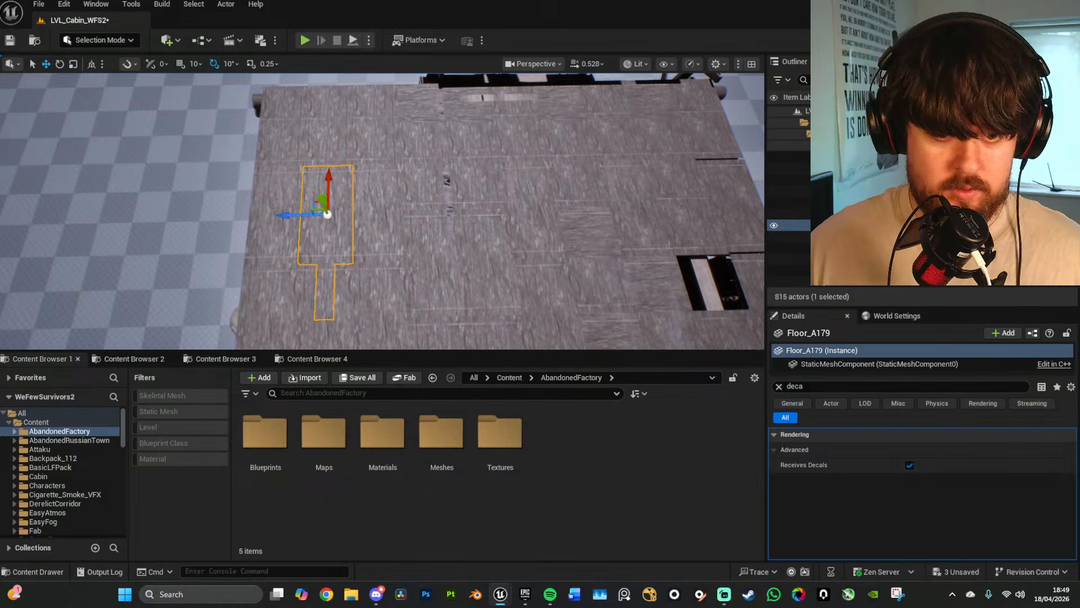
right_click_drag(336, 295, 319, 353)
key("s")
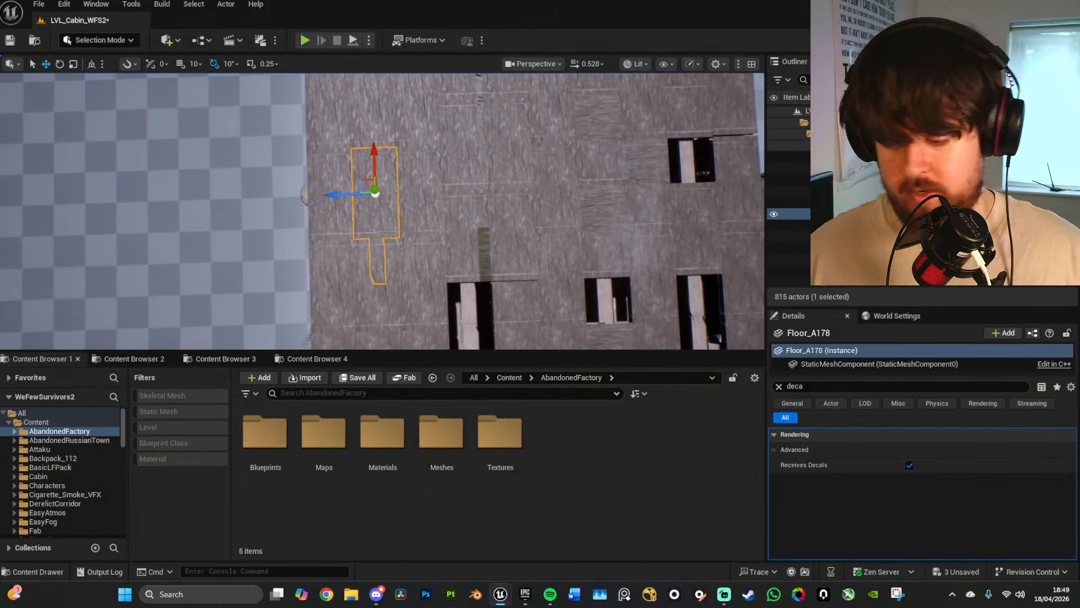
key("Delete")
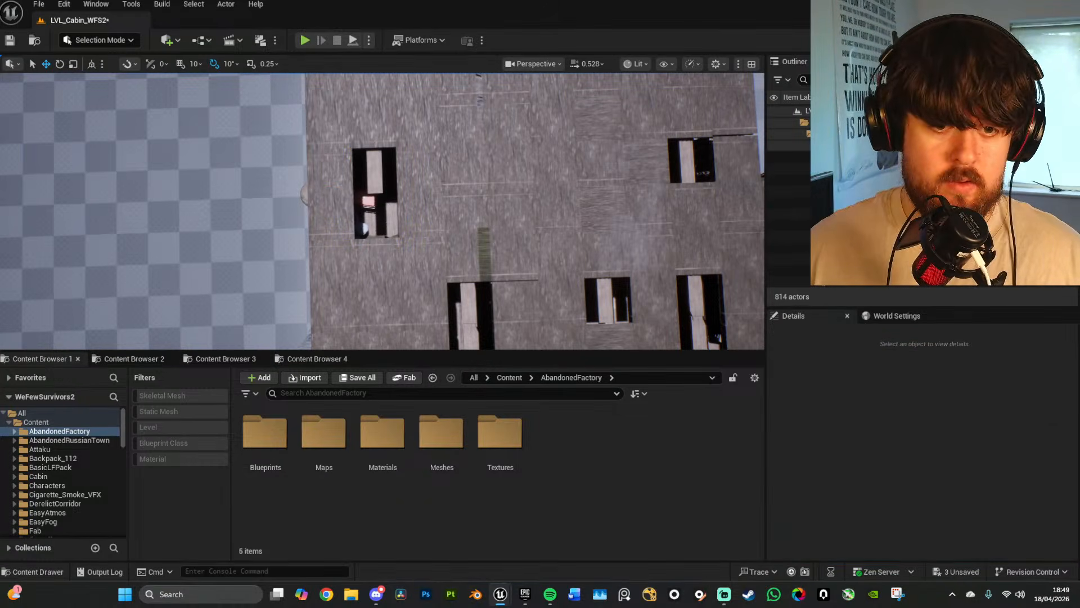
Step: Rotate the floor panel next to the new hole half a turn so its loose plank points into the hole
left_click(375, 282)
right_click_drag(376, 282, 360, 281)
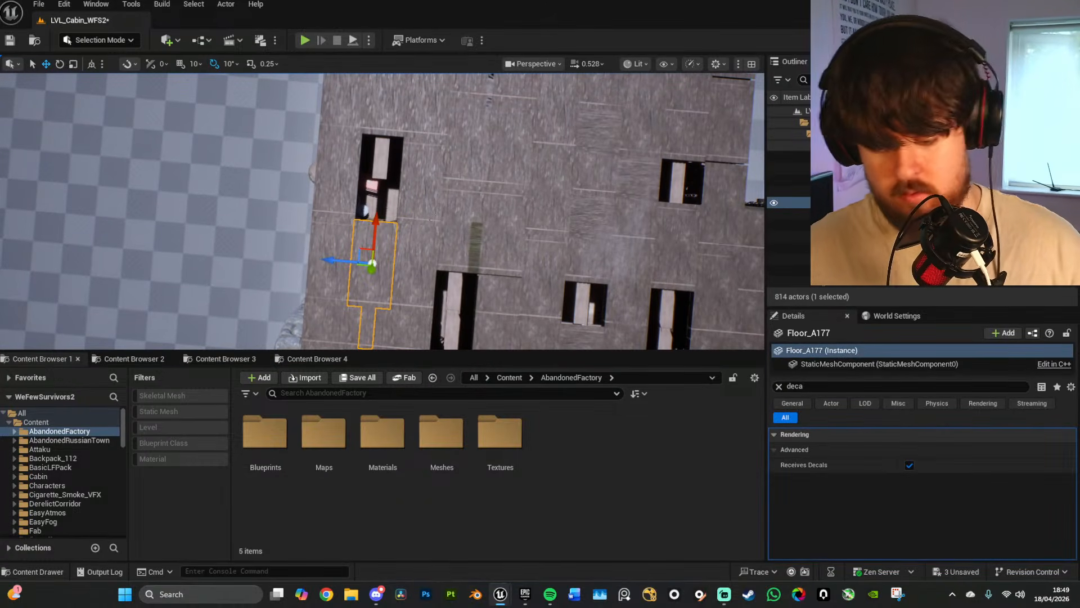
key("e")
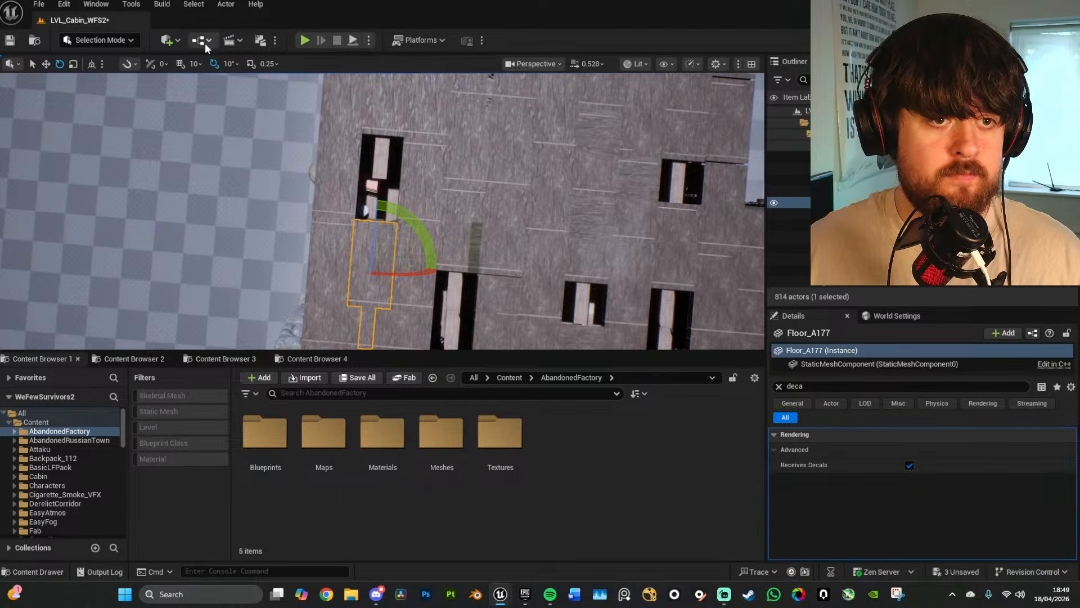
right_click_drag(422, 236, 418, 236)
left_click_drag(422, 236, 442, 321)
right_click_drag(442, 321, 468, 270)
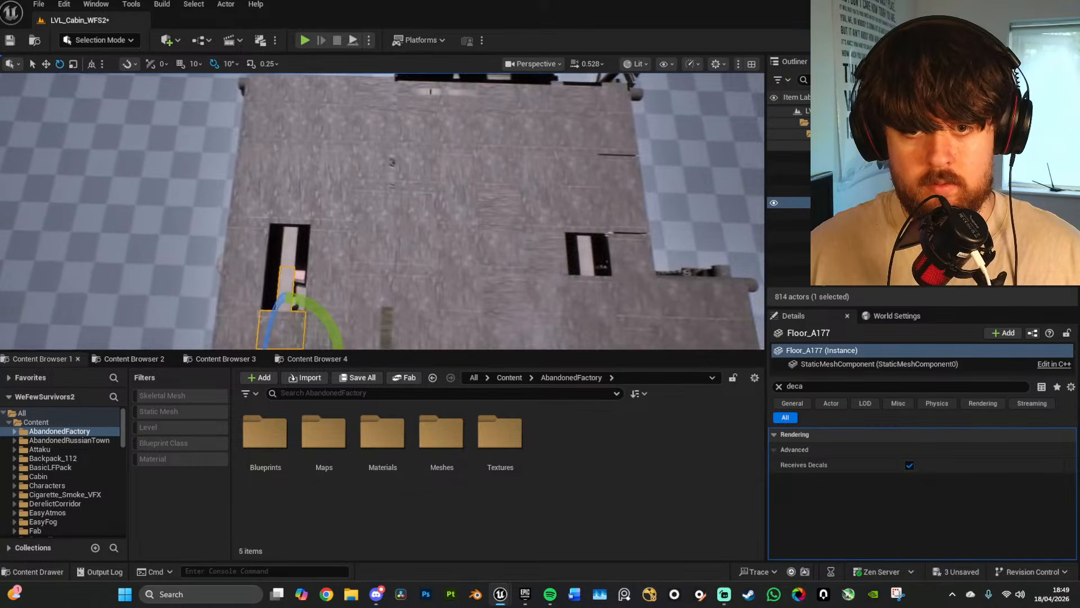
Step: Delete one floor panel in the middle of the ceiling and cover half of the hole with a duplicated floor panel
left_click(411, 177)
mouse_move(411, 178)
right_mouse_down()
mouse_move(412, 165)
mouse_move(413, 185)
right_mouse_up()
left_click(409, 239)
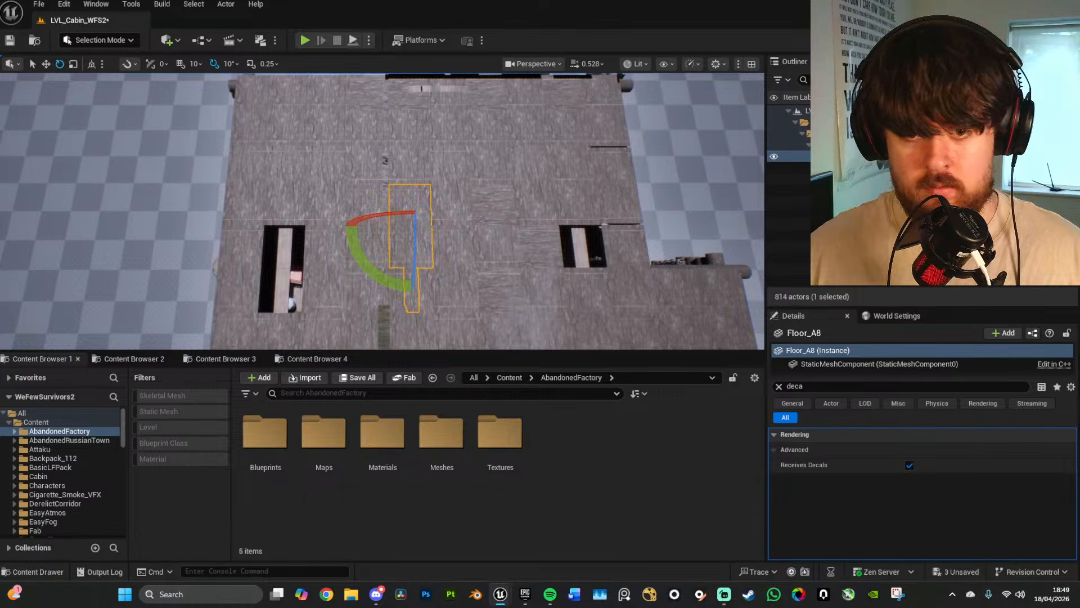
key("Delete")
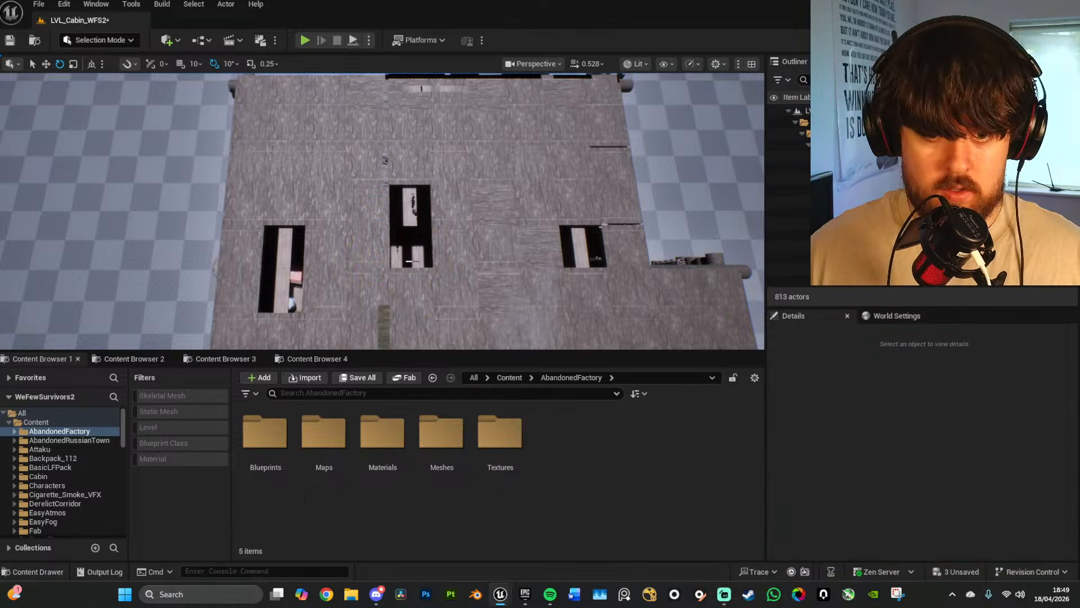
left_click(419, 214)
left_click(416, 190)
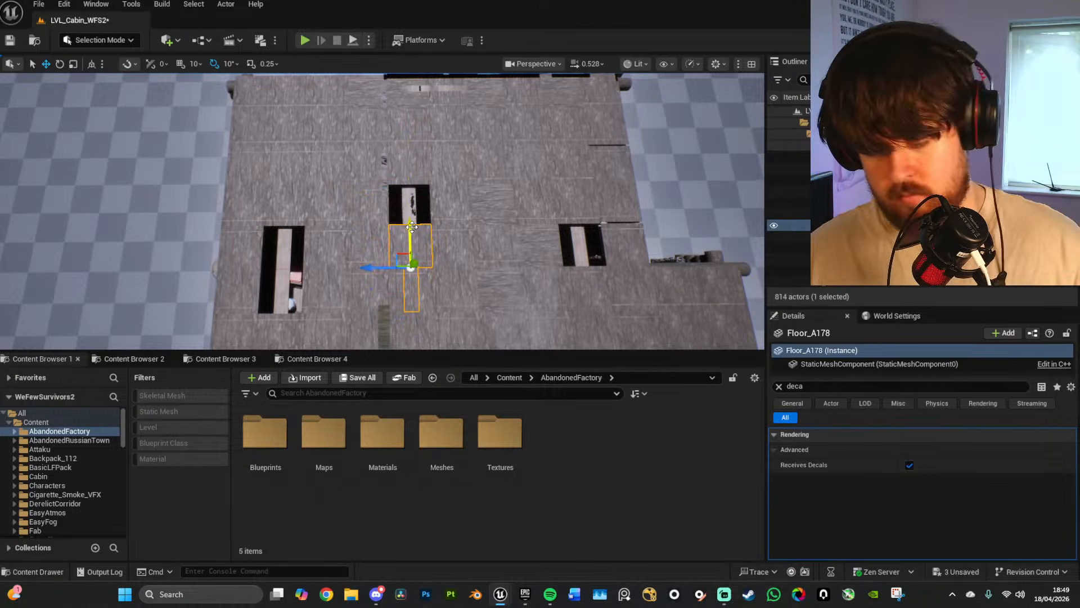
Step: Duplicate the twelve floor panels along the ceiling's open edge outward to cover the gap up to the outer log wall
right_click_drag(383, 211, 386, 253)
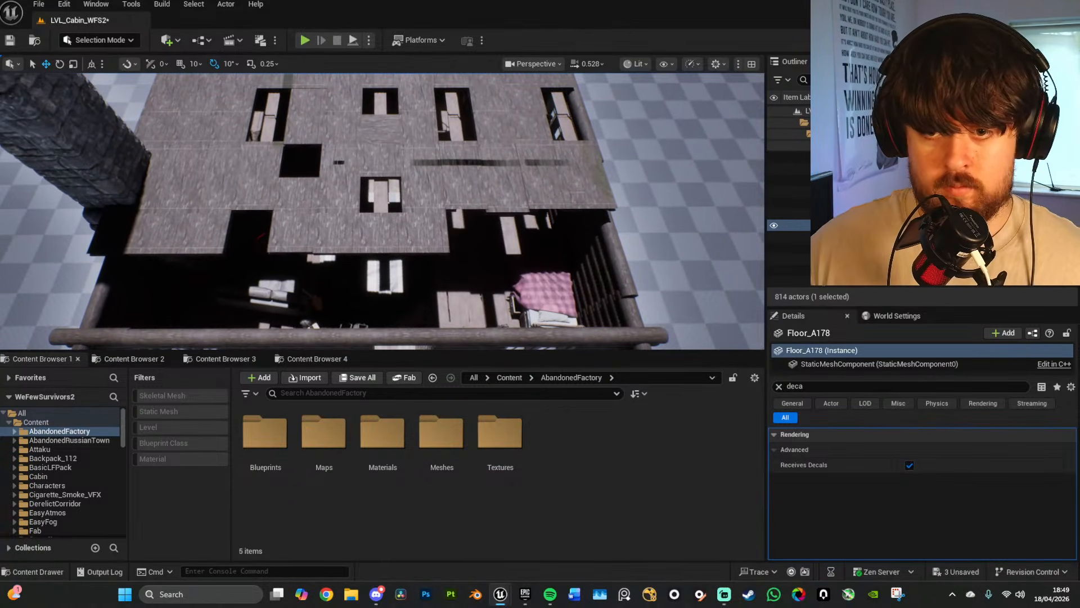
left_click(585, 168)
left_click(544, 176, "ctrl")
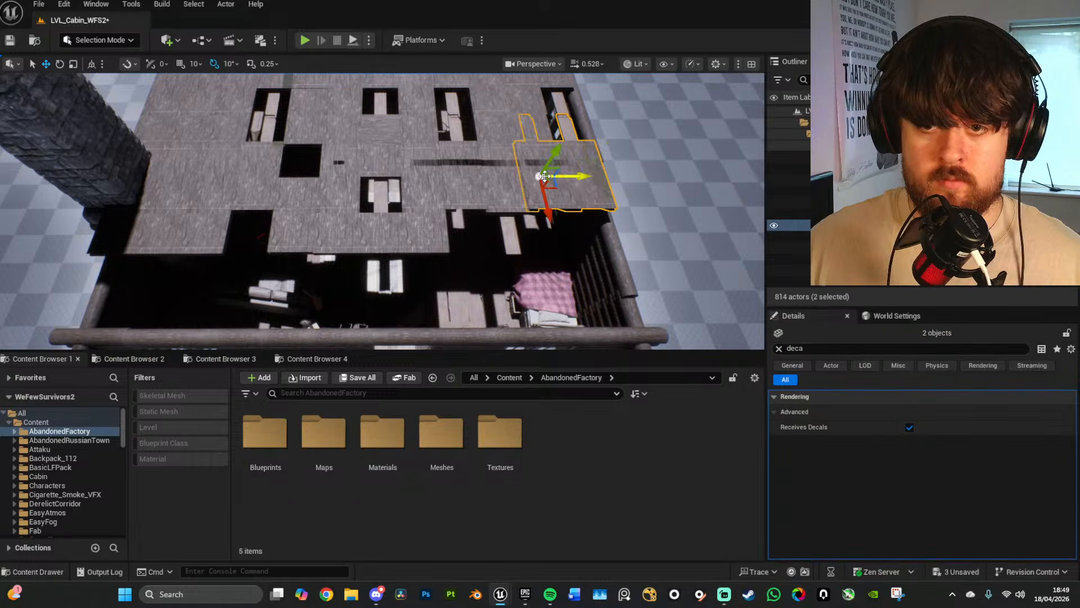
left_click(497, 180, "ctrl")
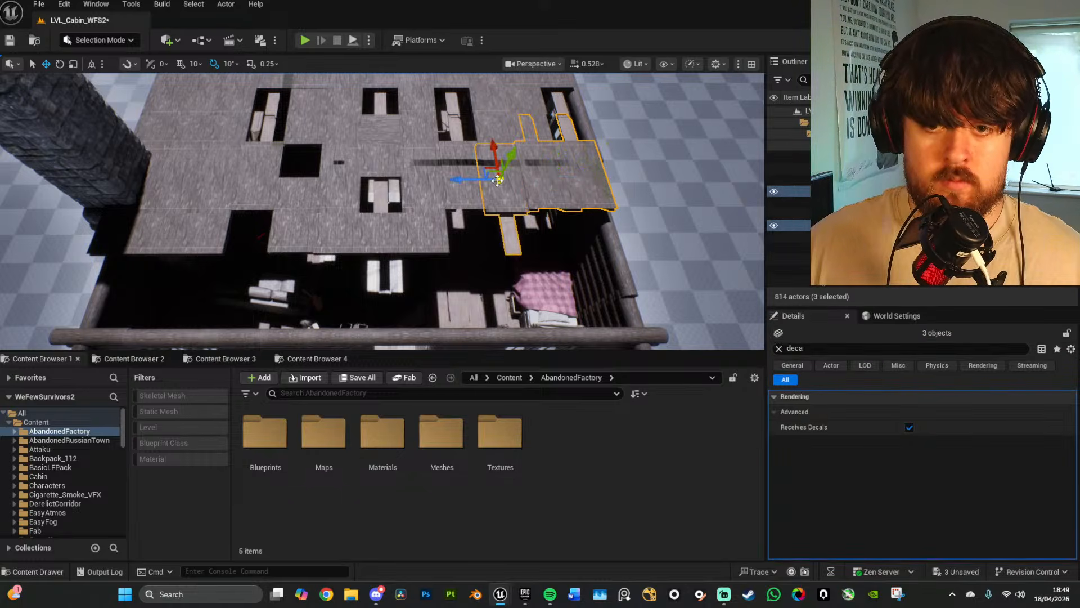
left_click(462, 183, "ctrl")
left_click(410, 168, "ctrl")
left_click(379, 135, "ctrl")
left_click(337, 180, "ctrl")
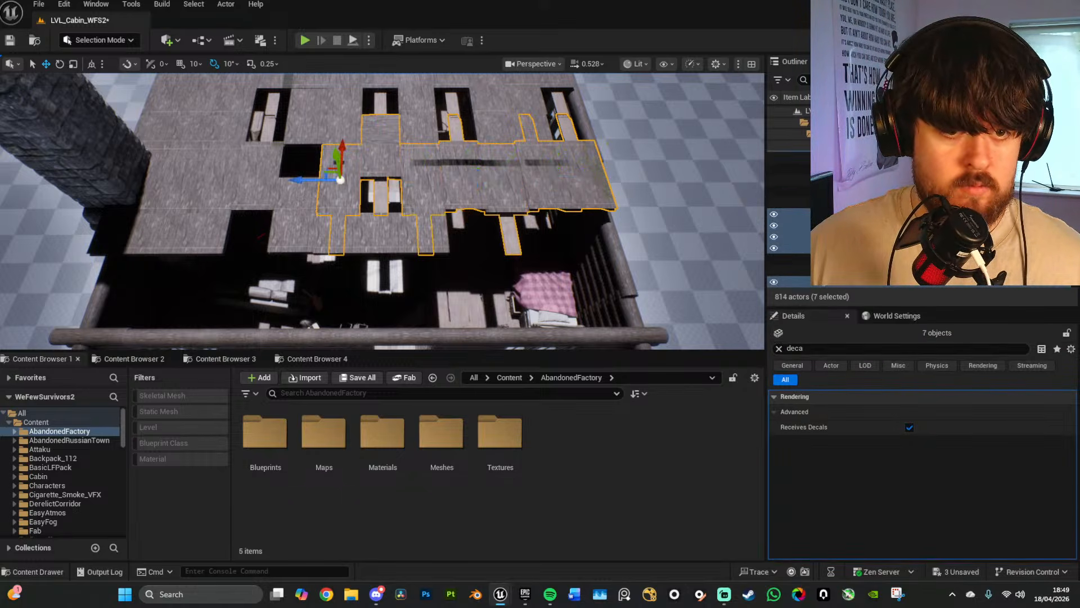
left_click(292, 199, "ctrl")
left_click(256, 180, "ctrl")
left_click(225, 186, "ctrl")
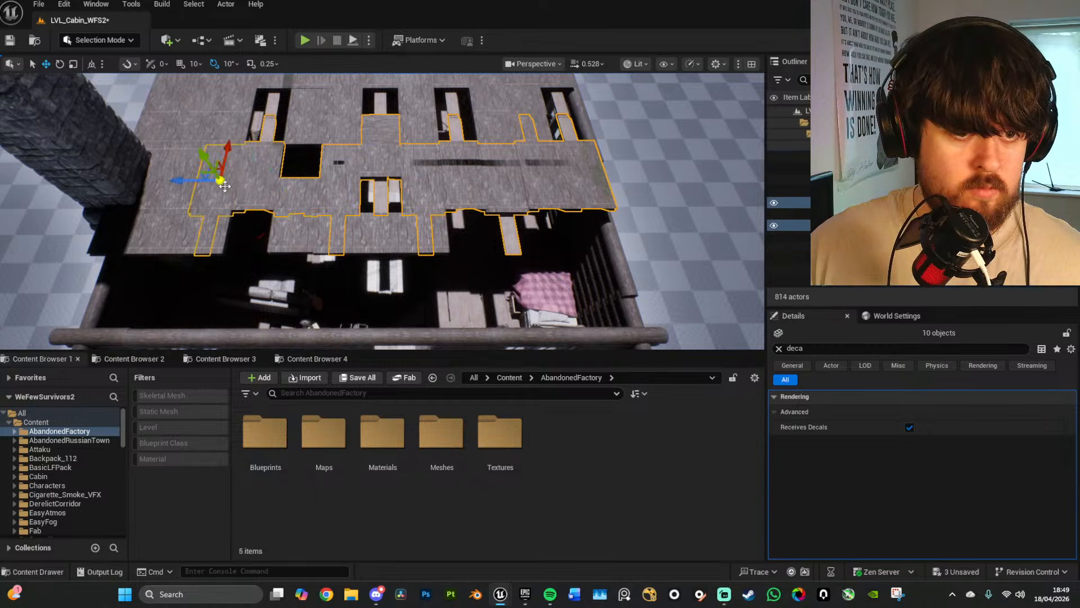
left_click(175, 185, "ctrl")
left_click(140, 197, "ctrl")
left_click_drag(148, 148, 147, 241, "alt")
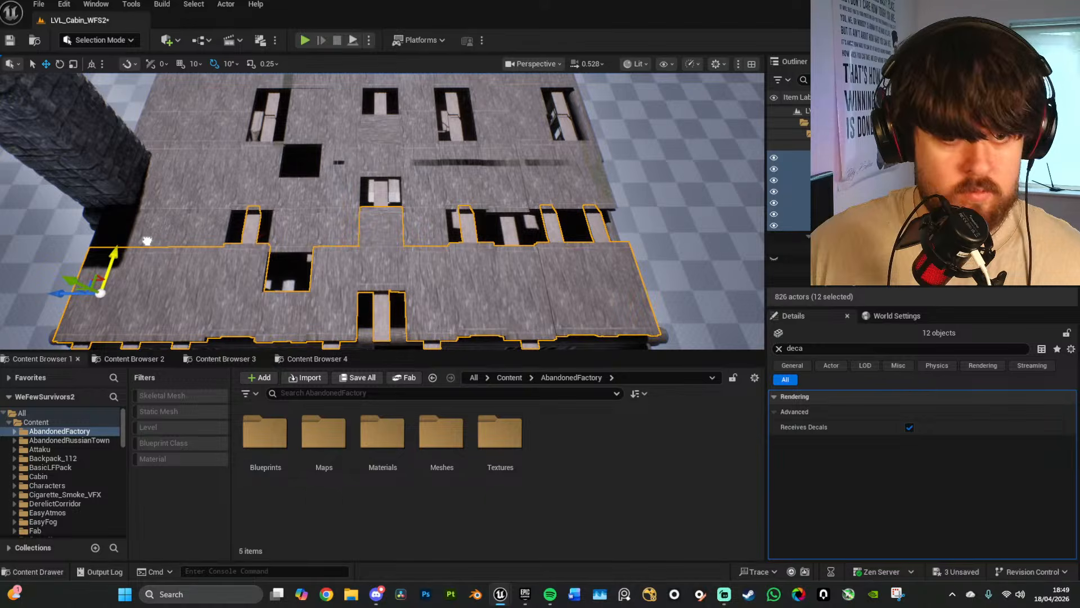
Step: Rotate the four overhanging floor panels on the chimney half of the outer edge half a turn so their planks point inward
right_click_drag(382, 248, 456, 255)
key("a")
left_click(444, 256)
key("e")
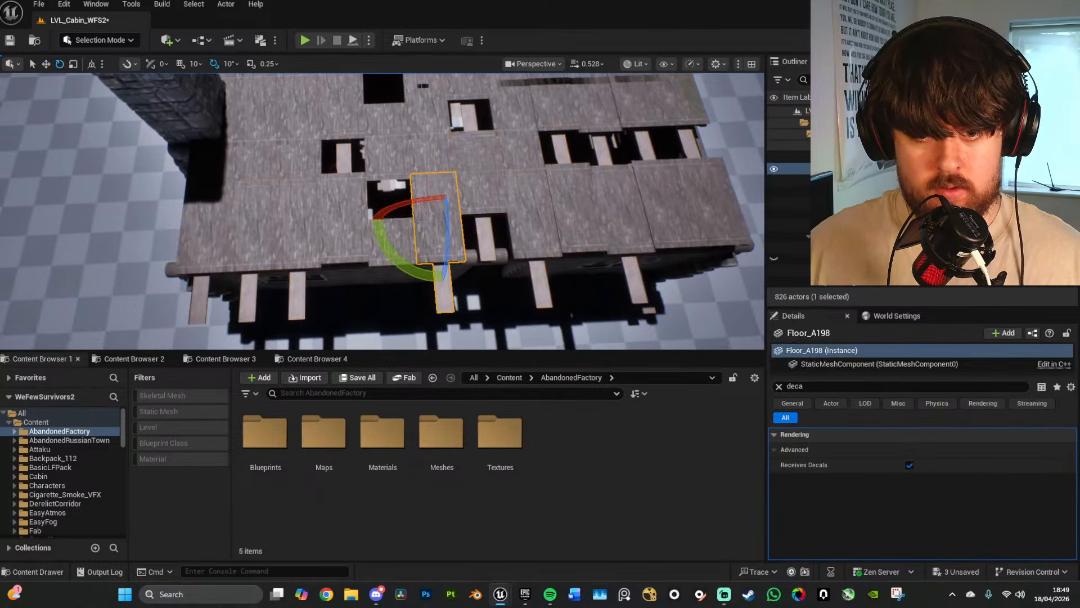
left_click_drag(407, 268, 336, 227)
left_click(295, 295)
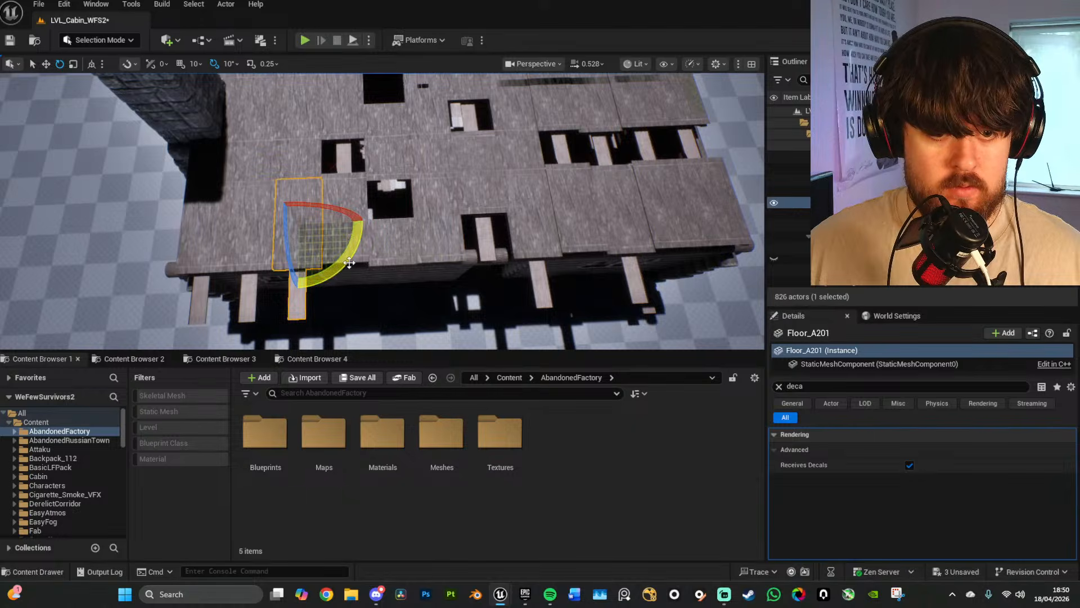
left_click_drag(349, 263, 329, 237)
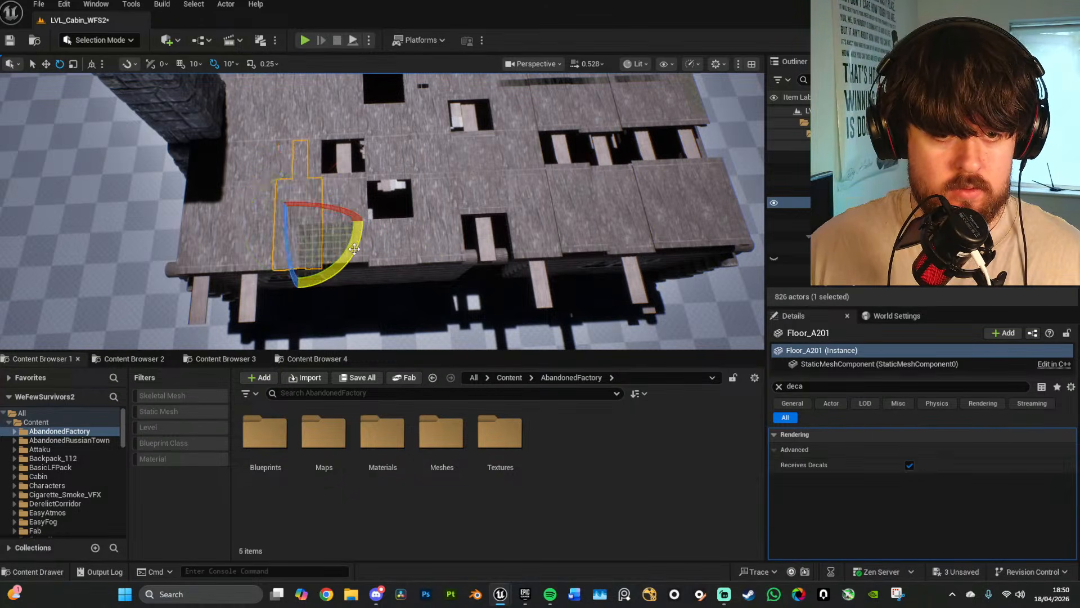
right_click_drag(375, 215, 347, 225)
left_click(316, 269)
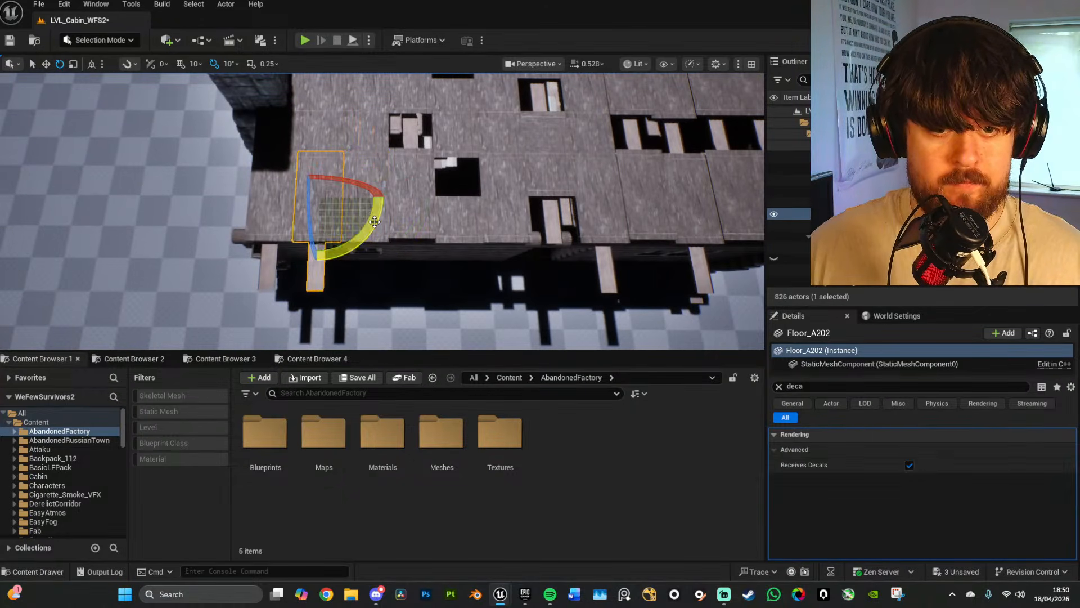
left_click_drag(372, 223, 331, 199)
left_click(280, 192)
Step: Rotate the two remaining overhanging panels at the other end of the outer edge half a turn so their planks point inward
key("d")
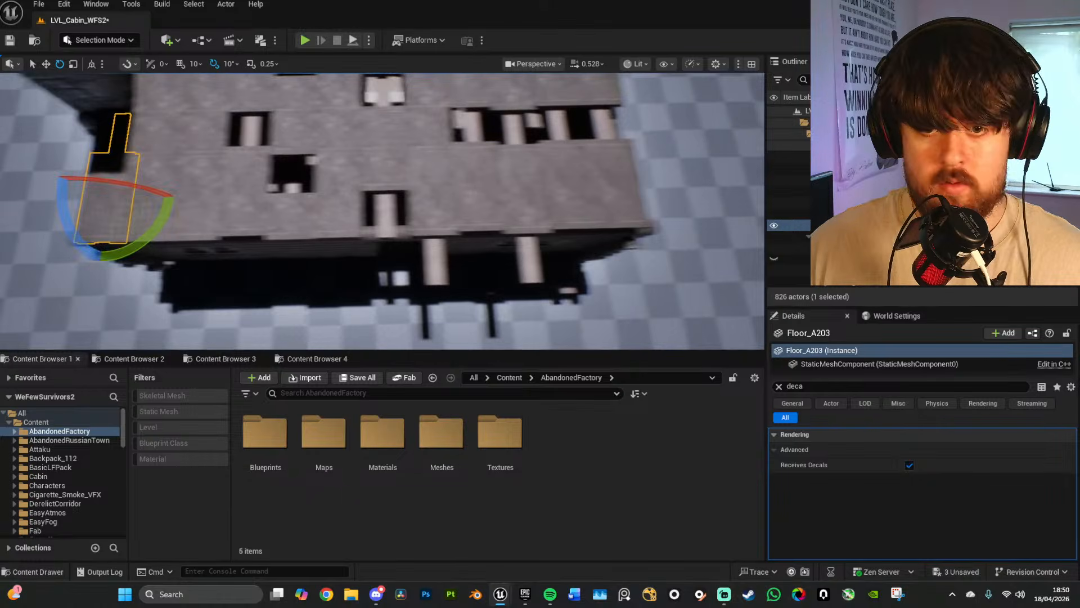
left_click(398, 265)
left_click_drag(368, 246, 400, 208)
left_click(488, 260)
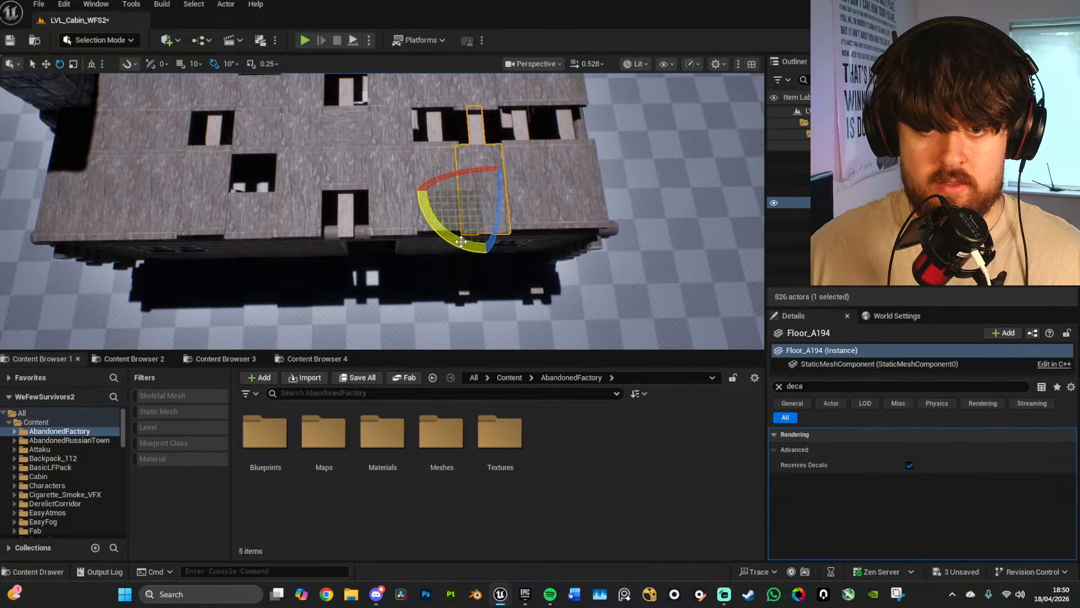
Step: Save all unsaved changes to the cabin level
right_click_drag(594, 232, 584, 207)
key("g")
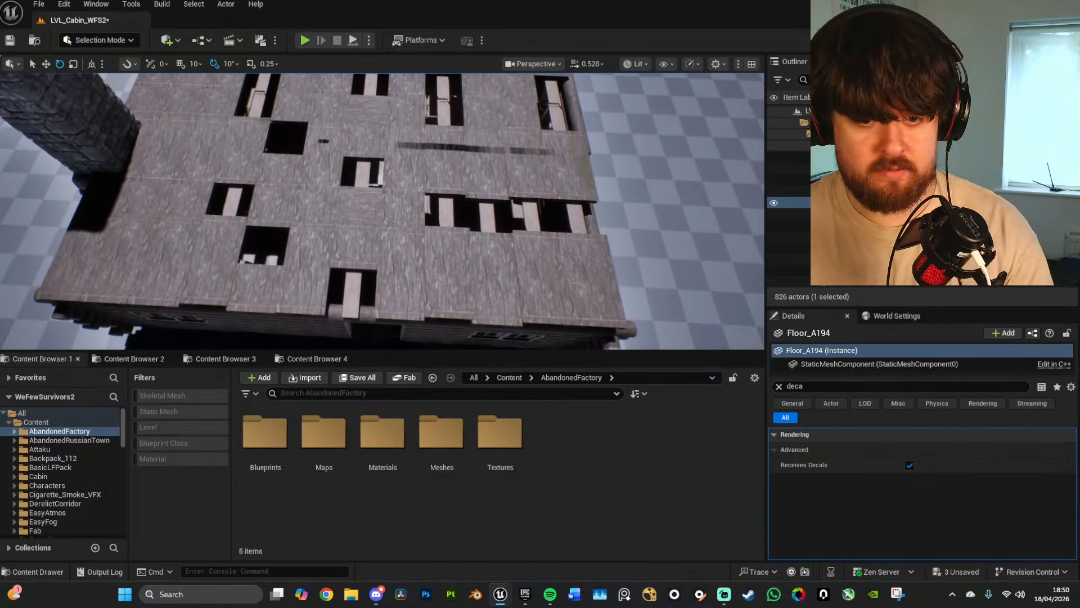
left_click(37, 4)
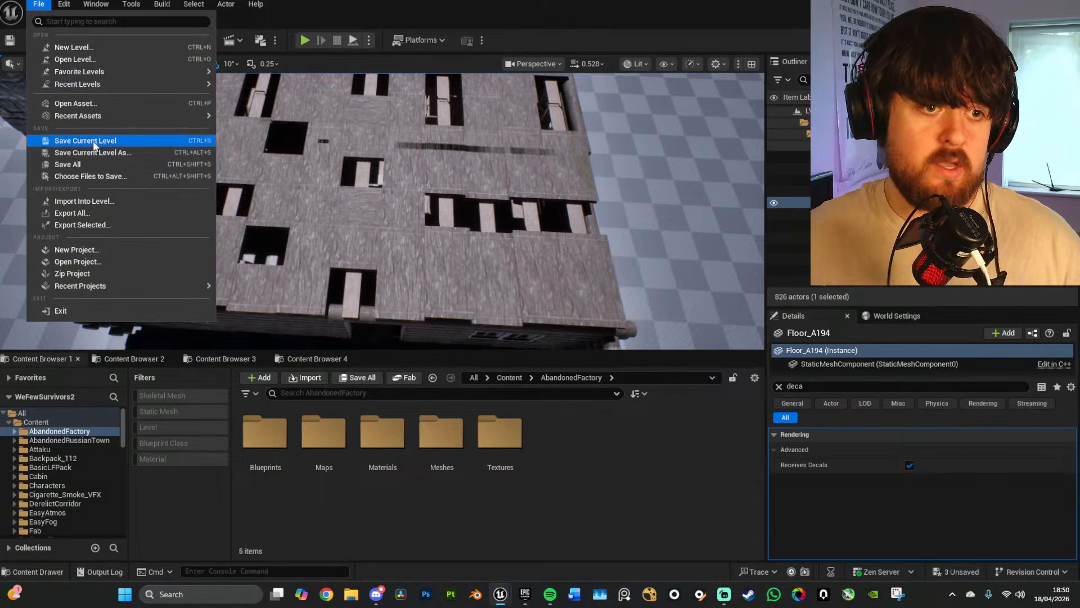
left_click(93, 162)
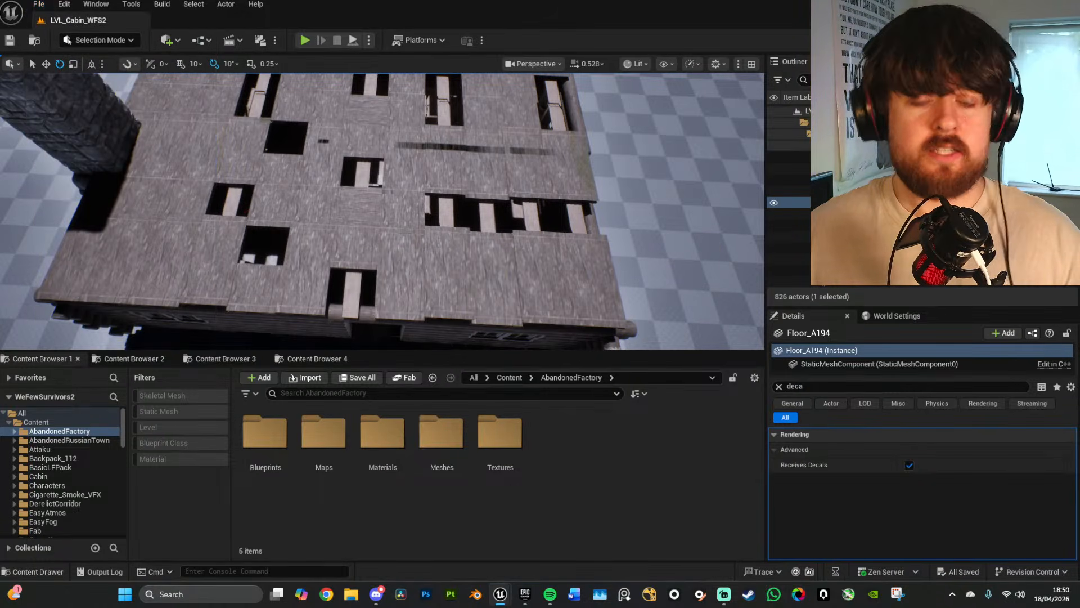
Step: Inspect the extended ceiling and its holes from above, from the porch side and from inside the cabin
right_click_drag(383, 211, 371, 161)
right_click_drag(545, 232, 478, 256)
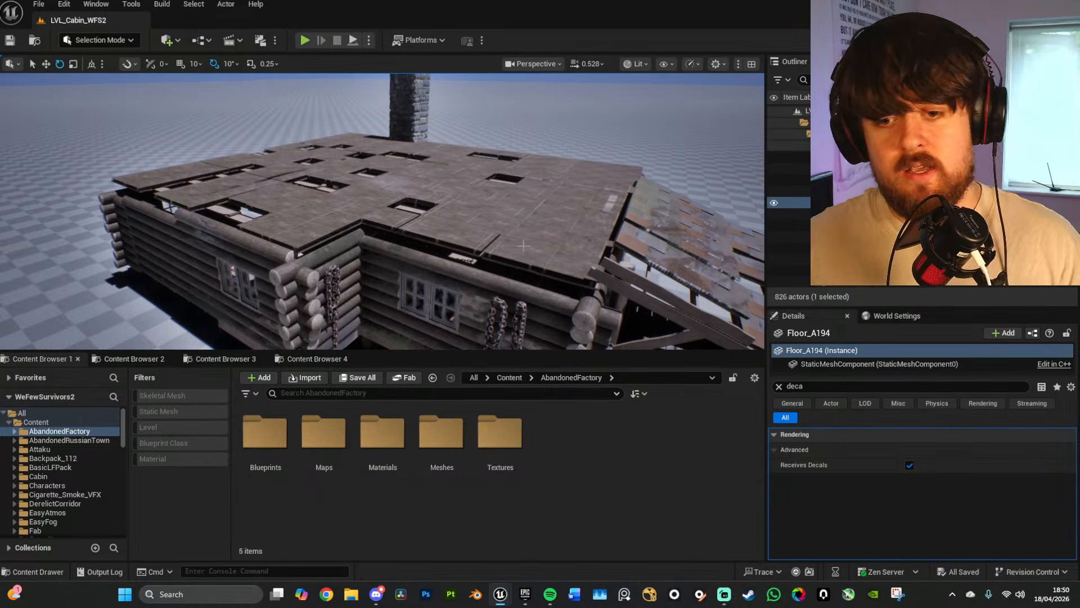
key("d")
right_click_drag(513, 255, 422, 281)
key("w")
right_click_drag(519, 224, 519, 225)
key("s")
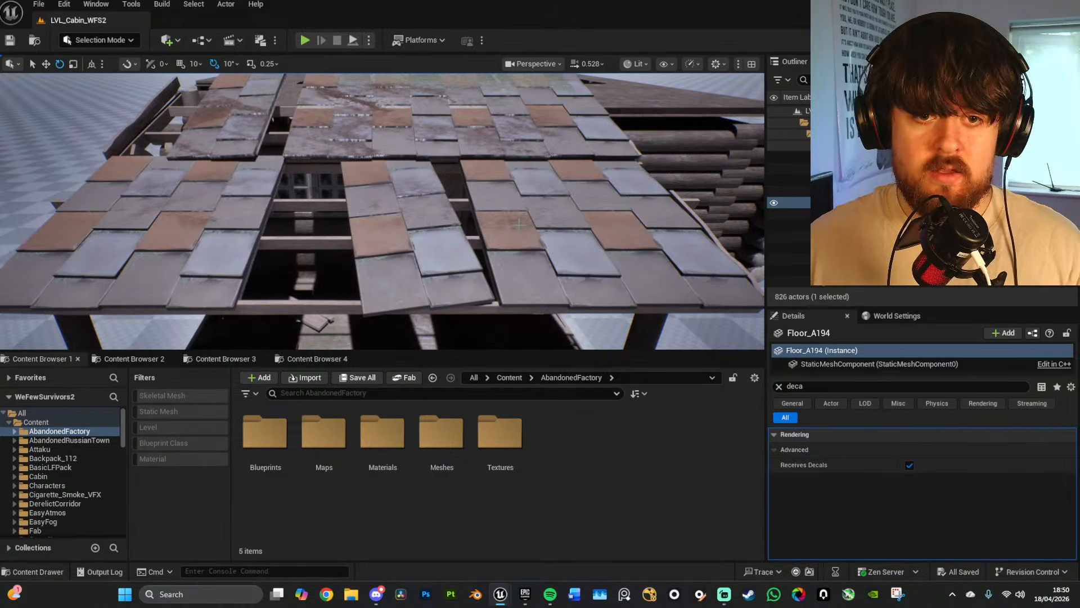
key("s")
right_click_drag(586, 157, 579, 110)
key("q")
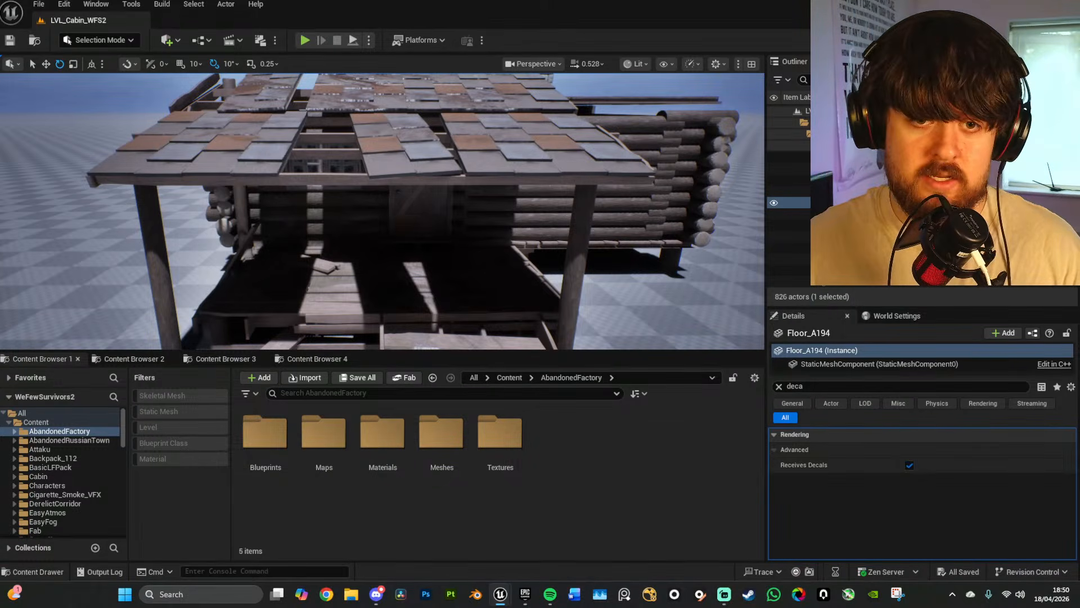
key("w")
right_click_drag(374, 195, 347, 198)
key("w")
key("w")
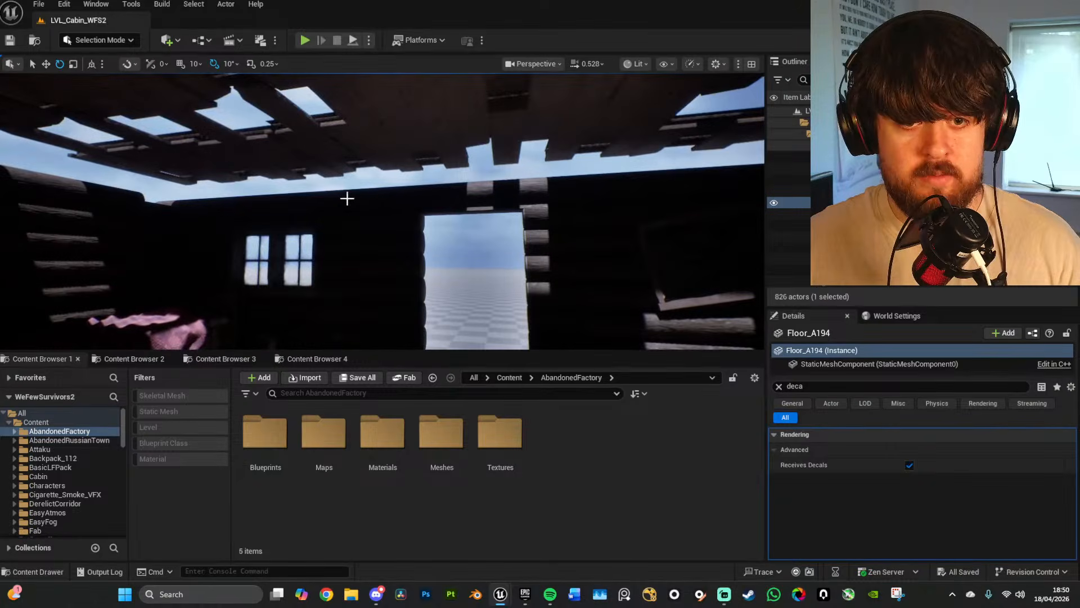
right_click_drag(430, 179, 349, 203)
key("e")
key("s")
mouse_move(523, 196)
right_mouse_down()
mouse_move(524, 225)
mouse_move(515, 222)
mouse_move(526, 228)
mouse_move(524, 196)
right_mouse_up()
Step: Make the hidden group of roof actors visible again in the level
left_click(781, 146)
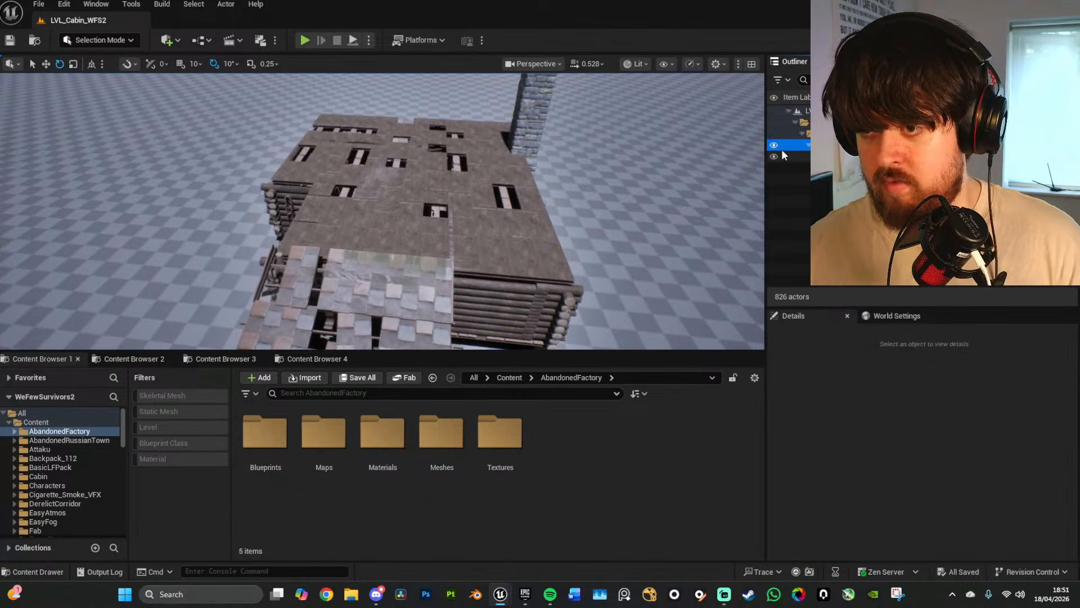
left_click(807, 145)
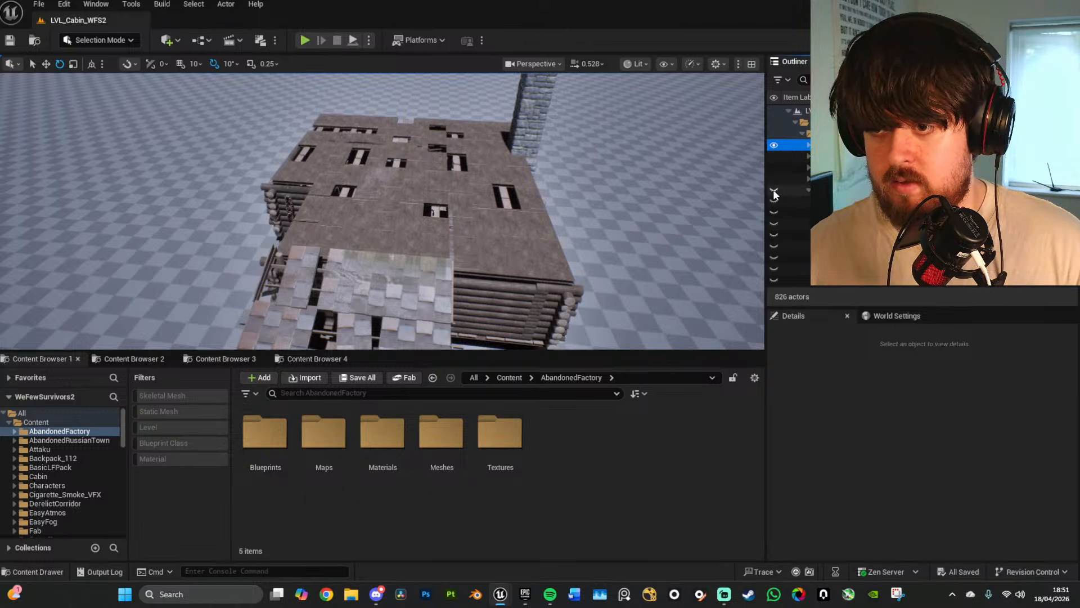
left_click(774, 191)
Step: Move the lowest long plank of the rear gable outward along the ceiling, away from the gable face
right_click_drag(562, 211, 580, 192)
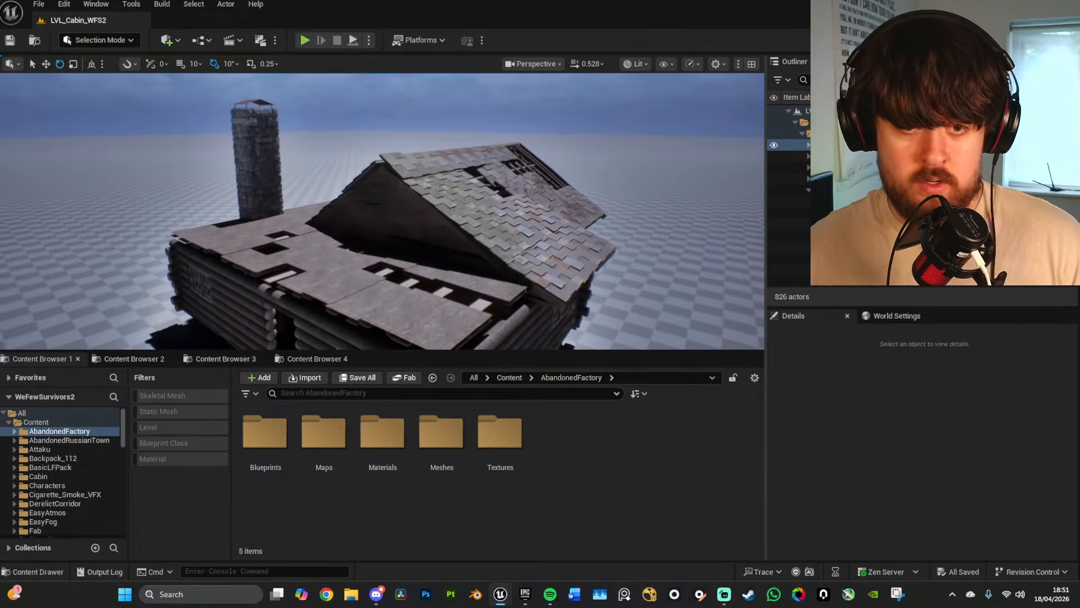
left_click(415, 195)
mouse_move(415, 196)
right_mouse_down()
mouse_move(444, 197)
mouse_move(397, 188)
right_mouse_up()
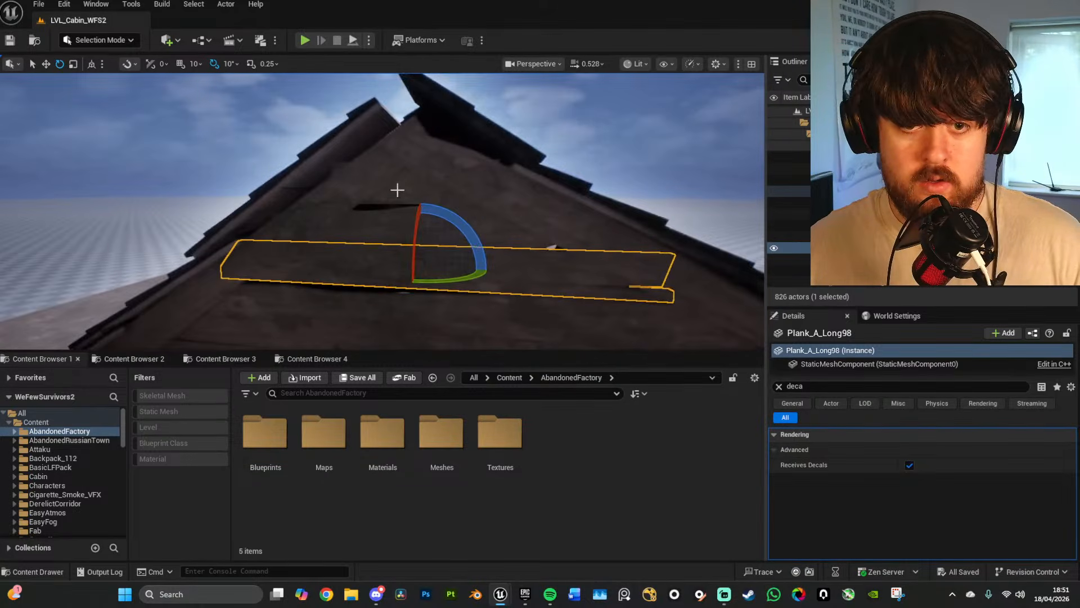
left_click(400, 190)
left_click(377, 239, "ctrl")
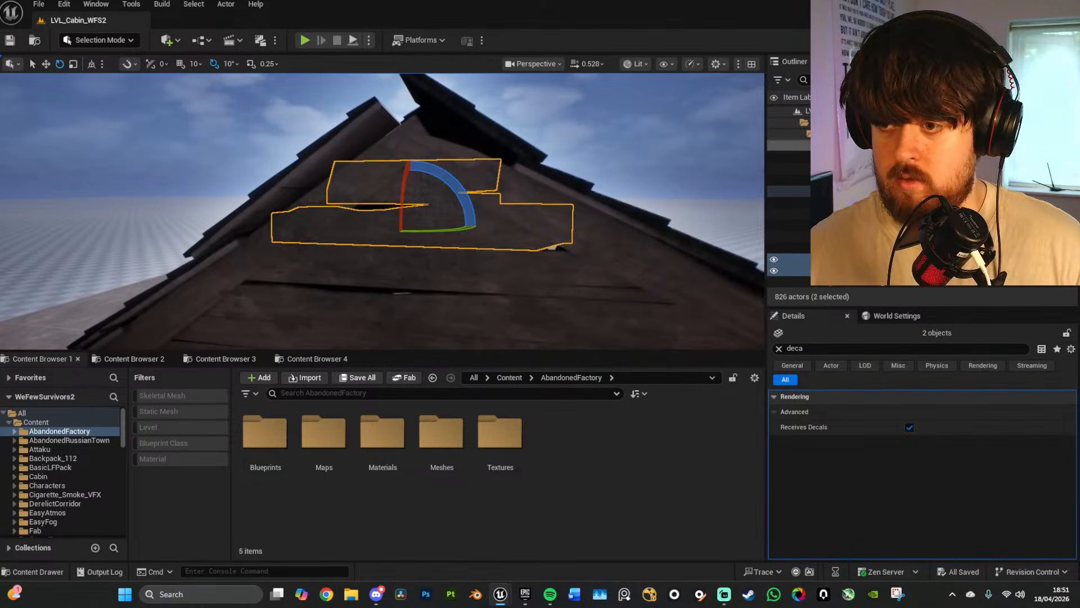
left_click(380, 310)
right_click_drag(379, 310, 332, 343)
key("w")
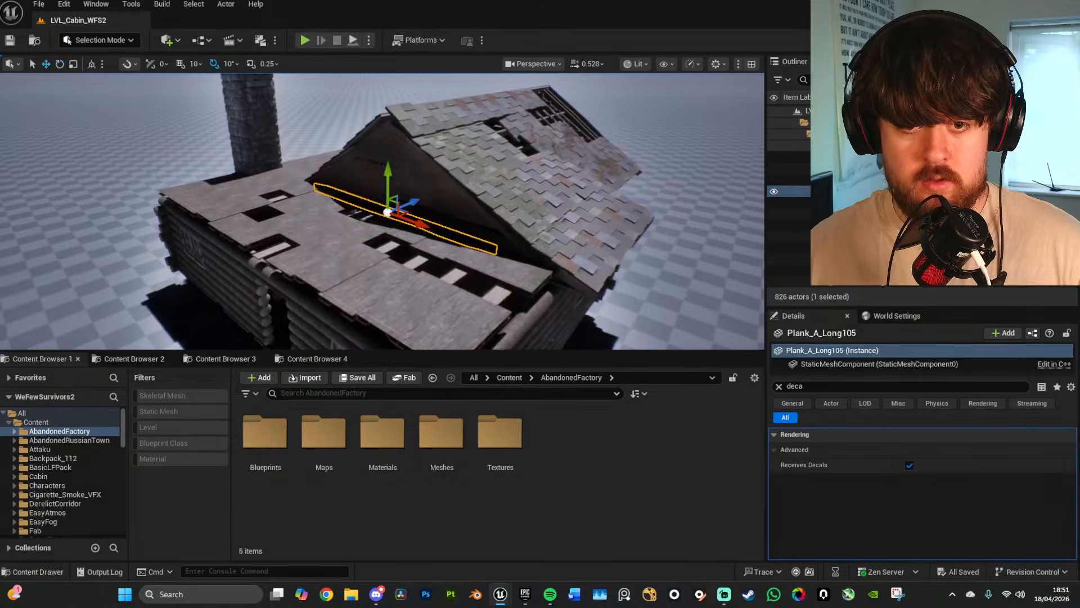
left_click_drag(416, 200, 369, 215)
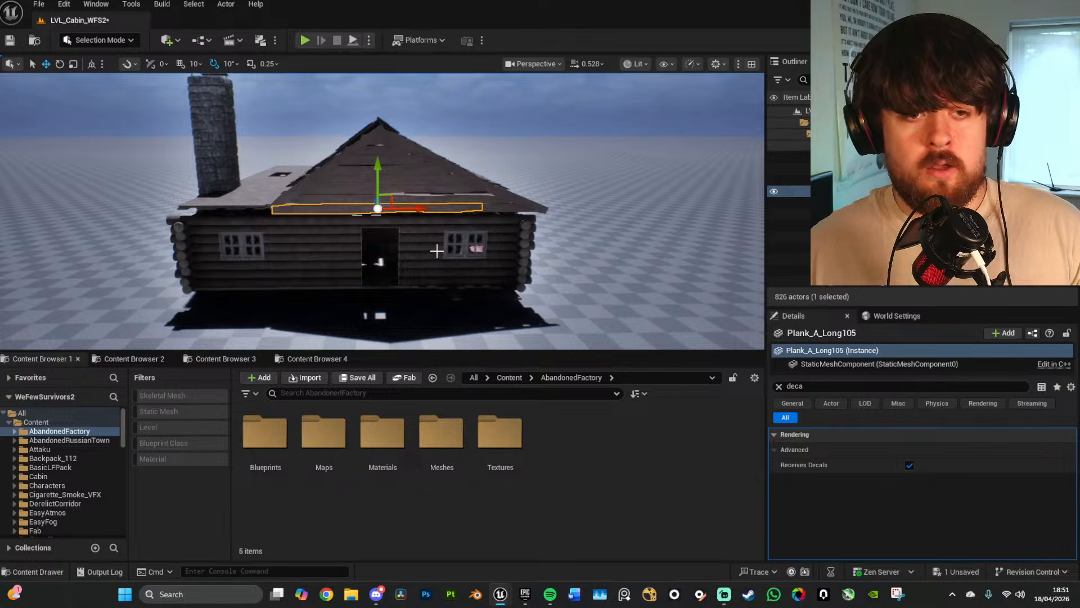
mouse_move(437, 251)
right_mouse_down()
mouse_move(452, 246)
mouse_move(438, 265)
mouse_move(456, 276)
mouse_move(459, 262)
mouse_move(495, 261)
mouse_move(450, 251)
mouse_move(495, 236)
mouse_move(490, 248)
mouse_move(476, 239)
mouse_move(440, 252)
mouse_move(478, 247)
mouse_move(430, 253)
right_mouse_up()
scroll(495, 261, "up", 4)
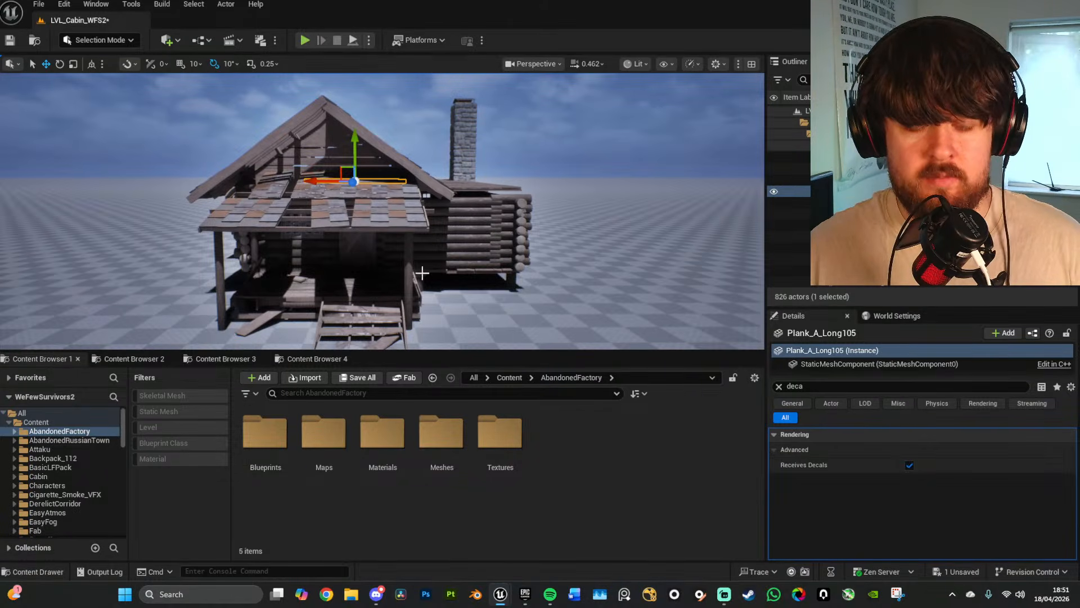
Step: Bring up the Chrome browser and decline the work or school account sign-in request
left_click(326, 594)
left_click(326, 594)
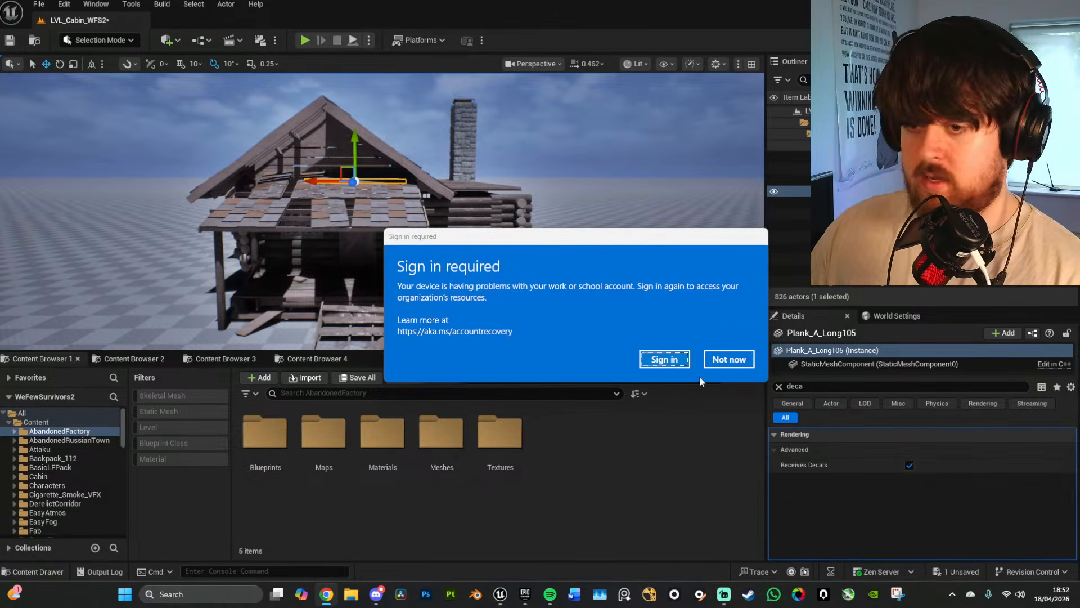
left_click(729, 359)
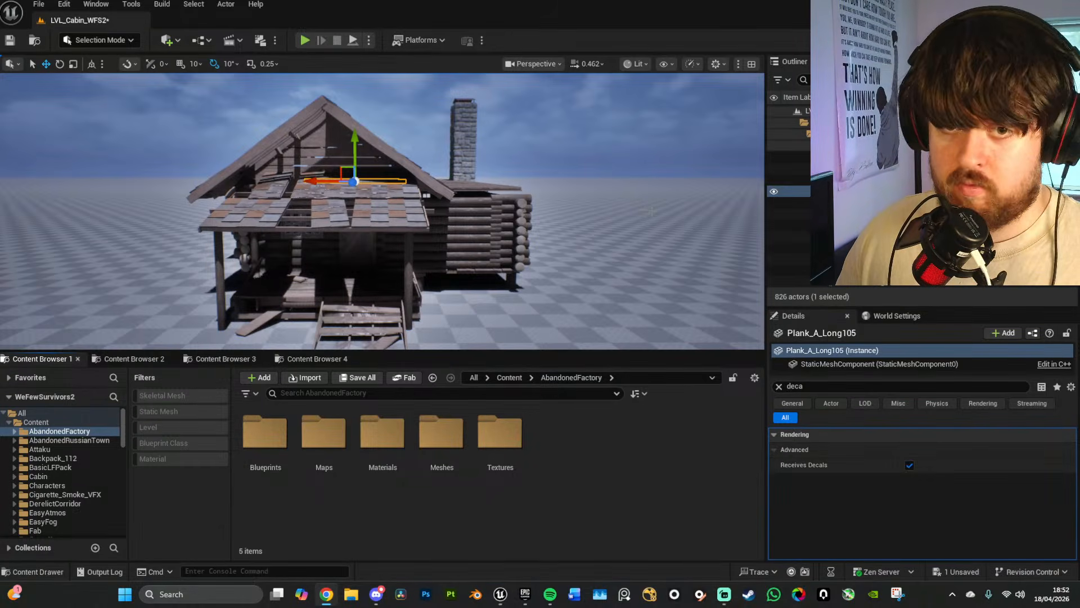
Step: Examine the cabin's roof from above and from the porch side, selecting a roof piece on the chimney-side slope
right_click_drag(538, 231, 440, 167)
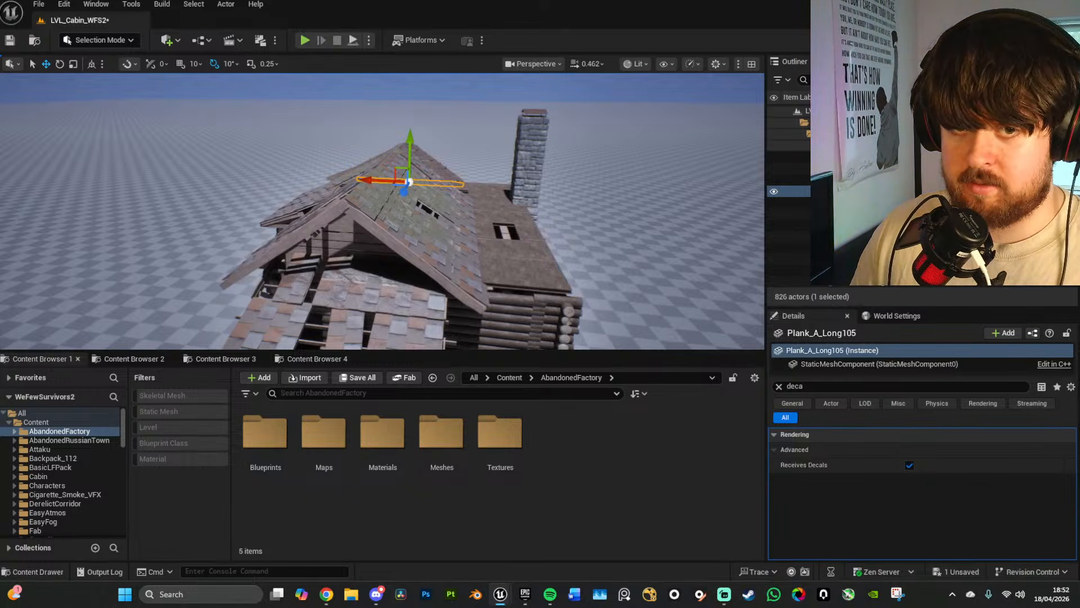
right_click_drag(378, 245, 470, 213)
key("s")
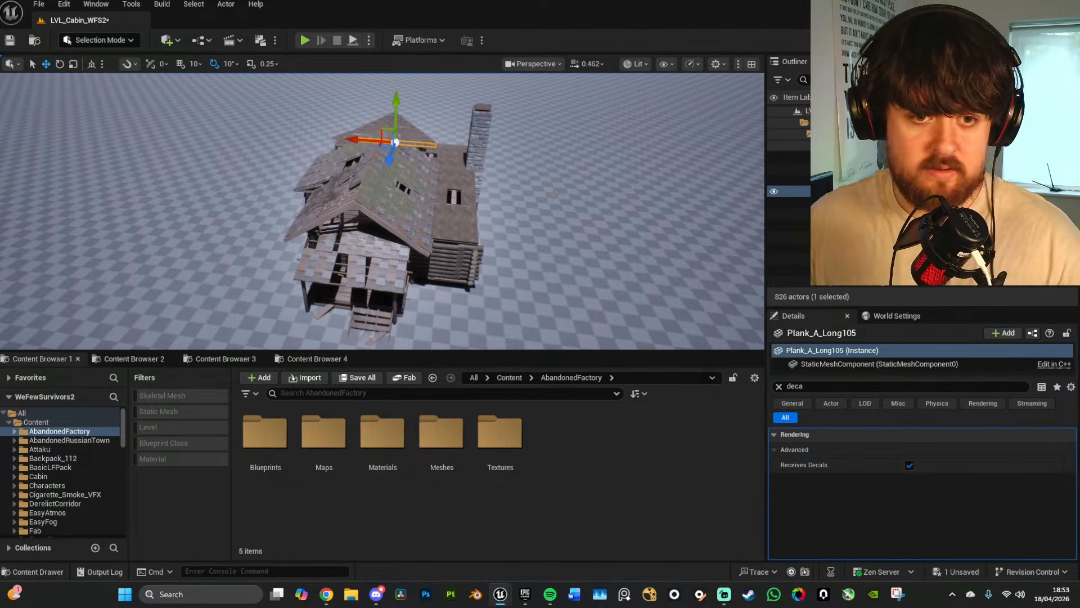
right_click_drag(504, 263, 706, 193)
key("w")
key("a")
right_click_drag(394, 241, 414, 226)
key("a")
scroll(487, 278, "up", 2)
scroll(495, 273, "up", 1)
left_click(461, 202)
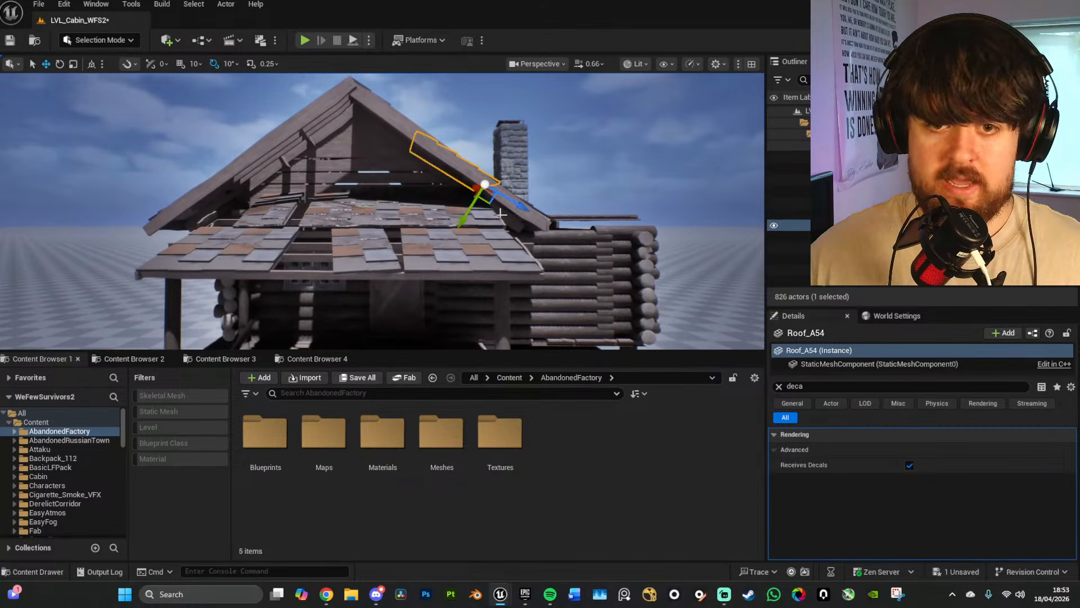
Step: Raise the log wall section between the front door and the corner slightly so its logs line up with the adjoining wall
right_click_drag(501, 214, 408, 190)
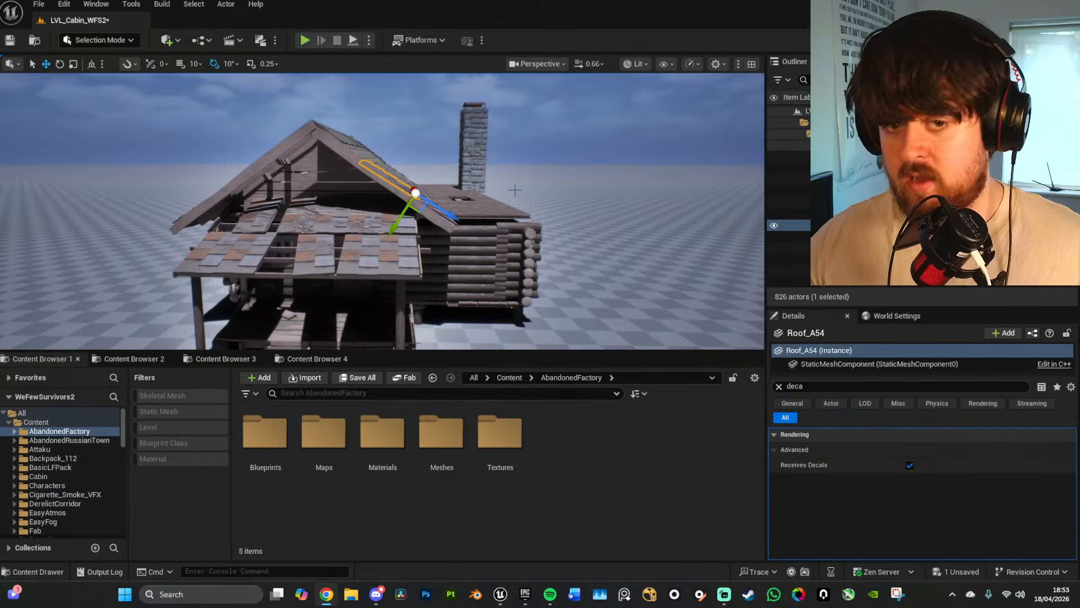
scroll(393, 223, "down", 6)
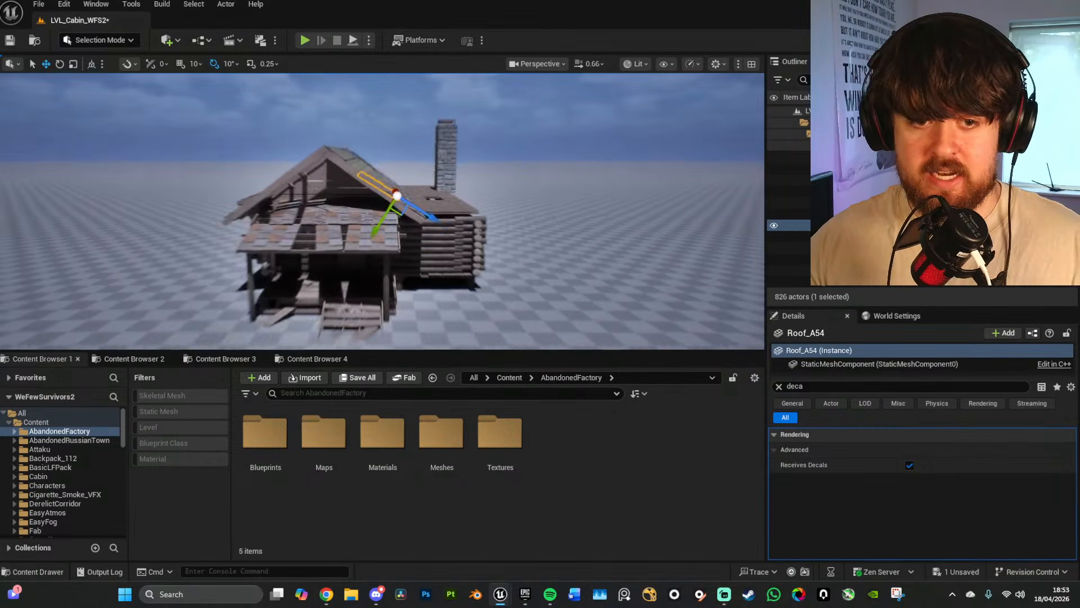
key("w")
right_click_drag(393, 222, 501, 231)
key("s")
key("w")
scroll(402, 198, "down", 2)
key("w")
left_click(482, 253)
key("s")
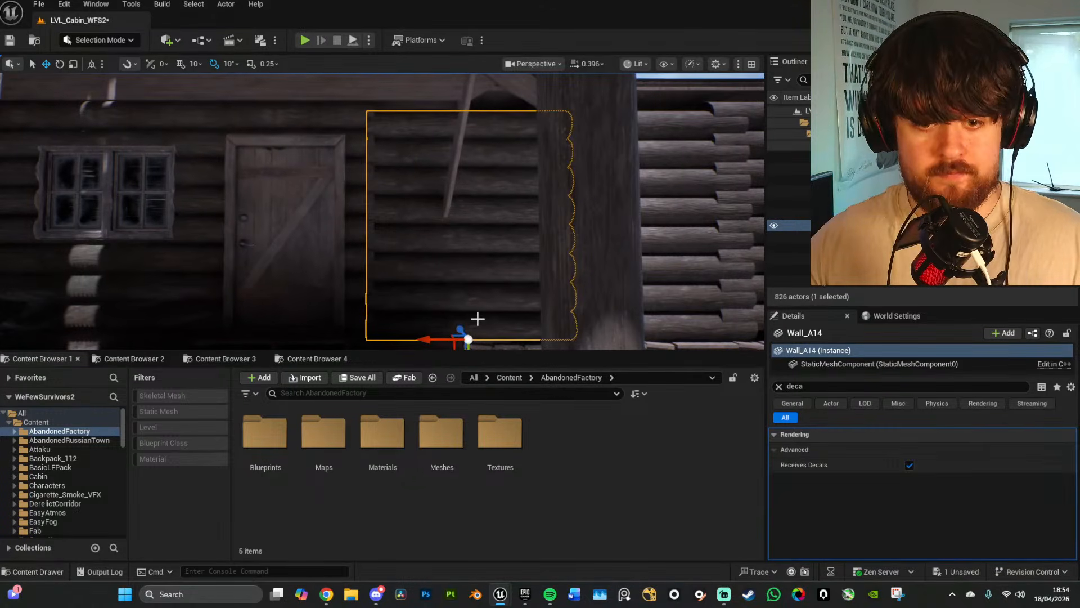
right_click_drag(478, 318, 448, 339)
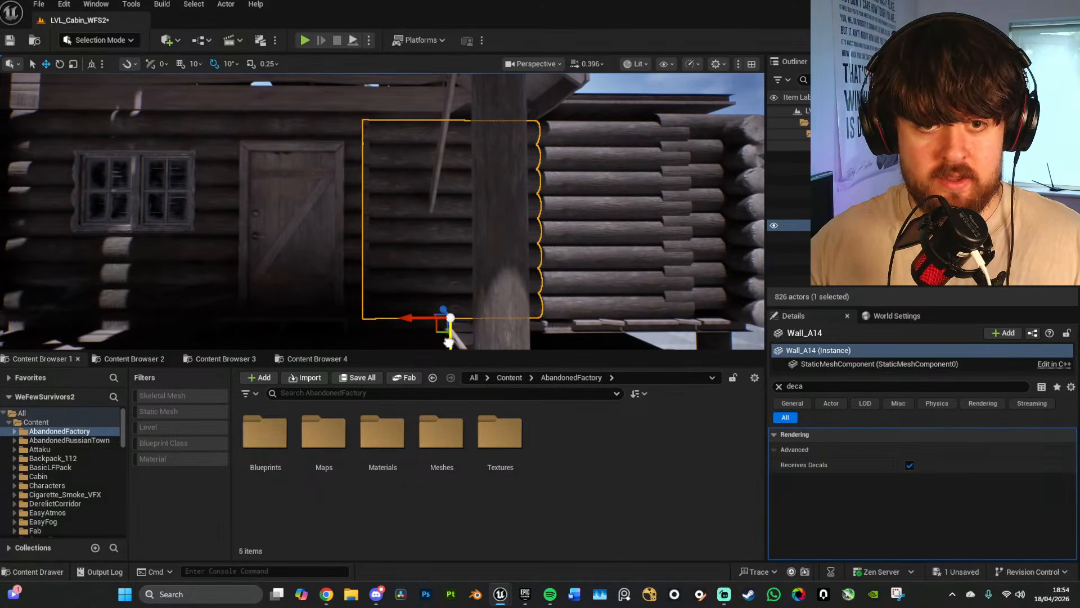
left_click_drag(448, 339, 449, 335)
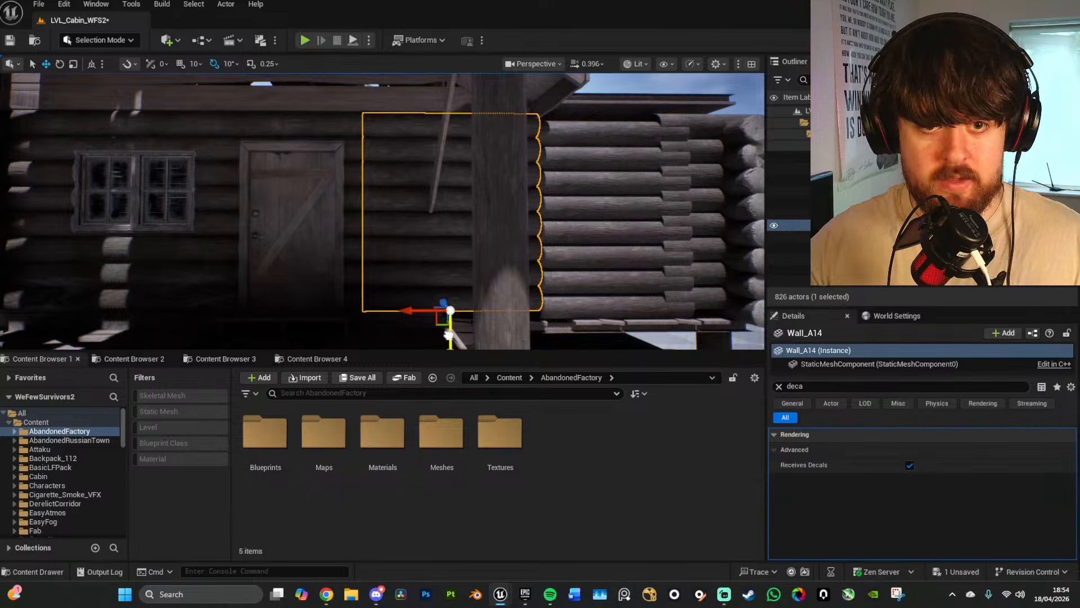
left_click(449, 334)
Step: Nudge the same log wall section slightly in depth to align its face with the neighbouring section
key("w")
right_click_drag(477, 247, 521, 259)
left_click(456, 225)
key("a")
right_click_drag(456, 225, 454, 226)
key("s")
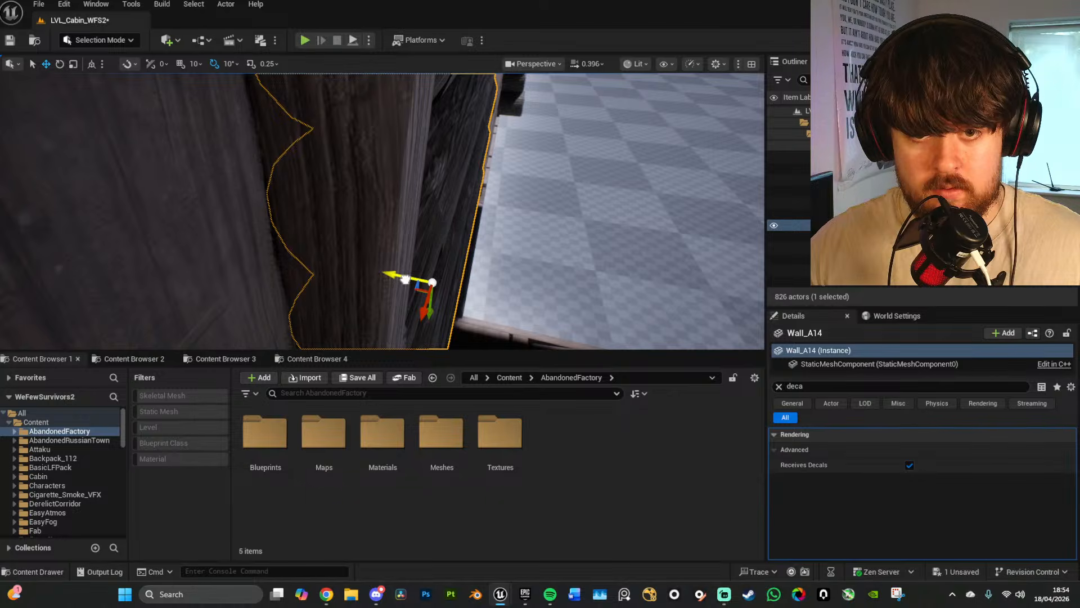
left_click_drag(405, 279, 408, 280)
key("s")
right_click_drag(440, 230, 276, 211)
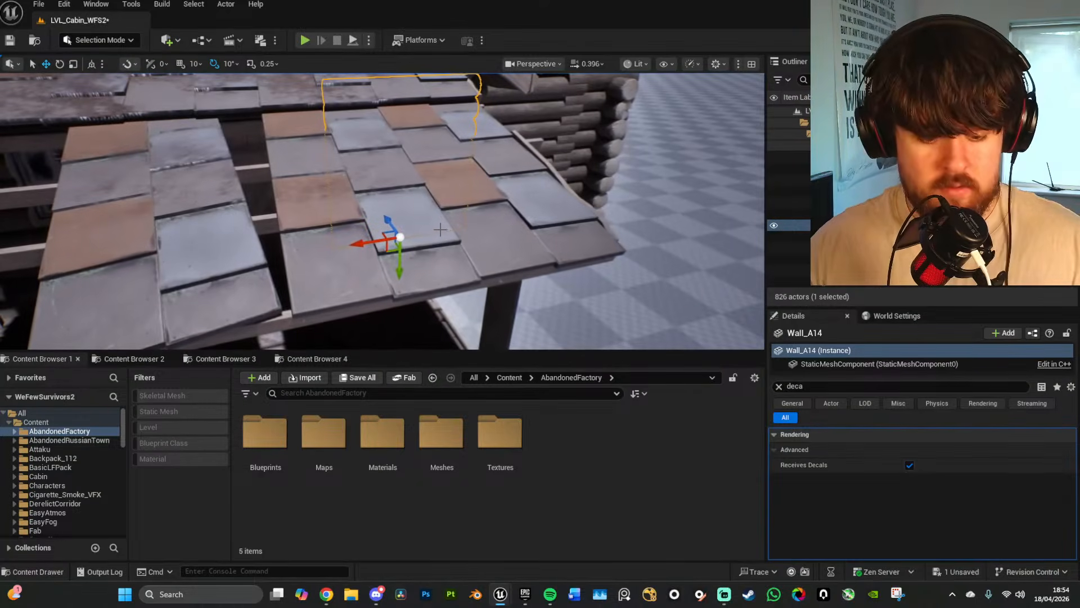
Step: Raise the adjoining log wall section next to the cabin's front corner slightly above the floor edge
key("g")
key("q")
right_click_drag(441, 229, 549, 228)
key("d")
left_click(511, 192)
key("w")
key("s")
left_click_drag(412, 318, 408, 307)
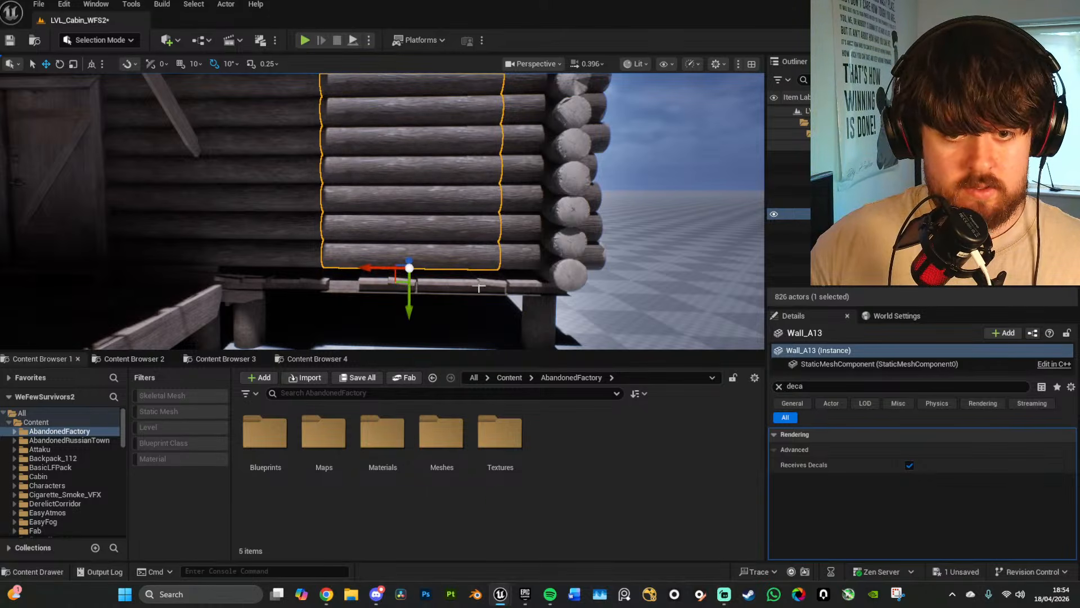
Step: Duplicate the long base plank below the front door and slide the copy along the foot of the wall toward the corner
left_click(479, 287)
left_click(215, 271)
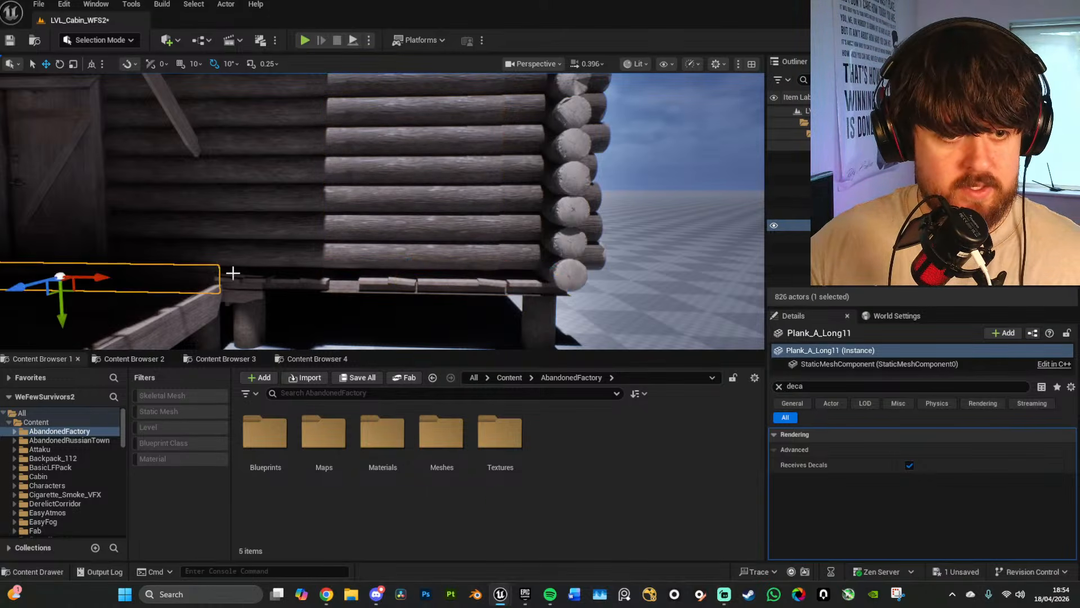
mouse_move(227, 276)
right_mouse_down()
mouse_move(214, 277)
mouse_move(227, 276)
right_mouse_up()
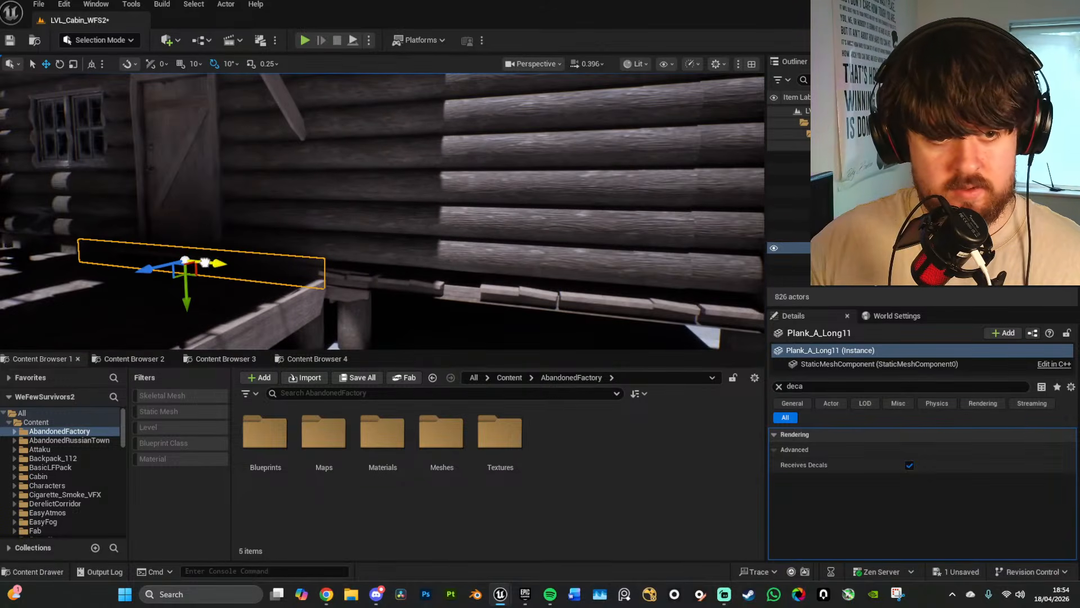
left_click_drag(436, 288, 549, 300)
right_click_drag(514, 239, 411, 270)
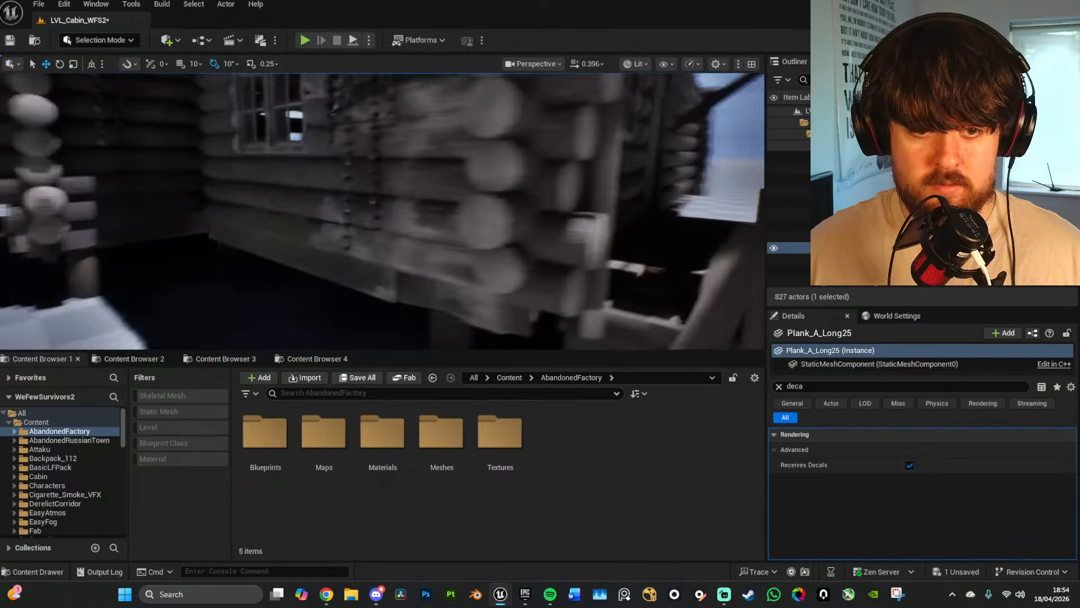
Step: Select a shingled roof piece on the chimney-side slope and save all modified content in the project
mouse_move(388, 225)
right_mouse_down()
mouse_move(518, 227)
mouse_move(360, 228)
mouse_move(495, 222)
mouse_move(405, 227)
right_mouse_up()
right_click_drag(279, 242, 371, 253)
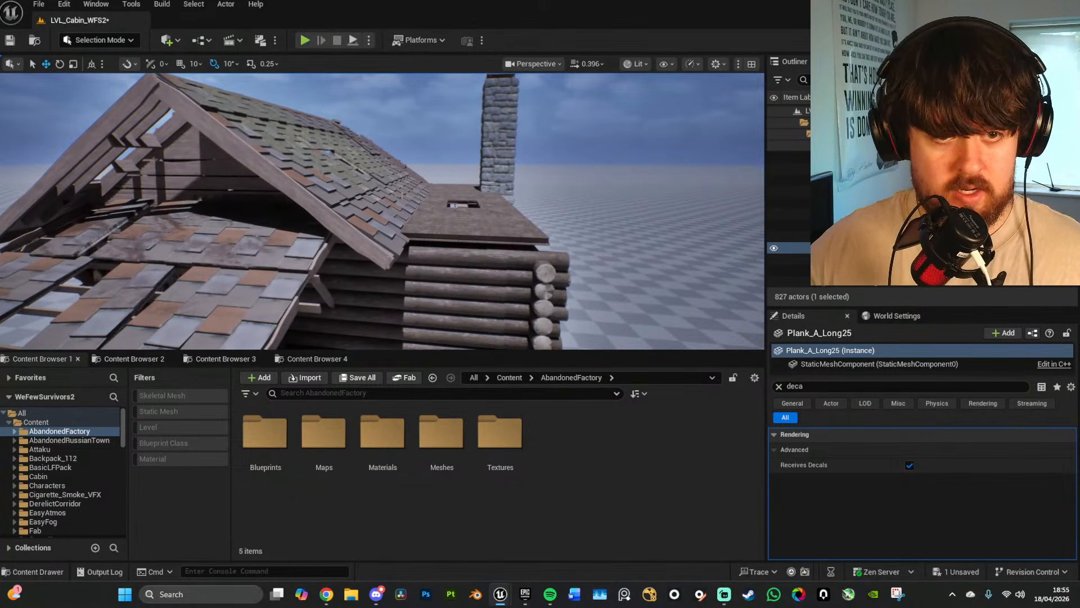
left_click(331, 160)
right_click_drag(332, 160, 366, 163)
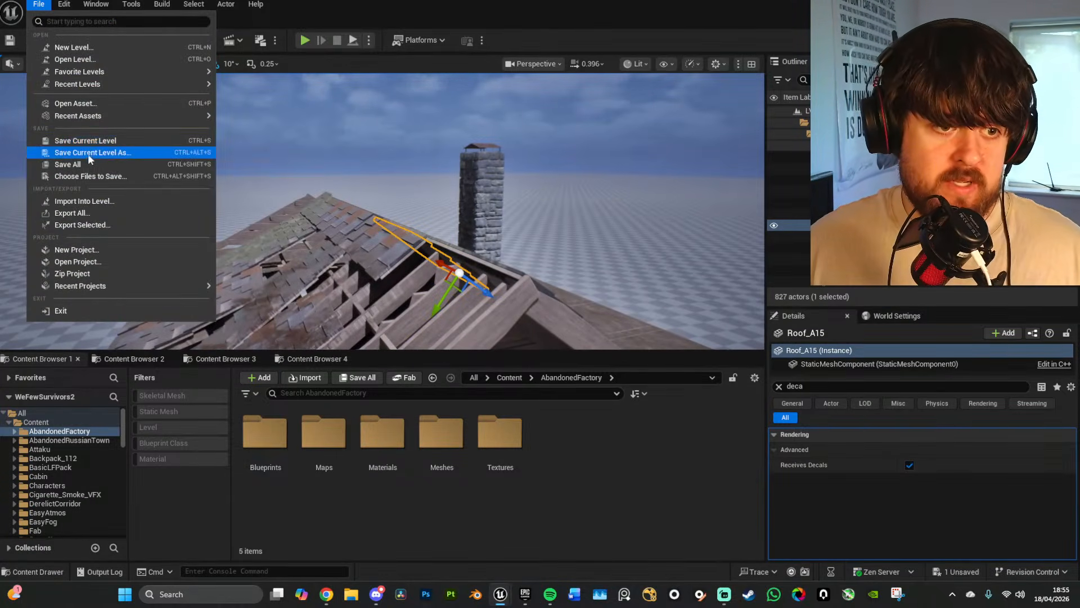
left_click(90, 165)
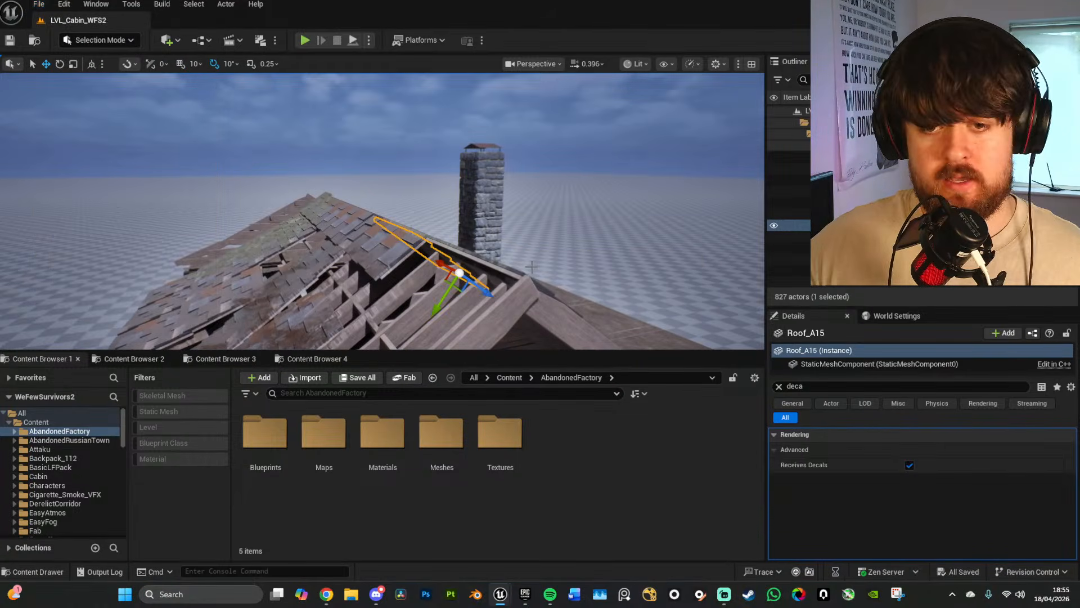
Step: Examine the chimney-side roof slope and the flat lower roof from above and from the porch end
key("d")
right_click_drag(555, 271, 506, 312)
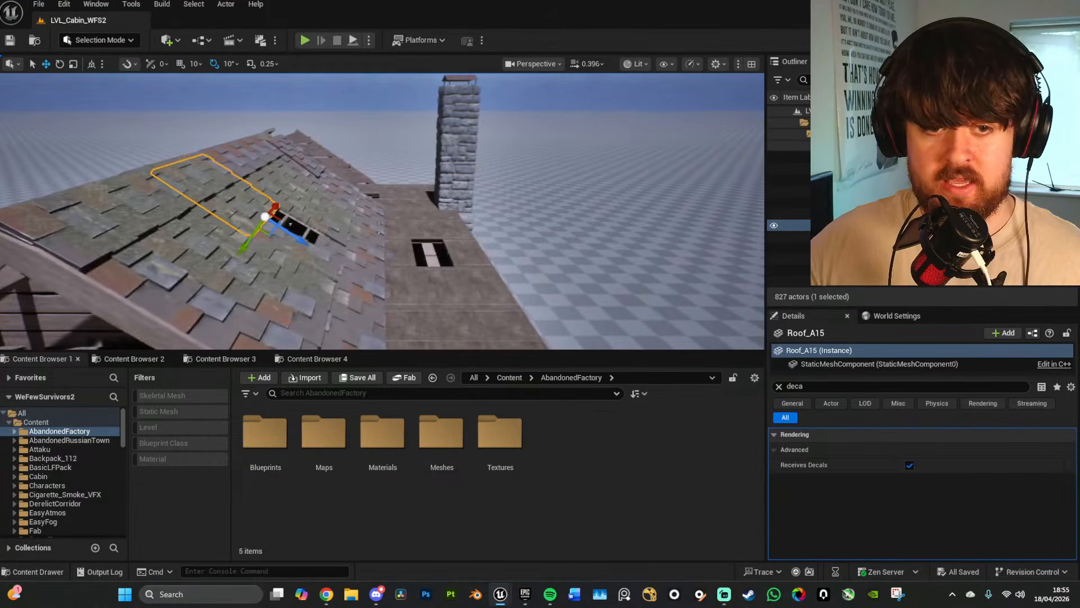
key("s")
right_click_drag(466, 282, 466, 257)
key("q")
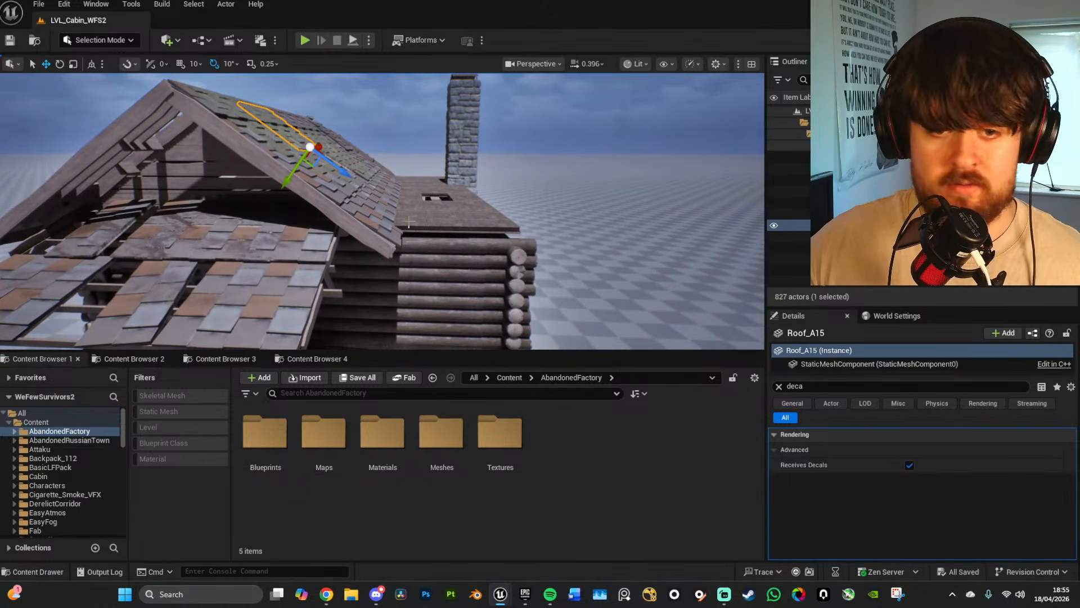
key("d")
right_click_drag(409, 222, 447, 221)
key("a")
key("s")
key("q")
key("w")
Step: Duplicate the long plank above the front door and slide the copy along the wall top past the front corner
left_click(429, 214)
key("d")
key("e")
key("q")
left_click_drag(92, 204, 192, 207, "alt")
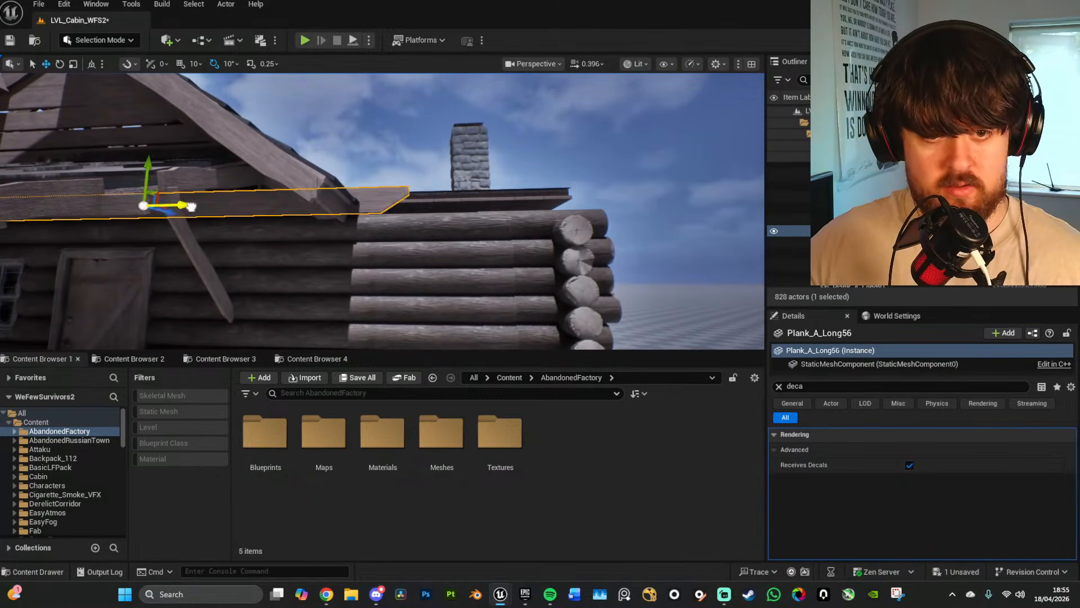
left_click_drag(388, 211, 388, 211, "alt")
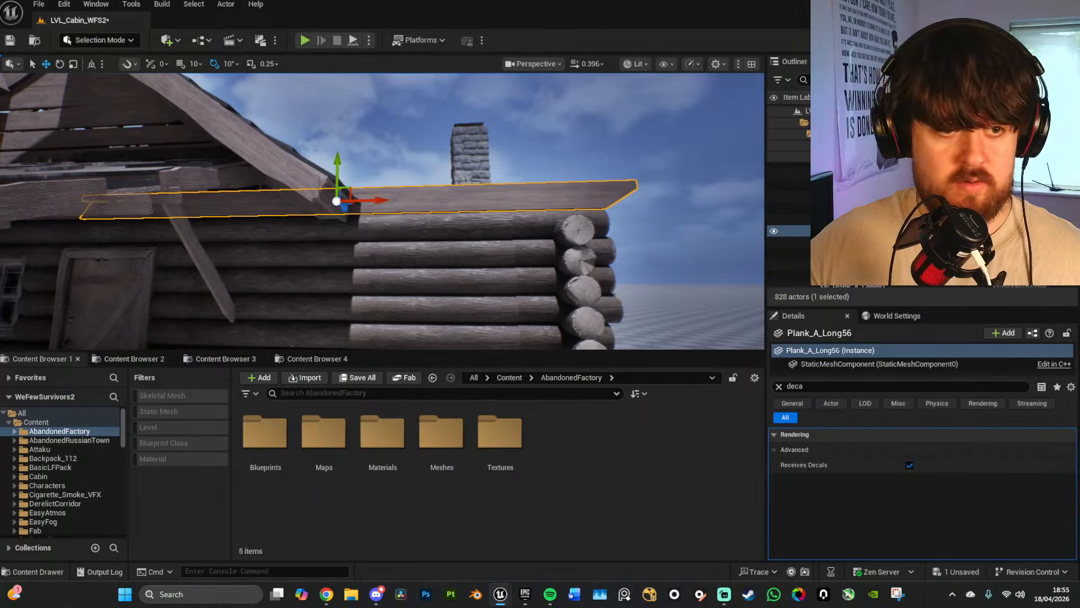
Step: Duplicate the lowest long plank of the rear gable and slide the copy along the wall top to the chimney-side corner
key("a")
right_click_drag(388, 210, 450, 171)
key("w")
key("w")
scroll(380, 225, "up", 2)
key("s")
left_click(408, 172)
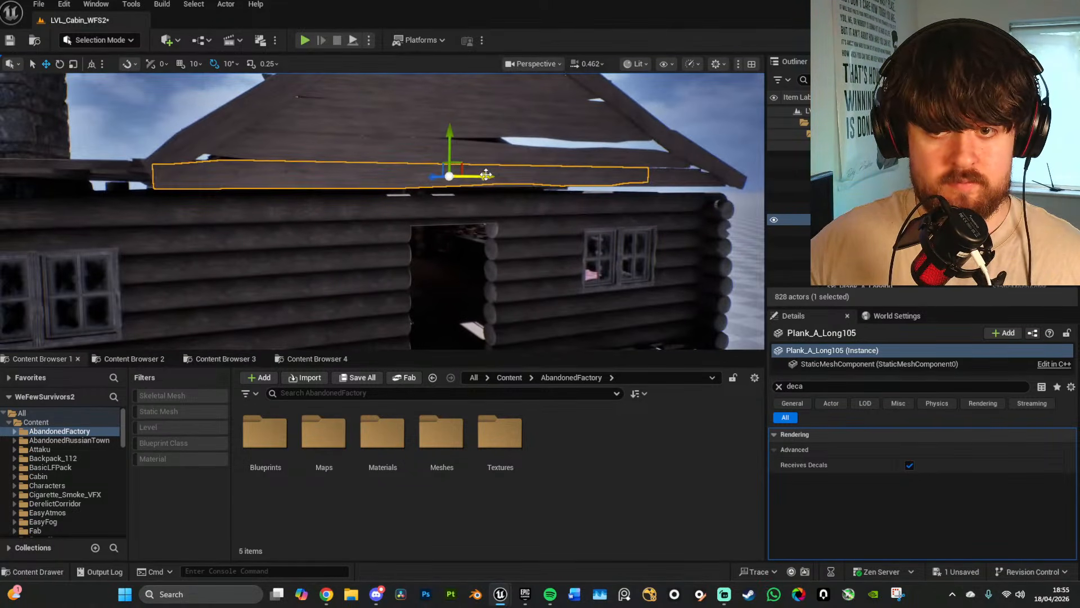
left_click_drag(485, 175, 424, 176, "alt")
right_click_drag(324, 189, 287, 189)
key("a")
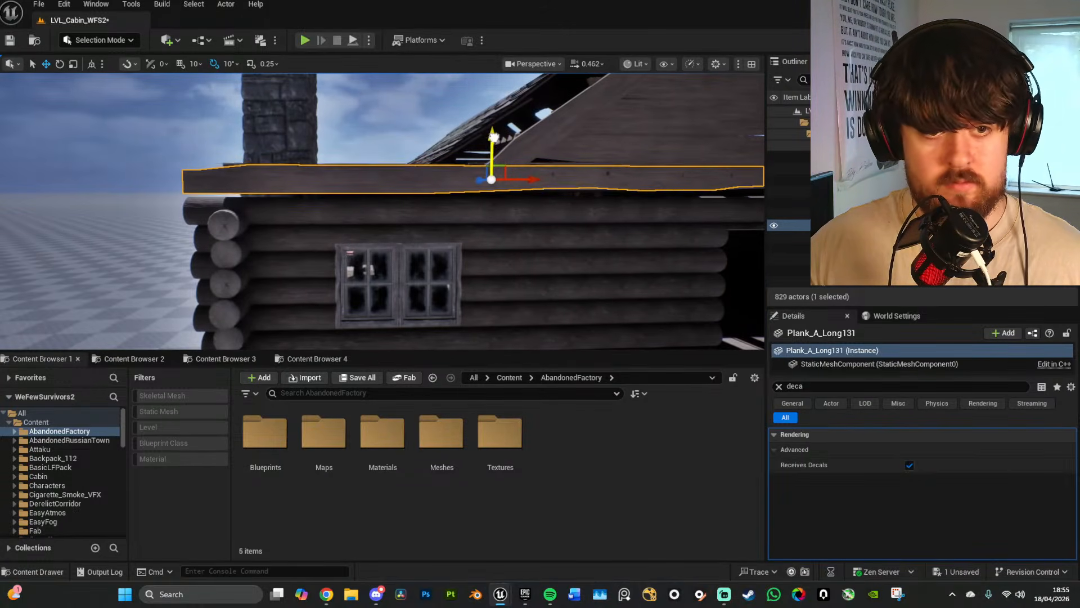
Step: Lower the long plank at the other end of the rear gable onto the top log of the wall
key("d")
right_click_drag(547, 200, 548, 181)
left_click(455, 181)
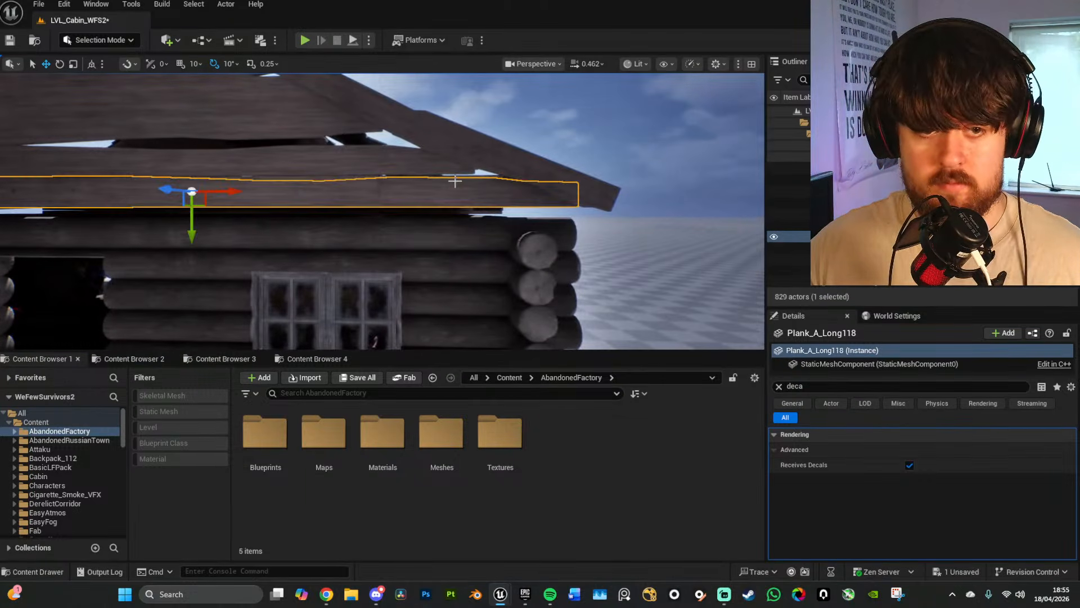
left_click_drag(194, 222, 194, 231)
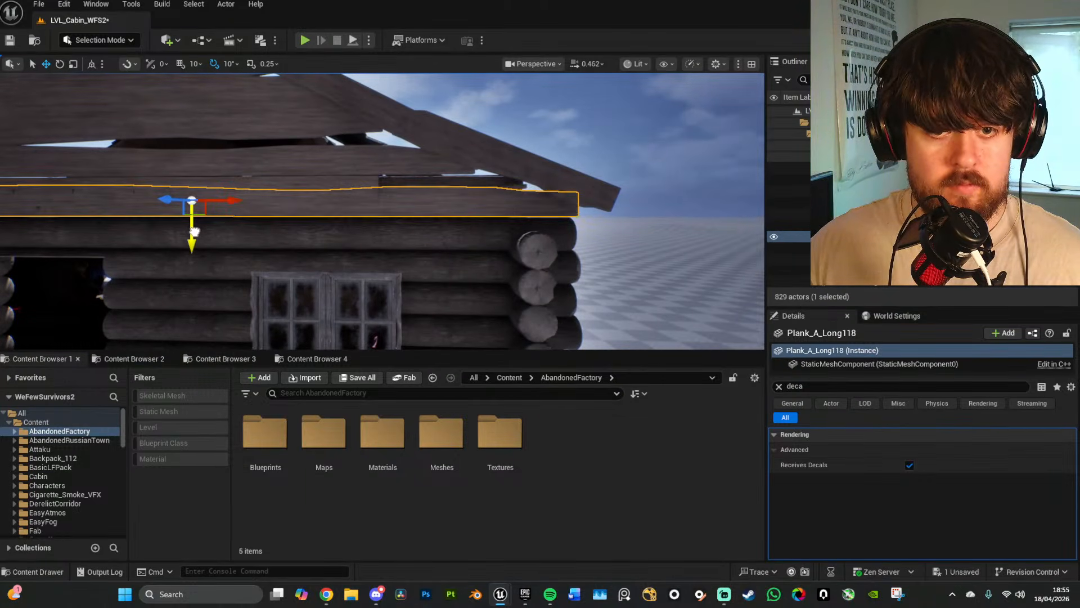
key("g")
Step: Examine the shingled roof slope and the uncovered roof section beside it from above
key("a")
right_click_drag(289, 229, 247, 298)
key("s")
key("e")
key("w")
left_click_drag(248, 298, 208, 304)
key("d")
key("e")
right_click_drag(208, 304, 177, 304)
right_click_drag(438, 152, 477, 184)
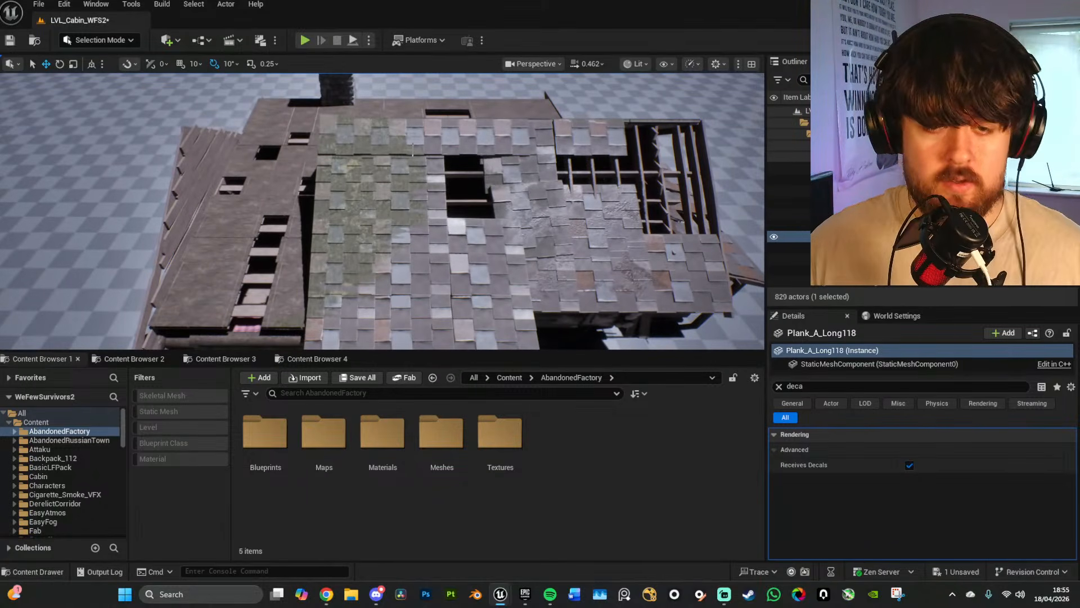
Step: Duplicate the ten mossy roof pieces at the rear end of the slope and slide the copies over the uncovered section
left_click(421, 139)
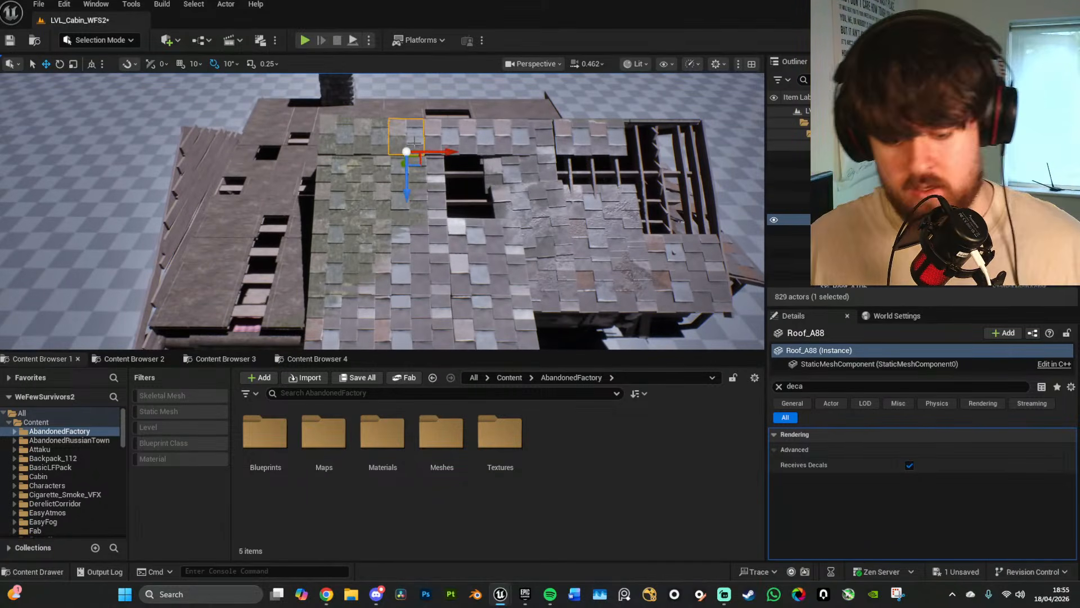
left_click(339, 136, "ctrl")
left_click(368, 139, "ctrl")
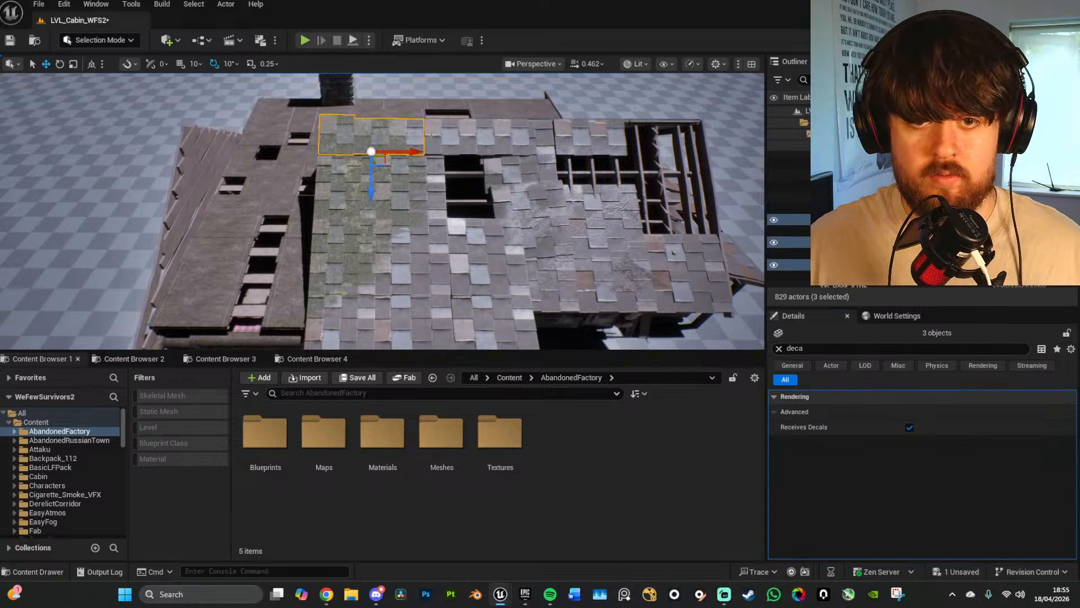
left_click(443, 137, "ctrl")
left_click(410, 208, "ctrl")
left_click(350, 206, "ctrl")
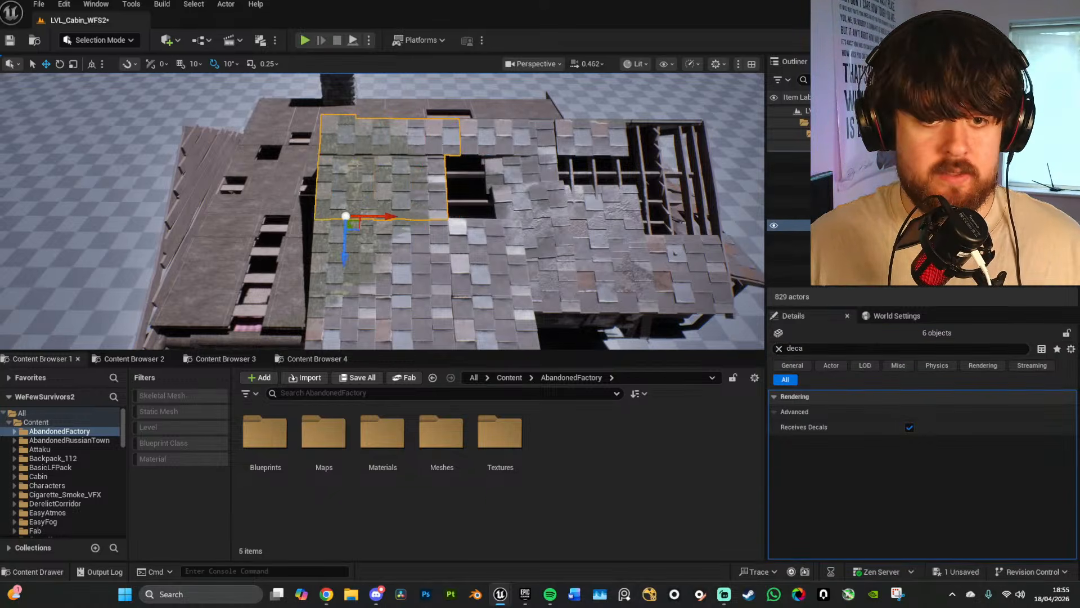
left_click(349, 283, "ctrl")
left_click(412, 281, "ctrl")
right_click_drag(418, 225, 419, 266)
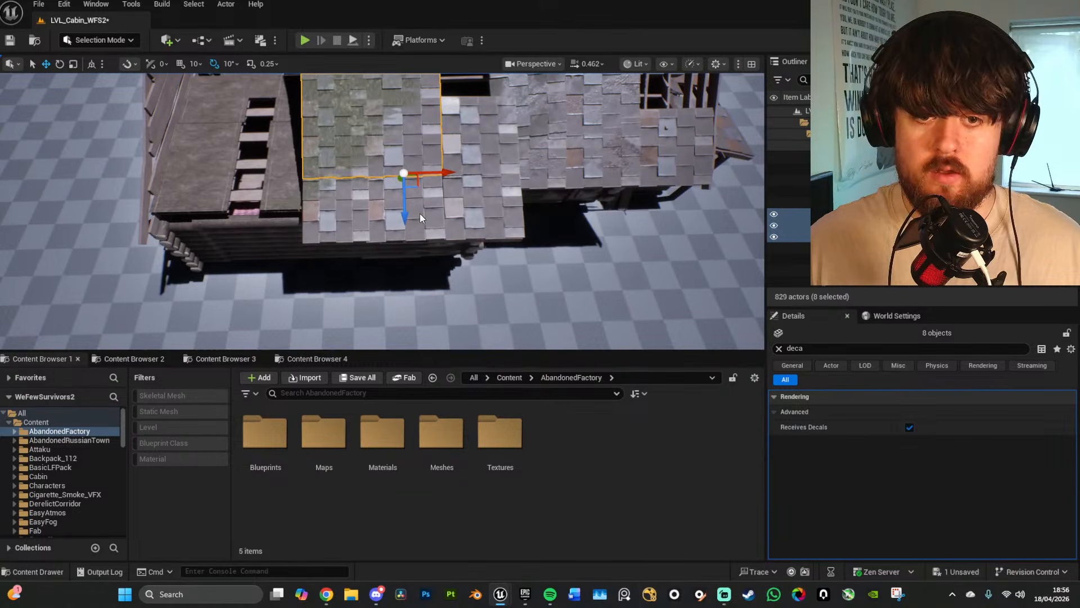
left_click(420, 215, "ctrl")
left_click(346, 216, "ctrl")
right_click_drag(346, 216, 344, 201)
right_click_drag(447, 167, 448, 144)
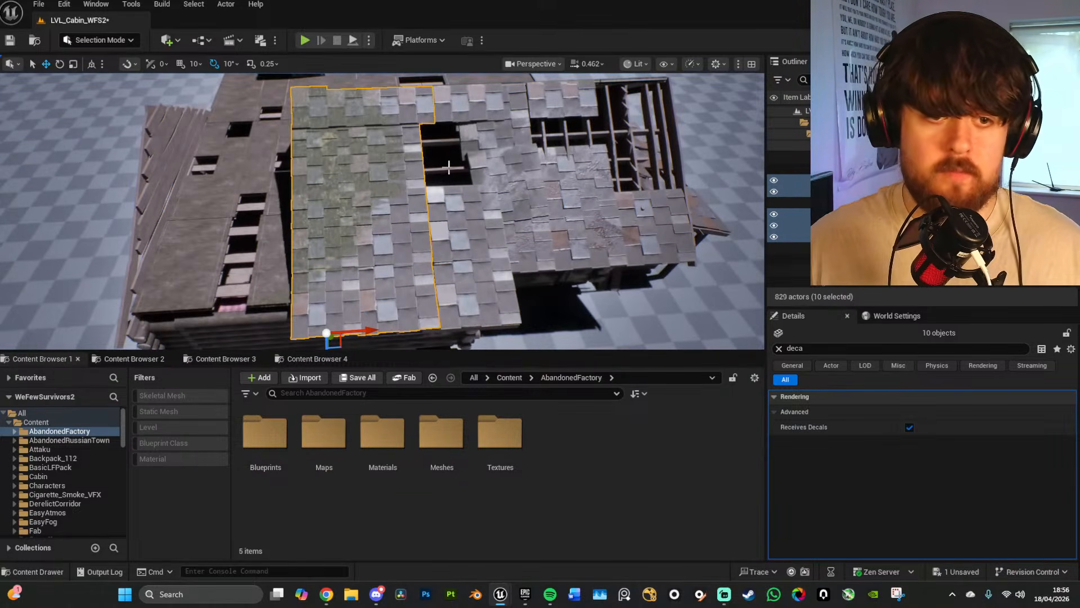
left_click(450, 171, "ctrl")
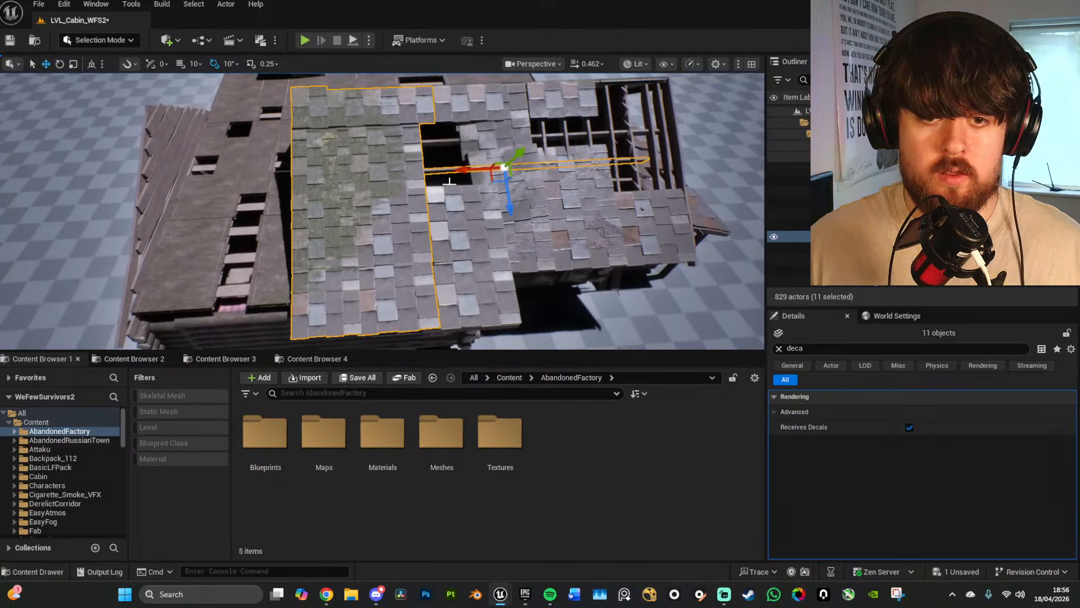
left_click(445, 171, "ctrl")
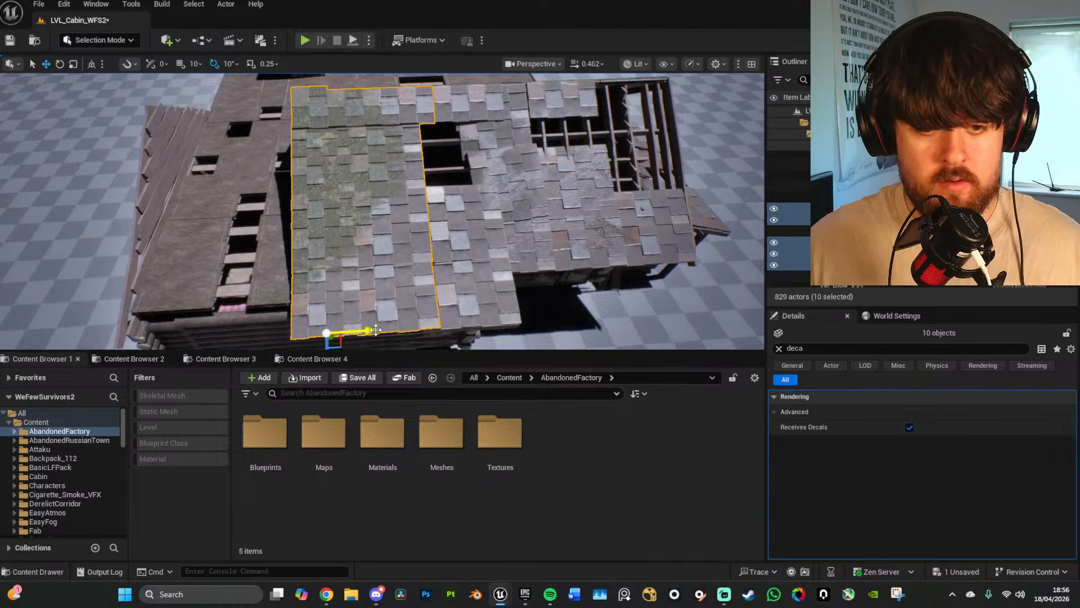
left_click_drag(374, 330, 234, 332, "alt")
key("a")
right_click_drag(234, 333, 231, 337)
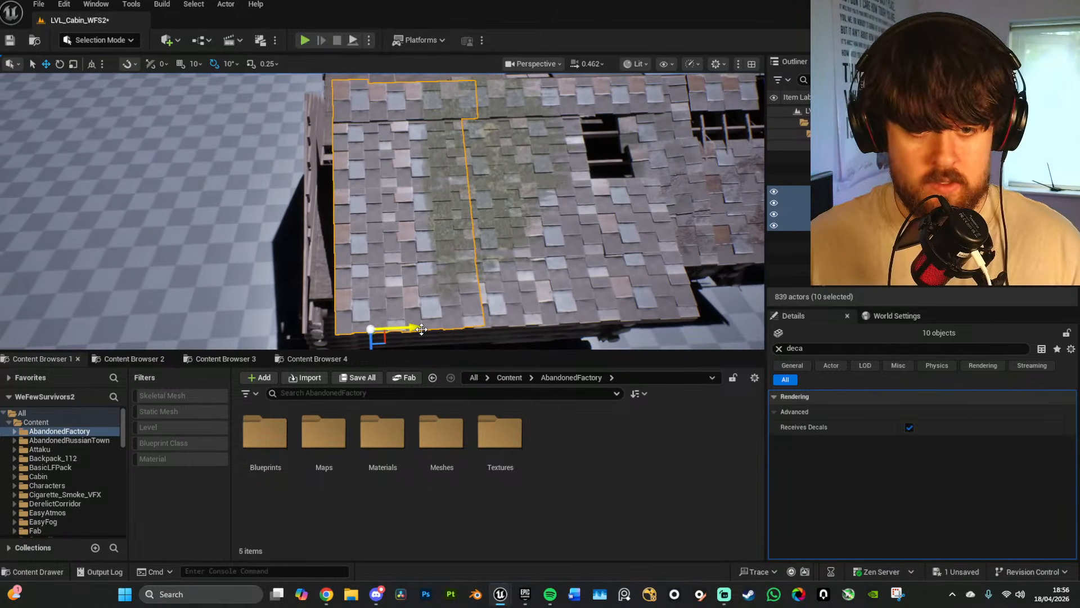
Step: Slide the ten copied roof pieces further outward toward the rear gable
left_click_drag(420, 329, 391, 331)
key("d")
right_click_drag(391, 331, 381, 309)
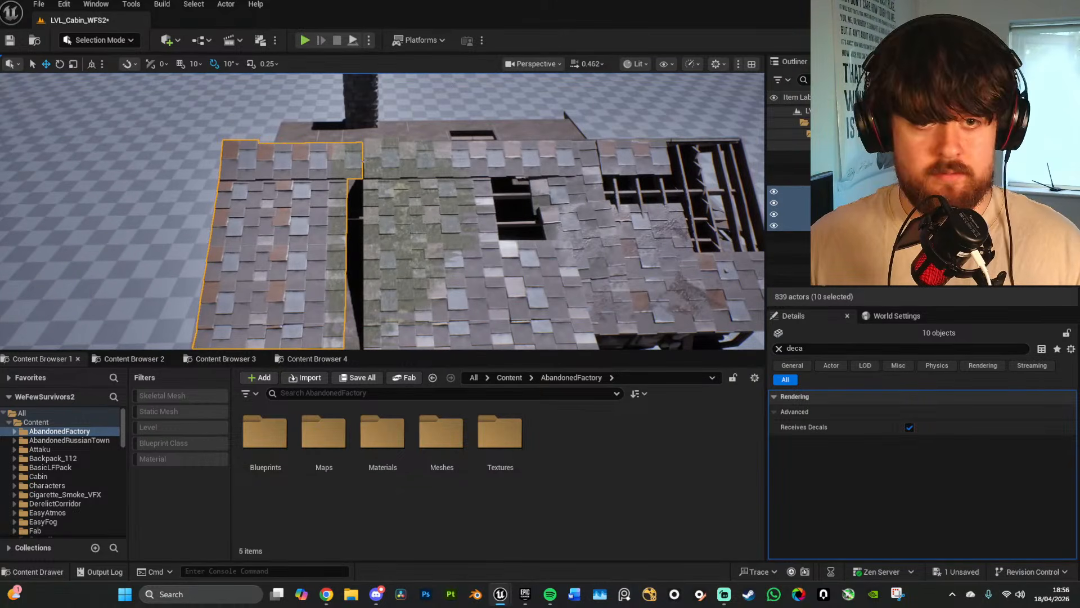
Step: Duplicate the four roof pieces bordering the narrow gap in the shingled slope and slide the copies over the gap
left_click(360, 161)
right_click_drag(380, 171, 371, 180)
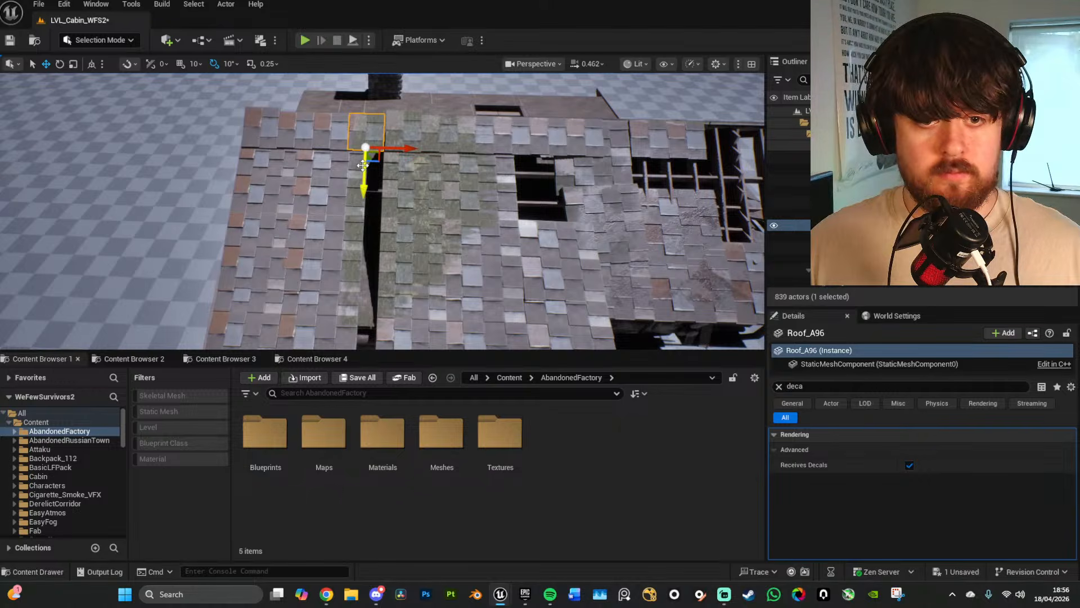
left_click(343, 180, "ctrl")
left_click(362, 227, "ctrl")
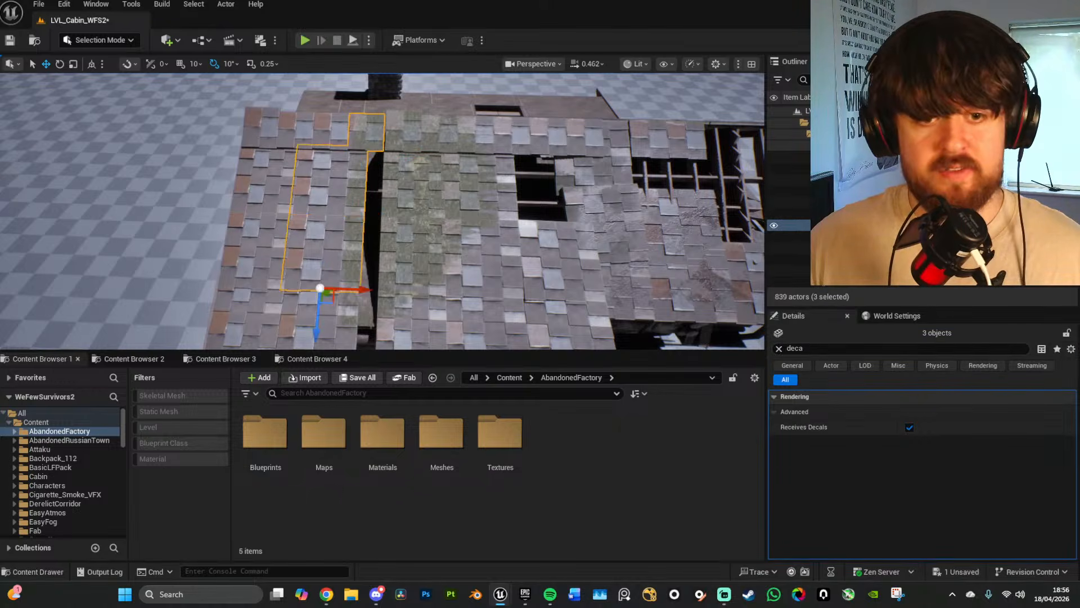
right_click_drag(361, 227, 366, 223)
left_click(365, 248, "ctrl")
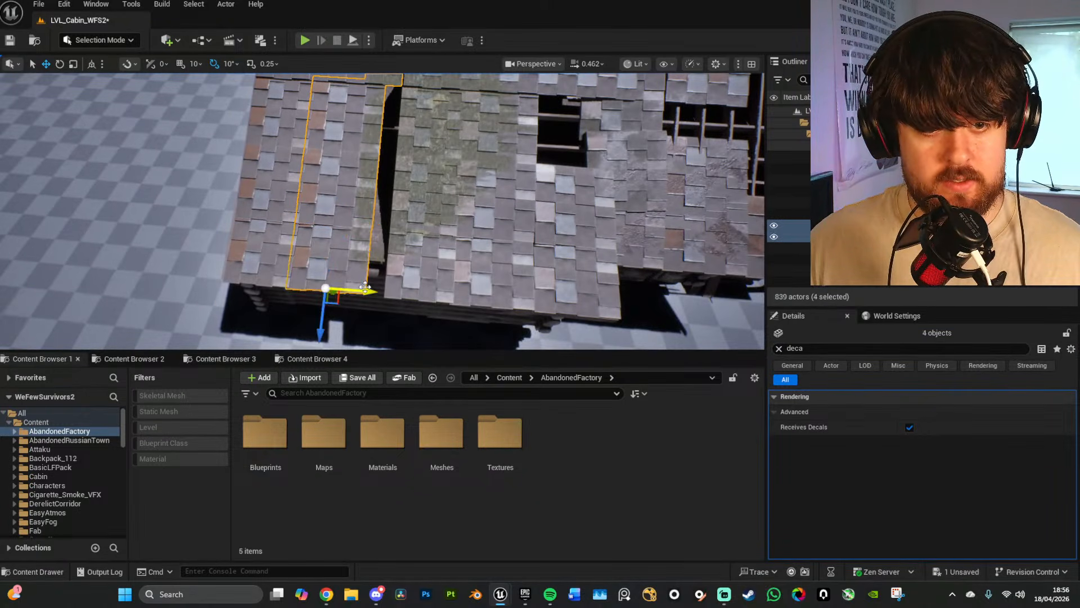
left_click_drag(368, 291, 428, 298)
key("ctrl+z")
key("g")
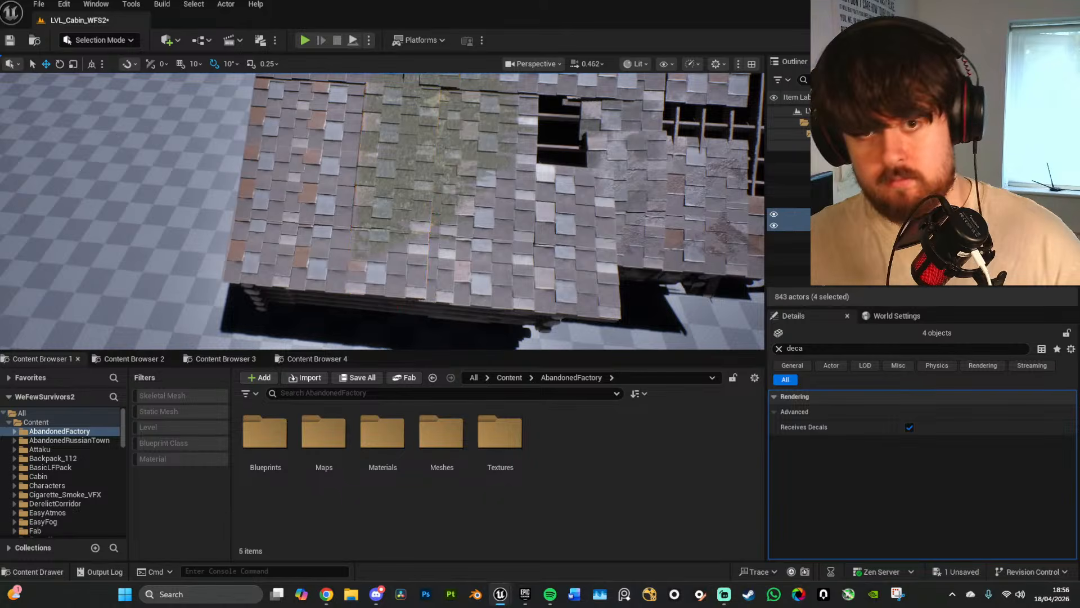
key("w")
Step: Delete three roof pieces from the mossy joint area of the slope to open staggered holes
right_click_drag(427, 298, 368, 182)
left_click(365, 173)
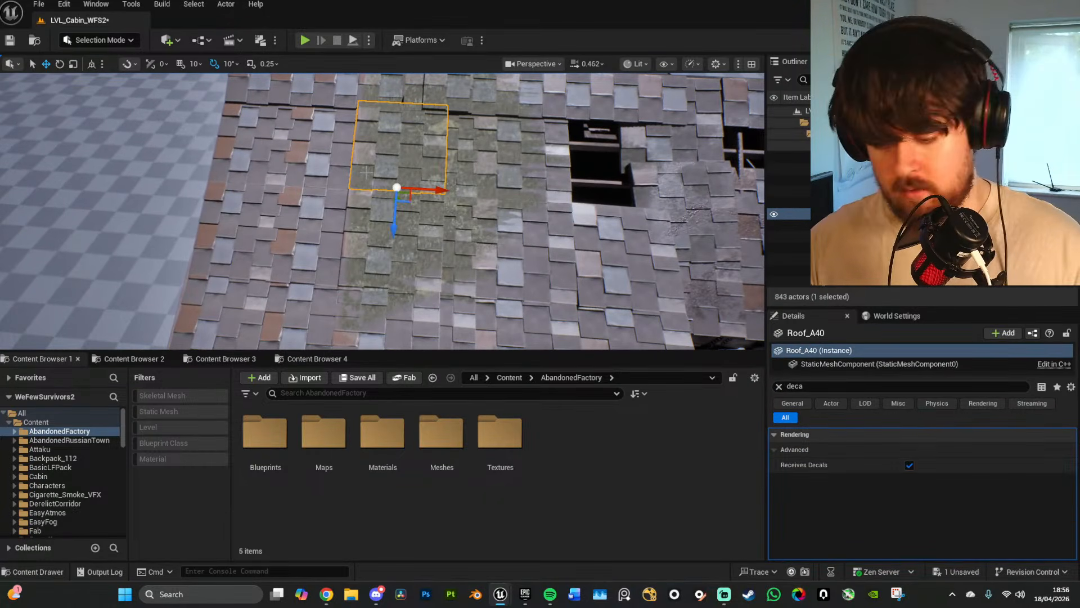
right_click_drag(414, 196, 414, 175)
key("Delete")
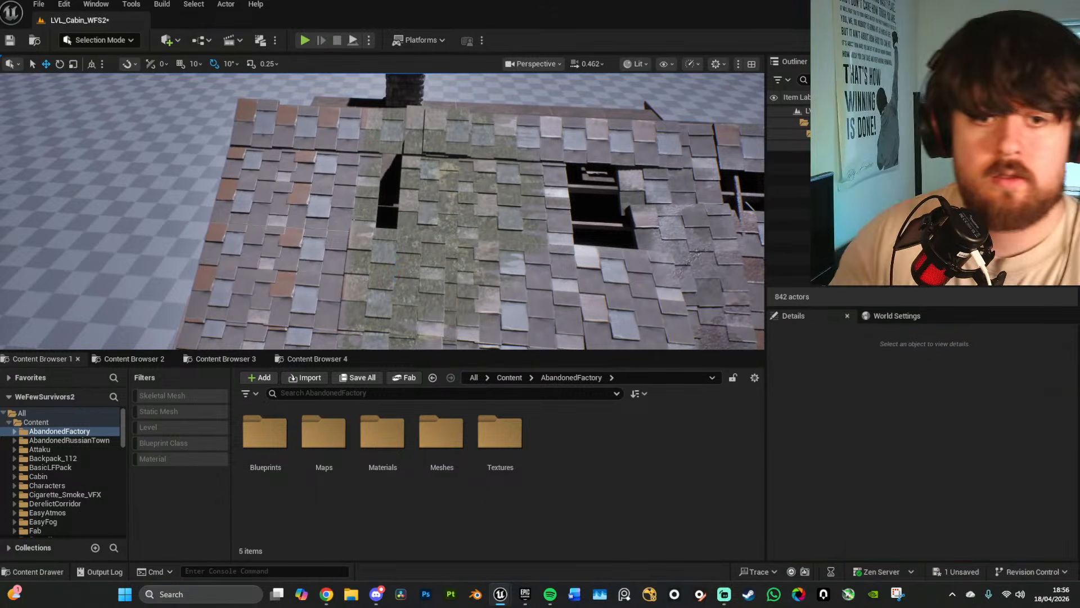
left_click(358, 219)
key("Delete")
right_click_drag(367, 188, 368, 213)
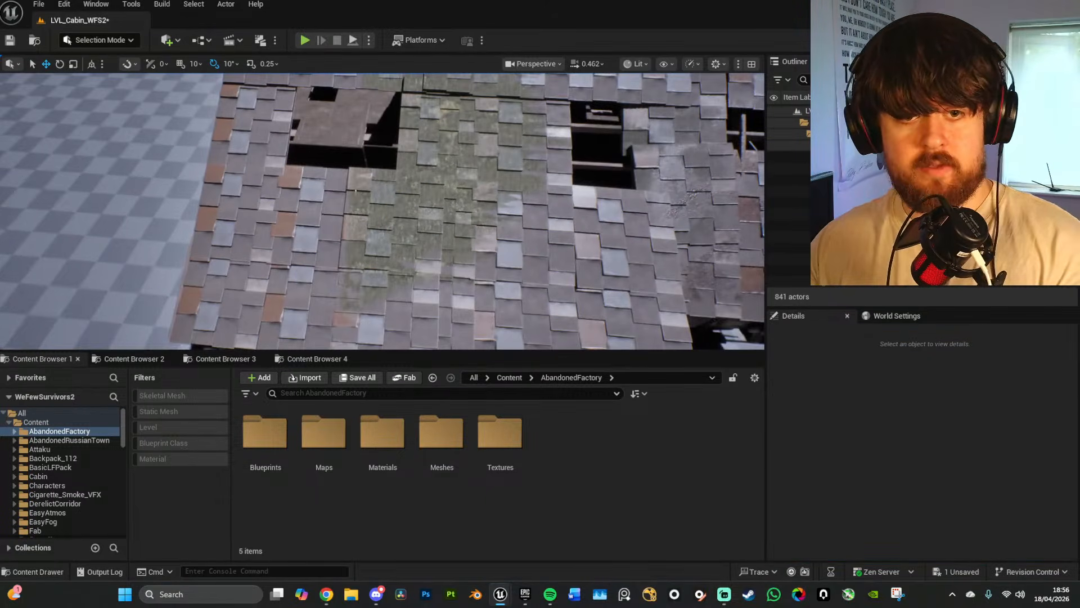
left_click(366, 191)
key("Delete")
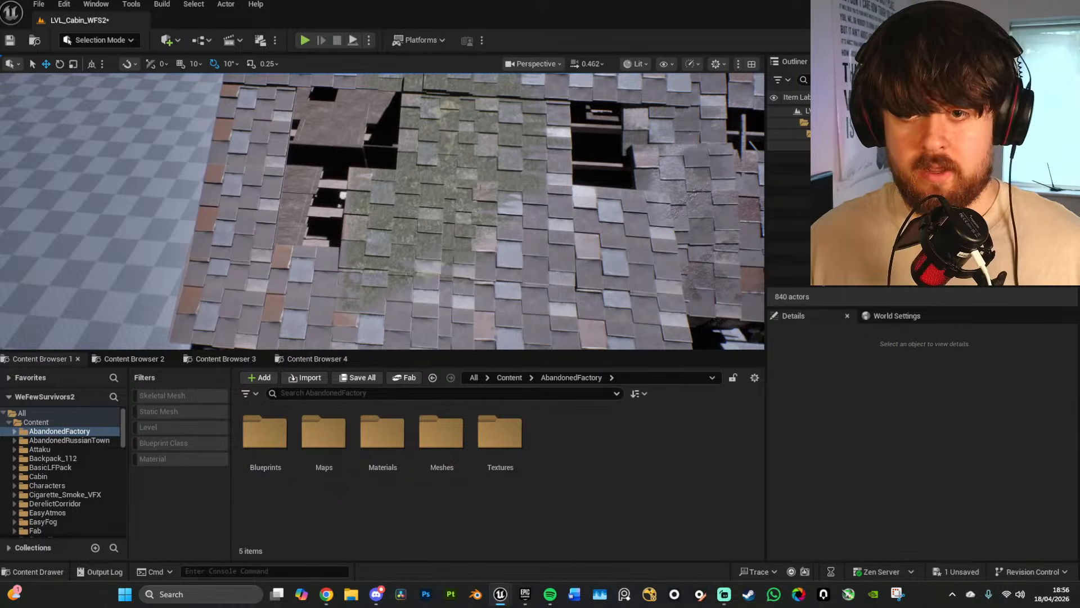
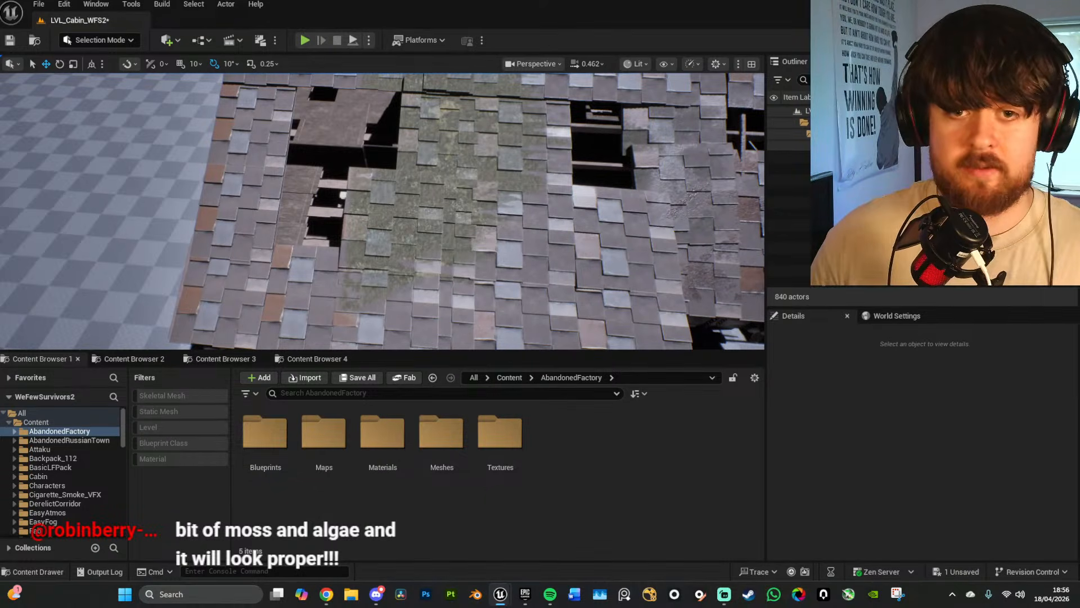
Step: Duplicate the two long planks under the existing roof hole across the new upper hole, and again down to the lower hole
left_click(591, 127)
middle_click_drag(610, 152, 561, 164)
left_click(540, 160, "ctrl")
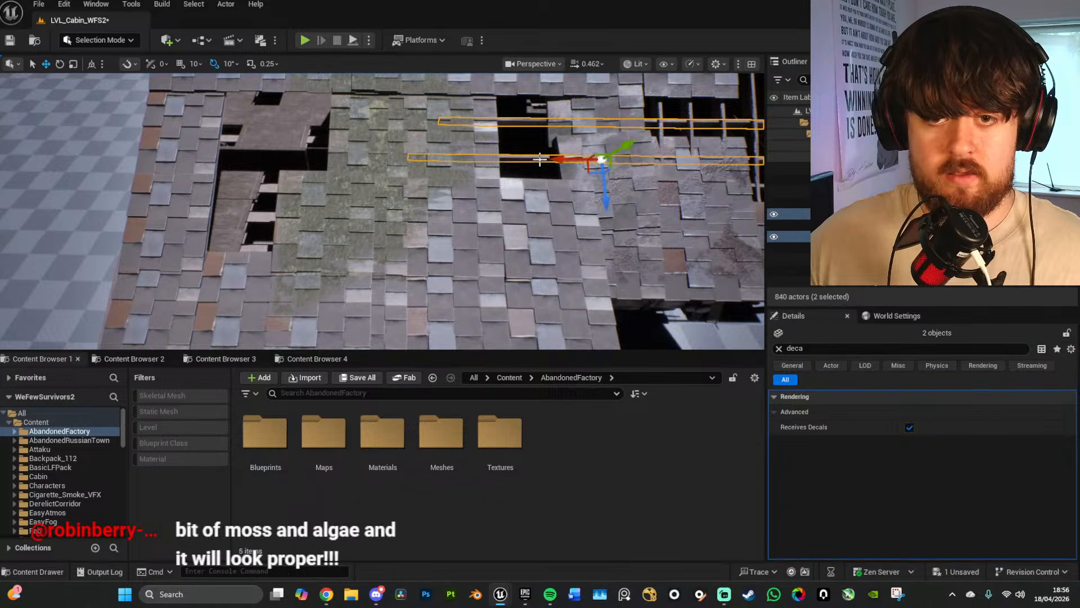
left_click_drag(564, 162, 322, 162, "alt")
mouse_move(321, 162)
right_mouse_down()
mouse_move(337, 153)
mouse_move(315, 148)
right_mouse_up()
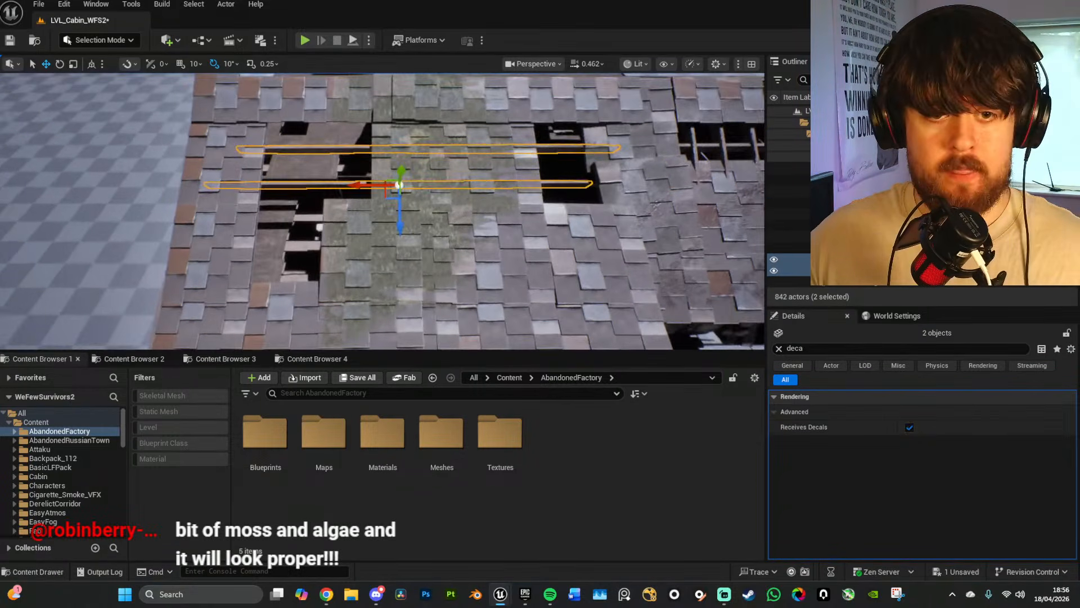
left_click_drag(399, 219, 405, 297, "alt")
key("g")
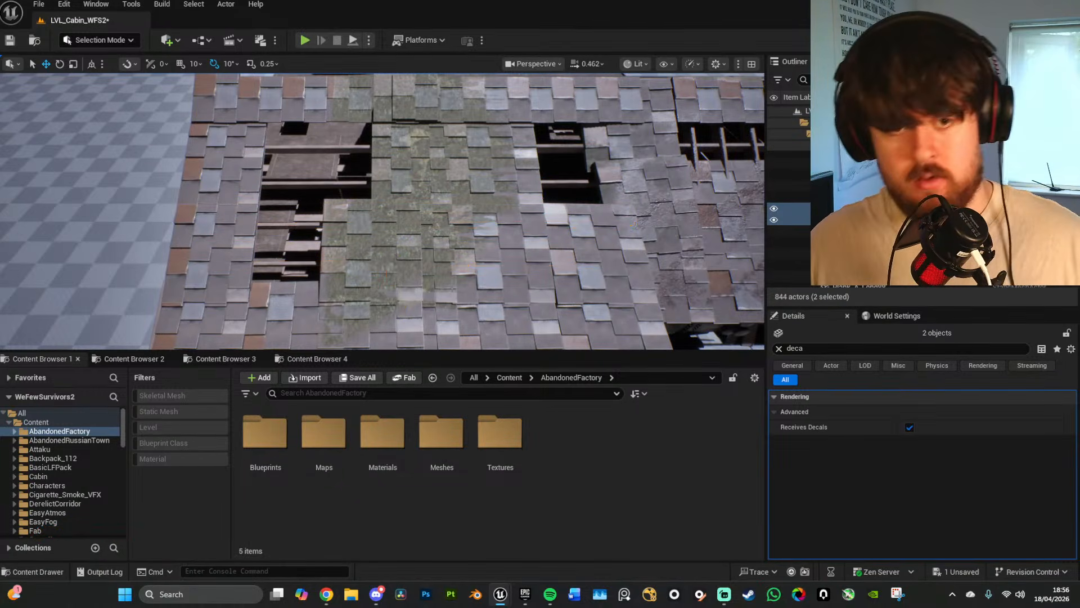
Step: Examine the dark cabin interior and the light falling through the roof holes onto the floor
right_click_drag(404, 297, 427, 265)
key("w")
right_click_drag(382, 211, 369, 247)
right_click_drag(385, 333, 595, 166)
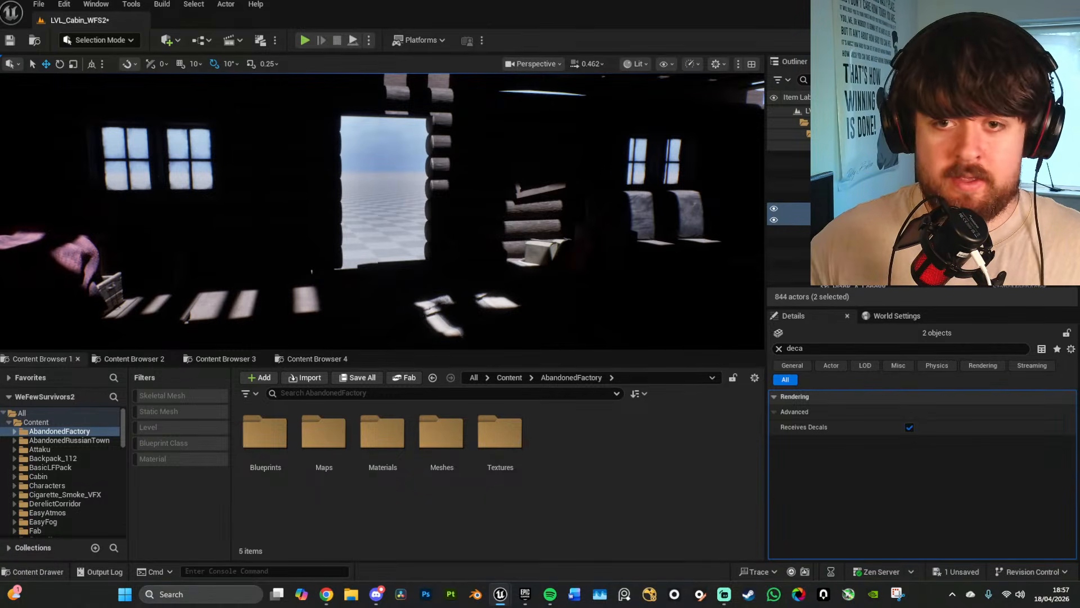
right_click_drag(192, 198, 192, 197)
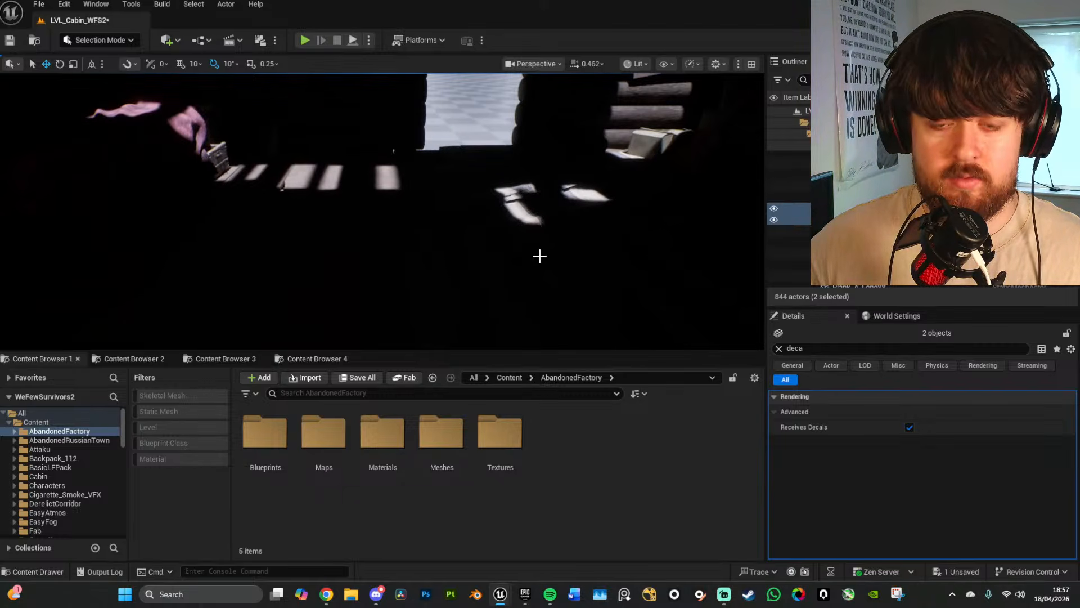
scroll(540, 256, "down", 3)
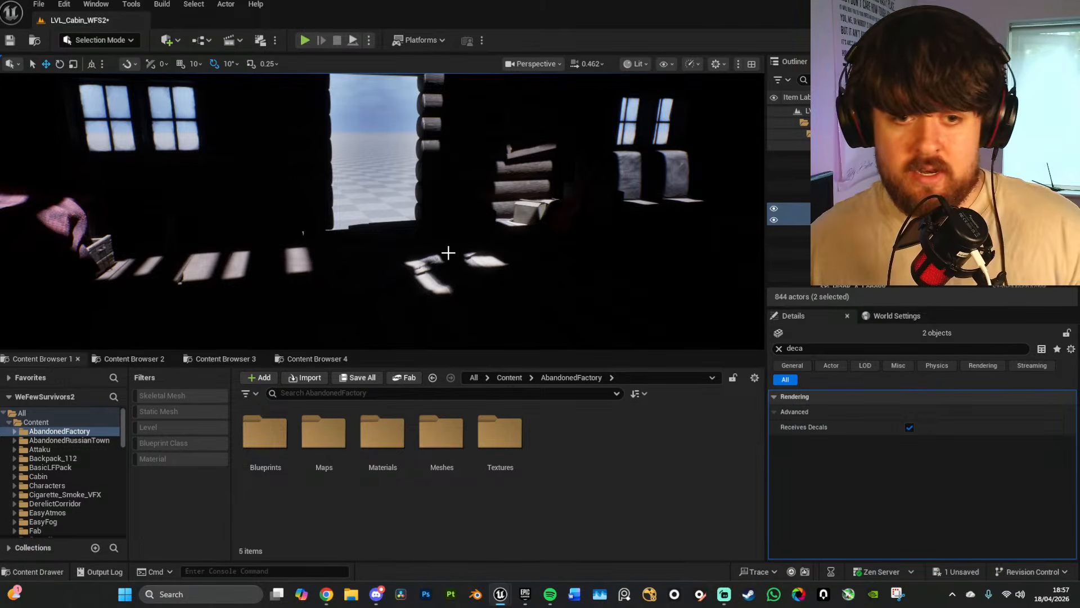
mouse_move(448, 253)
right_mouse_down()
mouse_move(429, 264)
mouse_move(443, 245)
right_mouse_up()
Step: Duplicate nine shingled roof pieces on the opposite slope and slide the copies over the bare section up to the gable end
right_click_drag(366, 224, 347, 247)
left_click(347, 248)
left_click(347, 248, "ctrl")
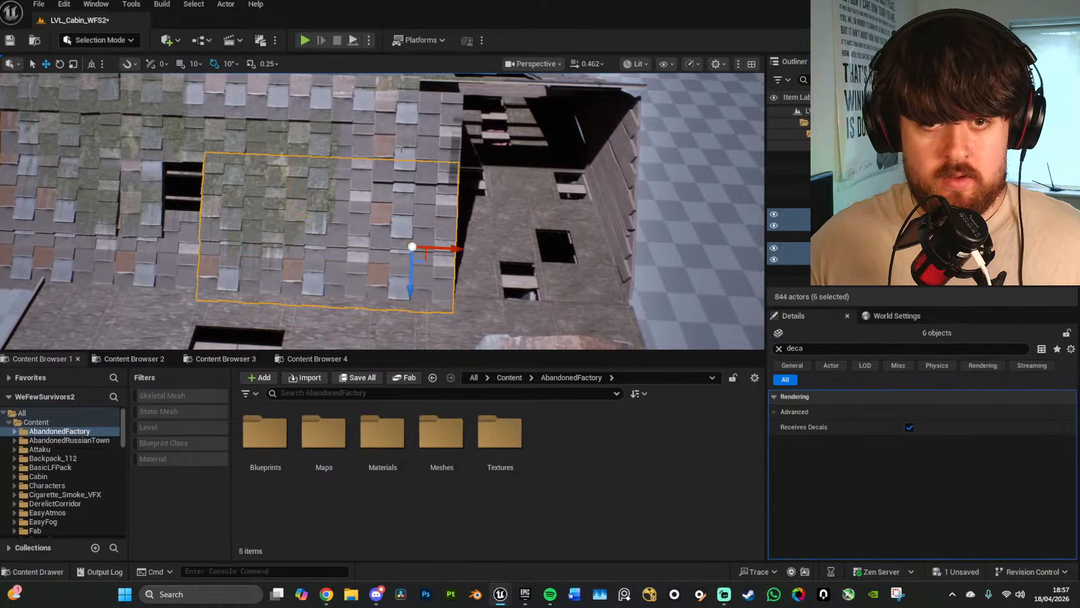
left_click(248, 128, "ctrl")
right_click_drag(248, 128, 249, 128)
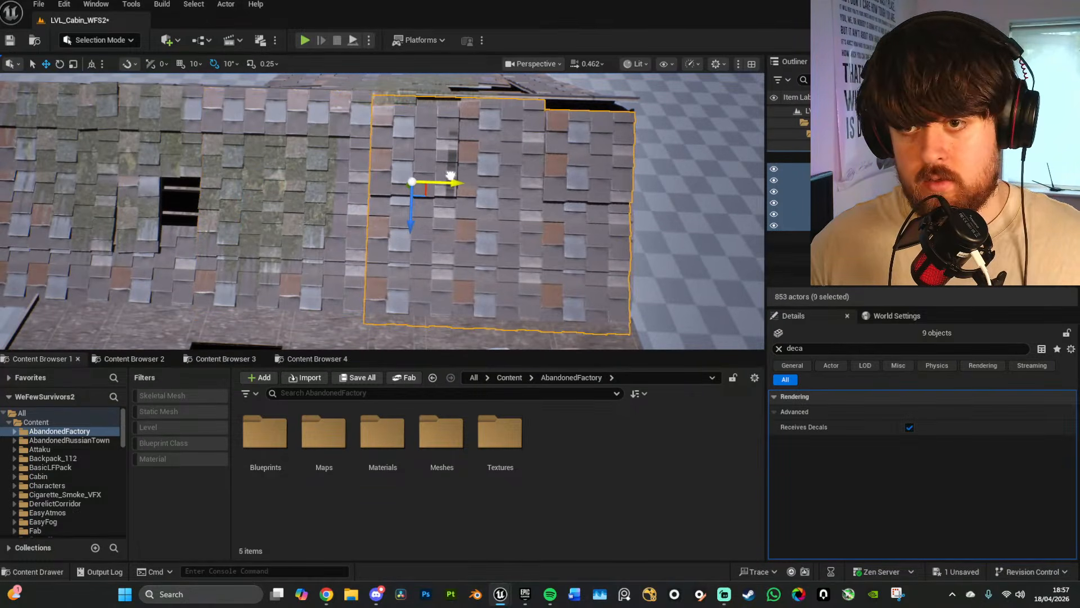
right_click_drag(459, 182, 459, 181)
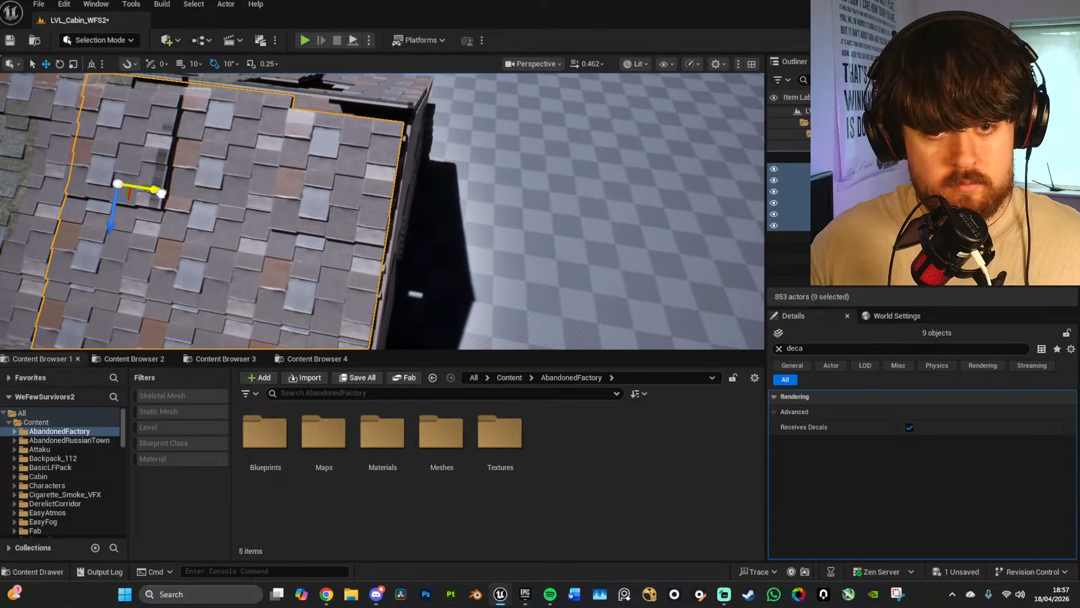
right_click_drag(164, 193, 165, 193)
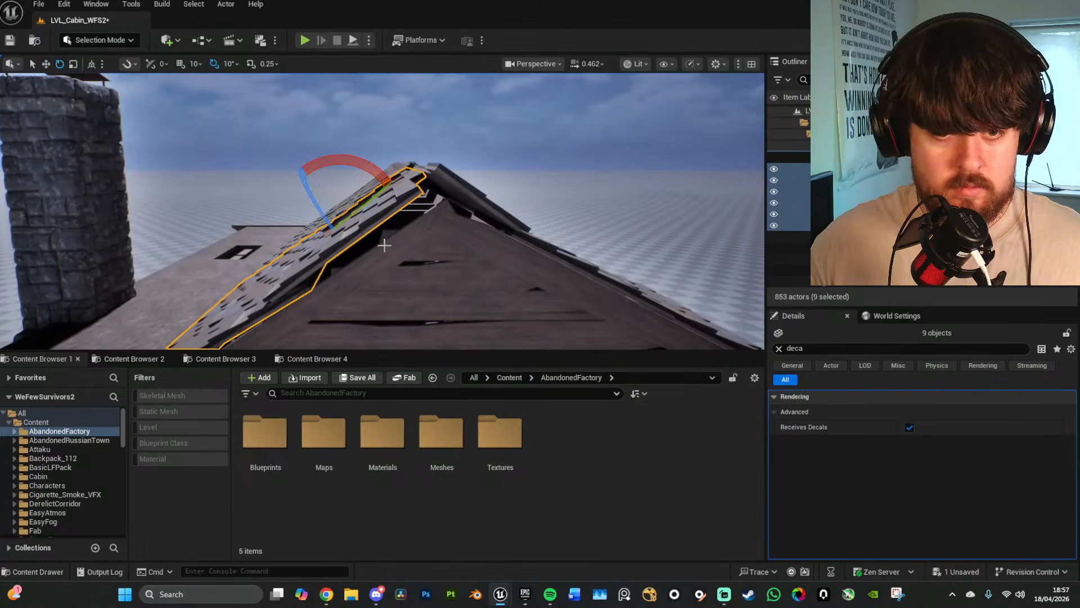
Step: Delete one roof piece by the ridge at the gable end and tilt a loose piece on the facing slope by -10 degrees
right_click_drag(384, 245, 396, 200)
left_click(378, 198)
key("Delete")
left_click(388, 195)
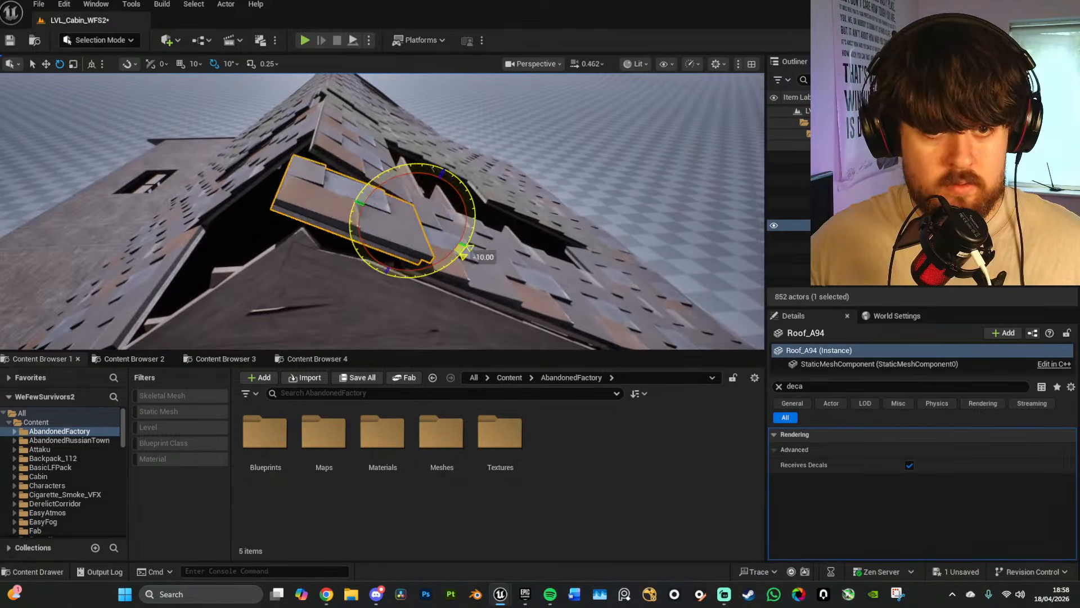
left_click_drag(463, 250, 465, 252)
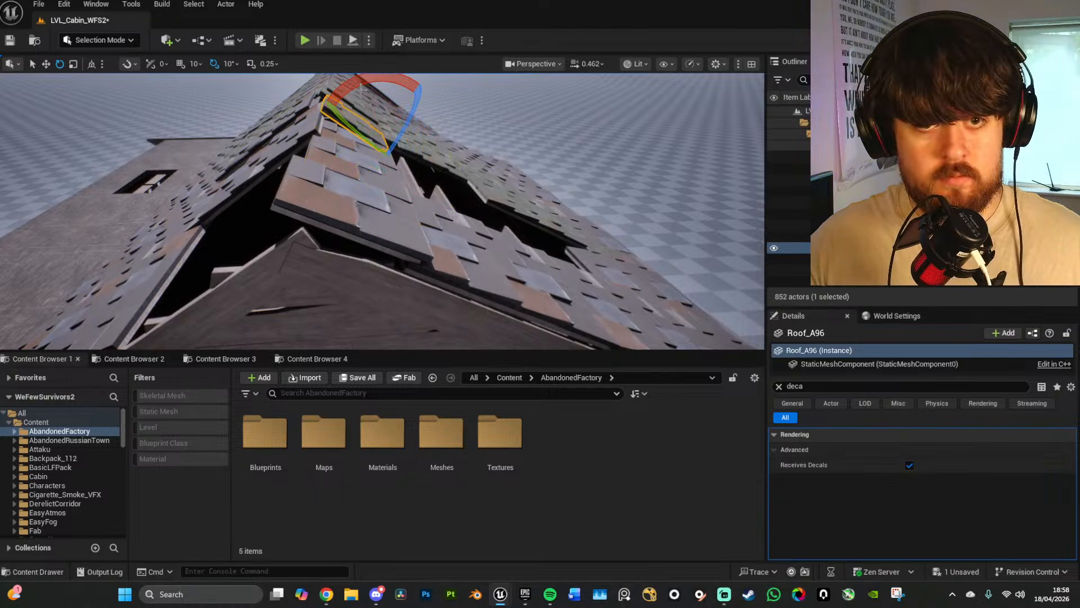
key("g")
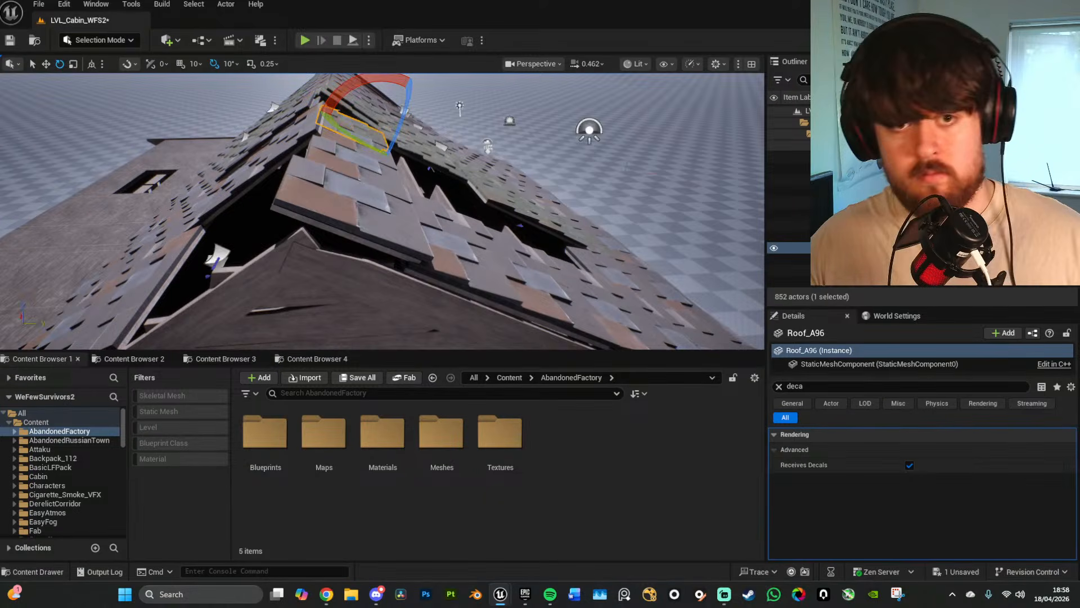
right_click_drag(405, 113, 431, 58)
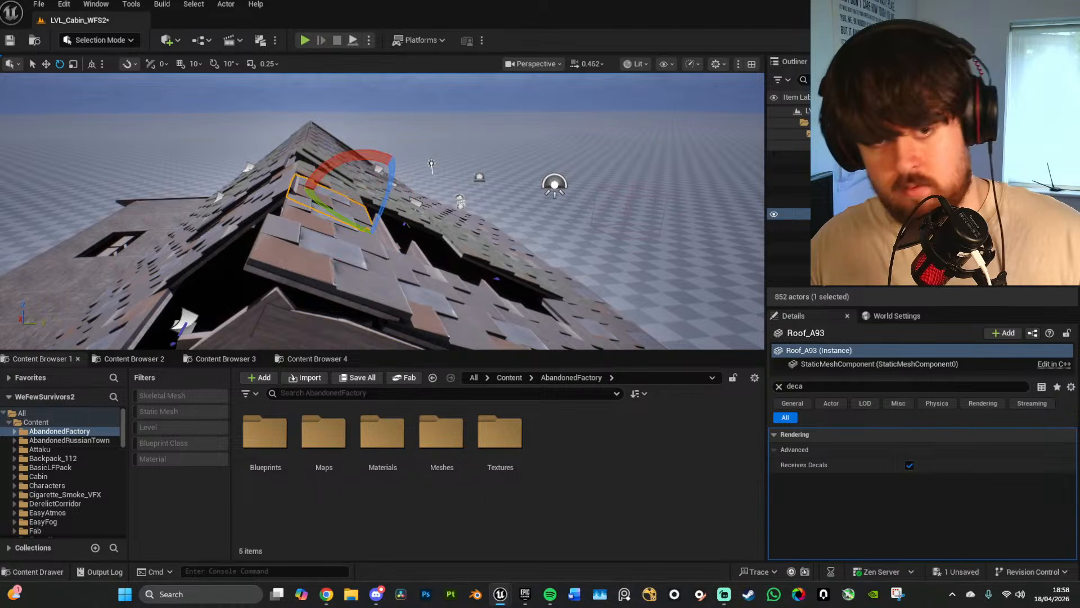
Step: In unlit shading, select two long planks inside the roof and duplicate them toward the gable end
key("d")
right_click_drag(394, 211, 299, 237)
key("g")
key("w")
key("alt+3")
key("w")
left_click(312, 218)
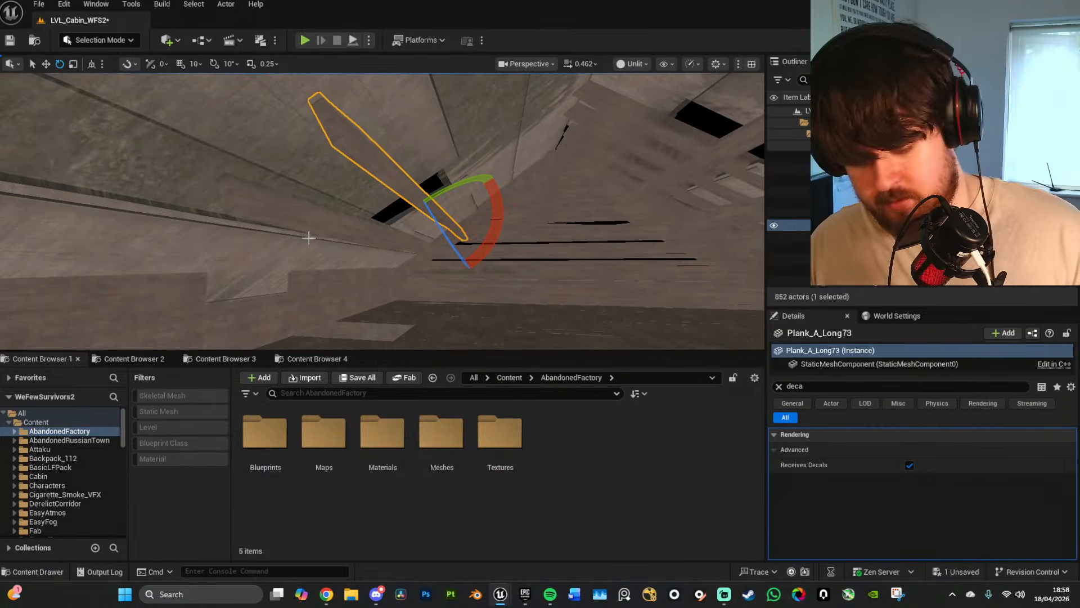
key("a")
key("a")
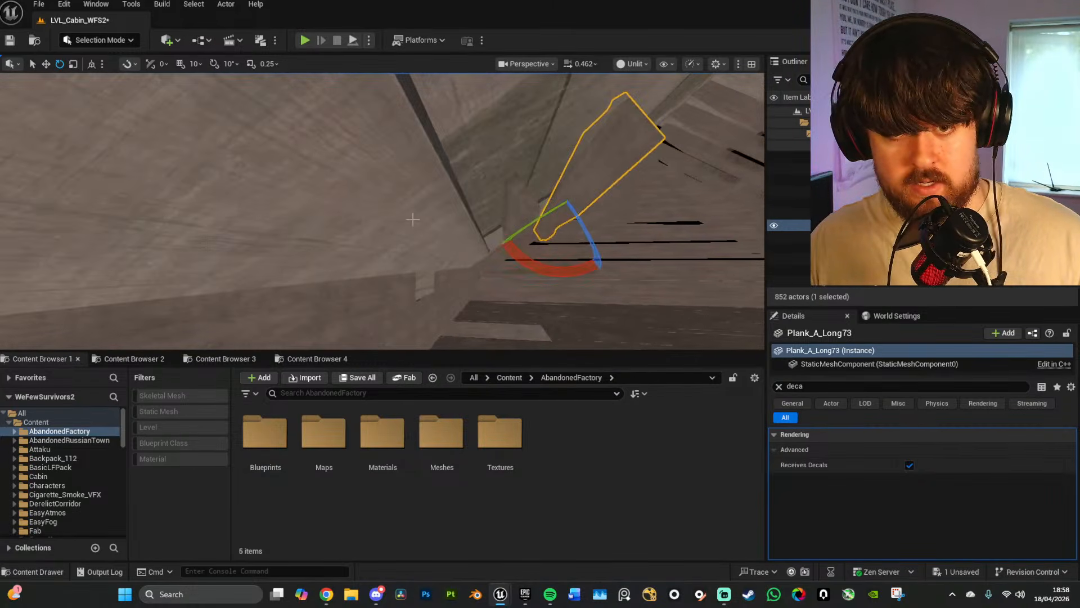
right_click_drag(519, 227, 530, 225)
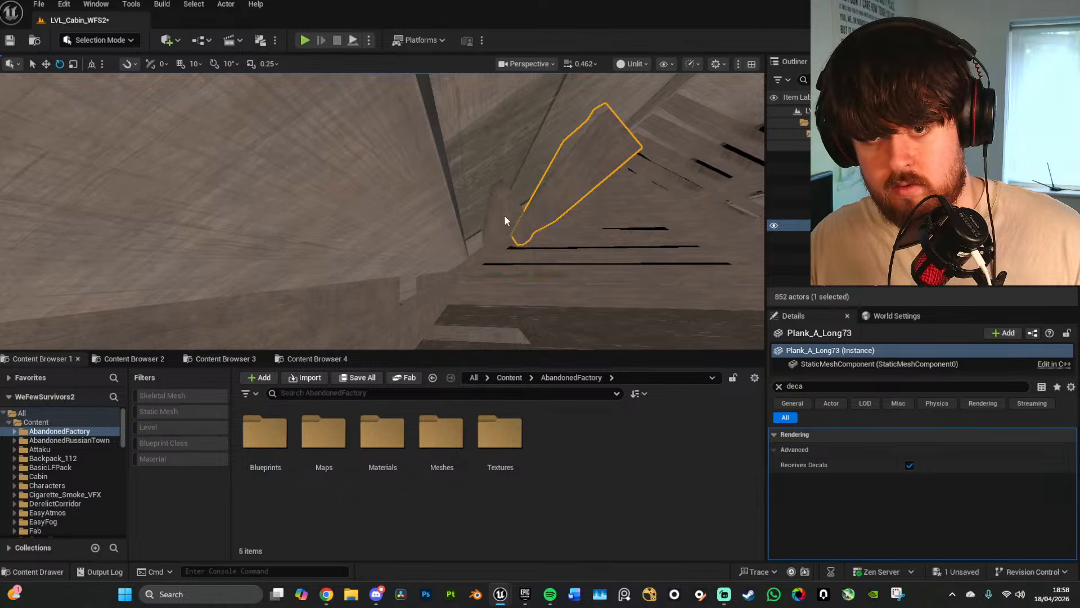
left_click(505, 220, "ctrl")
key("s")
right_click_drag(506, 292, 557, 276)
key("w")
key("s")
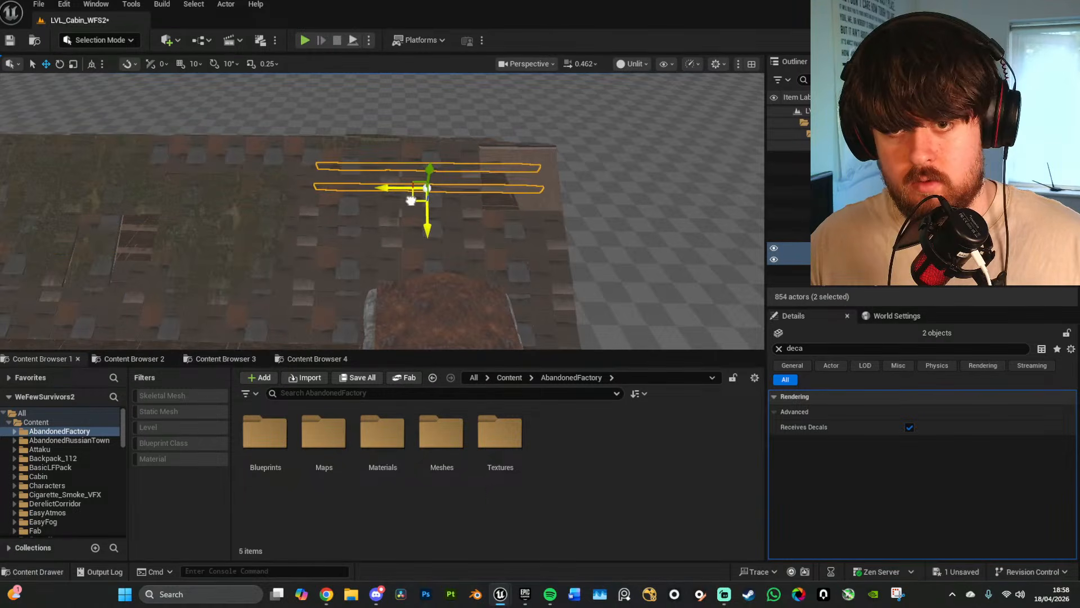
Step: Return to lit shading and position the two copied planks across the roof opening so their ends meet the gable
mouse_move(312, 236)
right_mouse_down()
mouse_move(399, 236)
mouse_move(312, 225)
right_mouse_up()
key("w")
key("d")
key("alt+4")
right_click_drag(393, 229, 365, 228)
key("w")
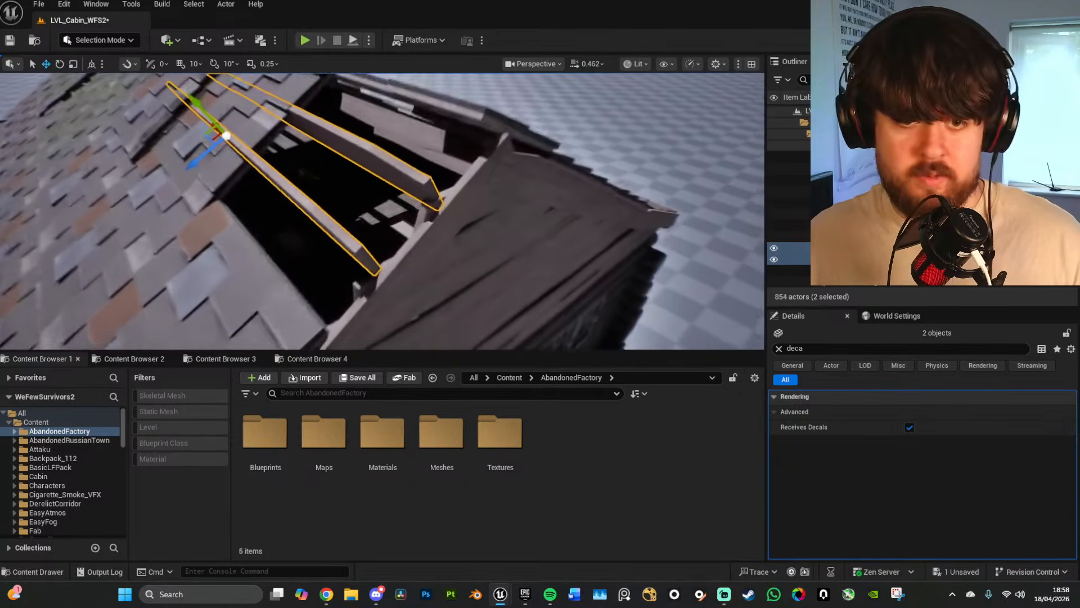
right_click_drag(322, 187, 331, 185)
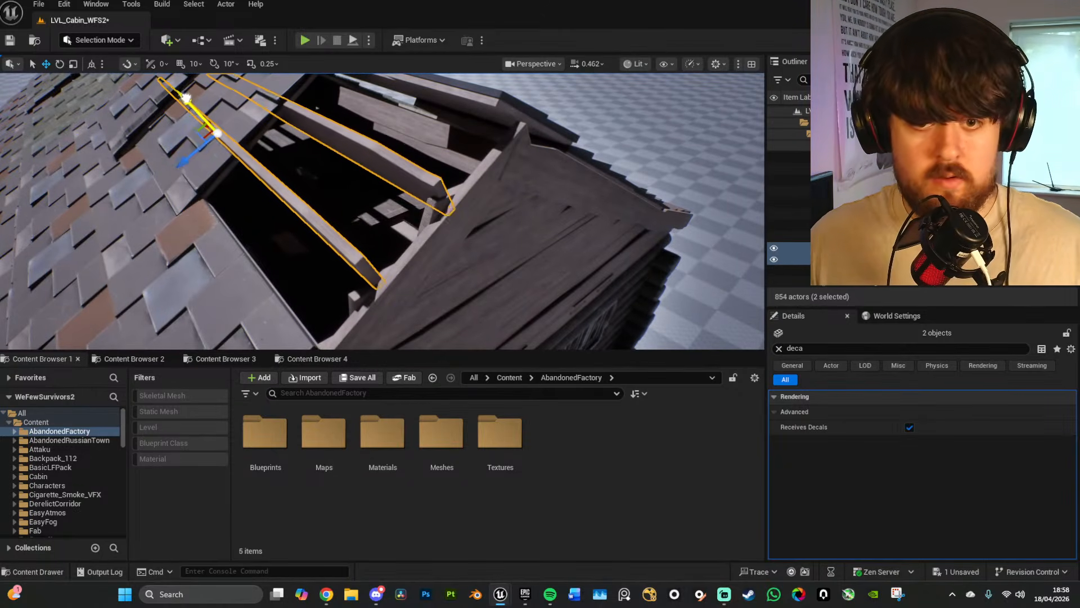
Step: Select the long horizontal plank in the gable wall, clear its property search filter and open its M_Wall_A_1 material
right_click_drag(515, 194, 475, 229)
key("g")
key("d")
key("a")
key("a")
key("s")
scroll(450, 197, "up", 2)
key("w")
left_click(357, 217)
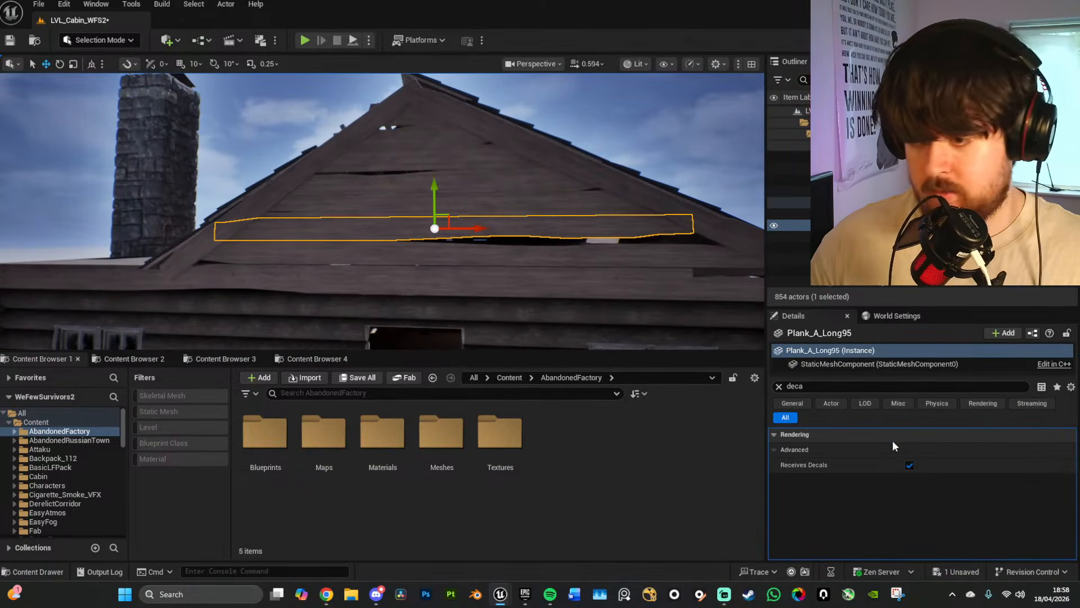
left_click(779, 386)
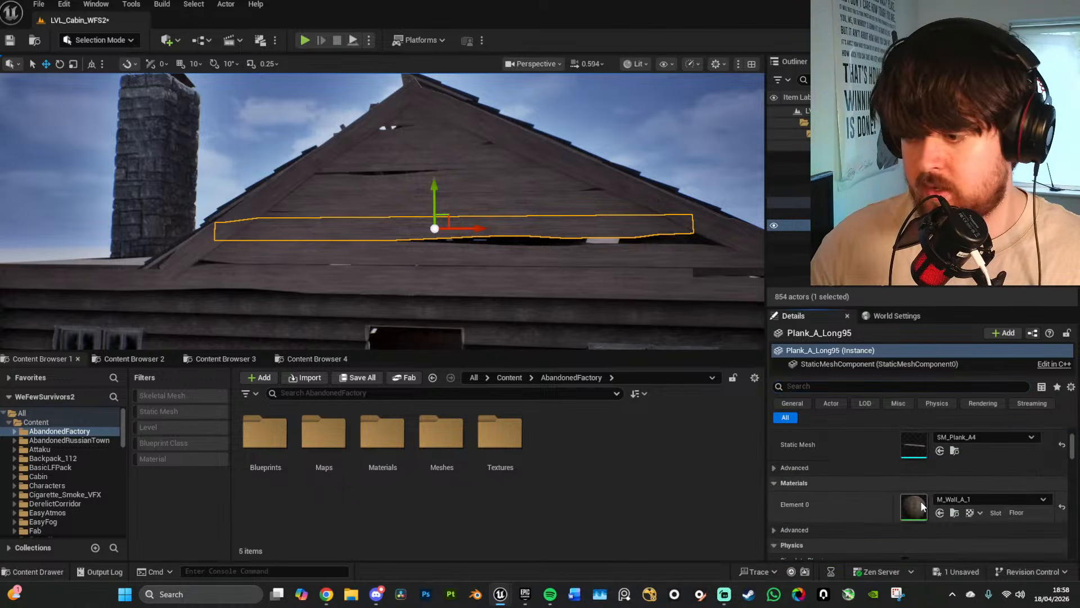
double_click(914, 505)
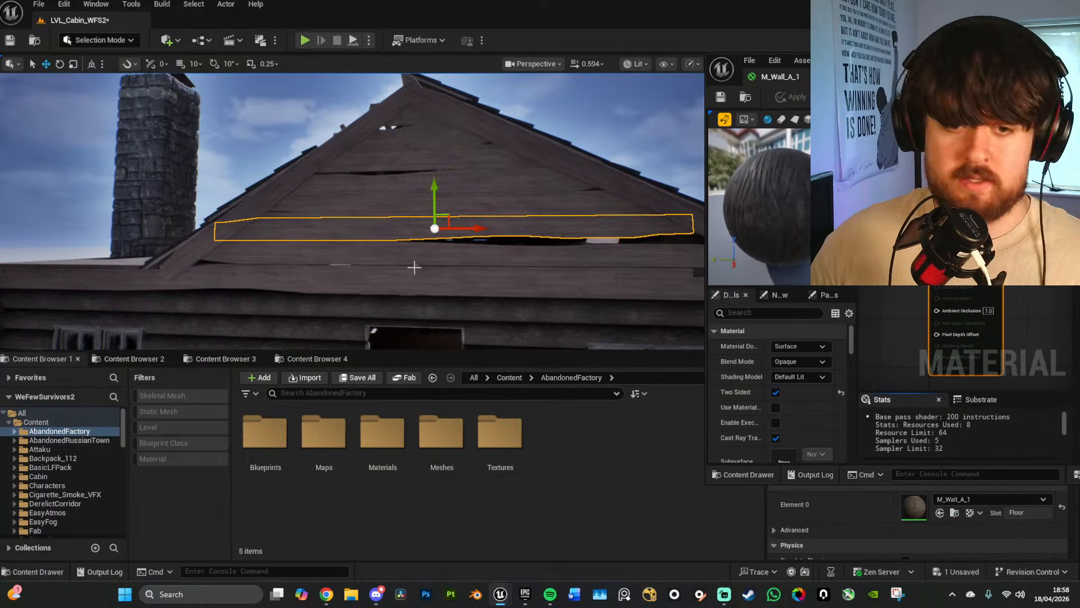
Step: Open the base color texture used in the M_Wall_A_1 material graph and bring up its color adjustments
right_click_drag(414, 267, 336, 272)
right_click_drag(900, 304, 1035, 338)
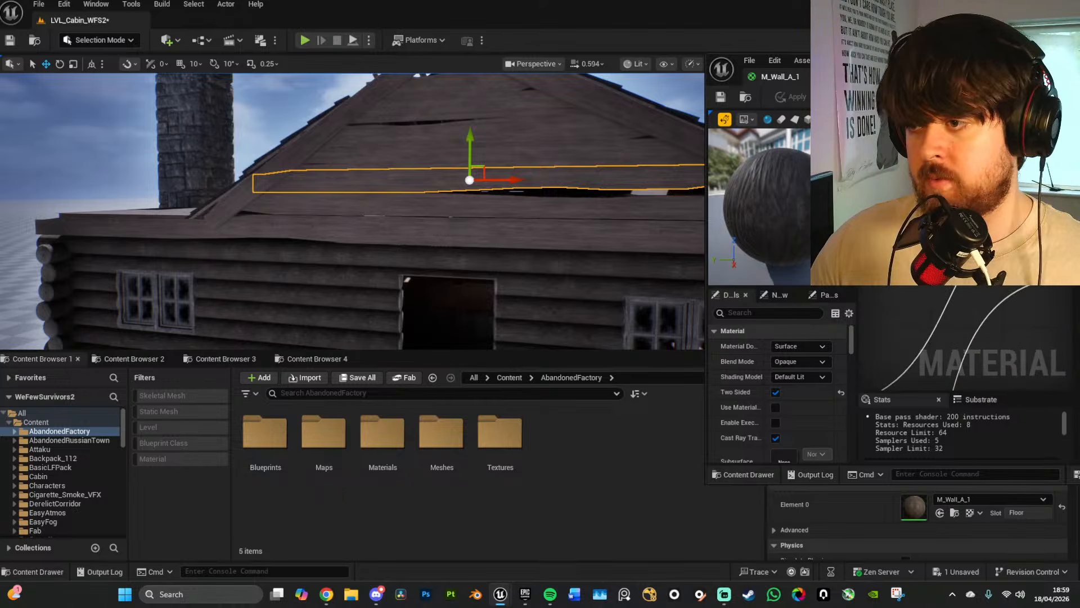
right_click_drag(922, 180, 1033, 302)
left_click(984, 277)
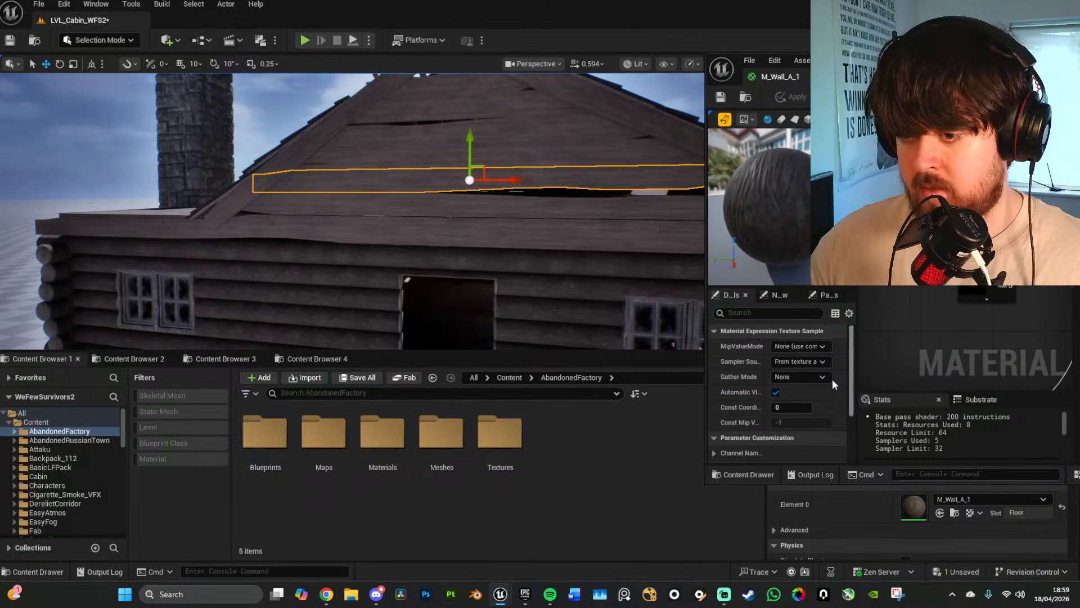
scroll(808, 387, "down", 4)
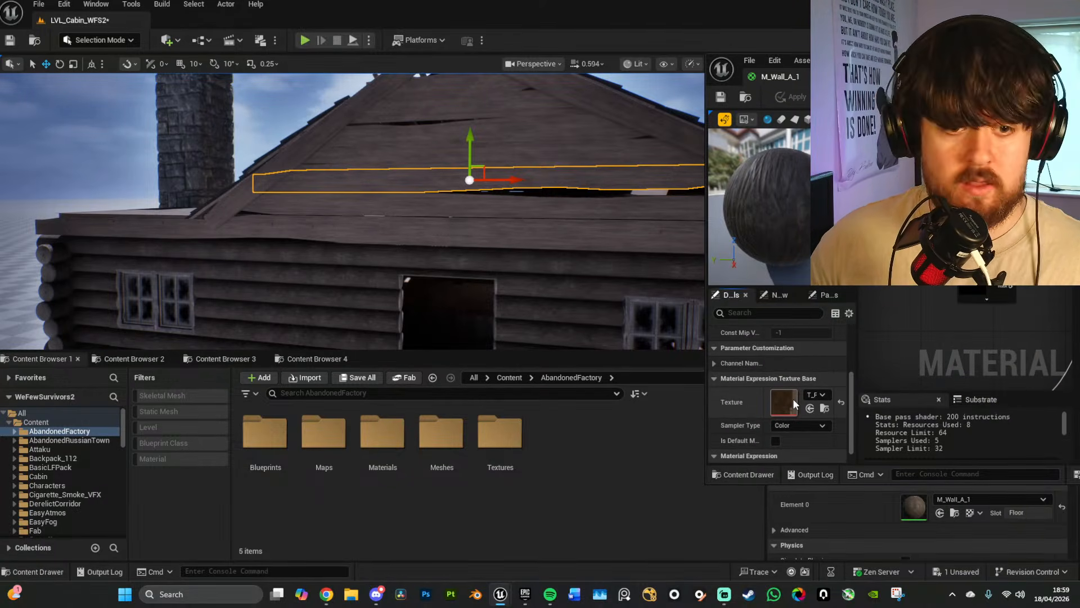
double_click(788, 401)
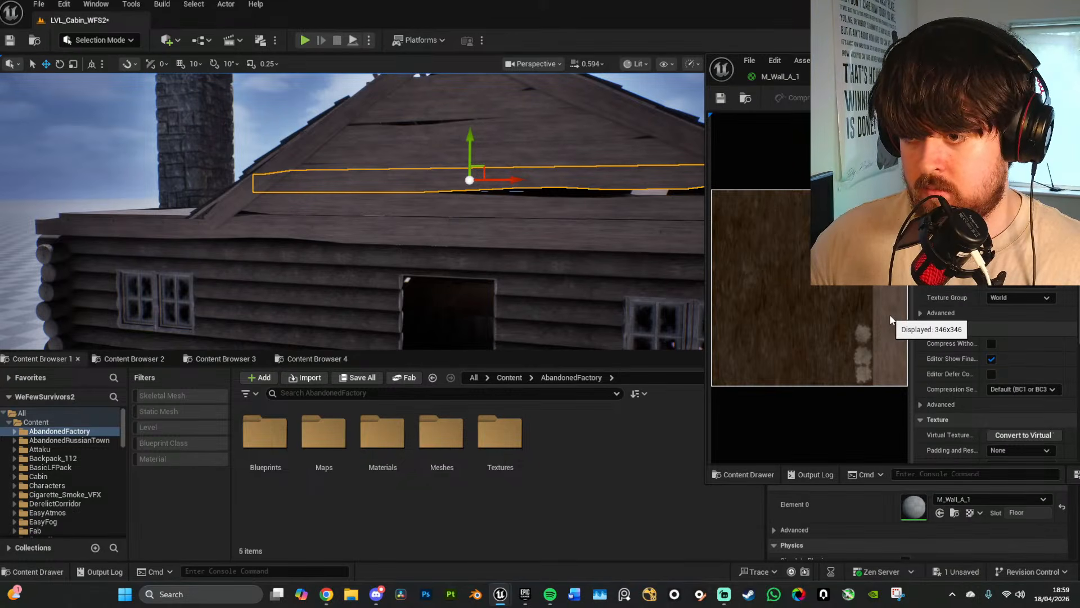
scroll(1007, 331, "down", 5)
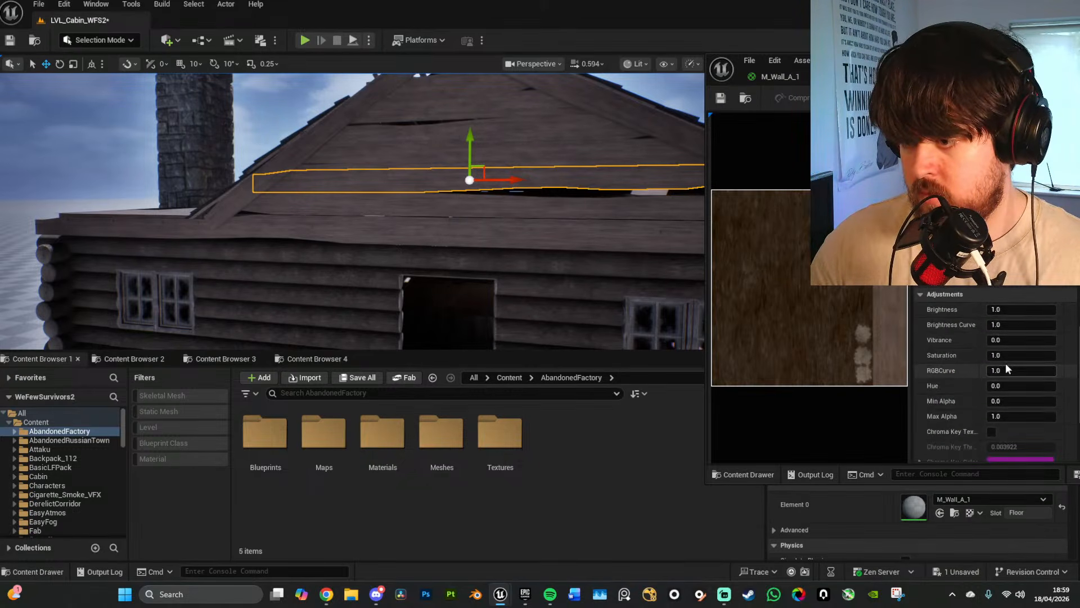
Step: Try a Brightness Curve of 2 on the wall texture, restore it to 1, and close the texture and material editors
left_click(1011, 341)
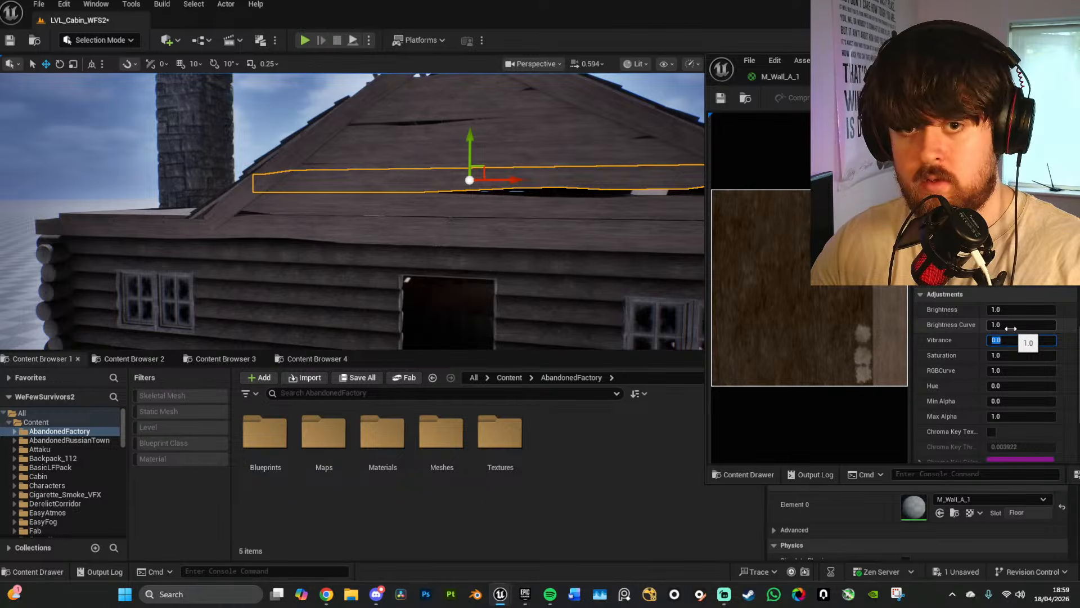
left_click(1006, 326)
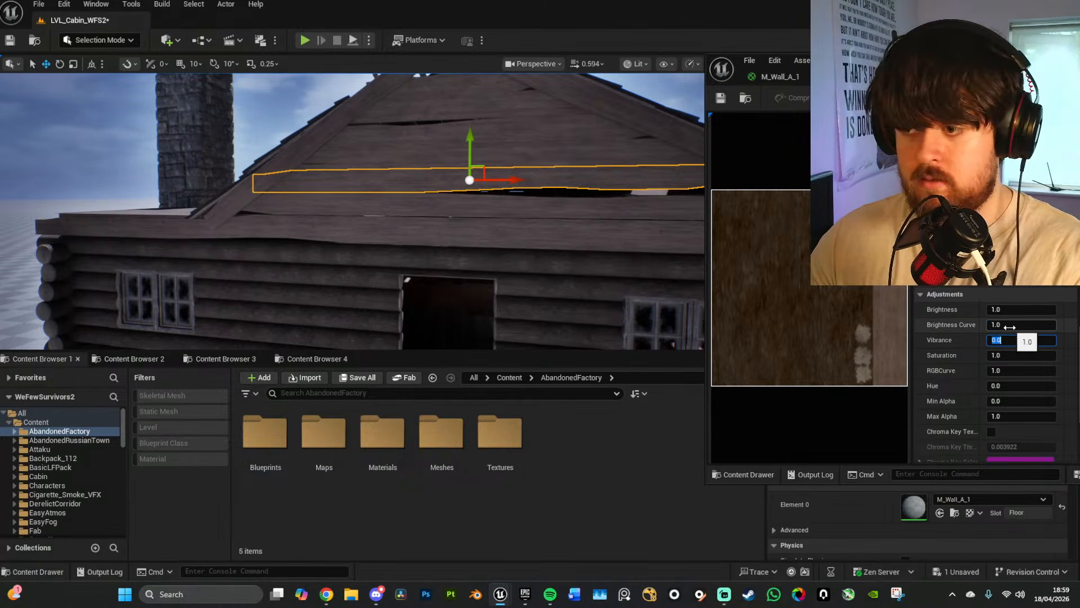
key("Tab")
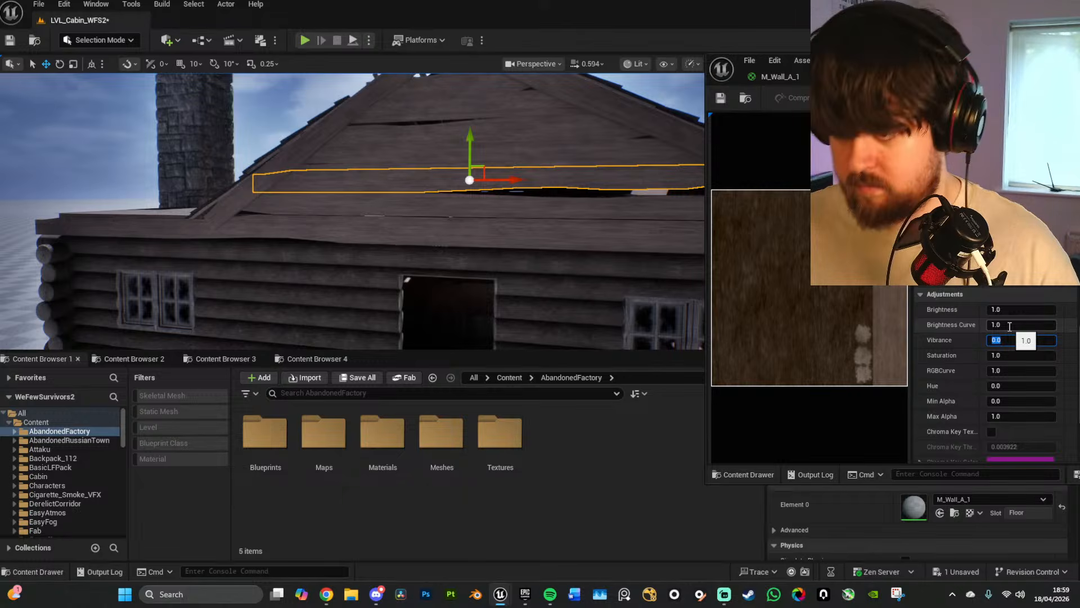
left_click(1009, 324)
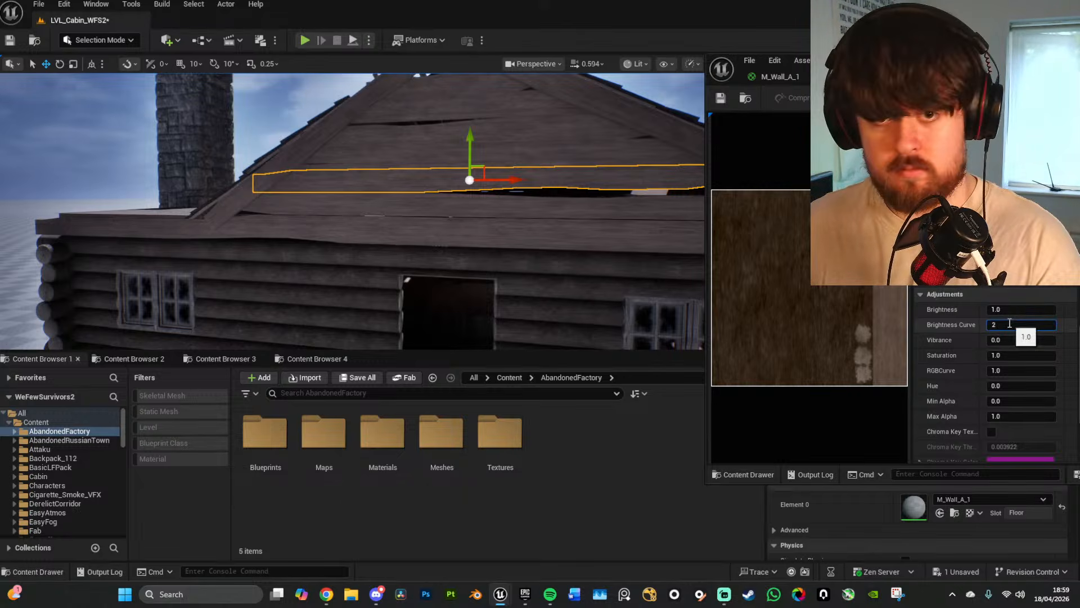
type("2")
key("Return")
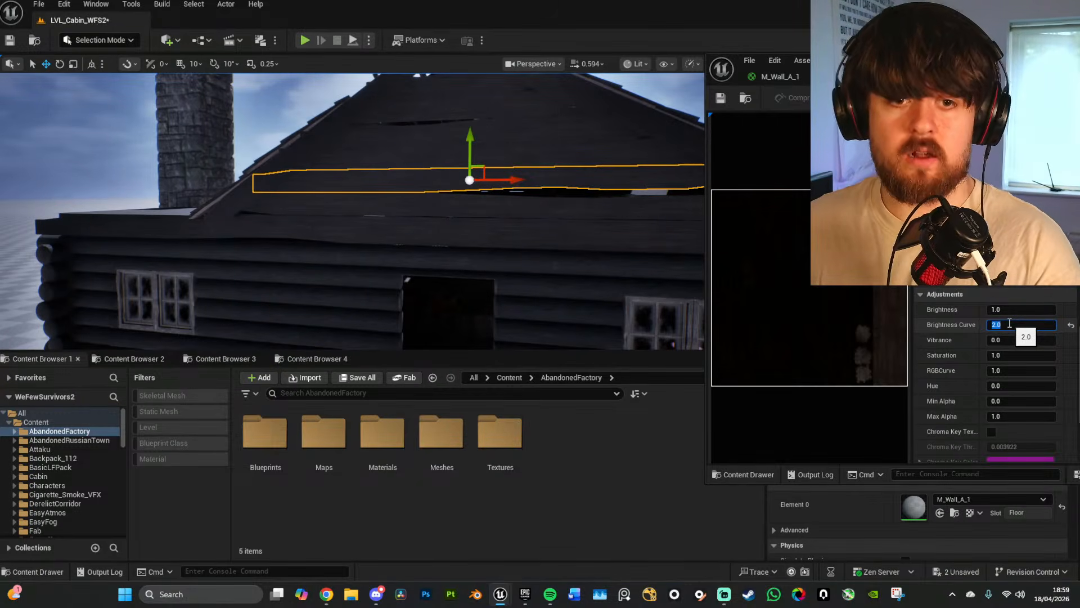
type("1")
key("Return")
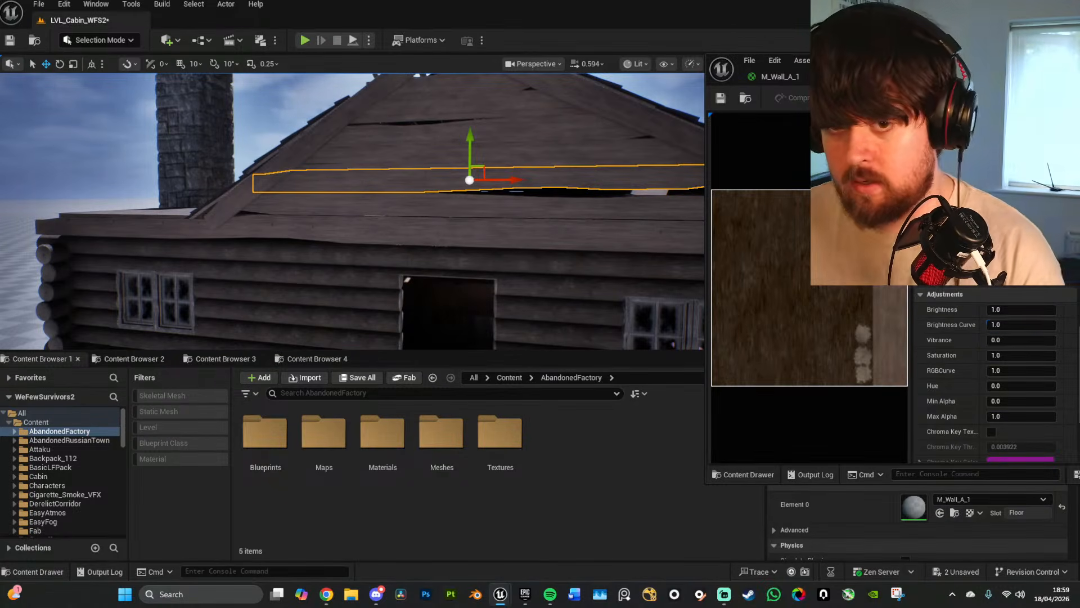
left_click(780, 77)
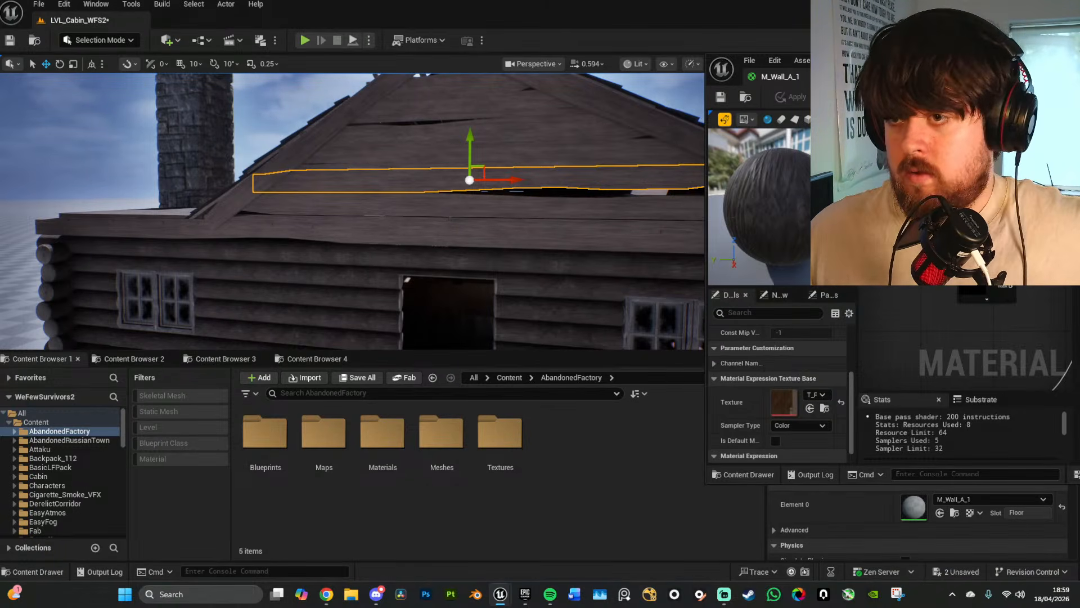
left_click(1067, 61)
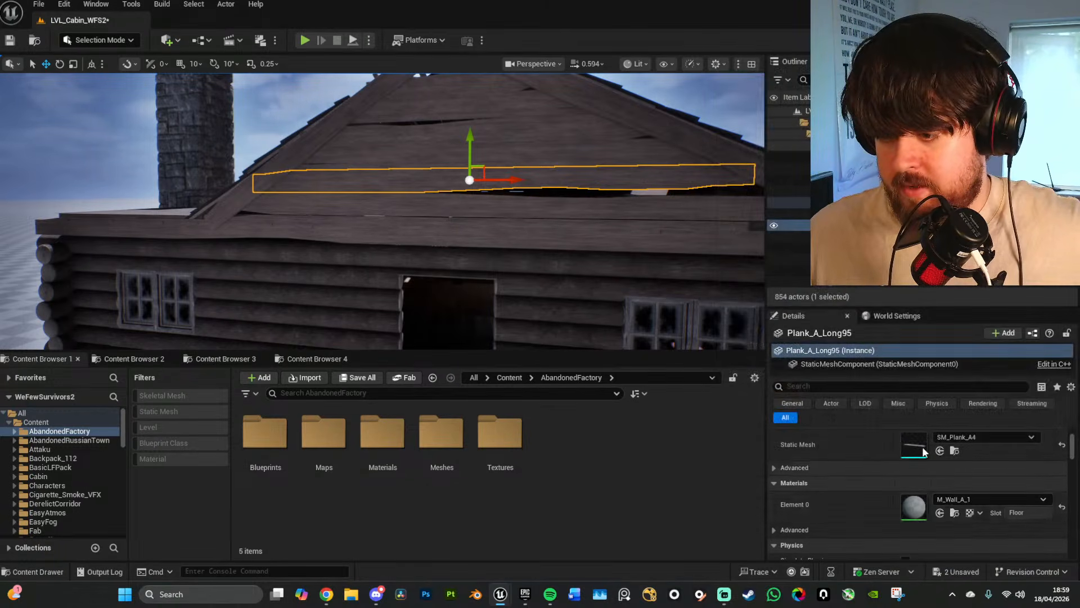
Step: Locate the plank's material in the WallLogsTextures folder and assign MI_Wall_A_1_Inst to the selected gable plank
left_click(955, 512)
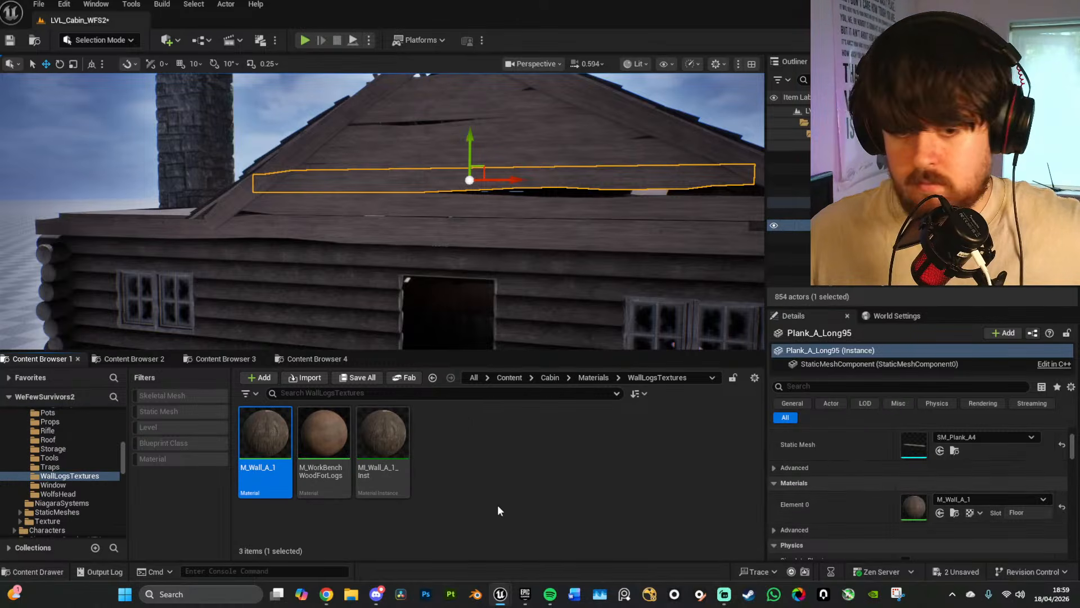
right_click(284, 444)
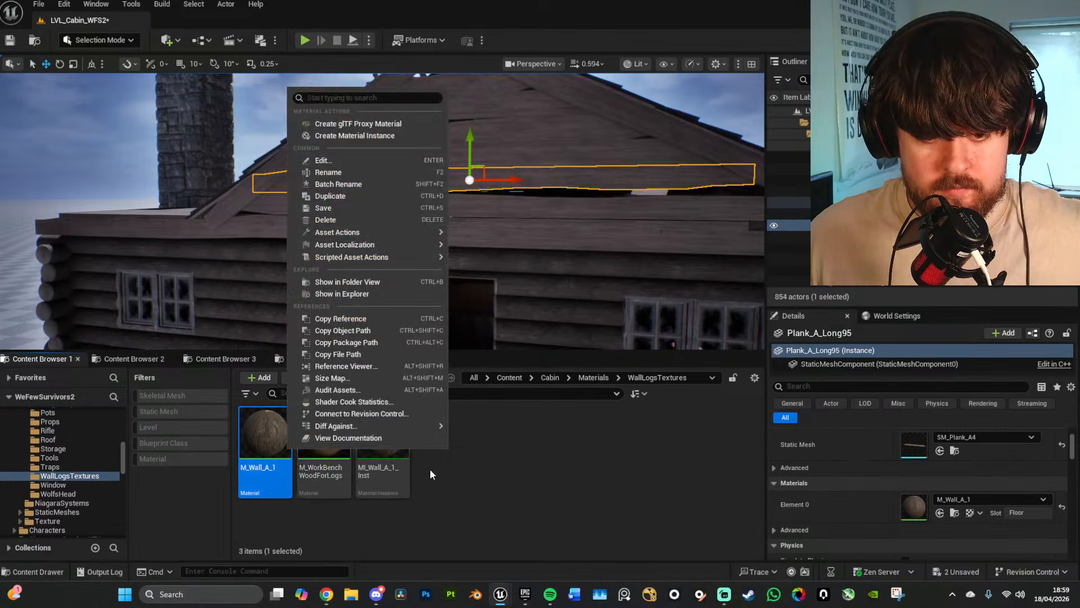
left_click(468, 479)
left_click(383, 437)
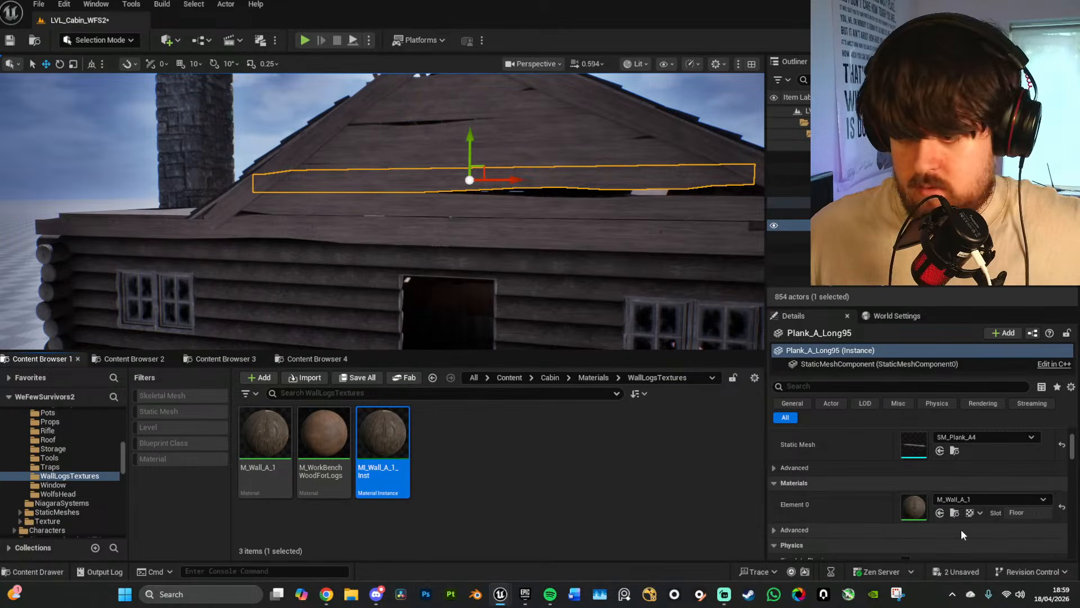
left_click(939, 512)
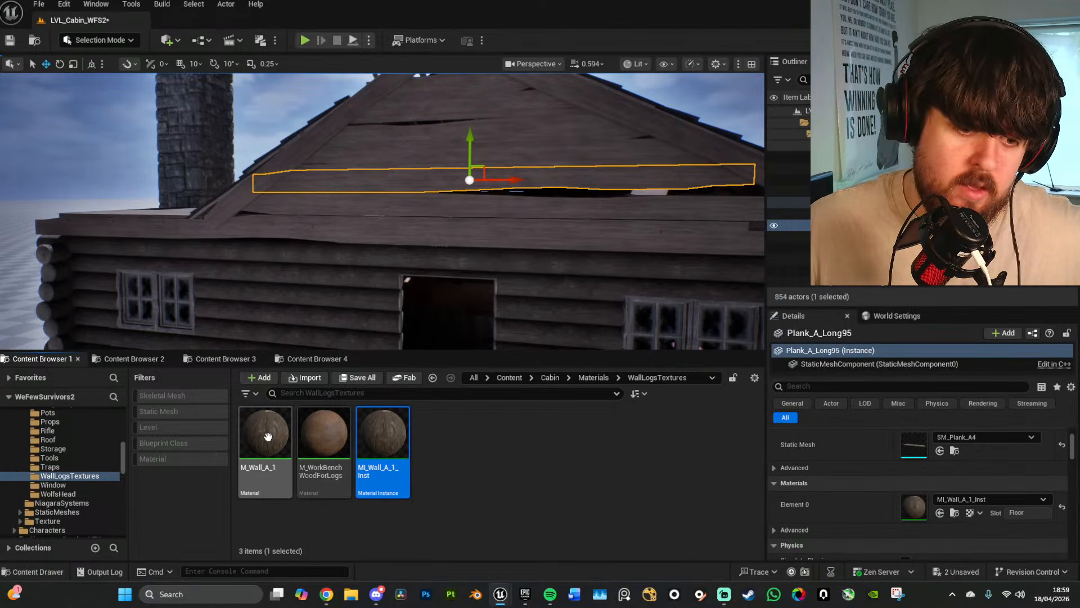
Step: Duplicate the M_Wall_A_1 material in the WallLogsTextures folder, accepting the suggested name
right_click(268, 437)
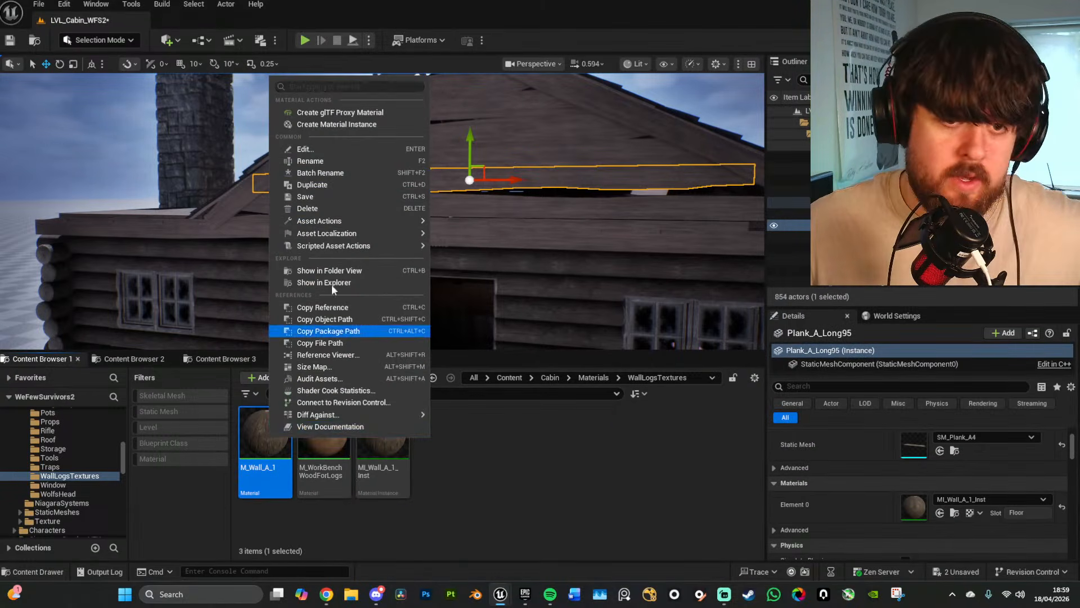
left_click(341, 182)
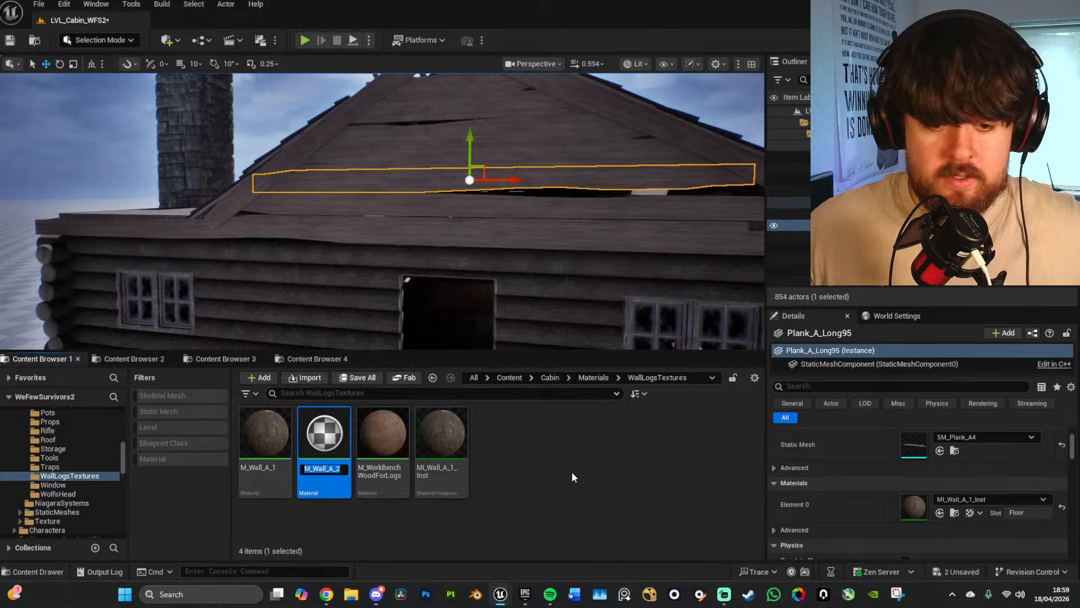
key("Return")
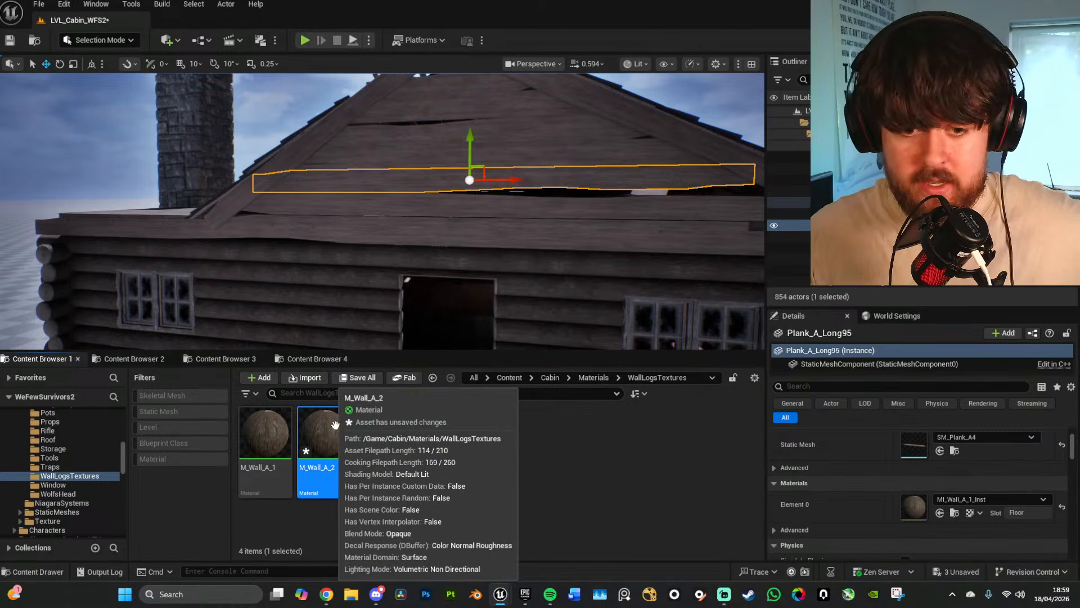
Step: Open the gable plank's SM_Plank_A4 mesh and rename the duplicated wall material M_Wall_A_Planks
double_click(913, 442)
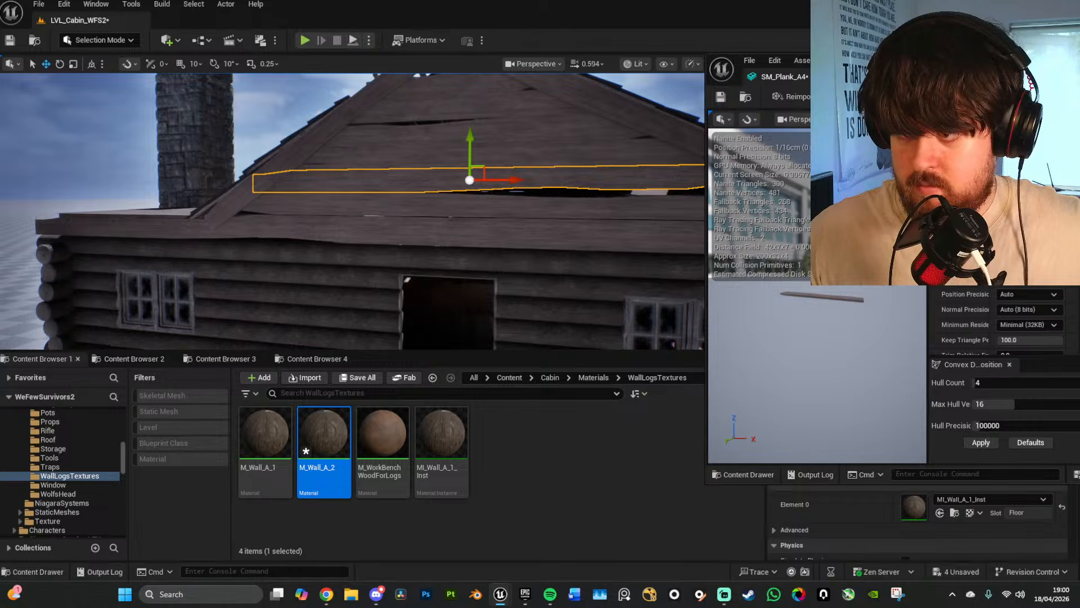
right_click(333, 444)
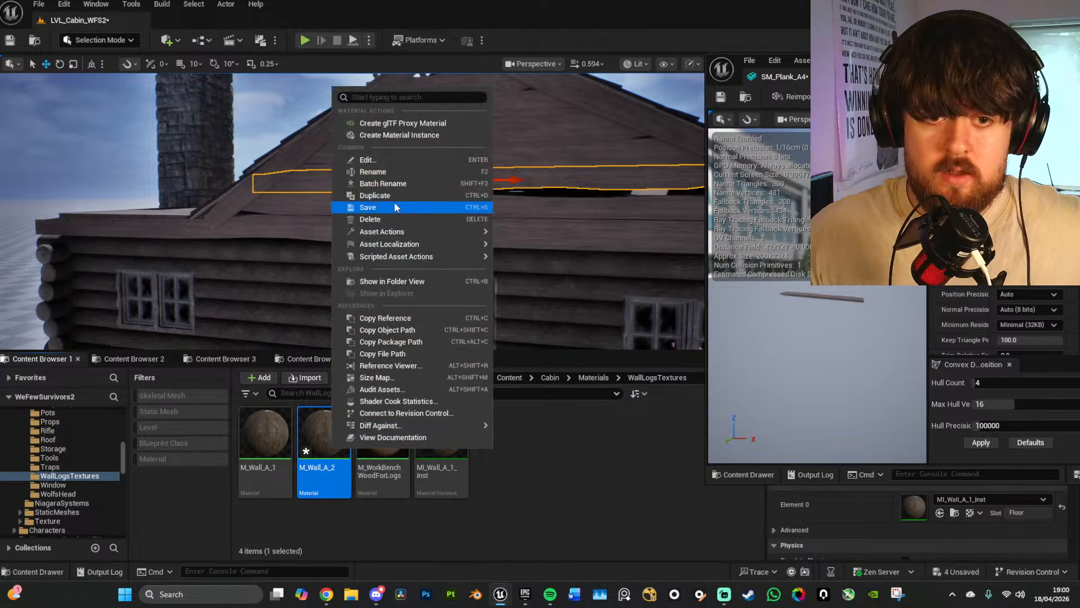
left_click(393, 173)
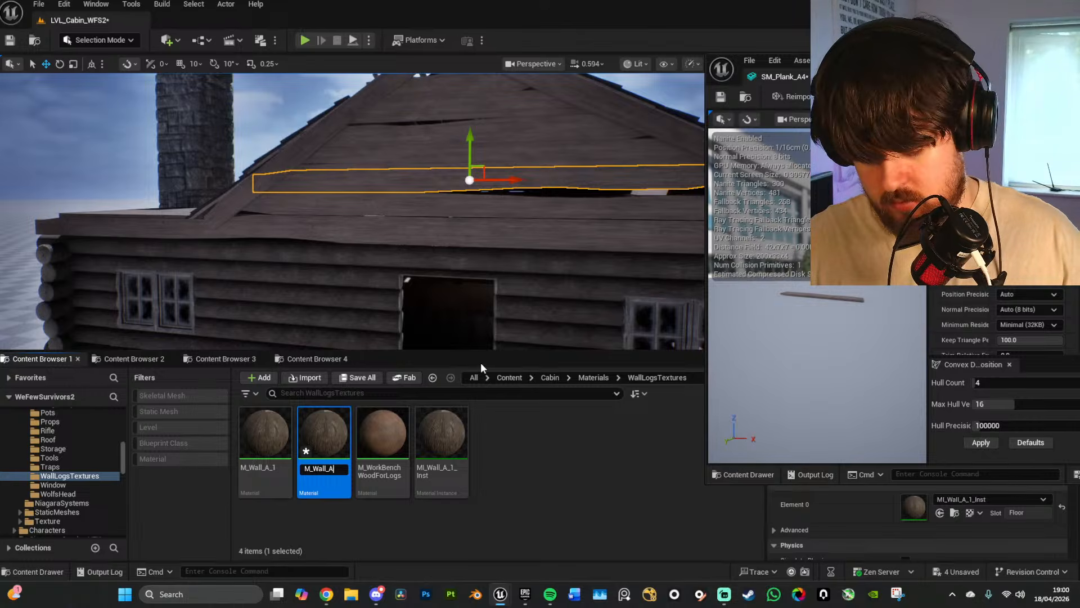
type("Planks")
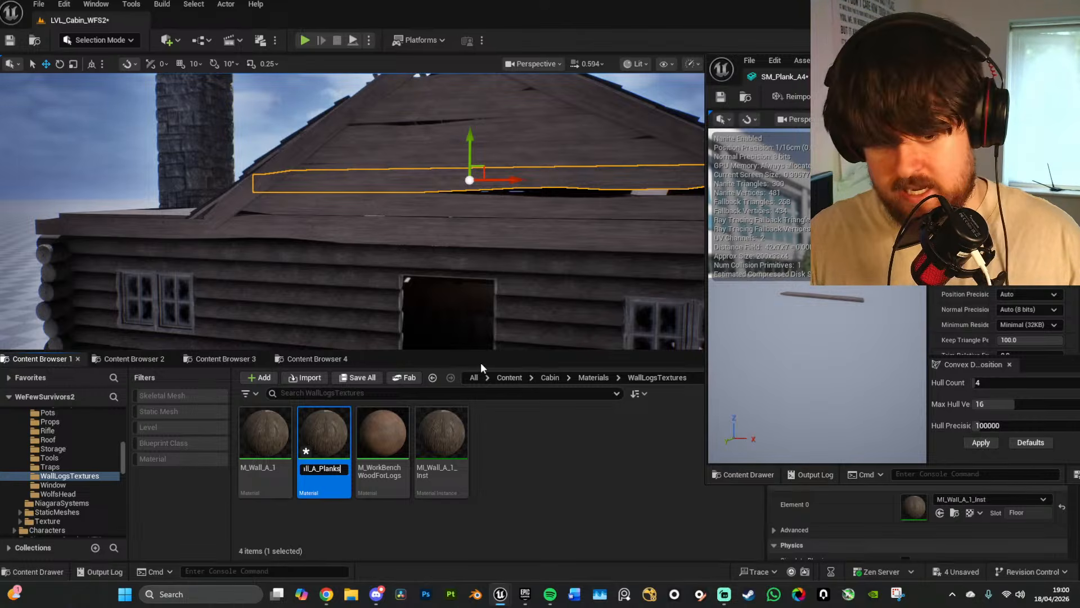
key("Return")
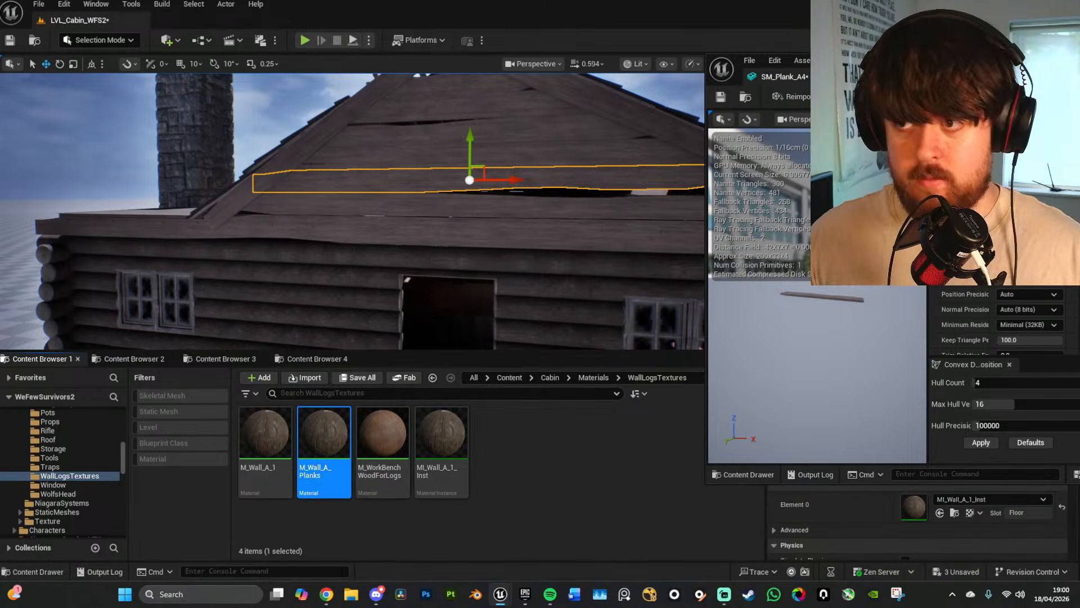
Step: Open M_Wall_A_Planks, add a Multiply node and connect the base color texture's RGB output to its A input
double_click(324, 436)
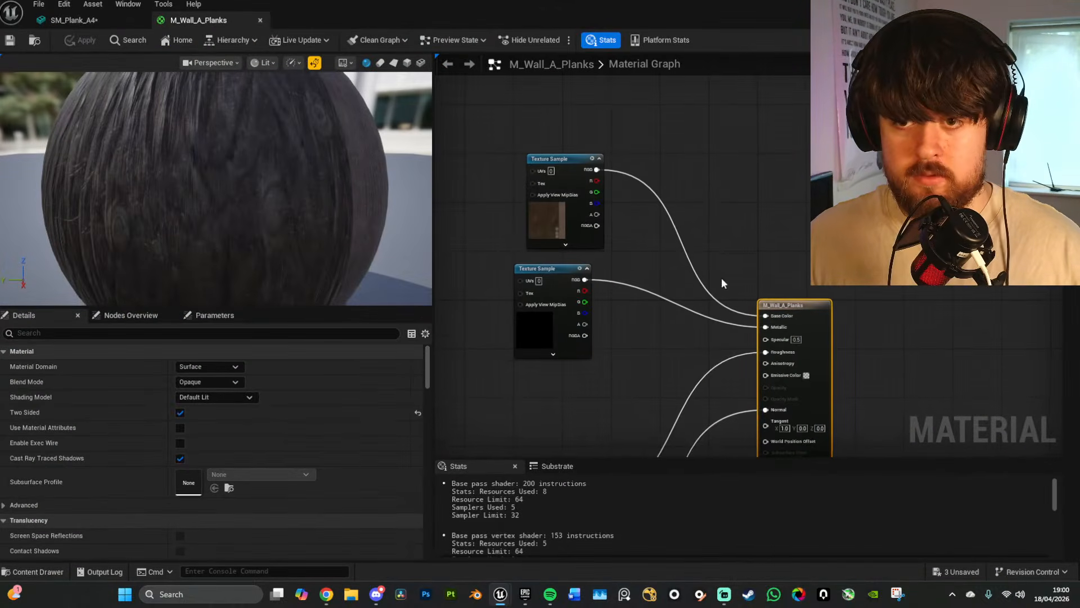
left_click_drag(576, 187, 540, 157)
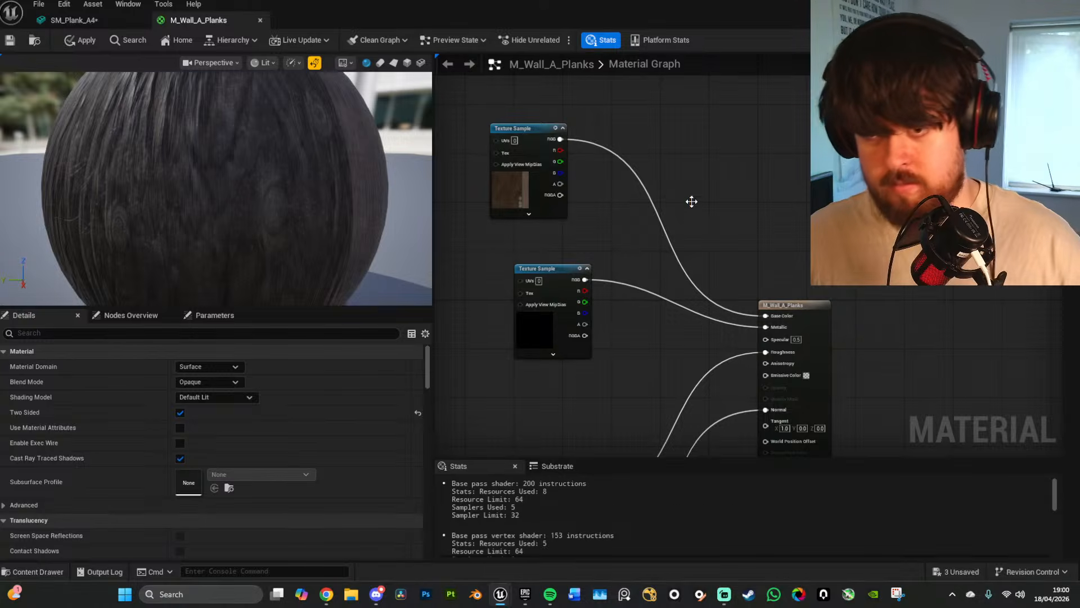
key("m")
left_click(691, 201)
left_click_drag(560, 139, 694, 211)
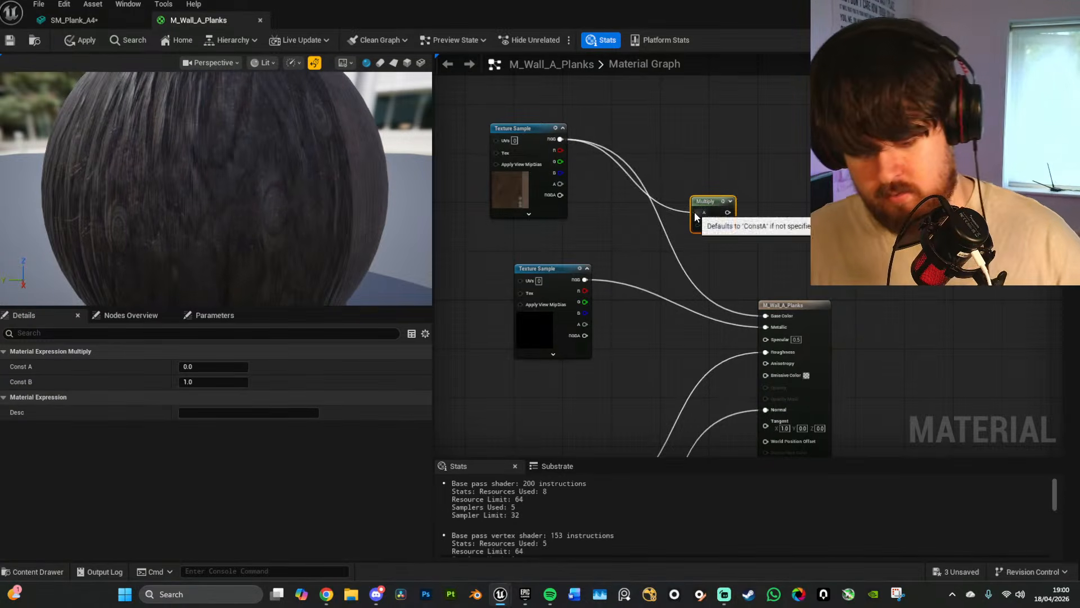
Step: Add a constant converted to a scalar parameter named BC_Brightness with a default value of 1.0
key("1")
left_click(620, 234)
right_click(643, 236)
left_click(692, 273)
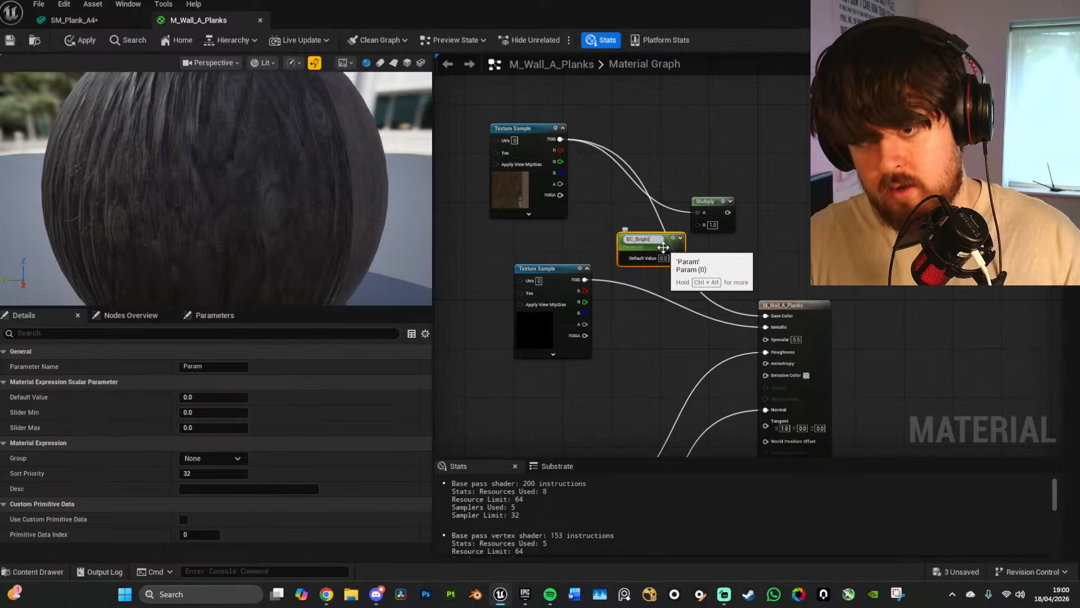
type("BC_Brightness")
key("Return")
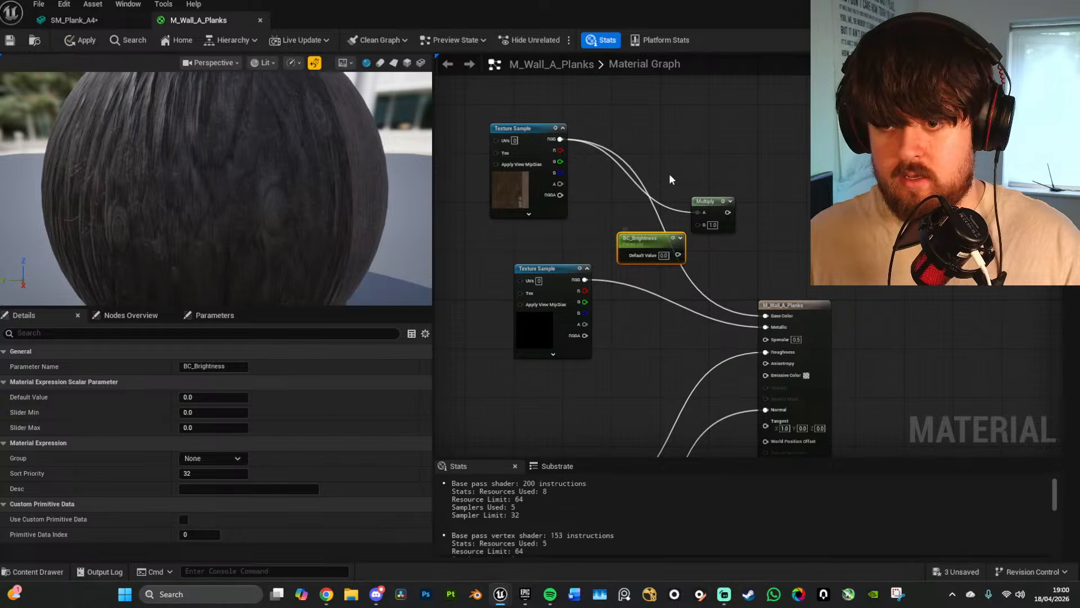
key("Return")
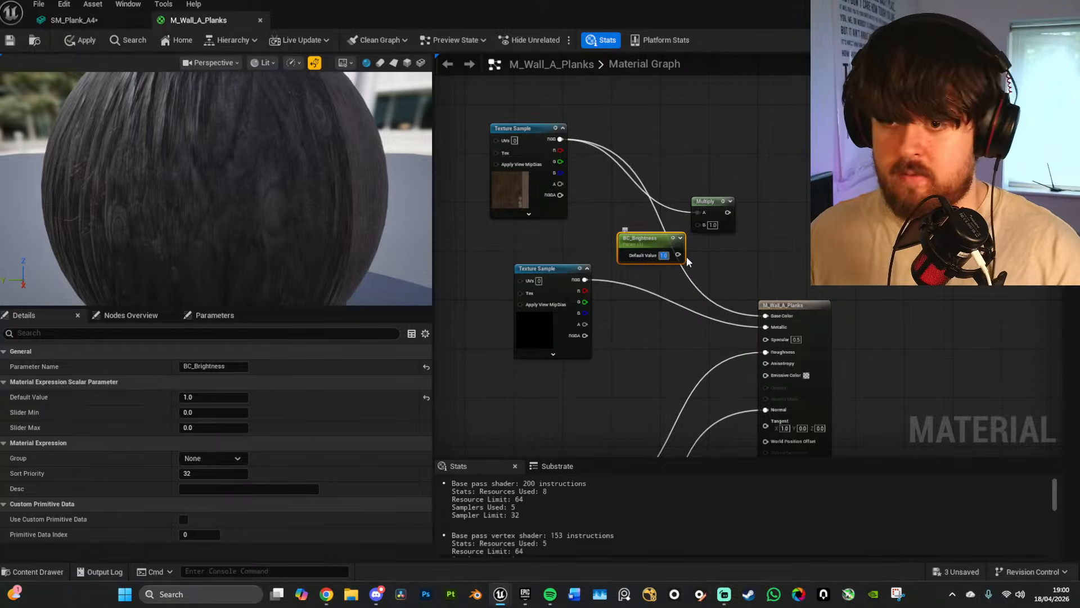
Step: Connect BC_Brightness to the Multiply node's B input and Multiply to Base Color, and apply and save the changes
left_click_drag(674, 254, 613, 225)
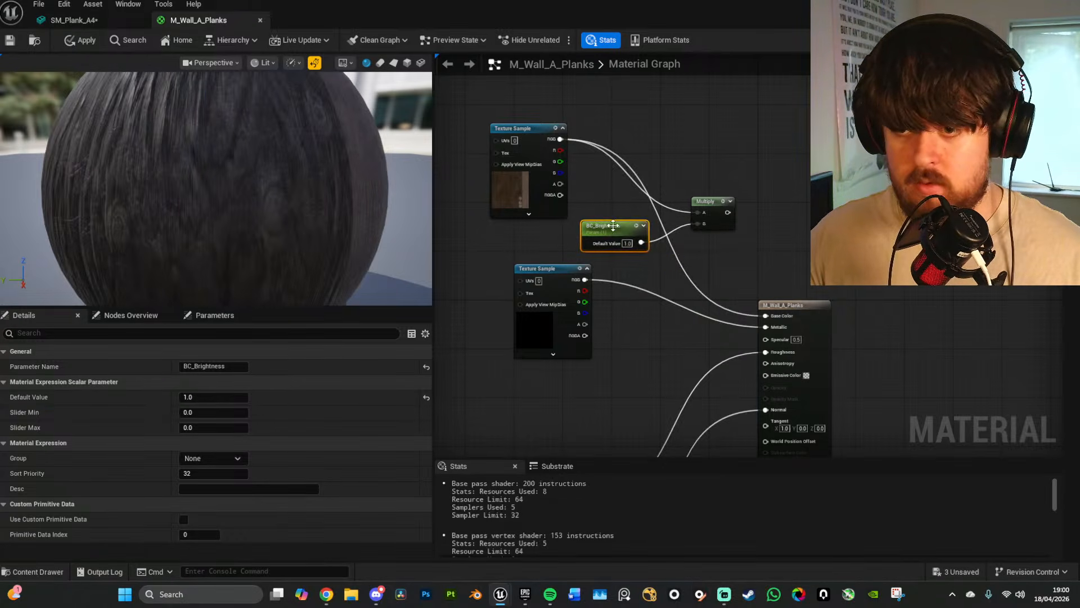
left_click_drag(727, 212, 768, 319)
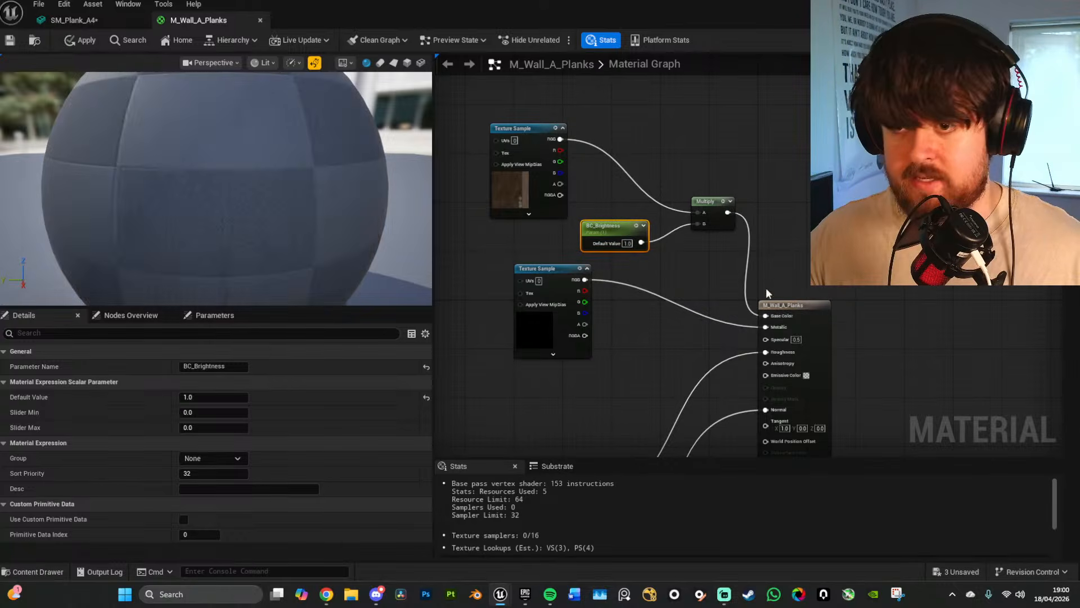
left_click(85, 41)
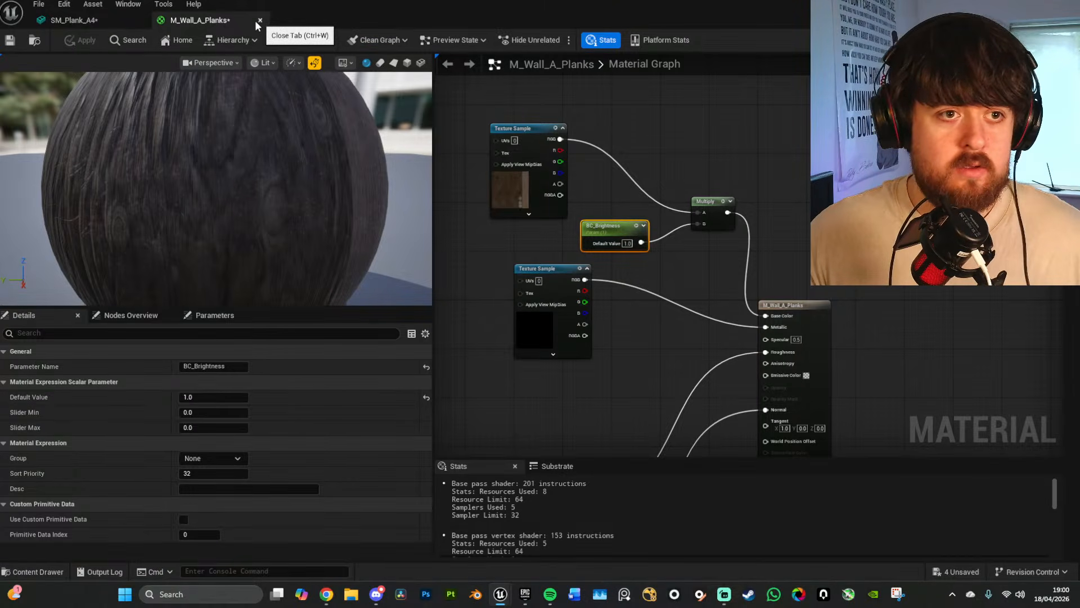
left_click(38, 4)
left_click(100, 79)
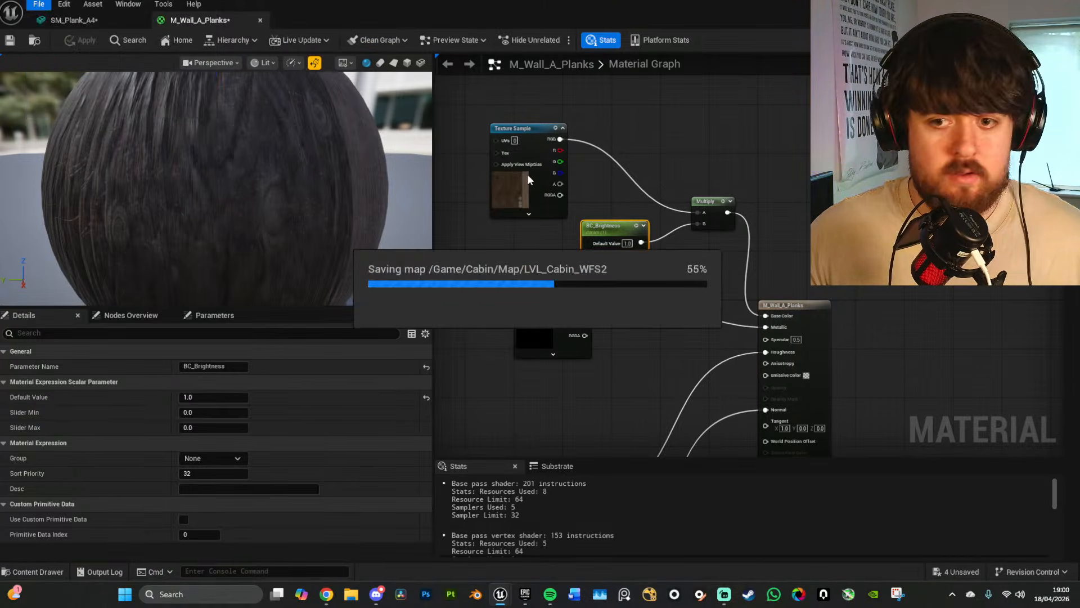
Step: Close the material editor and create a material instance from M_Wall_A_Planks in the WallLogsTextures folder
right_click_drag(649, 369, 803, 198)
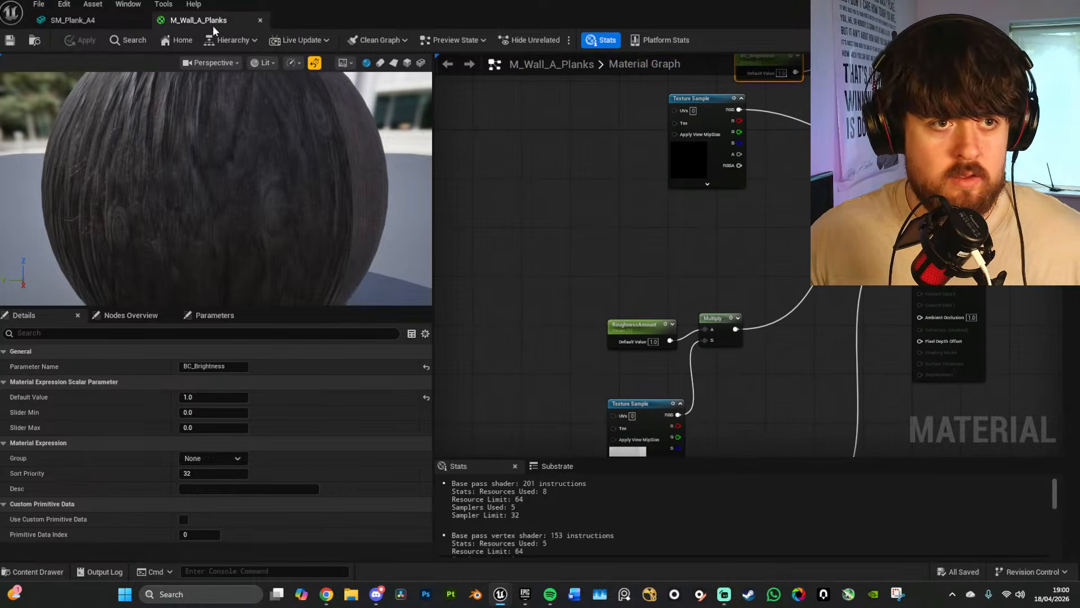
left_click(260, 20)
left_click(141, 21)
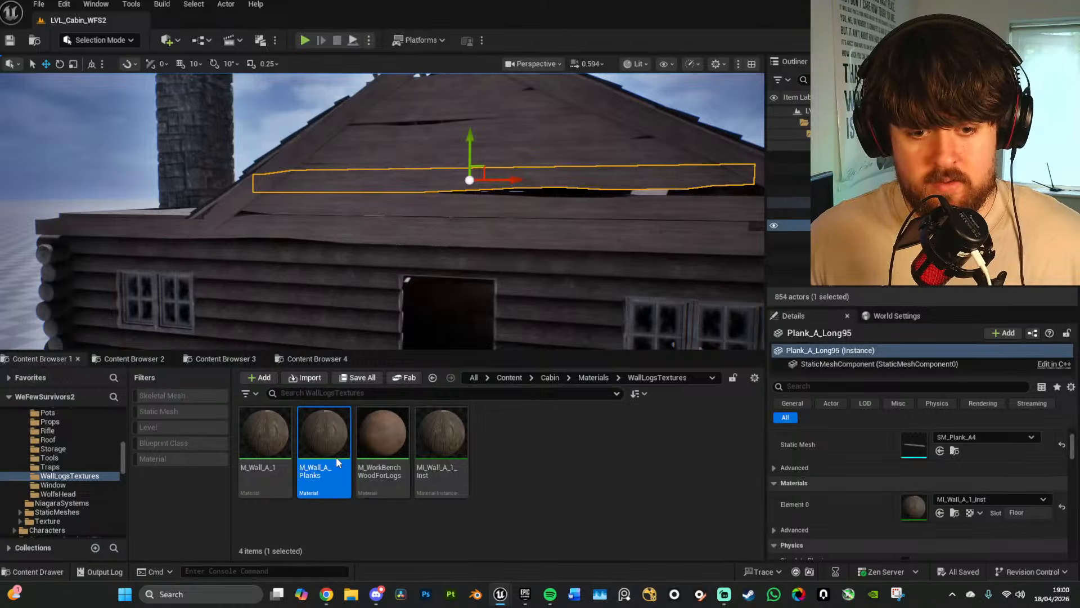
right_click(336, 457)
left_click(427, 143)
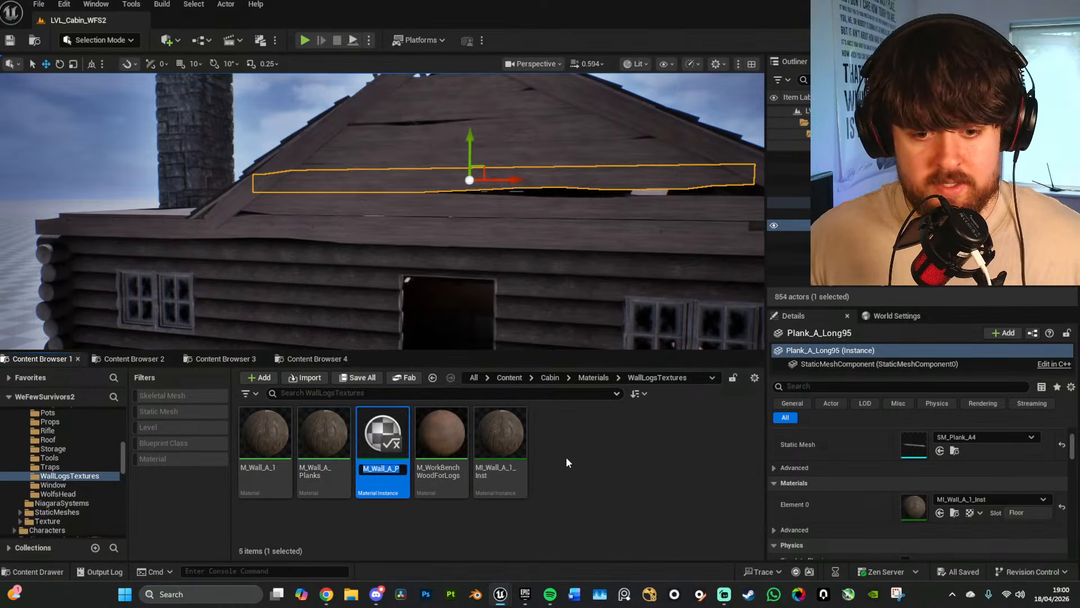
key("Return")
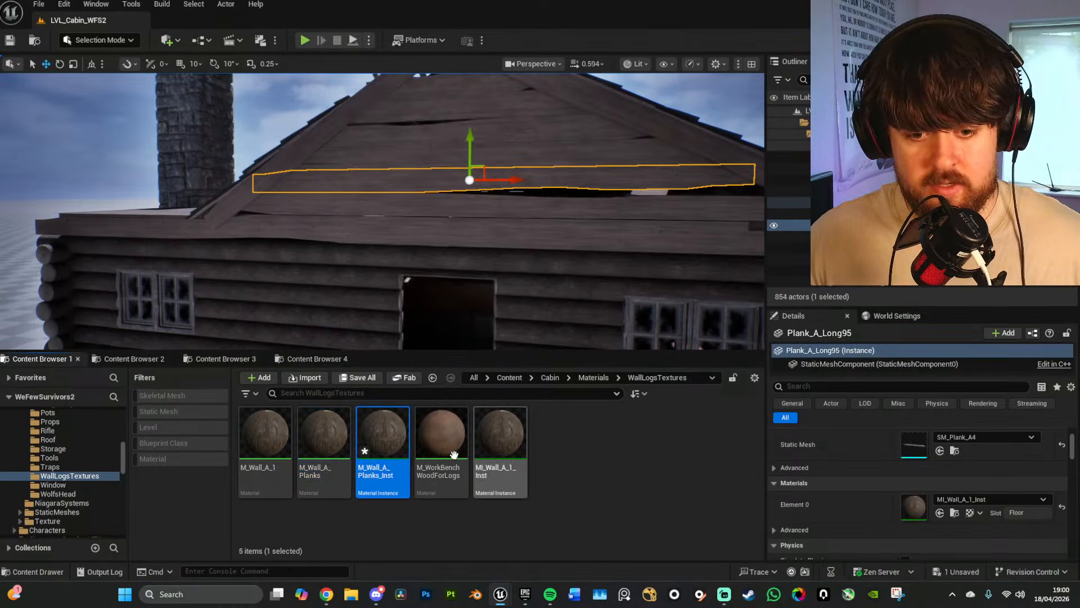
Step: Rename the new planks material instance MI_Wall_A_Planks_Inst
right_click(392, 455)
left_click(469, 170)
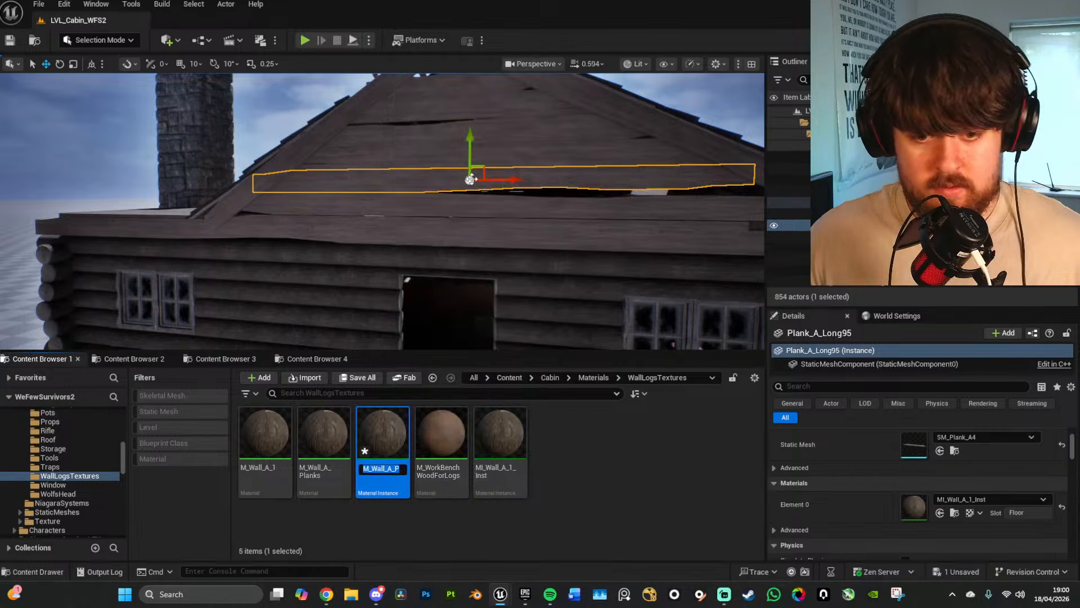
key("Left")
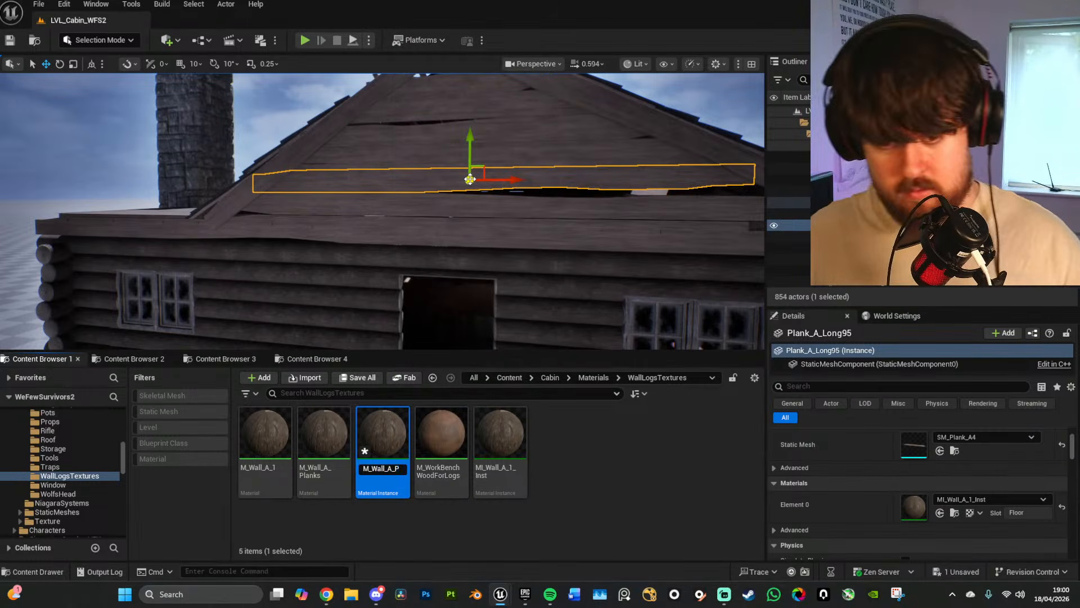
key("Right")
type("I")
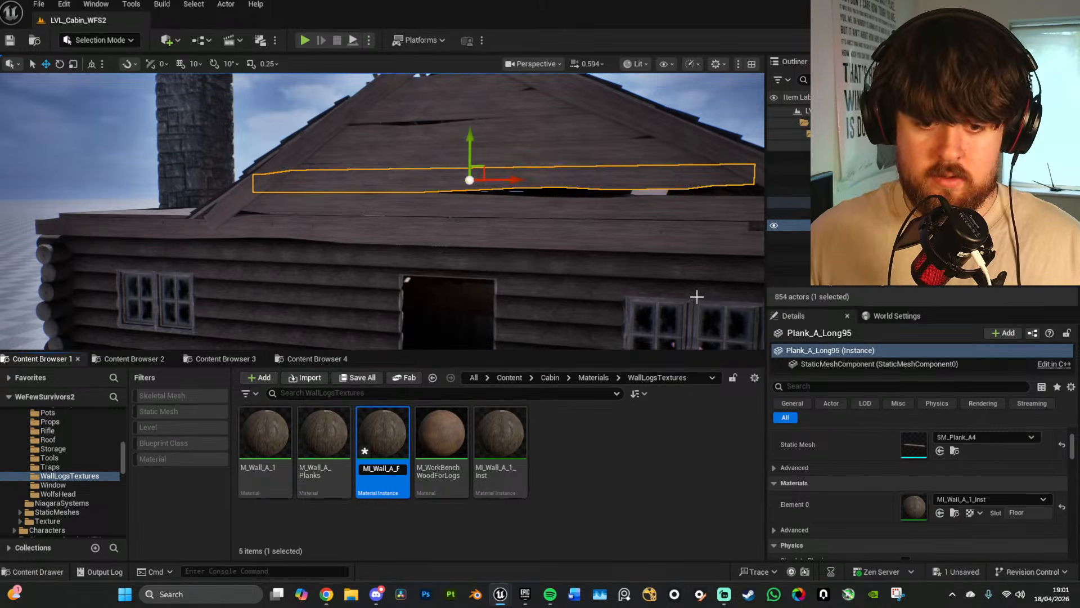
key("Return")
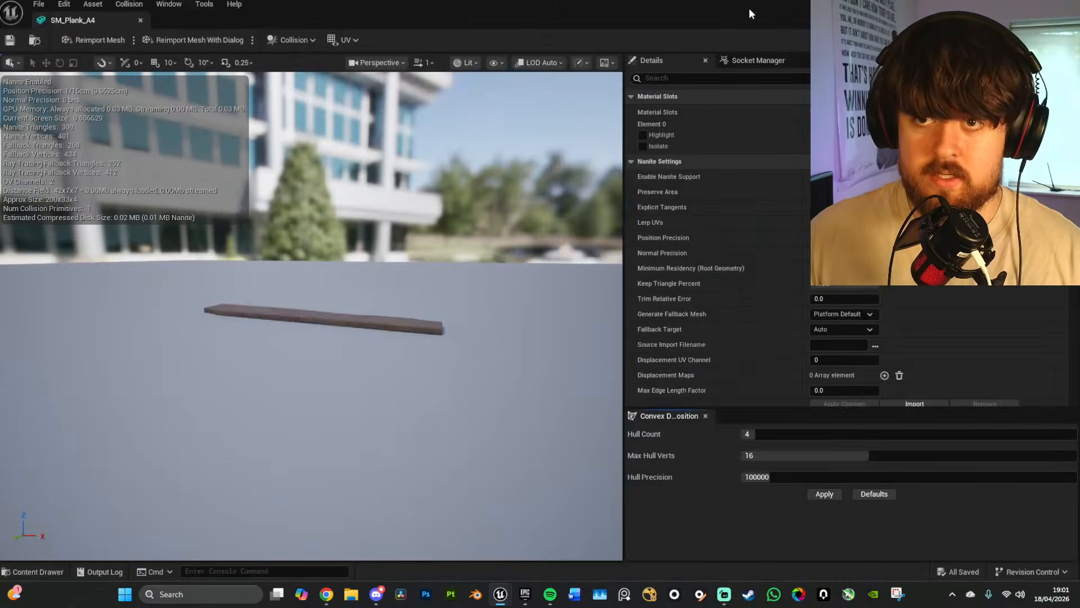
Step: Assign MI_Wall_A_Planks_Inst to SM_Plank_A4's material slot and open the SM_Plank_A3 mesh used by an upper gable plank
left_click_drag(748, 8, 873, 93)
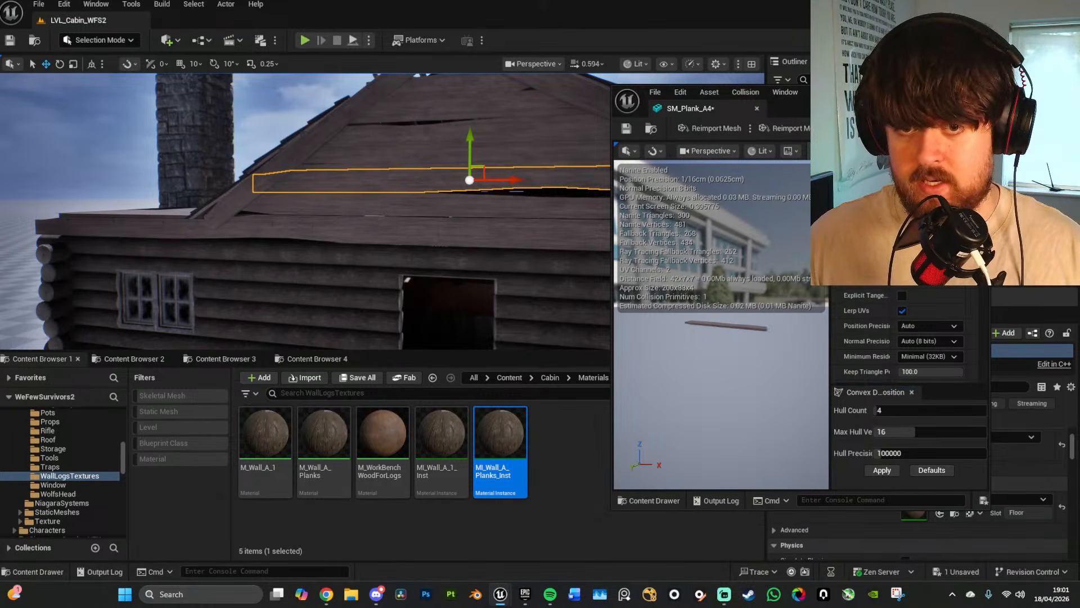
left_click(523, 200)
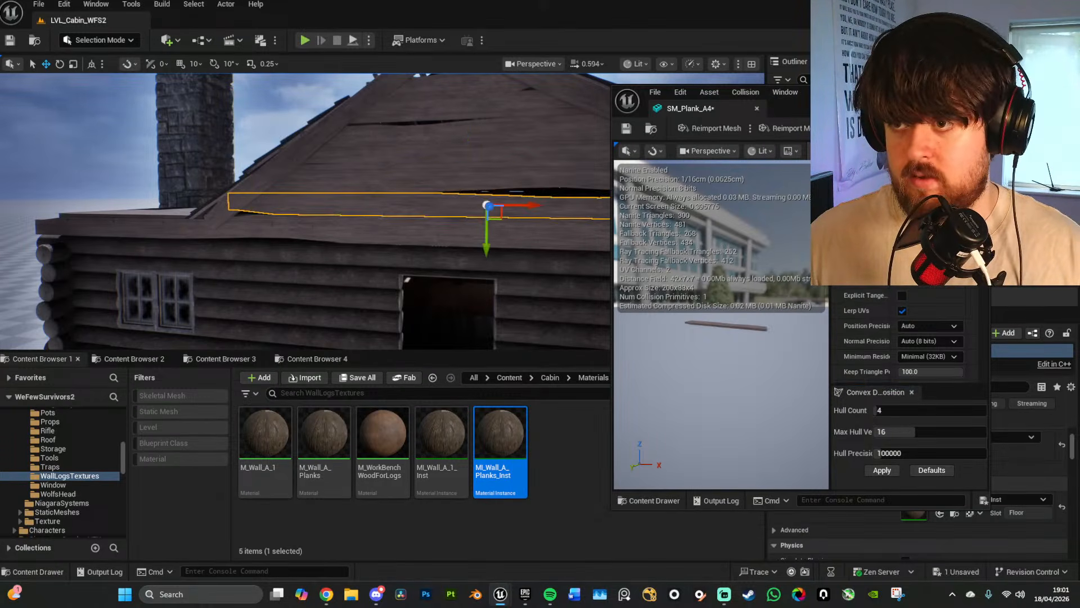
left_click_drag(877, 103, 293, 101)
left_click(466, 105)
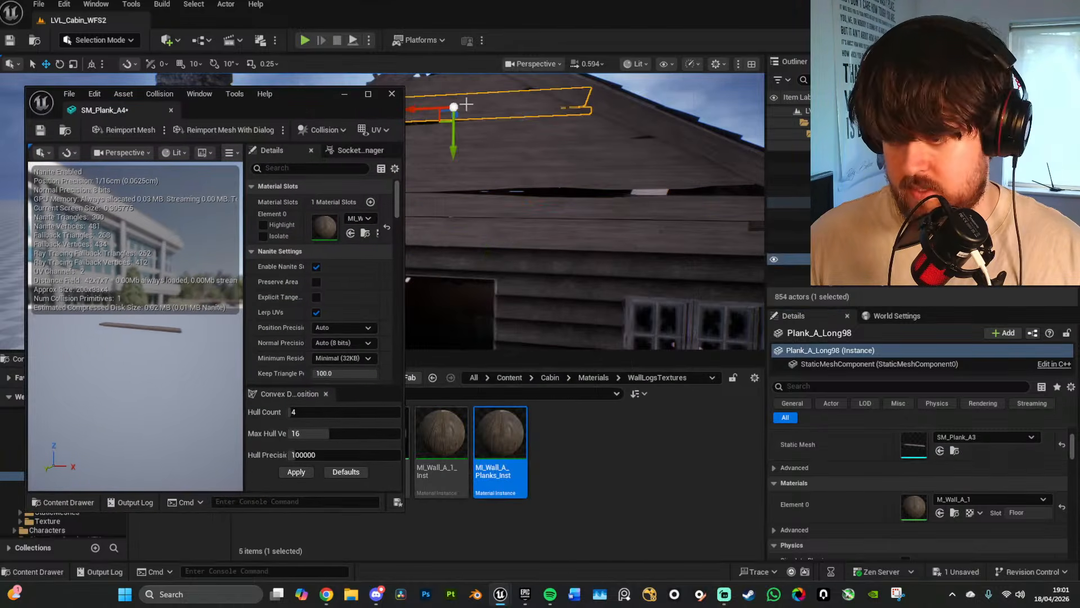
double_click(914, 444)
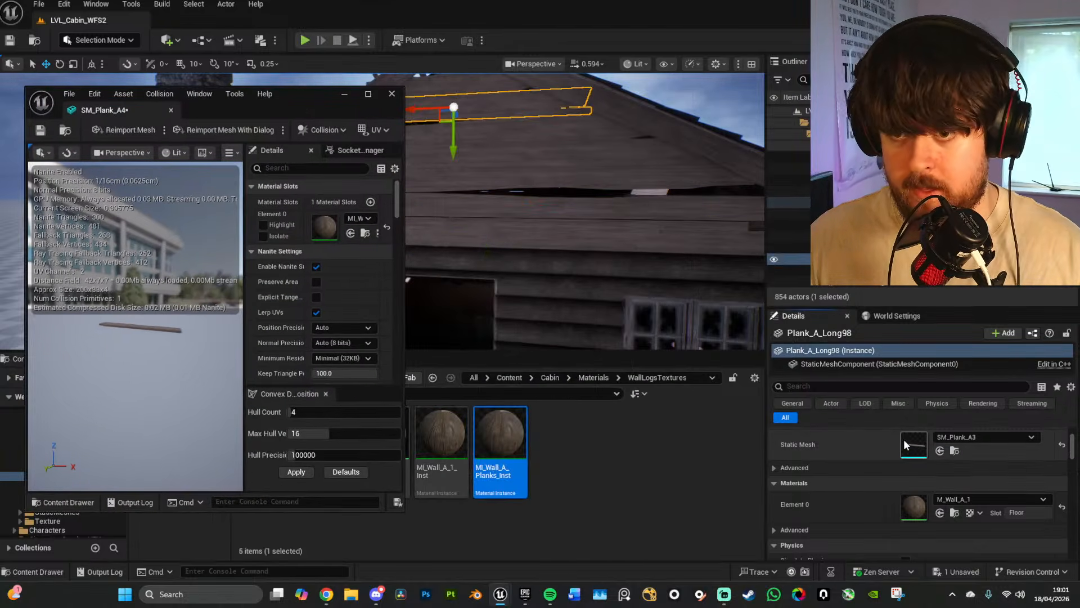
Step: Examine which meshes and materials the other gable and roof-edge planks use
left_click(664, 243)
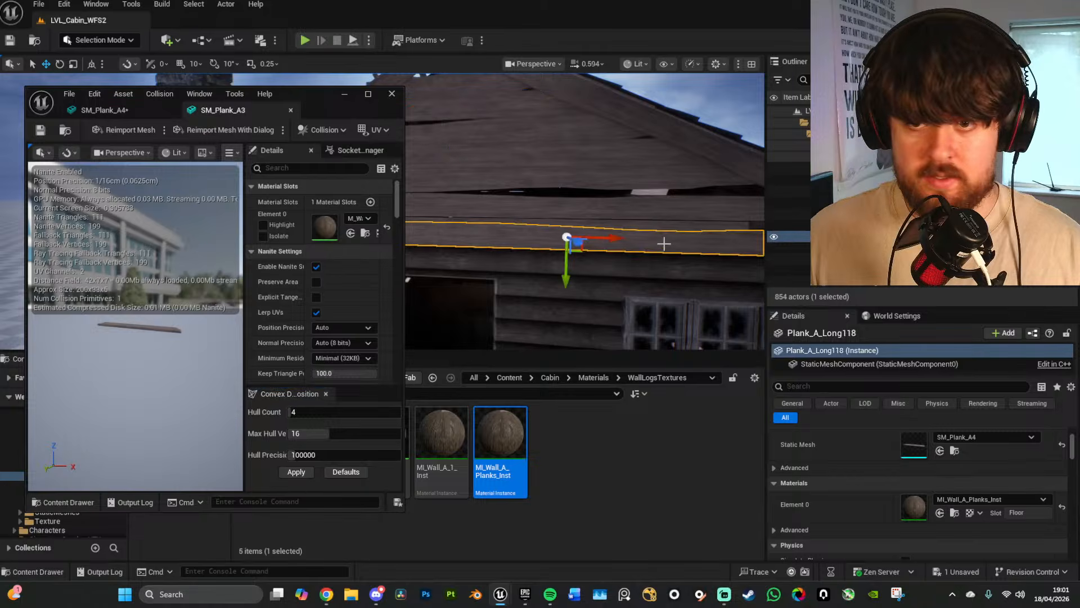
left_click(679, 208)
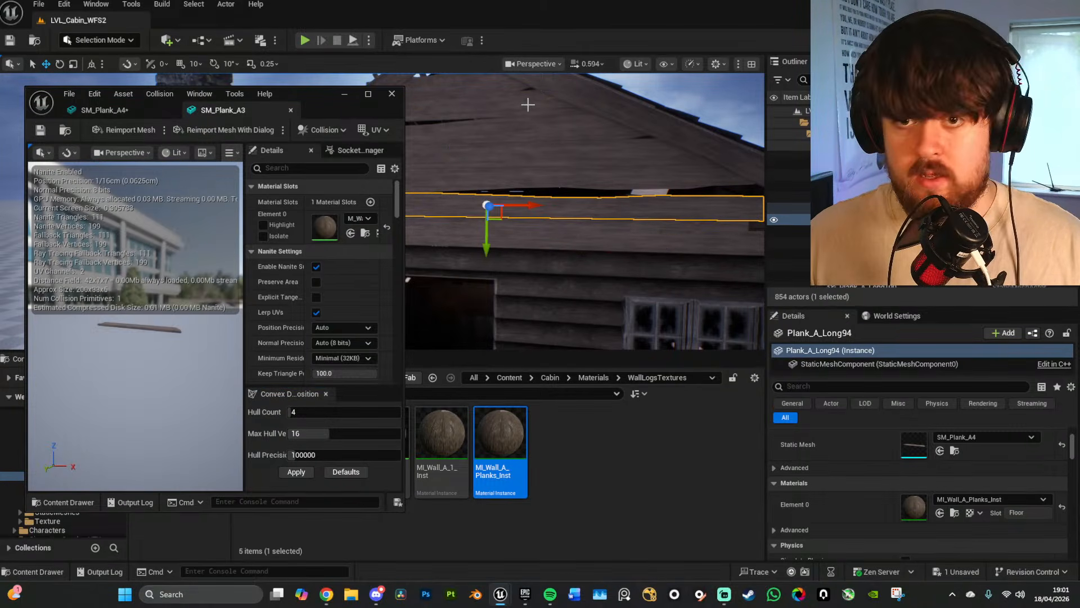
left_click(489, 88)
key("s")
mouse_move(630, 223)
right_mouse_down()
mouse_move(639, 209)
mouse_move(630, 223)
right_mouse_up()
left_click(625, 247)
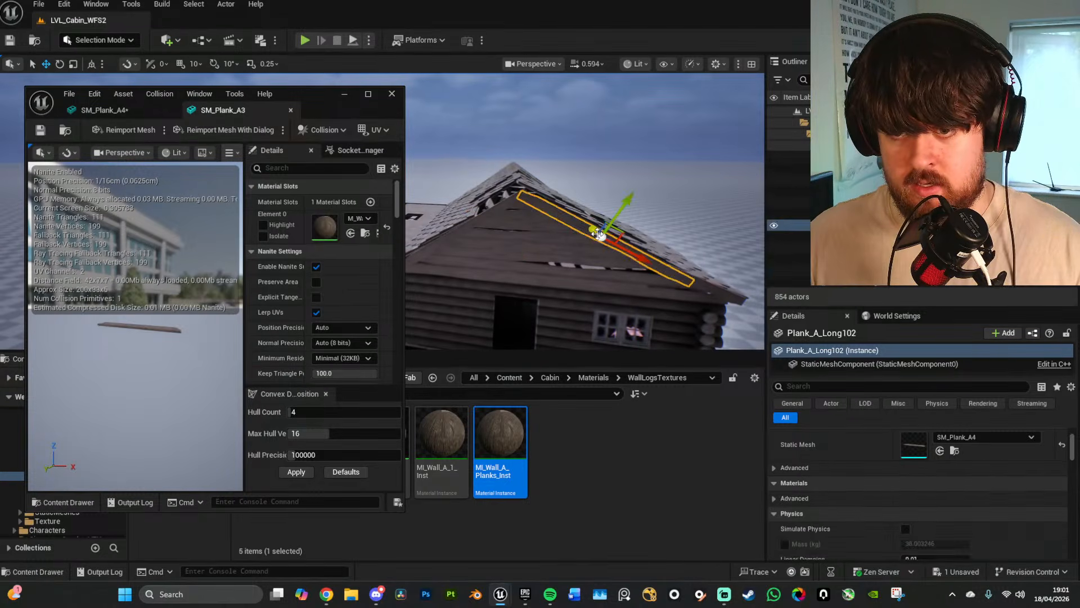
double_click(919, 452)
key("a")
mouse_move(544, 275)
right_mouse_down()
mouse_move(554, 275)
mouse_move(544, 276)
right_mouse_up()
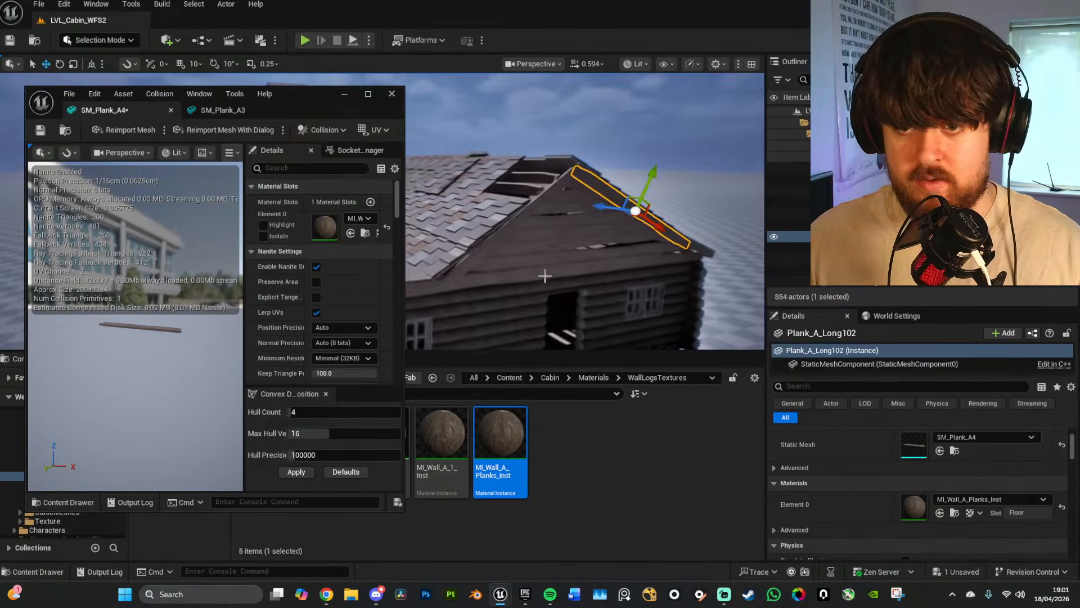
Step: Locate a roof plank's mesh in the Planks folder and open SM_Plank_A1, A2, A3, A4 and SM_Plank_A_Long for editing
left_click(522, 188)
left_click(955, 450)
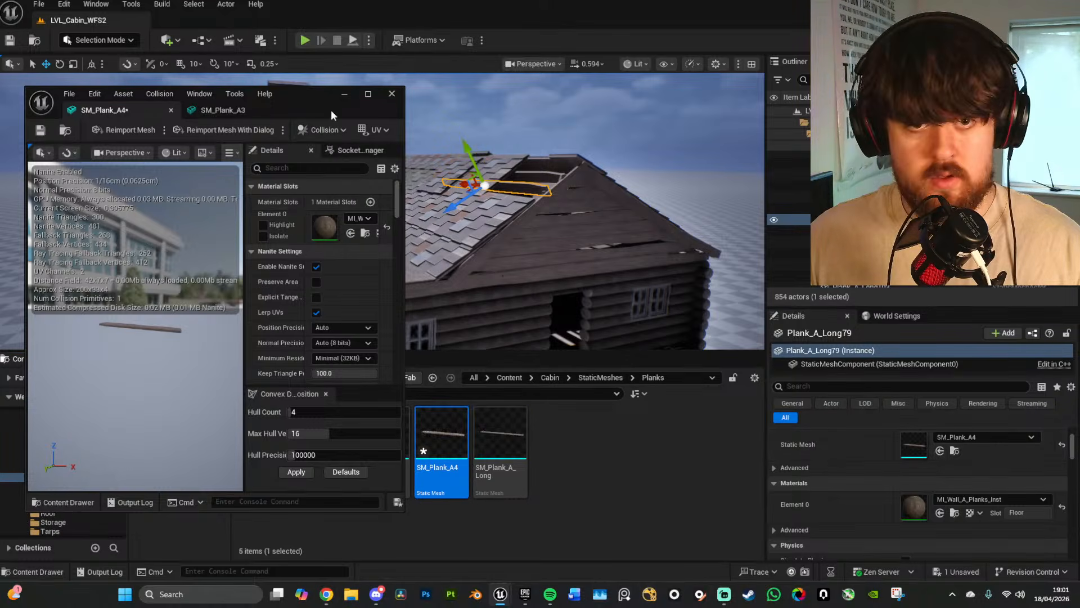
left_click_drag(308, 101, 821, 136)
double_click(280, 441)
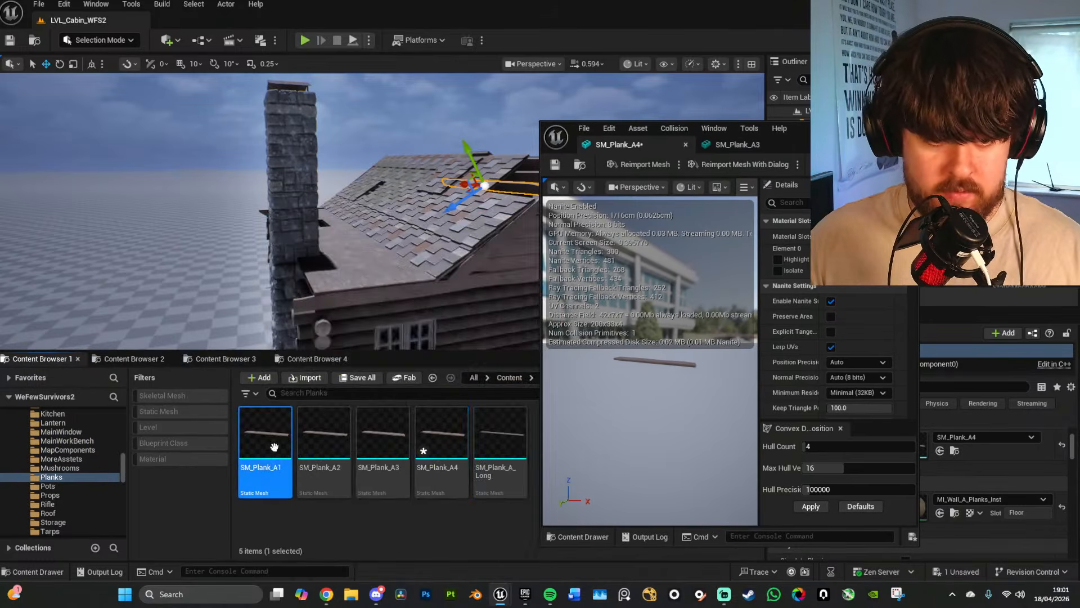
left_click(322, 437)
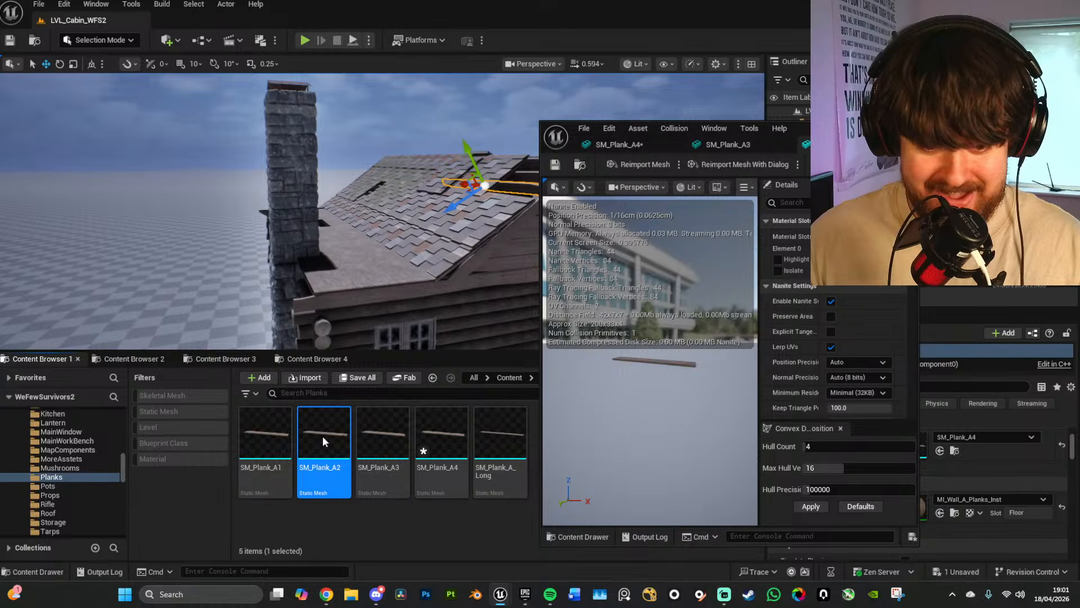
left_click(389, 436)
double_click(442, 436)
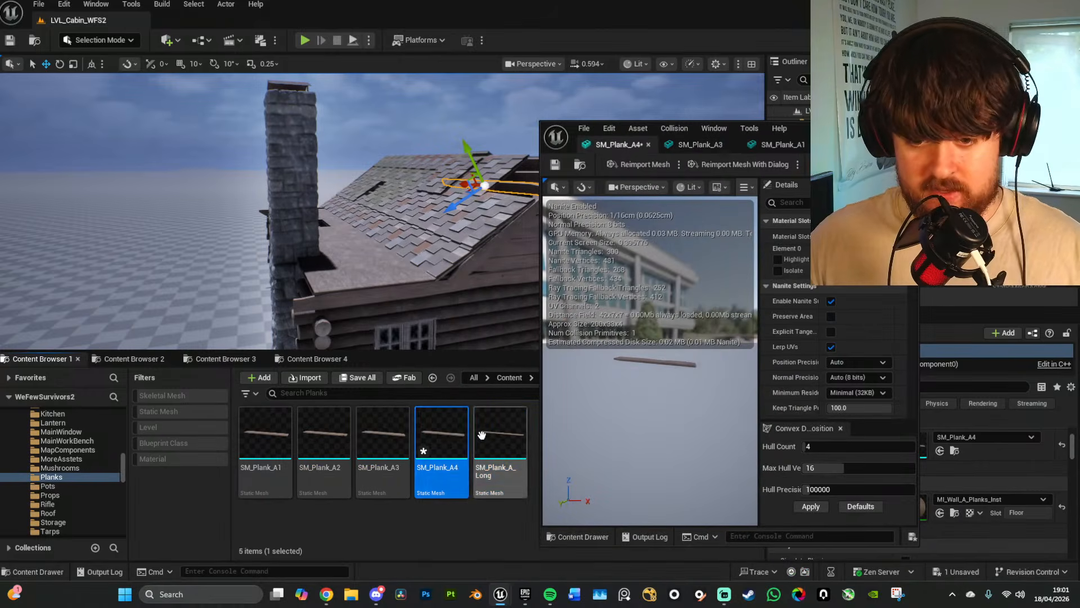
double_click(482, 434)
Step: Assign MI_Wall_A_Planks_Inst to SM_Plank_A3, SM_Plank_A1, SM_Plank_A2 and SM_Plank_A_Long, save everything and close the mesh editors
left_click(432, 378)
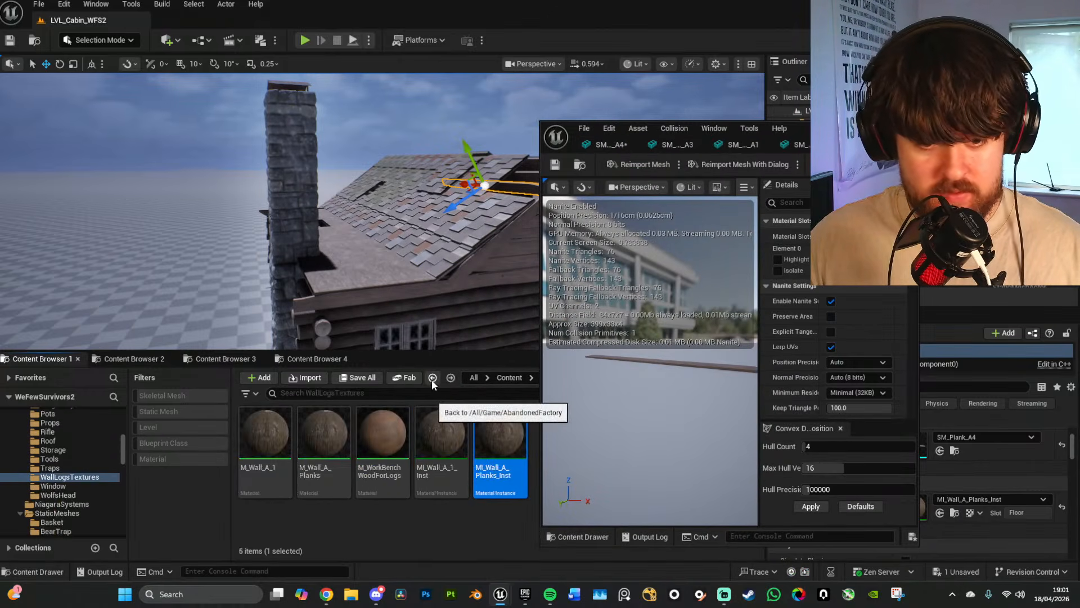
left_click(614, 145)
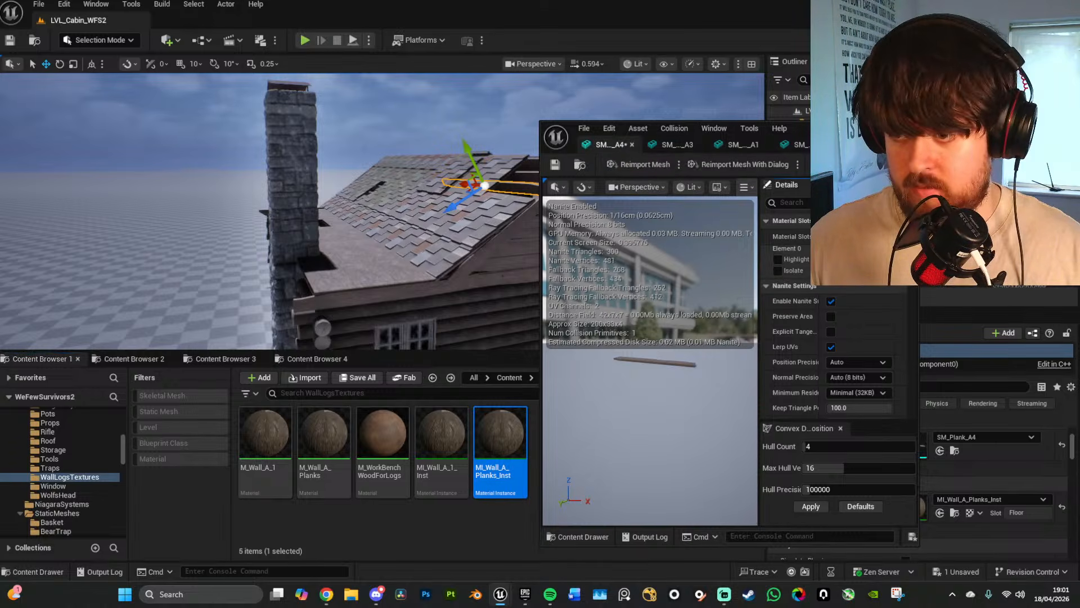
left_click(670, 145)
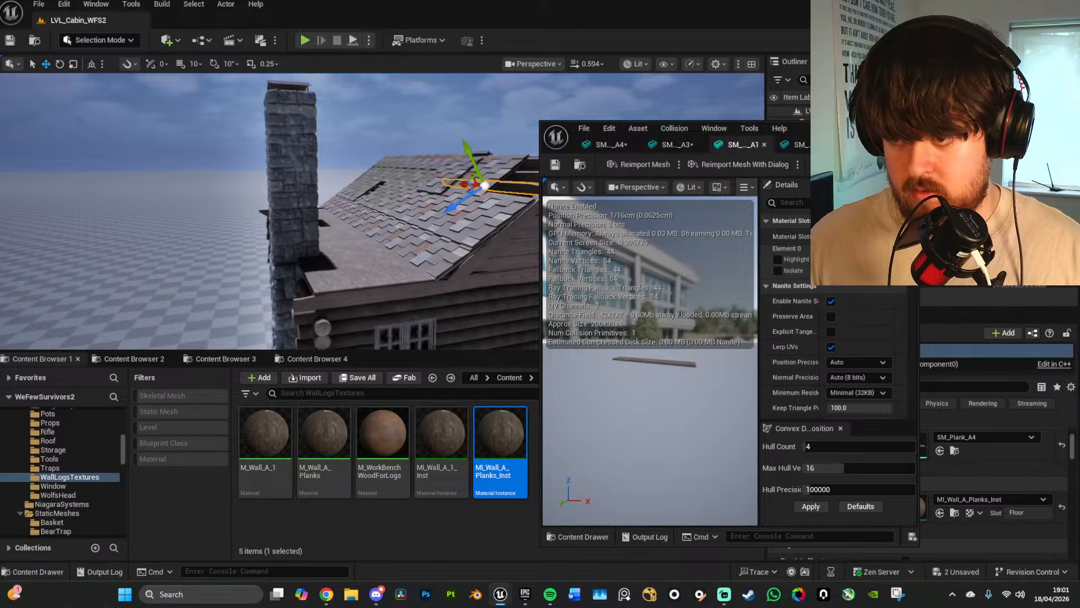
left_click(810, 145)
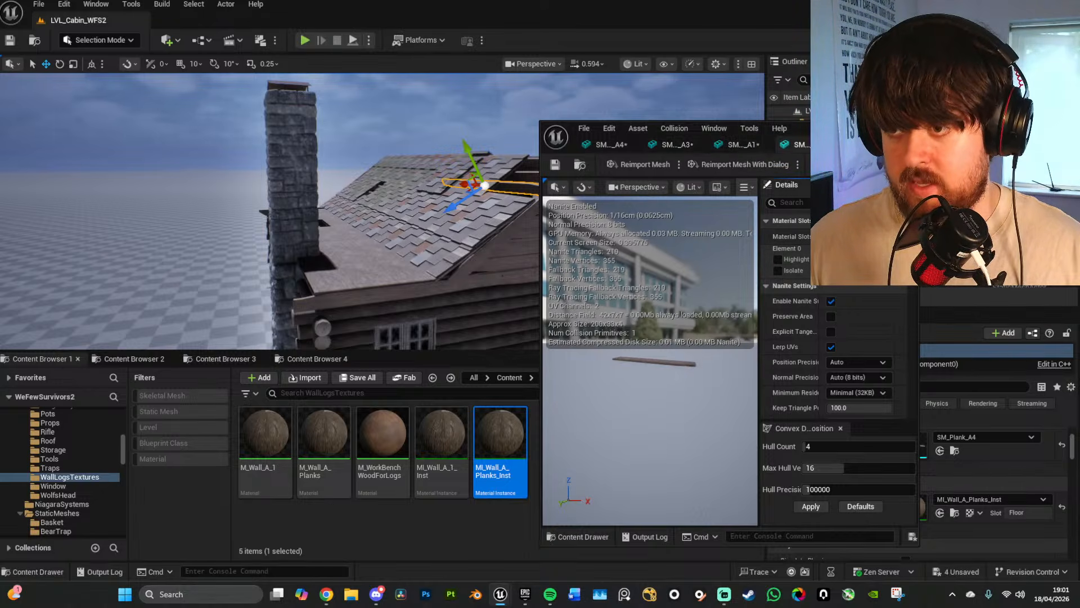
left_click(867, 145)
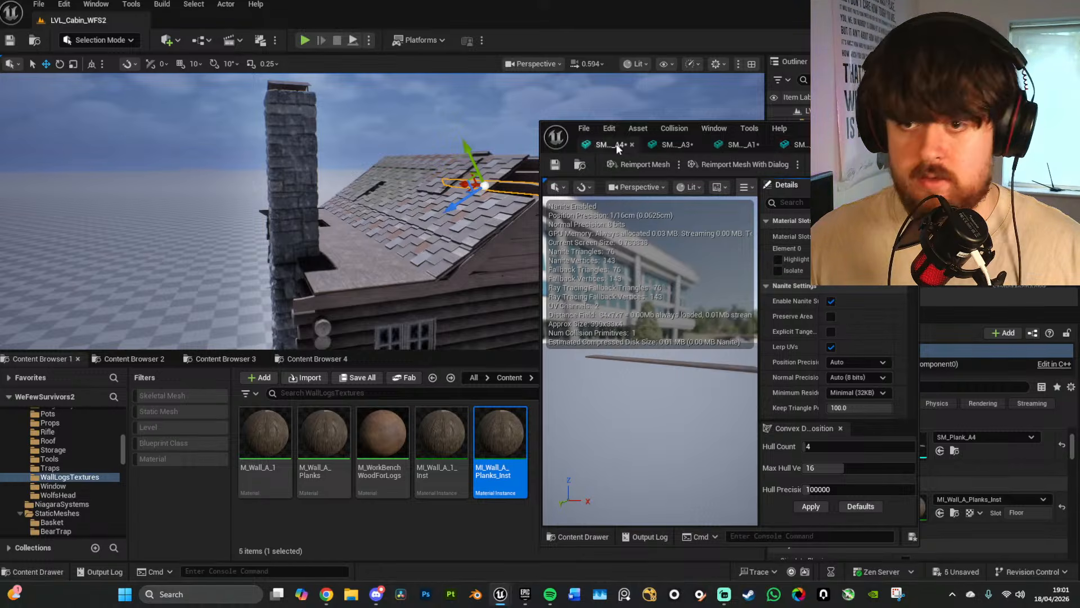
left_click(593, 128)
left_click(616, 200)
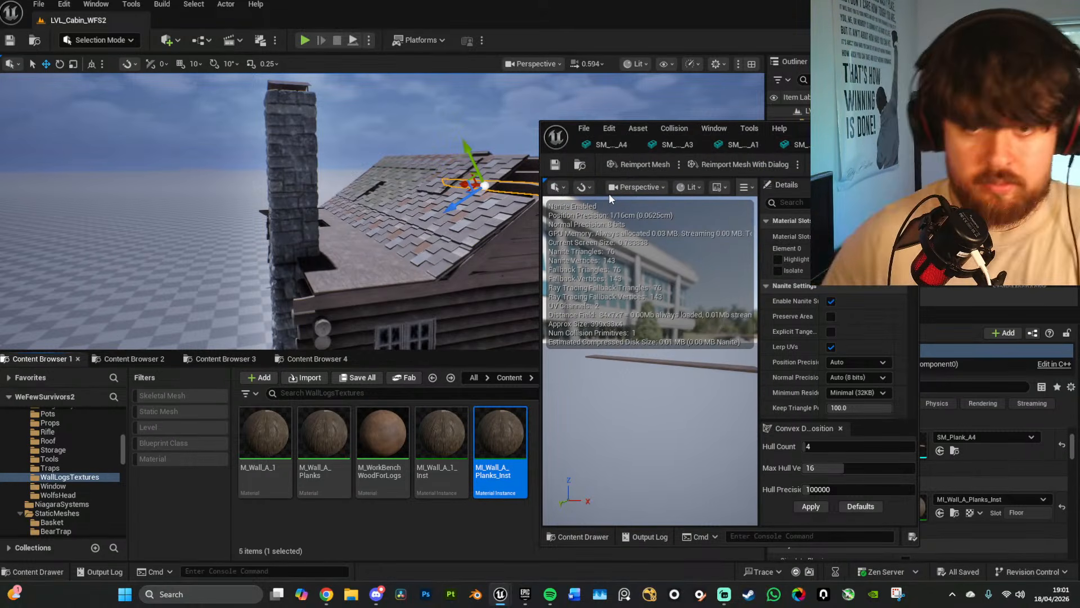
left_click(908, 129)
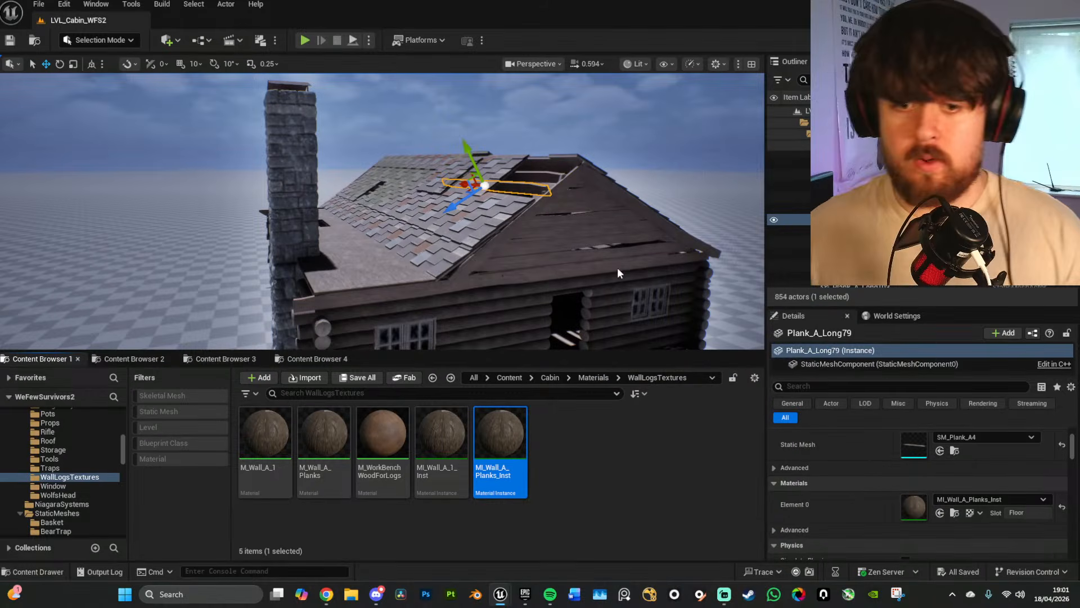
Step: Open the MI_Wall_A_Planks_Inst material instance beside the cabin gable and switch the level viewport to game view
right_click_drag(558, 288, 506, 284)
right_click(569, 287)
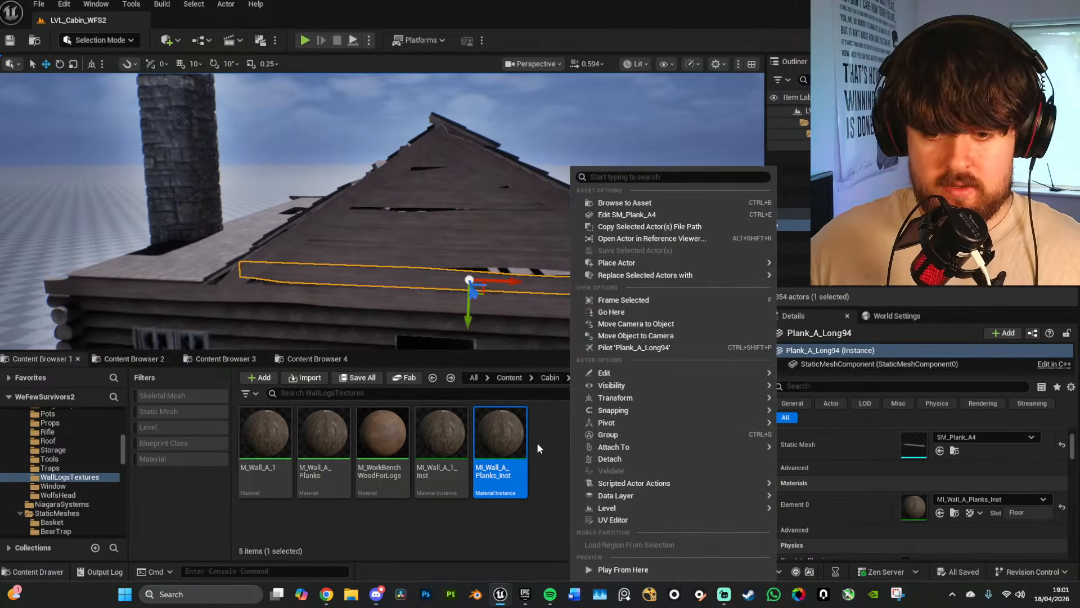
left_click(498, 440)
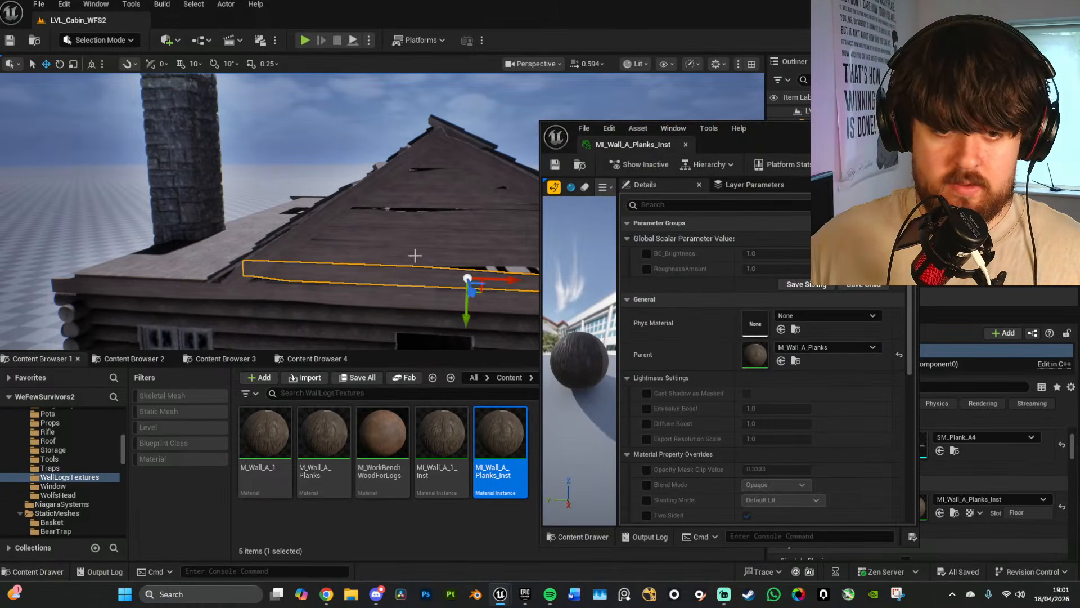
right_click_drag(414, 255, 418, 273)
key("g")
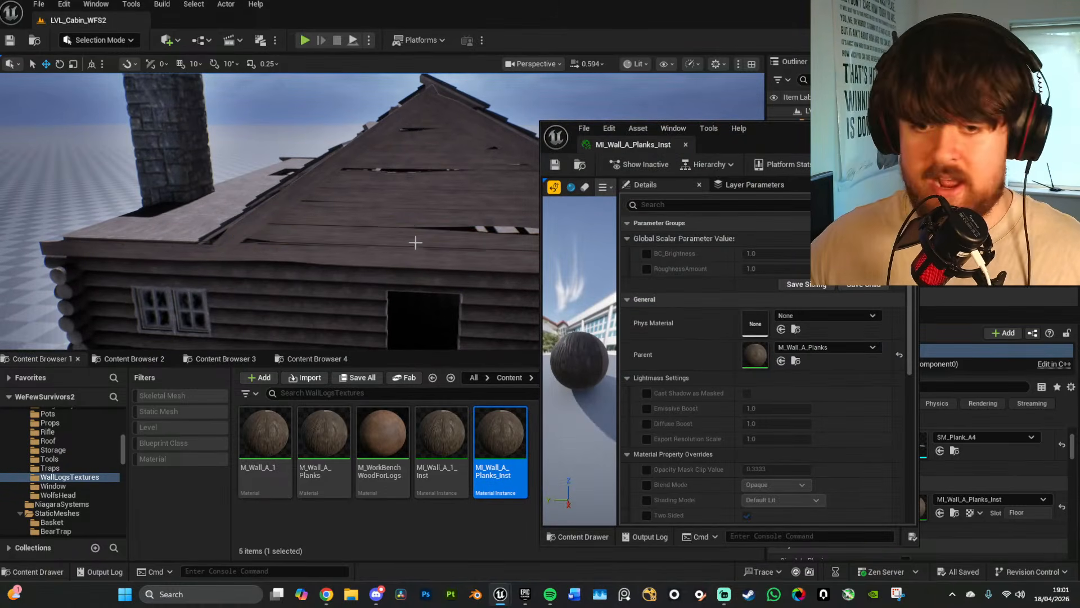
Step: Enable the BC_Brightness override, compare 0.5 with 1, and leave it set to 0.5
left_click(647, 254)
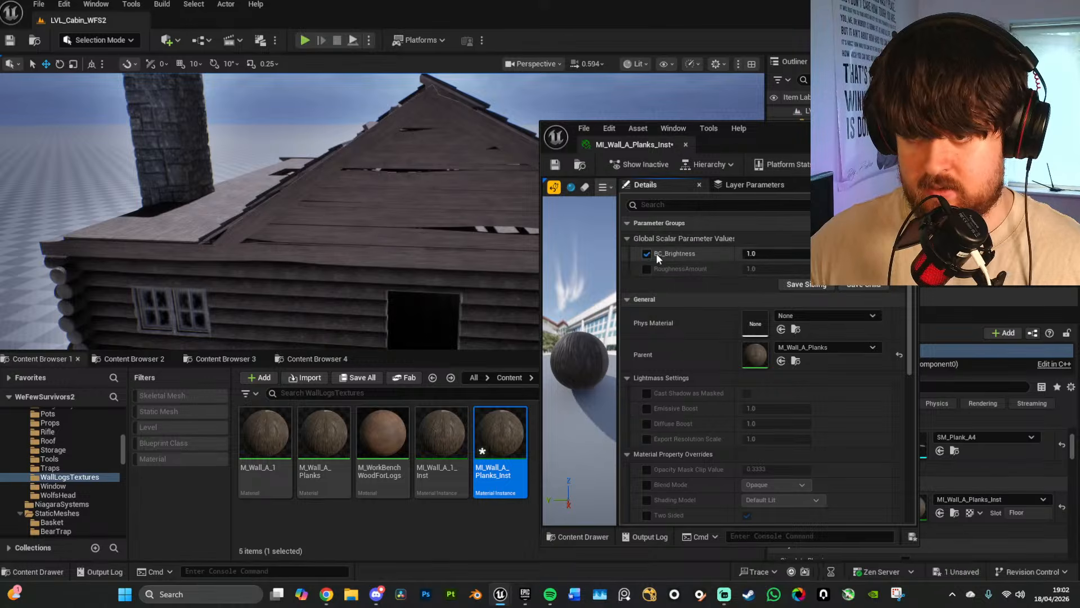
type("0.5")
key("Return")
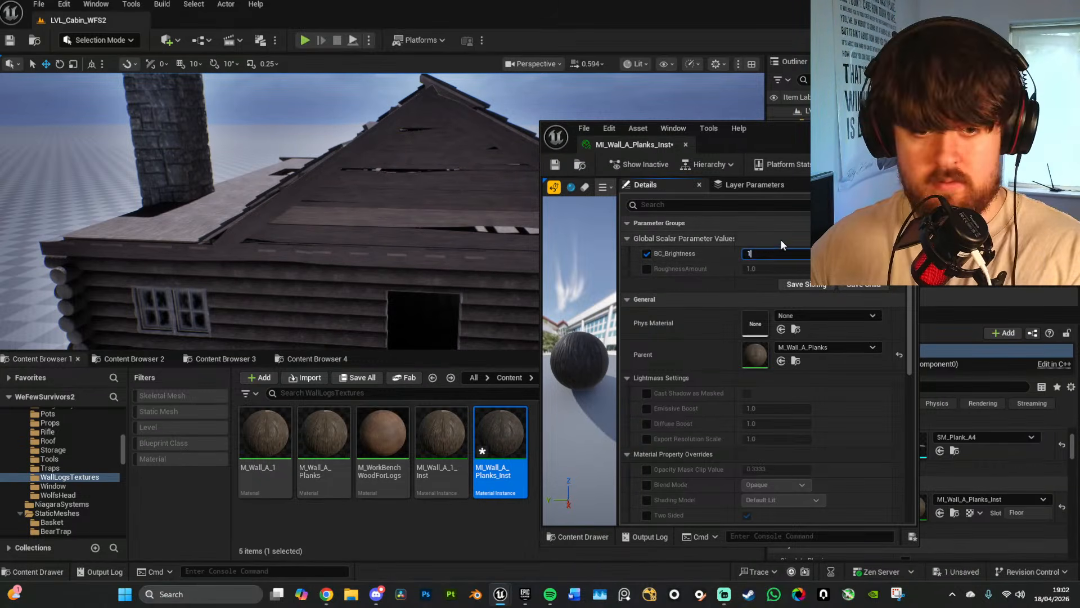
key("BackSpace")
type("0.5")
key("Return")
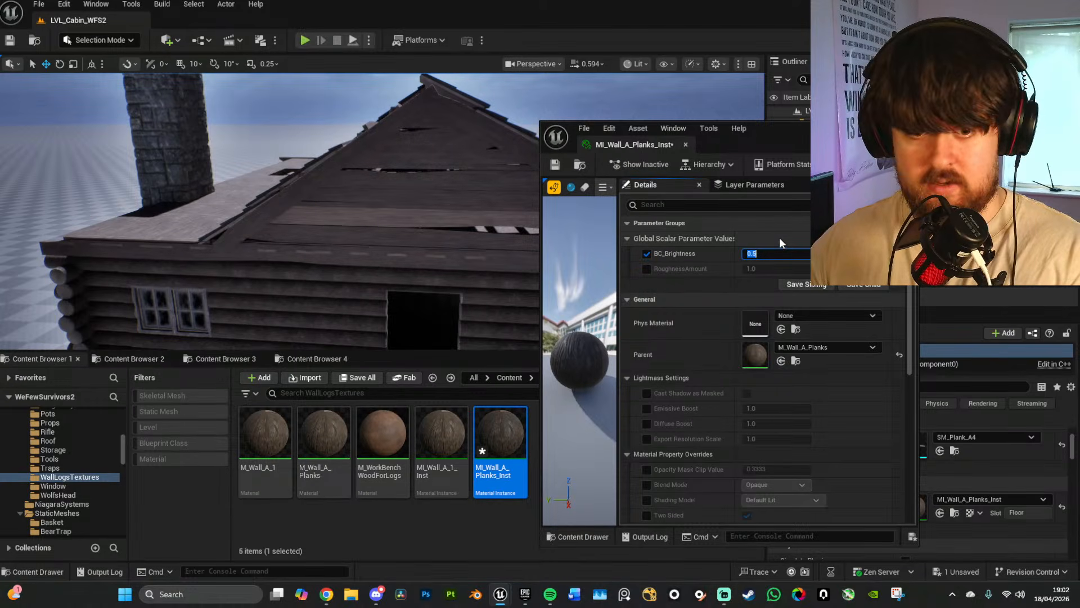
Step: Select the lighter plank low on the gable, locate its SM_Plank_A4 mesh and open it for inspection
left_click(436, 219)
left_click(954, 451)
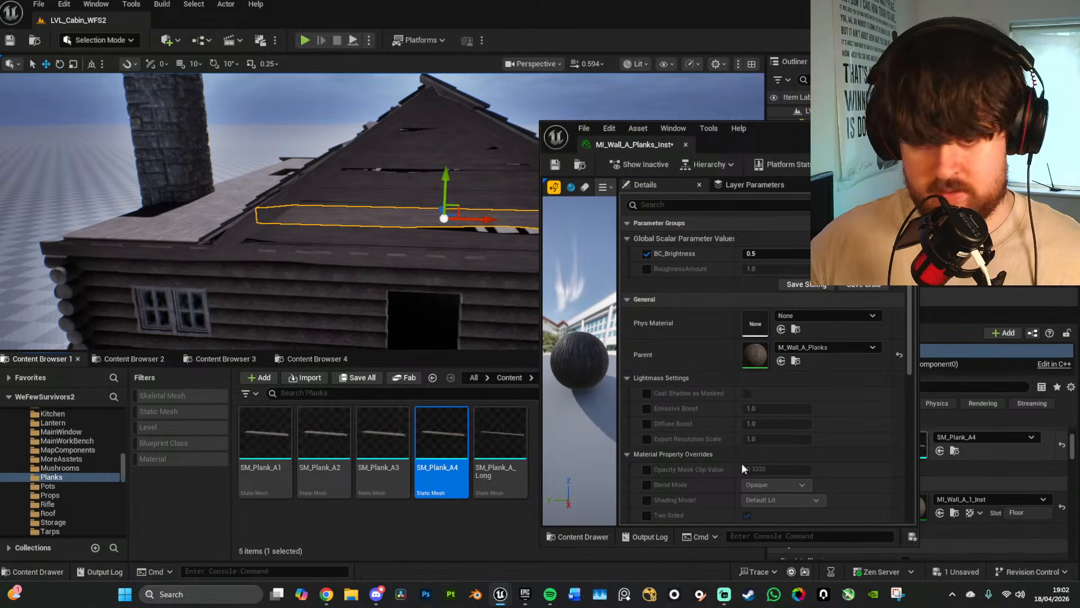
double_click(449, 432)
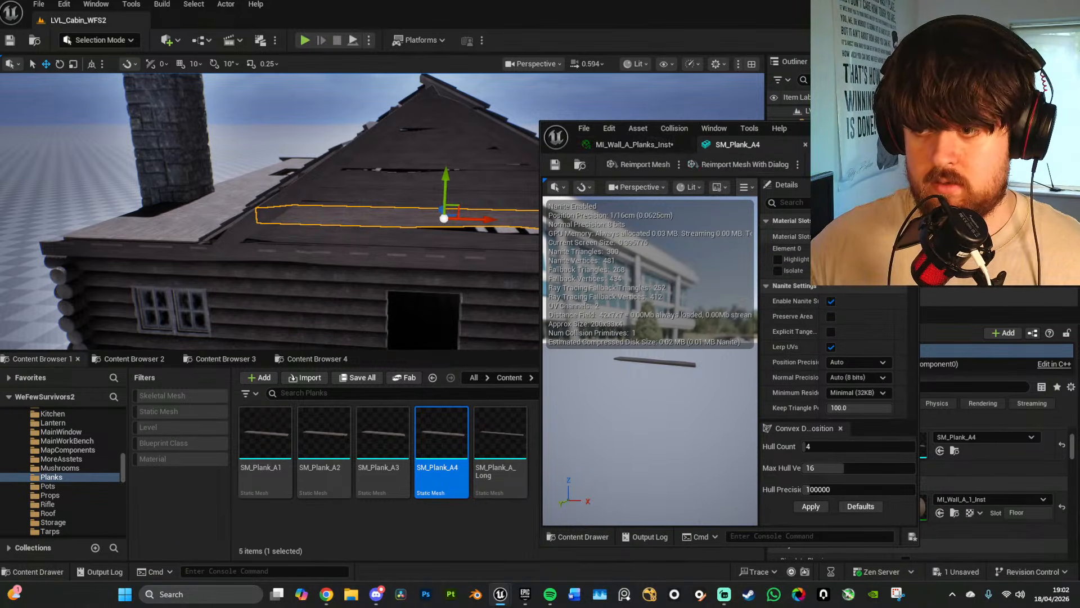
Step: Apply the MI_Wall_A_Planks_Inst material instance to the lighter SM_Plank_A4 plank low on the gable
left_click(879, 263)
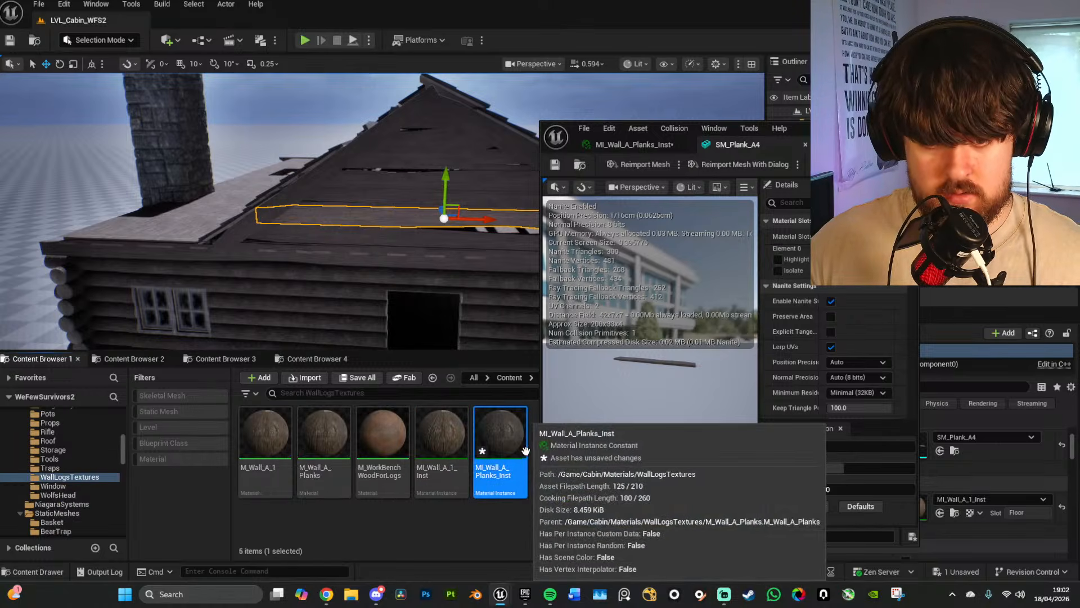
left_click_drag(494, 434, 403, 216)
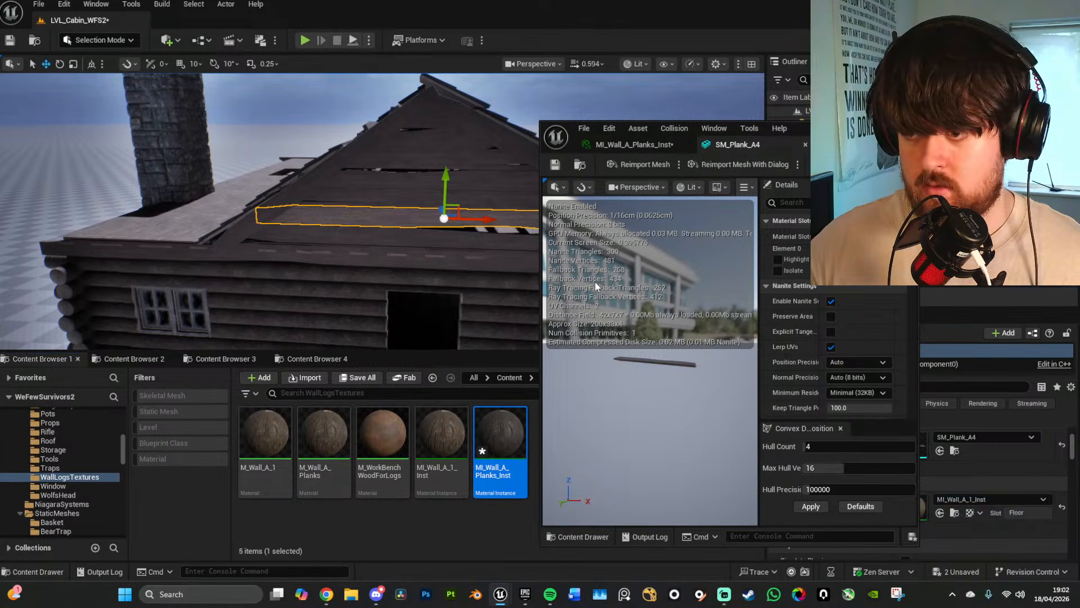
double_click(507, 436)
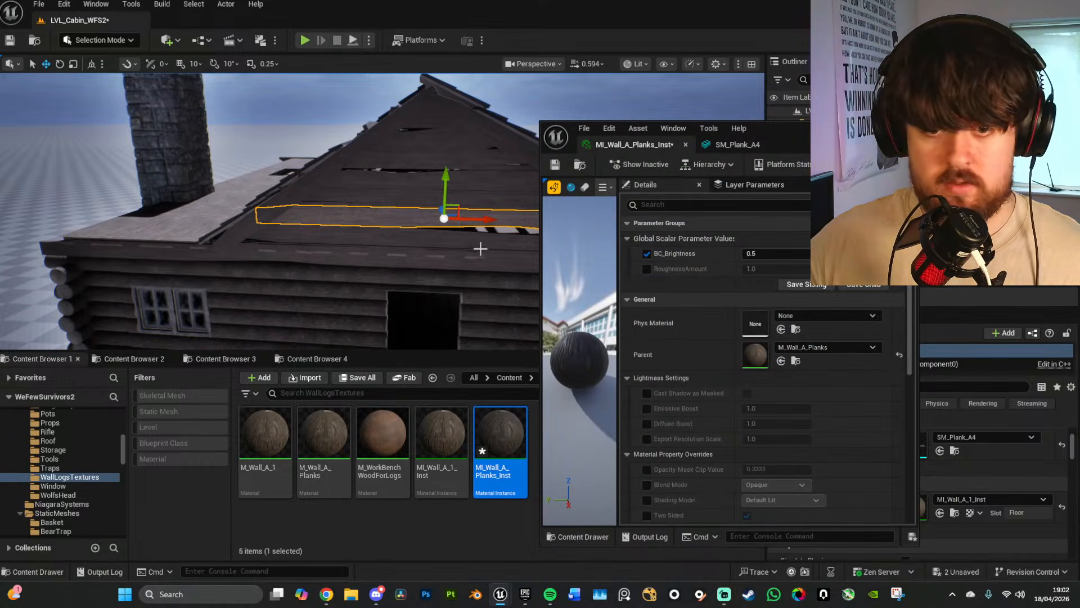
key("Delete")
mouse_move(480, 234)
right_mouse_down()
mouse_move(487, 240)
mouse_move(475, 243)
mouse_move(465, 231)
mouse_move(470, 246)
right_mouse_up()
key("ctrl+z")
key("w")
key("s")
scroll(1048, 499, "down", 3)
left_click(940, 512)
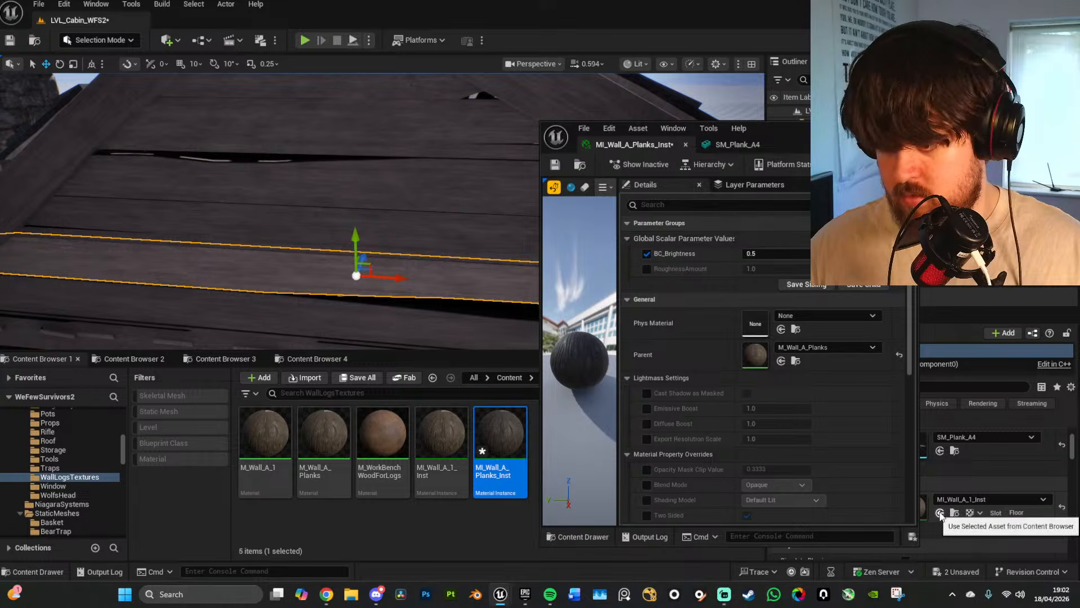
Step: Select the SM_Floor_A1 piece poking through the plank at the gable's base and open its M_Wall_A_1 material for inspection
key("s")
right_click_drag(367, 272, 400, 293)
left_click(356, 270)
key("w")
scroll(402, 285, "down", 3)
left_click(392, 235)
key("f")
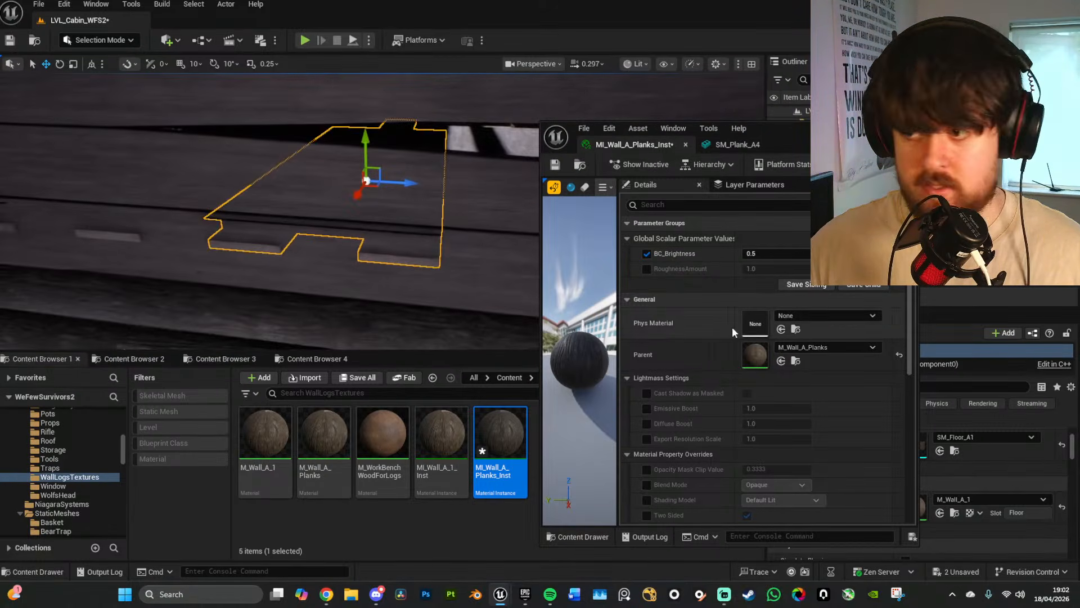
left_click_drag(802, 129, 384, 105)
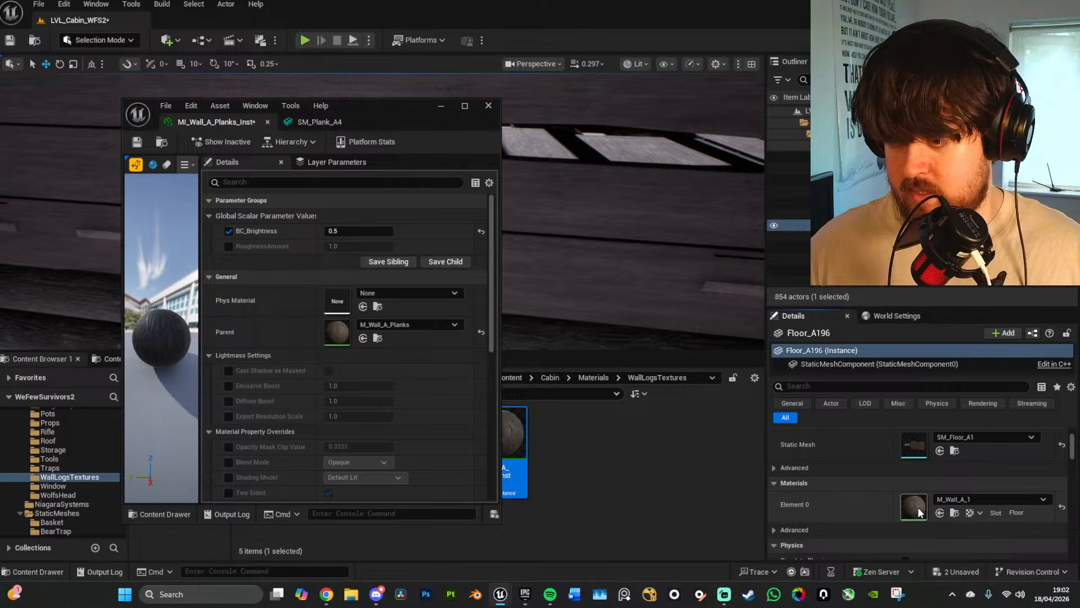
left_click_drag(406, 106, 718, 107)
key("w")
right_click_drag(407, 238, 407, 239)
key("f")
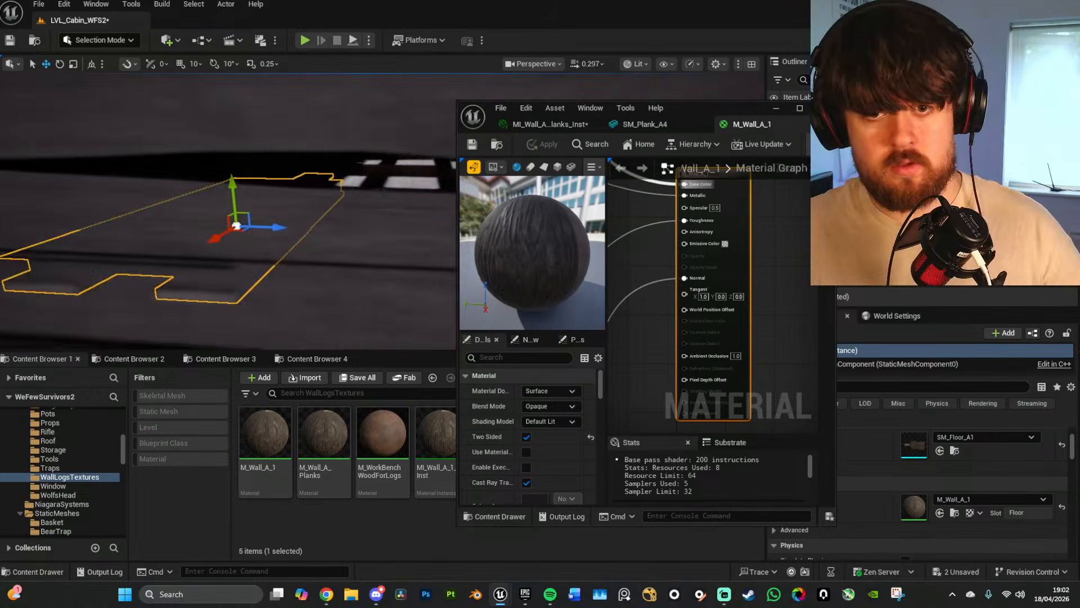
Step: Save all changes and close the floating asset editor window
scroll(386, 262, "down", 6)
key("g")
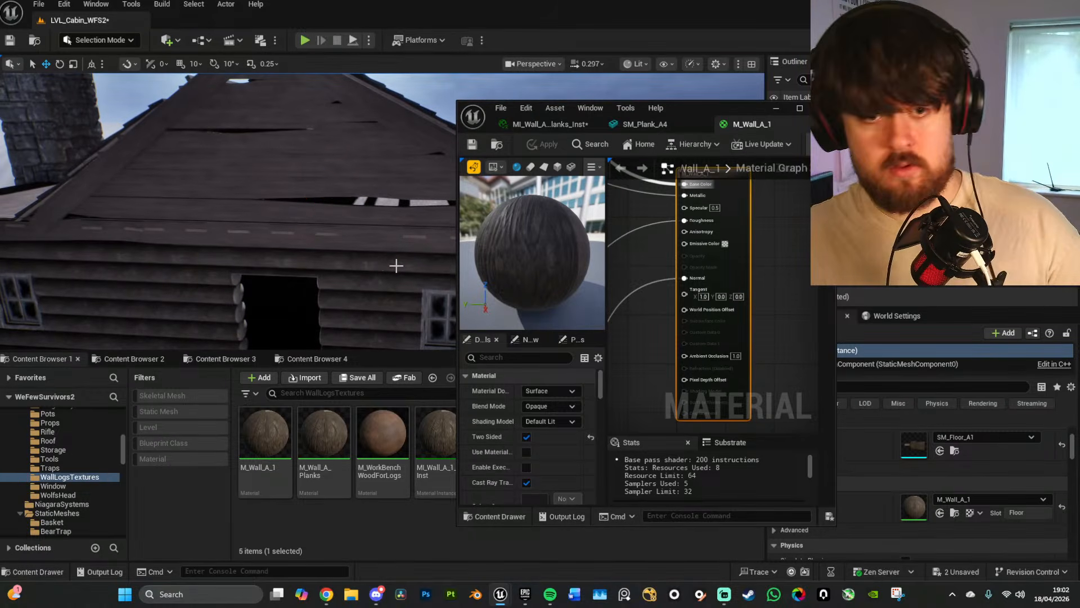
left_click(501, 108)
left_click(532, 175)
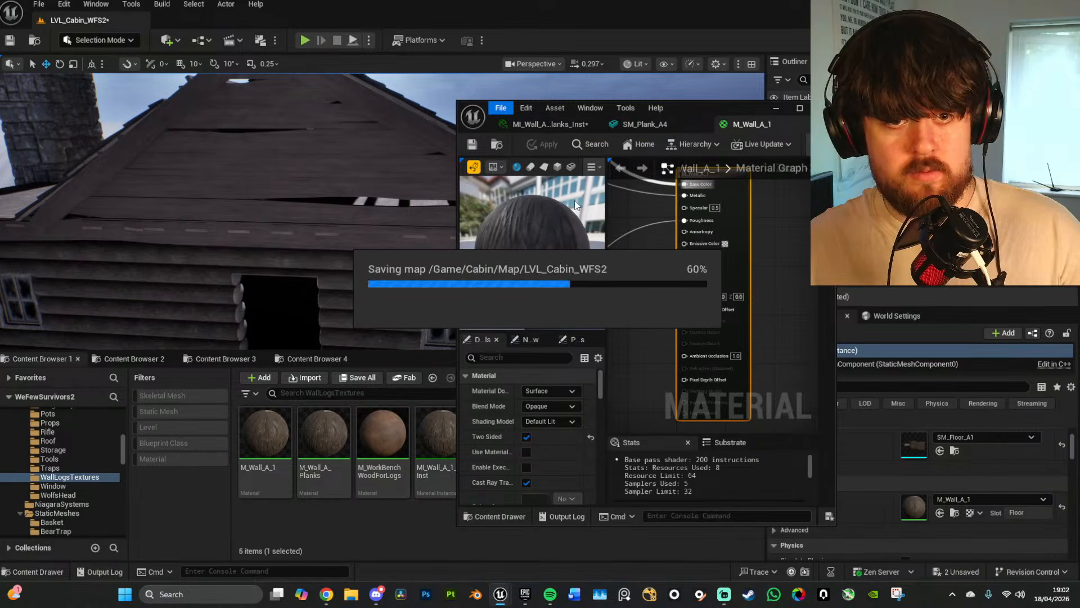
left_click(823, 108)
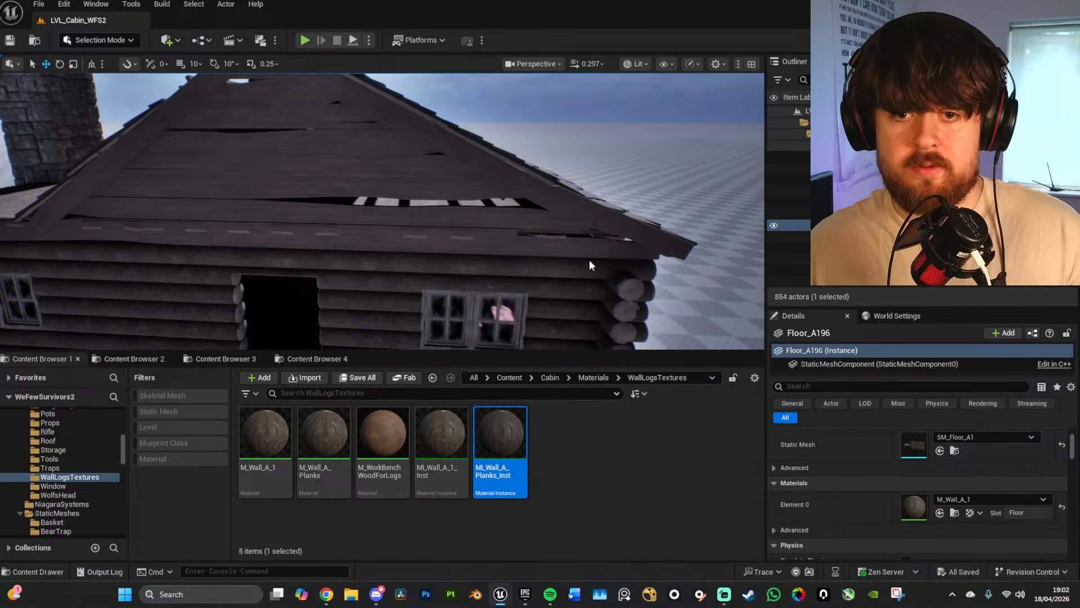
Step: Examine the cabin's exterior from several sides, checking how the plank and roof materials look together
key("s")
scroll(562, 231, "up", 4)
right_click_drag(566, 236, 756, 226)
key("g")
key("g")
key("a")
key("q")
key("a")
key("e")
scroll(655, 236, "up", 1)
key("s")
key("q")
key("a")
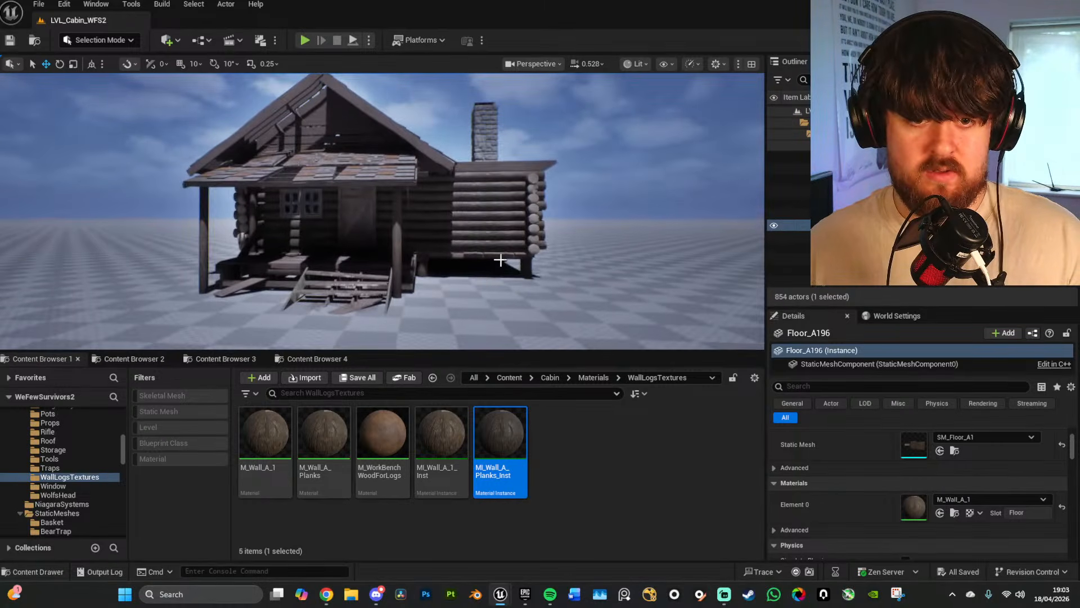
key("d")
key("w")
Step: Select the floor pieces whose ends poke through the gable's base plank as one group and shift them back inside
right_click_drag(513, 256, 489, 230)
key("w")
right_click_drag(399, 219, 556, 232)
key("w")
scroll(487, 235, "down", 2)
key("s")
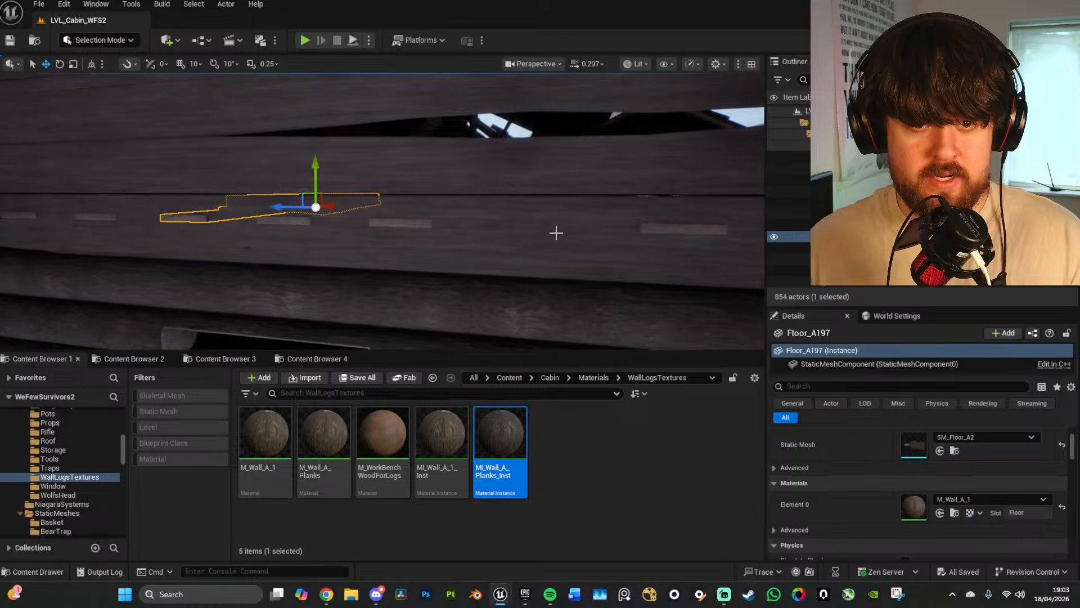
left_click(417, 225, "ctrl")
right_click_drag(396, 256, 396, 255)
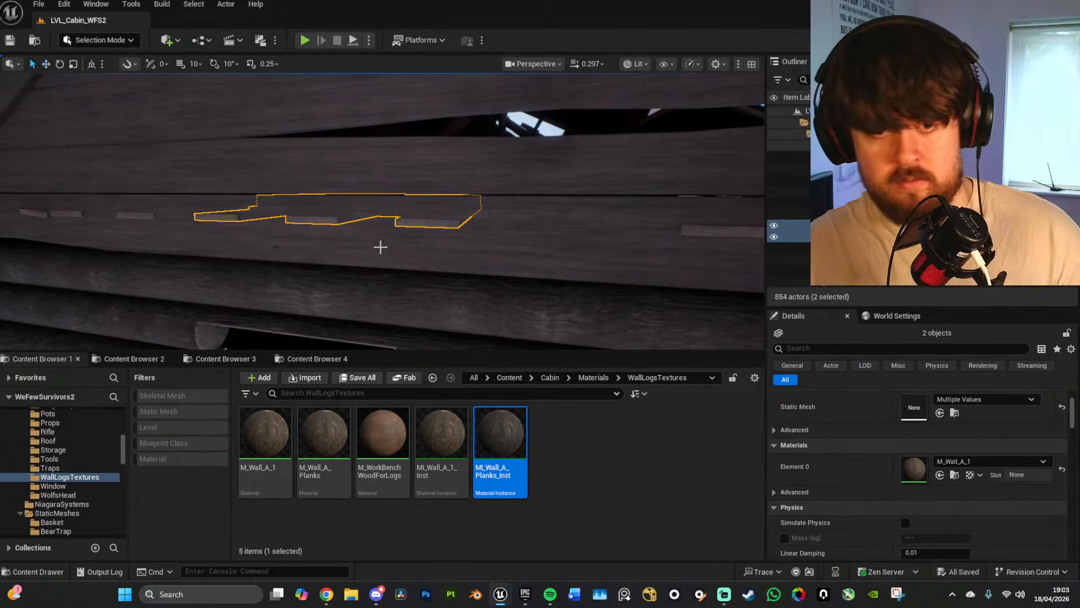
right_click_drag(332, 224, 332, 223)
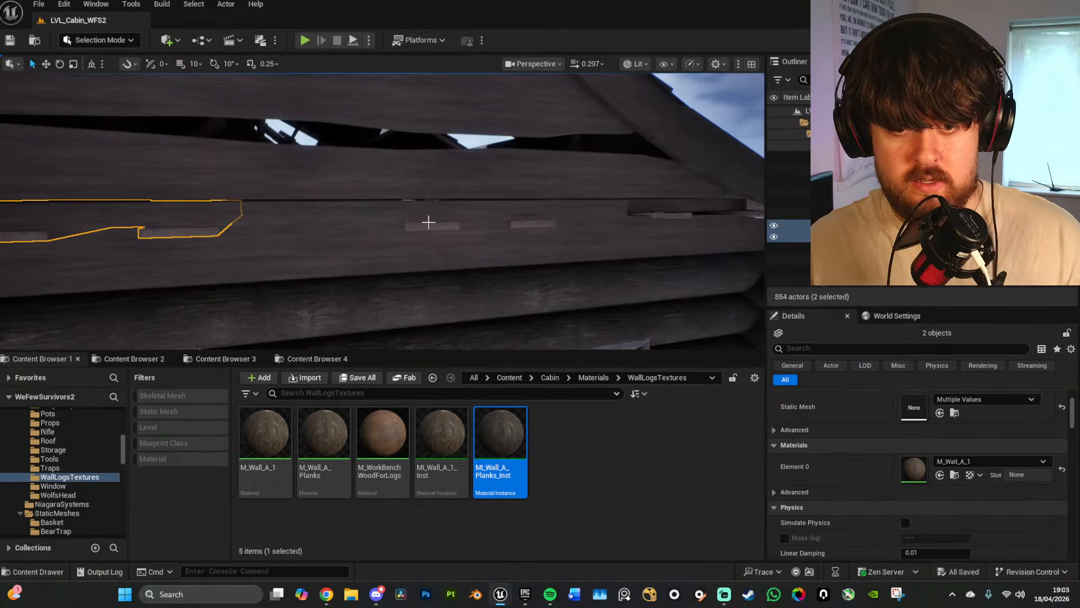
right_click_drag(681, 216, 606, 228)
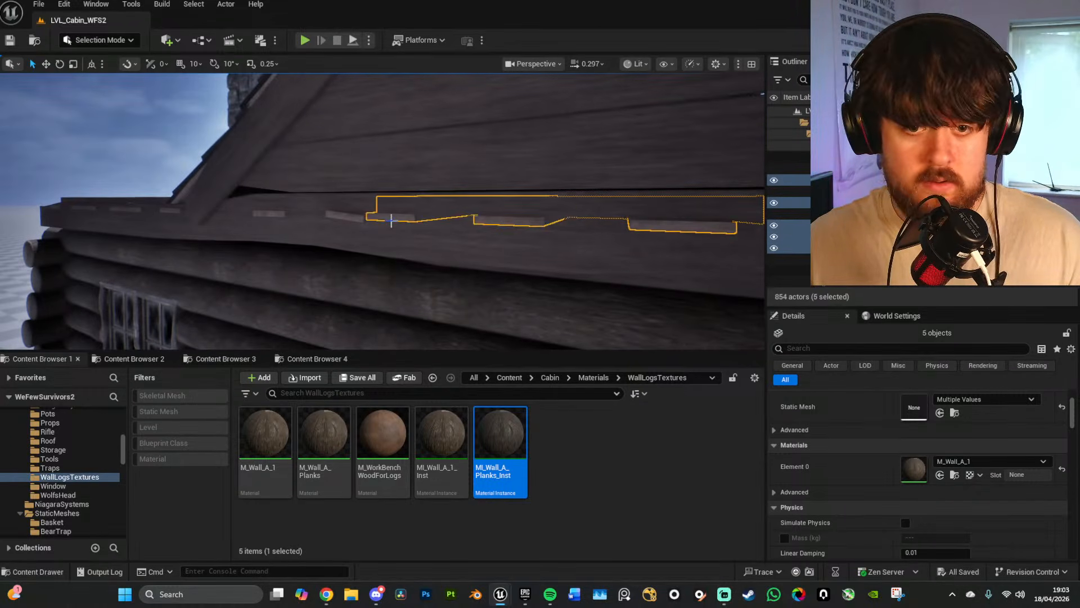
right_click_drag(326, 216, 551, 226)
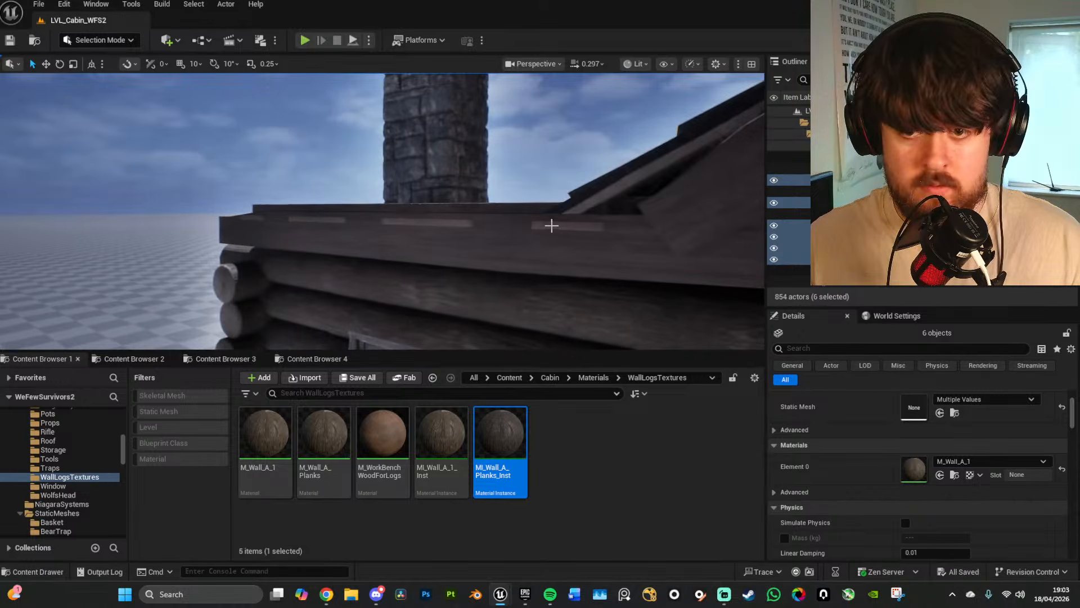
left_click(315, 219, "ctrl")
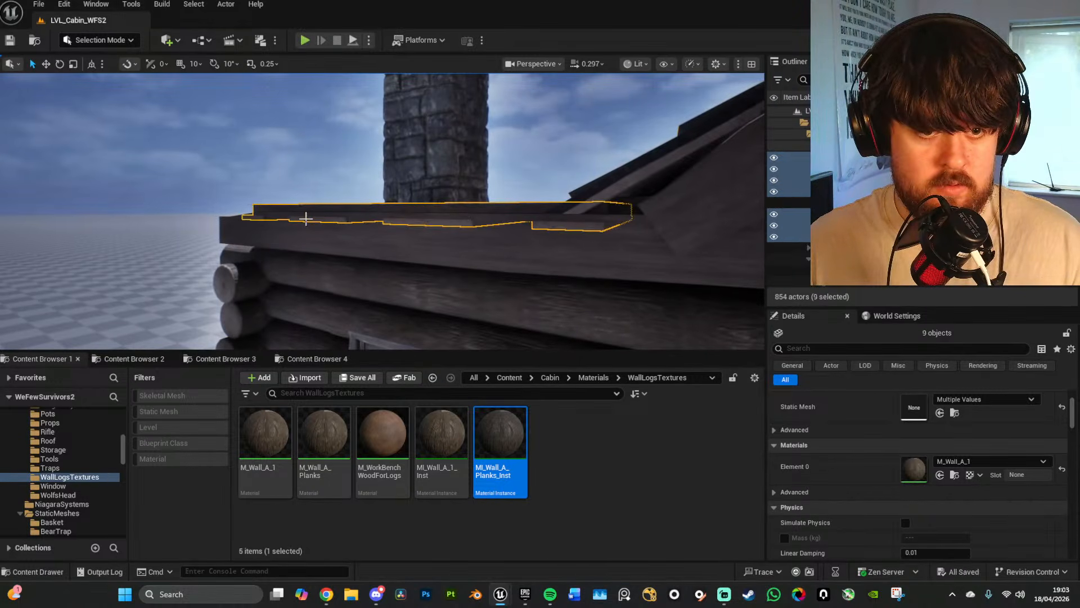
right_click_drag(305, 218, 360, 169)
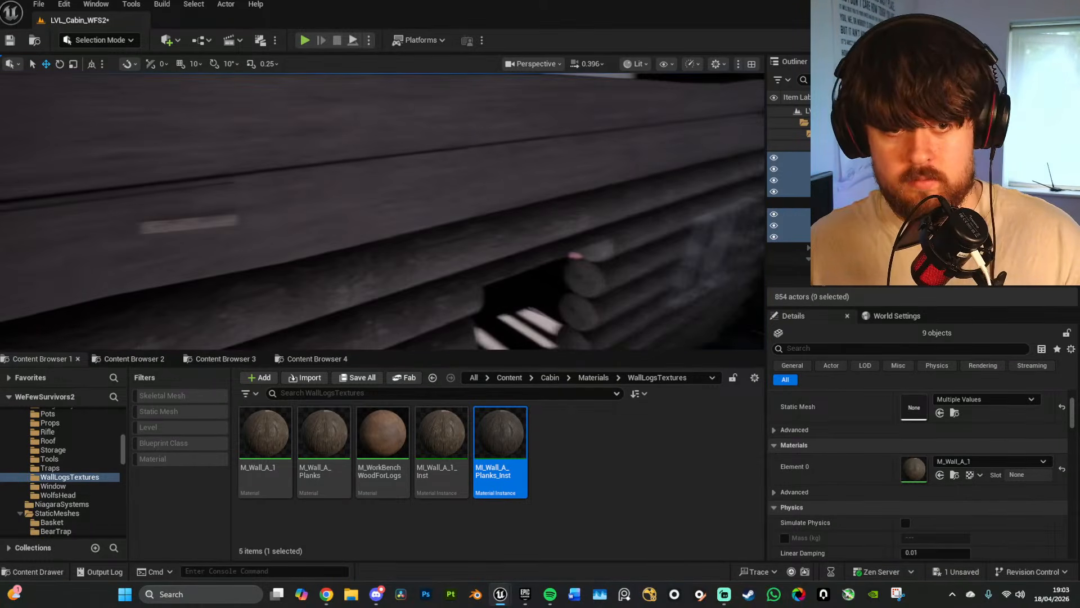
Step: Move the SM_Floor_A_EndCapHole piece that still protrudes through the gable's base plank inward
left_click(299, 214)
key("f")
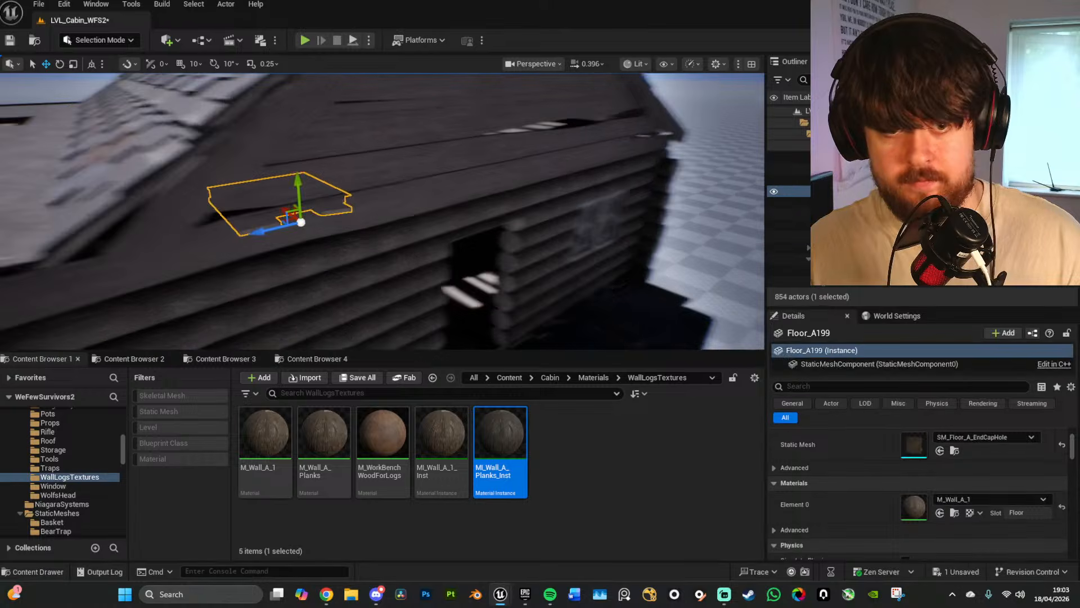
left_click_drag(414, 228, 411, 225)
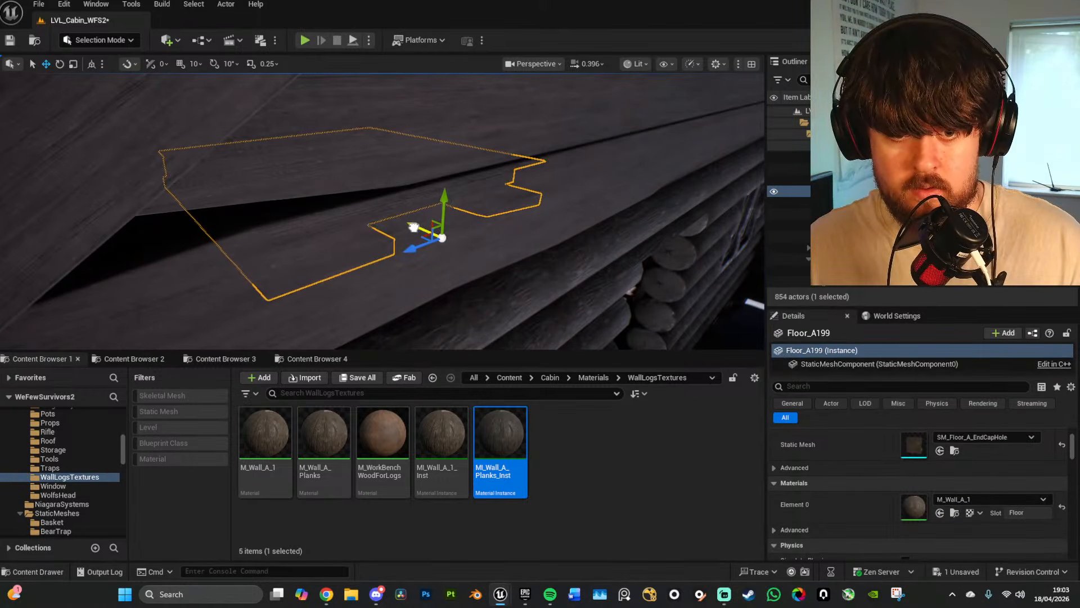
right_click_drag(411, 225, 450, 247)
Step: Select the two SM_Floor_A3 pieces under the eave at the gable's corner in turn and save all changes
left_click(468, 188)
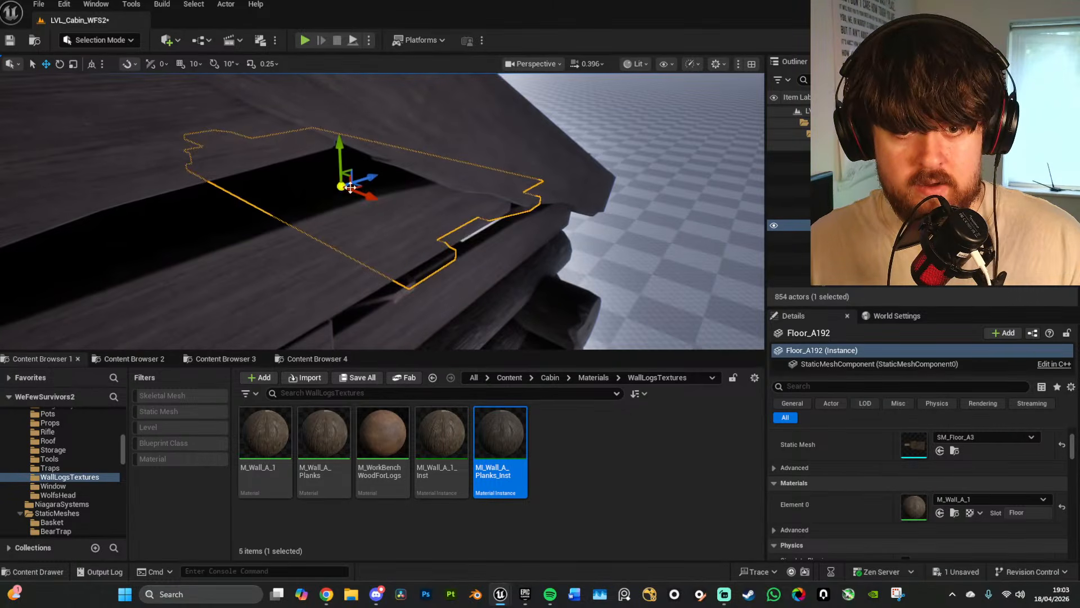
left_click(406, 288)
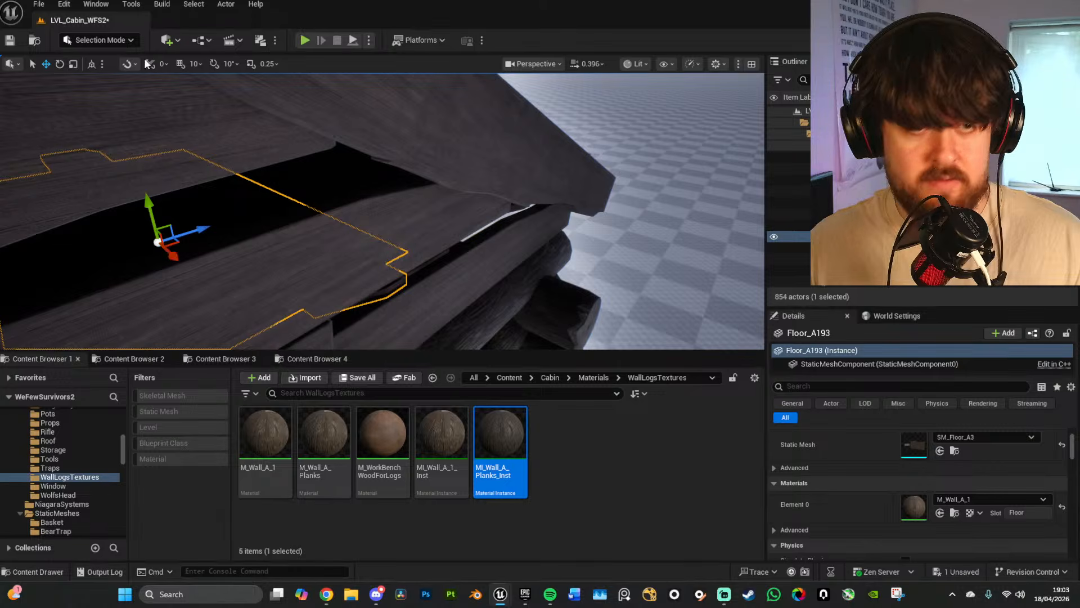
left_click(39, 5)
left_click(89, 164)
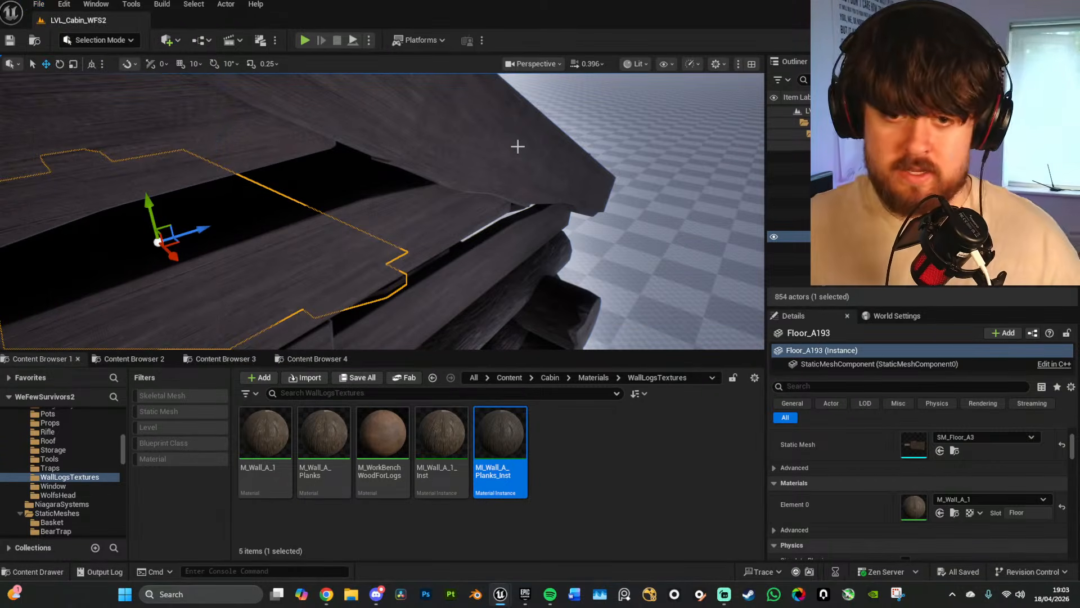
Step: Inspect the cabin interior in unlit and lit view with the editor icons shown
right_click_drag(414, 279, 448, 245)
scroll(448, 246, "up", 1)
right_click_drag(508, 261, 643, 262)
key("alt+3")
key("g")
key("alt+4")
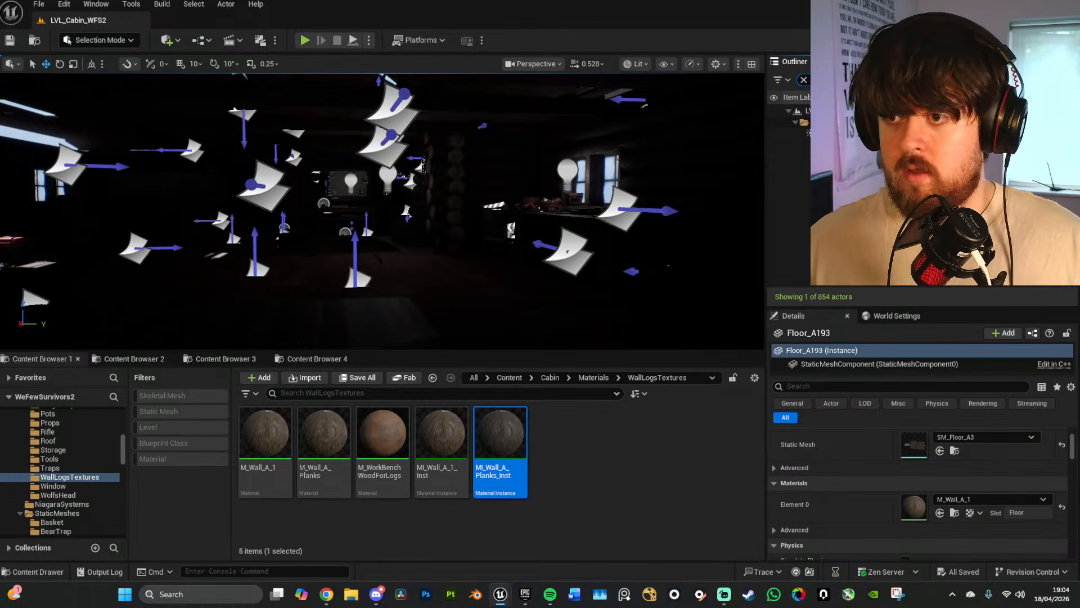
Step: Rotate the directional light so that sunlight falls through the windows and roof gaps onto the cabin floor
left_click(421, 164)
right_click_drag(493, 205, 450, 193)
key("e")
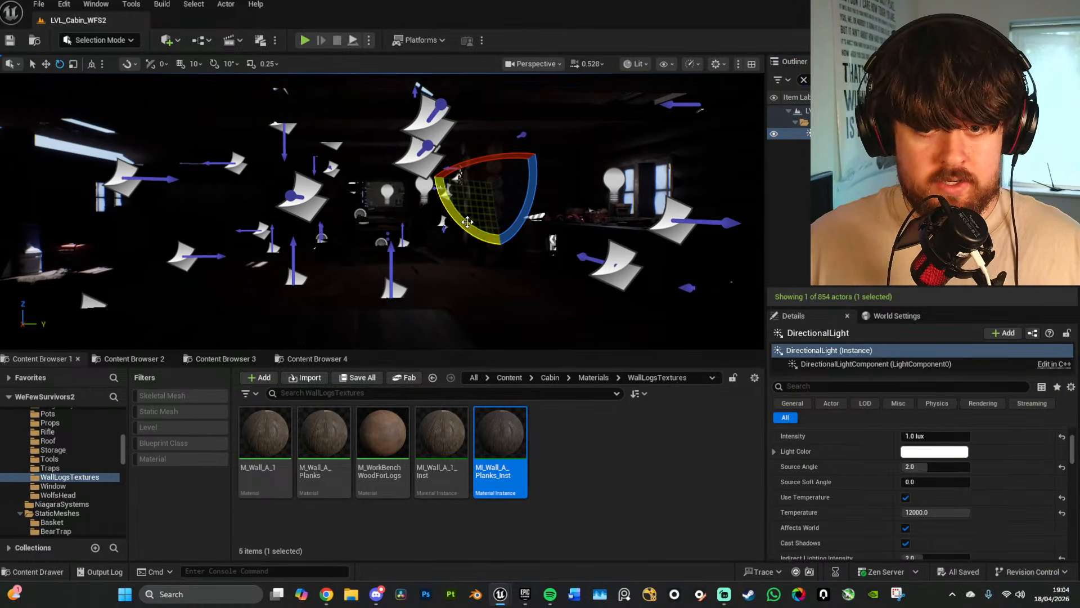
left_click_drag(466, 221, 439, 206)
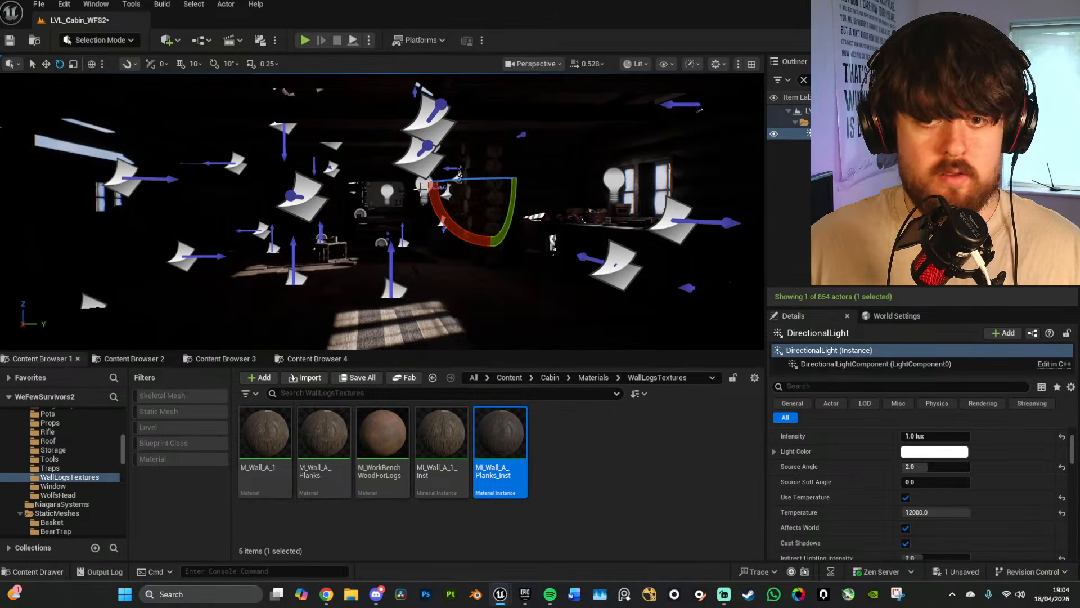
left_click_drag(454, 226, 453, 224)
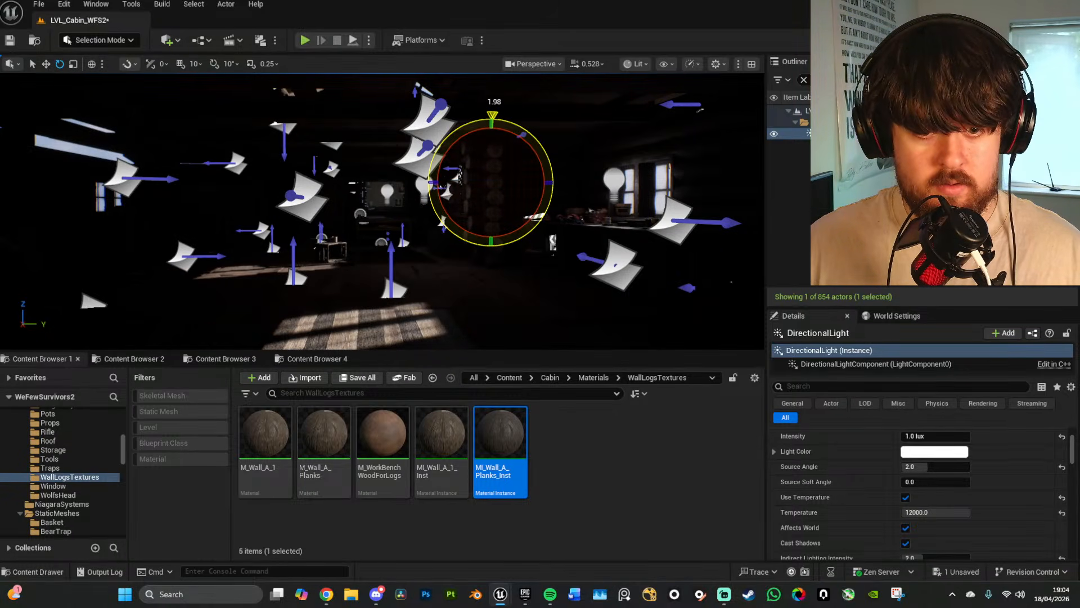
left_click_drag(514, 203, 515, 178)
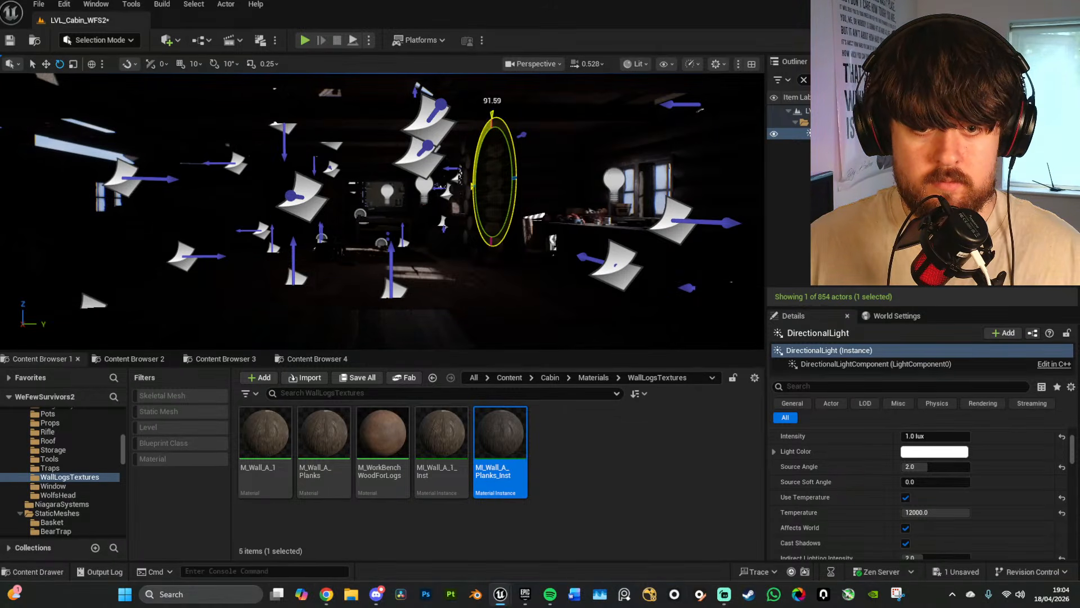
left_click_drag(507, 118, 511, 126)
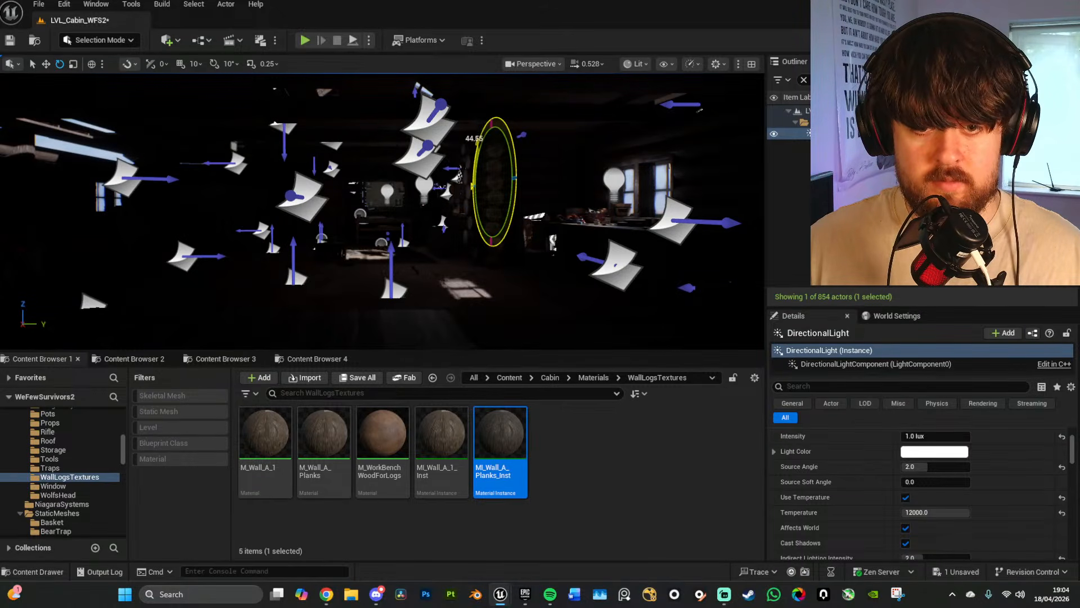
Step: Examine the light patches on the cabin's interior floor with the editor icons hidden
mouse_move(593, 285)
right_mouse_down()
mouse_move(602, 220)
mouse_move(619, 197)
mouse_move(608, 315)
mouse_move(593, 298)
right_mouse_up()
key("w")
right_click_drag(540, 263, 563, 251)
key("s")
key("a")
key("w")
key("w")
key("s")
key("g")
key("g")
key("g")
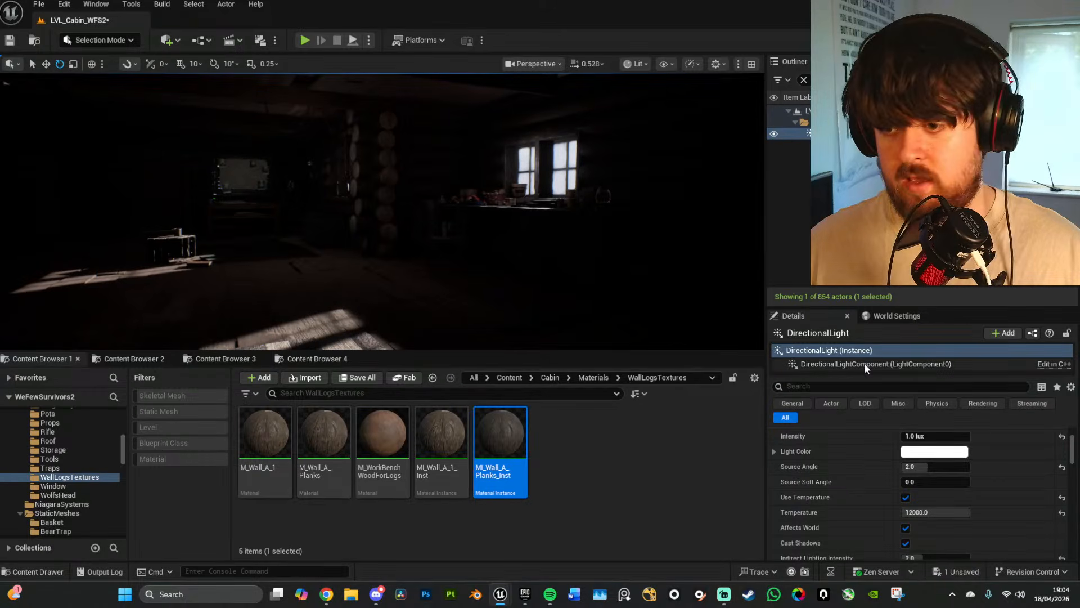
Step: Find the ray tracing properties of the directional light, set Cast Ray Traced Shadows to Enabled and clear the property filter
left_click(841, 386)
type("CAS")
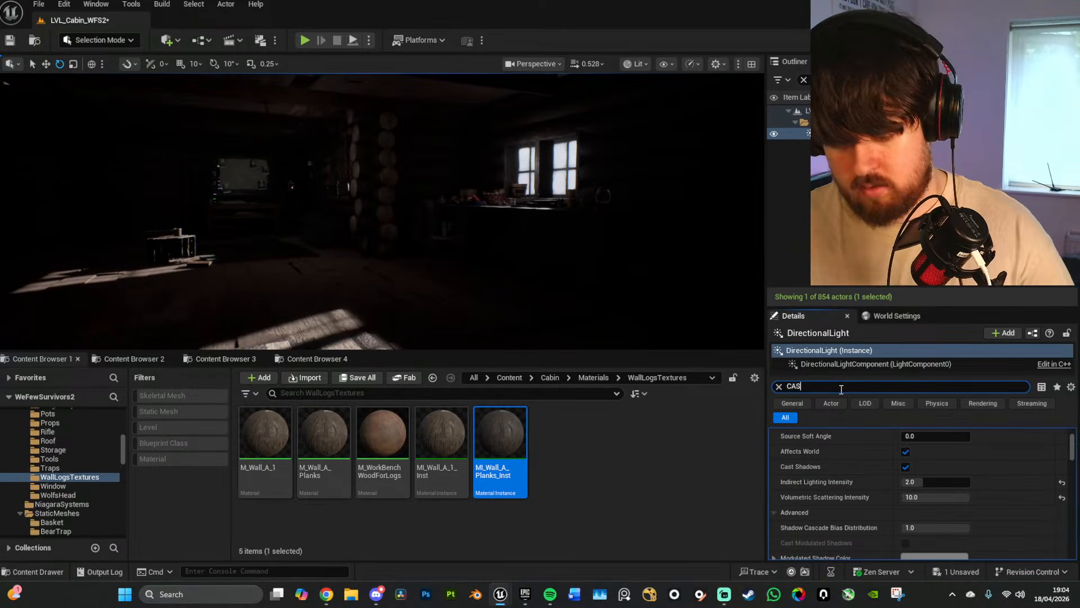
type("T")
scroll(936, 474, "down", 3)
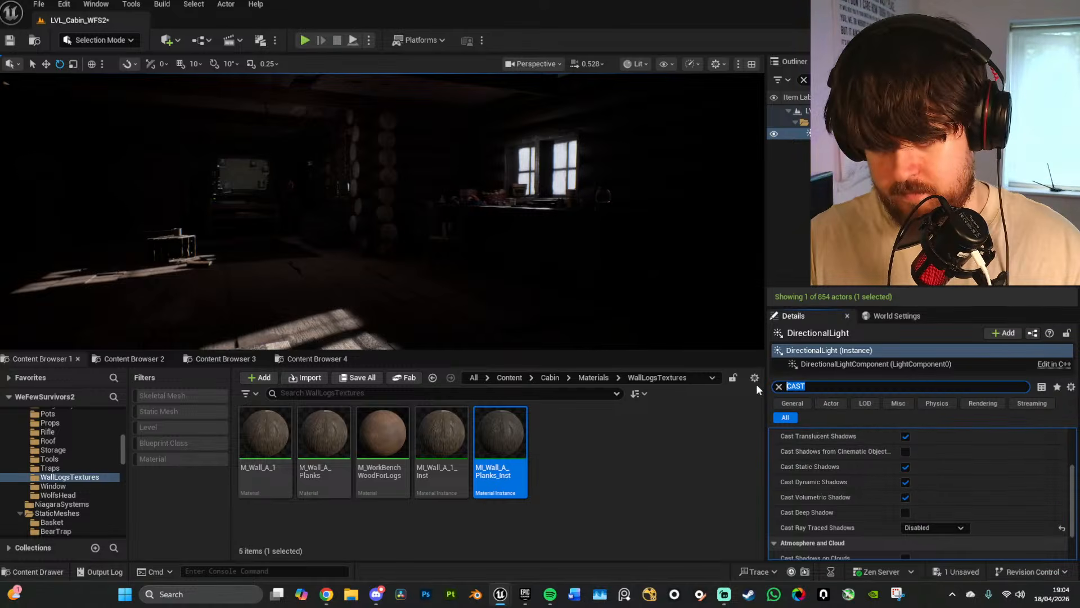
type("RAYTR")
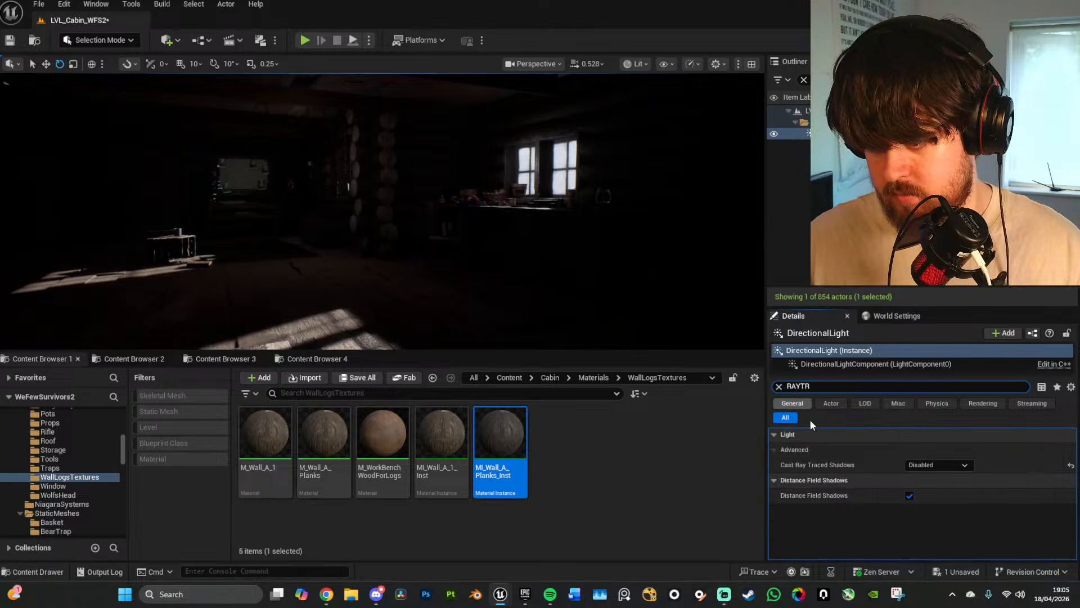
left_click(963, 466)
left_click(933, 490)
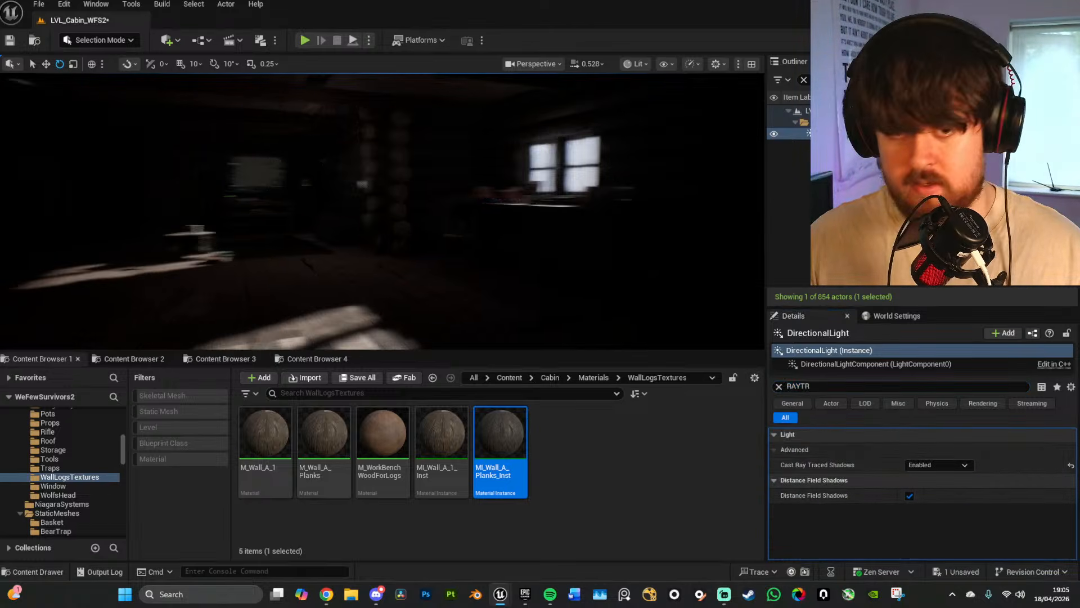
left_click(779, 386)
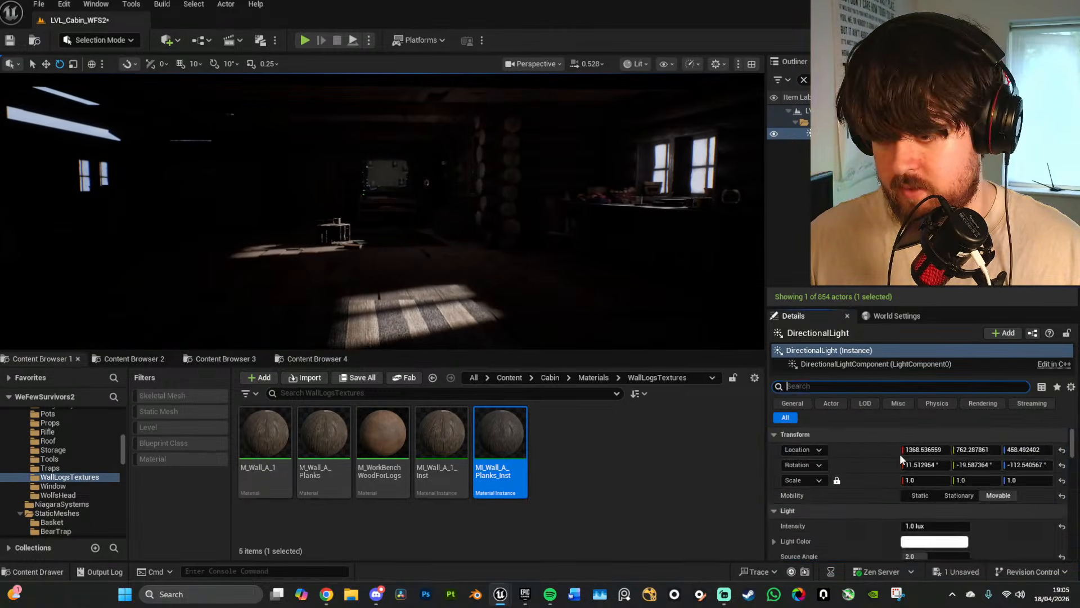
Step: Try extreme Volumetric Scattering Intensity values on the directional light, raising it from 50 up to 50000000
scroll(928, 478, "down", 6)
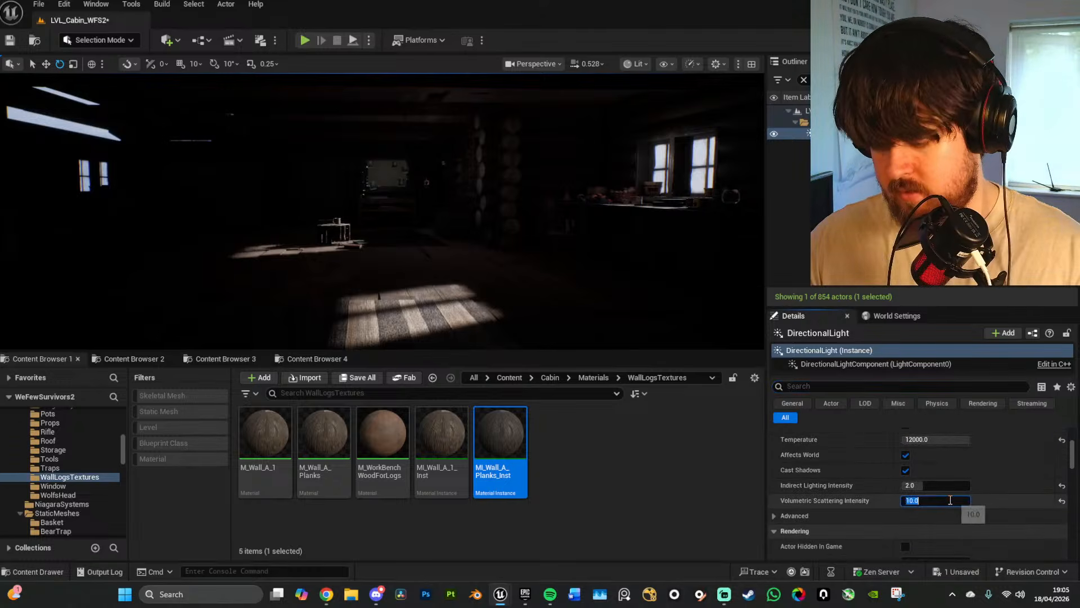
left_click(949, 505)
type("50")
key("Return")
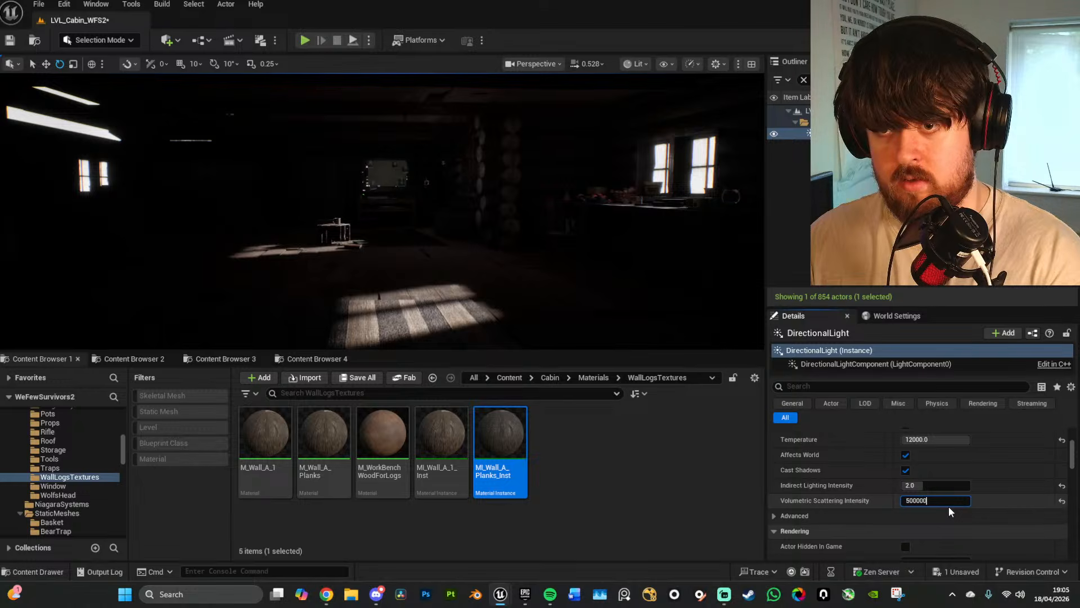
type("00")
key("Return")
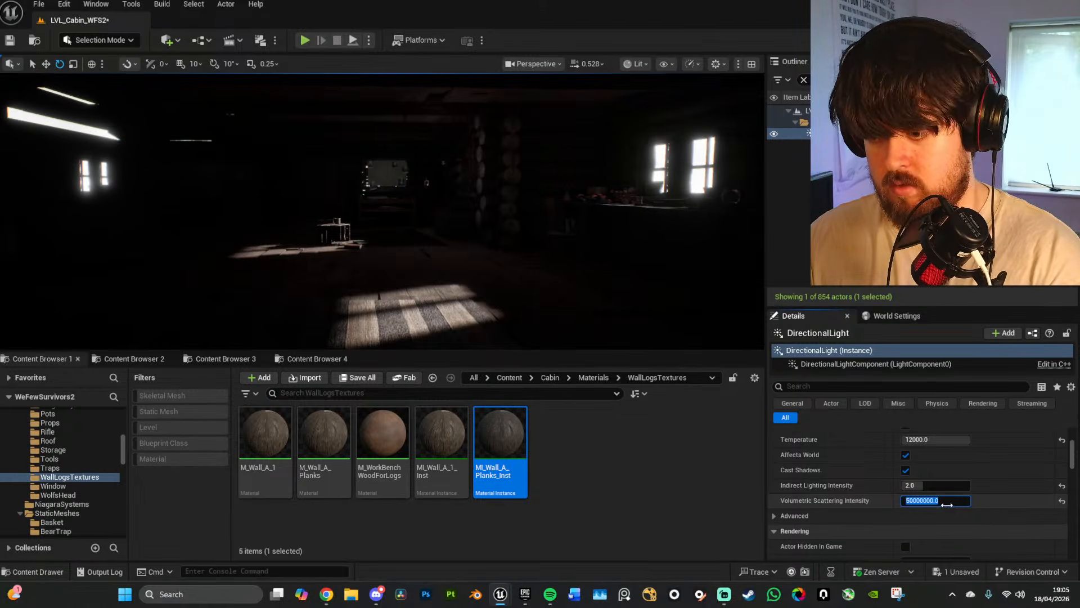
Step: Compare the cabin interior with the PostProcessVolume hidden and shown, leaving the volume visible
key("s")
right_click_drag(646, 304, 711, 351)
key("s")
key("e")
key("w")
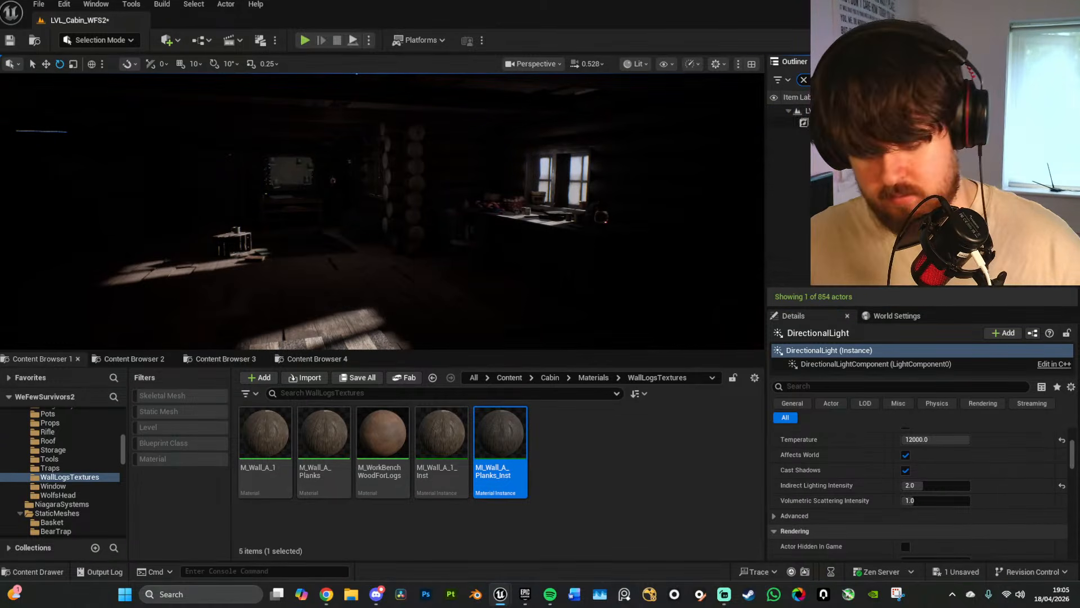
left_click(796, 123)
left_click(774, 124)
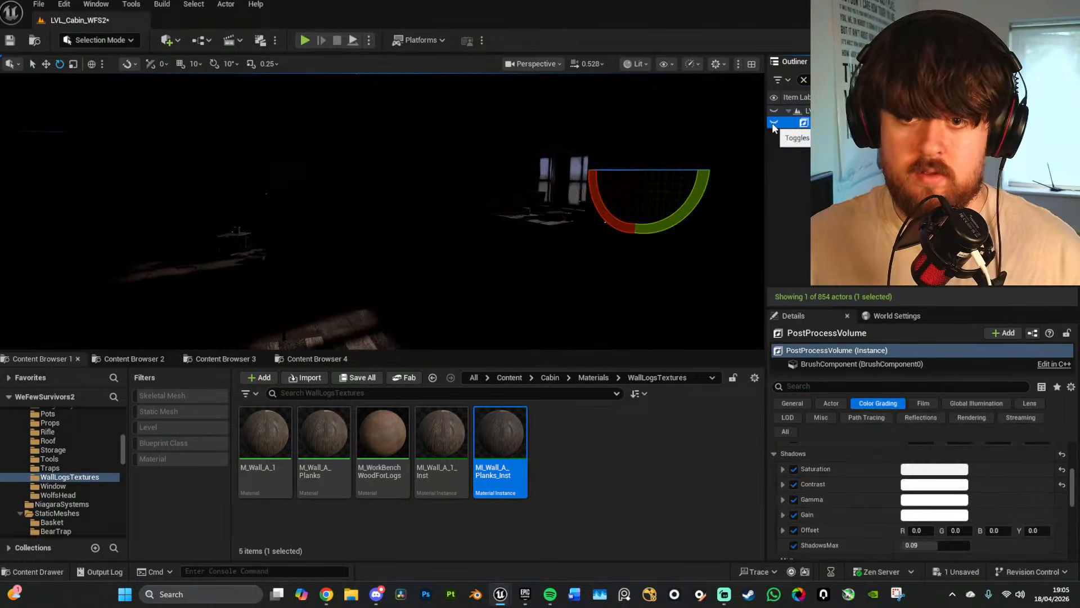
left_click(774, 123)
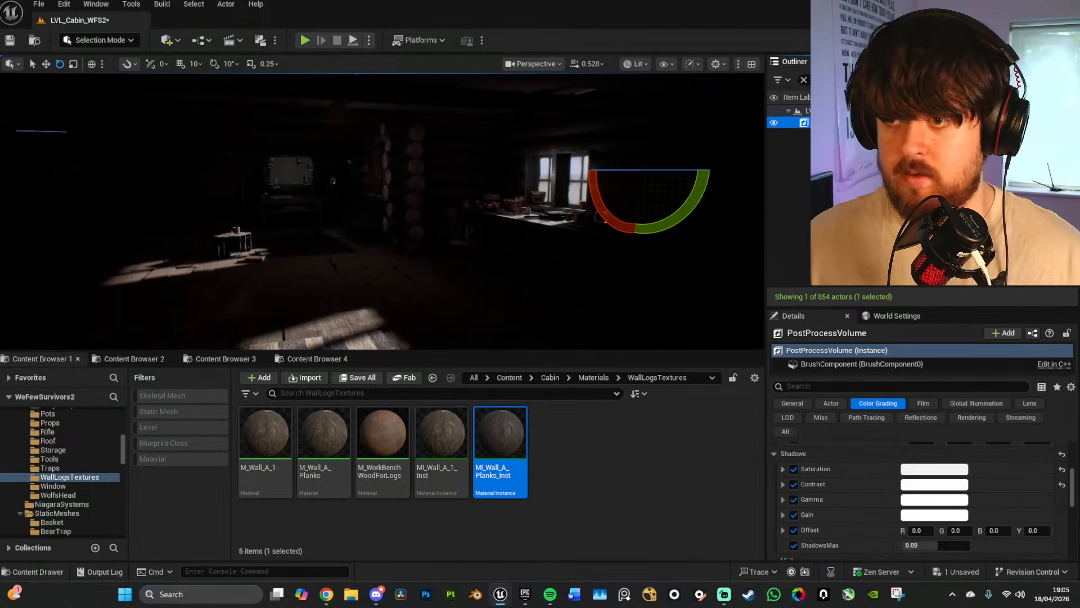
Step: Select the directional light outside the cabin and rotate it by about -34°
key("s")
scroll(388, 222, "up", 1)
right_click_drag(382, 211, 627, 200)
key("w")
key("s")
key("w")
mouse_move(496, 289)
right_mouse_down()
mouse_move(501, 298)
mouse_move(496, 289)
right_mouse_up()
key("s")
right_click_drag(375, 209, 424, 231)
key("e")
key("w")
right_click_drag(735, 185, 336, 262)
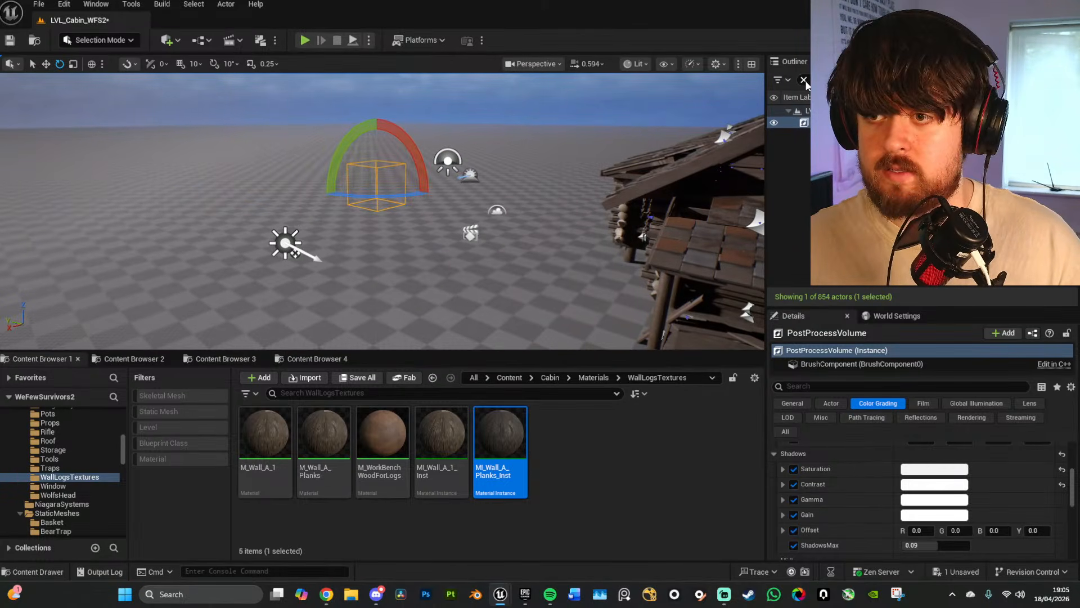
left_click(285, 243)
left_click_drag(302, 202, 304, 193)
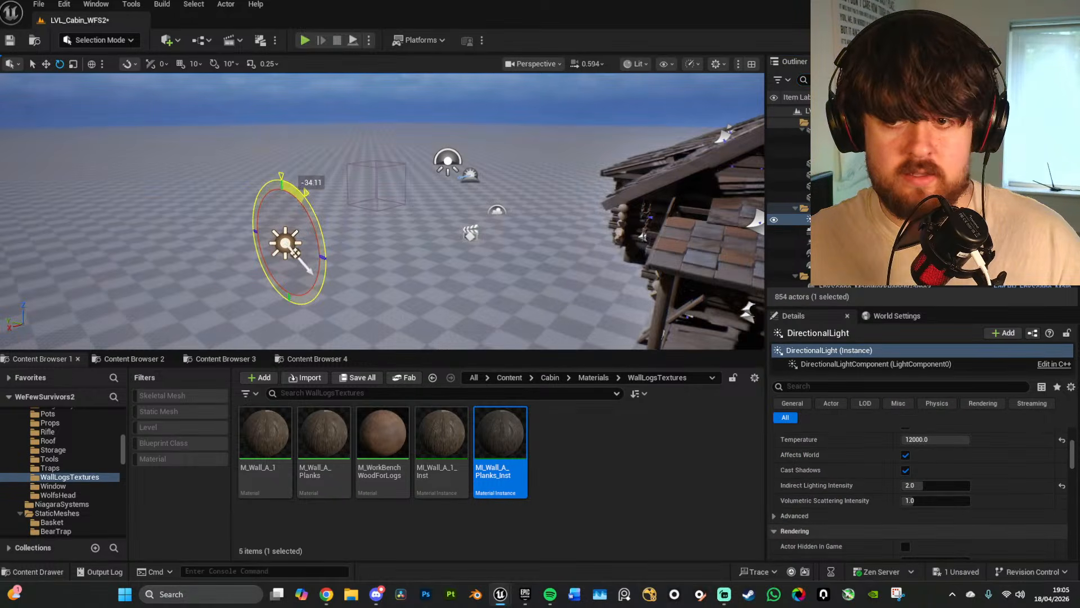
Step: Filter the light's properties for RAY and compare the roof with Cast Ray Traced Shadows set to Disabled and to Enabled
right_click_drag(340, 199, 482, 232)
key("w")
key("s")
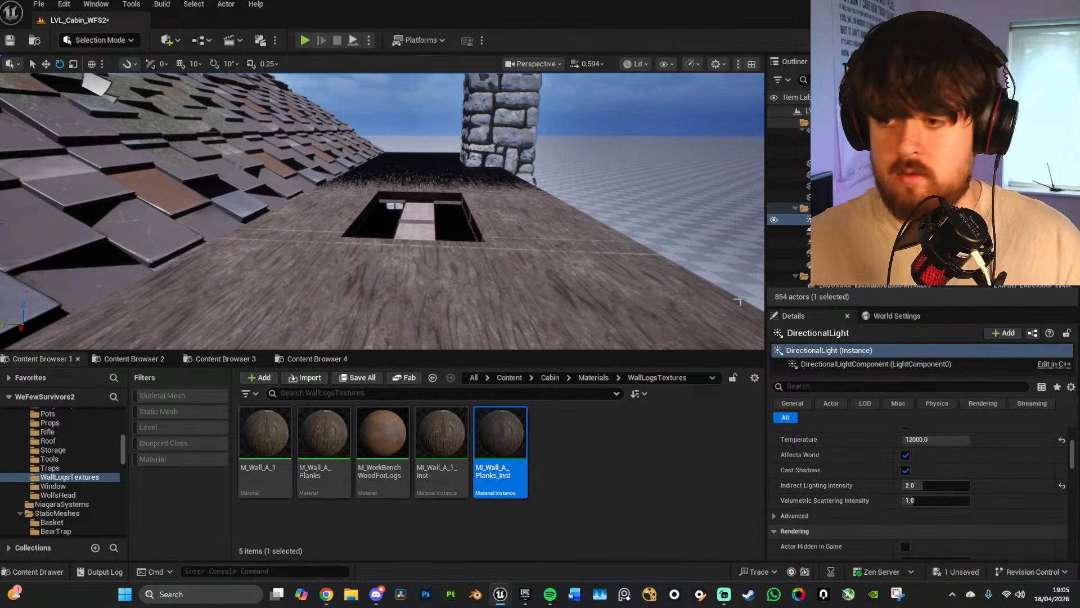
type("RAY")
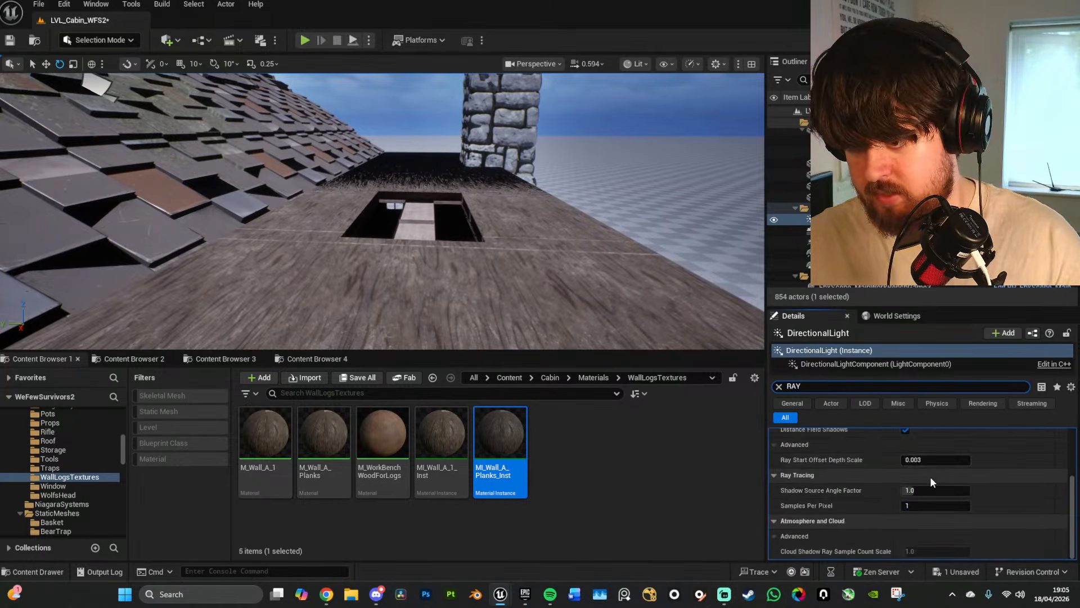
left_click(934, 464)
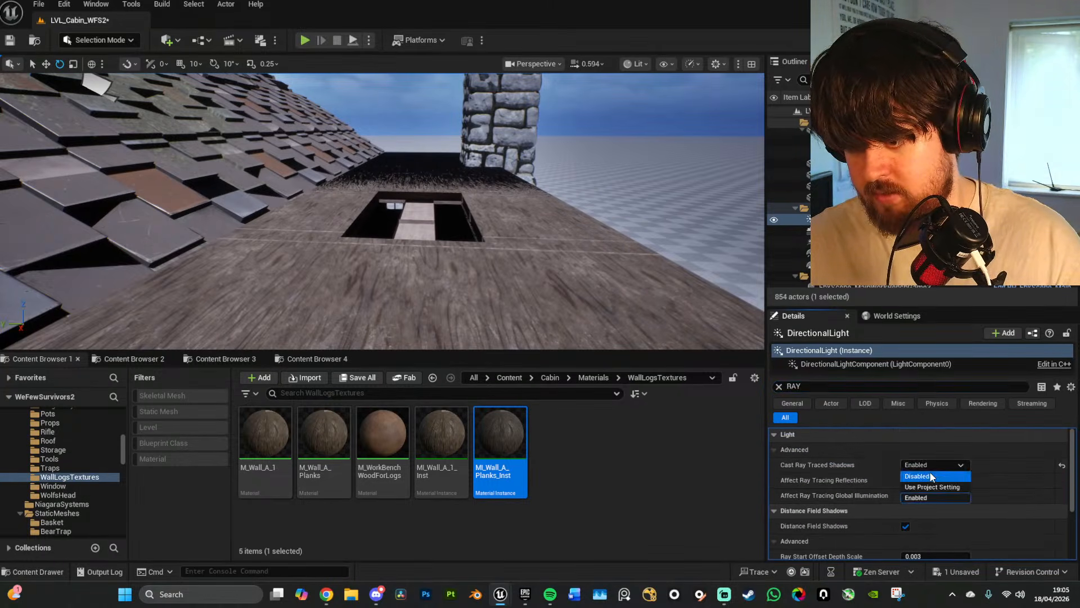
left_click(928, 478)
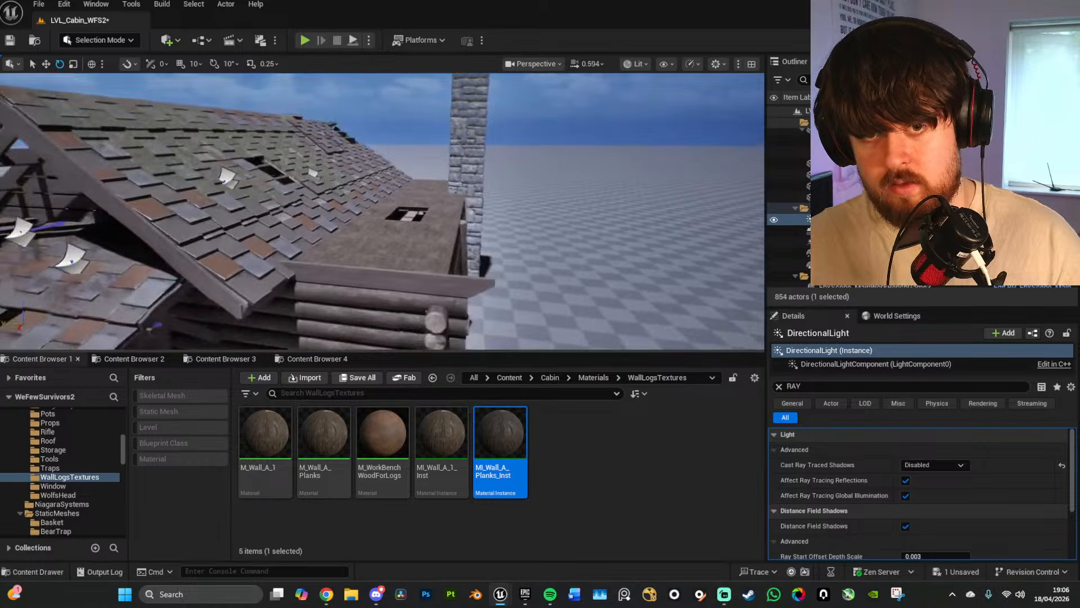
left_click(923, 465)
left_click(915, 497)
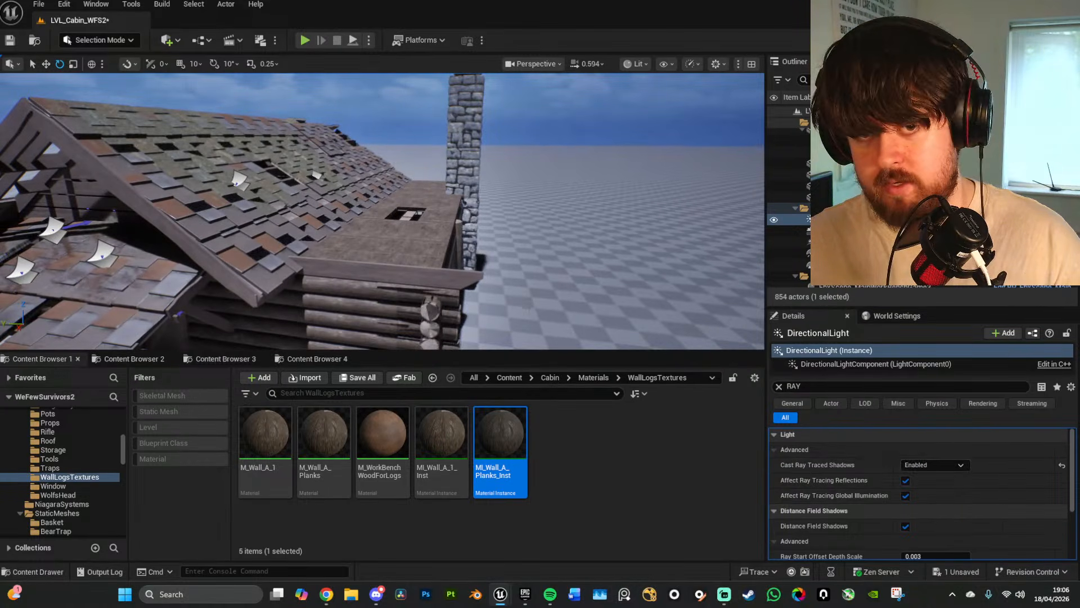
Step: Check the gap between the roof shingles, set the light's Cast Ray Traced Shadows to Disabled and save the level
key("w")
right_click_drag(383, 211, 315, 242)
right_click_drag(646, 332, 646, 337)
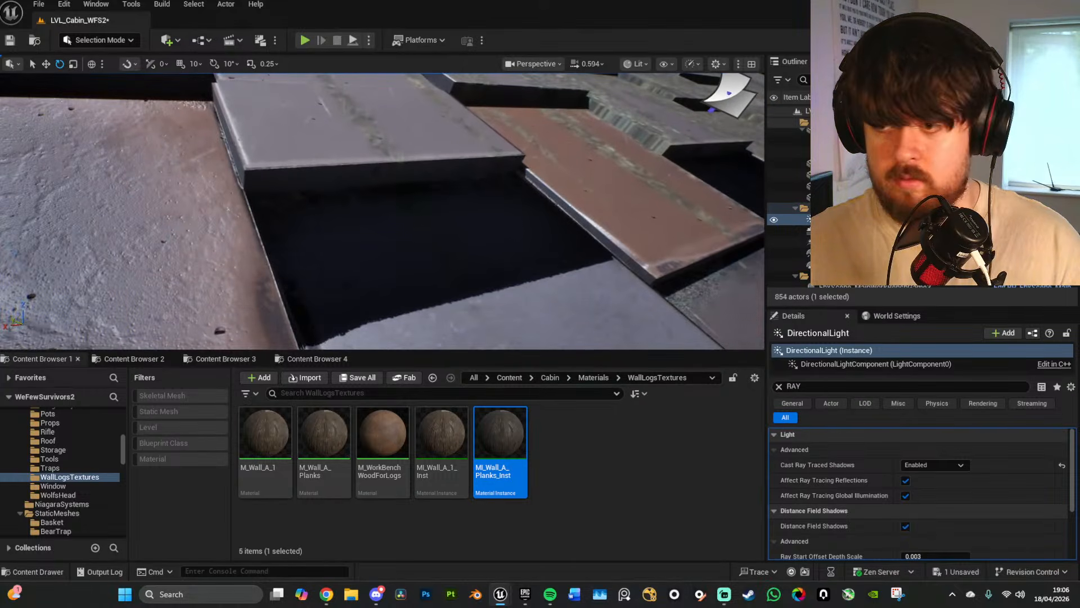
left_click(953, 469)
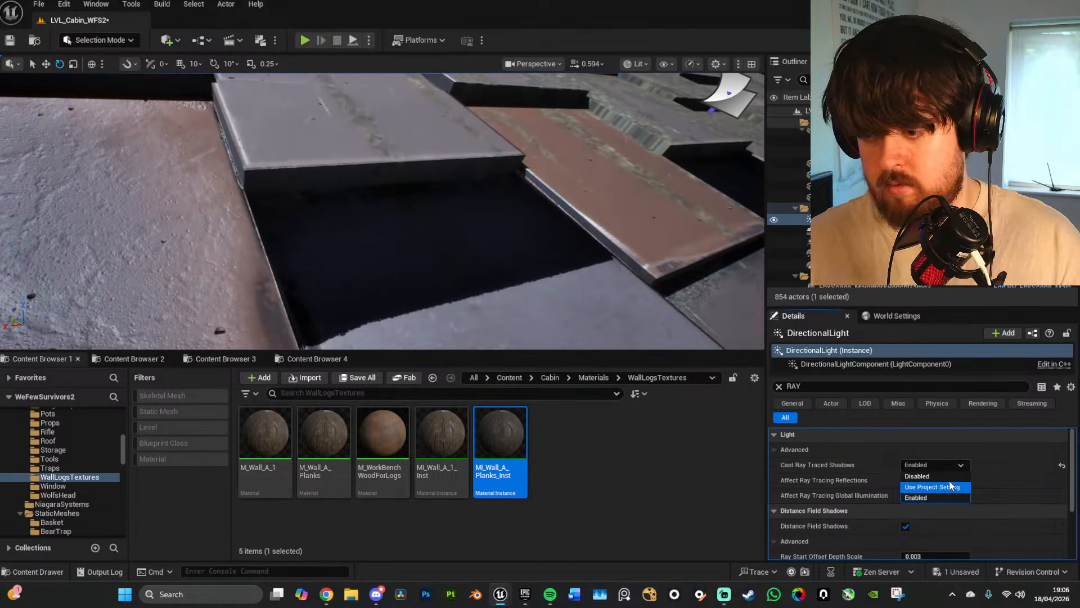
left_click(949, 477)
key("s")
mouse_move(562, 236)
right_mouse_down()
mouse_move(664, 236)
mouse_move(646, 236)
right_mouse_up()
left_click(39, 4)
left_click(72, 167)
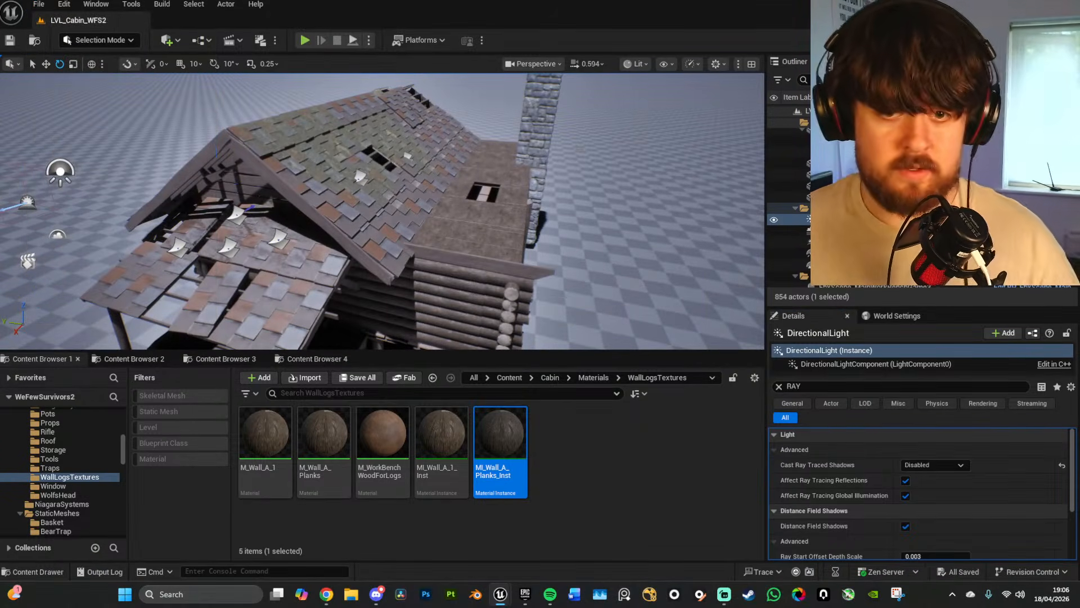
Step: Select the shingle pieces and the sloping trim board at the front gable end of the main roof
left_click(338, 152)
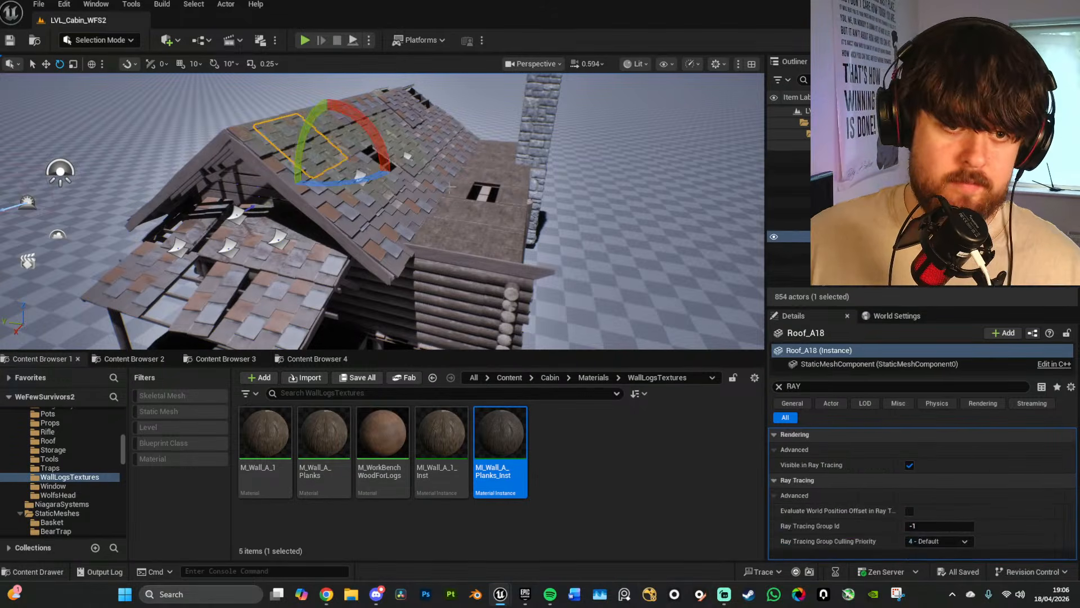
key("w")
right_click_drag(339, 152, 326, 109)
left_click(384, 142, "ctrl")
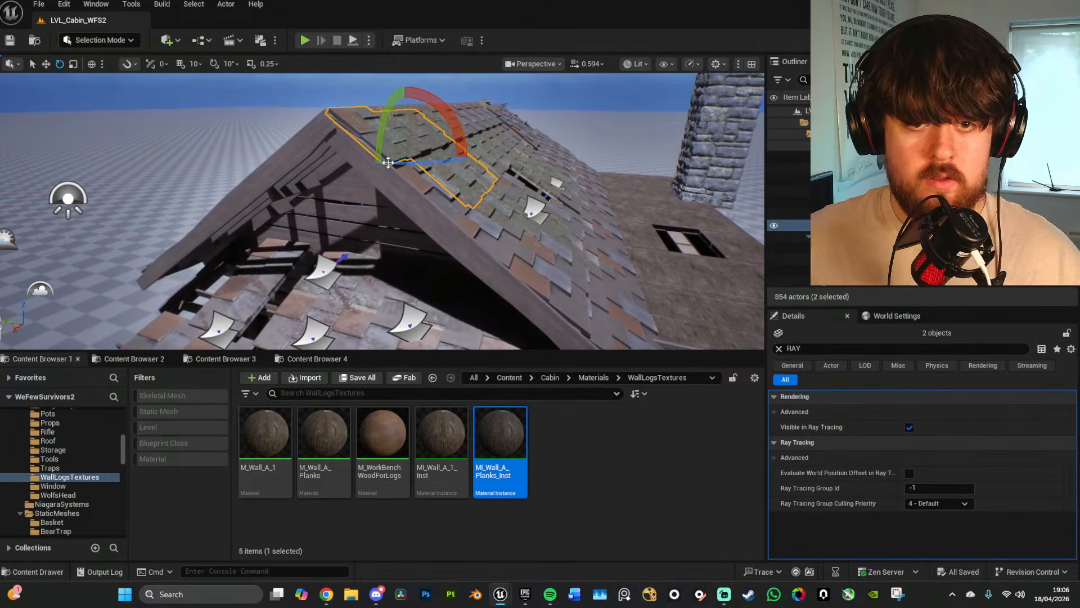
left_click(418, 198, "ctrl")
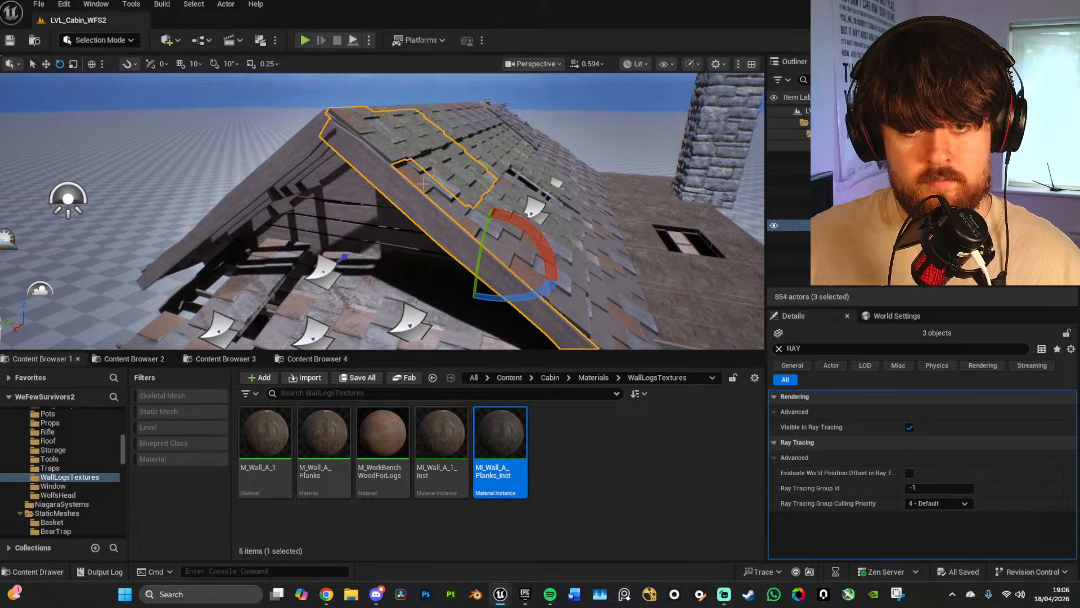
key("d")
right_click_drag(518, 212, 461, 195)
left_click(352, 266, "ctrl")
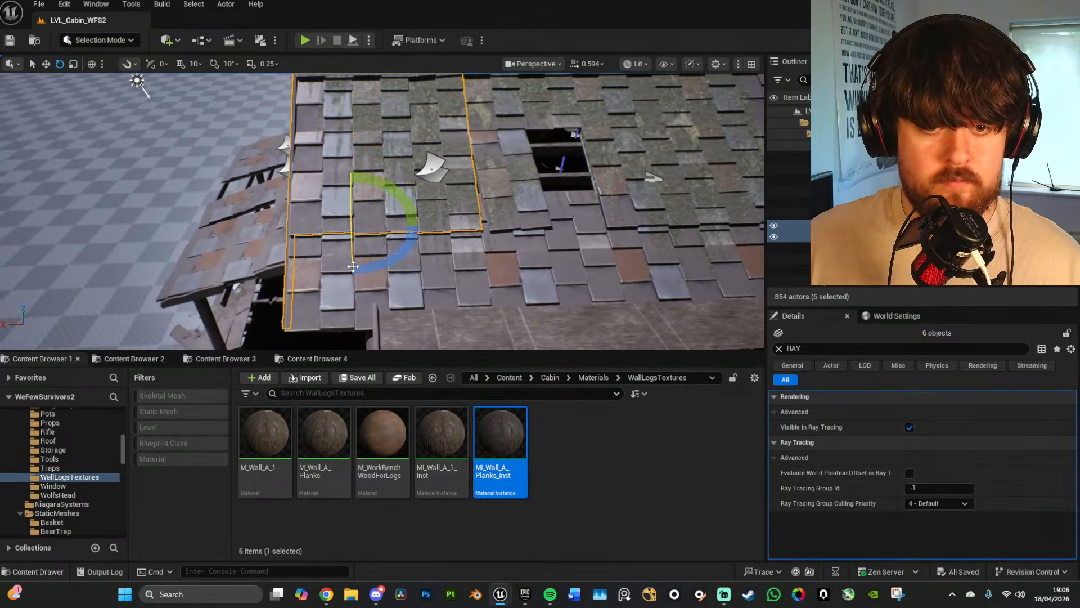
Step: Switch to unlit view and add the lower shingle pieces beside the first roof opening to the selection
key("alt+3")
key("d")
right_click_drag(428, 268, 431, 268)
left_click(379, 268, "ctrl")
left_click(428, 268, "ctrl")
left_click(439, 189, "ctrl")
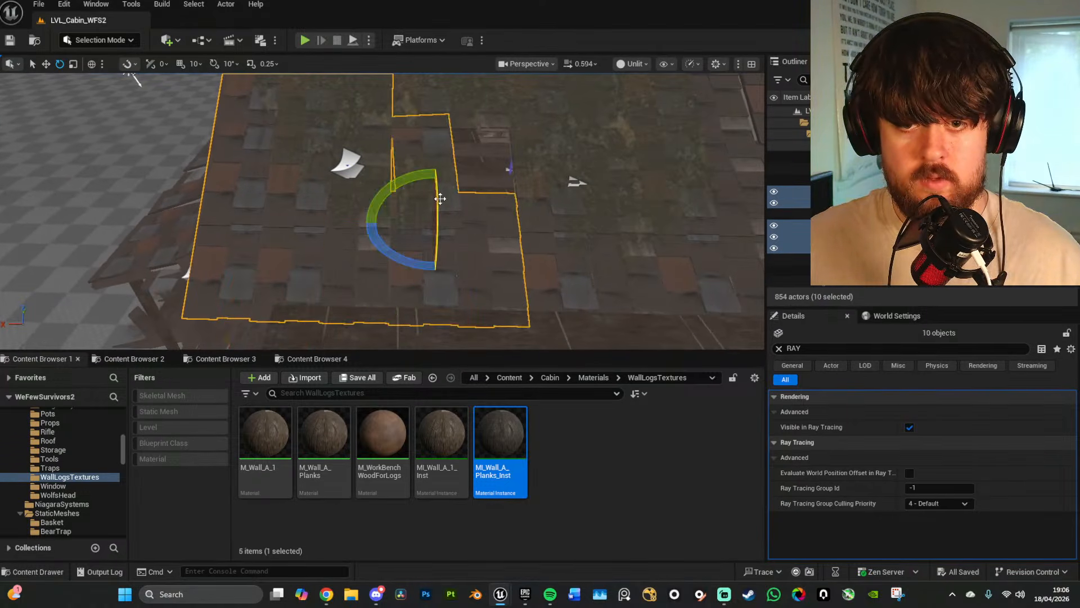
mouse_move(441, 198)
right_mouse_down()
mouse_move(453, 189)
mouse_move(436, 212)
right_mouse_up()
key("w")
key("e")
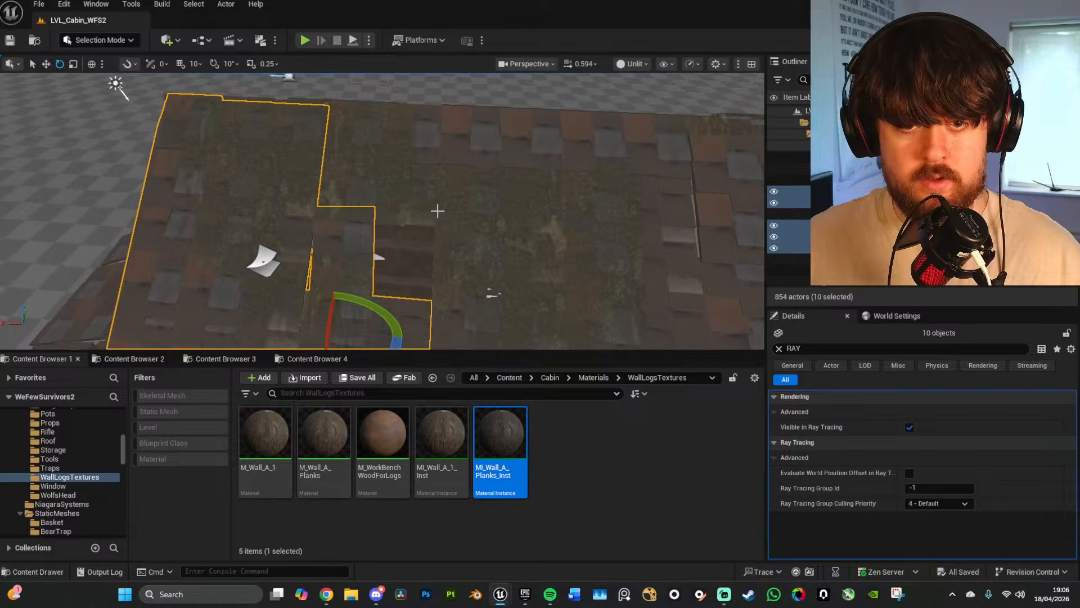
Step: Add the shingle pieces above and beyond the roof opening, plus those along the lower edge, to the selection
left_click(364, 140, "ctrl")
key("w")
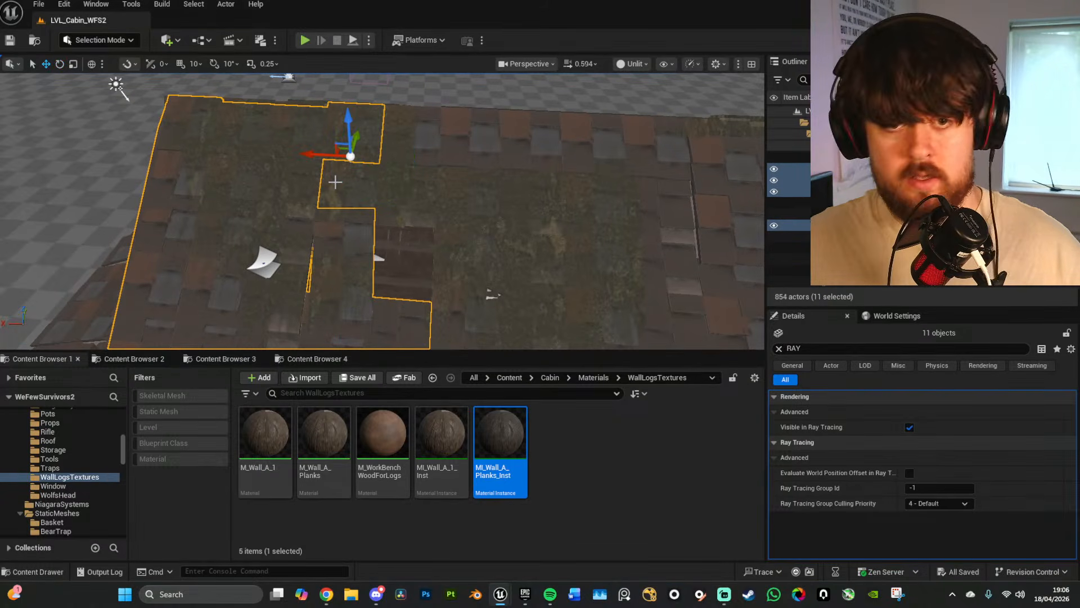
left_click(421, 141, "ctrl")
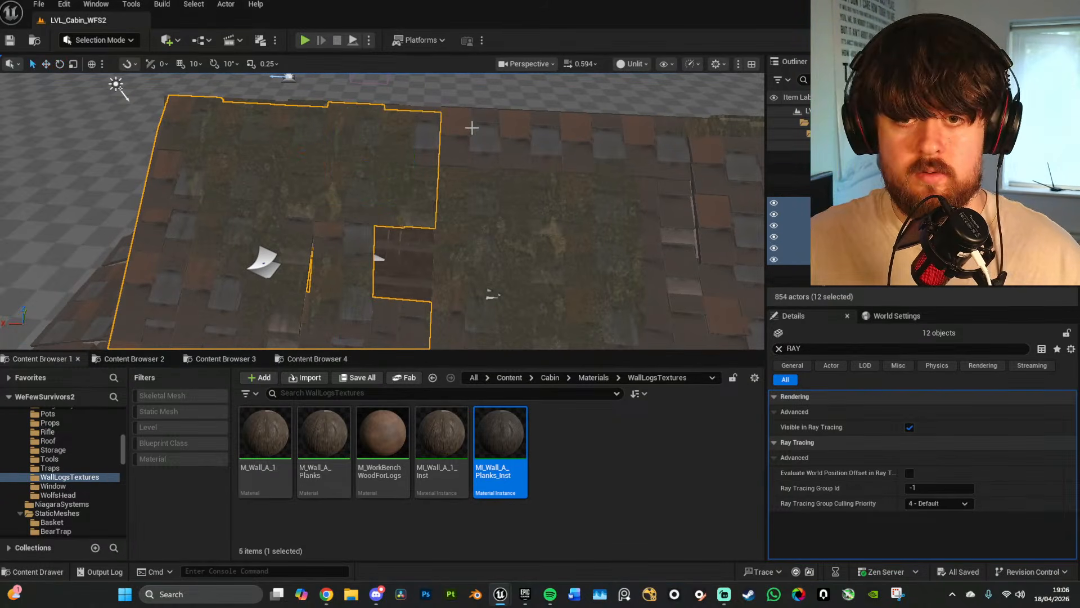
left_click(478, 192, "ctrl")
left_click(477, 254, "ctrl")
right_click_drag(478, 253, 421, 231)
left_click(488, 238, "ctrl")
left_click(414, 231, "ctrl")
left_click(495, 231, "ctrl")
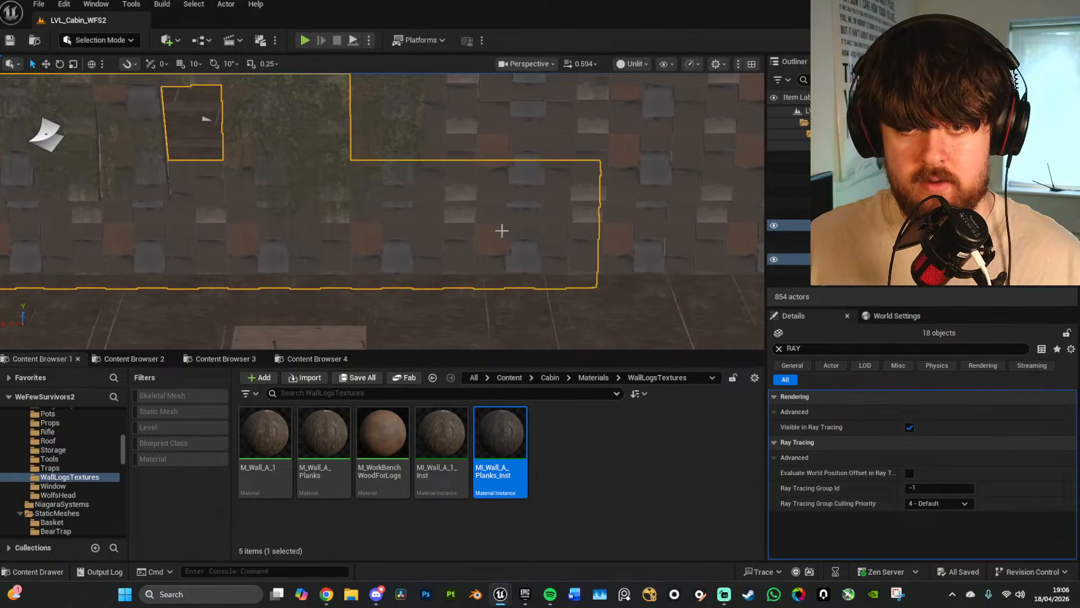
Step: Add the shingle pieces at the far end of the slope, undo the stray last pick and return to lit view
right_click_drag(492, 195, 456, 170)
right_click_drag(379, 156, 424, 157)
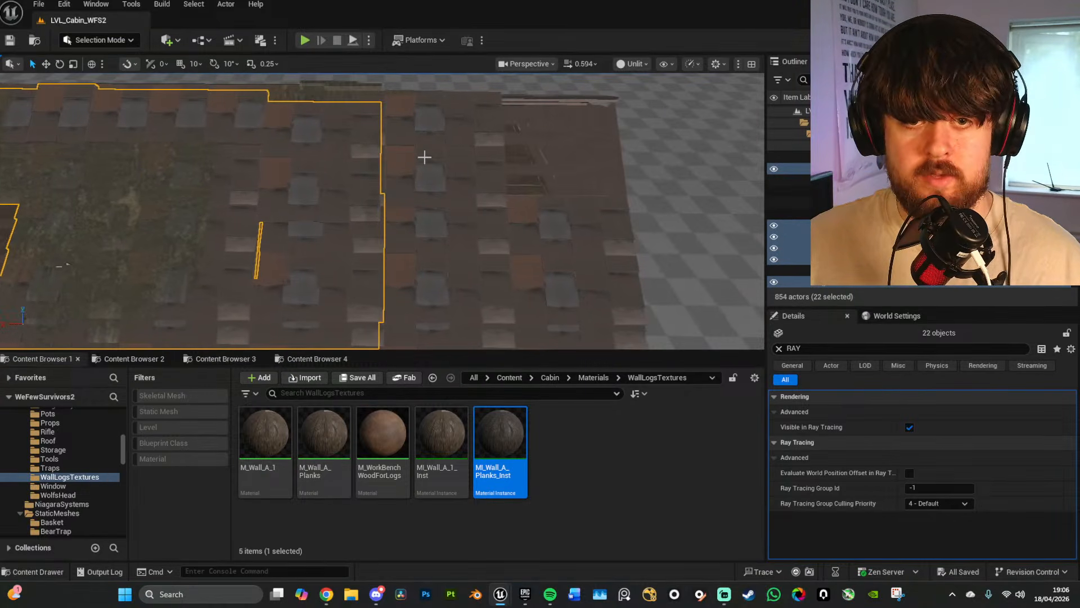
left_click(424, 157, "ctrl")
left_click(454, 263, "ctrl")
right_click_drag(453, 262, 460, 234)
left_click(461, 234, "ctrl")
left_click(545, 226, "ctrl")
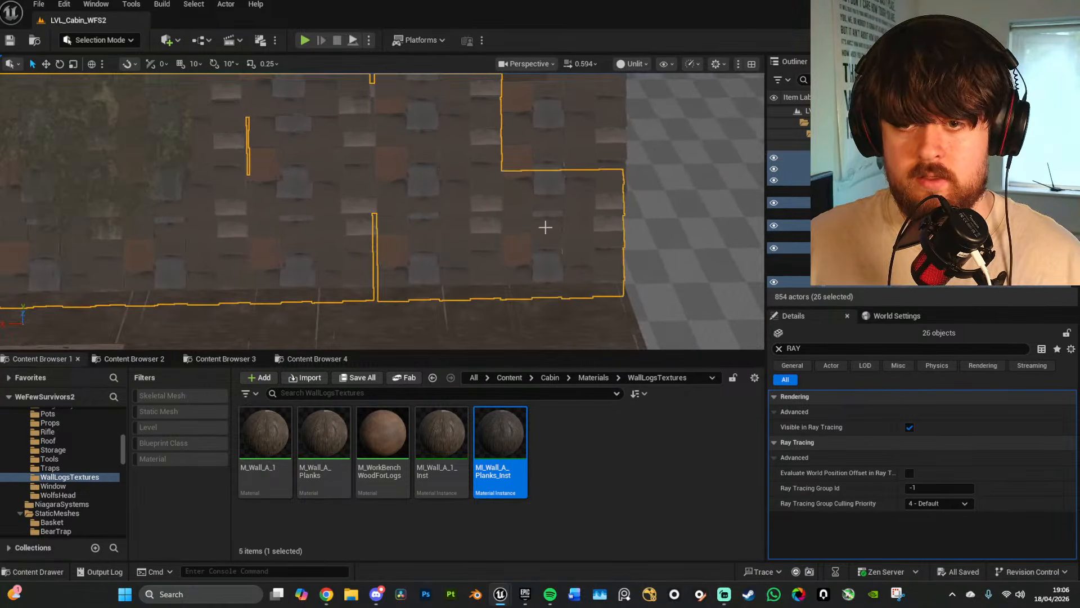
left_click(540, 201, "ctrl")
right_click_drag(540, 200, 542, 199)
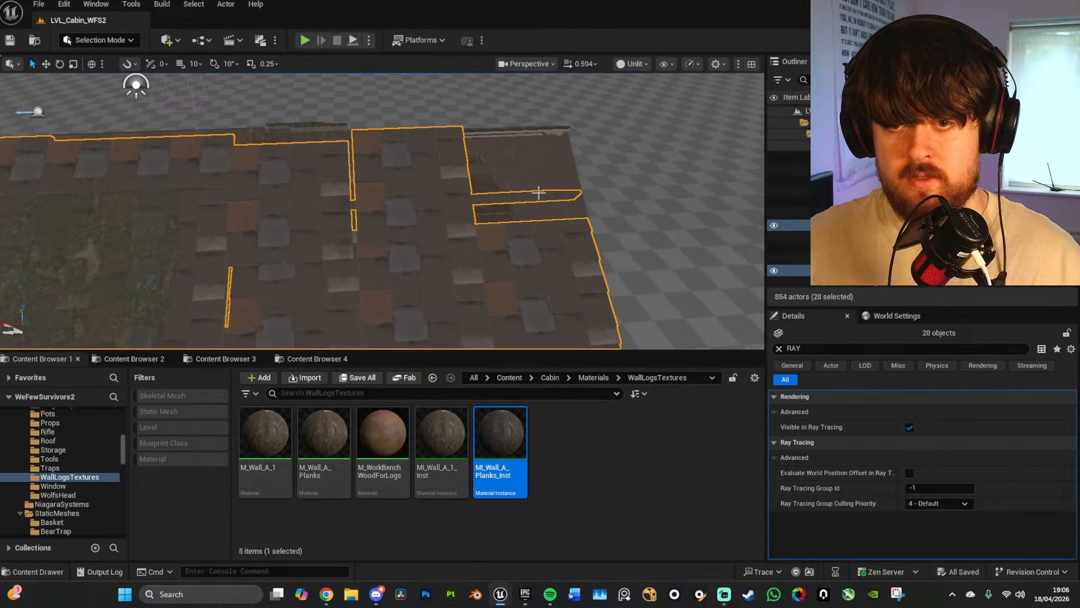
key("ctrl+z")
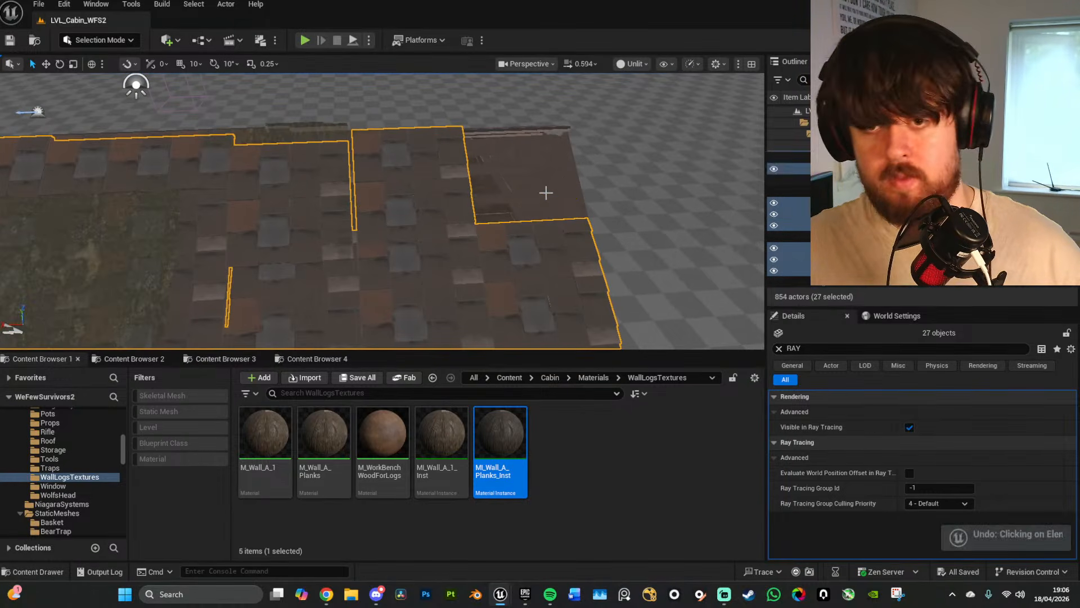
right_click_drag(545, 195, 555, 256)
key("alt+4")
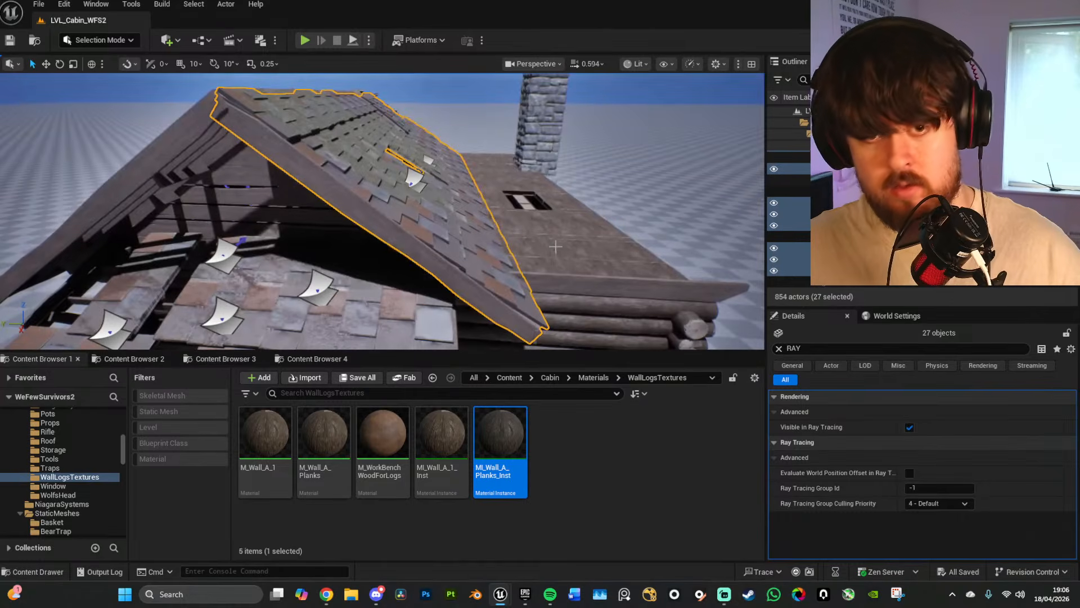
Step: Try to rotate the selected roof slope about the far-end piece's pivot and undo the rotation
right_click_drag(540, 197, 518, 192)
key("e")
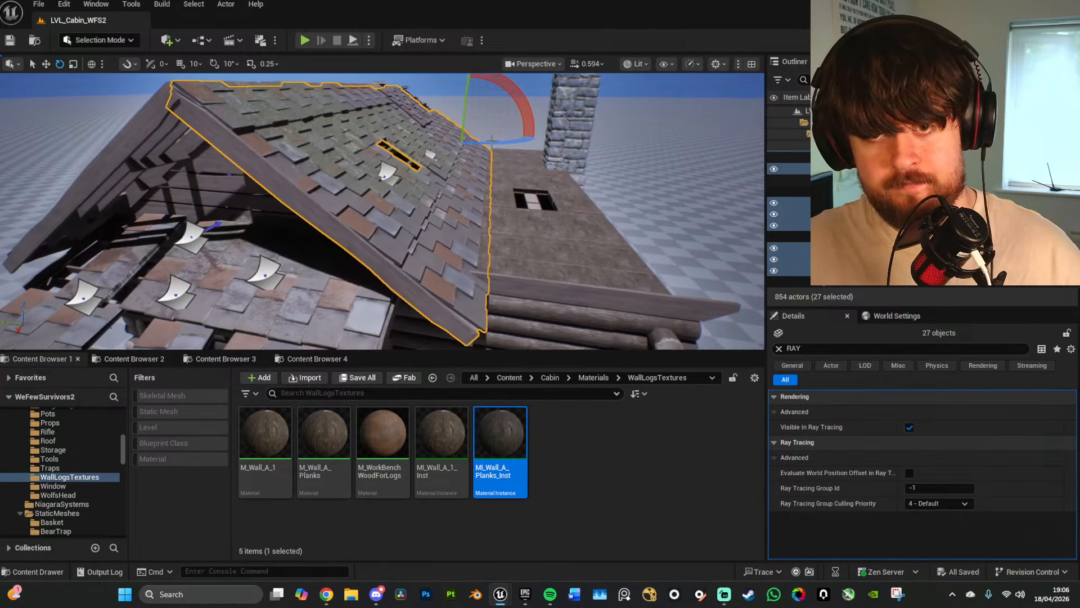
mouse_move(521, 107)
left_mouse_down()
mouse_move(507, 121)
mouse_move(521, 108)
left_mouse_up()
key("ctrl+z")
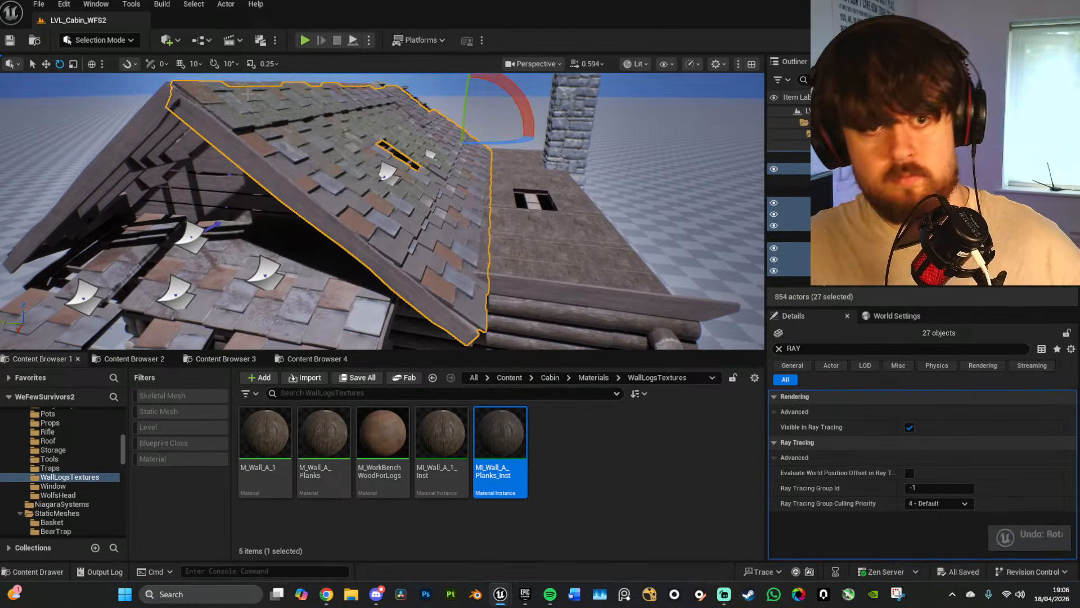
Step: Move the selection's pivot to the front ridge piece and rotate the whole roof slope upward until it is nearly level
left_click(233, 103, "ctrl")
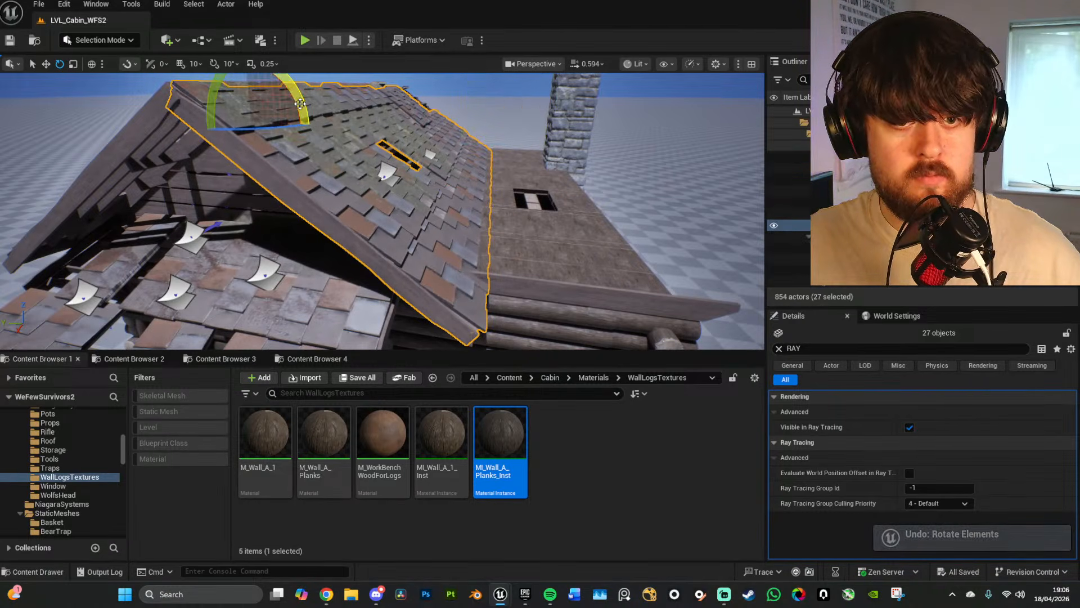
left_click_drag(294, 93, 288, 88)
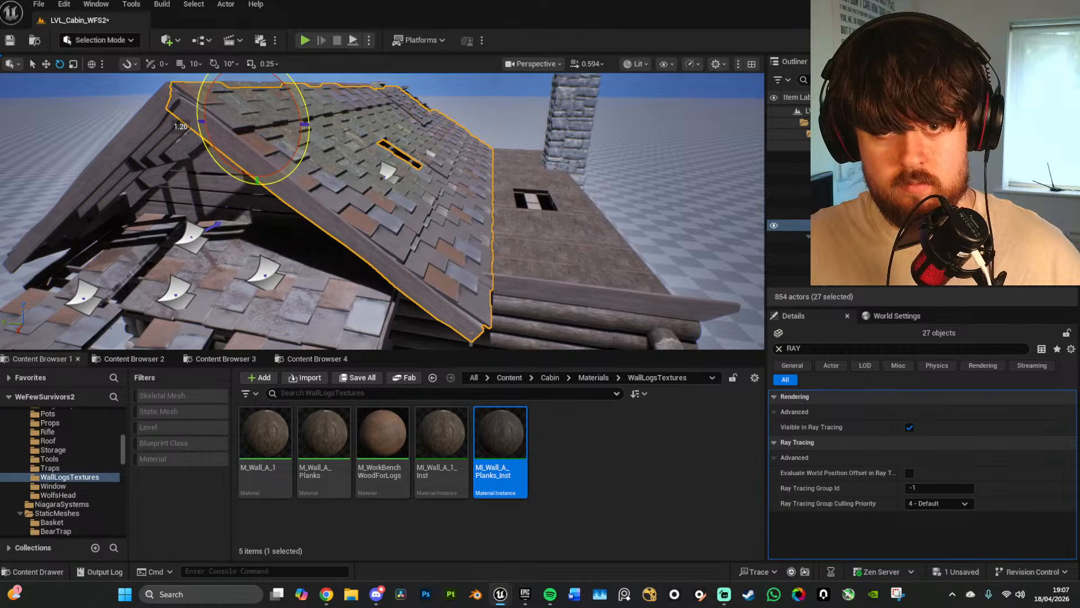
left_click_drag(294, 167, 311, 142)
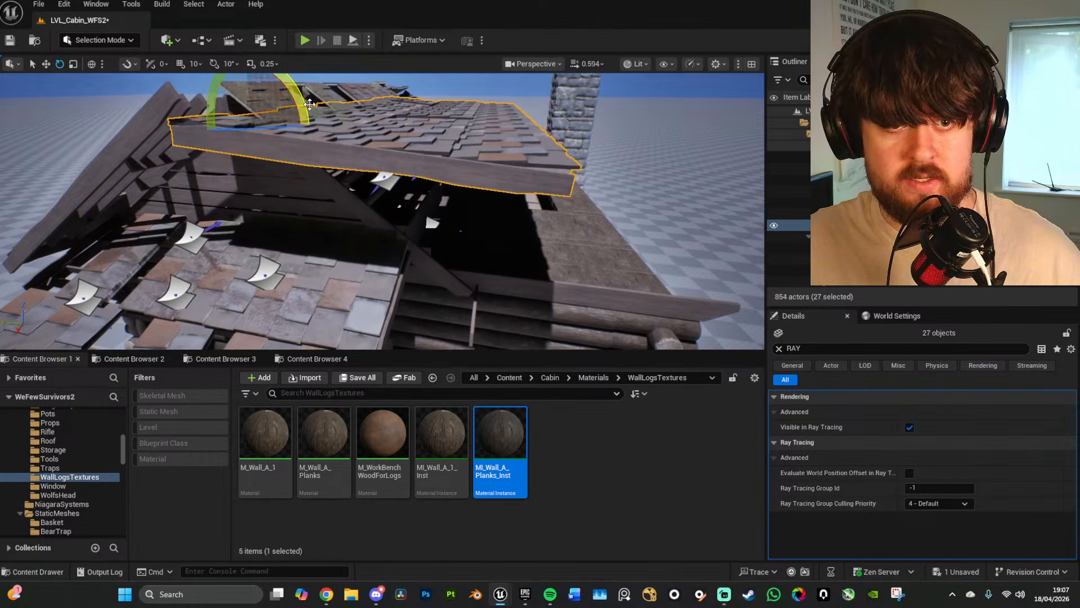
Step: Undo the last roof rotation and add the missed shingle pieces along the near part of the ridge to the selection
key("ctrl+z")
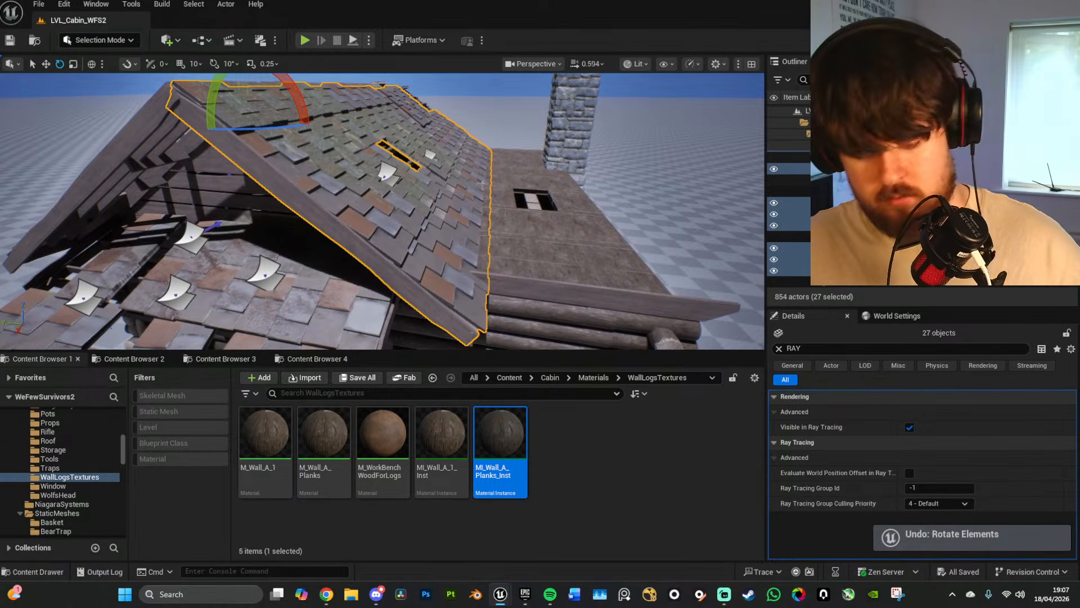
key("d")
right_click_drag(482, 183, 423, 193)
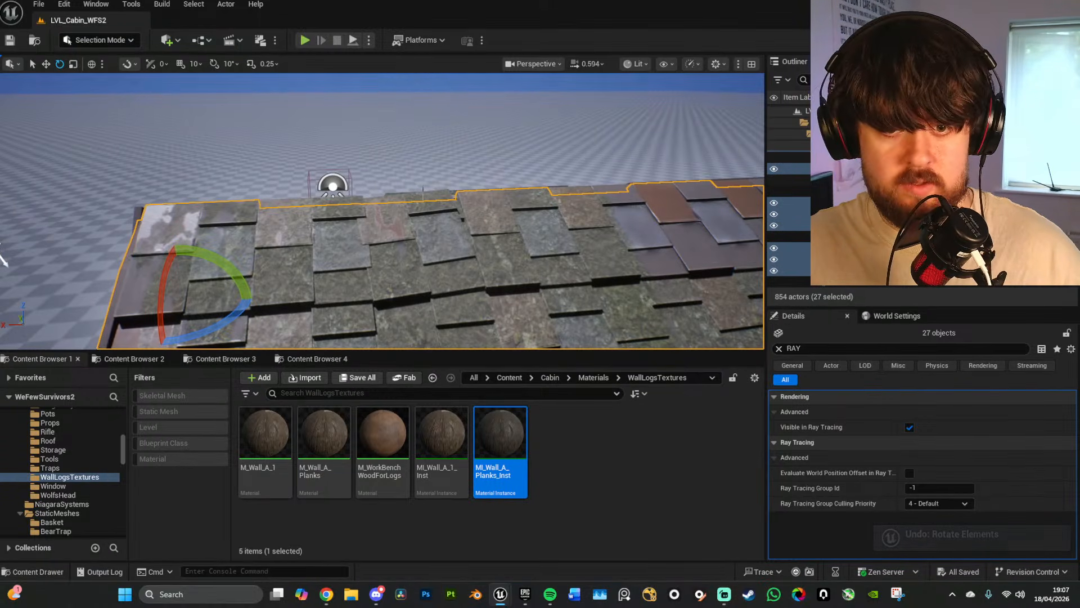
left_click(454, 196, "ctrl")
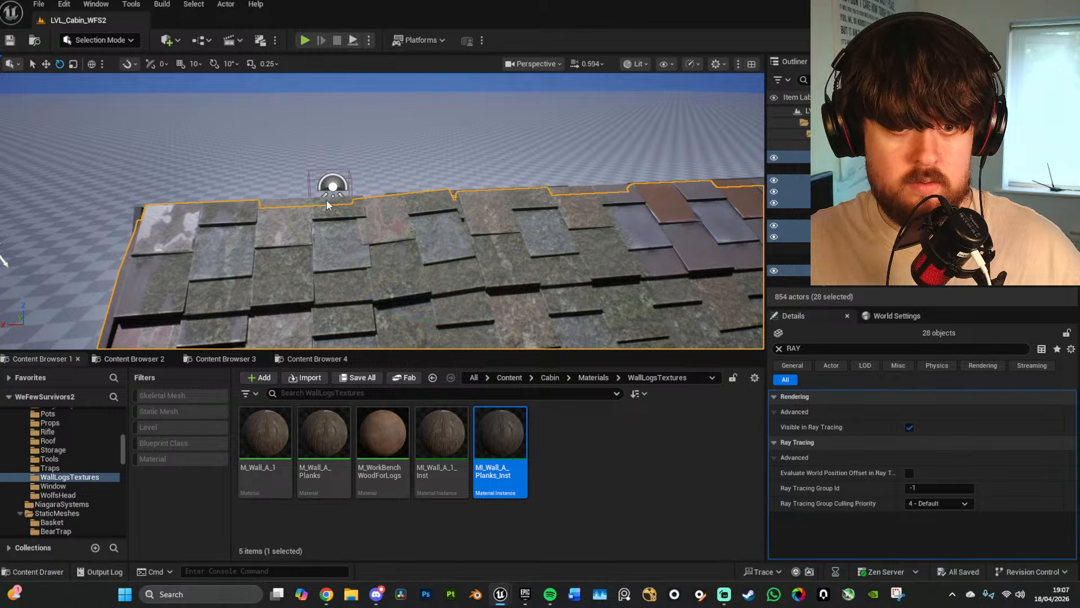
left_click(327, 201, "ctrl")
key("d")
right_click_drag(326, 202, 334, 201)
left_click(442, 195, "ctrl")
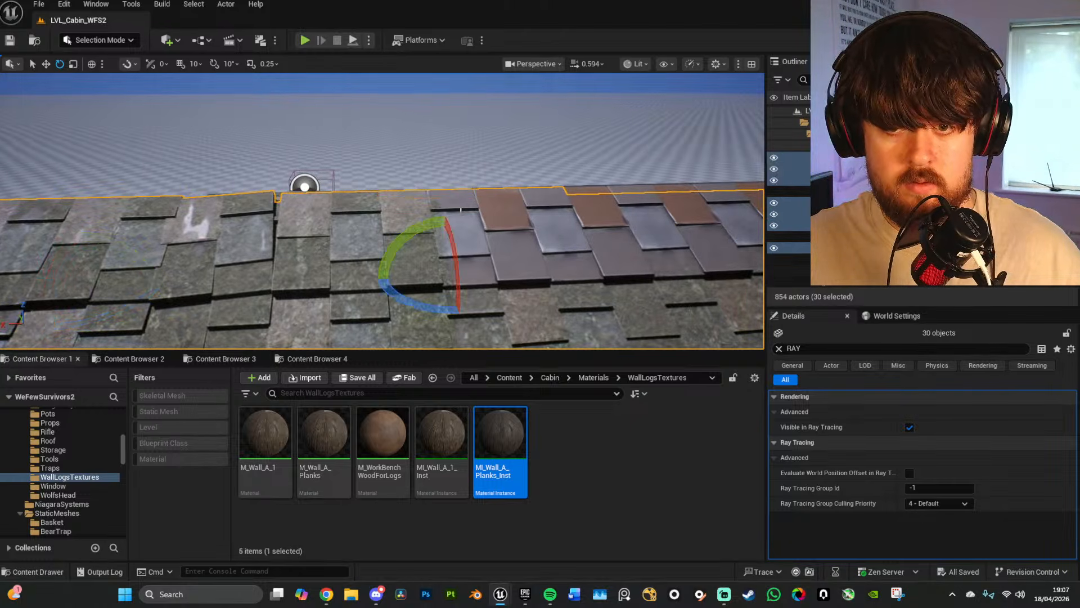
Step: Add the remaining ridge shingle pieces toward the far end of the roof to the selection
key("d")
right_click_drag(461, 211, 463, 211)
left_click(426, 193, "ctrl")
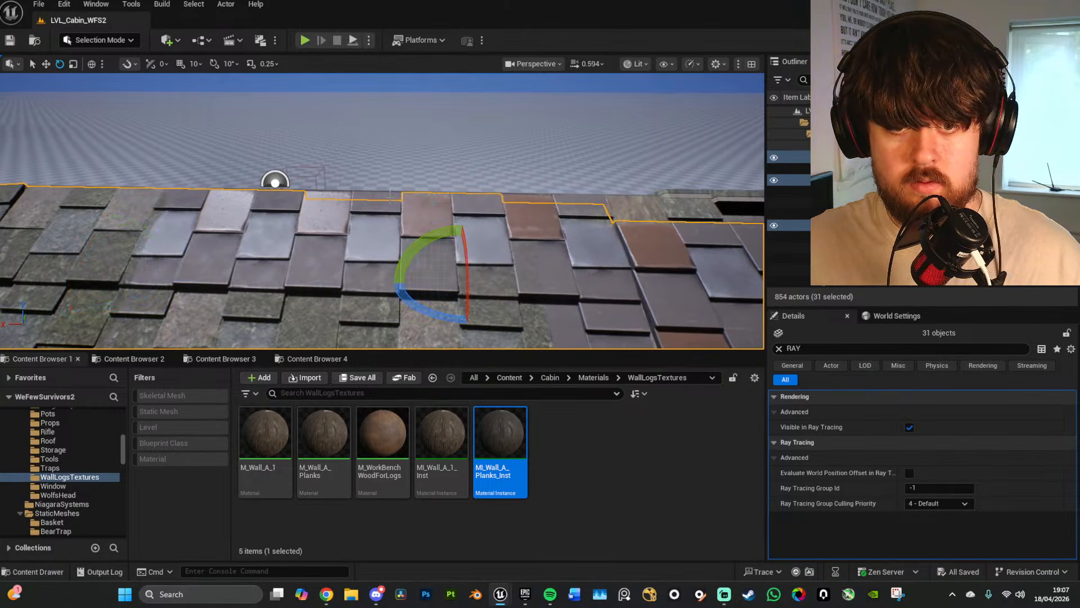
left_click(551, 200, "ctrl")
key("d")
right_click_drag(550, 202, 551, 202)
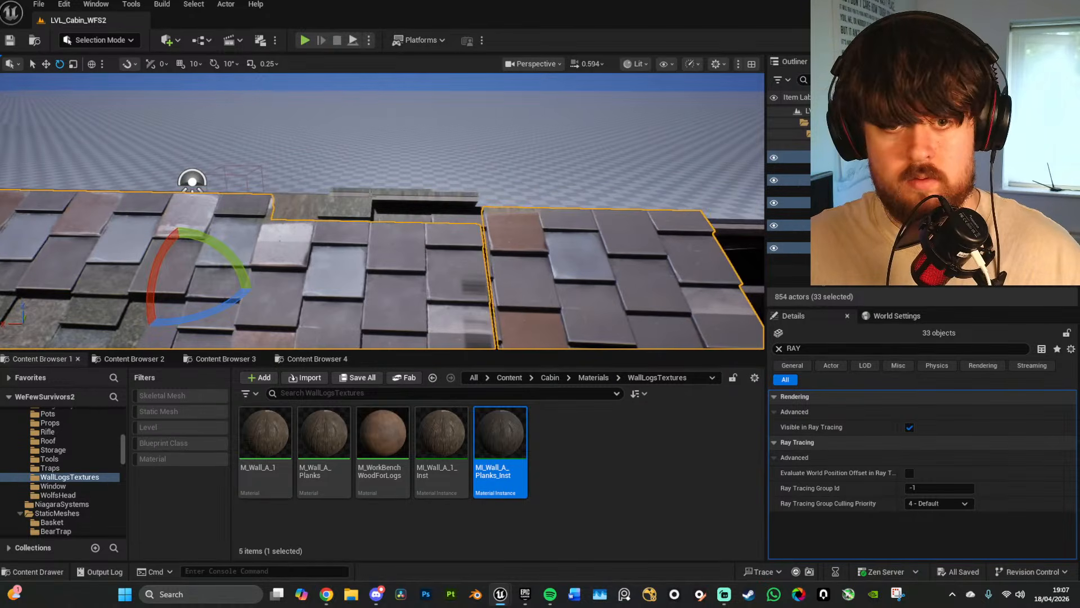
left_click(353, 195, "ctrl")
left_click(411, 213, "ctrl")
Step: Add the front ridge piece to the selection and rotate the whole roof slope slightly about its pivot
key("d")
right_click_drag(411, 213, 439, 169)
key("w")
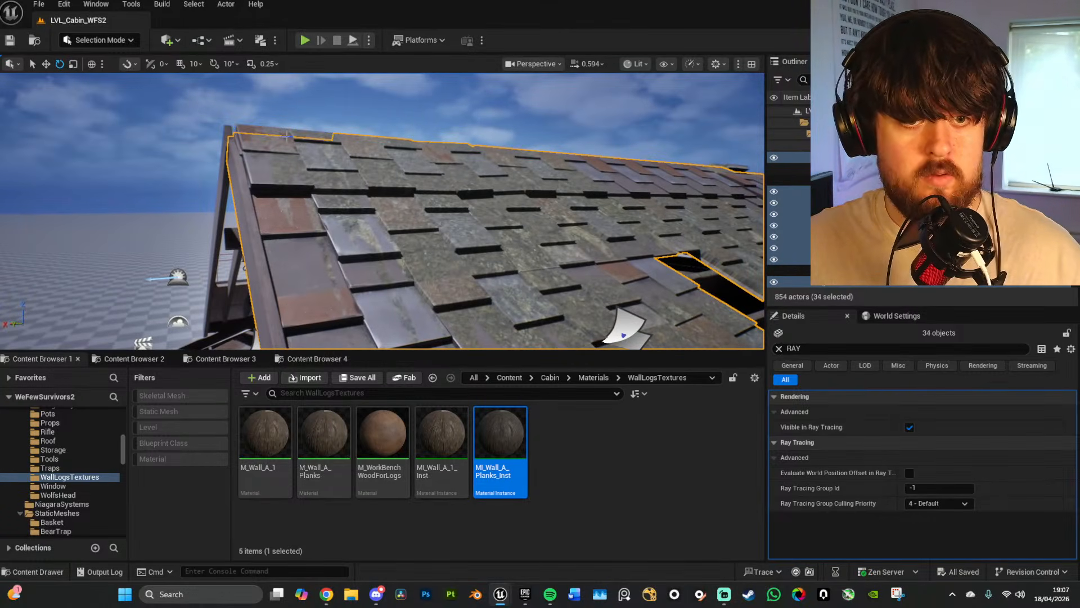
left_click(287, 135, "ctrl")
key("a")
right_click_drag(287, 135, 442, 141)
left_click_drag(457, 147, 451, 138)
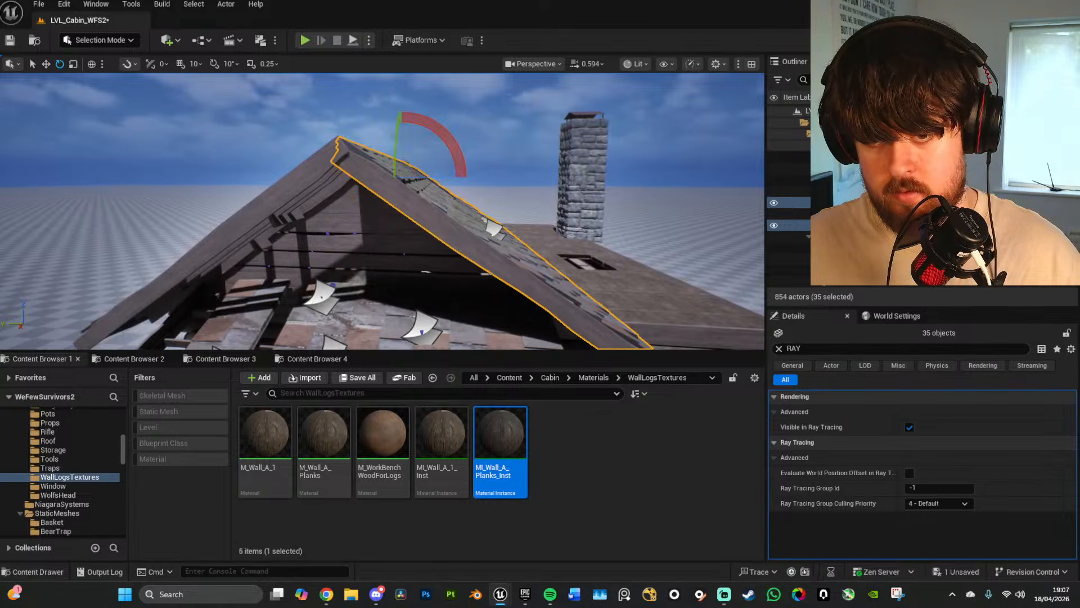
Step: Fine-tune the roof slope by rotating it about 1.4° and check it against the gable with the editor overlays hidden
key("d")
mouse_move(451, 139)
right_mouse_down()
mouse_move(444, 194)
mouse_move(443, 140)
right_mouse_up()
key("s")
left_click_drag(313, 147, 313, 149)
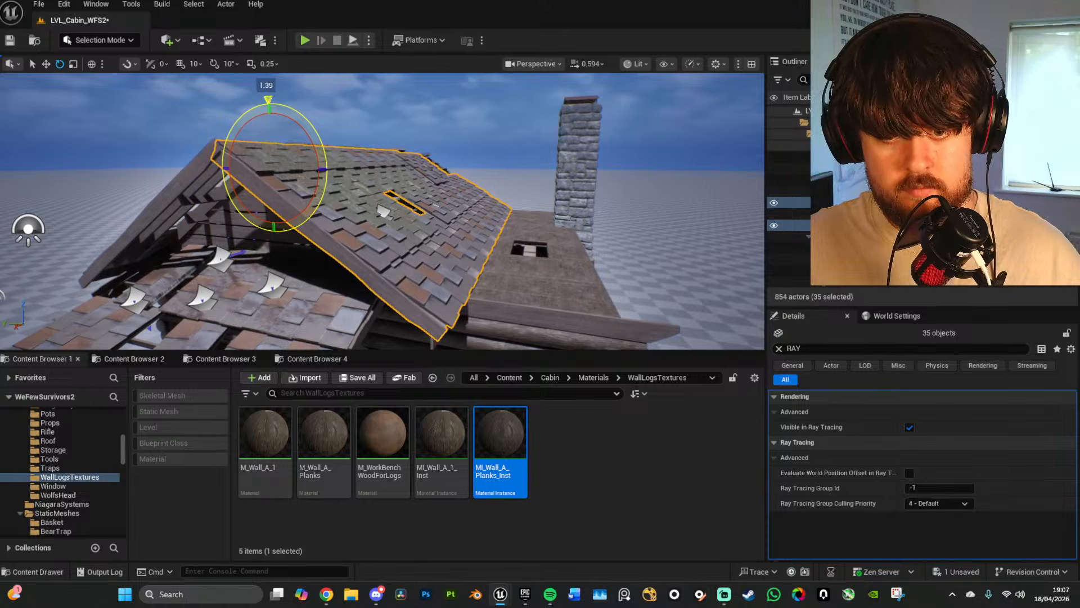
left_click_drag(314, 151, 313, 150)
key("g")
key("g")
key("g")
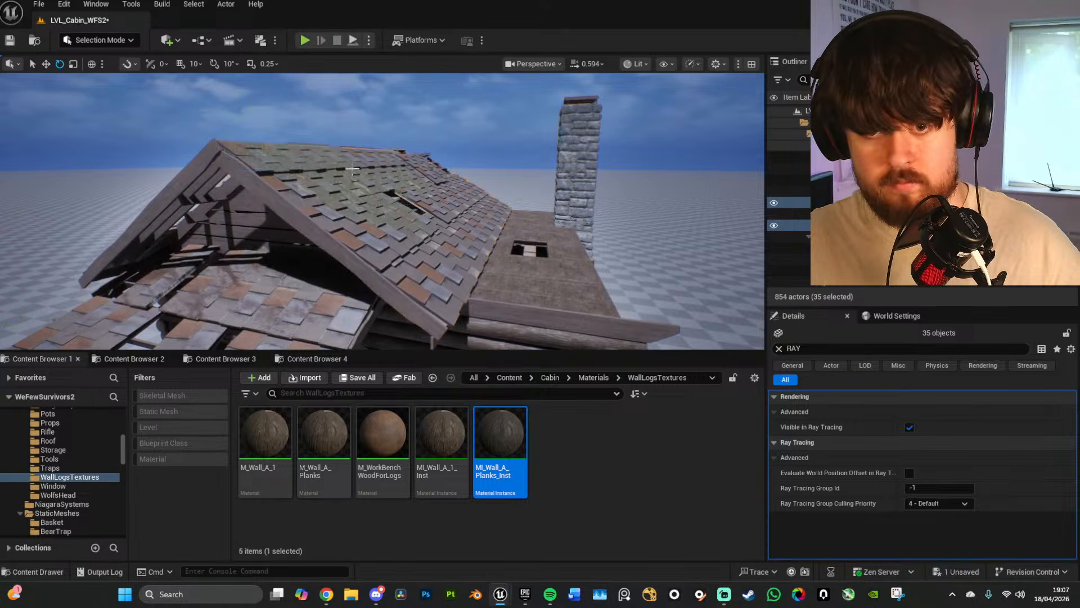
Step: Duplicate the selected roof slope and place the copy at a shallower angle over the bare lower roof beside the chimney
key("a")
right_click_drag(314, 150, 343, 145)
right_click_drag(458, 203, 476, 242)
key("d")
key("w")
key("g")
key("s")
key("w")
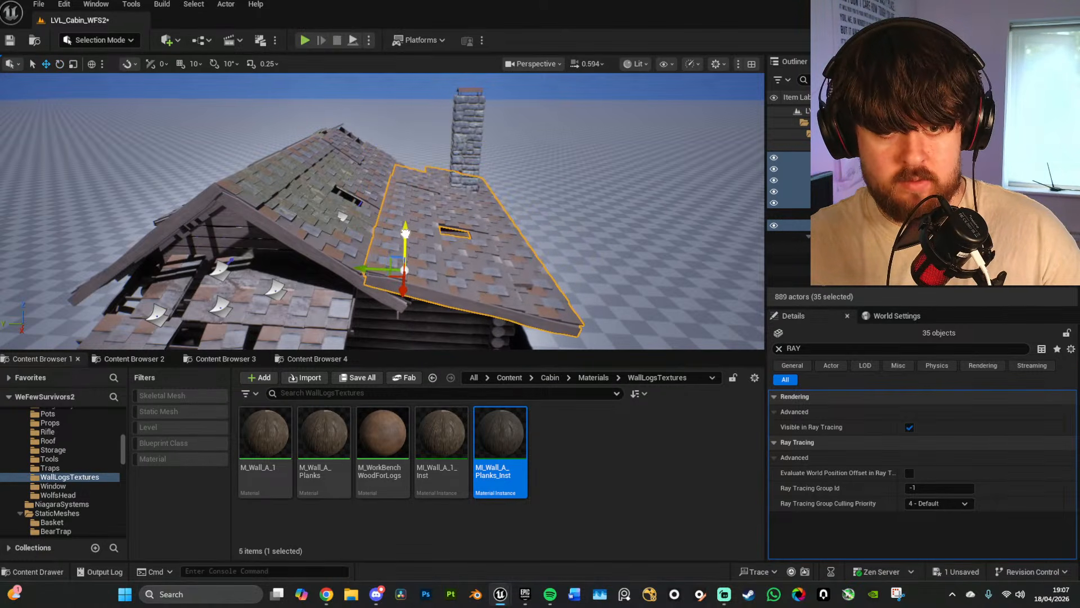
key("s")
key("q")
right_click_drag(403, 233, 439, 240)
key("e")
key("w")
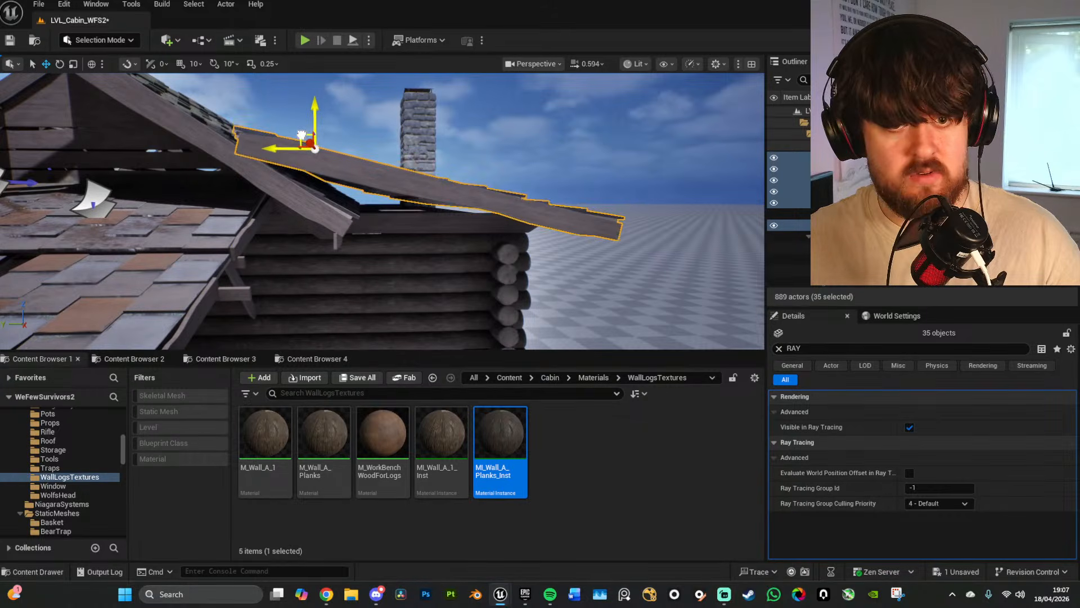
Step: Adjust the copied slope so it joins the main roof above the log wall, and check its fit without editor overlays
key("s")
right_click_drag(390, 167, 373, 239)
key("w")
key("e")
key("s")
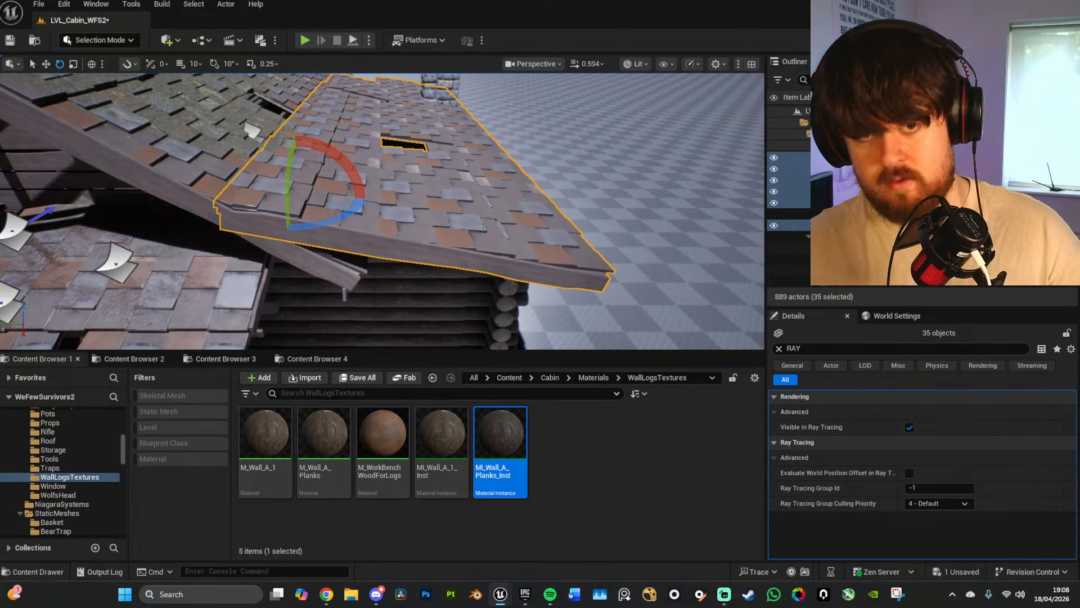
right_click_drag(350, 165, 357, 134)
key("g")
key("s")
right_click_drag(509, 242, 502, 192)
key("w")
key("s")
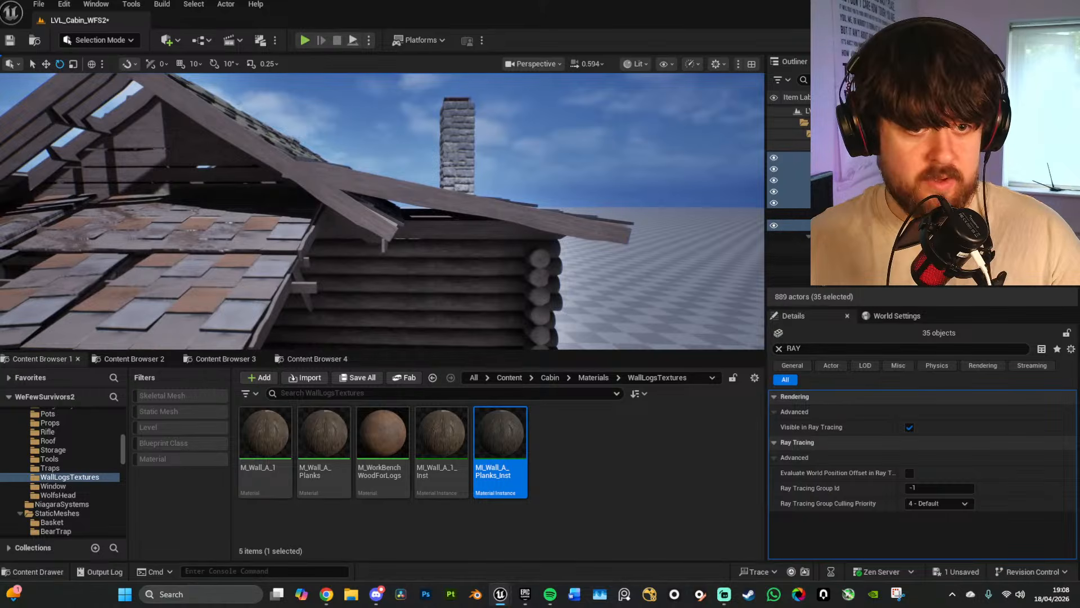
Step: Select the two front gable planks and duplicate them sideways to fill the gap beneath the lower roof
left_click(217, 189)
left_click(217, 174, "ctrl")
key("w")
scroll(208, 192, "up", 3)
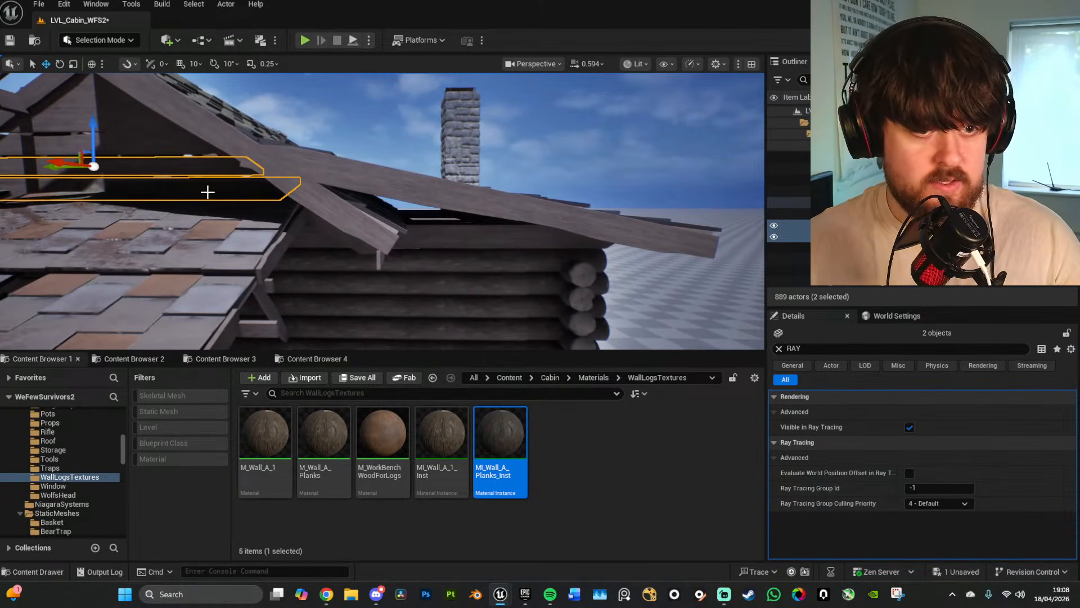
left_click_drag(77, 151, 206, 167, "alt")
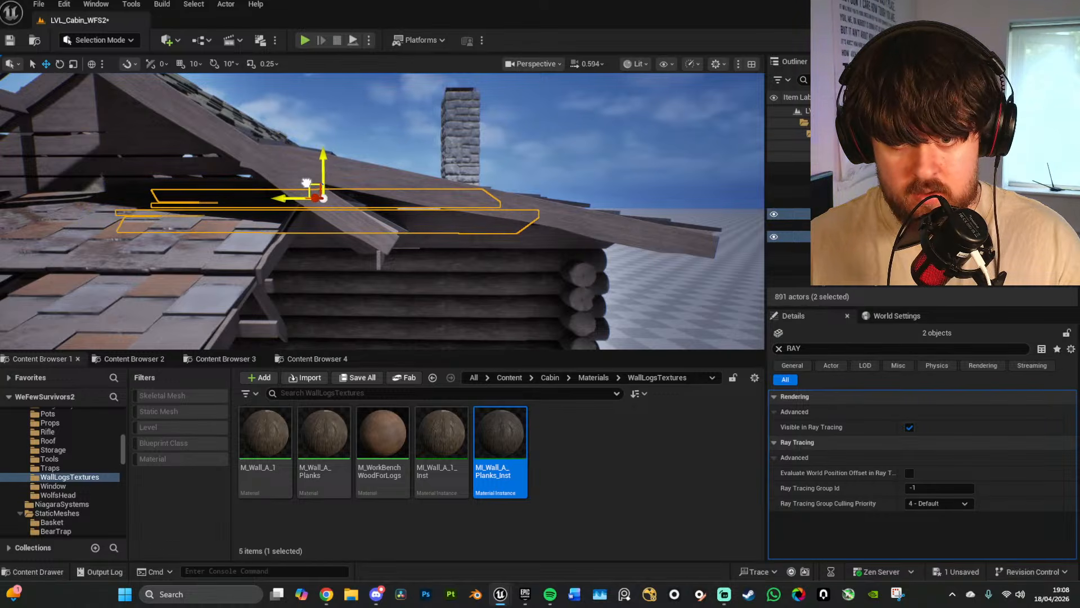
key("w")
right_click_drag(317, 184, 347, 186)
key("s")
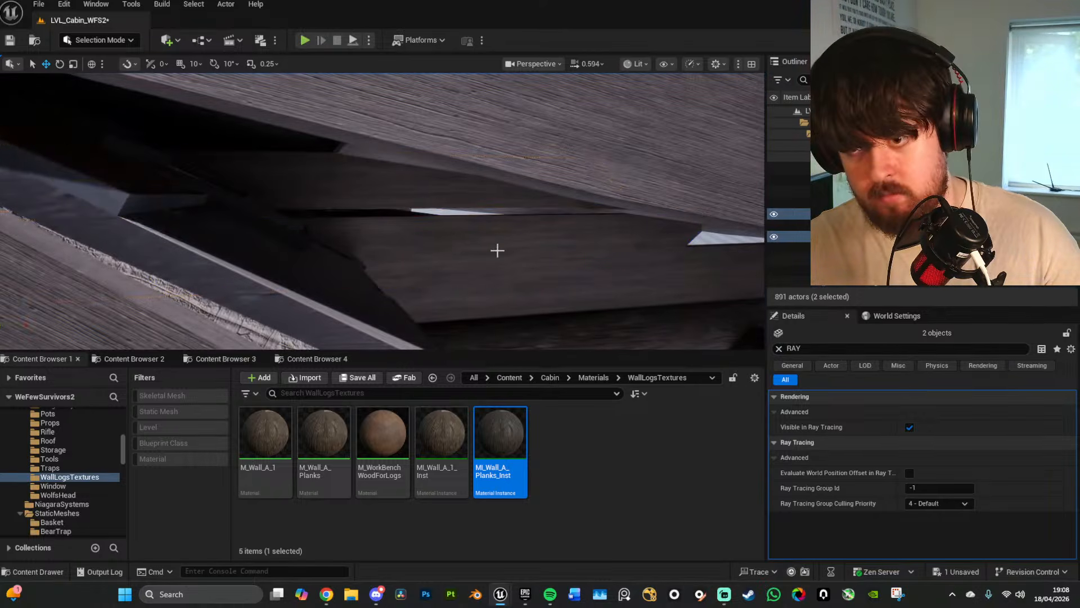
Step: Duplicate the two planks to the cabin's back side and position them beneath the lower roof
key("s")
right_click_drag(497, 250, 514, 302)
key("w")
key("s")
key("g")
key("w")
key("a")
left_click_drag(513, 213, 514, 213, "alt")
key("a")
right_click_drag(399, 198, 509, 192)
key("w")
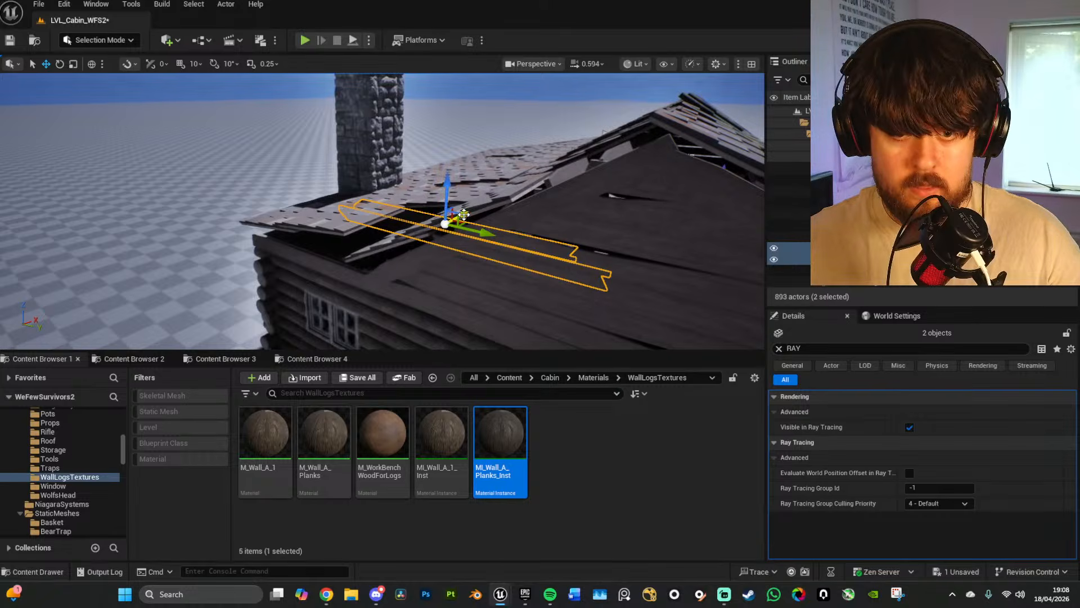
left_click_drag(419, 241, 417, 242)
Step: Rotate the two back planks about -2.8° and shift them to follow the roof edge, checking without editor overlays
key("a")
right_click_drag(417, 242, 541, 225)
key("q")
key("w")
key("a")
key("s")
key("d")
left_click_drag(516, 191, 468, 214)
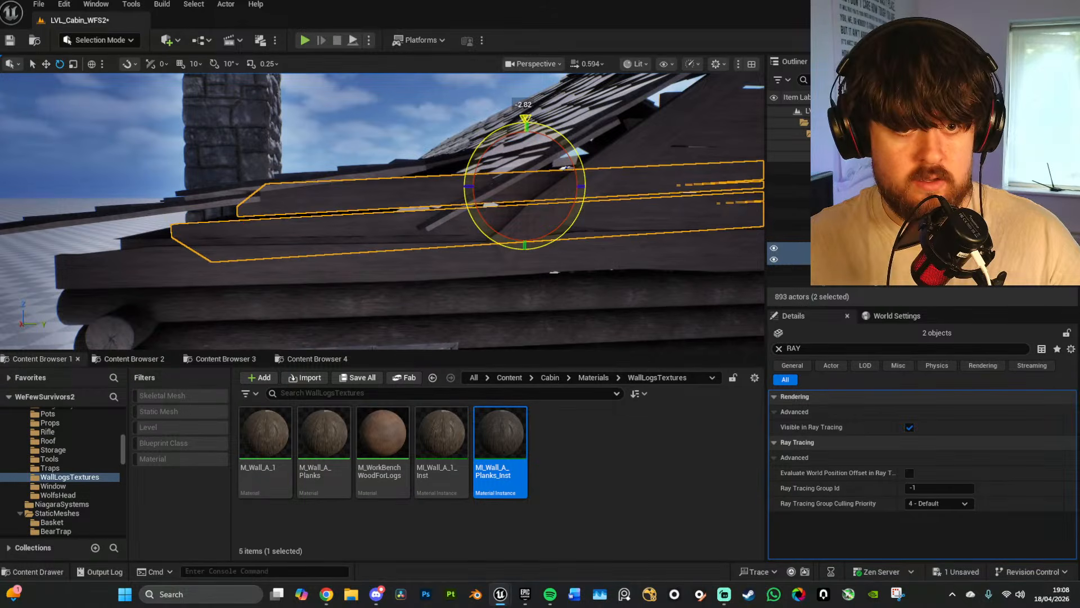
left_click_drag(539, 175, 501, 184)
key("g")
key("g")
key("g")
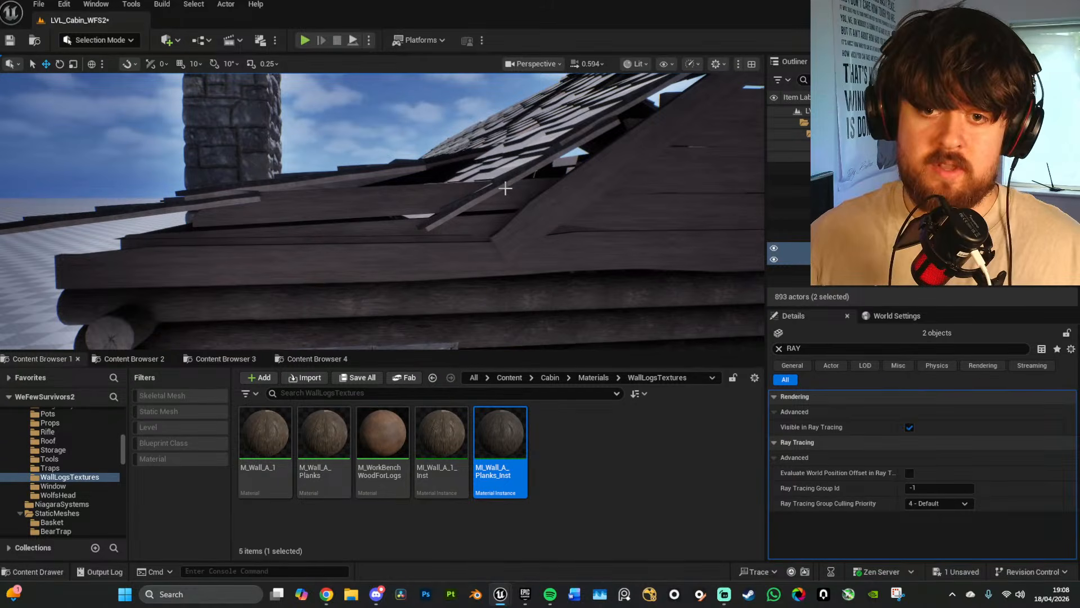
Step: Select the Roof_A38 shingle piece at the back edge and rotate it to lie in line with the lower roof
left_click(493, 178)
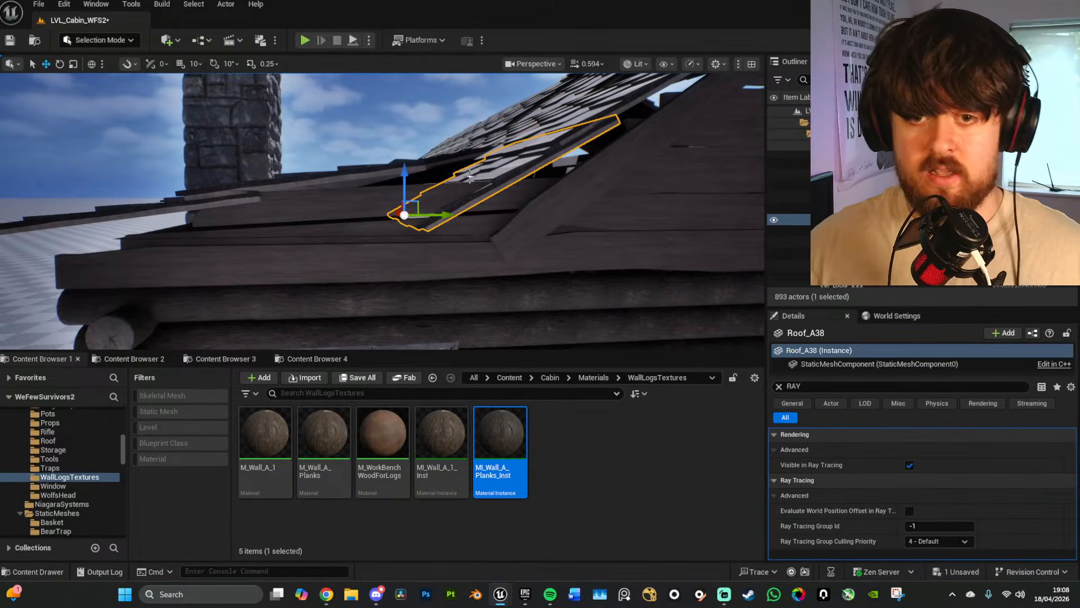
right_click_drag(470, 176, 430, 243)
key("e")
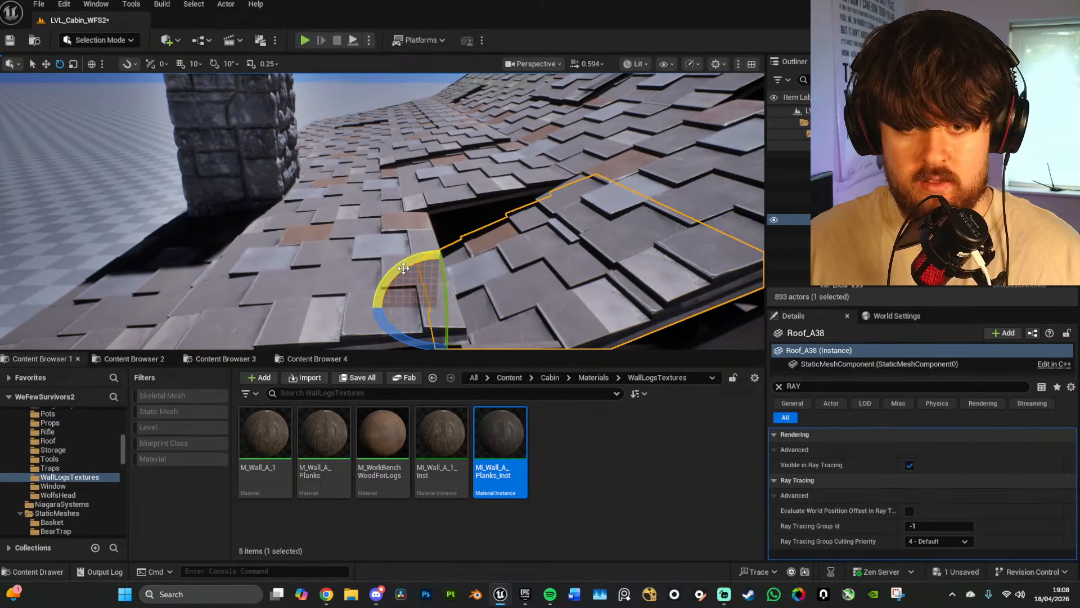
mouse_move(404, 269)
left_mouse_down()
mouse_move(444, 248)
mouse_move(413, 276)
mouse_move(441, 251)
mouse_move(440, 221)
mouse_move(398, 255)
left_mouse_up()
key("w")
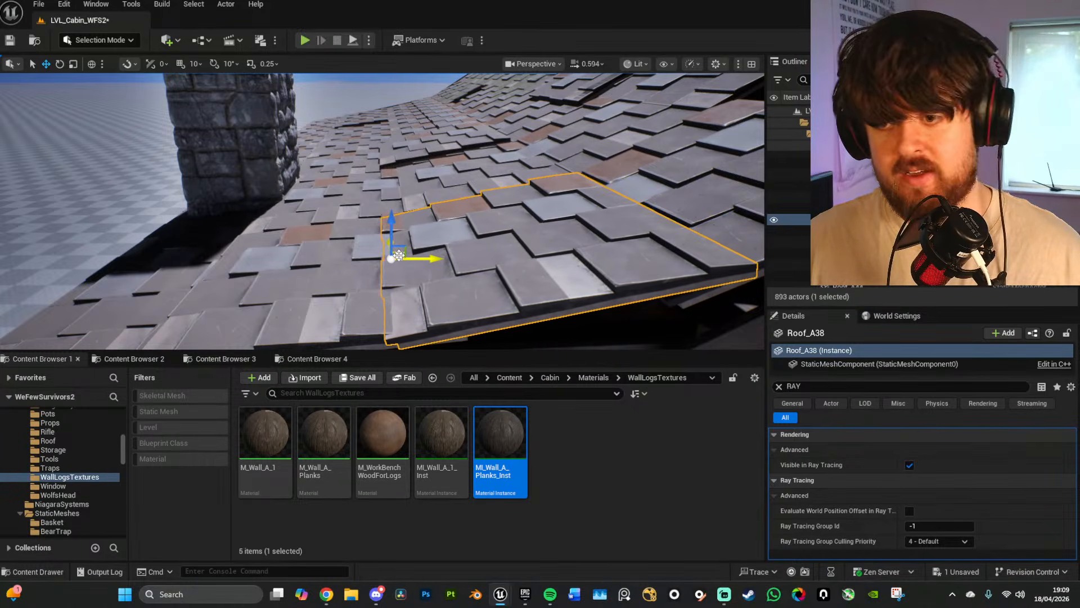
Step: Reselect the two back gable planks and refine their rotation and position beneath the roof edge
key("g")
key("s")
right_click_drag(403, 256, 437, 210)
key("q")
key("e")
scroll(398, 229, "down", 1)
key("q")
left_click(466, 212)
left_click(469, 227, "ctrl")
key("e")
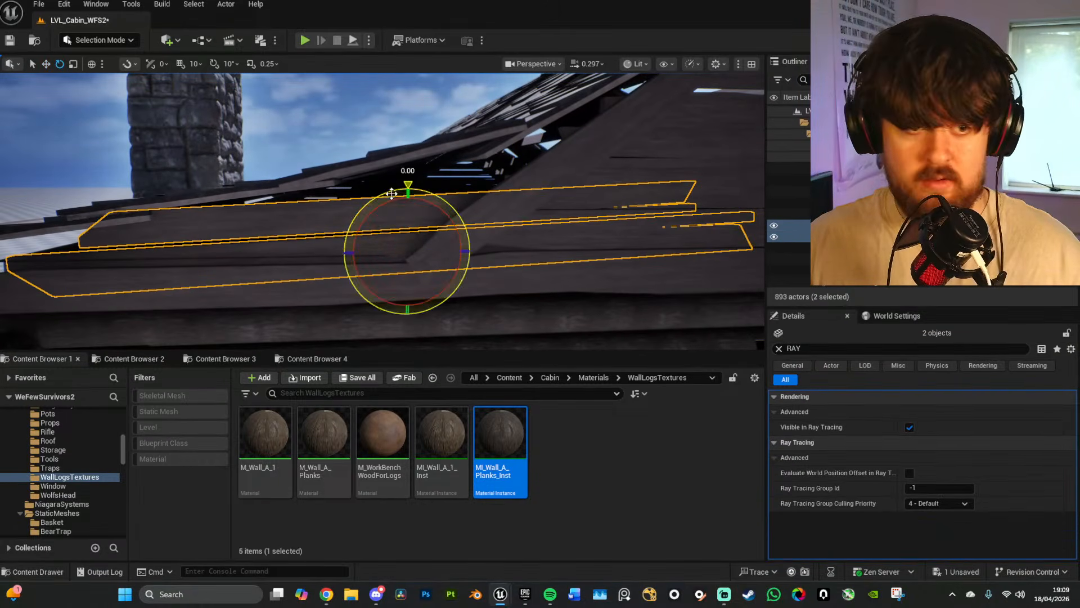
left_click_drag(392, 194, 378, 194)
left_click_drag(419, 241, 405, 220)
key("e")
left_click_drag(389, 175, 376, 176)
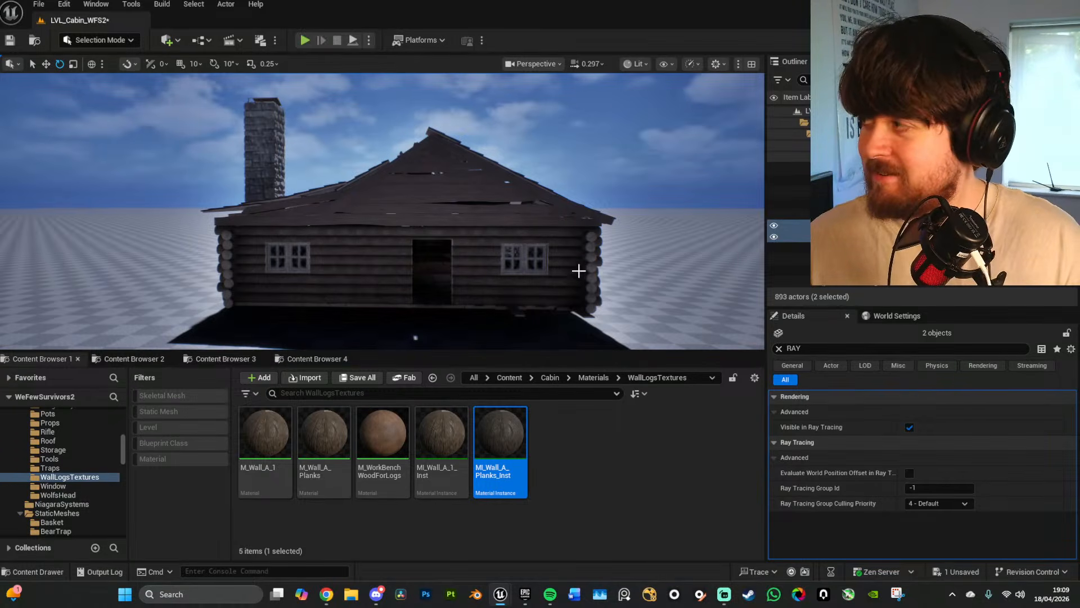
Step: Inspect the reshaped roof from around the cabin and from the front porch
key("w")
right_click_drag(578, 271, 517, 265)
scroll(578, 271, "up", 3)
key("s")
key("d")
key("a")
scroll(495, 301, "up", 2)
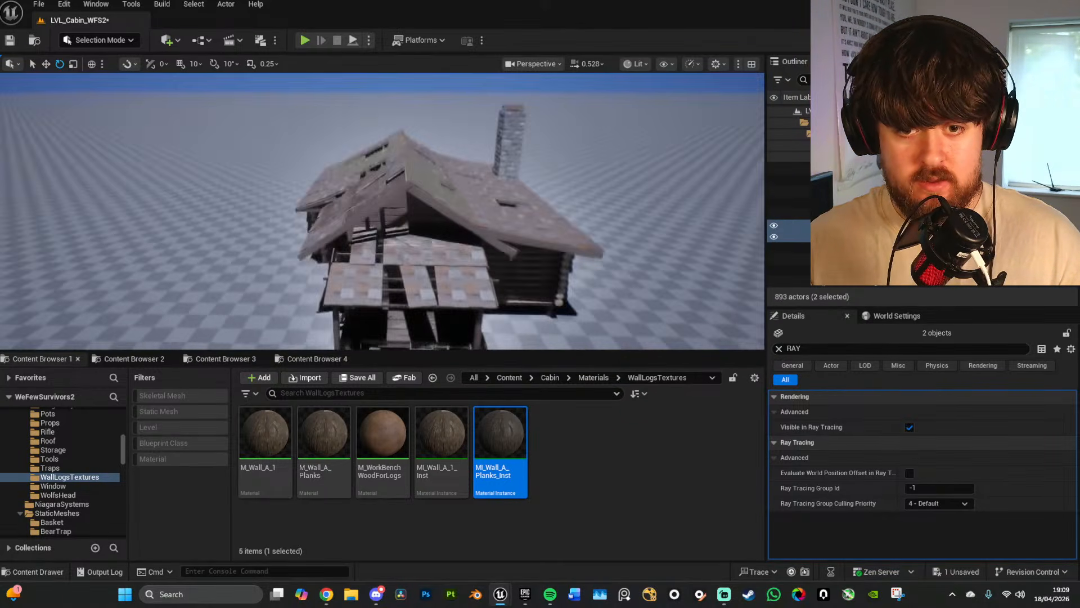
key("q")
right_click_drag(171, 197, 171, 157)
key("w")
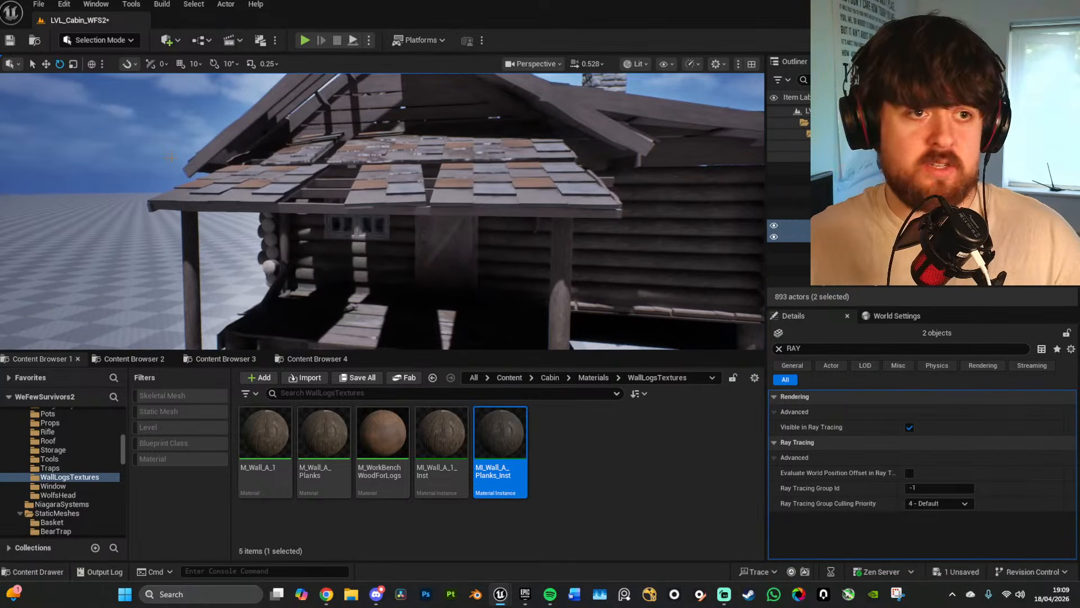
Step: Save the current level and view the damaged roof from above
left_click(39, 4)
left_click(66, 163)
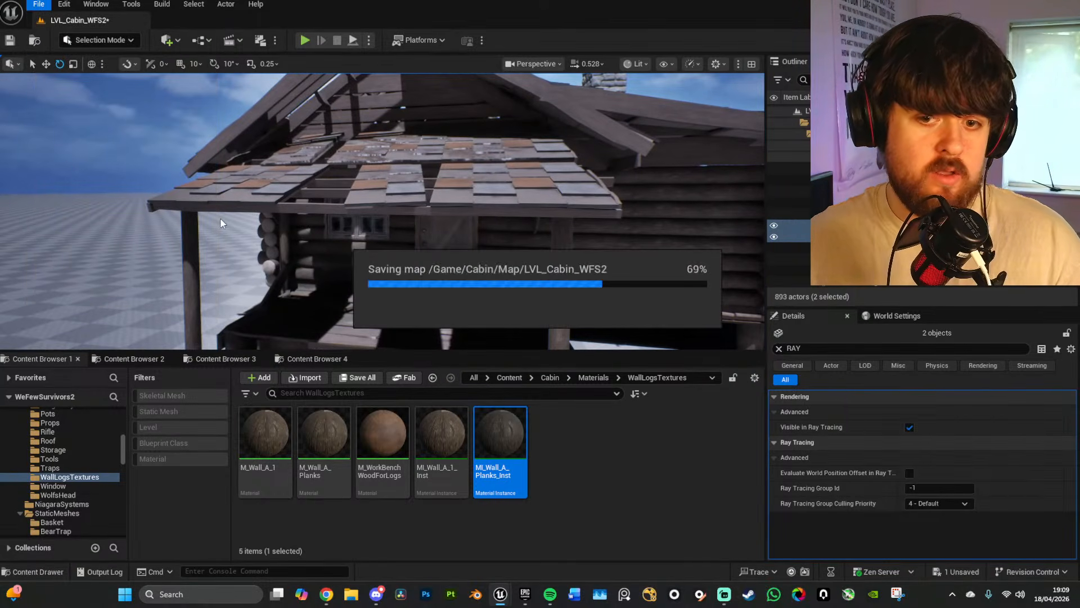
key("a")
right_click_drag(271, 243, 439, 251)
key("e")
key("s")
right_click_drag(315, 196, 327, 265)
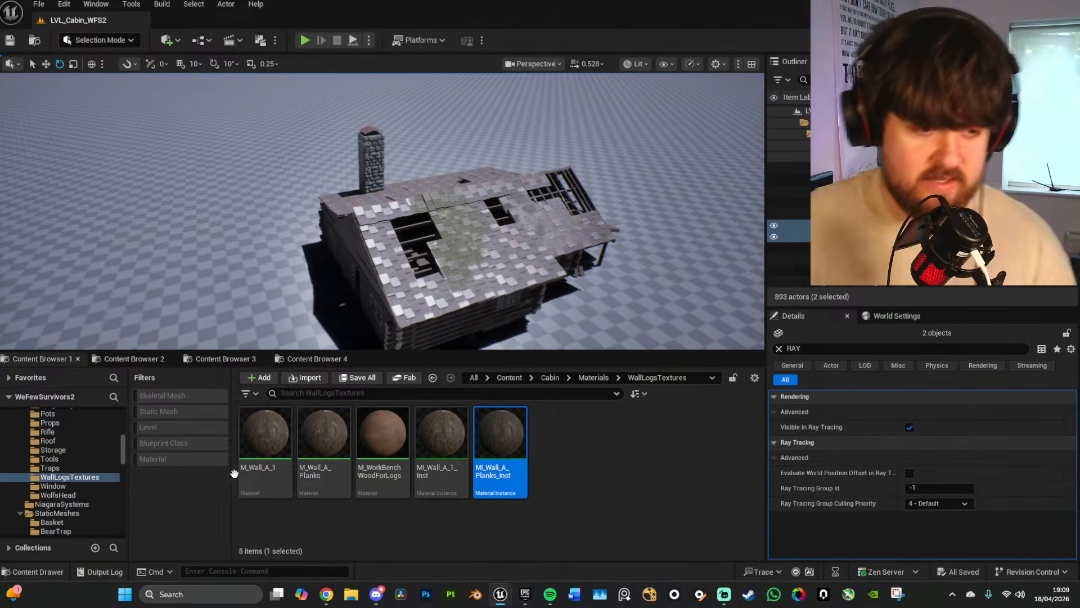
left_click_drag(123, 447, 126, 381)
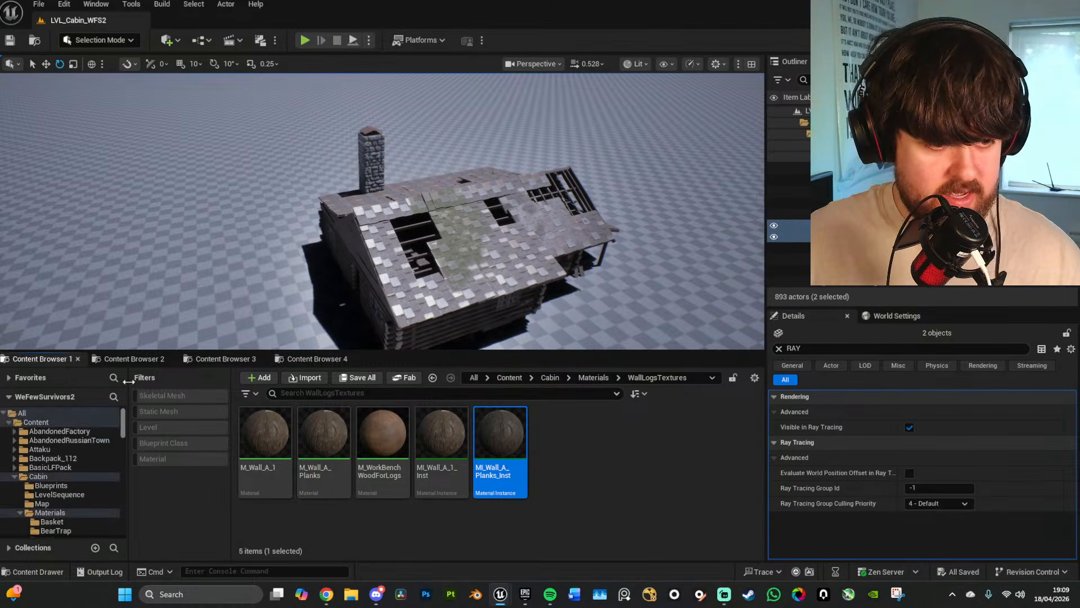
left_click(81, 424)
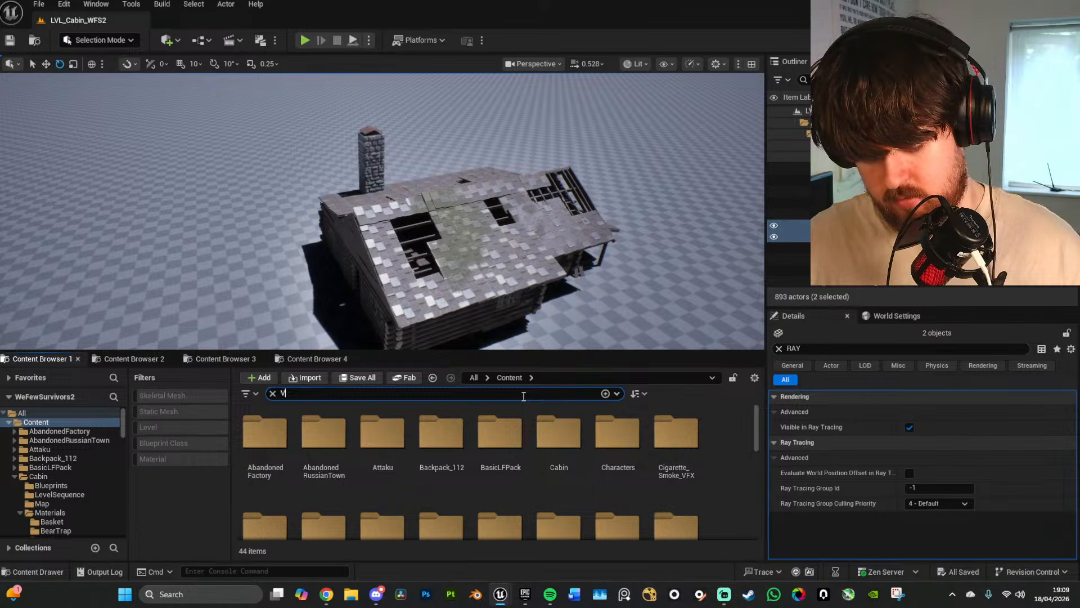
left_click(273, 394)
Step: Open Fab, search My Library for "VINE" and browse the matching assets
left_click(406, 378)
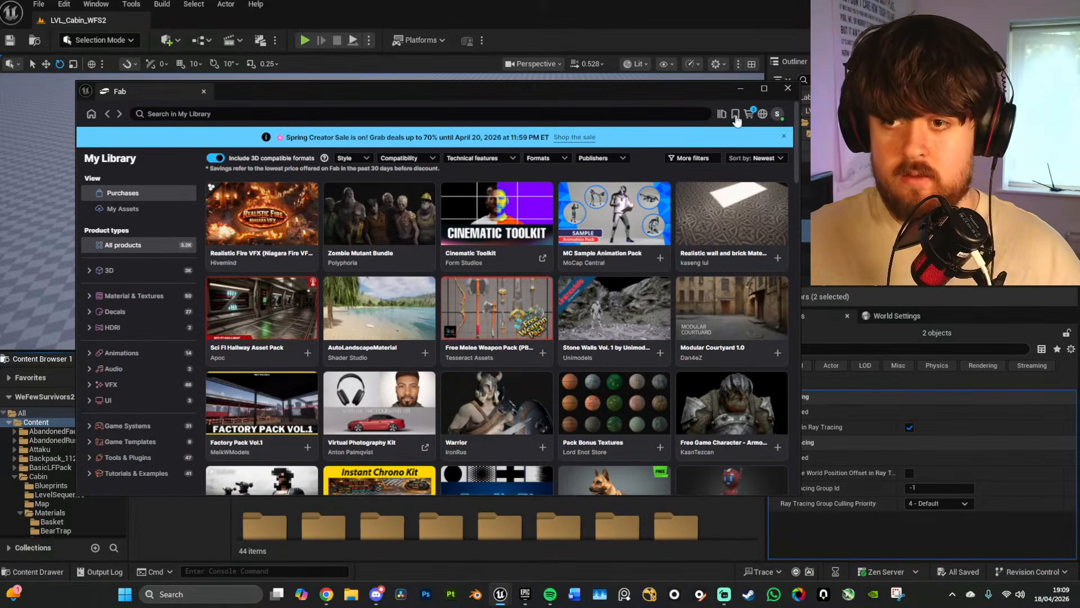
left_click(527, 116)
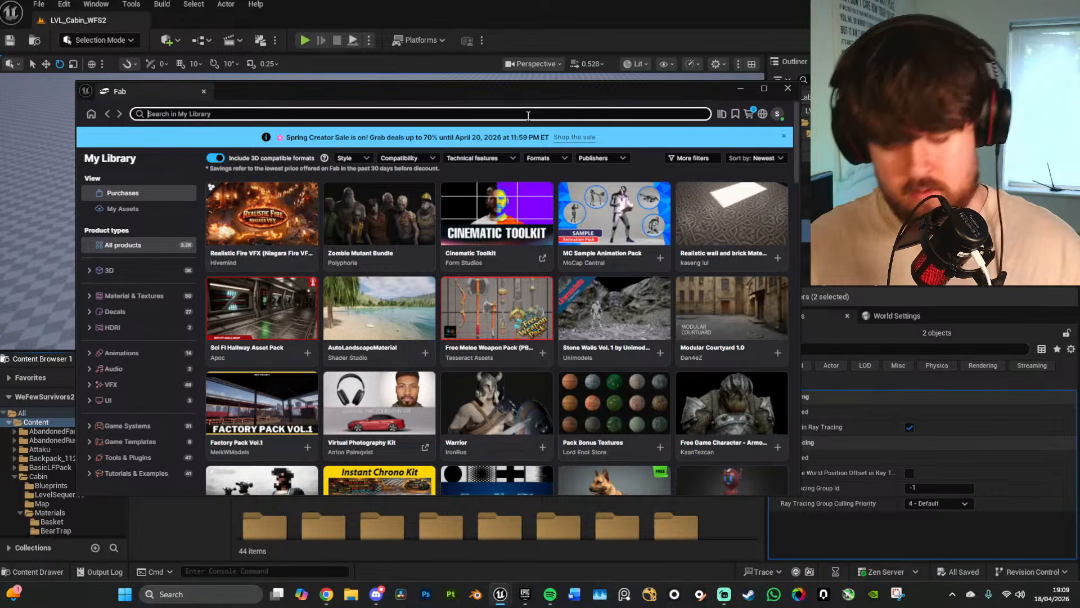
type("VINE")
key("Return")
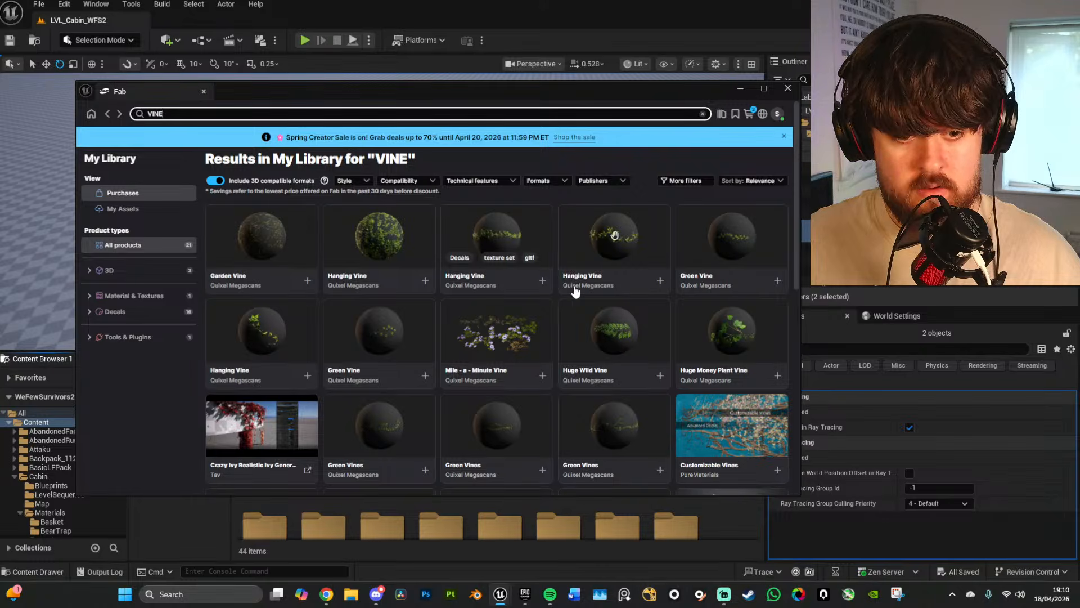
scroll(574, 291, "down", 3)
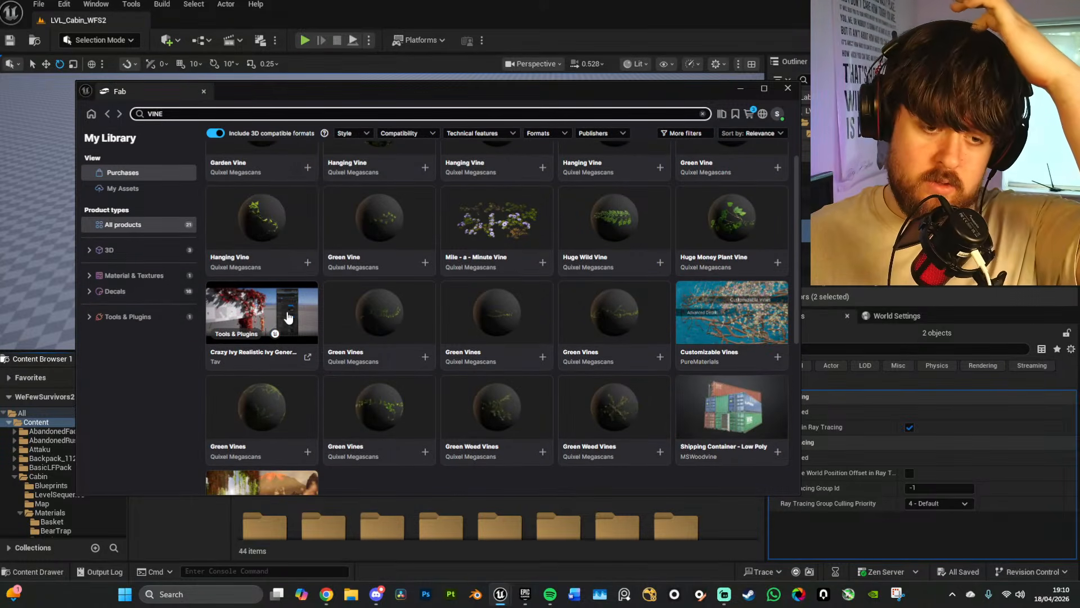
Step: View the Crazy Ivy plugin listing in Fab and search the Content Browser's asset creation options for "CRAZ"
left_click(286, 315)
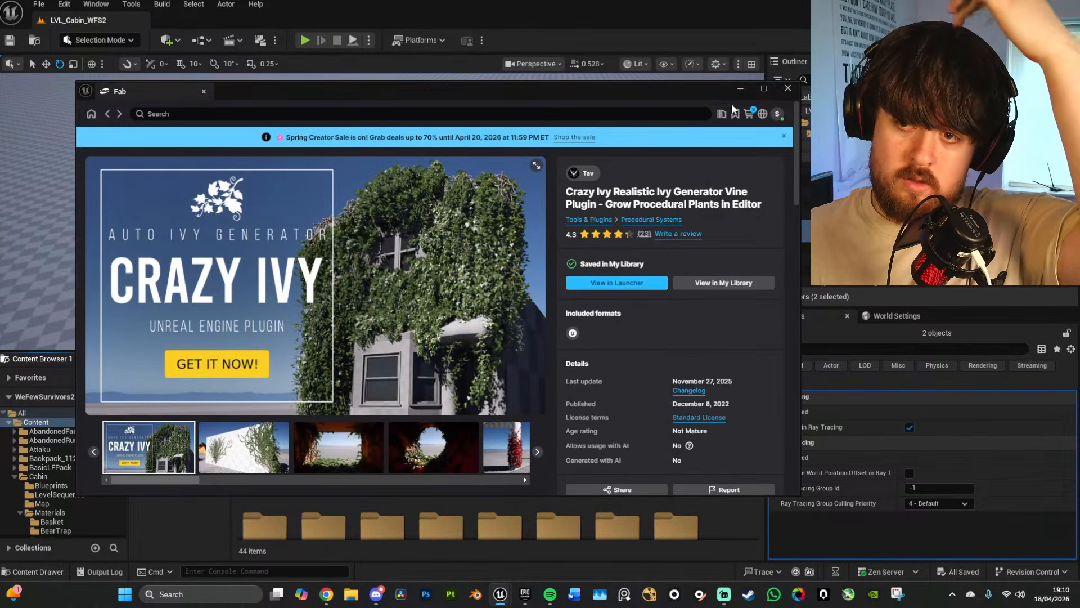
left_click(740, 88)
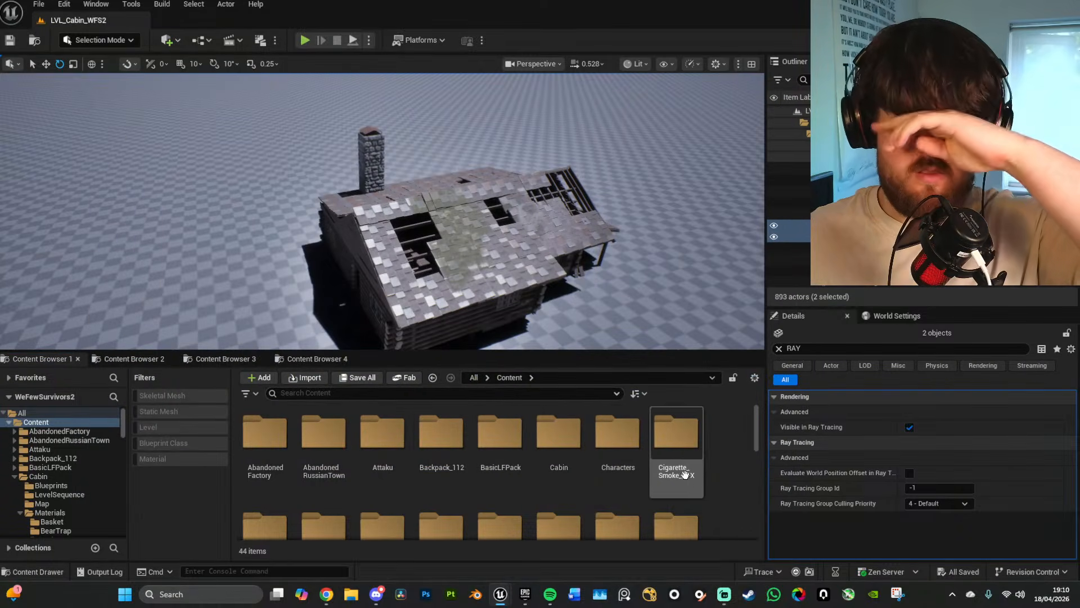
right_click(727, 474)
mouse_move(781, 313)
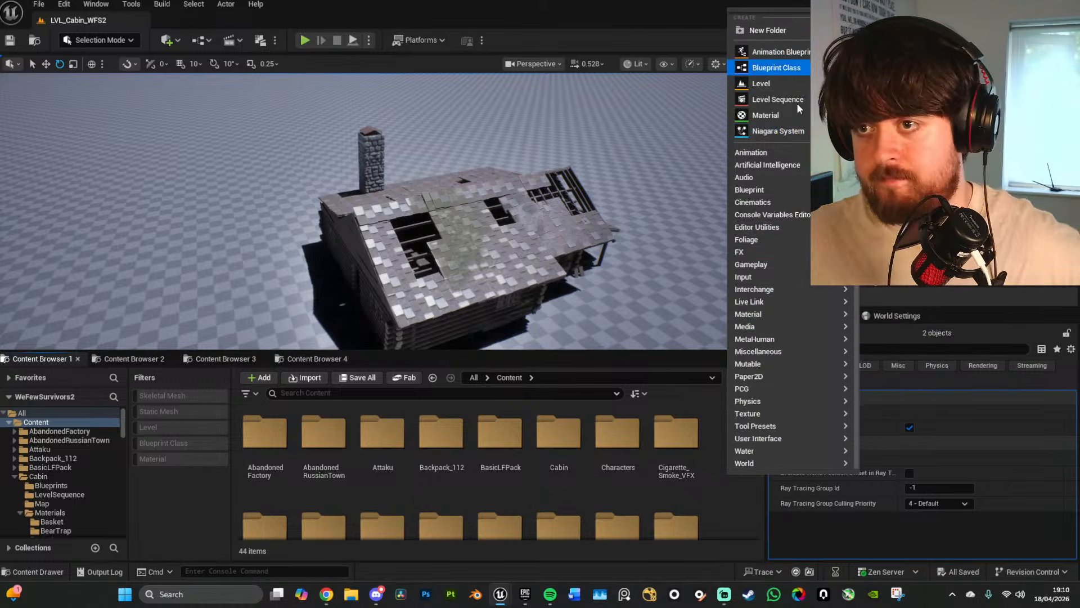
type("C")
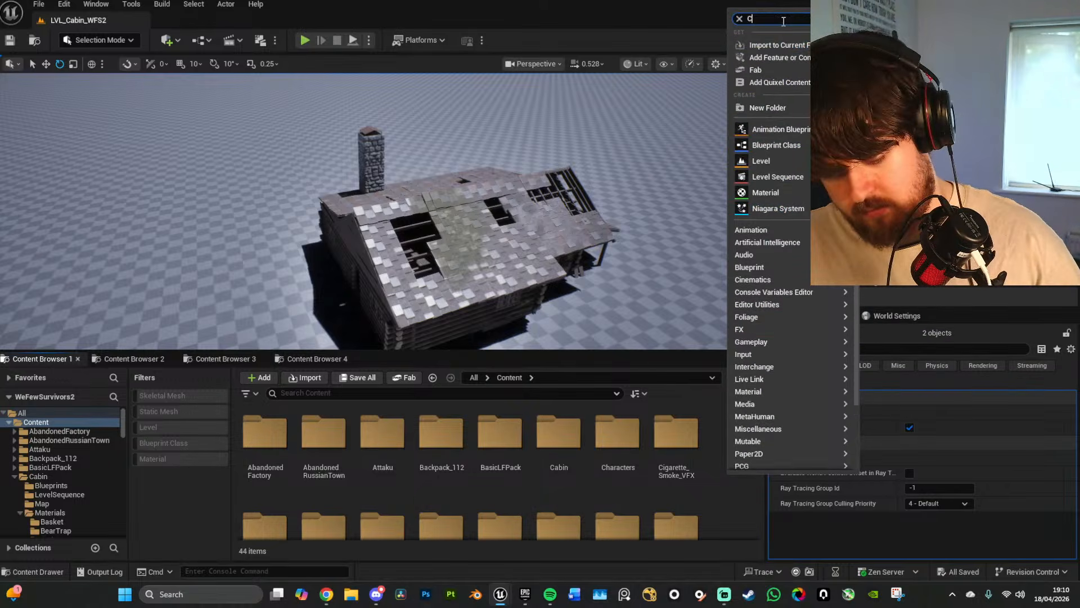
type("RAZ")
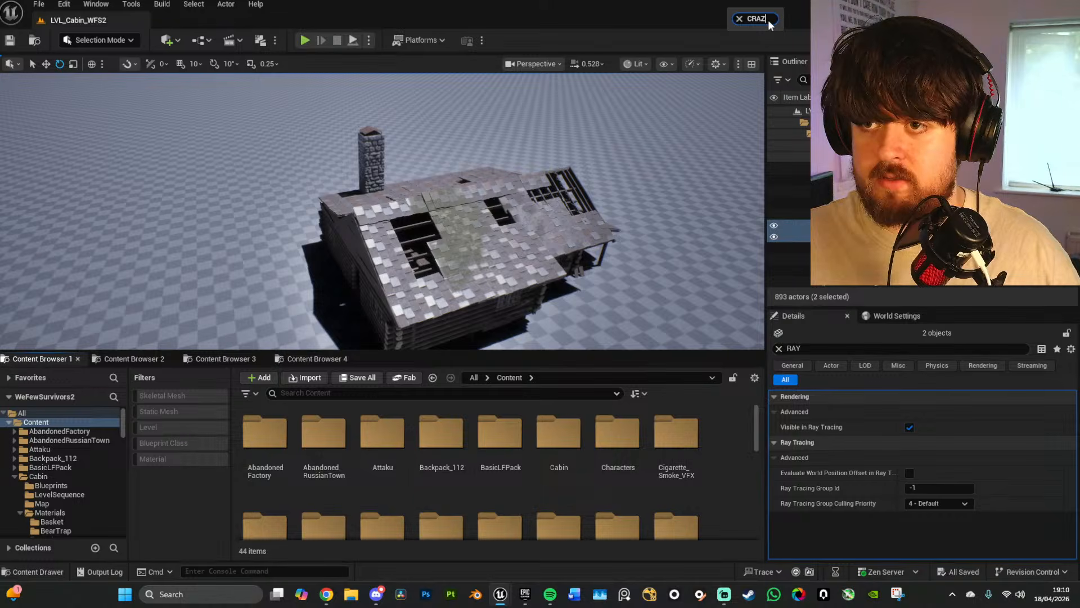
Step: Search the project's plugins for "CRAZ" to check whether Crazy Ivy is enabled
left_click(64, 4)
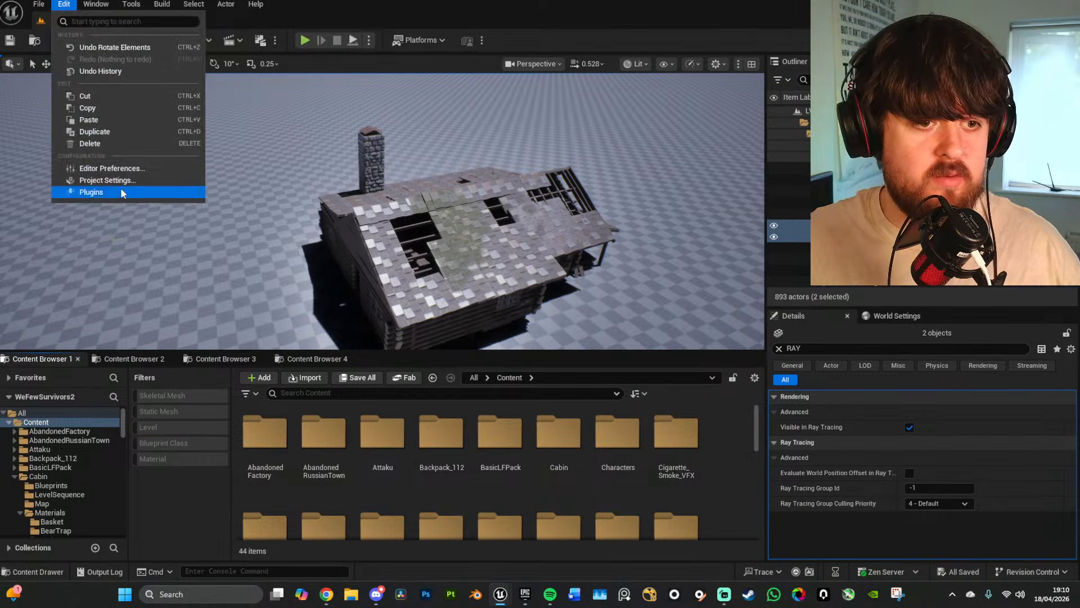
left_click(113, 204)
type("C")
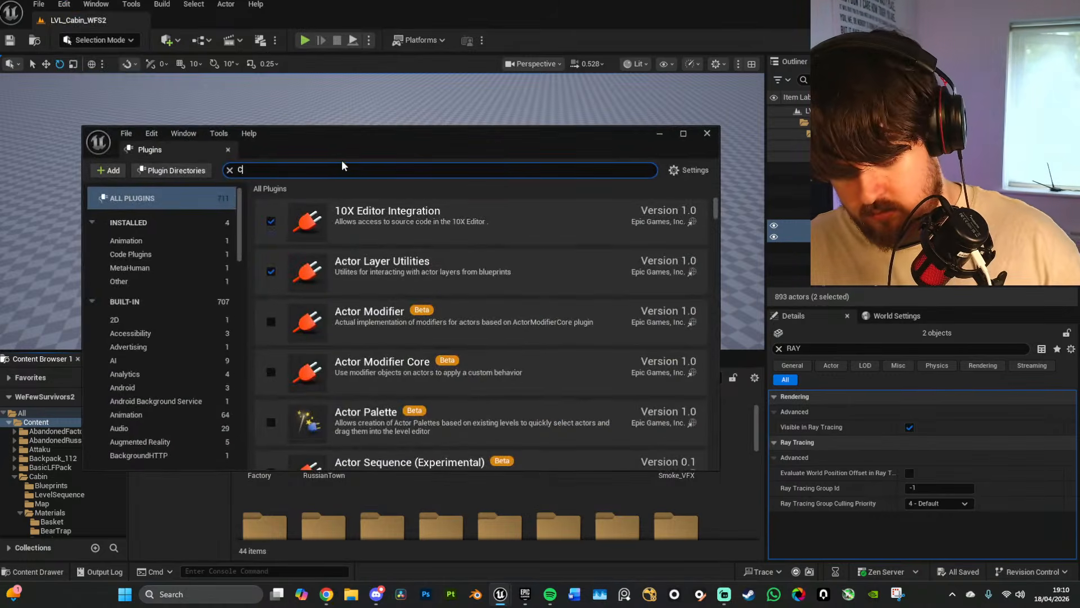
type("RAZ")
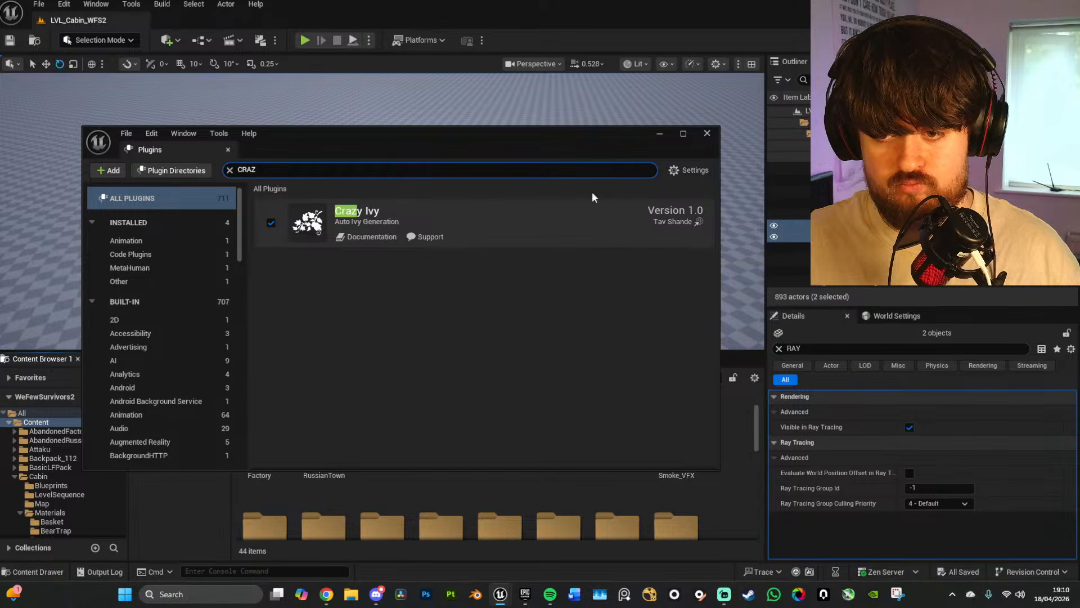
left_click(704, 139)
Step: Save all unsaved work in the project and look over the damaged roof
right_click_drag(595, 255, 595, 255)
key("w")
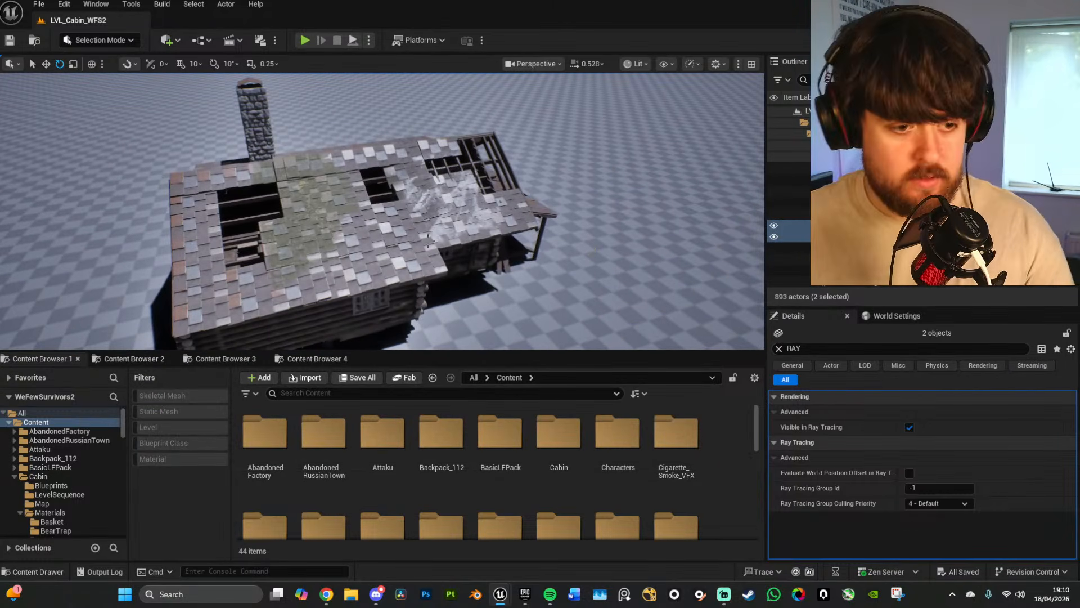
left_click(39, 5)
left_click(78, 163)
right_click_drag(383, 210, 383, 211)
key("d")
key("w")
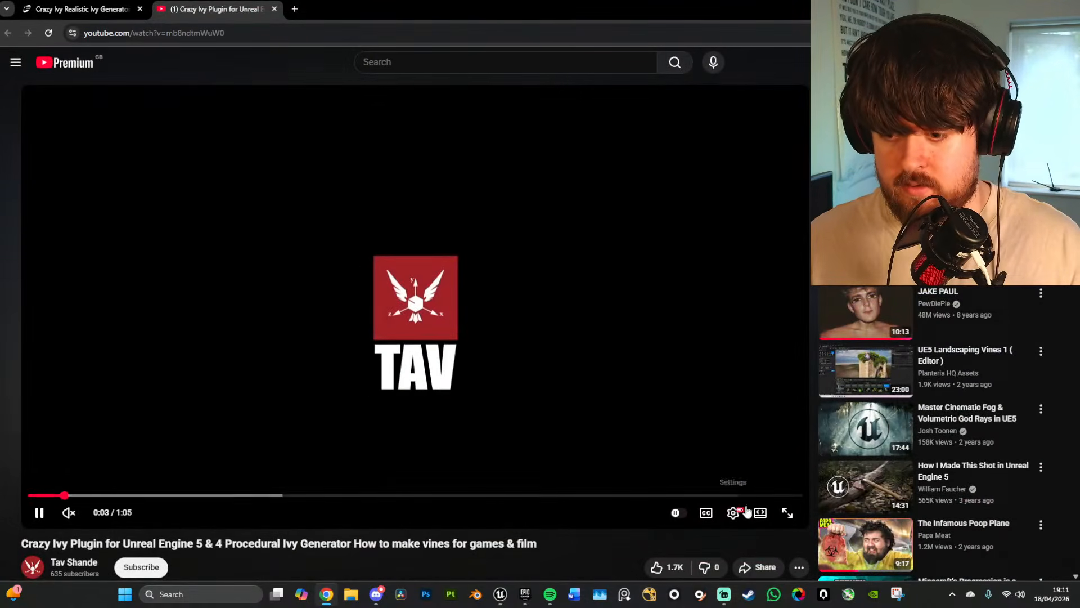
Step: Watch the Crazy Ivy plugin video on YouTube in Chrome at theater size, skipping ahead to the ivy-growing demonstration
left_click(761, 513)
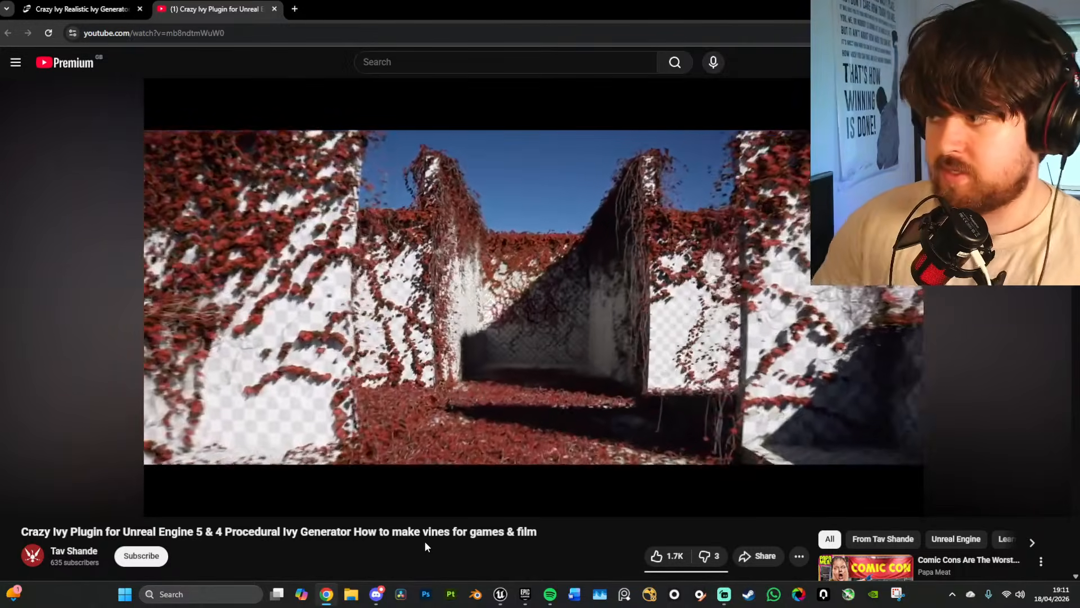
key("Right")
key("Right")
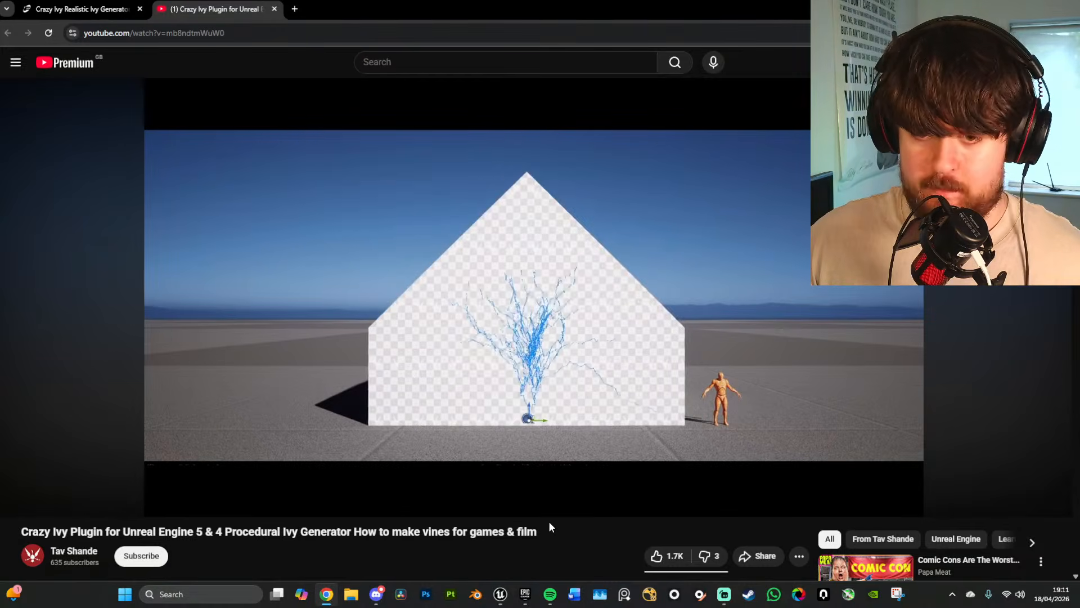
left_click(521, 260)
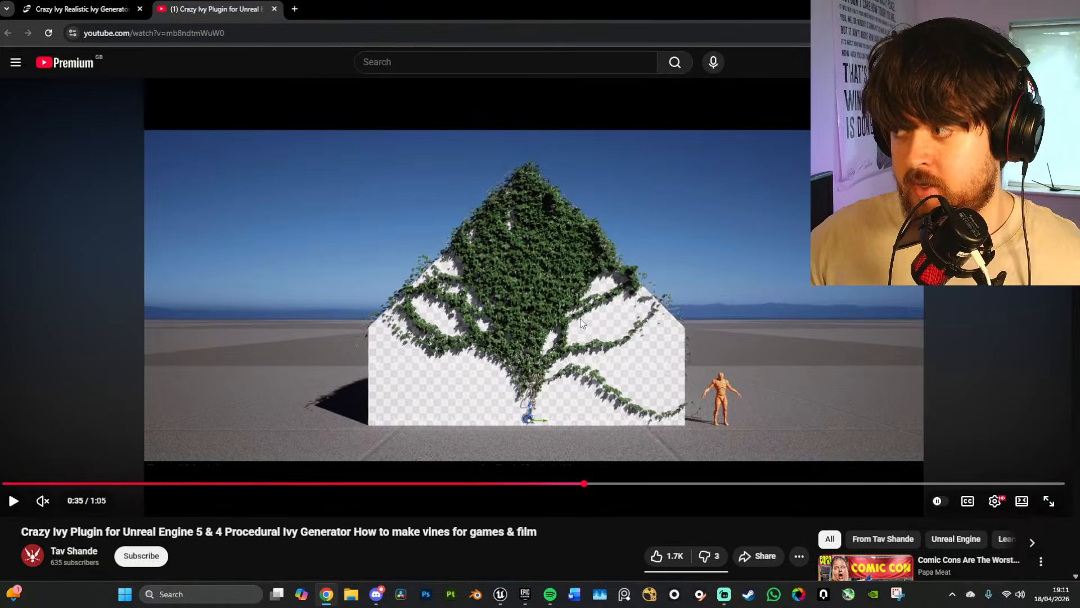
left_click(572, 349)
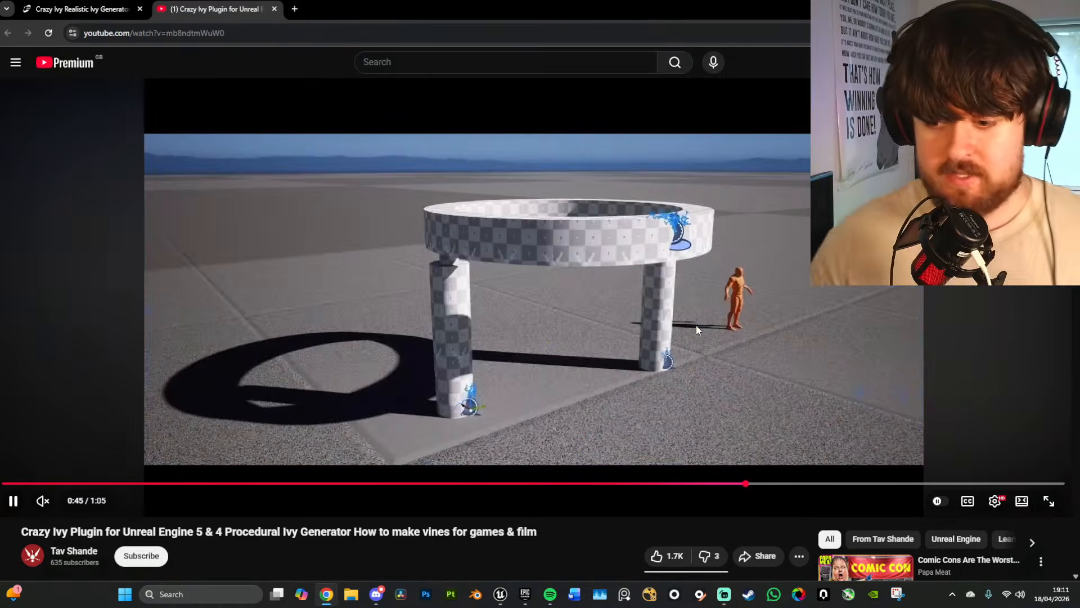
Step: Pause the Crazy Ivy video, read through its full description and close the video tab
scroll(375, 265, "down", 2)
left_click(376, 265)
left_click(298, 530)
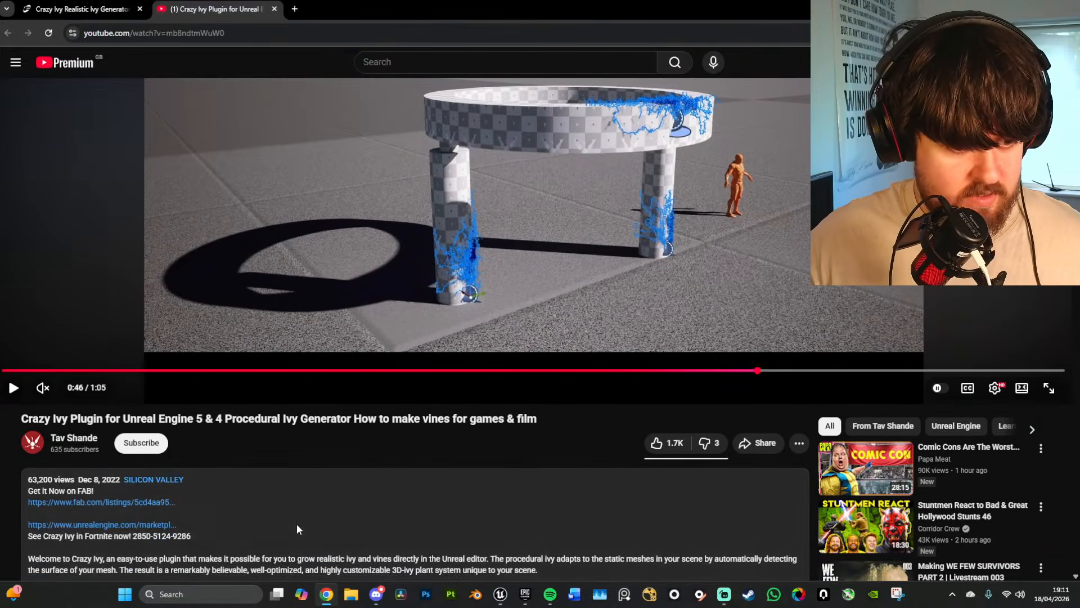
scroll(239, 509, "down", 3)
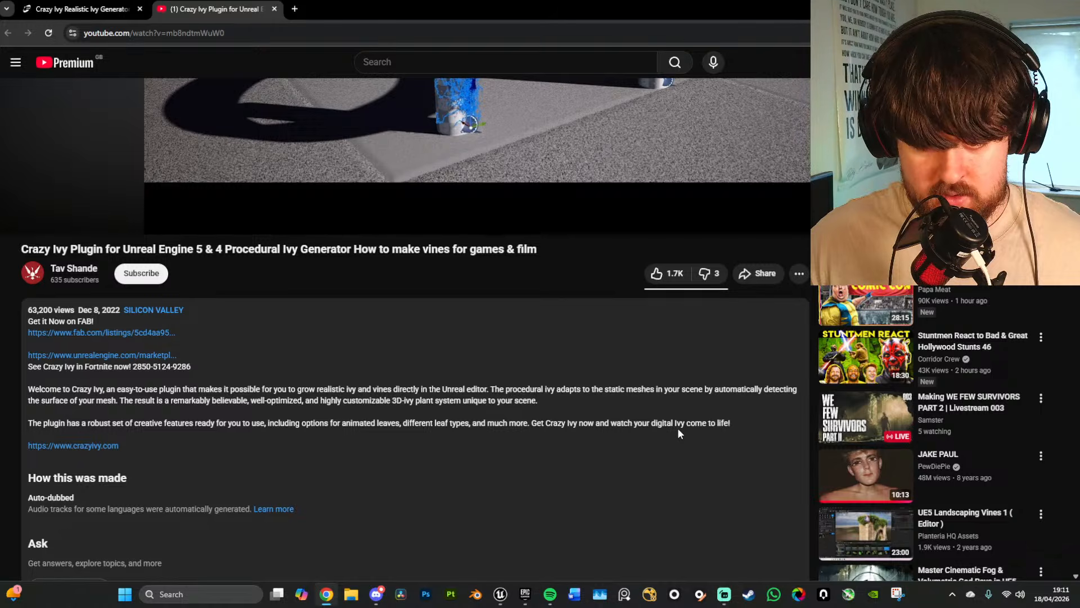
scroll(431, 435, "down", 3)
scroll(434, 435, "up", 8)
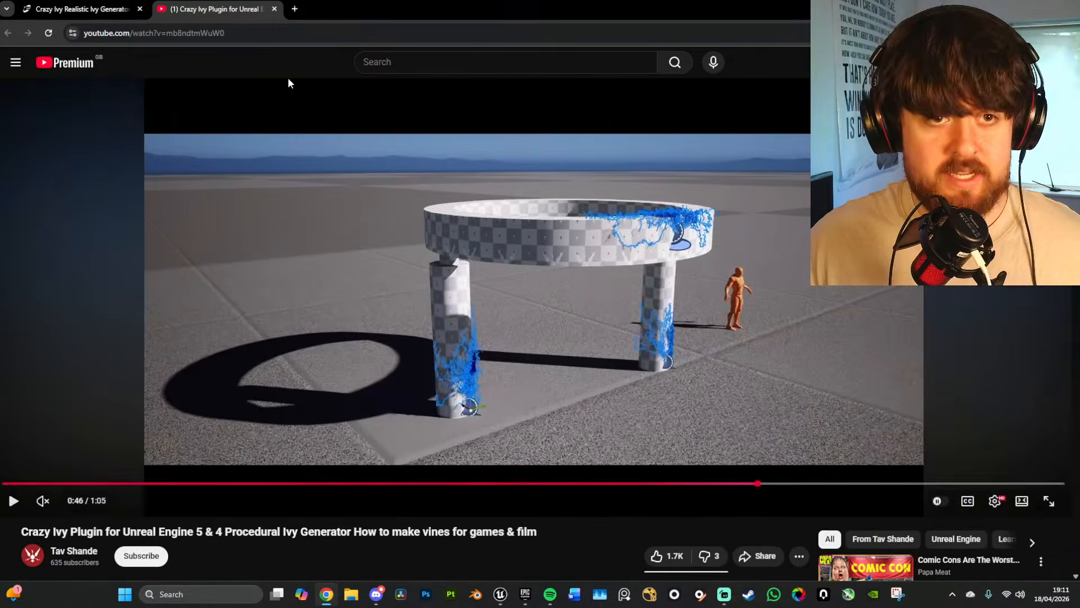
left_click(275, 9)
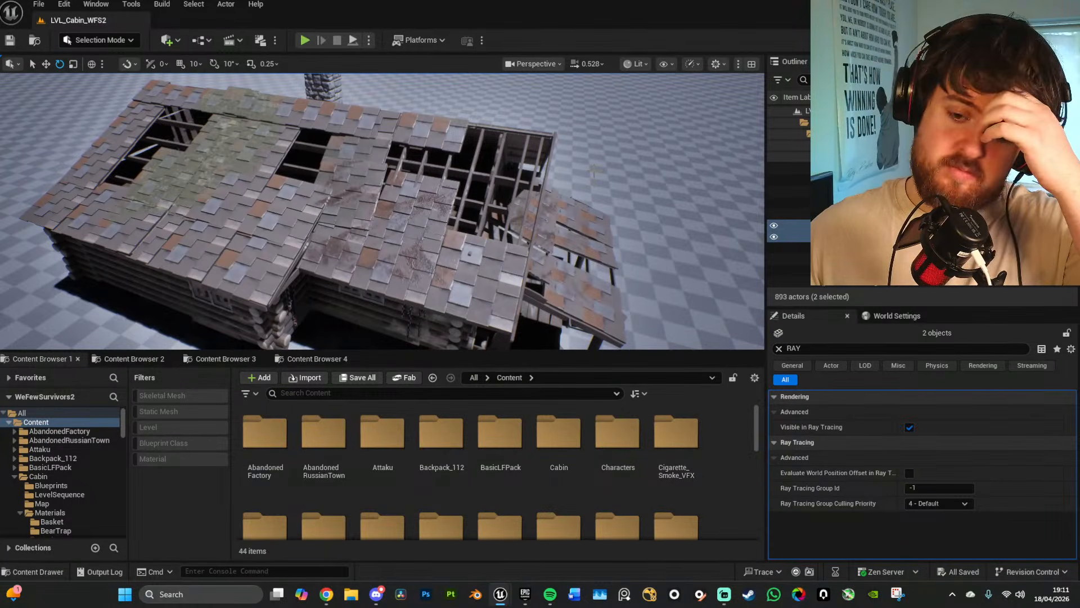
Step: Save all changes again in Unreal Editor and go to the cabin's door
left_click(38, 5)
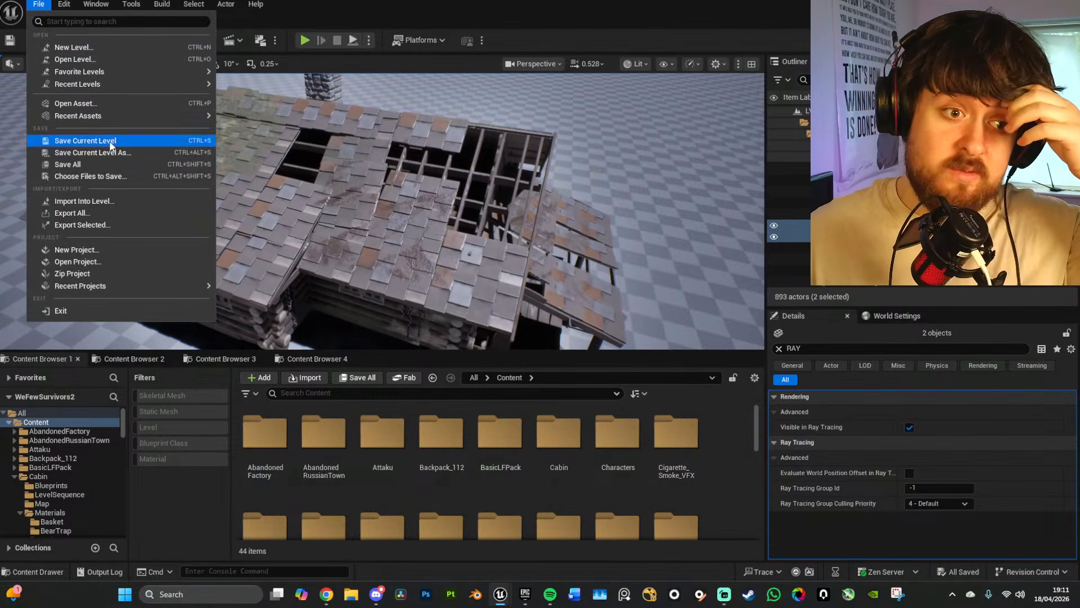
left_click(113, 162)
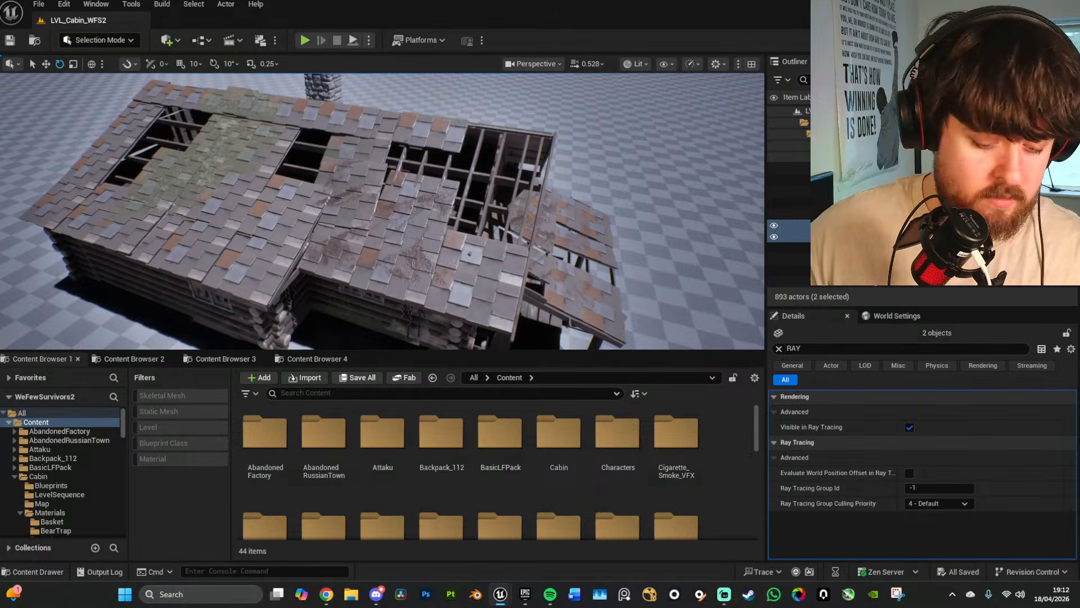
right_click_drag(111, 164, 20, 133)
mouse_move(498, 238)
right_mouse_down()
mouse_move(497, 269)
mouse_move(498, 238)
right_mouse_up()
Step: Try rotating the whole FbxScene_DoorGame door actor about its vertical axis and undo the rotation
left_click(441, 228)
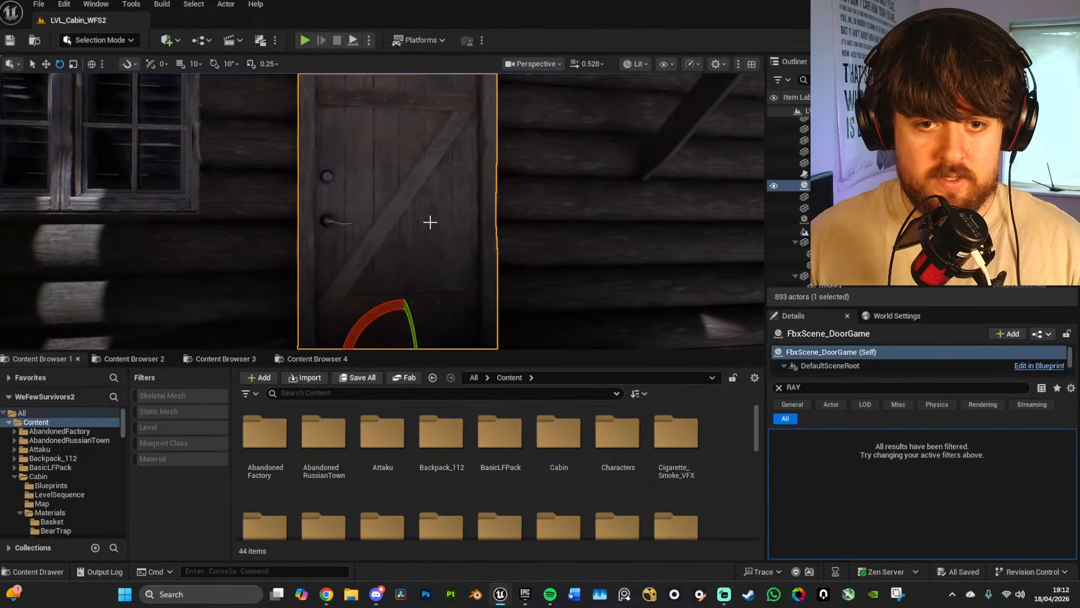
right_click_drag(429, 222, 434, 234)
mouse_move(386, 248)
left_mouse_down()
mouse_move(428, 260)
mouse_move(492, 243)
mouse_move(430, 264)
mouse_move(371, 263)
left_mouse_up()
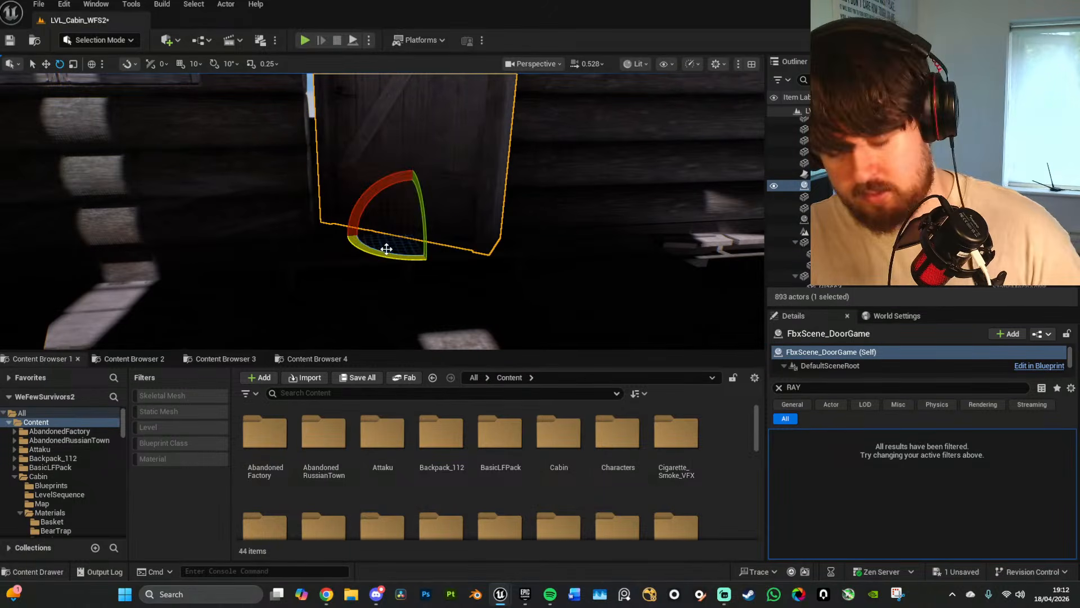
key("ctrl+z")
Step: Clear the "RAY" property filter and try rotating the door's DoorFrame_low_002 component about its vertical axis
left_click(779, 387)
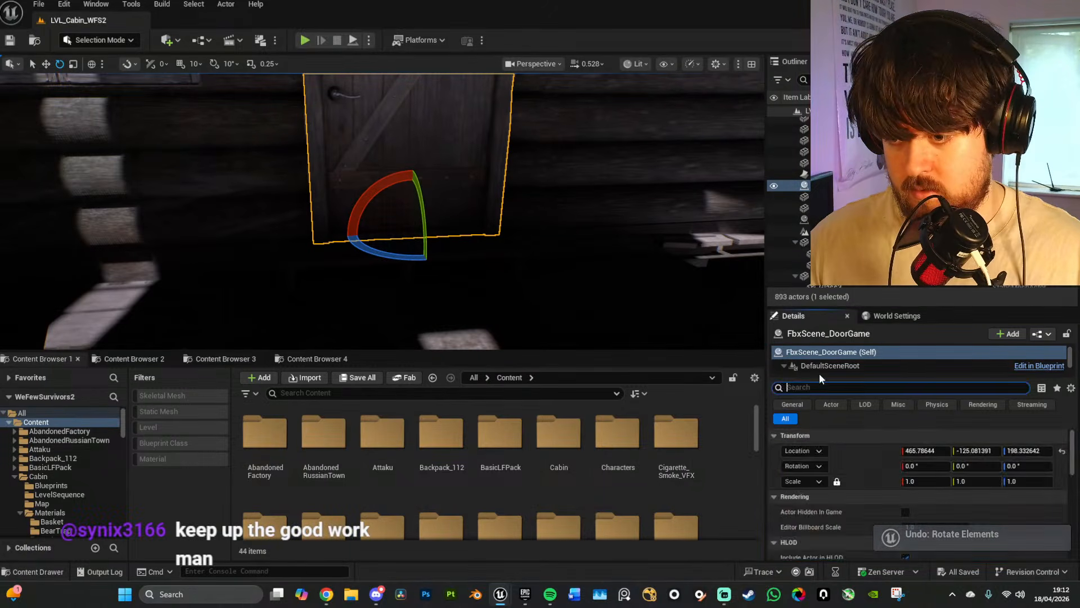
left_click(855, 354)
right_click_drag(520, 229, 508, 209)
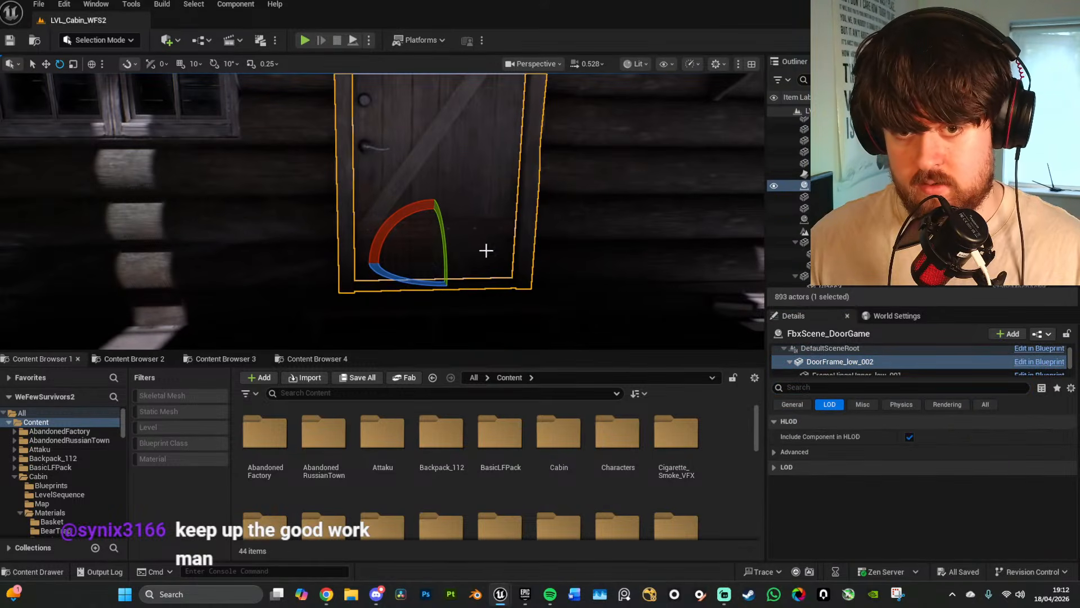
left_click_drag(401, 276, 428, 278)
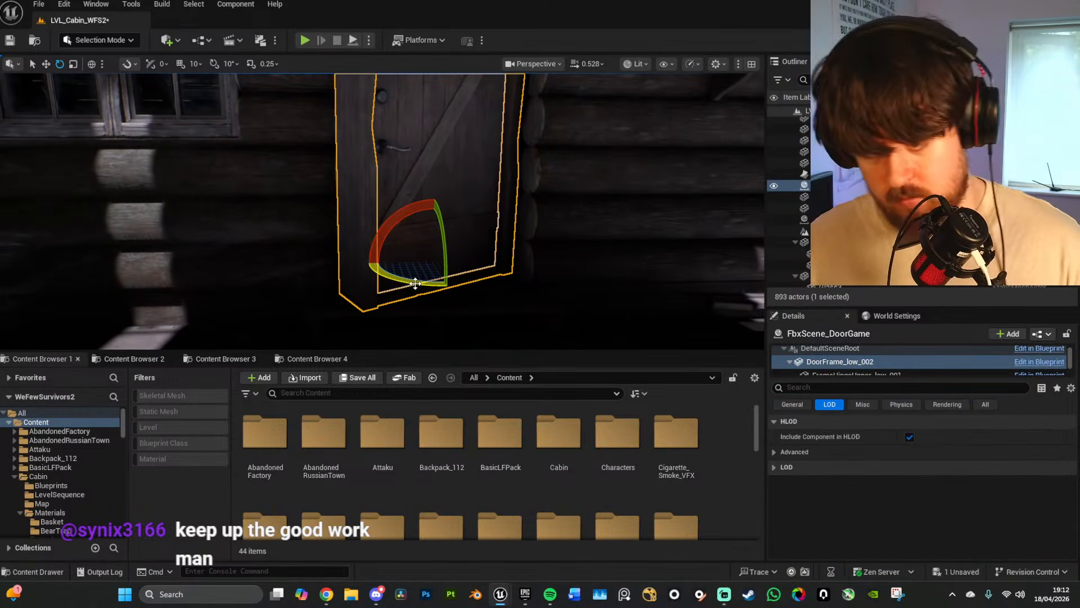
key("ctrl+z")
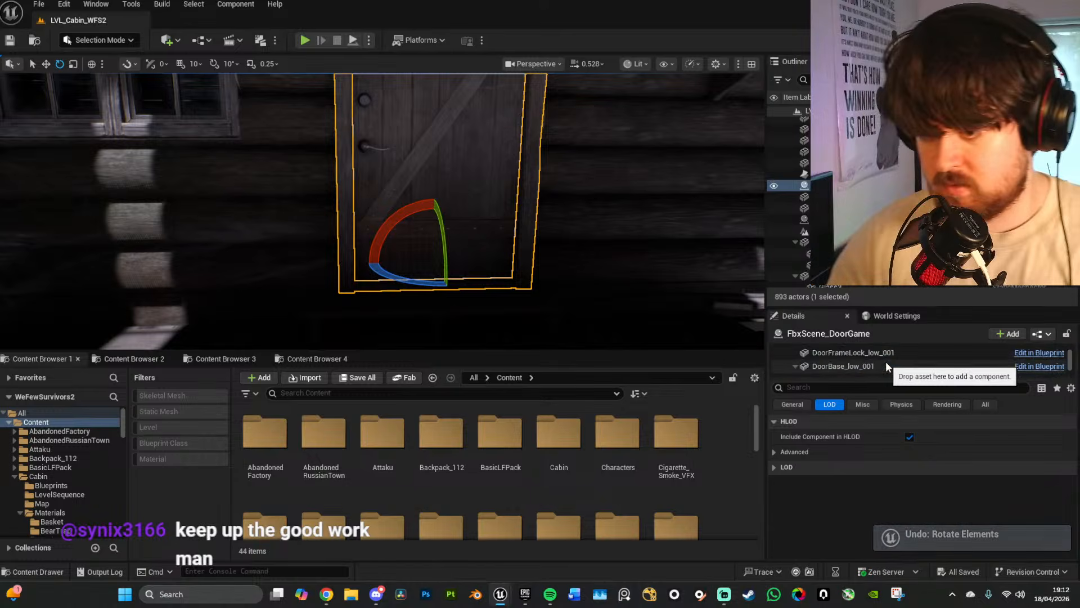
Step: Examine the door actor's component hierarchy with an enlarged component list, selecting DoorHandleBase_low_001 and DoorBase_low_001 to identify the parts
scroll(886, 361, "down", 3)
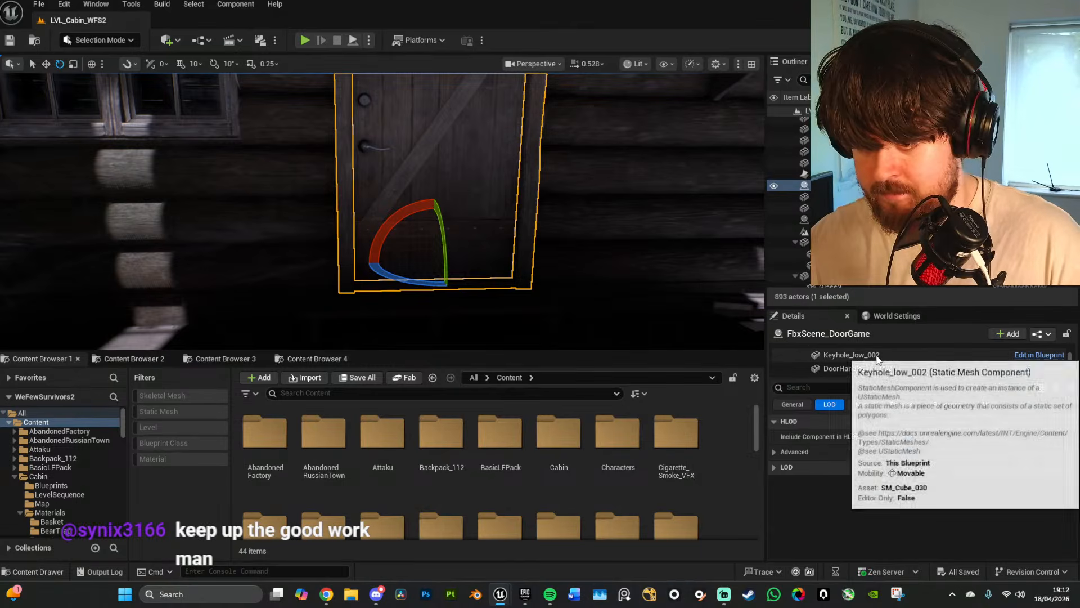
scroll(880, 355, "up", 1)
left_click(880, 358)
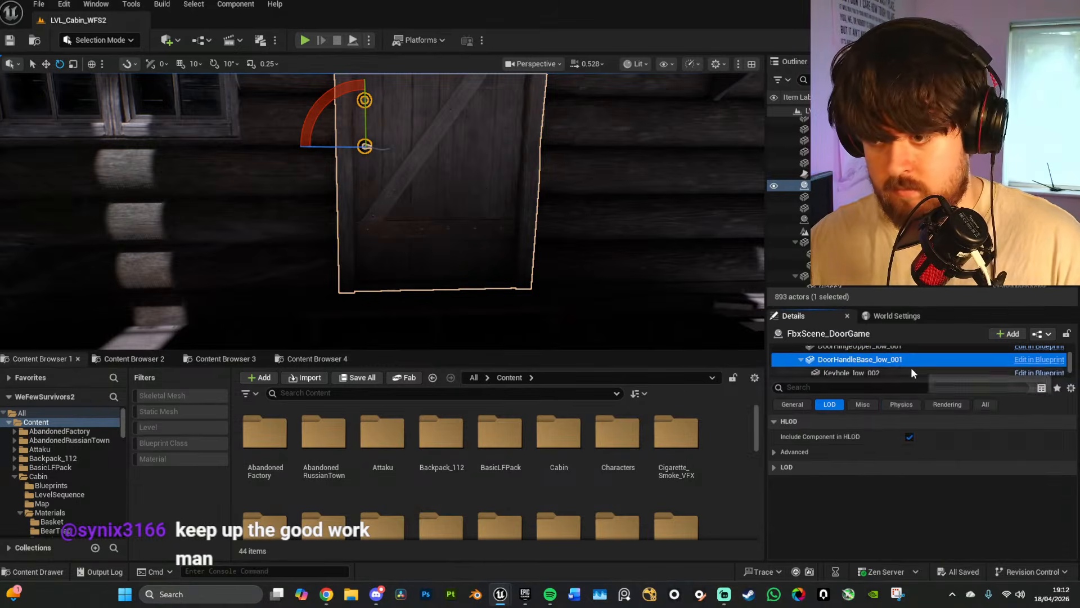
scroll(910, 367, "up", 3)
scroll(855, 360, "down", 1)
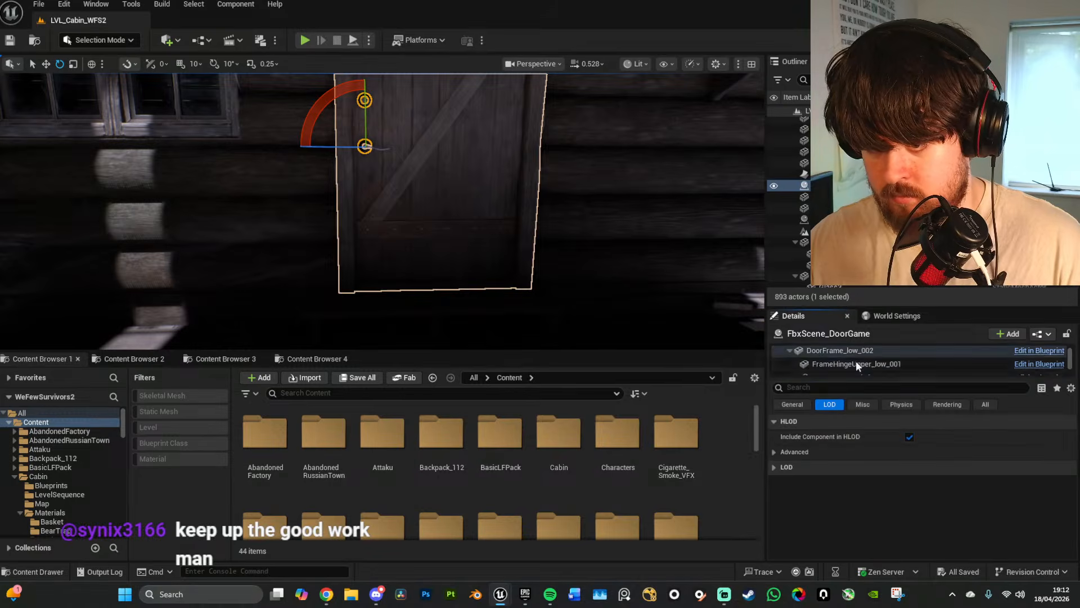
left_click(852, 352)
key("s")
right_click_drag(742, 346, 743, 348)
key("w")
left_click_drag(862, 378, 861, 444)
left_click(858, 391)
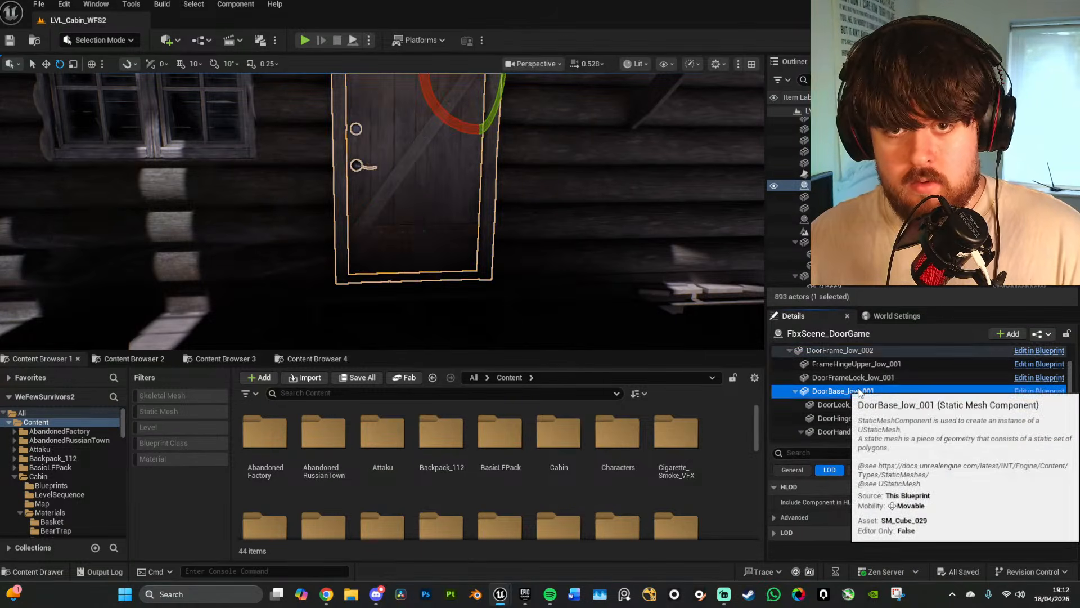
Step: Reselect DoorFrame_low_002, try turning it about its vertical axis once more, and undo the rotation
scroll(860, 377, "up", 2)
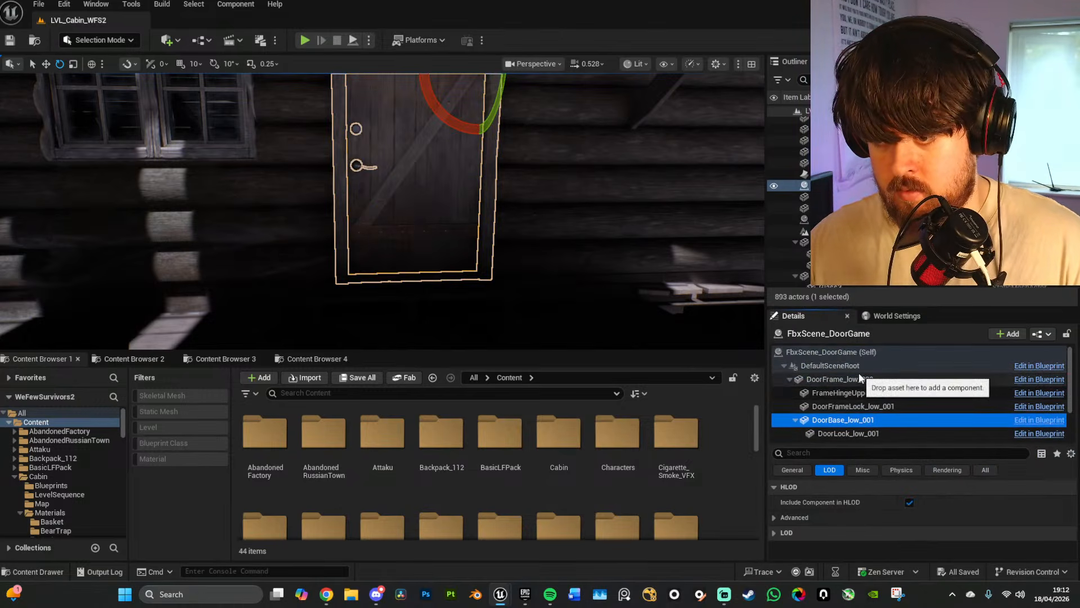
left_click(858, 380)
right_click_drag(353, 293, 353, 293)
key("s")
left_click_drag(371, 273, 445, 254)
key("ctrl+z")
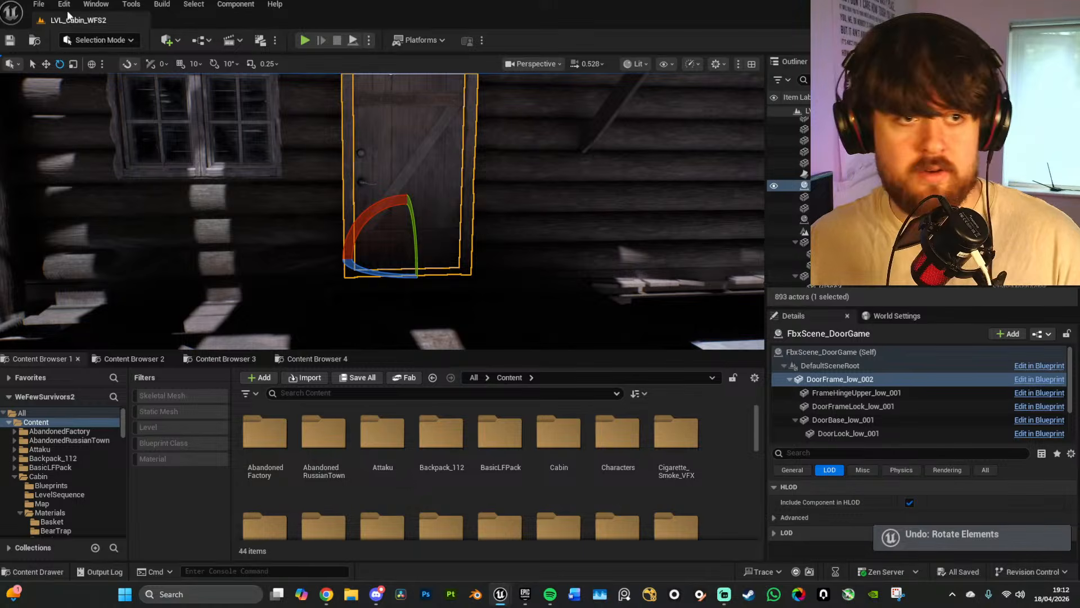
Step: Save all changes and inspect the door from inside the cabin in Unlit view mode
left_click(42, 6)
left_click(90, 164)
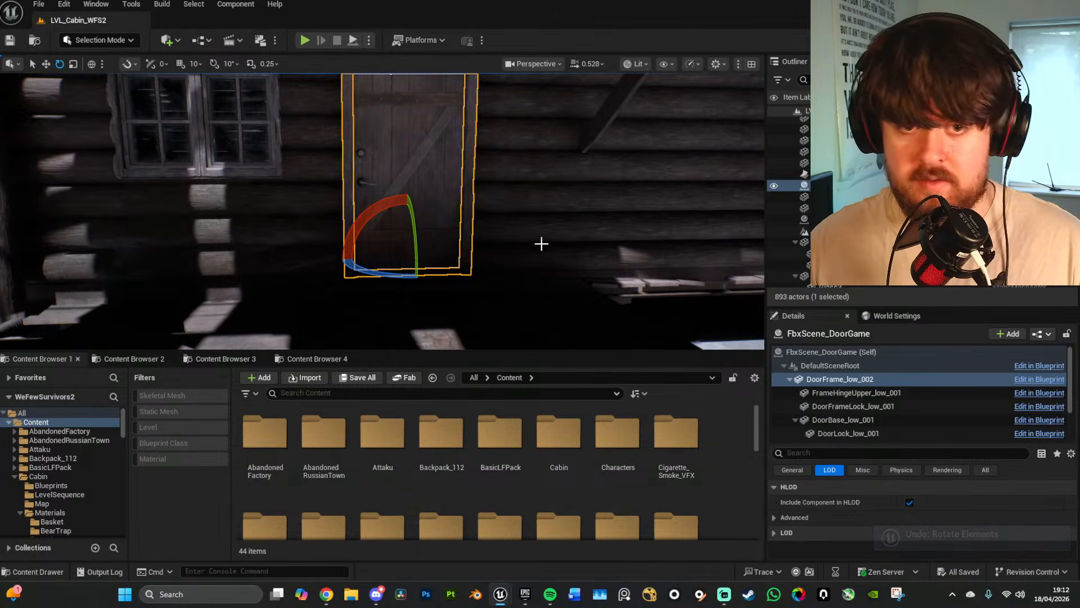
key("w")
right_click_drag(541, 244, 326, 222)
key("alt+3")
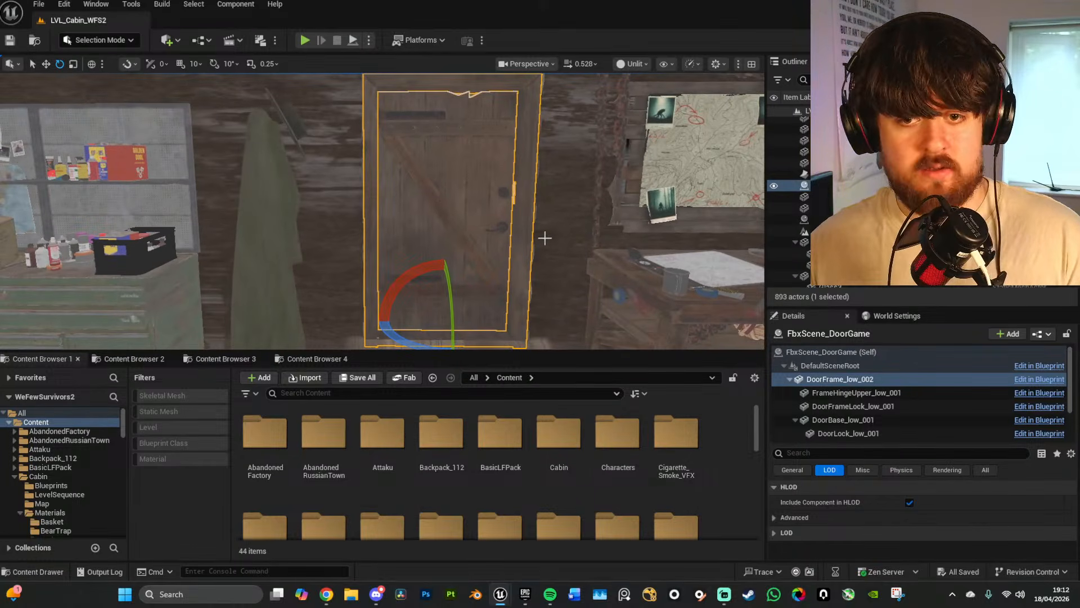
key("w")
mouse_move(544, 237)
right_mouse_down()
mouse_move(561, 237)
mouse_move(552, 234)
right_mouse_up()
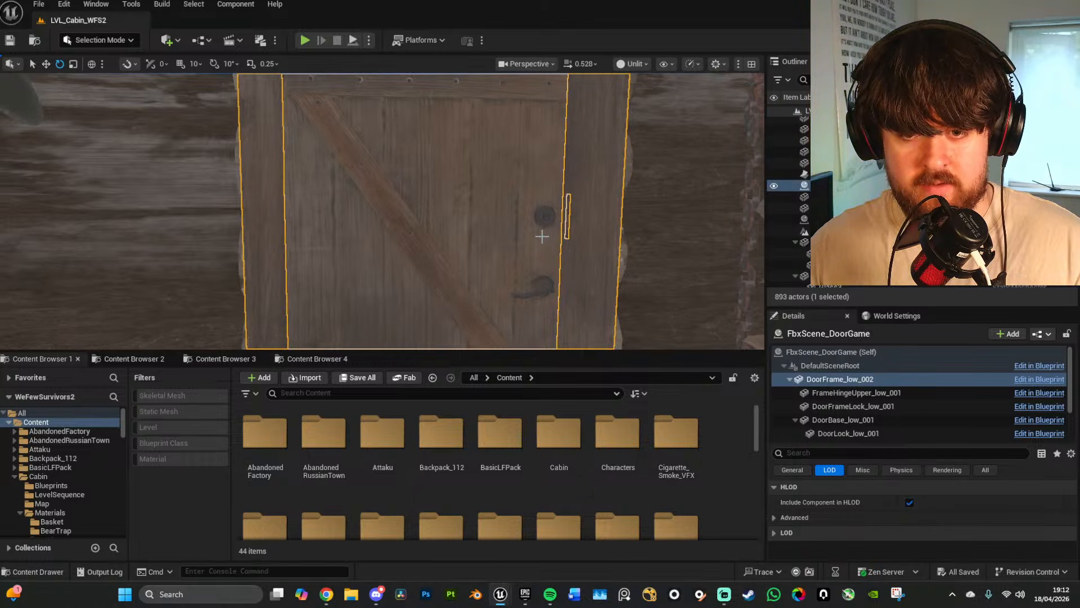
Step: Try rotating the door's DoorFrame_low_002 component about its vertical axis from inside the cabin, and undo the rotation
right_click_drag(552, 234, 553, 237)
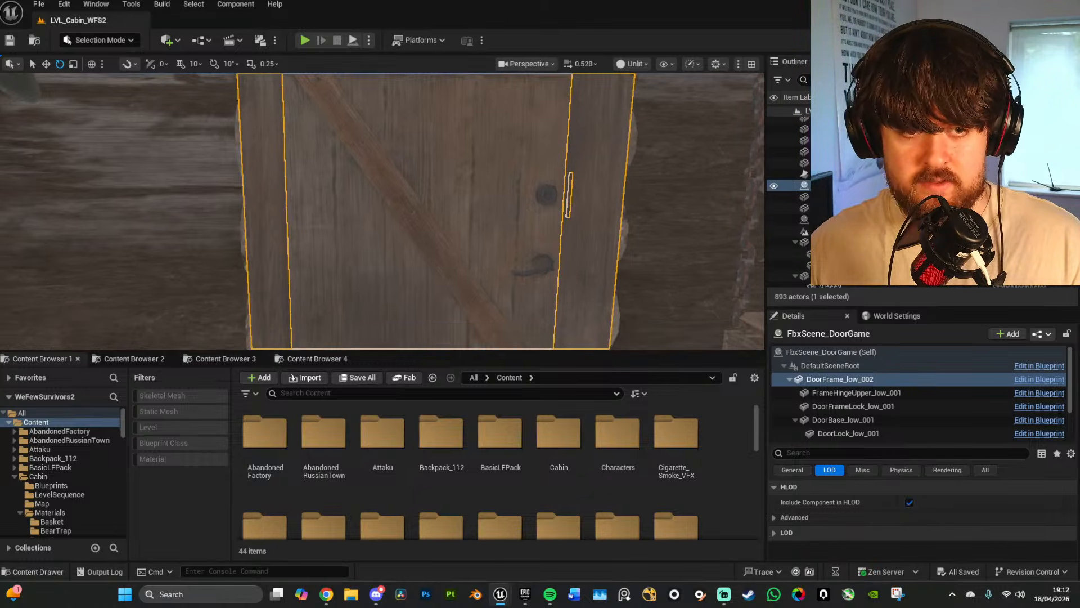
key("s")
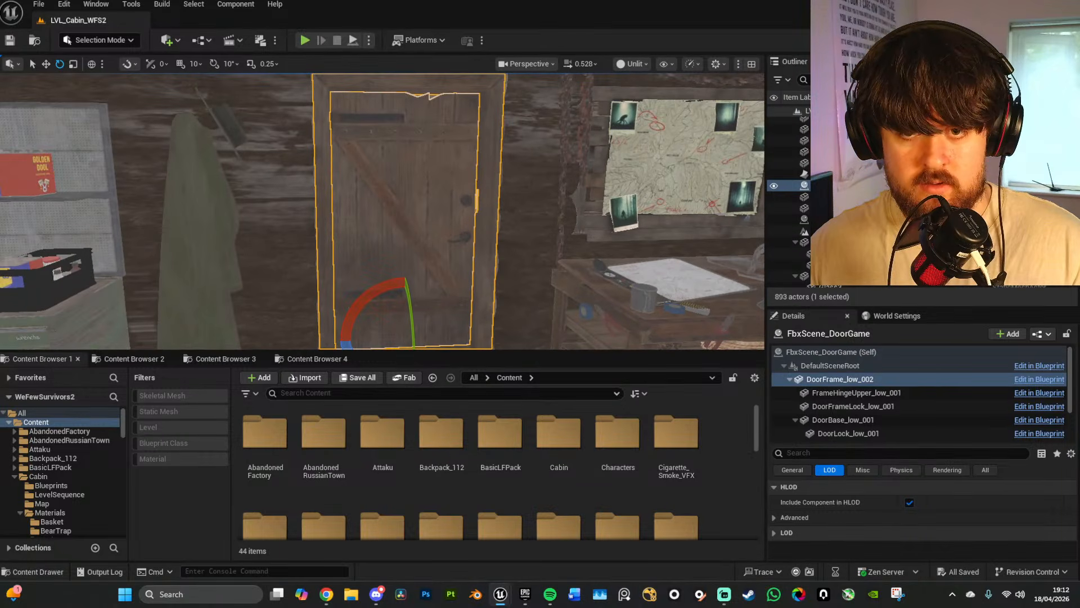
right_click_drag(552, 237, 553, 238)
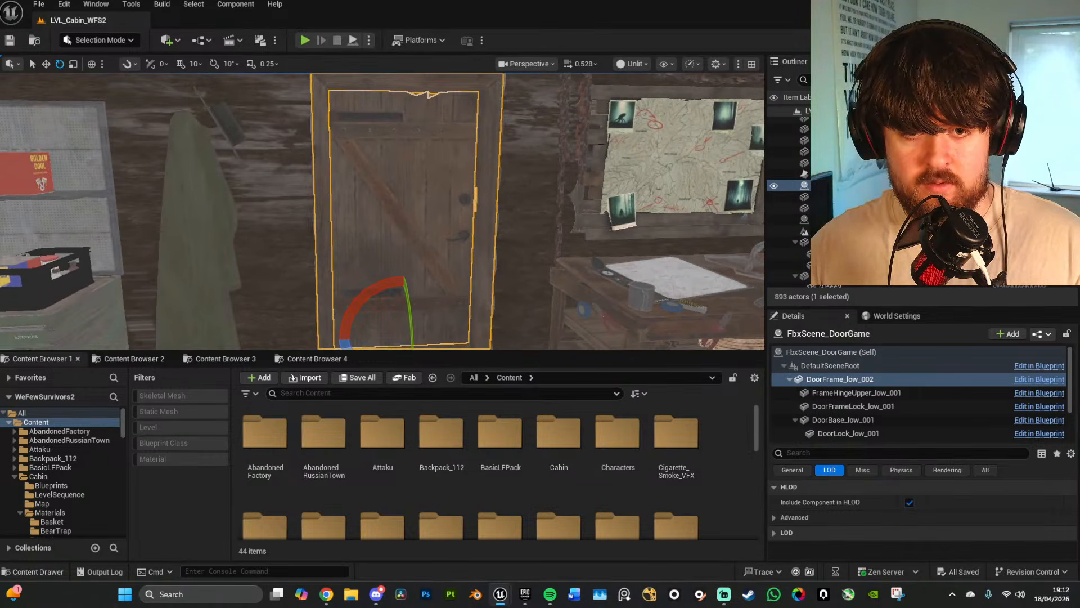
right_click_drag(482, 249, 489, 263)
left_click_drag(353, 316, 447, 316)
left_click_drag(363, 315, 363, 314)
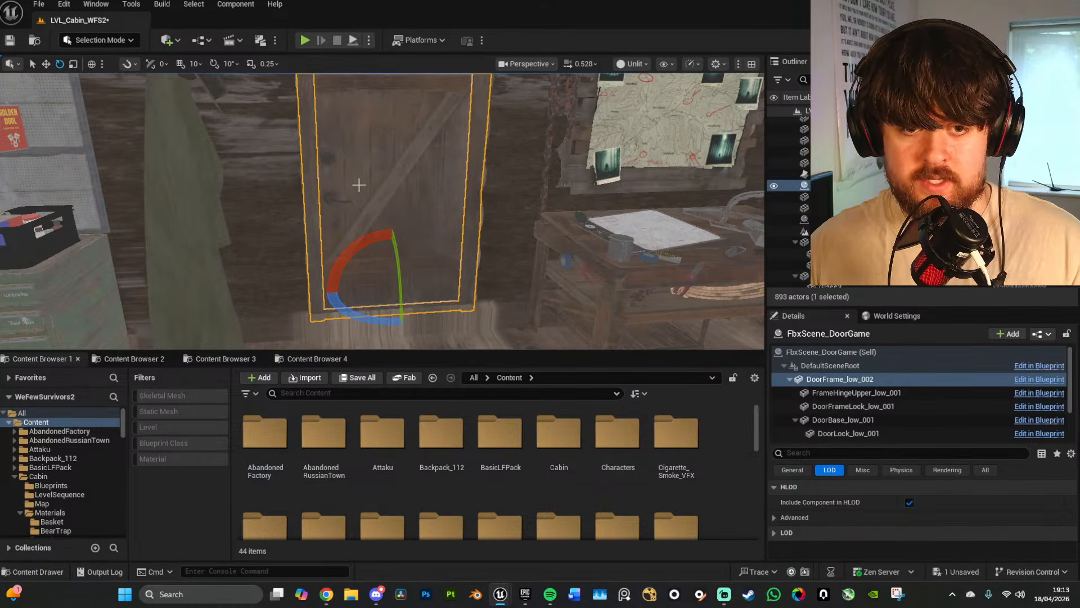
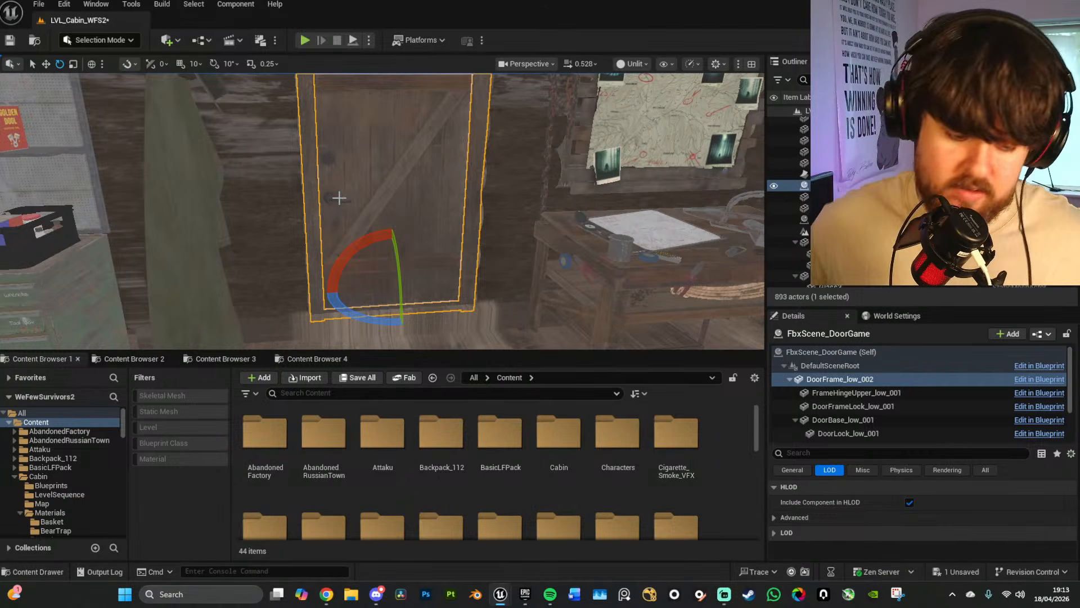
right_click_drag(448, 176, 429, 206)
key("ctrl+z")
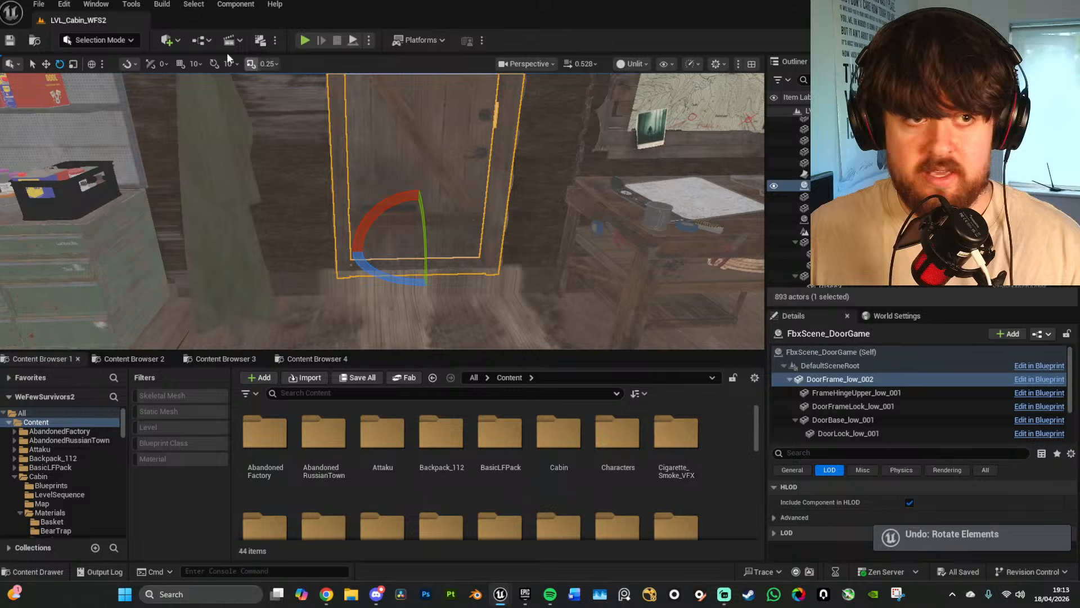
Step: Save all changes and switch the viewport from Unlit to Lit shading outside the cabin
left_click(38, 5)
left_click(73, 163)
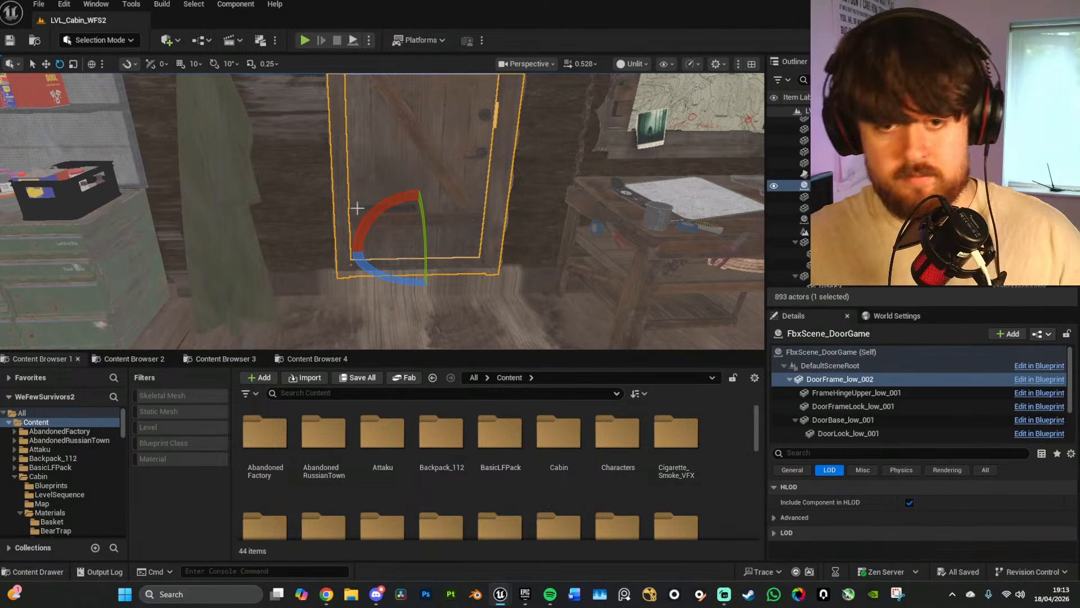
key("s")
right_click_drag(357, 207, 253, 209)
right_click_drag(470, 222, 332, 239)
key("s")
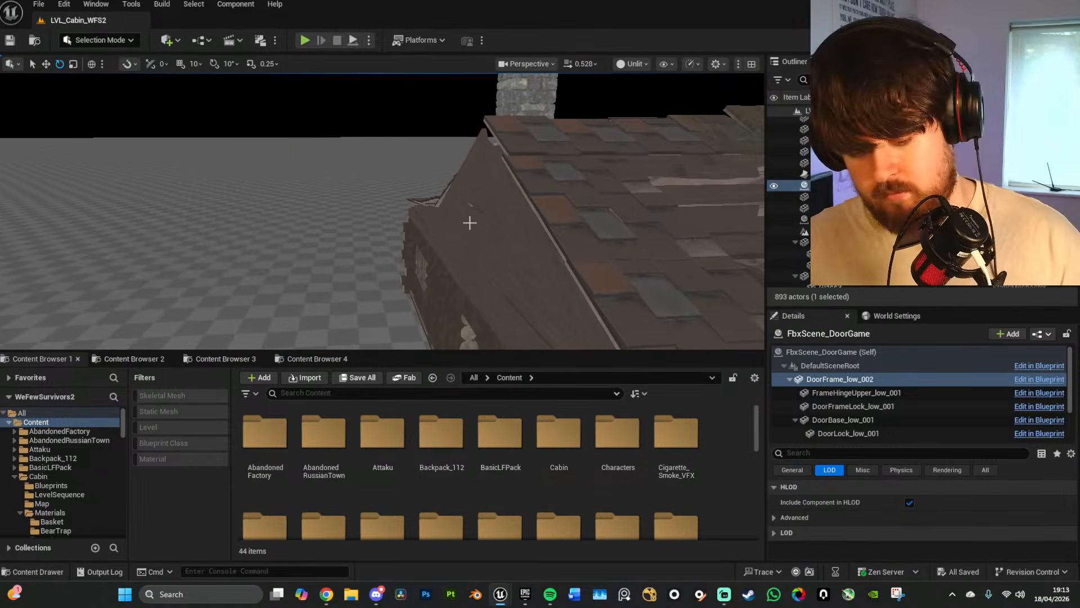
key("alt+4")
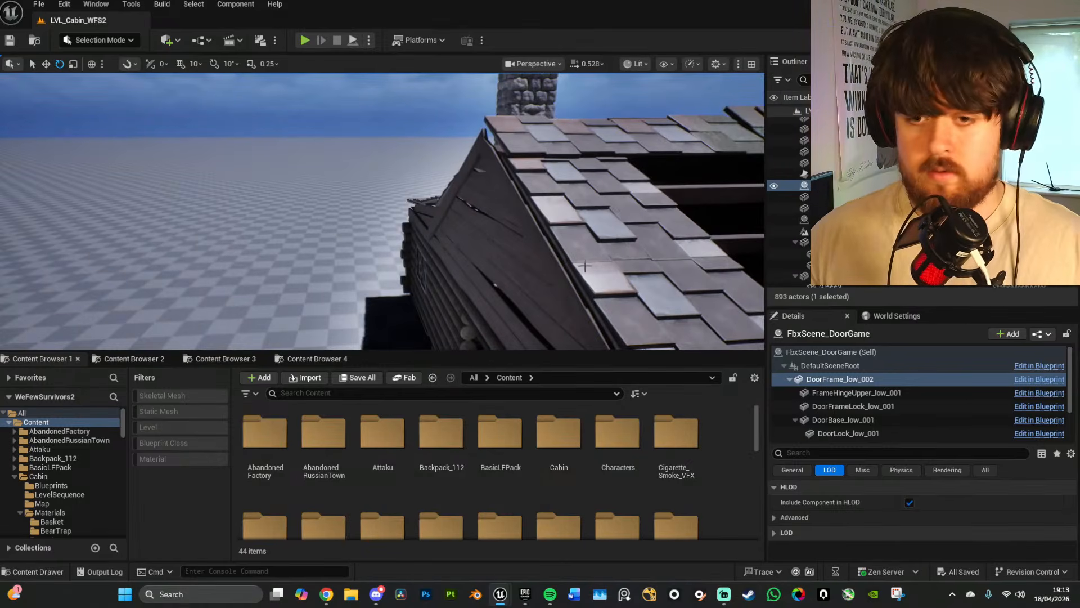
Step: Delete the large checkered ground plane beneath the cabin
key("s")
key("d")
scroll(585, 266, "up", 1)
right_click_drag(585, 266, 450, 290)
right_click_drag(382, 211, 213, 191)
right_click_drag(606, 273, 613, 273)
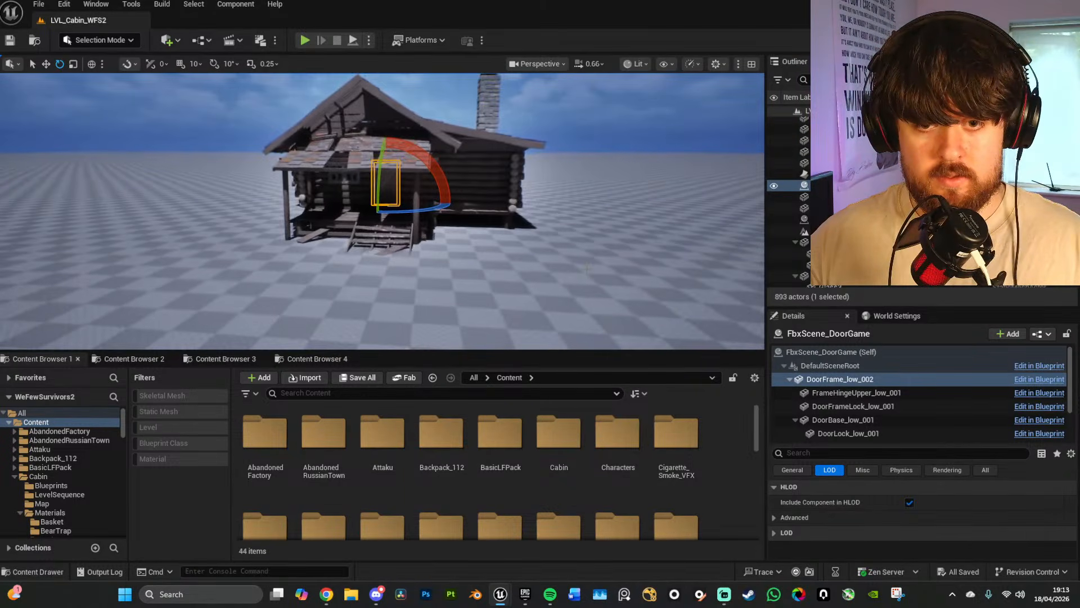
left_click(606, 273)
key("Delete")
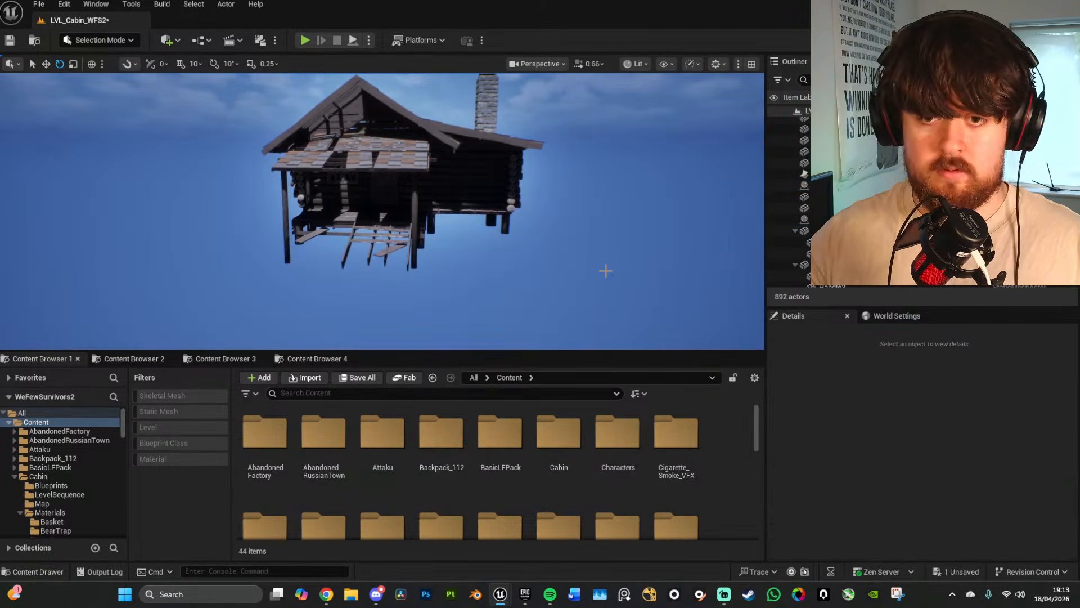
Step: Find the CineCameraActor in the level's actor list and delete it
right_click_drag(640, 280, 700, 250)
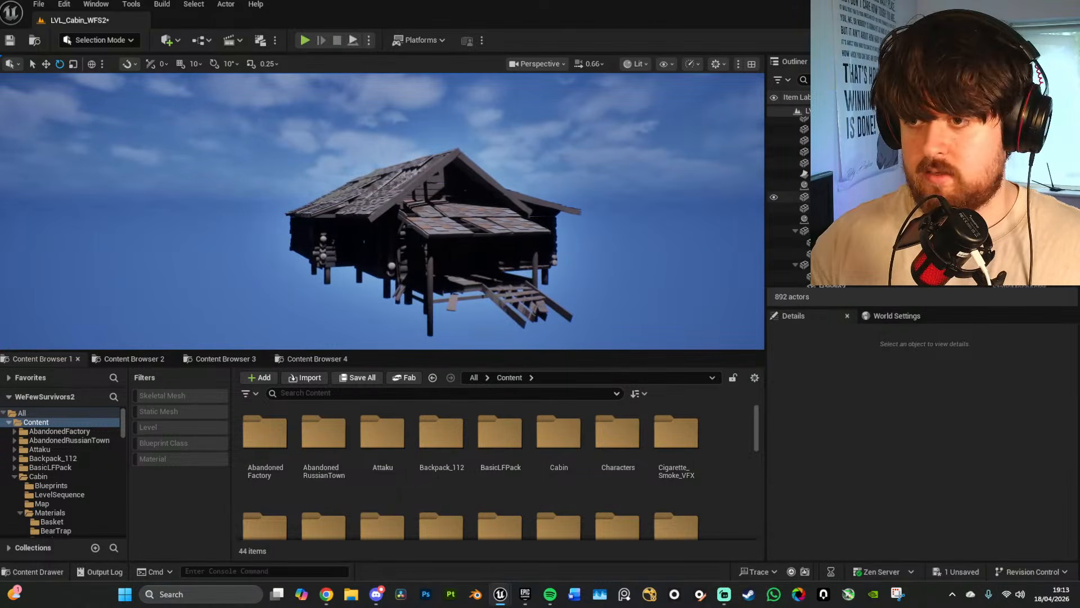
scroll(843, 186, "up", 4)
scroll(843, 225, "down", 2)
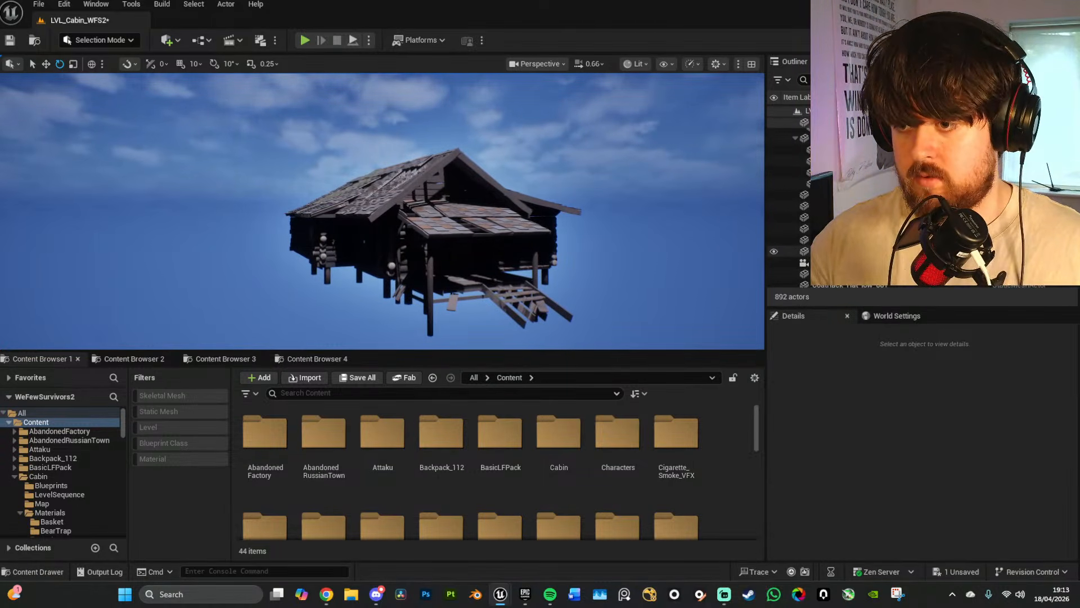
key("w")
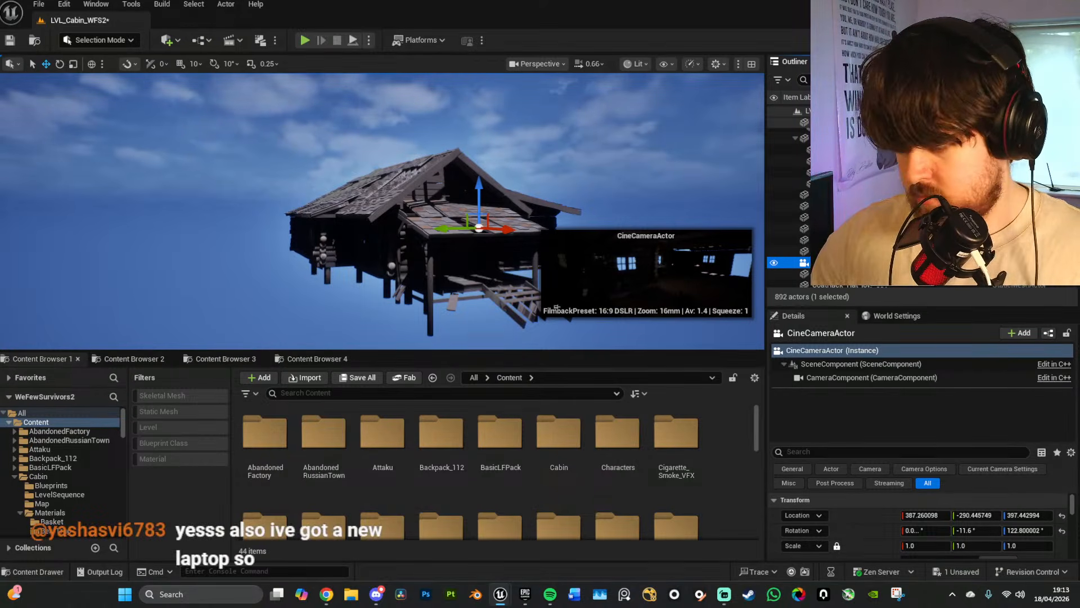
key("Delete")
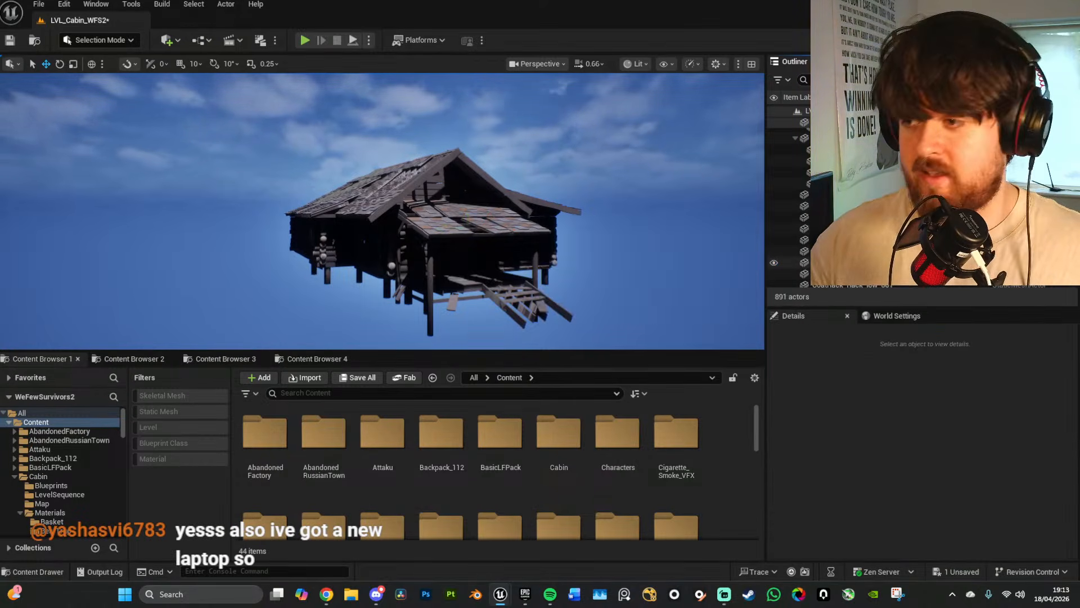
Step: Delete the DirectionalLight and the other lighting actors grouped with it from the cabin level
left_click(844, 240)
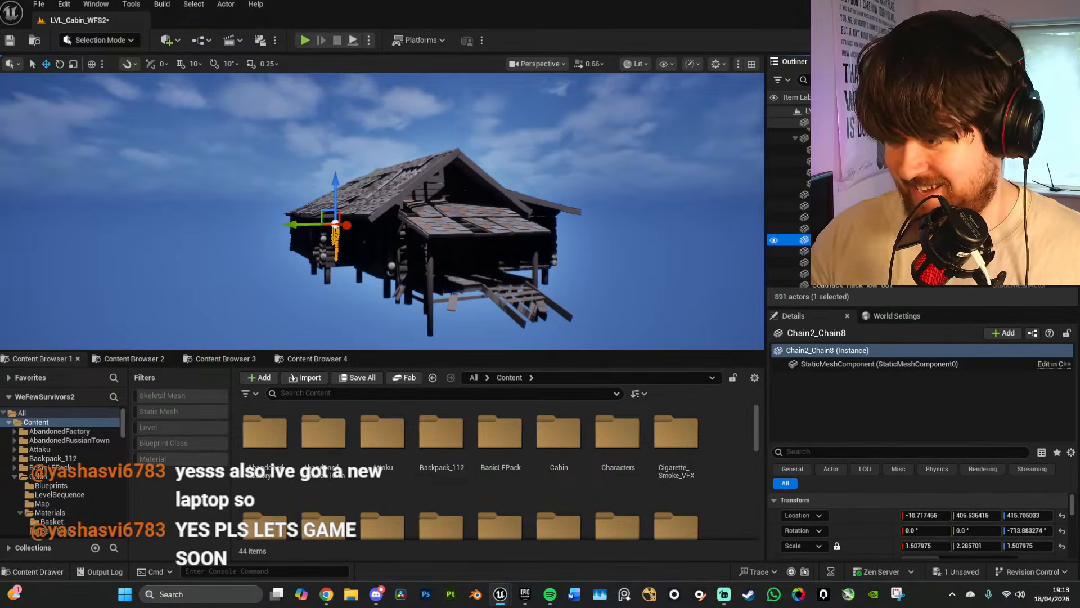
scroll(844, 240, "up", 8)
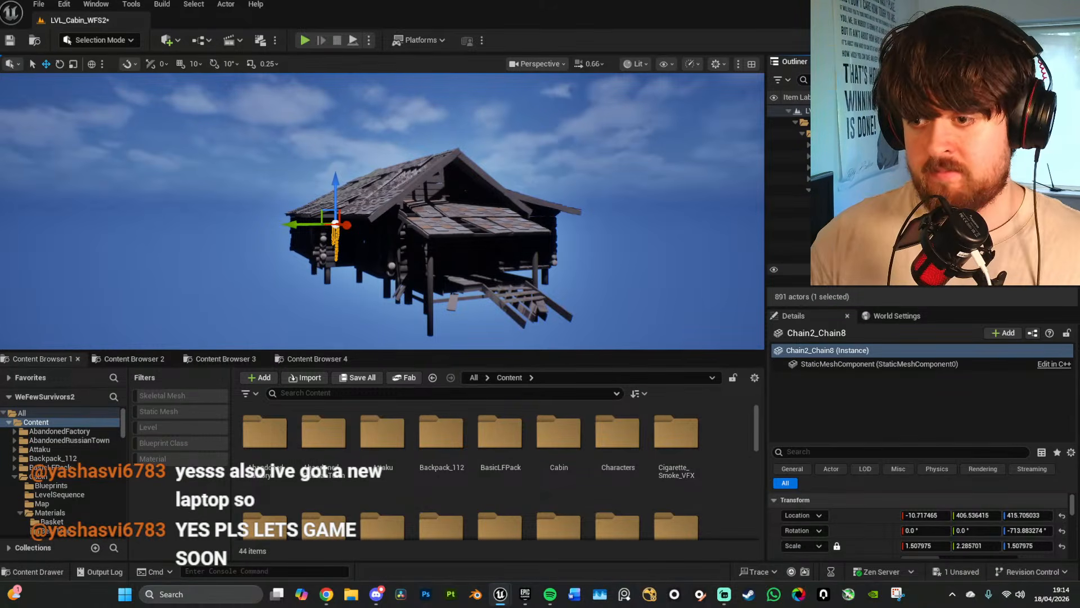
scroll(923, 220, "down", 2)
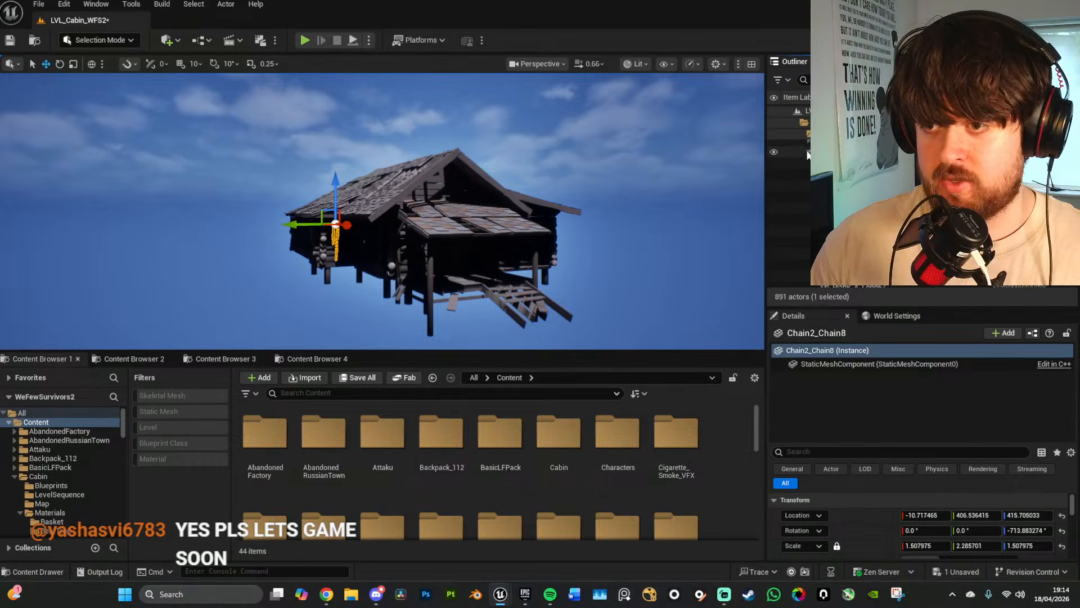
left_click(808, 151)
left_click(808, 163)
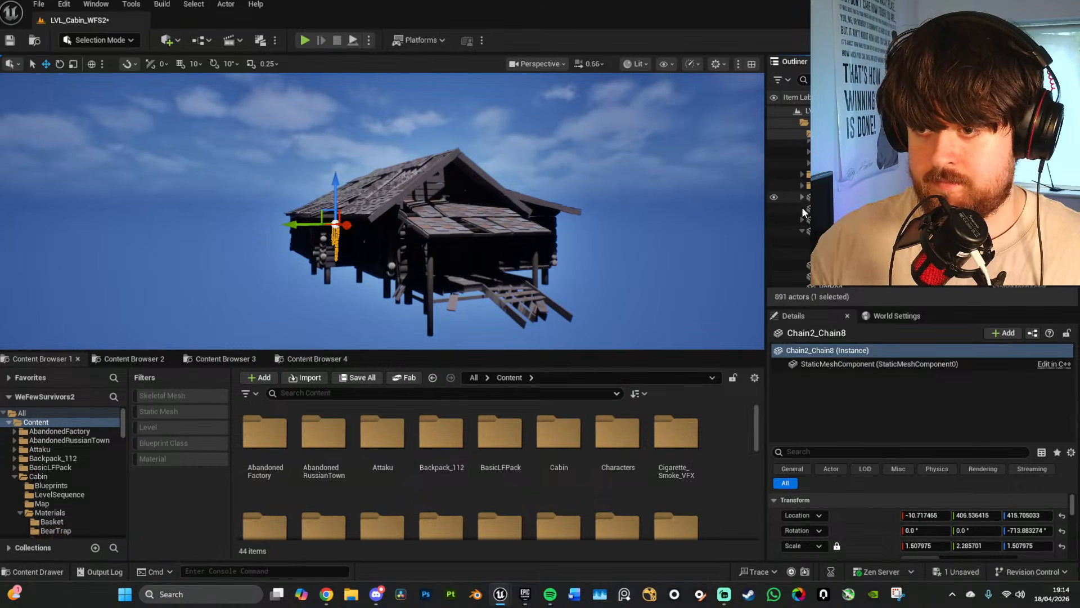
scroll(811, 229, "down", 4)
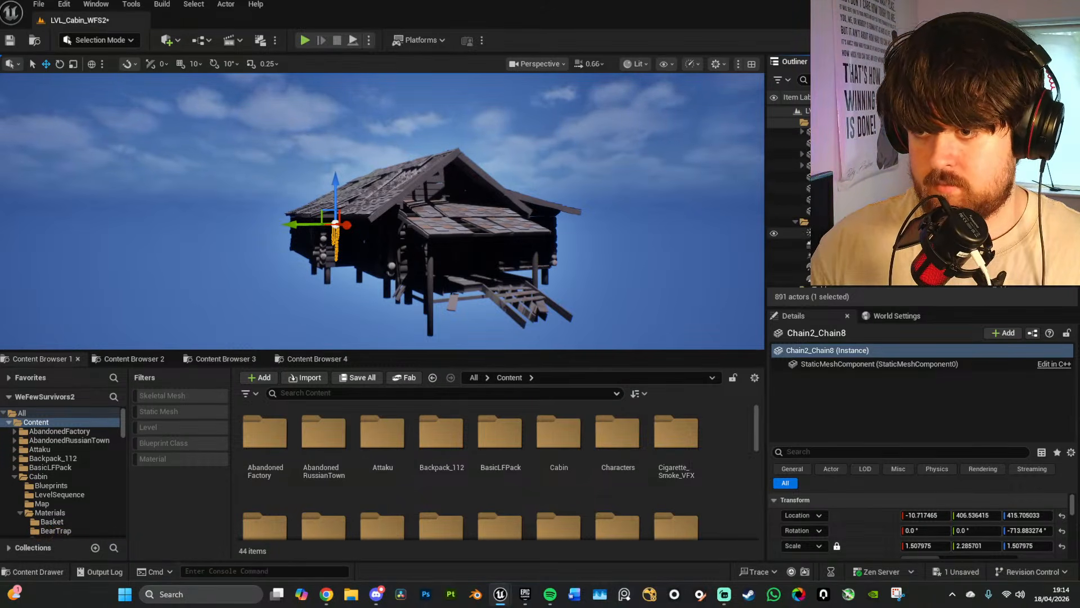
left_click(831, 233)
scroll(831, 232, "down", 2)
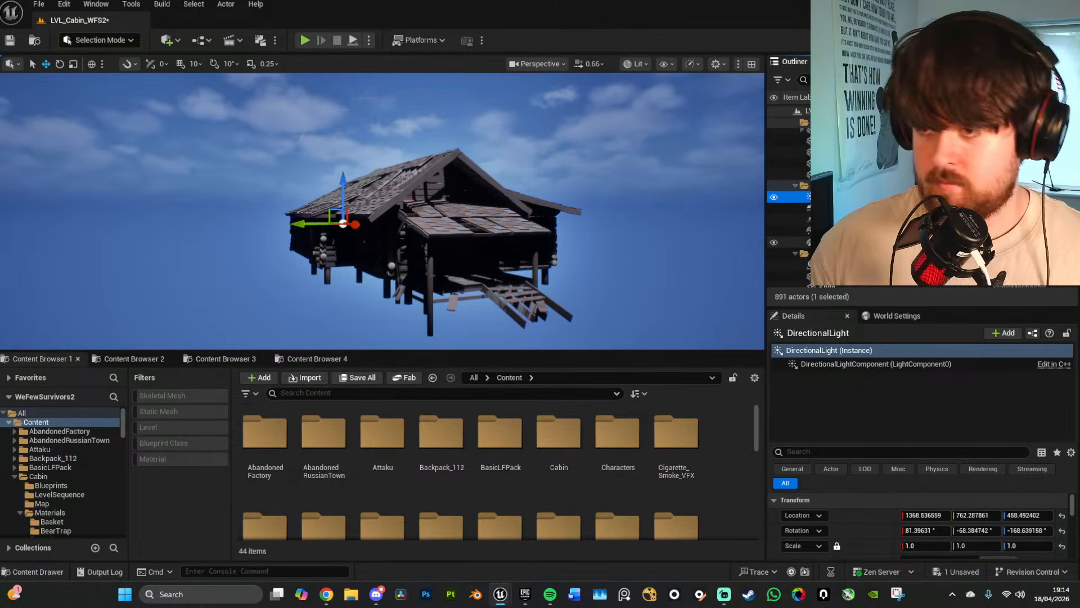
key("Delete")
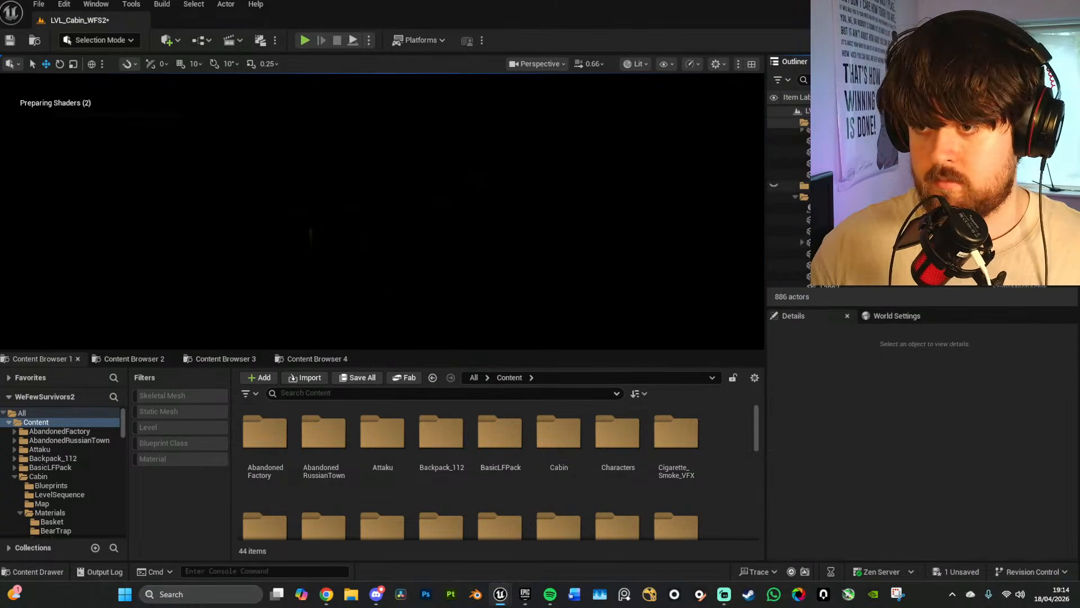
Step: Collapse the lower Outliner folder and the nested subfolder inside the first folder
left_click(795, 185)
scroll(833, 231, "down", 5)
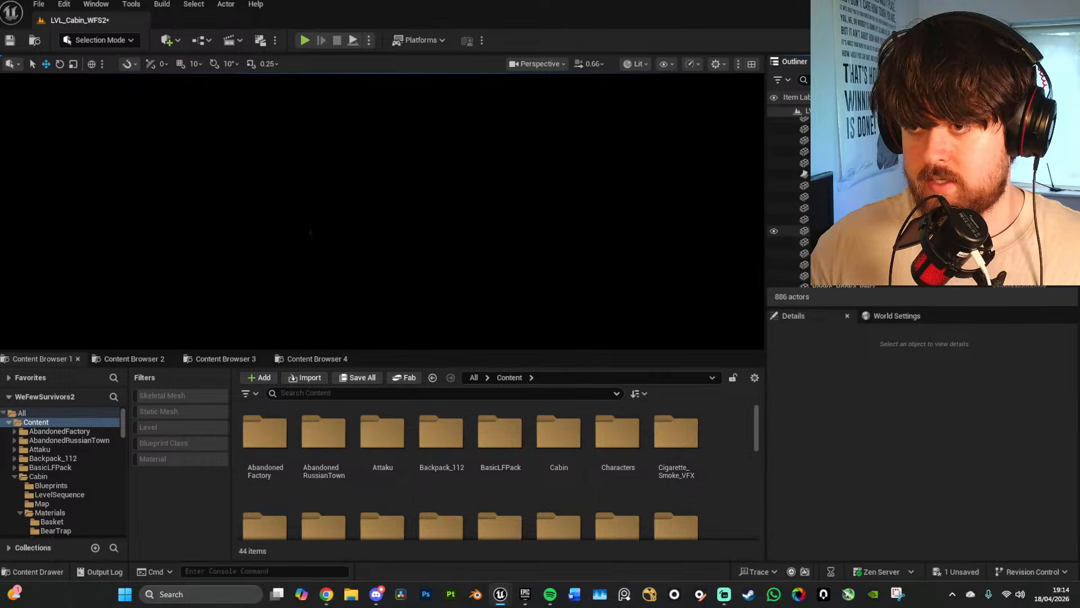
scroll(833, 230, "up", 5)
left_click(795, 123)
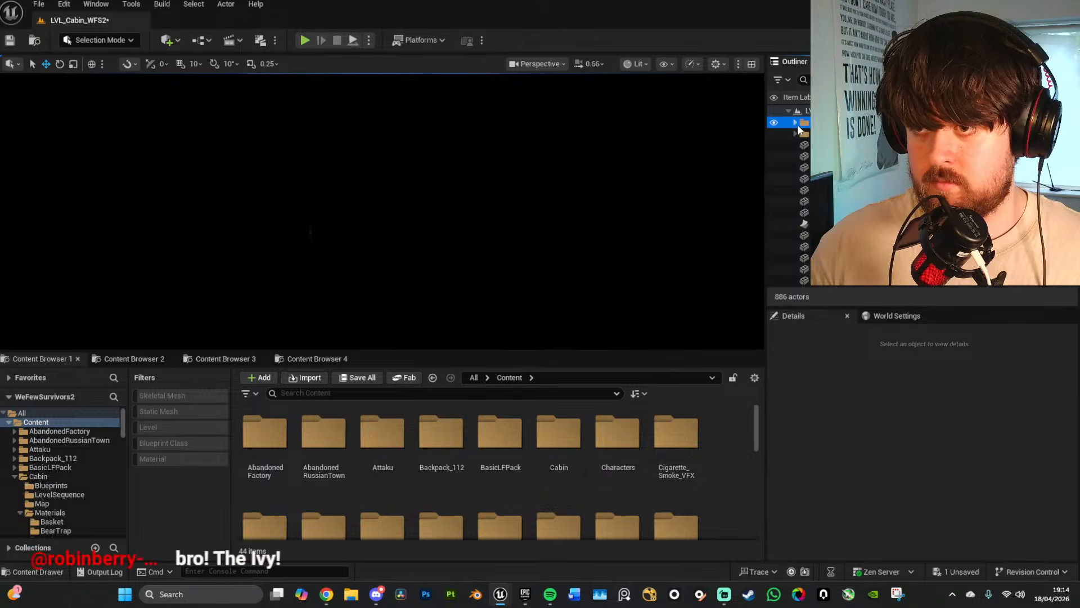
left_click(797, 123)
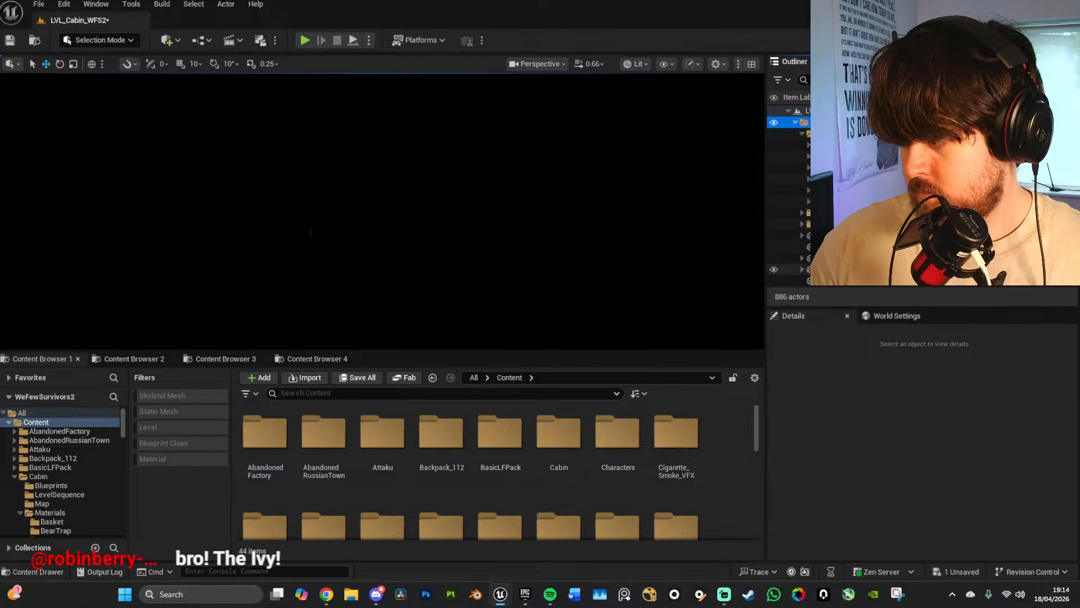
scroll(844, 218, "down", 1)
scroll(843, 219, "up", 1)
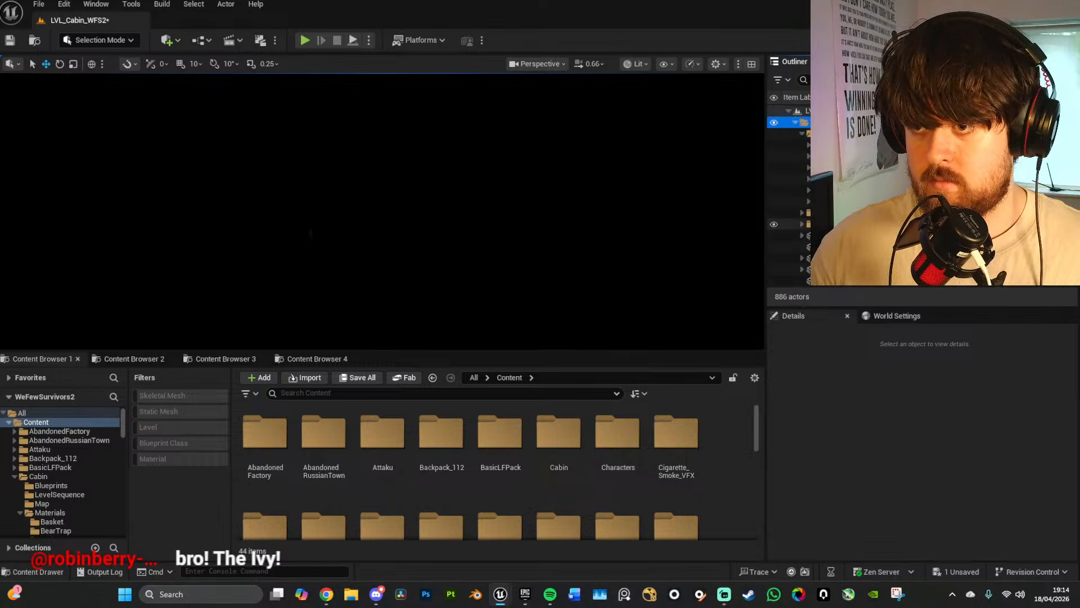
left_click(802, 133)
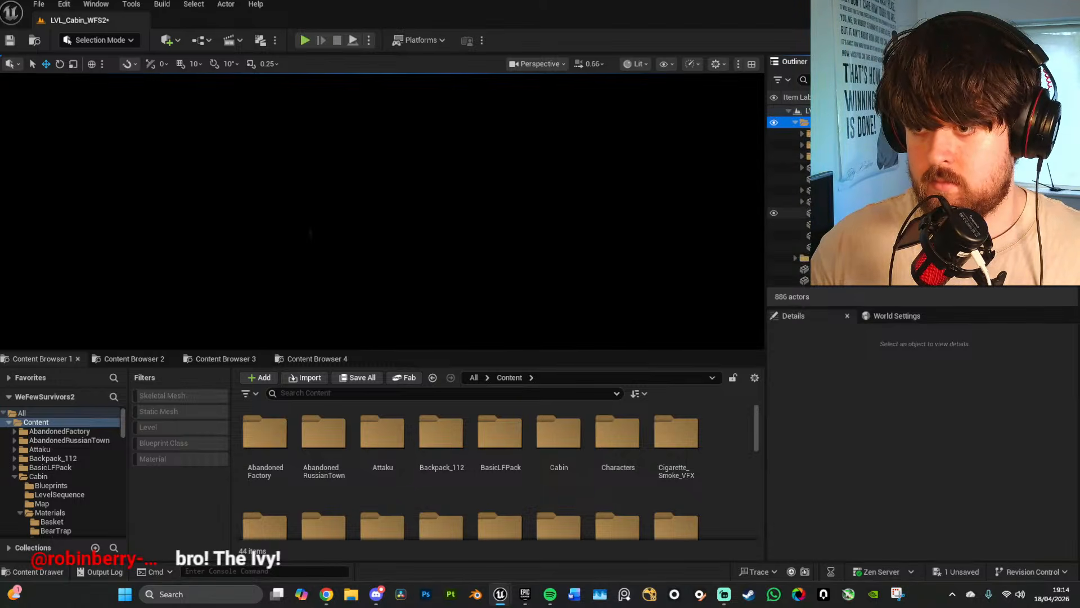
Step: Collapse the expanded parent actors in the upper part of the Outliner list
scroll(844, 225, "down", 2)
scroll(843, 225, "down", 8)
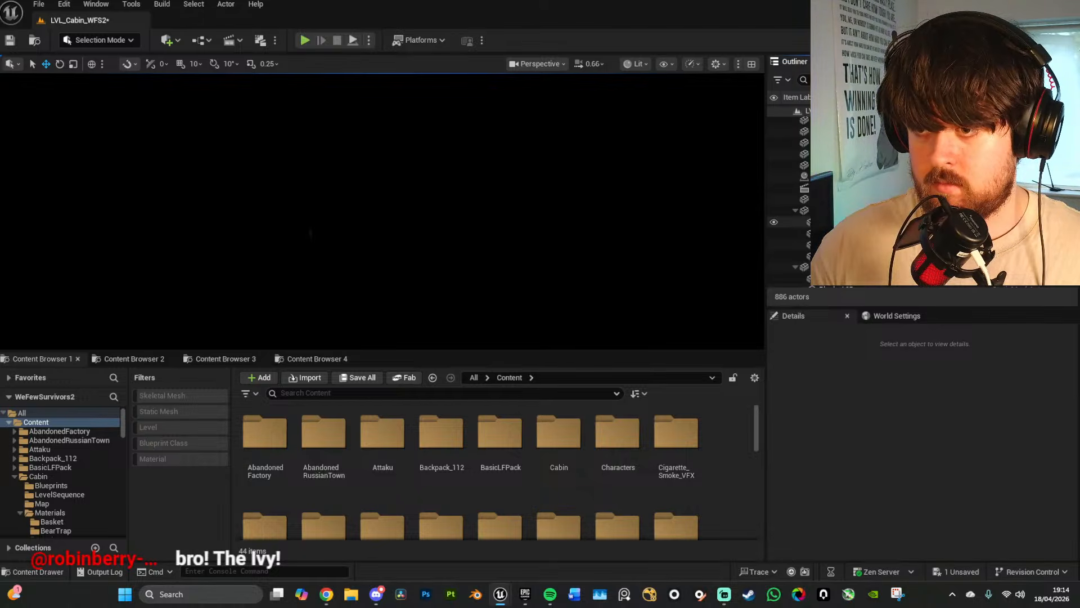
scroll(844, 222, "down", 3)
left_click(795, 156)
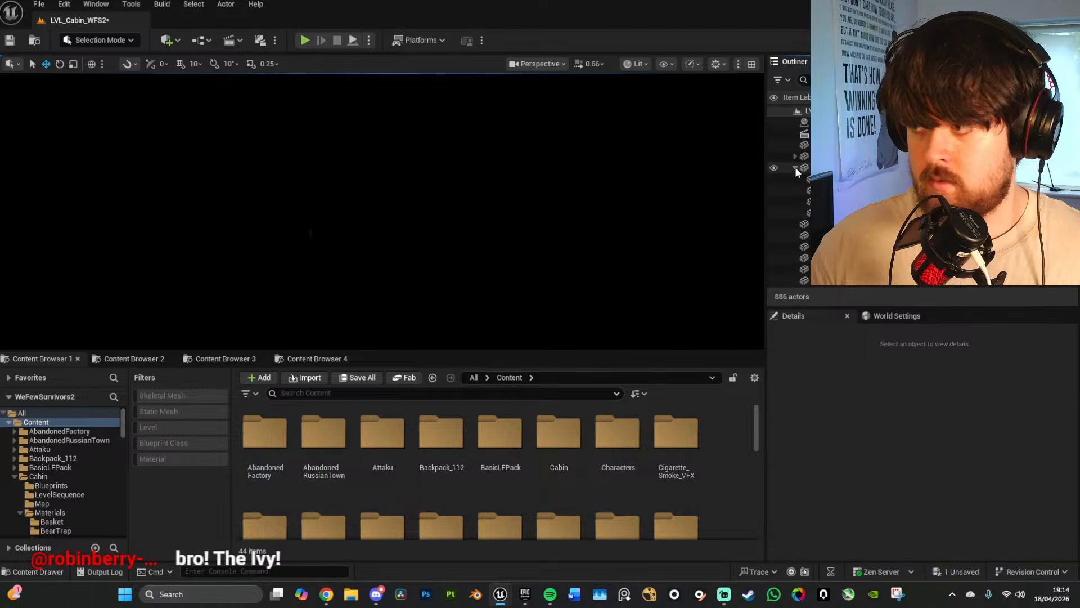
left_click(795, 167)
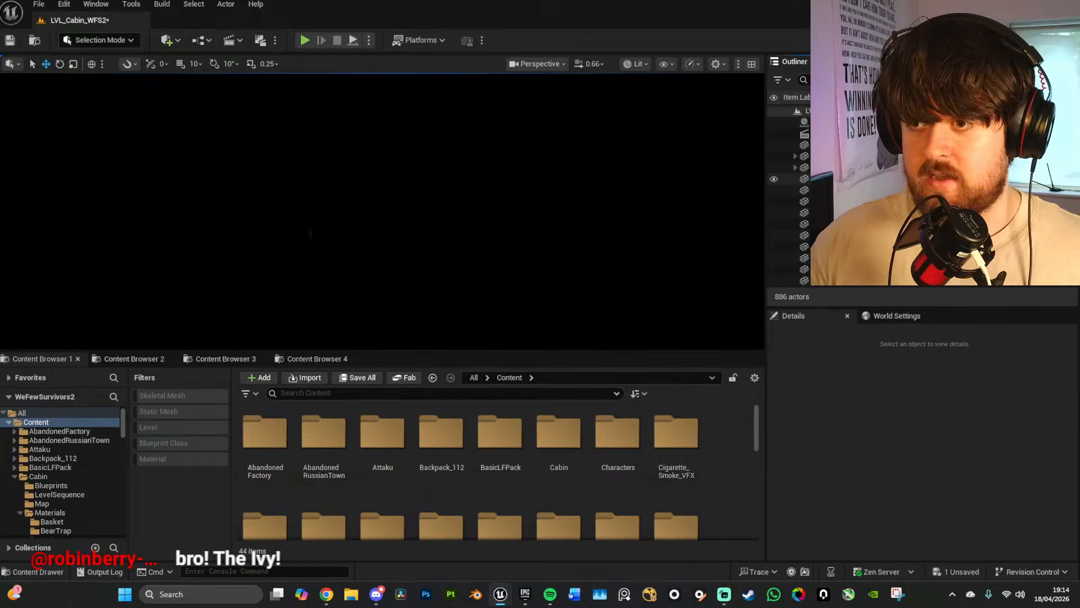
scroll(844, 179, "down", 10)
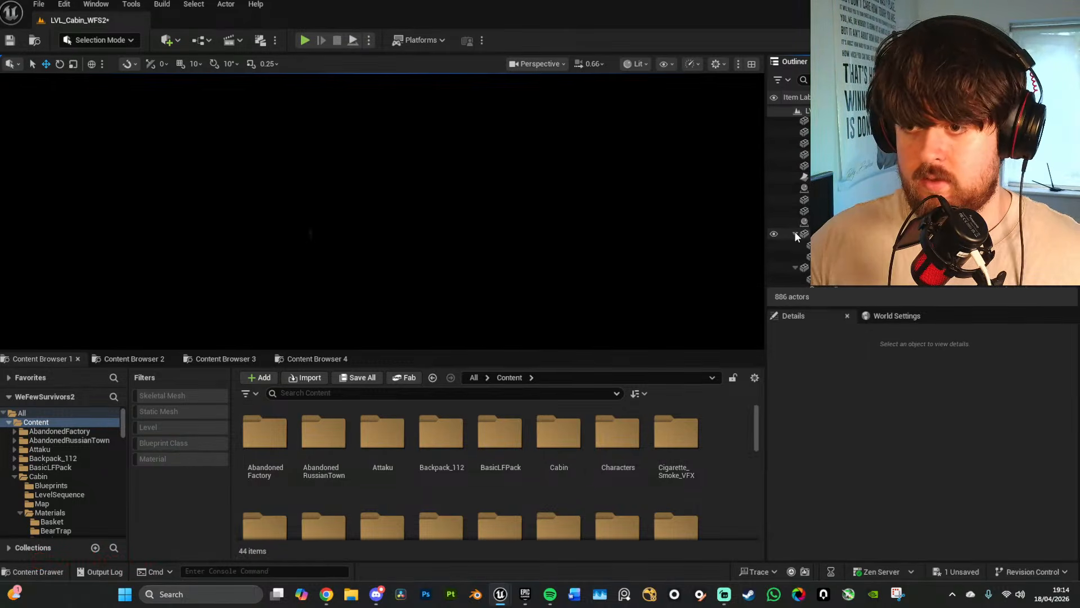
left_click(795, 233)
left_click(794, 242)
scroll(843, 235, "down", 3)
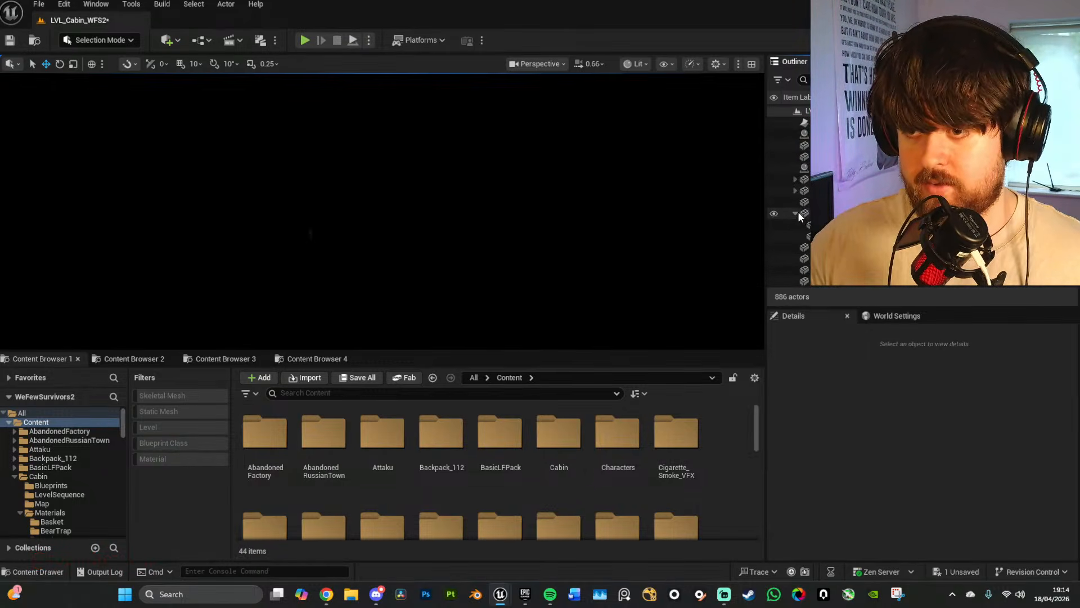
Step: Delete NewCabinSequence, the other level sequence actor and the light actors listed after them
scroll(844, 213, "down", 6)
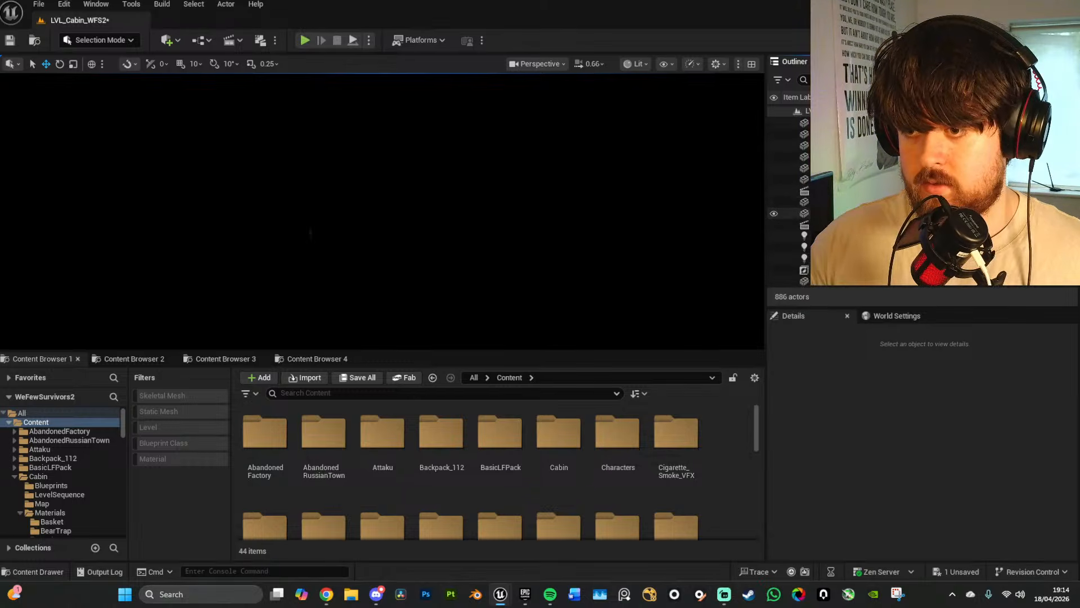
scroll(844, 213, "down", 1)
left_click(843, 173)
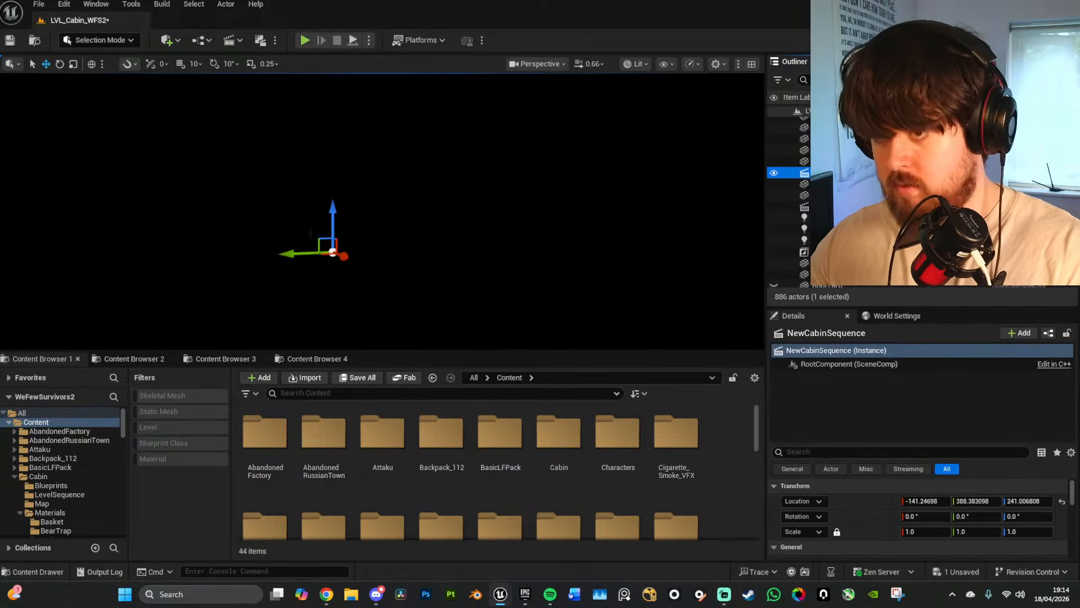
key("Delete")
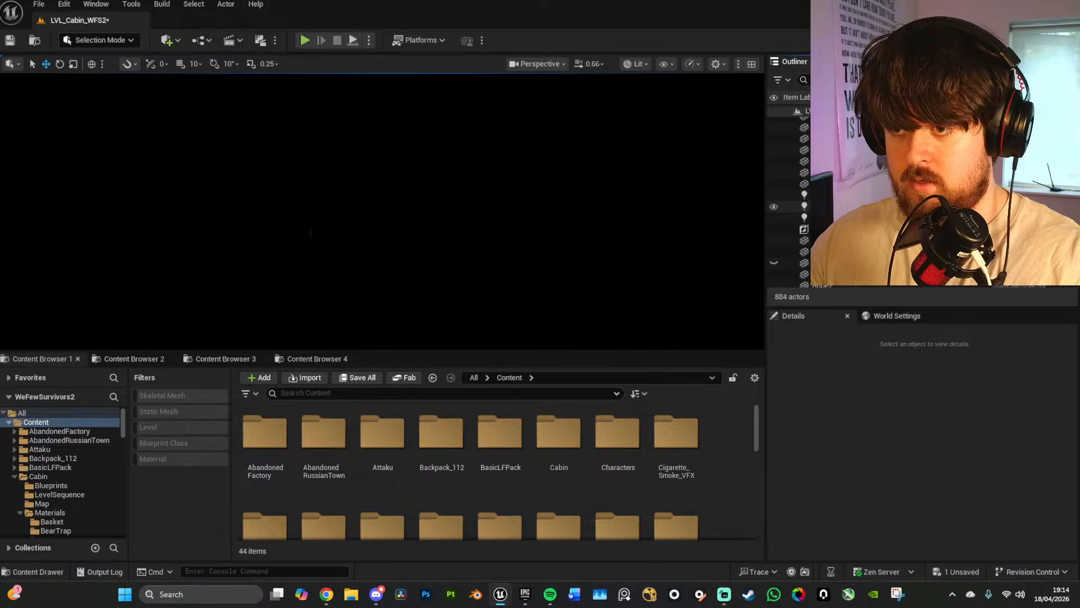
left_click(843, 206)
key("Delete")
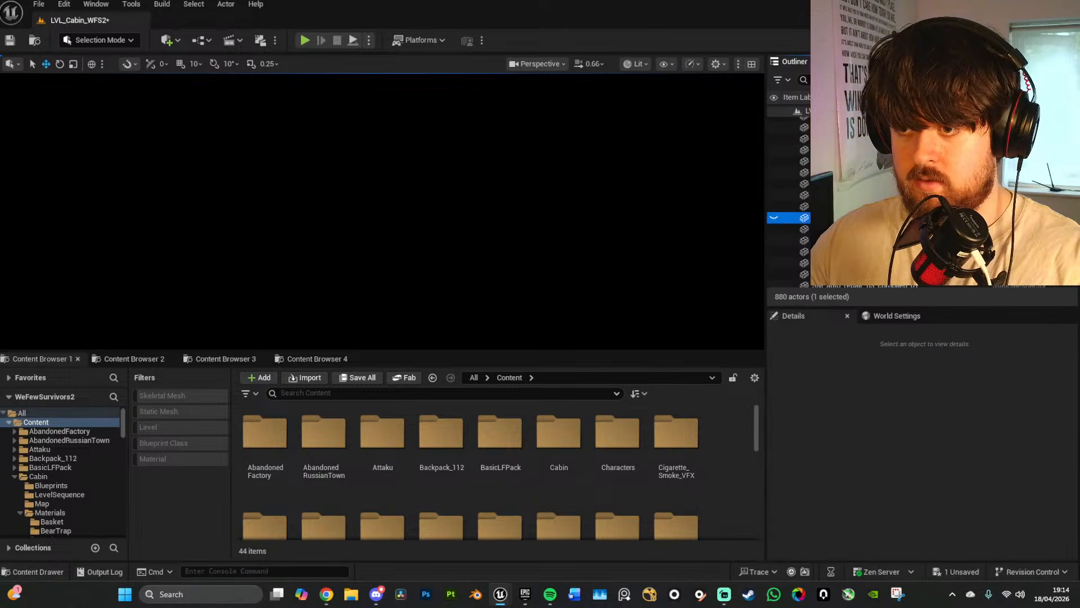
Step: Unhide the RoofTarp mesh, switch the viewport to Unlit shading and inspect the cabin roof from above
left_click(782, 216)
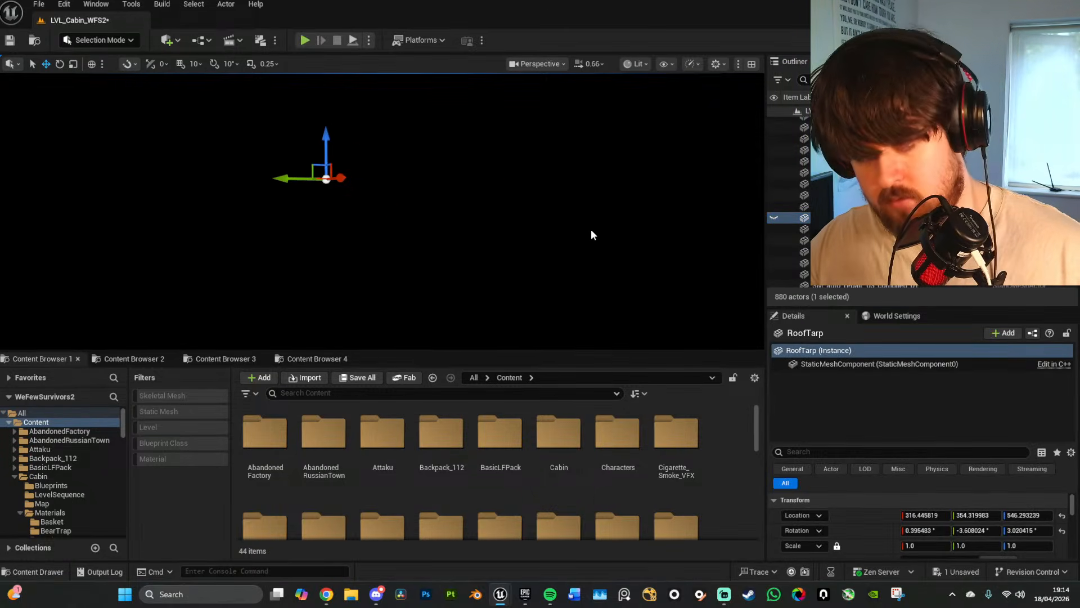
key("alt+3")
key("w")
right_click_drag(657, 198, 709, 208)
scroll(657, 198, "up", 1)
key("s")
right_click_drag(535, 234, 500, 268)
key("g")
key("g")
key("w")
mouse_move(577, 248)
right_mouse_down()
mouse_move(579, 260)
mouse_move(577, 247)
right_mouse_up()
key("s")
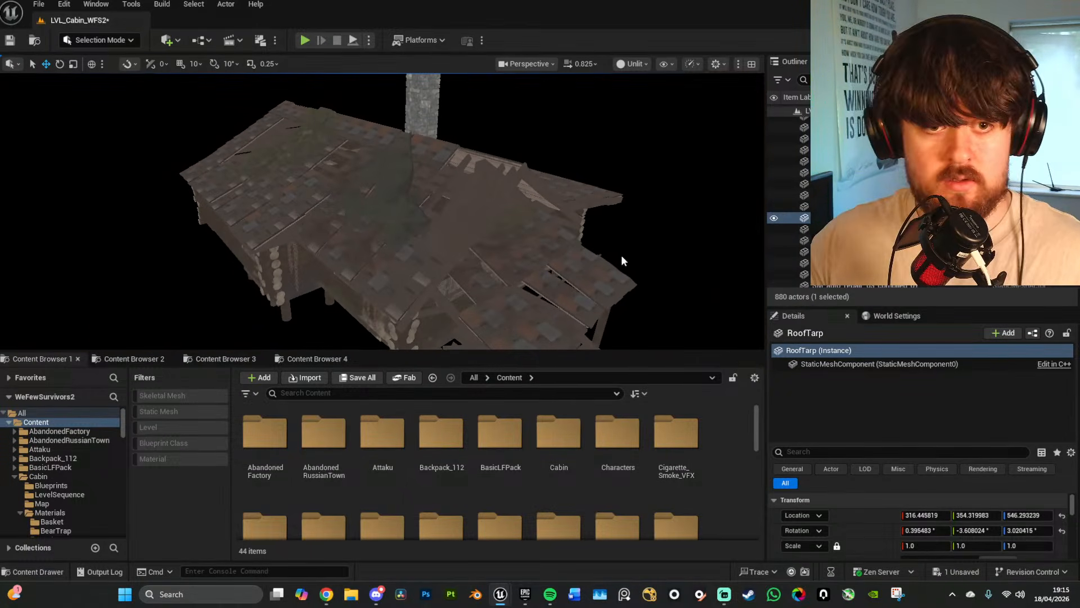
Step: Collapse the remaining expanded parent actors further down the Outliner list
scroll(877, 240, "down", 8)
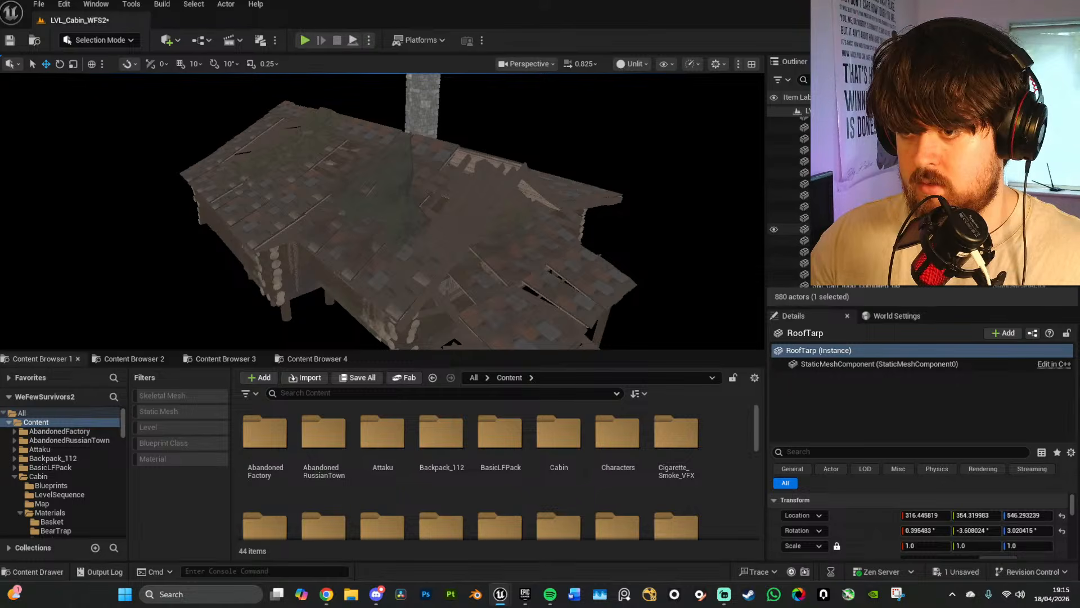
scroll(877, 225, "down", 8)
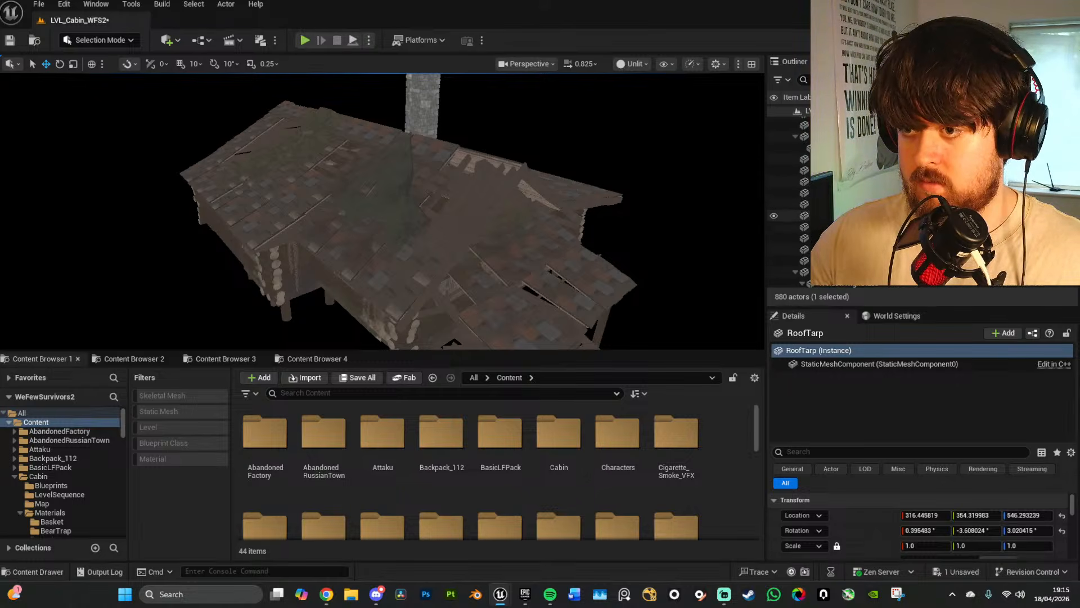
scroll(805, 188, "down", 3)
scroll(808, 191, "down", 4)
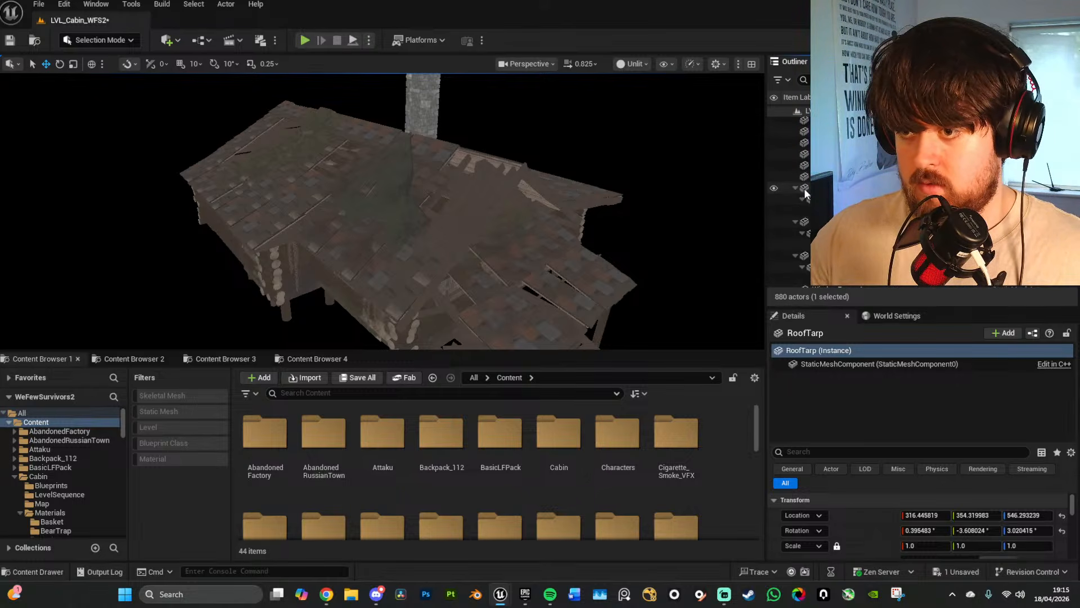
left_click(795, 188)
left_click(797, 210)
left_click(796, 222)
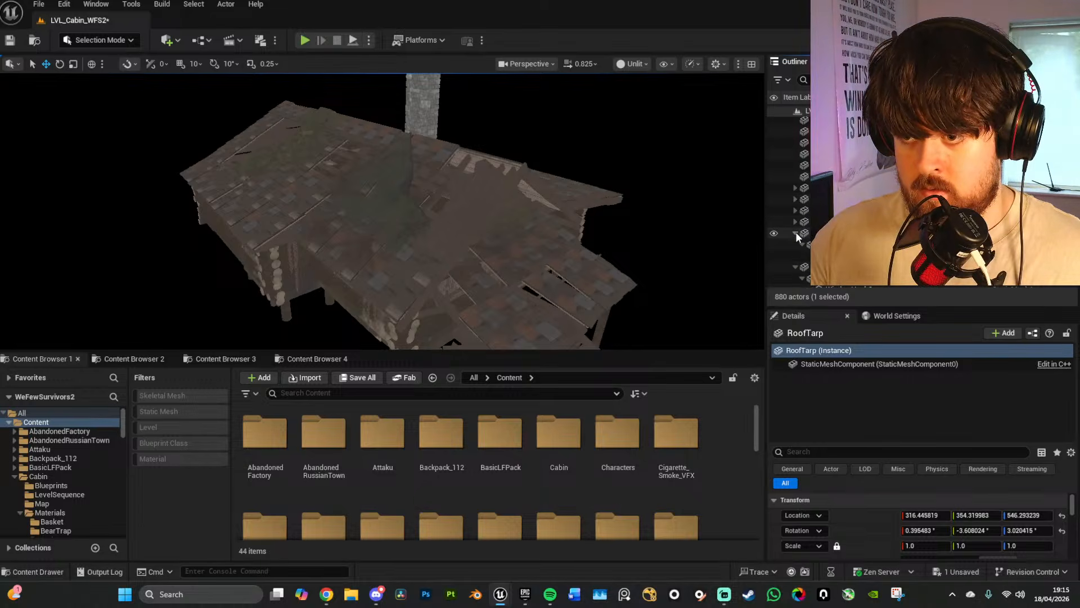
left_click(796, 232)
left_click(795, 245)
scroll(796, 245, "down", 2)
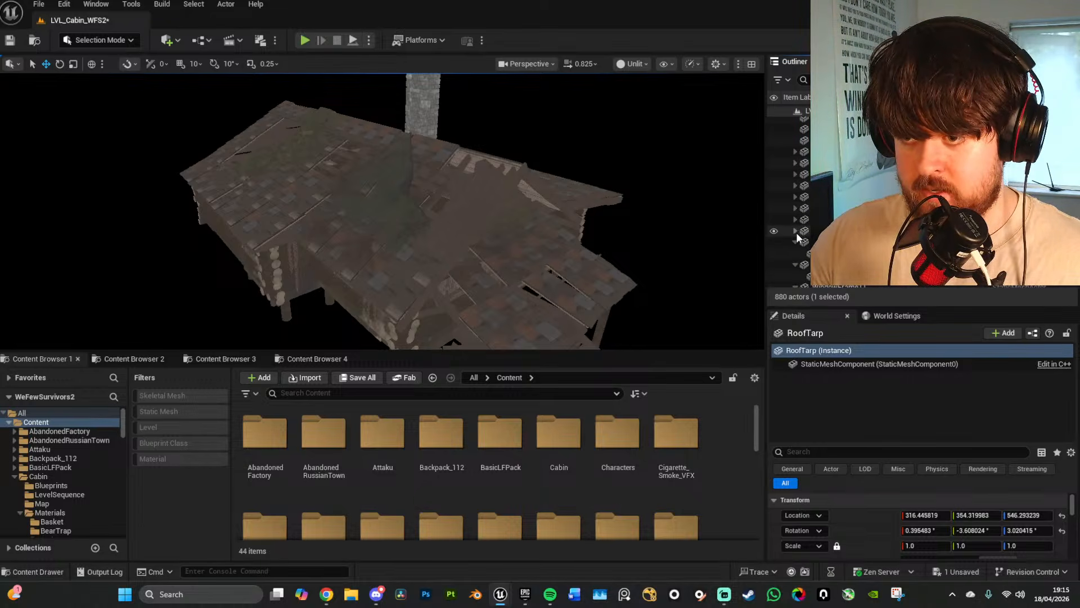
left_click(795, 239)
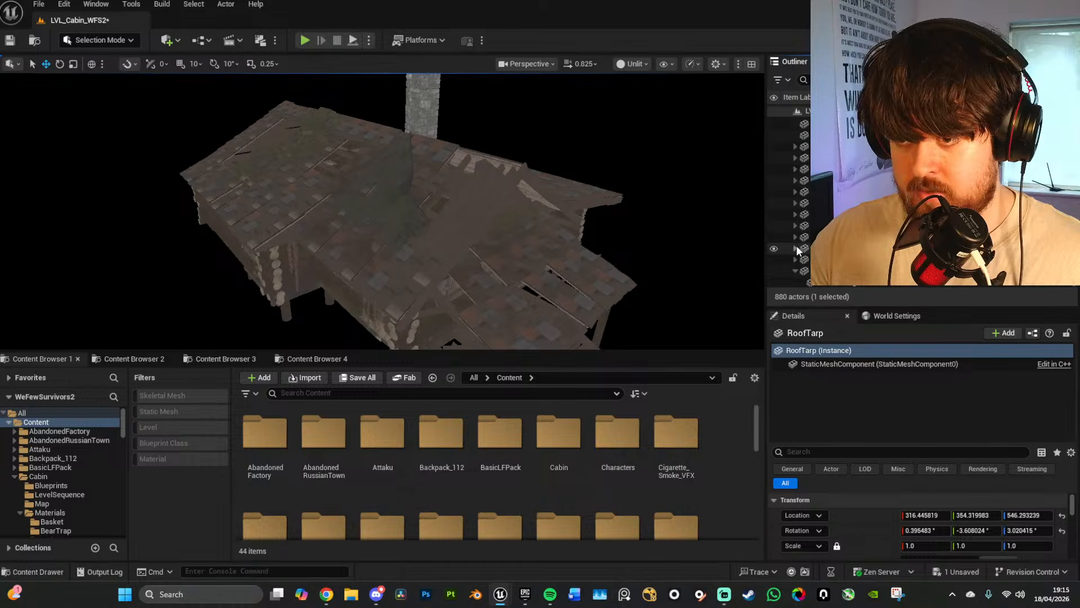
scroll(878, 258, "down", 5)
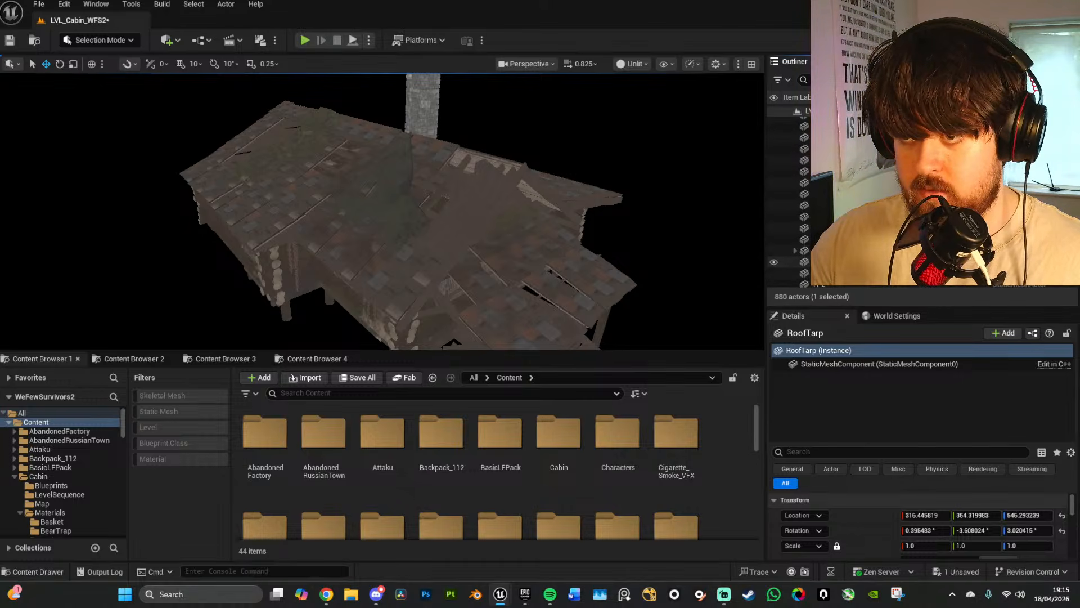
scroll(878, 264, "down", 15)
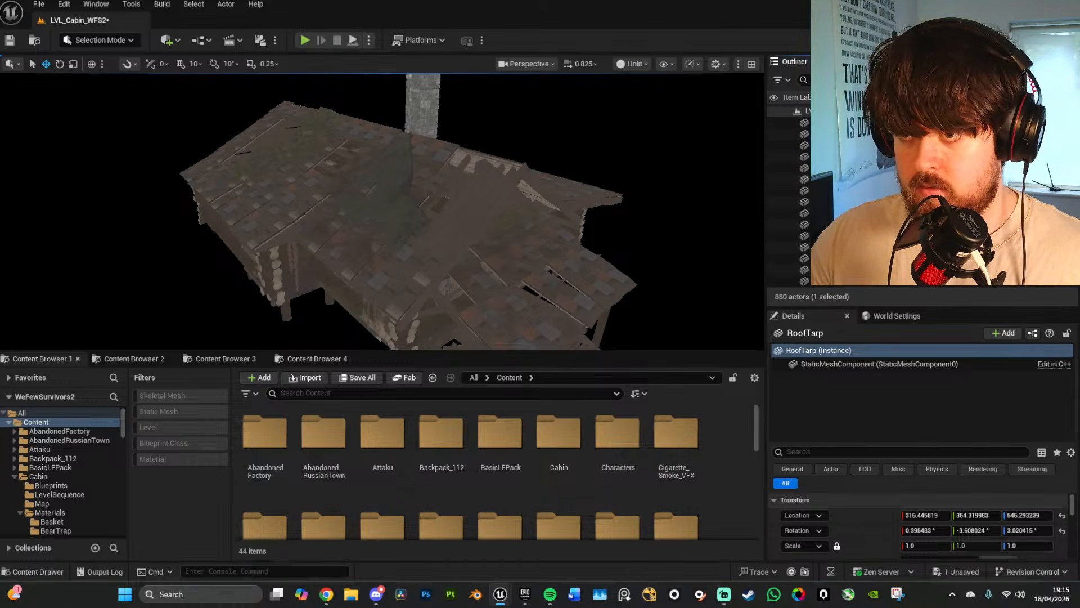
scroll(878, 264, "up", 15)
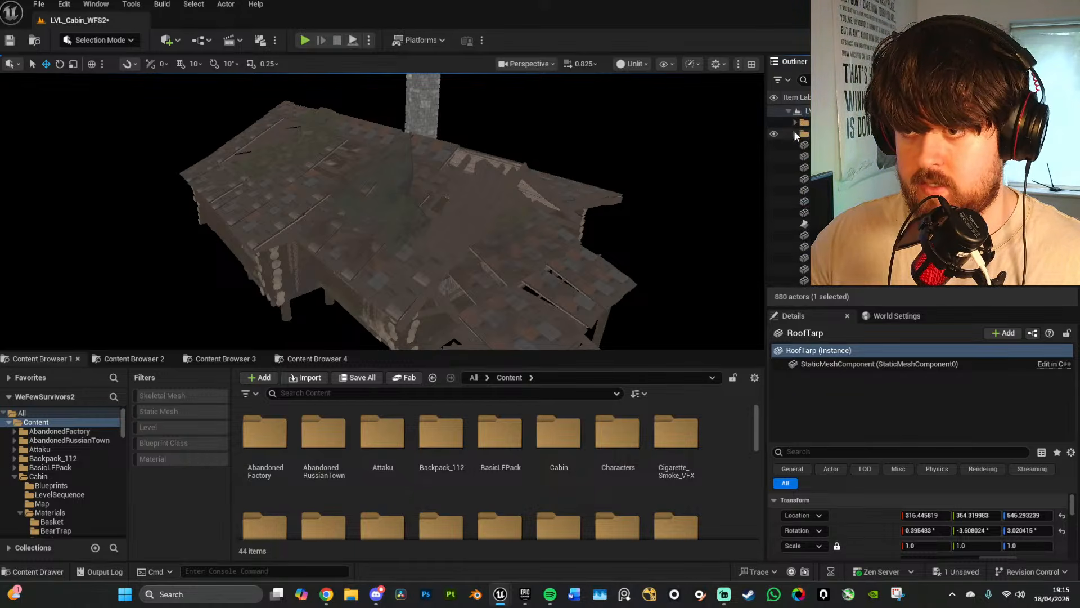
left_click(816, 145)
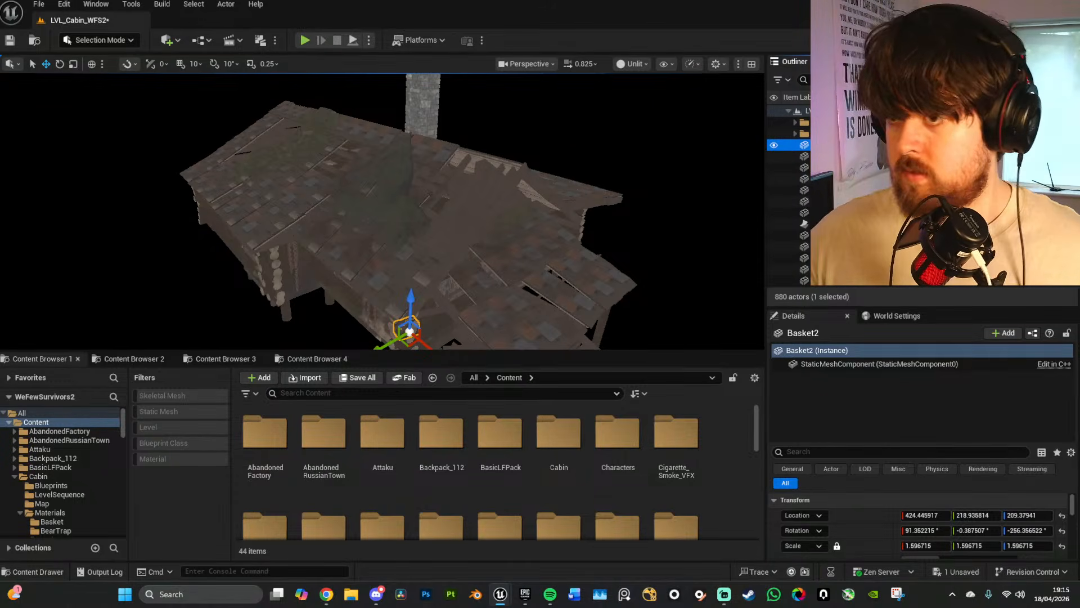
left_click(821, 122)
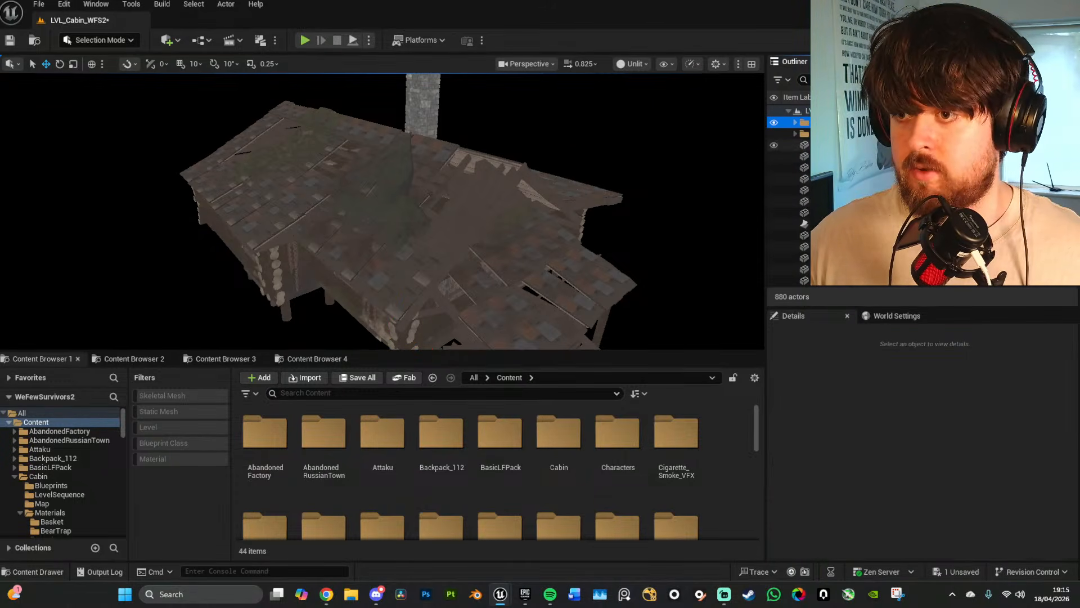
right_click(824, 145)
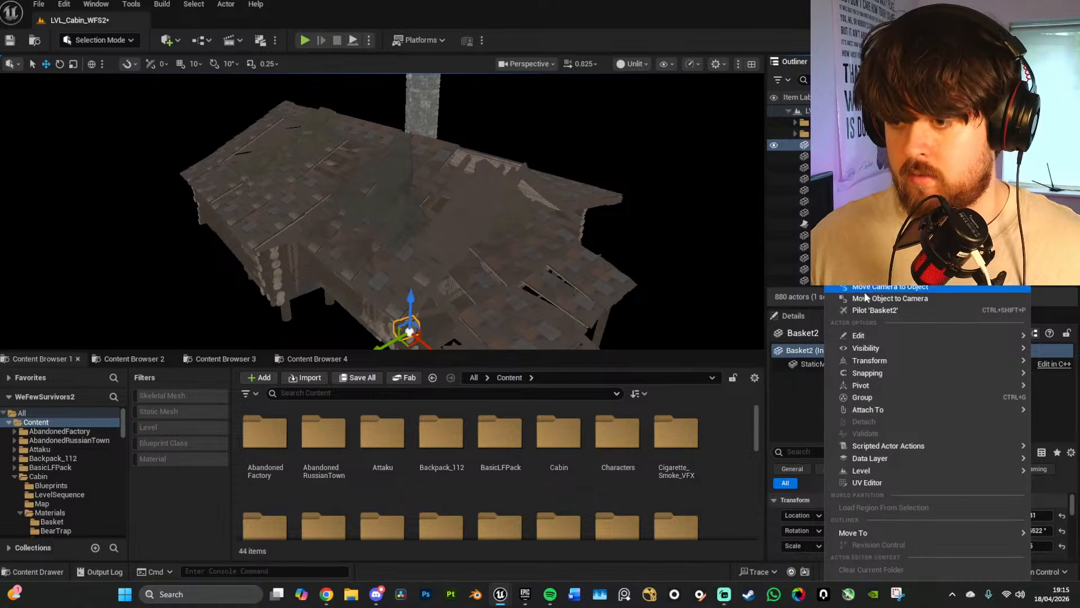
left_click(808, 180)
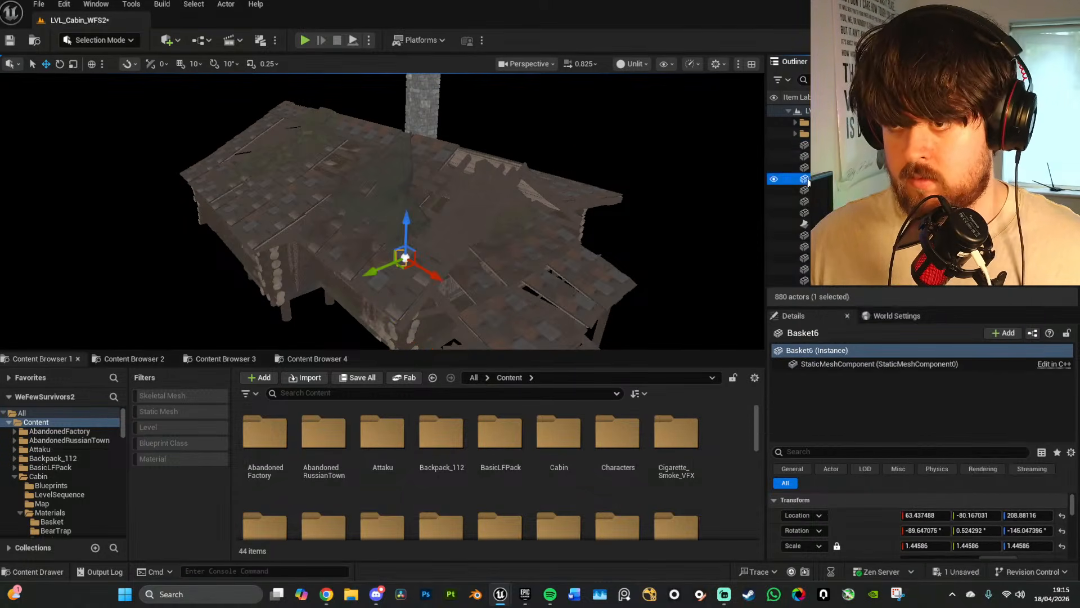
left_click(821, 145)
left_click(821, 123)
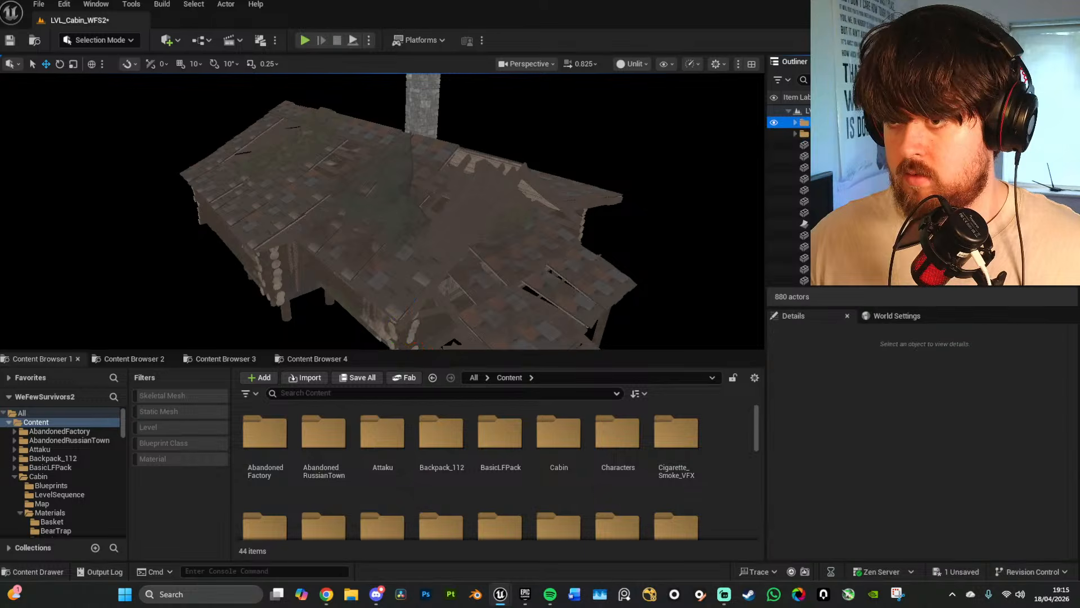
Step: Move all loose actors from Basket2 down to the end of the Outliner list into a new folder
left_click(822, 145)
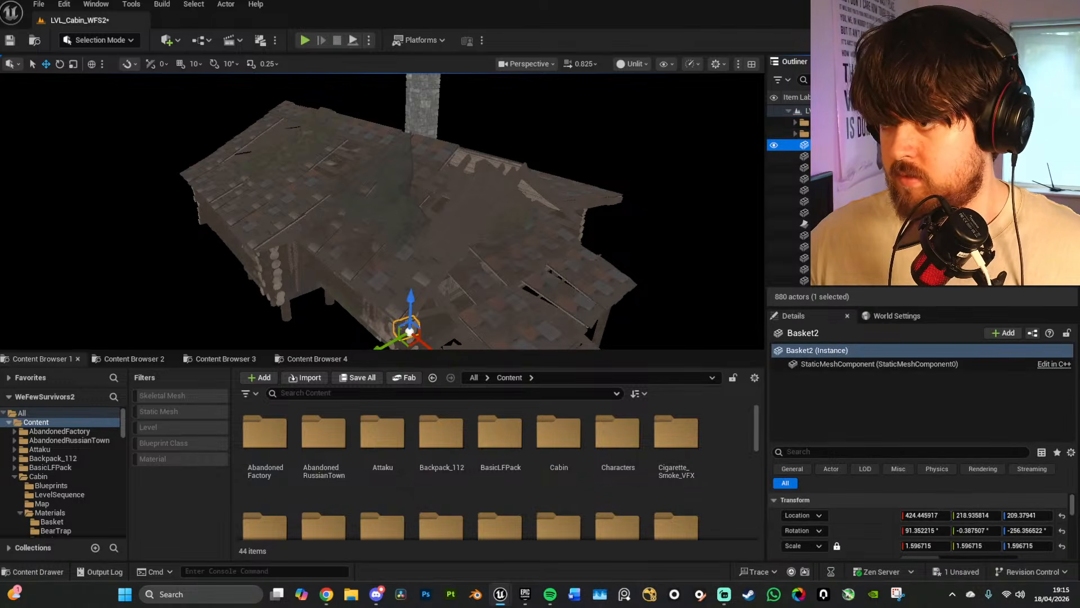
left_click_drag(1072, 121, 1069, 296)
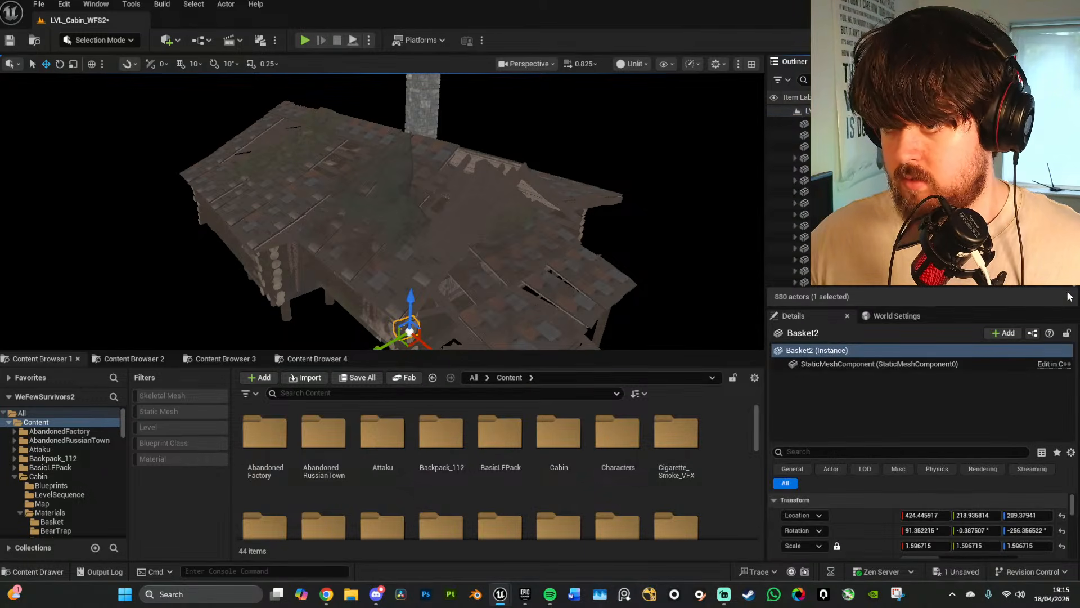
left_click(894, 282, "shift")
right_click(894, 282)
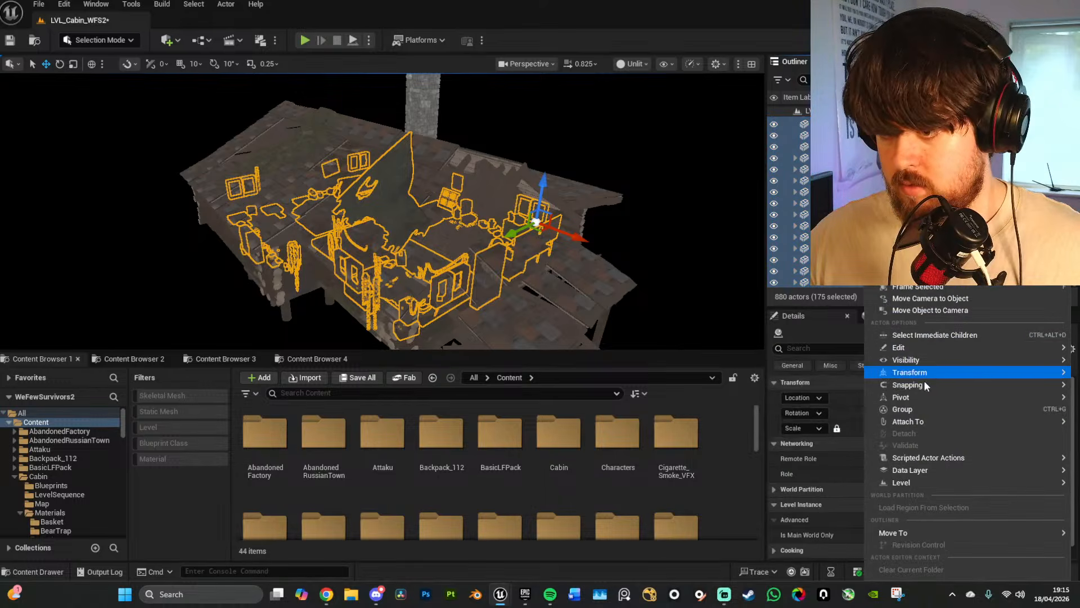
mouse_move(908, 534)
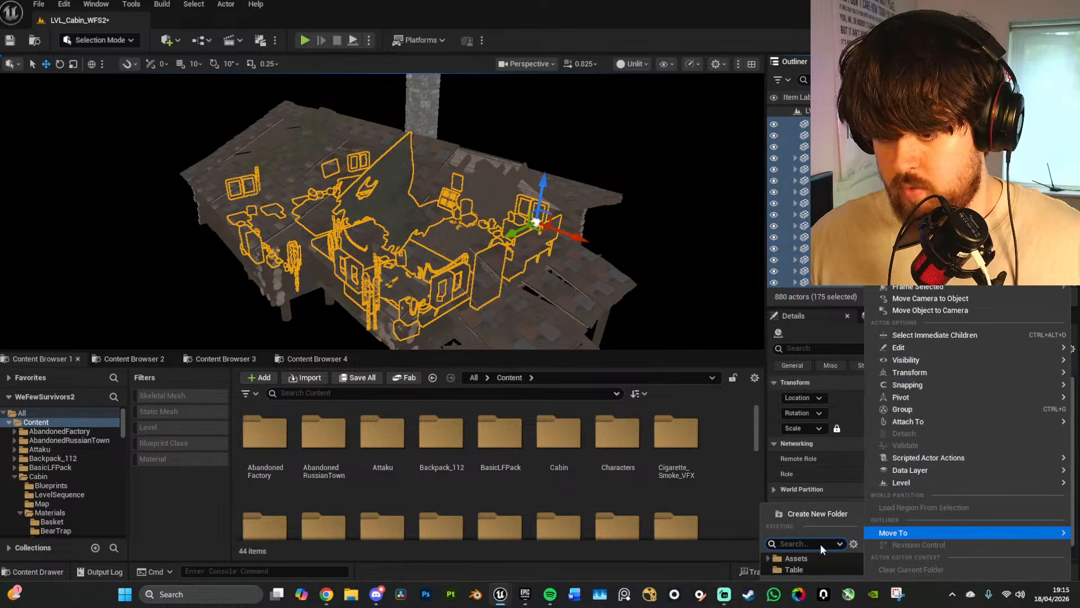
left_click(815, 559)
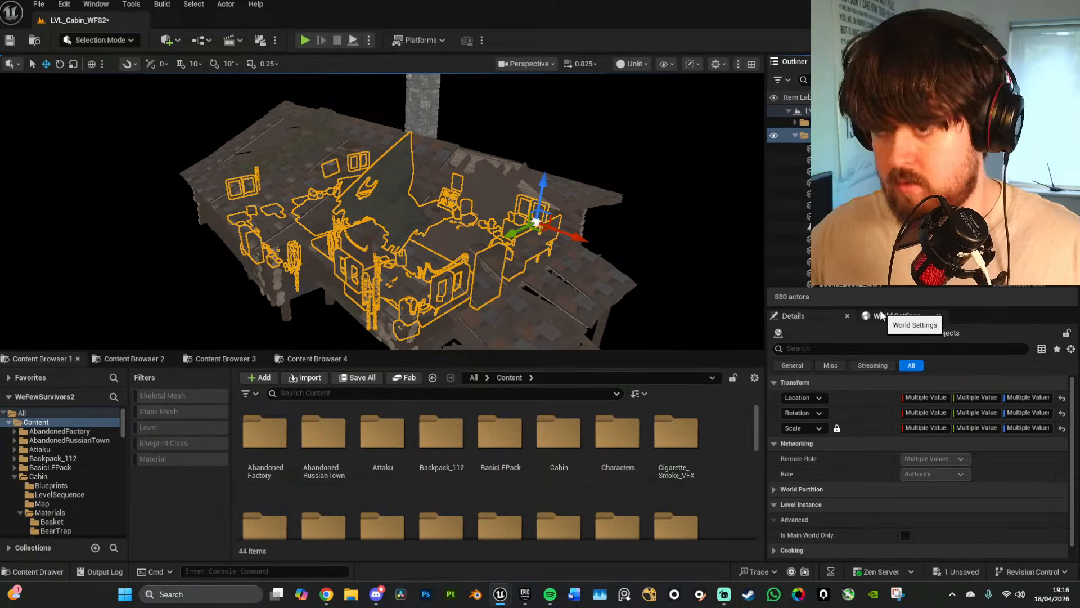
key("Return")
Step: Nest the Assets folder inside the new Outliner folder and step through the actors in the Table folder
left_click(795, 123)
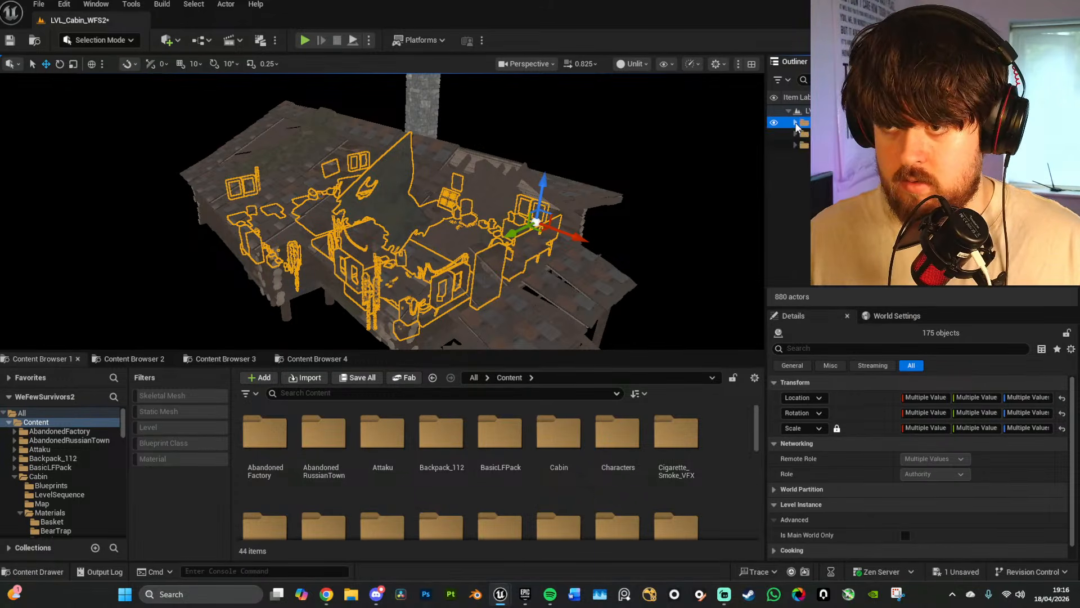
left_click(804, 134)
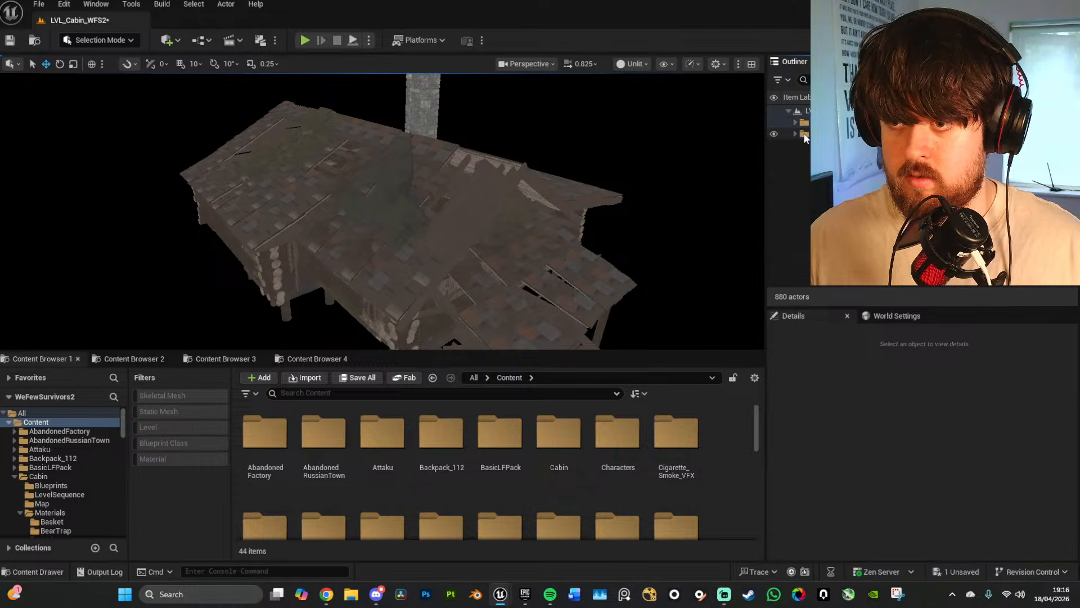
left_click(795, 123)
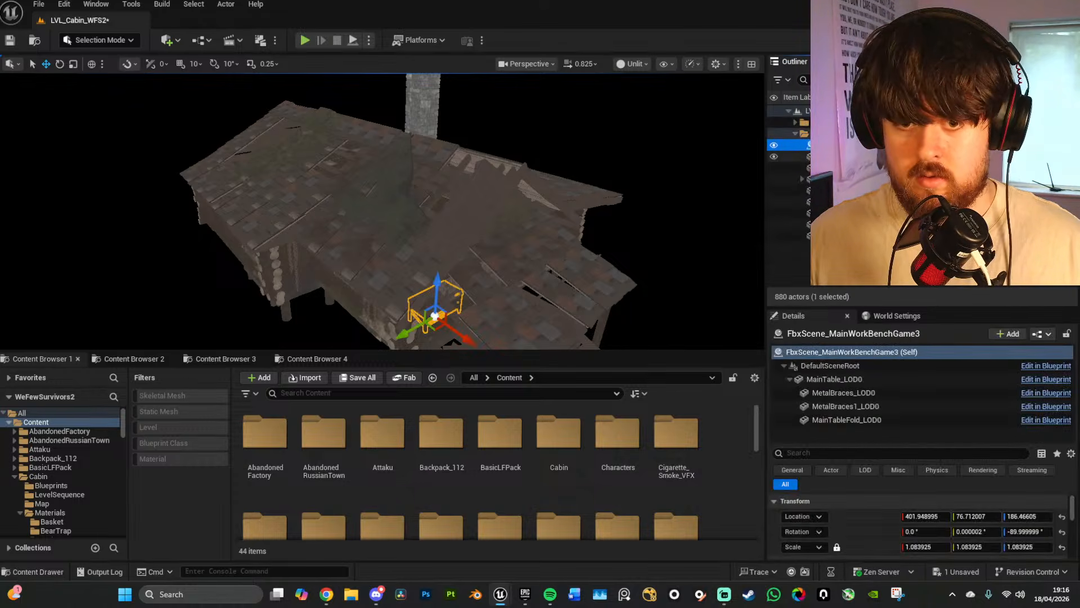
key("Down")
key("Down")
key("Down")
key("Down")
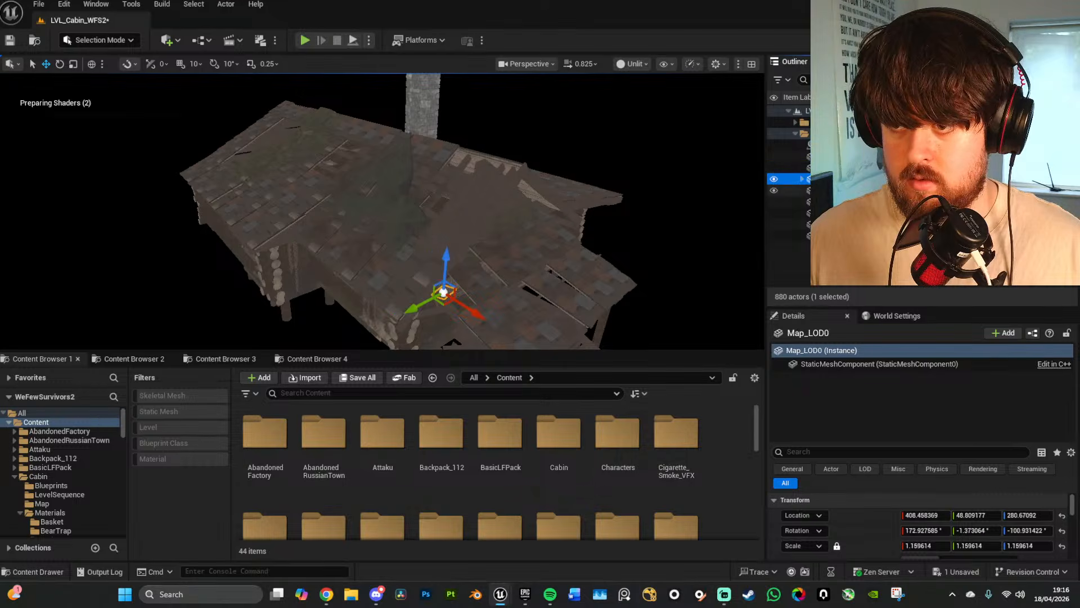
key("Down")
Step: Nest the Table folder inside the new Outliner folder and collapse the remaining top-level folder
left_click(806, 136)
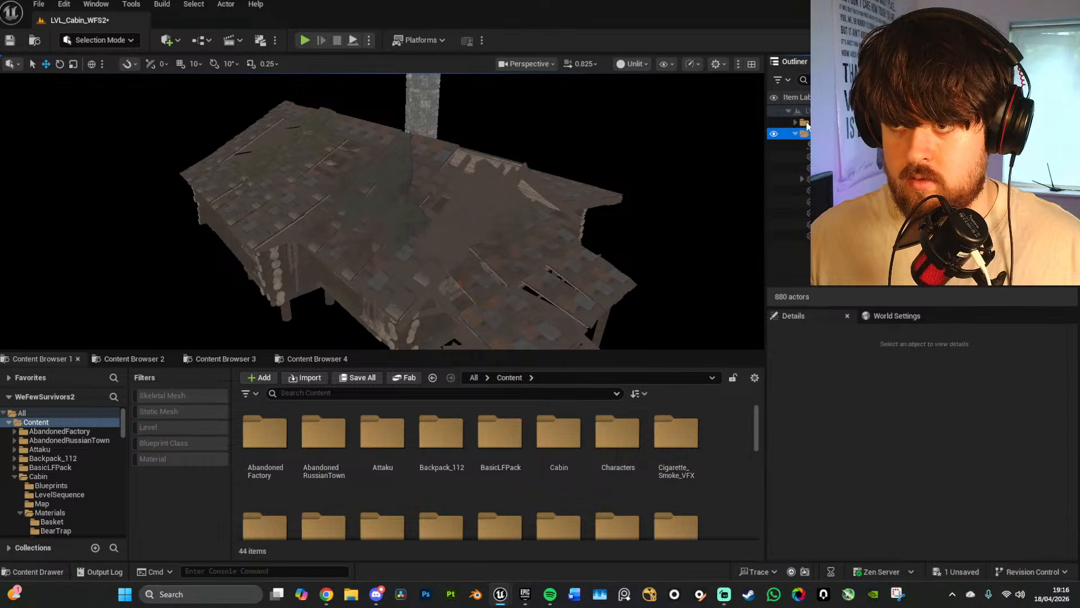
left_click(794, 122)
mouse_move(751, 208)
right_mouse_down()
mouse_move(725, 208)
mouse_move(752, 208)
right_mouse_up()
left_click(823, 122)
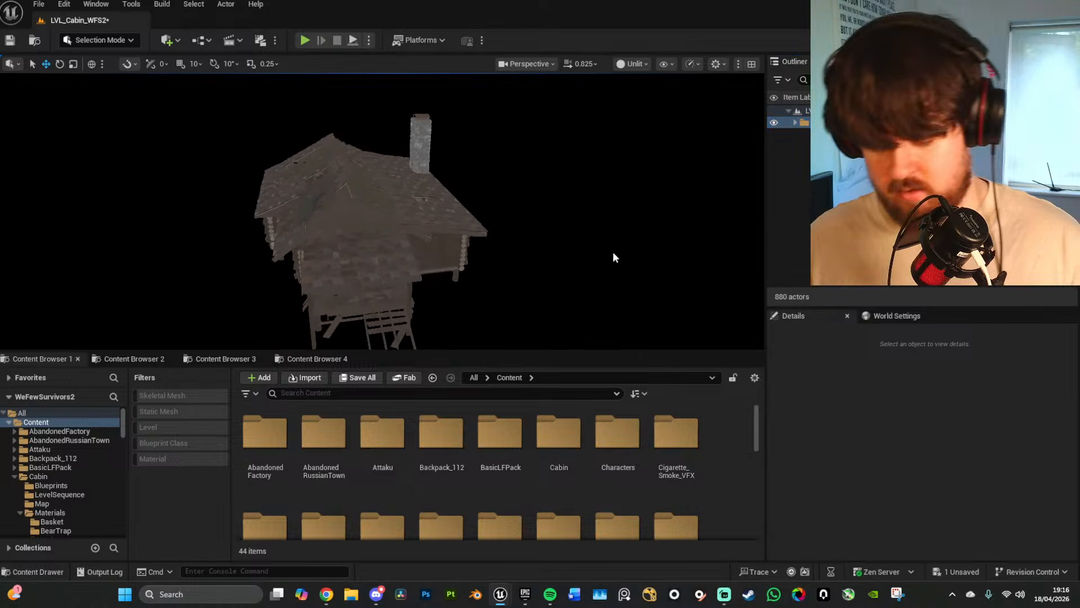
Step: Leave Game View to show the editor icons, keep Unlit shading, and save all changes
key("g")
left_click(796, 123)
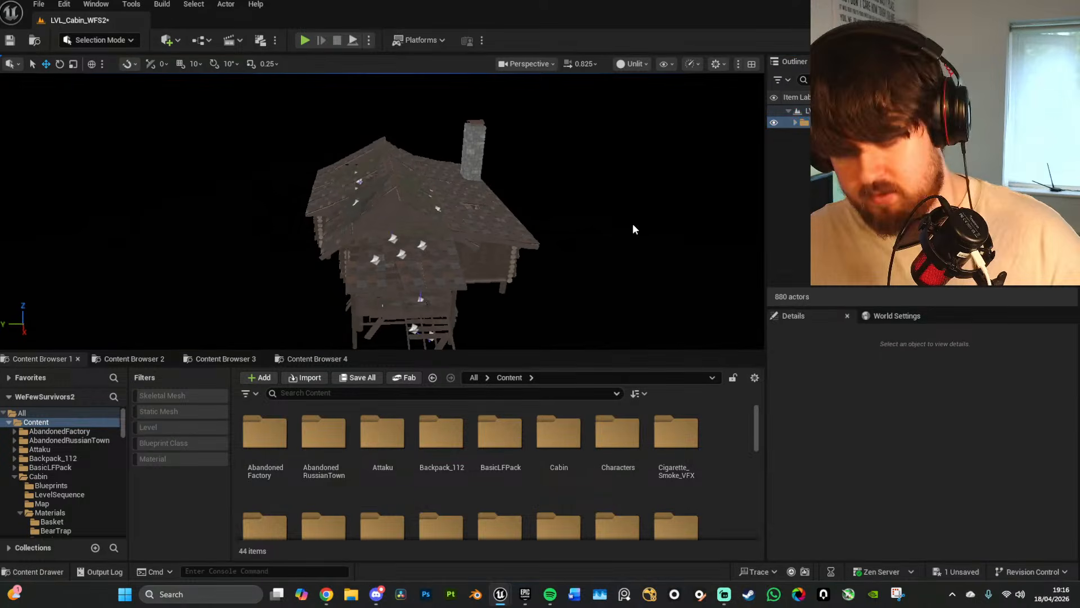
key("alt+4")
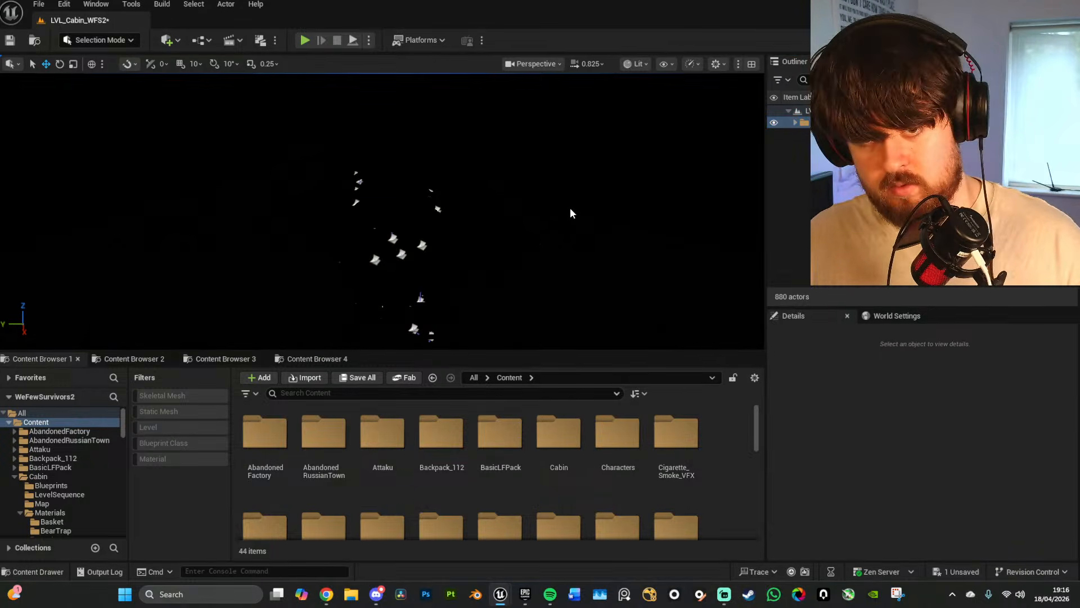
key("alt+3")
left_click(49, 5)
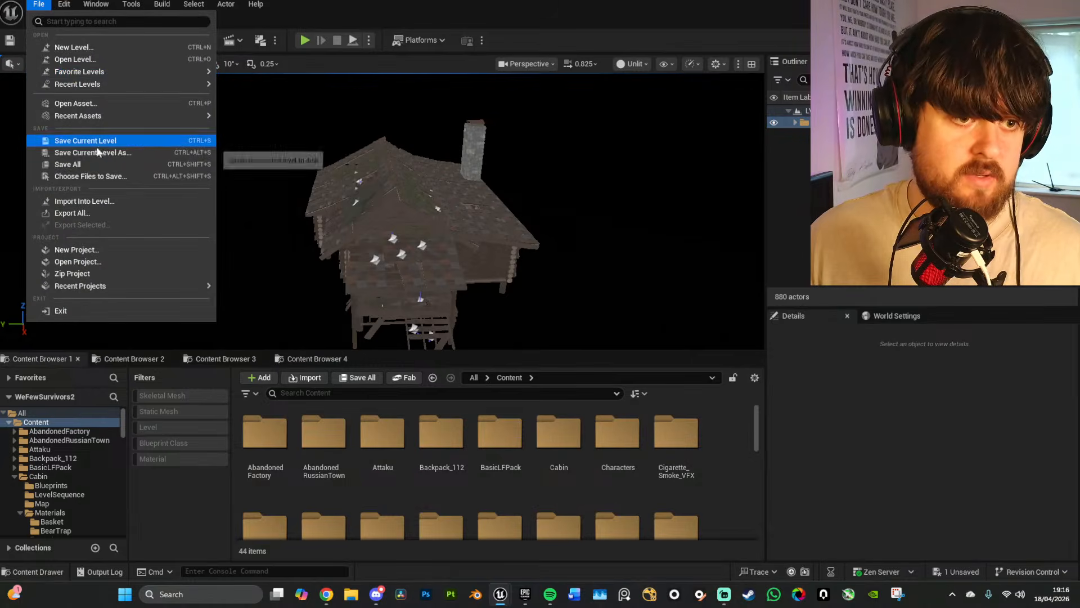
left_click(90, 164)
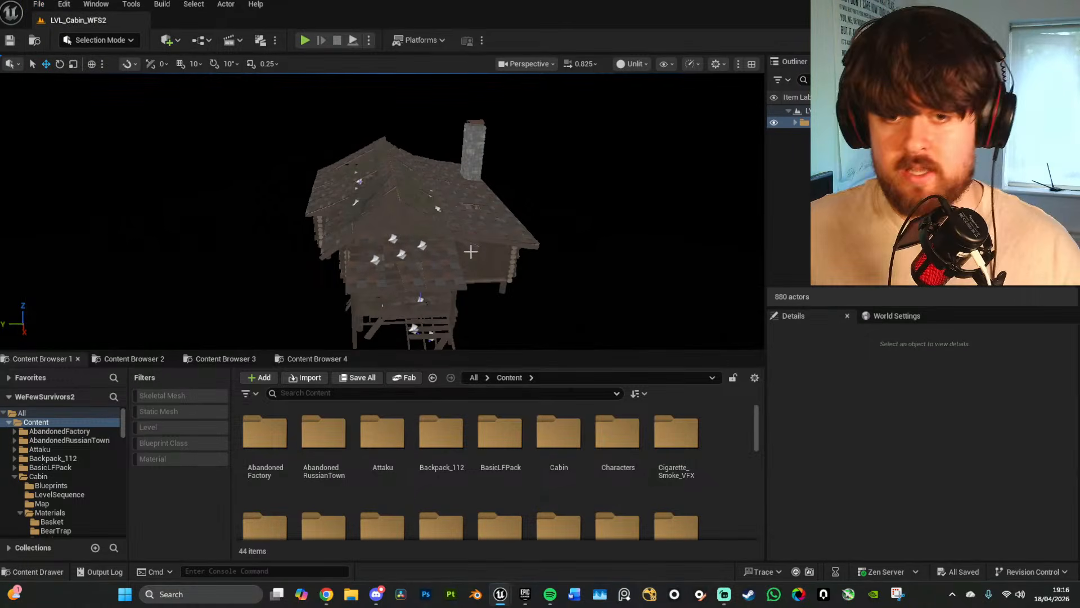
Step: Place a temporary Cube scaled to 3.995 at the world origin to check the cabin's position, and delete it
right_click_drag(511, 244, 519, 254)
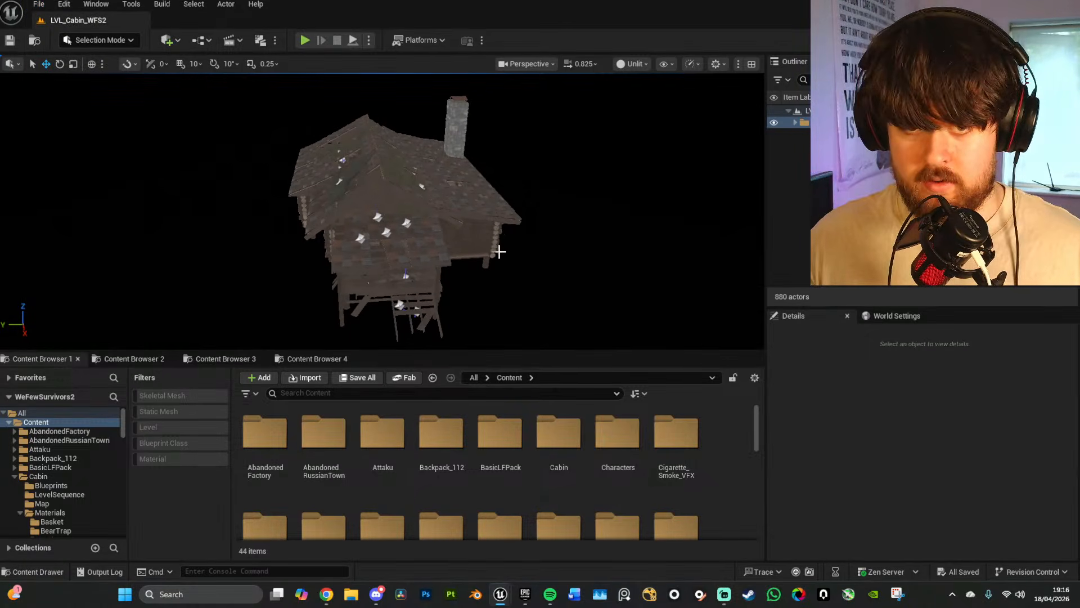
left_click(169, 40)
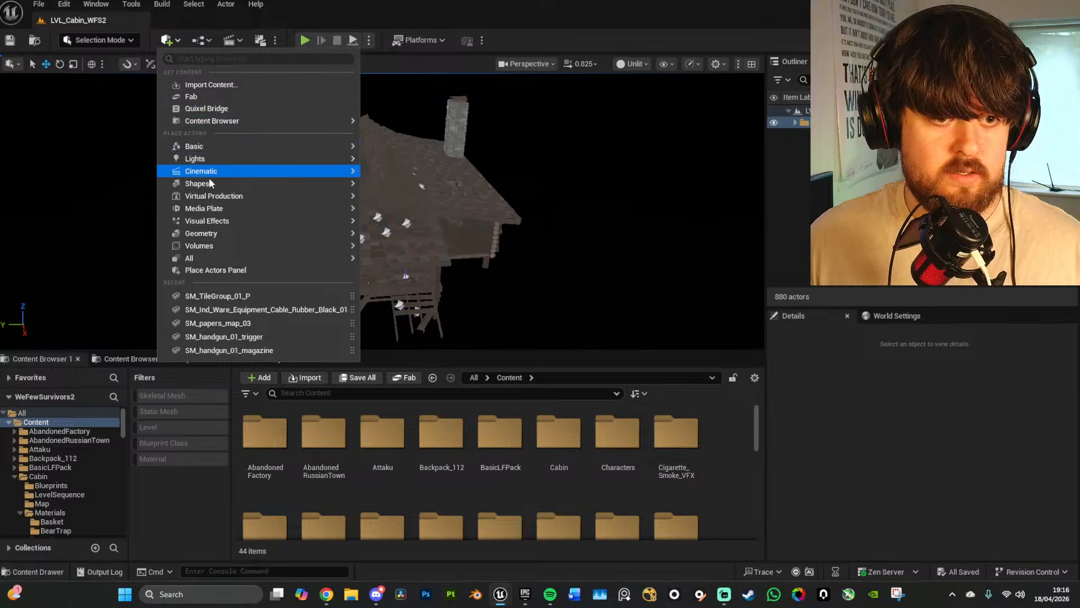
mouse_move(213, 186)
left_click_drag(396, 190, 602, 253)
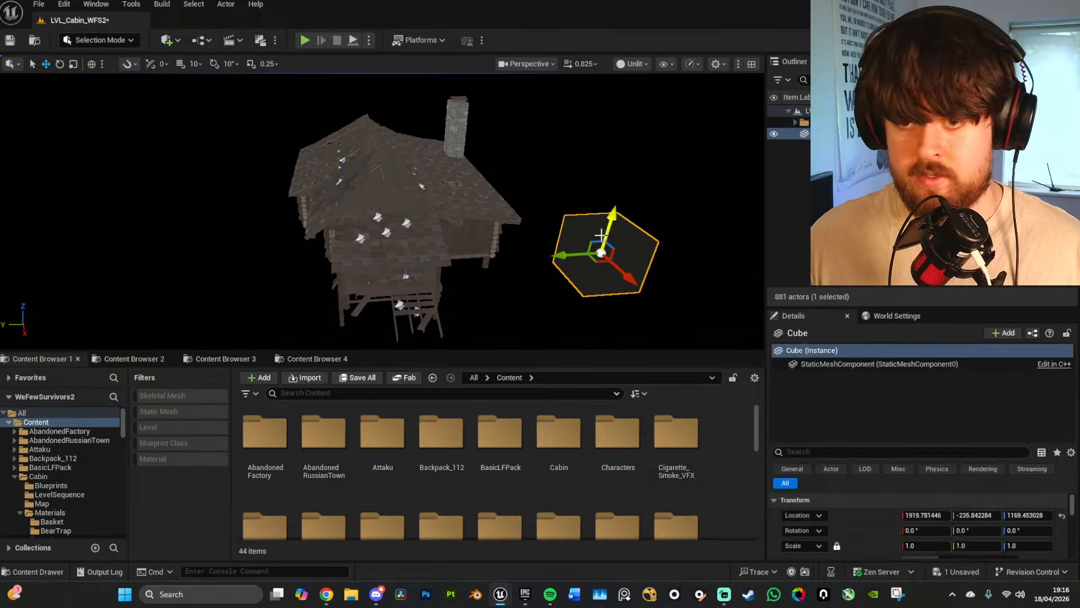
left_click_drag(969, 545, 978, 526)
left_click(1061, 516)
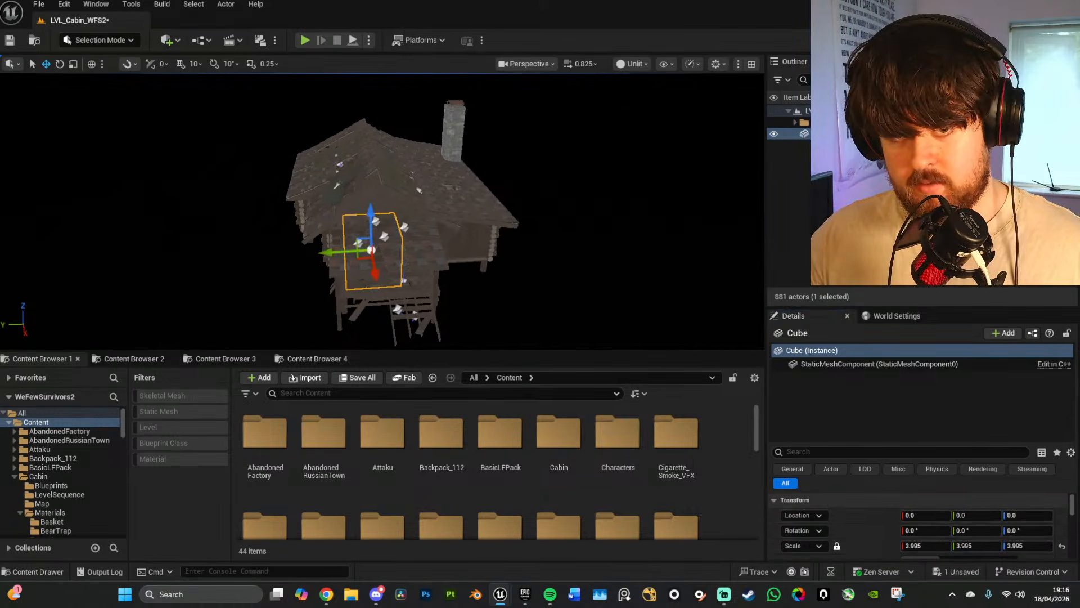
key("f")
right_click_drag(488, 288, 450, 284)
key("s")
key("Delete")
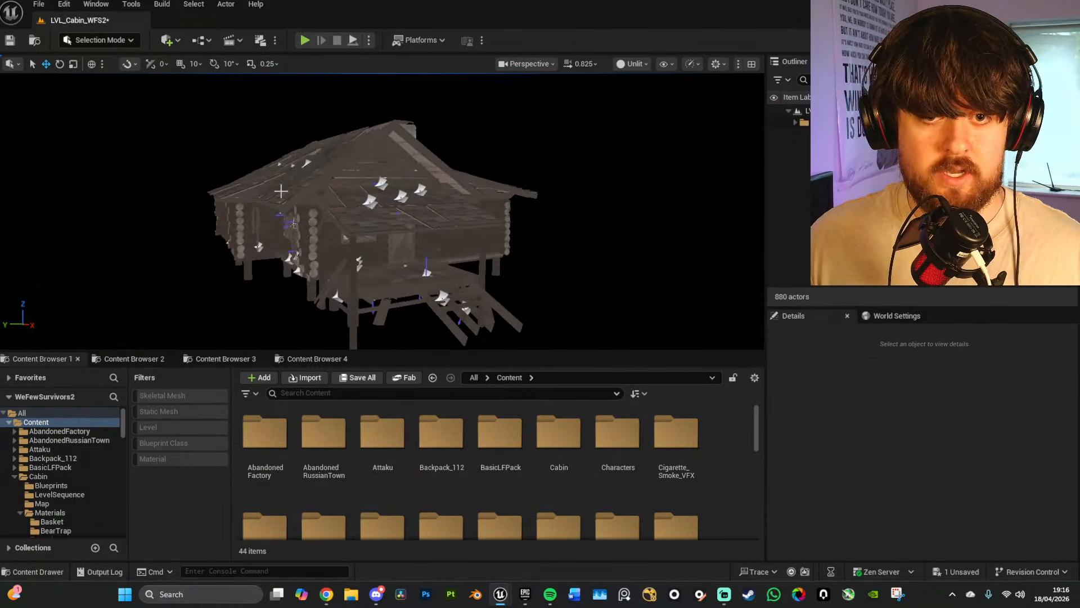
Step: Save all changes and open the Cabin project's Map folder in Content Browser 3
left_click(40, 5)
left_click(79, 169)
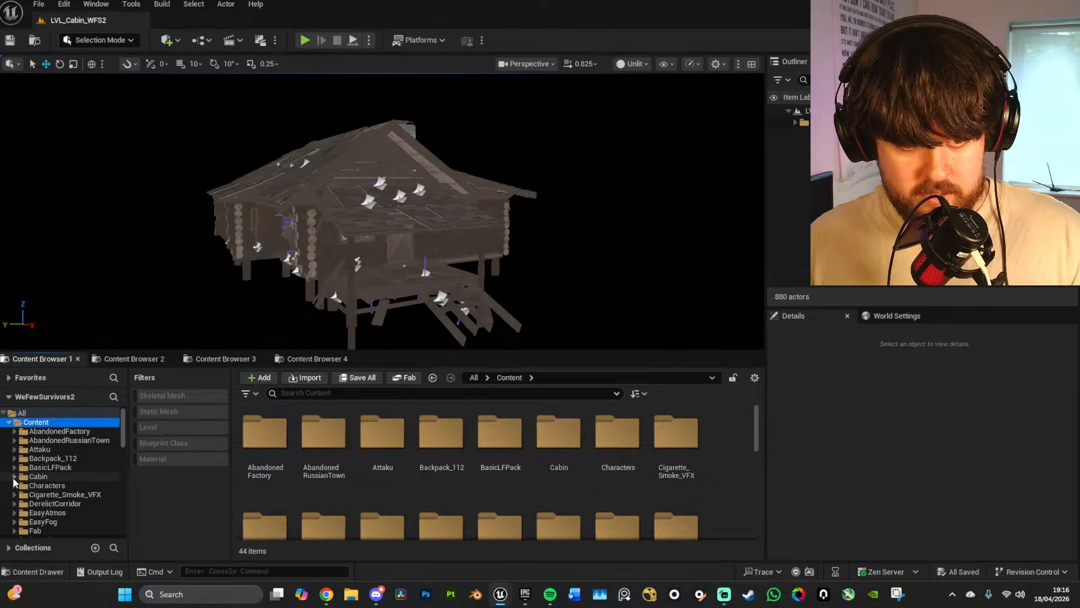
left_click(219, 360)
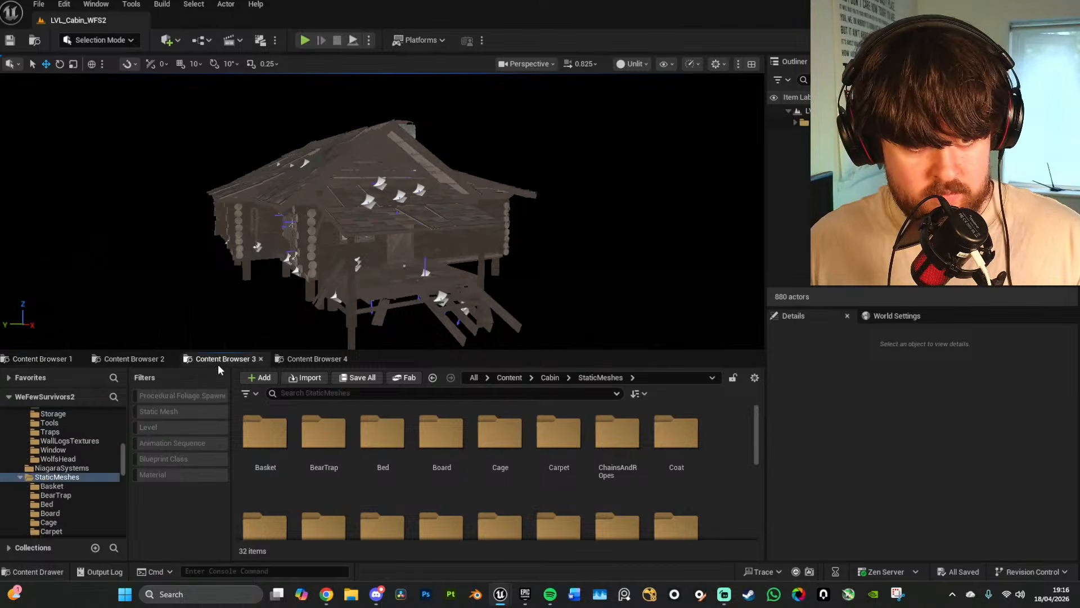
left_click(549, 377)
left_click(441, 433)
double_click(388, 431)
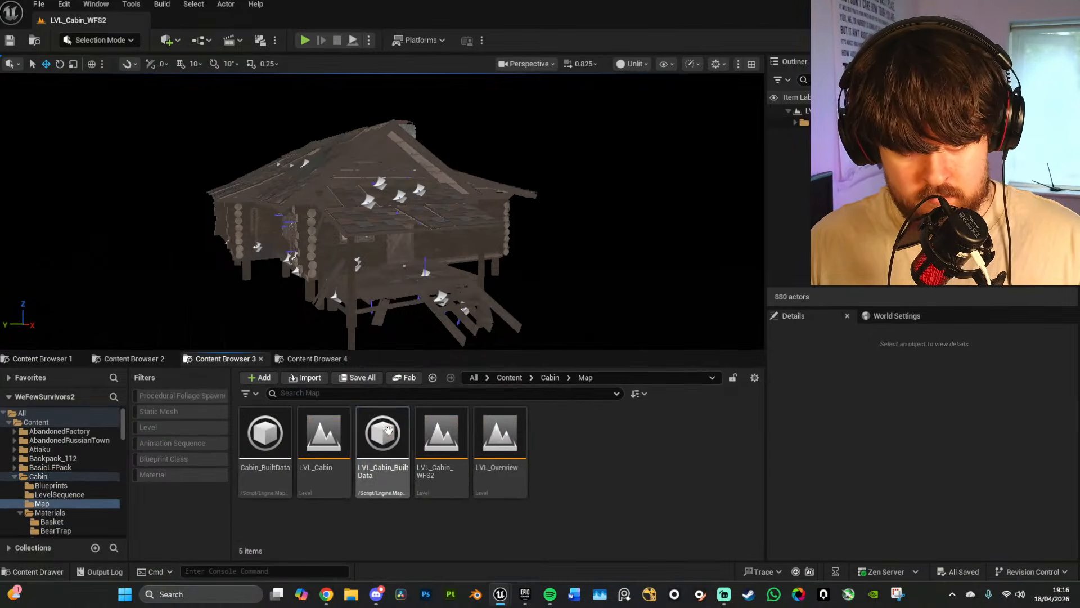
Step: Collapse the Megascans and Fab folders in the folder tree of Content Browser 4
left_click(329, 361)
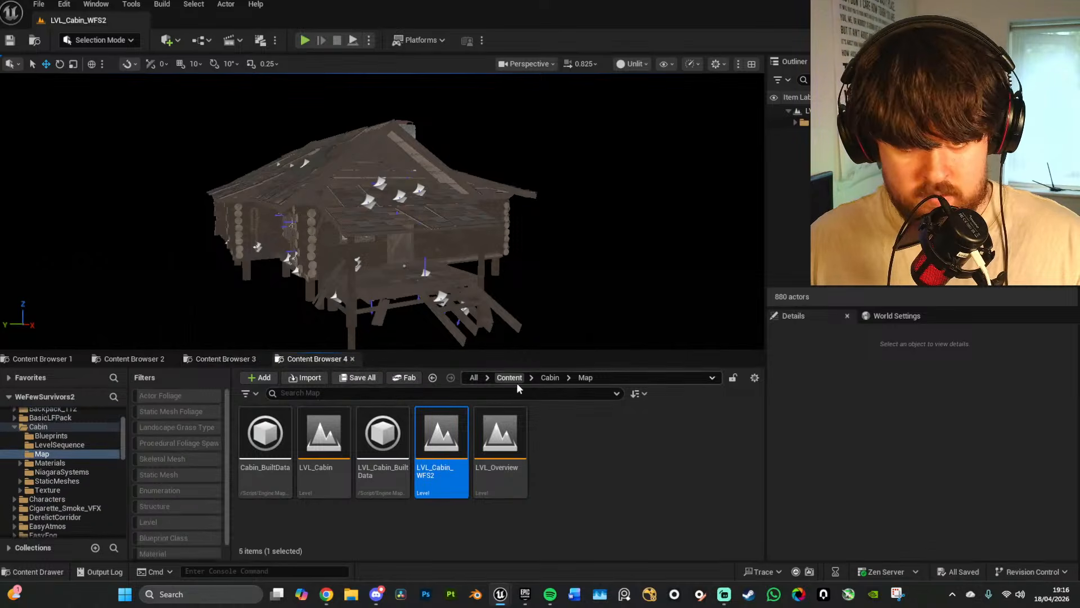
scroll(90, 485, "down", 2)
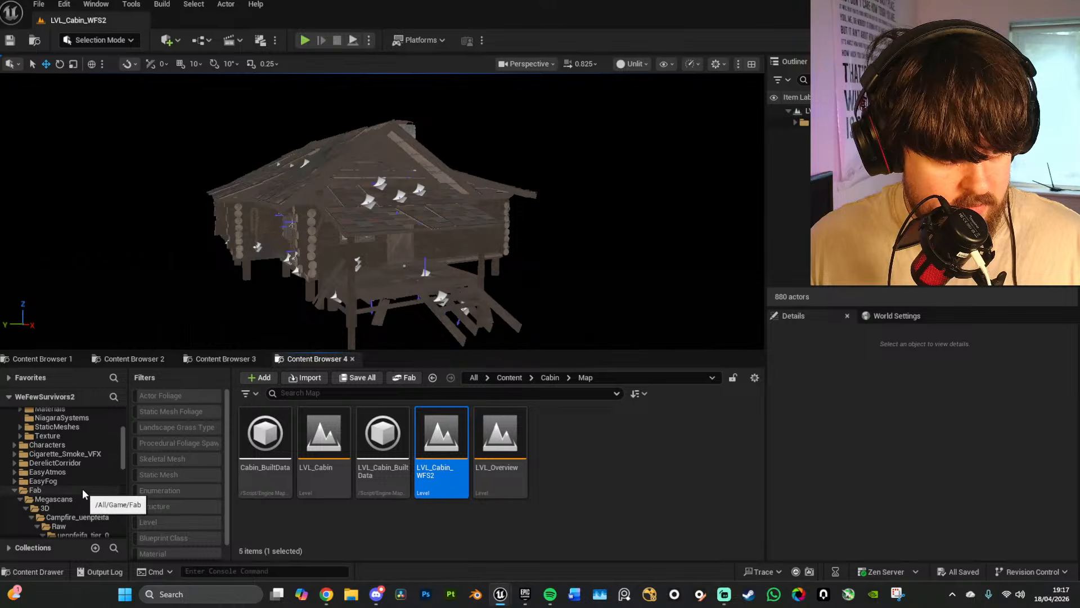
scroll(85, 470, "down", 3)
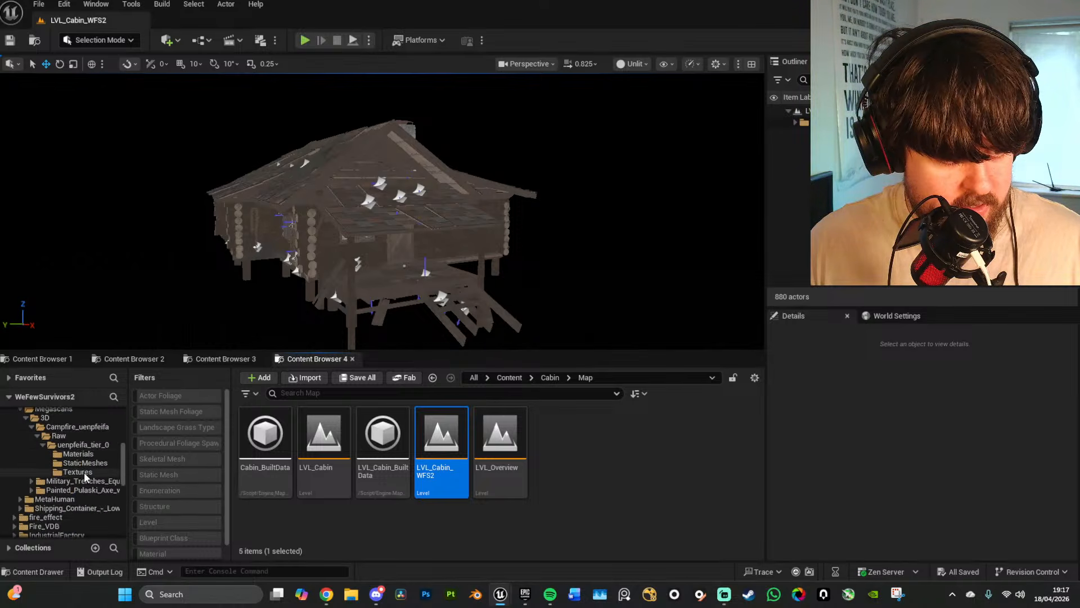
left_click(20, 445)
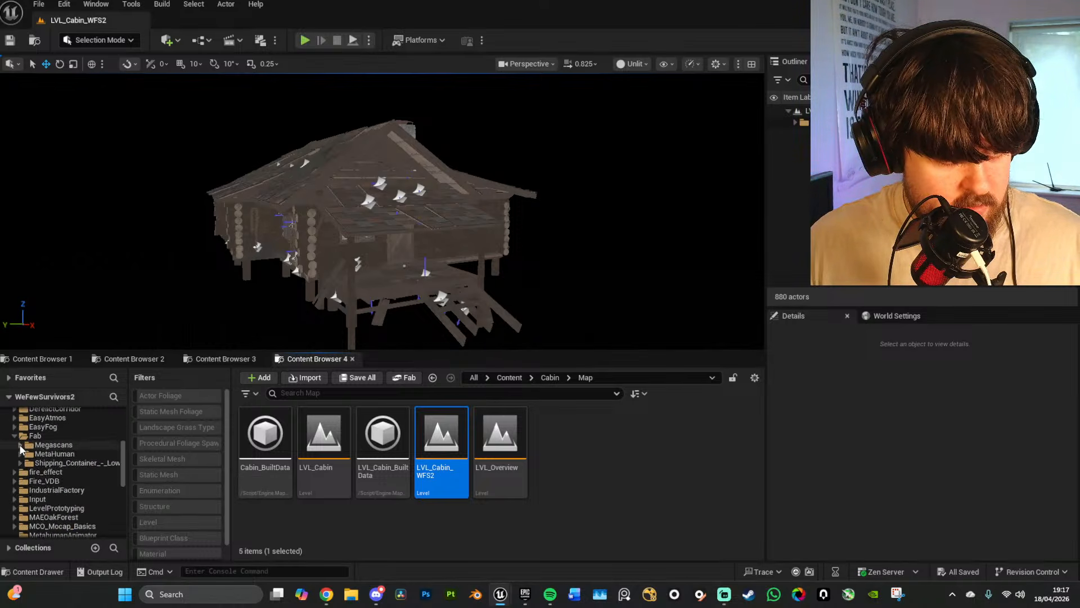
left_click(14, 436)
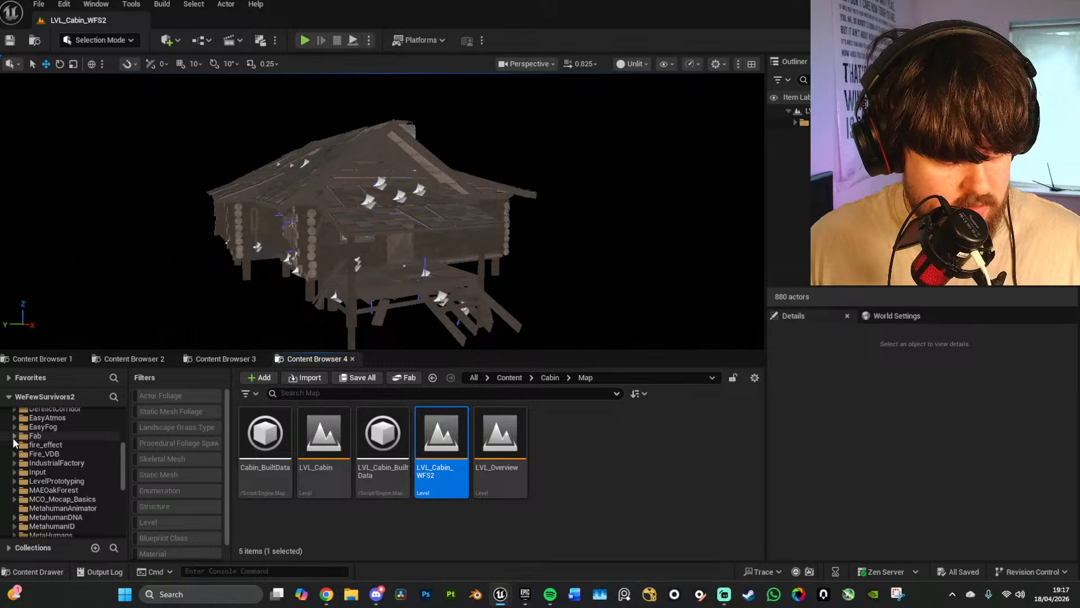
Step: Check the MAEOakForest Maps folder for levels, and collapse the Cabin folder in the folder tree
left_click(84, 490)
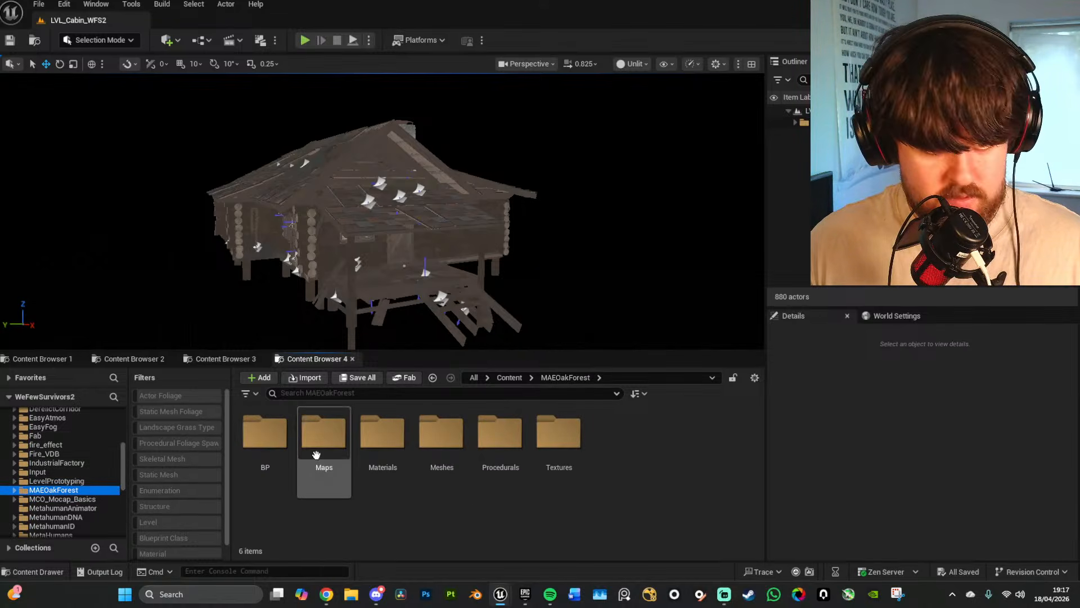
double_click(339, 452)
scroll(57, 473, "up", 10)
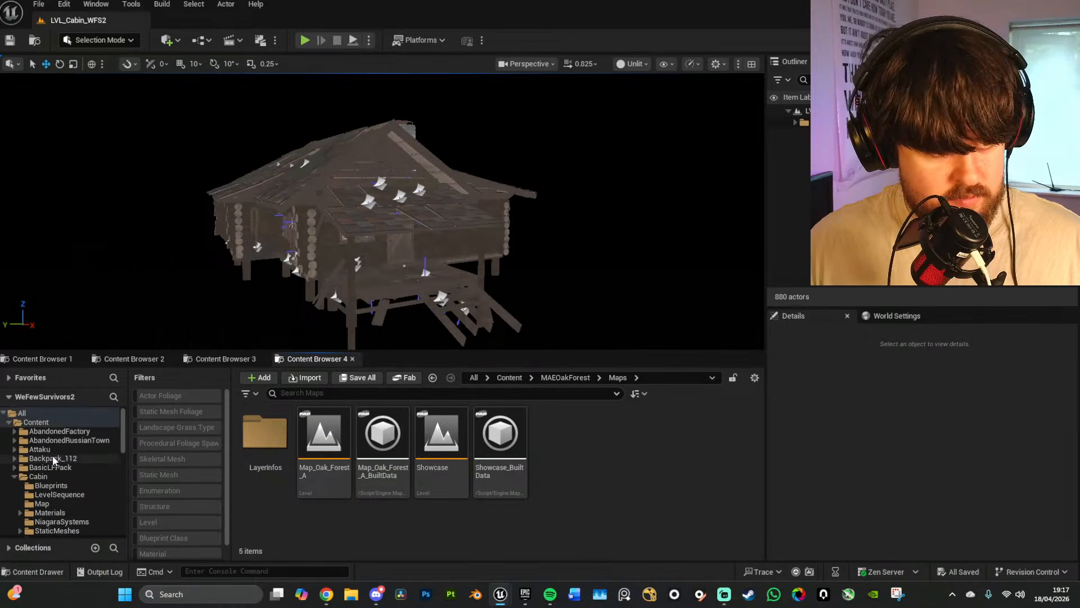
left_click(14, 476)
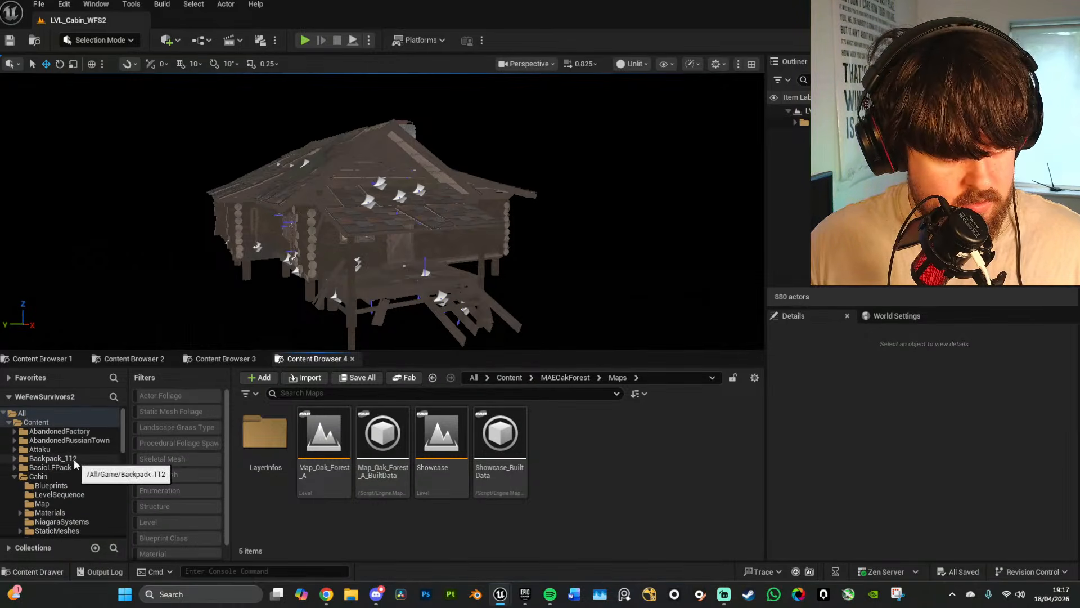
left_click(15, 477)
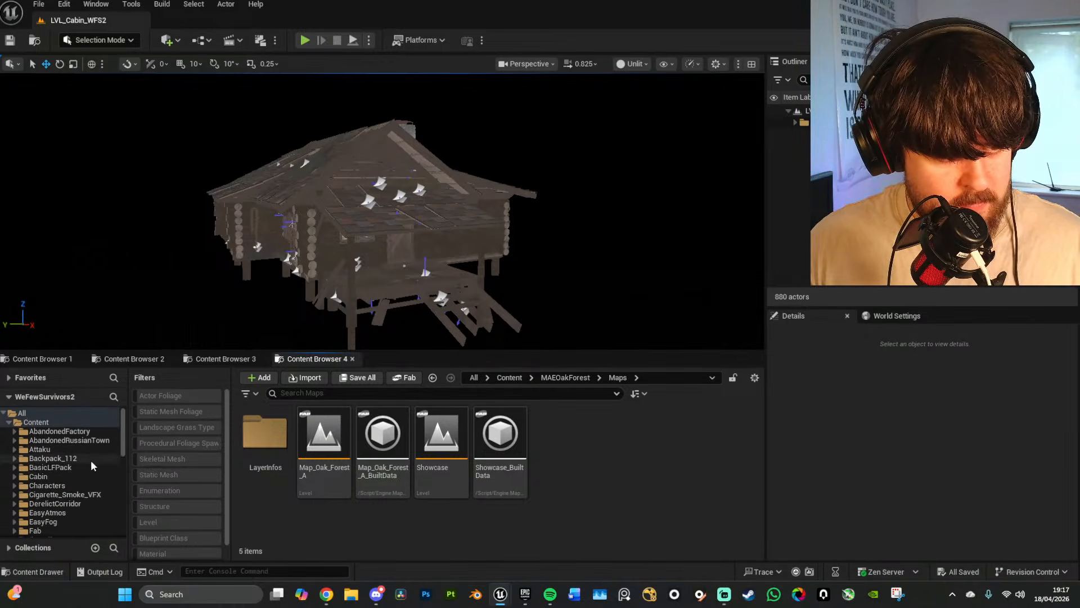
Step: Open the WFS2_ForestEnvironment_Daytime03 level from the MWConiferForest Maps folder and close the Message Log
scroll(86, 509, "down", 5)
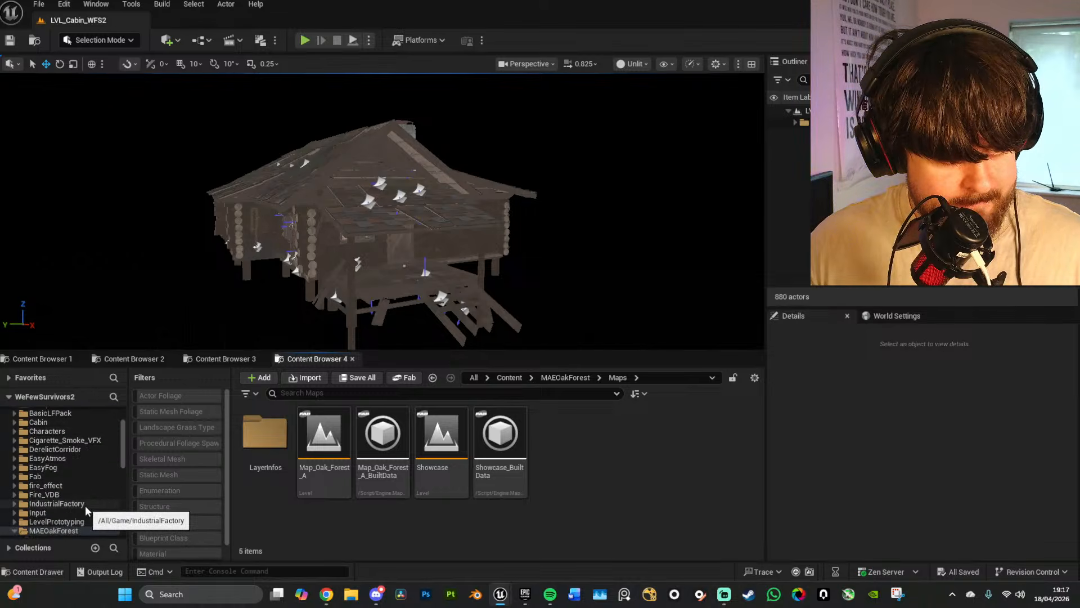
scroll(86, 509, "down", 3)
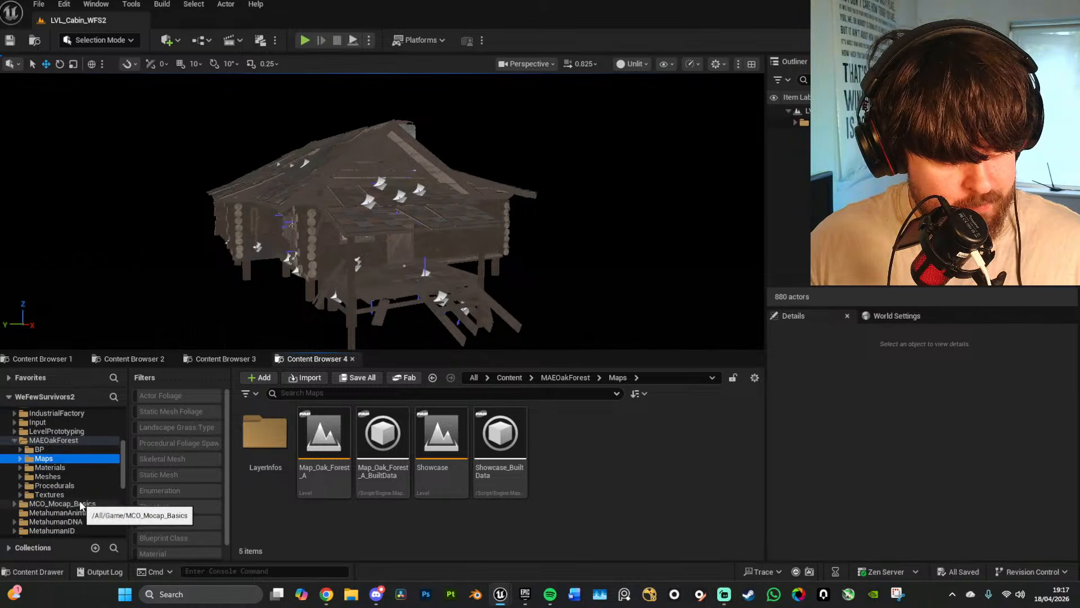
scroll(94, 498, "down", 2)
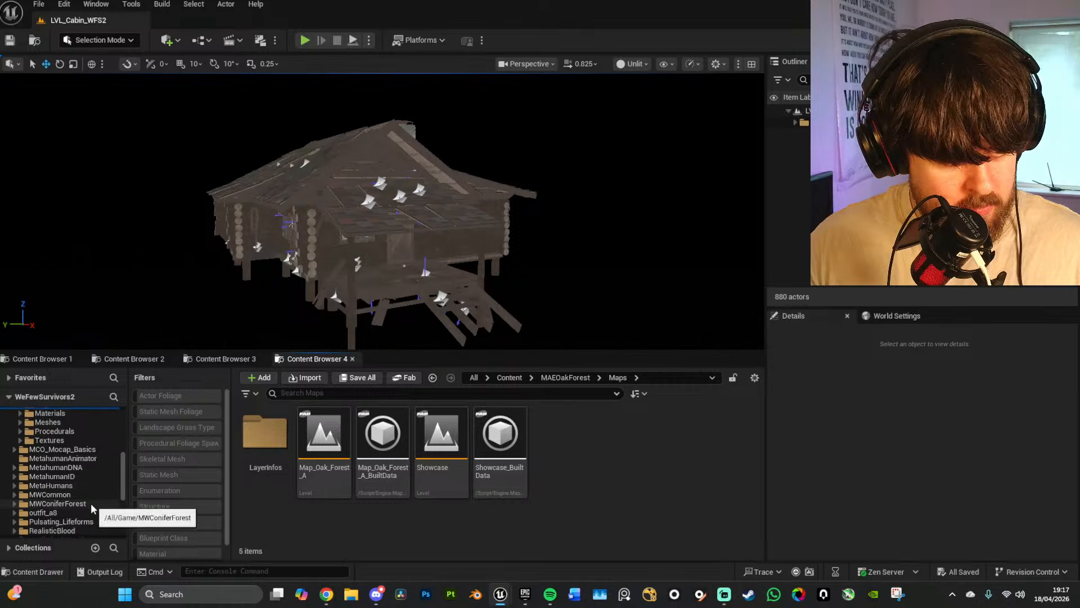
left_click(87, 503)
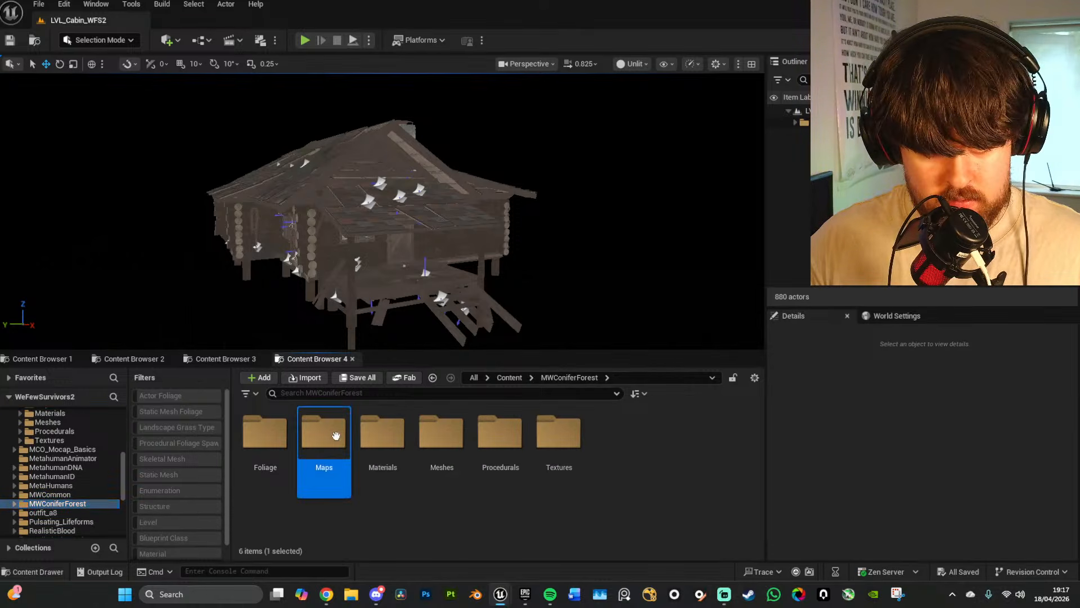
double_click(323, 441)
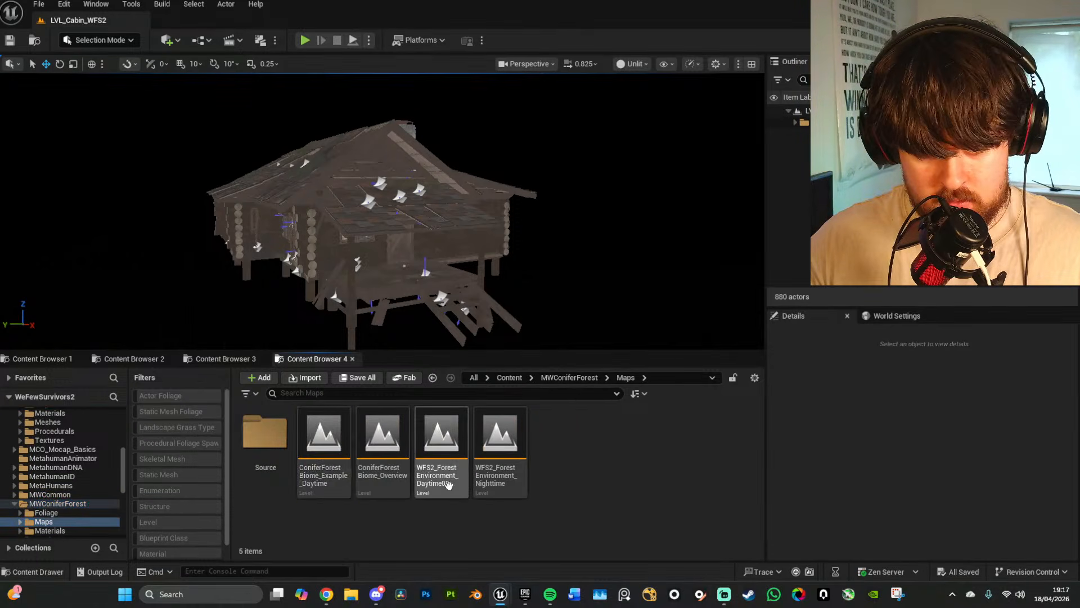
left_click(445, 442)
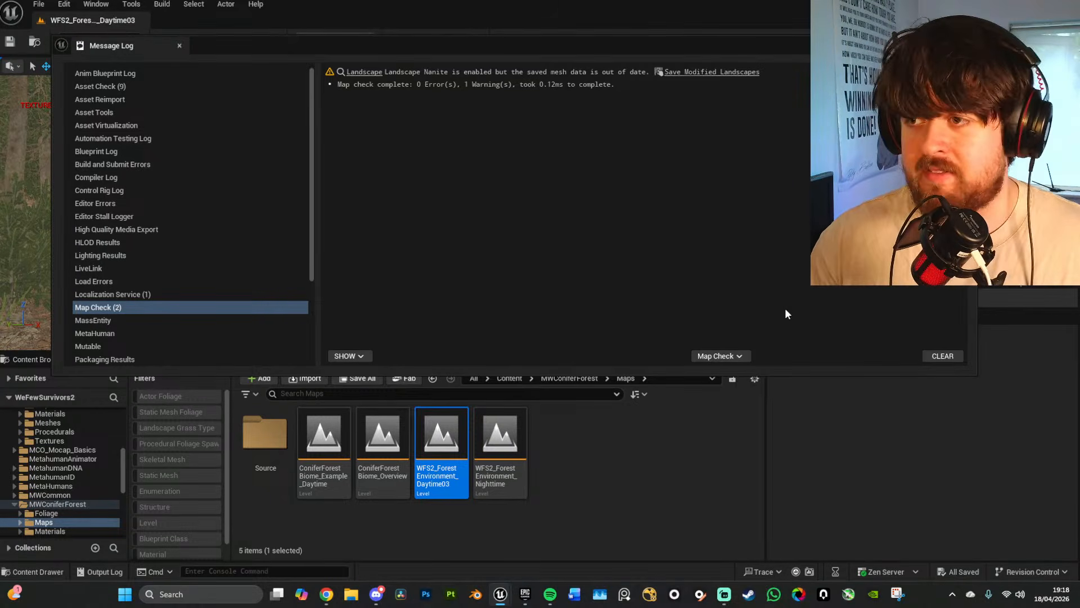
left_click(965, 45)
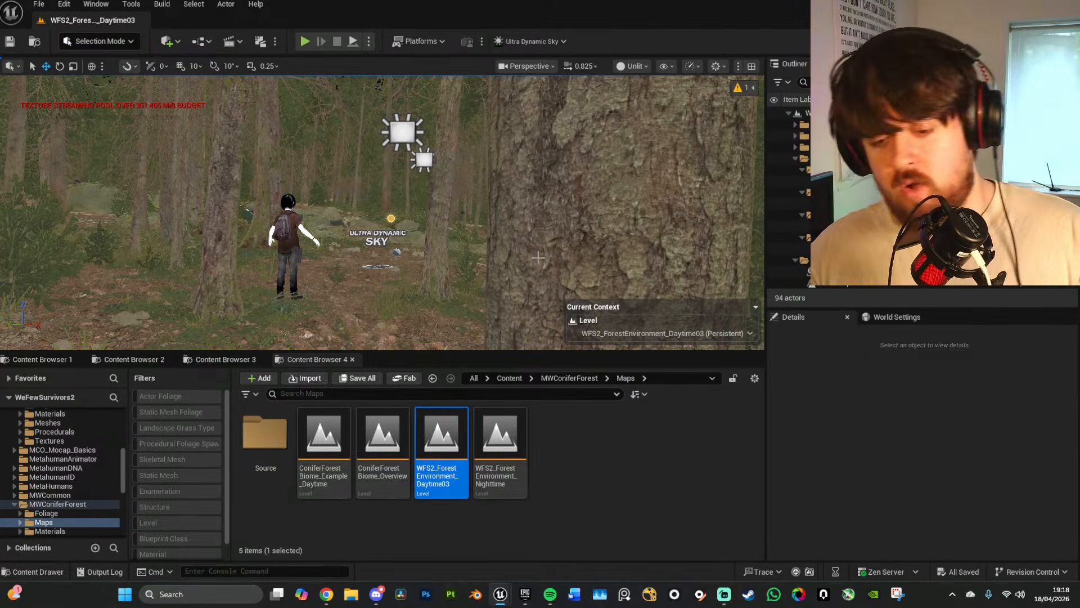
Step: Set the viewport shading of the forest level to Lit
right_click_drag(536, 251, 542, 262)
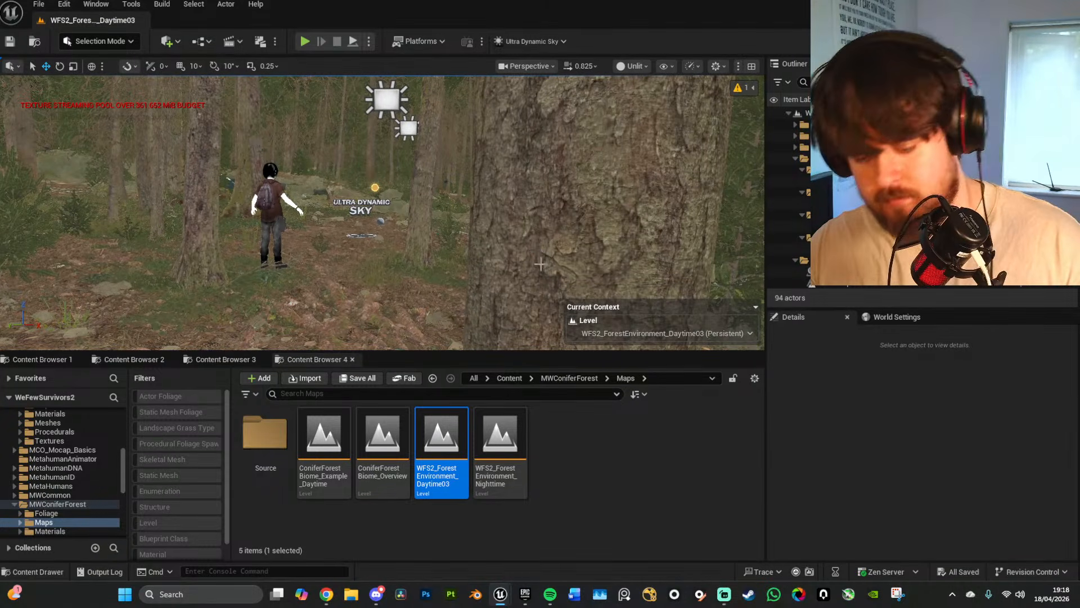
key("alt+4")
right_click_drag(478, 243, 465, 281)
key("w")
scroll(465, 252, "down", 4)
key("w")
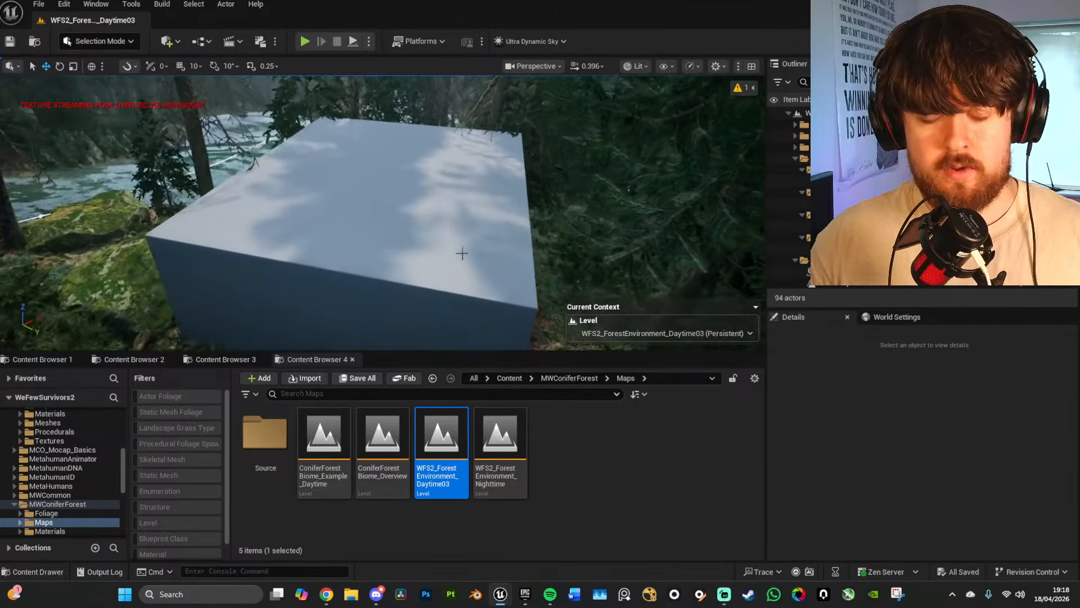
Step: Delete the large placeholder cube beside the river and bring up the Cabin Map folder in Content Browser 3
left_click(464, 250)
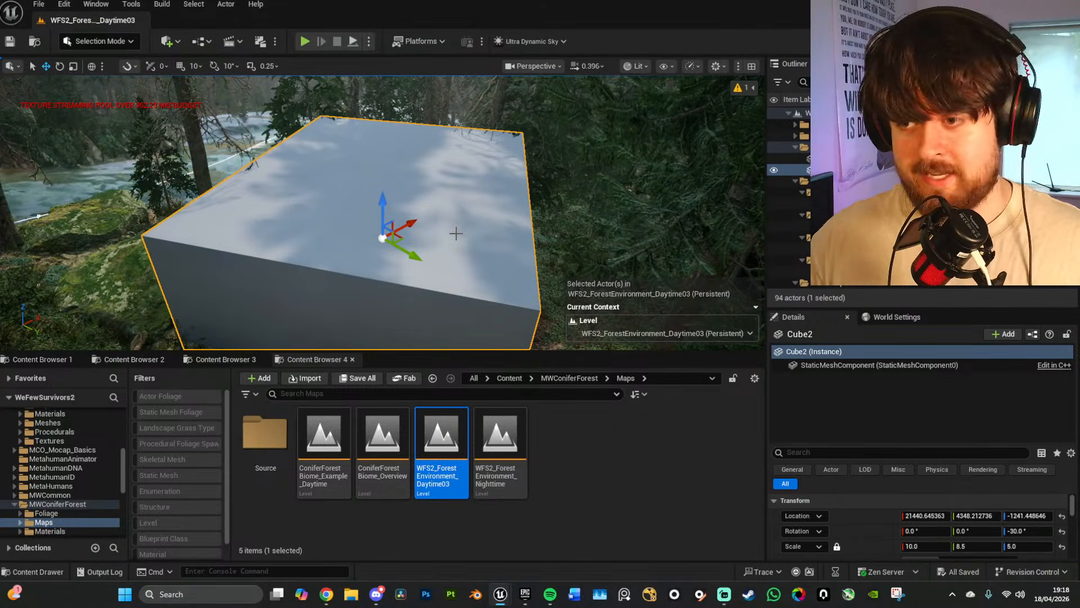
left_click(235, 360)
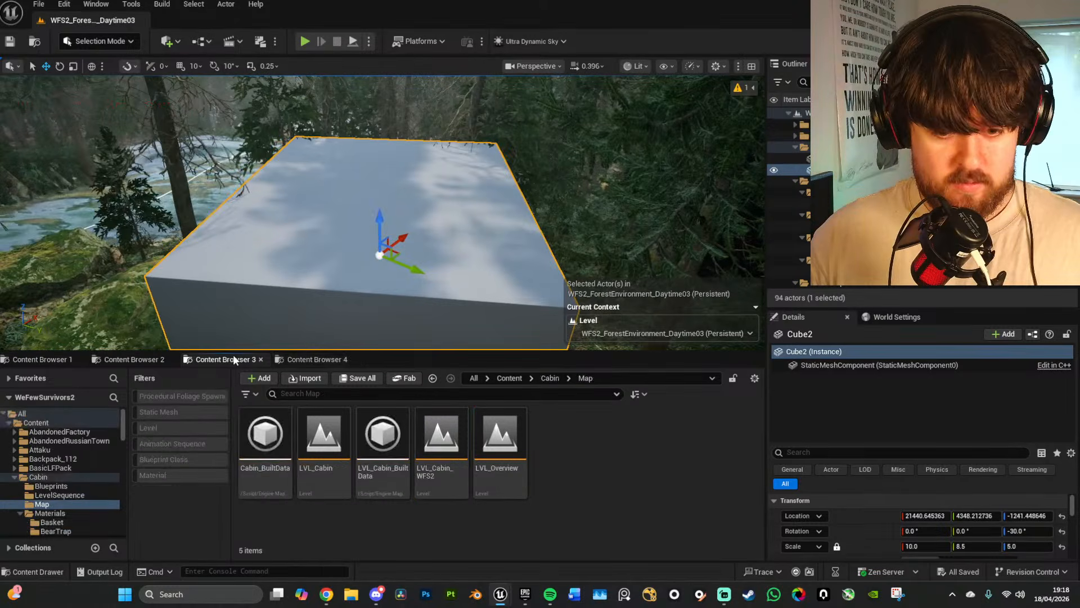
right_click_drag(279, 299, 383, 306)
key("w")
scroll(279, 299, "up", 1)
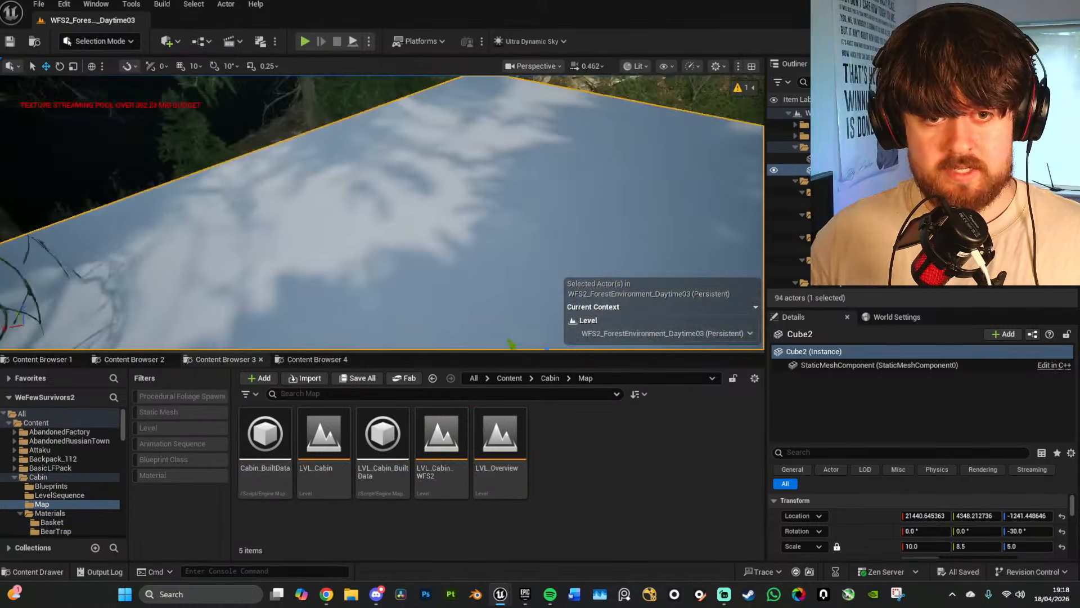
key("a")
right_click_drag(315, 220, 366, 231)
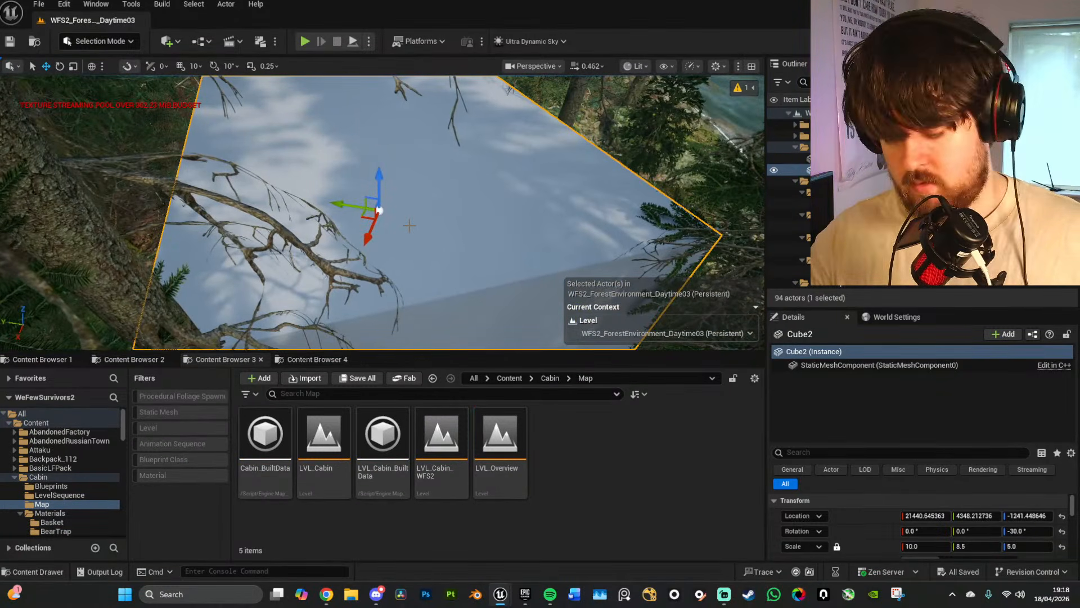
key("Delete")
Step: Place LVL_Cabin_WFS2 as a level instance on the cleared forest ground at about X 21414, Y 4252, Z -1378
key("w")
right_click_drag(535, 292, 524, 275)
left_click(447, 436)
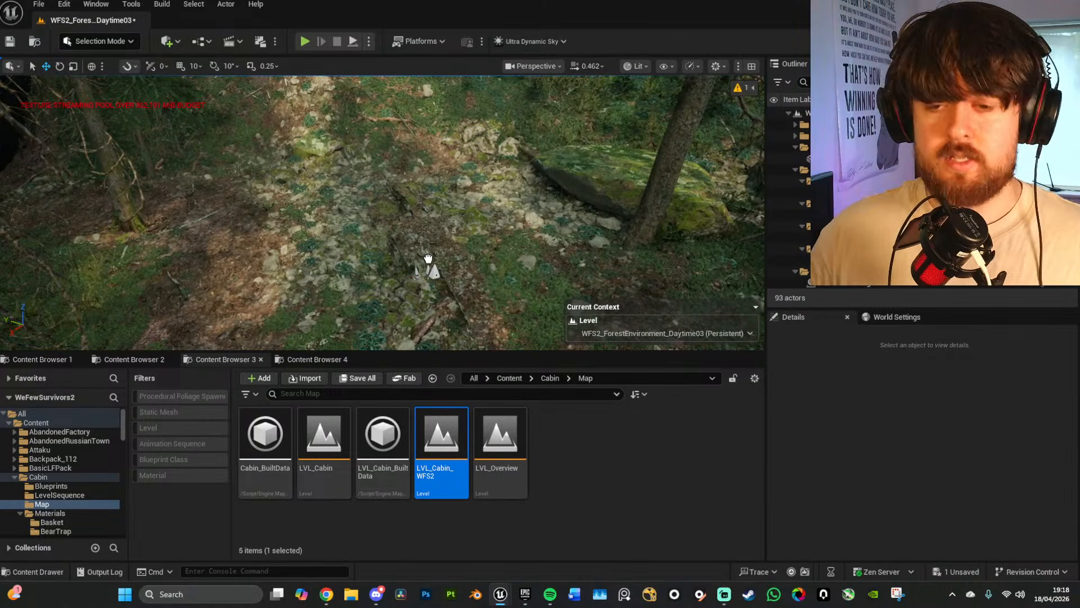
left_click_drag(423, 258, 422, 259)
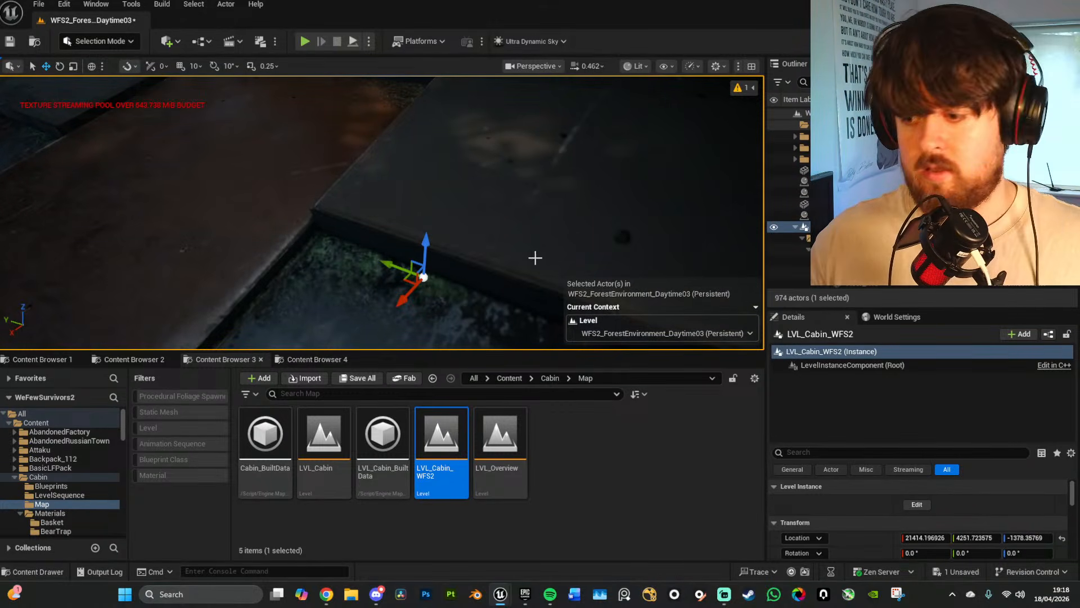
Step: Rotate the cabin level instance about its Z axis to about -22.4°
key("s")
right_click_drag(536, 257, 487, 248)
key("s")
key("w")
key("d")
key("s")
right_click_drag(571, 267, 585, 284)
key("s")
key("w")
key("e")
left_click_drag(316, 254, 358, 251)
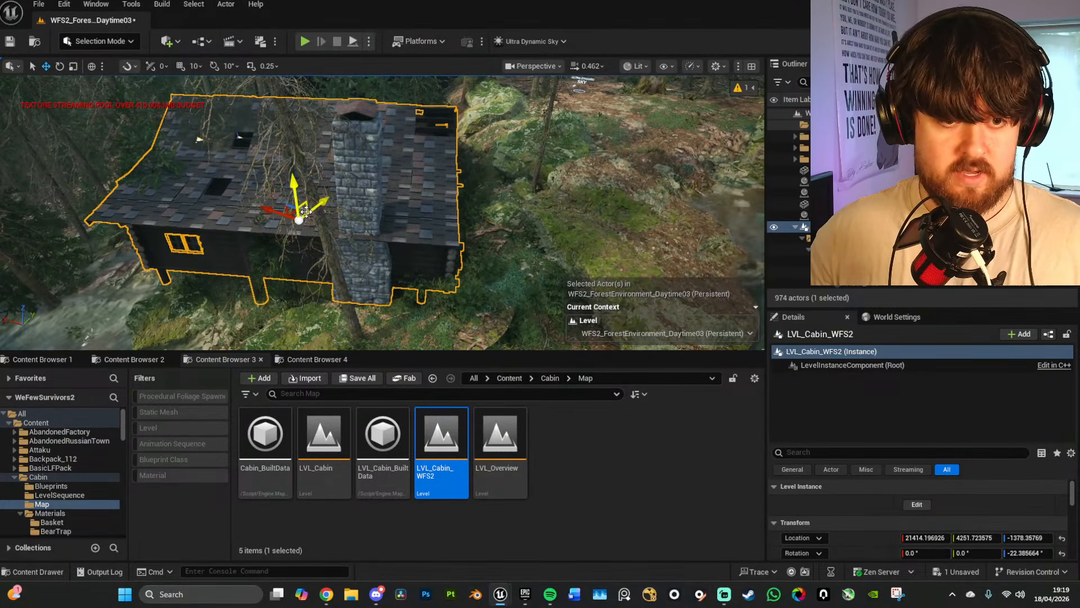
Step: Move the cabin to about X 21870, Y 4342, Z -1395 and rotate it about Z to about -16.3°
left_click_drag(306, 212, 279, 206)
right_click_drag(279, 205, 146, 211)
right_click_drag(395, 212, 408, 213)
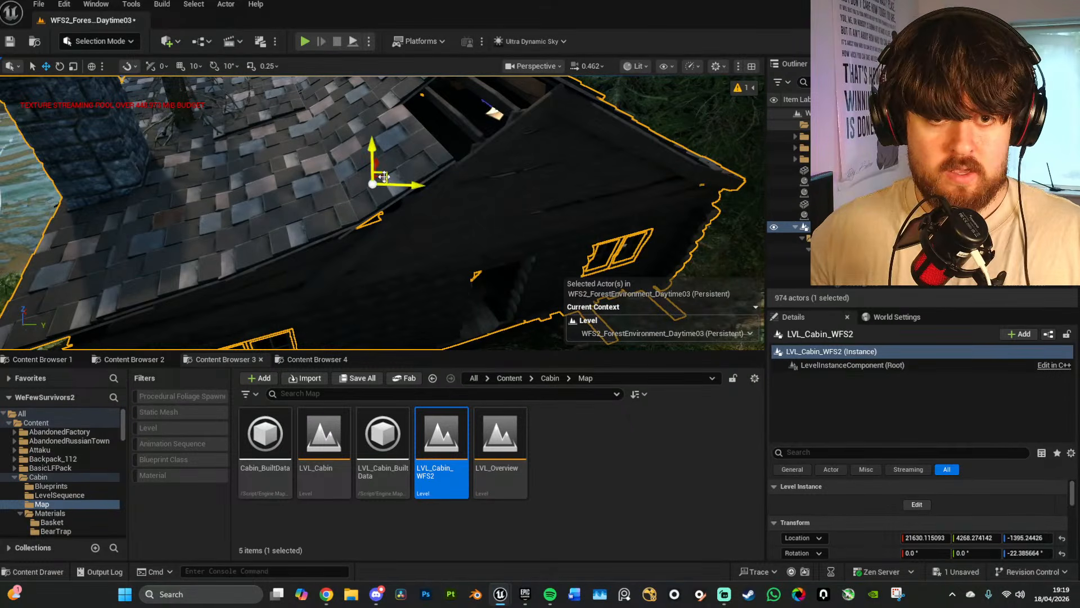
left_click_drag(382, 177, 400, 150)
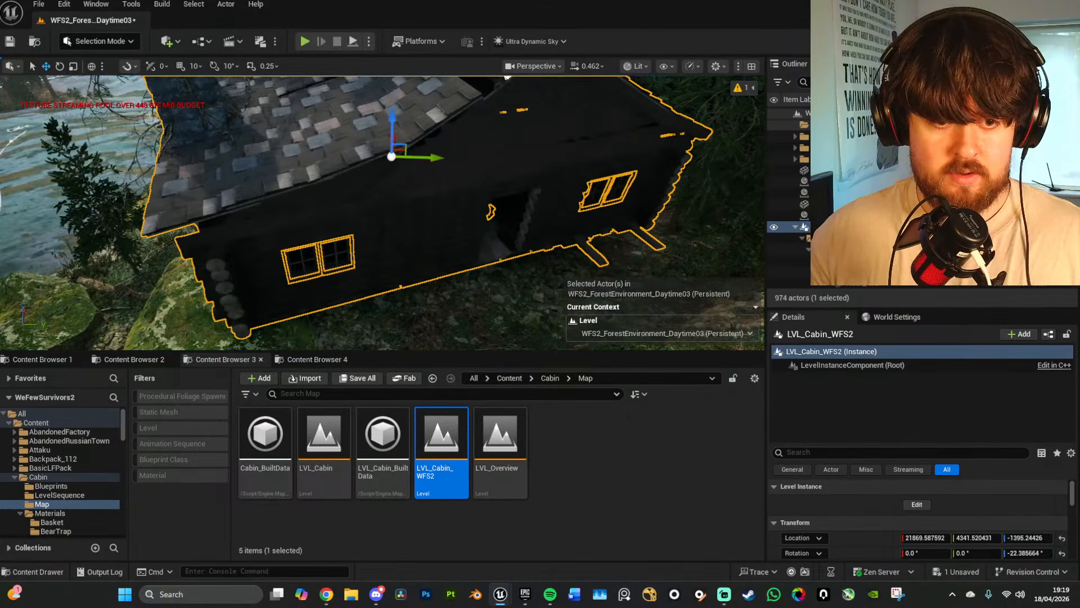
right_click_drag(400, 149, 447, 164)
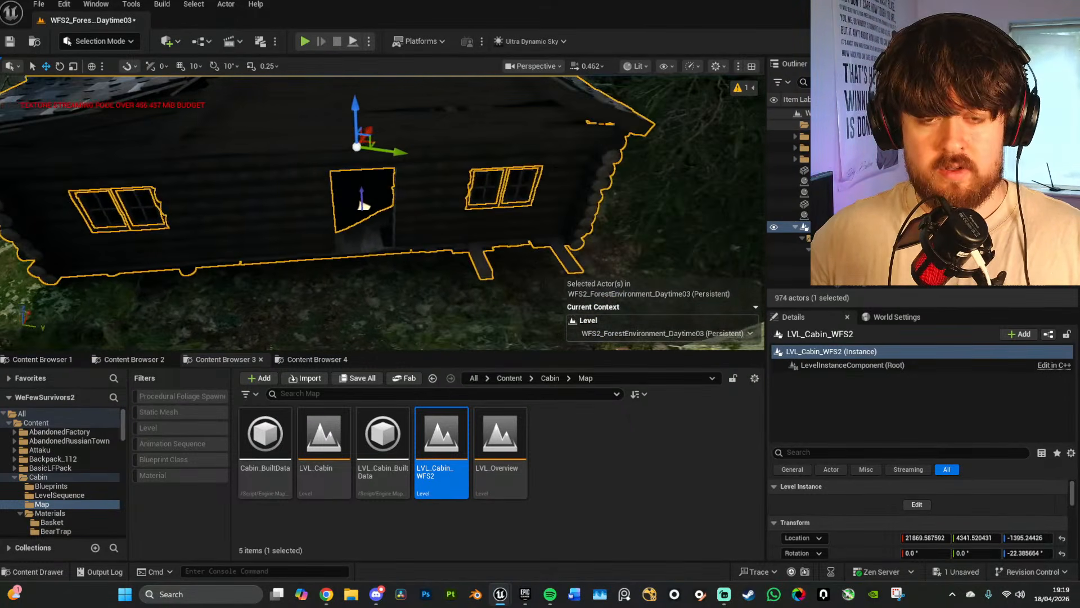
key("e")
left_click_drag(401, 184, 428, 185)
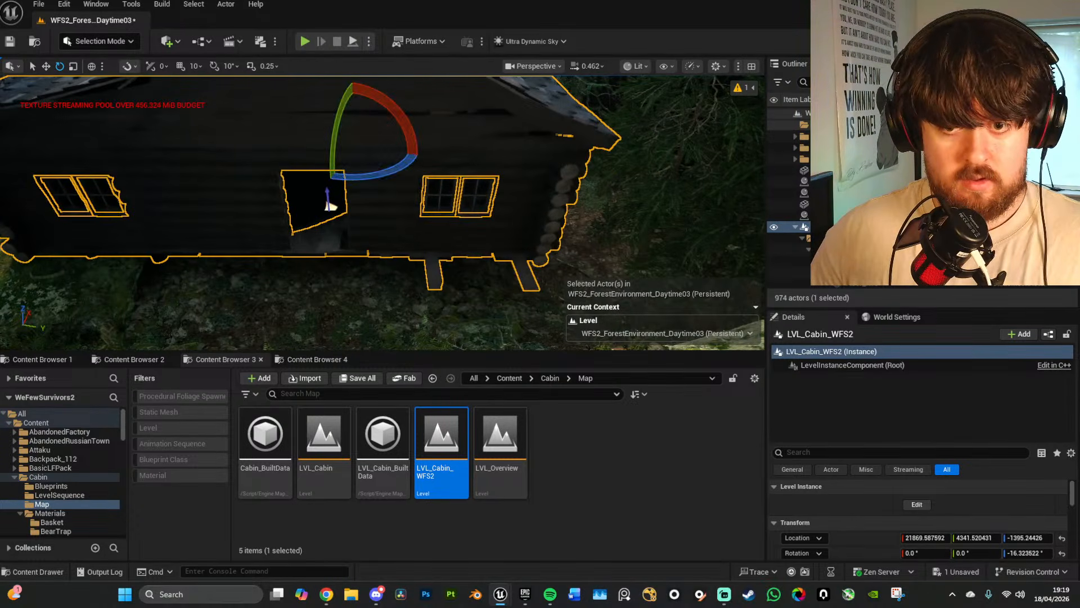
Step: Reposition the cabin to about X 21946, Y 4463, Z -1499, using Unlit shading to judge its height above the ground
key("w")
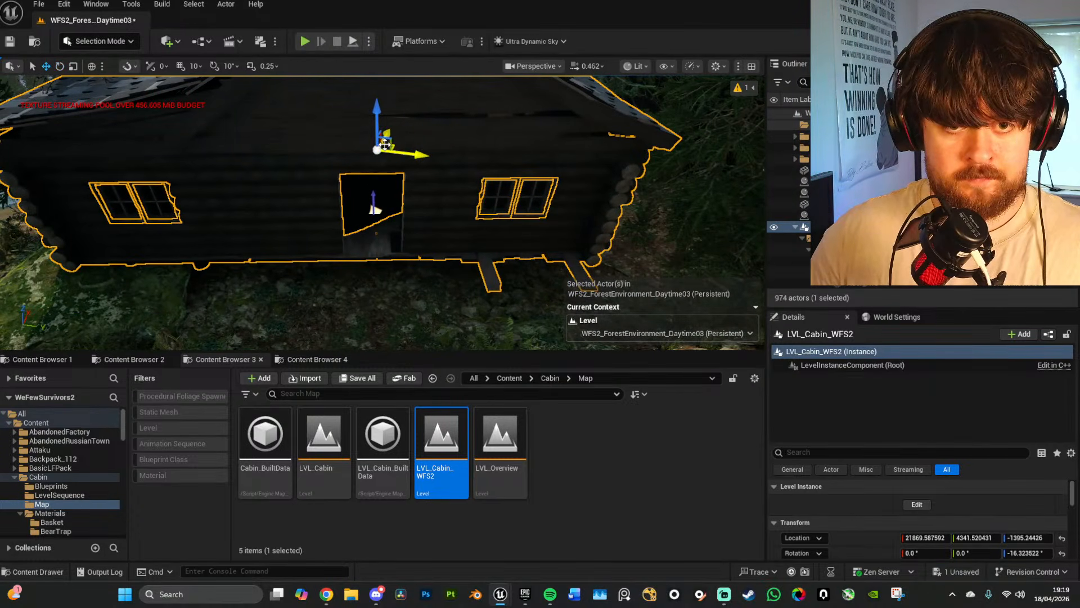
left_click_drag(385, 144, 407, 116)
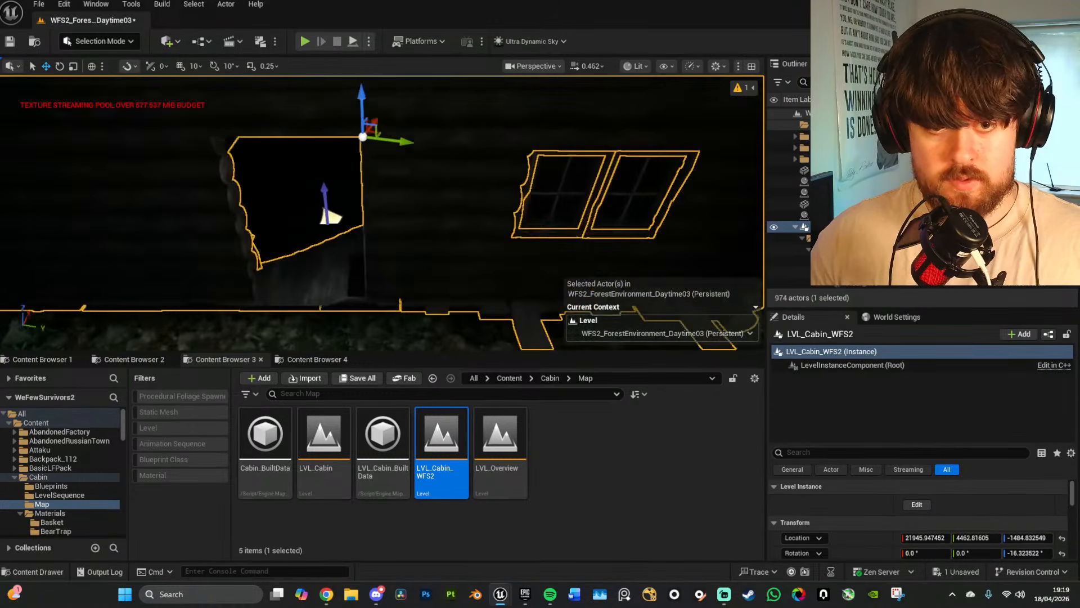
key("alt+3")
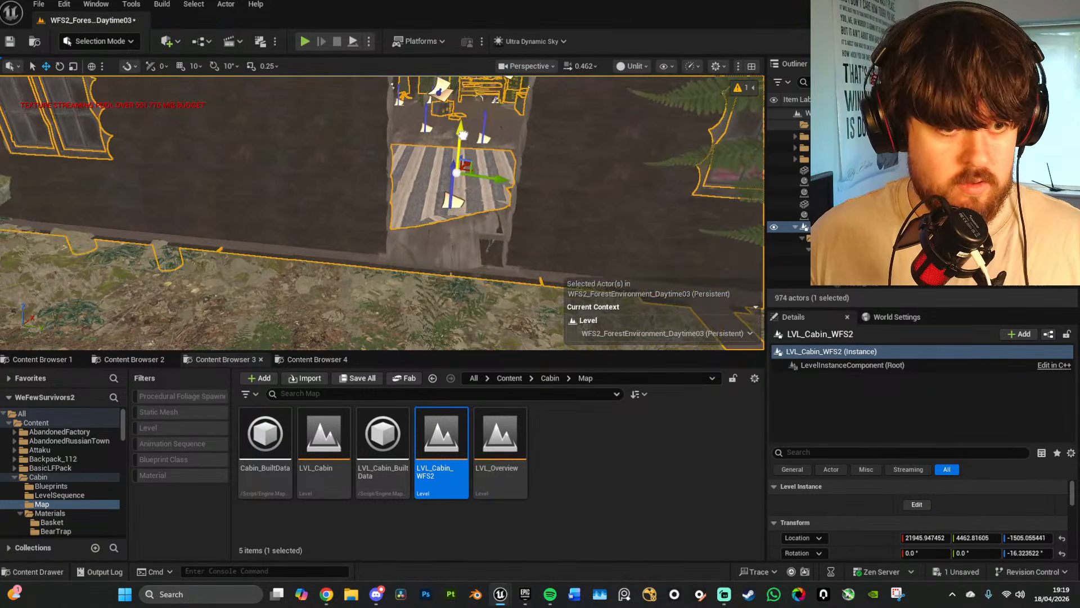
left_click_drag(463, 135, 462, 132)
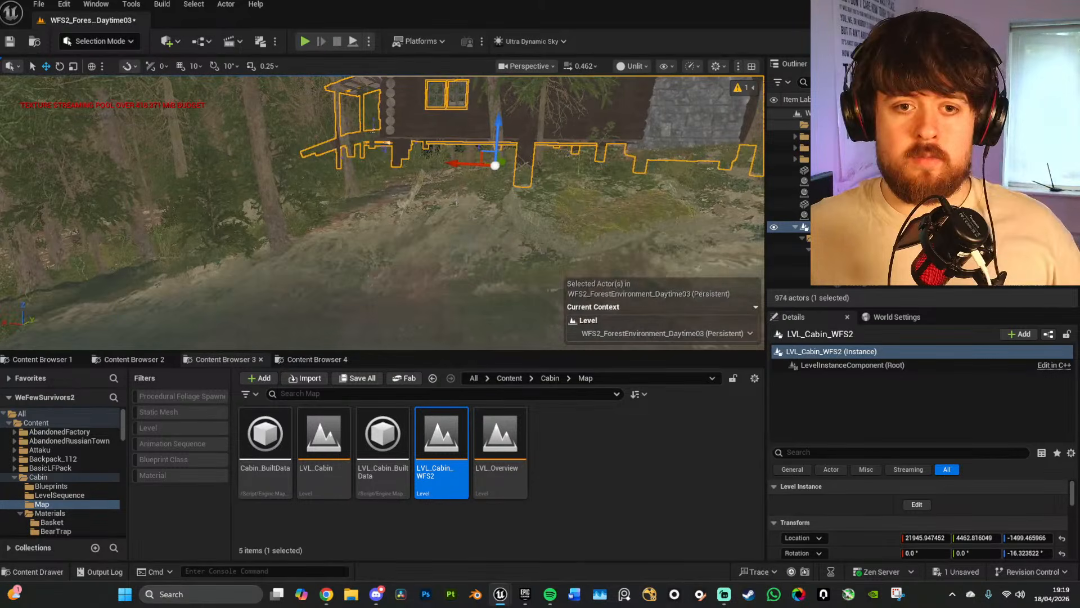
Step: Hide the procedural forest foliage InstancedFoliageActor1 and the tall dark trunk standing near the cabin
left_click(269, 148)
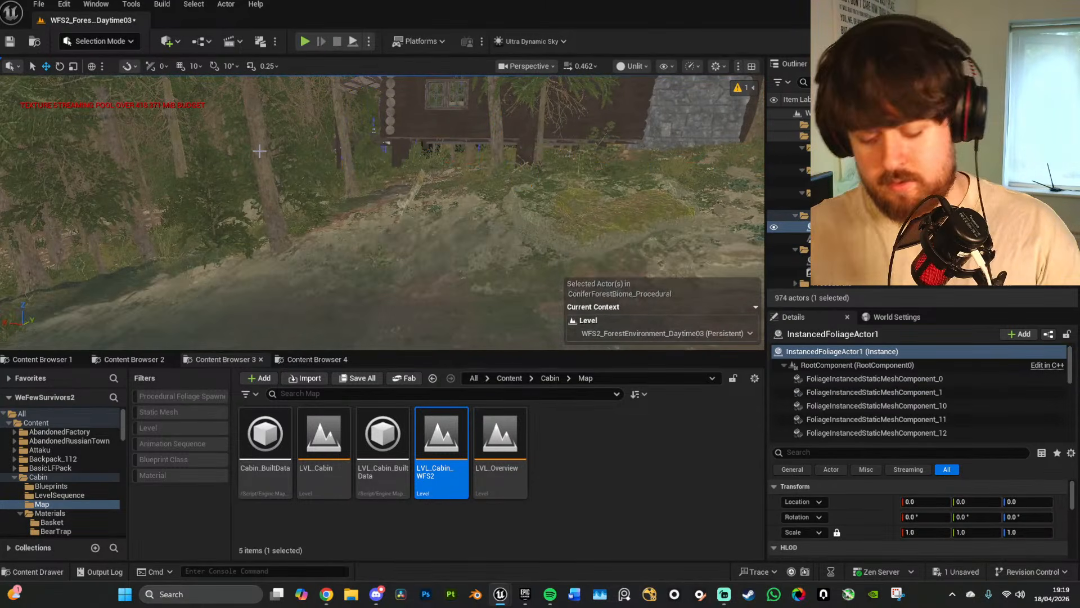
key("Delete")
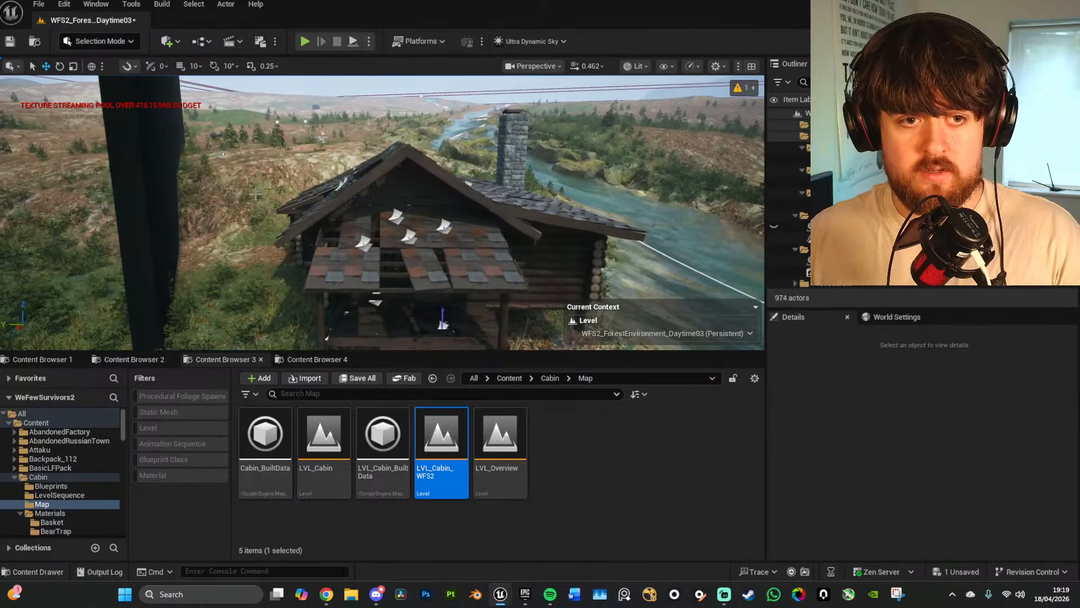
left_click(126, 183)
key("Delete")
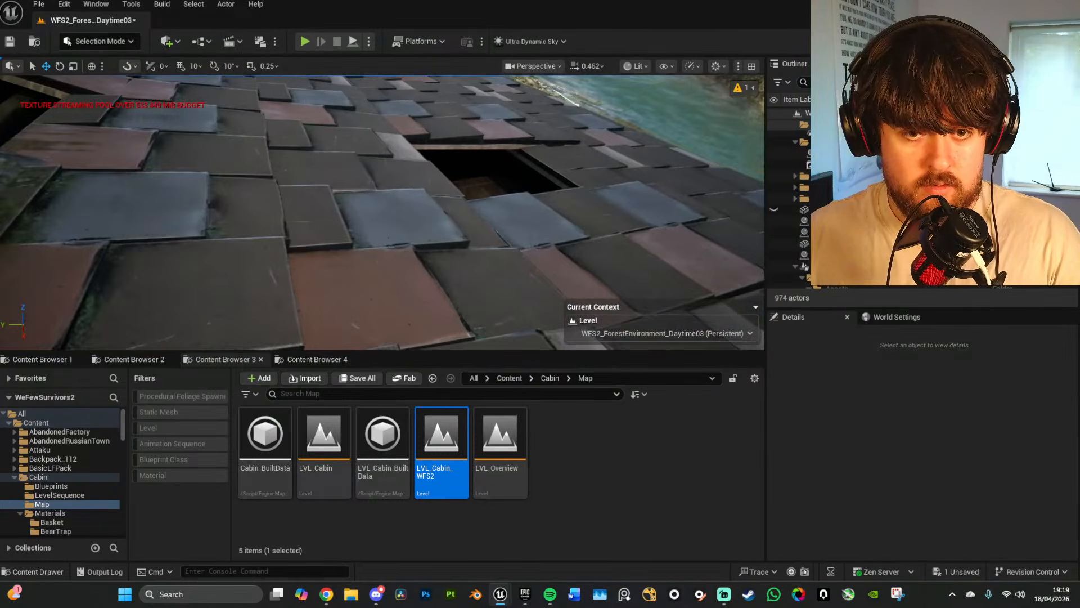
Step: Move the BP_Laura_WFS3 character over to the cabin, to about X 21568, Y 5630
key("q")
right_click_drag(382, 212, 371, 189)
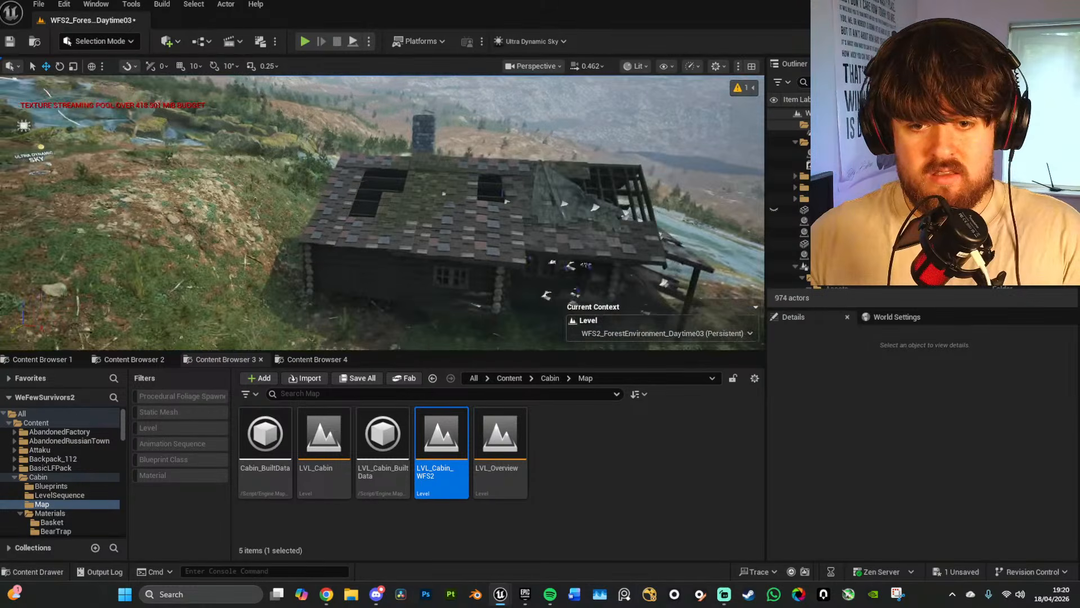
key("w")
mouse_move(383, 213)
right_mouse_down()
mouse_move(371, 211)
mouse_move(372, 225)
right_mouse_up()
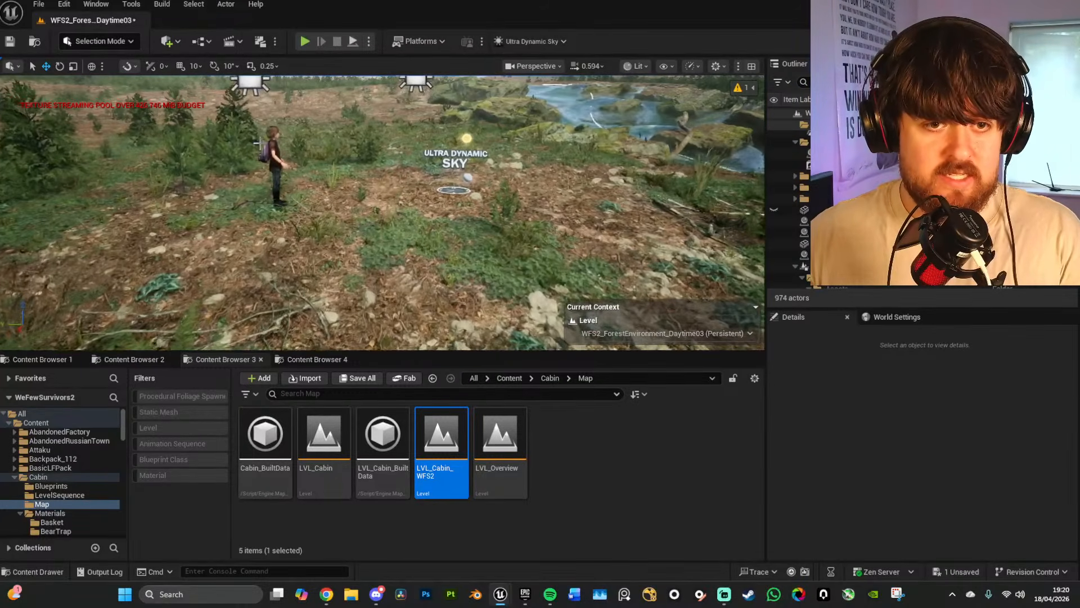
left_click(272, 147)
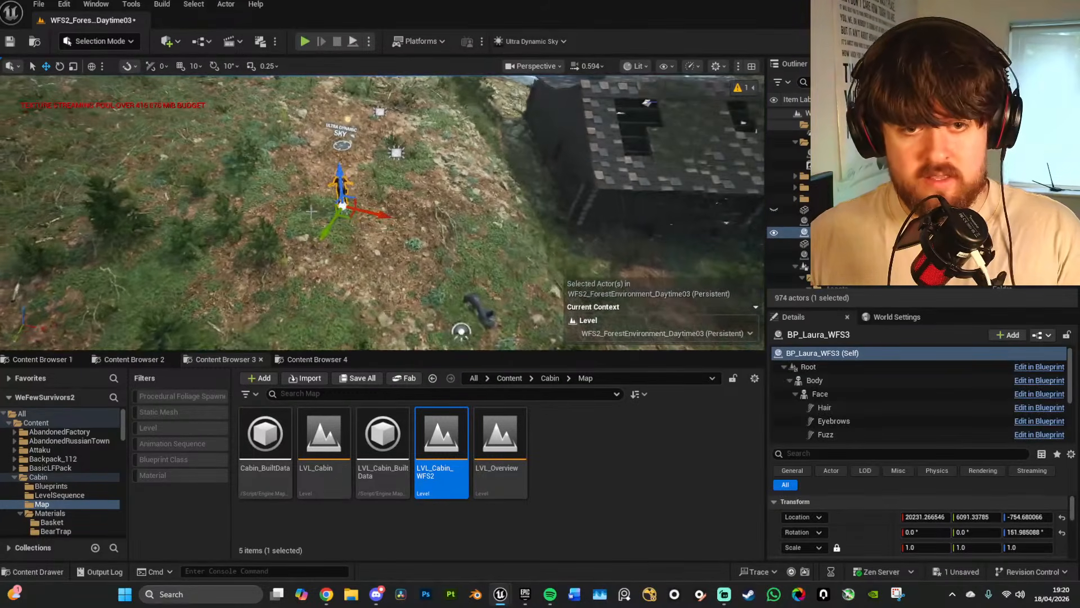
left_click_drag(350, 217, 635, 191)
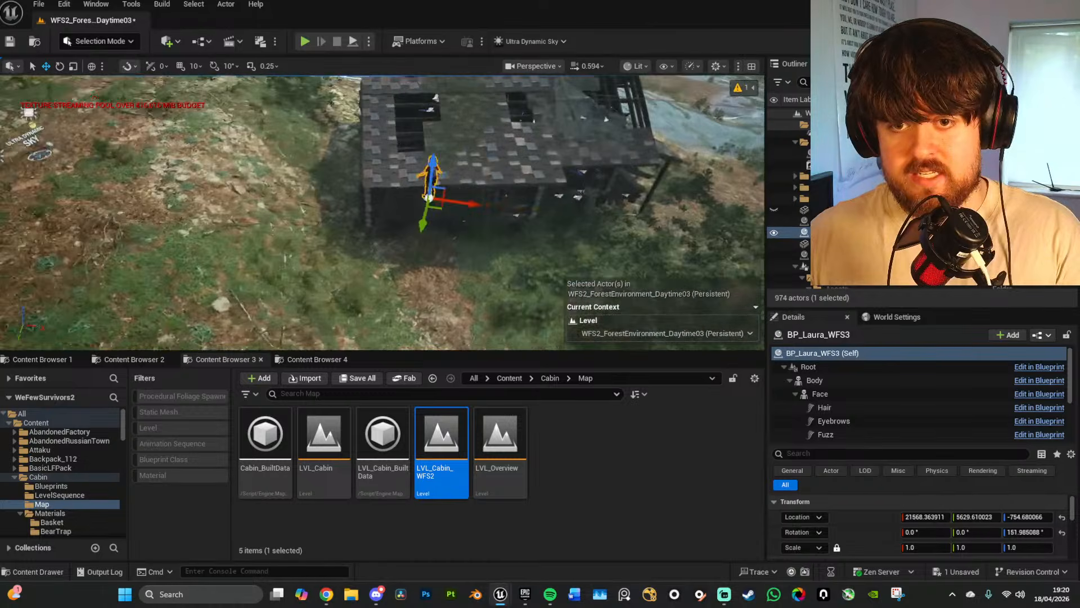
Step: Move the BP_Laura_WFS3 character onto the cabin porch, to about X 22504, Y 4235, Z -1321, using Unlit shading to see her
left_click_drag(304, 218, 640, 157)
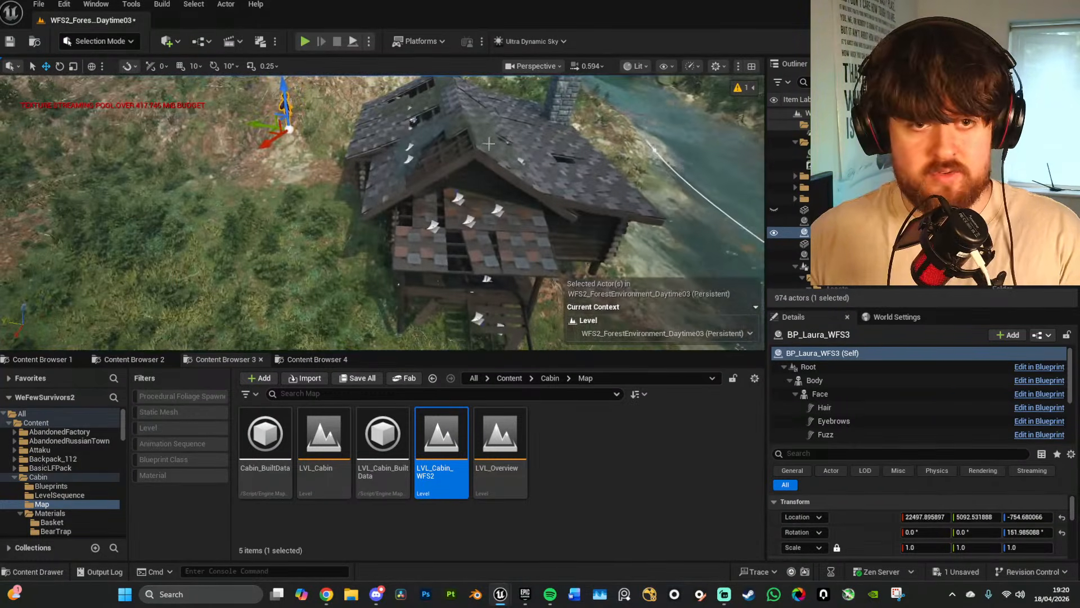
left_click_drag(273, 135, 498, 257)
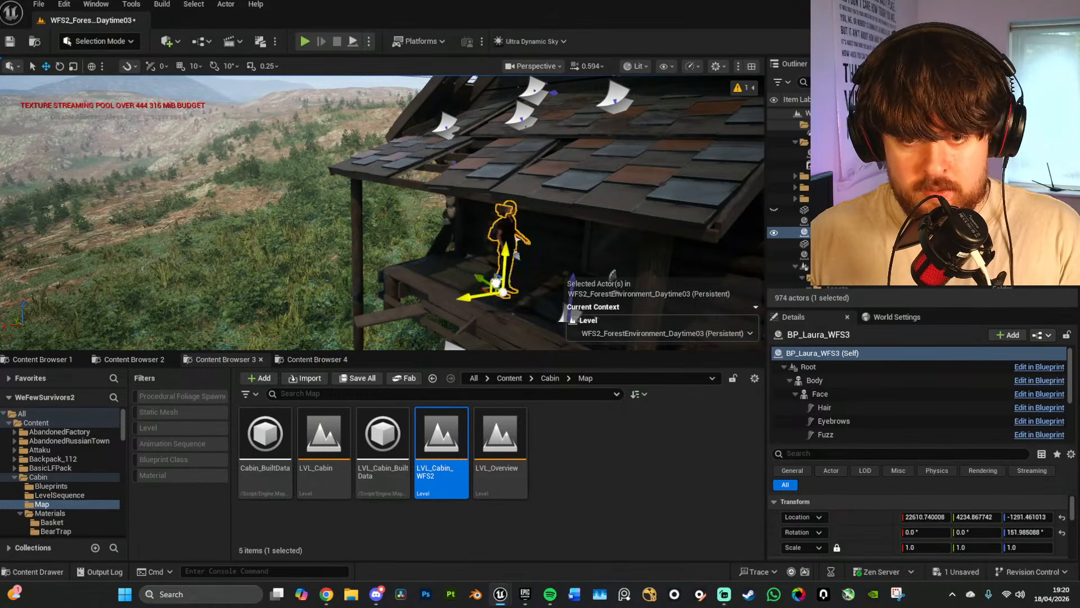
key("w")
right_click_drag(383, 214, 315, 183)
key("s")
key("d")
key("w")
right_click_drag(516, 254, 605, 265)
scroll(516, 253, "down", 2)
key("alt+3")
key("a")
right_click_drag(458, 225, 573, 229)
key("s")
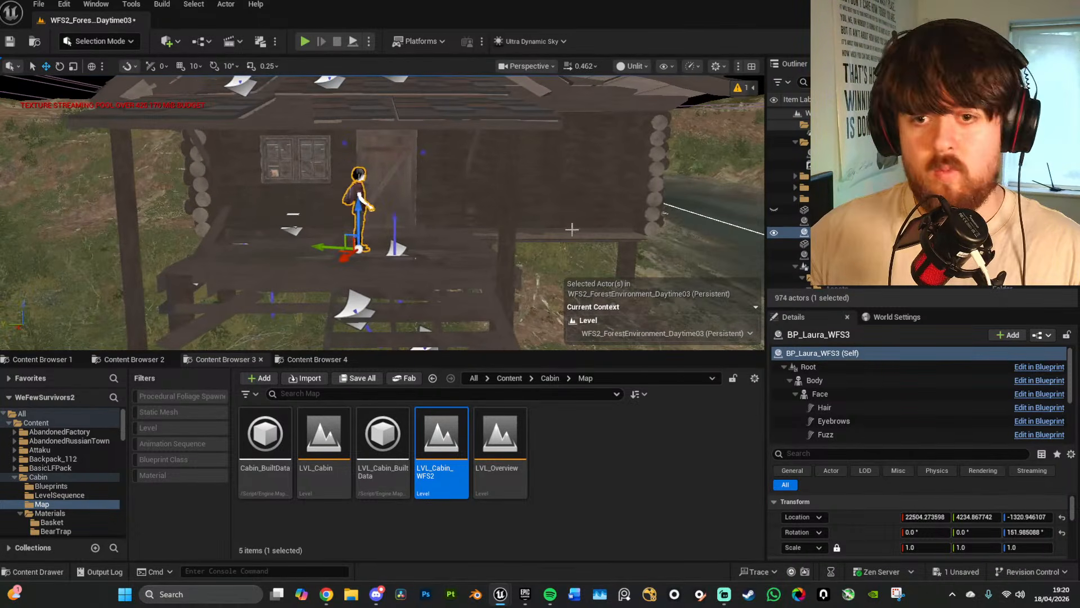
Step: Try uniform scales of 0.8, 0.9 and 1 on LVL_Cabin_WFS2 against the character, and settle on 0.95
left_click(580, 226)
scroll(977, 530, "down", 2)
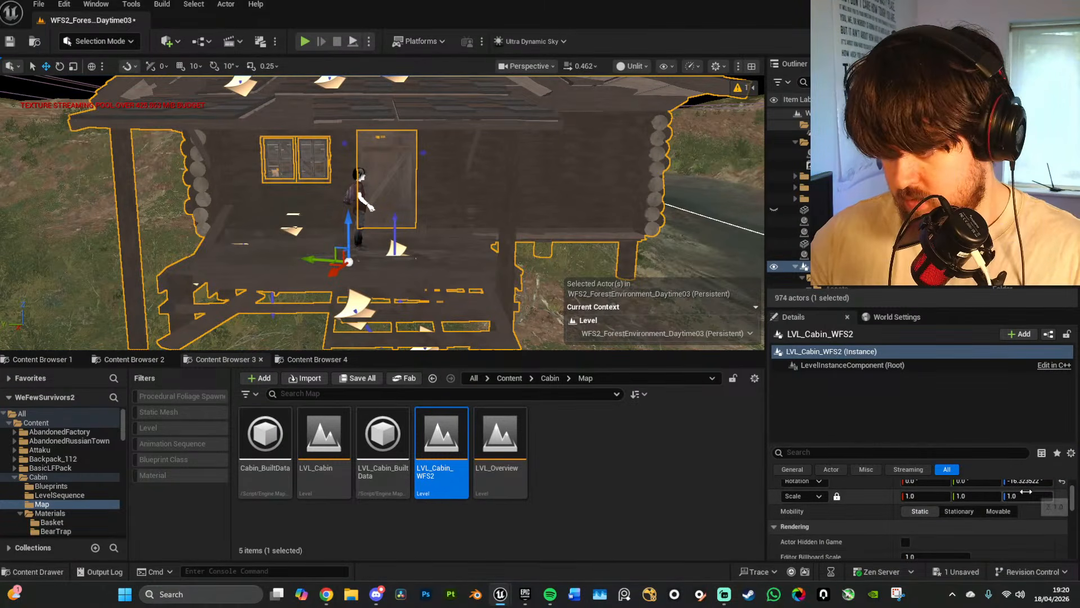
type("0.8")
key("Return")
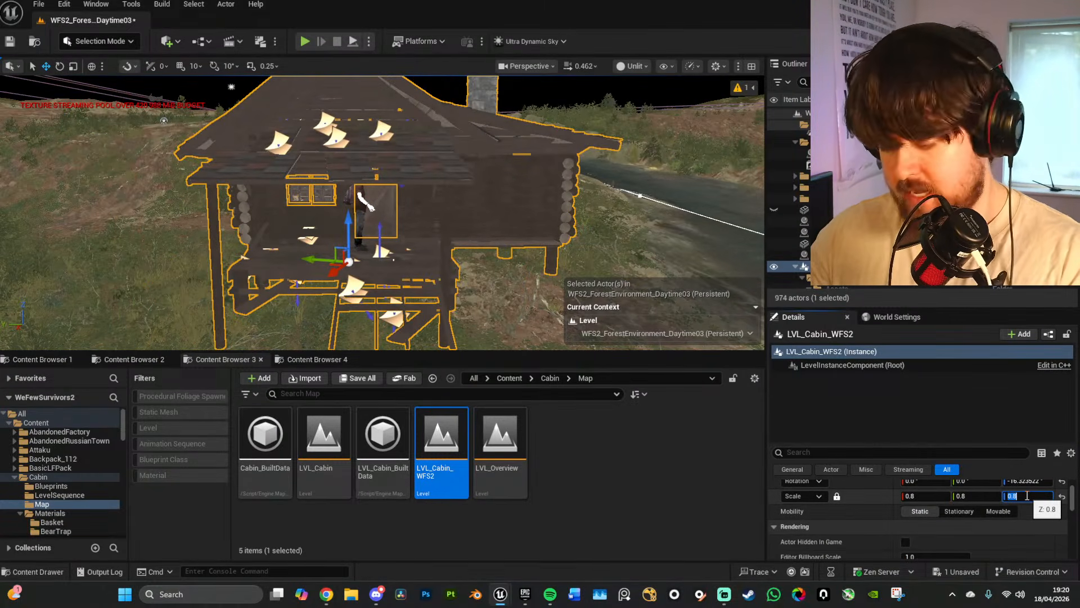
type(".99")
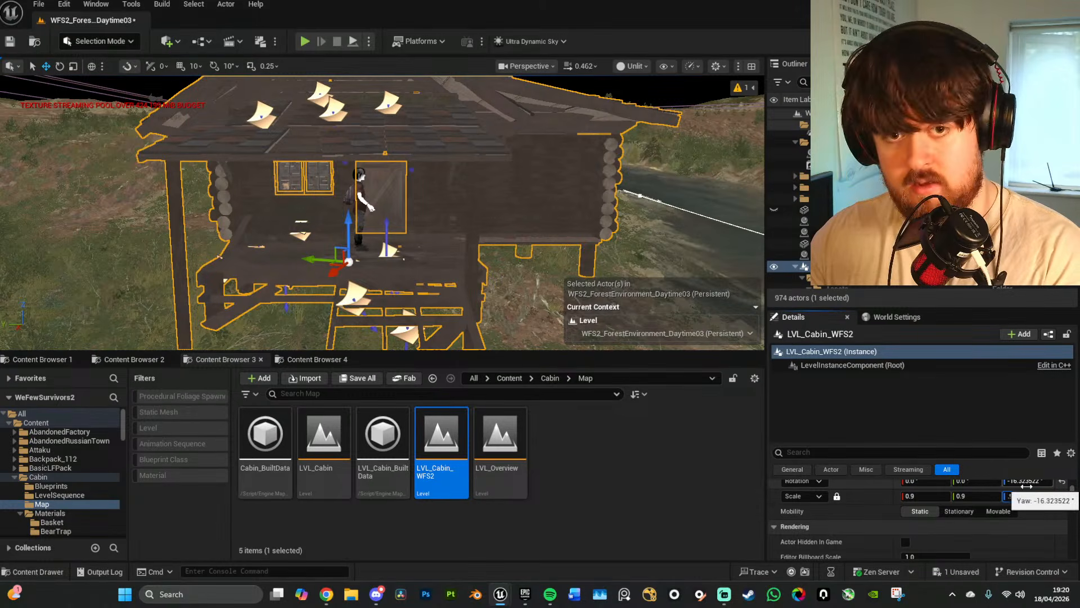
key("Return")
type("1")
key("Return")
type(".")
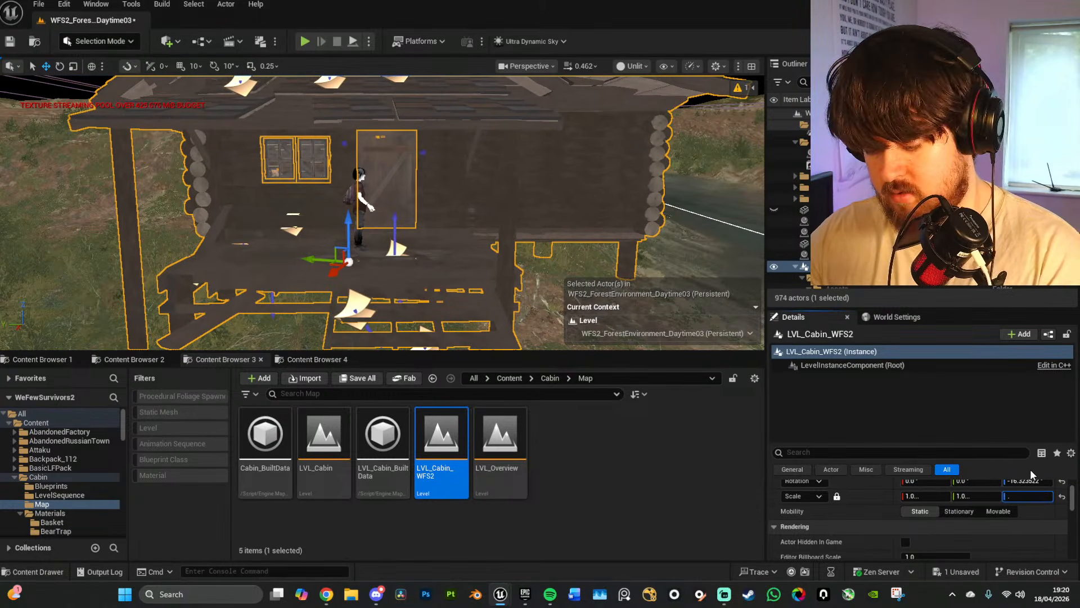
type("95")
key("Return")
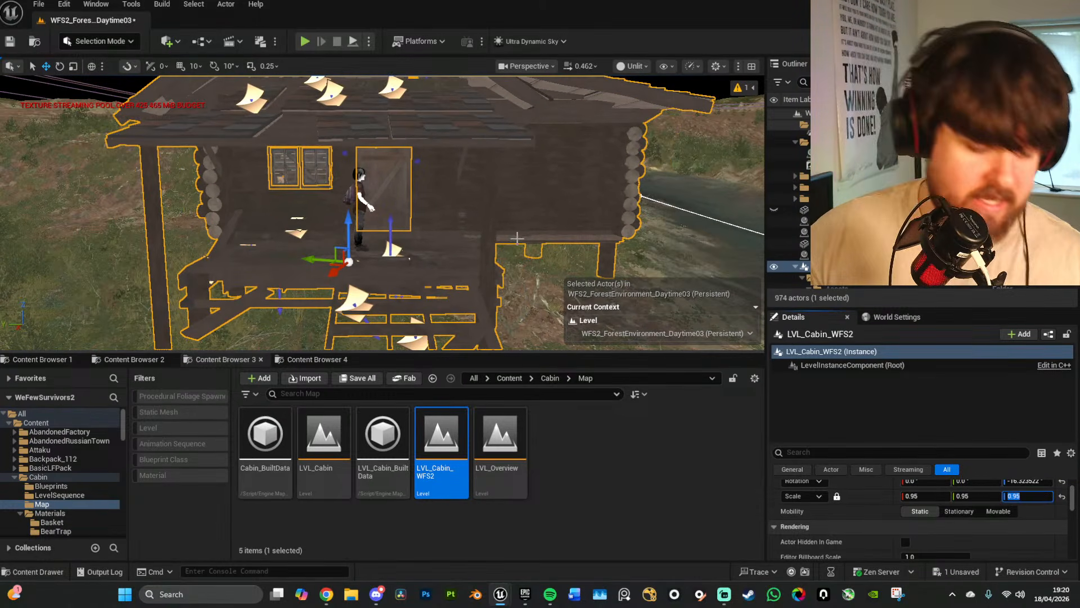
Step: Return to Lit shading and shift BP_Laura_WFS3 along the porch boards toward the cabin door
key("w")
right_click_drag(564, 248, 498, 244)
left_click(333, 244)
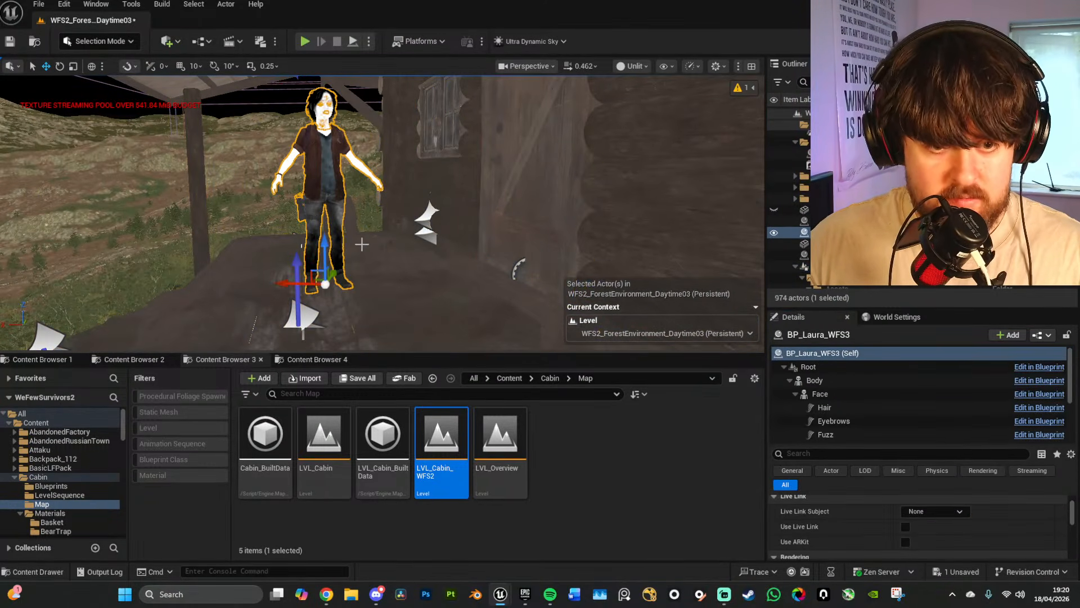
mouse_move(362, 244)
right_mouse_down()
mouse_move(363, 260)
mouse_move(350, 245)
right_mouse_up()
key("alt+4")
key("w")
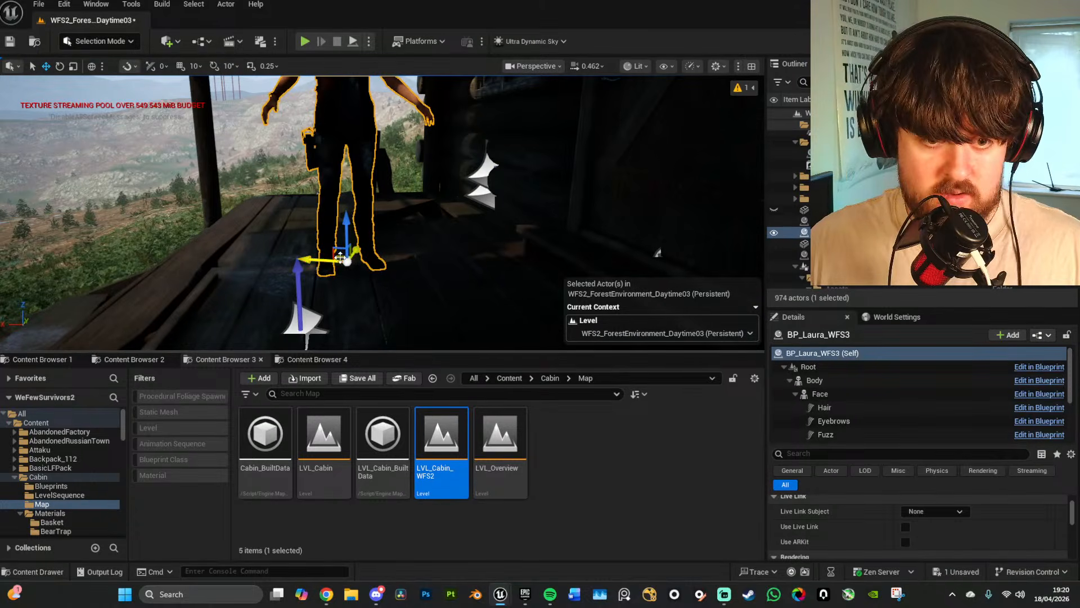
left_click_drag(340, 257, 456, 263)
key("s")
right_click_drag(467, 241, 482, 239)
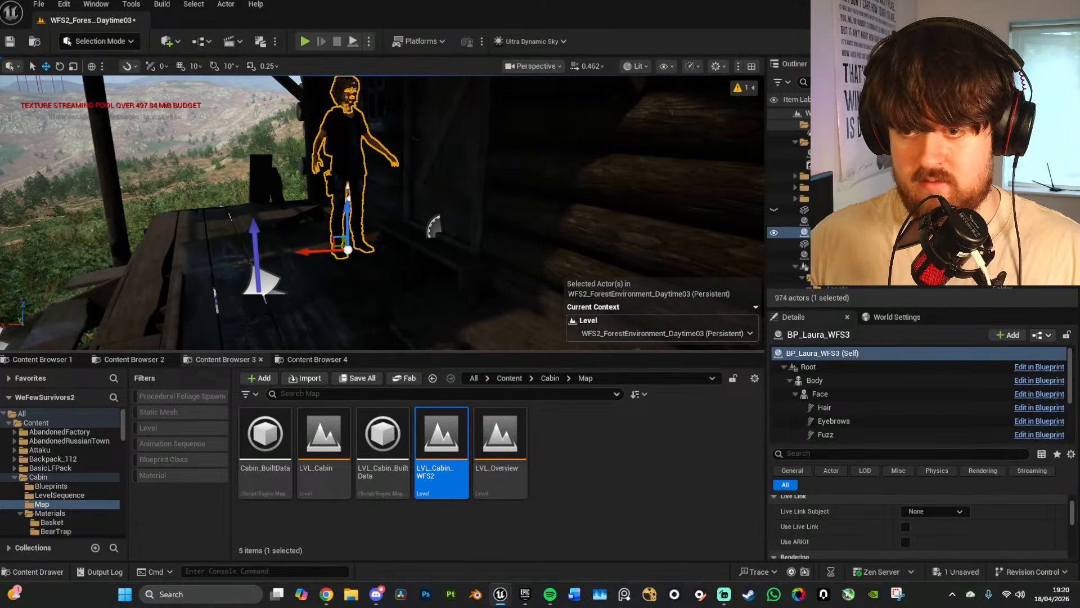
Step: Adjust the character's height so her feet rest on the porch boards
key("w")
right_click_drag(426, 199, 378, 180)
key("e")
scroll(429, 206, "down", 5)
key("q")
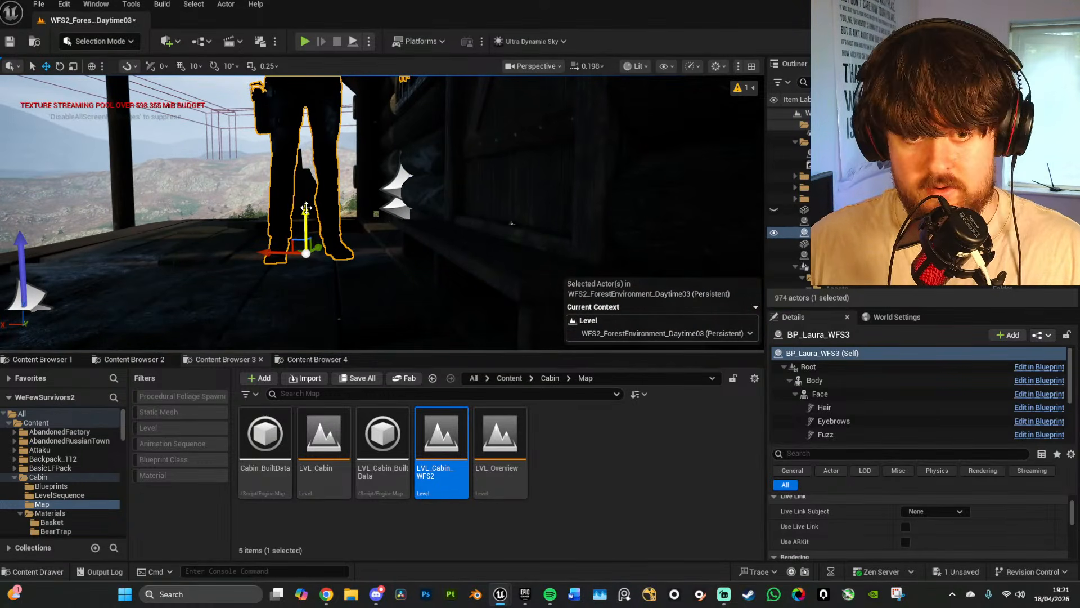
scroll(333, 217, "up", 8)
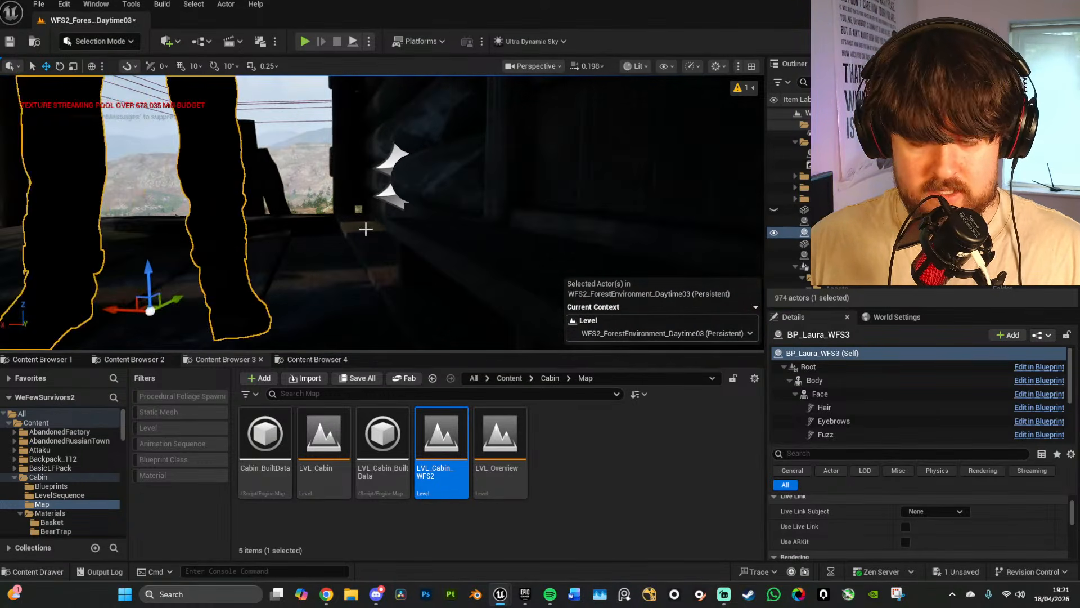
scroll(388, 278, "down", 4)
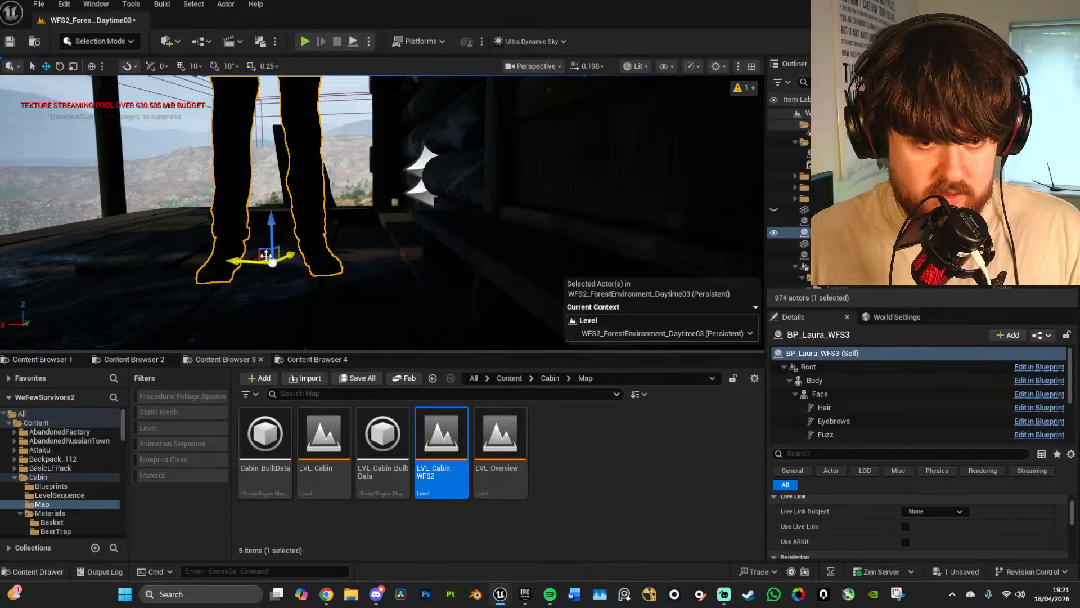
Step: Place the character in front of the cabin door at about X 22385, Y 4221, Z -1310, and compare her with it in game view
left_click_drag(267, 256, 442, 201)
key("s")
right_click_drag(442, 201, 534, 200)
key("w")
right_click_drag(426, 262, 400, 256)
key("g")
key("s")
scroll(406, 270, "up", 3)
key("w")
key("d")
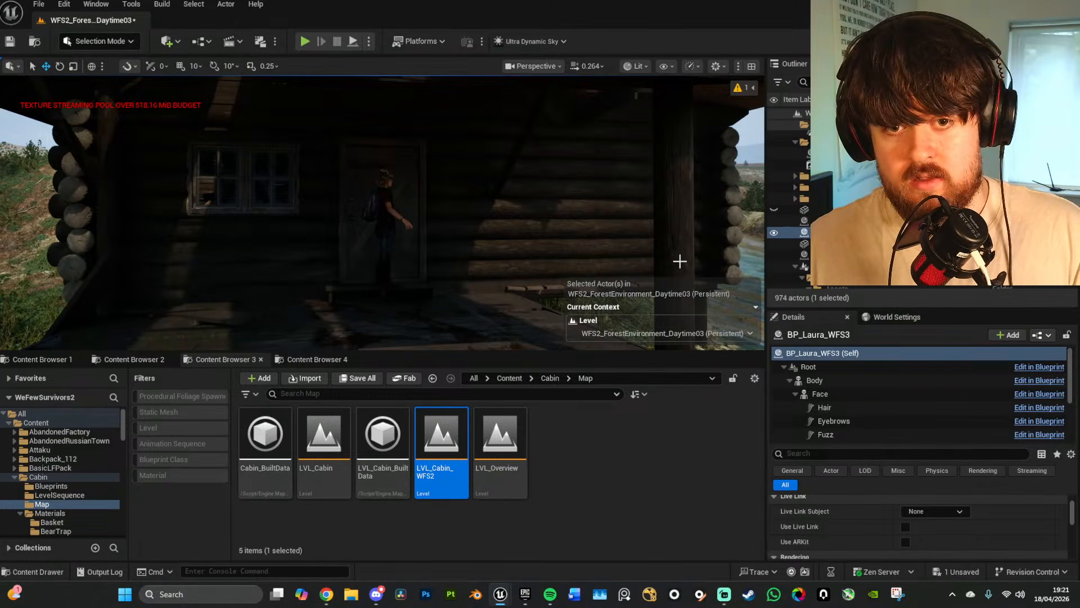
scroll(937, 505, "up", 5)
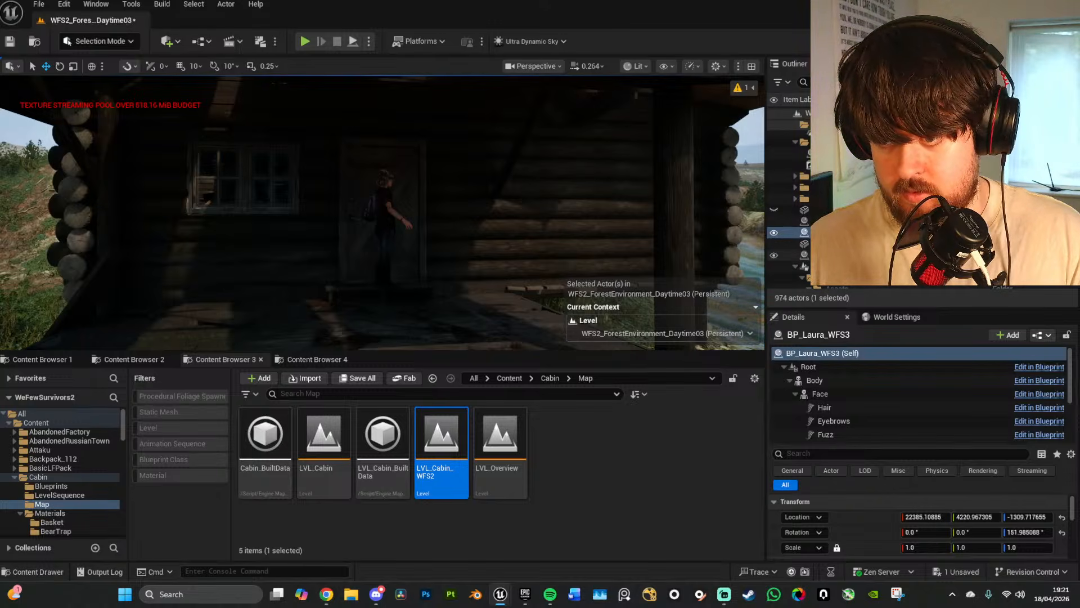
Step: Set the uniform scale of LVL_Cabin_WFS2 to 0.975, comparing the door's size against the character at scale 1
left_click(801, 266)
scroll(980, 525, "down", 2)
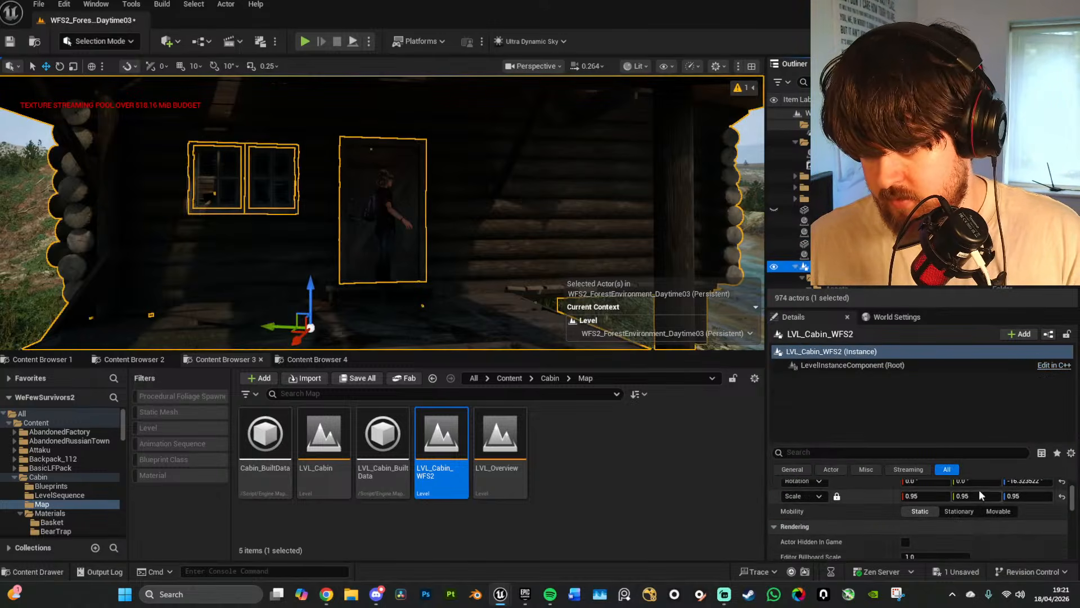
left_click(980, 496)
type("1")
key("Return")
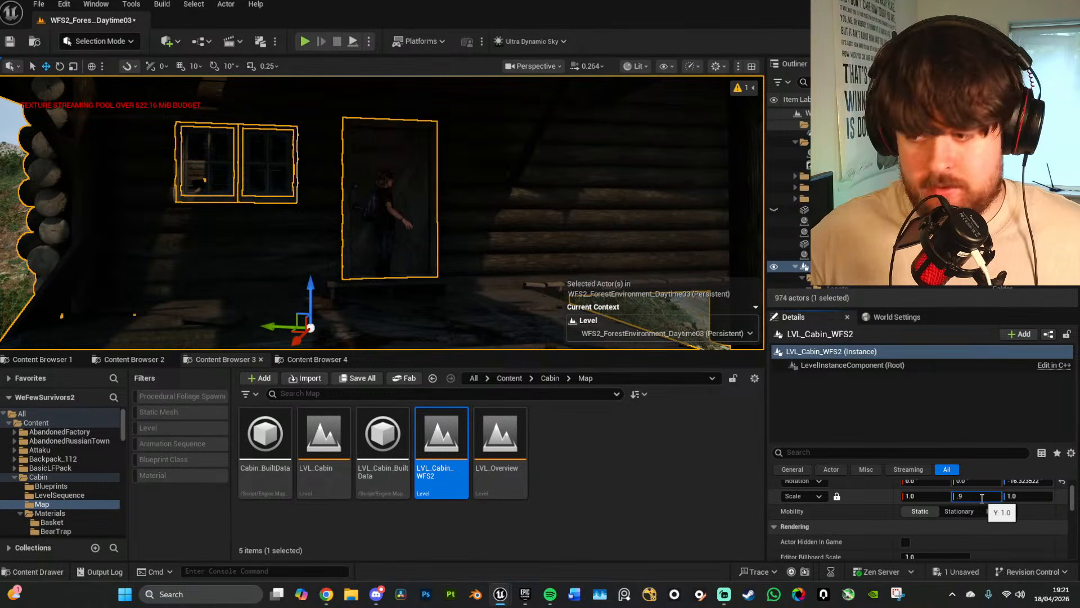
key("Return")
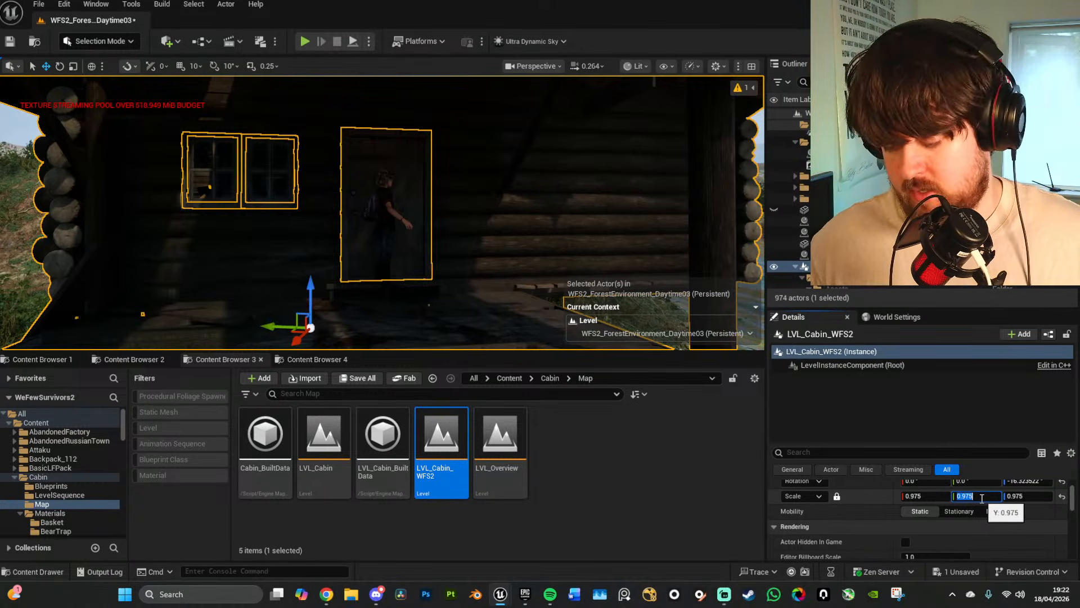
type("1")
key("Return")
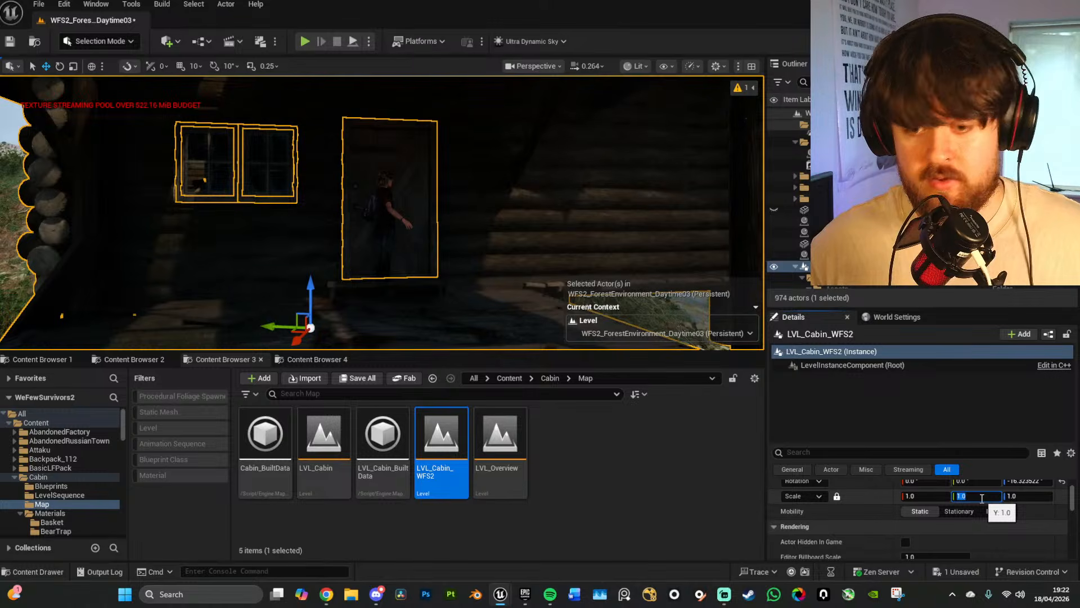
type(".975")
key("Return")
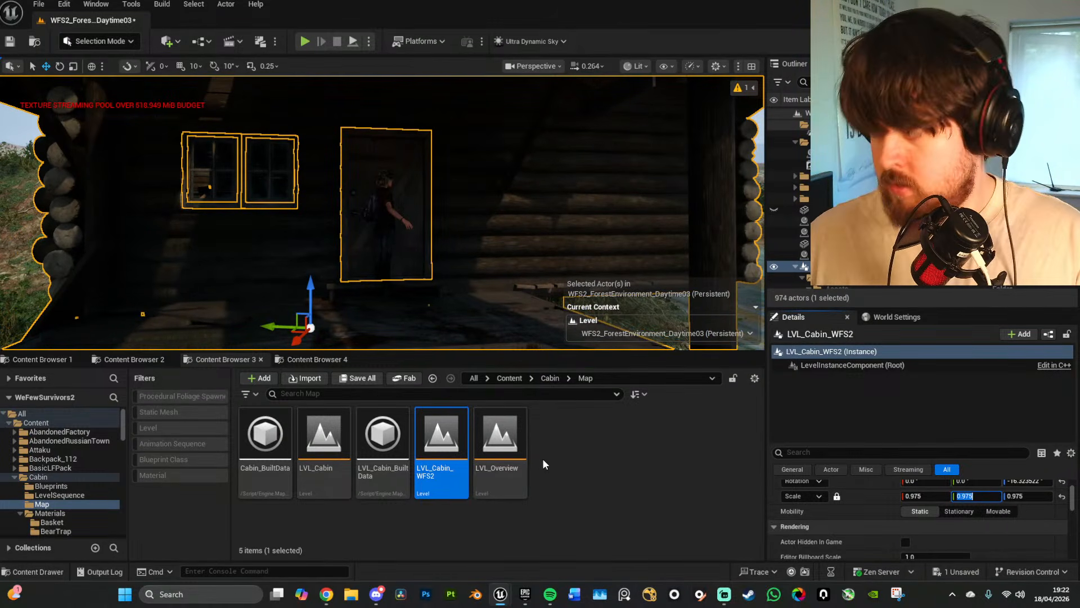
Step: Lower LVL_Cabin_WFS2 slightly toward the ground, judging the gap at the open doorway in its rear wall
right_click_drag(402, 270, 535, 246)
key("s")
key("d")
scroll(382, 213, "up", 4)
key("a")
key("w")
key("s")
key("d")
key("e")
key("d")
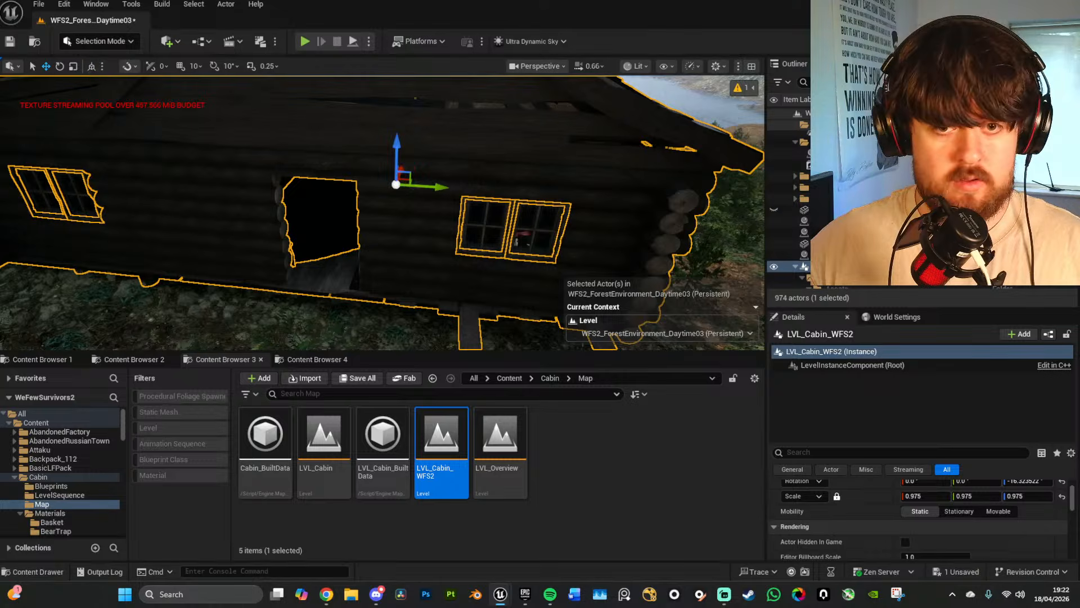
key("w")
mouse_move(558, 176)
right_mouse_down()
mouse_move(534, 179)
mouse_move(558, 175)
right_mouse_up()
left_click_drag(548, 174, 560, 168)
right_click_drag(487, 178, 509, 178)
key("a")
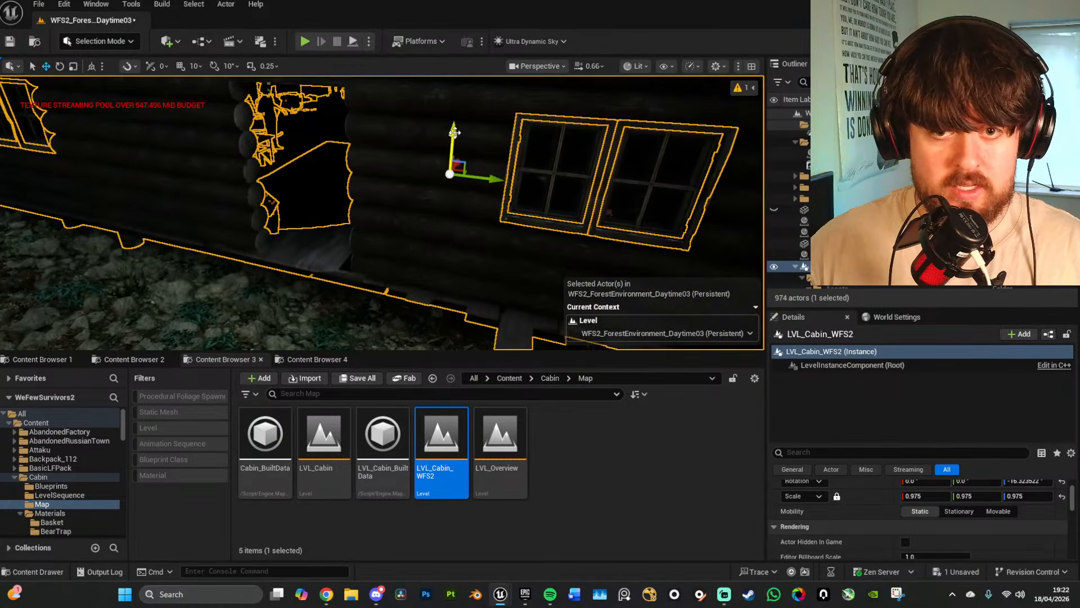
left_click_drag(454, 136, 454, 138)
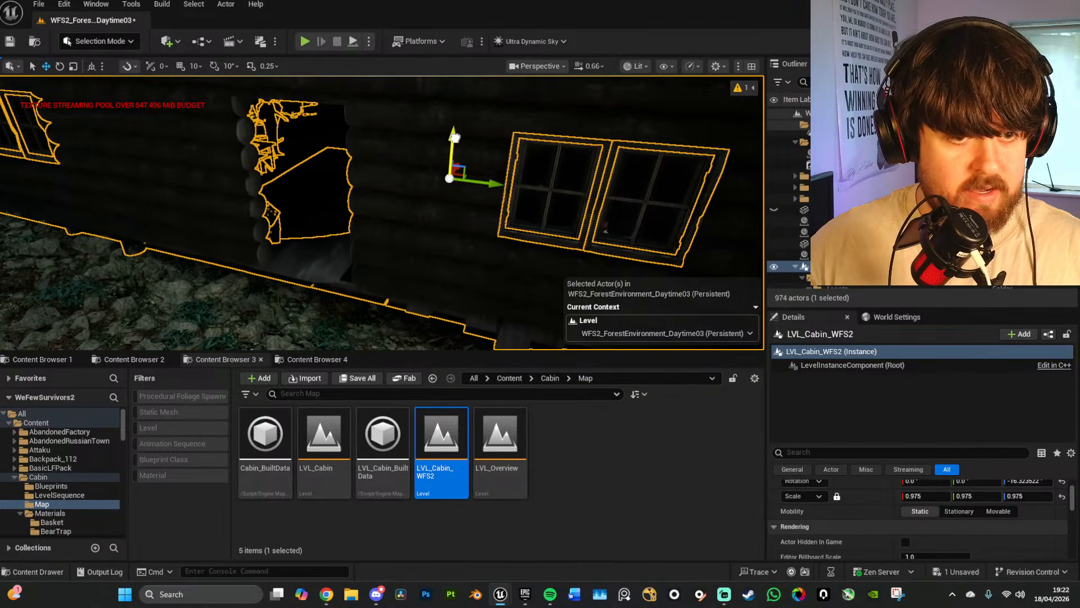
Step: Select the Landscape beneath the cabin, switch to Landscape Mode with the Sculpt tool, and enlarge the viewport
key("a")
right_click_drag(454, 138, 528, 145)
key("s")
key("w")
key("a")
key("w")
key("s")
key("w")
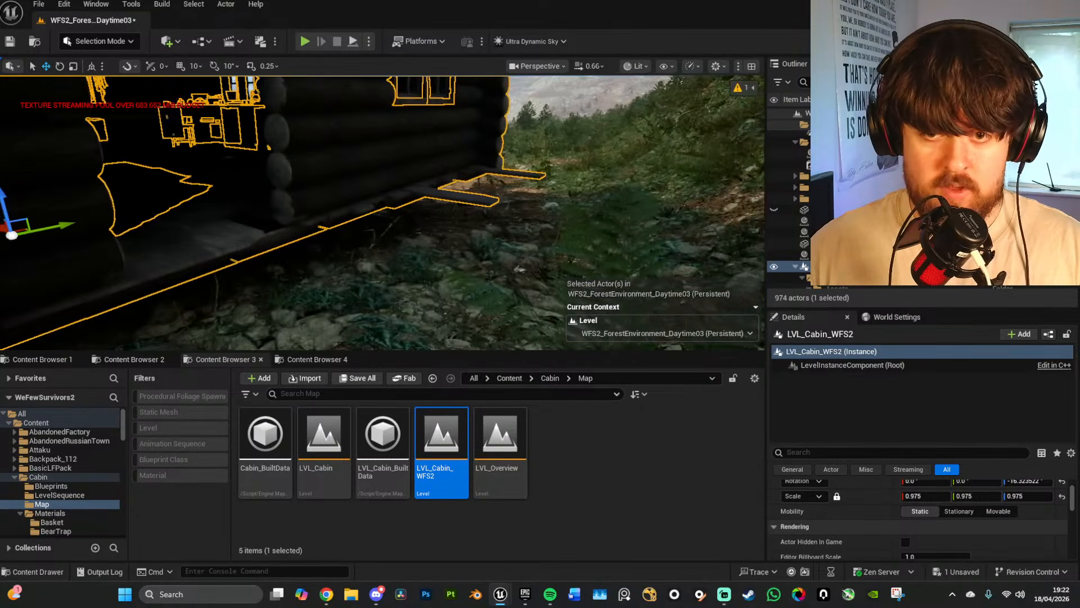
left_click(206, 125)
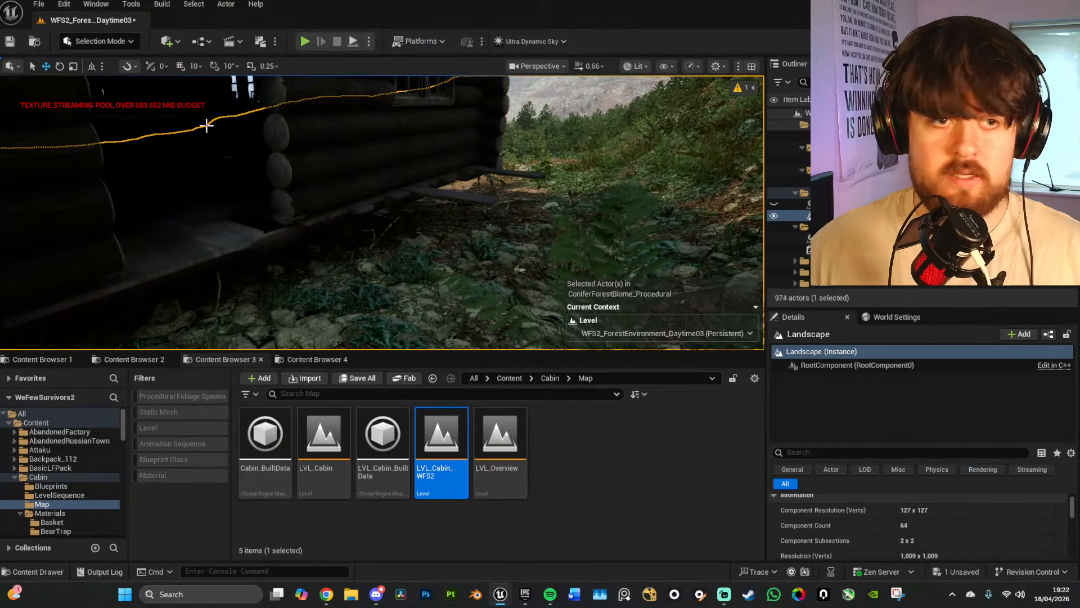
left_click(102, 41)
left_click(373, 278)
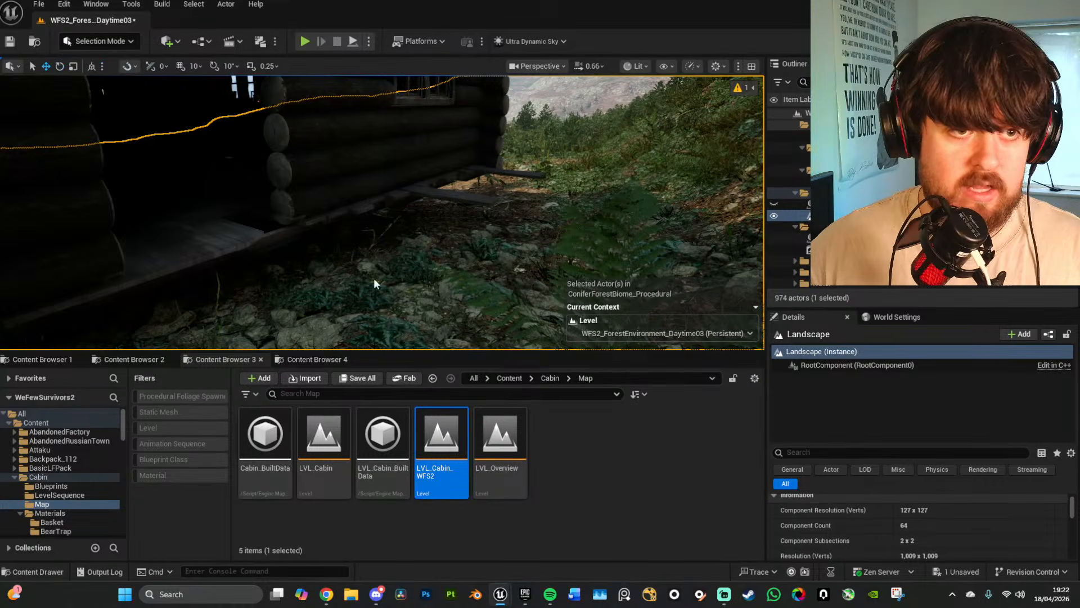
key("shift+2")
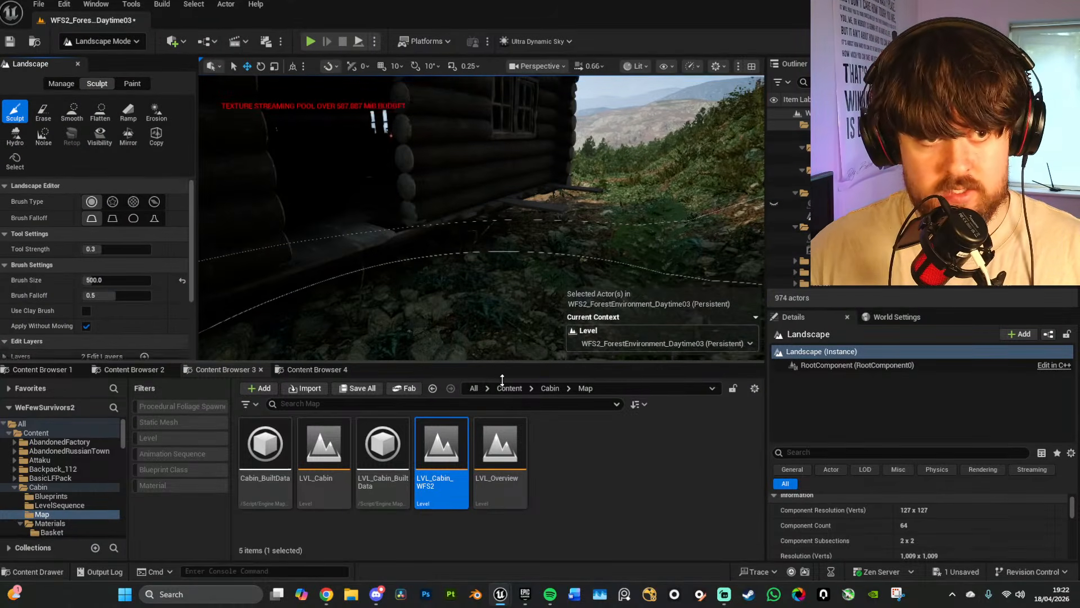
left_click_drag(499, 350, 507, 472)
mouse_move(482, 273)
right_mouse_down()
mouse_move(521, 286)
mouse_move(509, 315)
right_mouse_up()
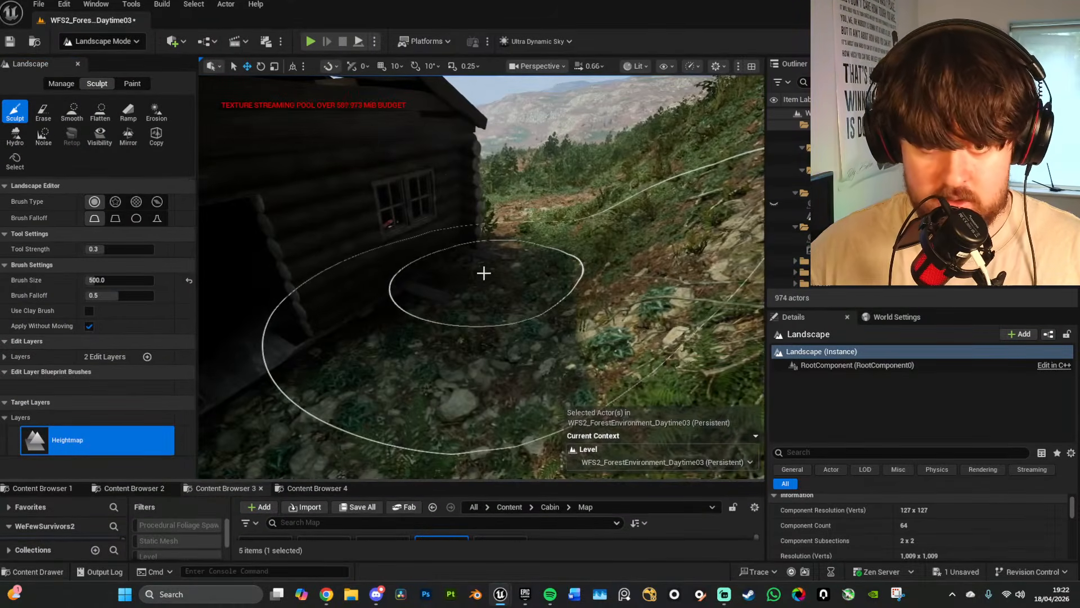
Step: Raise the terrain along the cabin's rear wall and doorway with a sculpt brush of size 500 and strength 0.3
left_click(482, 272)
mouse_move(482, 273)
left_mouse_down()
mouse_move(463, 280)
mouse_move(463, 265)
mouse_move(480, 304)
left_mouse_up()
right_click_drag(479, 304, 485, 287)
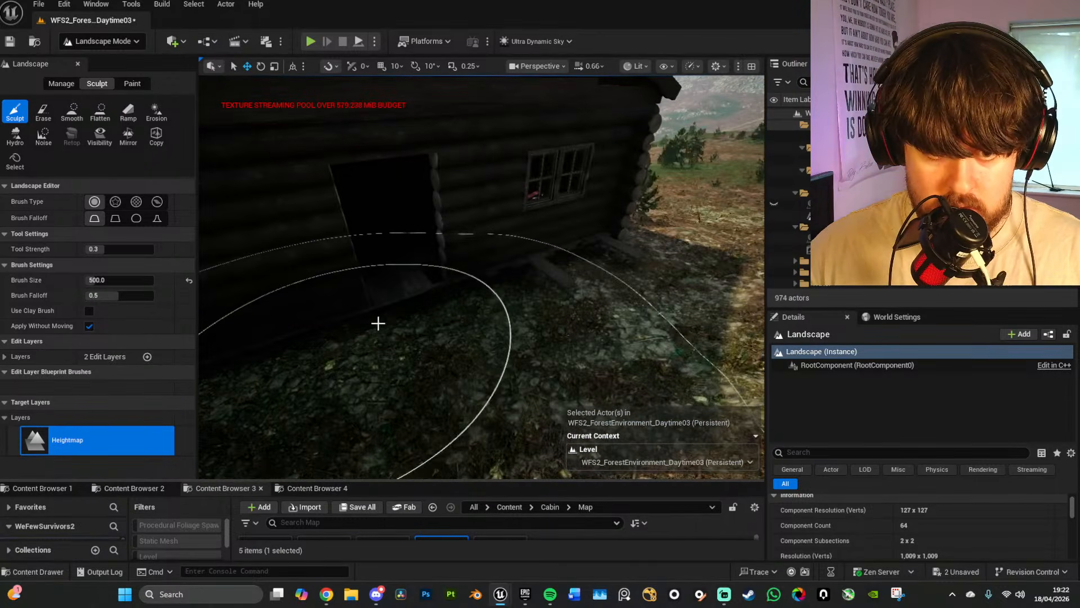
right_click_drag(379, 323, 304, 323)
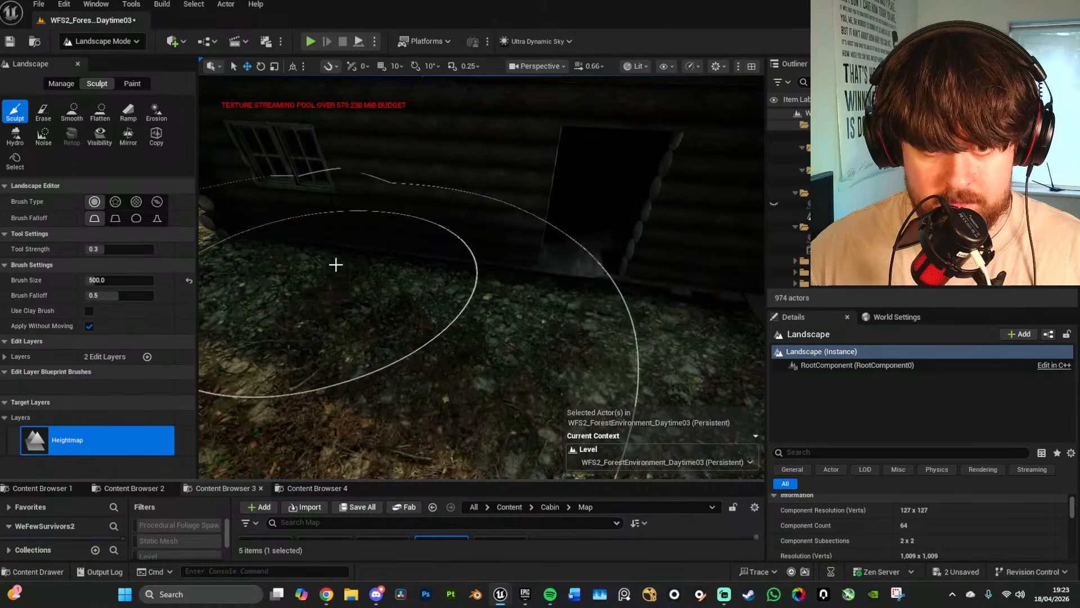
right_click_drag(431, 277, 377, 280)
mouse_move(475, 246)
right_mouse_down()
mouse_move(489, 268)
mouse_move(531, 286)
right_mouse_up()
Step: Use Unlit shading and a sculpt brush of about 260 to build up the ground against the rear wall and doorway sill
key("alt+3")
right_click_drag(458, 288, 363, 289)
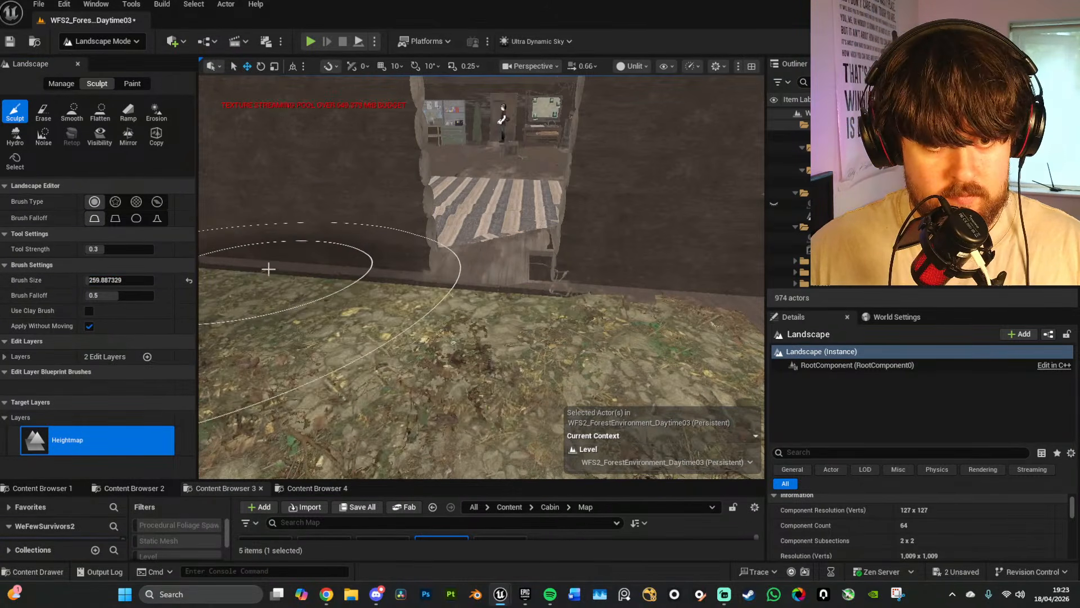
mouse_move(414, 284)
right_mouse_down()
mouse_move(545, 289)
mouse_move(394, 281)
right_mouse_up()
right_click_drag(461, 290, 540, 289)
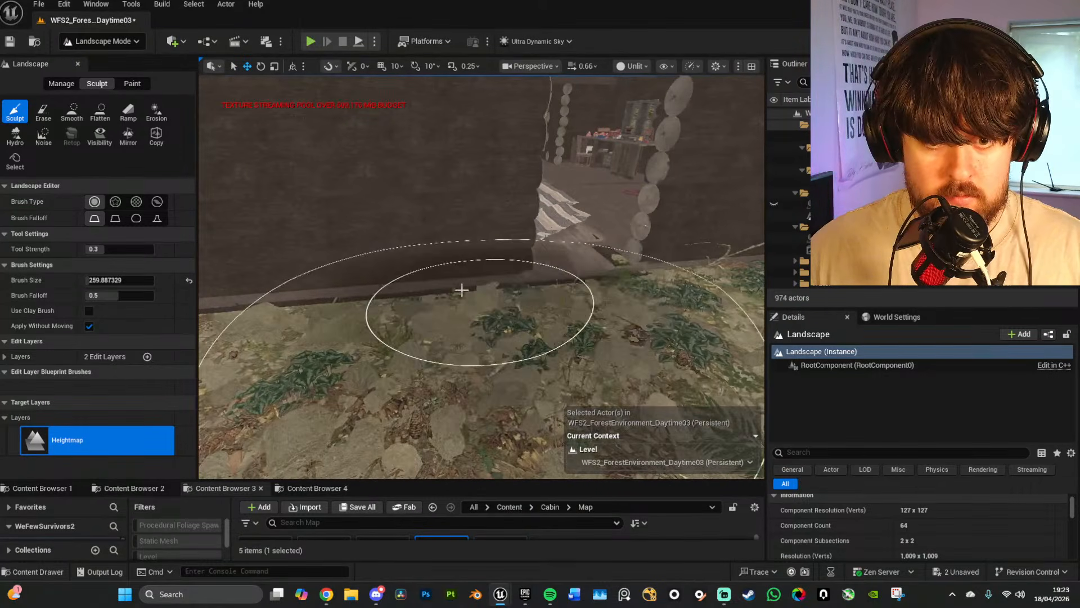
Step: Restore Lit shading and reset the sculpt brush size to 500, facing the raised corner of the cabin near the river
right_click_drag(370, 293, 322, 311)
key("s")
right_click_drag(476, 339, 394, 338)
key("d")
mouse_move(524, 329)
right_mouse_down()
mouse_move(540, 328)
mouse_move(389, 326)
mouse_move(489, 319)
right_mouse_up()
key("w")
key("alt+4")
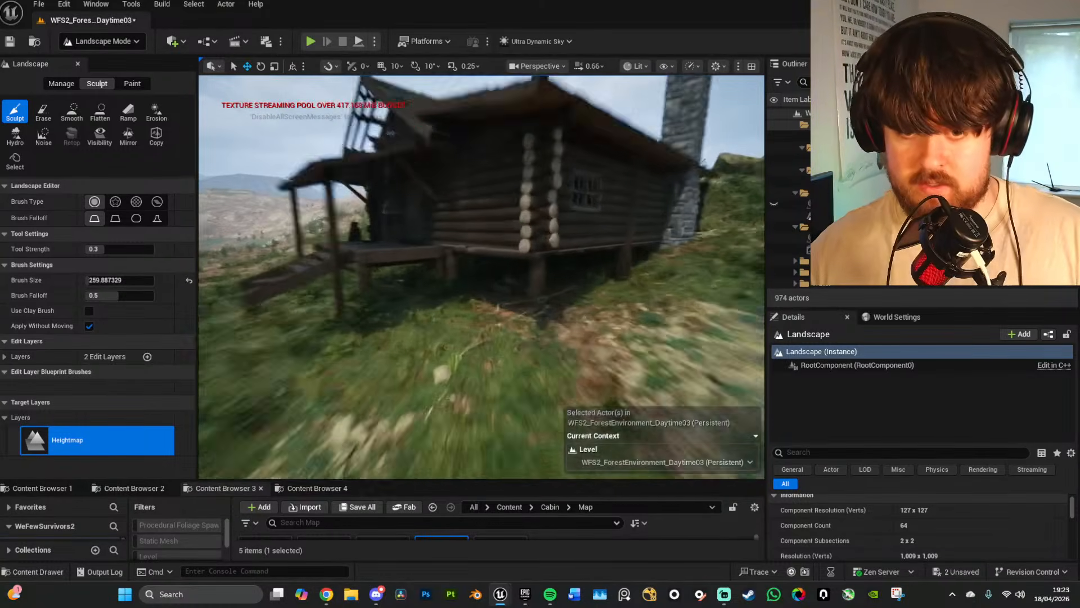
left_click(189, 279)
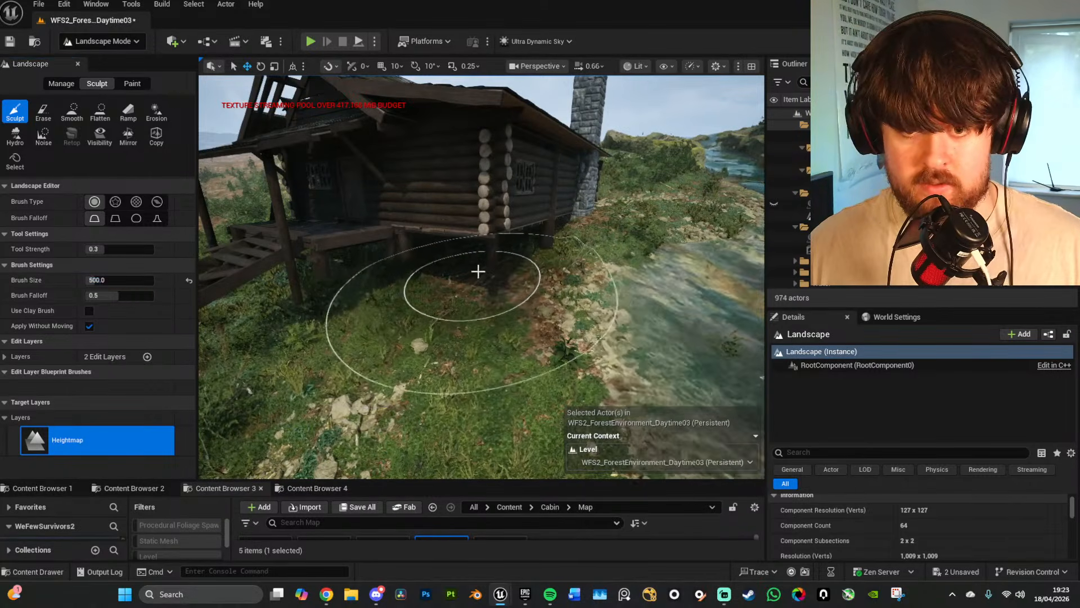
Step: Switch to Selection Mode and move the WaterBodyRiver spline point nearest the cabin toward the opposite bank
mouse_move(540, 318)
right_mouse_down()
mouse_move(641, 318)
mouse_move(625, 337)
right_mouse_up()
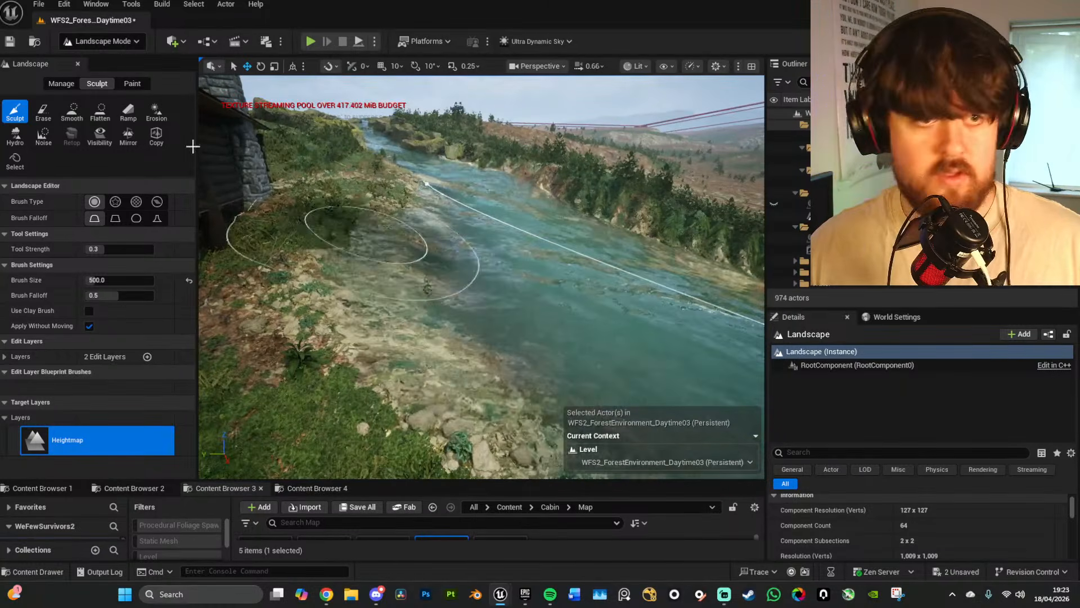
left_click(101, 41)
left_click(107, 60)
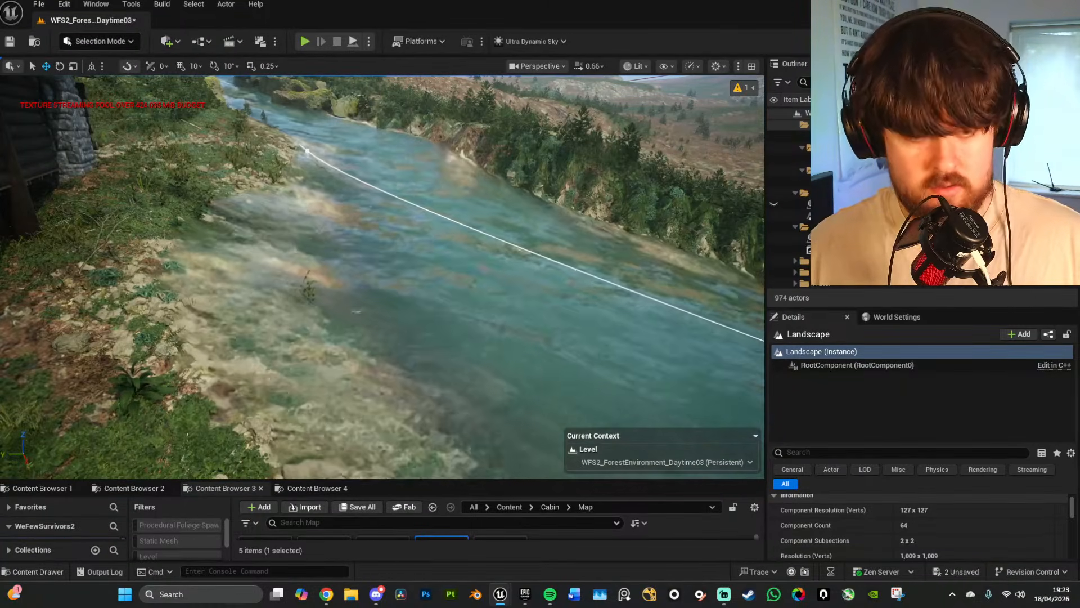
right_click_drag(309, 156, 312, 204)
key("s")
key("w")
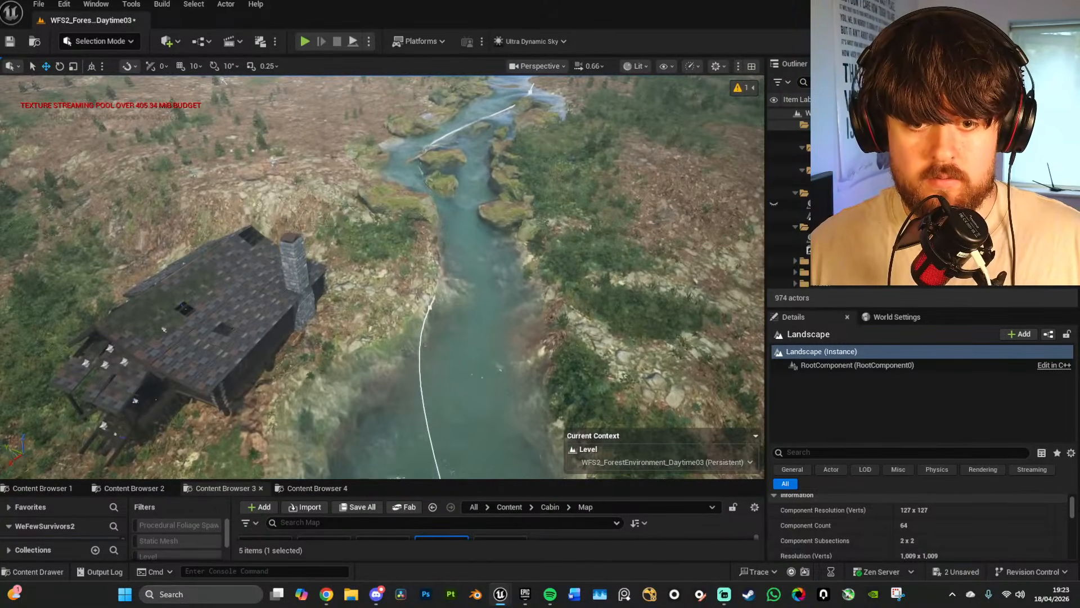
left_click(431, 306)
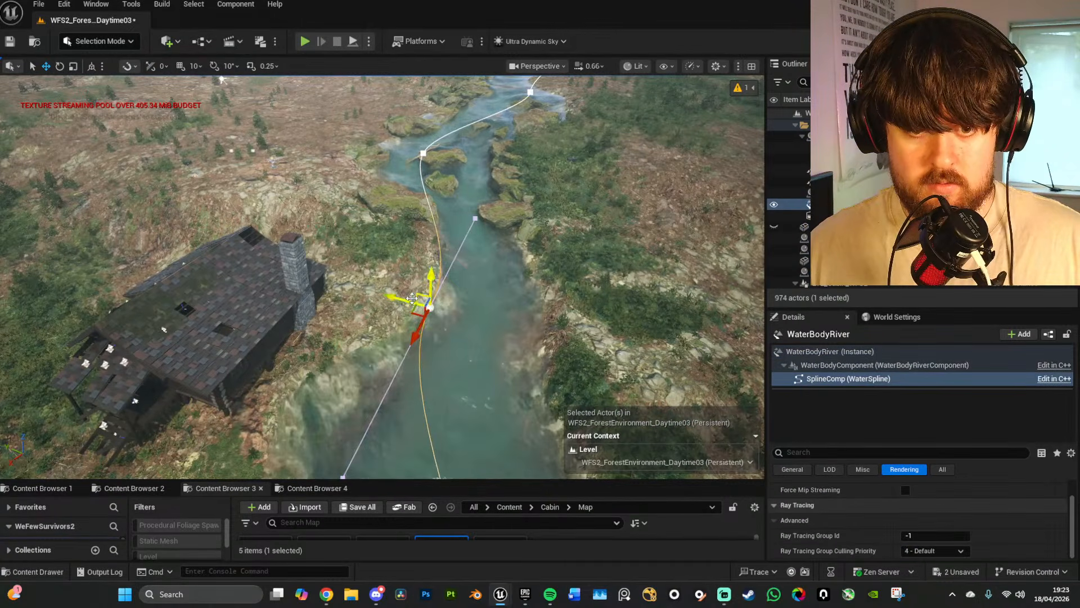
left_click_drag(445, 305, 449, 306)
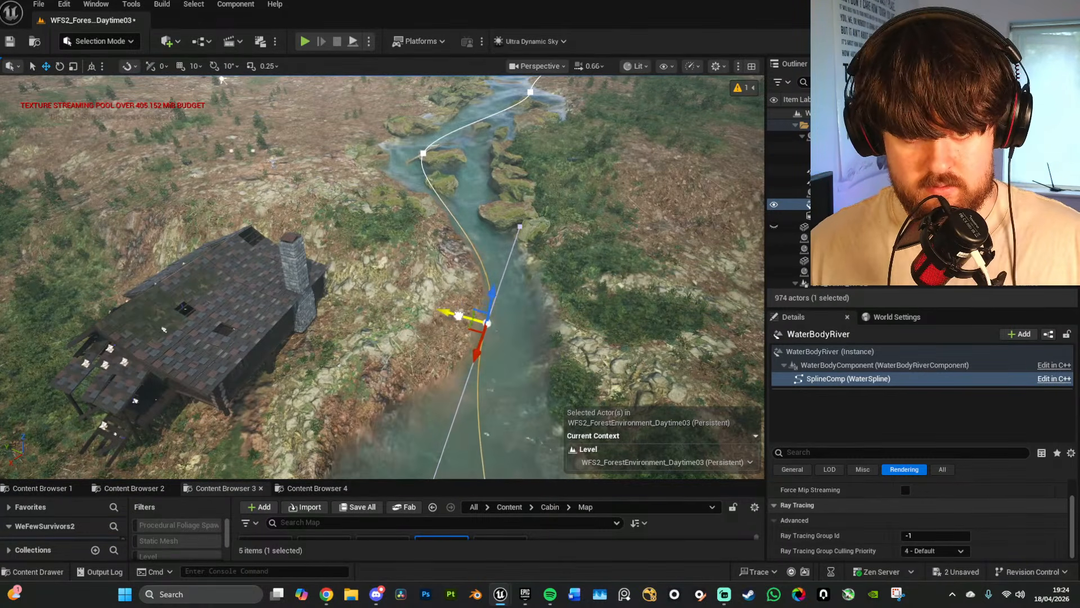
Step: Move the next downstream WaterBodyRiver spline point away from the cabin's bank and rotate it to straighten the river's course
key("w")
right_click_drag(429, 290, 410, 322)
key("s")
scroll(422, 312, "up", 5)
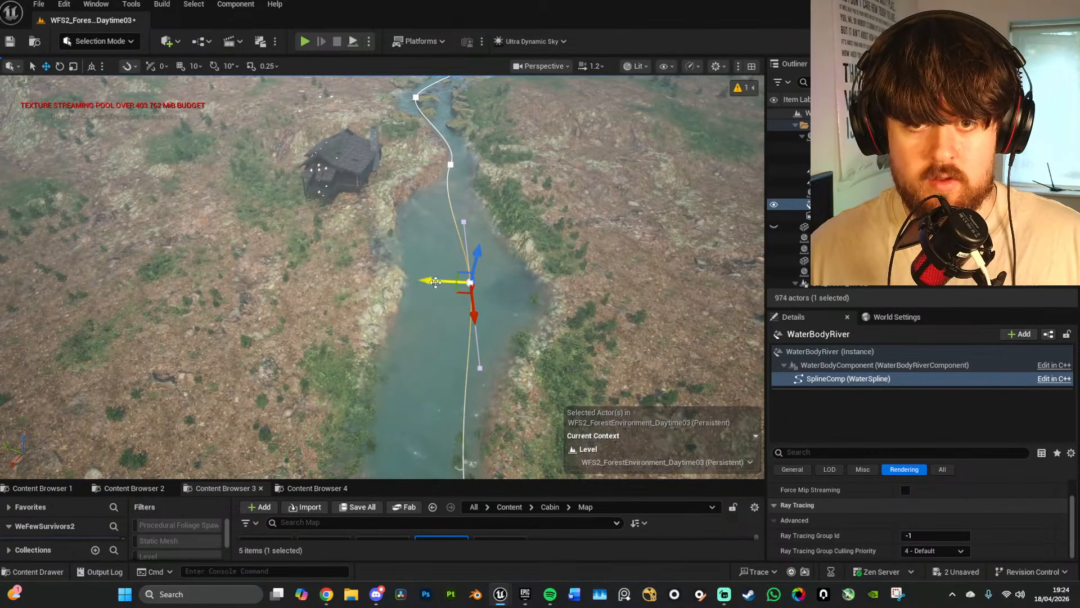
left_click_drag(460, 279, 463, 279)
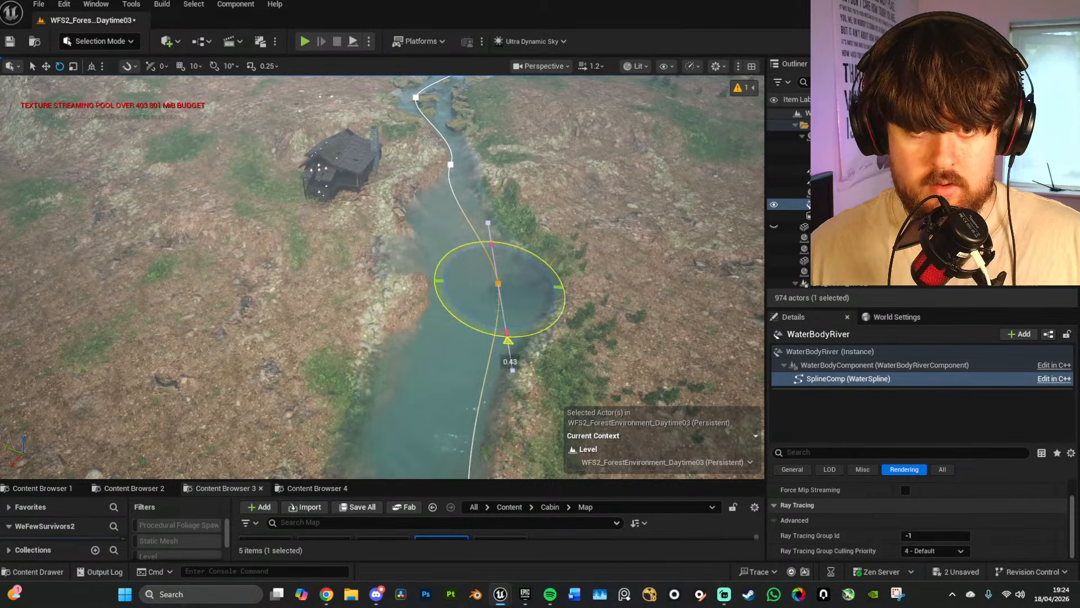
left_click_drag(490, 329, 490, 329)
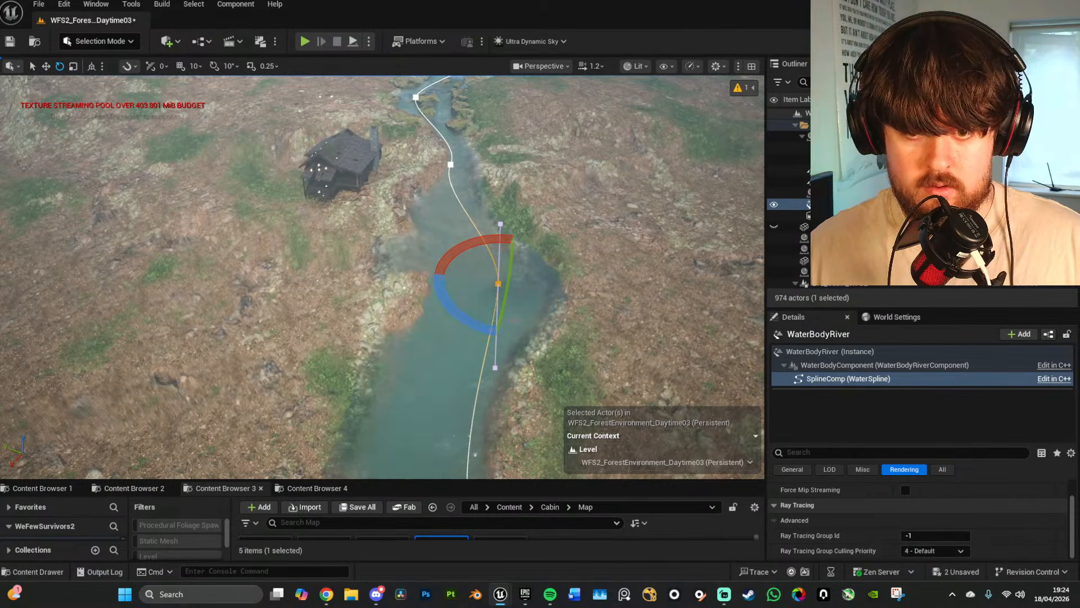
key("w")
right_click_drag(522, 332, 519, 307)
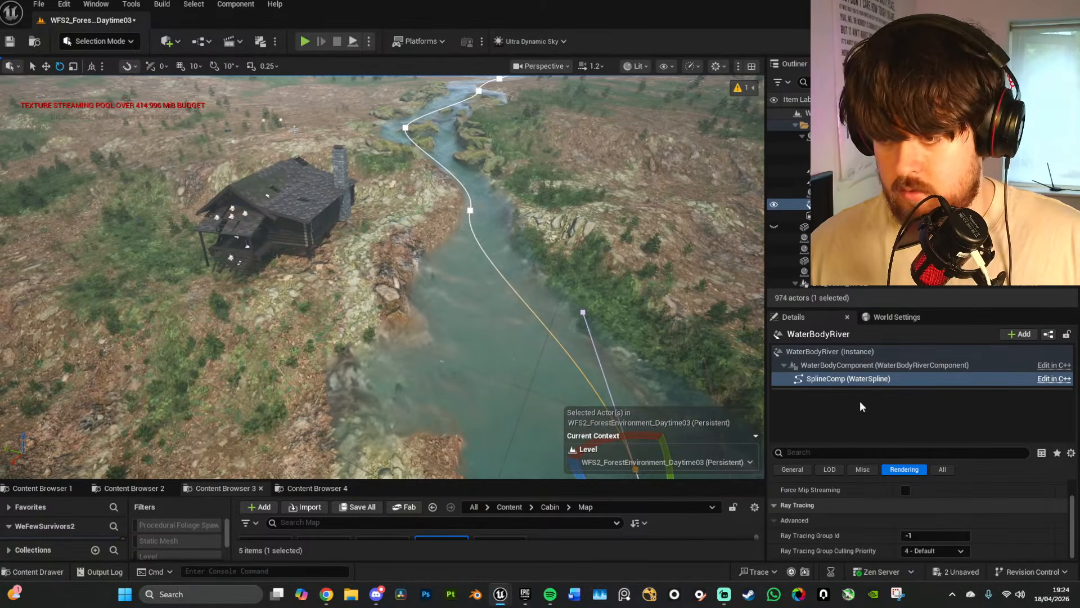
Step: Examine the settings of WaterBodyRiver, WaterZone and BP_MW_Water for a way to update the river's water
left_click(862, 350)
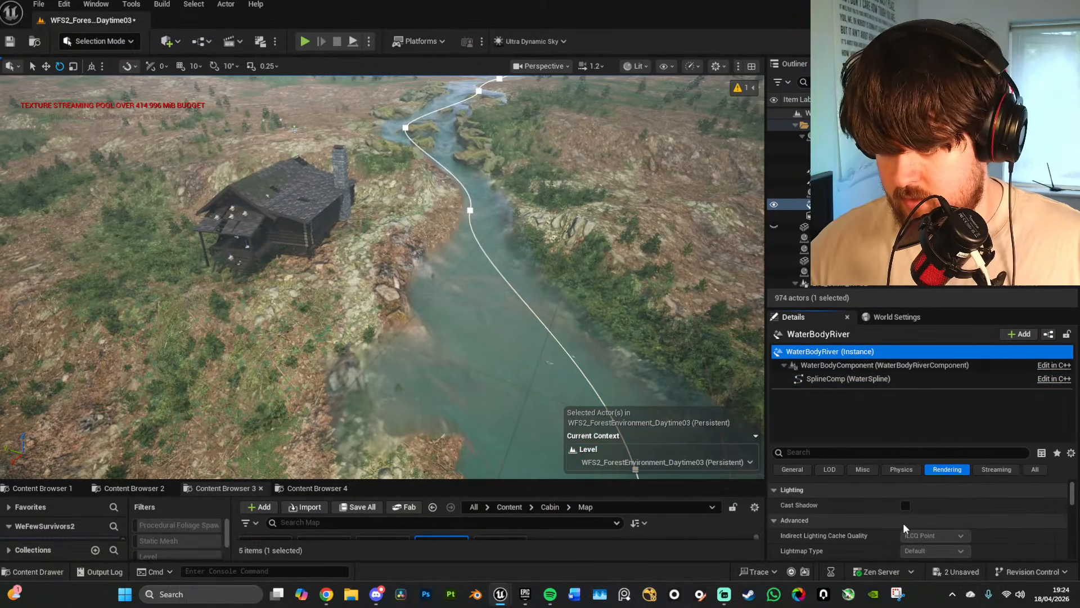
scroll(903, 522, "down", 3)
left_click(838, 215)
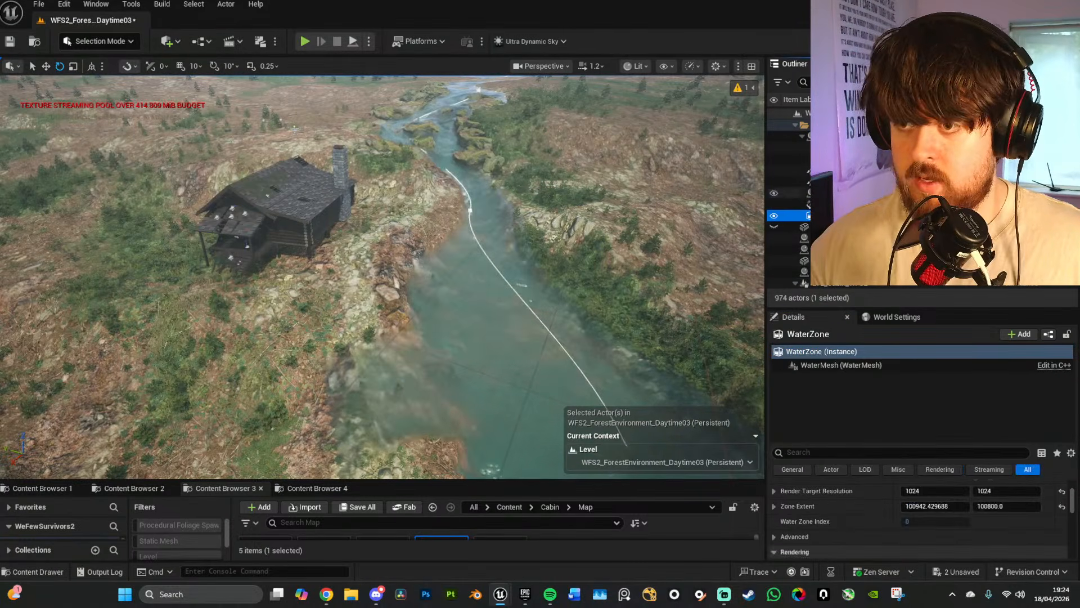
left_click(838, 136)
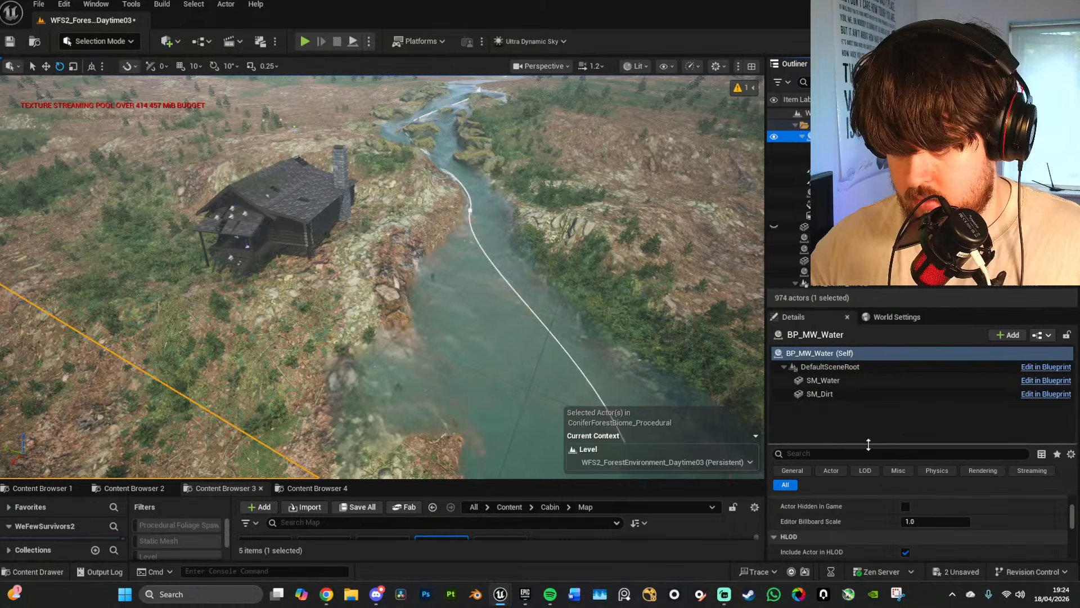
scroll(872, 447, "down", 3)
scroll(882, 448, "up", 1)
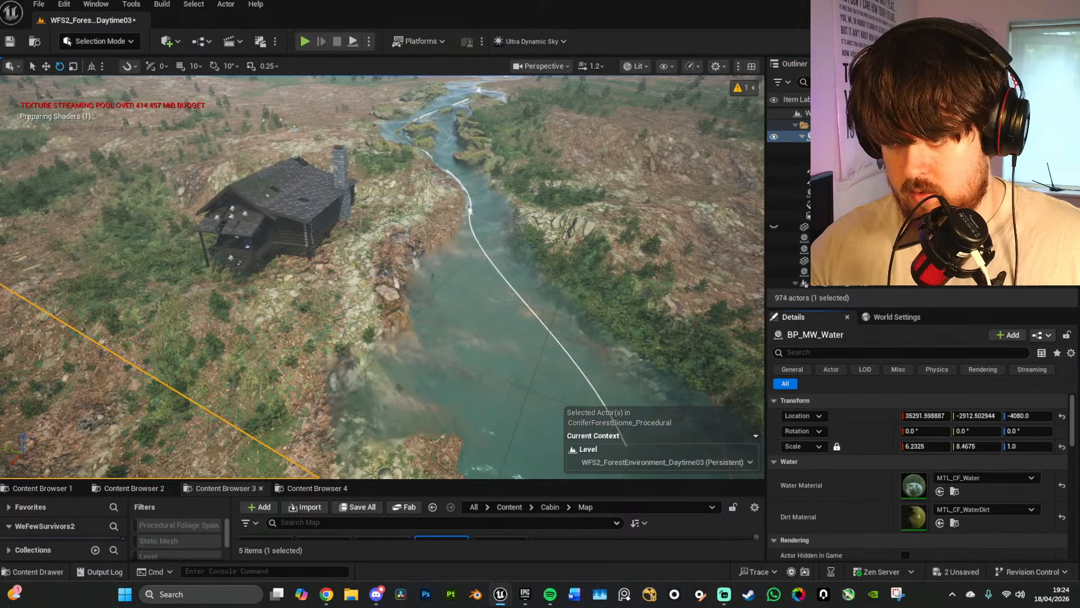
left_click(838, 215)
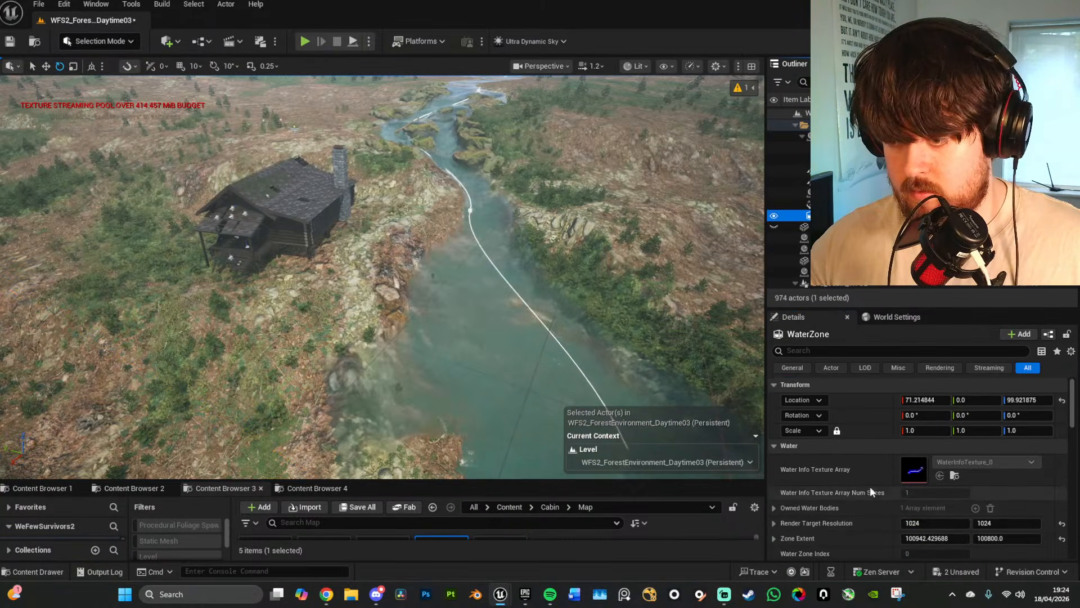
scroll(872, 490, "down", 3)
scroll(882, 480, "down", 3)
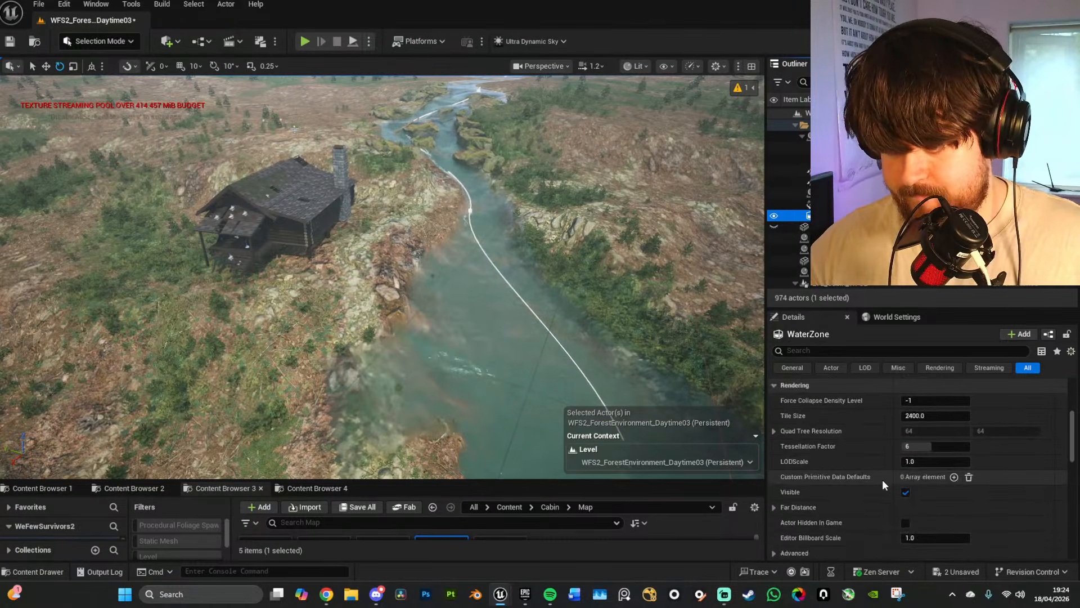
scroll(882, 478, "down", 3)
scroll(957, 468, "down", 4)
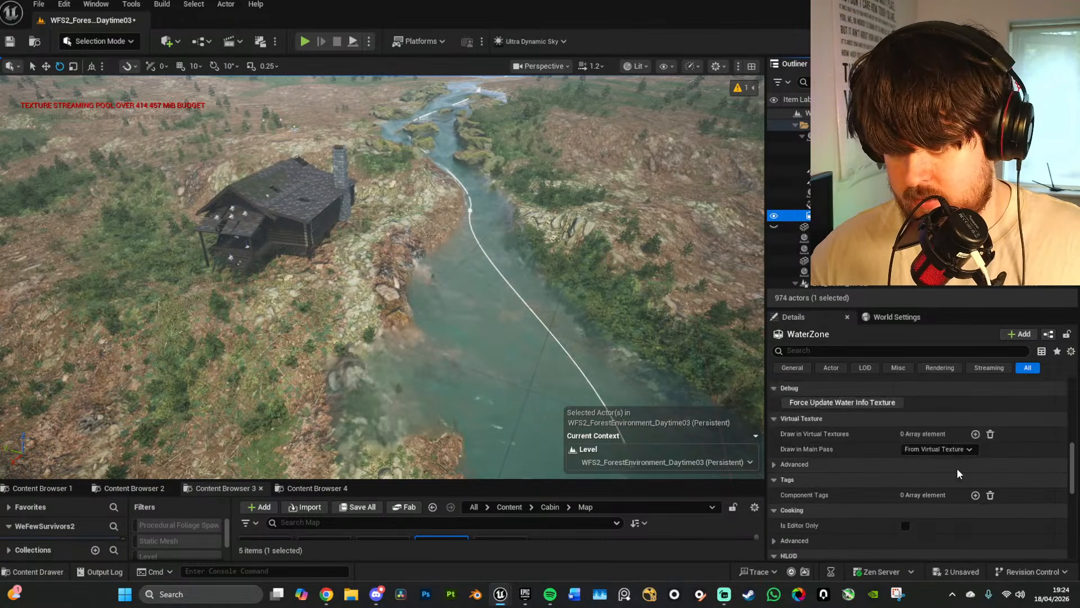
scroll(957, 468, "up", 8)
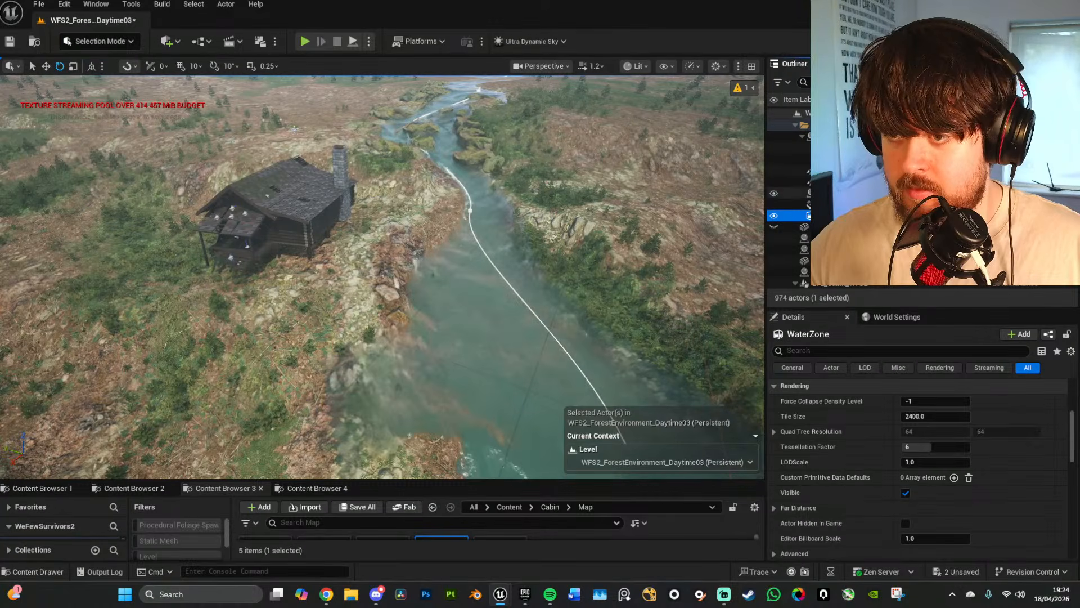
Step: Select ShallowWaterRiver and reset its simulation for the edited river course
left_click(844, 193)
scroll(849, 426, "up", 9)
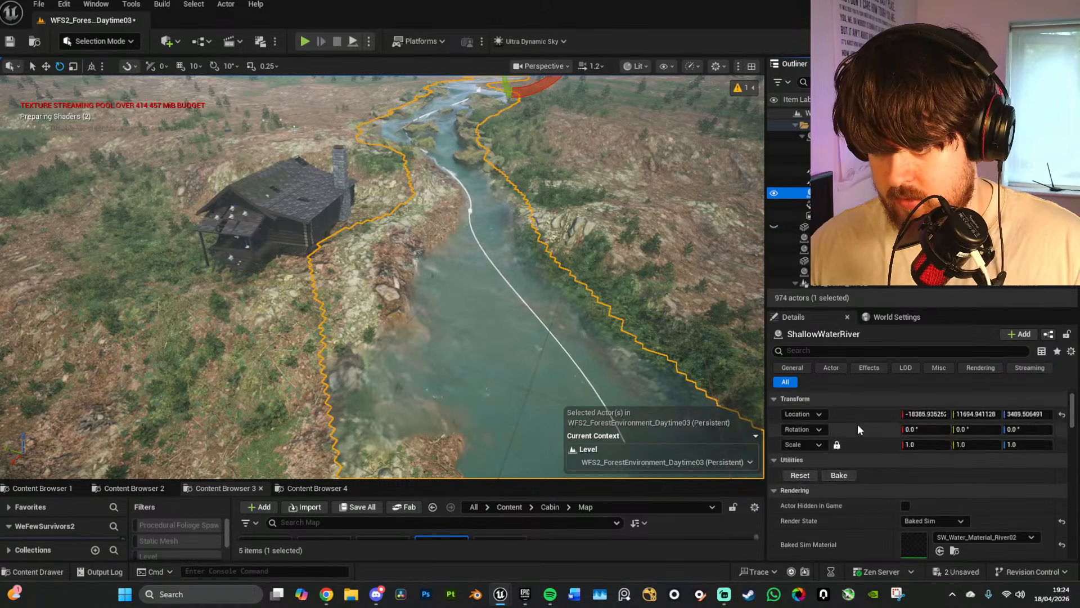
scroll(856, 430, "down", 2)
left_click(802, 440)
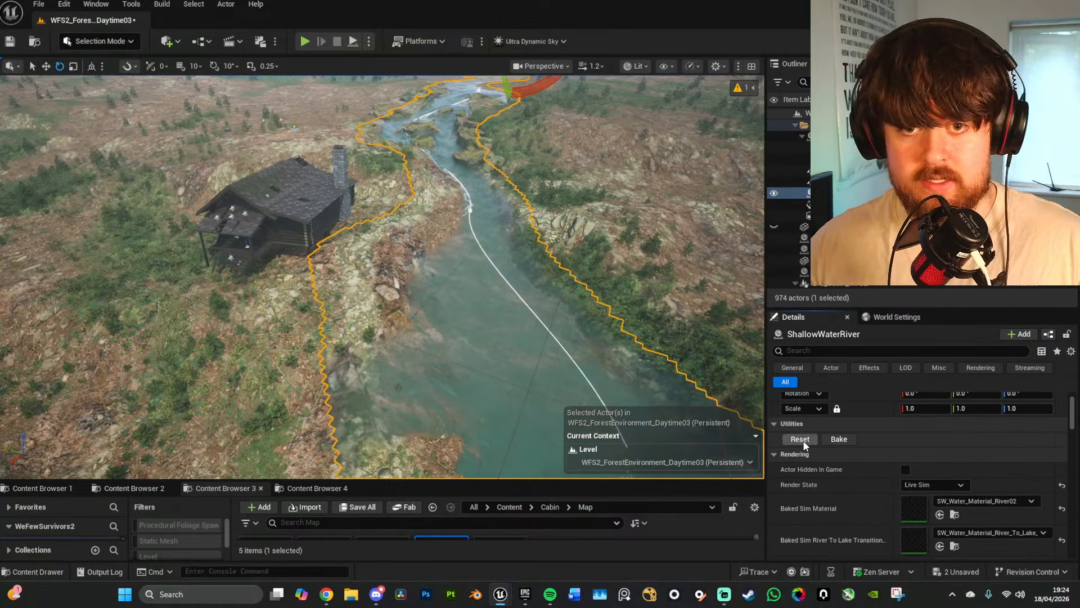
Step: Hide the editor overlays with game view and inspect the water flowing along the reshaped river beside the cabin
right_click_drag(585, 315, 607, 287)
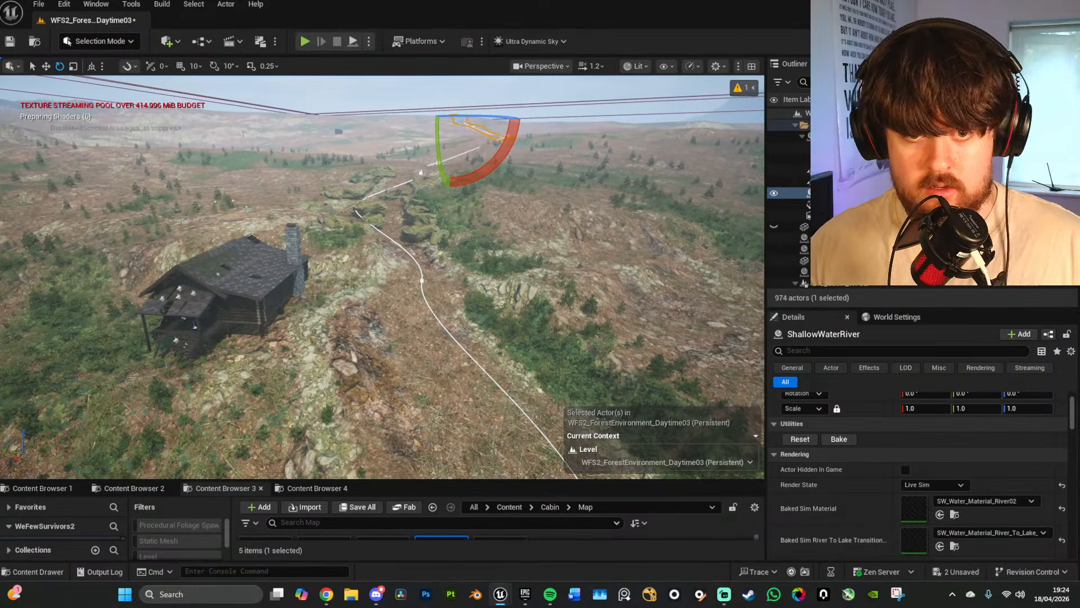
right_click_drag(548, 309, 547, 325)
key("g")
key("g")
key("g")
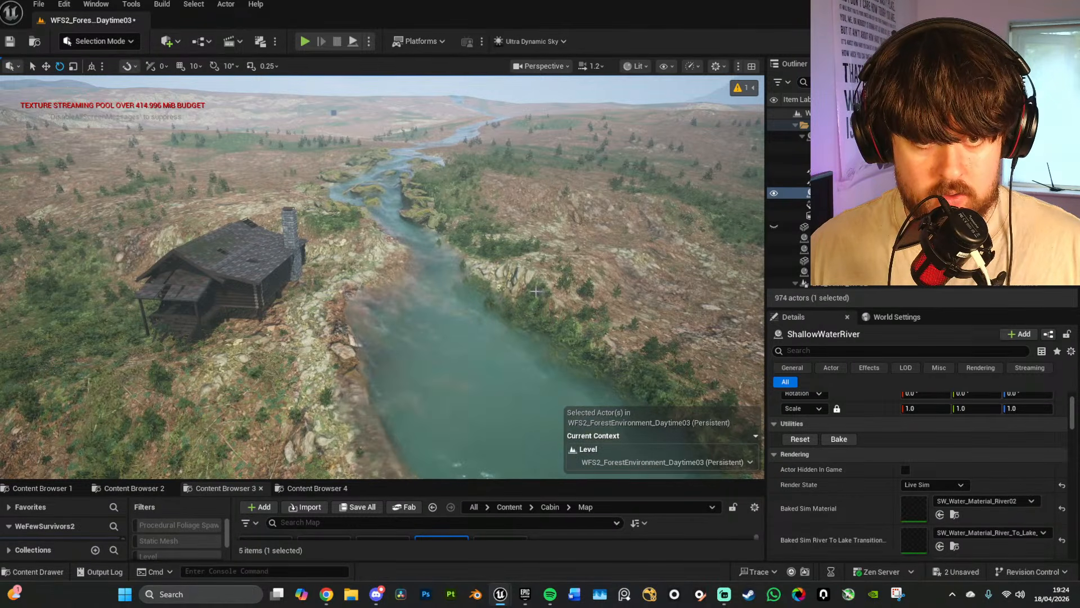
key("w")
right_click_drag(563, 315, 514, 351)
key("s")
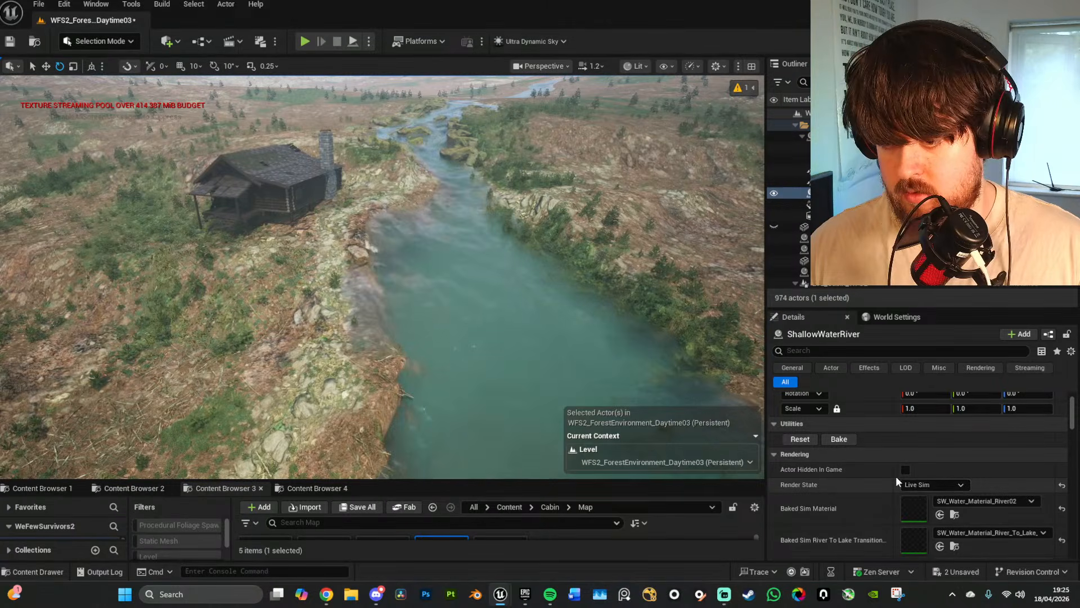
Step: Bake the ShallowWaterRiver simulation, set its Render State to Baked Sim, and save all changes
left_click(840, 439)
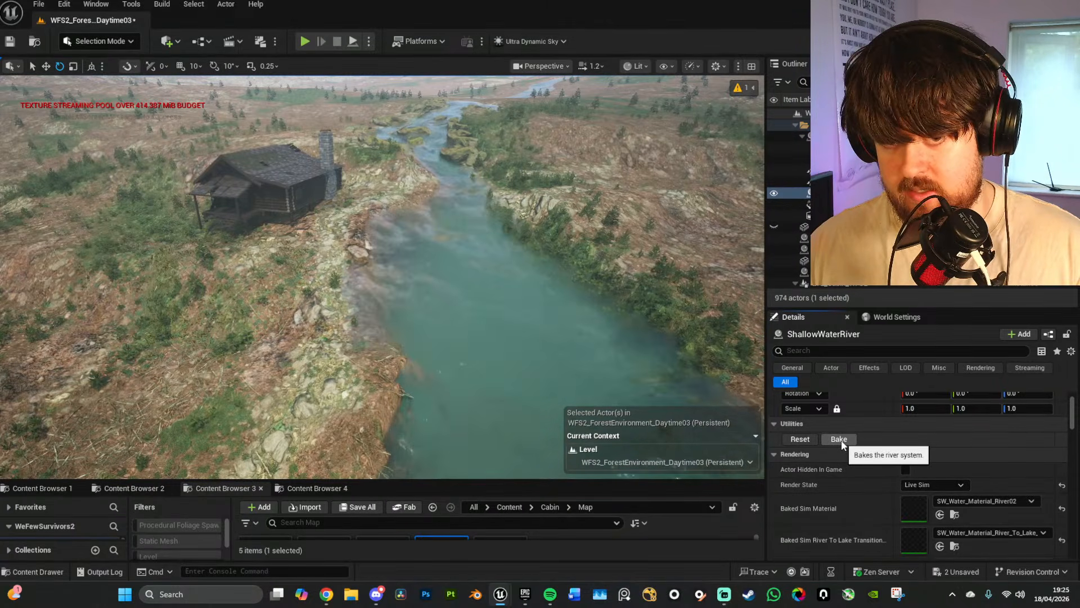
left_click(920, 481)
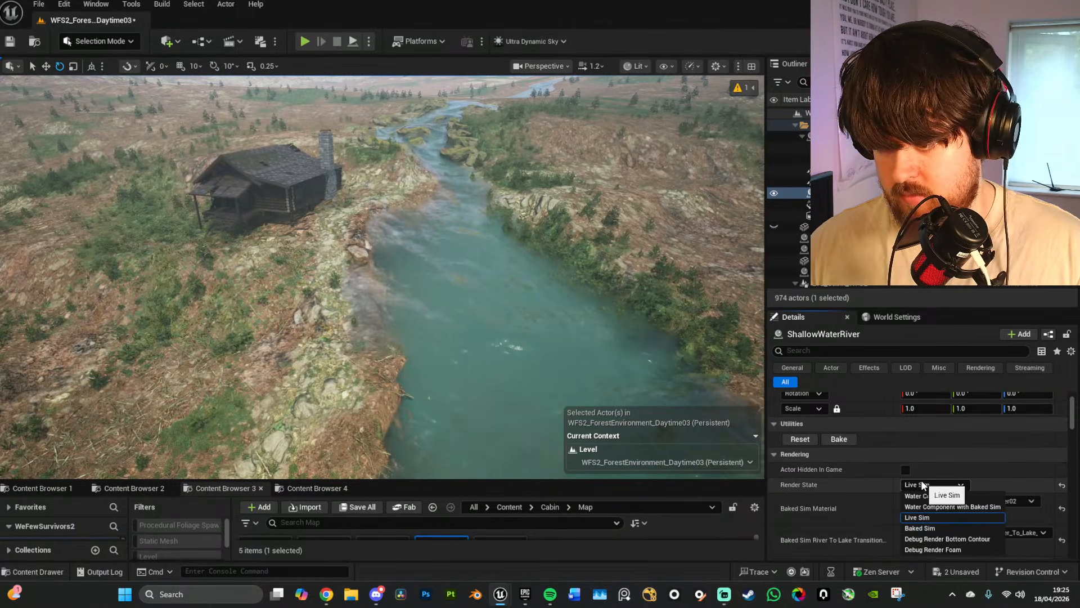
left_click(953, 527)
left_click(38, 4)
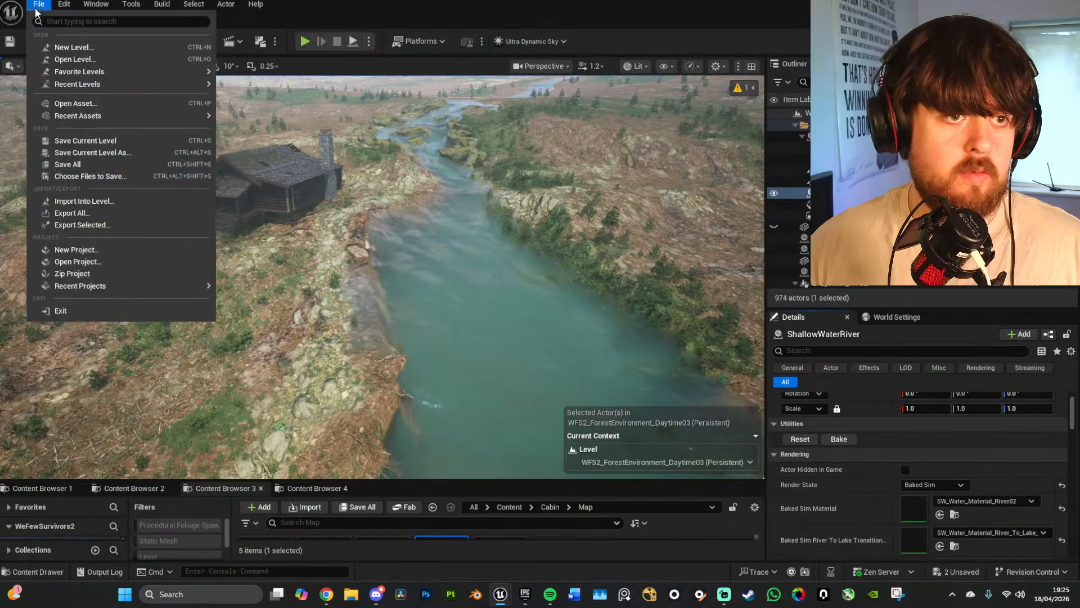
left_click(83, 164)
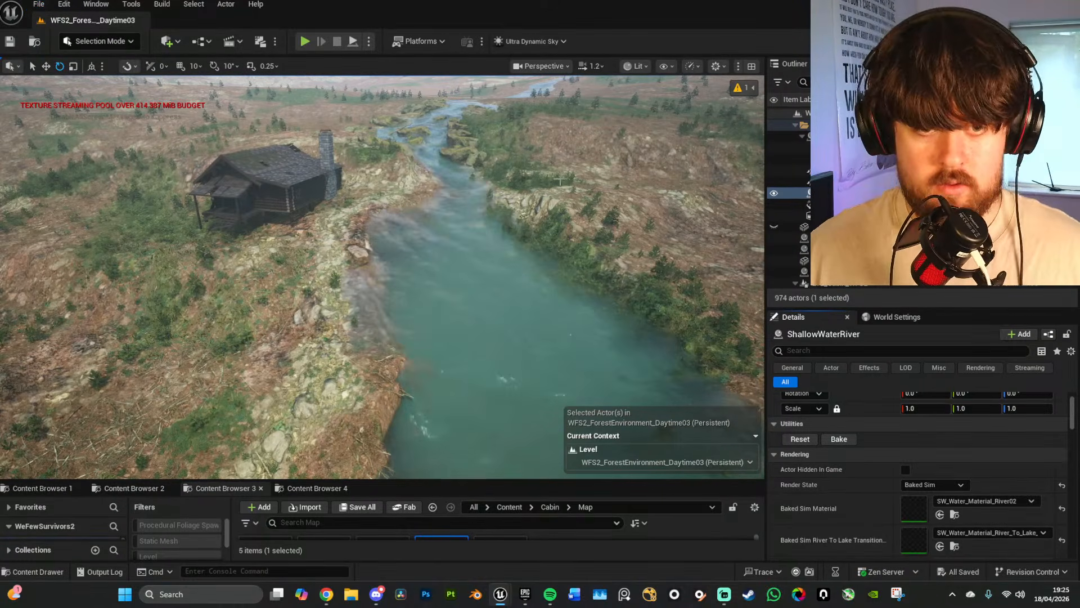
Step: Return to Landscape Mode and raise the ground under the cabin's river-side corner with a sculpt brush of size 500 and strength 0.3
key("w")
right_click_drag(559, 180, 439, 194)
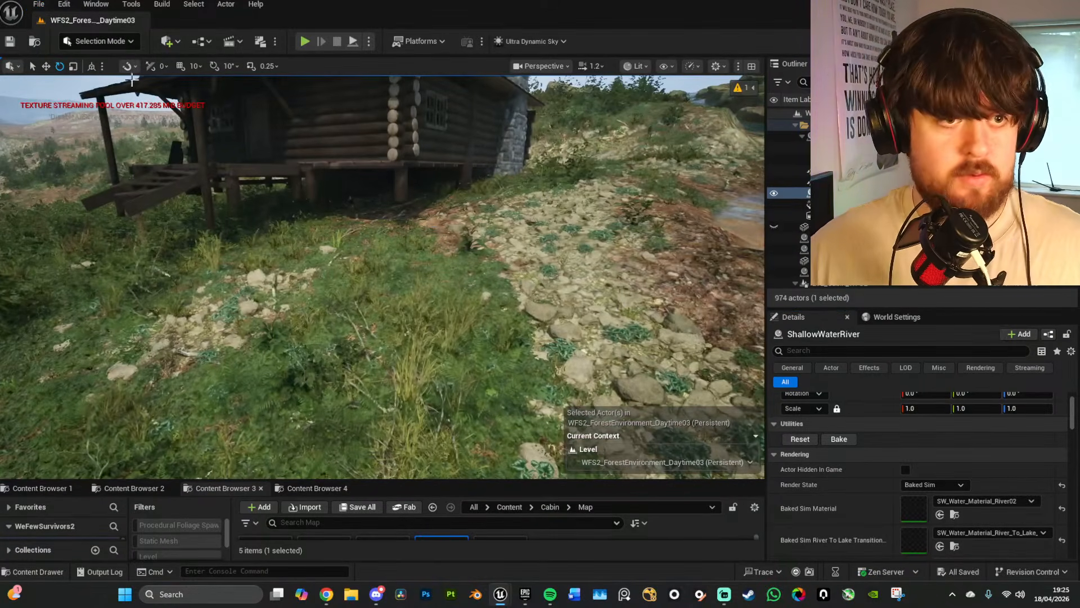
left_click(125, 41)
left_click(126, 79)
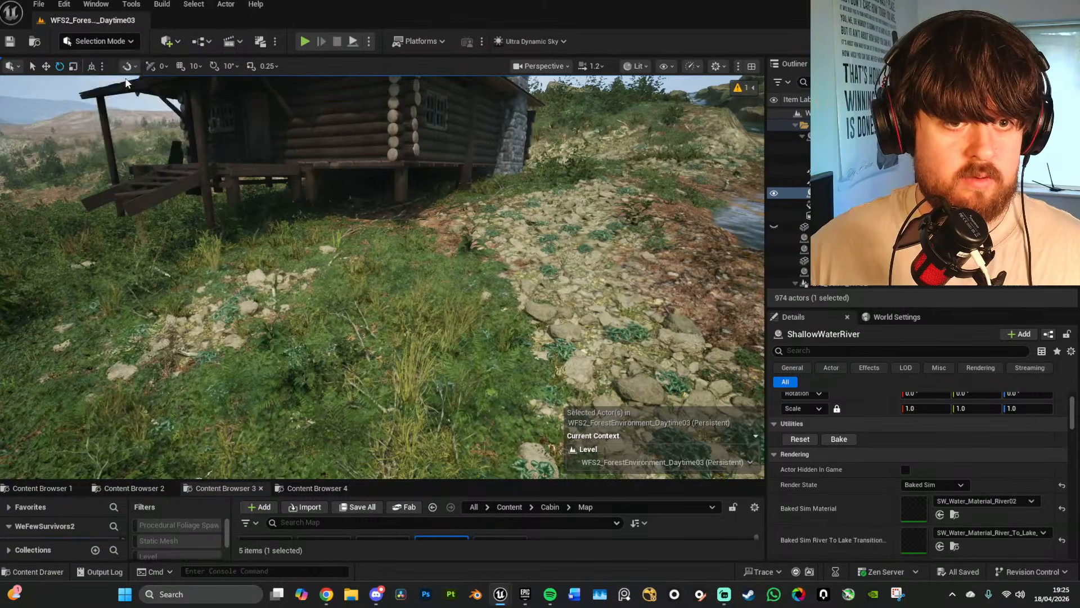
key("e")
right_click_drag(489, 293, 489, 349)
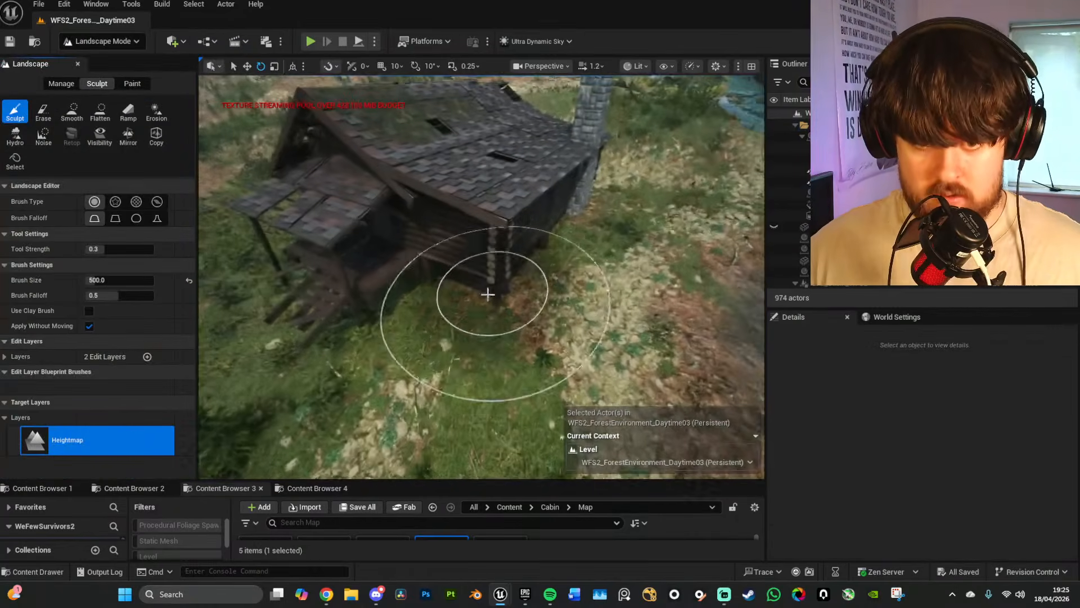
left_click(491, 294)
right_click_drag(492, 301, 493, 245)
key("q")
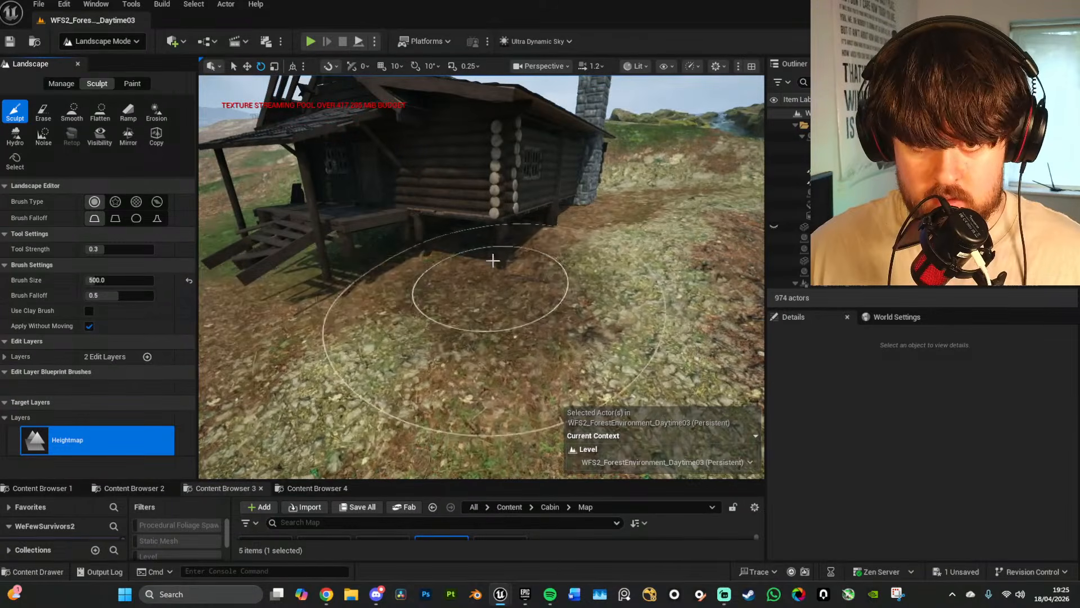
Step: Raise the ground in front of the porch and along the cabin's grassy side wall with the size 500 sculpt brush
right_click_drag(349, 273, 396, 313)
left_click_drag(395, 312, 422, 298)
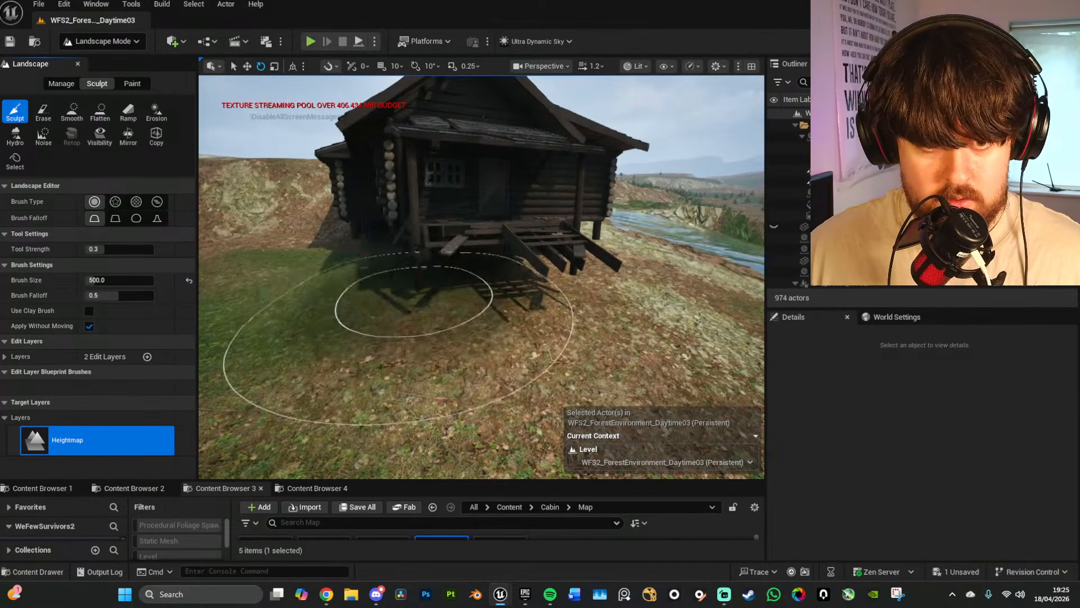
key("a")
mouse_move(414, 301)
right_mouse_down()
mouse_move(489, 309)
mouse_move(462, 298)
right_mouse_up()
scroll(484, 312, "down", 10)
key("e")
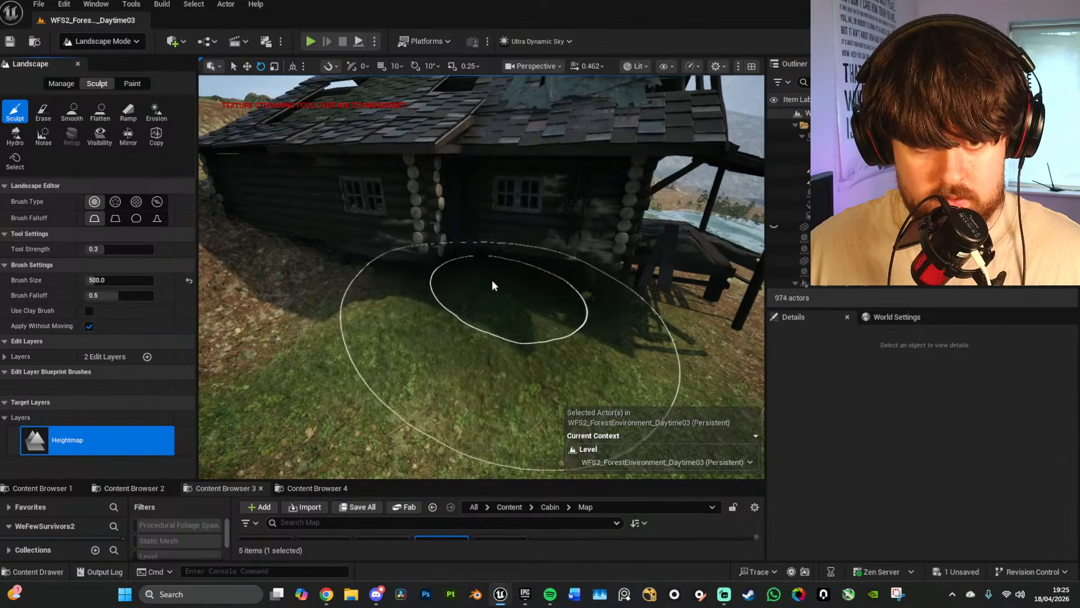
right_click_drag(346, 271, 504, 306)
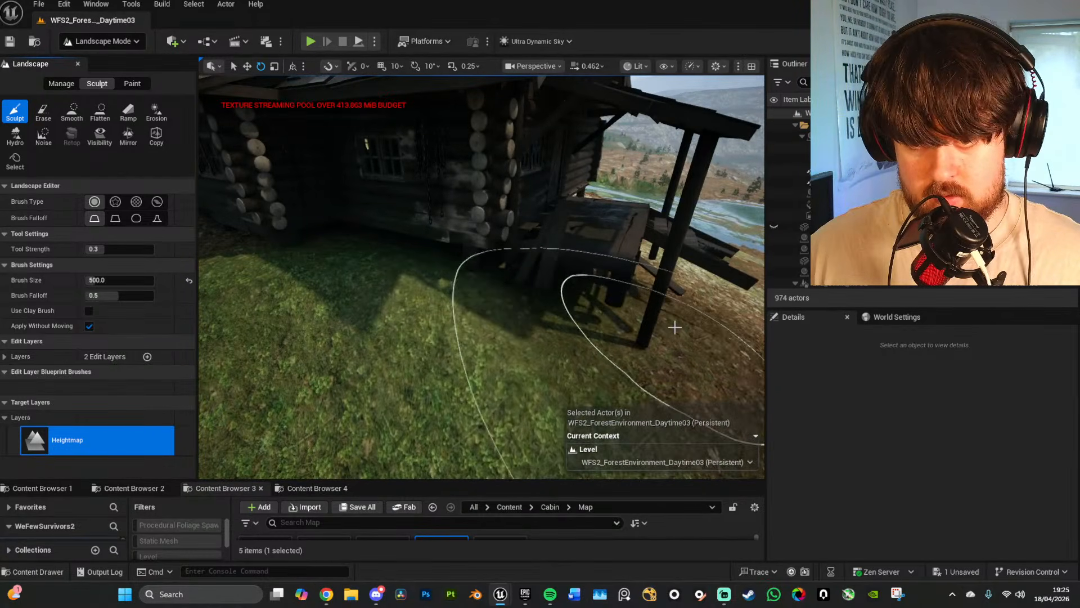
Step: Build up the terrain around the porch posts and broken front steps with the sculpt brush at strength 0.3
key("d")
mouse_move(500, 294)
right_mouse_down()
mouse_move(410, 268)
mouse_move(503, 340)
mouse_move(528, 301)
mouse_move(489, 298)
mouse_move(477, 319)
right_mouse_up()
key("s")
key("s")
key("w")
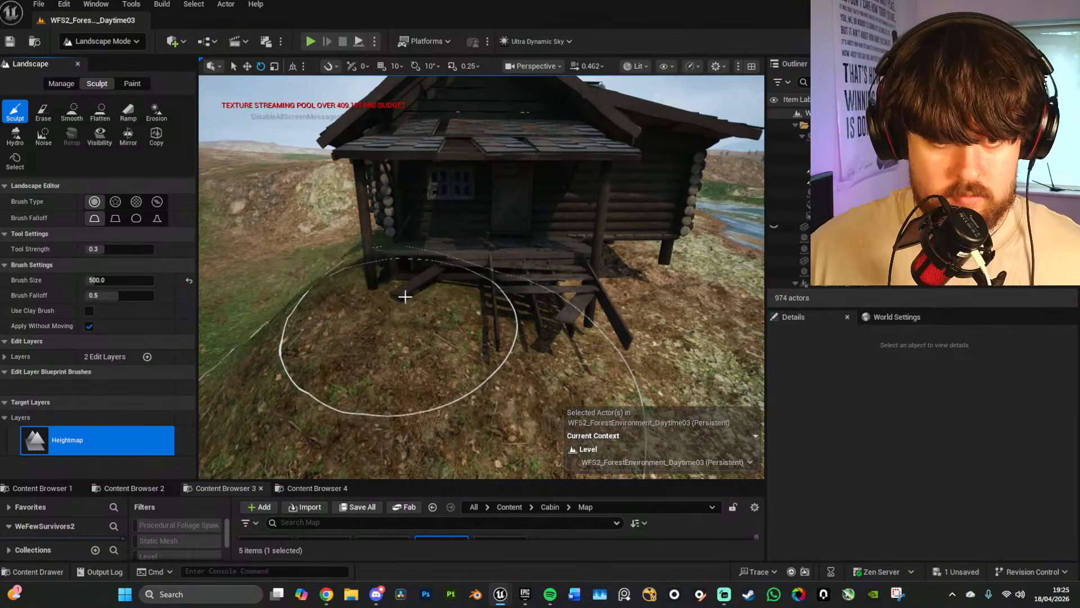
key("s")
mouse_move(547, 321)
right_mouse_down()
mouse_move(546, 306)
mouse_move(591, 315)
mouse_move(479, 310)
mouse_move(520, 315)
right_mouse_up()
key("w")
key("w")
key("s")
key("w")
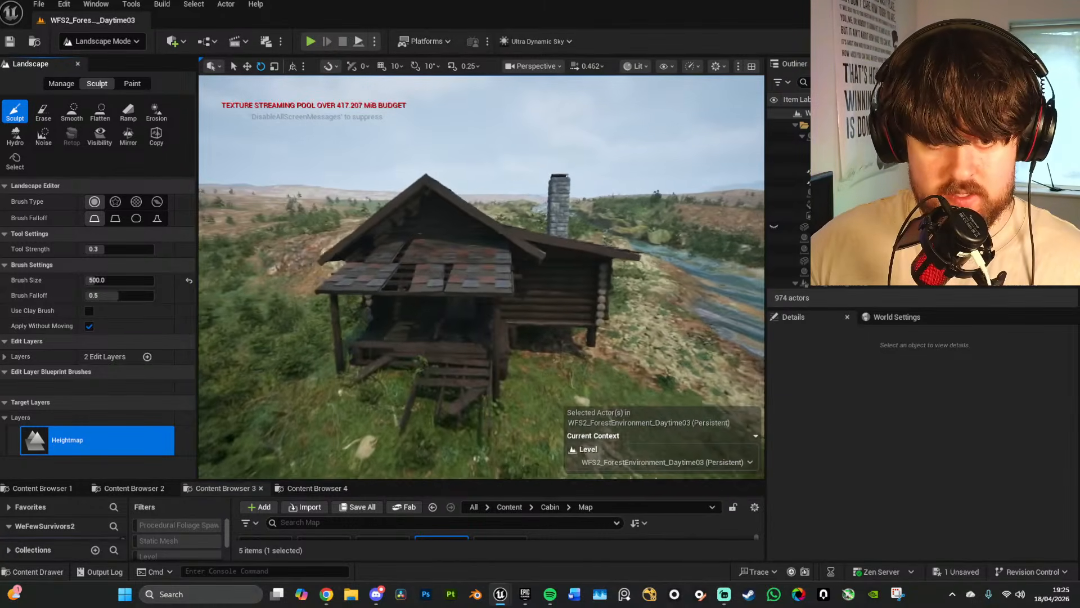
Step: Sculpt the open ground in front of the porch into a broader slope leading away from the steps
right_click_drag(481, 281, 461, 309)
key("s")
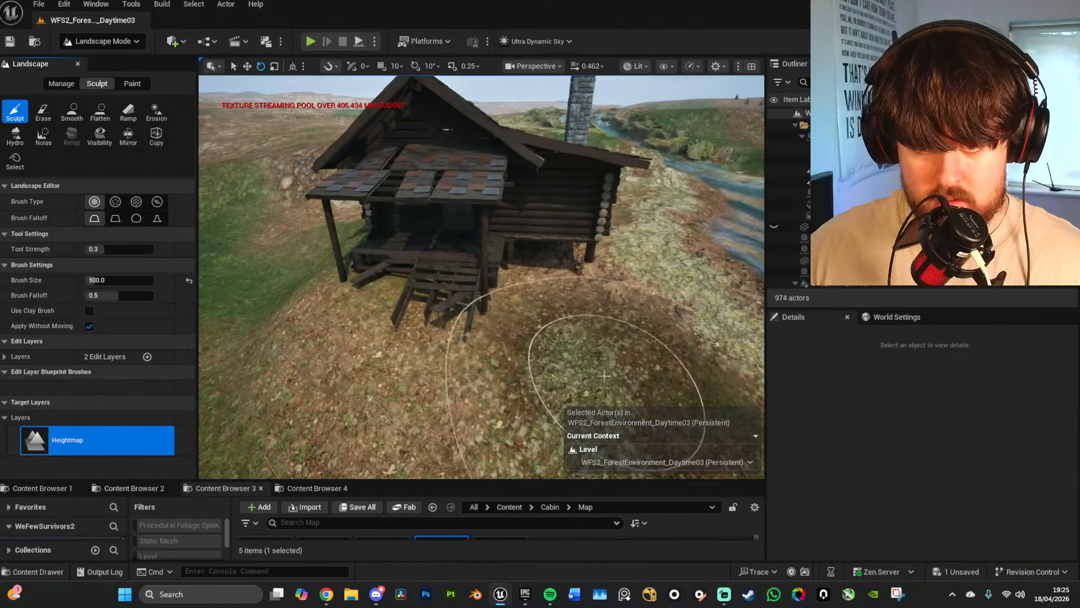
key("s")
right_click_drag(526, 346, 478, 389)
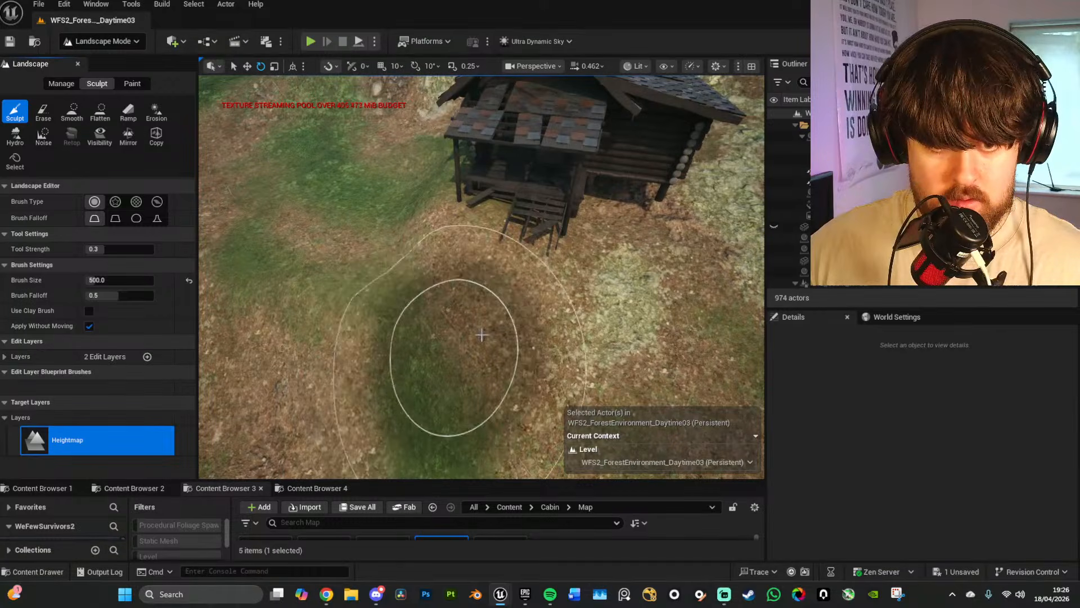
mouse_move(481, 334)
right_mouse_down()
mouse_move(512, 281)
mouse_move(569, 279)
right_mouse_up()
key("w")
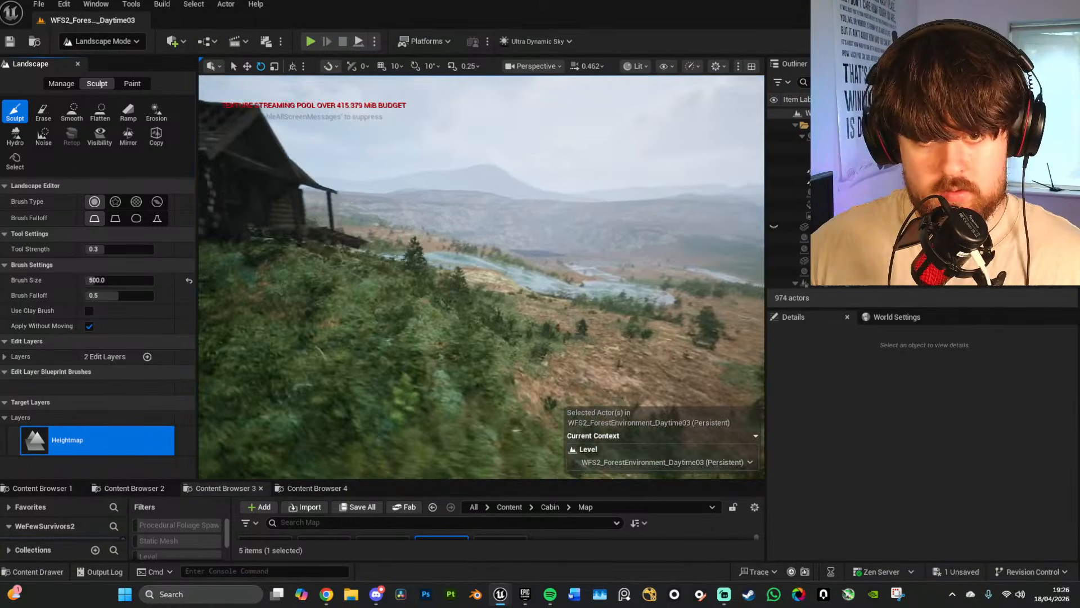
mouse_move(439, 299)
right_mouse_down()
mouse_move(450, 366)
mouse_move(432, 369)
right_mouse_up()
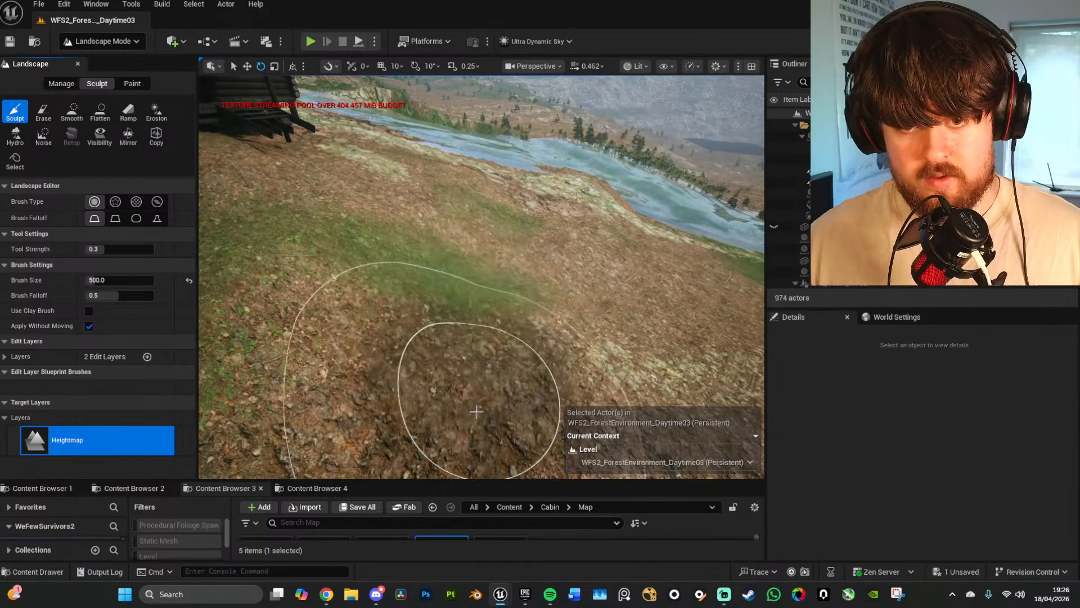
Step: Sculpt the hillside diagonally in front of the porch, keeping the brush size at 500 and strength at 0.3
key("s")
mouse_move(546, 255)
right_mouse_down()
mouse_move(478, 268)
mouse_move(478, 236)
mouse_move(501, 253)
mouse_move(467, 242)
right_mouse_up()
key("w")
mouse_move(464, 234)
left_mouse_down()
mouse_move(449, 201)
mouse_move(485, 188)
mouse_move(469, 230)
mouse_move(404, 178)
mouse_move(375, 200)
mouse_move(410, 188)
mouse_move(467, 225)
mouse_move(481, 176)
mouse_move(373, 193)
mouse_move(495, 260)
left_mouse_up()
left_click(100, 111)
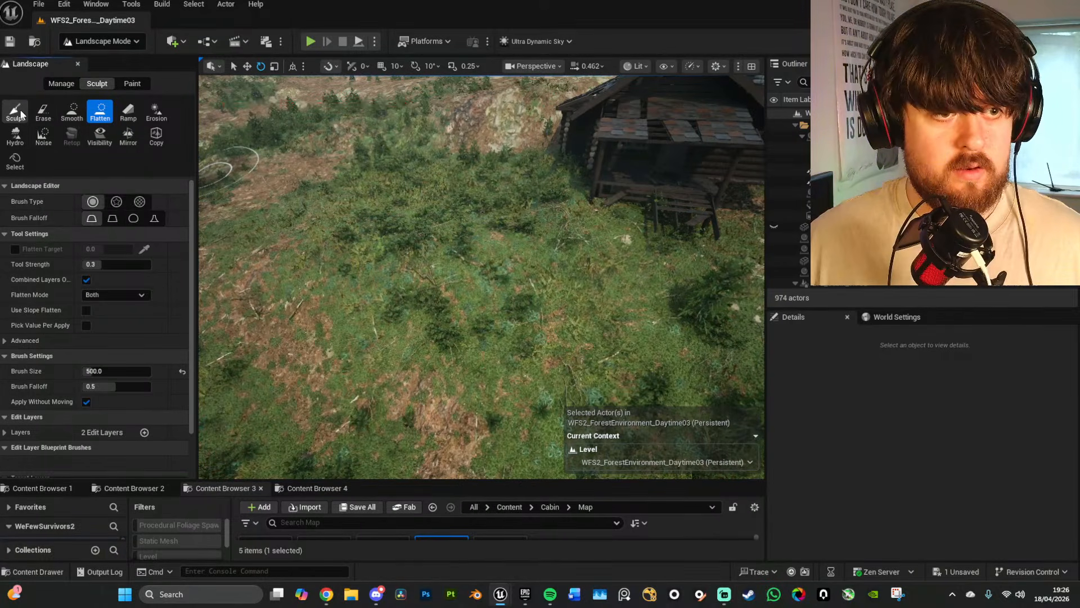
left_click(15, 111)
mouse_move(433, 234)
left_mouse_down()
mouse_move(333, 214)
mouse_move(458, 242)
mouse_move(361, 225)
mouse_move(446, 313)
mouse_move(393, 270)
left_mouse_up()
left_click(128, 112)
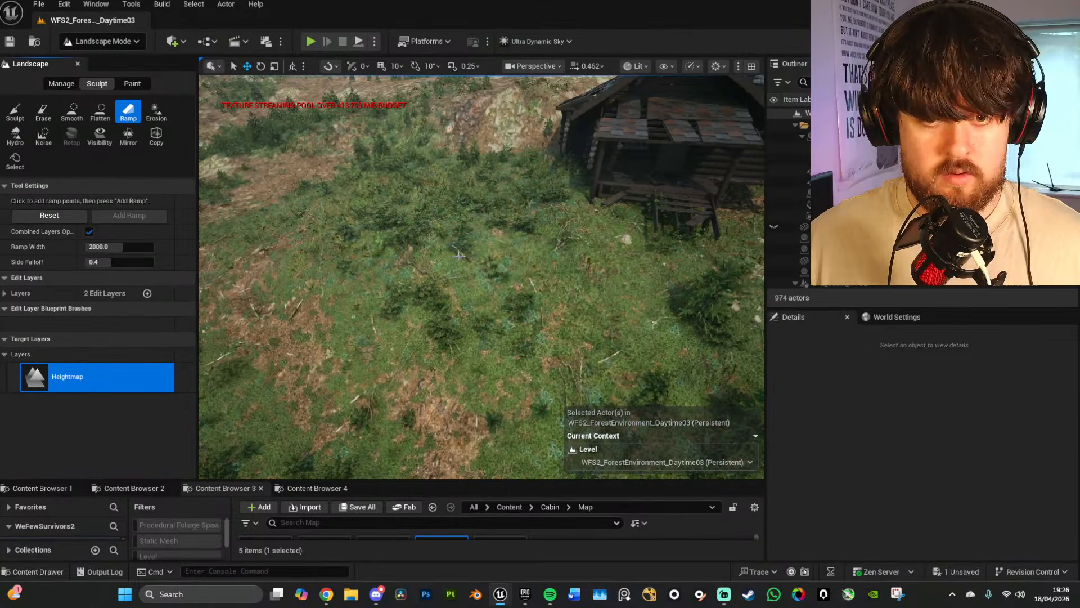
left_click(360, 242)
left_click(462, 274)
right_click_drag(490, 281, 502, 248)
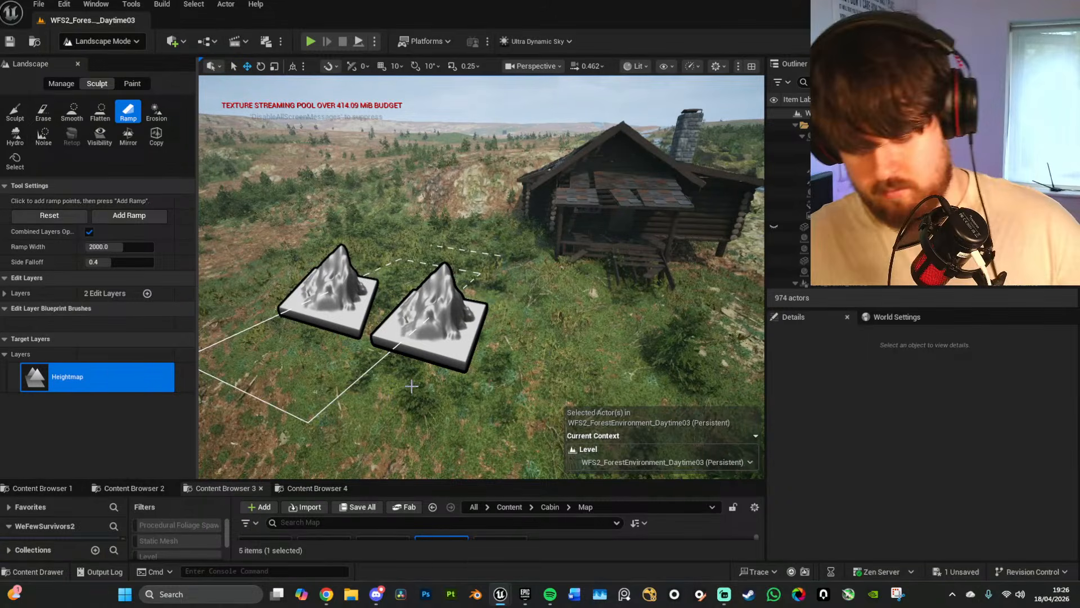
key("ctrl+z")
right_click_drag(411, 386, 413, 423)
left_click_drag(341, 195, 349, 220)
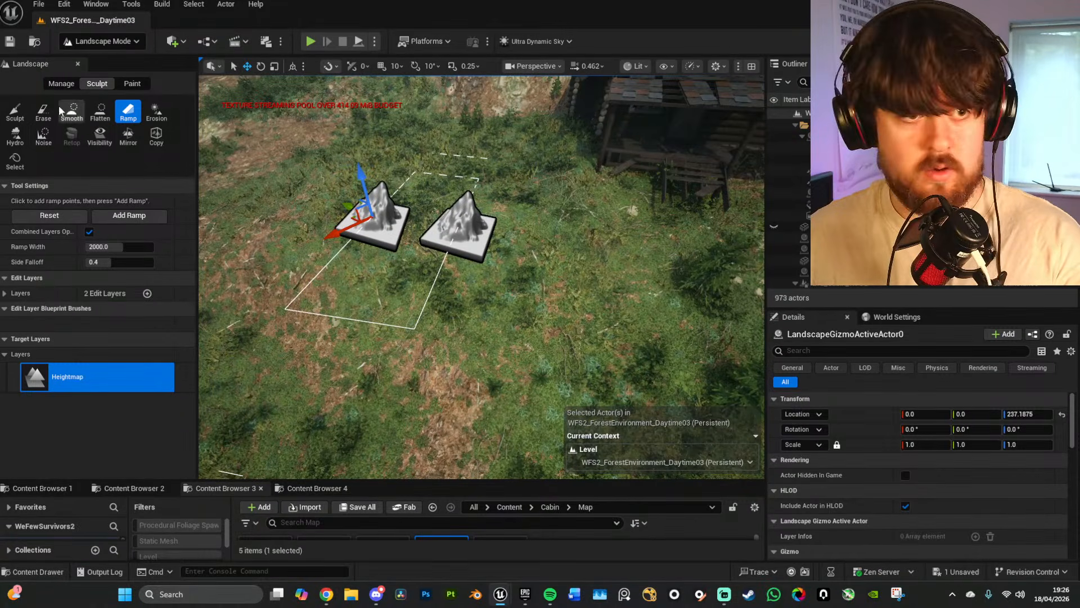
left_click(14, 112)
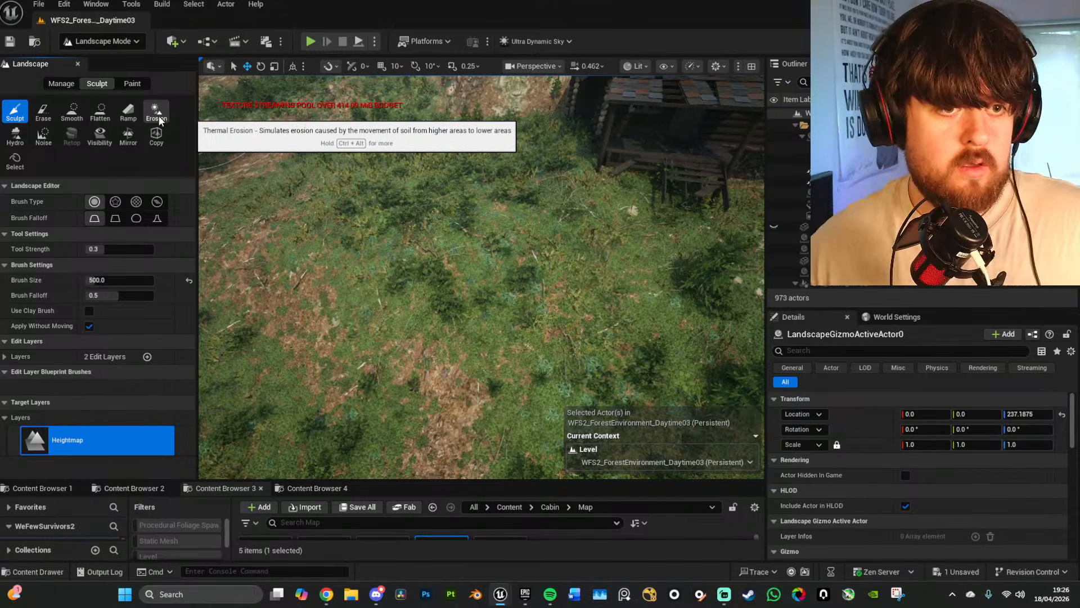
Step: Smooth the sculpted slope in front of the porch with a smooth brush of size 500 and strength 0.3
left_click(72, 111)
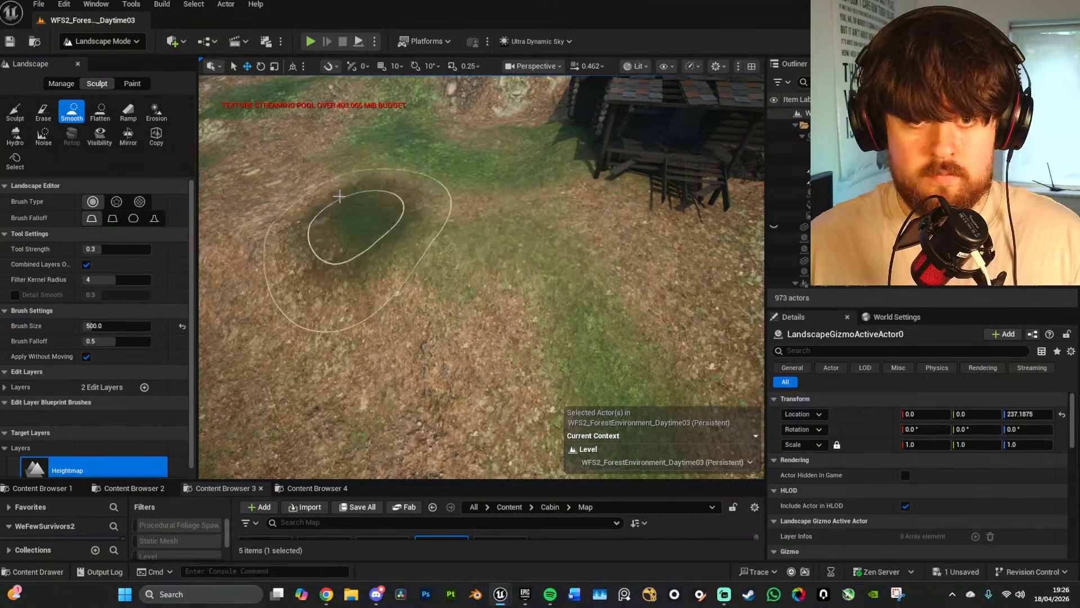
right_click_drag(397, 218, 383, 183)
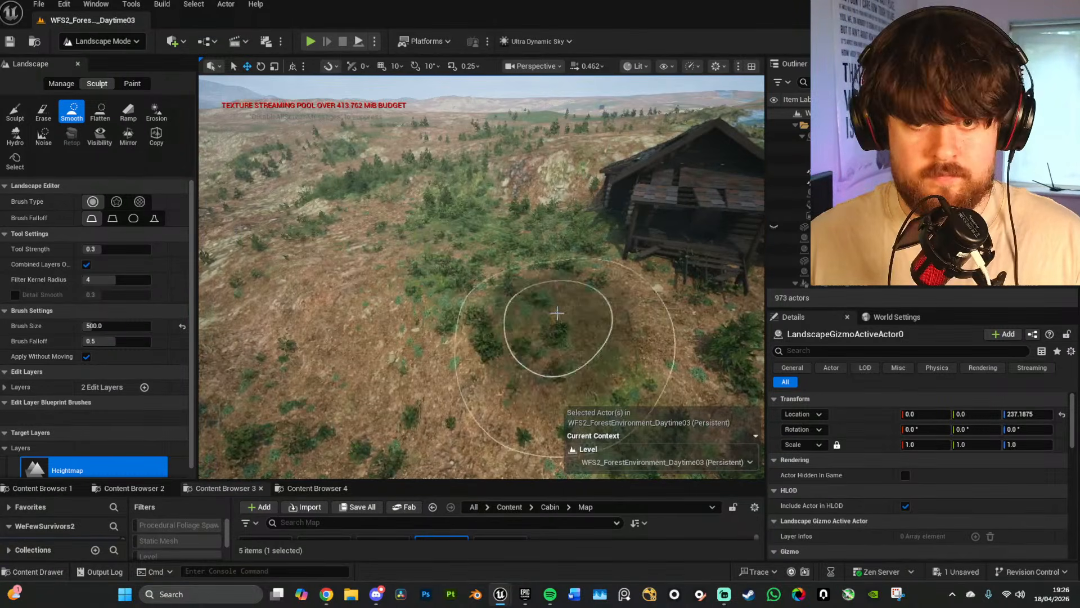
left_click_drag(442, 301, 384, 293)
right_click_drag(382, 281, 470, 301)
Step: Reshape the ground along the cabin's rear wall and doorway with the sculpt brush at size 500
mouse_move(570, 322)
right_mouse_down()
mouse_move(594, 292)
mouse_move(652, 312)
mouse_move(672, 293)
mouse_move(624, 286)
mouse_move(574, 309)
mouse_move(610, 301)
mouse_move(610, 279)
right_mouse_up()
scroll(610, 307, "up", 2)
right_click_drag(552, 311, 553, 338)
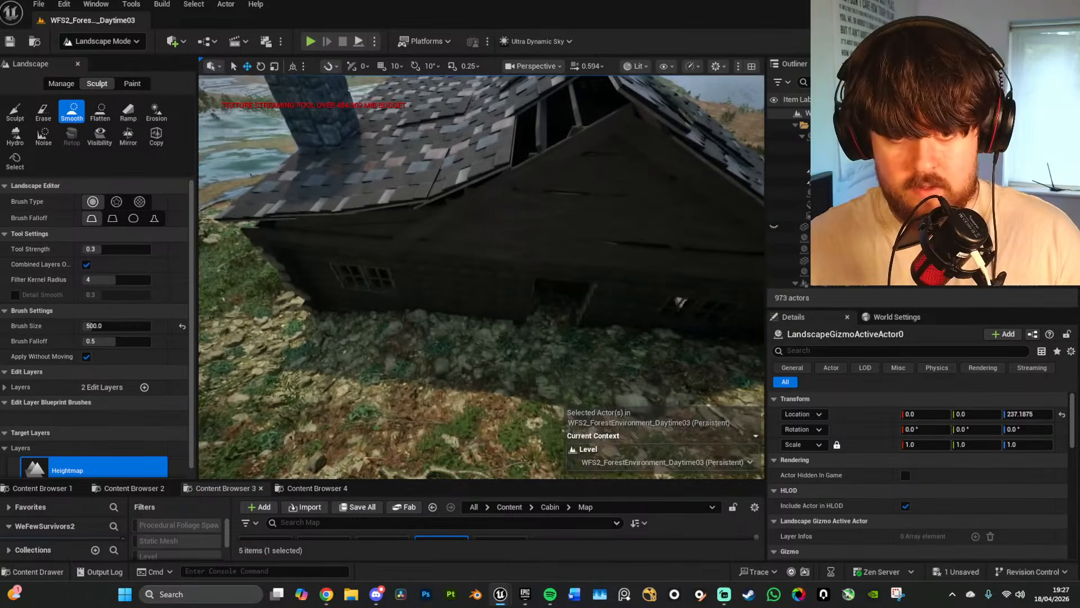
key("w")
mouse_move(482, 281)
right_mouse_down()
mouse_move(495, 270)
mouse_move(556, 296)
right_mouse_up()
right_click_drag(446, 313, 468, 336)
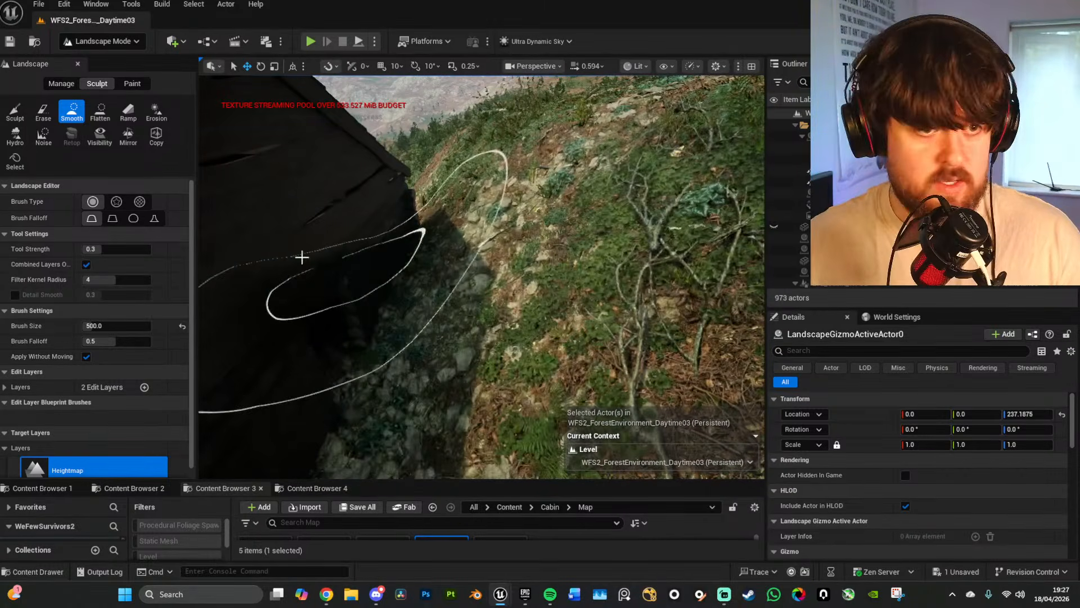
left_click(15, 112)
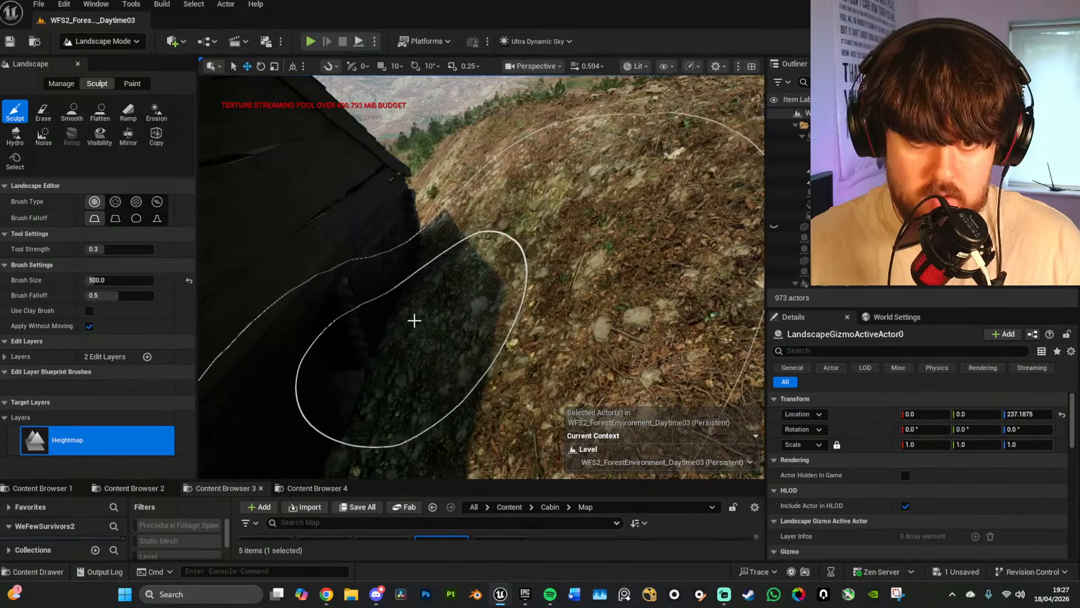
mouse_move(414, 320)
right_mouse_down()
mouse_move(427, 337)
mouse_move(388, 343)
right_mouse_up()
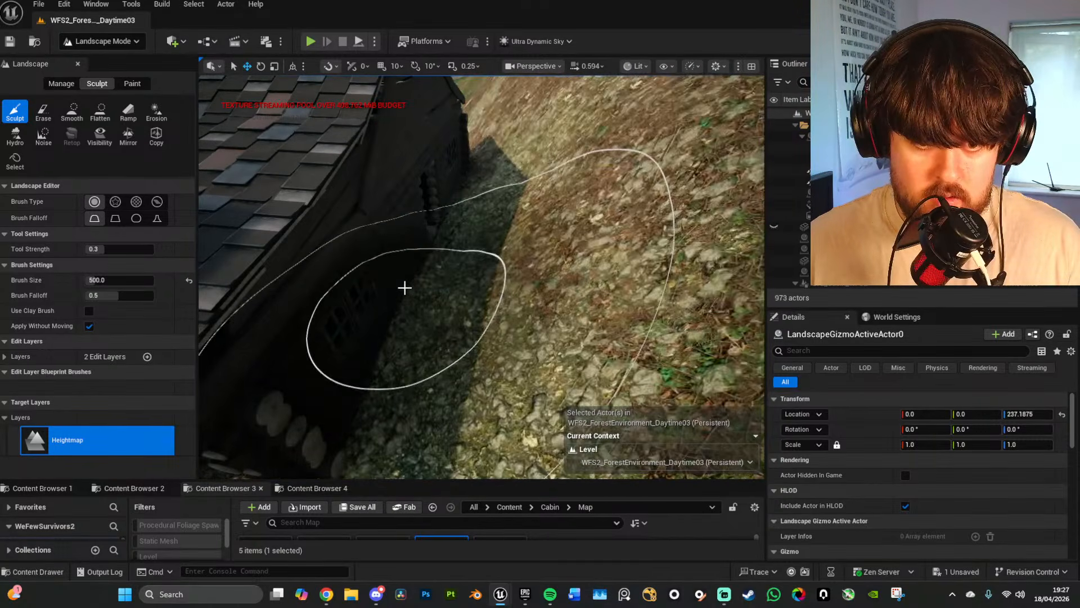
mouse_move(330, 312)
right_mouse_down()
mouse_move(330, 300)
mouse_move(332, 311)
right_mouse_up()
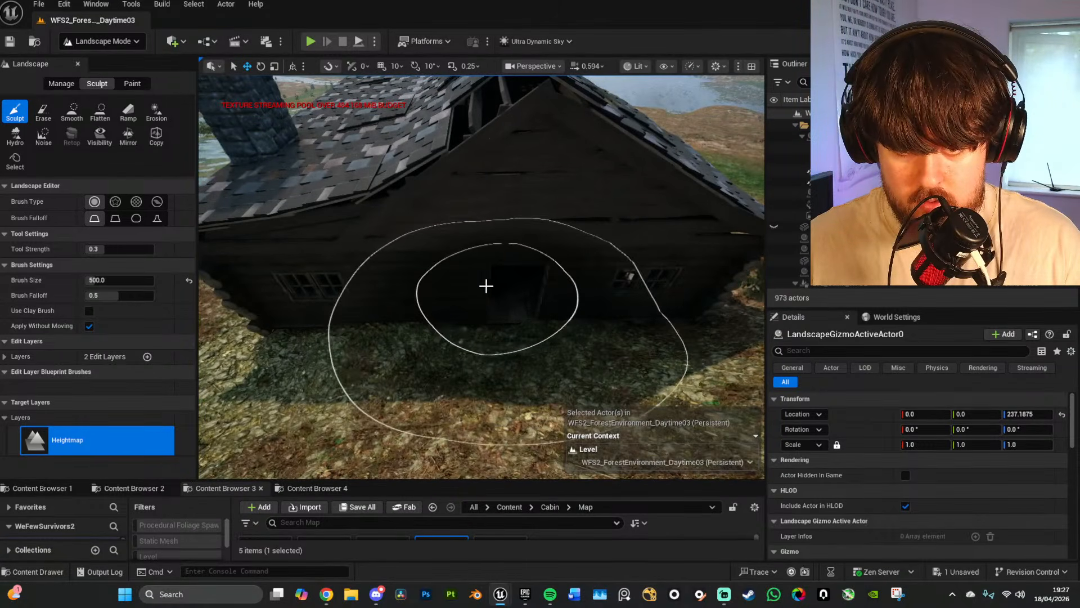
mouse_move(423, 288)
right_mouse_down()
mouse_move(506, 295)
mouse_move(557, 314)
right_mouse_up()
Step: Lower the terrain inside the cabin in unlit view with a sculpt brush of size about 190, and return to lit view
key("alt+3")
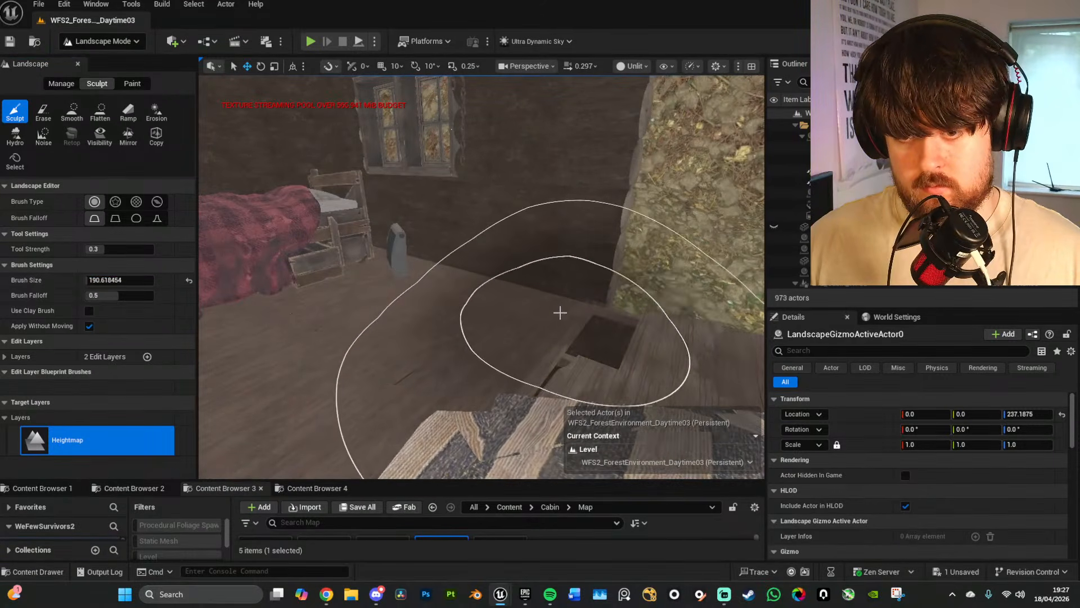
right_click_drag(559, 313, 591, 337)
left_click(441, 345, "shift")
right_click_drag(441, 345, 462, 287)
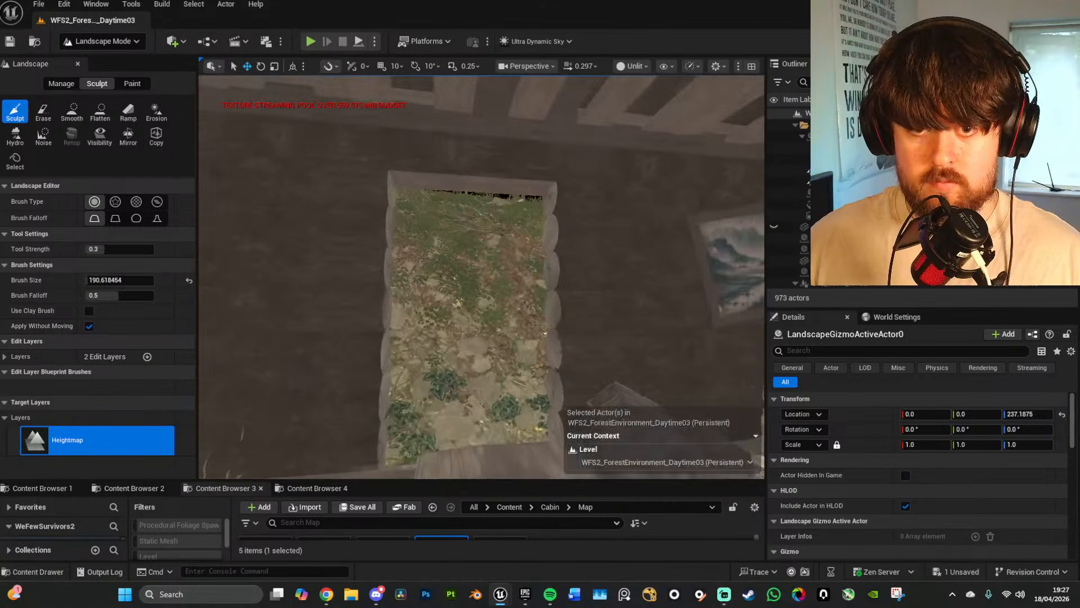
key("alt+4")
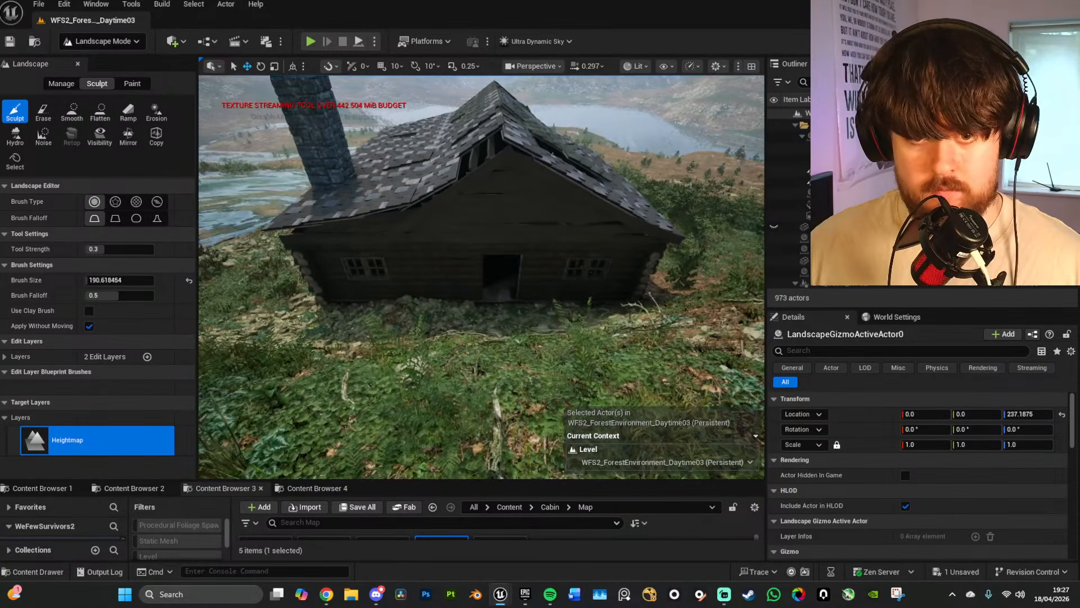
Step: Set the sculpt brush size to 500 and raise the ground beneath the porch's broken front steps
right_click_drag(481, 277, 476, 293)
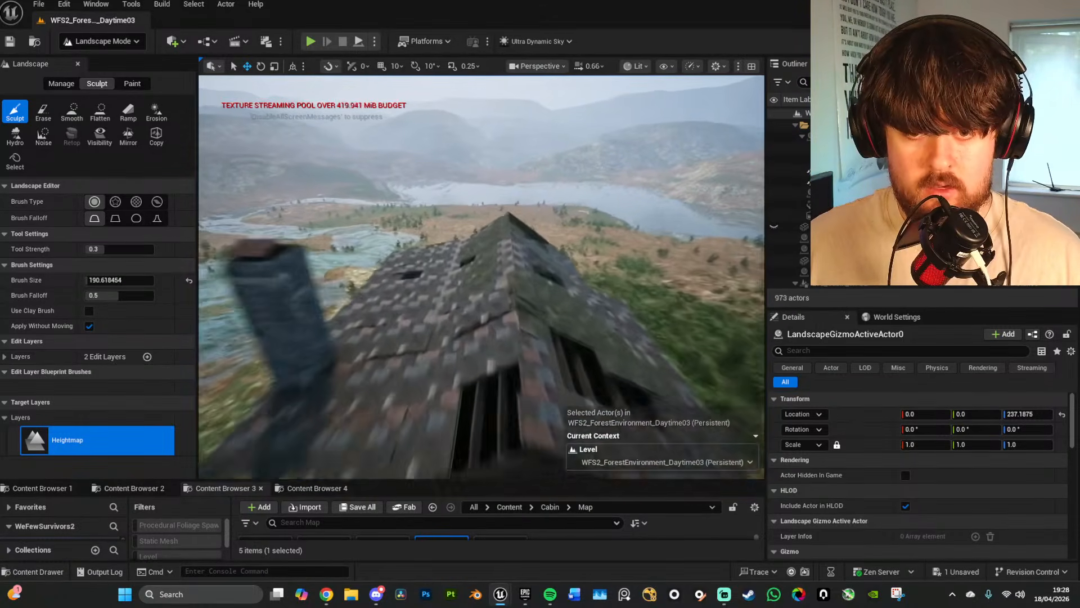
mouse_move(481, 276)
right_mouse_down()
mouse_move(394, 276)
mouse_move(352, 241)
mouse_move(242, 251)
mouse_move(394, 281)
mouse_move(383, 276)
mouse_move(393, 264)
right_mouse_up()
scroll(482, 277, "down", 1)
left_click(147, 279)
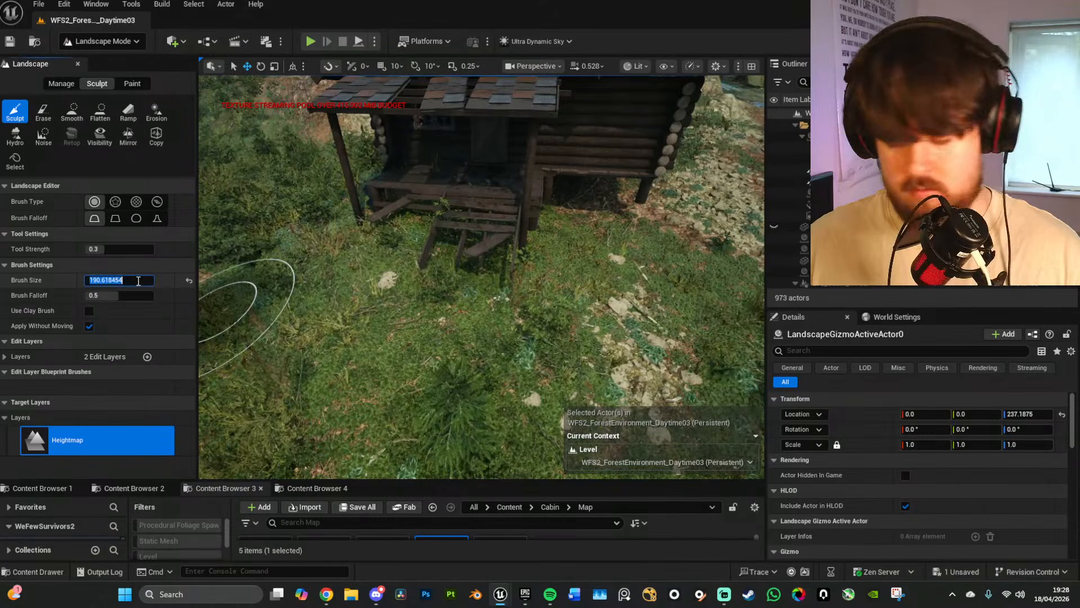
type("500")
key("Return")
left_click(518, 303)
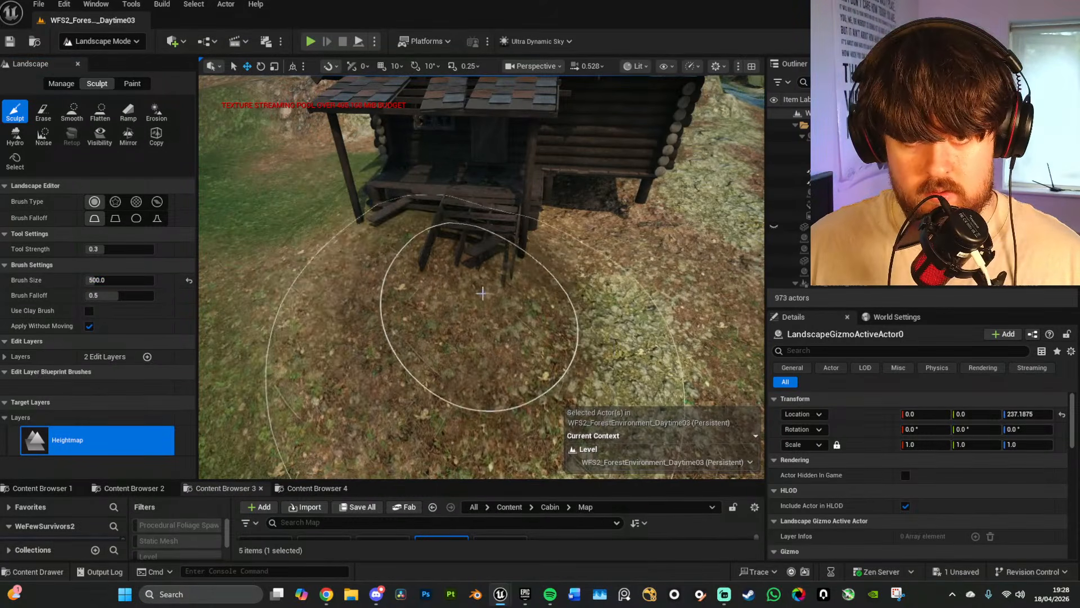
left_click_drag(483, 293, 438, 302)
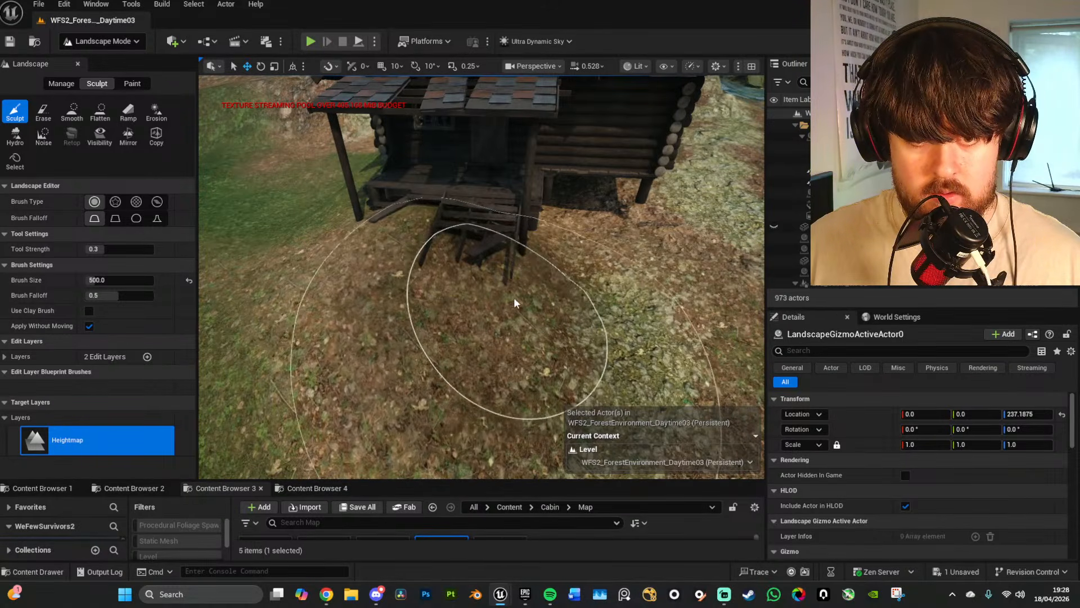
right_click_drag(532, 302, 485, 283)
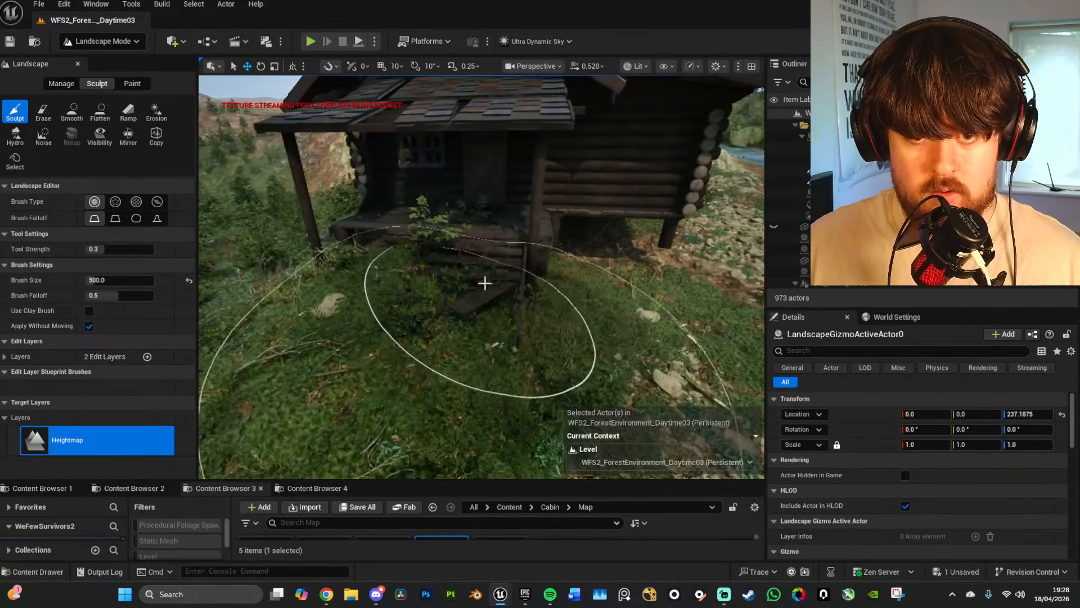
left_click_drag(439, 295, 439, 284)
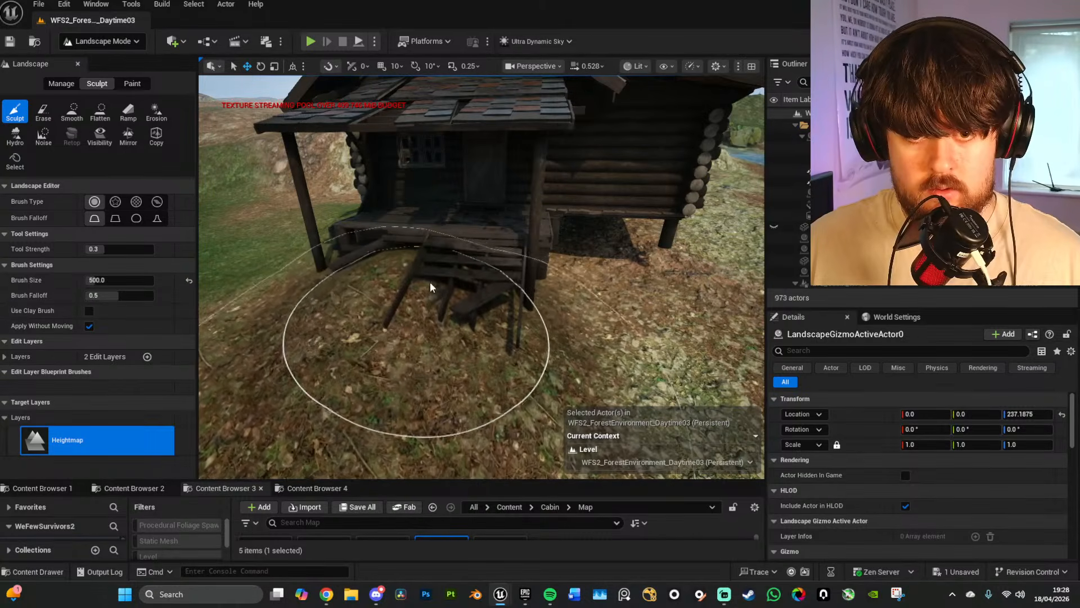
key("ctrl+z")
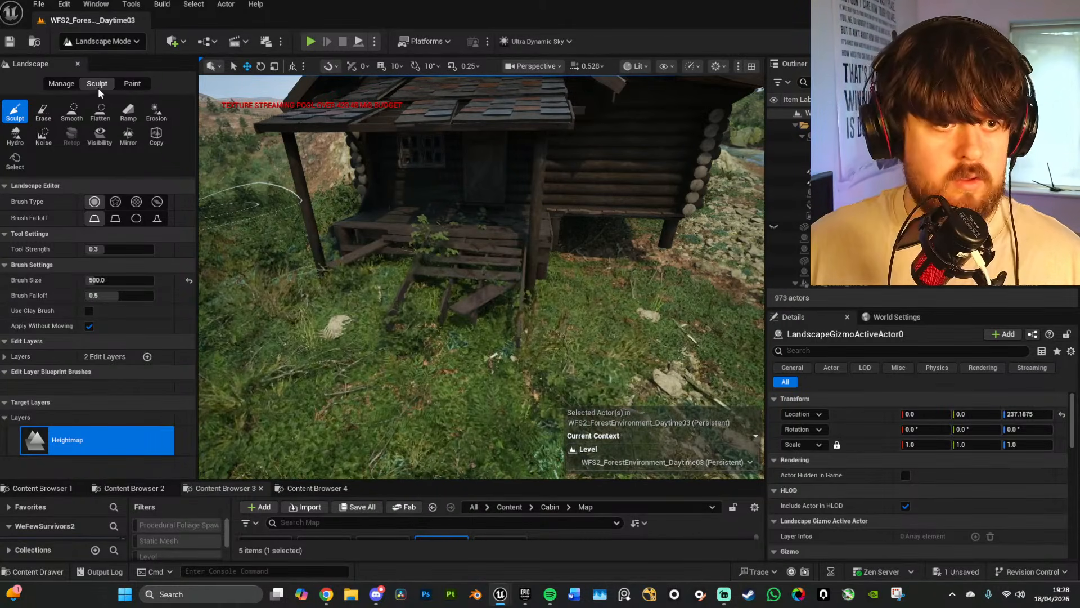
Step: Paint the Dirt target layer over the ground beneath the porch's broken front steps with a brush size of 50
left_click(132, 83)
scroll(51, 377, "down", 3)
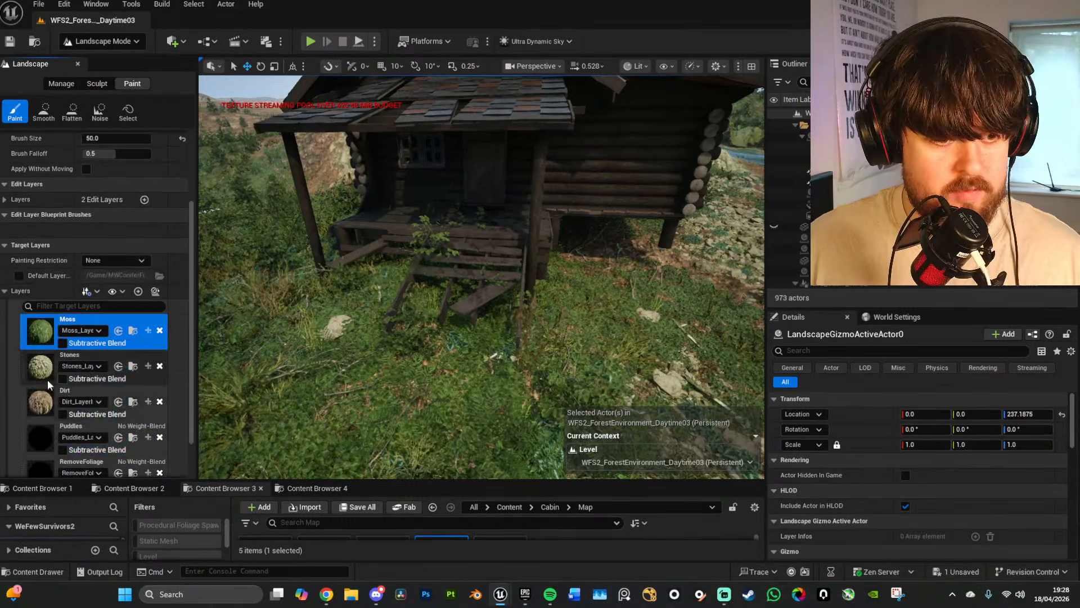
scroll(42, 369, "down", 2)
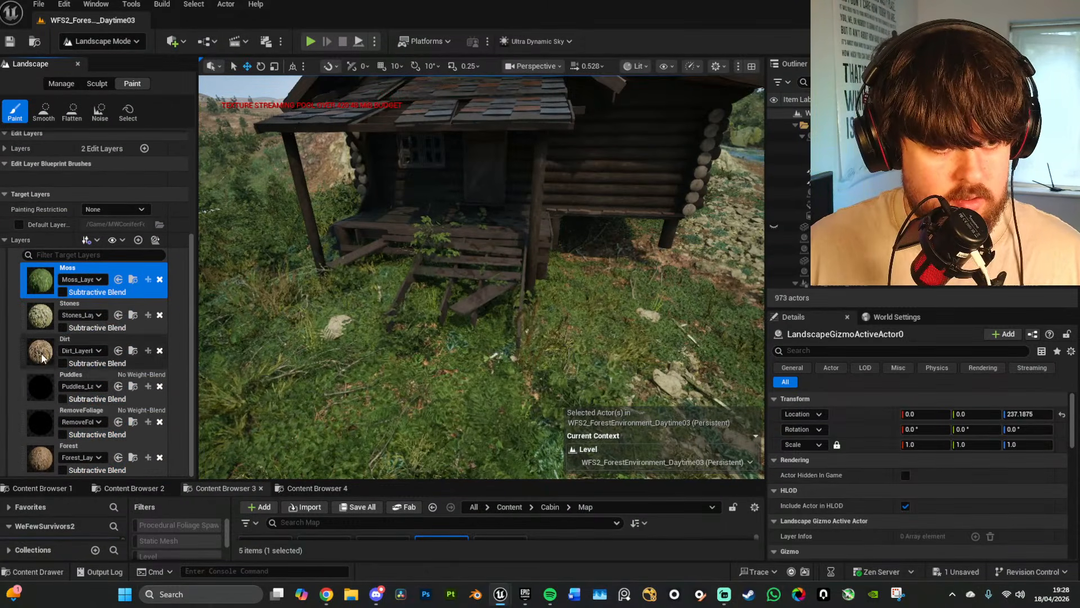
left_click(65, 352)
left_click_drag(410, 302, 432, 290)
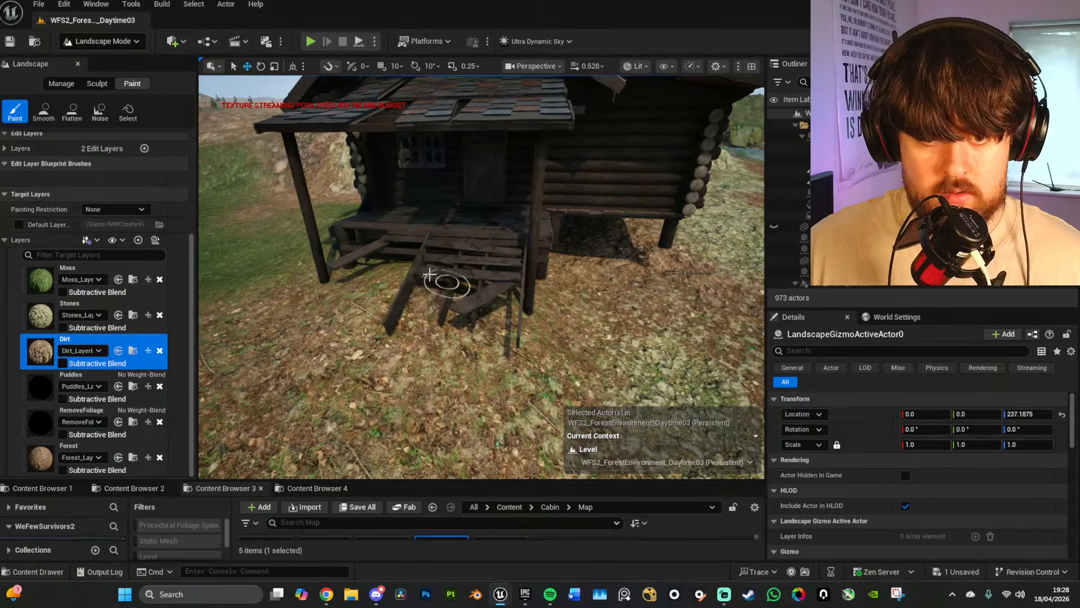
left_click_drag(501, 301, 499, 318)
key("w")
right_click_drag(499, 318, 499, 319)
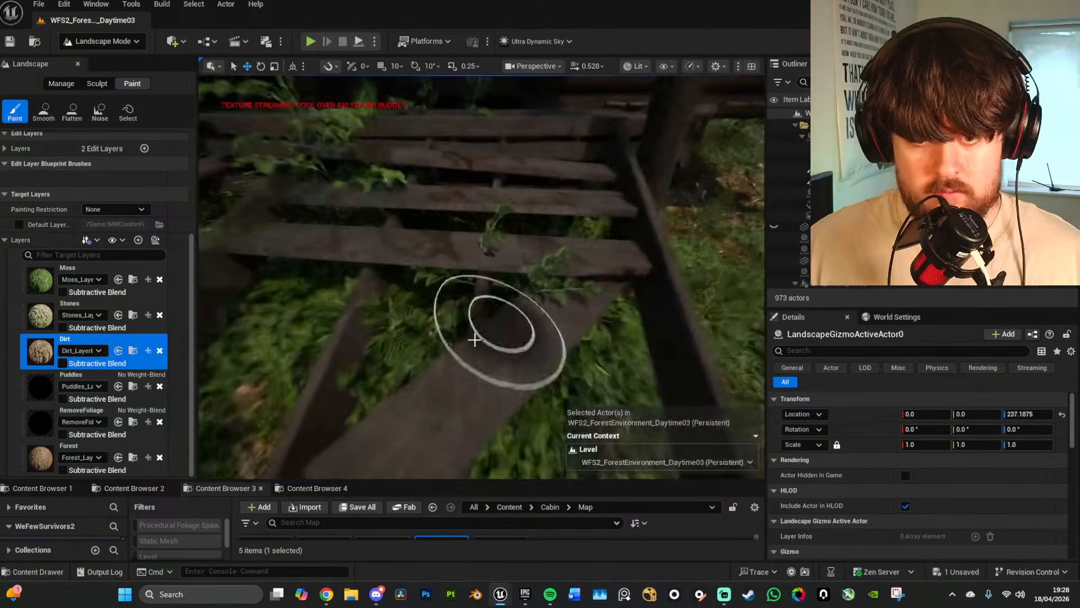
left_click_drag(499, 318, 420, 313)
Step: Paint the Dirt layer across the shaded ground underneath the cabin floor
right_click_drag(689, 313, 725, 318)
key("w")
key("w")
key("w")
mouse_move(476, 202)
right_mouse_down()
mouse_move(529, 214)
mouse_move(476, 203)
right_mouse_up()
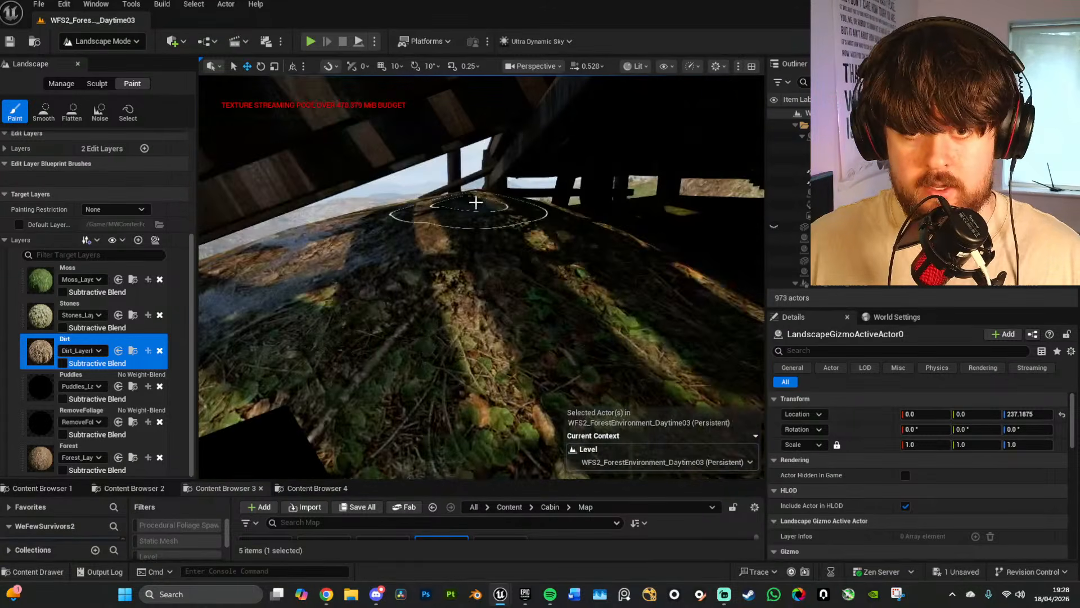
mouse_move(543, 224)
left_mouse_down()
mouse_move(636, 255)
mouse_move(617, 263)
left_mouse_up()
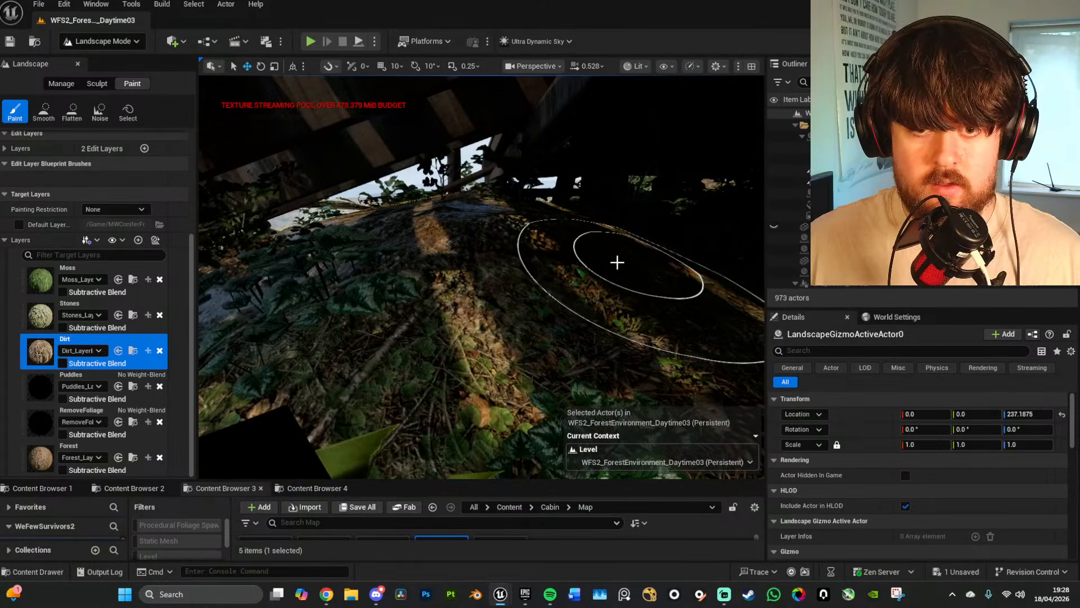
Step: Add further Dirt strokes to the ground beneath the cabin and beside the low wooden boards
key("s")
mouse_move(617, 263)
right_mouse_down()
mouse_move(697, 253)
mouse_move(748, 264)
right_mouse_up()
mouse_move(444, 318)
right_mouse_down()
mouse_move(490, 315)
mouse_move(524, 360)
mouse_move(556, 349)
mouse_move(562, 360)
right_mouse_up()
key("a")
key("w")
mouse_move(444, 318)
left_mouse_down()
mouse_move(466, 334)
mouse_move(420, 311)
mouse_move(499, 332)
left_mouse_up()
key("s")
right_click_drag(567, 328, 507, 347)
key("w")
scroll(518, 343, "down", 3)
mouse_move(506, 347)
left_mouse_down()
mouse_move(448, 330)
mouse_move(547, 354)
left_mouse_up()
key("s")
mouse_move(547, 354)
right_mouse_down()
mouse_move(568, 349)
mouse_move(506, 348)
right_mouse_up()
key("w")
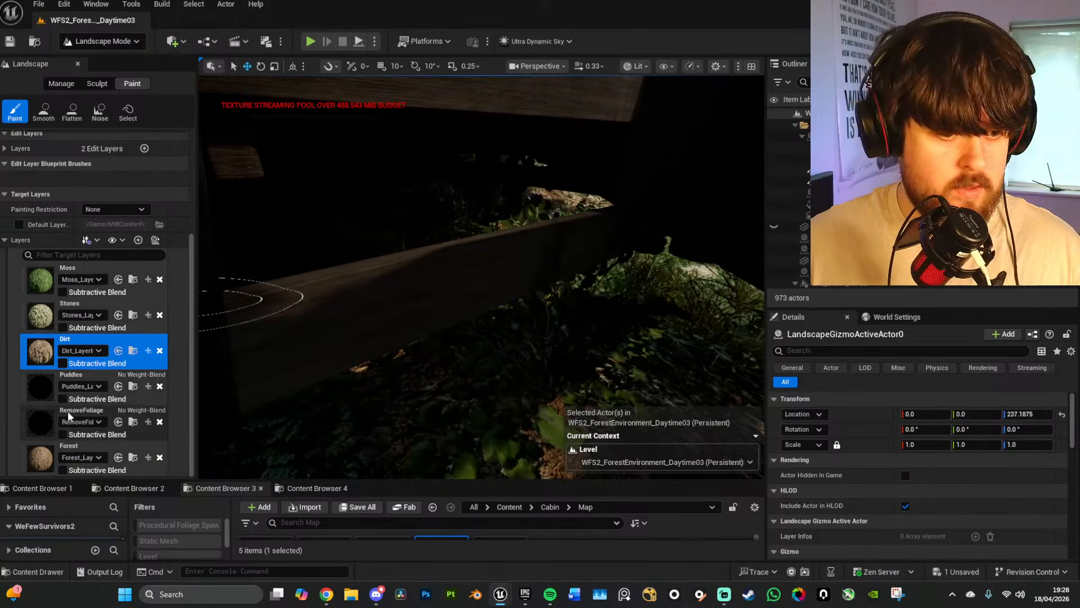
Step: Paint the Stones layer on the ground beside the low wooden board, raising the tool strength to 1.0
left_click(44, 319)
mouse_move(545, 349)
left_mouse_down()
mouse_move(545, 366)
mouse_move(507, 364)
mouse_move(504, 378)
mouse_move(569, 378)
left_mouse_up()
scroll(147, 207, "up", 5)
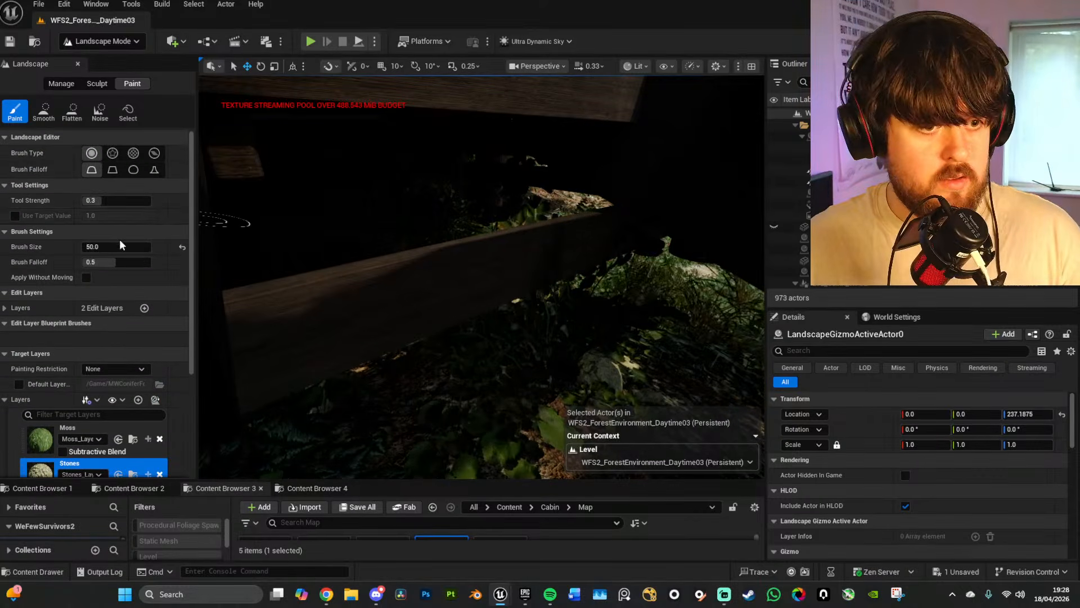
left_click_drag(107, 200, 121, 201)
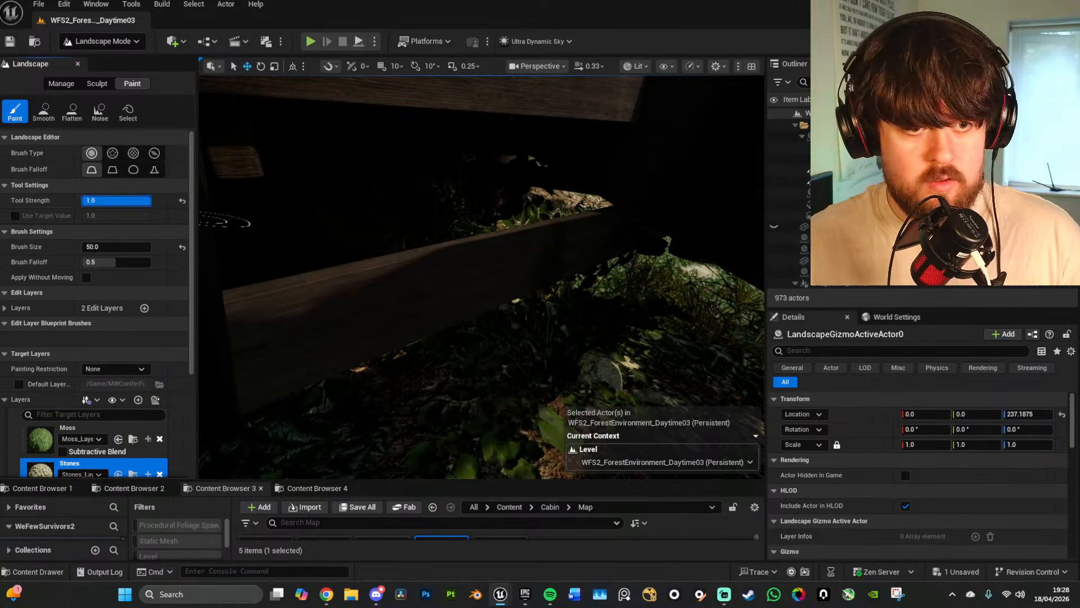
mouse_move(494, 356)
left_mouse_down()
mouse_move(574, 362)
mouse_move(507, 386)
mouse_move(497, 337)
mouse_move(600, 338)
left_mouse_up()
right_click_drag(603, 340, 609, 367)
mouse_move(572, 316)
left_mouse_down()
mouse_move(485, 303)
mouse_move(551, 318)
left_mouse_up()
scroll(878, 211, "up", 5)
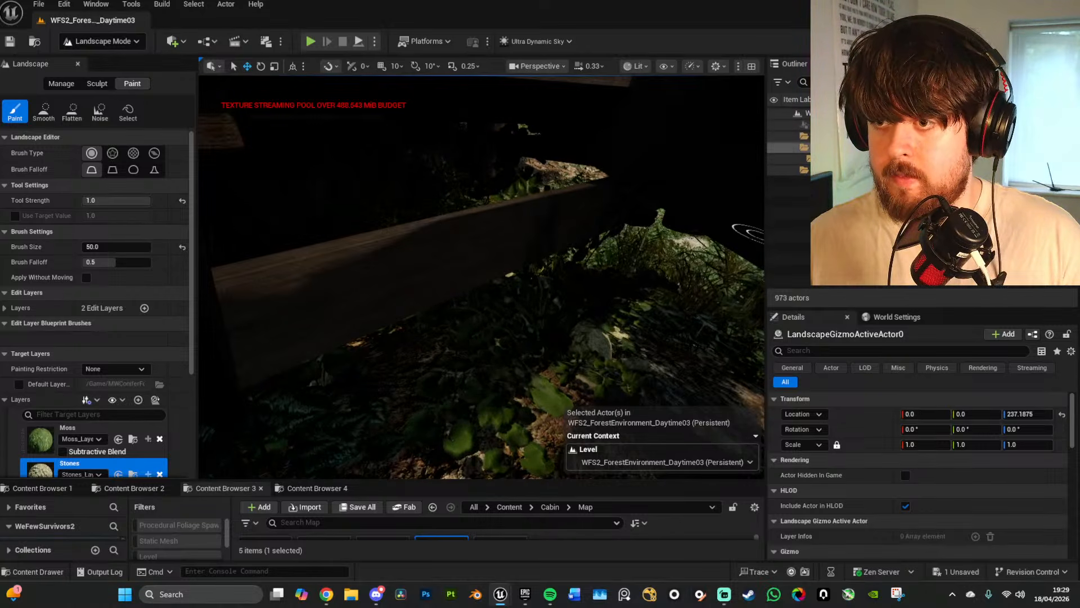
left_click(844, 125)
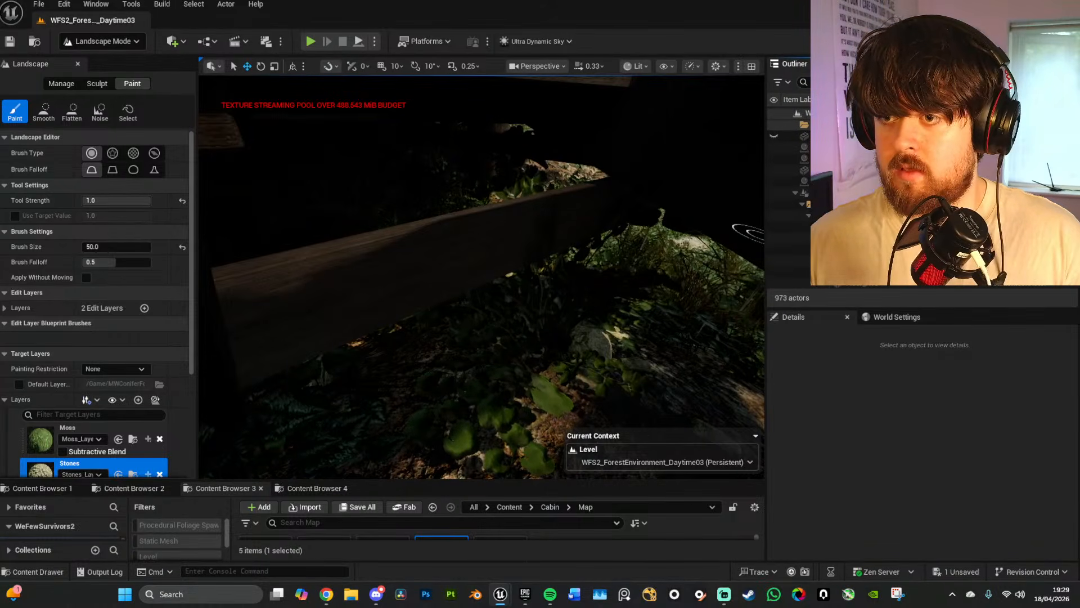
left_click(878, 64)
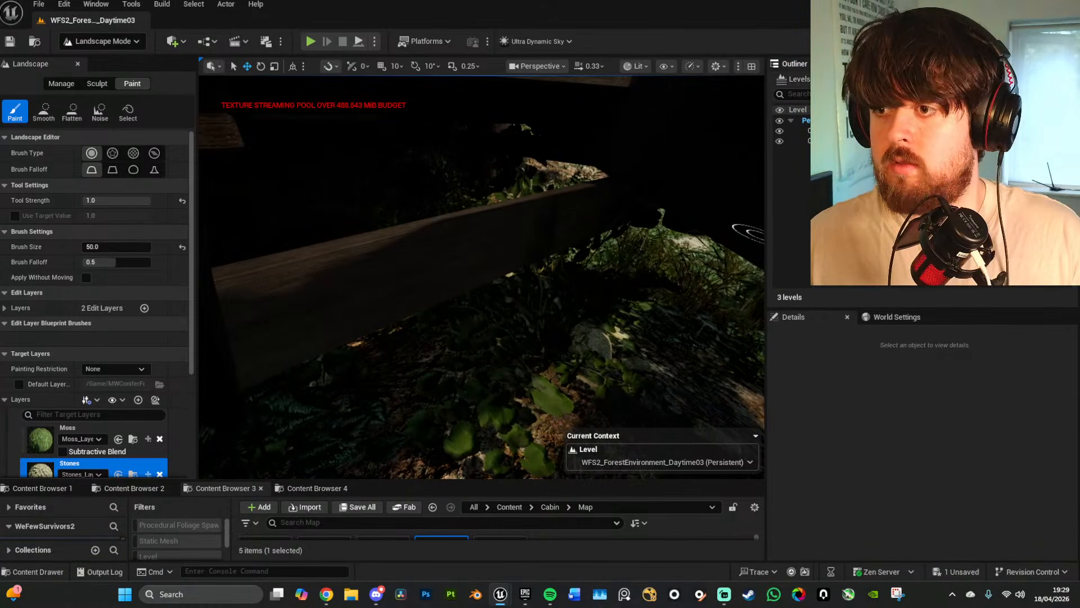
left_click(820, 64)
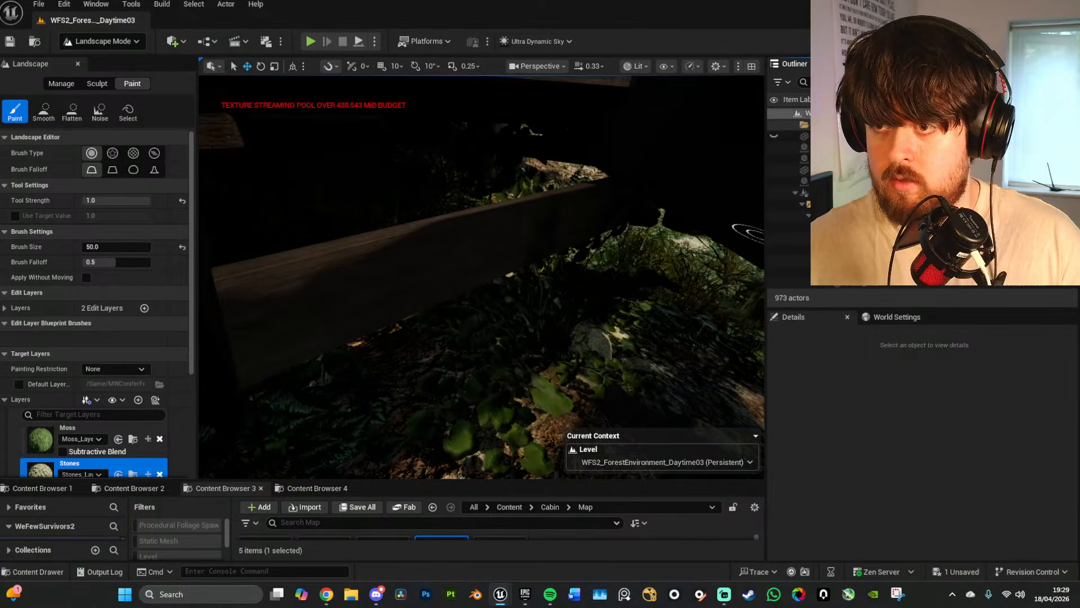
left_click(775, 114)
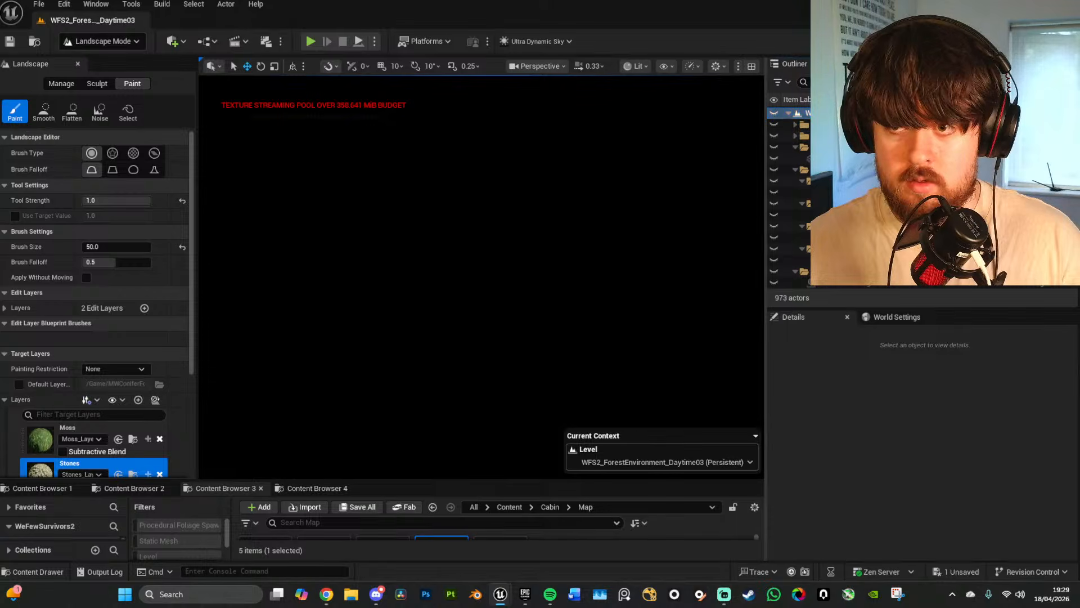
left_click(776, 115)
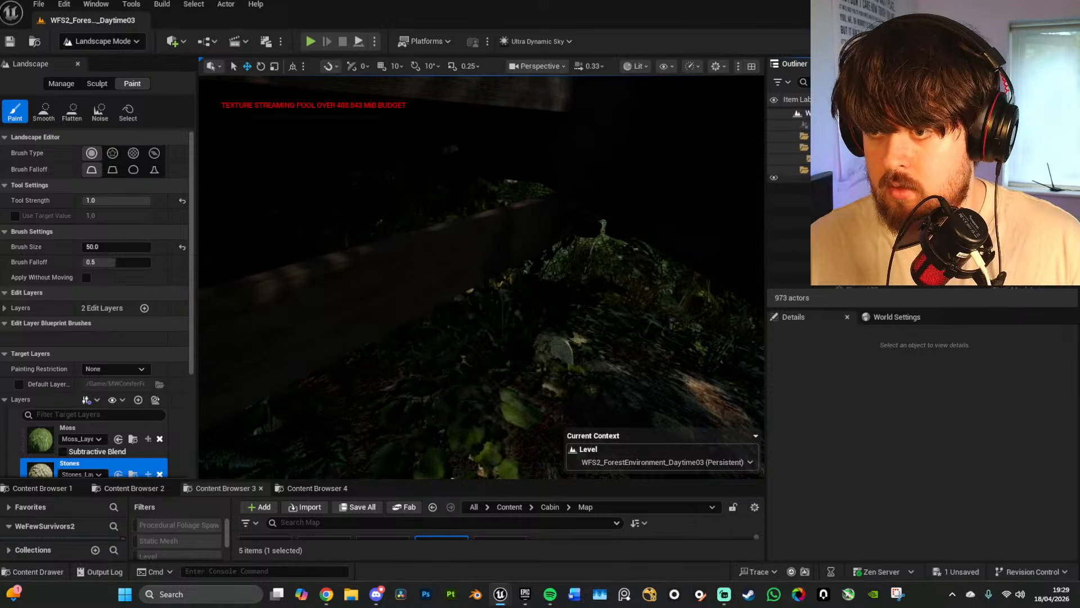
Step: Hide the cabin level in the scene to expose the ground underneath it
scroll(832, 137, "down", 4)
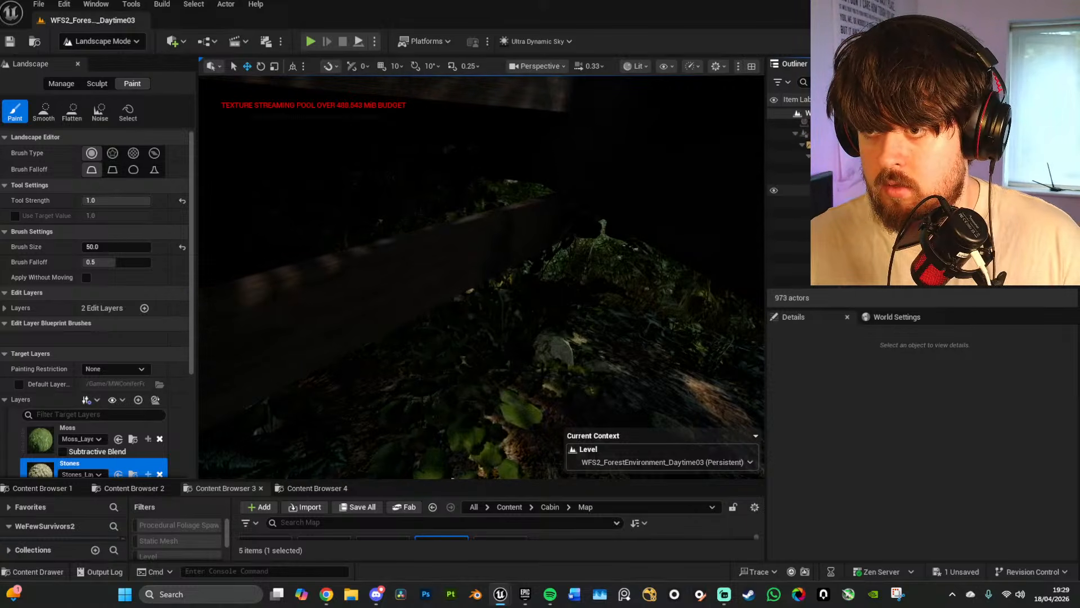
left_click(774, 134)
key("s")
right_click_drag(569, 266, 568, 287)
scroll(833, 197, "up", 8)
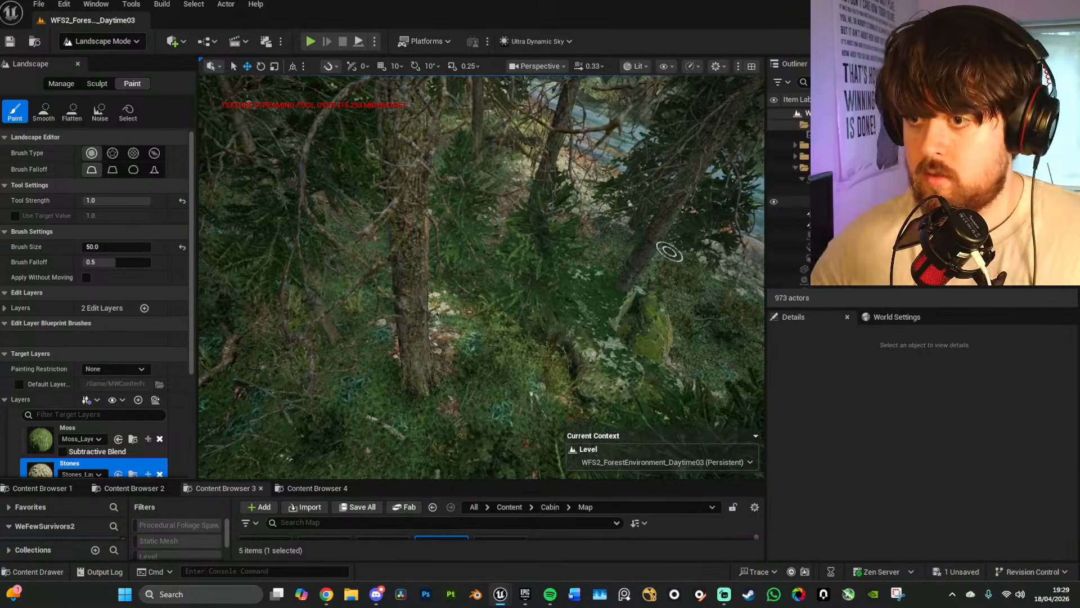
Step: Hide InstancedFoliageActor1 of the ConiferForestBiome_Procedural level in Selection mode and return to Landscape mode
left_click(103, 41)
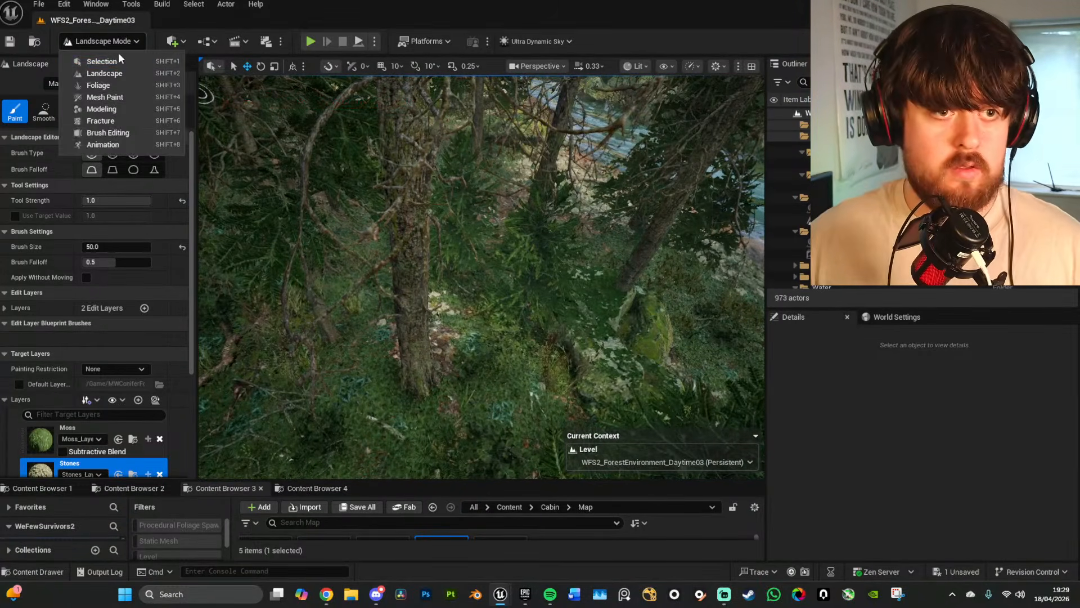
left_click(90, 55)
left_click(808, 208)
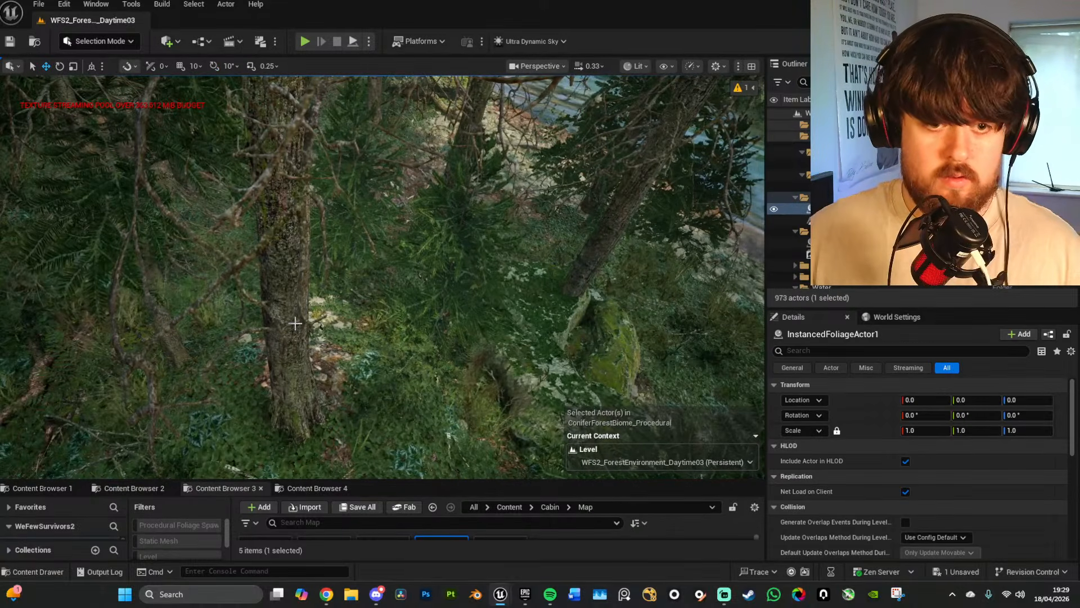
left_click(773, 209)
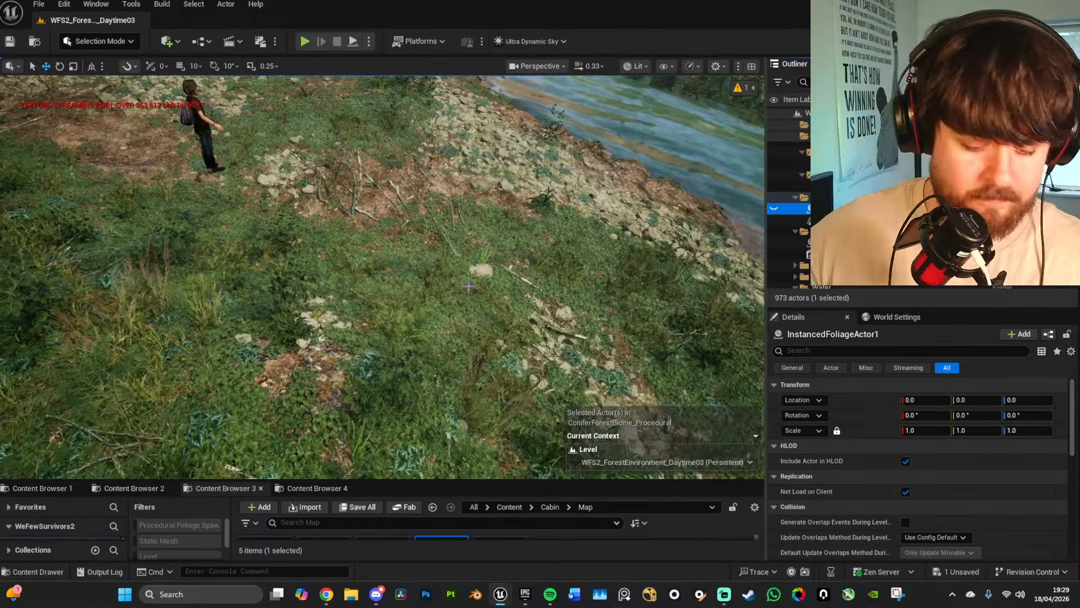
right_click_drag(463, 296, 407, 284)
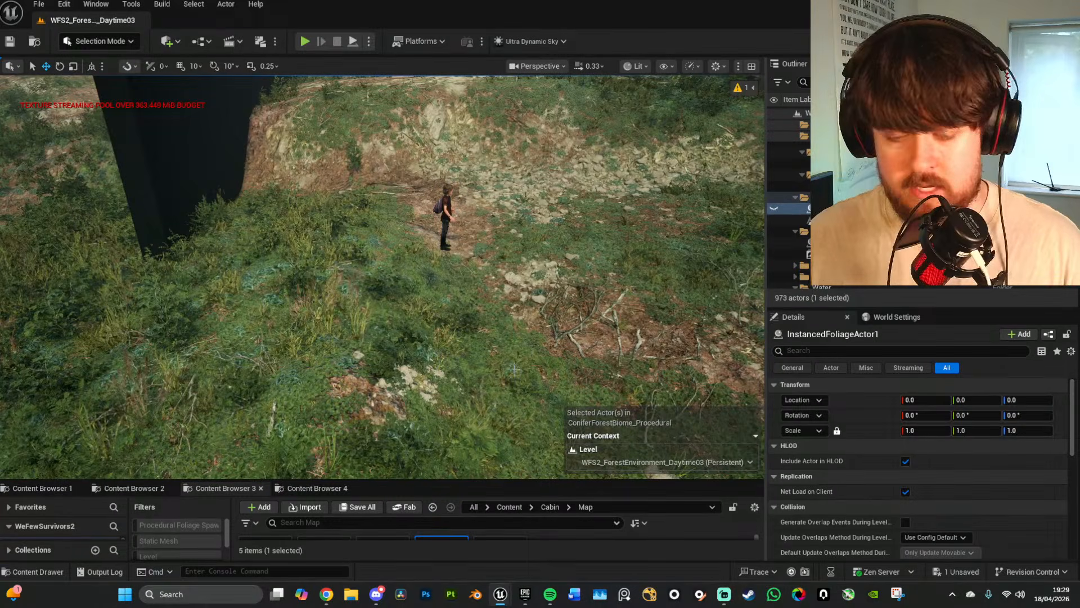
left_click(110, 41)
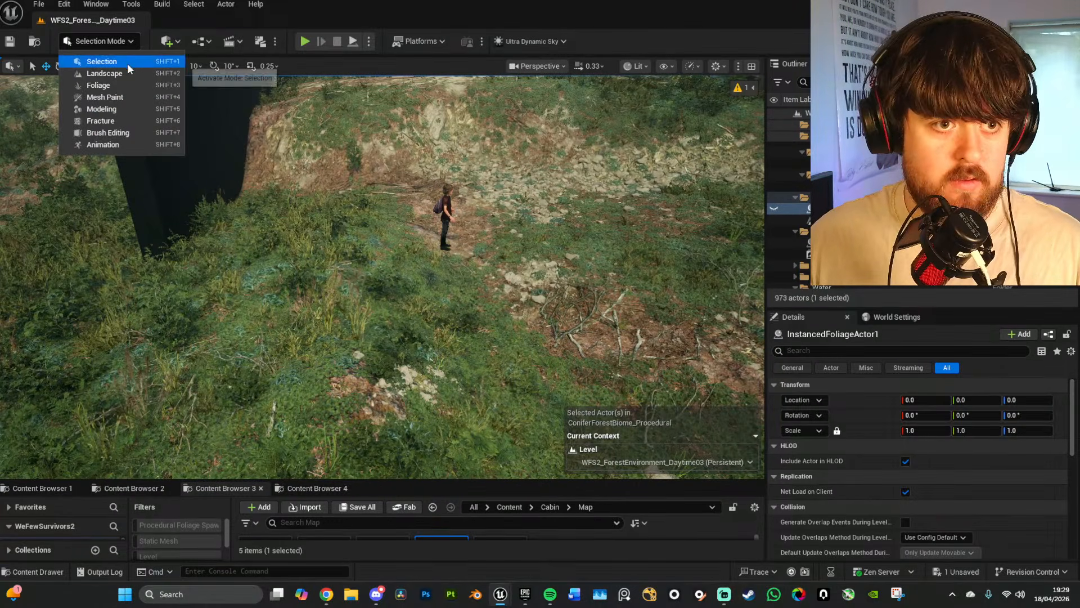
left_click(127, 72)
Step: Try painting Stones over the cabin ground with the brush size reset to 2048, and undo the stroke
right_click_drag(539, 295, 571, 304)
key("w")
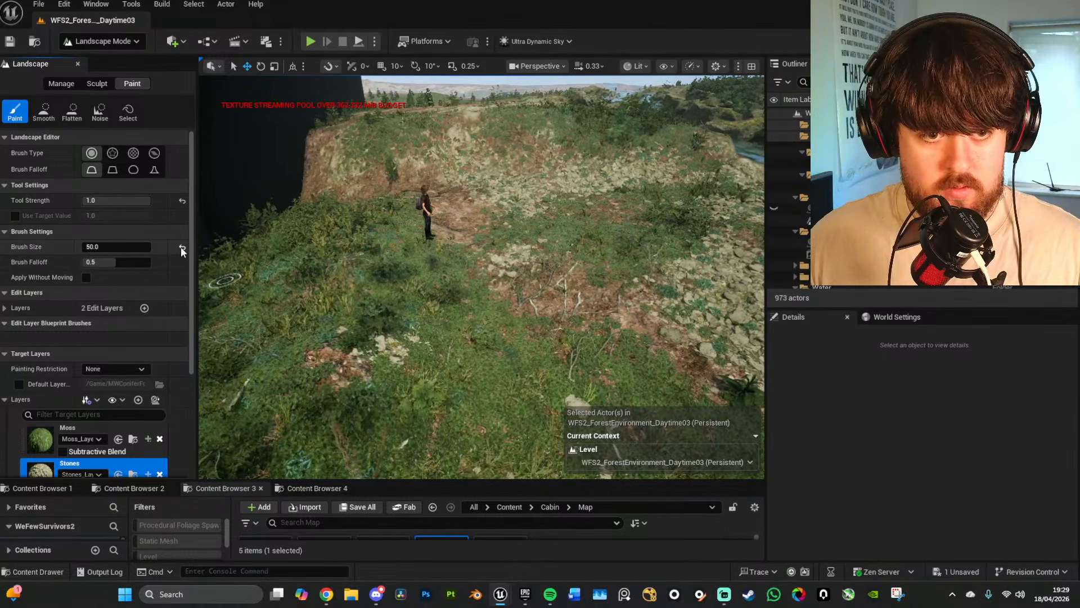
left_click(181, 247)
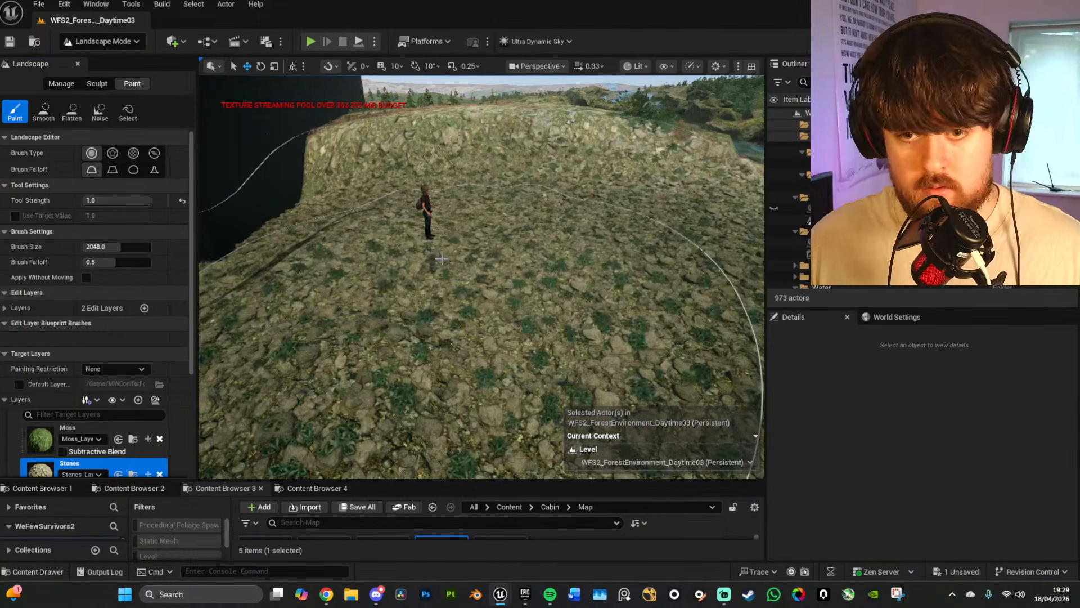
key("ctrl+z")
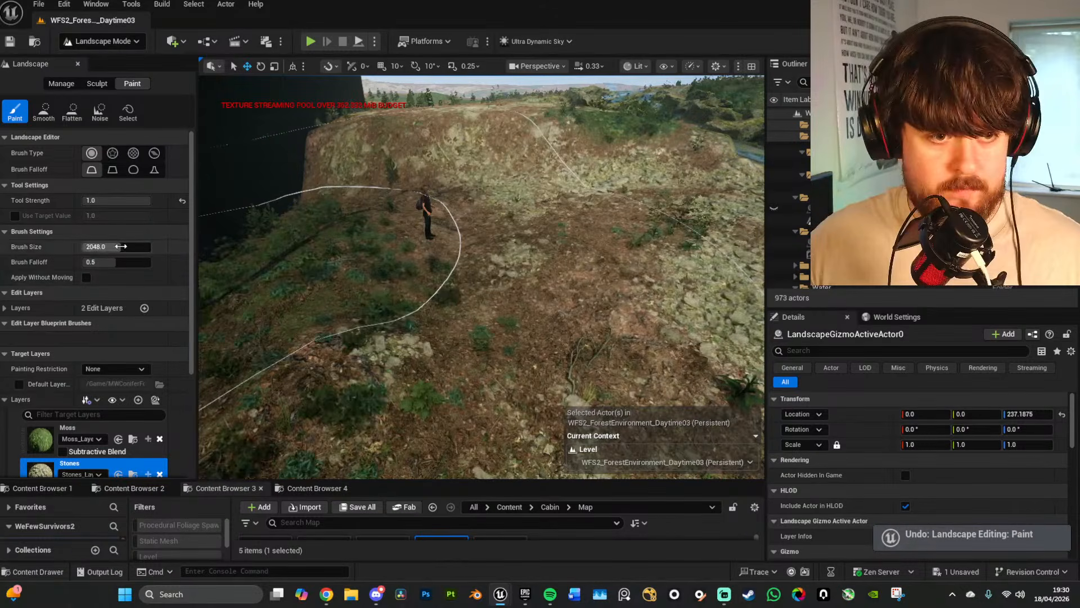
Step: Try covering the exposed cabin ground with the Stones layer at a brush size of 500
left_click(118, 246)
type("500")
key("Return")
mouse_move(371, 281)
left_mouse_down()
mouse_move(441, 306)
mouse_move(549, 321)
mouse_move(543, 329)
mouse_move(590, 251)
mouse_move(631, 309)
mouse_move(675, 253)
mouse_move(726, 234)
left_mouse_up()
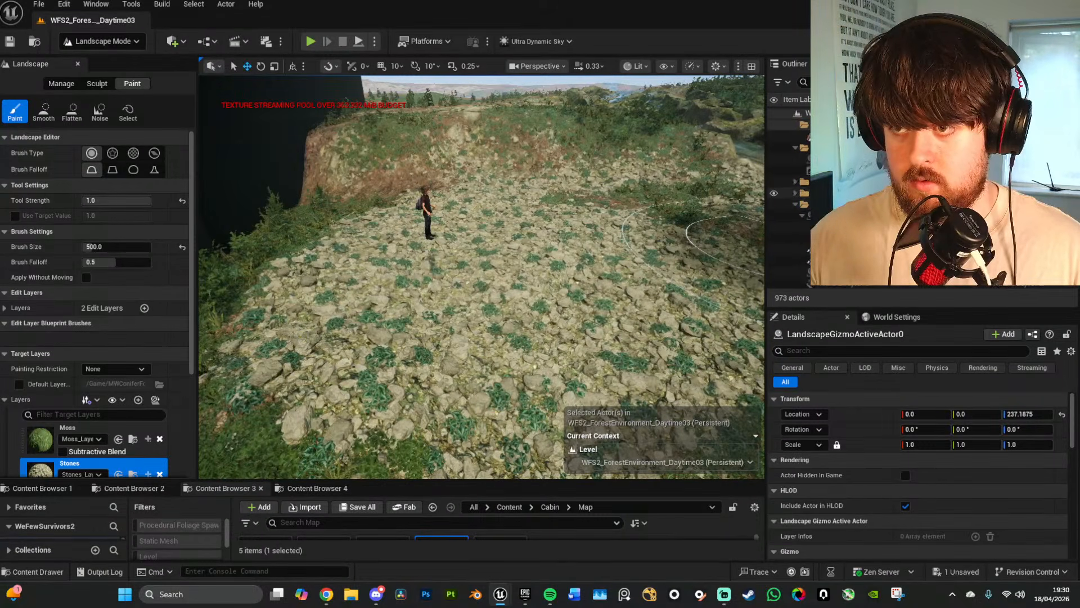
Step: Undo the last Stones stroke and make the cabin level visible again
scroll(799, 225, "down", 4)
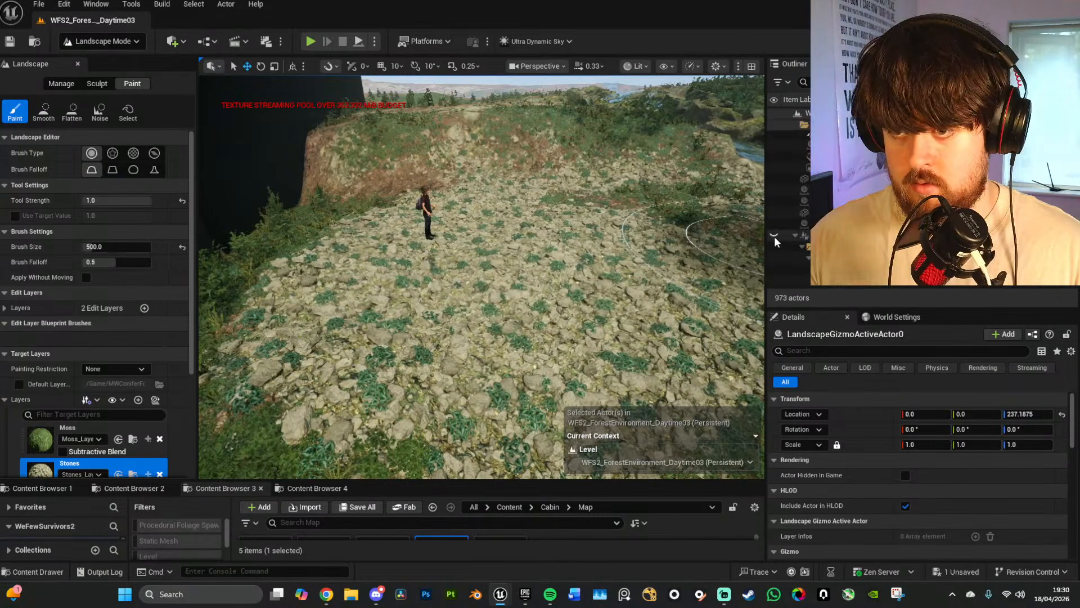
left_click(774, 238)
right_click_drag(530, 268, 568, 266)
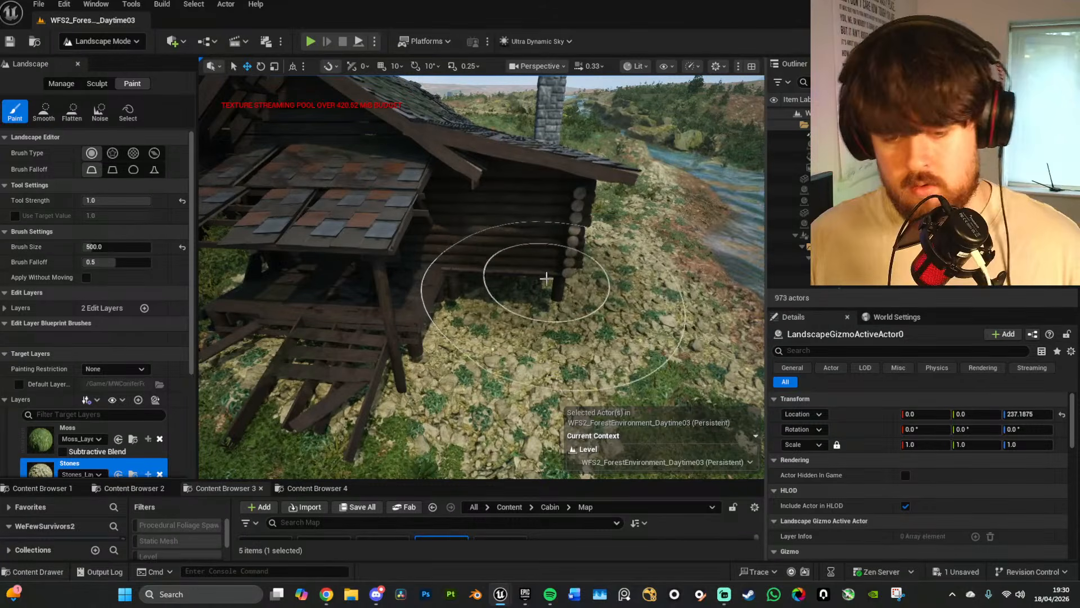
key("ctrl+z")
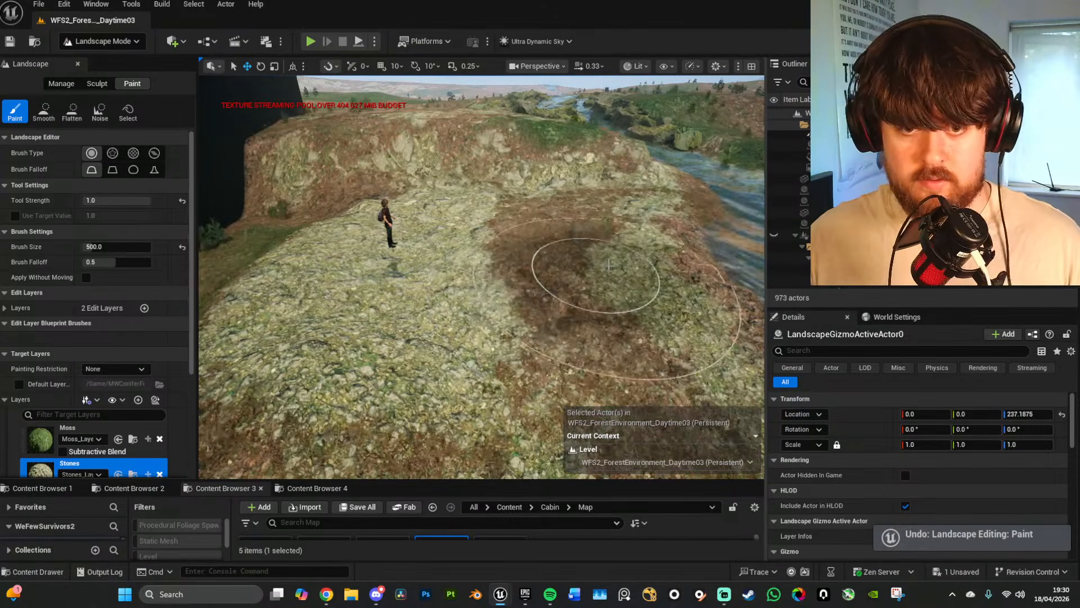
left_click(775, 234)
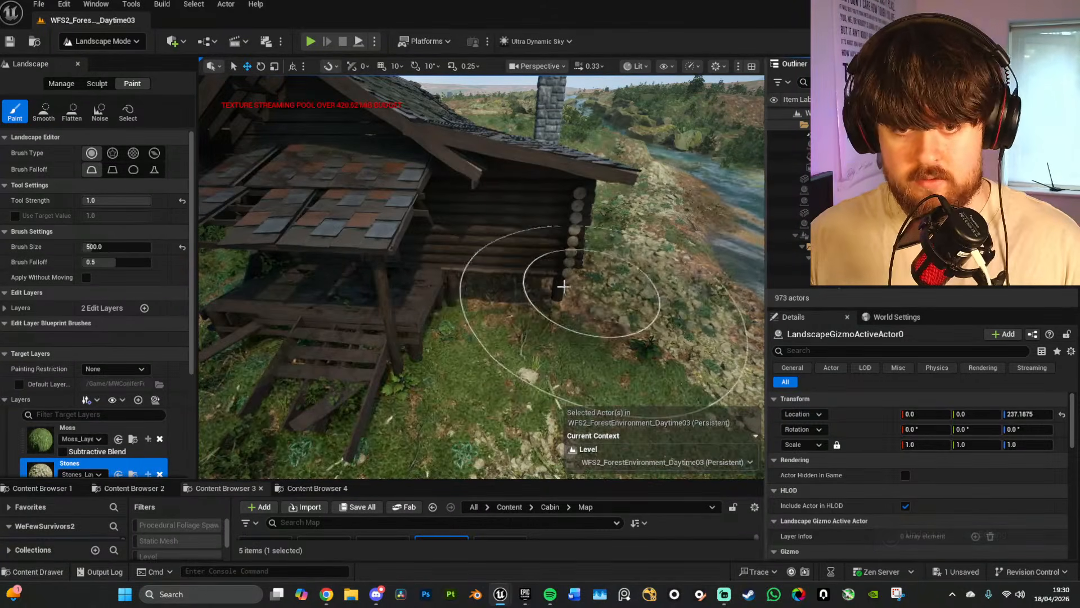
Step: Try painting Stones on the ground beneath the porch steps at brush size 500, and undo the stroke
mouse_move(563, 287)
right_mouse_down()
mouse_move(549, 315)
mouse_move(568, 315)
right_mouse_up()
key("w")
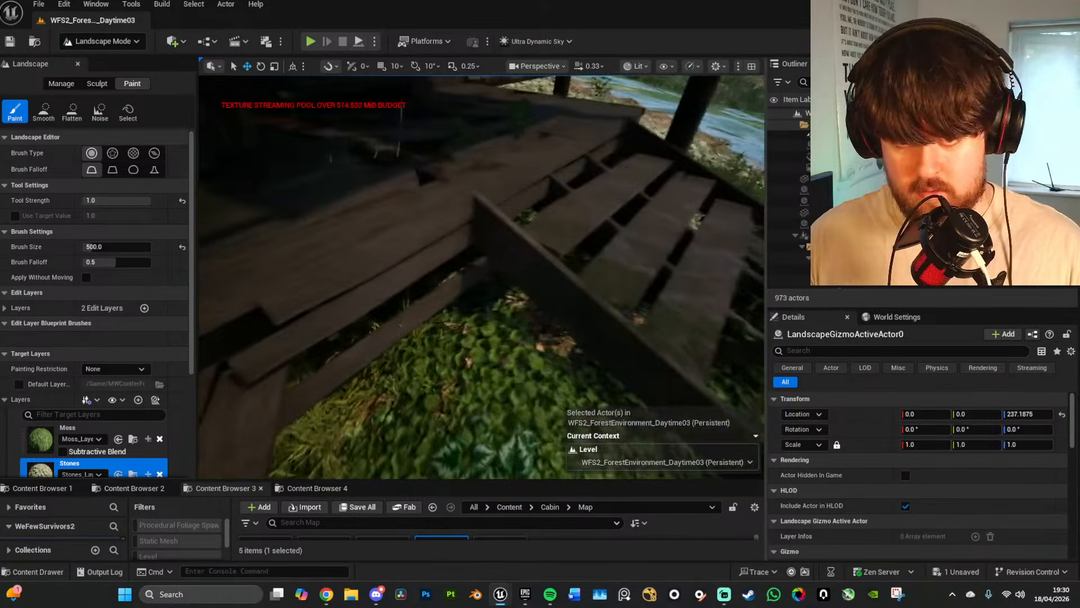
right_click_drag(455, 247, 456, 251)
left_click_drag(455, 251, 461, 241)
key("s")
mouse_move(461, 241)
right_mouse_down()
mouse_move(450, 231)
mouse_move(457, 246)
right_mouse_up()
mouse_move(590, 268)
right_mouse_down()
mouse_move(588, 212)
mouse_move(578, 213)
right_mouse_up()
key("ctrl+z")
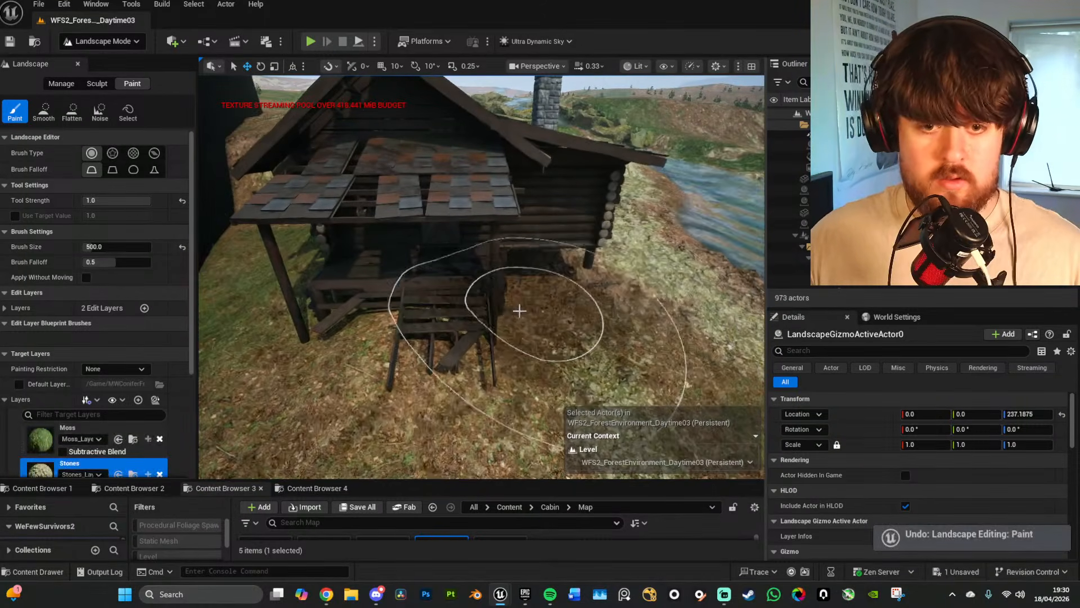
Step: Reduce the brush size and paint the Dirt layer over the ground beneath the porch steps
right_click_drag(494, 309, 314, 277)
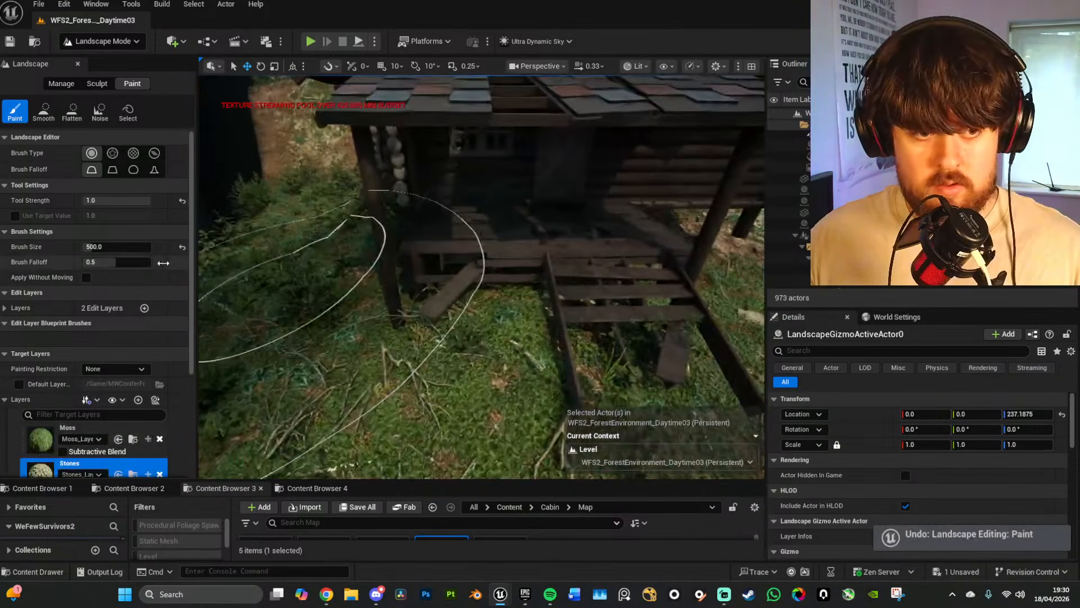
left_click(100, 248)
type("250")
key("Return")
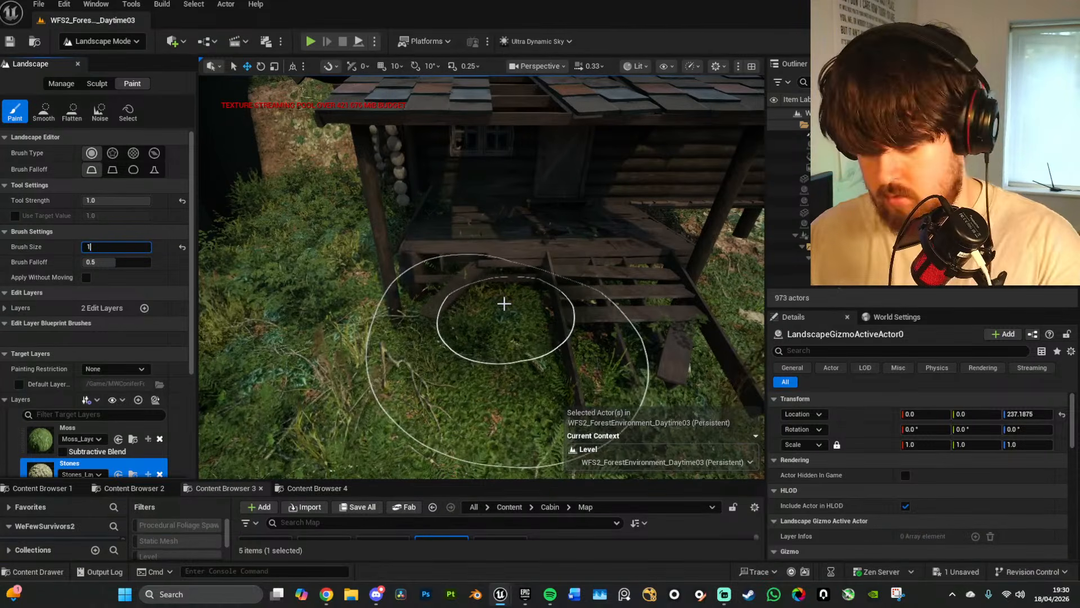
scroll(96, 407, "down", 5)
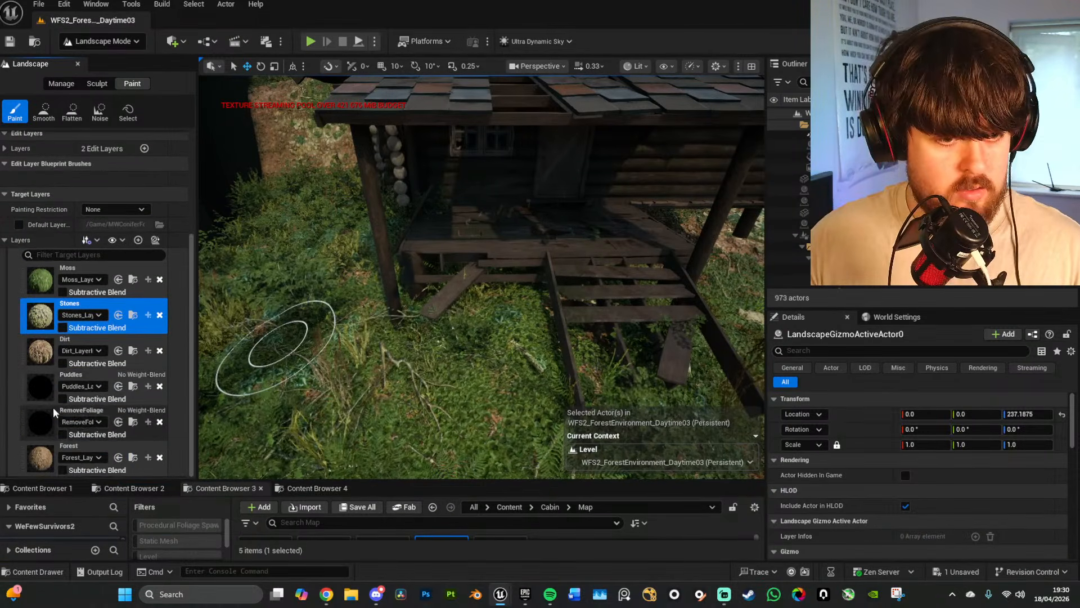
left_click(45, 349)
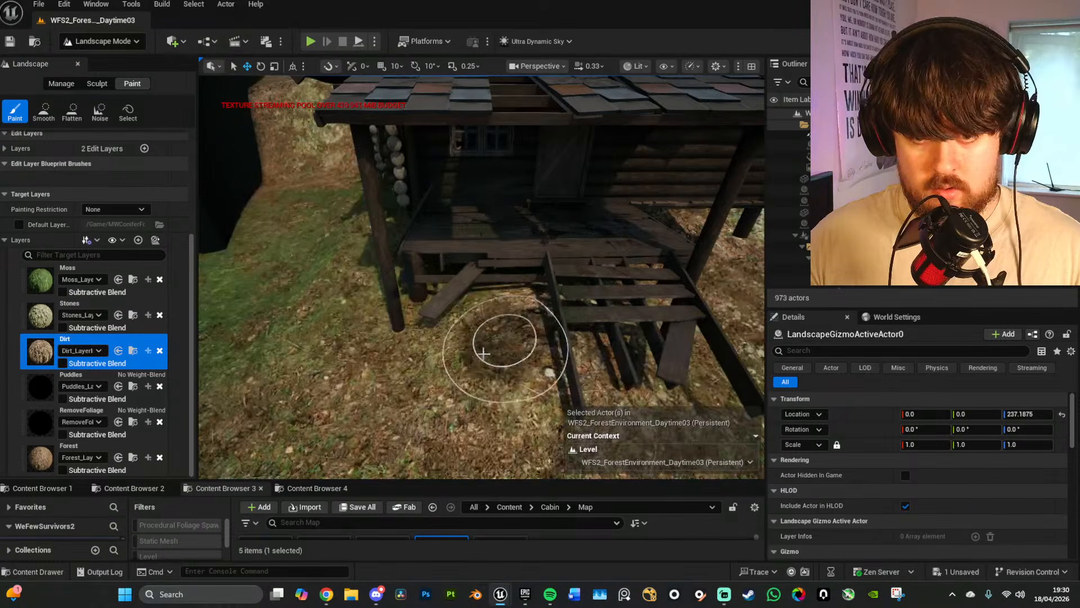
mouse_move(521, 389)
right_mouse_down()
mouse_move(509, 386)
mouse_move(568, 360)
mouse_move(523, 312)
right_mouse_up()
key("w")
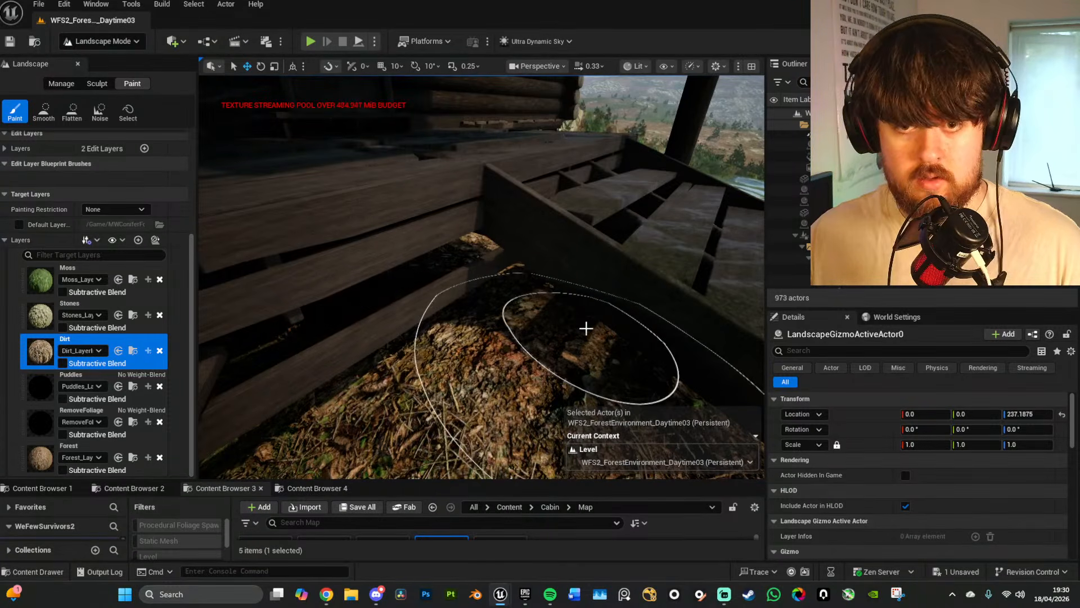
mouse_move(578, 329)
right_mouse_down()
mouse_move(557, 364)
mouse_move(590, 382)
mouse_move(582, 388)
mouse_move(596, 380)
mouse_move(585, 355)
mouse_move(600, 357)
right_mouse_up()
key("s")
key("w")
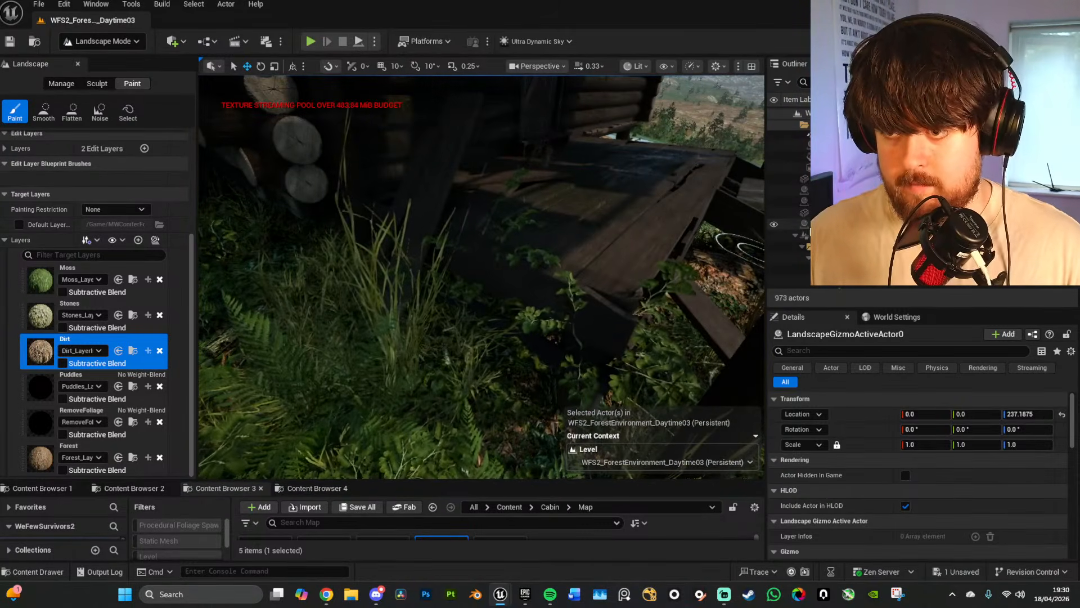
Step: Hide the cabin level and paint the Dirt layer over the overgrown ground of its footprint
left_click(774, 237)
mouse_move(522, 336)
left_mouse_down()
mouse_move(476, 319)
mouse_move(621, 343)
left_mouse_up()
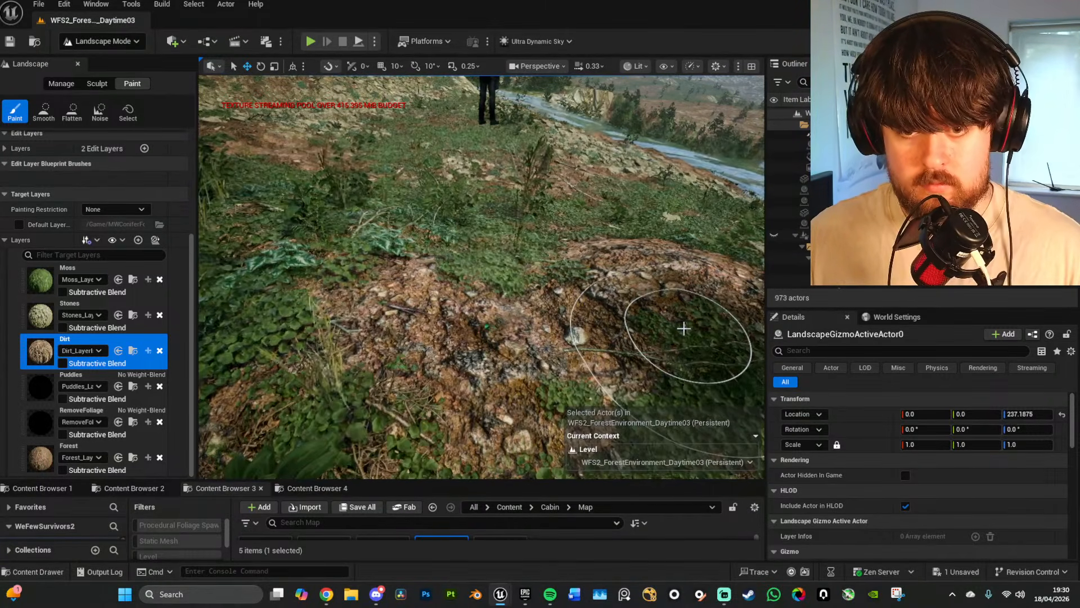
left_click_drag(500, 240, 574, 281)
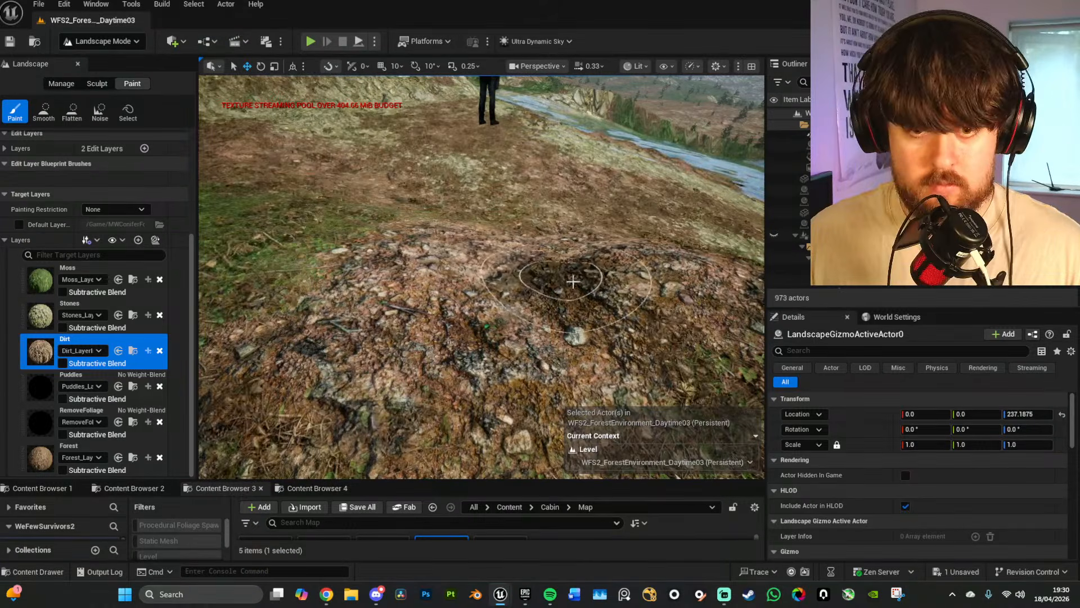
left_click_drag(337, 215, 338, 235)
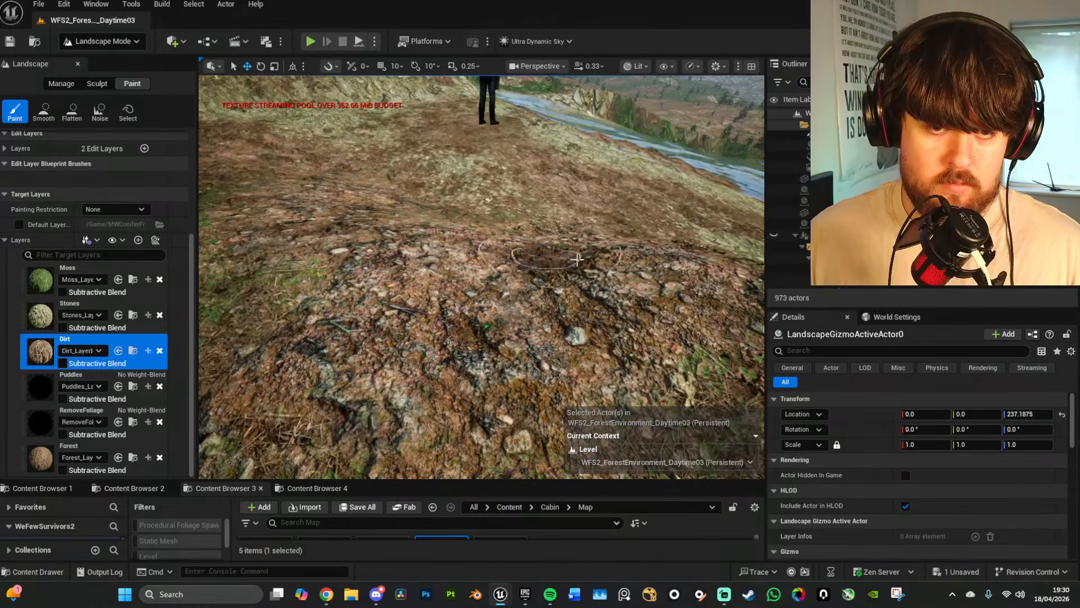
mouse_move(596, 259)
right_mouse_down()
mouse_move(579, 258)
mouse_move(585, 267)
mouse_move(595, 259)
right_mouse_up()
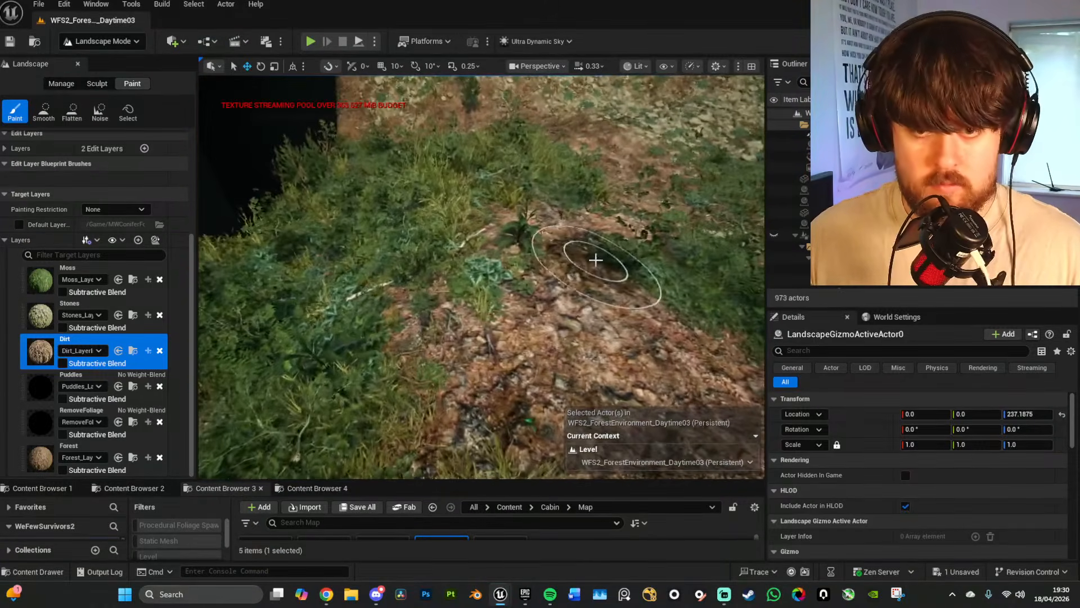
Step: View the cabin interior unlit and, with the cabin temporarily hidden, paint Dirt over the plants poking through the floor beside the workbench
right_click_drag(726, 229, 756, 223)
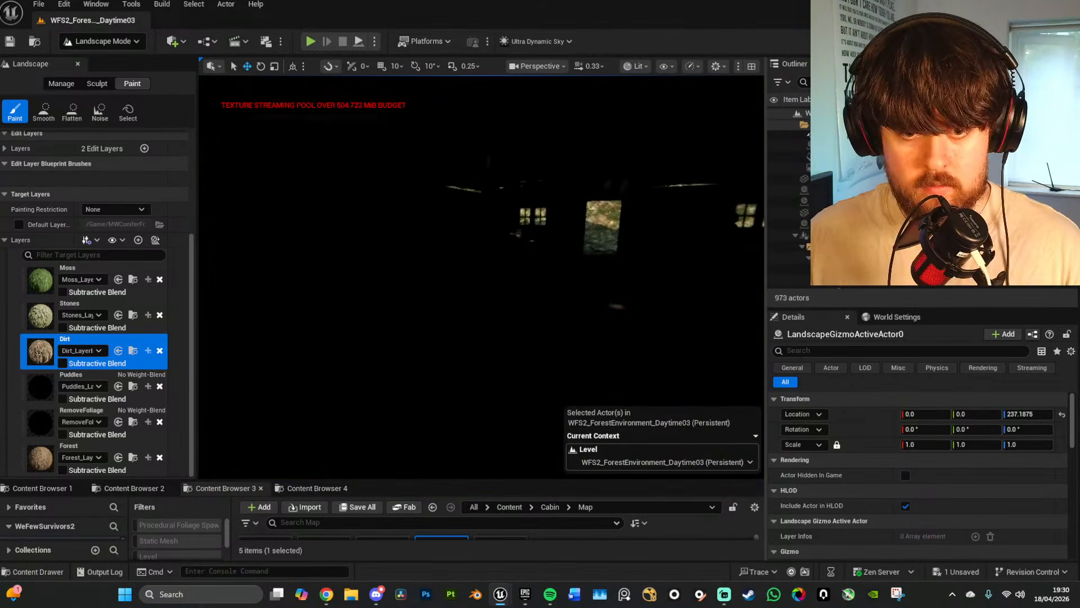
key("alt+3")
mouse_move(552, 325)
right_mouse_down()
mouse_move(596, 321)
mouse_move(574, 321)
mouse_move(565, 365)
right_mouse_up()
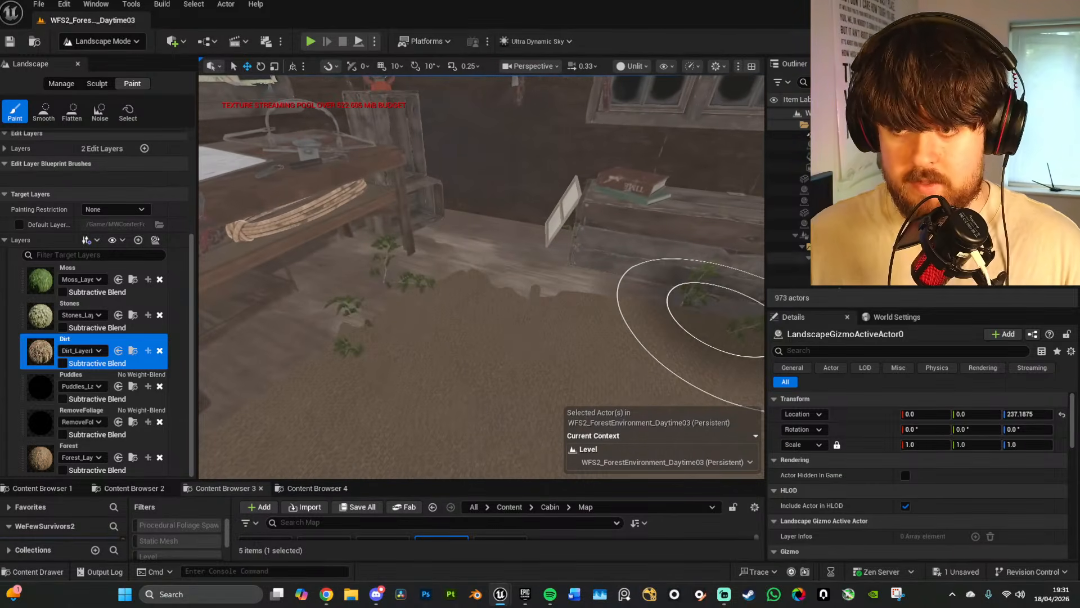
left_click(773, 237)
right_click_drag(416, 235, 416, 276)
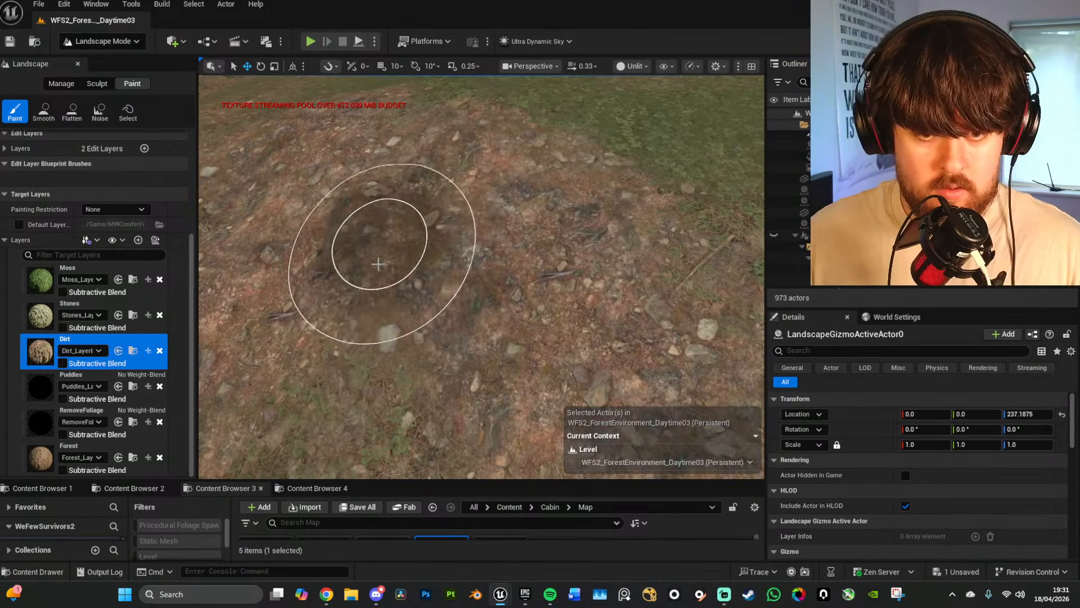
left_click(774, 236)
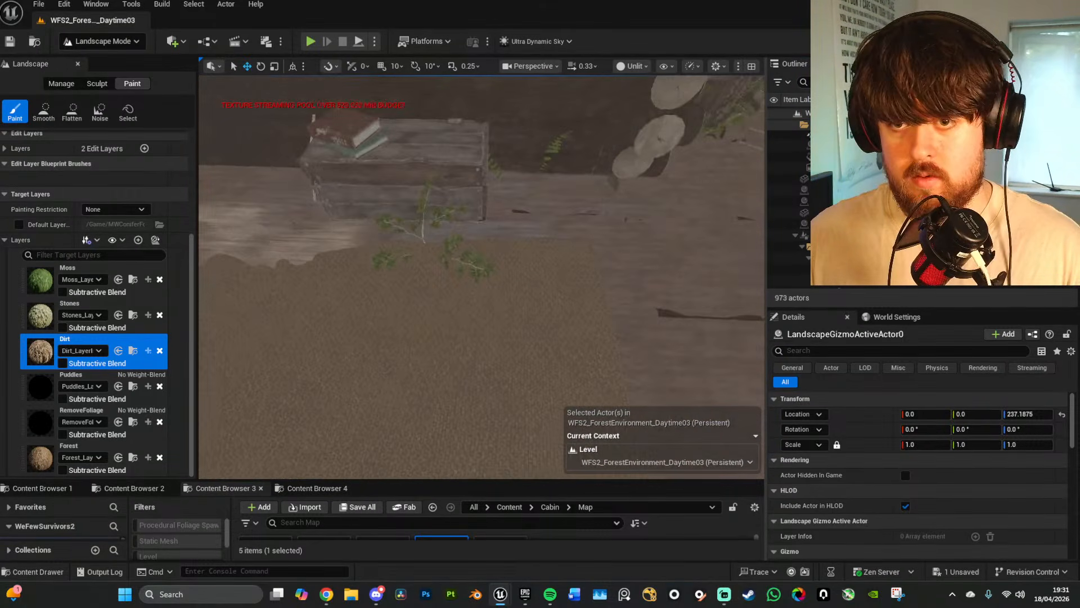
Step: Toggle the cabin level's visibility to paint Dirt over the remaining plants near the book shelf, leaving the cabin shown
left_click(774, 235)
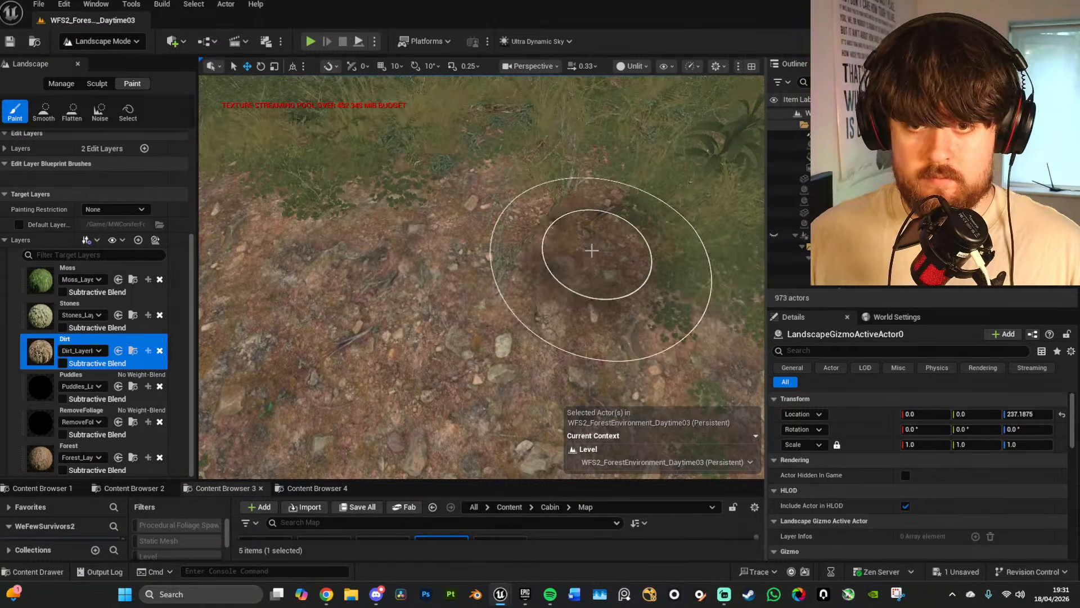
left_click(774, 236)
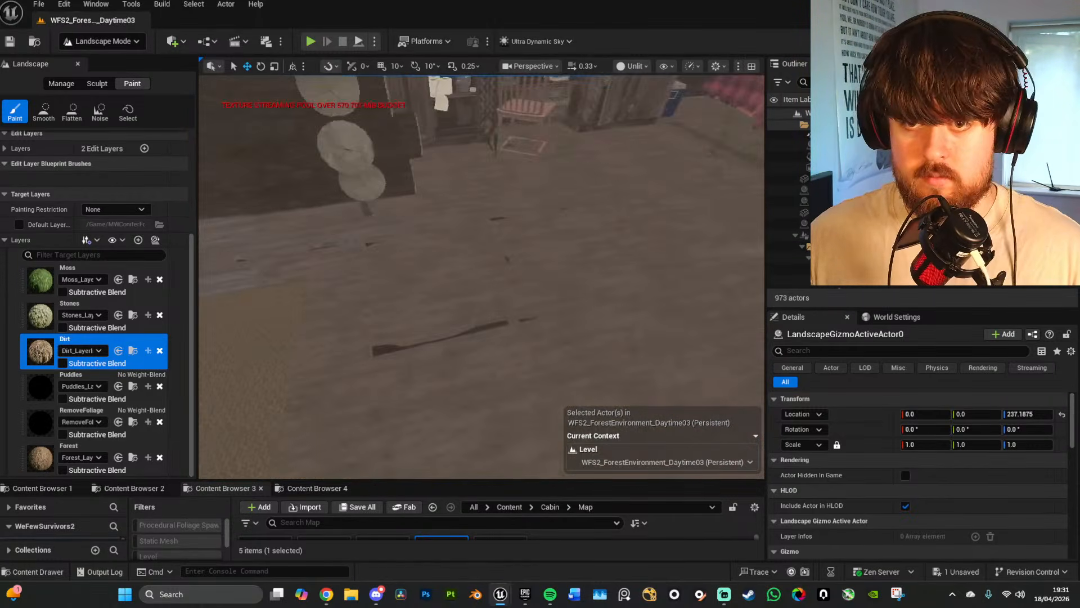
left_click(774, 235)
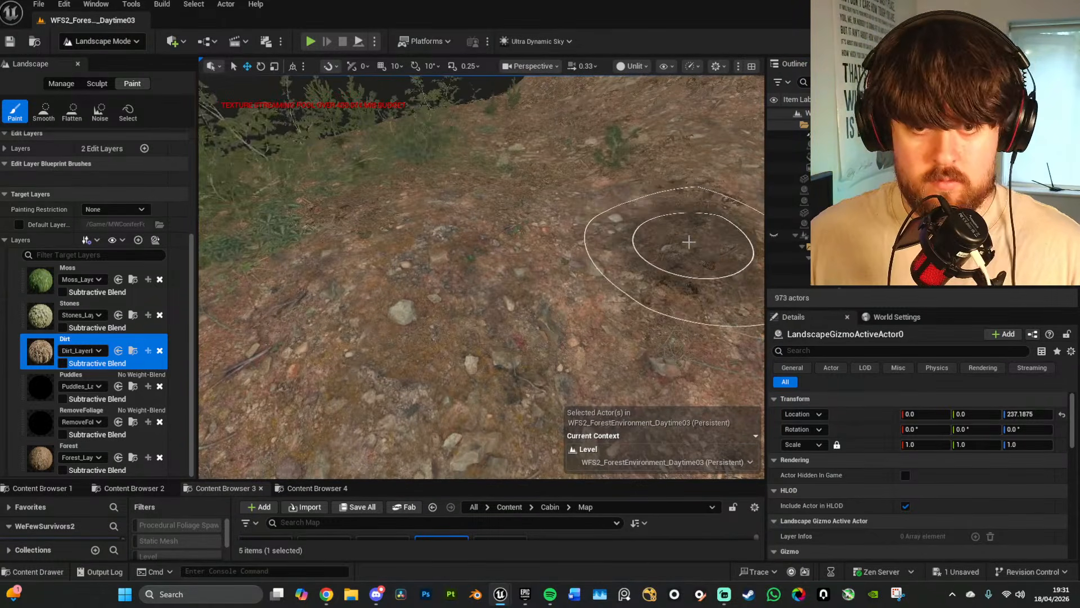
left_click(773, 236)
Step: Hide the cabin level, paint Dirt where plants grow through the floorboard gap, and show the cabin again
mouse_move(481, 277)
right_mouse_down()
mouse_move(506, 230)
mouse_move(664, 239)
mouse_move(542, 247)
mouse_move(521, 275)
right_mouse_up()
key("w")
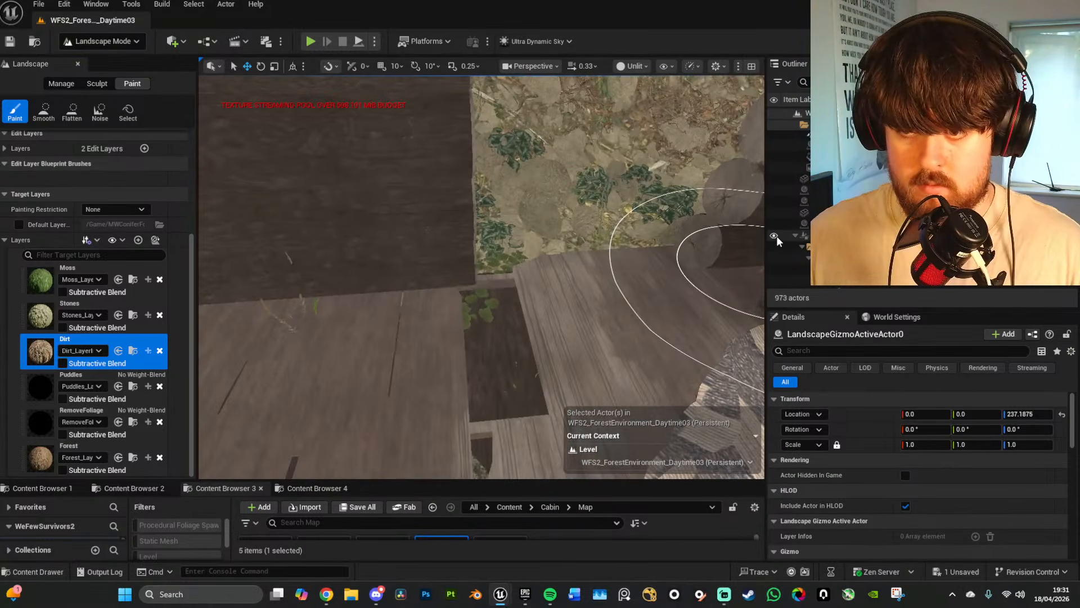
left_click(775, 235)
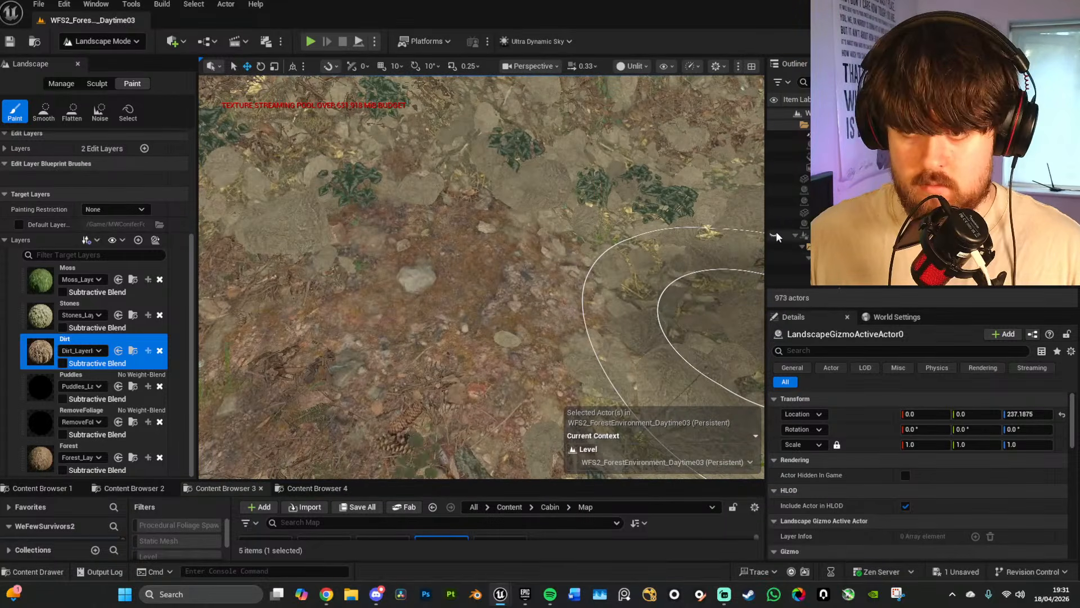
left_click(775, 236)
Step: Inspect the cabin's interior and exterior for leftover vegetation in both lit and unlit views
right_click_drag(664, 258, 697, 208)
mouse_move(575, 289)
right_mouse_down()
mouse_move(563, 236)
mouse_move(528, 237)
mouse_move(530, 293)
mouse_move(532, 247)
mouse_move(563, 239)
mouse_move(723, 289)
mouse_move(714, 273)
mouse_move(737, 270)
mouse_move(564, 304)
right_mouse_up()
key("alt+4")
key("w")
key("w")
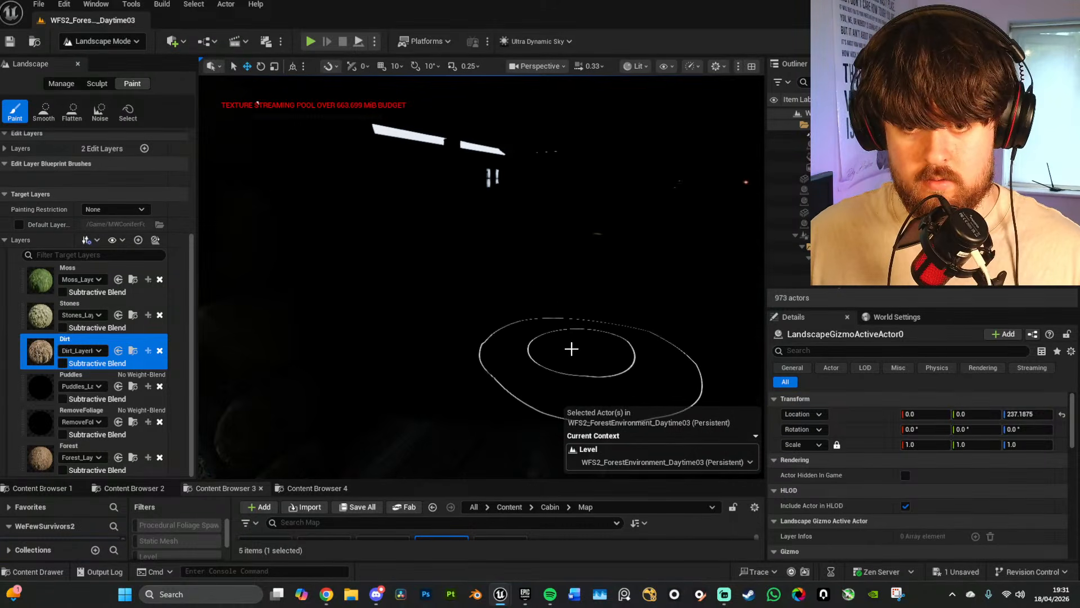
key("alt+3")
key("w")
mouse_move(568, 350)
right_mouse_down()
mouse_move(636, 340)
mouse_move(633, 329)
mouse_move(523, 333)
mouse_move(591, 332)
mouse_move(535, 357)
mouse_move(473, 362)
mouse_move(416, 349)
mouse_move(532, 353)
mouse_move(528, 337)
mouse_move(478, 340)
right_mouse_up()
key("w")
key("alt+4")
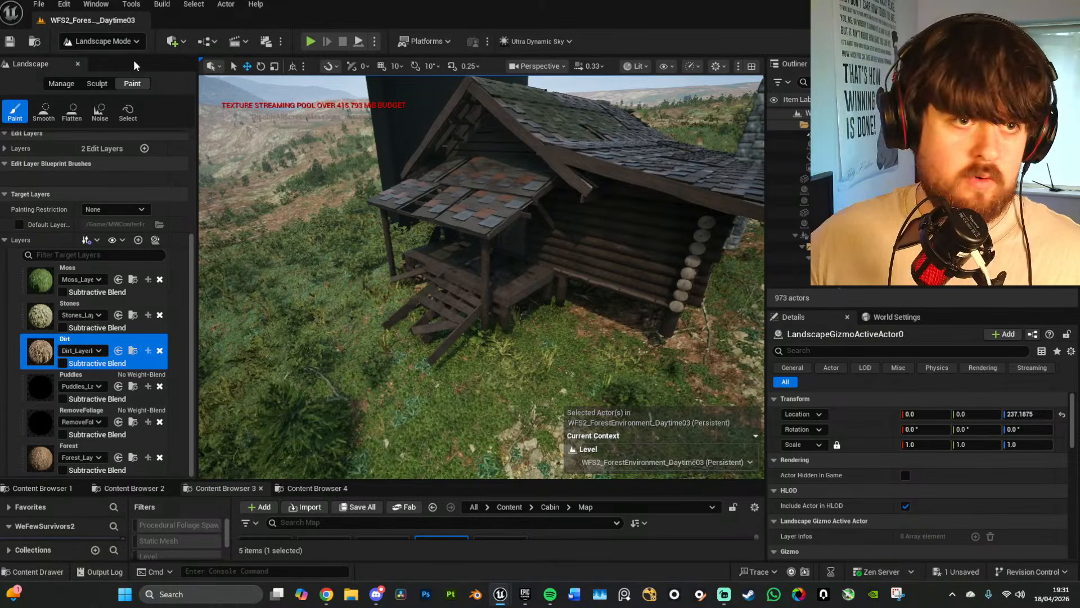
Step: Return to Selection Mode and save all modified files
left_click(101, 41)
left_click(90, 57)
left_click(38, 4)
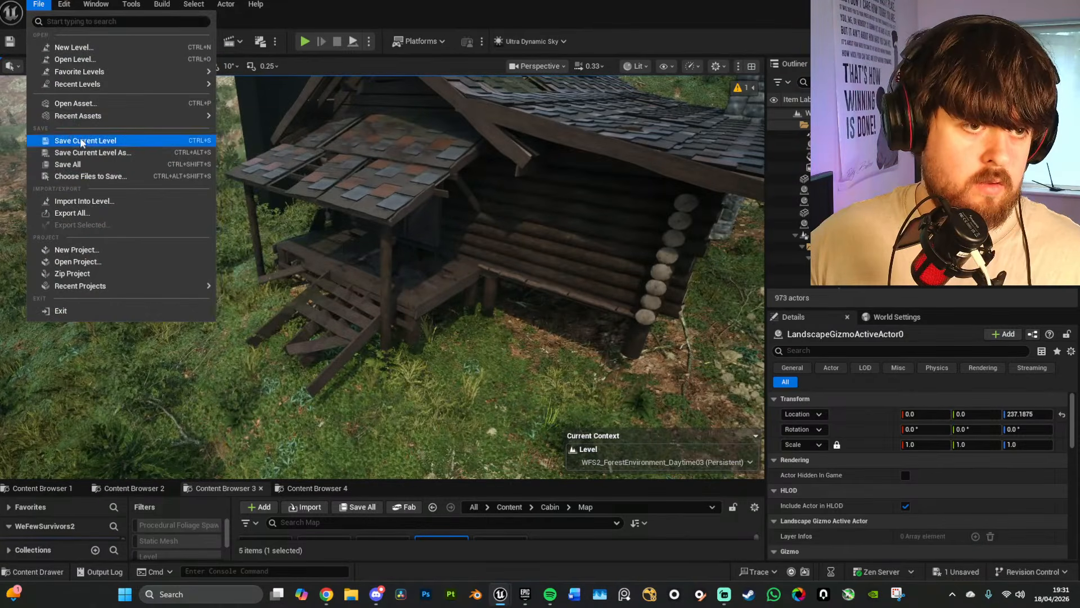
left_click(84, 164)
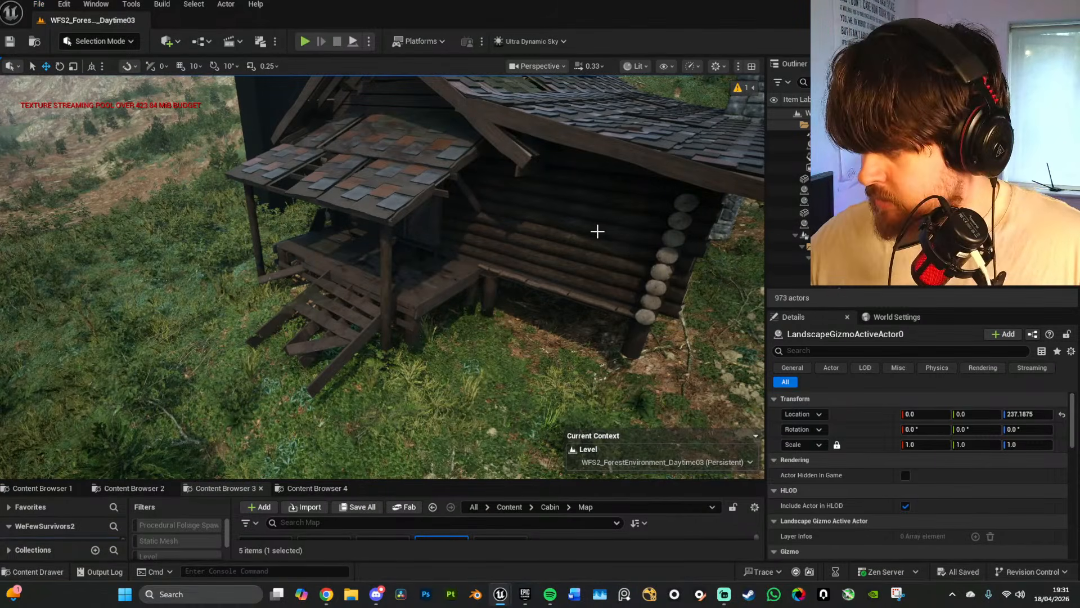
Step: Enlarge the asset browser and list only the static meshes of the MWConiferForest folder
right_click_drag(383, 277, 433, 270)
key("w")
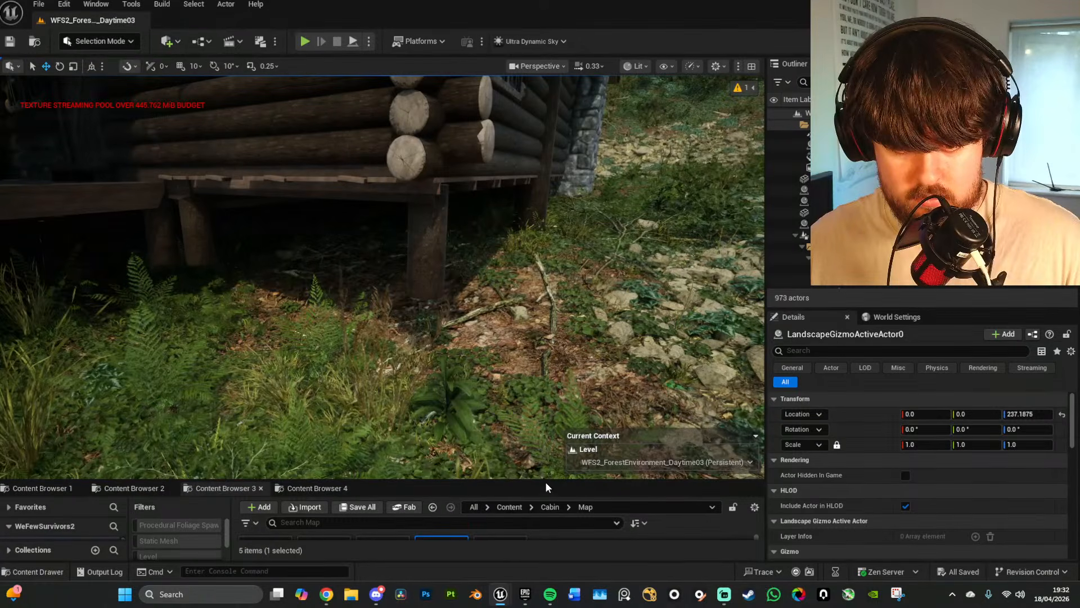
left_click_drag(545, 480, 489, 340)
left_click(318, 347)
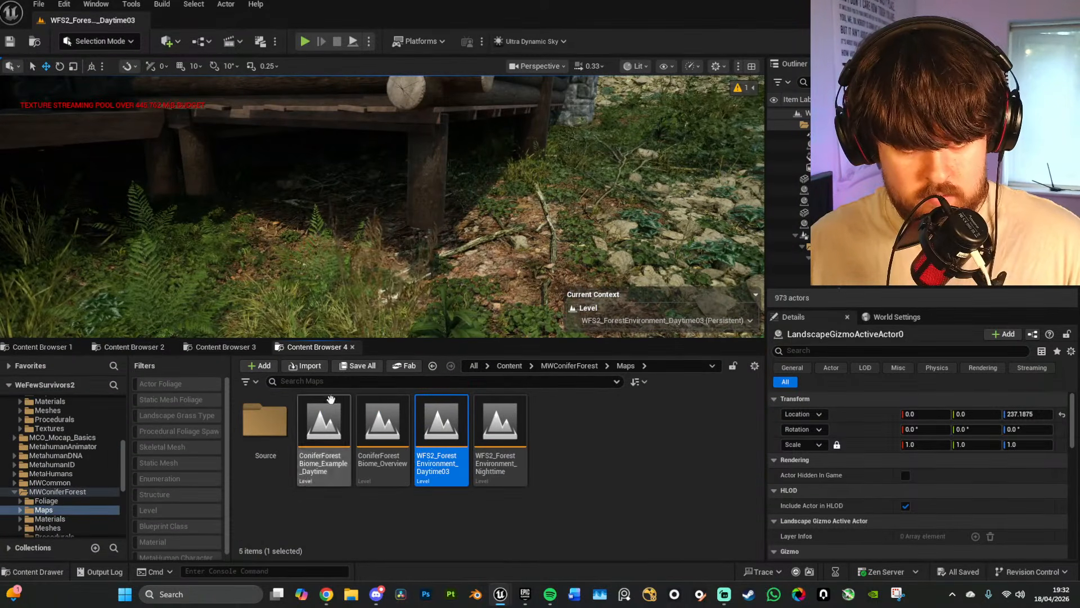
left_click(570, 366)
left_click(187, 464)
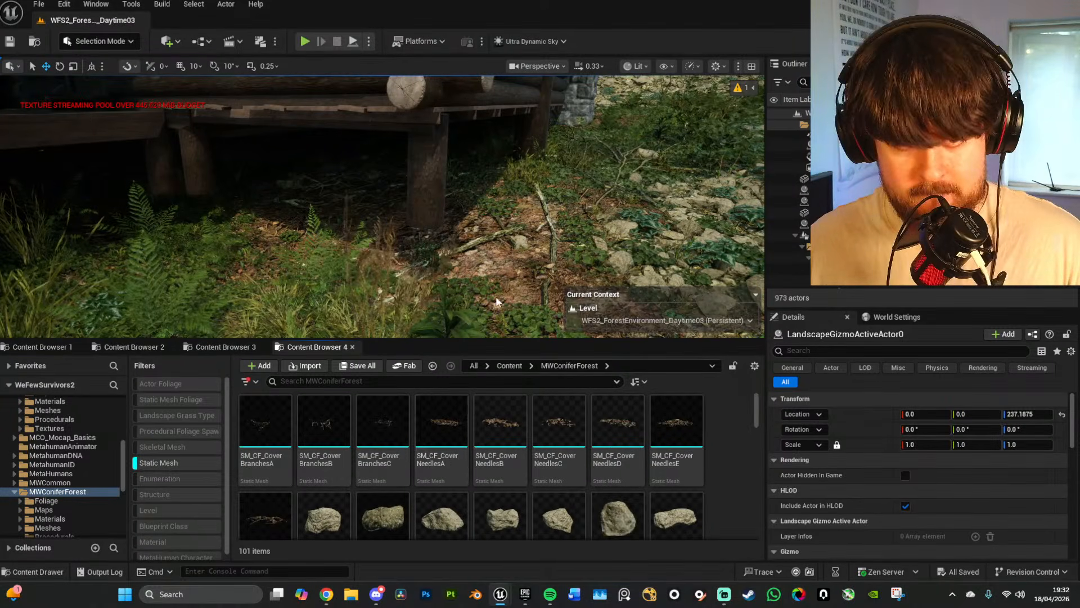
Step: Try placing the SM_CF_CoverStones_C2 stone beside the cabin, and delete it
left_click(617, 515)
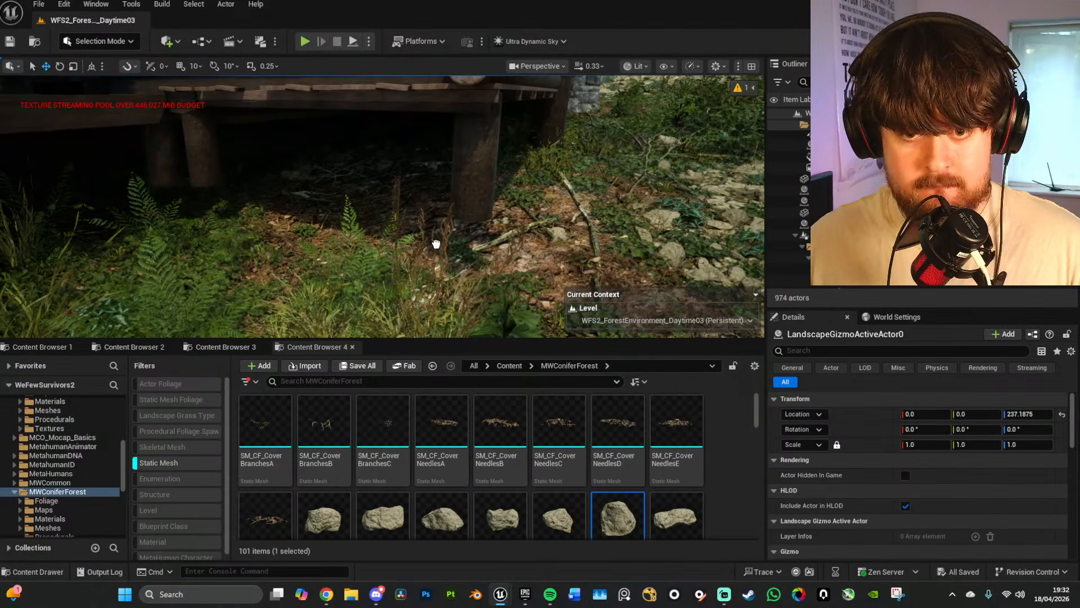
left_click_drag(431, 244, 431, 249)
key("Delete")
Step: Place the SM_CF_DebrisStump_A mesh on the grass near the cabin's corner post
scroll(474, 449, "down", 8)
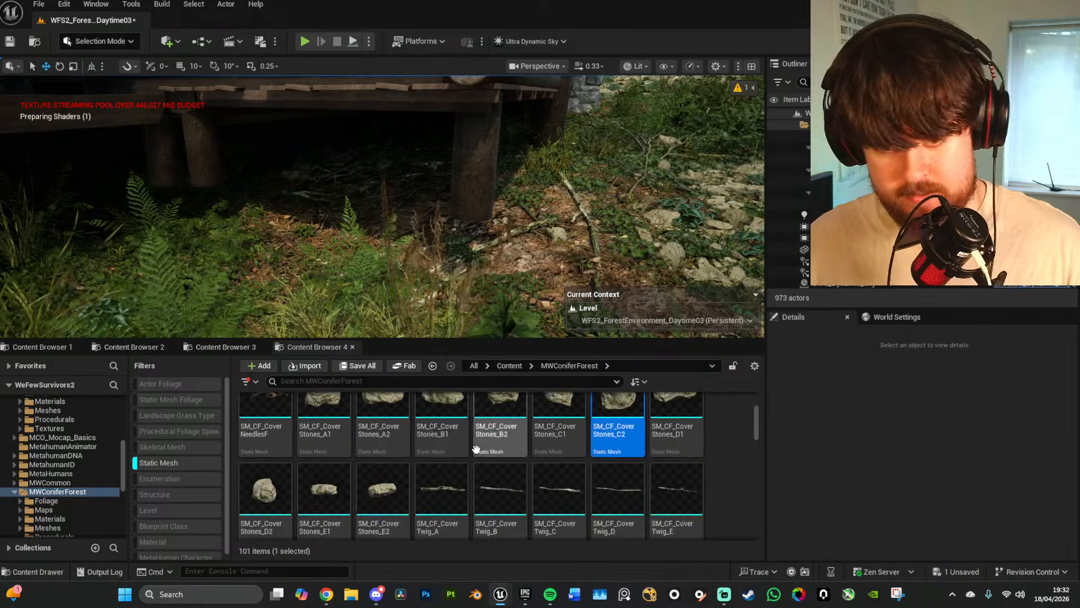
scroll(506, 461, "up", 2)
left_click_drag(382, 458, 321, 232)
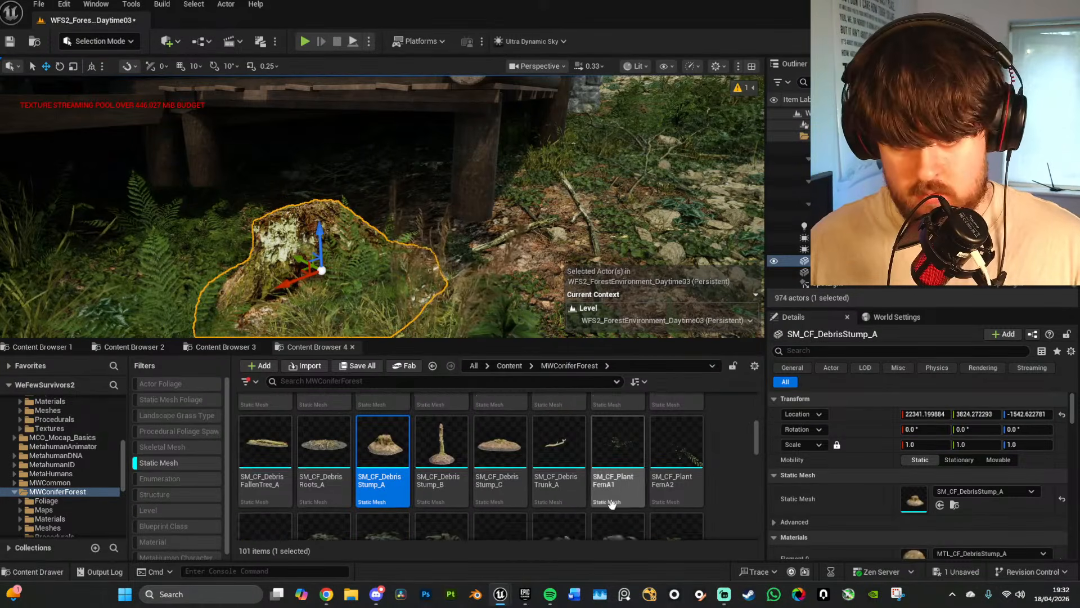
Step: Place the SM_CF_RockLarge_B mesh in front of the cabin's corner and scale it uniformly to 0.7
scroll(657, 464, "down", 5)
scroll(657, 464, "down", 4)
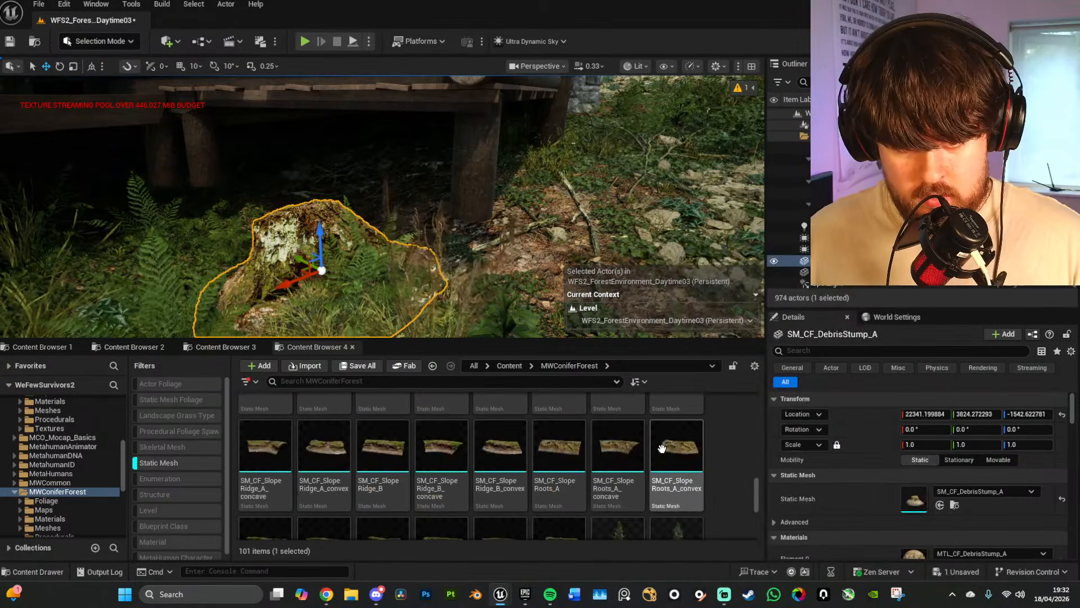
key("s")
mouse_move(507, 237)
right_mouse_down()
mouse_move(495, 253)
mouse_move(512, 256)
right_mouse_up()
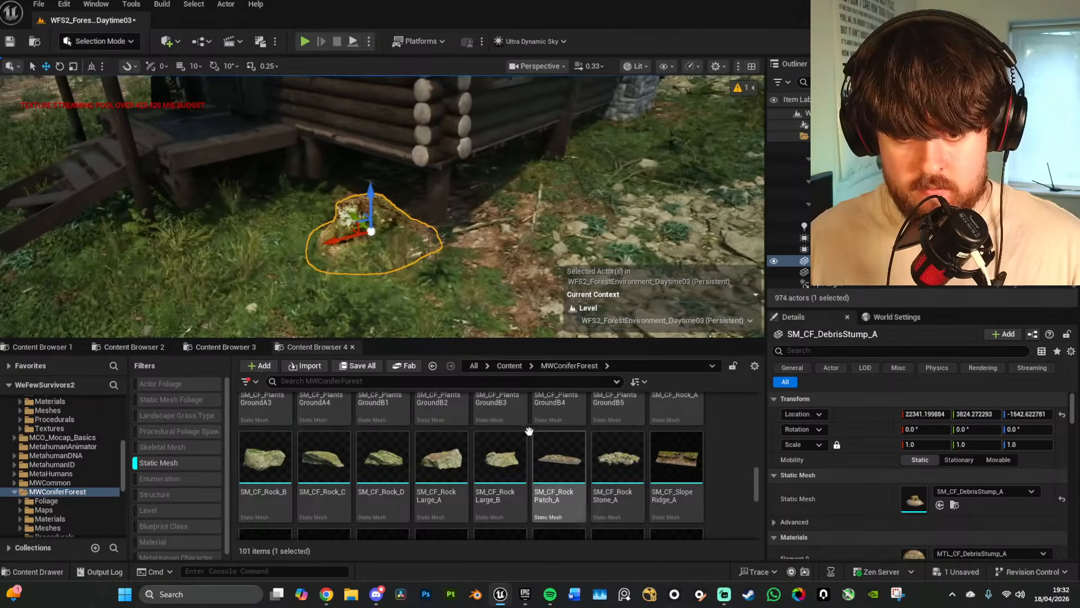
left_click_drag(509, 444, 455, 286)
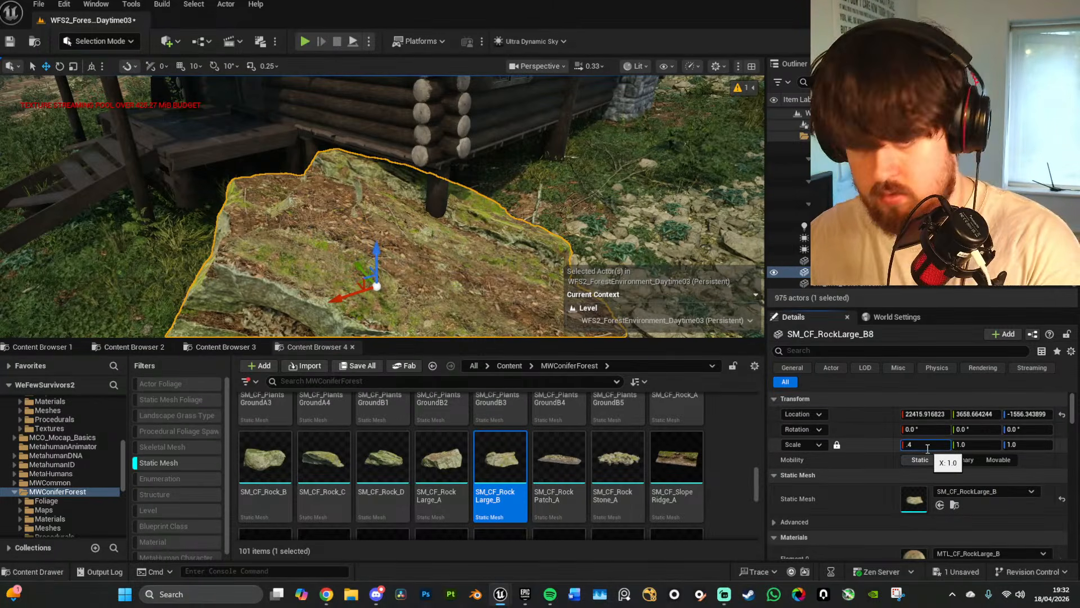
key("Return")
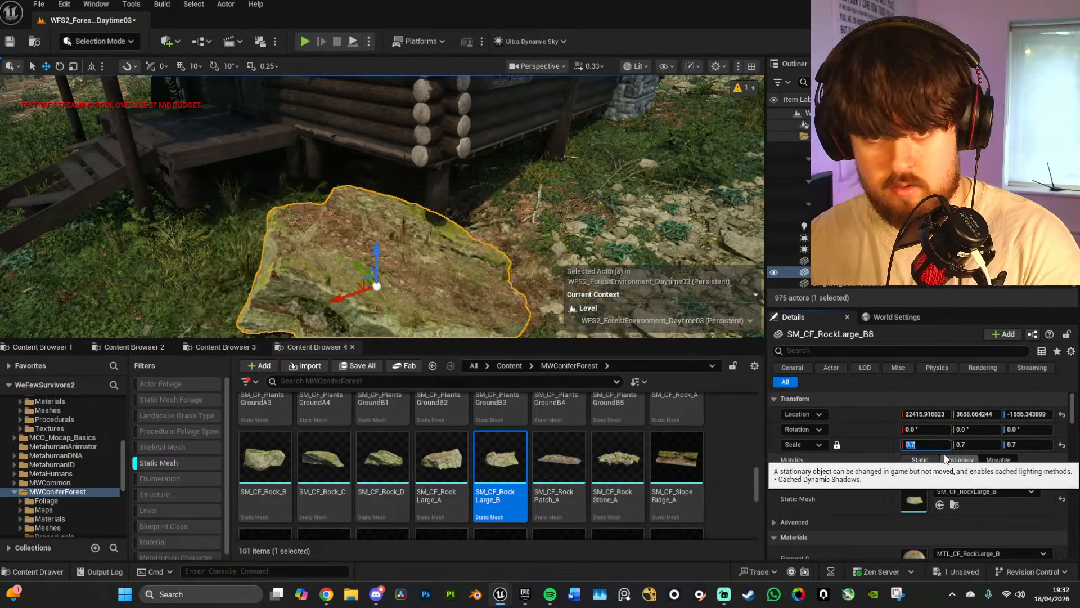
Step: Tilt the large rock below the cabin's corner to about -12° around its Y axis
right_click_drag(495, 186, 462, 184)
key("w")
key("e")
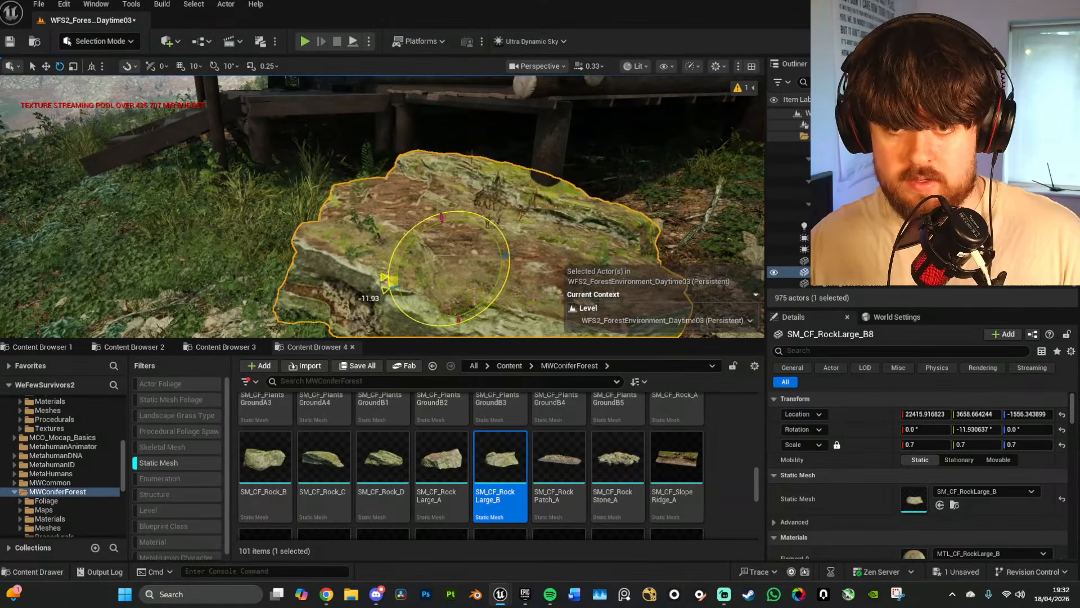
right_click_drag(481, 220, 435, 214)
key("w")
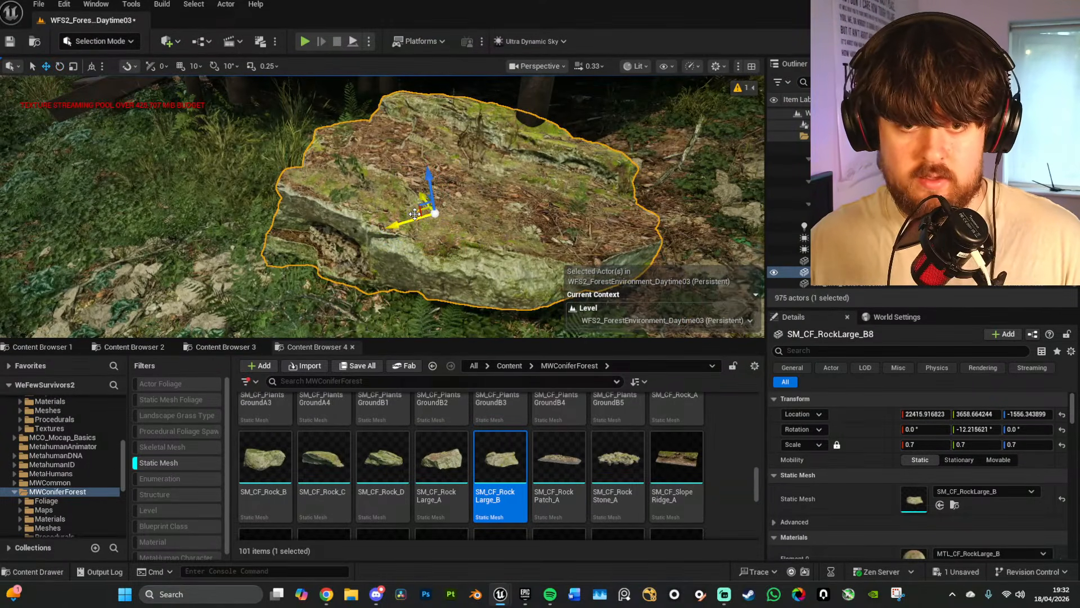
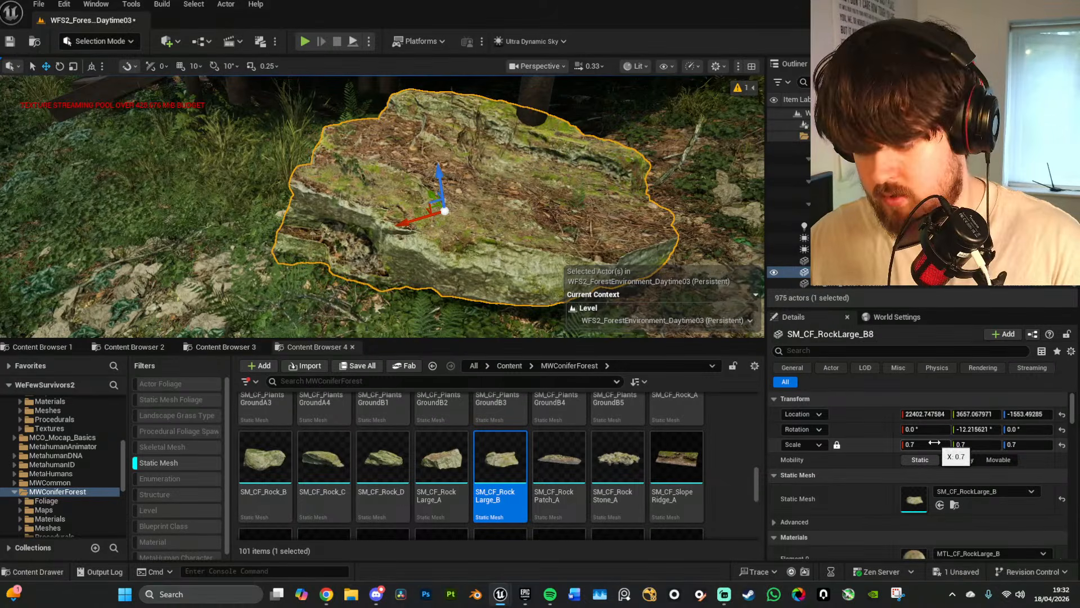
Step: Scale the large rock uniformly to 0.8 and lower it deeper into the ground under the cabin's corner post
key("Return")
left_click_drag(440, 177, 445, 192)
key("s")
mouse_move(493, 234)
right_mouse_down()
mouse_move(495, 197)
mouse_move(509, 197)
mouse_move(493, 234)
right_mouse_up()
key("w")
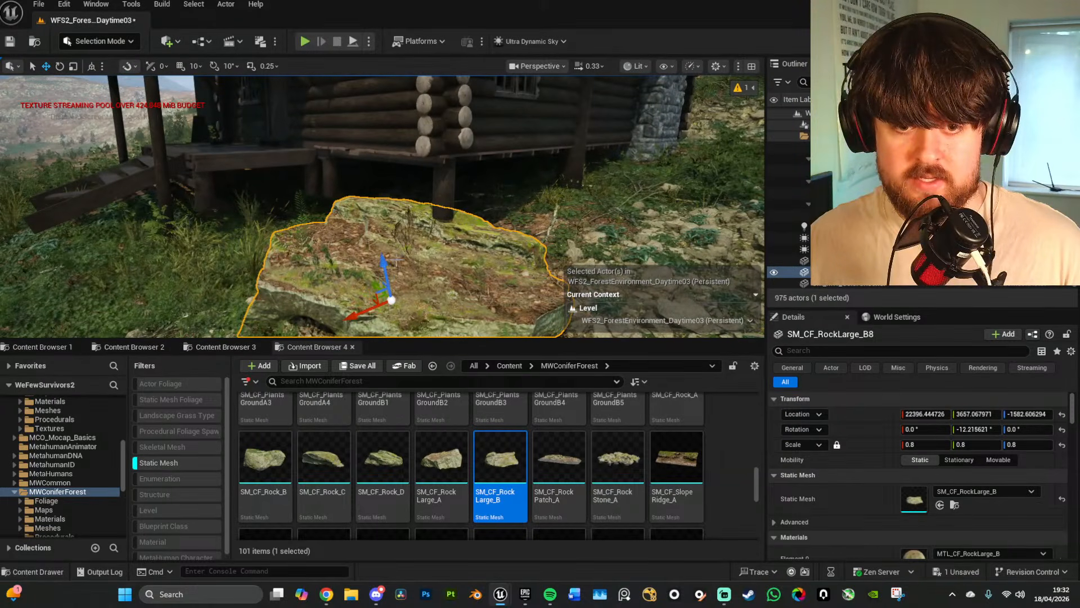
right_click_drag(493, 296, 543, 318)
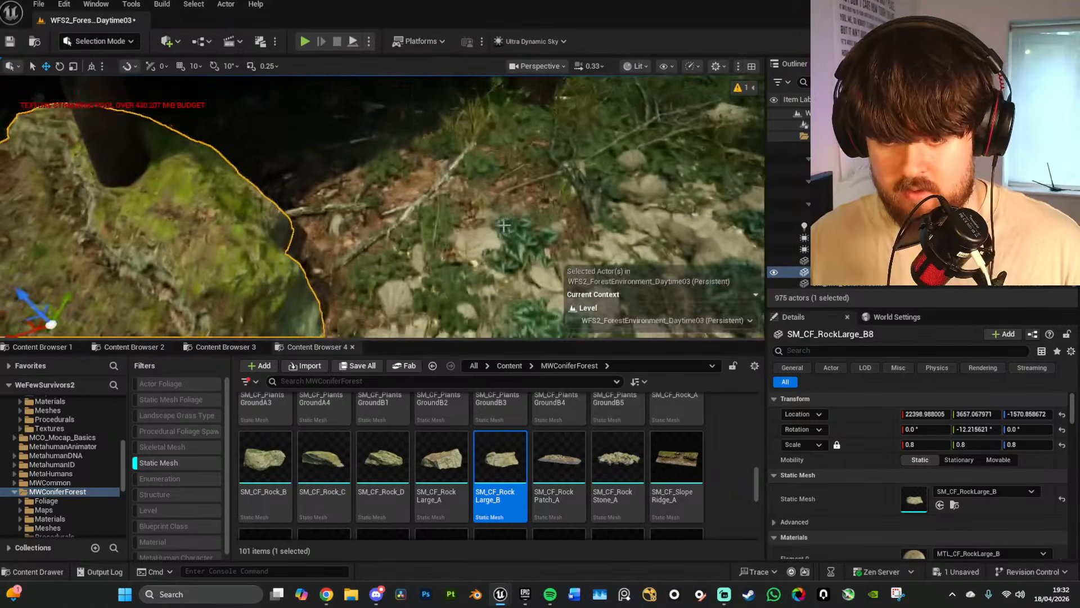
Step: Place the SM_CF_RockStone_A mesh on the ground beside the large rock, next to the dark area under the cabin
left_click_drag(617, 459, 439, 192)
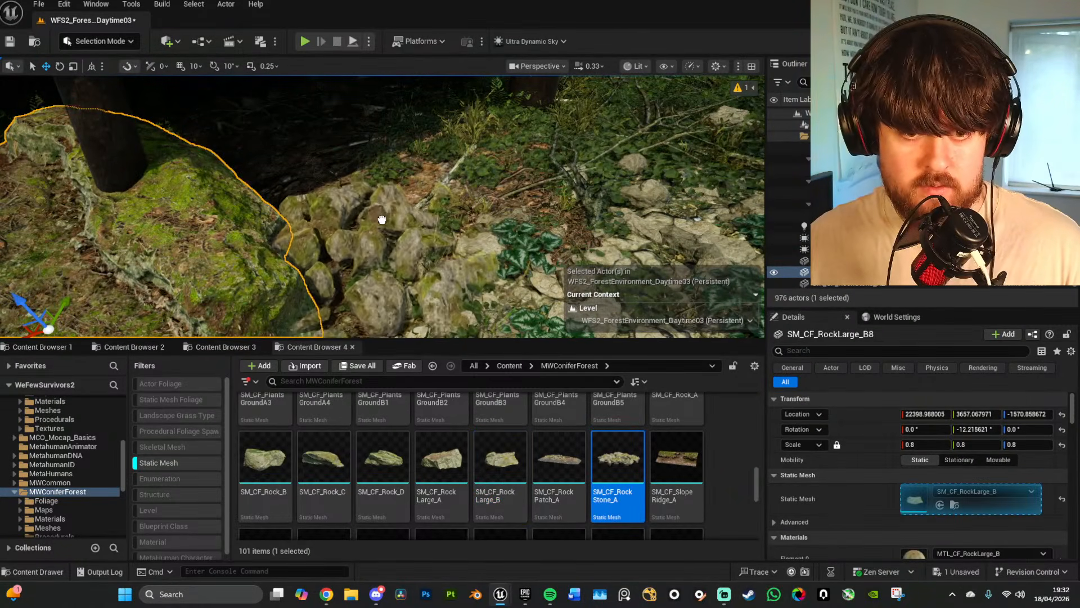
left_click_drag(382, 219, 382, 219)
right_click_drag(382, 219, 365, 213)
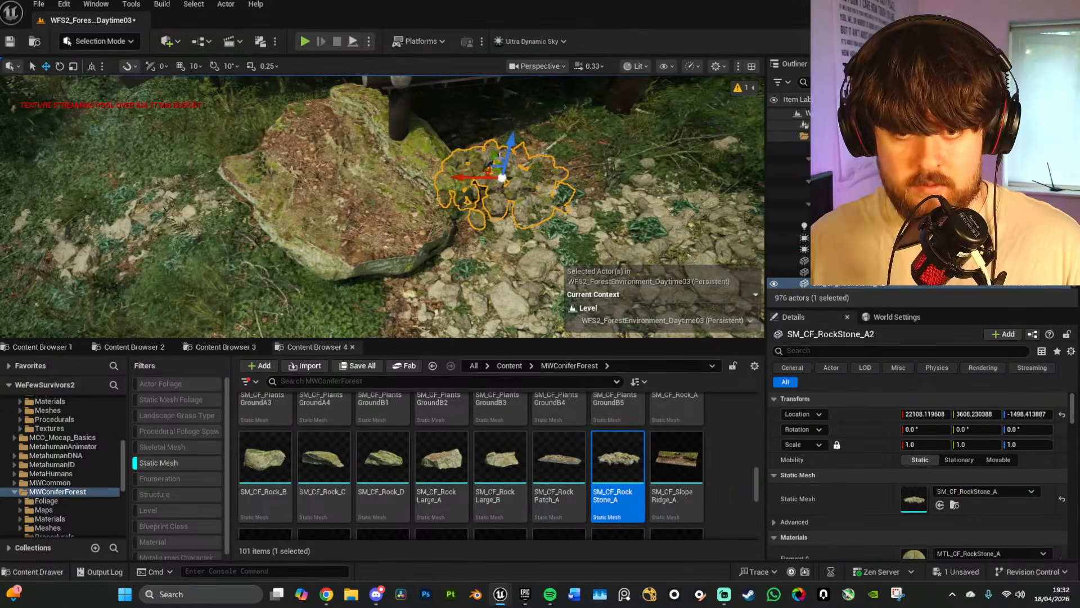
Step: Place another SM_CF_RockStone_A at the large rock's outer edge and tilt it about 12° around Z to follow the ground
left_click_drag(629, 458, 443, 317)
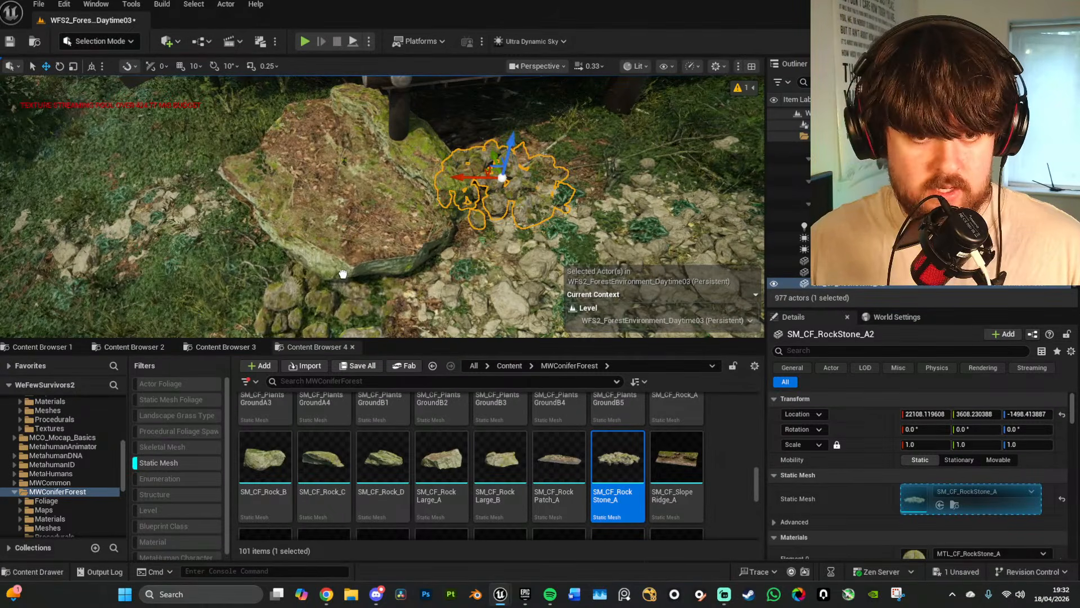
left_click_drag(343, 274, 343, 274)
right_click_drag(342, 274, 323, 289)
key("e")
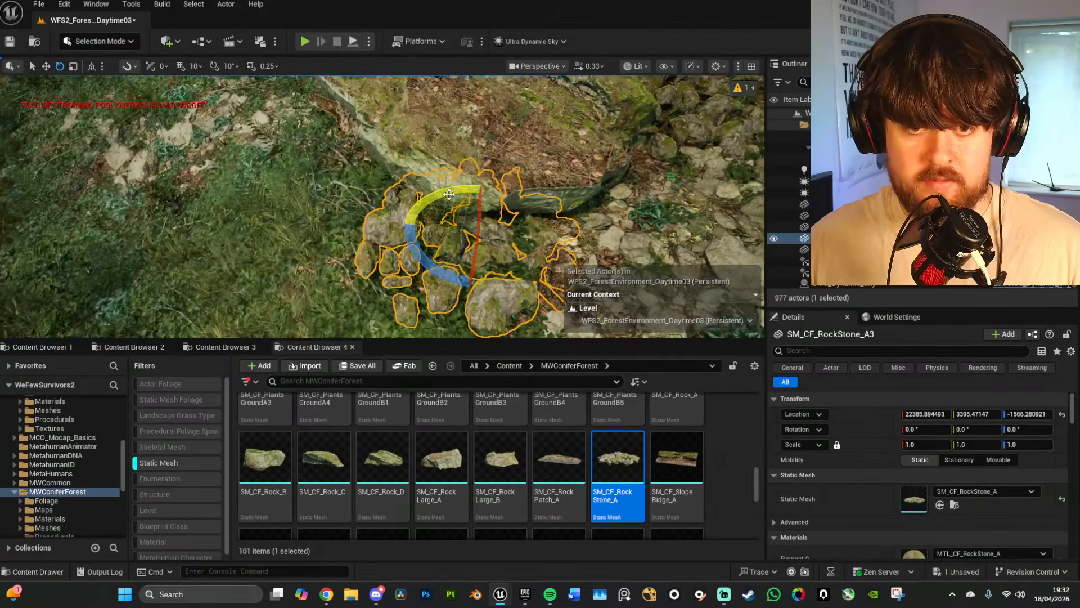
left_click_drag(442, 276, 449, 228)
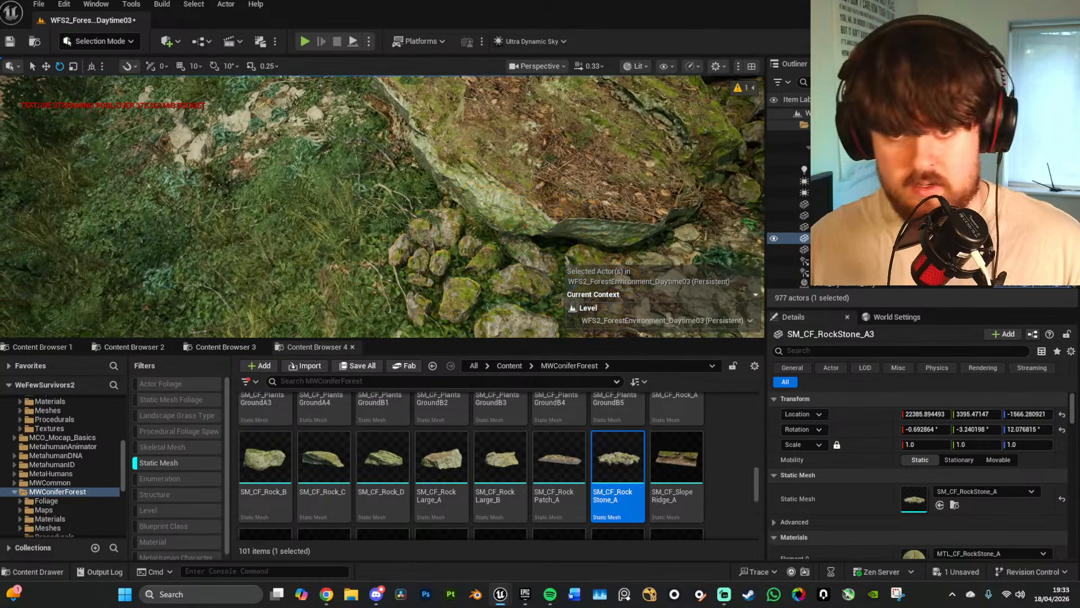
right_click_drag(394, 225, 391, 177)
Step: Place an SM_CF_TreeFirSeedlings_C mesh on the ground near the large rock, deleting the first placement
scroll(386, 180, "up", 5)
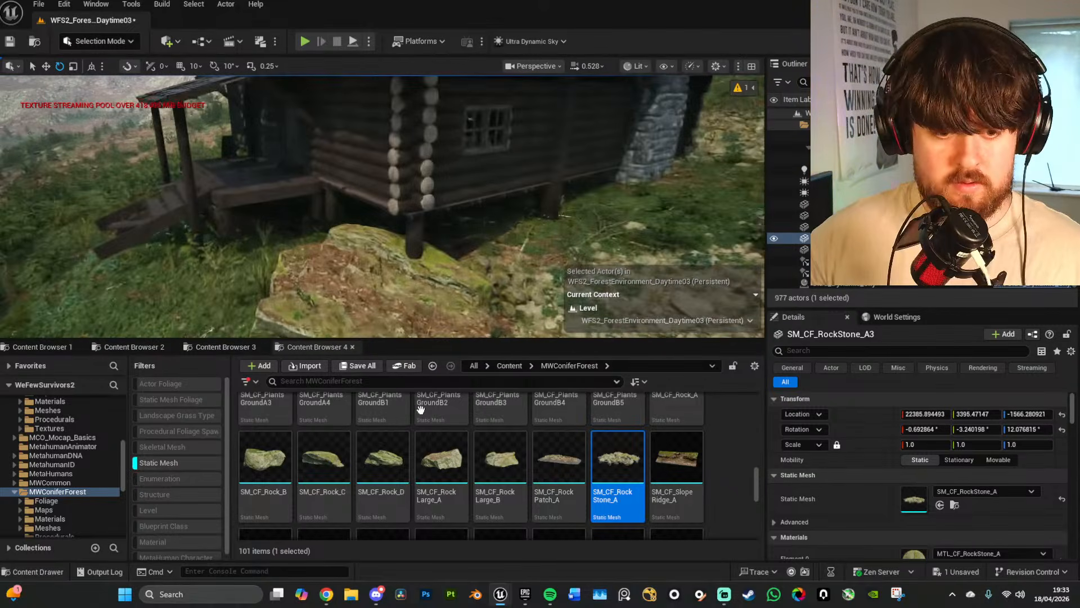
scroll(421, 409, "down", 6)
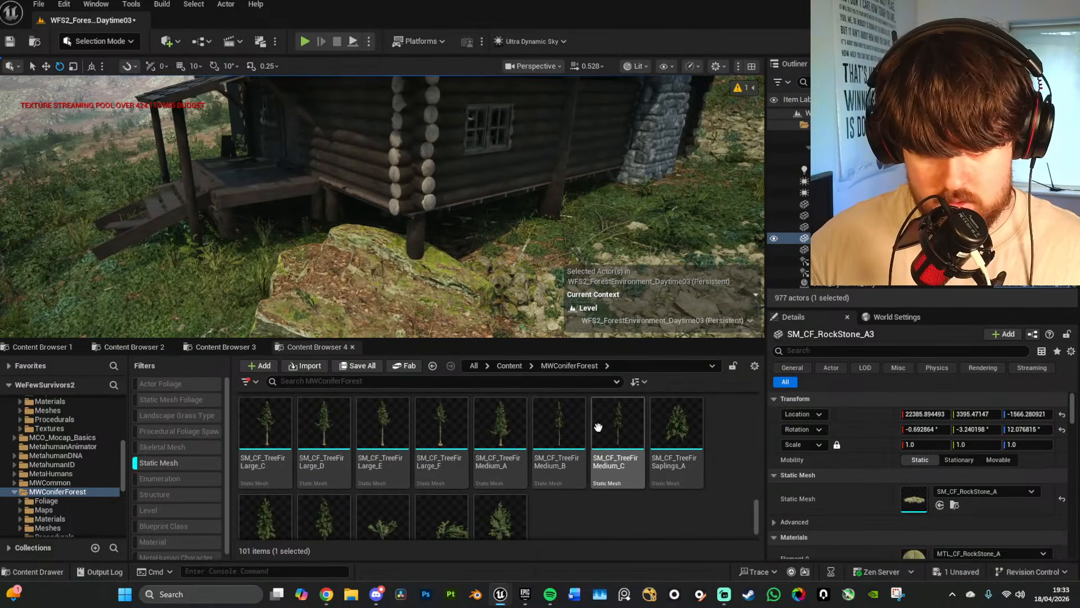
scroll(598, 427, "down", 2)
right_click_drag(531, 331, 537, 349)
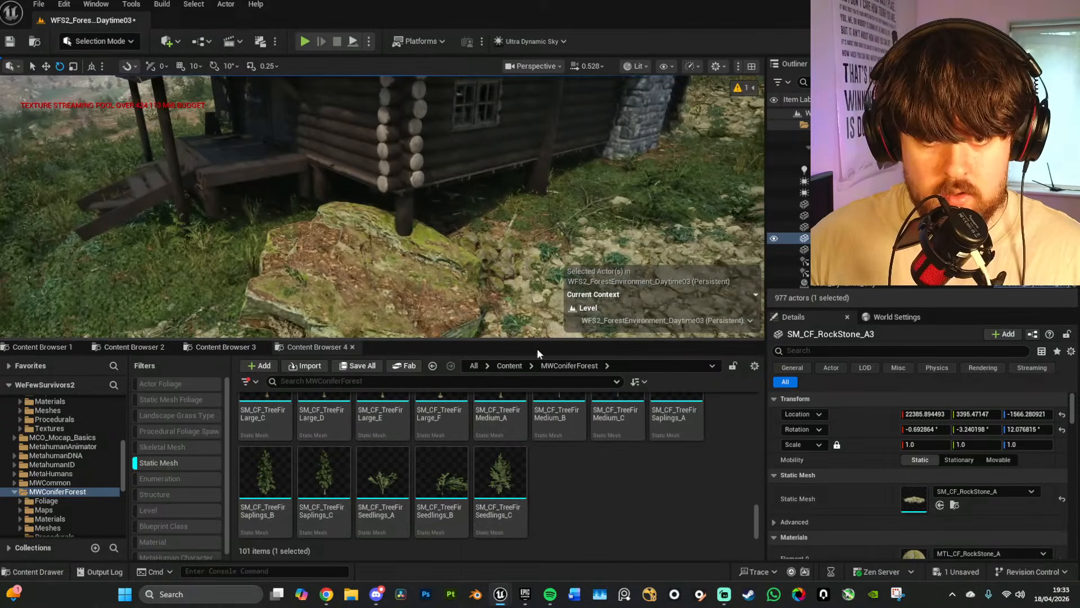
left_click_drag(500, 476, 556, 247)
right_click_drag(556, 247, 563, 298)
key("Delete")
key("w")
left_click_drag(504, 491, 477, 323)
right_click_drag(477, 323, 376, 315)
Step: Try placing the SM_CF_TreeFirSeedlings_A mesh beside the large rock, and delete it
left_click_drag(388, 487, 410, 327)
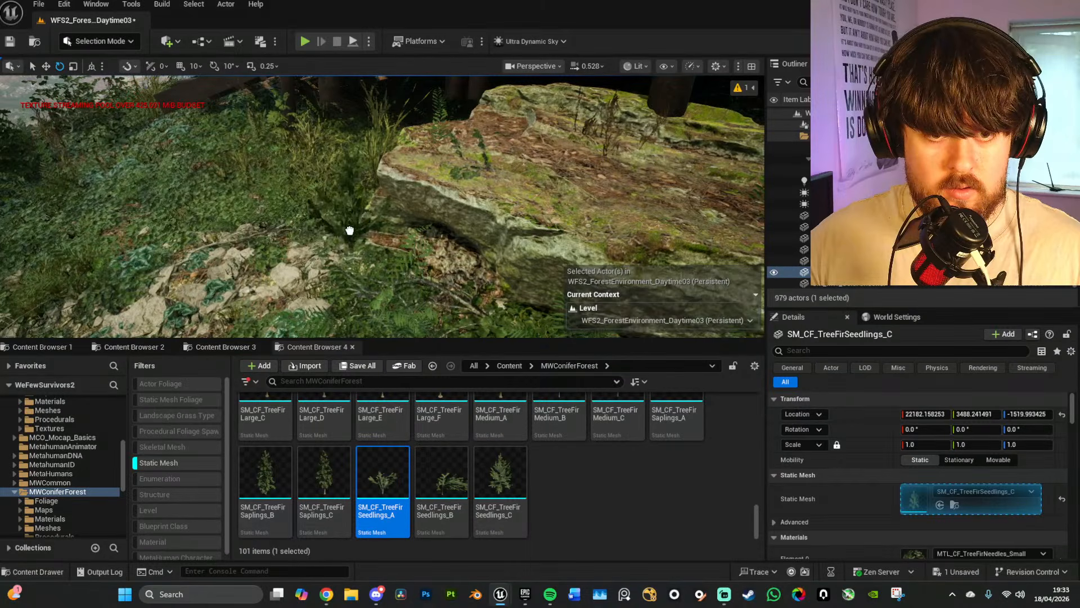
left_click_drag(349, 231, 386, 240)
key("Delete")
Step: Place a second SM_CF_TreeFirSeedlings_C on the grass in front of the cabin's steps and scale it uniformly to 1.5
key("s")
mouse_move(489, 226)
right_mouse_down()
mouse_move(526, 226)
mouse_move(517, 236)
mouse_move(501, 225)
mouse_move(504, 241)
right_mouse_up()
key("w")
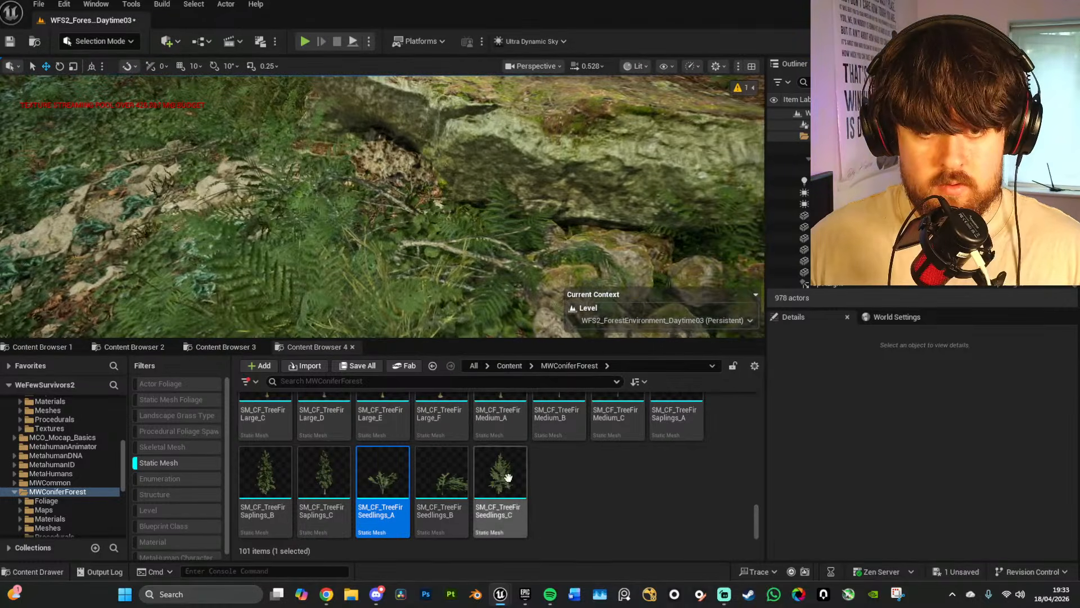
left_click_drag(508, 477, 378, 218)
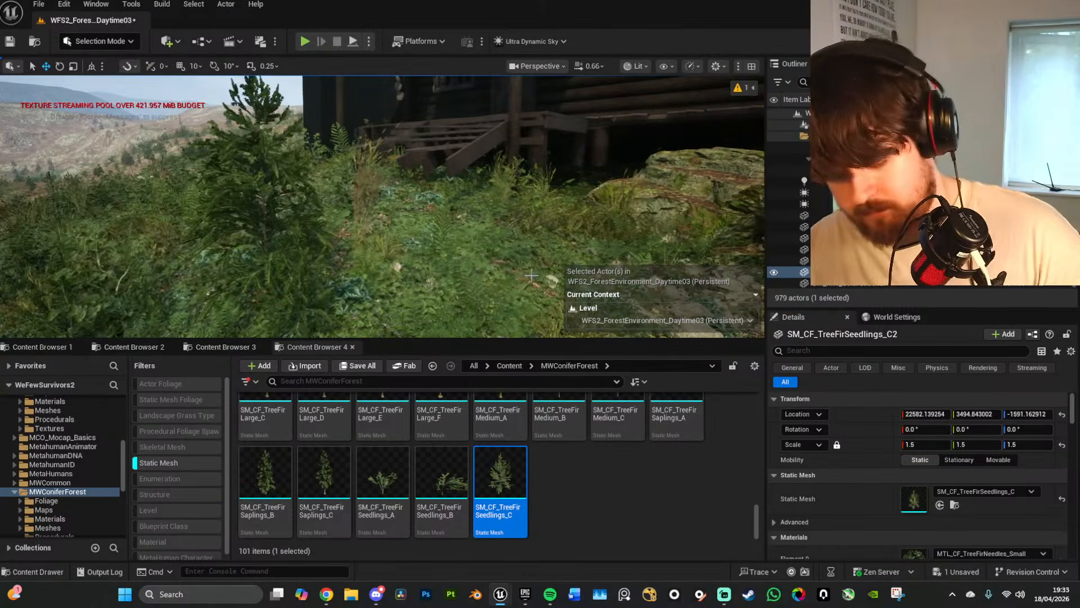
Step: Show the hidden forest foliage around the cabin again and save the WFS2_ForestEnvironment_Daytime03 level
scroll(531, 275, "up", 5)
right_click_drag(531, 275, 540, 299)
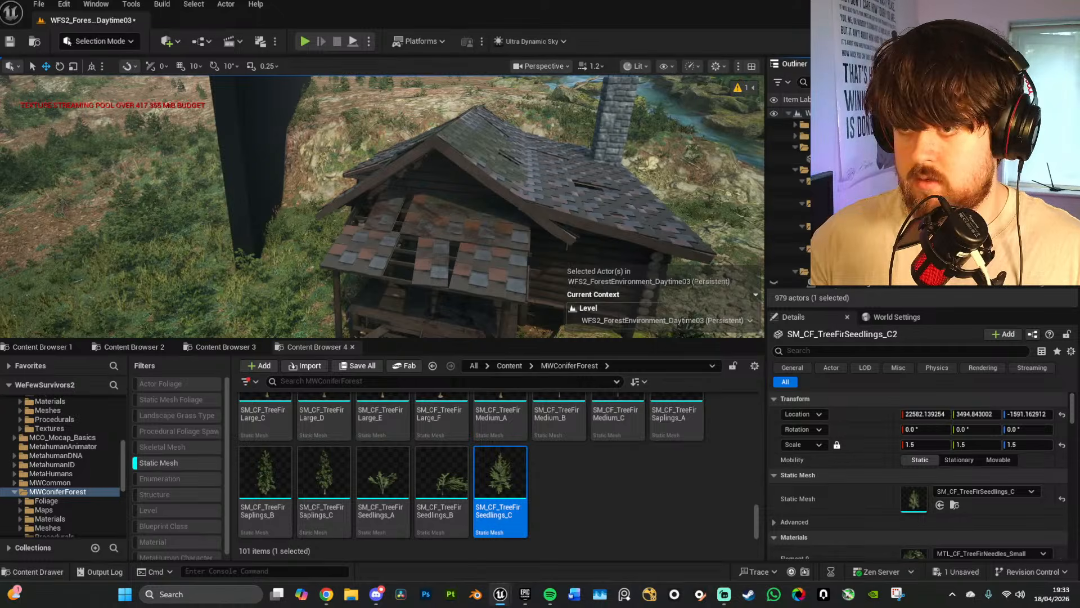
key("f")
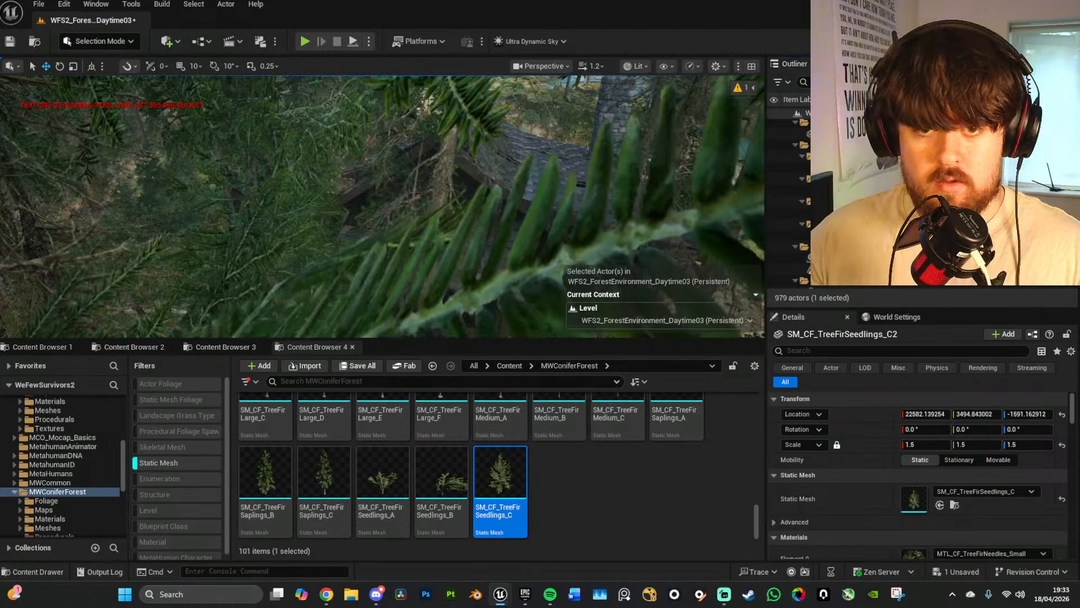
left_click(38, 4)
mouse_move(54, 116)
left_click(73, 166)
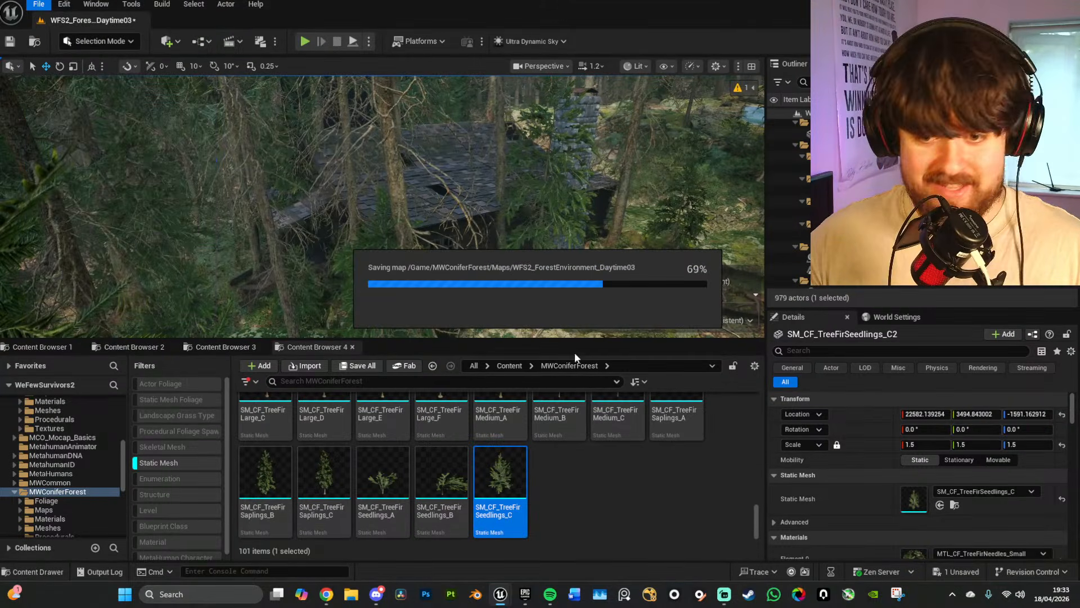
Step: Shrink the asset browser to enlarge the viewport, and select the instanced foliage around the cabin
left_click_drag(578, 339, 575, 465)
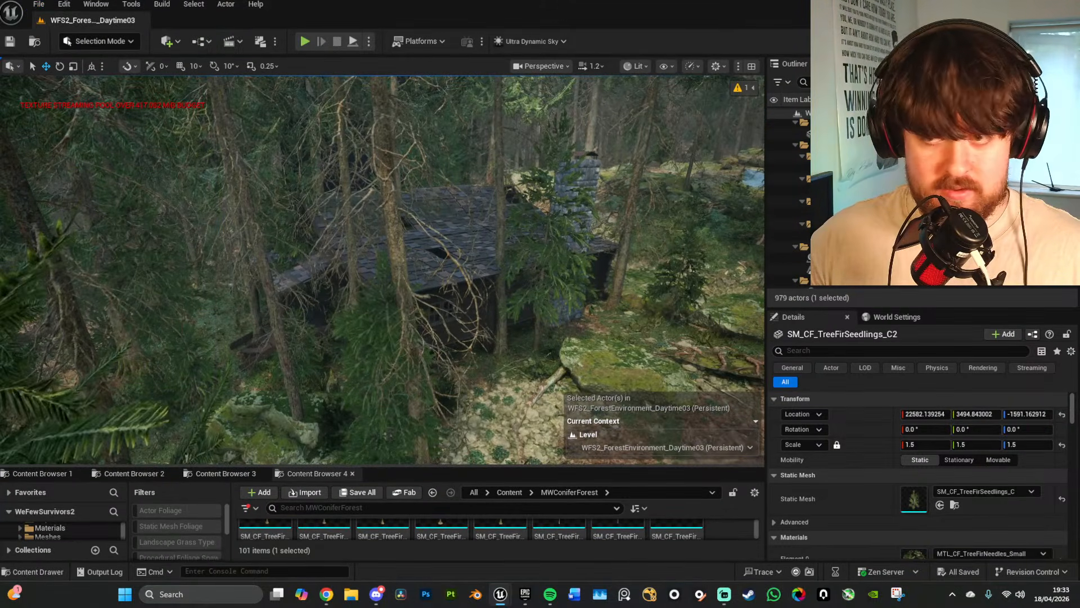
left_click(528, 315)
right_click_drag(437, 132, 394, 208)
Step: Switch to Foliage mode and select all 18 fir tree foliage types, from FT_CF_TreeFirLarge_A to the last seedling
left_click(105, 43)
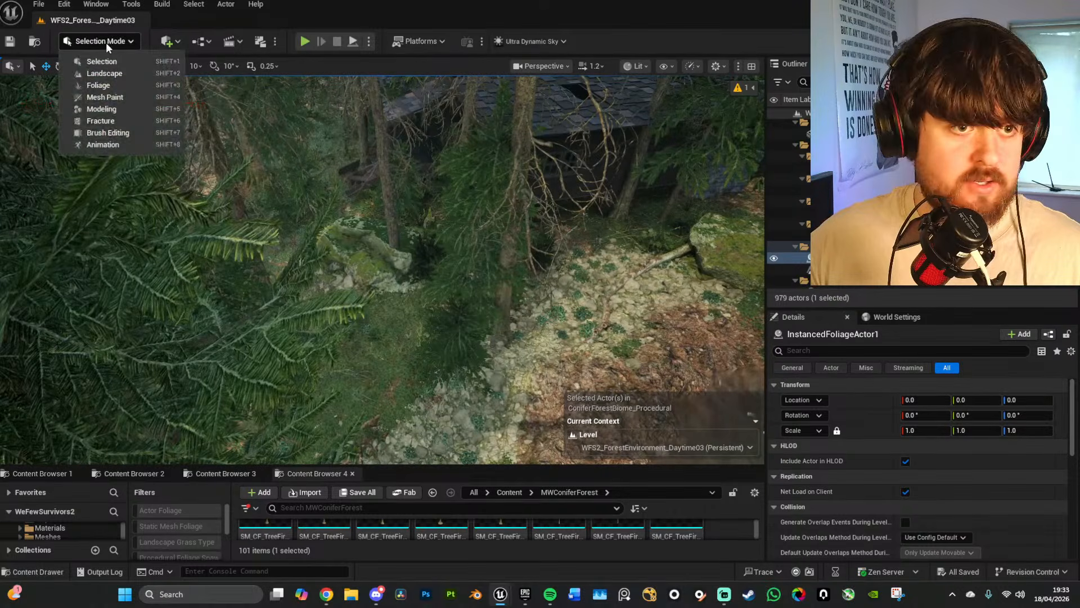
left_click(117, 86)
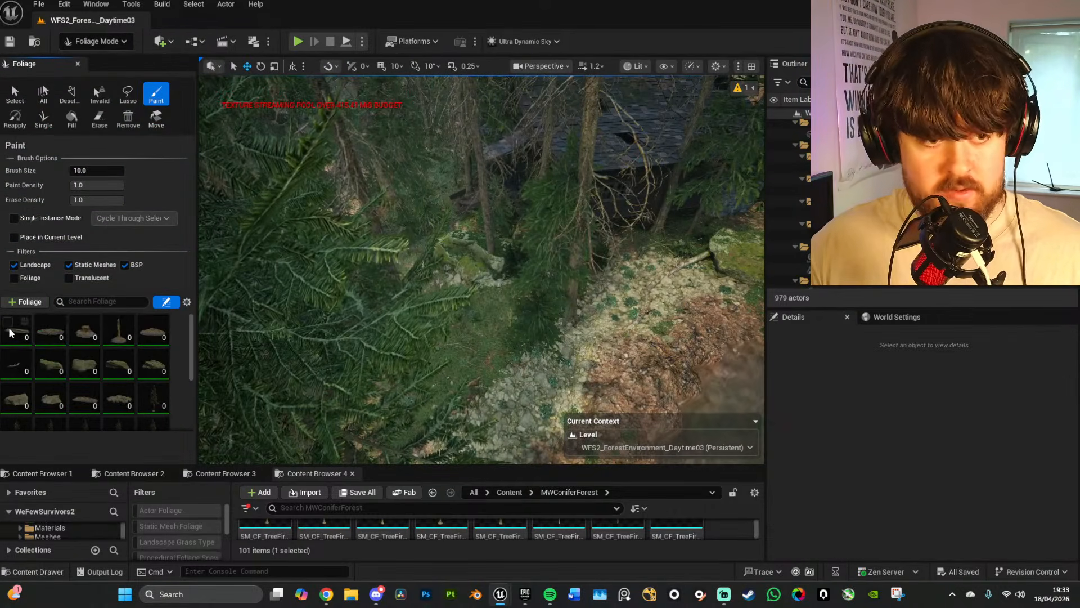
scroll(11, 336, "down", 3)
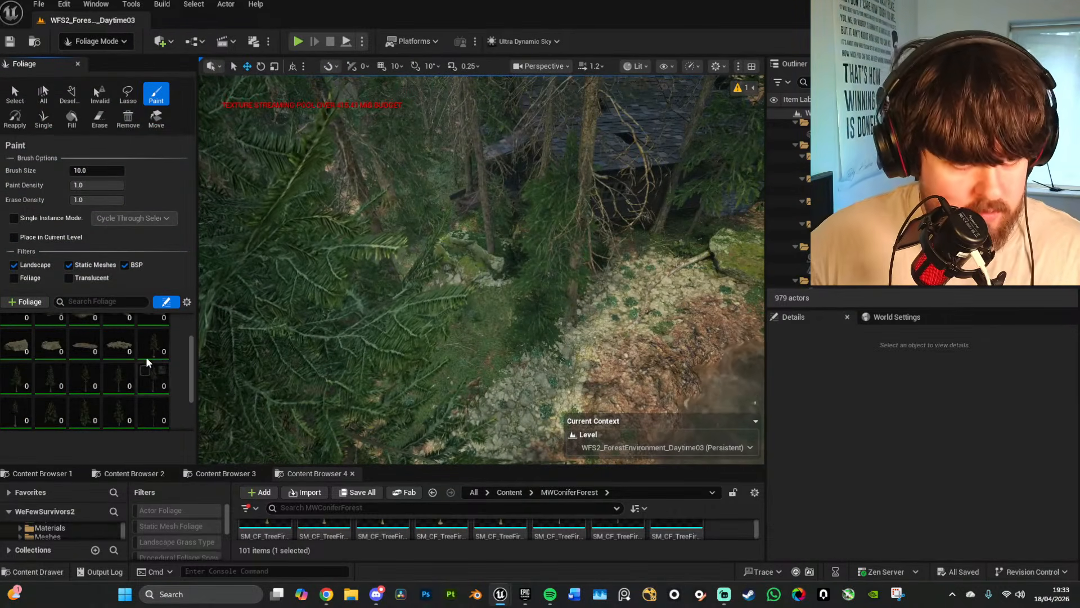
left_click(149, 349)
scroll(140, 374, "down", 2)
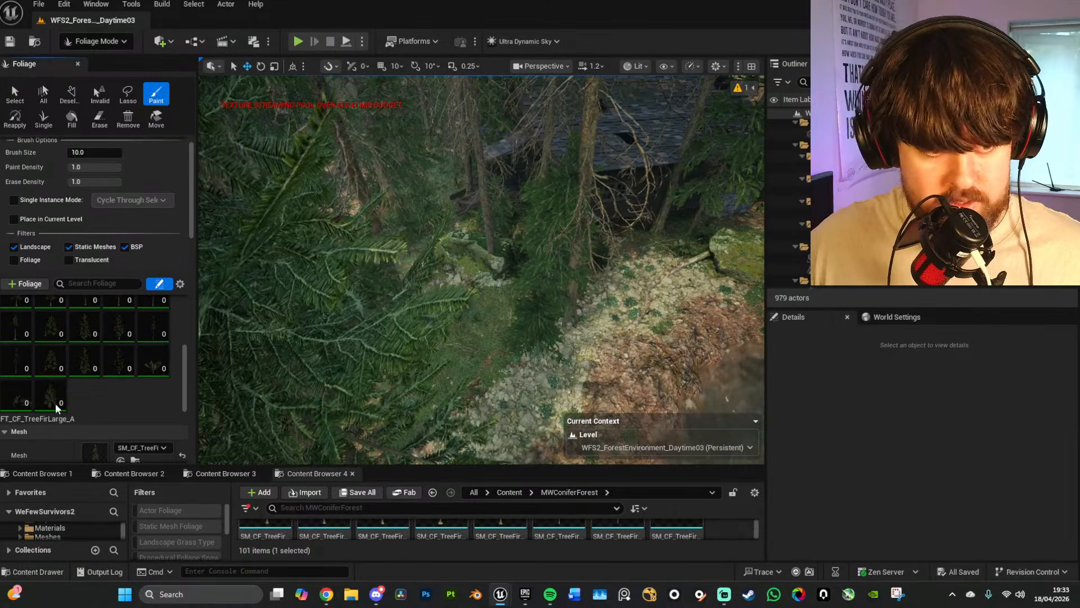
left_click(55, 402, "shift")
left_click(42, 388)
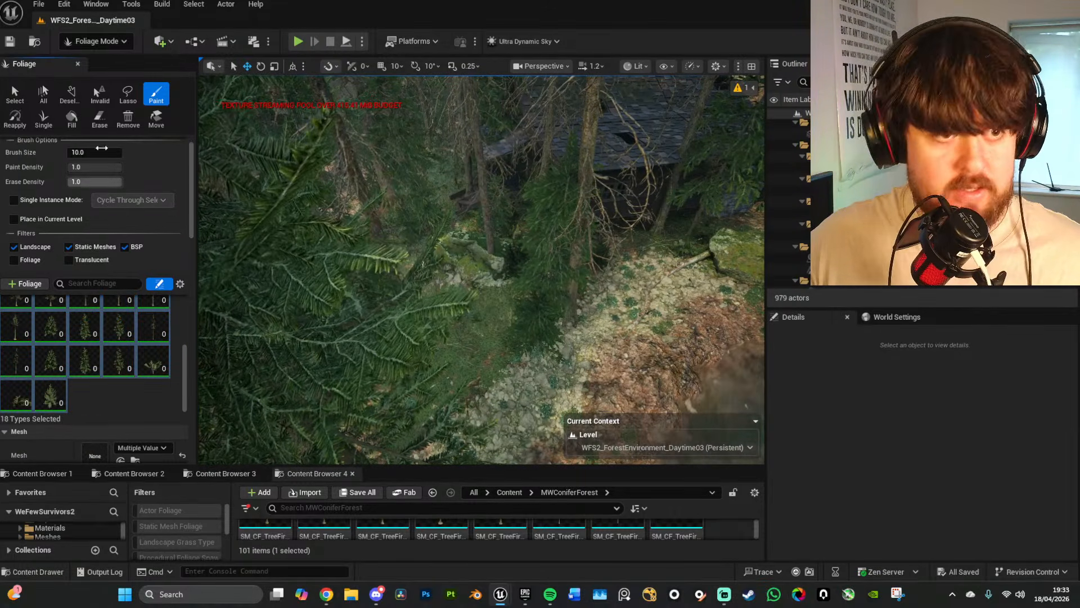
Step: Try to erase the fir trees in front of the cabin with the foliage Erase tool at a brush size of about 342
left_click(99, 118)
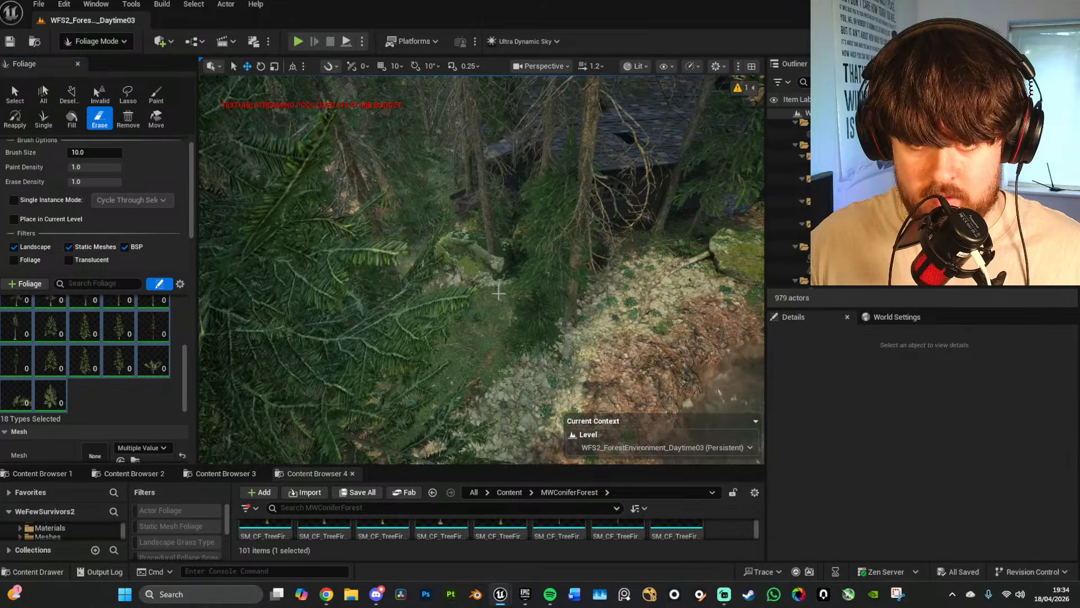
key("w")
right_click_drag(498, 293, 540, 310)
scroll(498, 293, "down", 4)
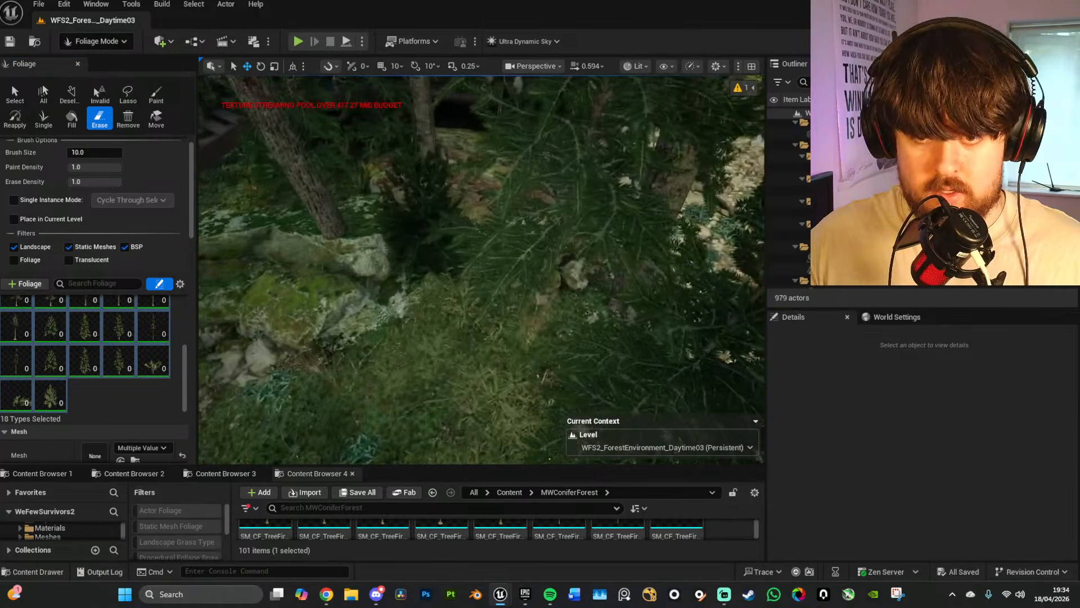
left_click(161, 97)
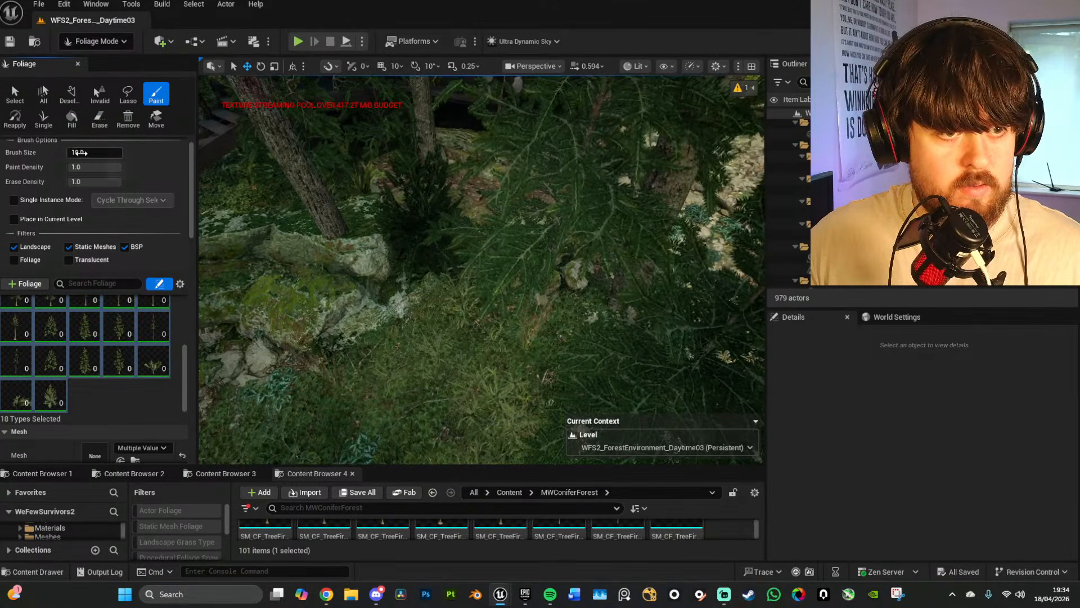
left_click_drag(84, 152, 146, 153)
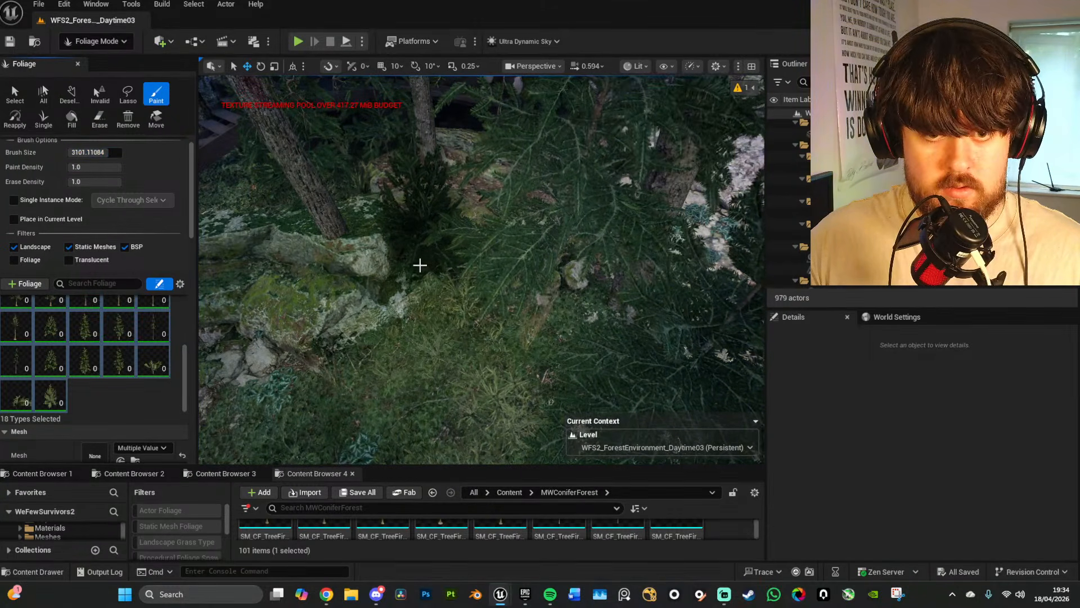
mouse_move(434, 261)
right_mouse_down()
mouse_move(422, 266)
mouse_move(432, 261)
right_mouse_up()
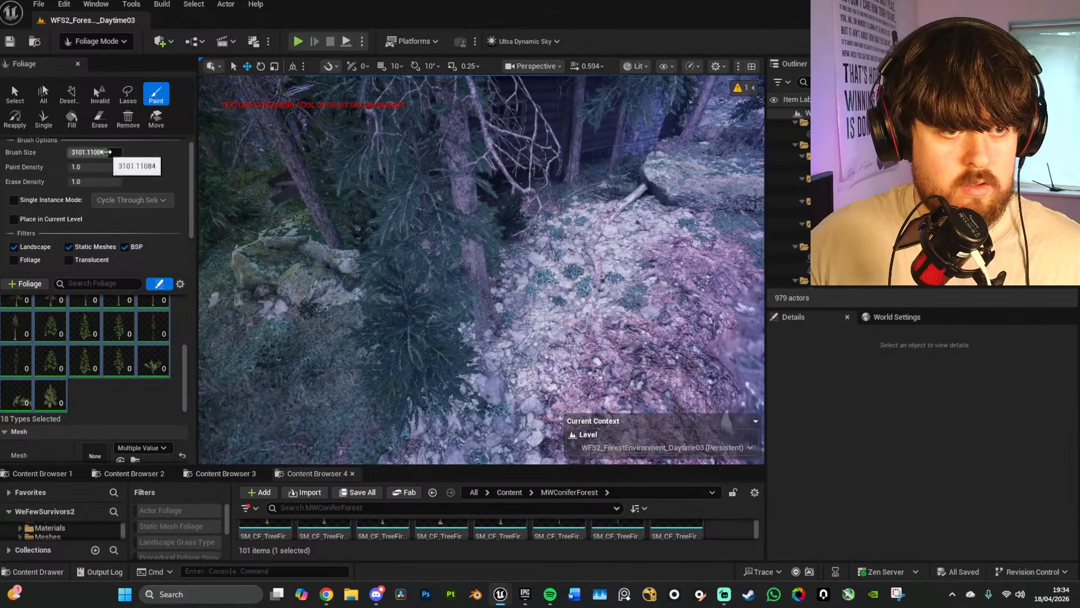
left_click_drag(106, 152, 92, 153)
key("shift")
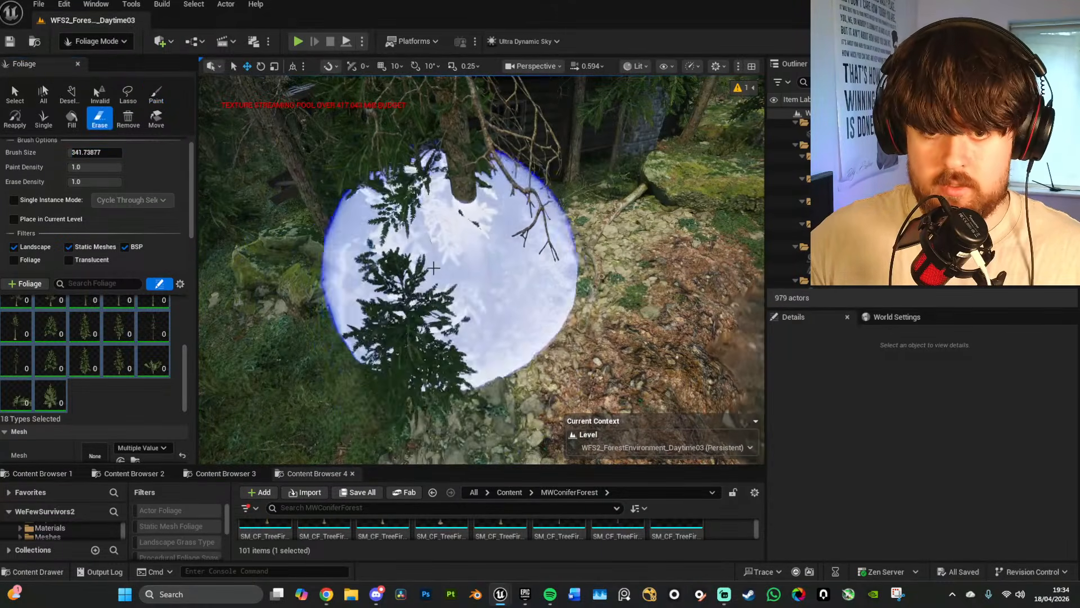
left_click(99, 120)
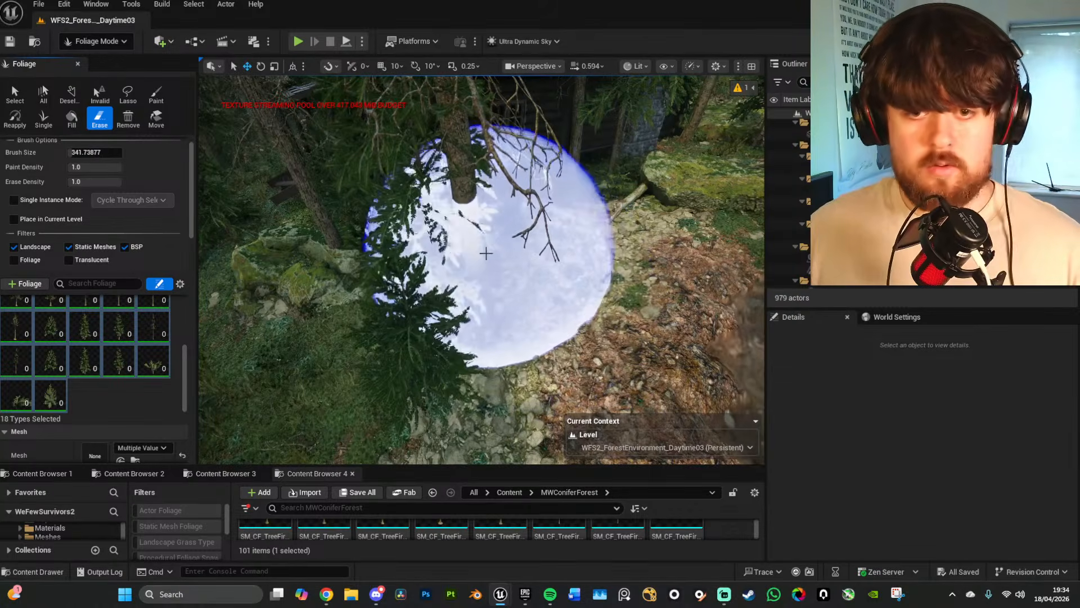
Step: Return to Selection mode and select the procedural forest's instanced foliage actor beside the cabin
left_click(96, 41)
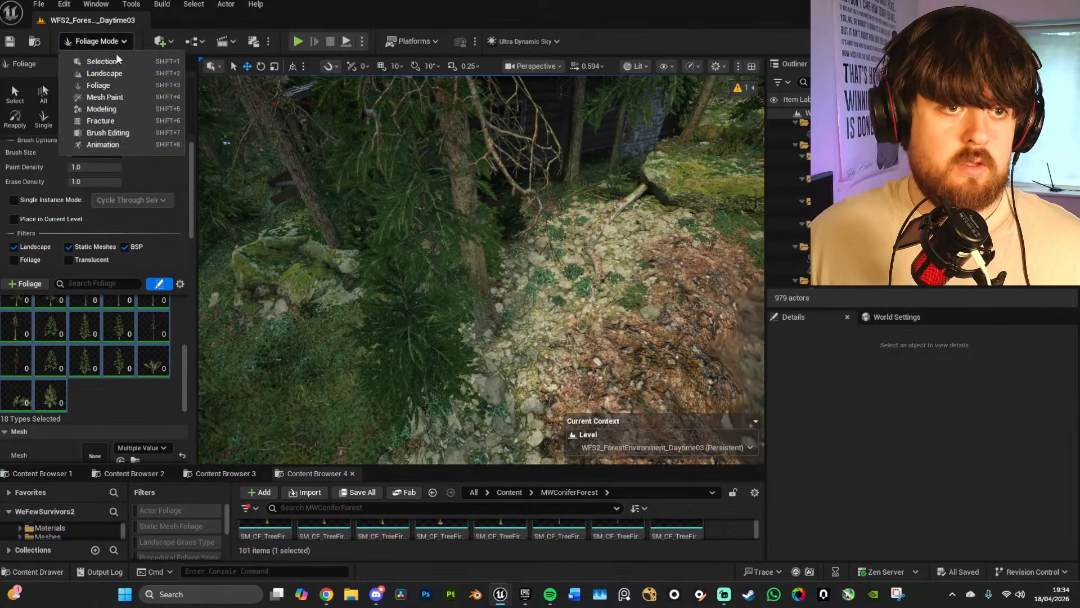
left_click(104, 73)
left_click(116, 41)
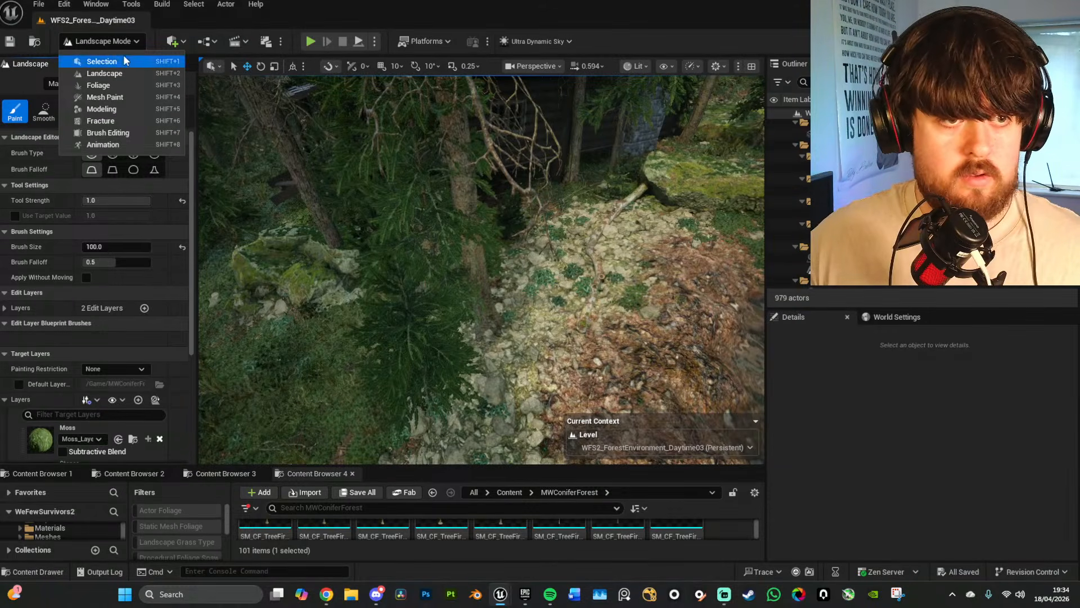
left_click(124, 59)
left_click(364, 195)
right_click_drag(364, 196, 393, 169)
key("s")
key("w")
key("s")
key("w")
right_click_drag(320, 282, 317, 318)
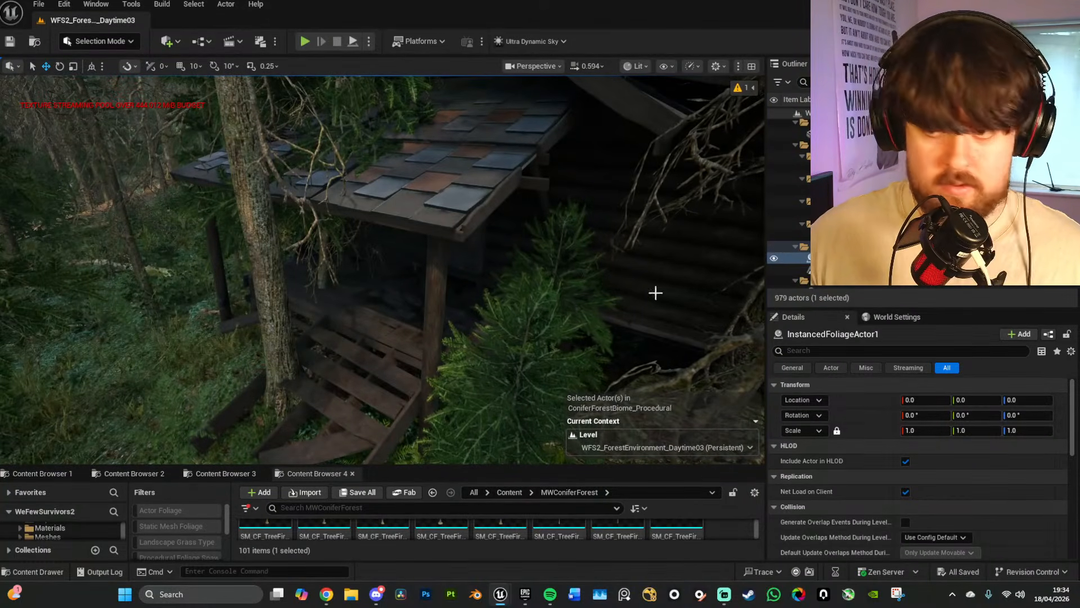
Step: Switch to Foliage mode, keep the Erase tool active and enable Single Instance Mode
scroll(932, 435, "down", 10)
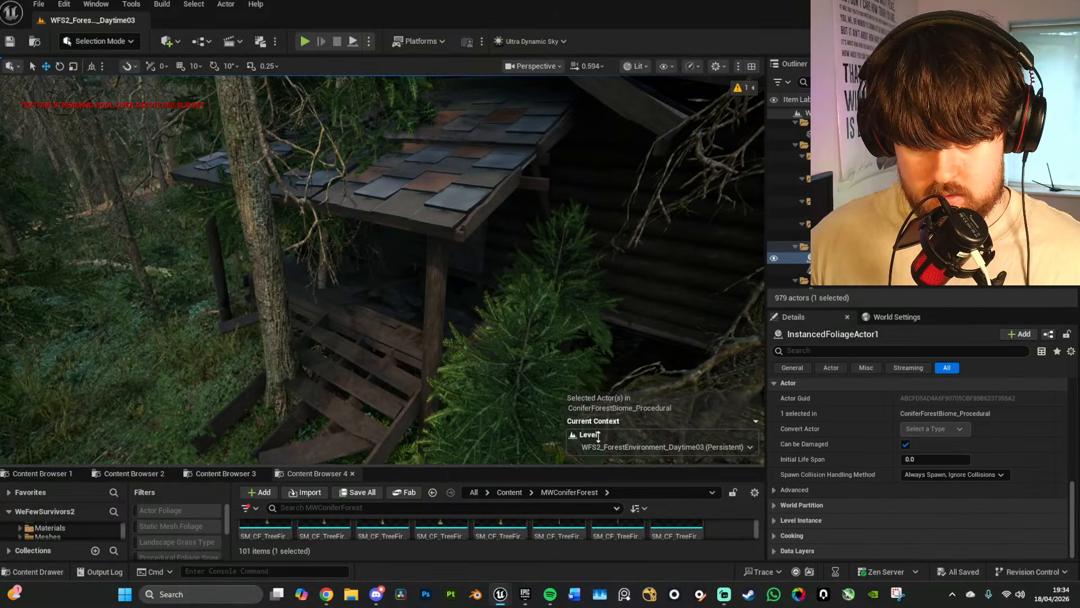
left_click_drag(592, 466, 617, 273)
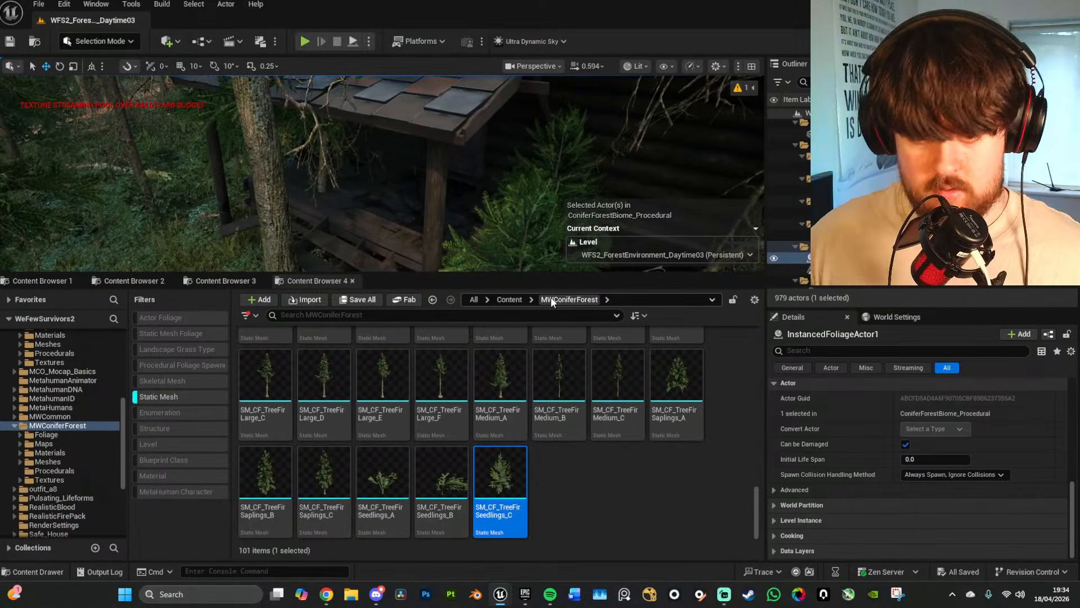
left_click(110, 42)
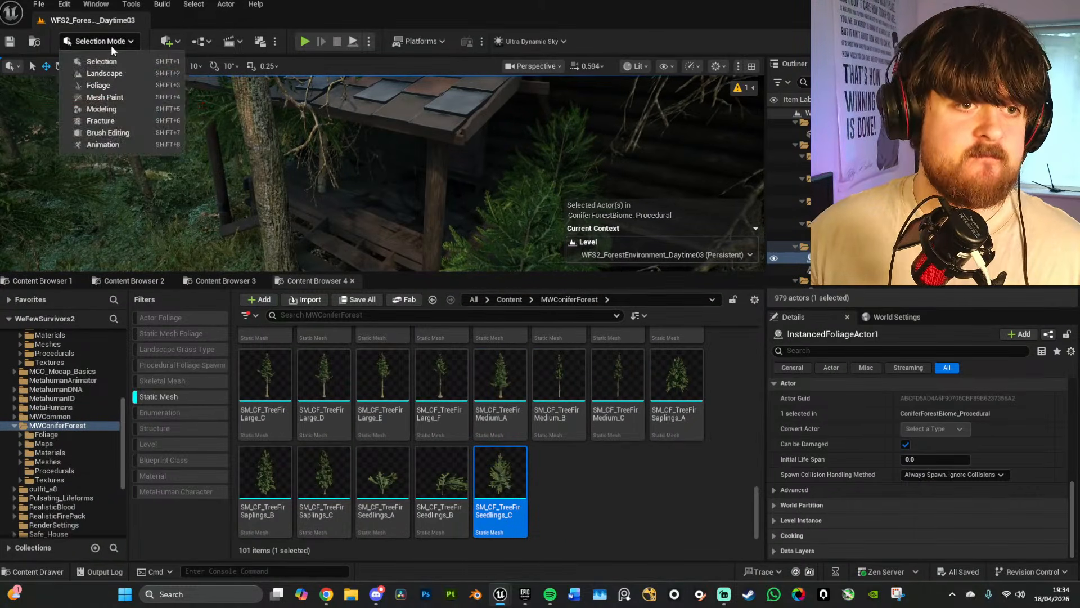
left_click(126, 84)
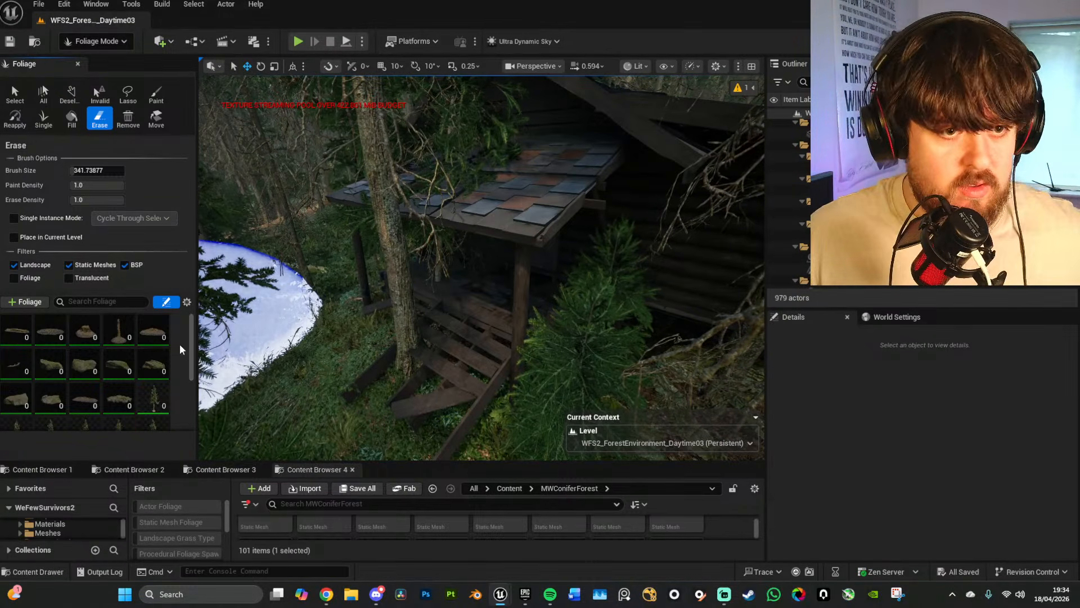
left_click_drag(190, 348, 196, 396)
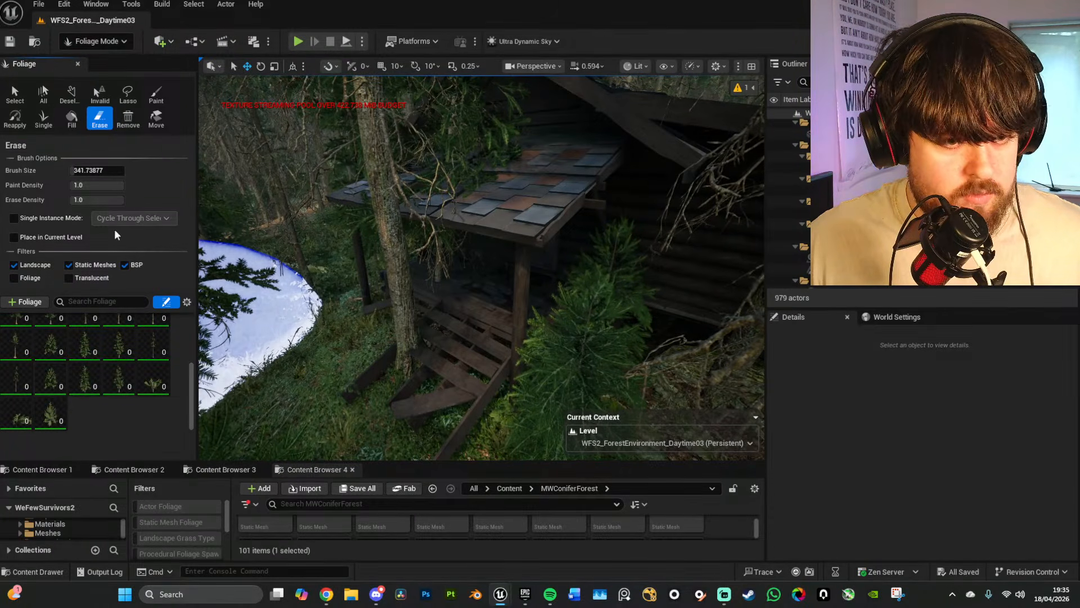
left_click(17, 219)
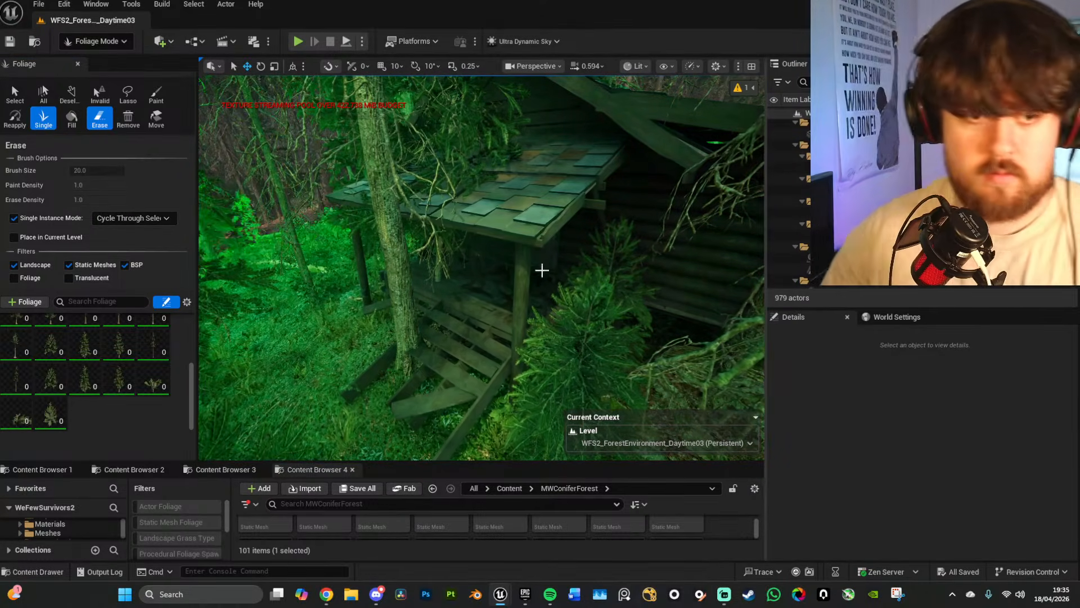
Step: Use the foliage Select tool to delete the bare fir in front of the cabin's windowed wall and the tree by its corner
right_click_drag(372, 280, 540, 279)
key("w")
key("s")
mouse_move(373, 280)
right_mouse_down()
mouse_move(354, 326)
mouse_move(321, 360)
mouse_move(282, 355)
mouse_move(290, 349)
right_mouse_up()
key("w")
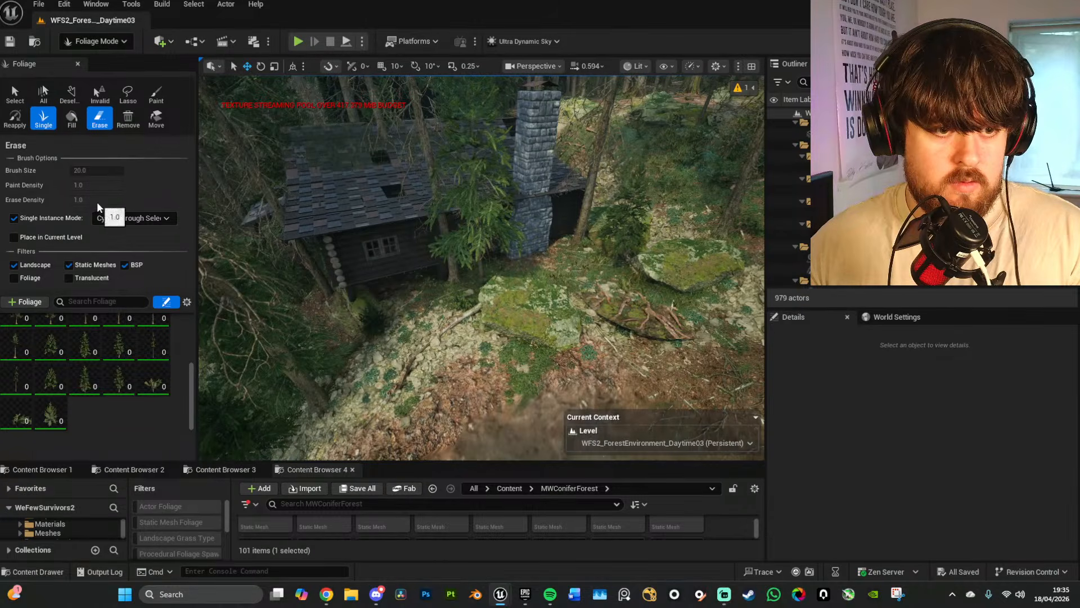
left_click(14, 94)
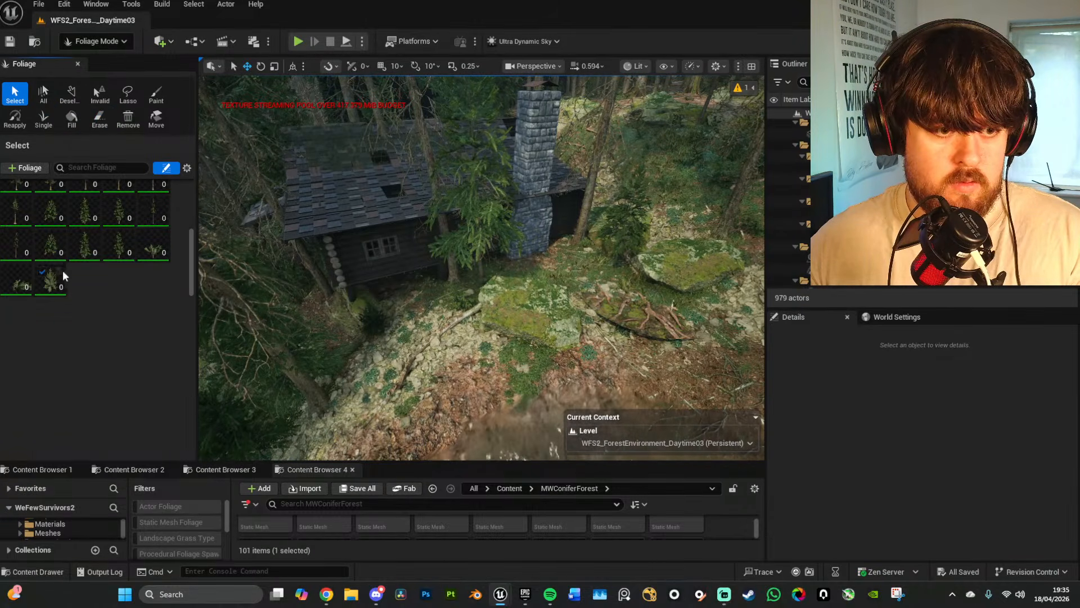
scroll(63, 276, "up", 2)
left_click(443, 214)
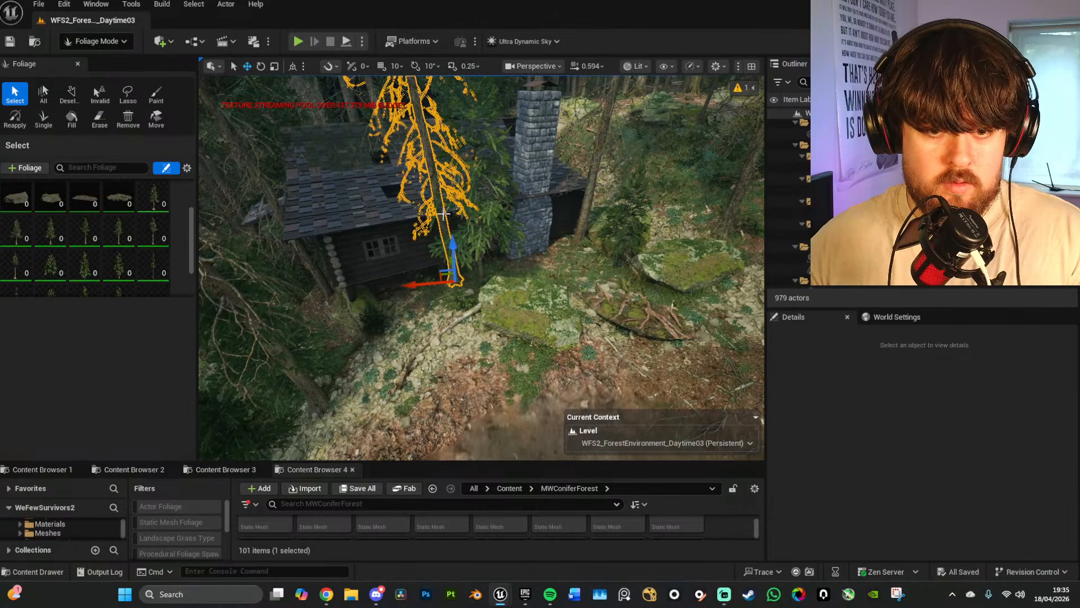
key("Delete")
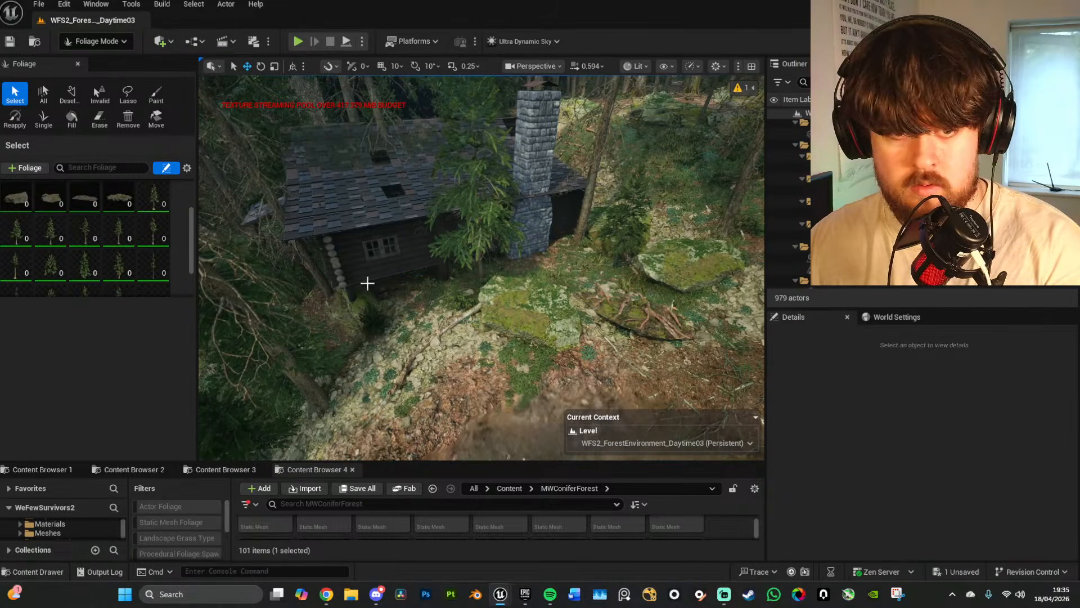
left_click(319, 275)
key("Delete")
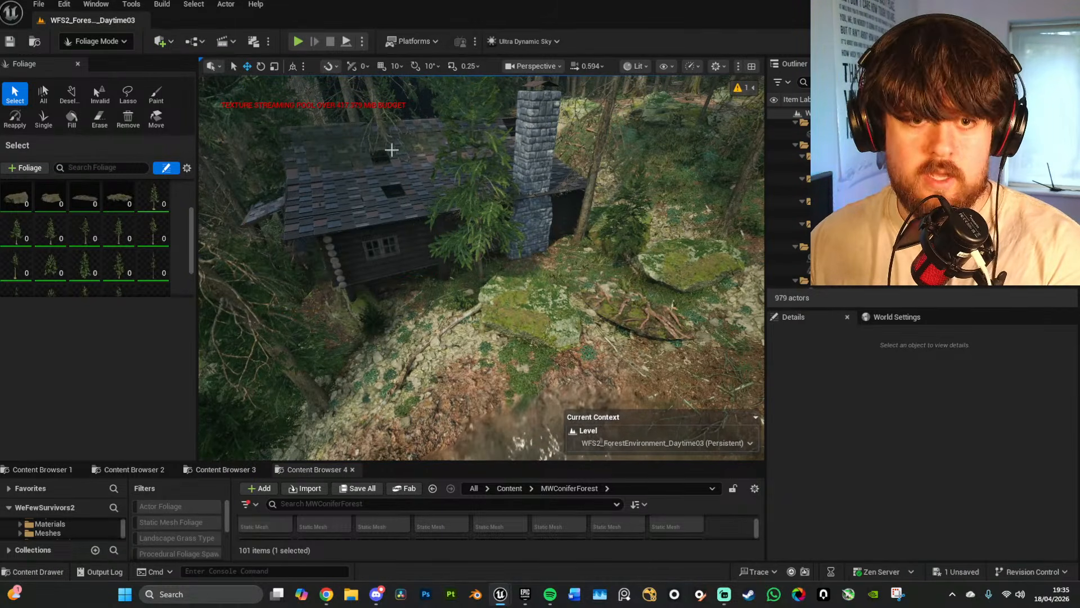
Step: Try painting fir foliage beside the cabin with the foliage Paint tool, and undo the painted result
left_click(376, 118)
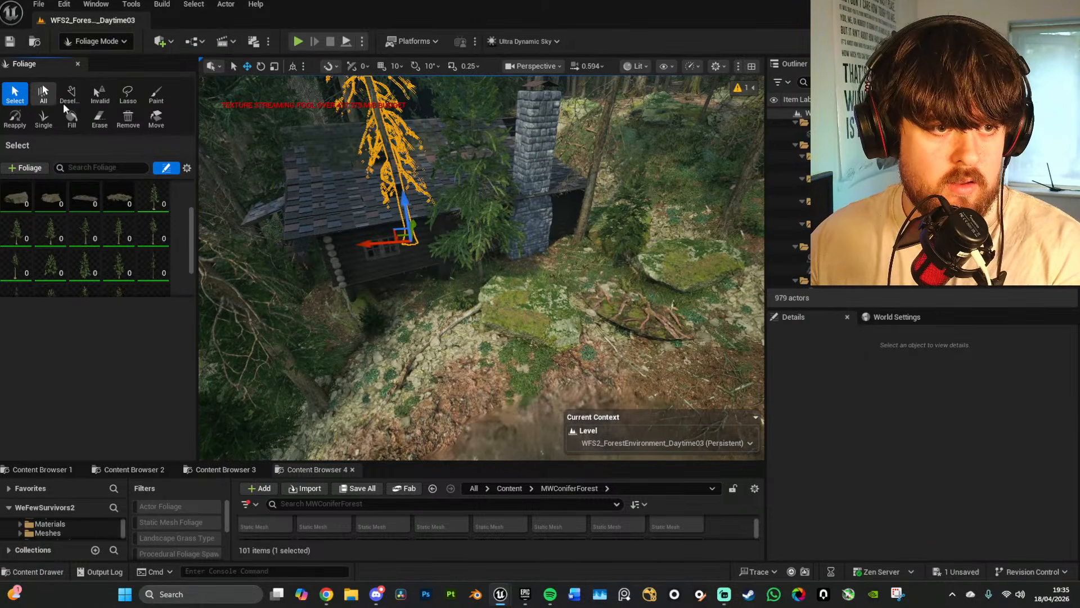
left_click(156, 94)
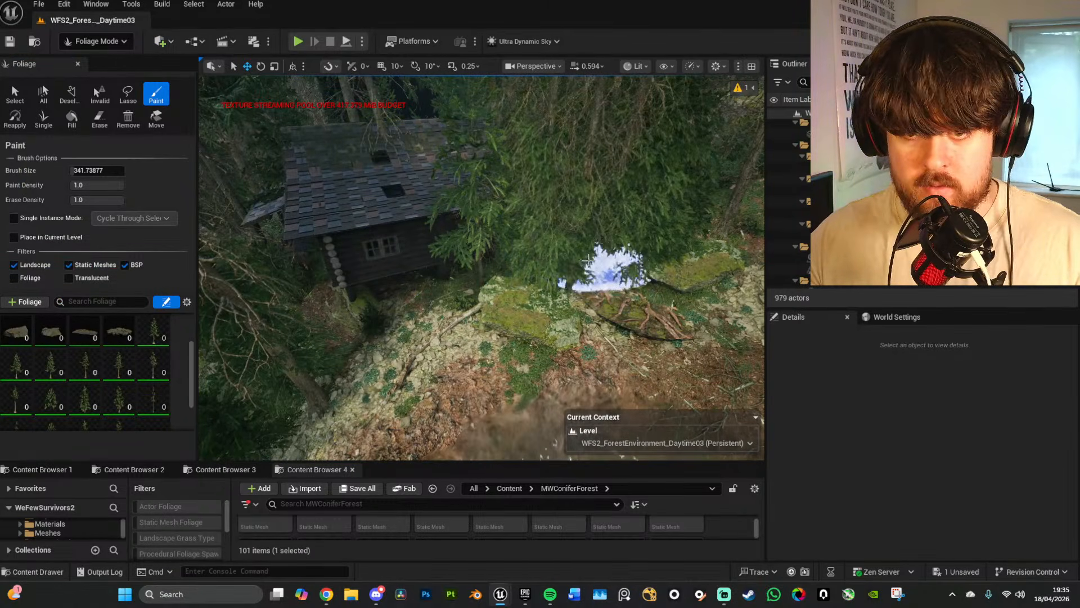
right_click_drag(577, 270, 608, 269)
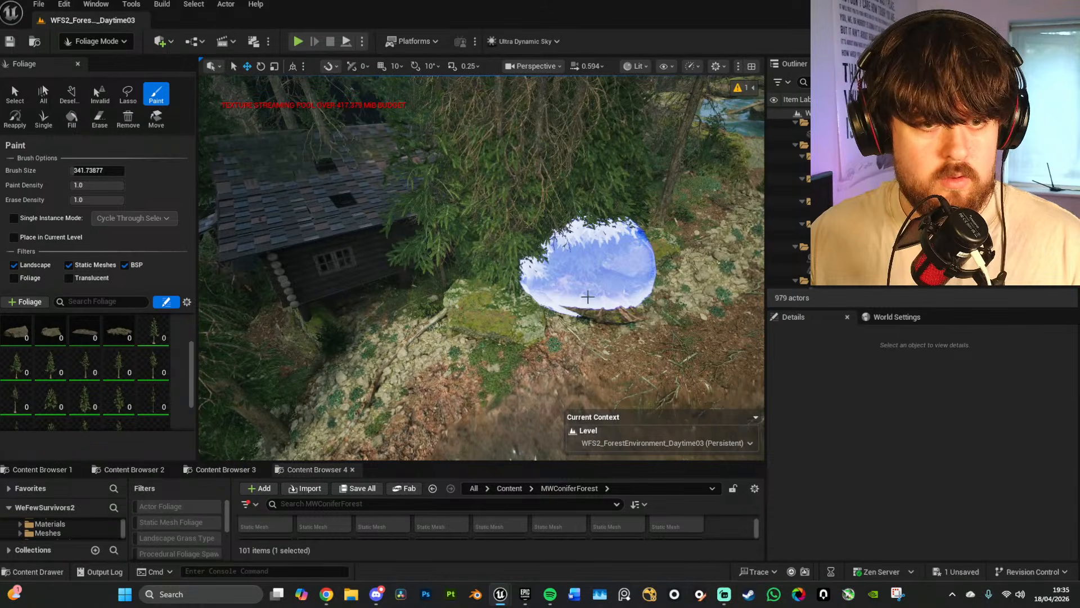
key("ctrl+z")
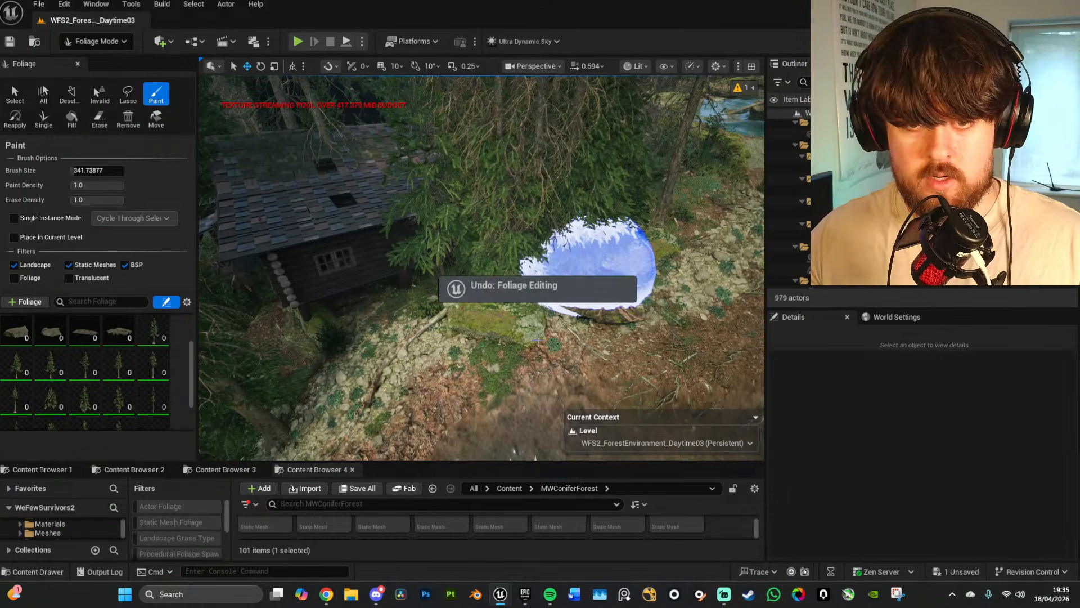
key("shift")
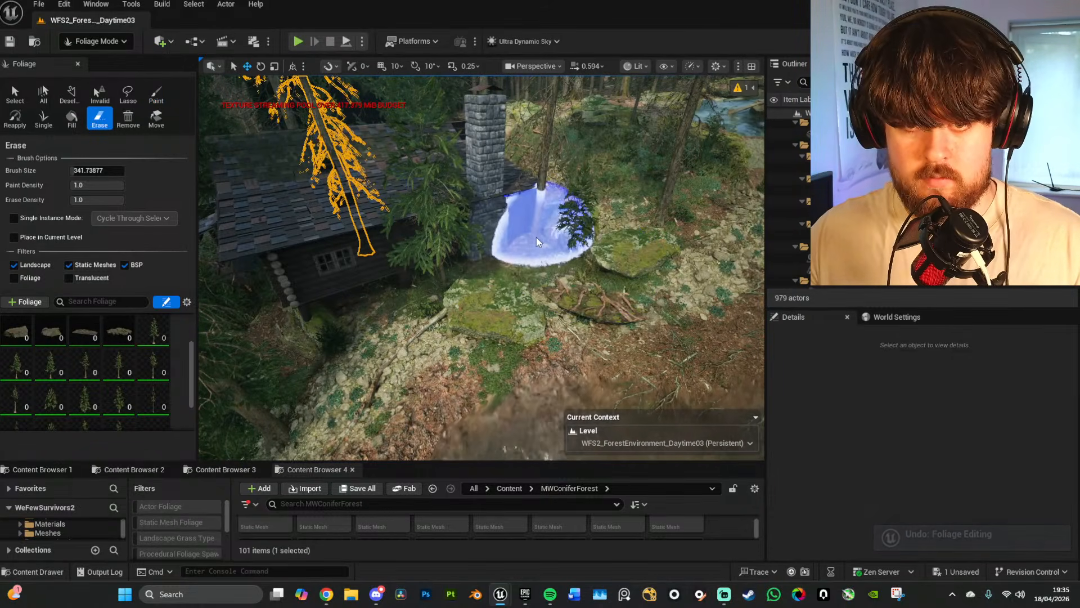
right_click_drag(352, 258, 423, 254)
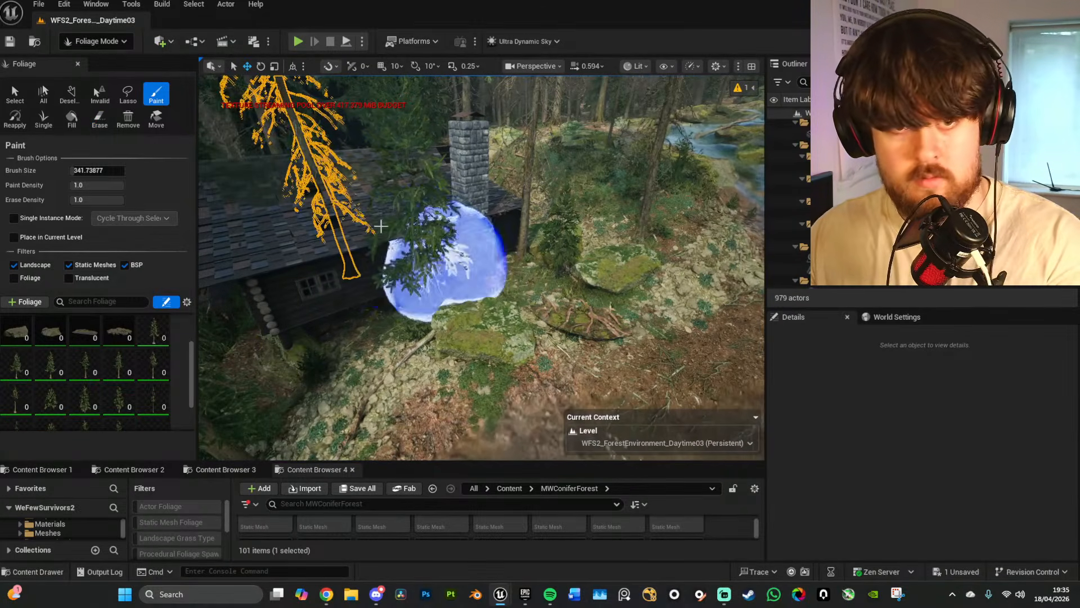
Step: Delete the selected bare fir growing against the cabin's windowed wall with the foliage Select tool
left_click(15, 94)
right_click_drag(338, 225, 324, 214)
right_click_drag(419, 222, 412, 221)
key("Delete")
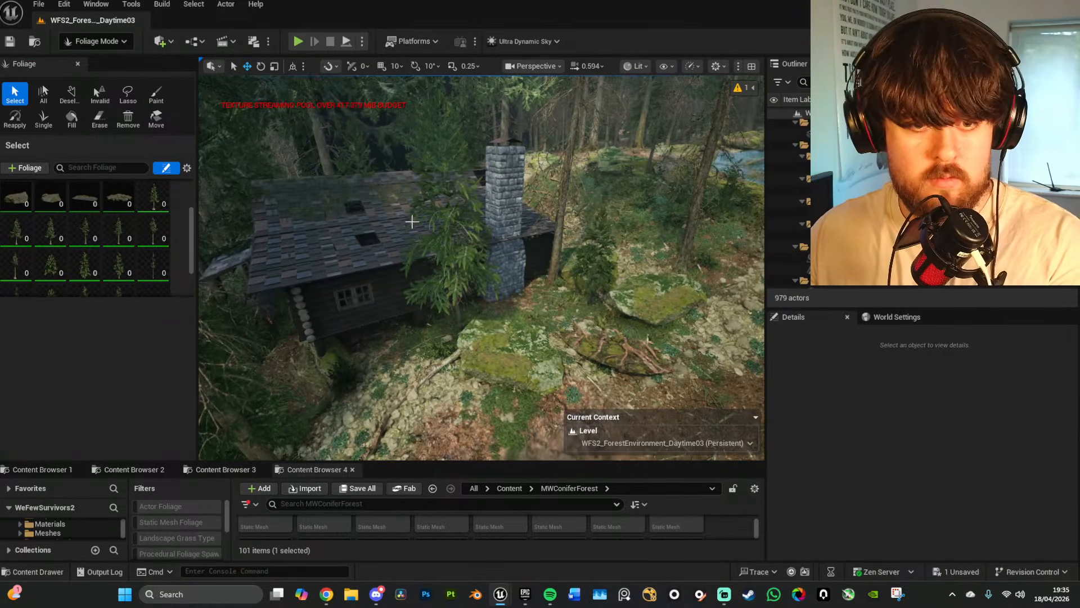
Step: Try to rotate the leafy fir beside the cabin wall, deselect it and inspect the surrounding trees
key("w")
right_click_drag(513, 331, 627, 358)
key("a")
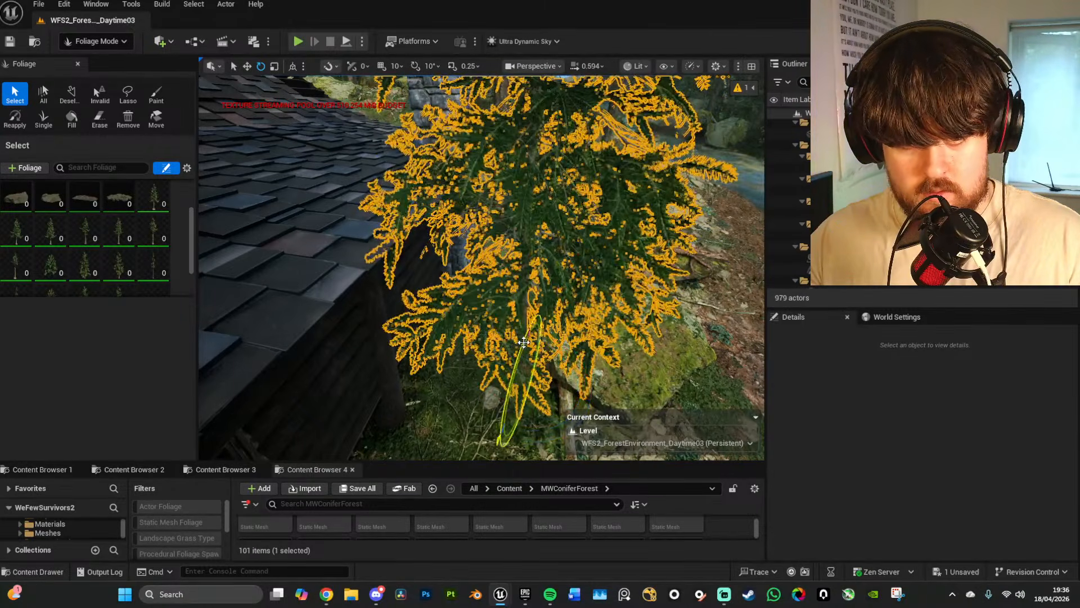
key("Escape")
key("s")
right_click_drag(525, 342, 532, 326)
key("w")
mouse_move(460, 327)
right_mouse_down()
mouse_move(457, 338)
mouse_move(460, 327)
right_mouse_up()
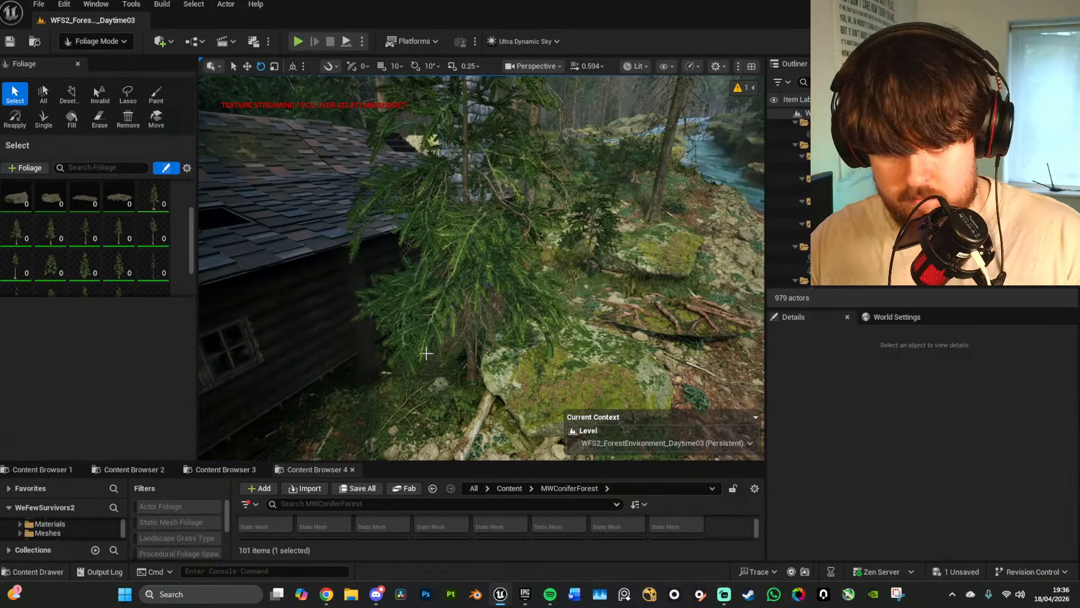
key("w")
right_click_drag(381, 337, 381, 337)
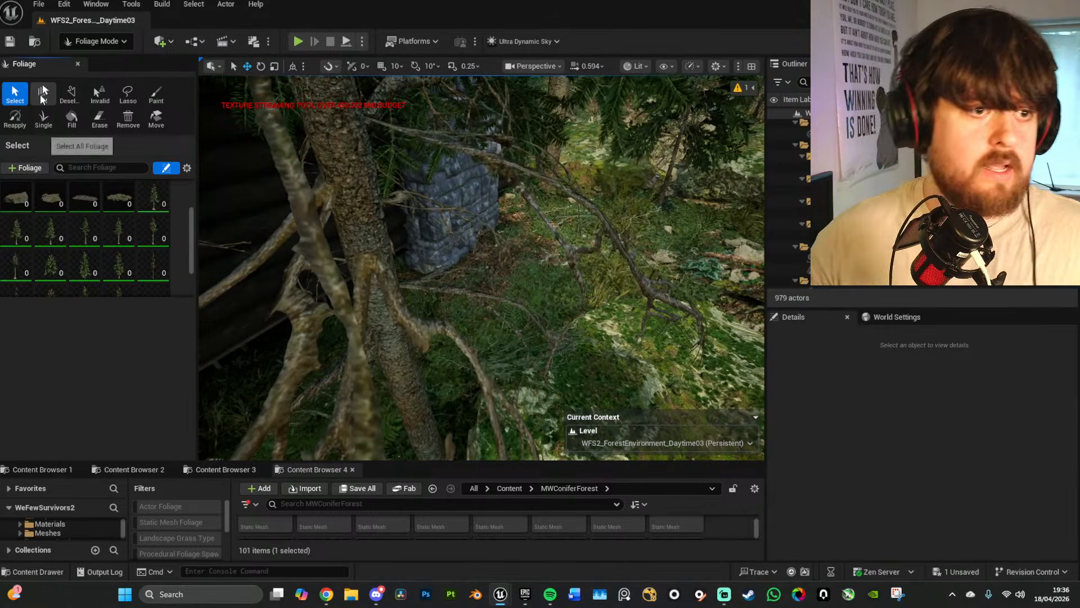
key("s")
right_click_drag(348, 253, 364, 220)
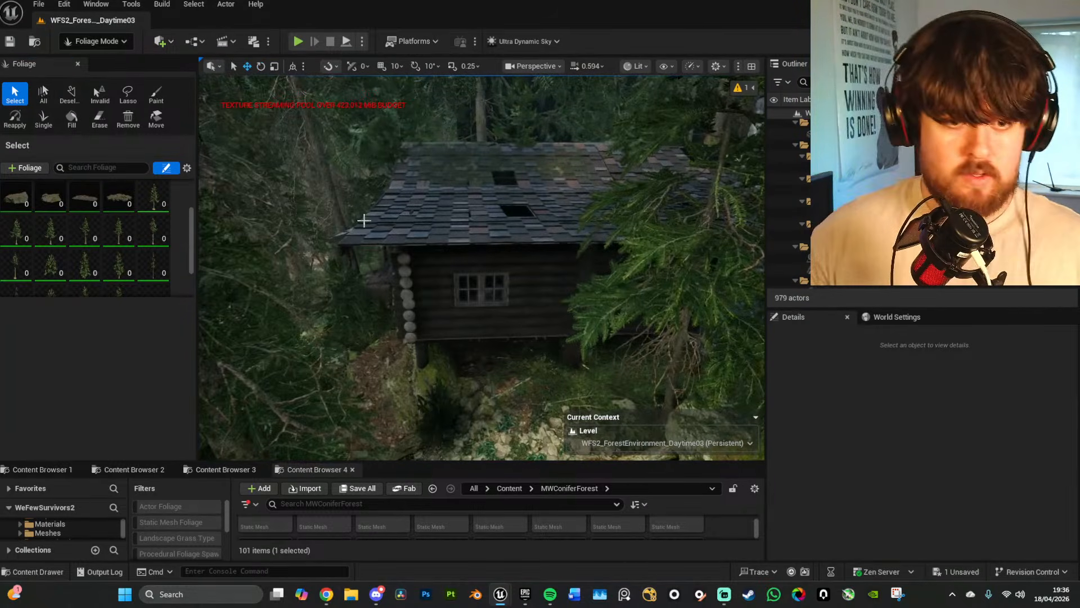
Step: Select a range of fir tree foliage types starting from FT_CF_TreeFirLarge_A
left_click(5, 206)
left_click(148, 208)
scroll(146, 230, "down", 4)
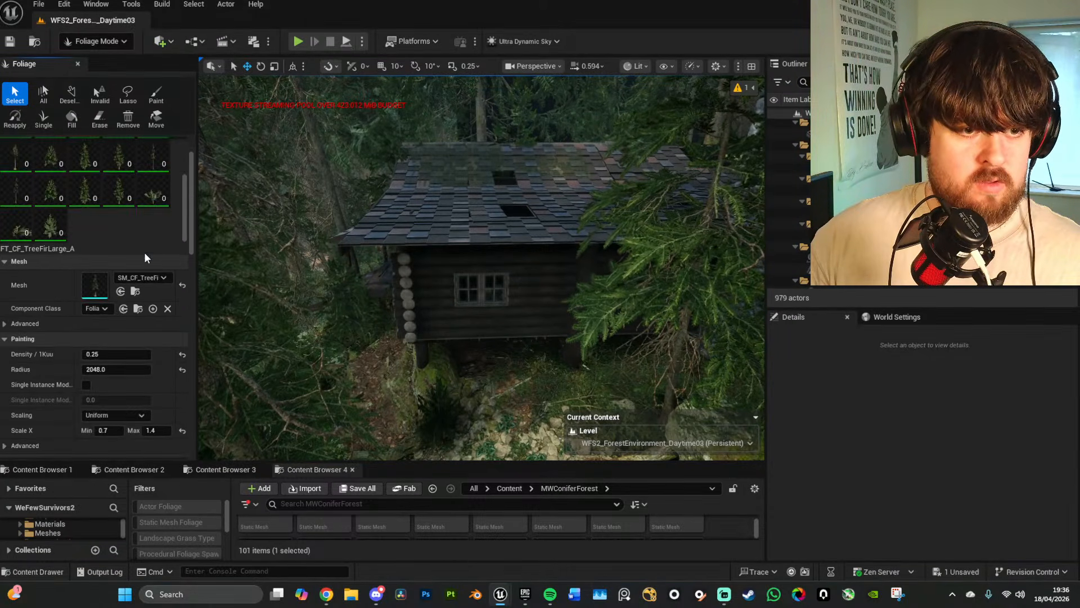
left_click(47, 179, "shift")
Step: Select the procedural forest's instanced foliage actor in Selection mode, and return to Foliage mode
left_click(95, 41)
left_click(97, 52)
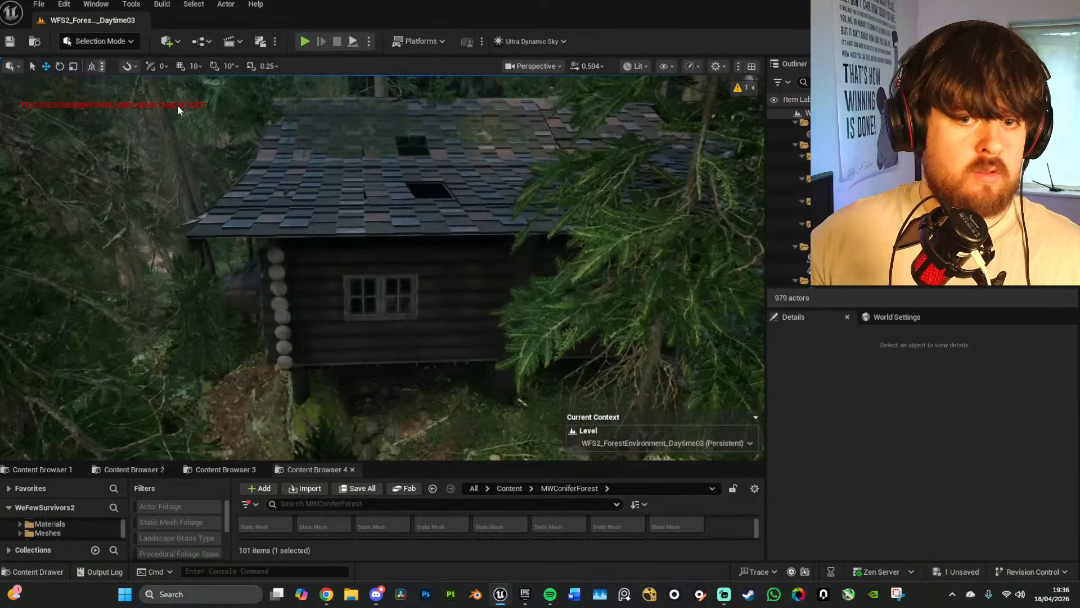
right_click_drag(177, 104, 194, 108)
left_click(248, 194)
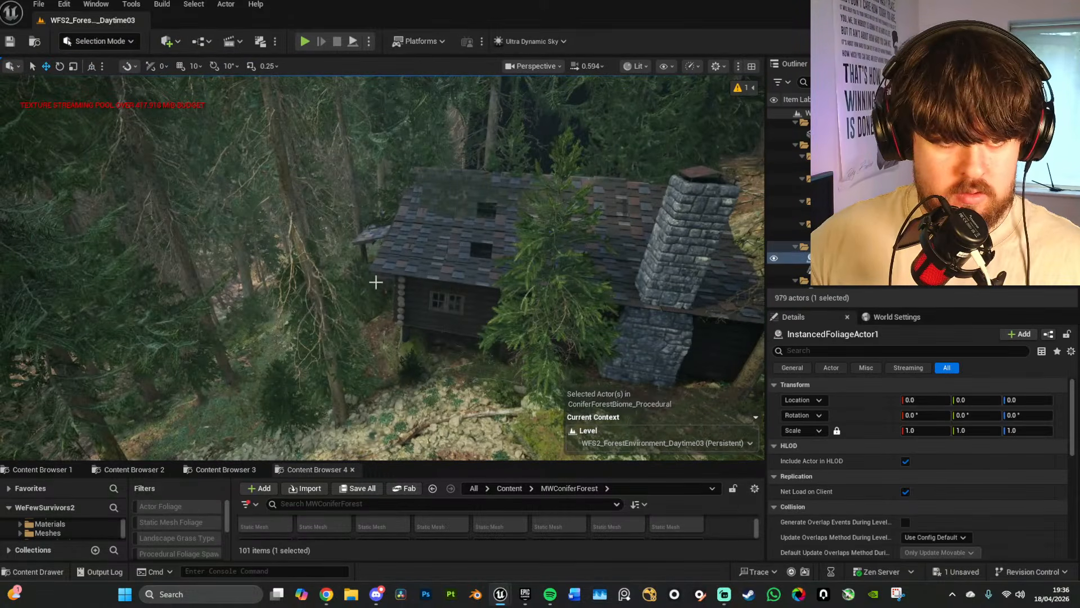
left_click(112, 42)
left_click(125, 86)
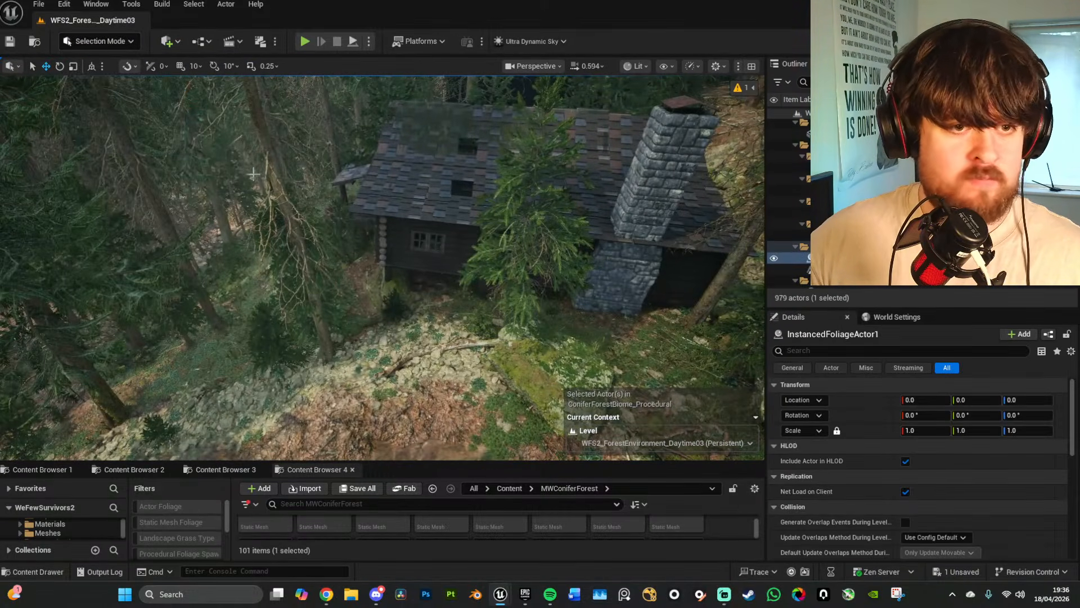
Step: Delete the bare fir on the rocky slope near the cabin, and undo the last foliage edit
left_click(455, 252)
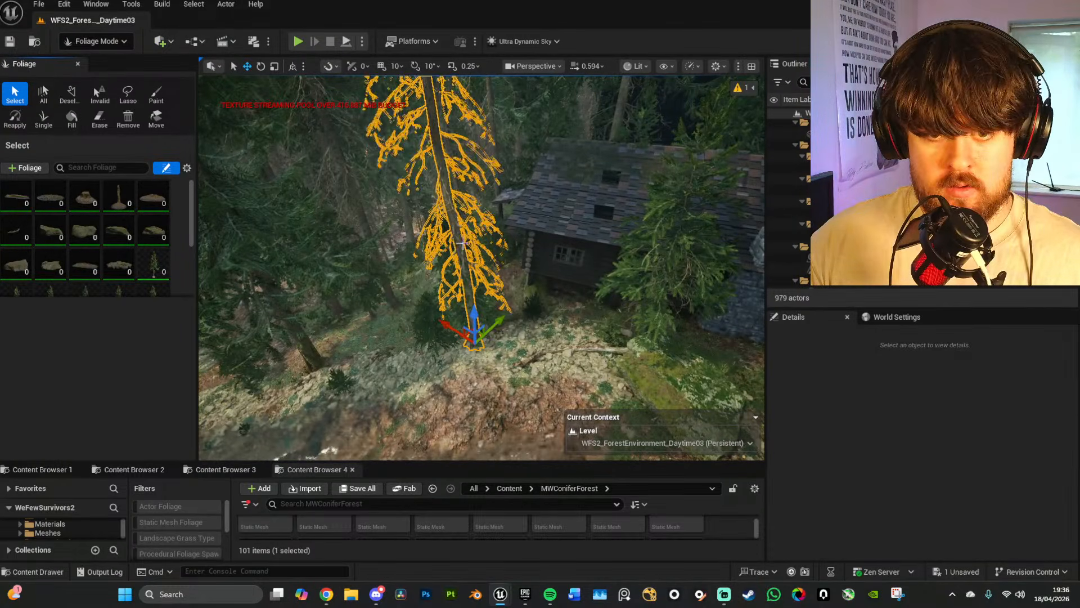
key("Delete")
key("w")
right_click_drag(508, 285, 540, 288)
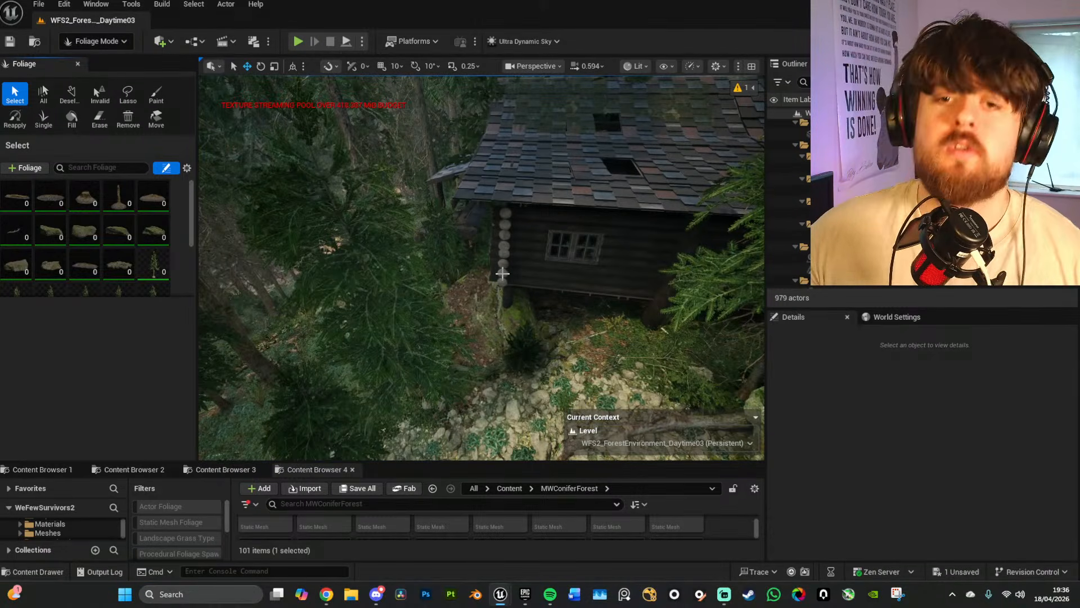
key("ctrl+z")
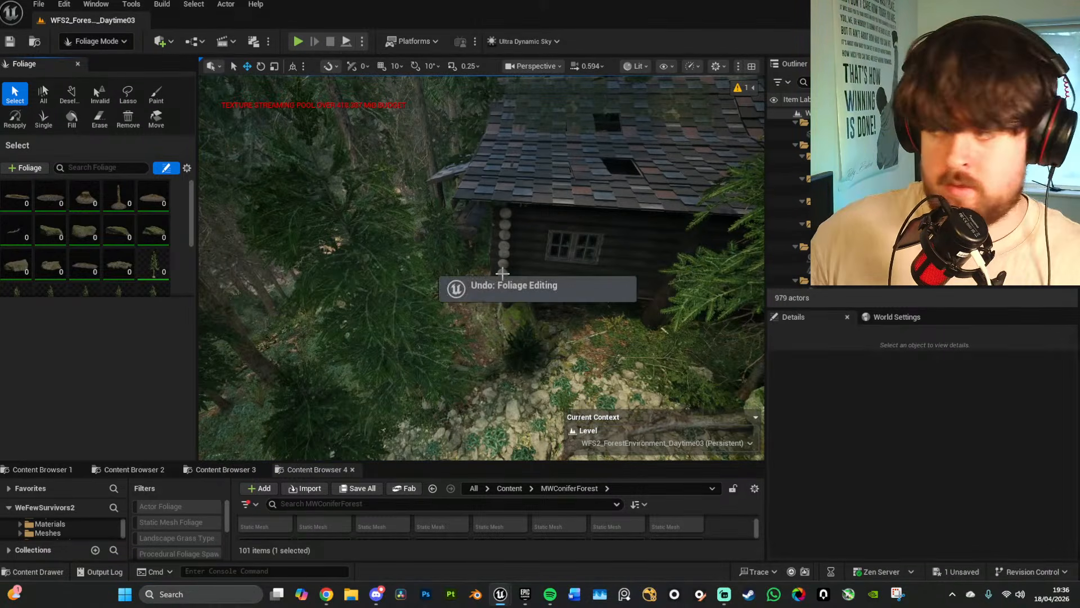
Step: Delete the leafy fir beside the mossy rock in front of the cabin's windowed wall
key("w")
right_click_drag(554, 249, 557, 249)
left_click(531, 217)
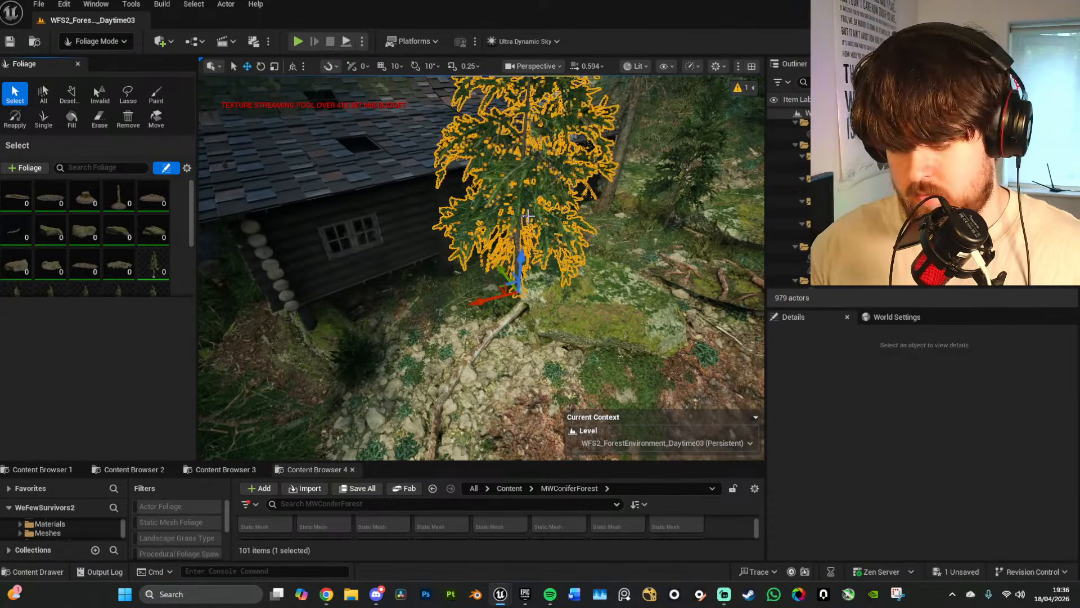
key("Delete")
Step: Clear the remaining fir foliage overlapping the cabin, including the fir intersecting the porch
right_click_drag(526, 212, 506, 194)
key("w")
left_click(471, 195)
left_click(422, 192)
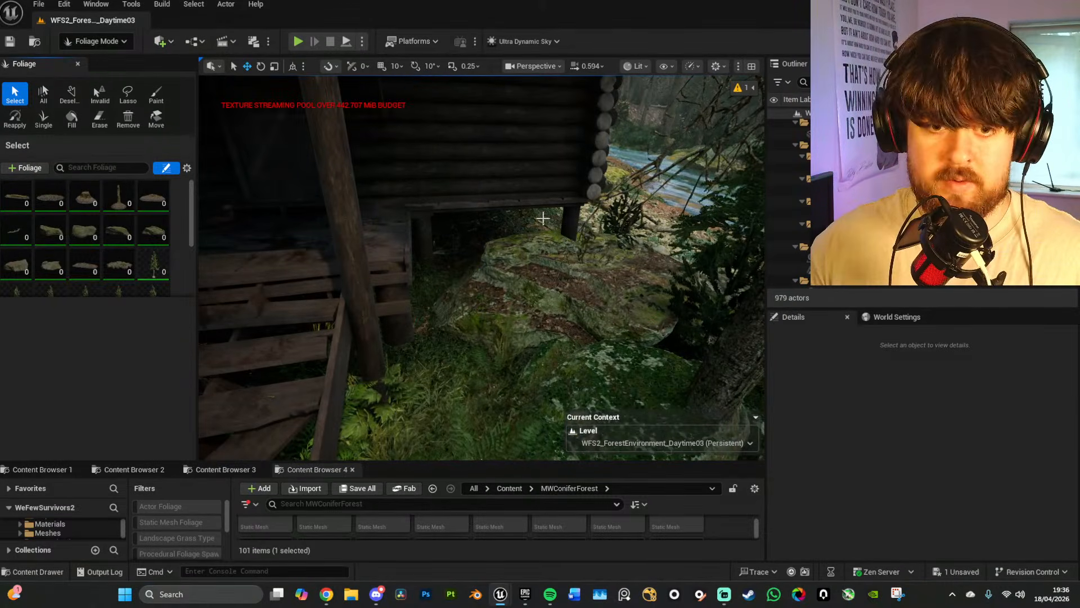
right_click_drag(542, 218, 479, 190)
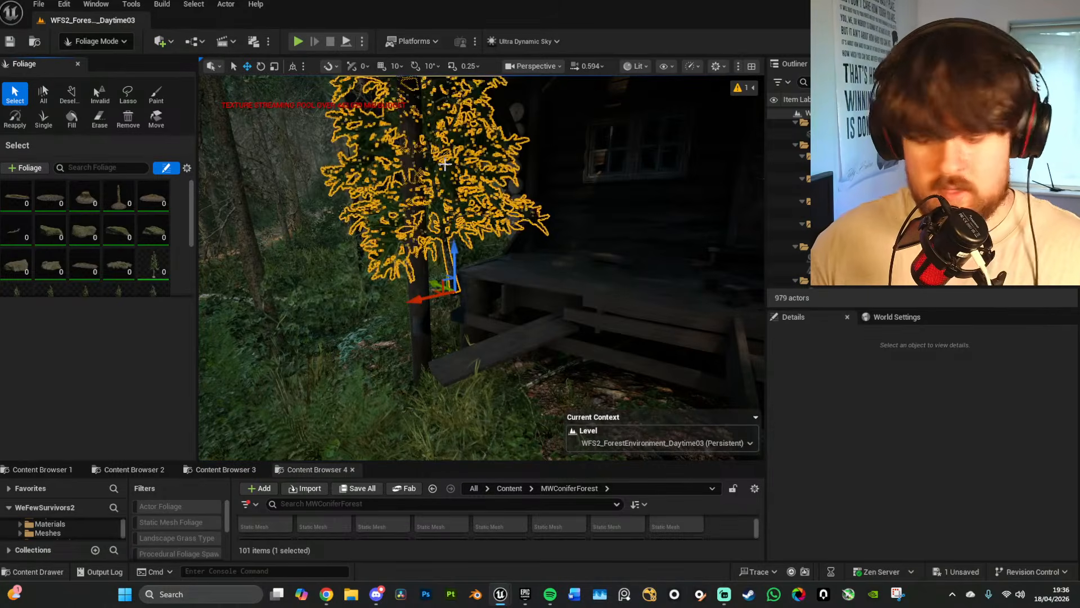
mouse_move(480, 267)
right_mouse_down()
mouse_move(450, 262)
mouse_move(489, 281)
right_mouse_up()
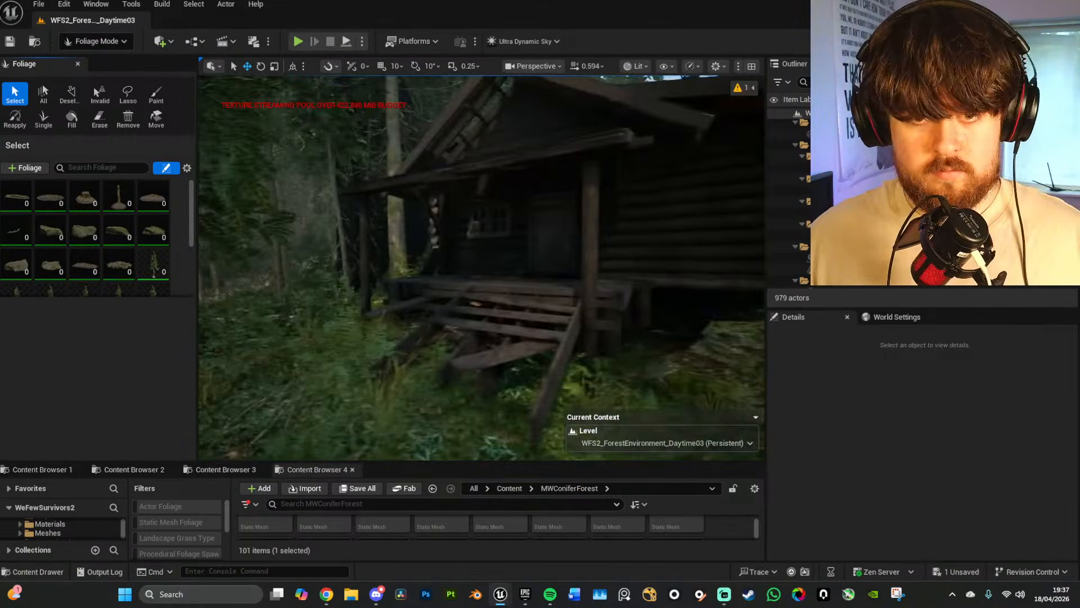
Step: Show the cabin interior in Unlit view and switch to Landscape mode at the ground poking through the floor
key("w")
right_click_drag(481, 268, 580, 275)
key("w")
key("alt+3")
key("w")
key("w")
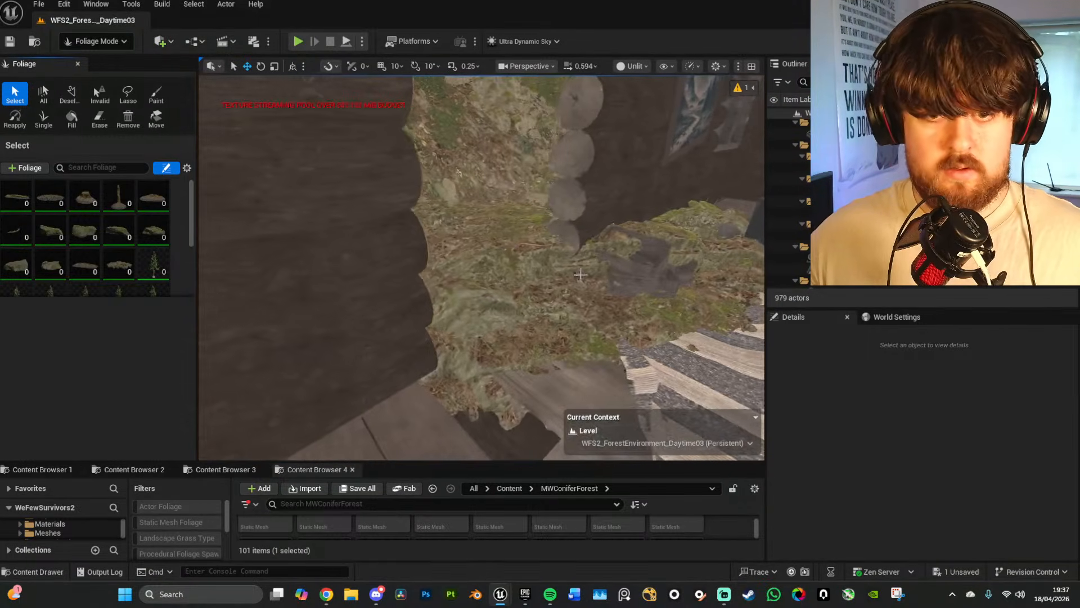
left_click(96, 41)
left_click(106, 78)
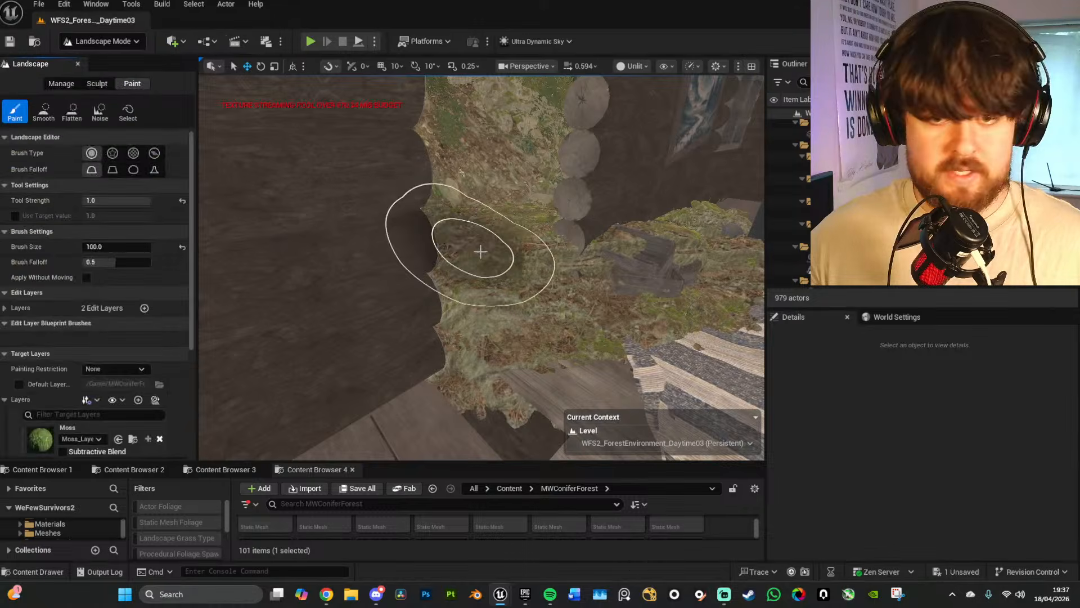
Step: Switch the landscape tools to sculpting and set the brush size to 250 for the ground poking through the cabin floor
mouse_move(482, 253)
right_mouse_down()
mouse_move(506, 259)
mouse_move(499, 274)
right_mouse_up()
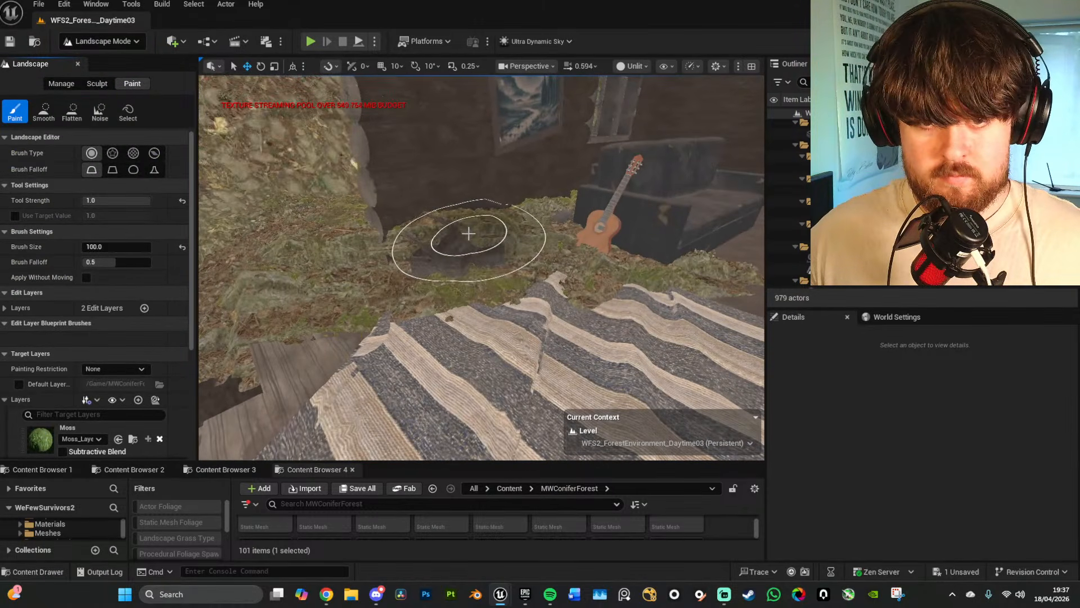
left_click(97, 83)
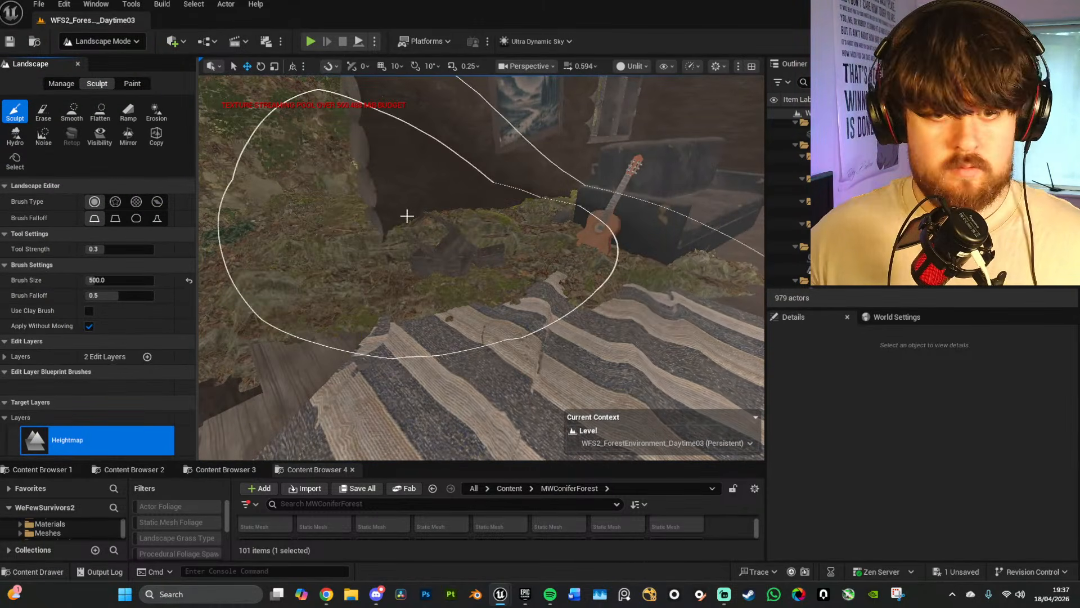
left_click(122, 280)
type("2")
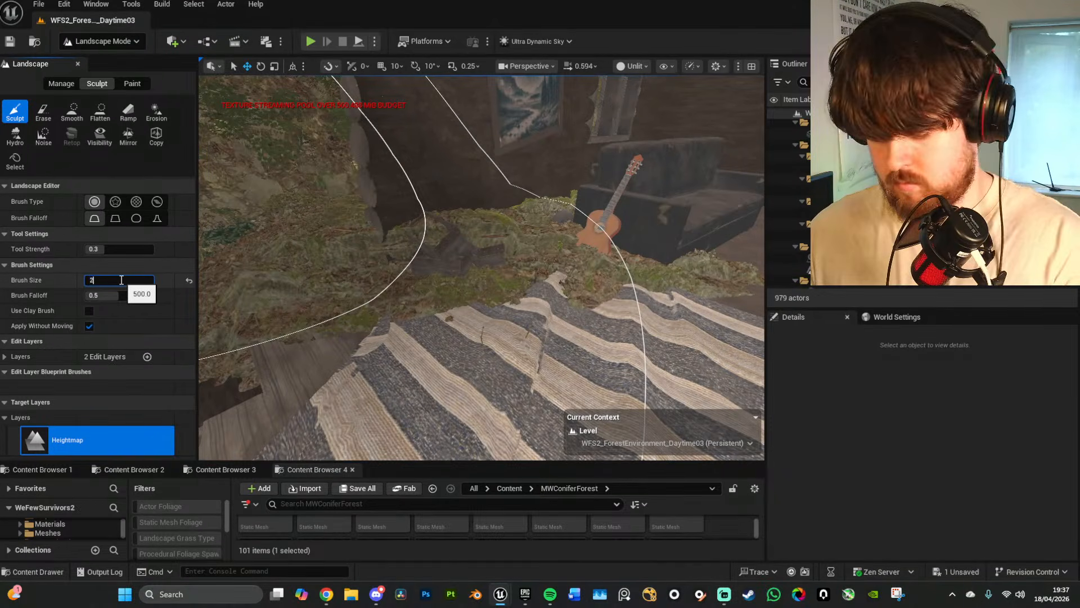
type("50")
key("Return")
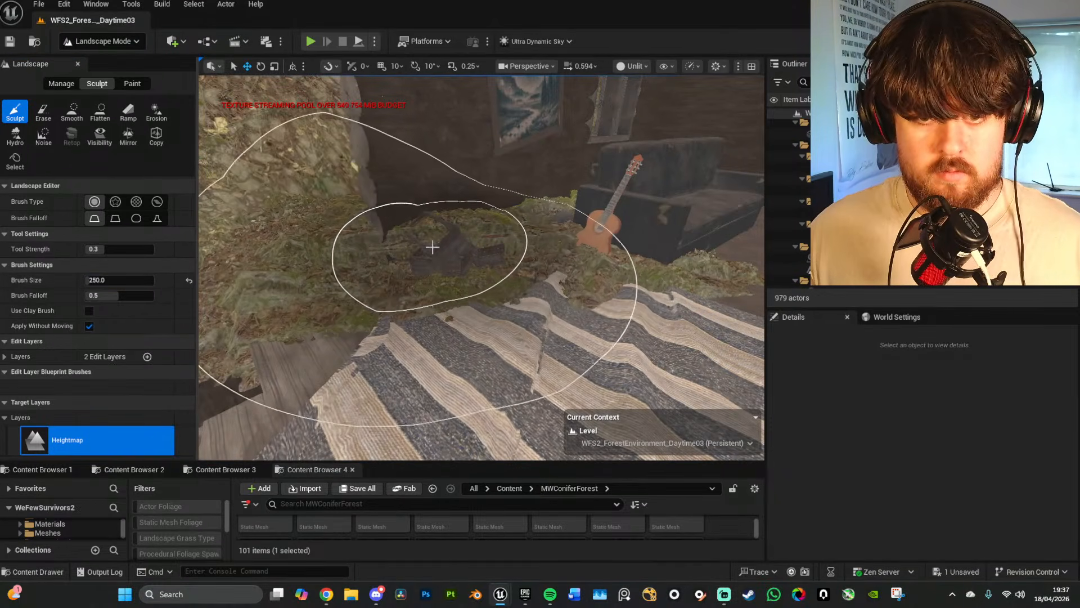
right_click_drag(508, 242, 478, 255)
mouse_move(544, 246)
right_mouse_down()
mouse_move(540, 315)
mouse_move(568, 228)
mouse_move(554, 241)
mouse_move(582, 254)
right_mouse_up()
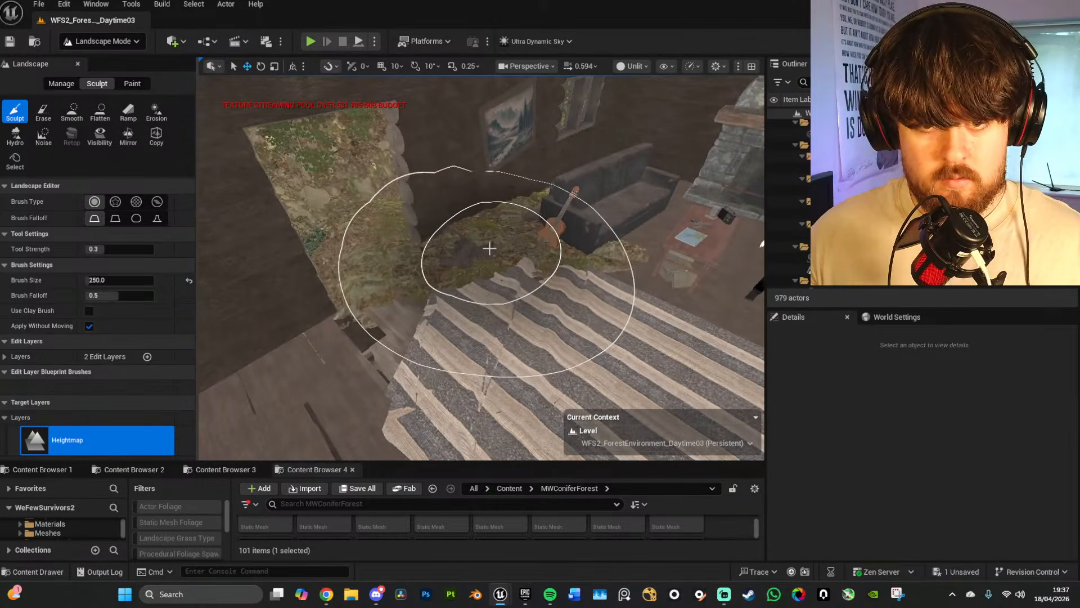
mouse_move(466, 294)
right_mouse_down()
mouse_move(436, 293)
mouse_move(478, 265)
right_mouse_up()
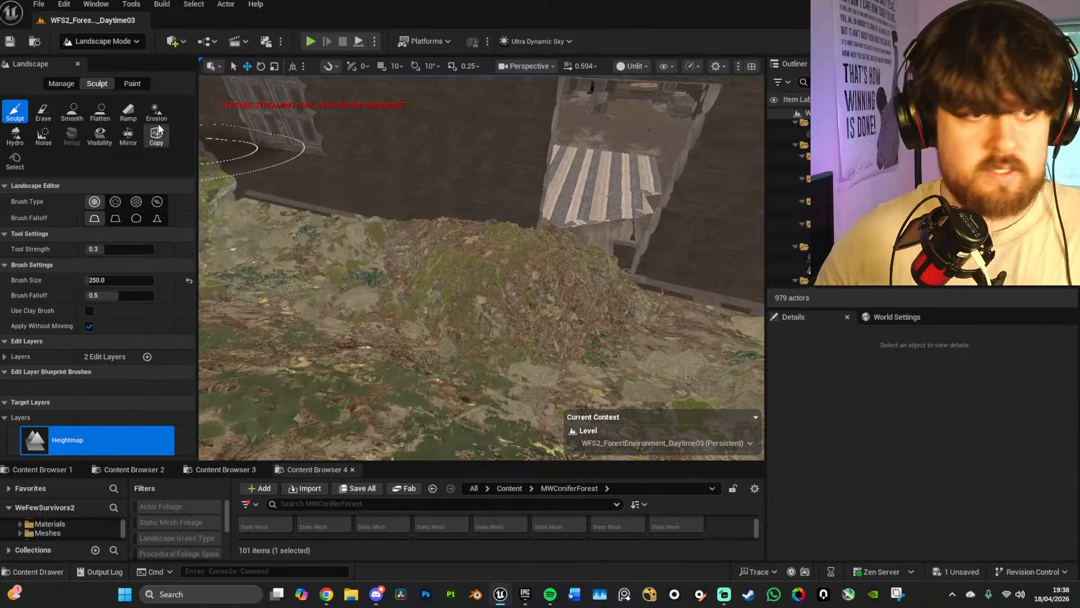
Step: Undo the last landscape sculpt and paint edits and the last foliage edit around the cabin
left_click(123, 40)
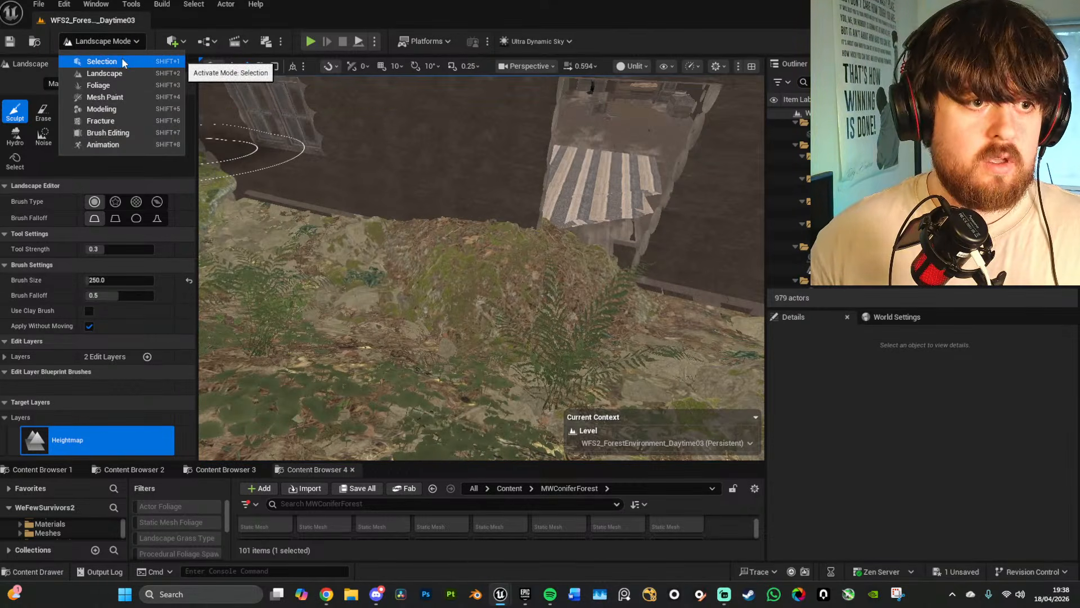
left_click(122, 41)
left_click(122, 41)
right_click_drag(360, 197, 375, 185)
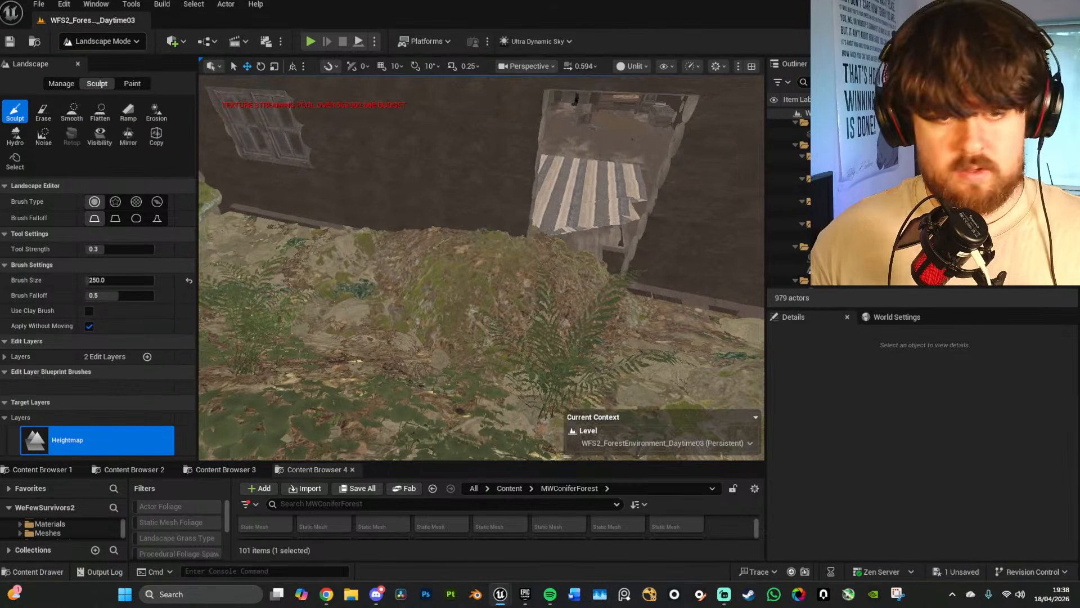
key("ctrl+z")
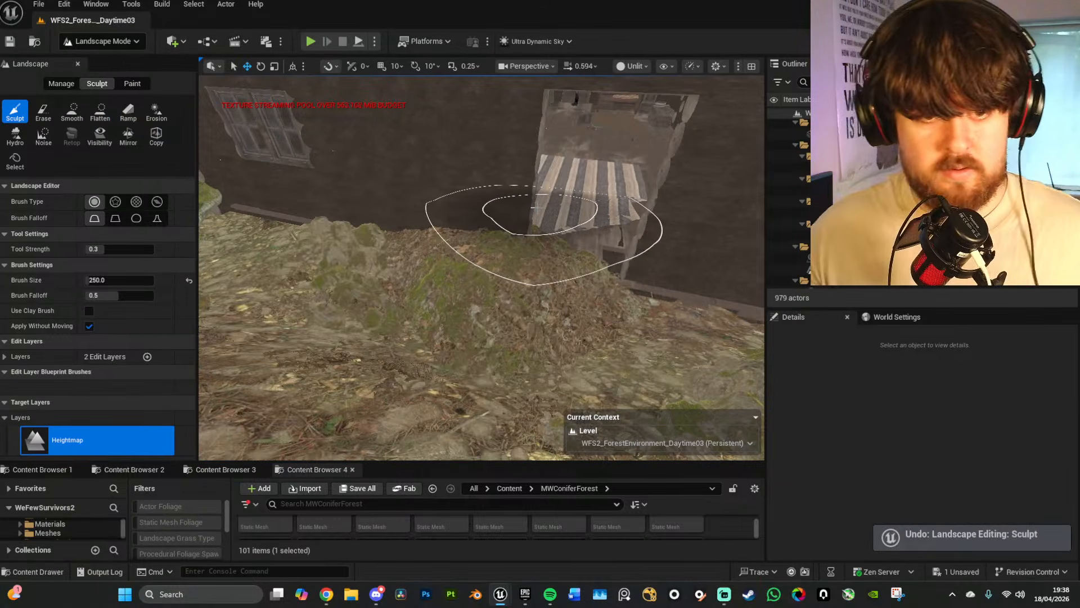
mouse_move(557, 228)
right_mouse_down()
mouse_move(610, 183)
mouse_move(540, 276)
right_mouse_up()
key("s")
key("ctrl+z")
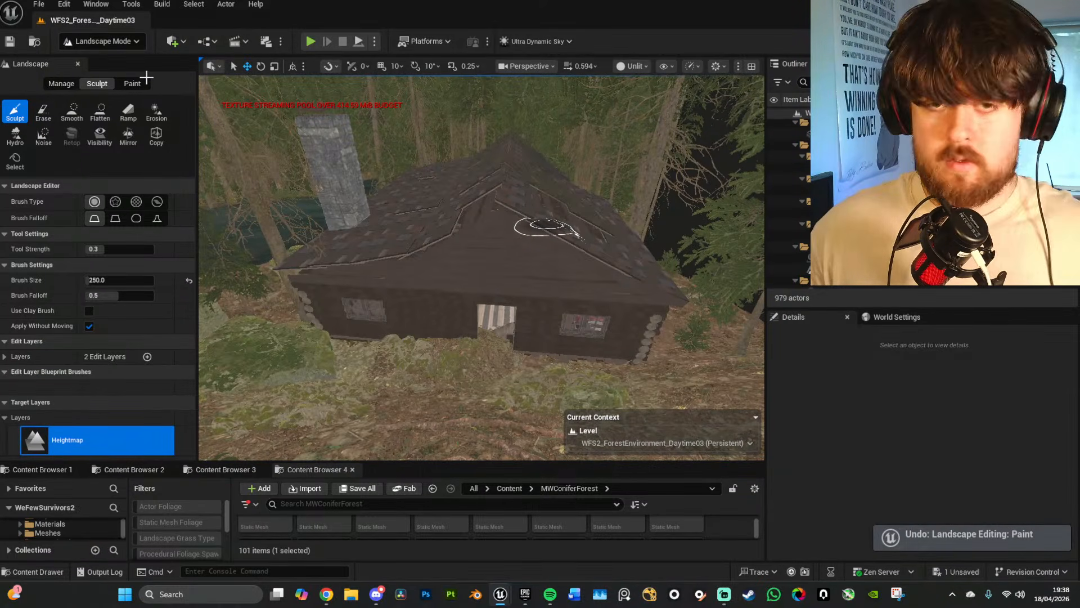
key("ctrl+z")
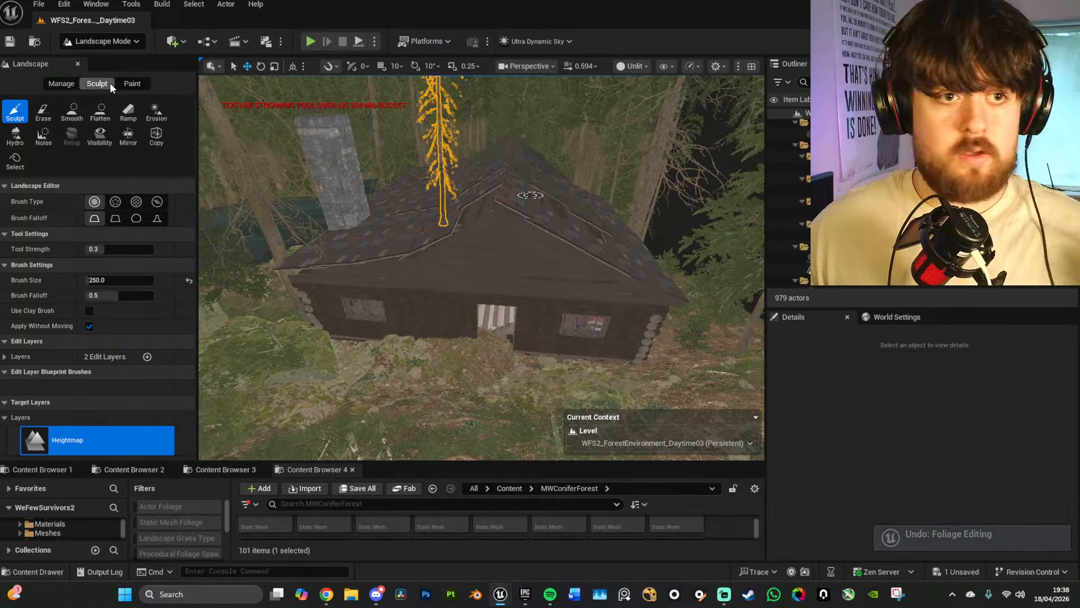
Step: Delete the fir standing on the cabin roof, the large mossy rock at the doorway and the foliage mesh beside it in Foliage mode
left_click(134, 45)
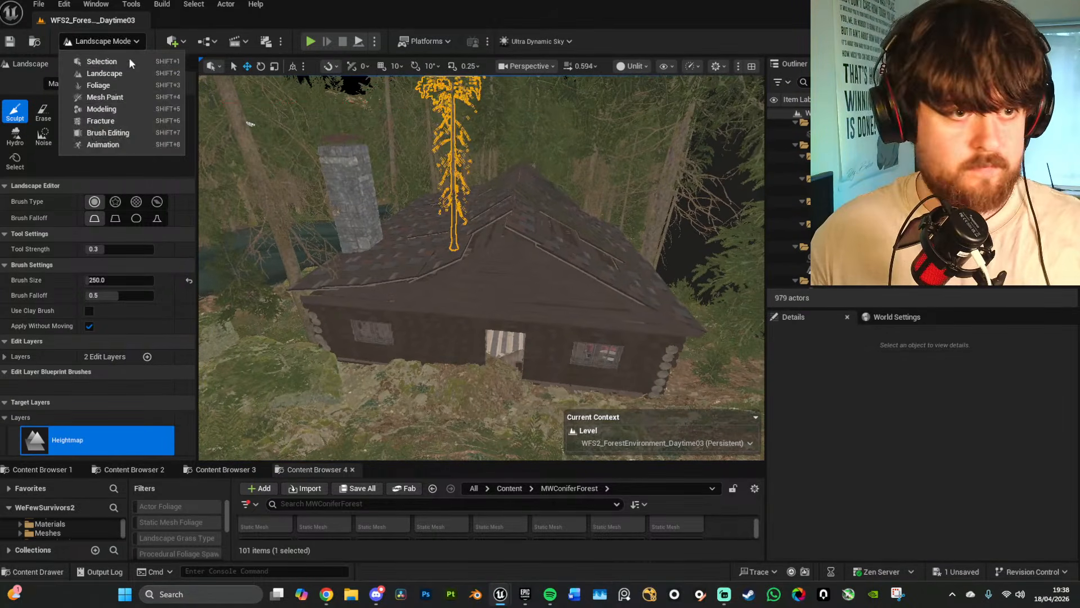
left_click(129, 86)
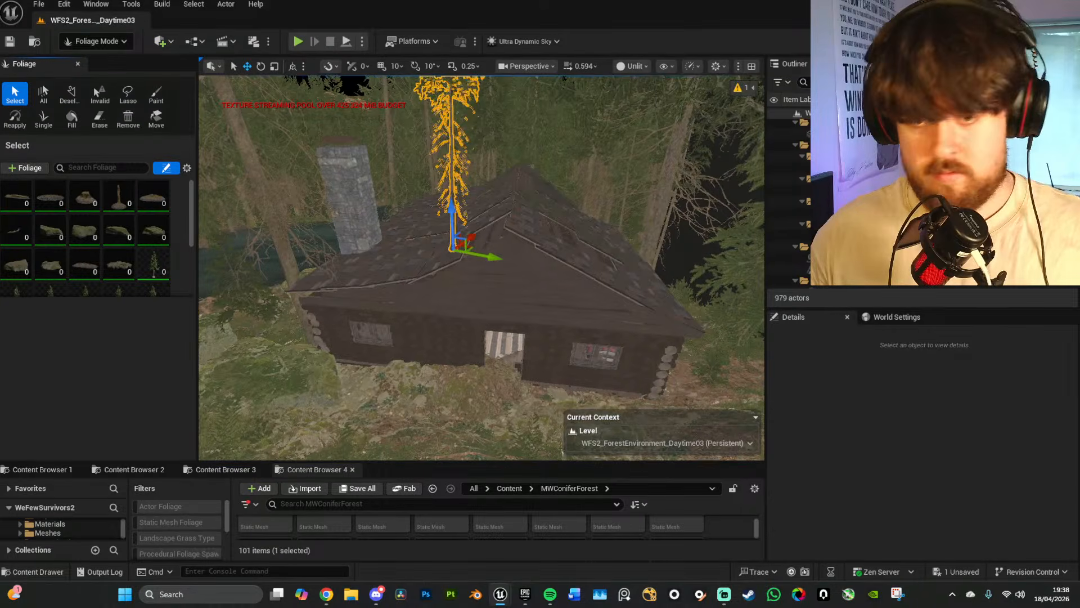
left_click(472, 381)
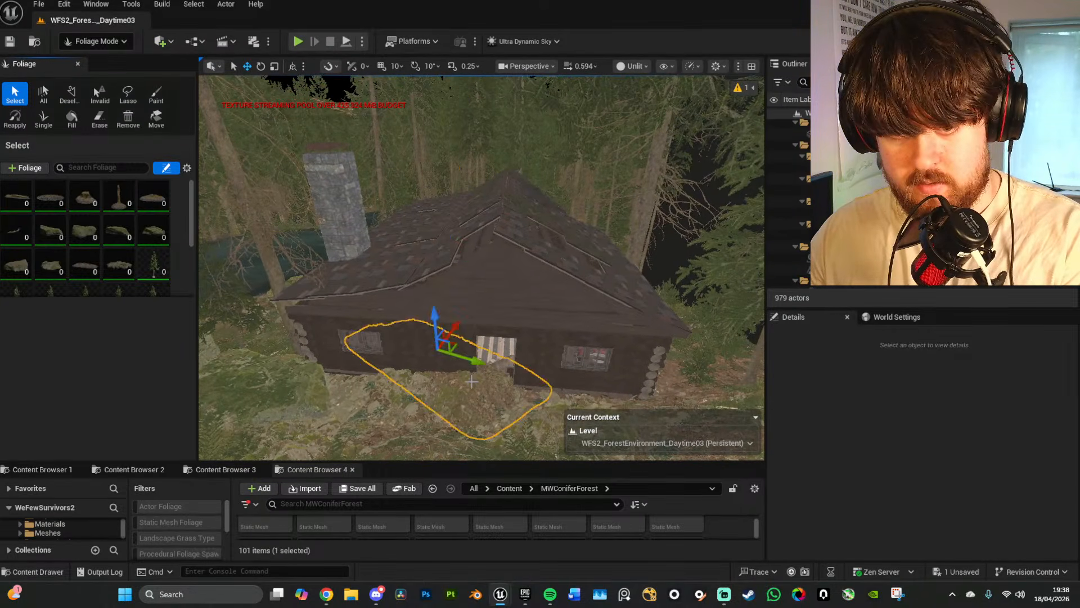
key("Delete")
key("ctrl+z")
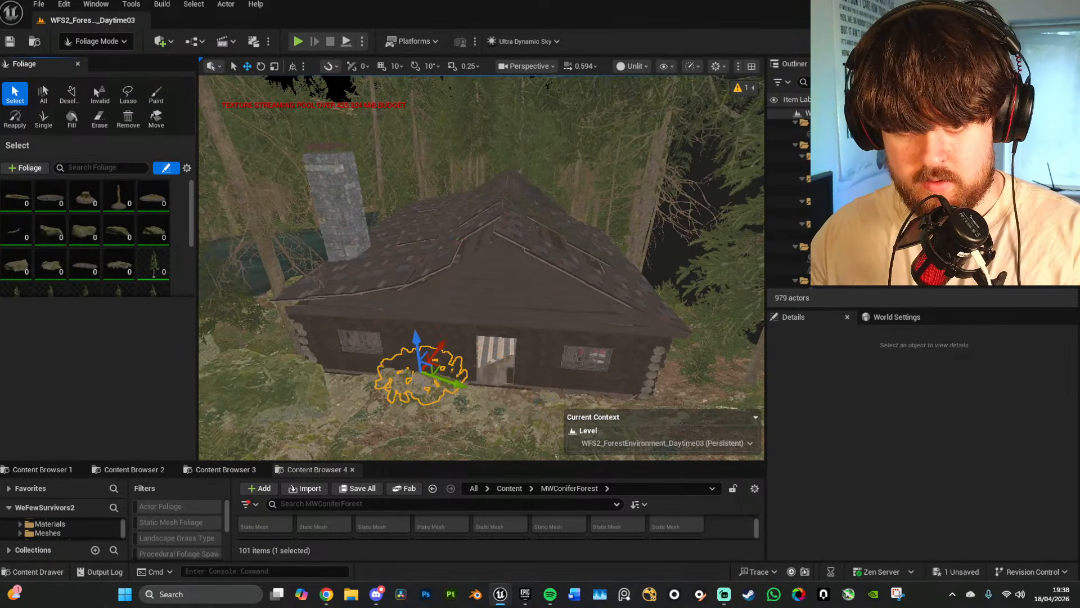
key("Delete")
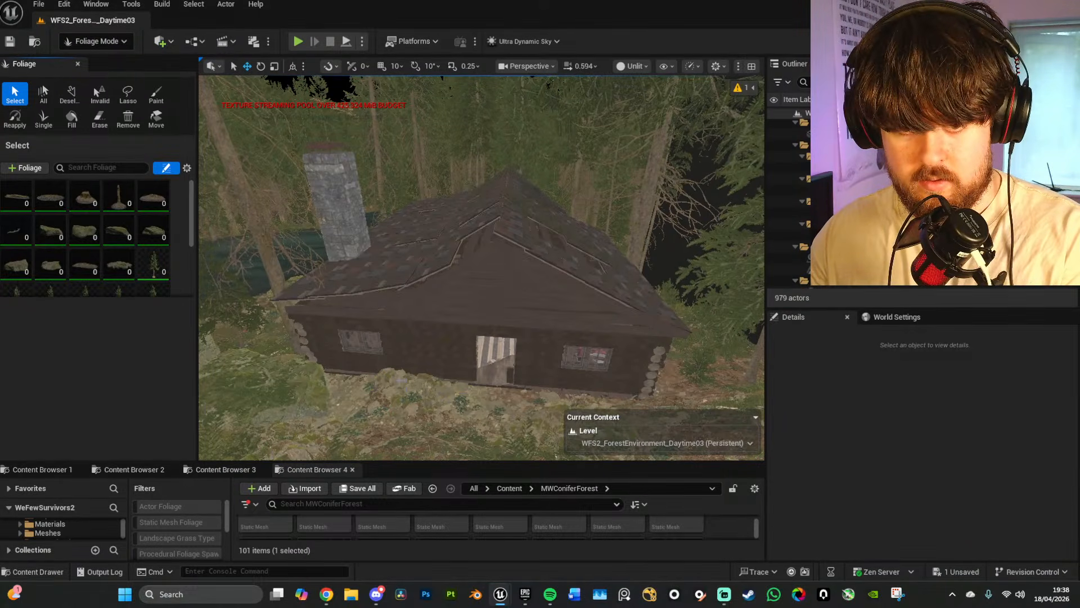
key("ctrl+z")
key("Delete")
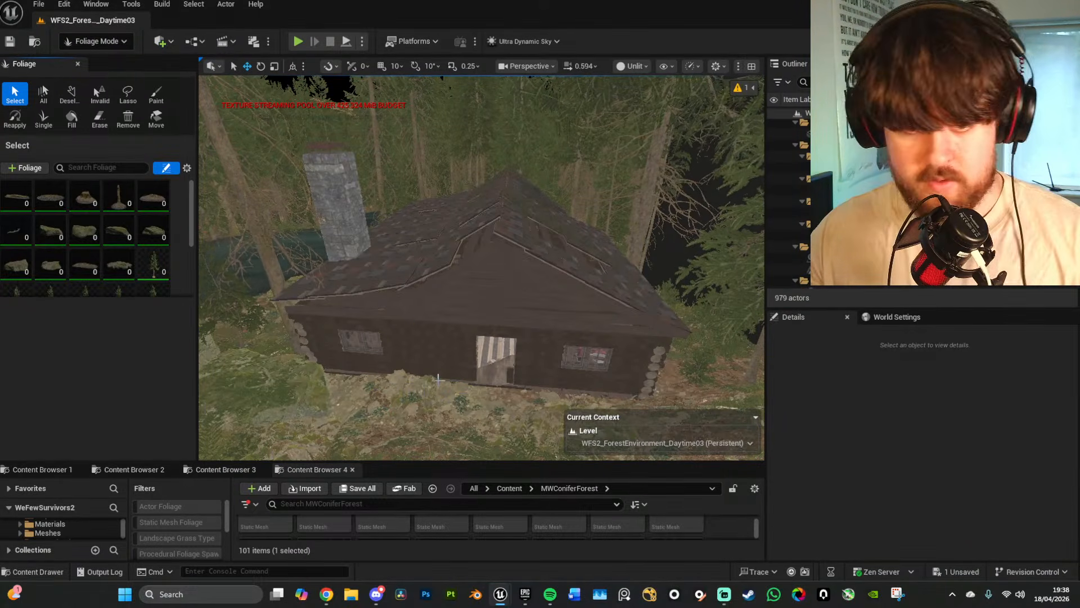
Step: Examine the floor around the sofa and the ground along the cabin's outer wall for remaining intrusions, switching to Landscape mode
right_click_drag(438, 380, 273, 427)
key("w")
key("w")
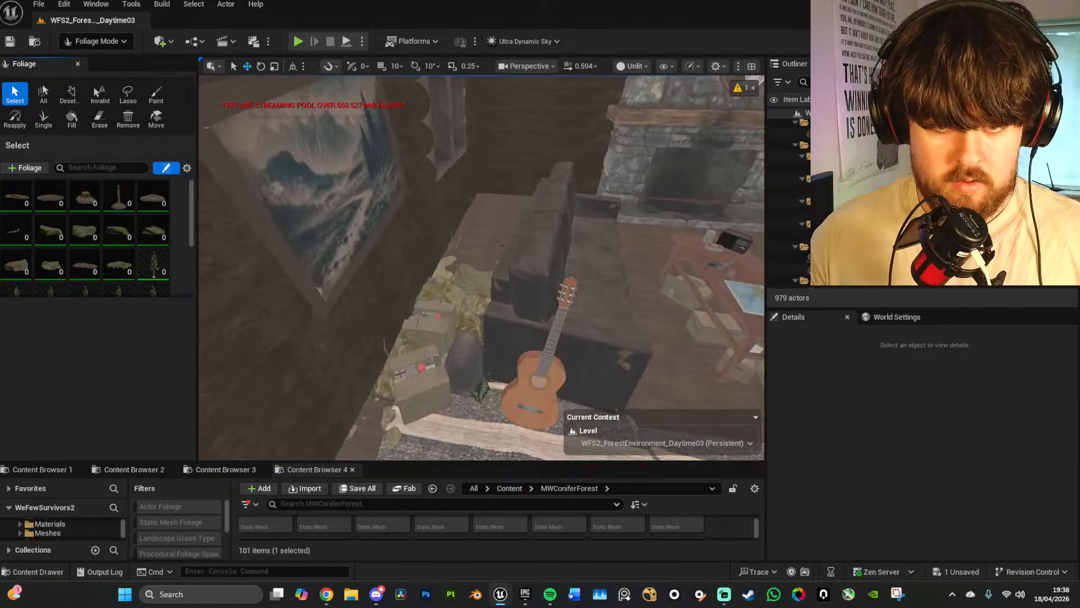
right_click_drag(464, 285, 408, 296)
key("a")
key("w")
left_click(105, 40)
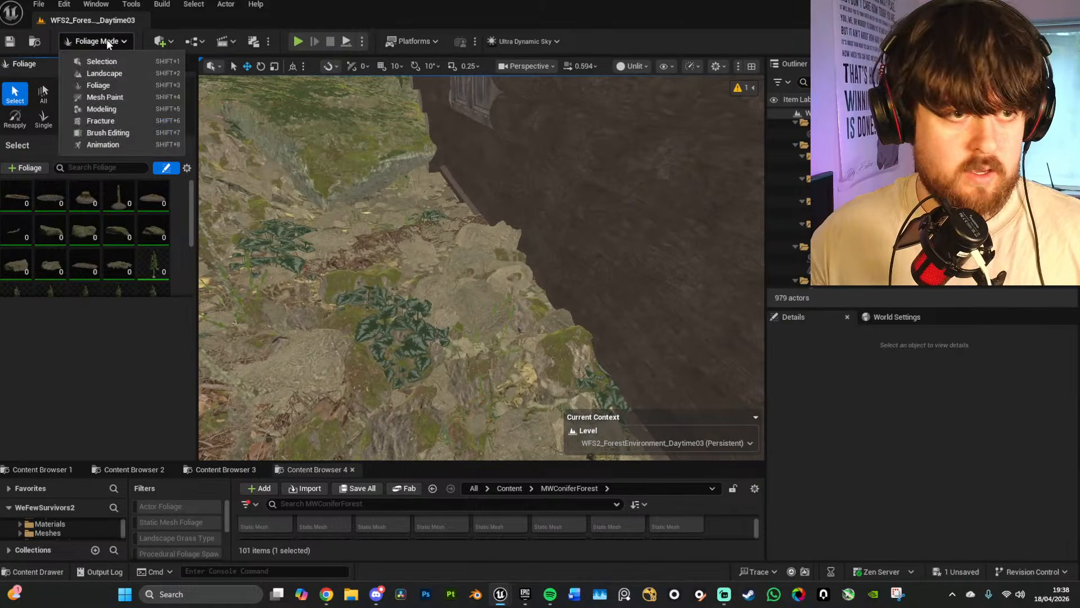
left_click(106, 69)
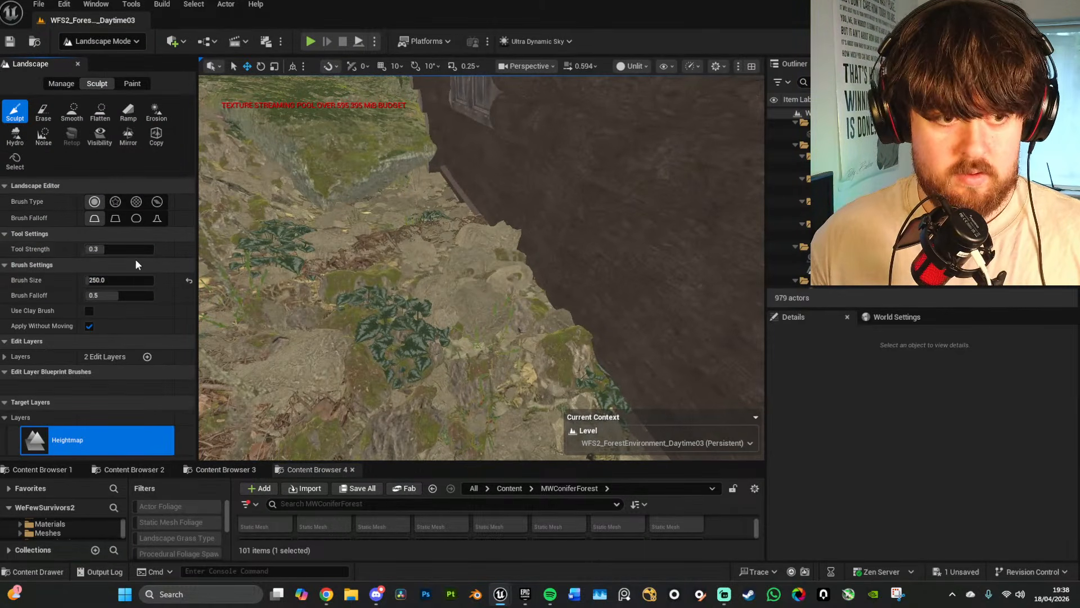
key("d")
right_click_drag(488, 257, 507, 264)
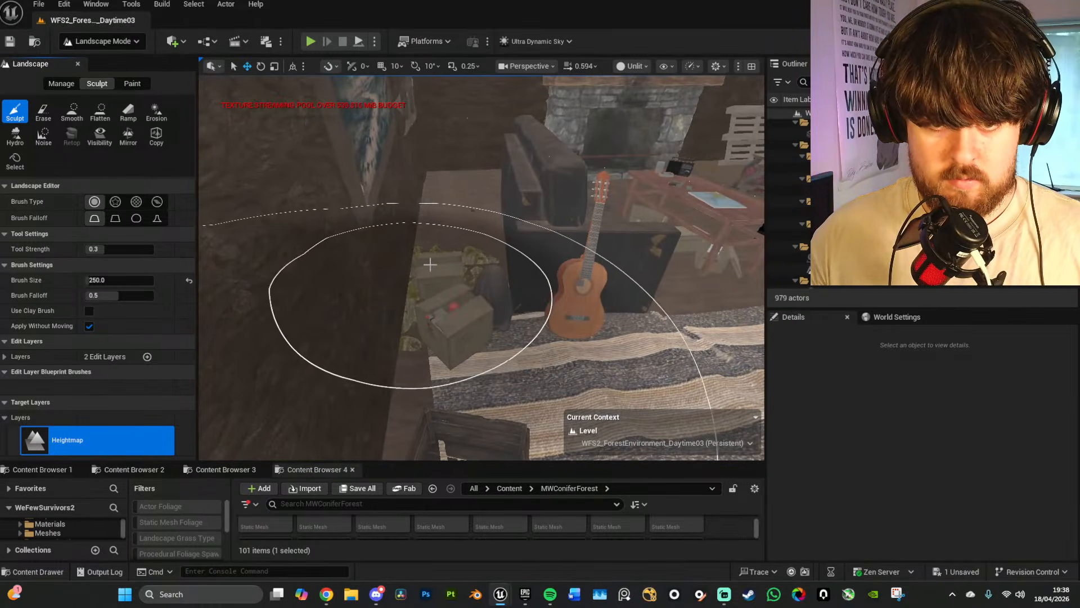
key("a")
mouse_move(423, 281)
right_mouse_down()
mouse_move(443, 292)
mouse_move(583, 267)
mouse_move(478, 264)
mouse_move(512, 282)
mouse_move(450, 270)
mouse_move(439, 298)
mouse_move(495, 276)
mouse_move(534, 287)
mouse_move(549, 277)
mouse_move(538, 273)
right_mouse_up()
key("d")
key("s")
key("d")
key("w")
key("a")
key("w")
key("a")
mouse_move(383, 237)
right_mouse_down()
mouse_move(467, 239)
mouse_move(582, 293)
mouse_move(455, 293)
right_mouse_up()
key("s")
key("s")
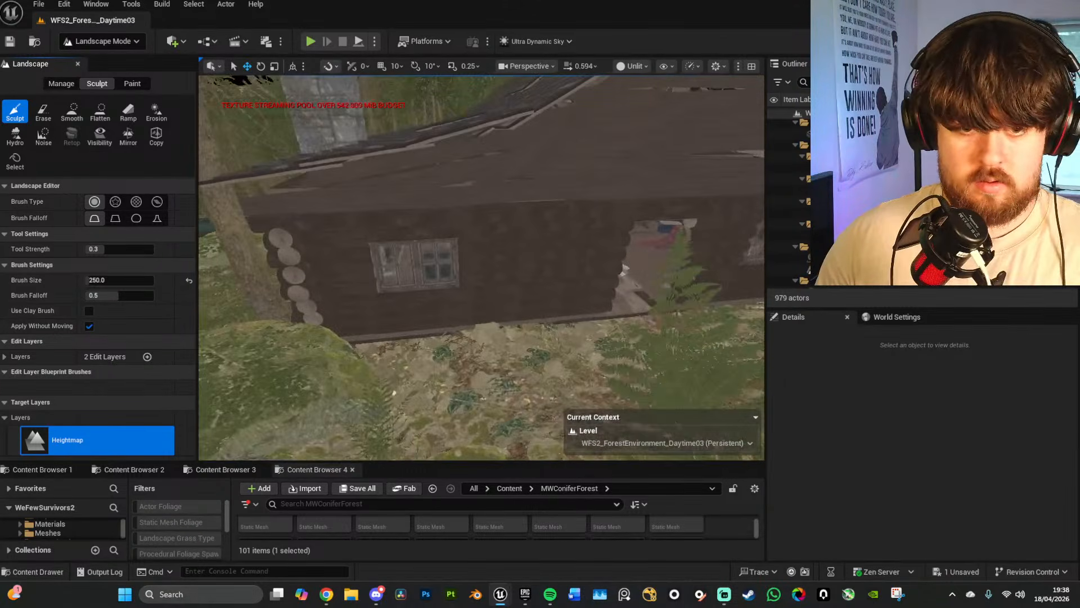
Step: Select the cabin level instance in Selection mode and move it to about X 22164, Y 4399
left_click(102, 41)
left_click(96, 60)
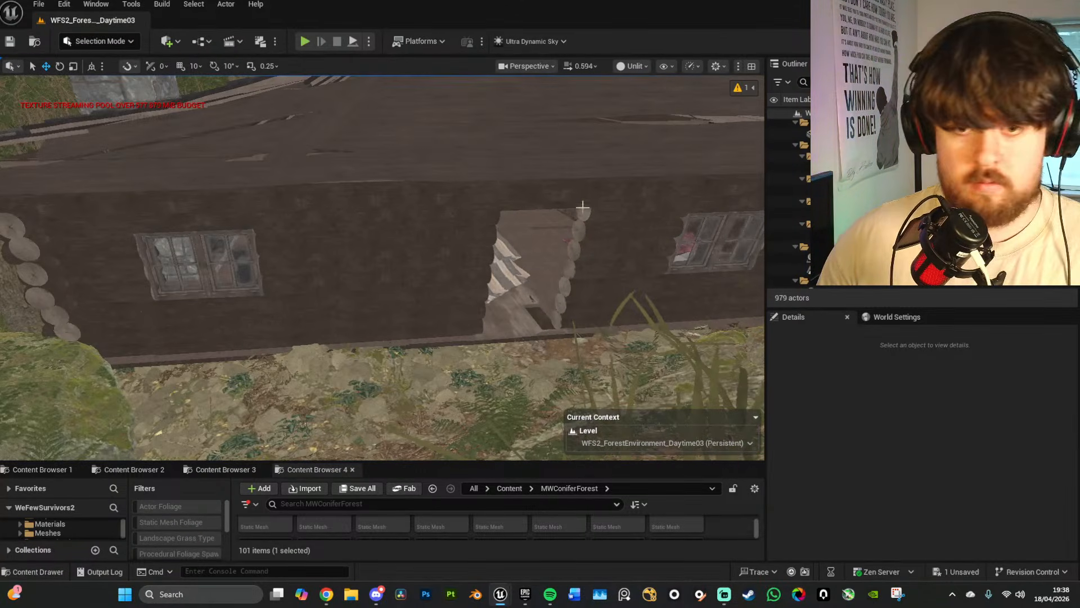
left_click(475, 239)
key("a")
mouse_move(361, 247)
right_mouse_down()
mouse_move(416, 247)
mouse_move(362, 246)
right_mouse_up()
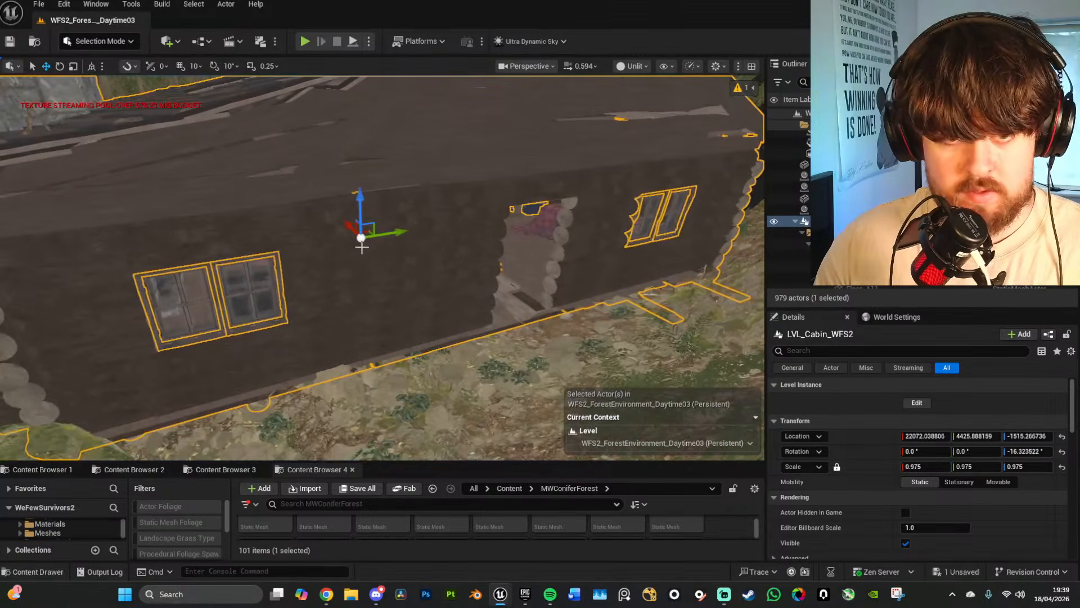
left_click_drag(349, 230, 337, 223)
key("d")
Step: Rotate the cabin level instance to about -19.6° and shift it to about X 22114, Y 4351
right_click_drag(338, 222, 427, 268)
key("e")
key("e")
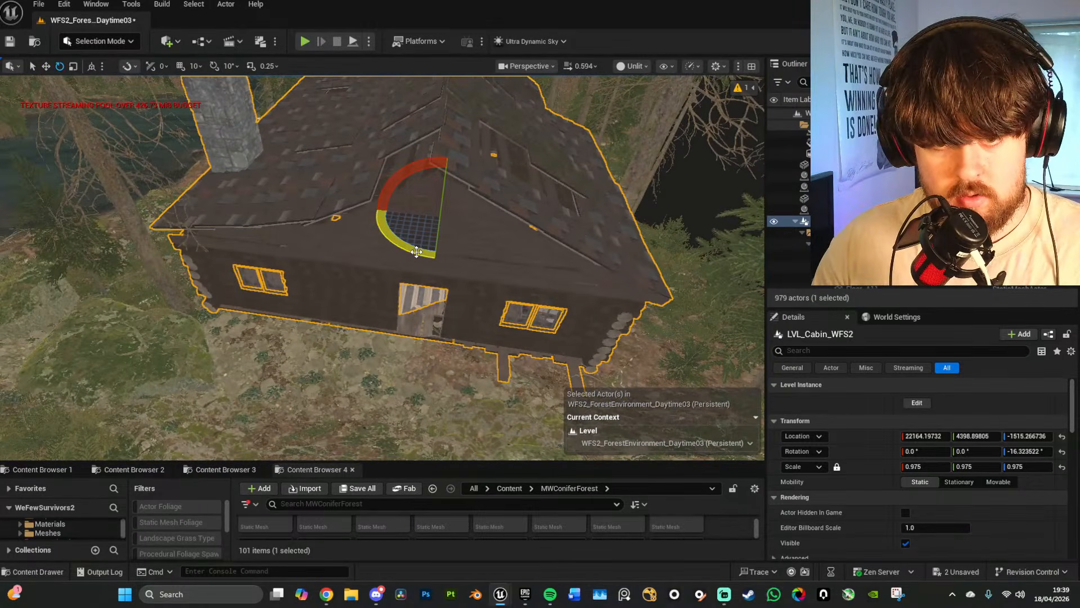
left_click_drag(416, 251, 406, 253)
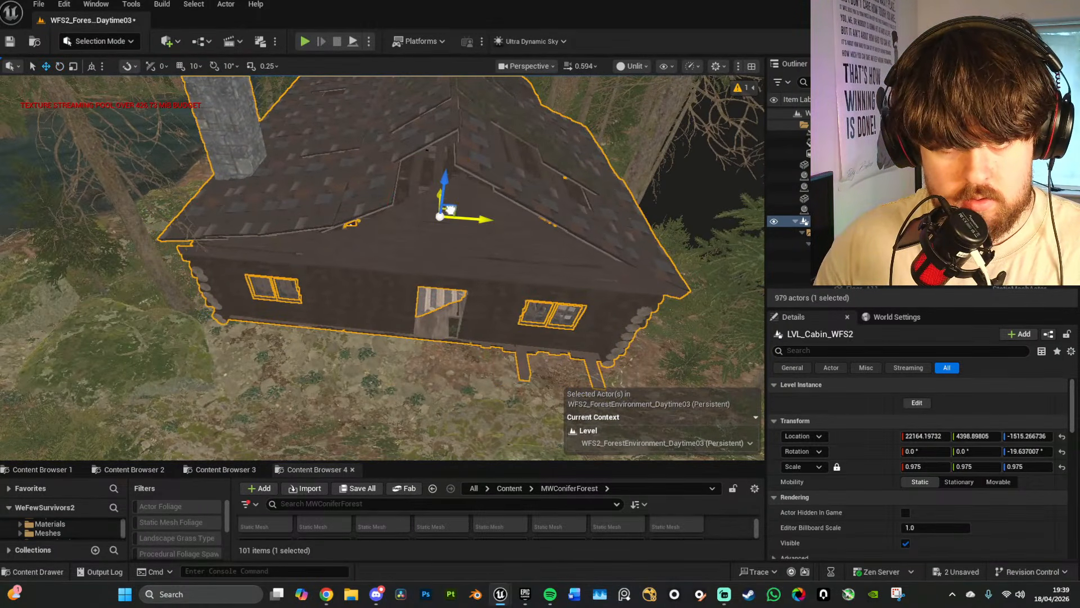
left_click_drag(450, 209, 438, 214)
Step: Examine the cabin's interior walls and roof in Lit and Unlit view for gaps showing the outside
key("g")
key("s")
right_click_drag(440, 215, 472, 215)
key("w")
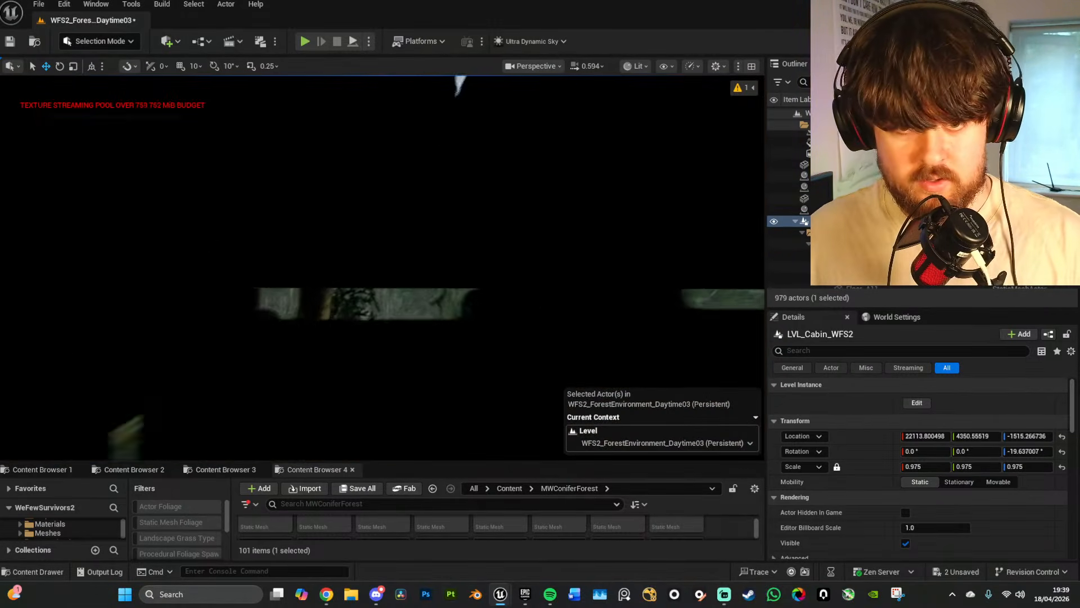
right_click_drag(382, 268, 192, 270)
right_click_drag(453, 363, 391, 341)
key("alt+3")
scroll(382, 348, "down", 5)
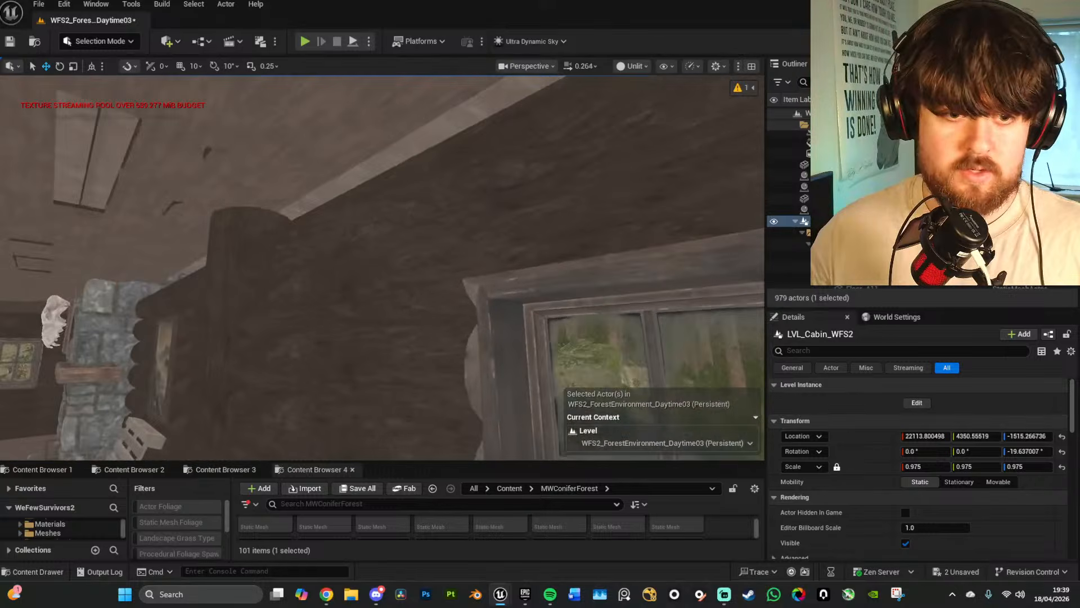
right_click_drag(735, 344, 718, 343)
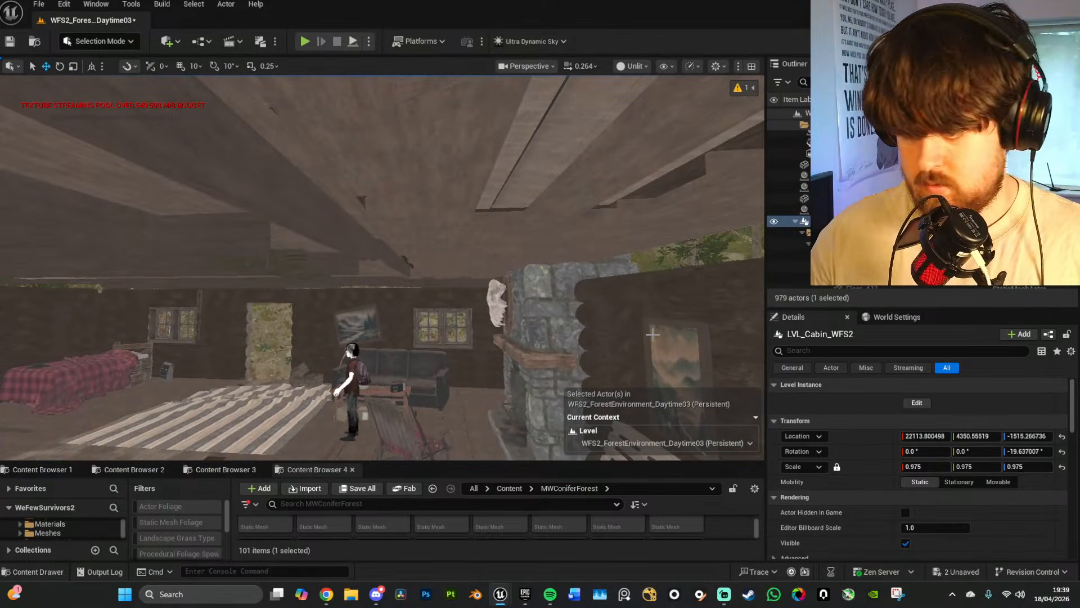
Step: Save the modified forest levels and open the LVL_Cabin_WFS2 level for editing
scroll(902, 407, "down", 3)
key("ctrl+s")
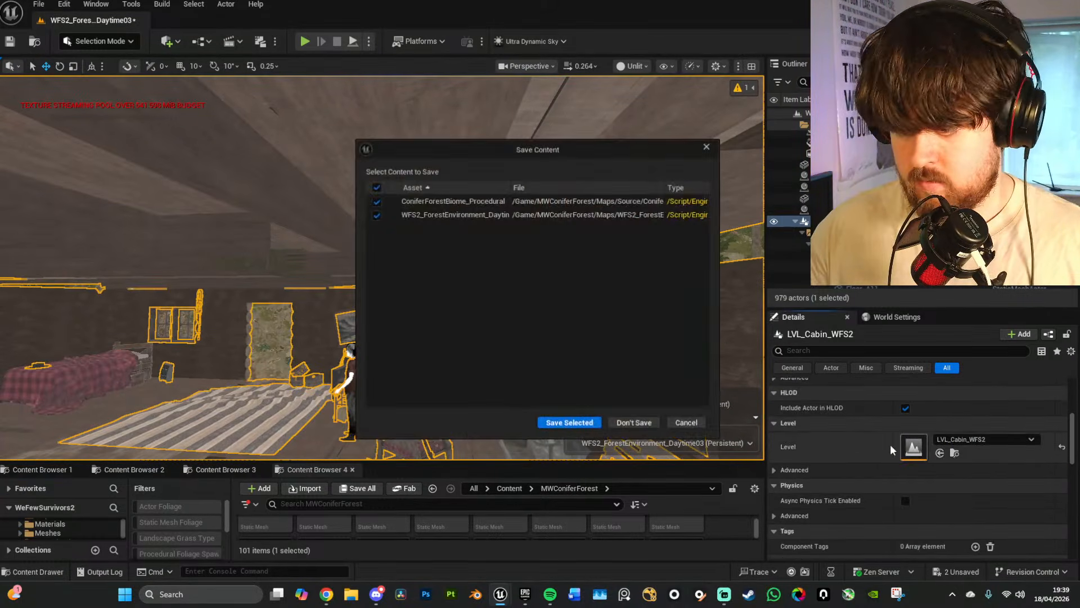
left_click(569, 423)
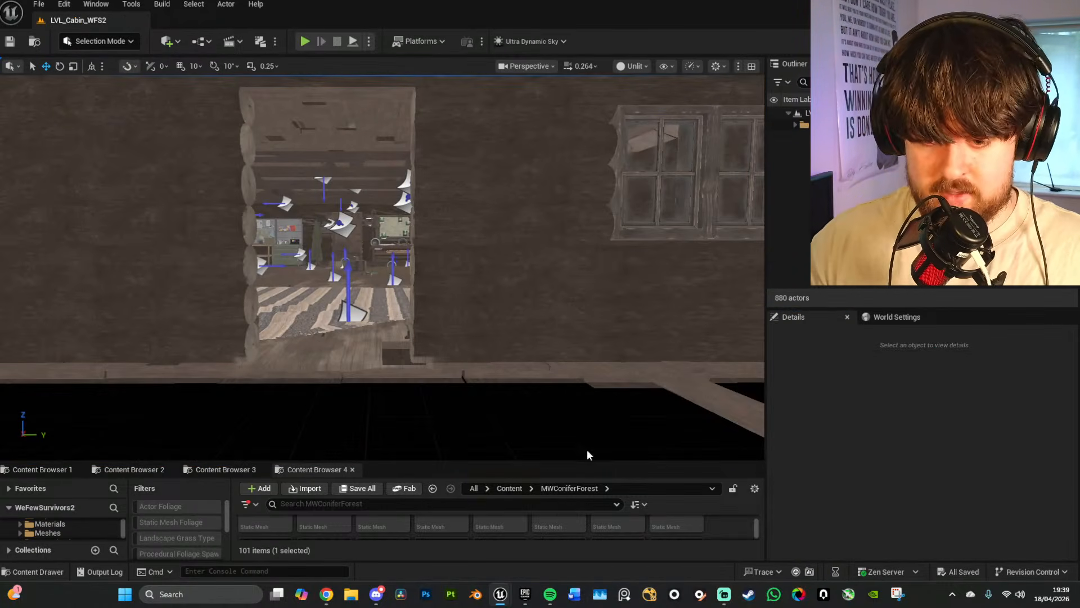
Step: Duplicate the log at the top of the interior wall and slide the copy along to about X -693 over the gap beneath the roof
left_click_drag(588, 462, 613, 364)
right_click_drag(586, 288, 703, 237)
key("w")
key("w")
scroll(658, 286, "up", 1)
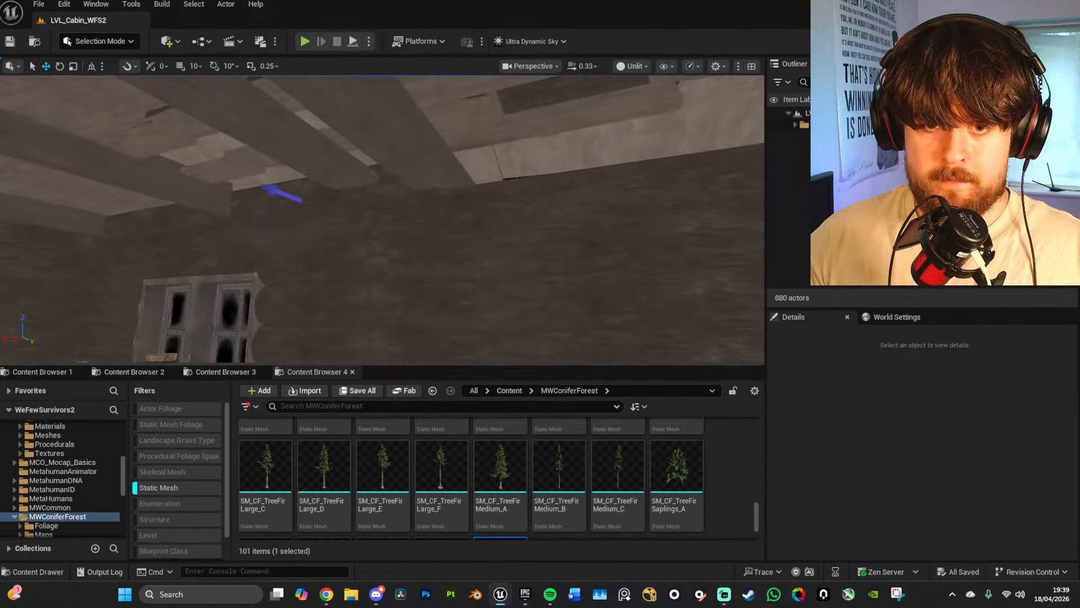
left_click(387, 183)
key("w")
right_click_drag(387, 183, 473, 163)
key("s")
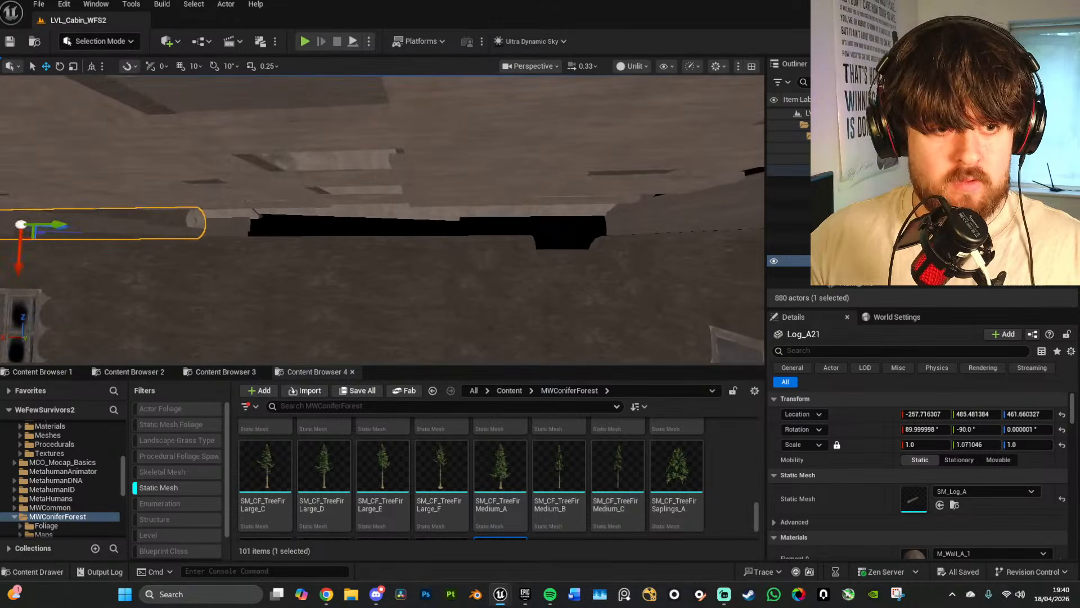
right_click_drag(180, 212, 133, 234)
left_click_drag(148, 199, 446, 200, "alt")
key("d")
right_click_drag(445, 240, 478, 237)
left_click_drag(366, 206, 381, 205)
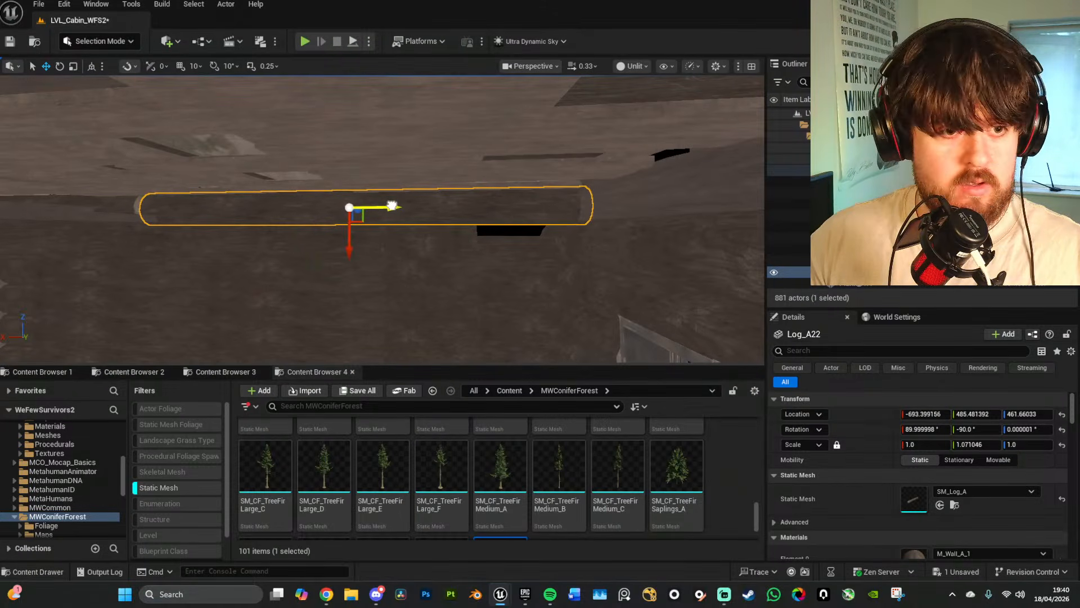
Step: Try to reposition the wall corner piece beside the plaid bed, and undo the move
key("d")
right_click_drag(385, 253, 409, 252)
key("w")
left_click(413, 332)
right_click_drag(413, 332, 414, 363)
key("s")
key("w")
right_click_drag(381, 268, 381, 287)
left_click_drag(395, 264, 403, 232)
key("d")
mouse_move(478, 245)
right_mouse_down()
mouse_move(357, 218)
mouse_move(480, 244)
right_mouse_up()
key("ctrl+z")
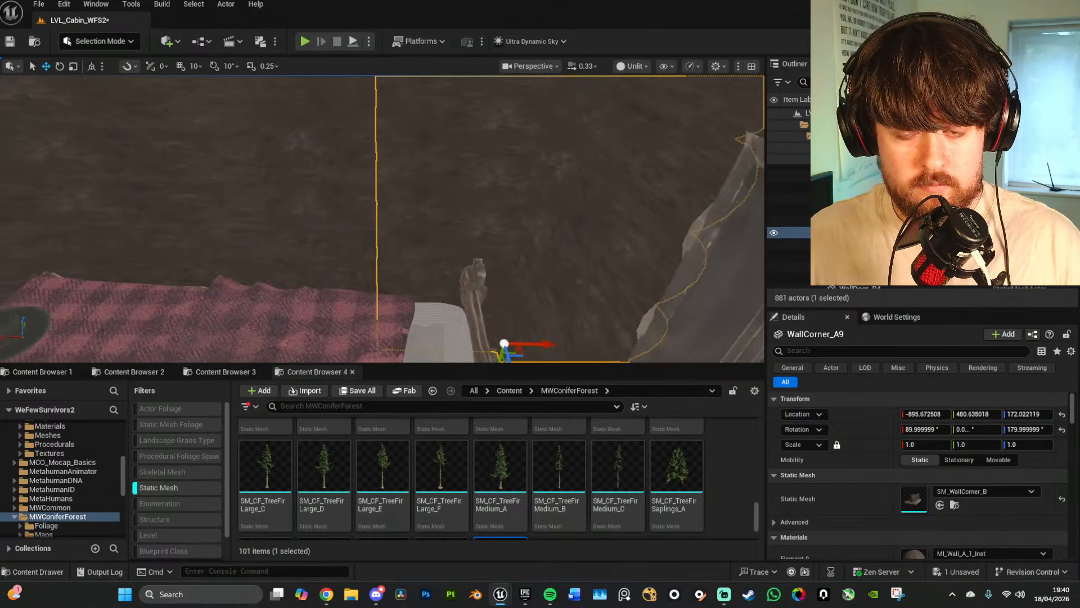
Step: Duplicate the half wall piece behind the plaid bed and slide the copy to about X -832 beside the window
right_click_drag(382, 220, 507, 197)
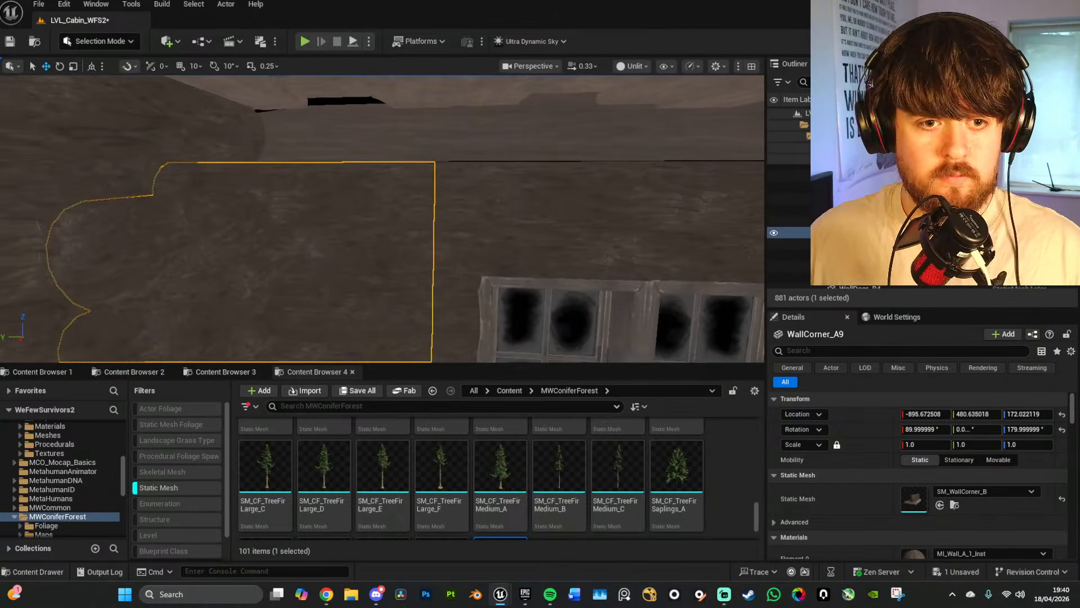
mouse_move(383, 220)
right_mouse_down()
mouse_move(315, 208)
mouse_move(281, 230)
mouse_move(219, 225)
mouse_move(236, 186)
mouse_move(265, 181)
mouse_move(169, 175)
mouse_move(515, 220)
mouse_move(387, 235)
right_mouse_up()
left_click(321, 203)
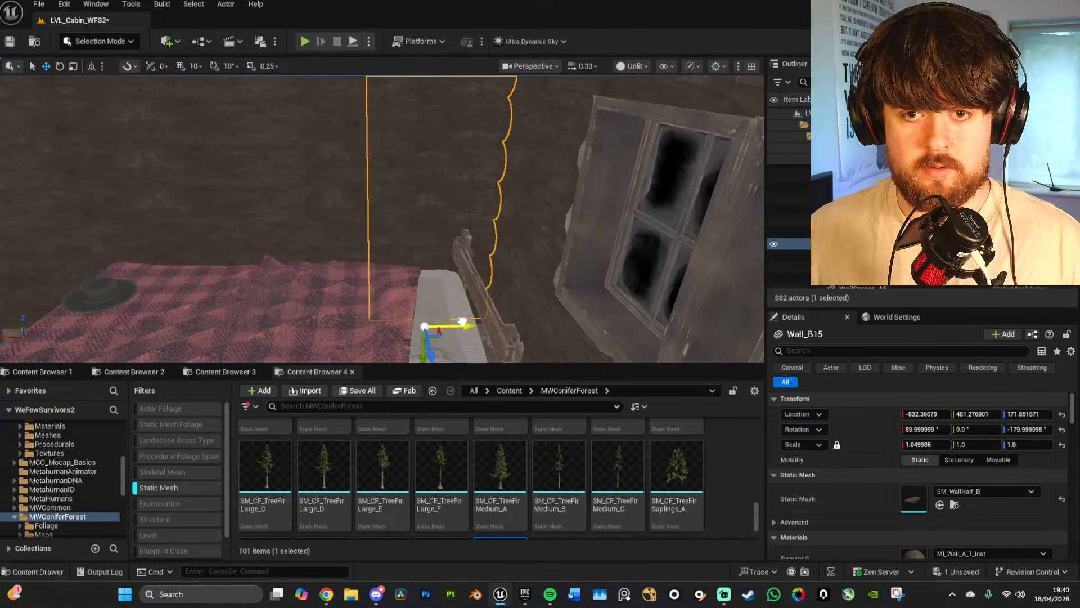
right_click_drag(471, 267, 474, 203)
key("g")
right_click_drag(538, 157, 478, 152)
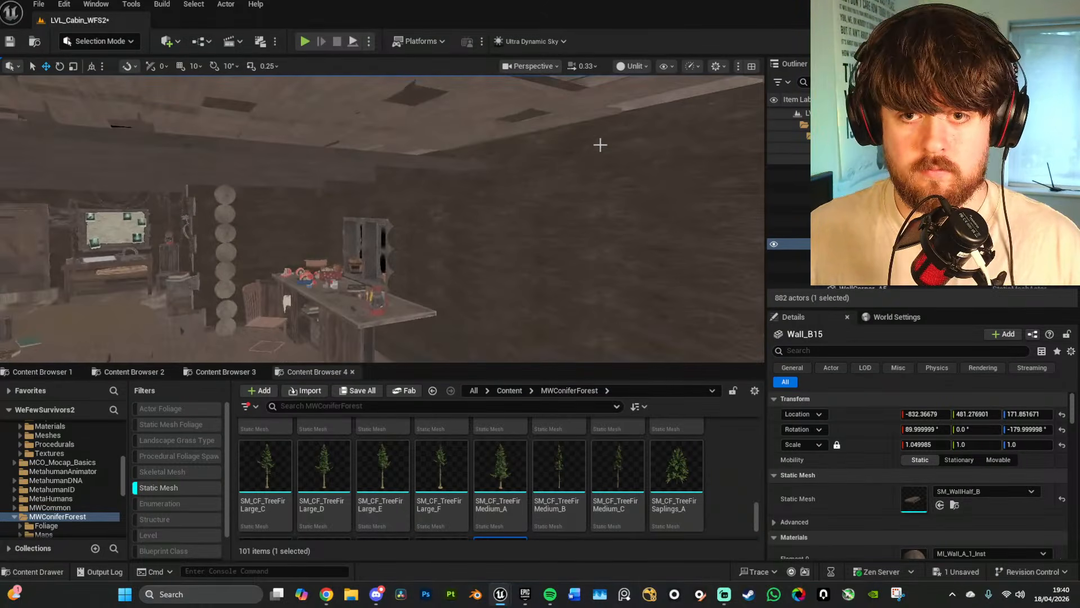
Step: Duplicate the log at the top of the interior wall and slide the copy across the room to about Y -38
left_click(600, 145)
left_click_drag(743, 126, 183, 166, "alt")
right_click_drag(184, 167, 73, 132)
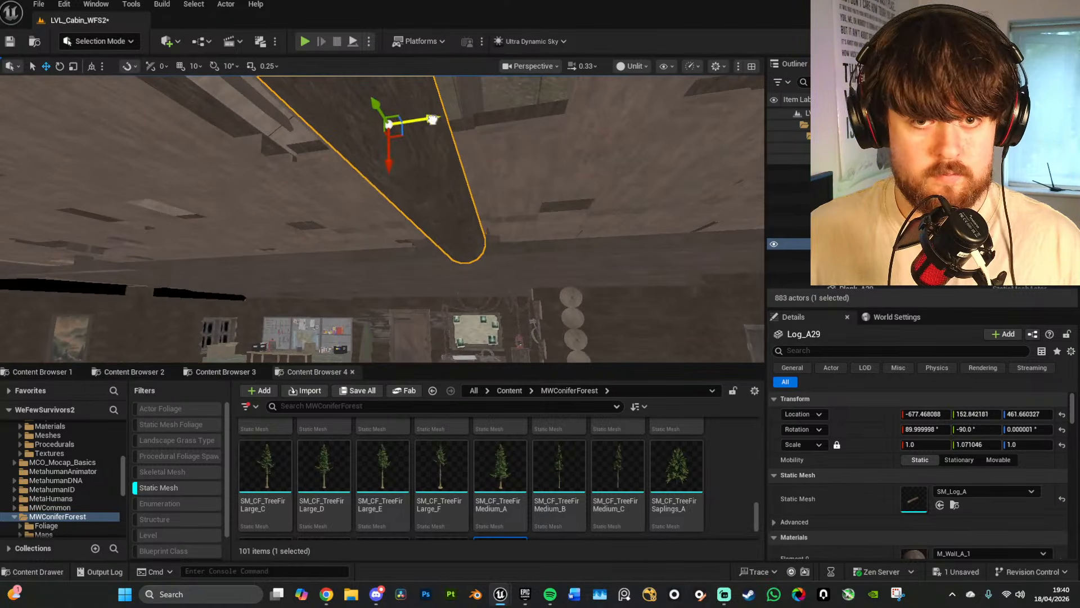
left_click_drag(432, 119, 13, 180)
right_click_drag(400, 246, 401, 218)
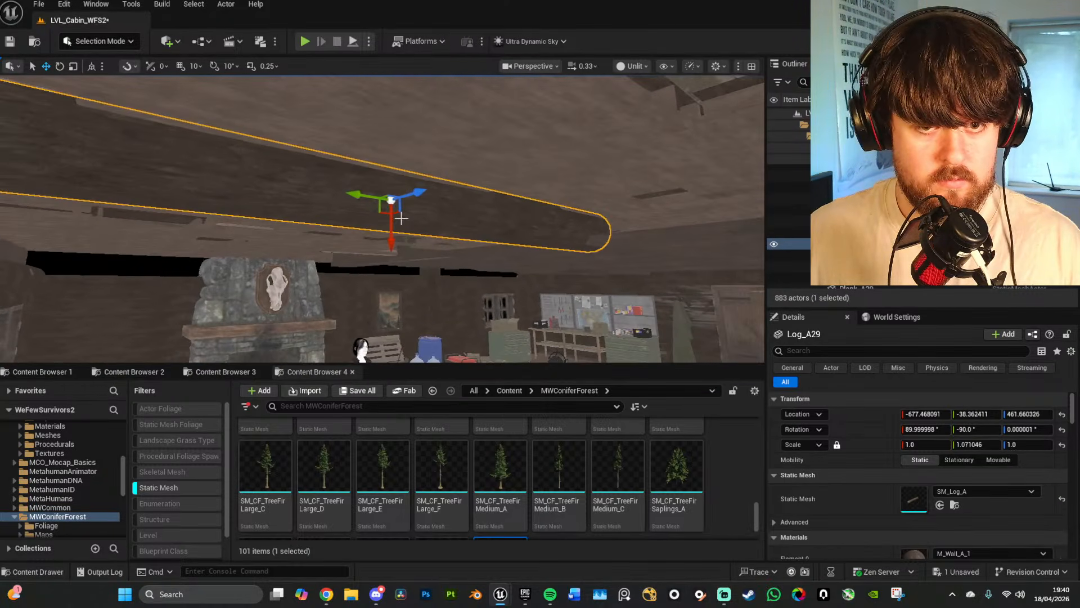
Step: Position the log copy at about Y -698 and Z 451 over the gap beside the fireplace, and scale it uniformly by 1.1
left_click_drag(424, 195, 382, 316)
key("f")
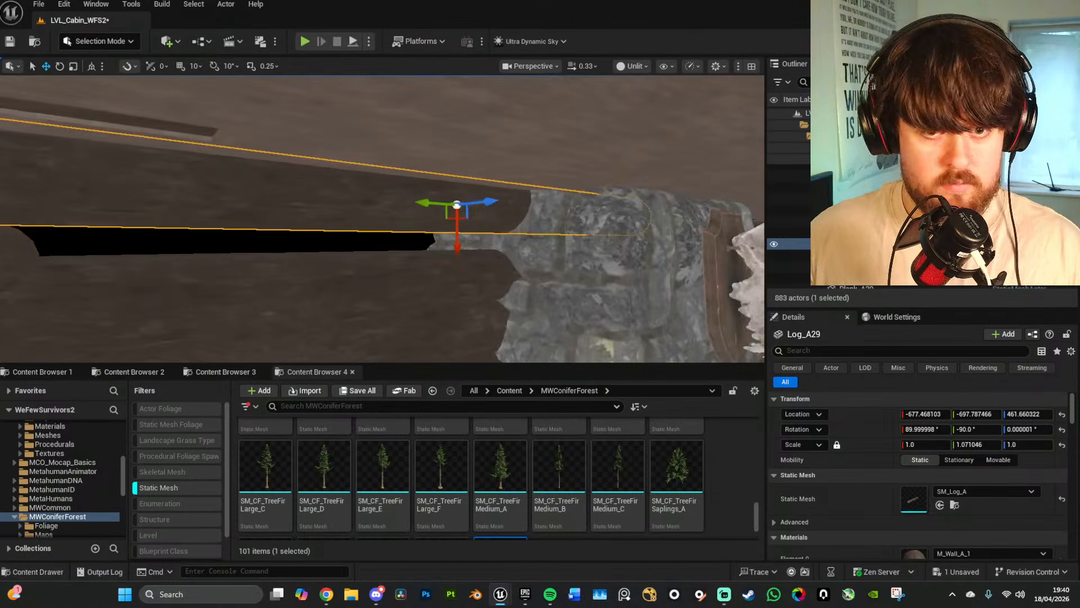
left_click_drag(405, 230, 407, 246)
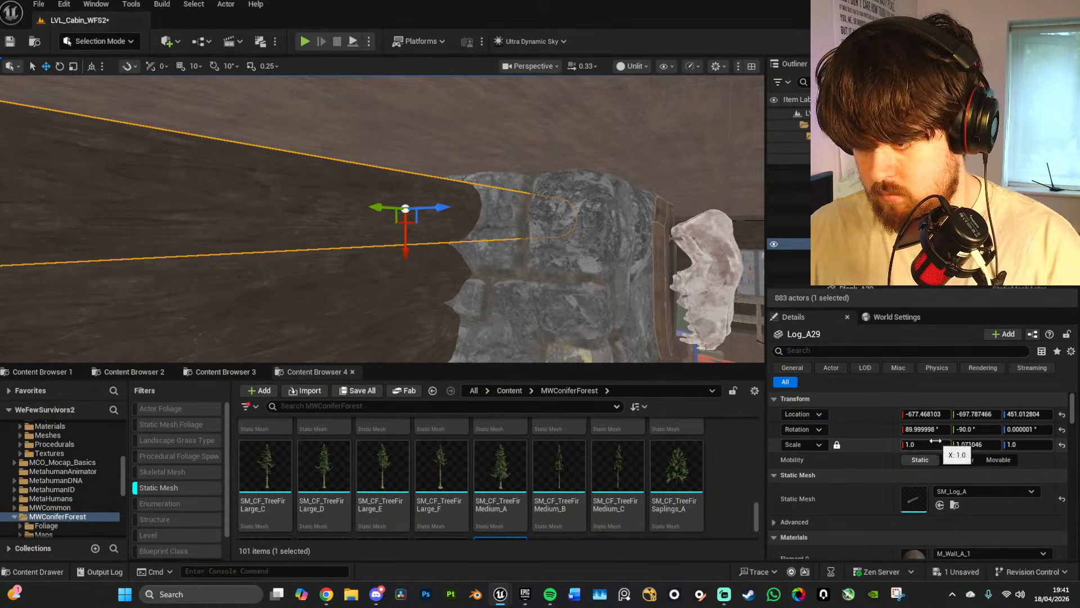
key("Return")
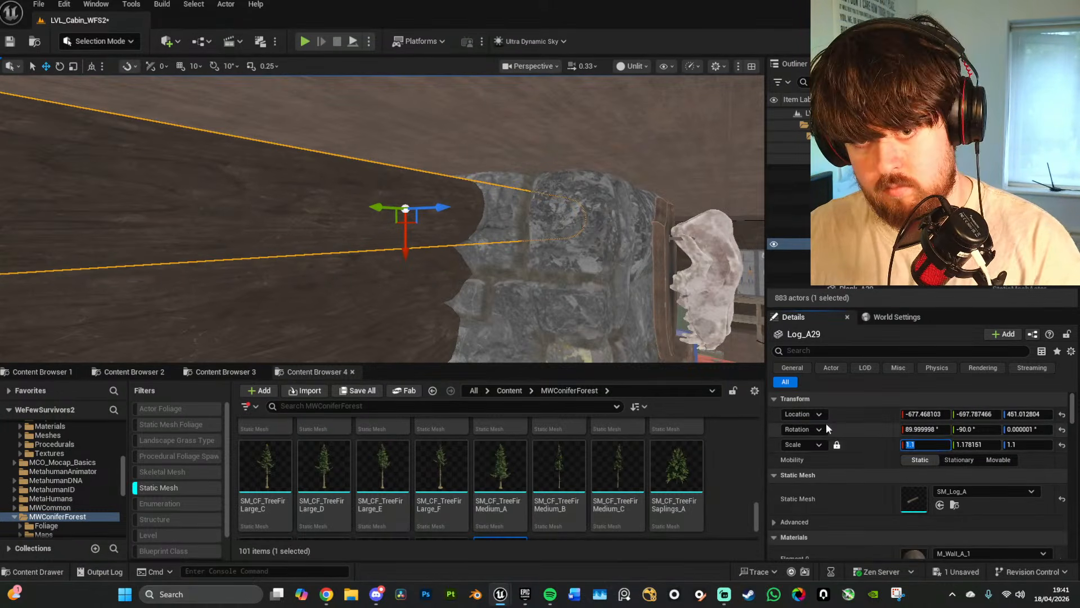
Step: Duplicate the log twice along the fireplace wall, placing the copies at about X -210 and X 223 over the remaining gap
right_click_drag(596, 276, 616, 259)
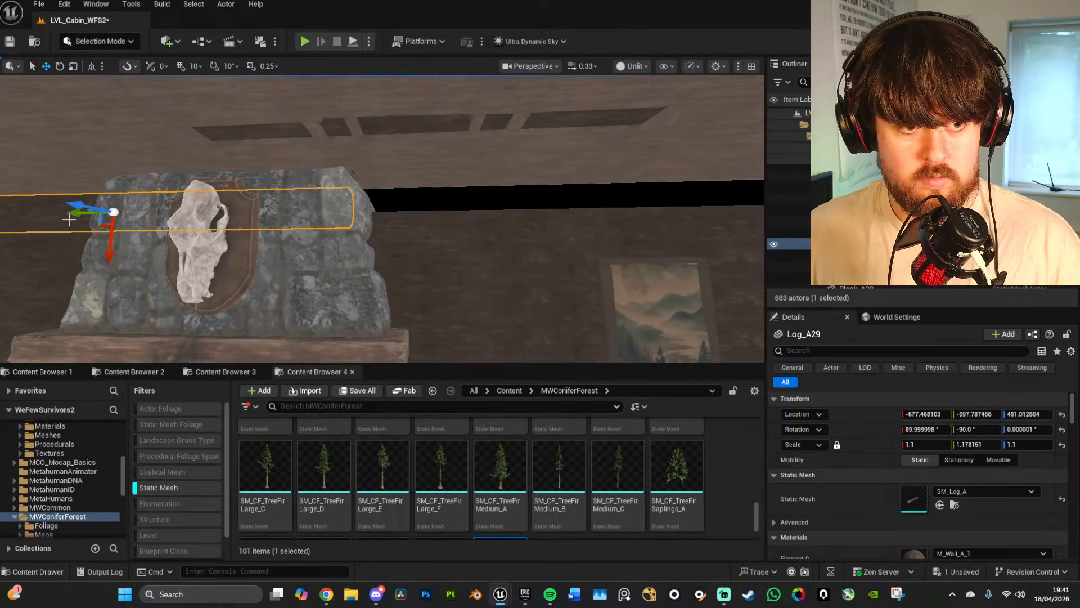
left_click_drag(144, 228, 510, 233)
right_click_drag(561, 239, 633, 236)
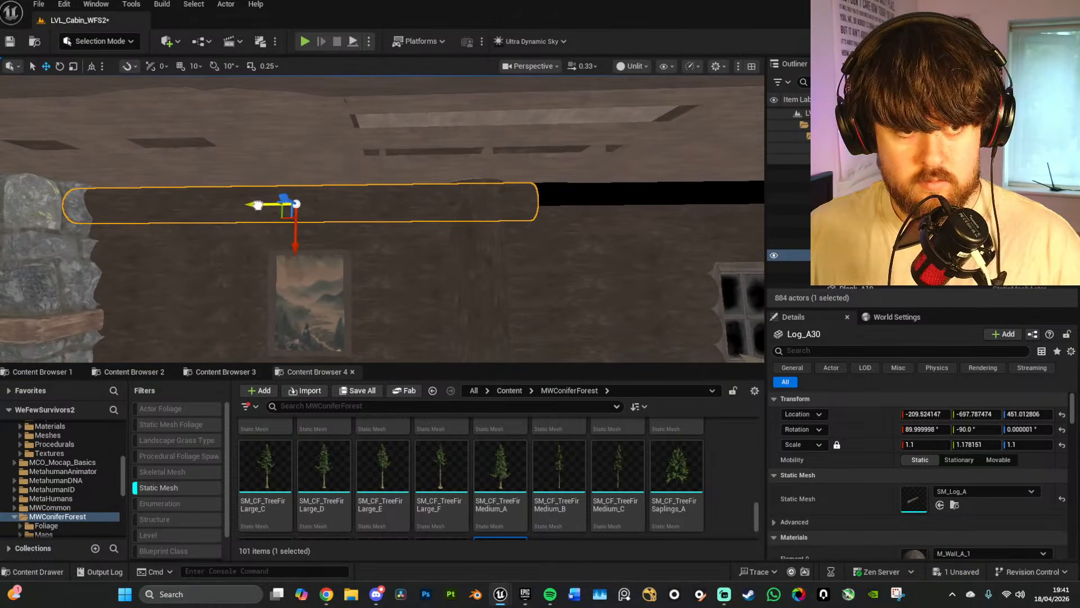
left_click_drag(258, 204, 360, 197, "alt")
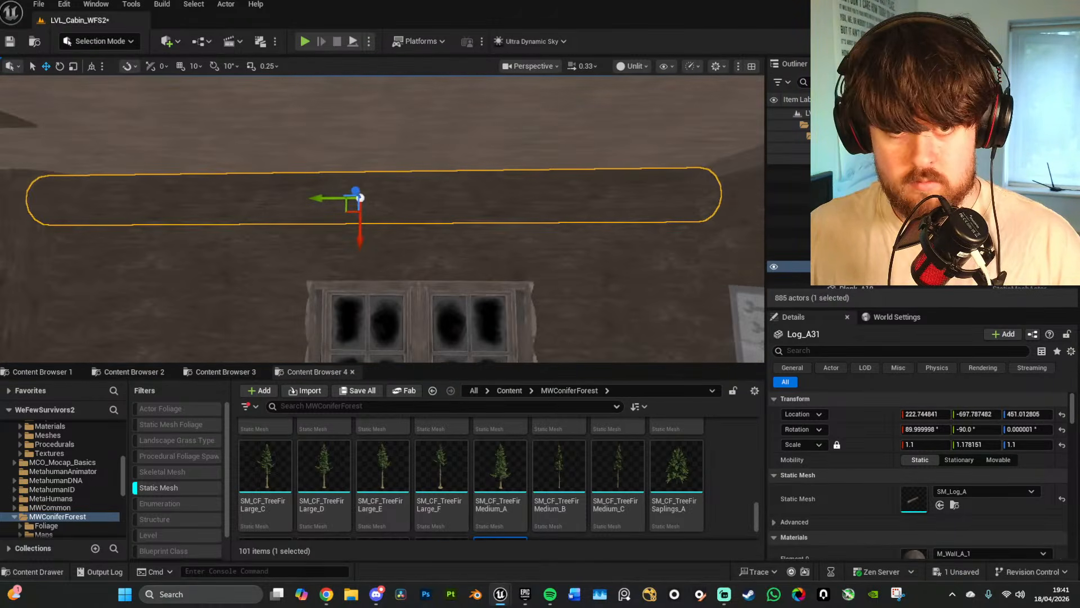
Step: Shift the two roof tile sections beside the chimney to about Y -752 and Y -759, and check the roof from inside
right_click_drag(360, 225, 197, 225)
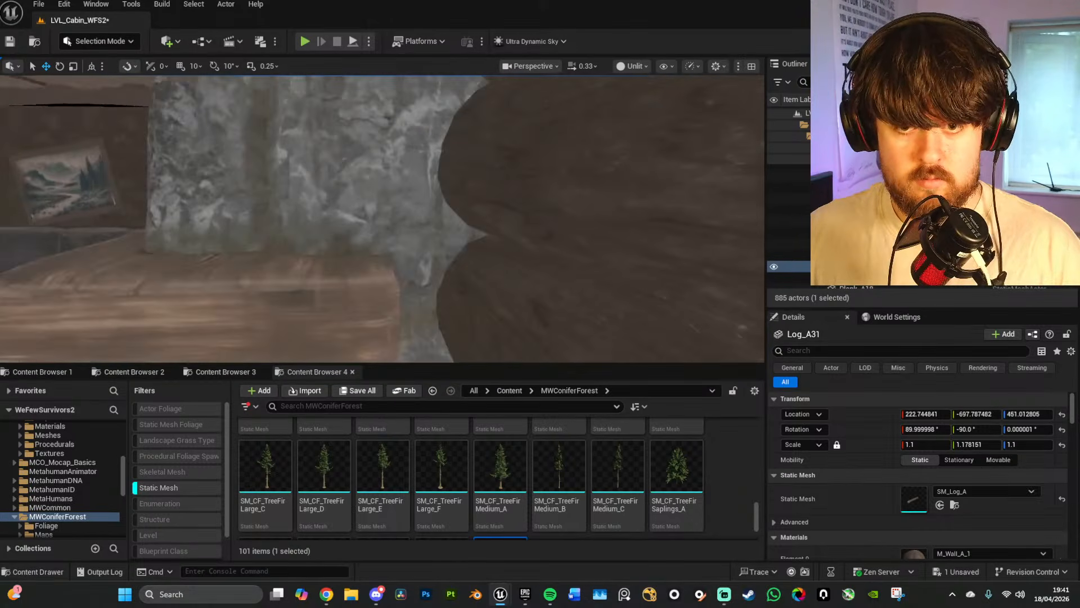
right_click_drag(515, 224, 308, 311)
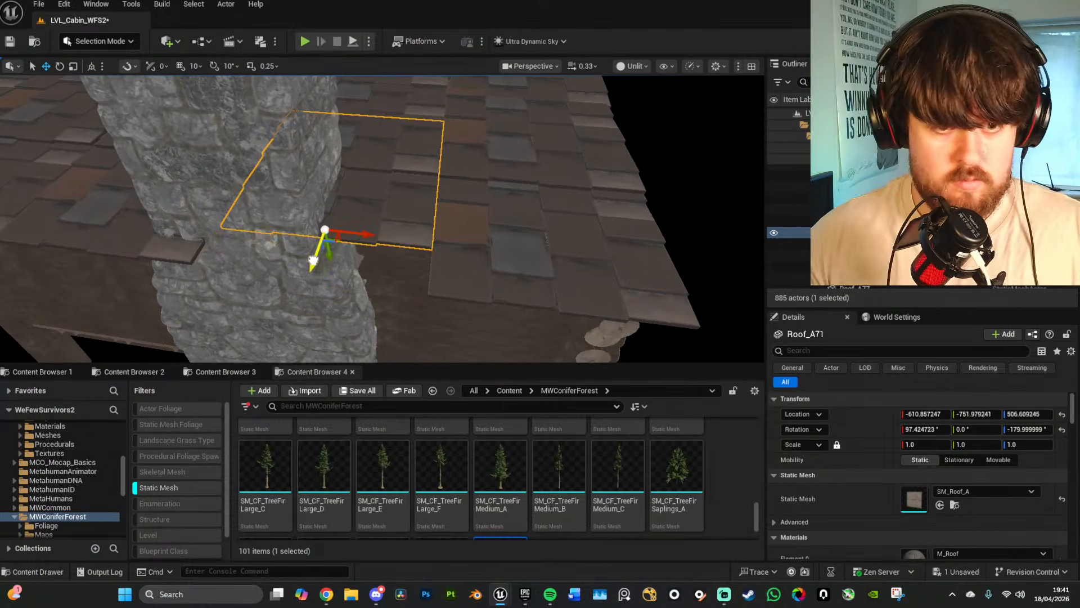
right_click_drag(310, 263, 337, 262)
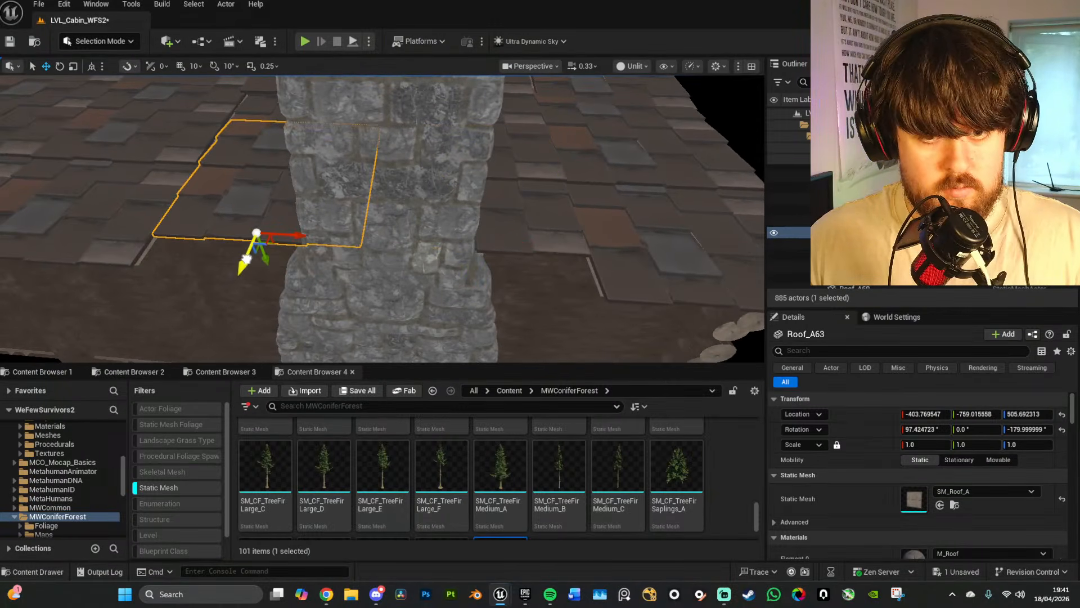
key("g")
right_click_drag(247, 259, 270, 281)
key("w")
mouse_move(455, 274)
right_mouse_down()
mouse_move(471, 264)
mouse_move(439, 259)
mouse_move(457, 268)
right_mouse_up()
key("w")
key("w")
Step: Save all changes and open the WFS2_ForestEnvironment_Daytime03 level from the MWConiferForest Maps folder
left_click(38, 5)
left_click(96, 165)
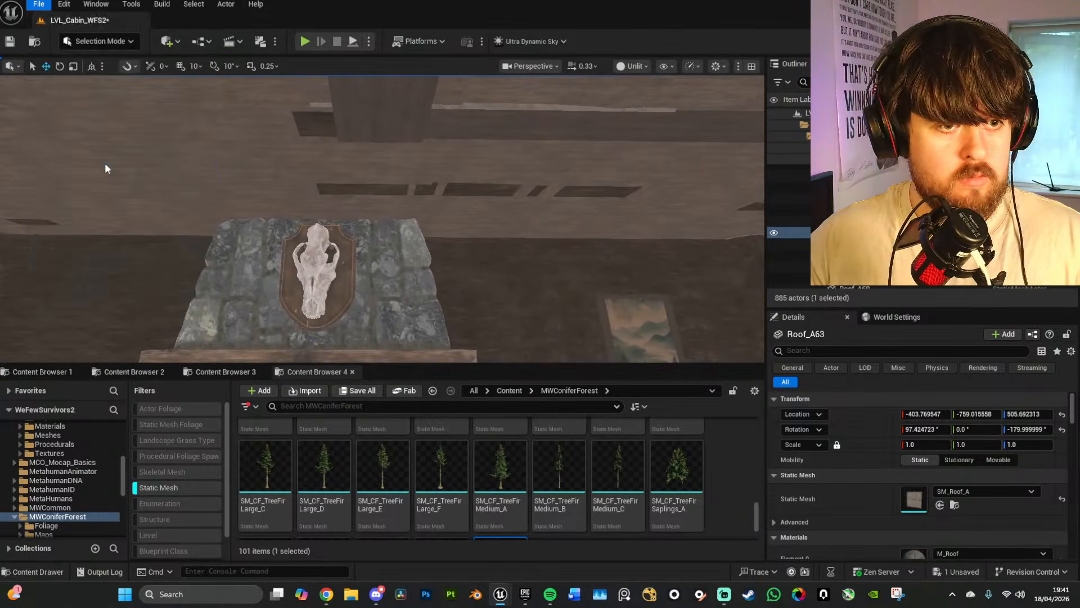
right_click_drag(415, 191, 305, 370)
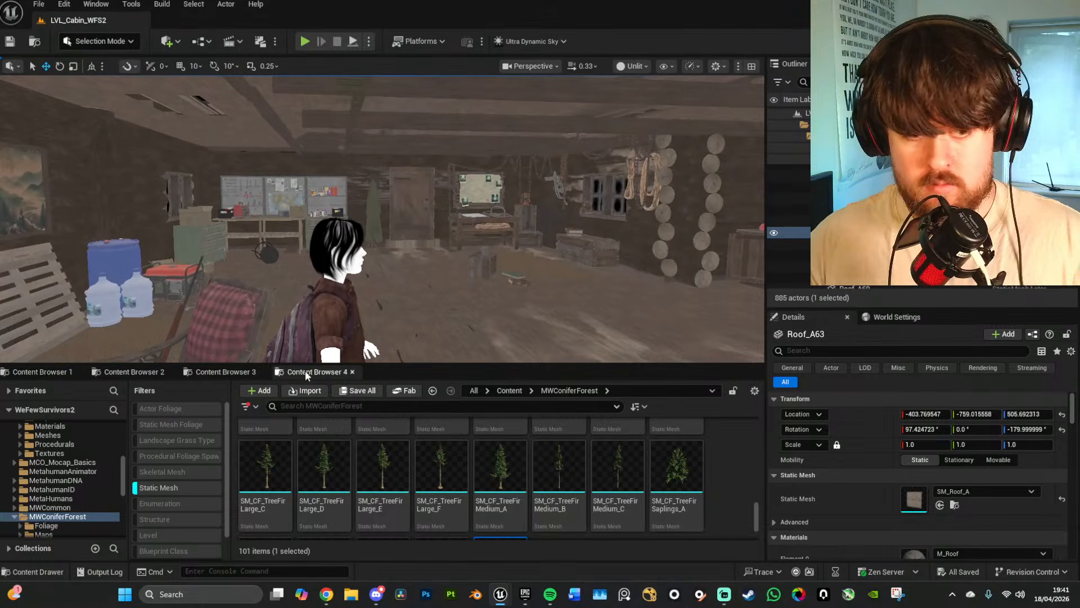
left_click(231, 373)
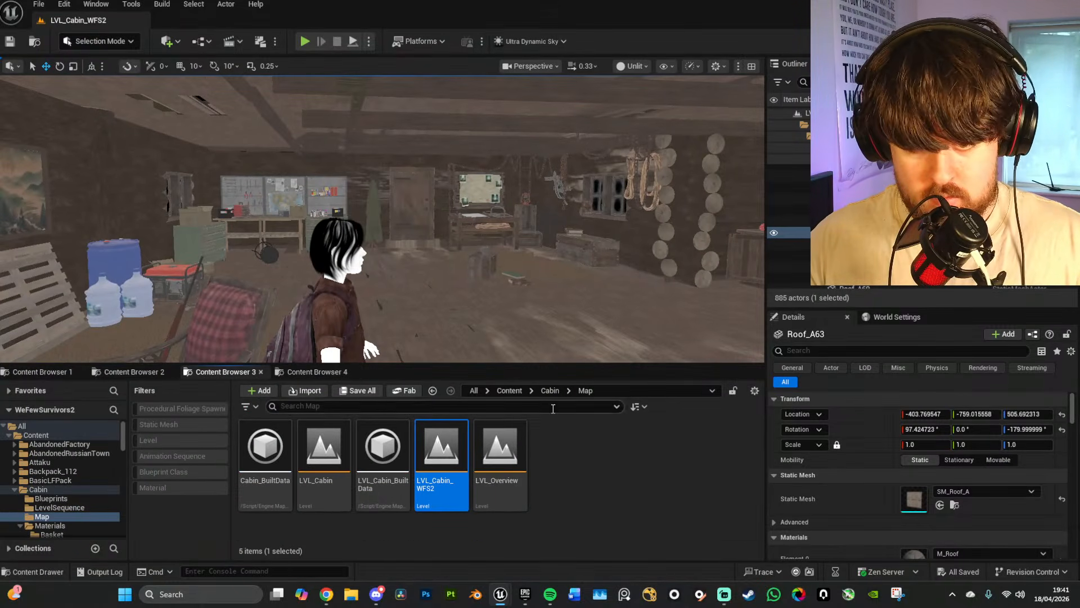
left_click(312, 372)
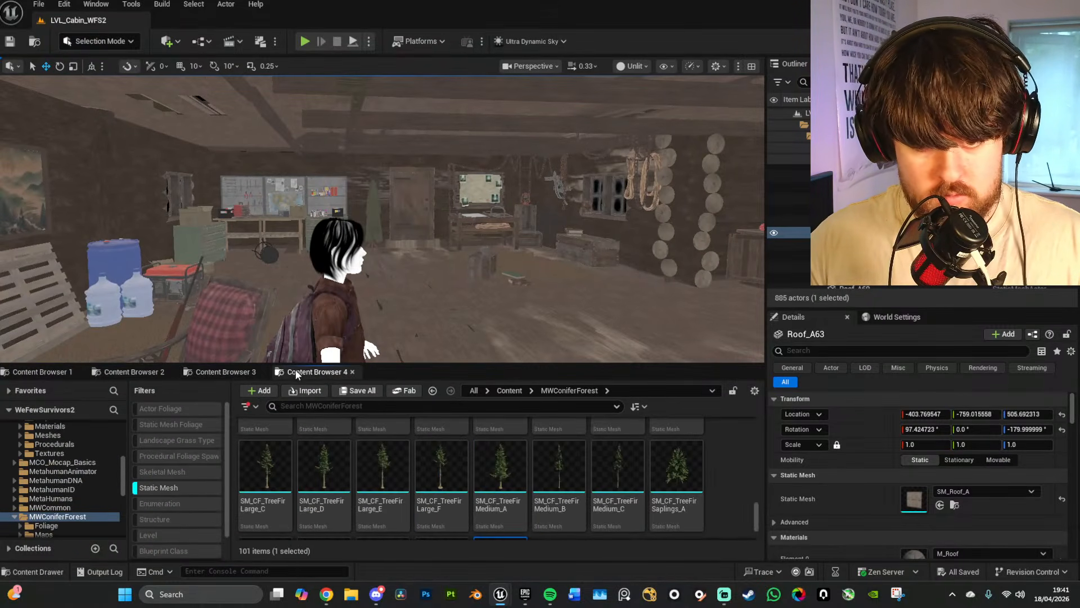
left_click(169, 487)
double_click(326, 450)
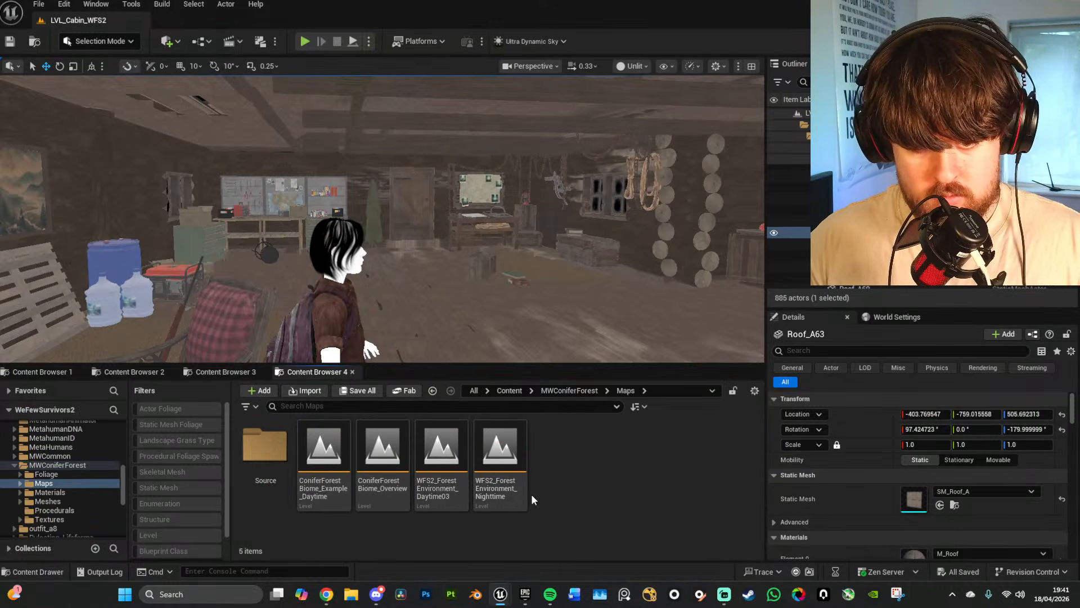
double_click(454, 452)
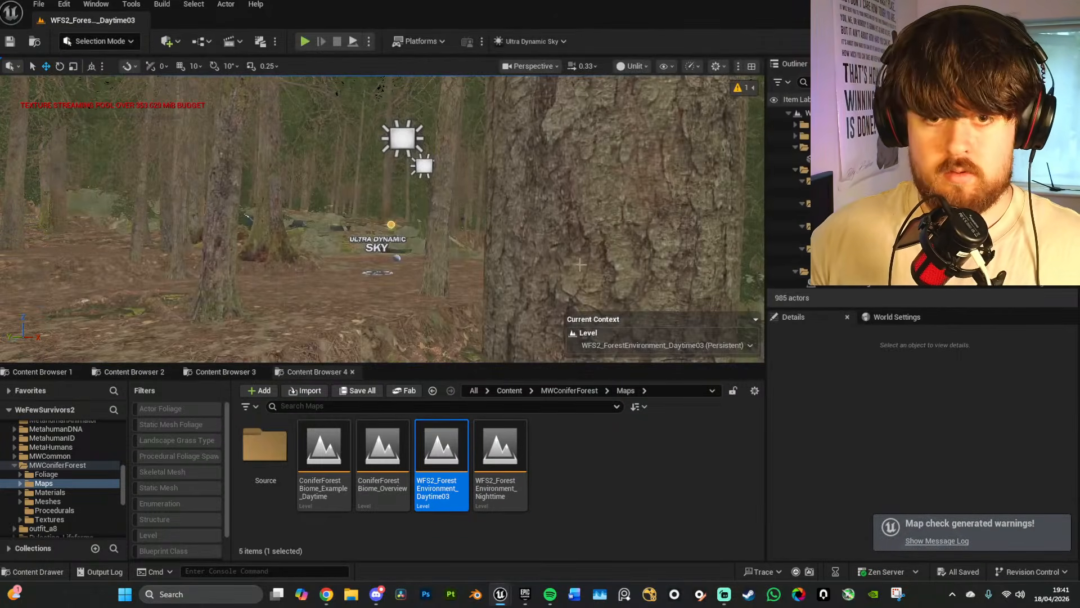
Step: Switch the viewport to Lit and examine the cabin in the forest up close and from outside
right_click_drag(579, 264, 602, 292)
key("alt+4")
key("w")
scroll(627, 259, "up", 3)
key("e")
right_click_drag(569, 120, 360, 114)
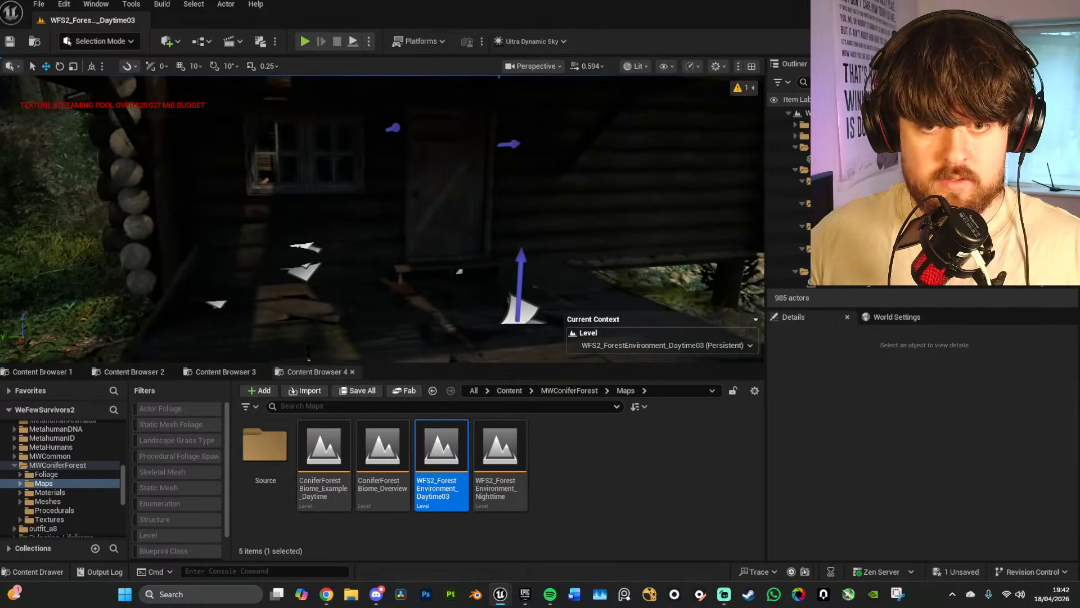
key("w")
right_click_drag(382, 220, 360, 222)
key("s")
key("w")
key("s")
key("q")
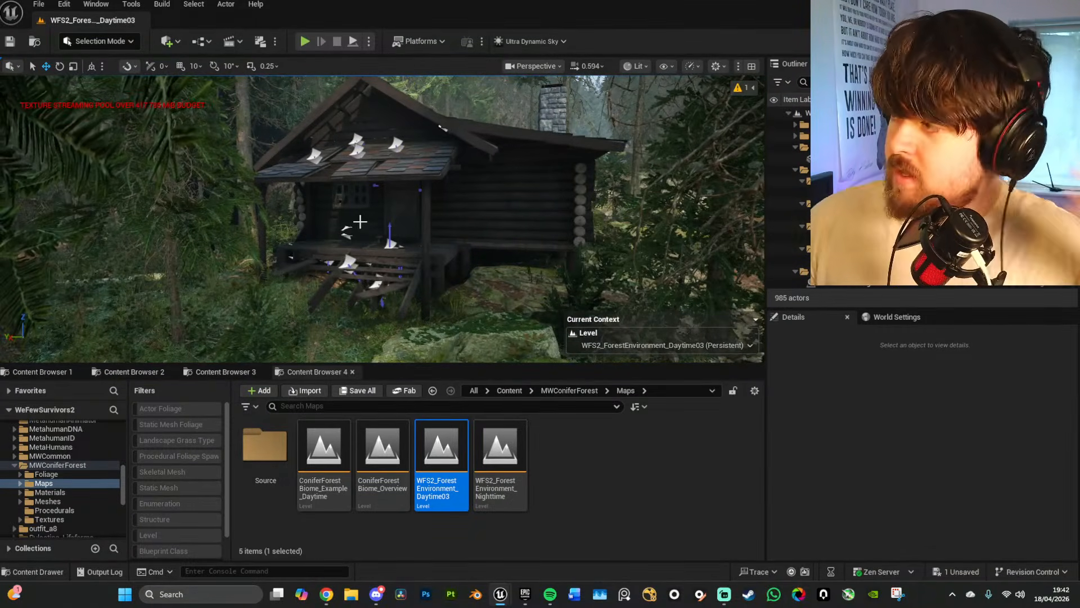
Step: Save all modified forest environment levels
left_click(40, 4)
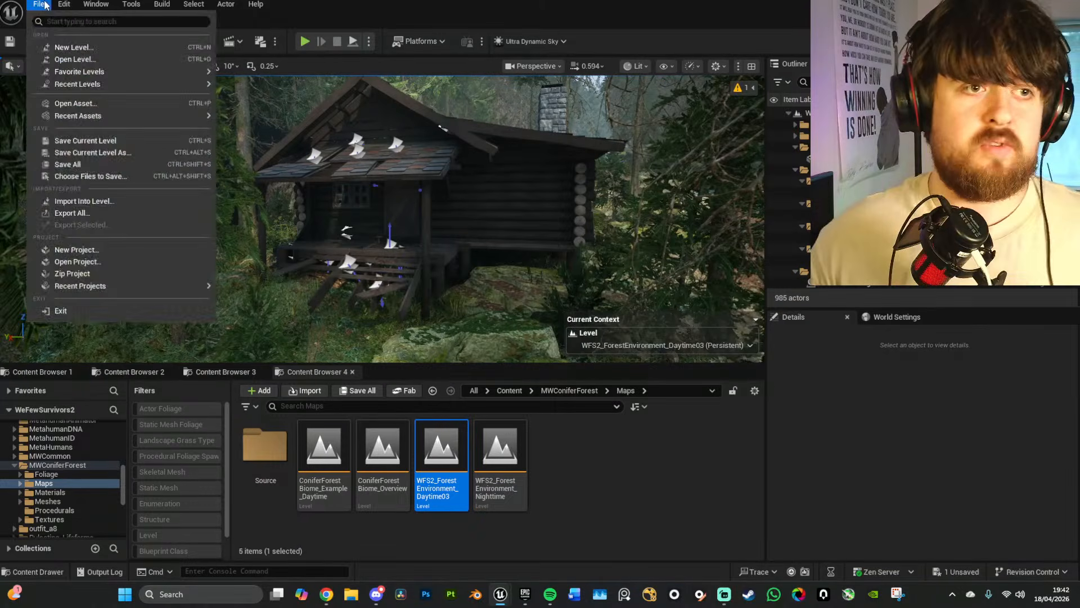
left_click(88, 163)
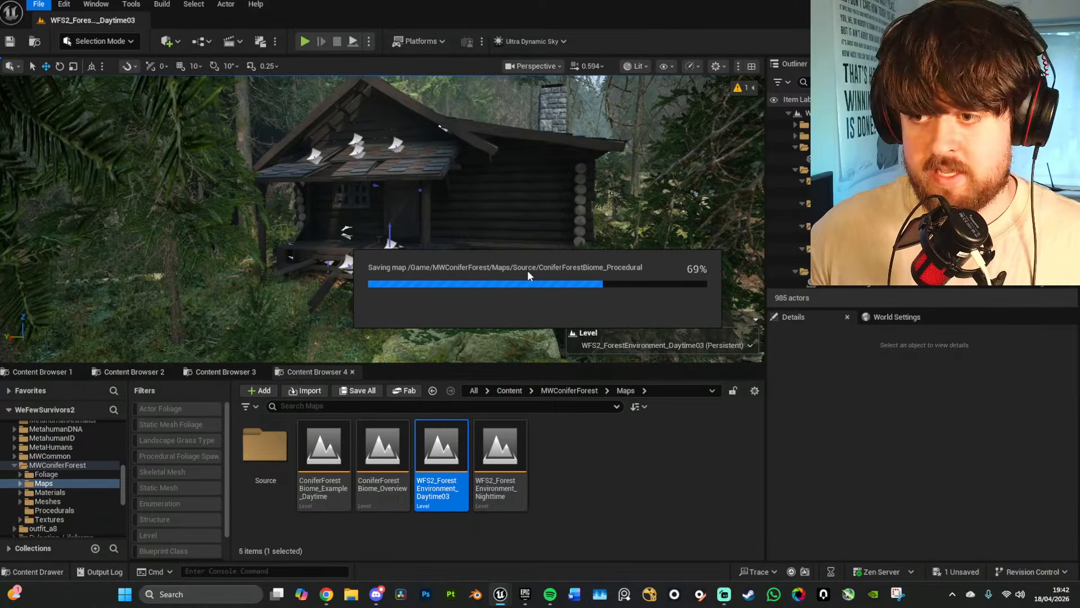